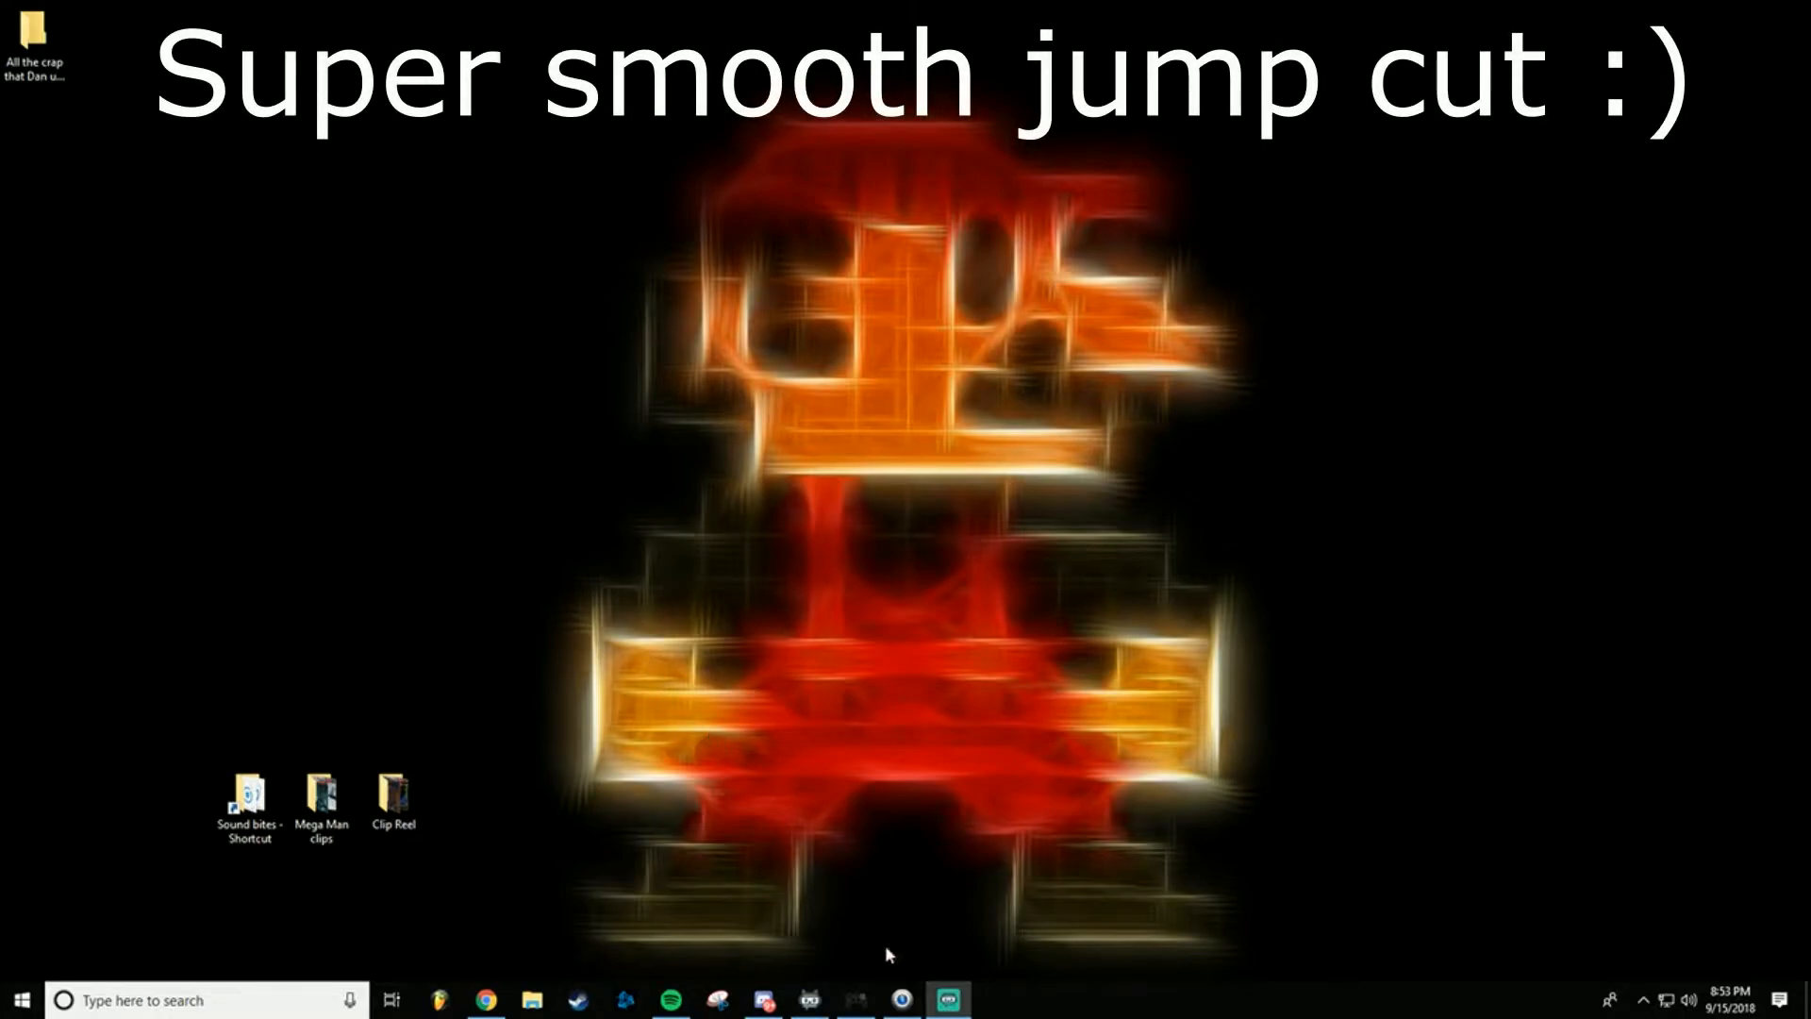
Step: Launch Movavi Video Suite and open its video editor with a new project in full-feature mode
right_click(578, 1000)
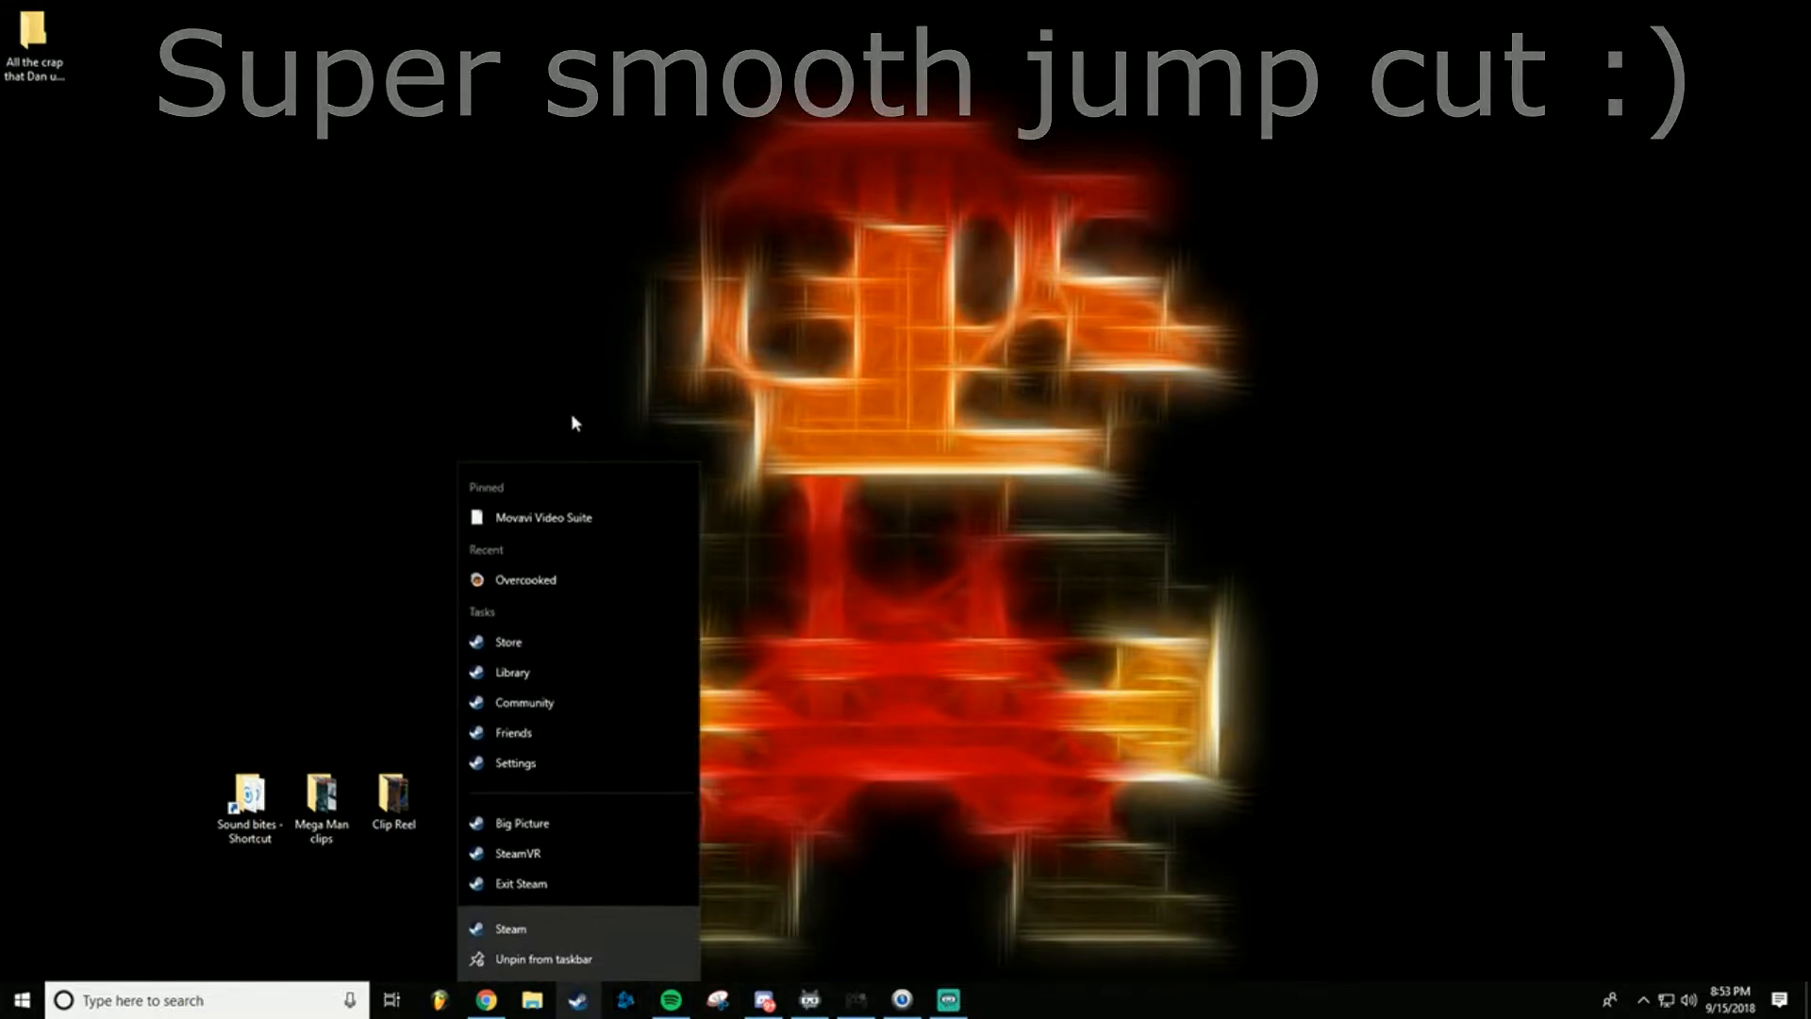
click(563, 524)
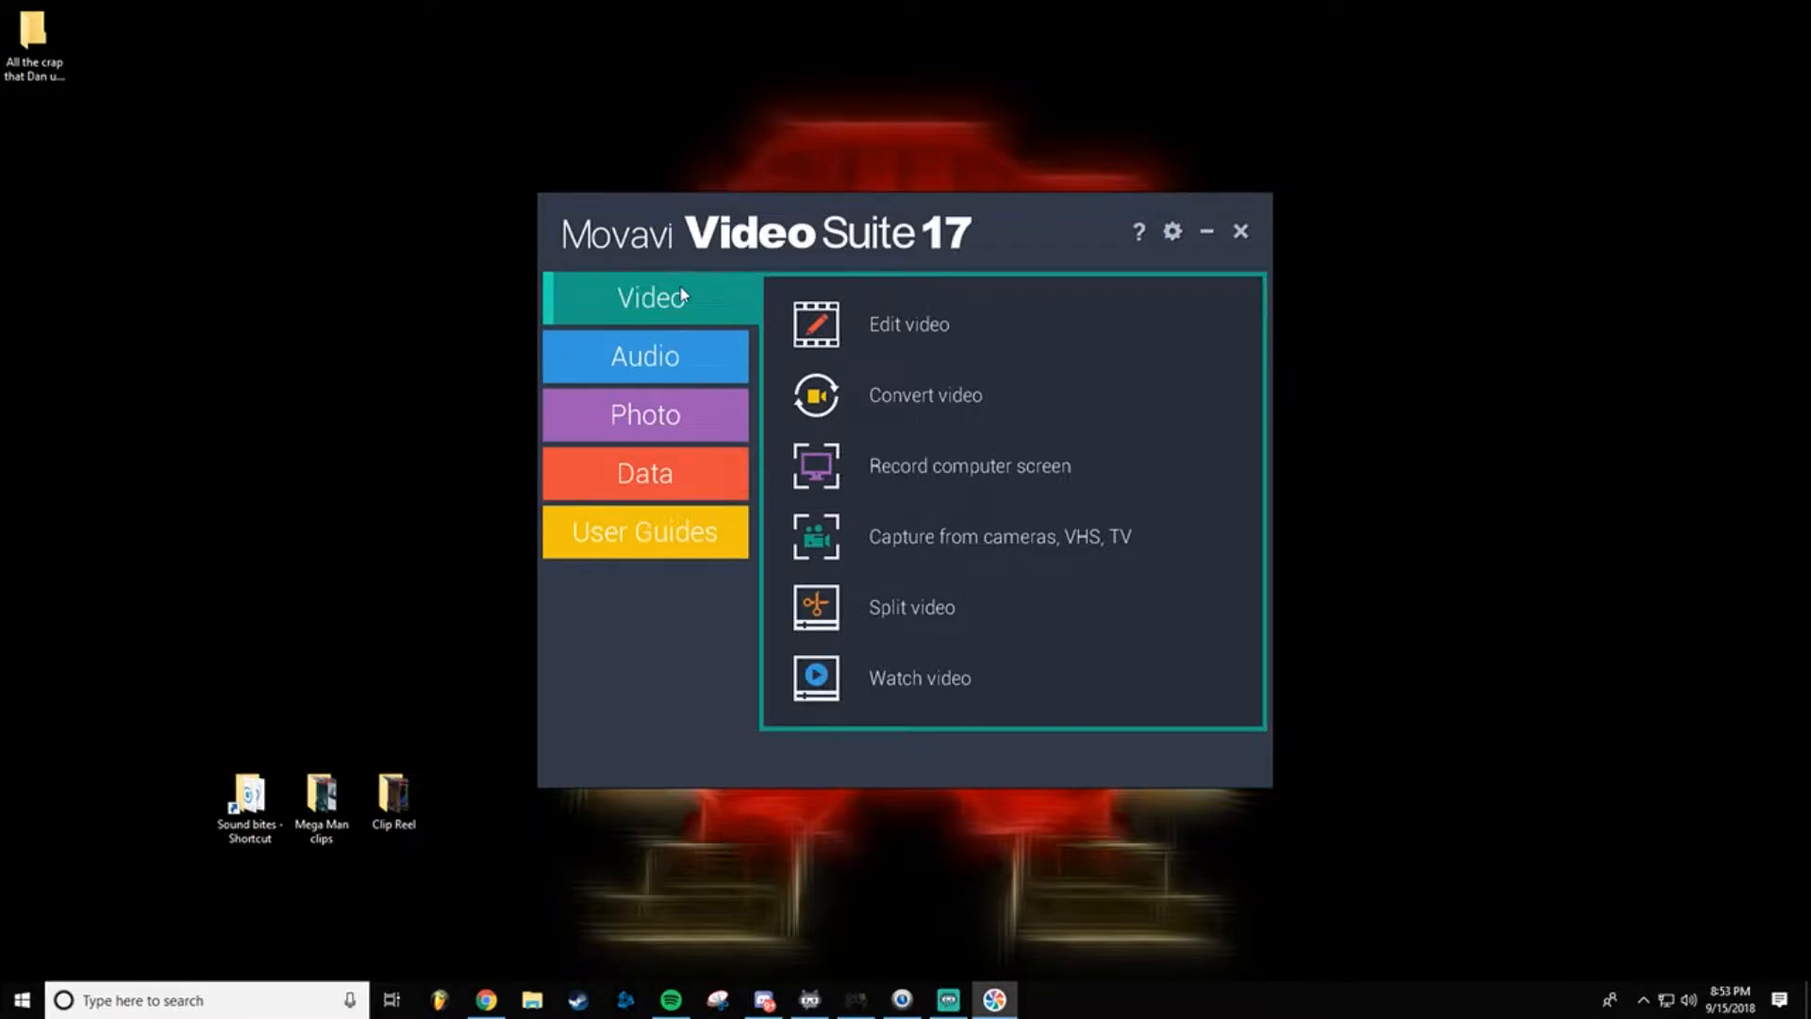
click(910, 324)
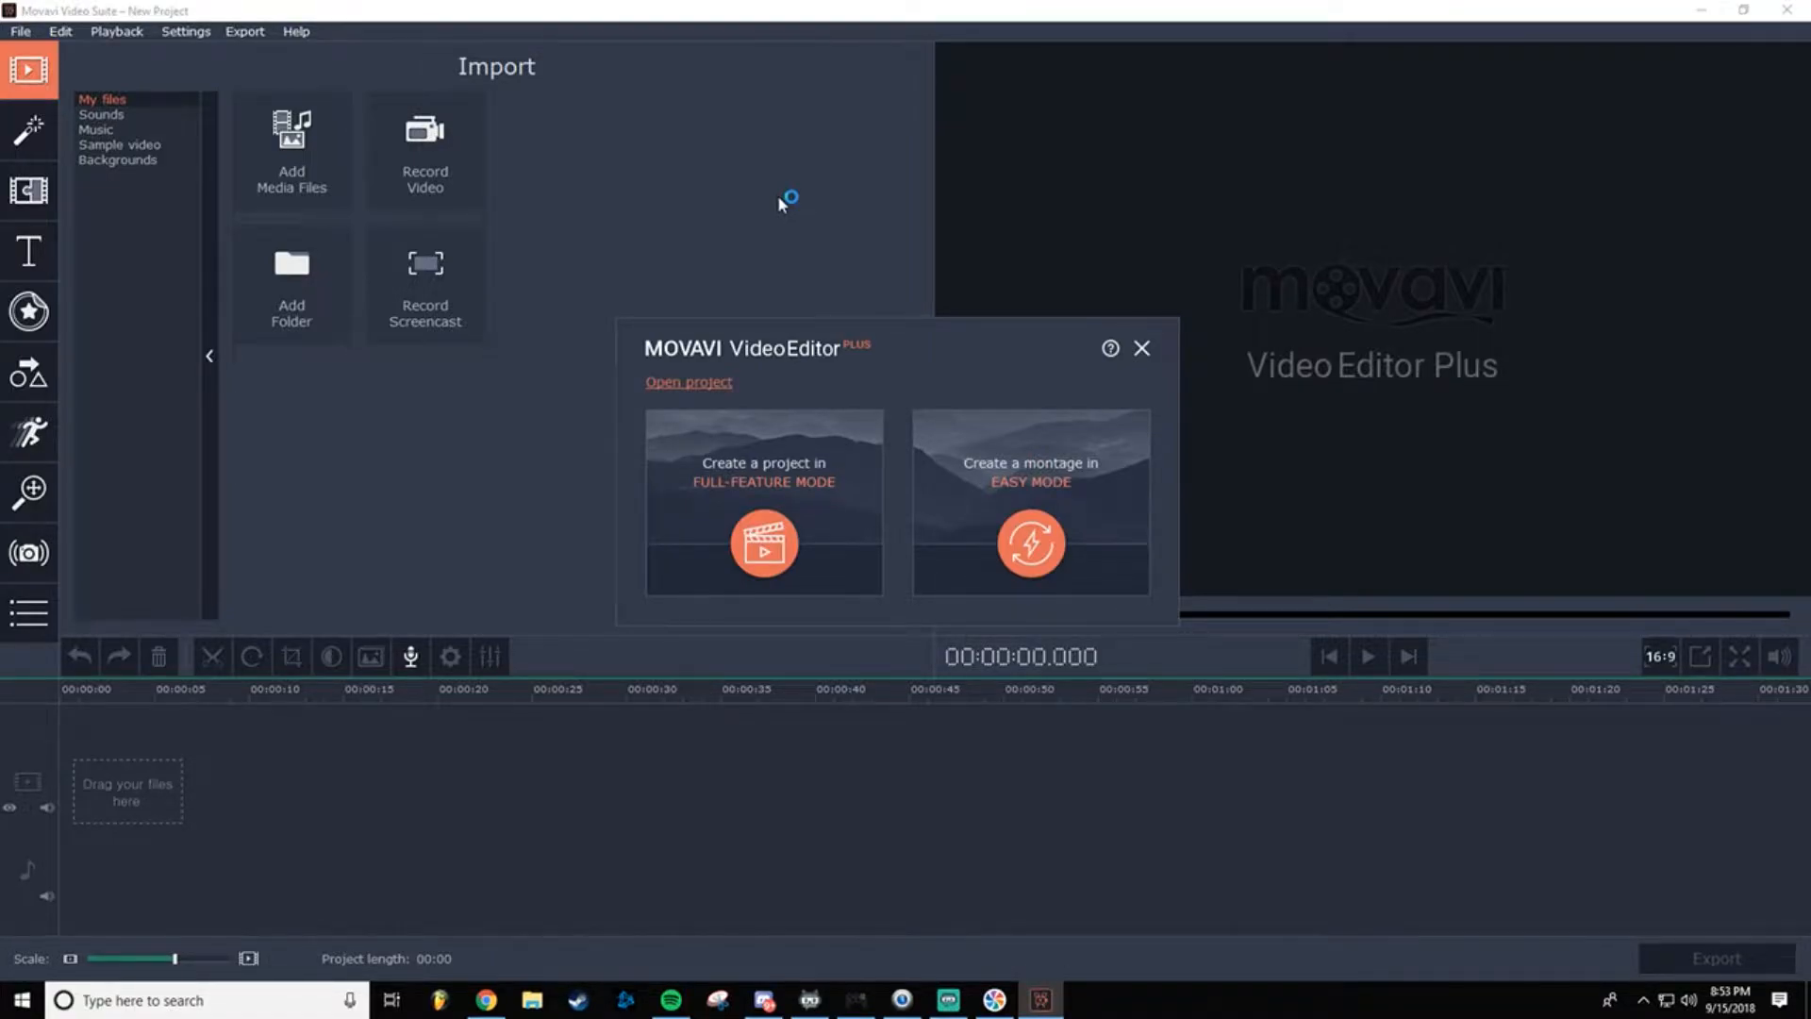
click(733, 543)
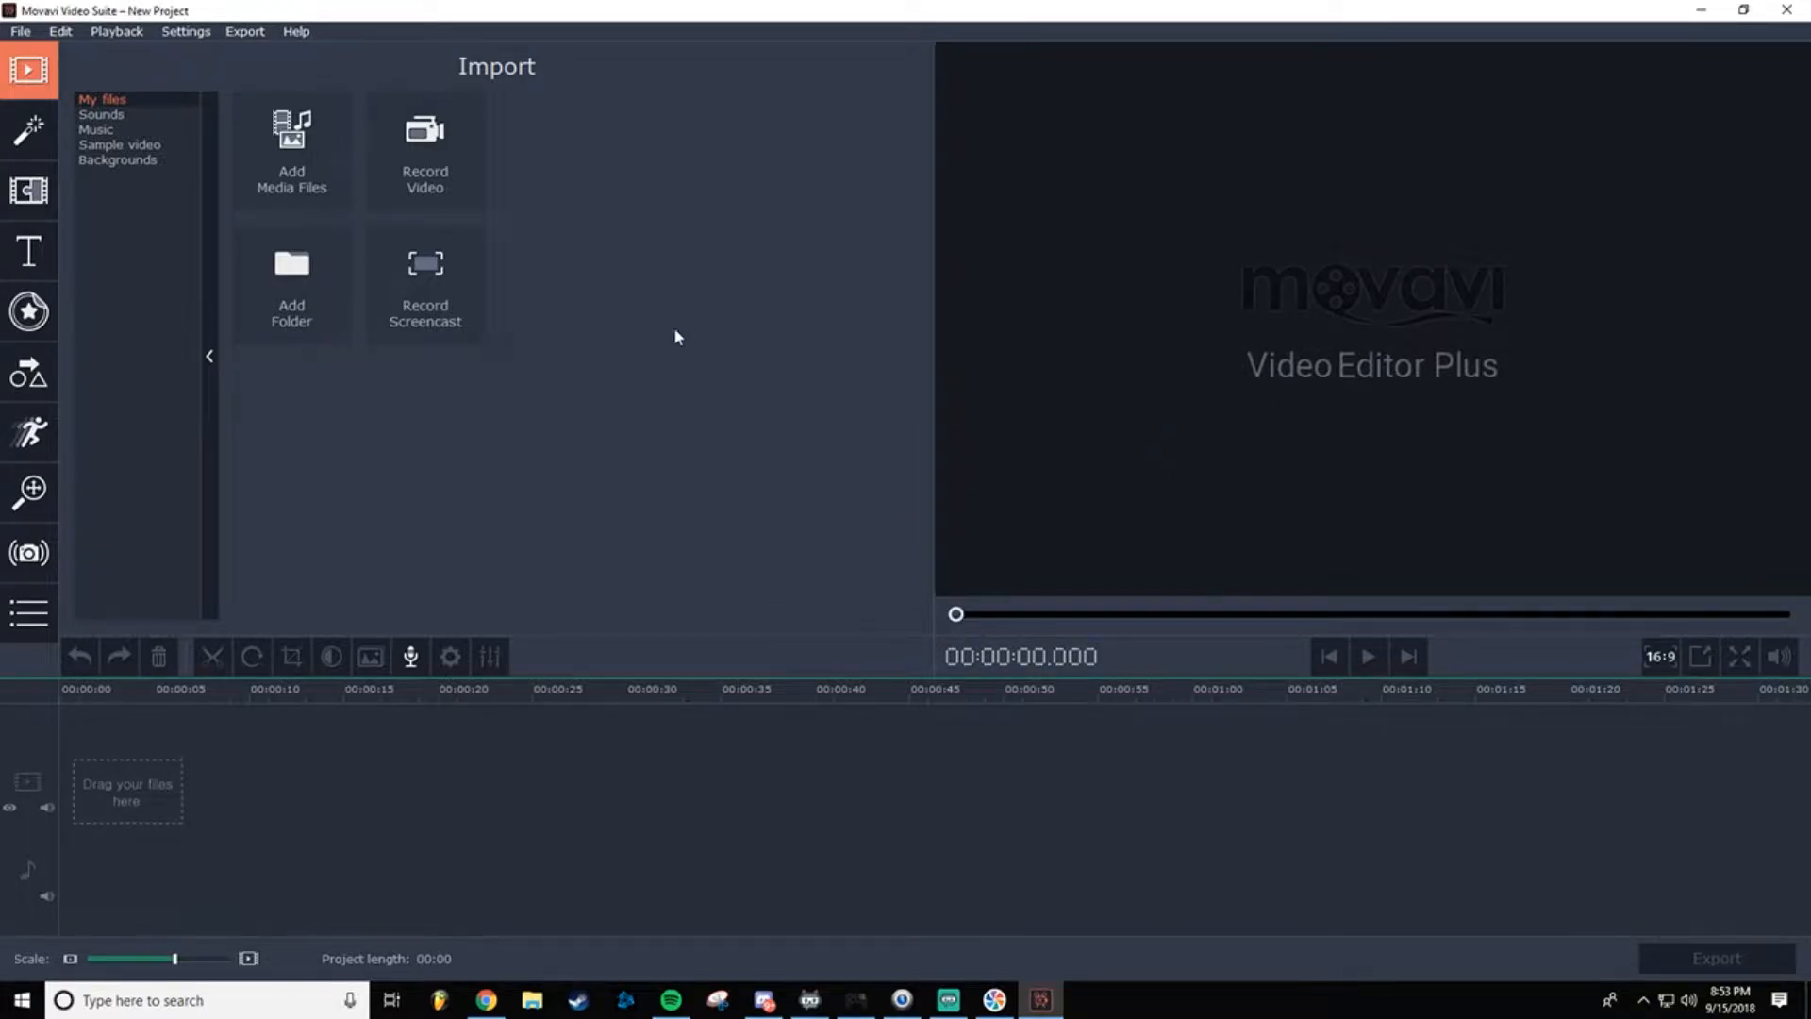
double_click(558, 13)
drag(673, 171, 861, 84)
double_click(861, 84)
Step: Switch to Chrome and bring up the Twitch live dashboard
click(485, 999)
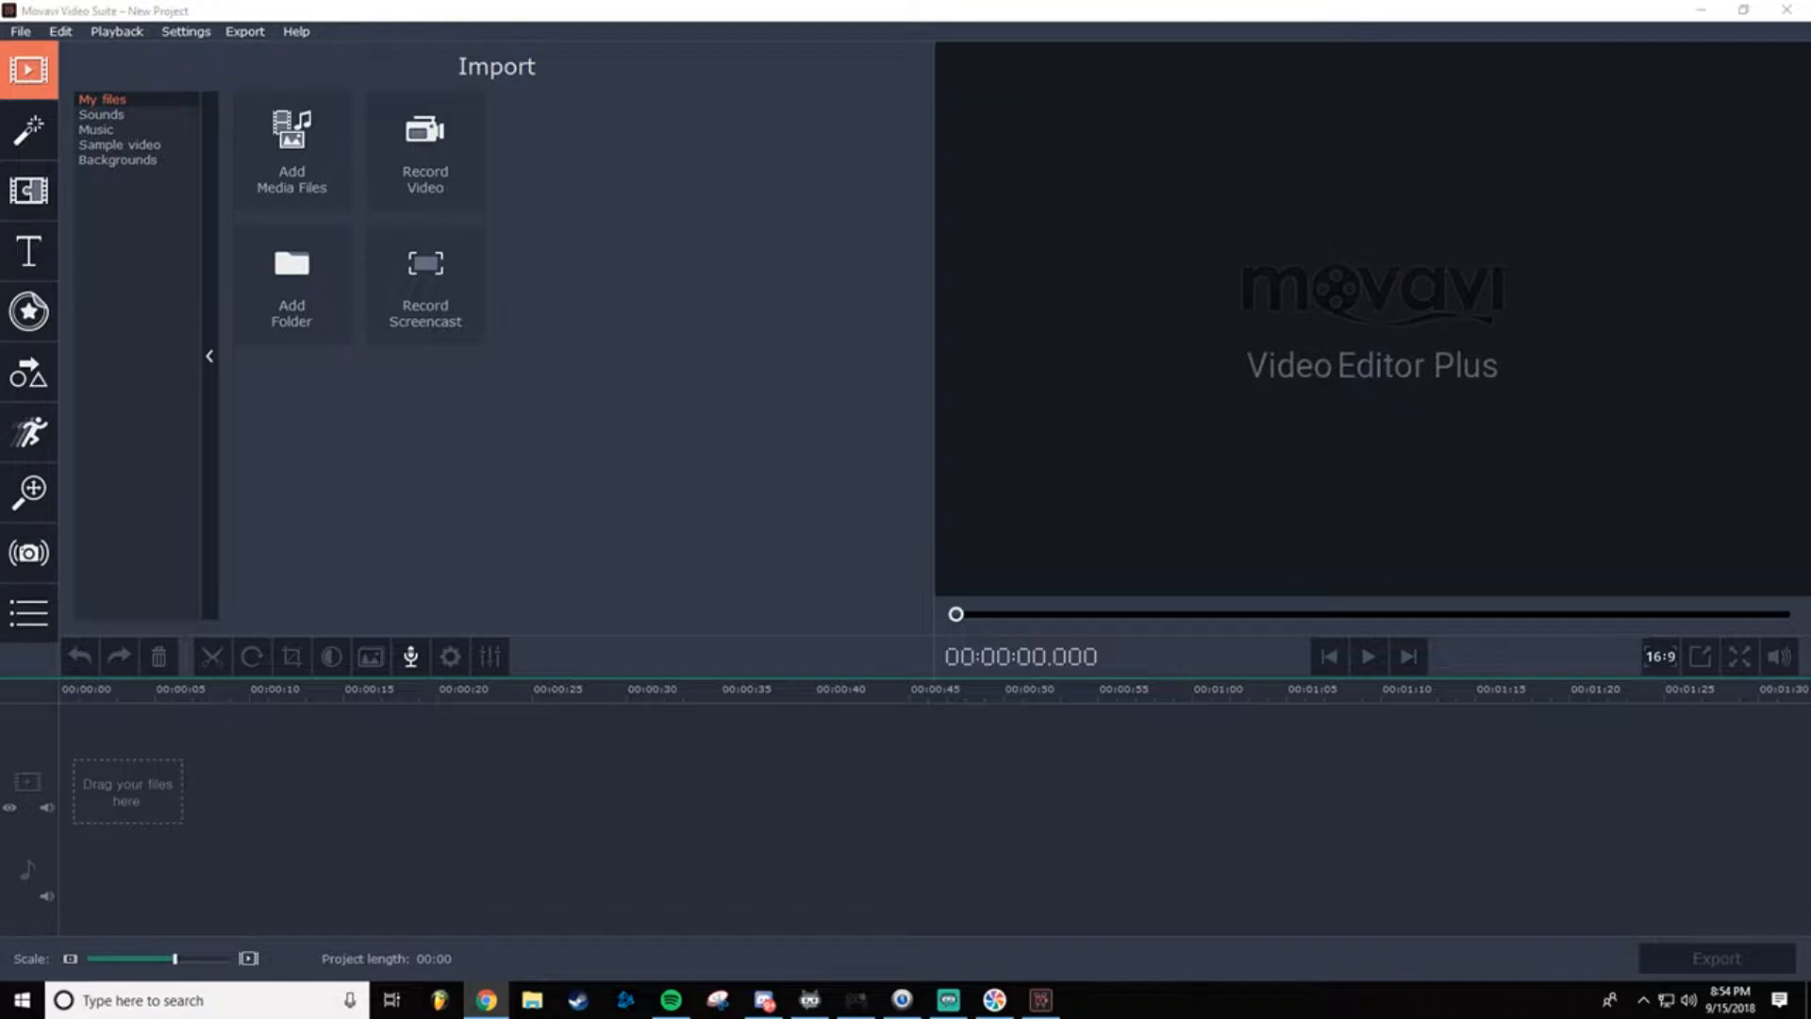
drag(0, 66, 1358, 2)
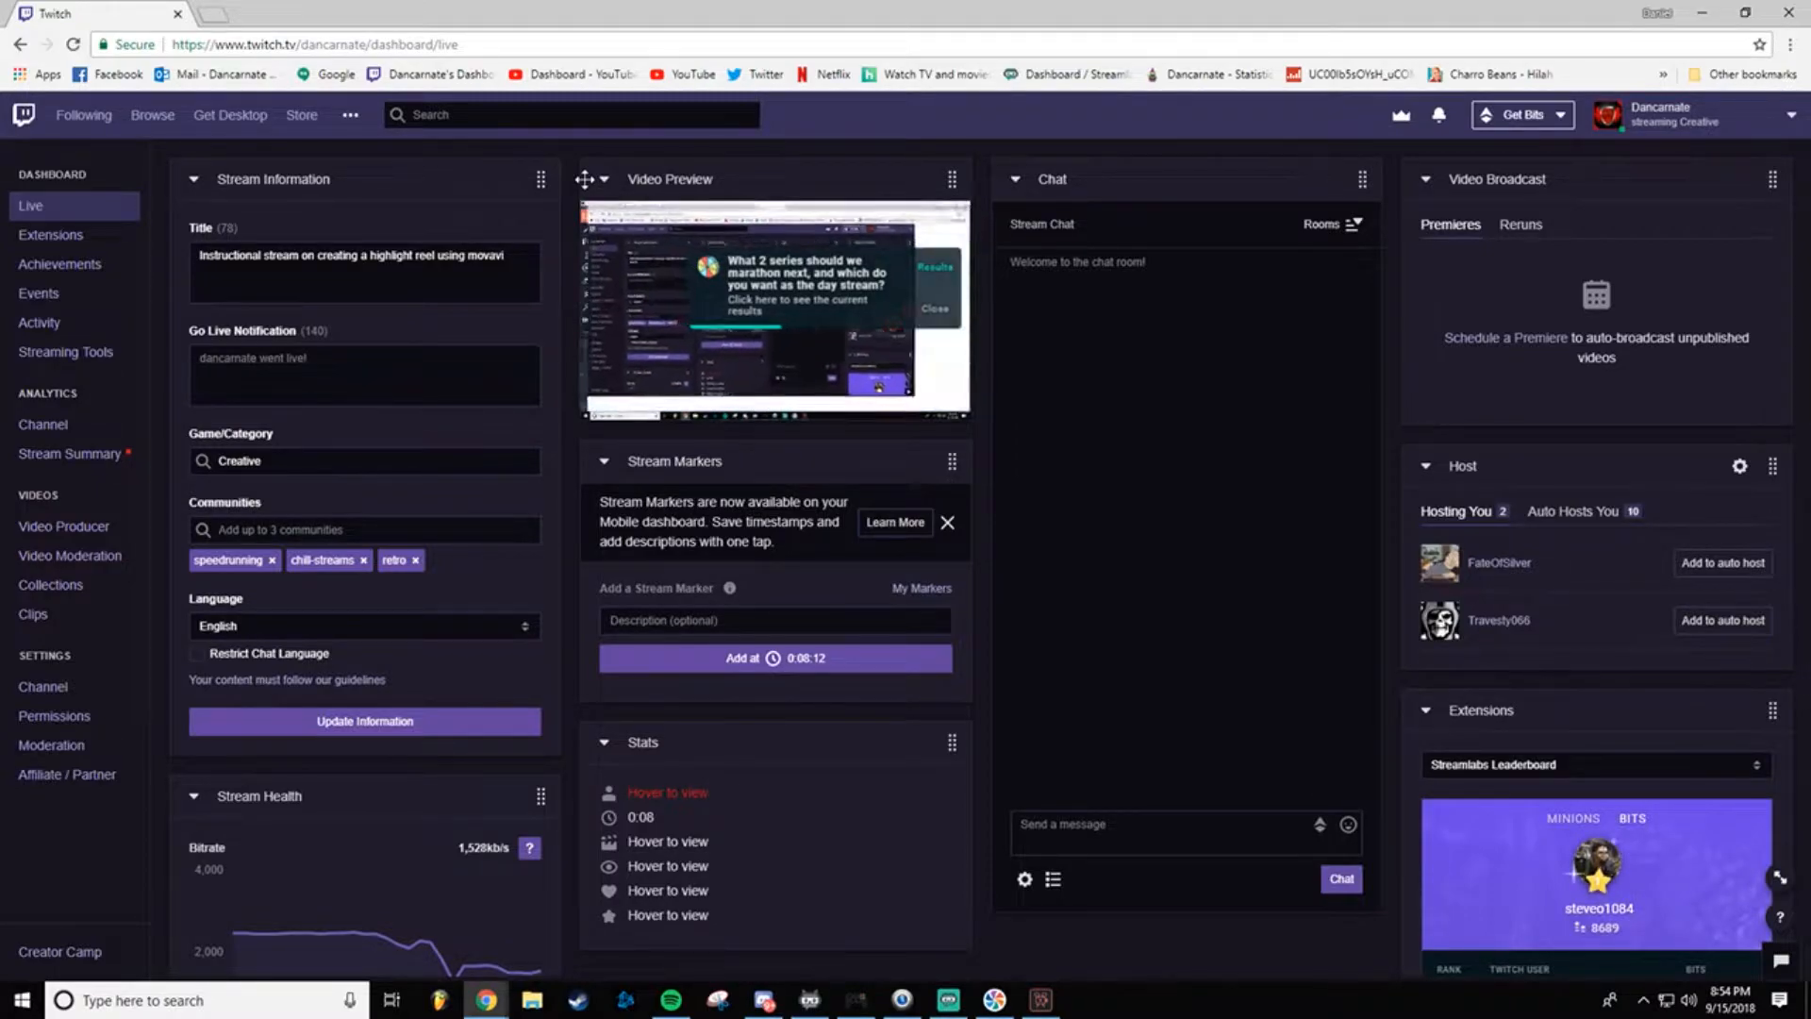
click(74, 533)
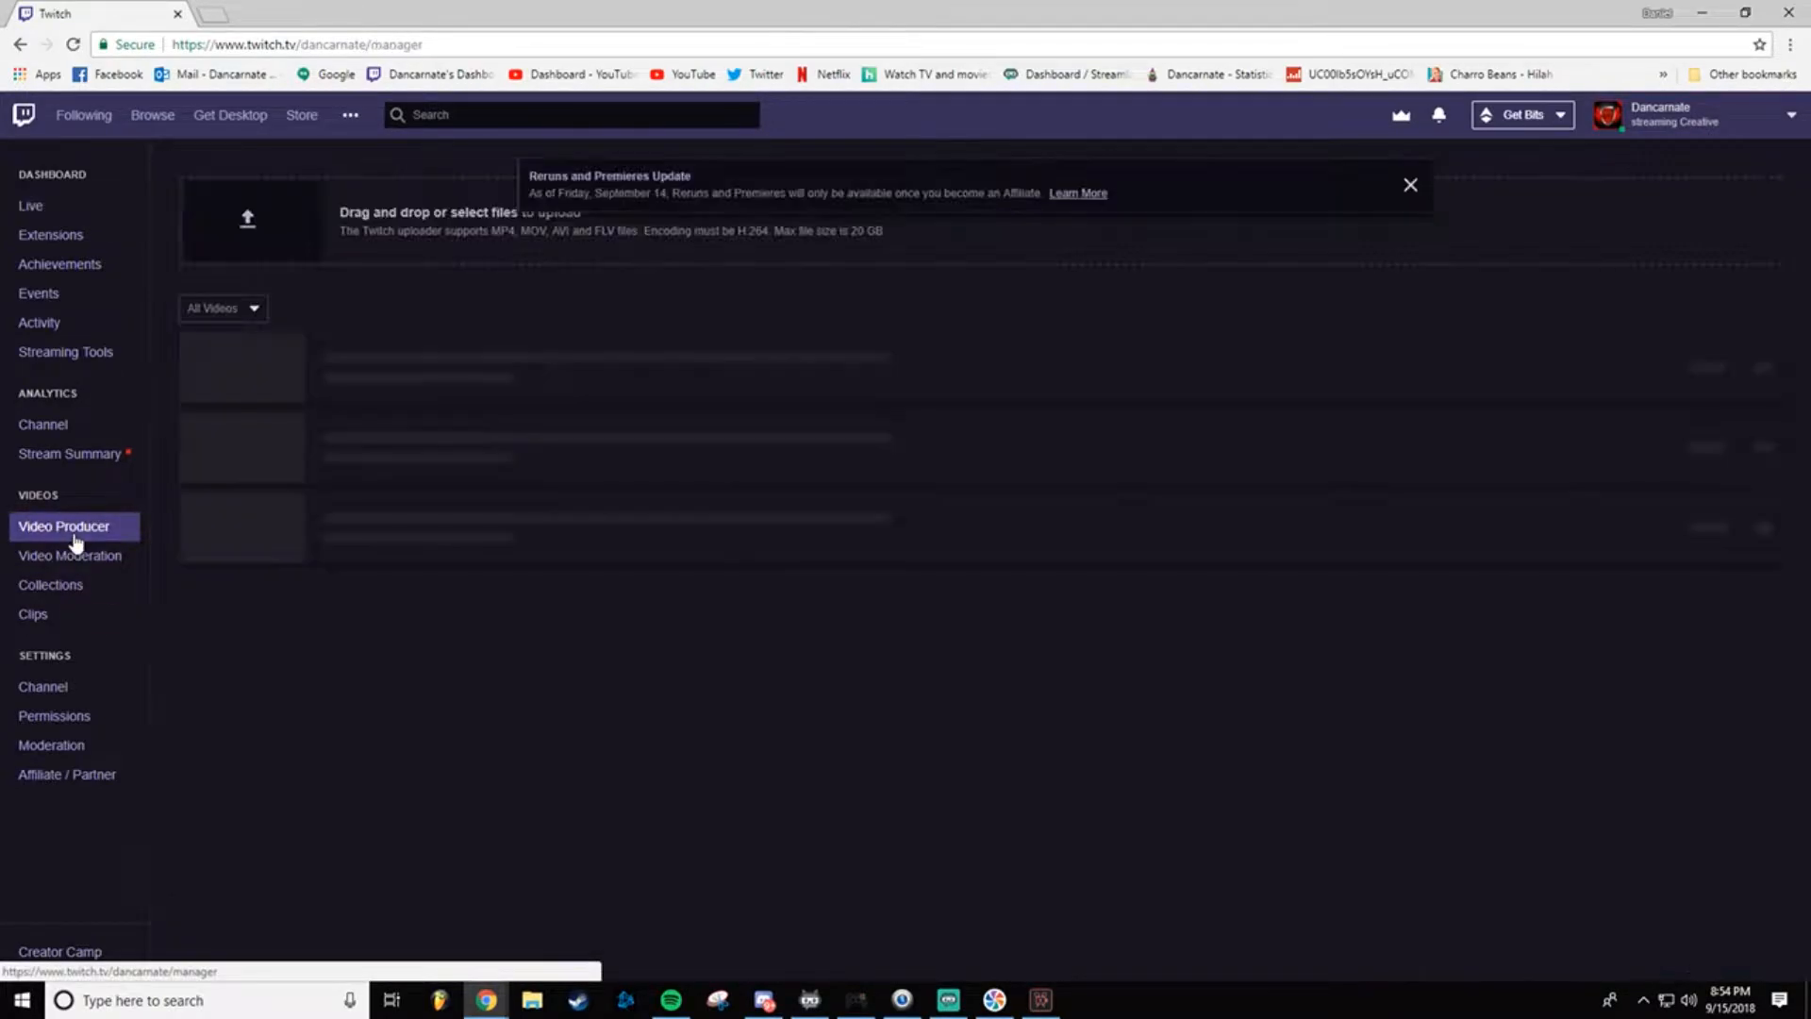
key(alt+Left)
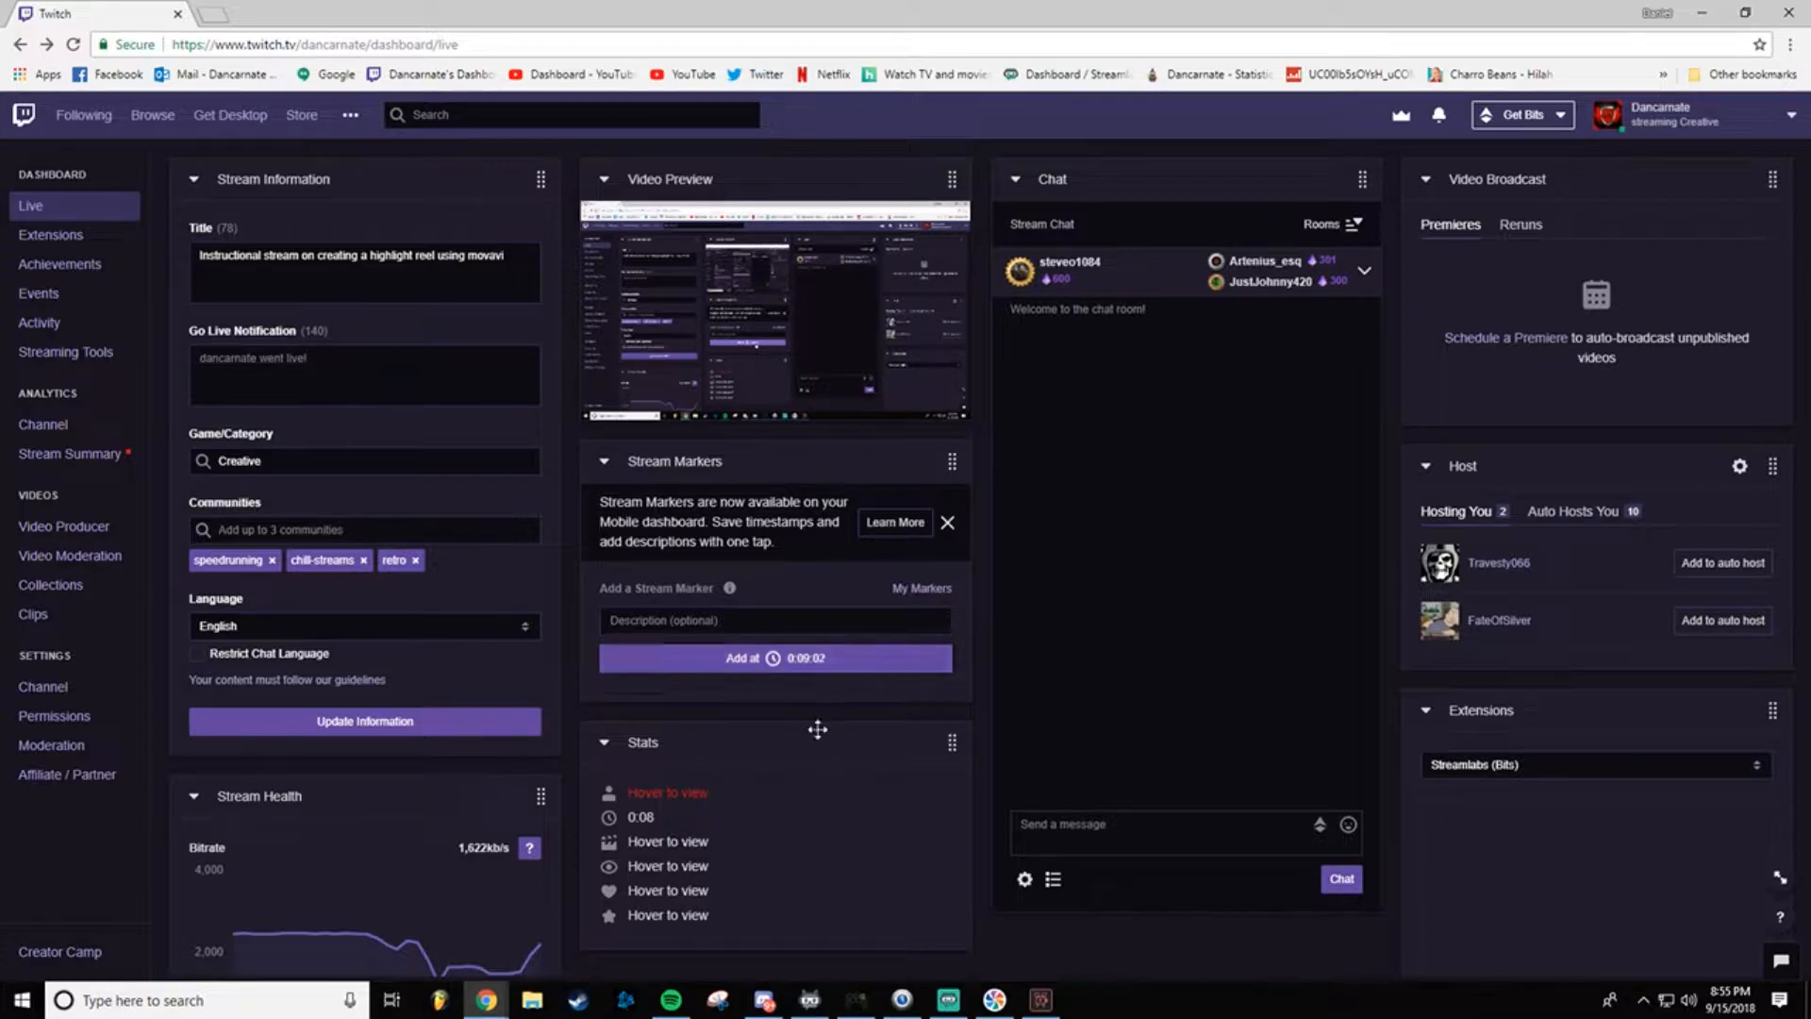
scroll(817, 731, down, 1)
scroll(834, 710, up, 1)
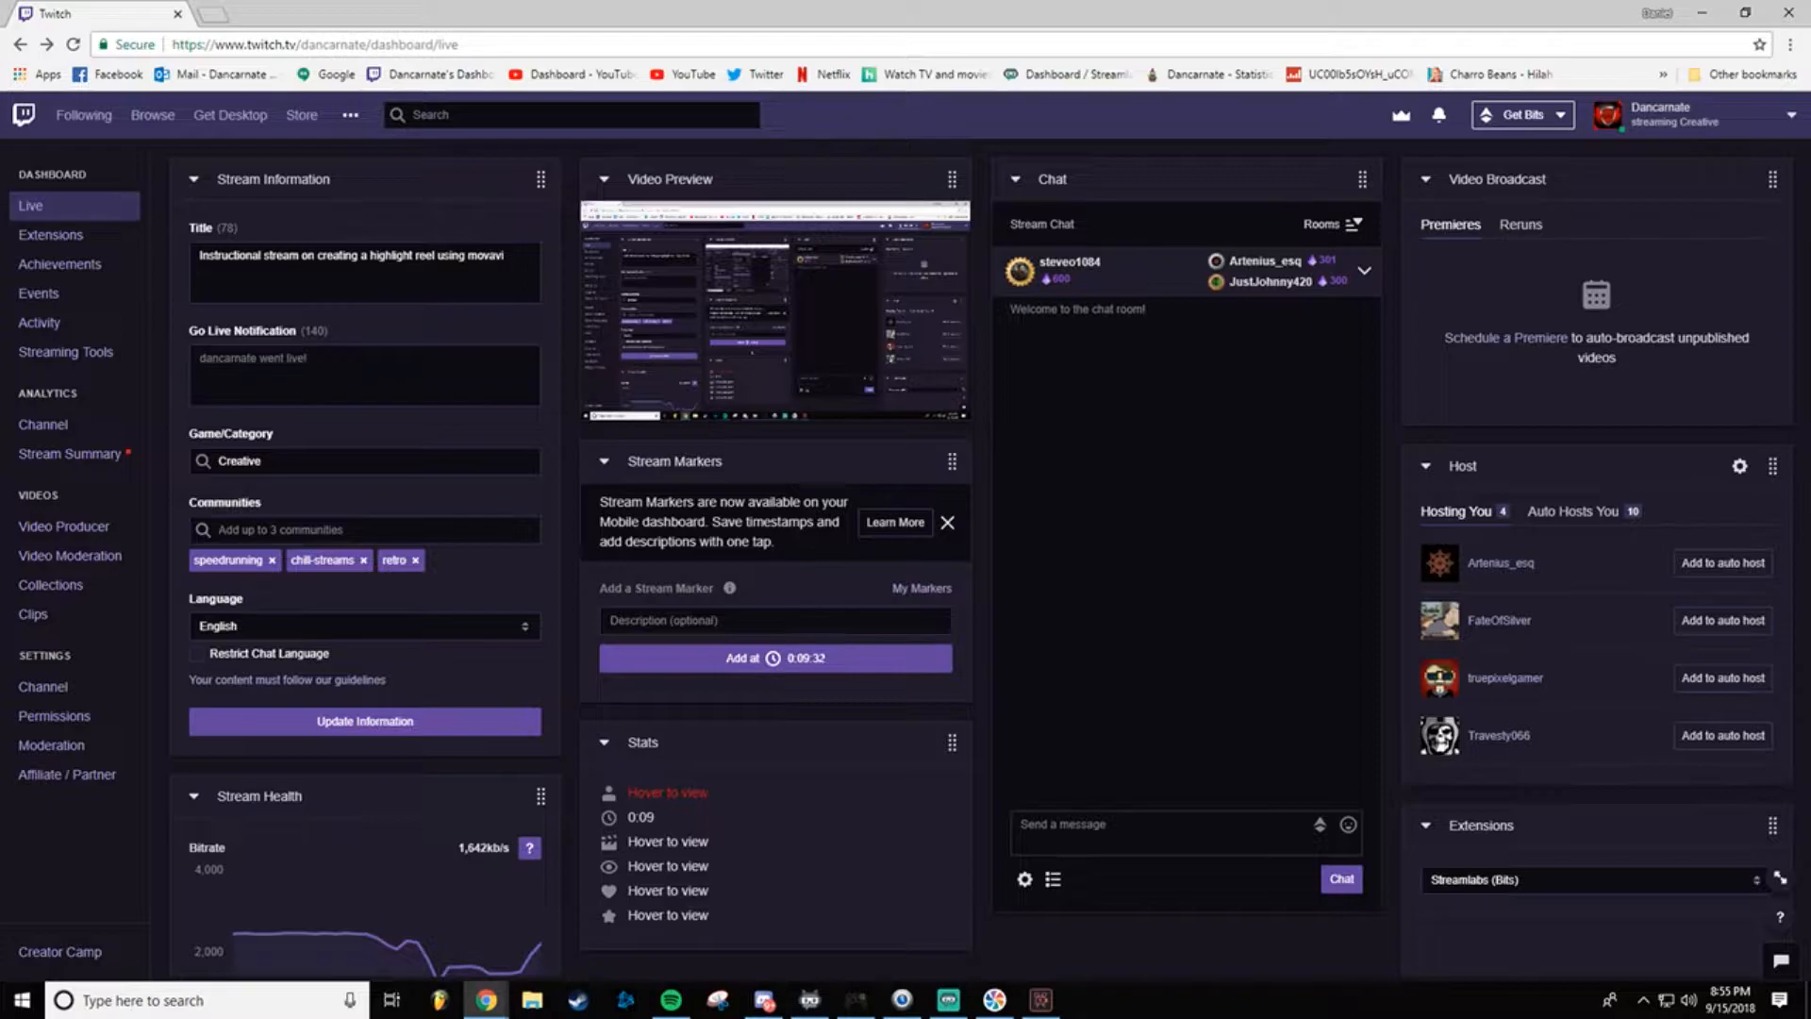
click(948, 1000)
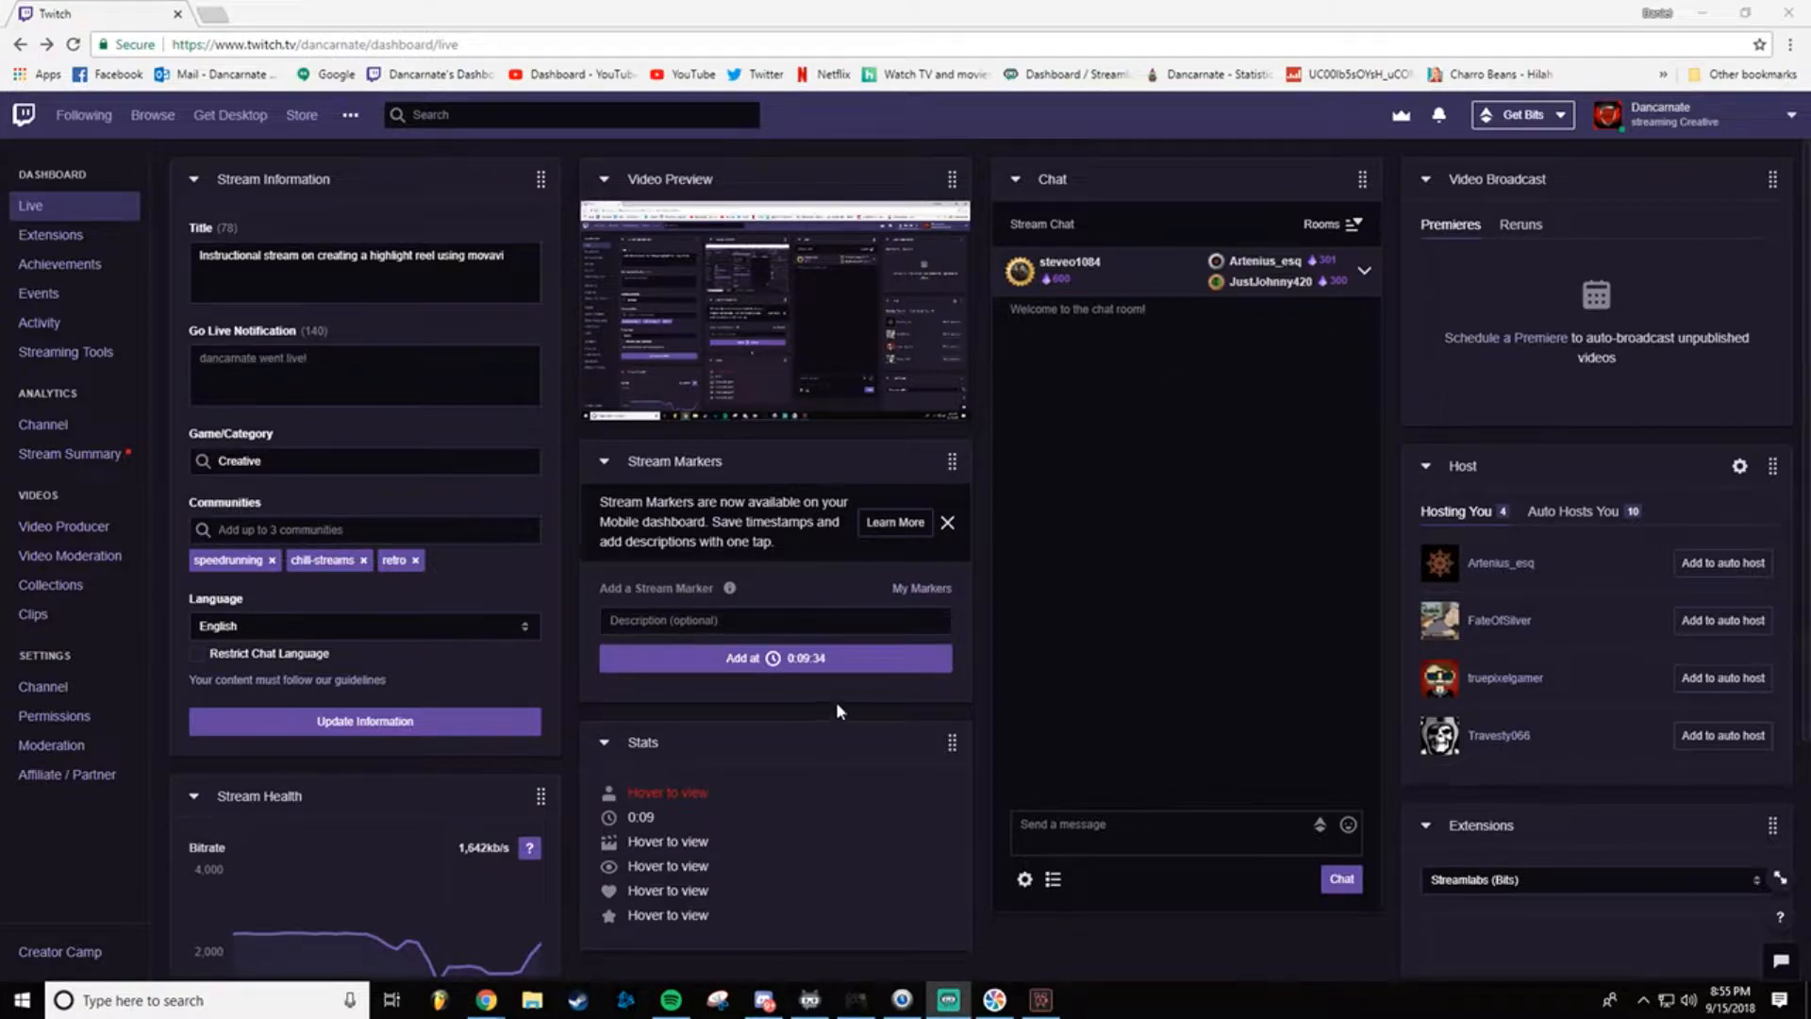
click(659, 666)
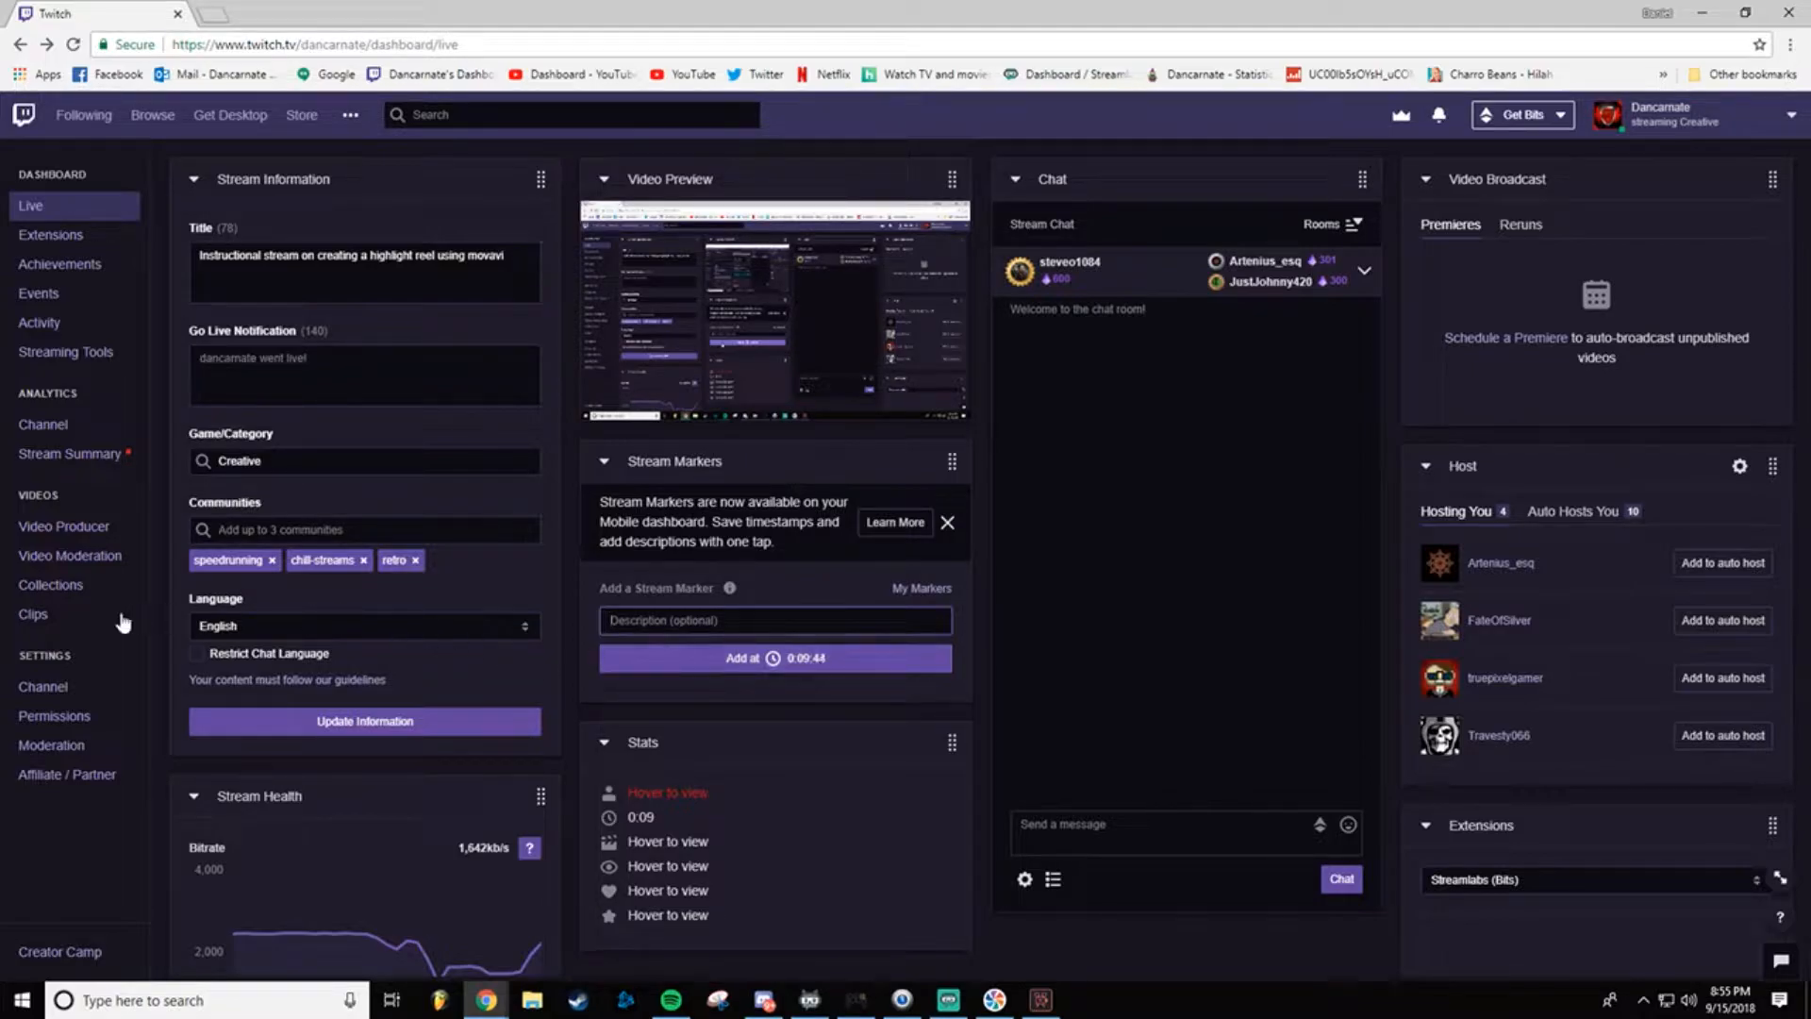
Step: Open the past broadcast "Mega Man Legends 2 blind playthrough part 5" from the Video Producer in the Highlighter
click(90, 528)
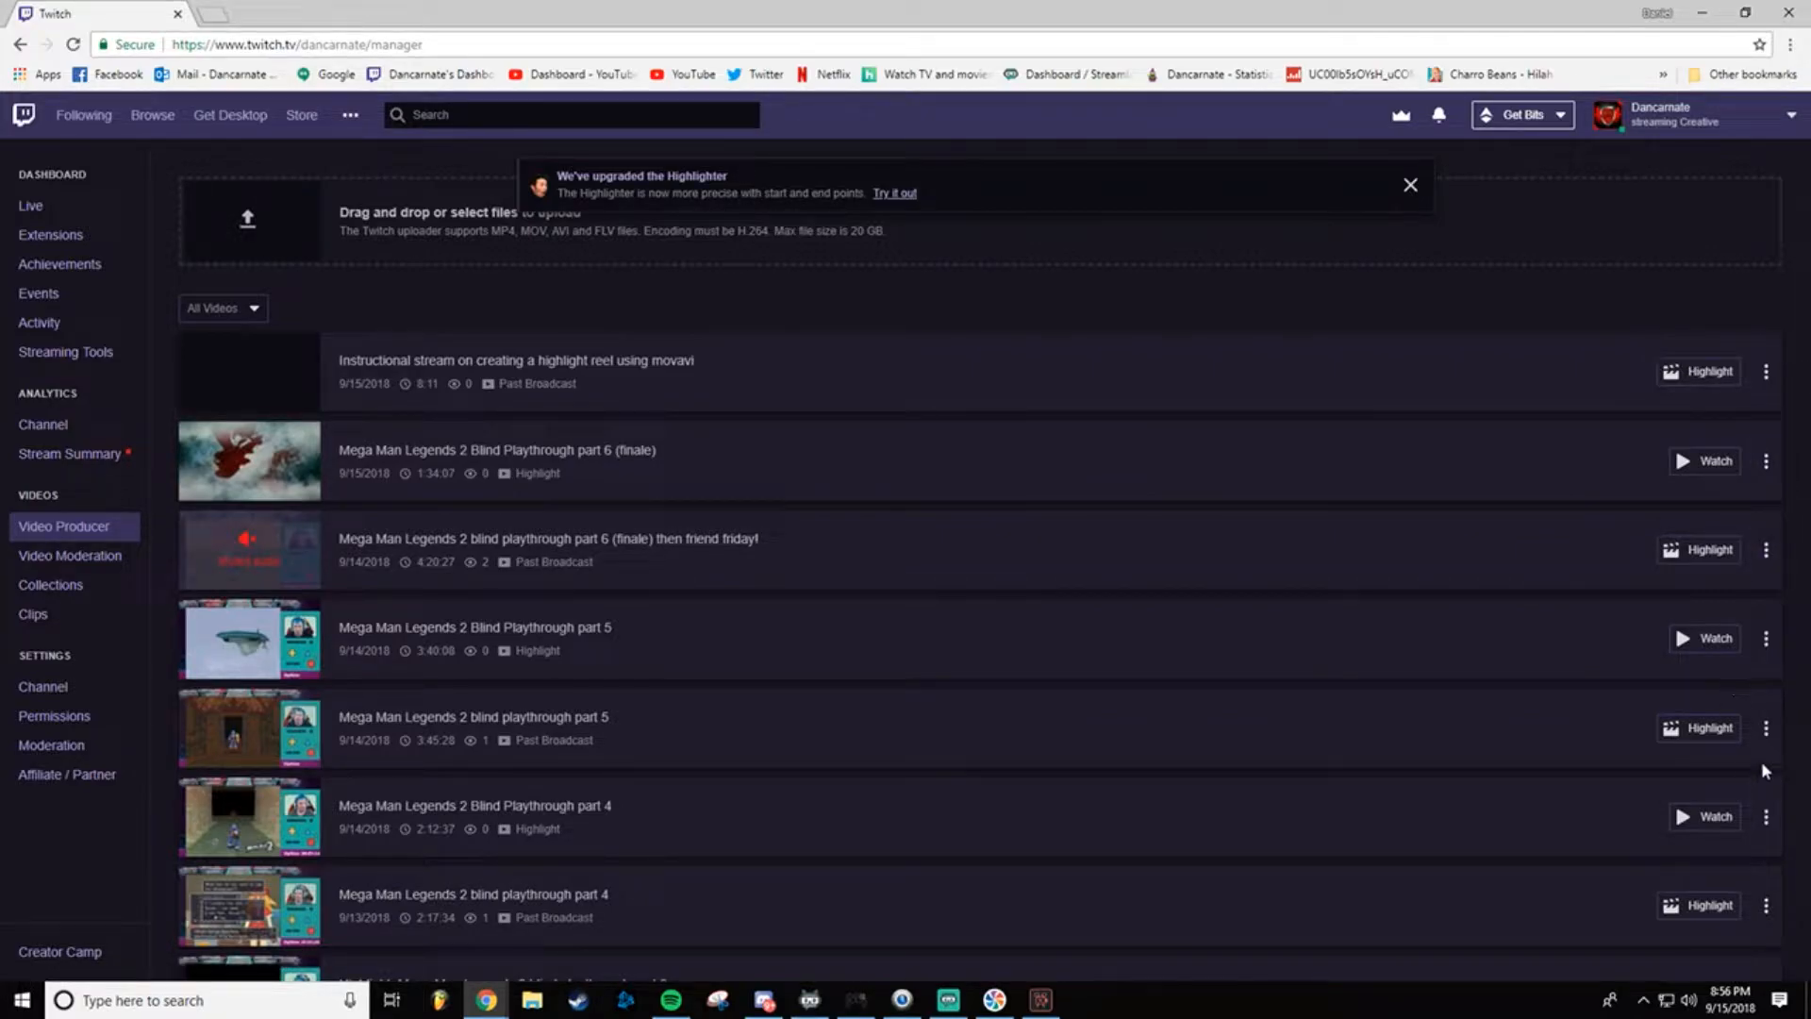
click(1722, 739)
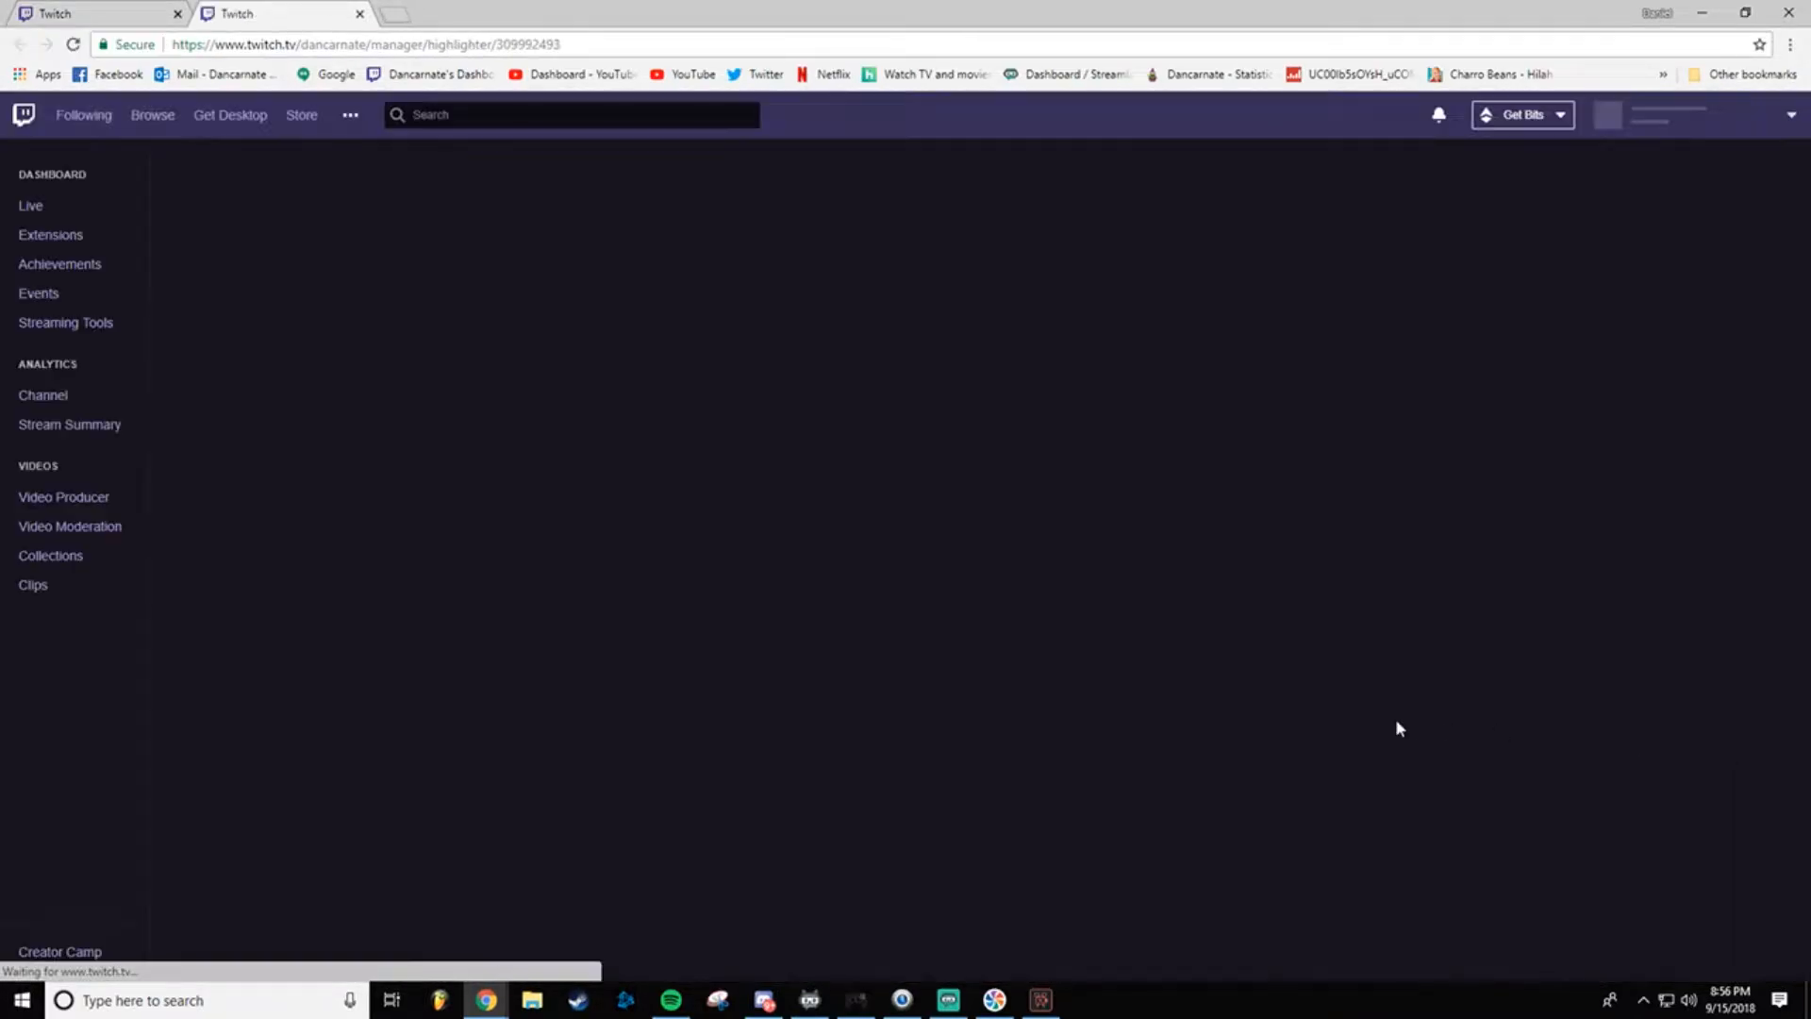
scroll(648, 811, down, 1)
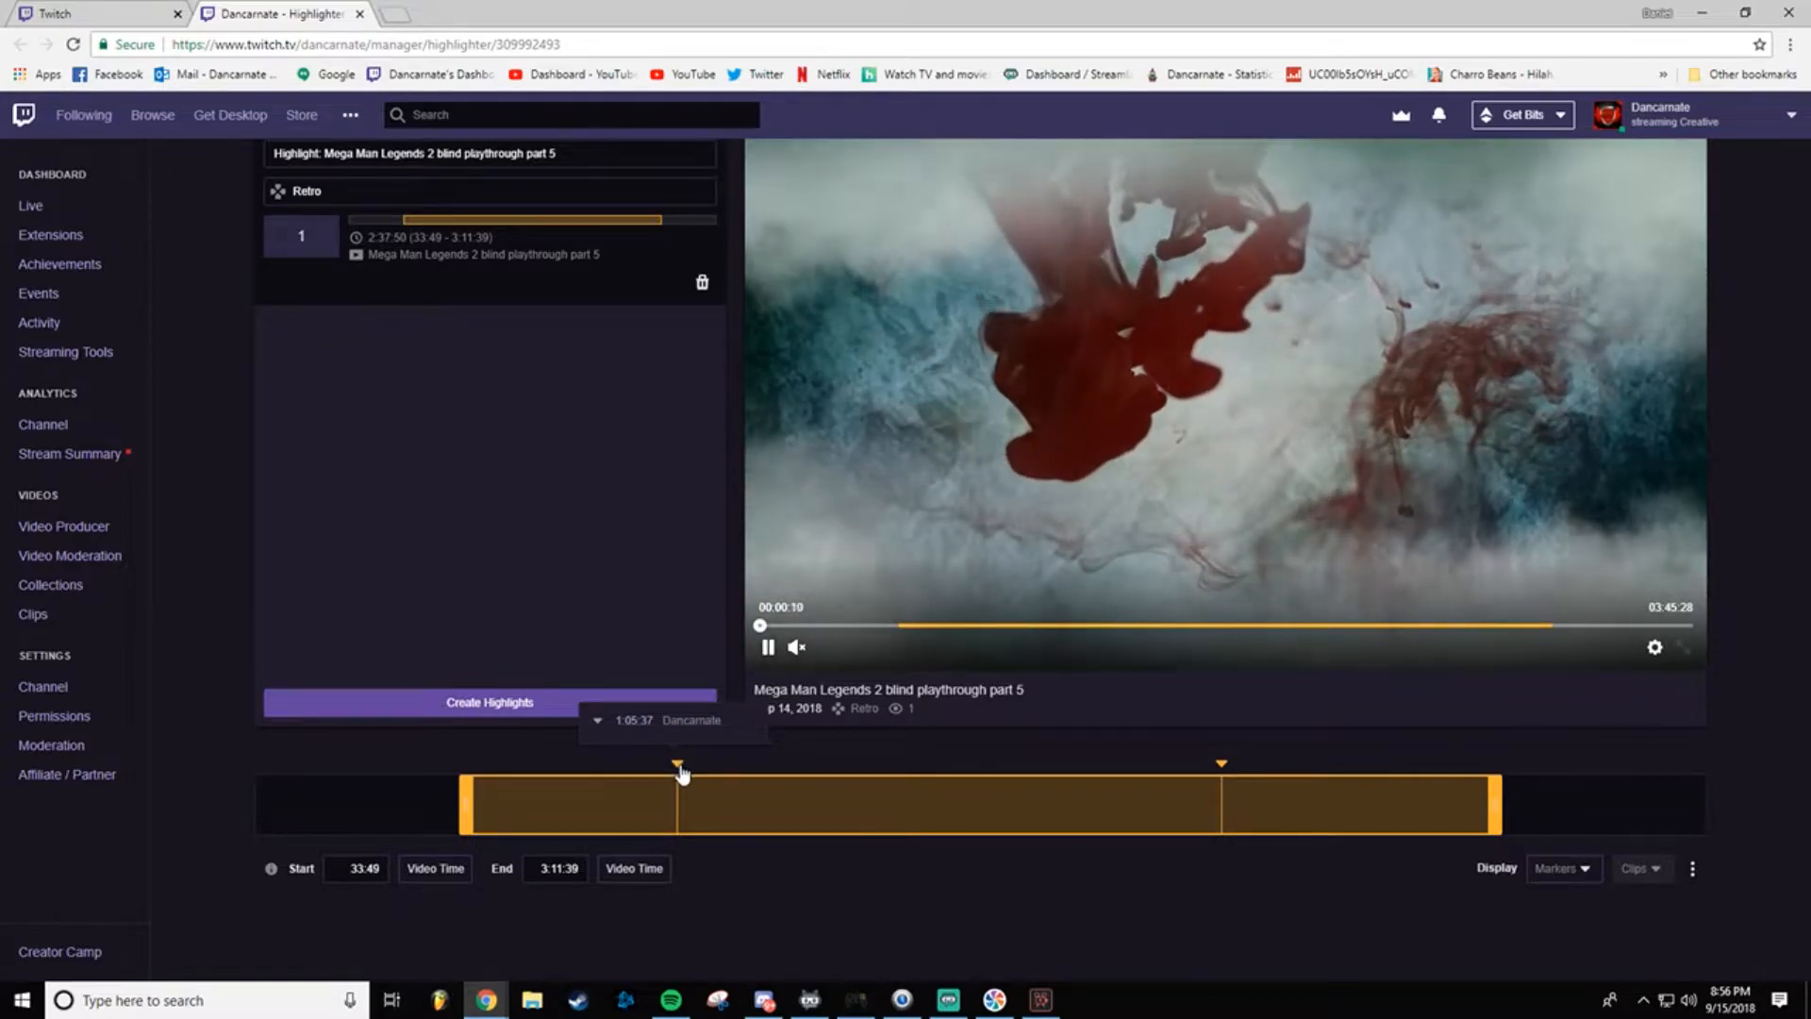
Step: Preview the source video at the stream markers at 1:05:37 and 2:30:08
click(679, 768)
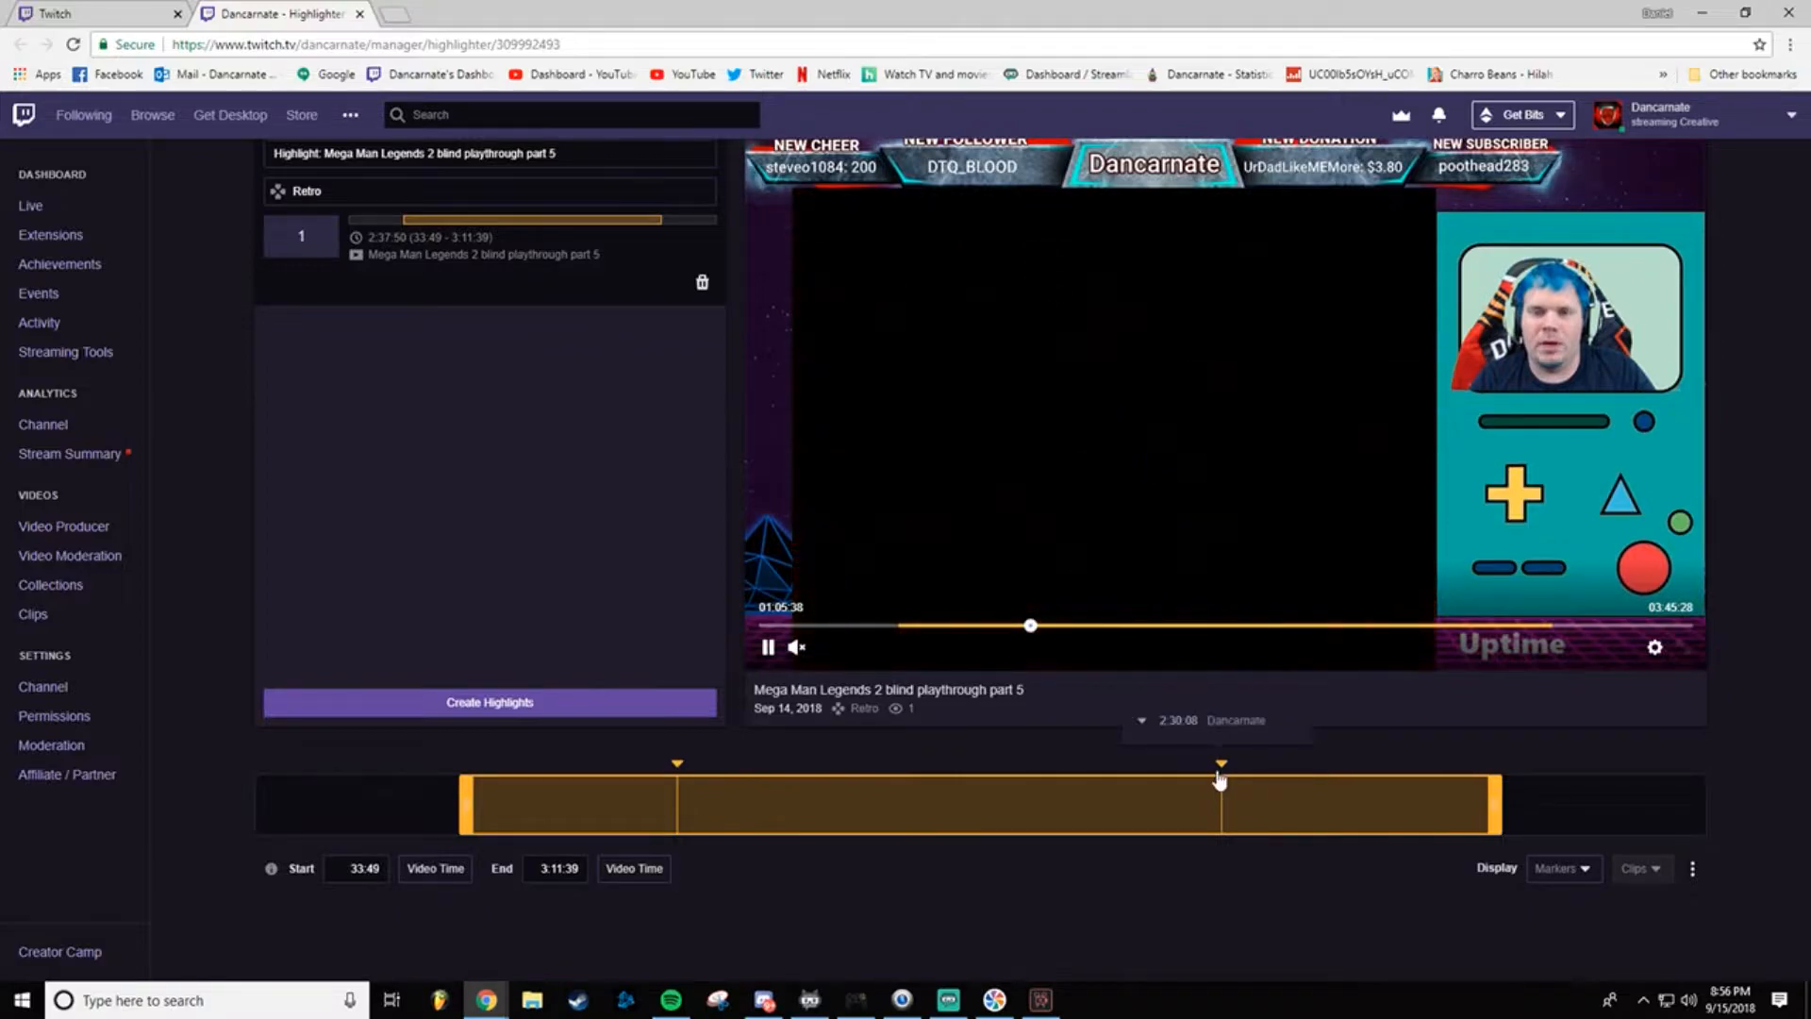
click(1222, 769)
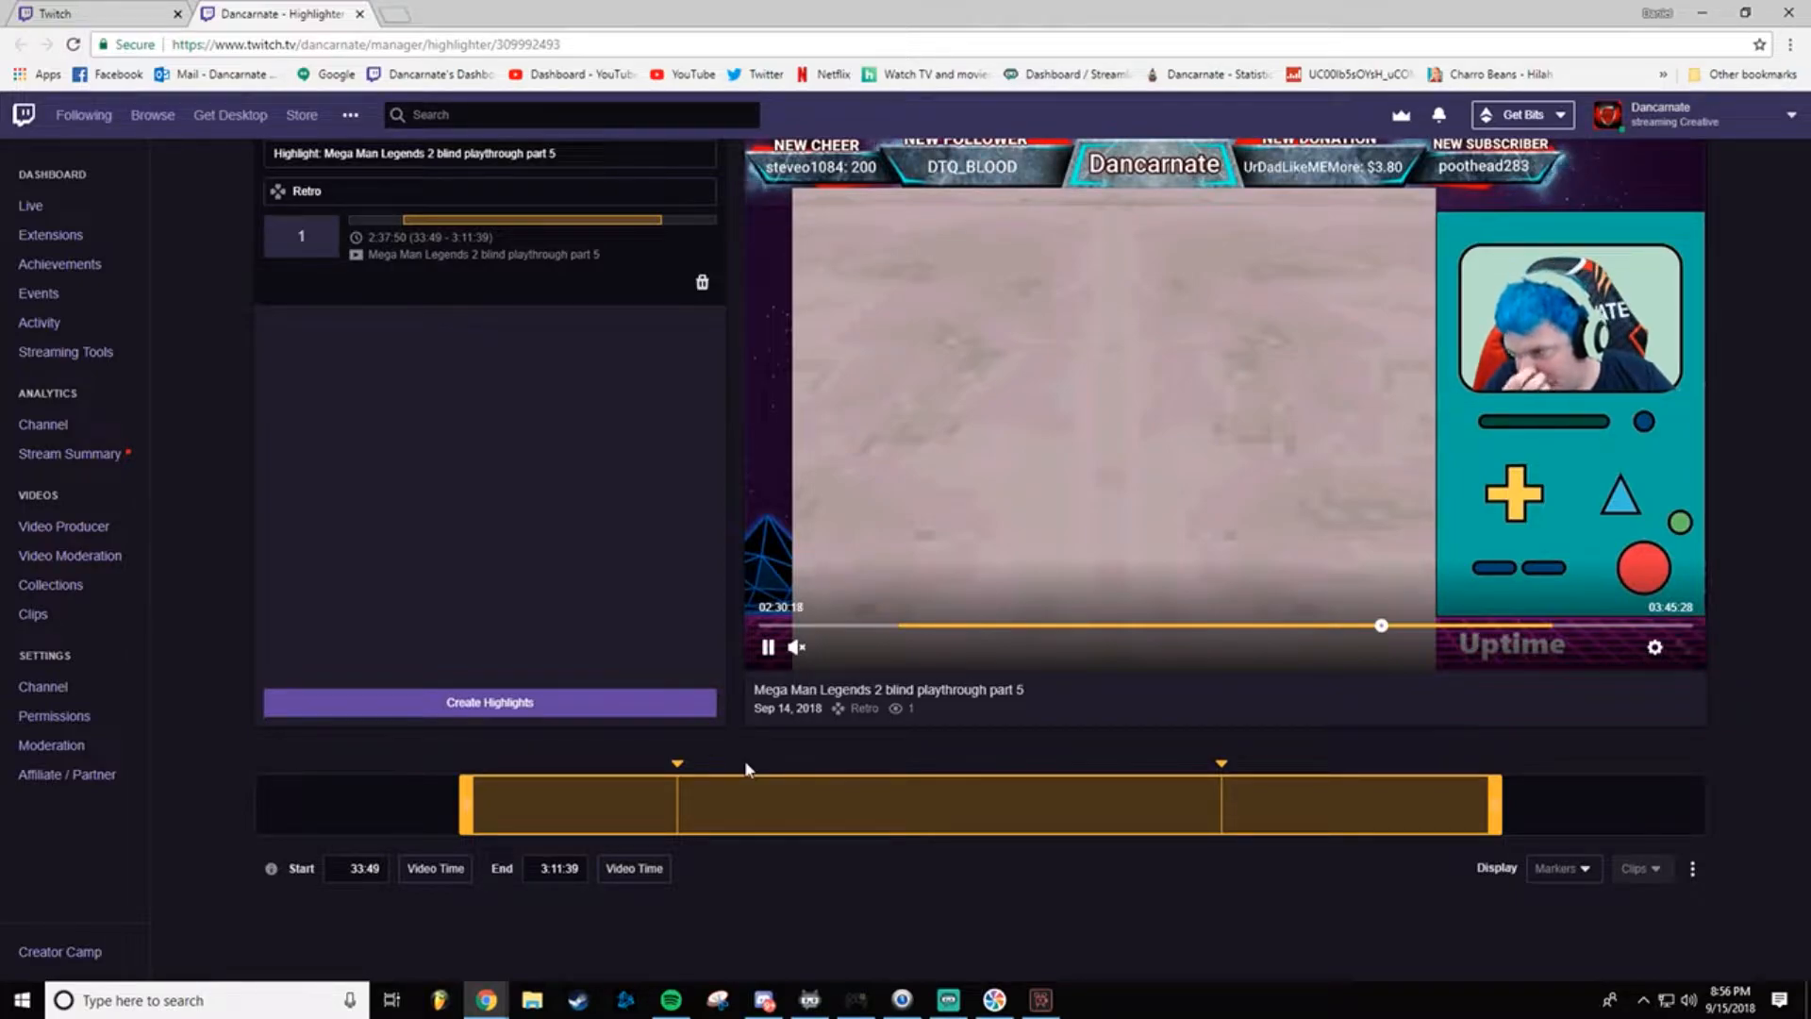
mouse_move(672, 768)
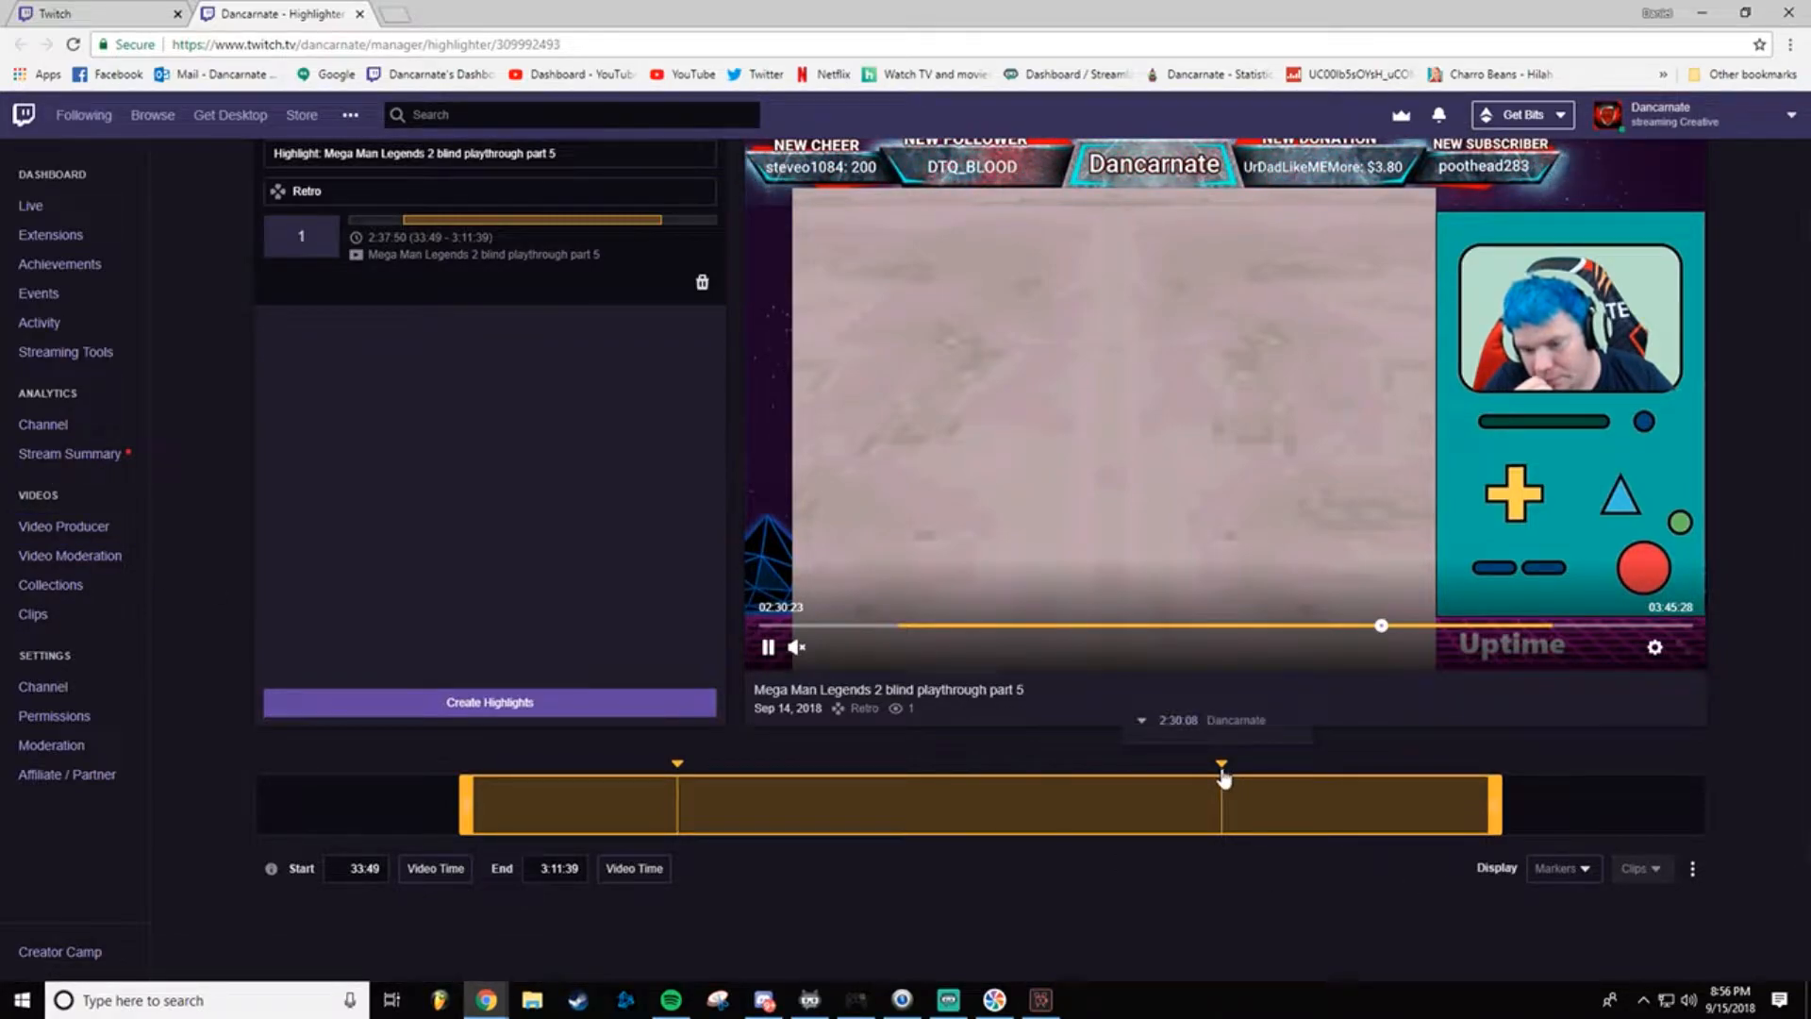
click(1222, 773)
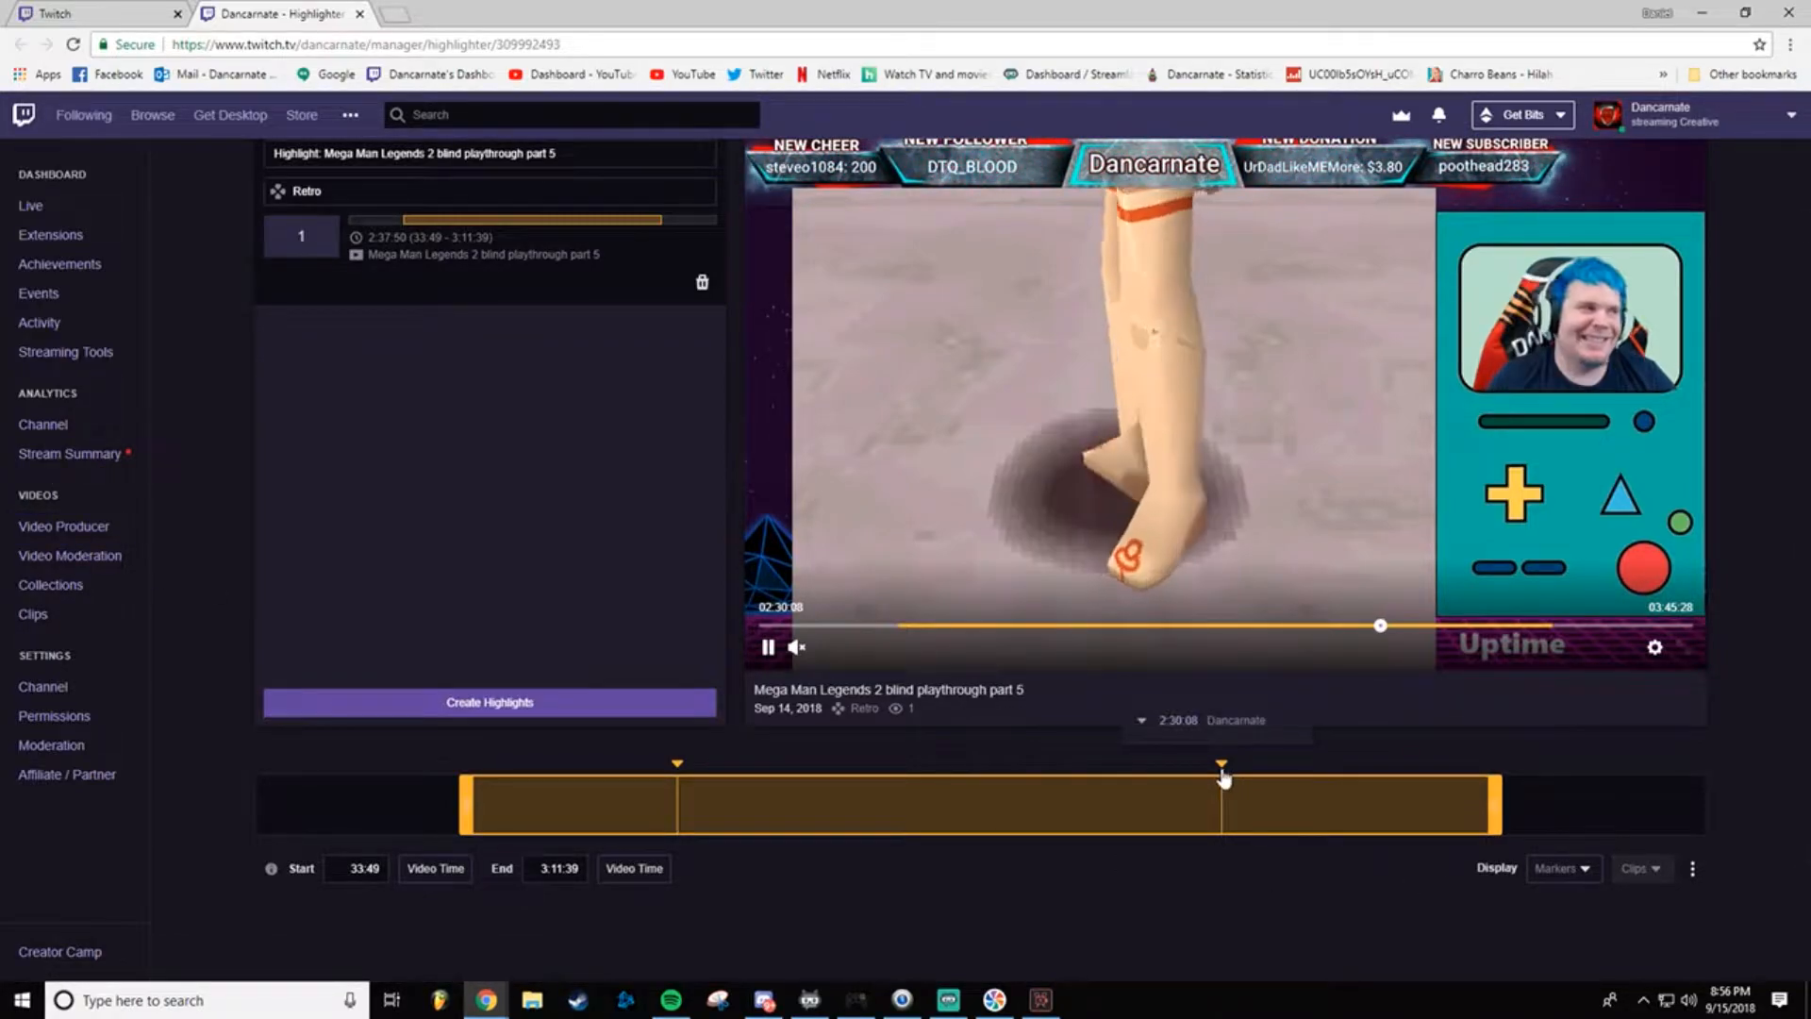
scroll(934, 745, down, 1)
scroll(737, 592, up, 2)
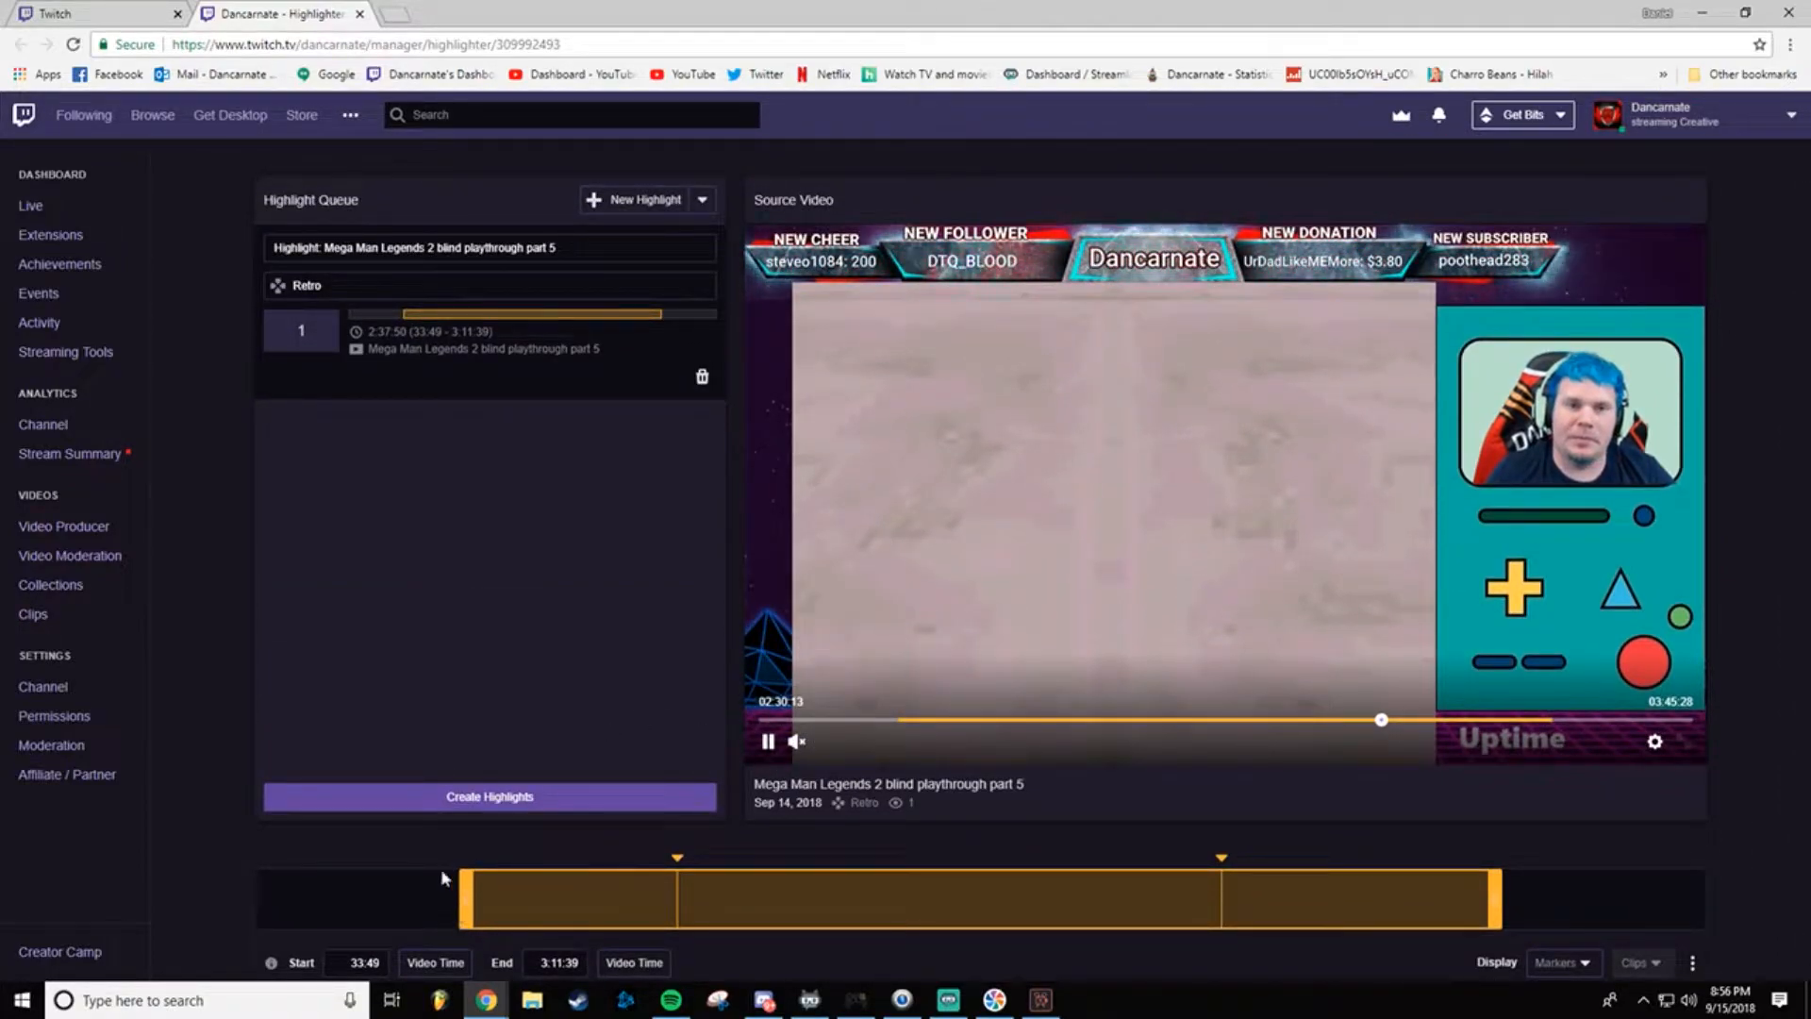
Step: Set the highlight's start to 2:29:54 and its end to 2:30:07 around the second stream marker
scroll(444, 878, down, 1)
mouse_move(1223, 767)
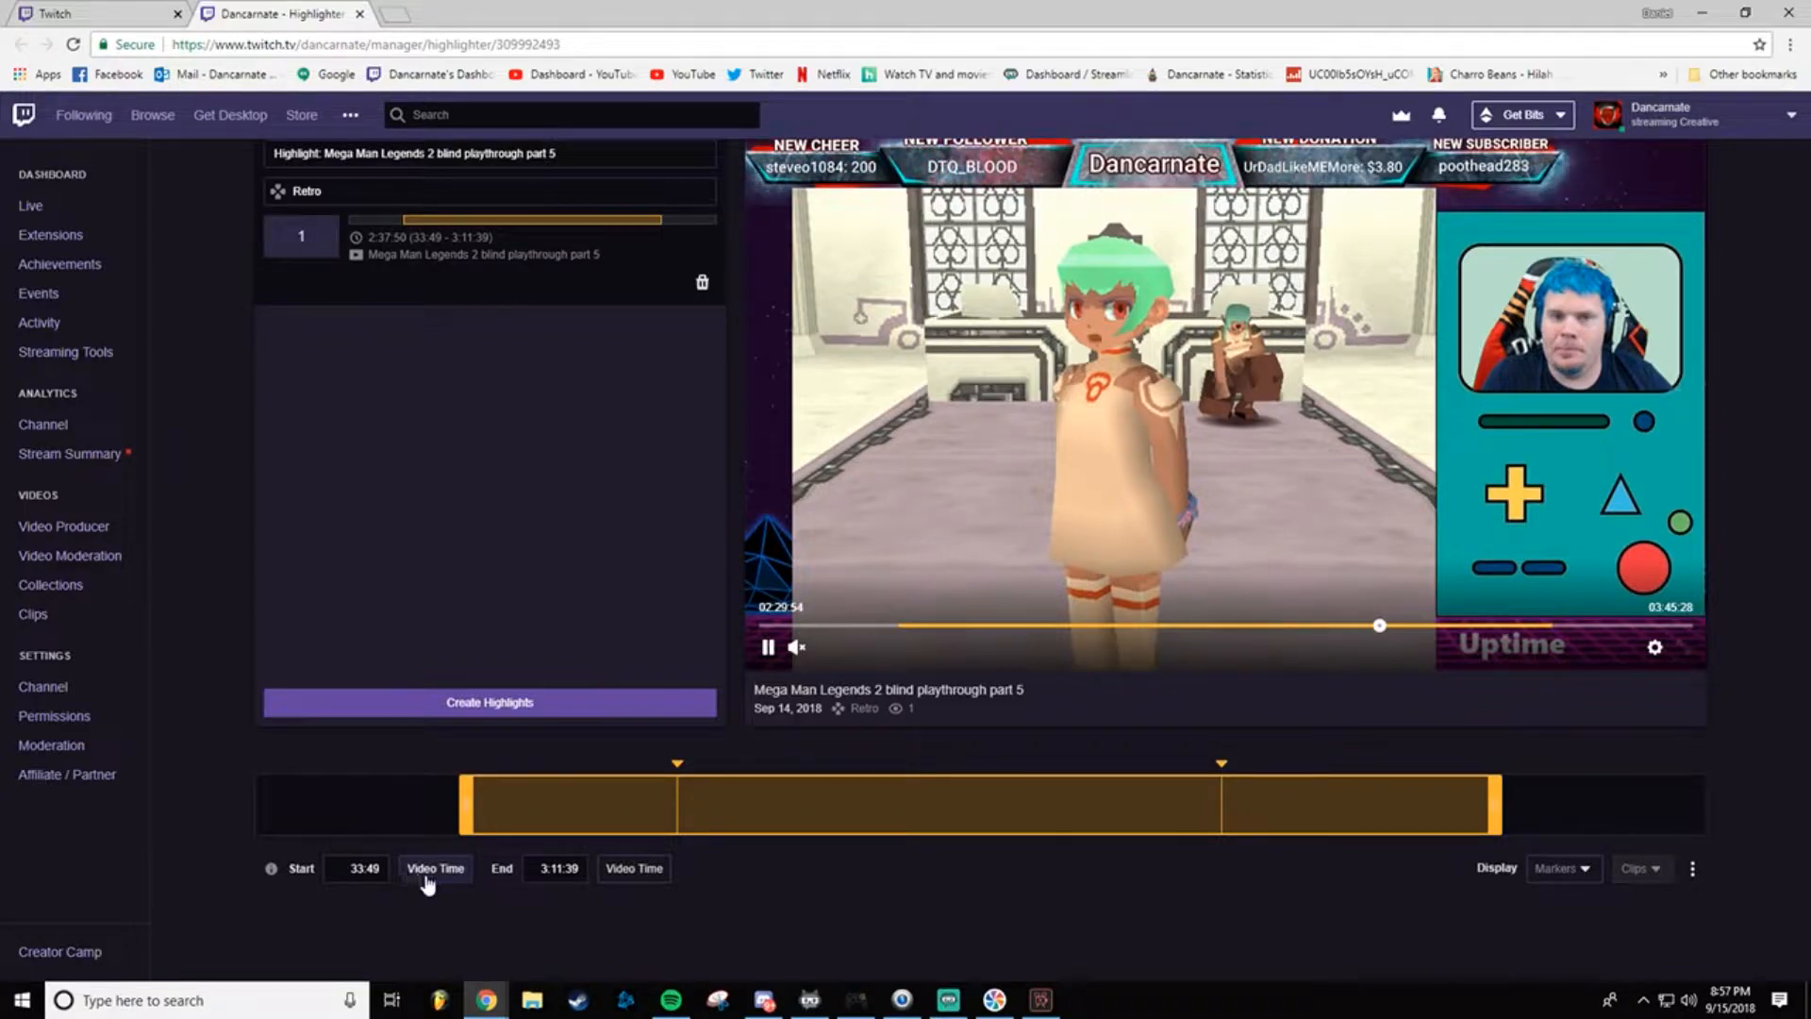
click(429, 869)
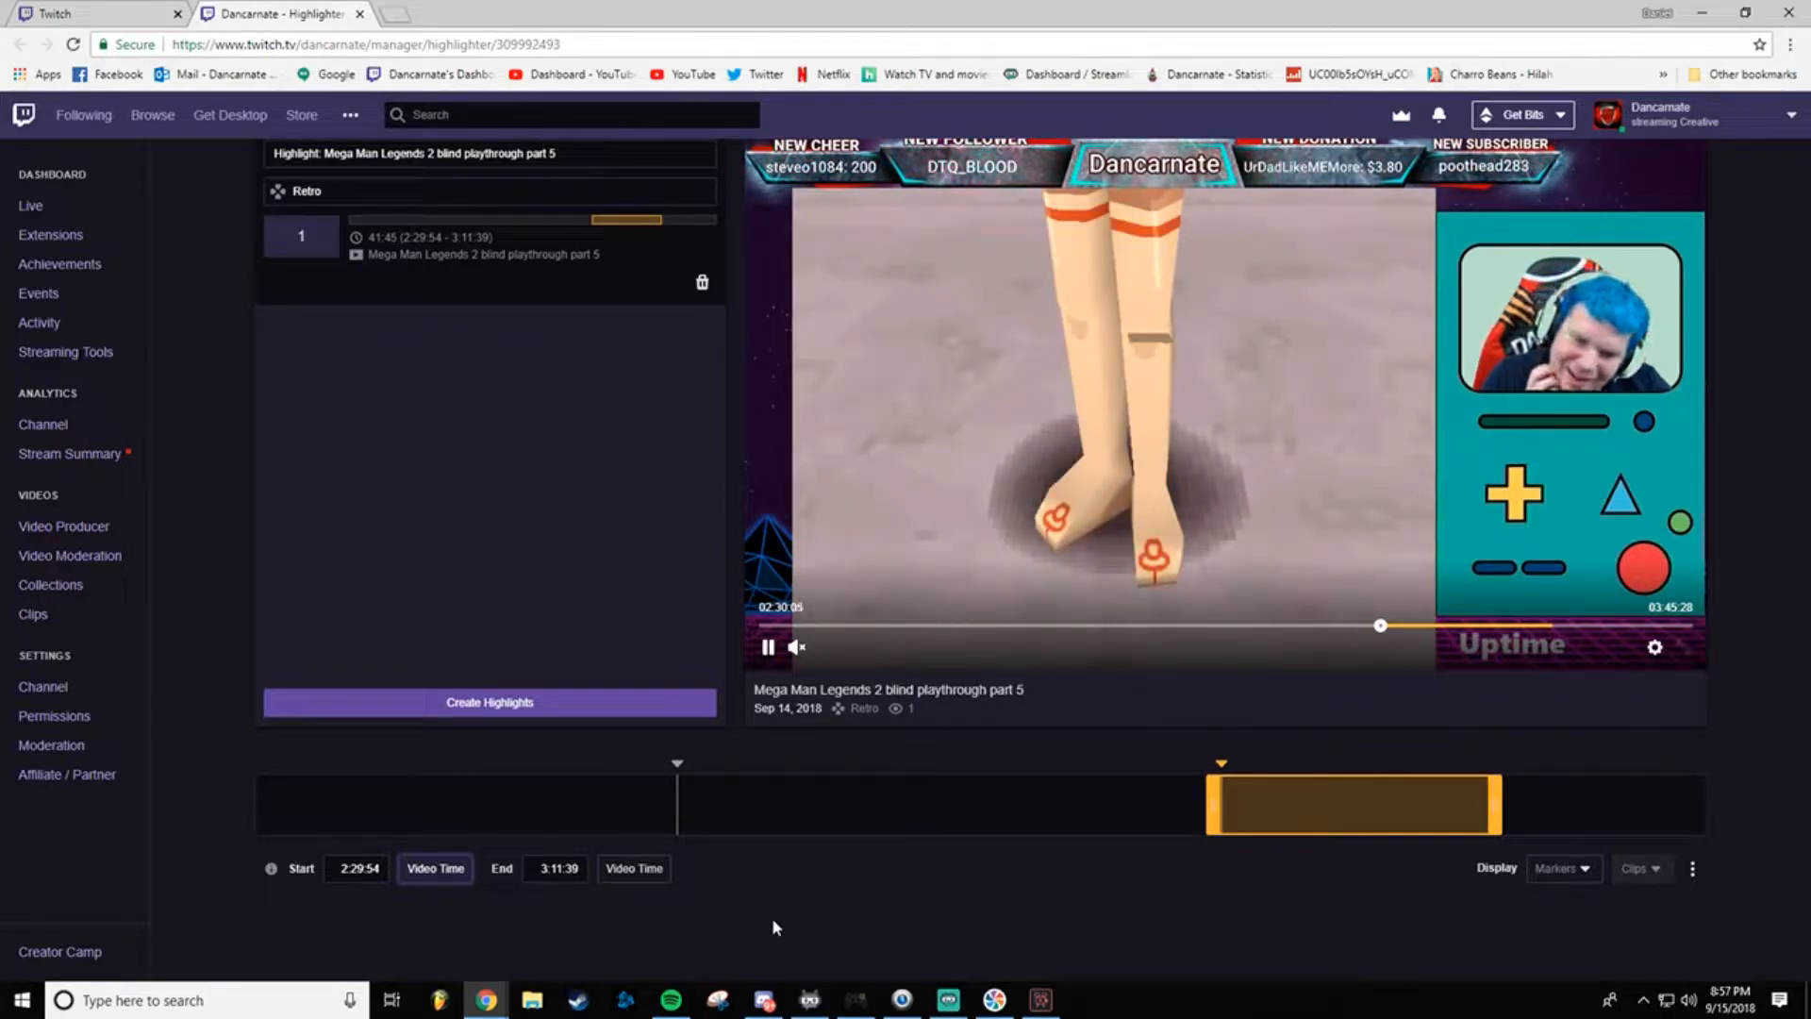
click(655, 869)
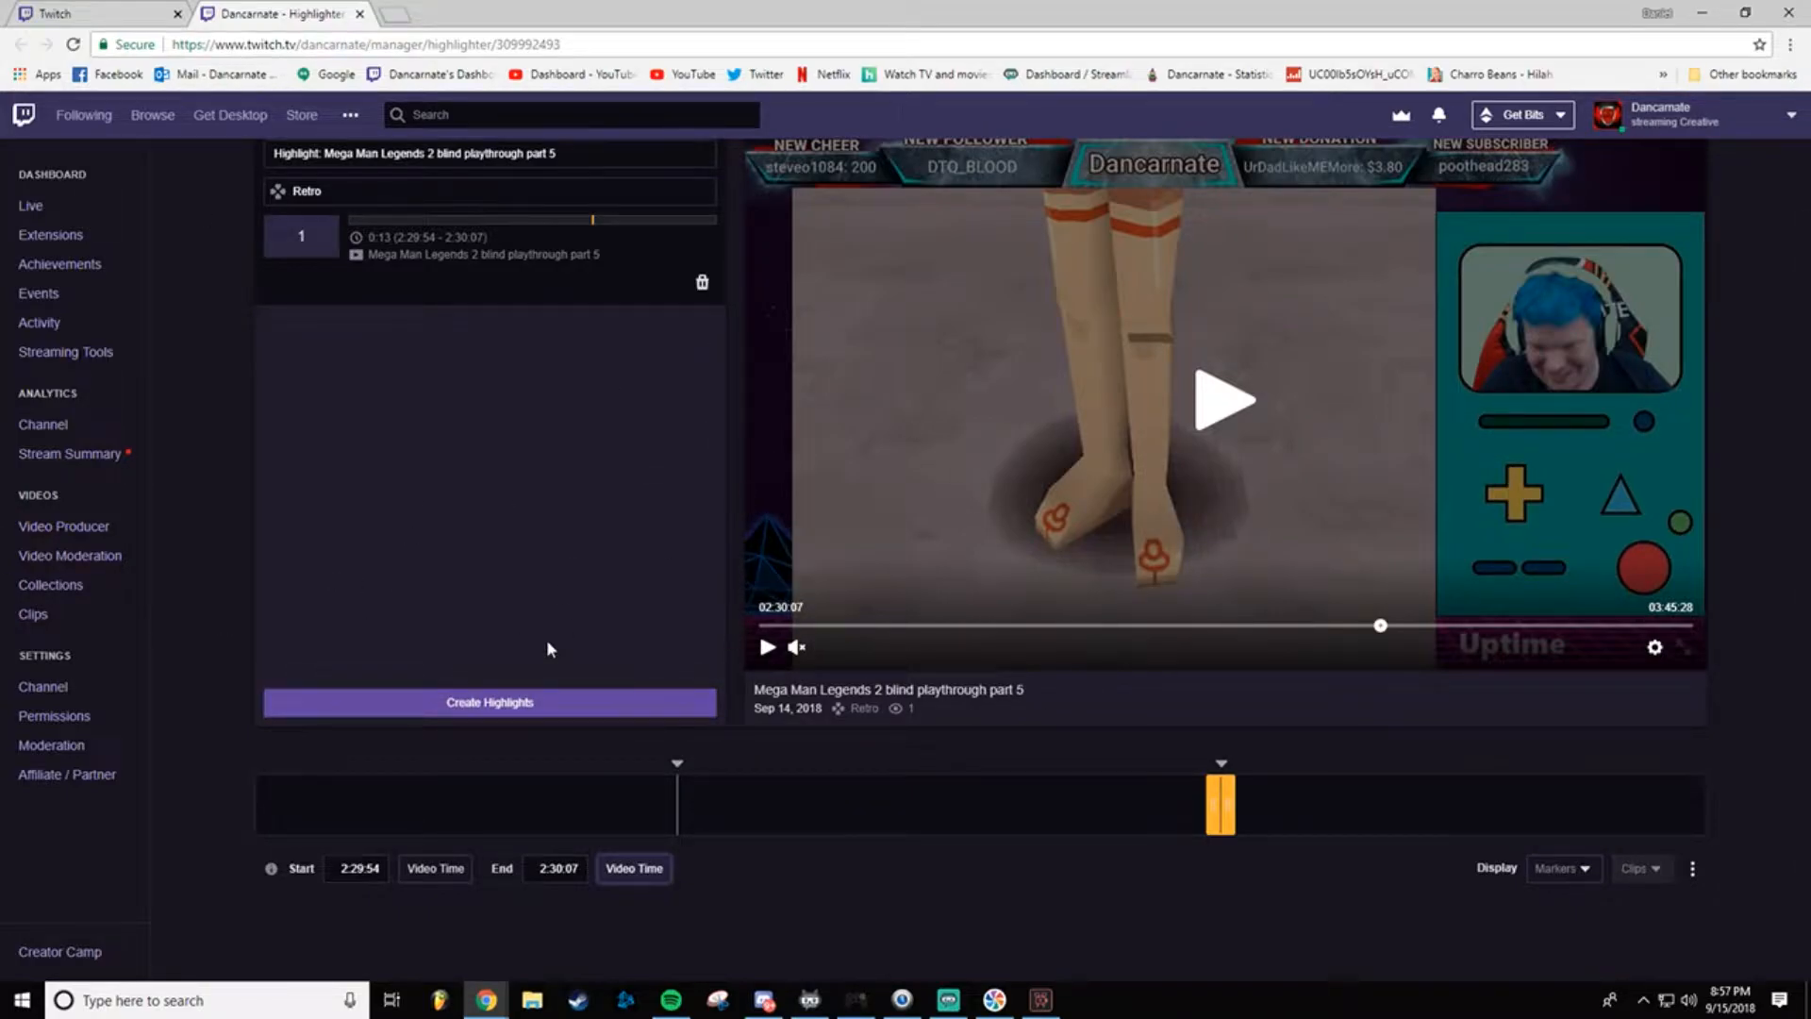
Step: Leave the Highlighter without creating the highlight and download the existing "oops" highlight from the Video Producer list
click(90, 528)
click(990, 172)
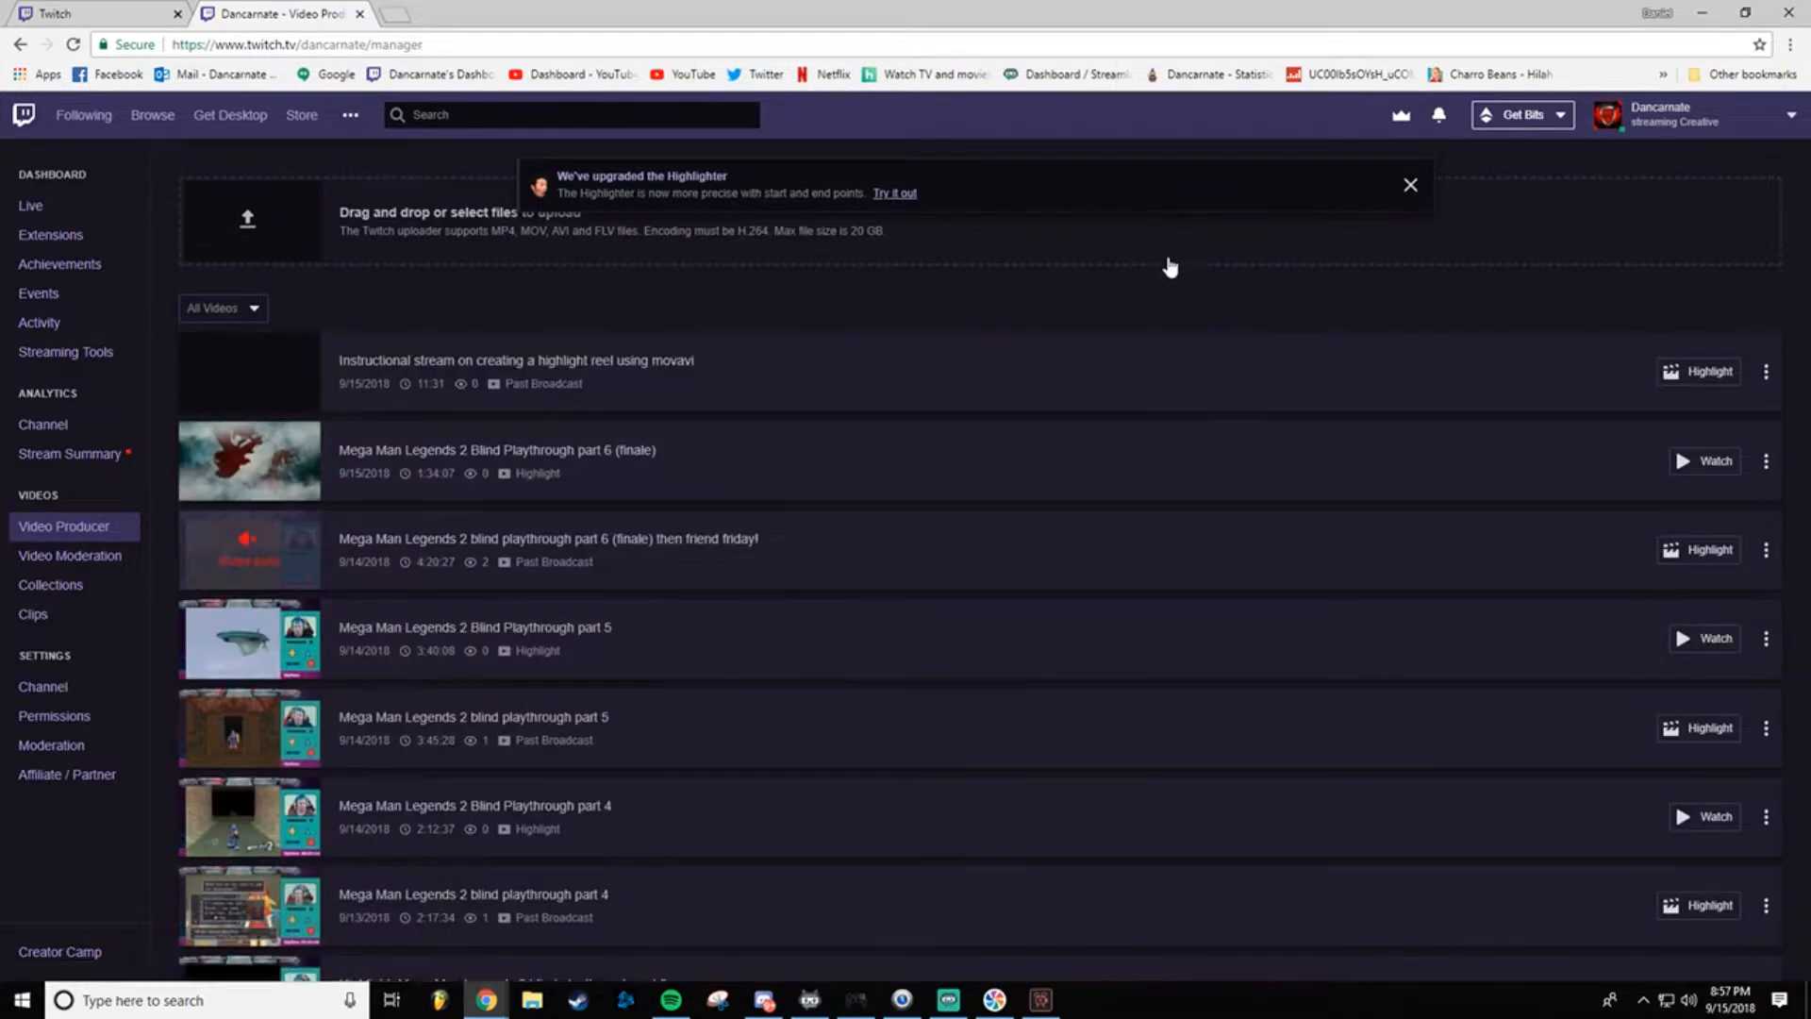
scroll(812, 557, down, 1)
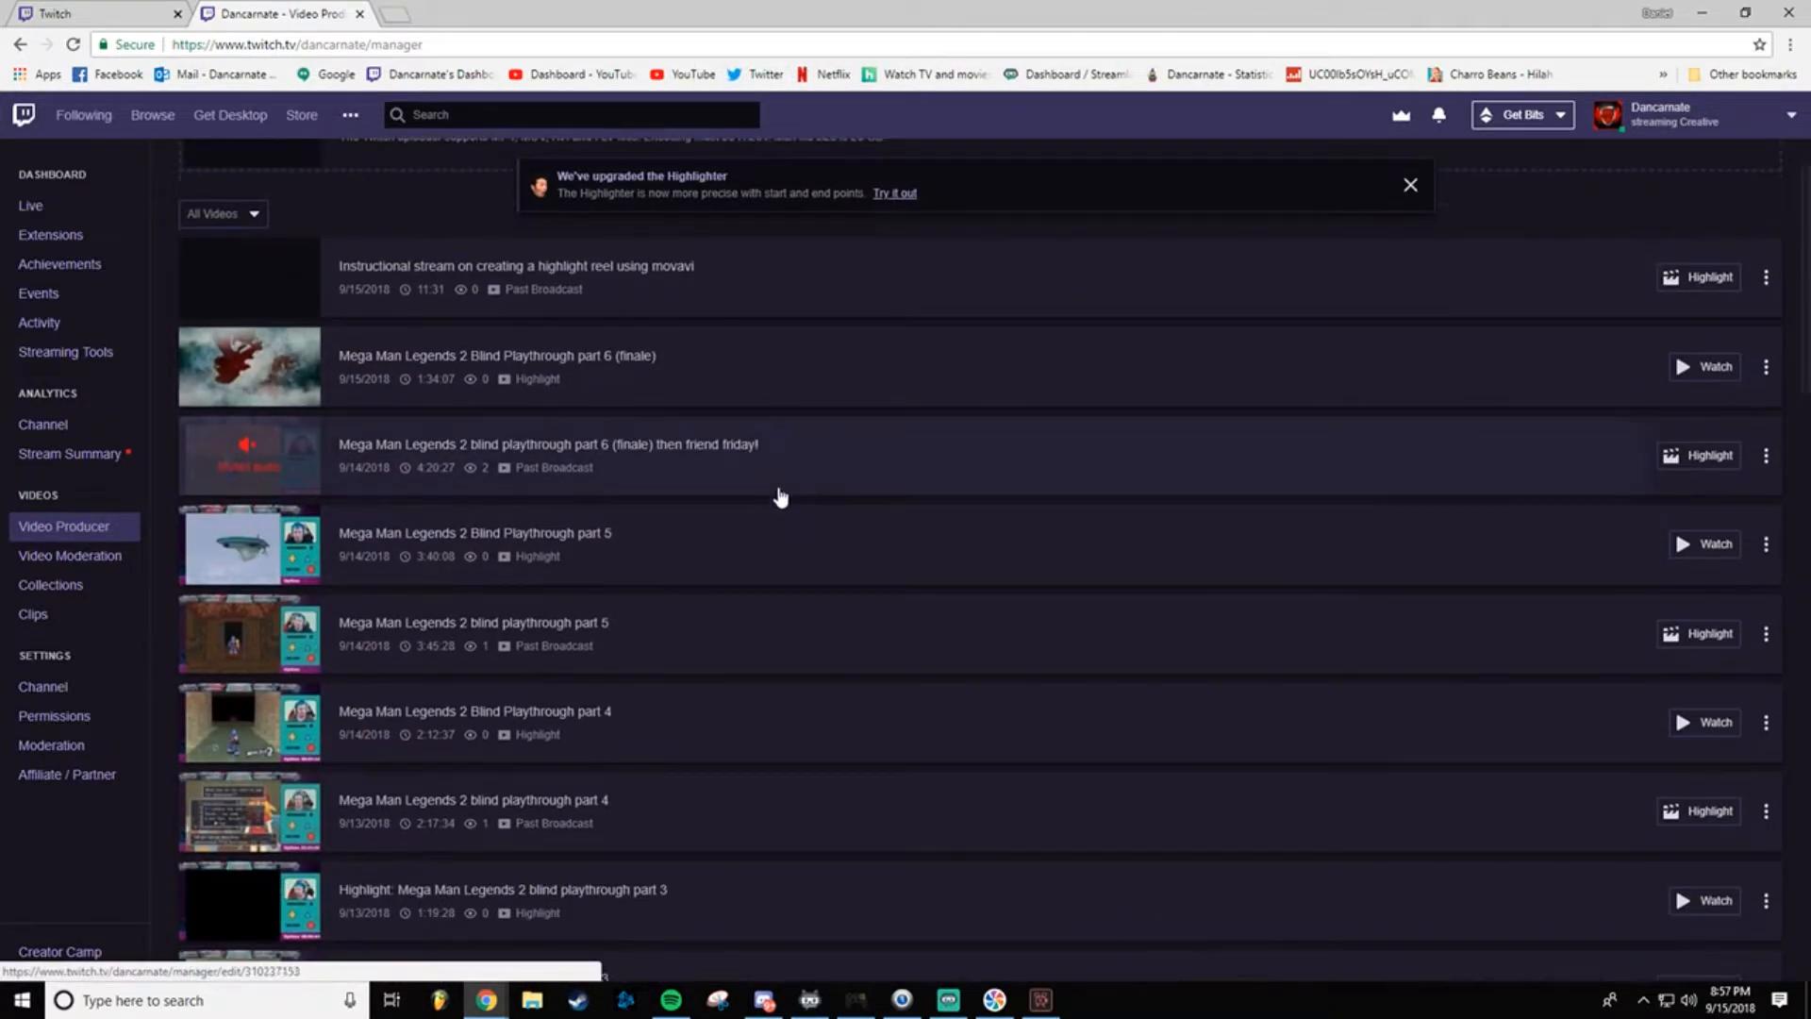
scroll(773, 505, down, 6)
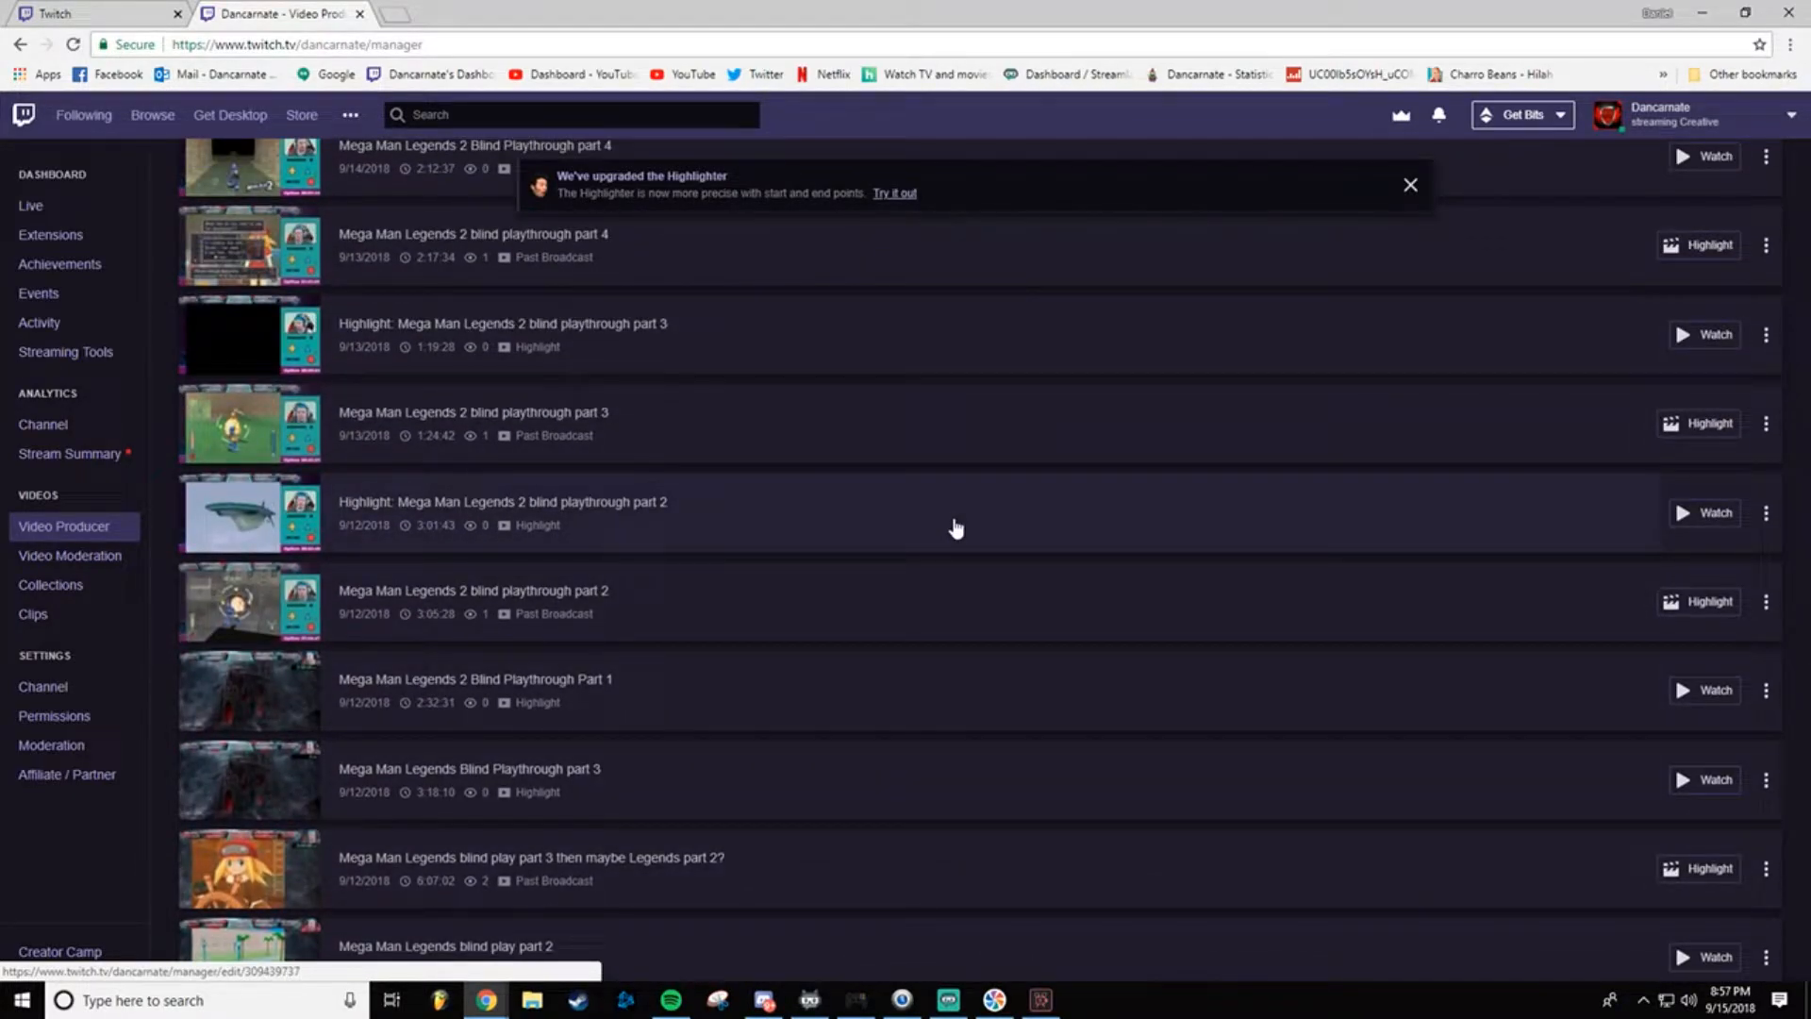
scroll(924, 613, down, 7)
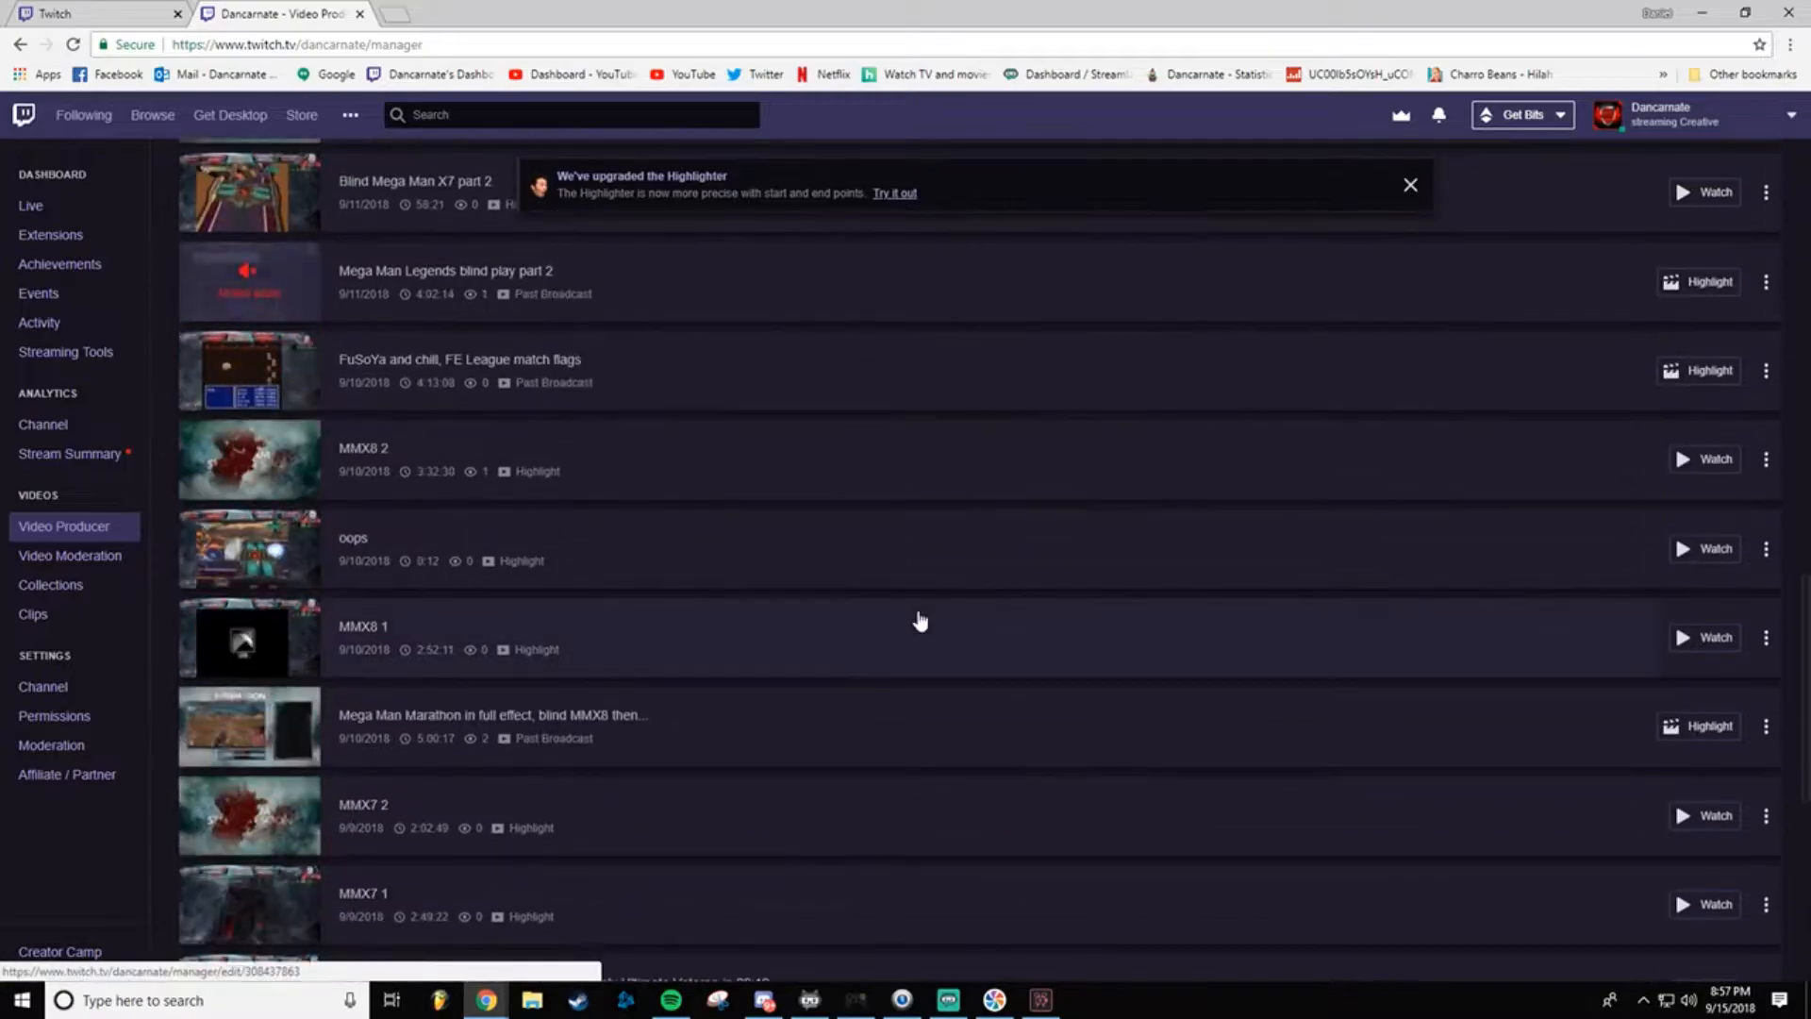
scroll(916, 613, down, 3)
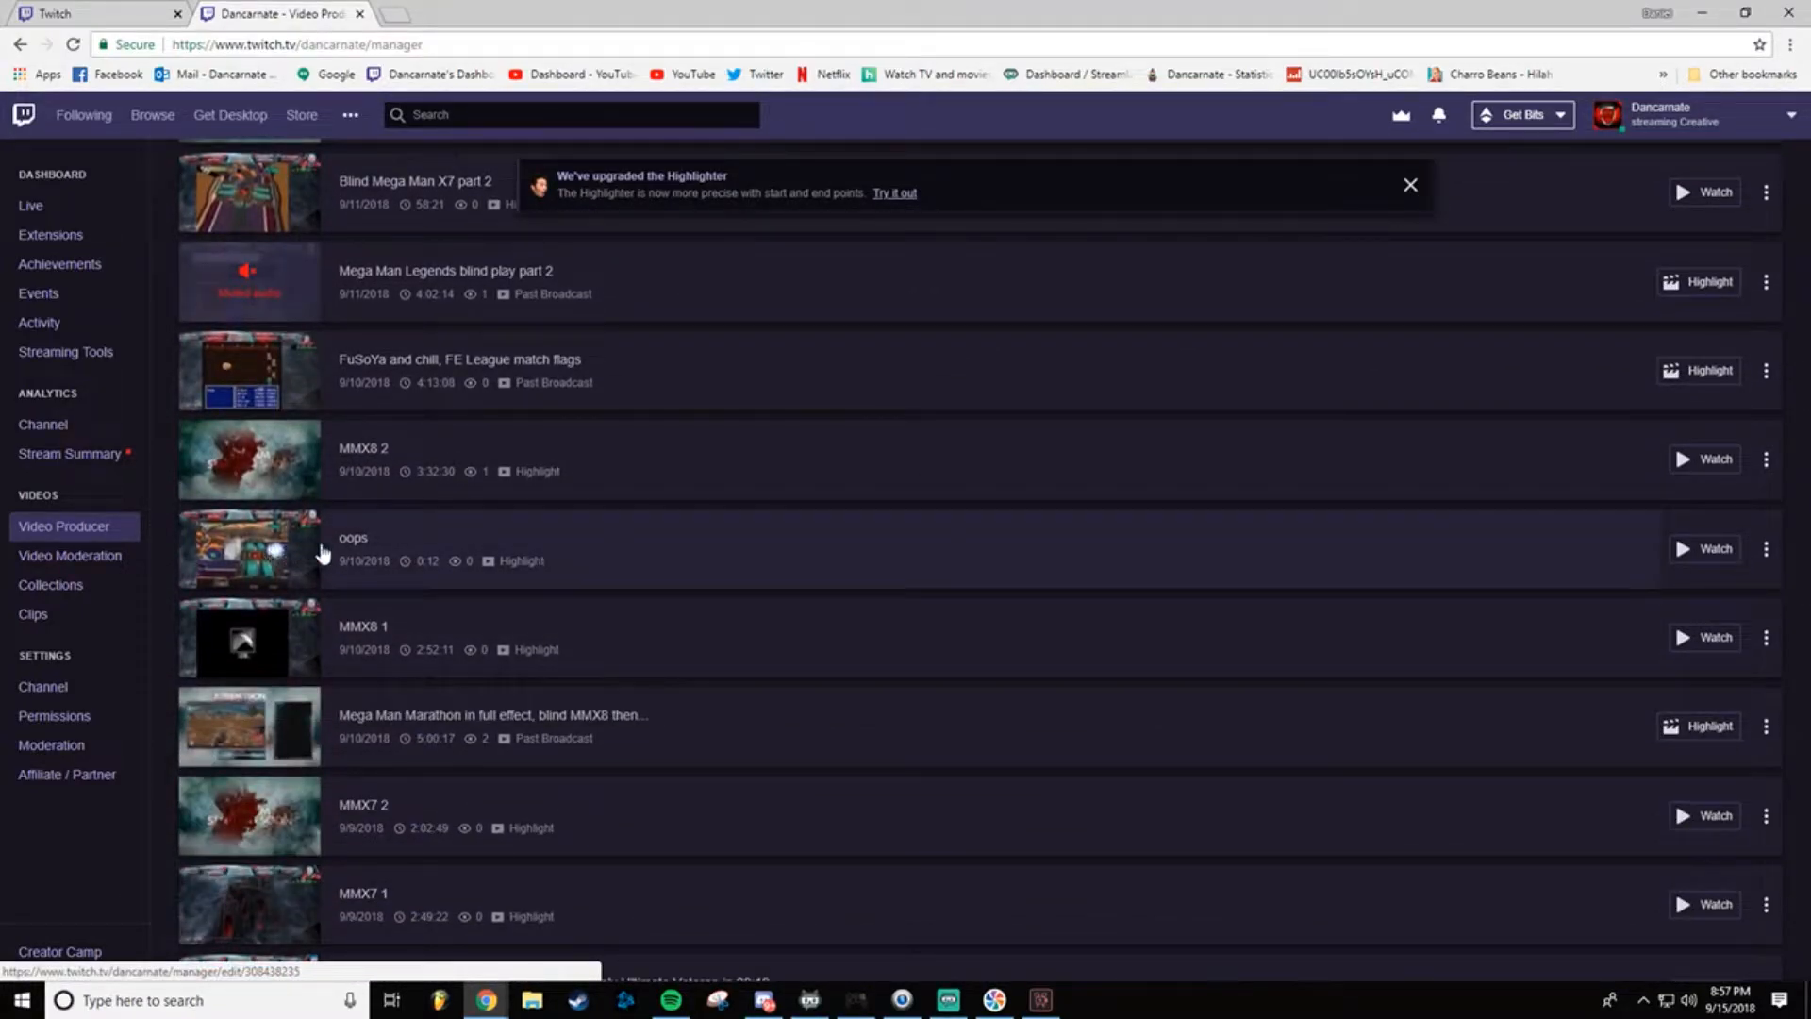
click(1769, 552)
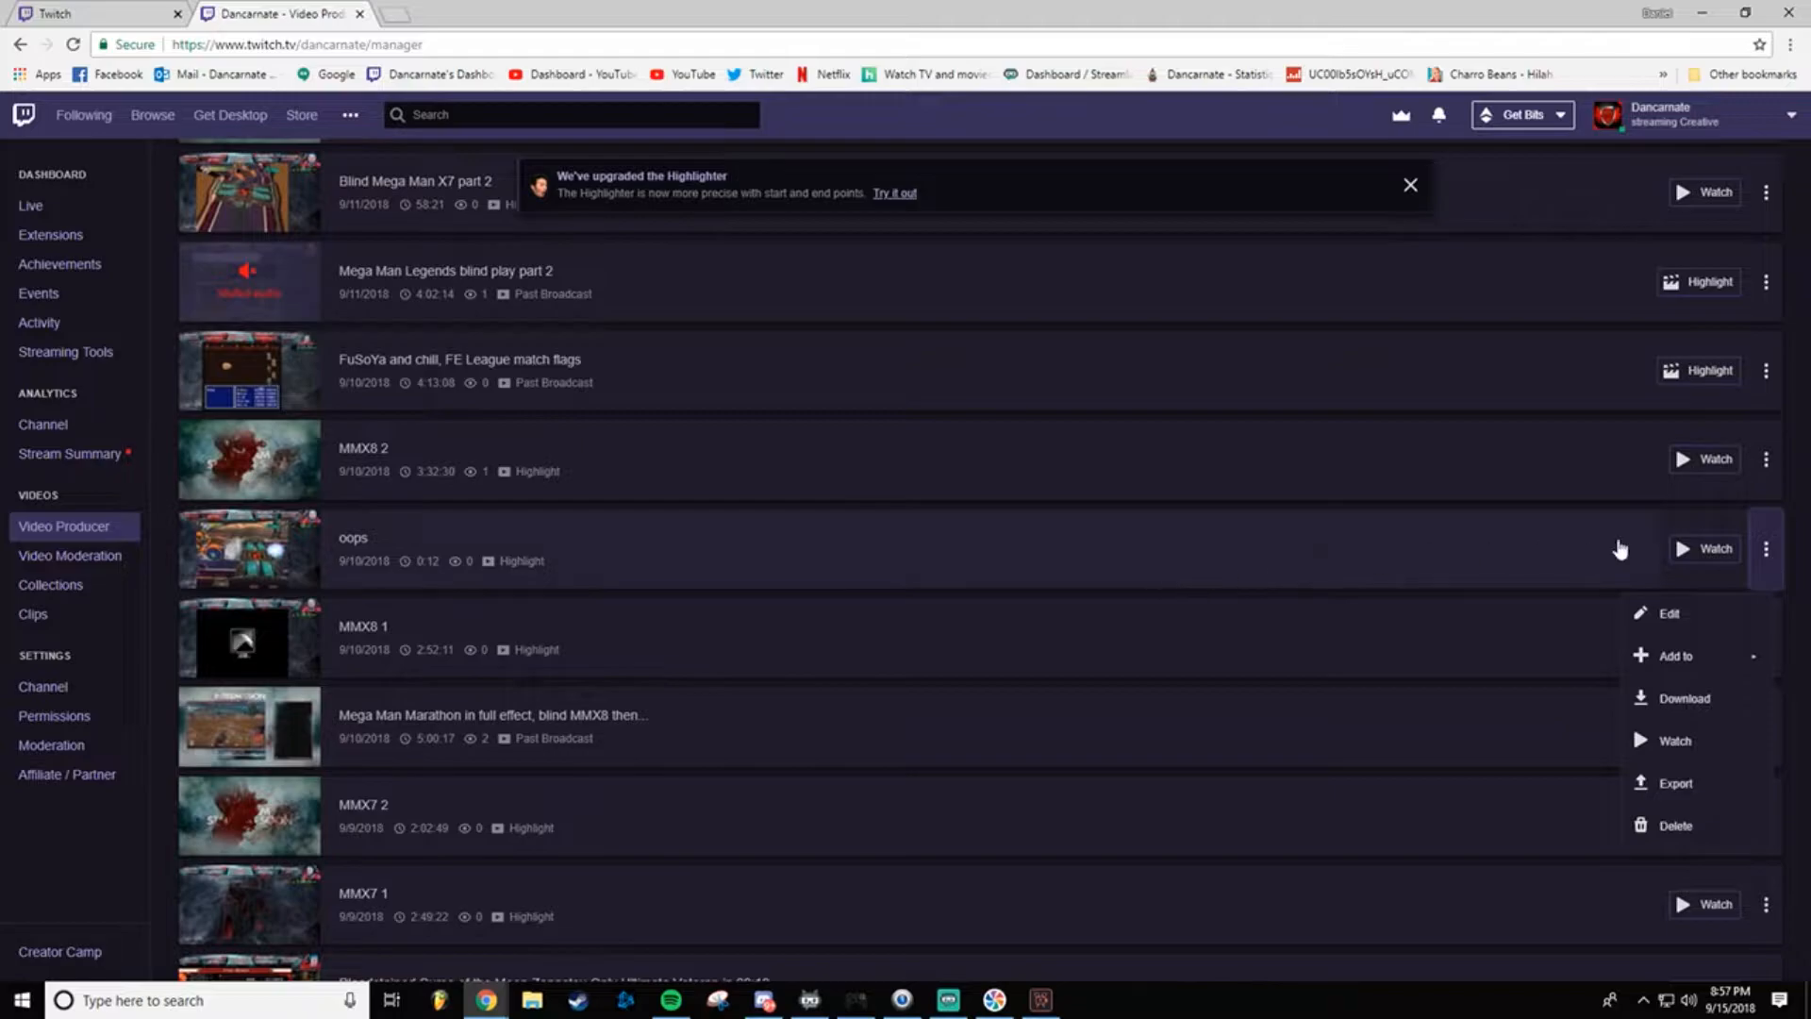
click(1768, 547)
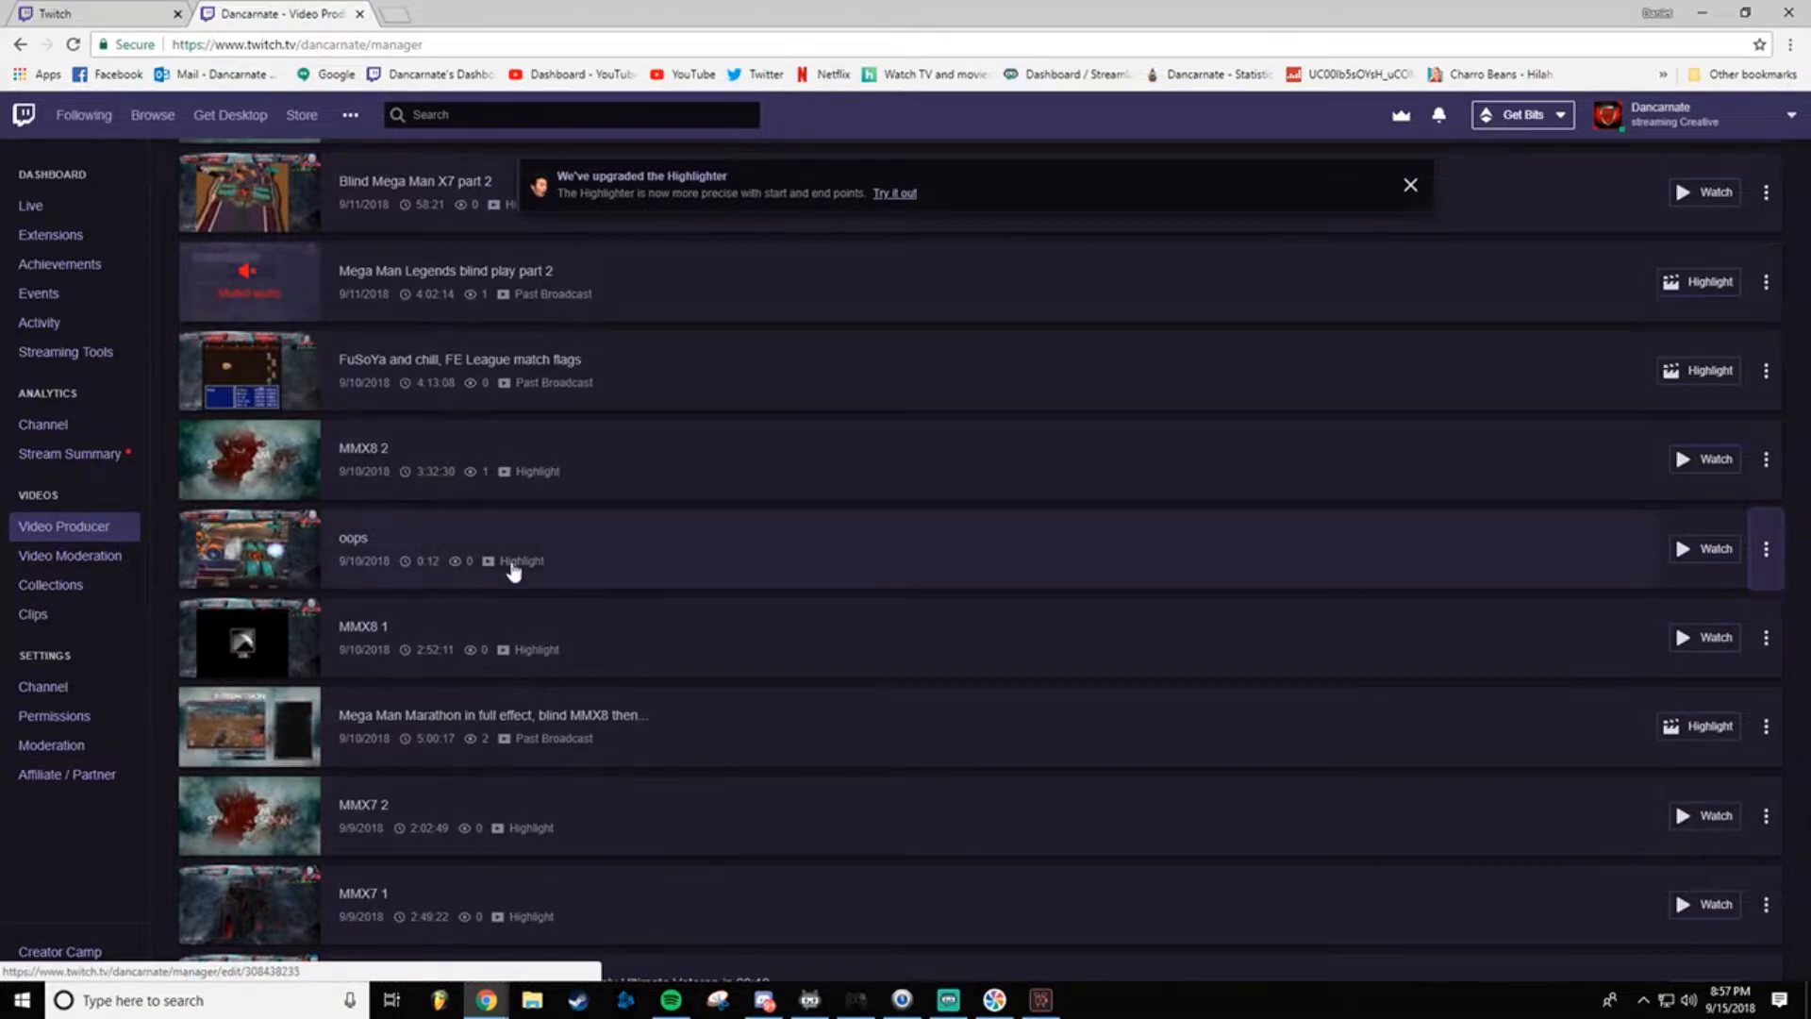
click(1766, 549)
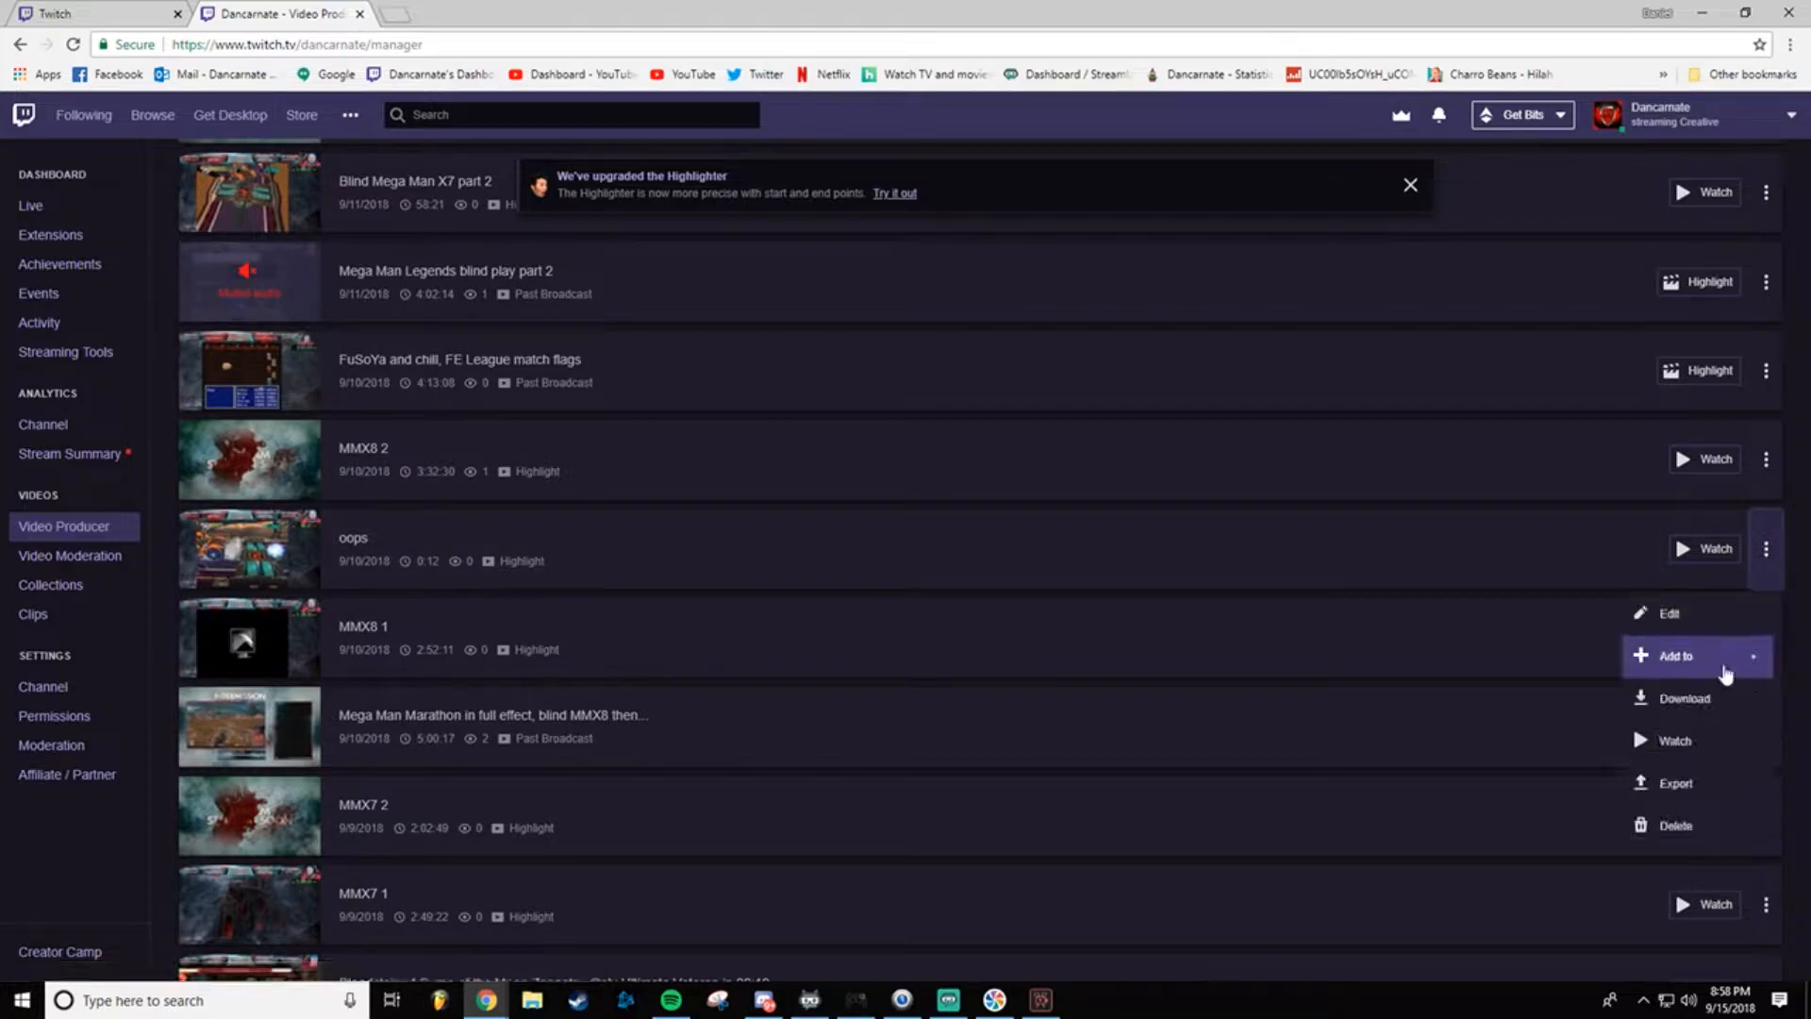
click(1736, 703)
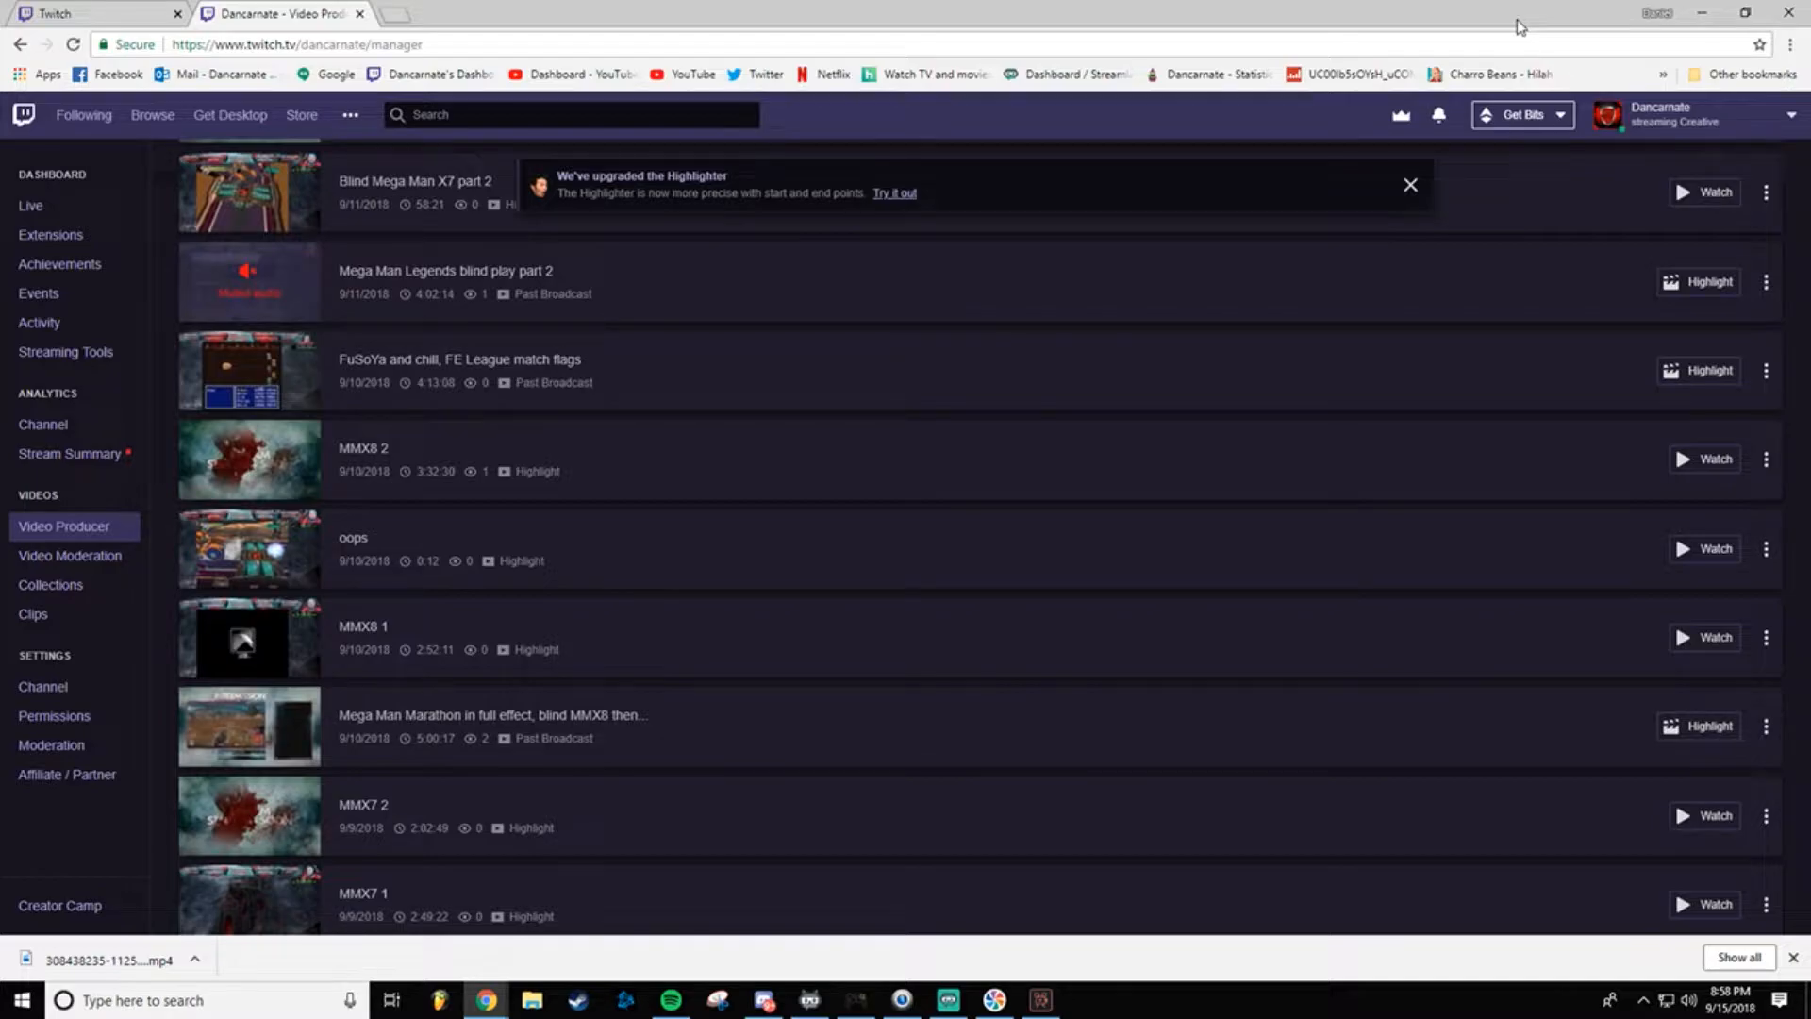
Step: Minimize the browser and shrink the Movavi editor window, then move the downloaded clip to free space on the desktop
click(1709, 13)
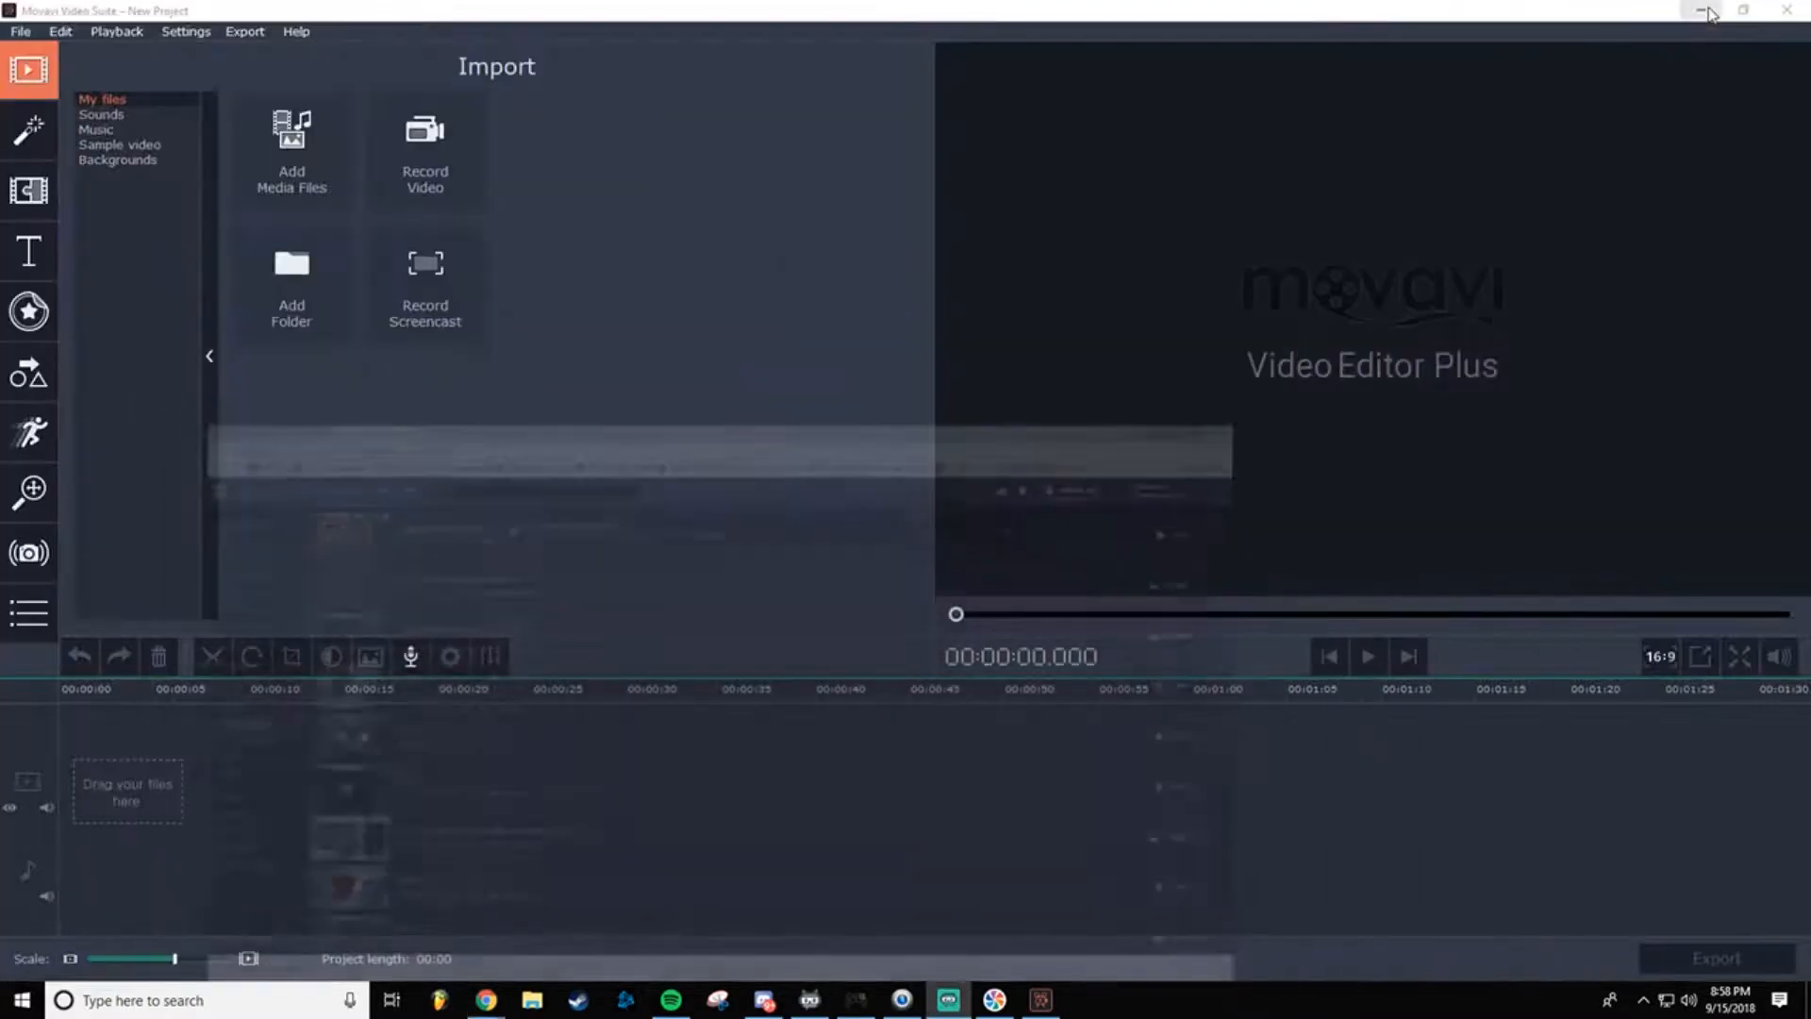
double_click(1513, 10)
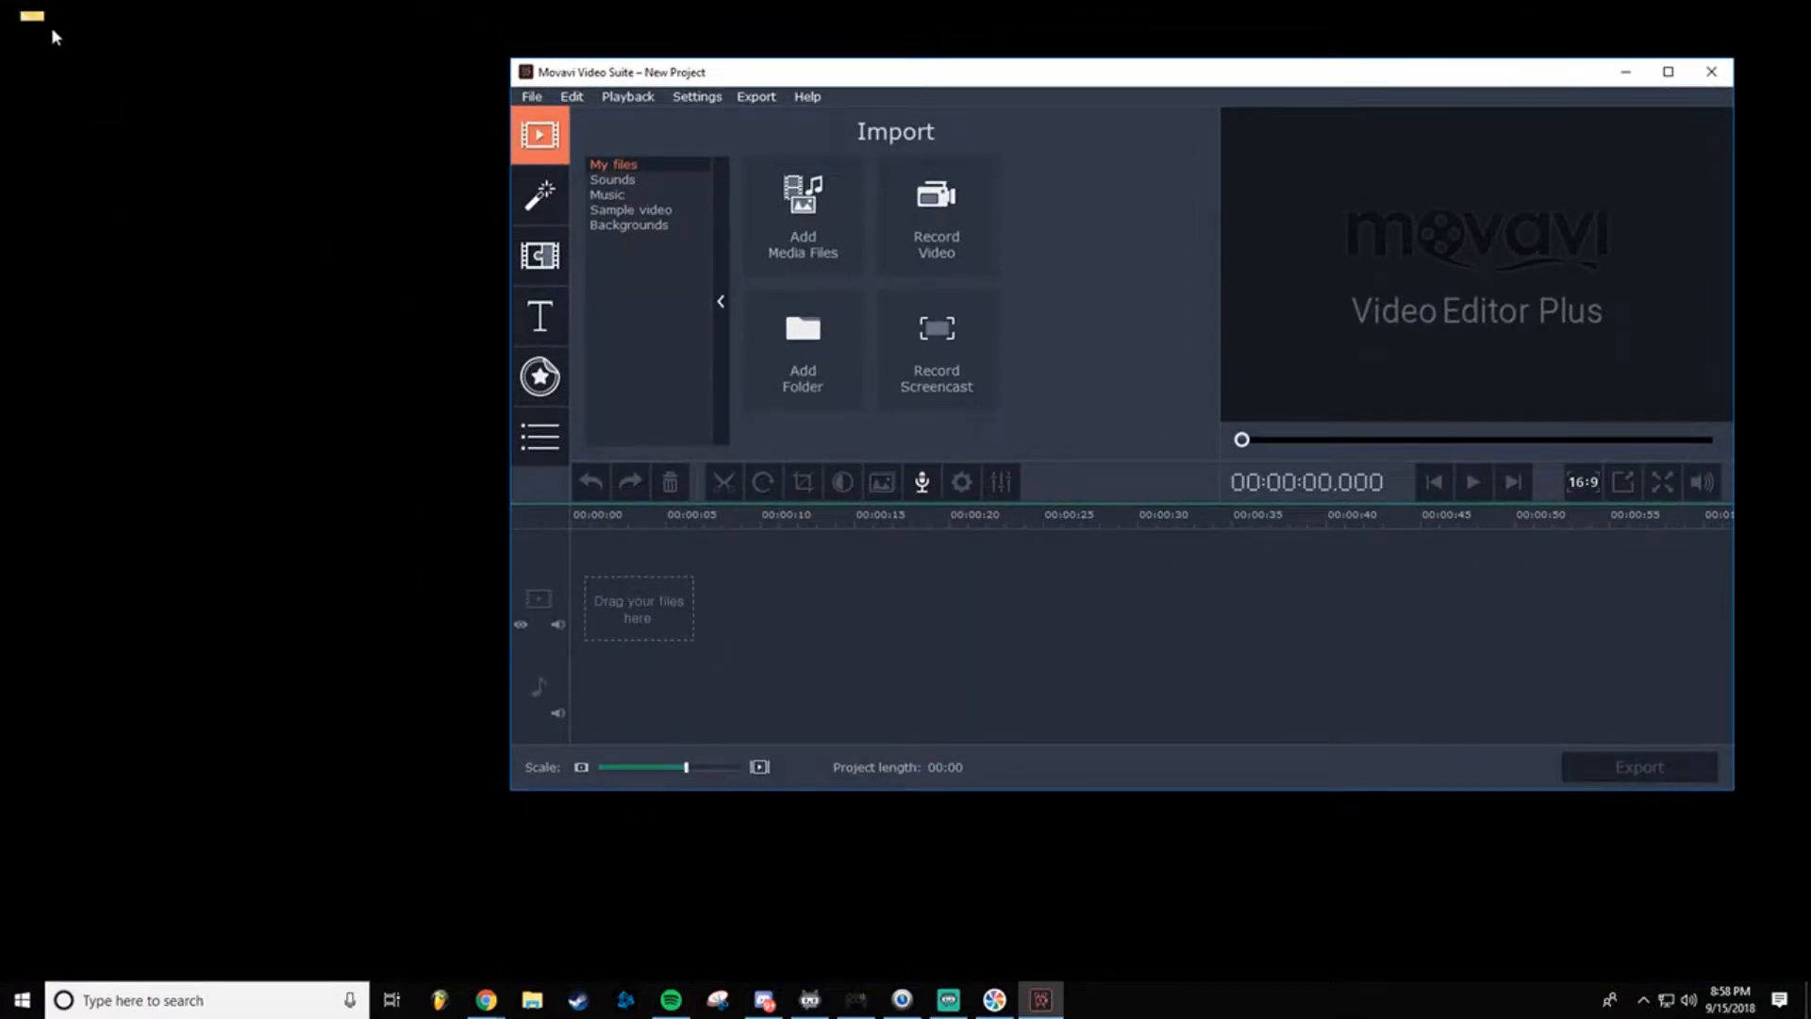
mouse_move(1122, 85)
mouse_down()
mouse_move(715, 311)
mouse_move(671, 5)
mouse_move(926, 109)
mouse_move(1085, 94)
mouse_move(1121, 69)
mouse_up()
click(35, 151)
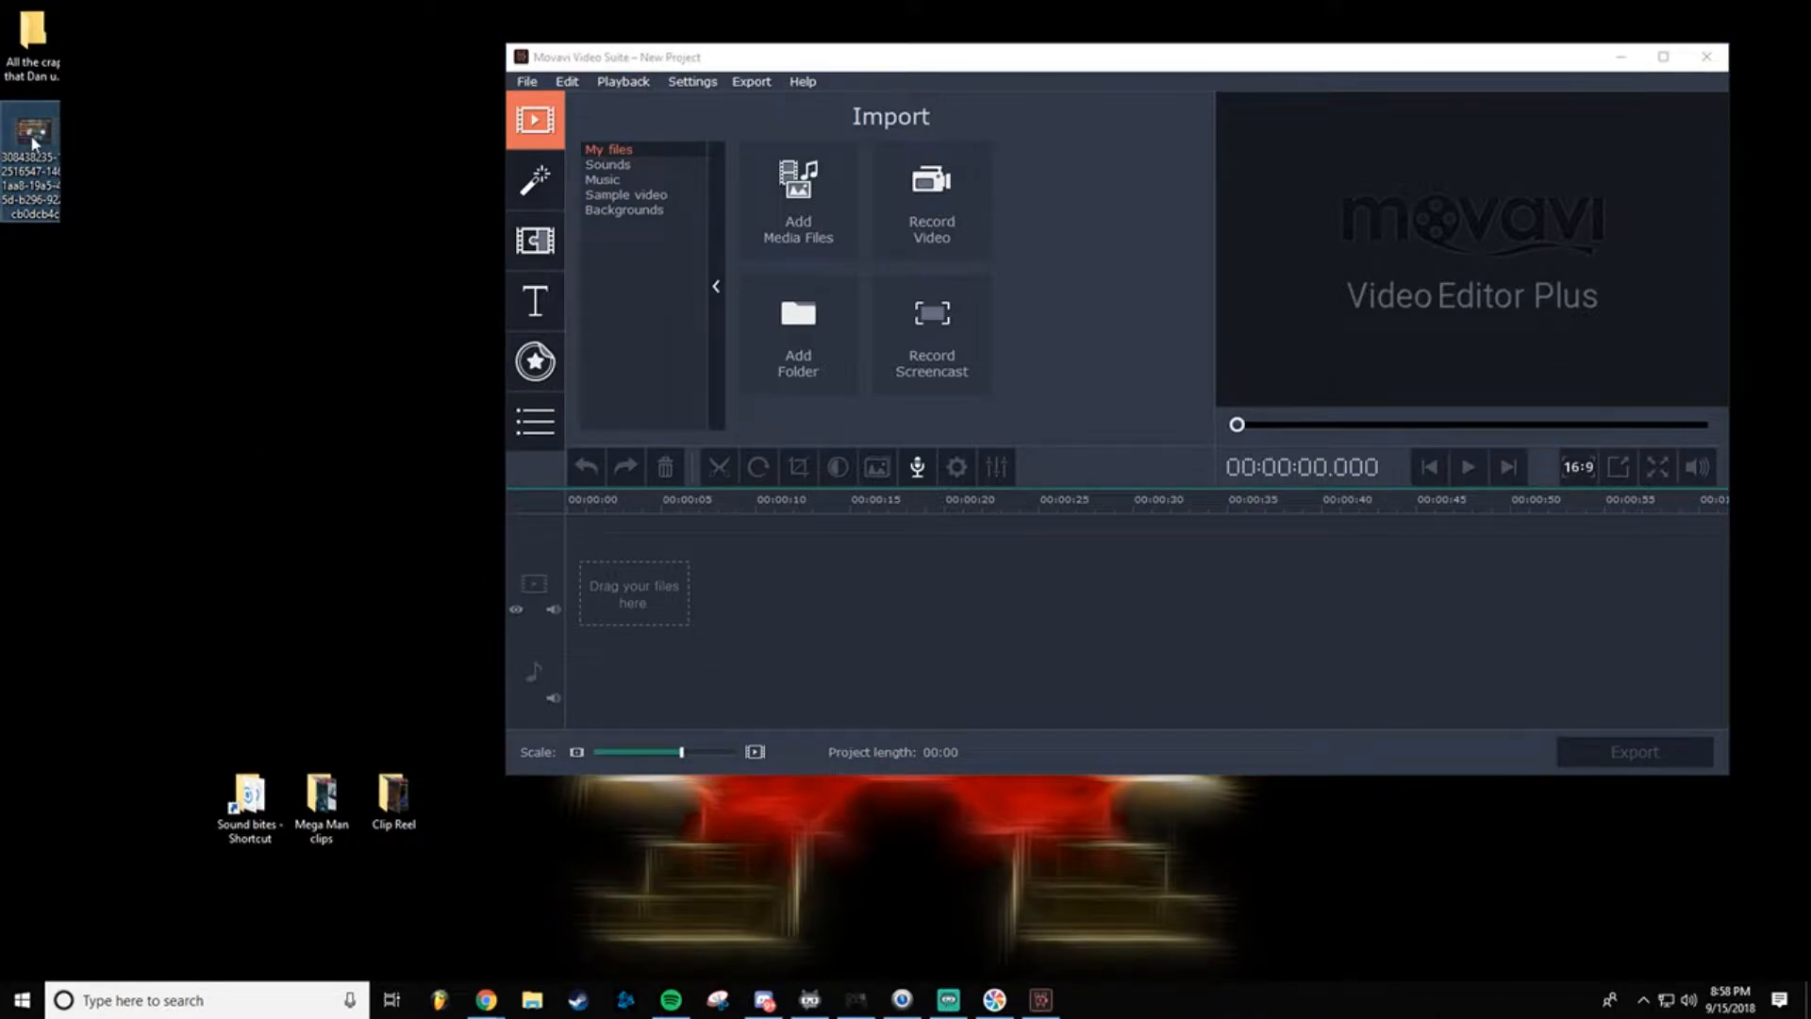
drag(34, 132, 249, 37)
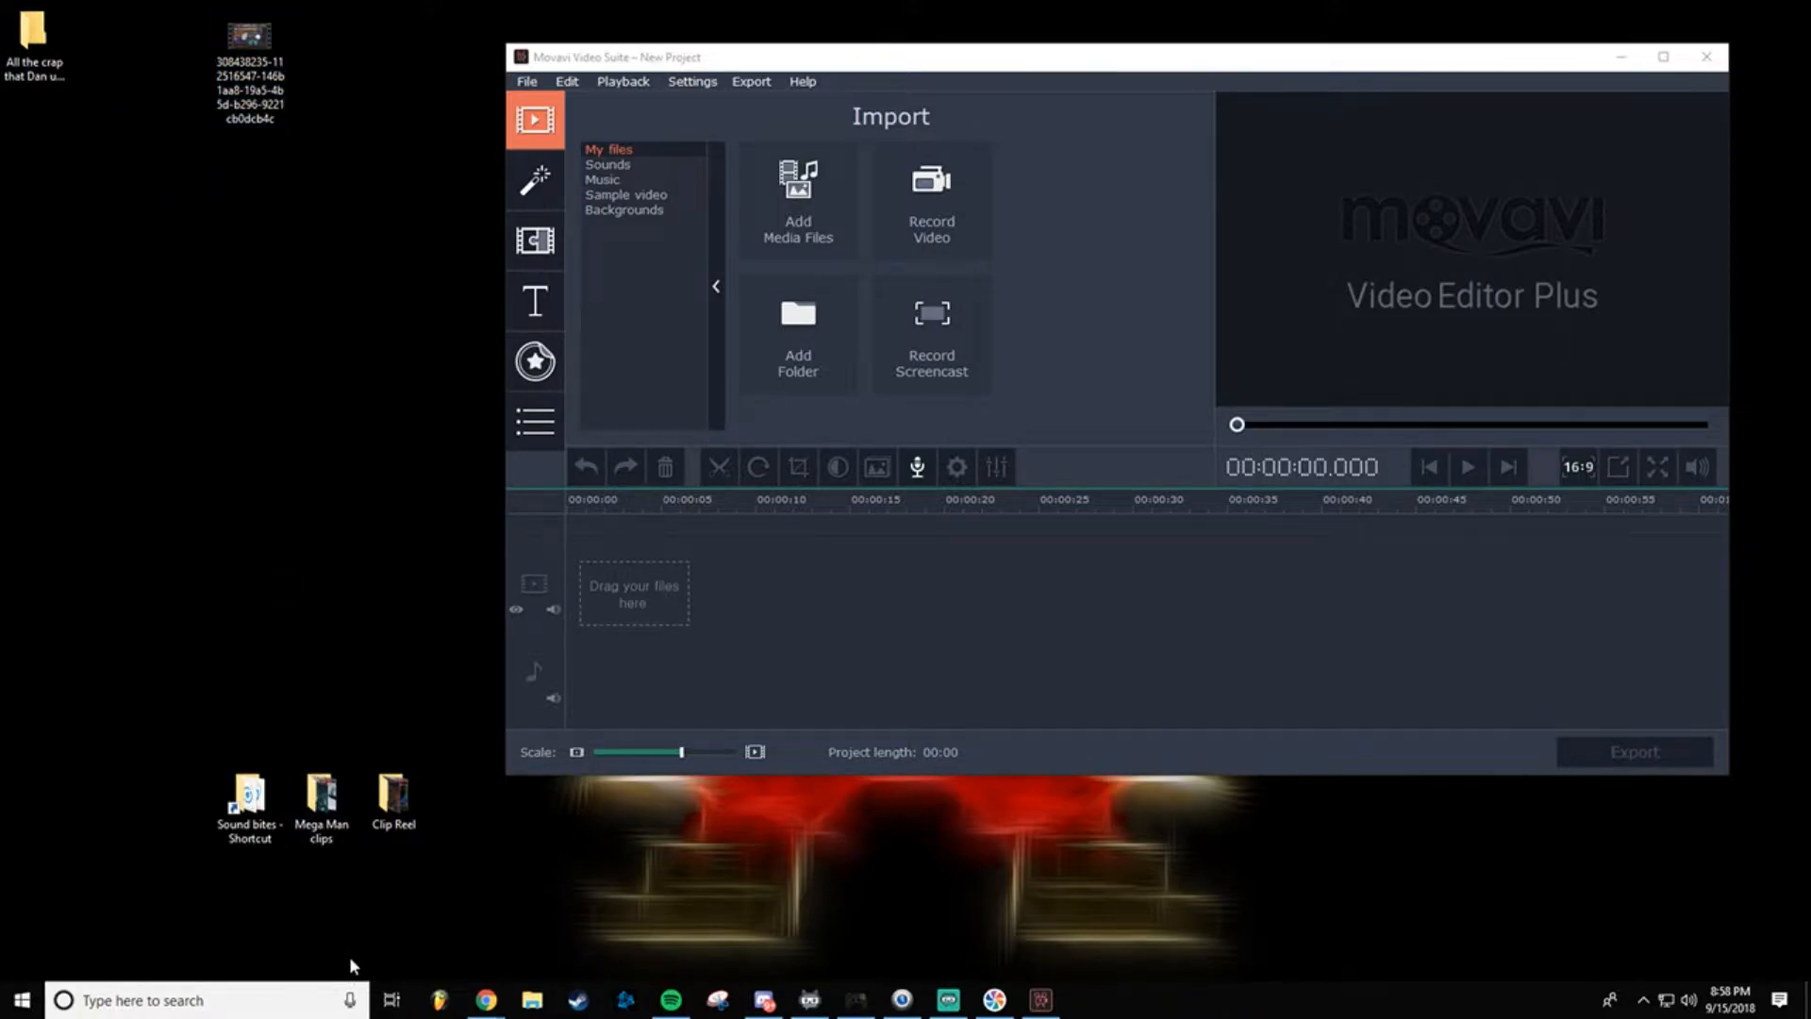
Step: Look through the clips in the Clip Reel folder on the desktop and close the folder
double_click(395, 802)
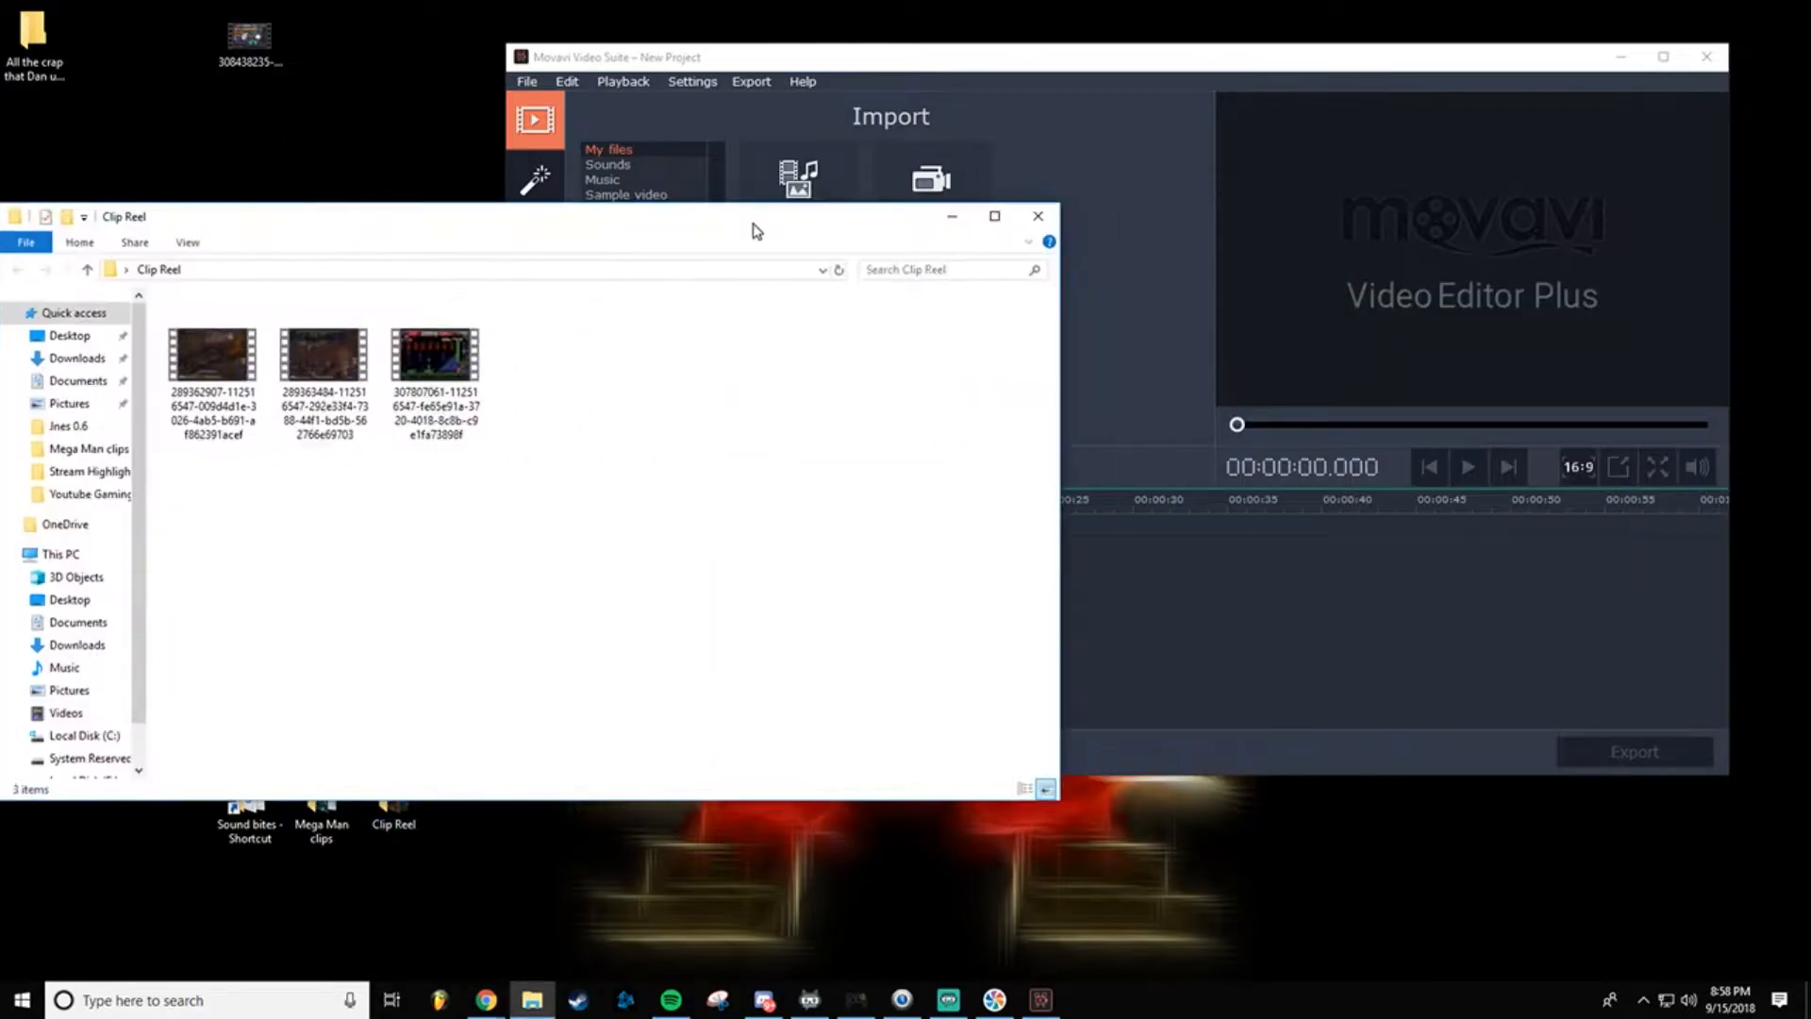
drag(752, 230, 1257, 399)
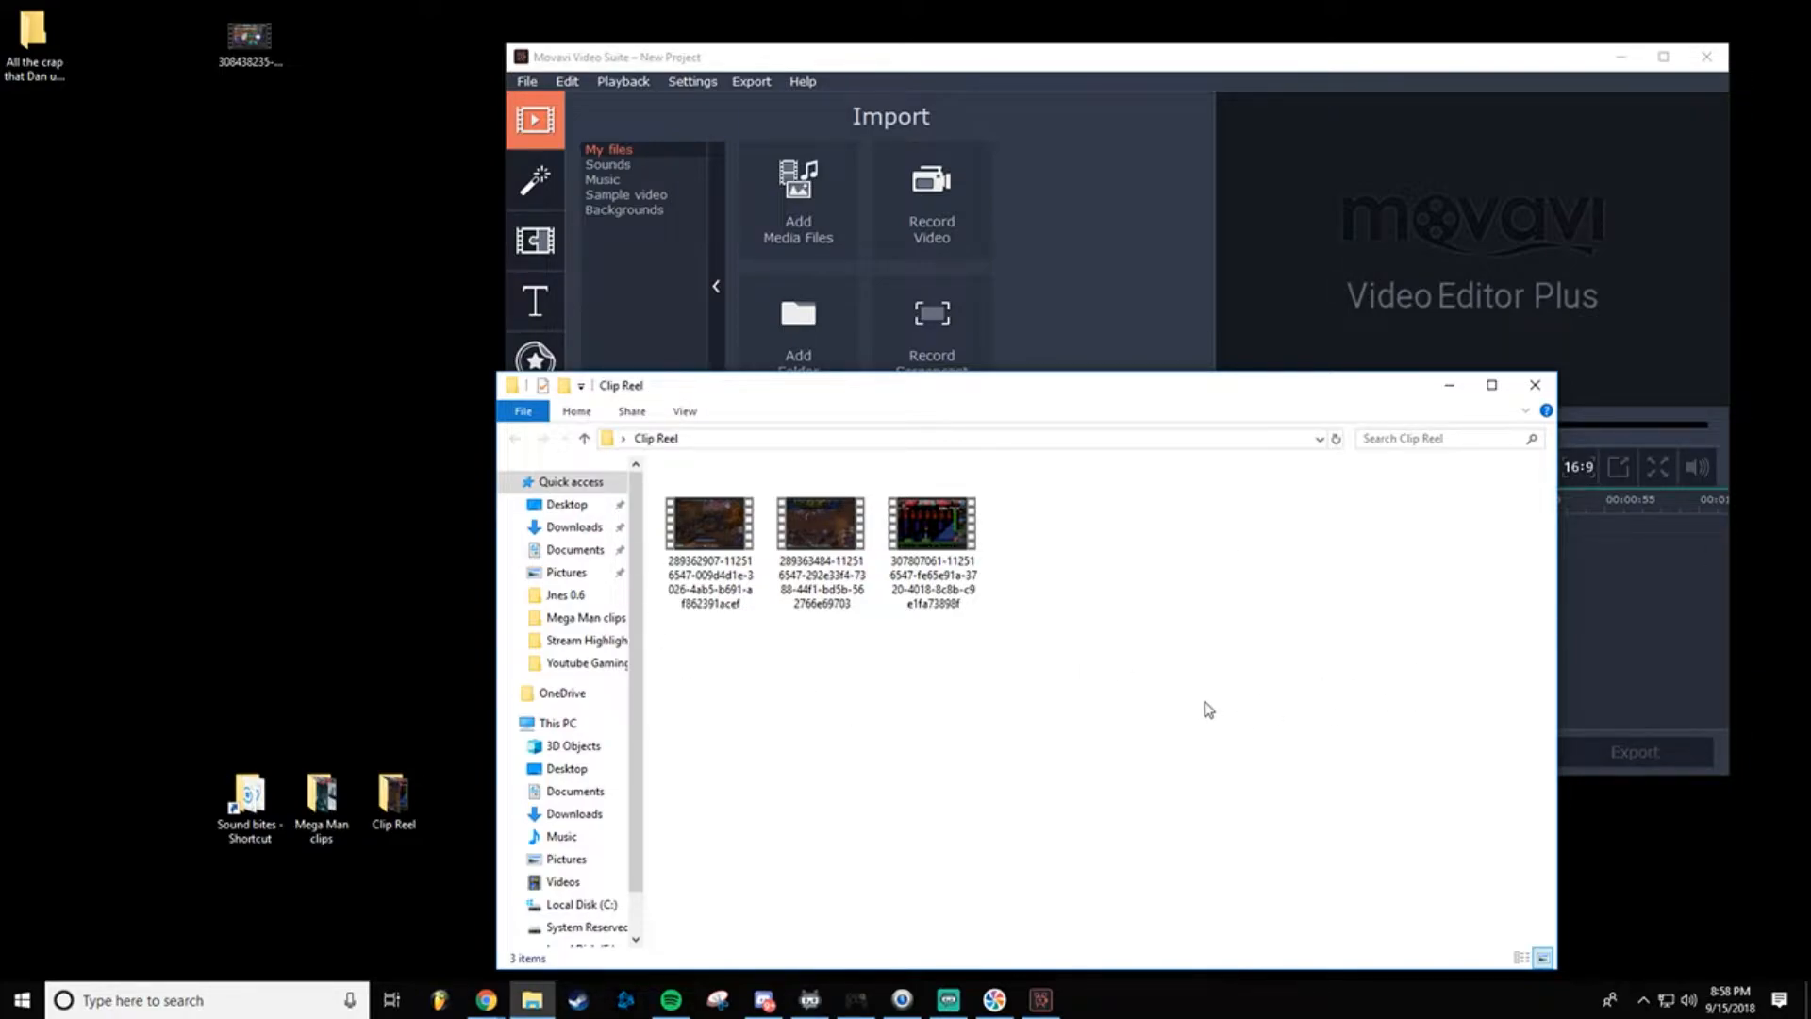
click(1534, 385)
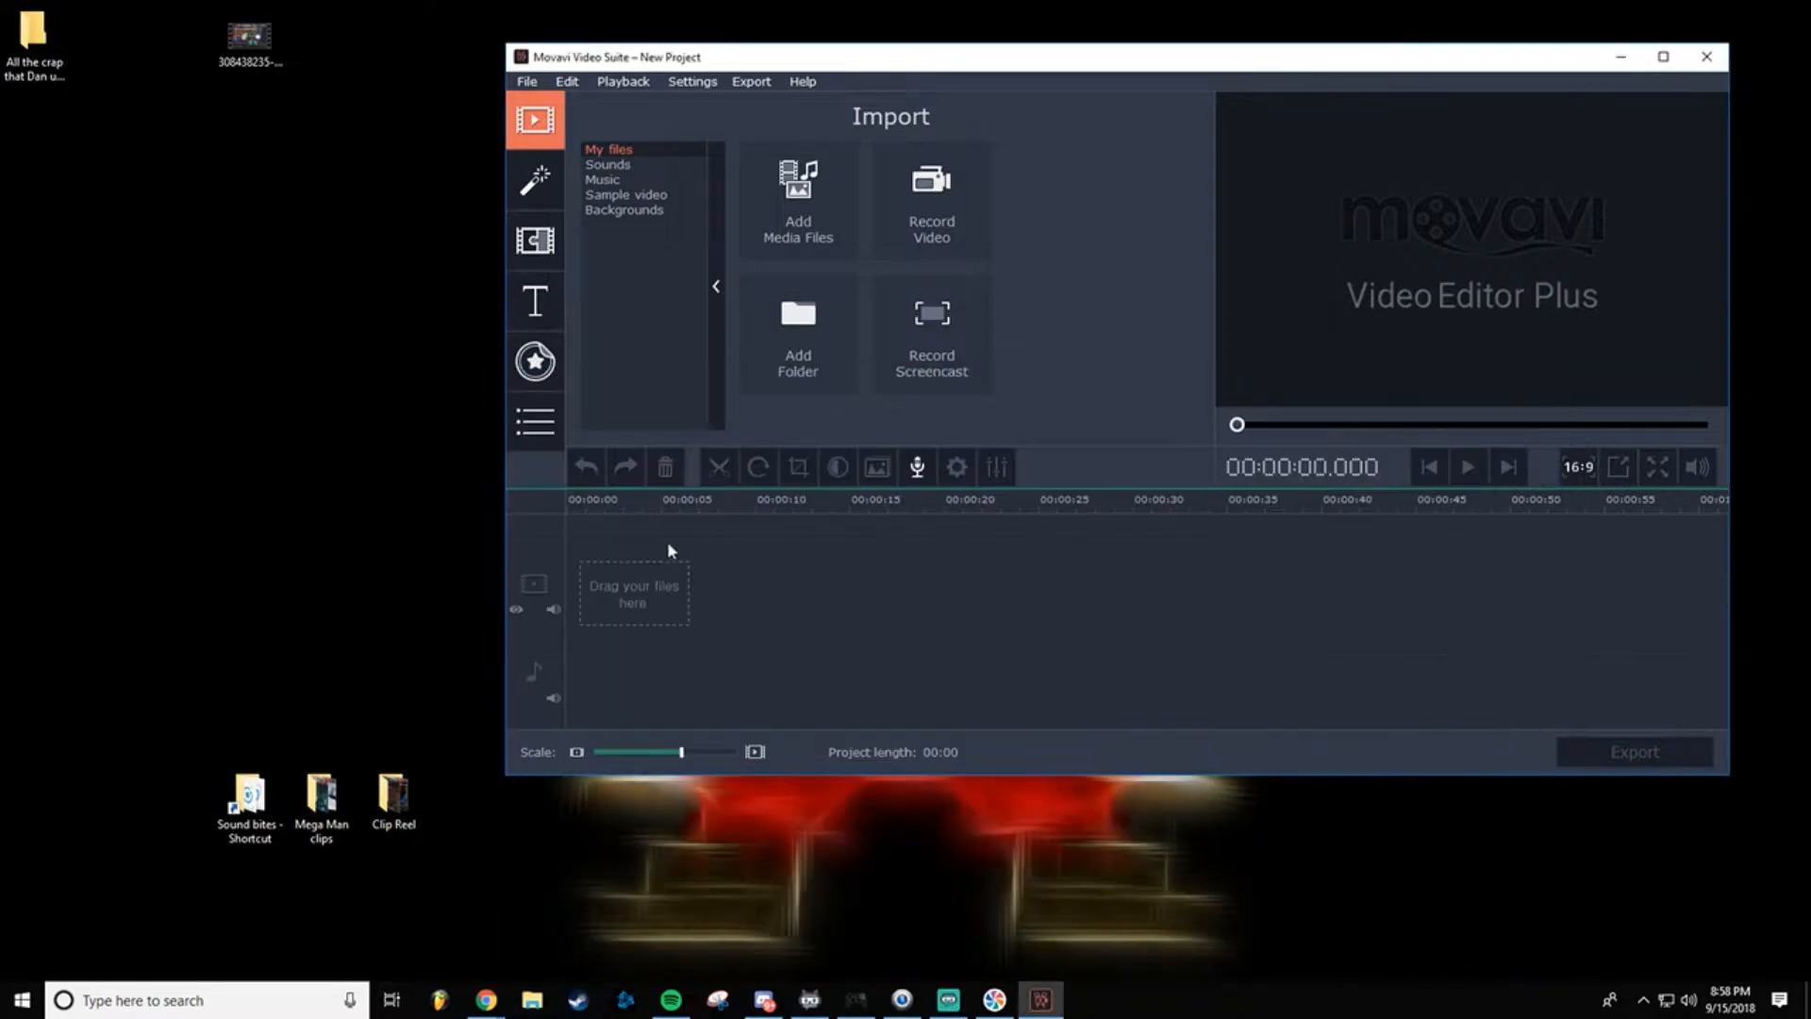
Step: Open the Mega Man clips folder and delete the downloaded clip's loose copy from the desktop
double_click(323, 815)
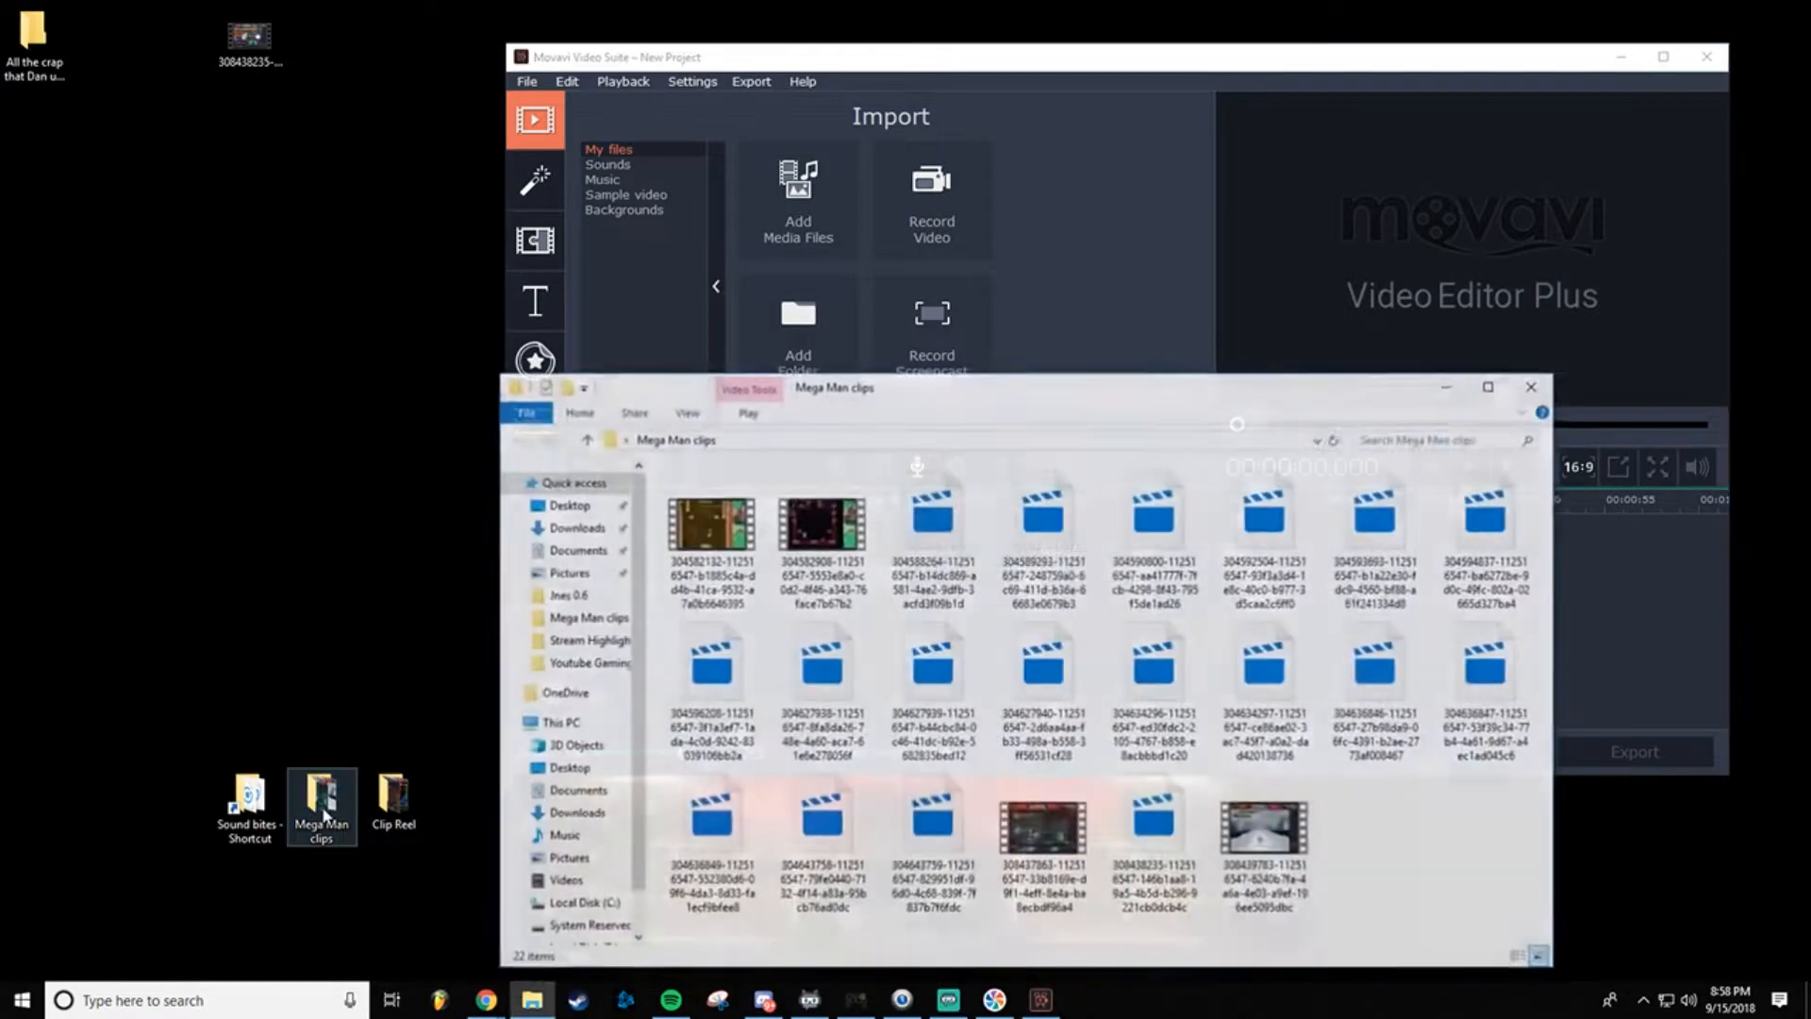
drag(1164, 401, 1095, 363)
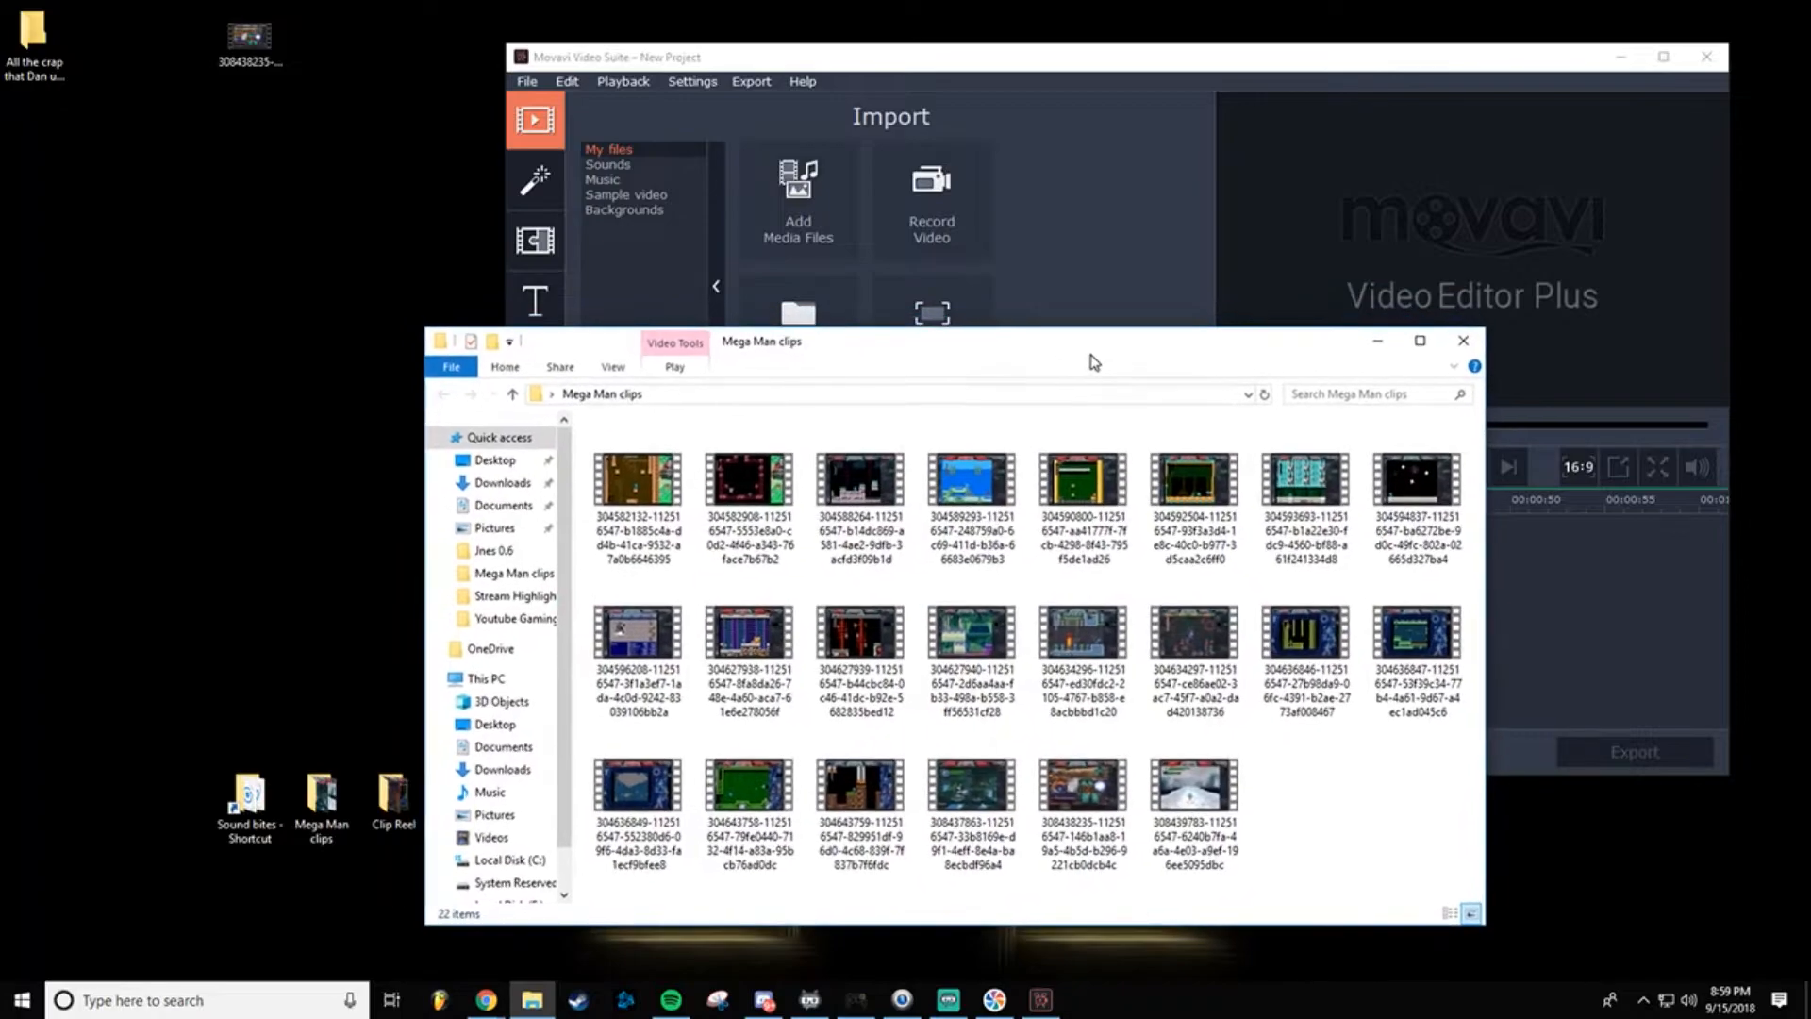
right_click(244, 49)
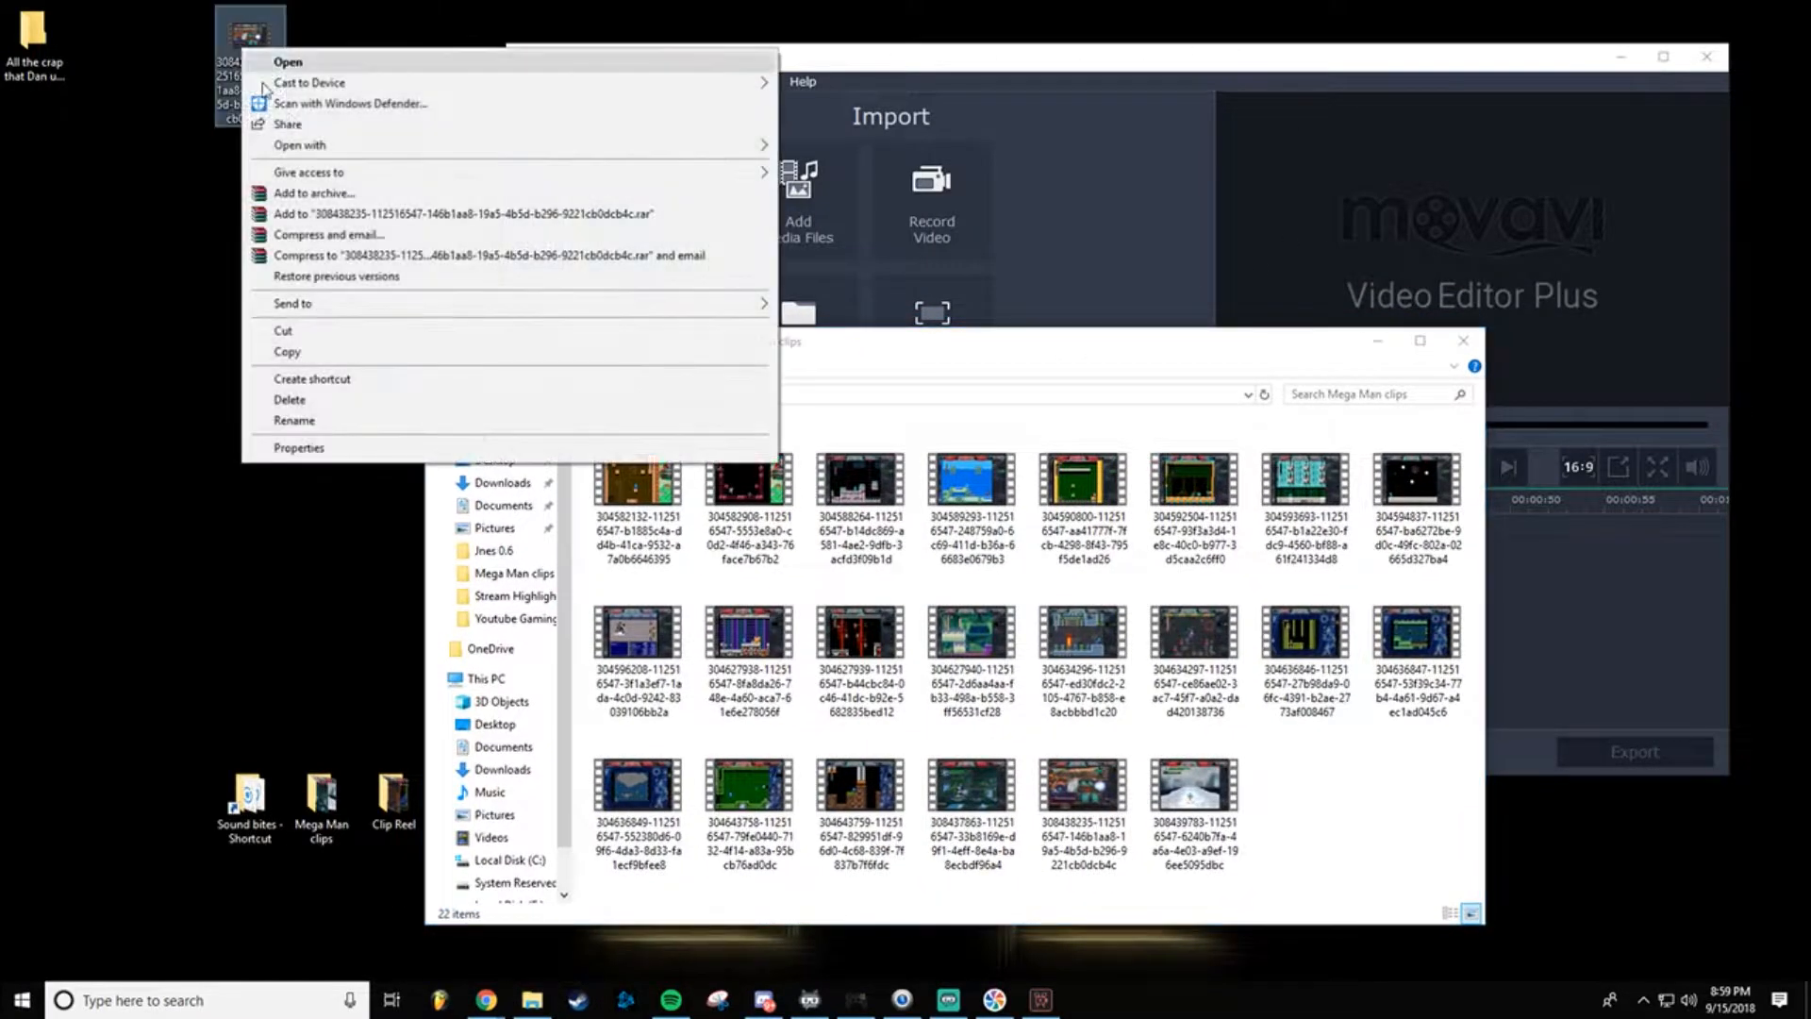
click(345, 400)
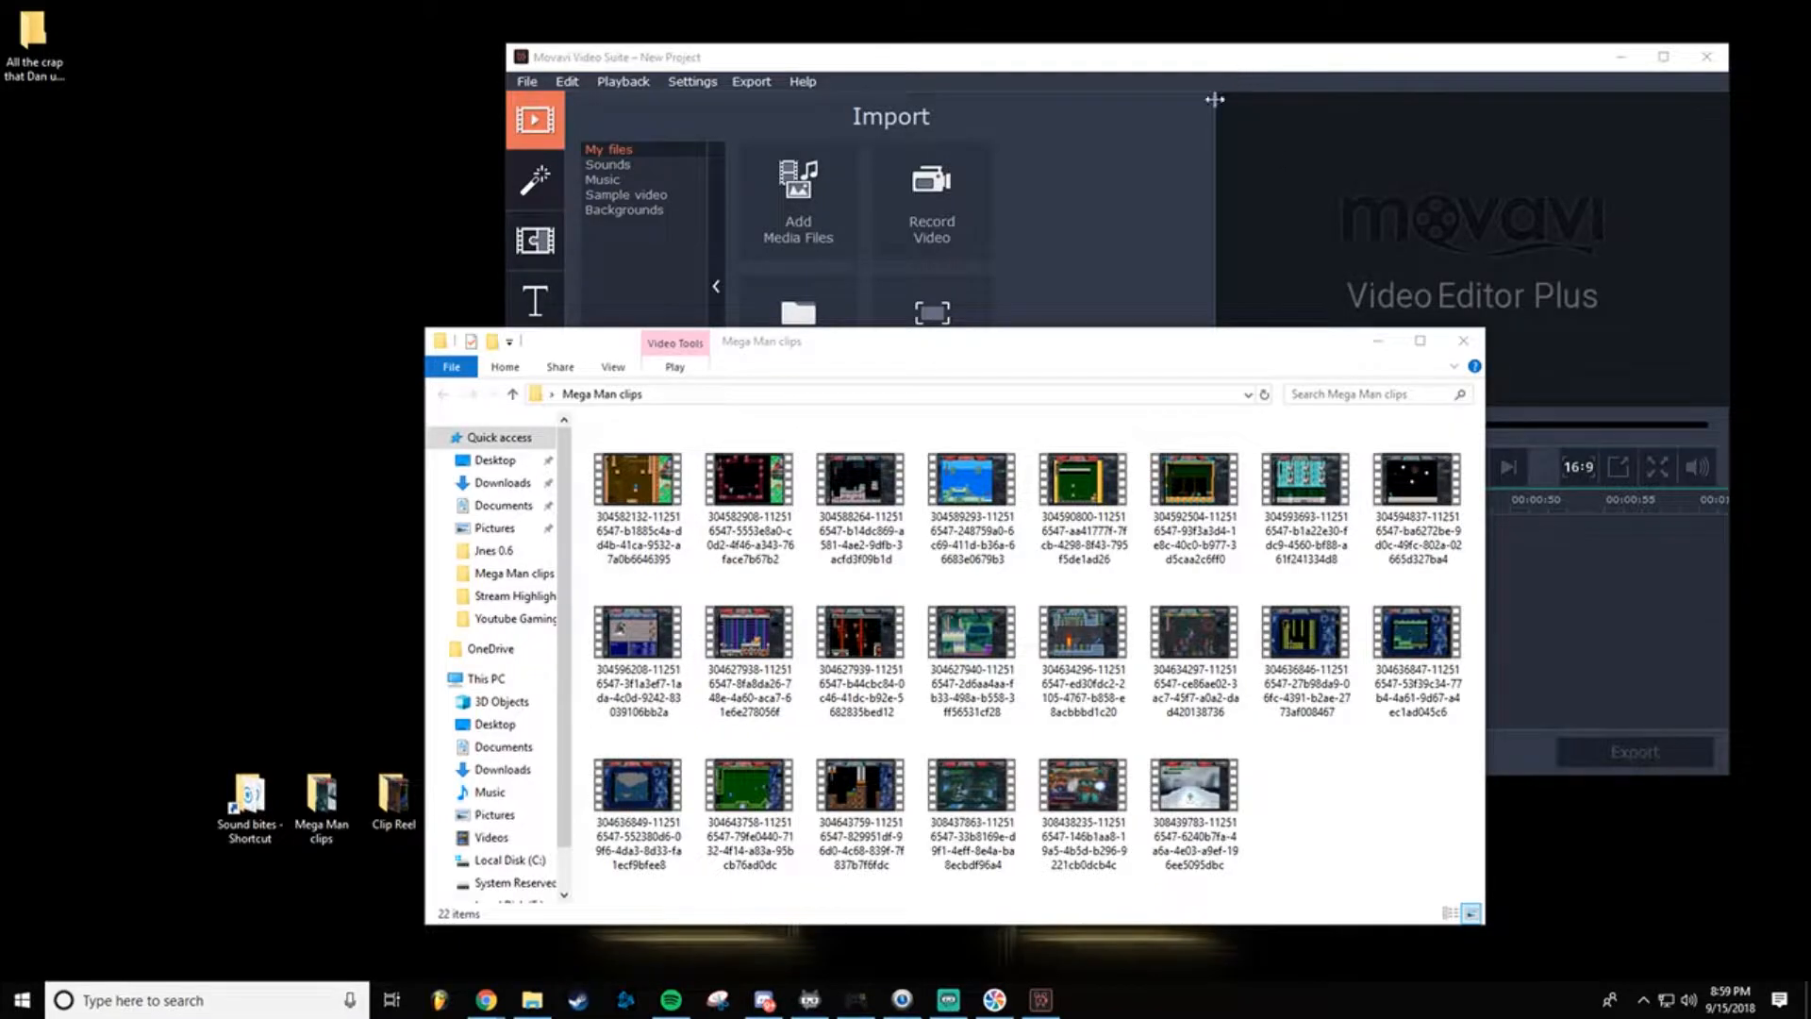
Step: Place all clips from the Mega Man clips folder on the Movavi video track, then close the folder and maximize the editor
drag(796, 348, 495, 314)
drag(852, 46, 925, 23)
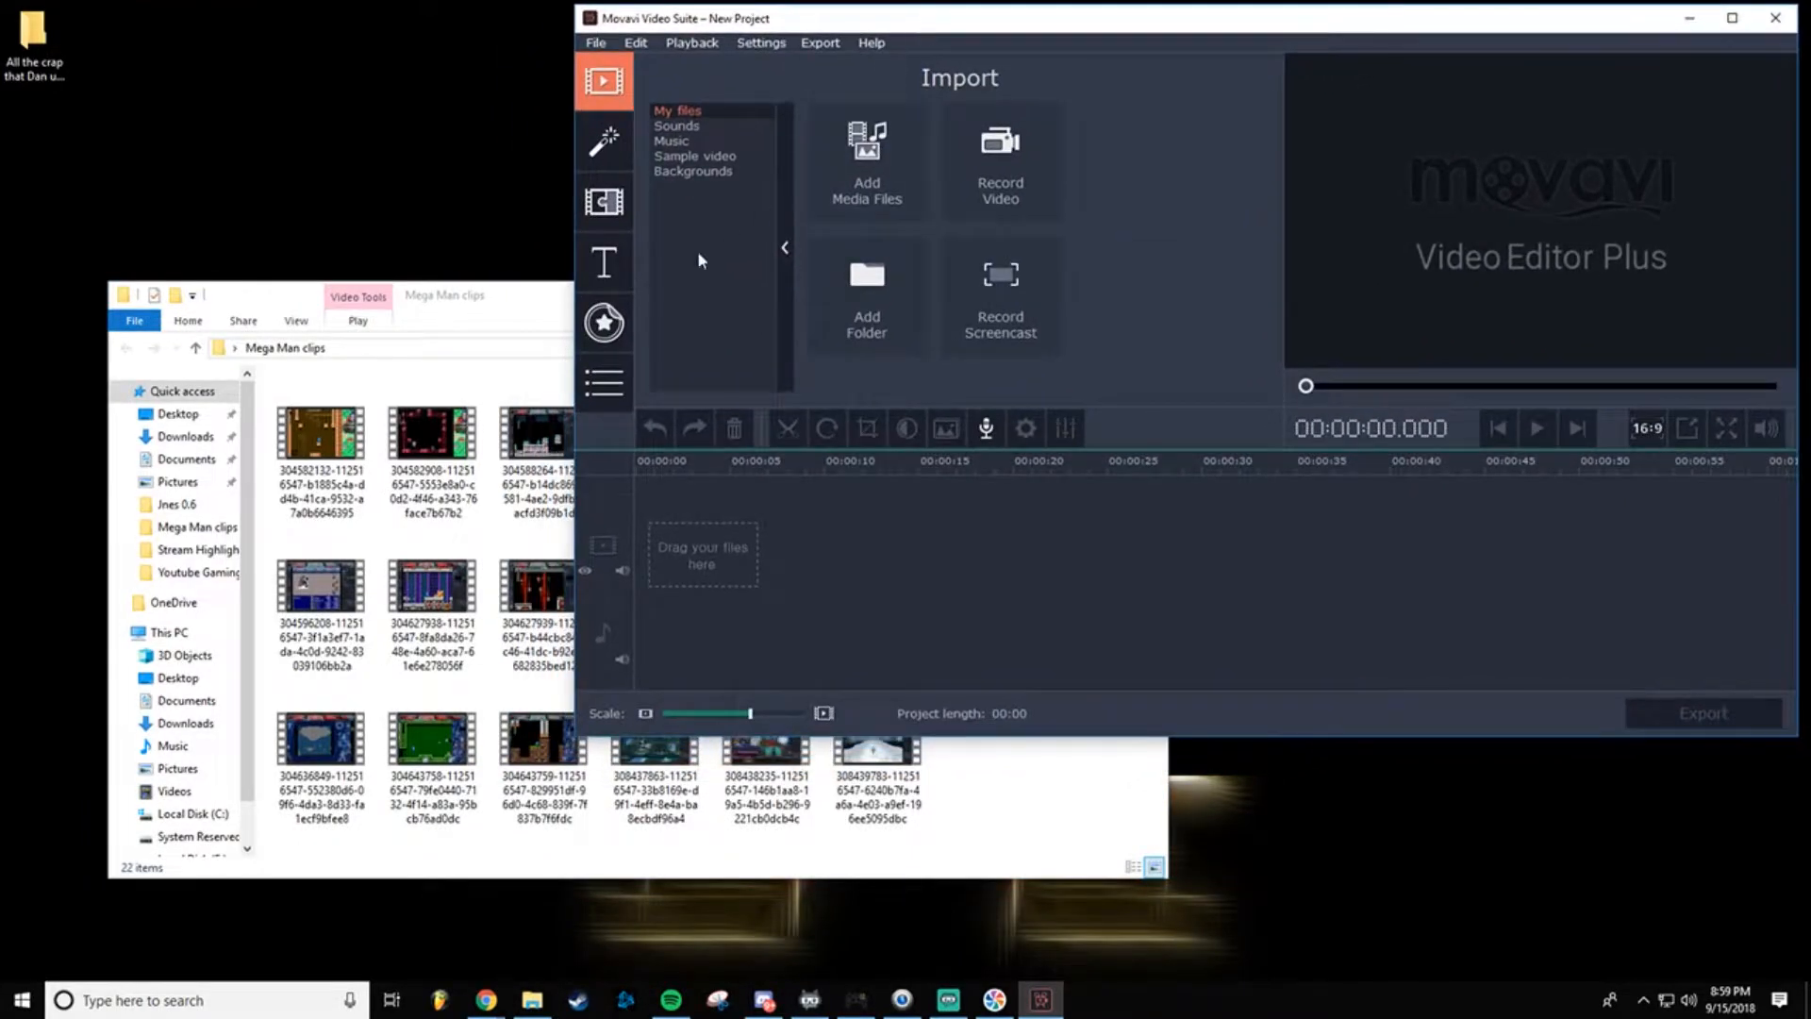
click(481, 328)
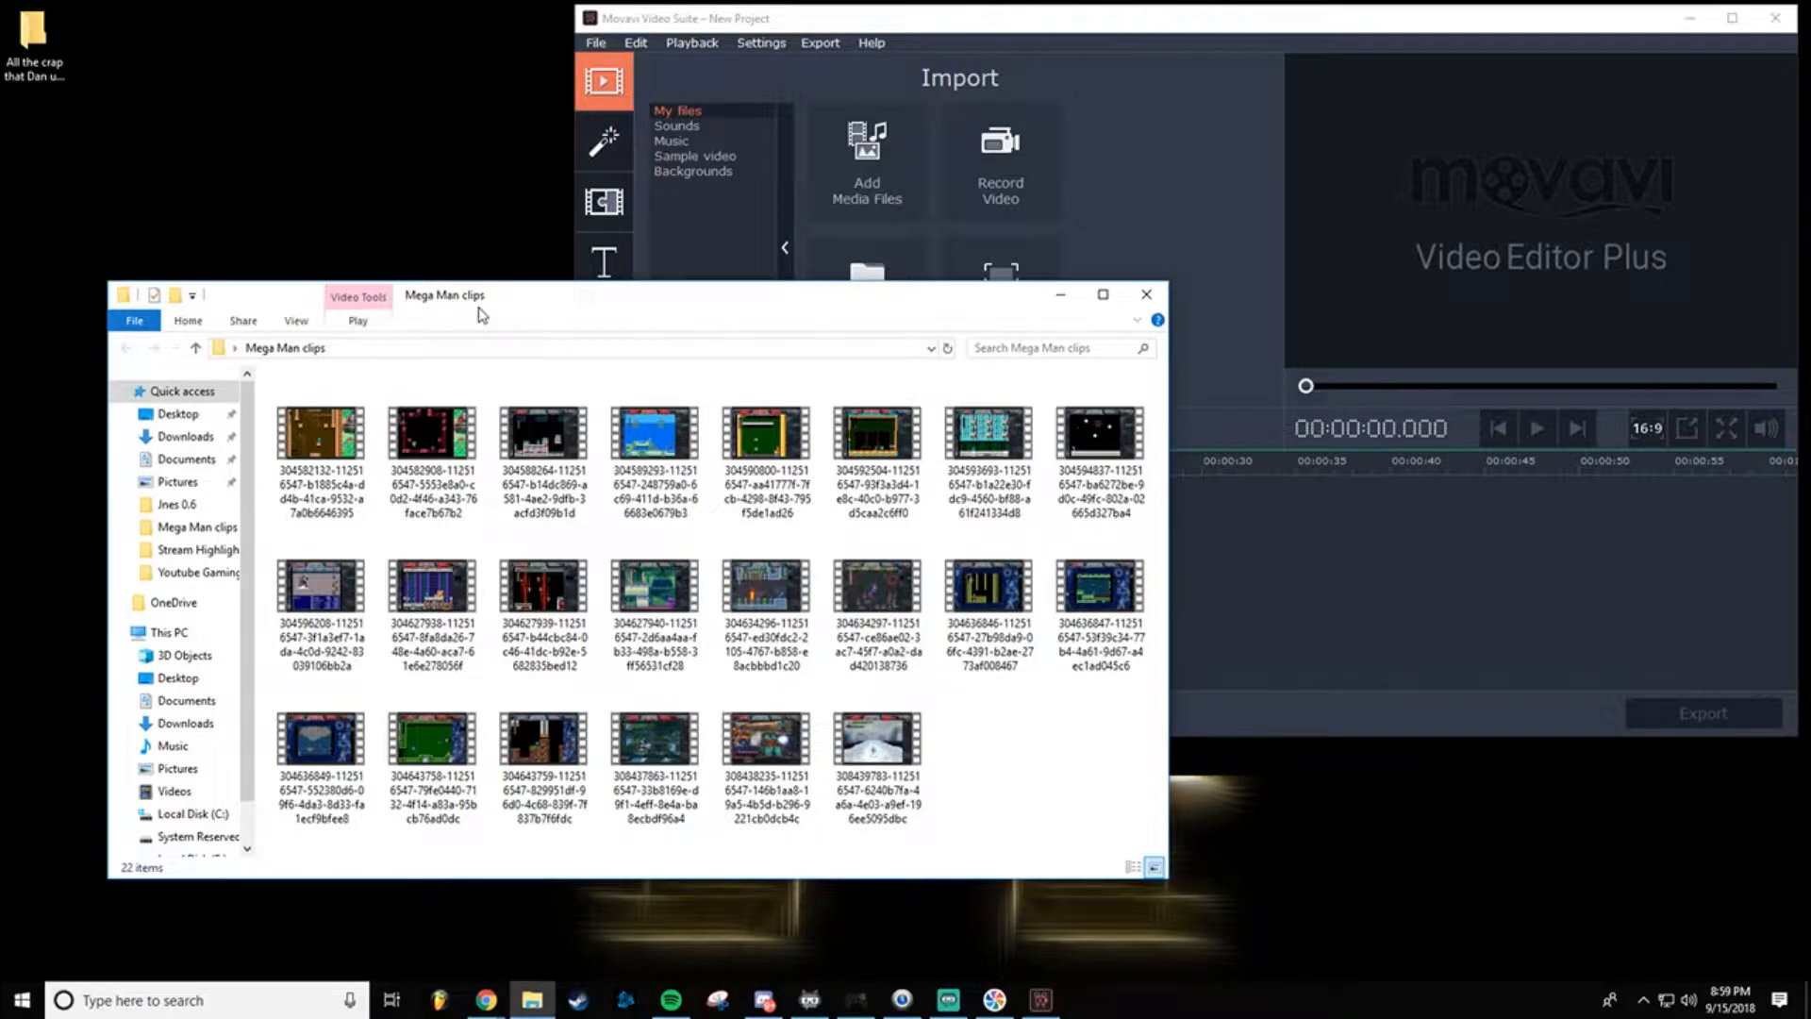
drag(484, 314, 573, 347)
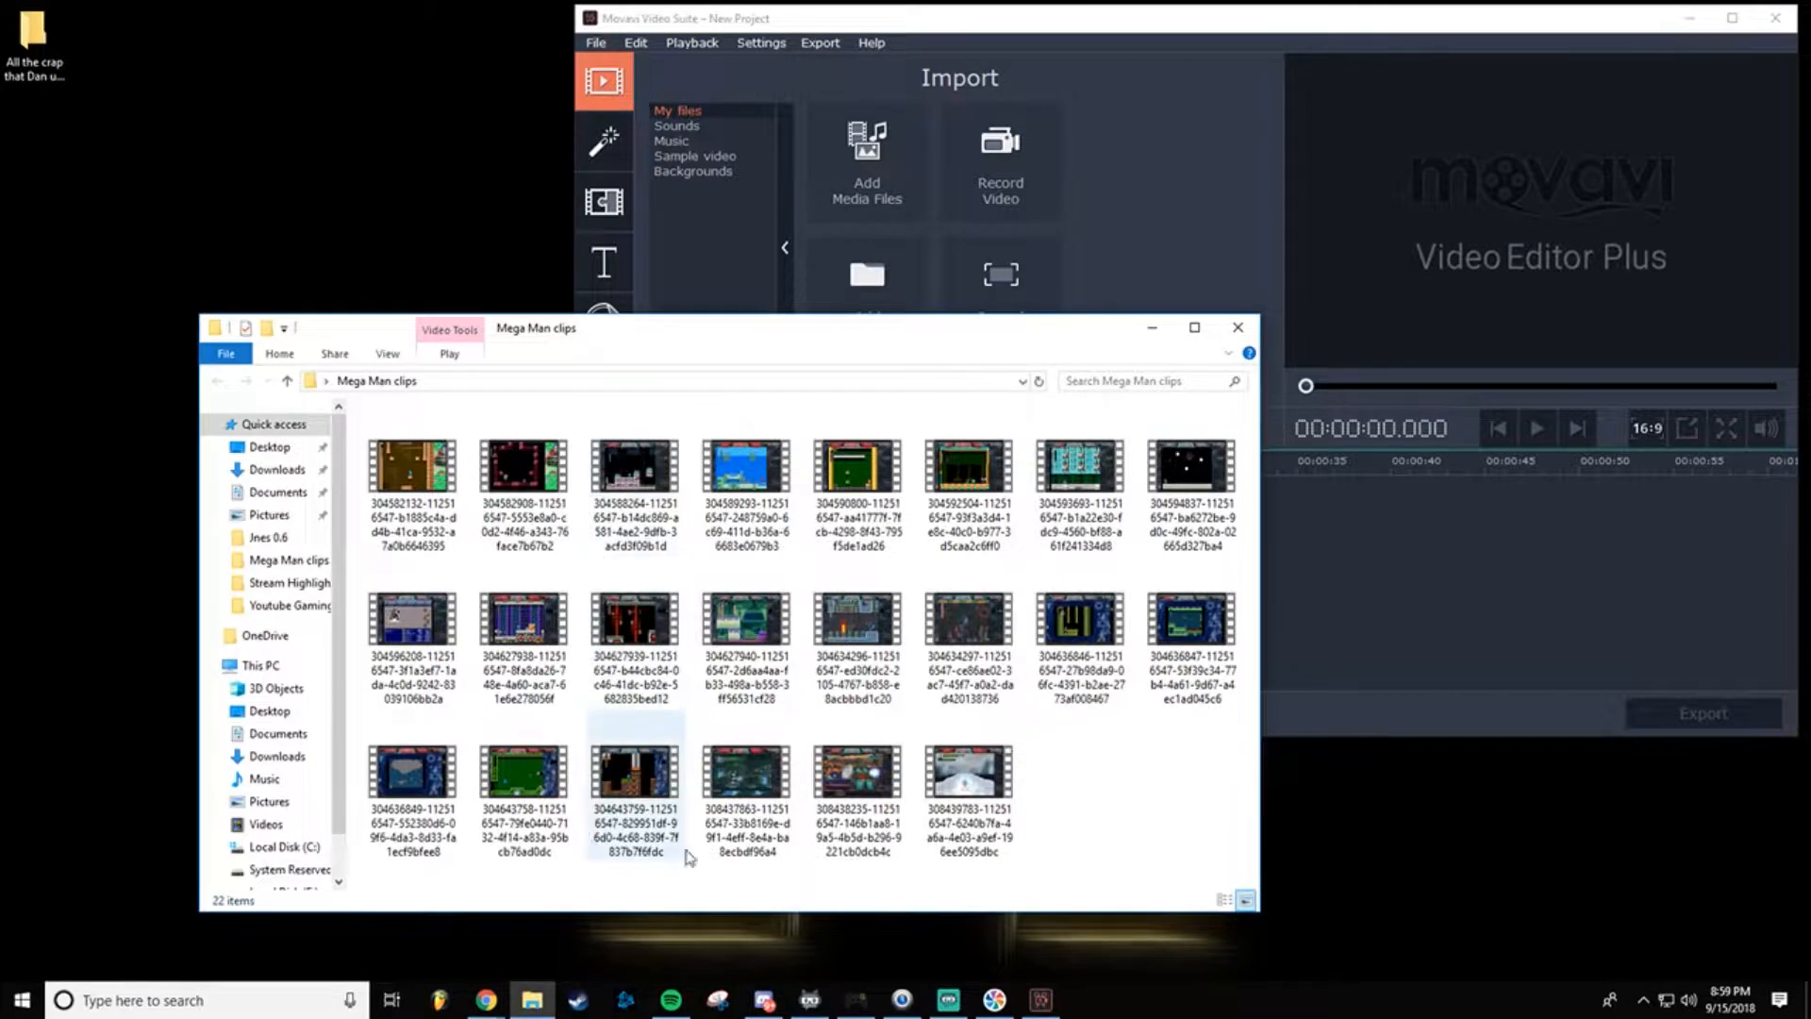
drag(1200, 874, 19, 169)
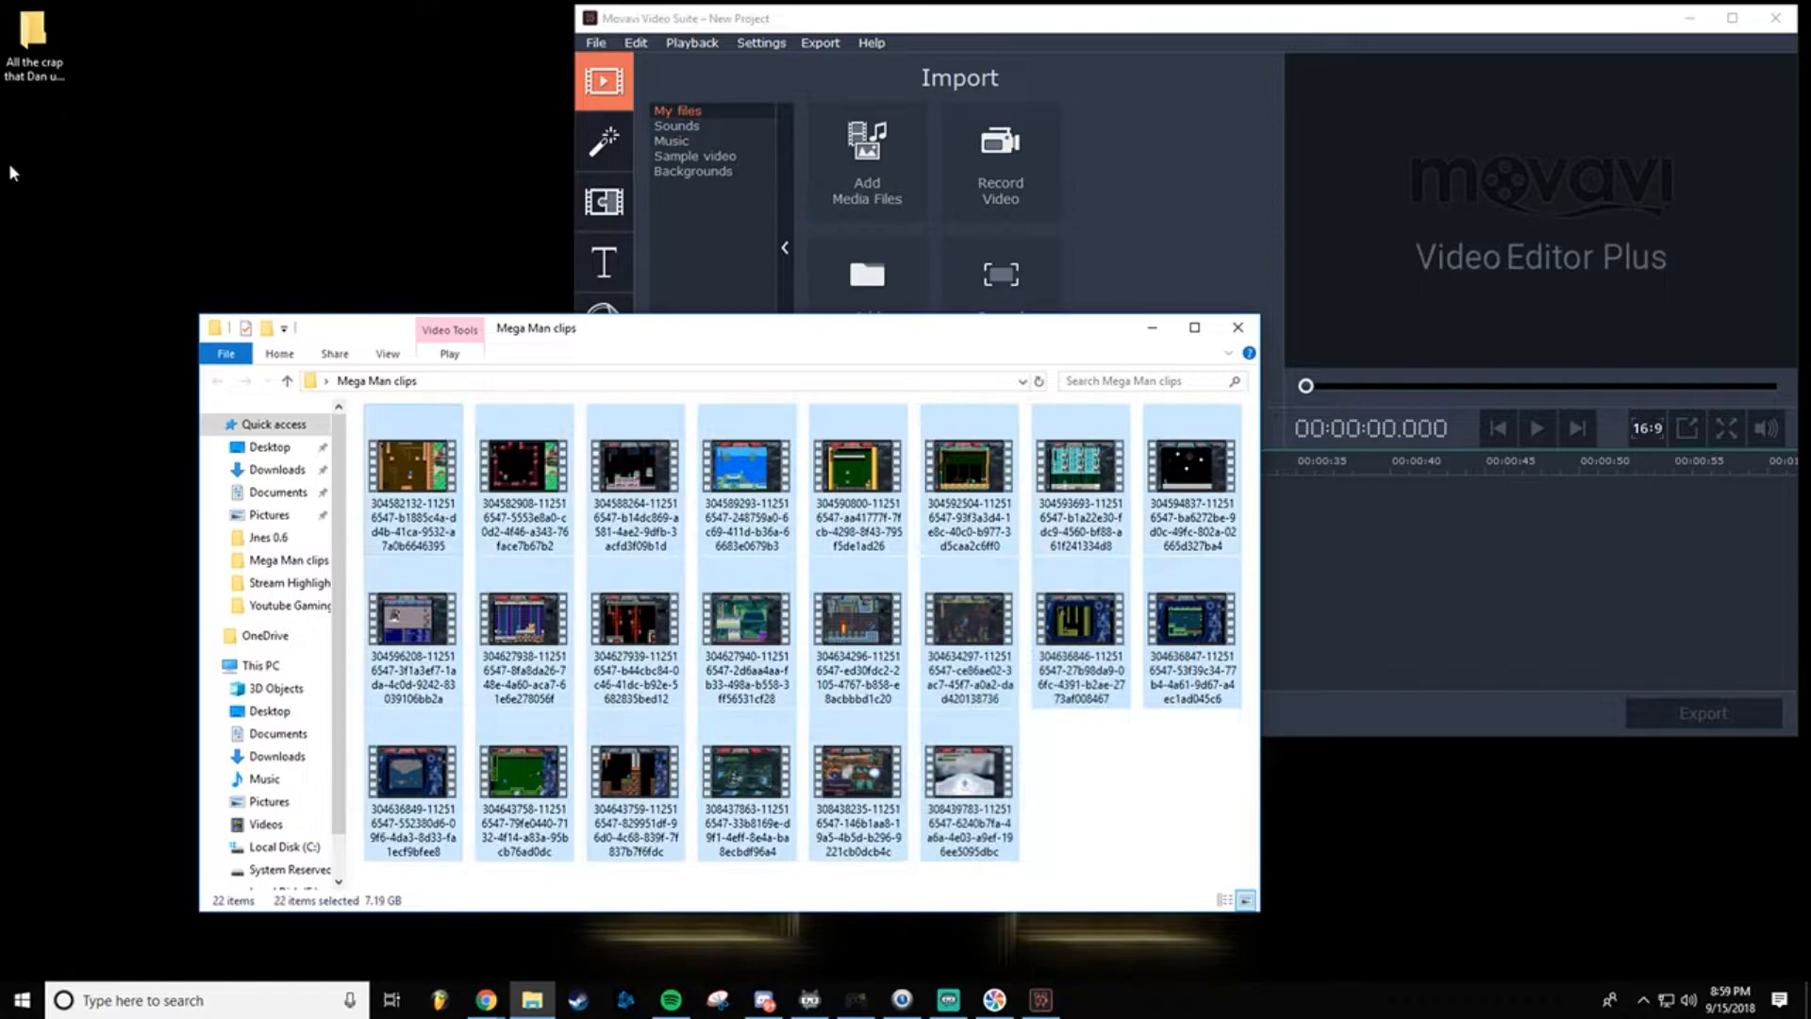
drag(415, 504, 1524, 606)
drag(1042, 345, 1134, 314)
click(1329, 291)
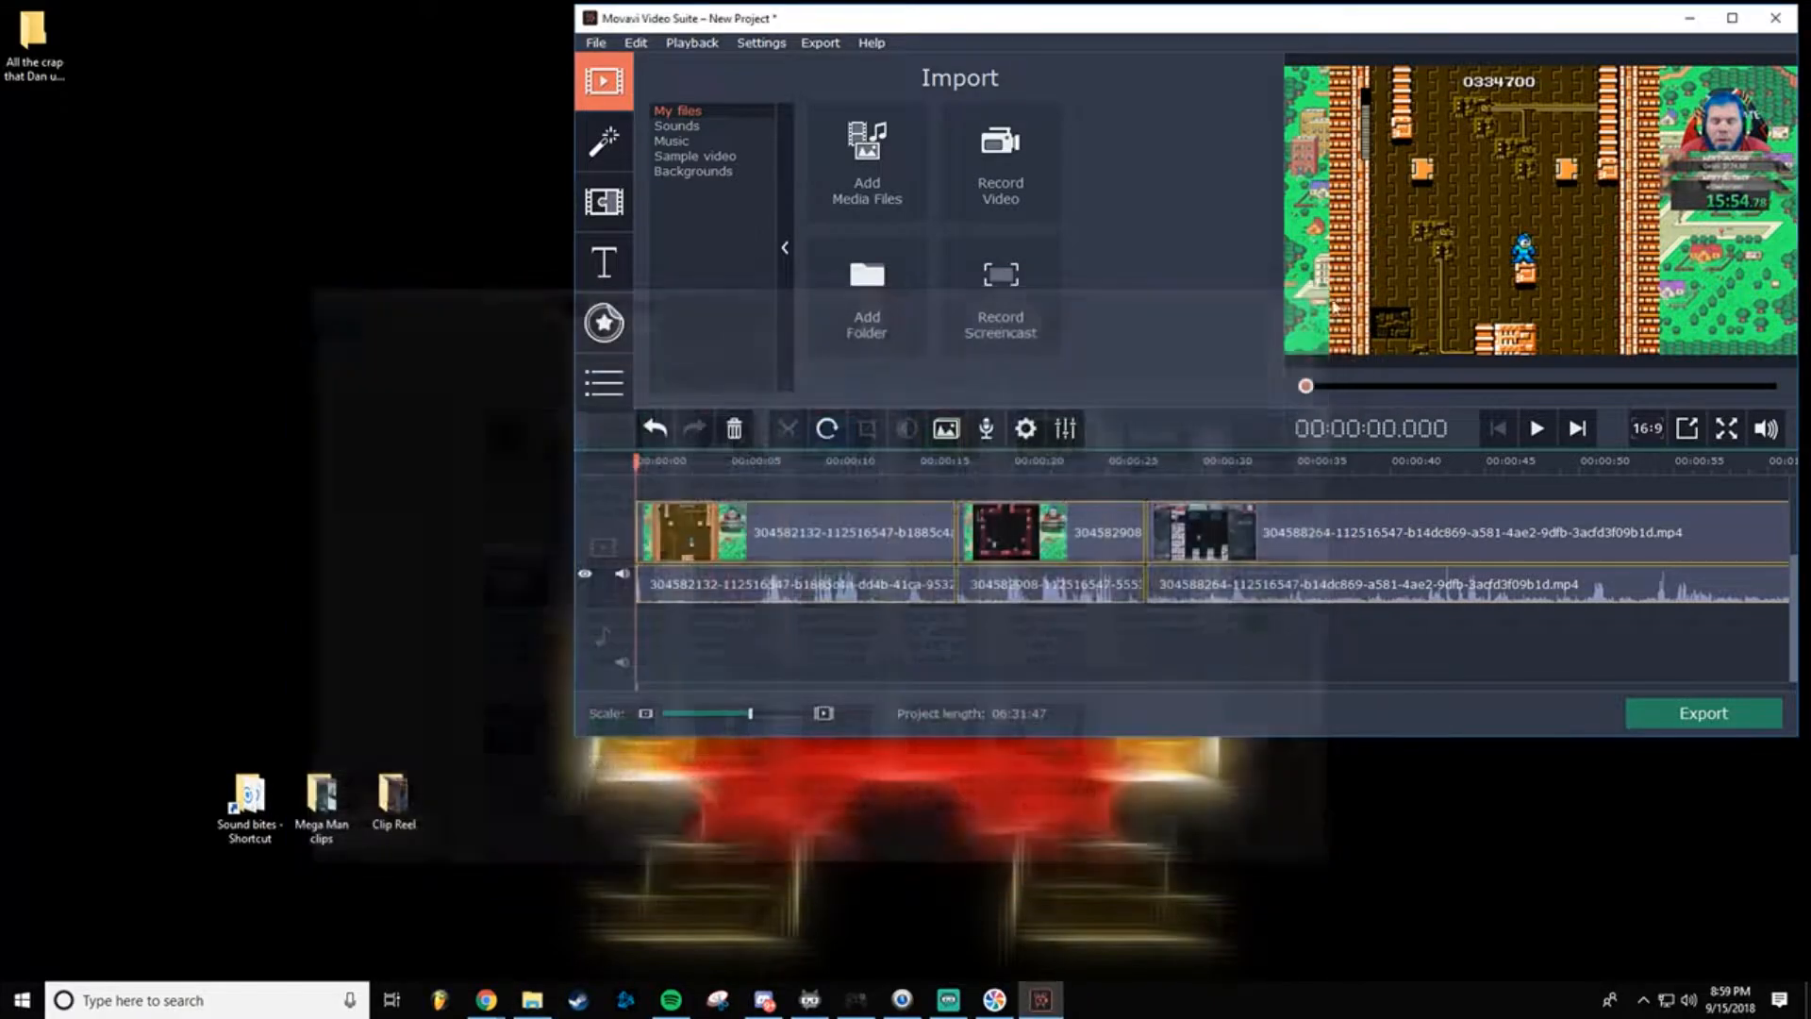
click(1732, 17)
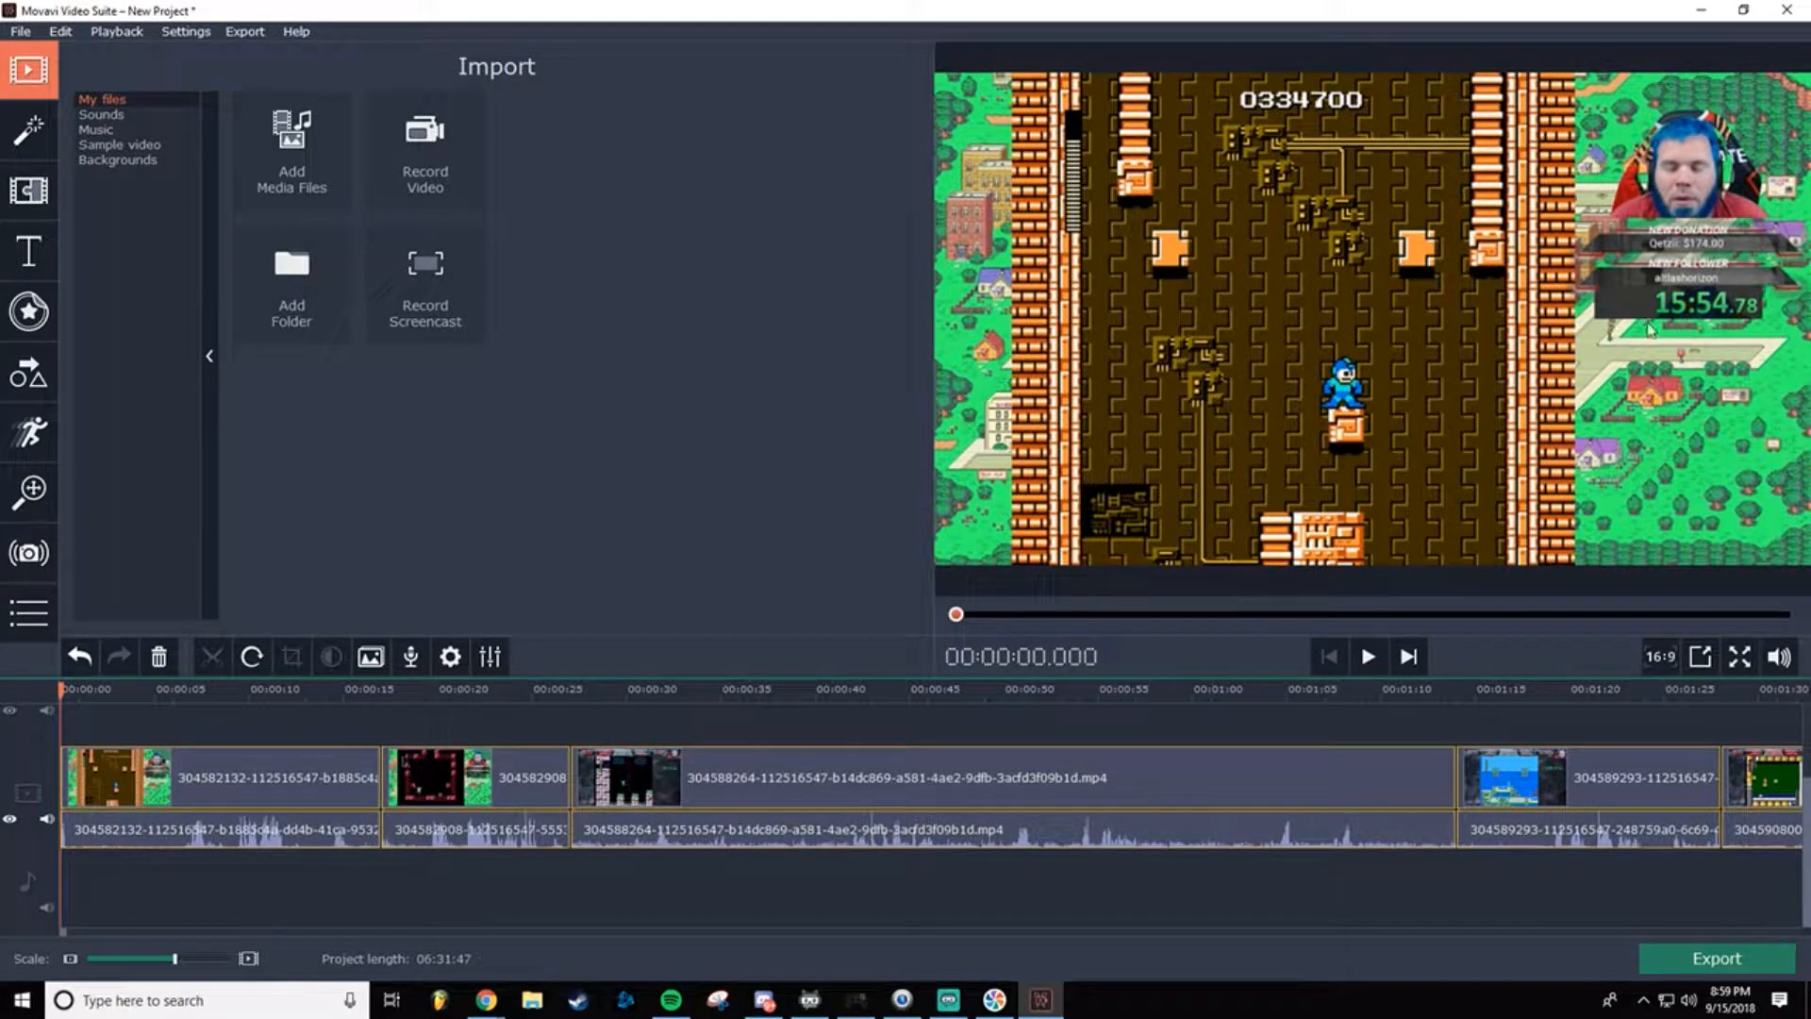
Step: Add Intro music from the Sound bites folder to the start of the audio track and return the editor to full size
double_click(1191, 11)
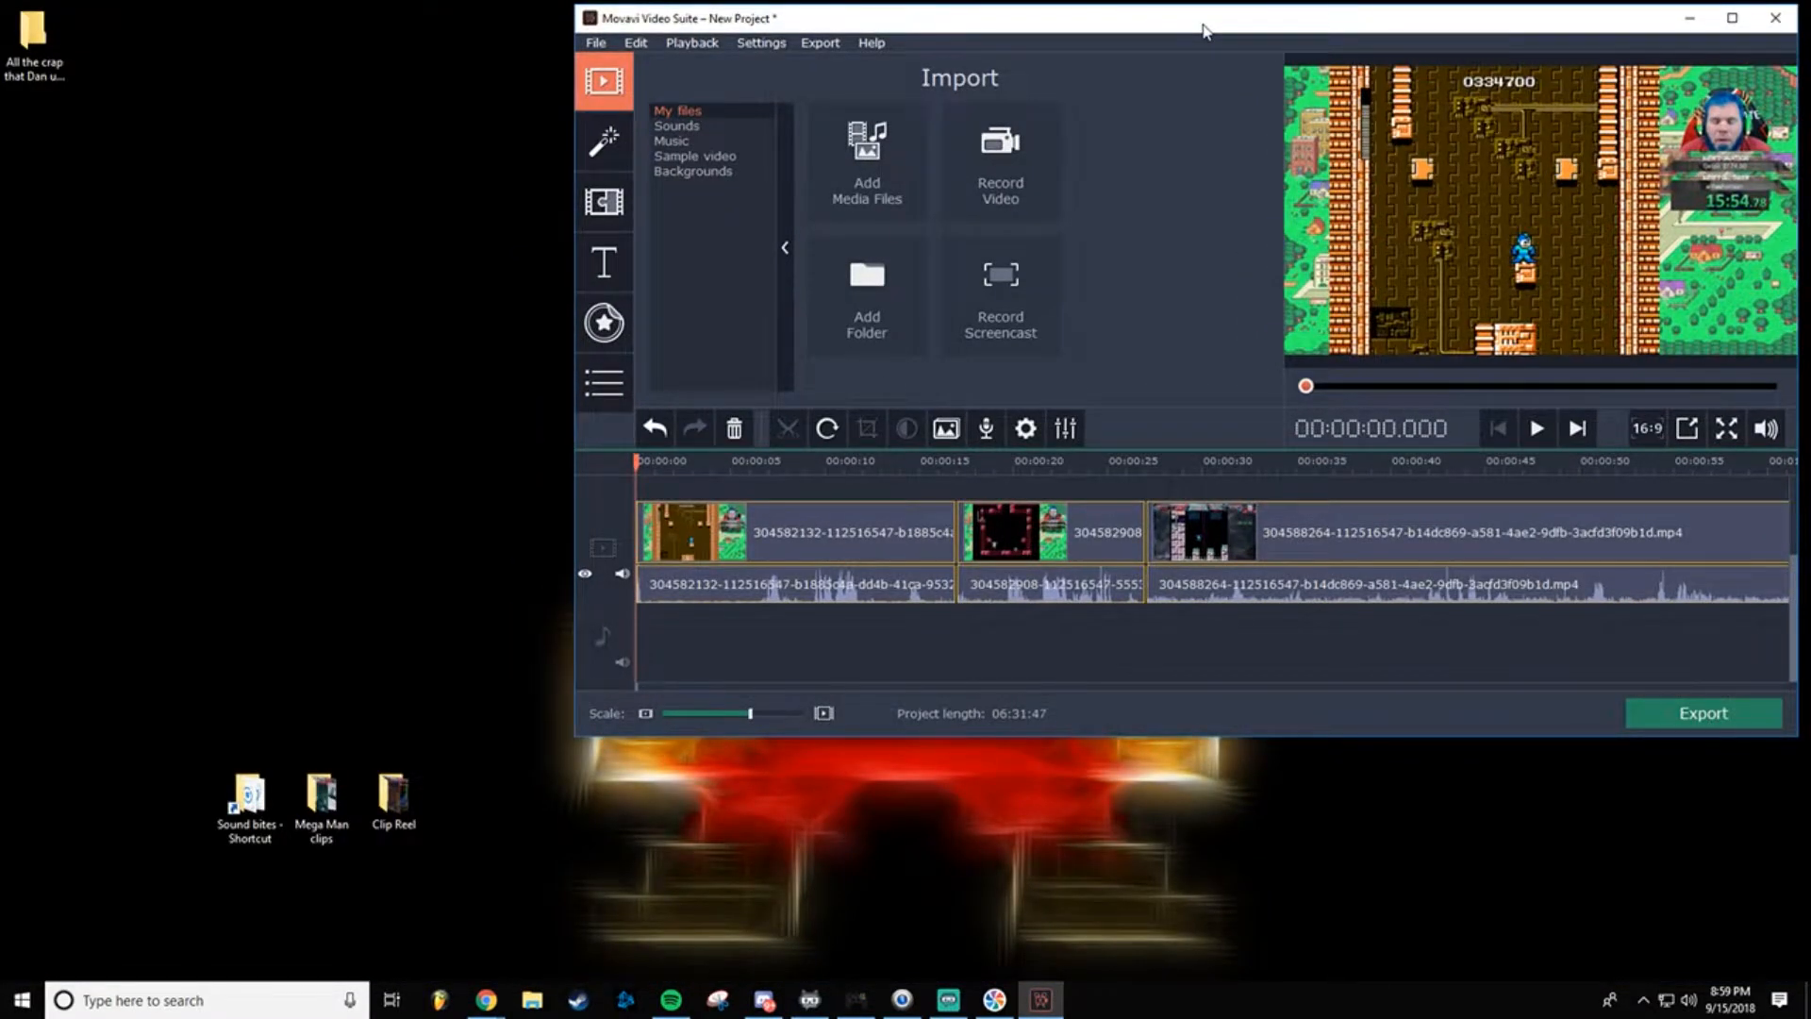
drag(1203, 30, 1160, 41)
double_click(270, 799)
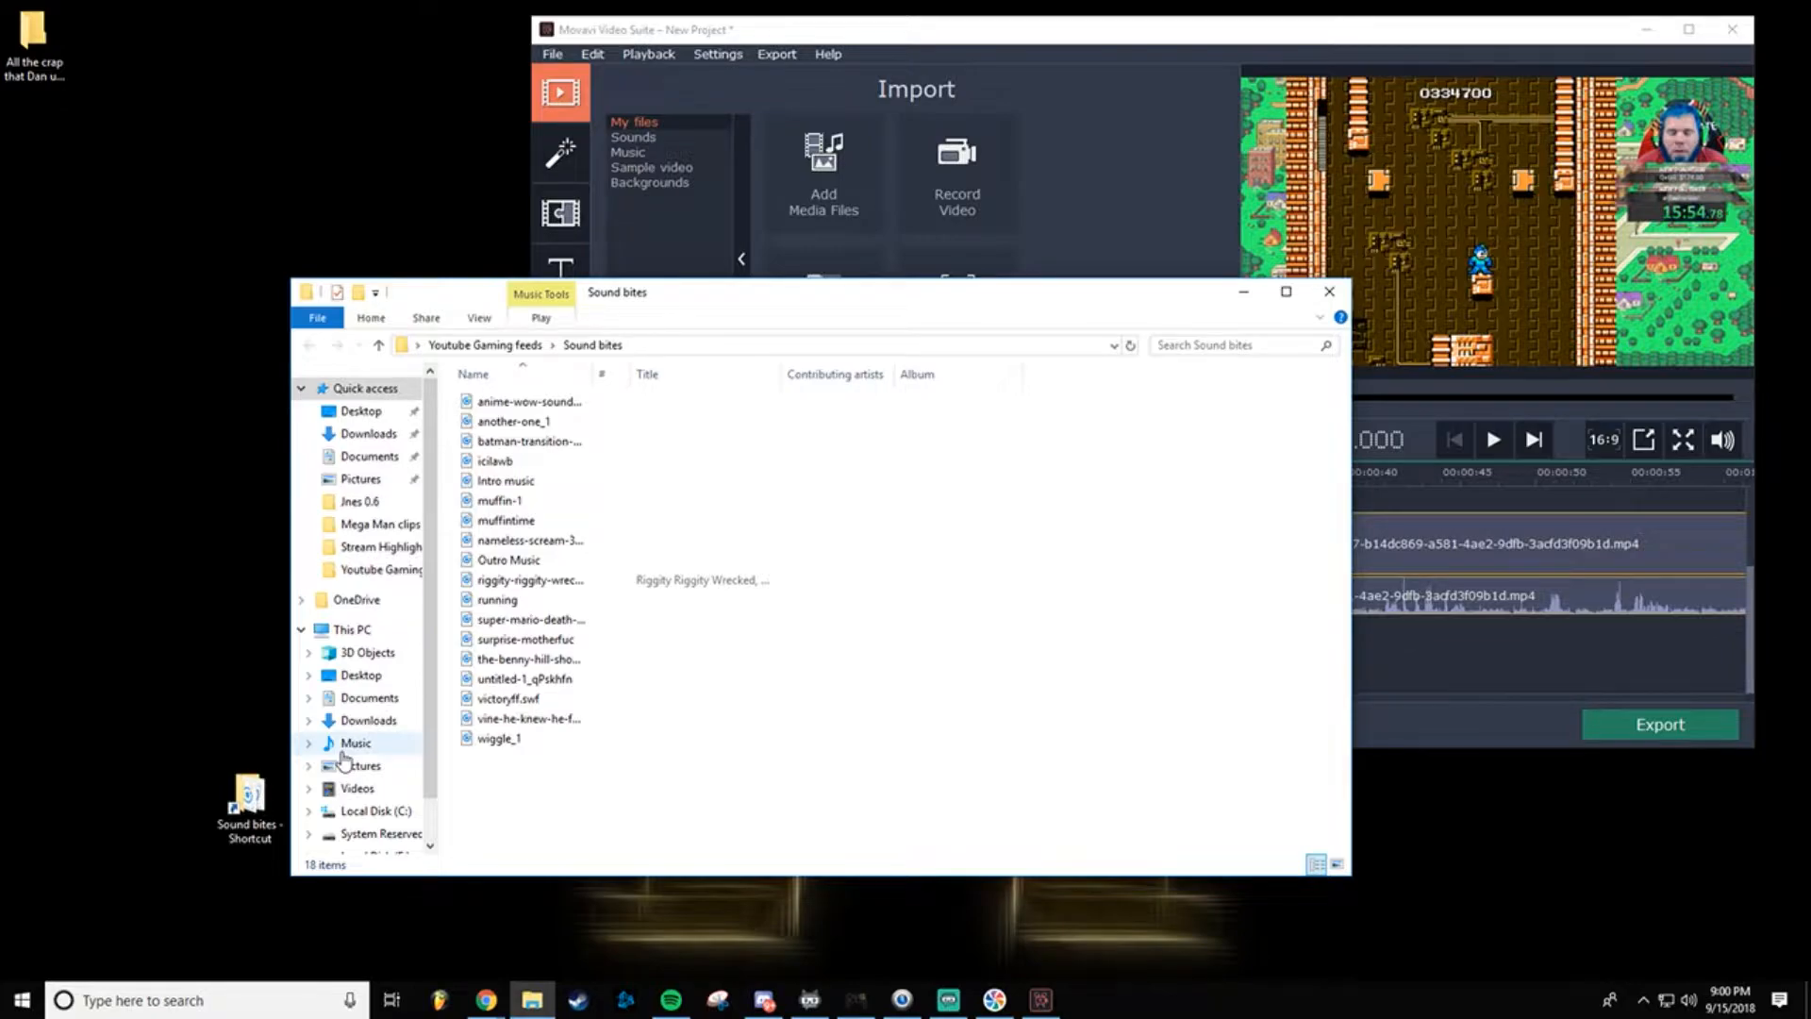
click(529, 485)
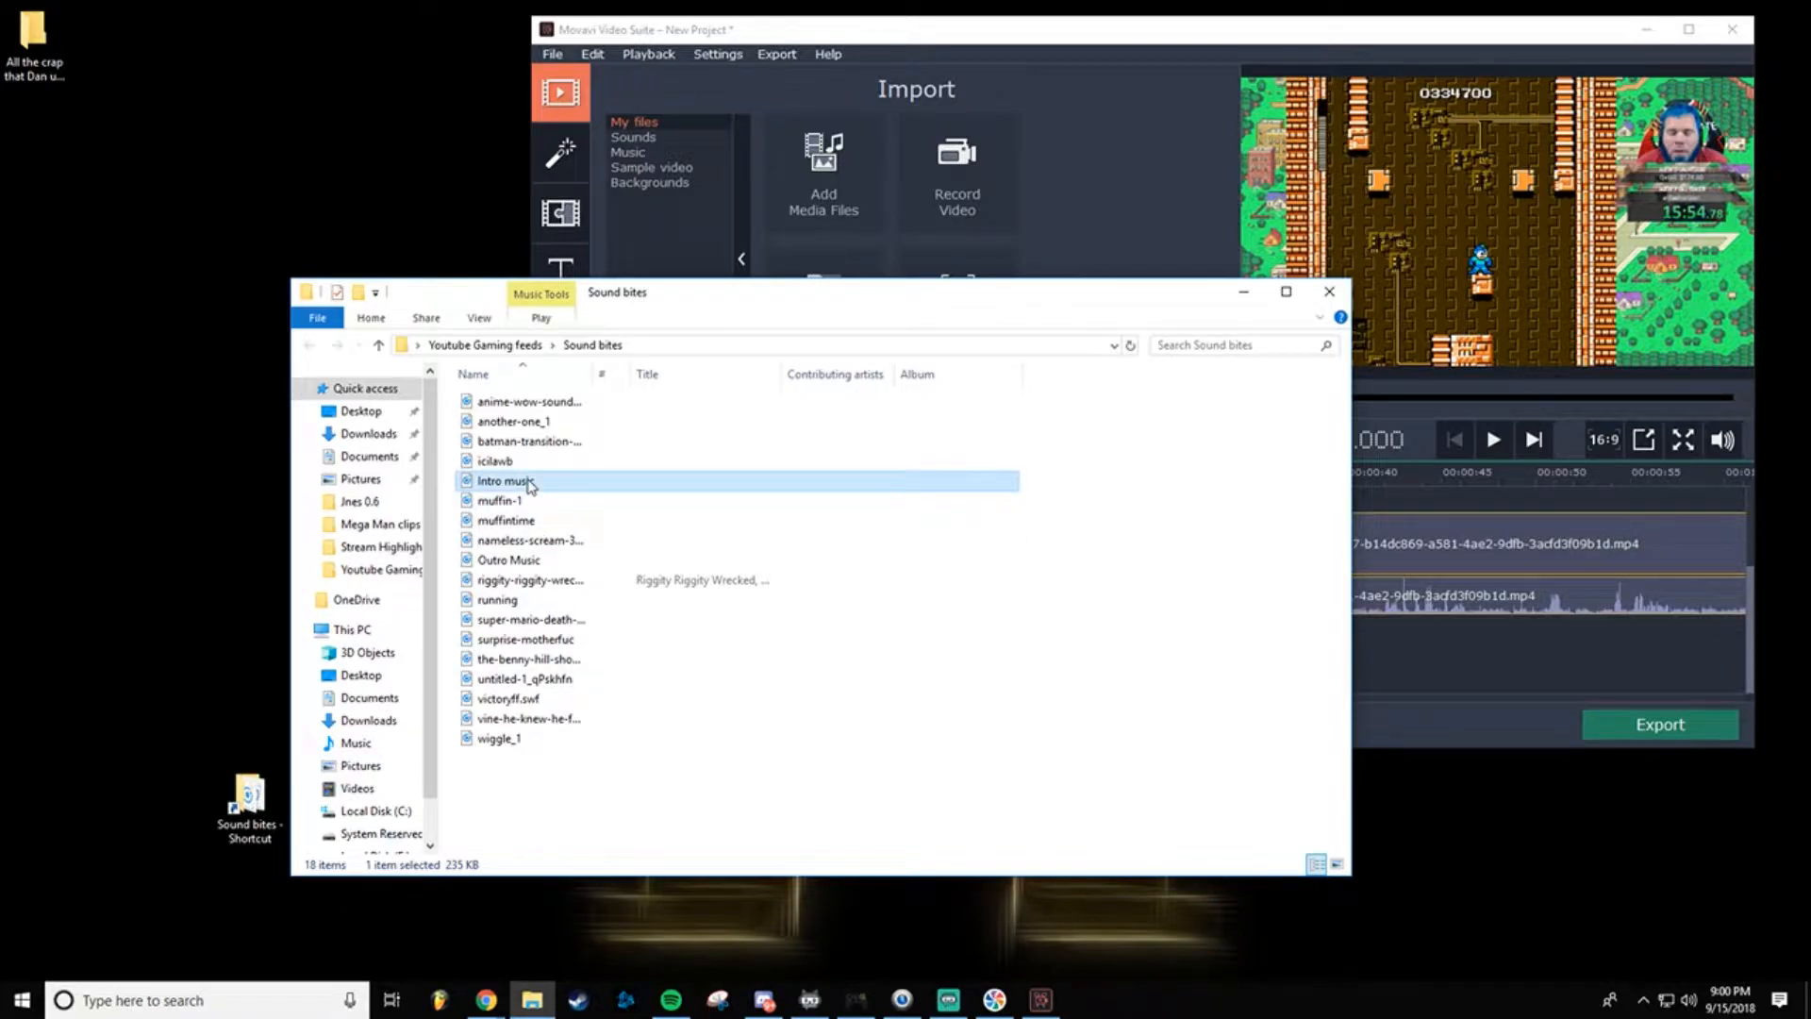
drag(791, 312, 740, 425)
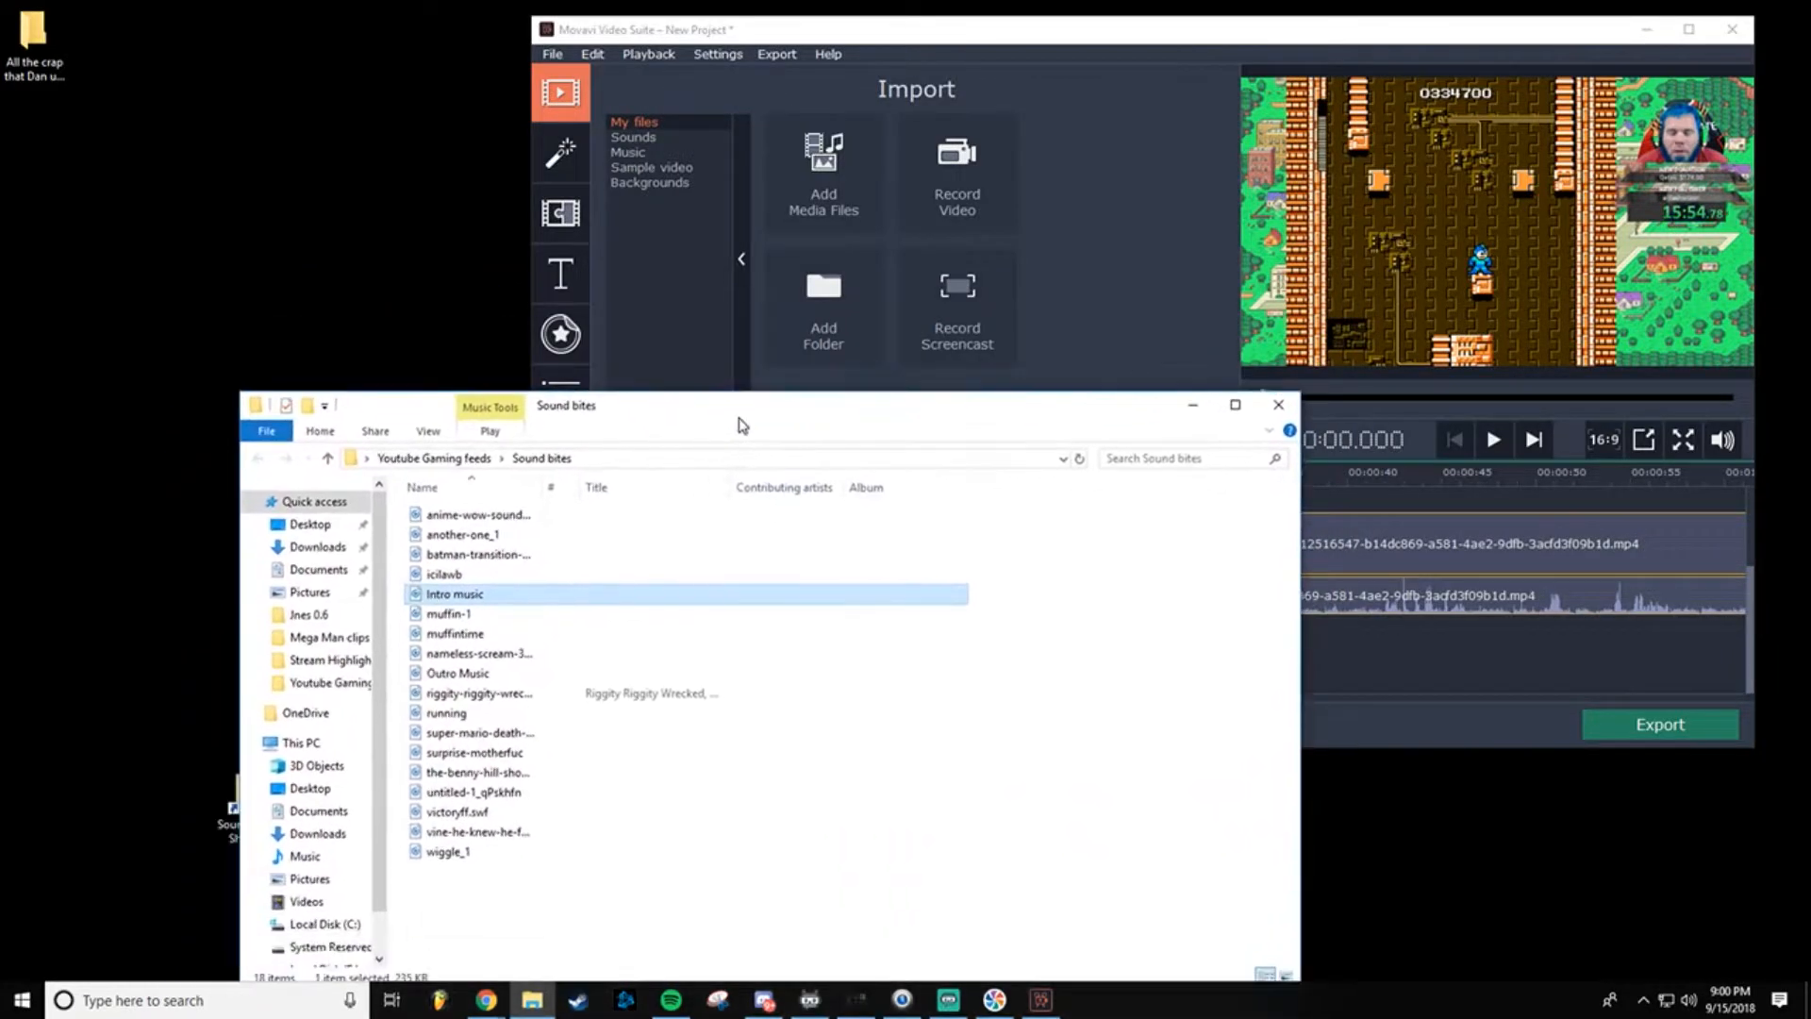
click(1035, 36)
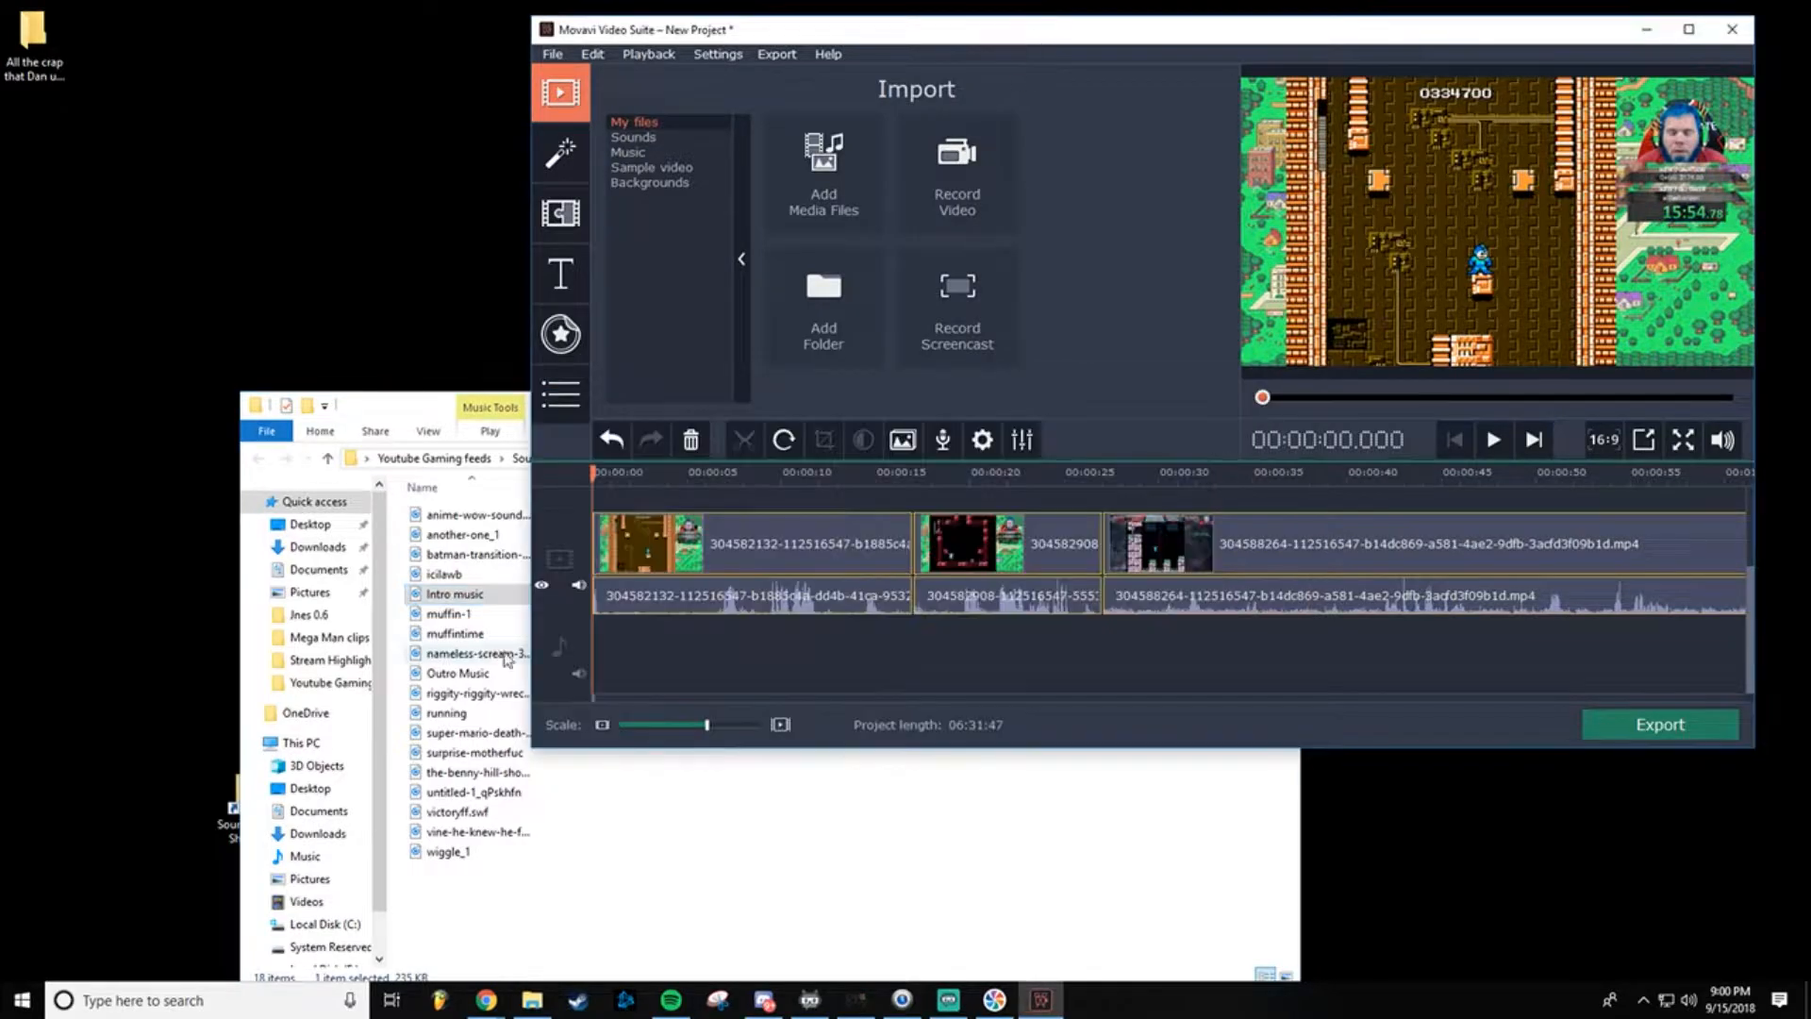
drag(467, 594, 589, 684)
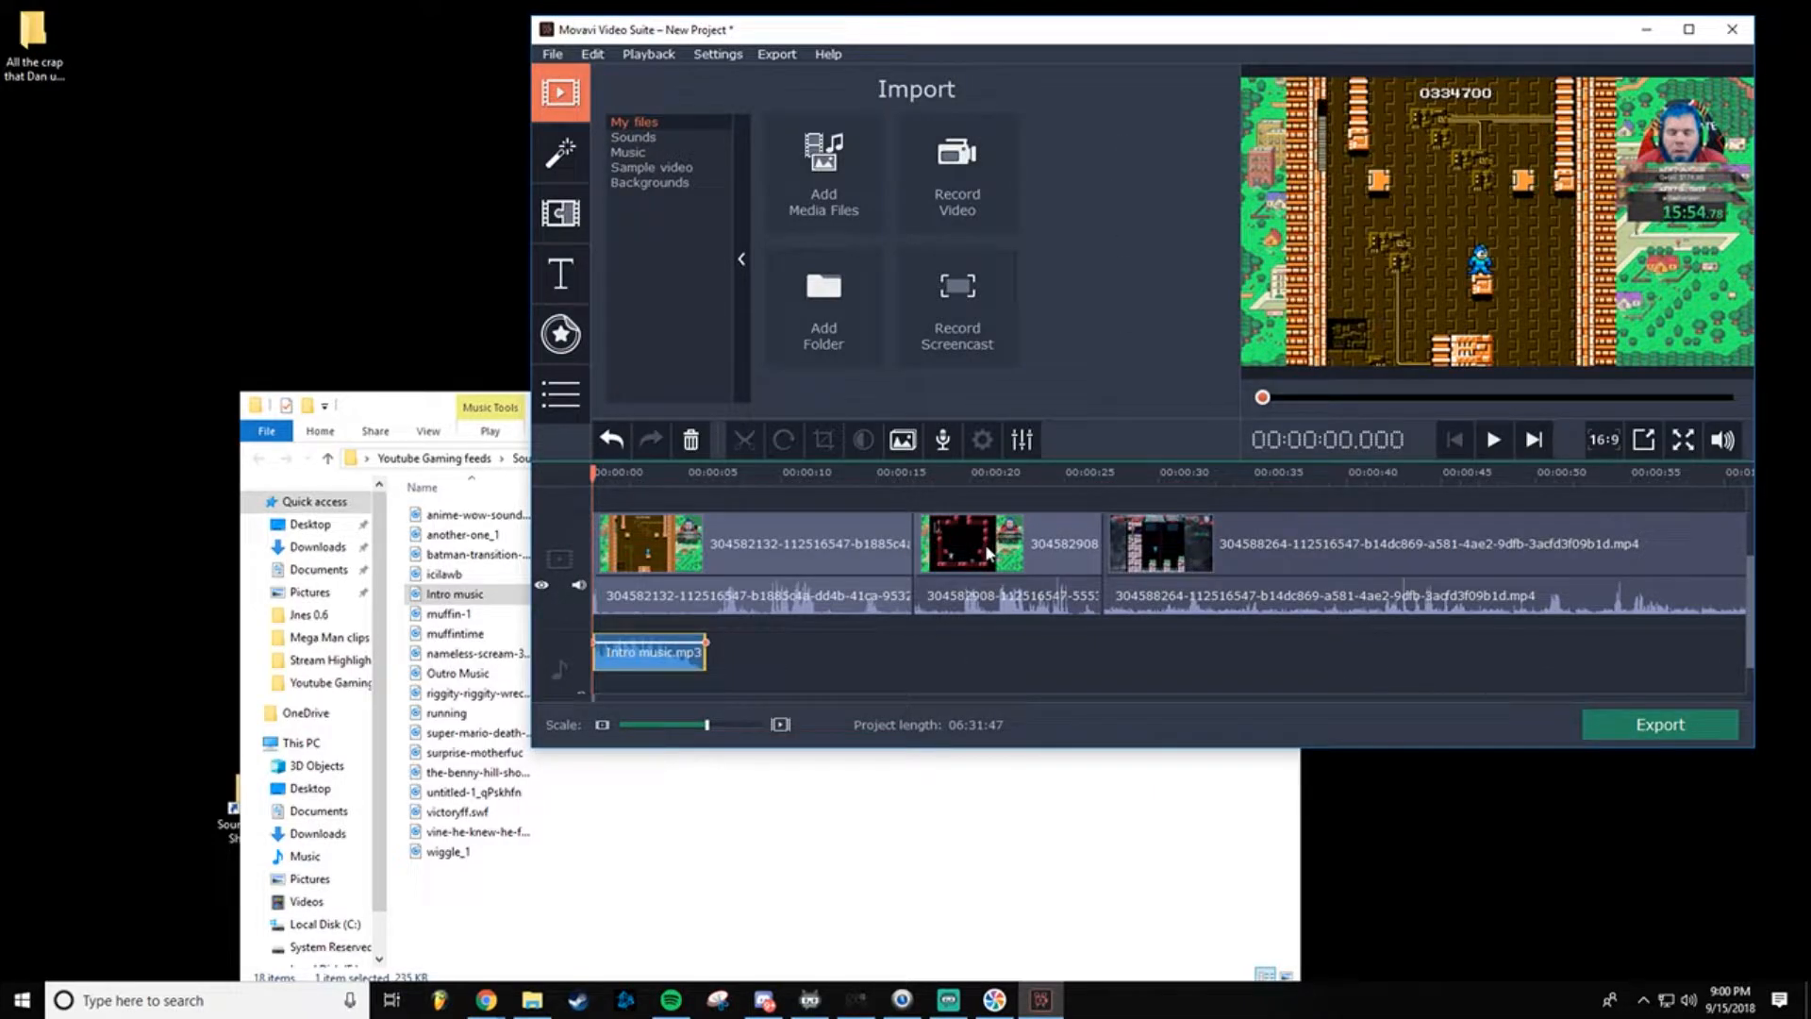
double_click(1028, 29)
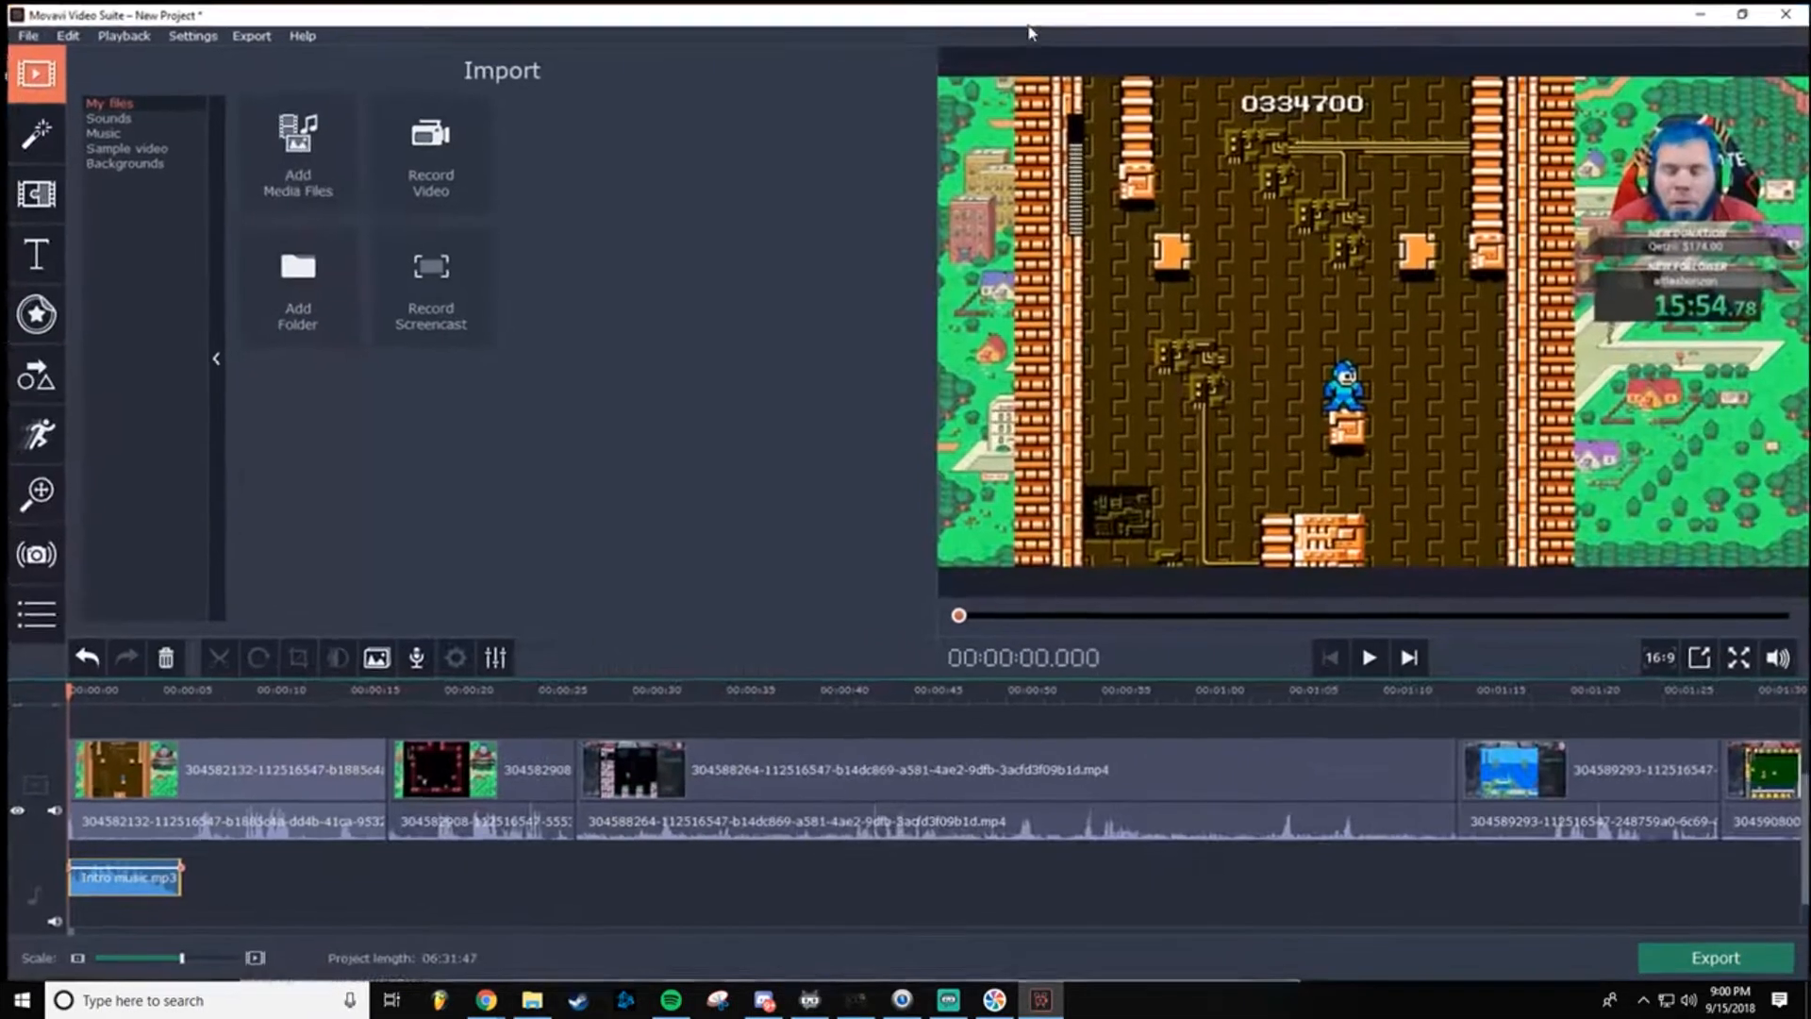
Step: Insert a Clean line title at the start of the video track, ahead of the first clip
click(22, 255)
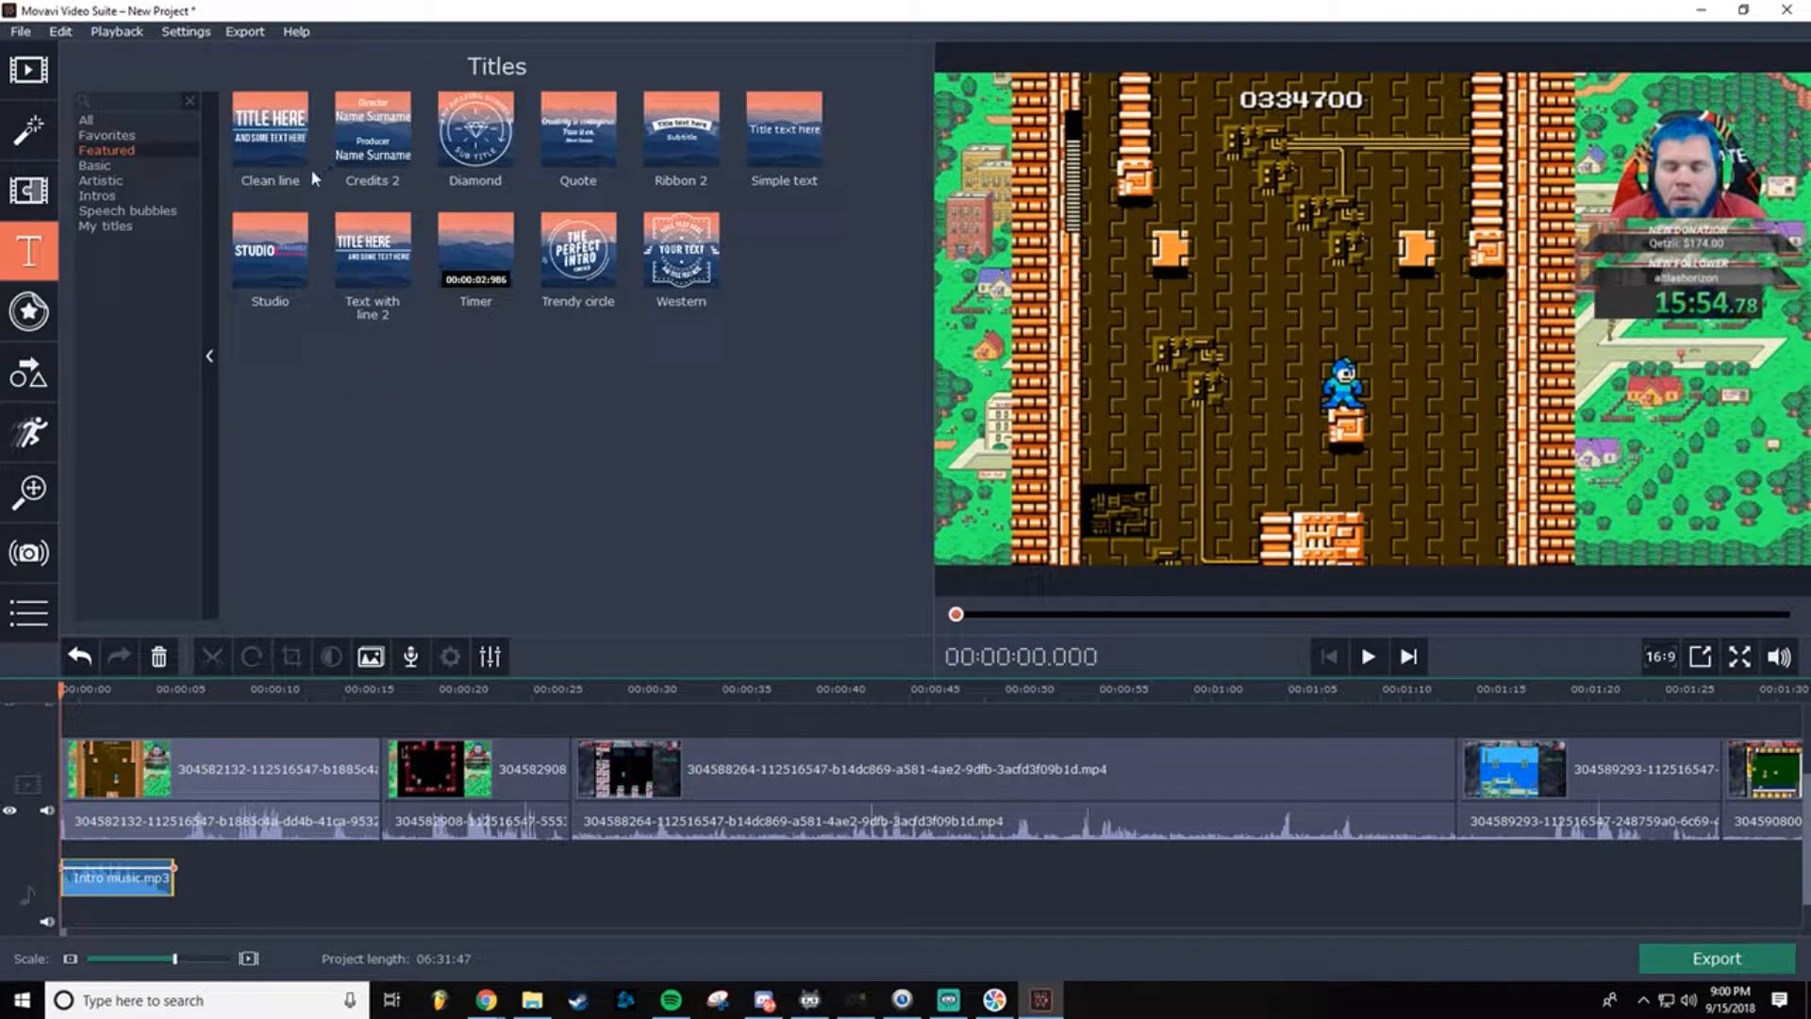
click(269, 148)
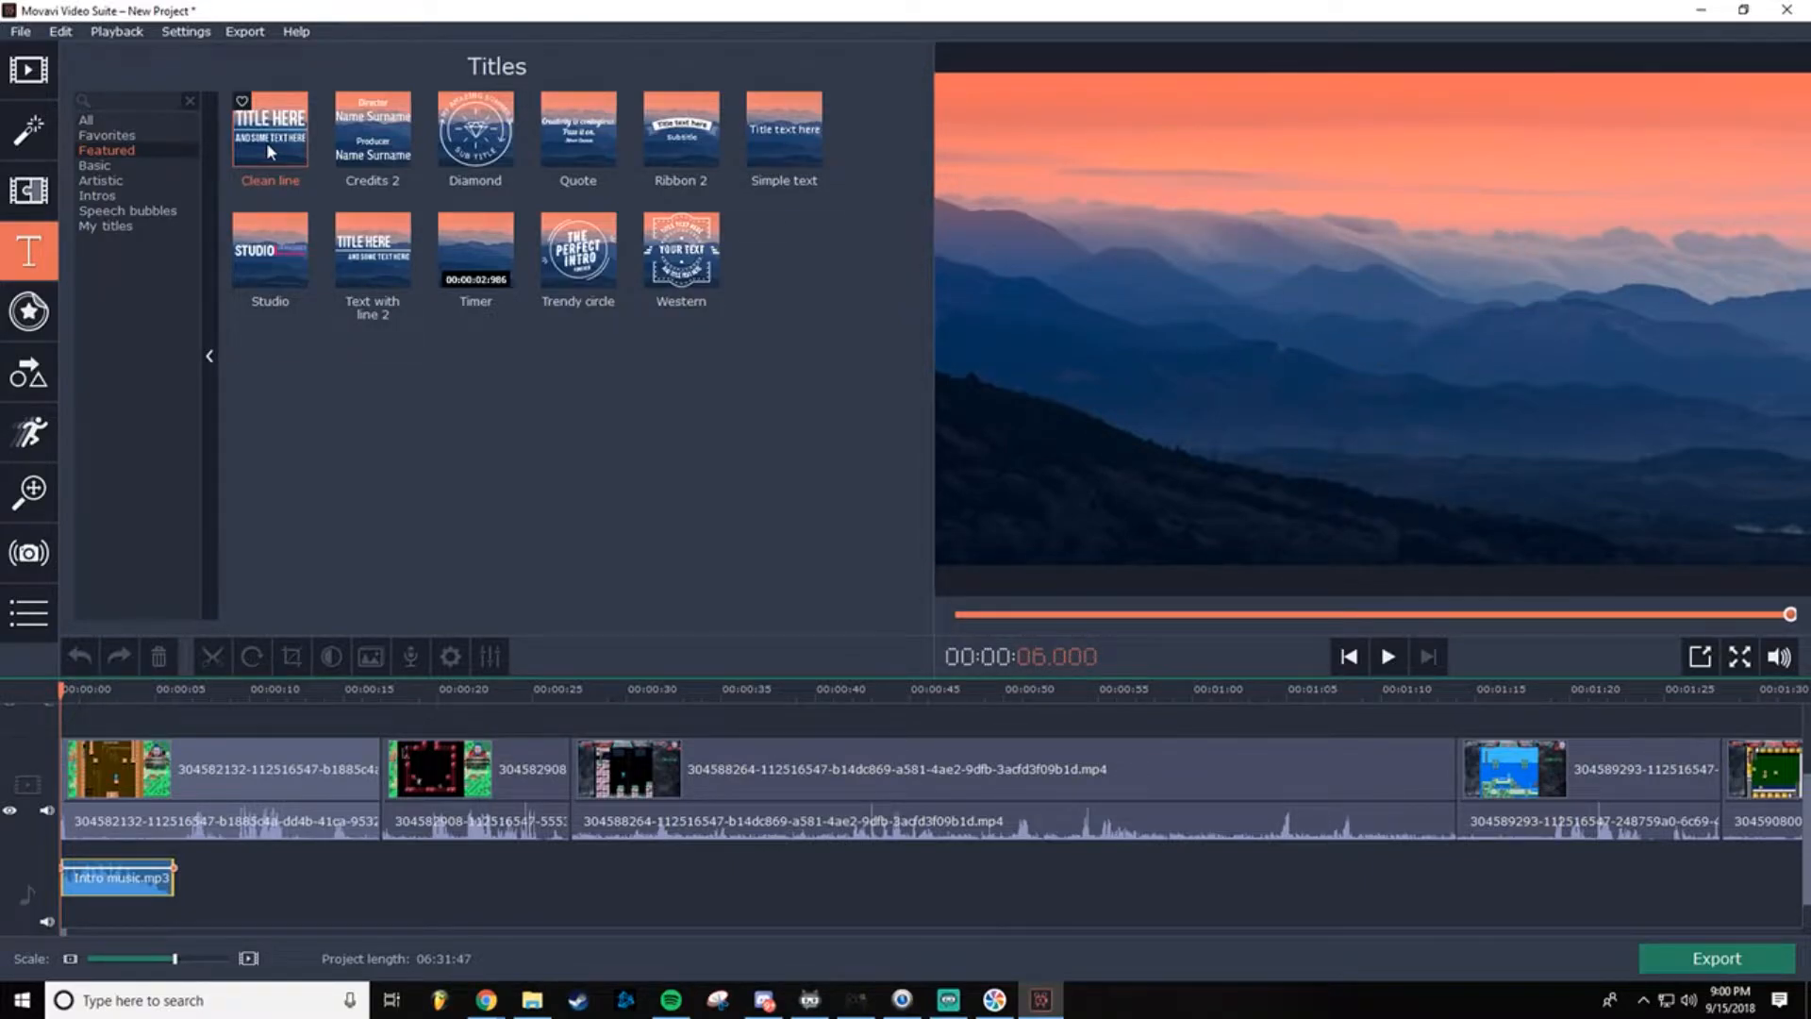
drag(266, 142, 62, 797)
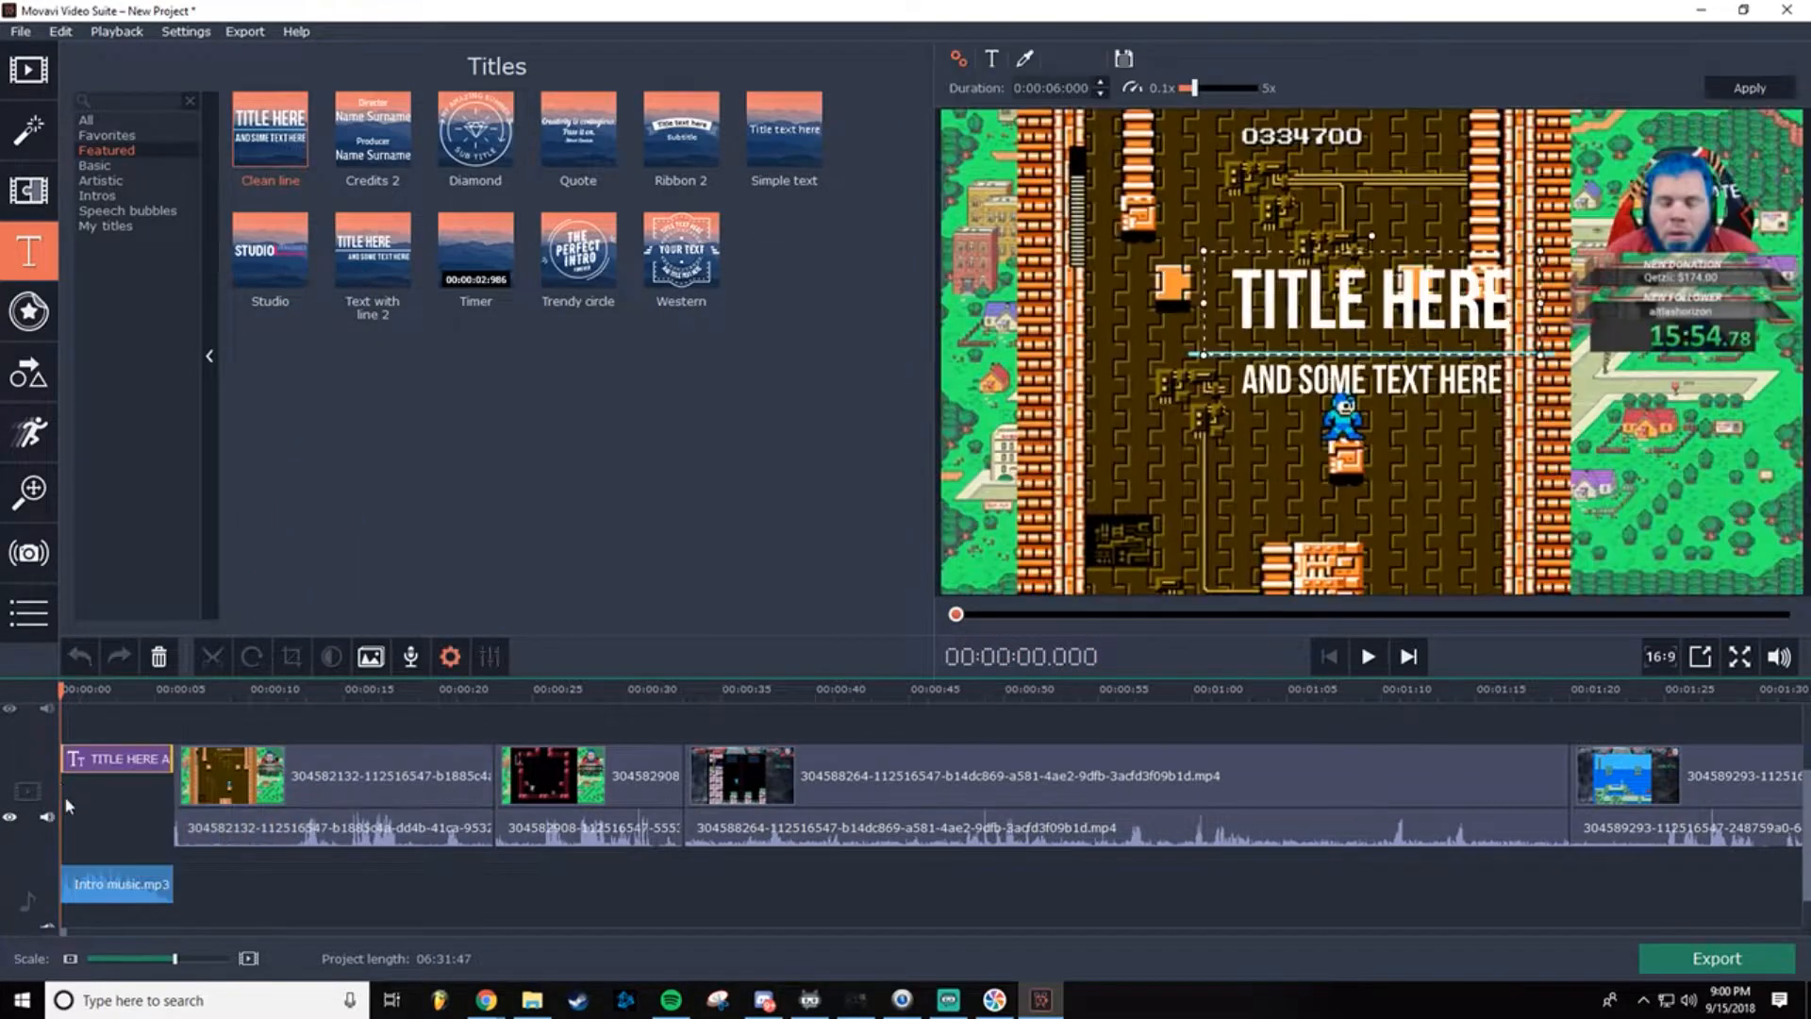
drag(166, 751, 166, 756)
Step: Replace the heading text of the opening title with "DANCARNATE"
click(119, 766)
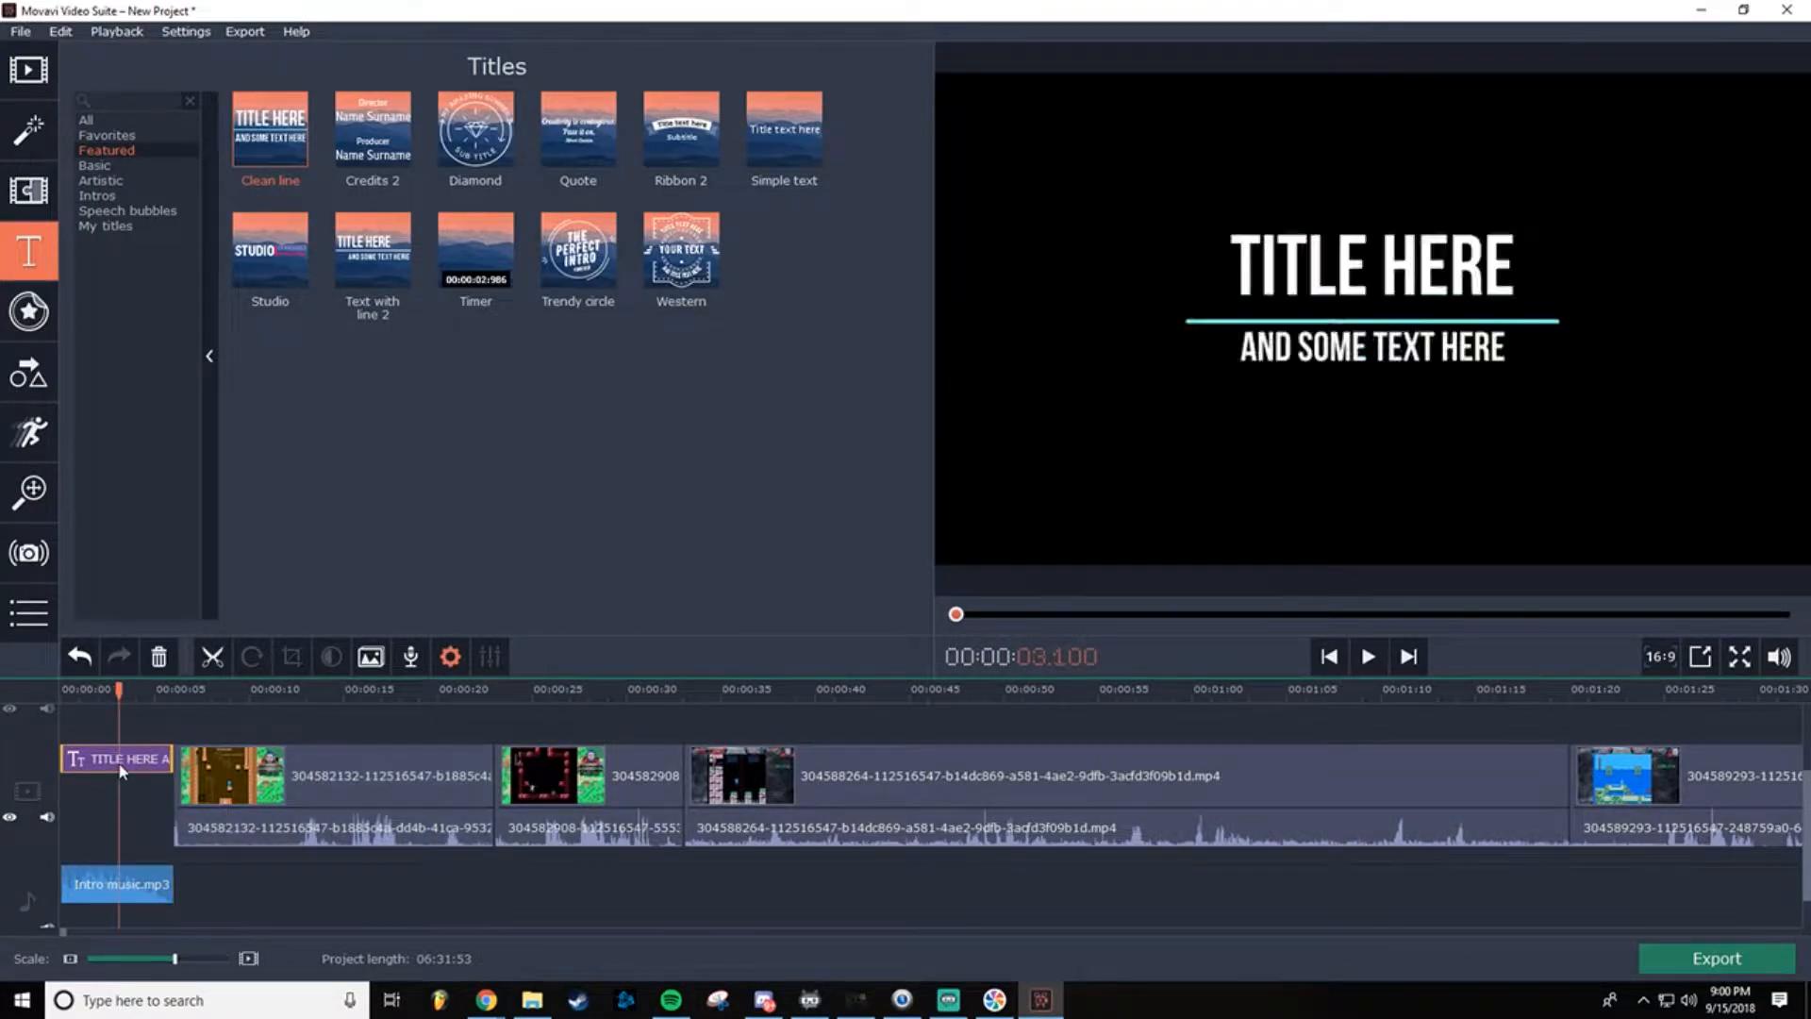
double_click(1440, 323)
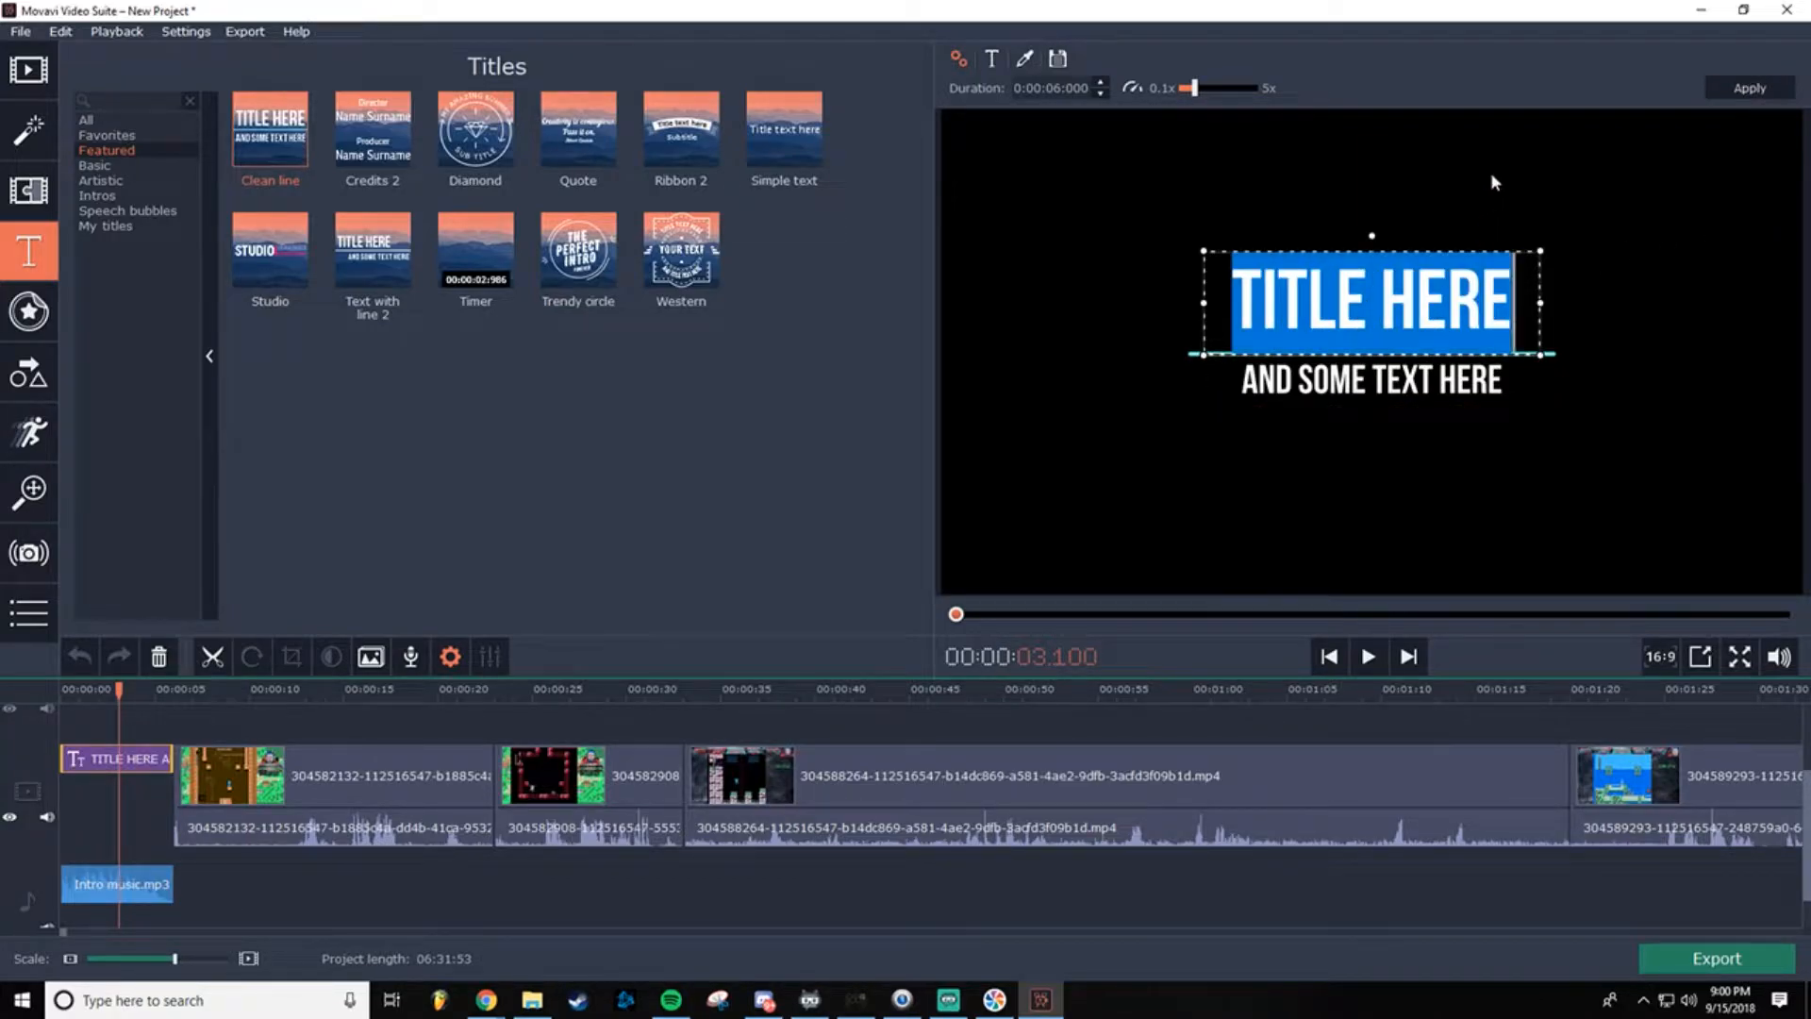
text(DANCArnate)
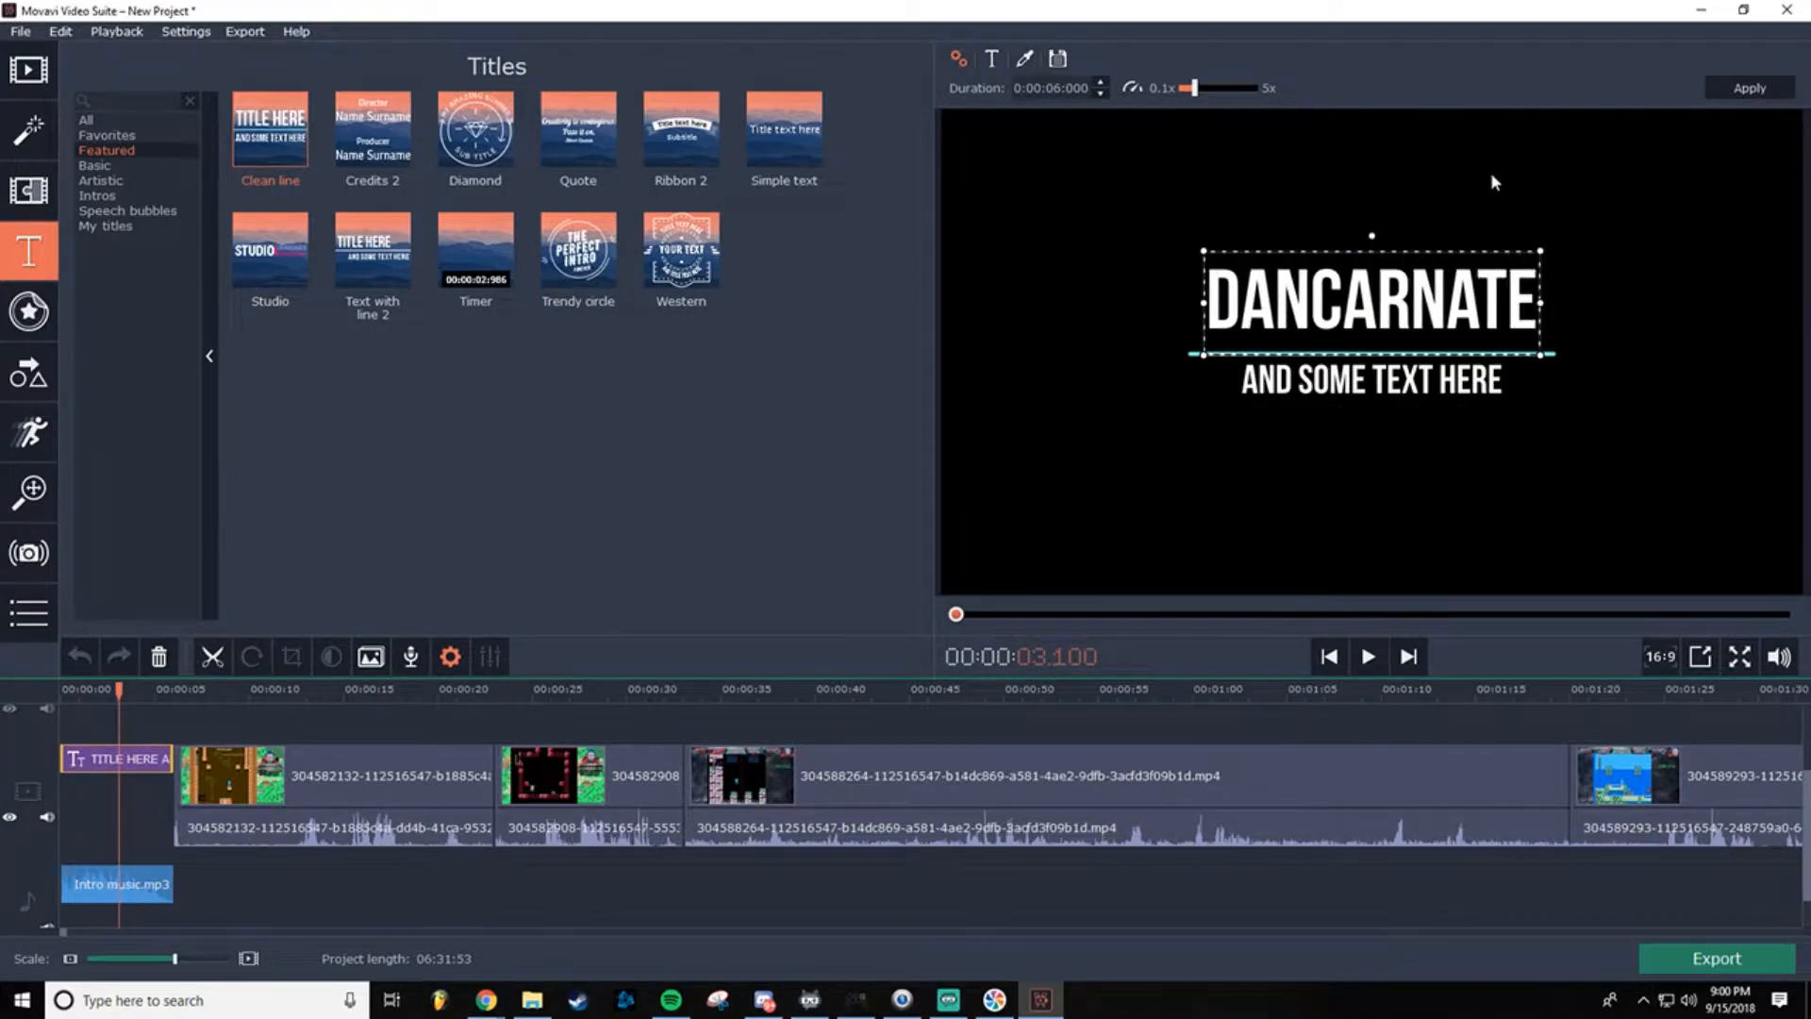
Step: Replace the opening title's subtitle with "MEGA MAN MARATHON HIGHLIGHTS" and finish editing the text
double_click(1396, 389)
key(ctrl+a)
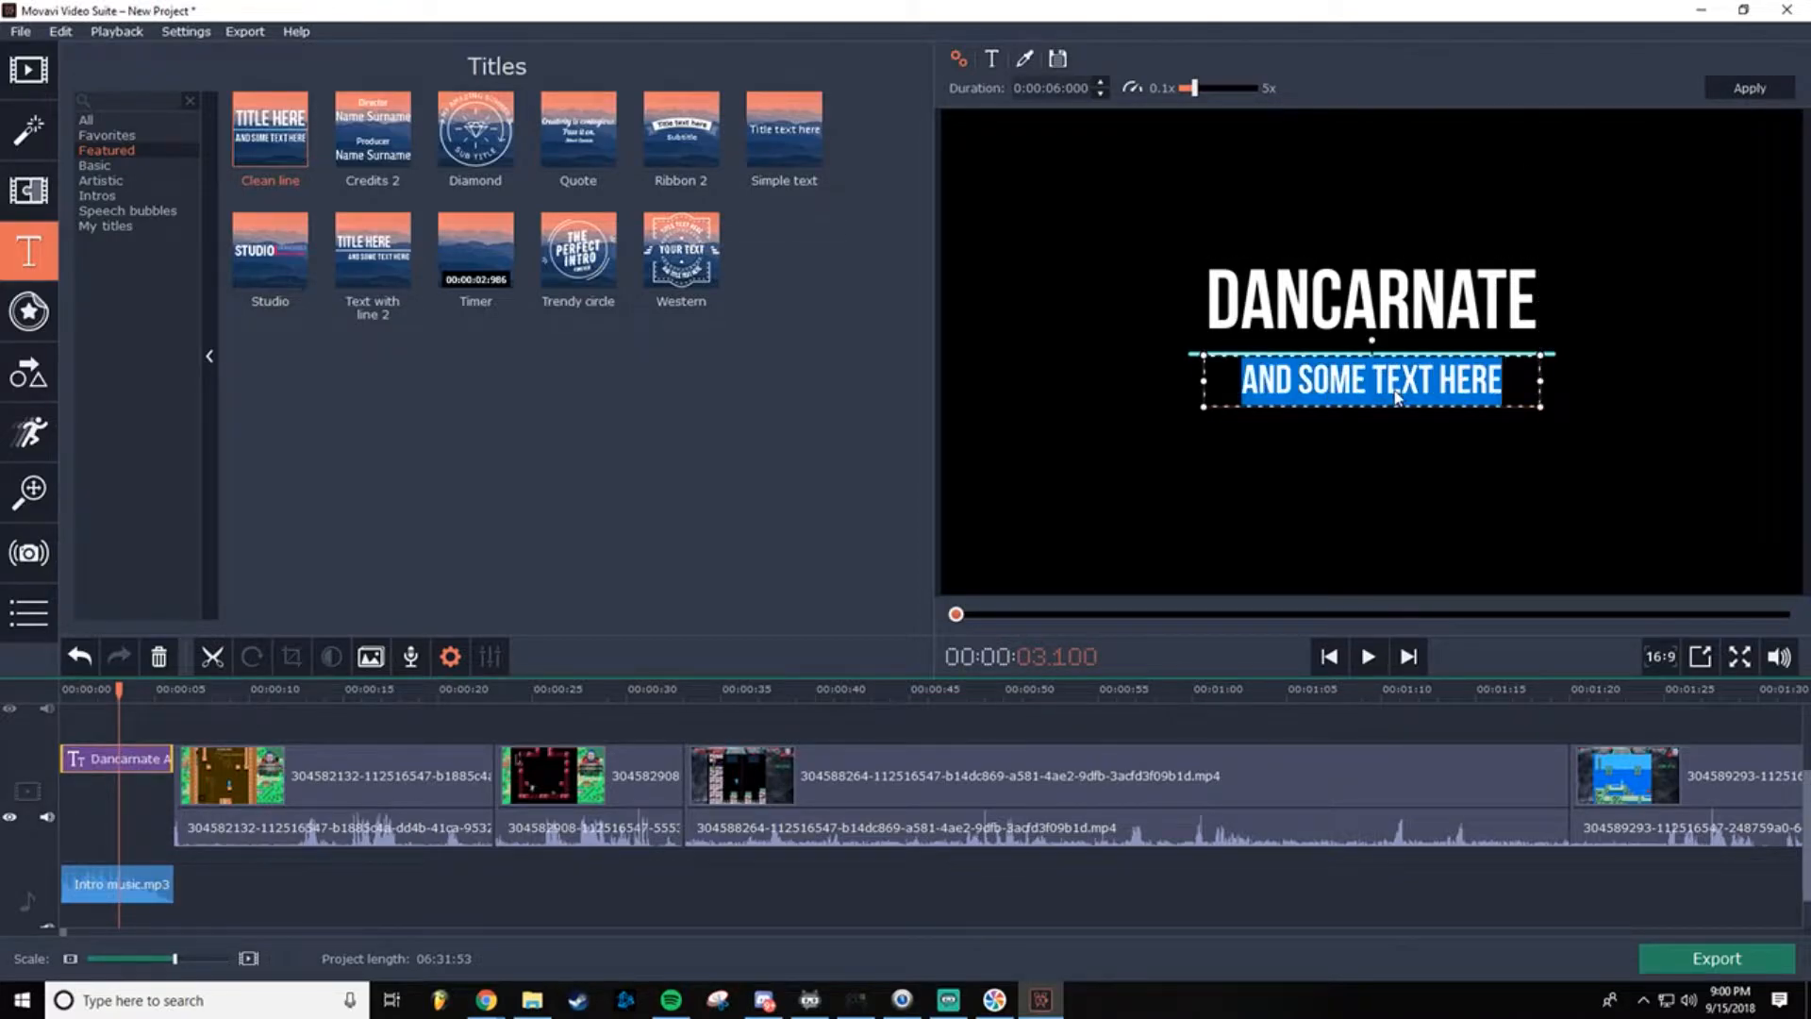
text(MEGA MAN)
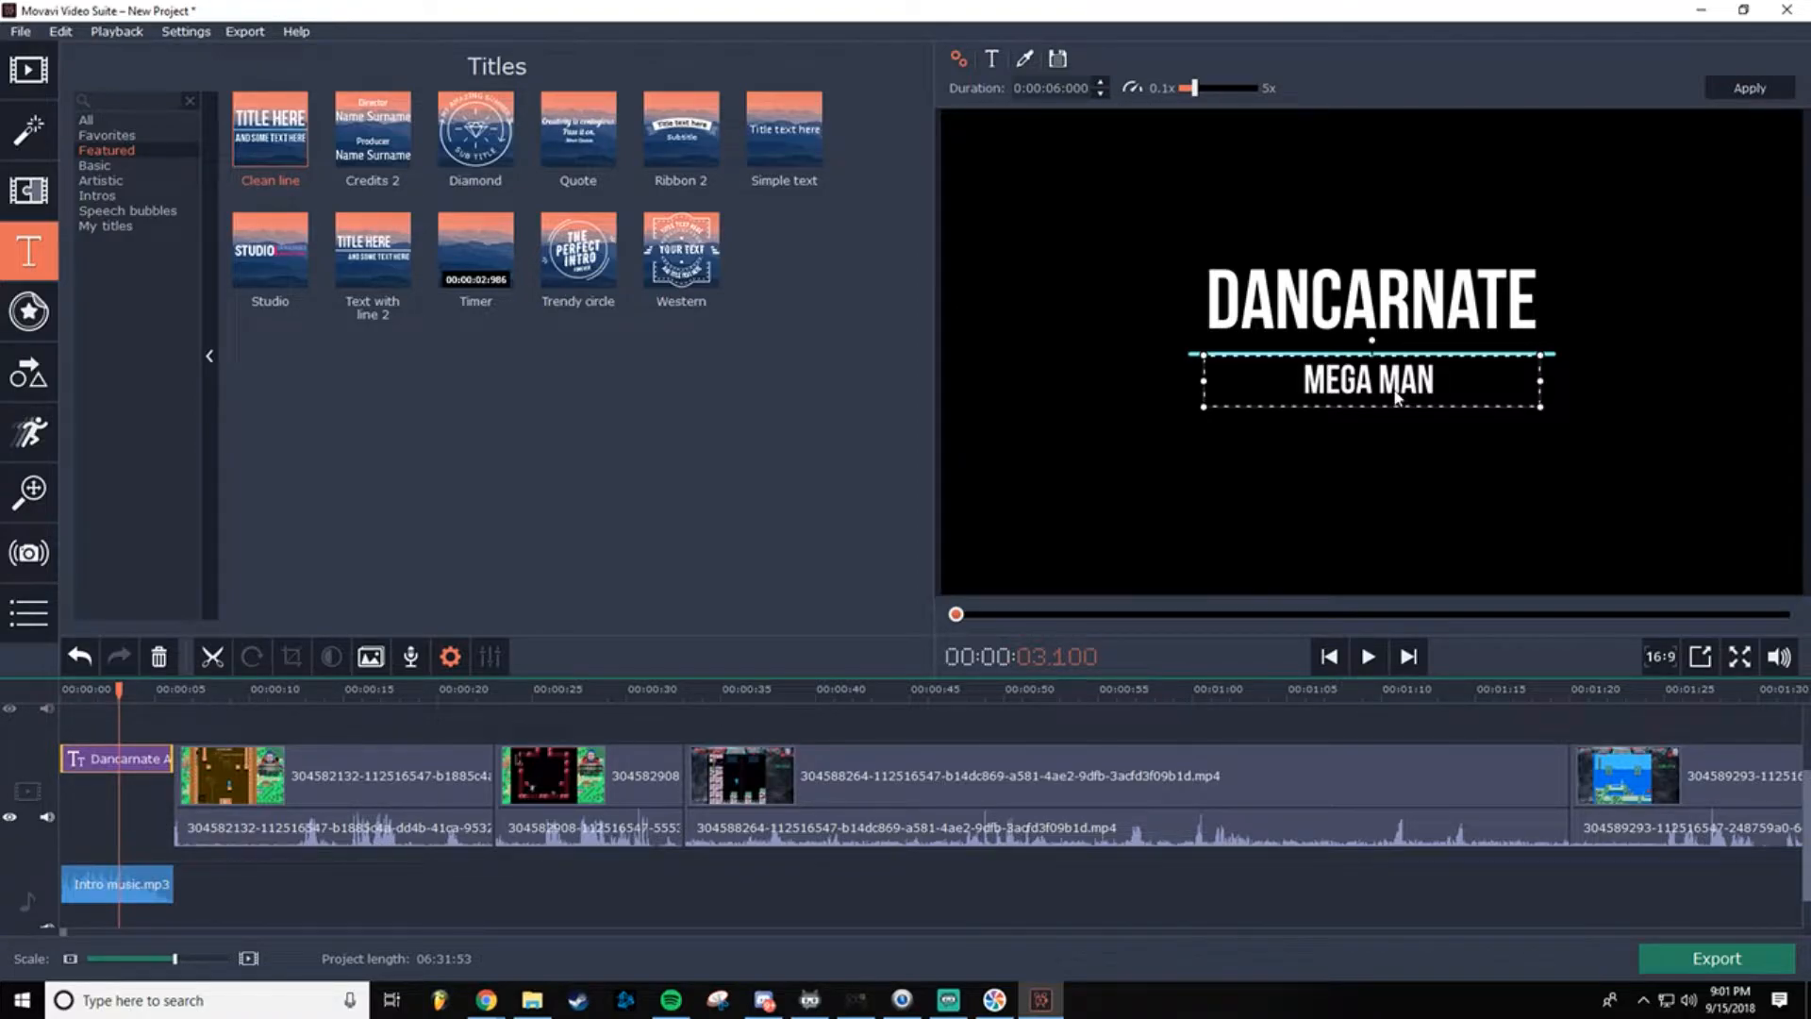
text( MARA)
key(BackSpace)
key(BackSpace)
text(ARATHON HIGH)
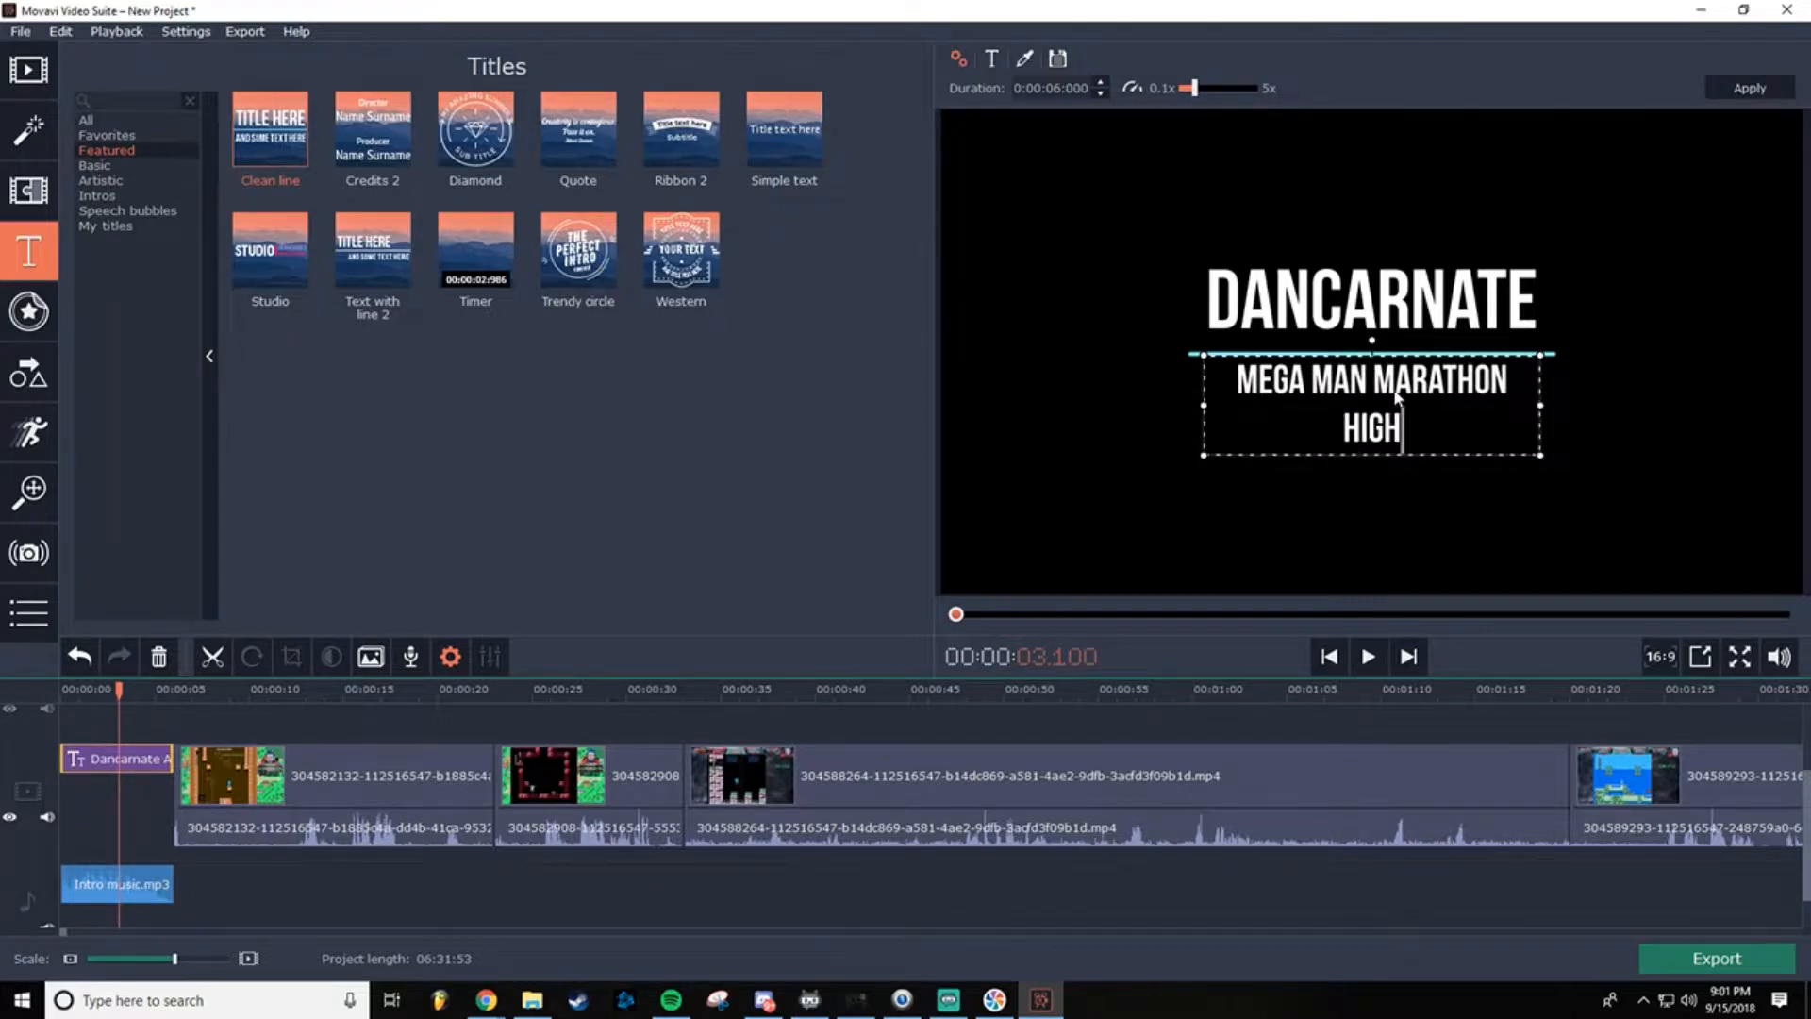
text(LIGHTS)
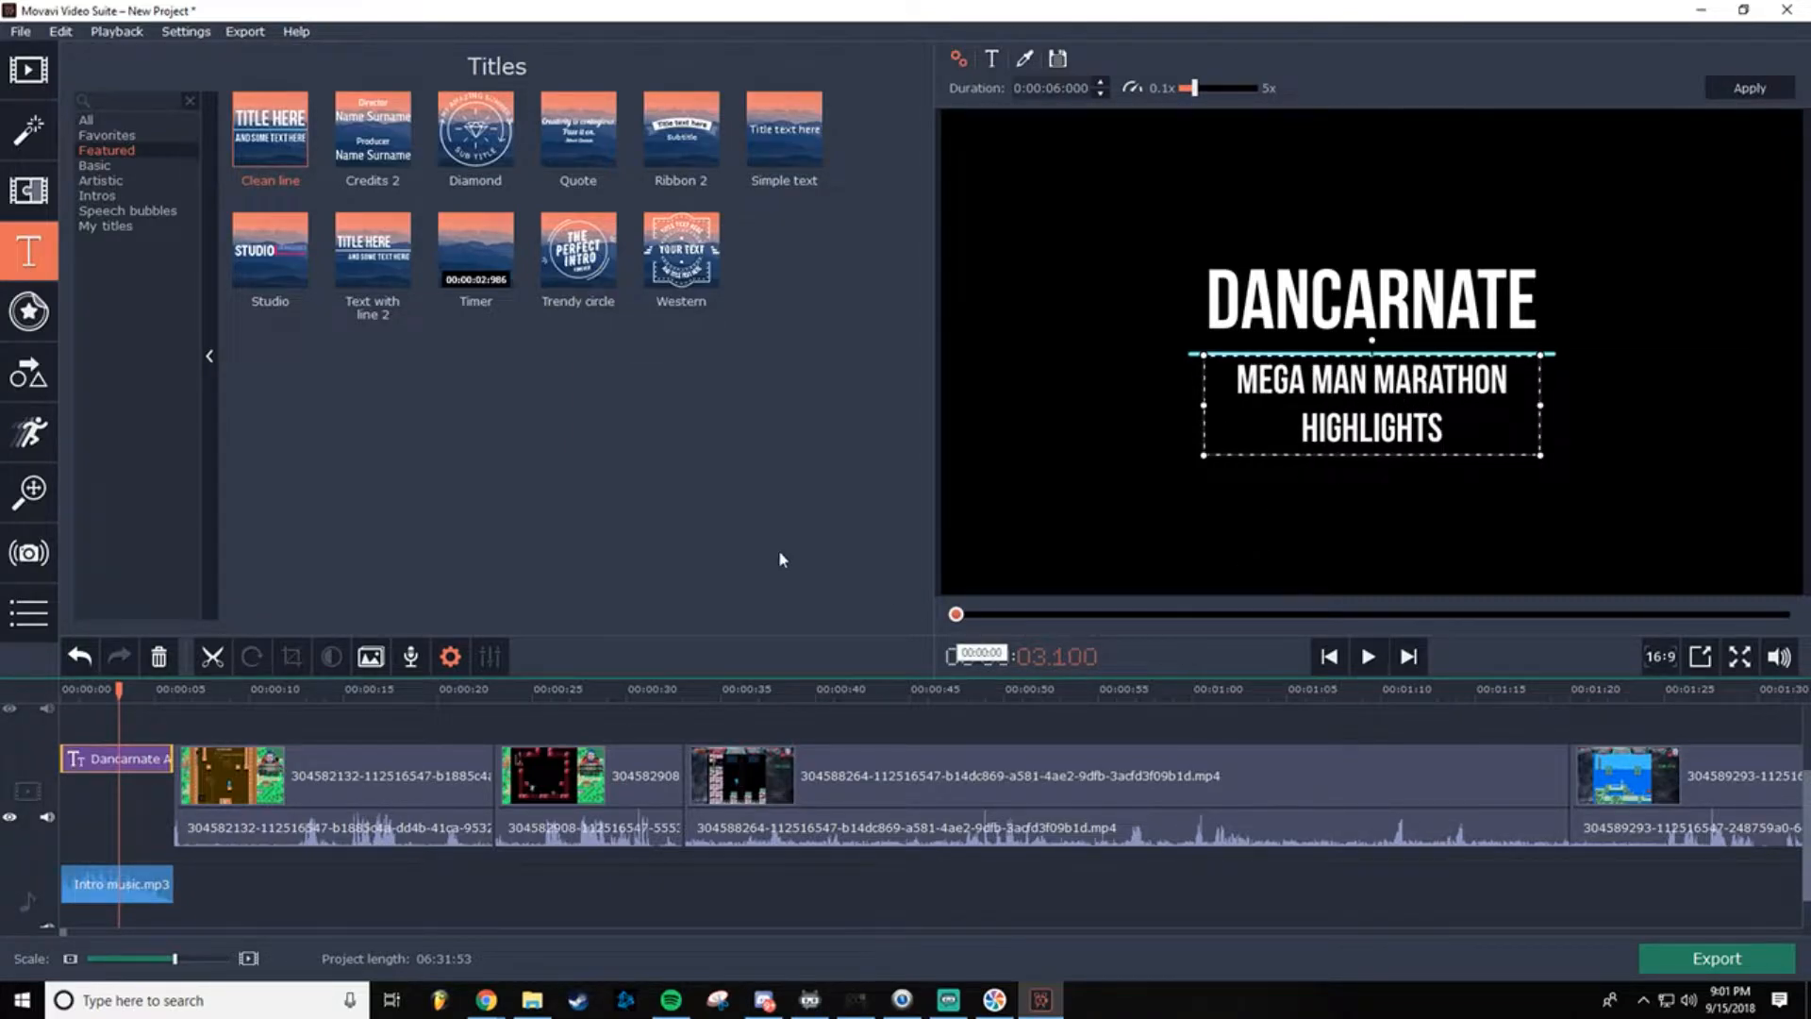
click(1008, 491)
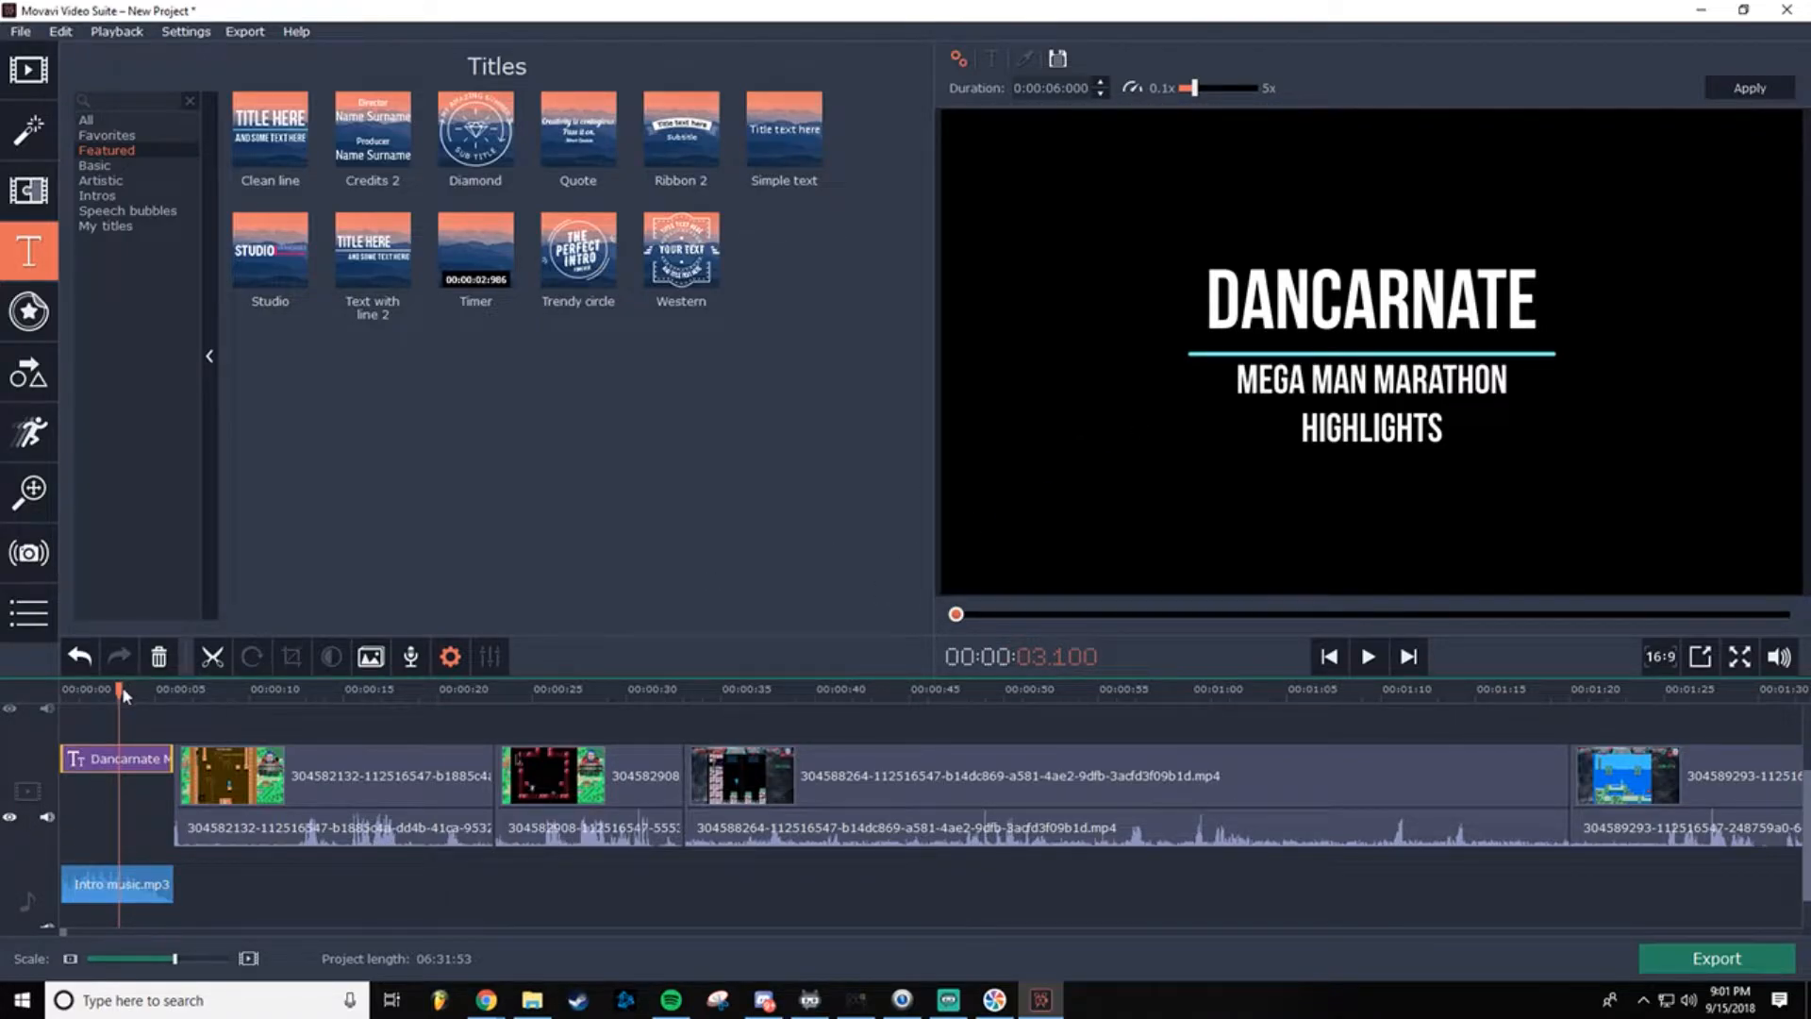
Step: Play the opening title with its intro music from the beginning, then return the playhead to 00:00:00
drag(121, 687, 31, 706)
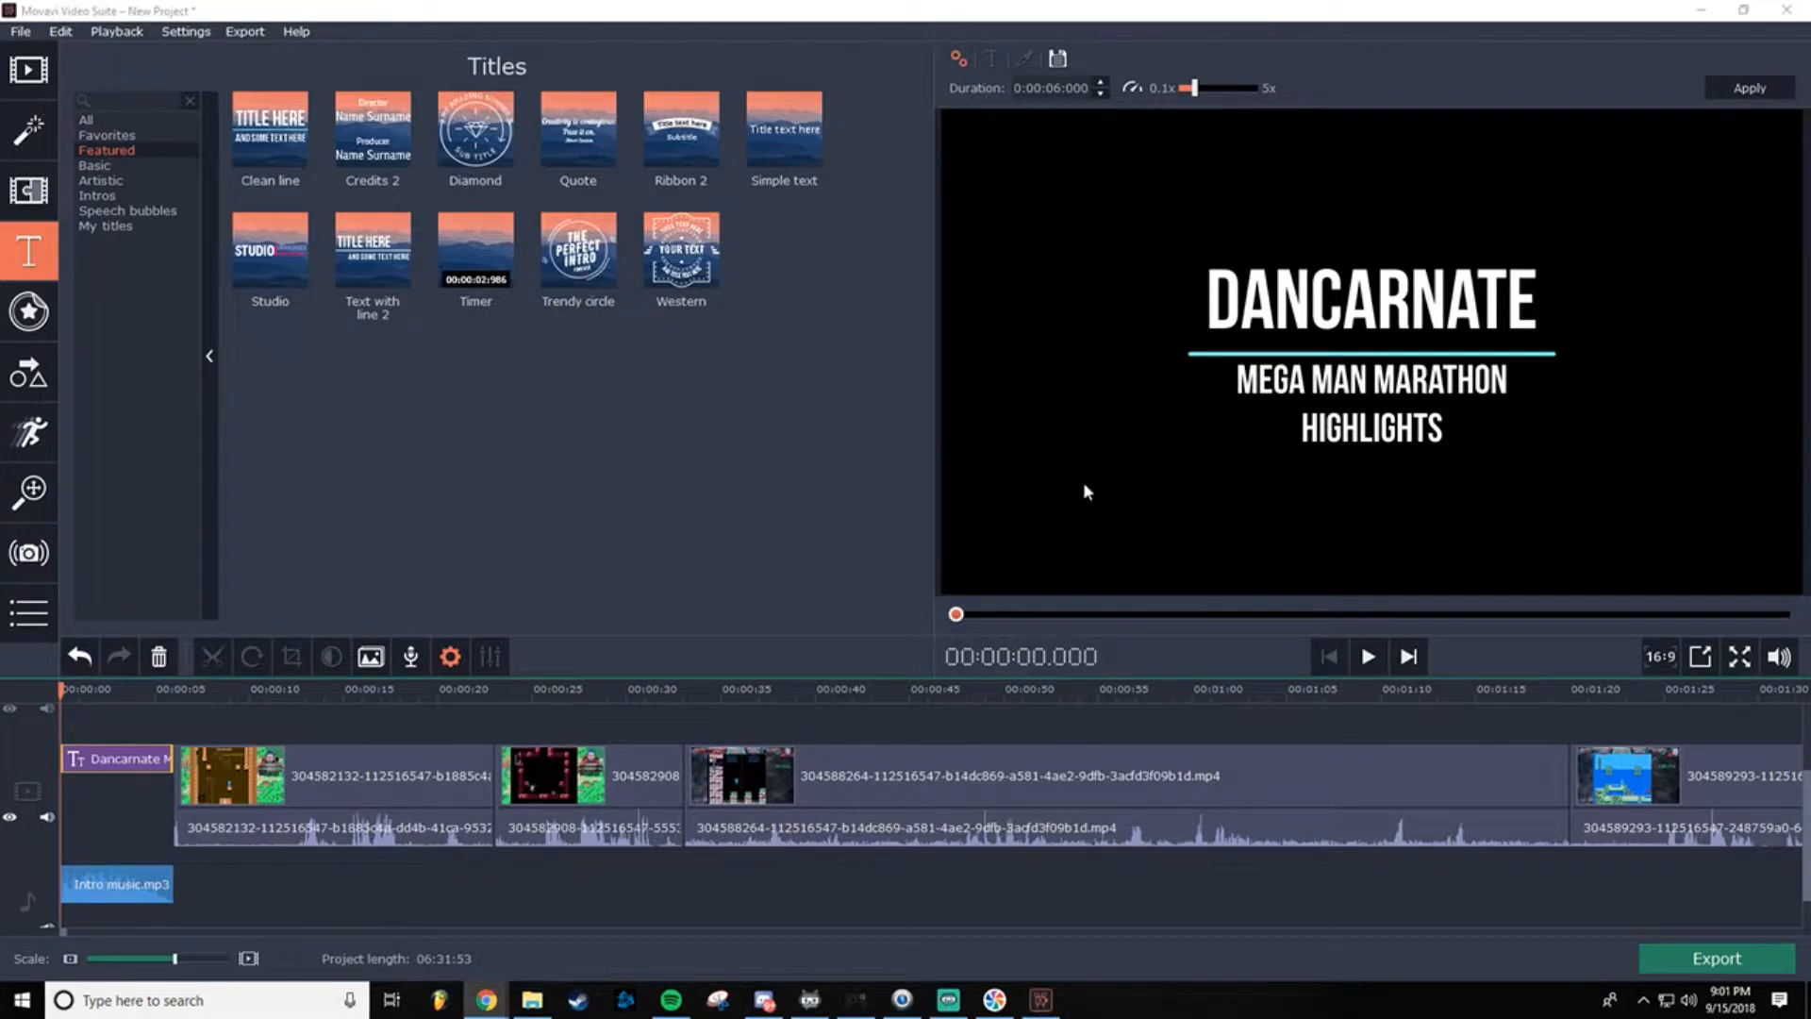
click(1359, 657)
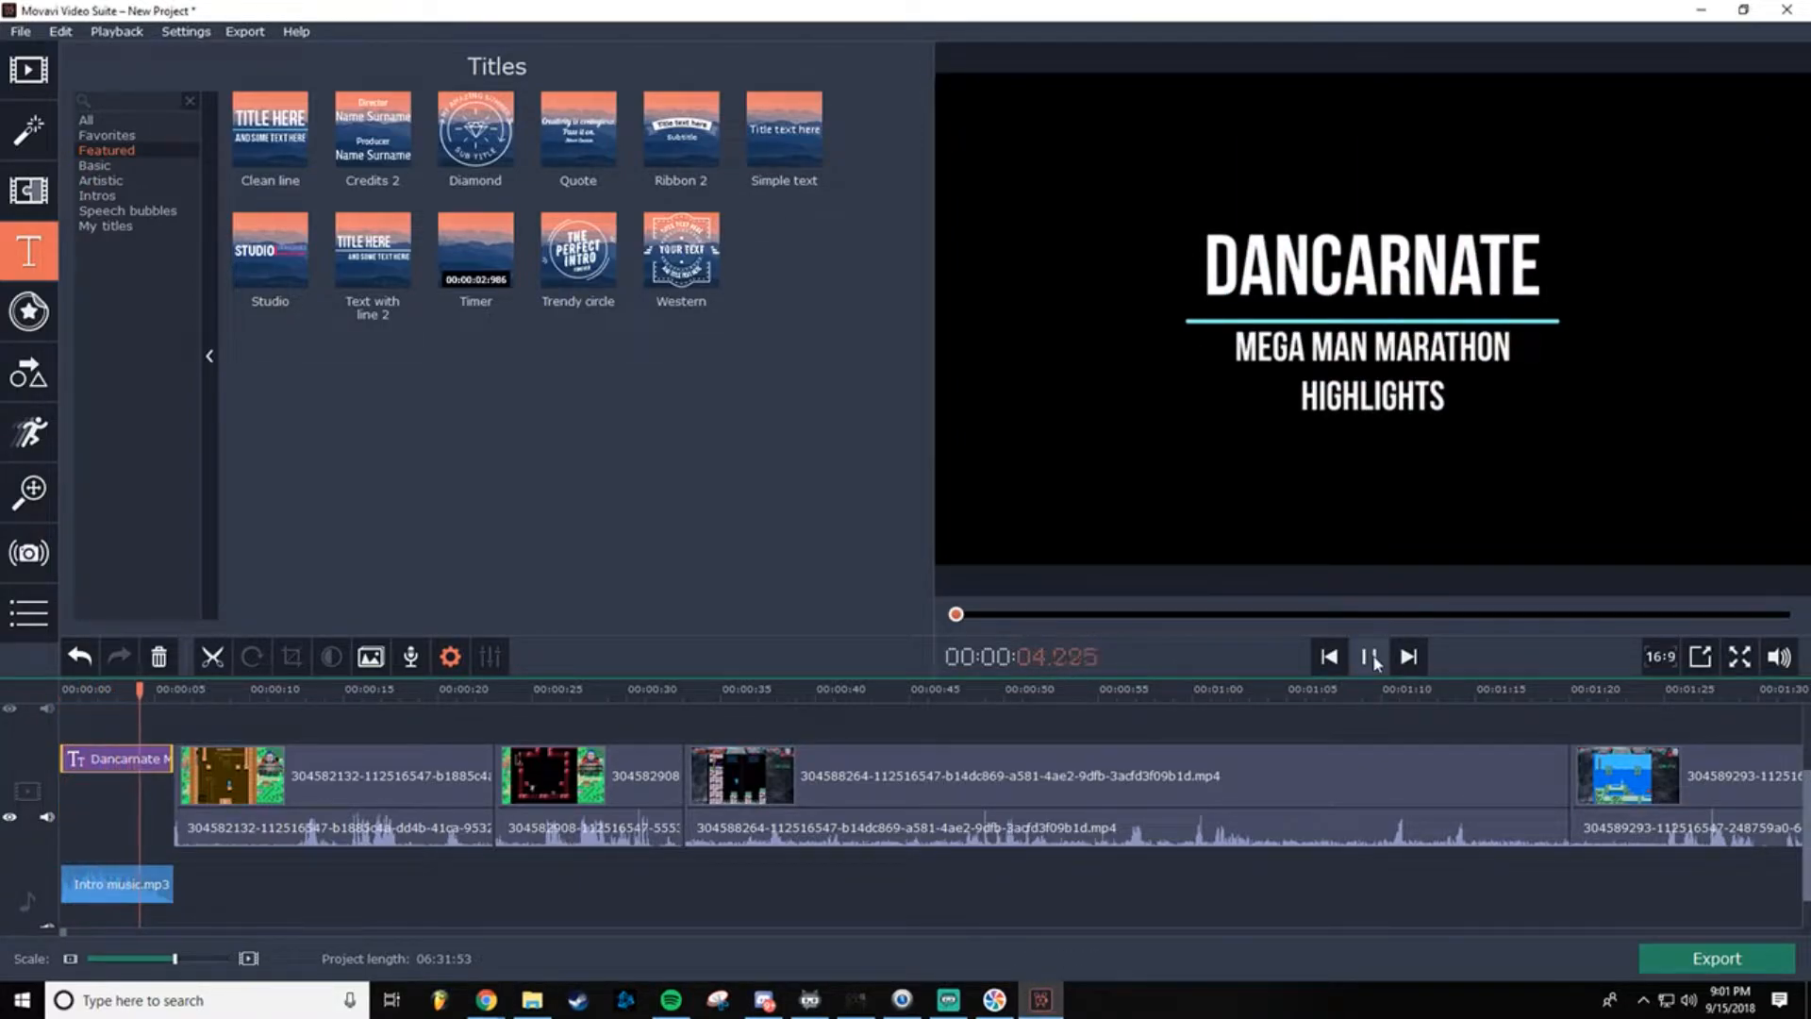
click(1371, 658)
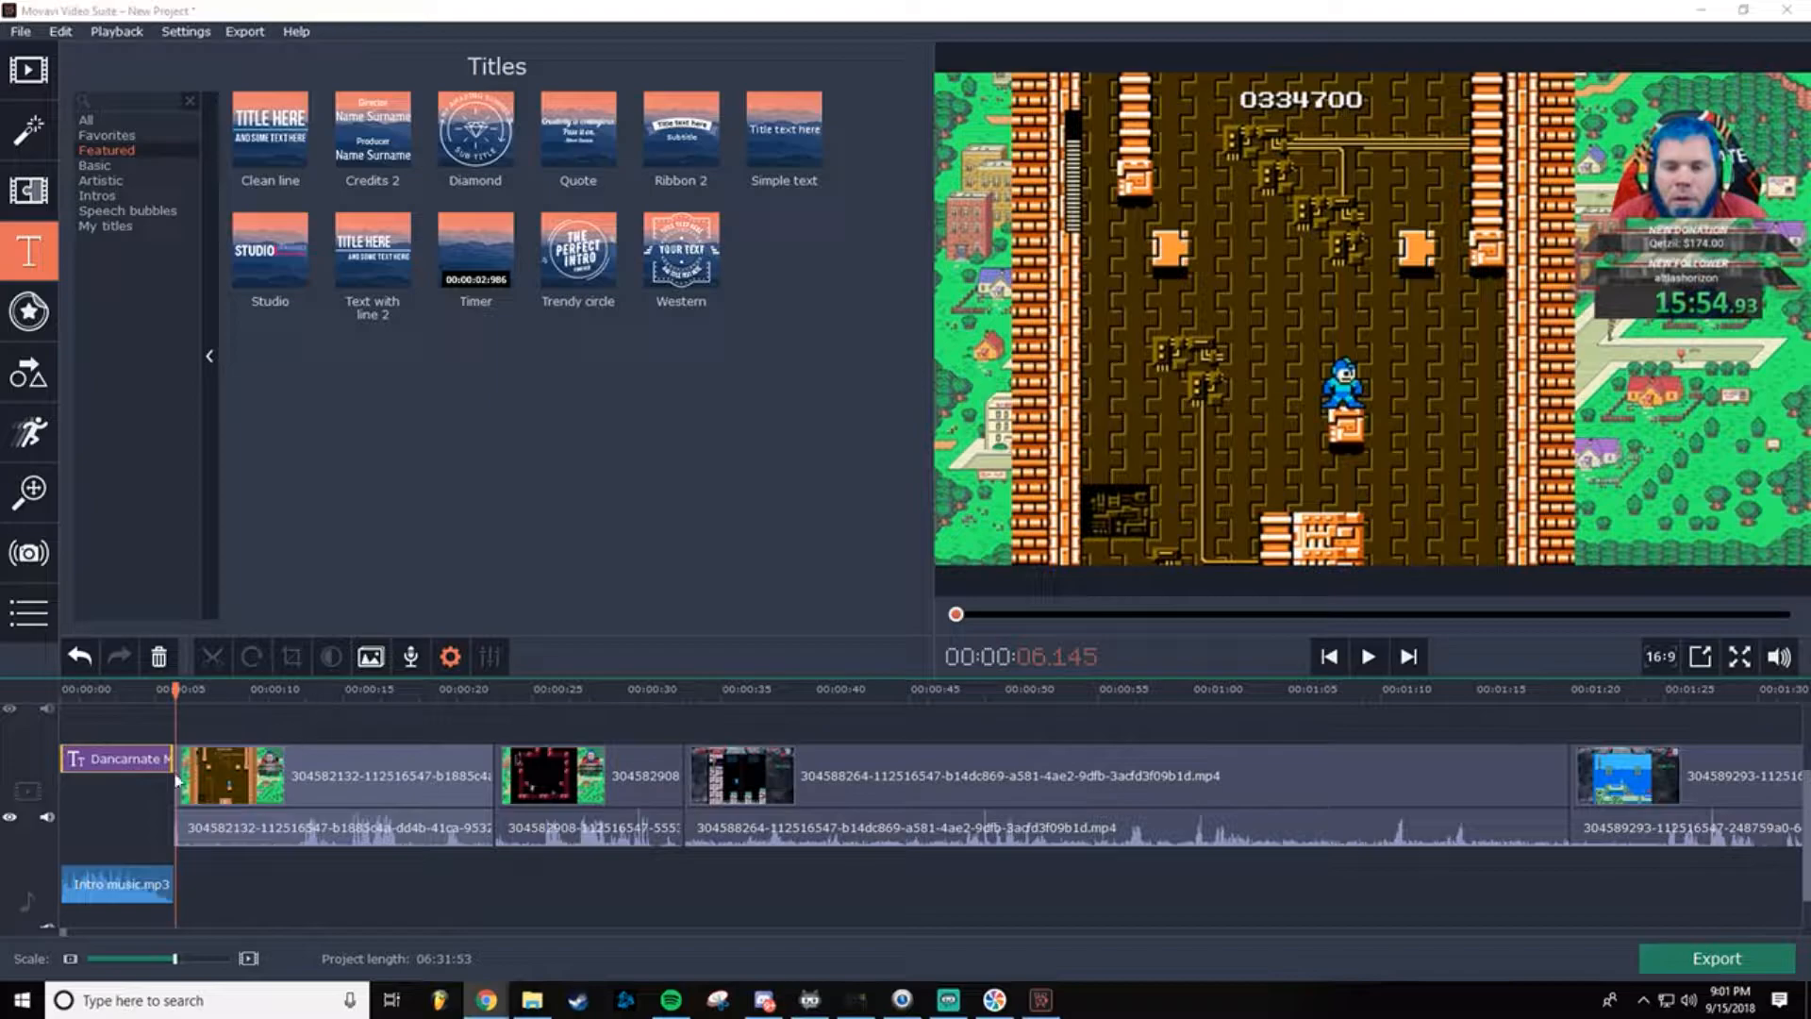
drag(175, 695, 60, 695)
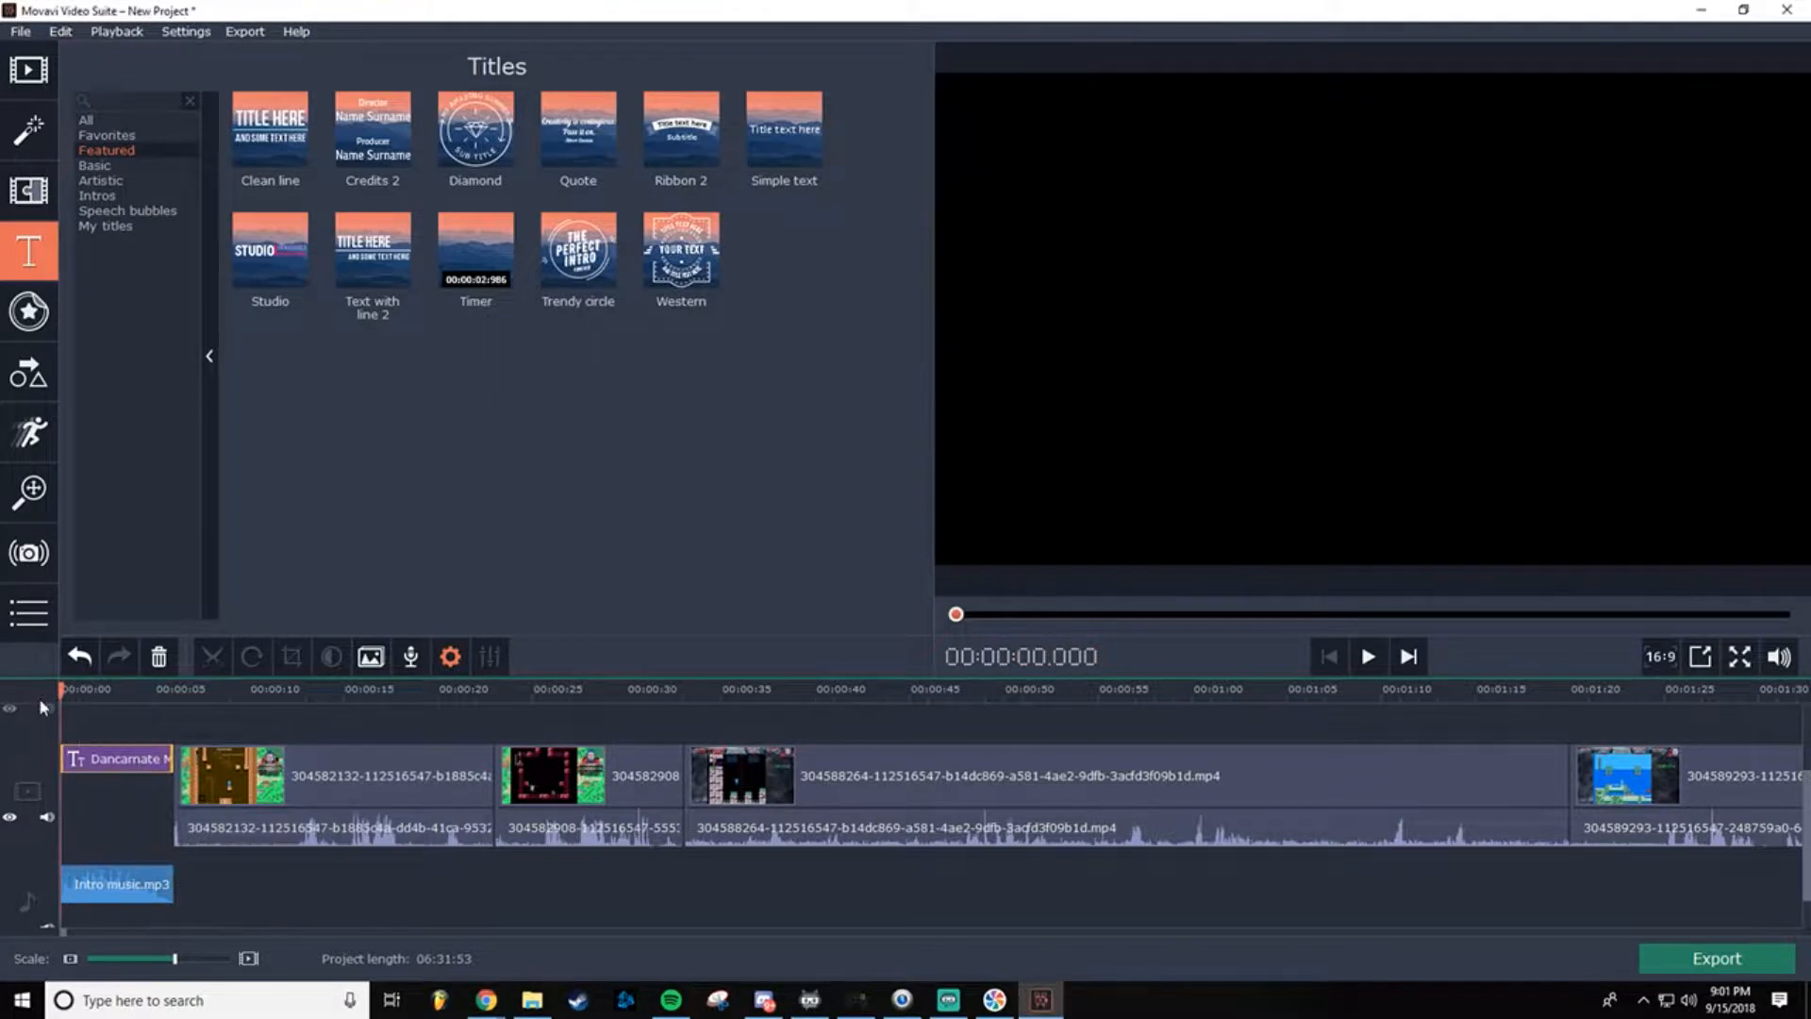
Step: Preview the Diamond and Studio title styles
click(500, 125)
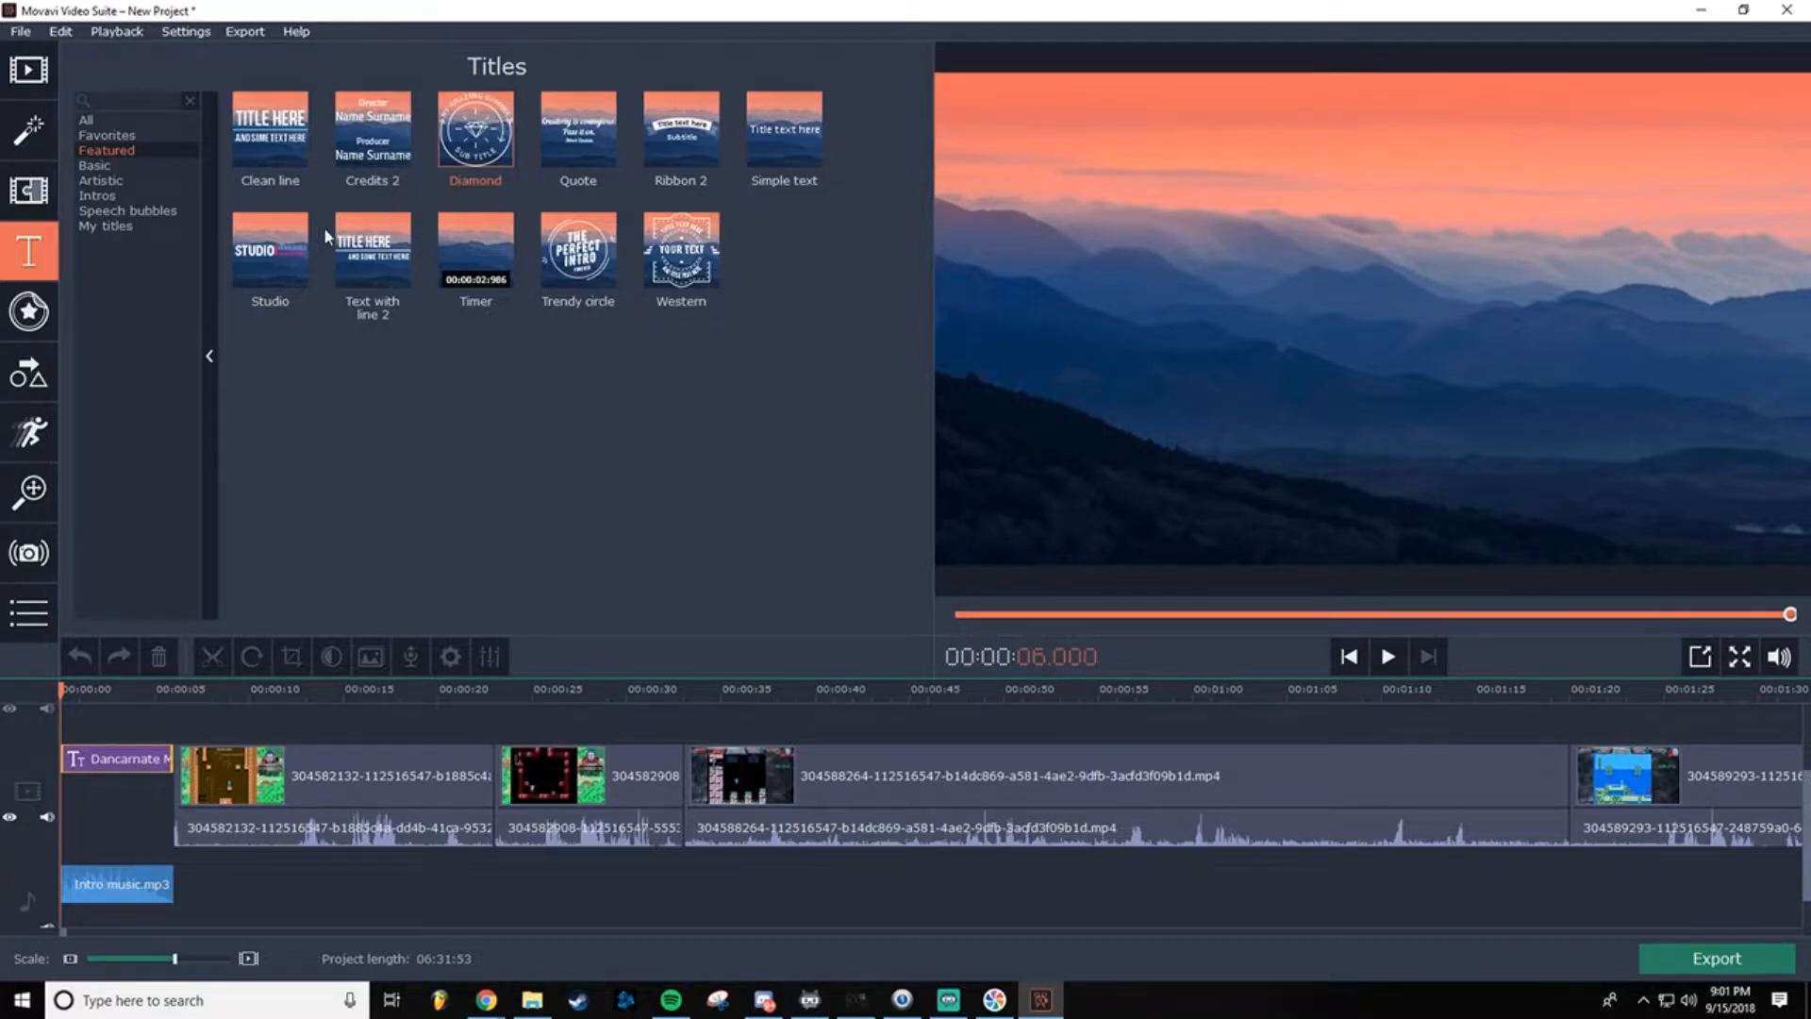
click(286, 267)
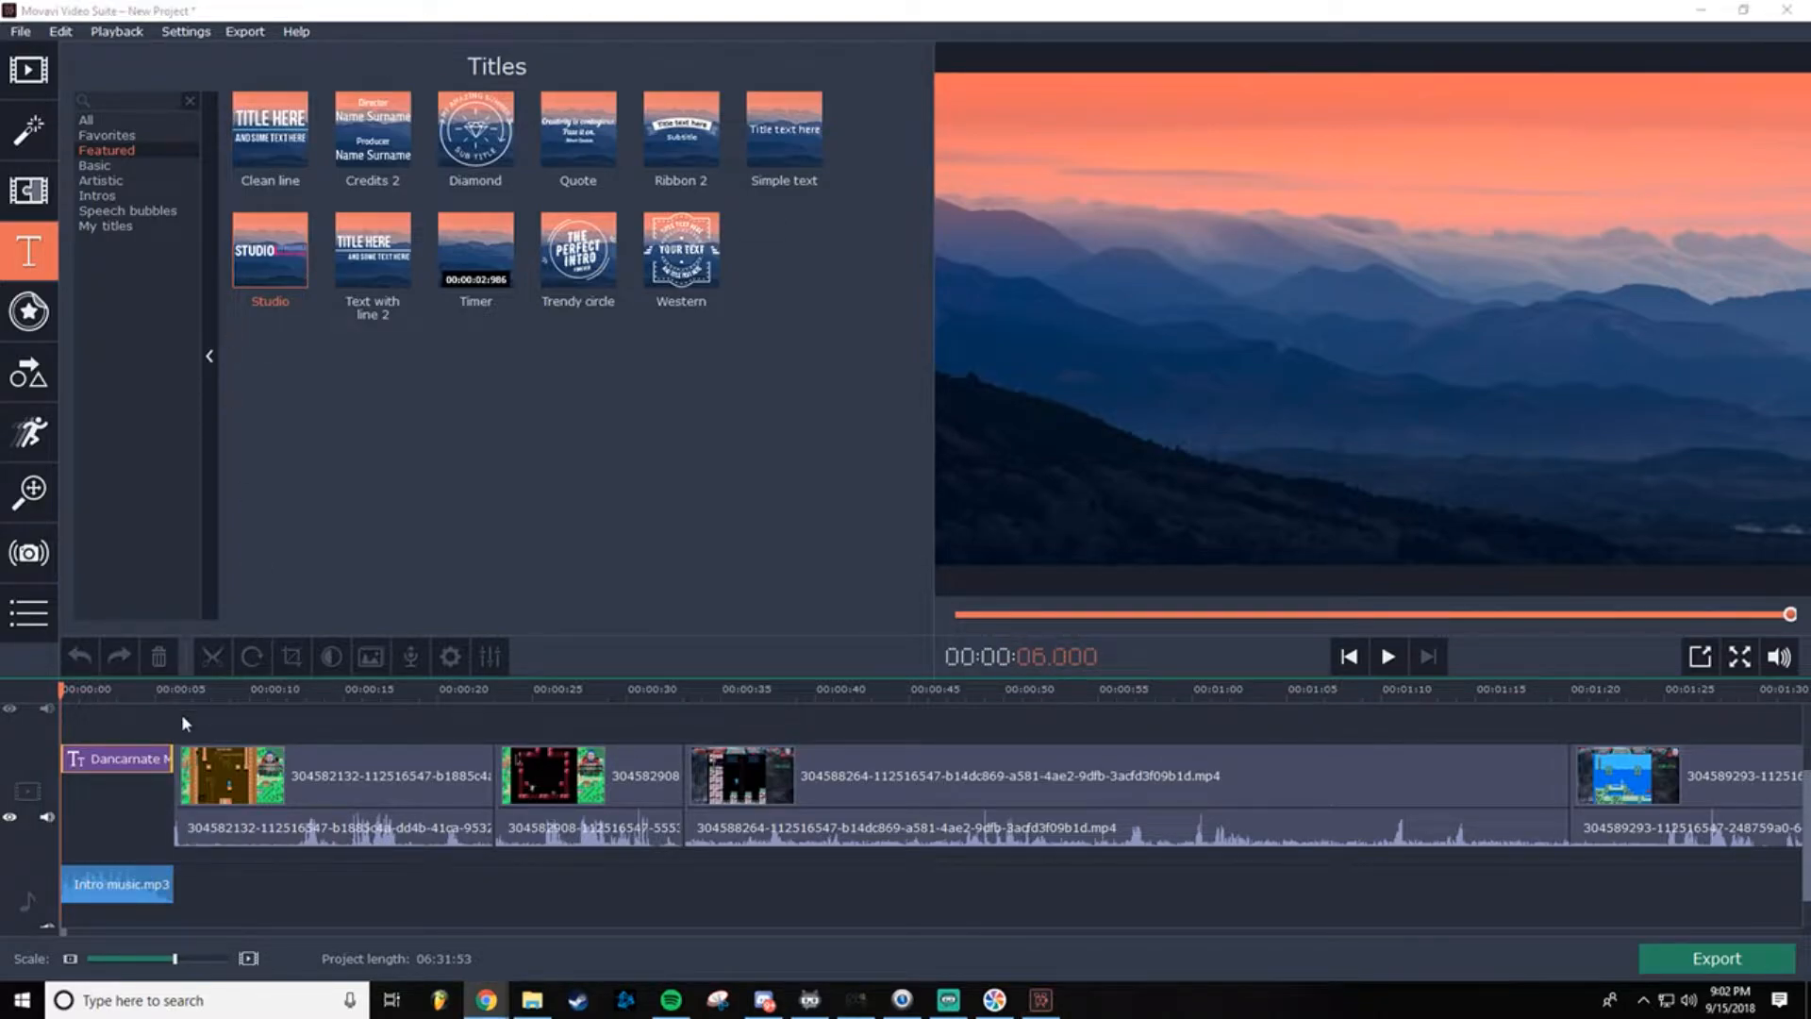
Step: Play the first gameplay clip from its start, then revisit the moment around 00:00:14.750
click(173, 691)
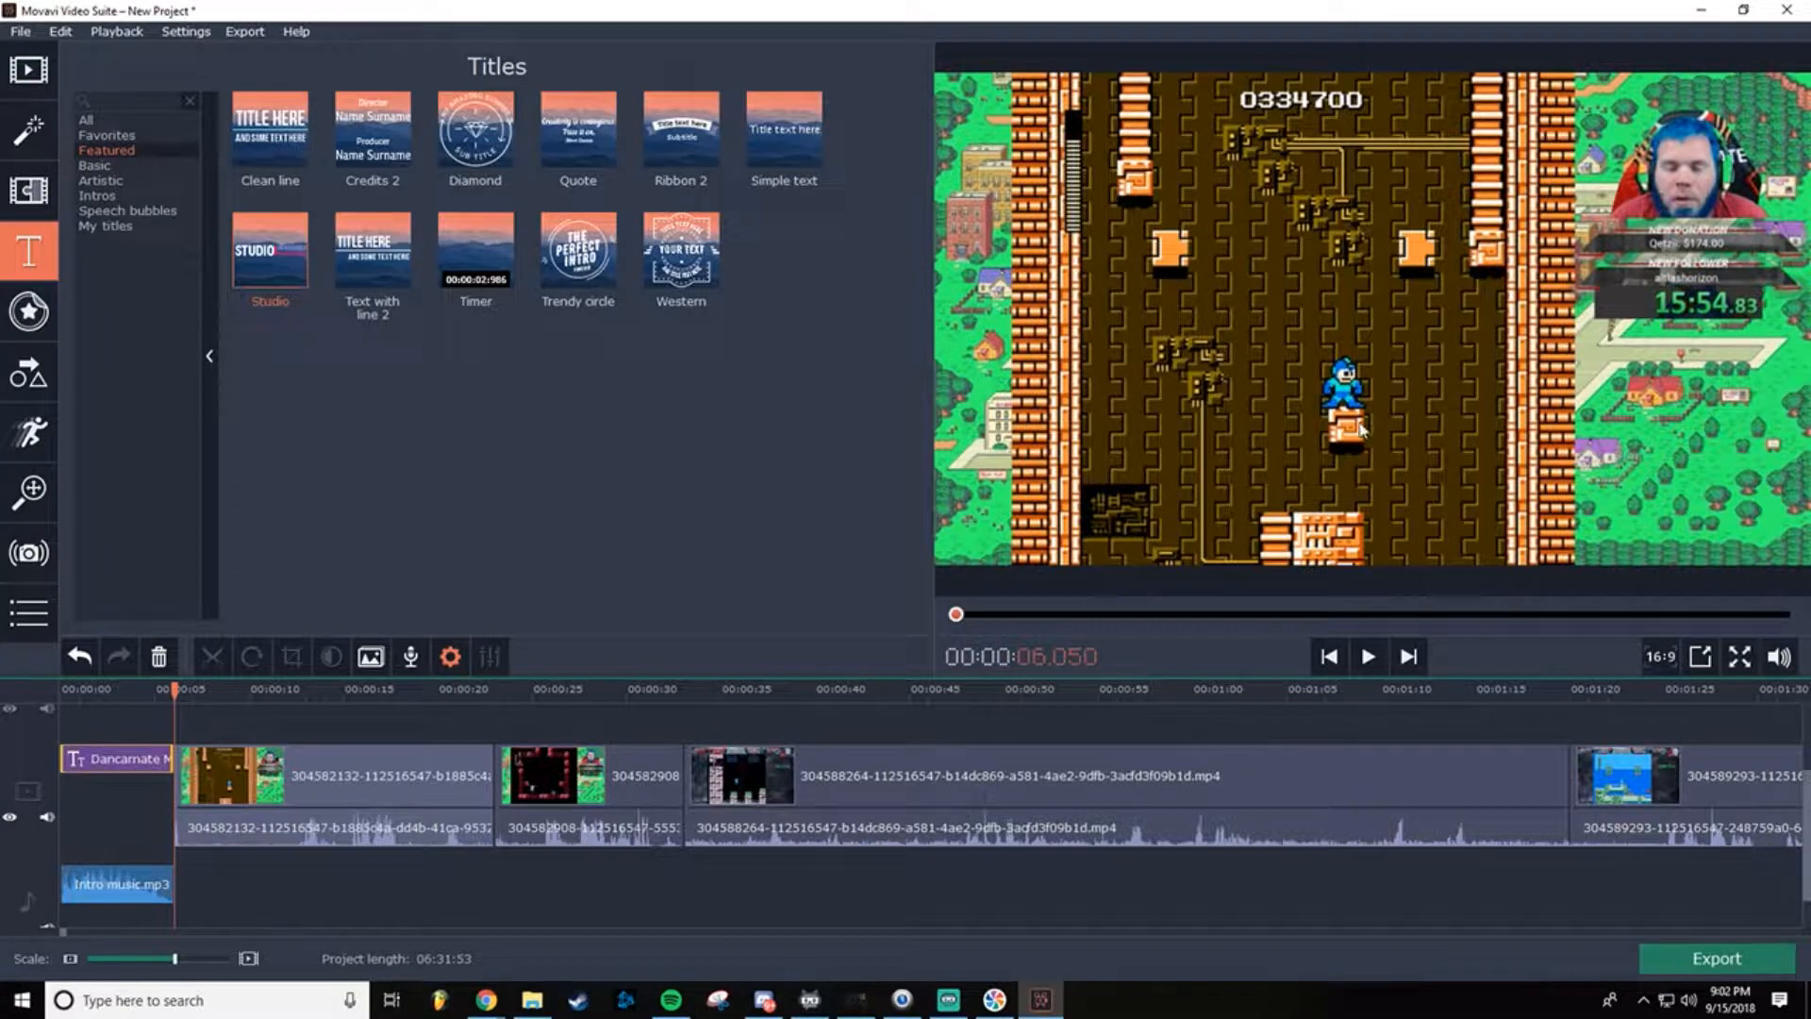
click(1369, 664)
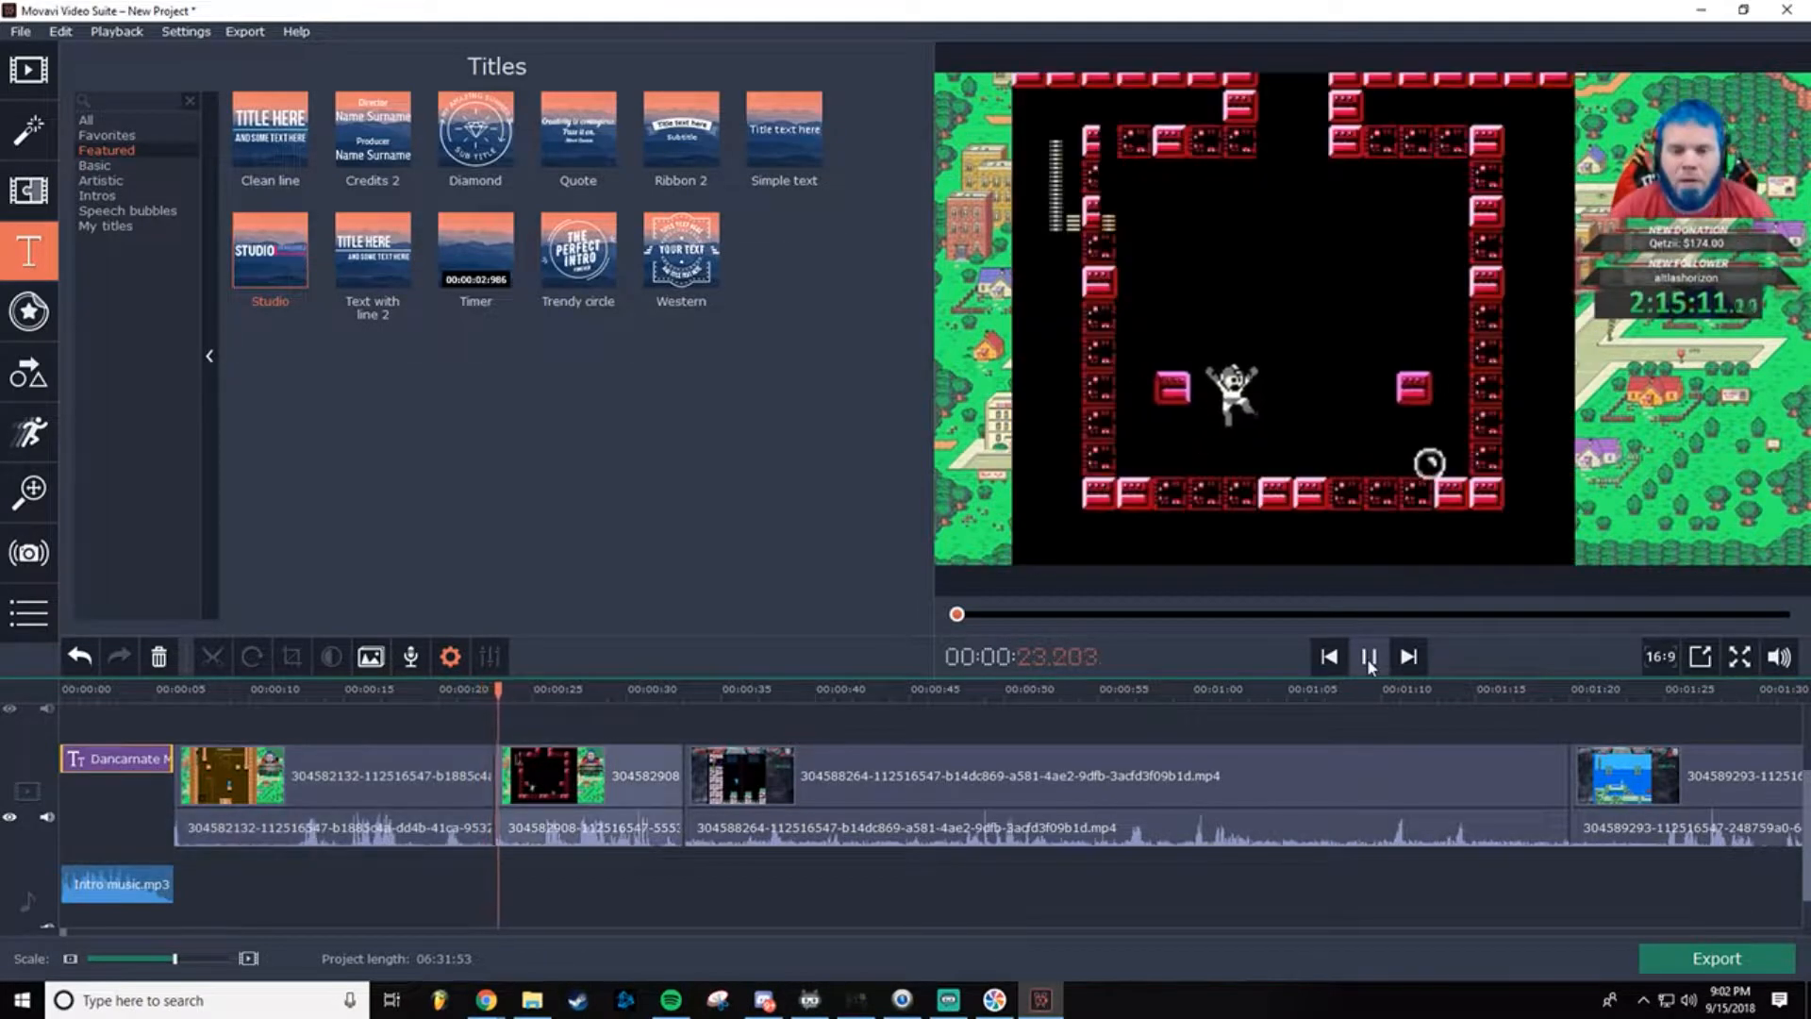
click(1367, 659)
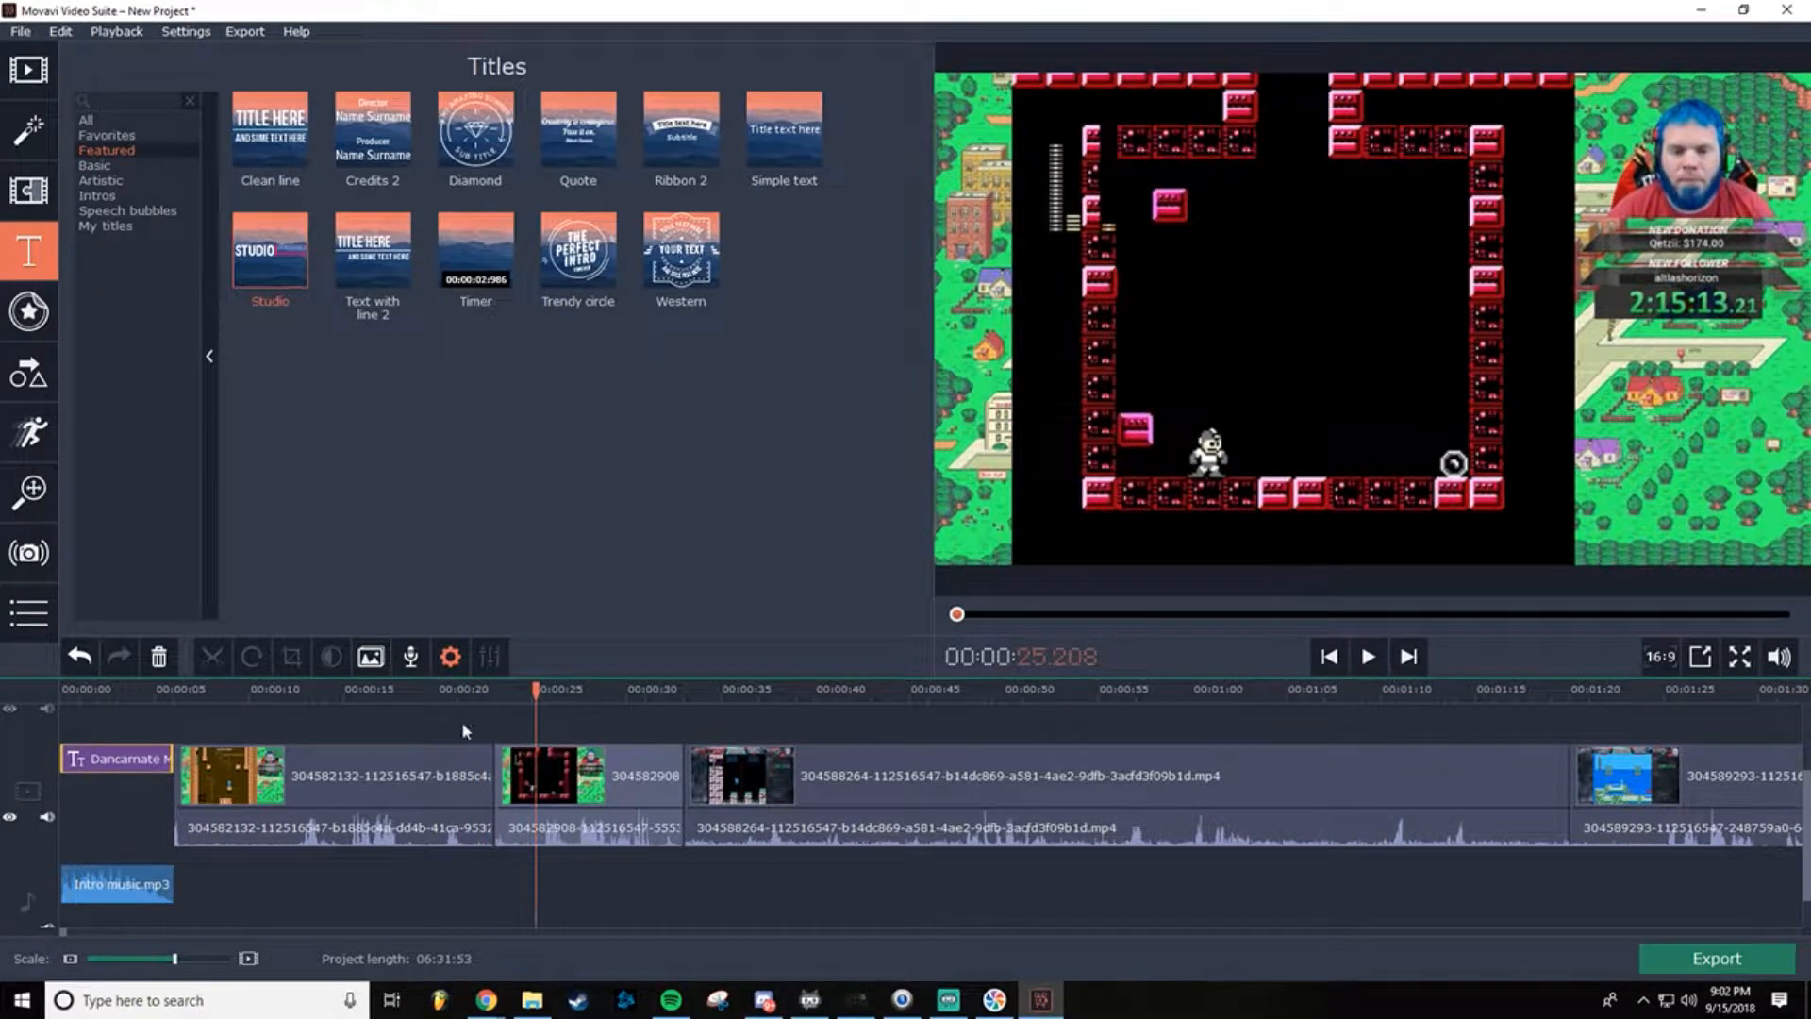
click(326, 694)
mouse_move(326, 695)
mouse_down()
mouse_move(307, 692)
mouse_move(359, 691)
mouse_move(337, 690)
mouse_up()
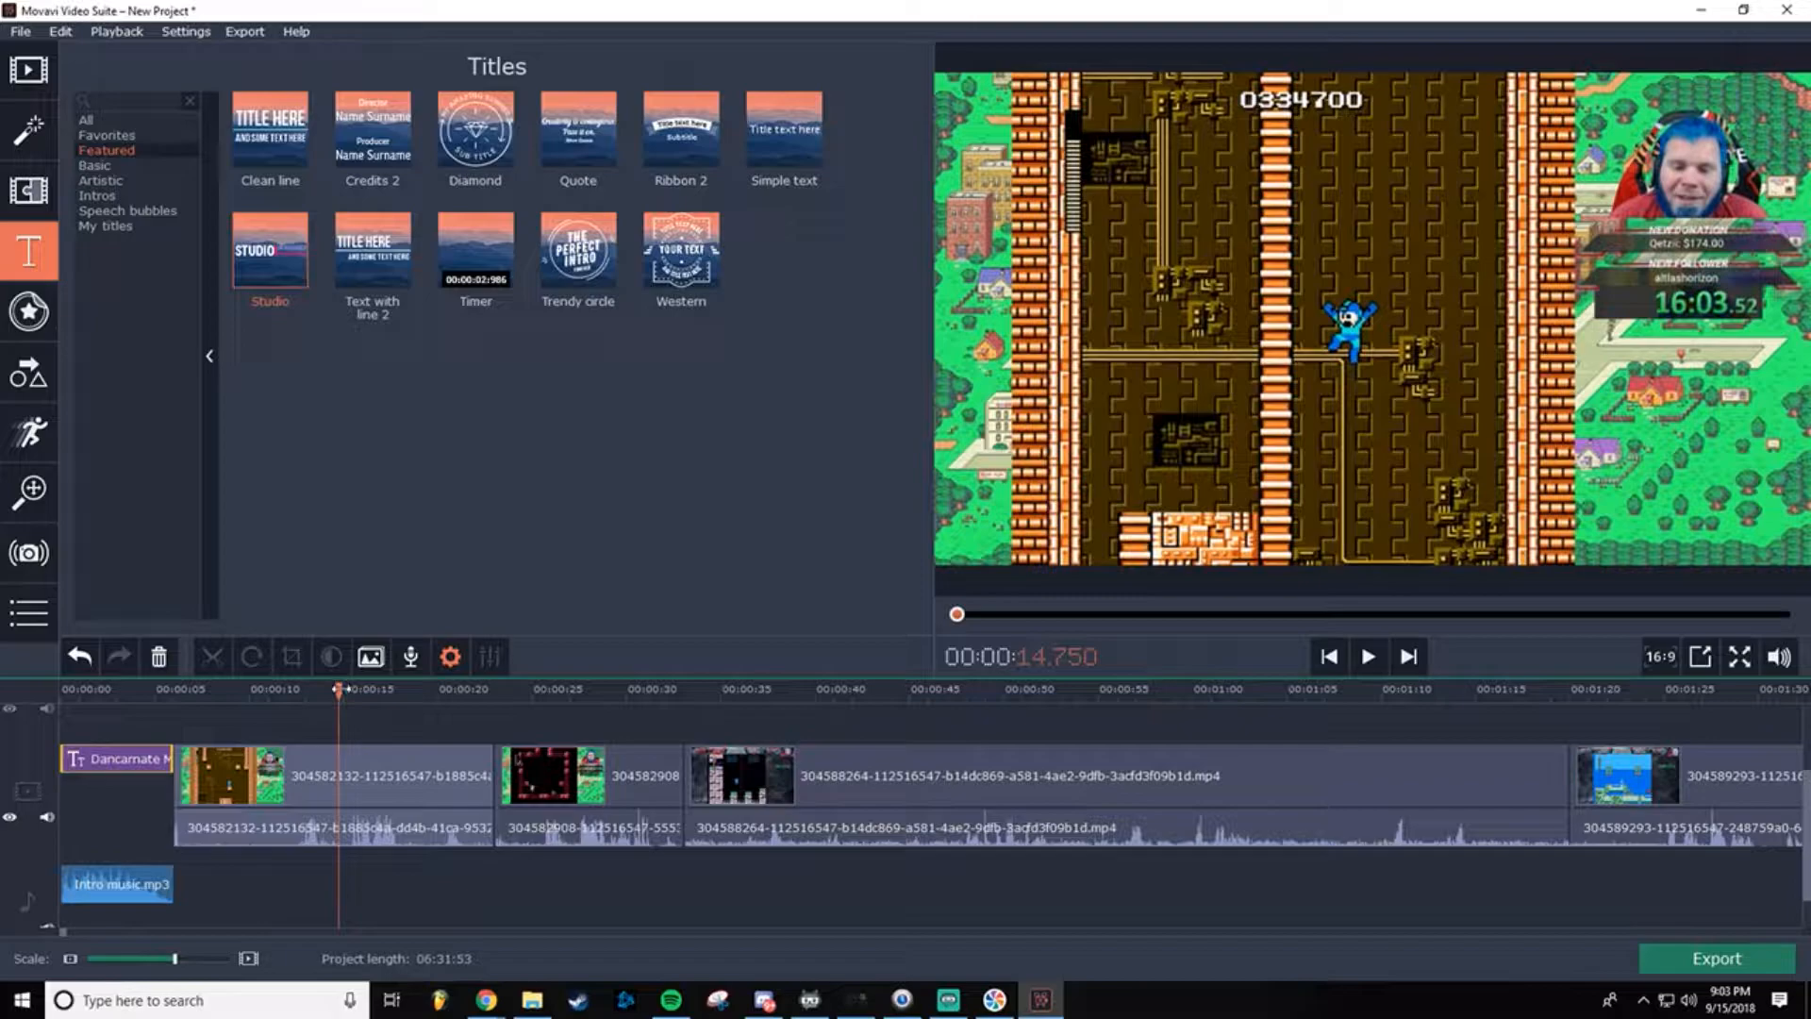
Step: Play the second gameplay clip from its start twice, pausing around the moment the block drops beside Mega Man
click(494, 698)
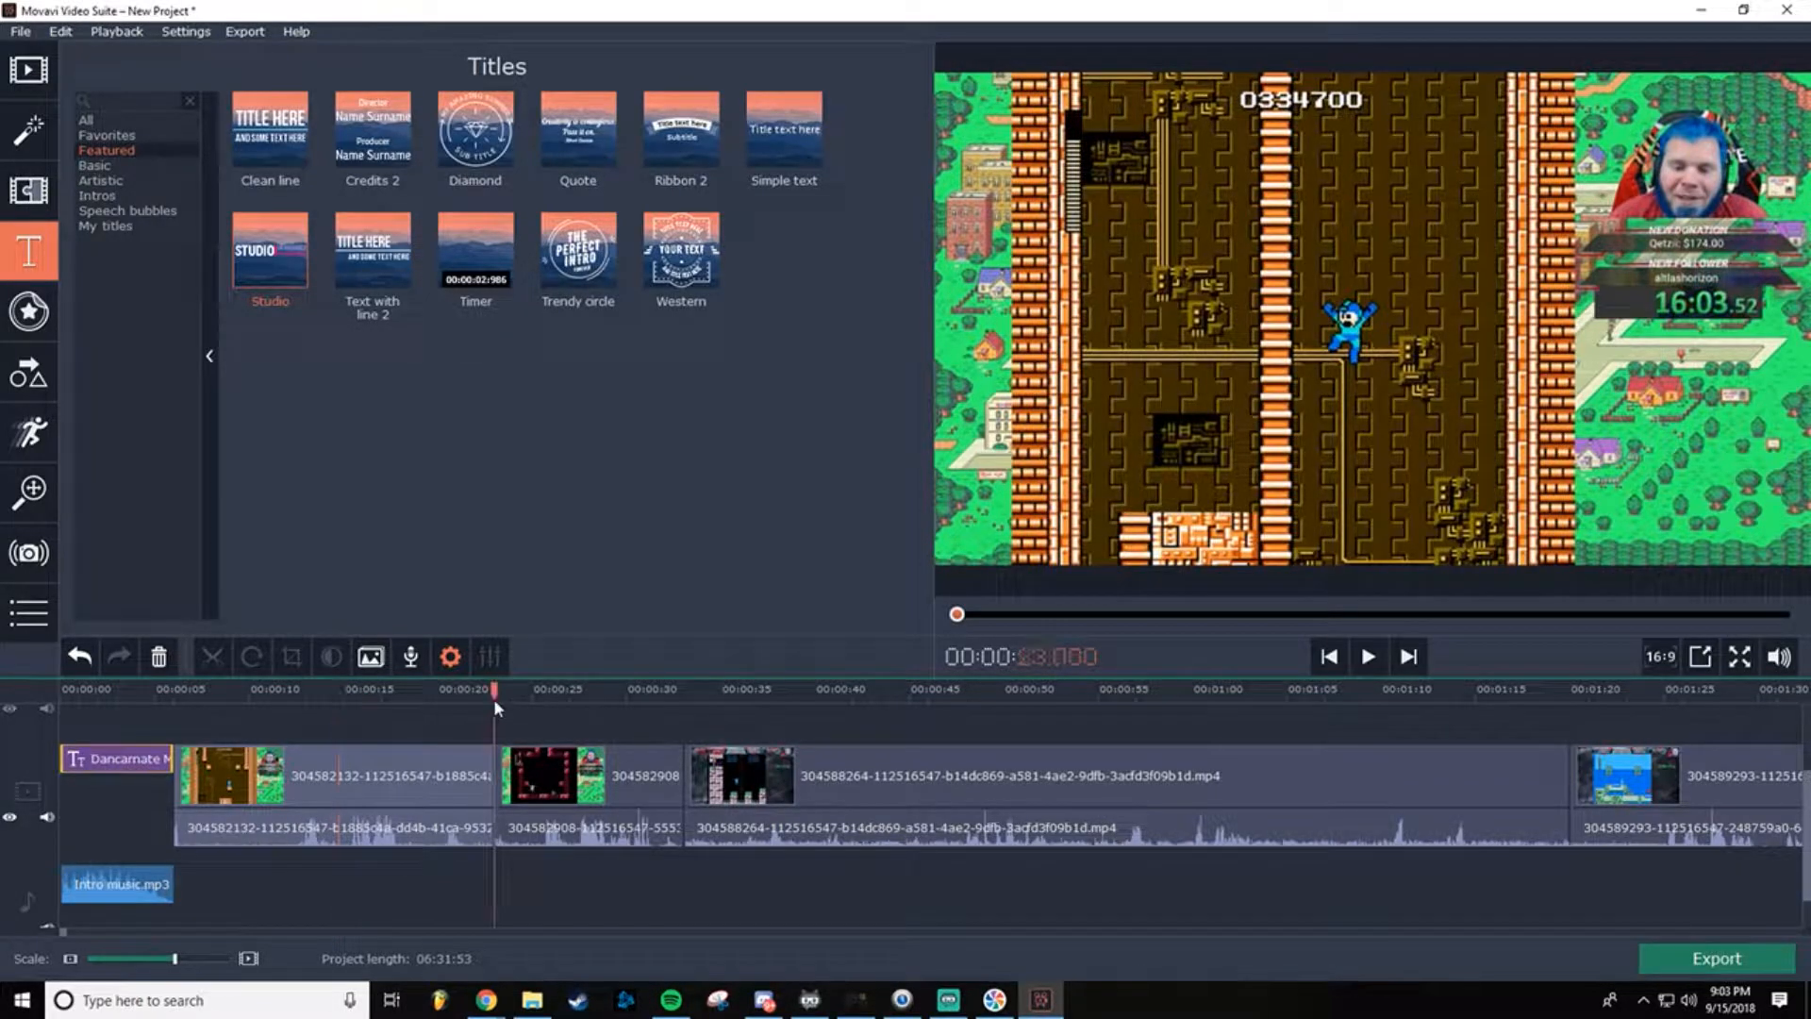
click(1359, 665)
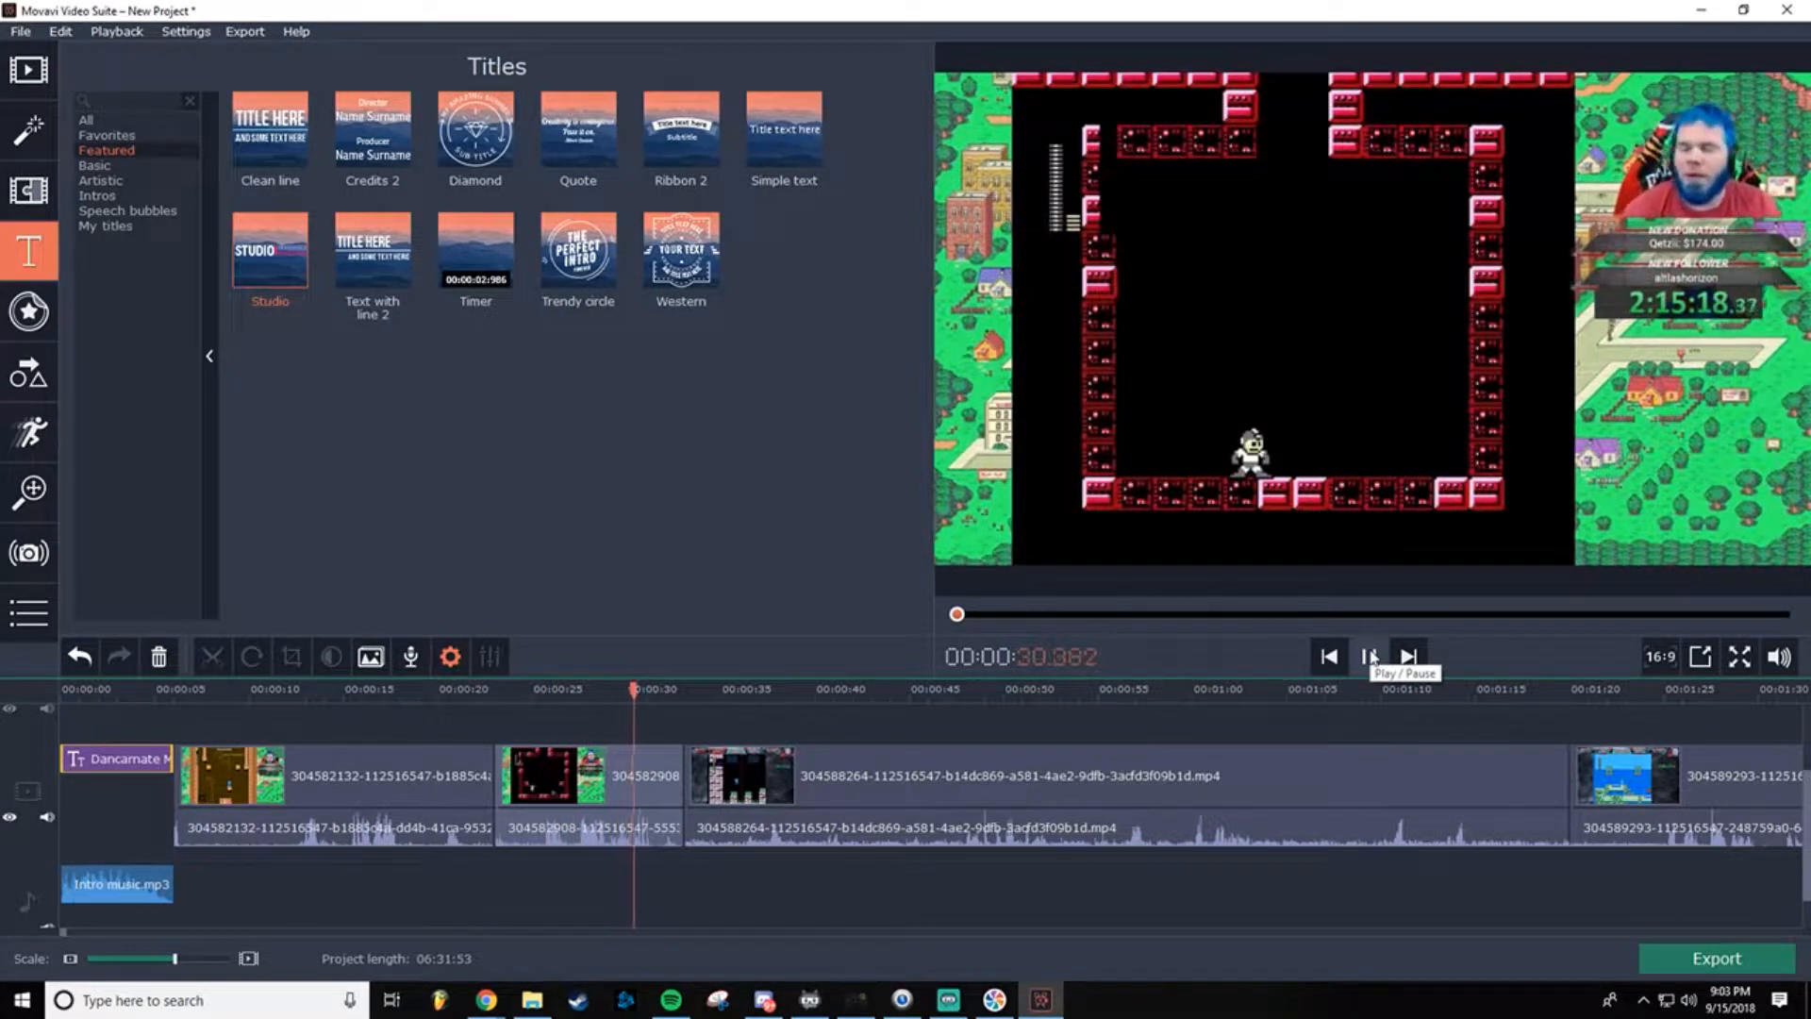
click(1368, 656)
drag(643, 691, 495, 700)
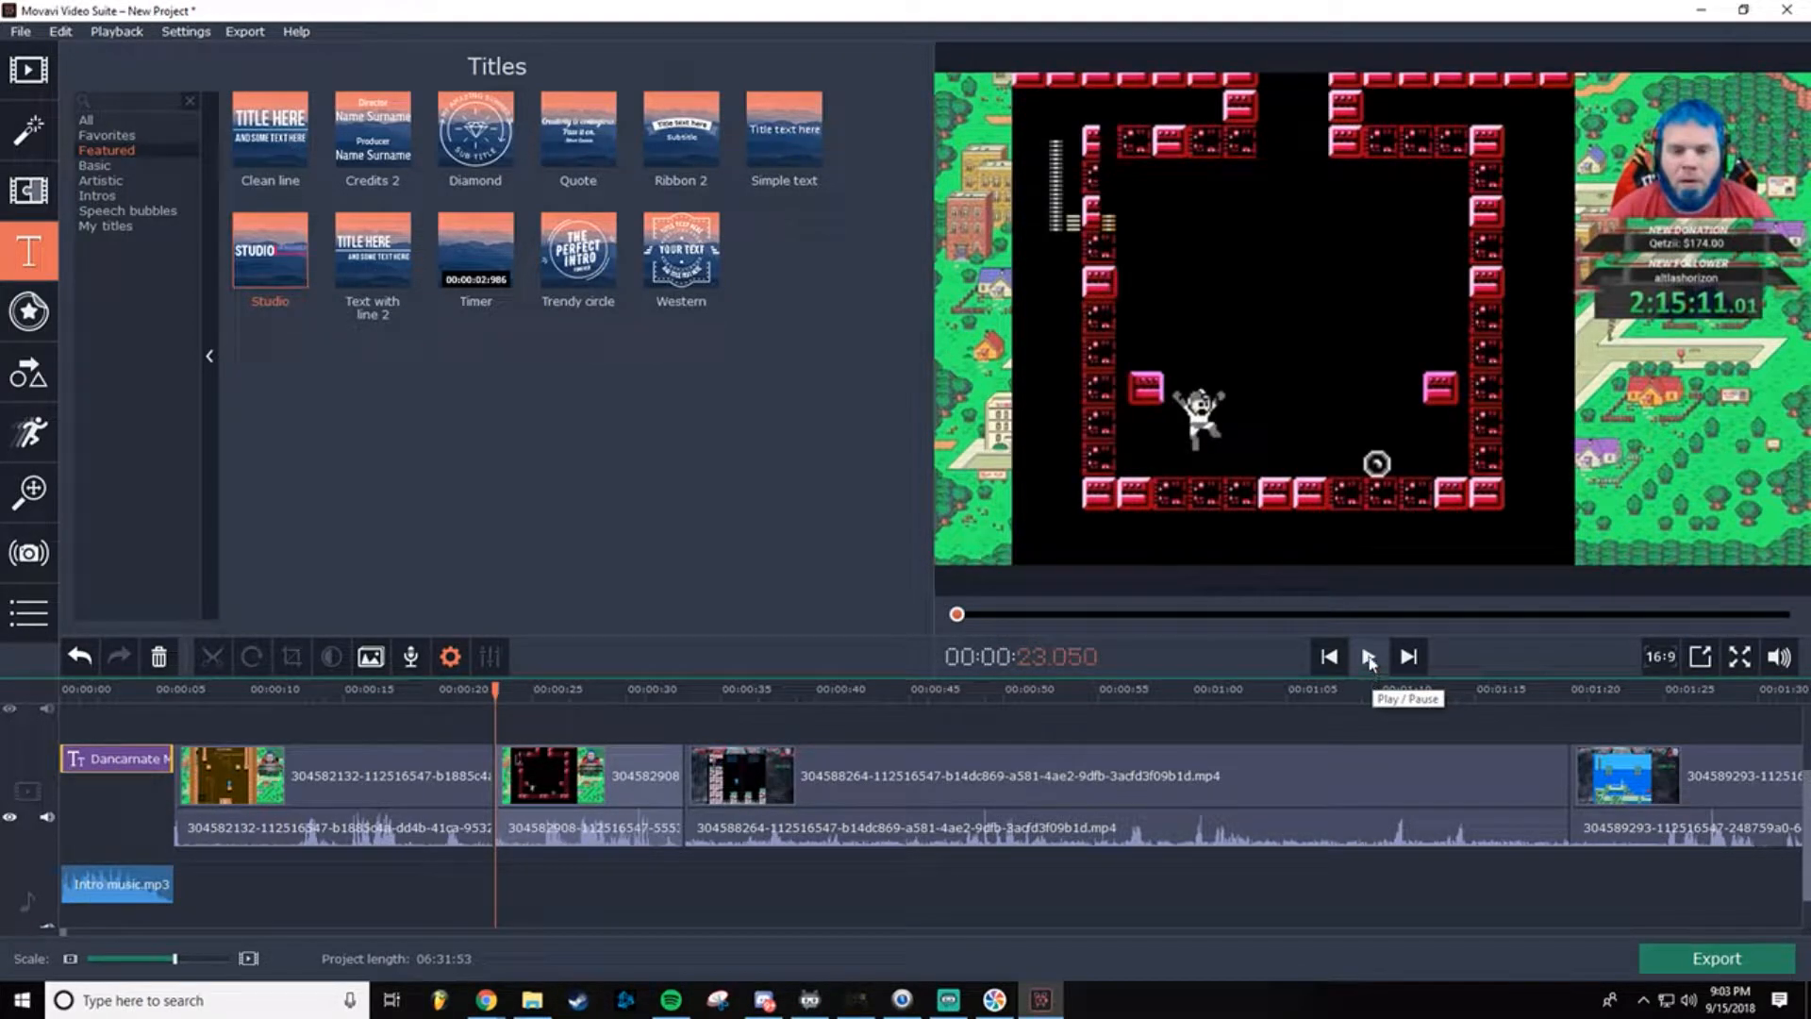
click(1367, 658)
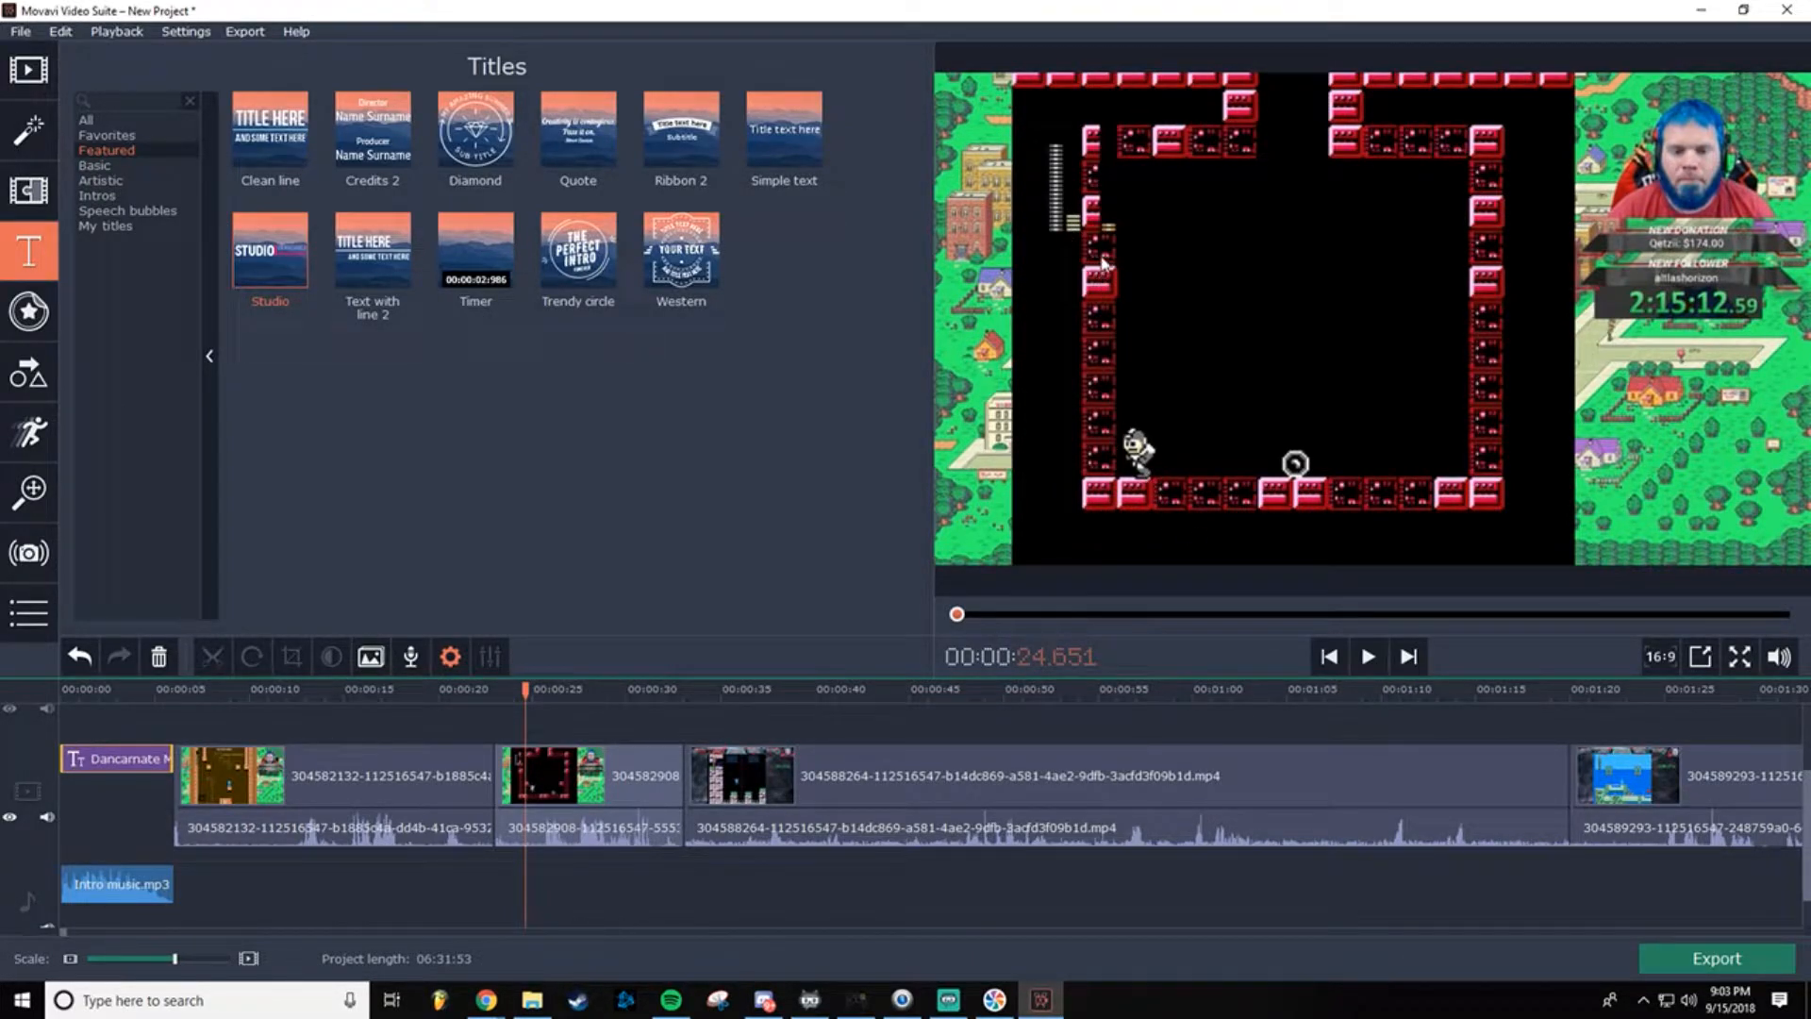
click(1368, 659)
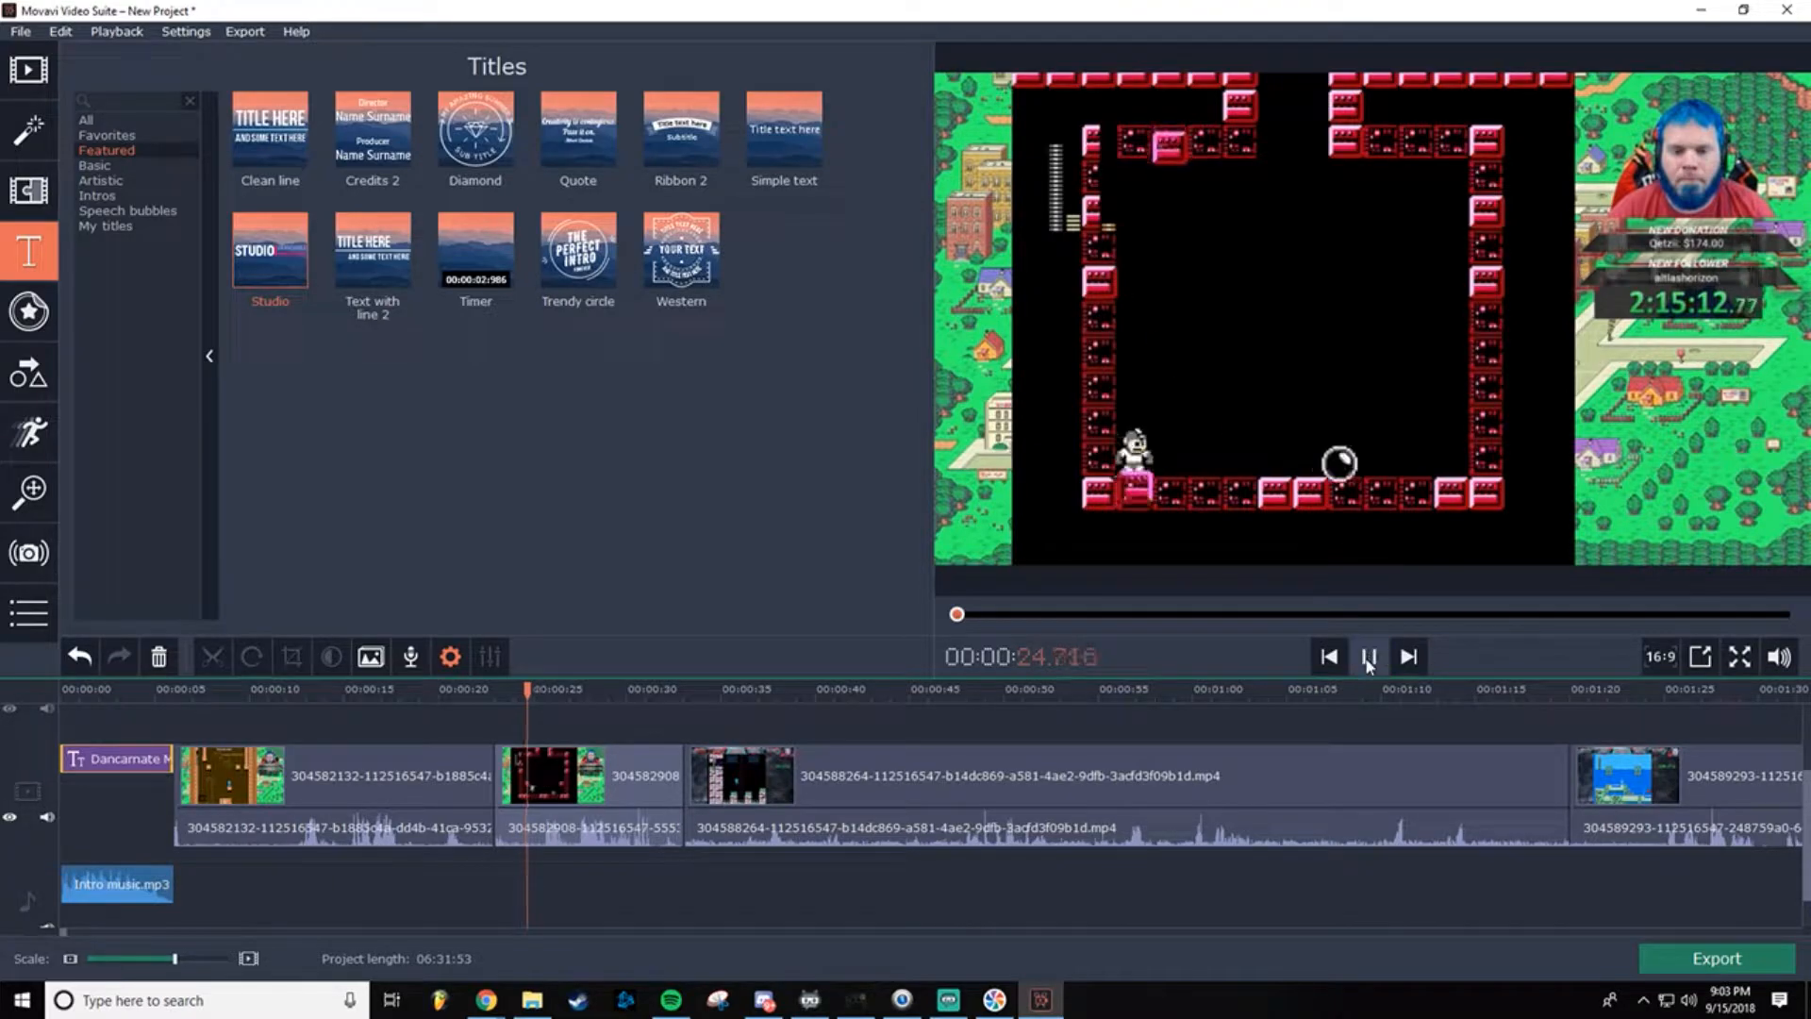
click(1368, 658)
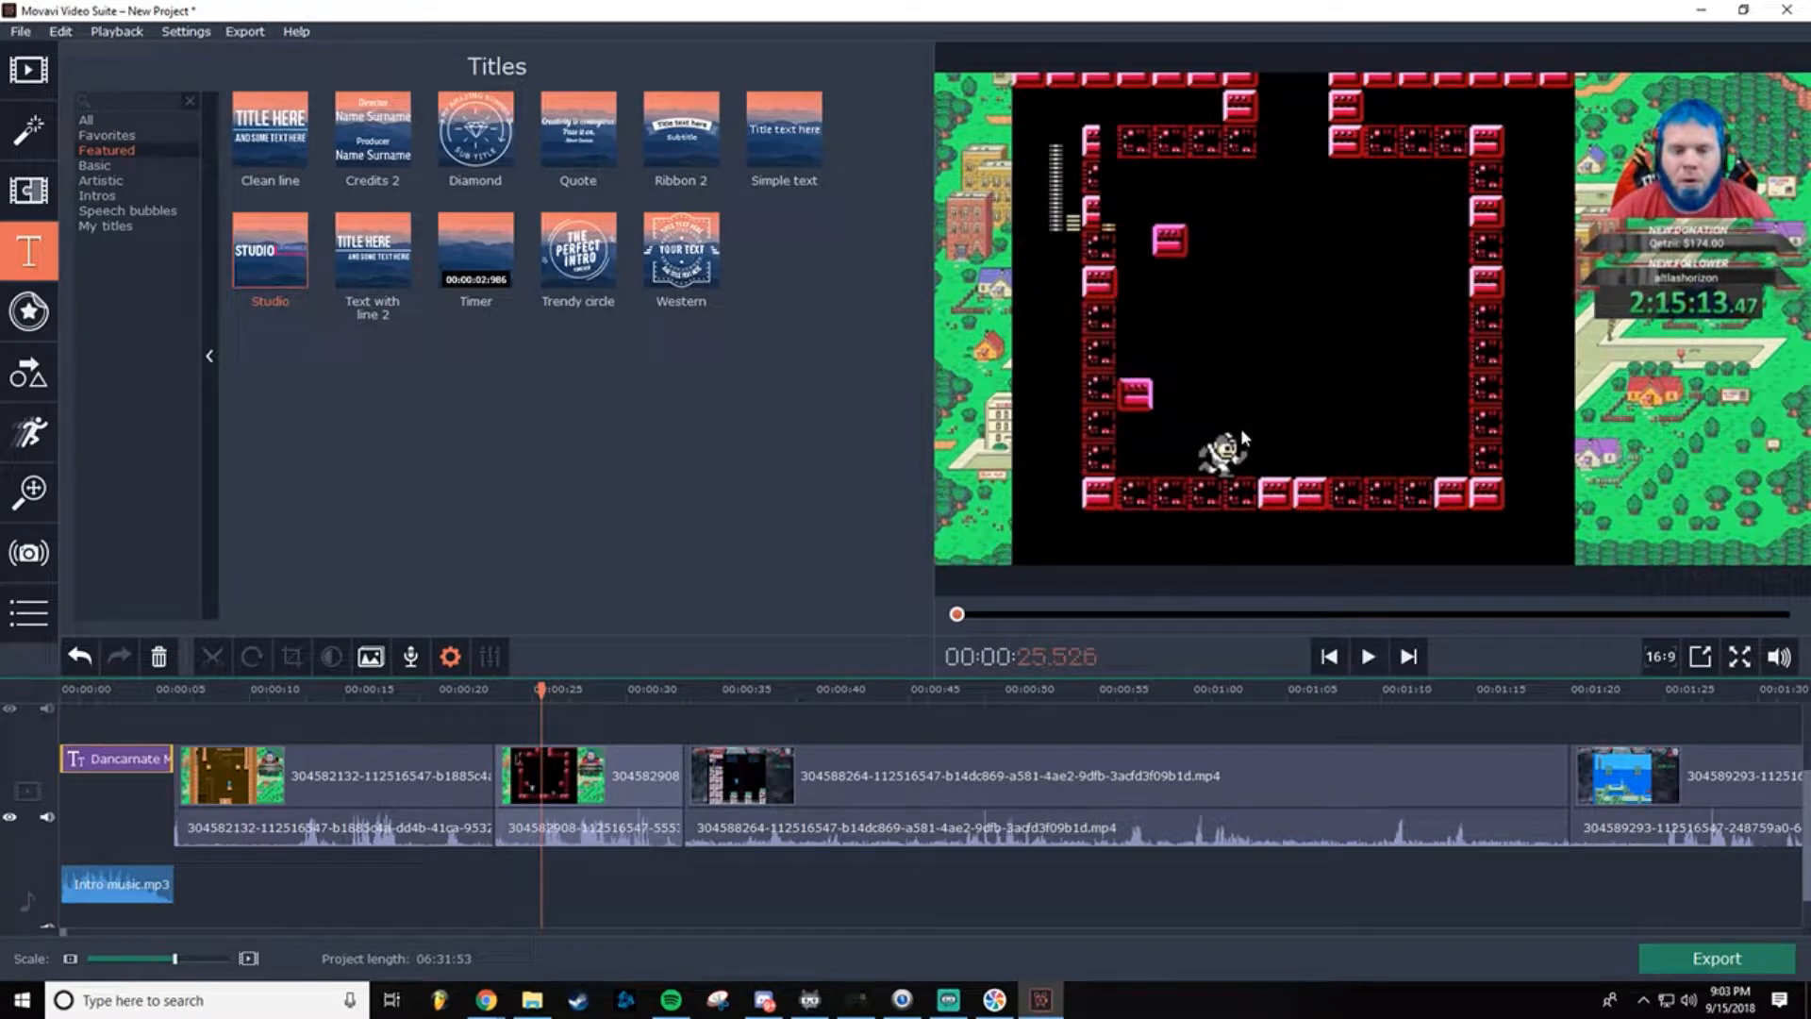
Step: Step frame by frame back and forth through the second clip between about 24.7 and 25.5 seconds to examine the block's movement
click(1330, 658)
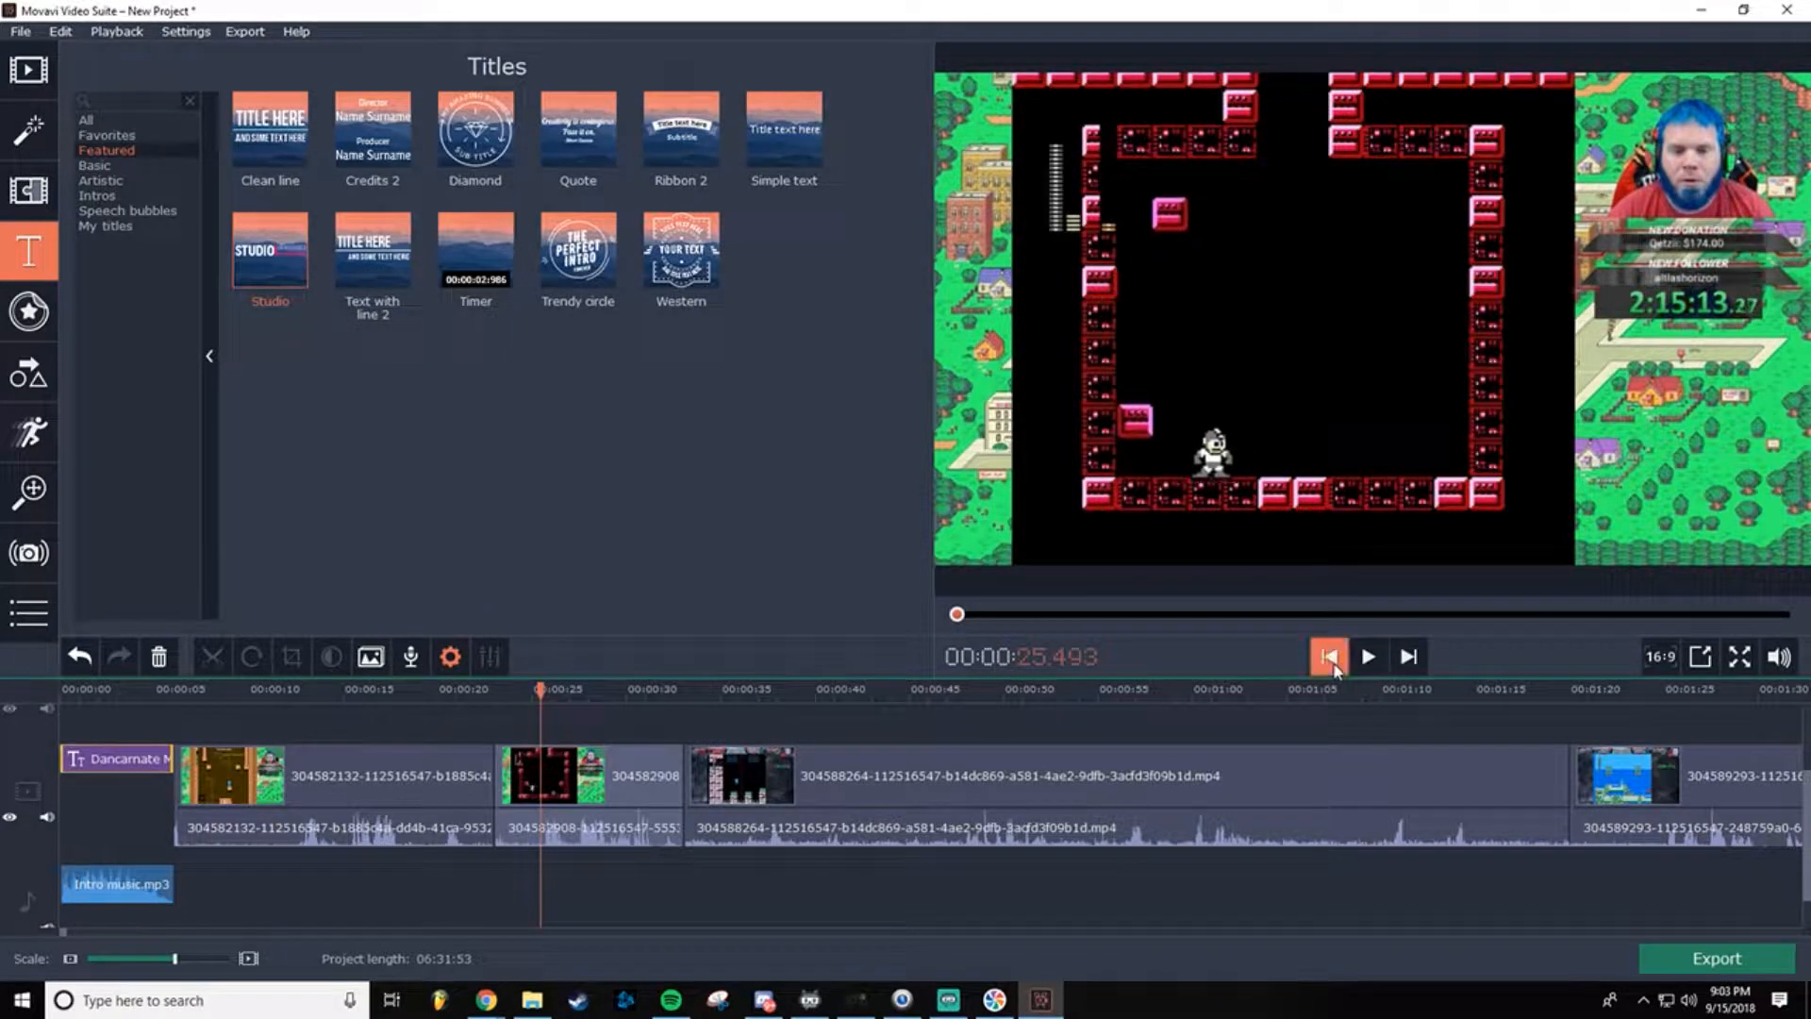
click(1330, 657)
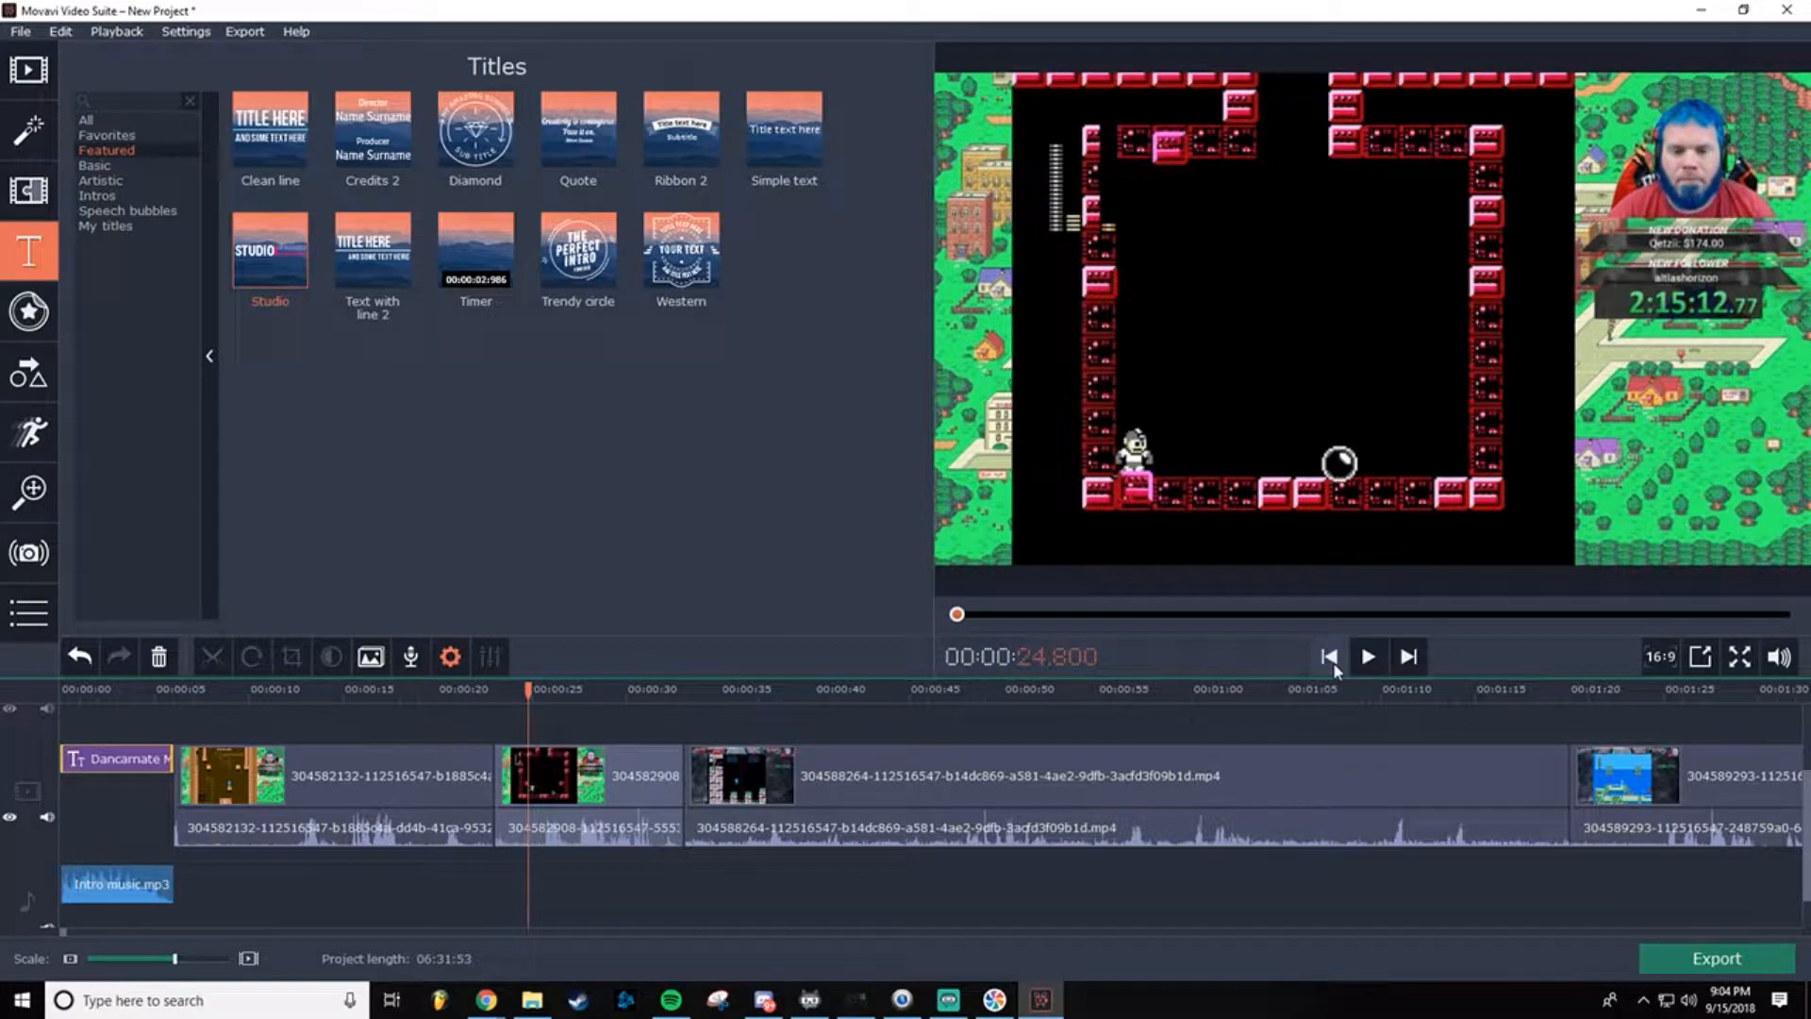
click(1331, 659)
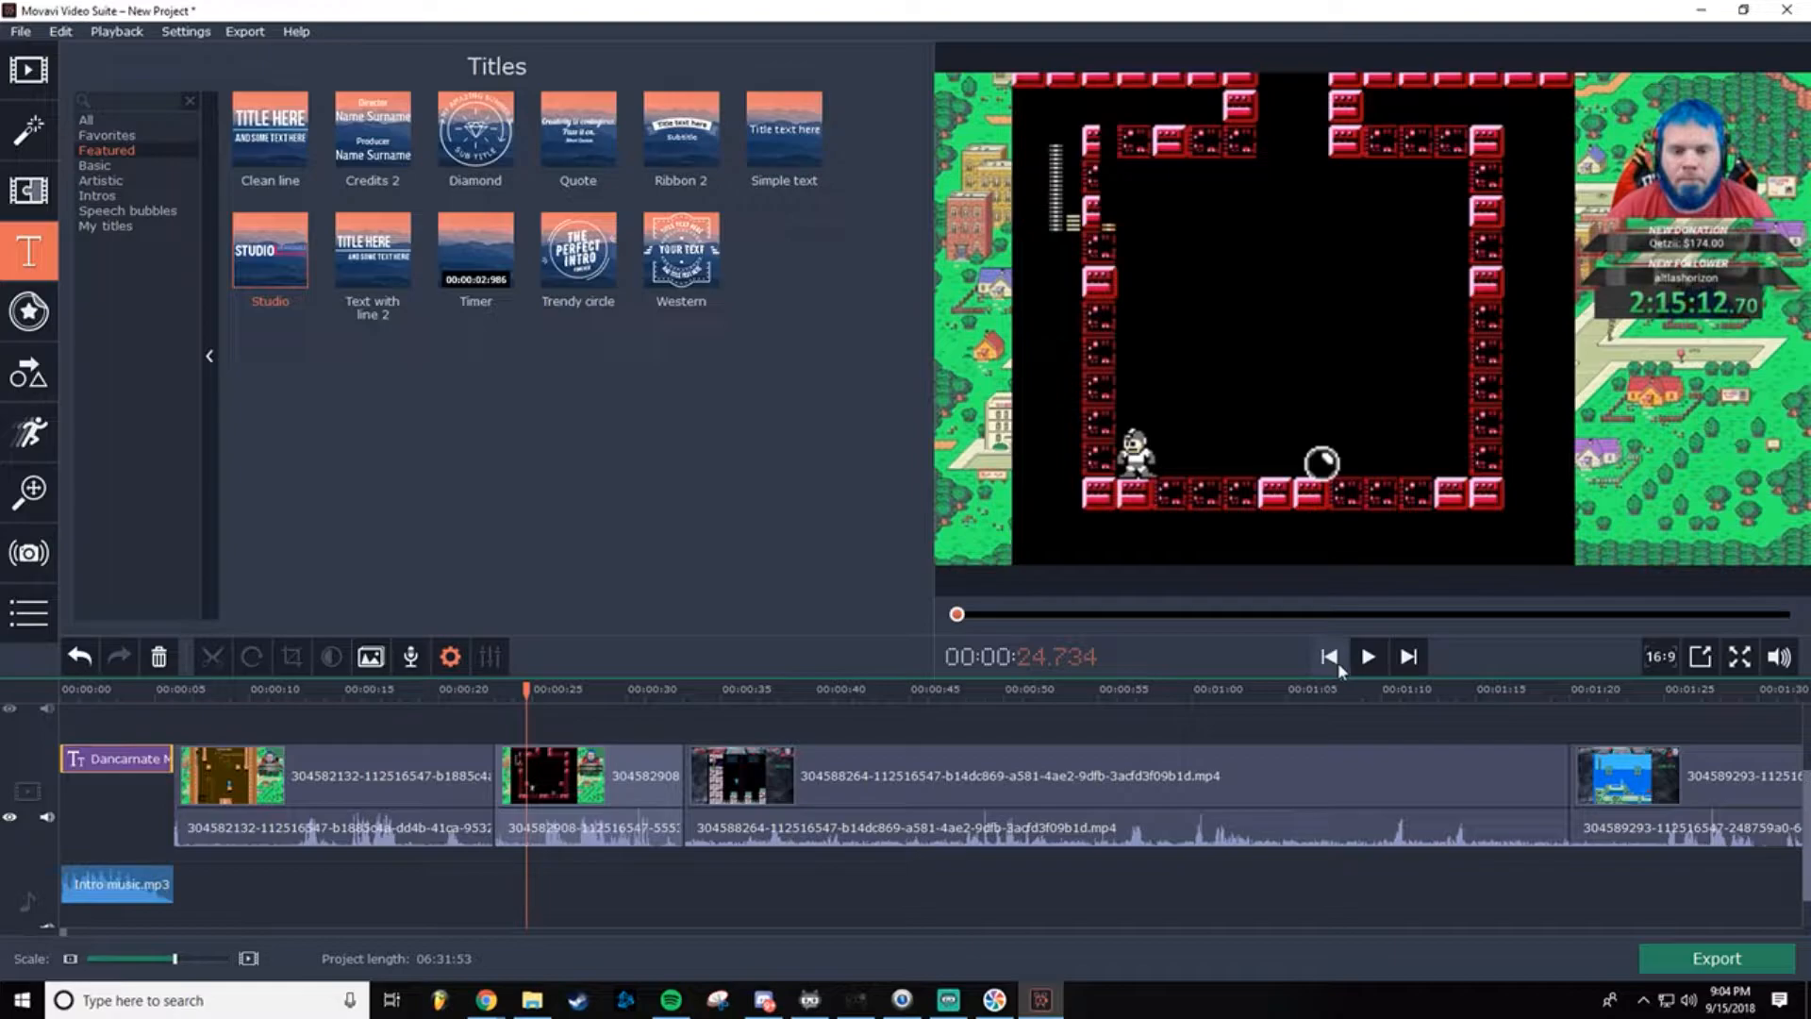
click(1408, 658)
click(1408, 666)
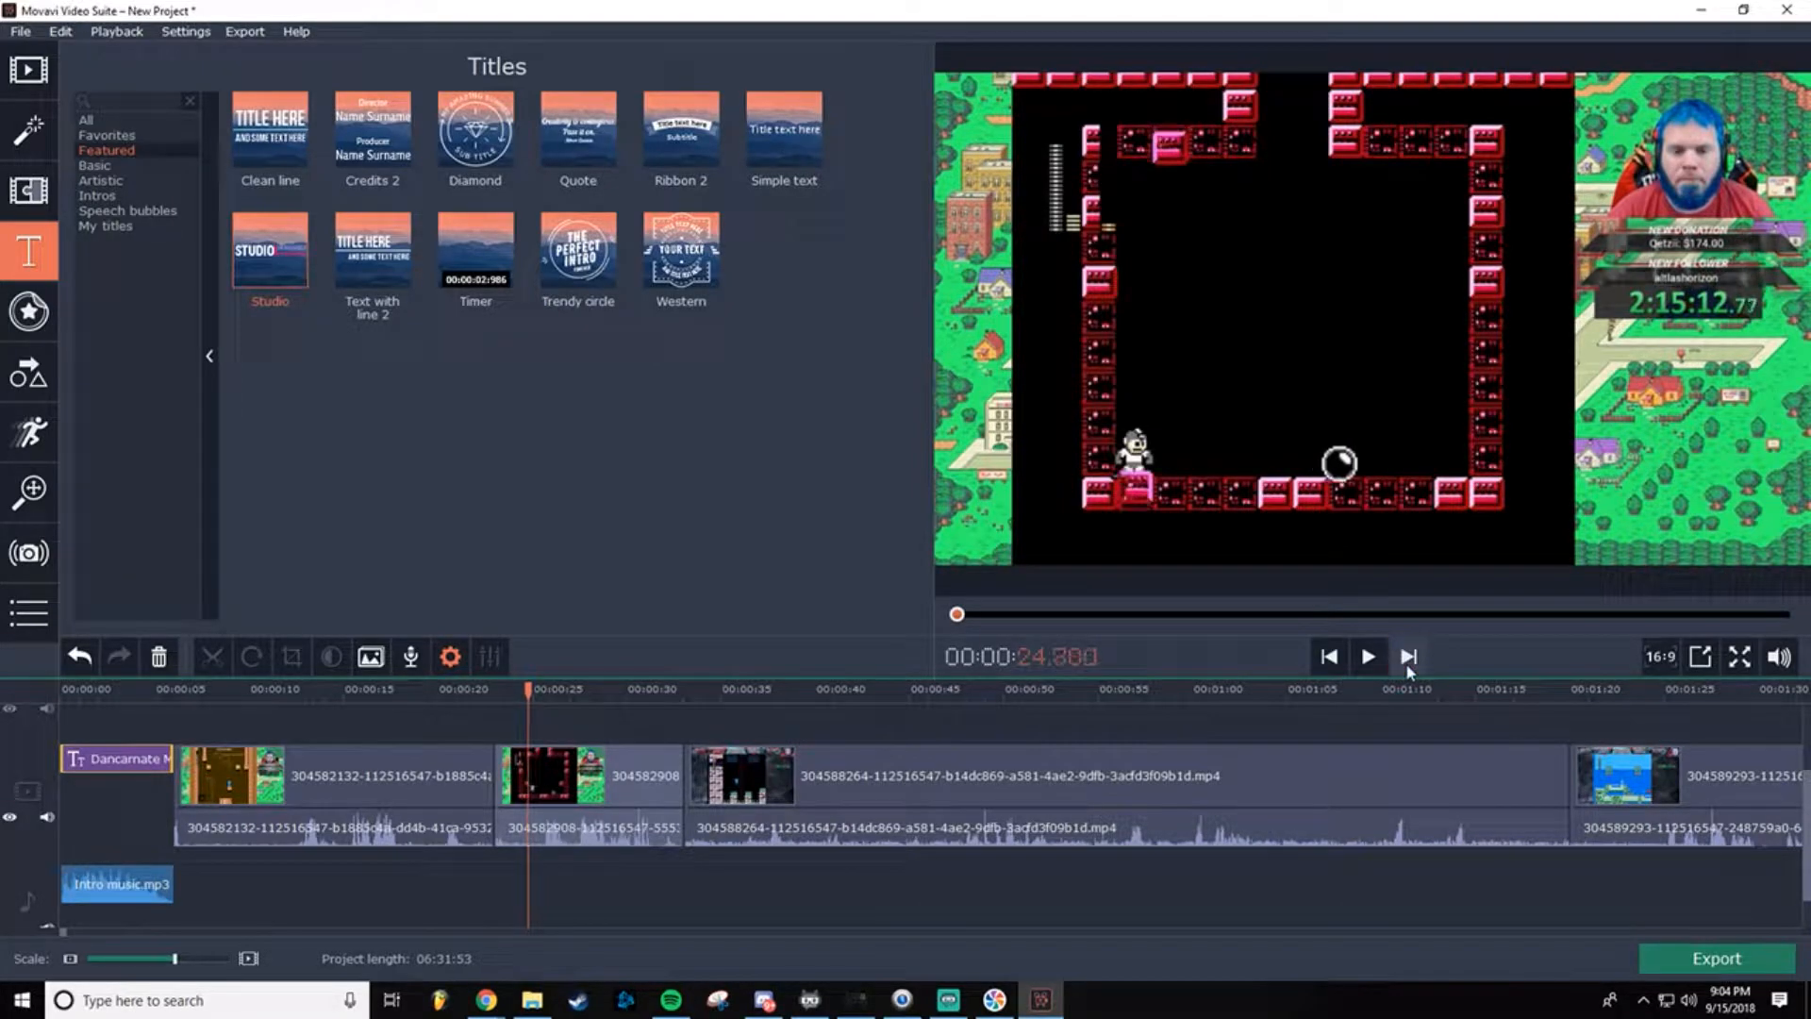
click(1408, 660)
click(1408, 663)
click(1409, 663)
click(1408, 663)
click(1408, 663)
click(1408, 663)
click(1408, 663)
click(1408, 663)
click(1408, 663)
click(1408, 663)
click(1408, 663)
click(1409, 663)
click(1408, 663)
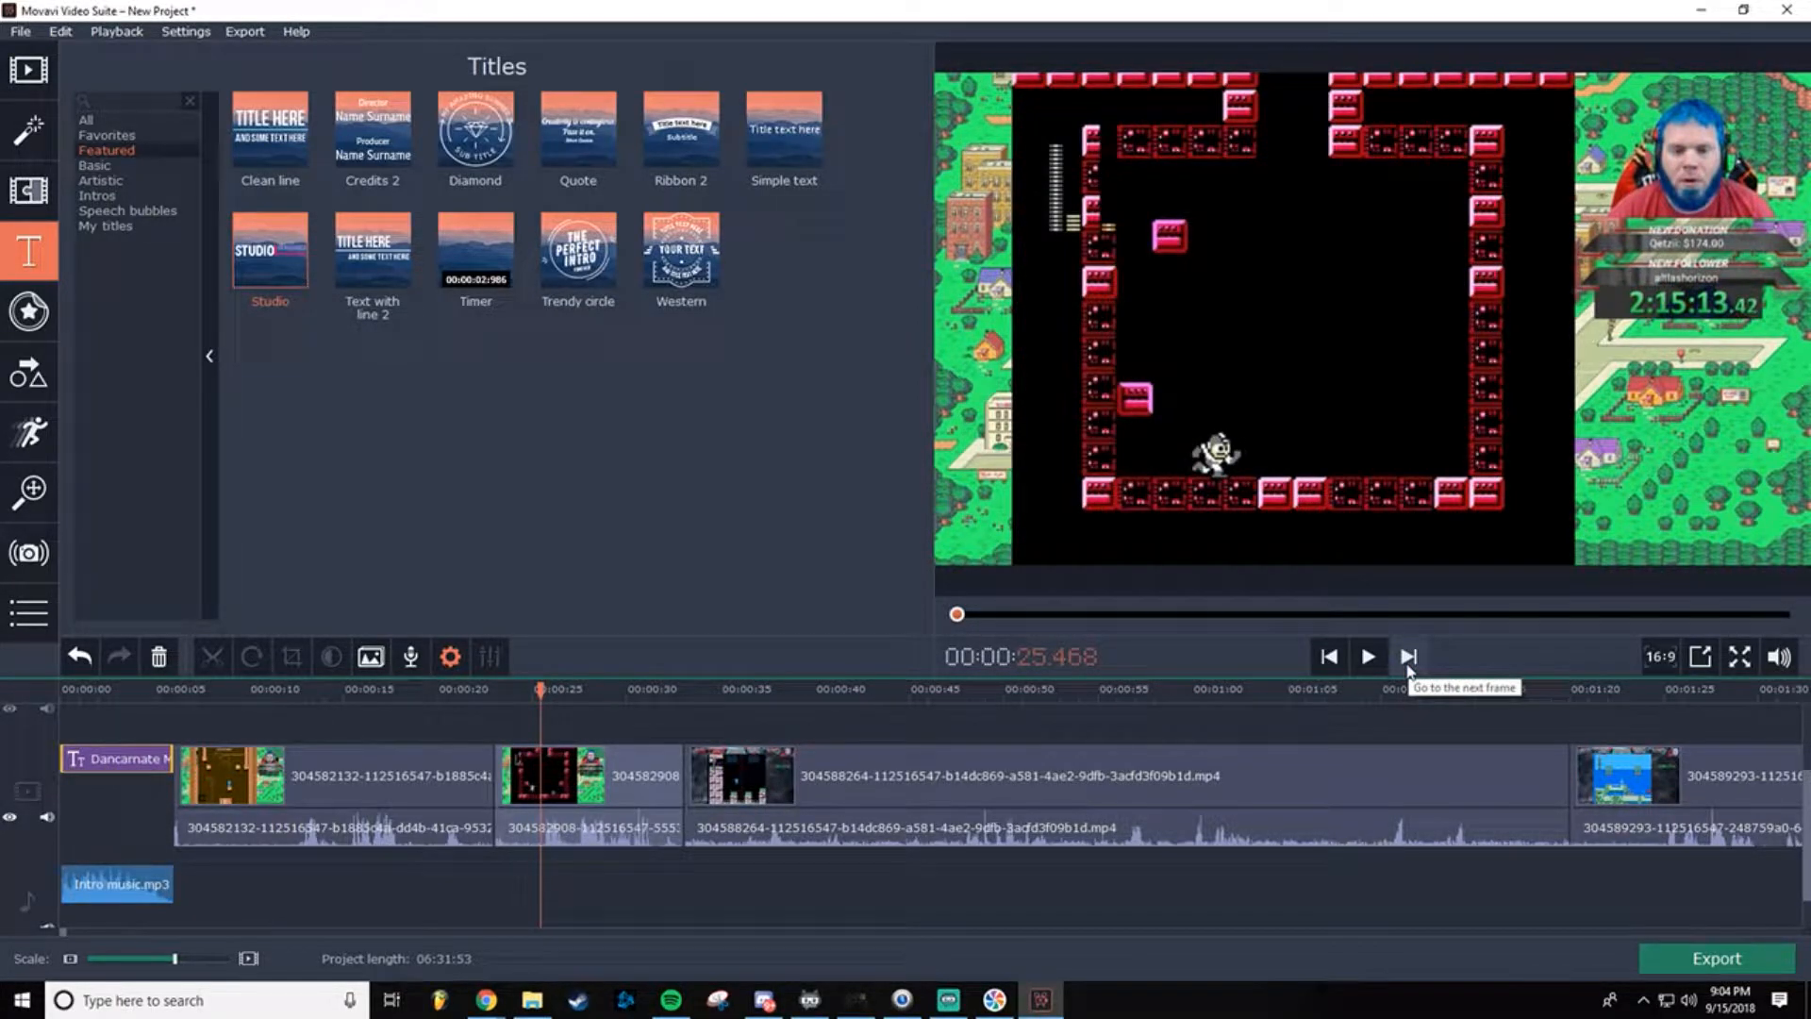
click(1339, 663)
click(1339, 664)
click(1339, 666)
click(1340, 666)
click(1340, 667)
click(1339, 667)
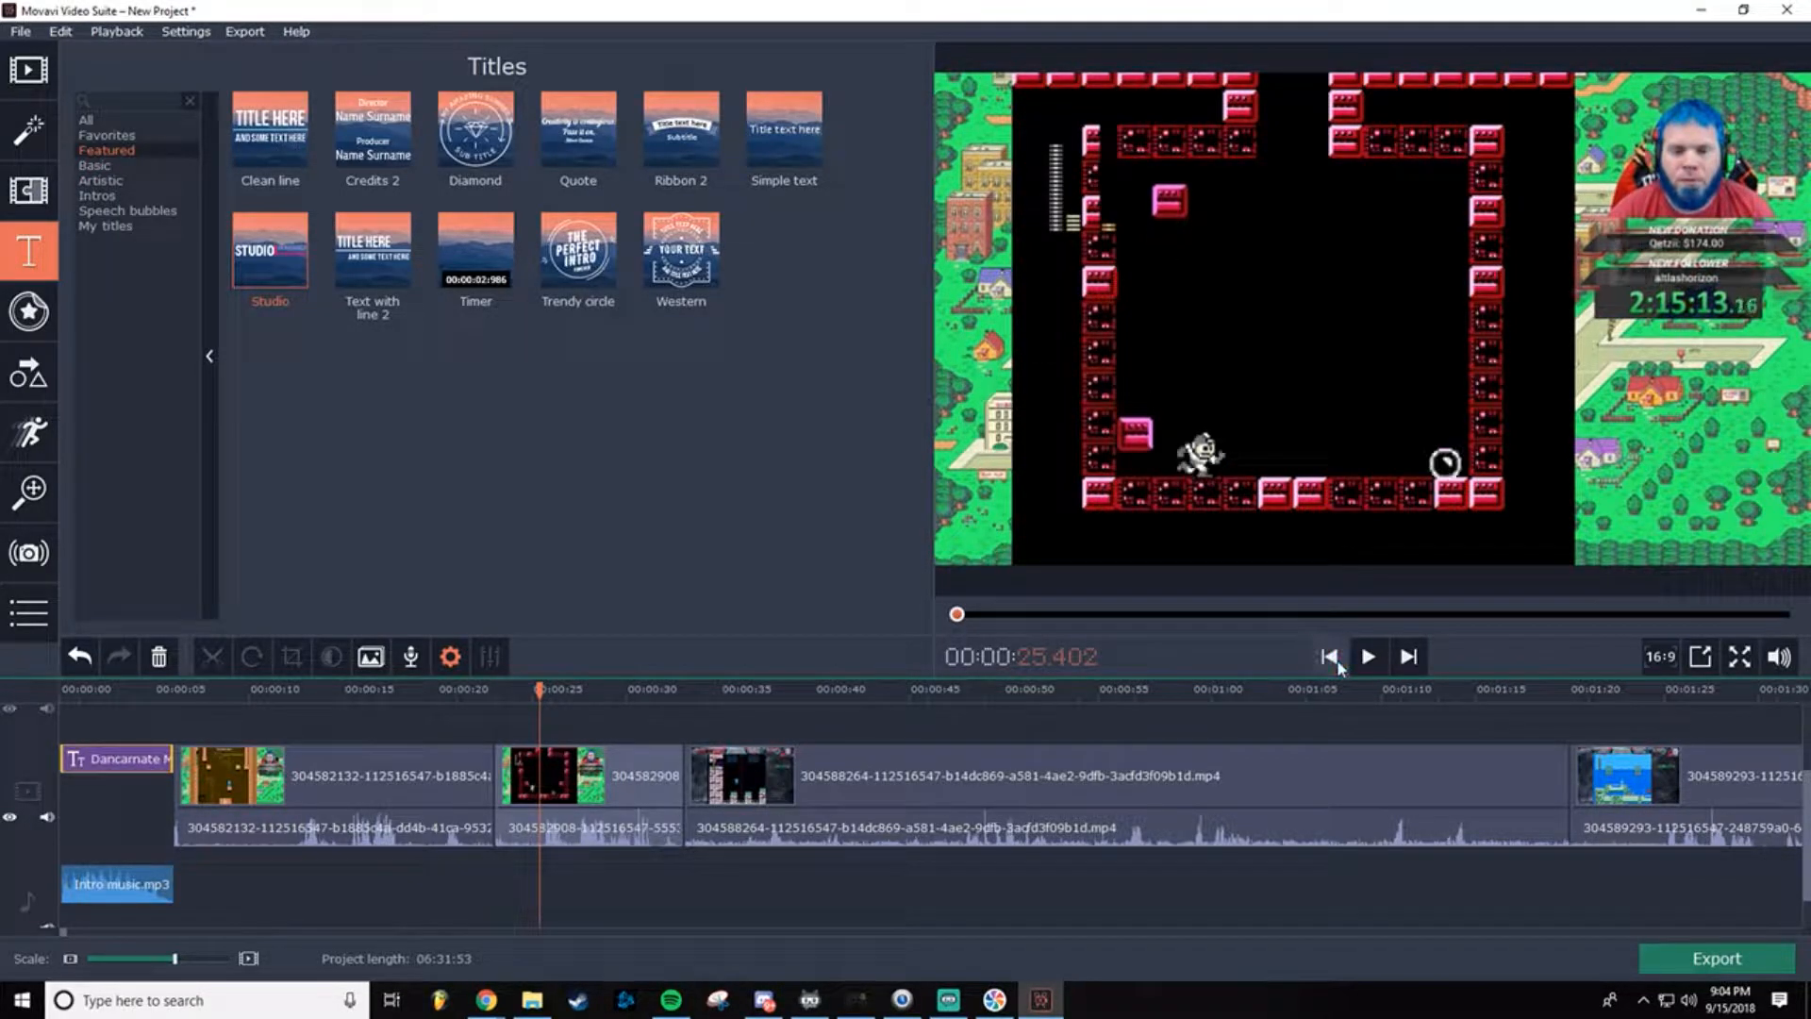
click(1340, 666)
click(1340, 667)
click(1340, 667)
click(1339, 667)
click(1339, 667)
click(1339, 667)
click(1339, 667)
click(1339, 667)
click(1340, 667)
click(1339, 667)
click(1339, 667)
click(1340, 667)
Step: Add a Zoom in effect to the second gameplay clip, starting at 00:00:23.650
click(525, 691)
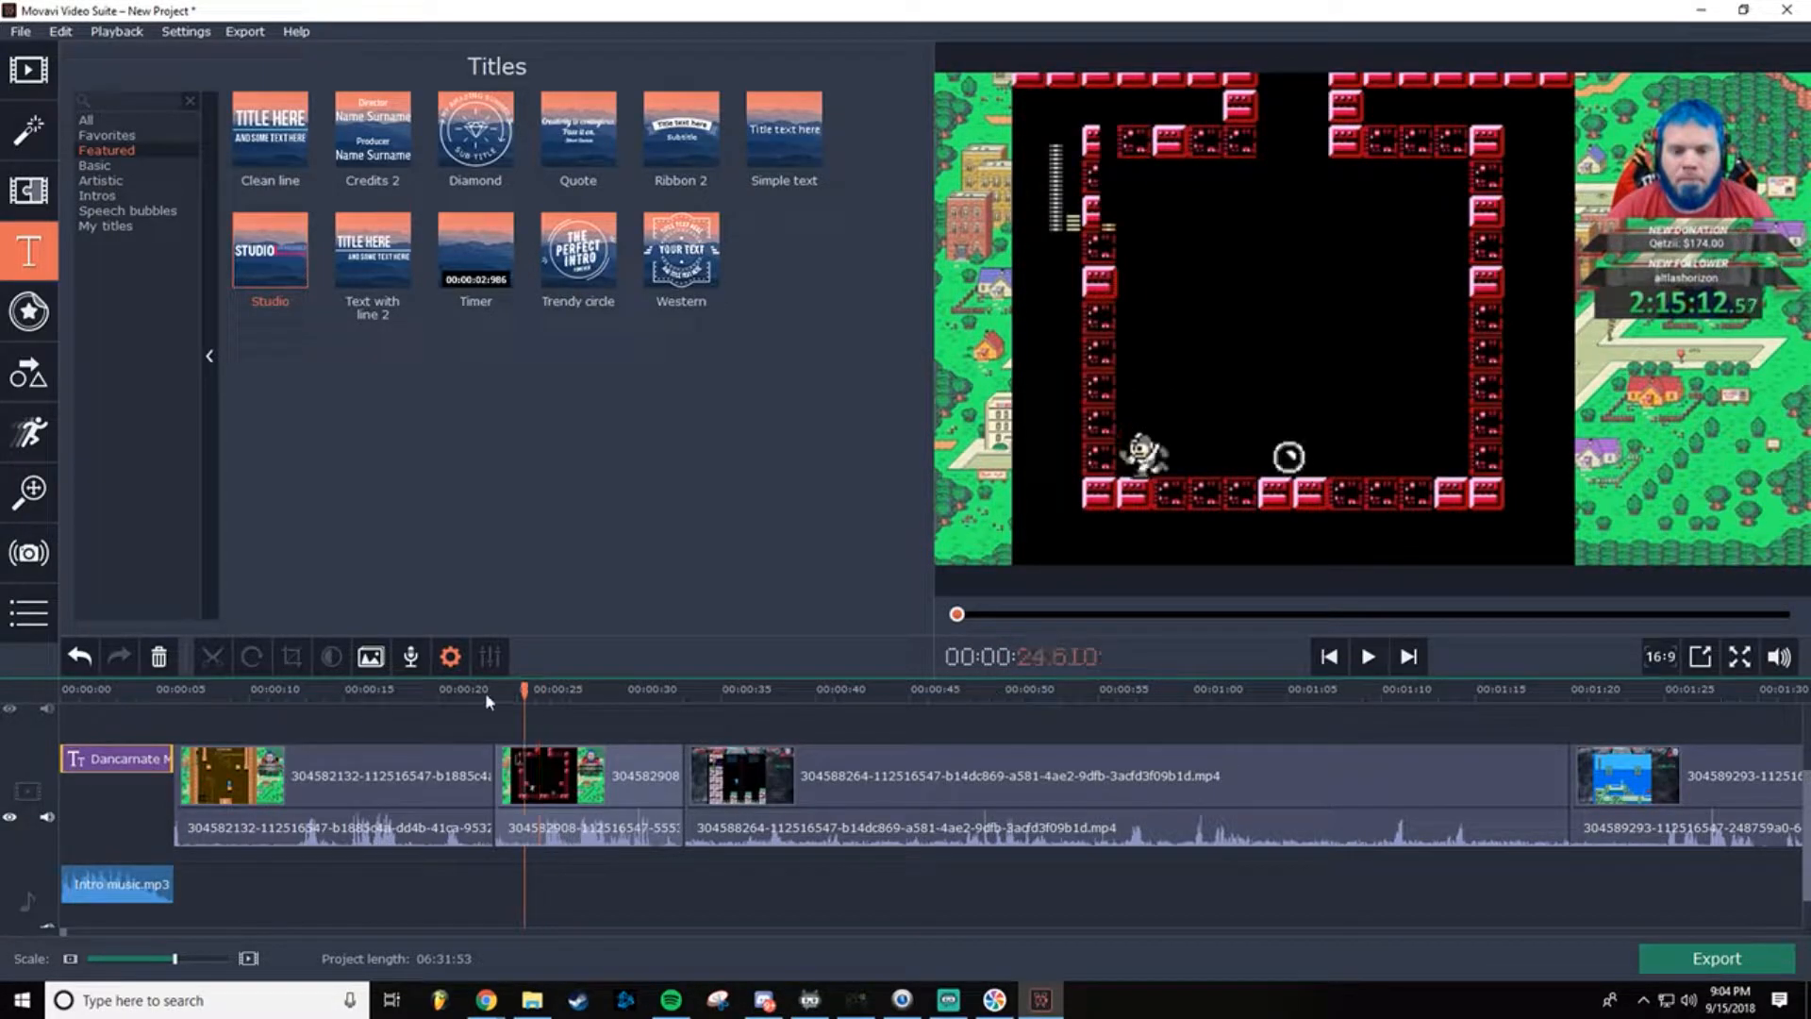
drag(525, 690, 507, 690)
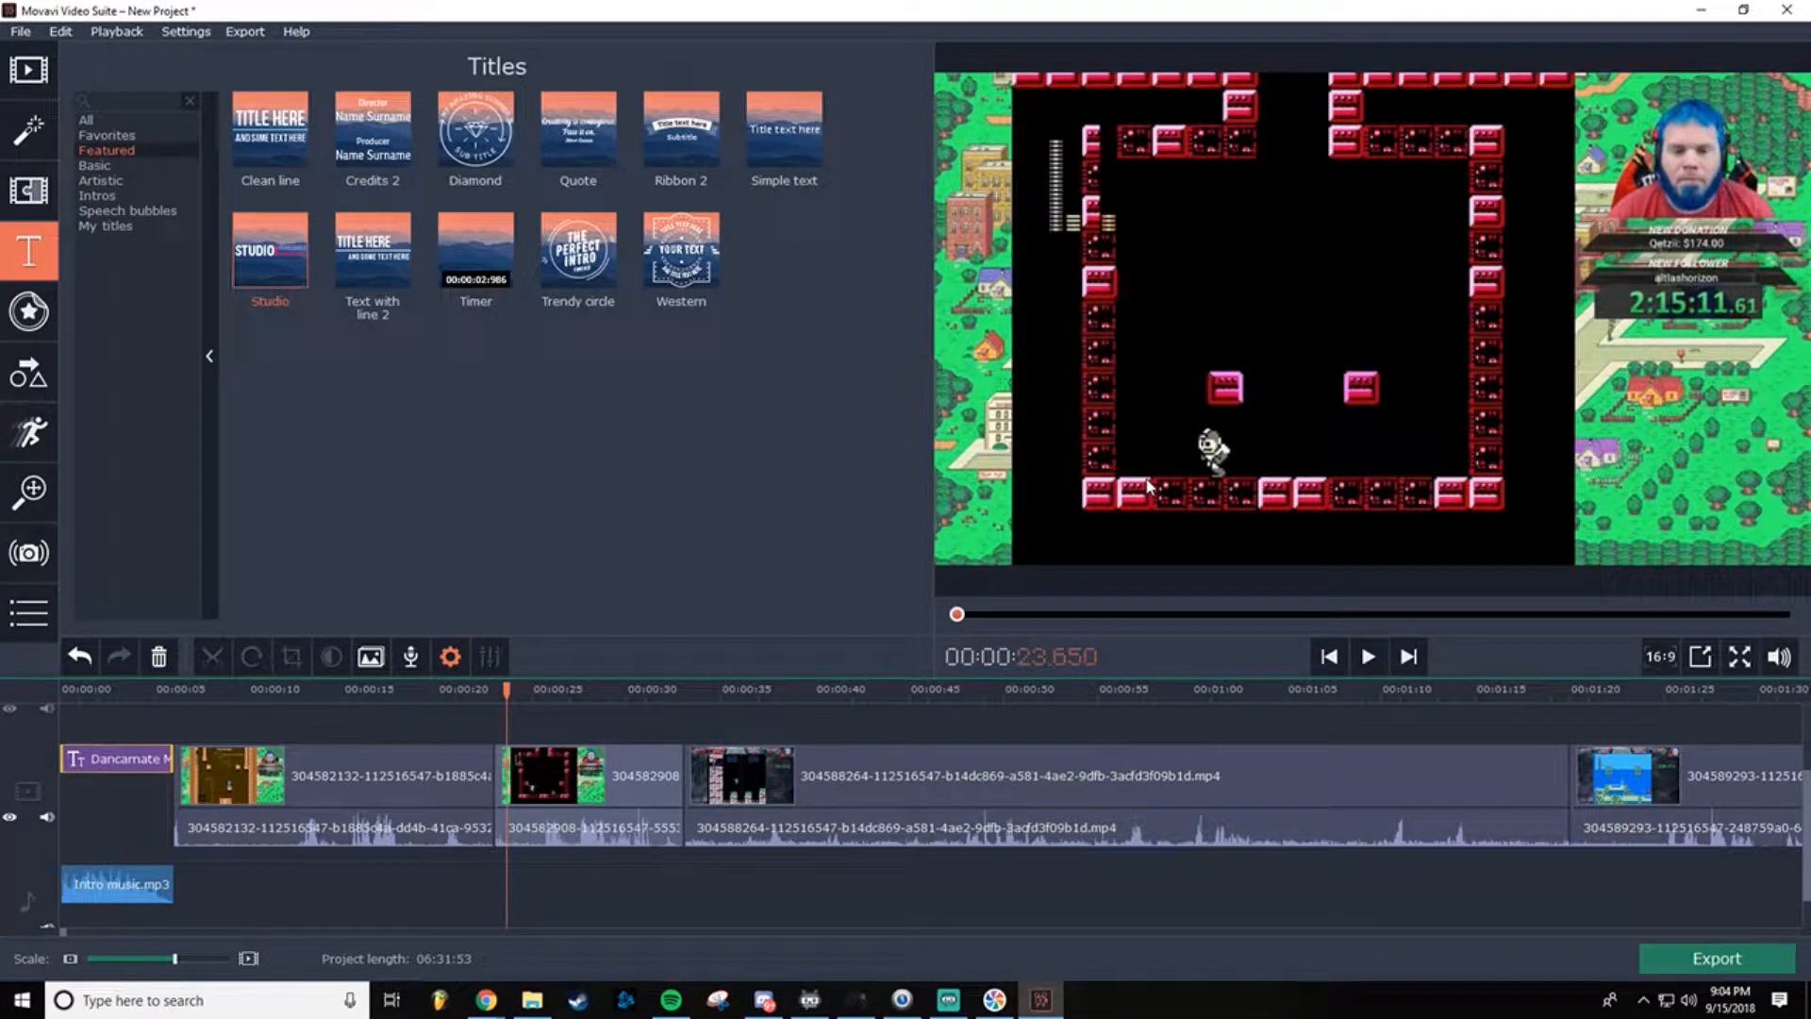
click(28, 375)
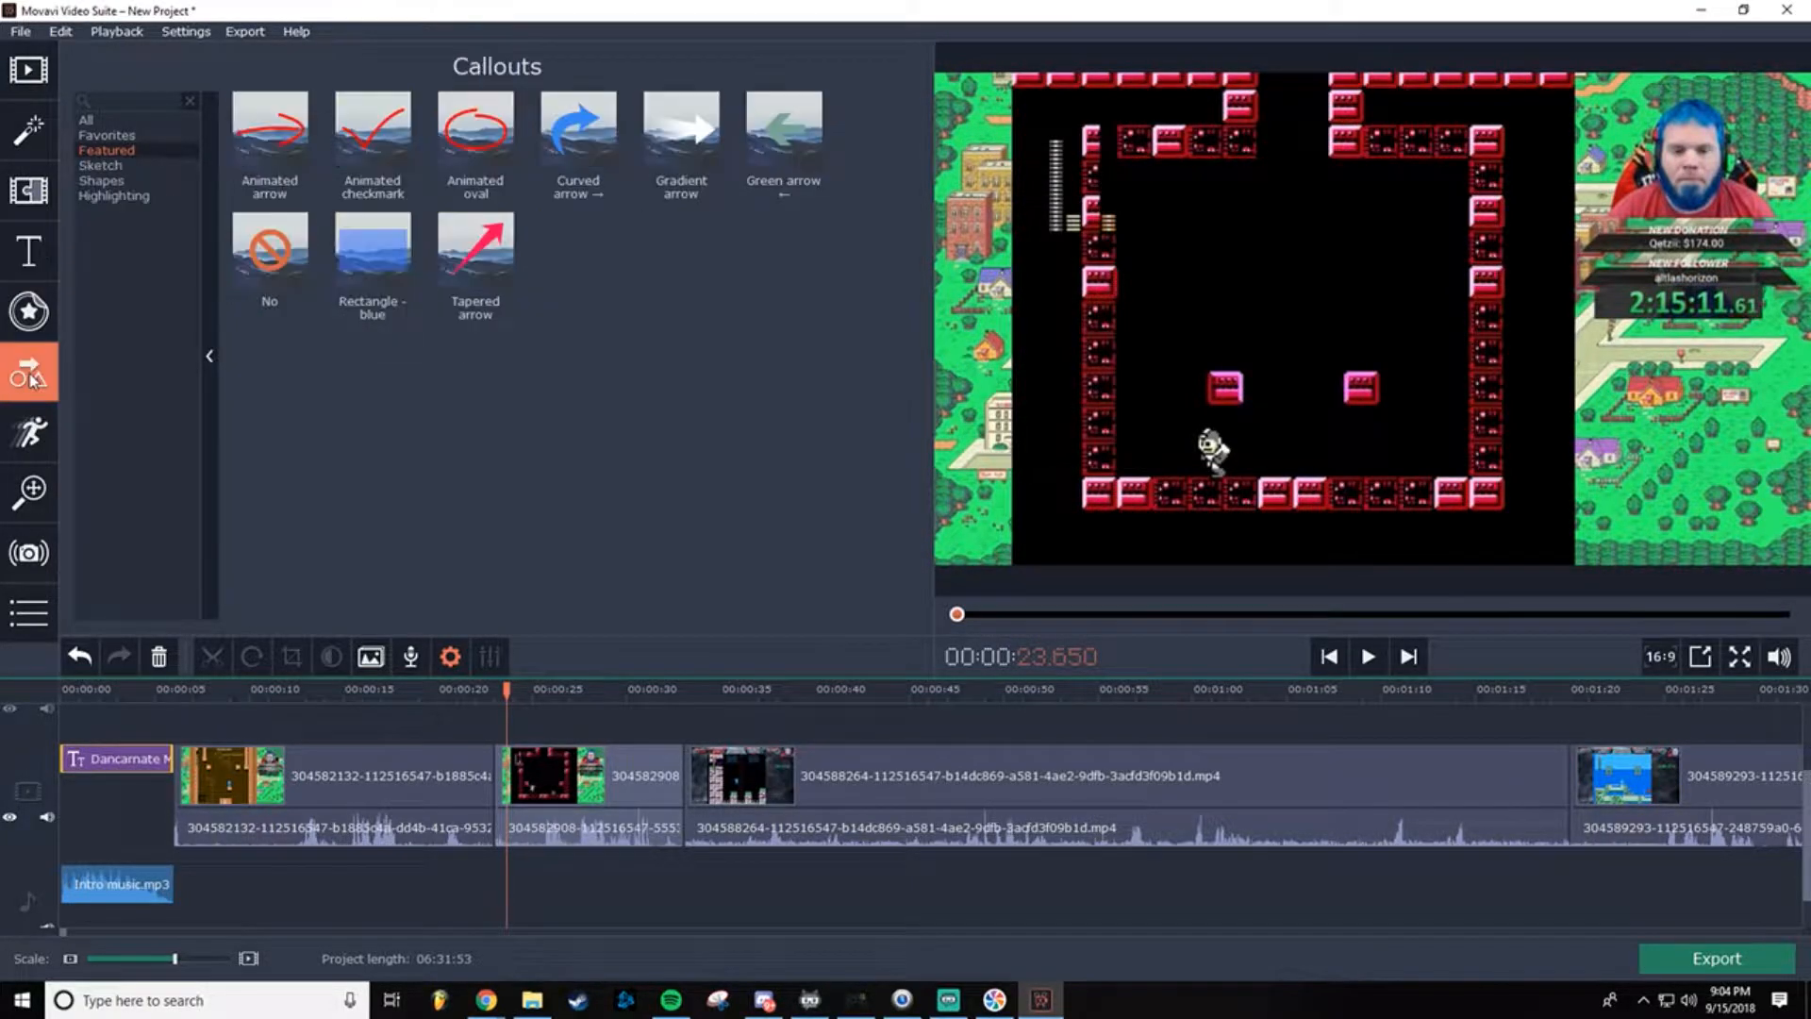
click(36, 515)
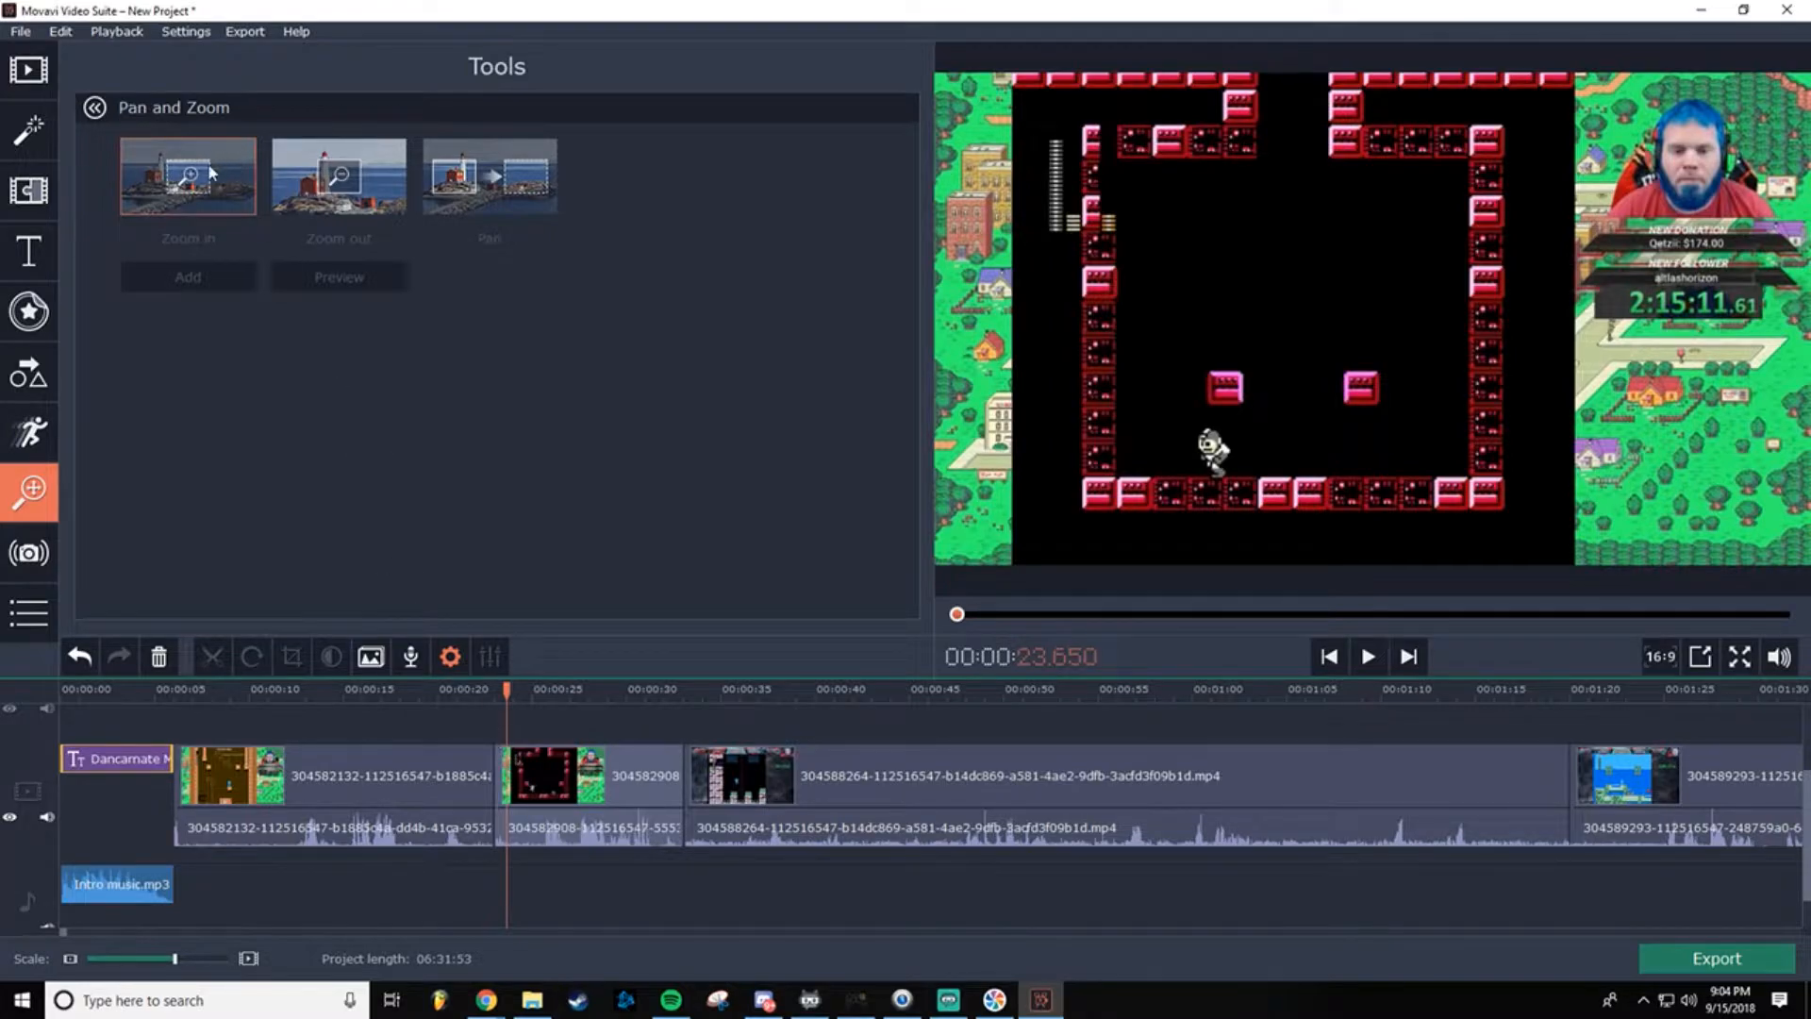
click(509, 768)
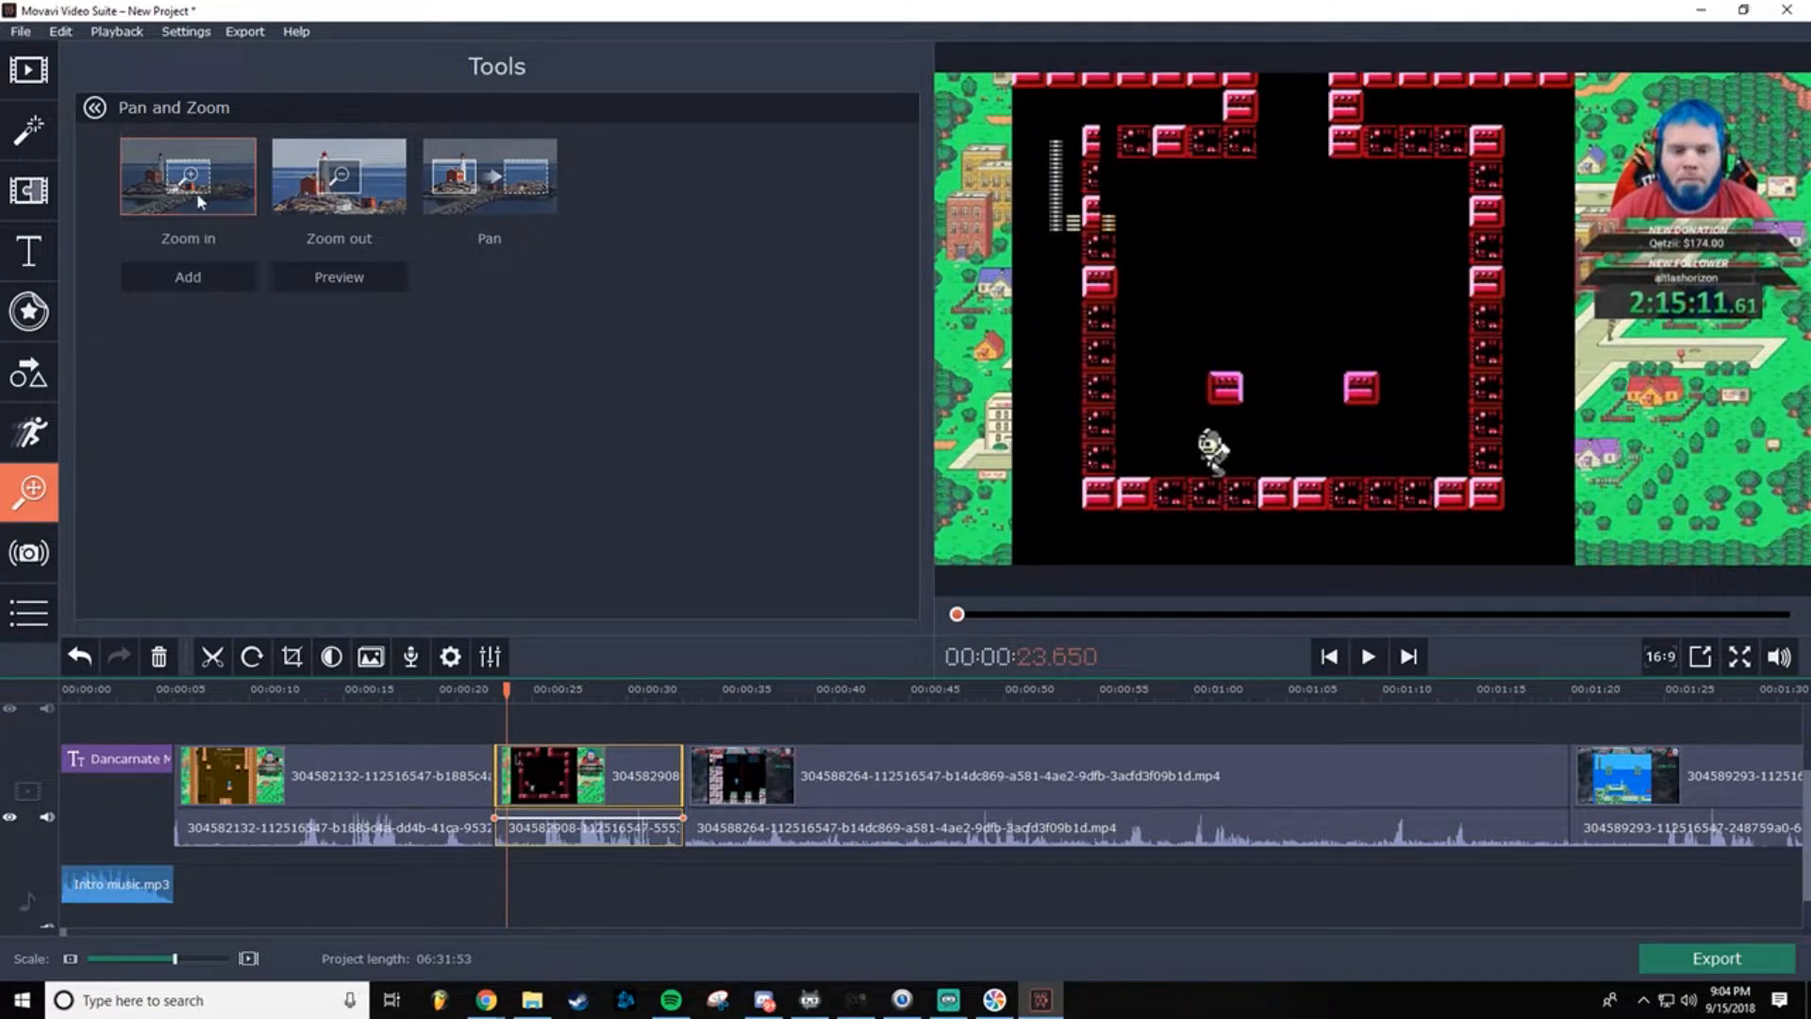
click(196, 286)
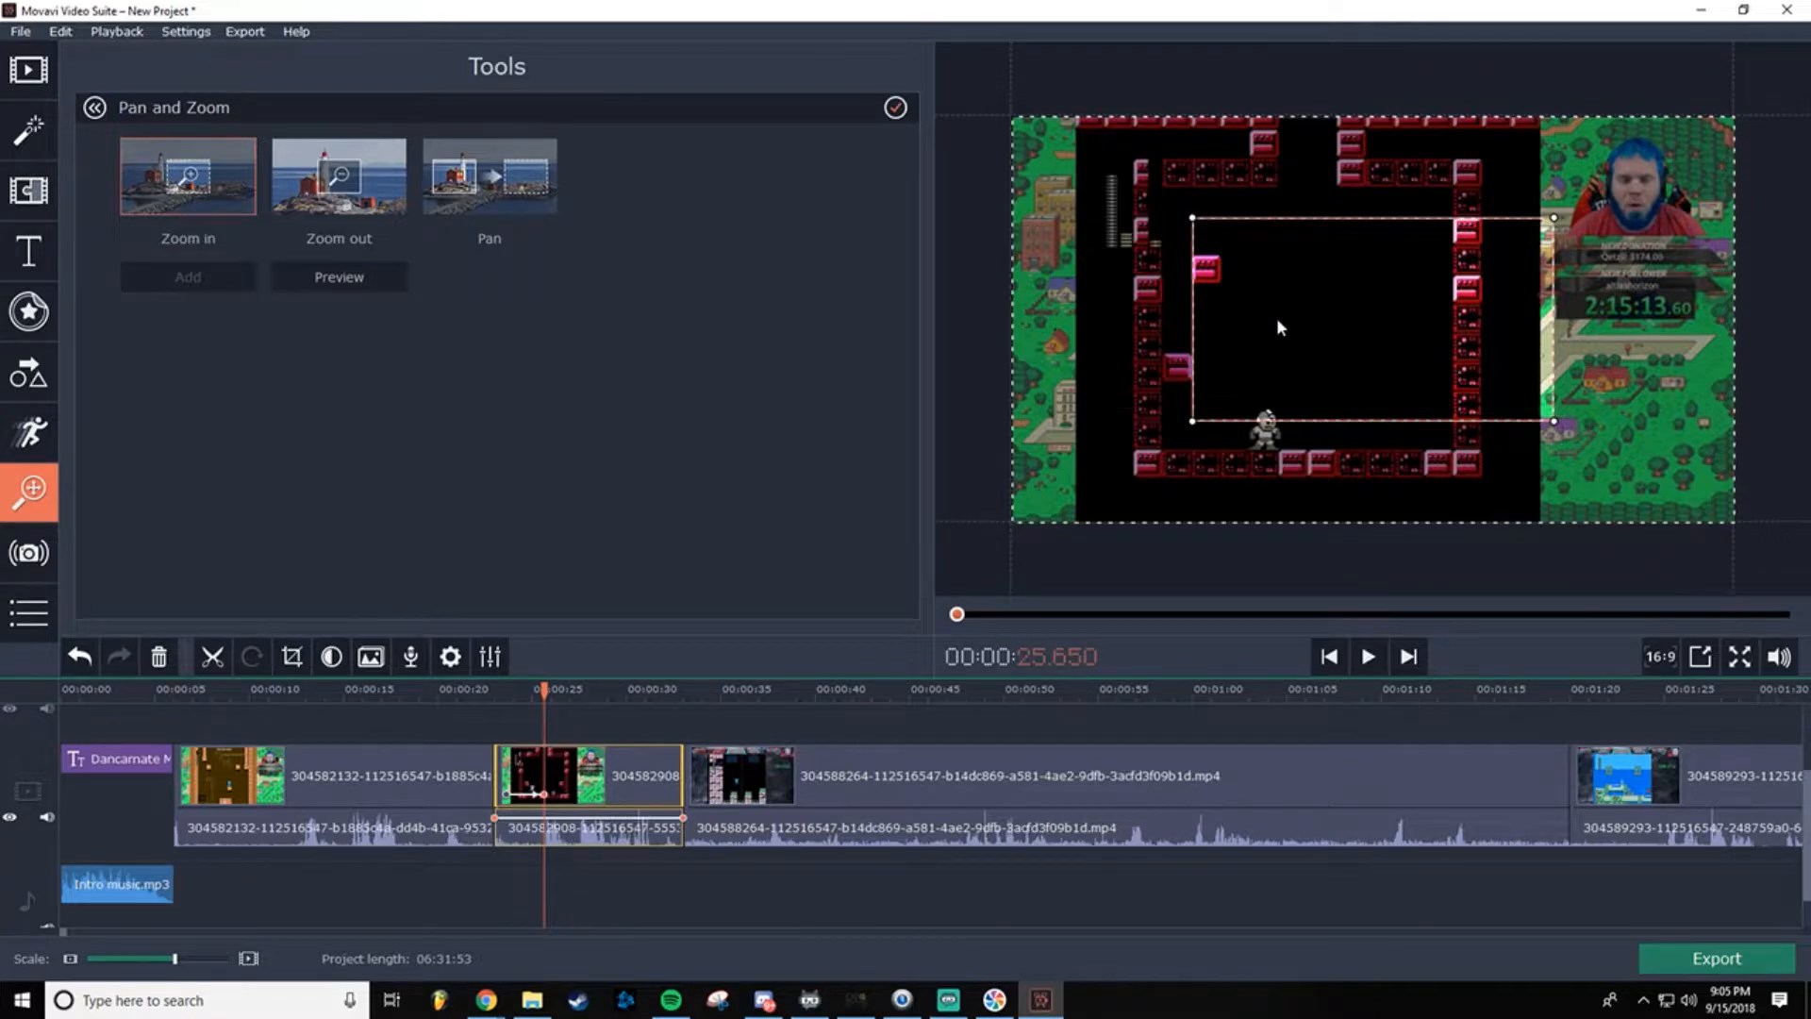
Step: Shrink the zoom target onto the lower-left corner of the game room, and shift the effect to the clip's start with a shorter duration
drag(1186, 212, 1181, 416)
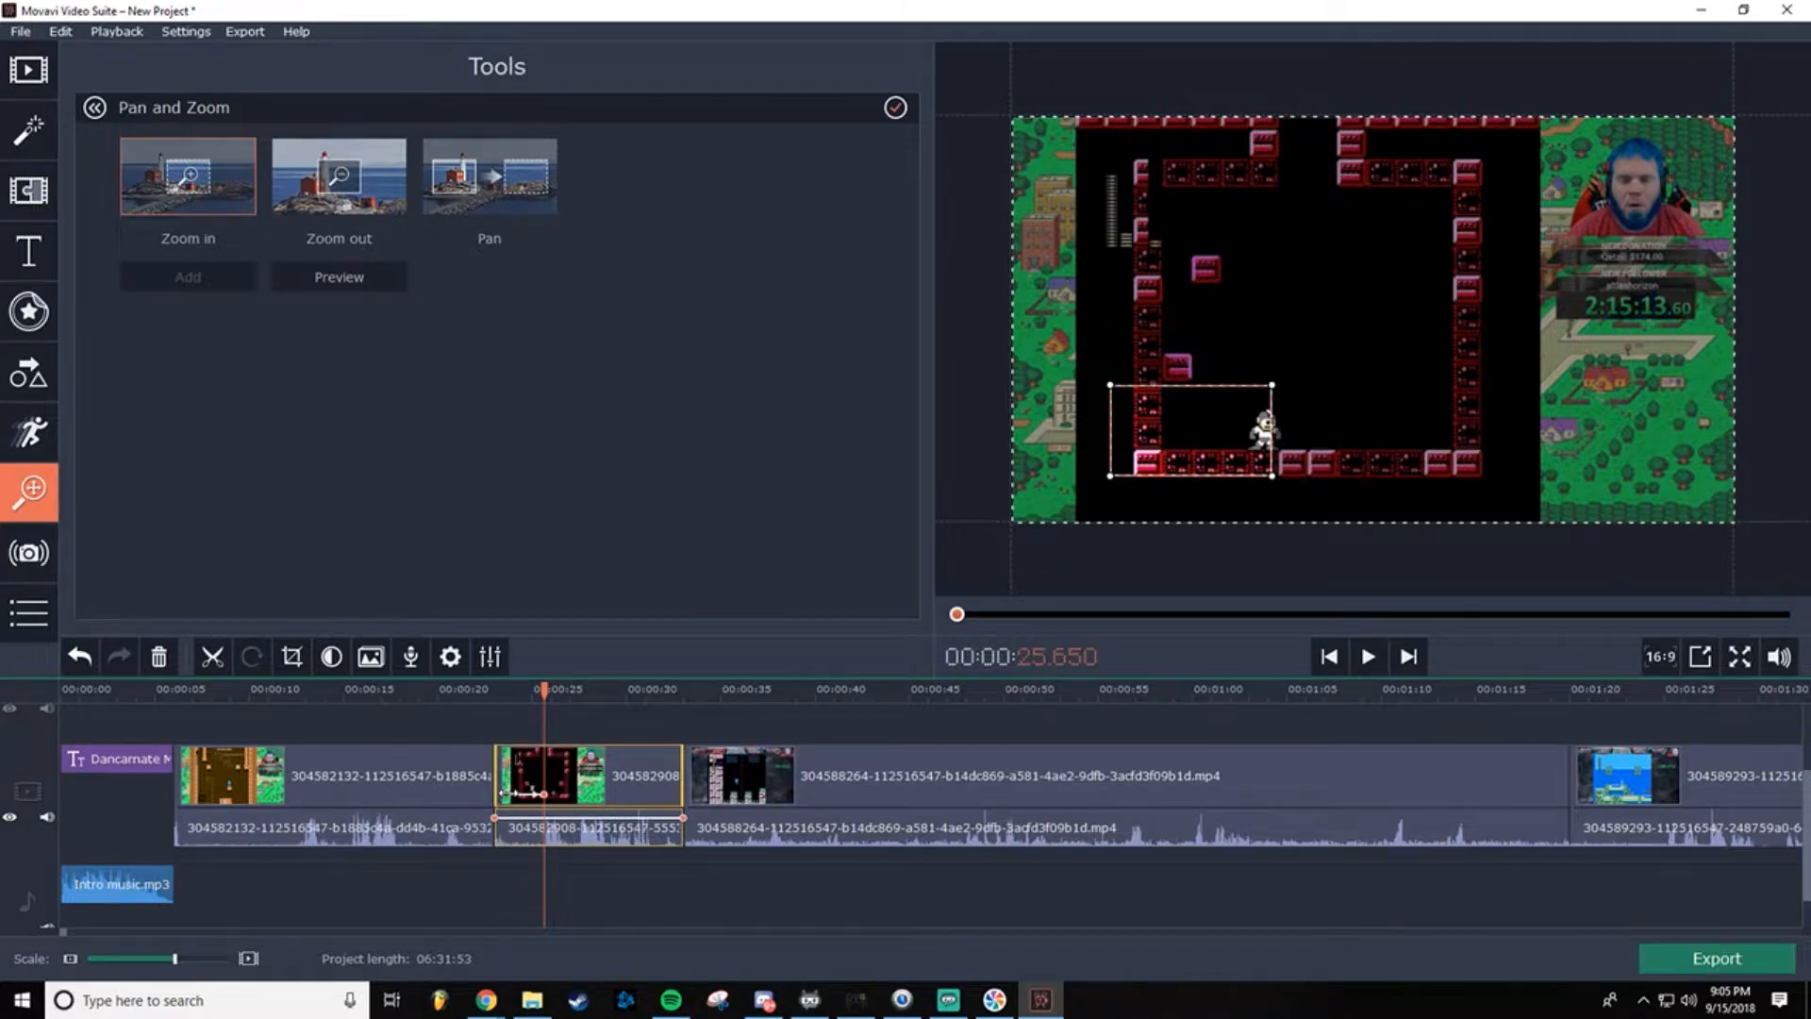
mouse_move(507, 794)
mouse_down()
mouse_move(543, 793)
mouse_move(495, 794)
mouse_up()
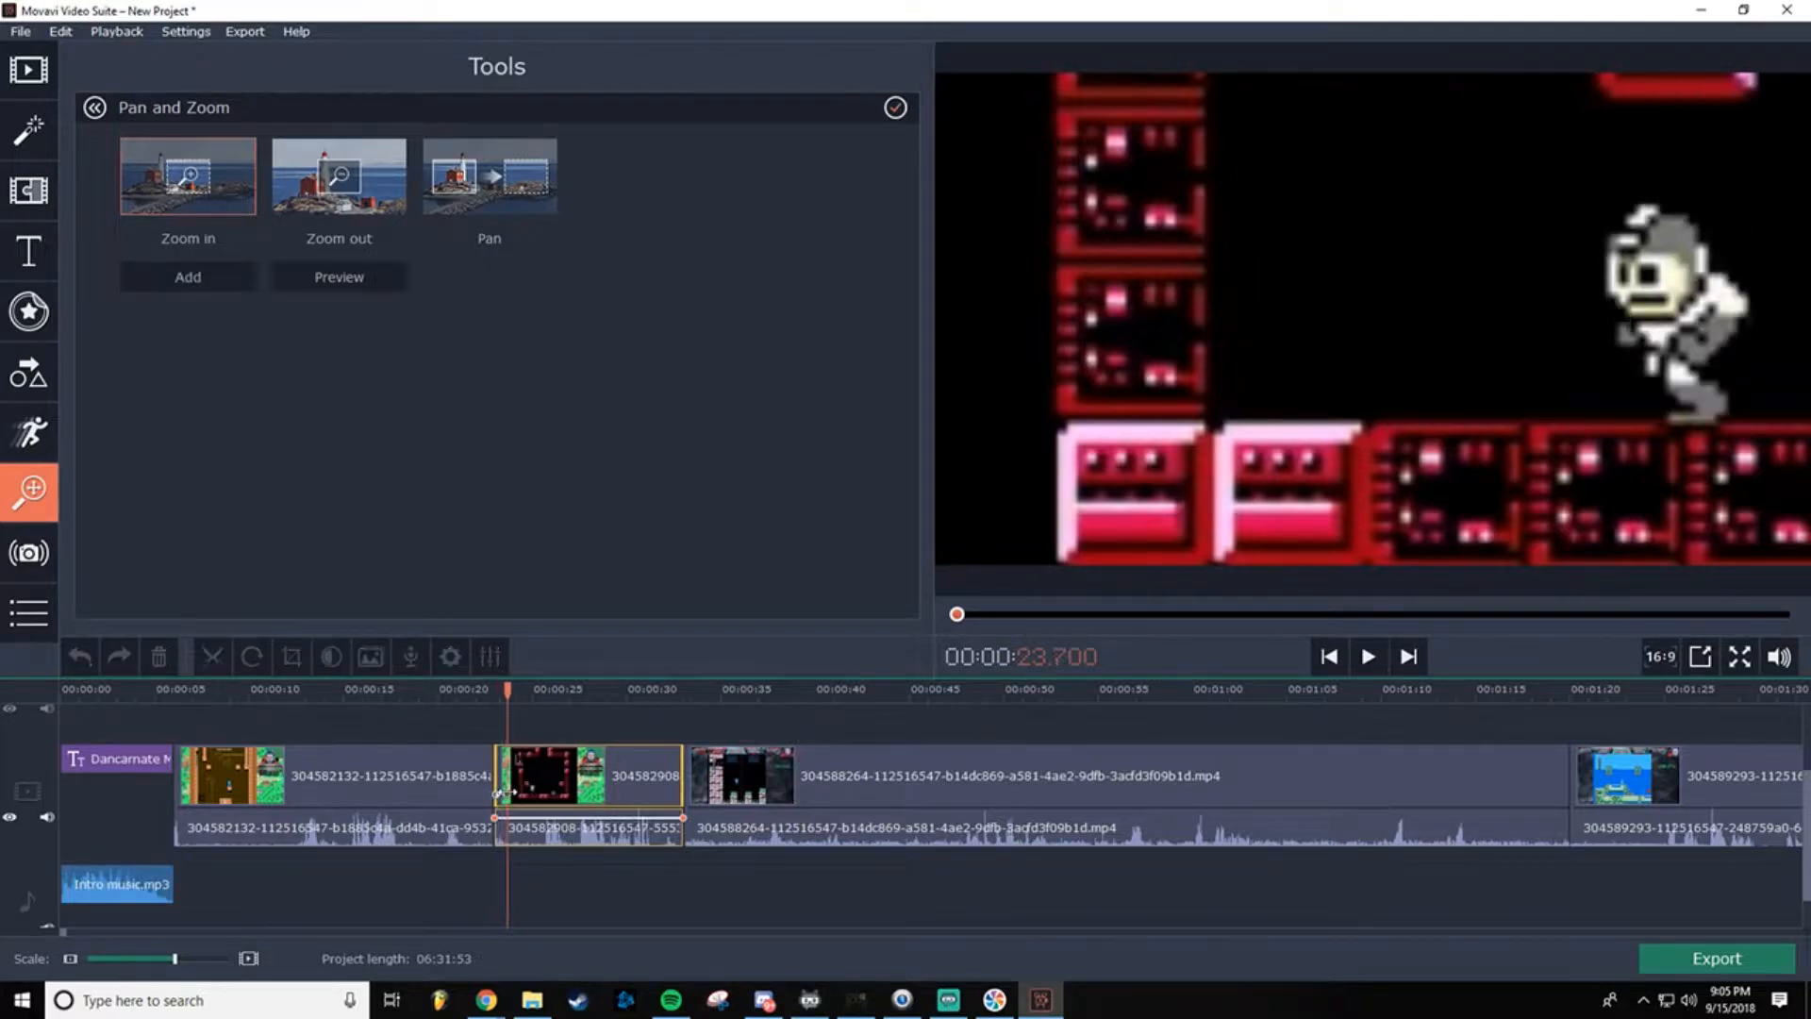
drag(495, 794, 524, 786)
Step: Play the second clip from its start to check the zoom-in effect
drag(523, 695, 492, 695)
click(1368, 657)
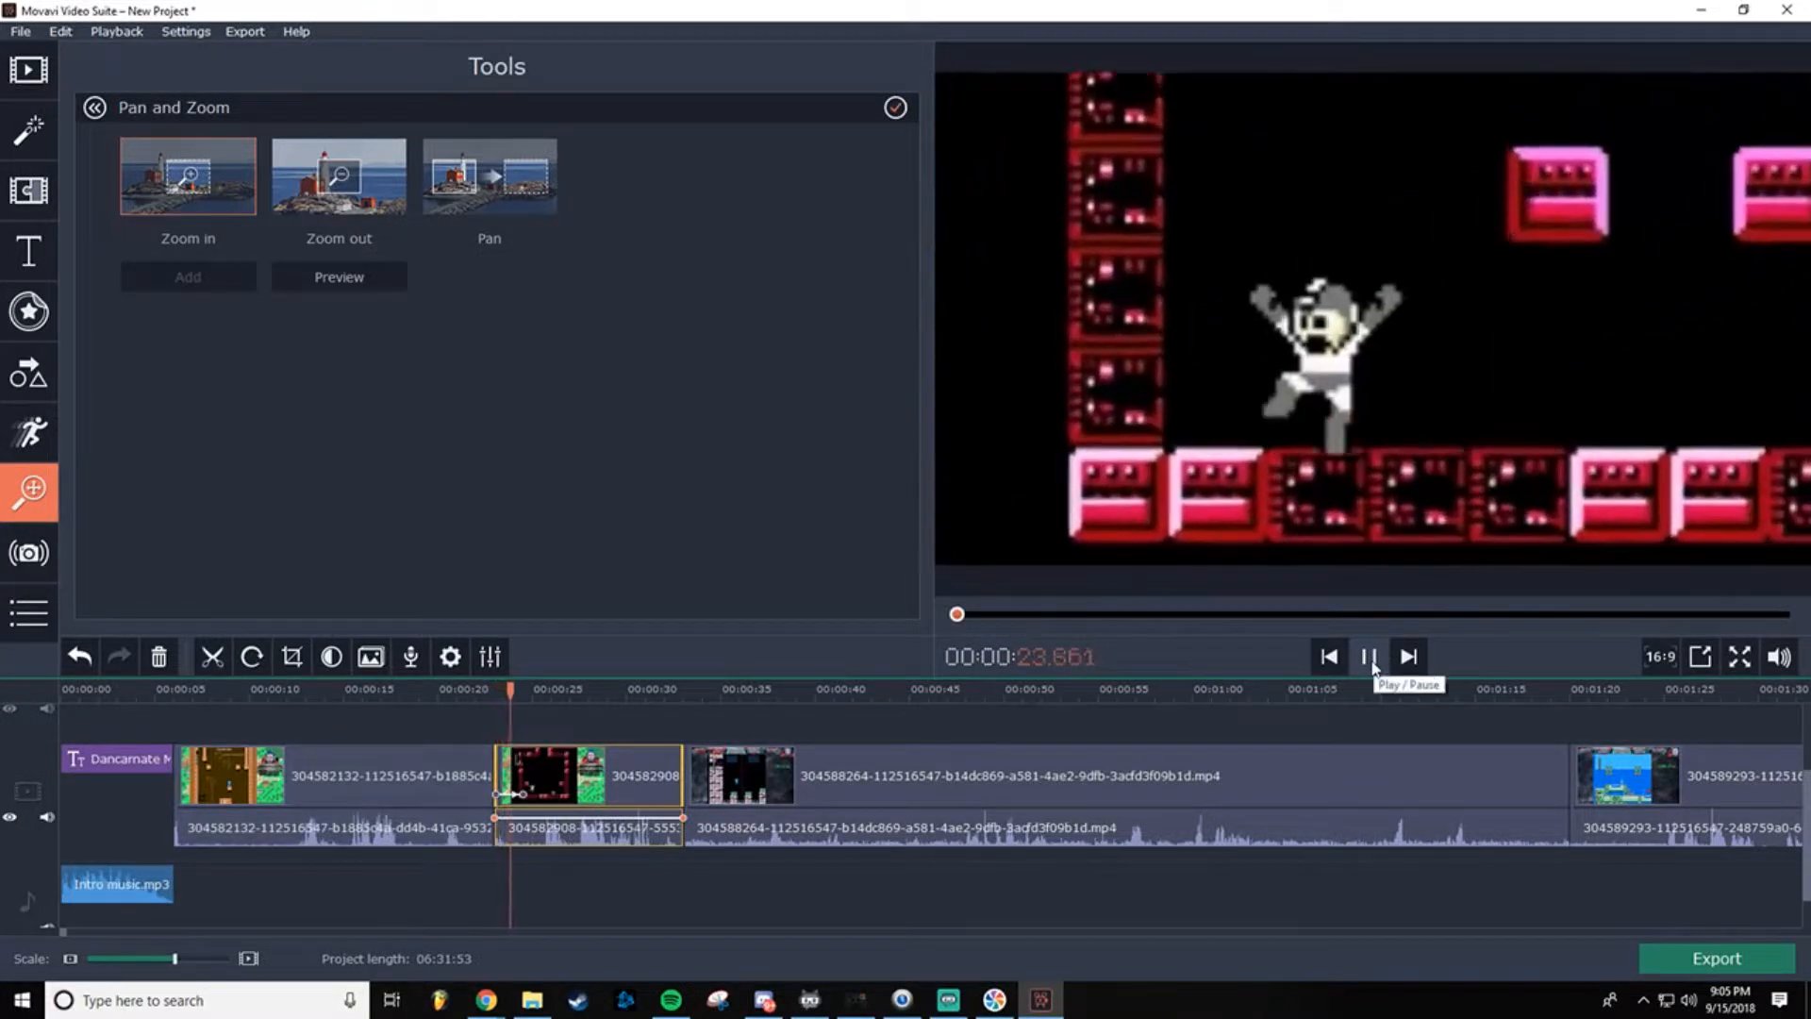
click(1369, 657)
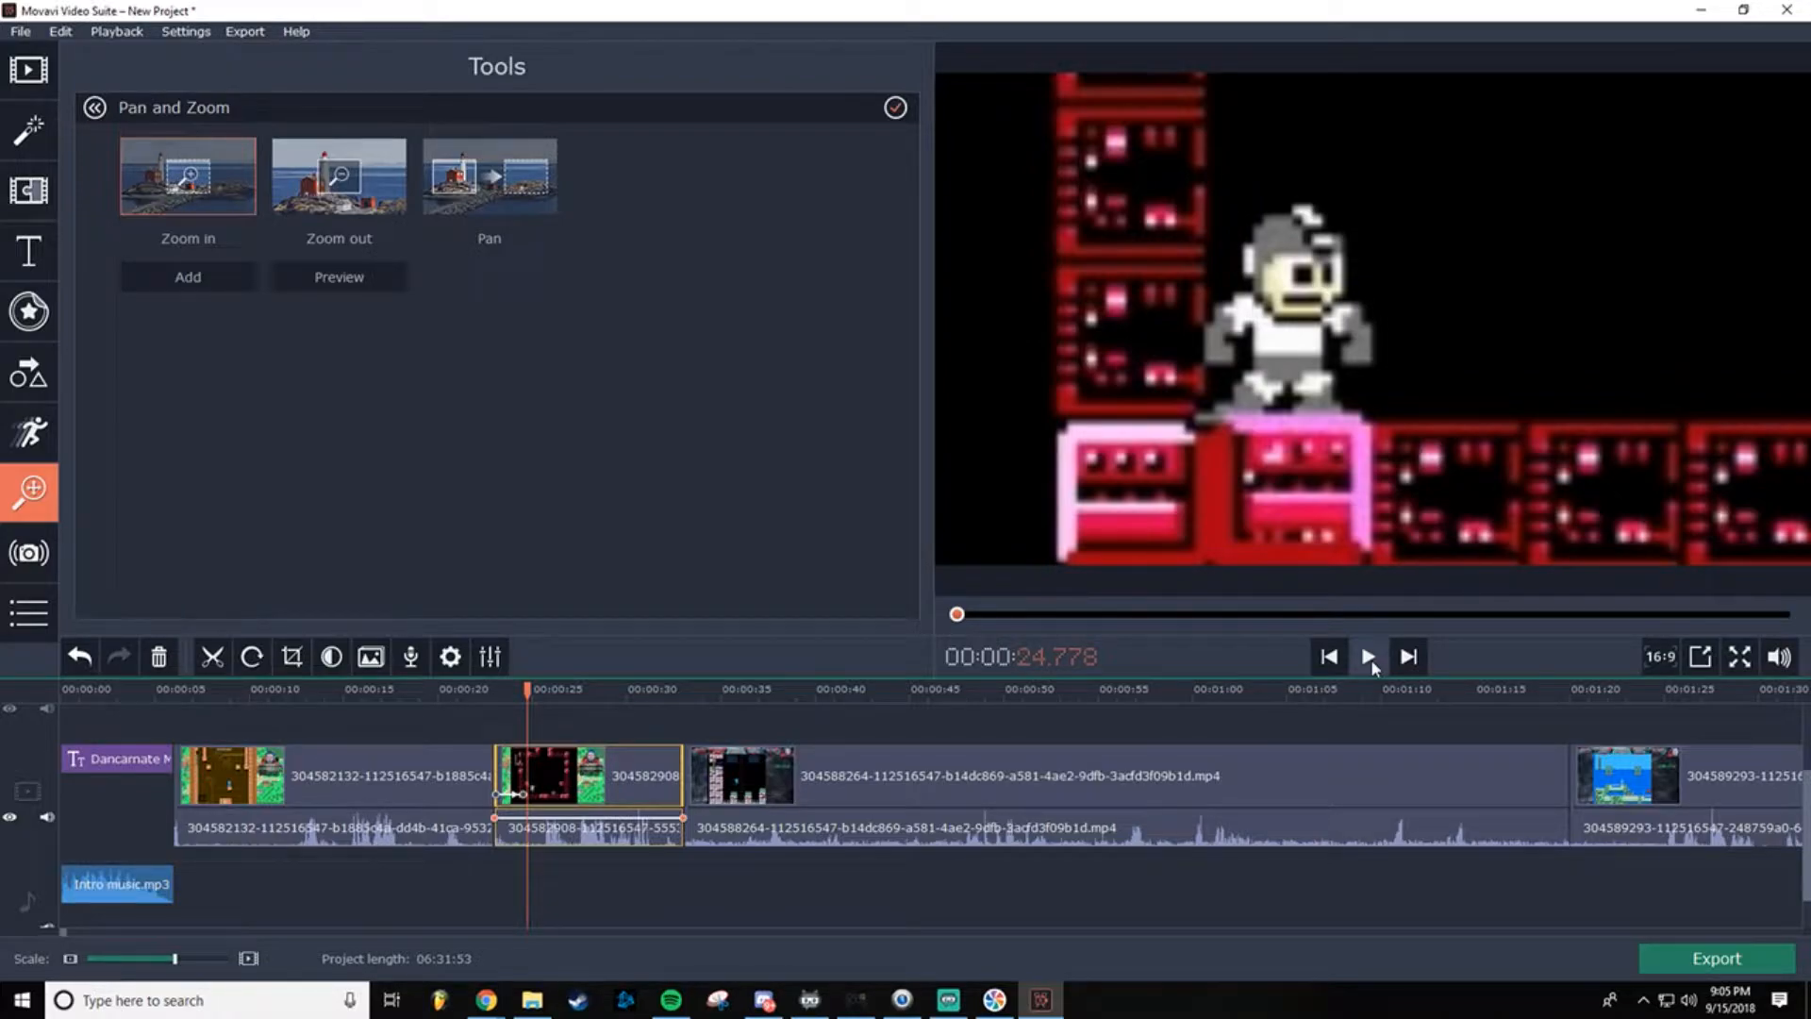
click(1368, 657)
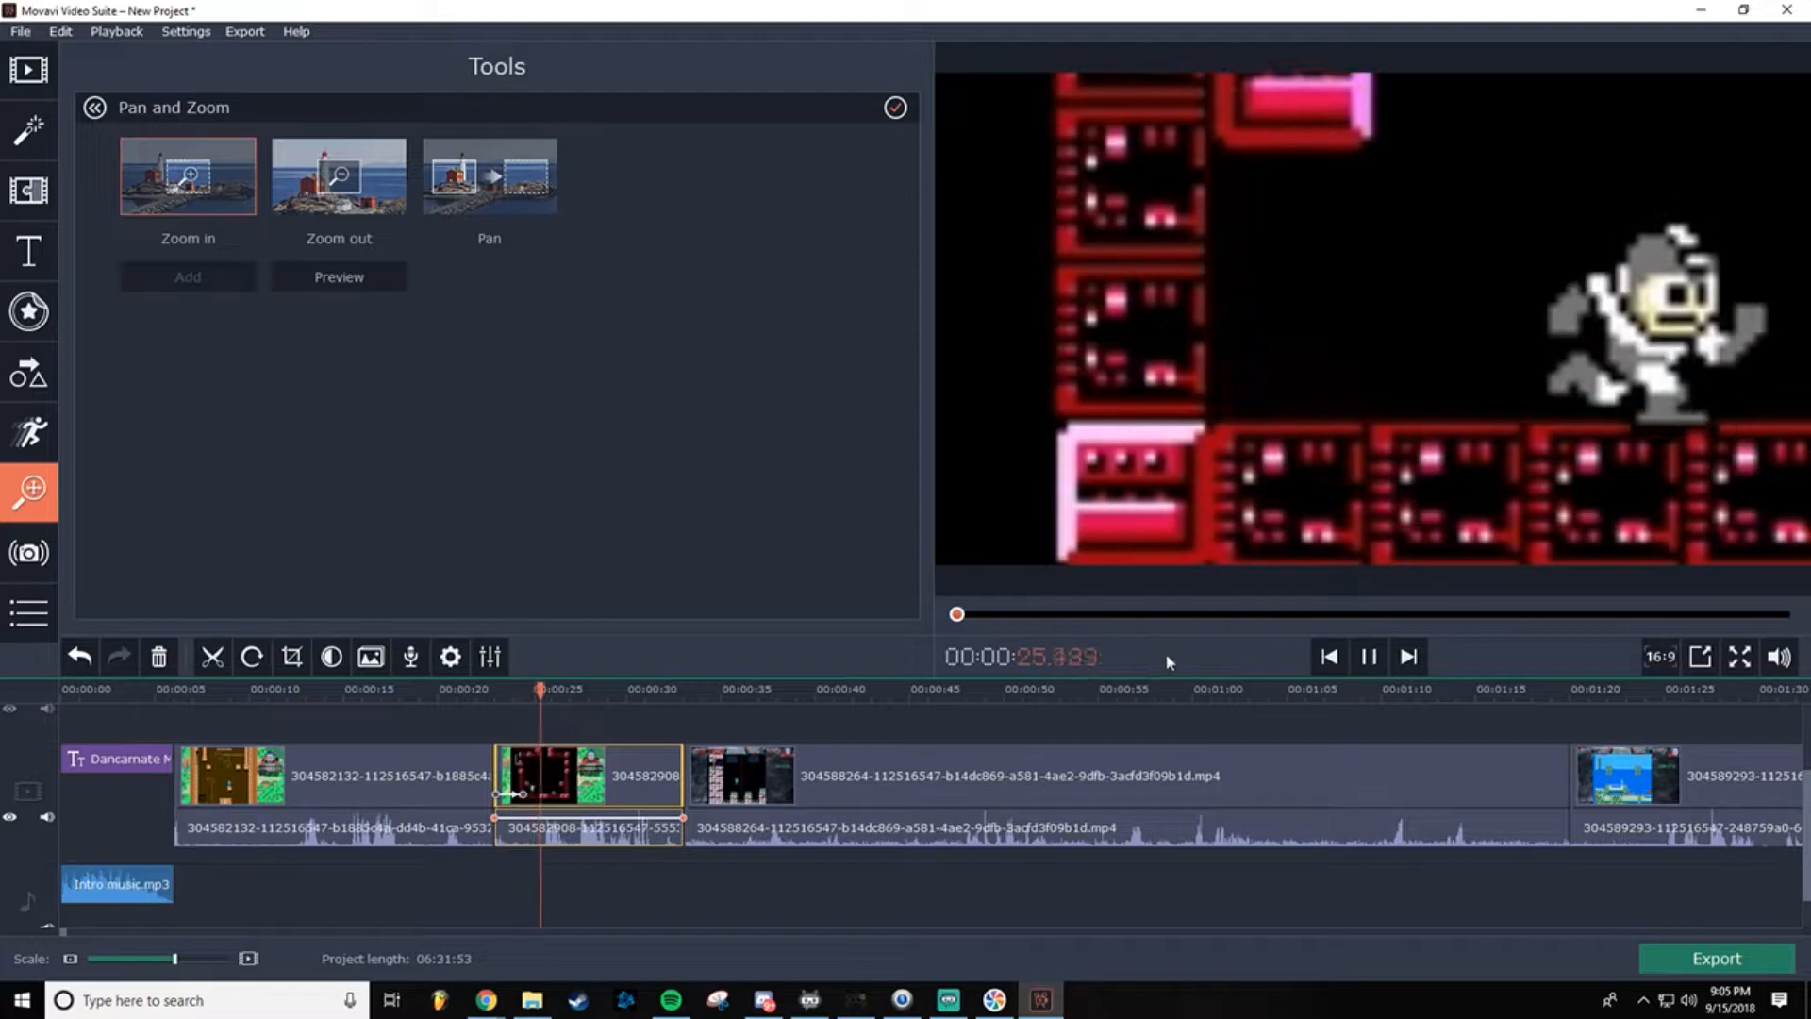
click(1368, 657)
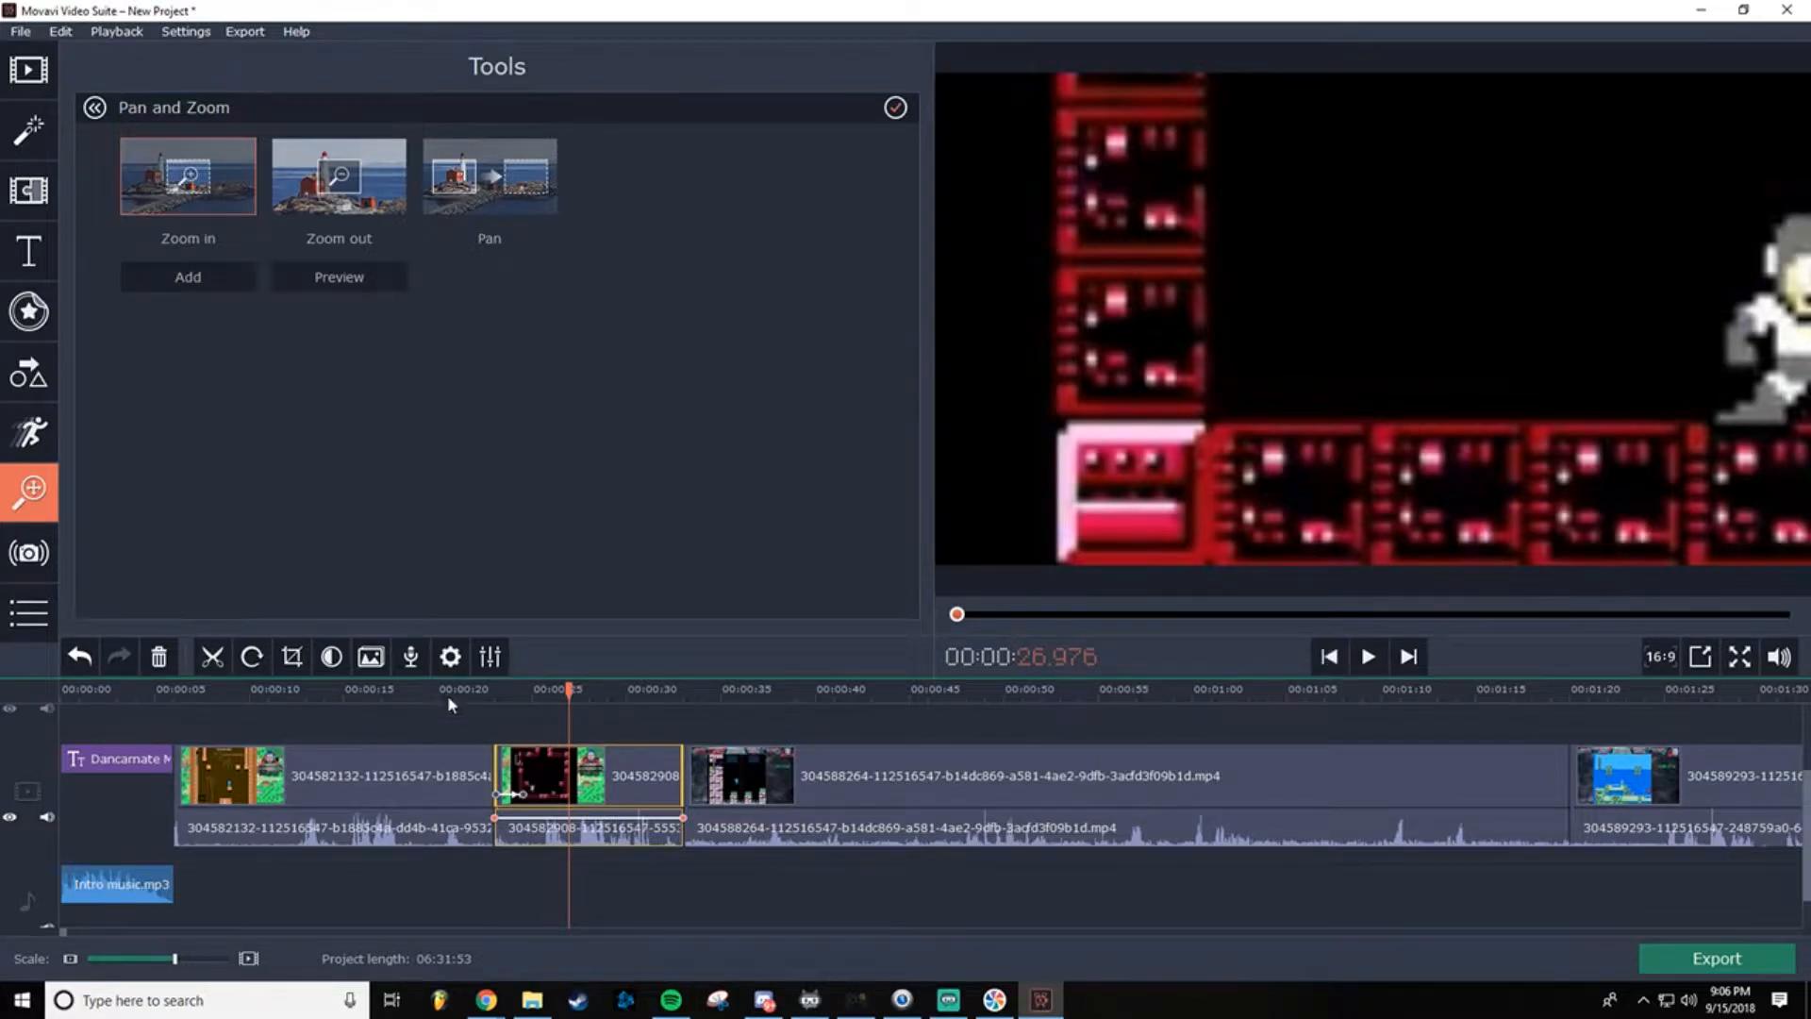
Step: Shorten the zoom-in effect on the second clip further and split the clip at 00:00:24.300
drag(570, 690, 533, 696)
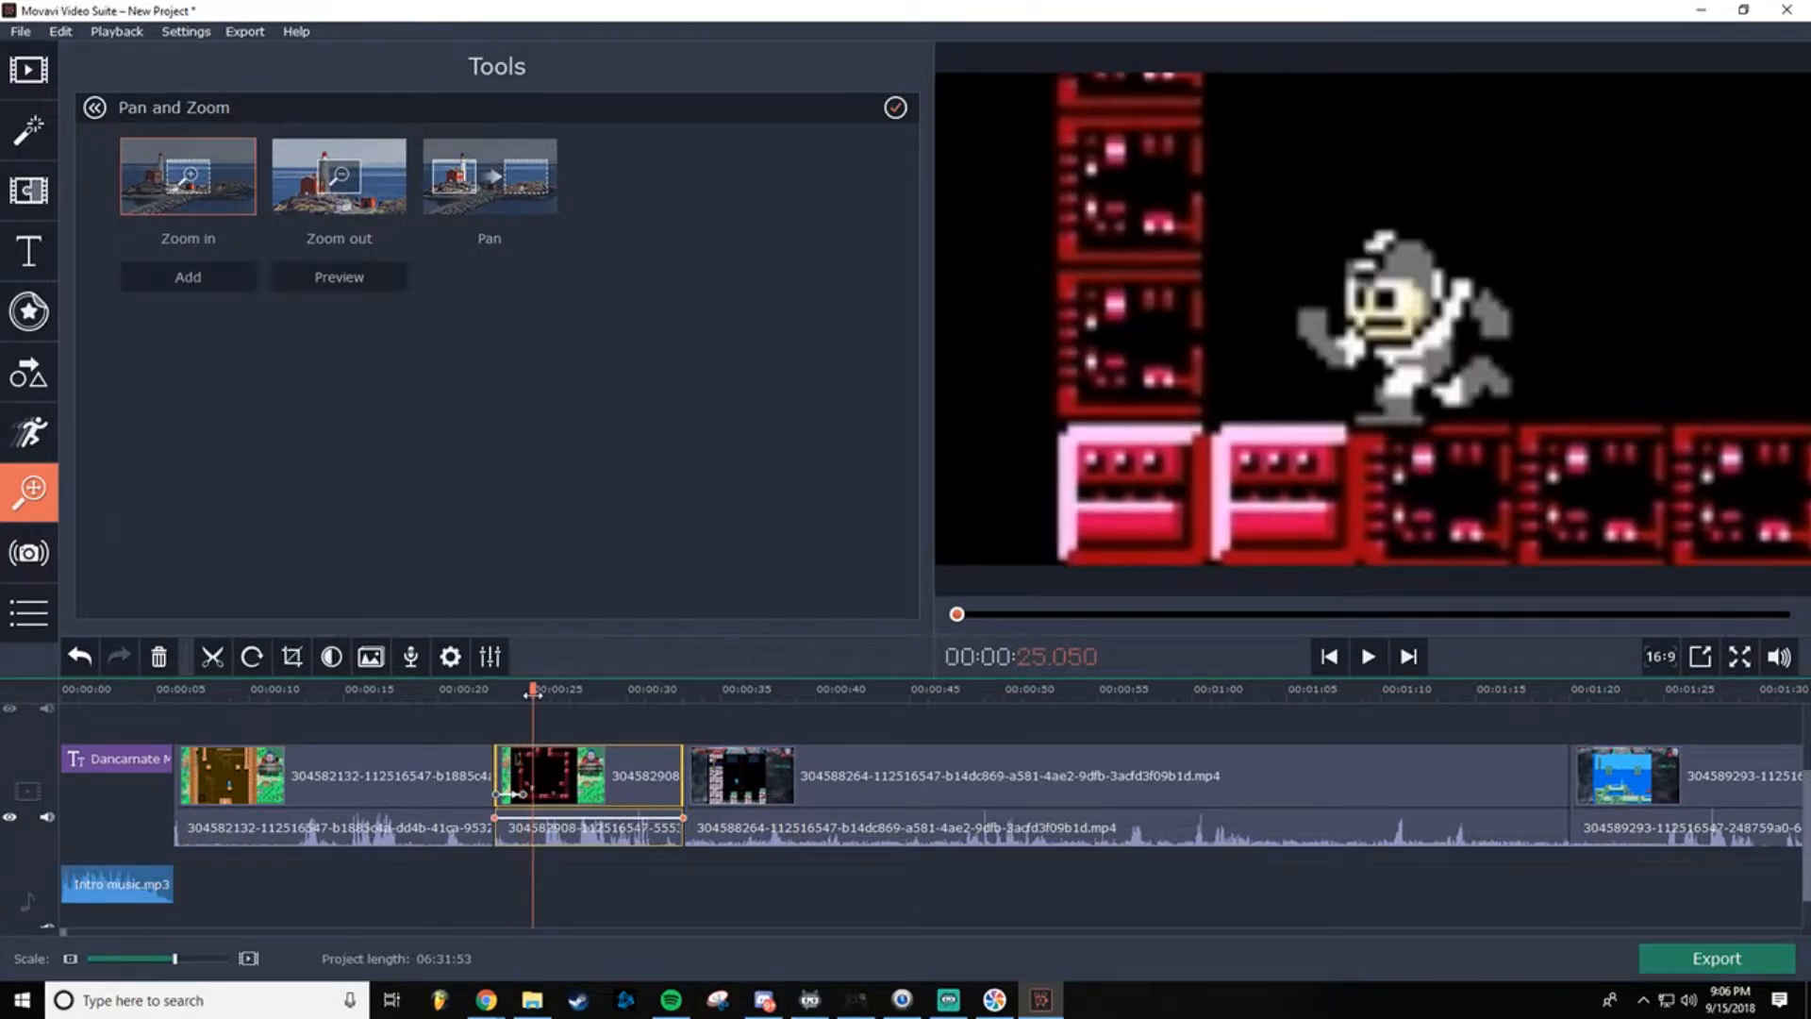
drag(523, 794, 516, 794)
drag(516, 701, 520, 694)
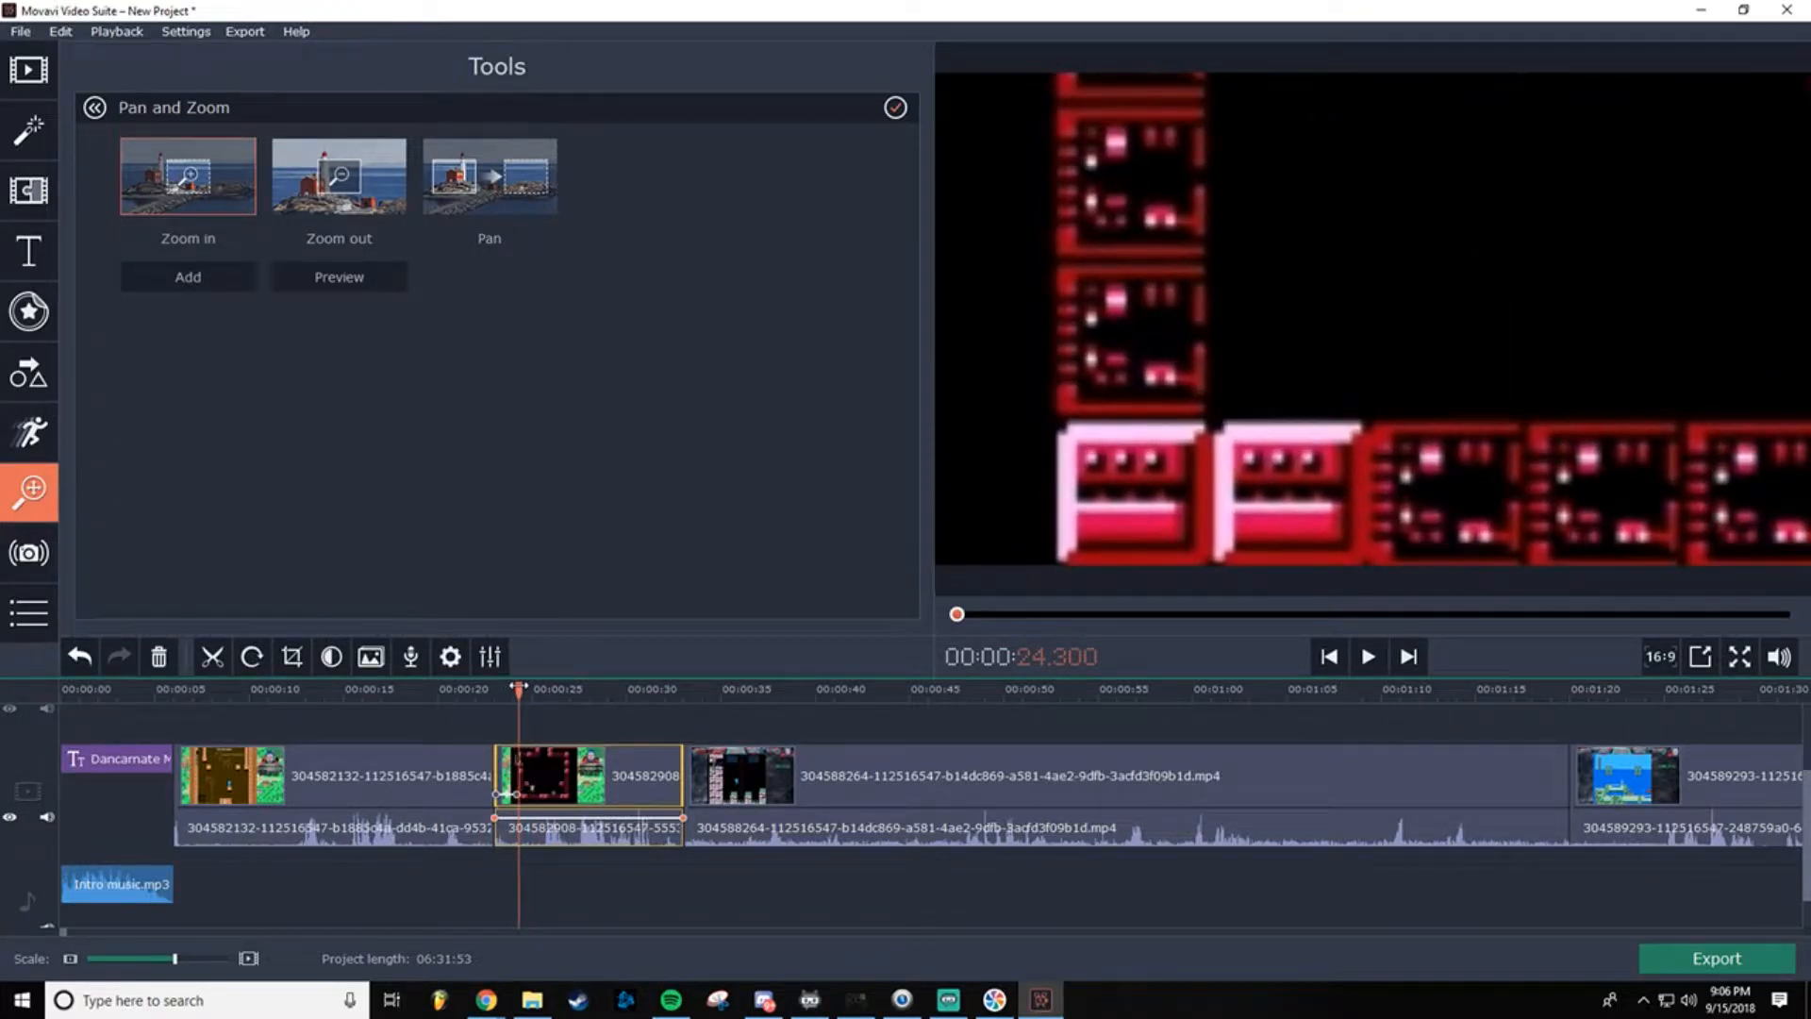
right_click(518, 754)
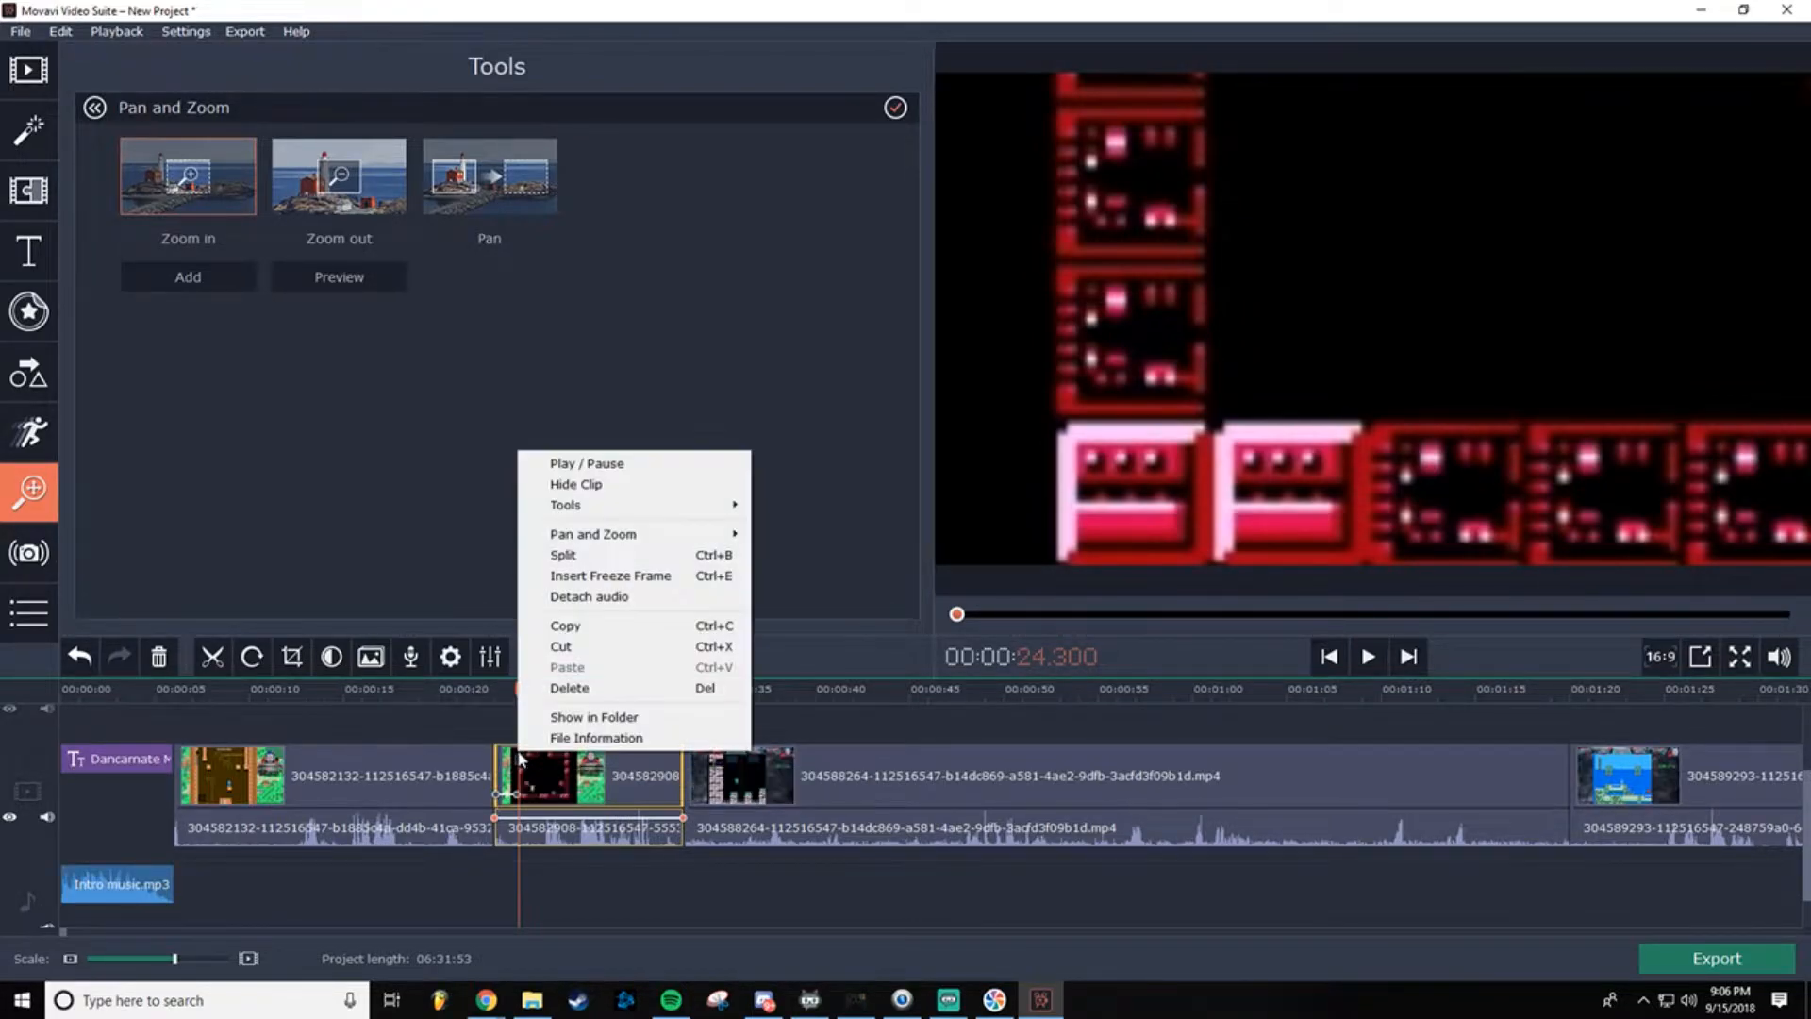
click(580, 562)
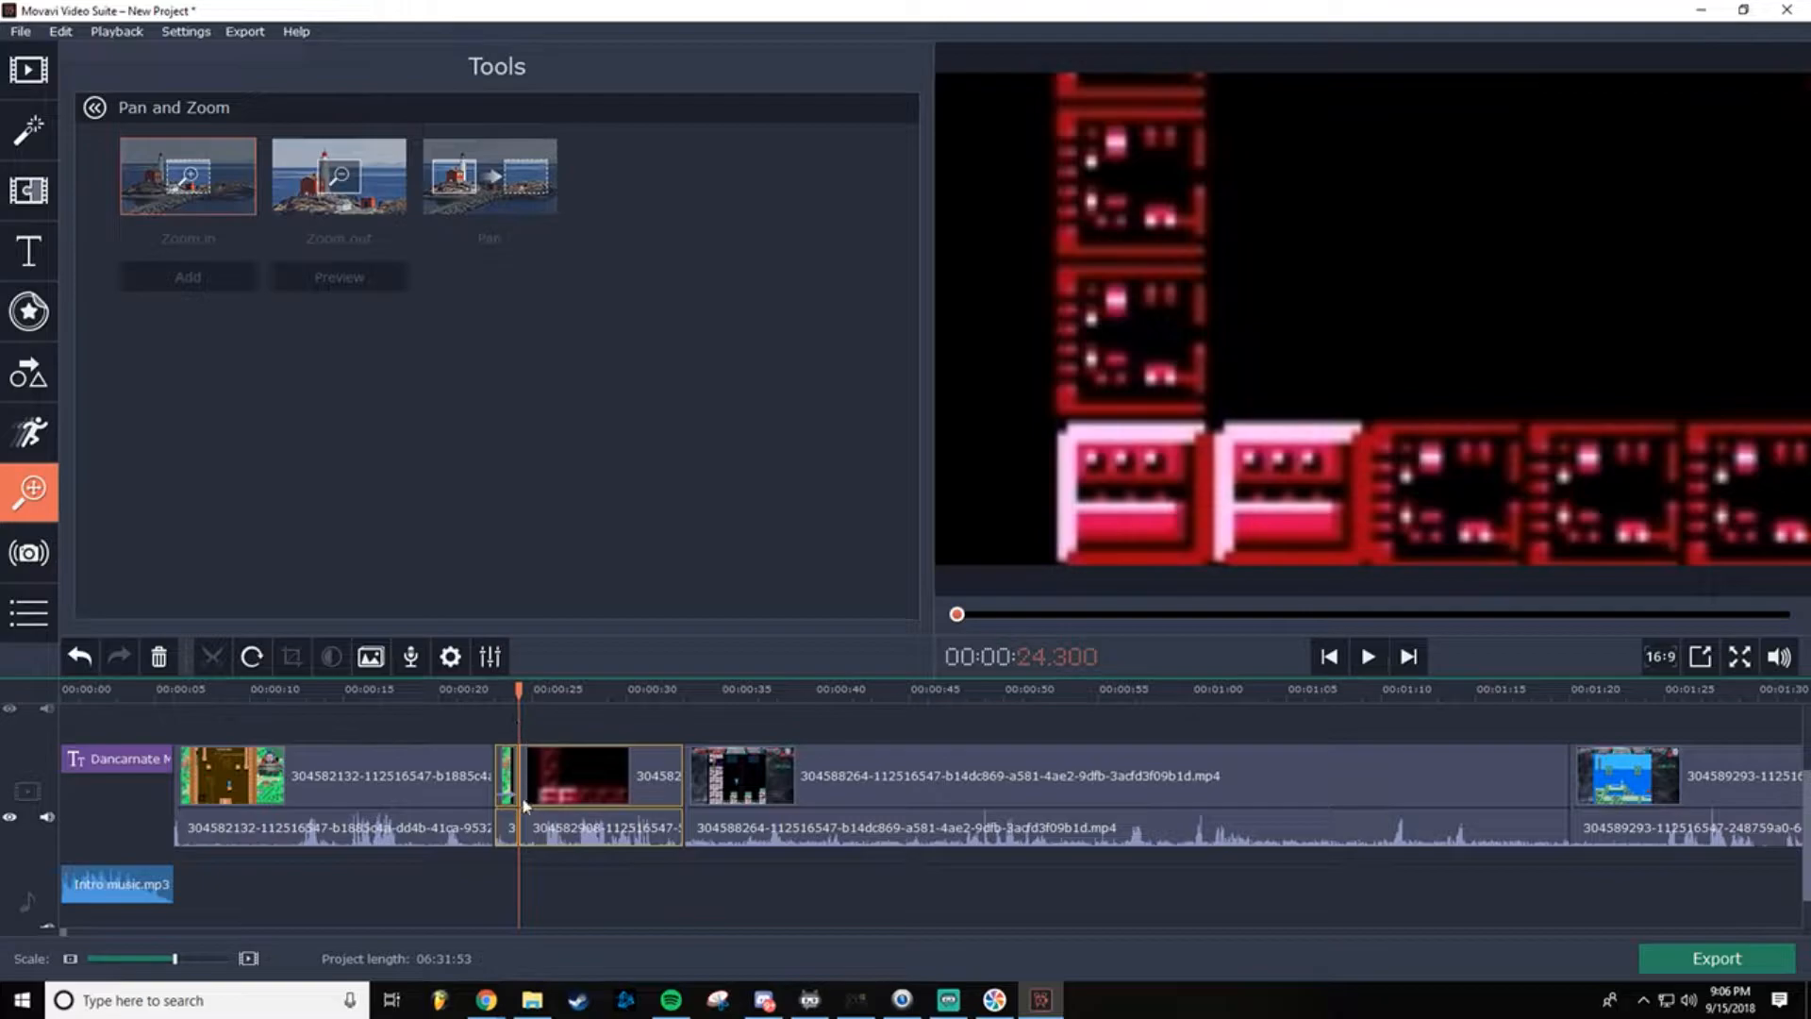
Step: Split the zoomed second gameplay clip again at 00:00:25.050 to isolate a short middle segment
mouse_move(517, 690)
mouse_down()
mouse_move(558, 692)
mouse_move(533, 696)
mouse_up()
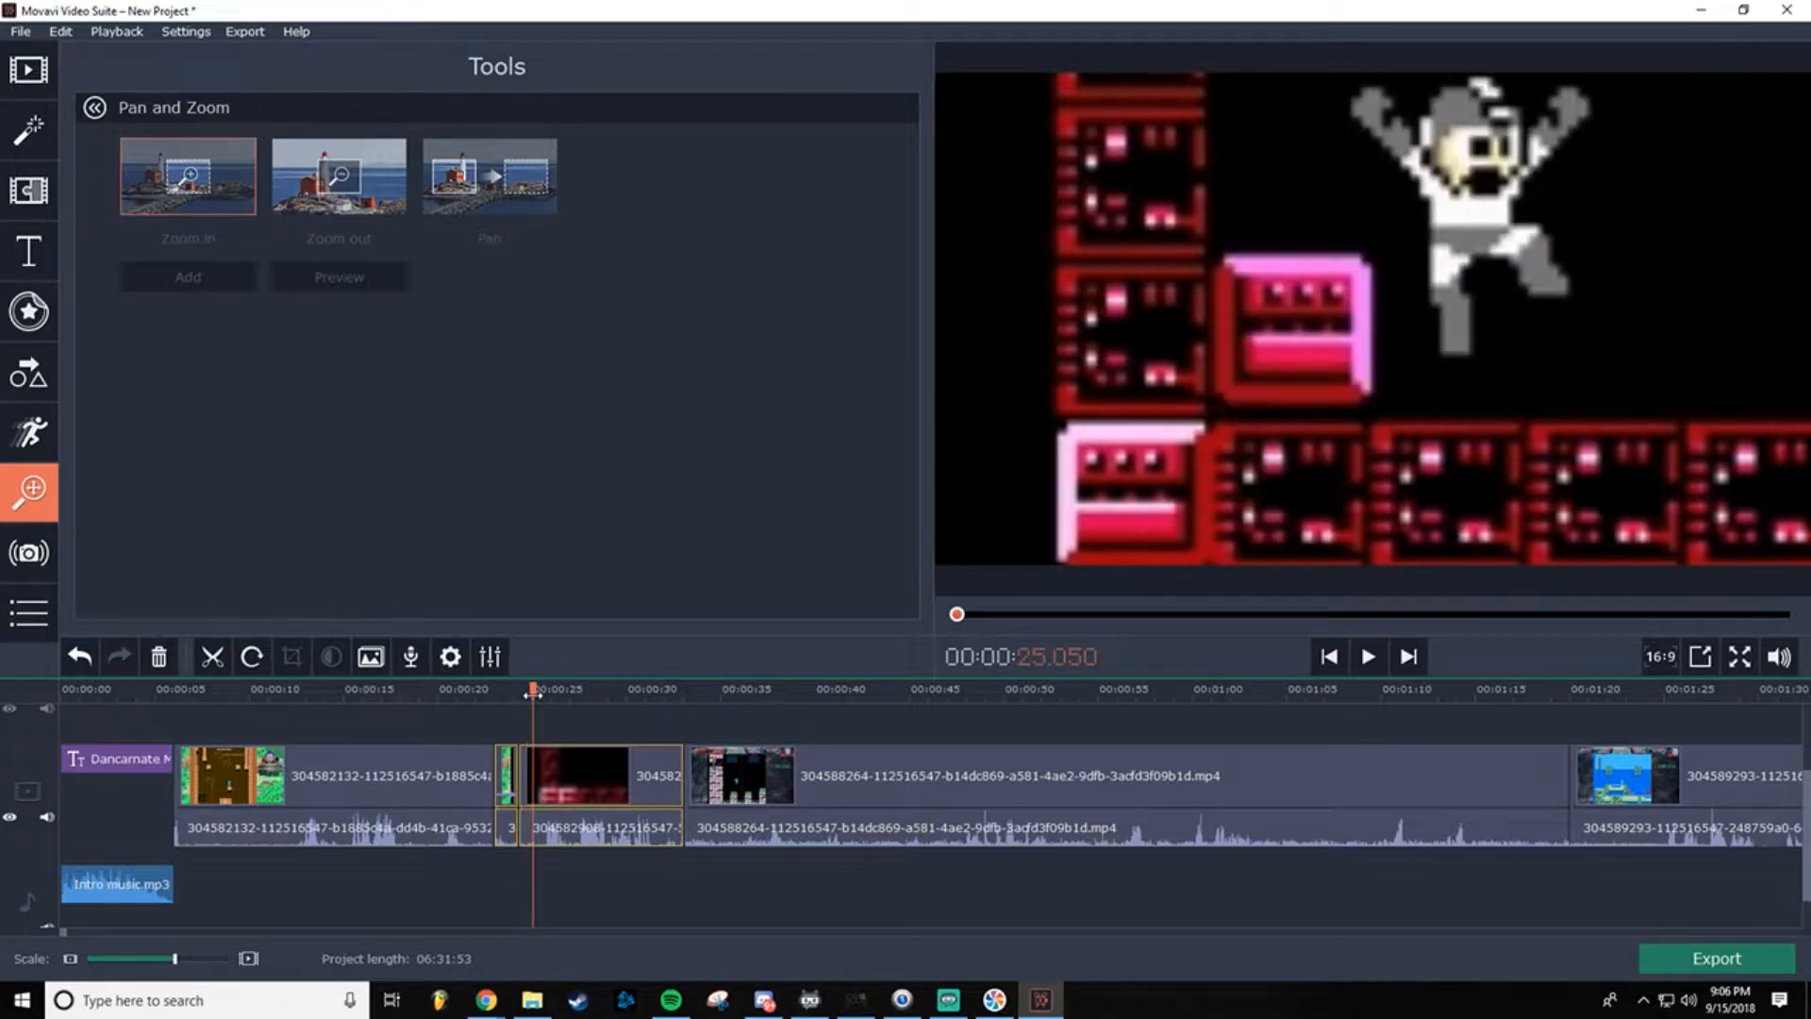
right_click(531, 751)
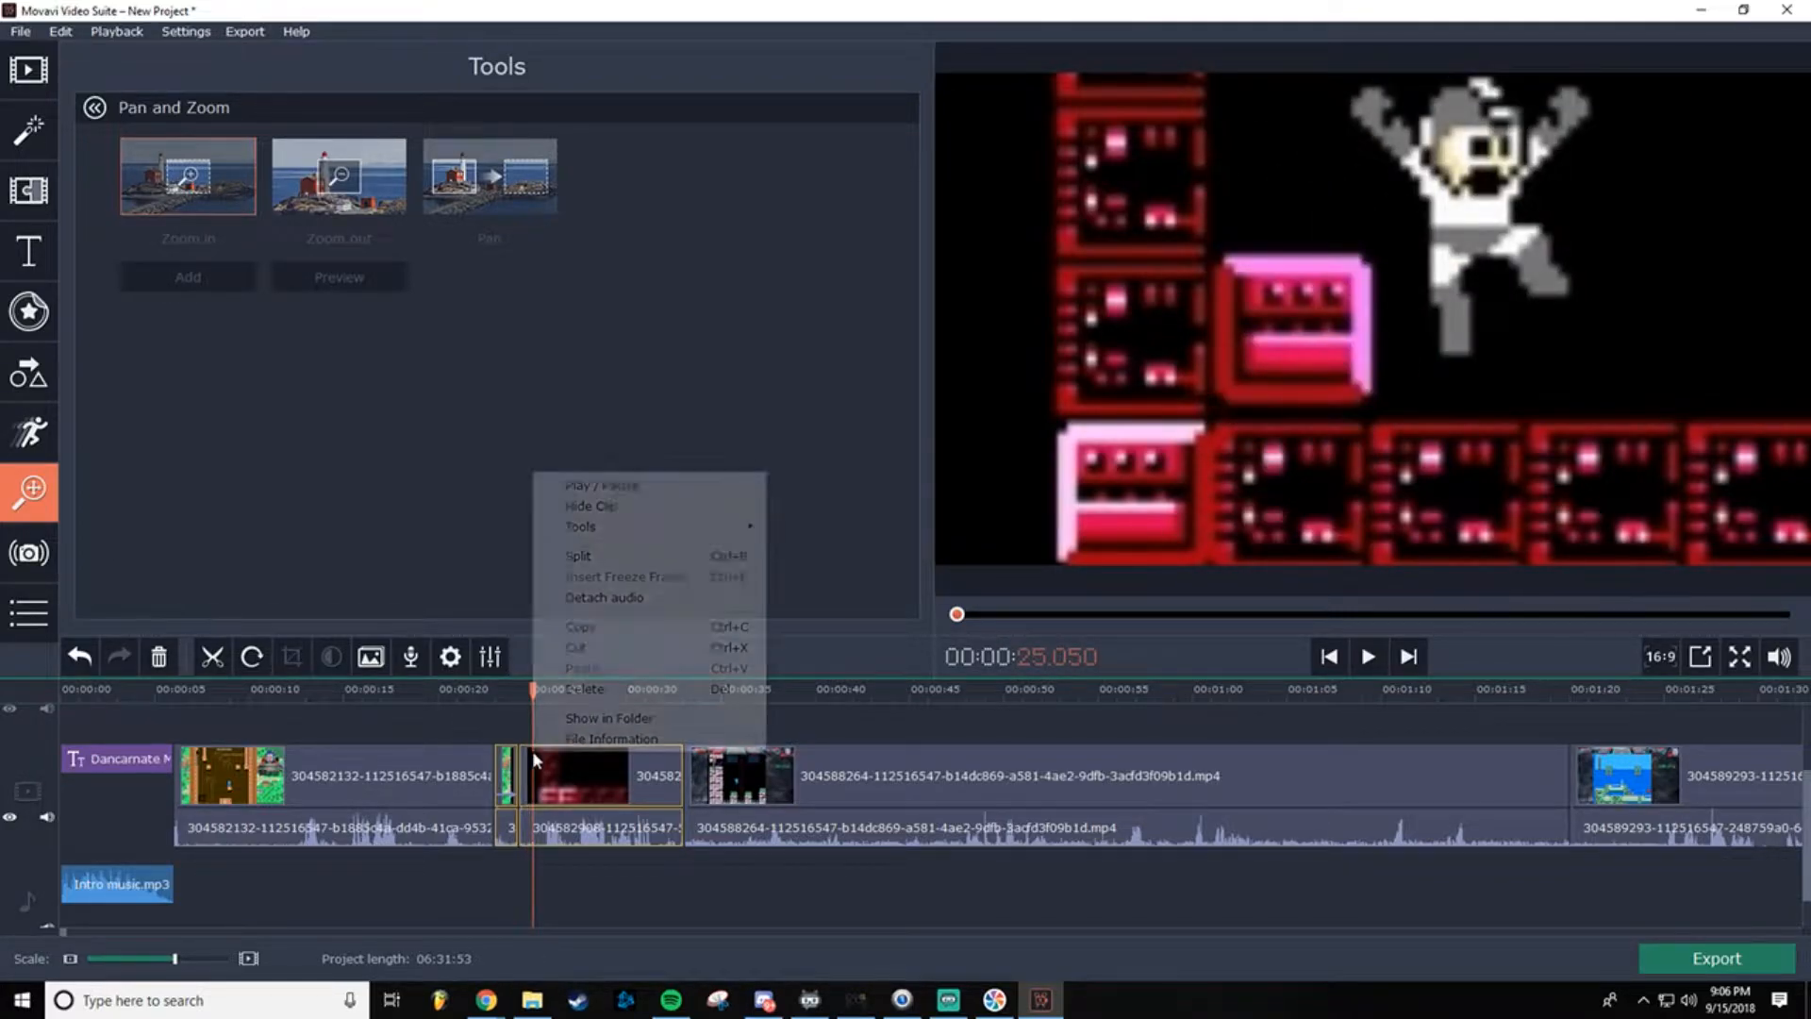
click(592, 559)
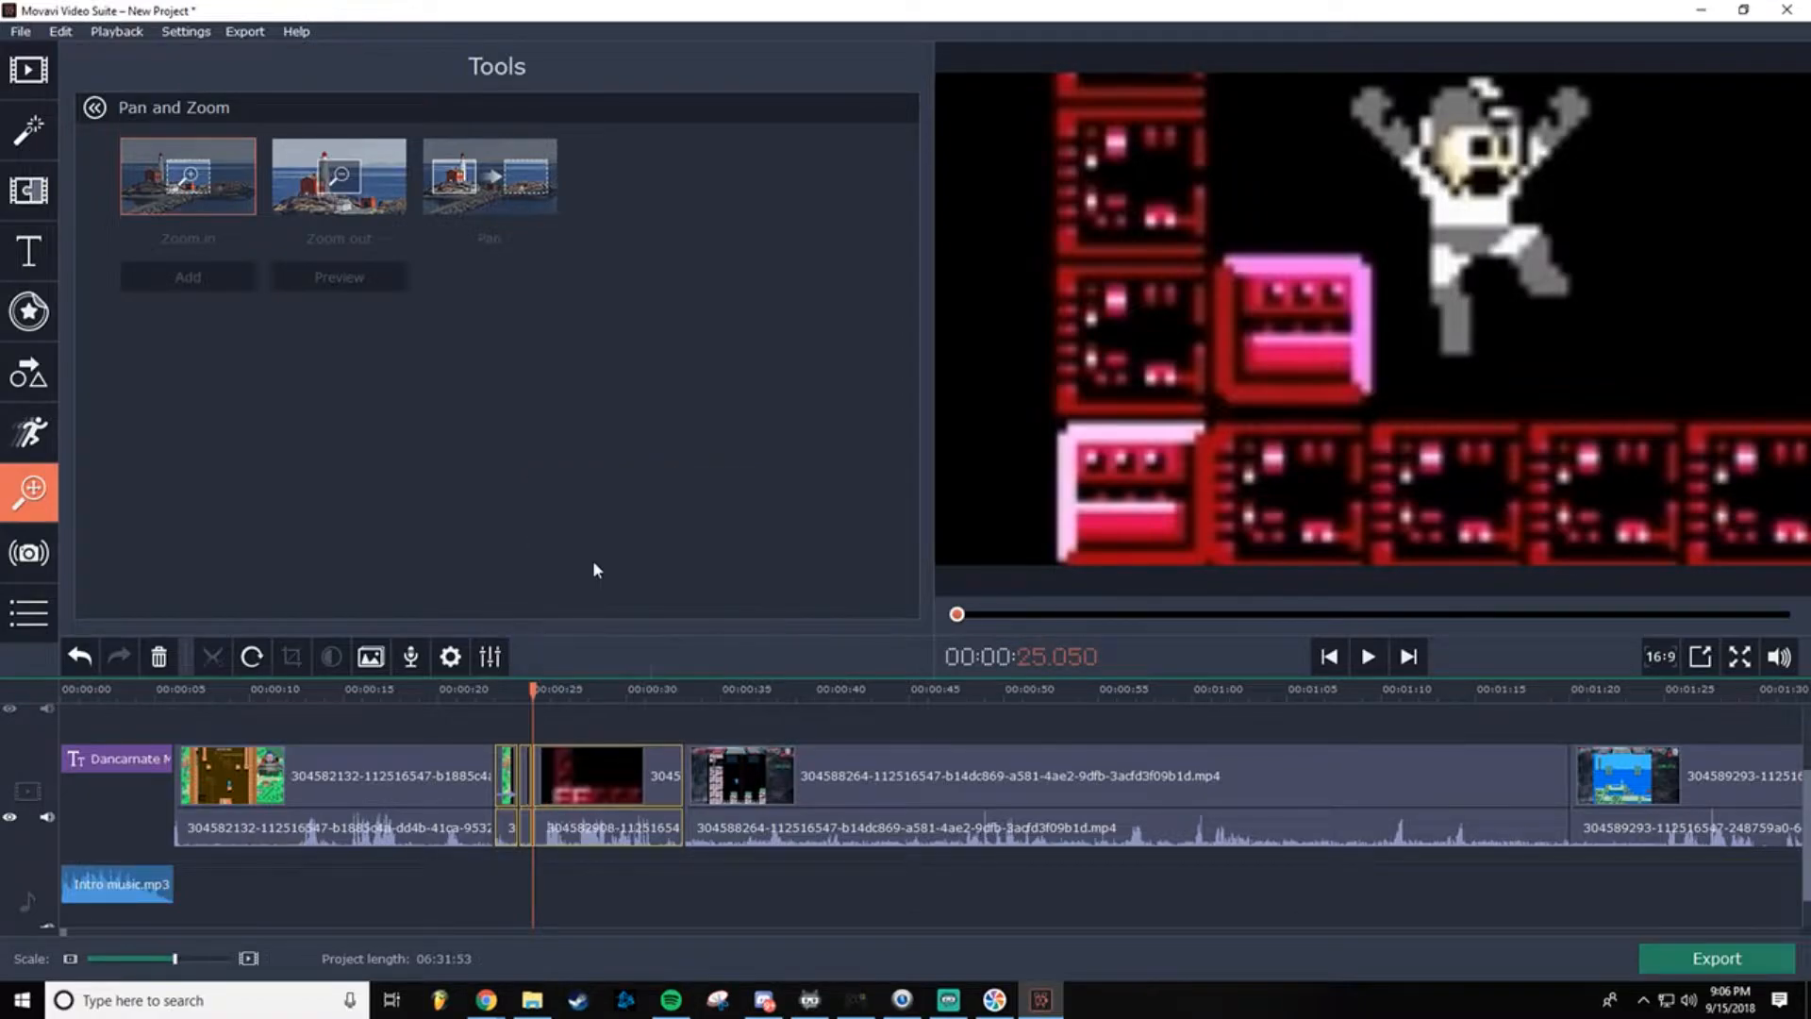
Step: Slow the short middle segment of the second gameplay clip down to 51% speed
click(526, 772)
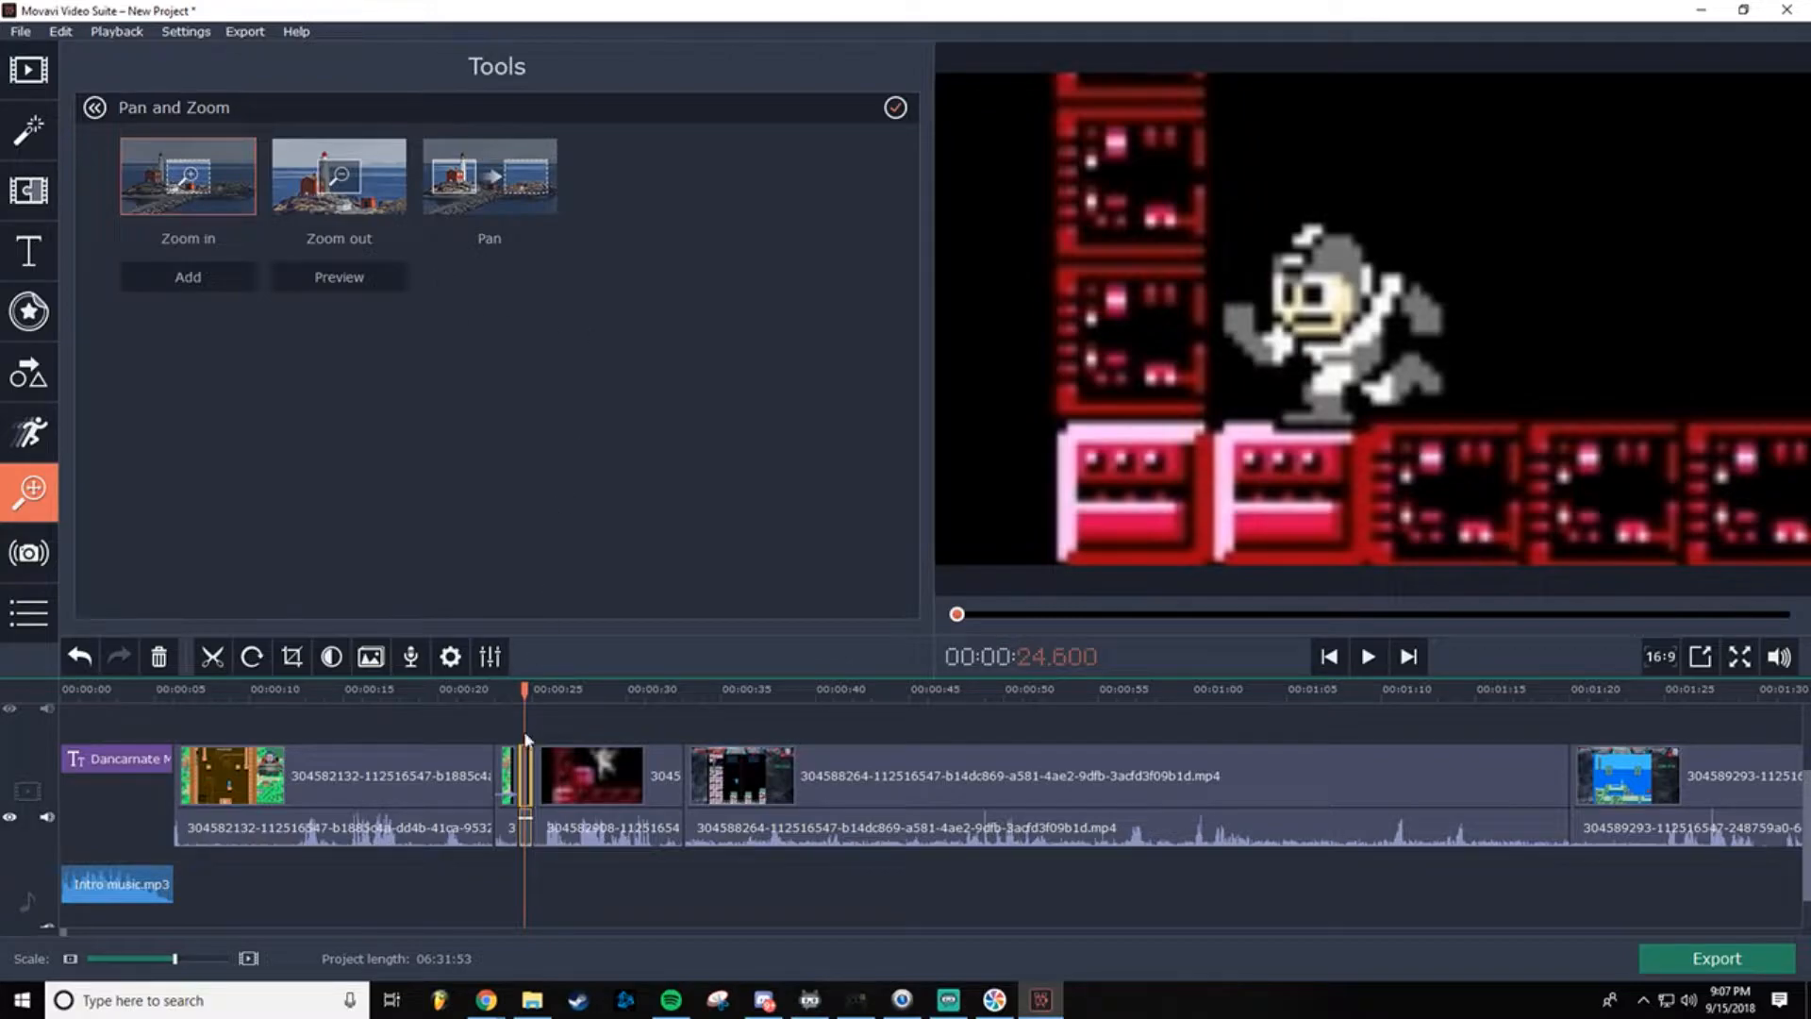
click(451, 658)
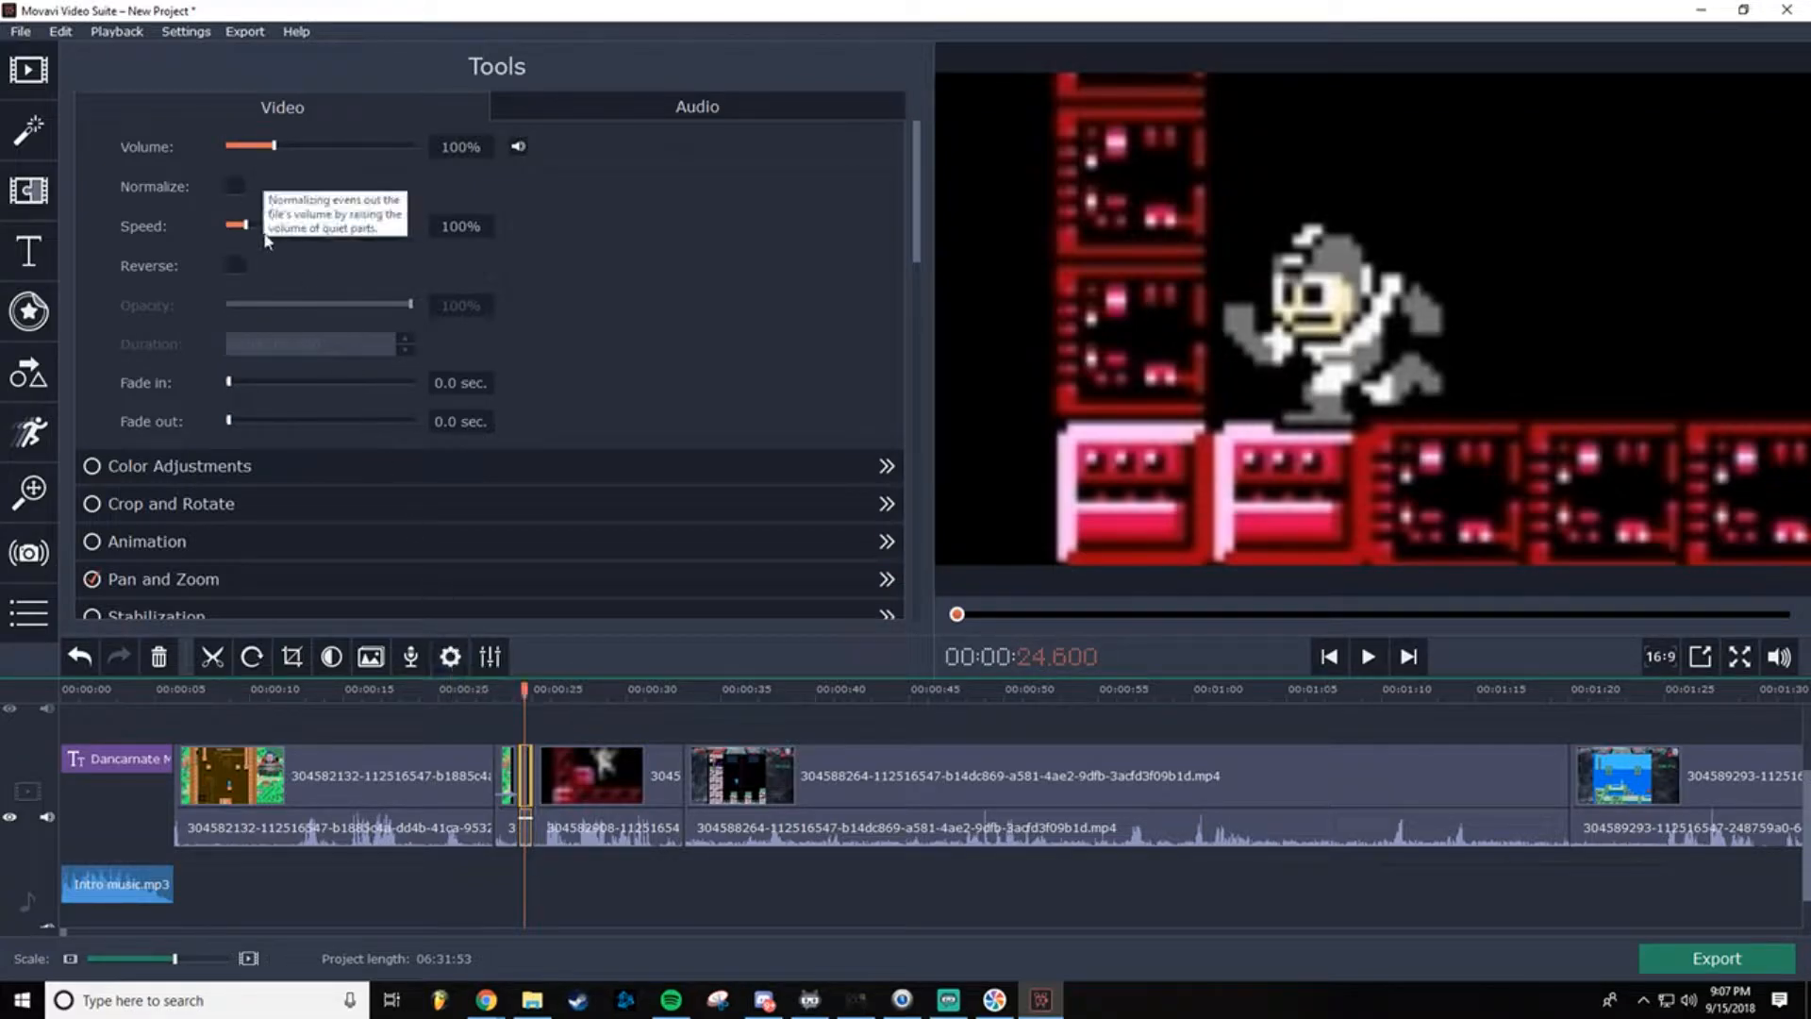
drag(245, 227, 234, 227)
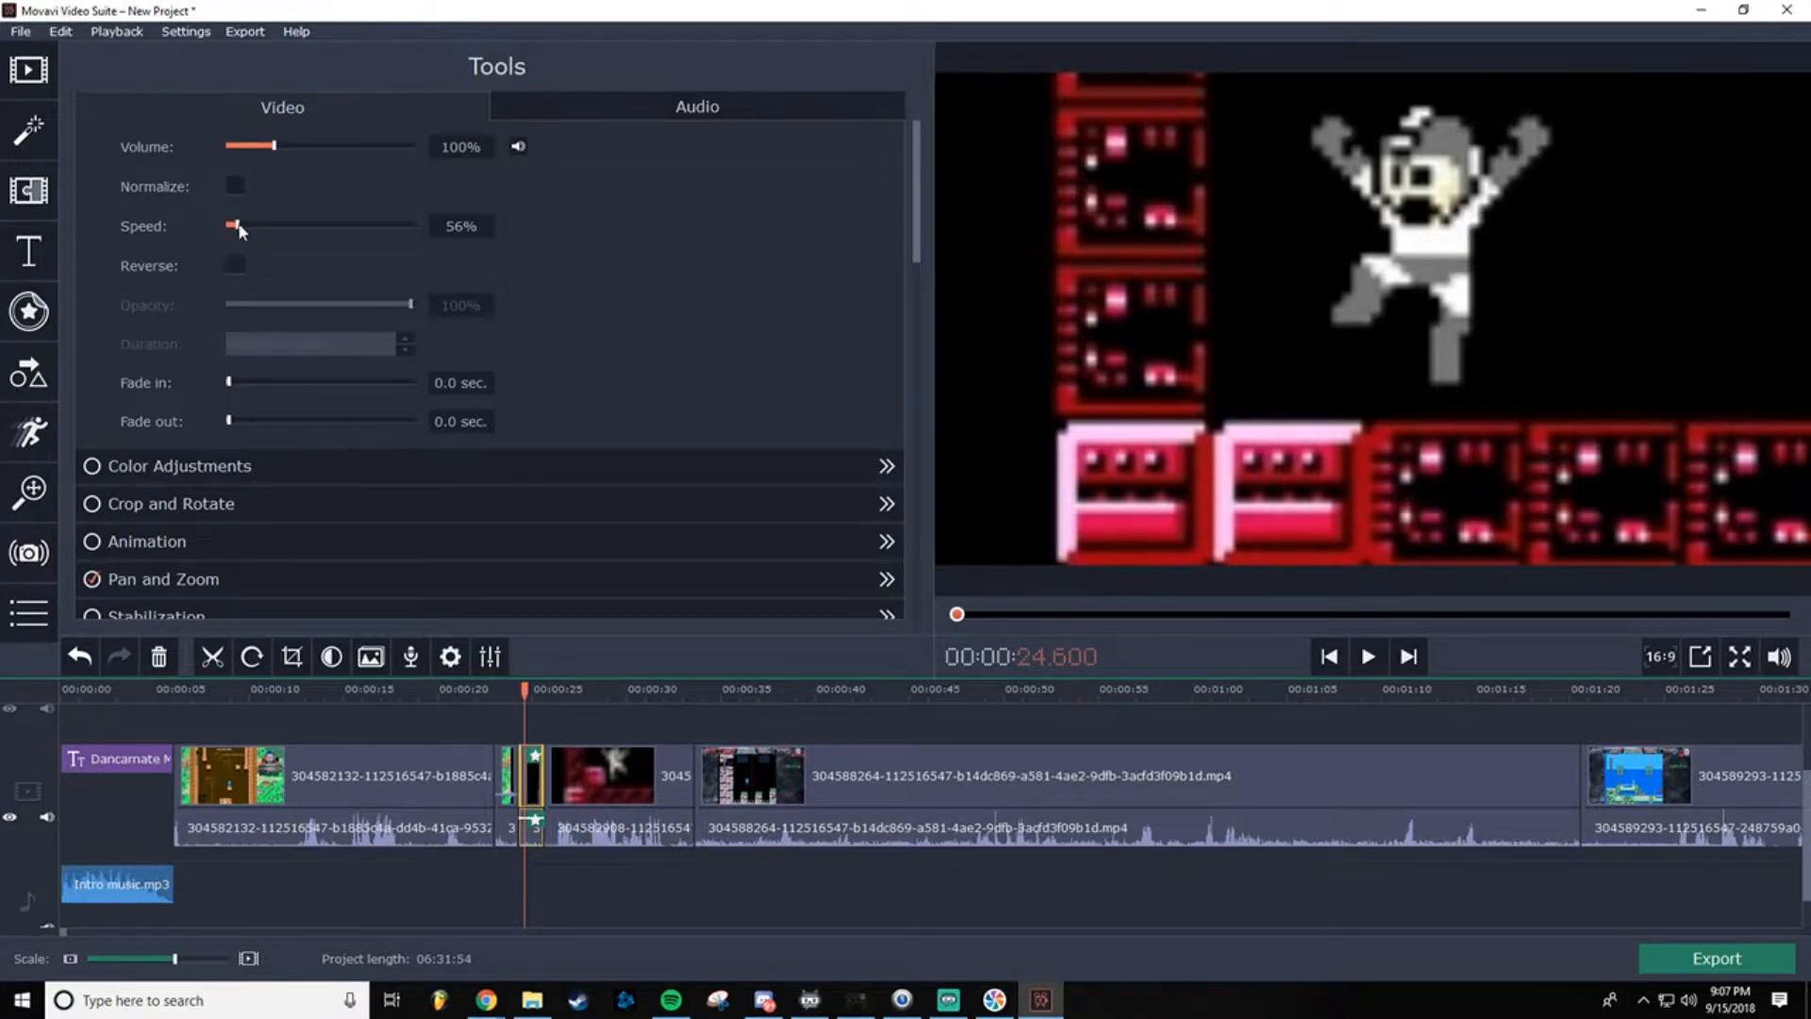
drag(241, 232, 238, 229)
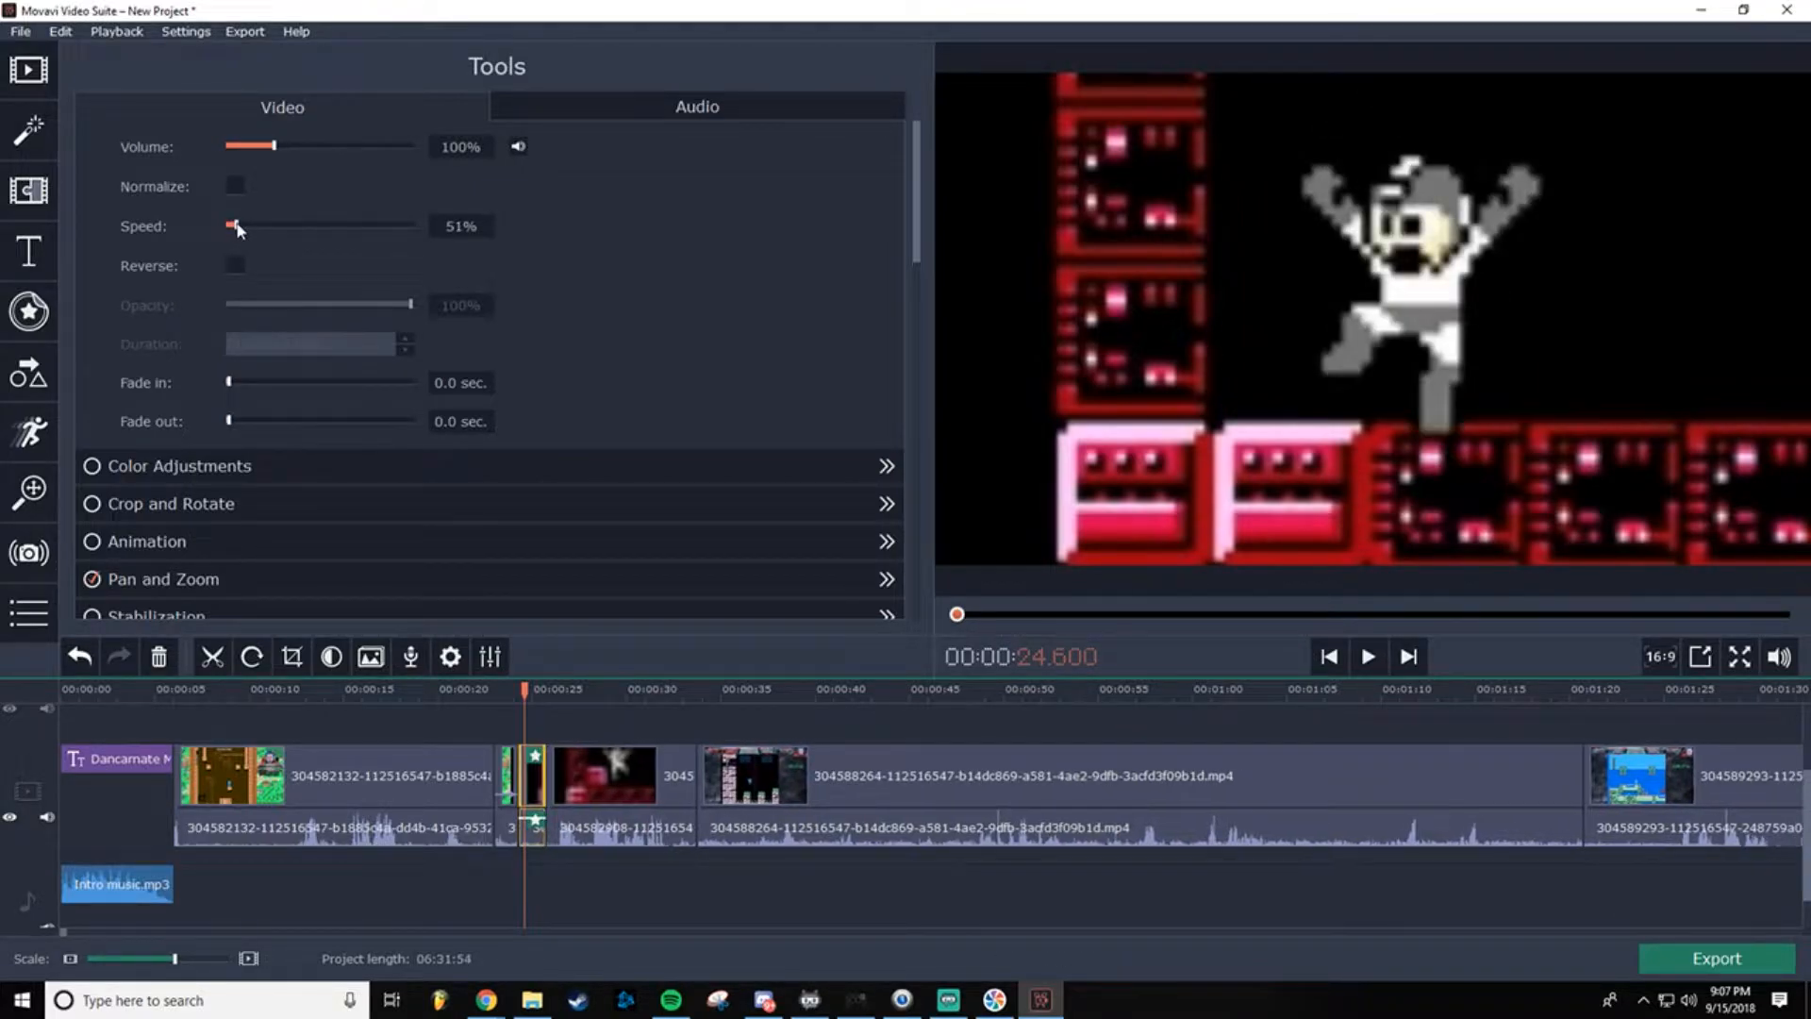
Step: Play the second gameplay clip from 00:00:23.050 to check the slow-motion segment
click(492, 692)
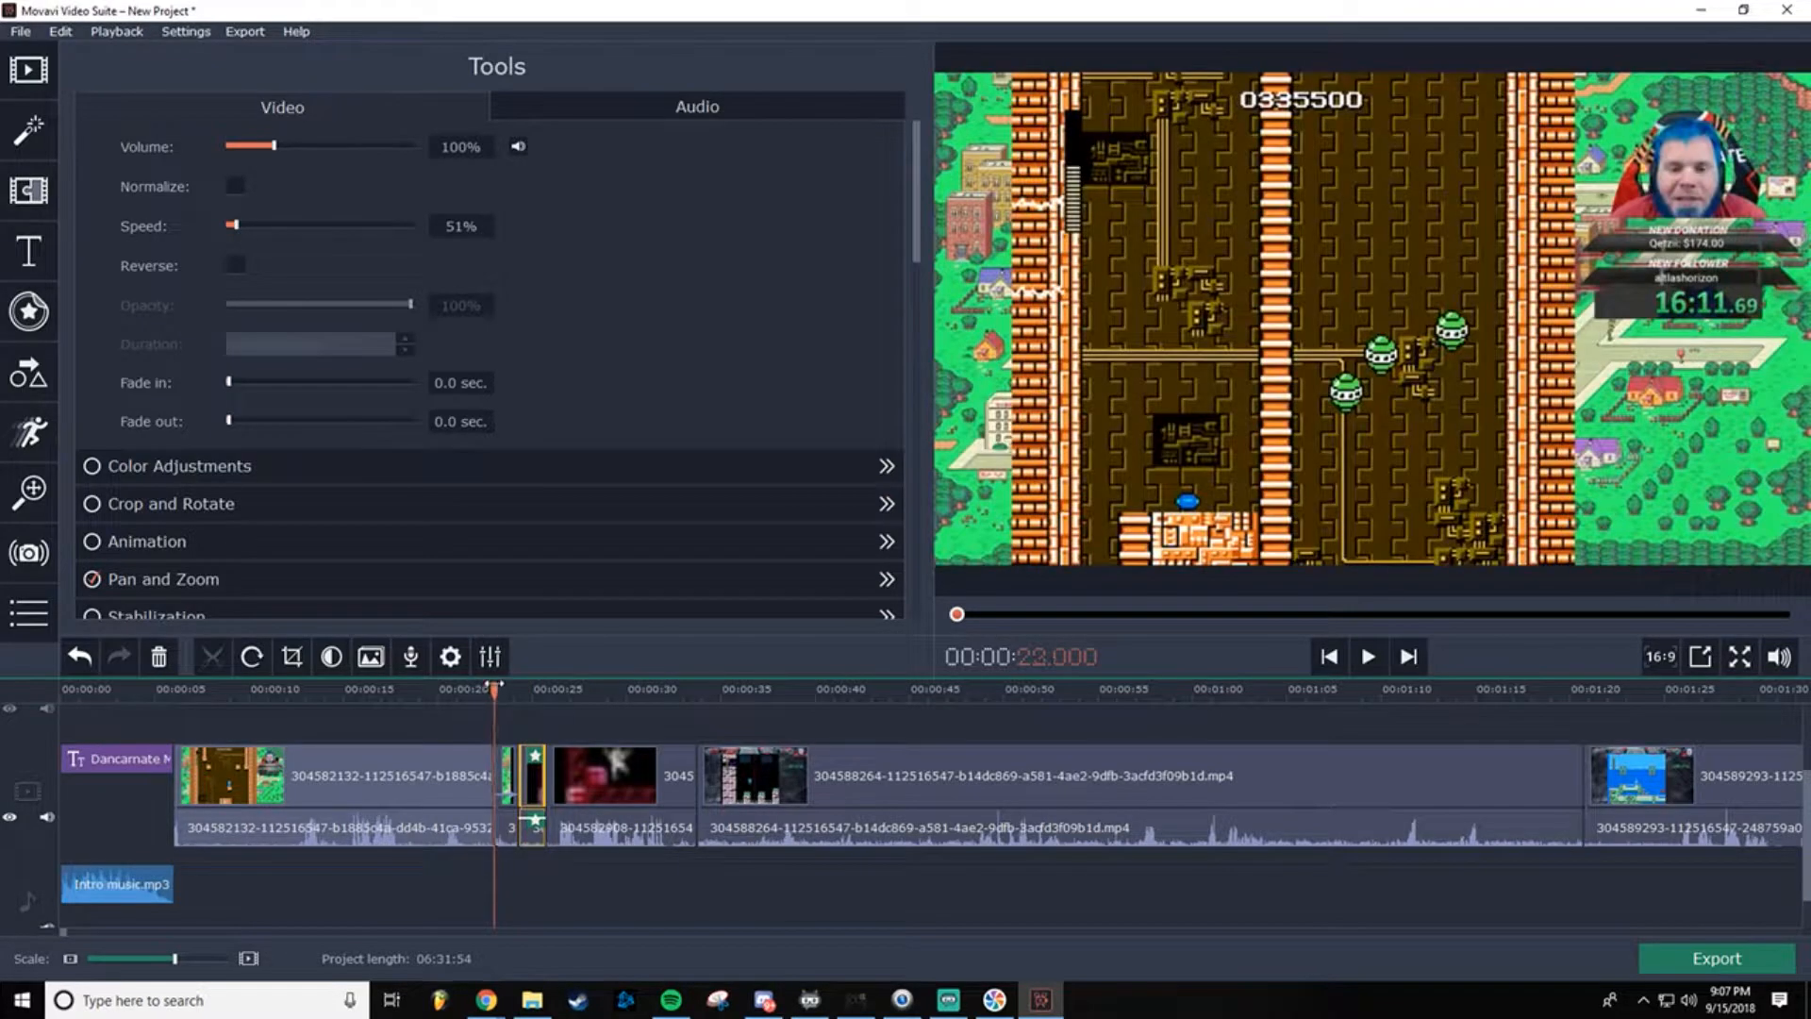
drag(494, 684, 496, 683)
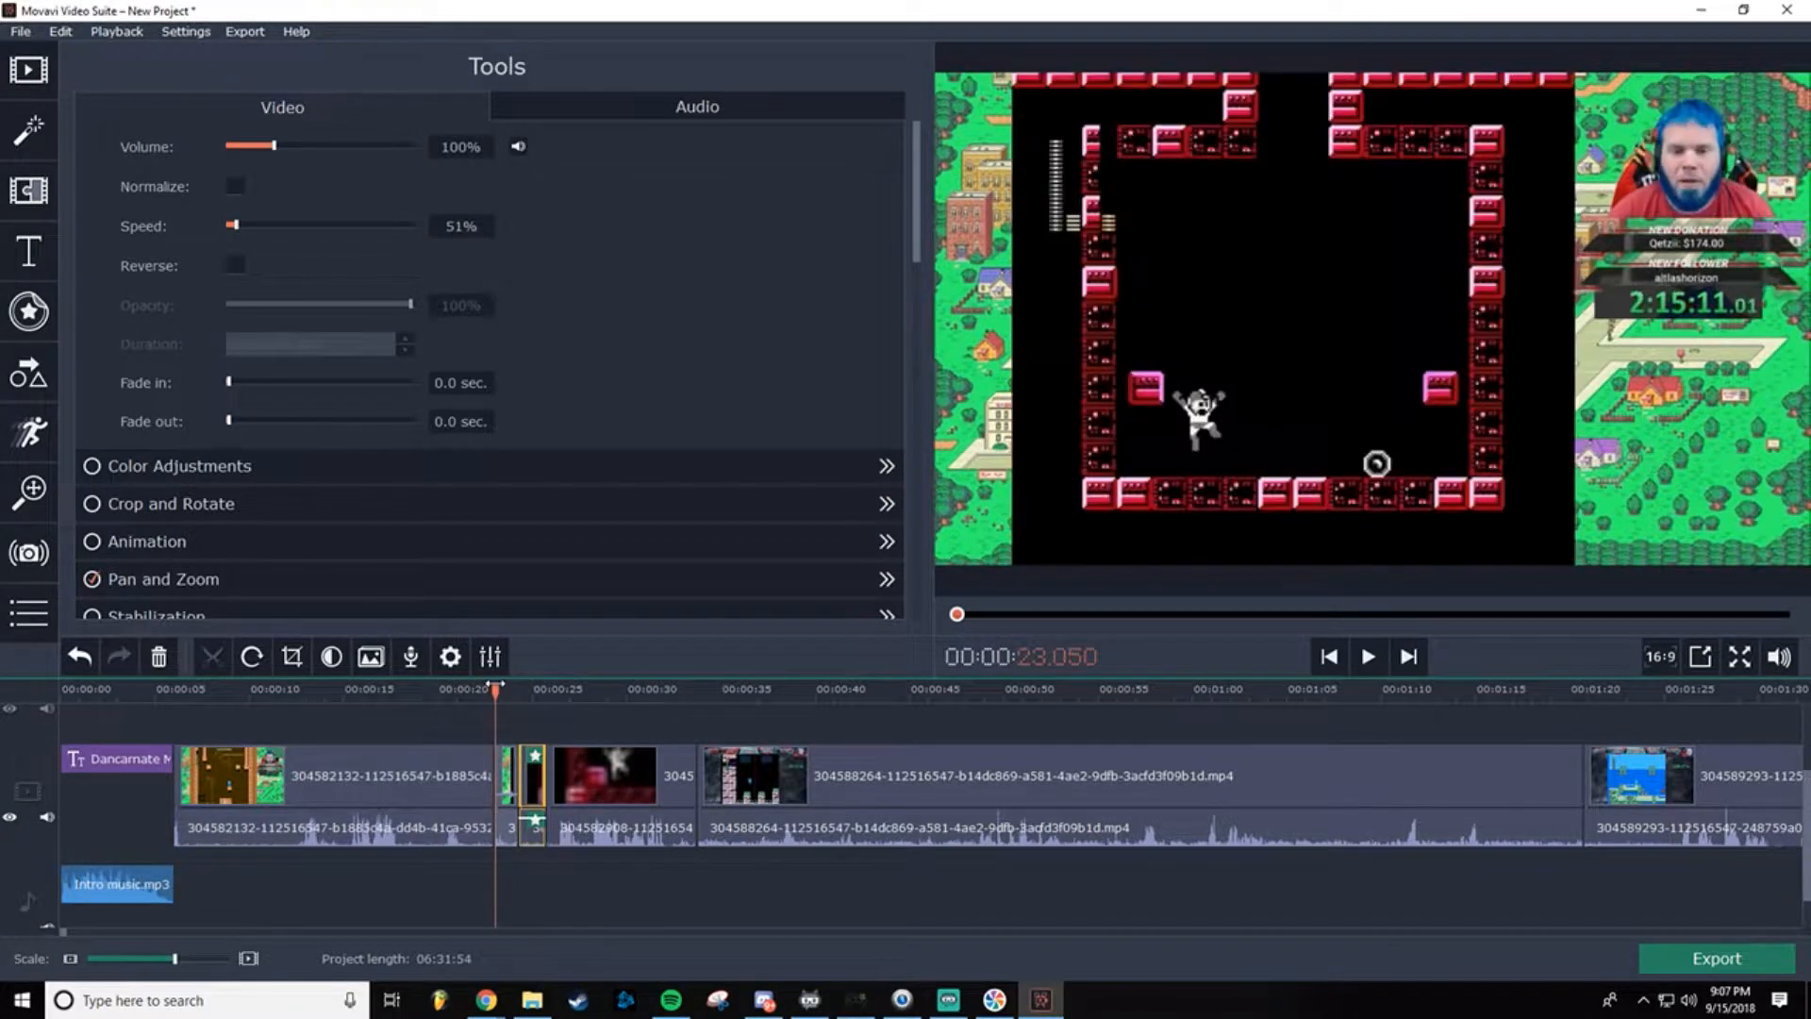
click(1369, 657)
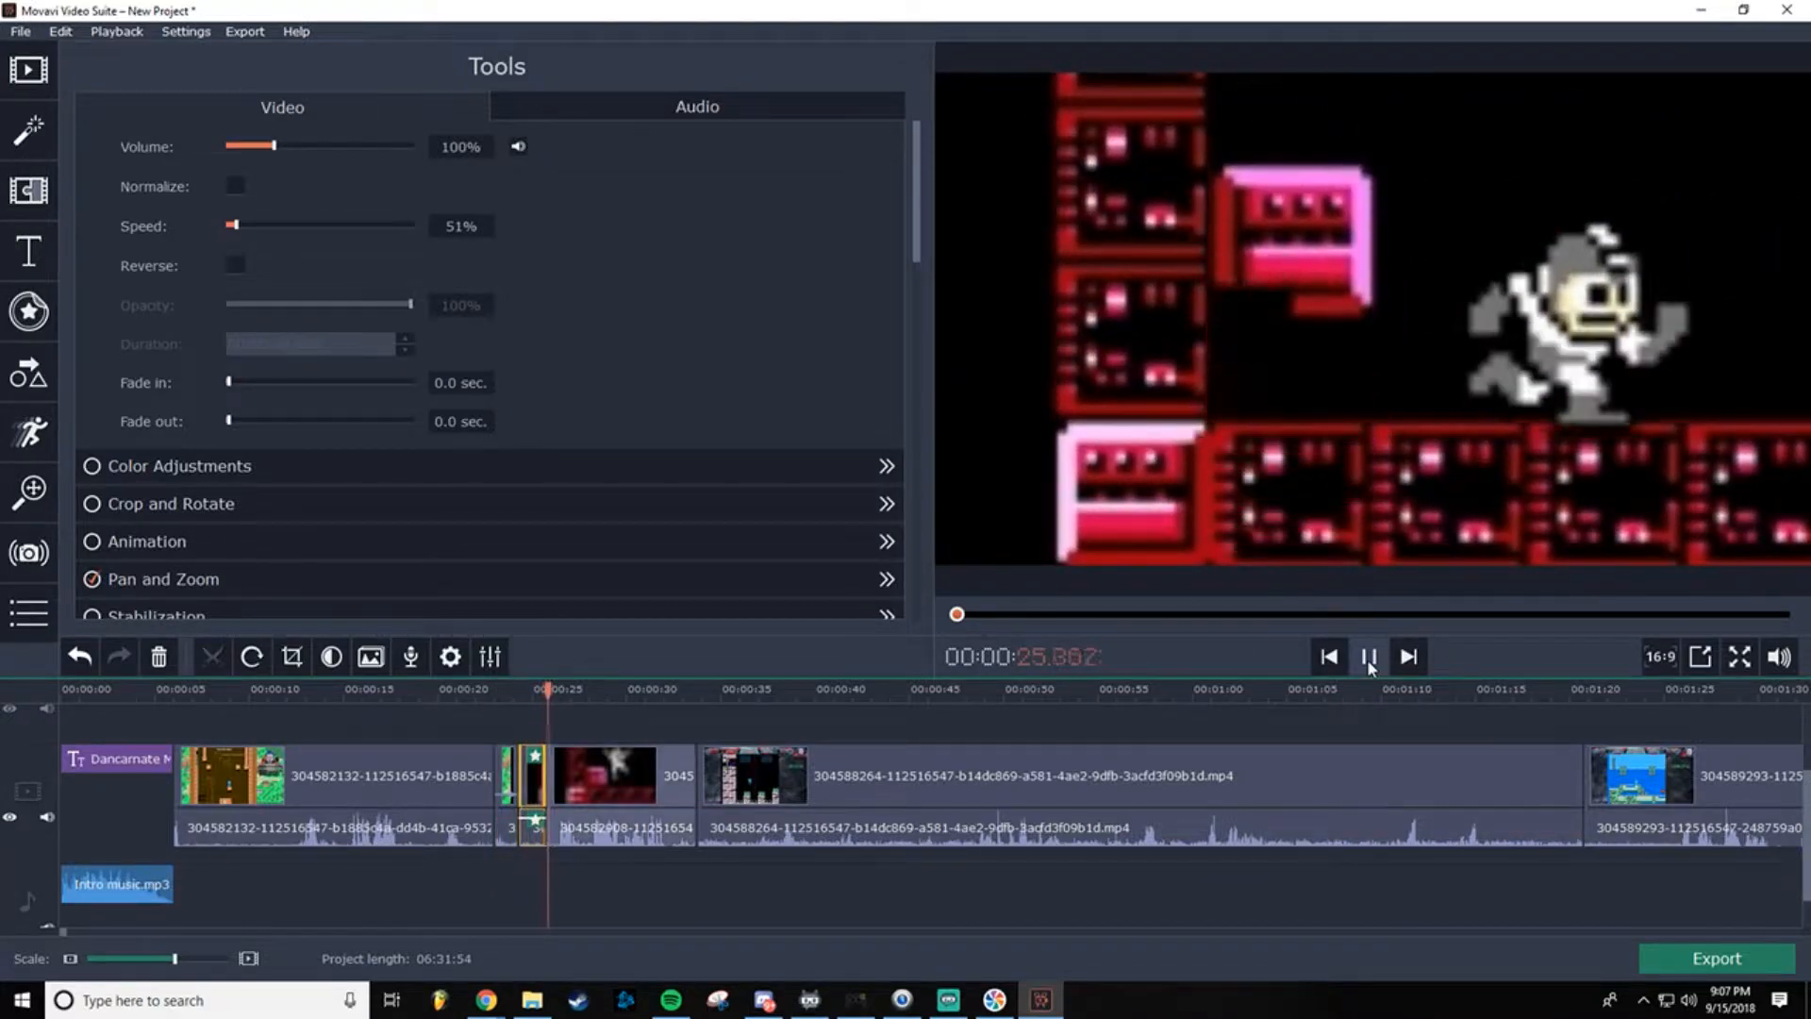
click(1368, 657)
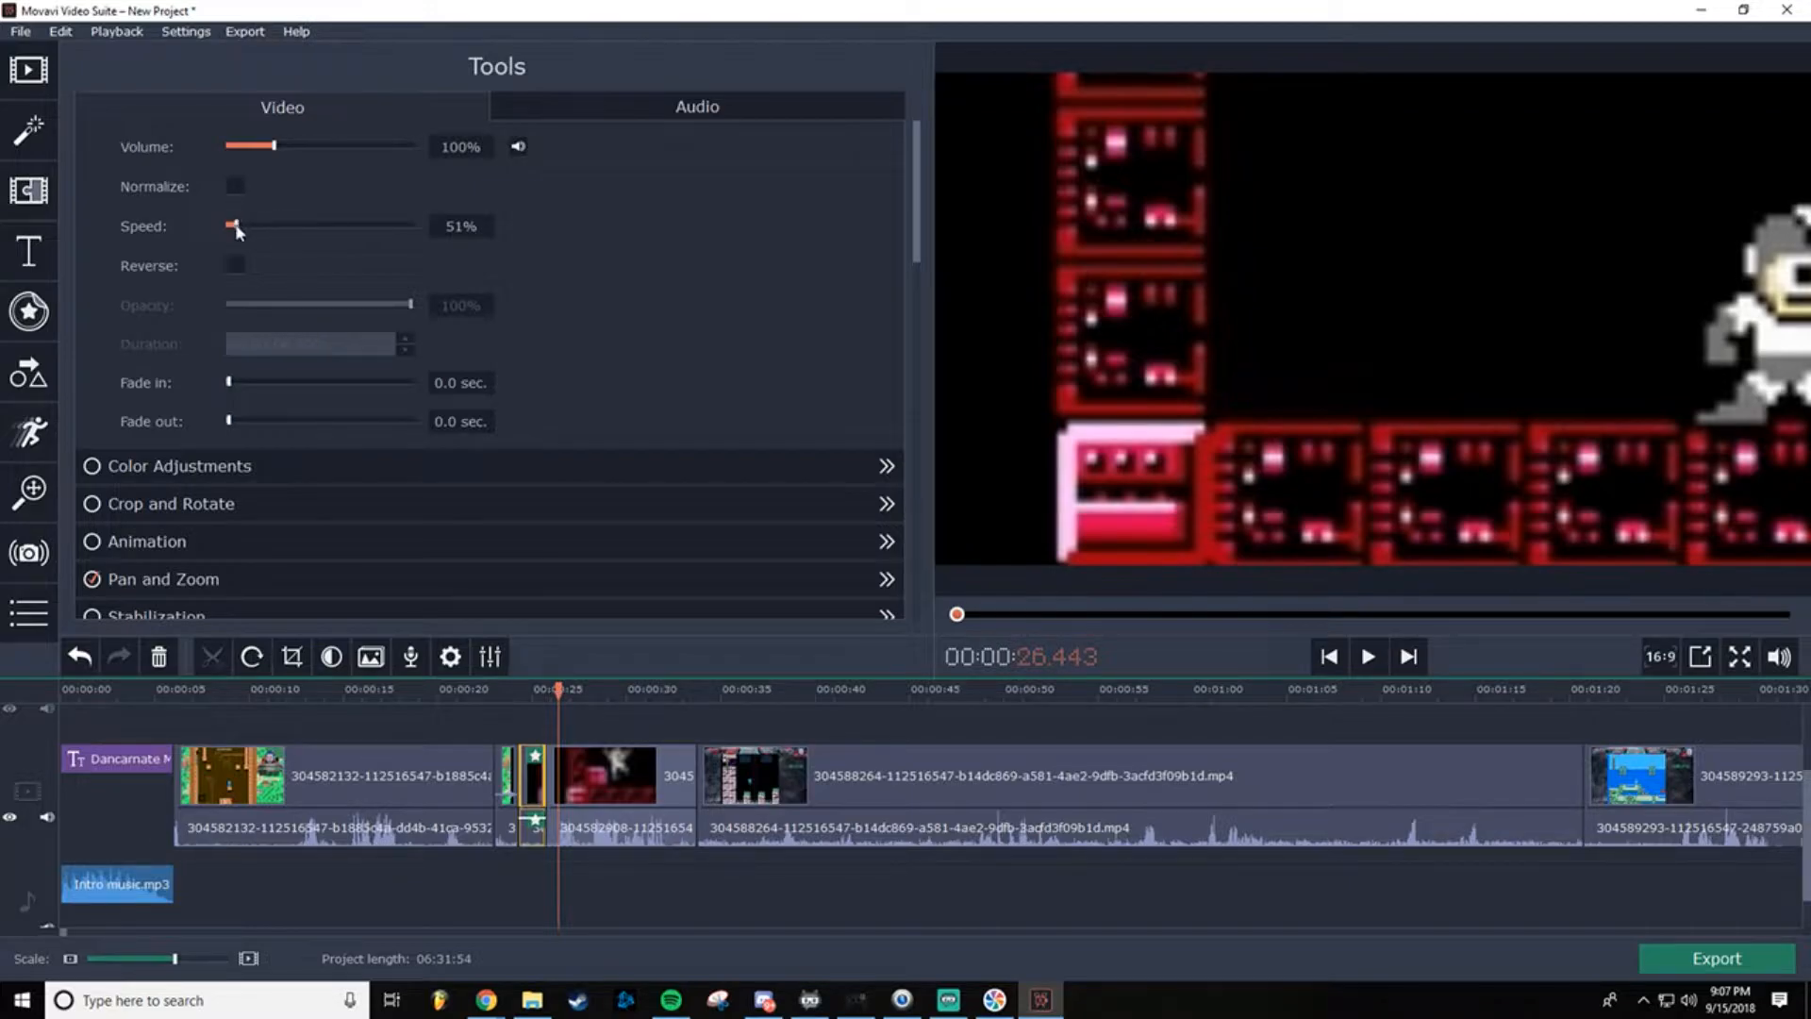
Step: Set the middle segment's speed to 20% and play the second clip from its start to check the slow motion
drag(236, 231, 232, 231)
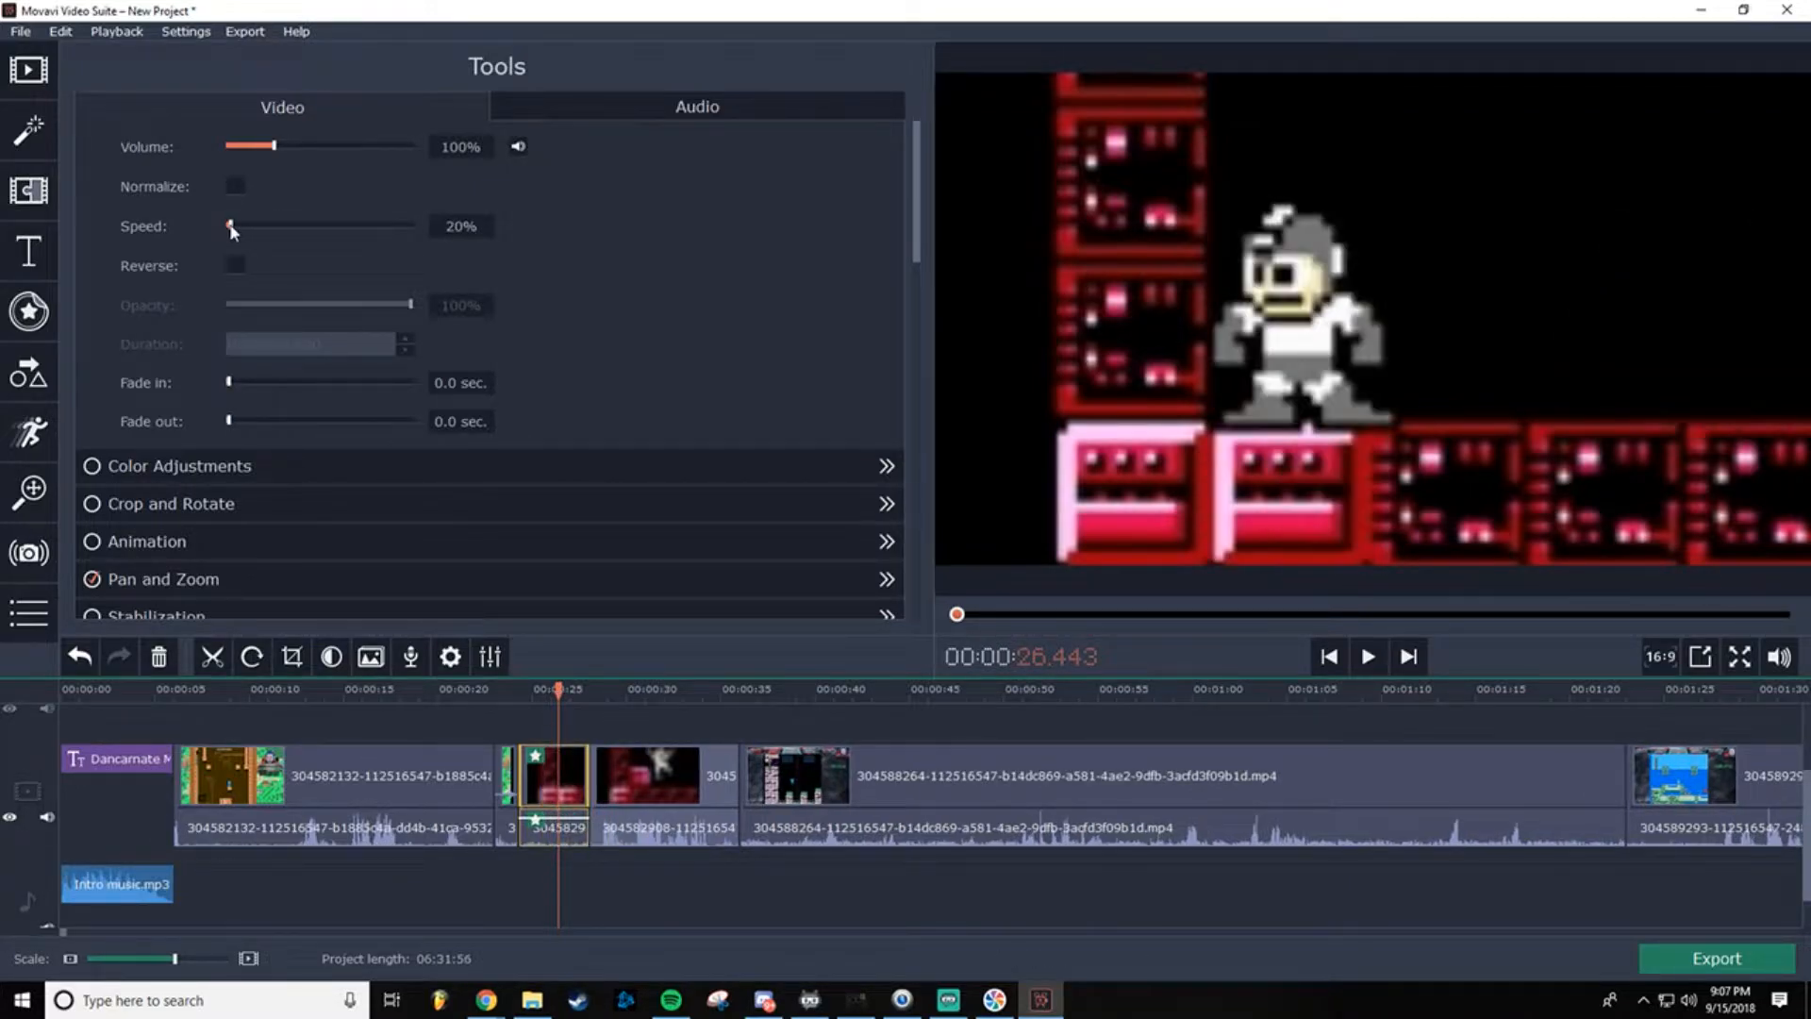
drag(562, 694, 498, 686)
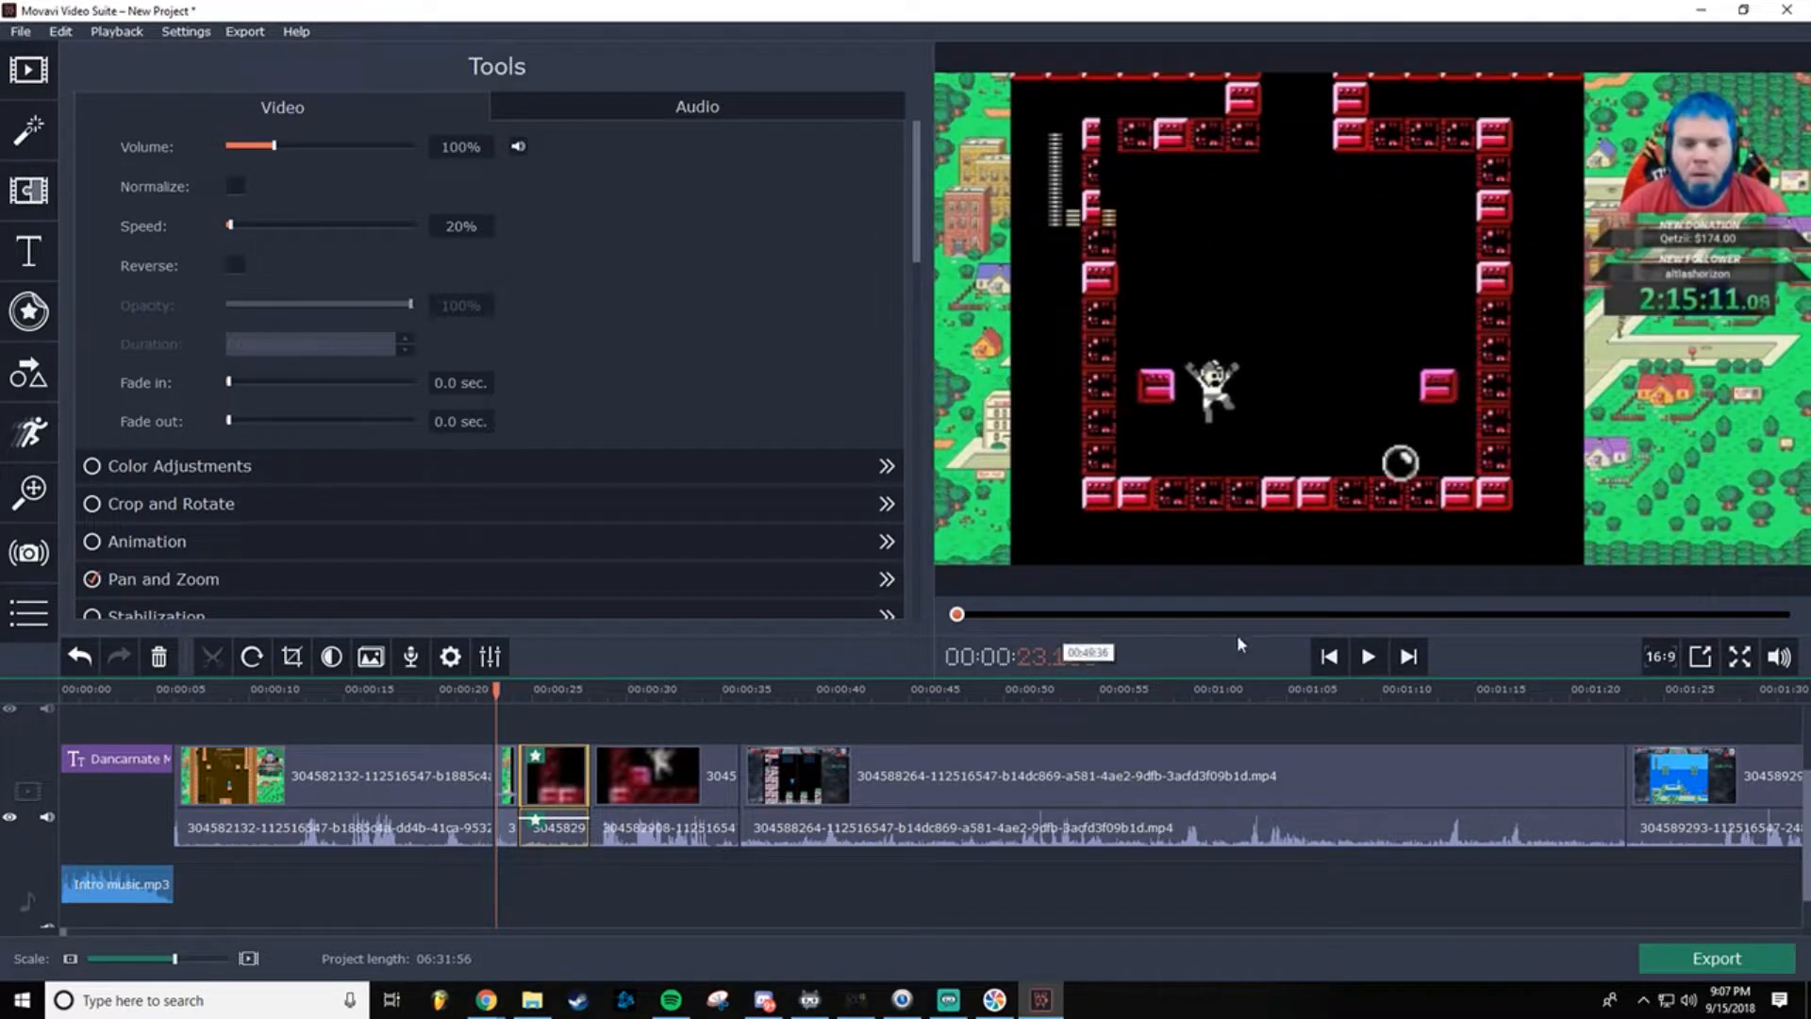
click(1369, 656)
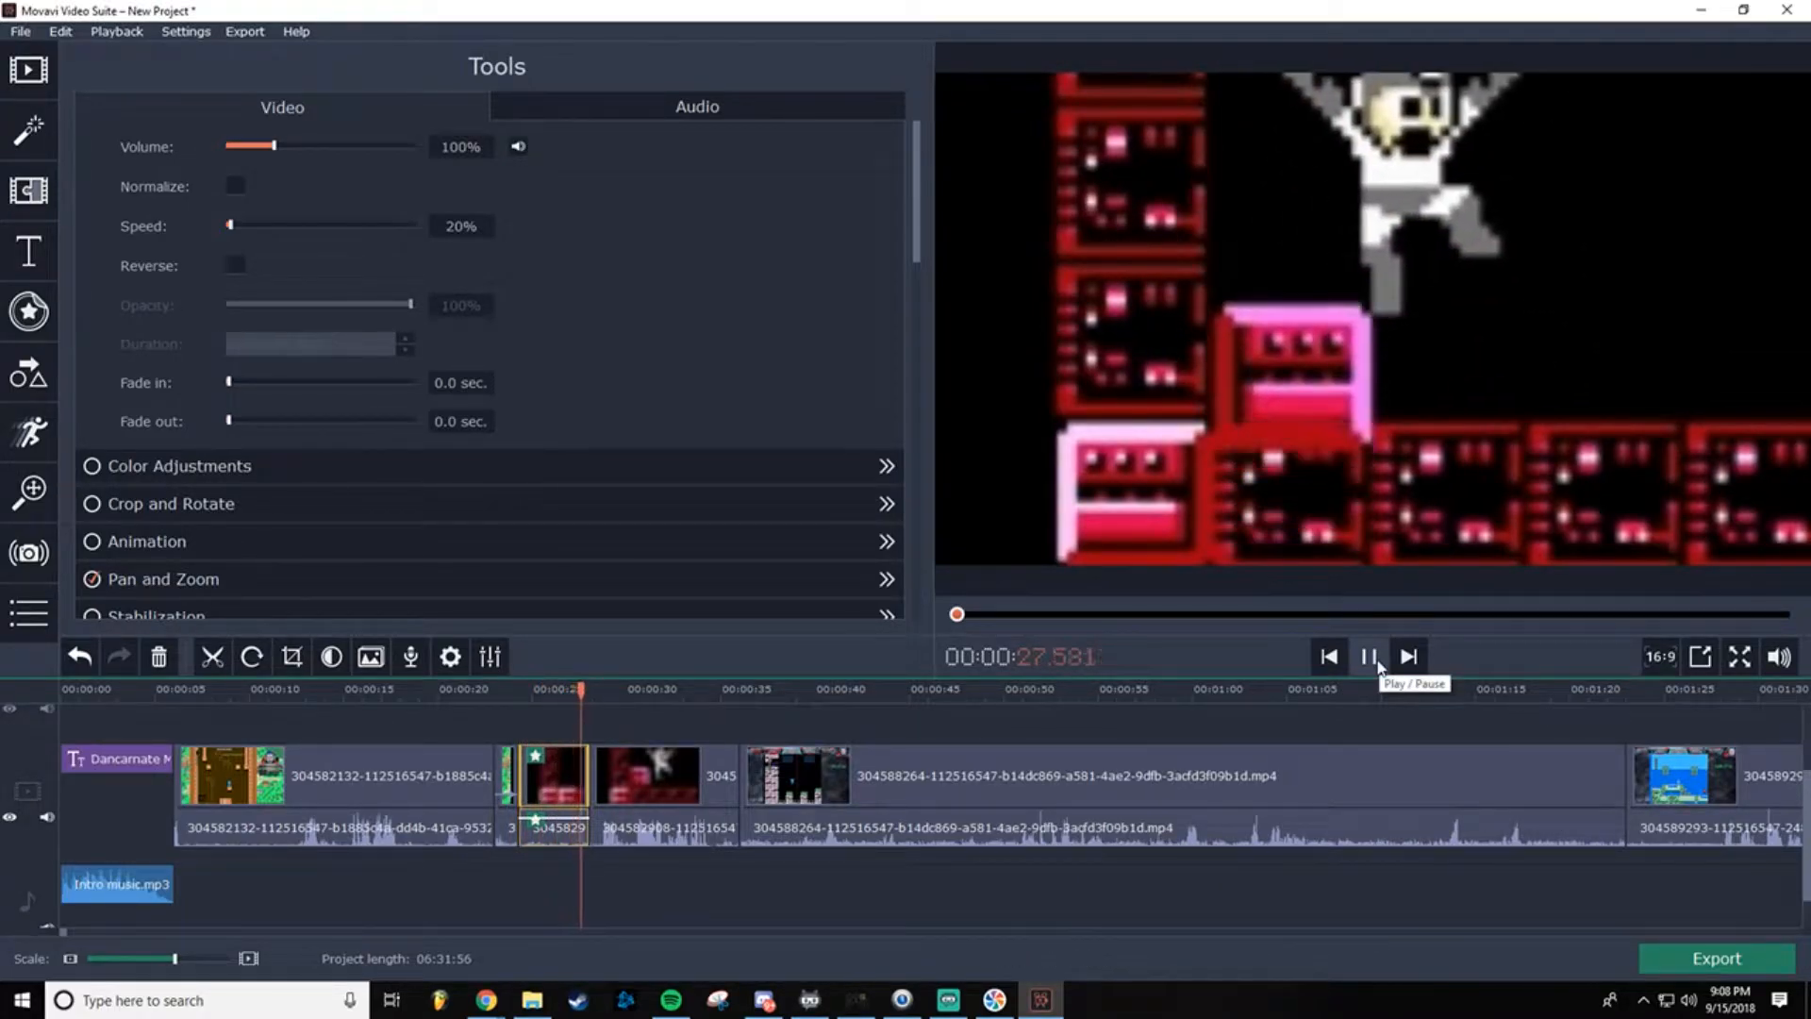
click(1377, 664)
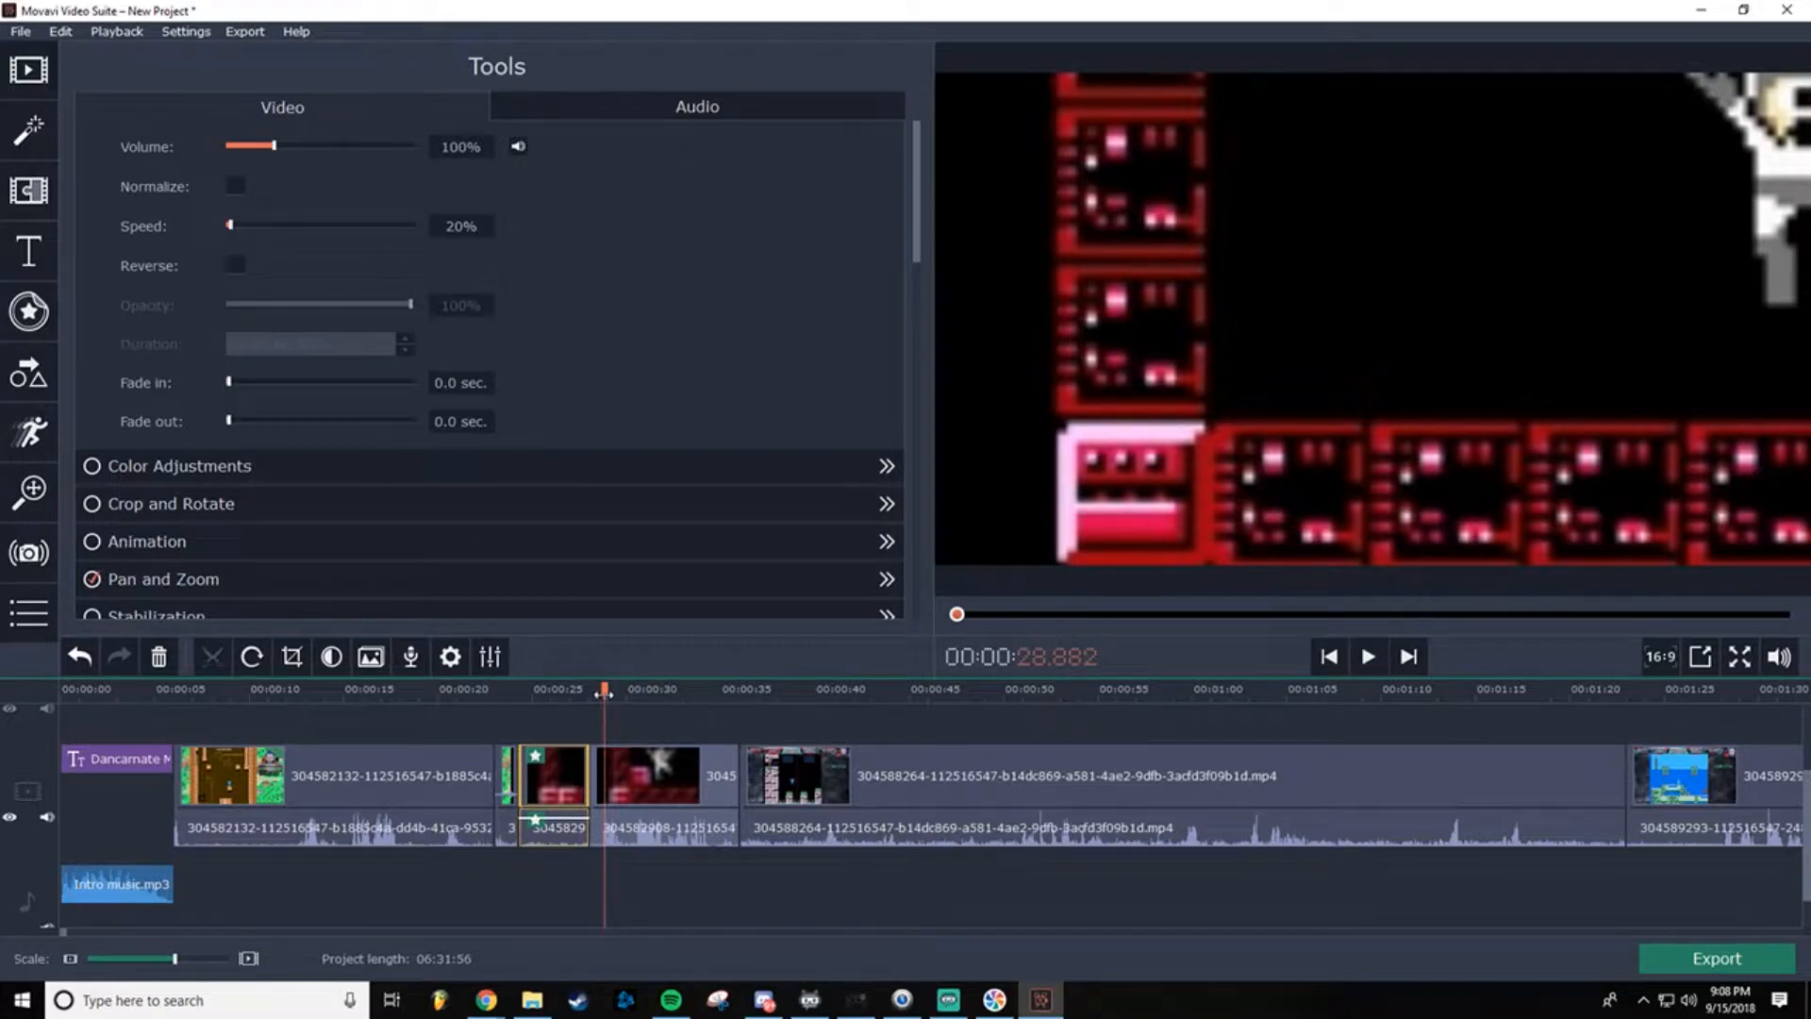
Step: Add a Zoom out effect to the slowed segment starting at 00:00:25.350, and shorten its duration
click(545, 788)
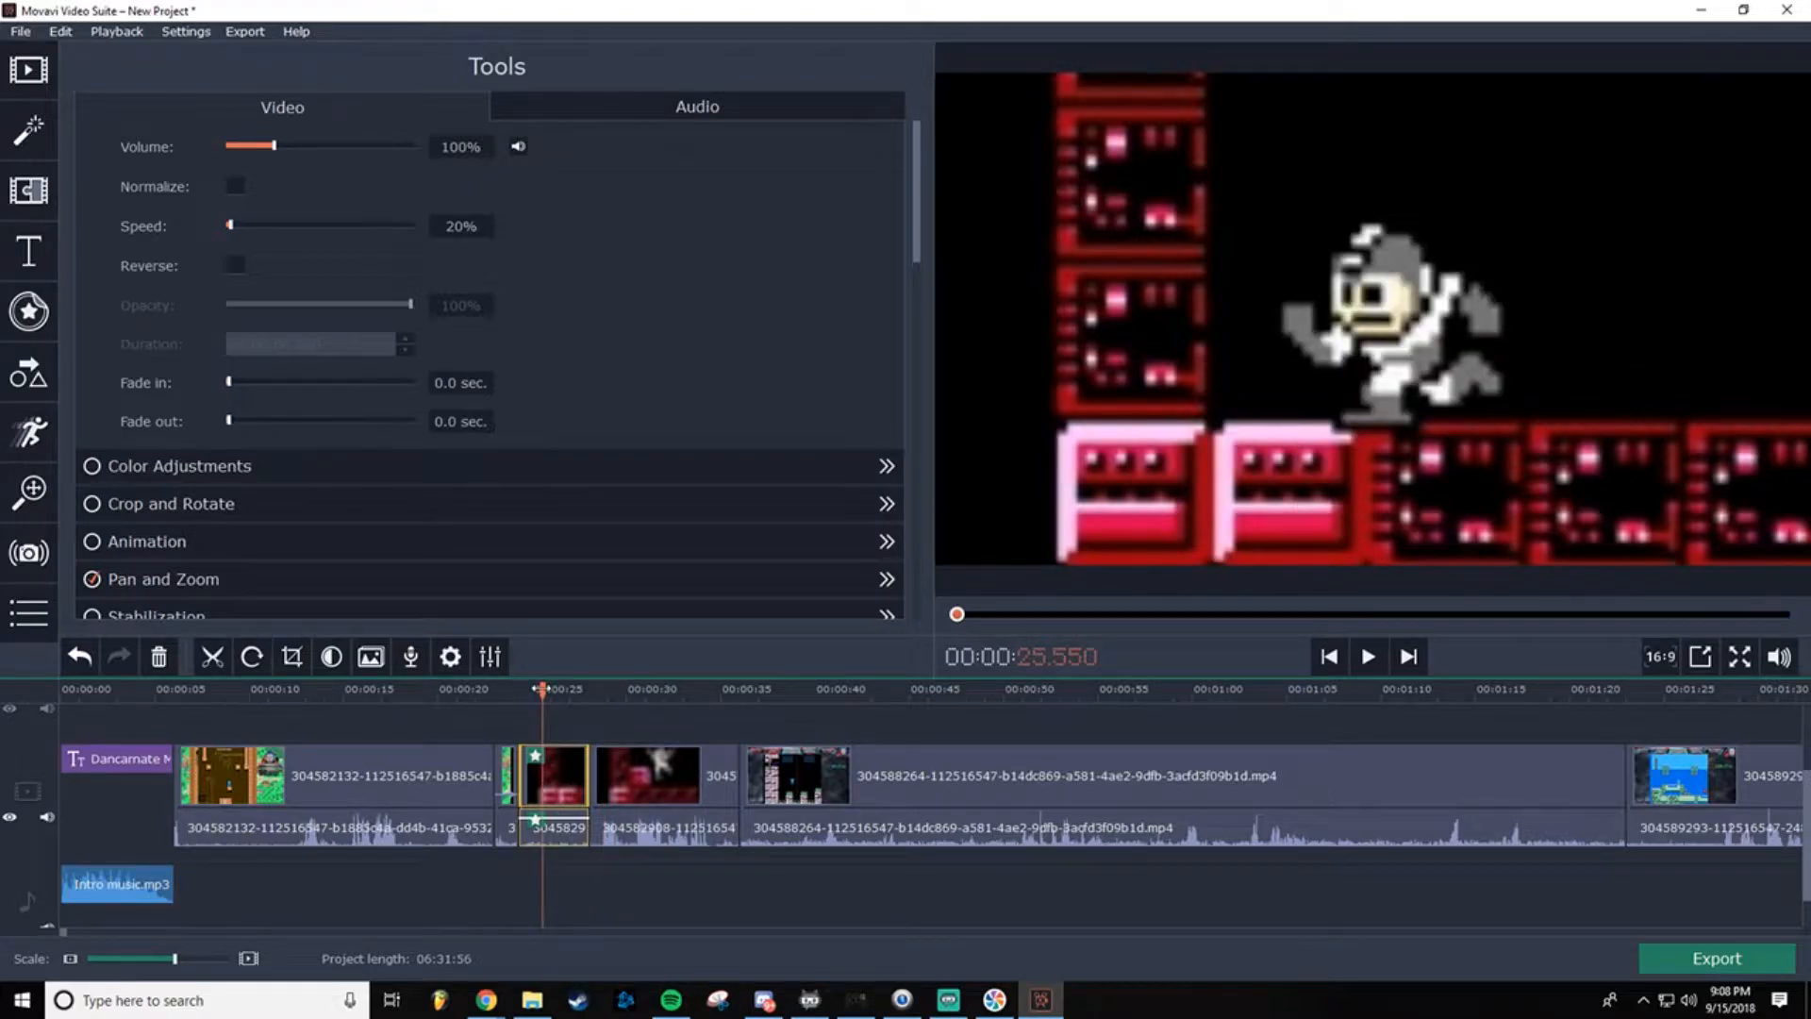
mouse_move(542, 689)
mouse_down()
mouse_move(556, 690)
mouse_move(539, 690)
mouse_up()
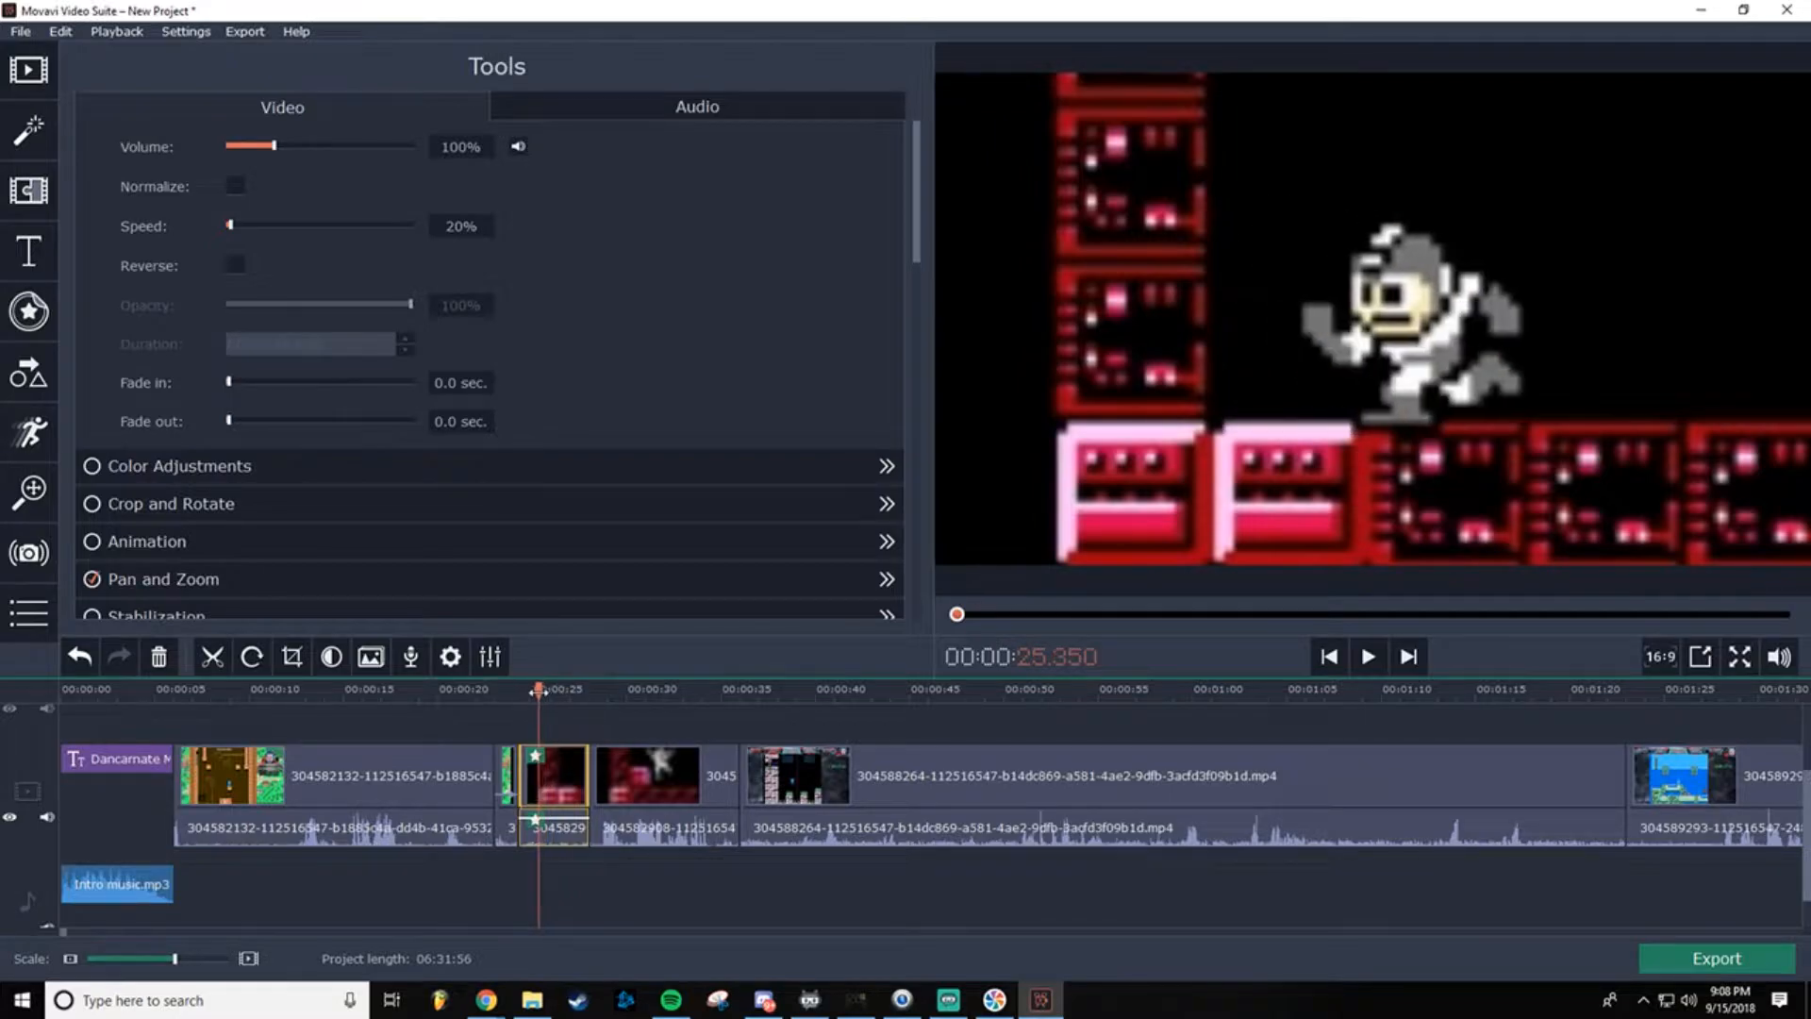
click(29, 500)
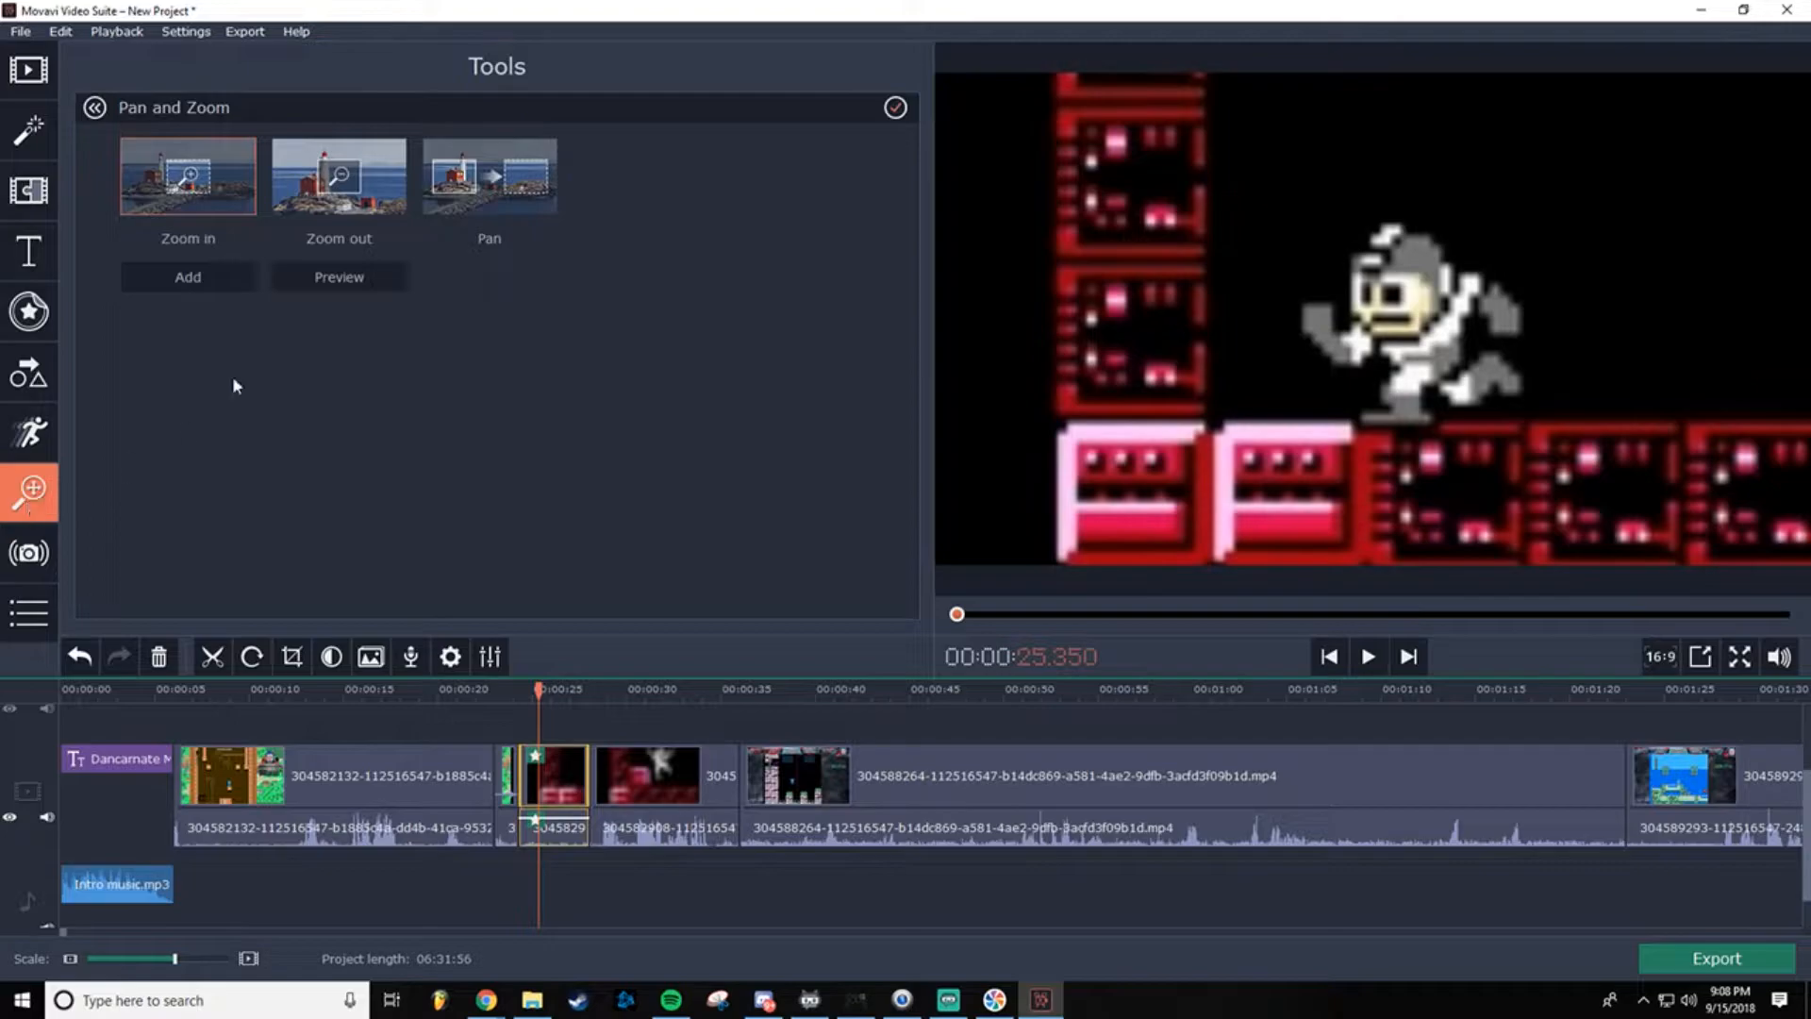
click(340, 184)
click(221, 279)
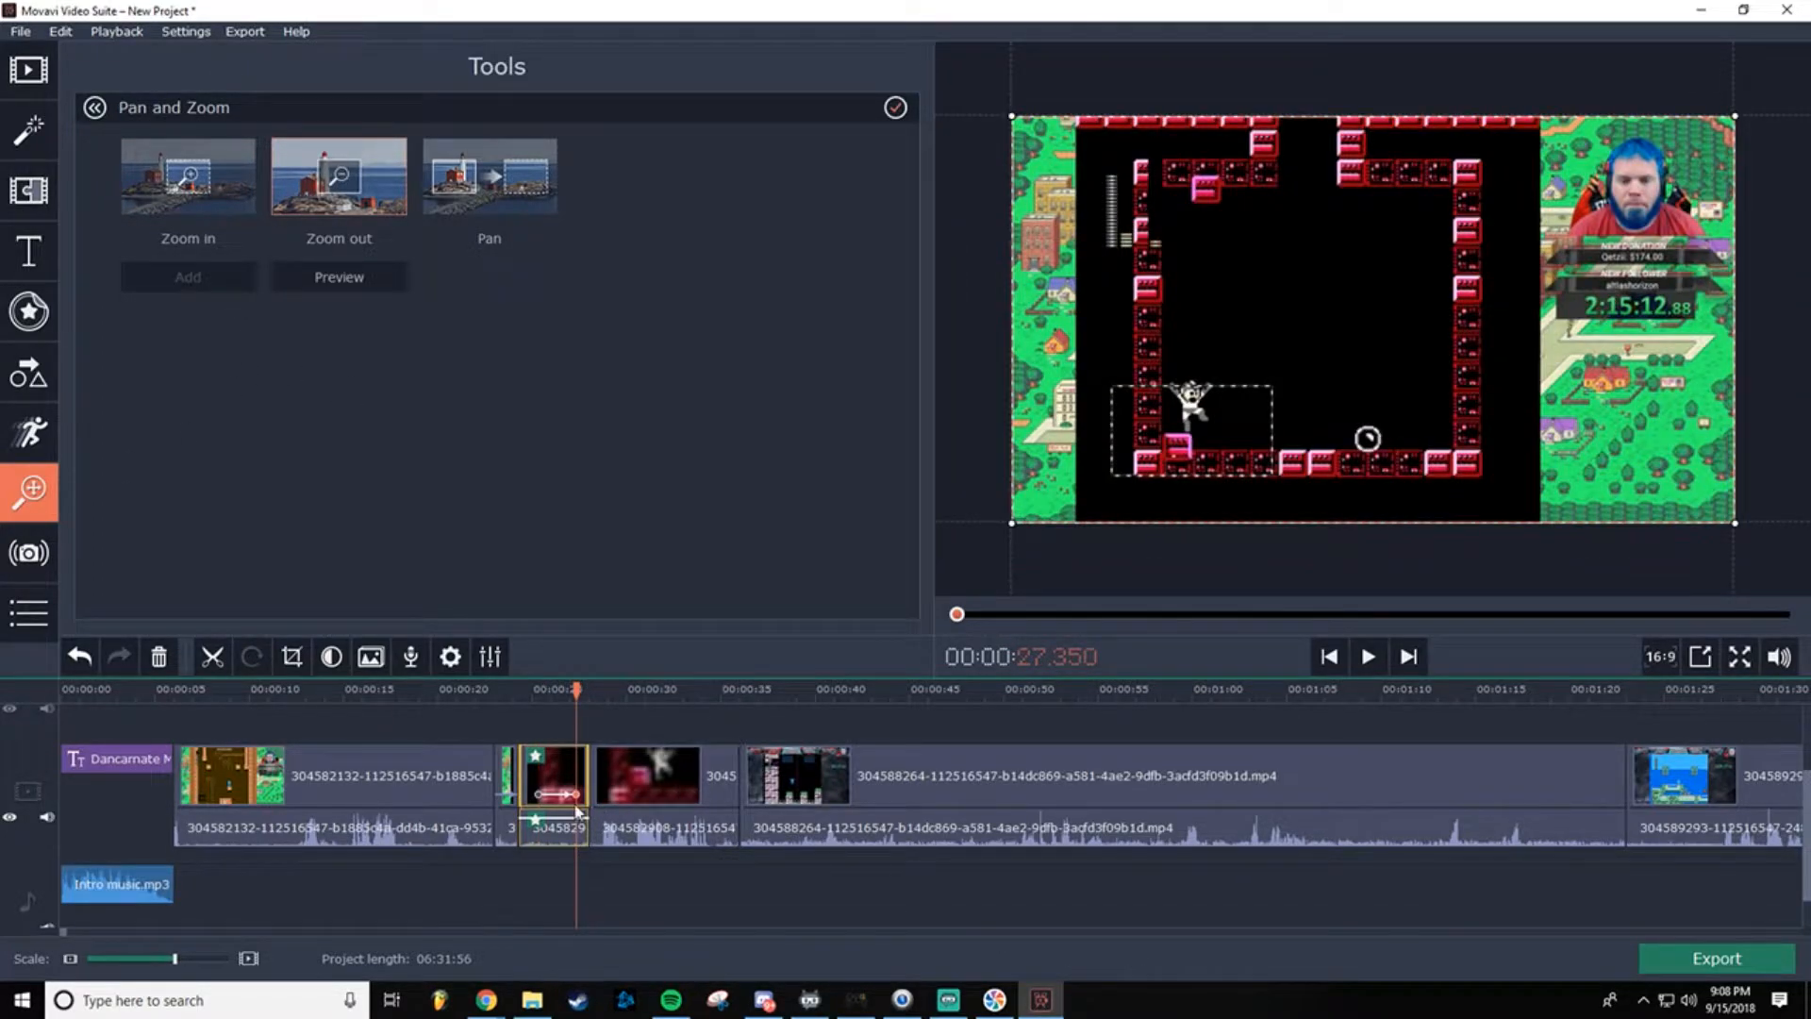
drag(572, 794, 566, 795)
Step: Play the slowed segment from 00:00:24.400 to check the zoom-out effect
drag(564, 690, 521, 689)
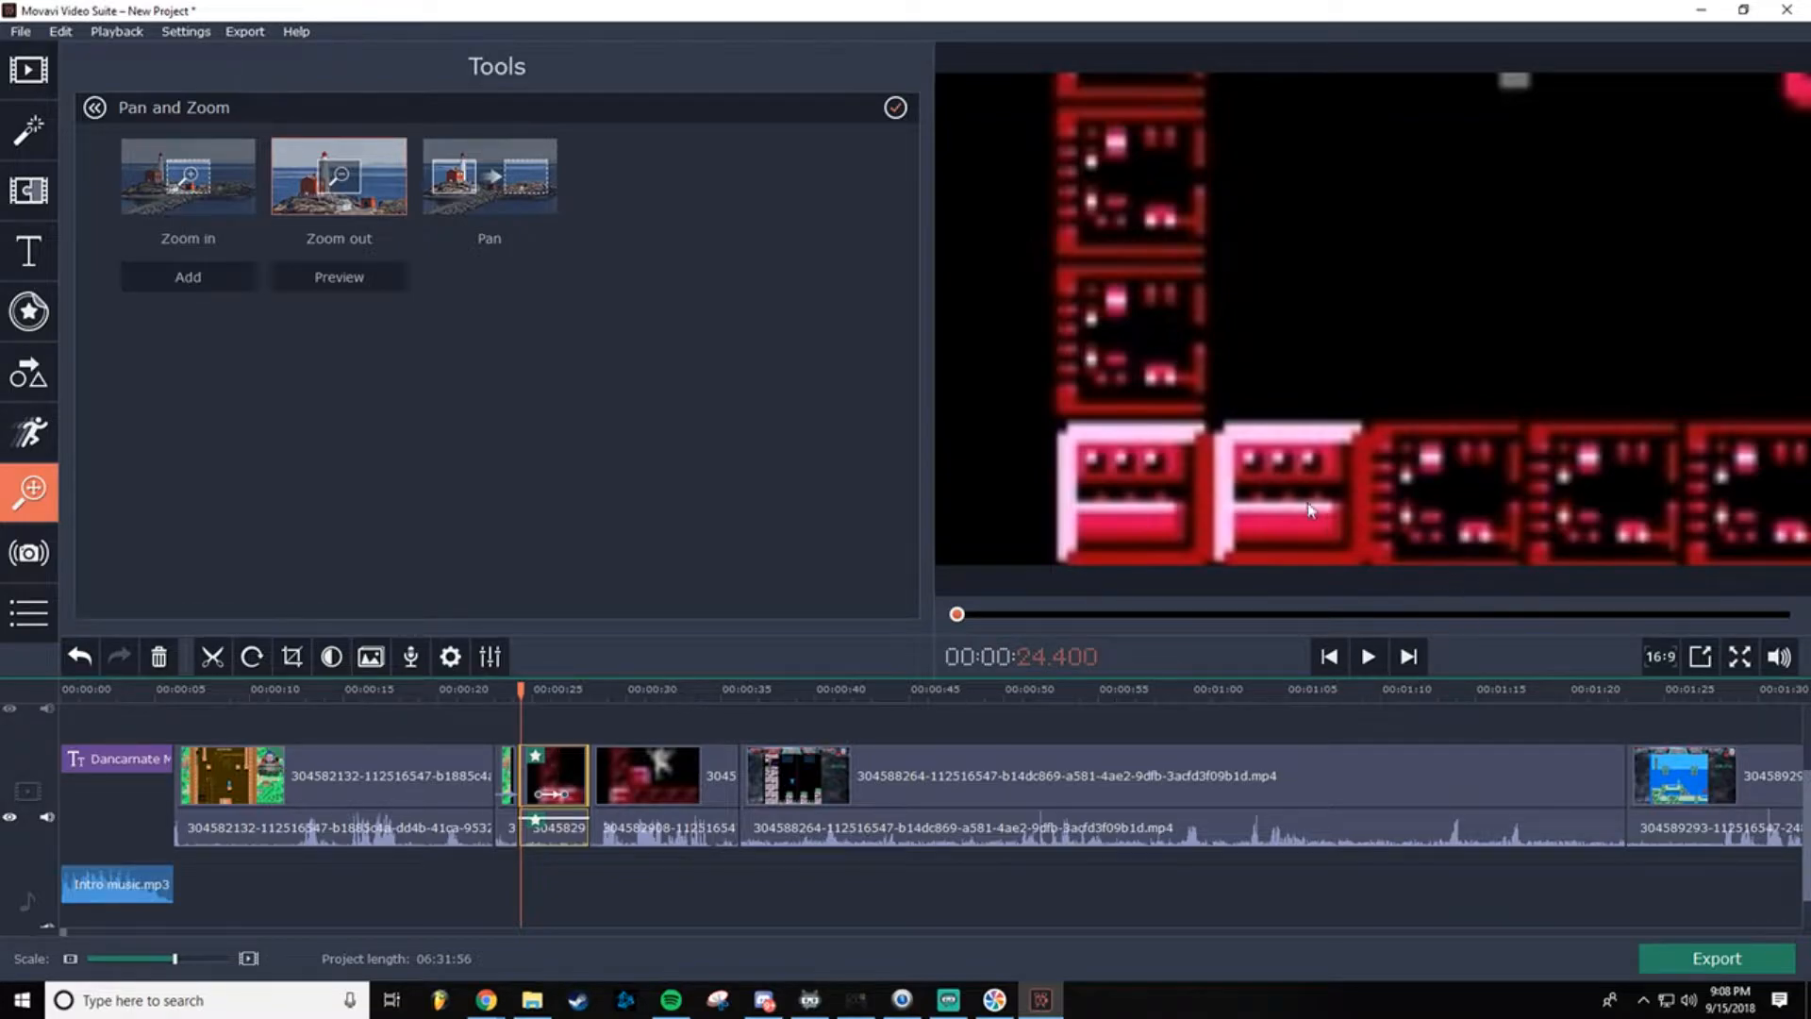
click(1369, 658)
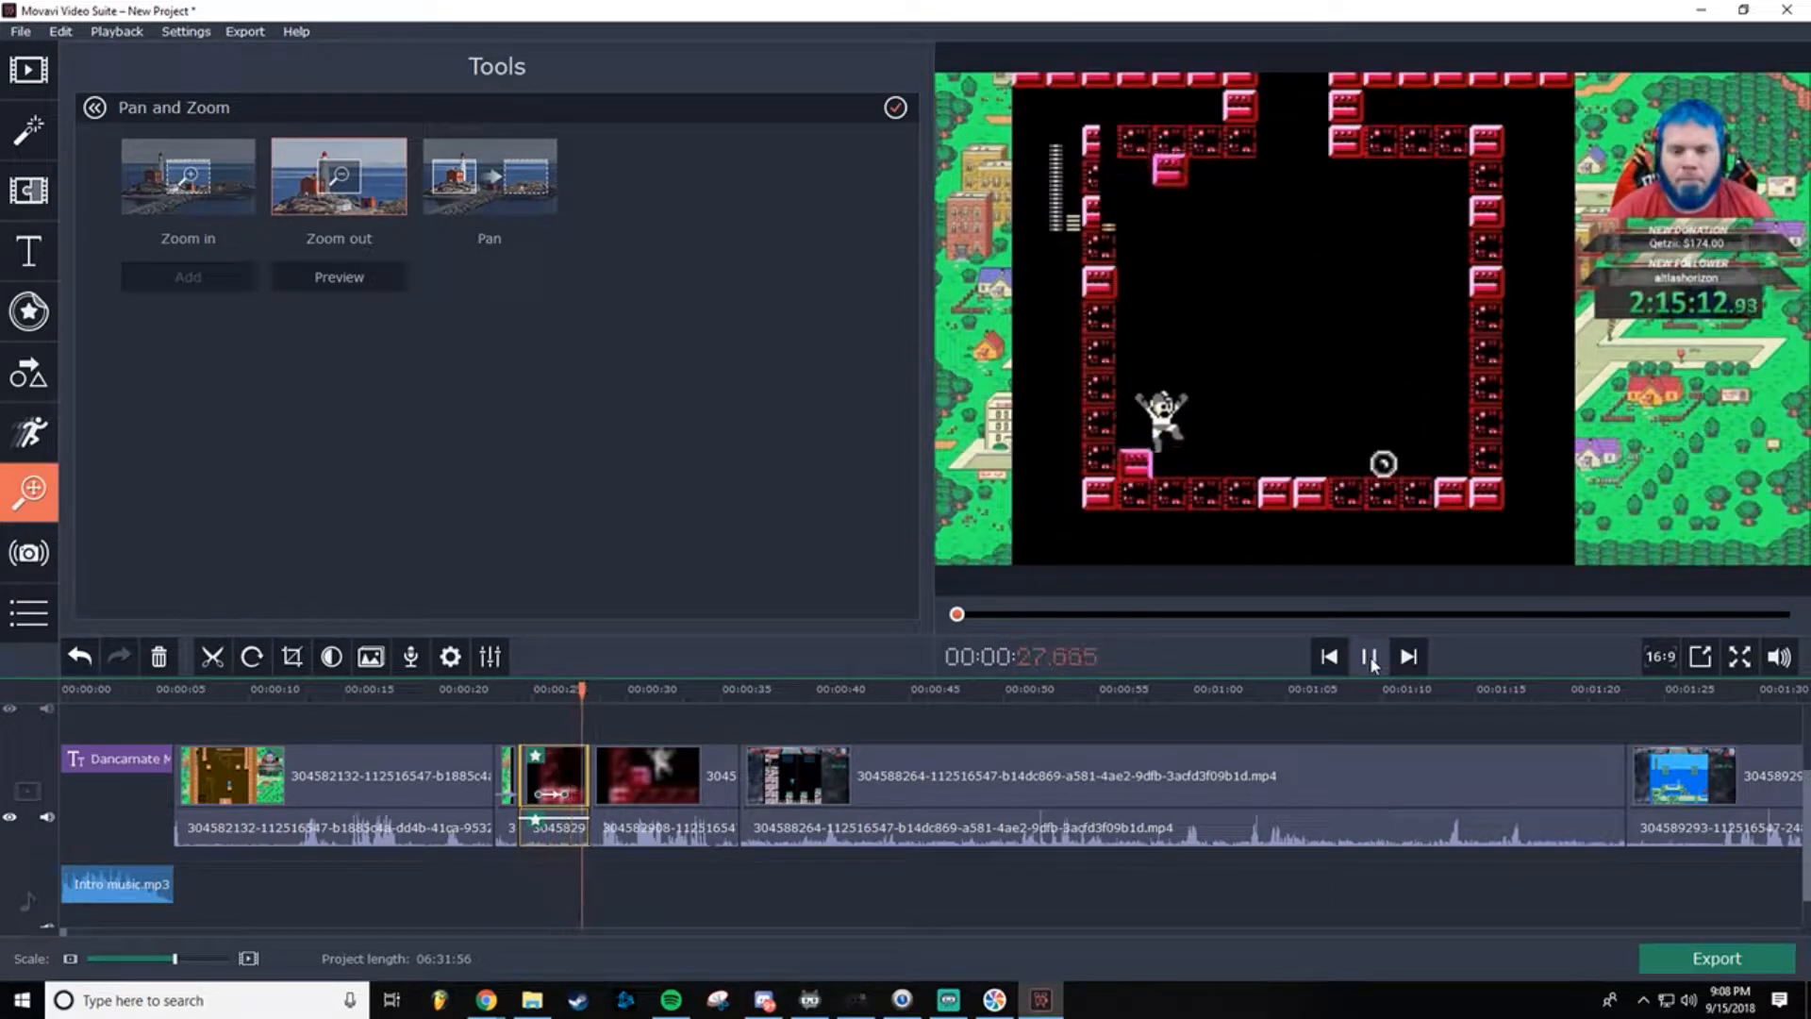
click(1370, 657)
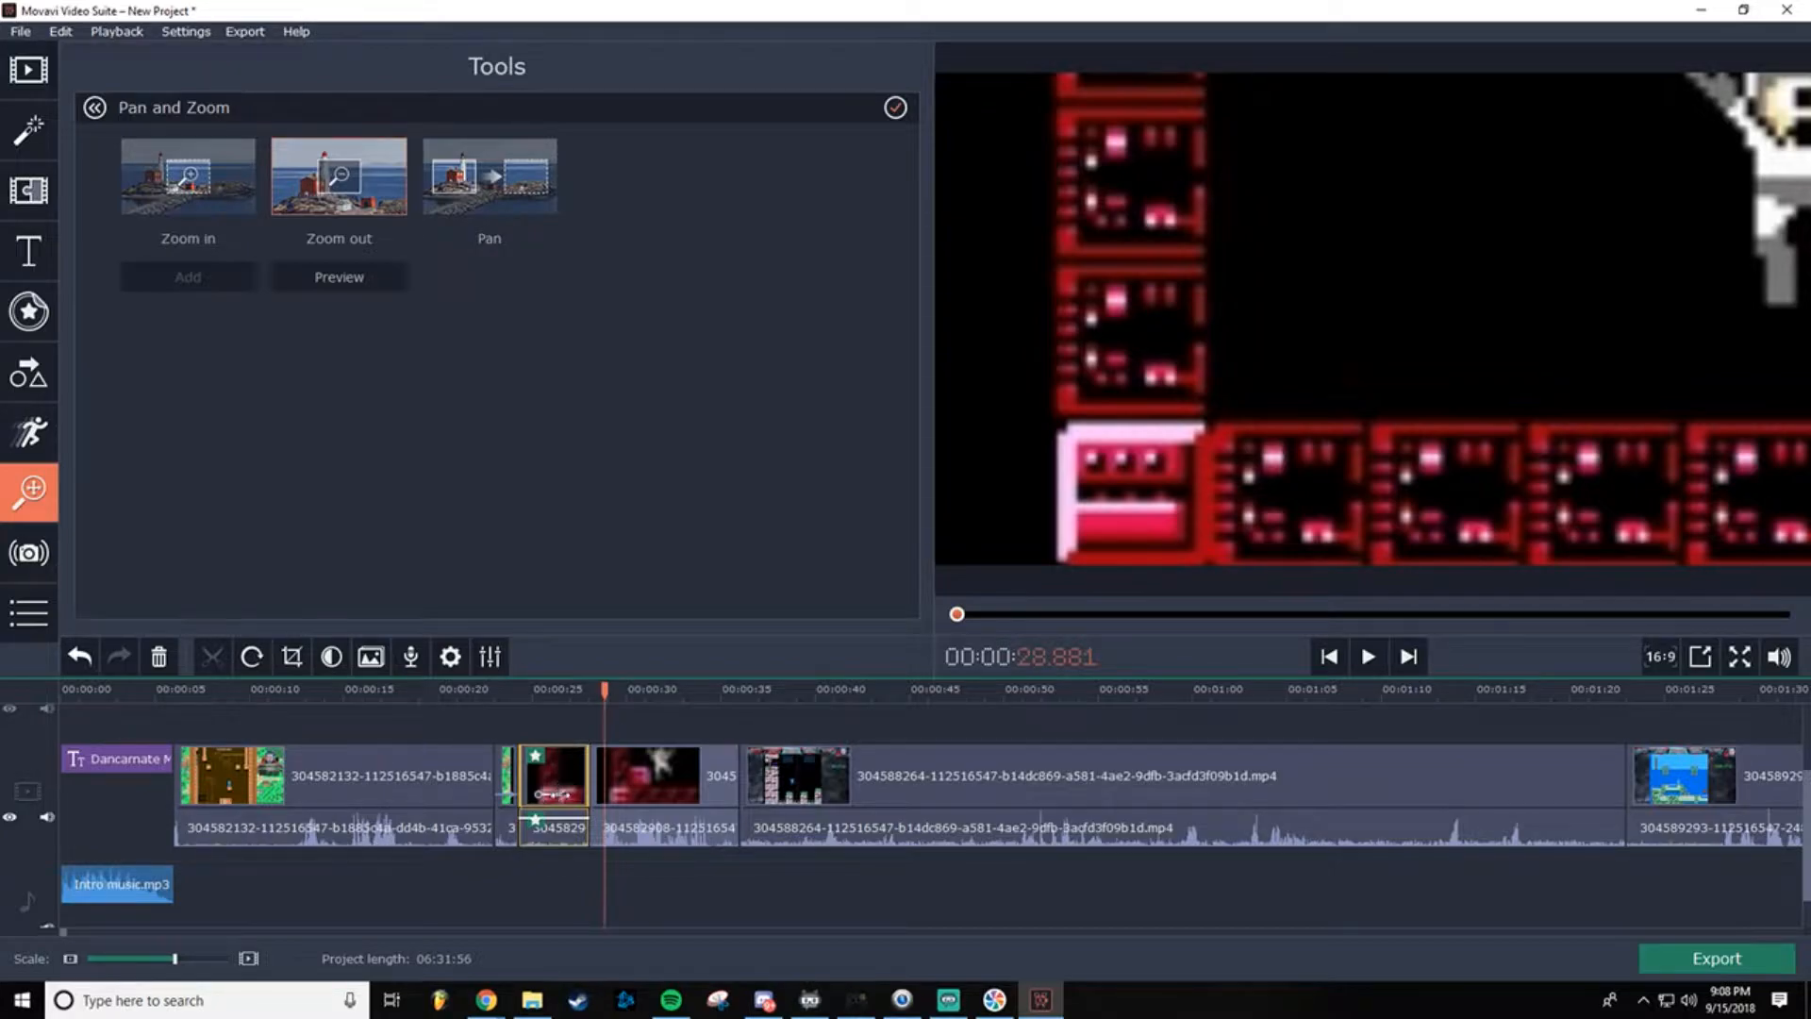
Step: Shift the Zoom out effect closer to the slowed segment's end, and play the segment from 00:00:24.350 to check it
click(569, 793)
mouse_move(580, 794)
mouse_down()
mouse_move(534, 794)
mouse_move(554, 794)
mouse_up()
click(534, 794)
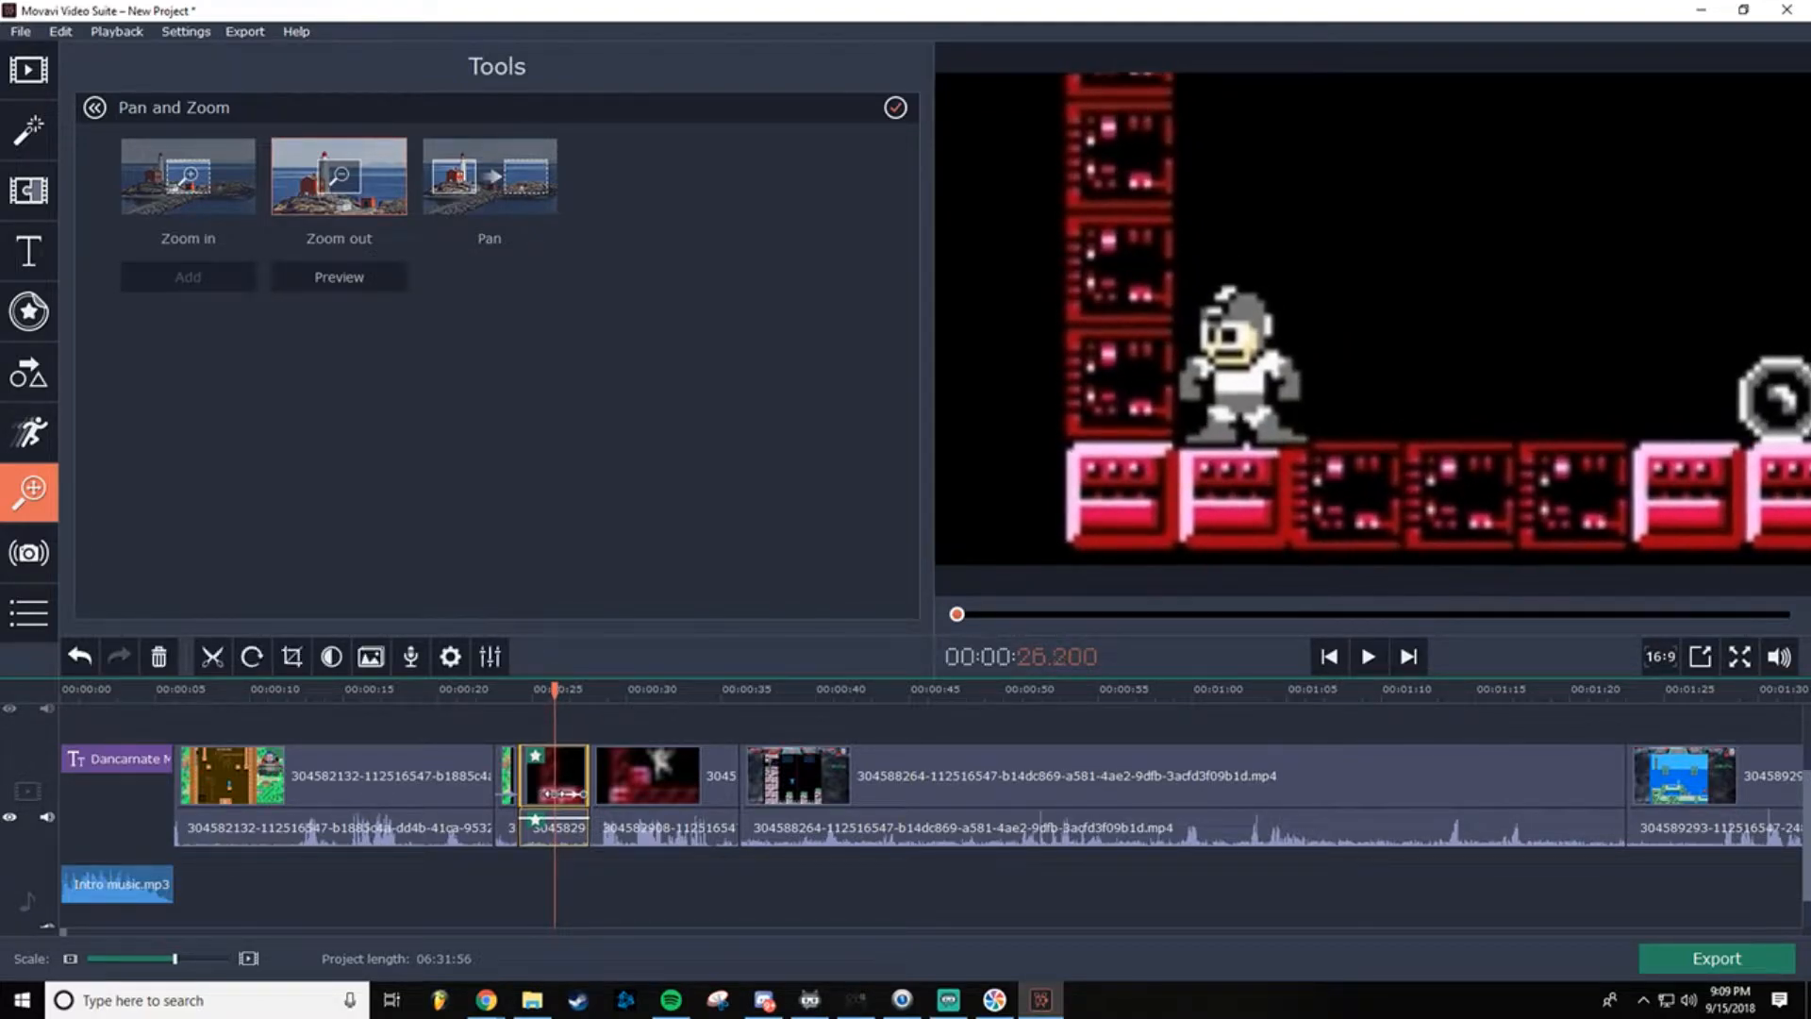
click(520, 691)
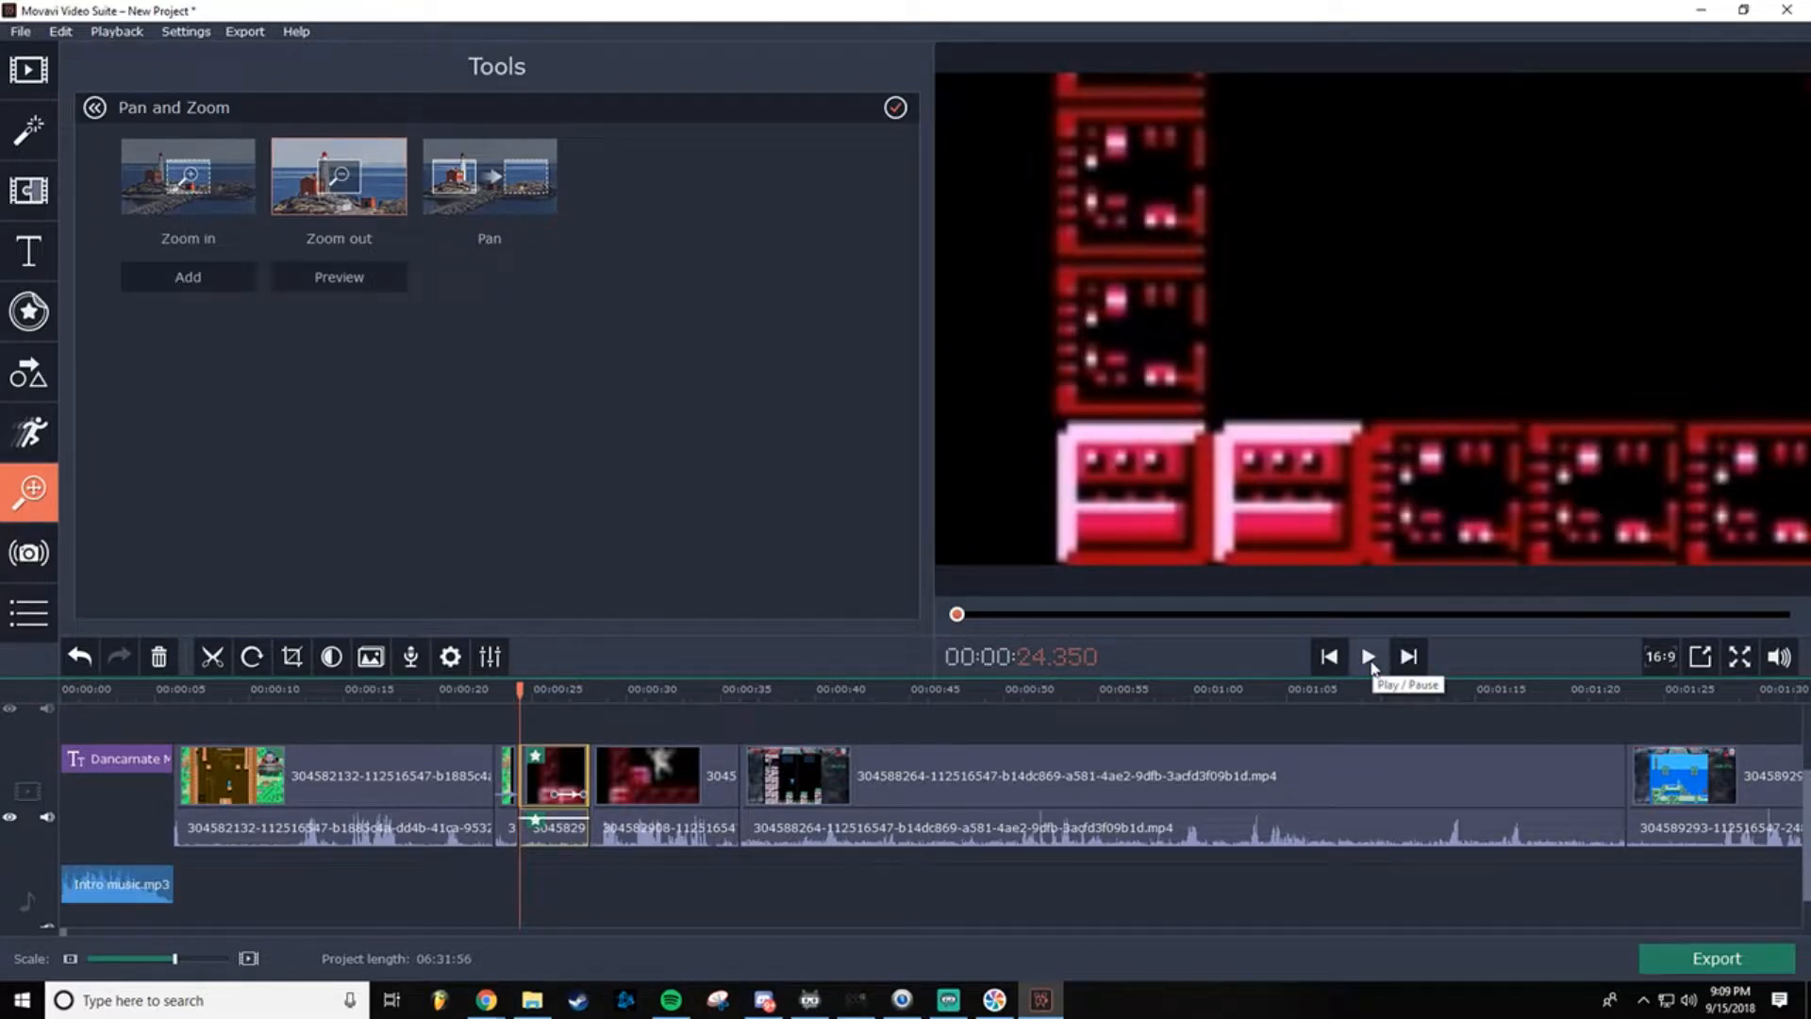
click(1369, 657)
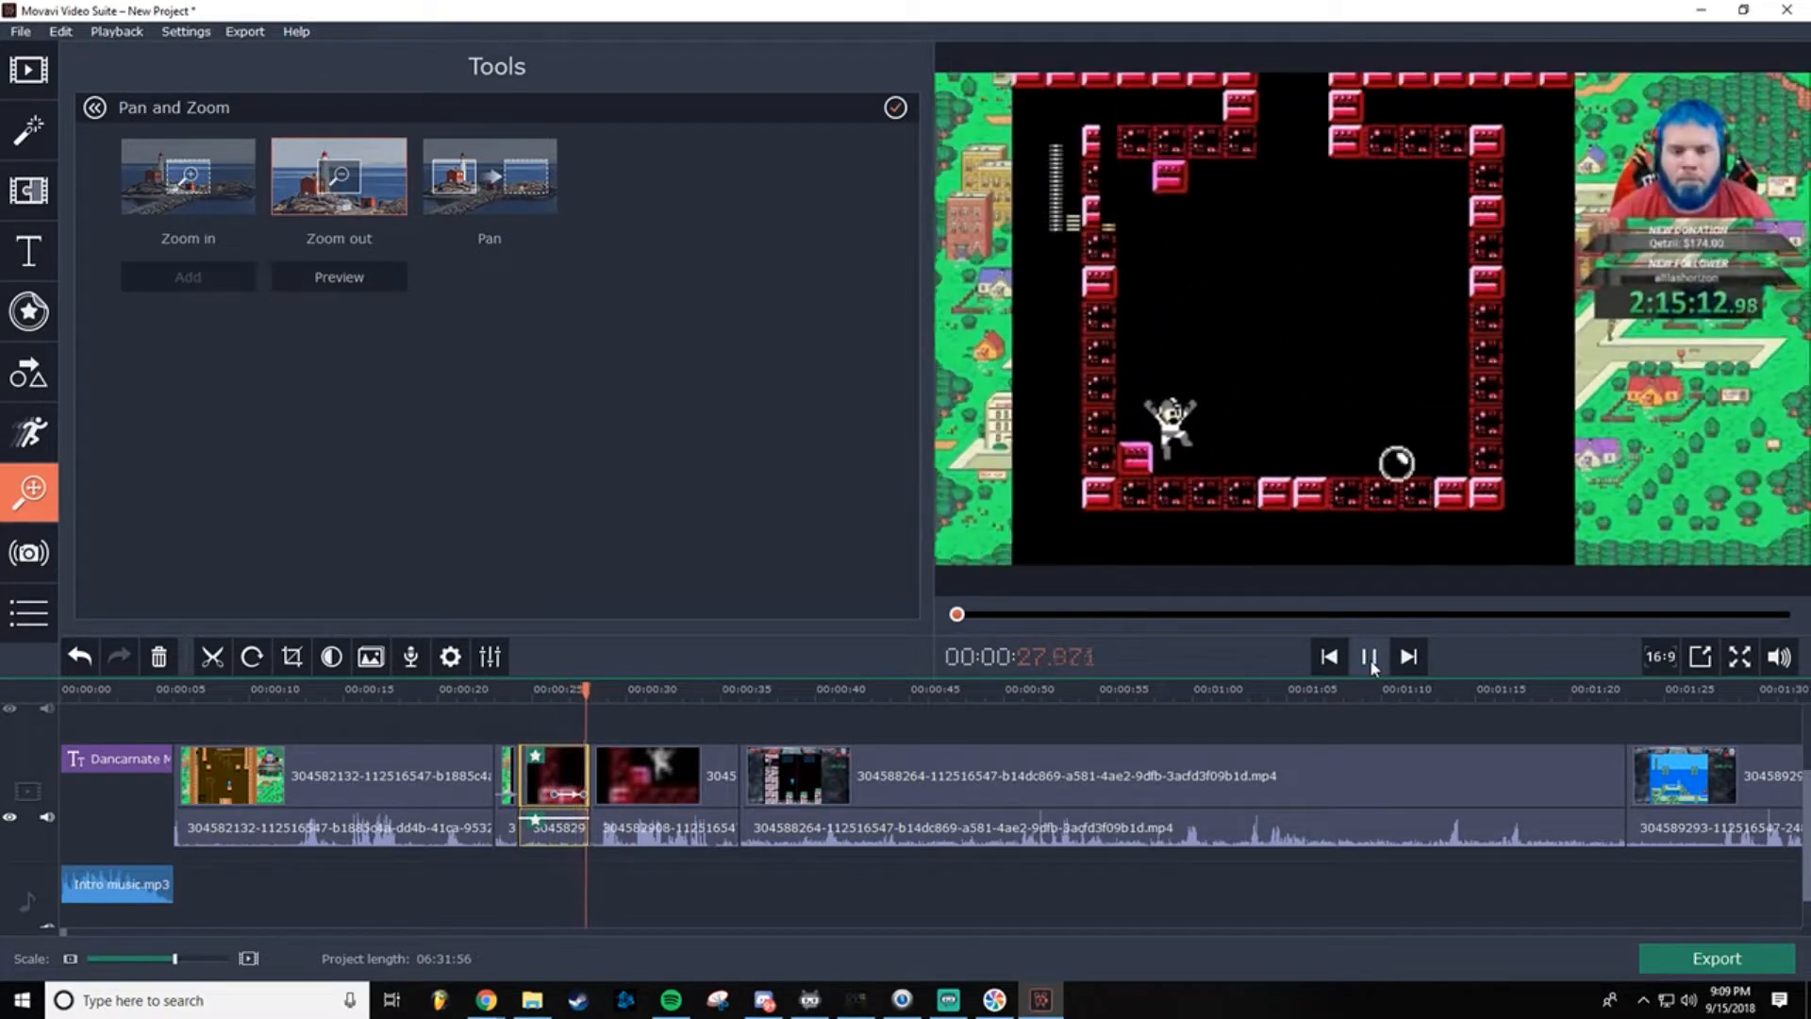
click(1370, 659)
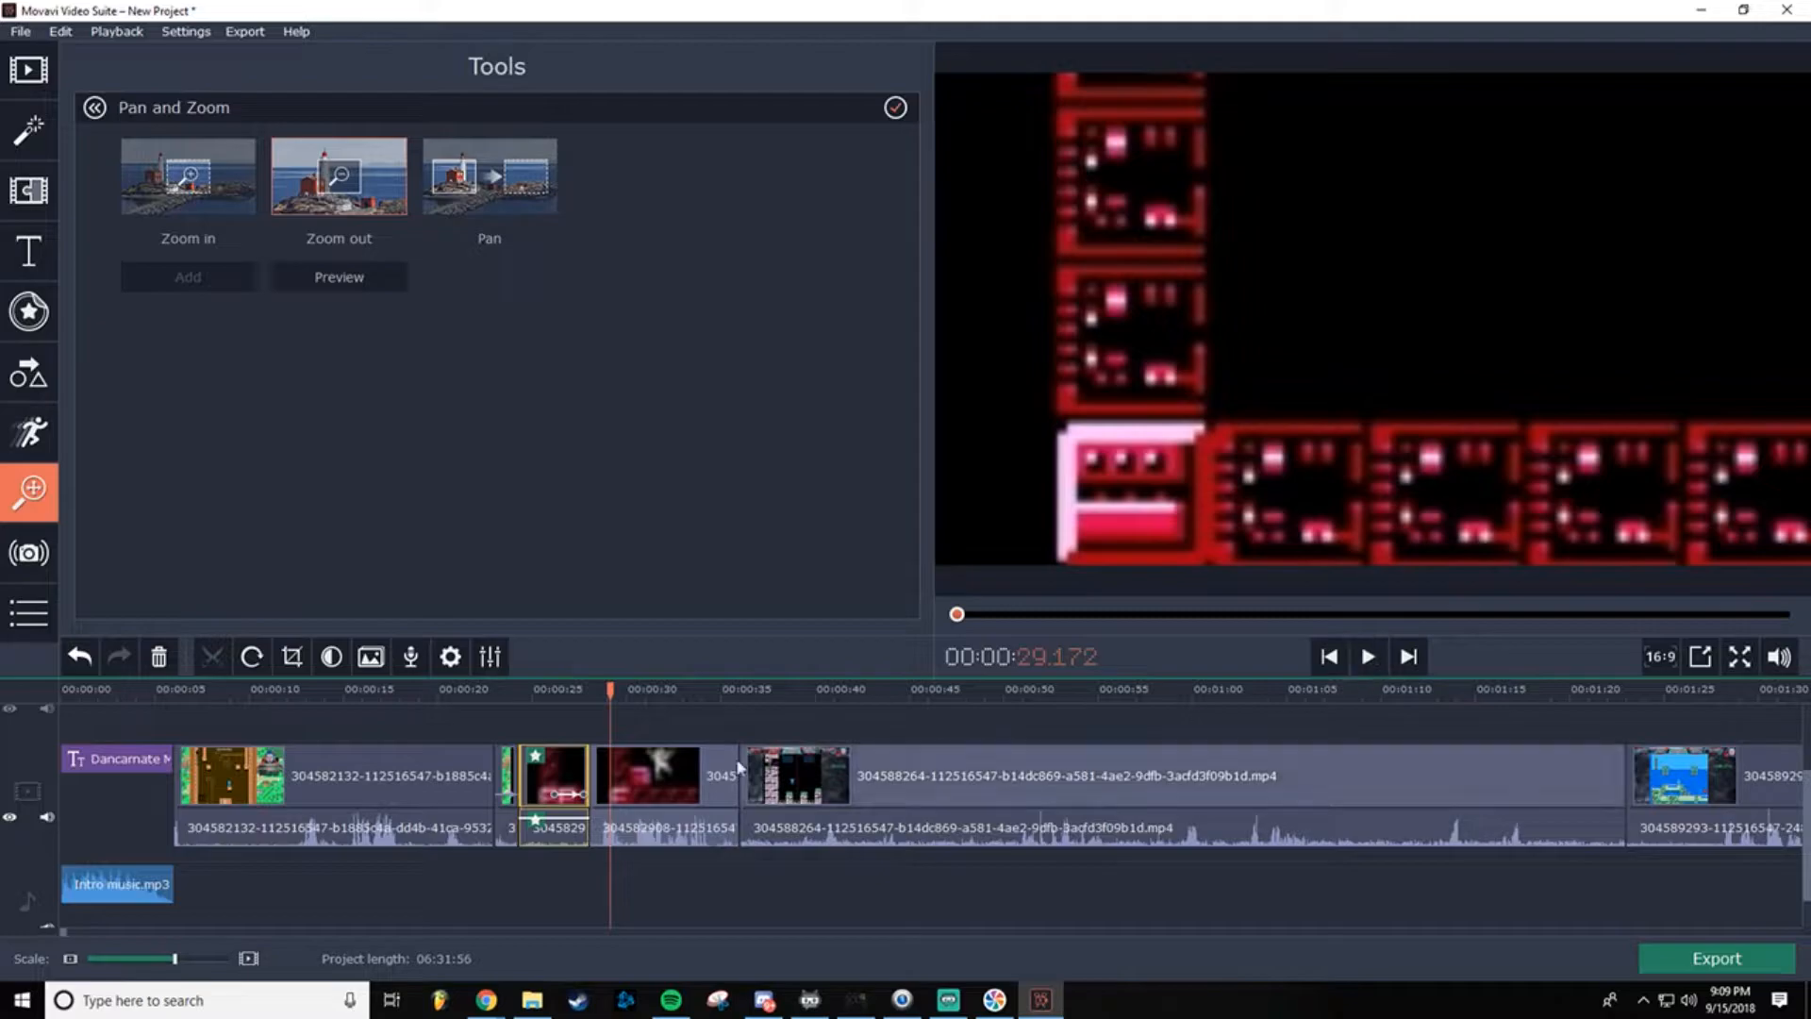
Step: Add a Zoom out effect to the last segment of the second gameplay clip, moved to the segment's very start with minimal duration
click(654, 787)
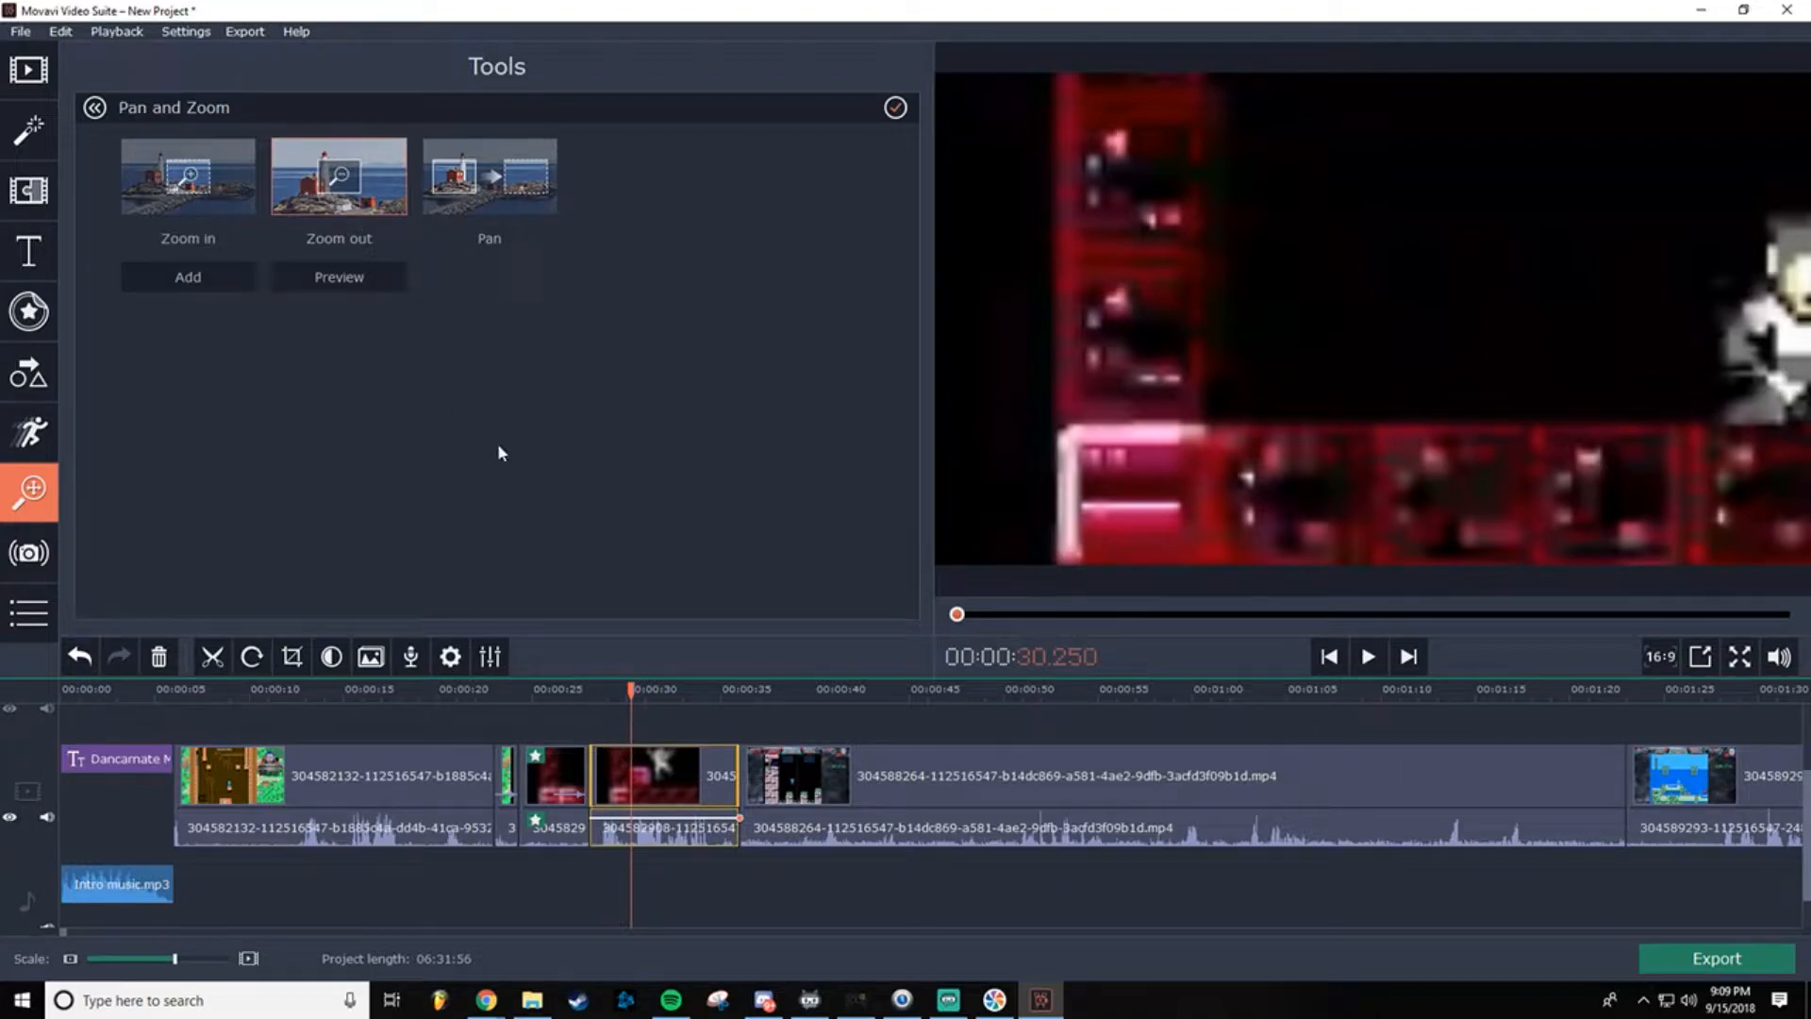
drag(631, 689, 595, 689)
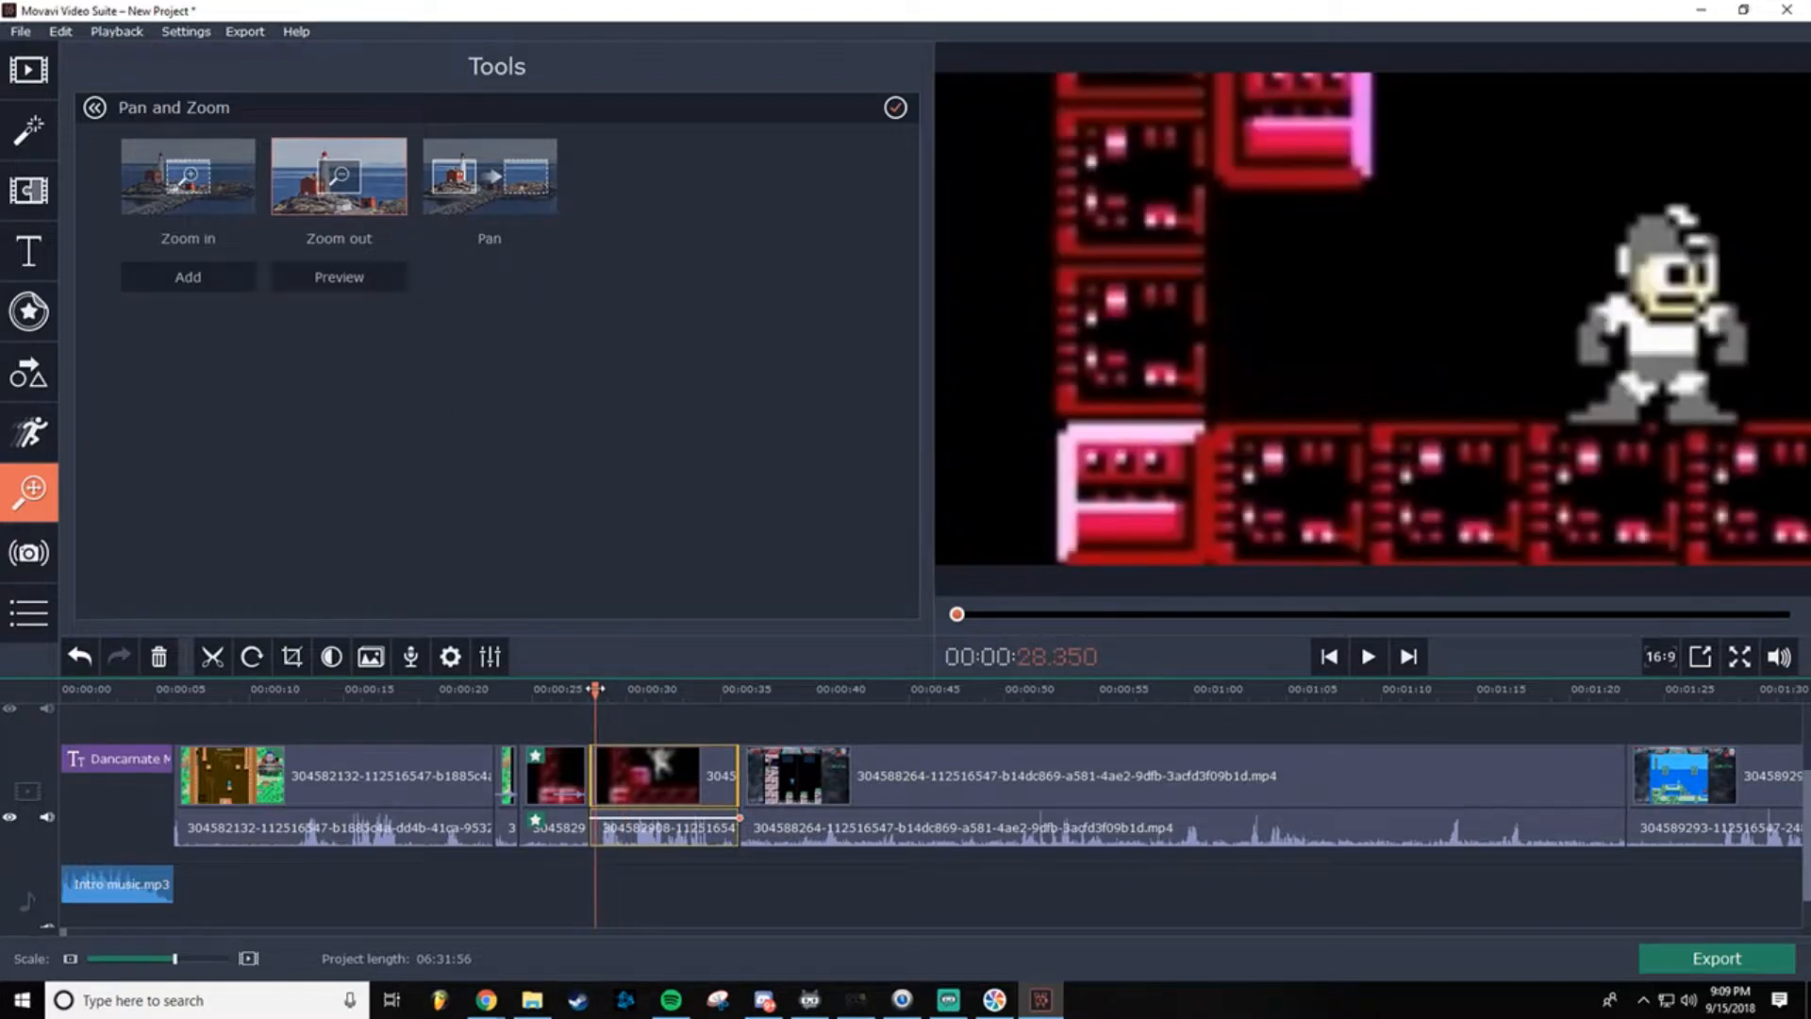
click(162, 286)
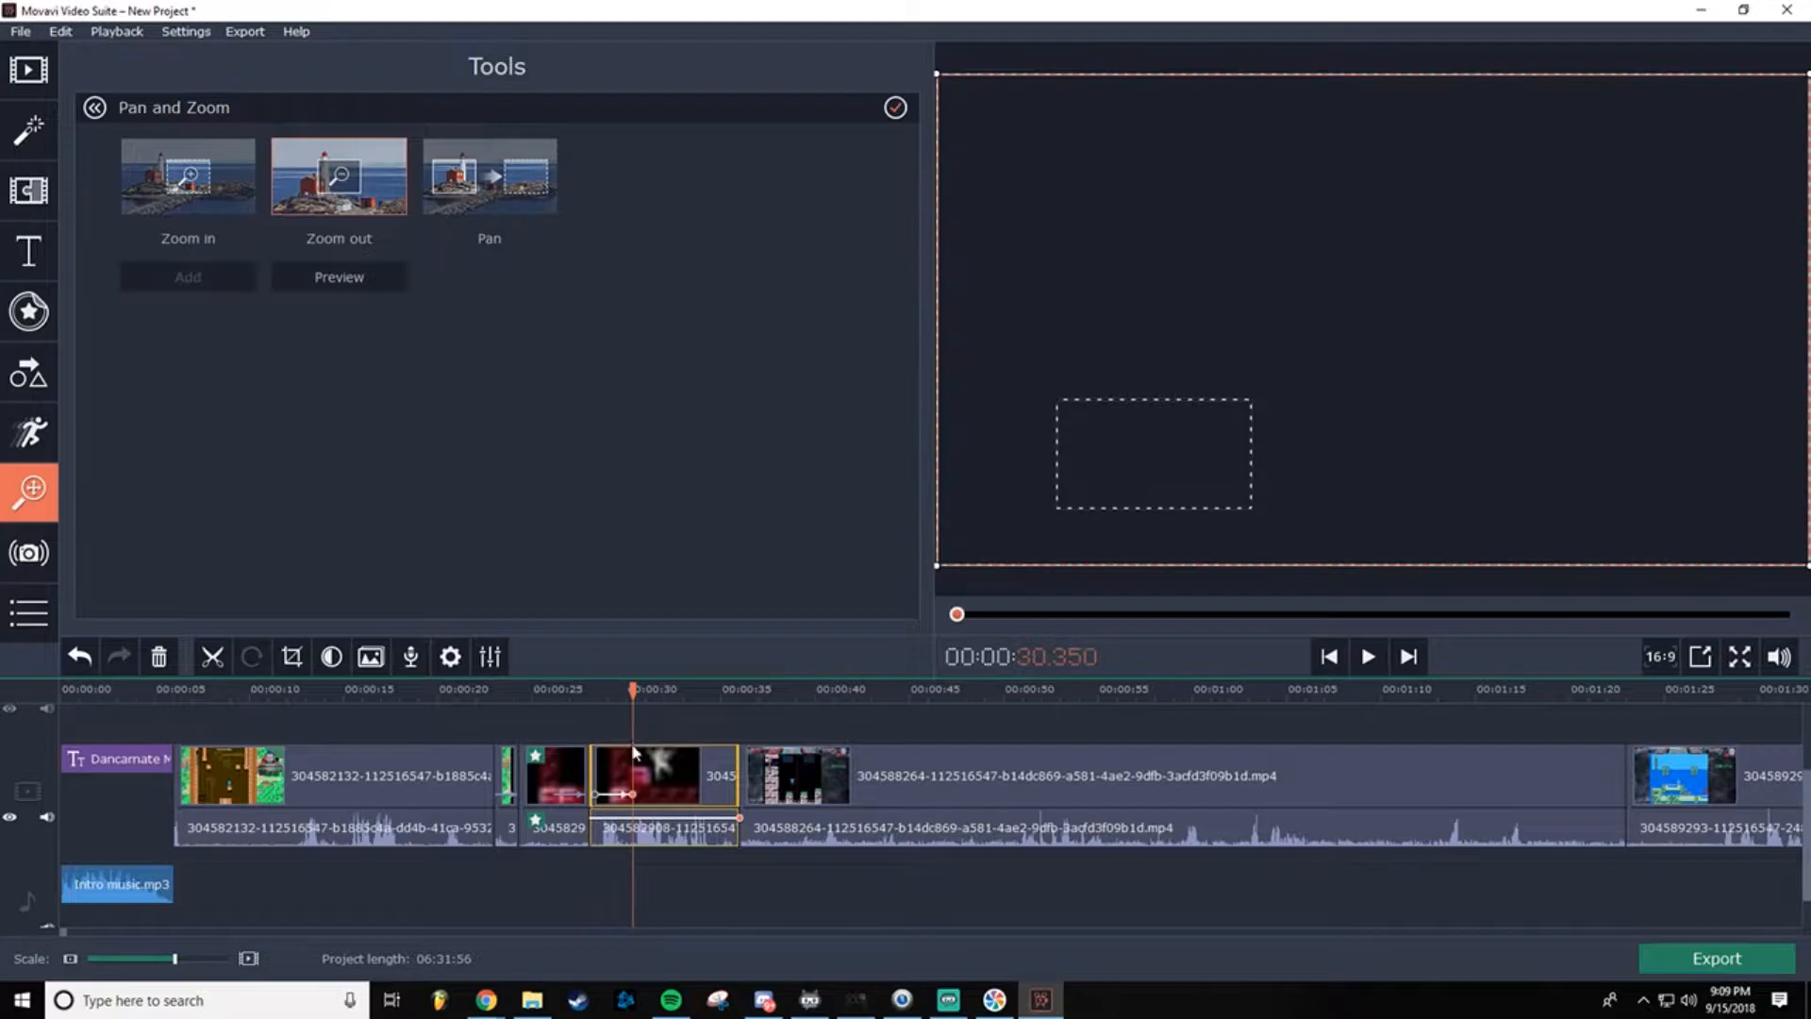
drag(595, 794, 569, 794)
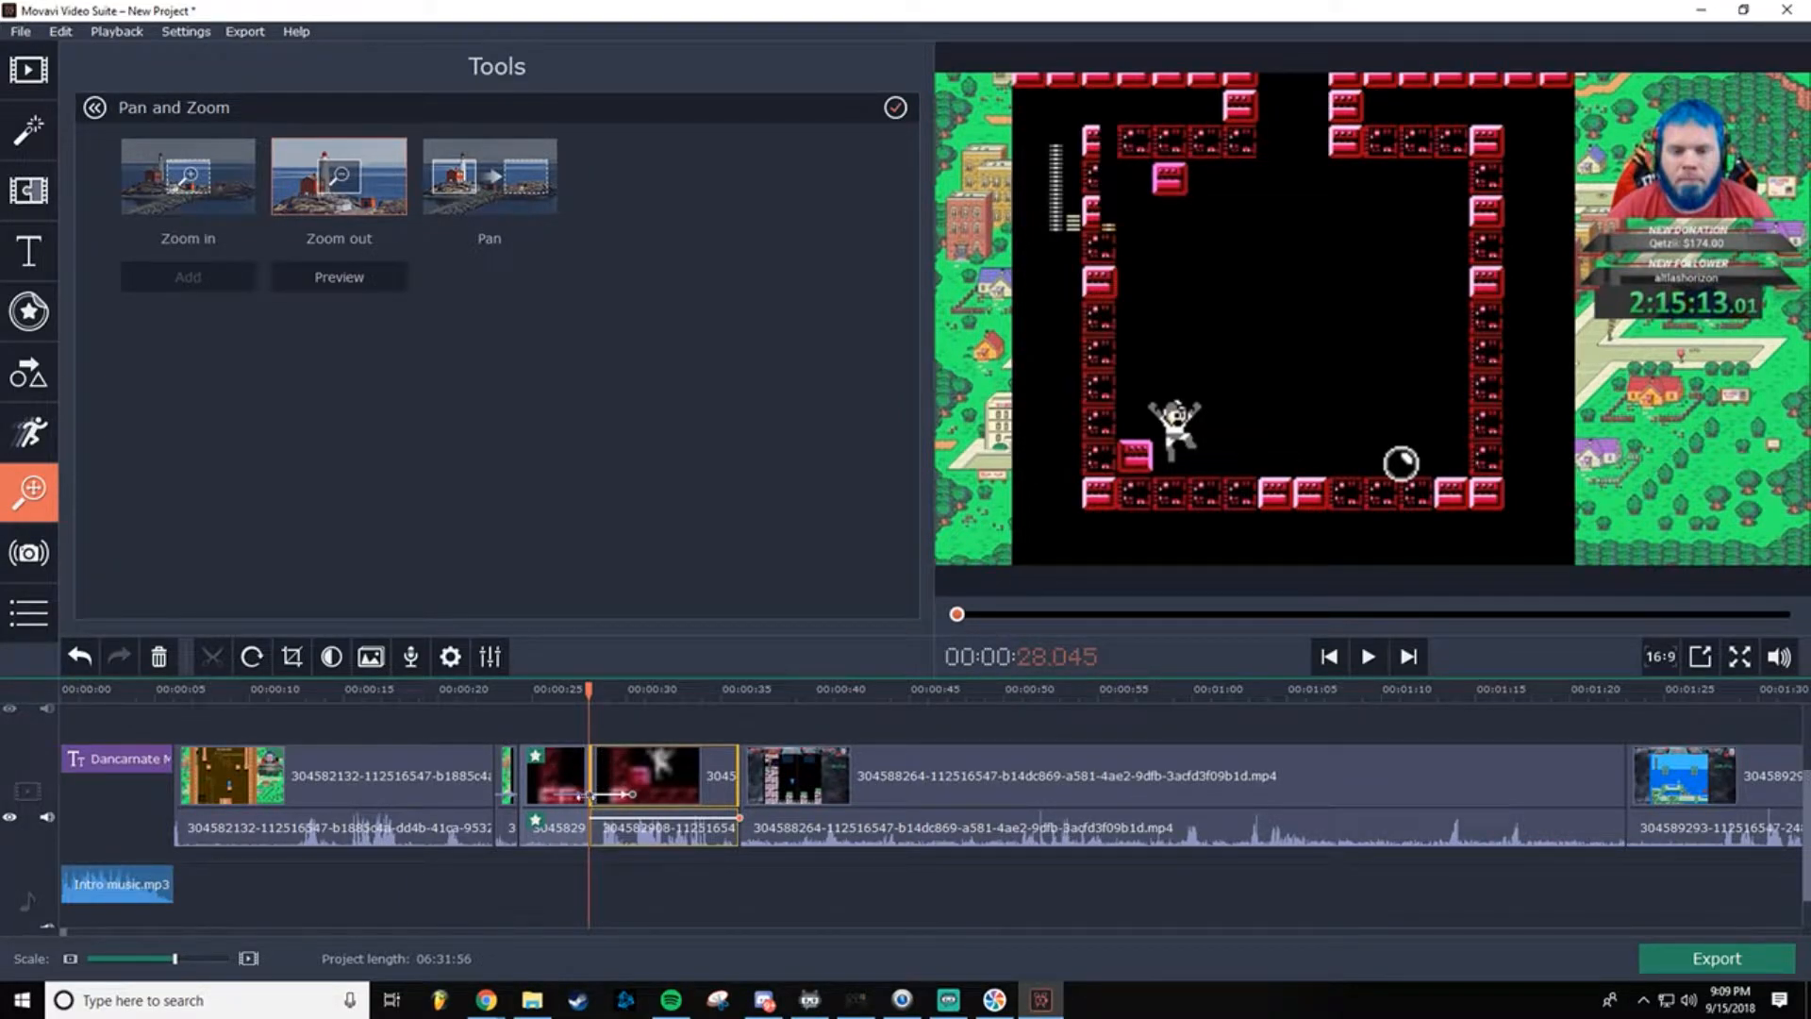
drag(630, 794, 579, 794)
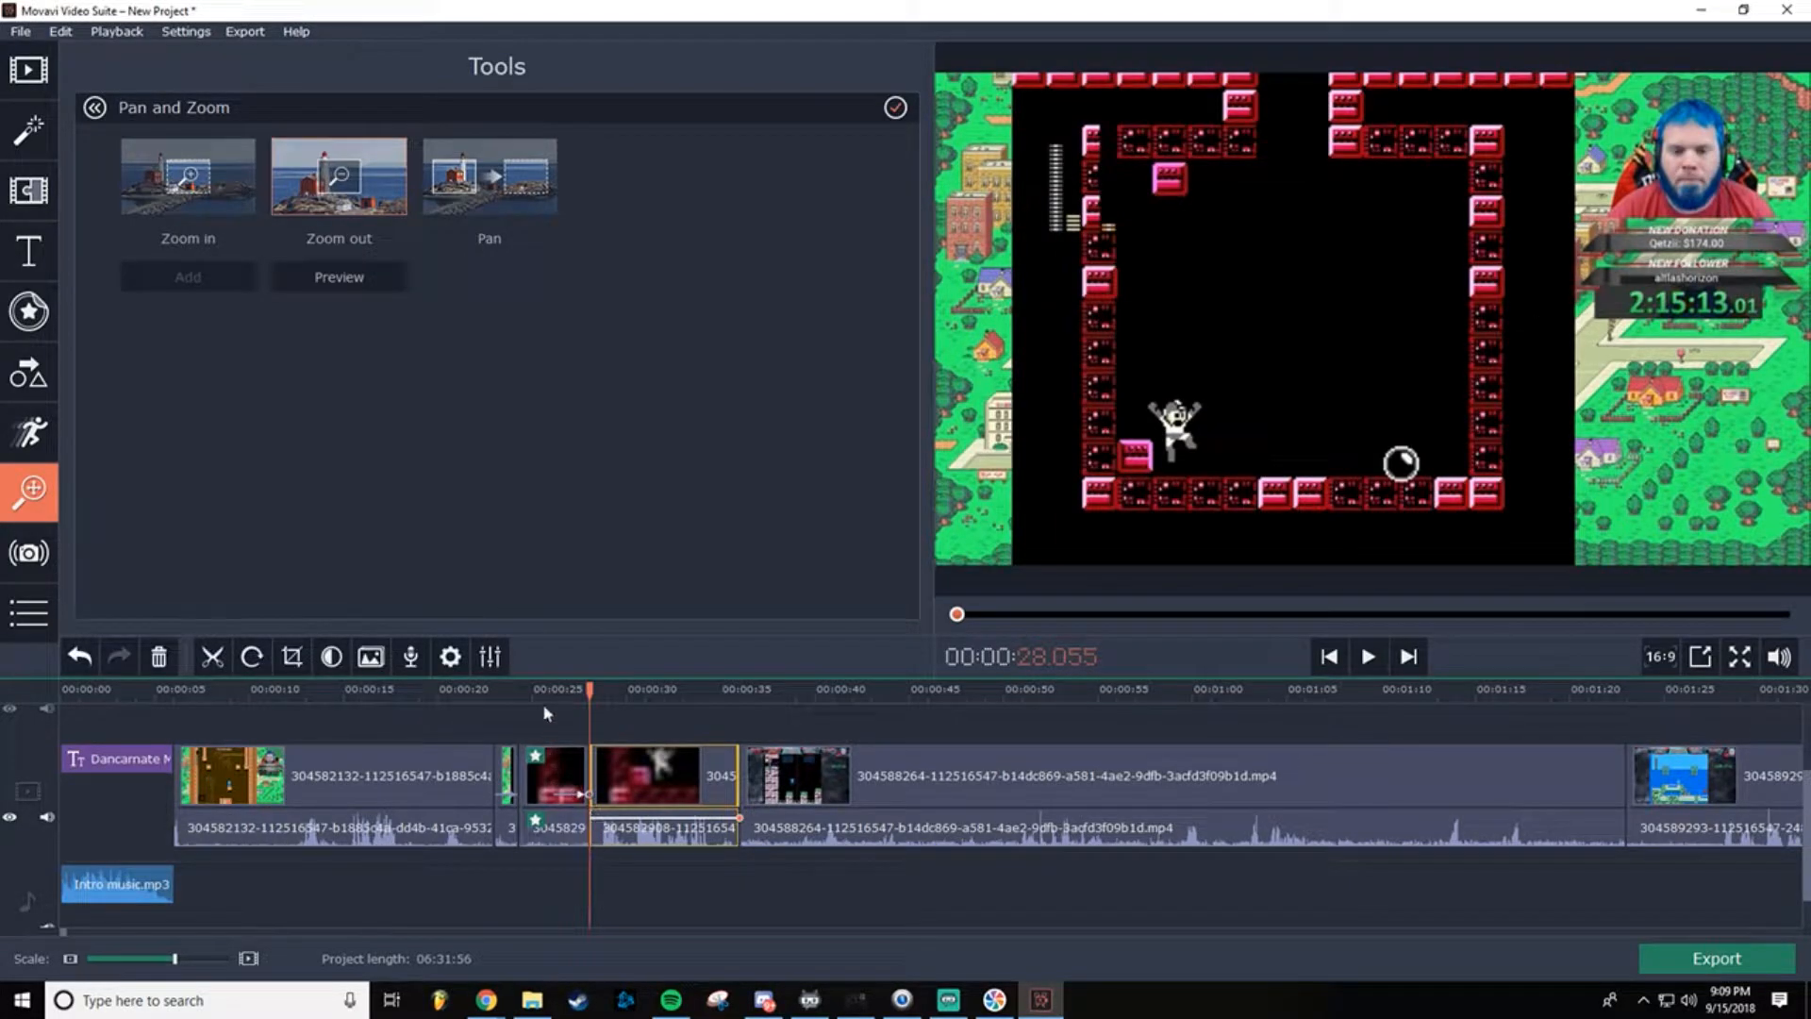
Step: Play from 00:00:24.350 through the last segment to check the zoom-out, and return the playhead to 00:00:23.100
click(520, 689)
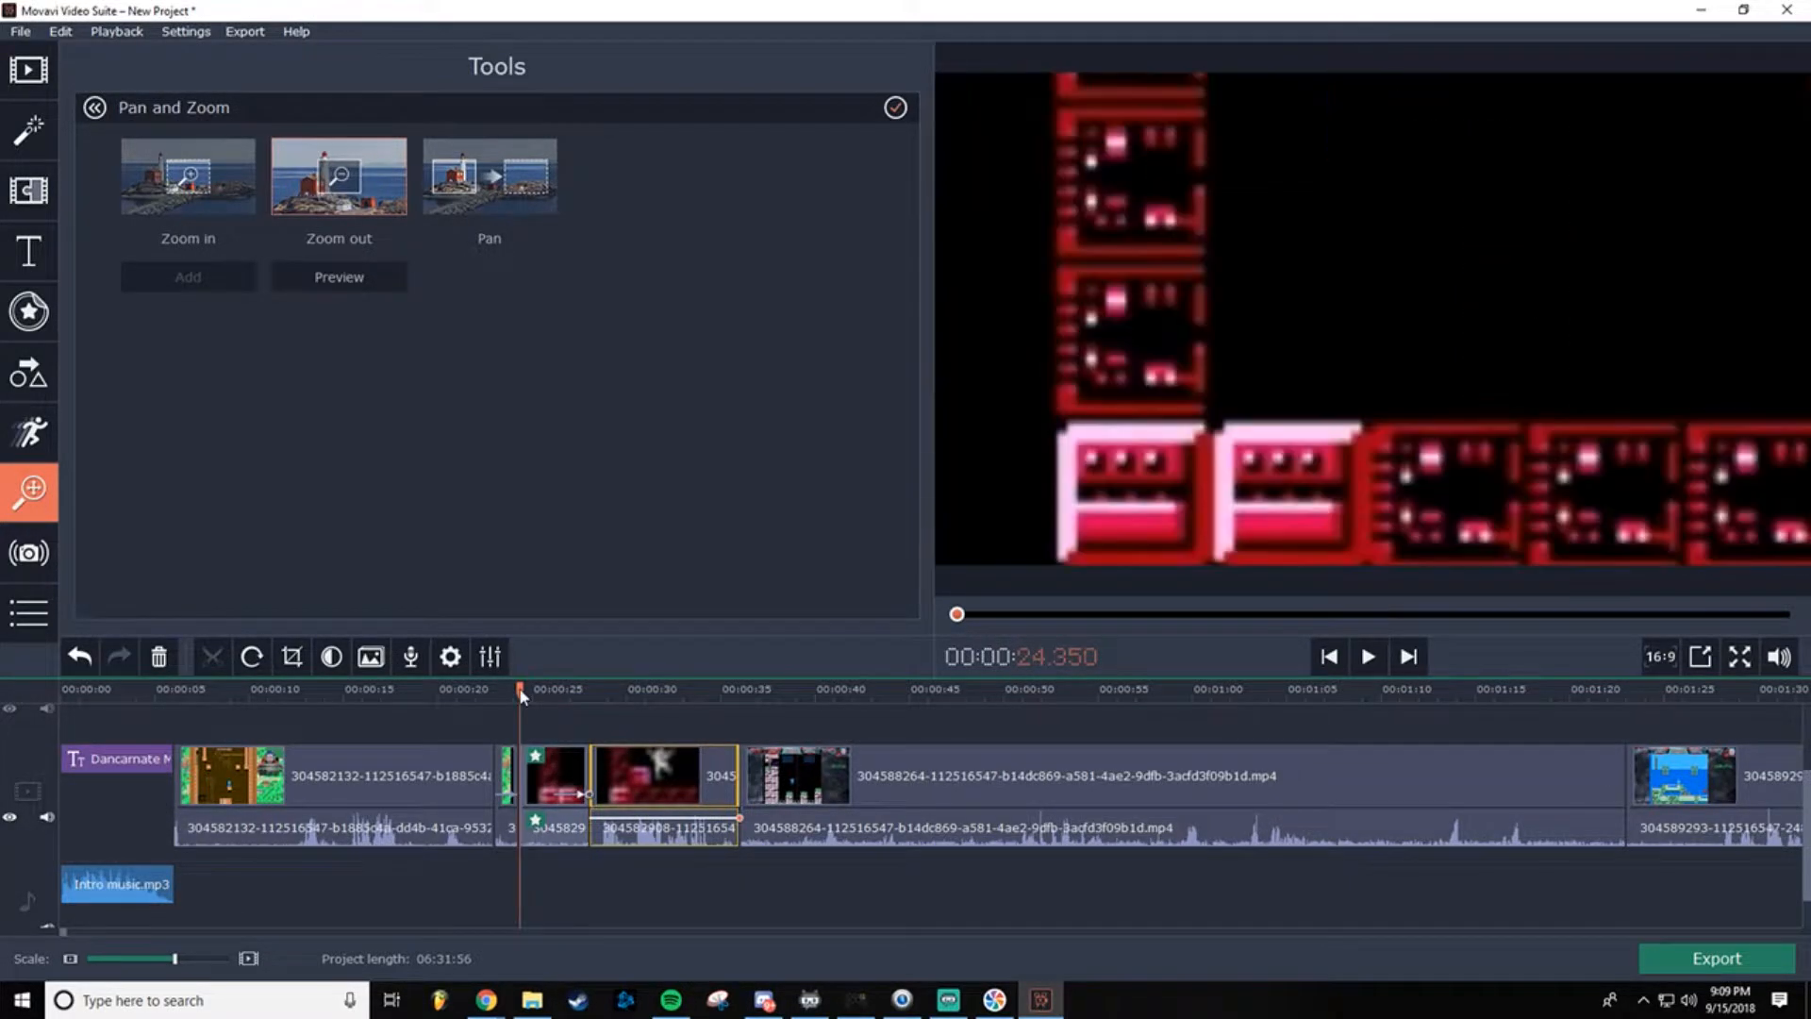
click(1369, 660)
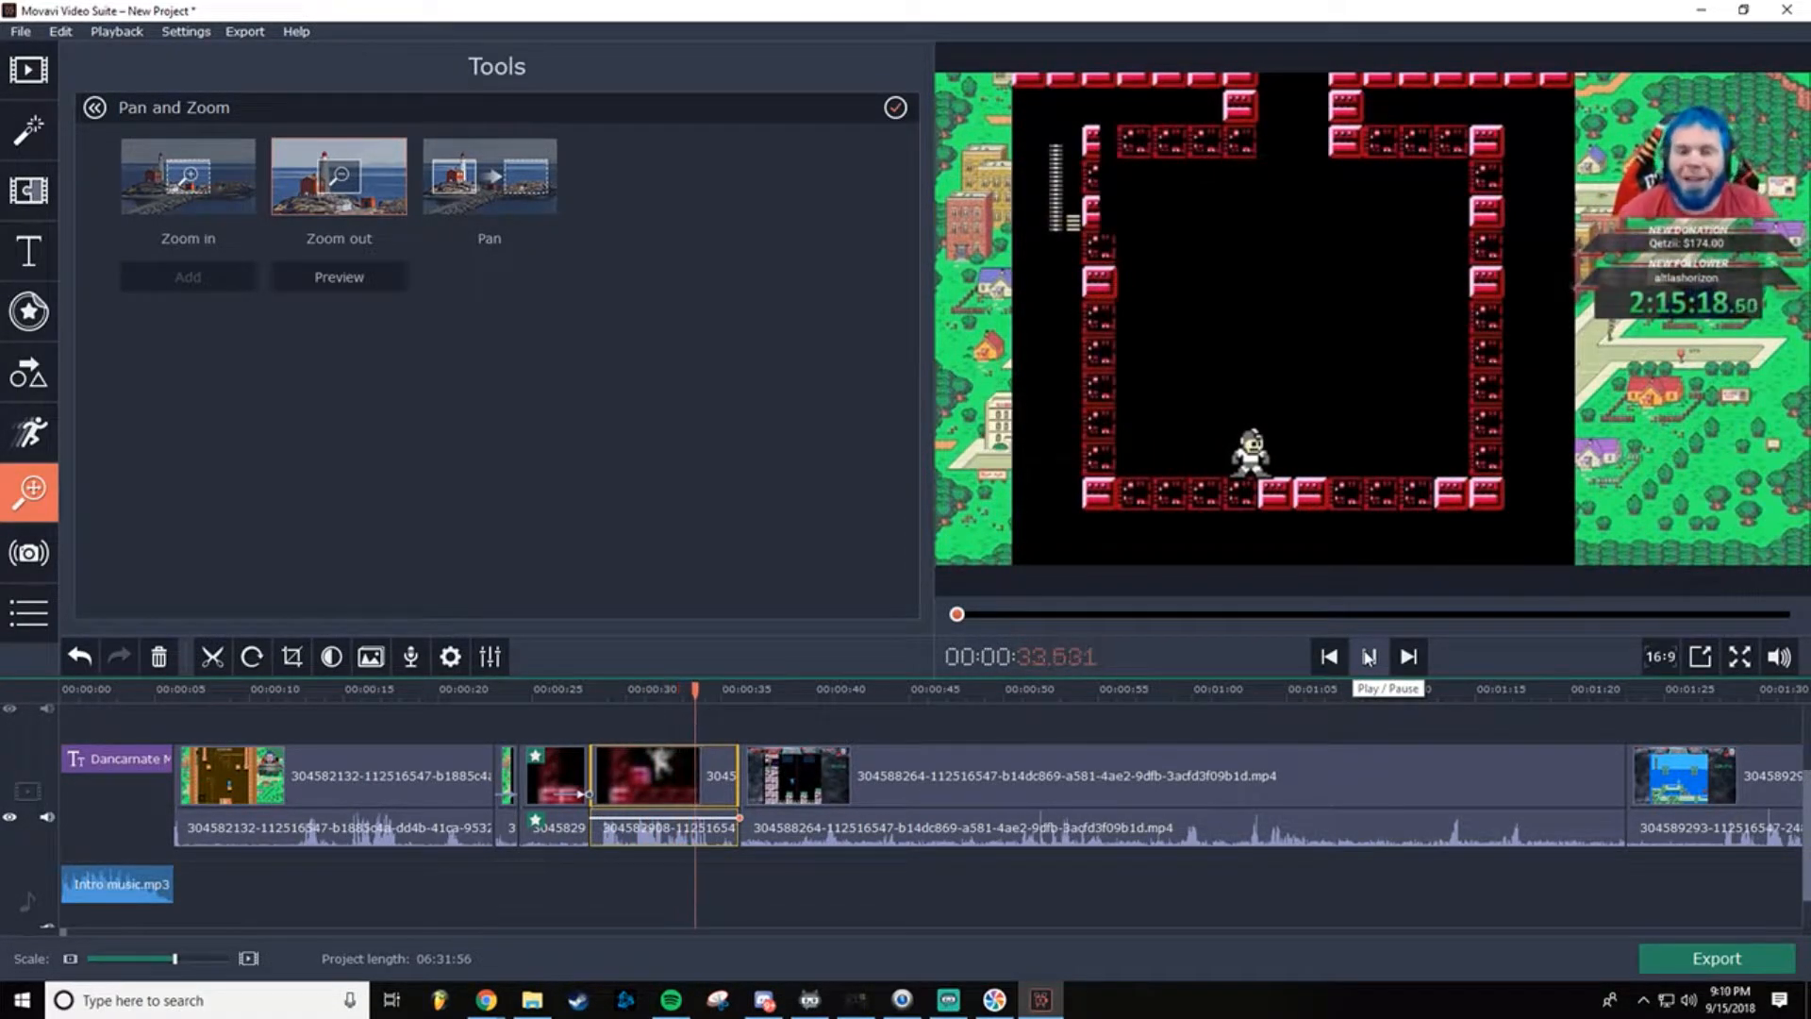
click(1369, 658)
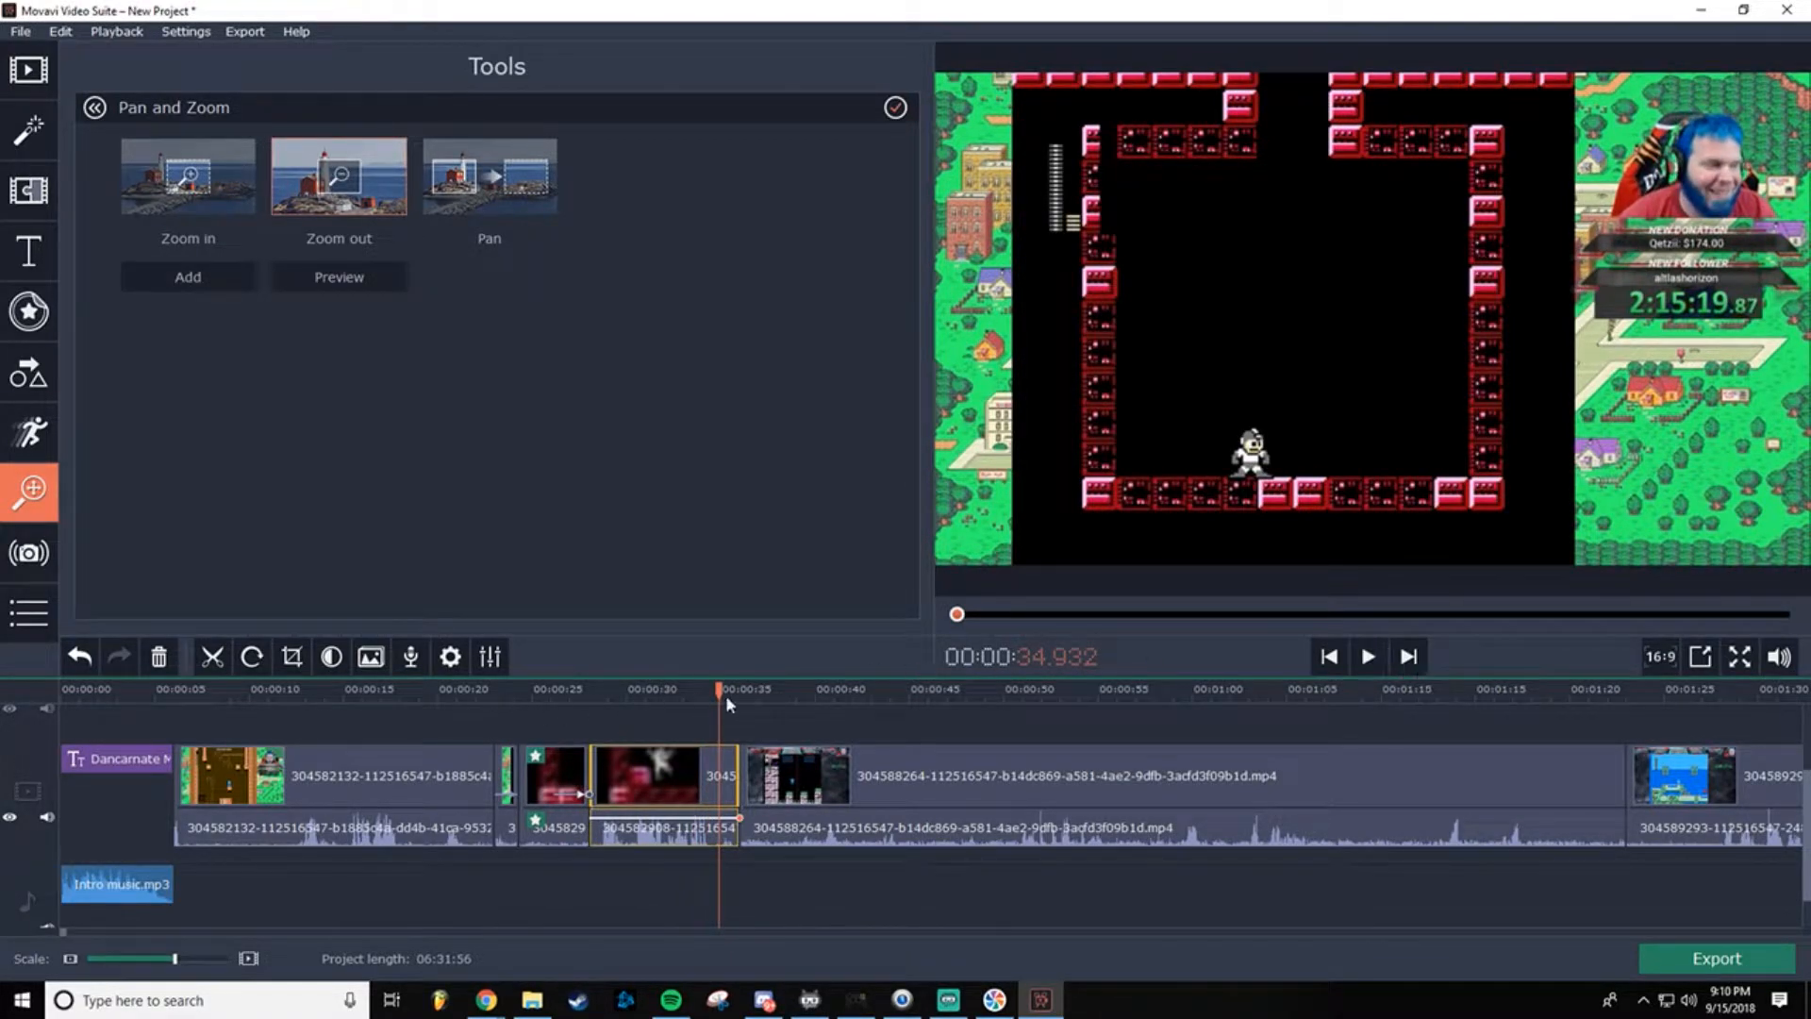
drag(718, 691, 496, 691)
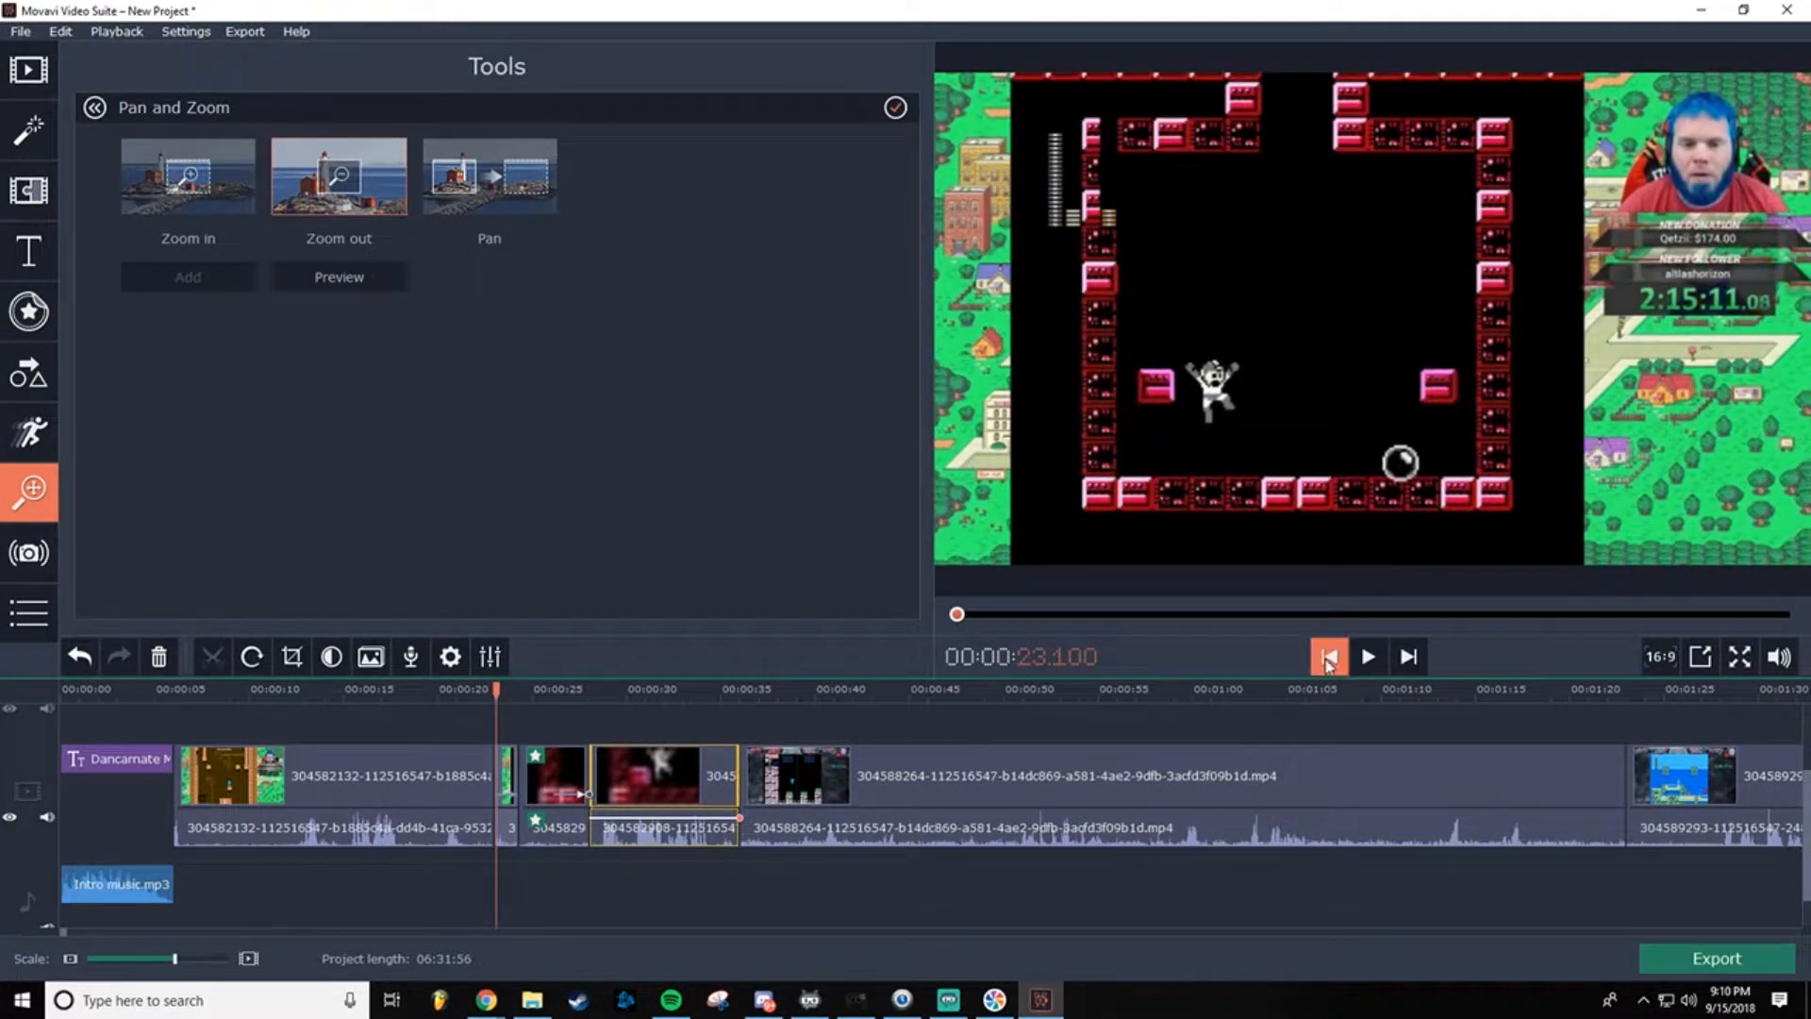
Step: Split the second gameplay clip near its start, at 00:00:23.044
click(1328, 659)
click(1328, 658)
click(1328, 659)
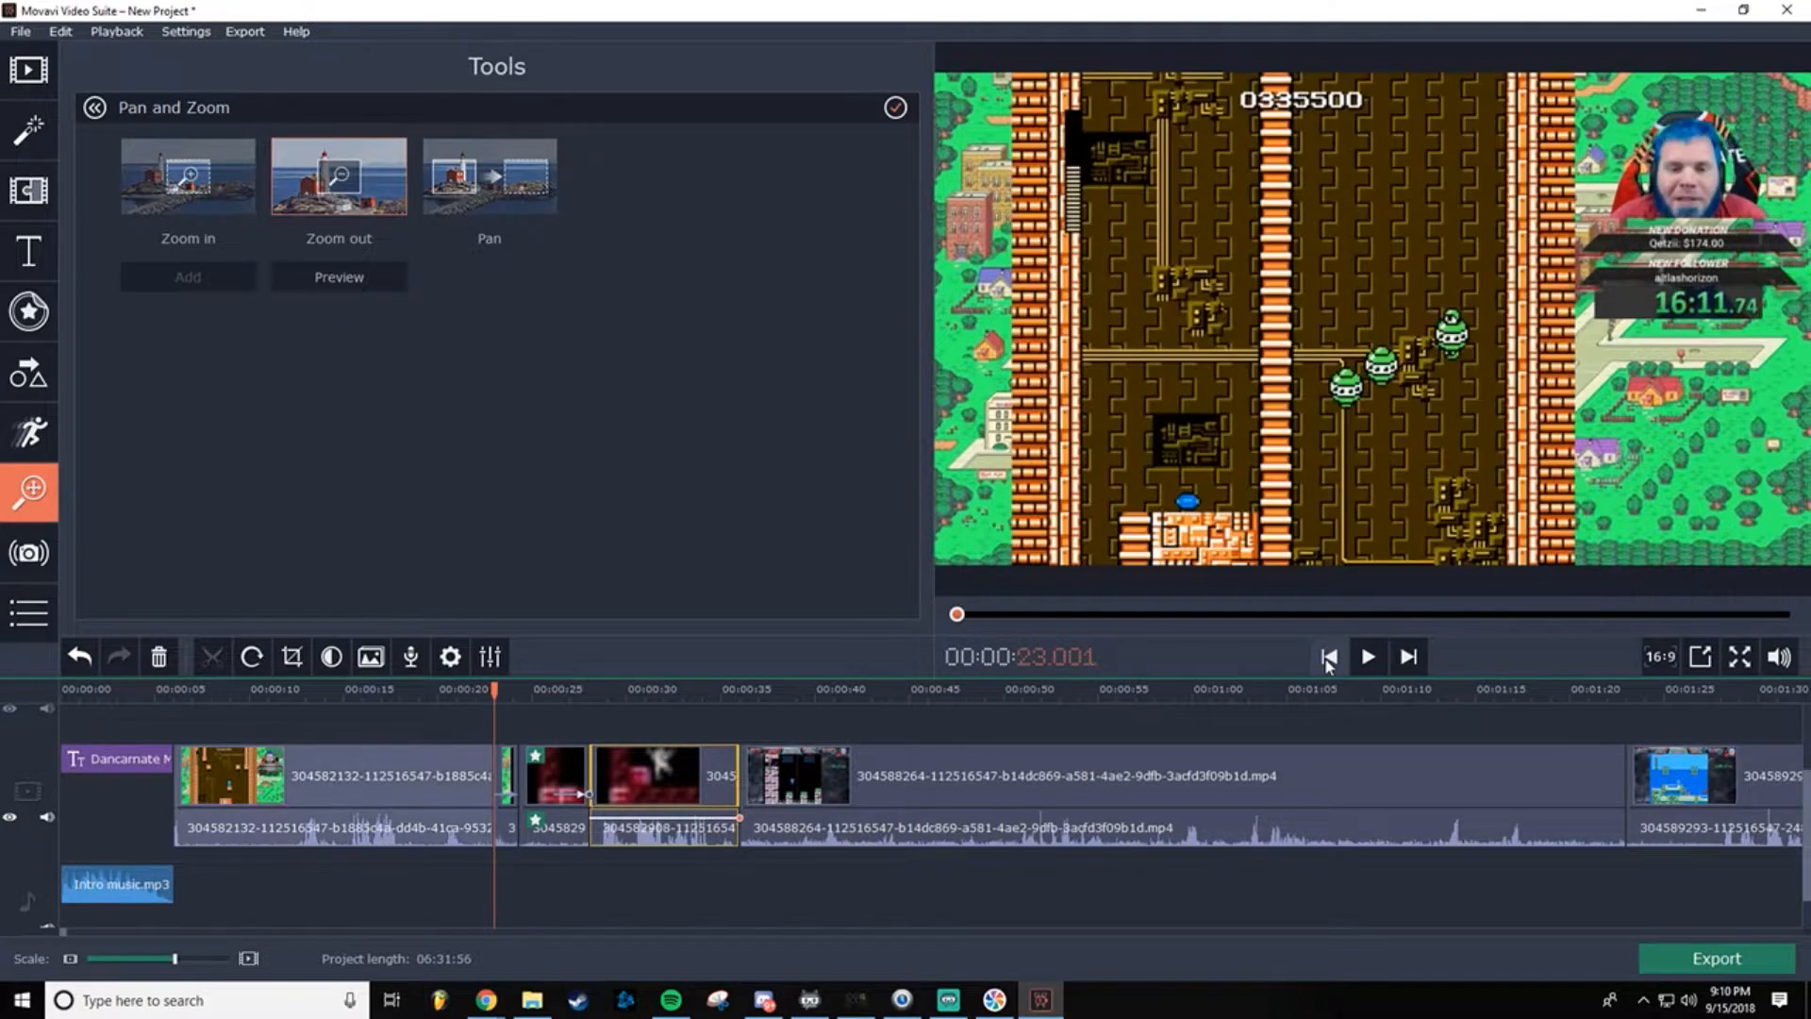
click(1408, 659)
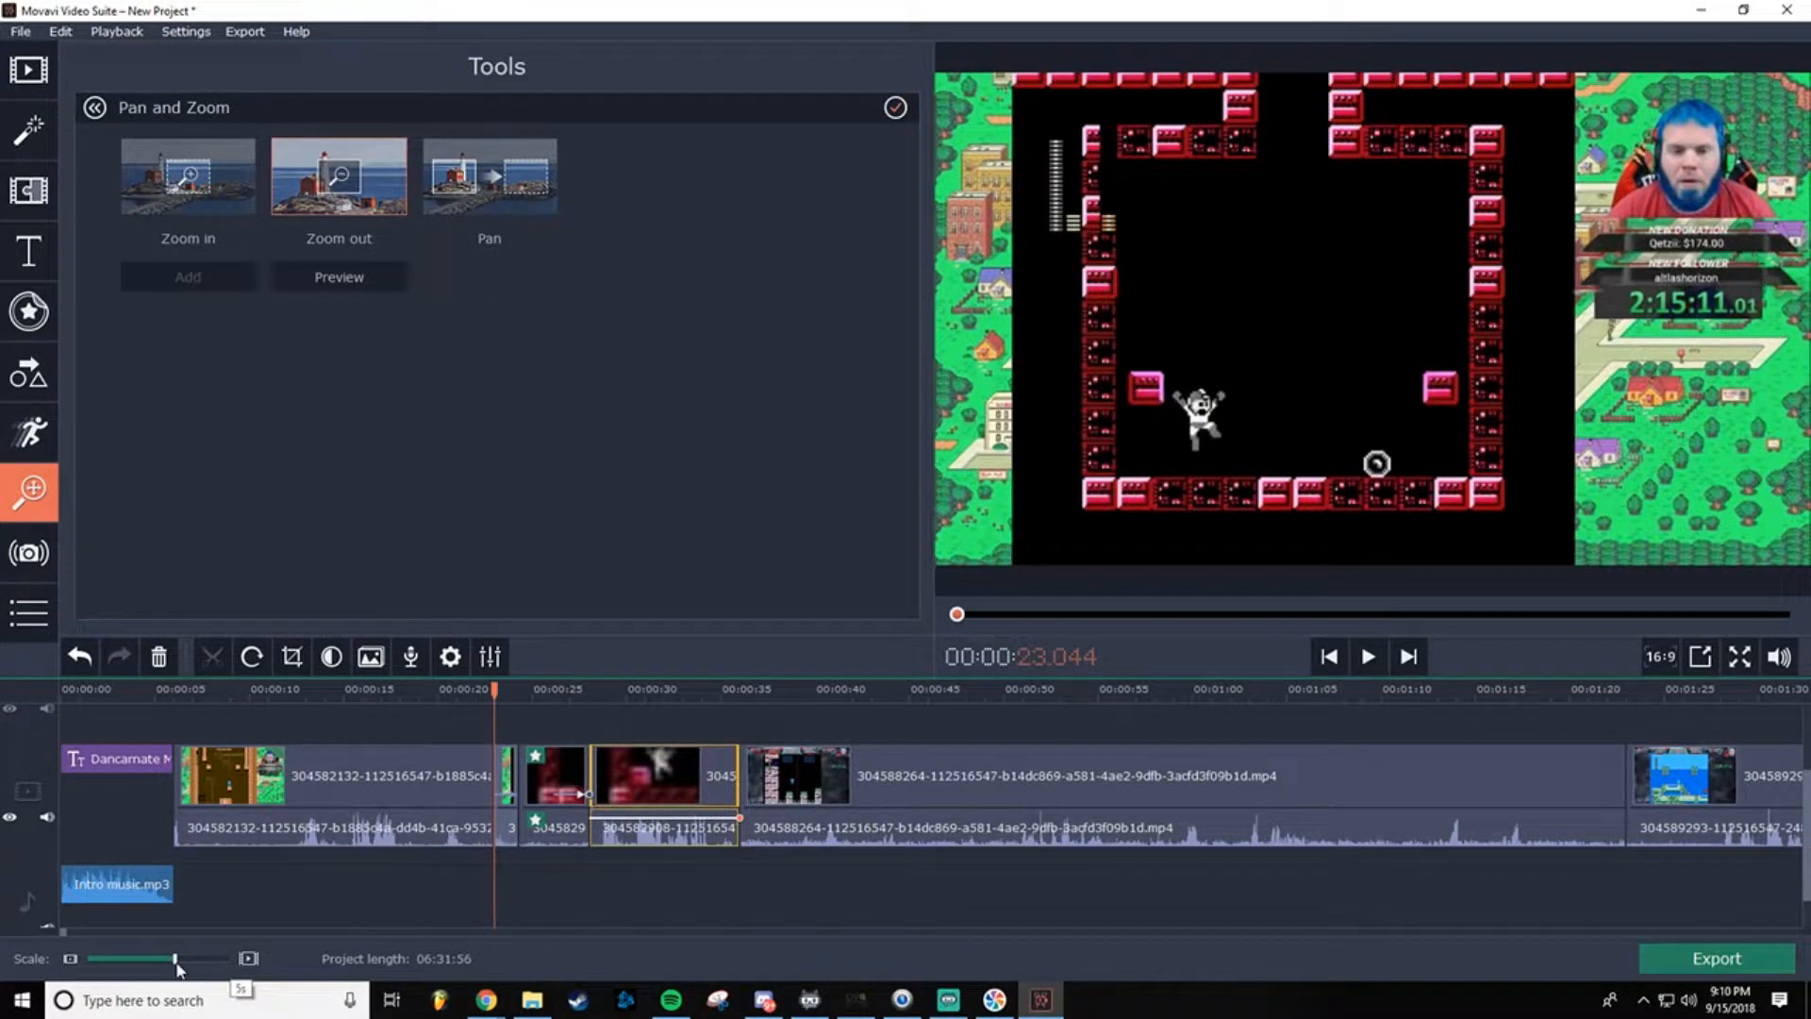
drag(176, 964, 192, 962)
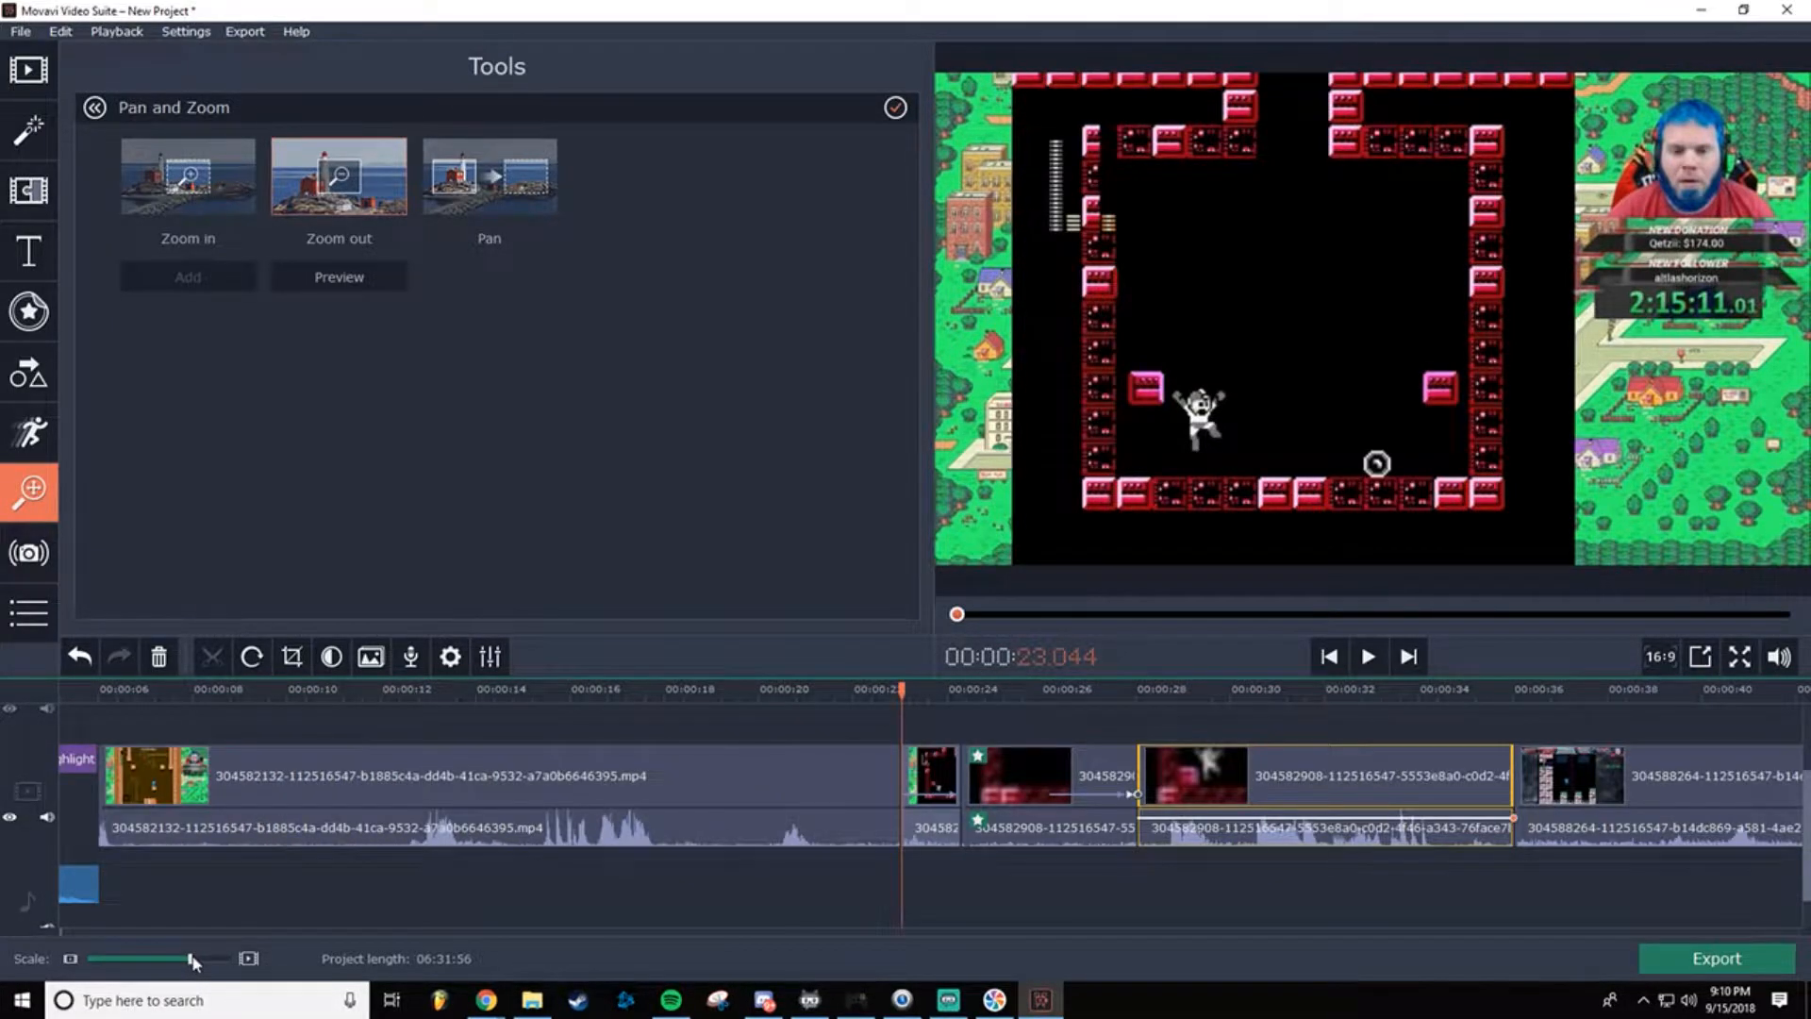
drag(191, 962, 207, 957)
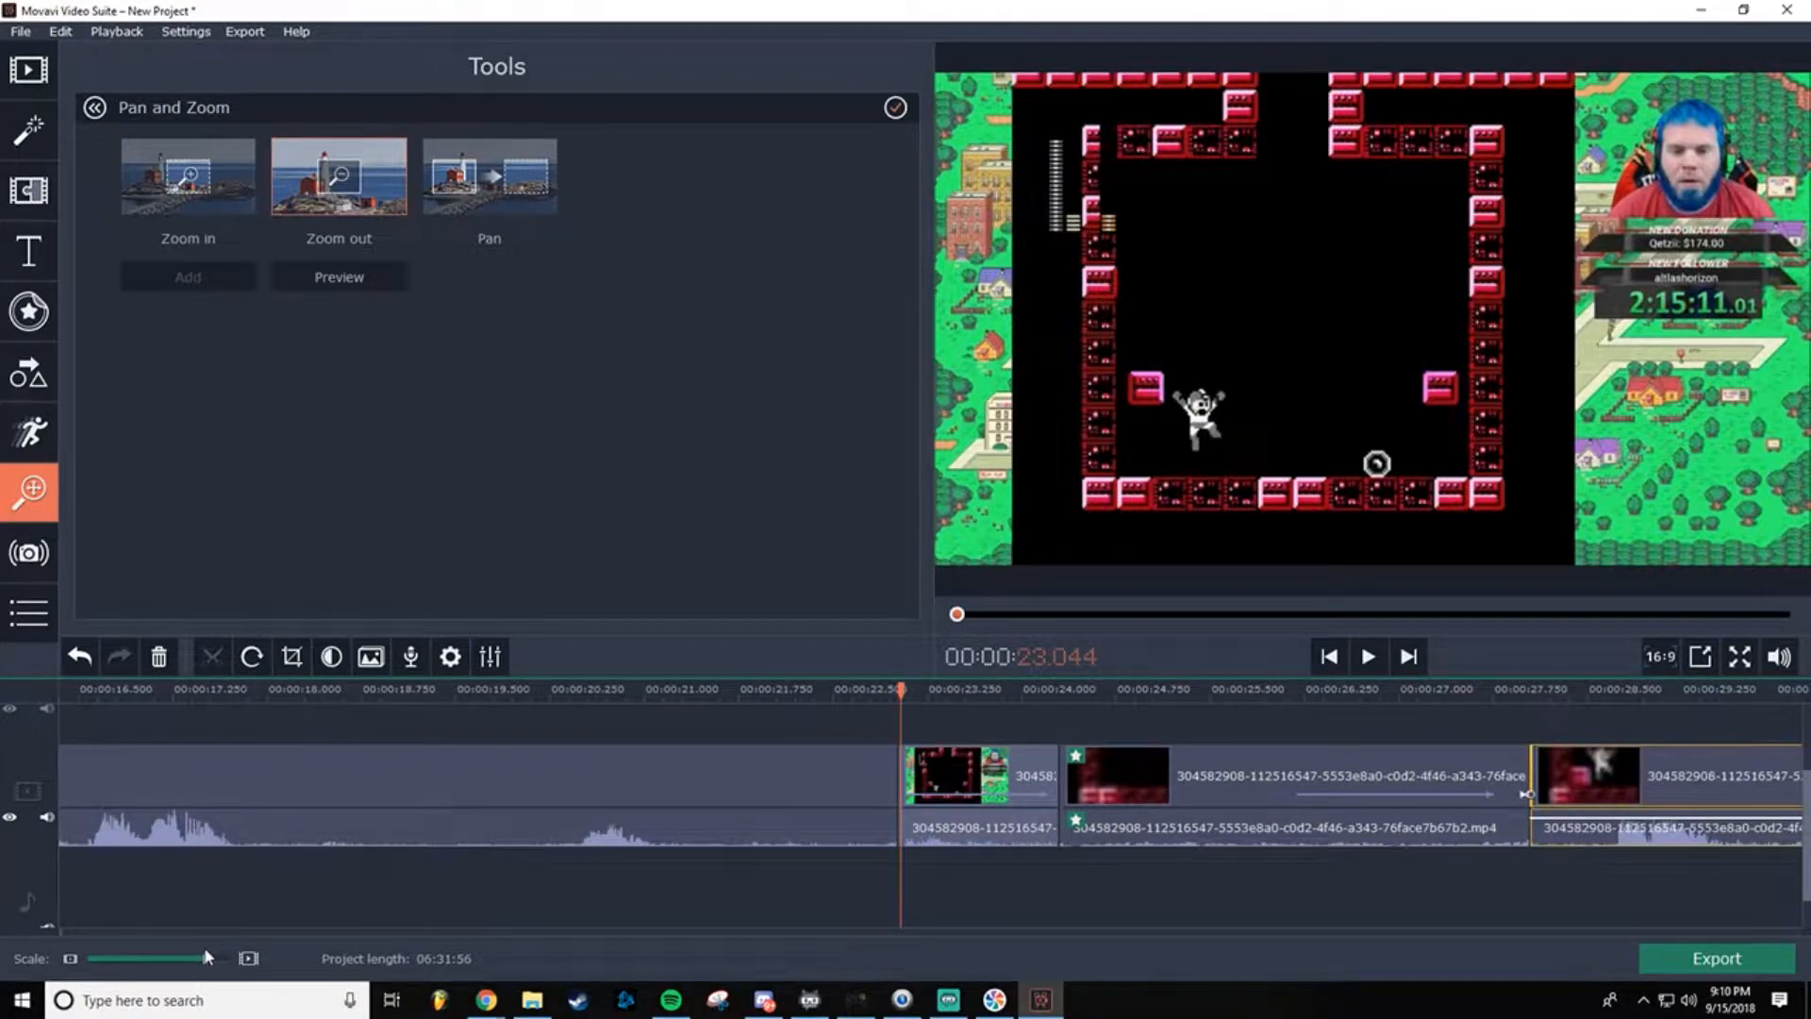
right_click(903, 758)
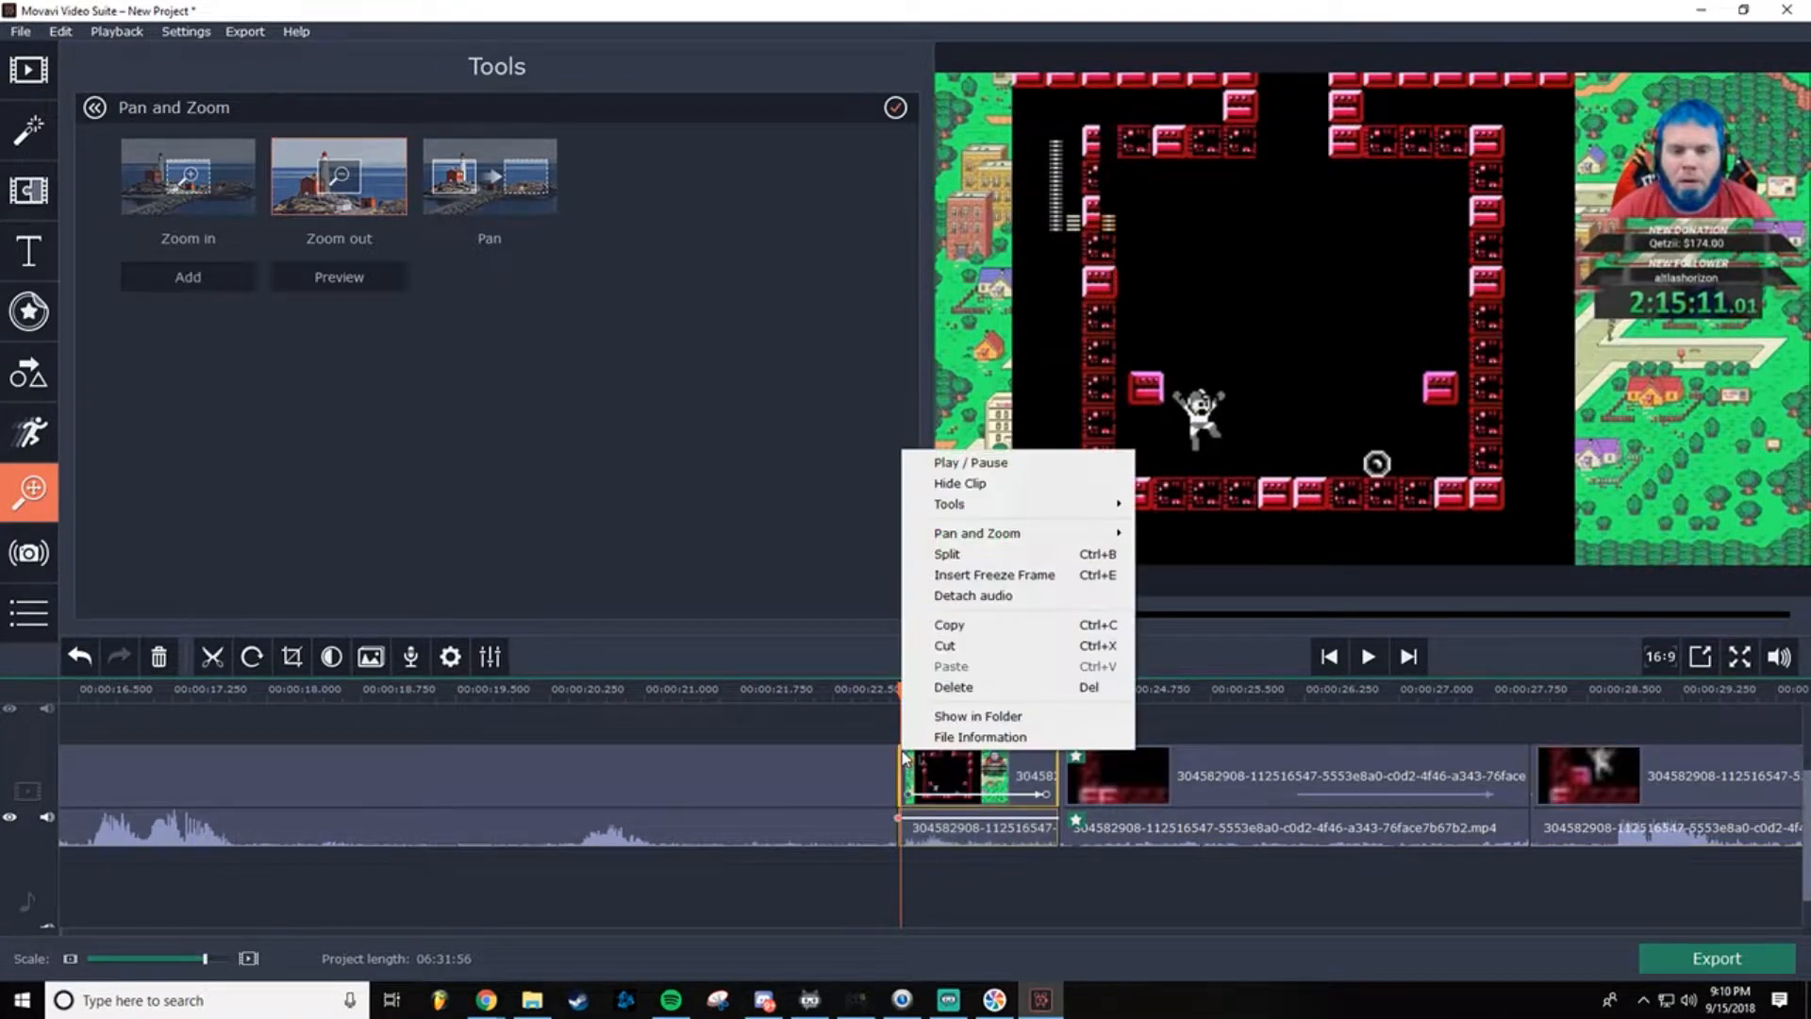
click(969, 561)
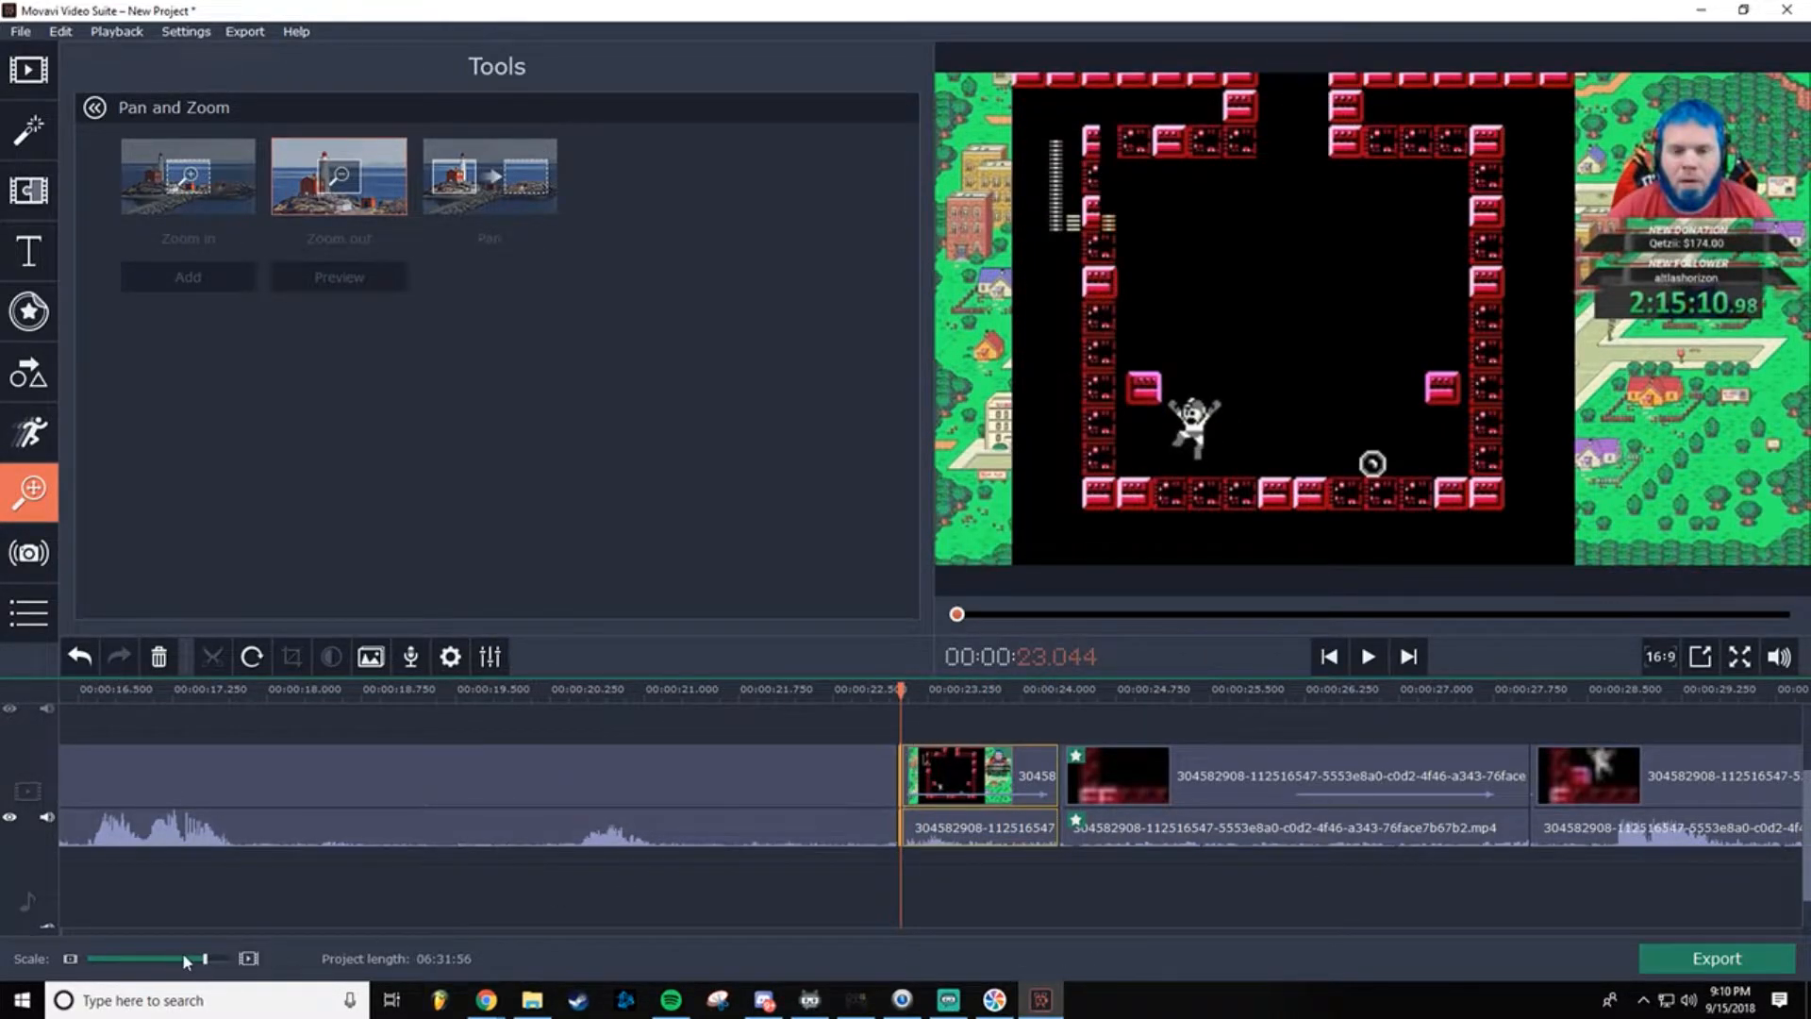
Step: Examine the tiny piece before the split and its join with the first gameplay clip, ending with the playhead at 00:00:23.020
drag(205, 958, 275, 954)
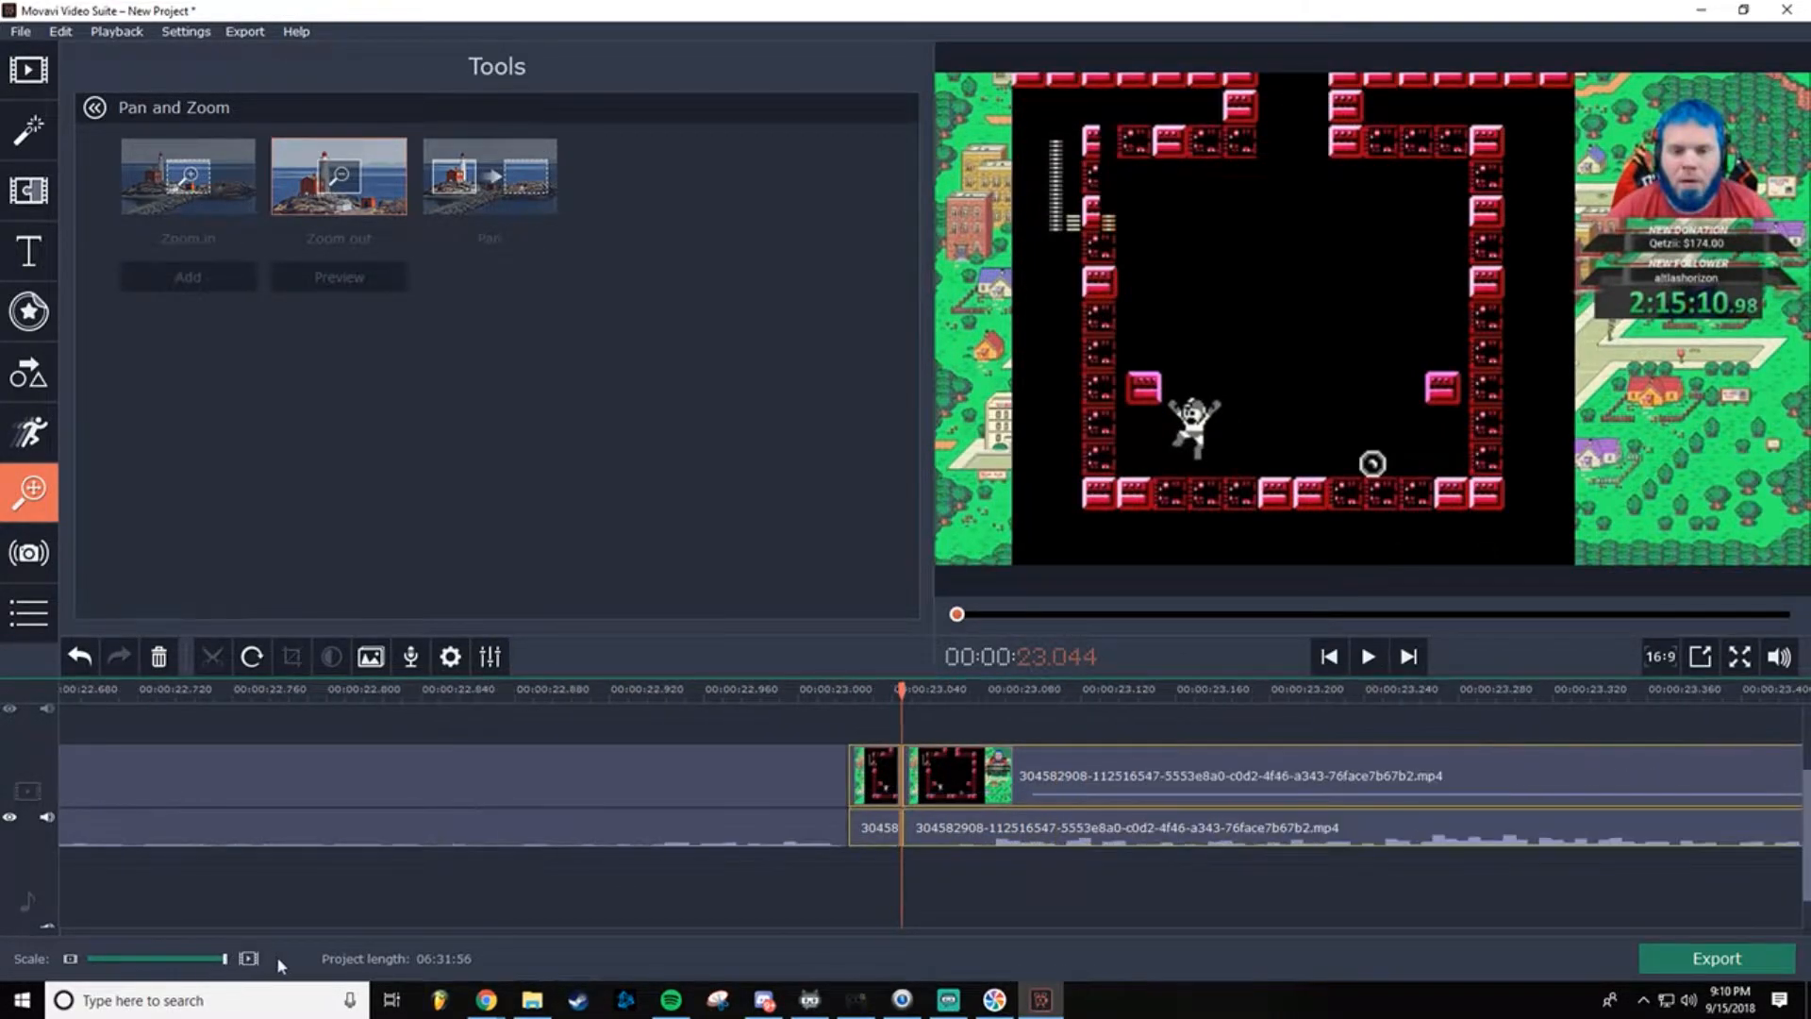
click(874, 760)
drag(872, 689, 857, 693)
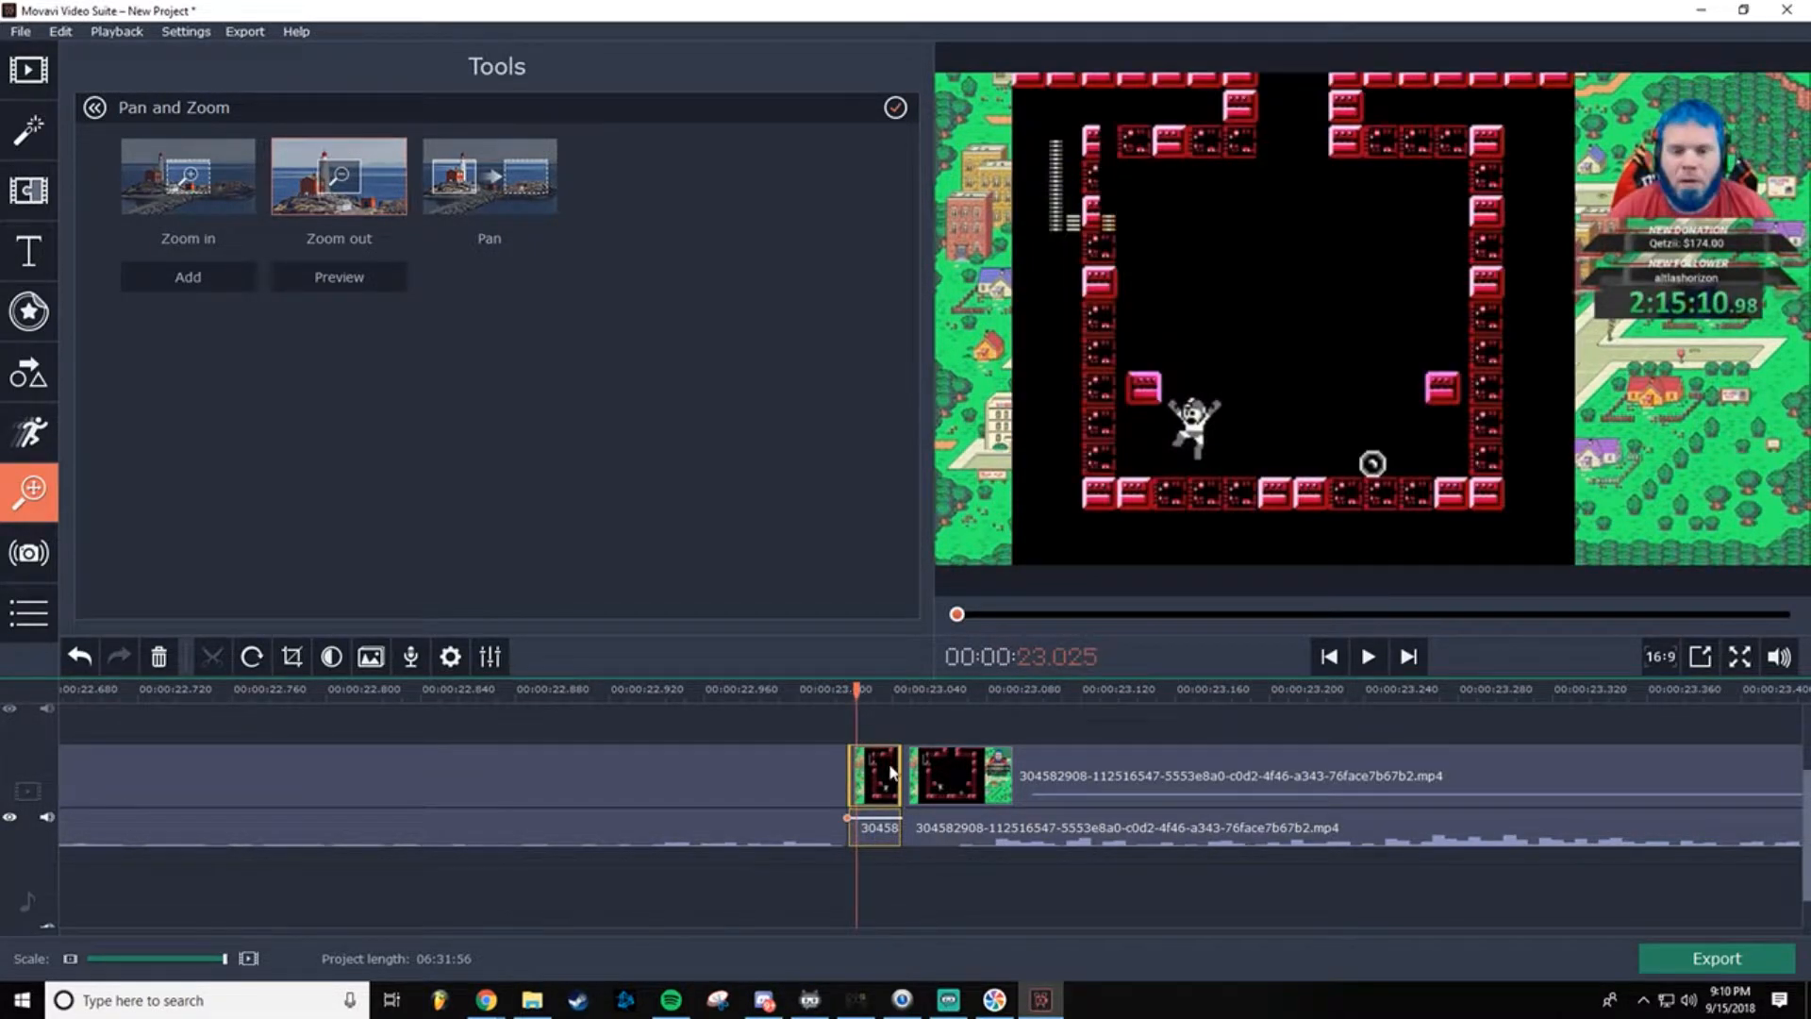
scroll(845, 724, down, 1)
scroll(845, 724, up, 1)
drag(224, 958, 185, 958)
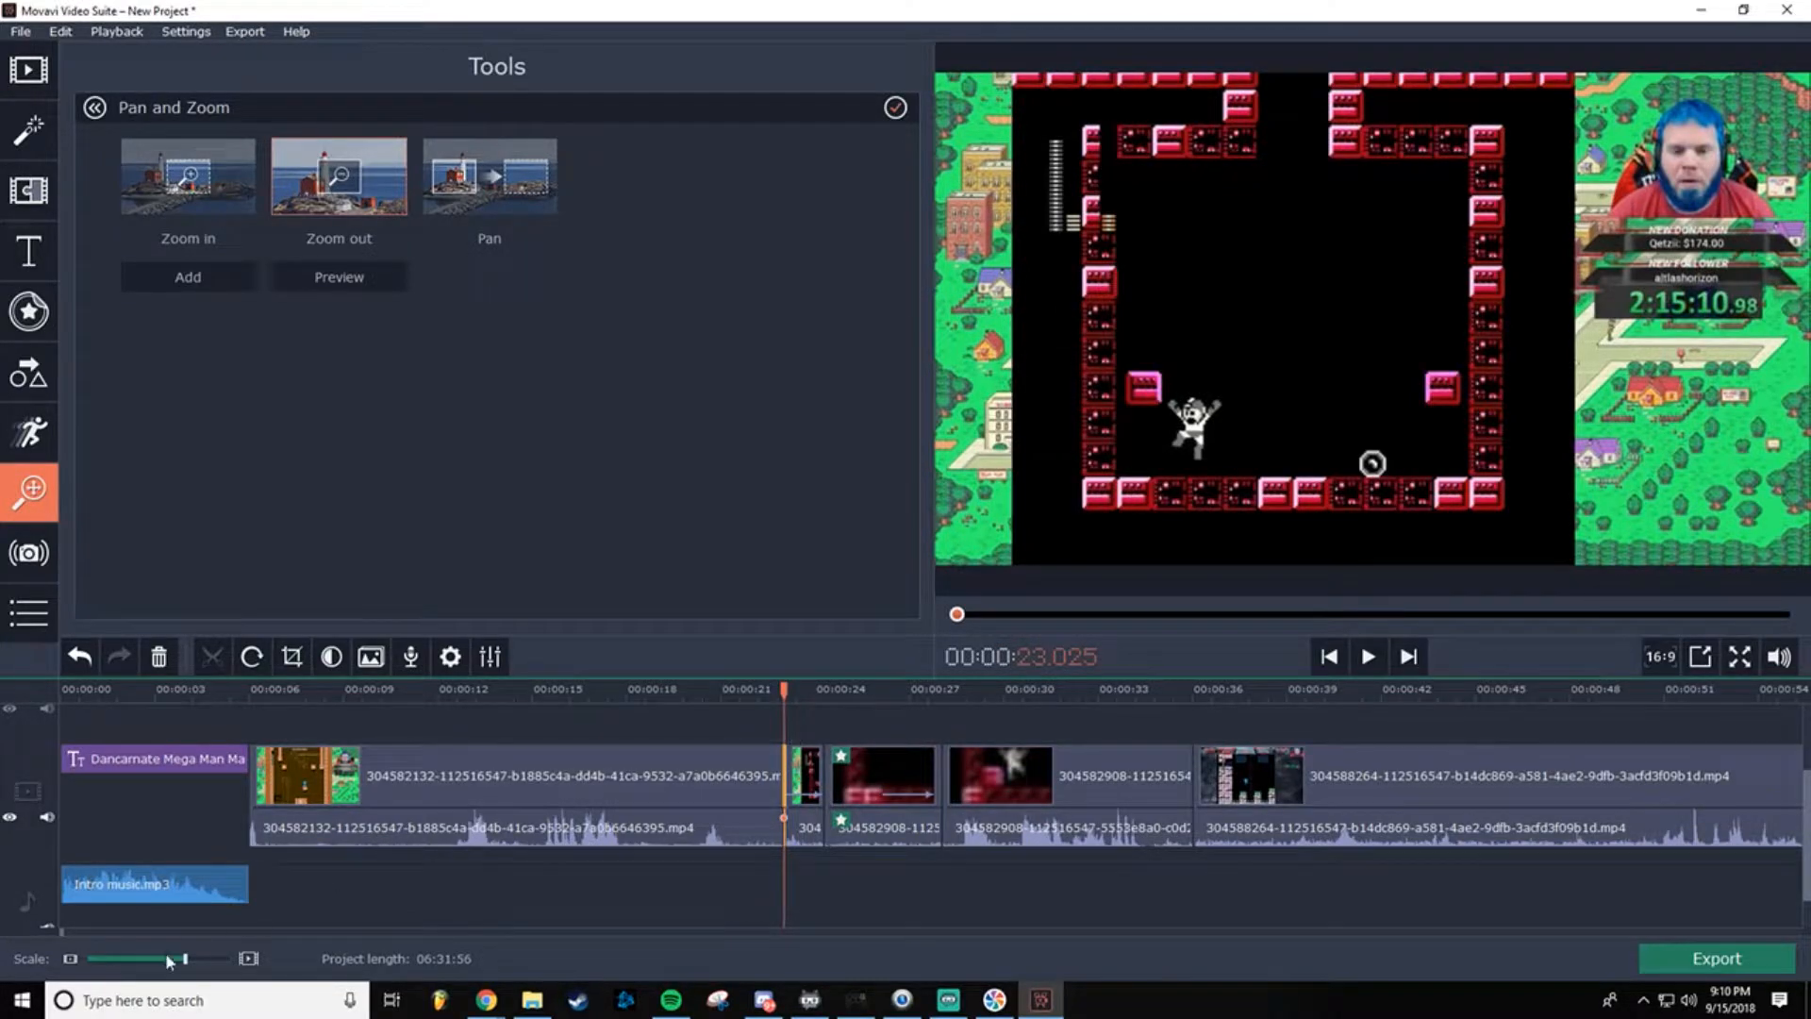
drag(187, 959, 241, 962)
click(915, 785)
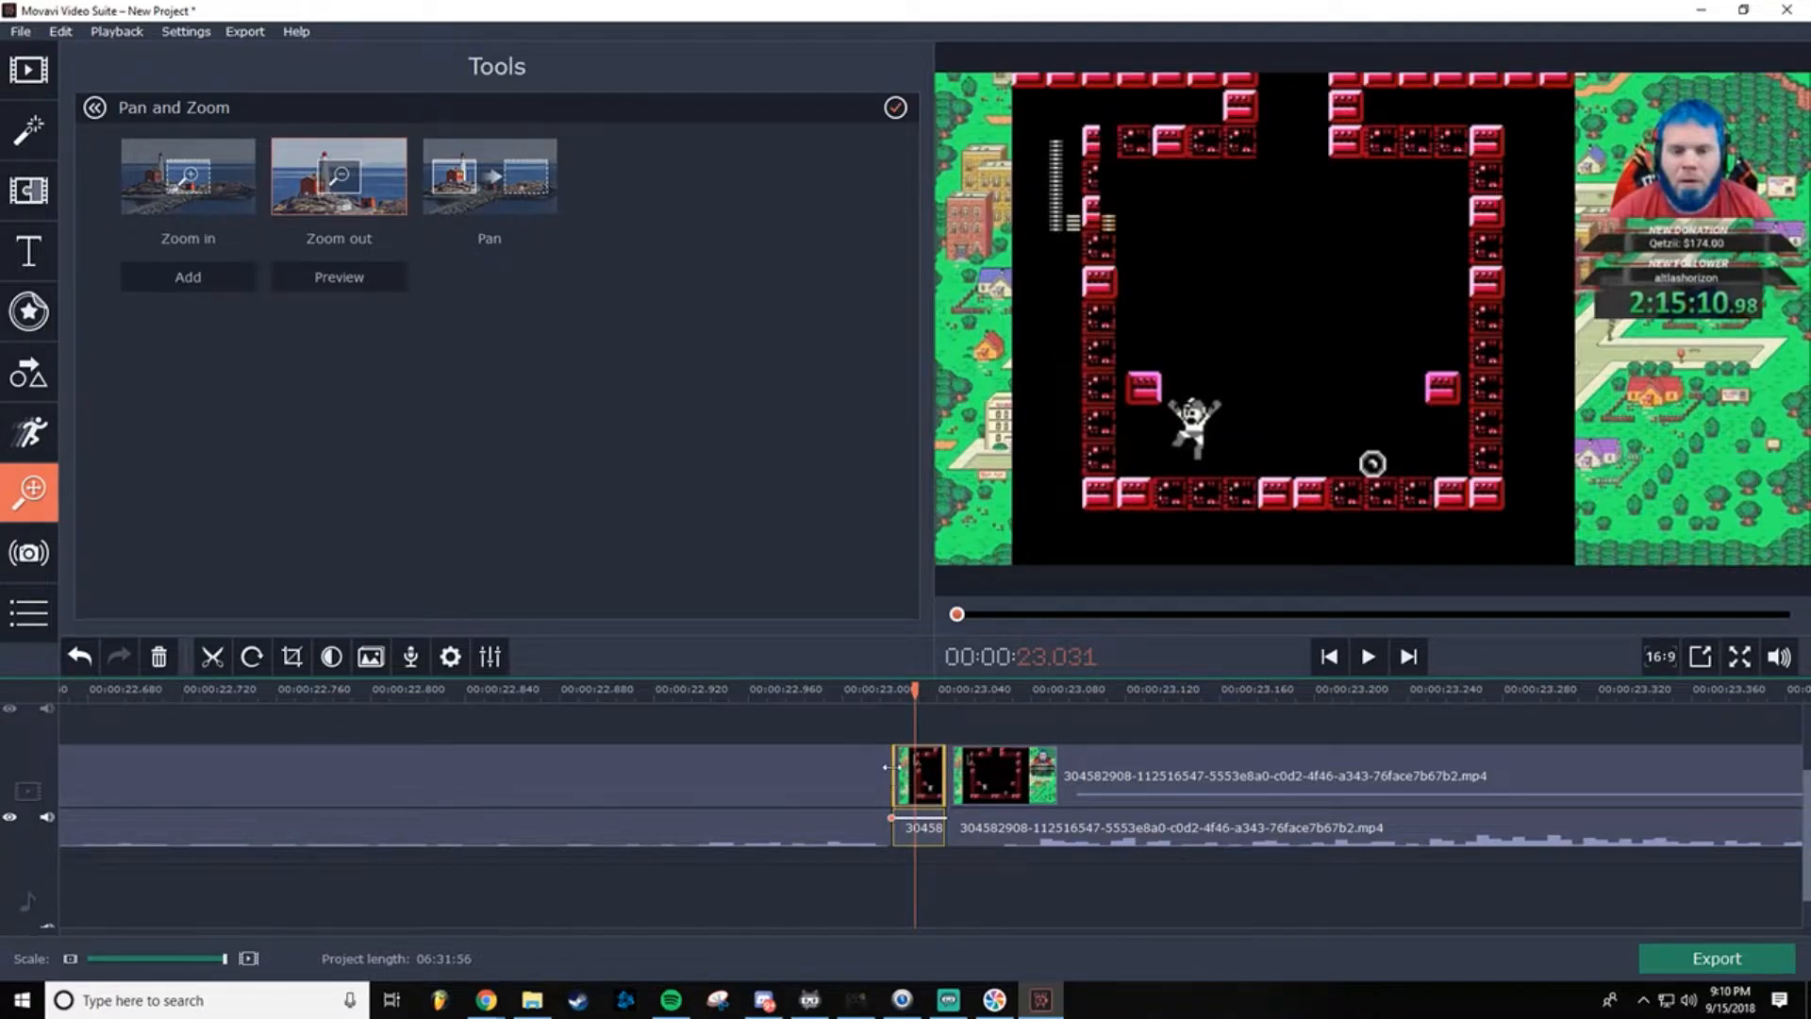
click(884, 773)
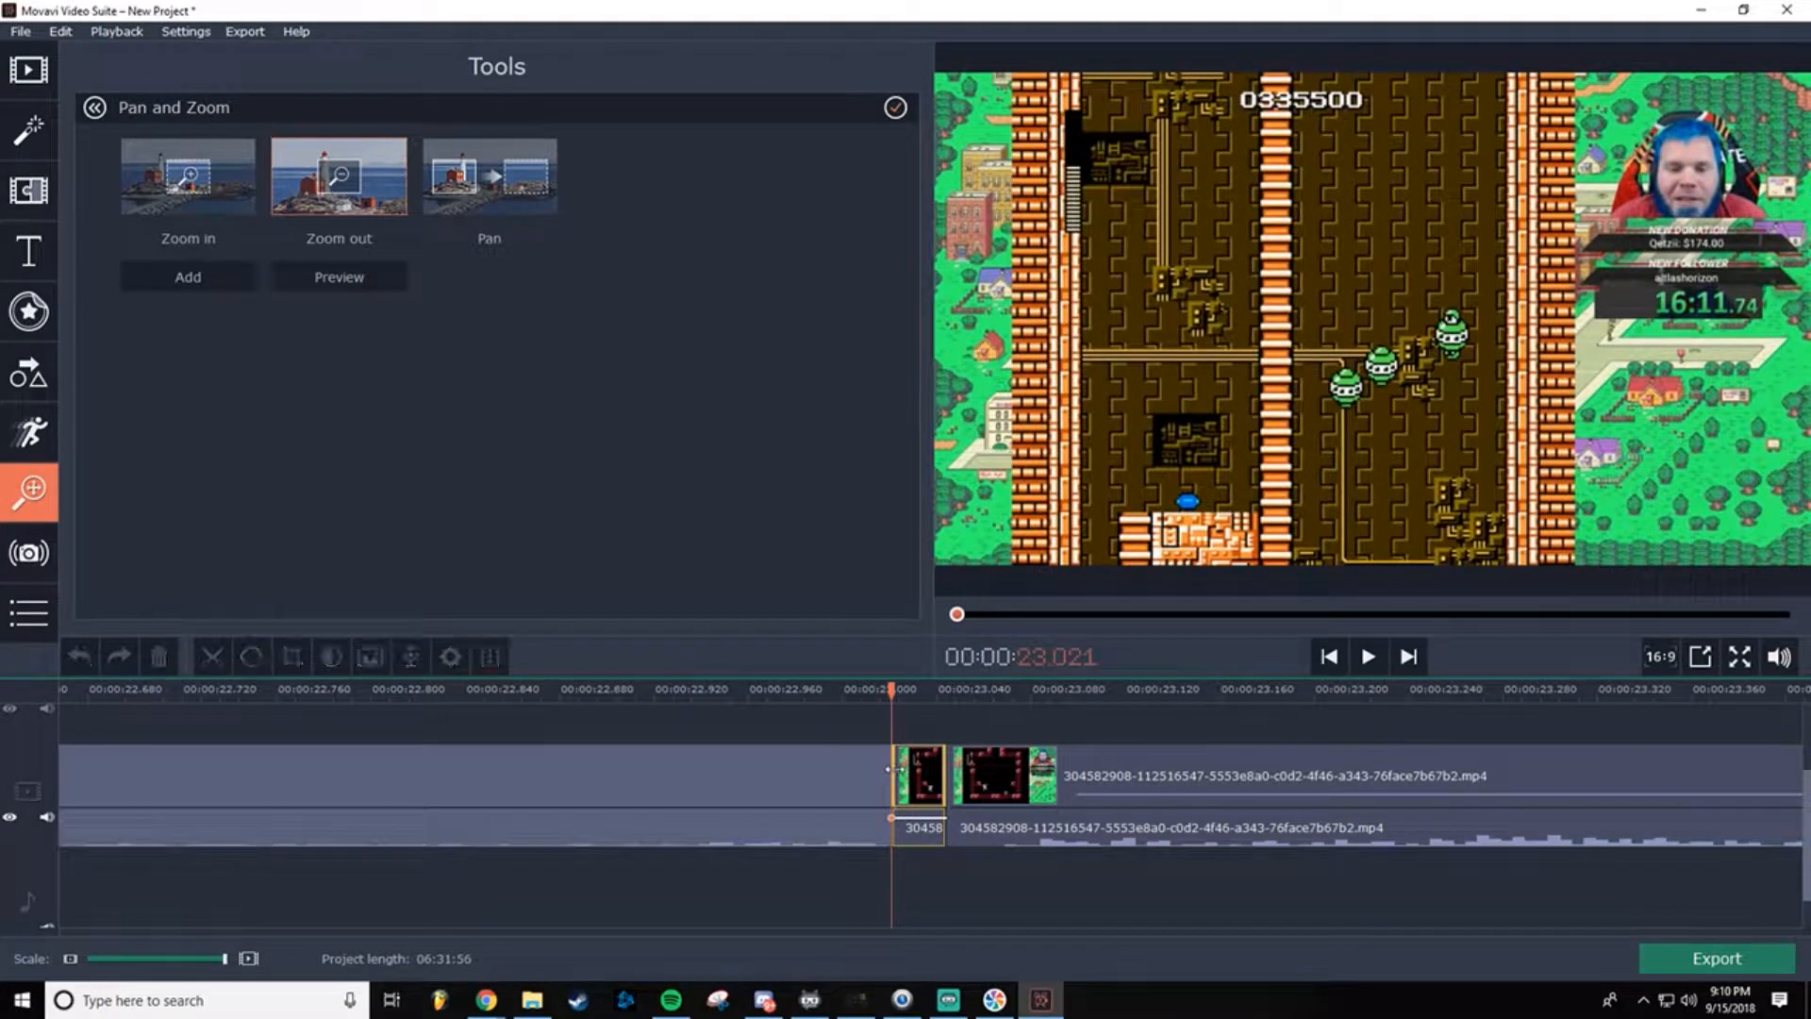
click(924, 783)
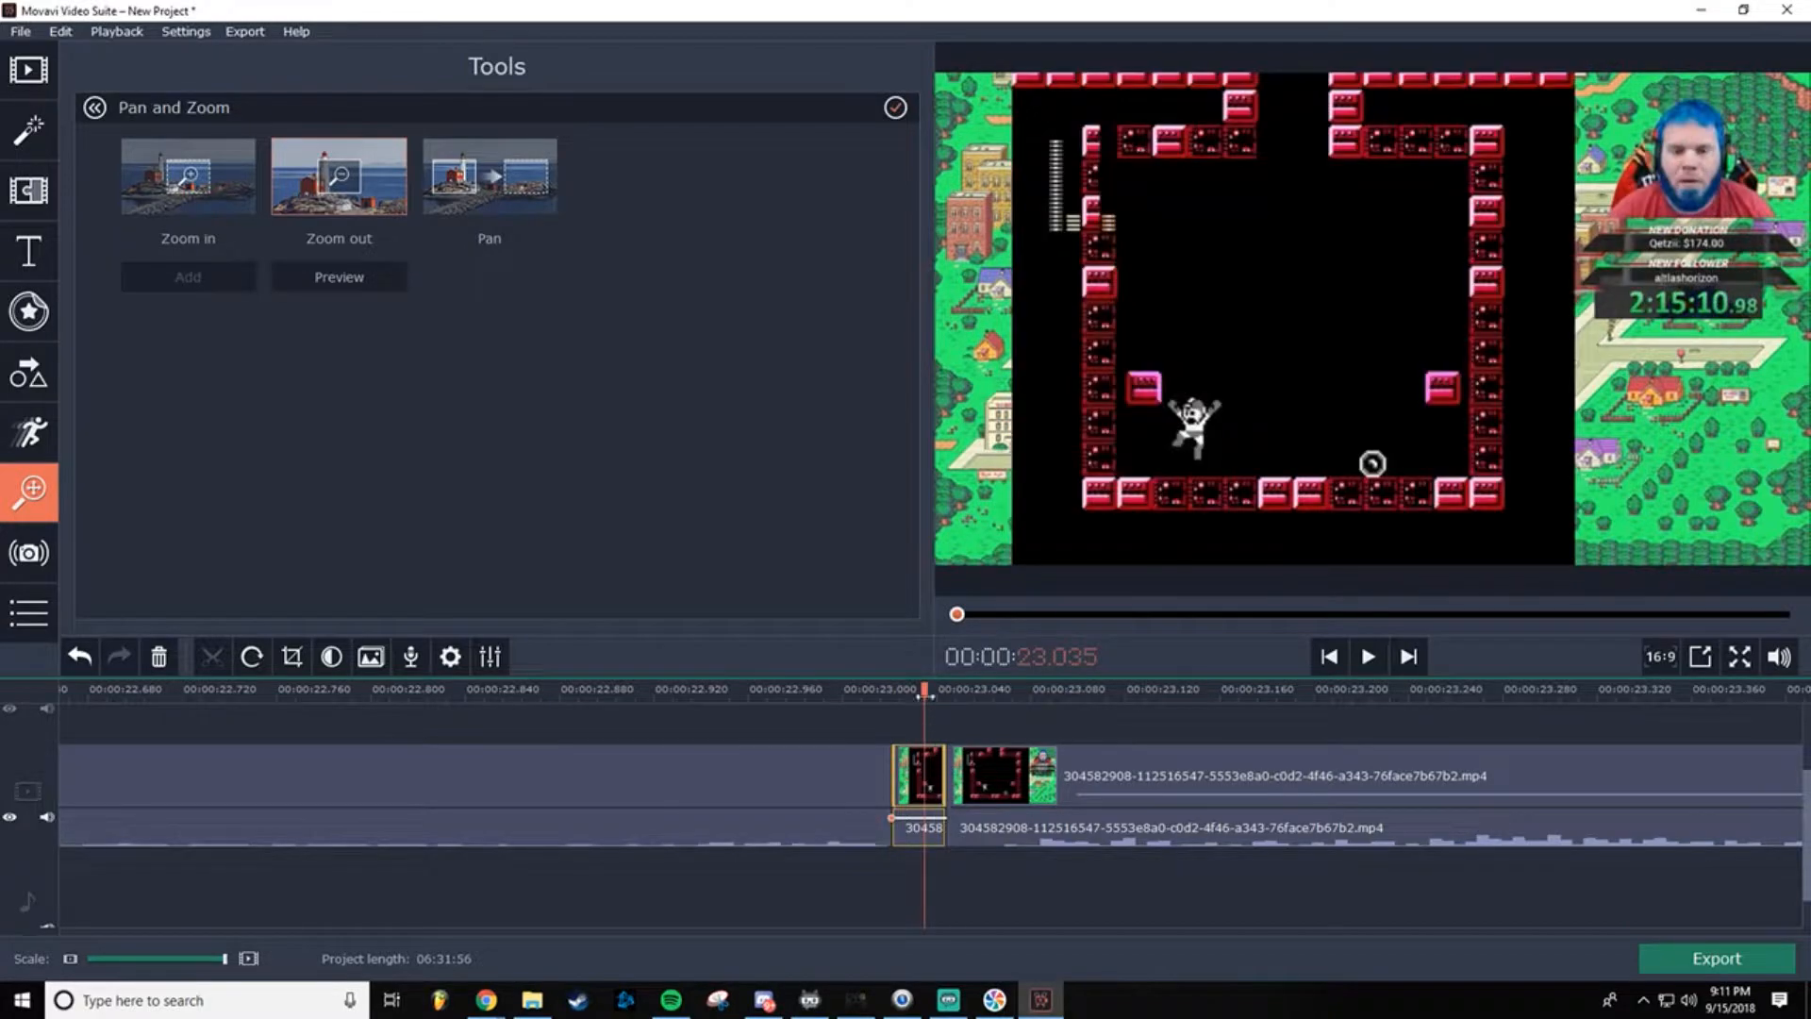
drag(925, 690, 890, 691)
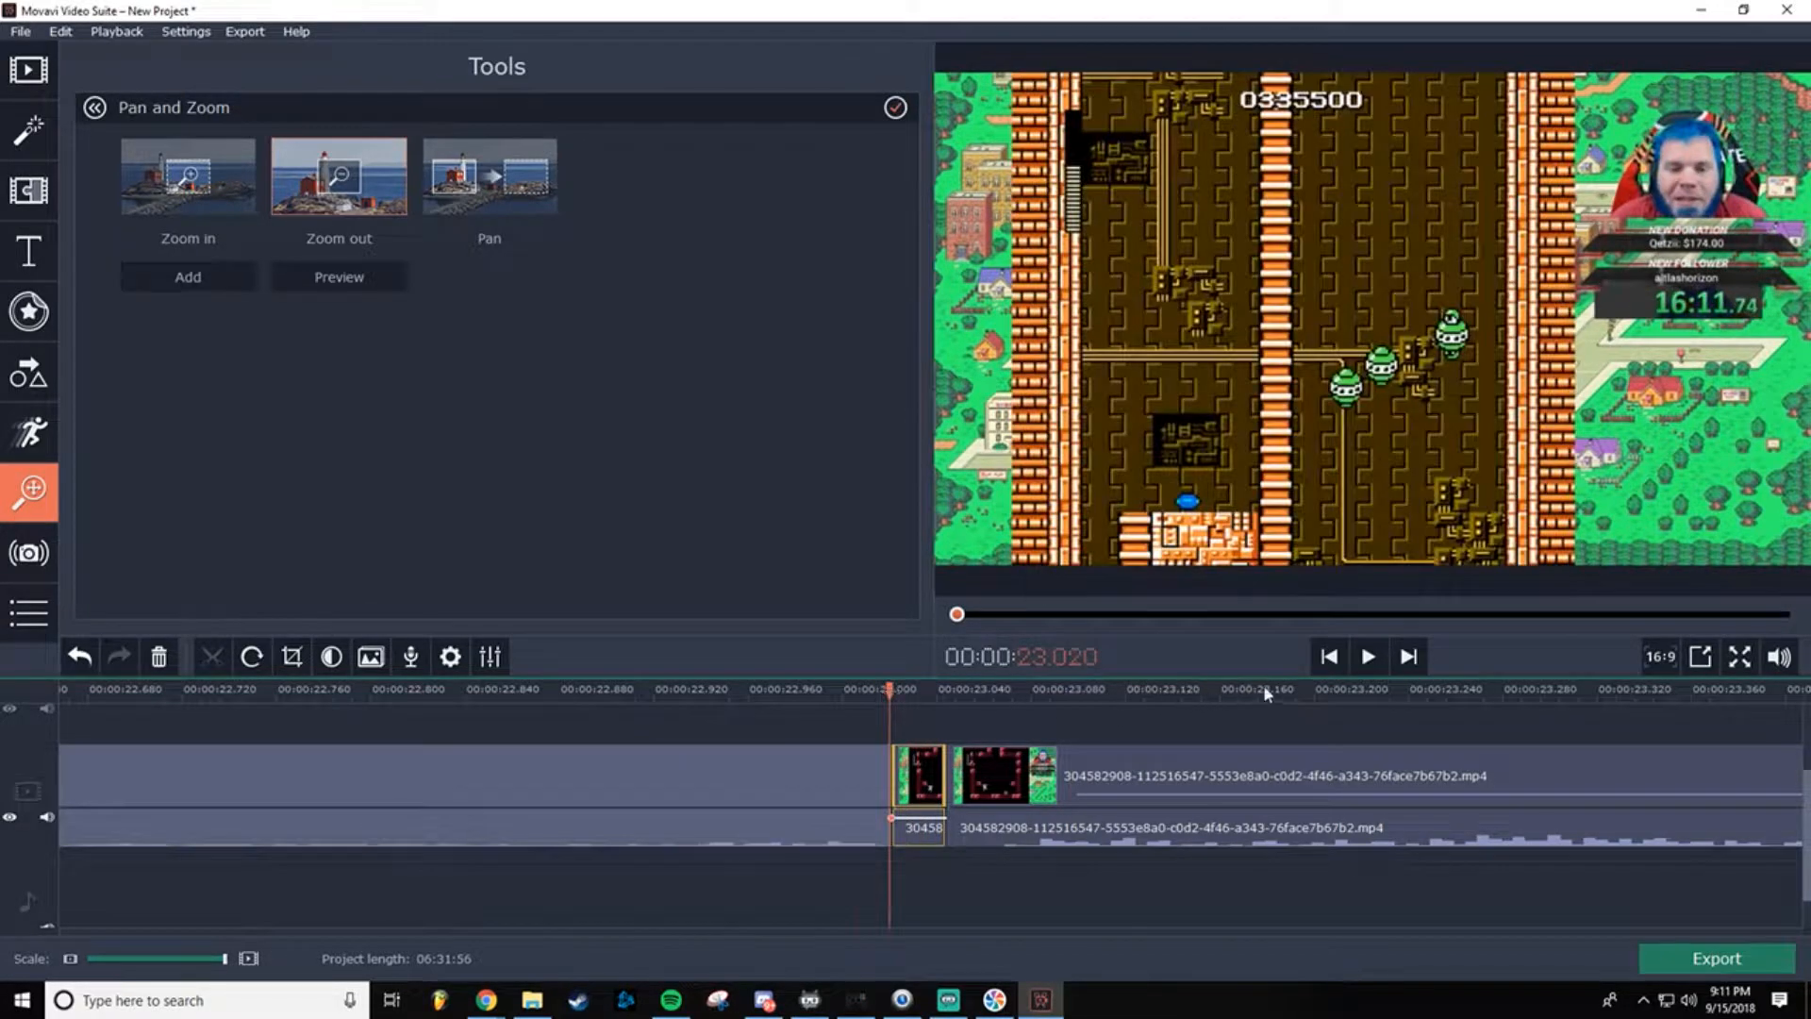
Step: Play from 00:00:23.020 through the slowed segment and into the second gameplay clip's last segment, pausing at 00:00:31.277
click(1370, 658)
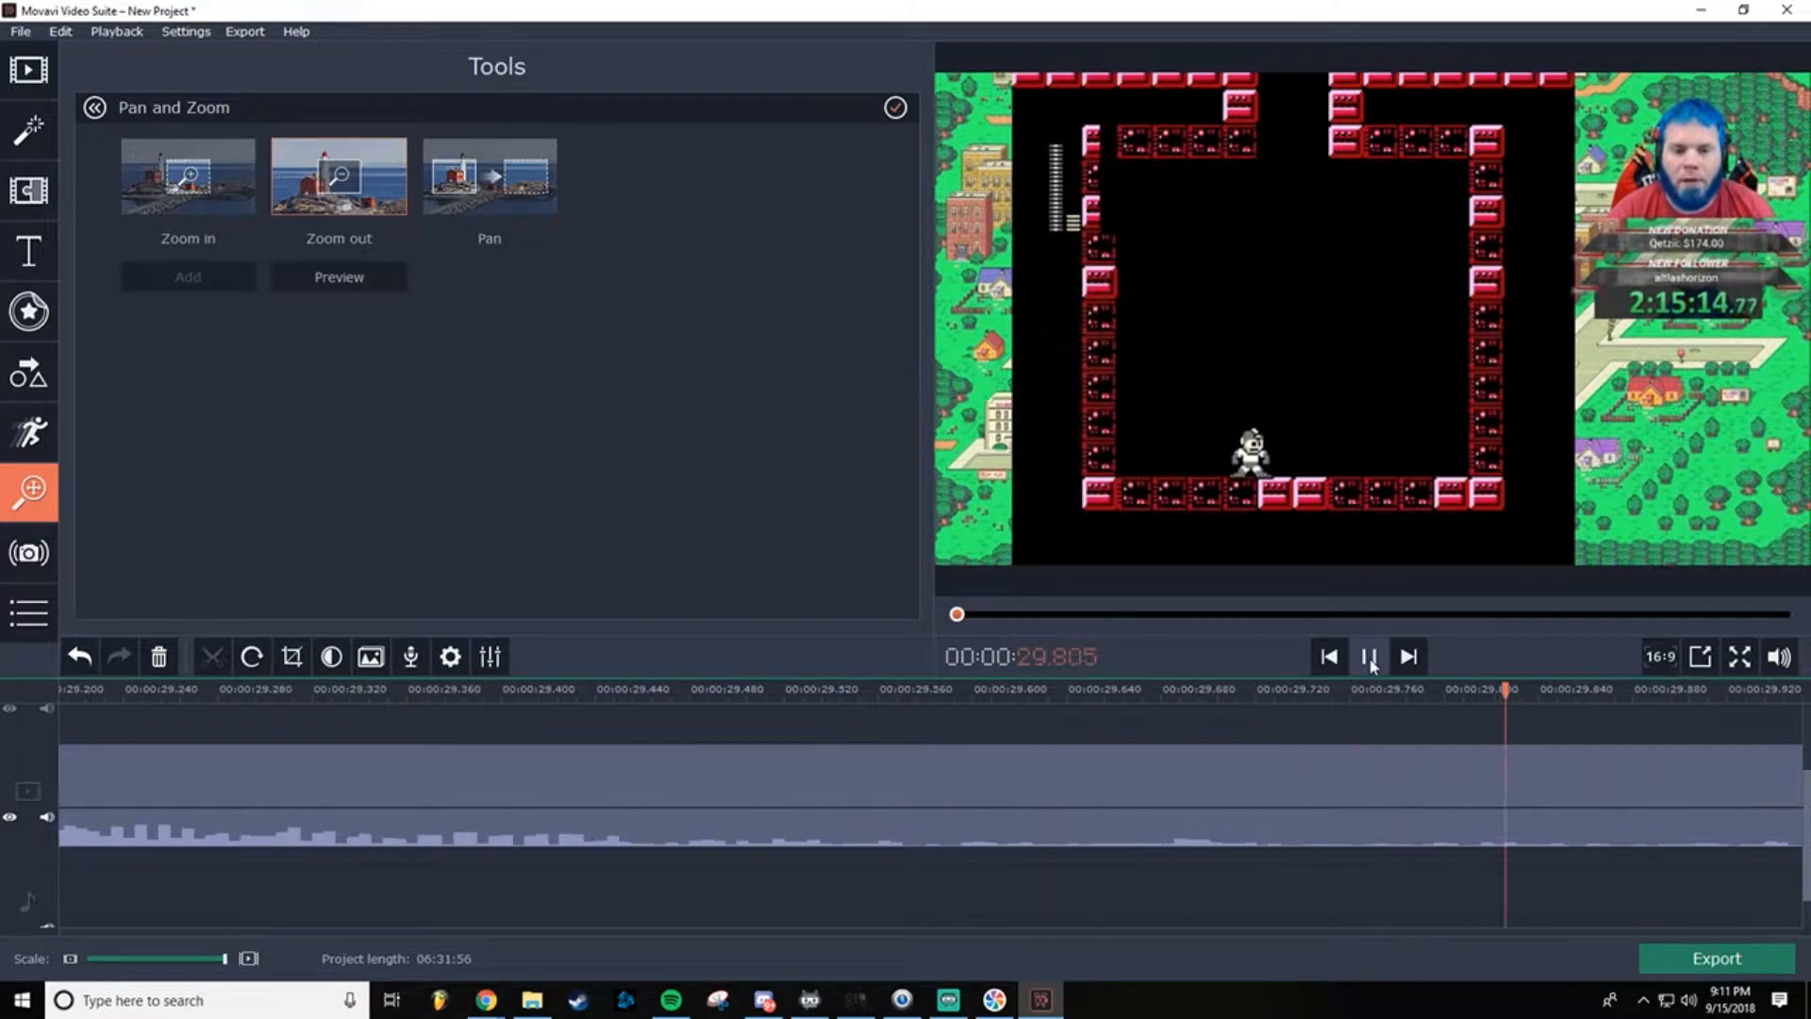
click(1369, 659)
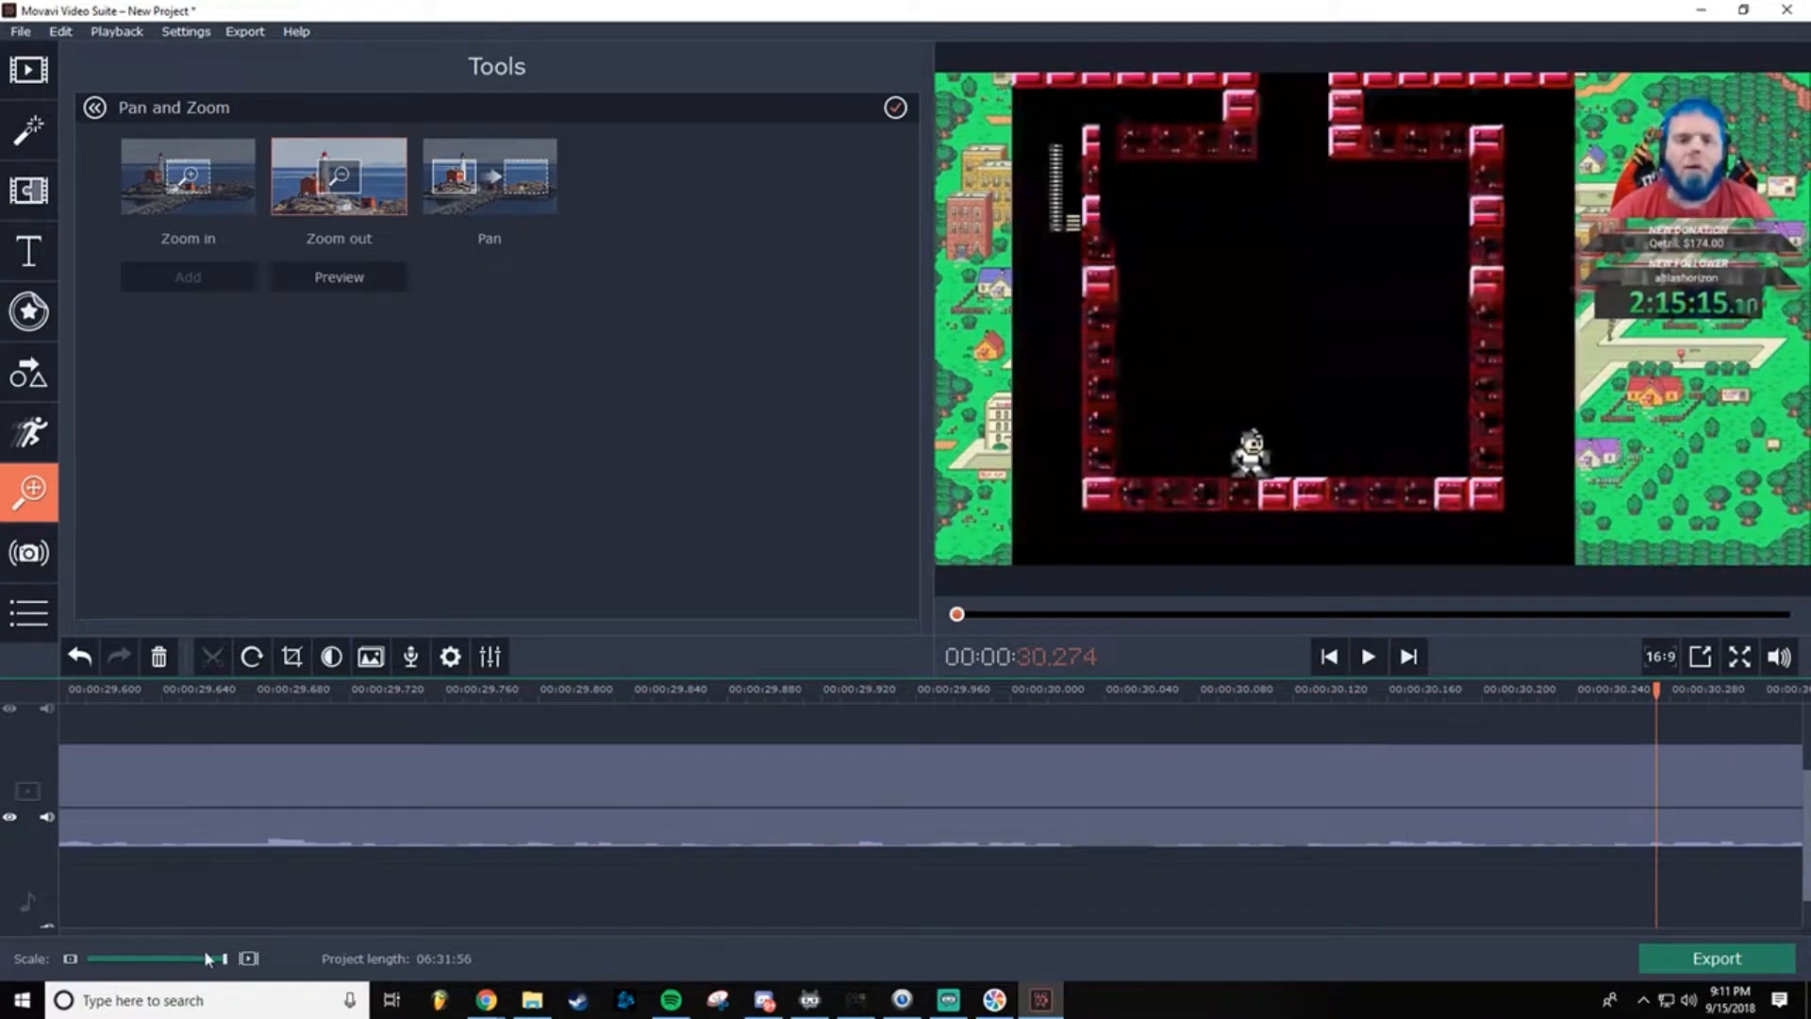
drag(224, 959, 185, 966)
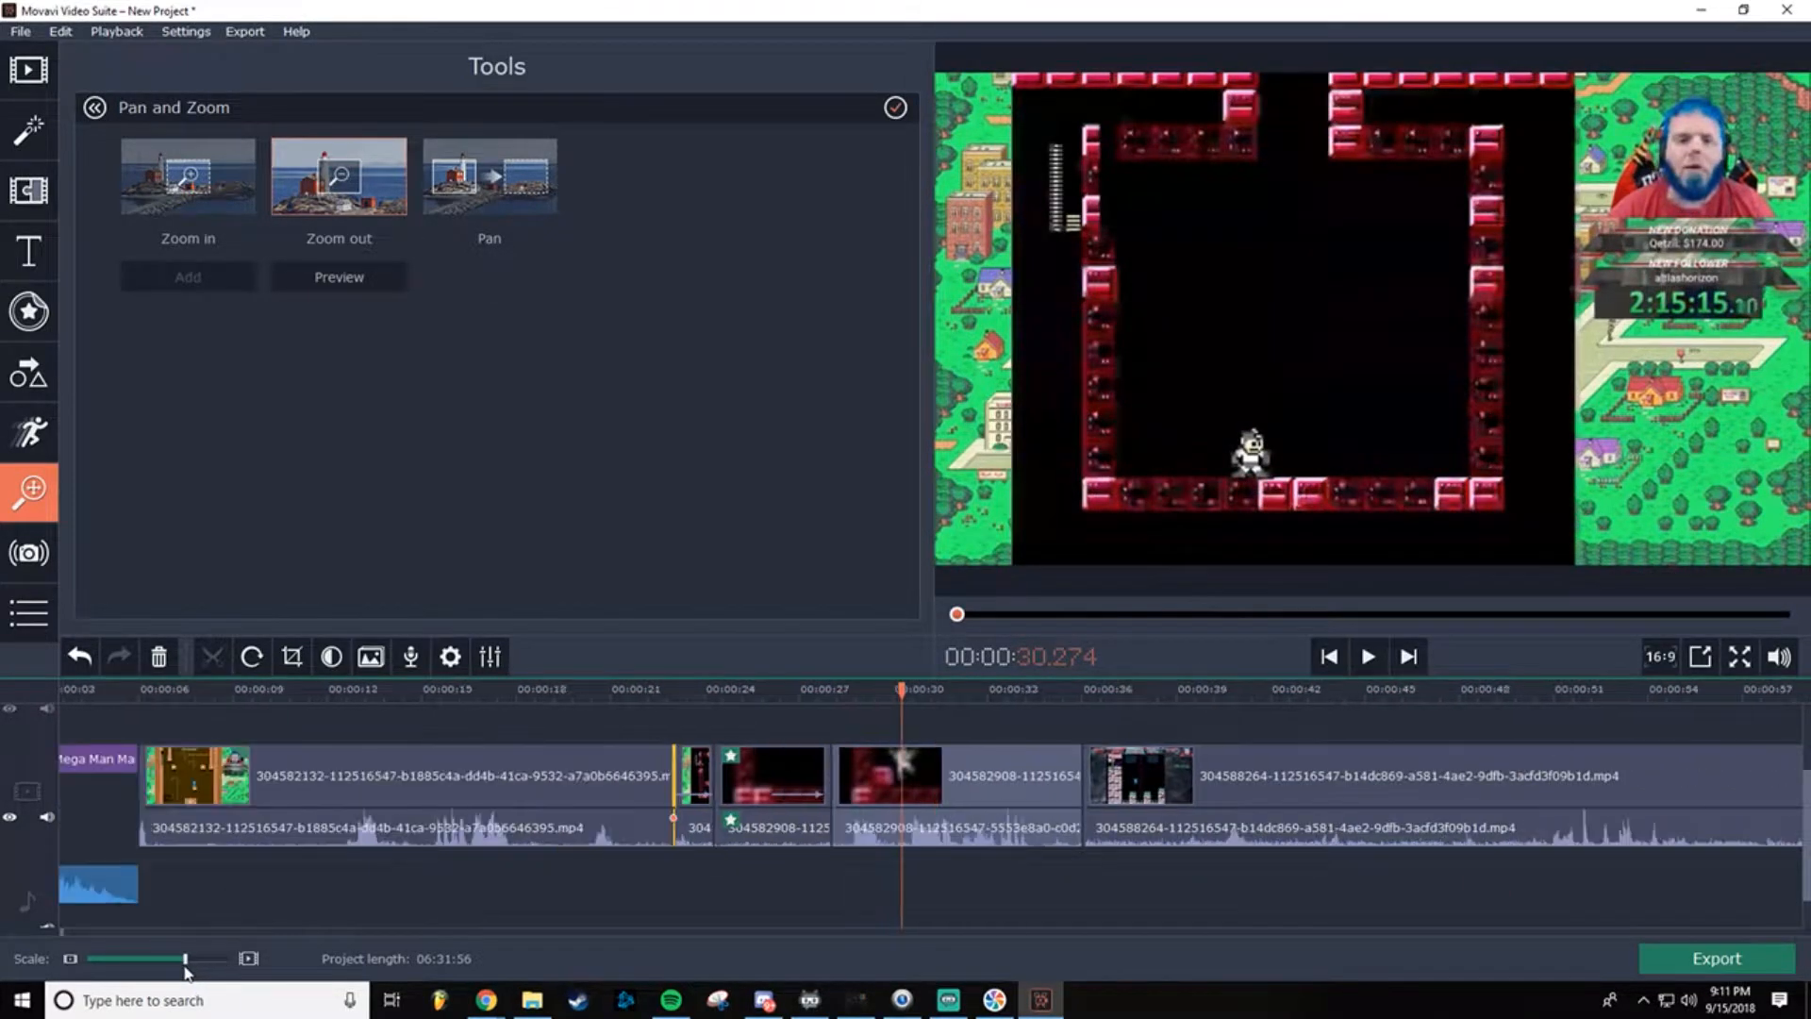
click(1365, 661)
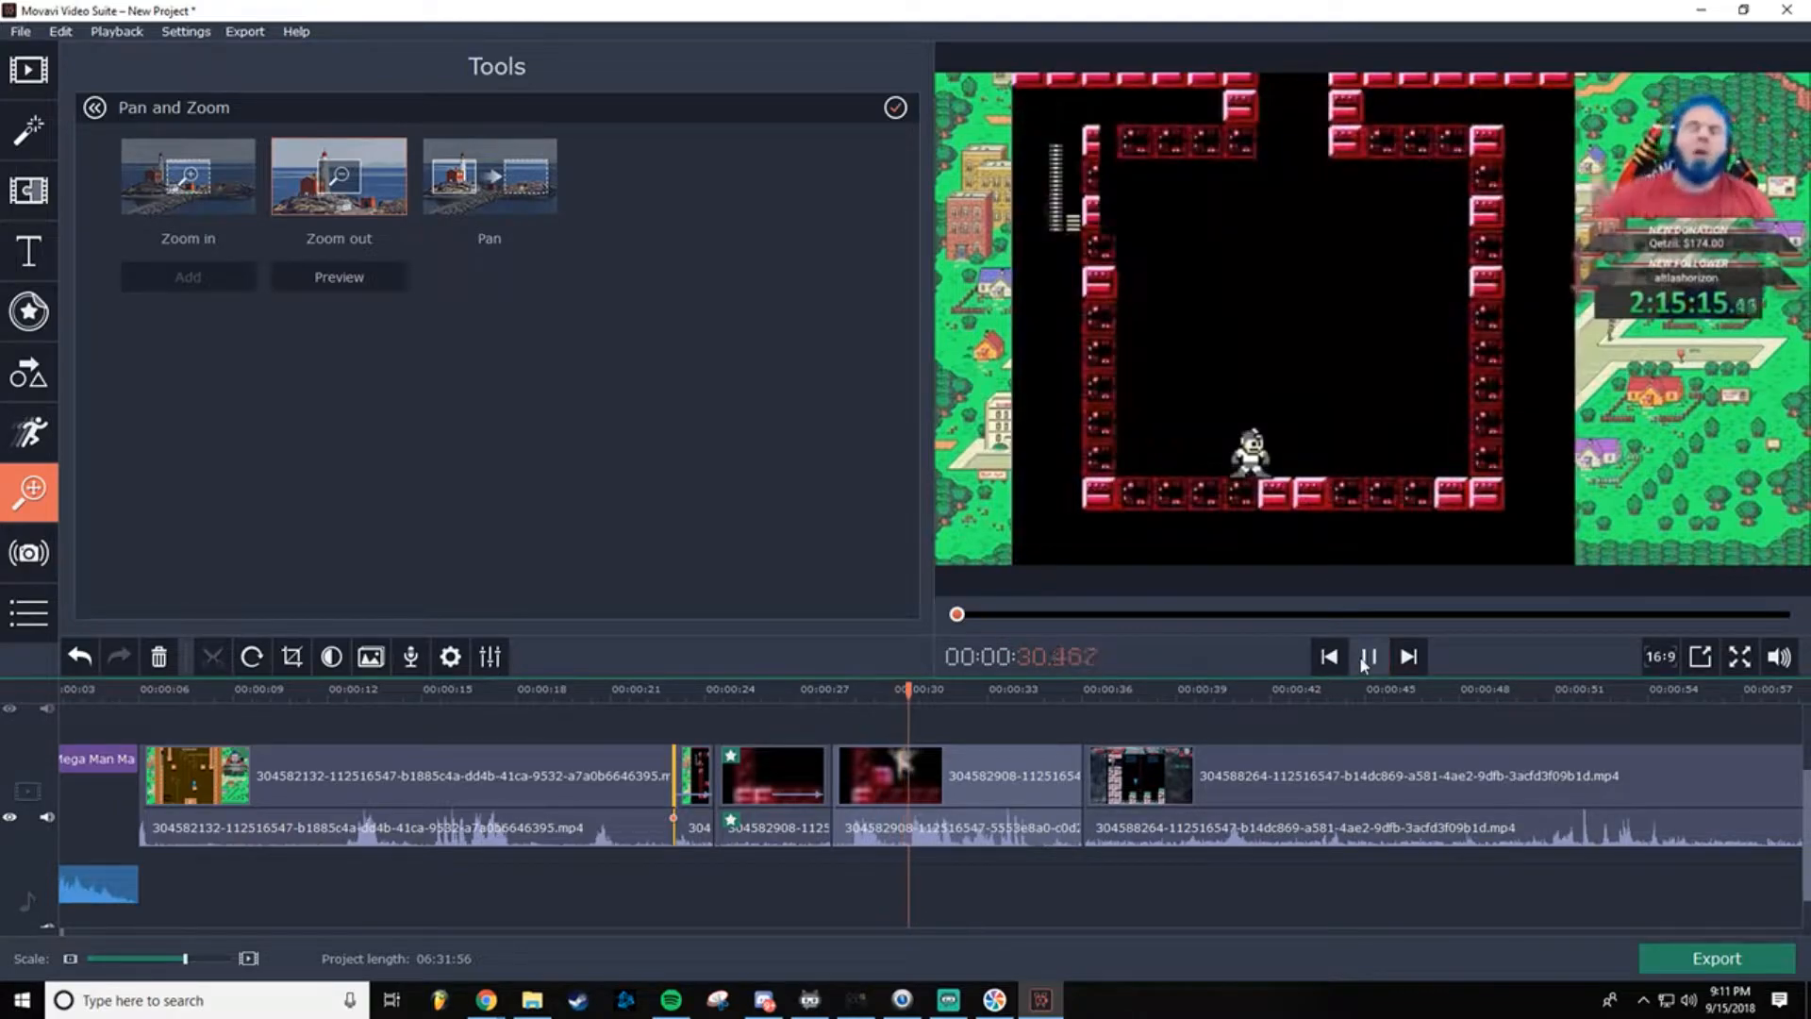
click(1366, 658)
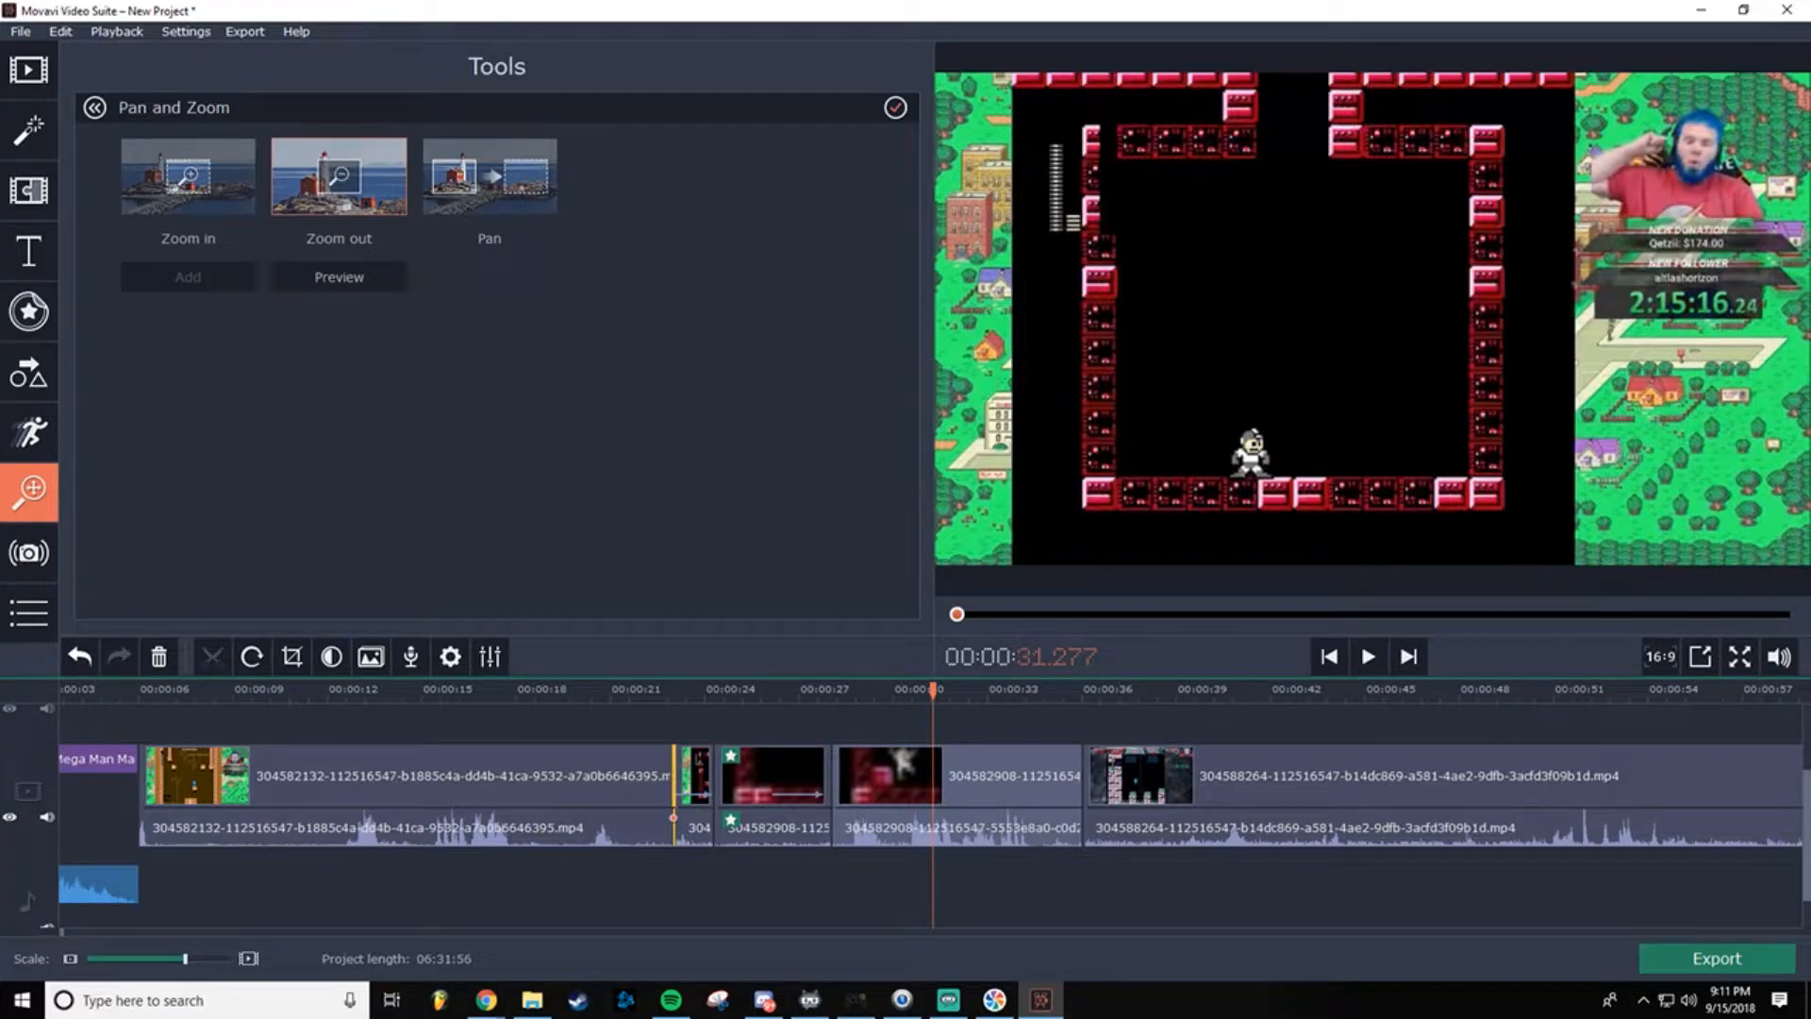
key(alt+Tab)
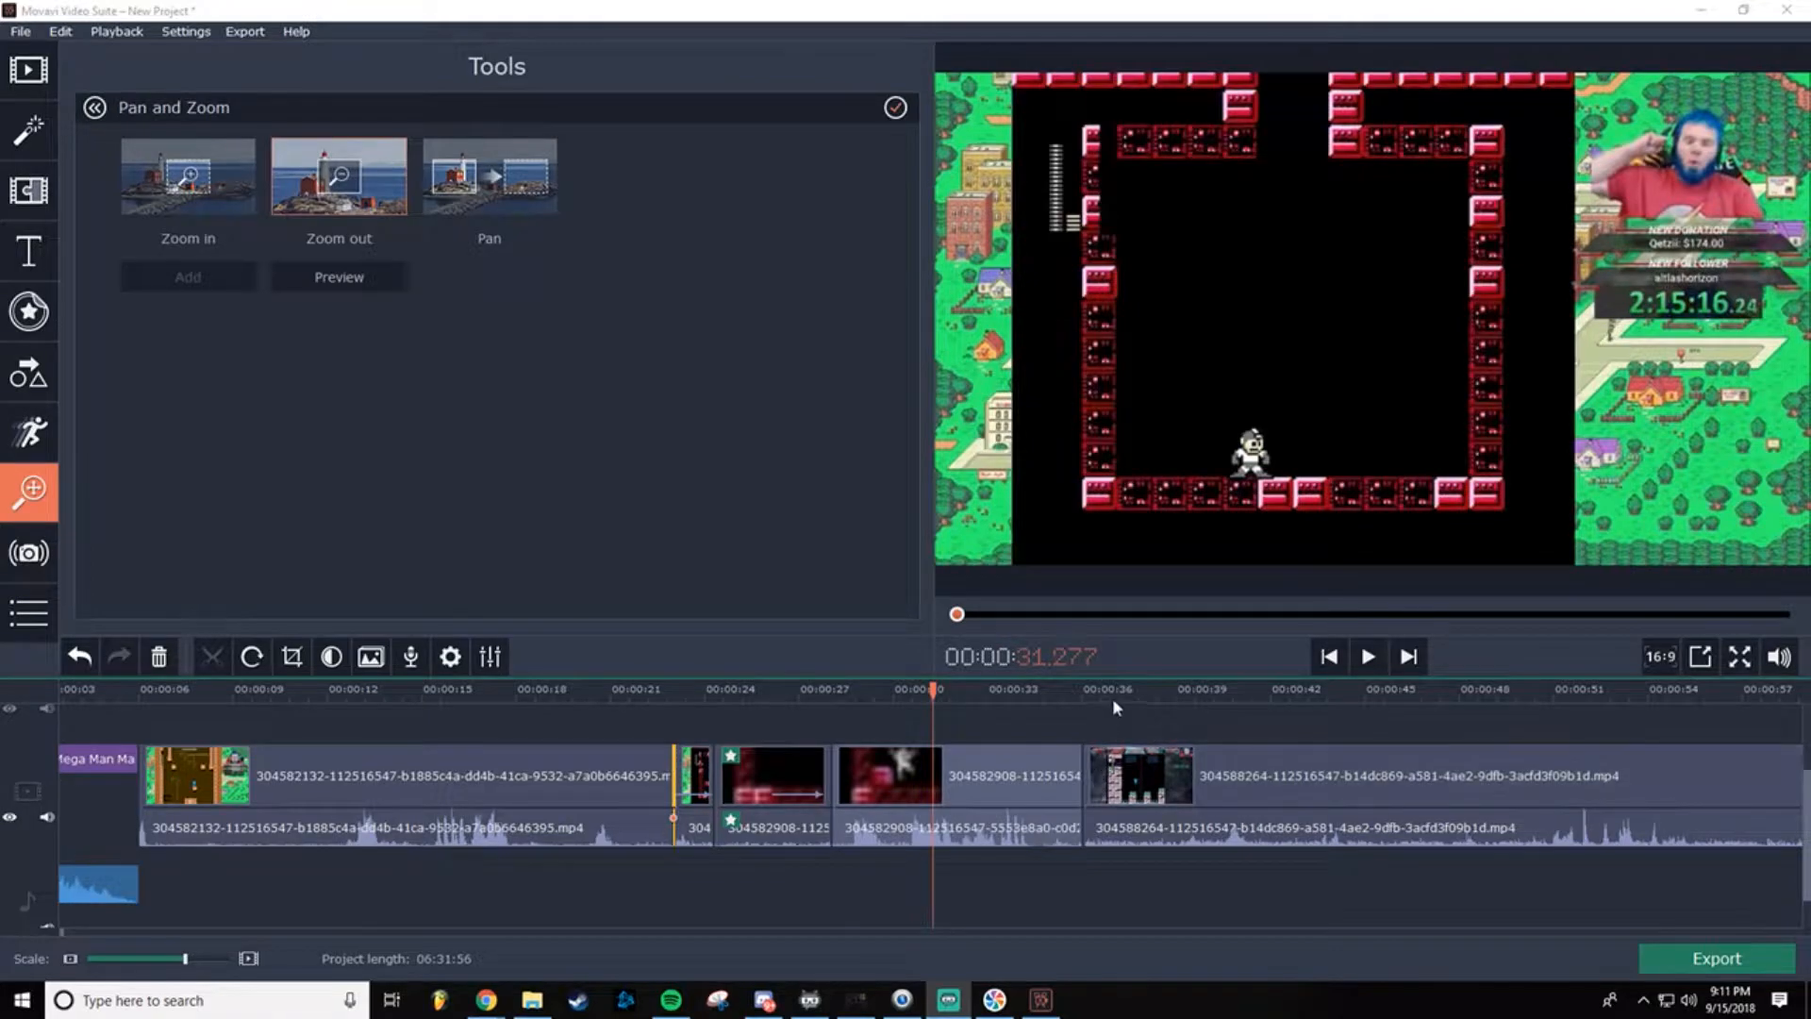
Step: Play the third gameplay clip from 00:00:35.060 to find where its opening can be cut, and place the playhead at 00:00:46.530
drag(931, 690, 1081, 688)
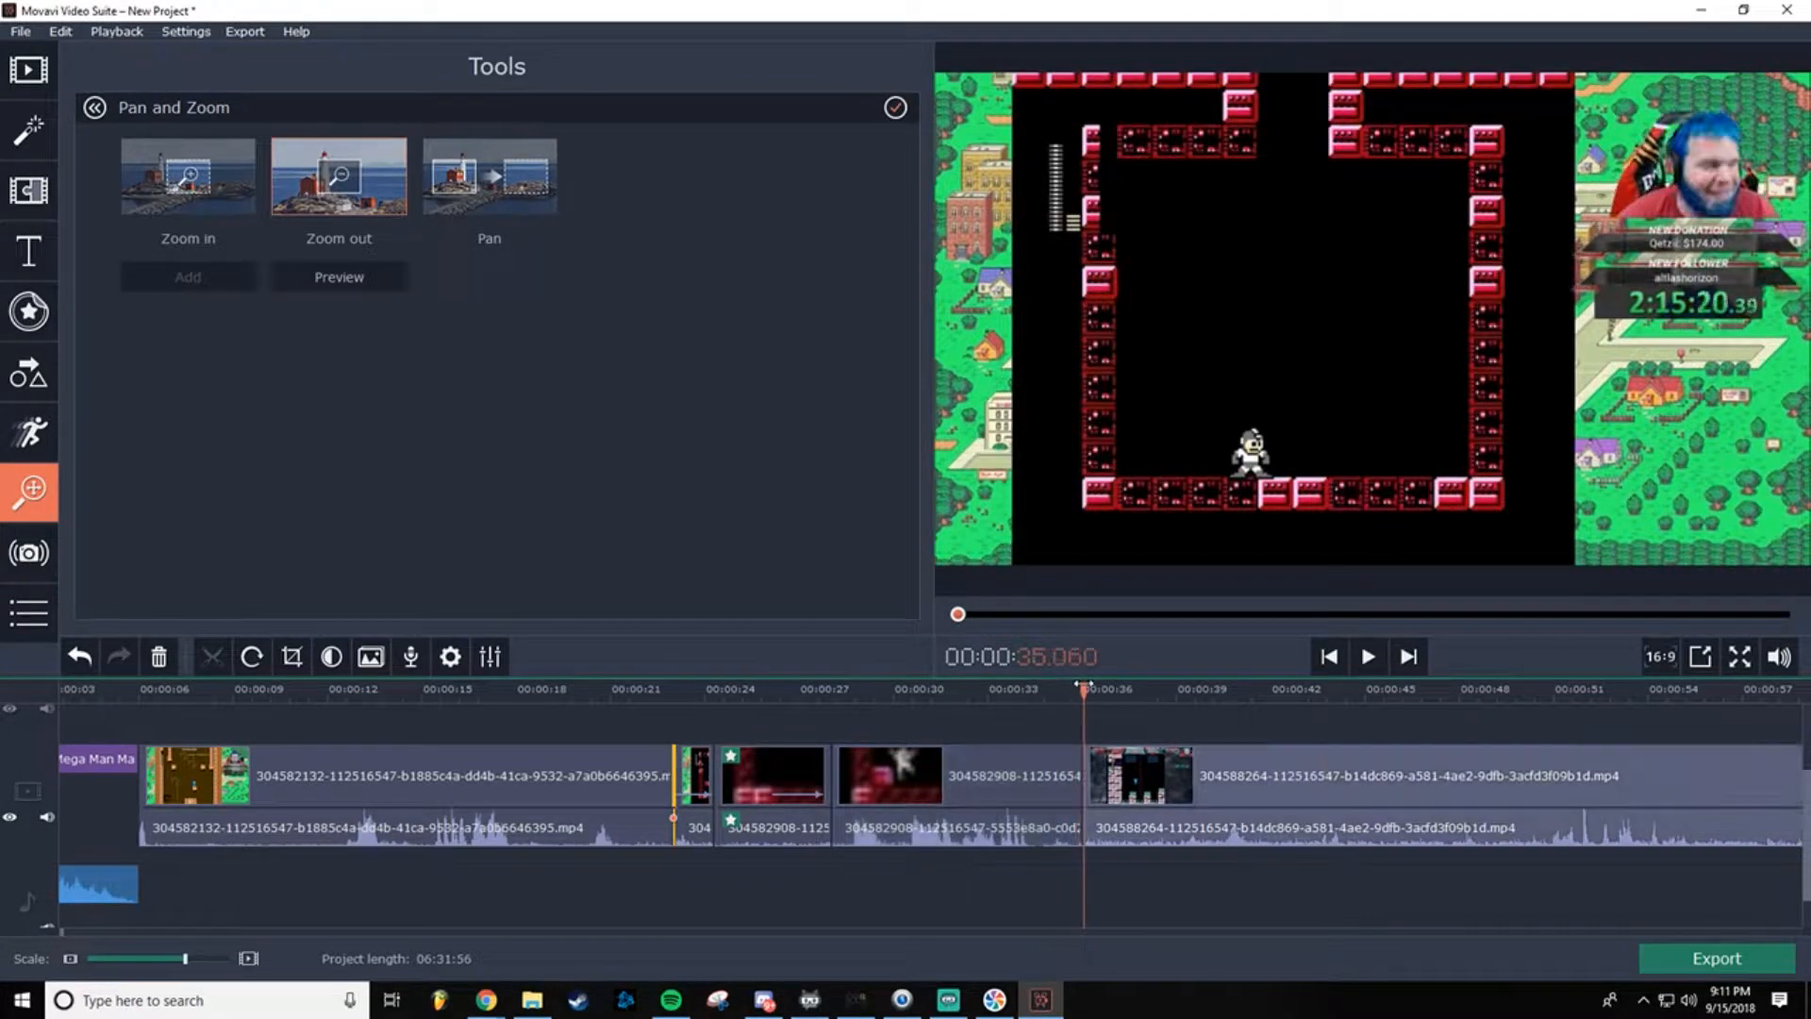
click(1370, 657)
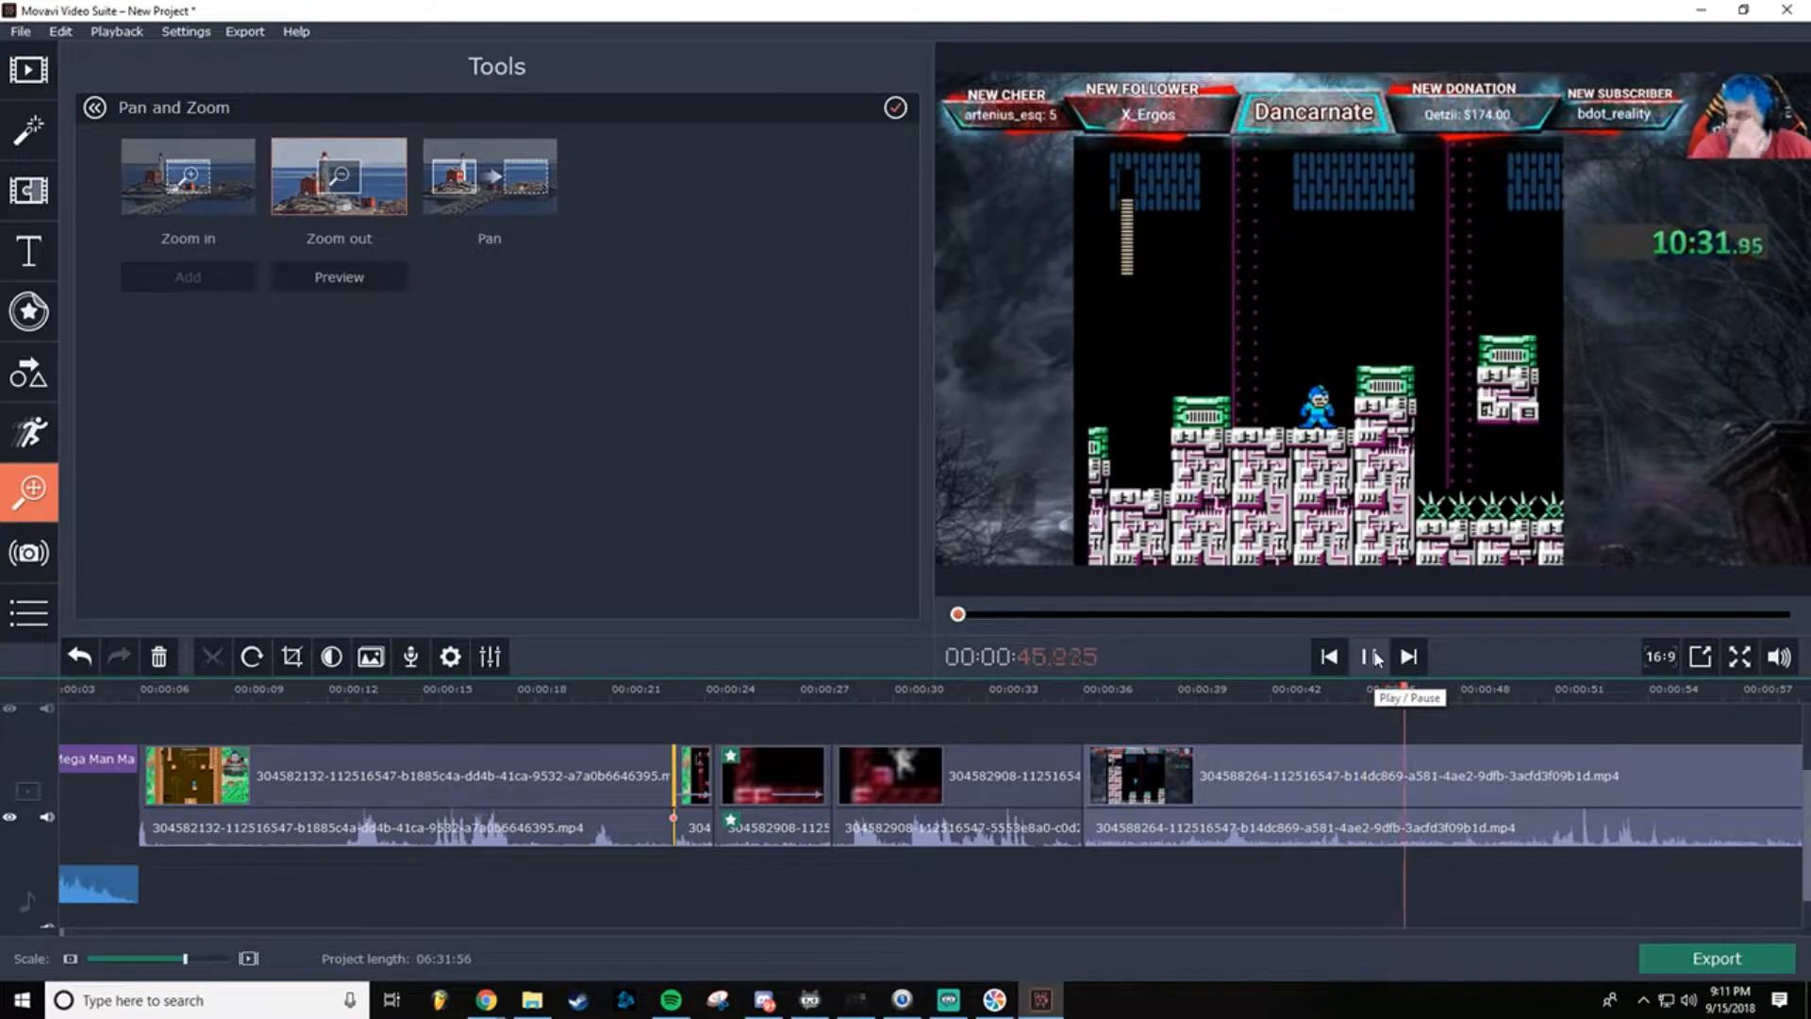
click(1372, 656)
drag(1483, 695, 1412, 703)
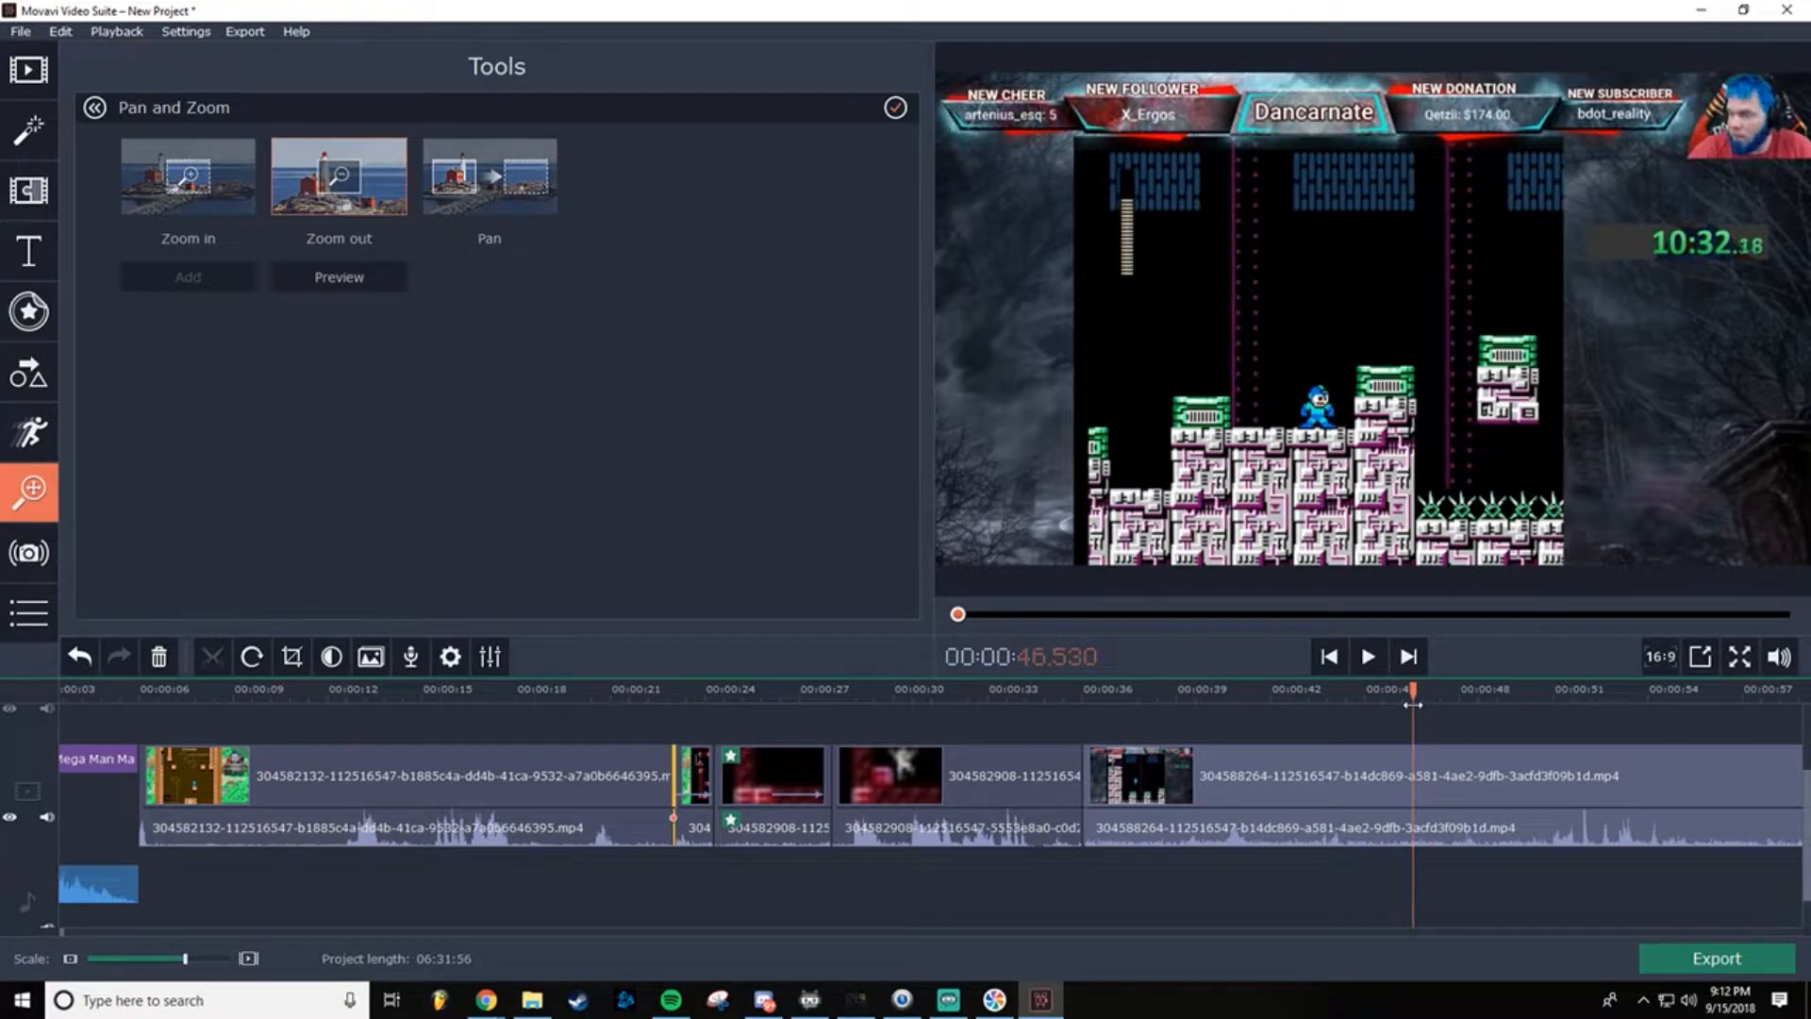
Step: Split the third gameplay clip at 00:00:46.530 and delete the part before the split
right_click(1414, 792)
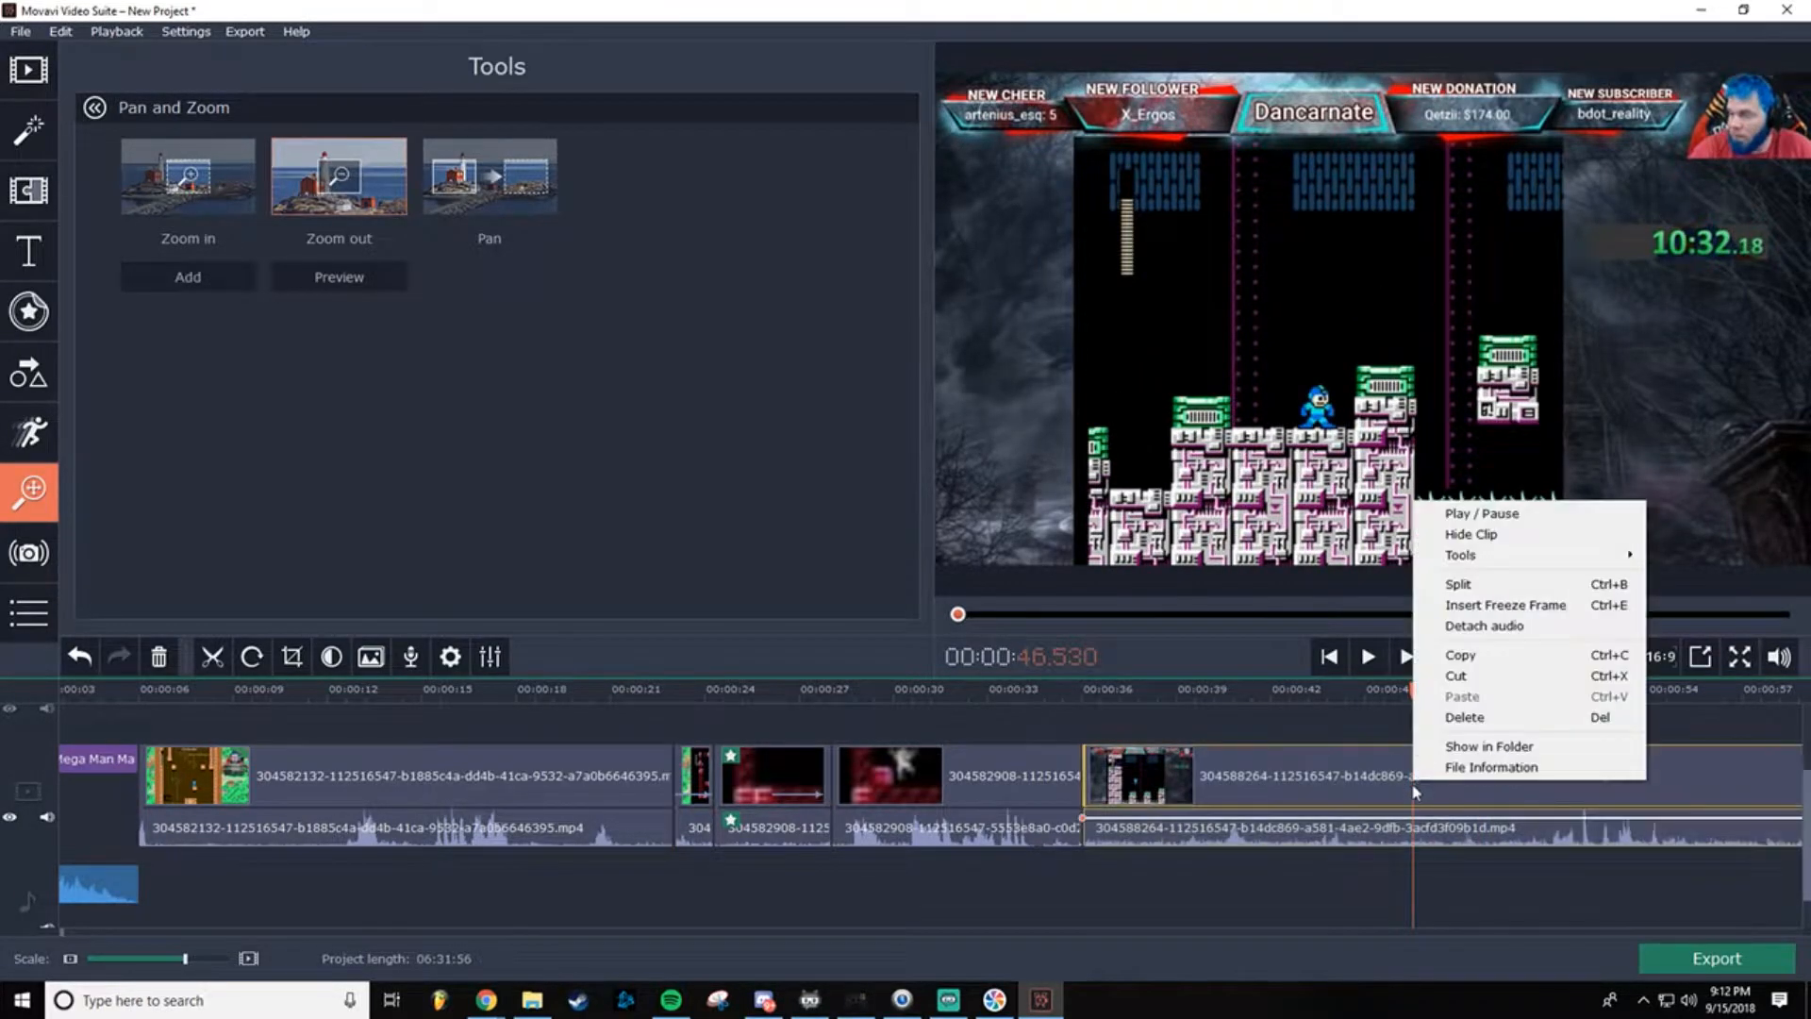
click(1473, 592)
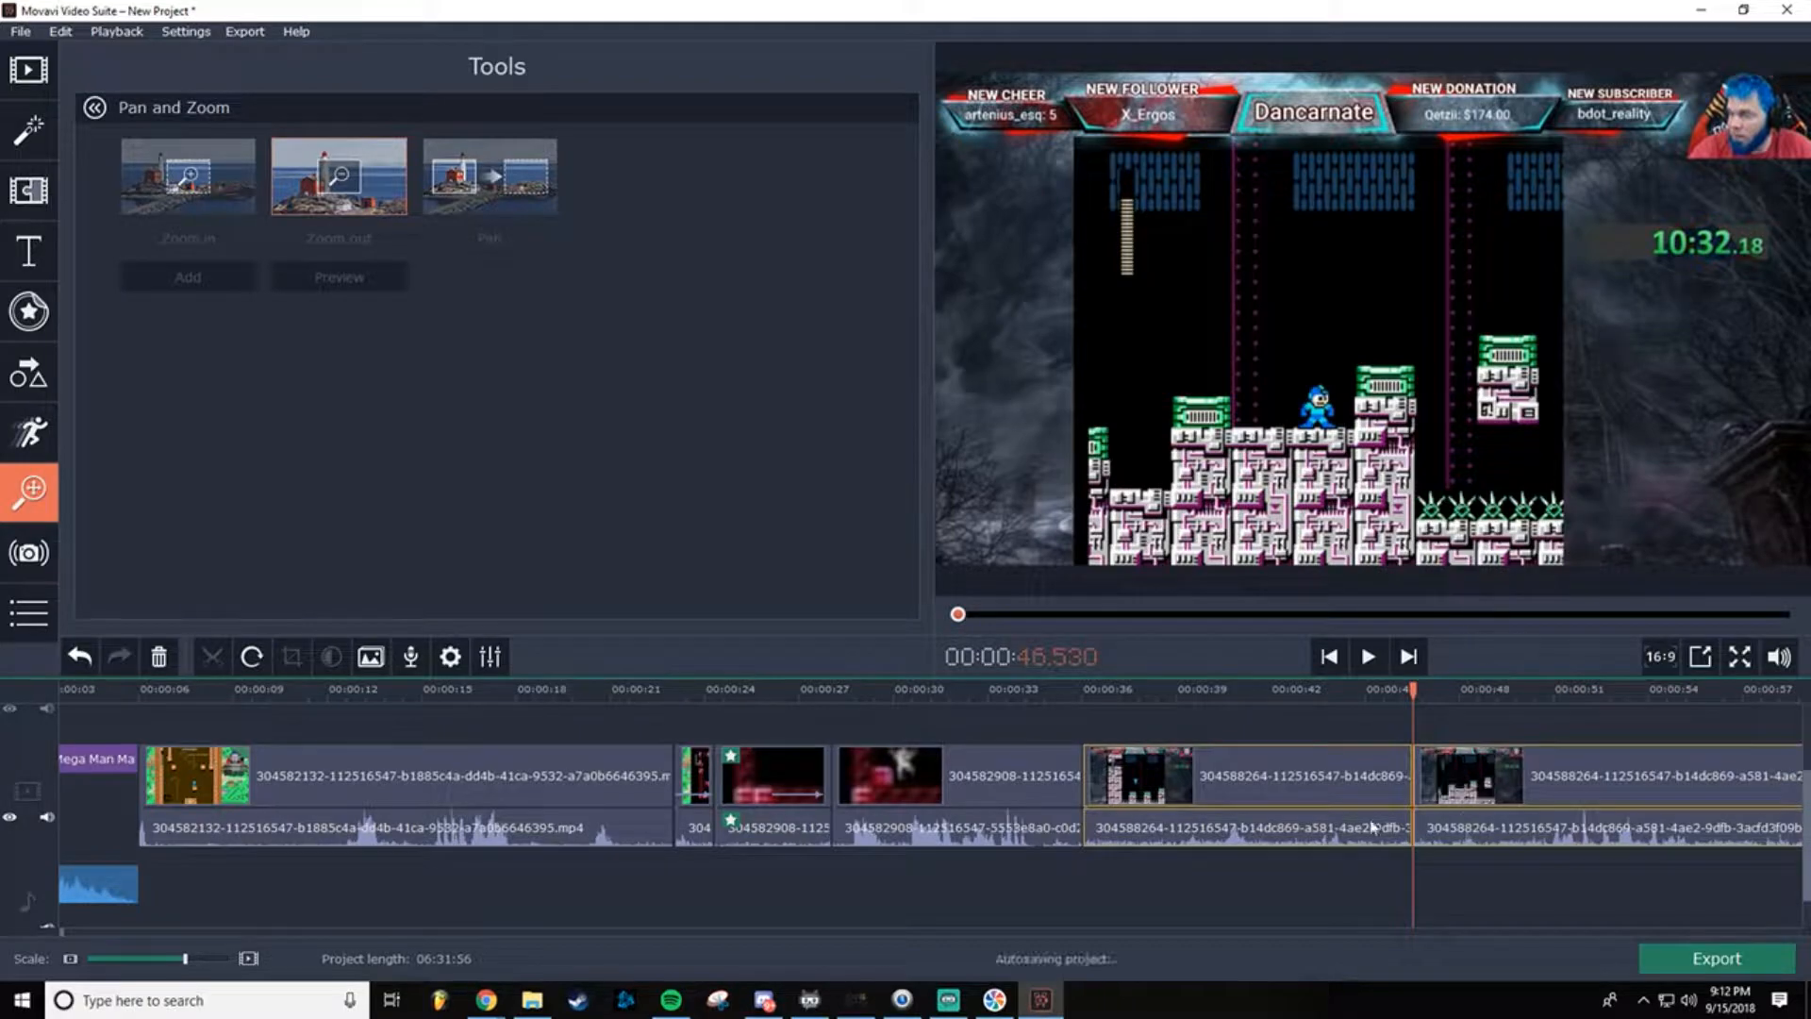
click(1219, 773)
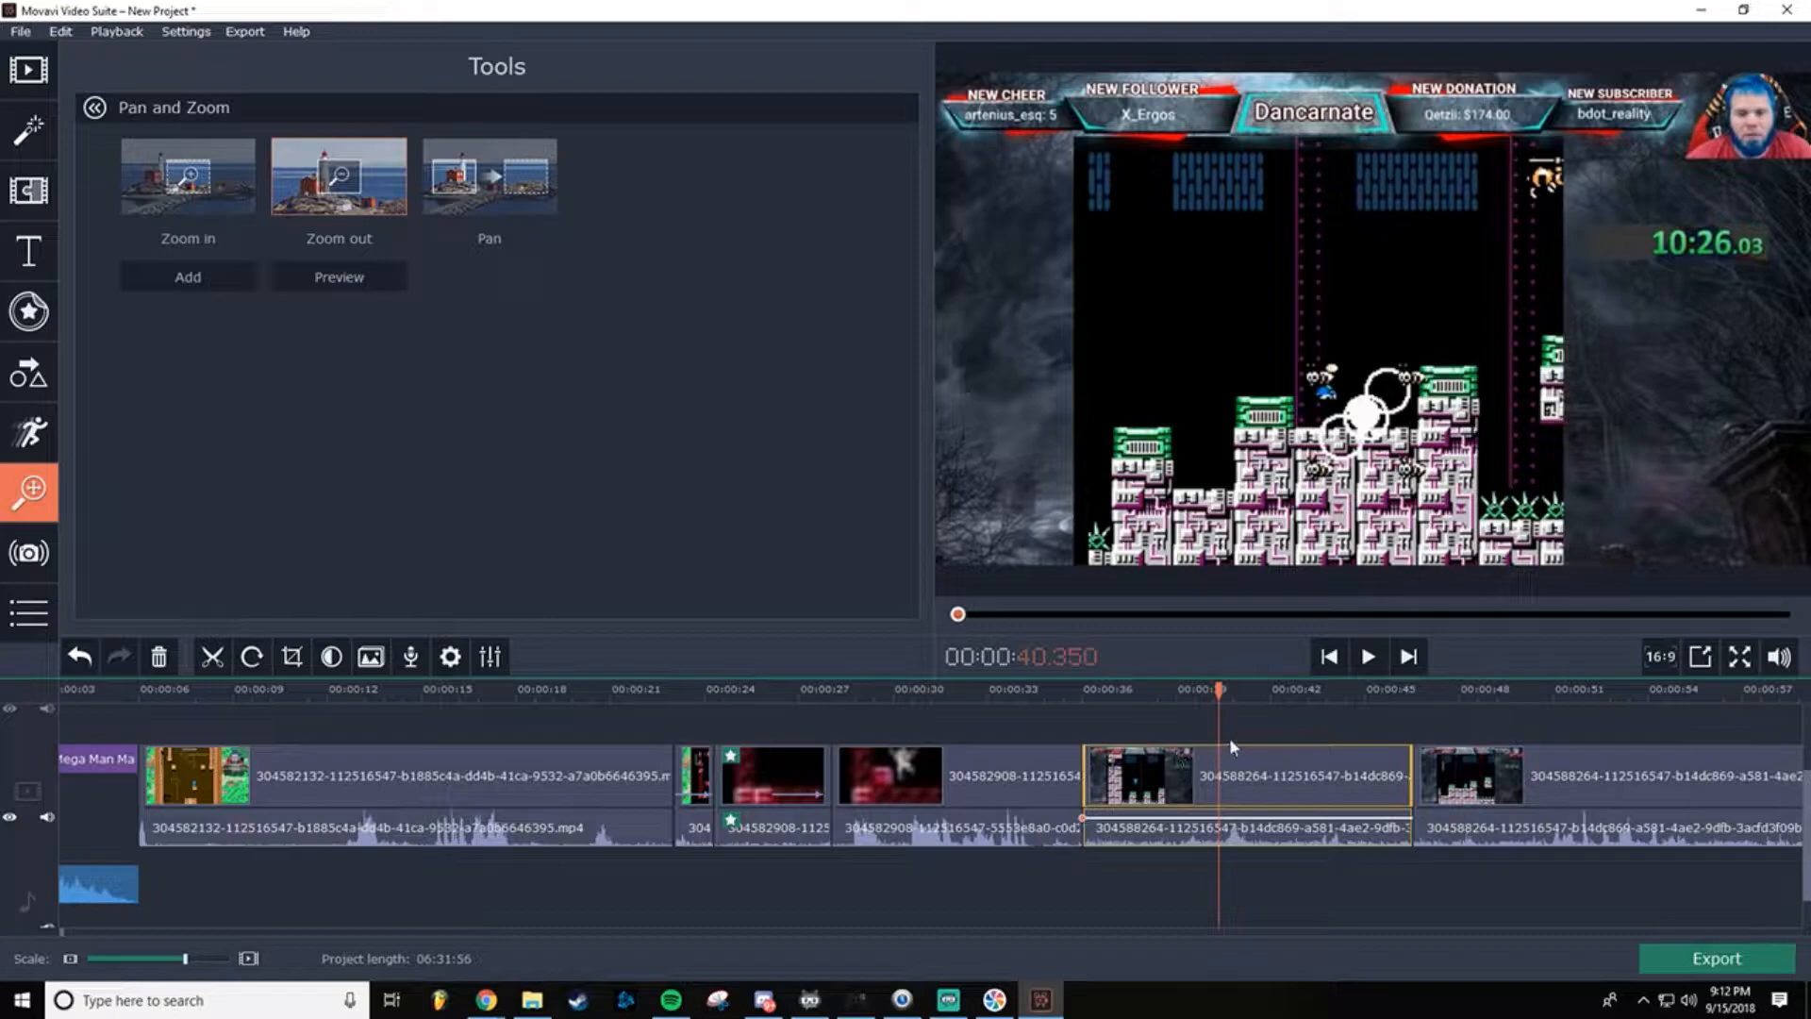
key(Delete)
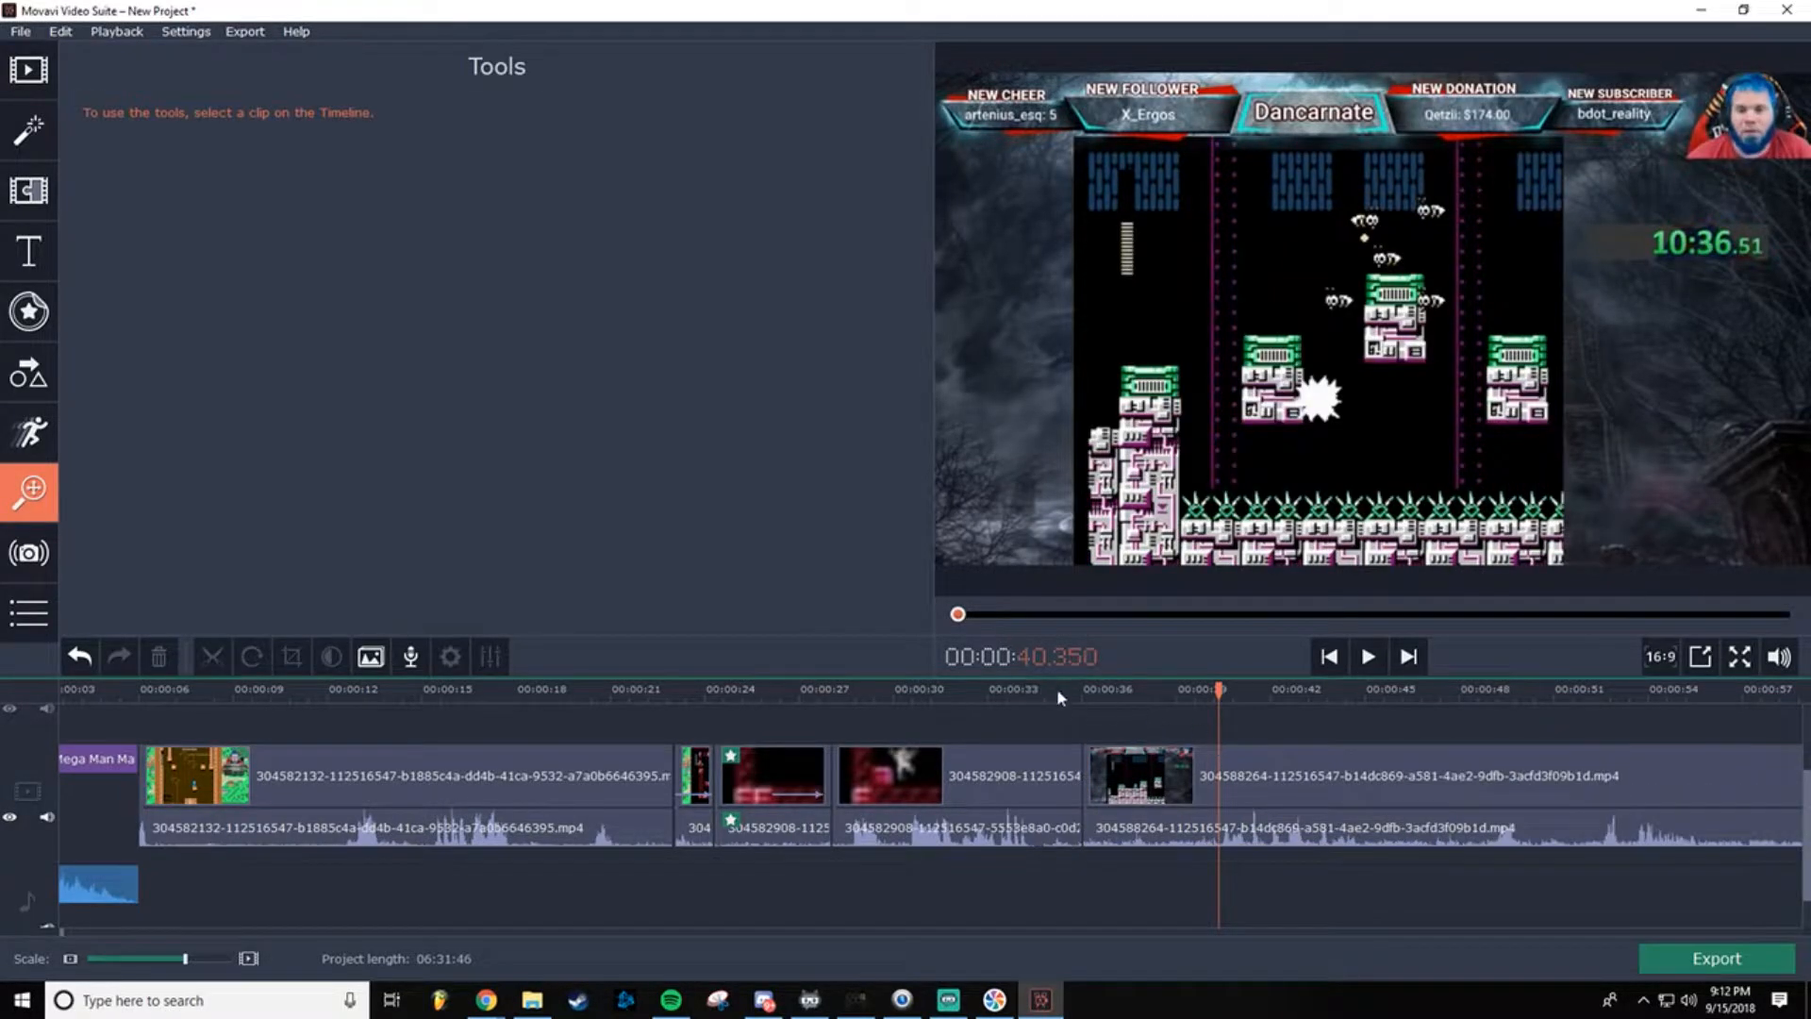
Step: Review the trimmed third gameplay clip, replaying it from 00:00:35.940 and skipping ahead to pause at 00:01:10.934 near its end
click(1081, 693)
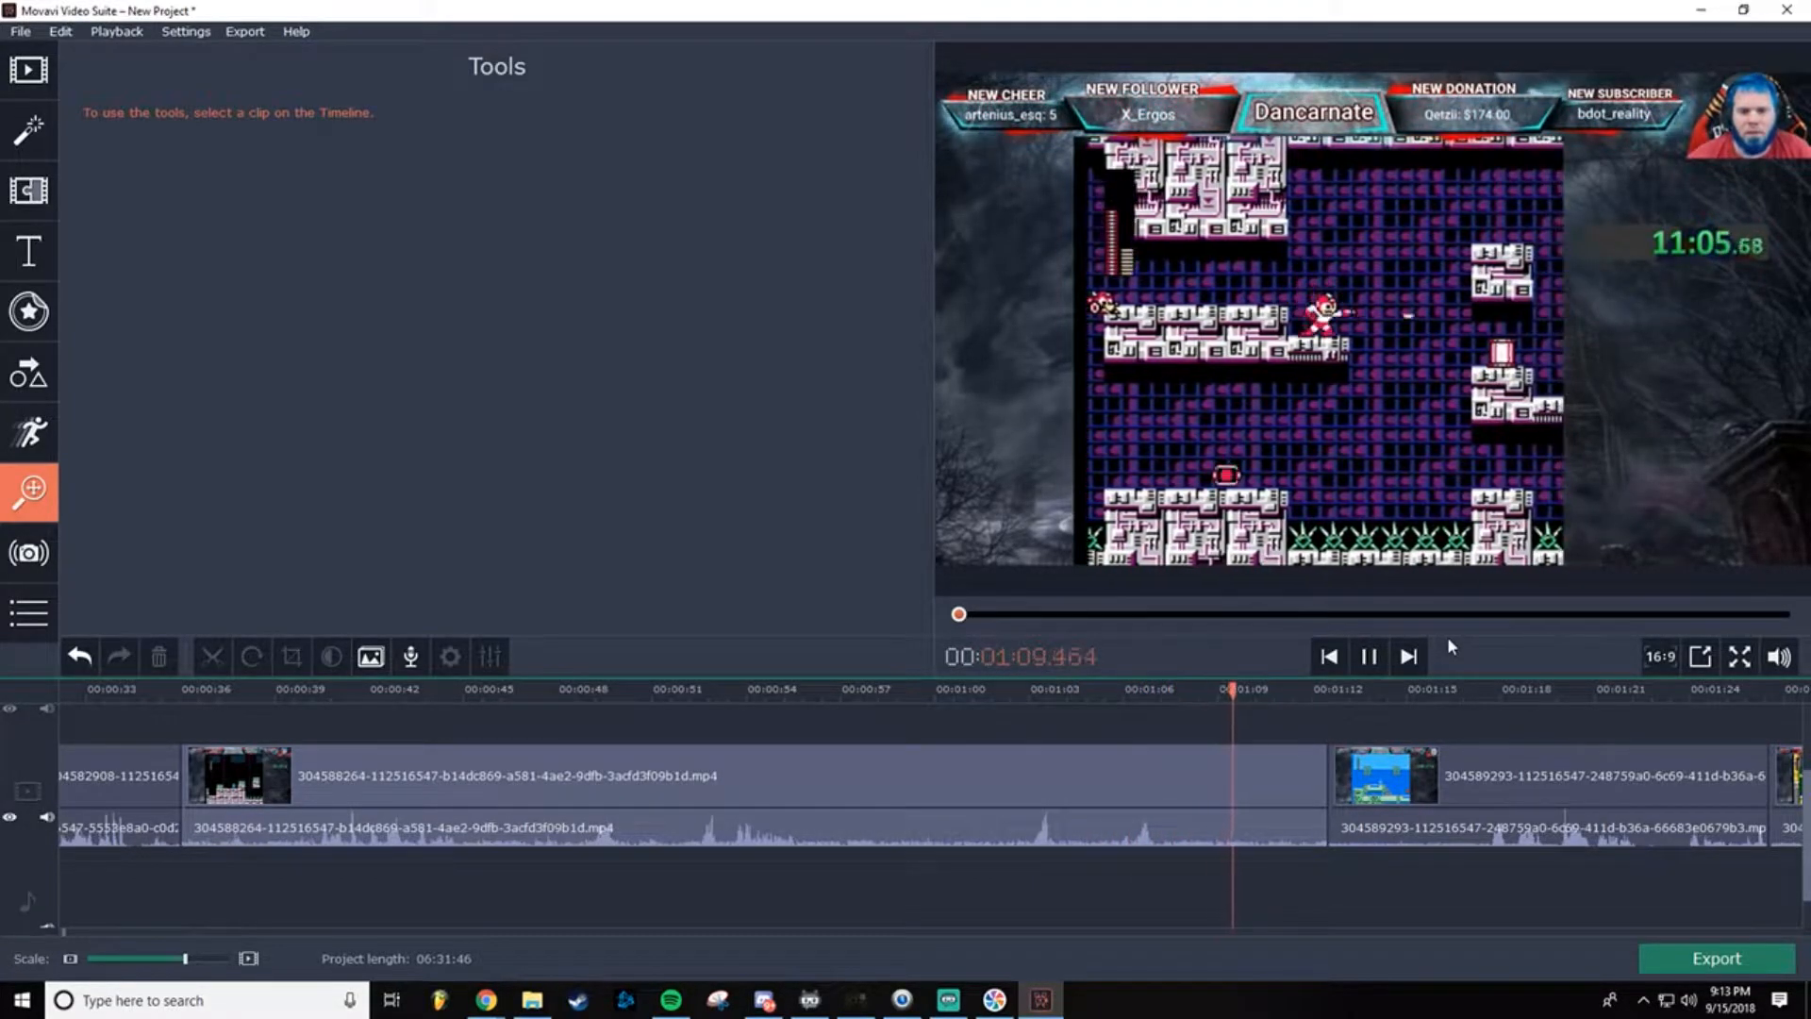
click(1373, 658)
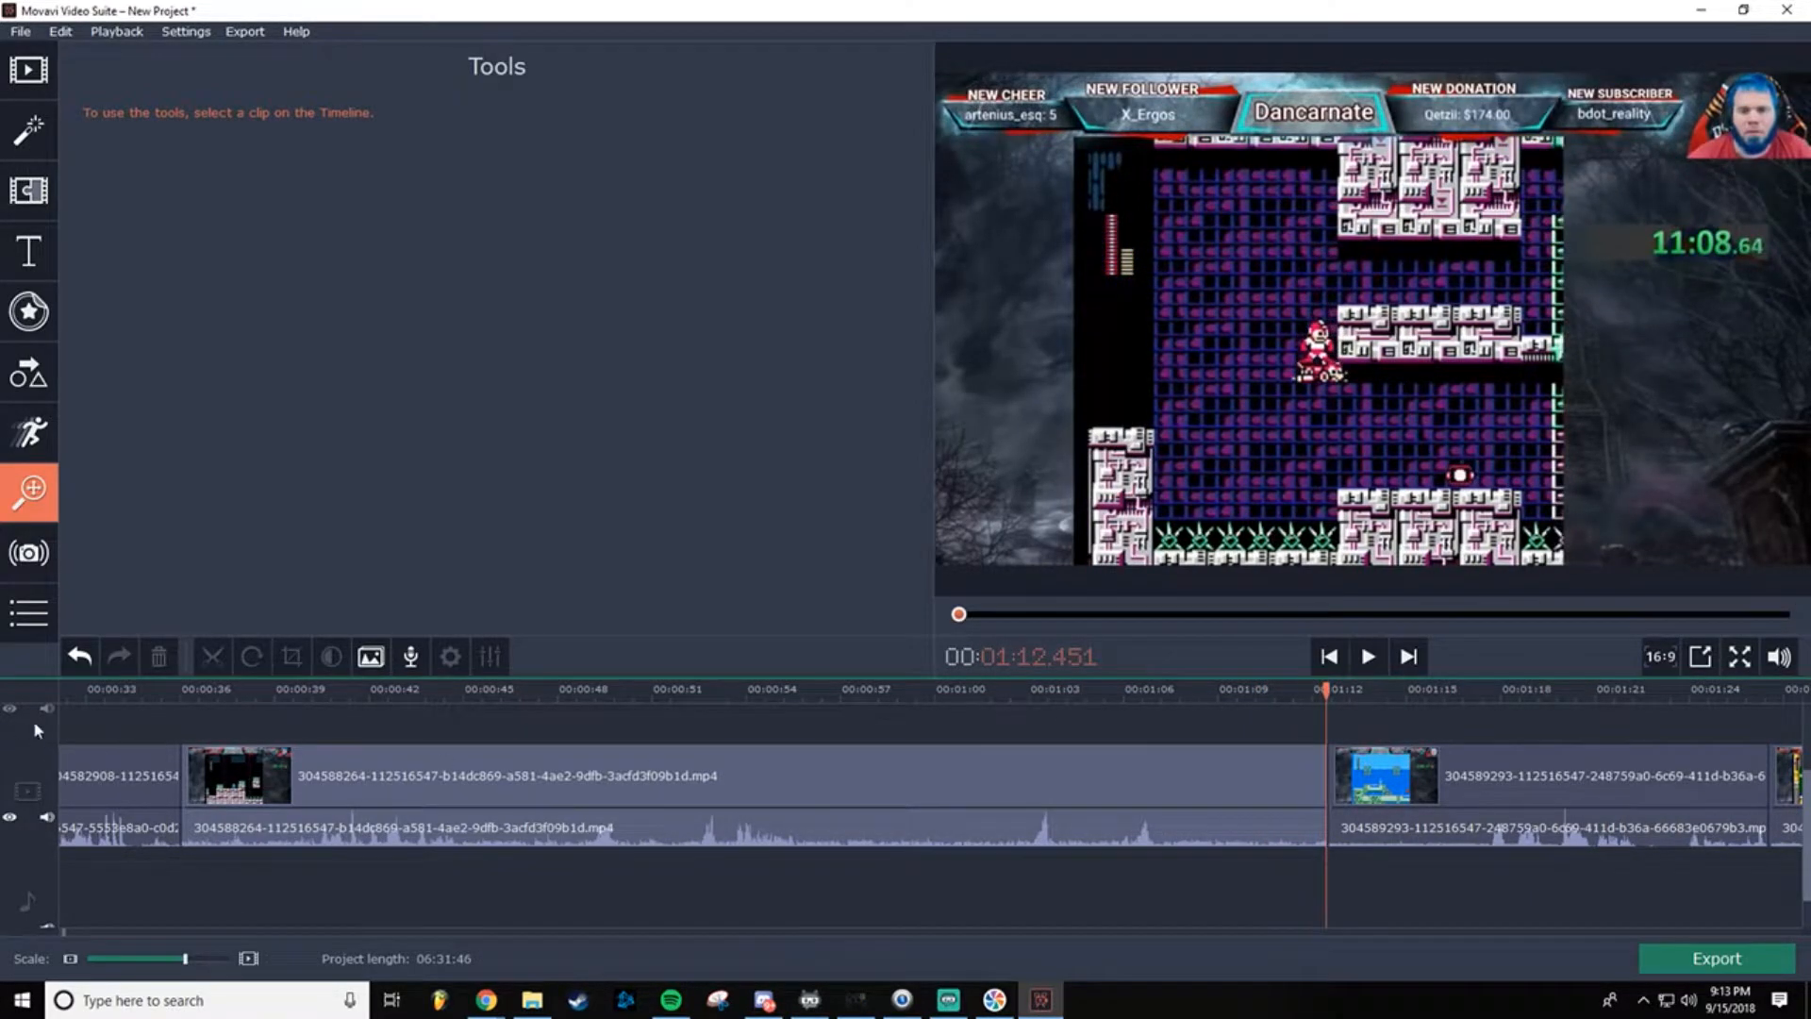
click(183, 693)
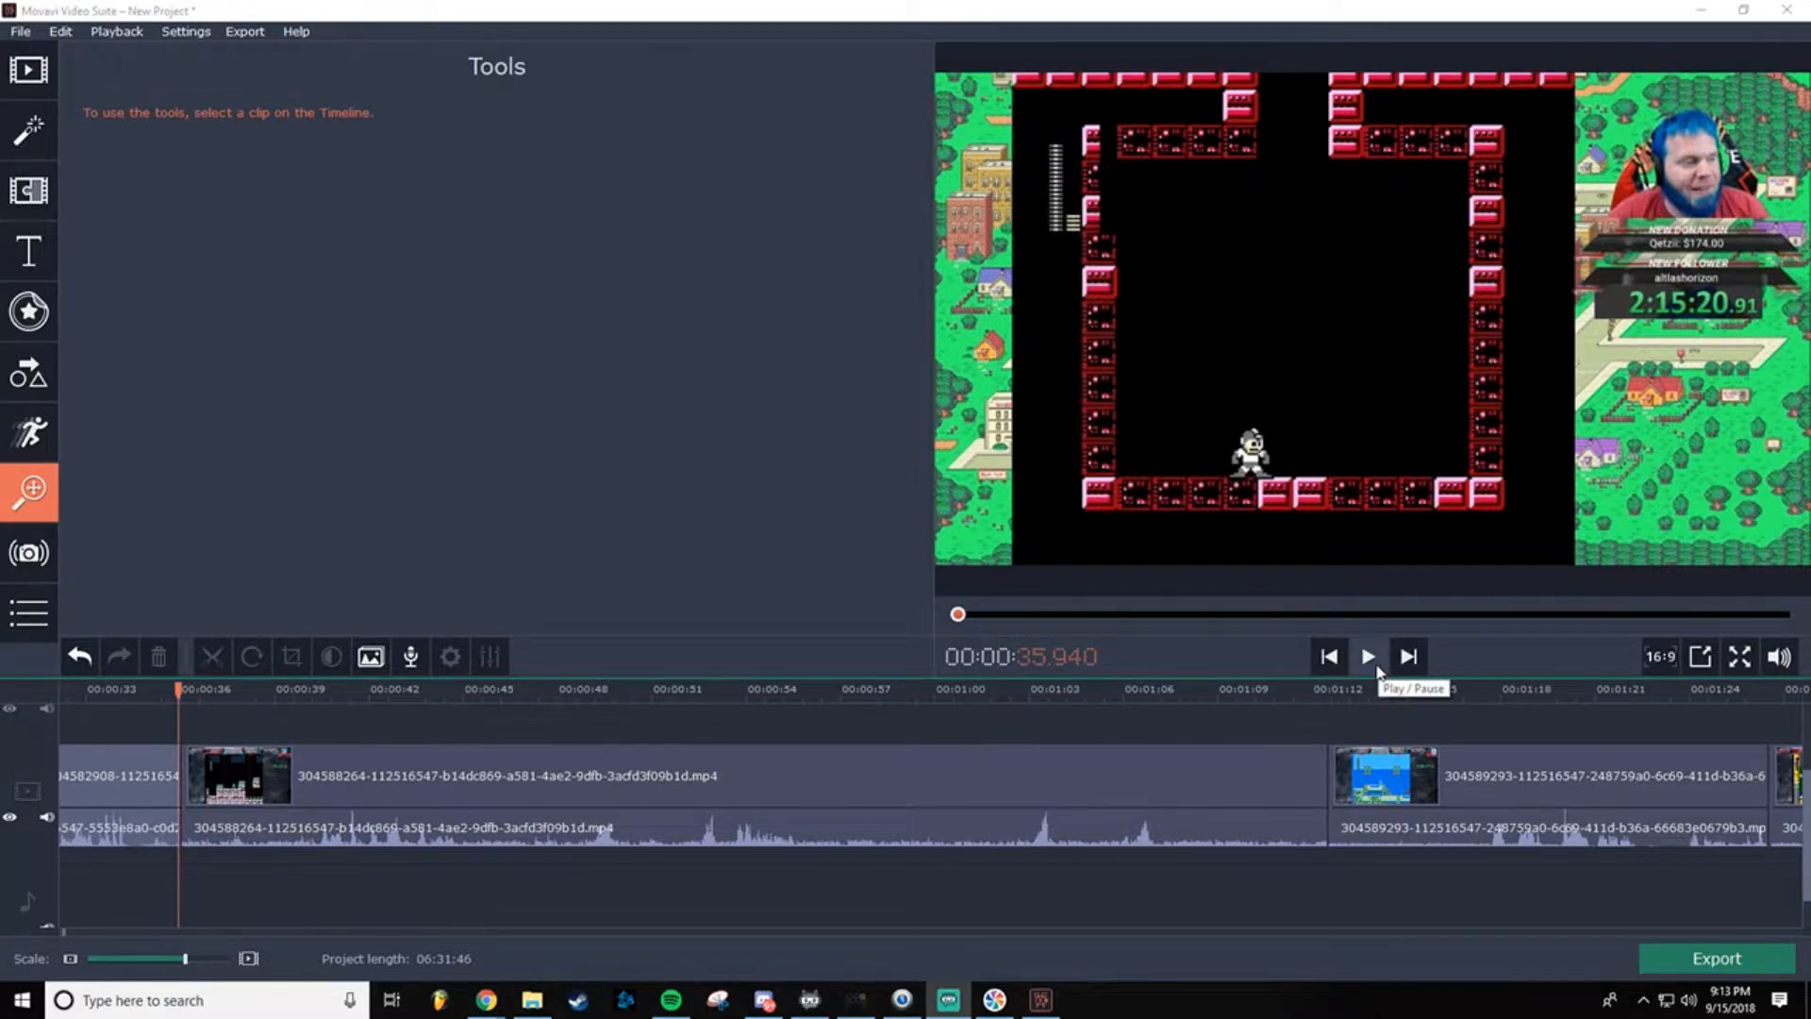
click(1376, 662)
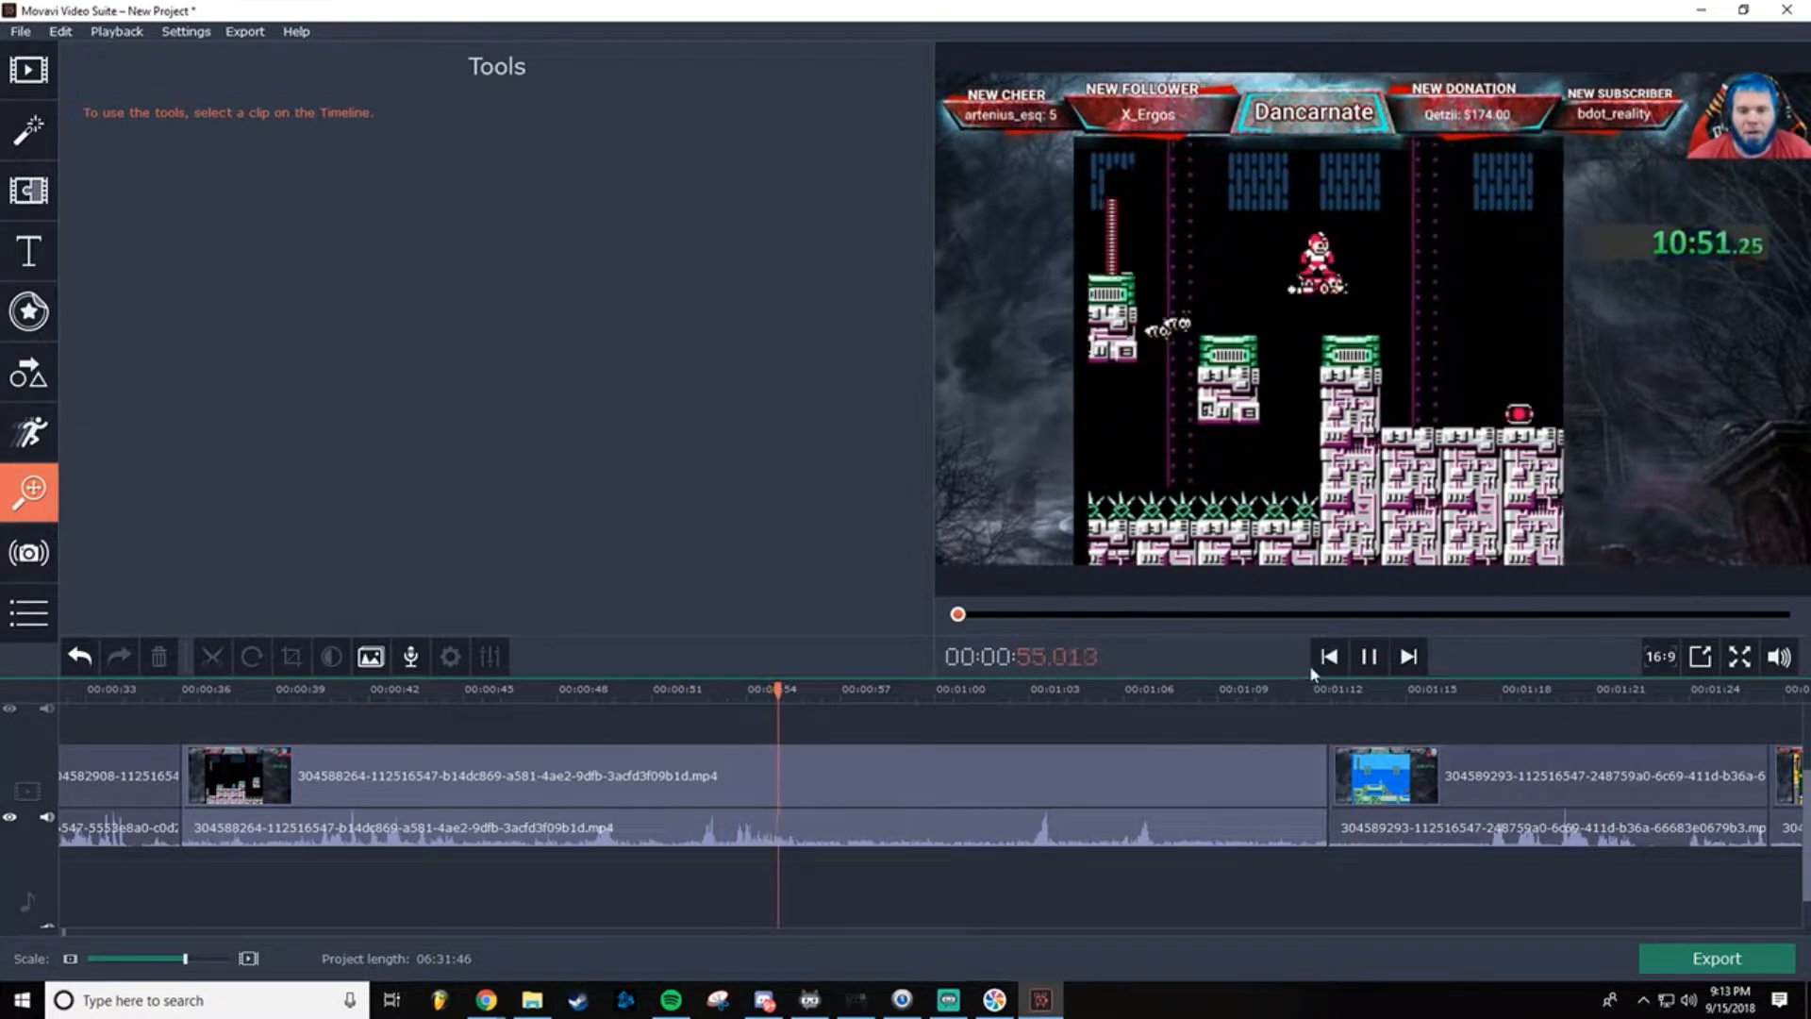
click(1128, 699)
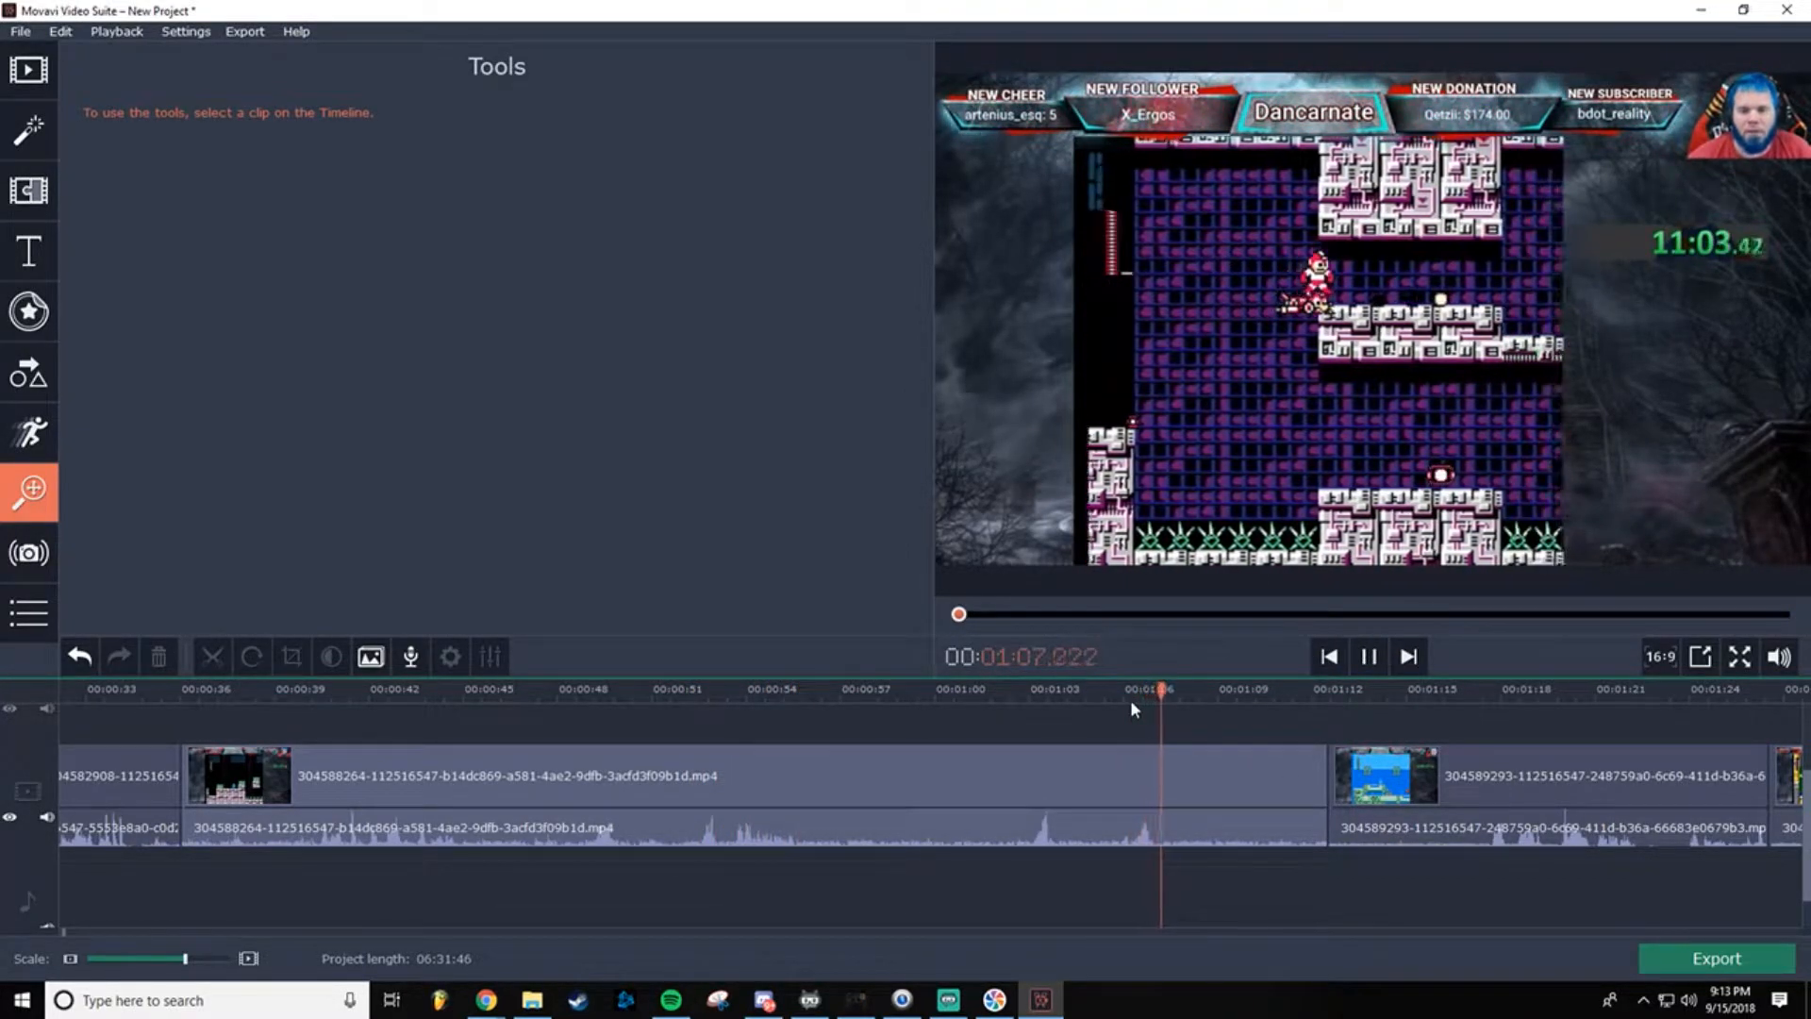
click(1370, 656)
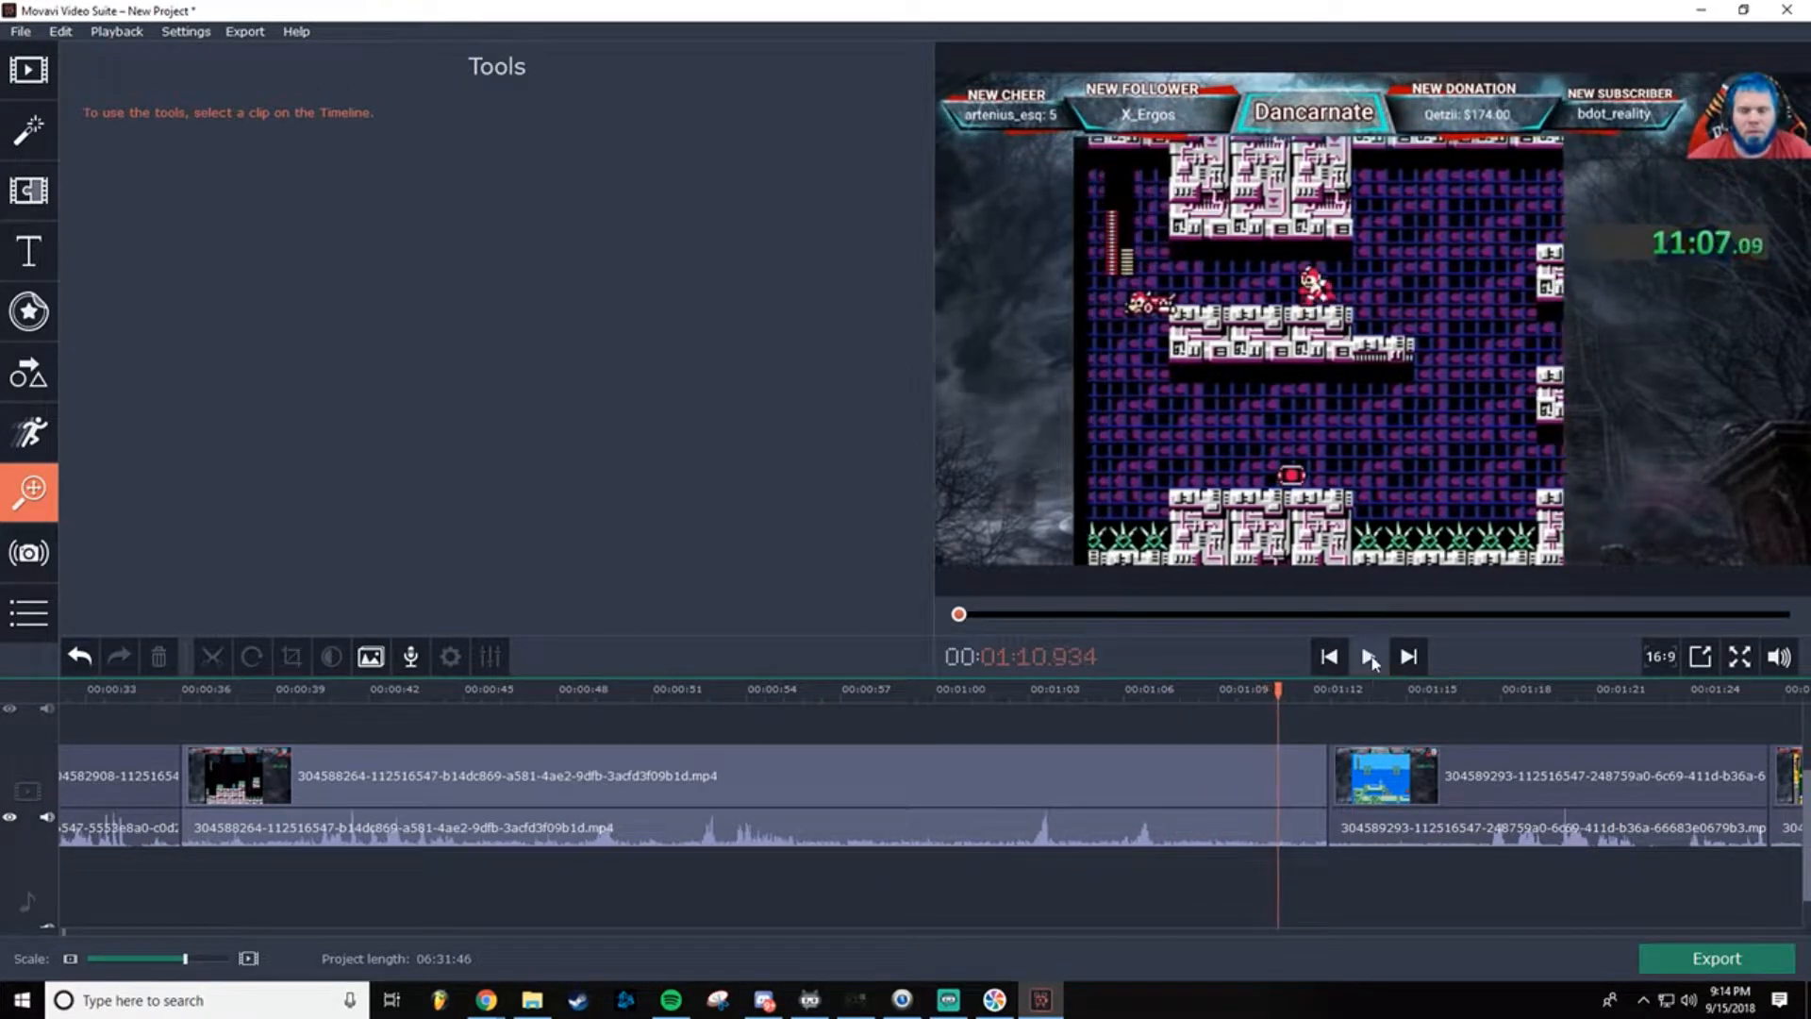
Step: Split the third gameplay clip at 00:01:10.920, delete the part after the split, and return the playhead to the cut
click(1279, 756)
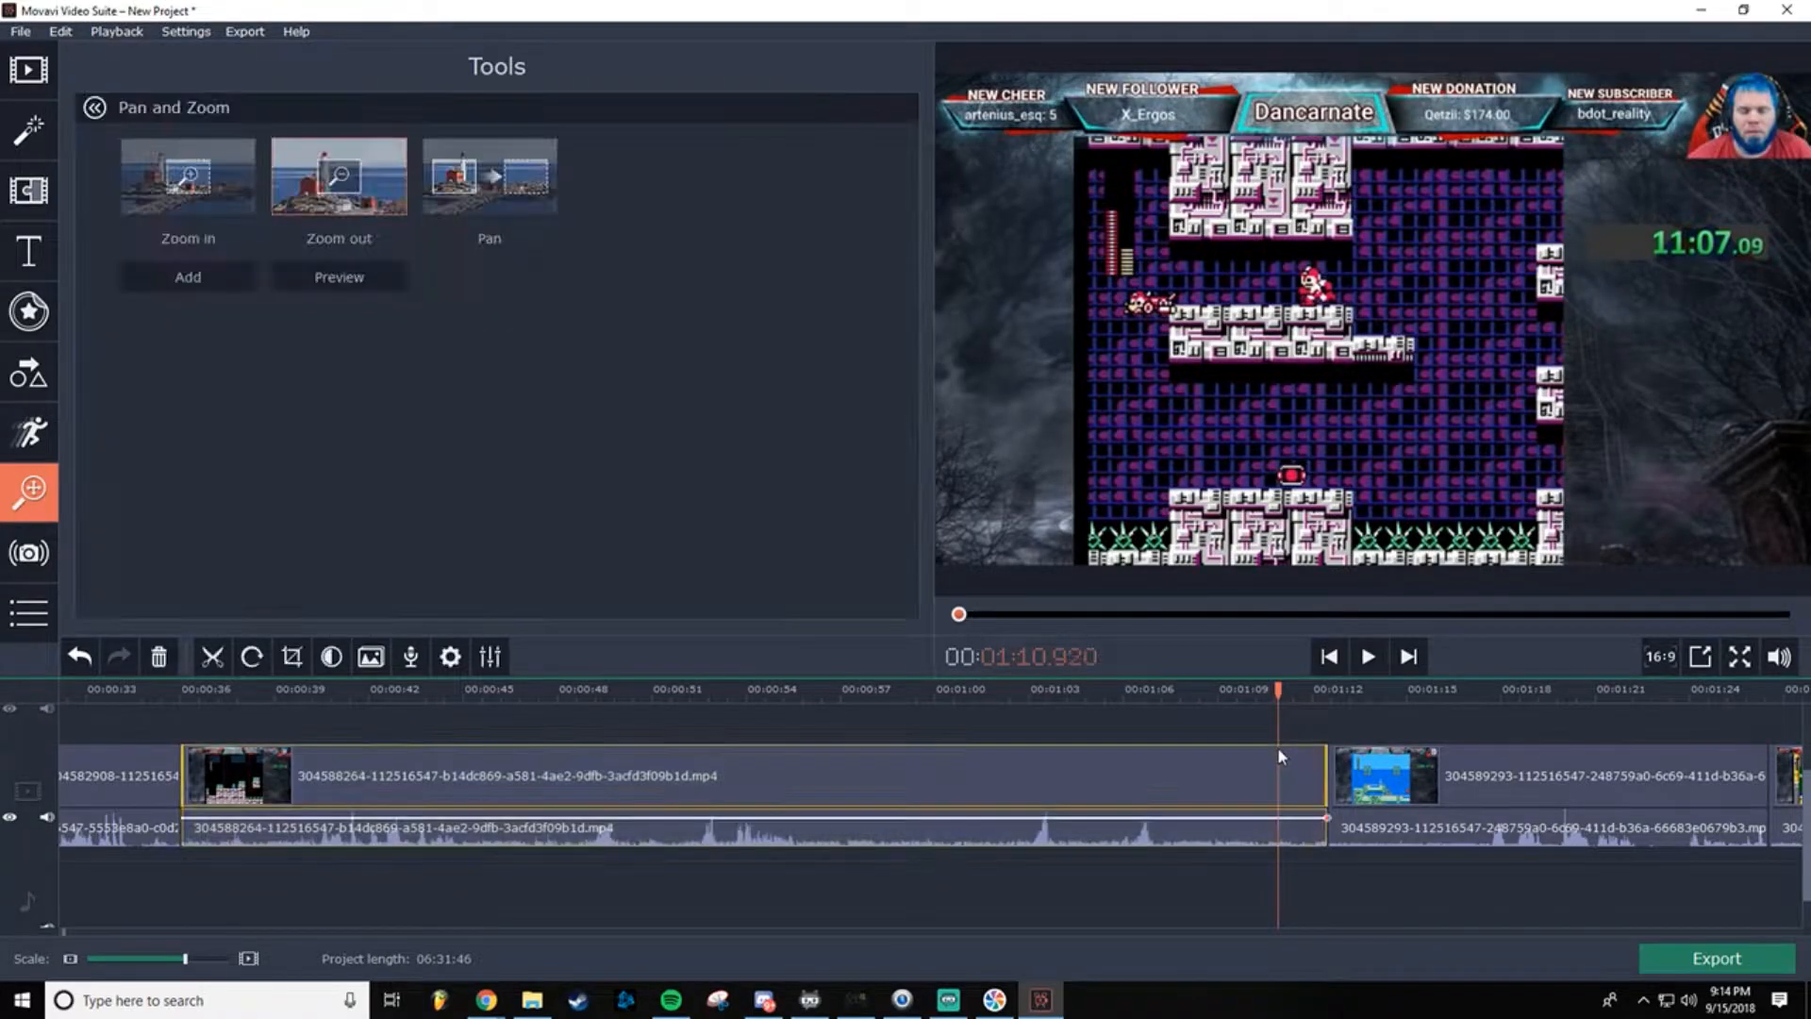
right_click(1277, 746)
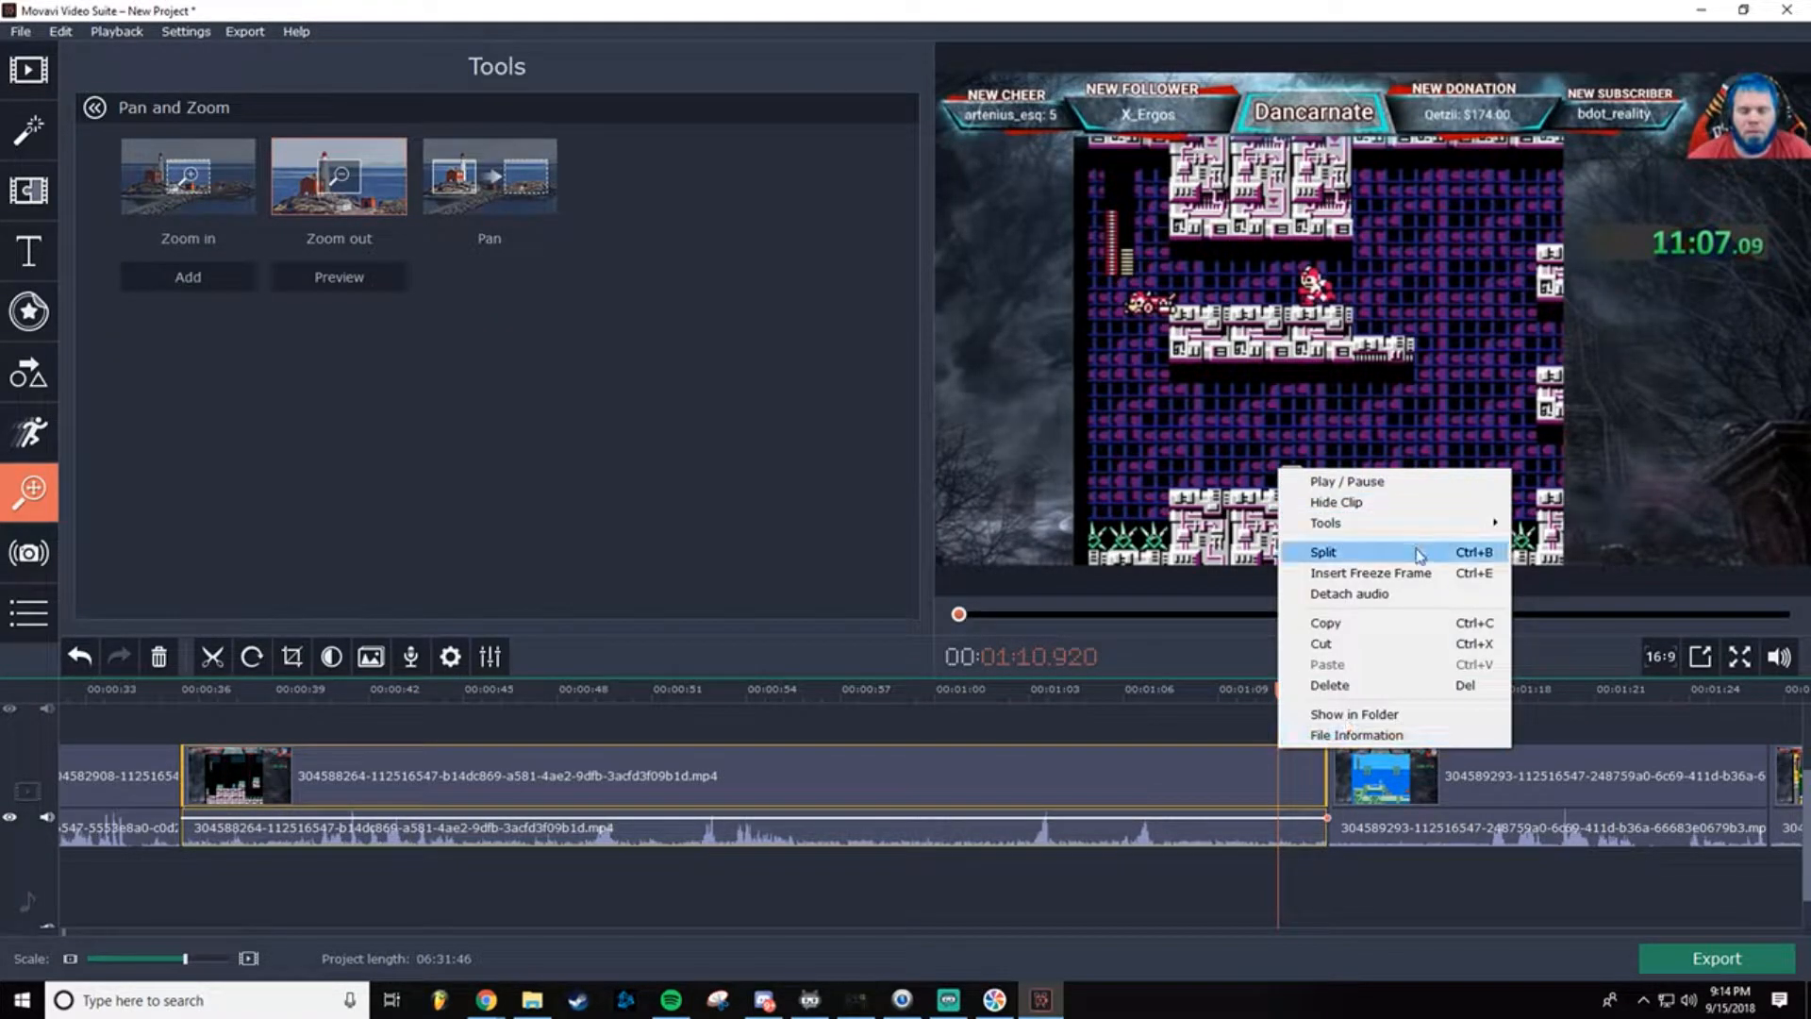
click(1418, 554)
click(1303, 775)
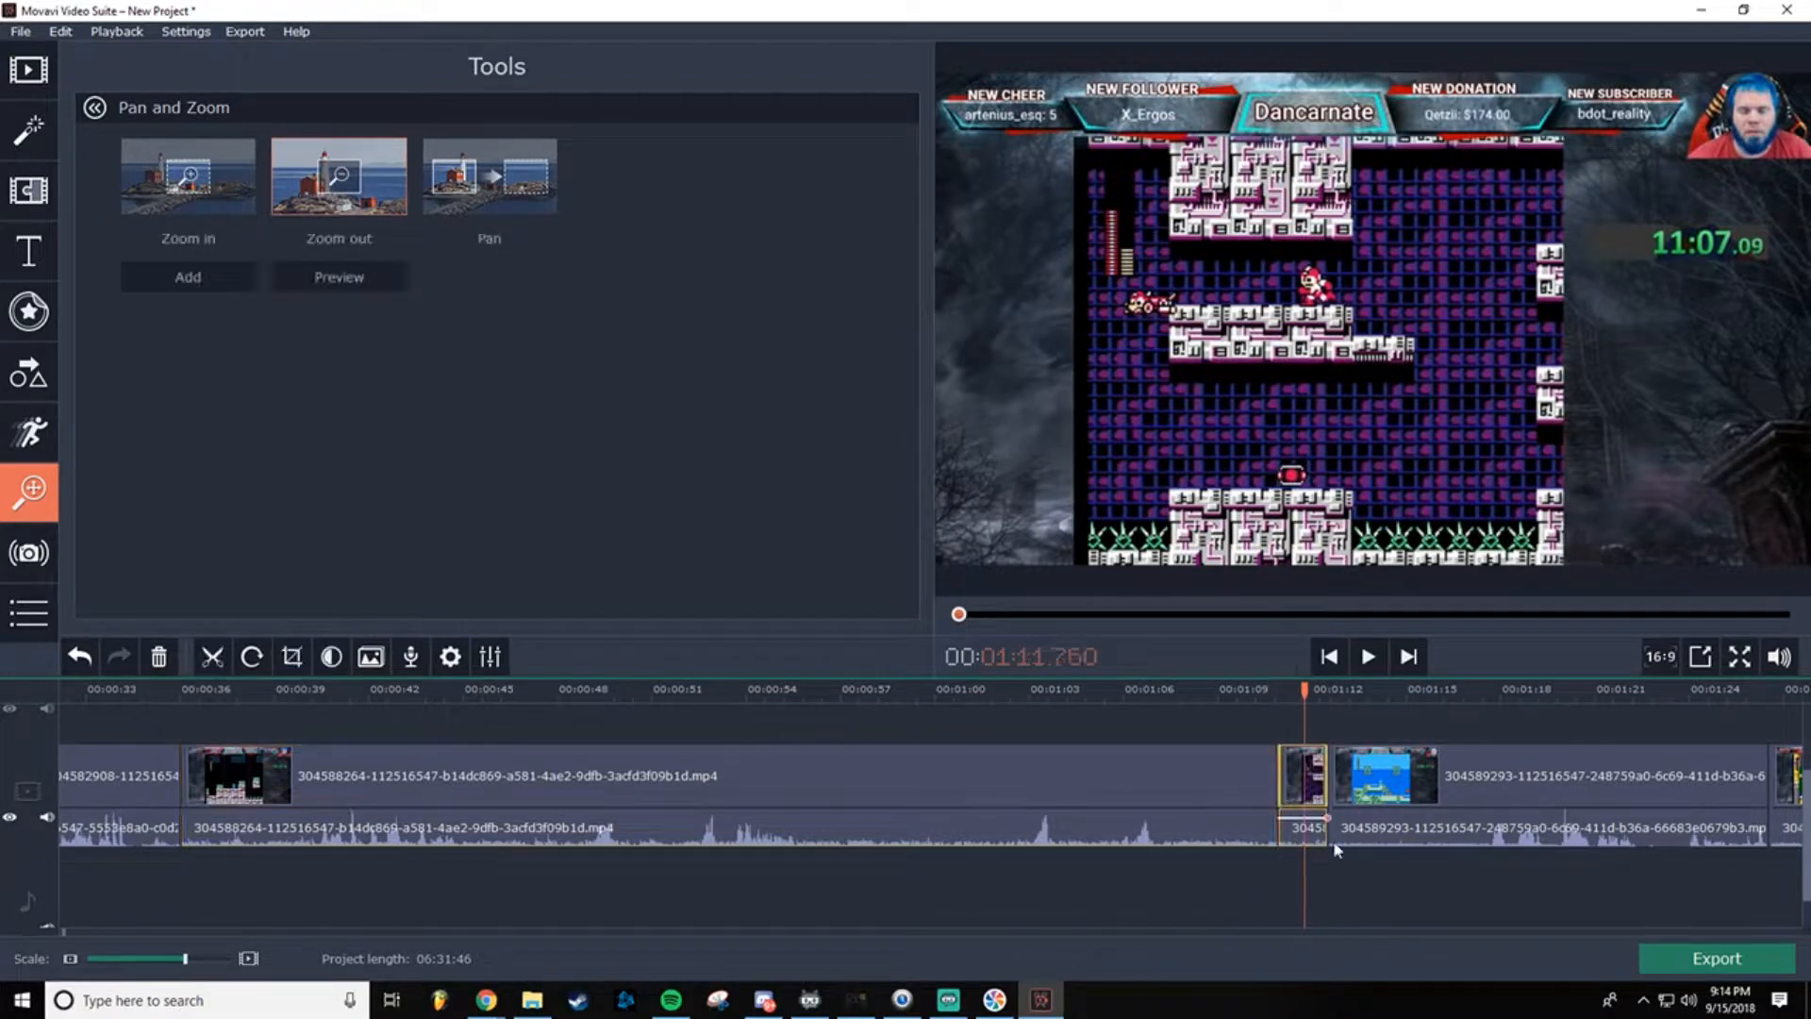
key(Delete)
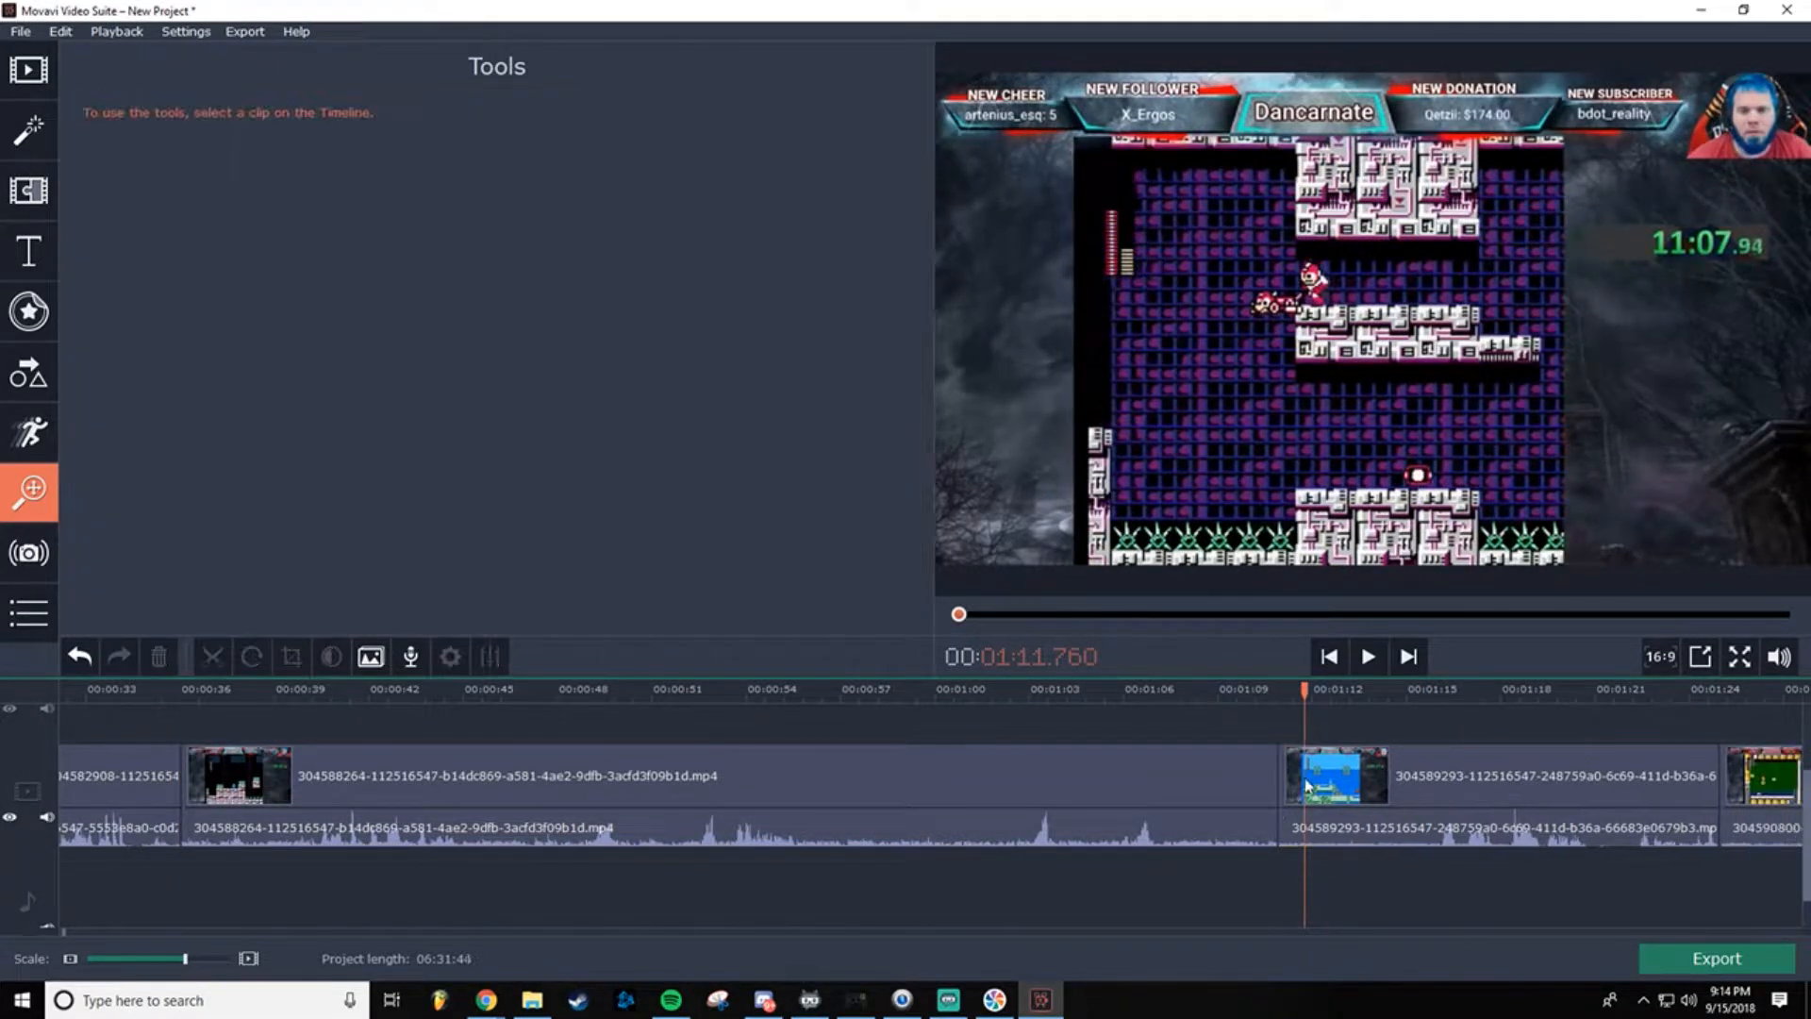
drag(1313, 692, 1278, 691)
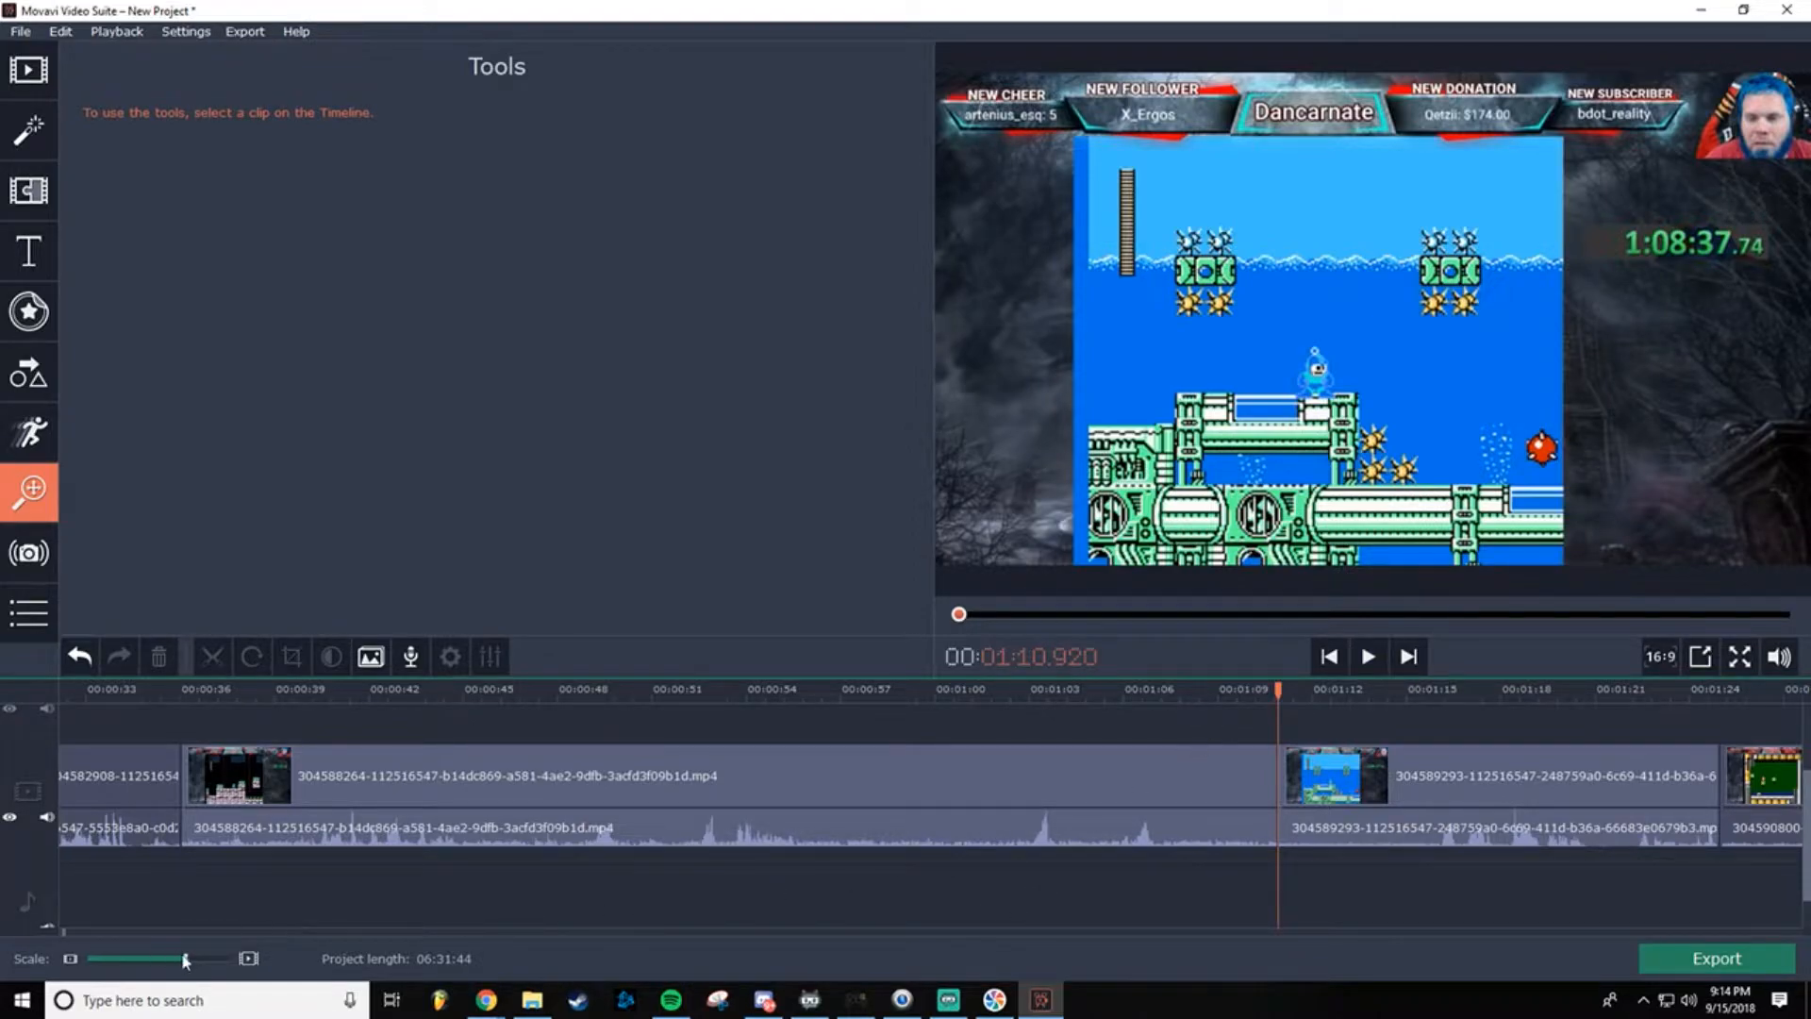
Step: Delete the long segment of the first gameplay clip at 00:00:15.300 from the timeline
drag(185, 958, 153, 958)
click(149, 797)
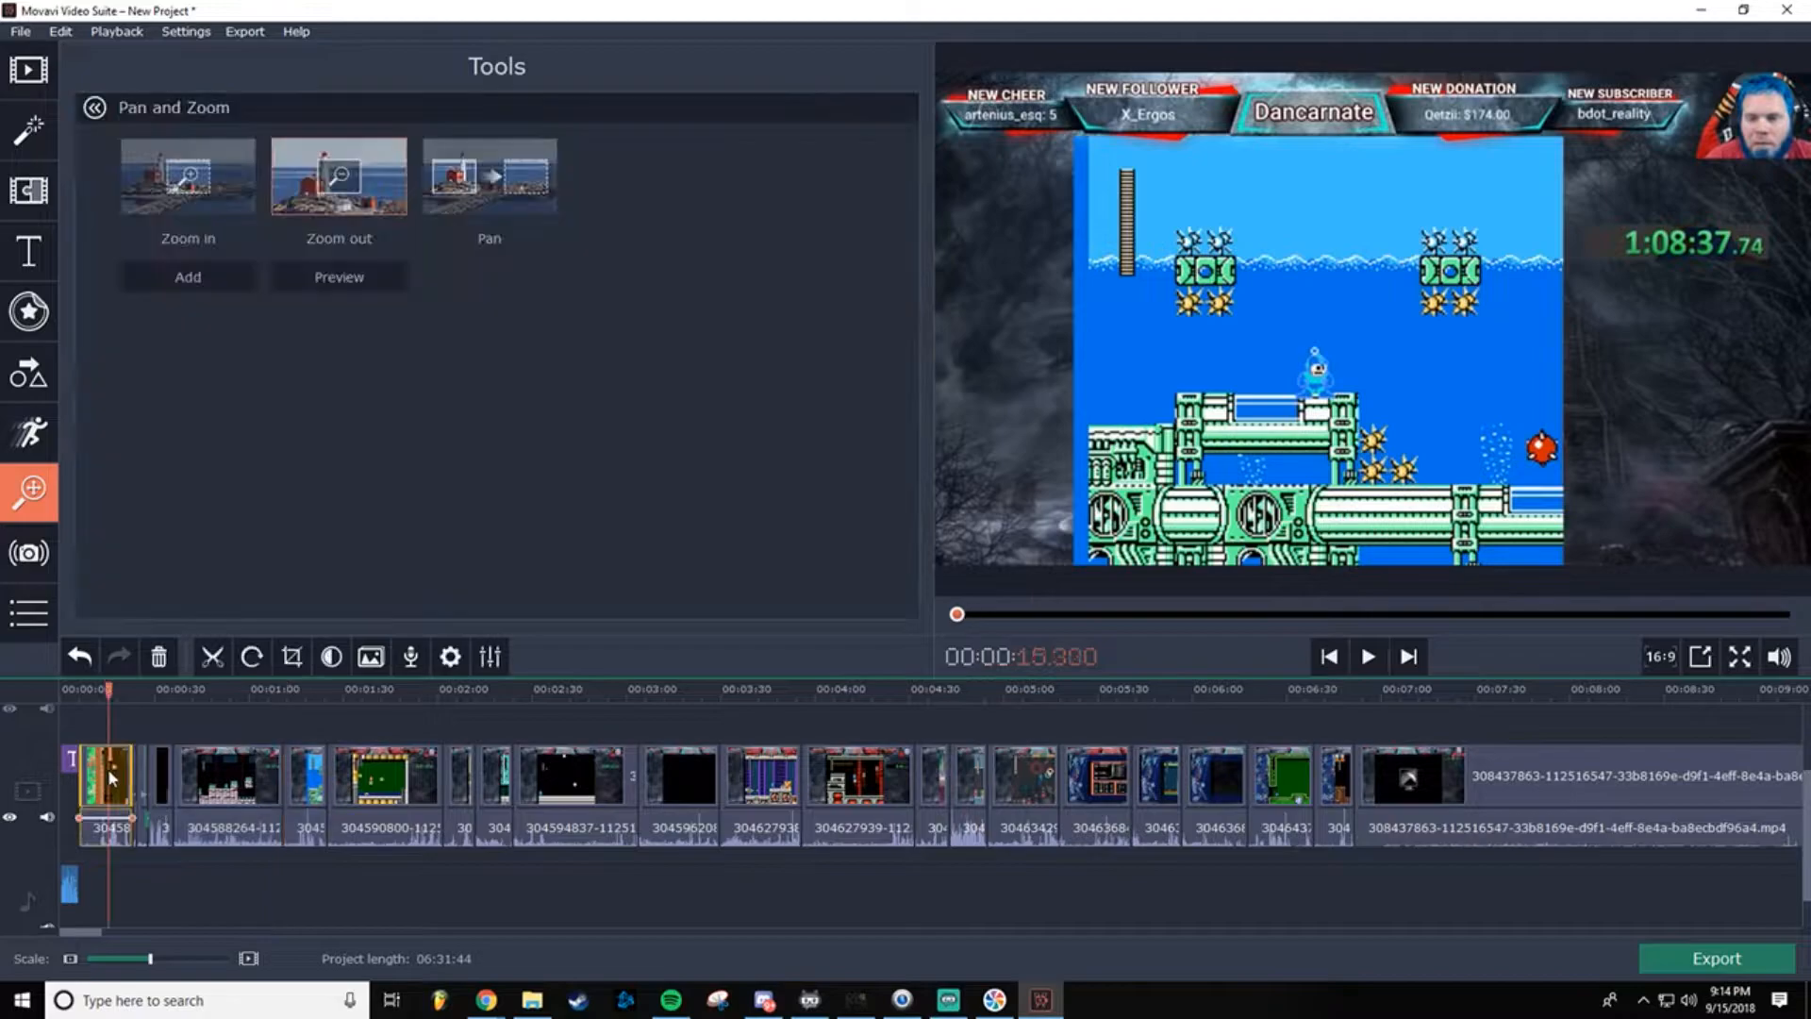
key(Delete)
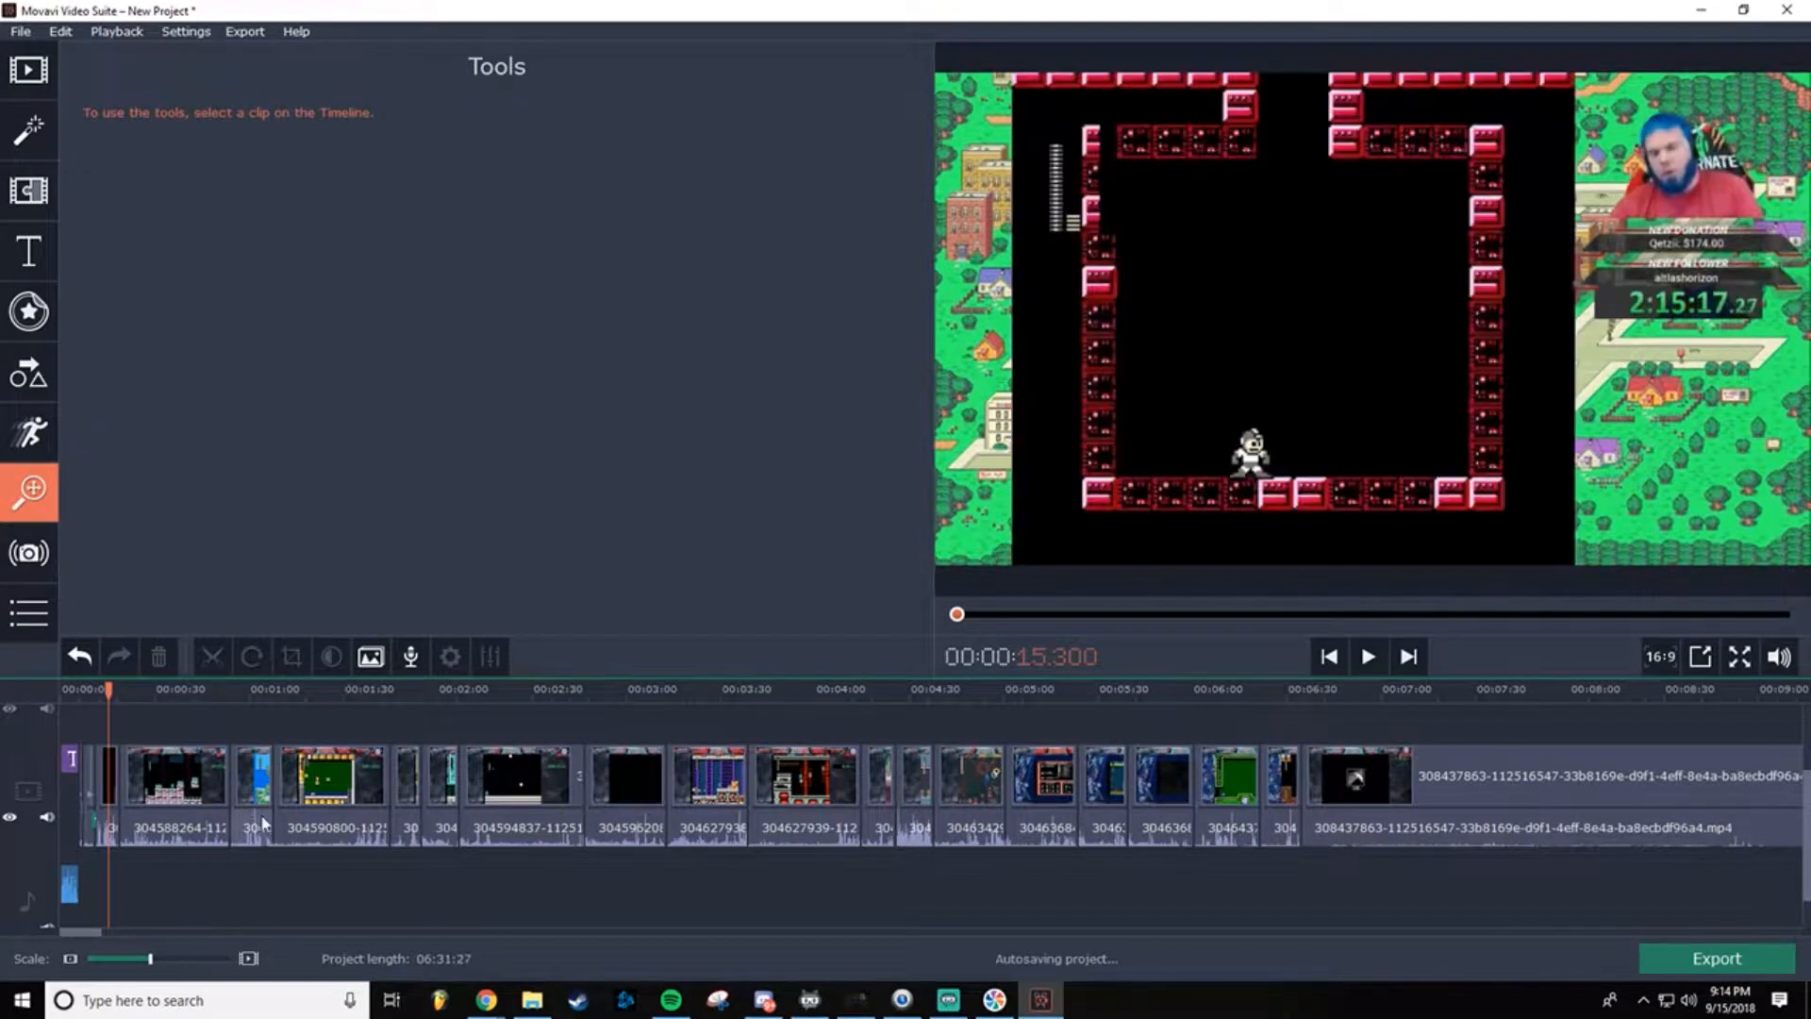
Step: Play the fourth gameplay clip from 00:00:53.900 to find where its ending can be cut, pausing at 00:01:08.450
click(237, 757)
mouse_move(150, 959)
mouse_down()
mouse_move(190, 958)
mouse_move(175, 959)
mouse_up()
drag(354, 691, 1077, 704)
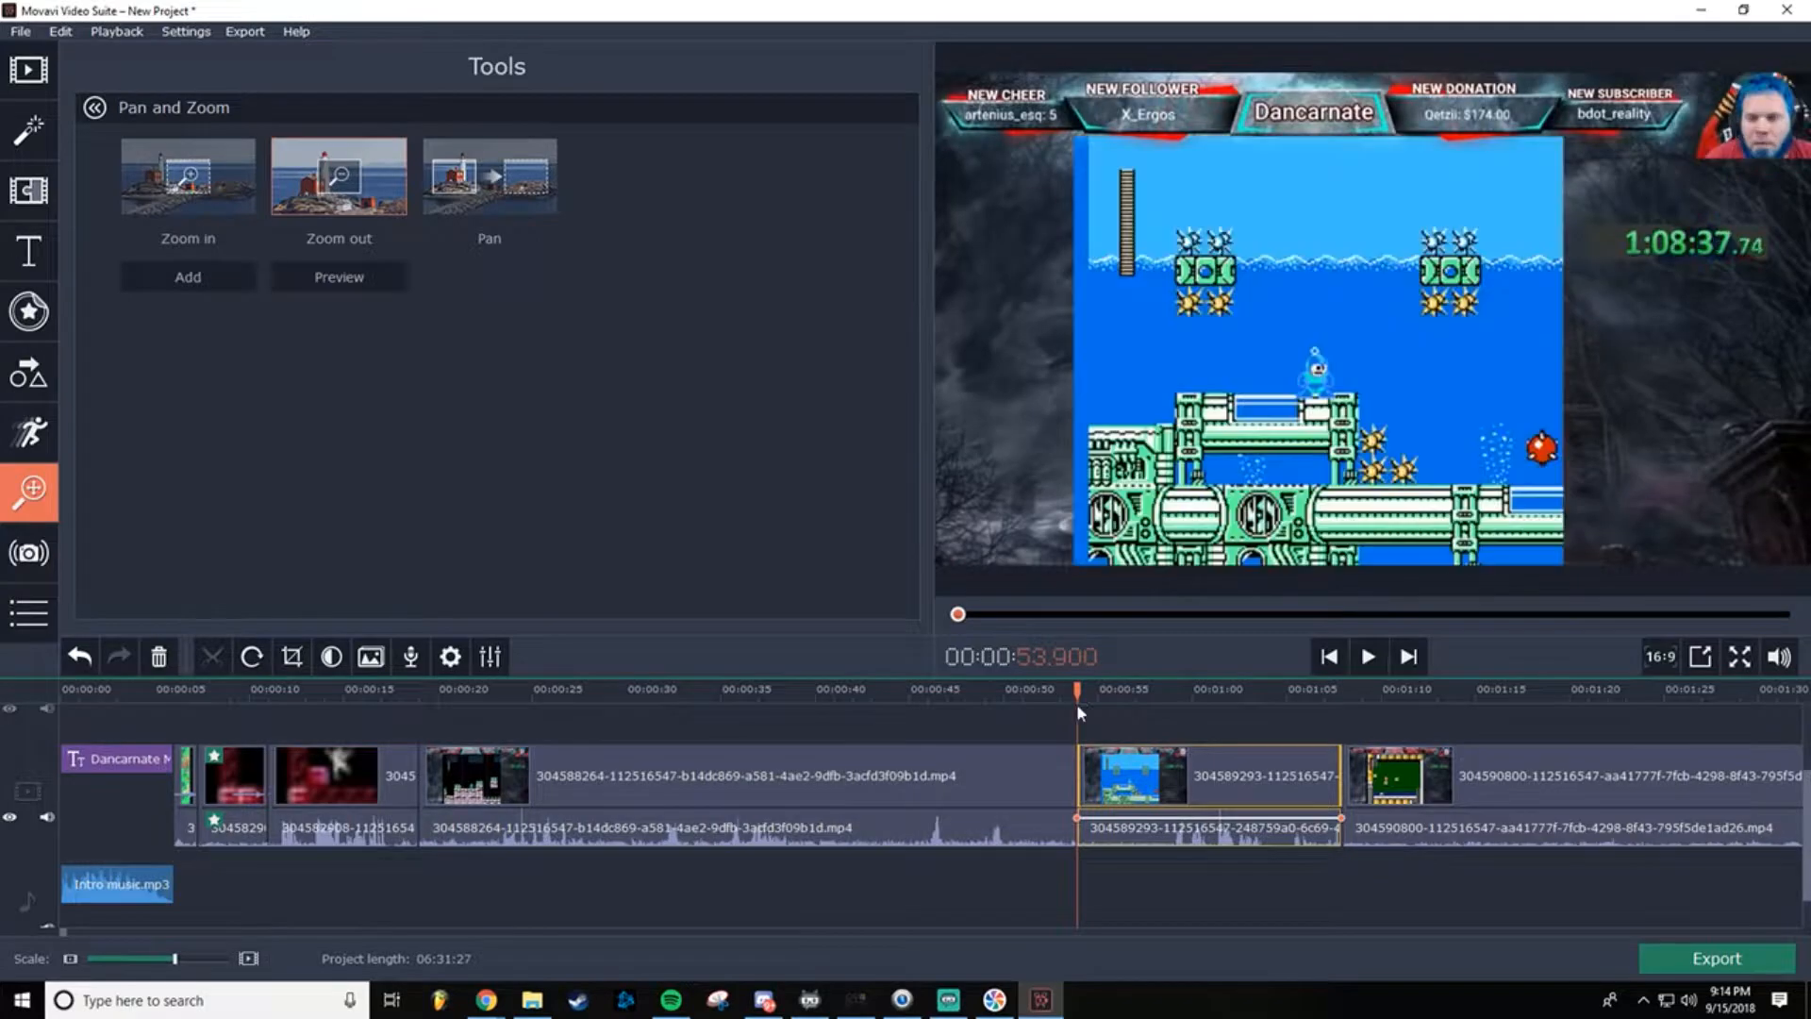
click(1369, 658)
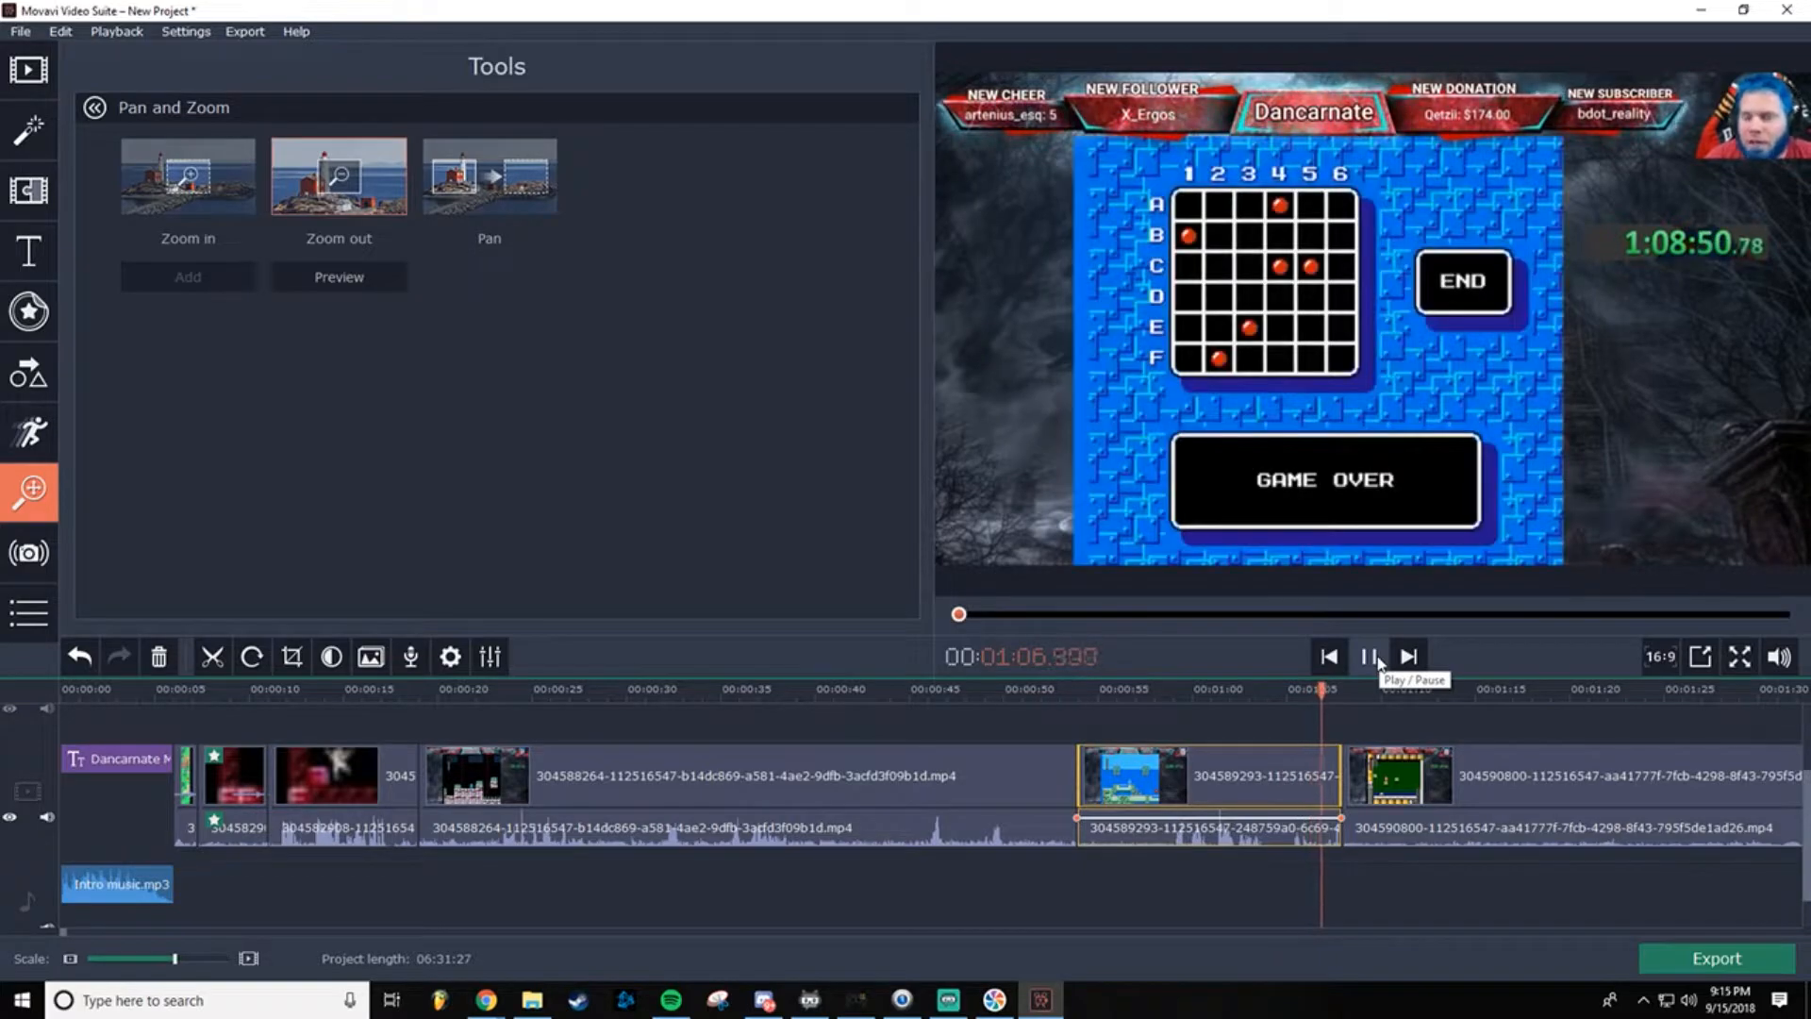
click(1370, 657)
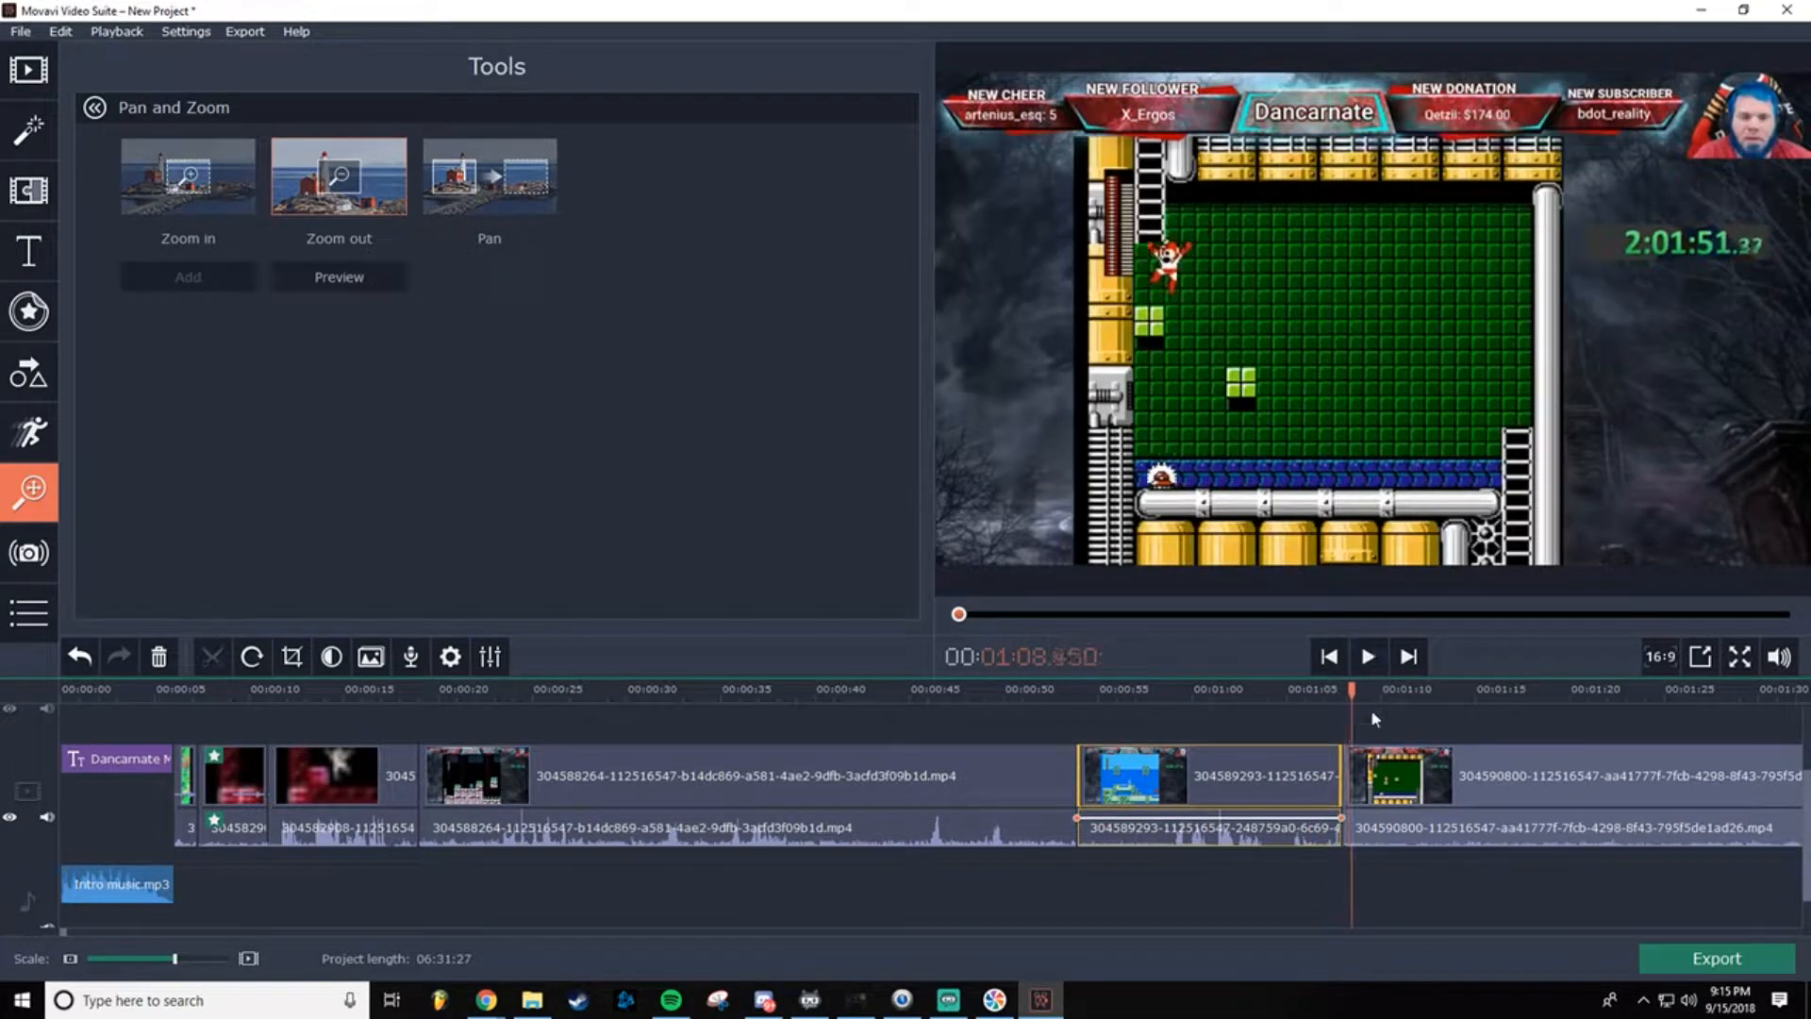
Step: Split the fourth gameplay clip at 00:01:06.800 on its game over screen
drag(1354, 691, 1319, 695)
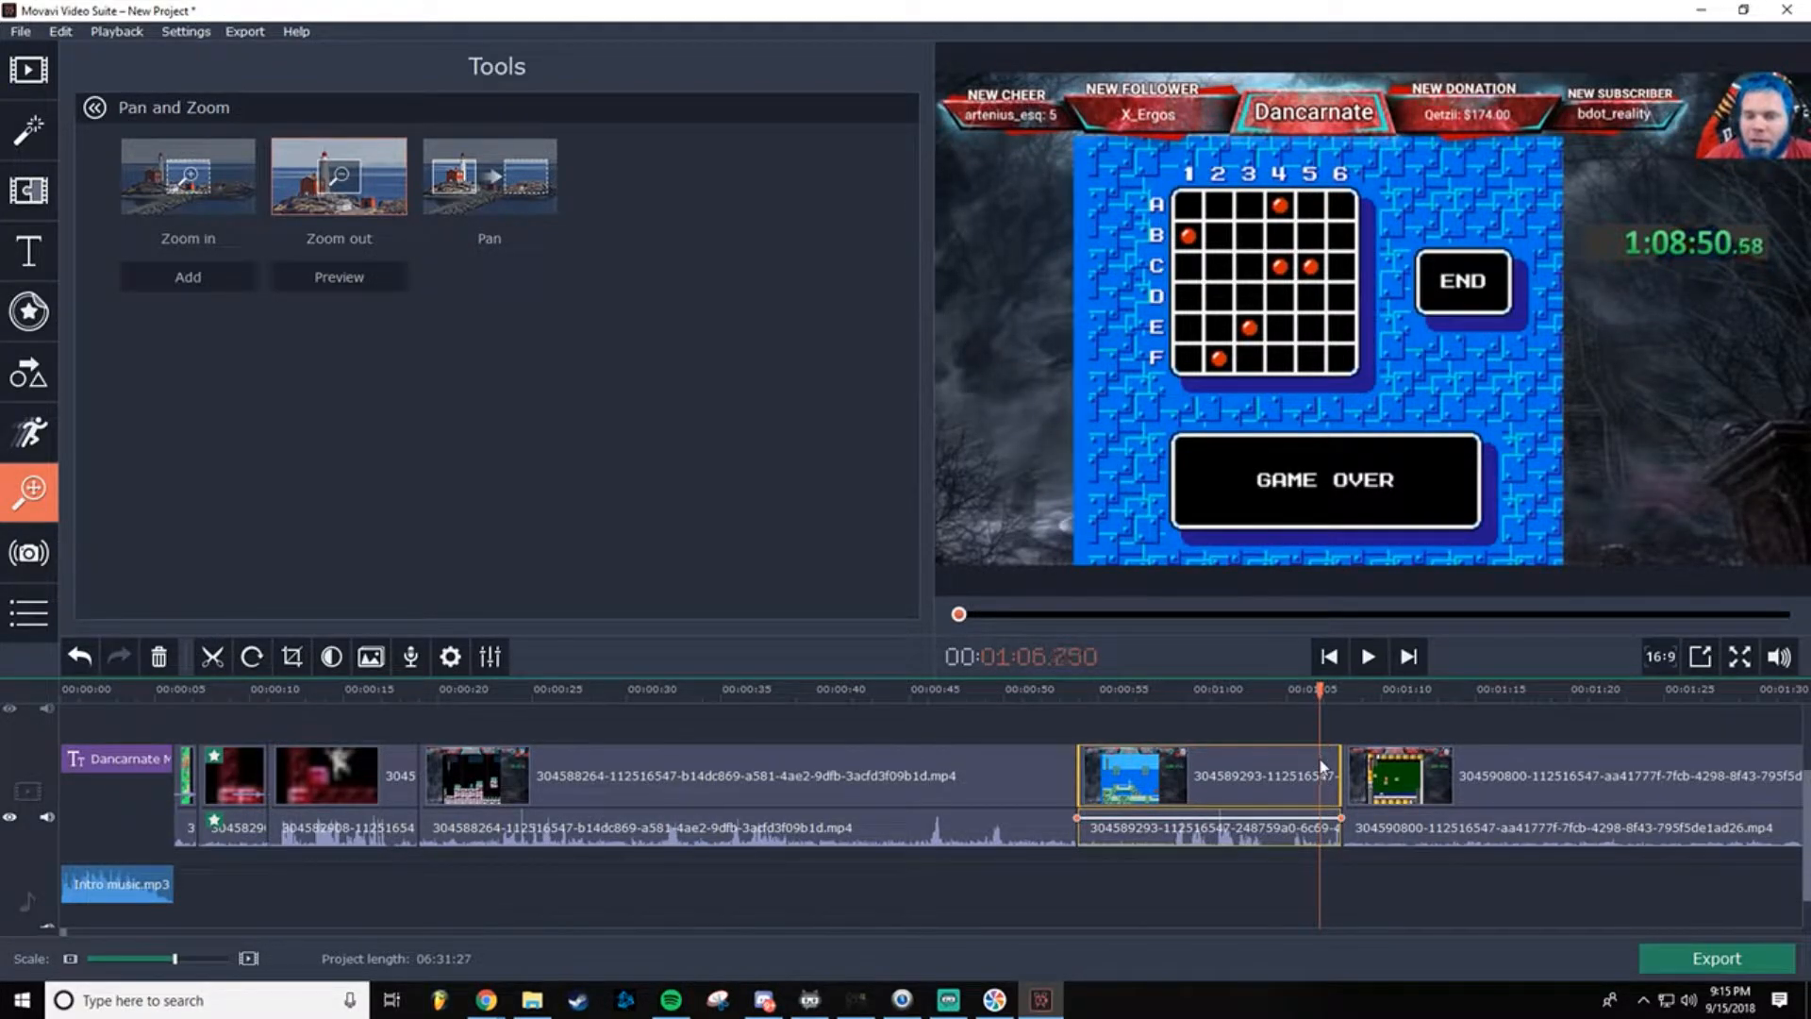
drag(1320, 686, 1320, 687)
right_click(1324, 768)
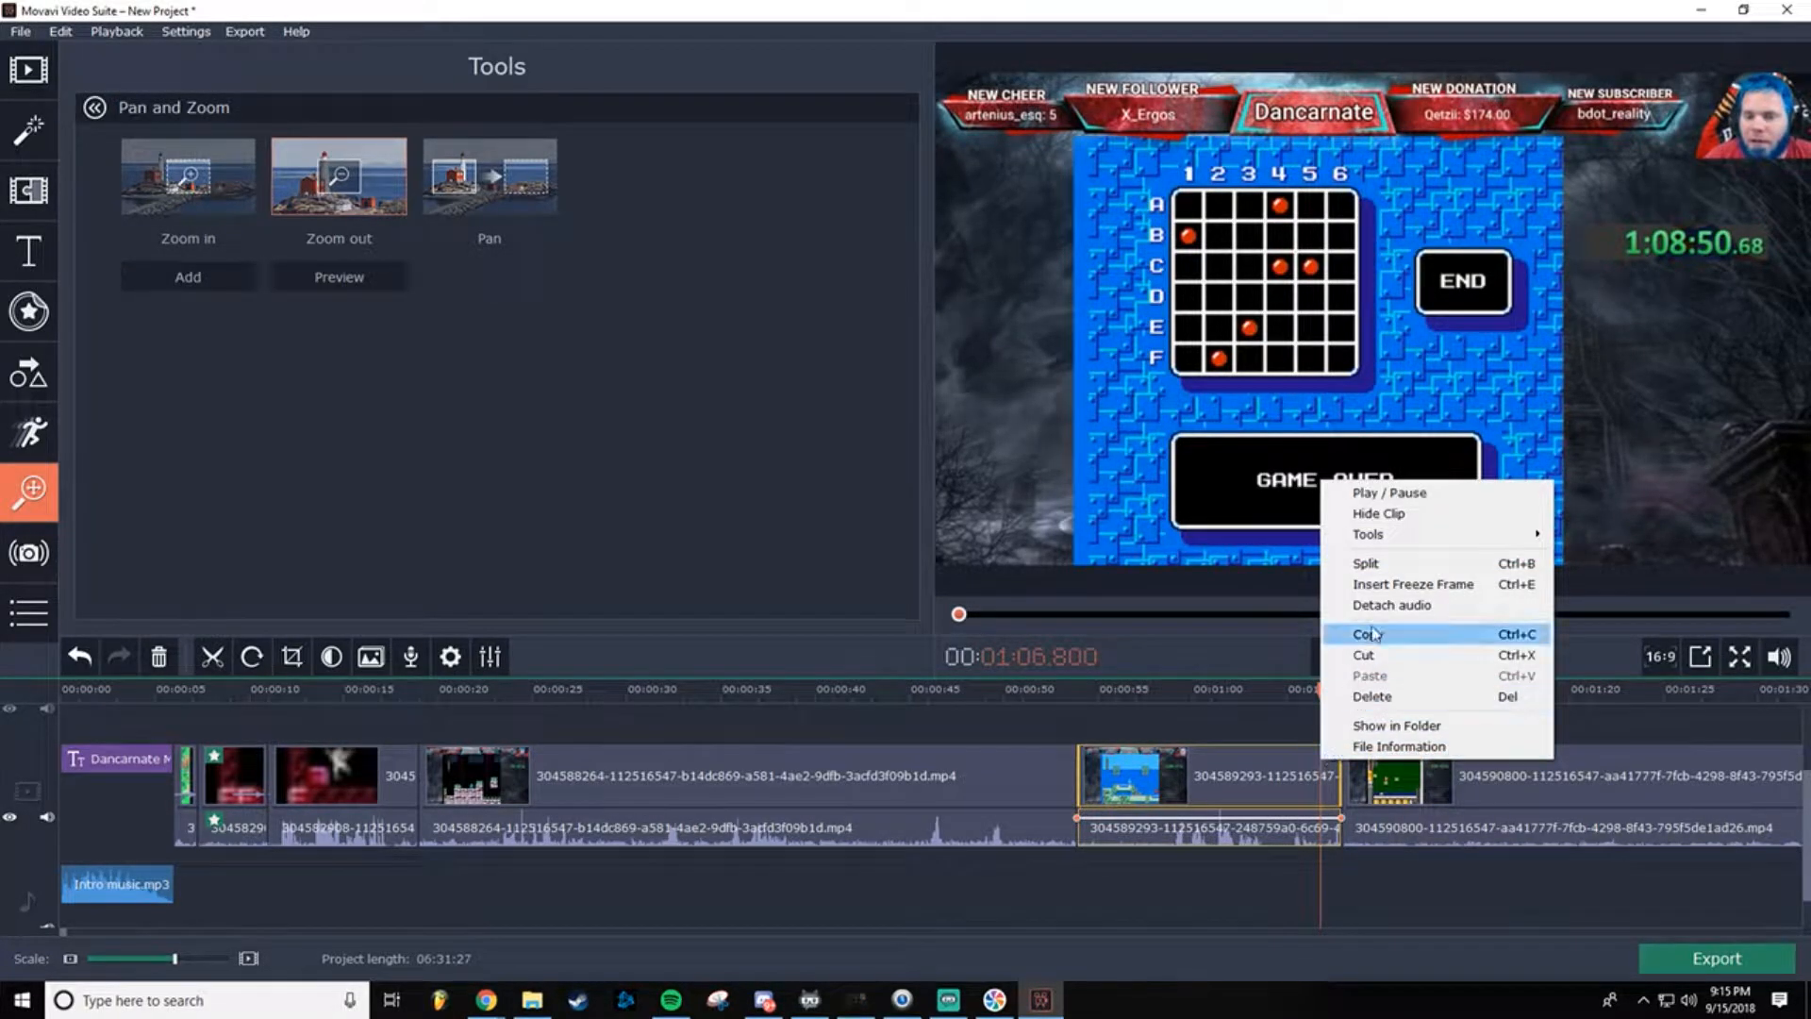
click(1390, 564)
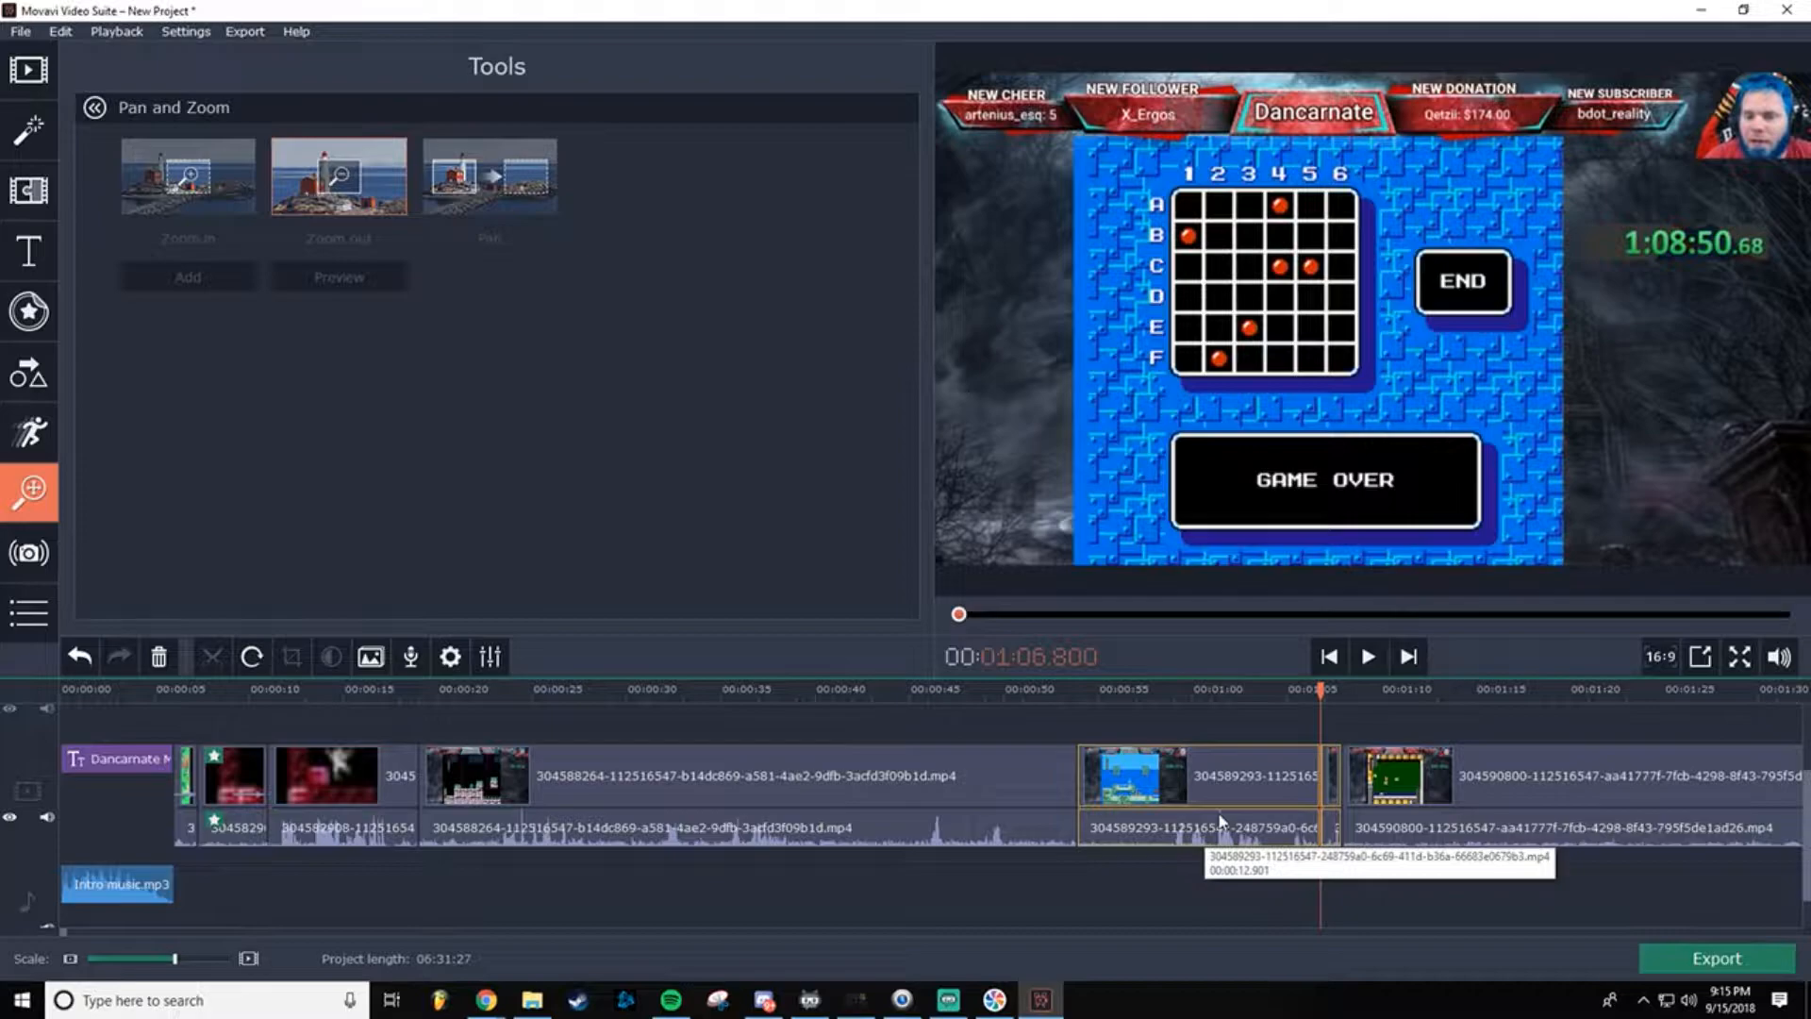
Step: Review the fourth gameplay clip from 00:00:57.900 to 00:01:06.967, and replay it from 00:00:53.910, pausing at 00:01:02.487
click(1151, 696)
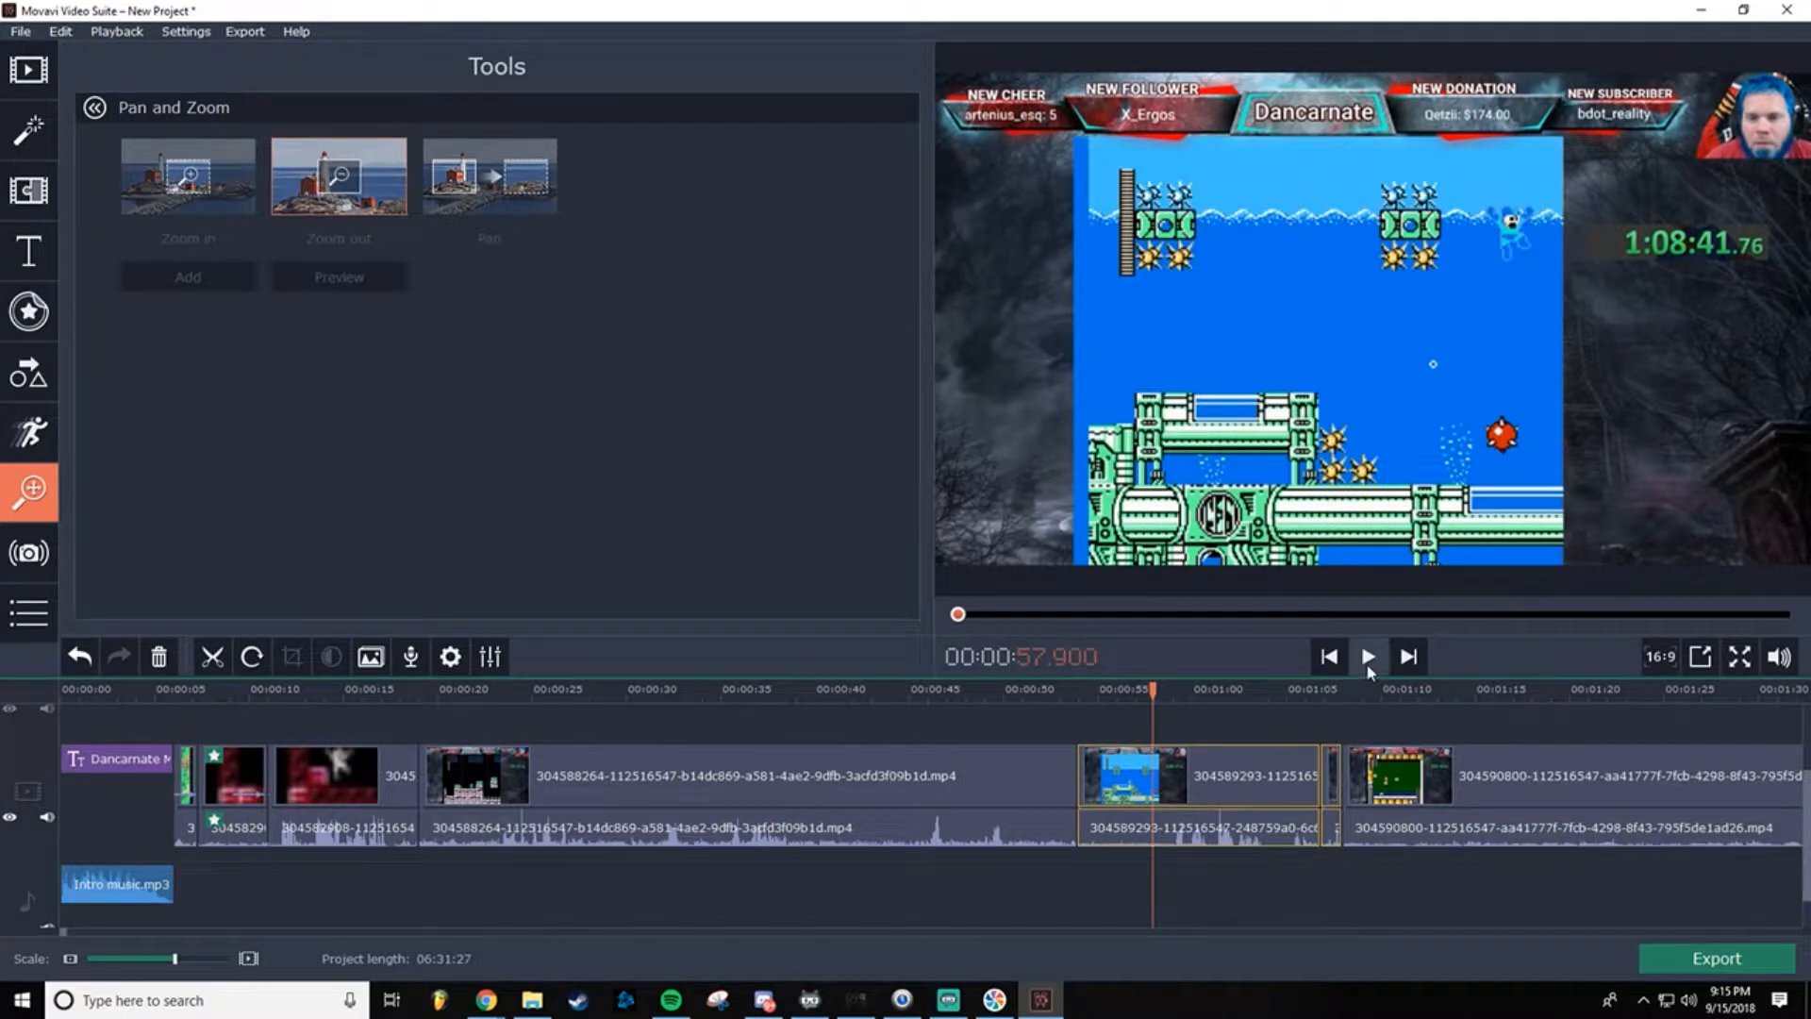
drag(179, 958, 203, 960)
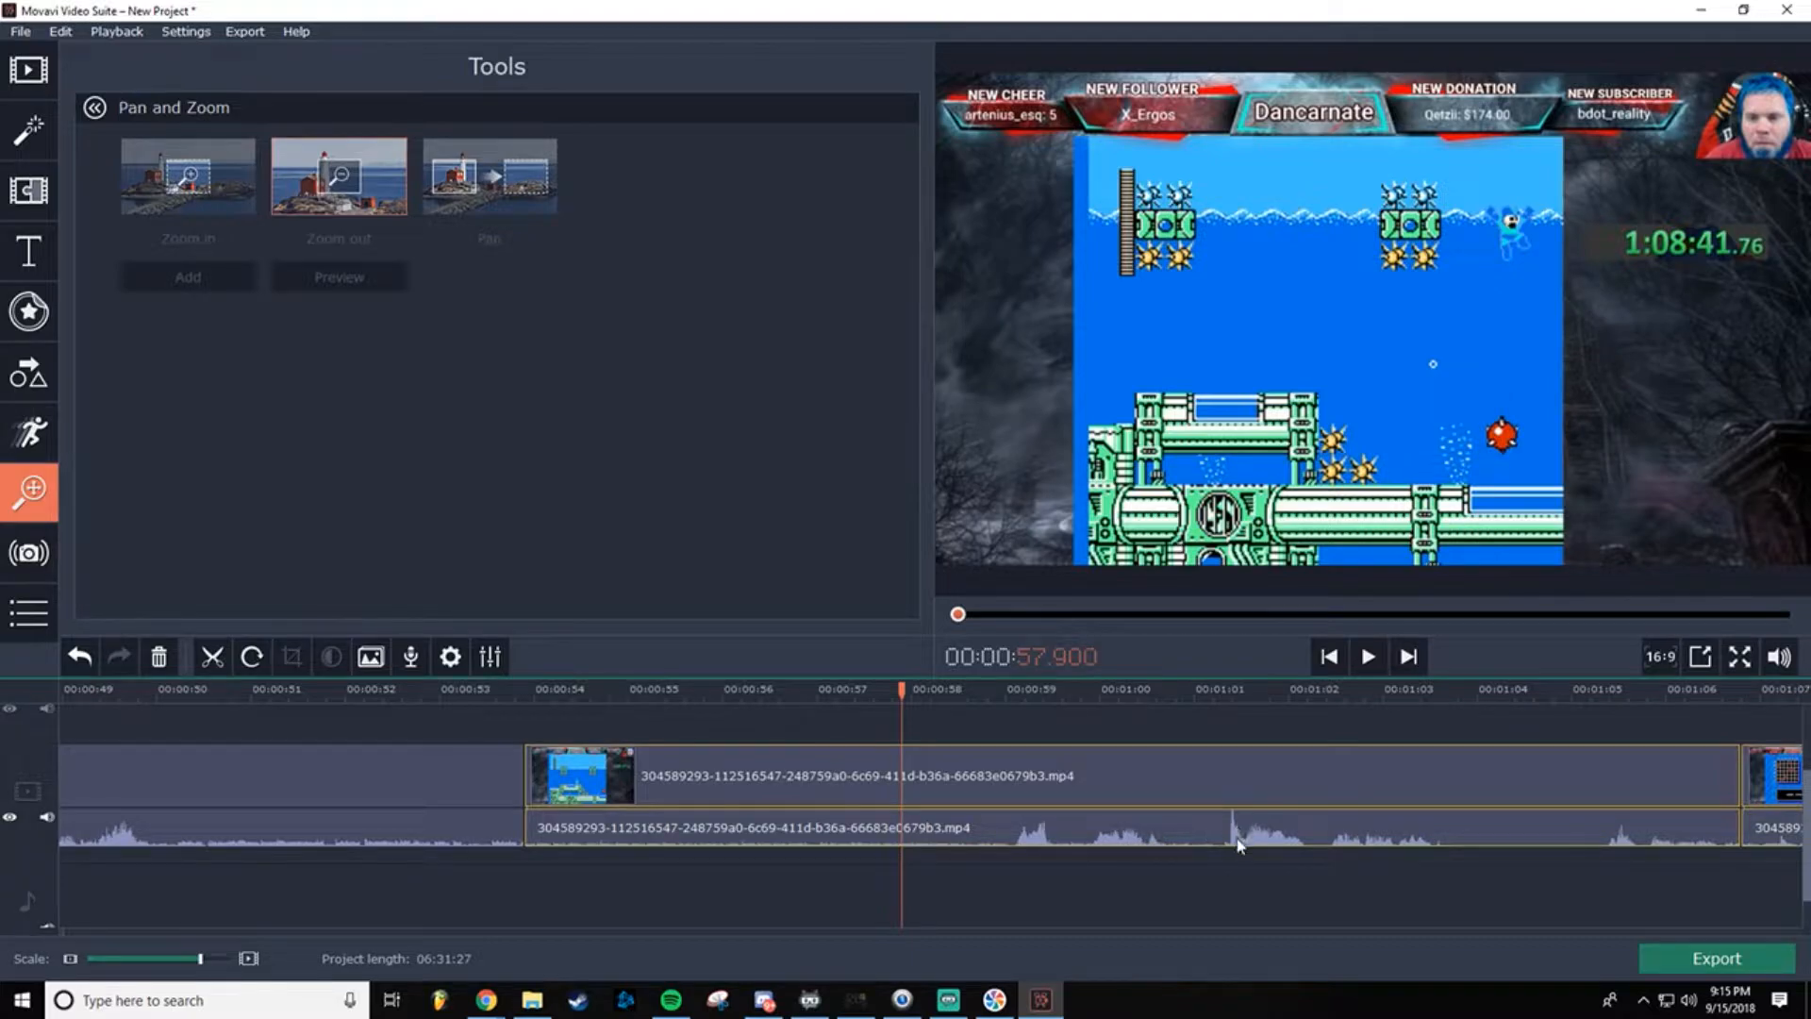
click(1368, 657)
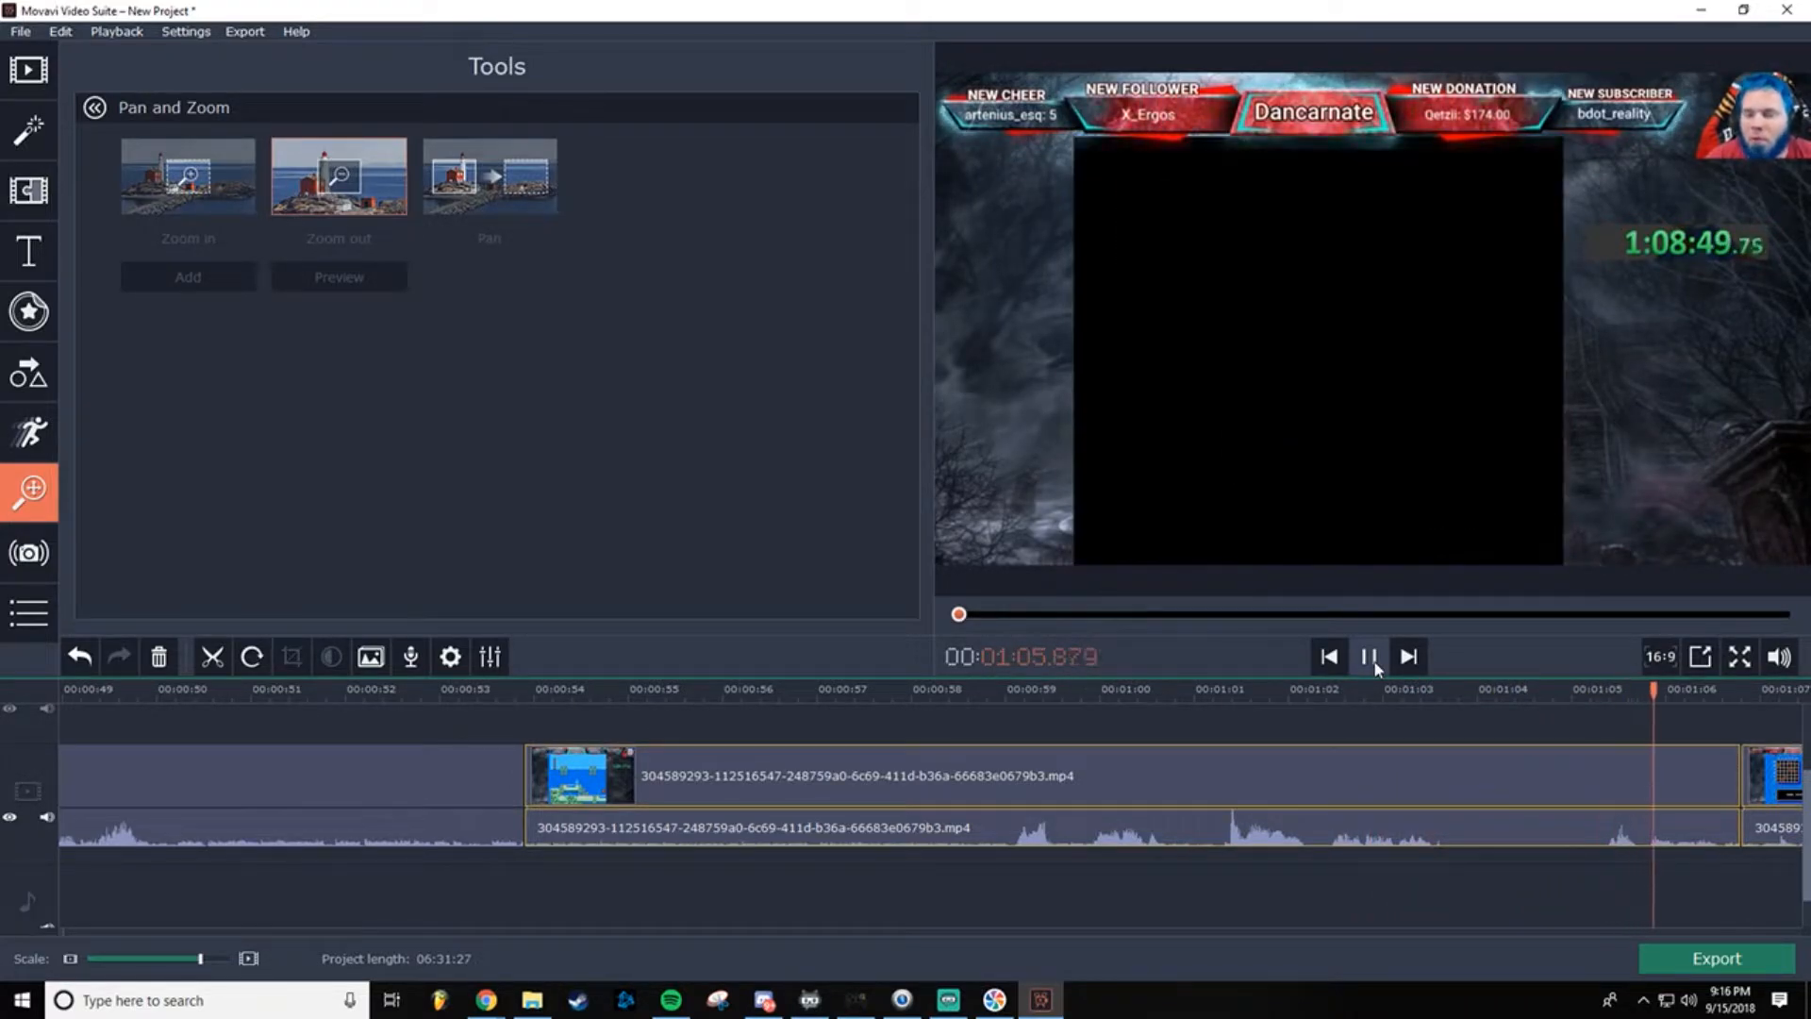
click(1369, 656)
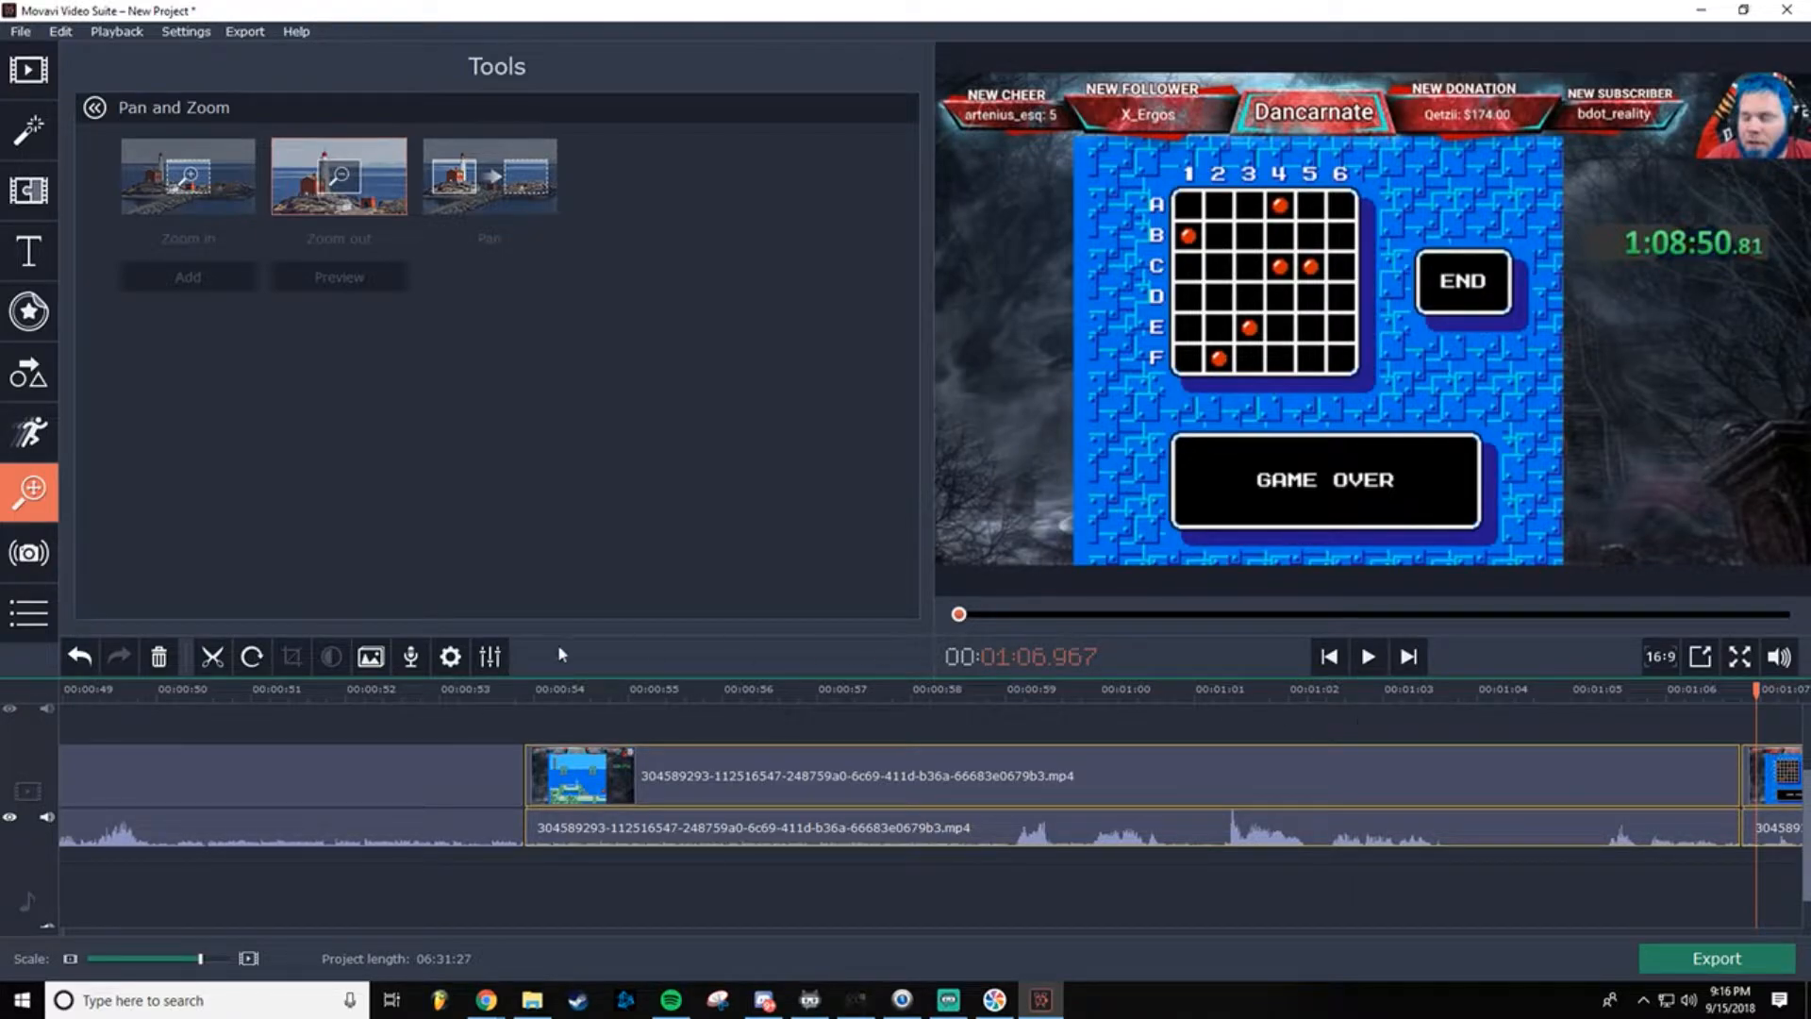
click(528, 699)
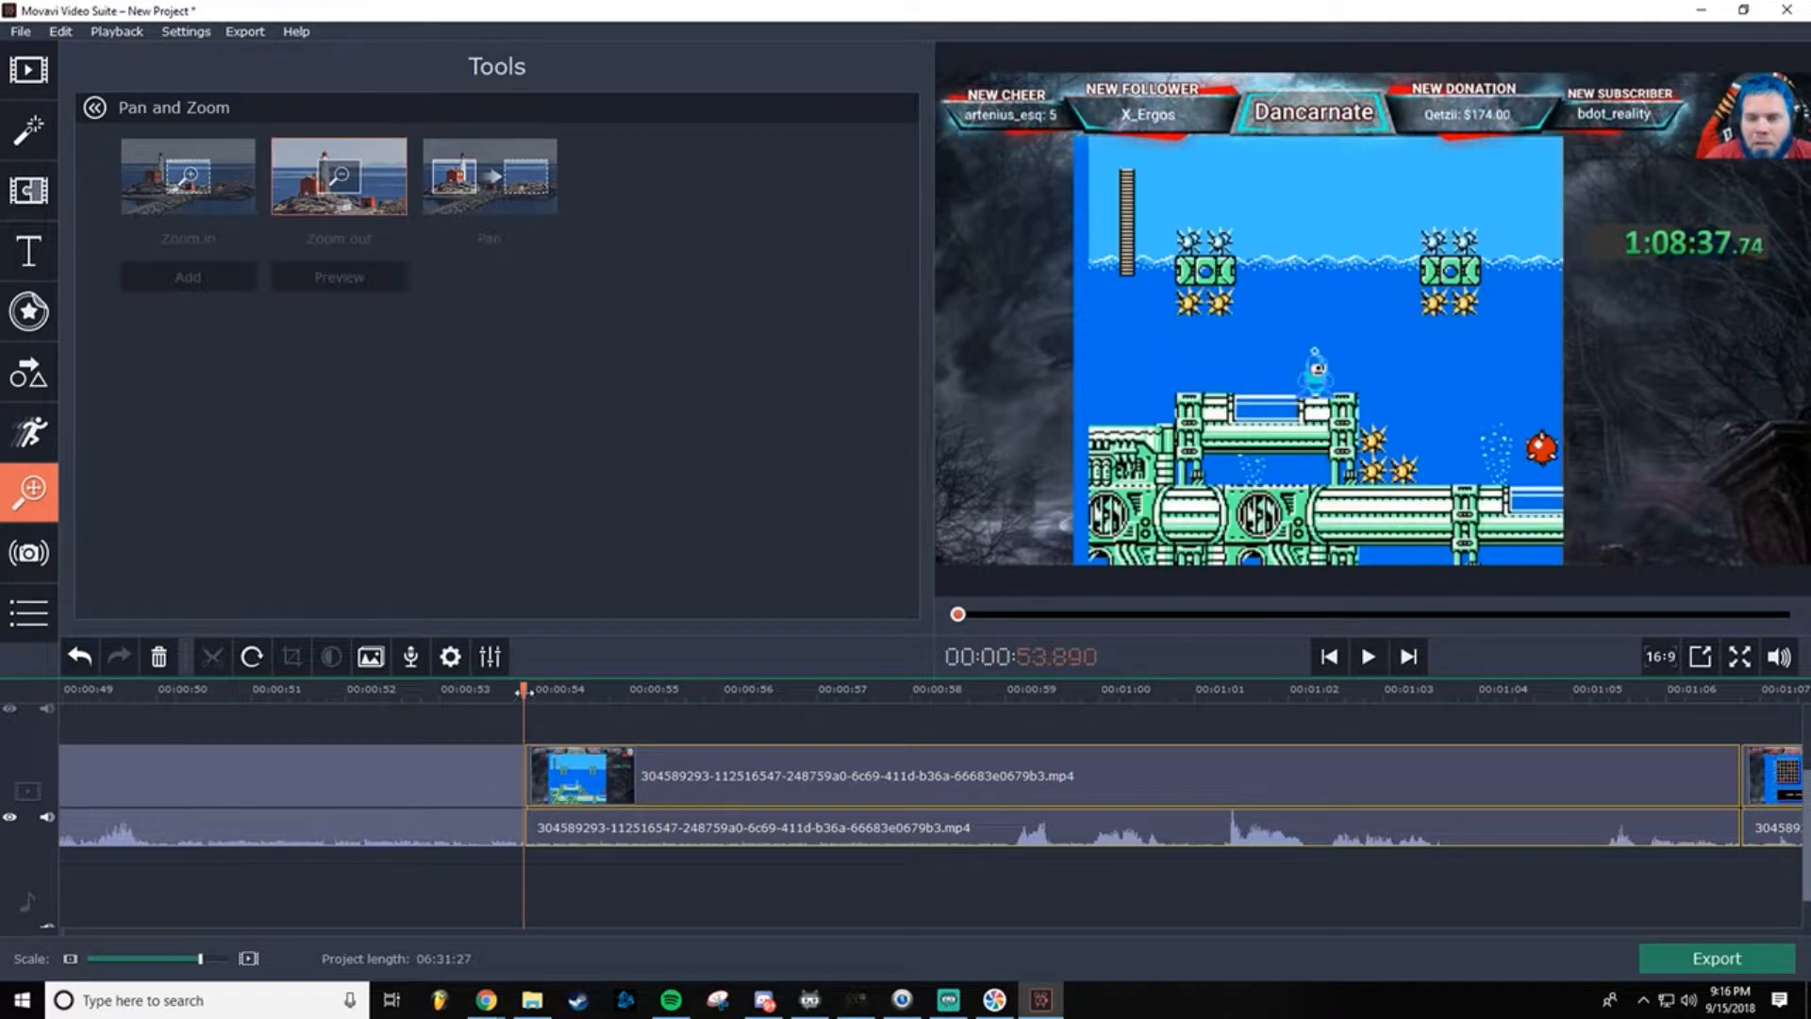
drag(527, 689, 525, 689)
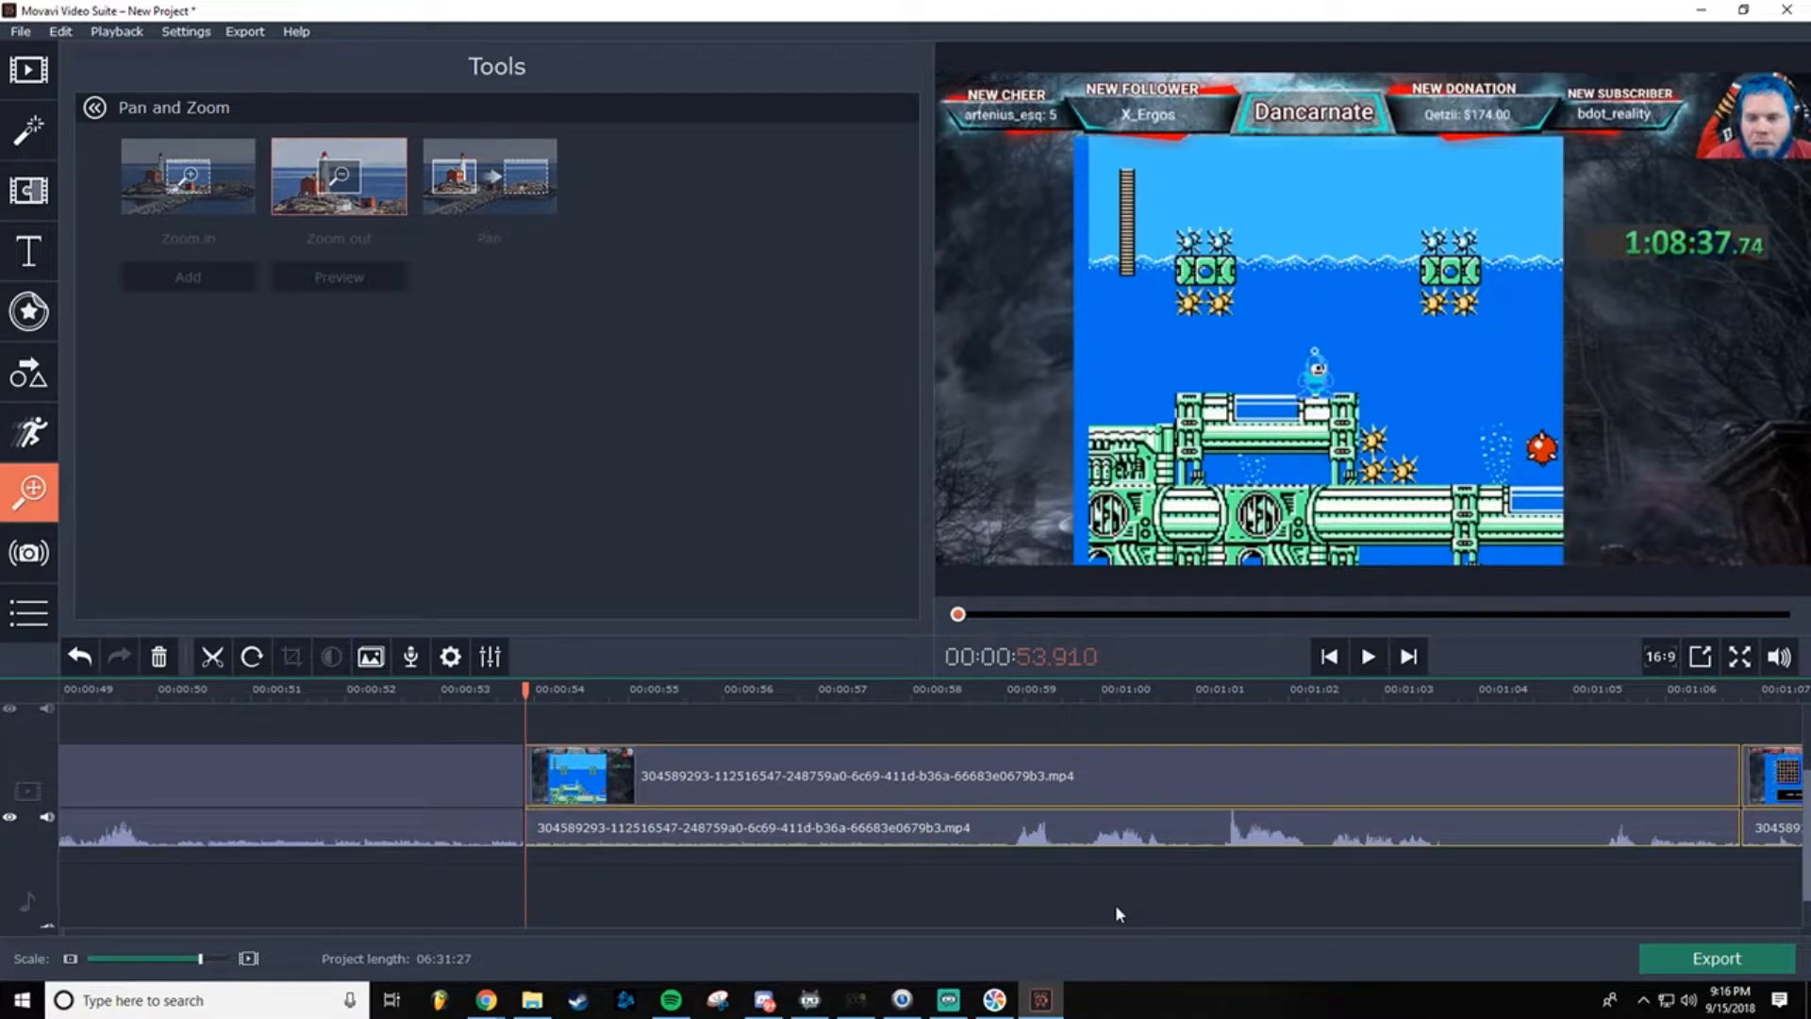
click(1369, 657)
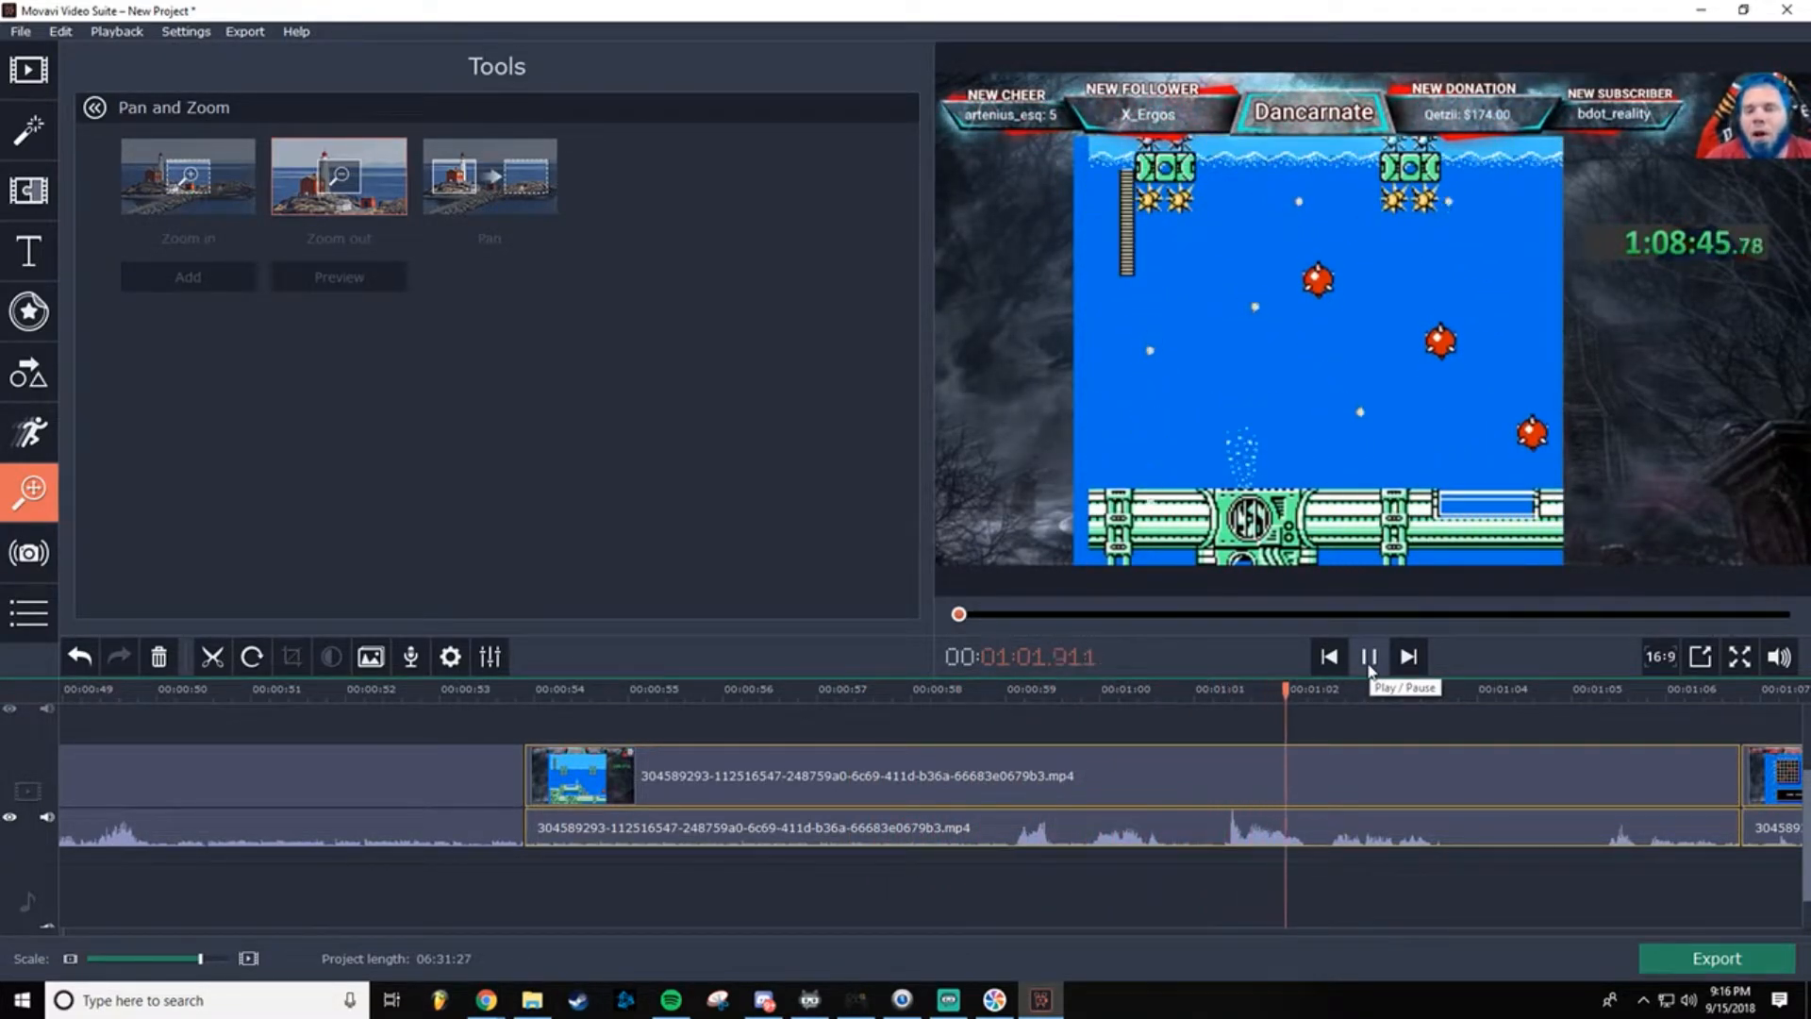
click(1369, 658)
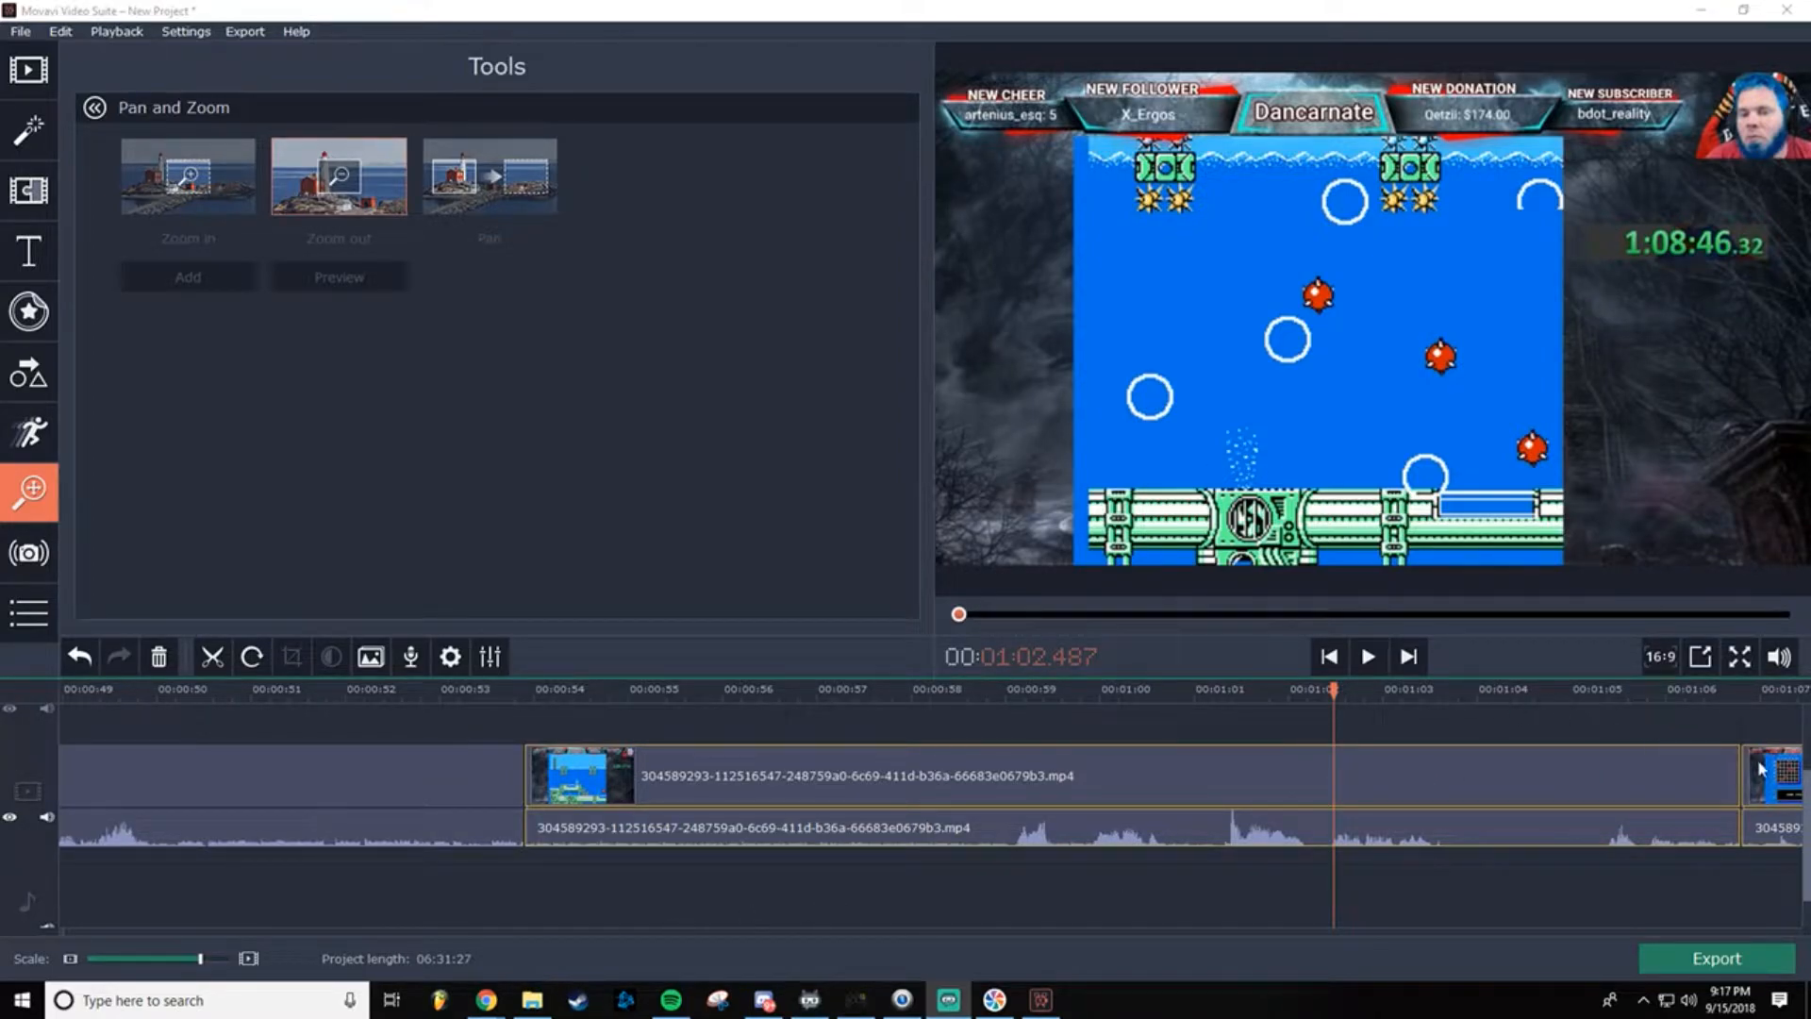
Step: Delete the short game over segment left after the split in the fourth gameplay clip
click(193, 959)
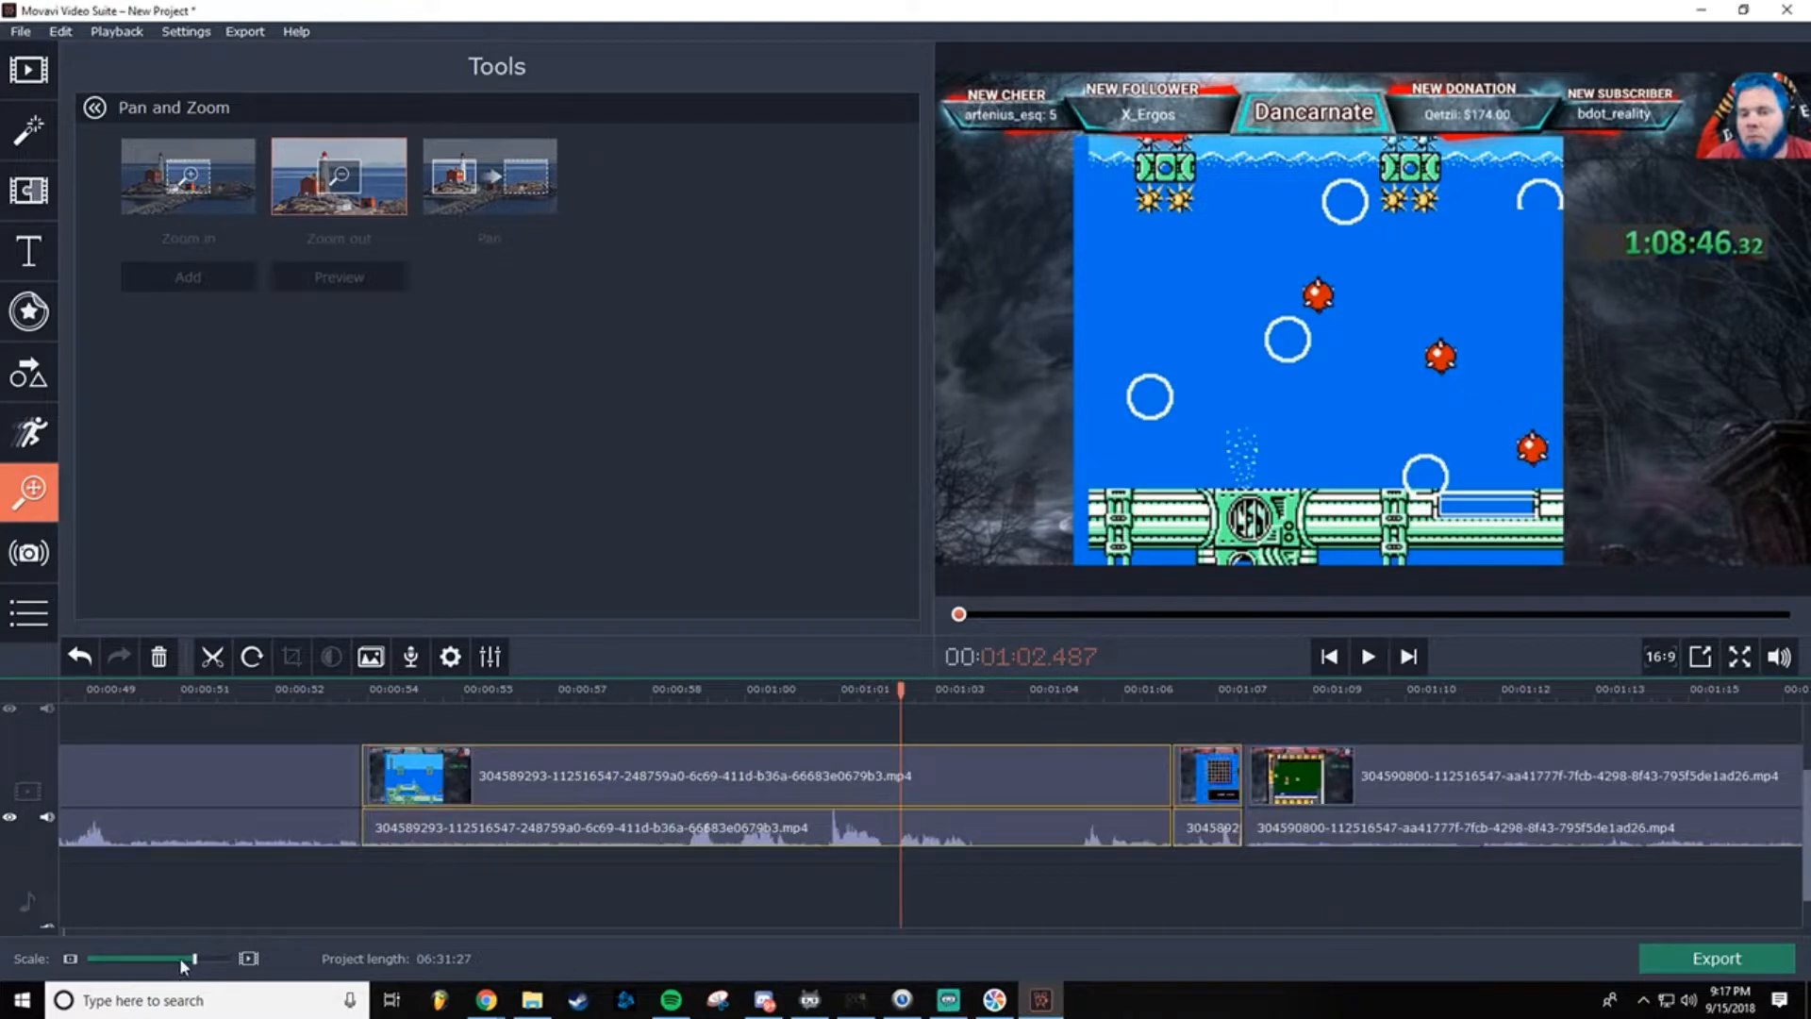
click(180, 960)
click(178, 960)
click(177, 960)
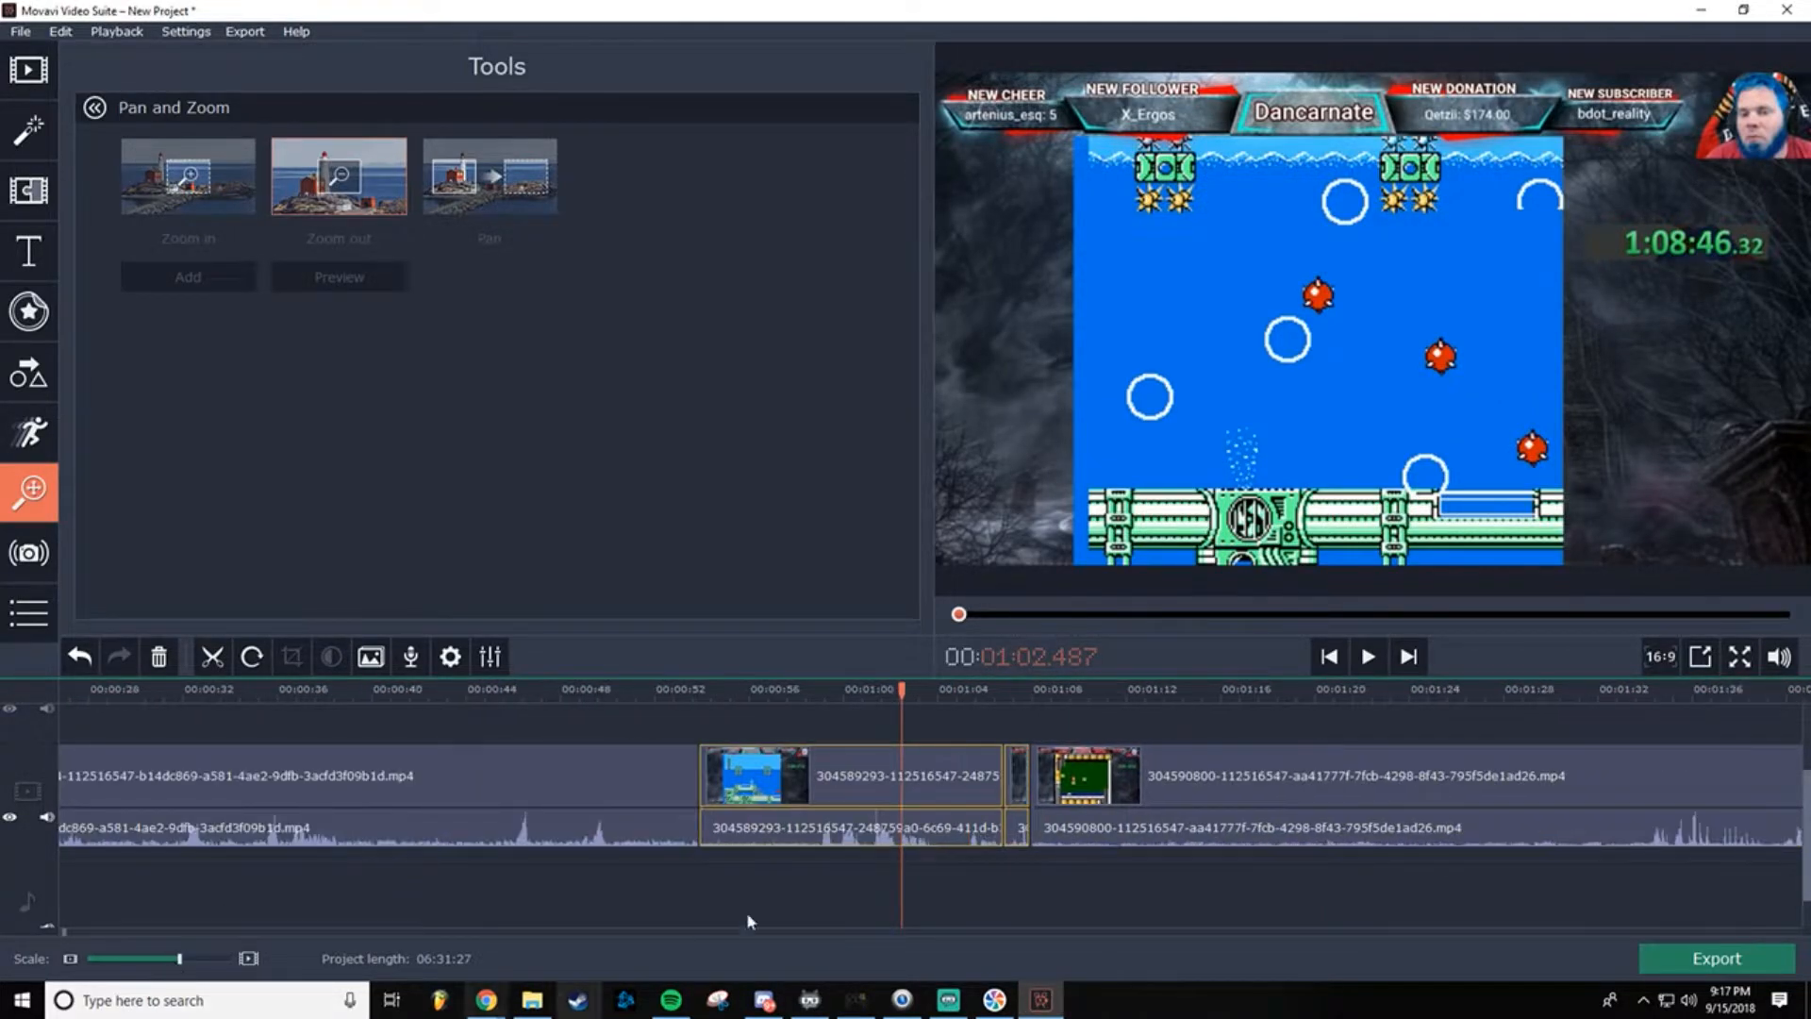
click(1013, 766)
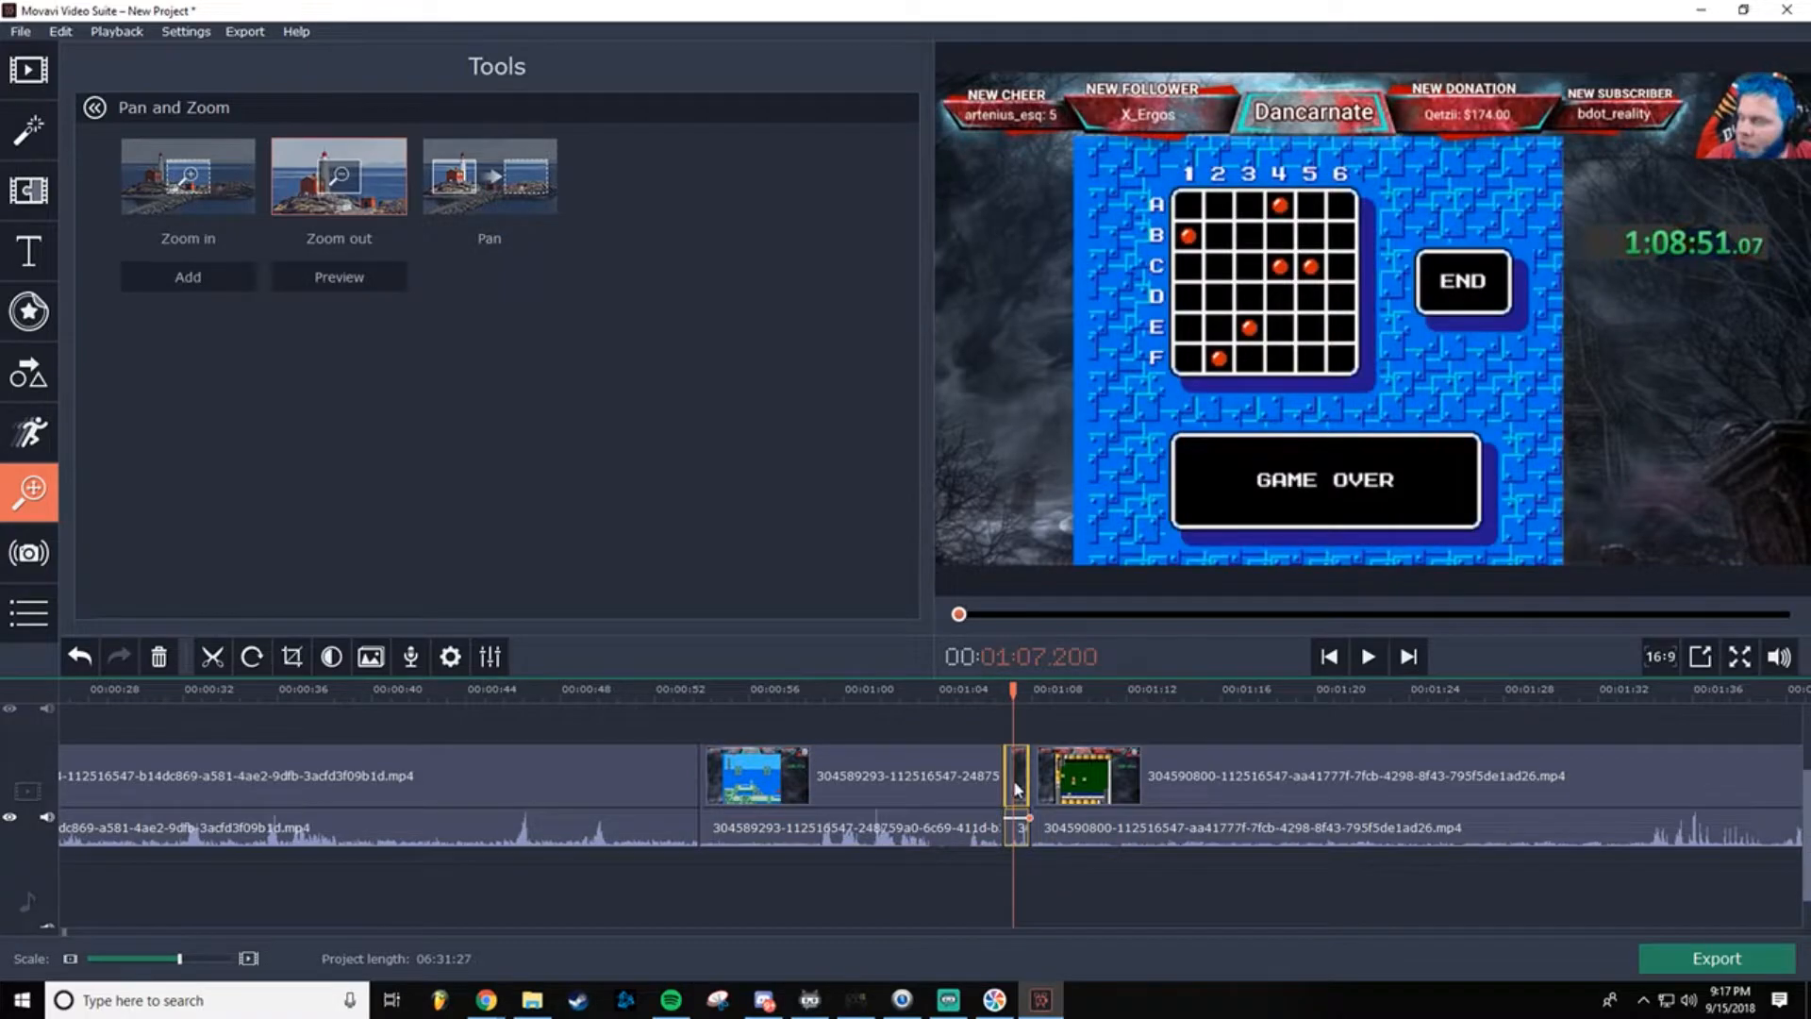
key(Delete)
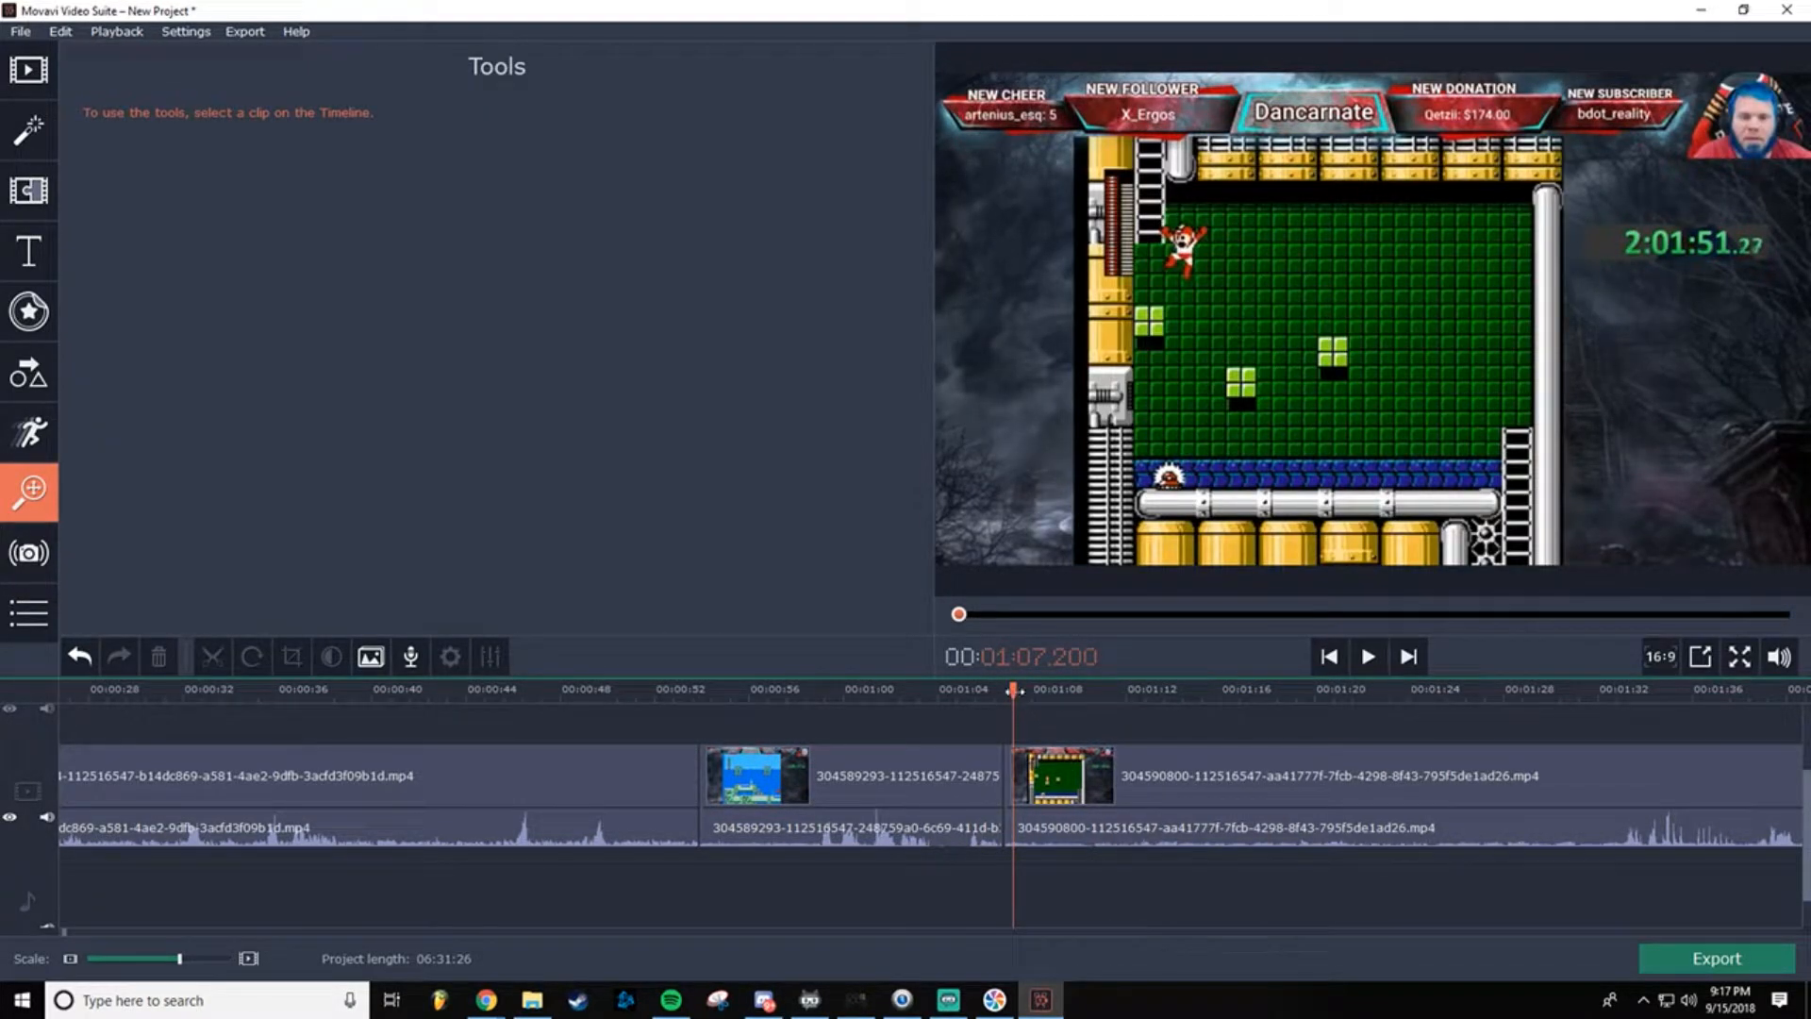
Step: Play the fifth gameplay clip from 00:01:06.840 to find where its opening can be cut, pausing at 00:01:42.659
drag(1014, 690, 1005, 692)
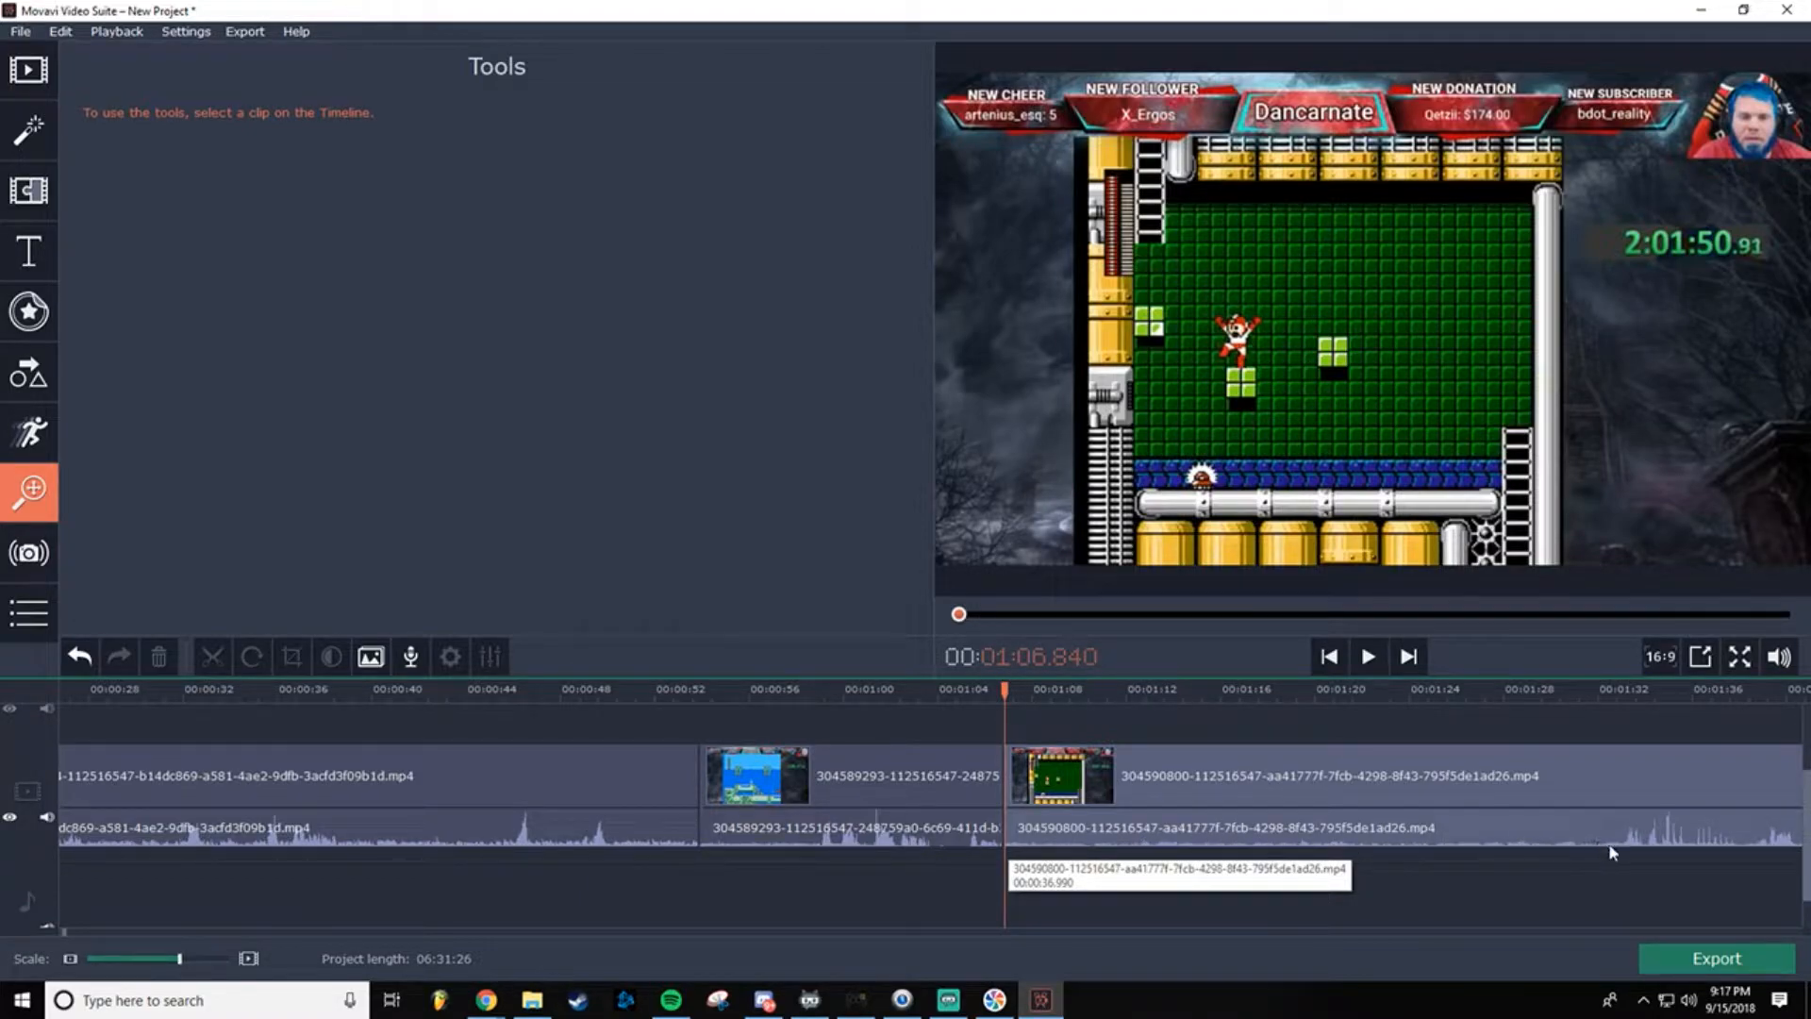
click(1369, 658)
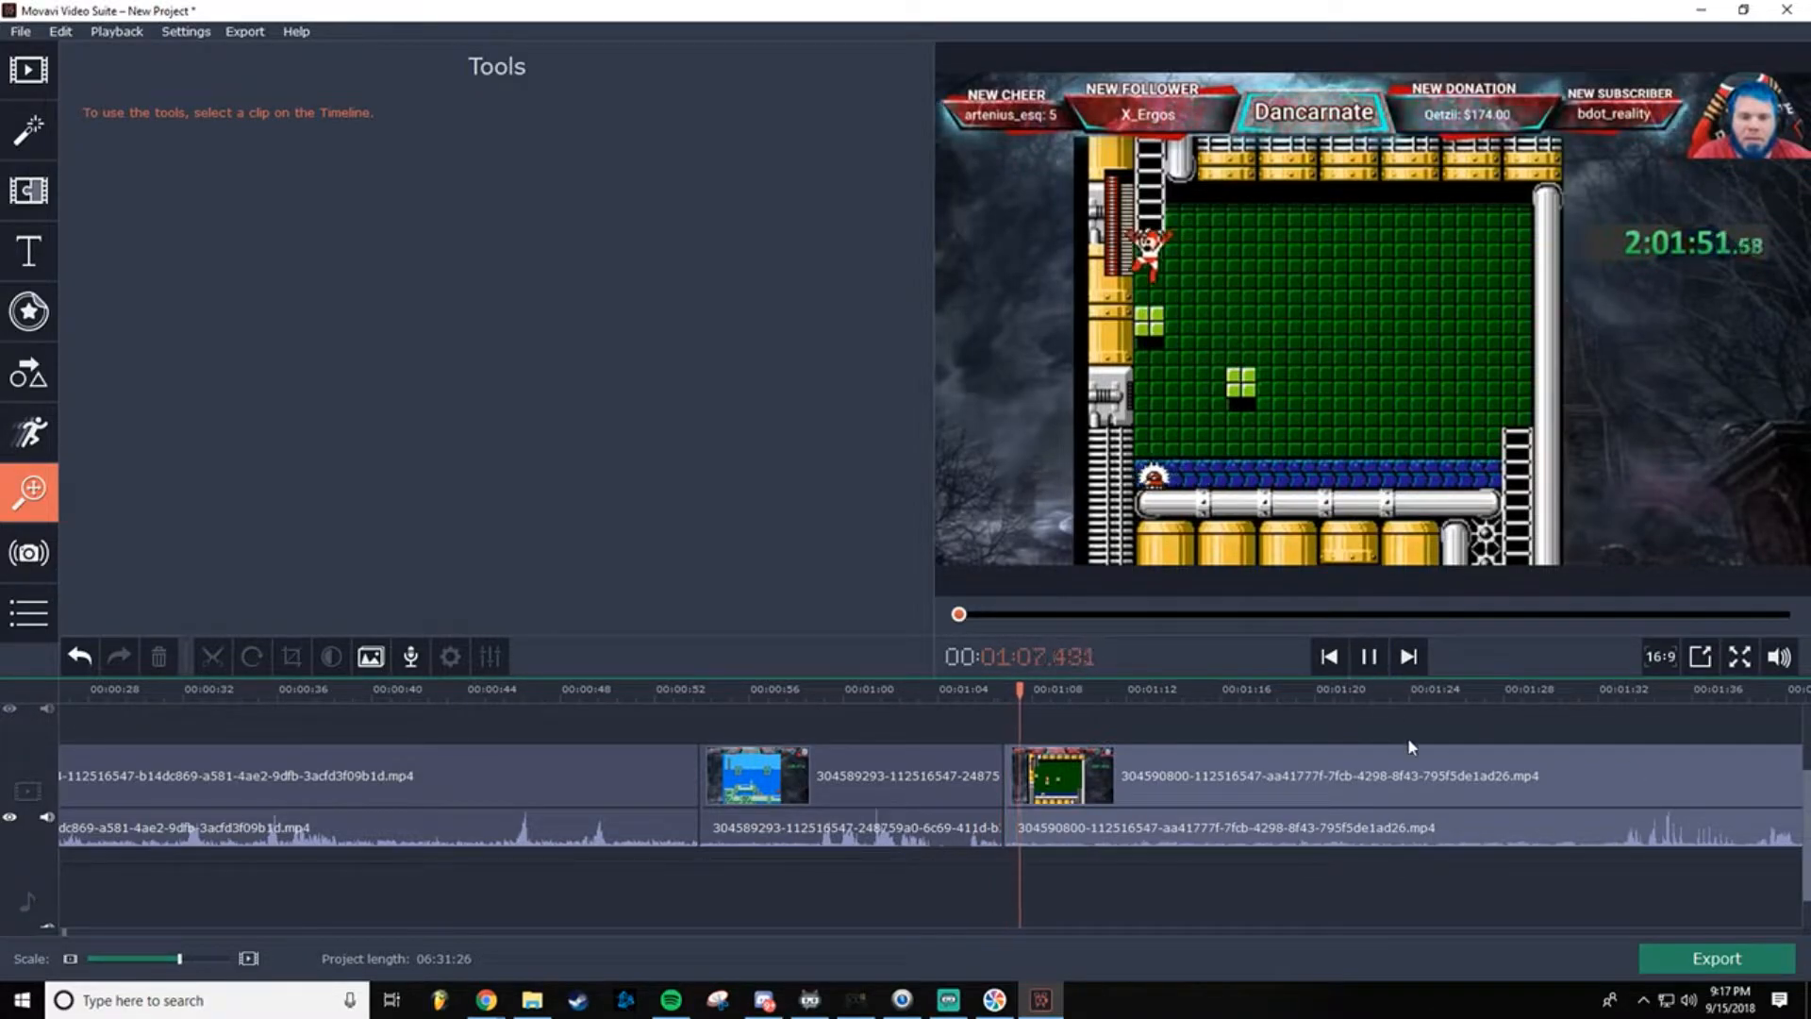
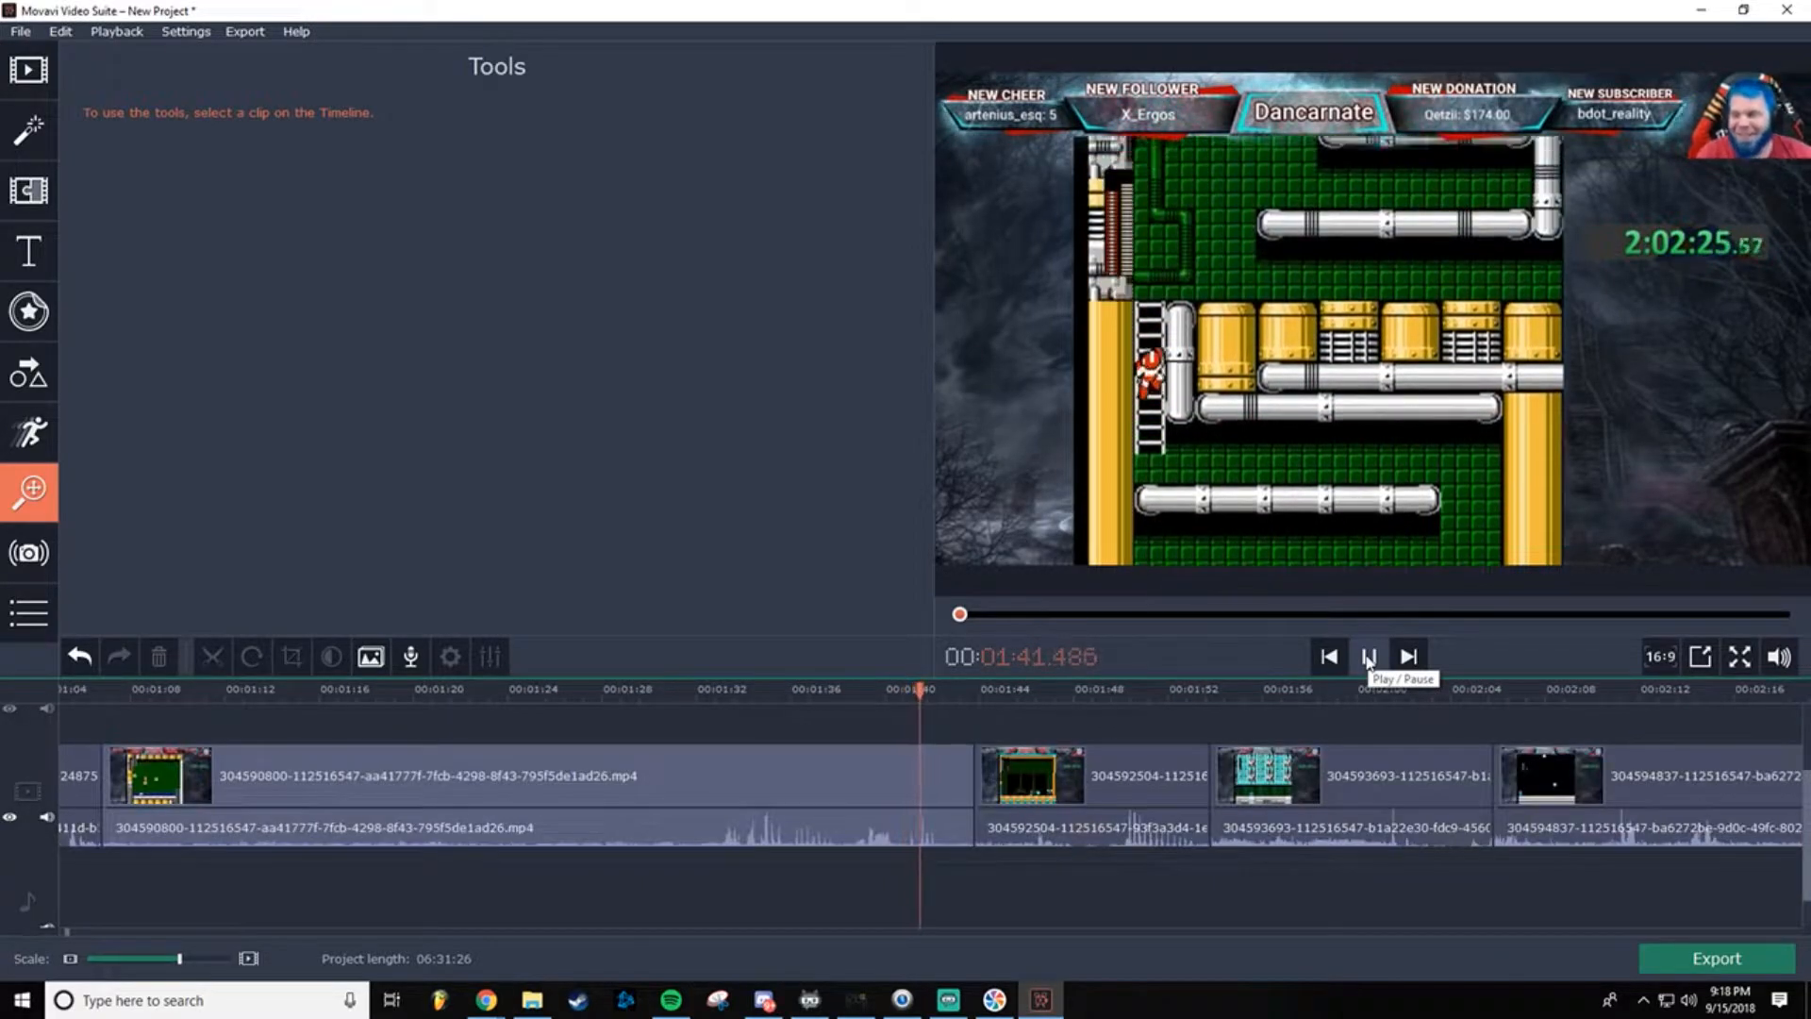
click(1369, 658)
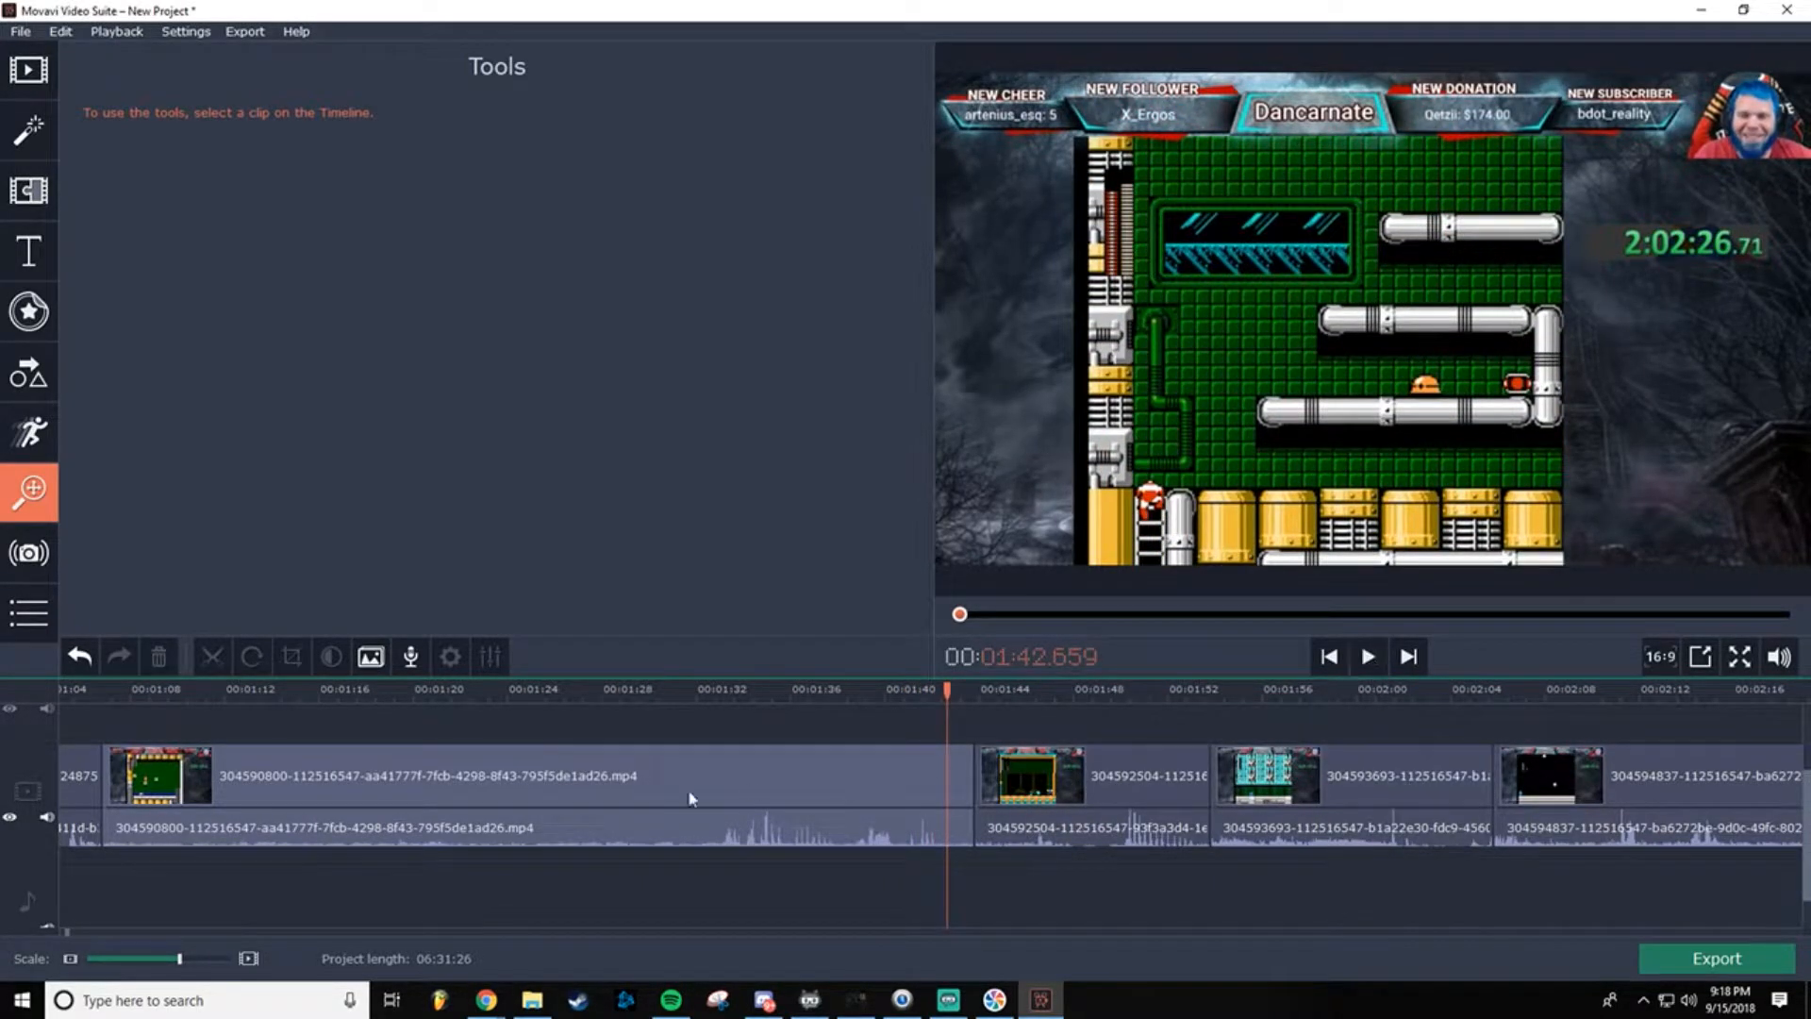
Step: Split the fifth gameplay clip at 00:01:10.600, delete the part before the split, and place the playhead at its new start
click(123, 768)
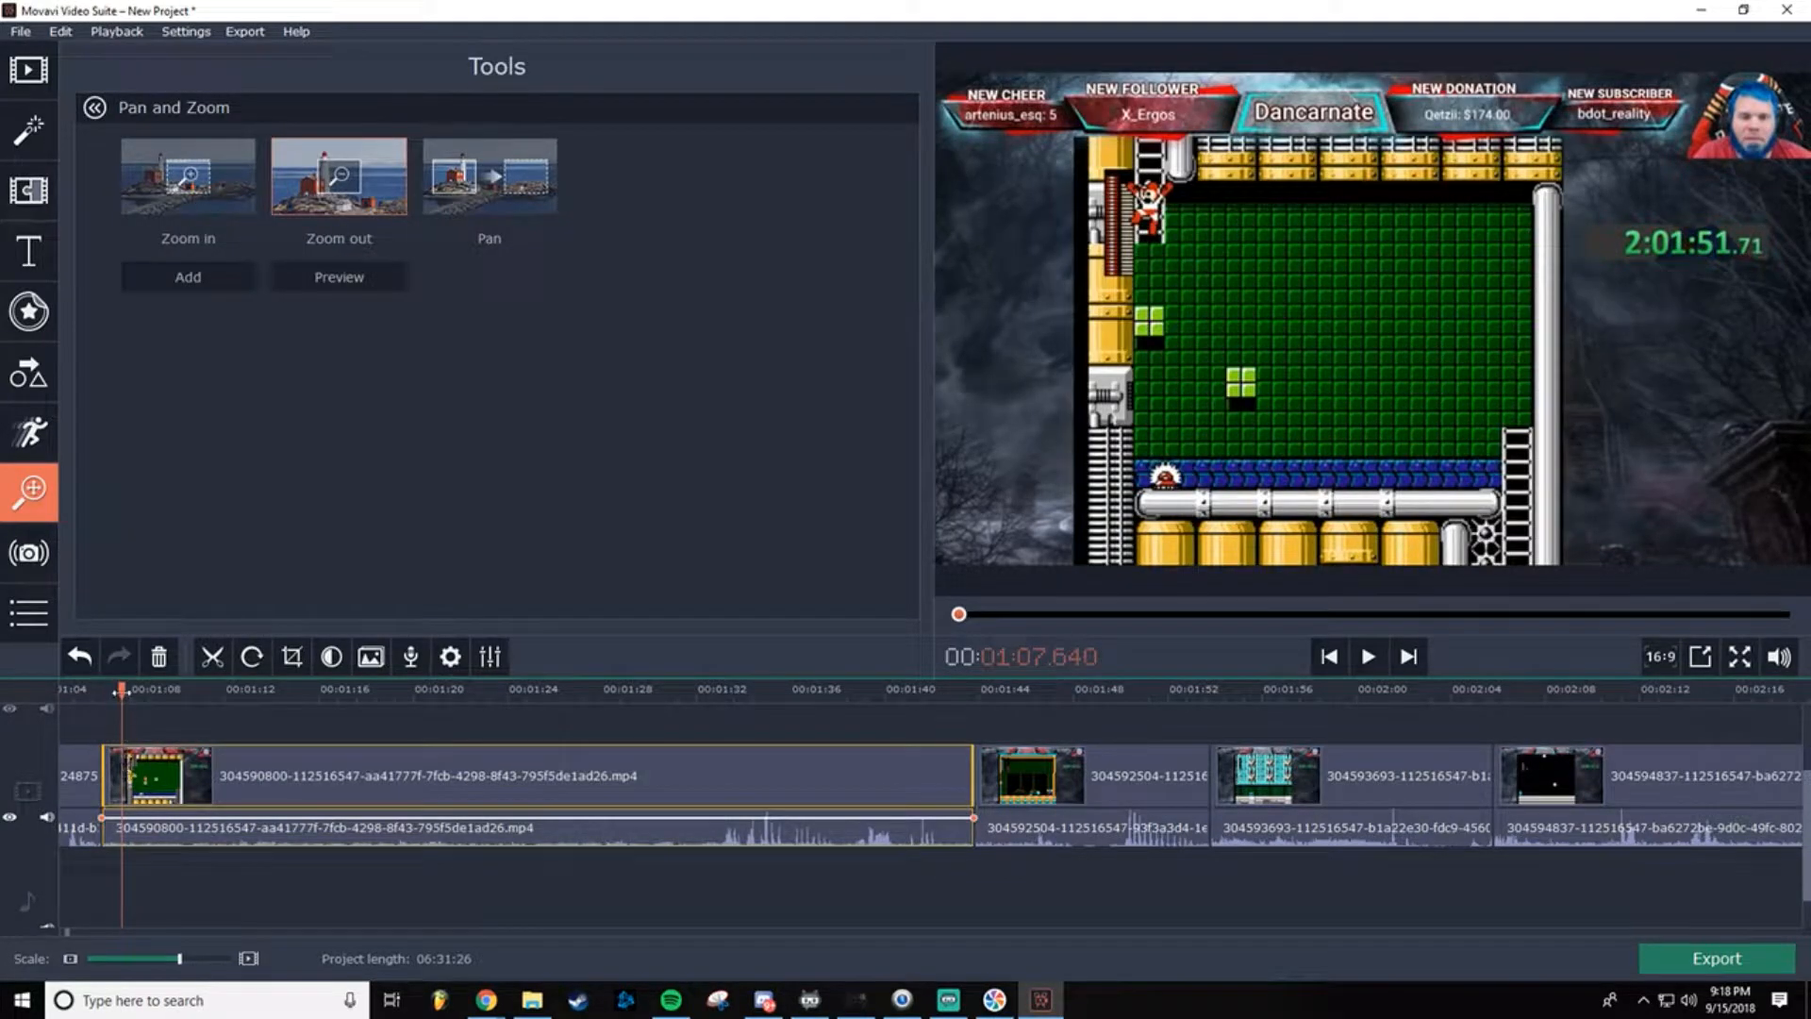
drag(121, 689, 192, 680)
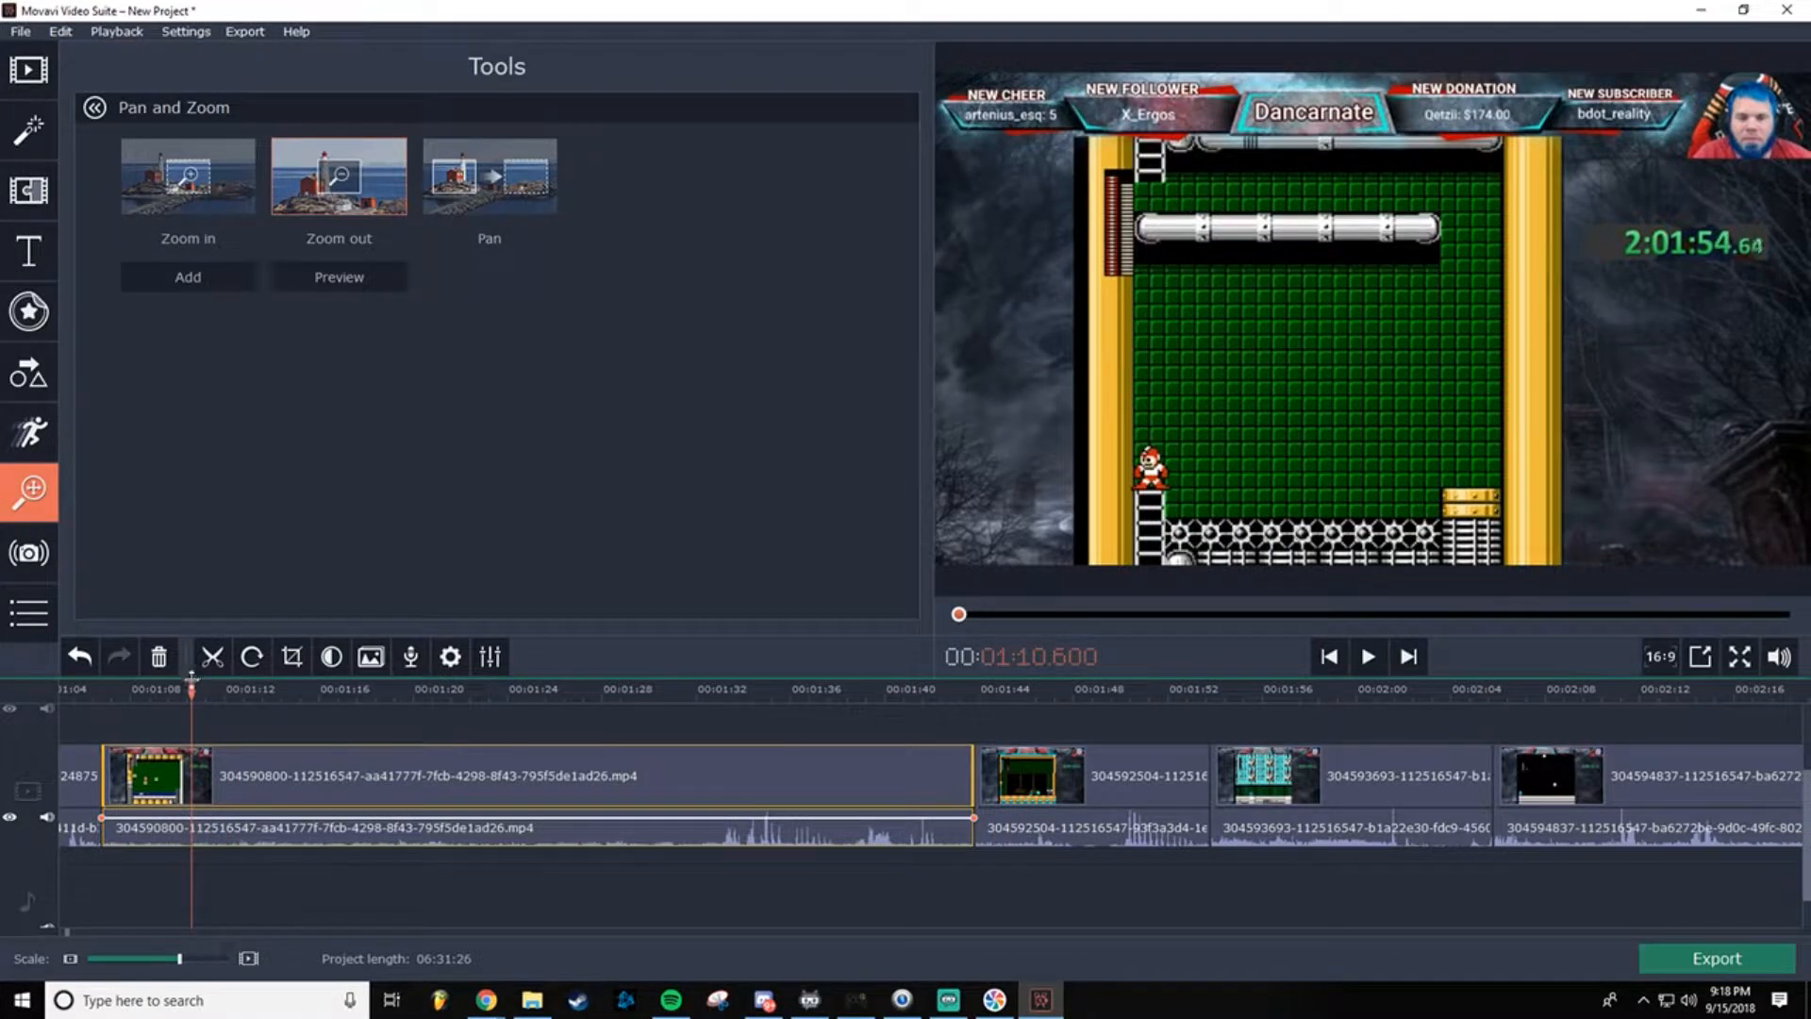
right_click(191, 747)
click(300, 549)
click(138, 772)
key(Delete)
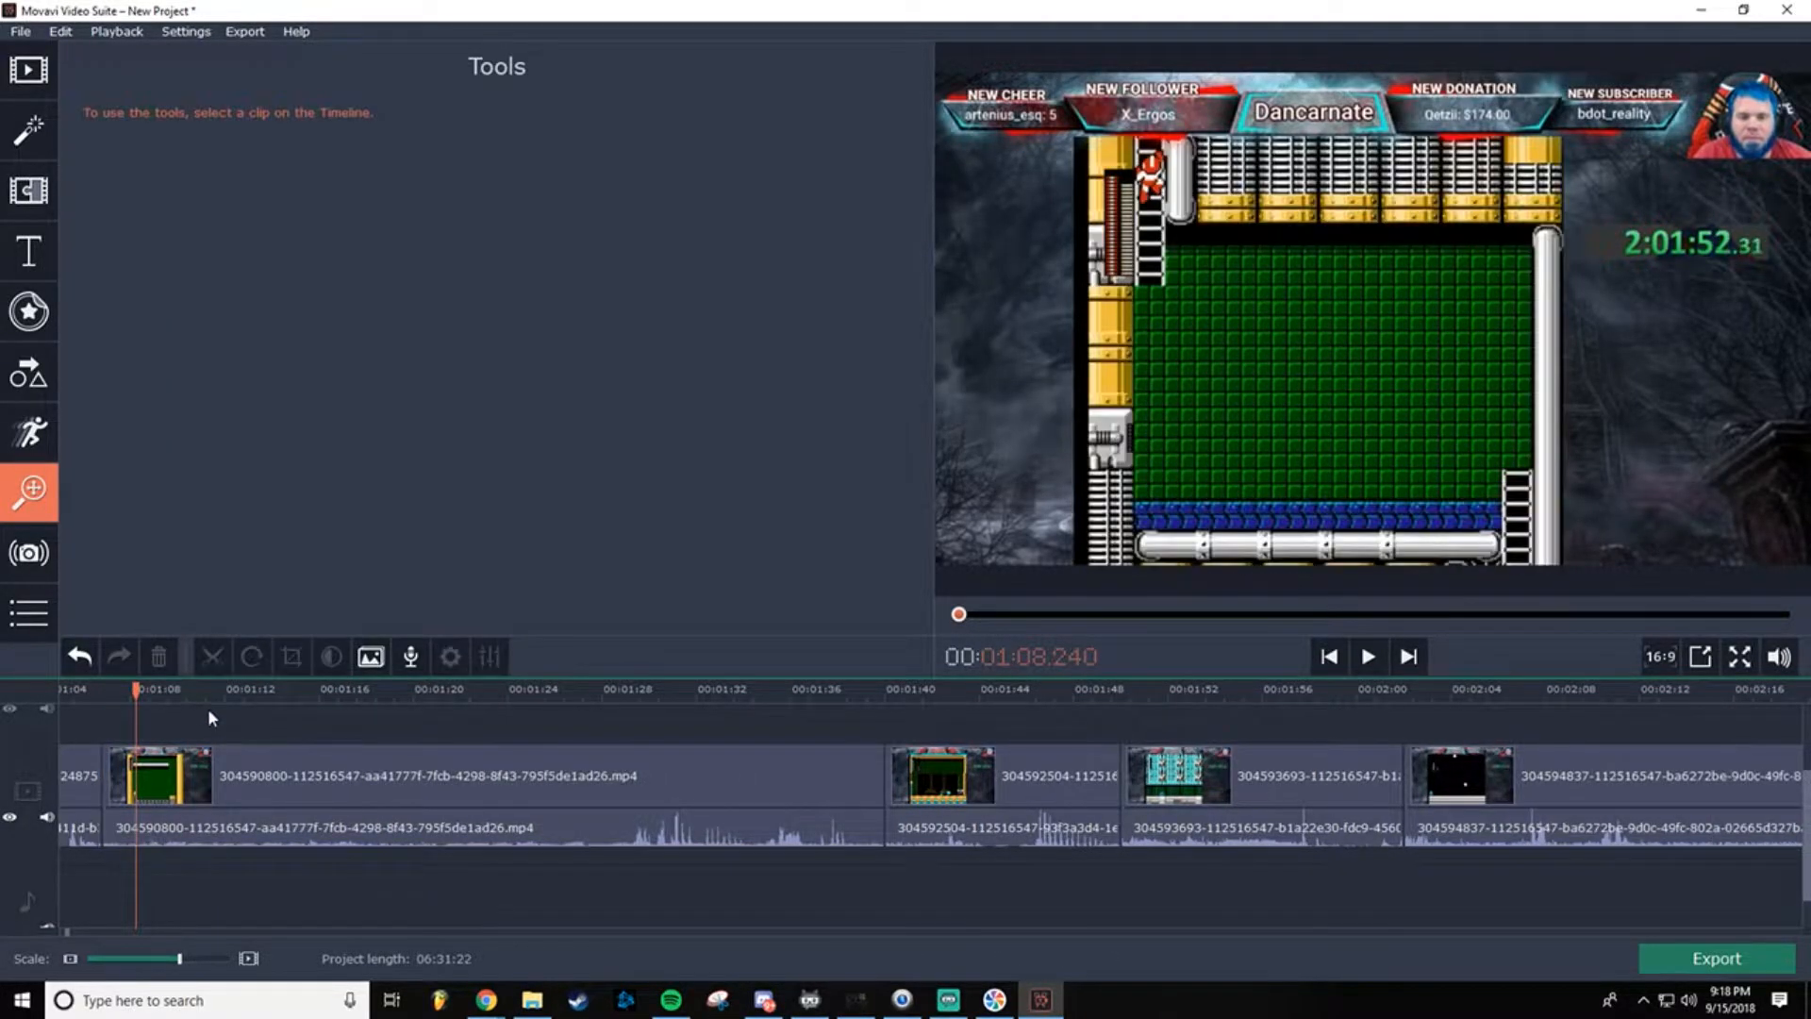
drag(143, 691, 340, 715)
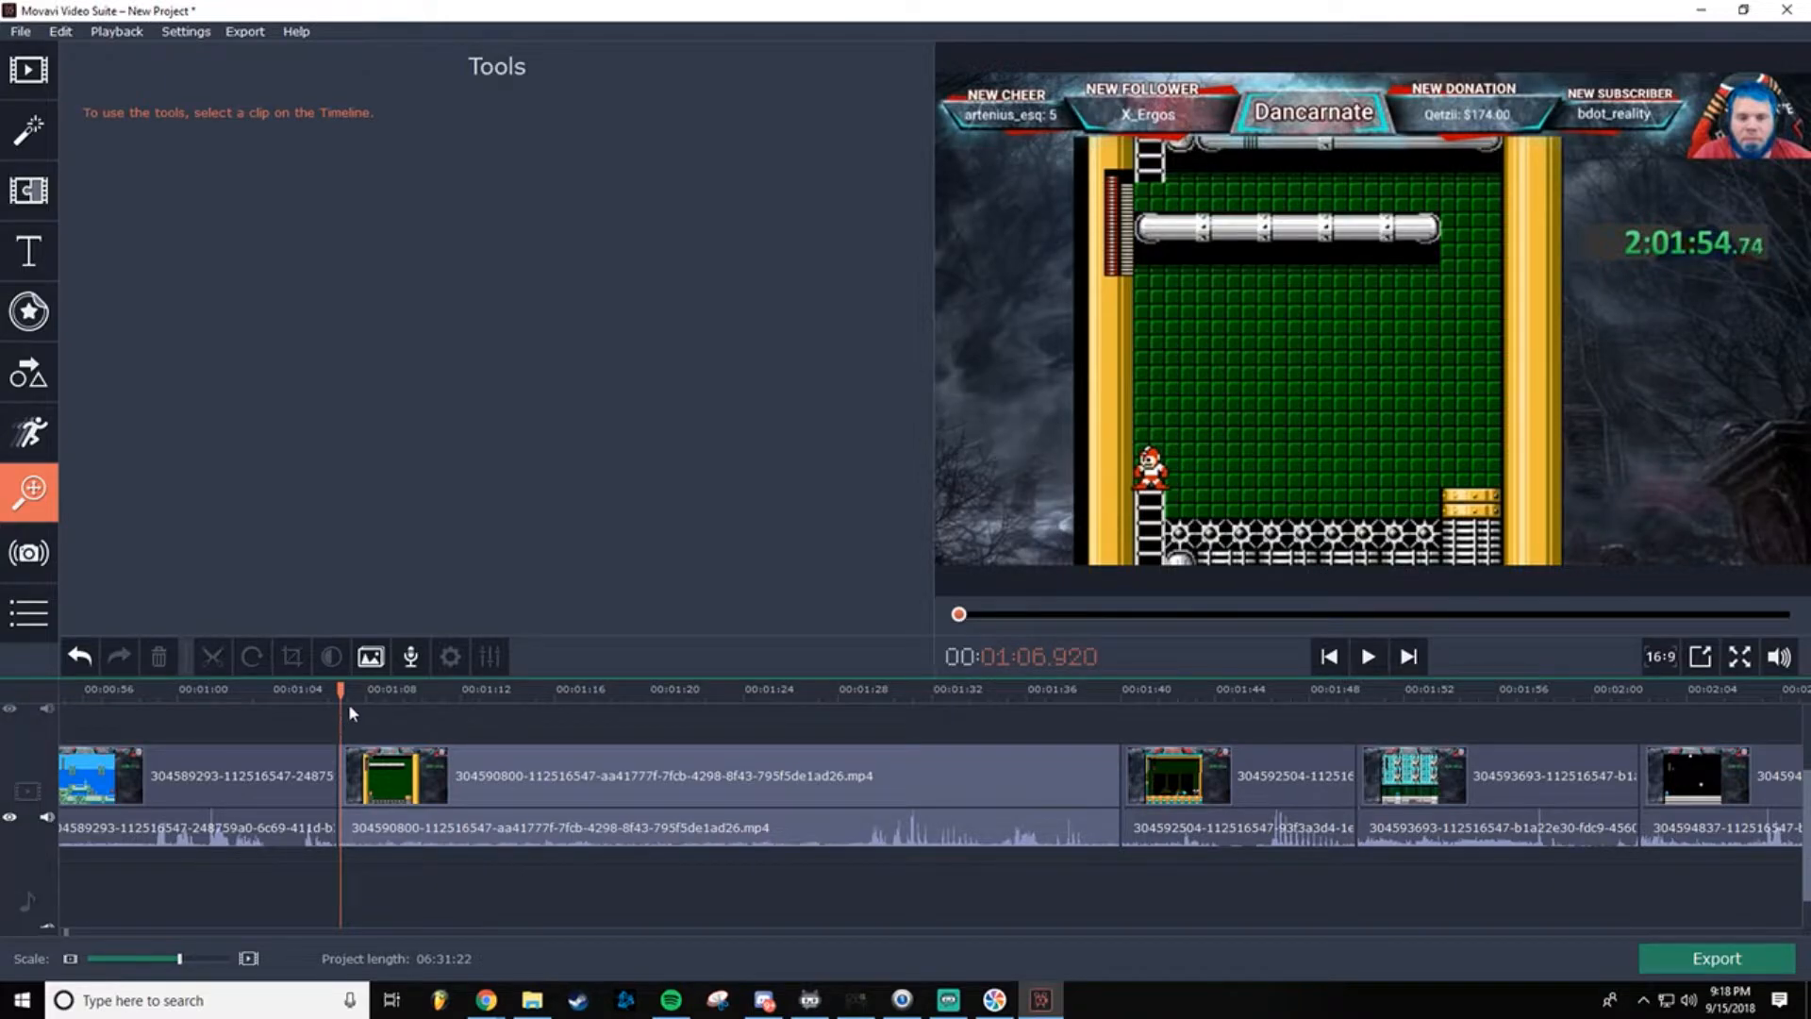
Step: Undo the deletion of the fifth gameplay clip's opening segment, select that segment, and redo the deletion
key(ctrl+z)
click(374, 775)
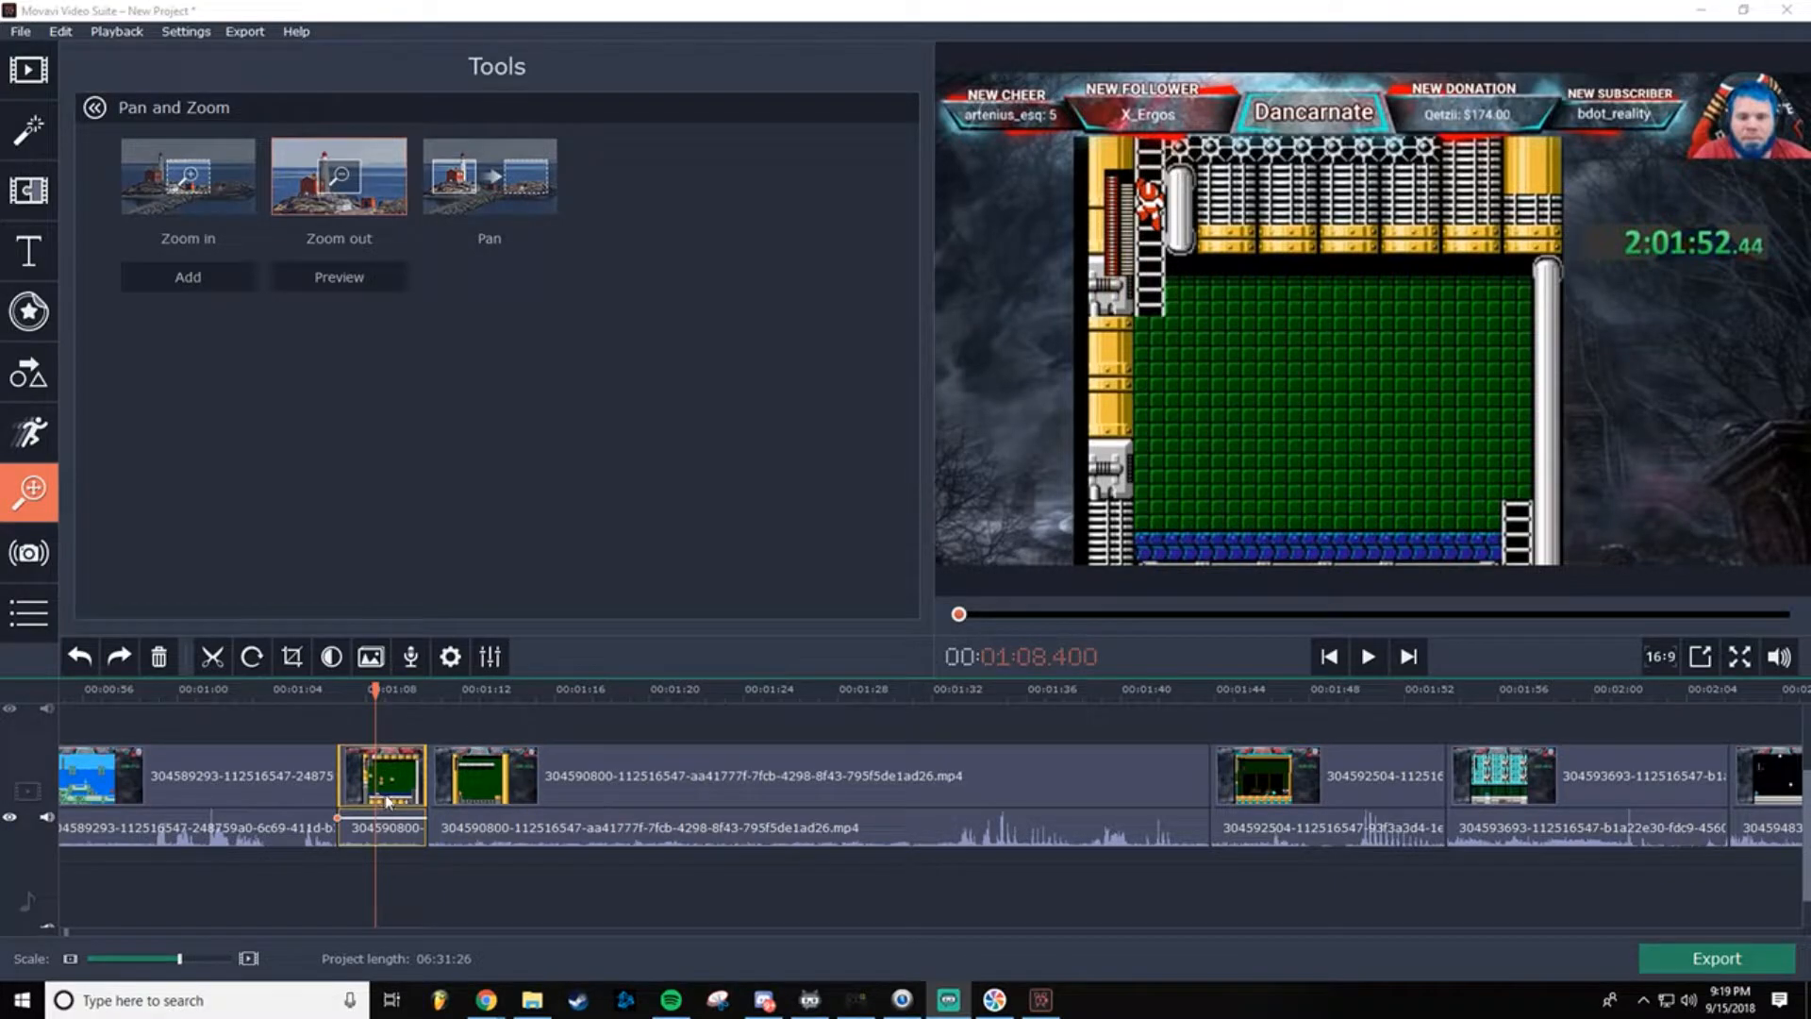
click(120, 658)
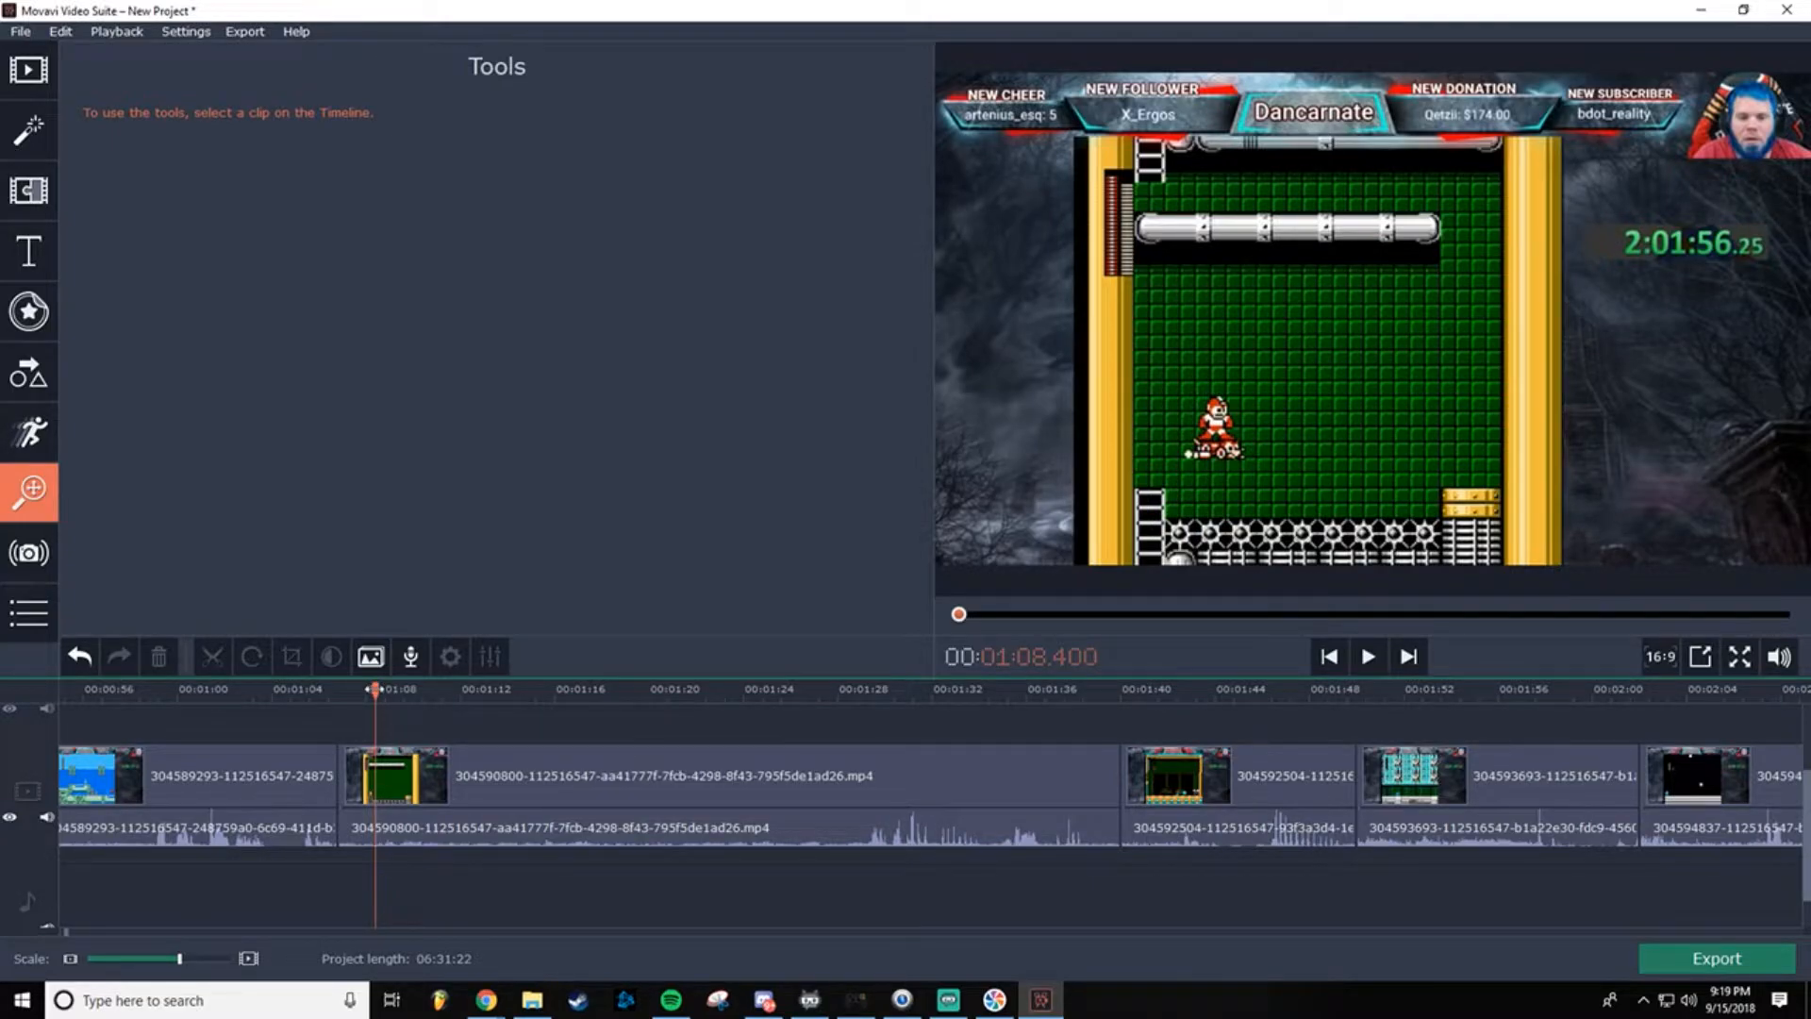
Step: Play the fifth gameplay clip from 00:01:08.400, skip toward its closing part, and pause at 00:01:34.350 to find an end cut
click(1373, 658)
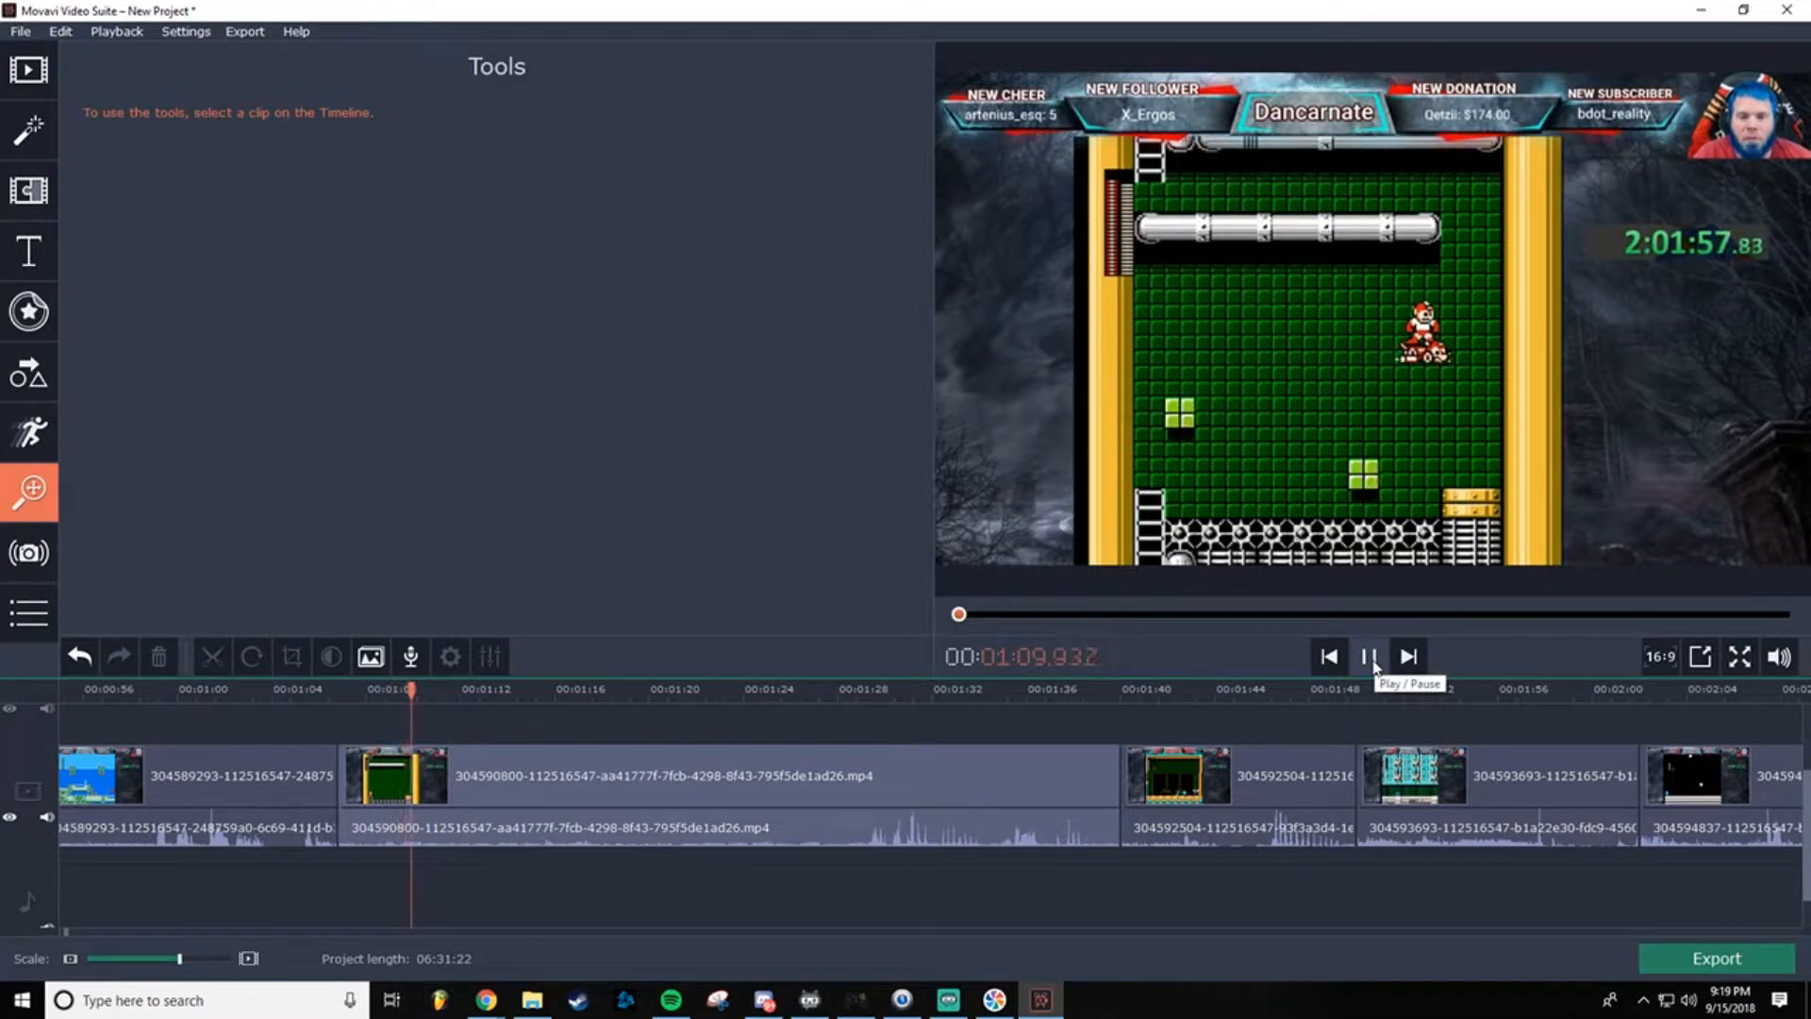
click(1369, 658)
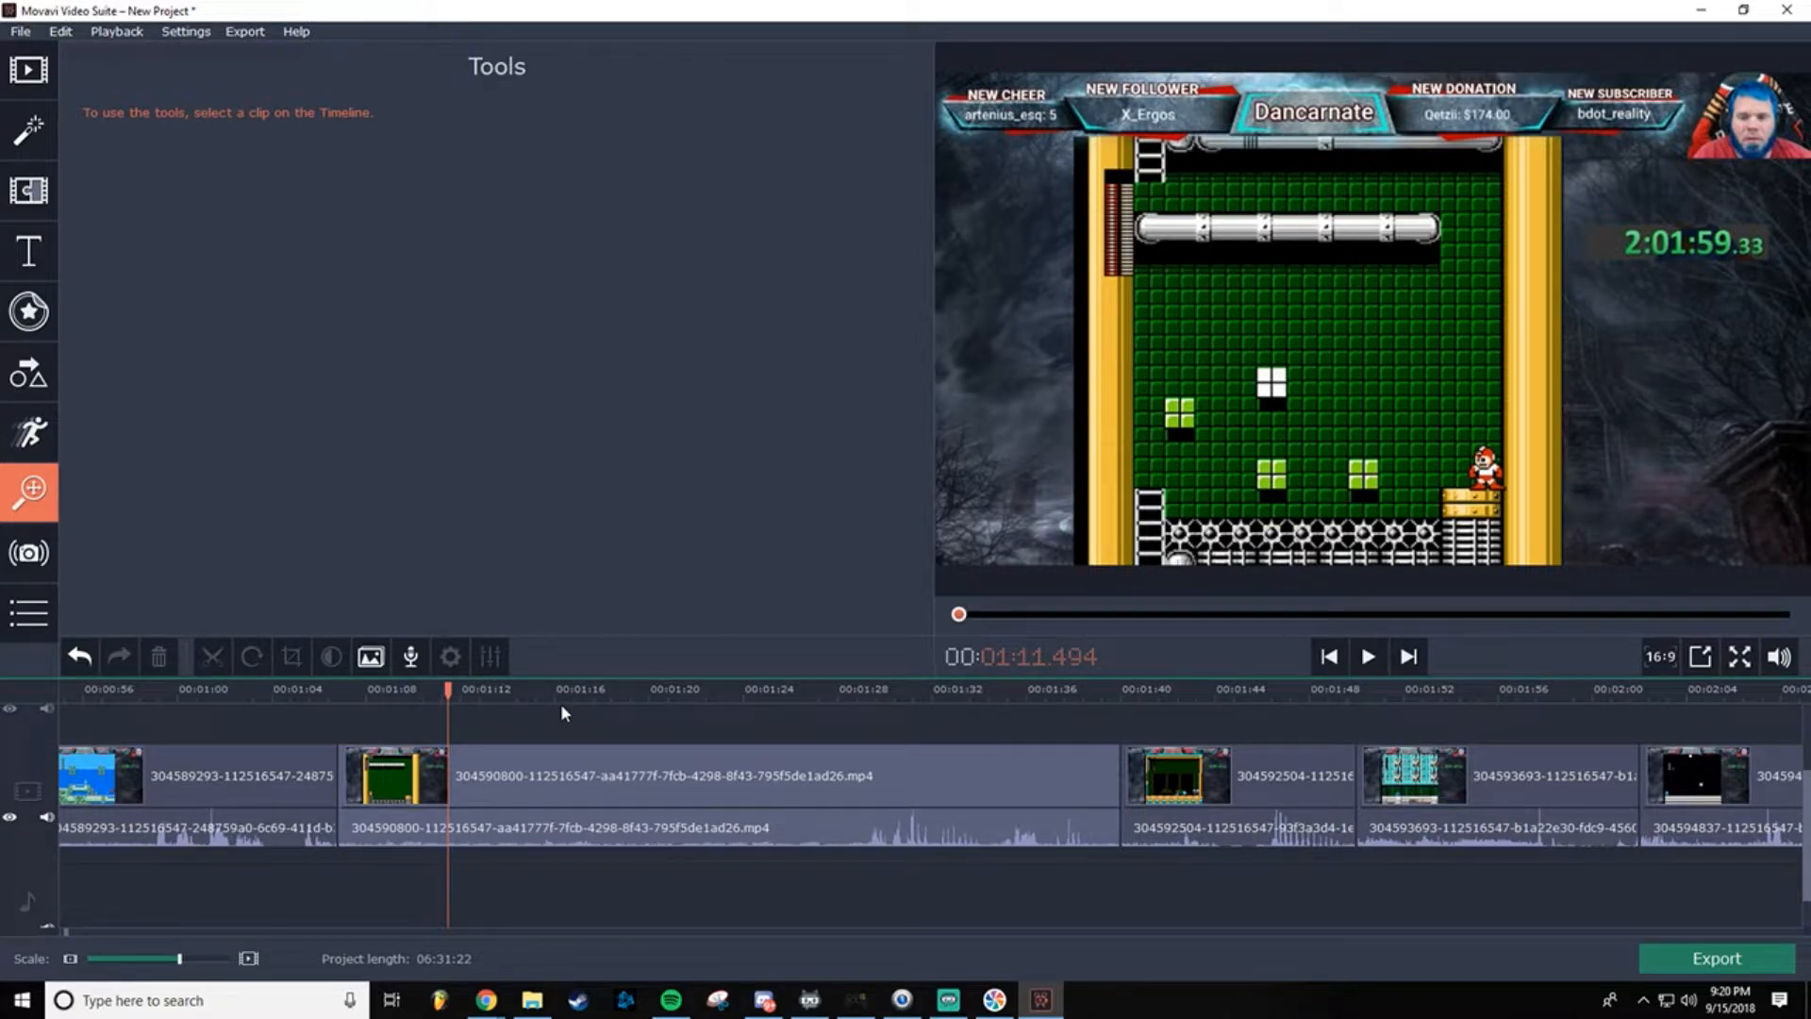
drag(449, 691, 868, 700)
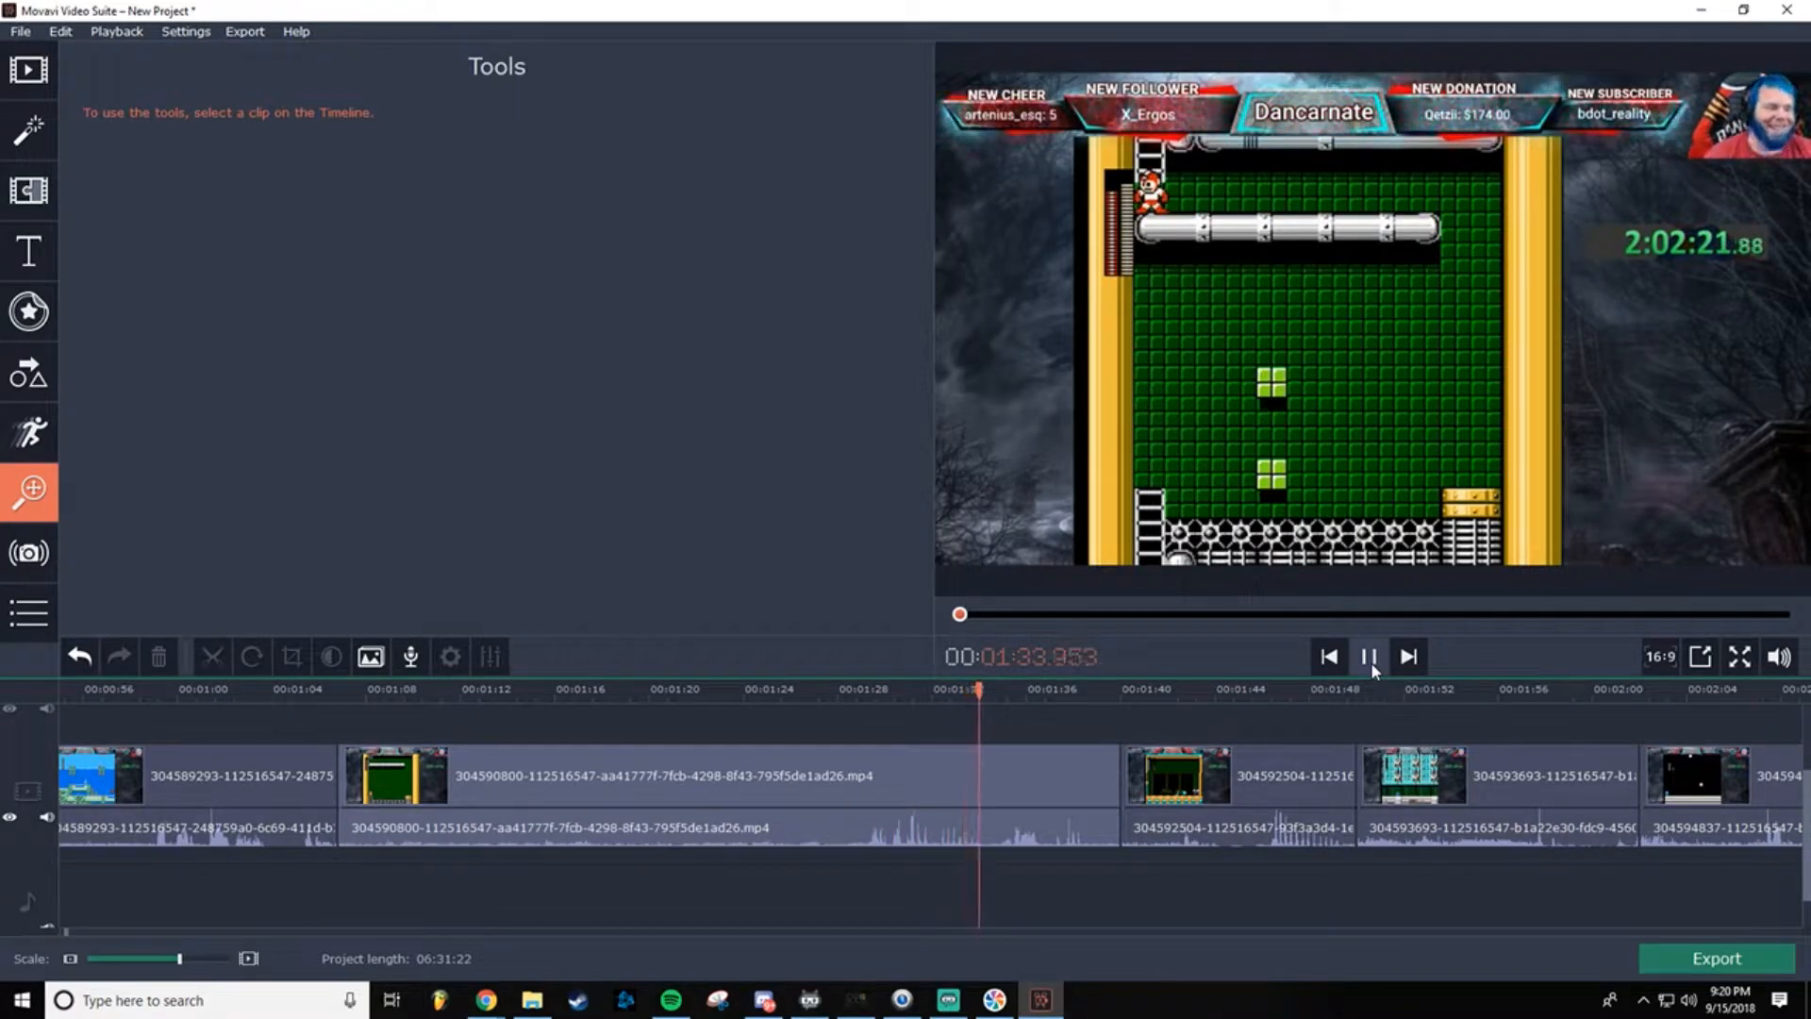
click(1369, 657)
right_click(991, 828)
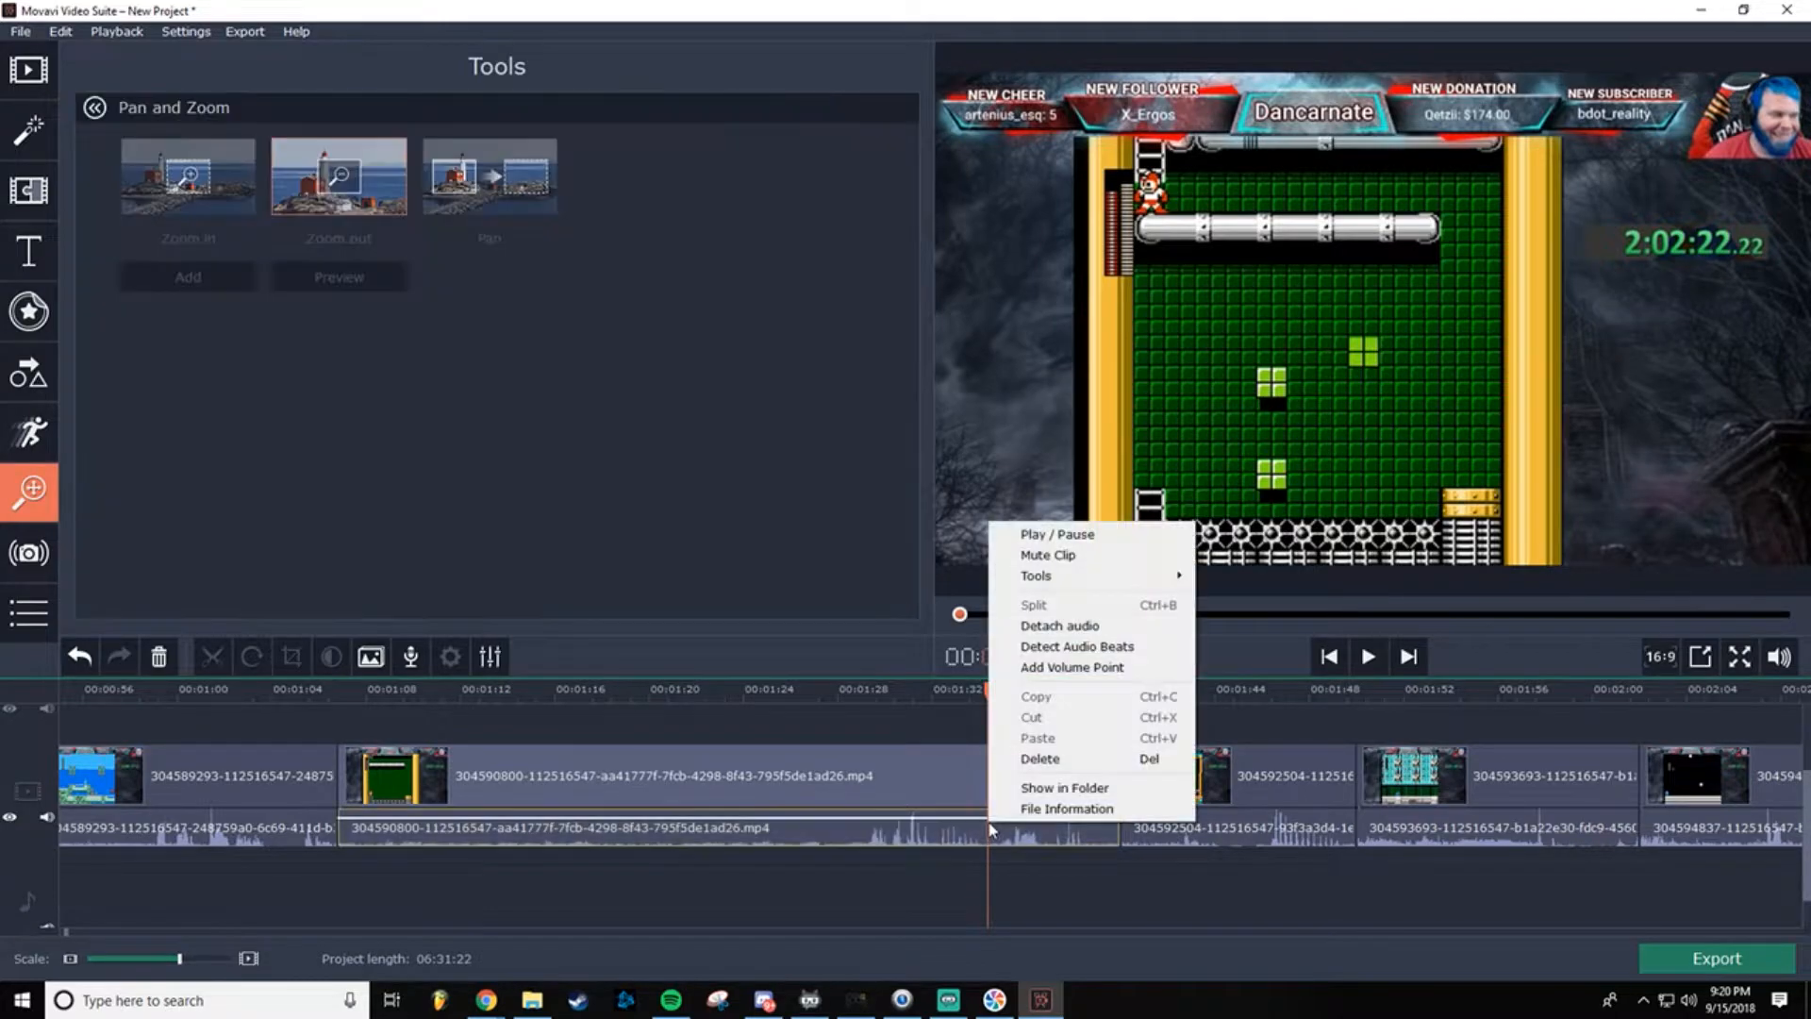
click(990, 851)
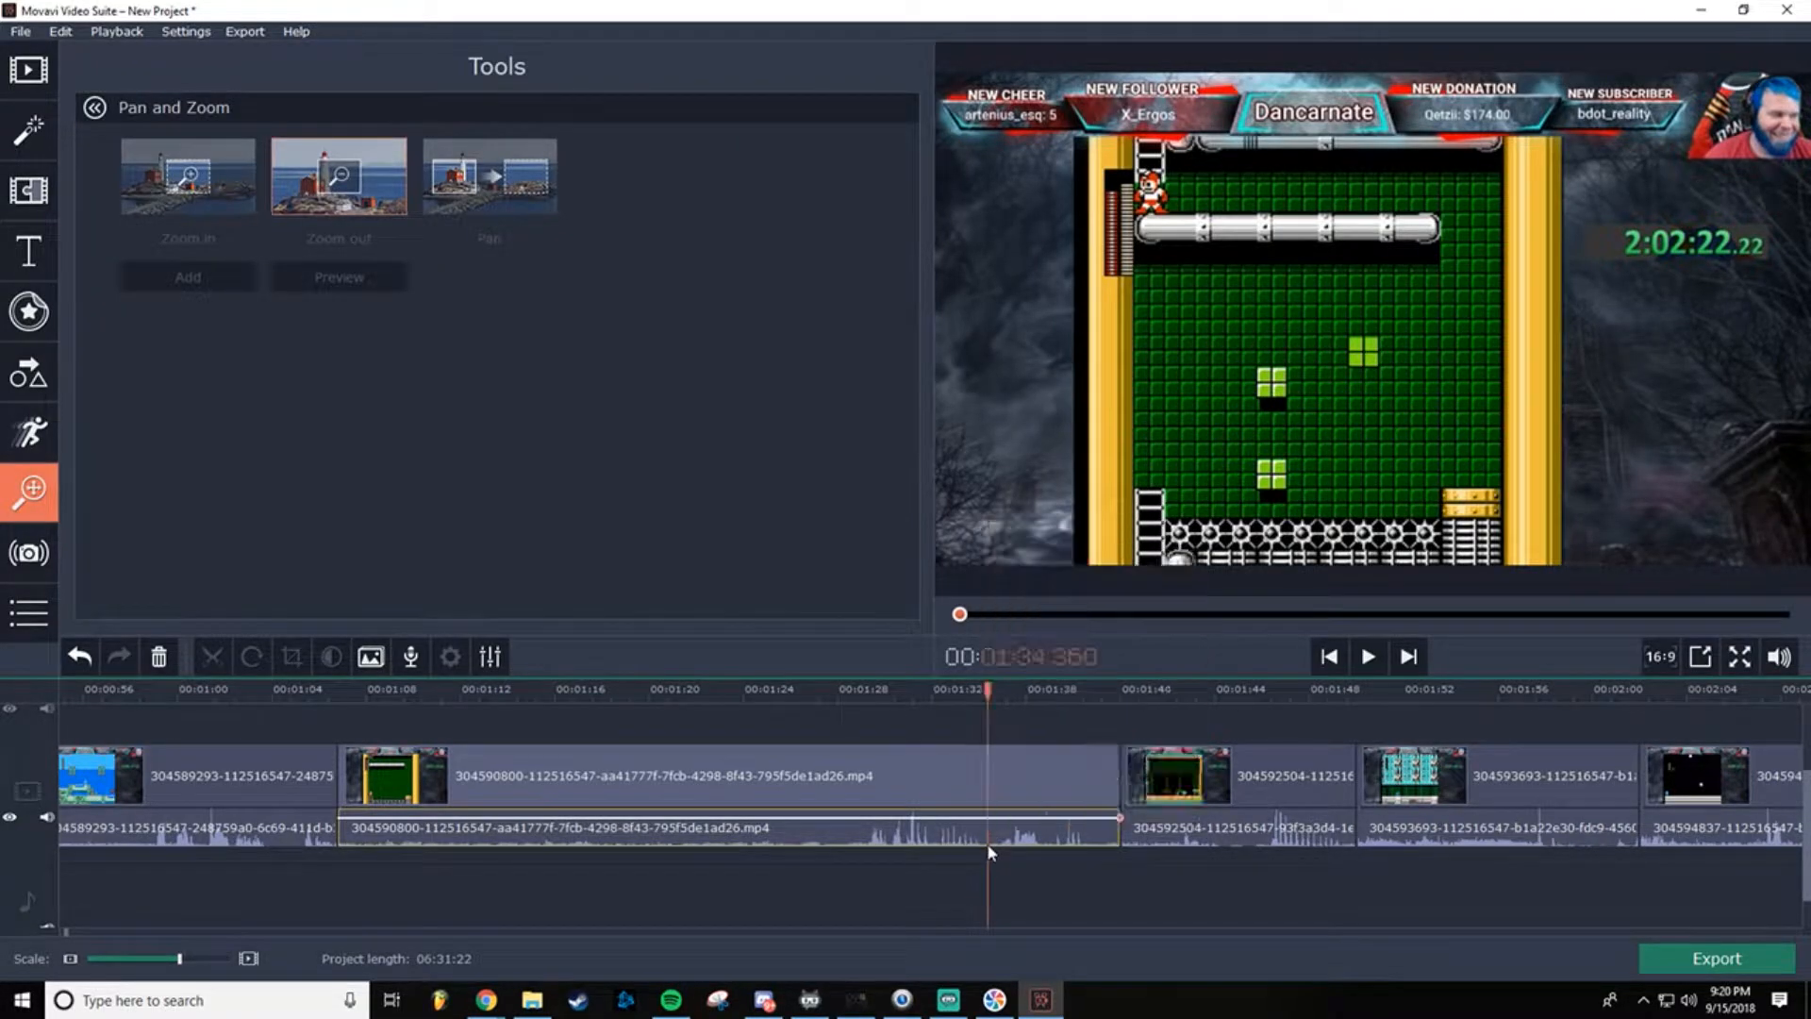
click(988, 779)
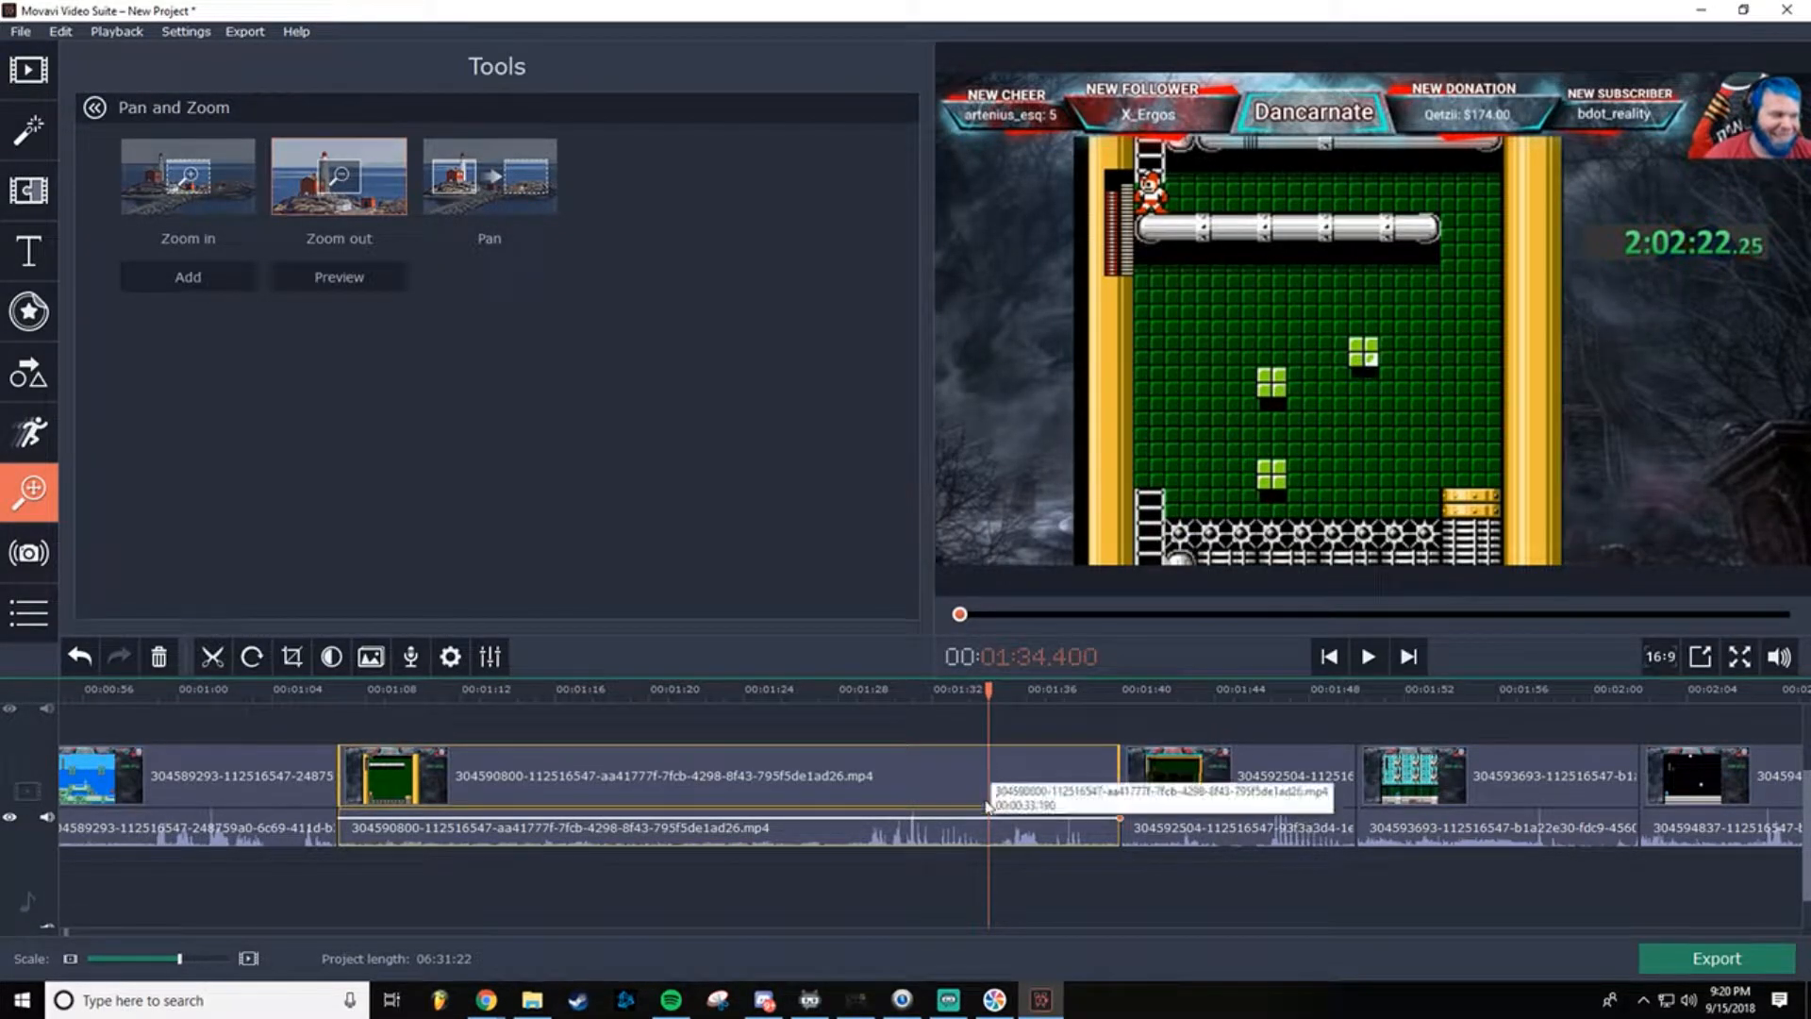
click(989, 838)
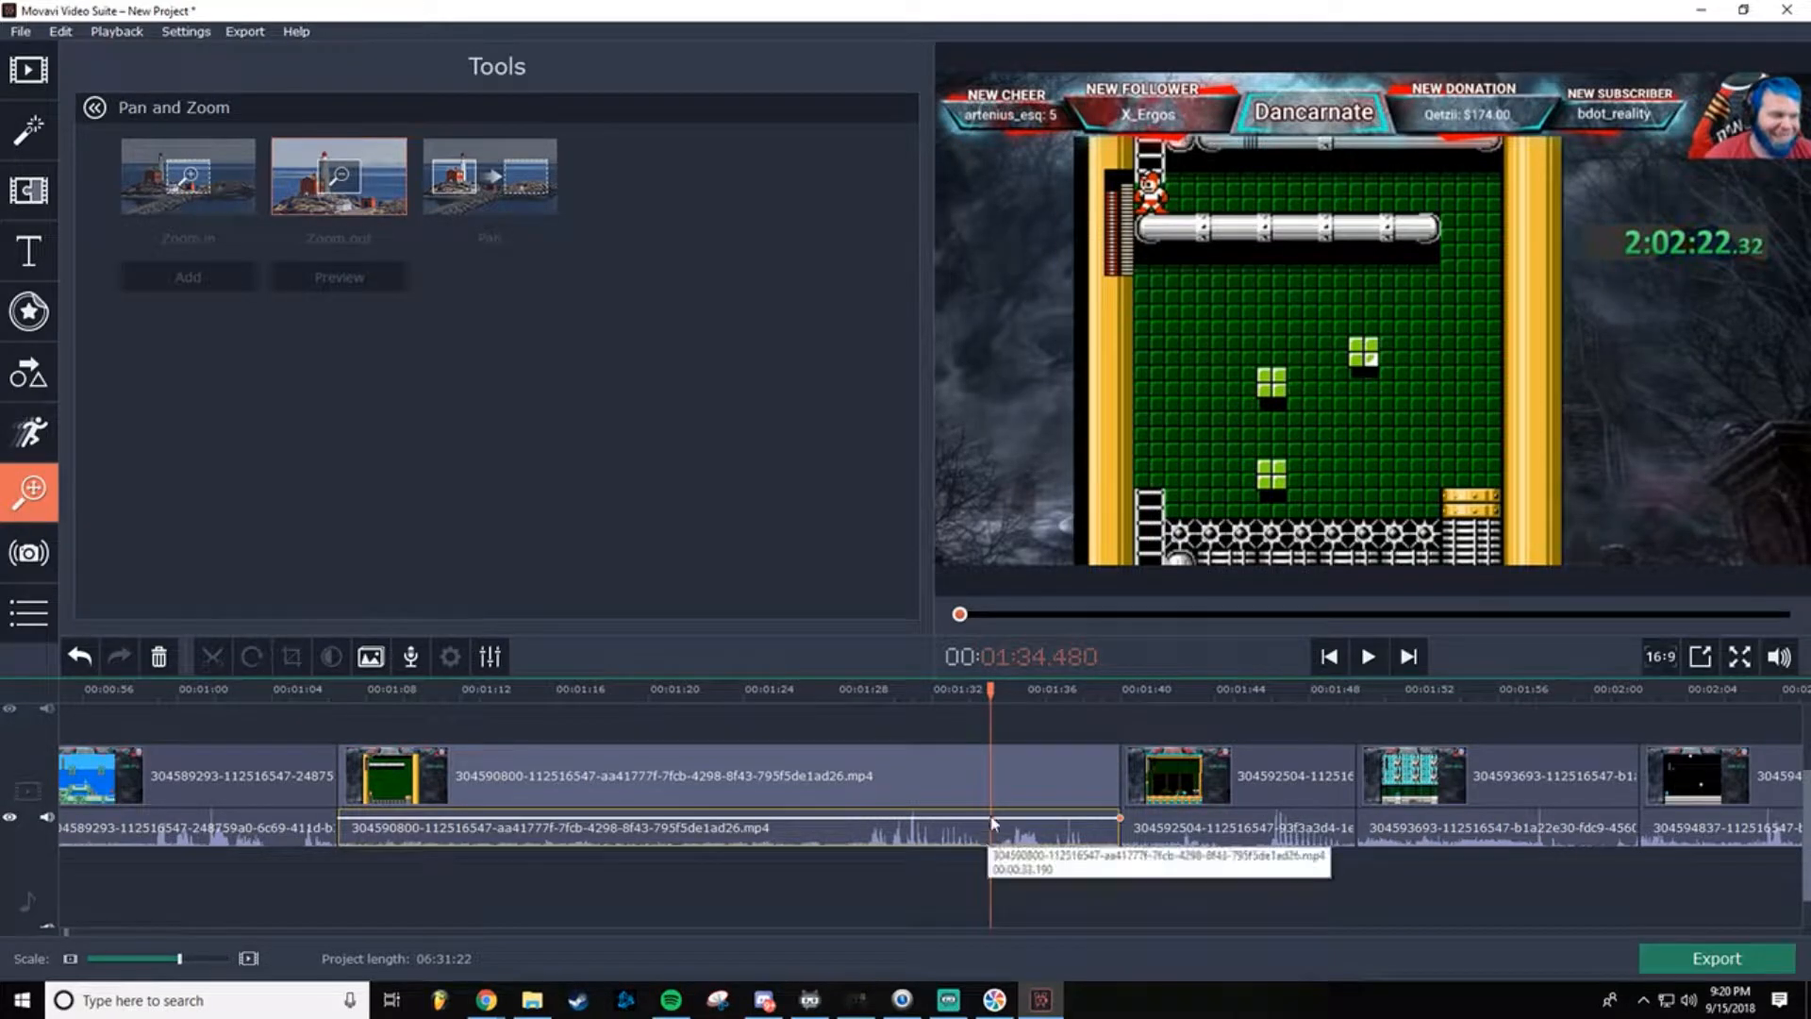
drag(990, 688, 986, 689)
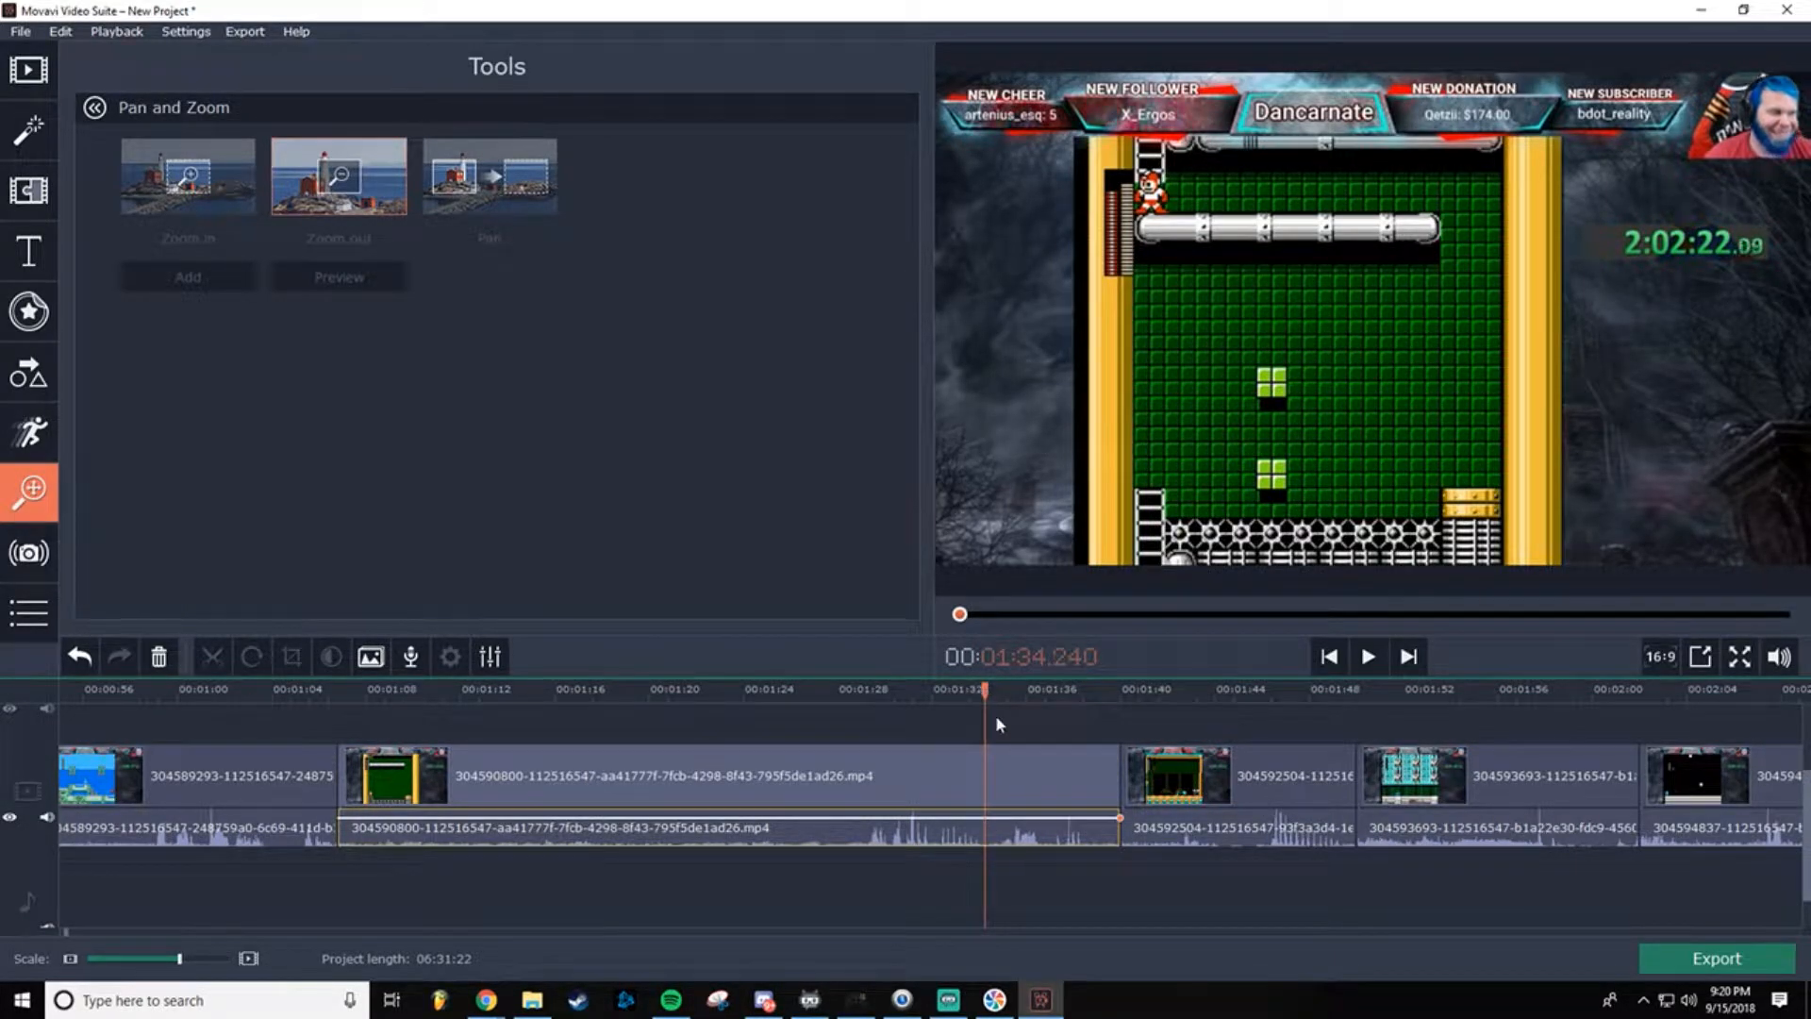
right_click(984, 823)
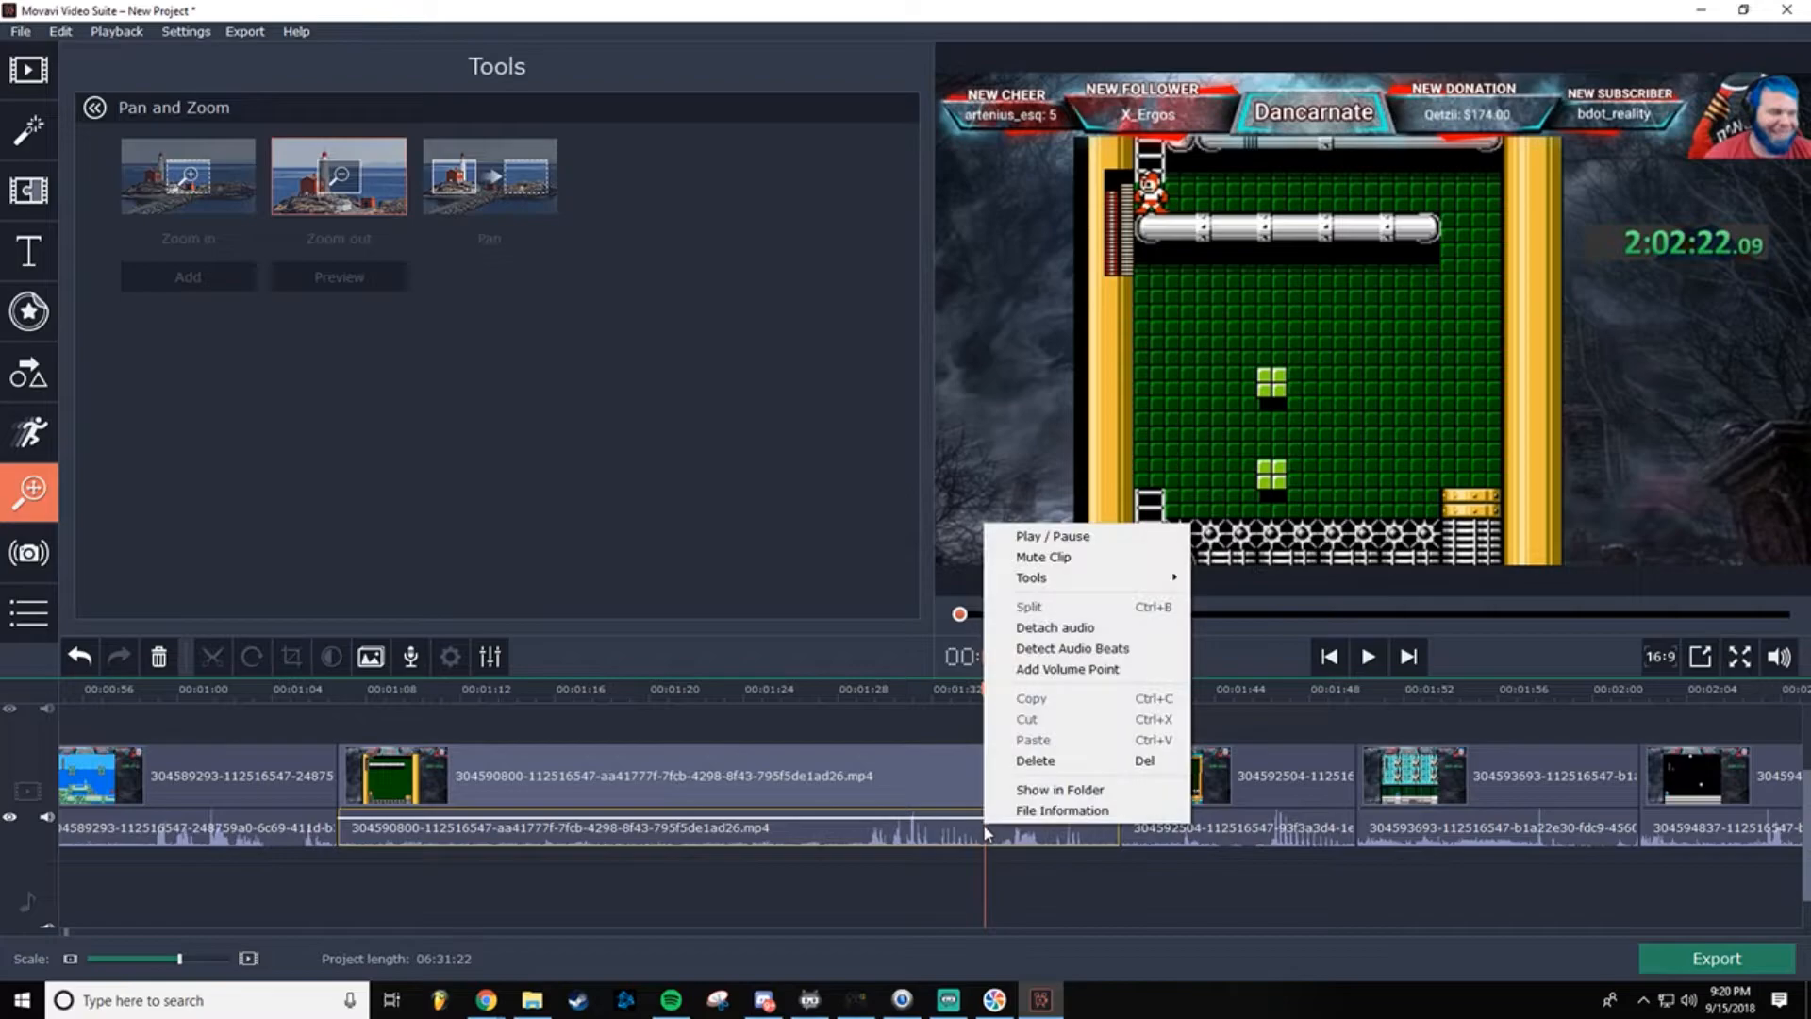
click(950, 721)
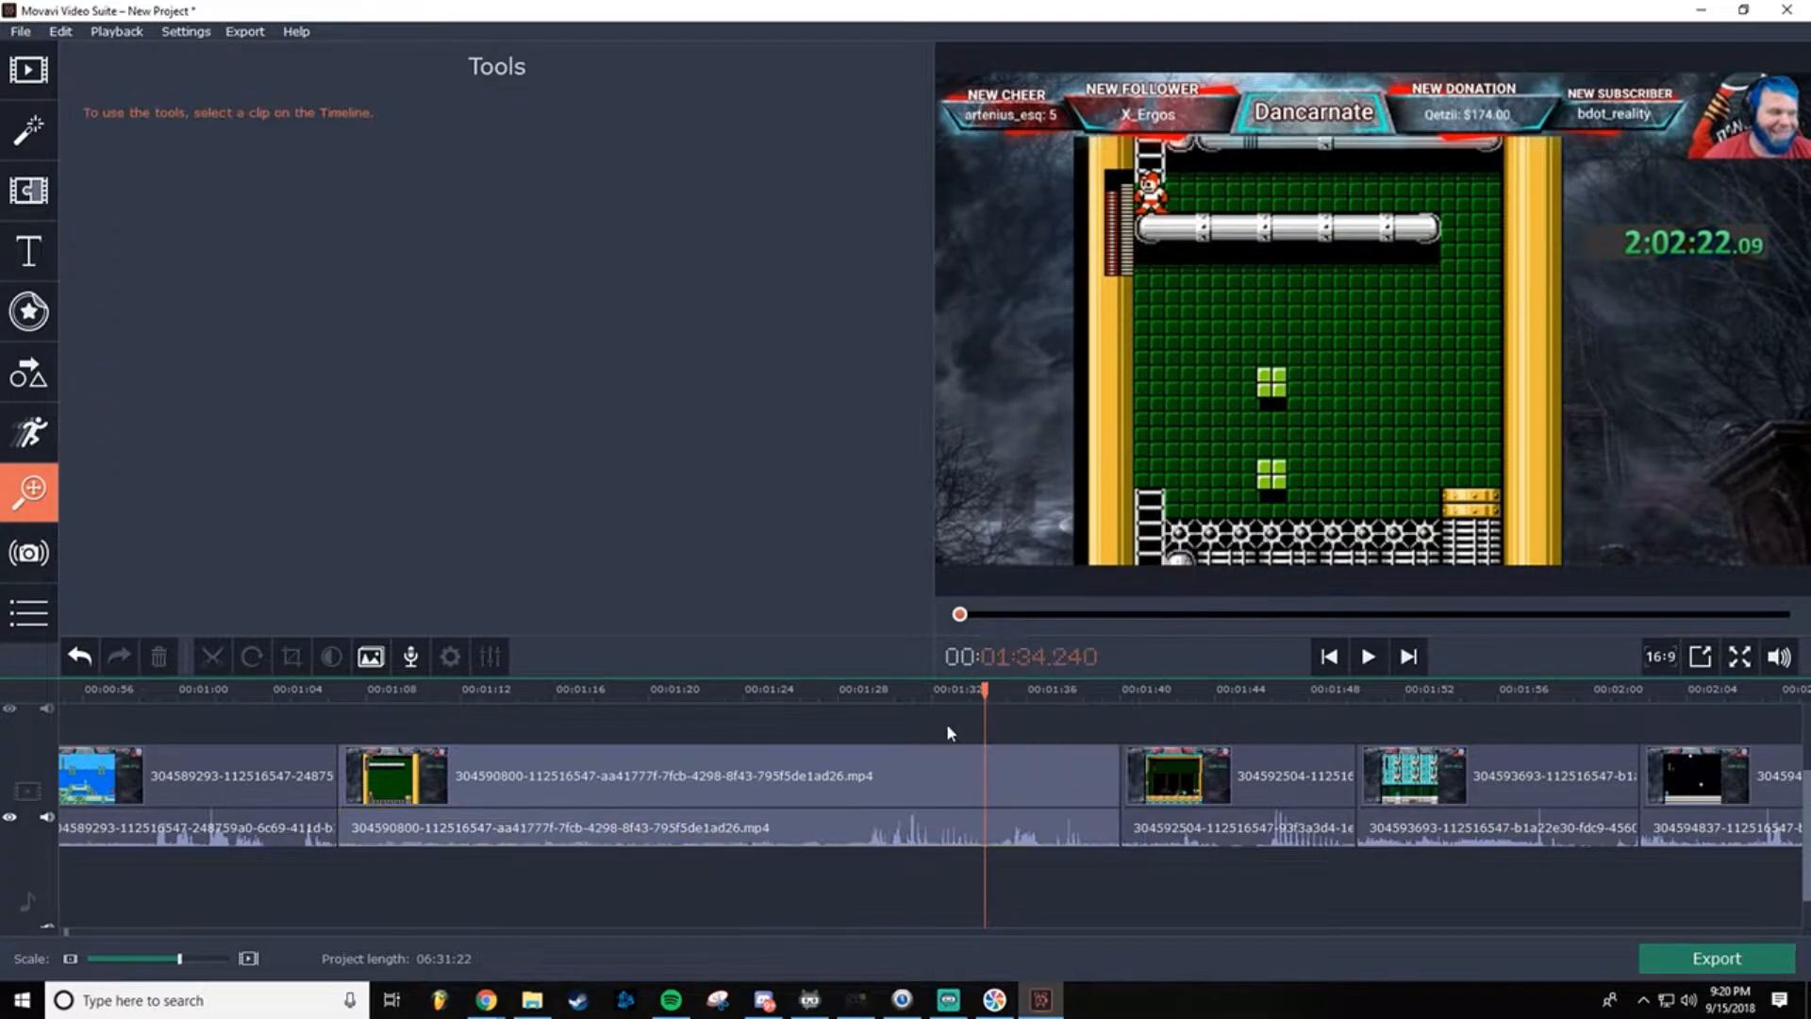
click(988, 767)
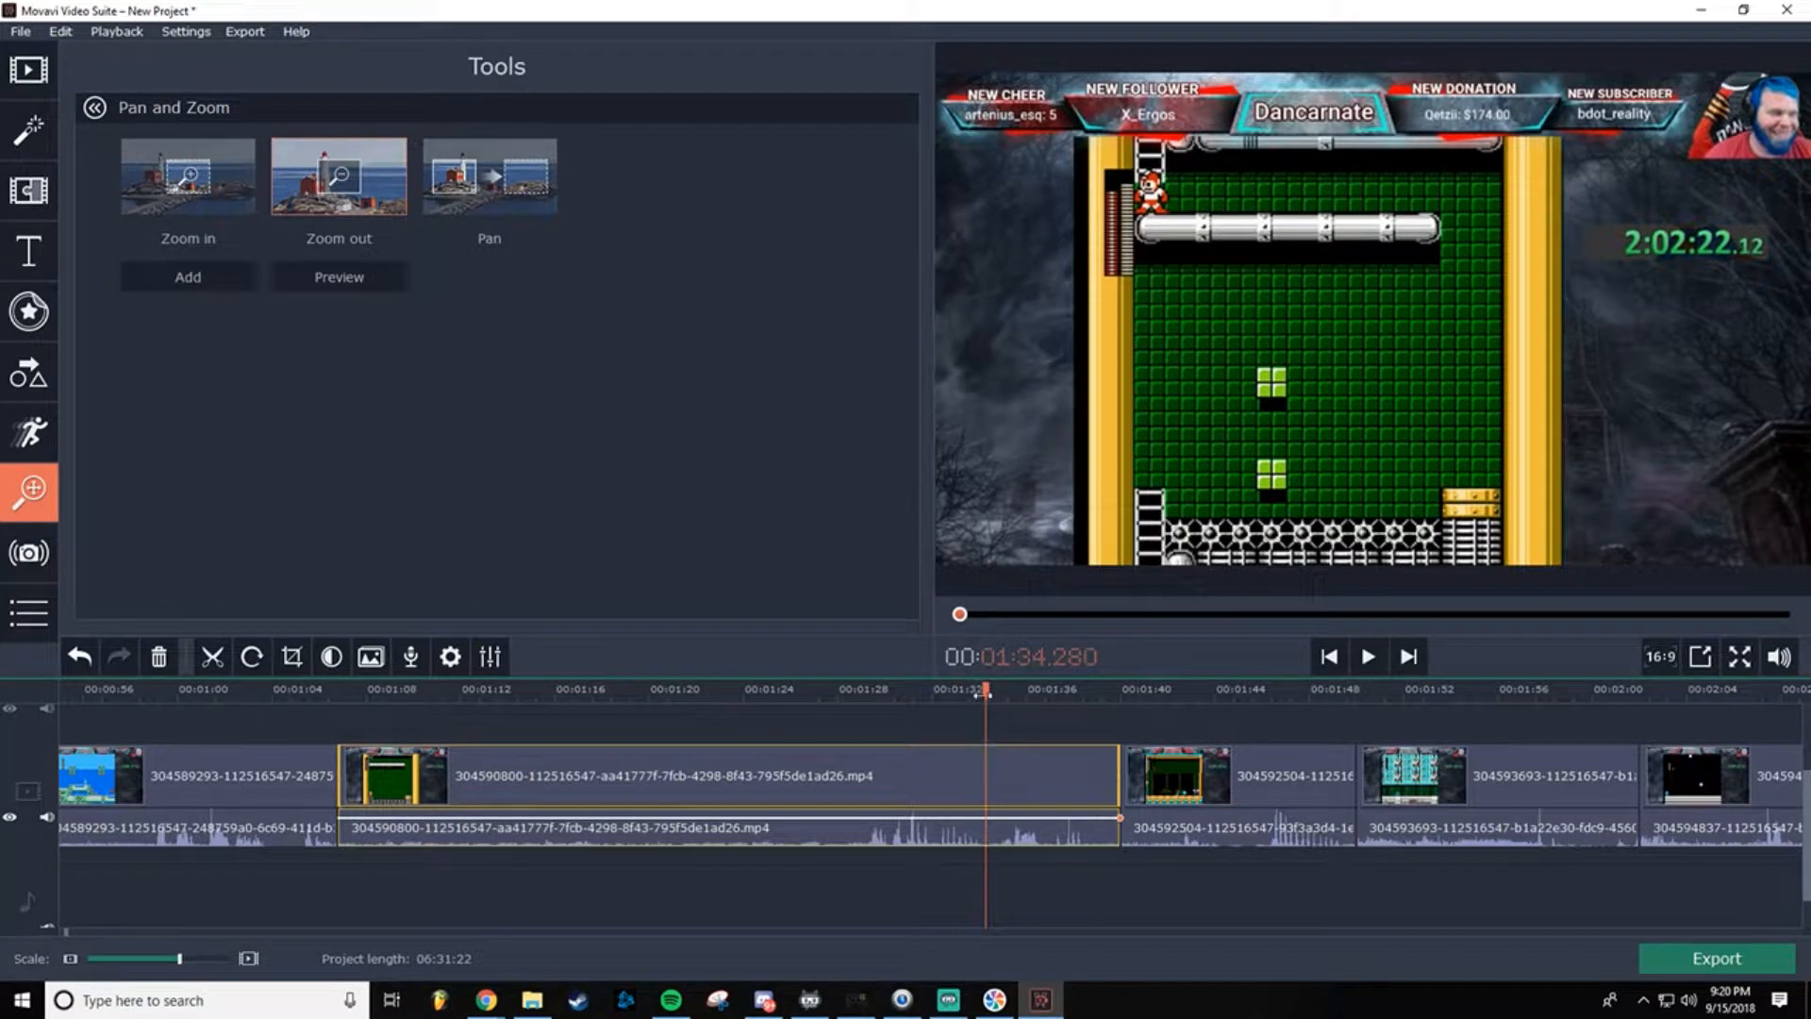
Step: Try detaching the fifth gameplay clip's audio and shifting it earlier to 00:01:01.040, and undo both changes
right_click(969, 769)
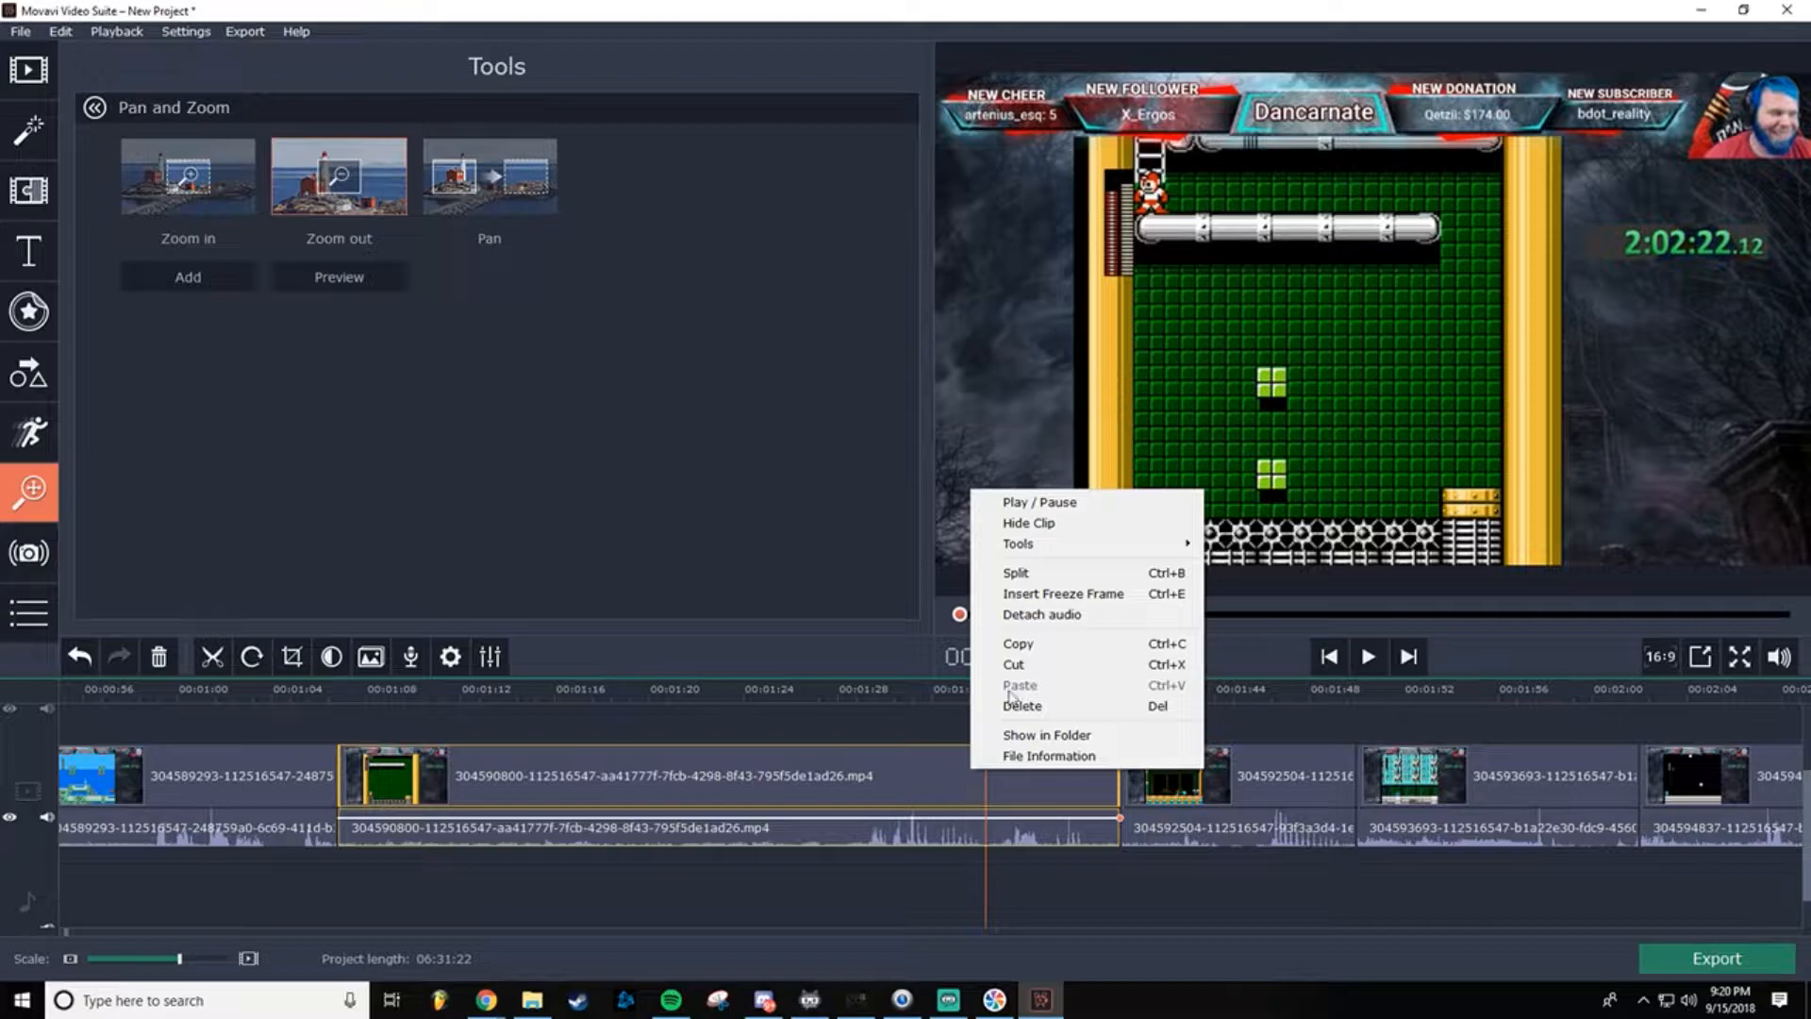
click(1027, 620)
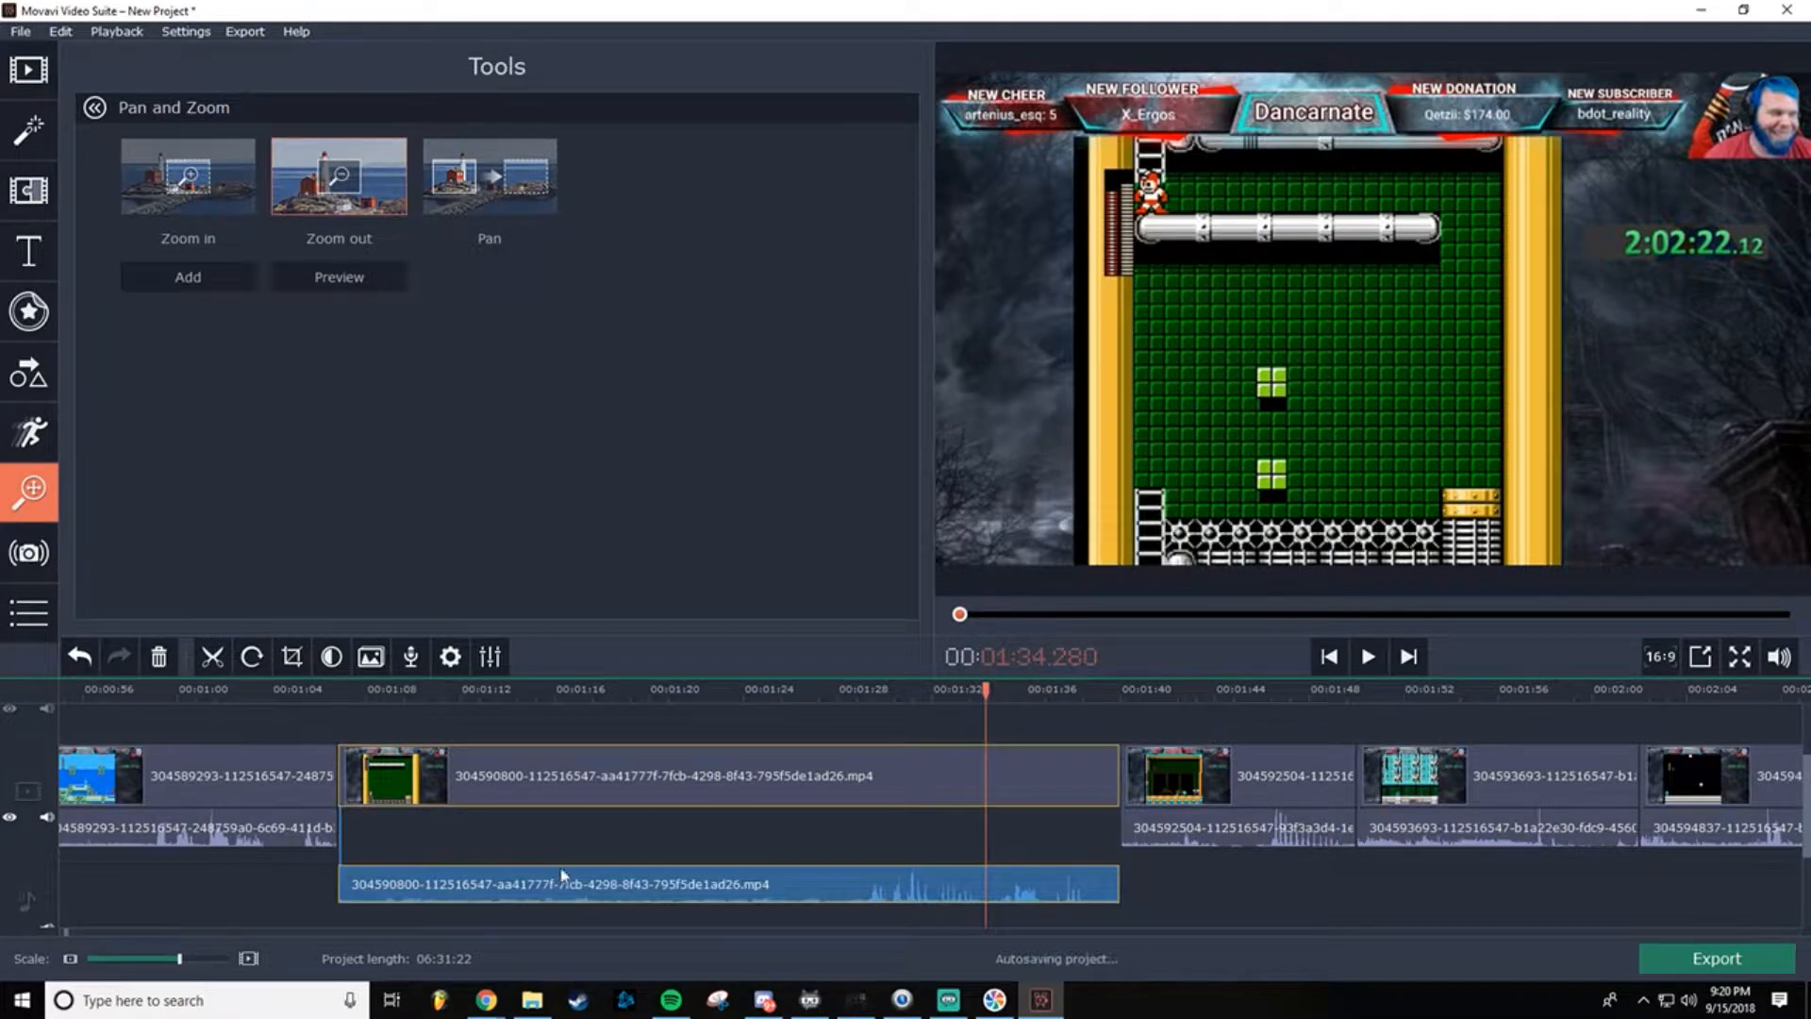
drag(572, 887, 434, 876)
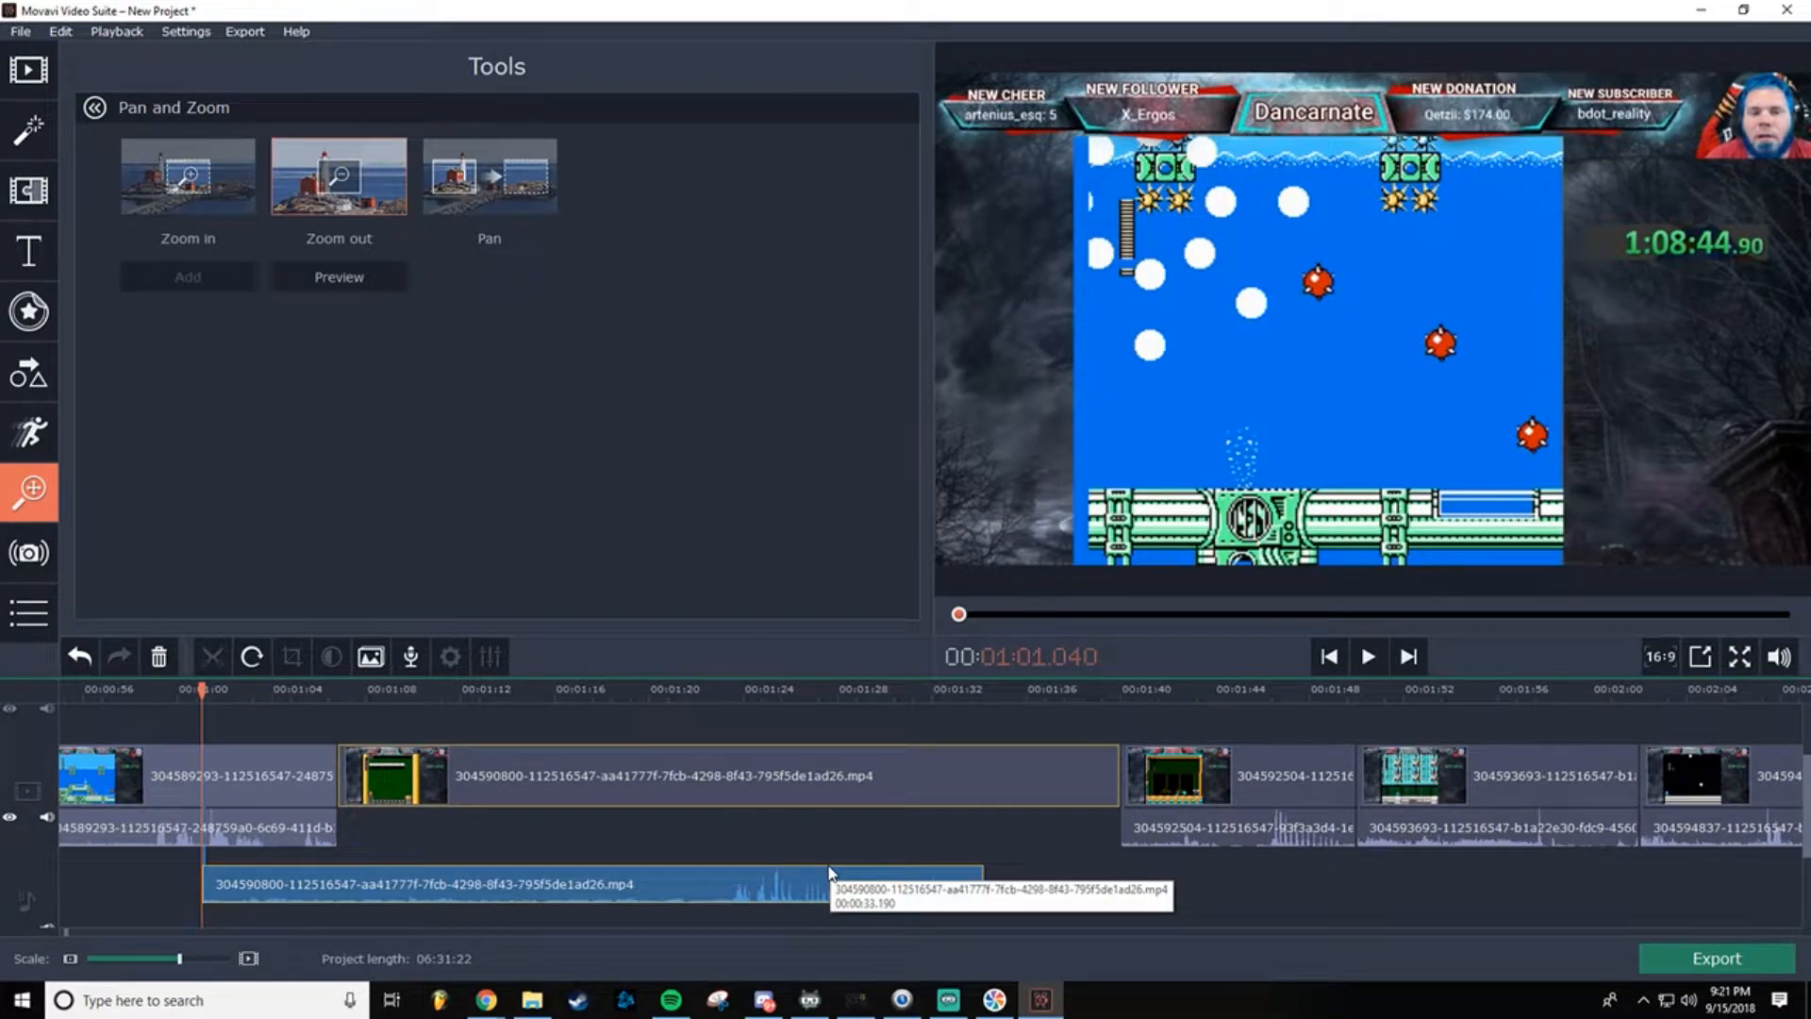
key(ctrl+z)
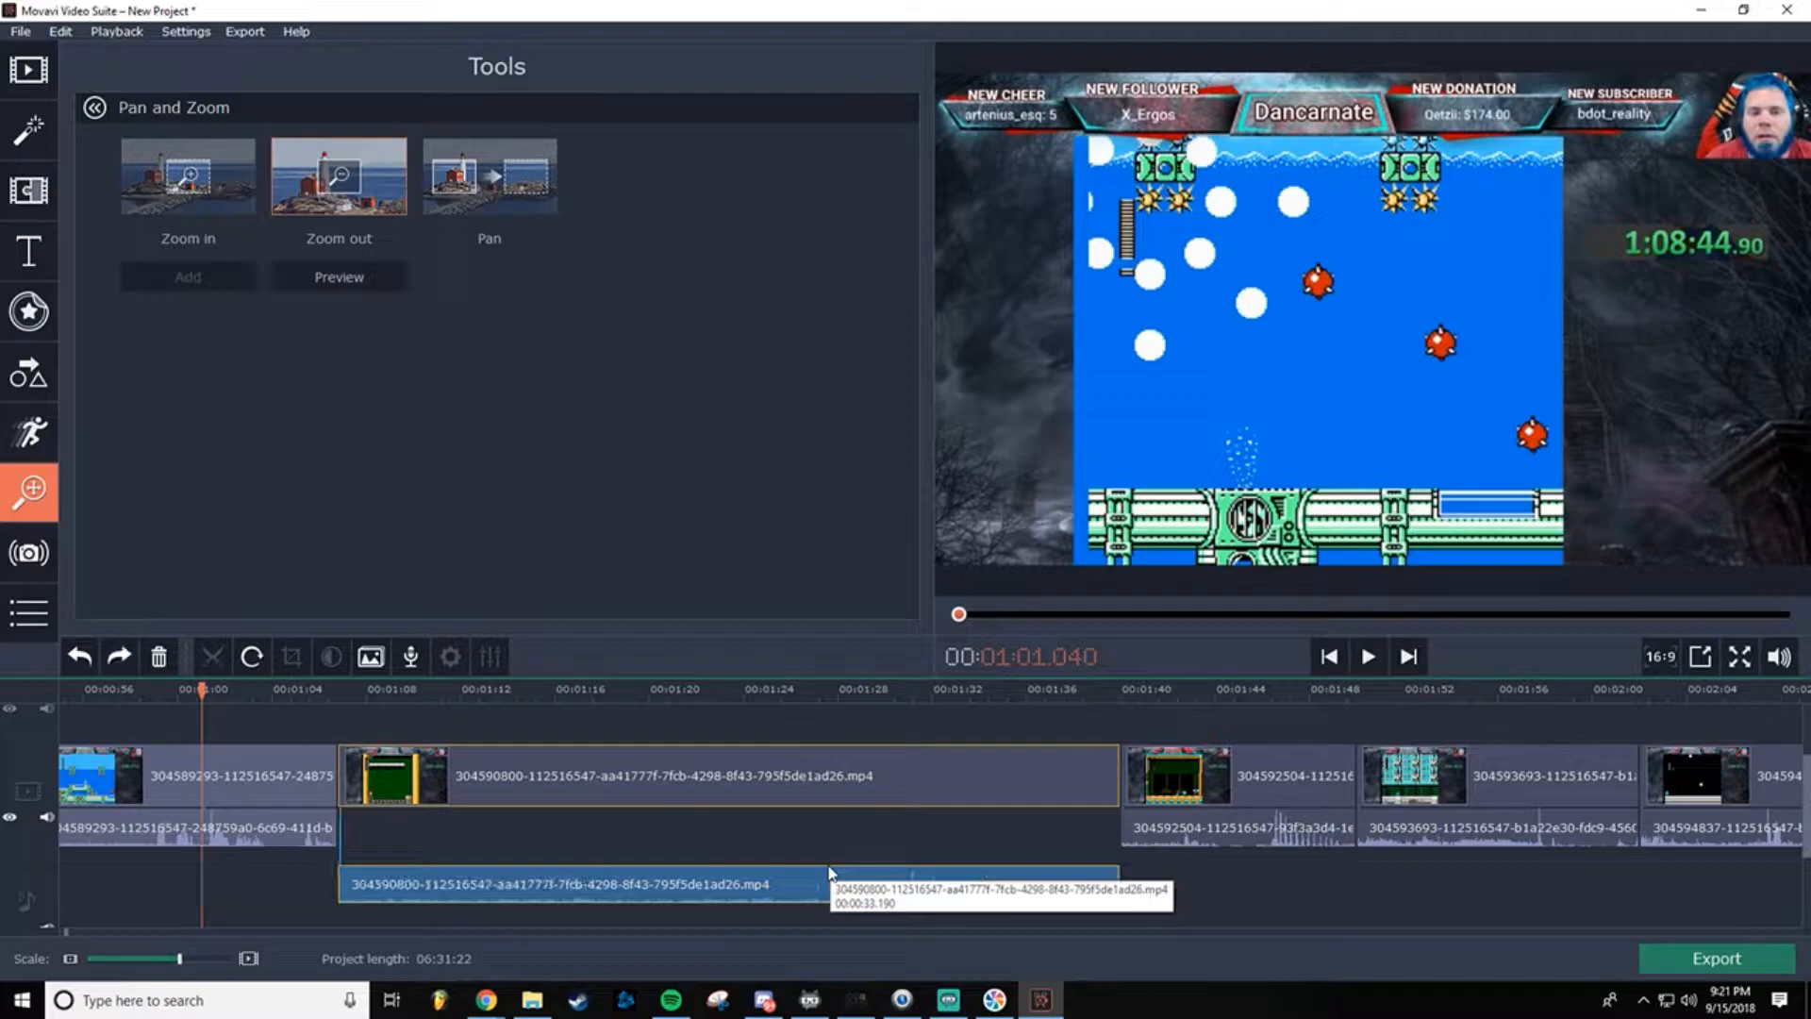
key(ctrl+z)
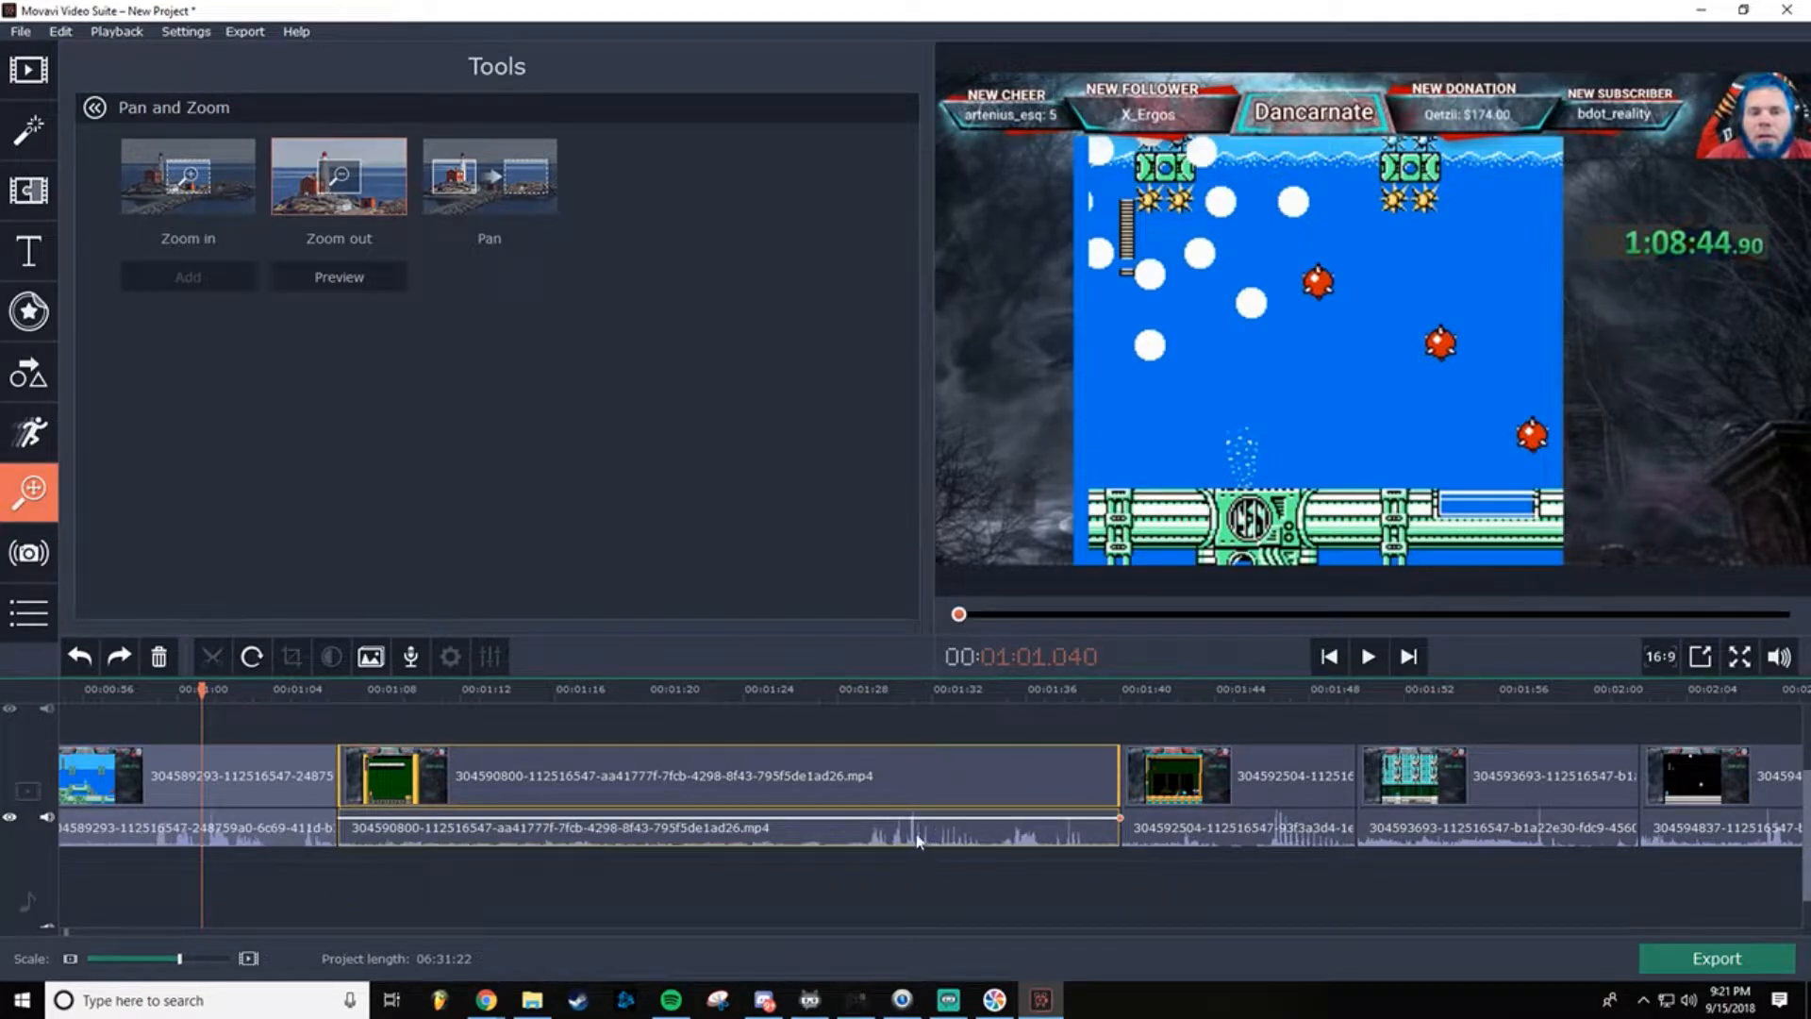
Step: Split the fifth gameplay clip at 00:01:34.400 and delete the part after the split
click(989, 759)
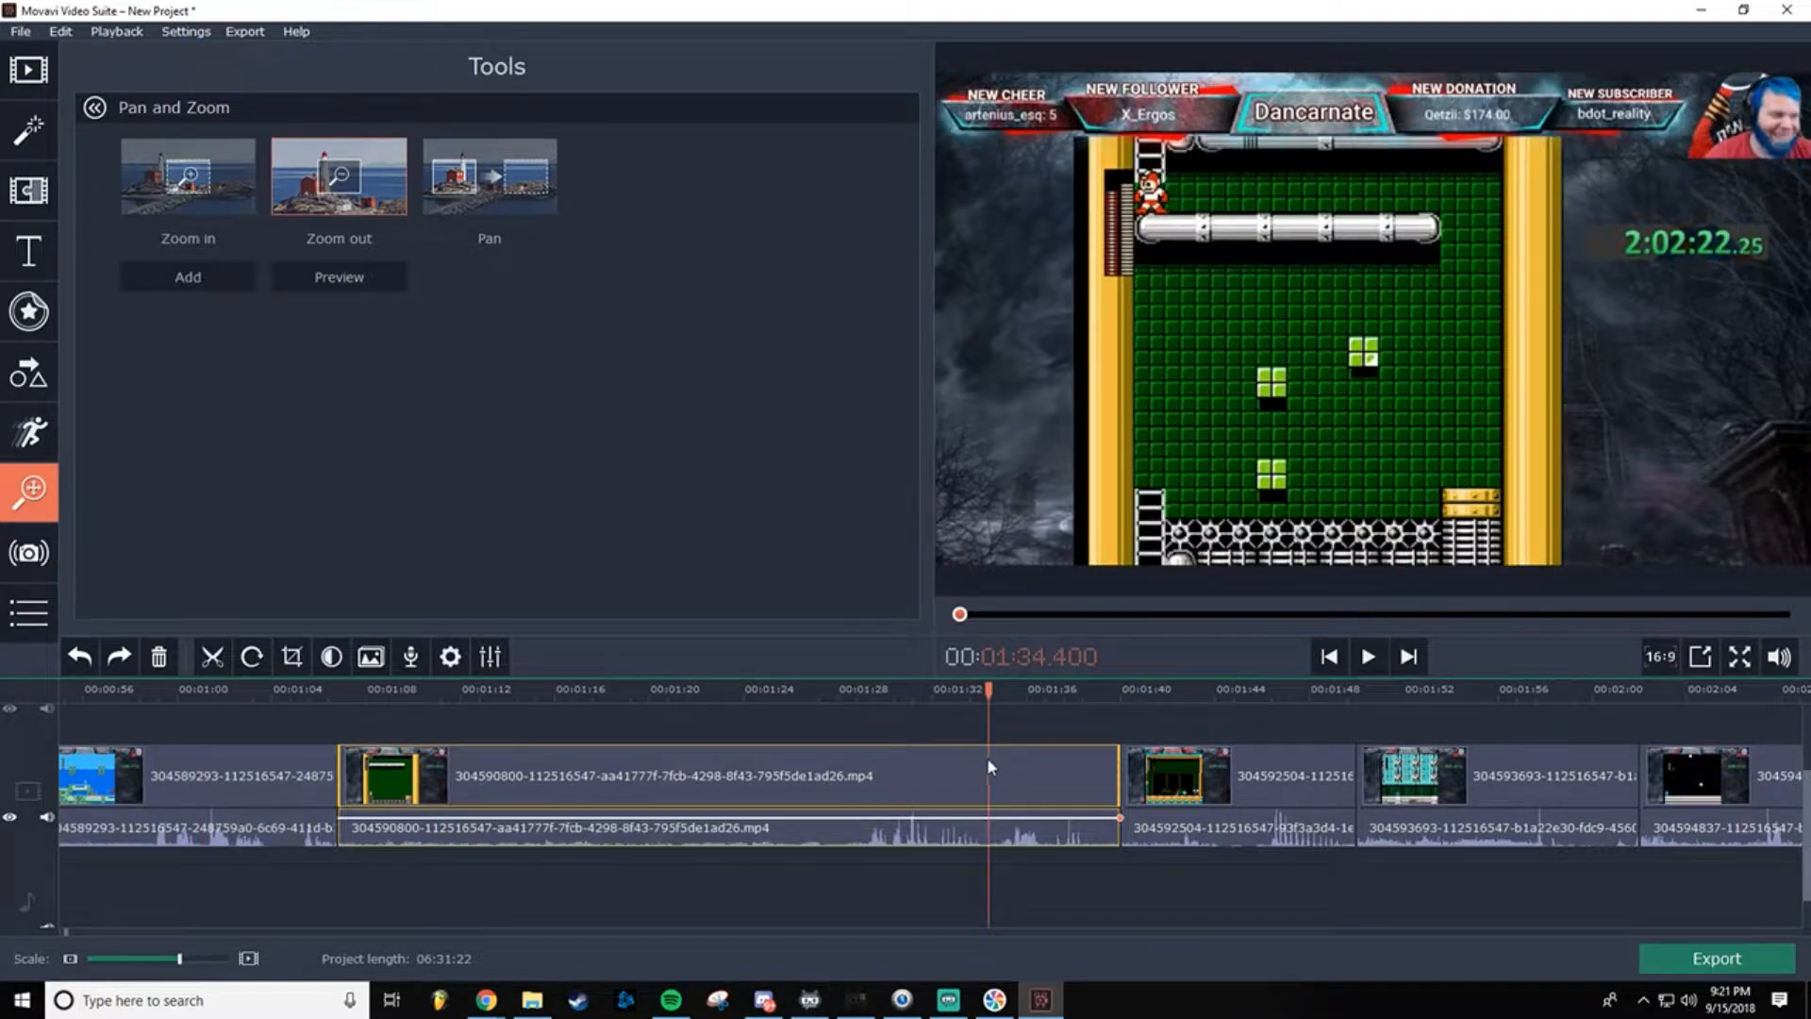
right_click(990, 761)
click(1087, 566)
click(1038, 781)
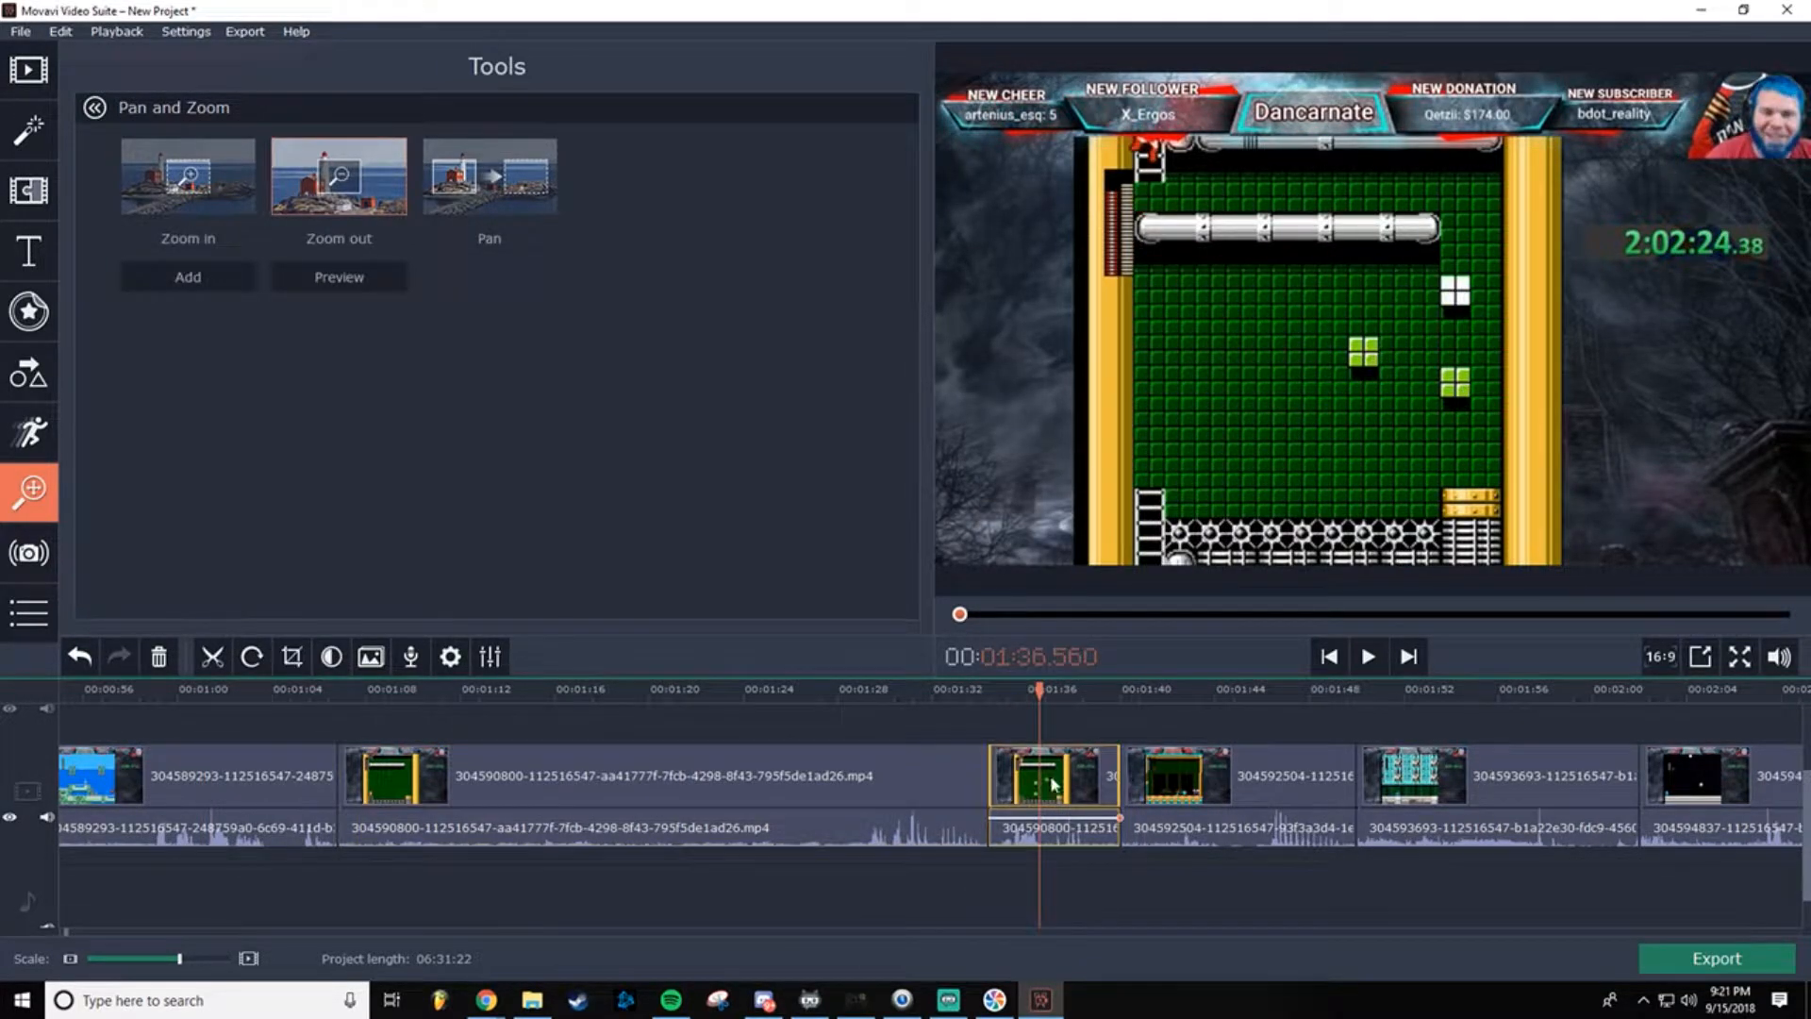
key(Delete)
Step: Play through the sixth gameplay clip twice from its start, and move the playhead to the seventh clip's start at 00:01:44.480
drag(1034, 687, 986, 686)
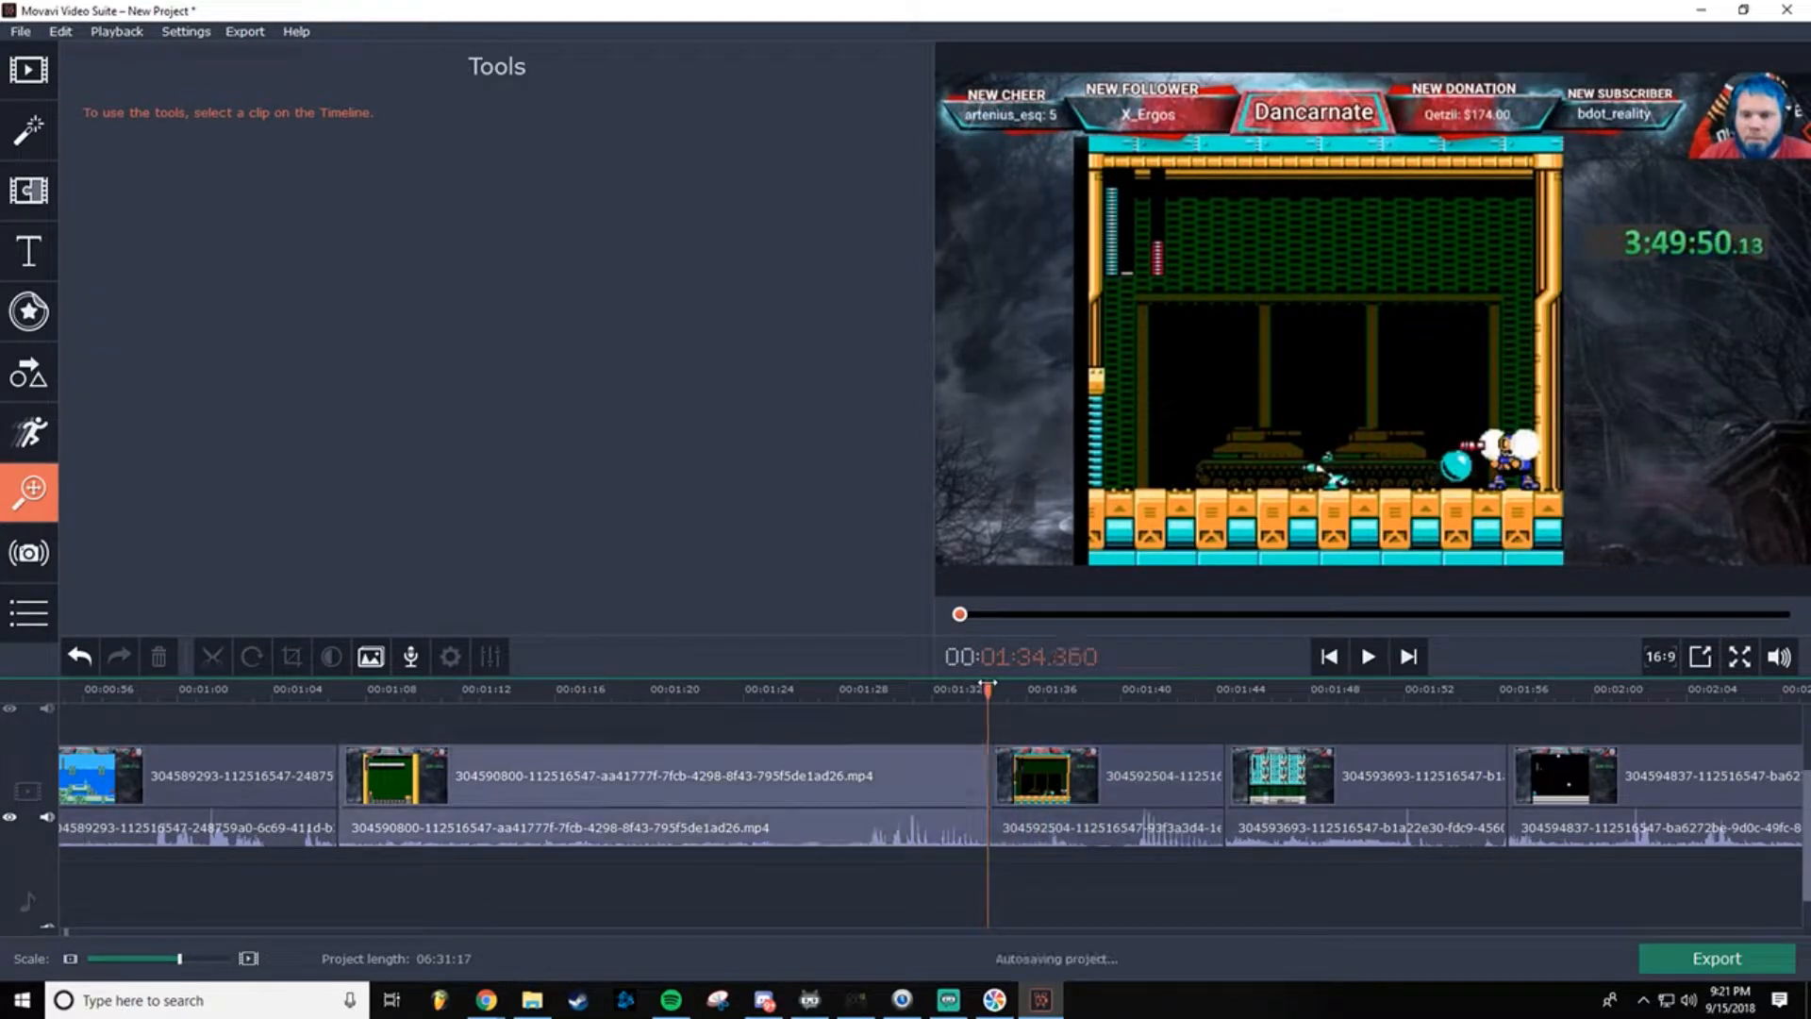
click(1368, 657)
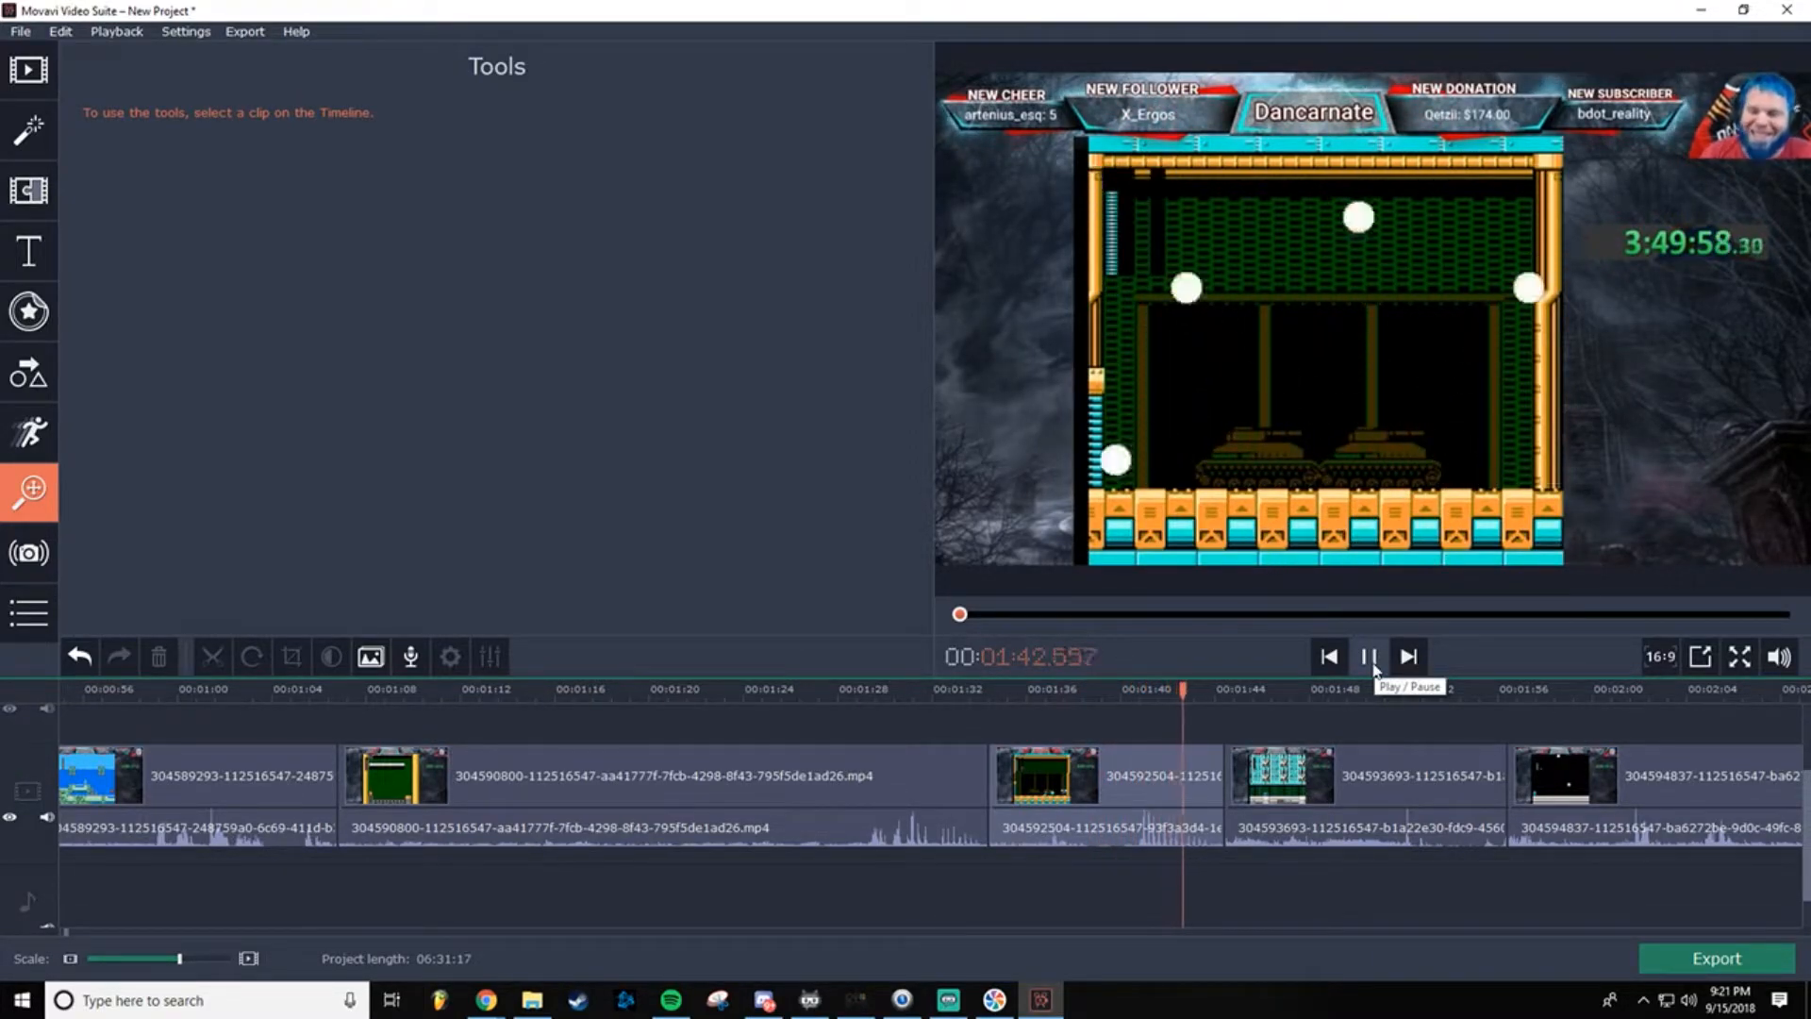
click(1369, 657)
drag(1231, 689, 991, 694)
click(1367, 662)
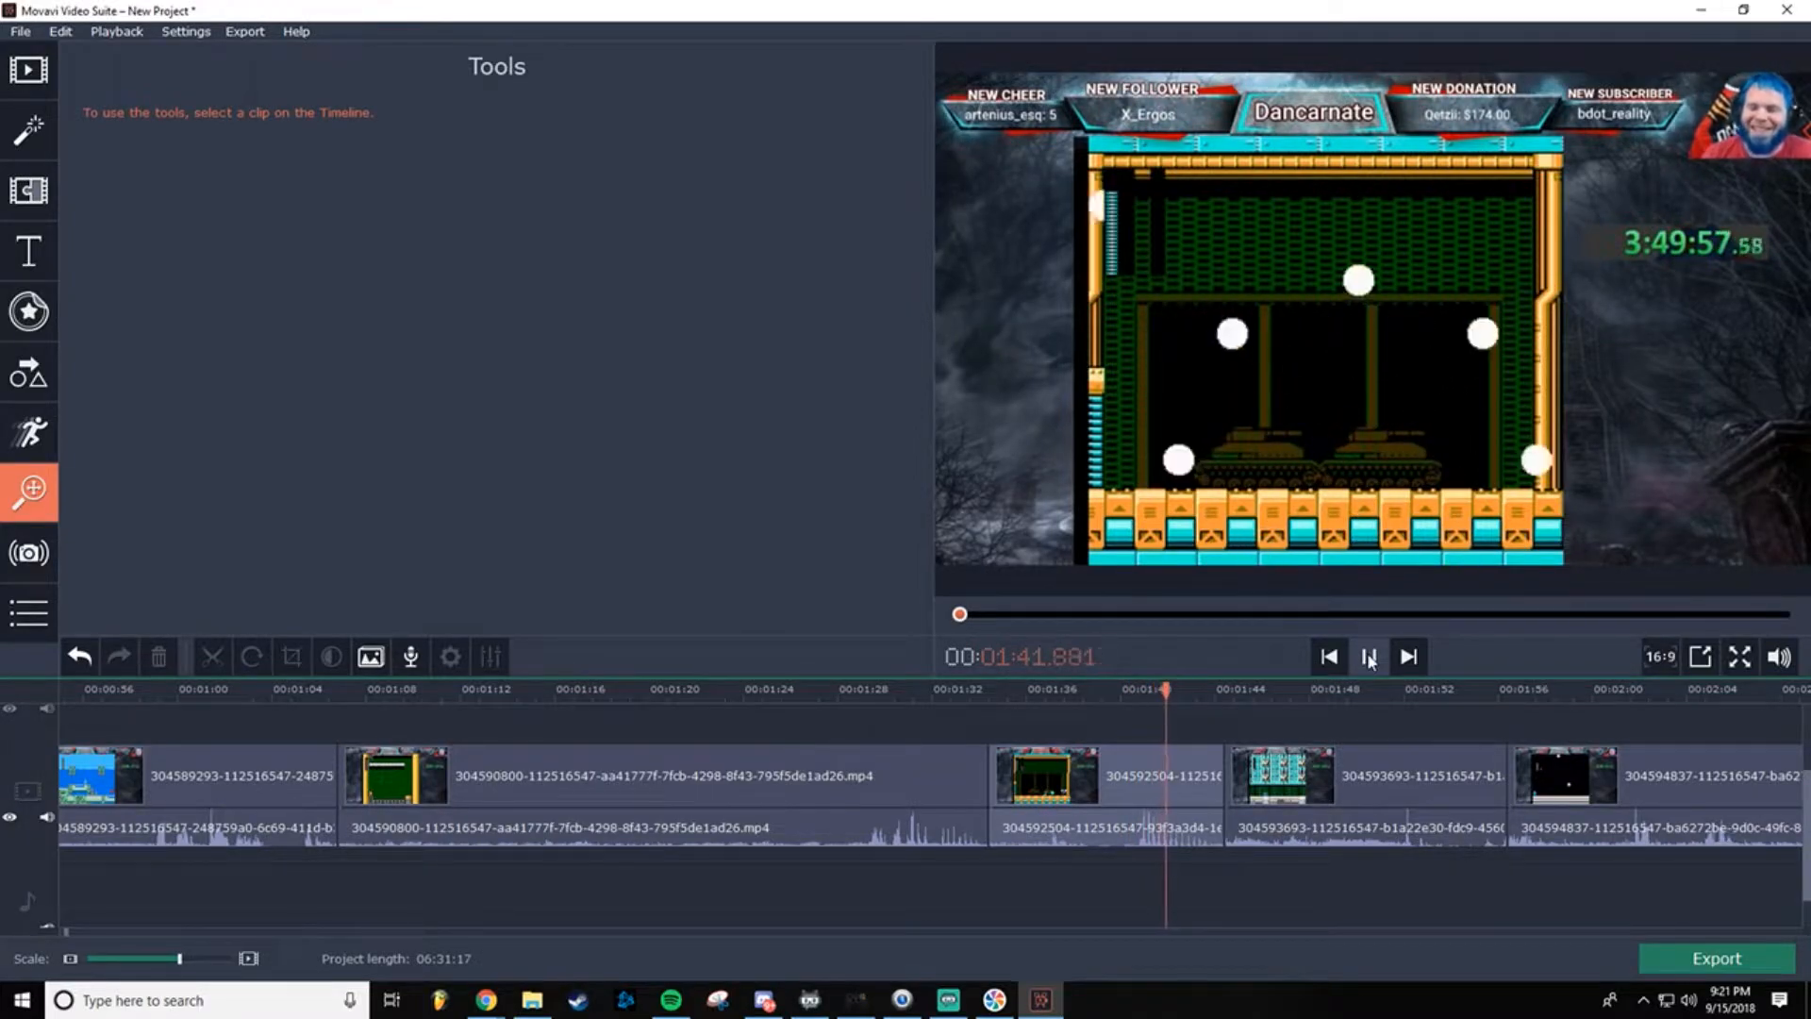
click(1369, 658)
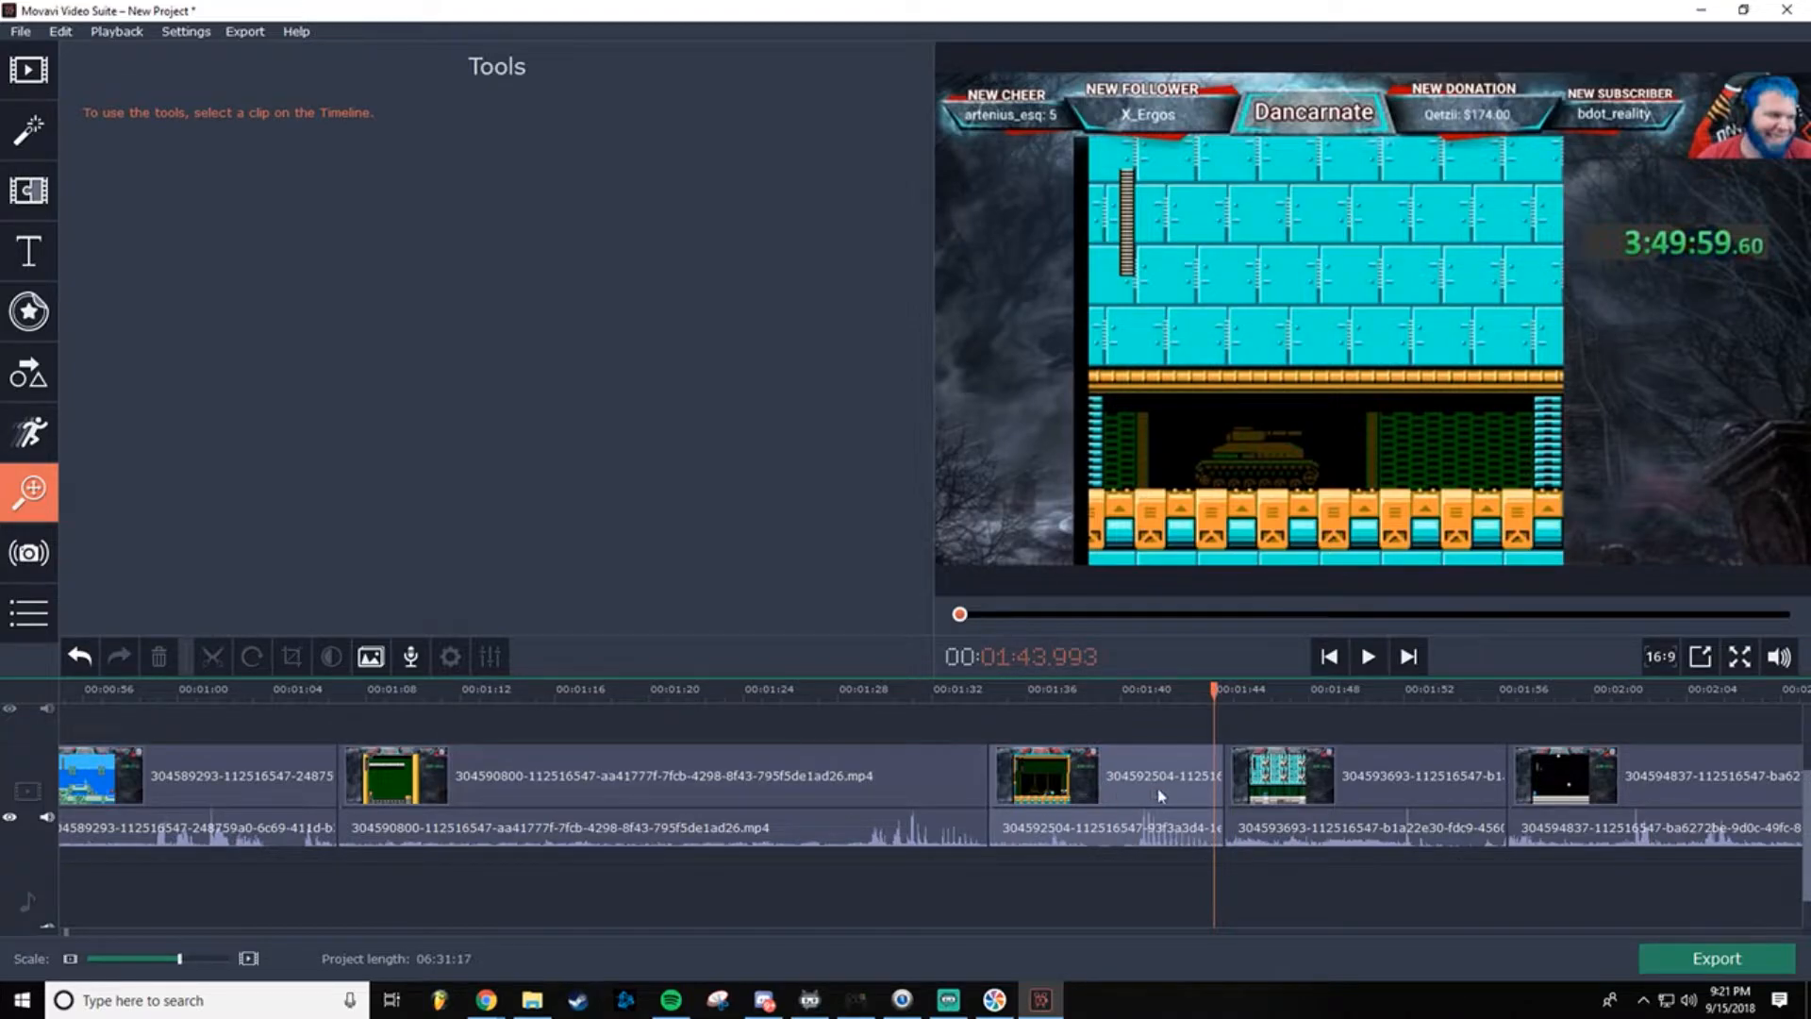
drag(1214, 688, 1224, 686)
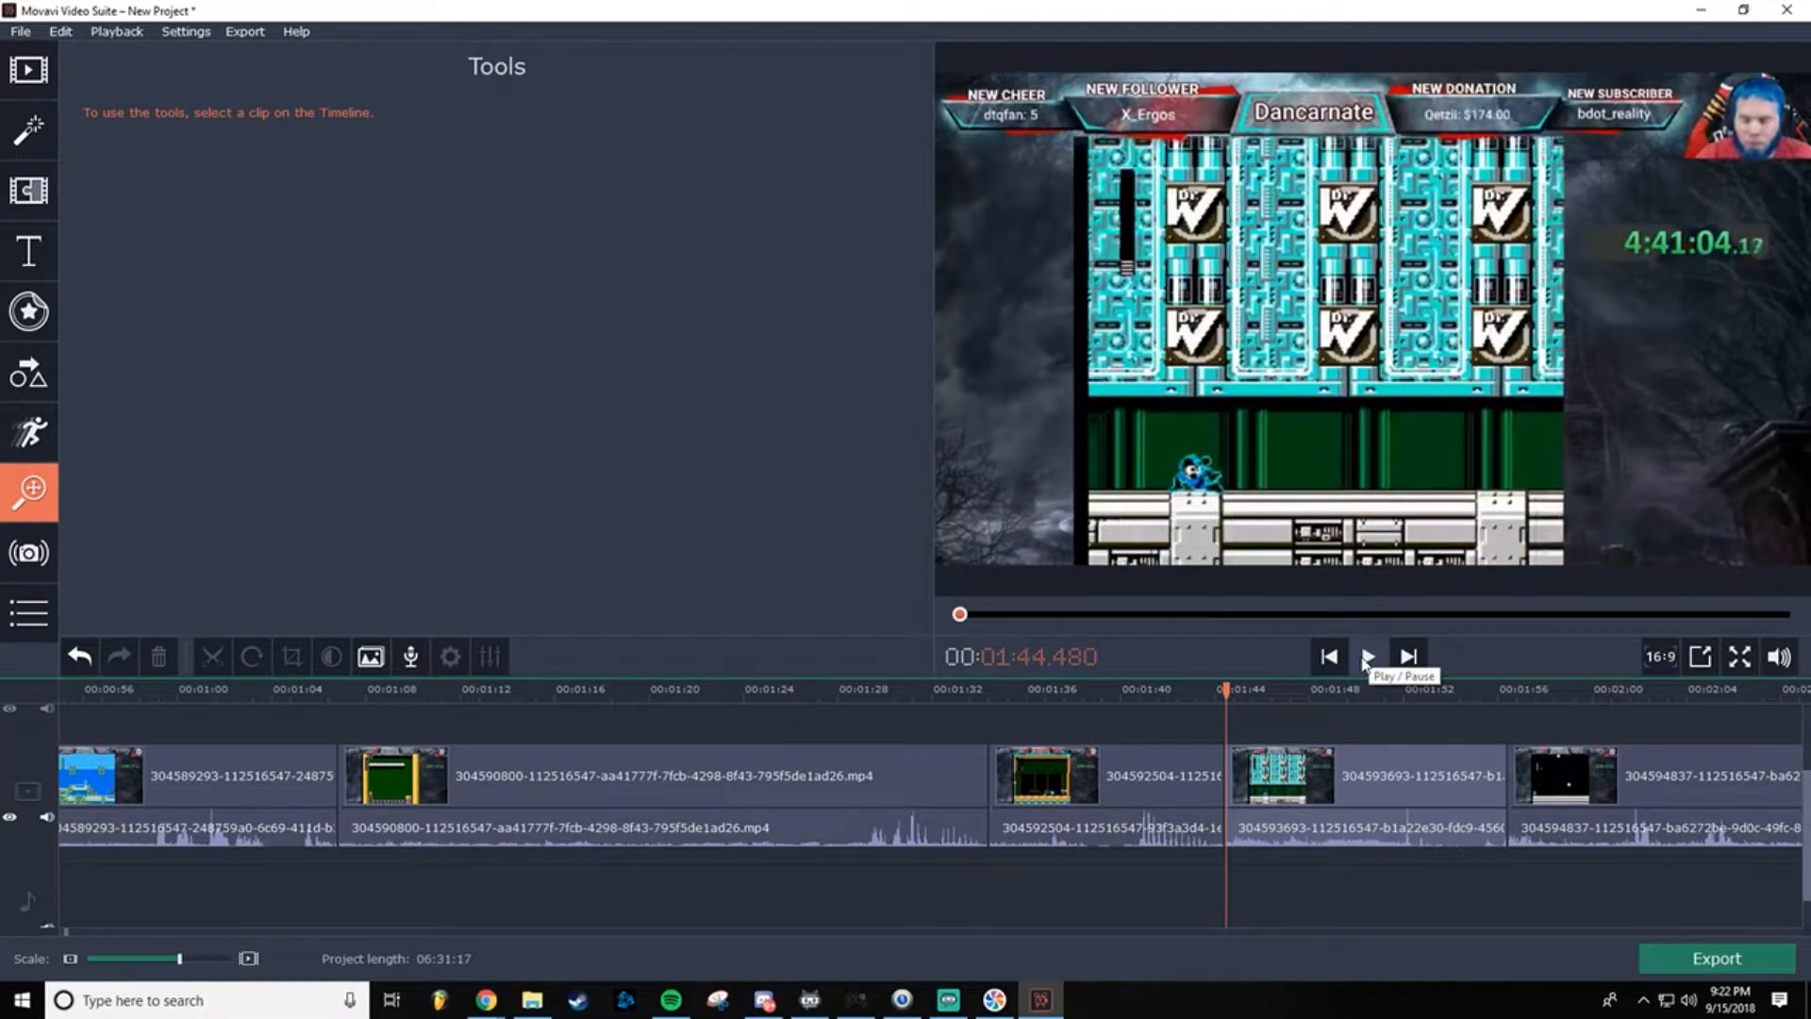
Step: Switch to the Twitch Video Producer page in Chrome and open the "oops" highlight for watching
mouse_move(492, 998)
click(613, 905)
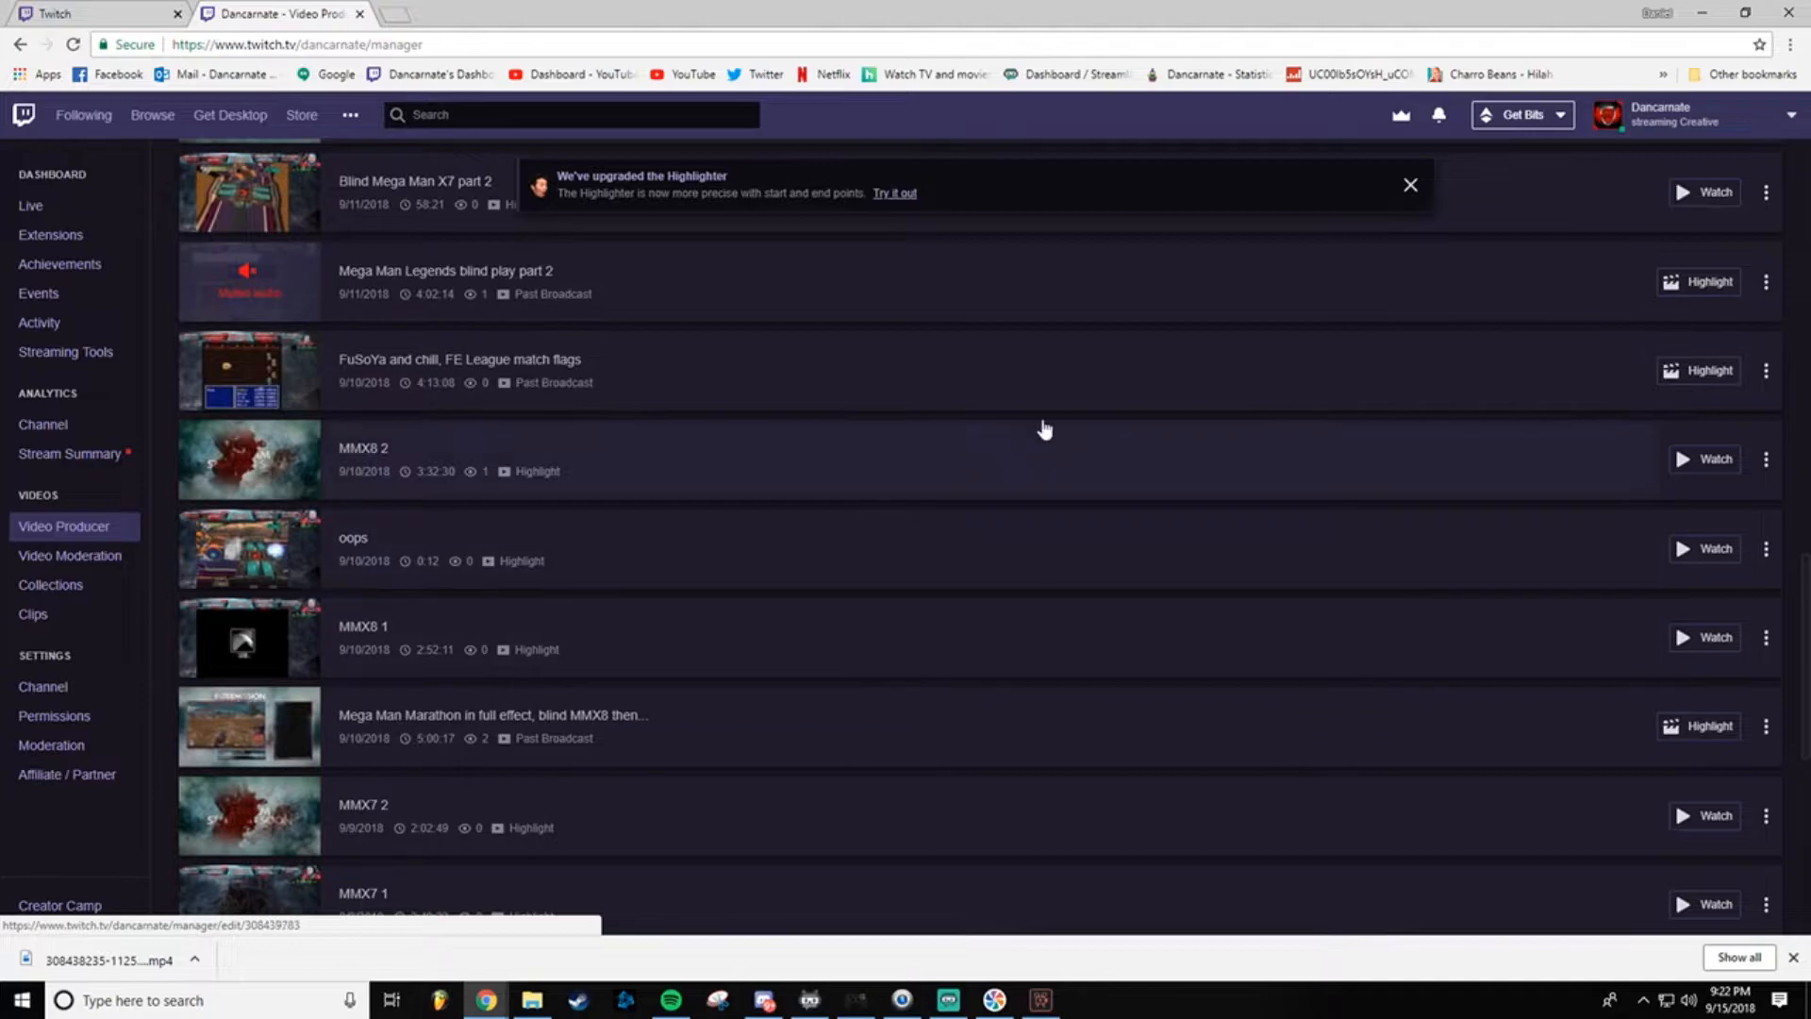
click(1278, 558)
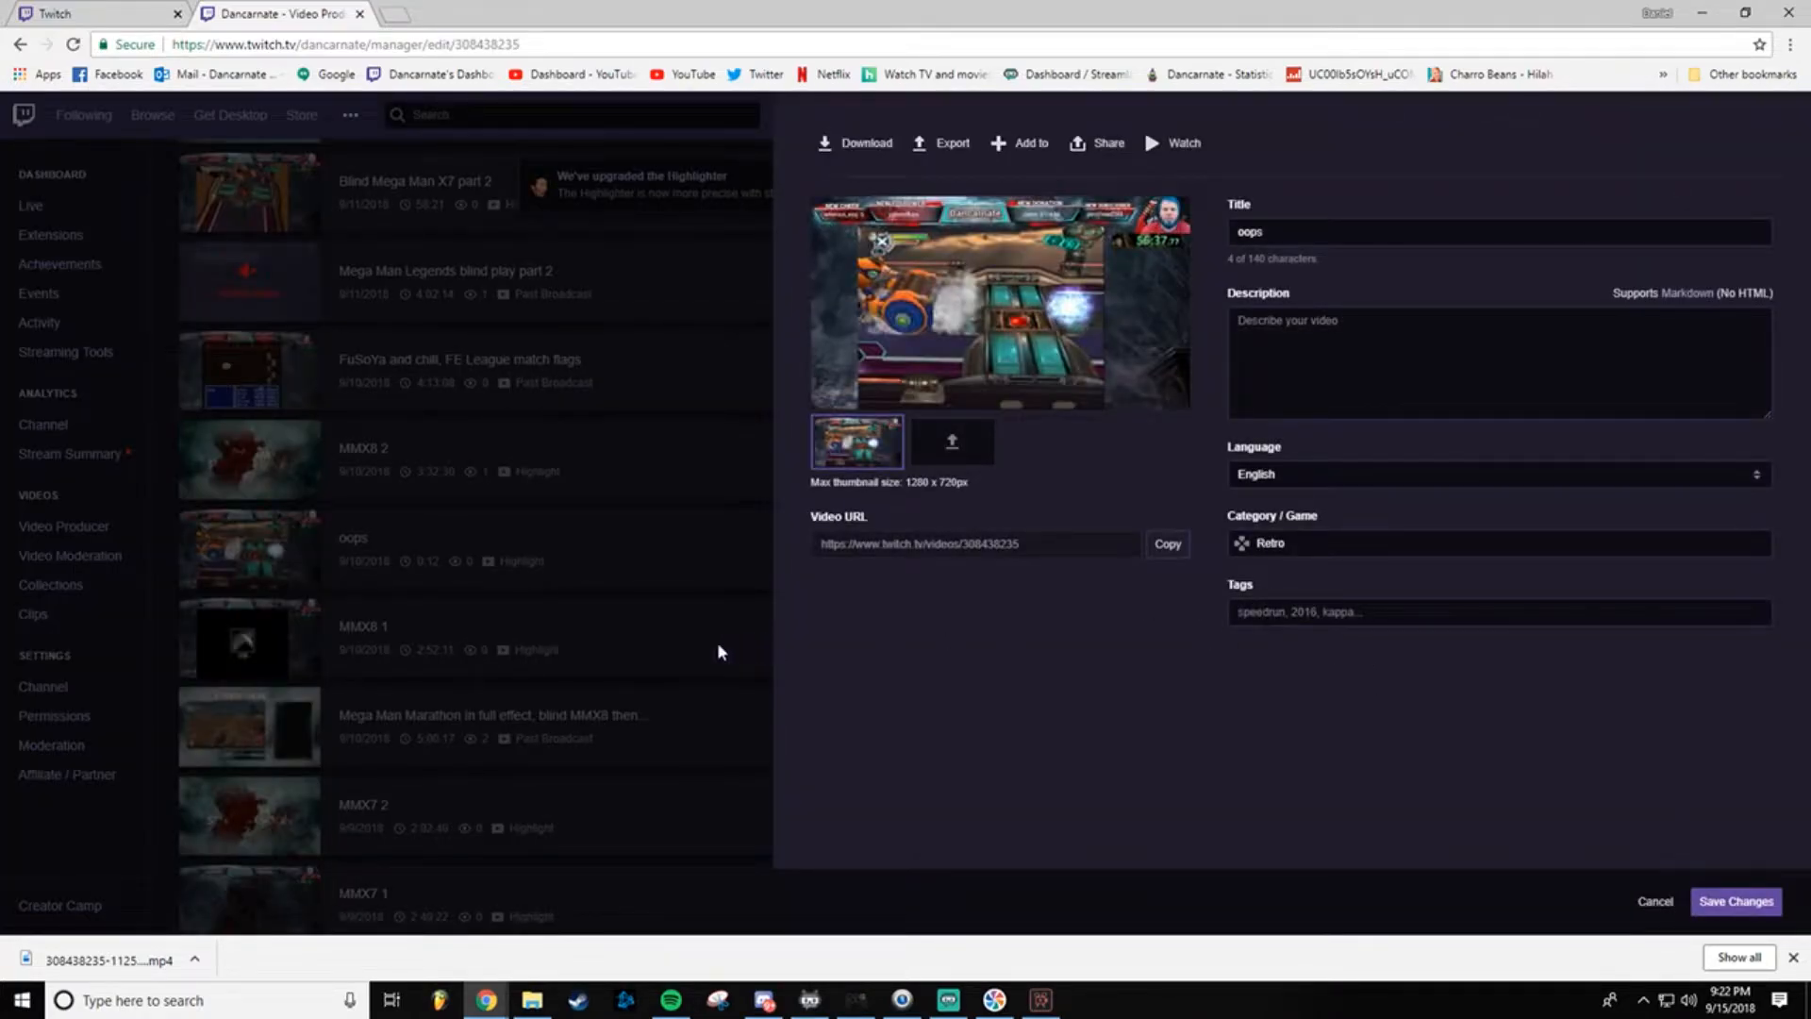
click(600, 575)
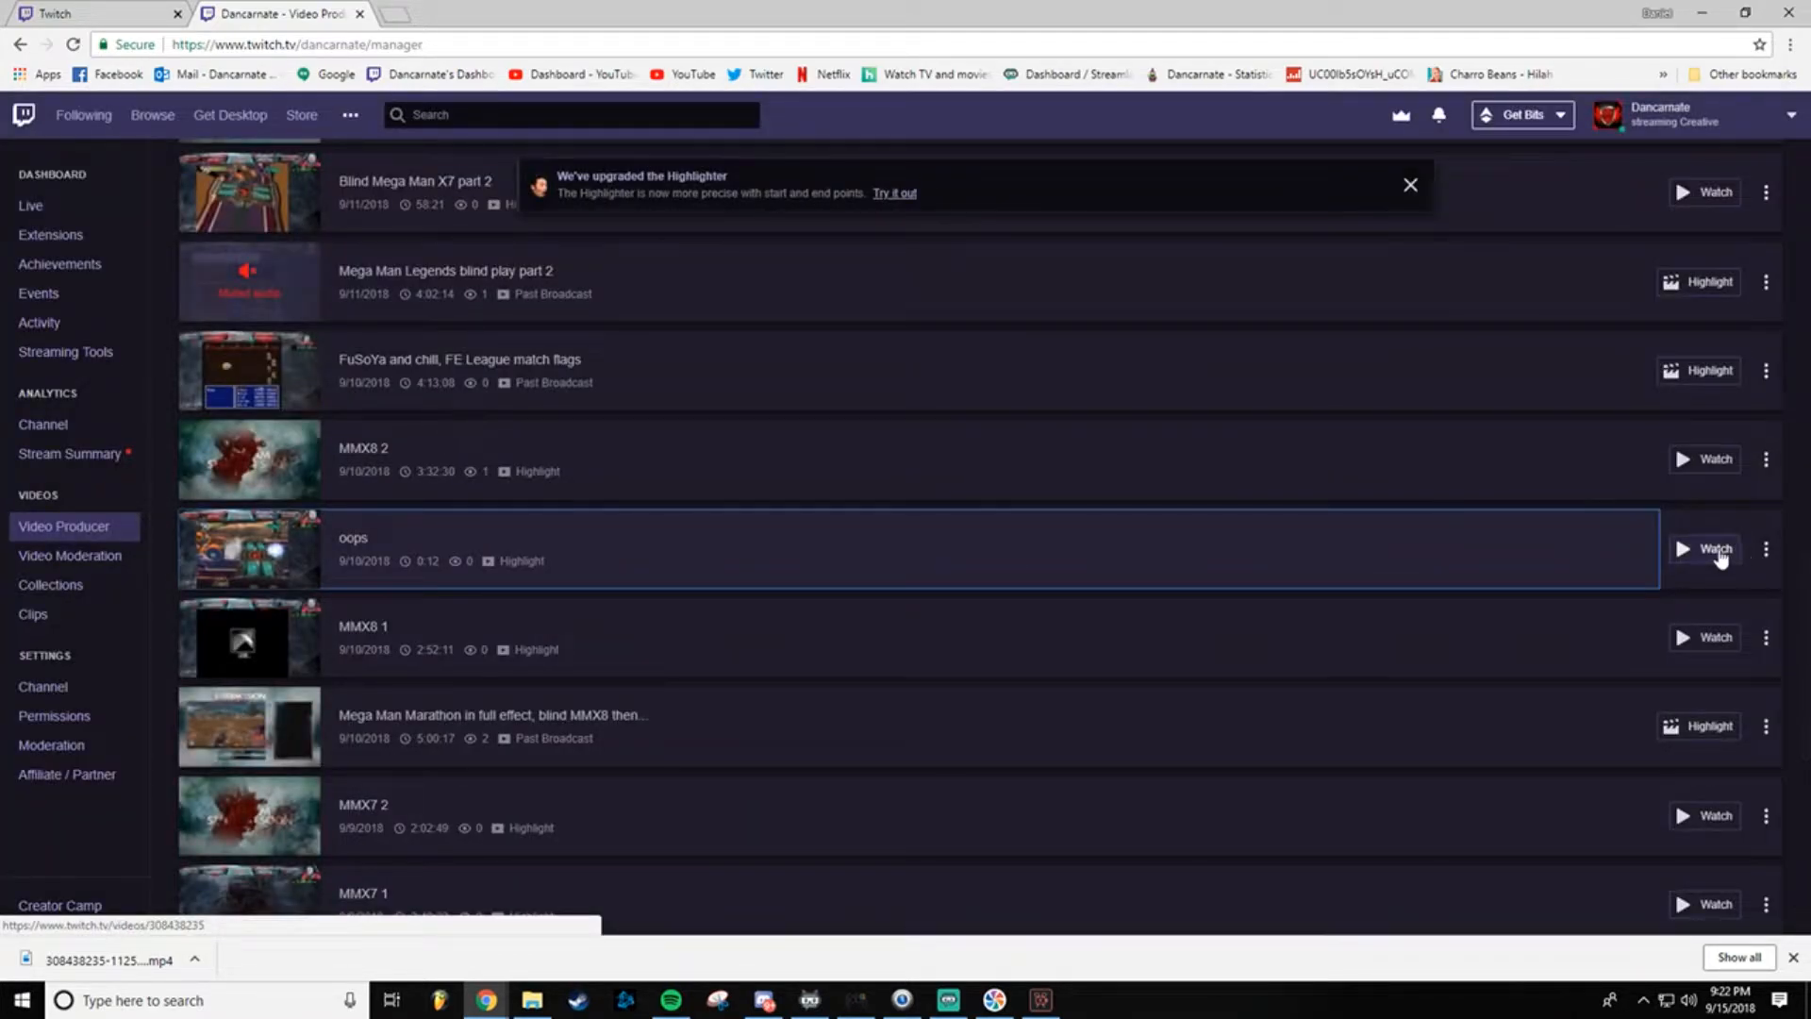
click(1714, 549)
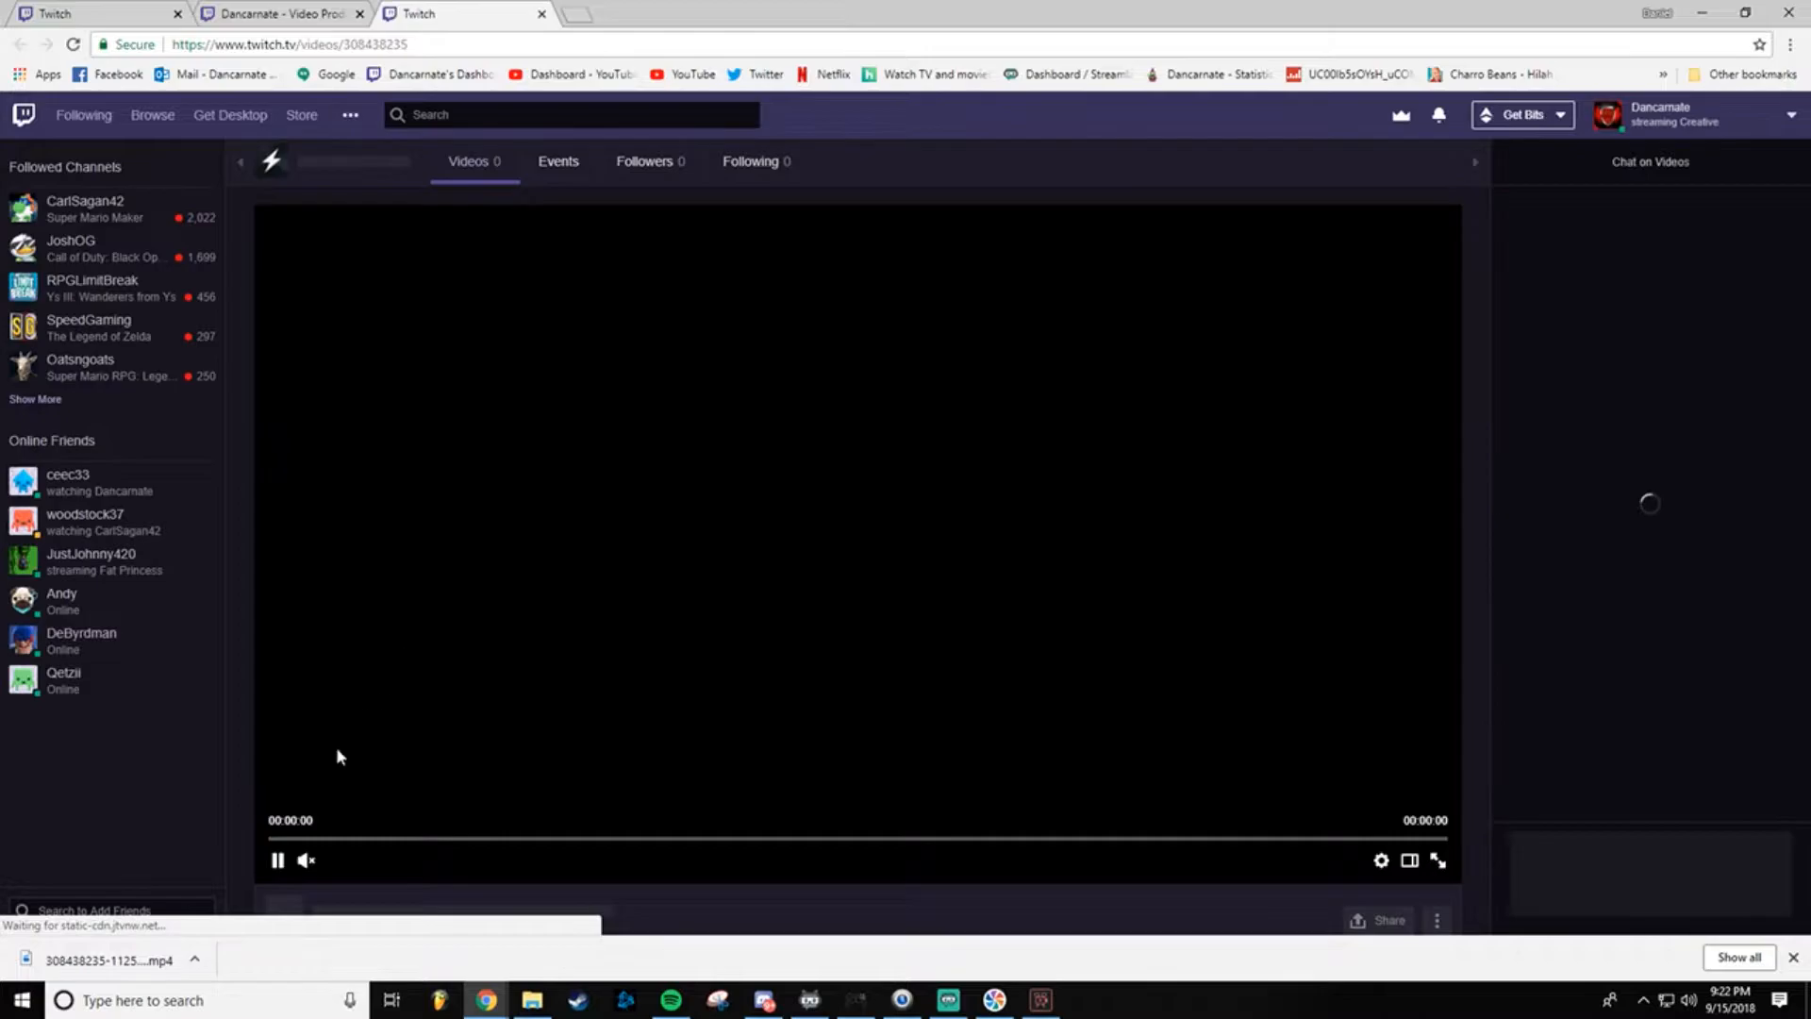
Step: Pause the "oops" highlight, skip to its end and cancel the next video's autoplay, and return to the Movavi project
click(278, 860)
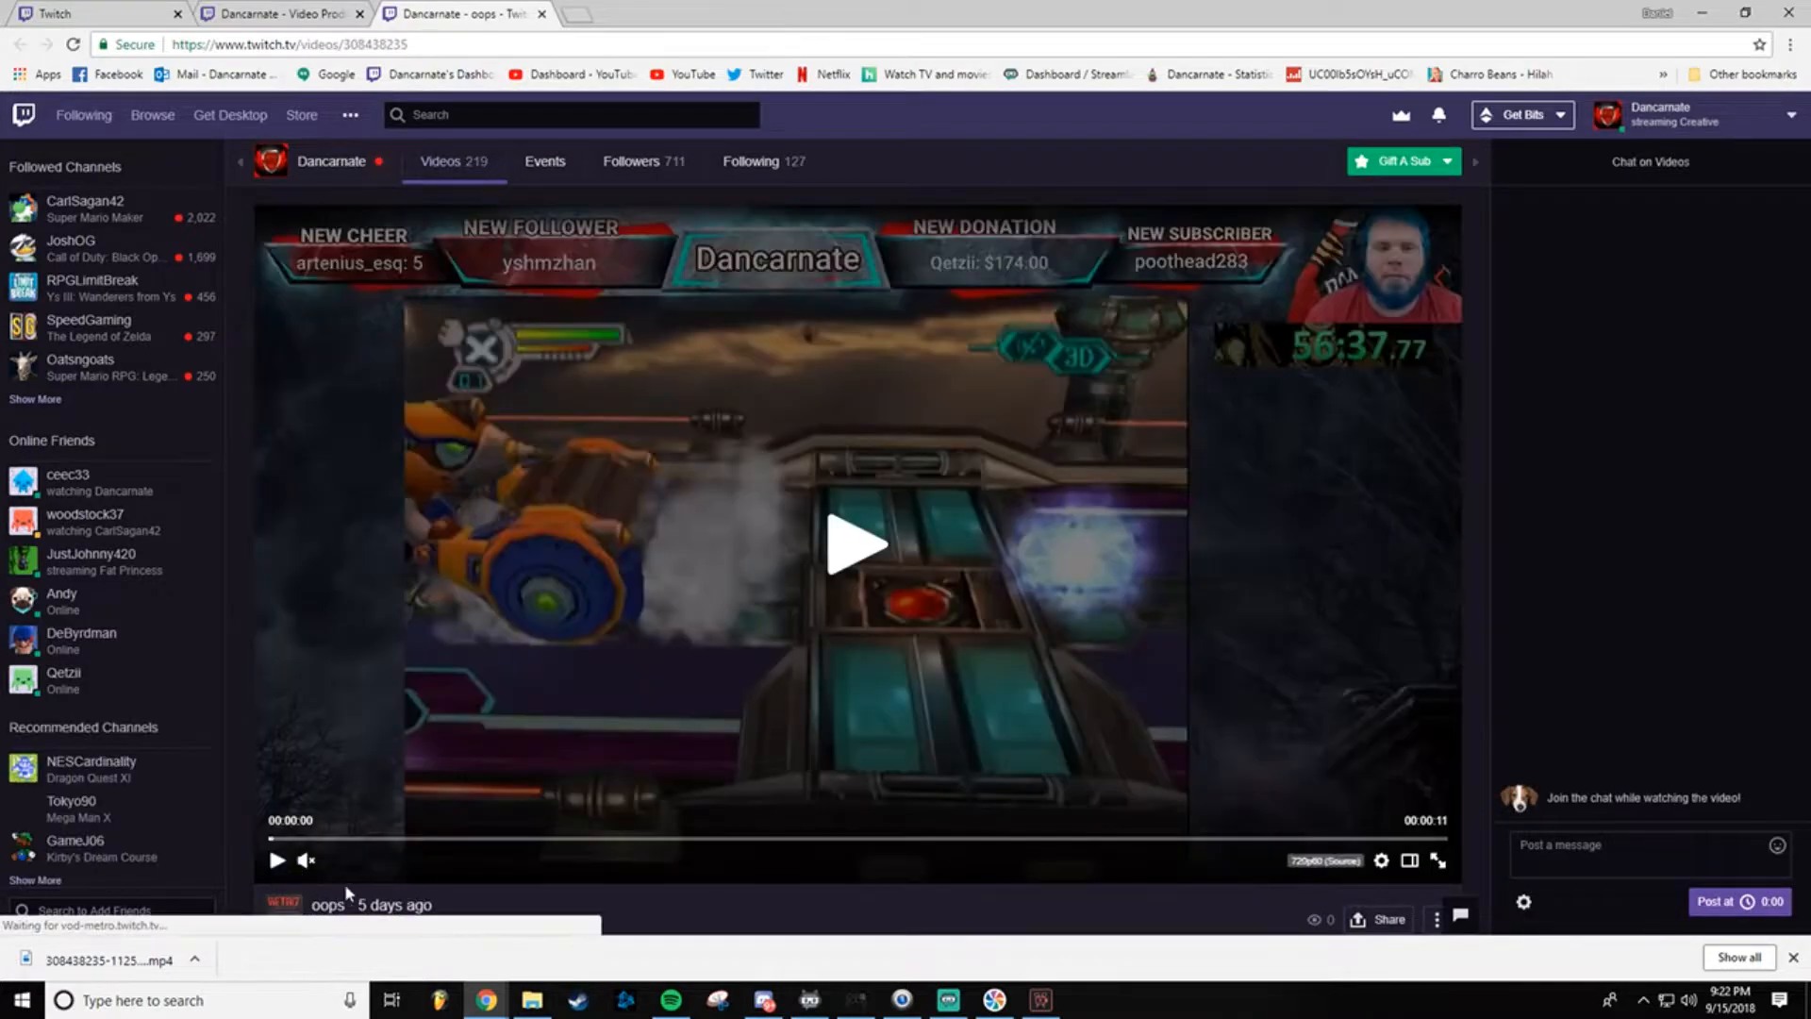
click(1441, 840)
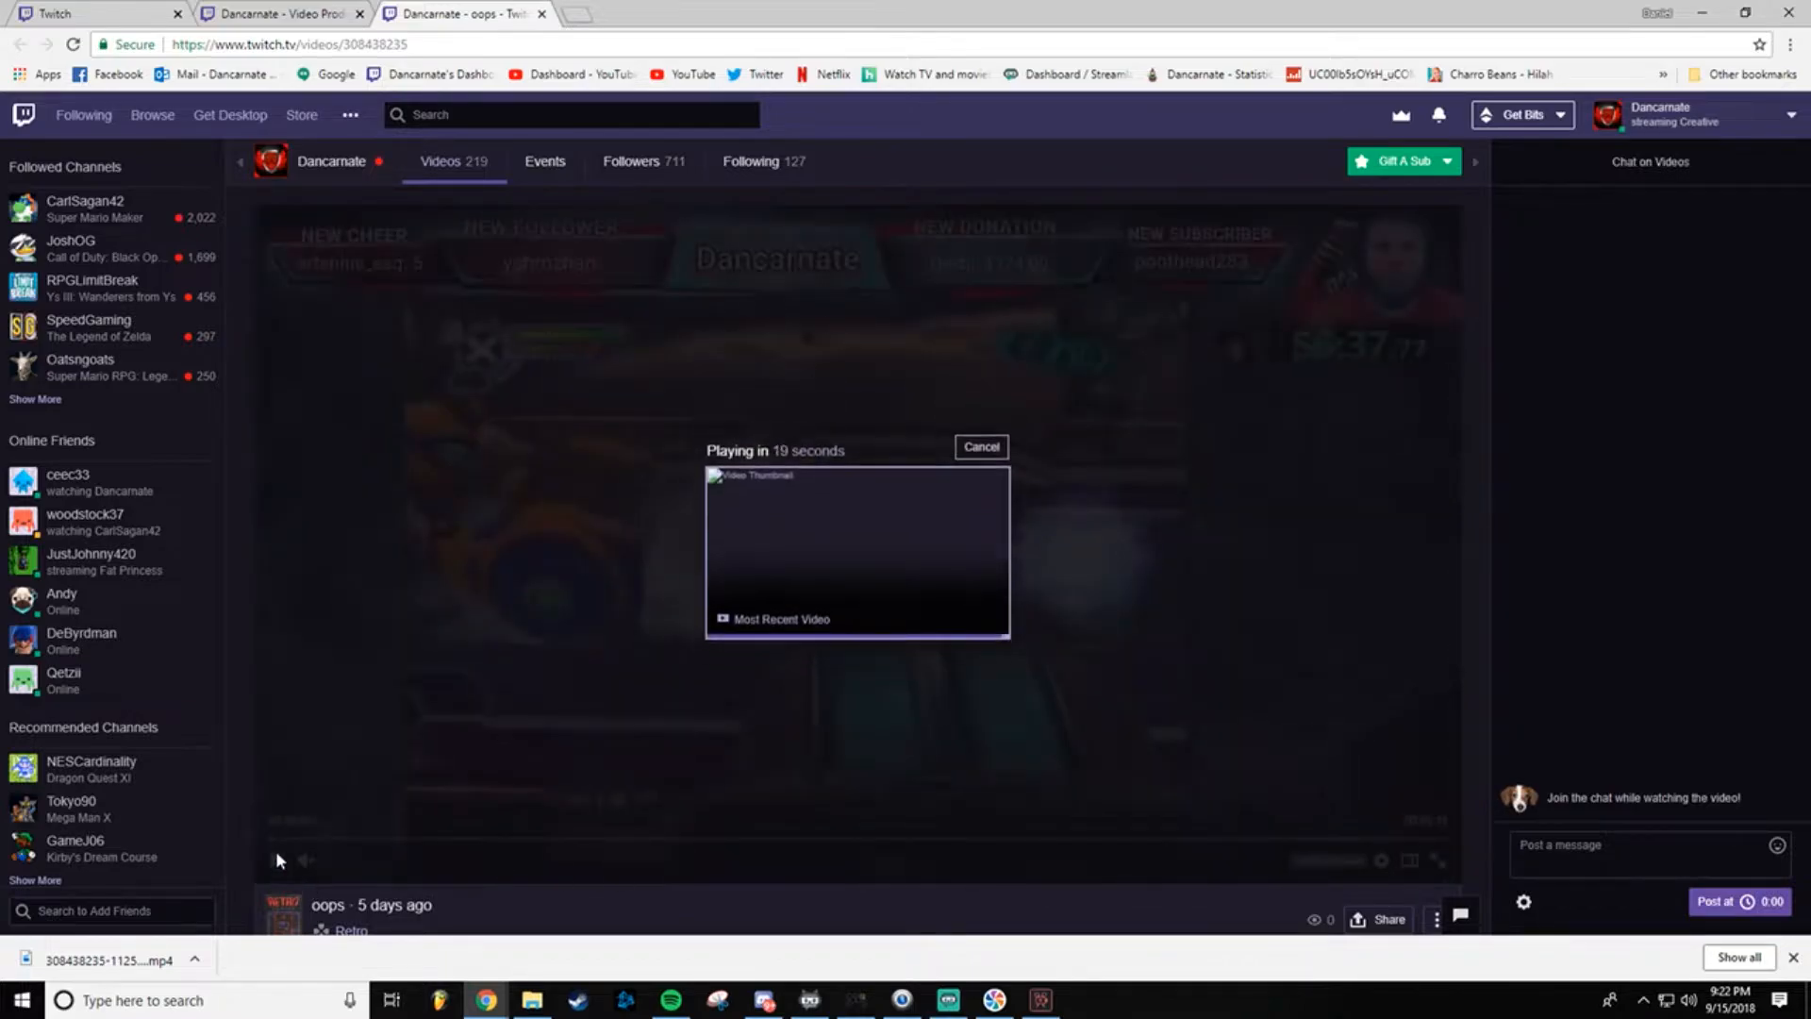
click(981, 447)
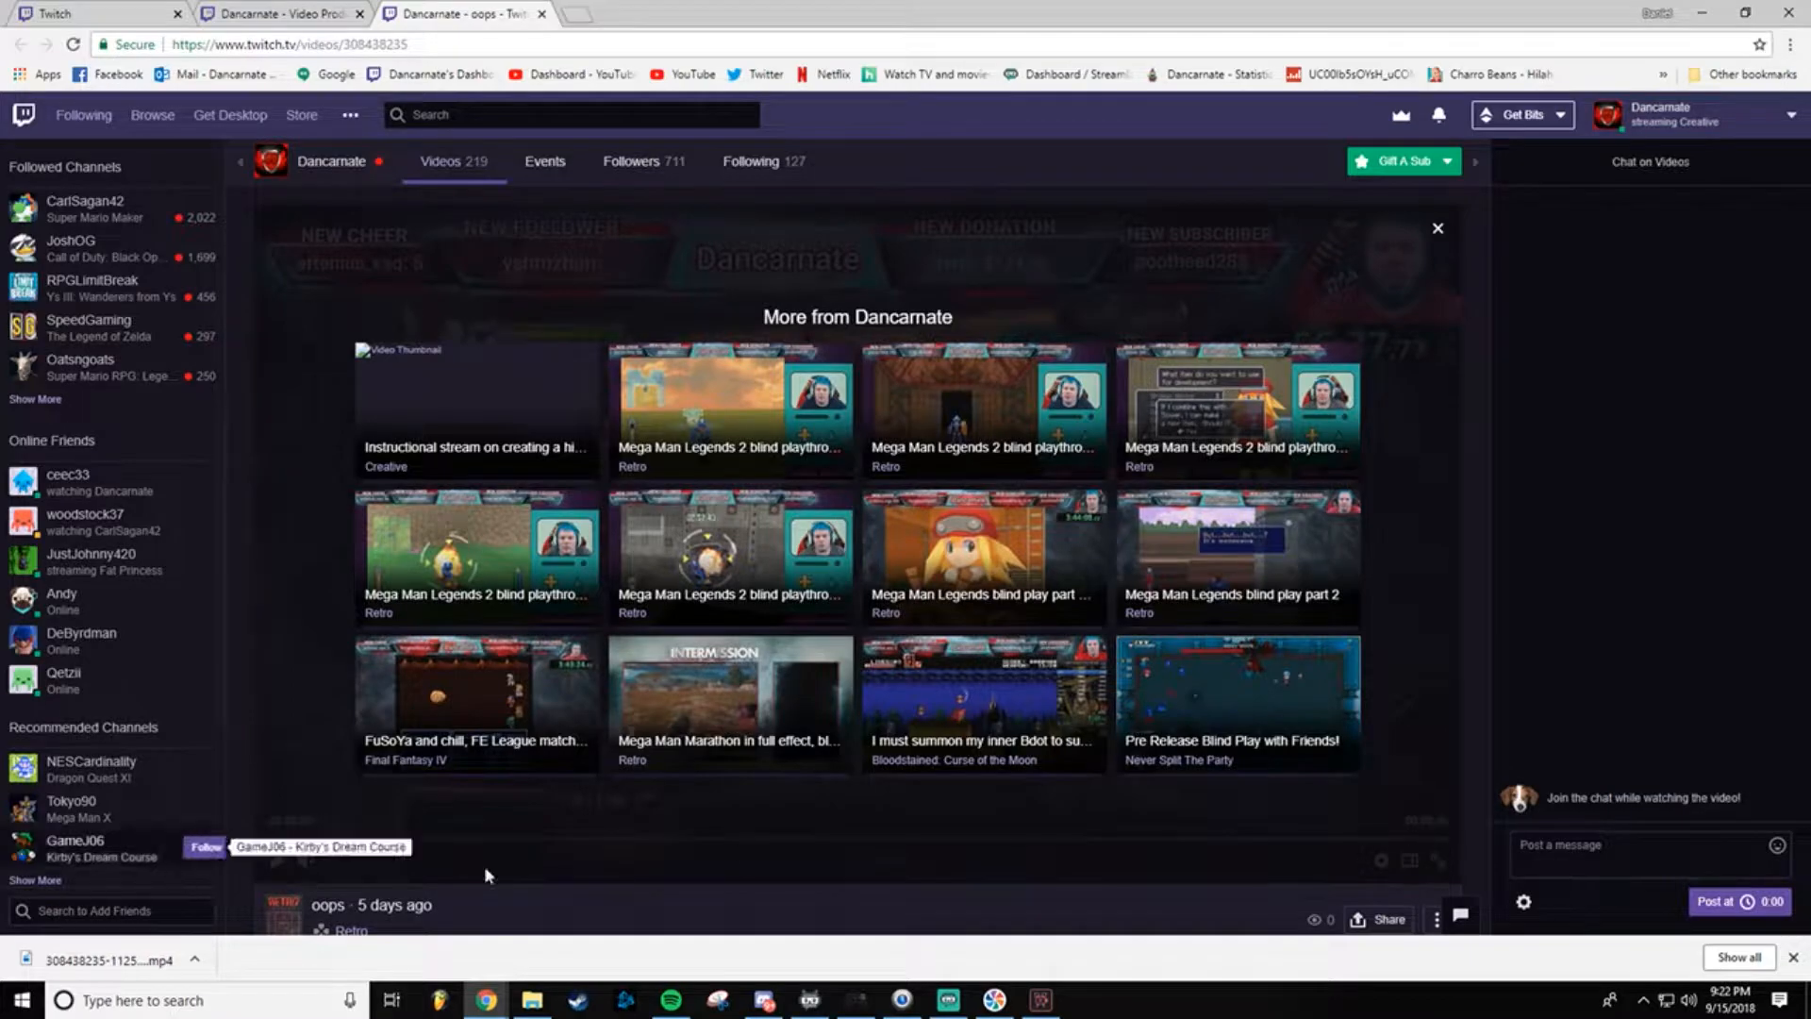
click(541, 15)
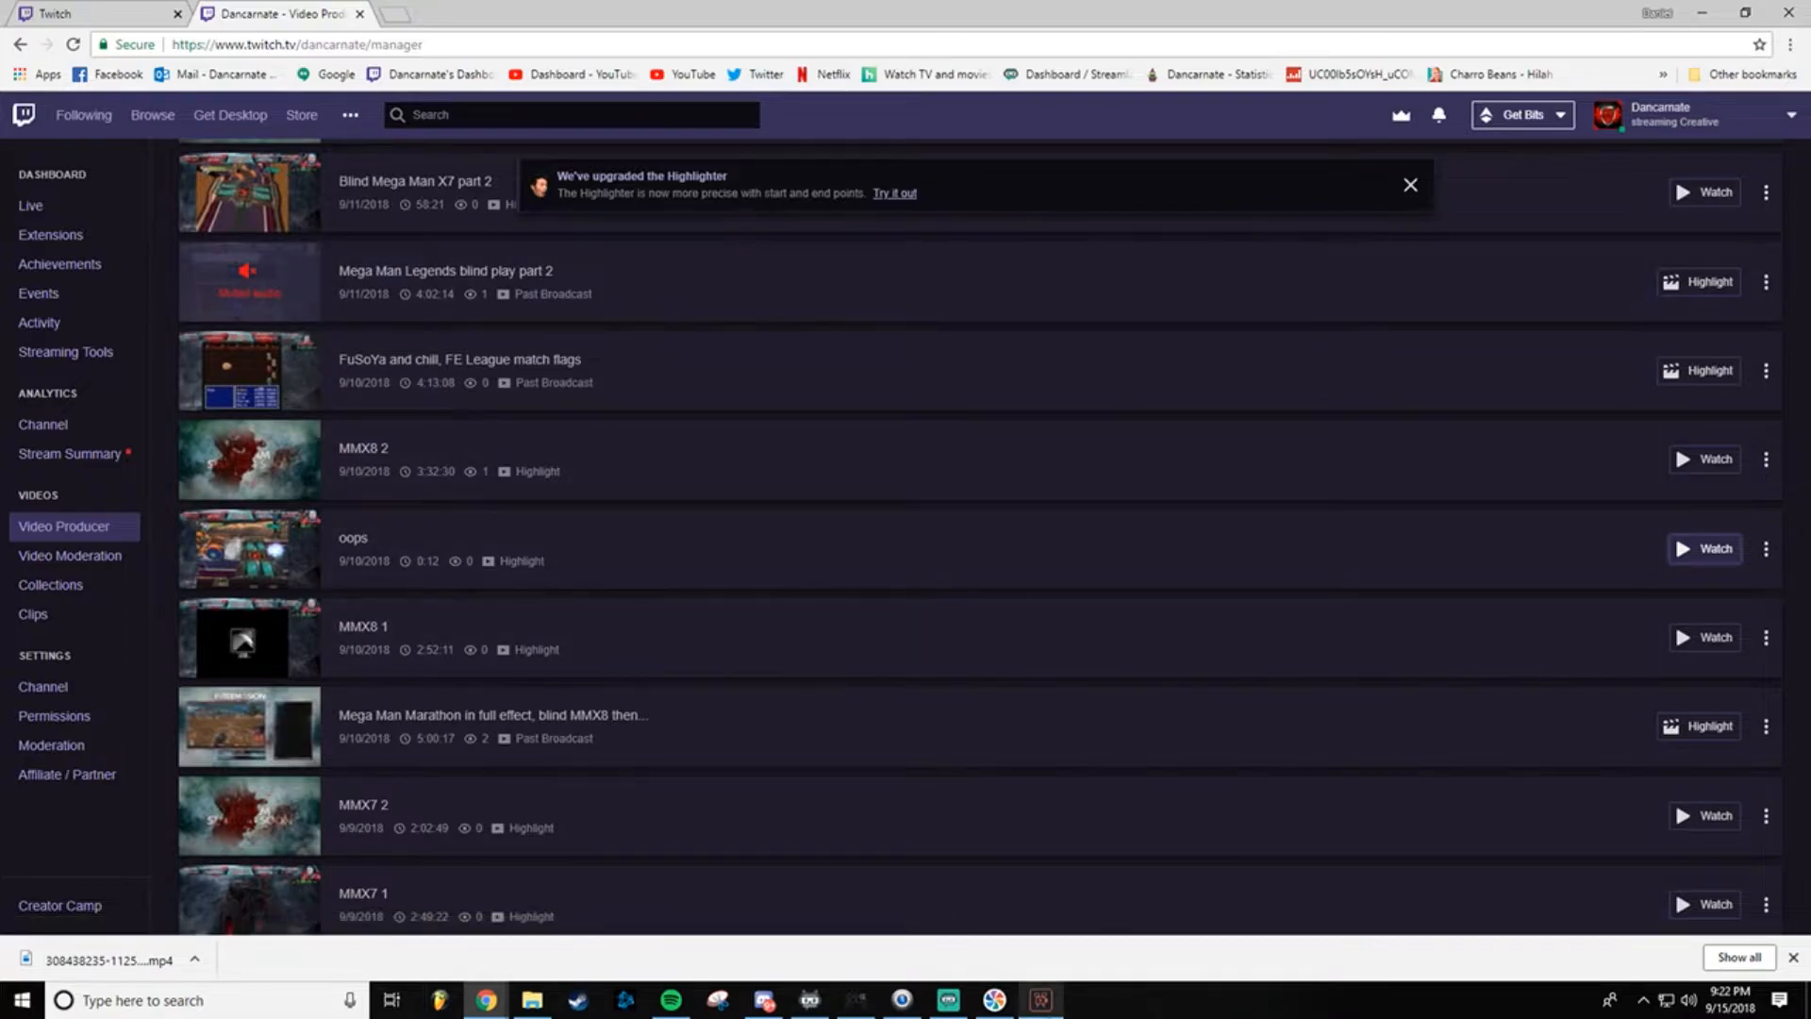
click(1038, 1002)
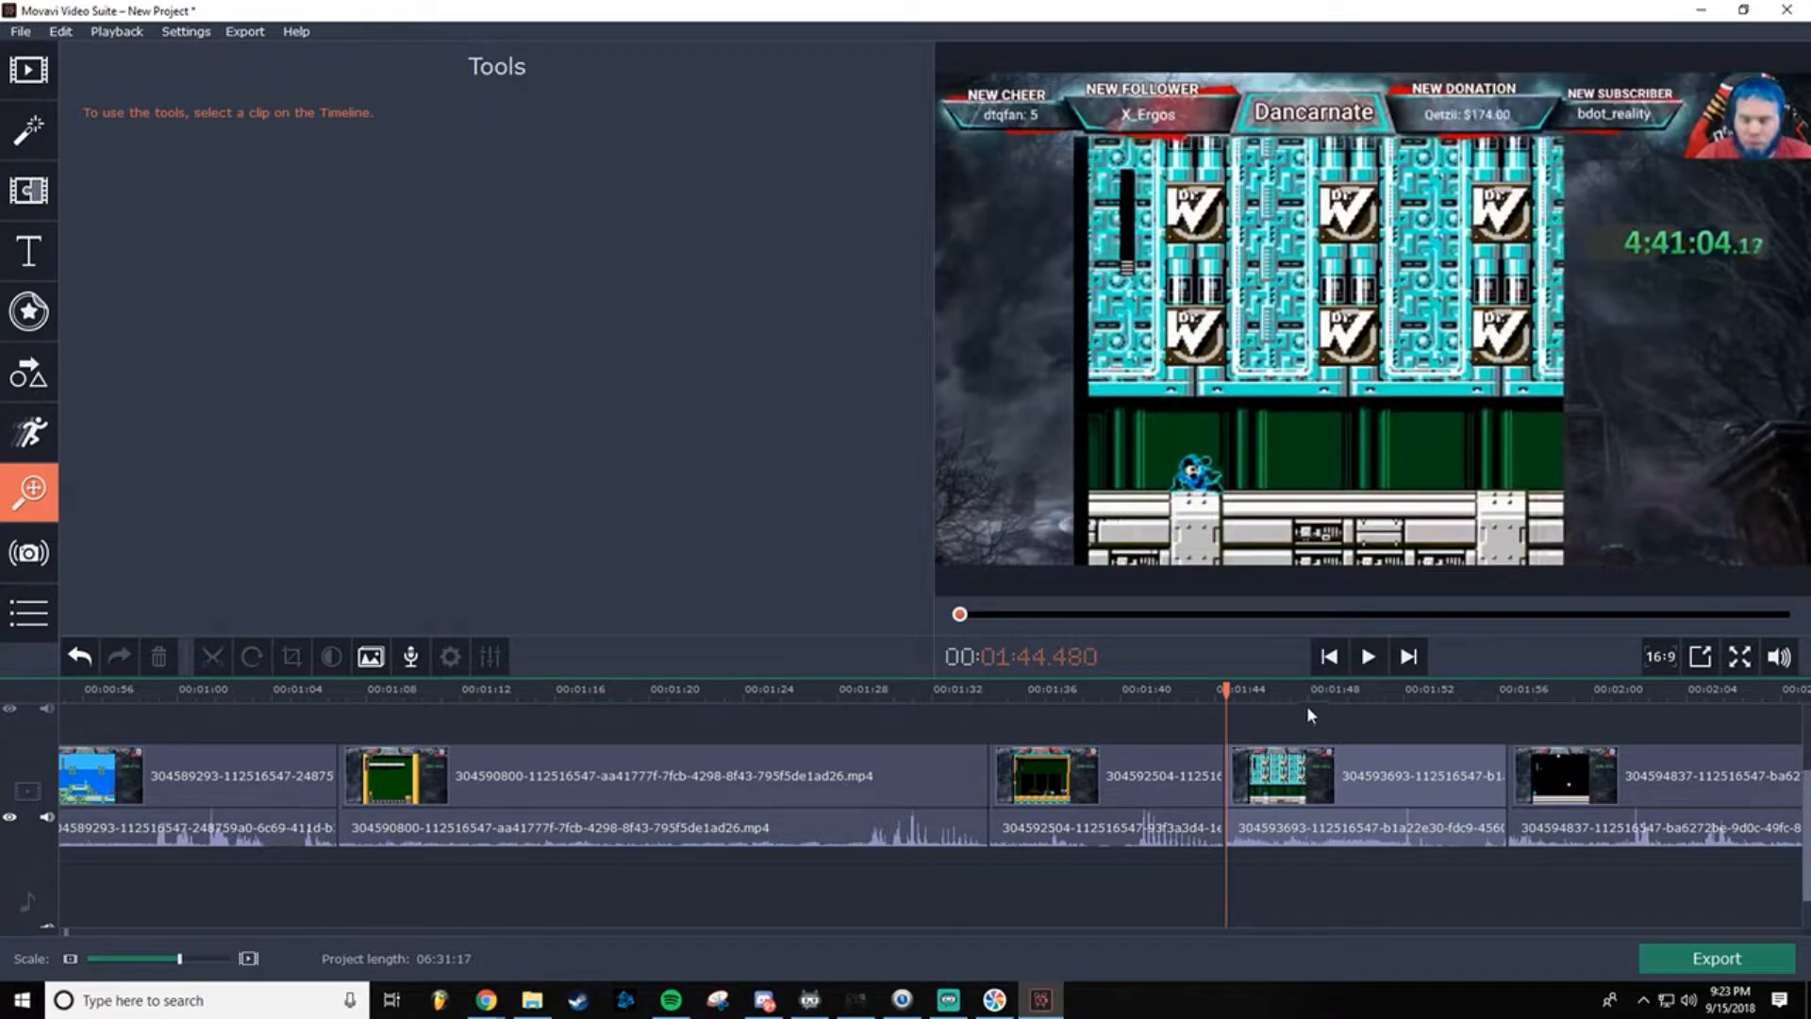
Step: Play the seventh gameplay clip from 00:01:44.480, pause at 00:01:56.342, and select the clip
click(1369, 658)
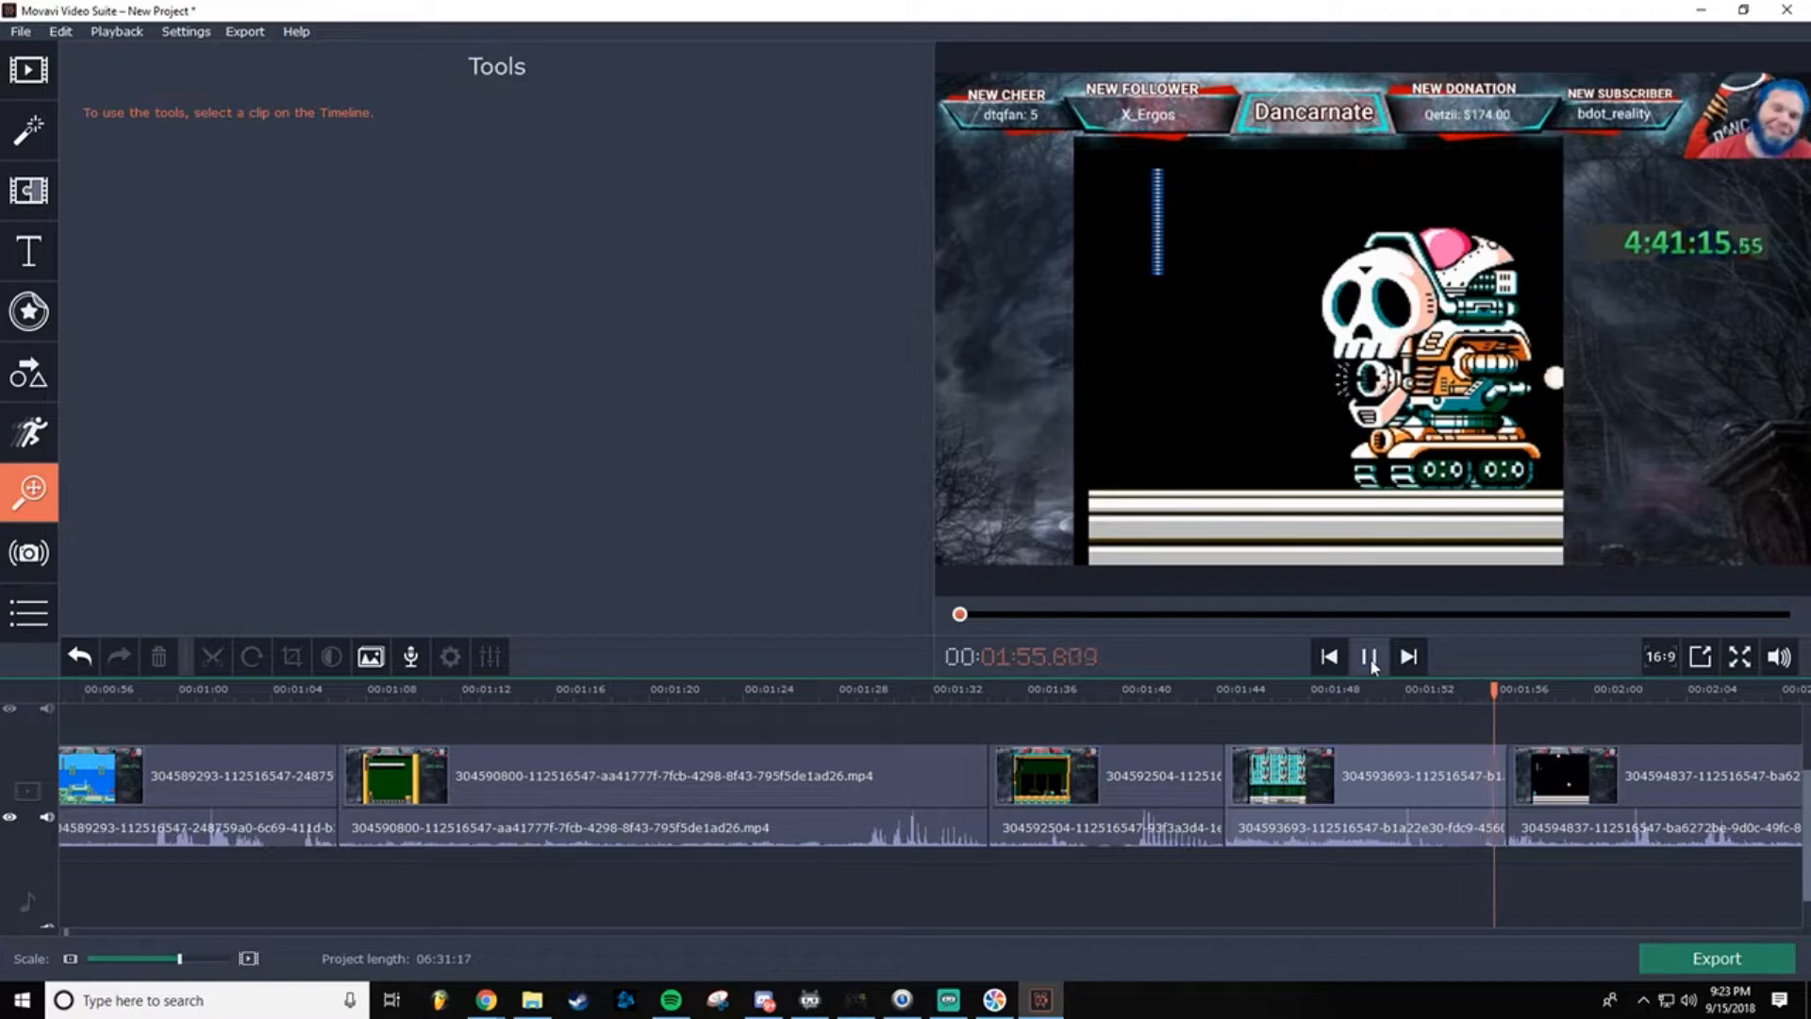
click(1370, 658)
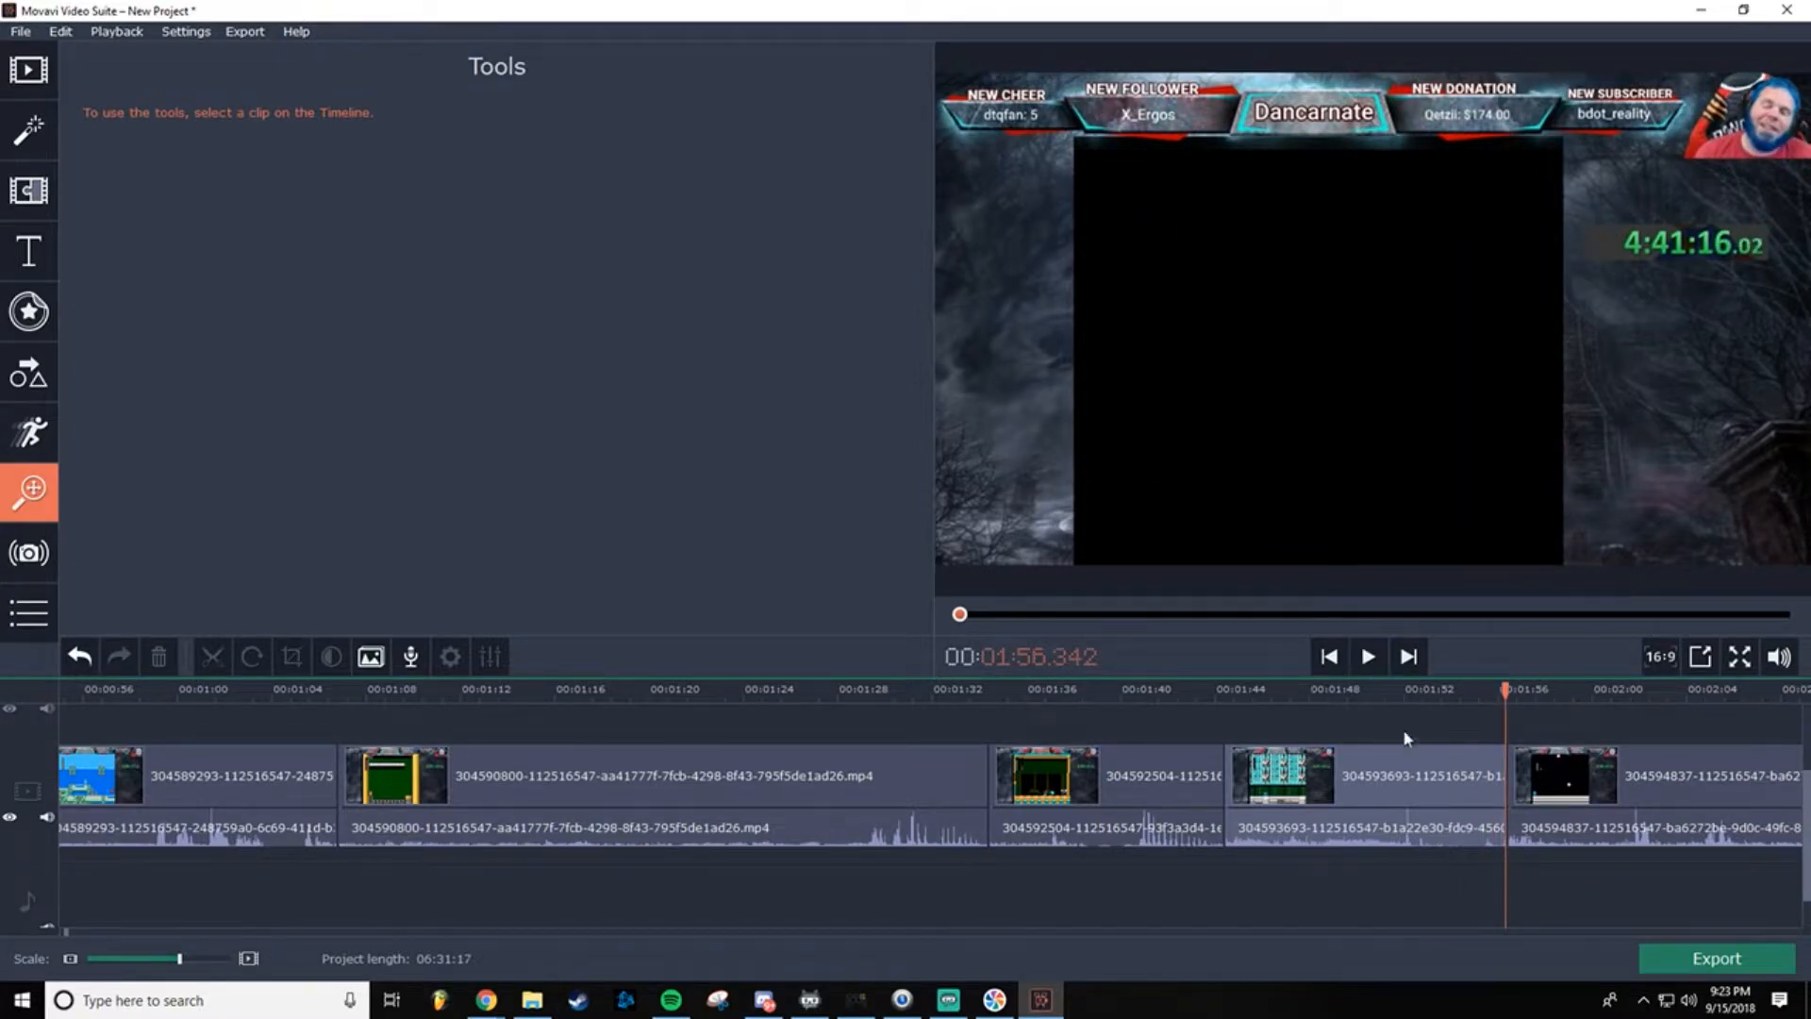
click(1361, 760)
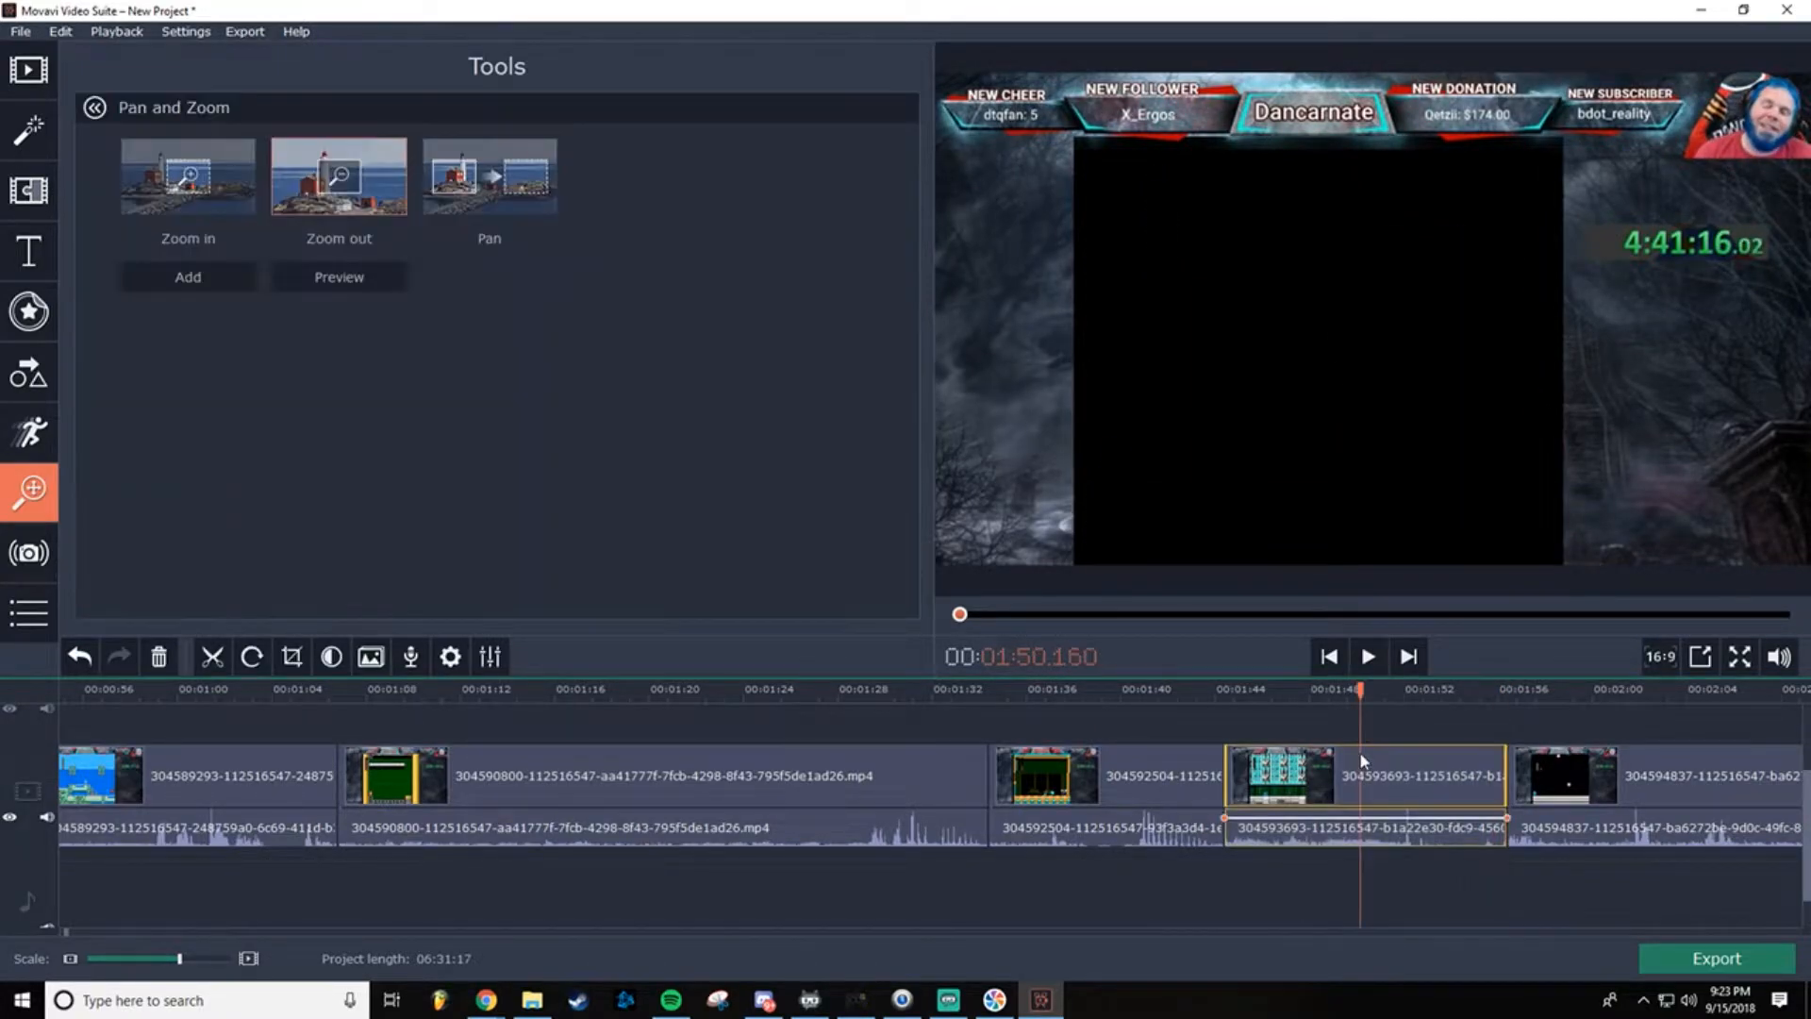
Step: Delete the selected seventh gameplay clip and play the clip that takes its place through to its end
key(Delete)
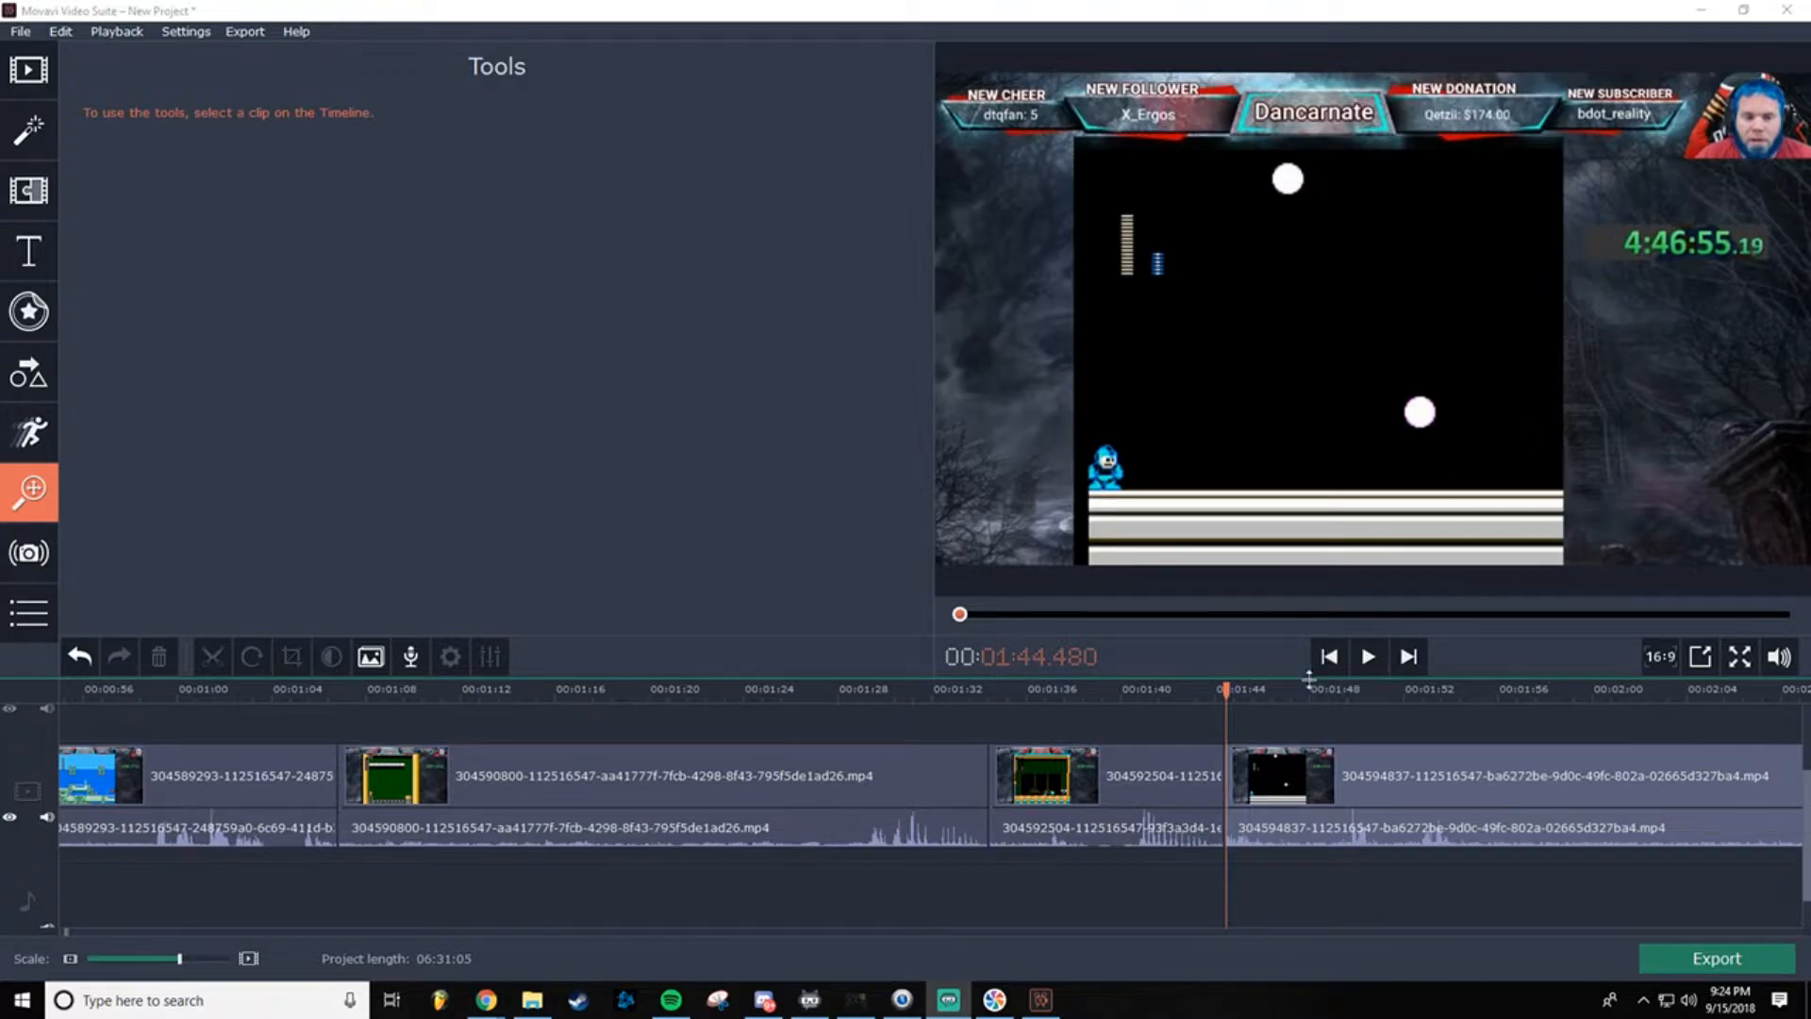
click(1368, 659)
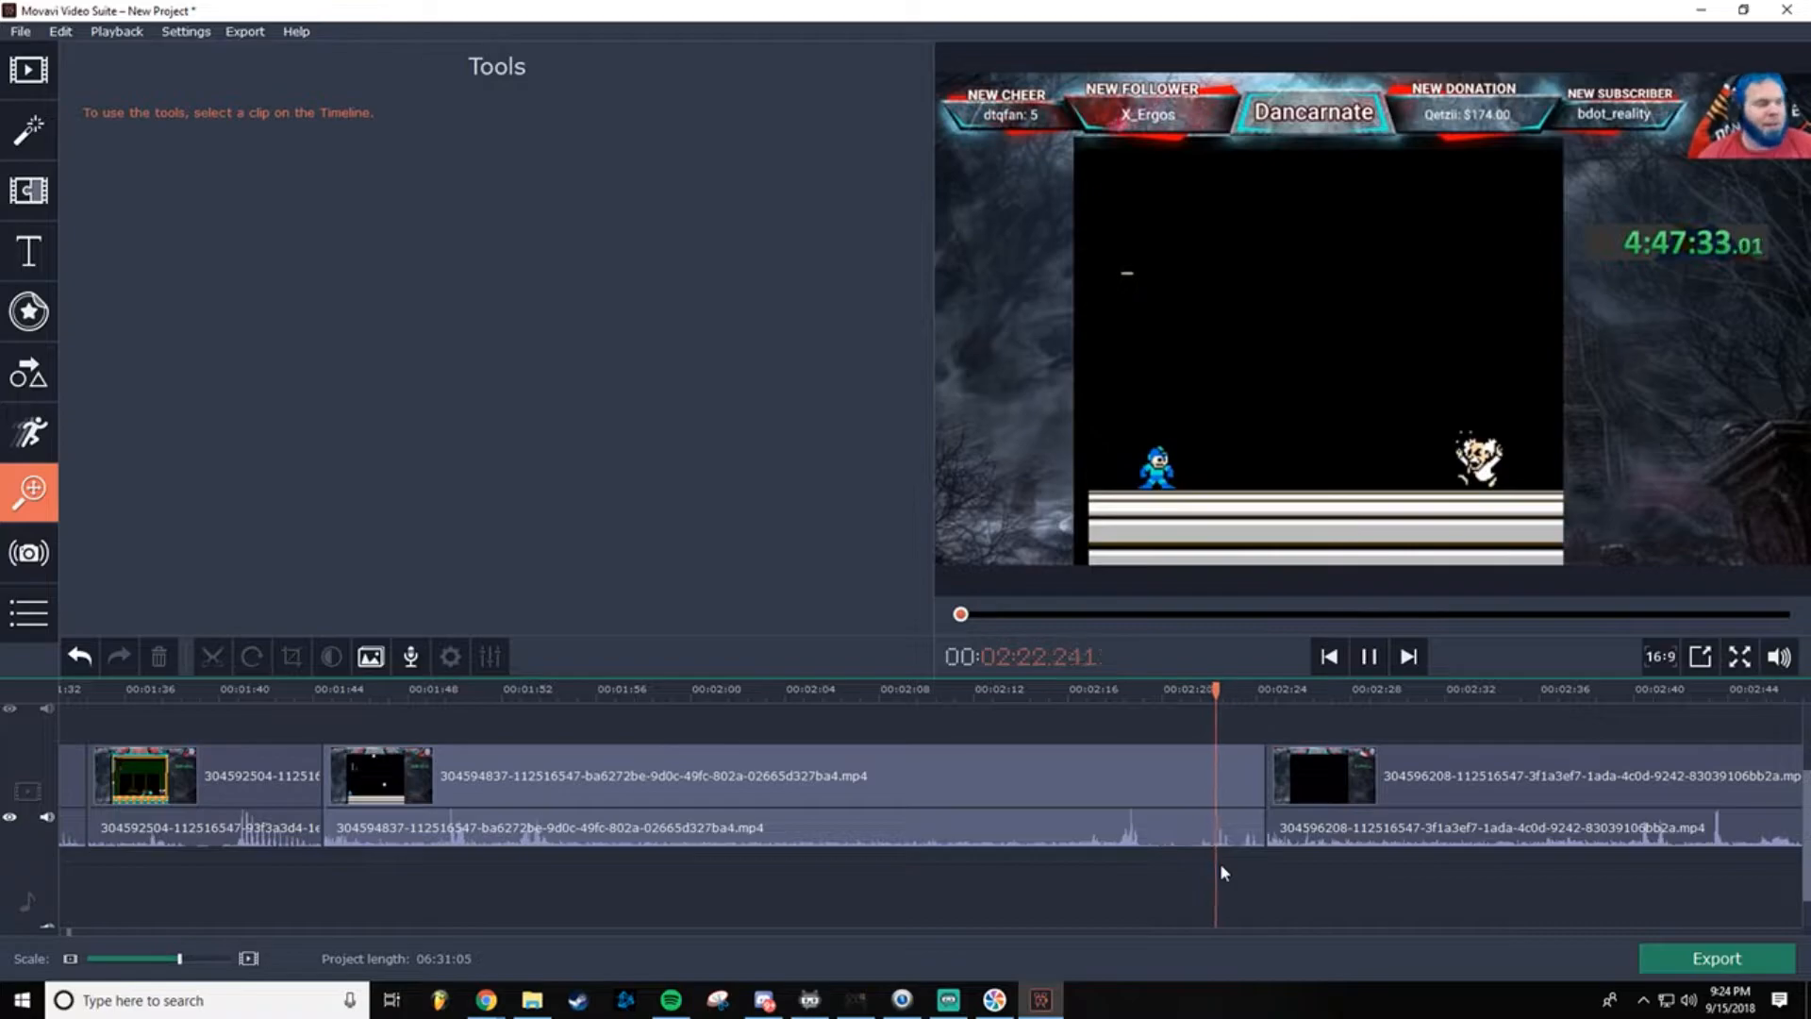
click(1372, 663)
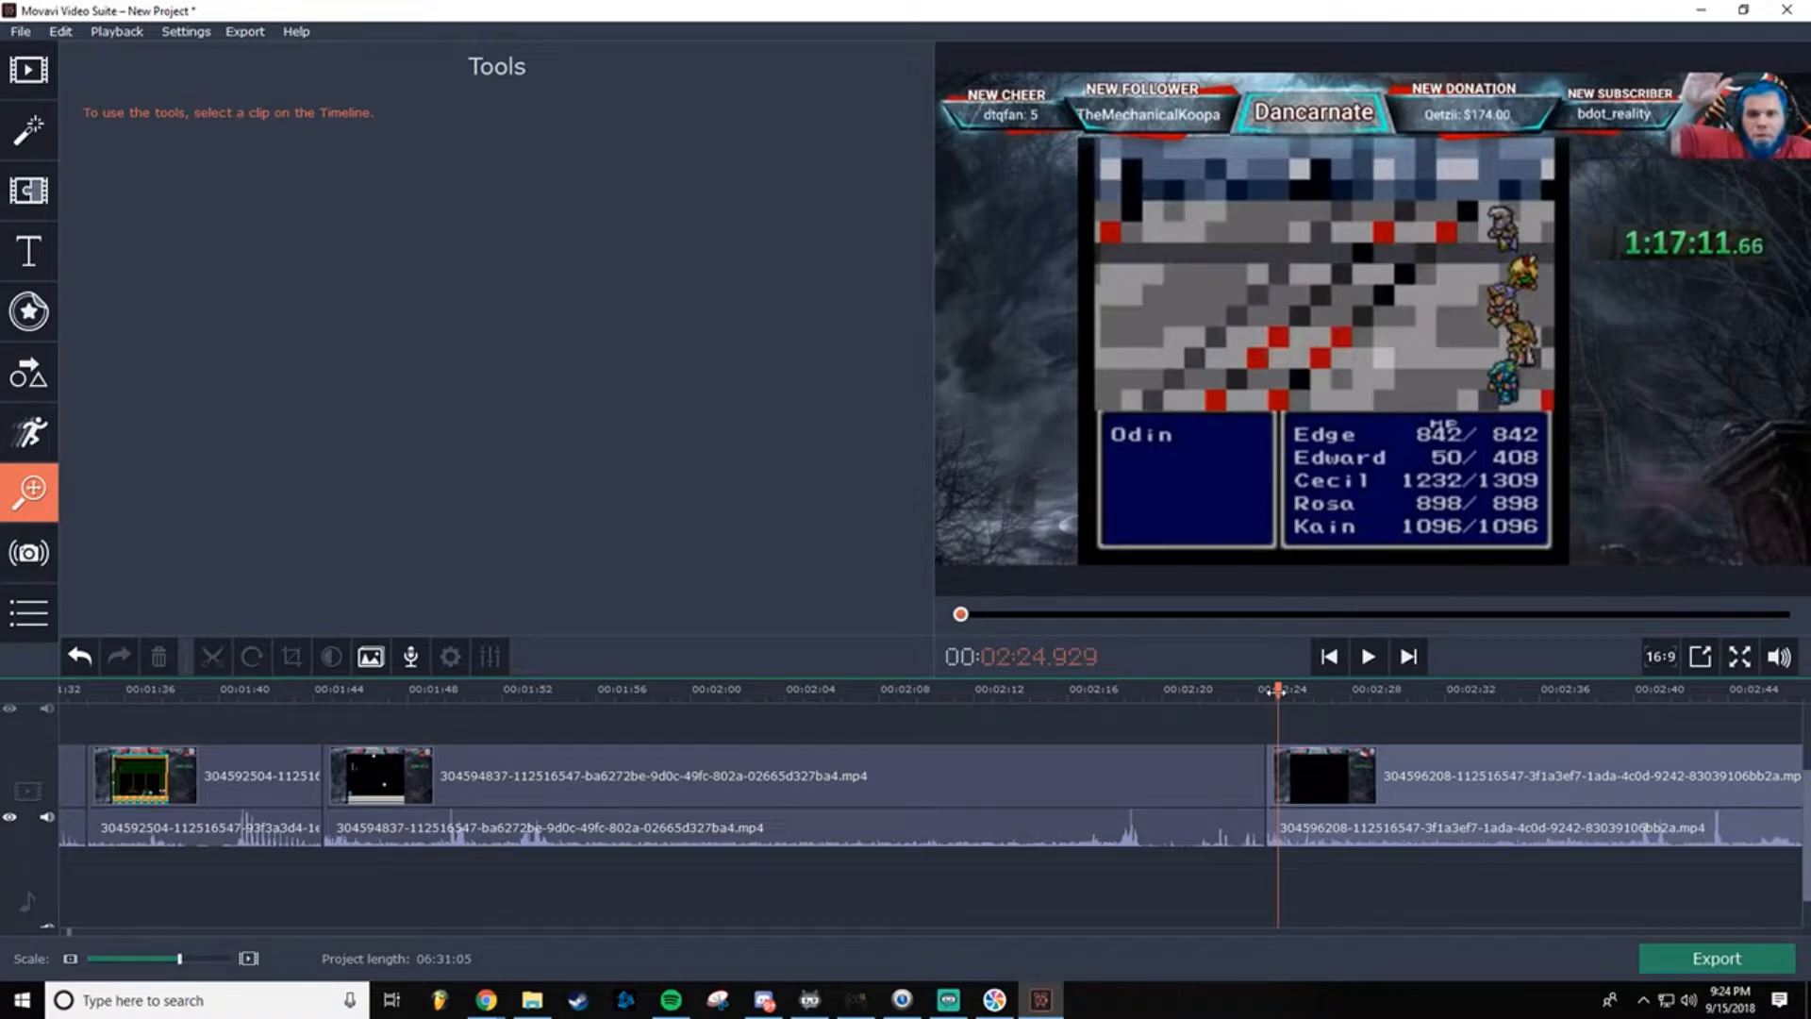
Step: Preview the start of the Final Fantasy Odin battle clip from 00:02:24.240 and delete that clip from the timeline
drag(1278, 690, 1262, 691)
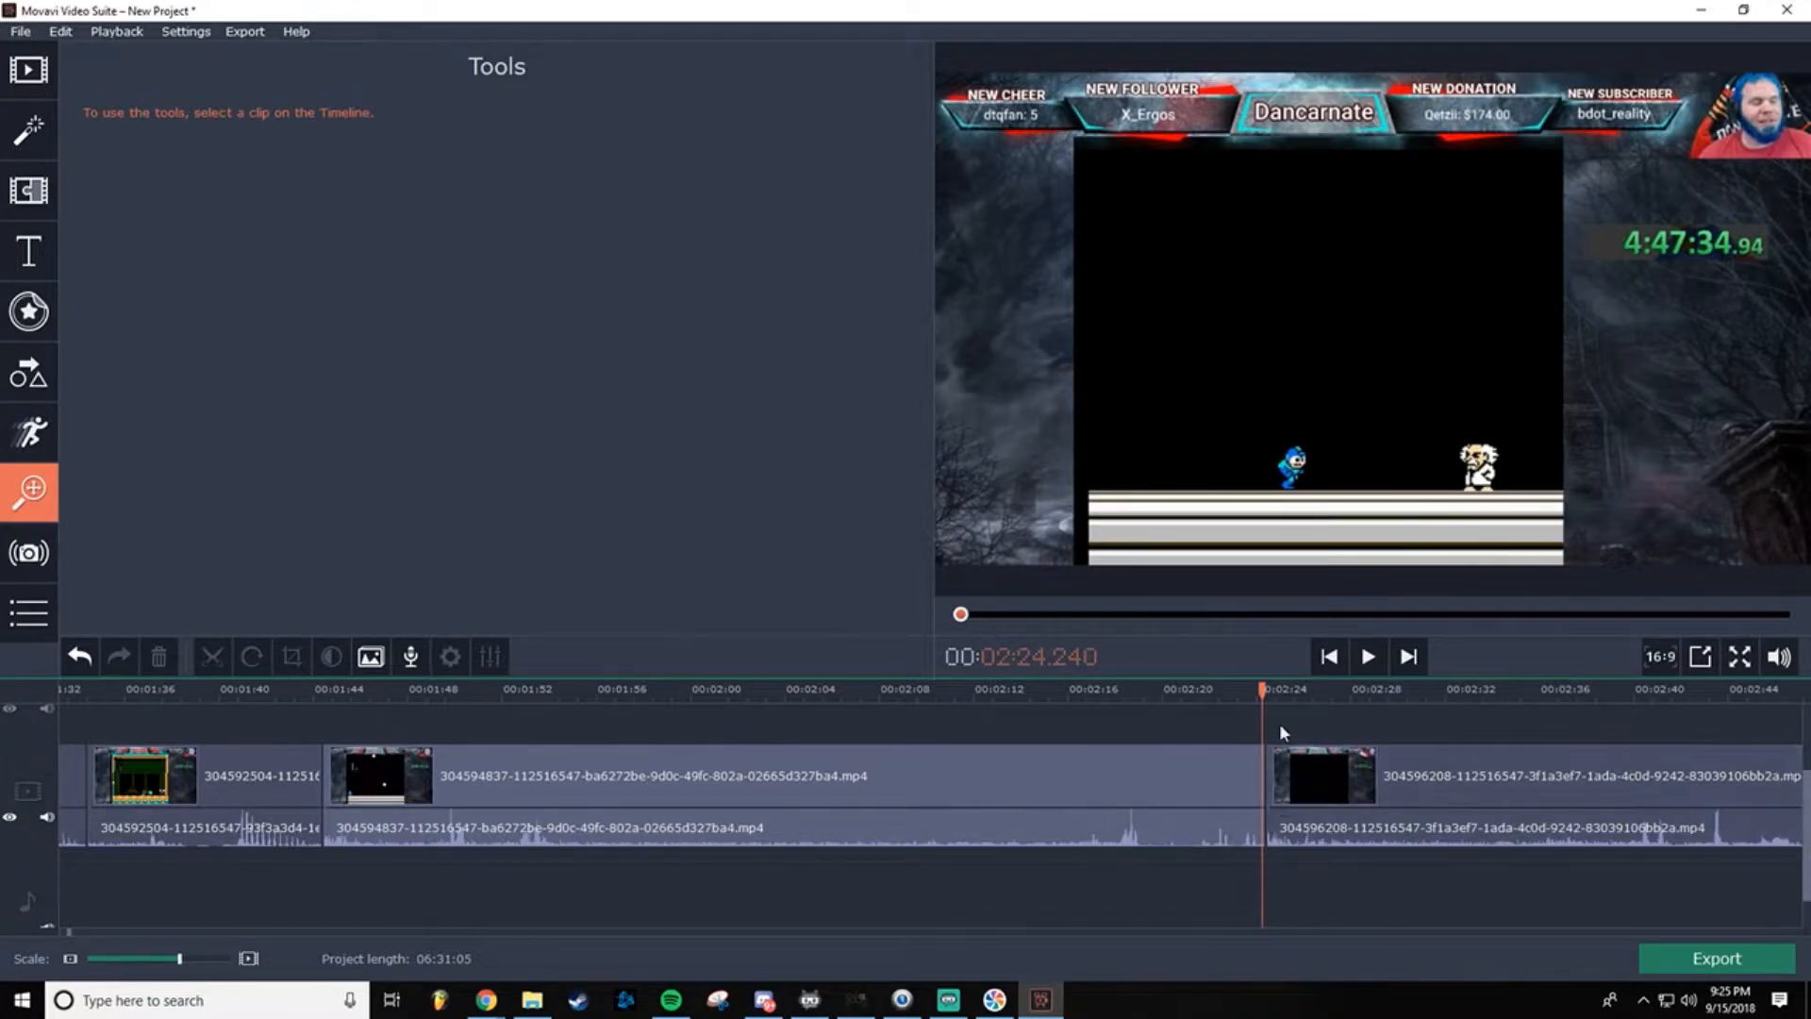
click(1373, 673)
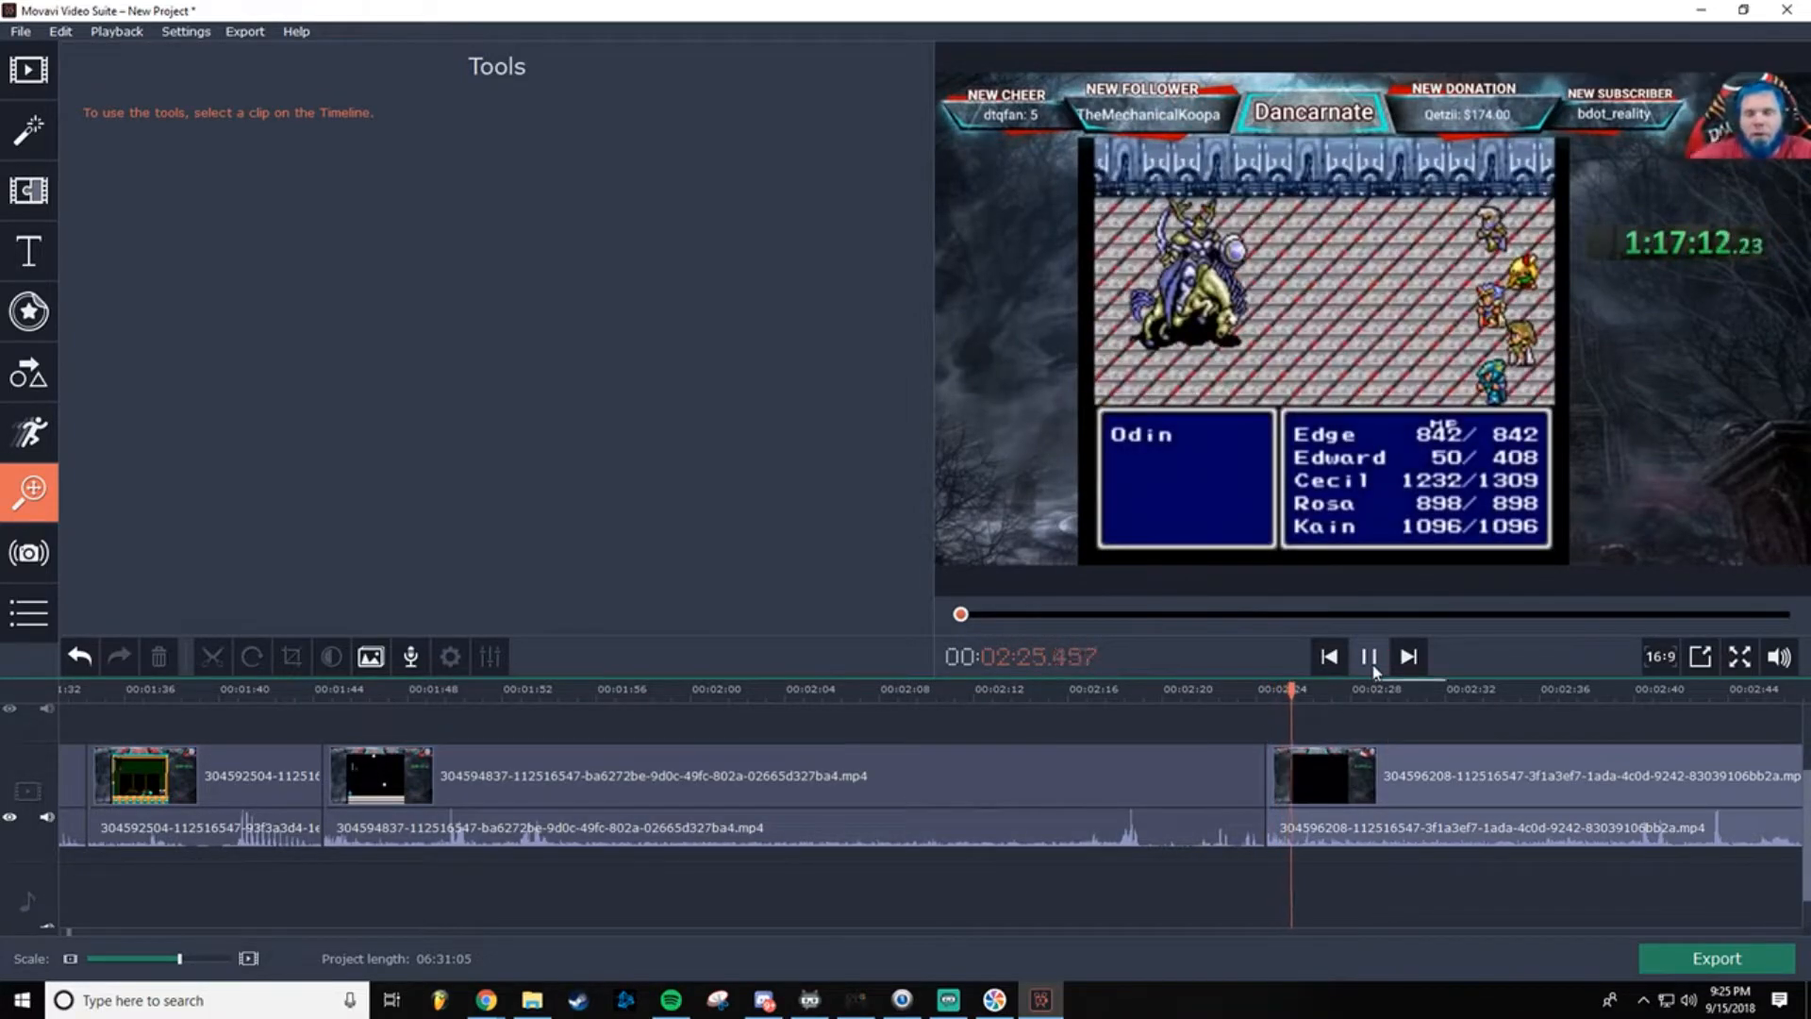
click(1373, 671)
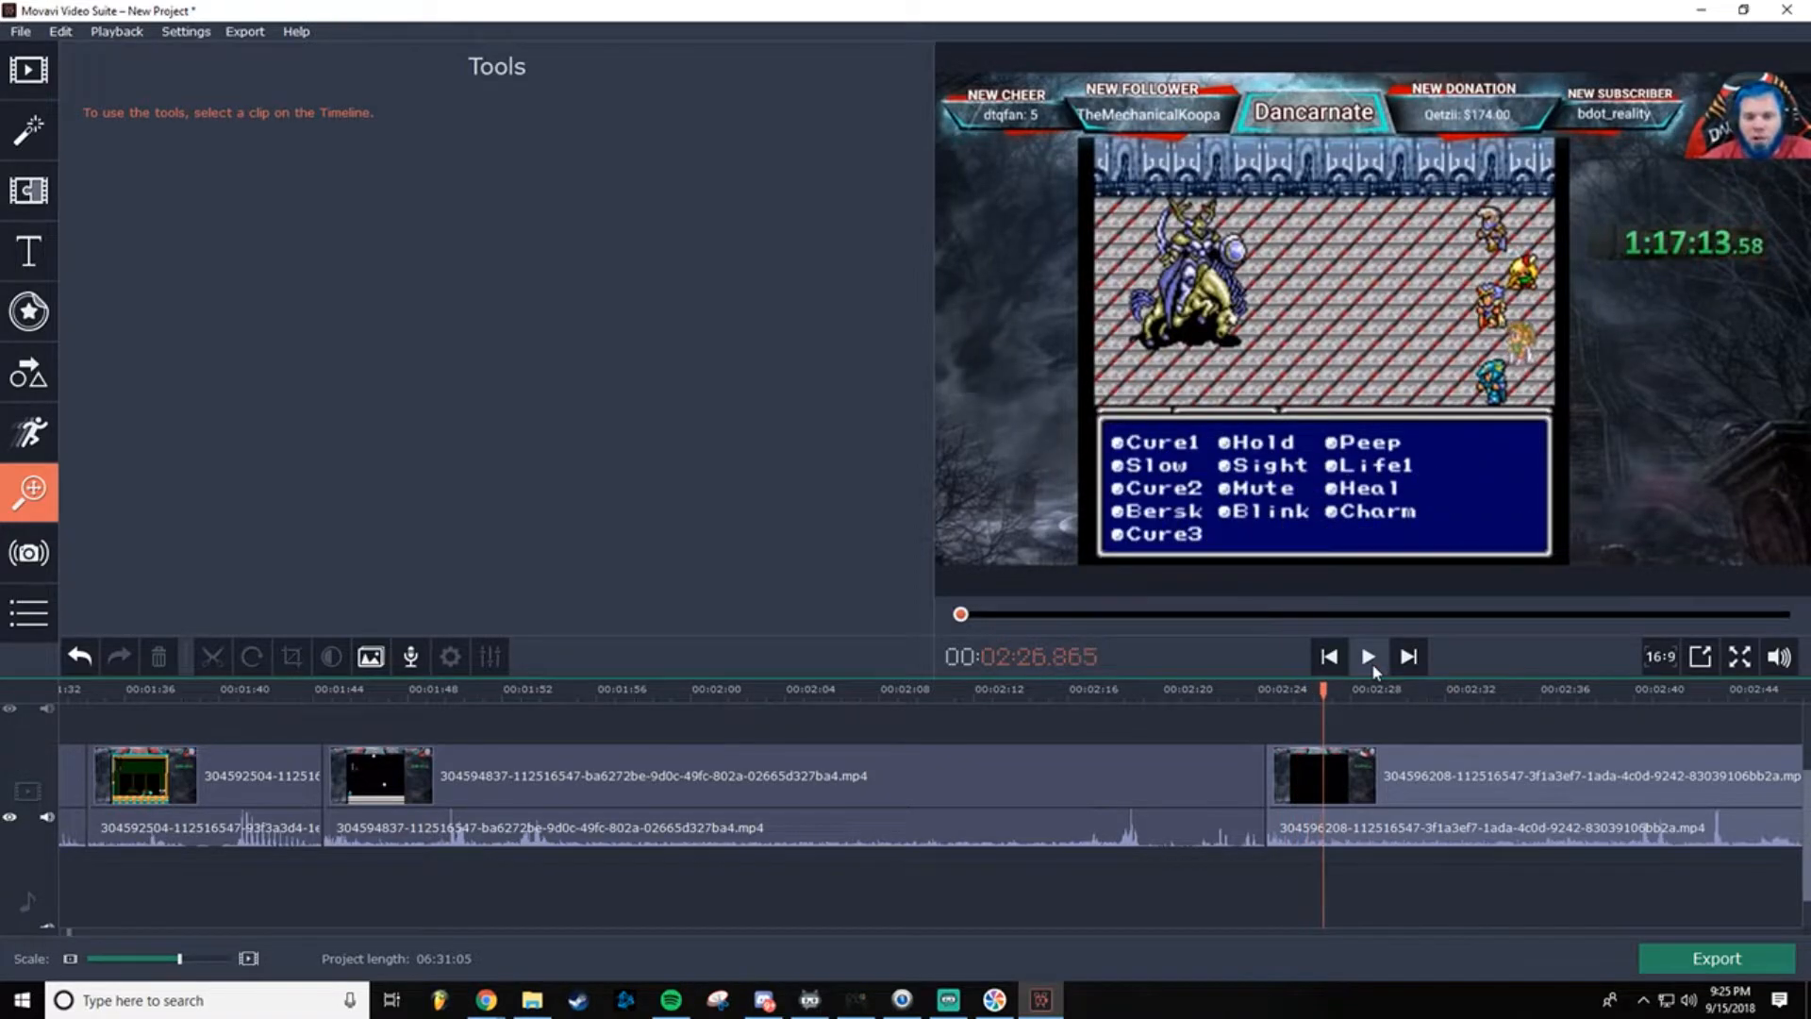
click(1450, 779)
right_click(1408, 783)
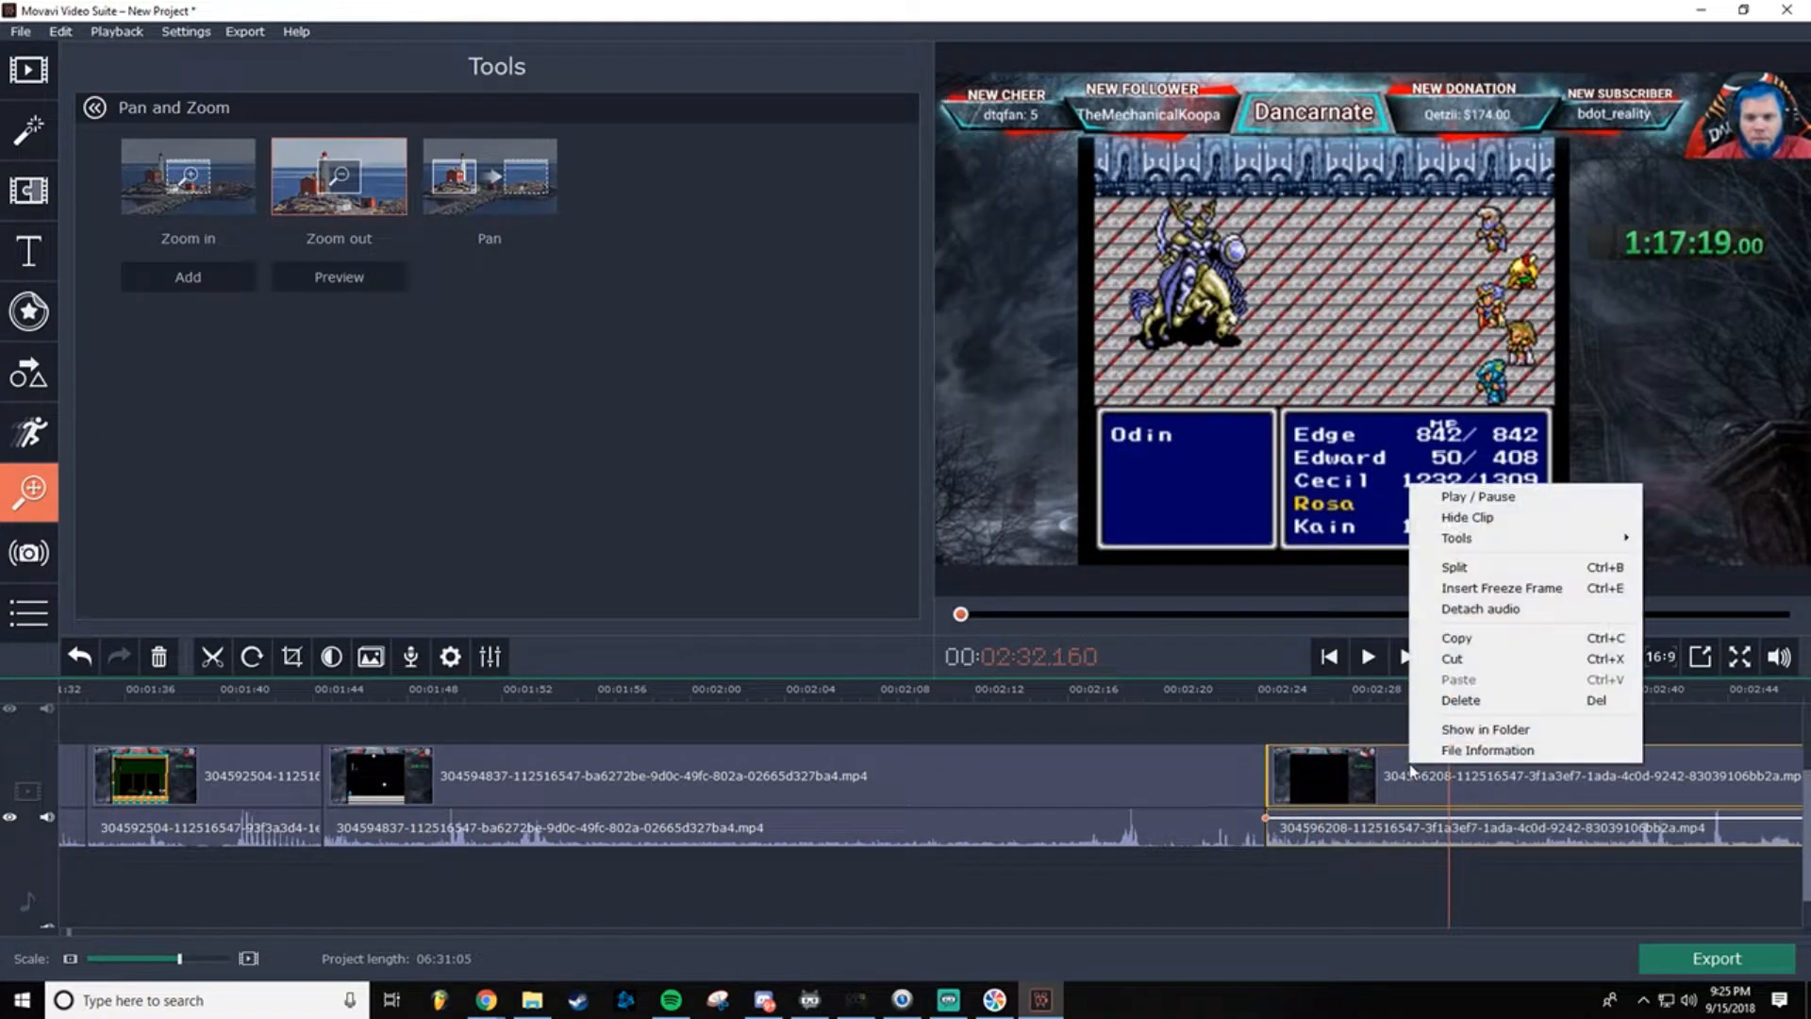
click(1493, 701)
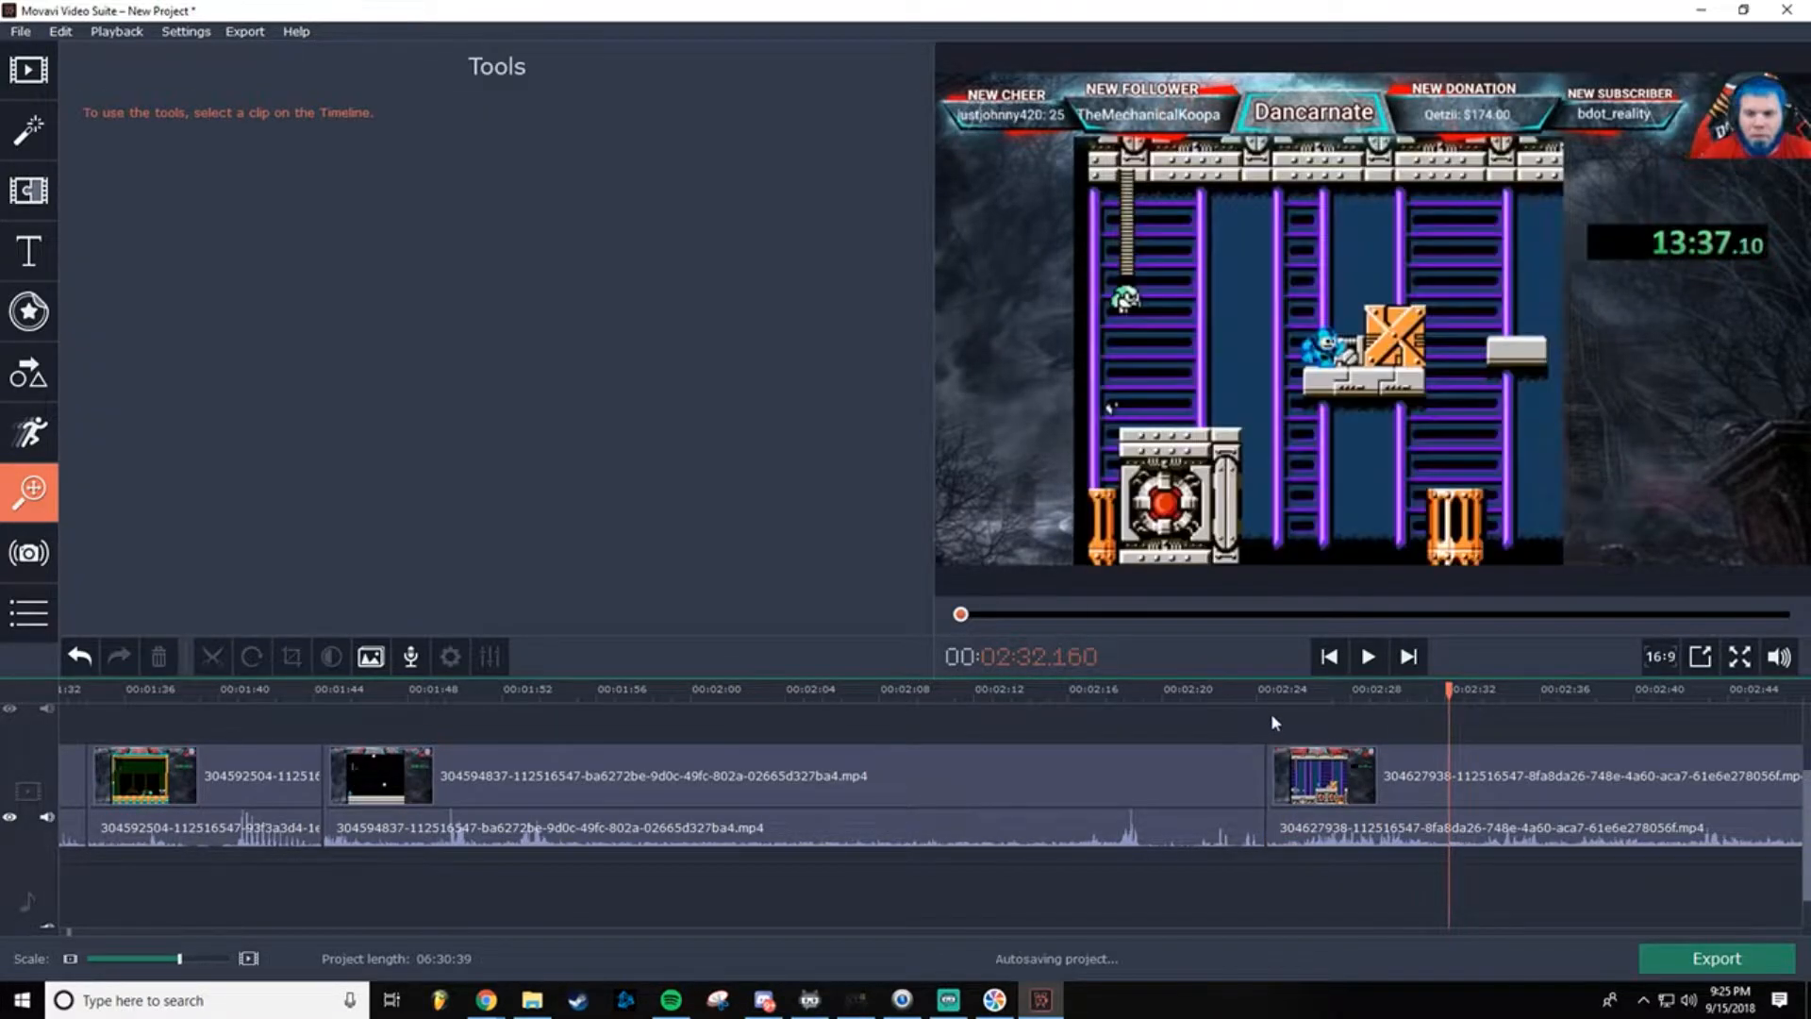
Step: Play through the next Mega Man clip, split it at 00:02:33.400 and delete the part before the split
click(1264, 700)
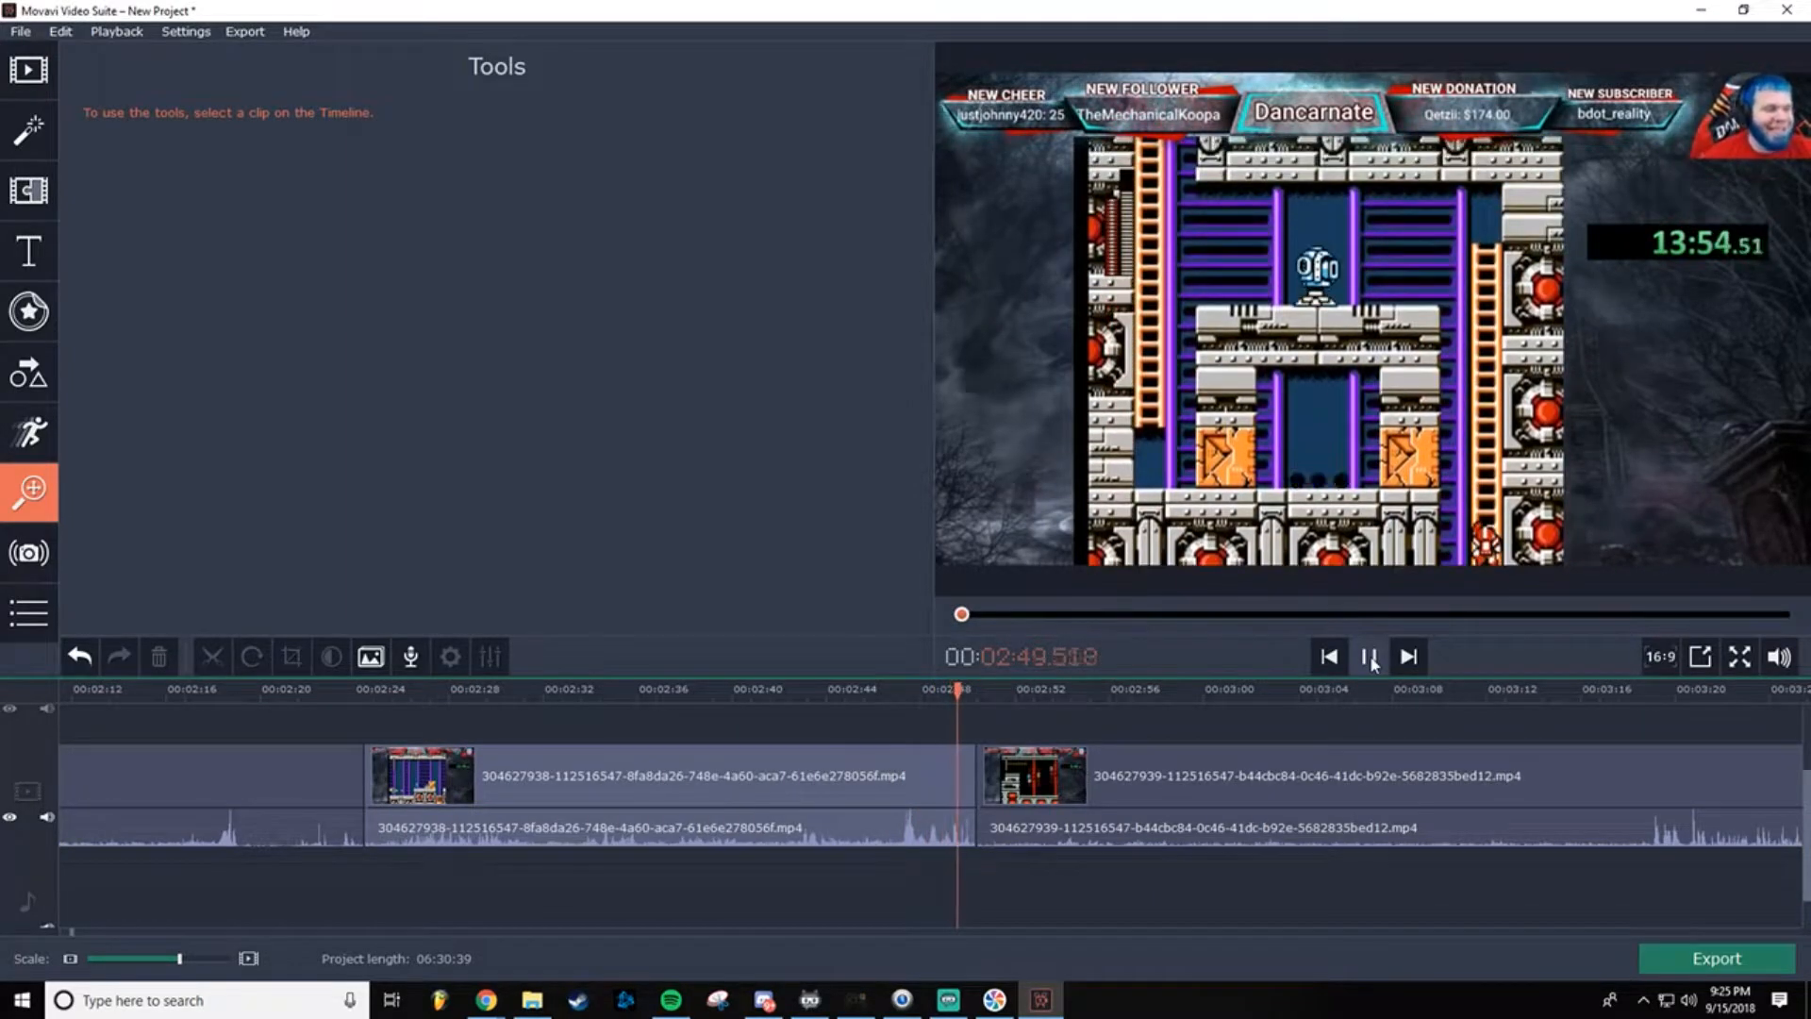
click(1370, 655)
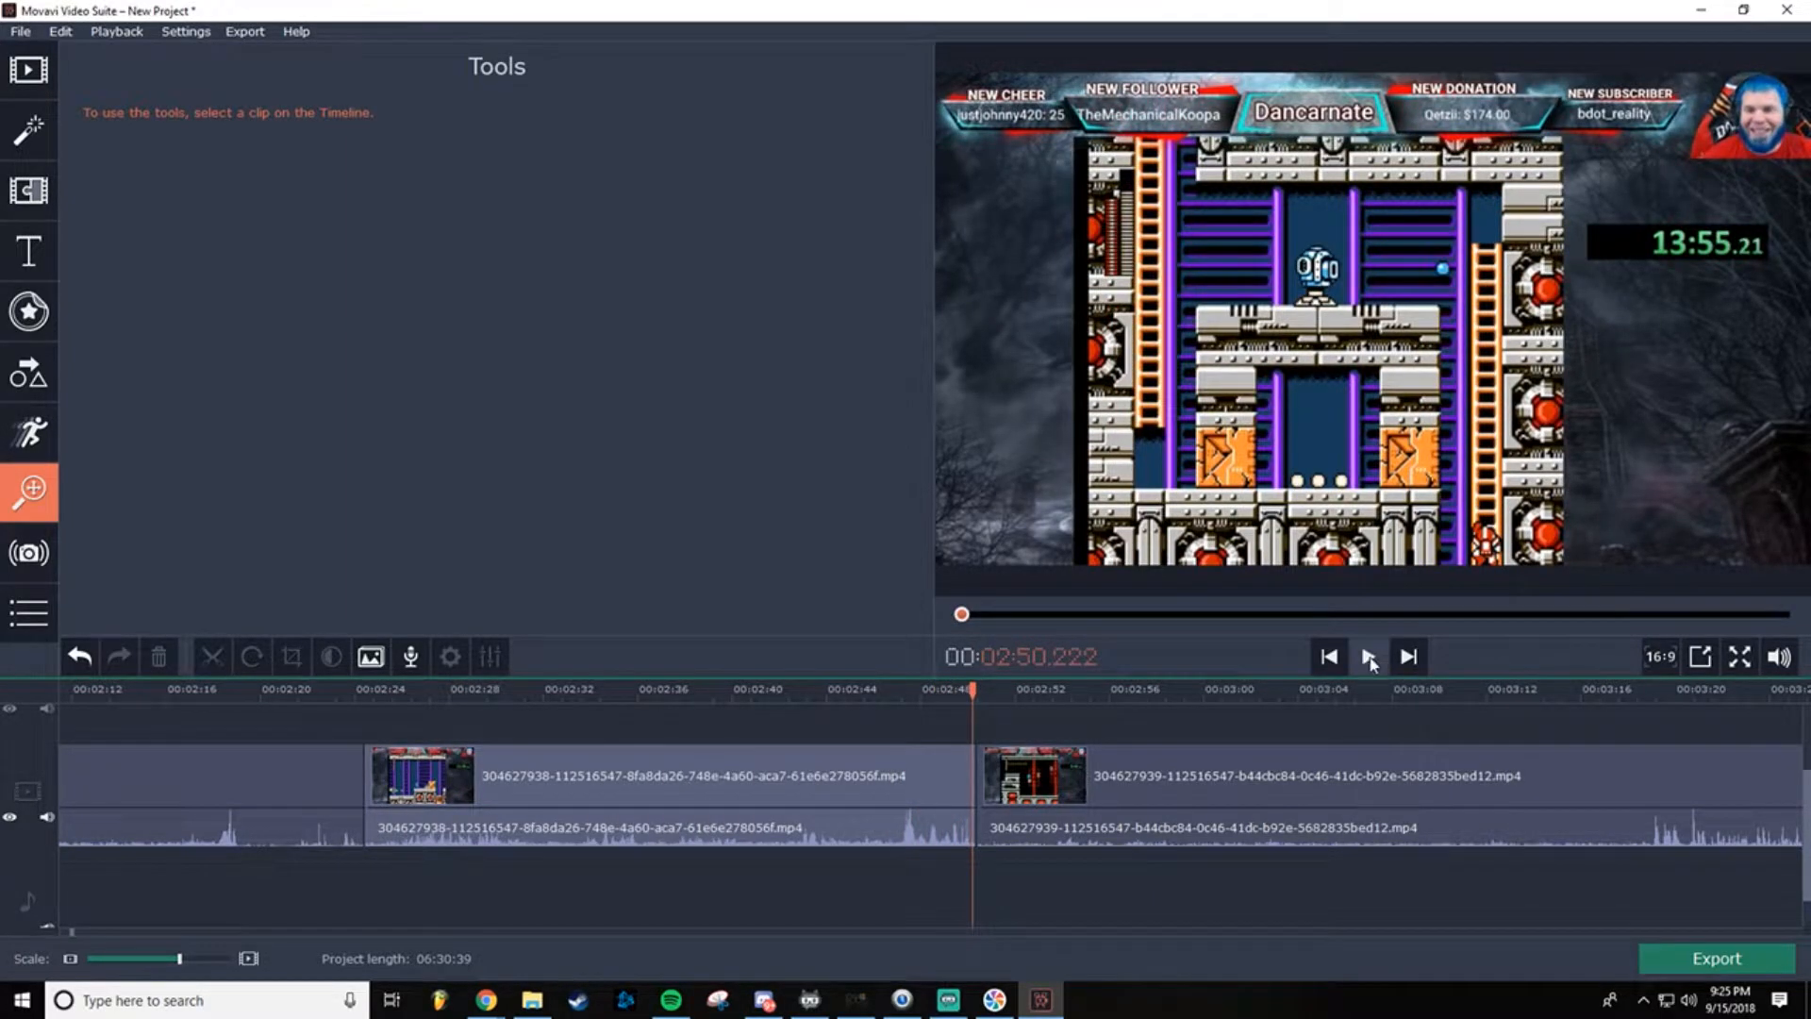
click(560, 778)
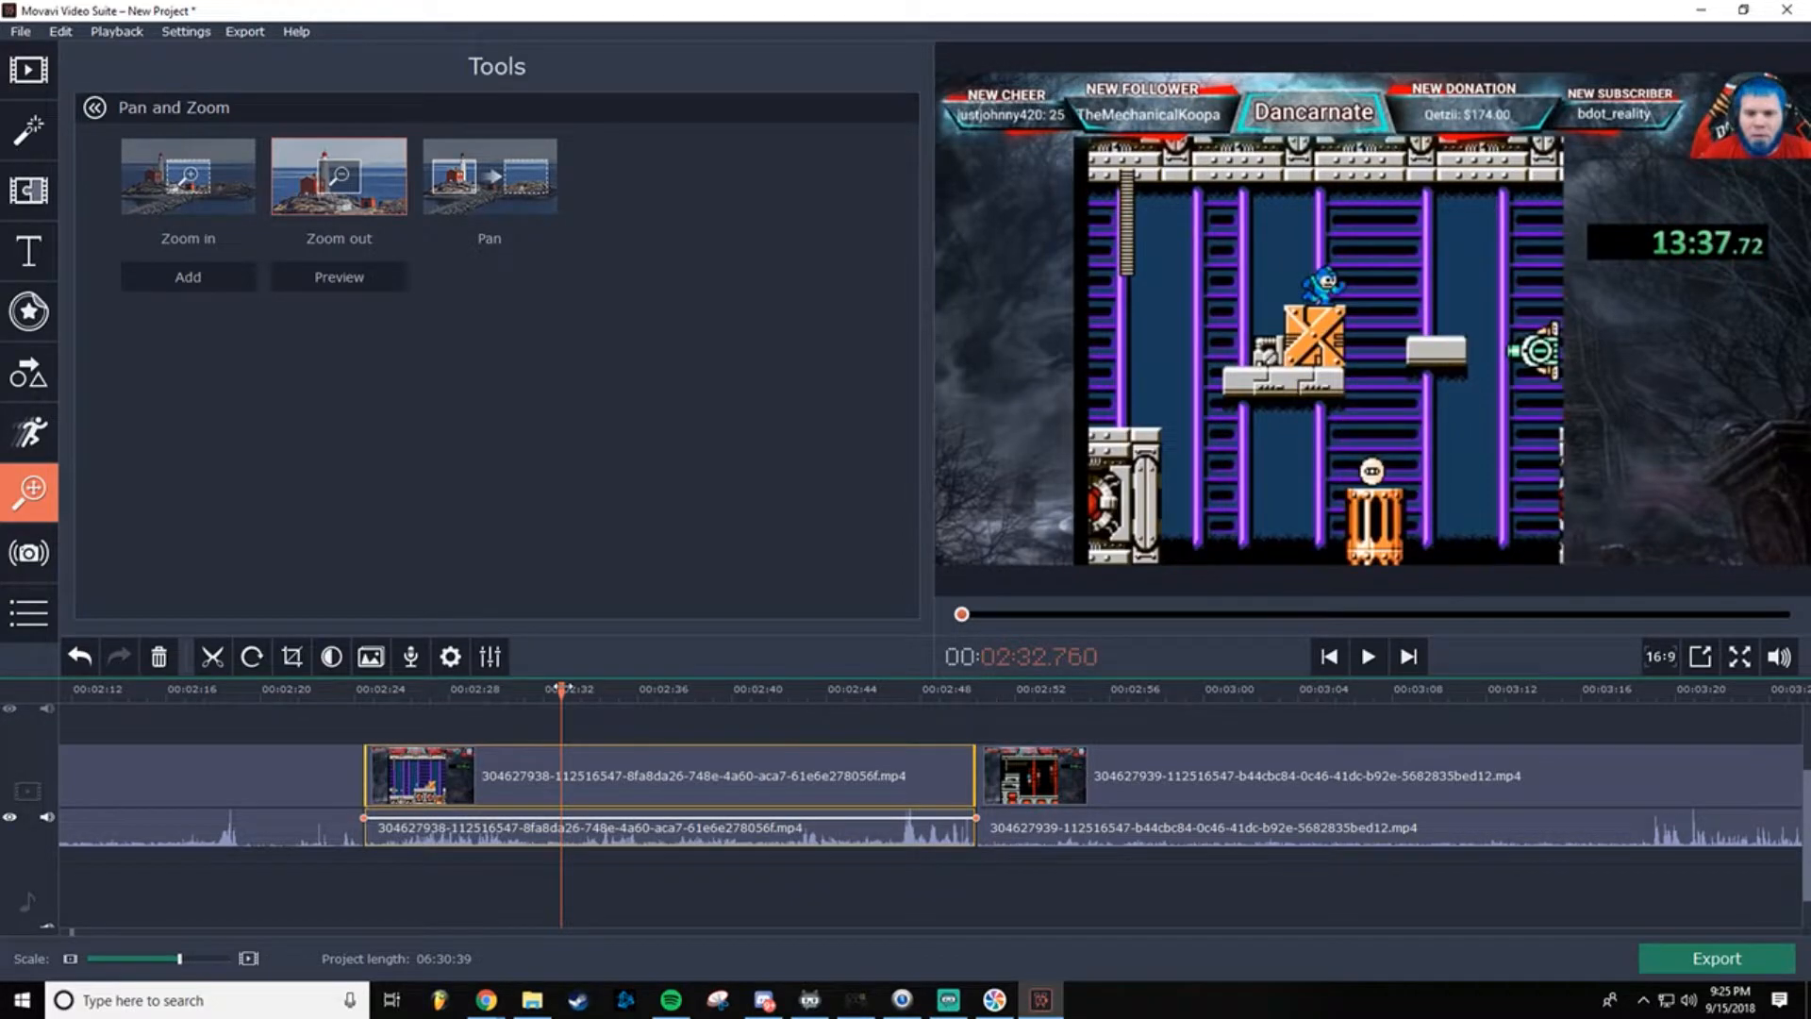
click(583, 681)
drag(583, 680, 627, 675)
drag(626, 675, 577, 681)
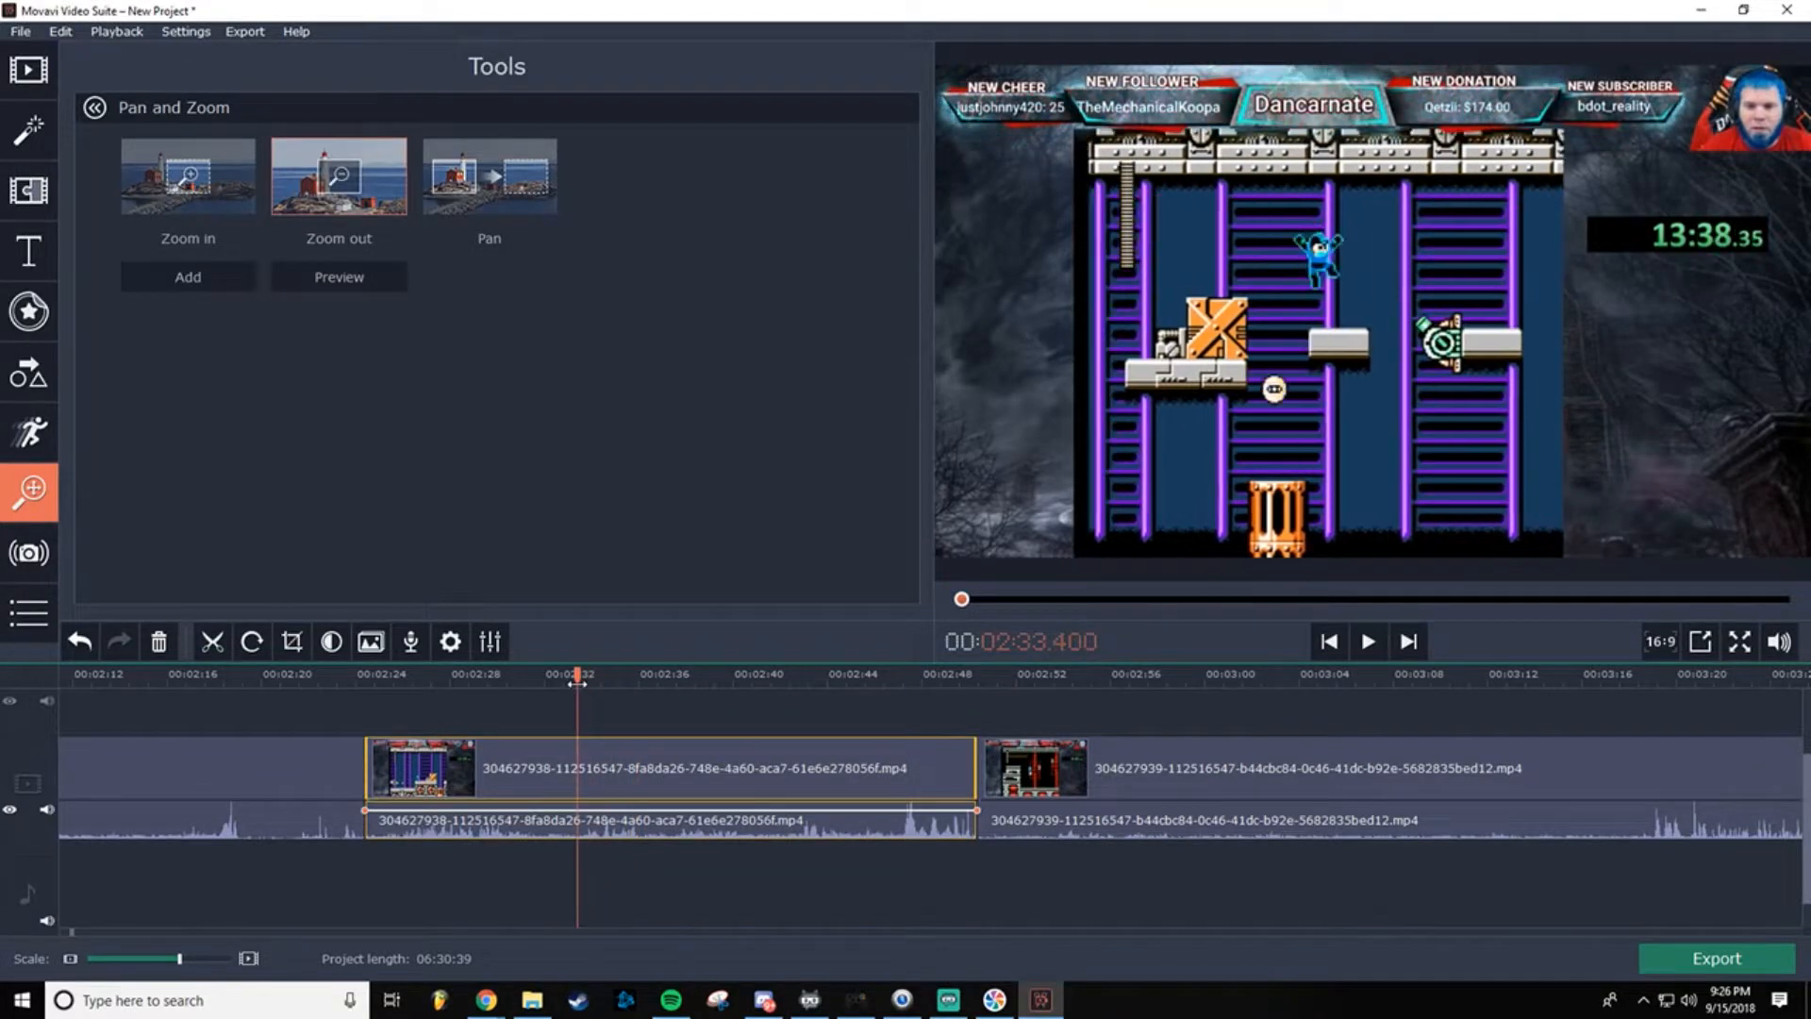
right_click(579, 760)
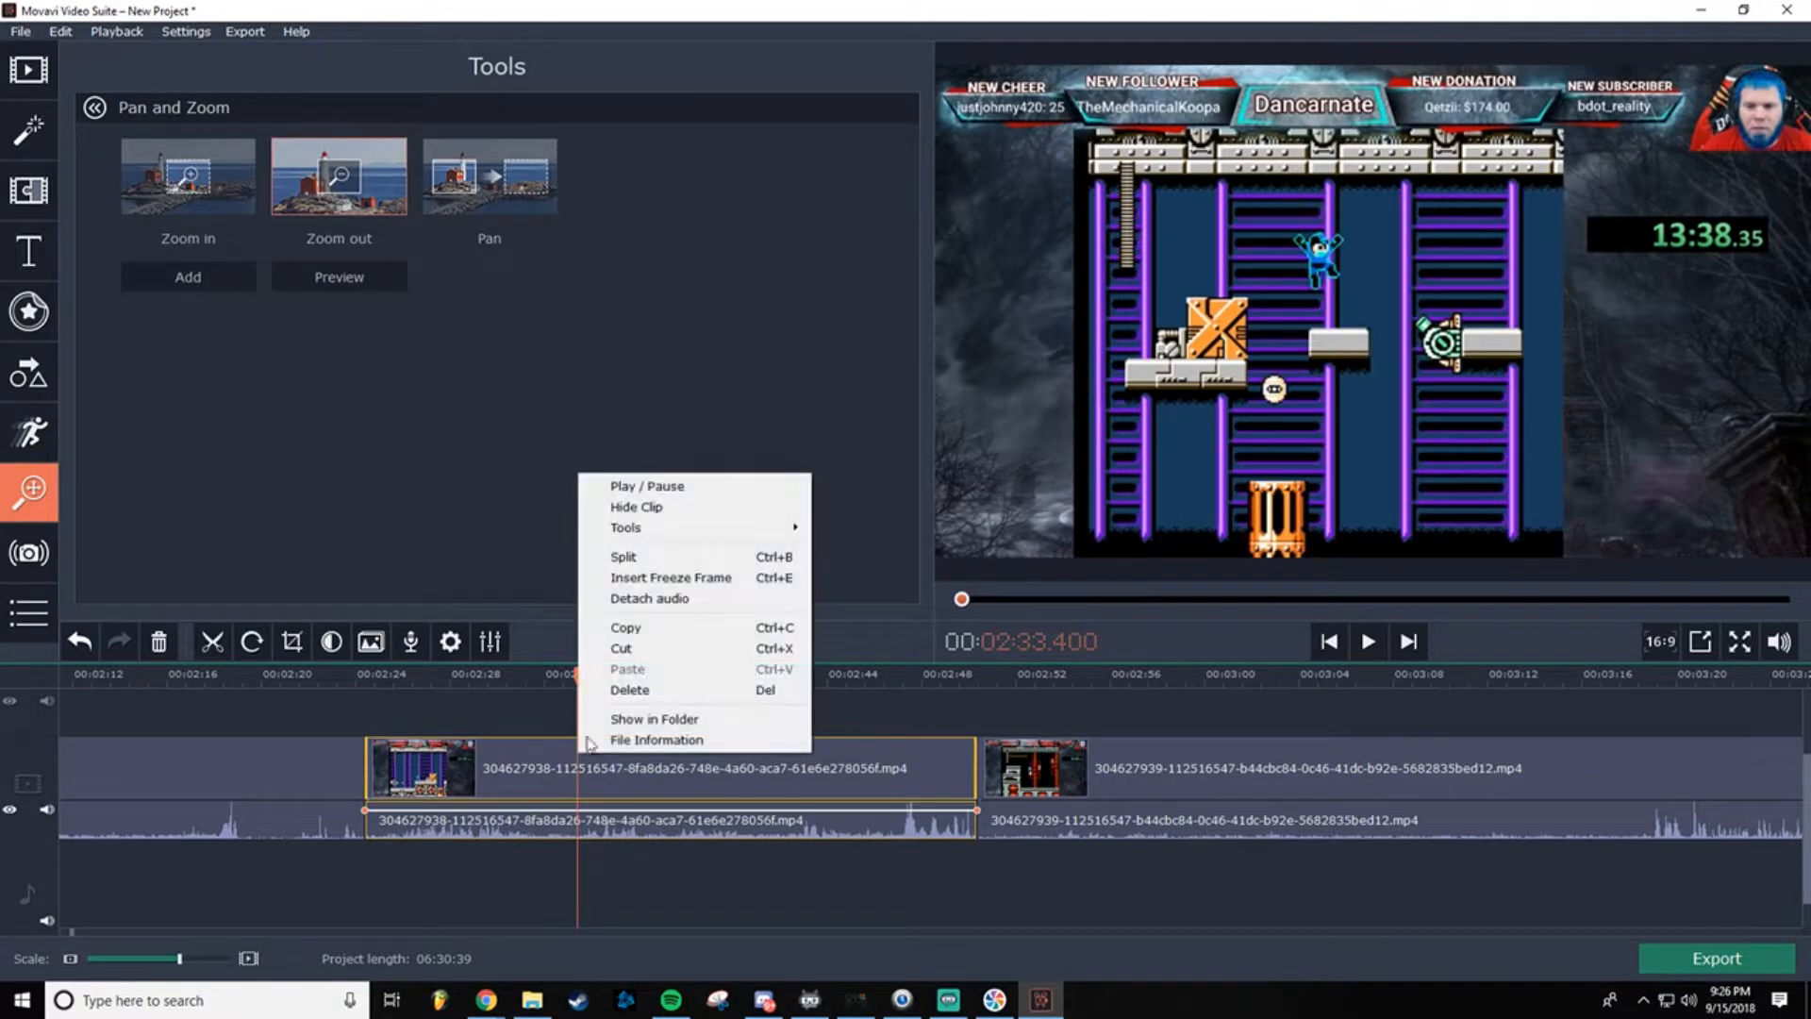
click(659, 557)
click(526, 764)
key(Delete)
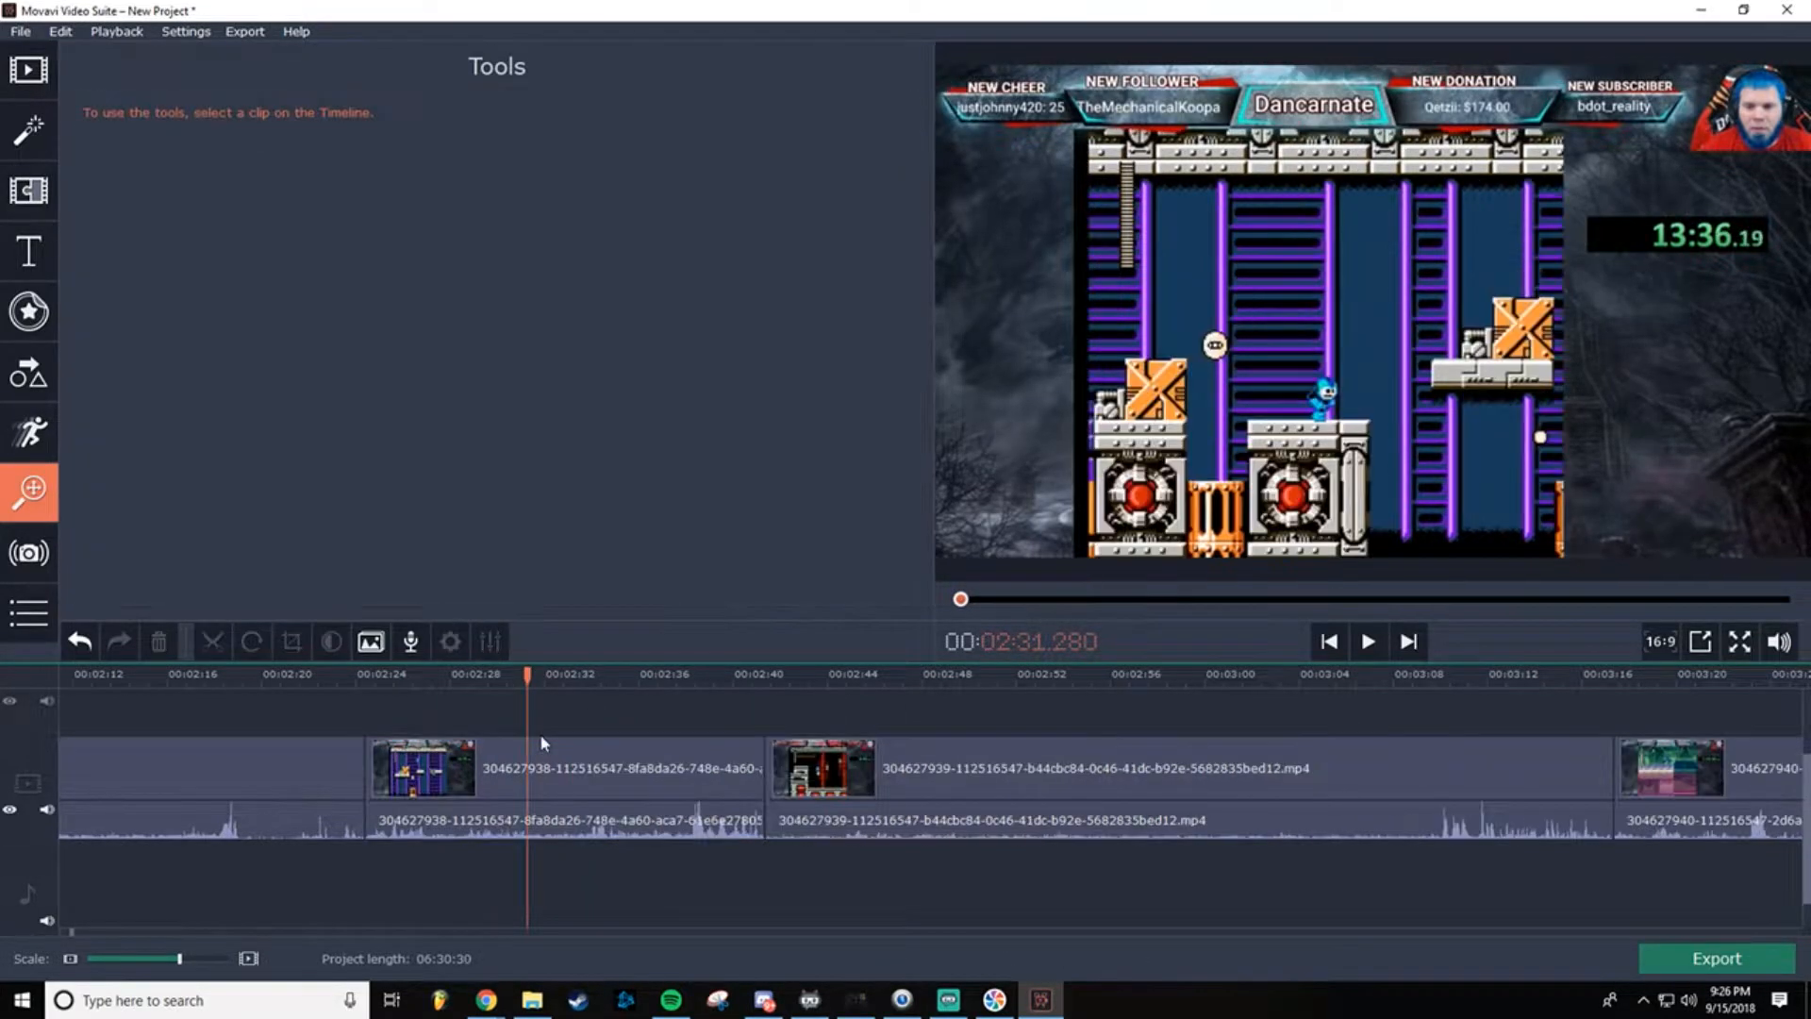
Step: Play the following clip with the red columns from its start, restarting once, and pause after the jump near 00:03:10
drag(530, 675, 764, 692)
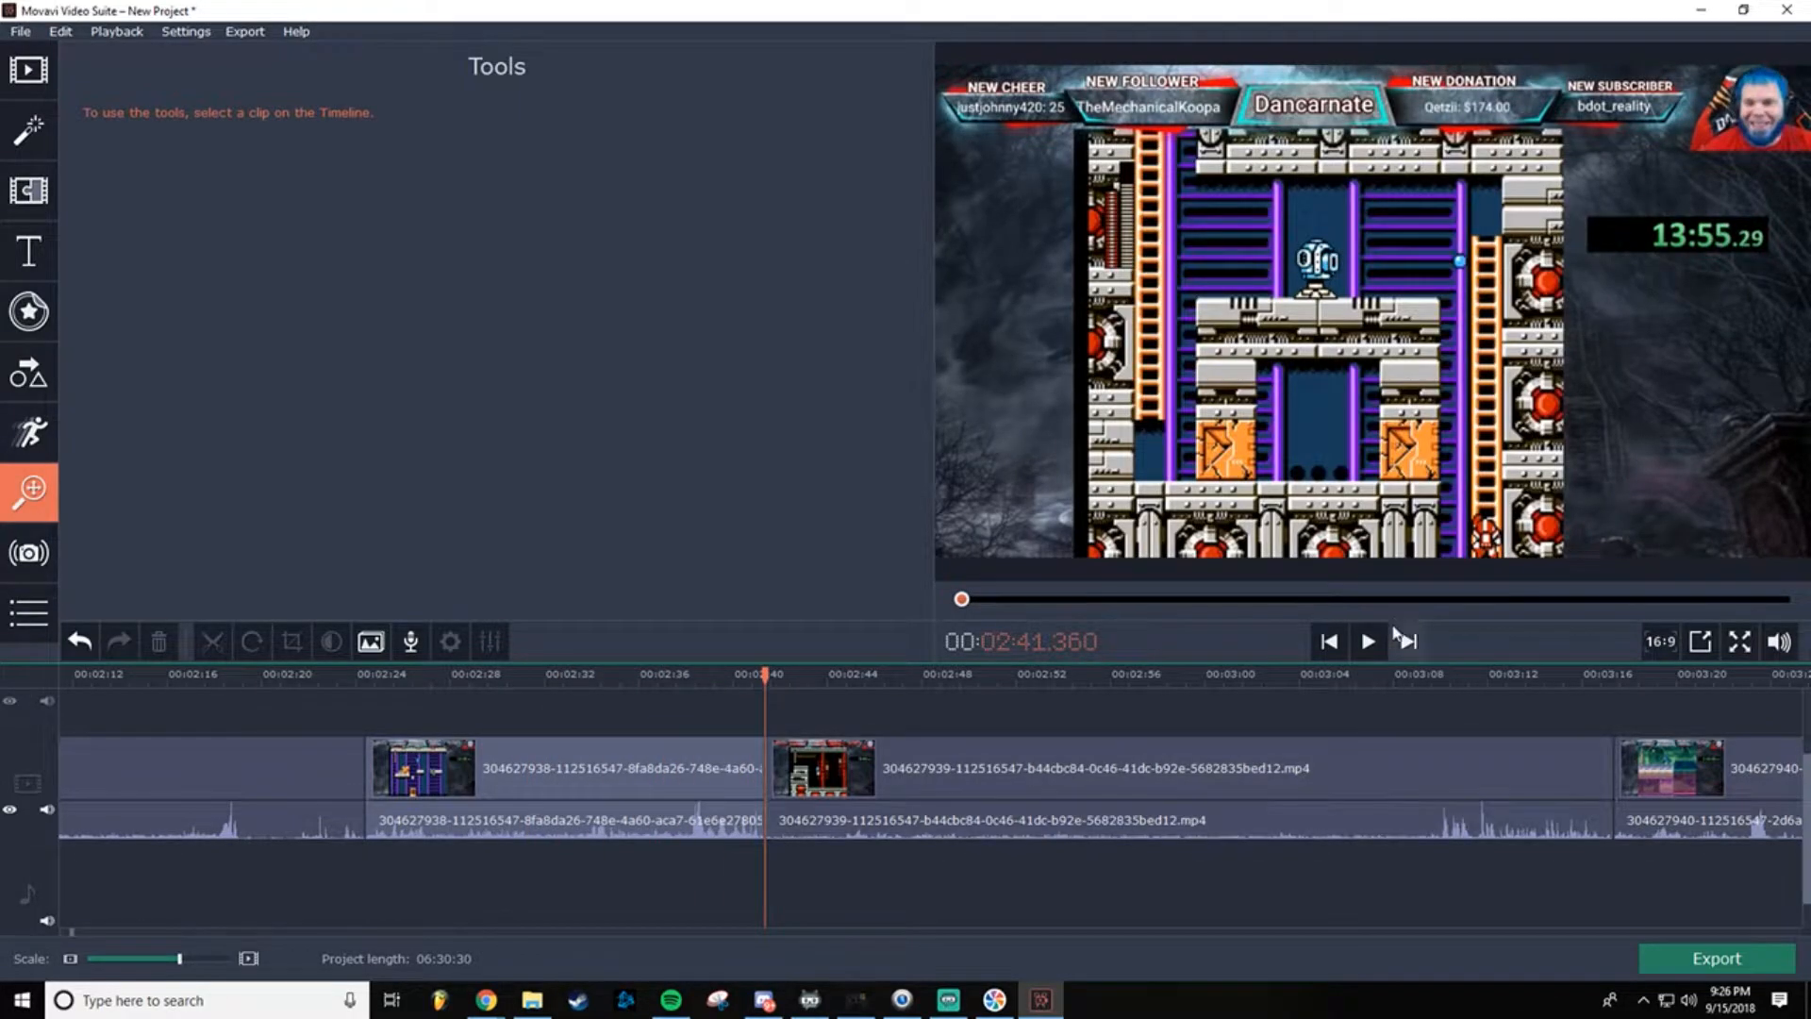
click(1368, 641)
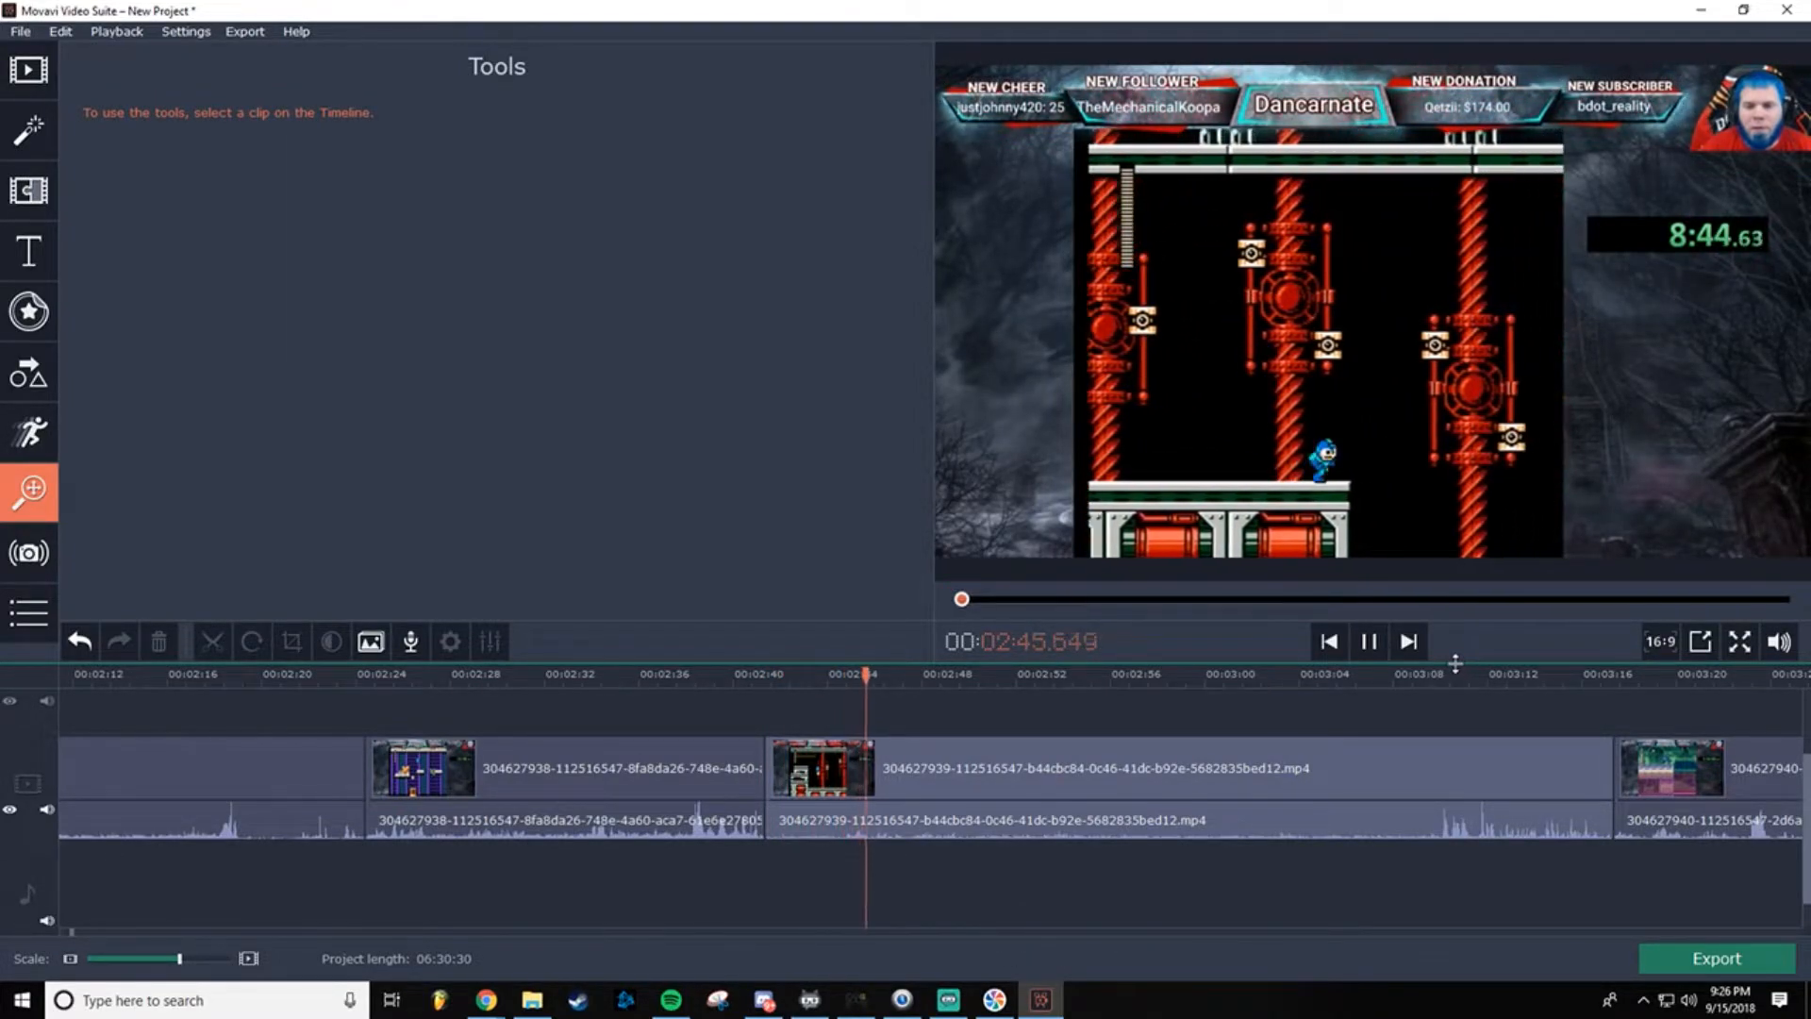
click(1367, 641)
drag(937, 681, 772, 675)
click(1368, 641)
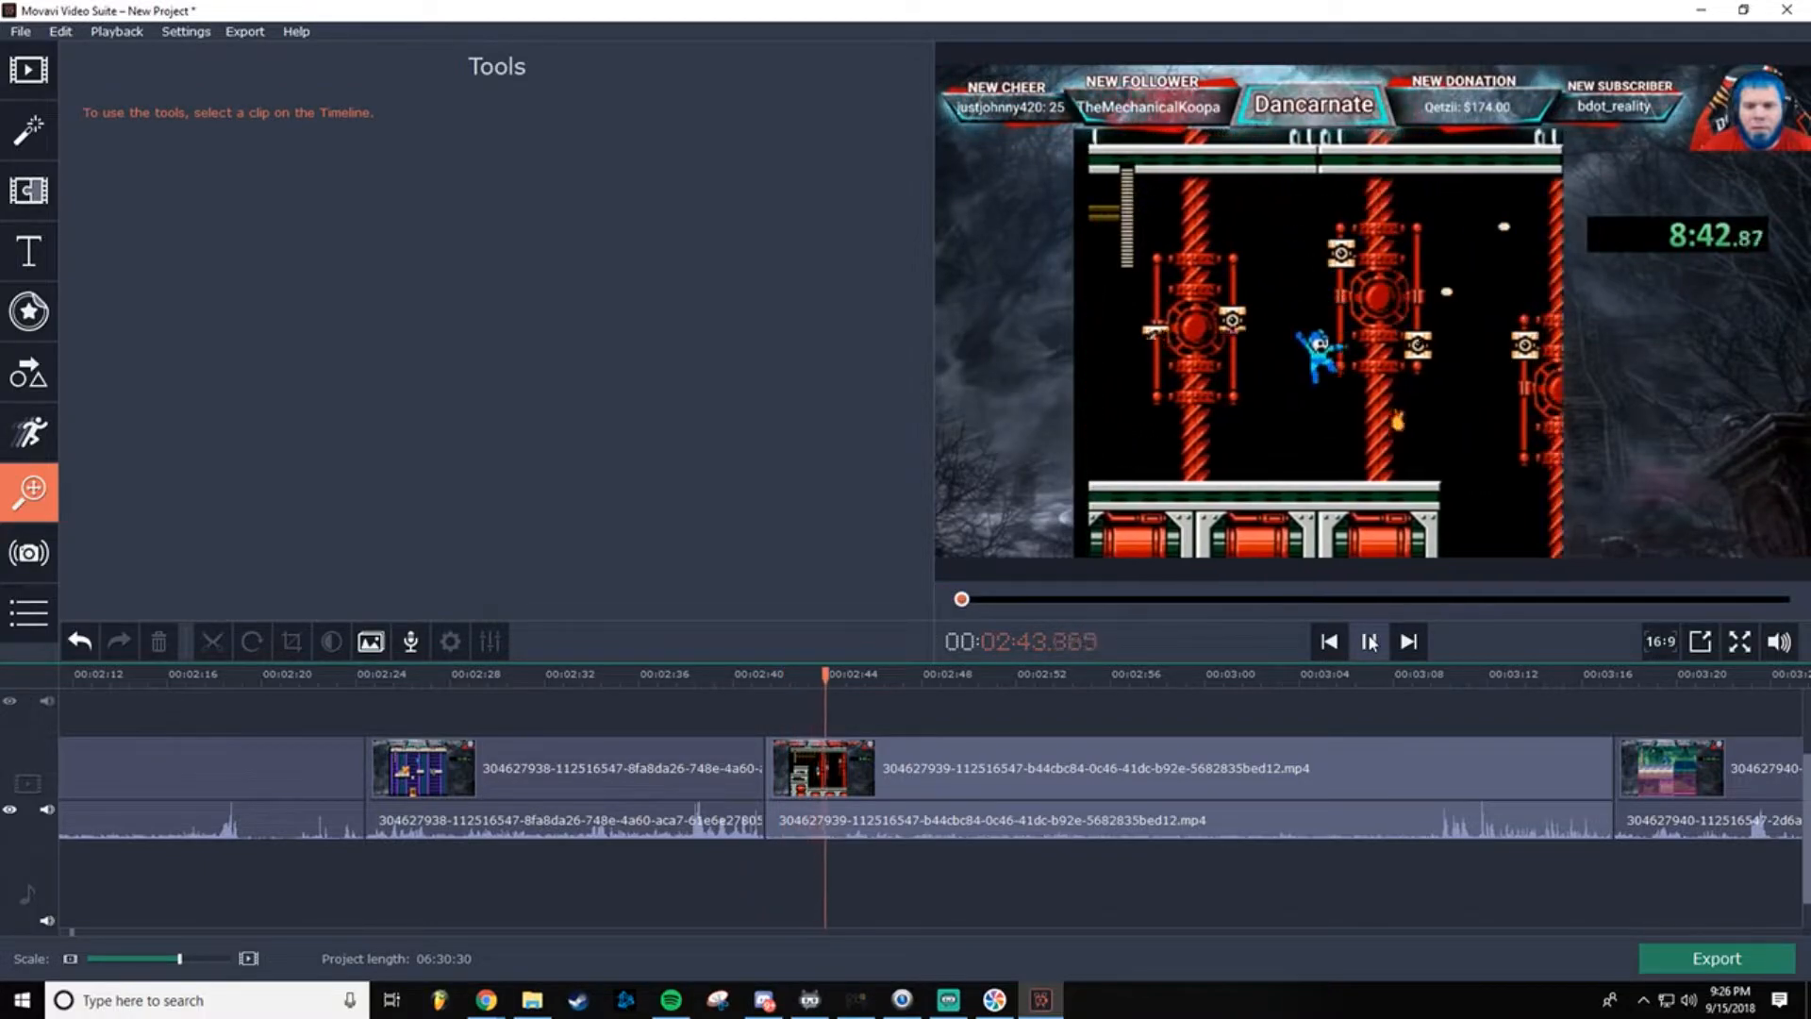
click(1369, 641)
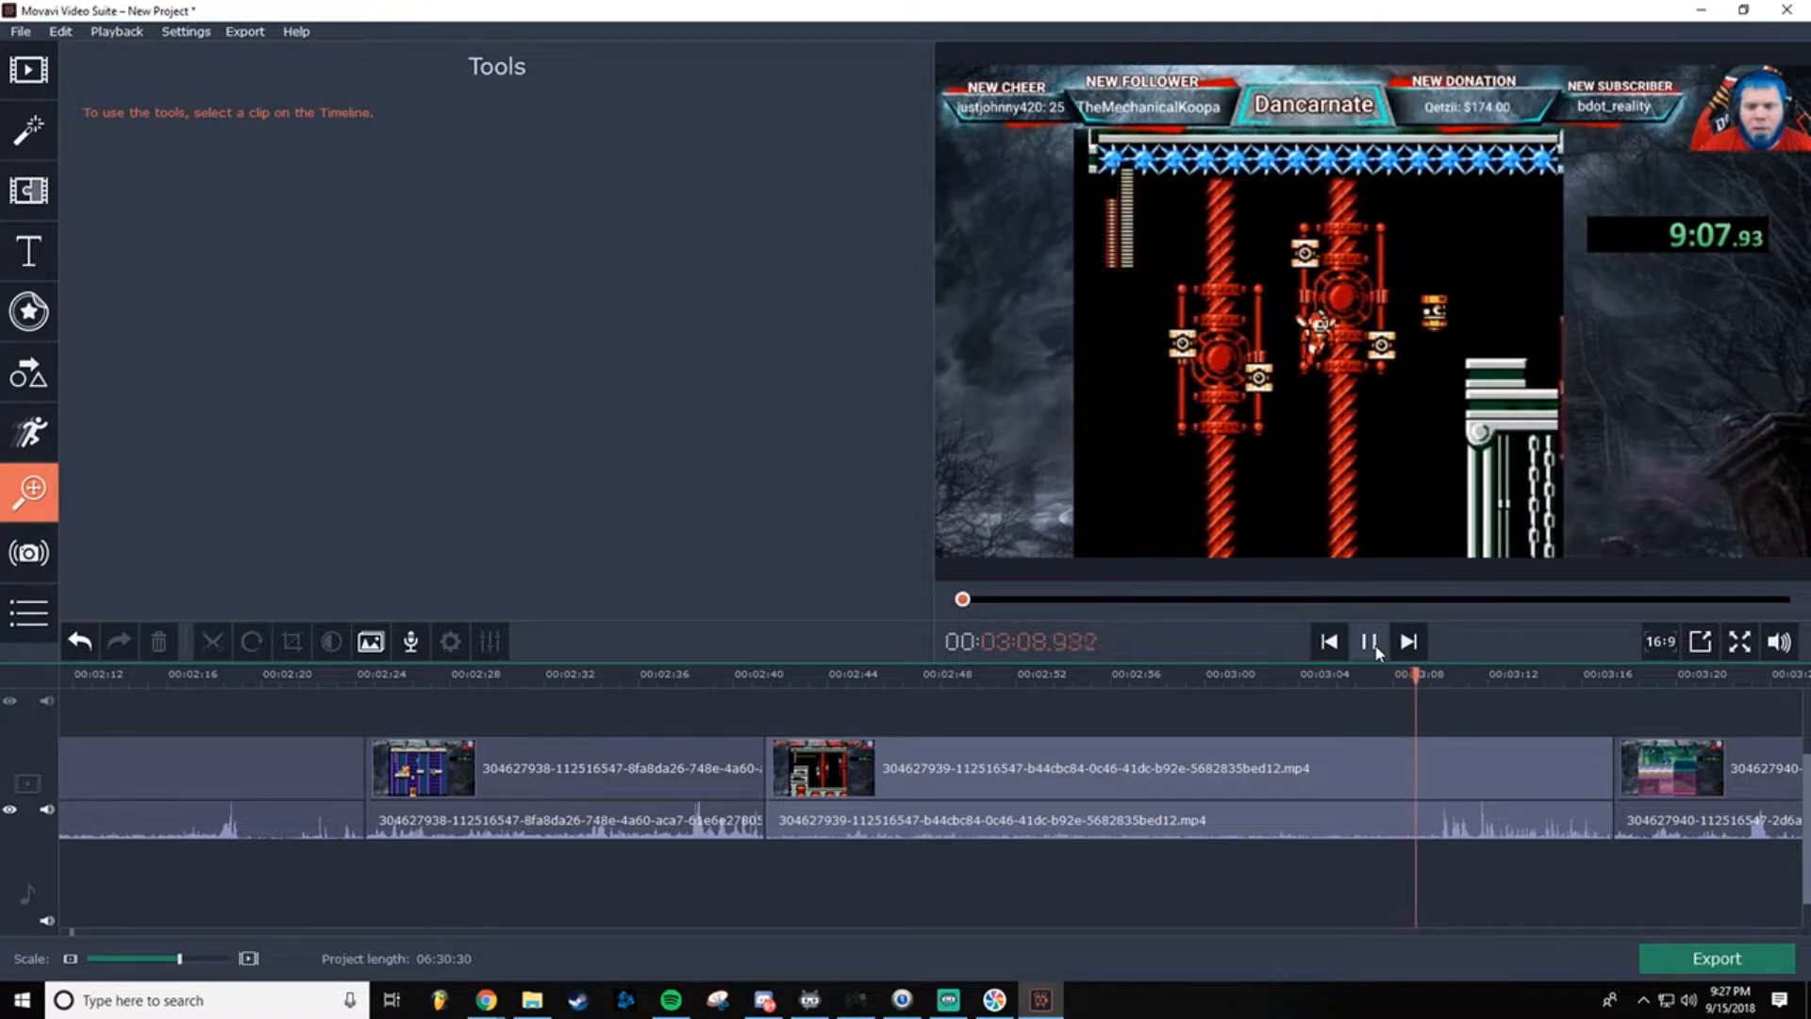
click(1376, 651)
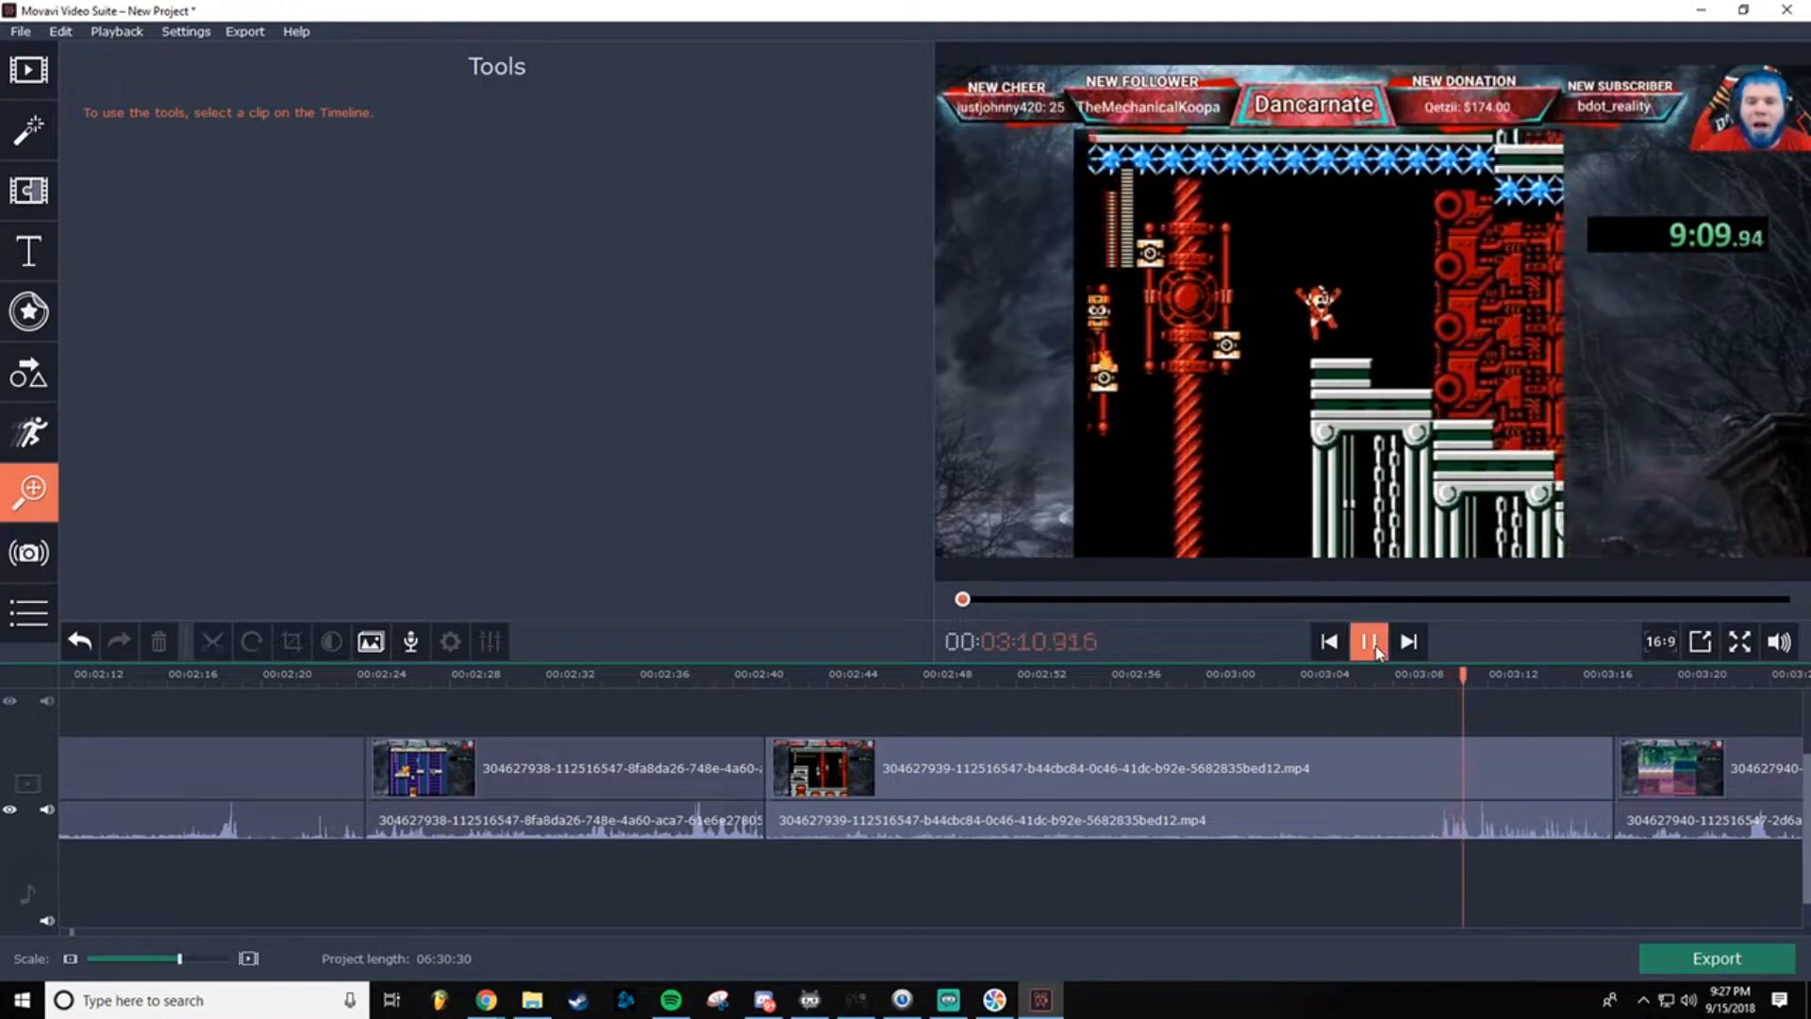
Step: Split the red-column clip at the start of the key jump, at 00:03:09.360
drag(1464, 673, 1432, 674)
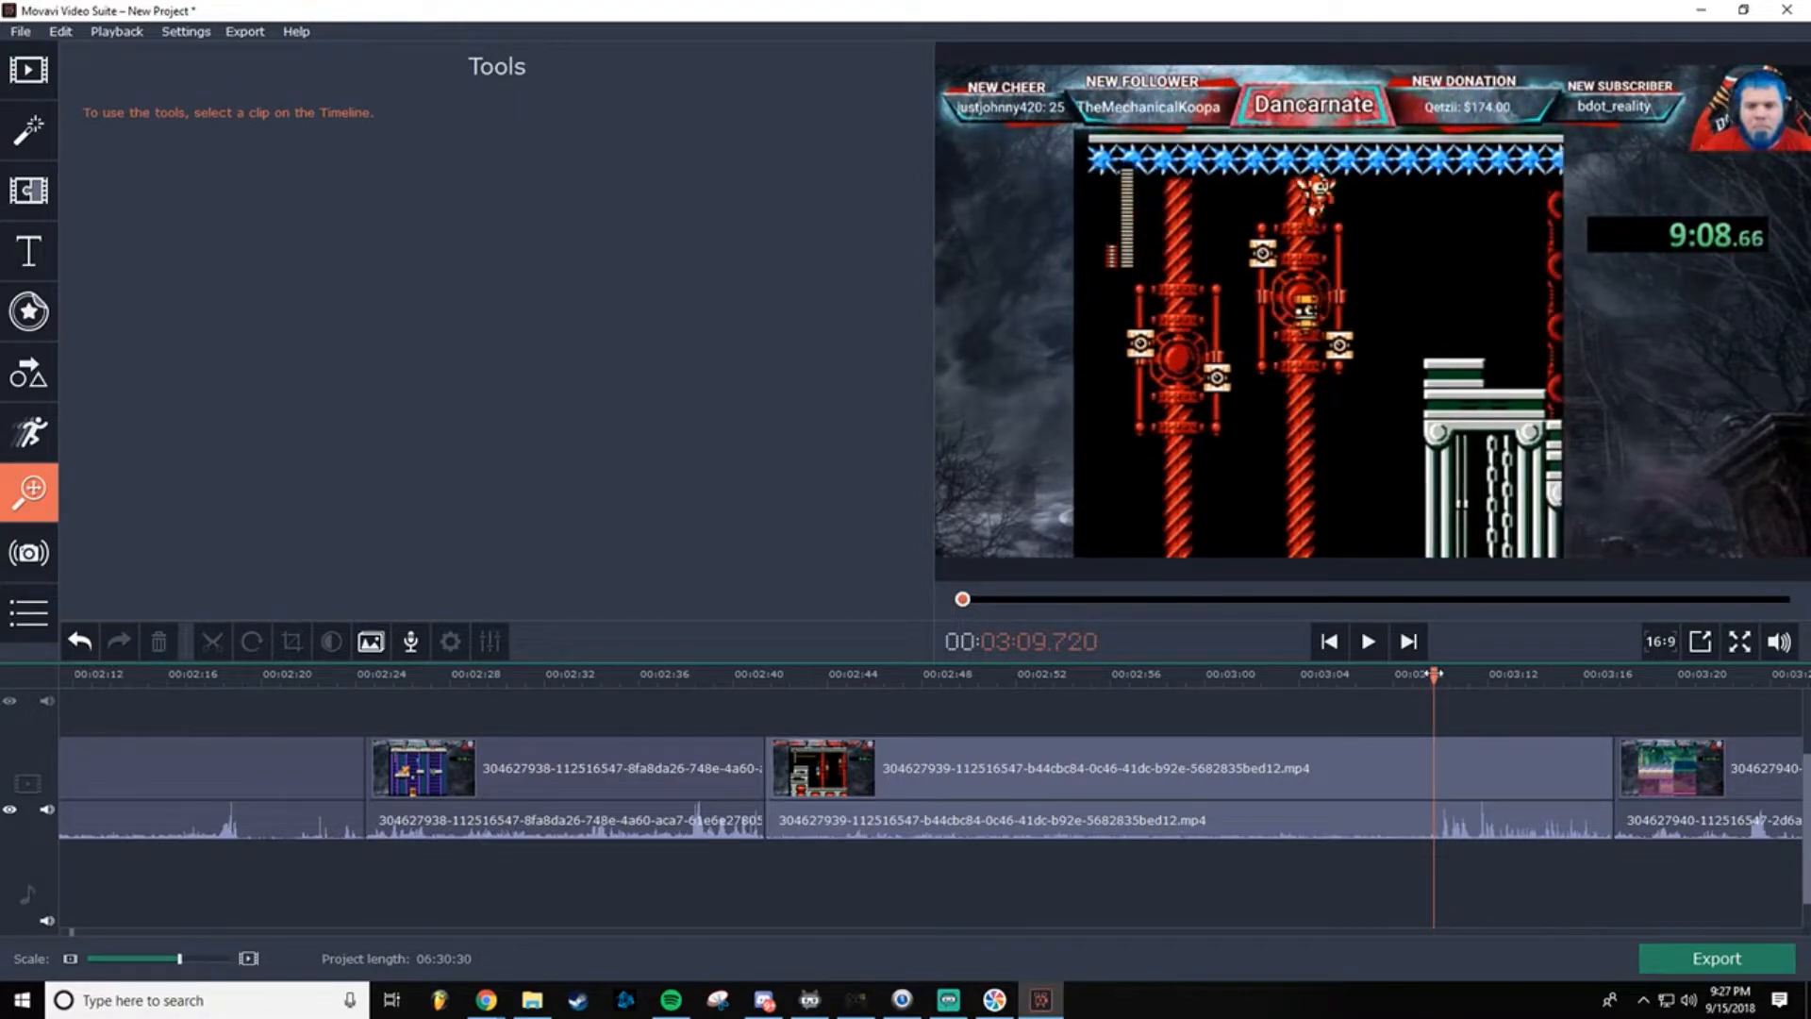
drag(1434, 674, 1431, 674)
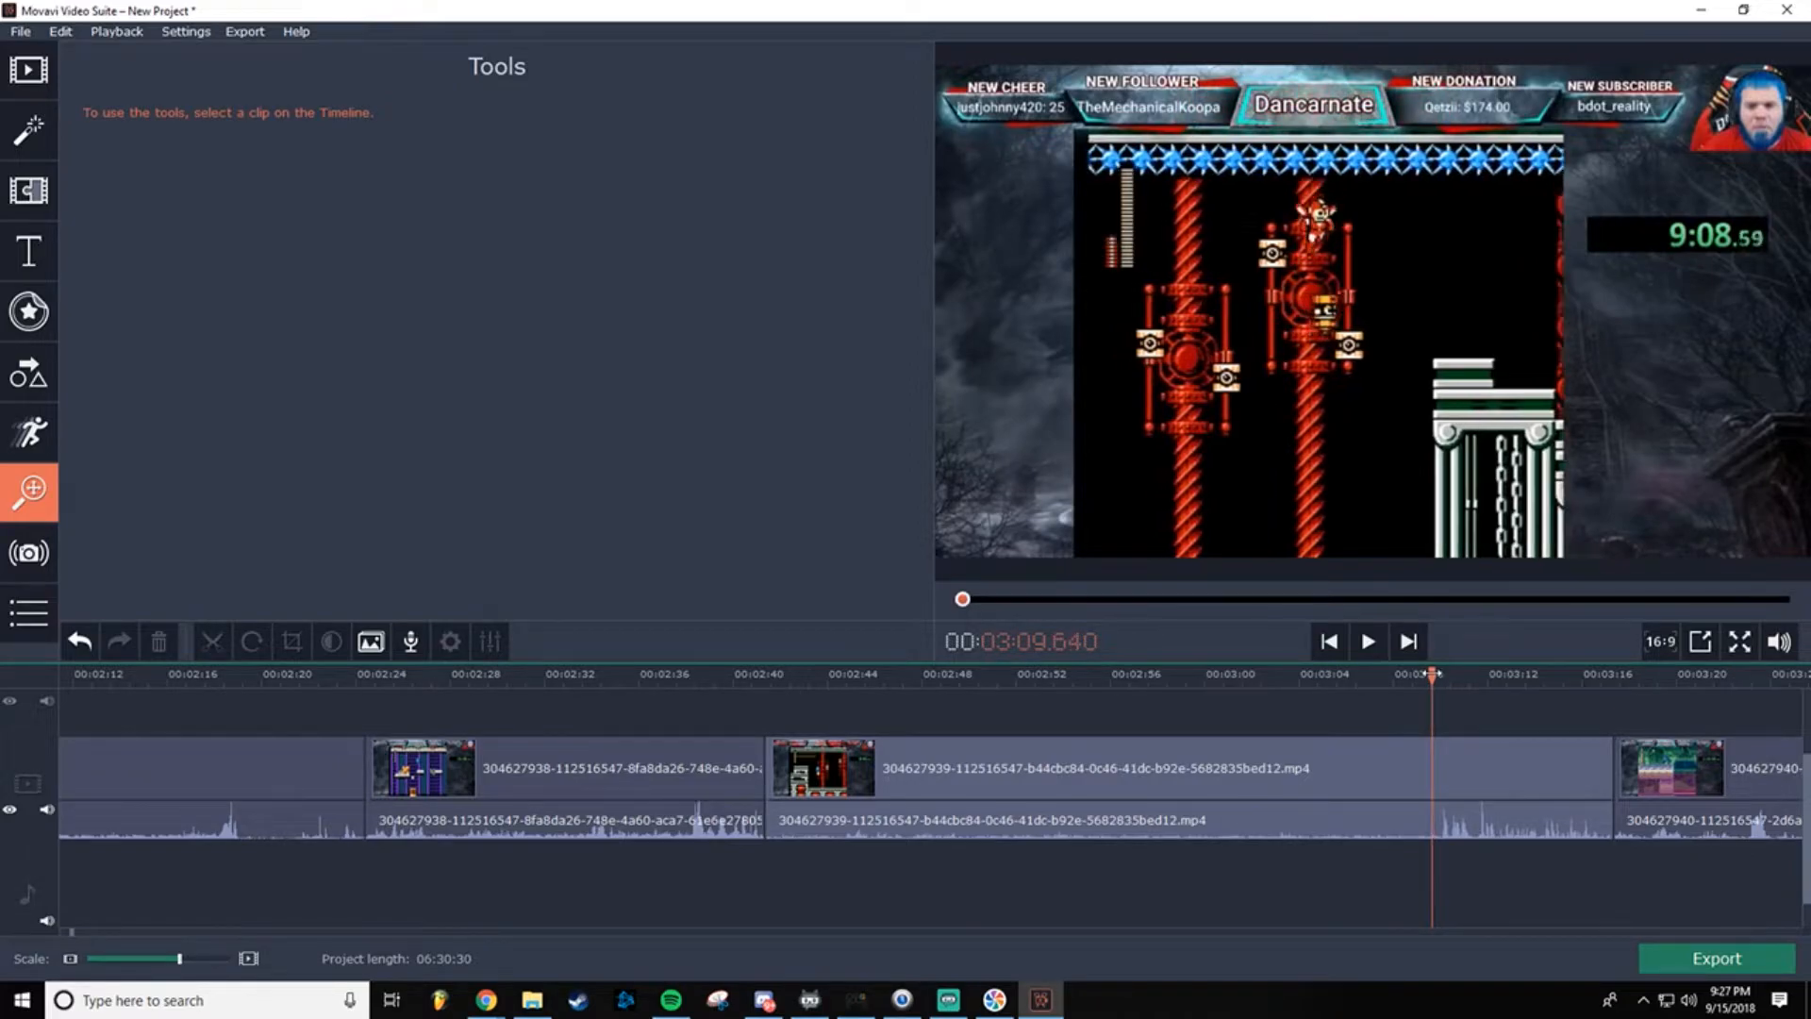
drag(1431, 674, 1425, 673)
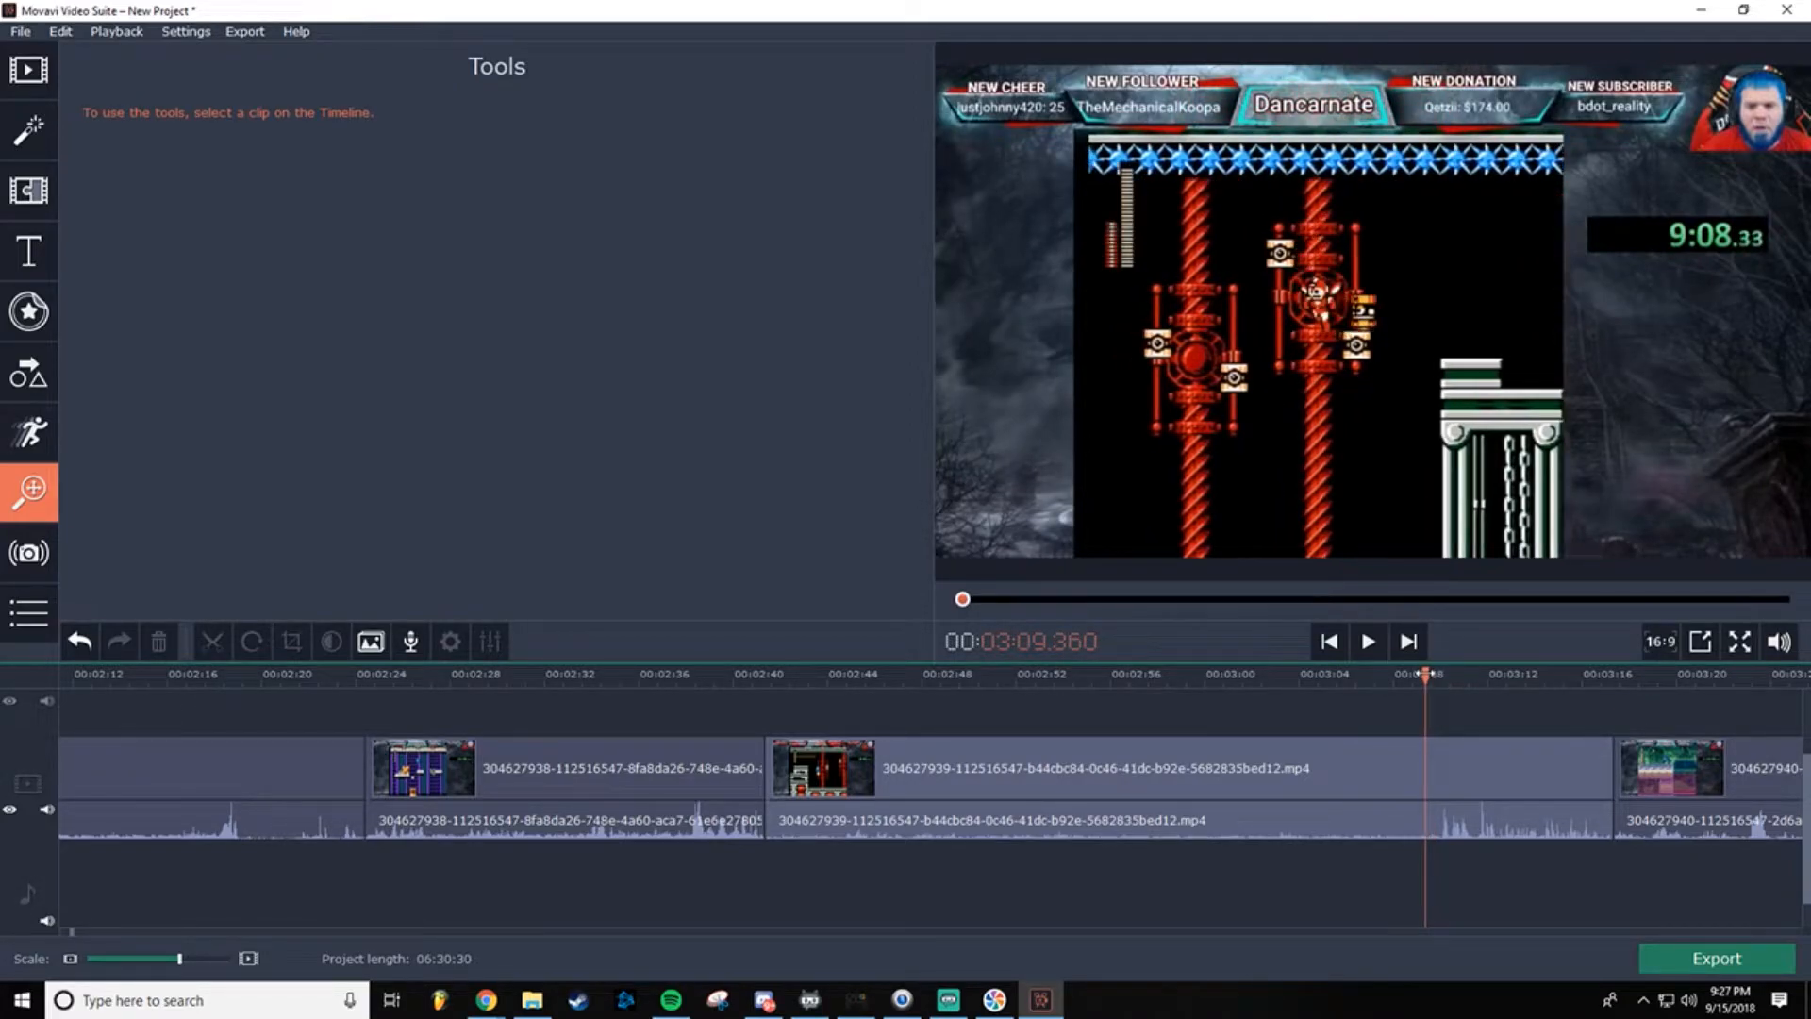
right_click(1424, 748)
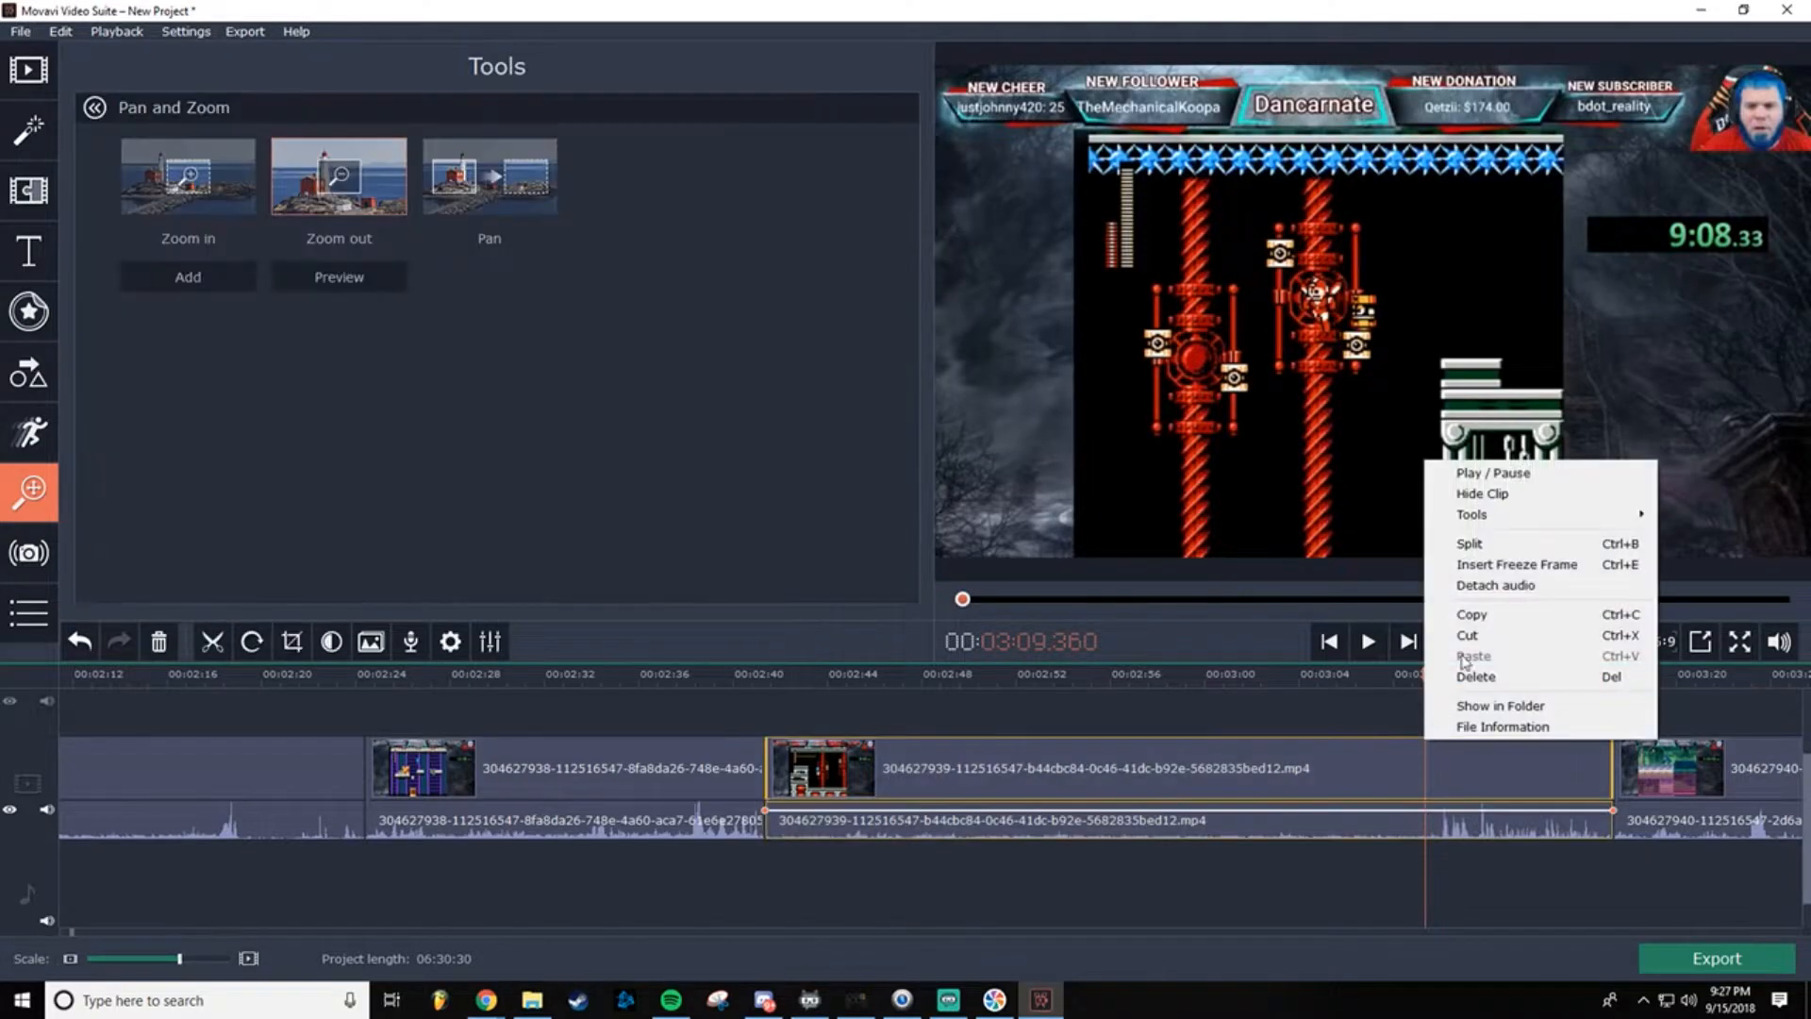
click(1497, 557)
Step: Split the red-column clip again at 00:03:10.160 to isolate the key jump as a short segment
drag(1425, 675, 1444, 674)
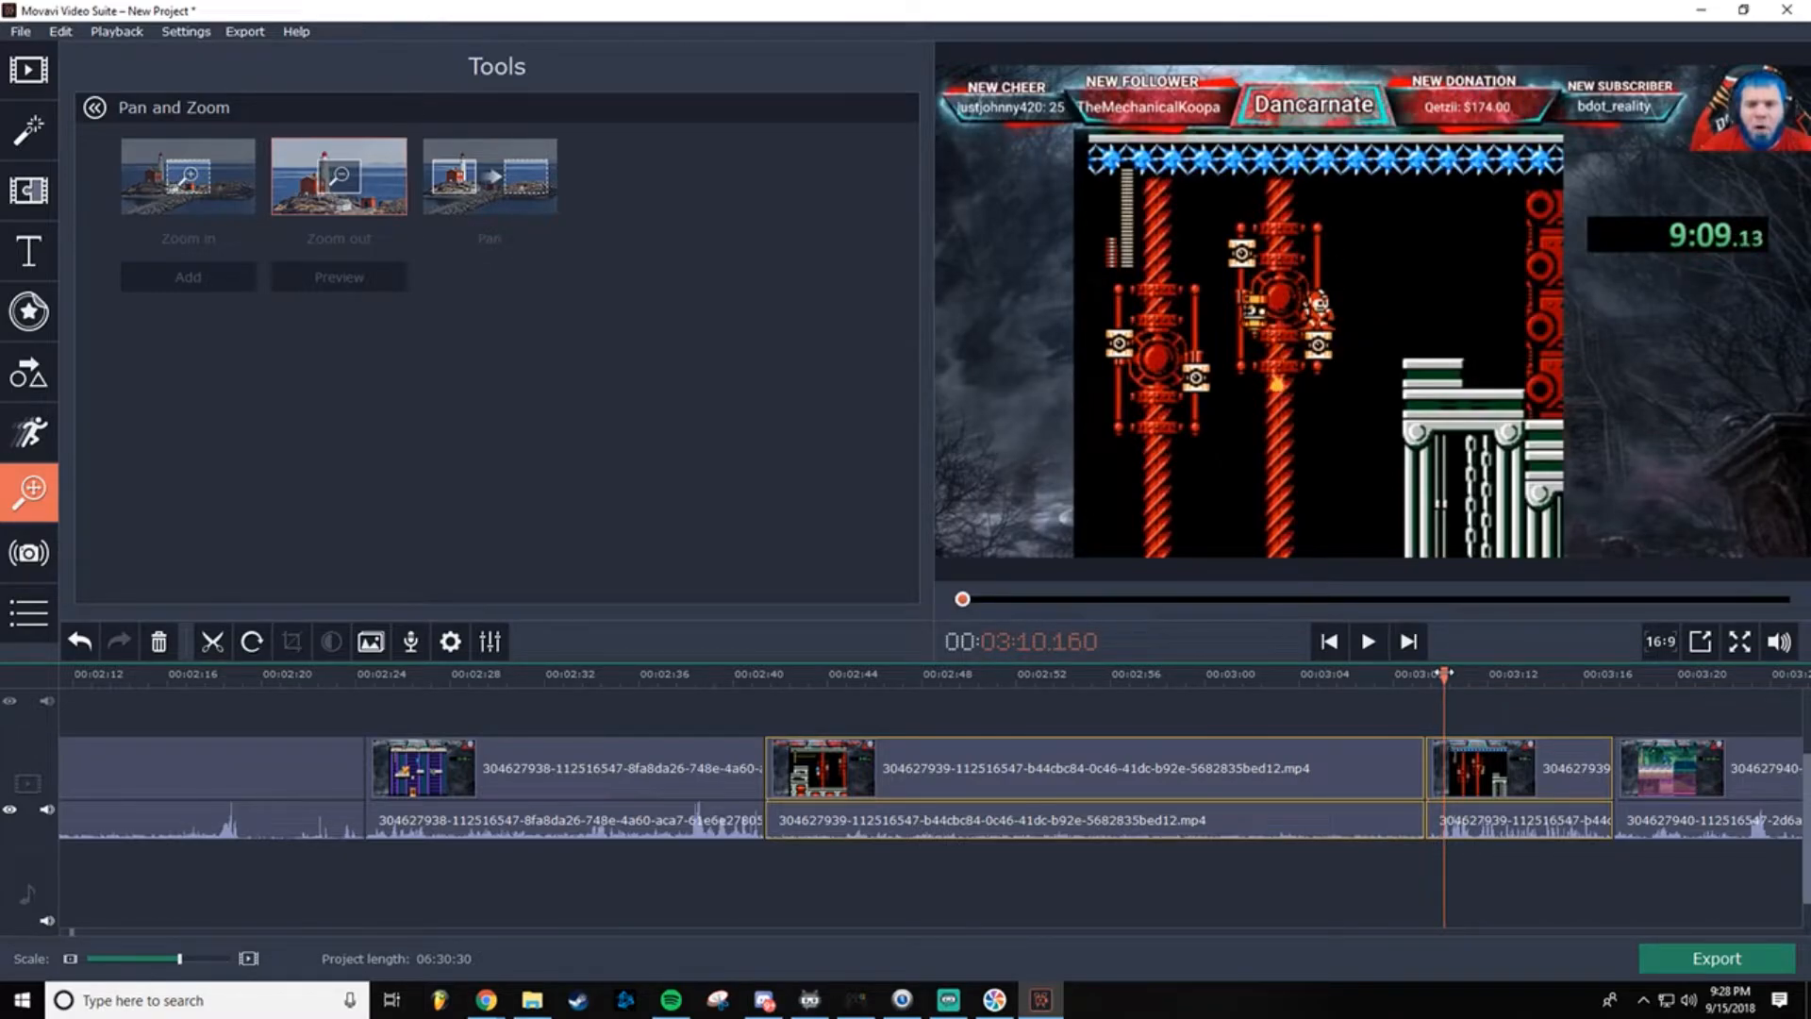
right_click(1447, 755)
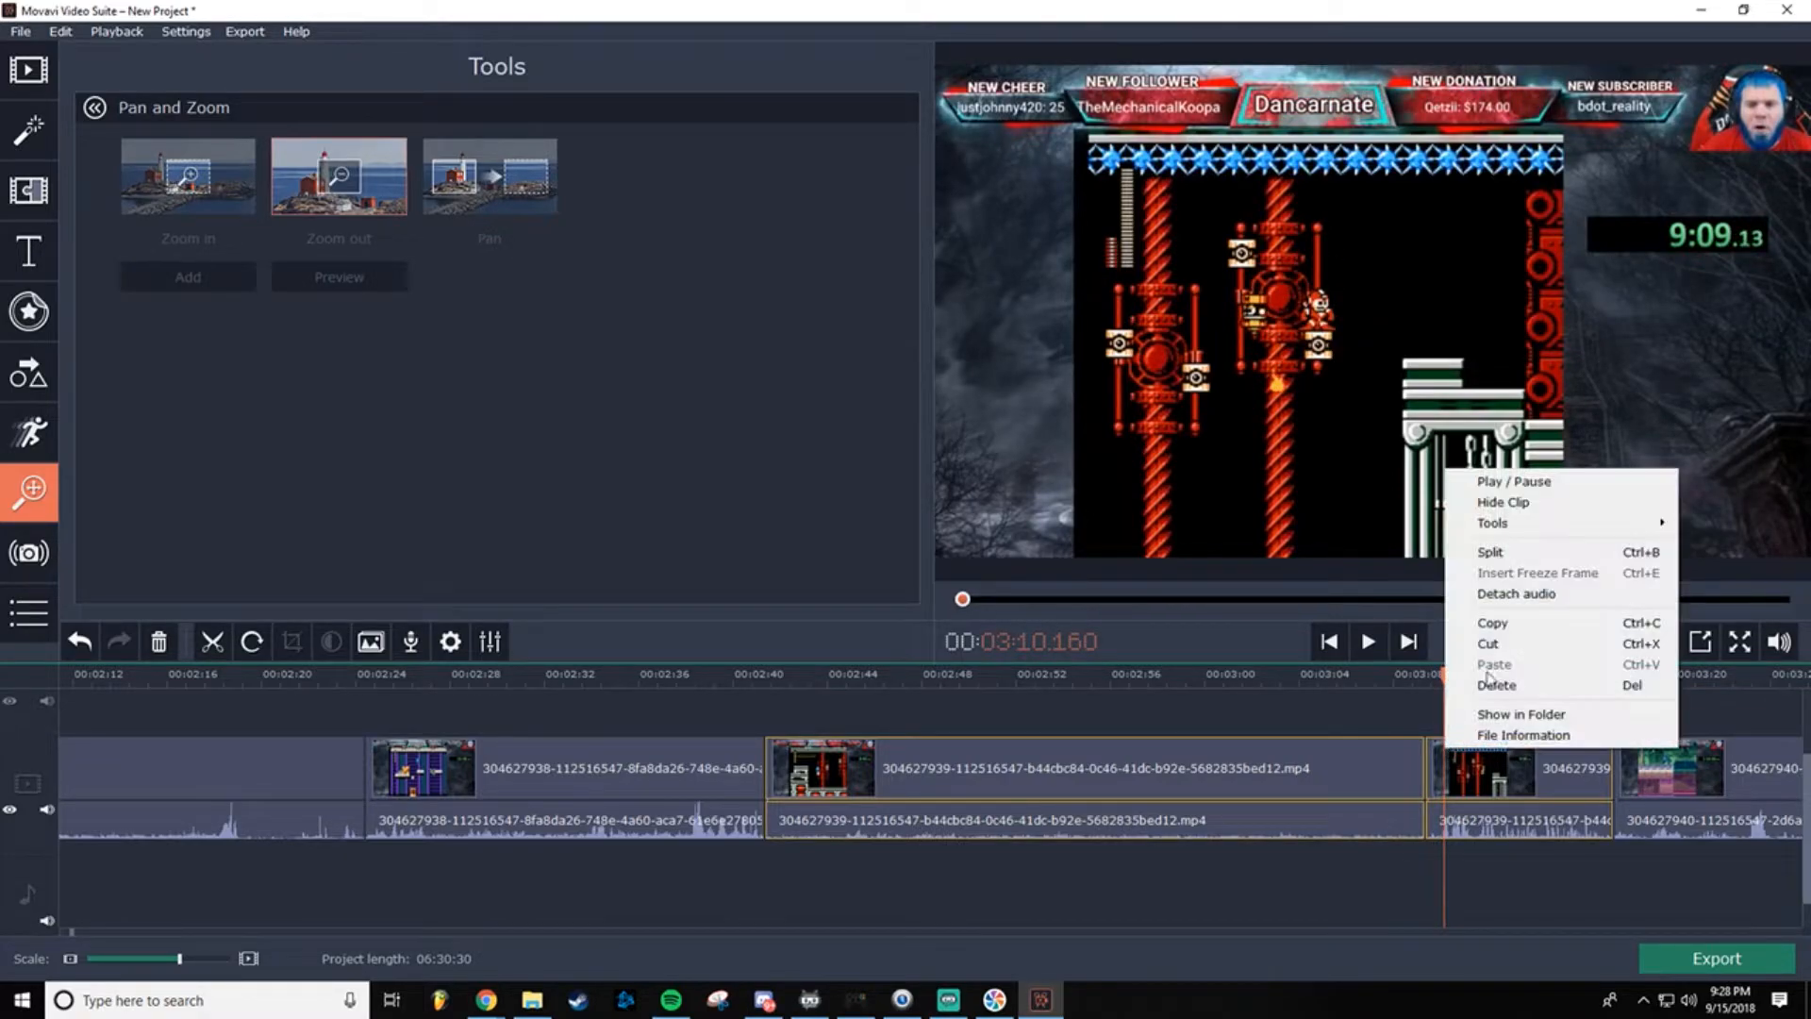
click(1515, 560)
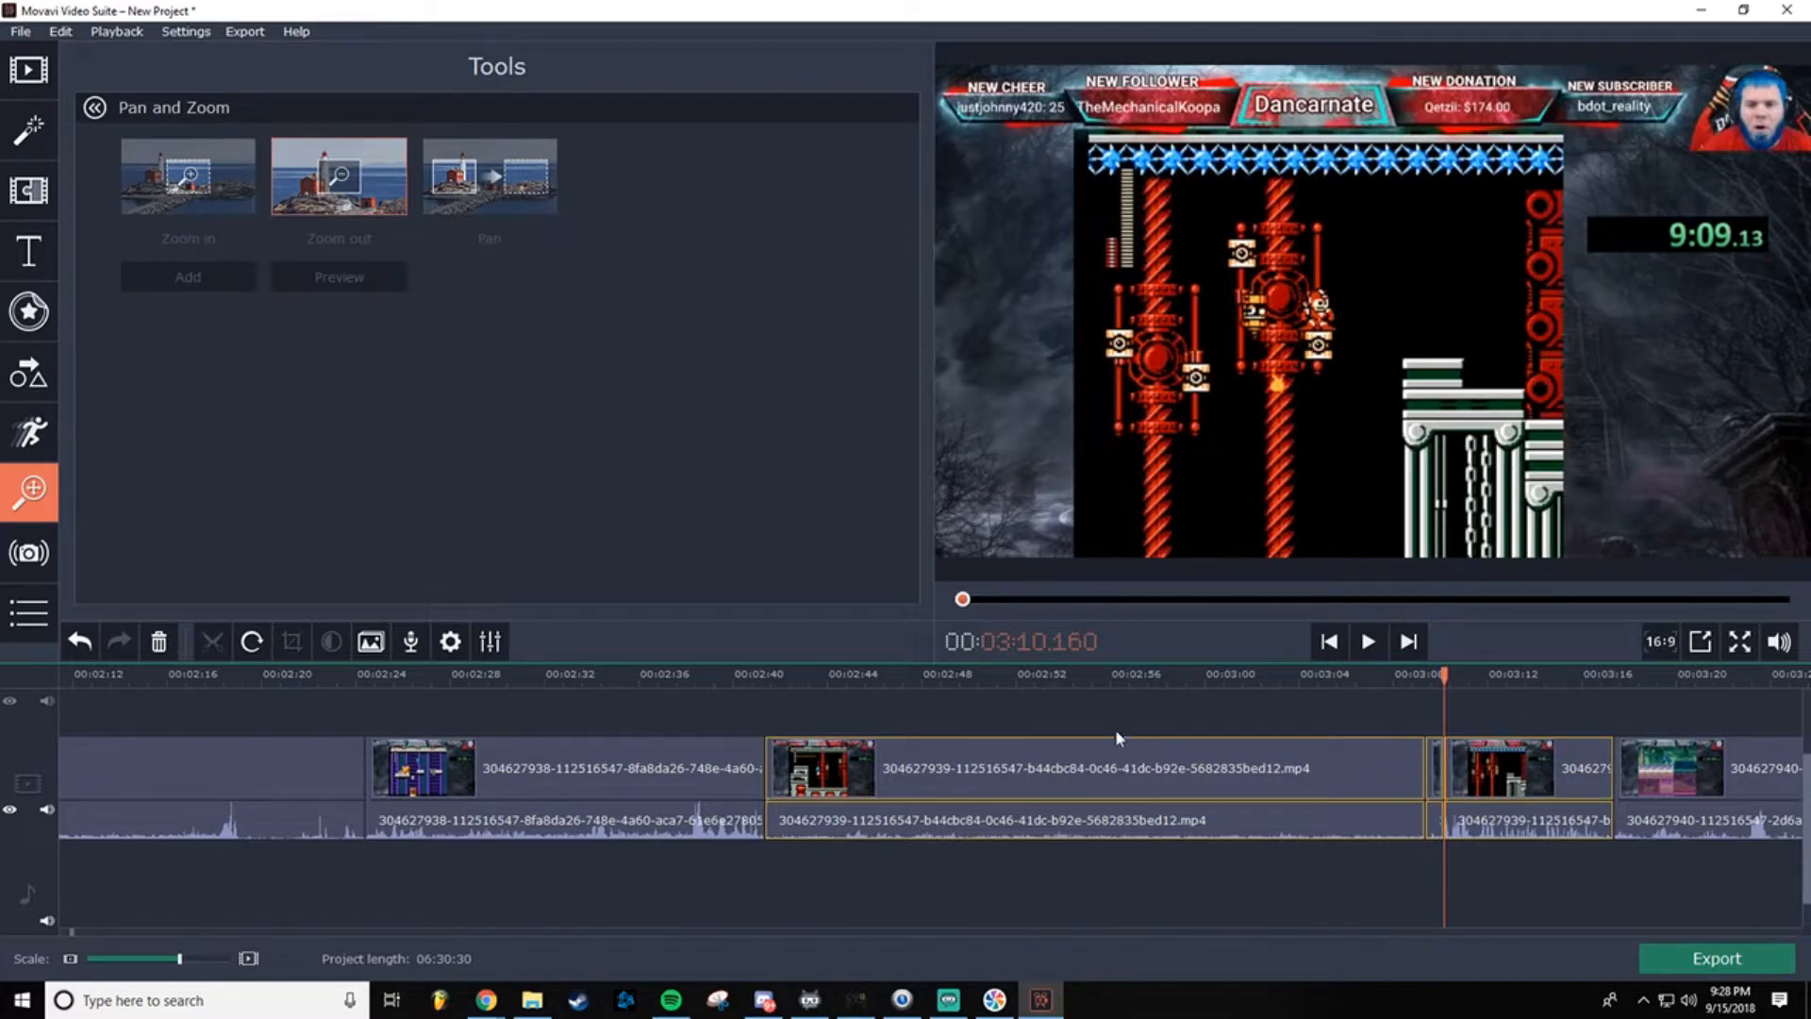
Step: Split the red-column clip's long first segment at 00:02:59.840 and delete the part before the split
drag(1242, 673, 1203, 806)
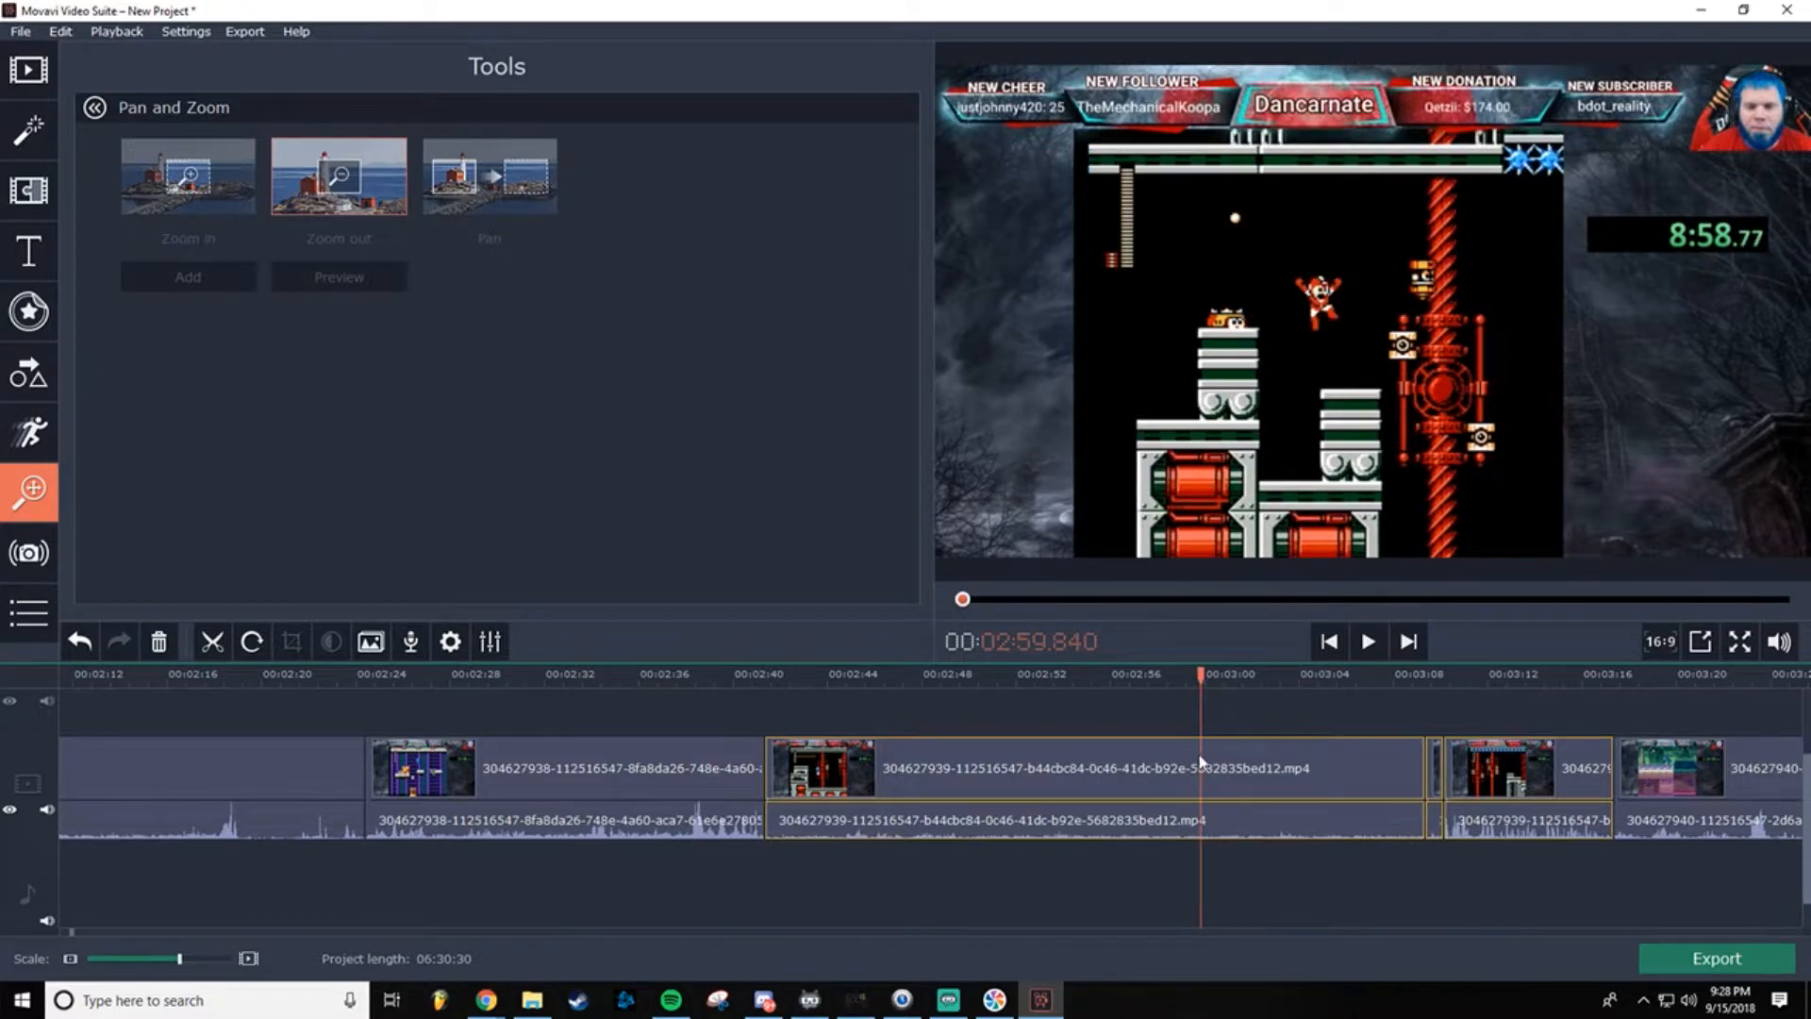
right_click(1200, 760)
click(1245, 564)
click(990, 799)
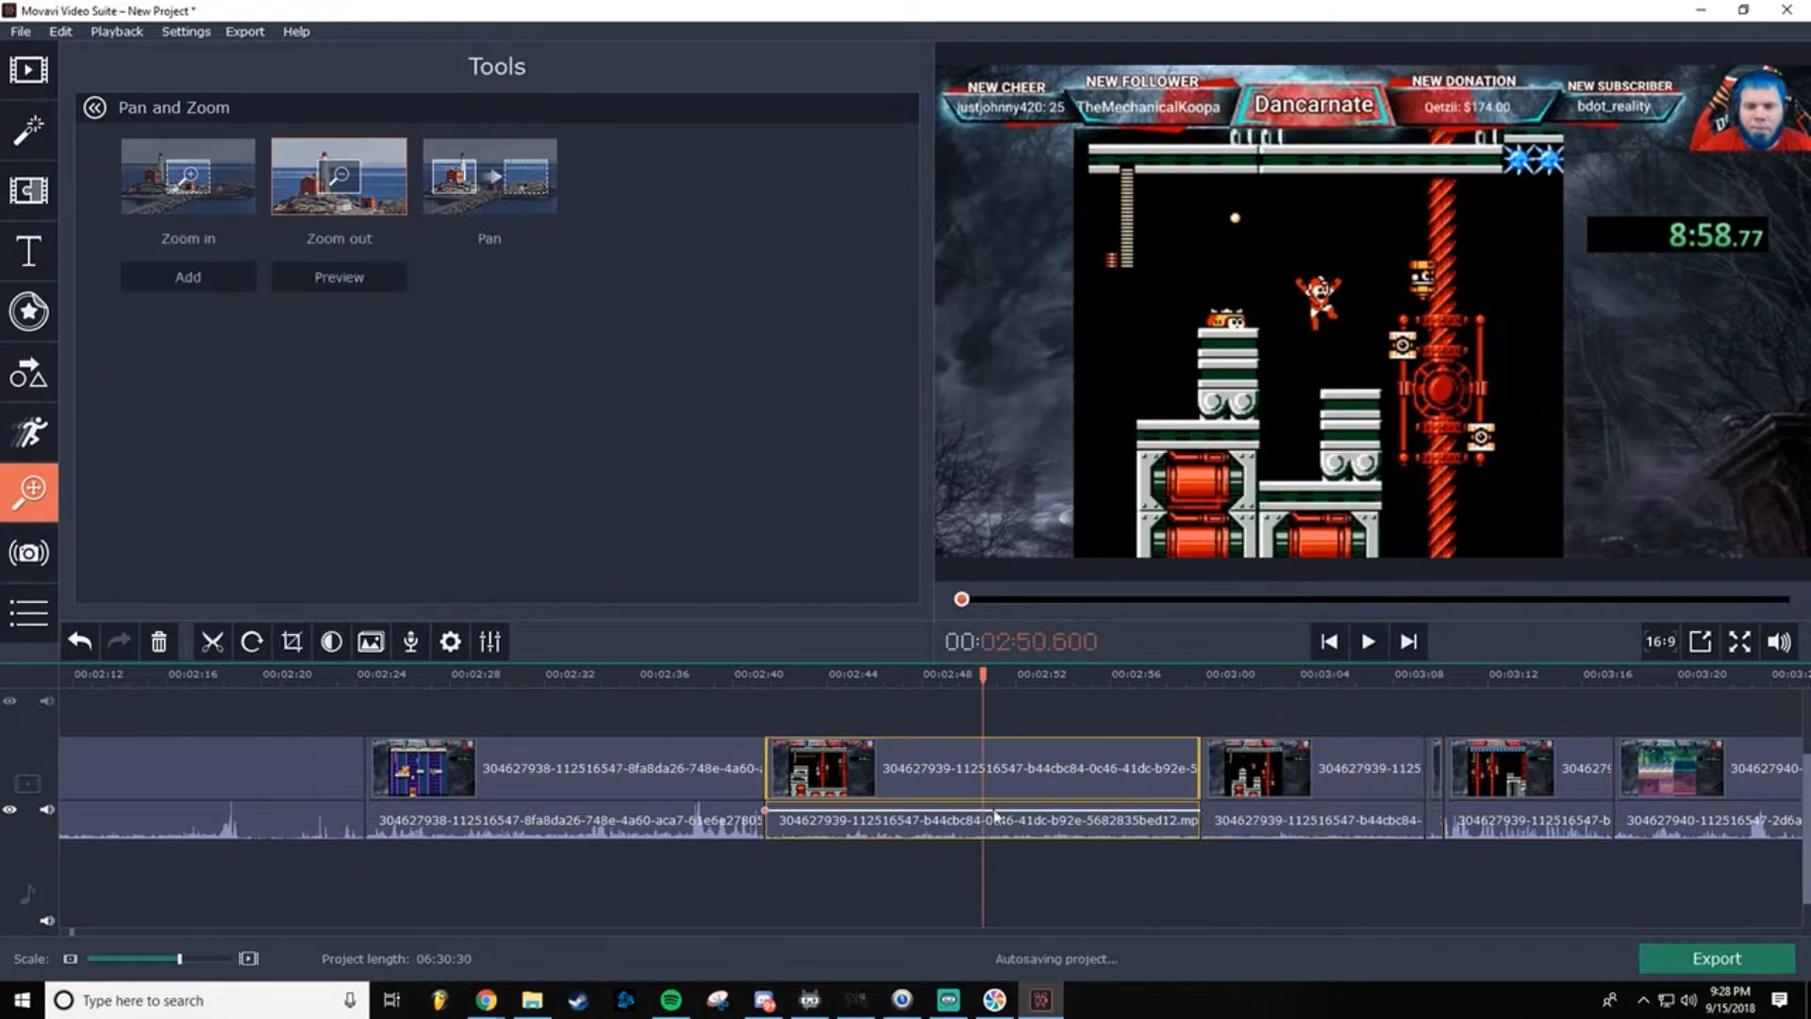
key(Delete)
Step: Play the trimmed red-column clip from its start at 00:02:41.400 and pause at 00:02:53.027
drag(779, 676, 768, 683)
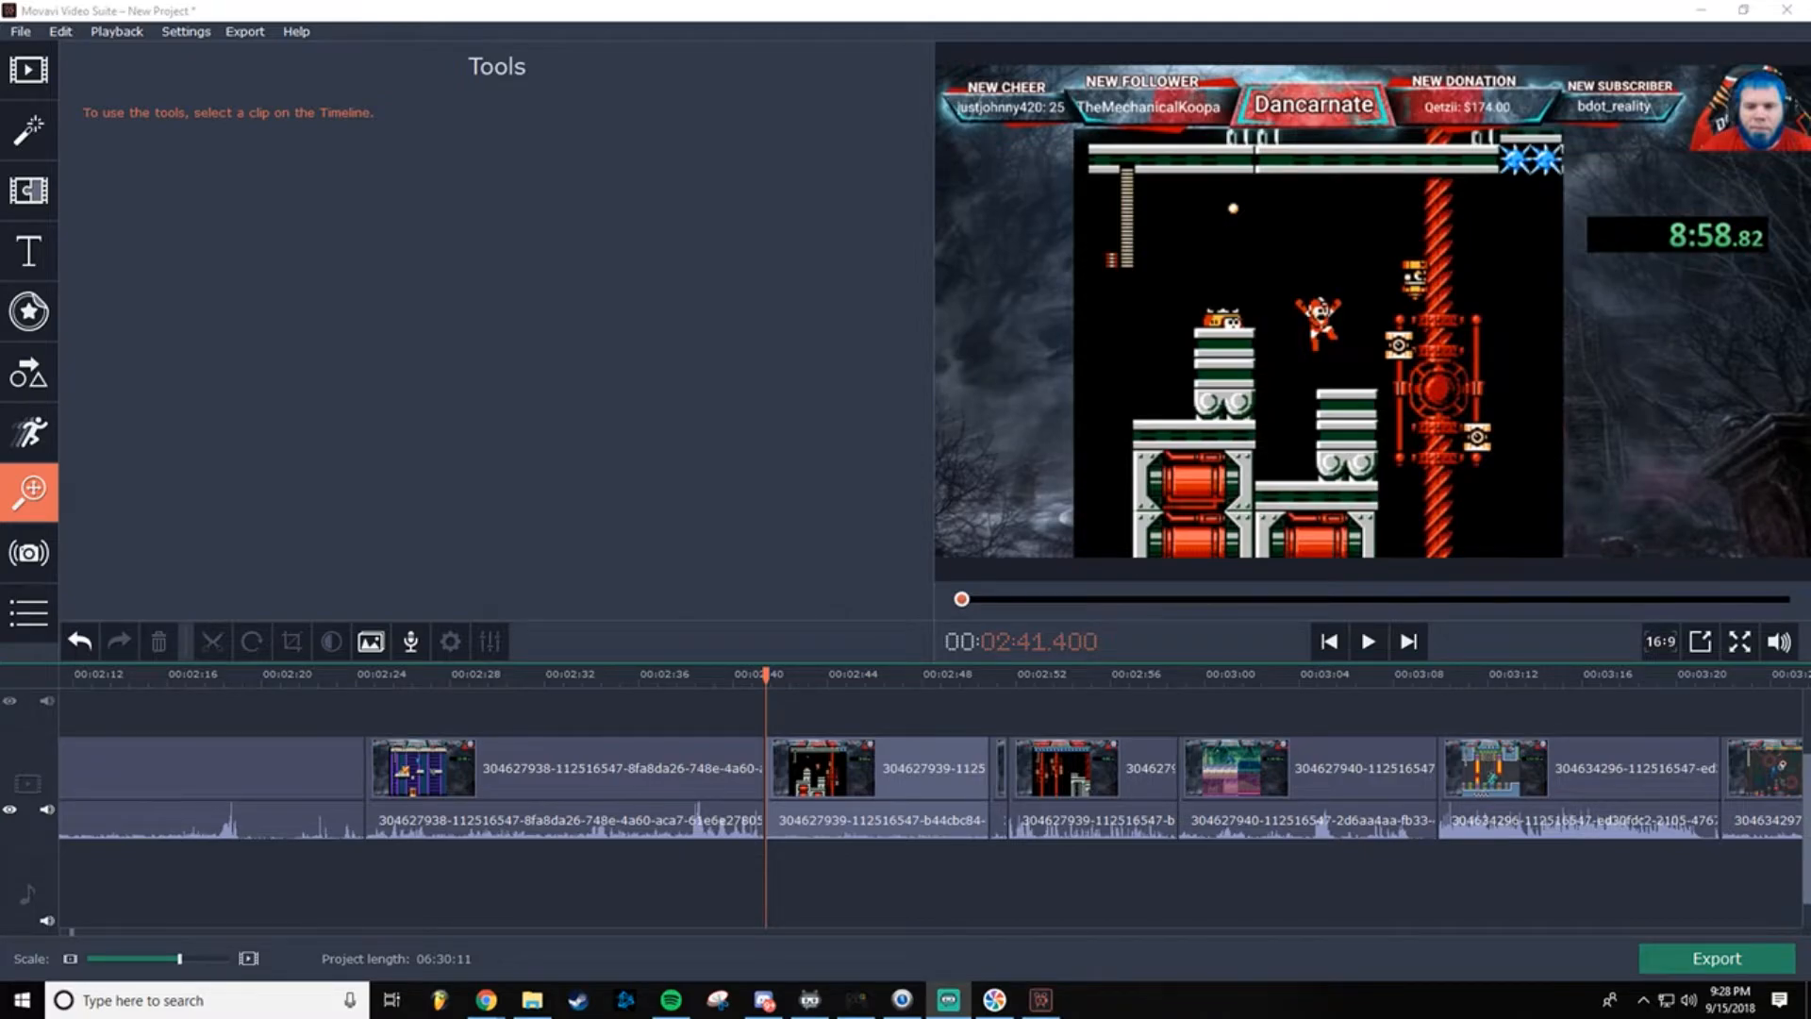
click(1367, 641)
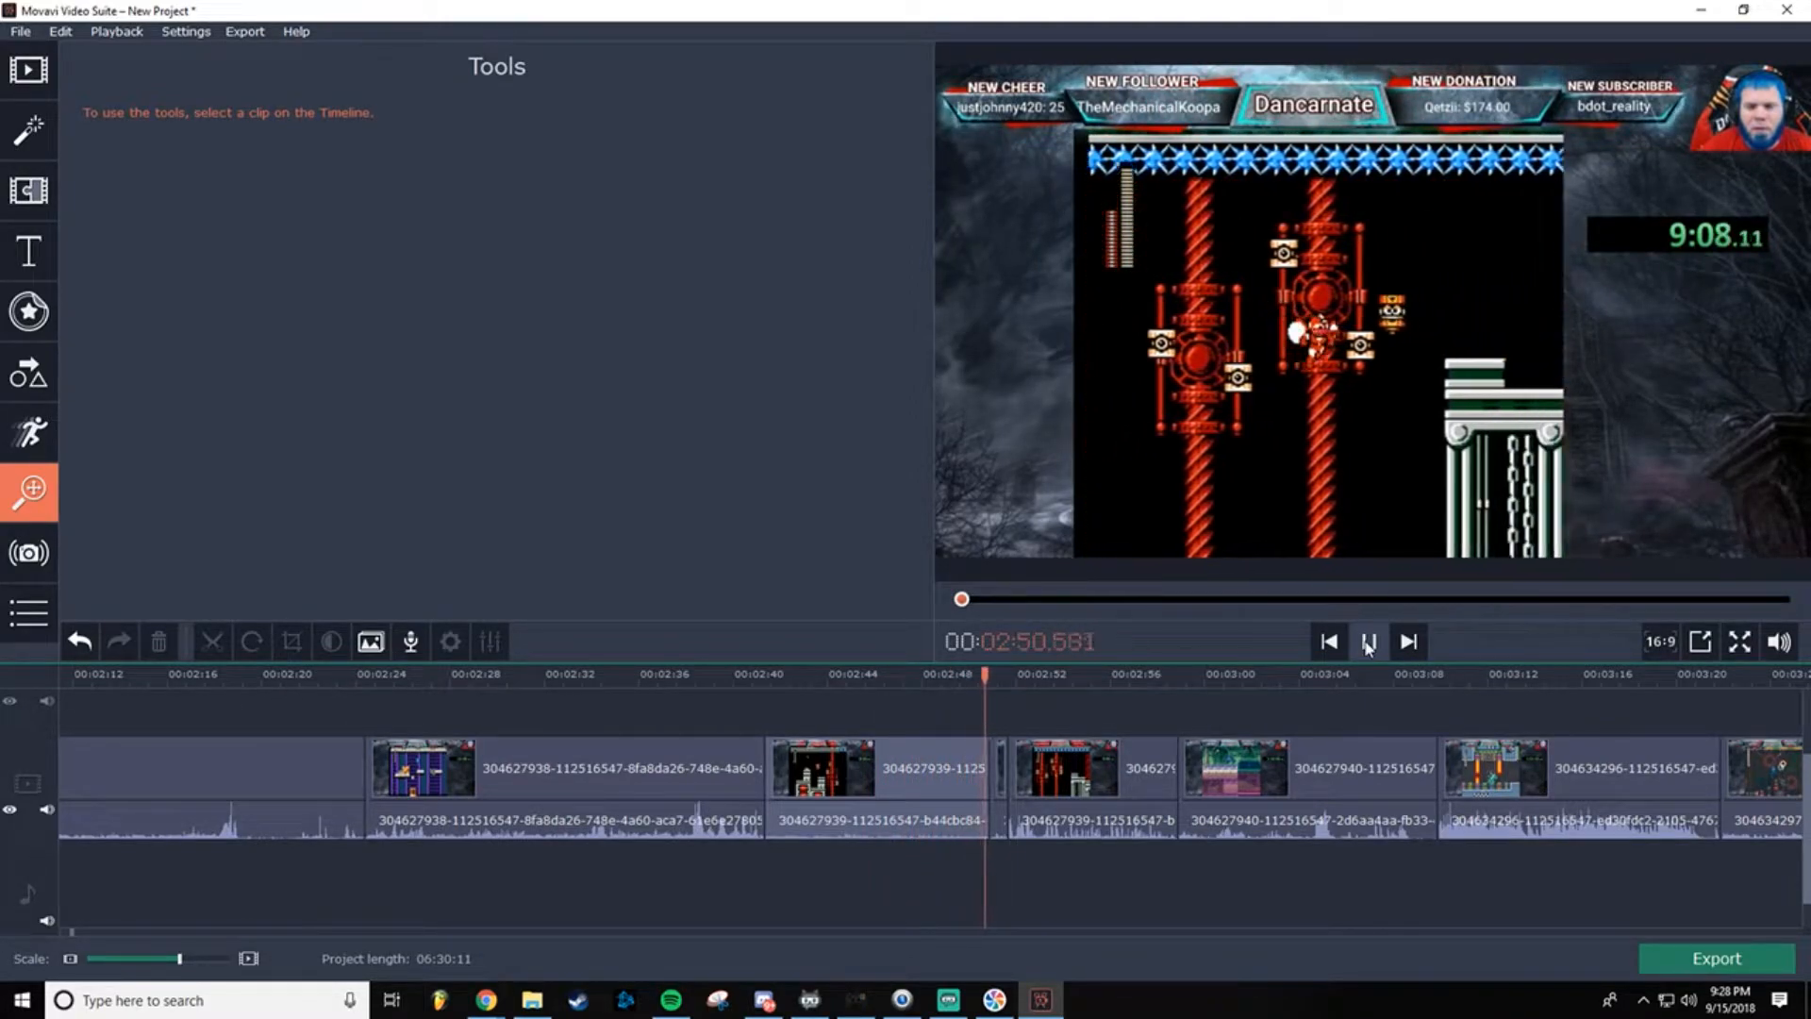
click(1368, 641)
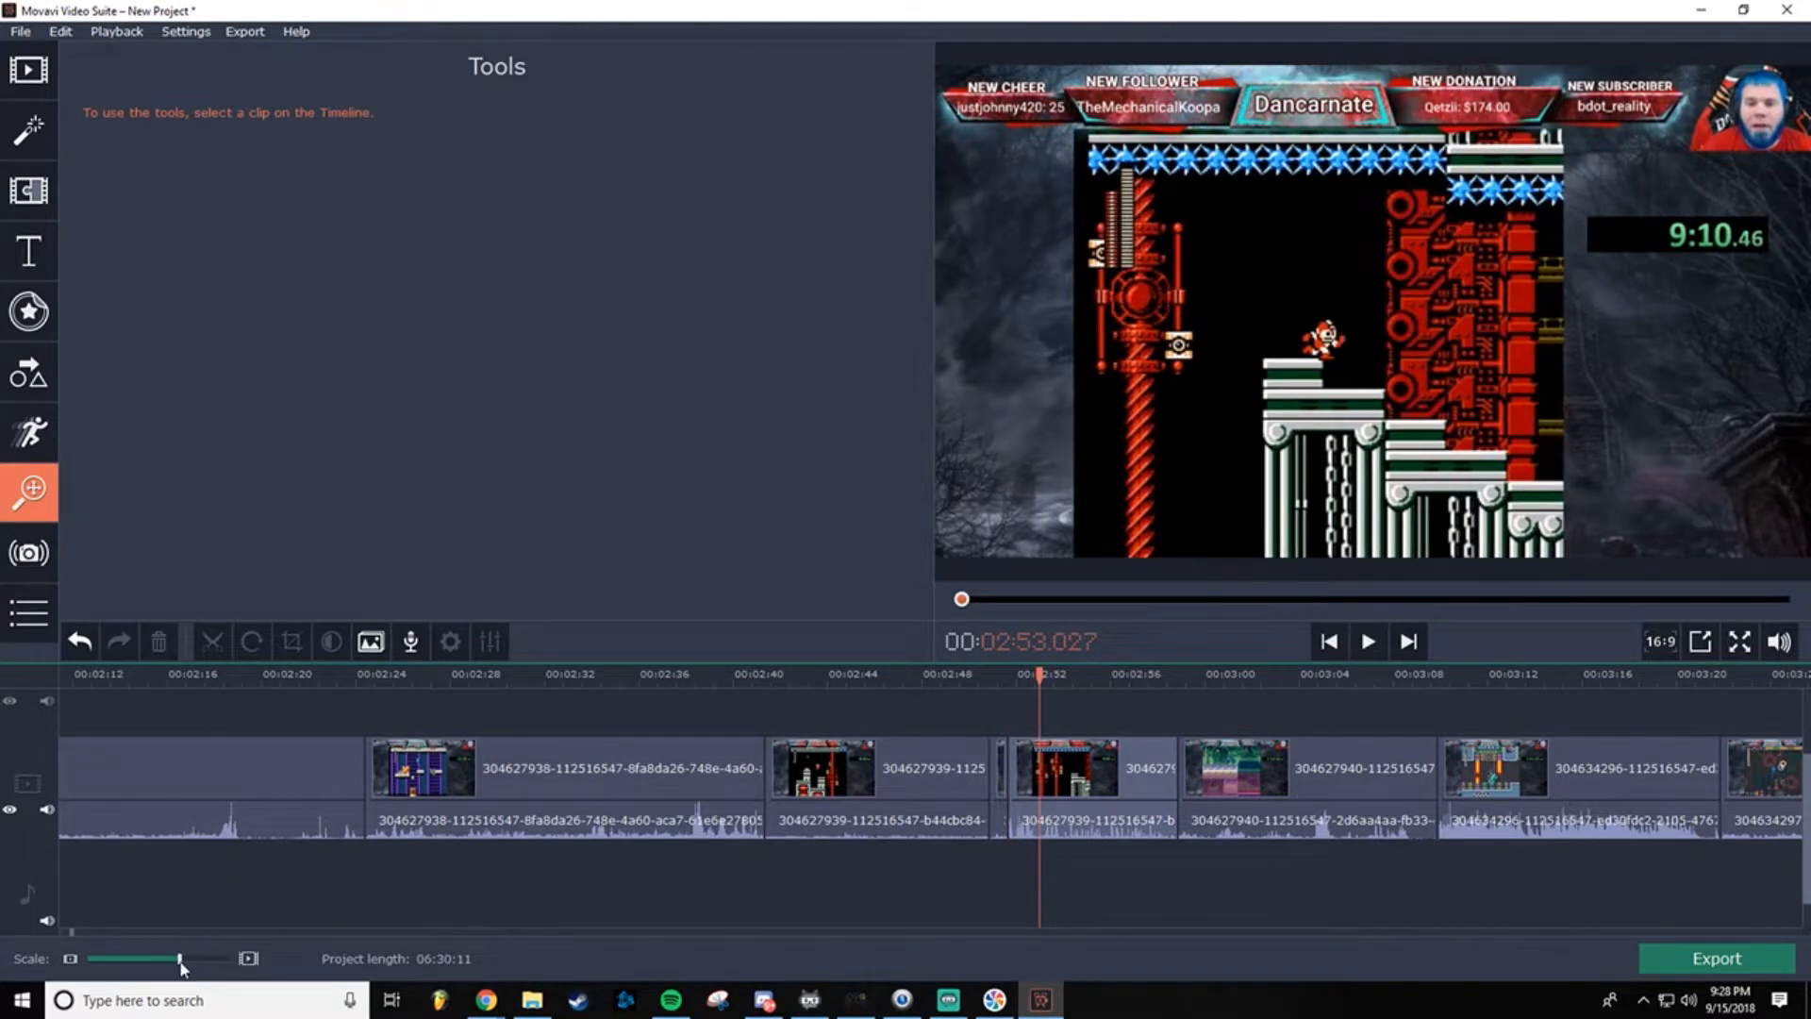
Step: Select the short key-jump segment starting at about 00:02:50.893 and add a Zoom in effect to it
drag(179, 960, 215, 970)
drag(901, 674, 758, 673)
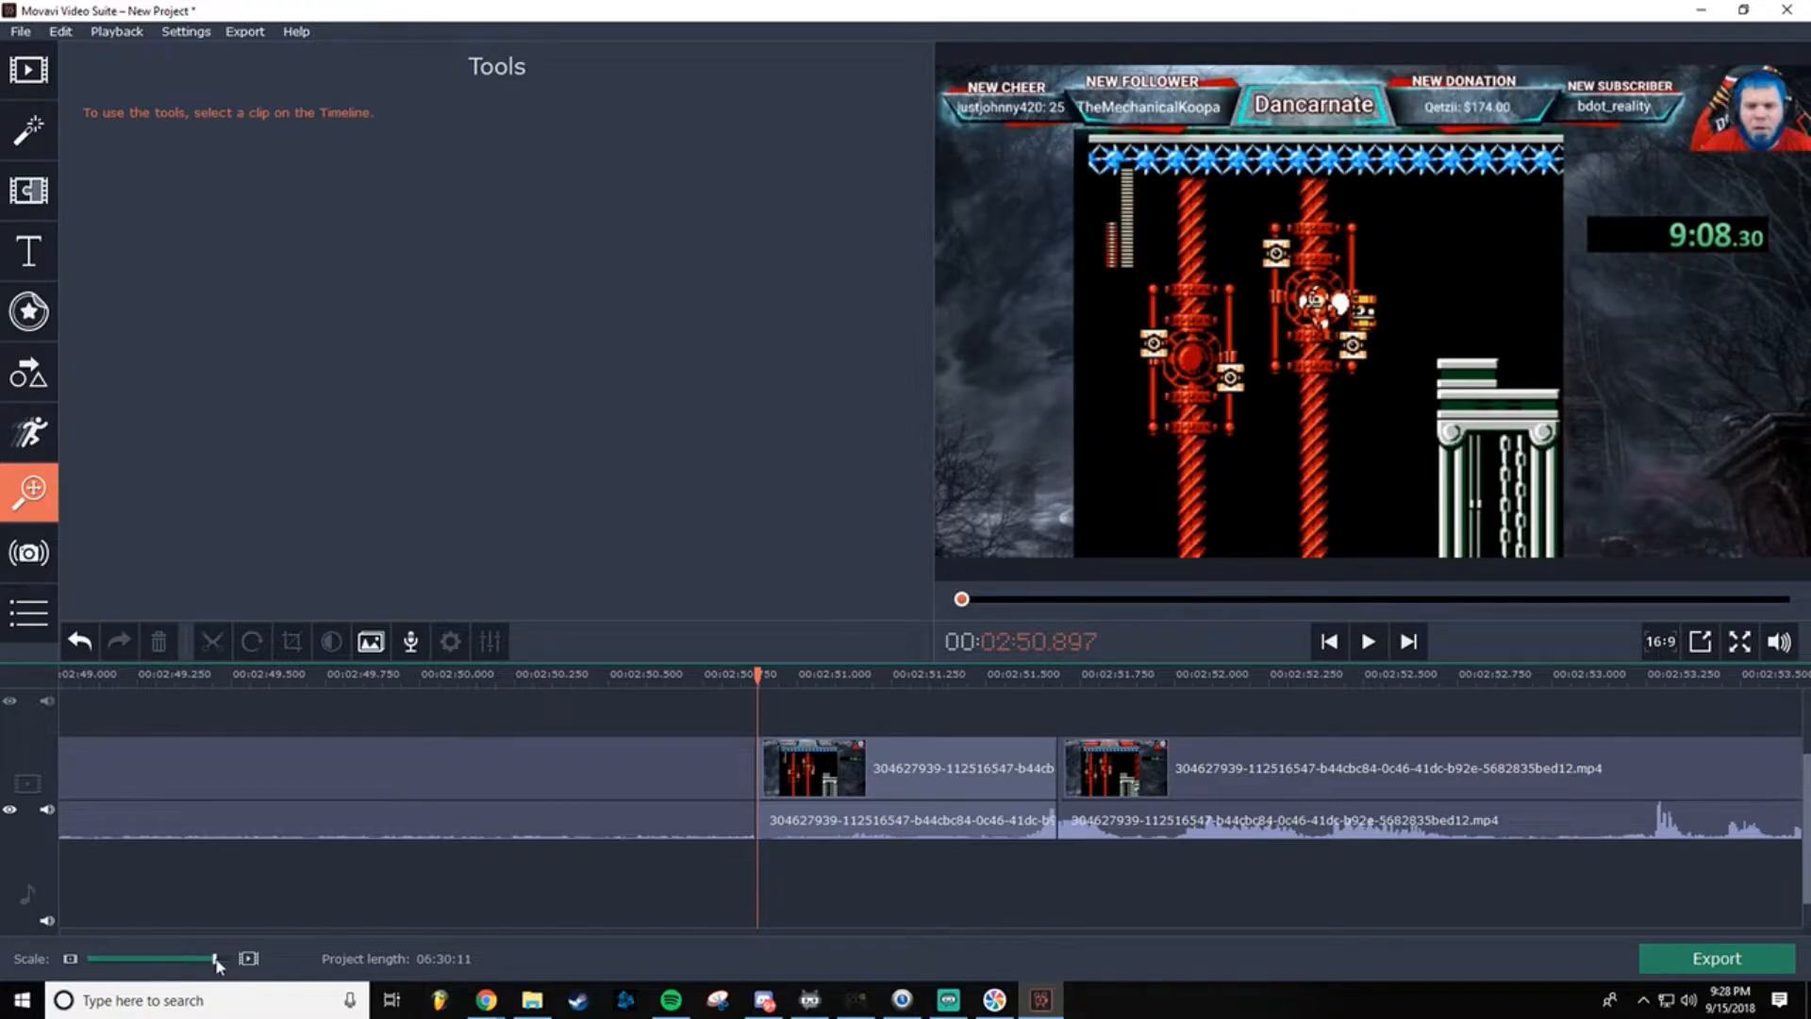
drag(216, 959, 226, 959)
drag(898, 670, 889, 671)
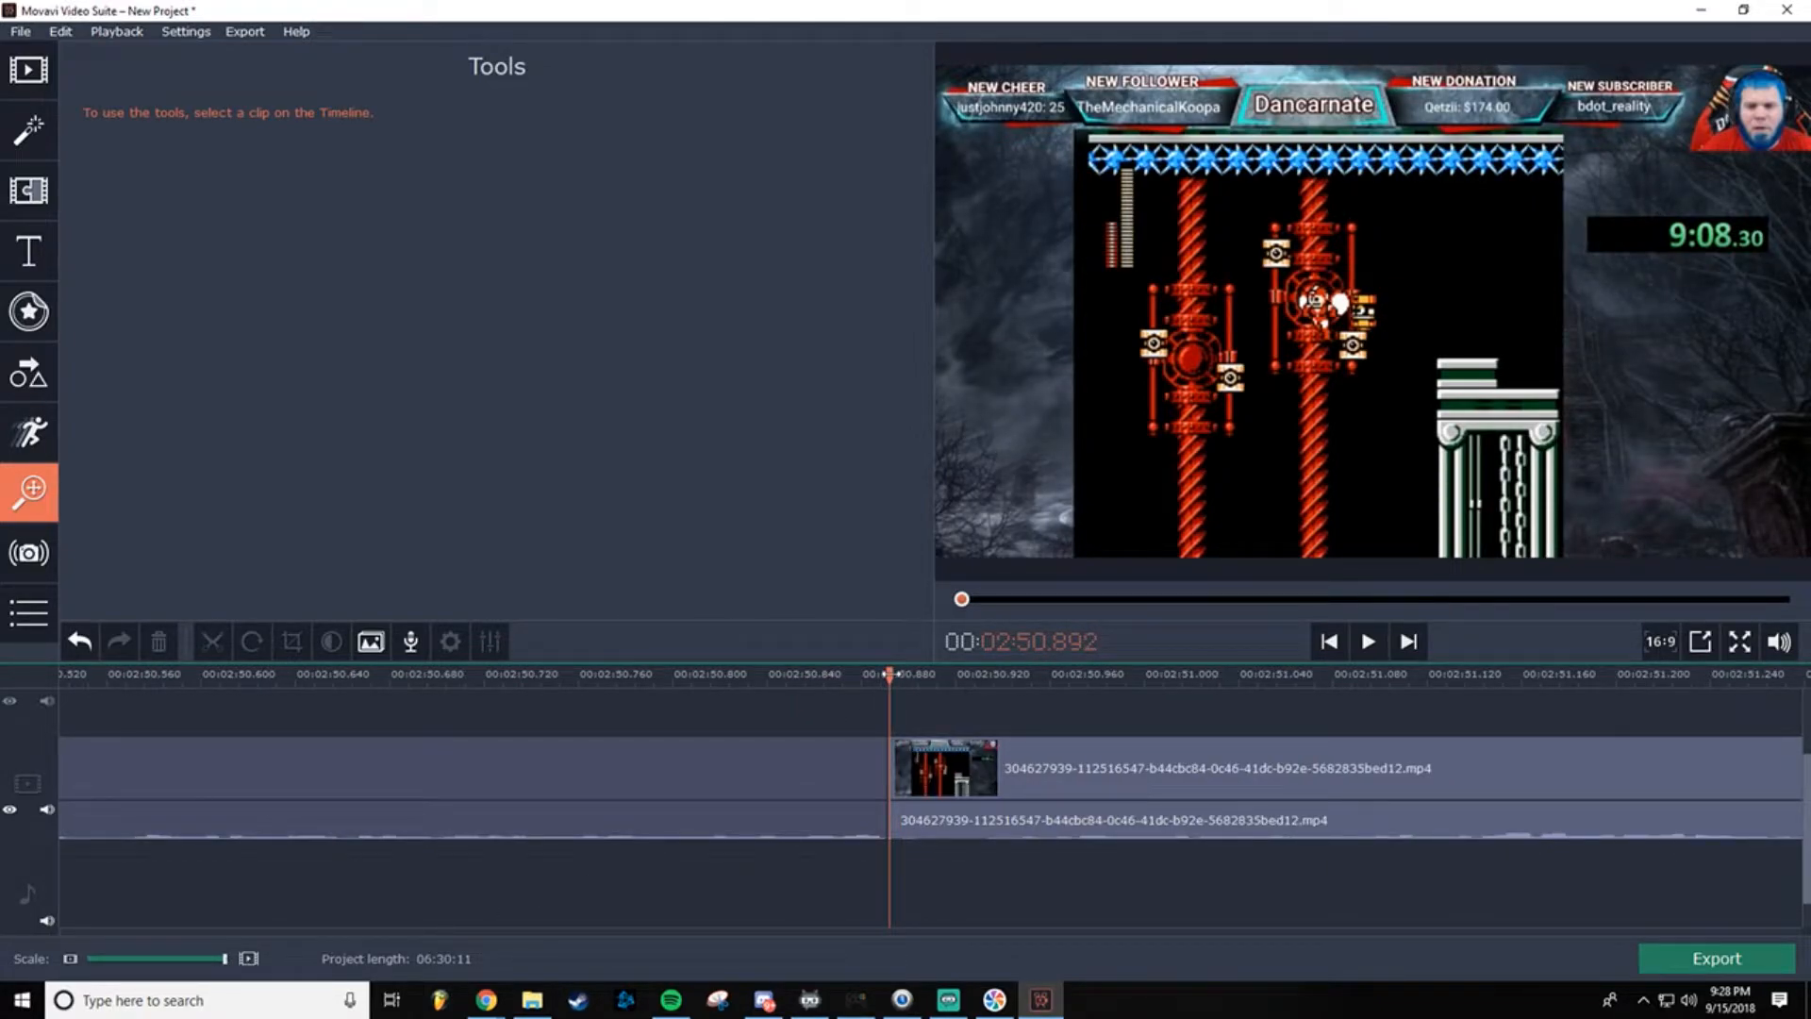
click(904, 770)
click(891, 673)
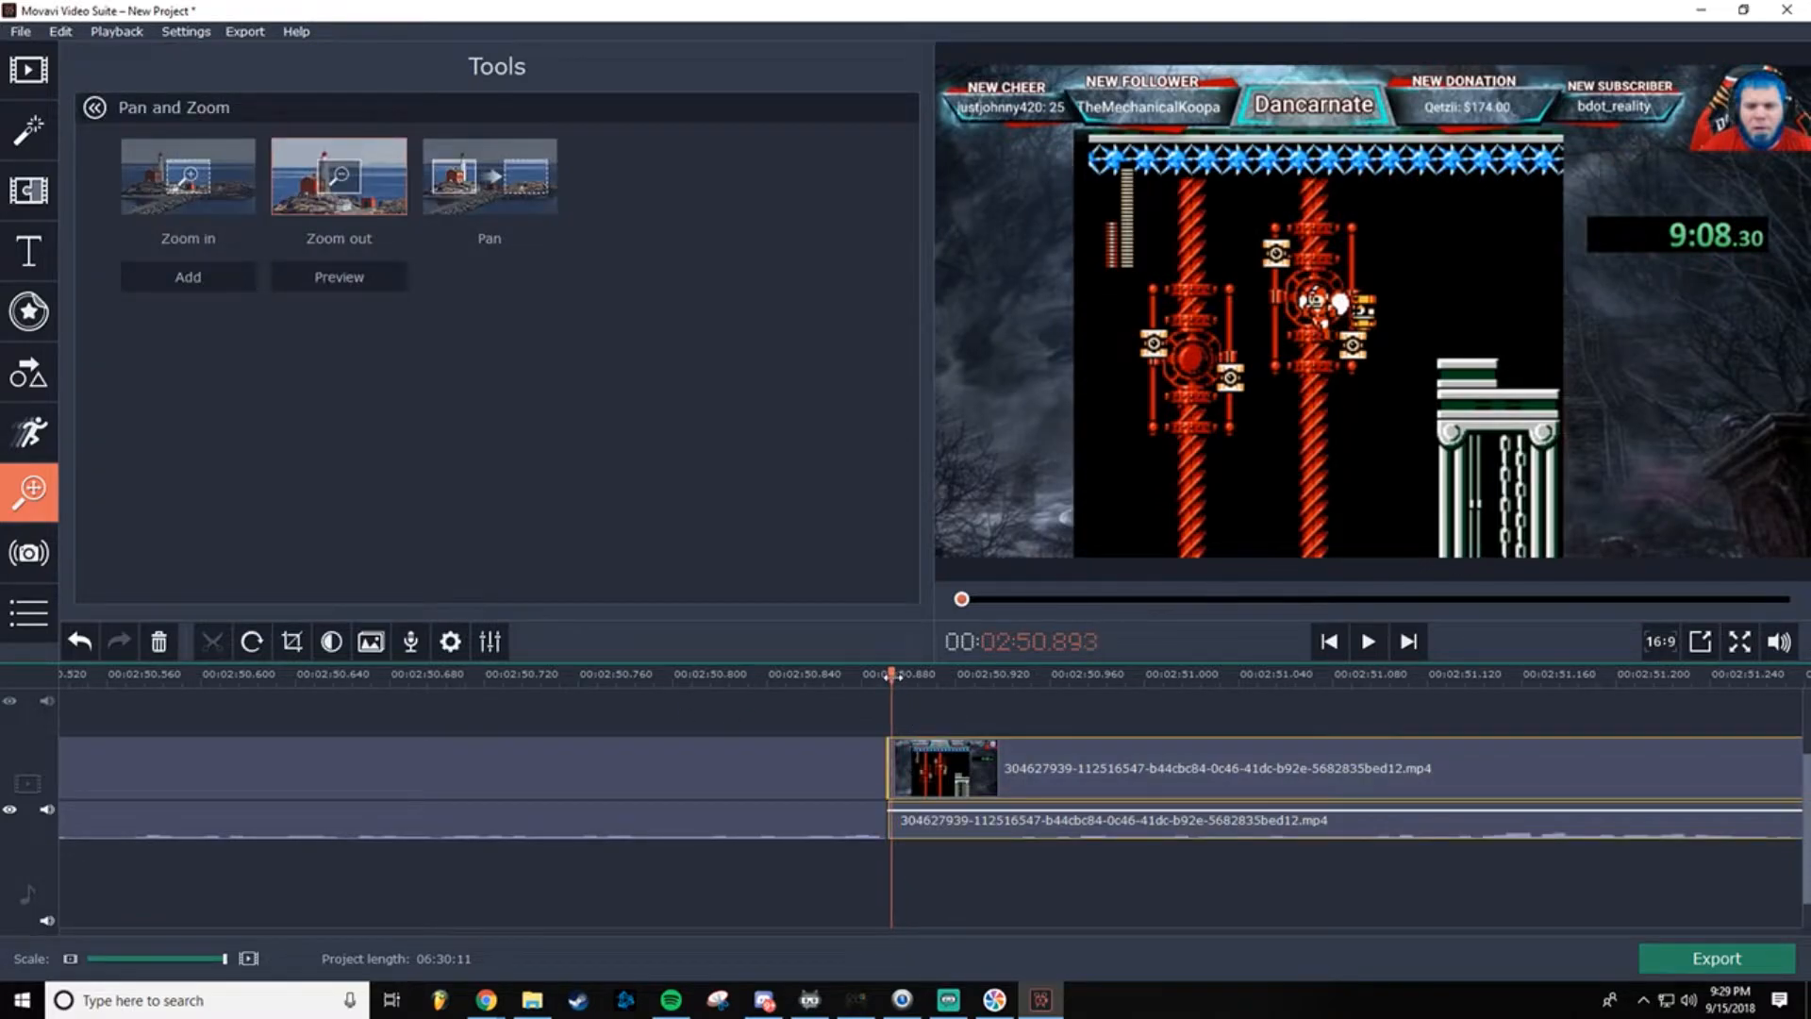
click(206, 183)
click(185, 278)
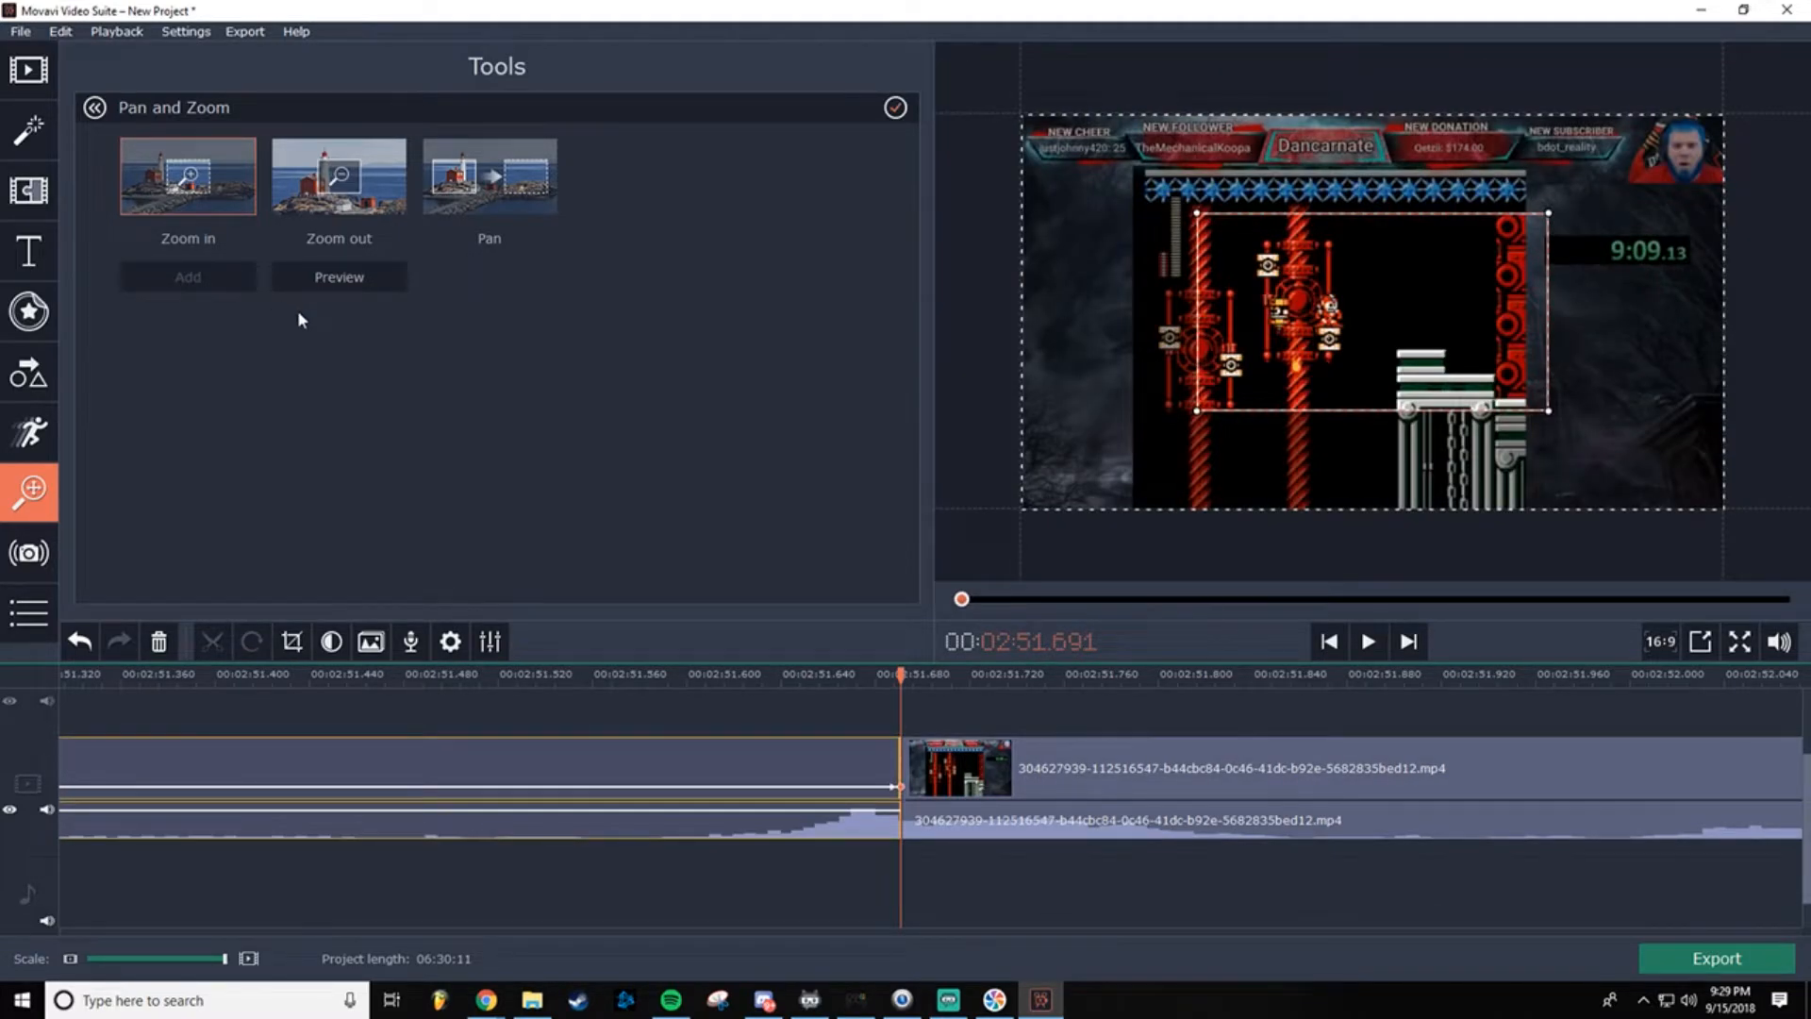
Step: Shrink the Zoom in frame tightly around Mega Man on the red column and shorten the effect to end just after the segment's start
drag(1544, 413, 1297, 239)
drag(904, 675, 1109, 673)
drag(218, 962, 201, 962)
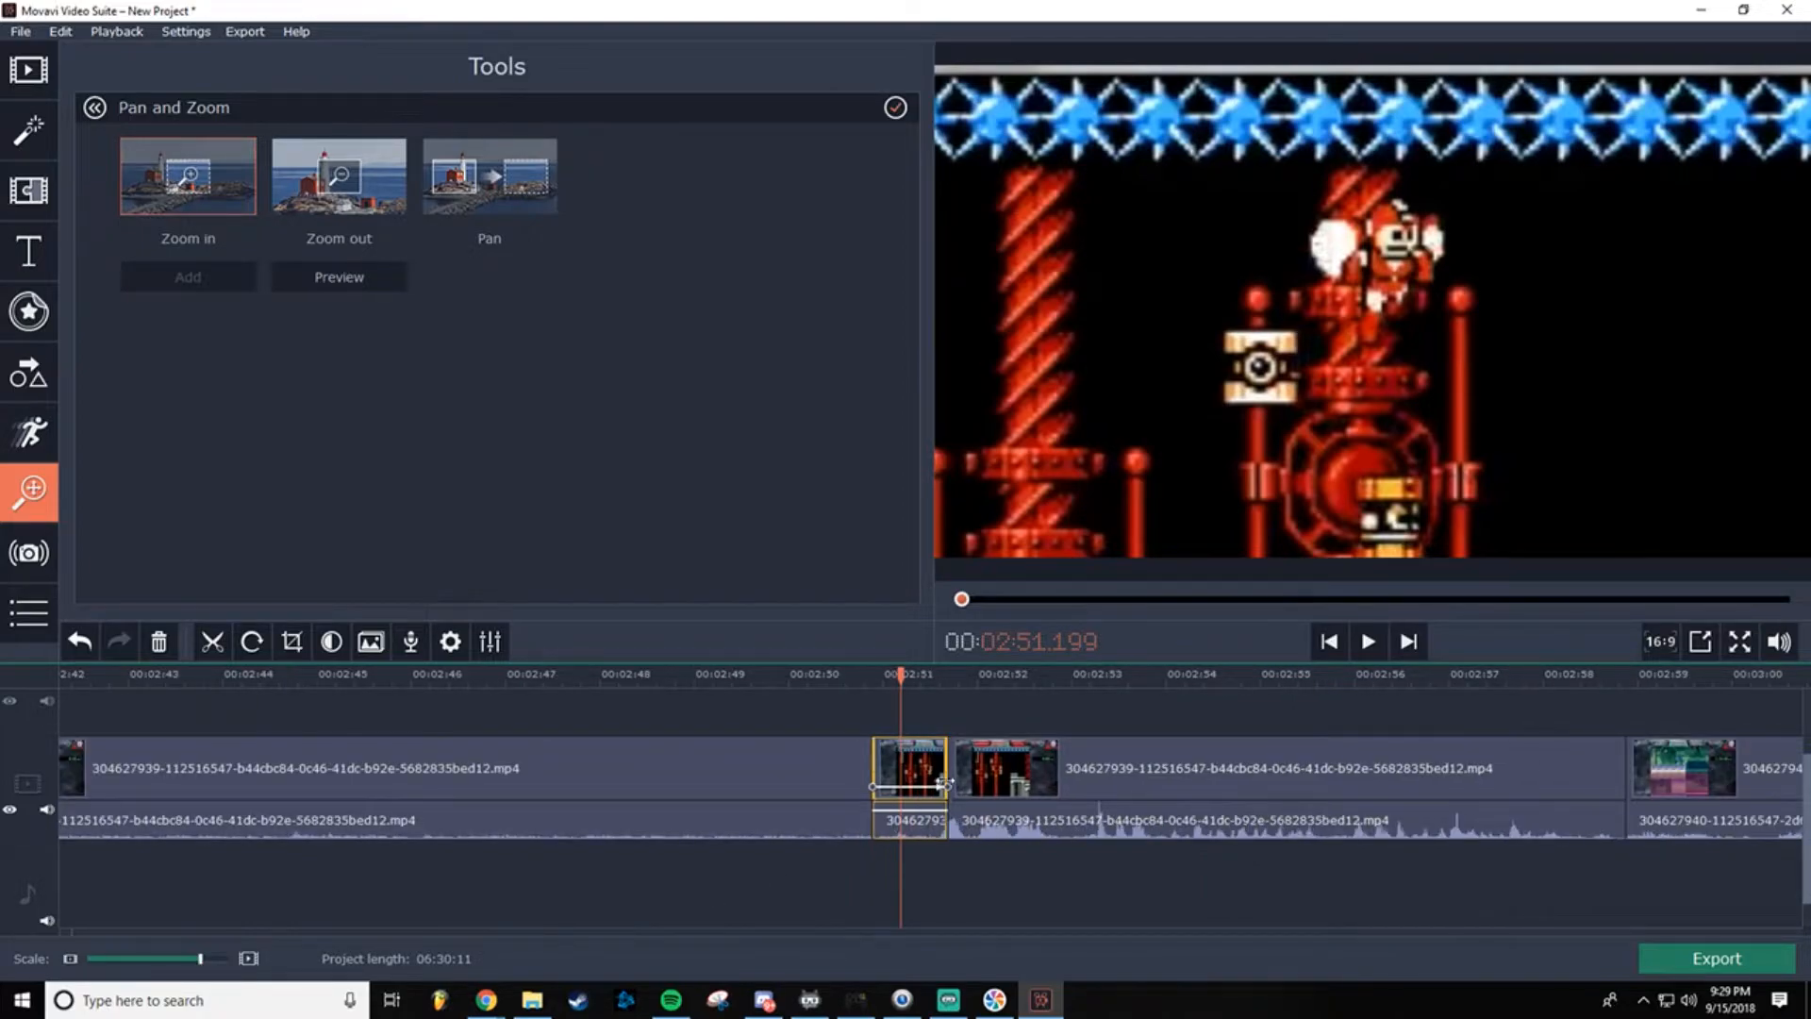
drag(946, 787, 890, 786)
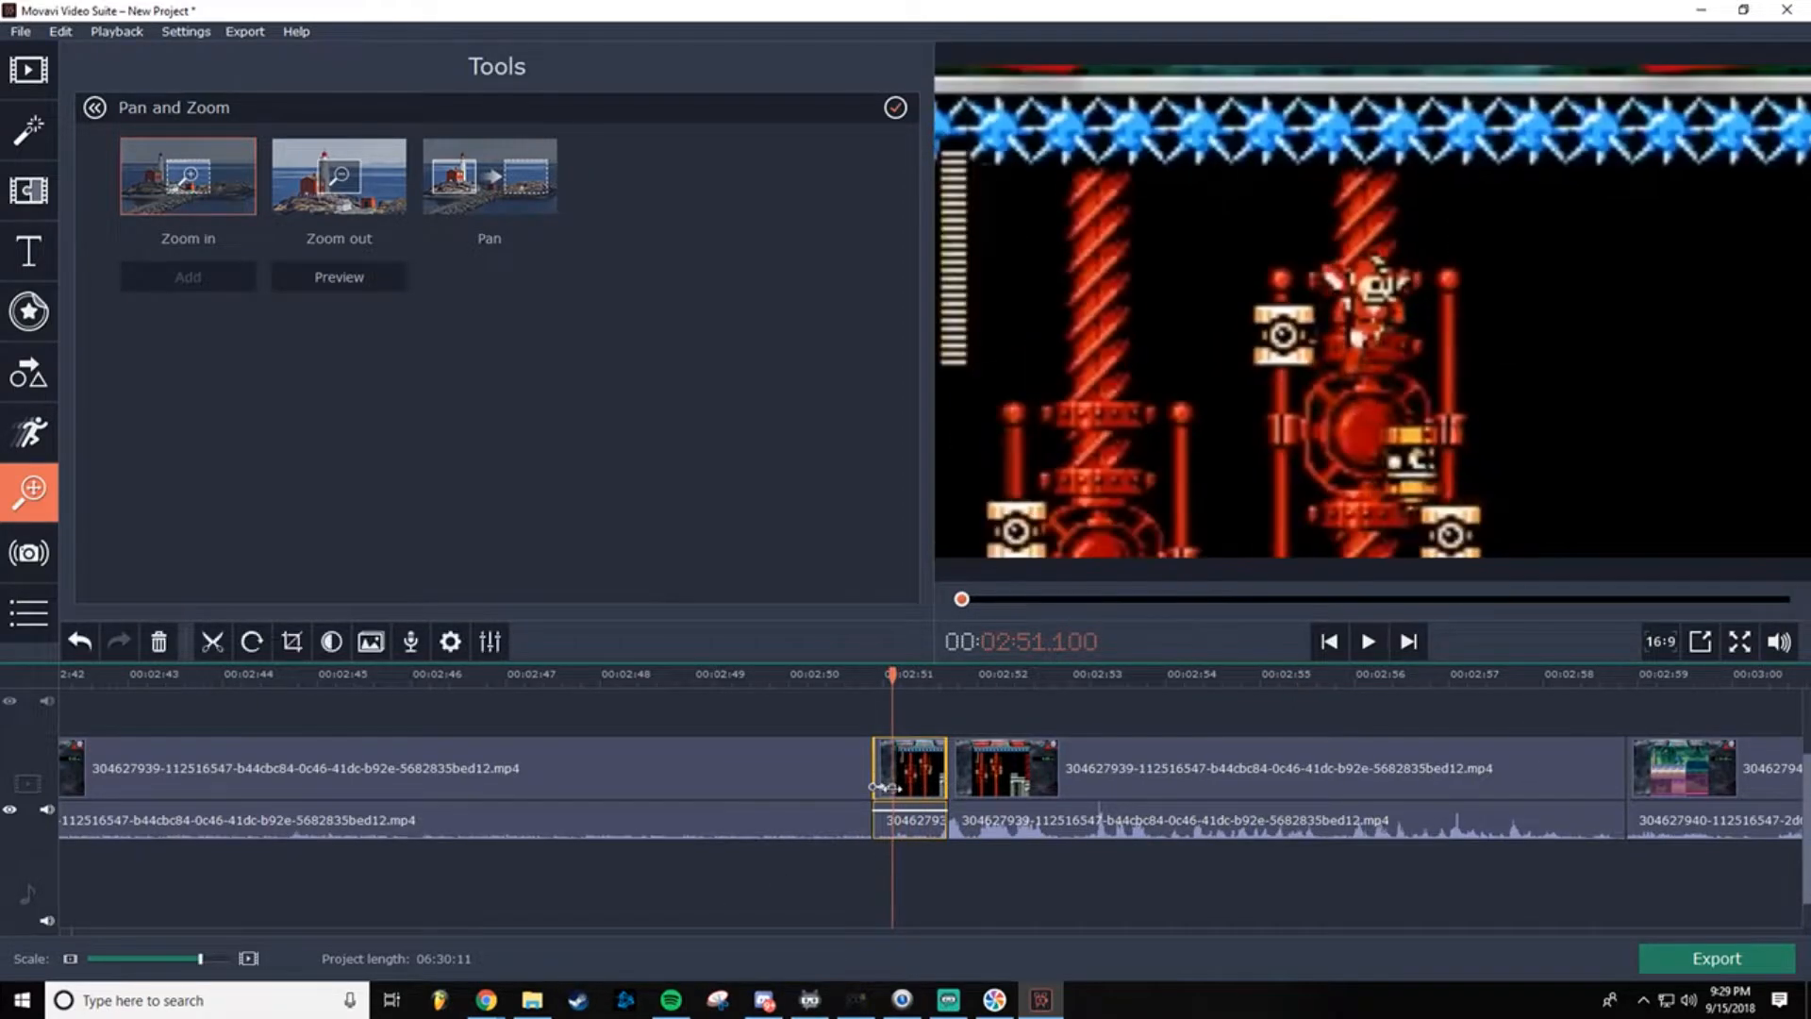
Step: Move the playhead to 00:02:51.240 and extend the Zoom in effect's end keyframe to about that point in the key-jump segment
click(902, 676)
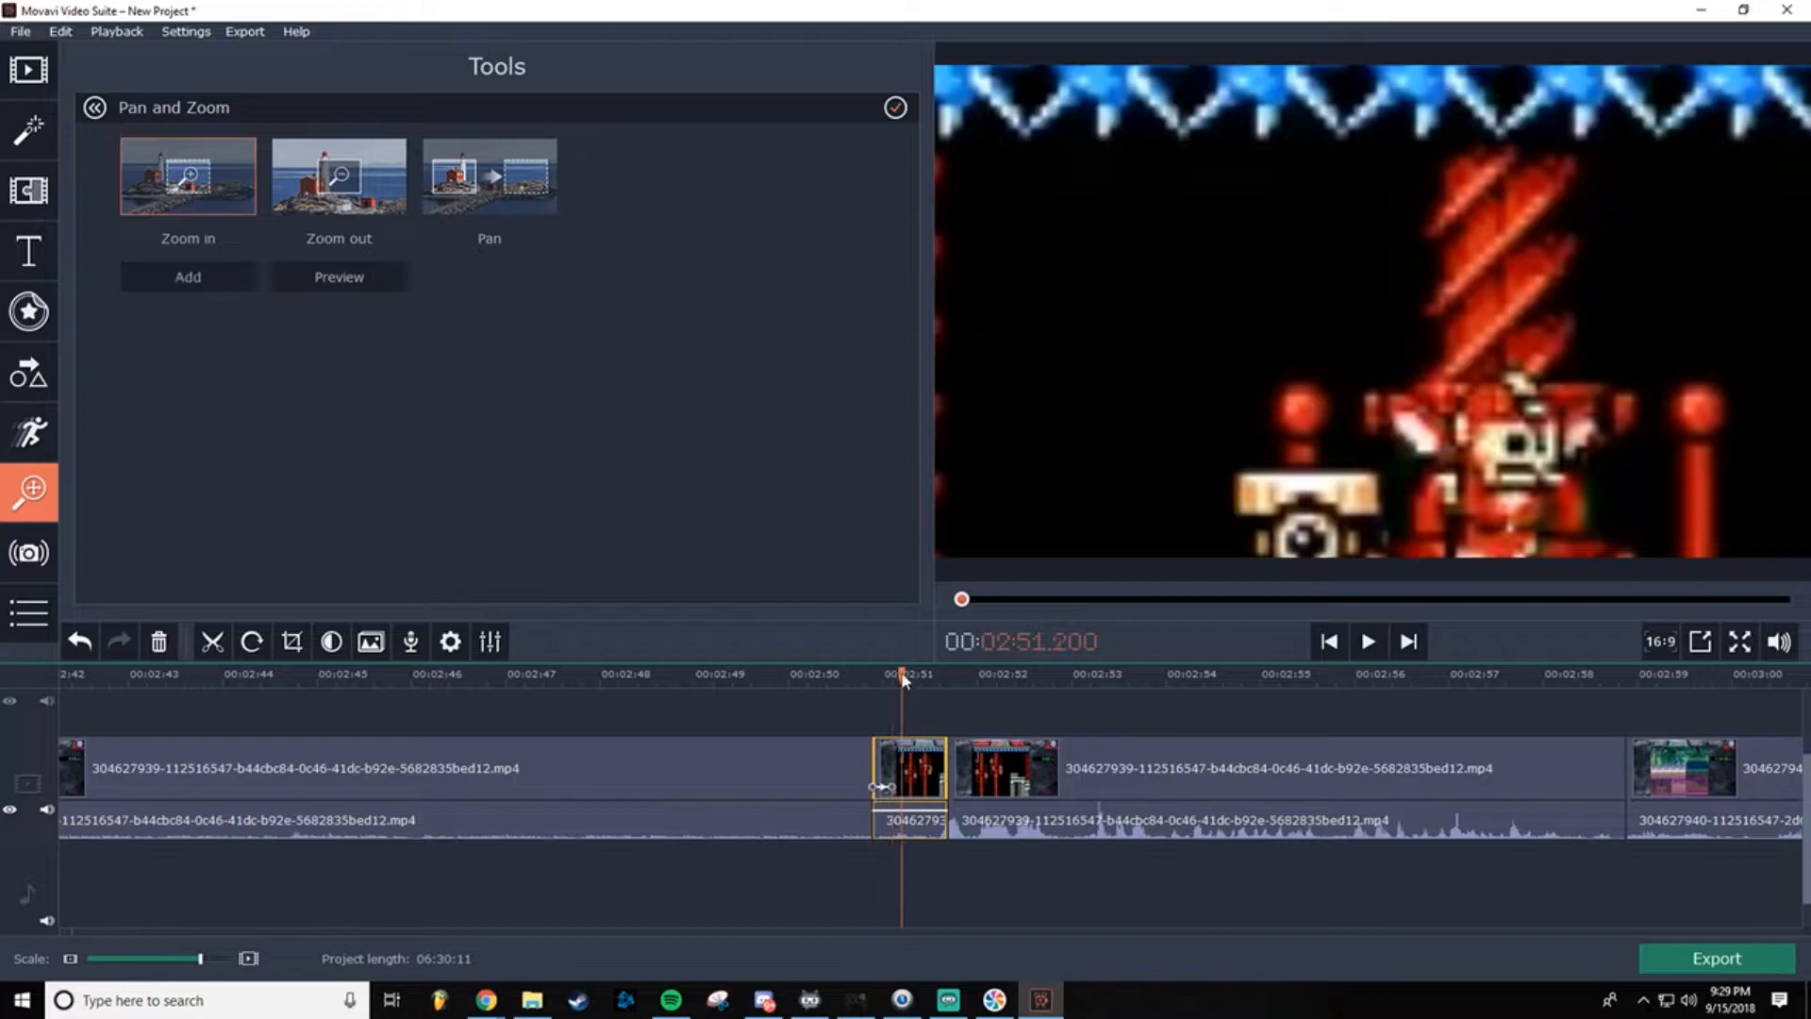
drag(904, 677, 906, 672)
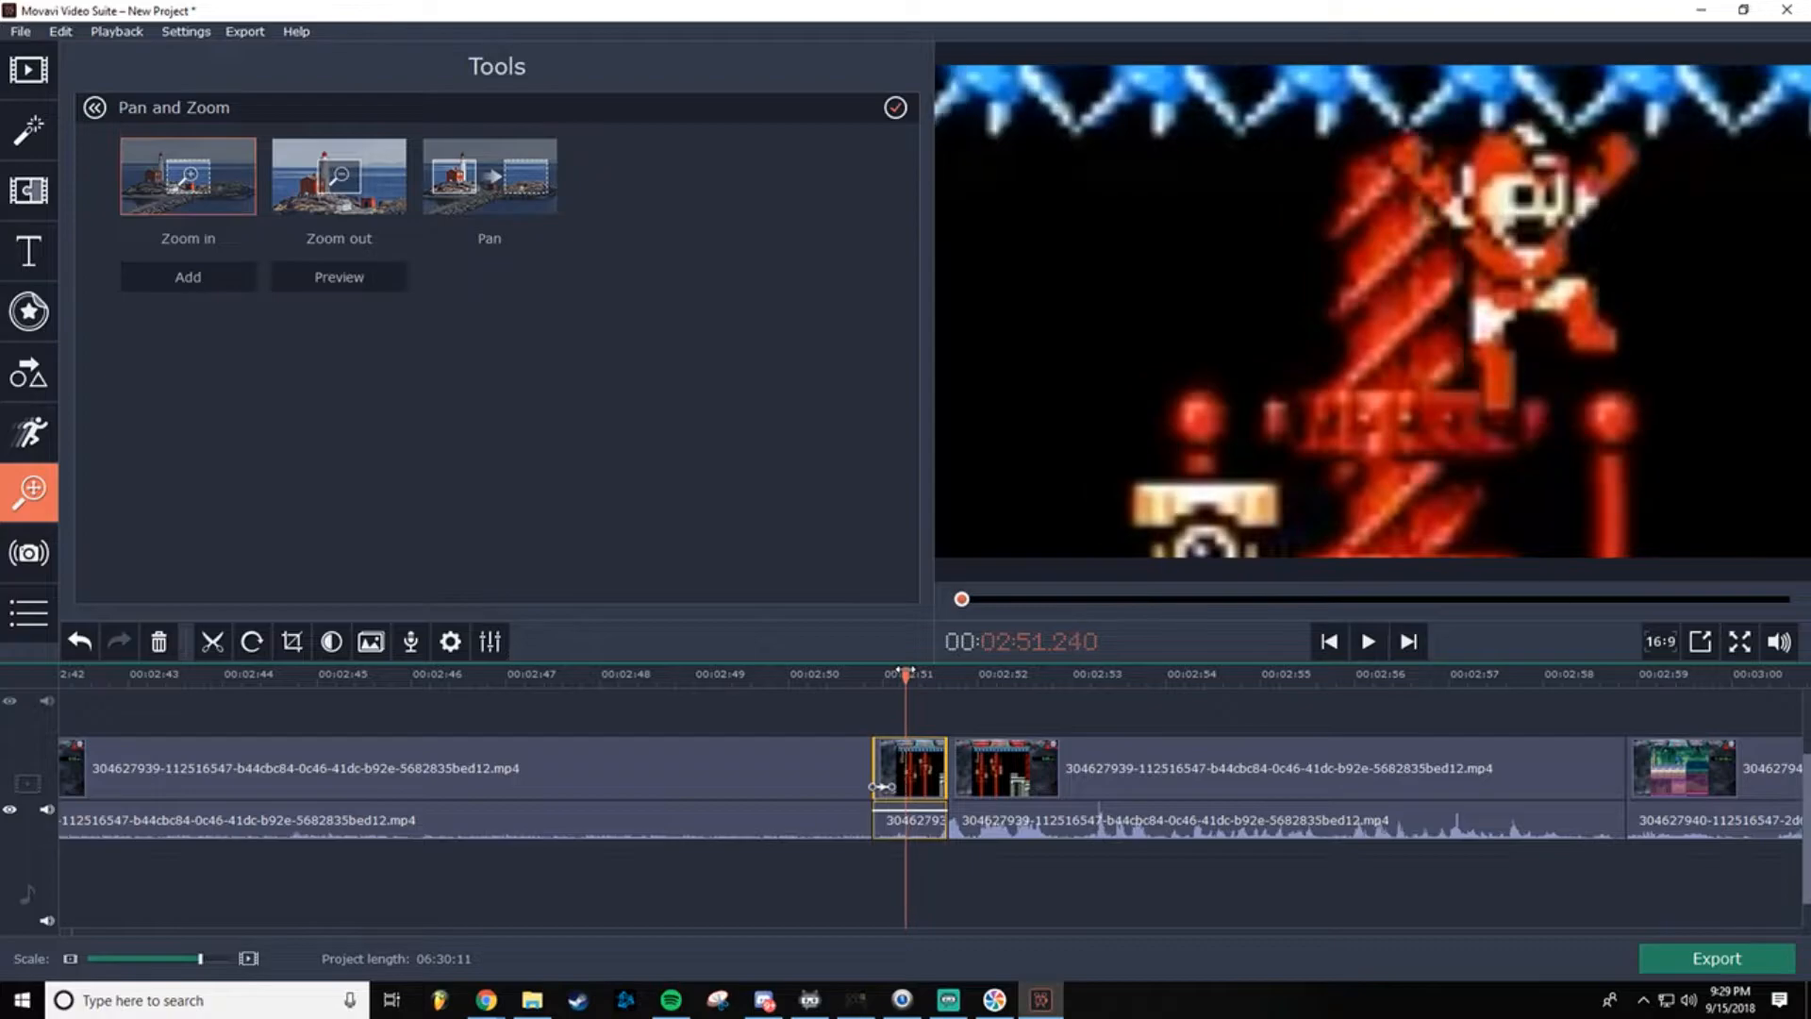
drag(890, 786, 909, 788)
right_click(867, 786)
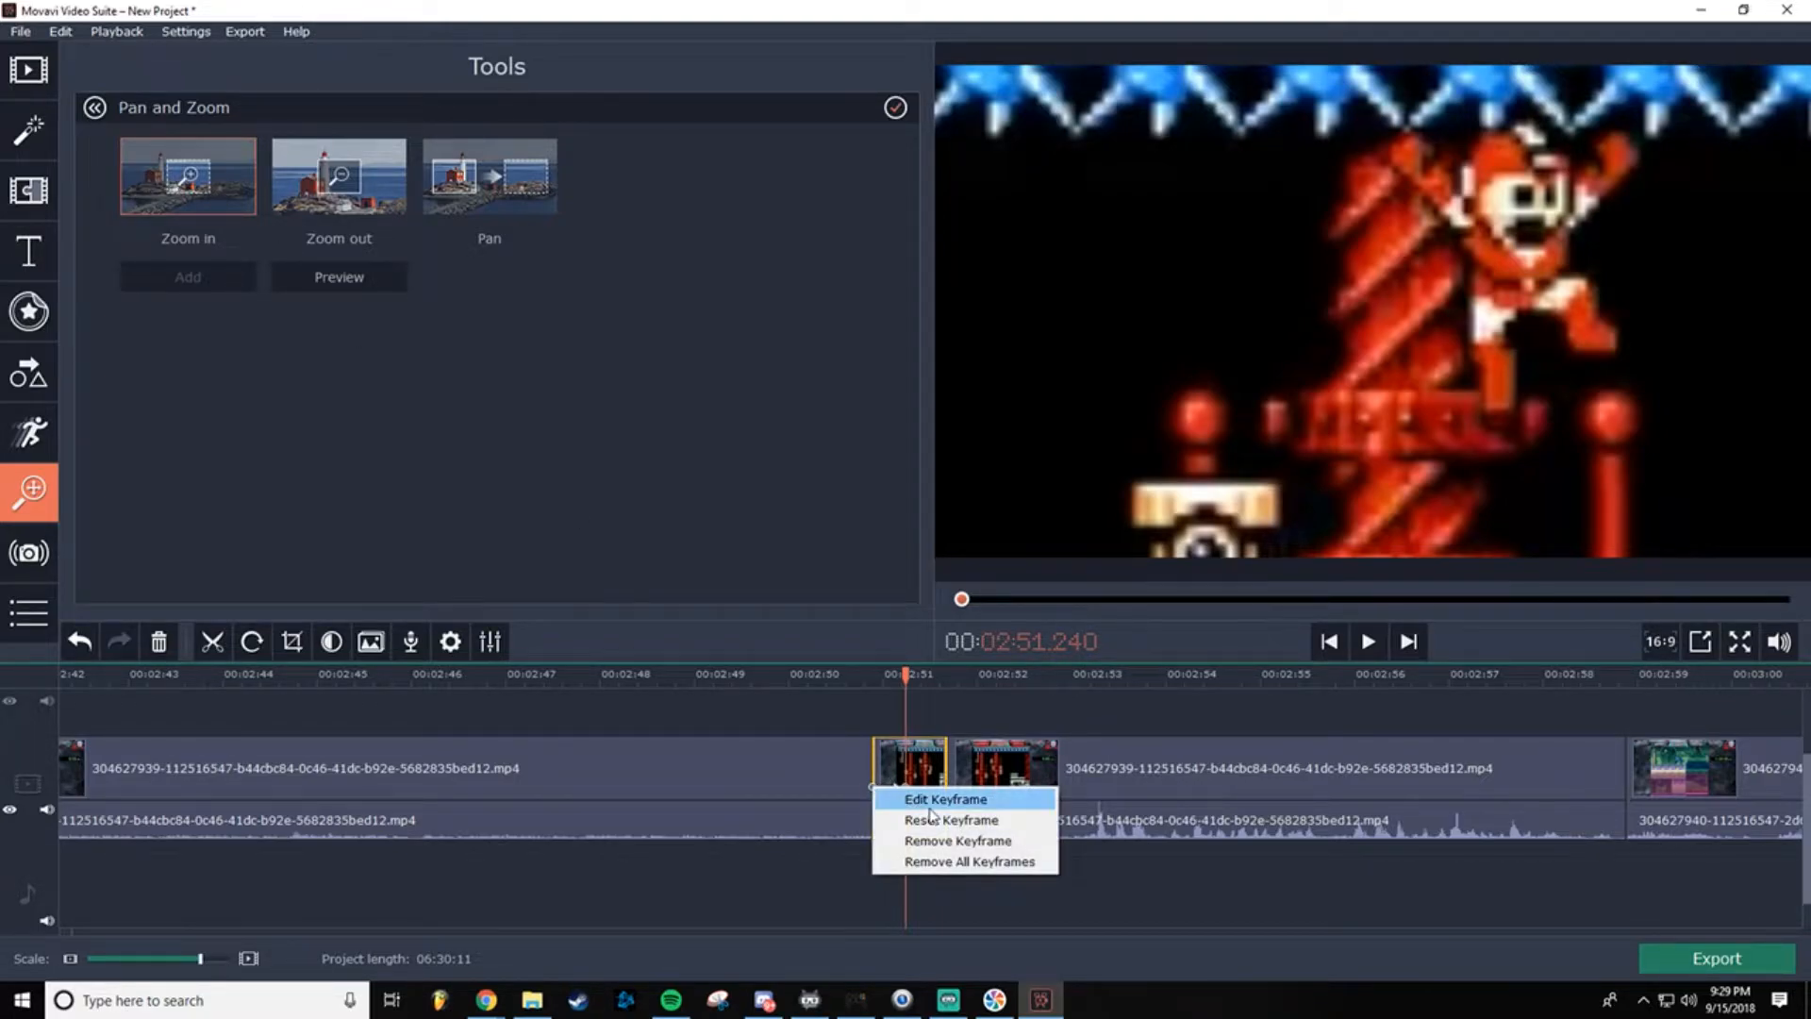
click(834, 579)
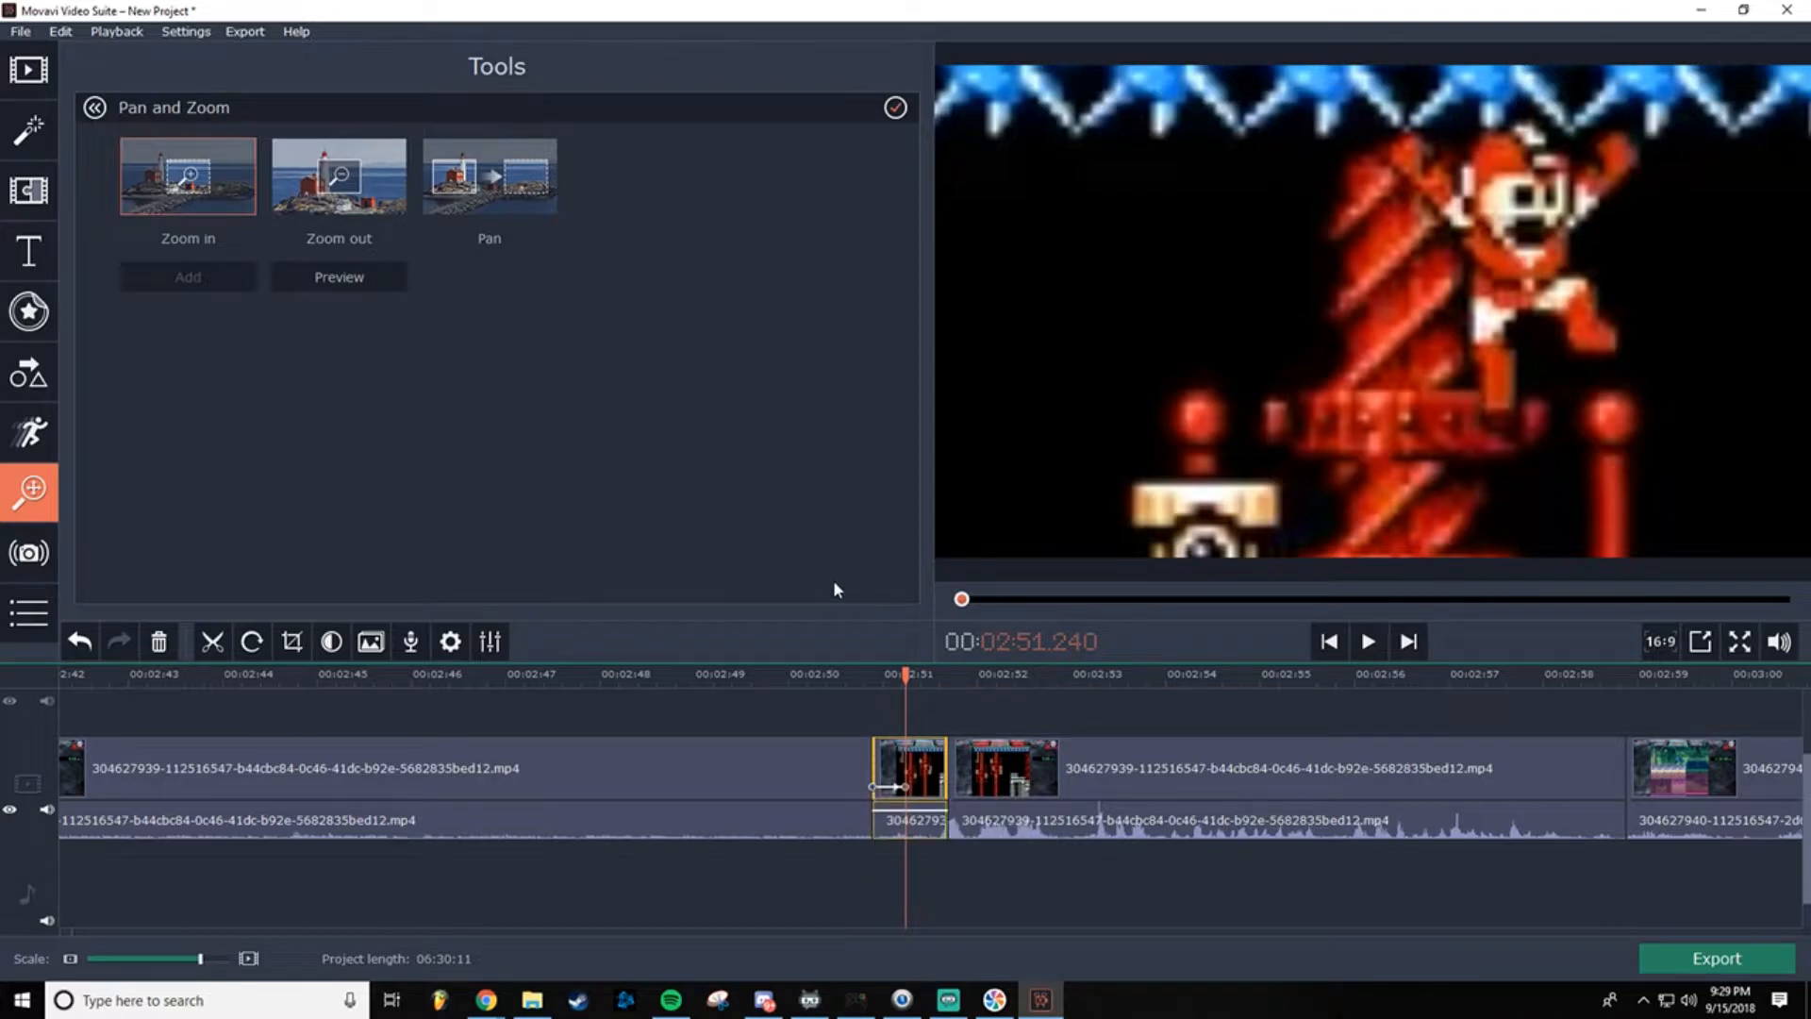
Step: Add a Zoom out effect to the selected short clip at 02:51.280, following its zoom-in
right_click(894, 785)
click(827, 514)
key(Right)
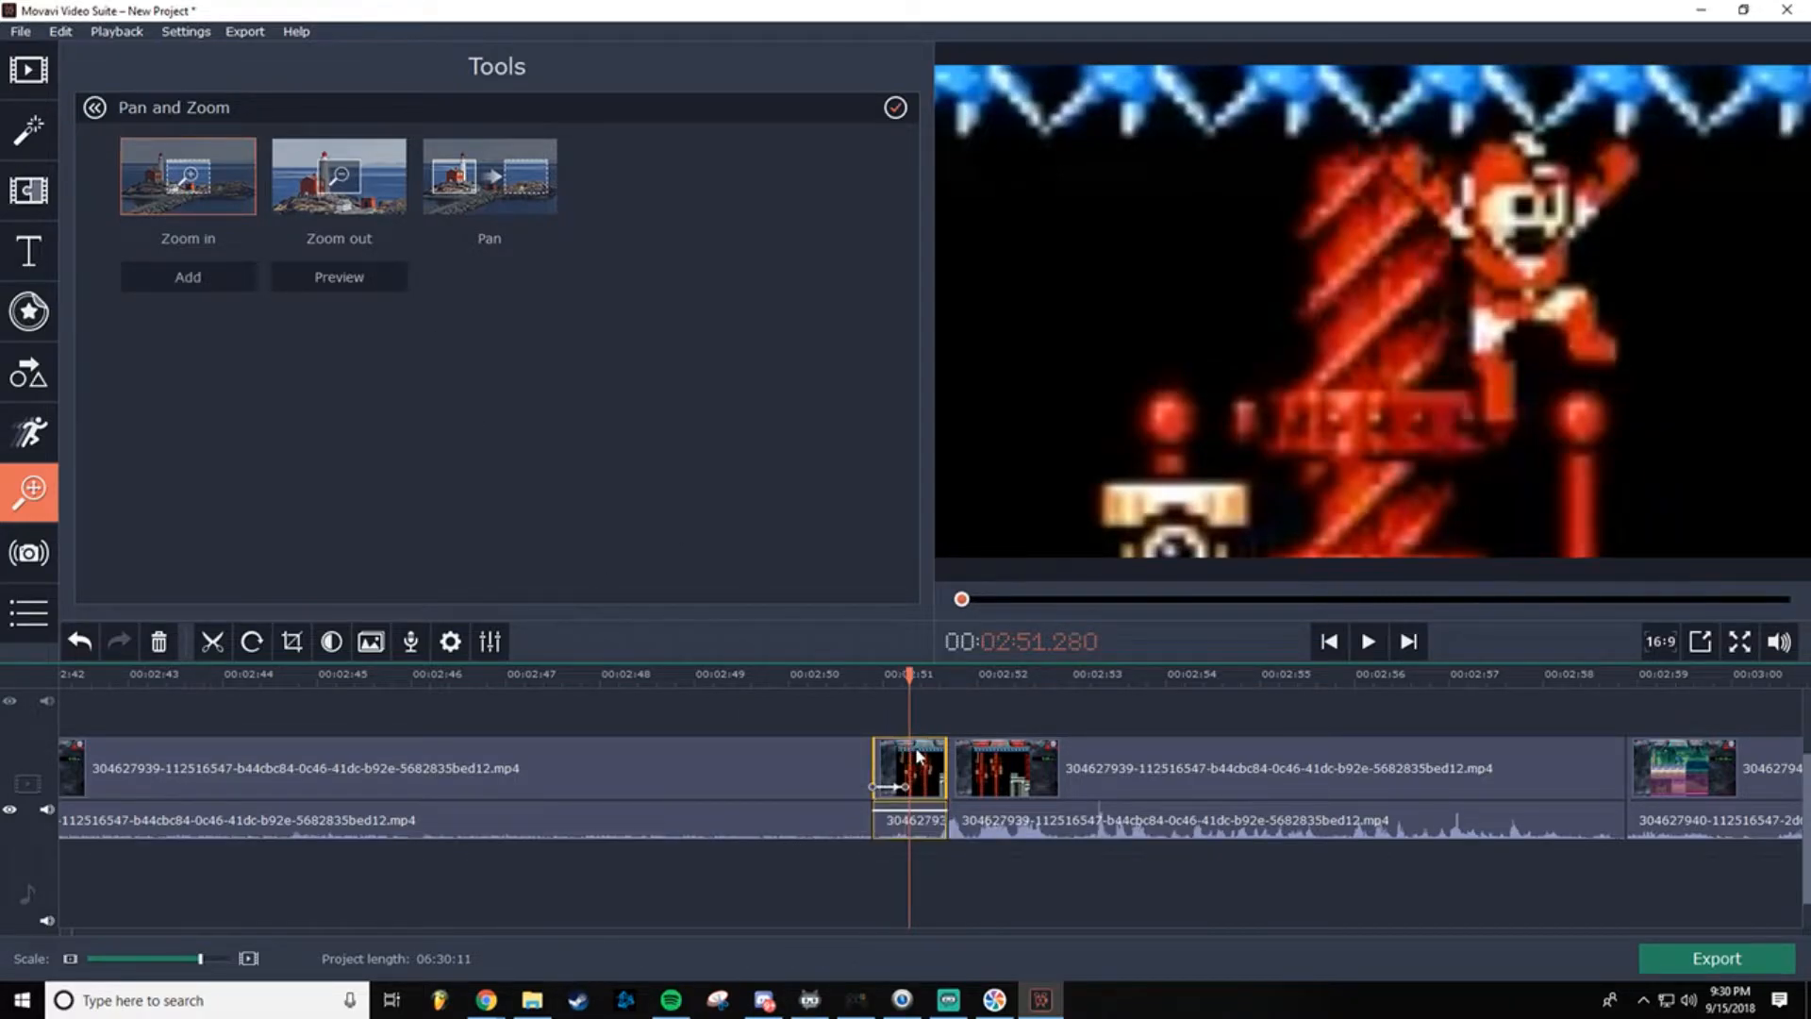
click(385, 182)
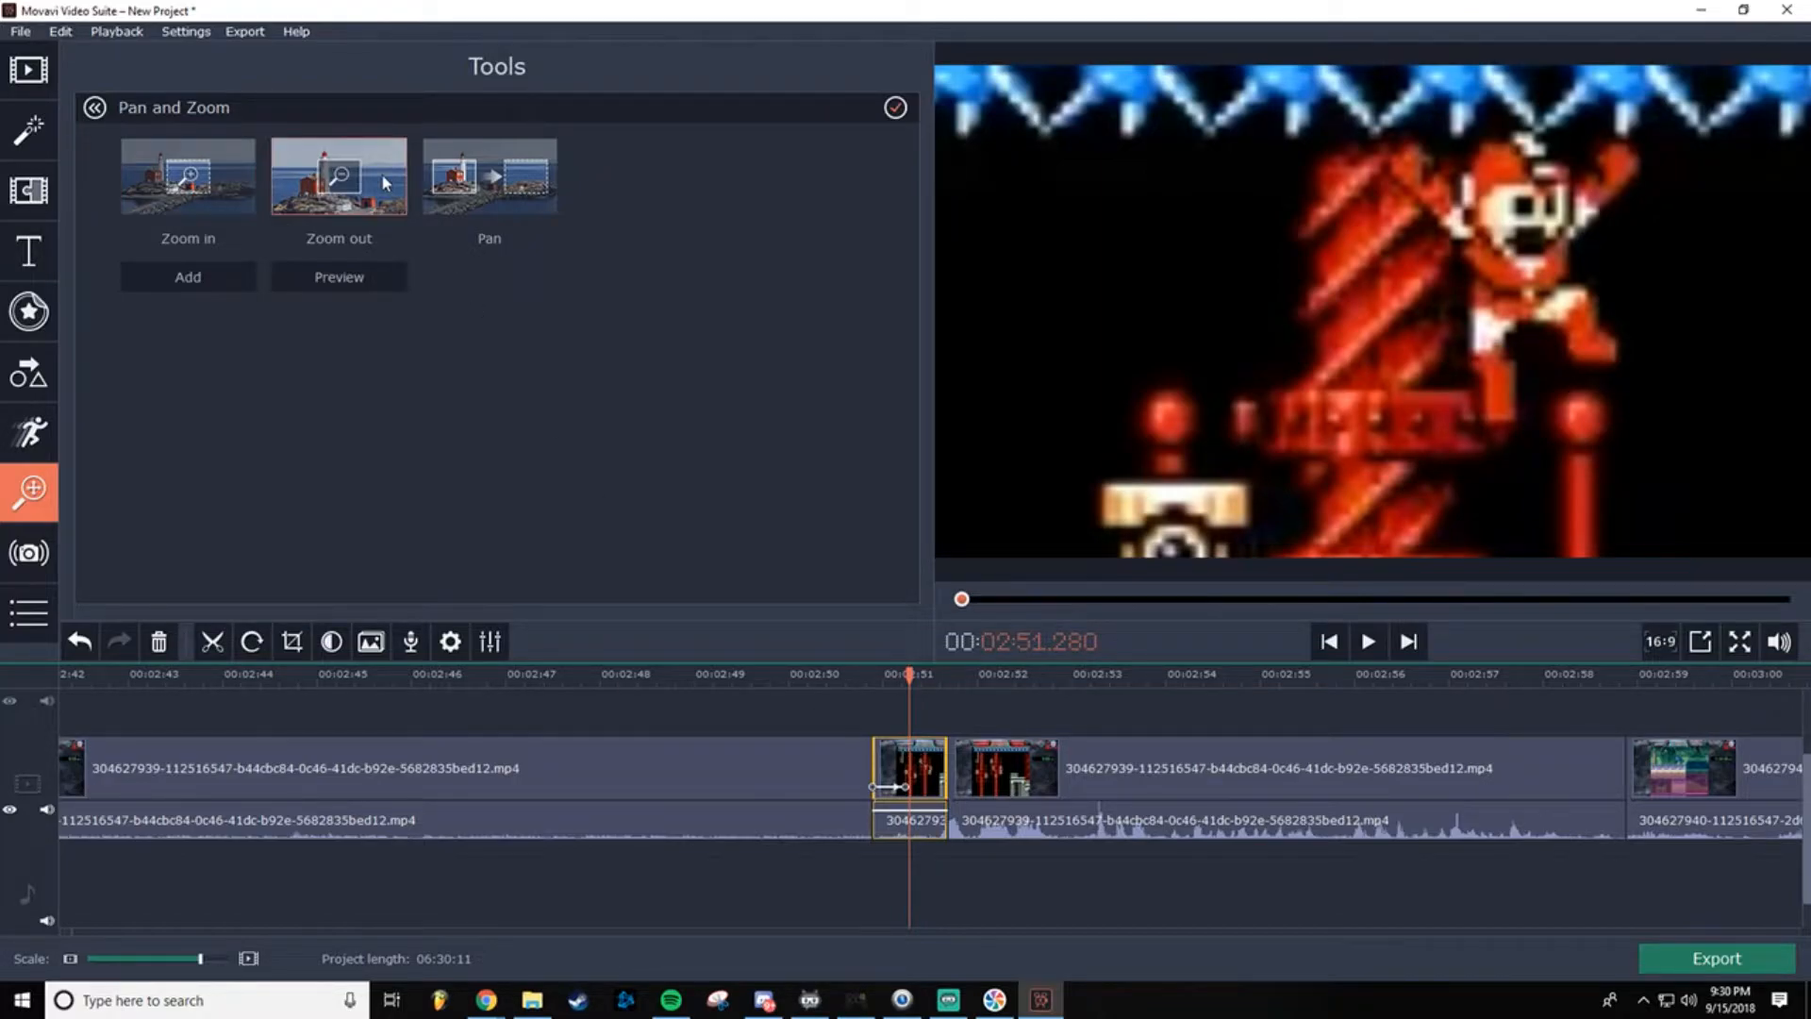
click(228, 278)
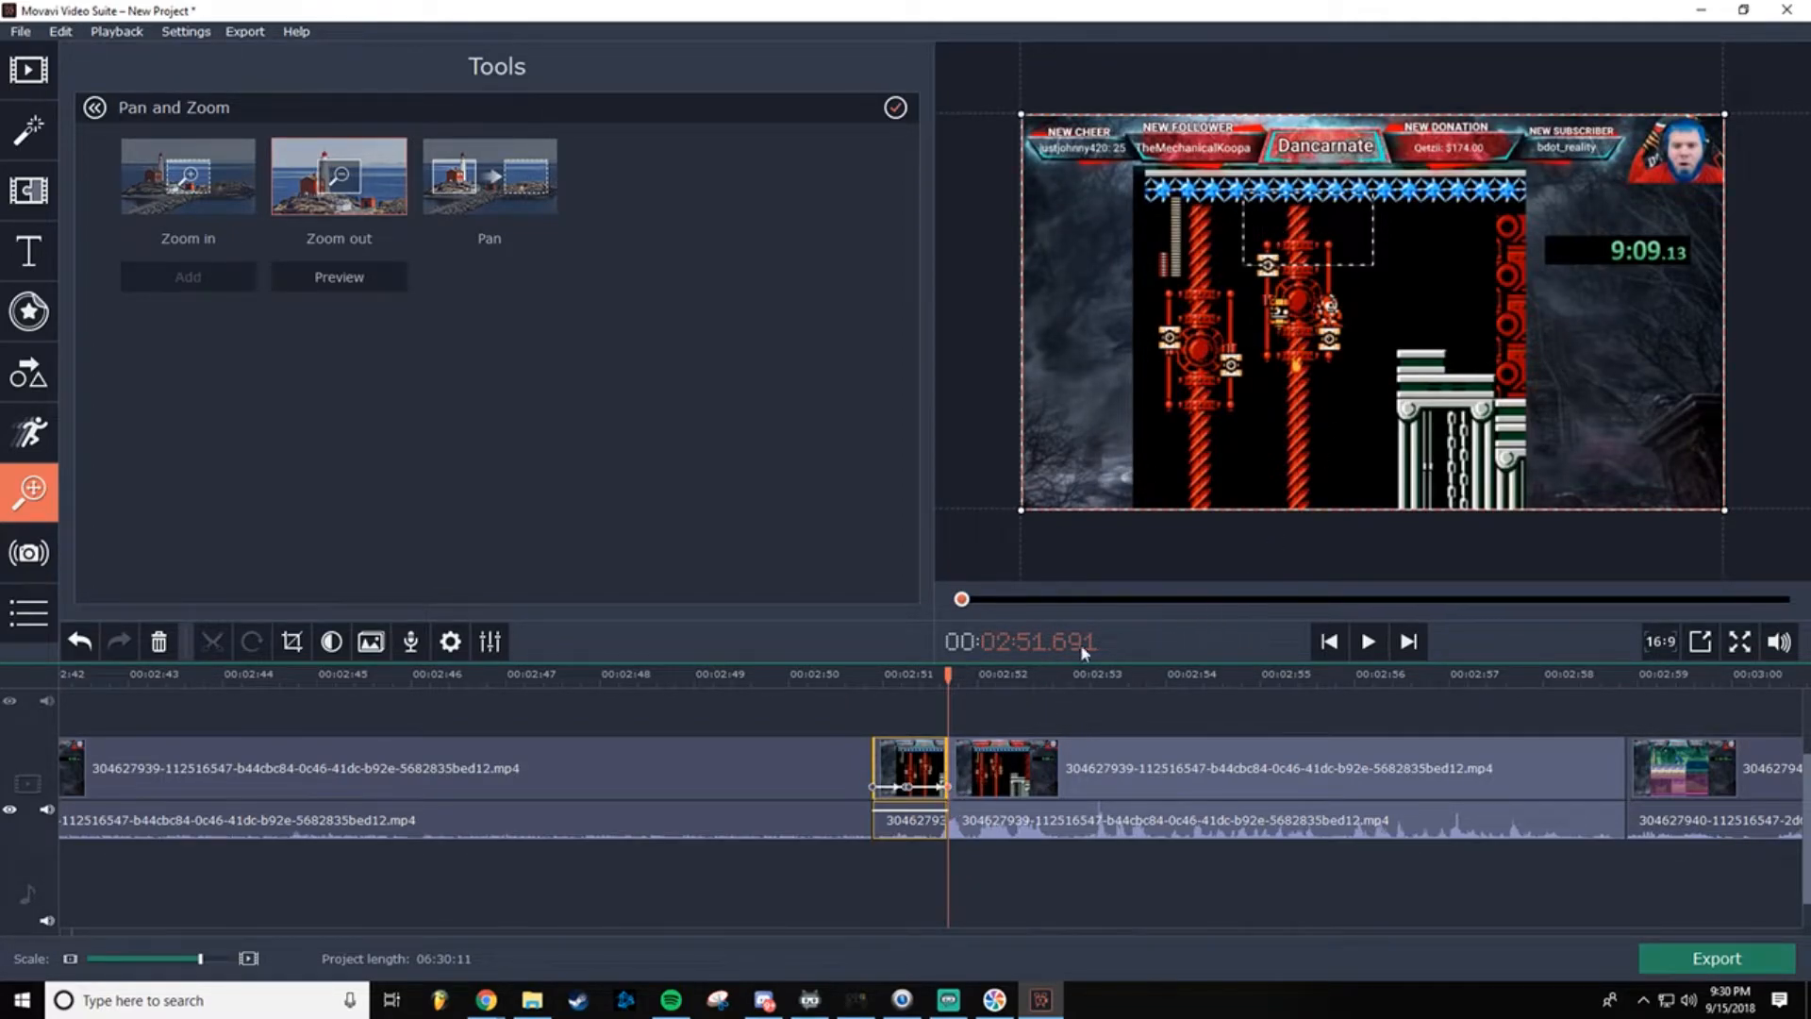
Step: Play the short clip from just before its start to check the zoom-in and zoom-out
drag(948, 675, 866, 676)
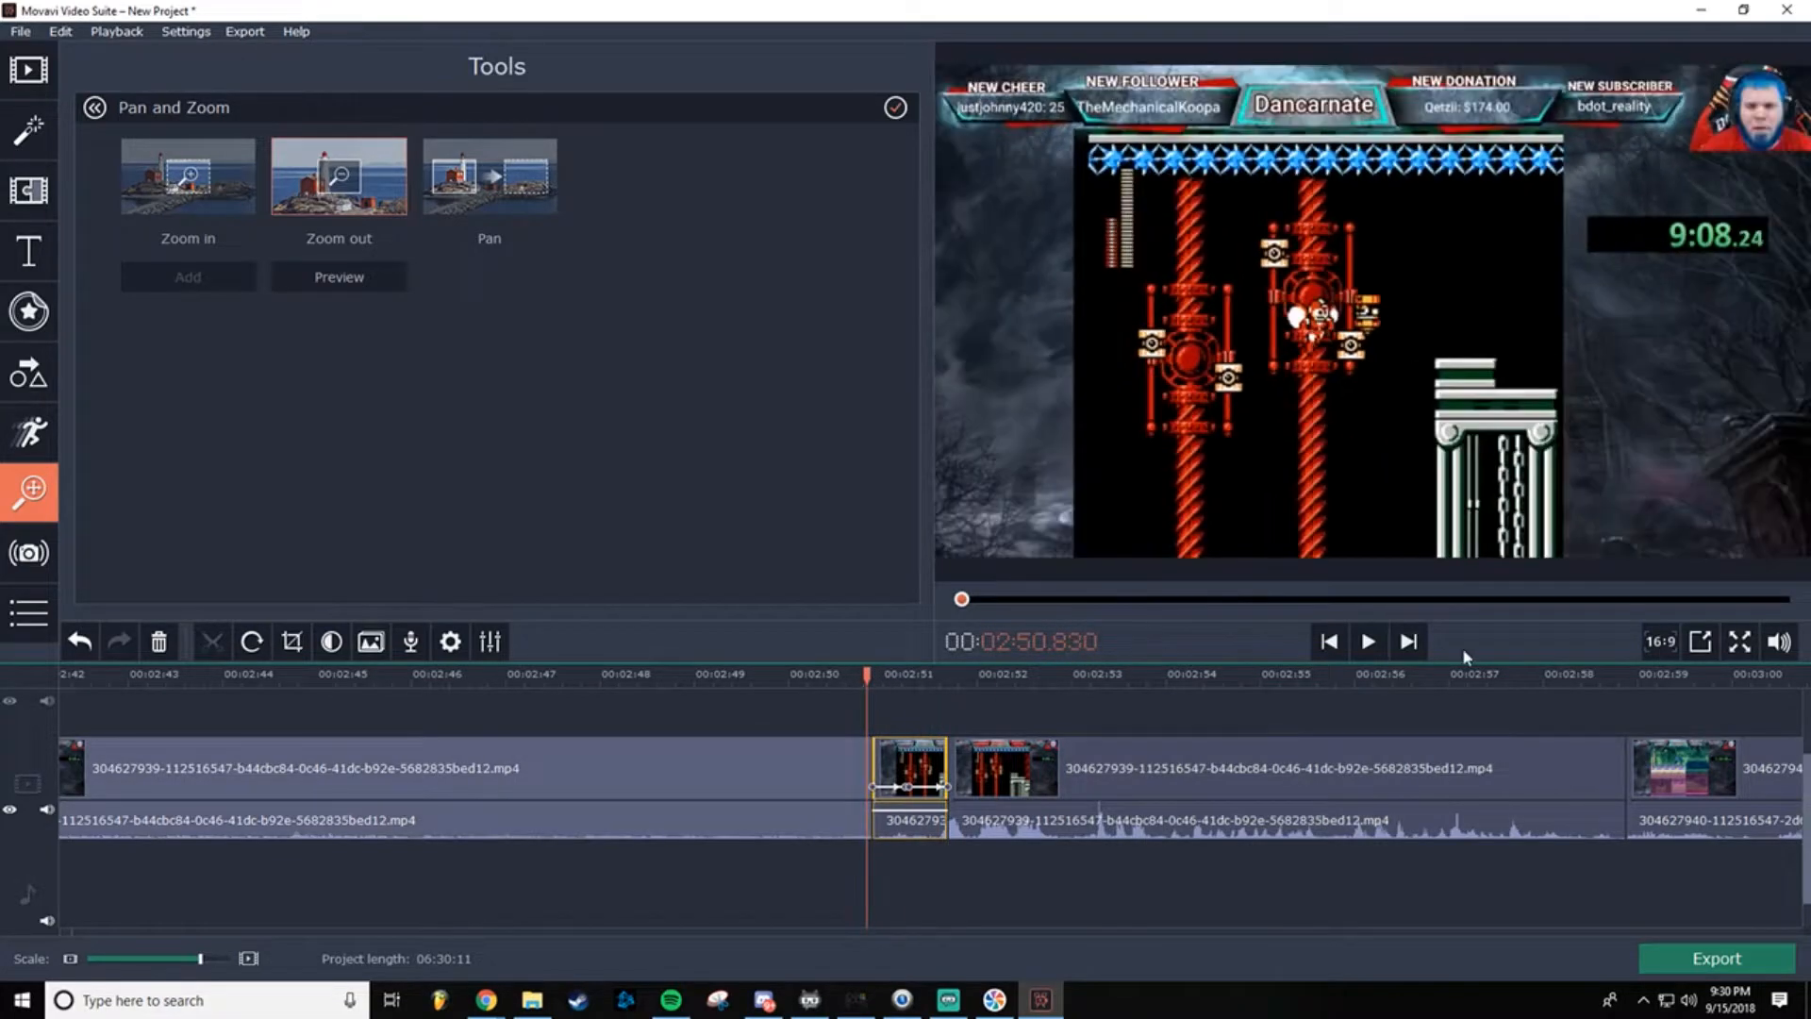
click(1369, 643)
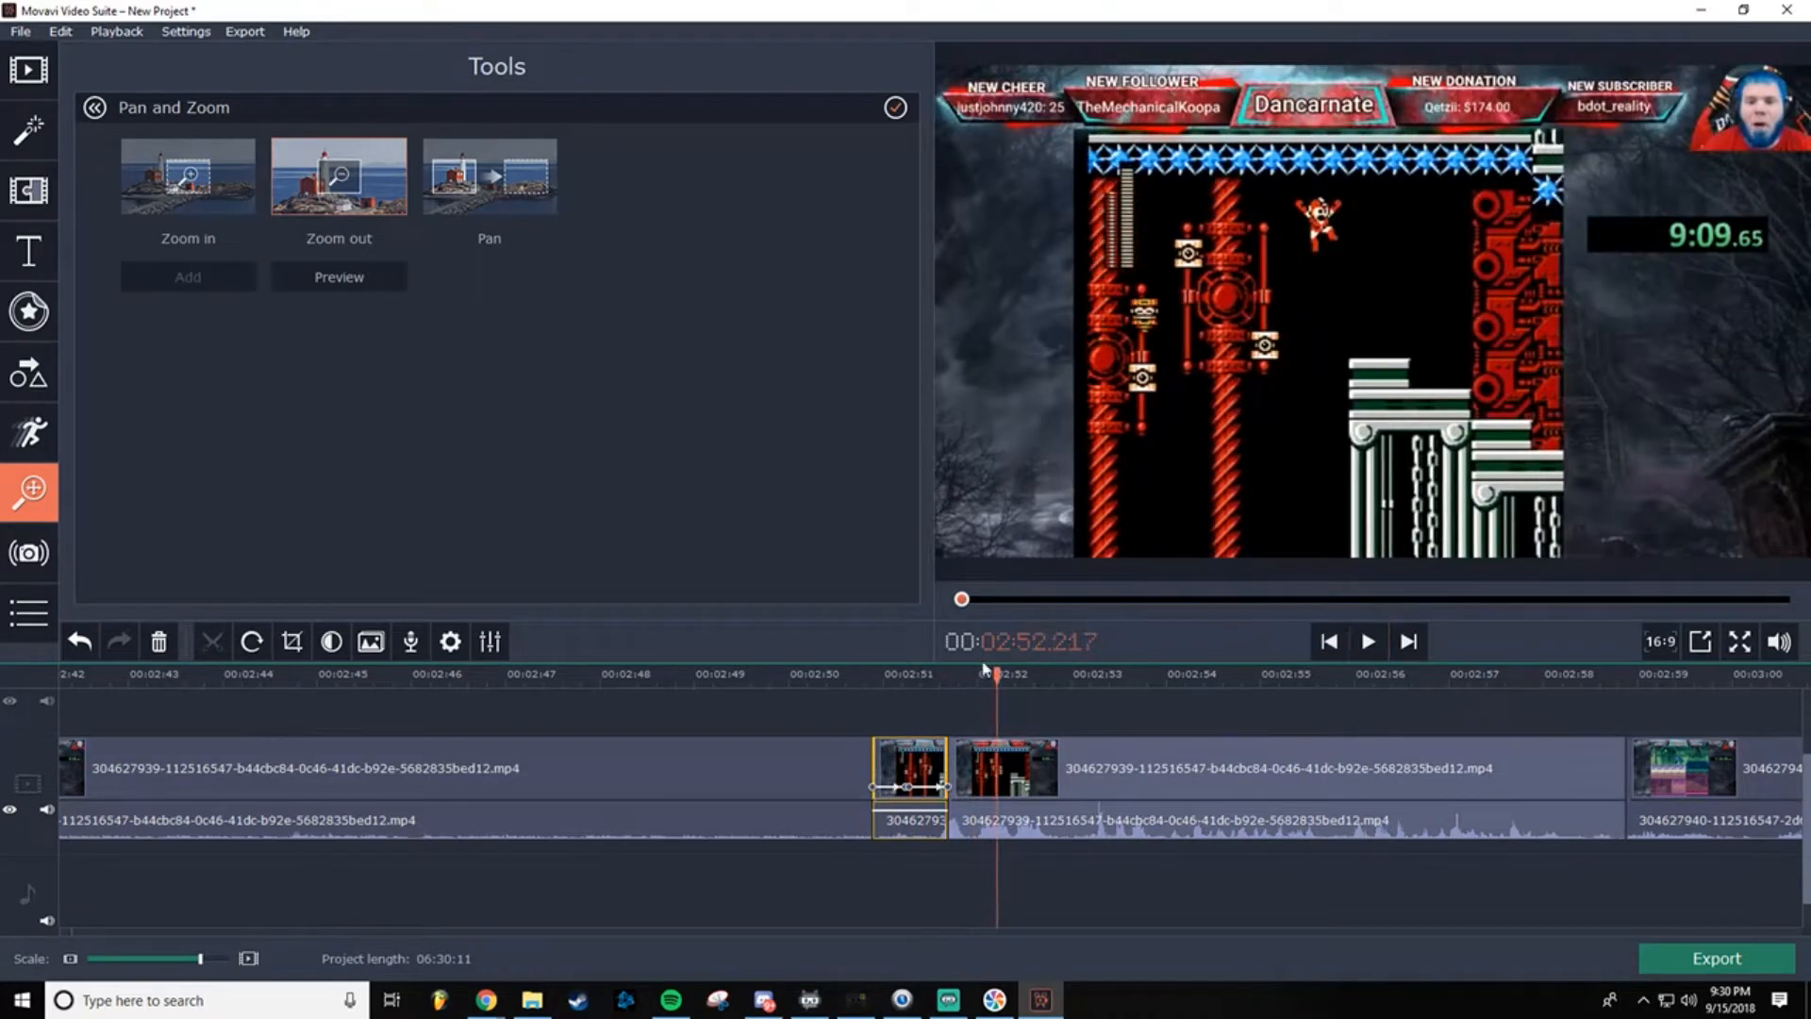
drag(996, 676, 847, 675)
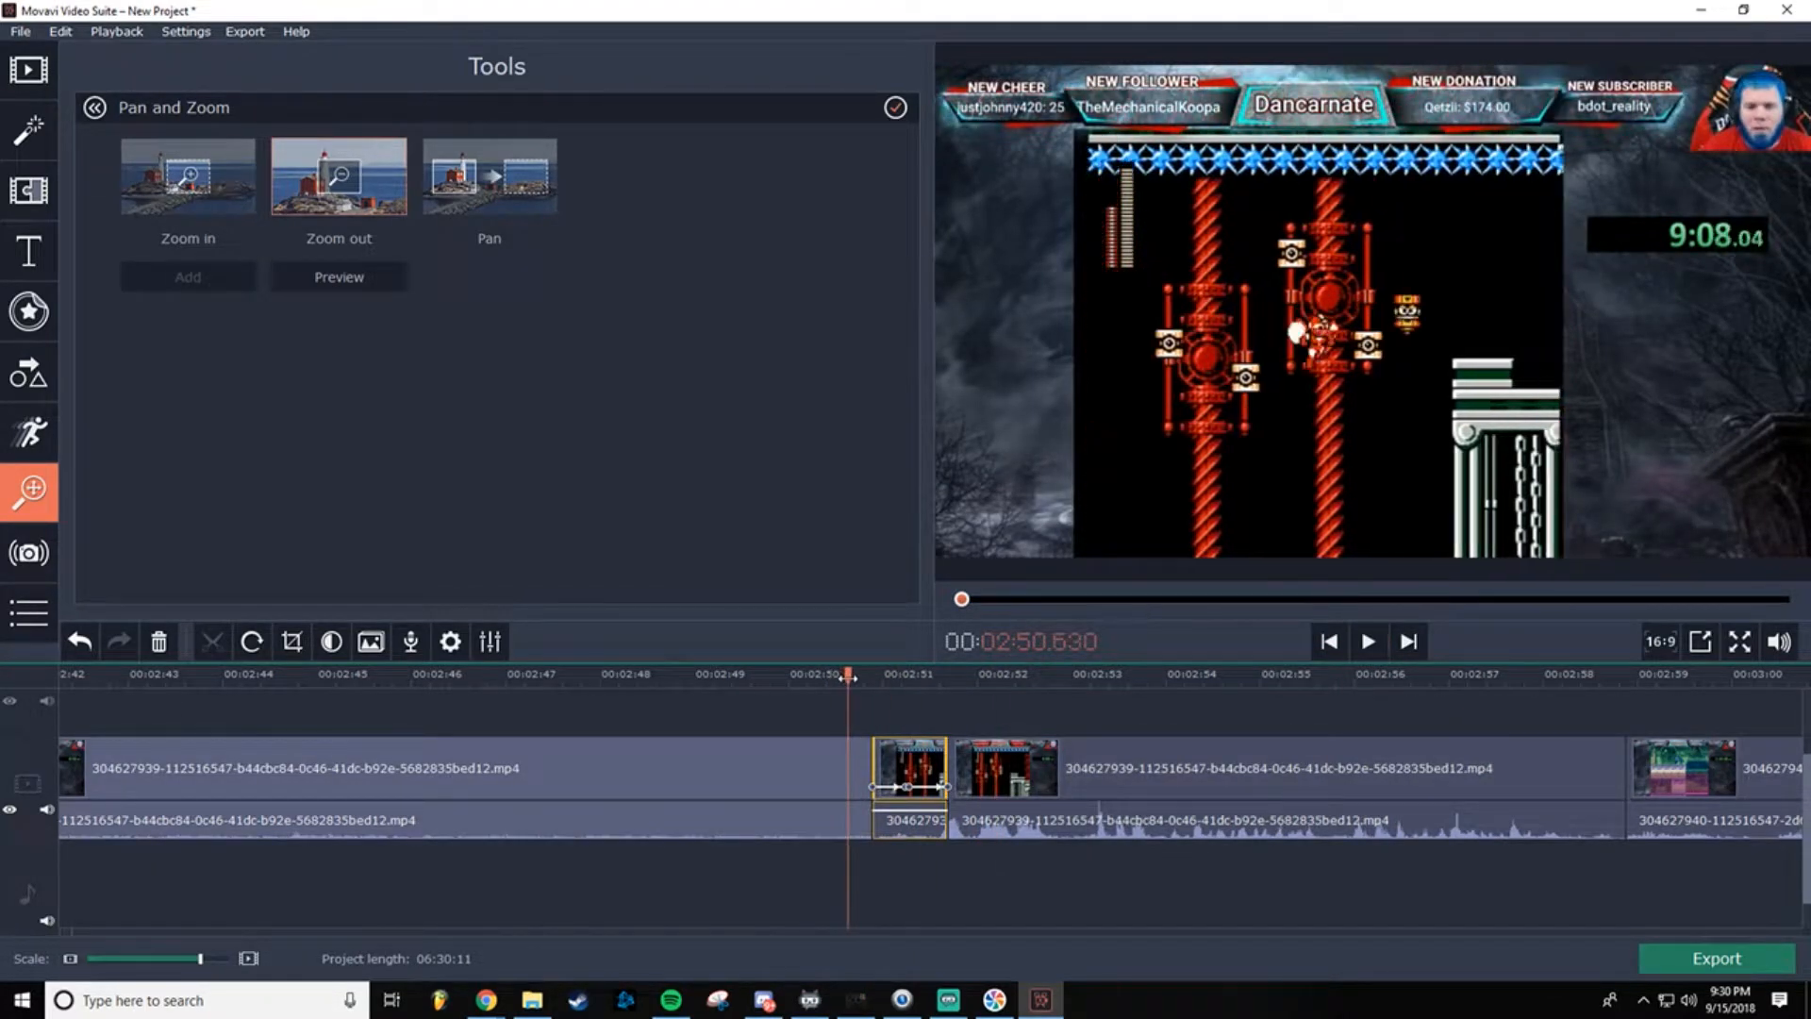
Step: Set the short zoomed clip's speed to 20%
click(893, 699)
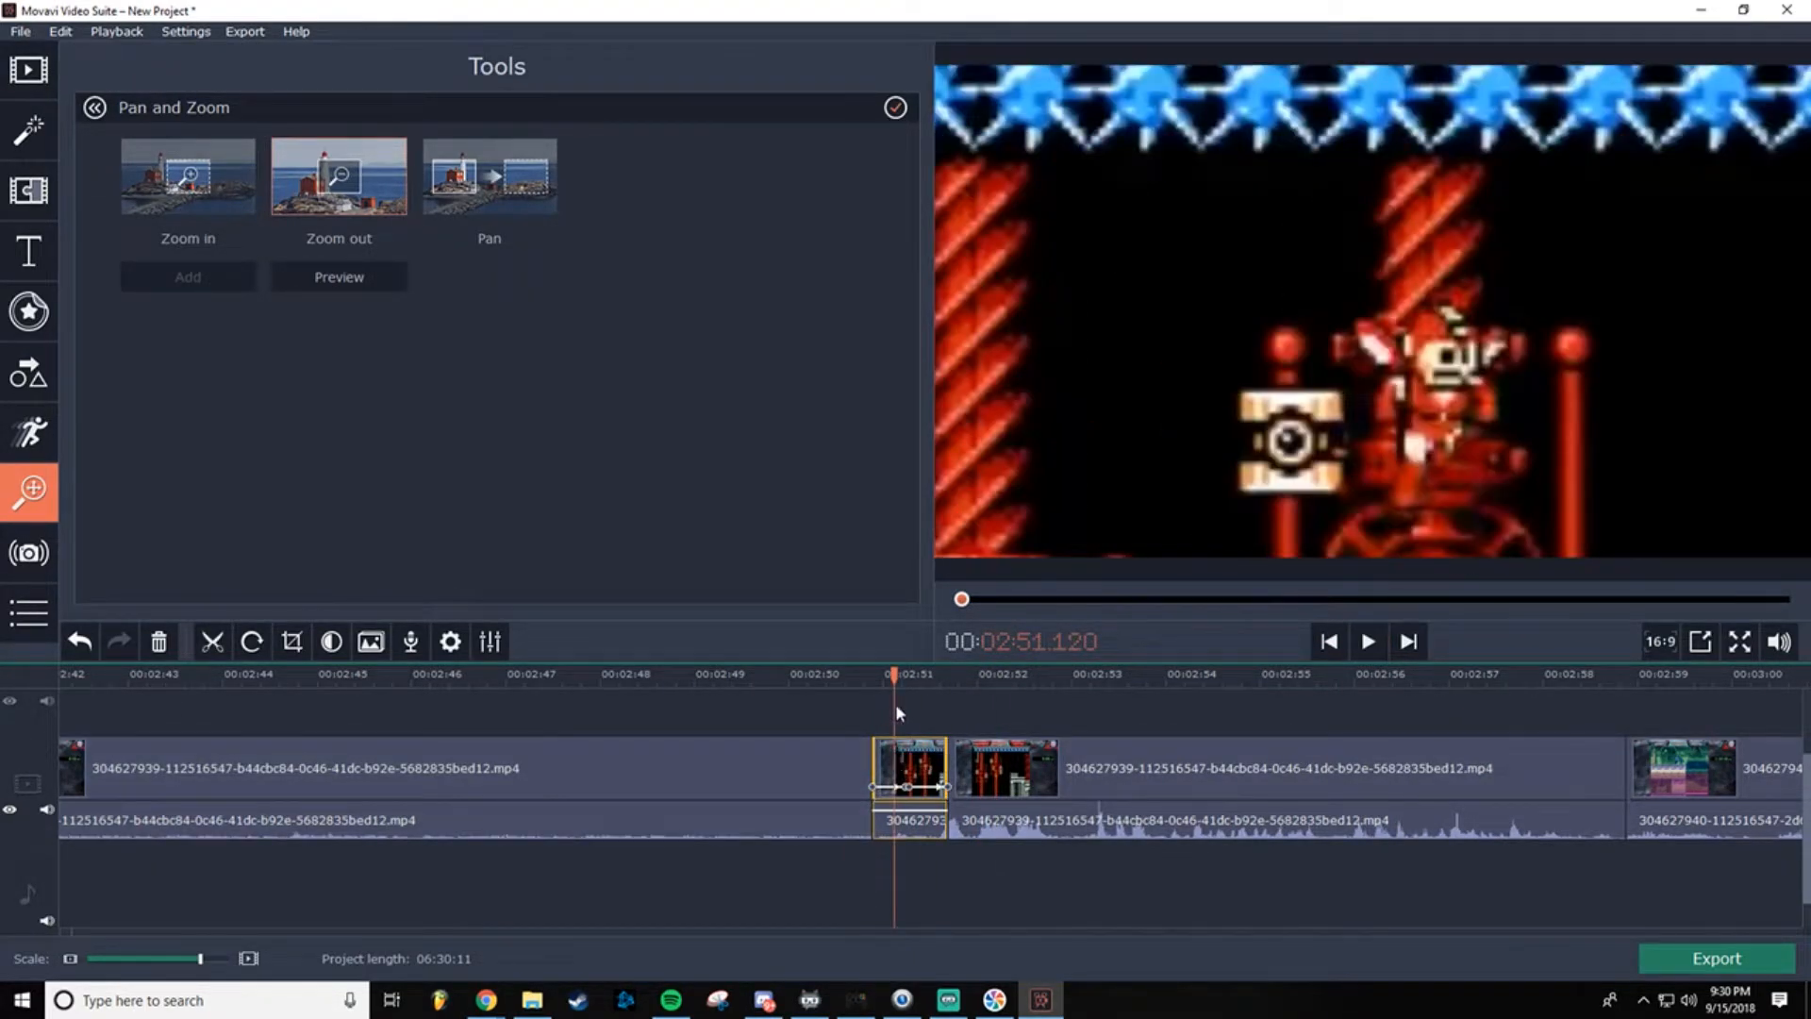
click(450, 641)
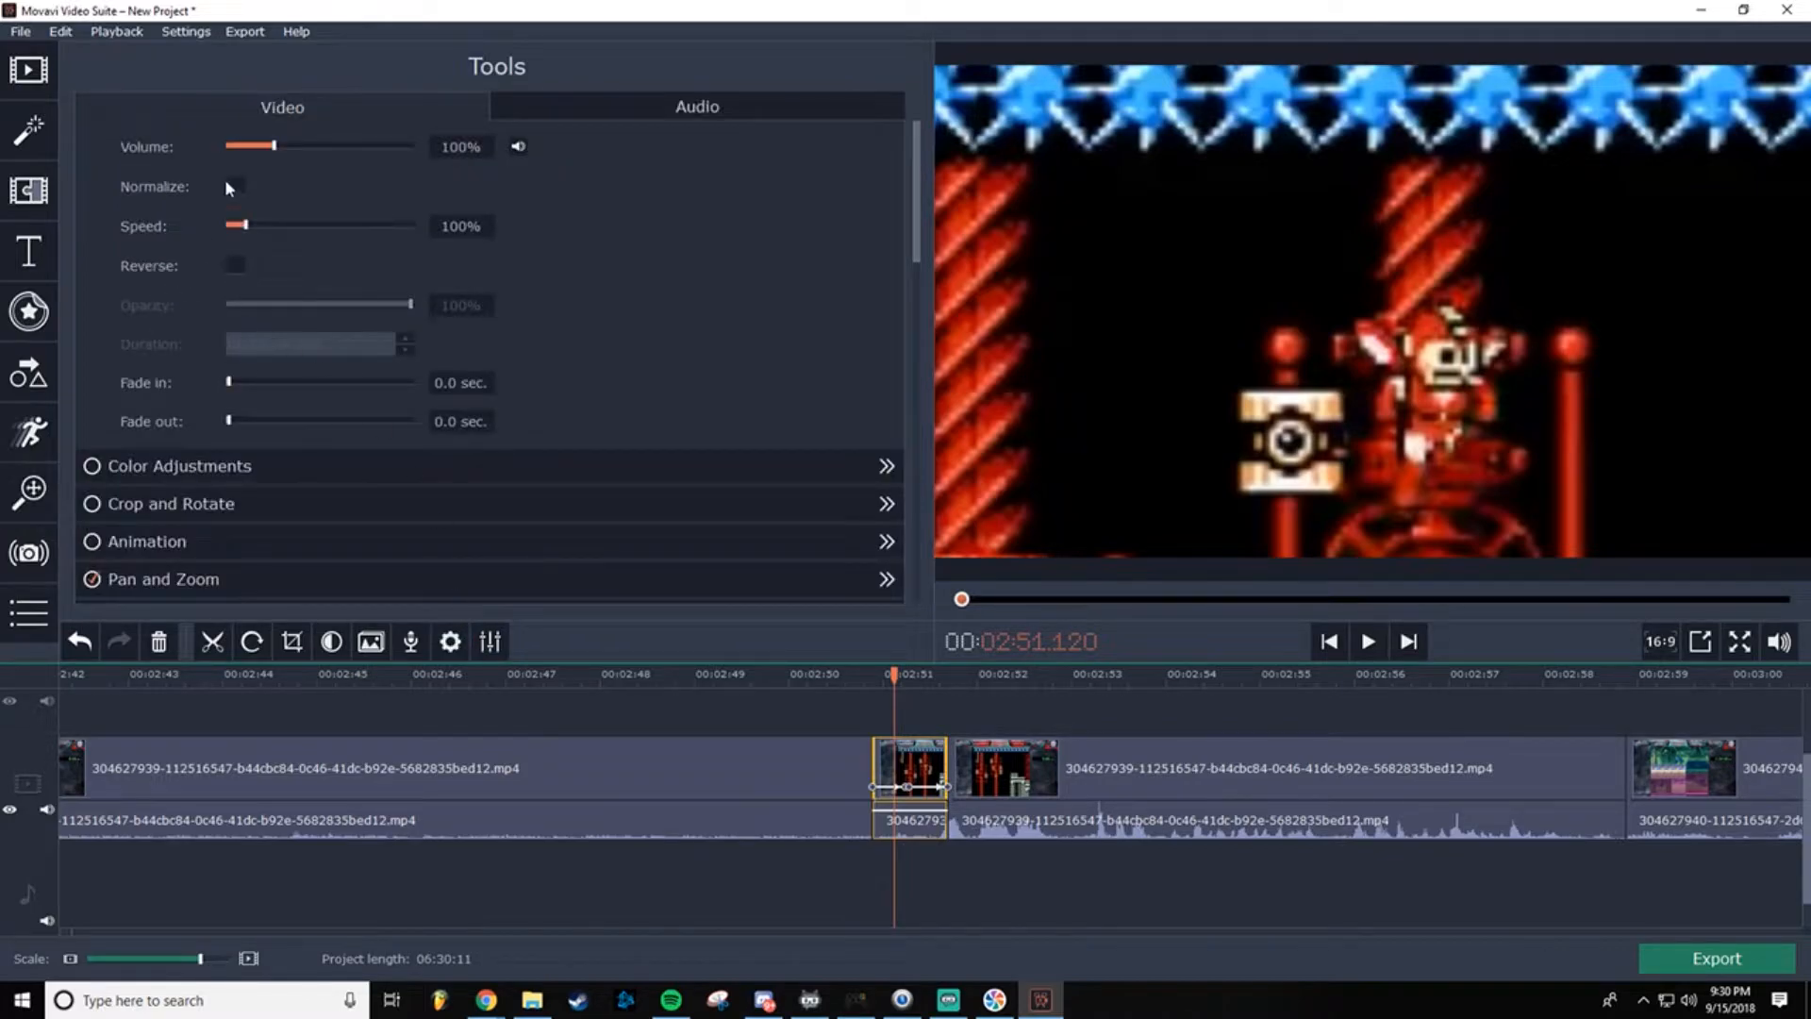
drag(246, 231, 231, 228)
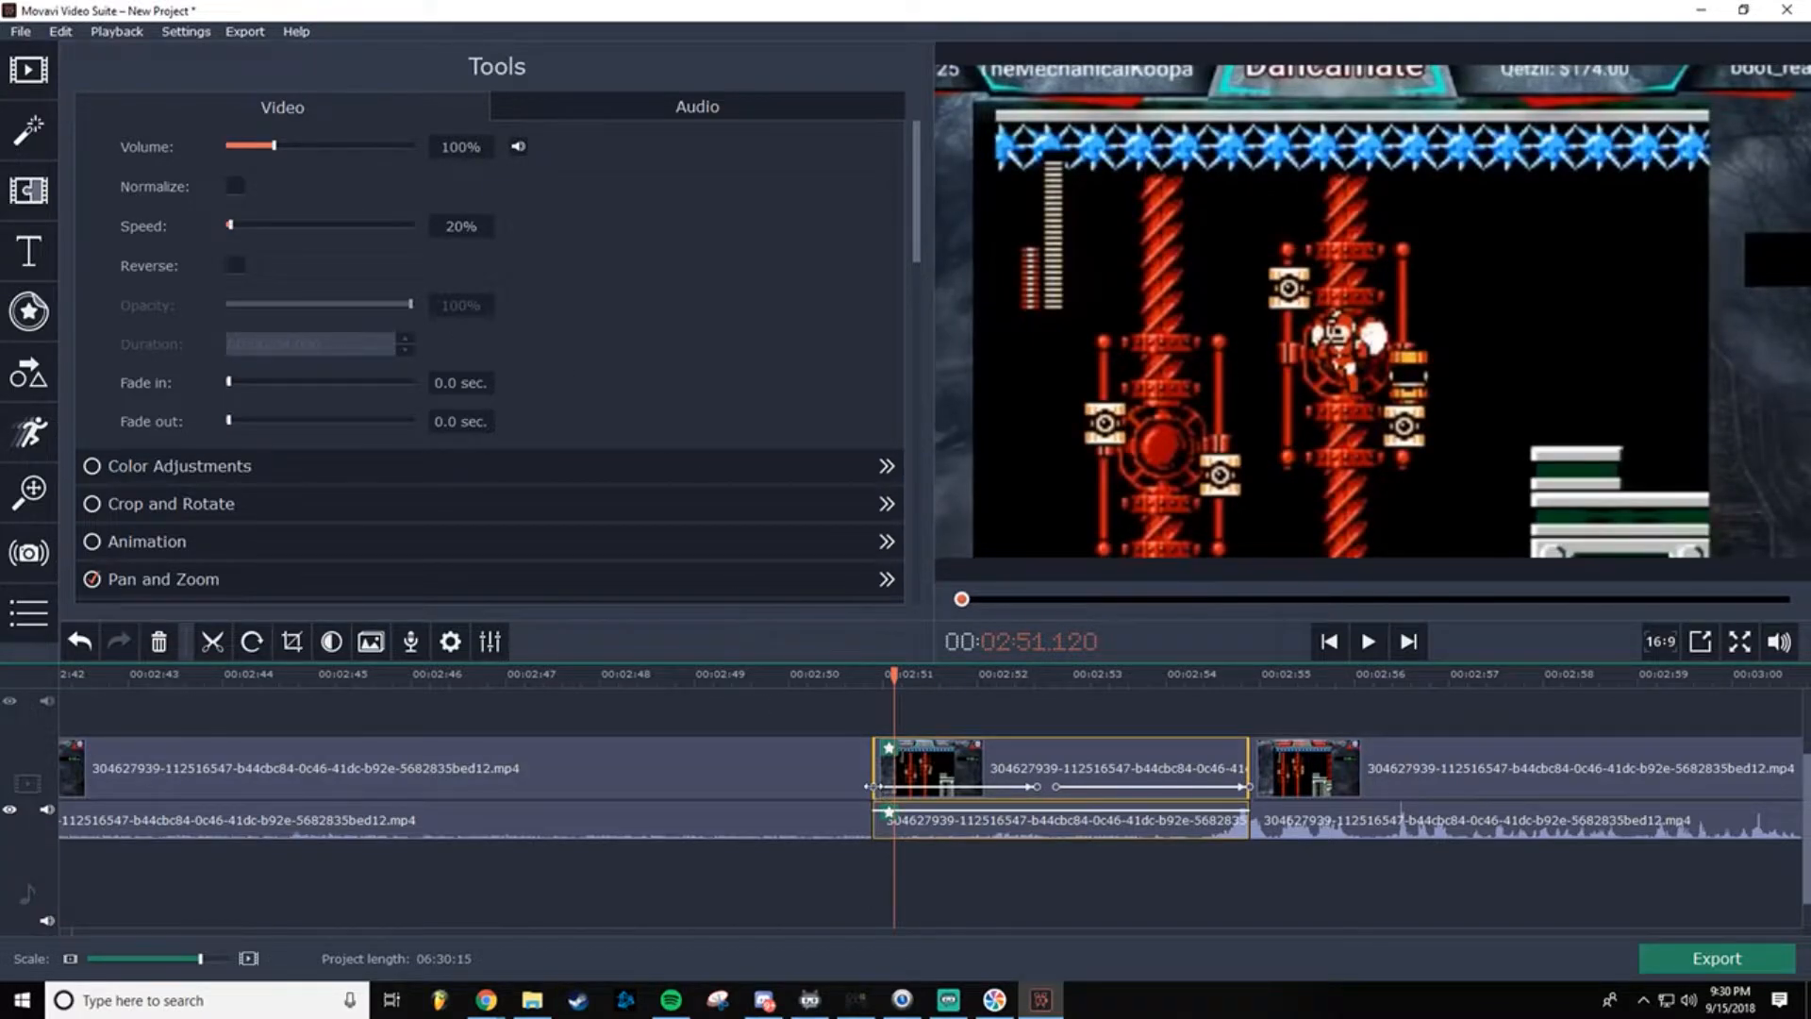
Step: Play the slowed clip from 02:50.850, and replay its transition into the following clip from 02:54.650
drag(892, 677, 867, 677)
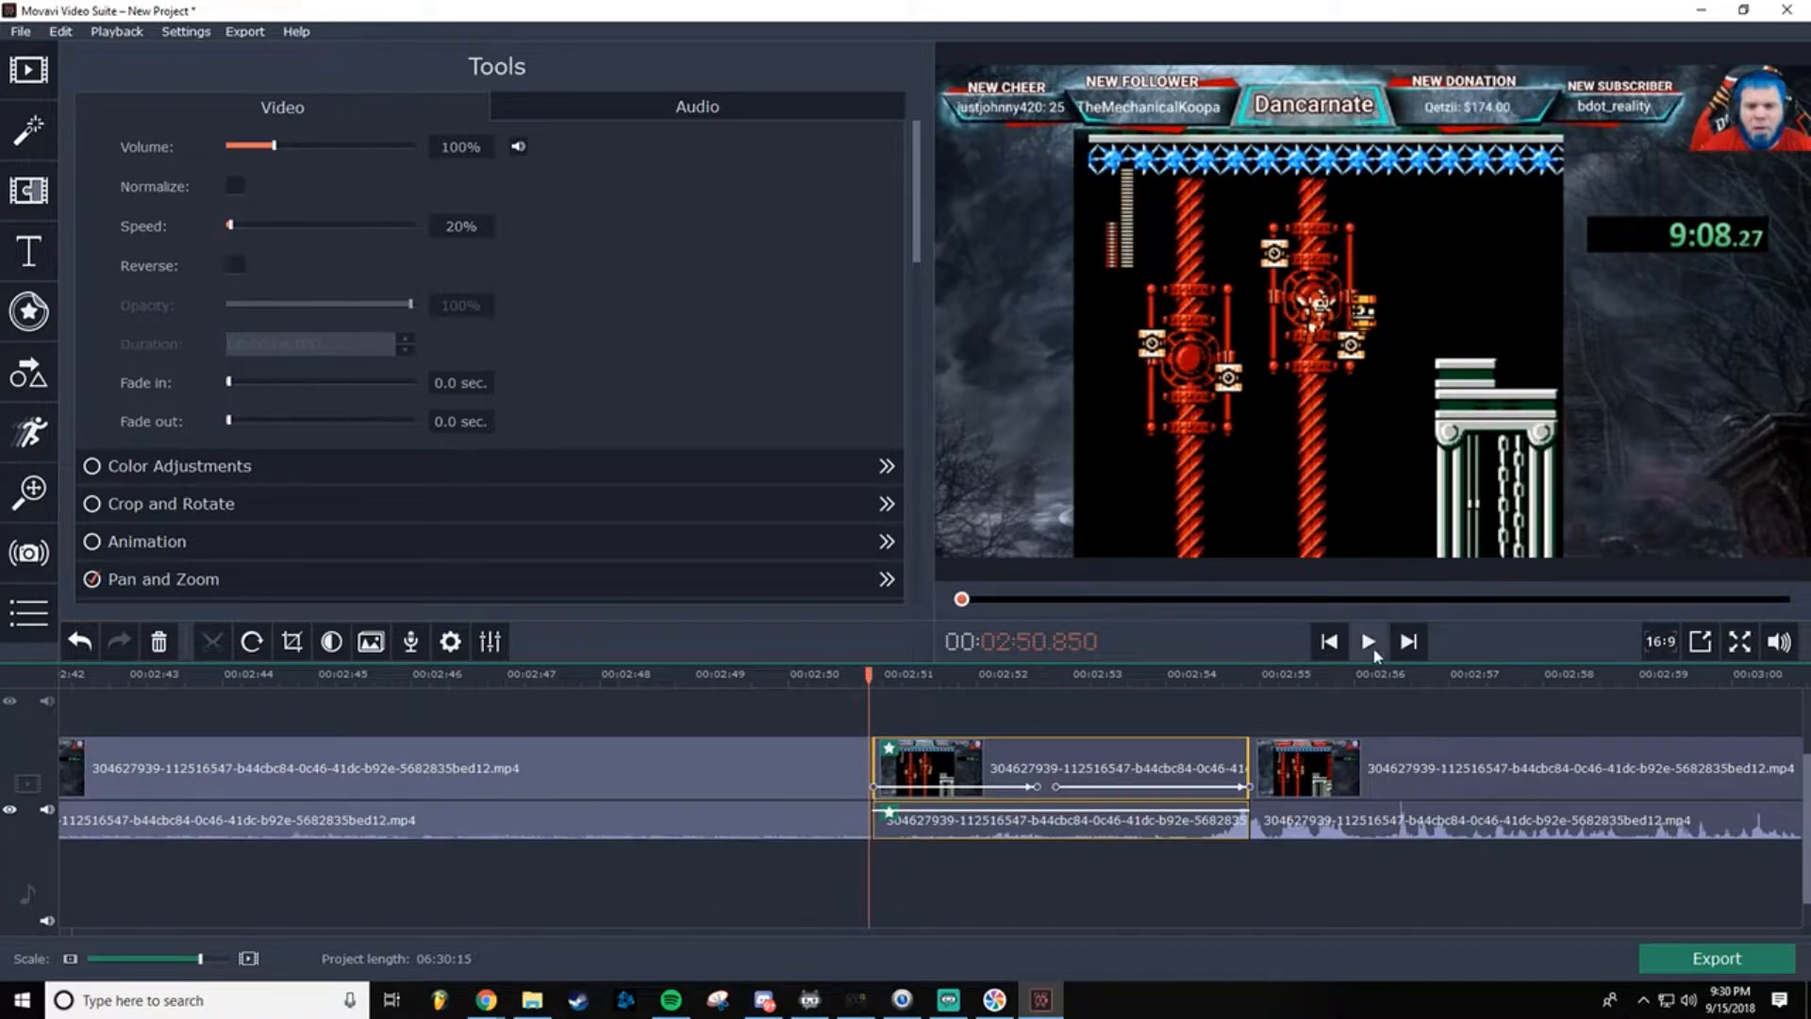
click(1367, 647)
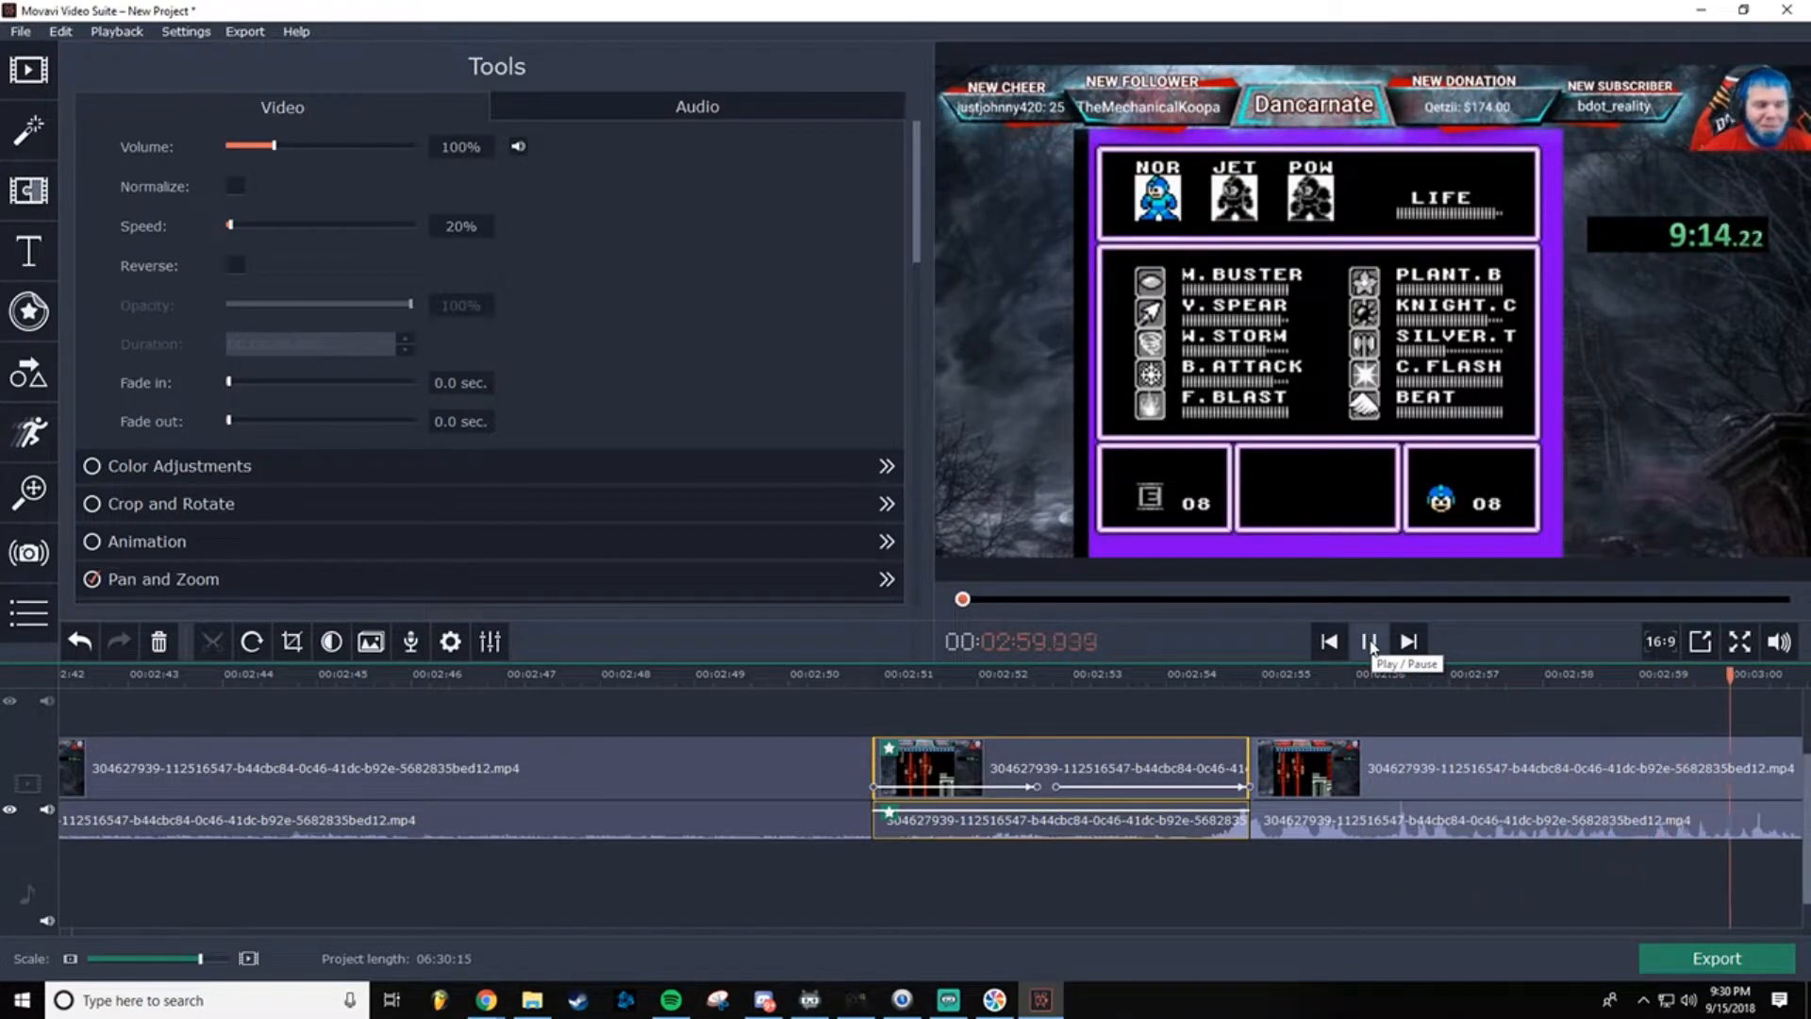
click(1368, 642)
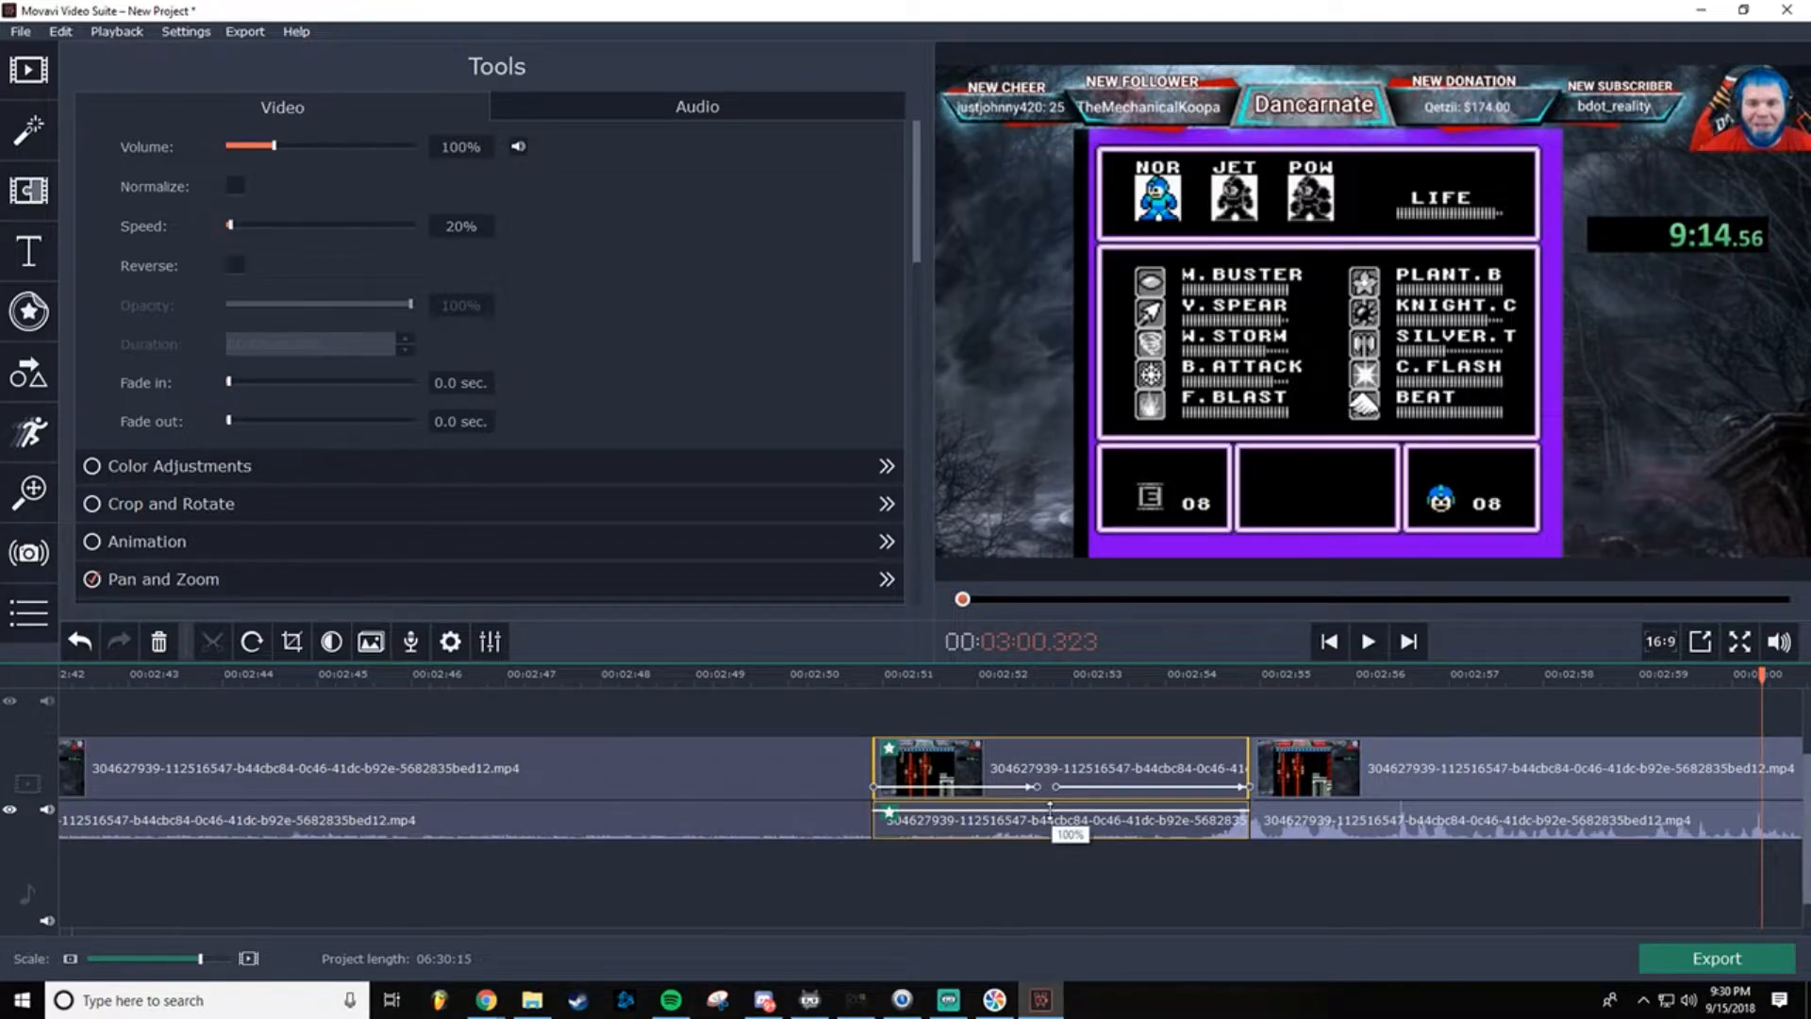
click(1232, 682)
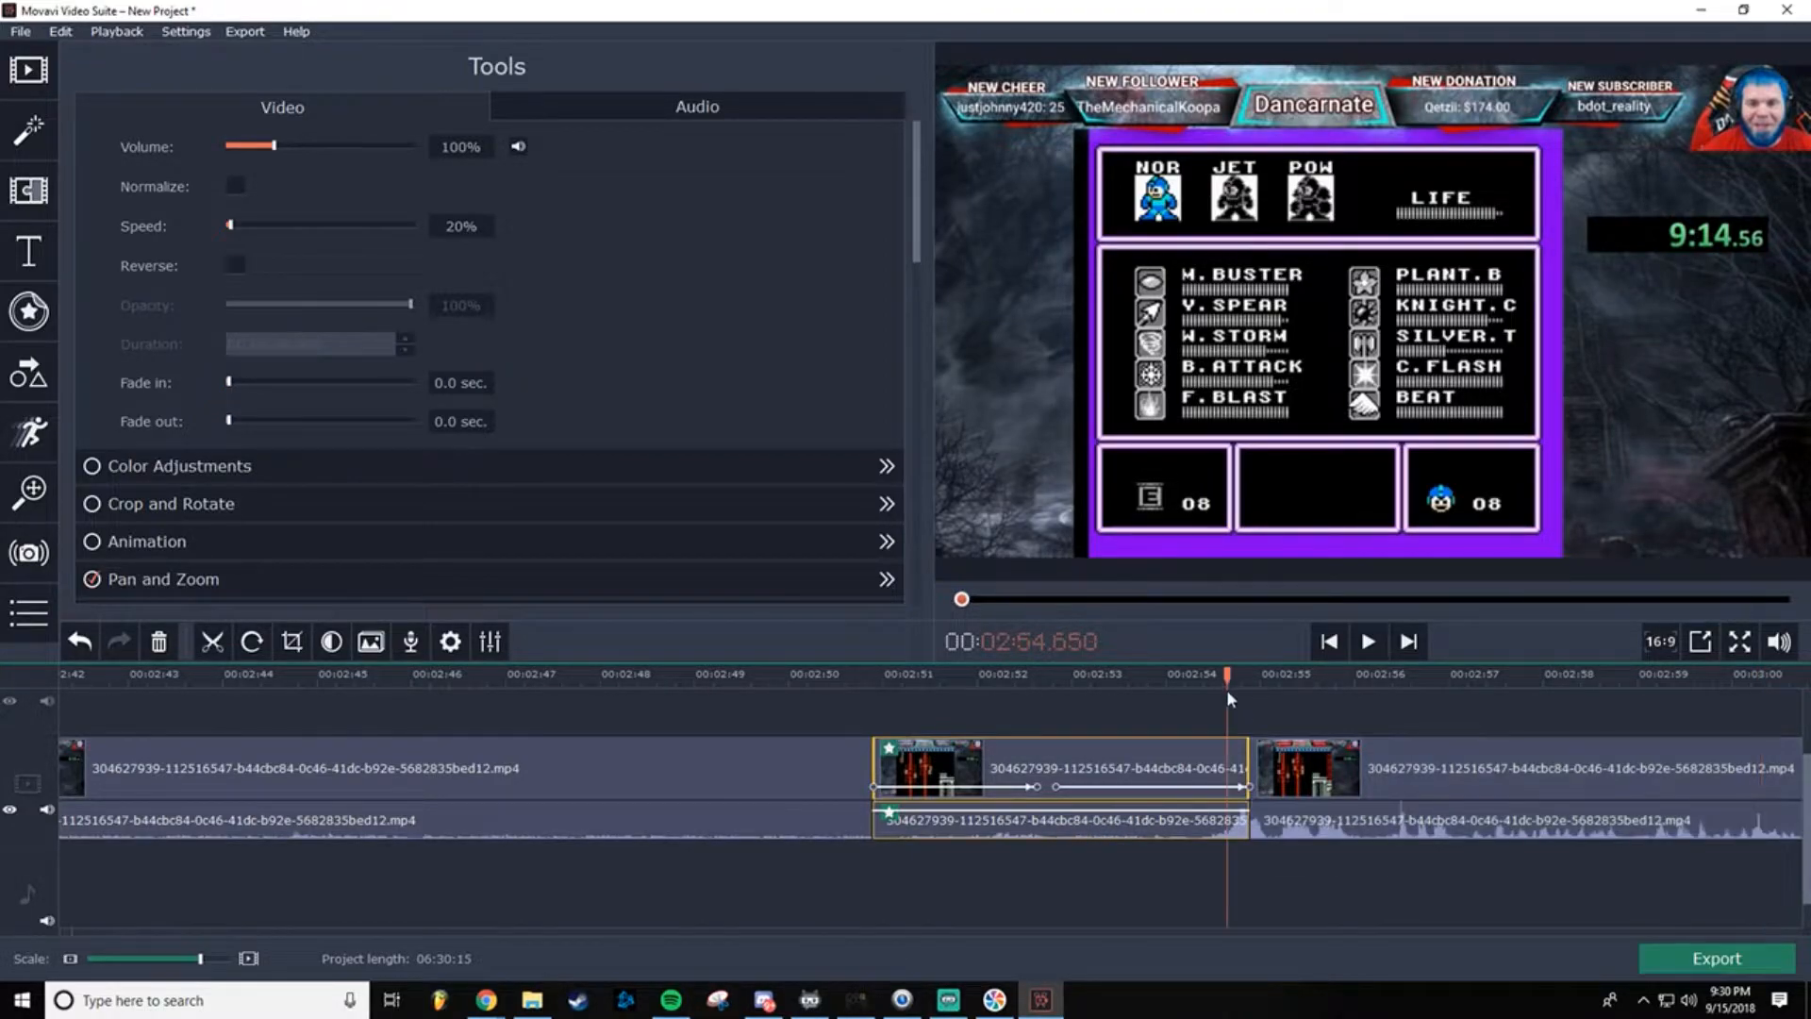
click(1368, 641)
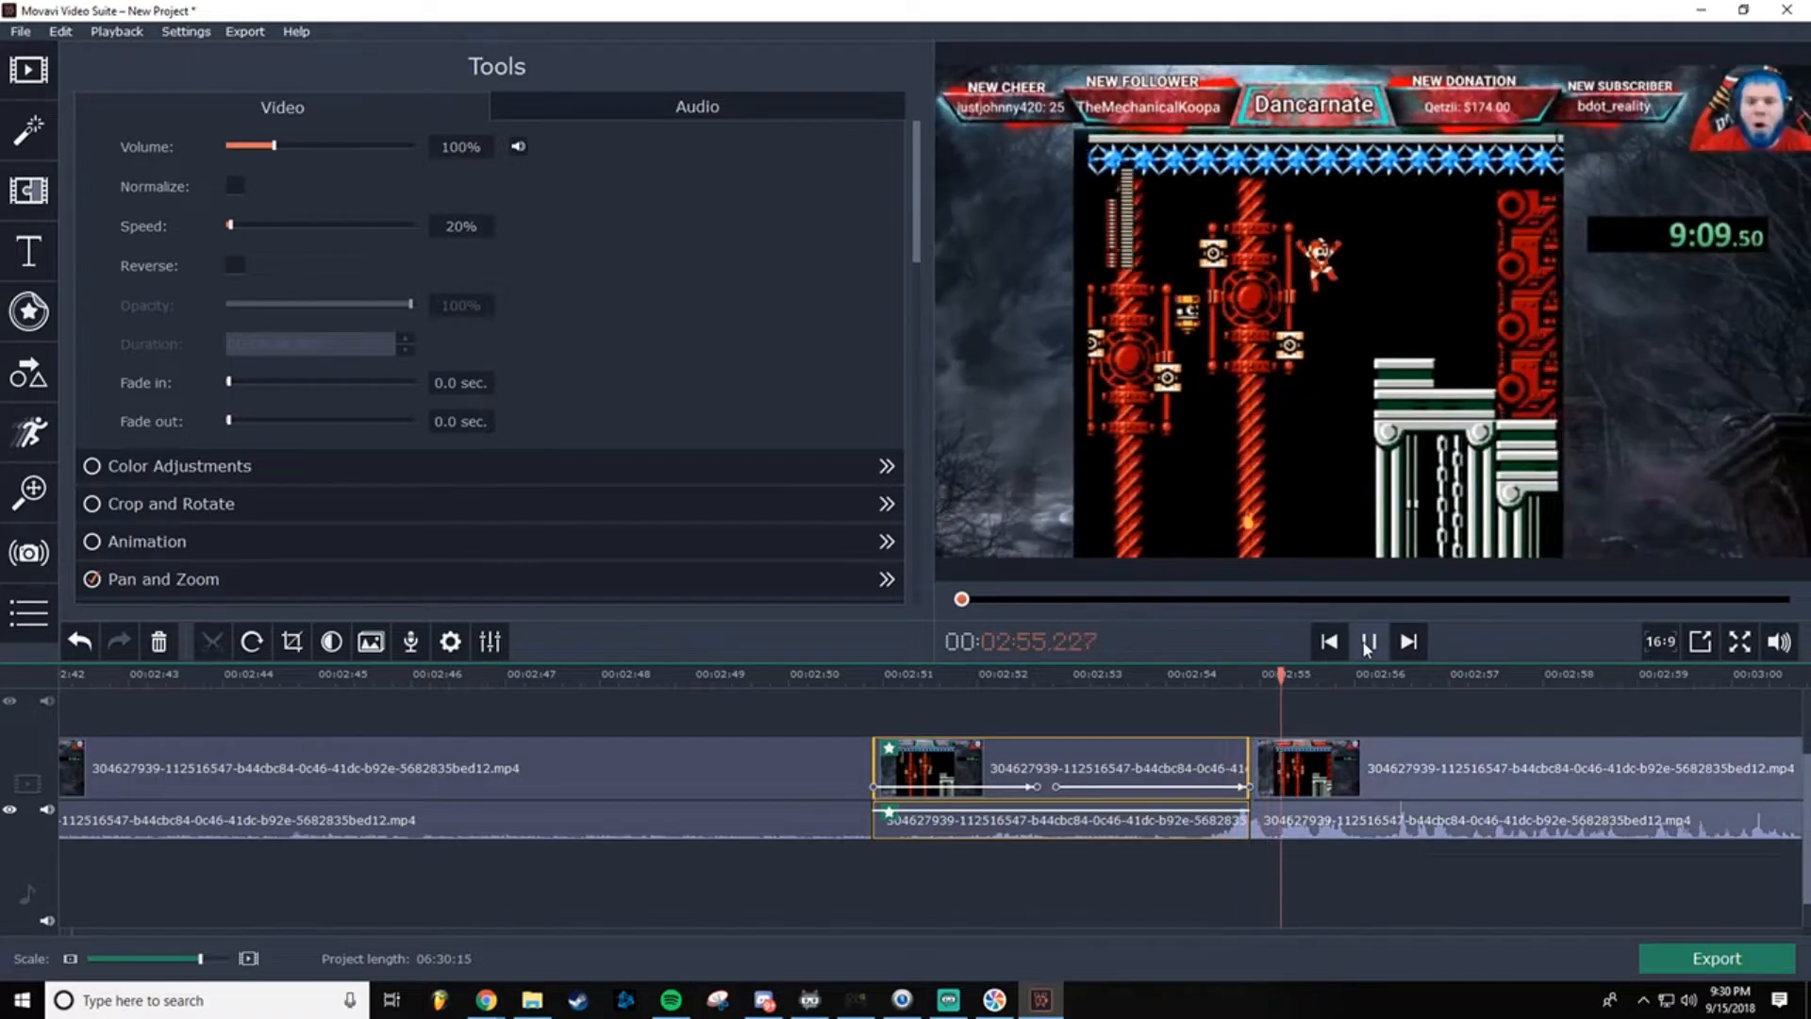
click(1369, 641)
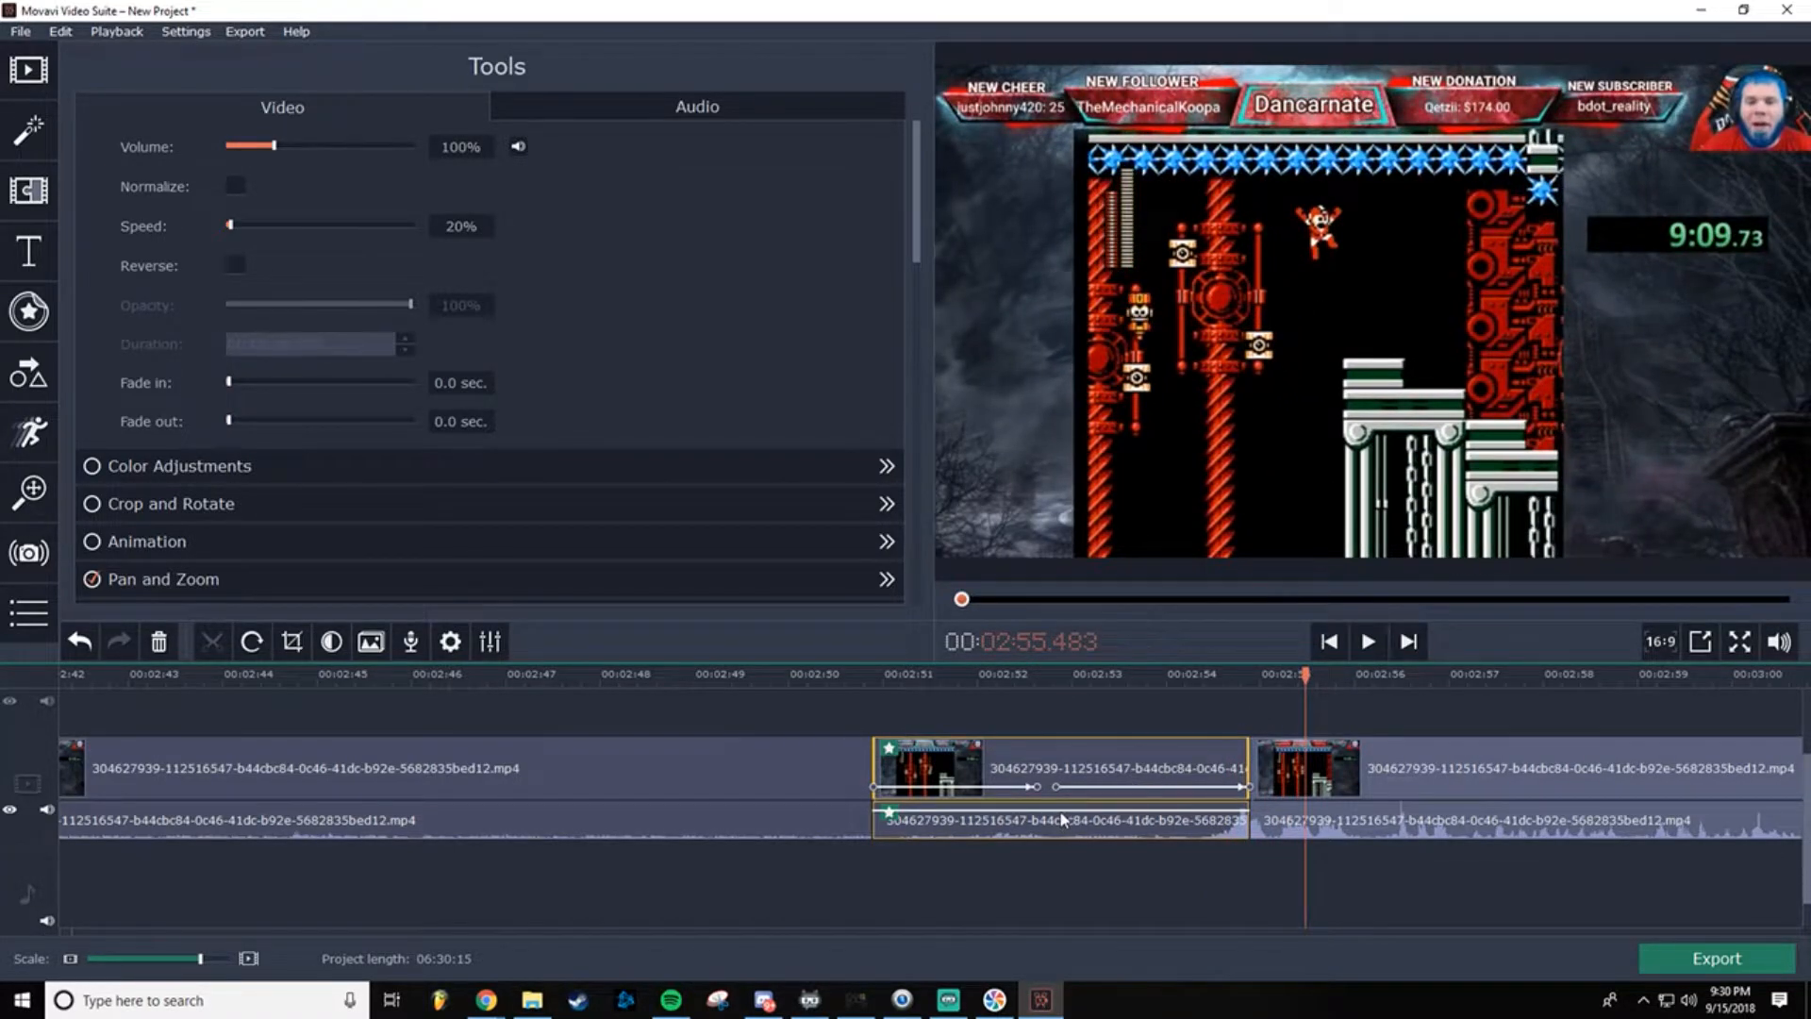
Step: Rewind to about 02:49 and play through the slow-motion zoom into the clip after it
drag(1061, 809, 1059, 809)
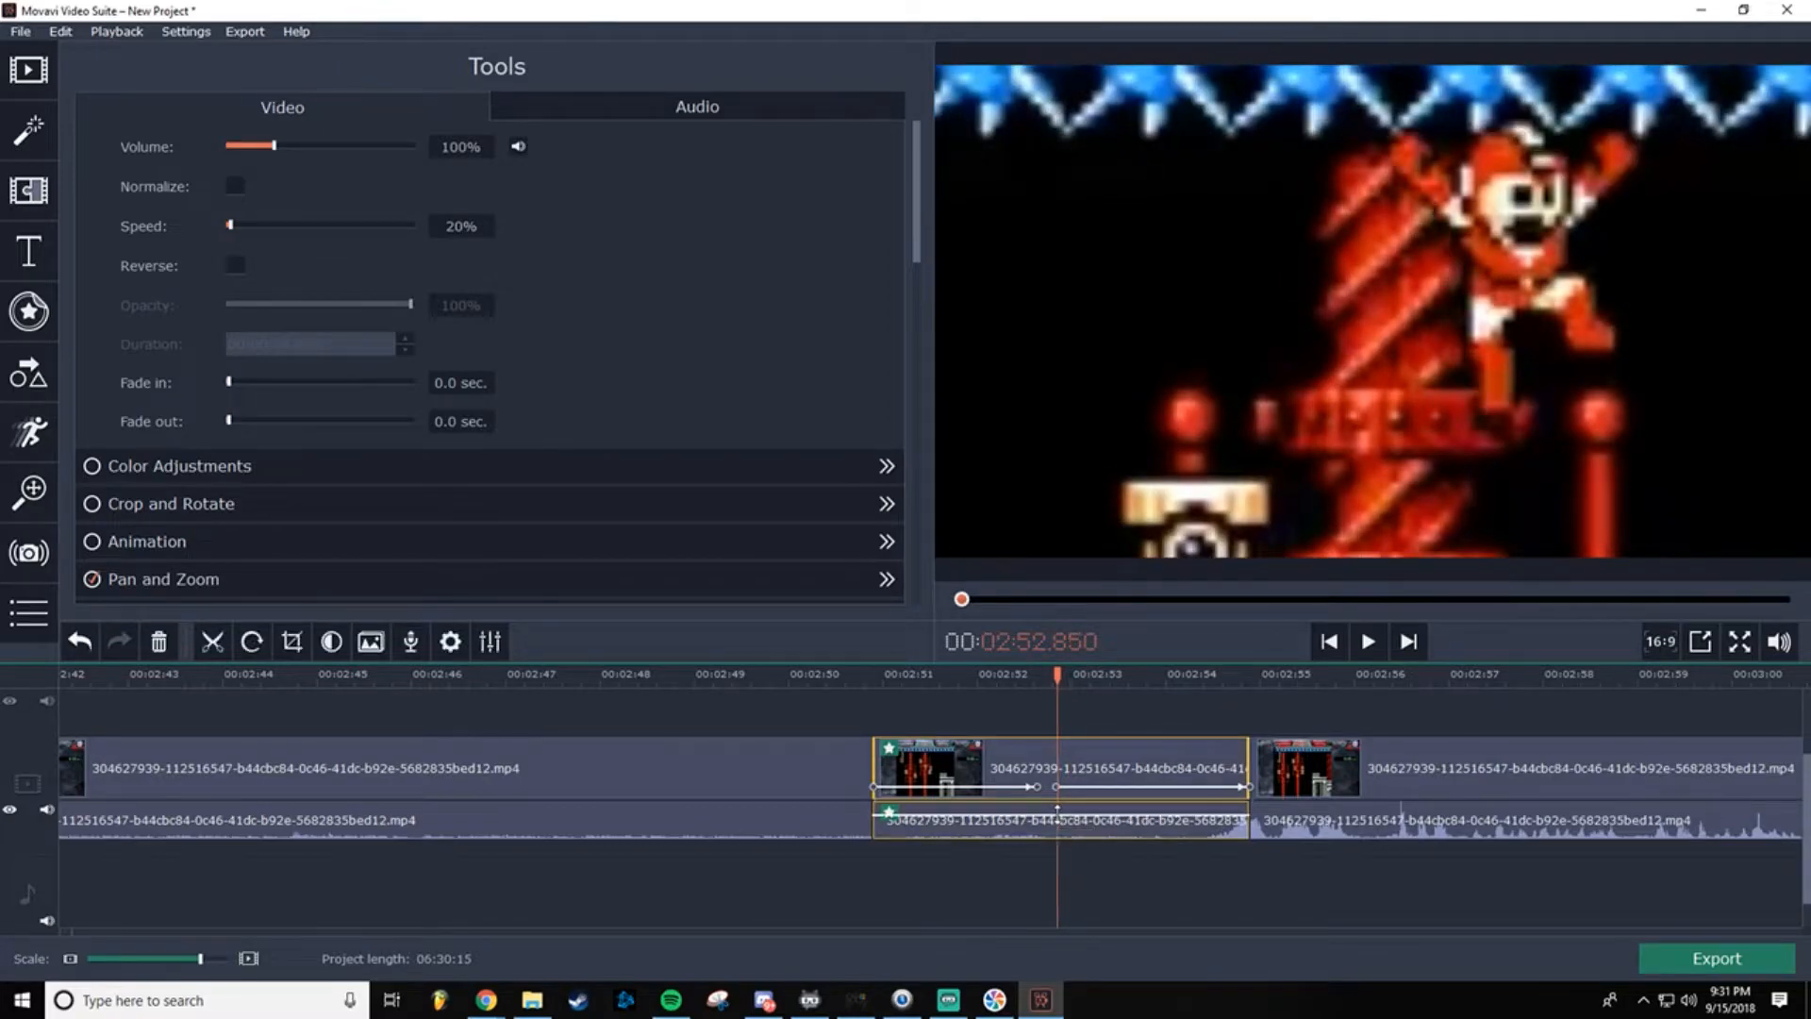
click(1388, 809)
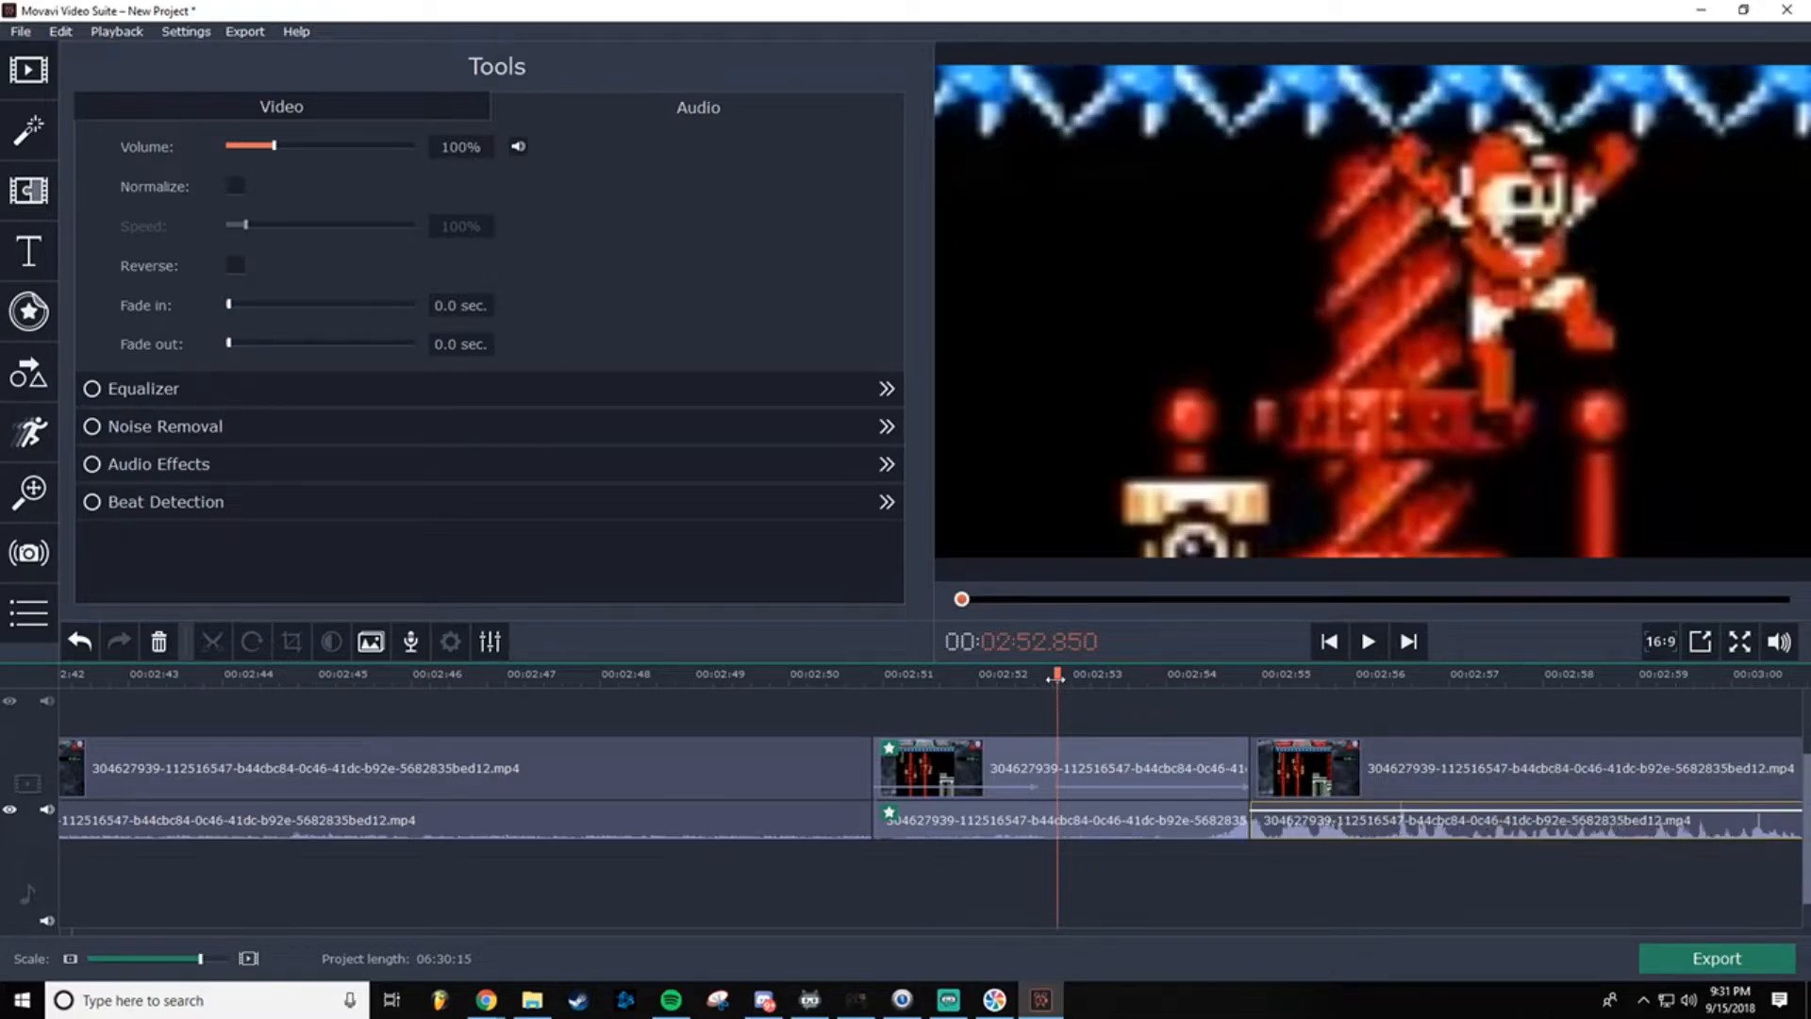
drag(1055, 676, 835, 674)
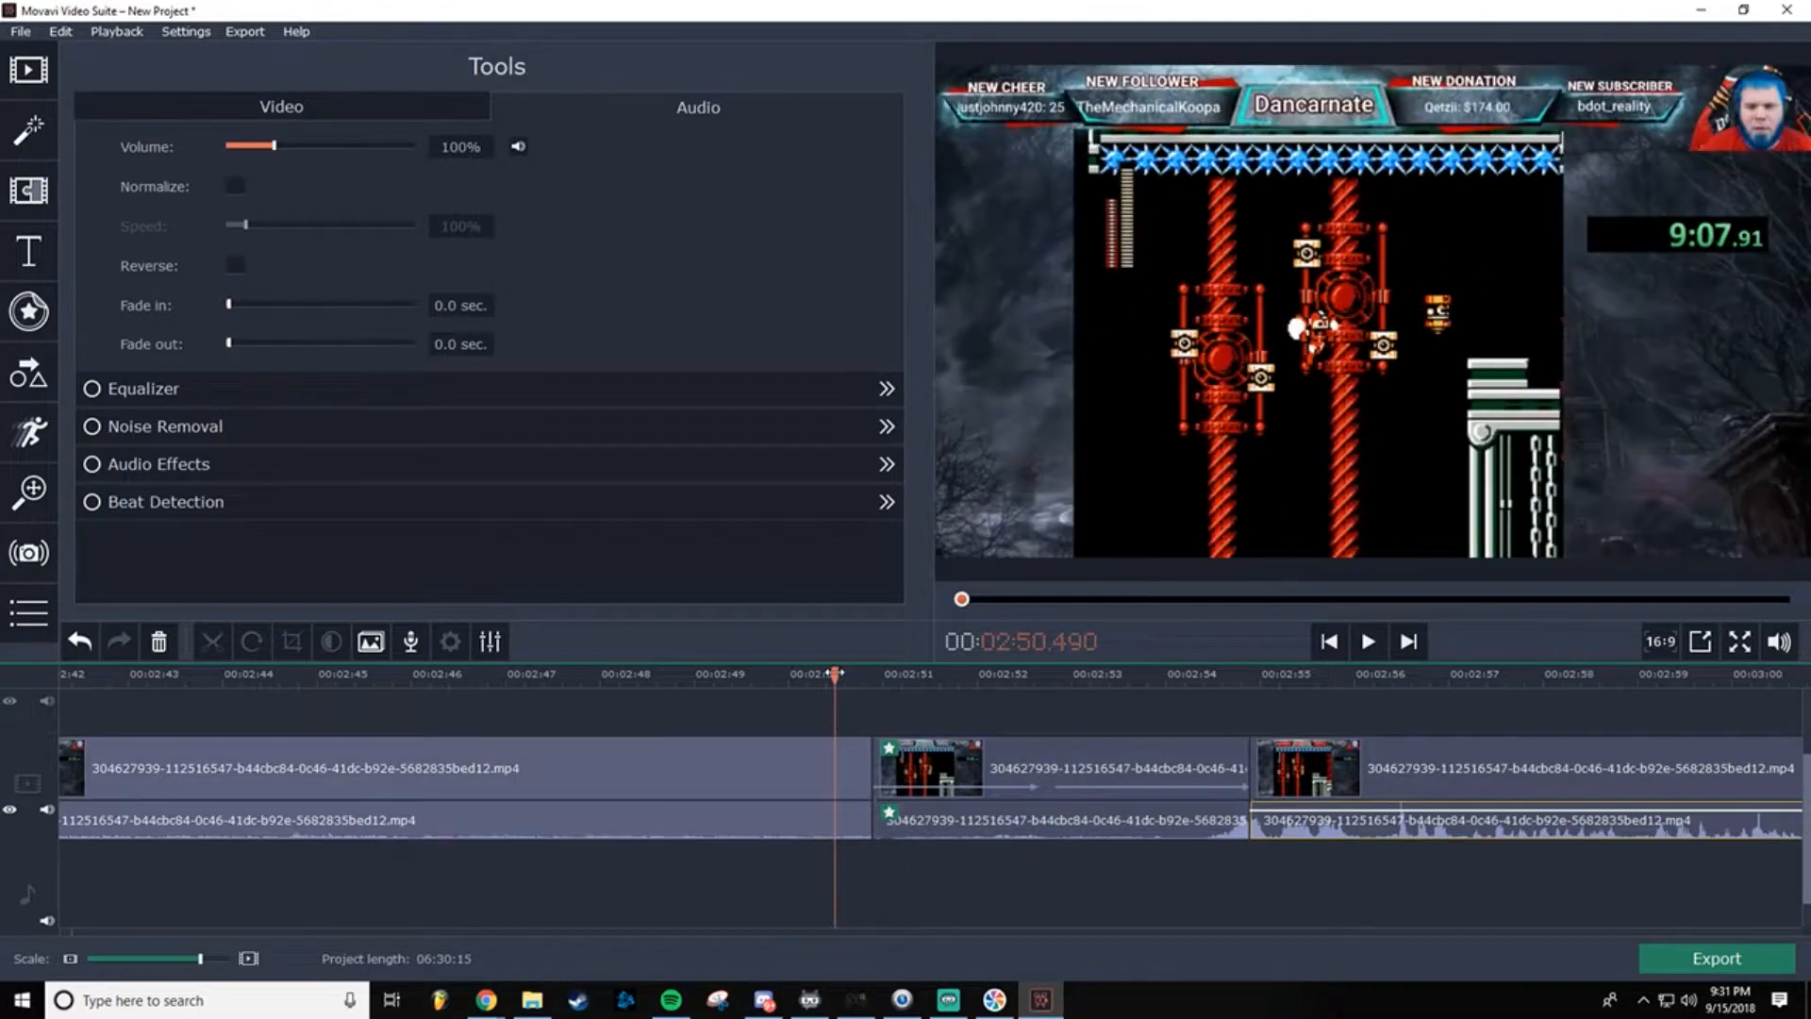
drag(835, 674, 708, 674)
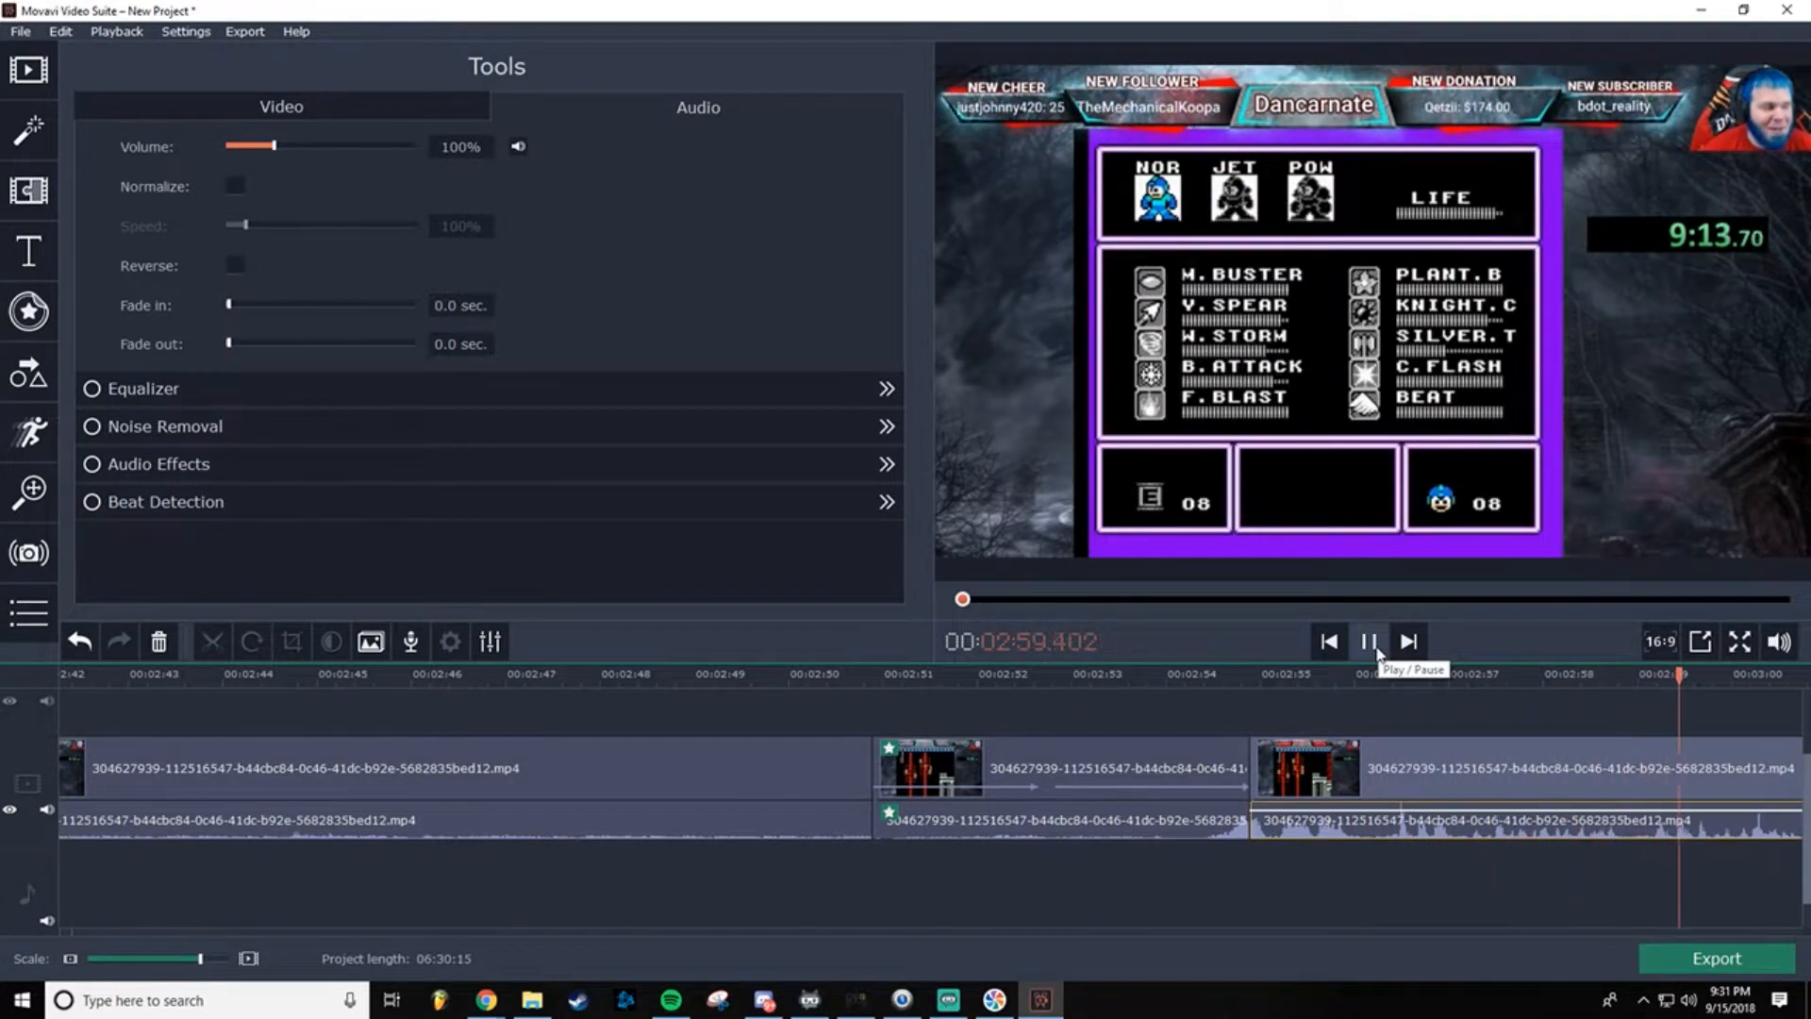
click(1366, 644)
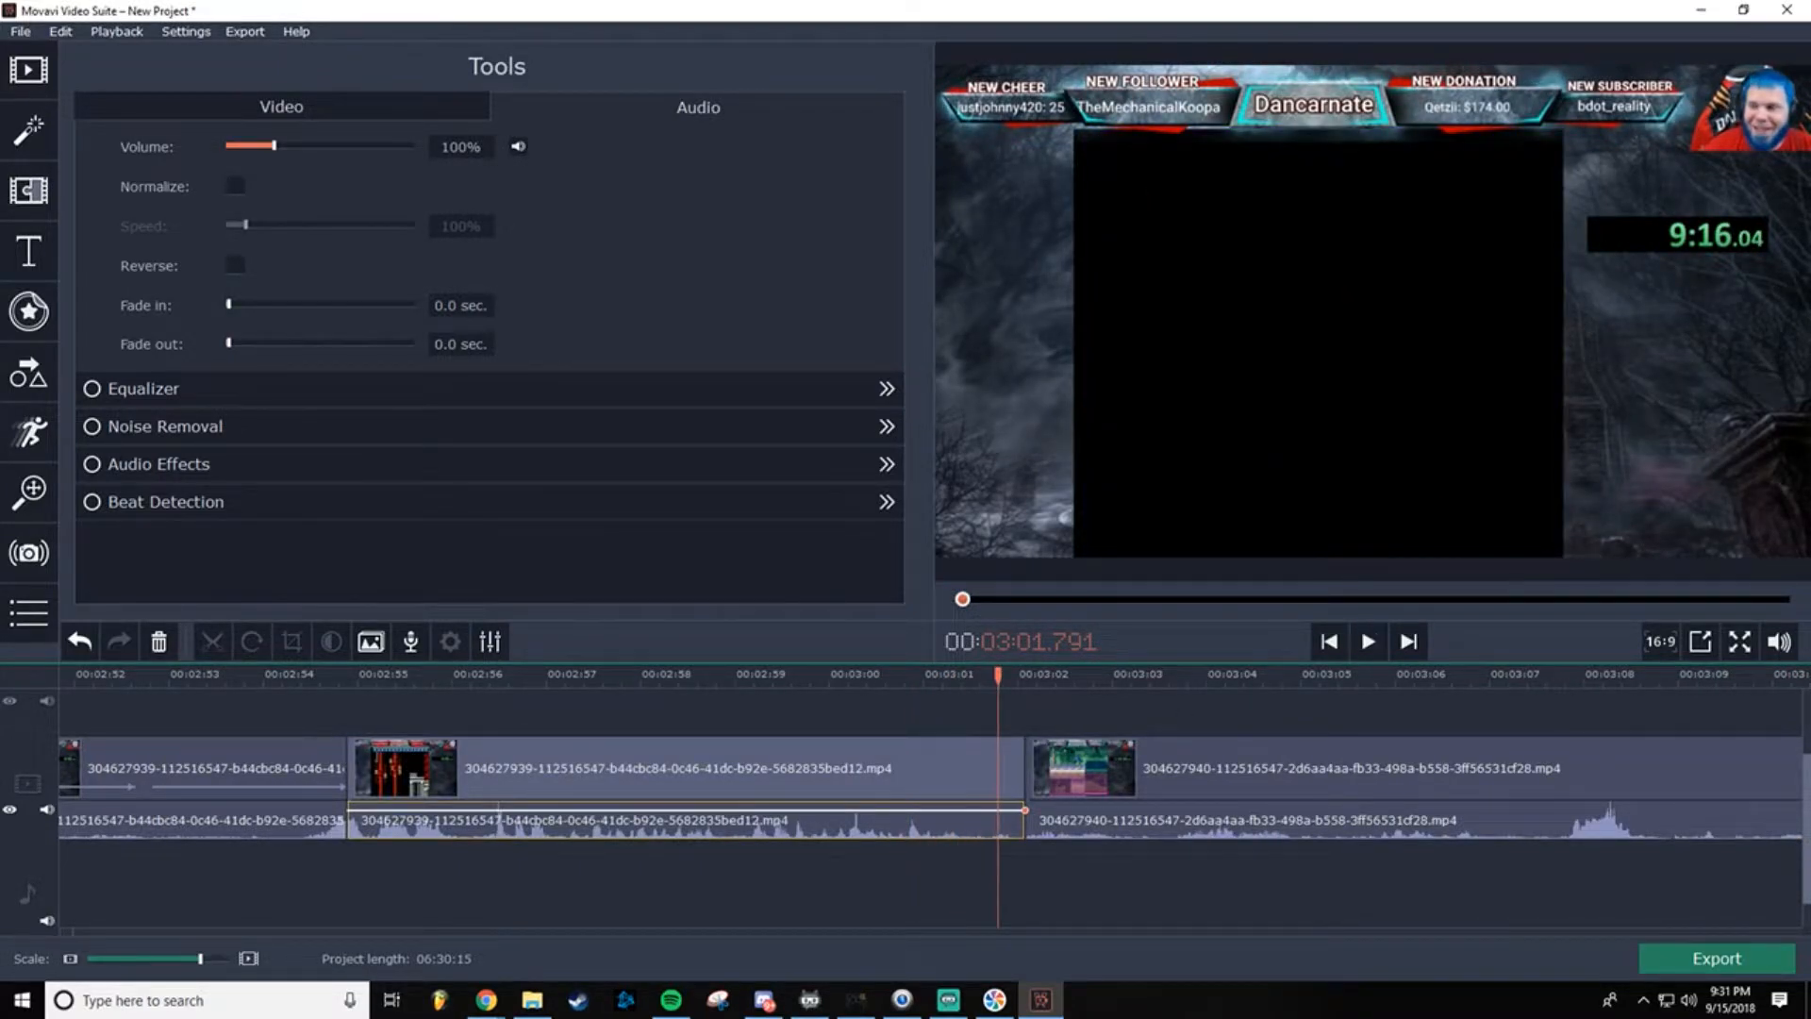
Step: Play the next clip from 03:01.791 and place the playhead at 03:13.095, the start of the clip after it
drag(199, 960, 193, 960)
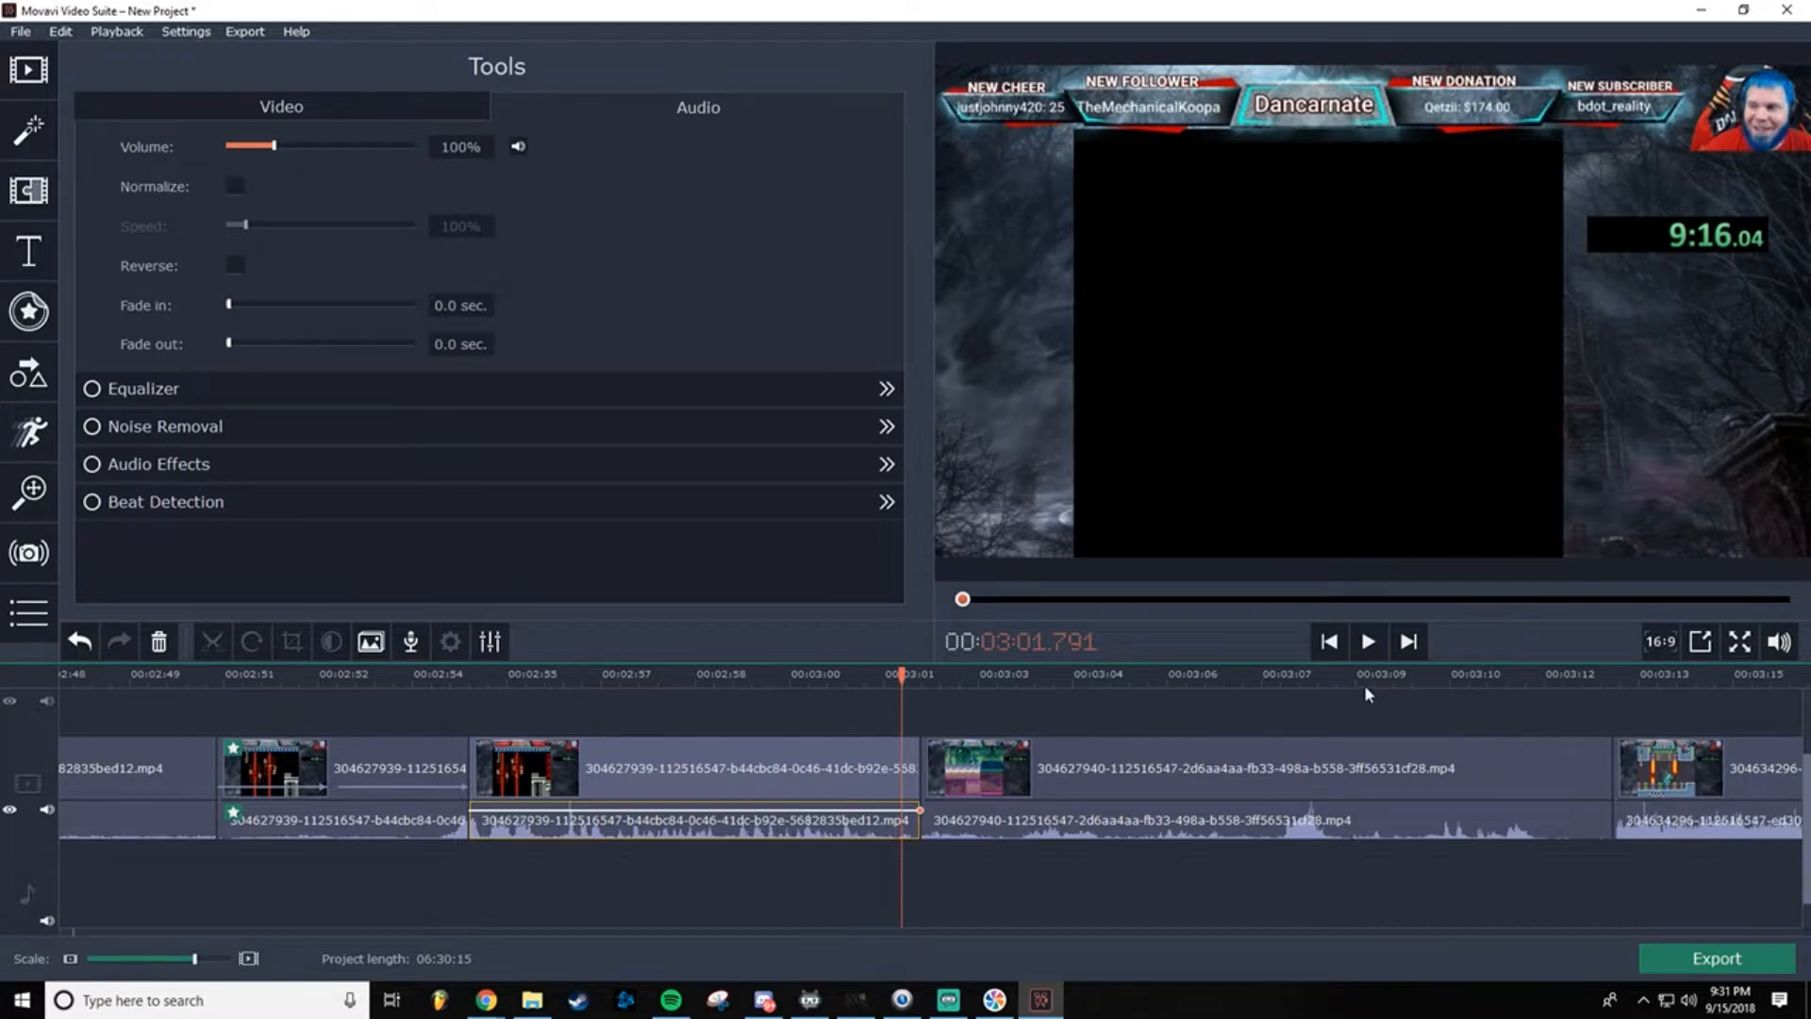
click(1368, 642)
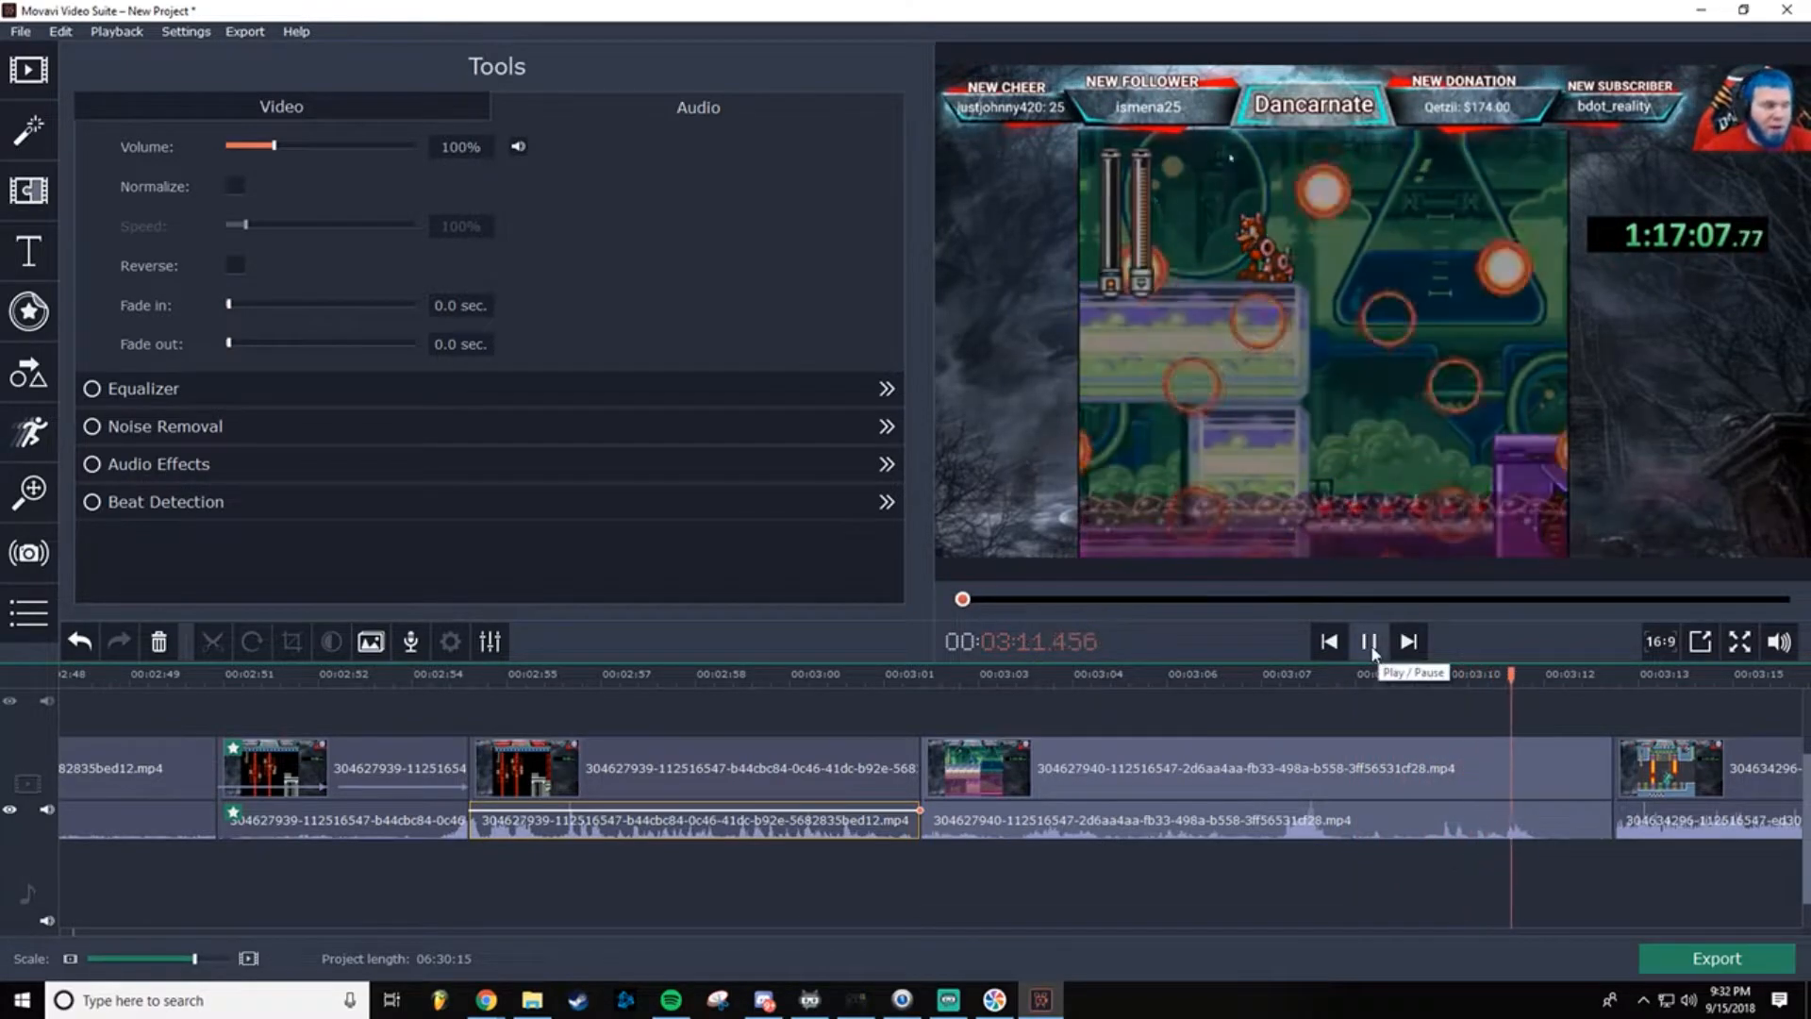
click(1370, 645)
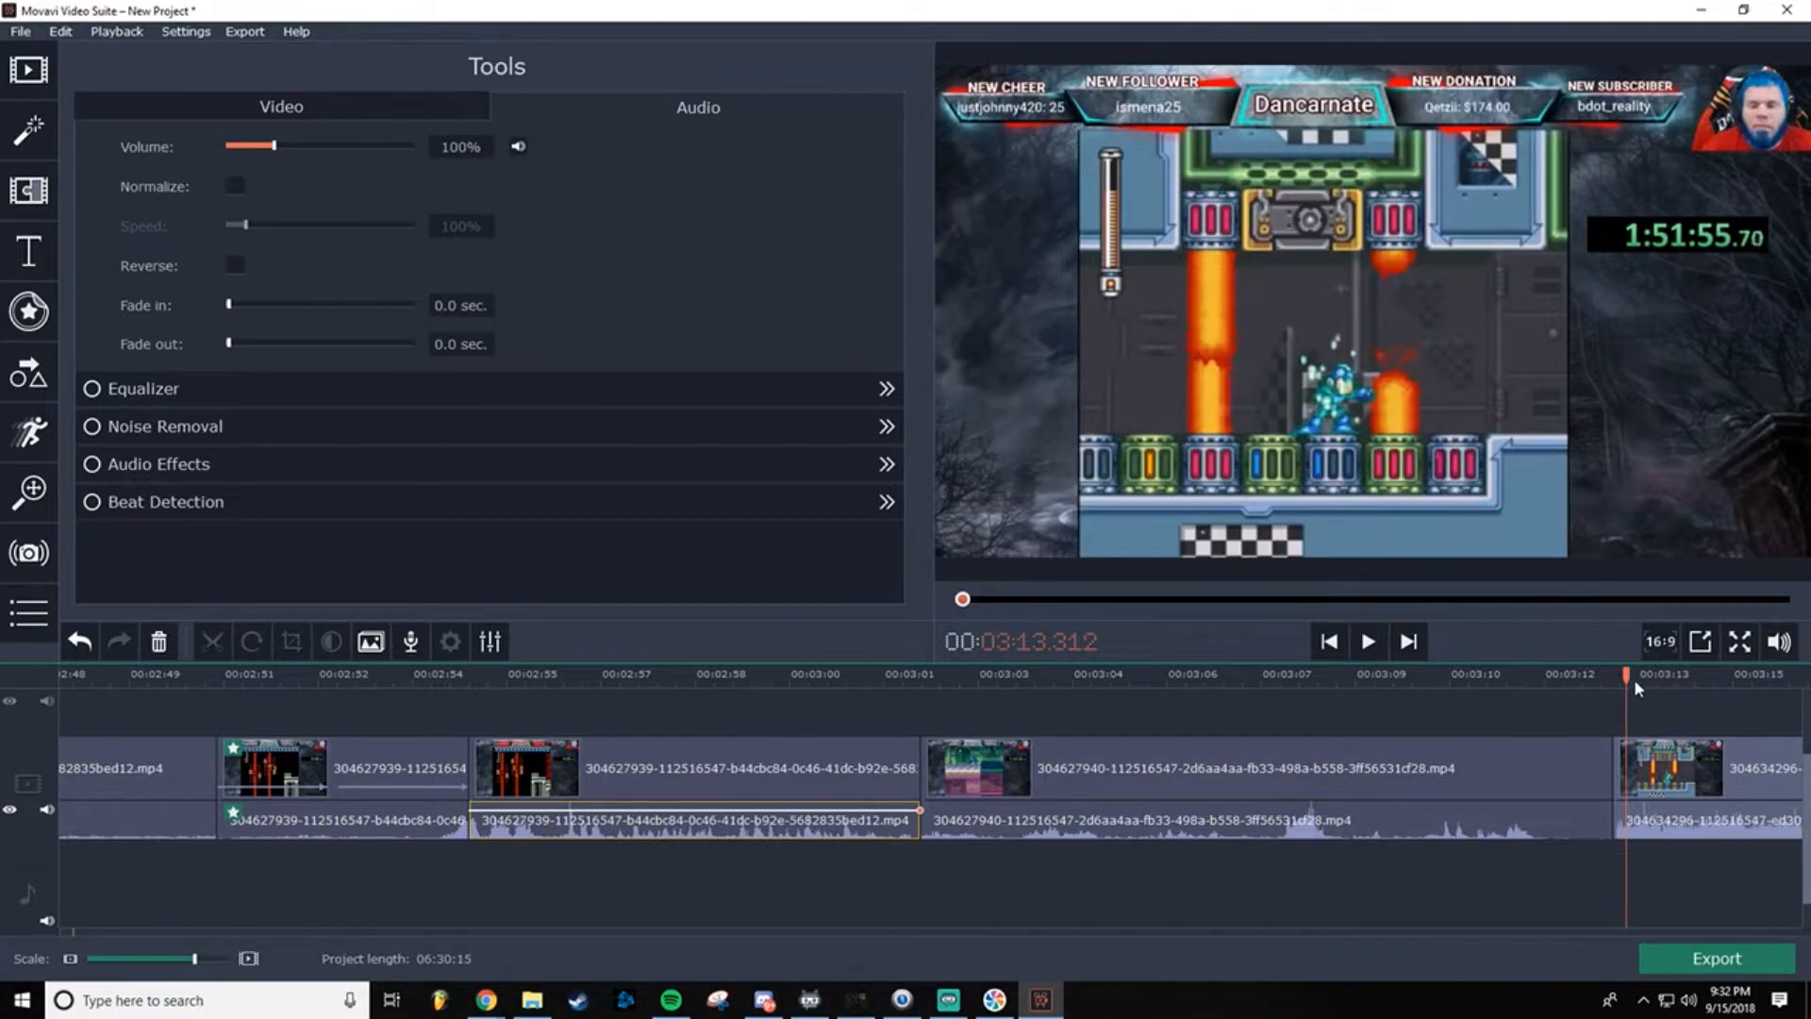
drag(1630, 676, 1613, 675)
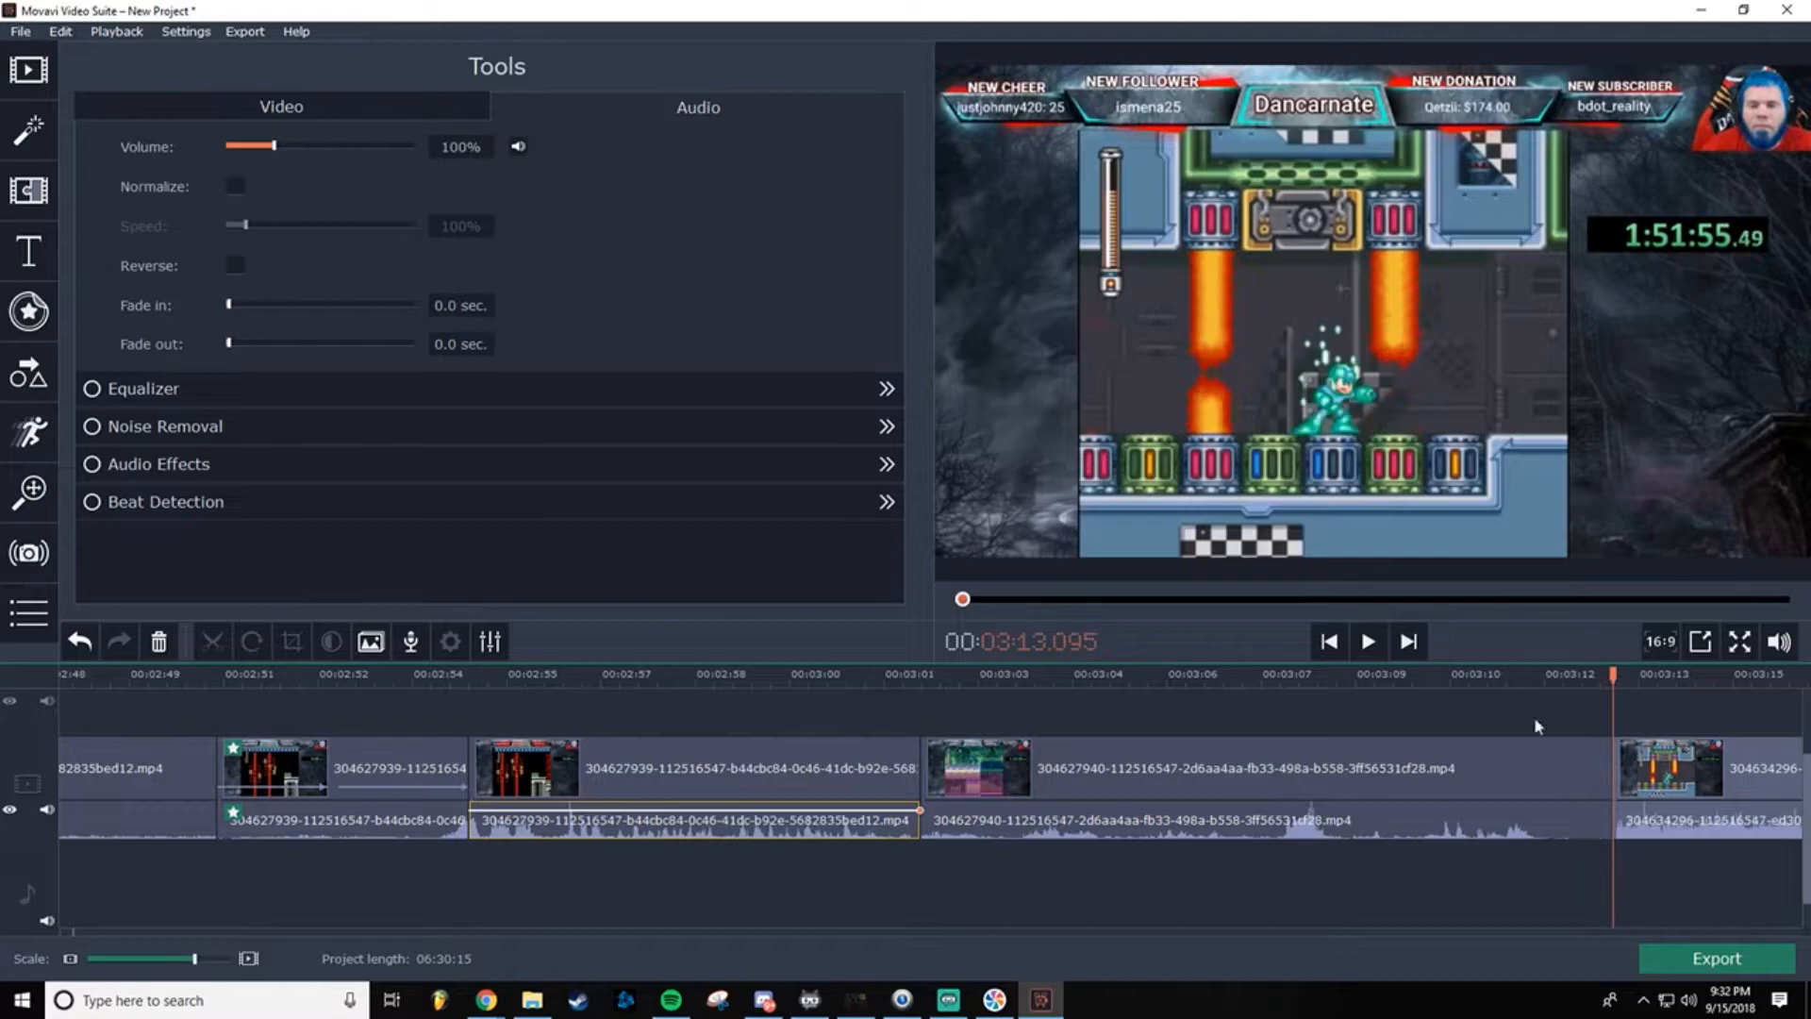
Step: Play the fire-beam clip from 03:13.095 almost to its end
drag(195, 960, 182, 962)
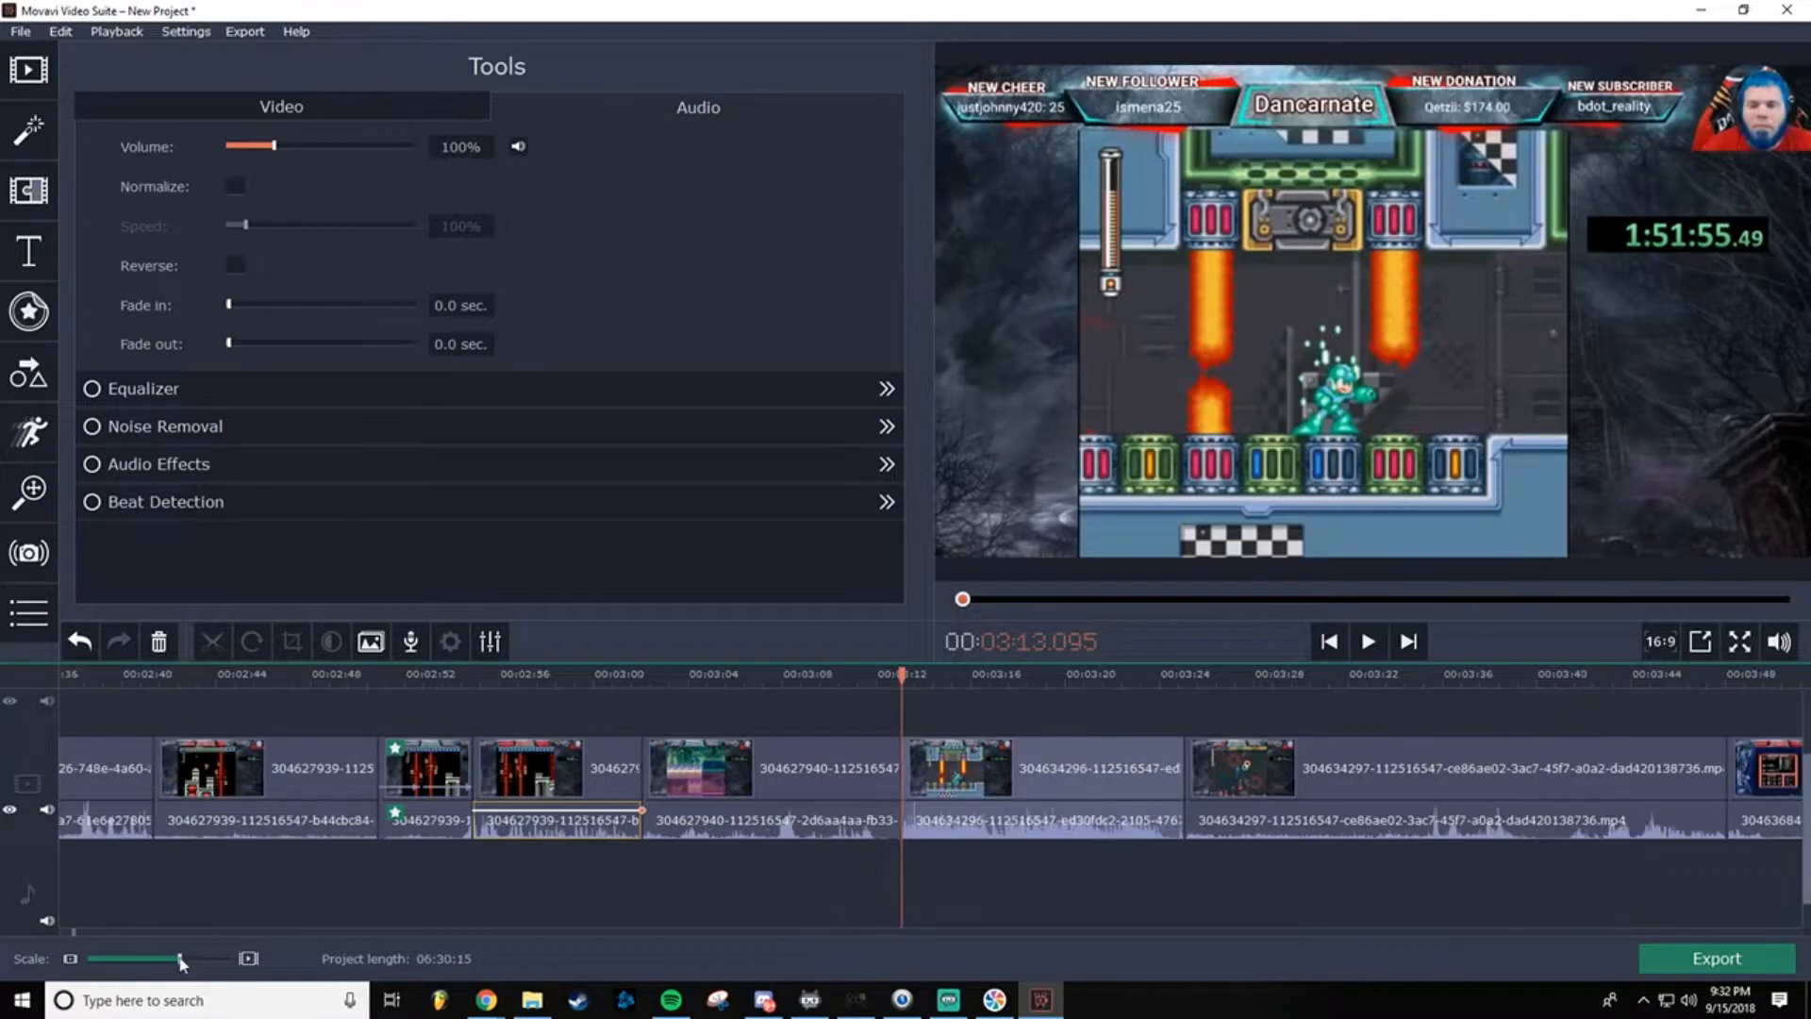
click(1368, 642)
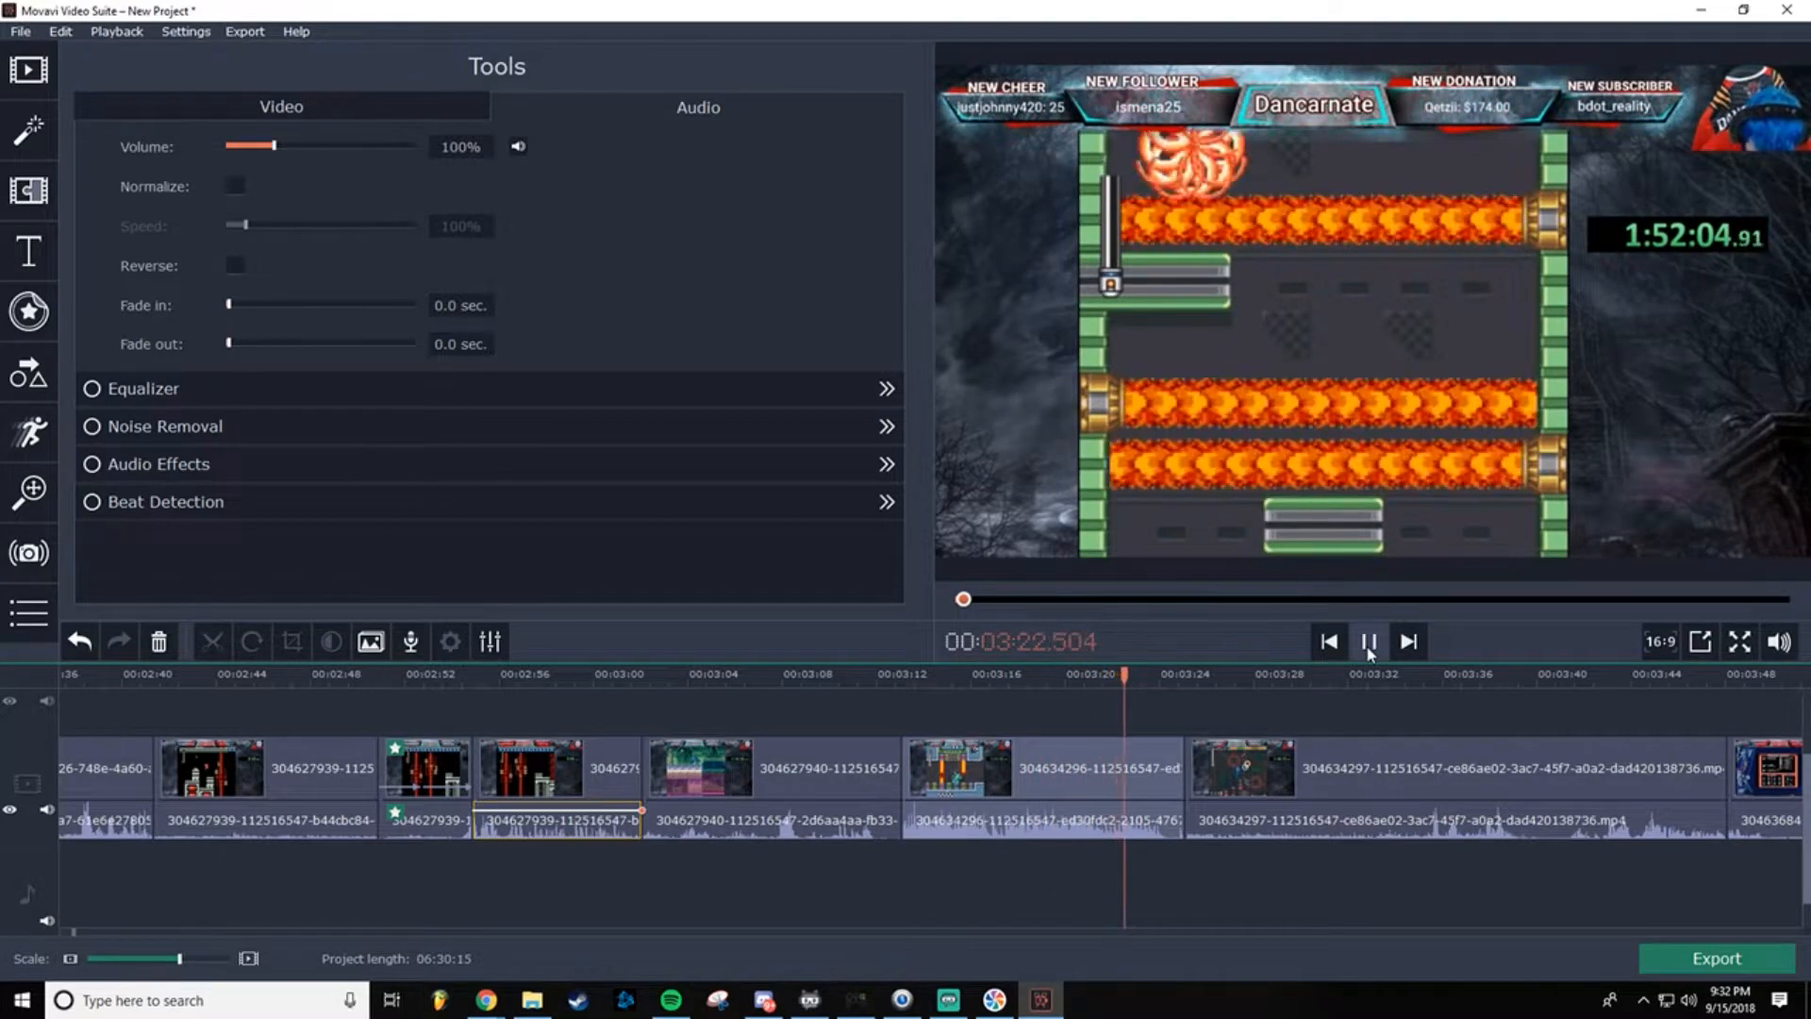
click(1368, 645)
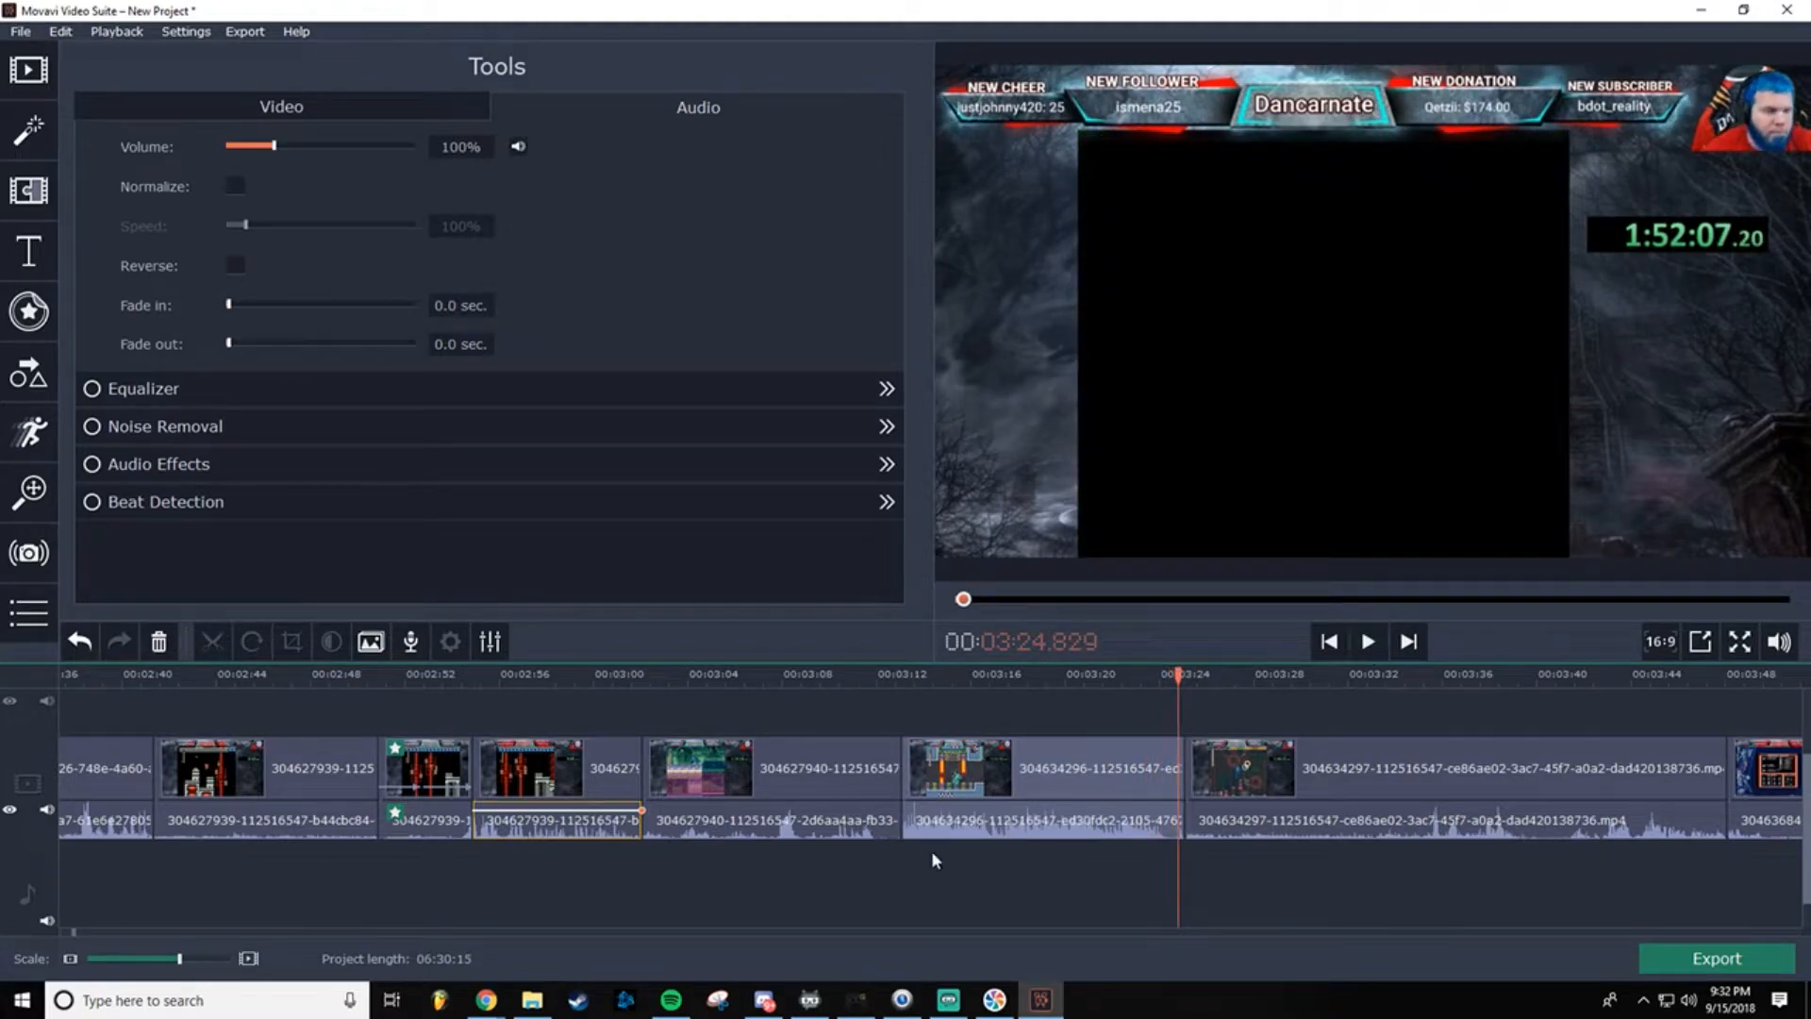
Step: Replay the fire-beam clip in short bursts from 03:17.560 to locate the moment the character is hit
drag(1179, 675, 1008, 675)
drag(1009, 677, 1008, 676)
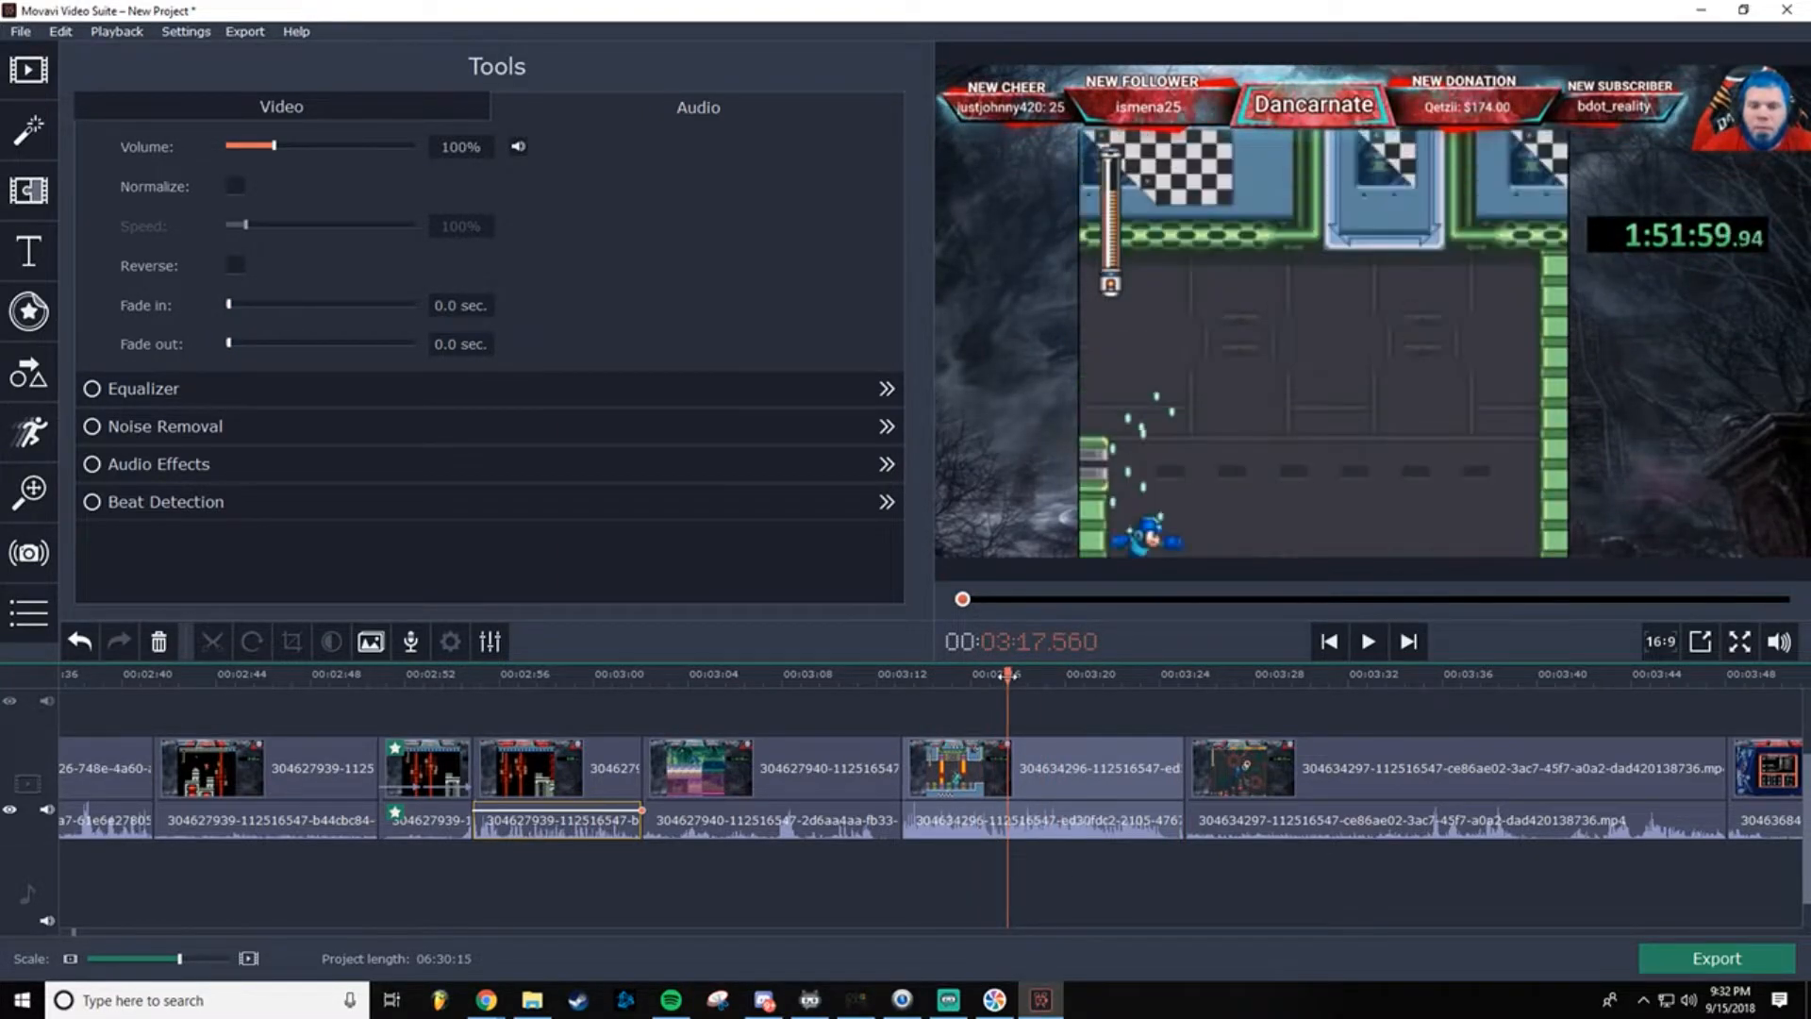
click(1370, 645)
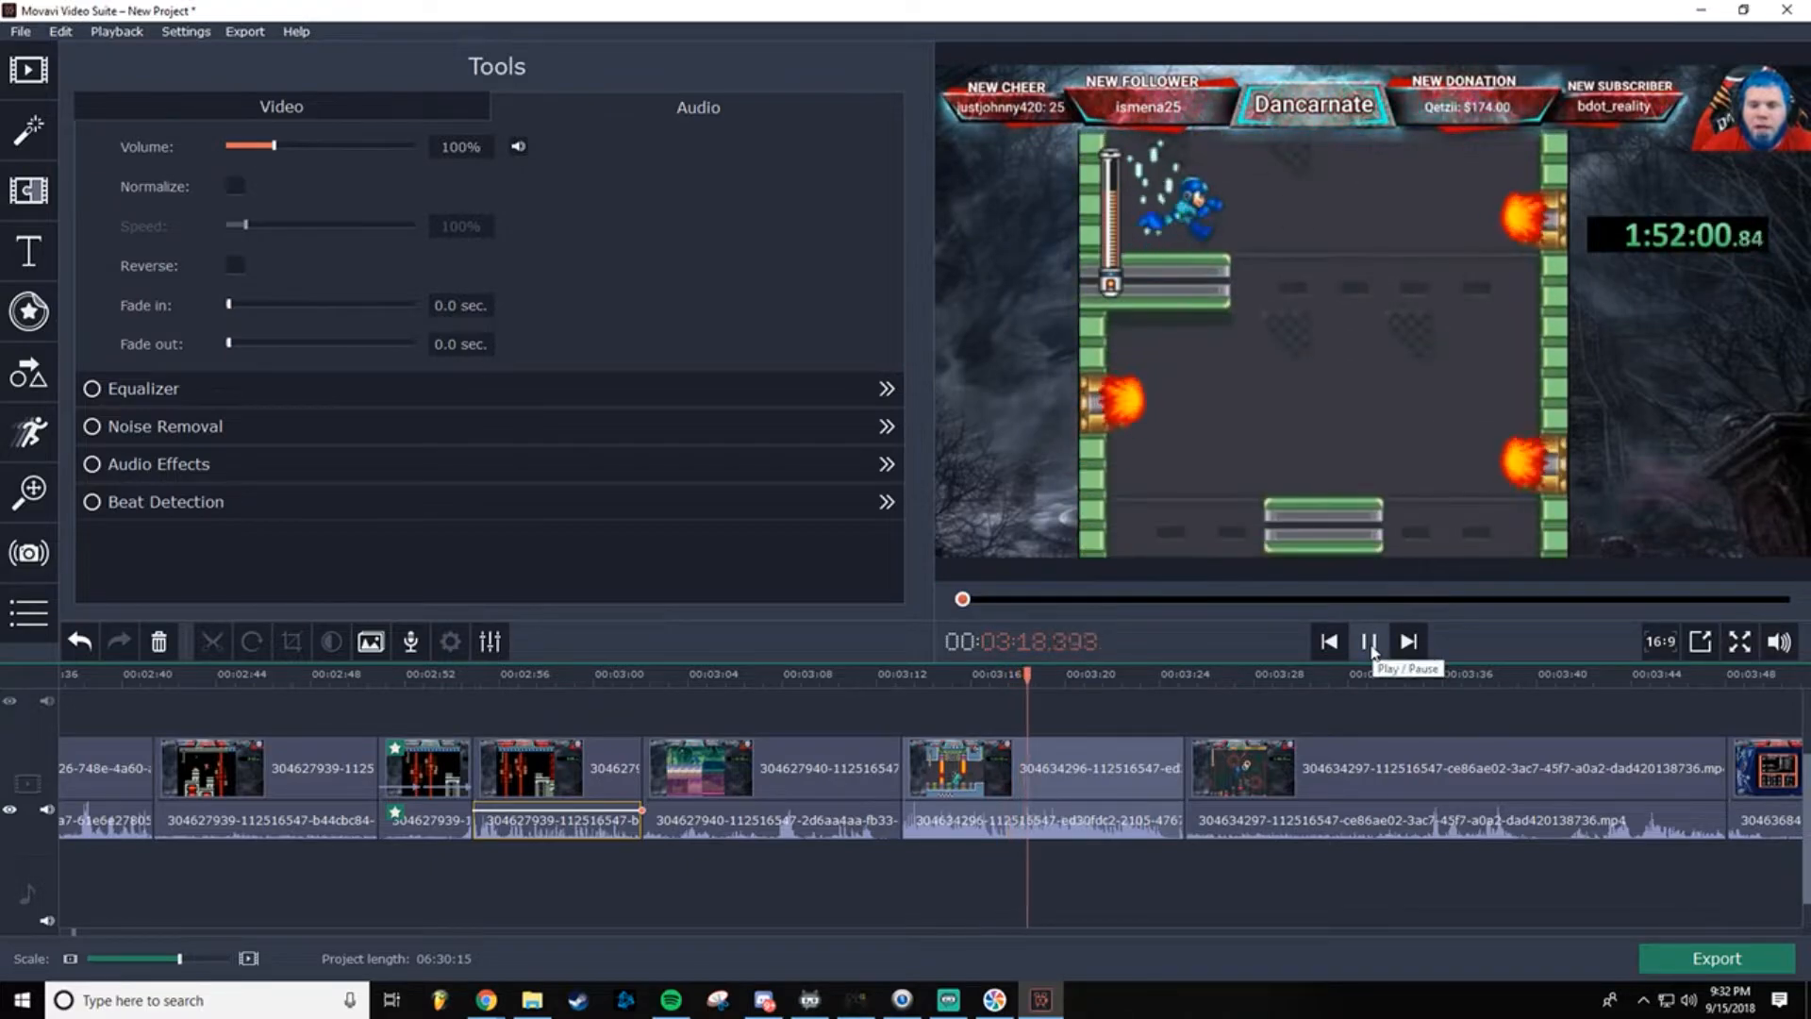
click(1369, 645)
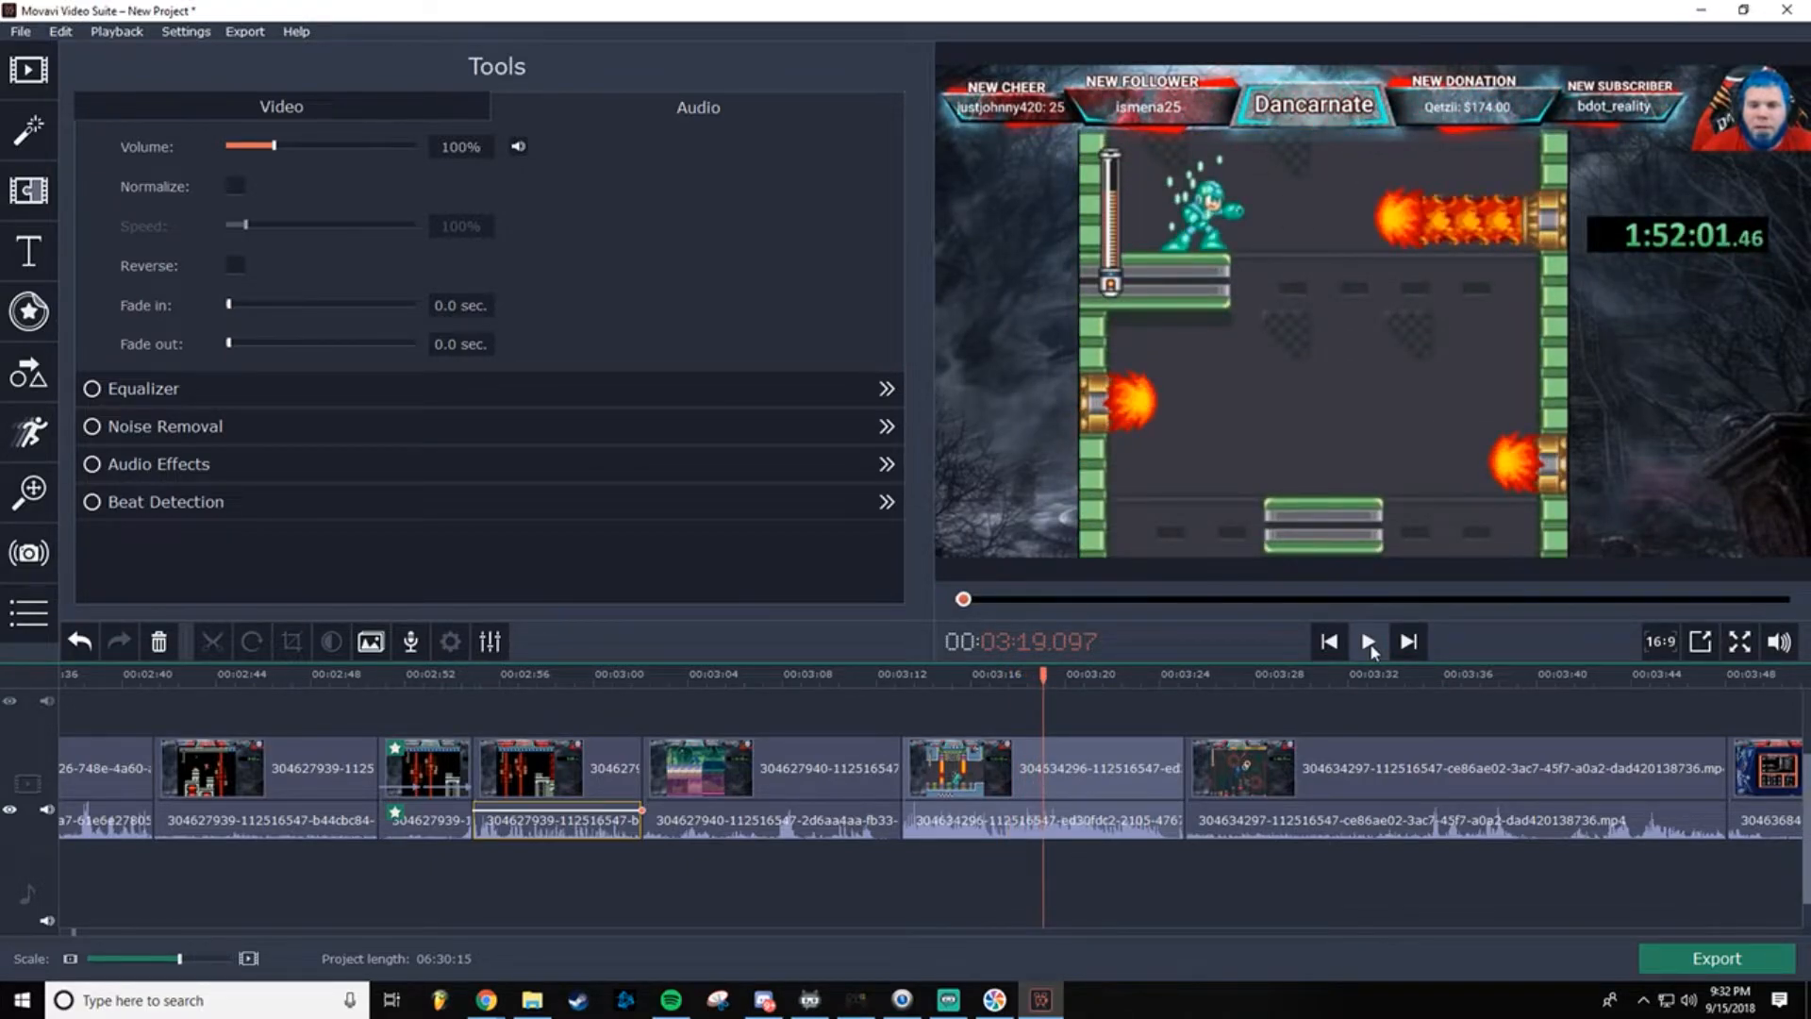
click(1369, 645)
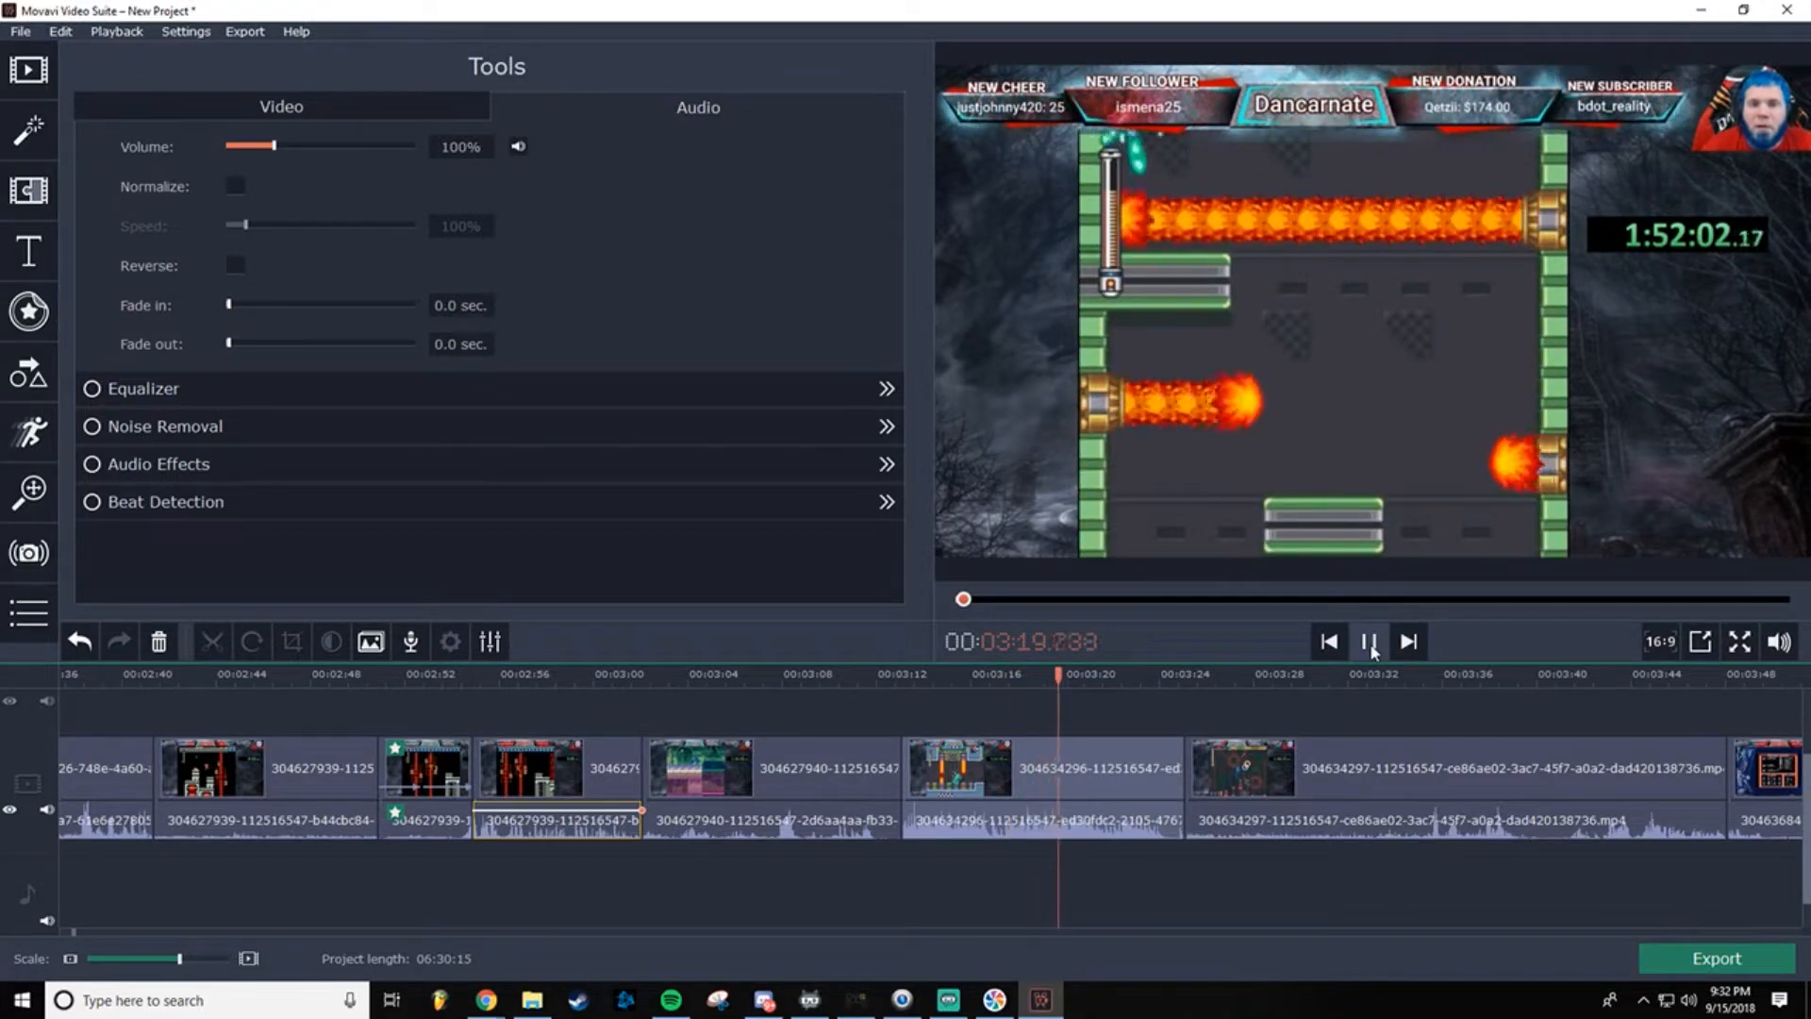
click(1370, 645)
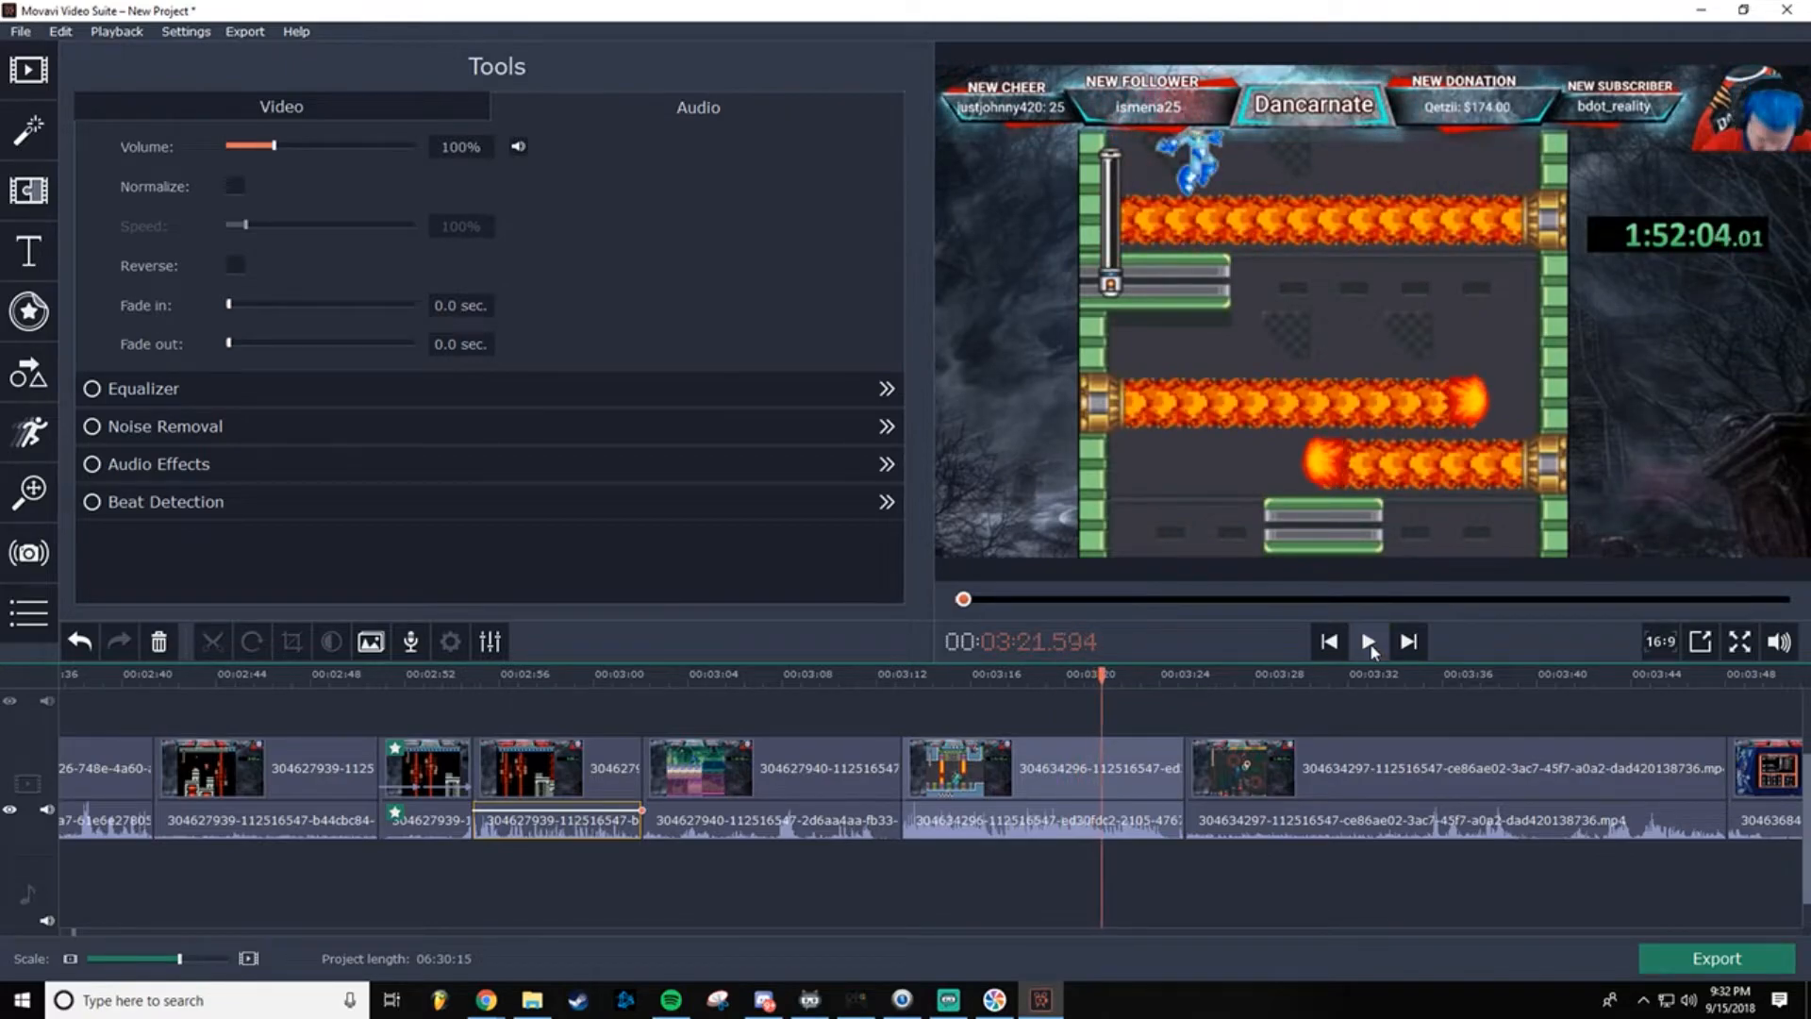
Step: Add a Zoom in effect to the fire-beam clip starting at 03:20.800, when the character is hit
drag(1100, 674, 1091, 675)
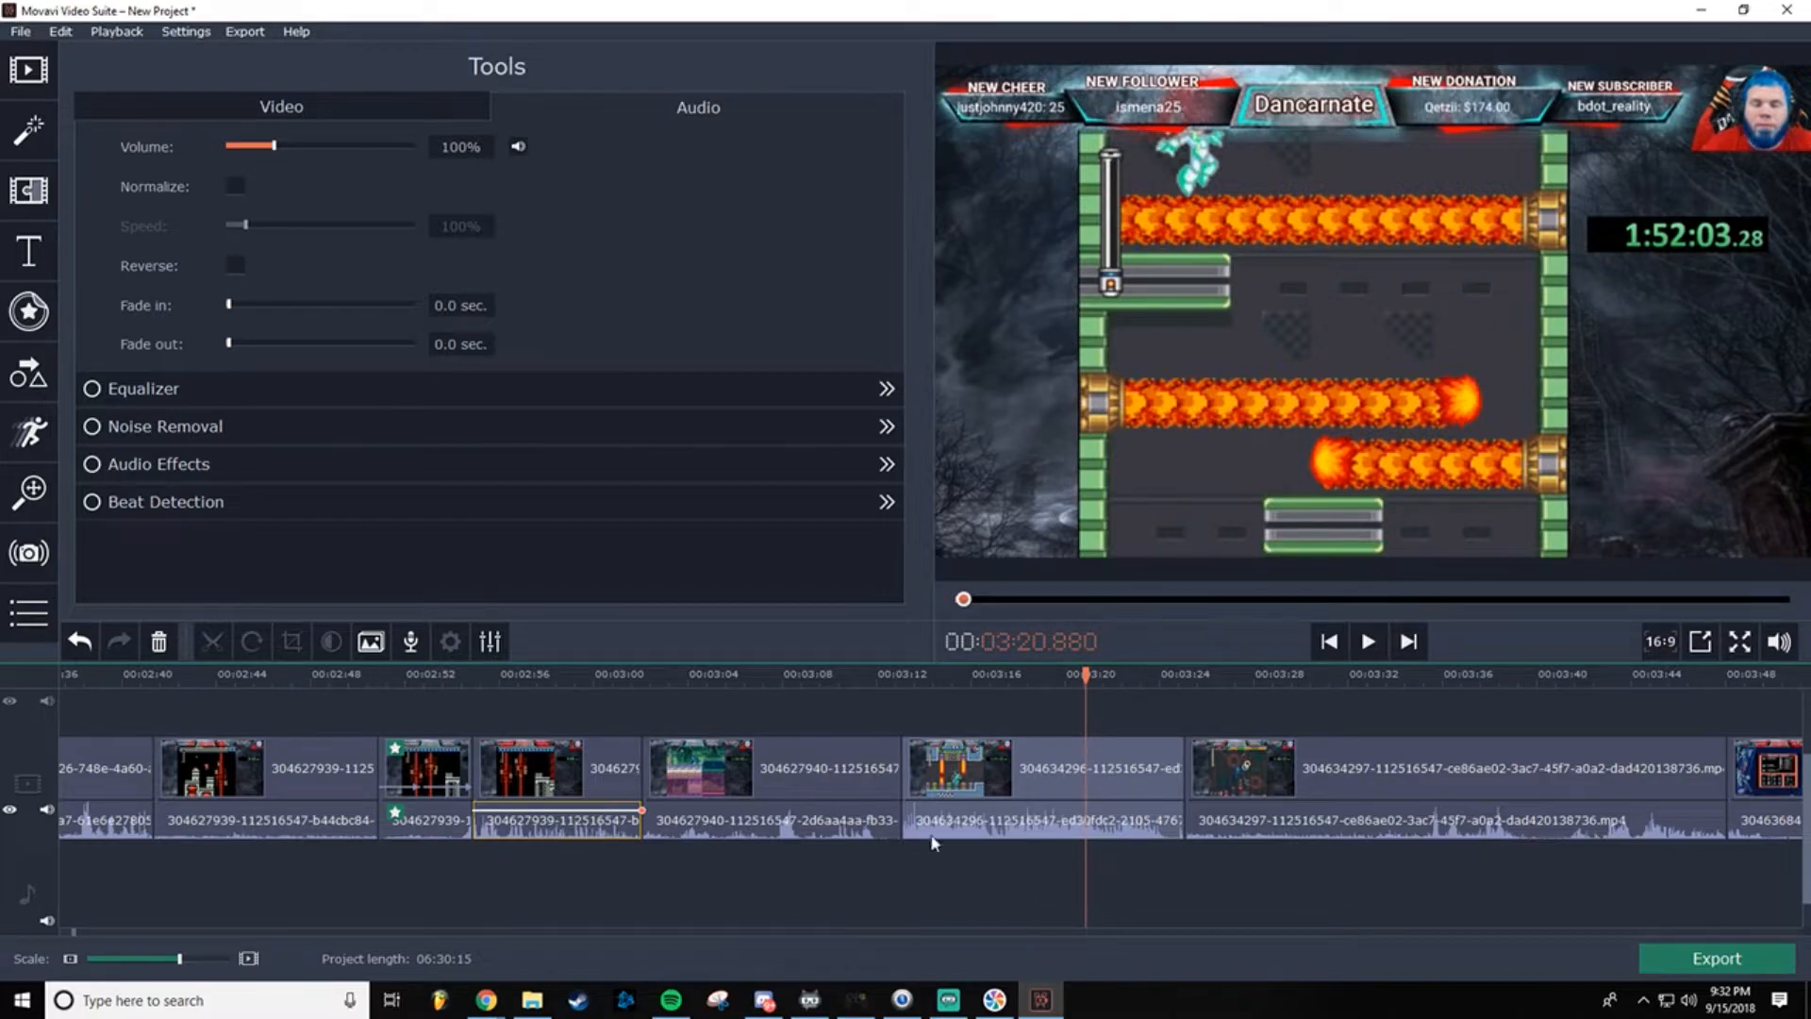
click(1083, 747)
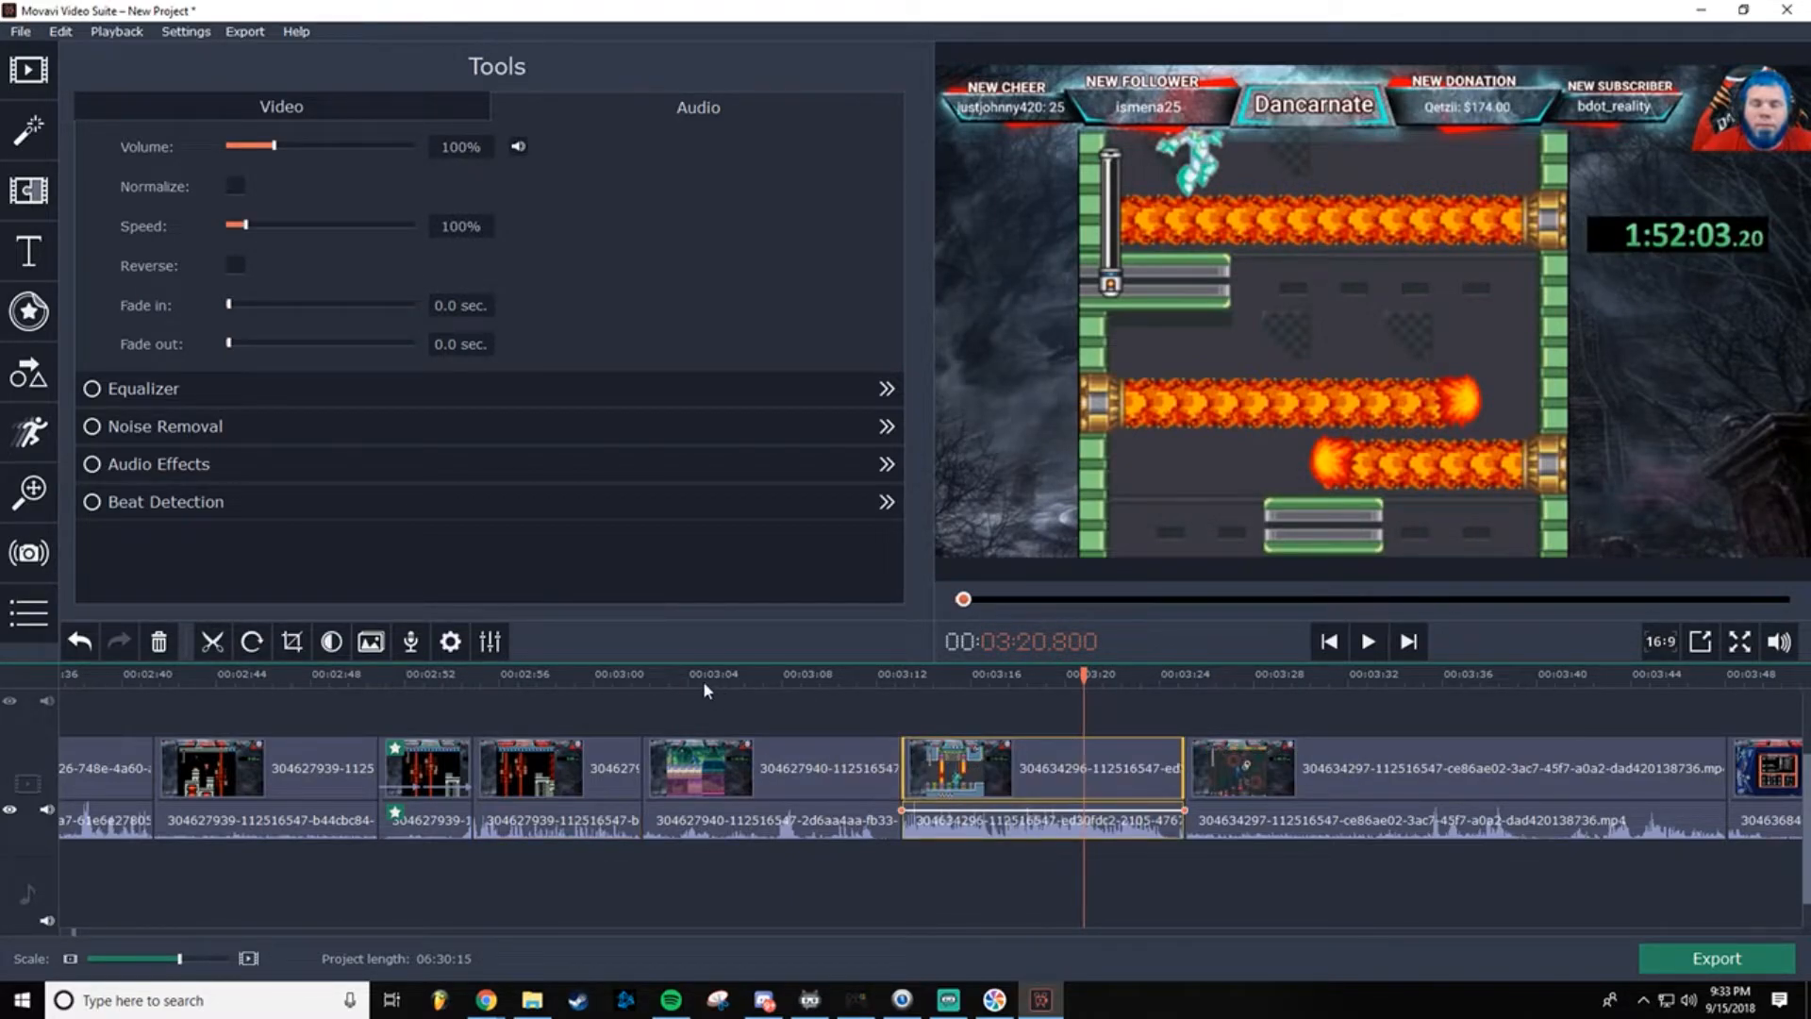
click(38, 499)
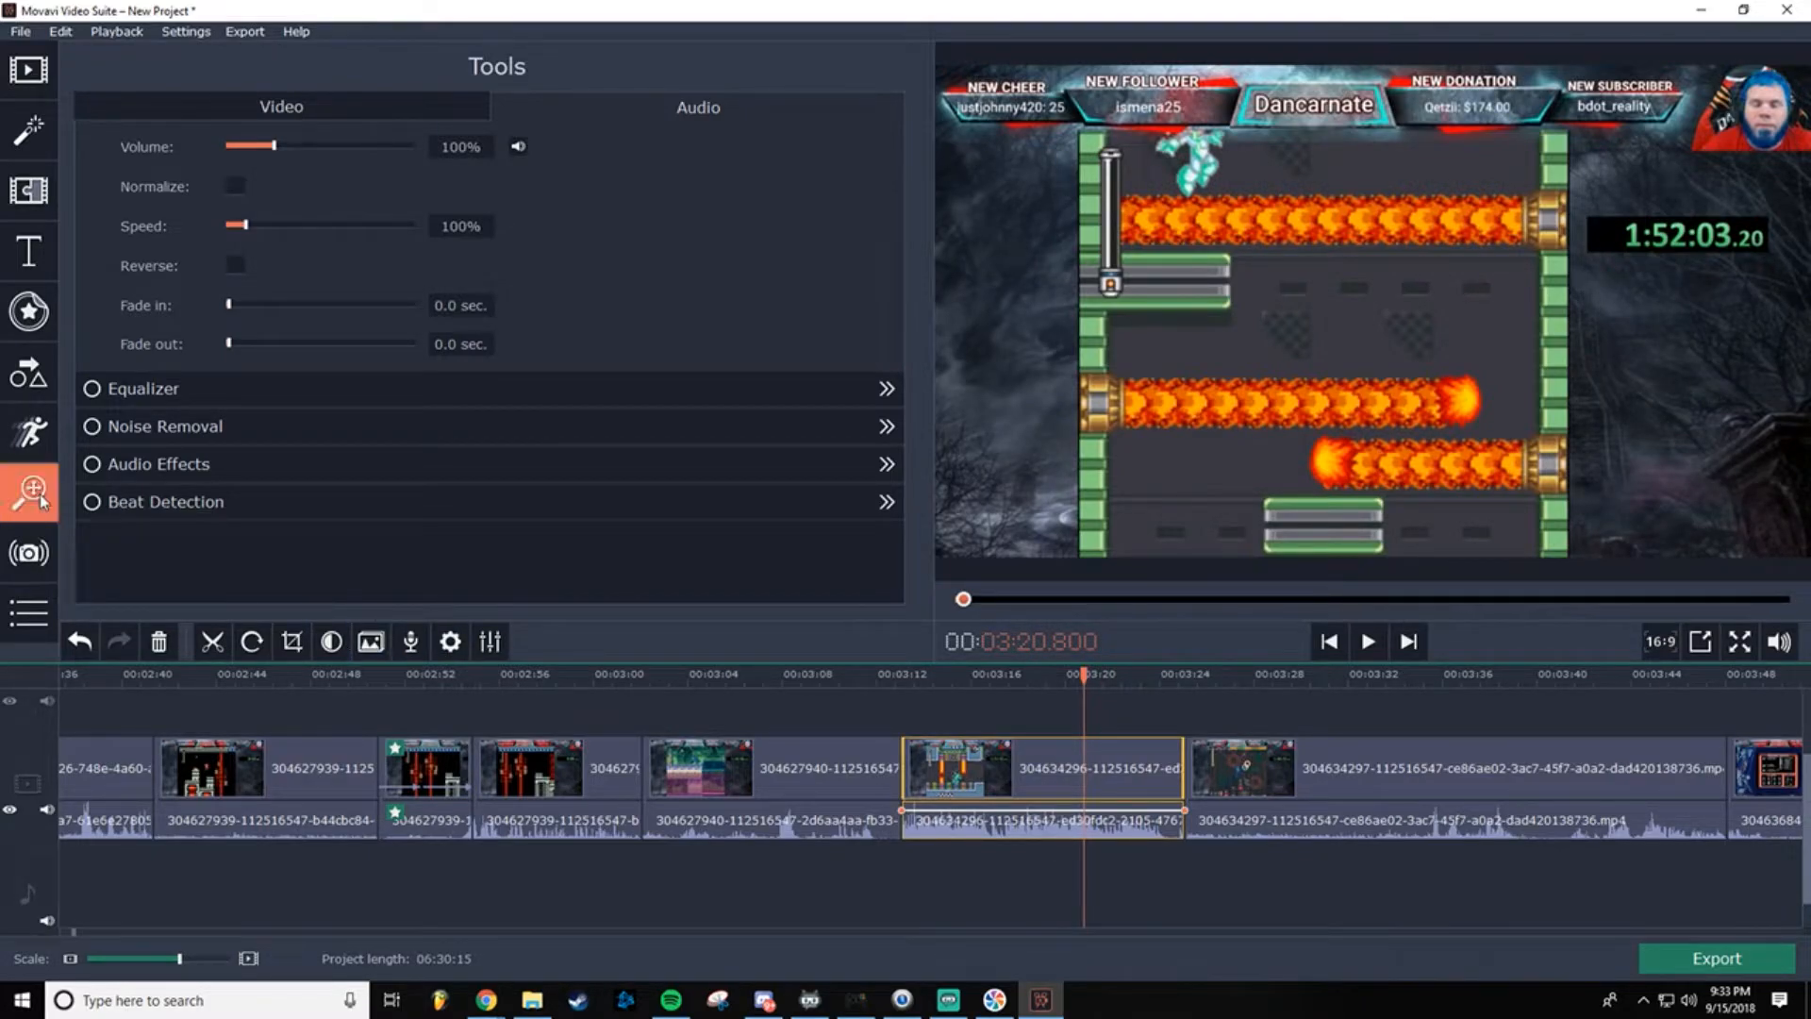
click(196, 202)
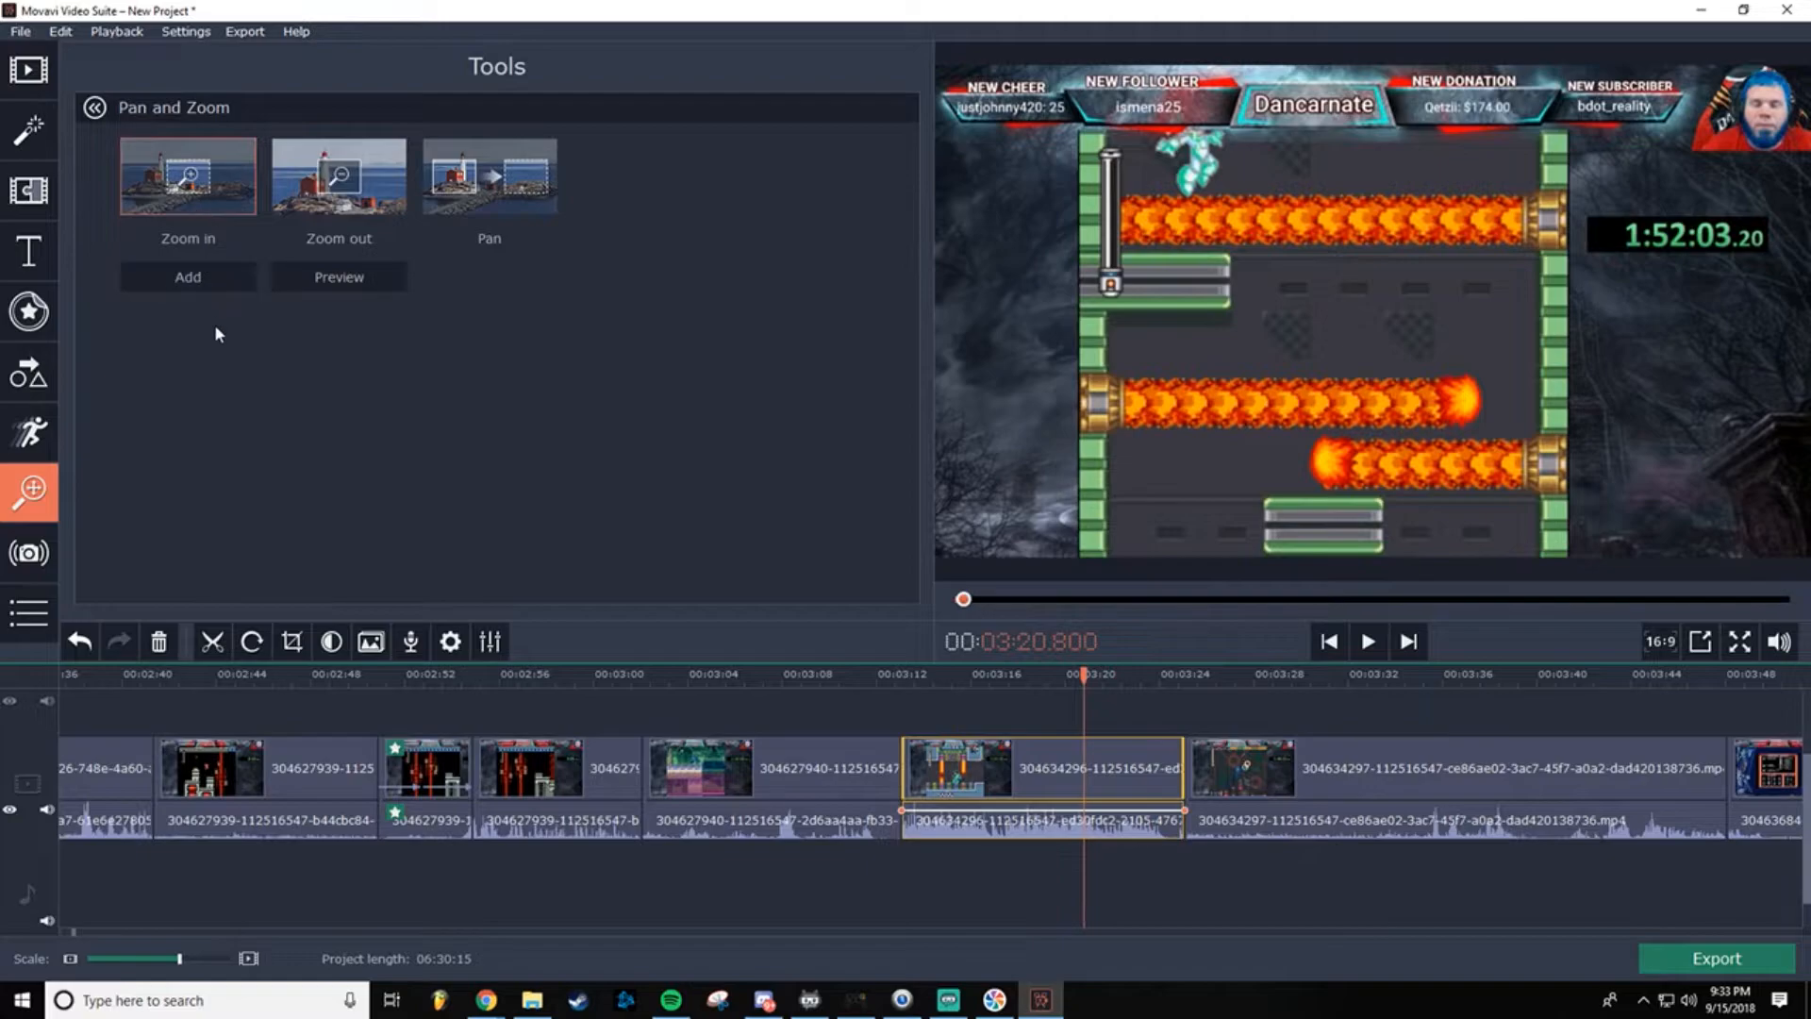
click(207, 282)
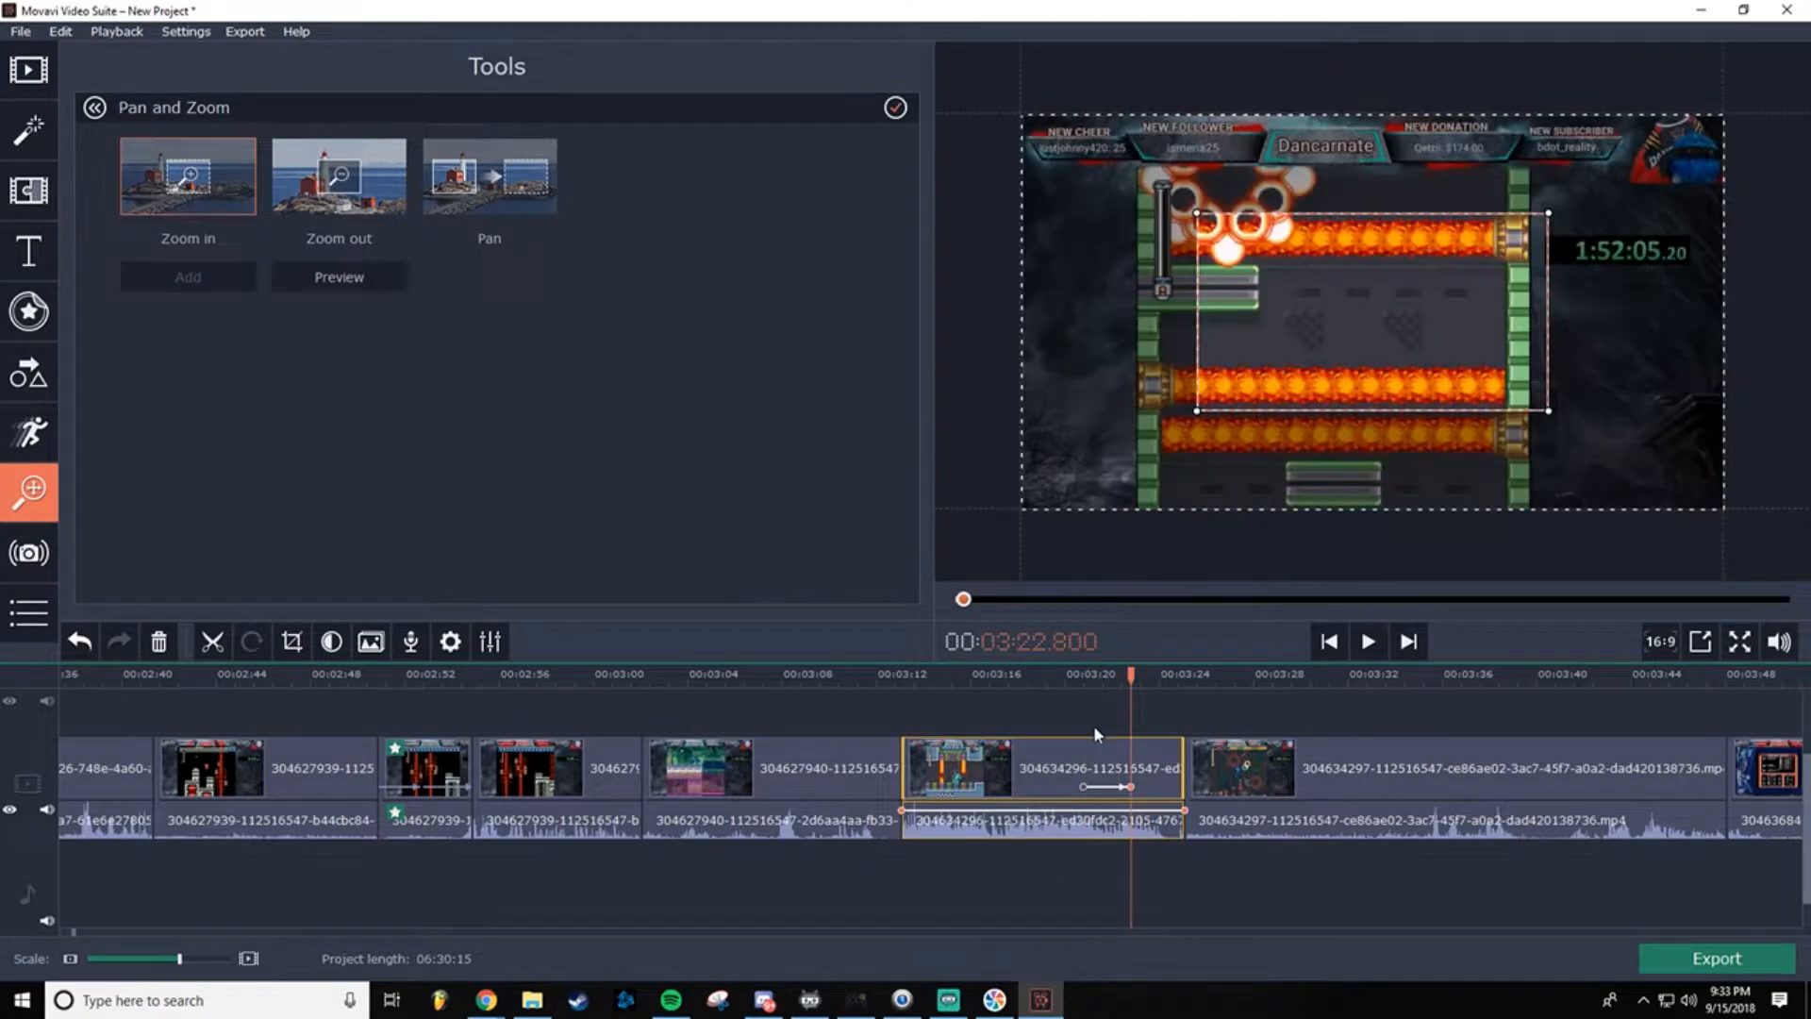
Step: Shrink the zoom target frame to about a fifth of the picture width and fit it around the streamer's webcam in the upper-right corner
drag(1338, 359, 1515, 262)
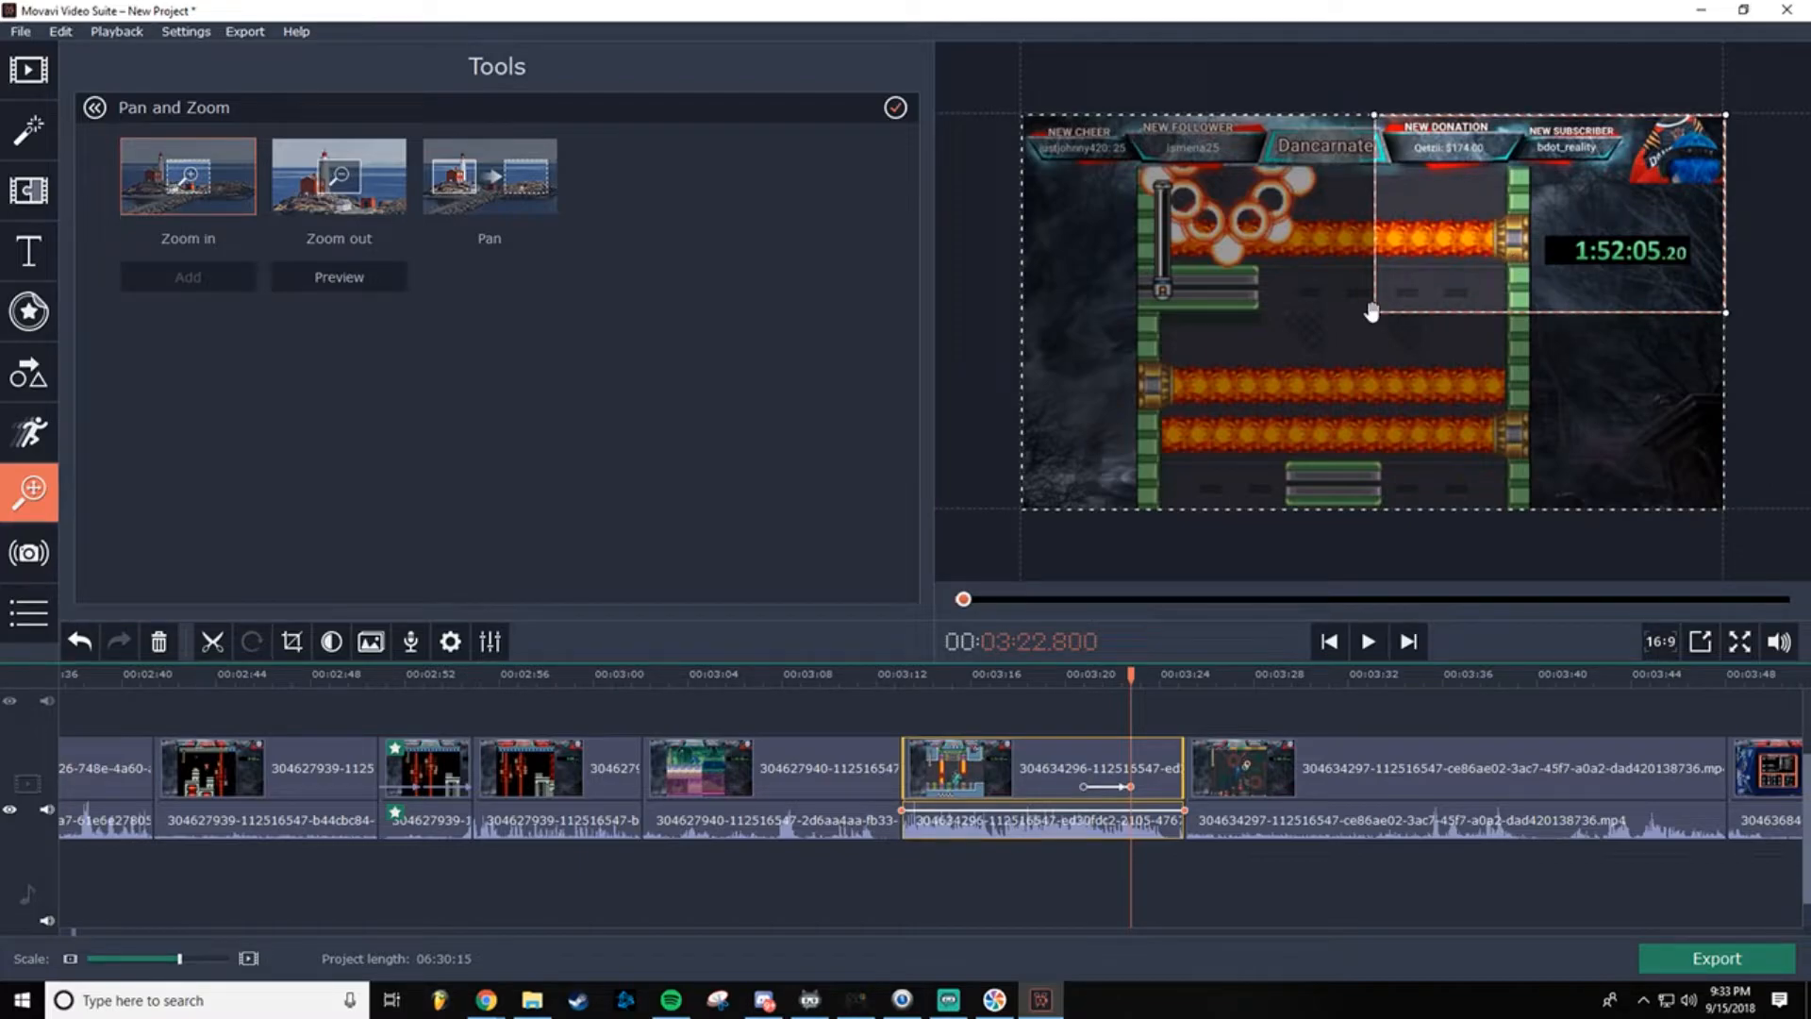
drag(1375, 319, 1652, 273)
drag(1664, 172, 1596, 221)
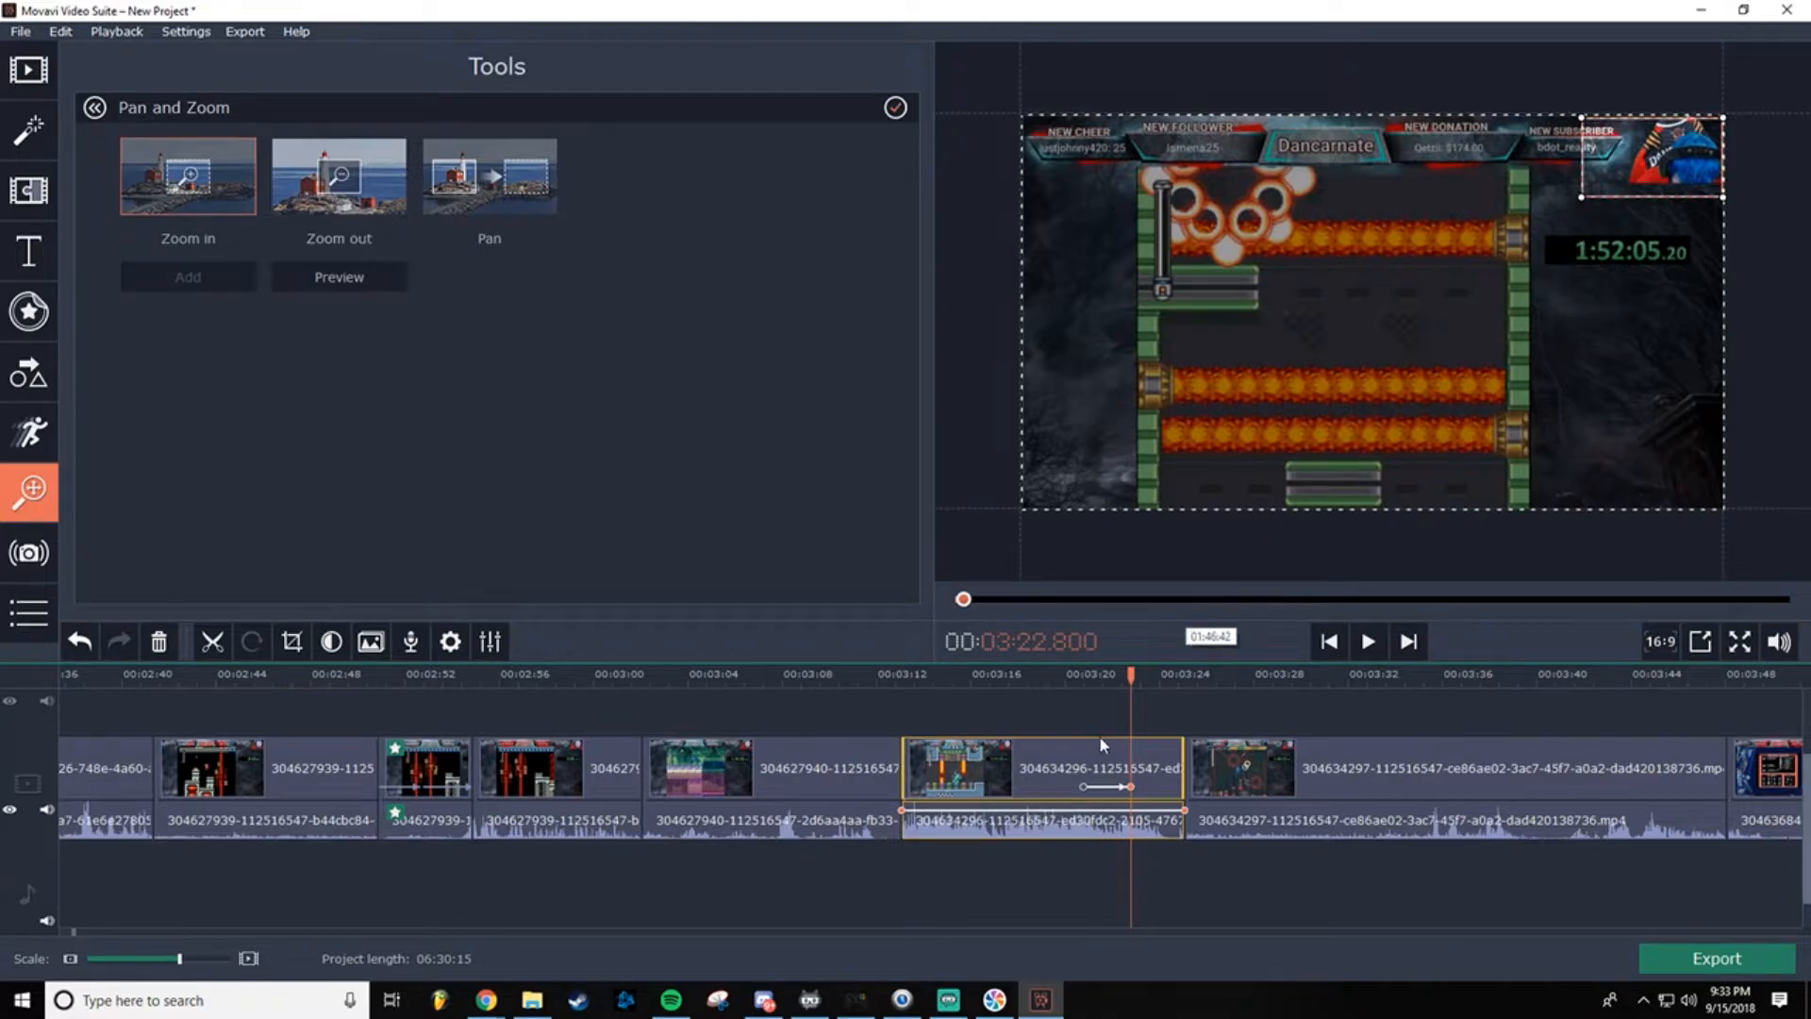
Step: Play the fire-beam clip from 03:13.240 to its end to check the webcam zoom
drag(1131, 672, 905, 673)
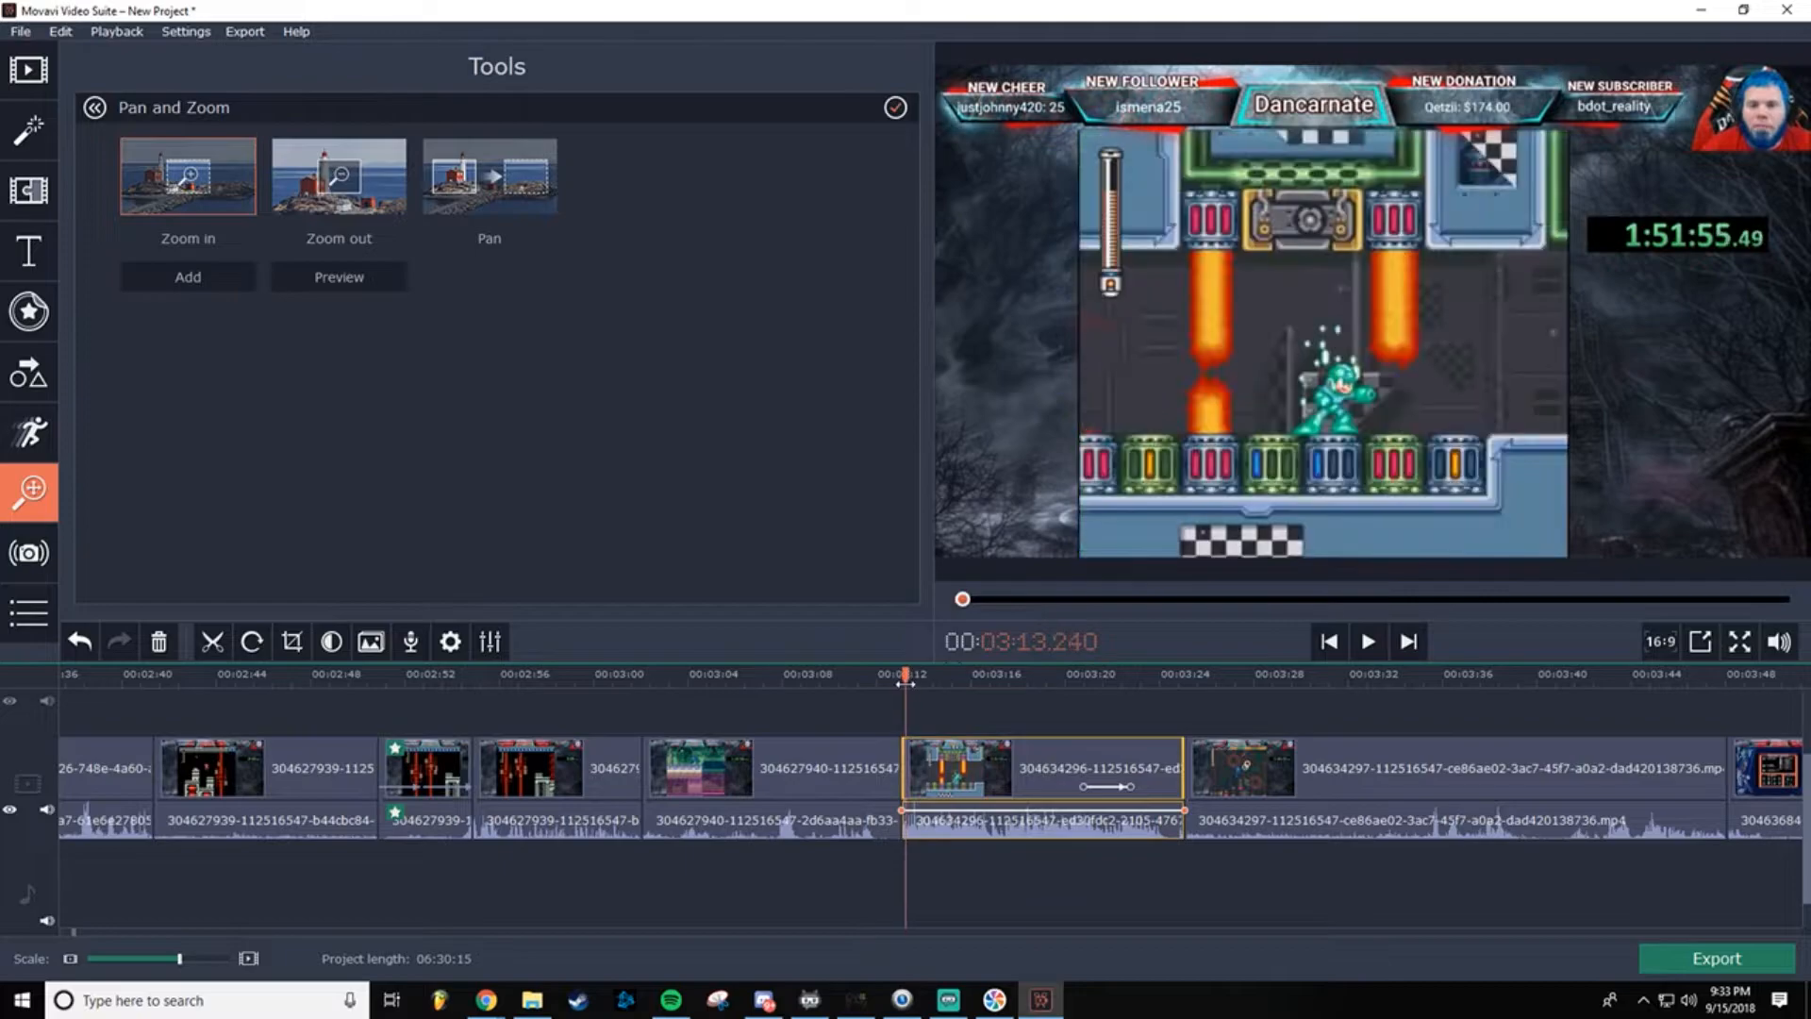
click(1366, 649)
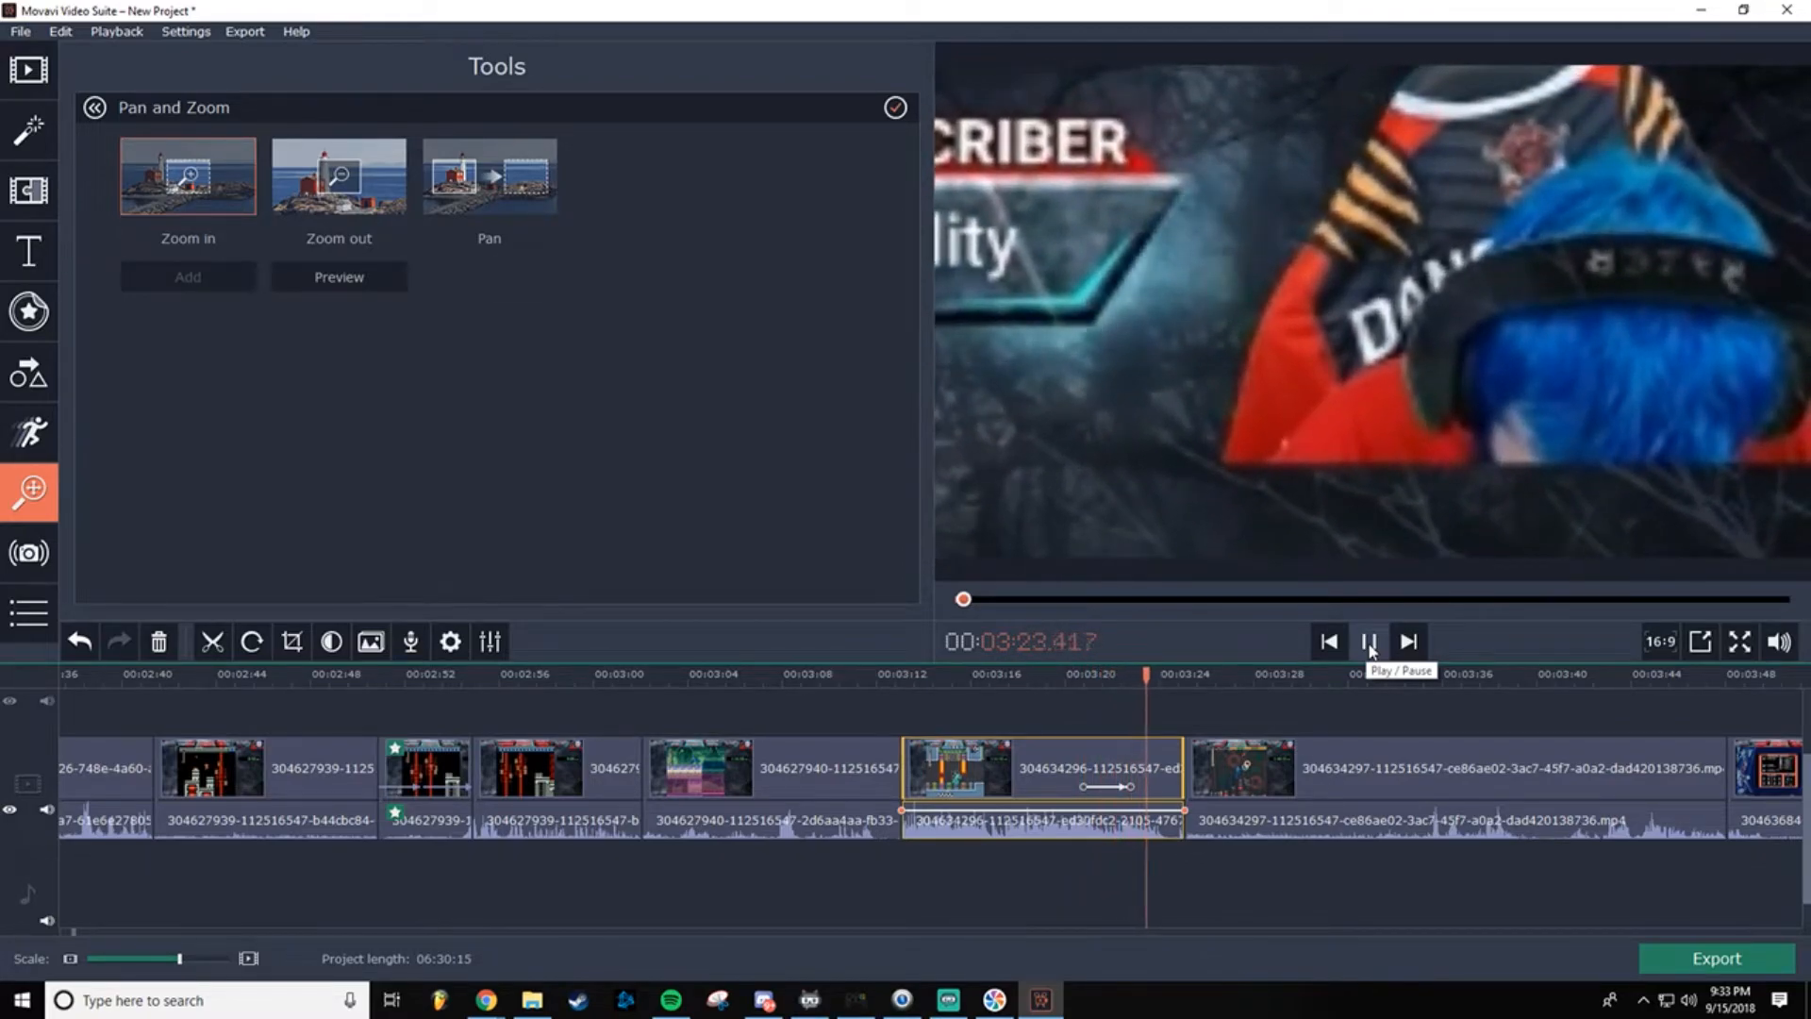
click(1369, 643)
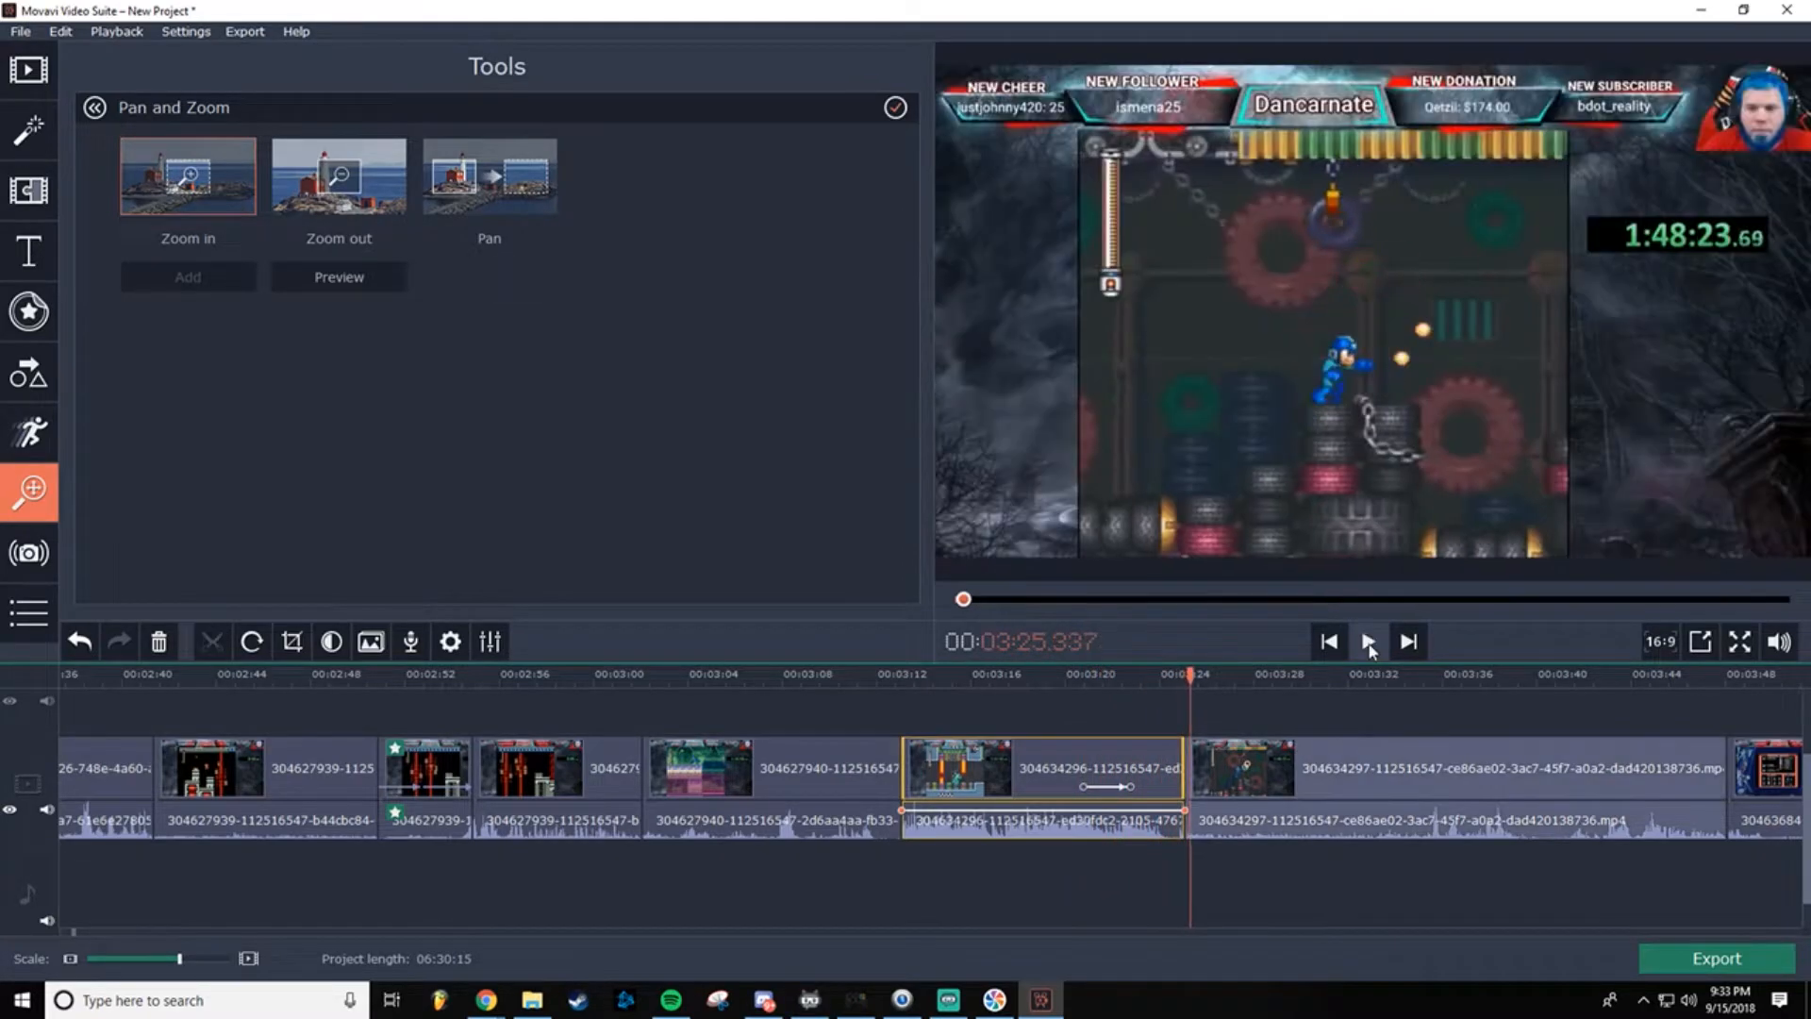
Step: Play the clip that follows from 03:25.080 to its end and place the playhead at 03:48.080
mouse_move(1190, 675)
mouse_down()
mouse_move(1155, 676)
mouse_move(1182, 687)
mouse_up()
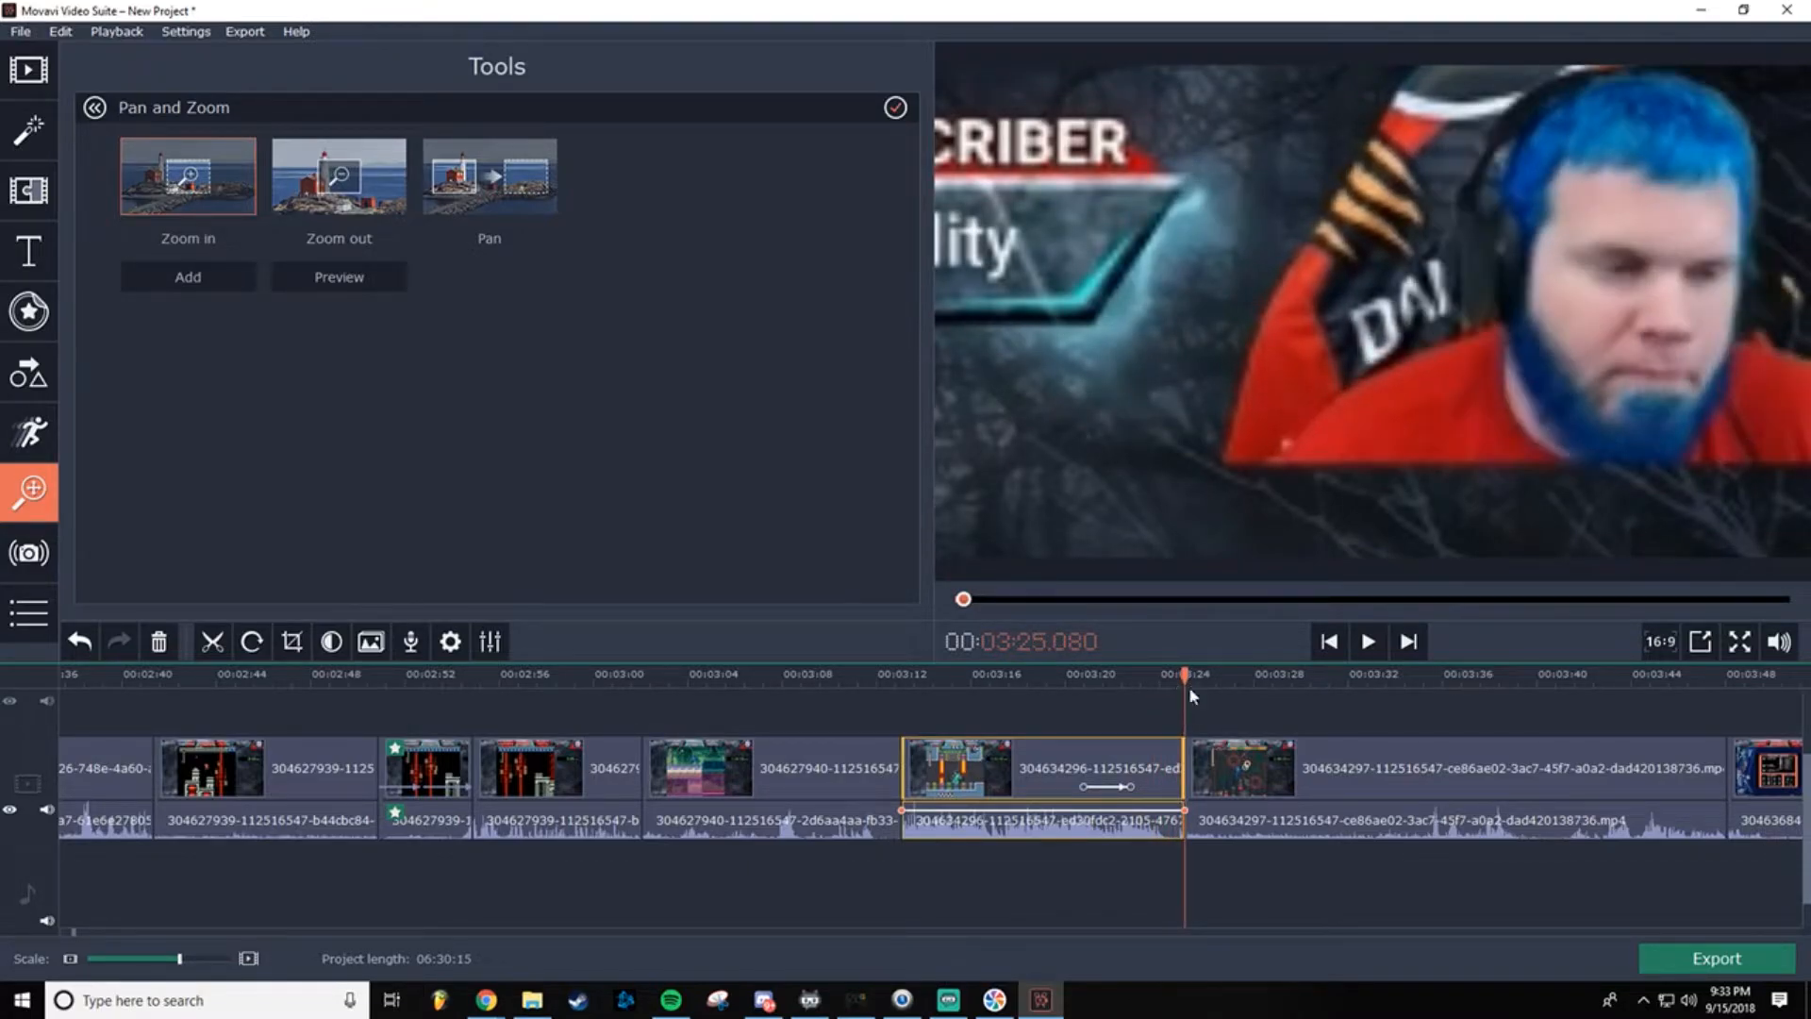
click(1366, 642)
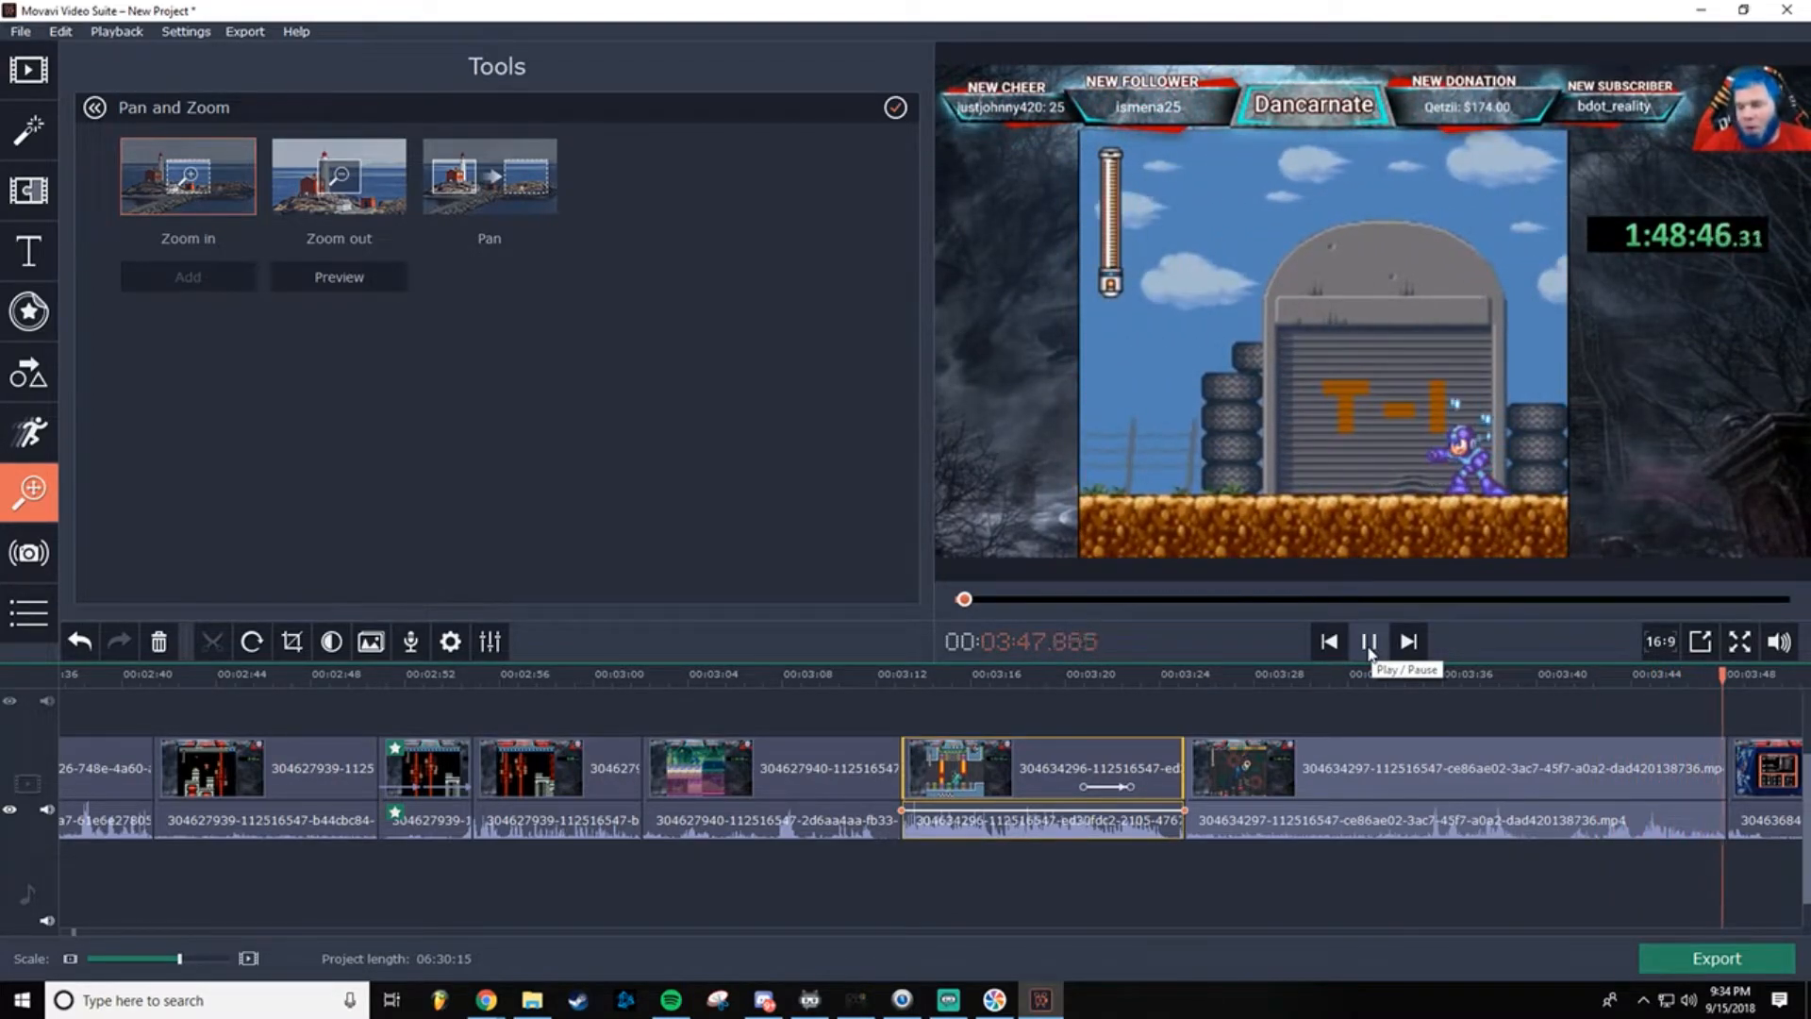
click(1368, 643)
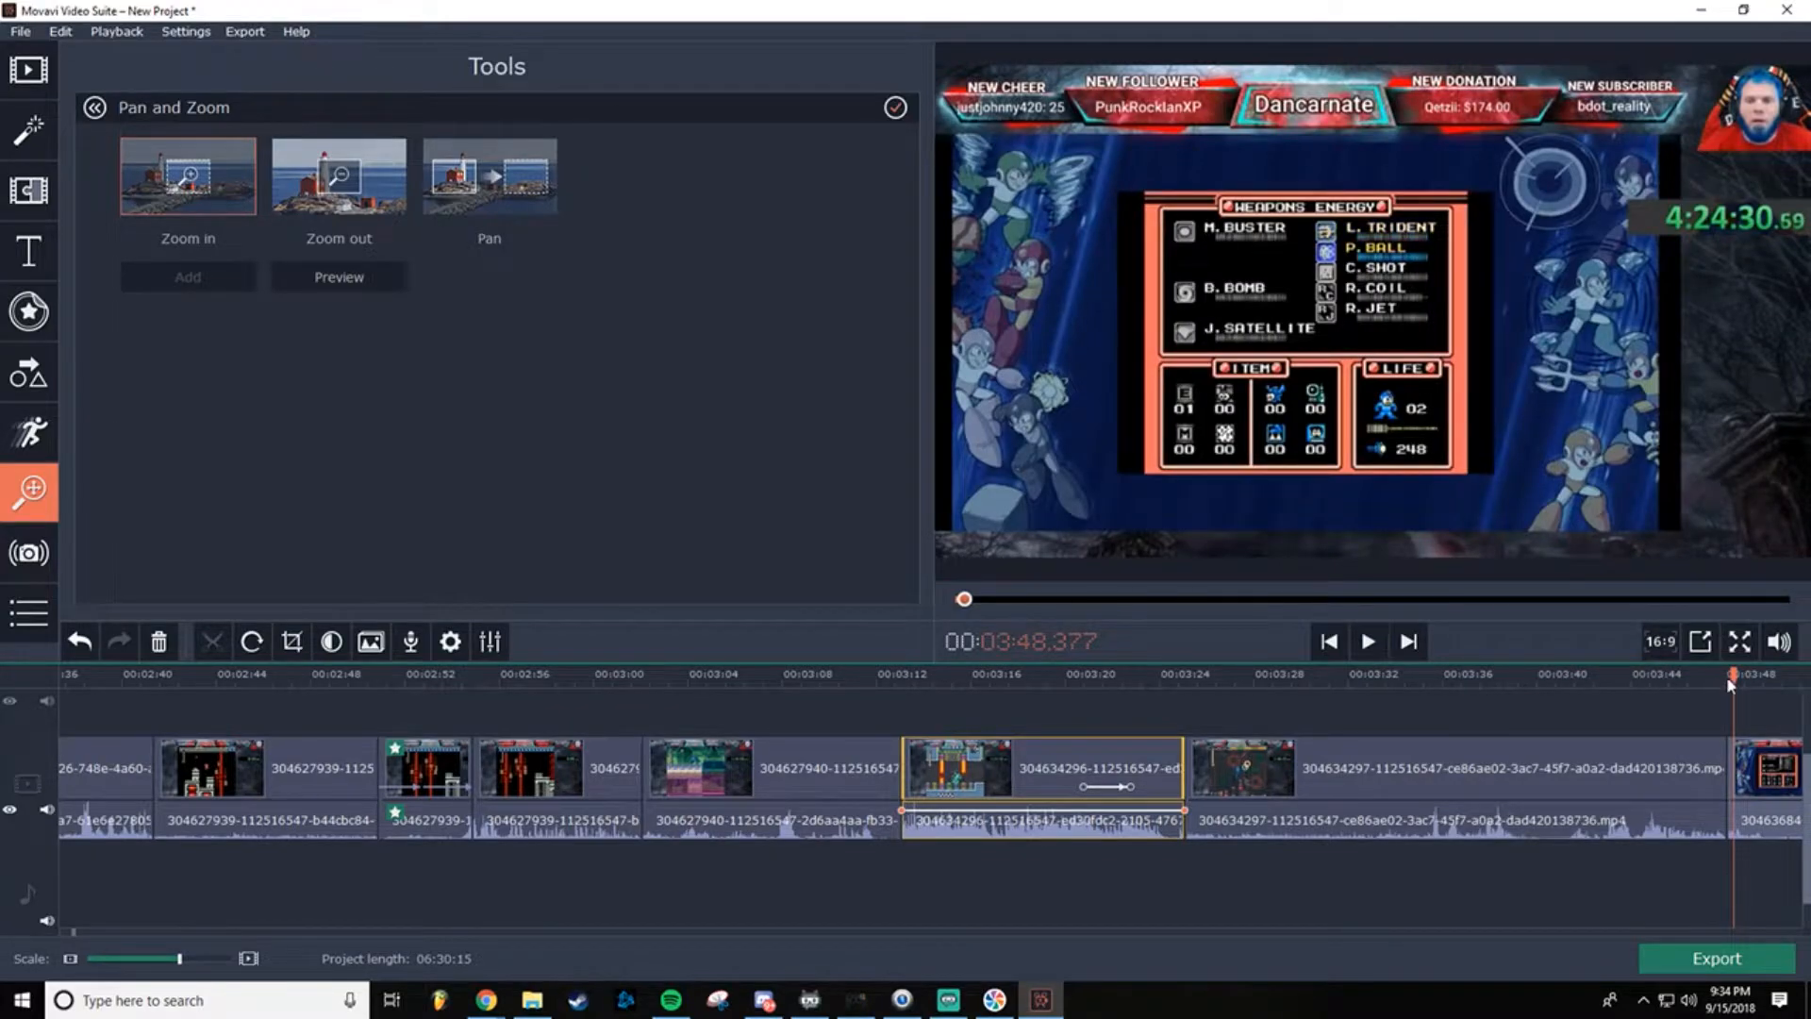
drag(1726, 673, 1724, 674)
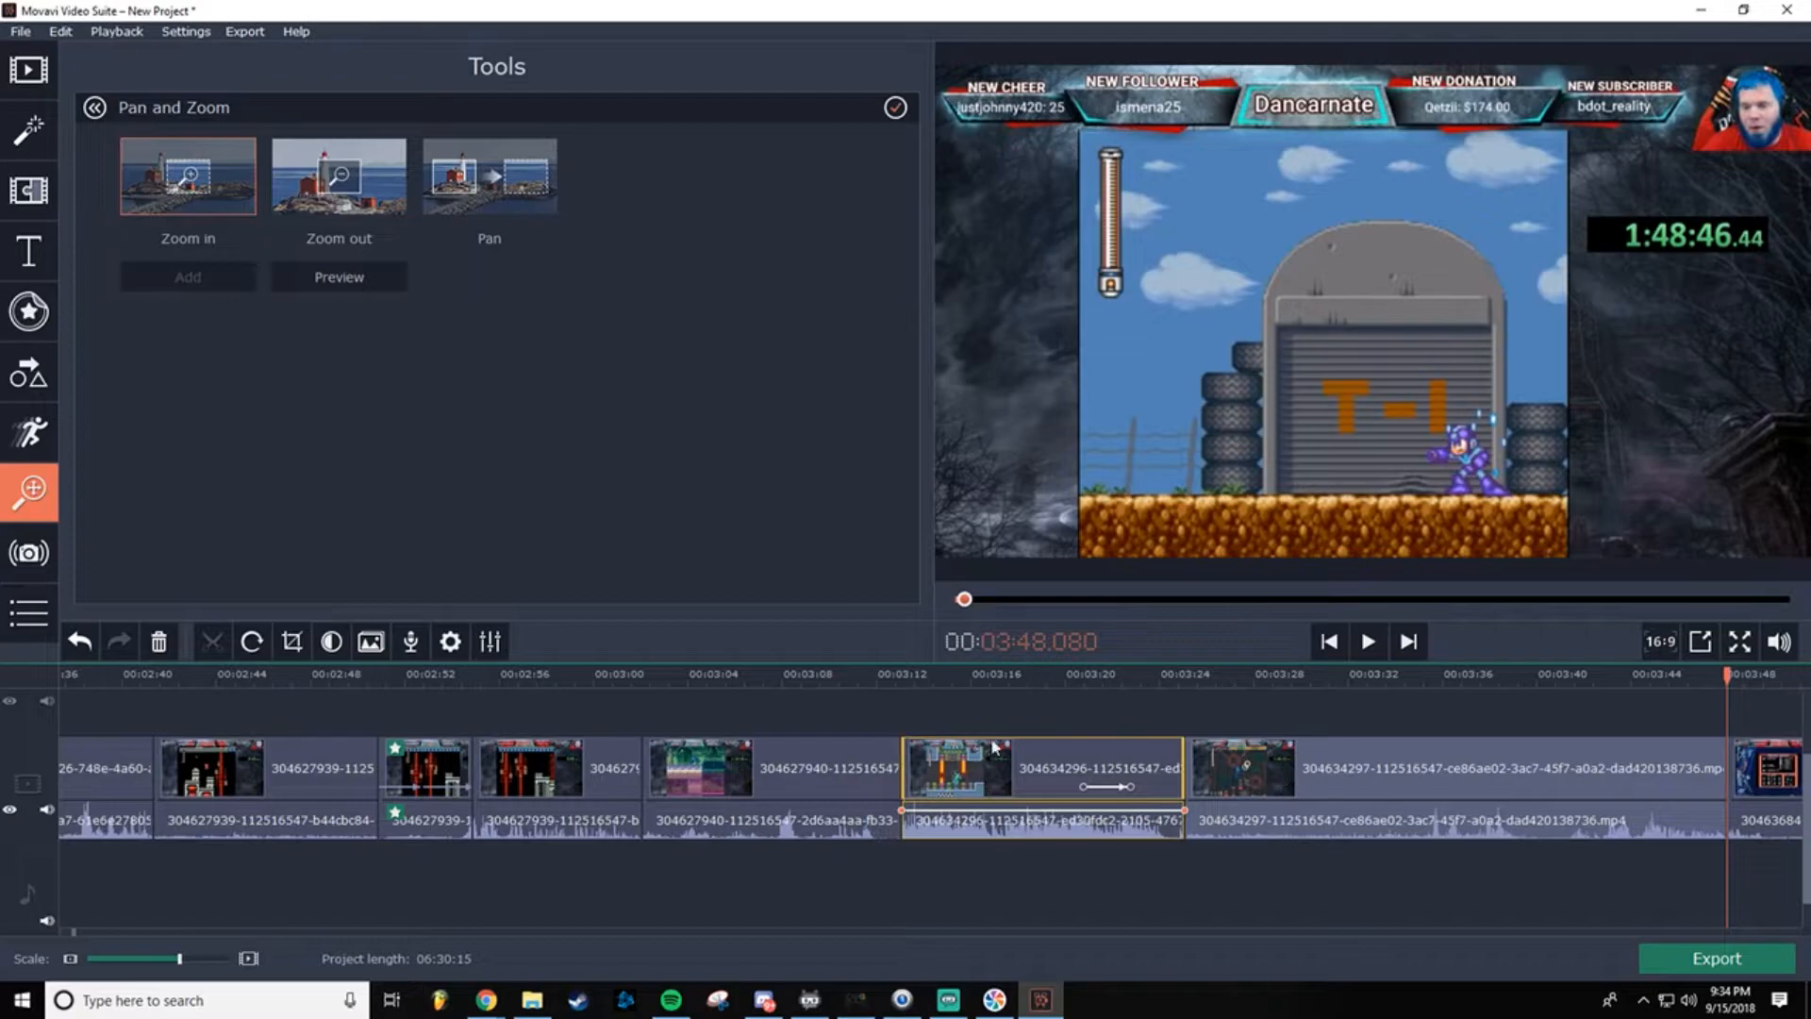
Step: Show more of the timeline and play the weapons-menu clip from 03:48.080 to its end
click(166, 959)
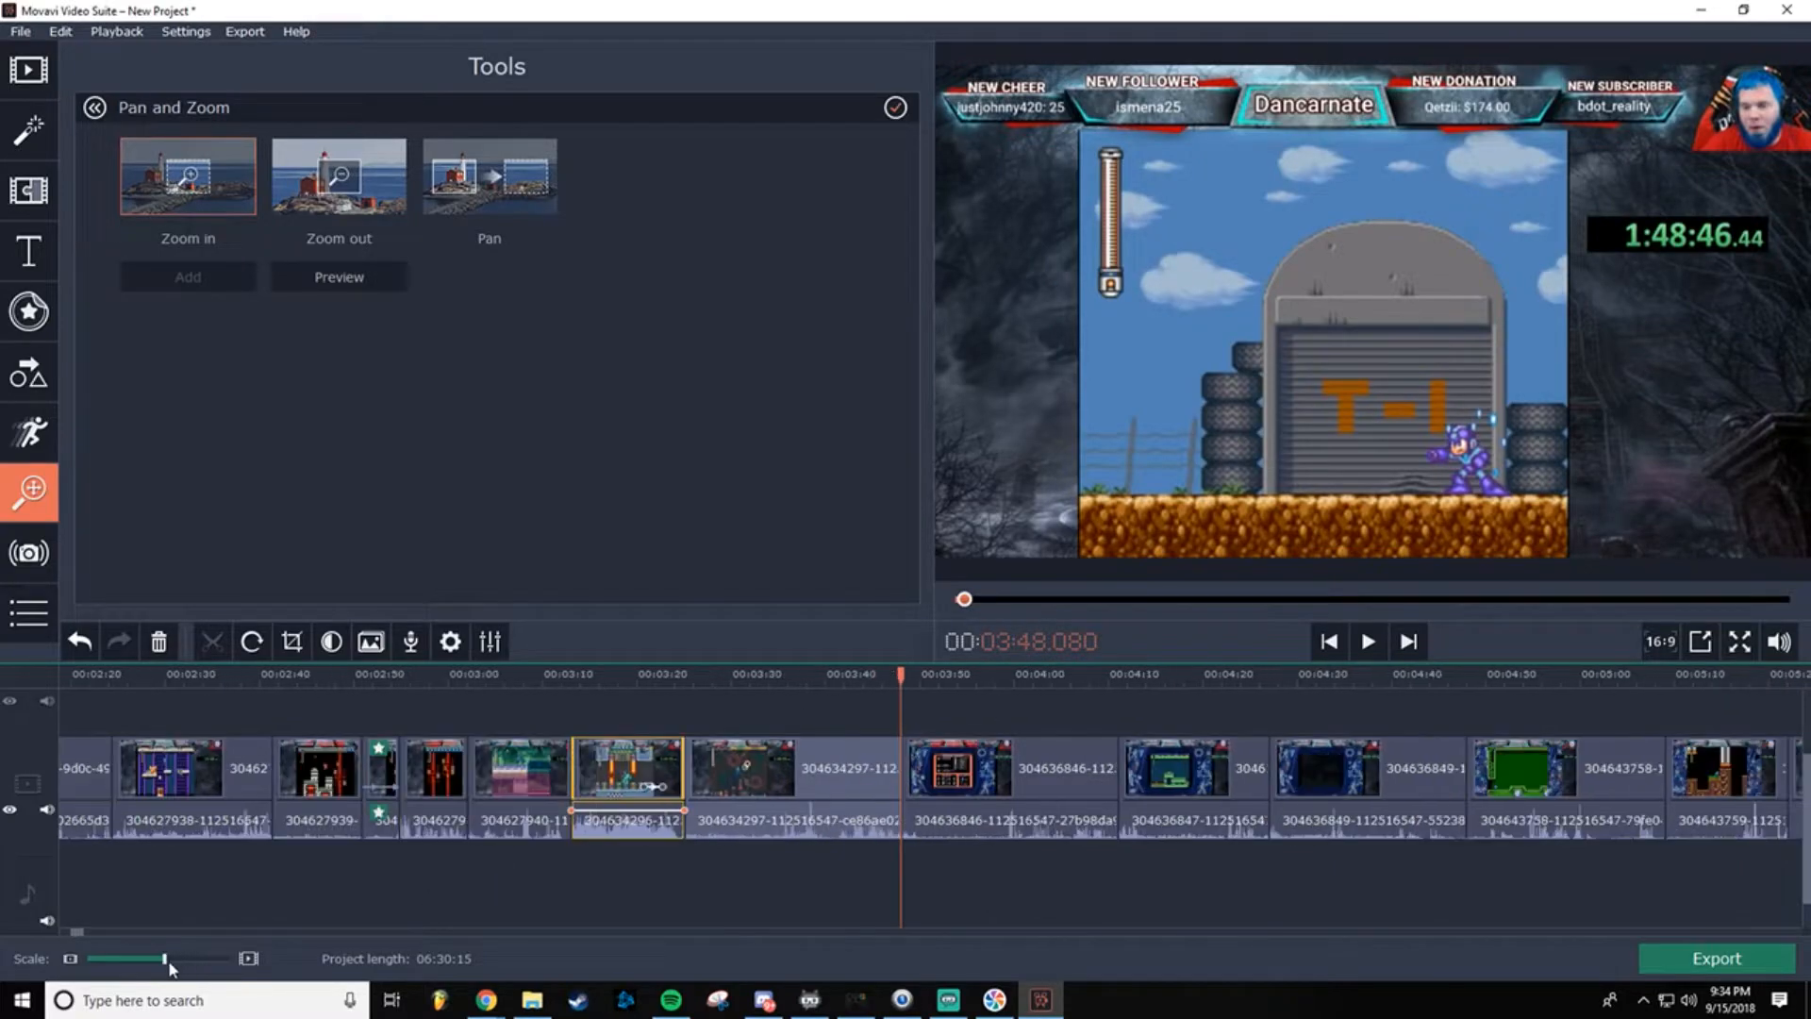
click(1367, 643)
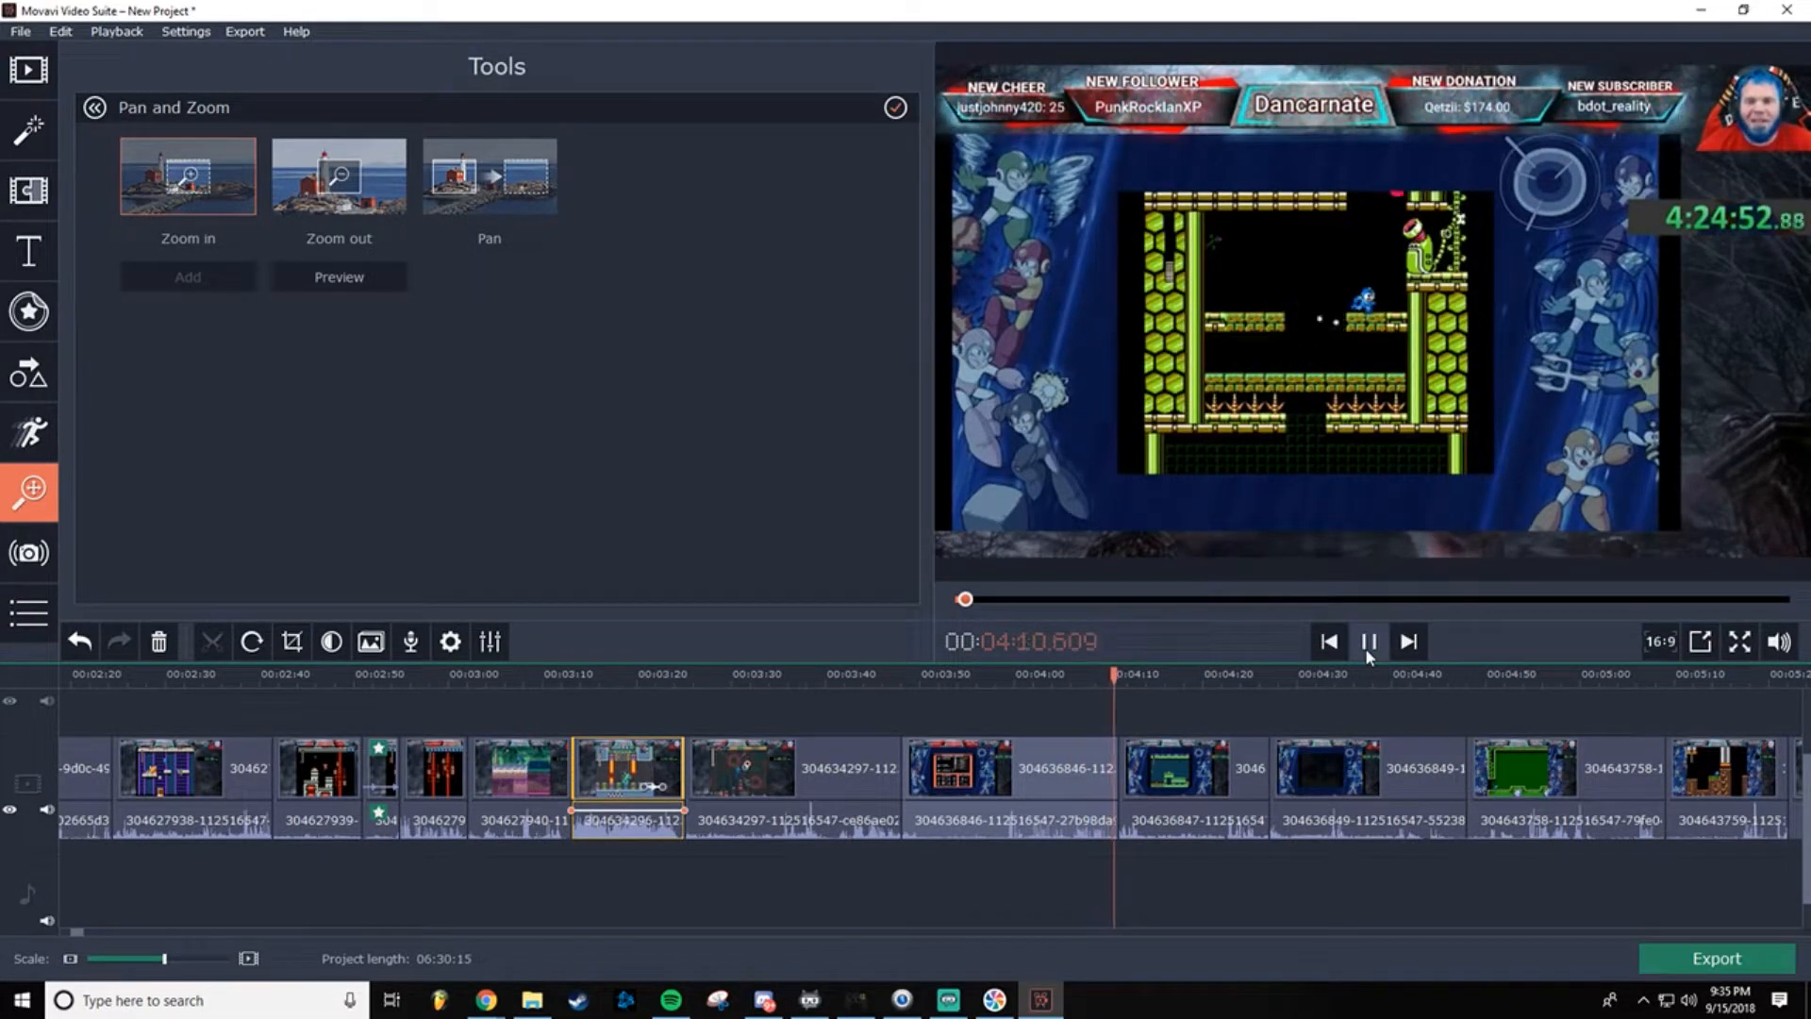
click(1368, 643)
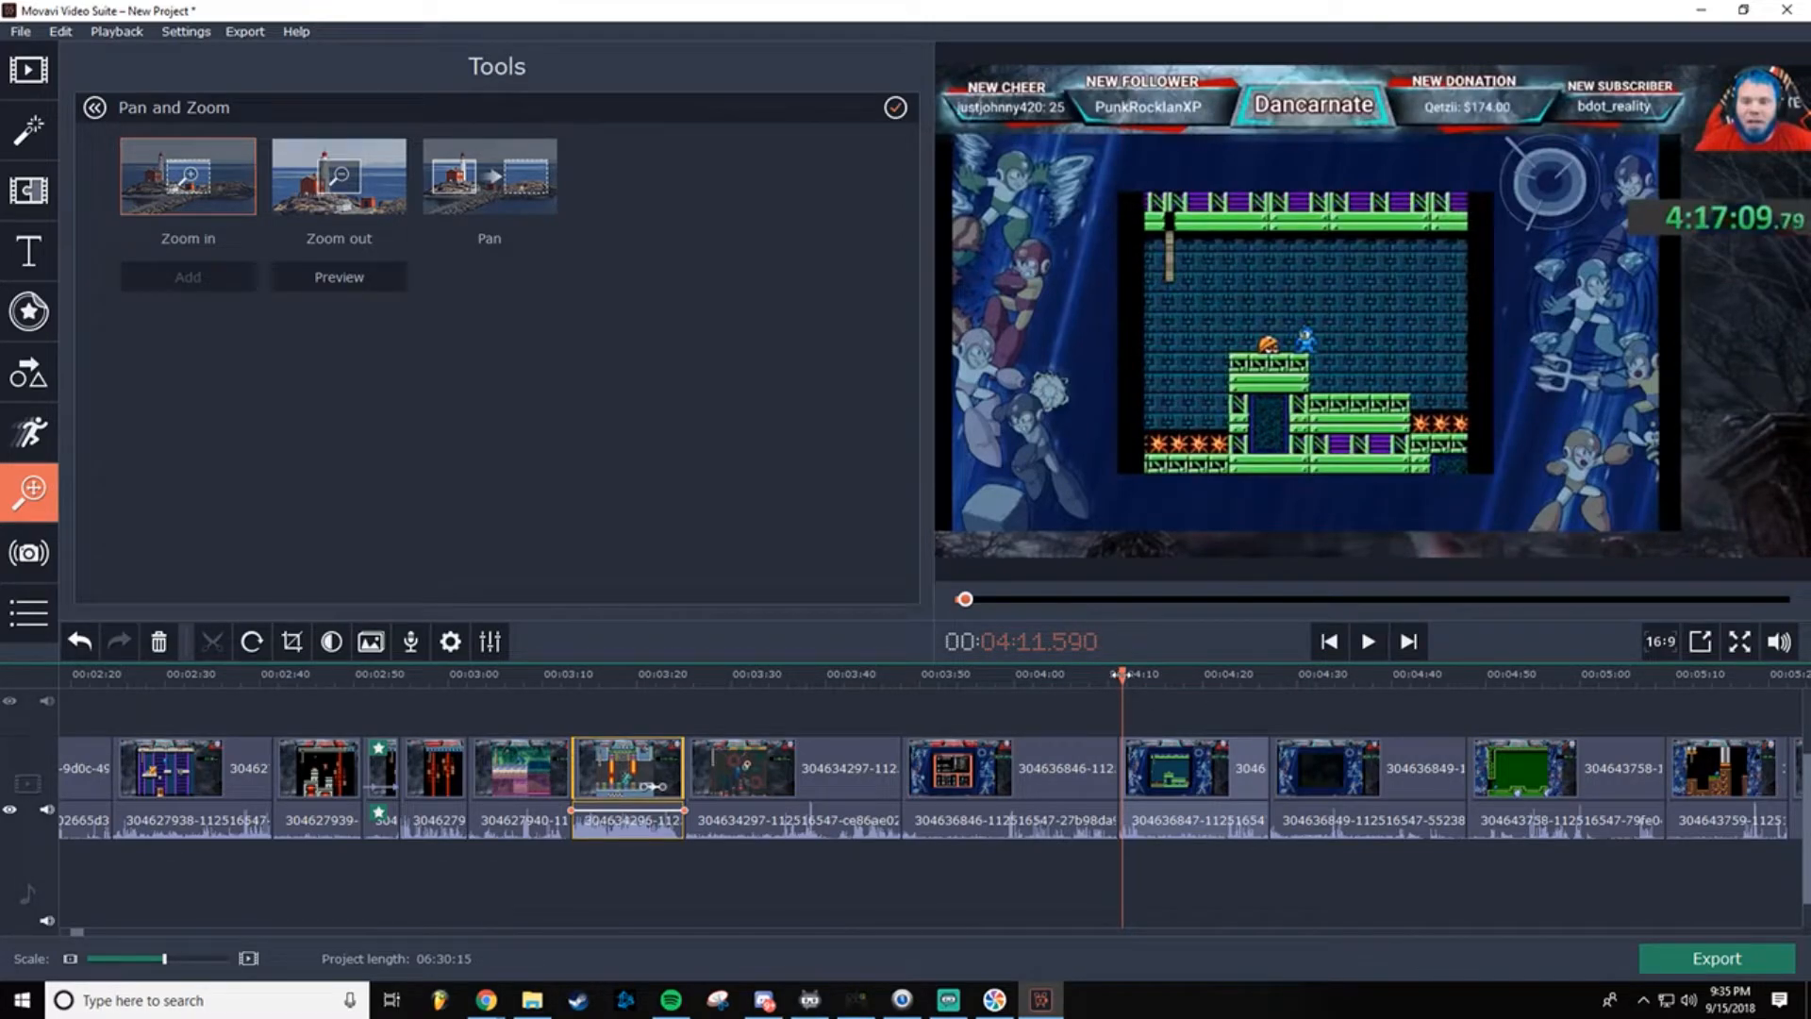
Step: Insert a freeze frame in the weapons-menu clip at 03:58.900
drag(1122, 673, 1003, 673)
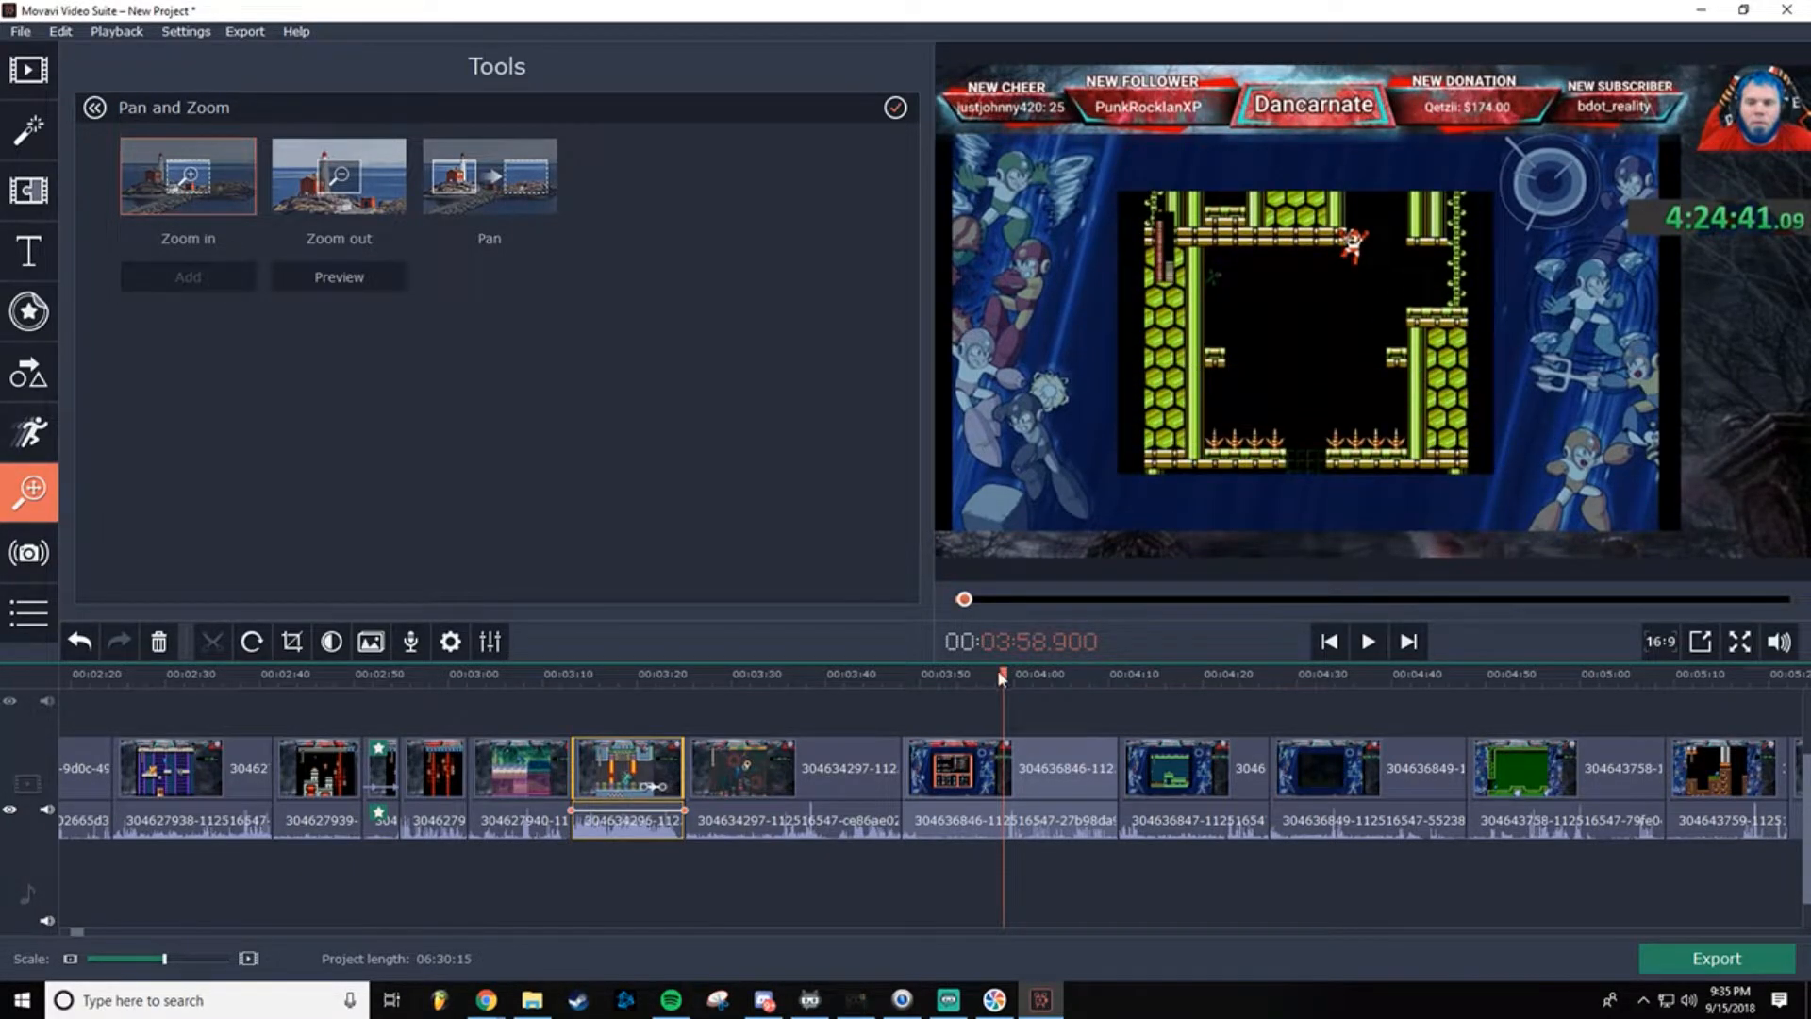
right_click(1005, 772)
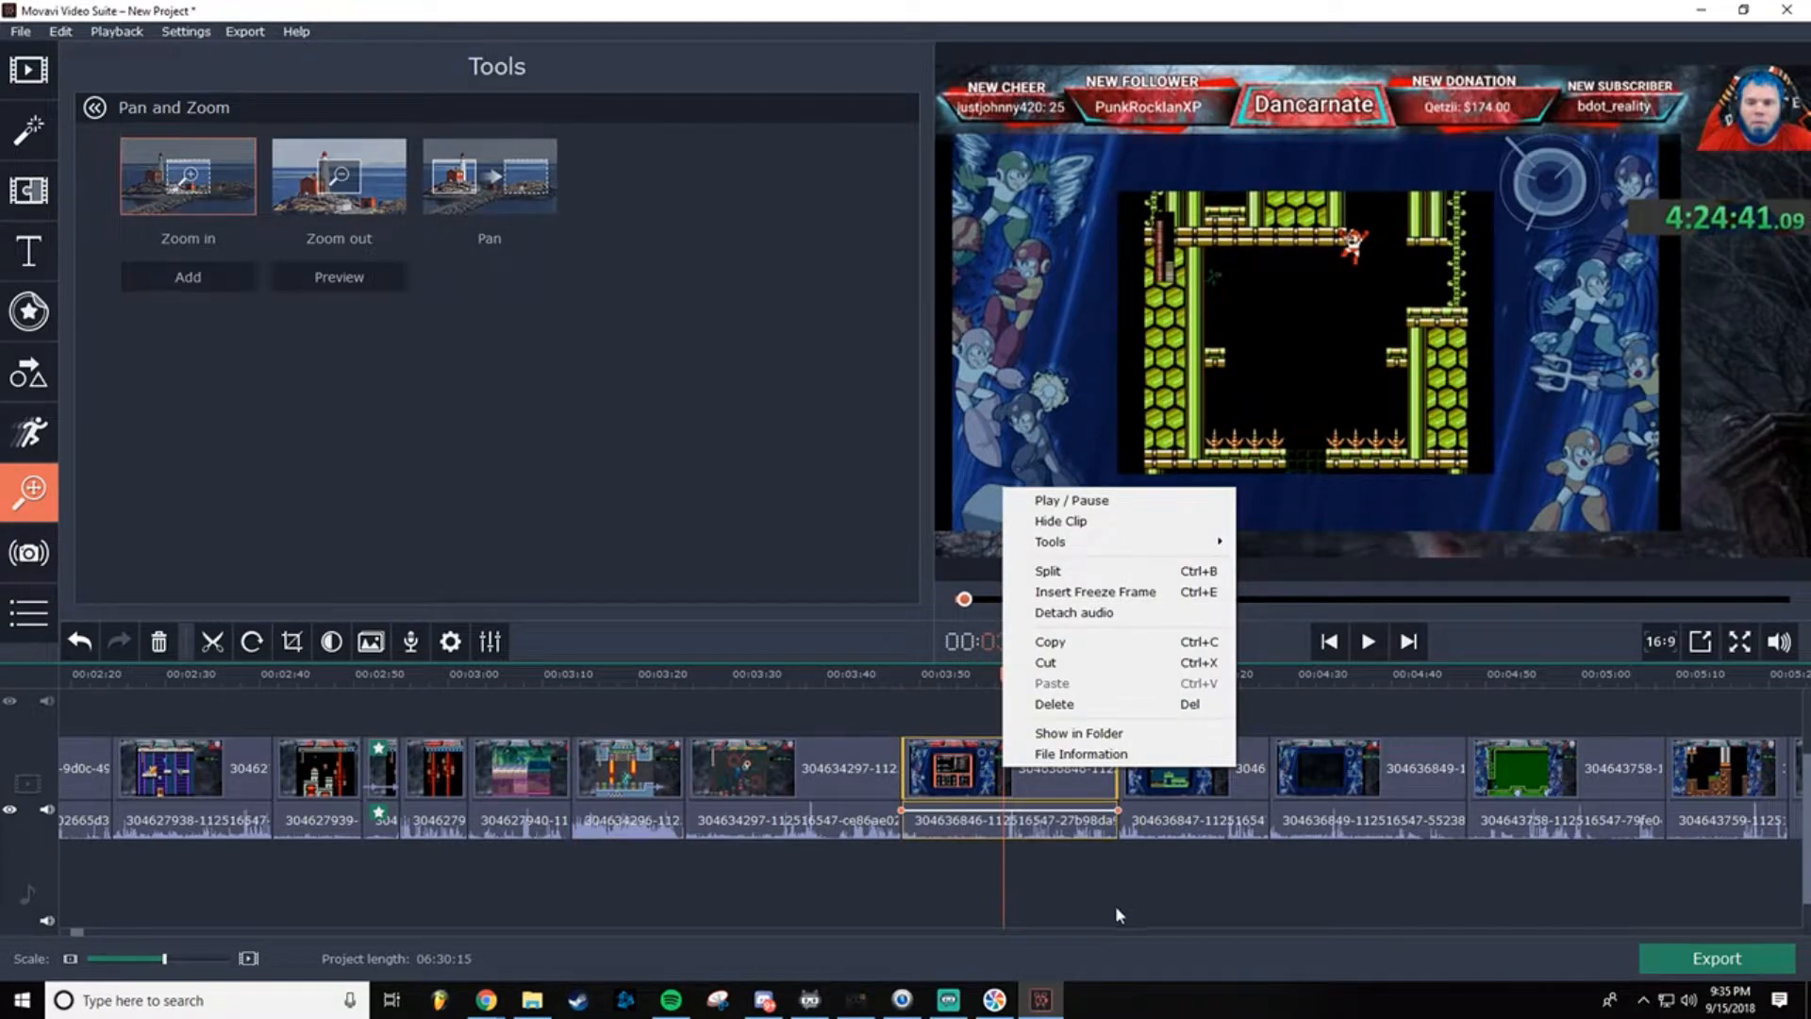
click(1149, 594)
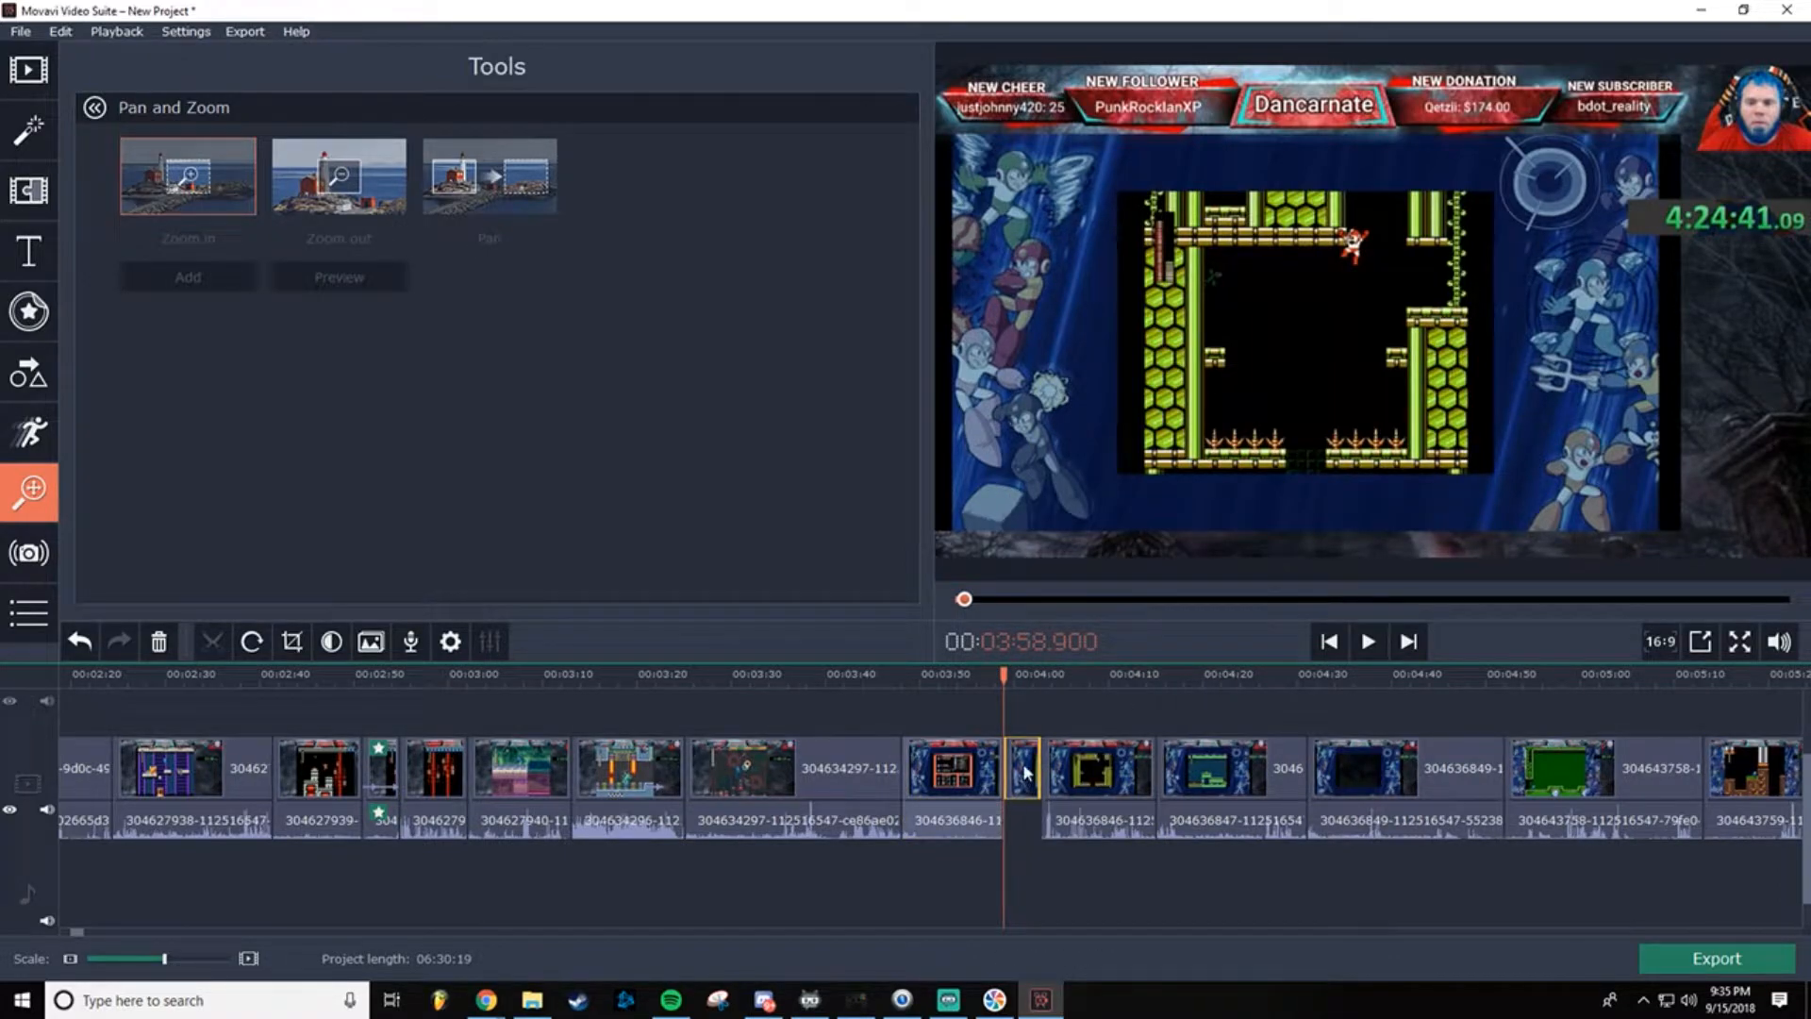
Step: Select the inserted freeze frame and play the rest of the clip to 04:13.310 to look for the closing moment
click(1025, 772)
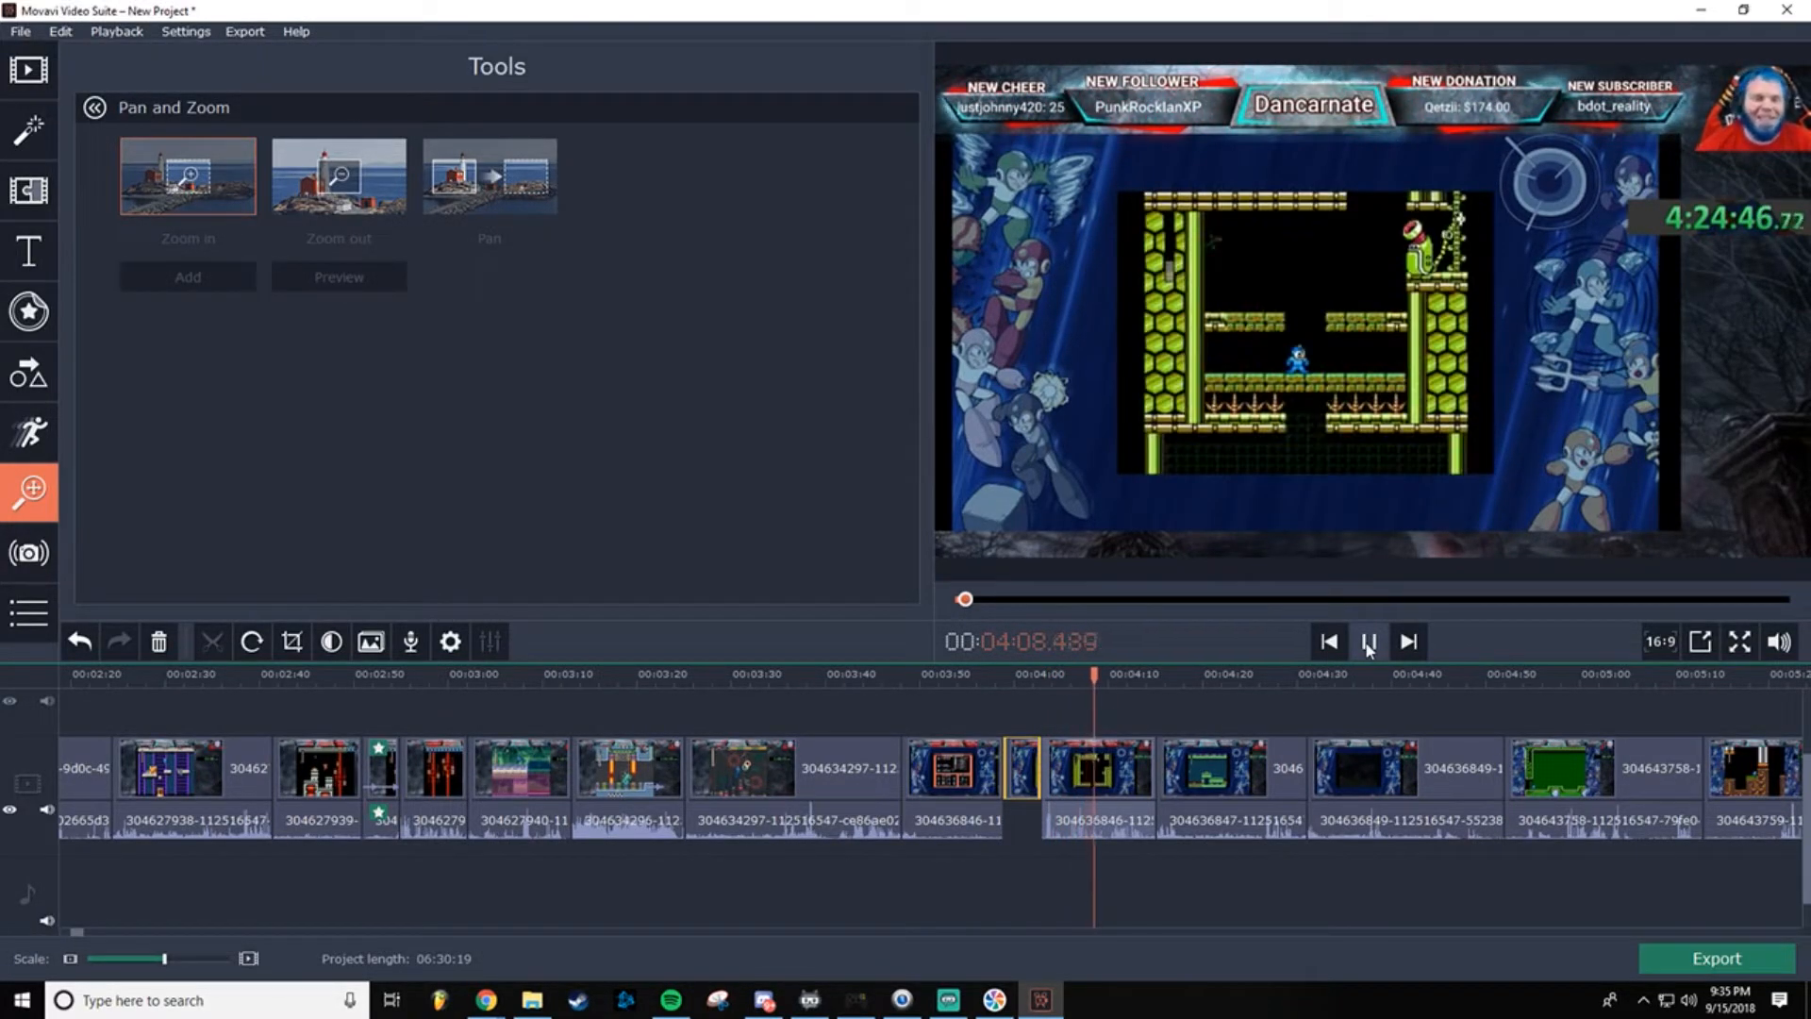
click(1369, 642)
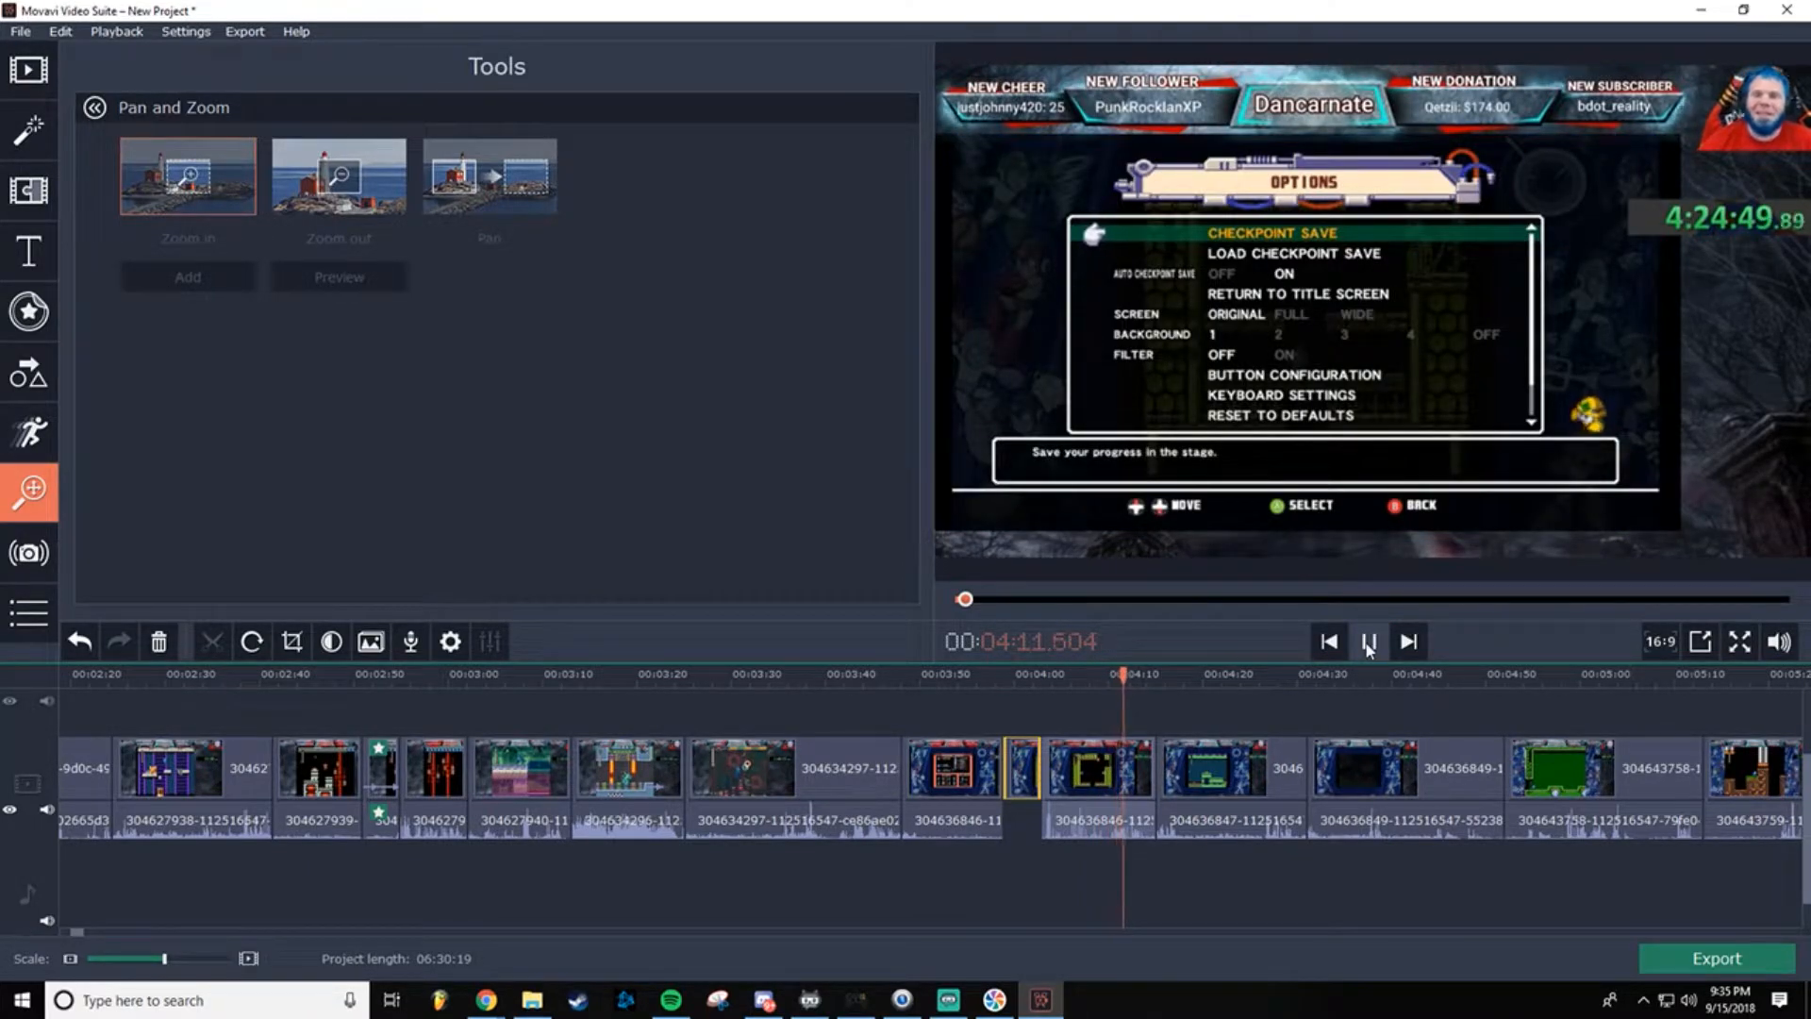
click(1368, 644)
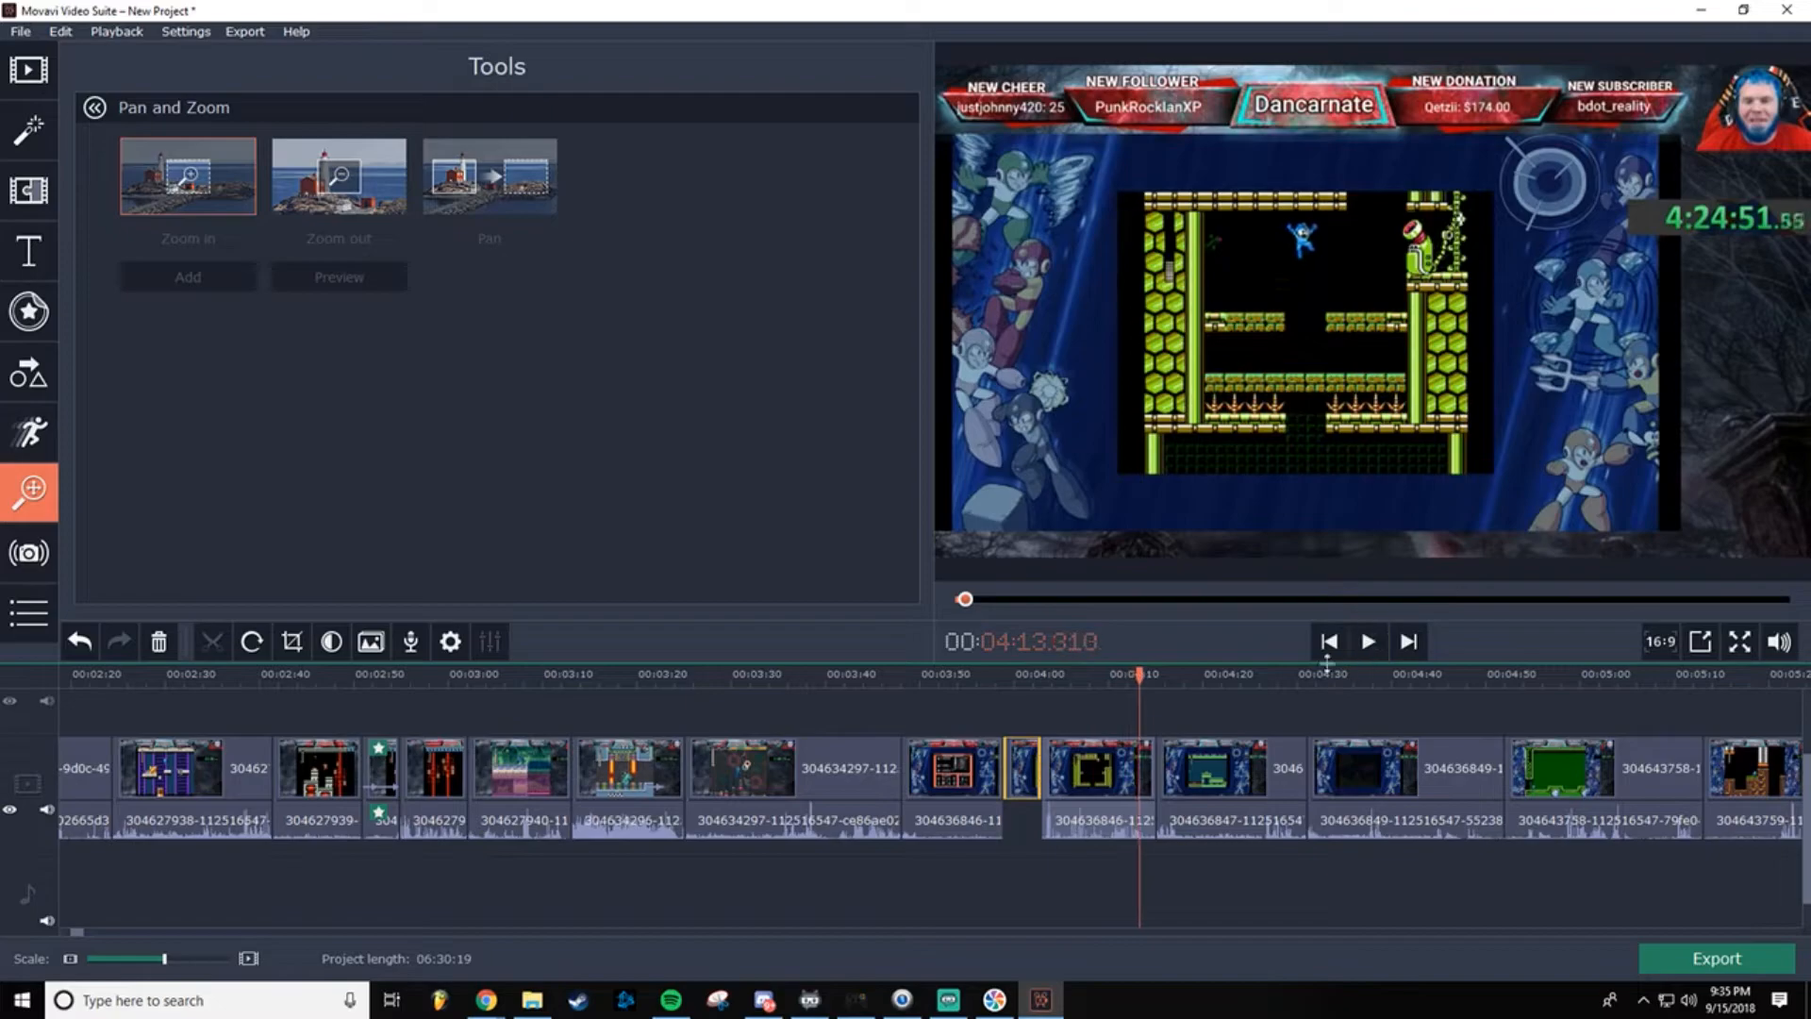
Step: Split the part after the freeze frame at 04:11.900 and play the short end piece
drag(1139, 673, 1127, 671)
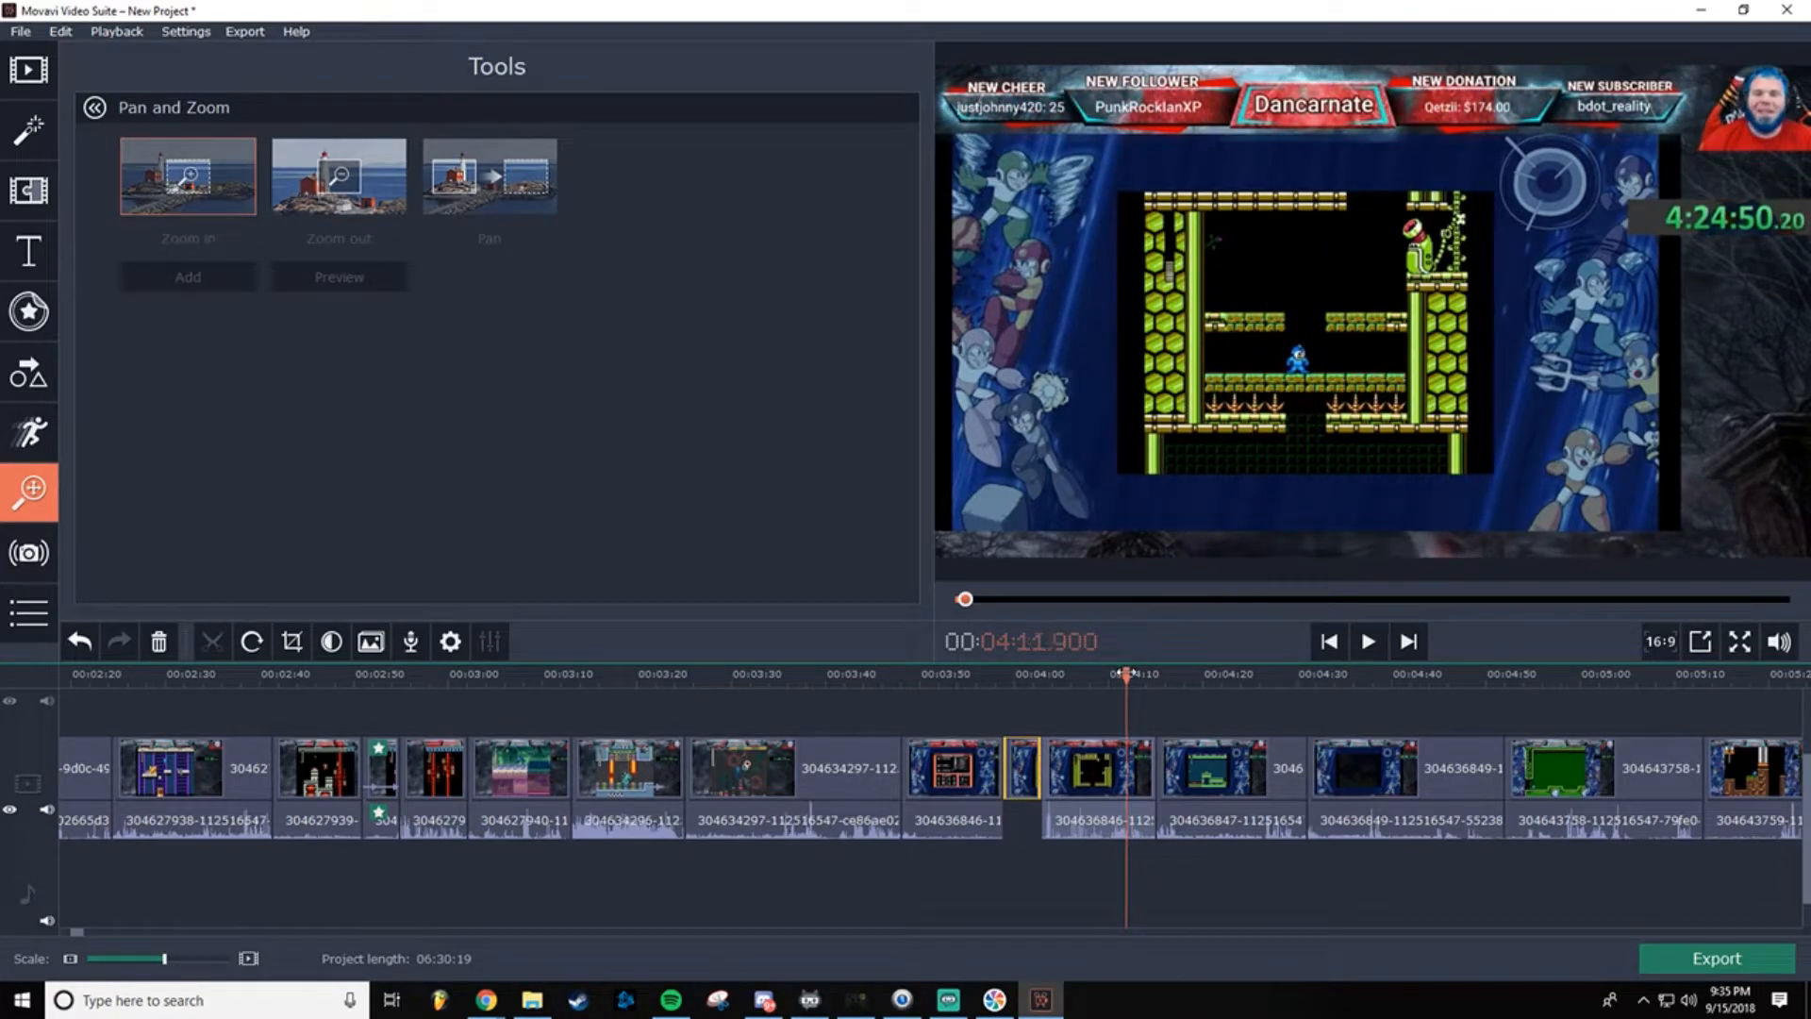
right_click(1129, 750)
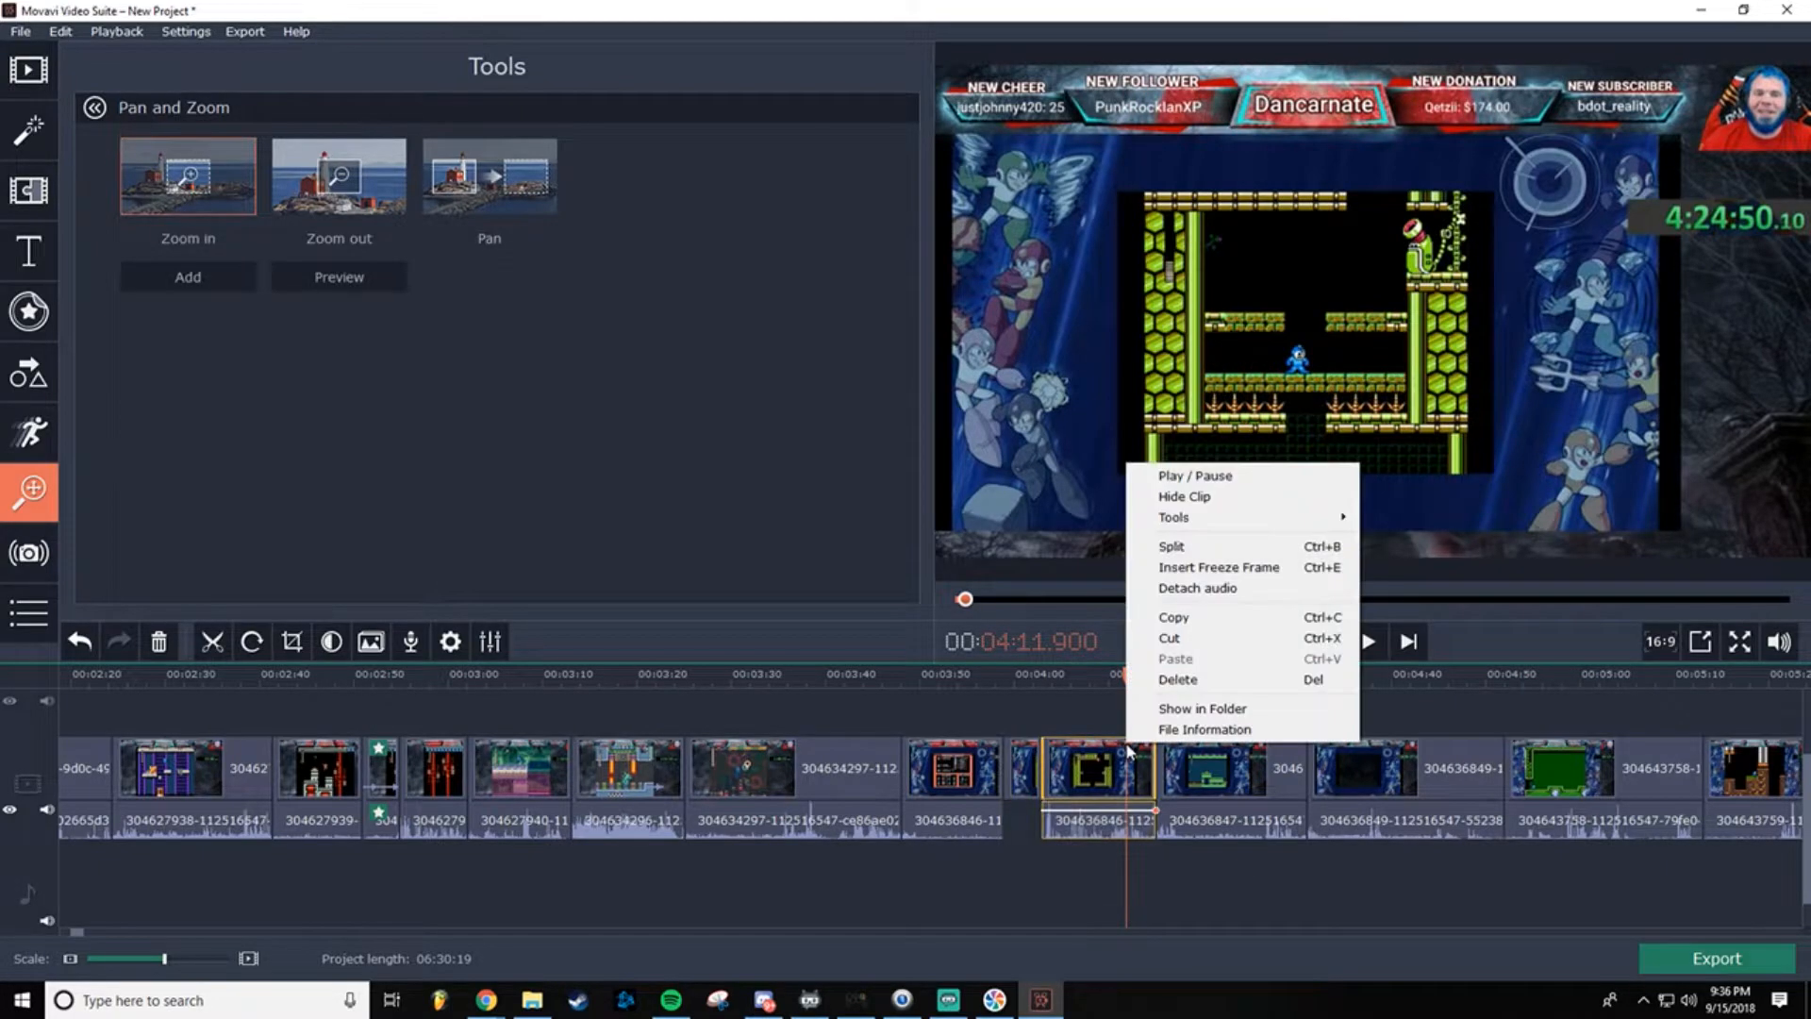
click(1221, 547)
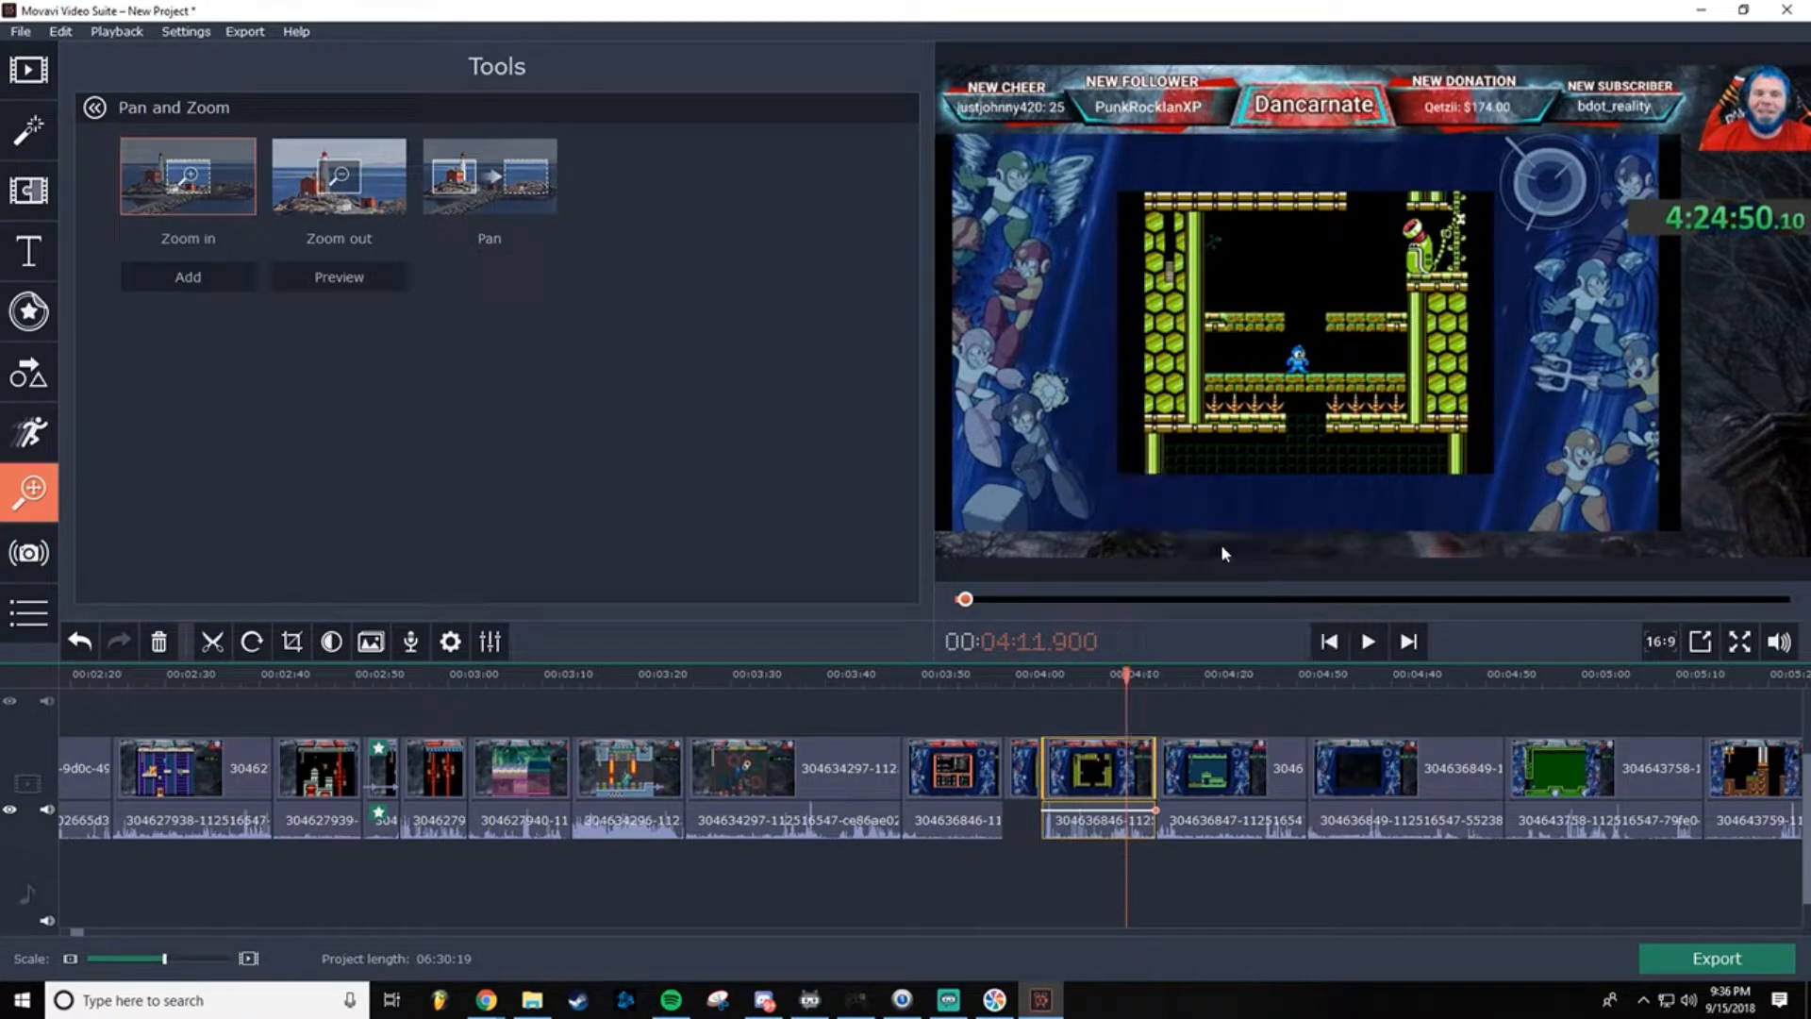
click(1367, 643)
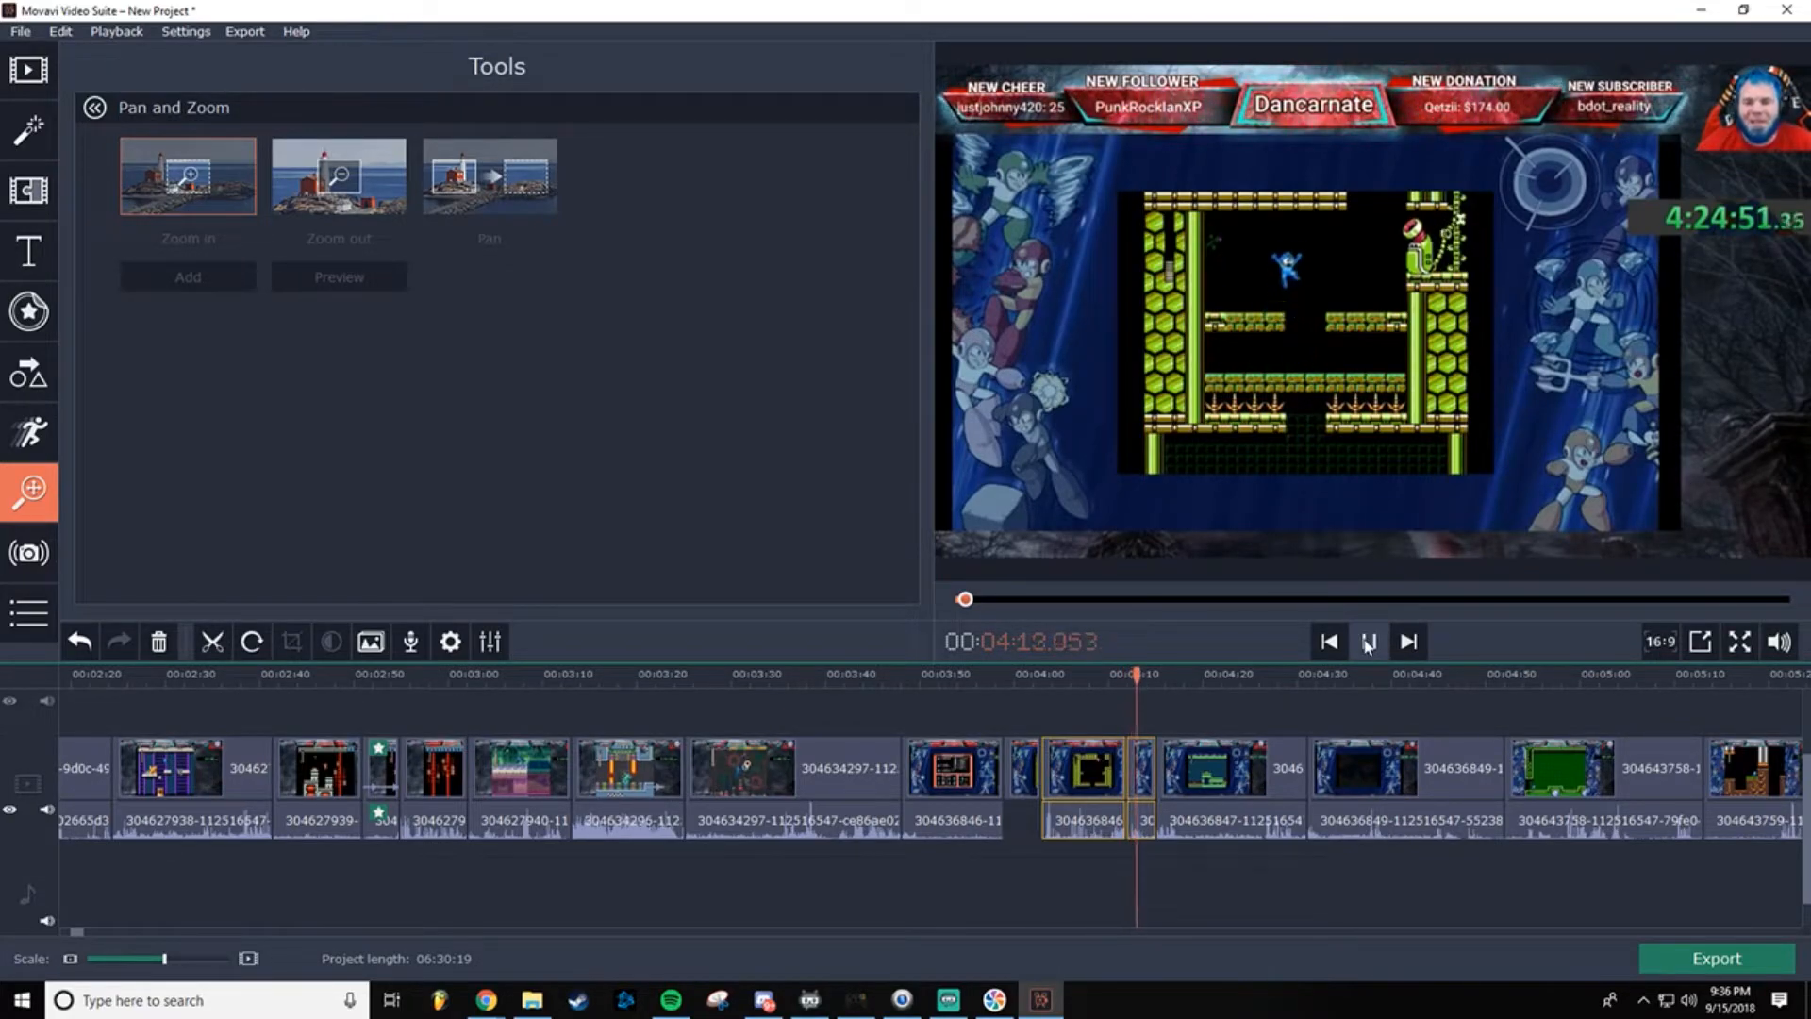
click(1368, 643)
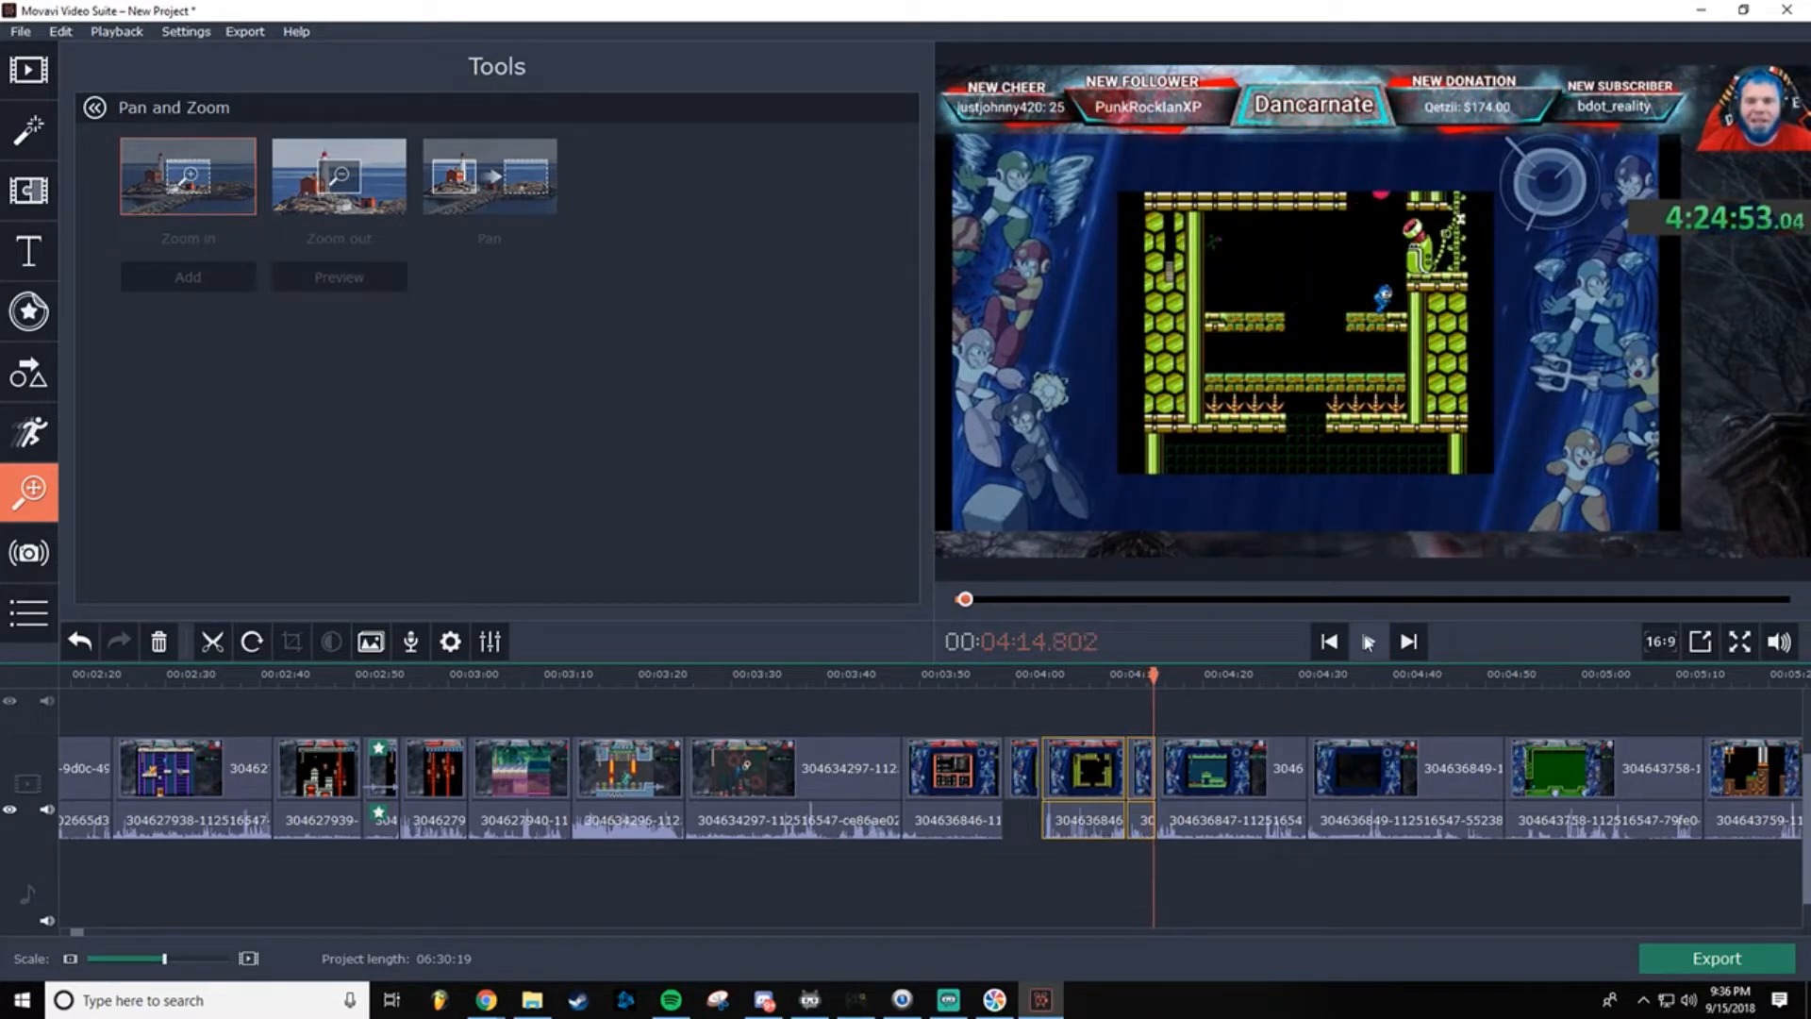
Step: Detach the audio of the short end piece from its video
click(1138, 817)
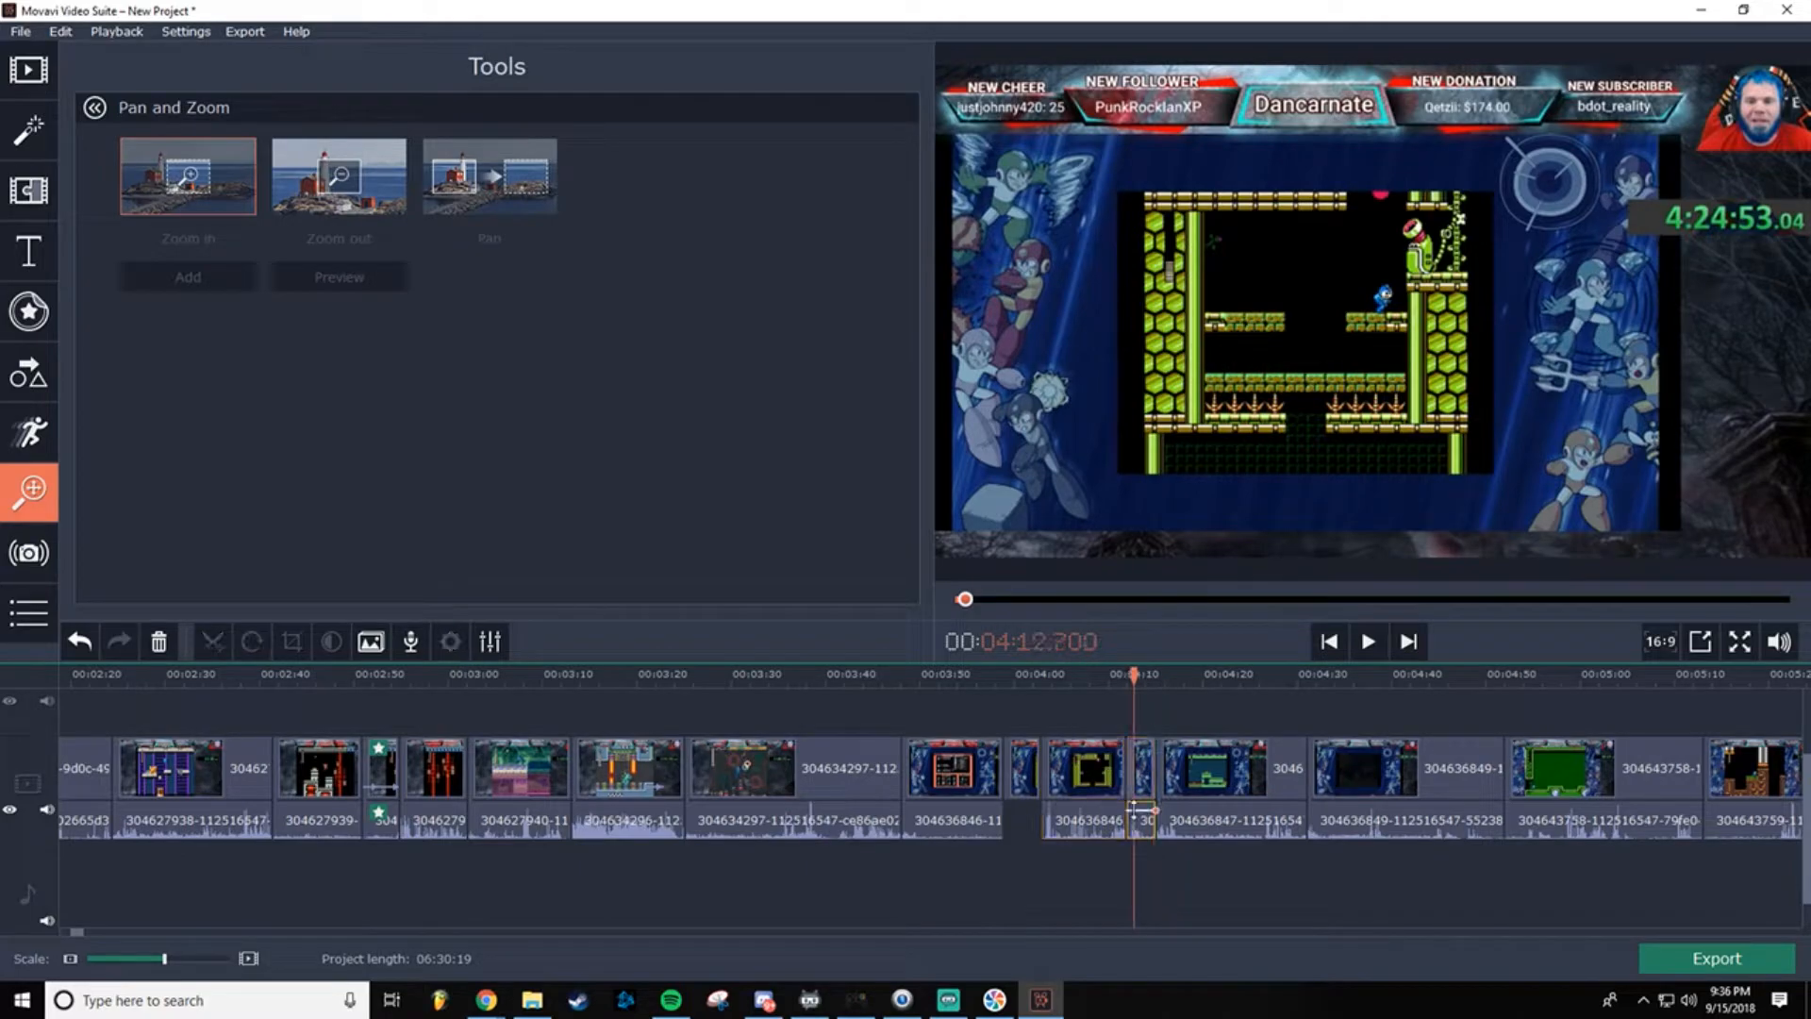
right_click(1142, 827)
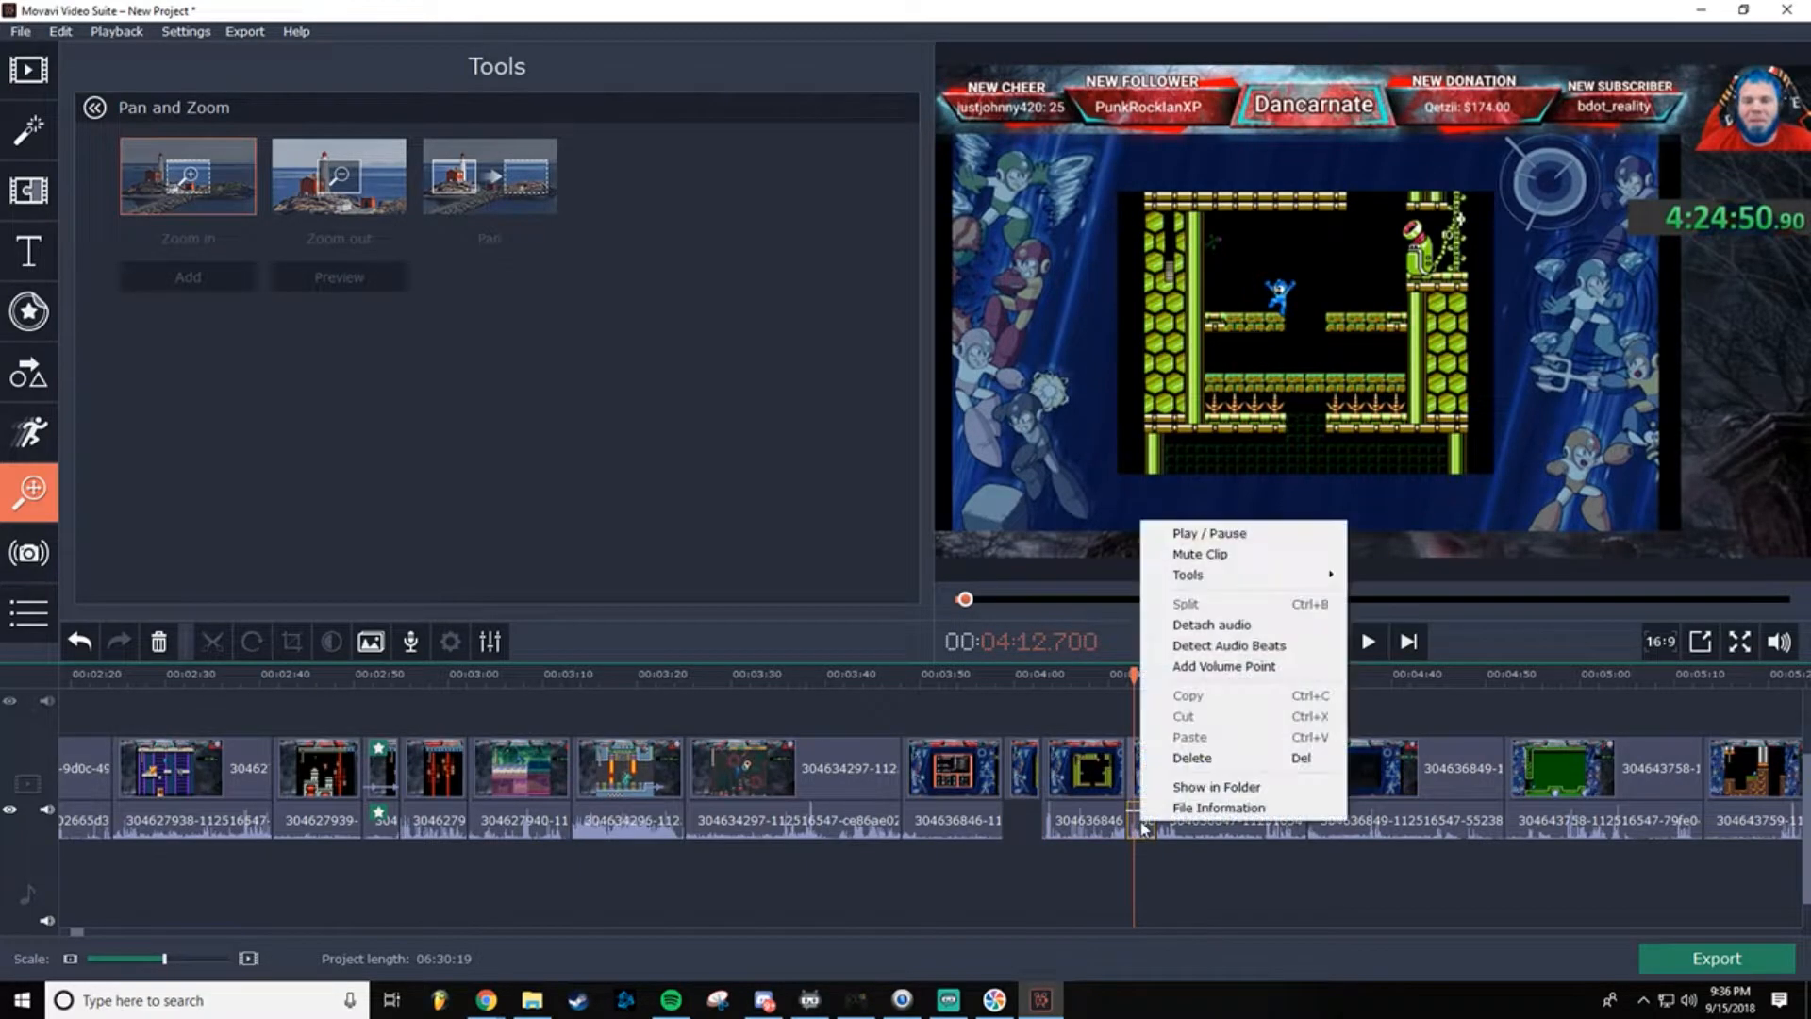
click(1232, 627)
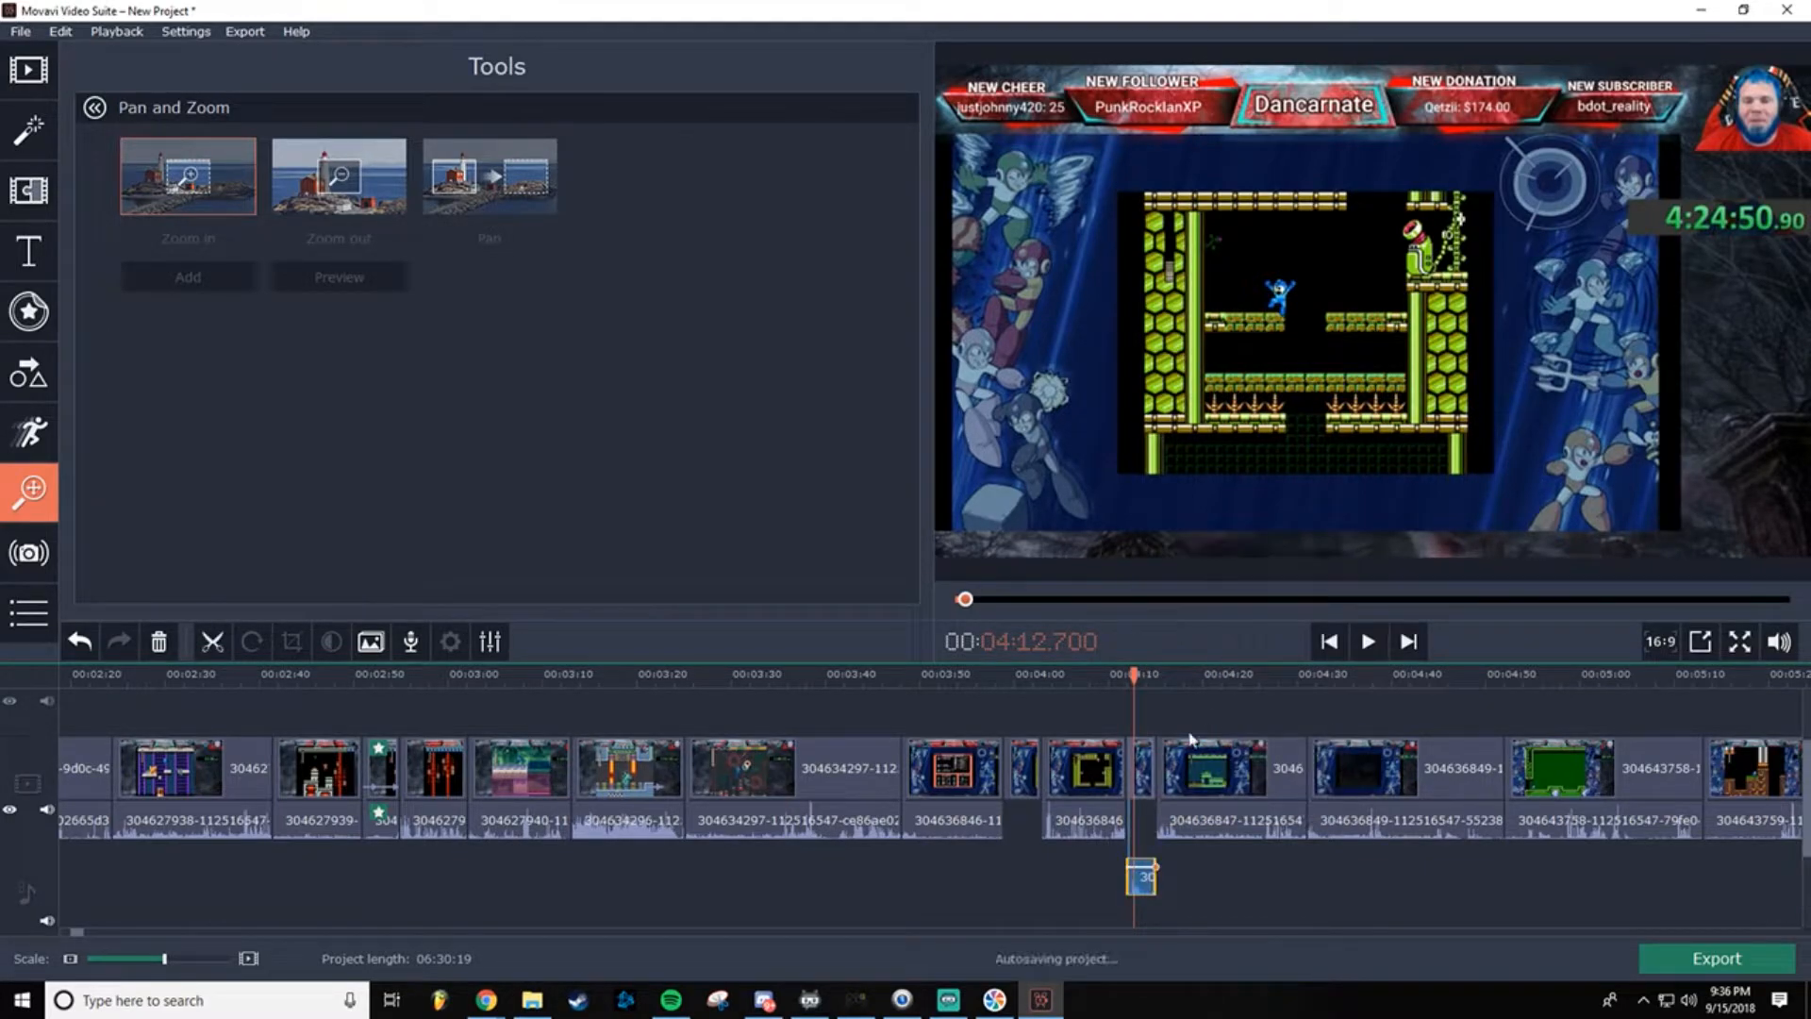
Step: Move the freeze frame between the two split pieces and align the detached audio beneath its start at 04:07.900
drag(1023, 769, 1126, 771)
drag(1143, 881, 1108, 882)
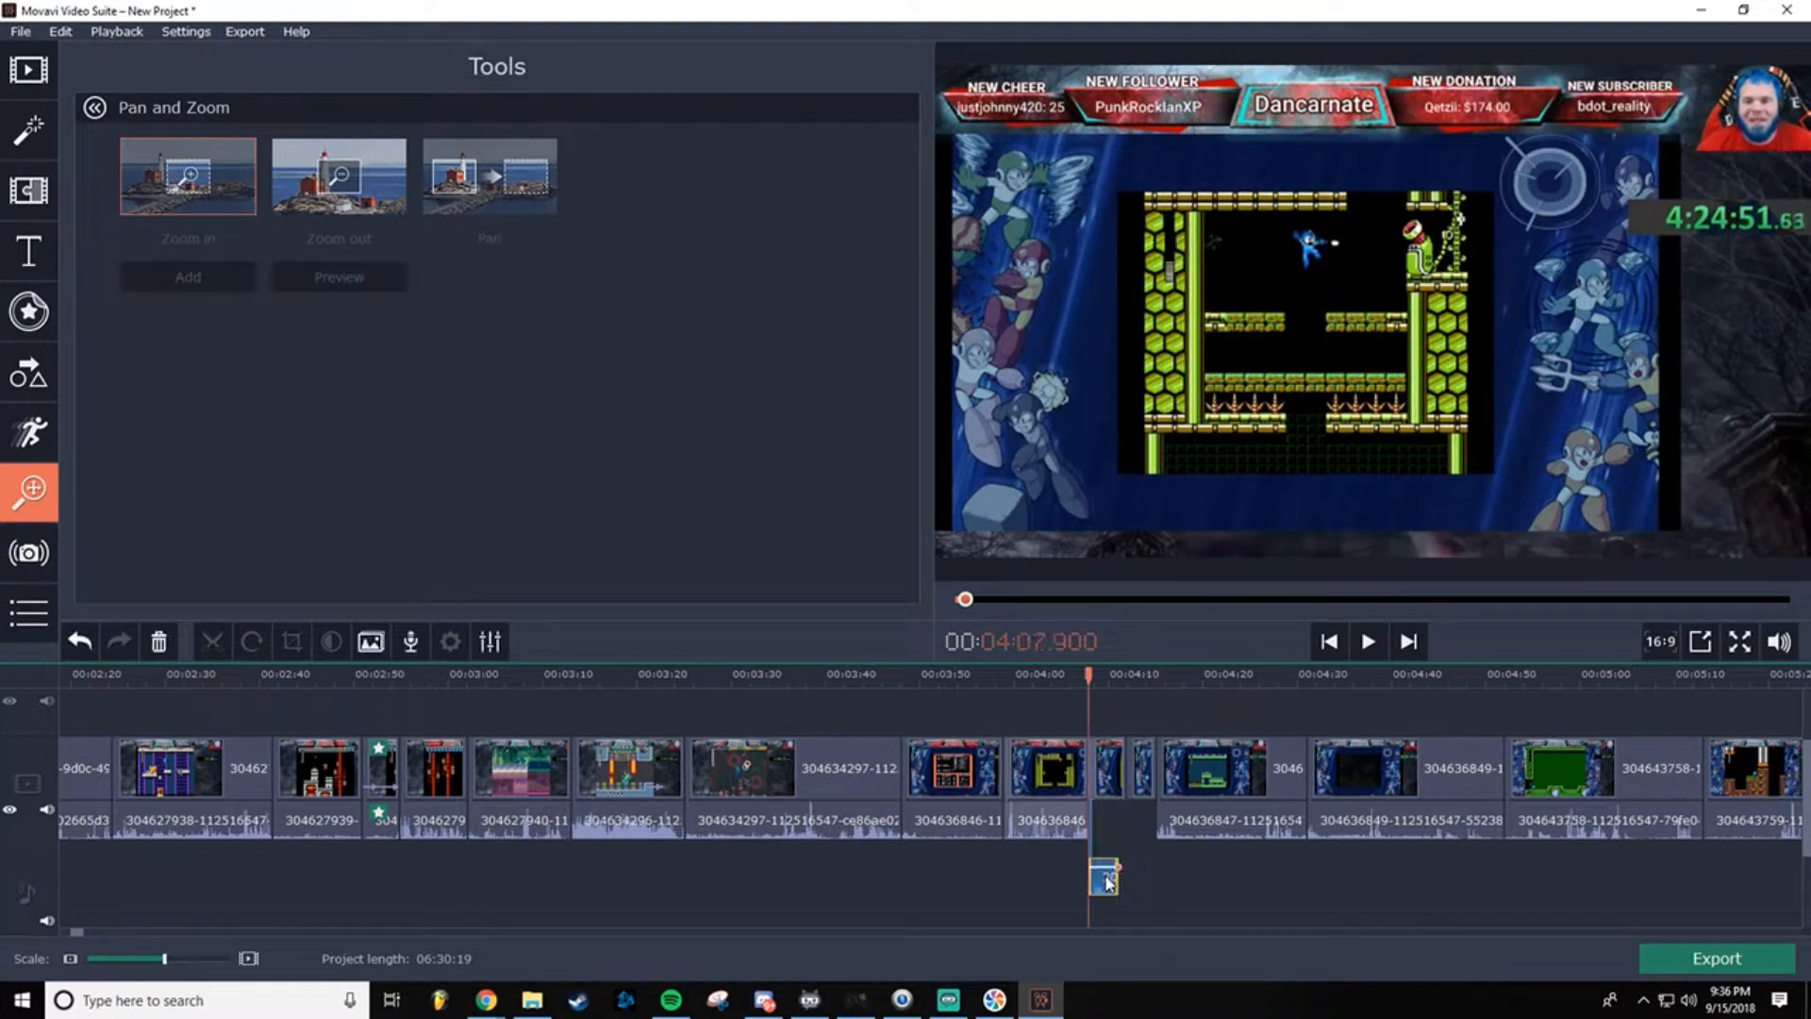
Step: Delete the end piece's video after the freeze frame, keeping its detached audio
click(1144, 772)
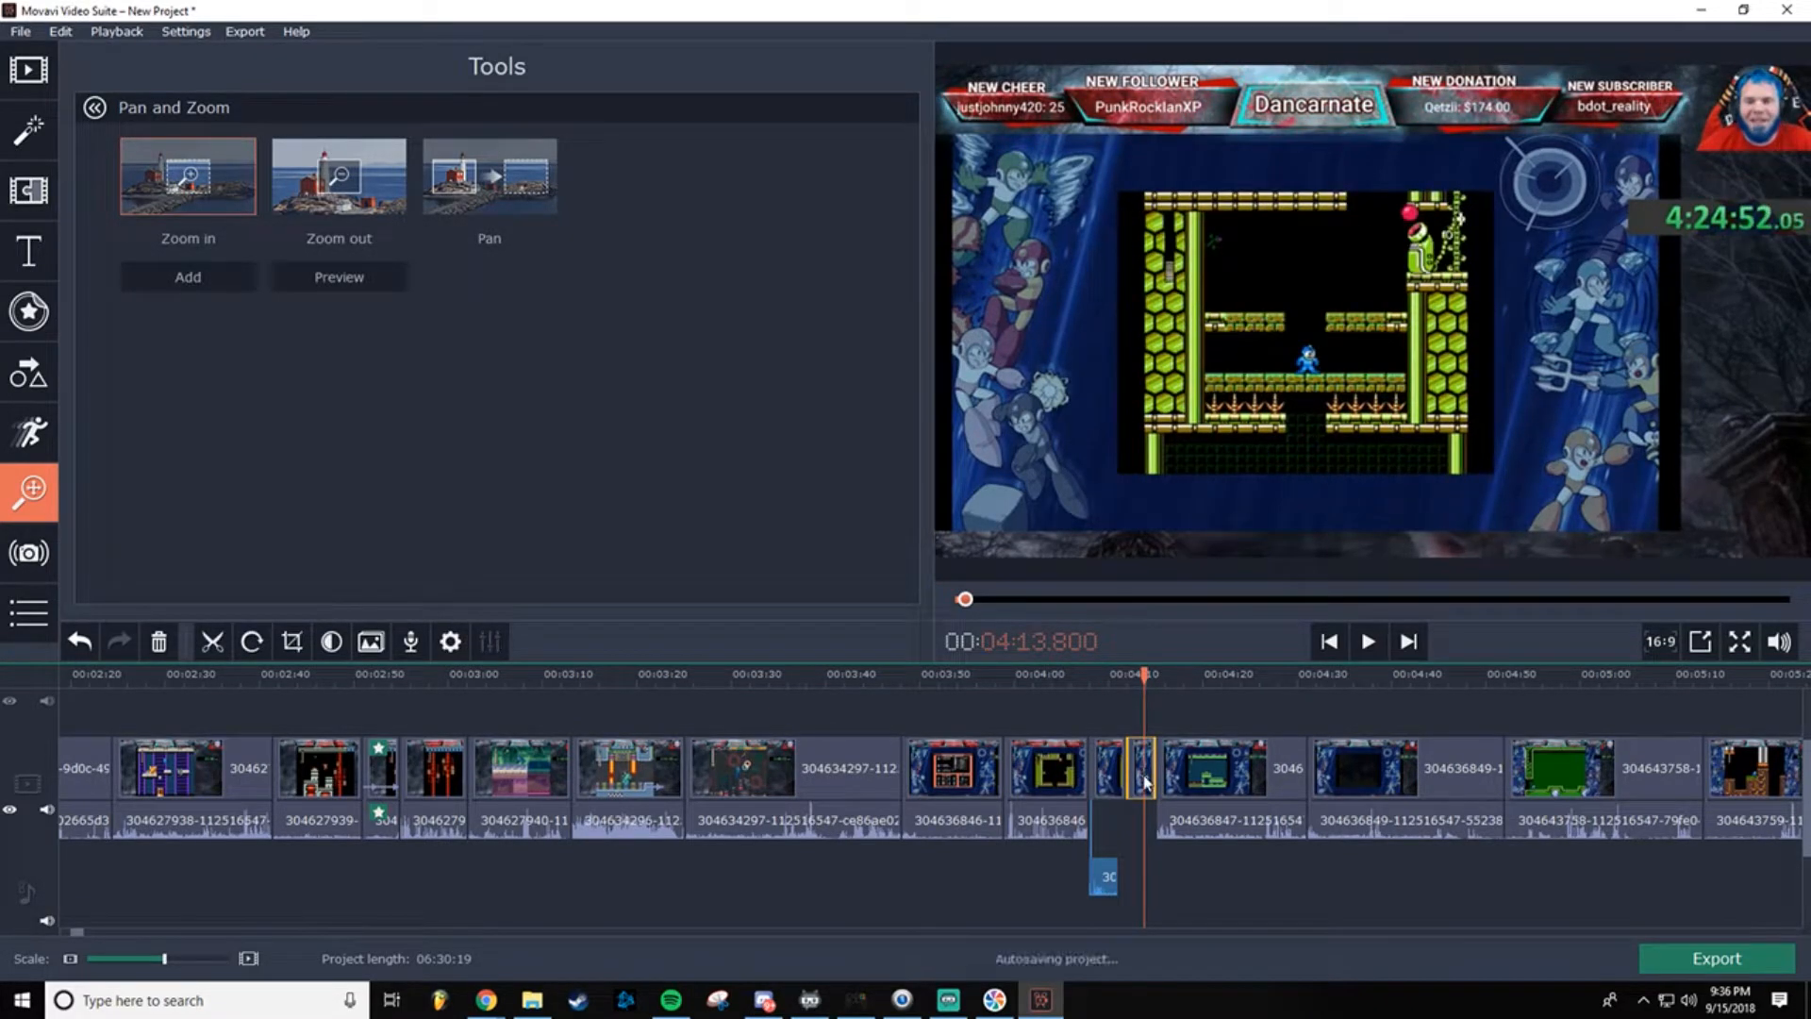
click(1143, 776)
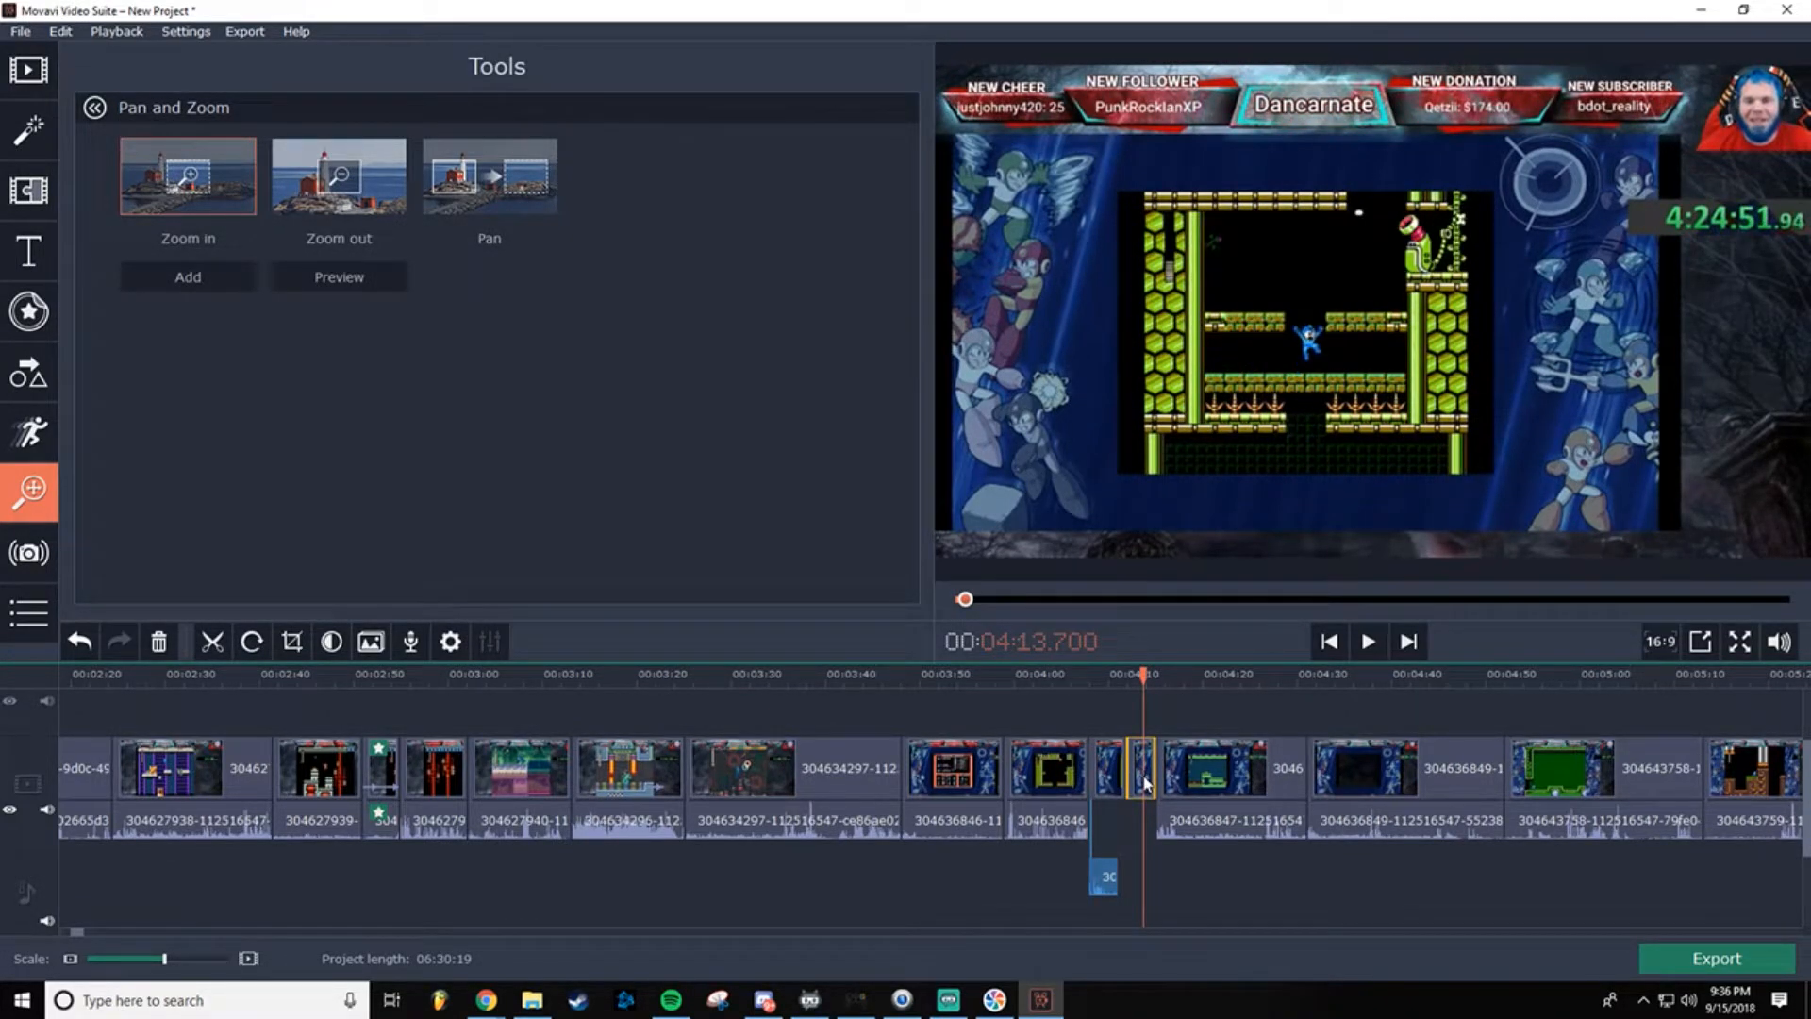
key(Delete)
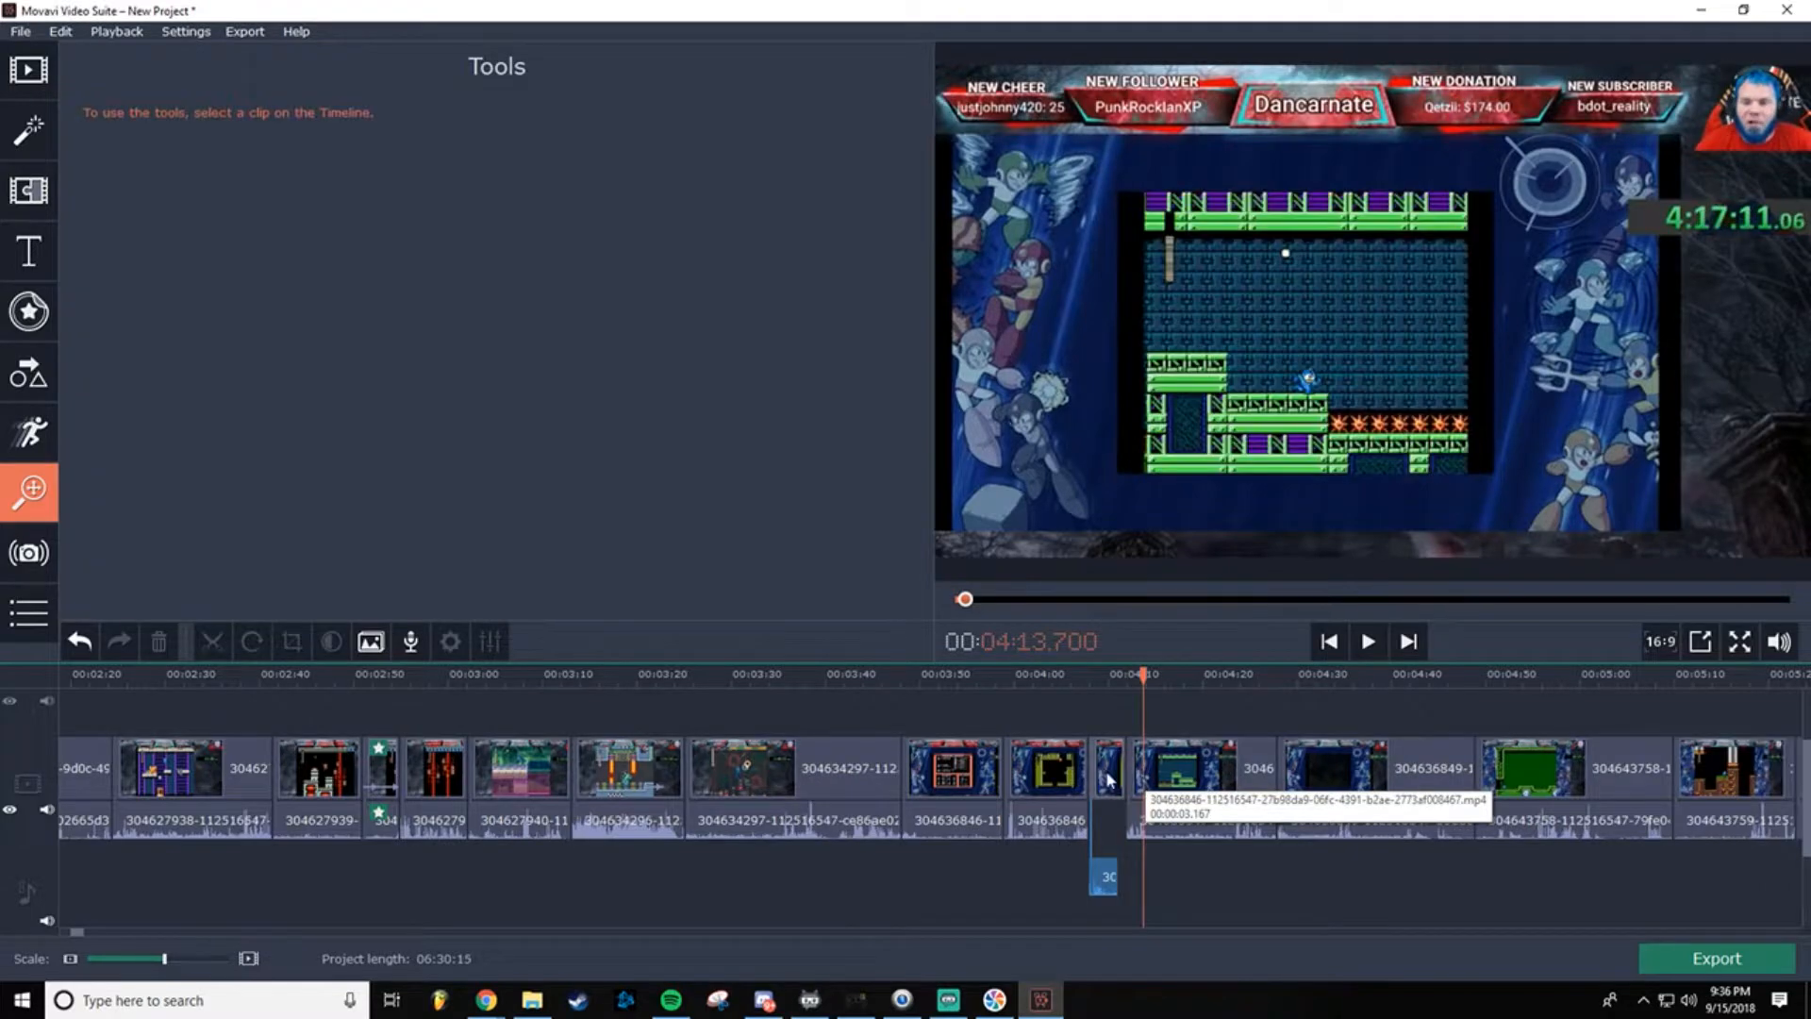
Step: Trim the end of the freeze frame to 04:11.000 so it matches the detached audio beneath
click(1108, 771)
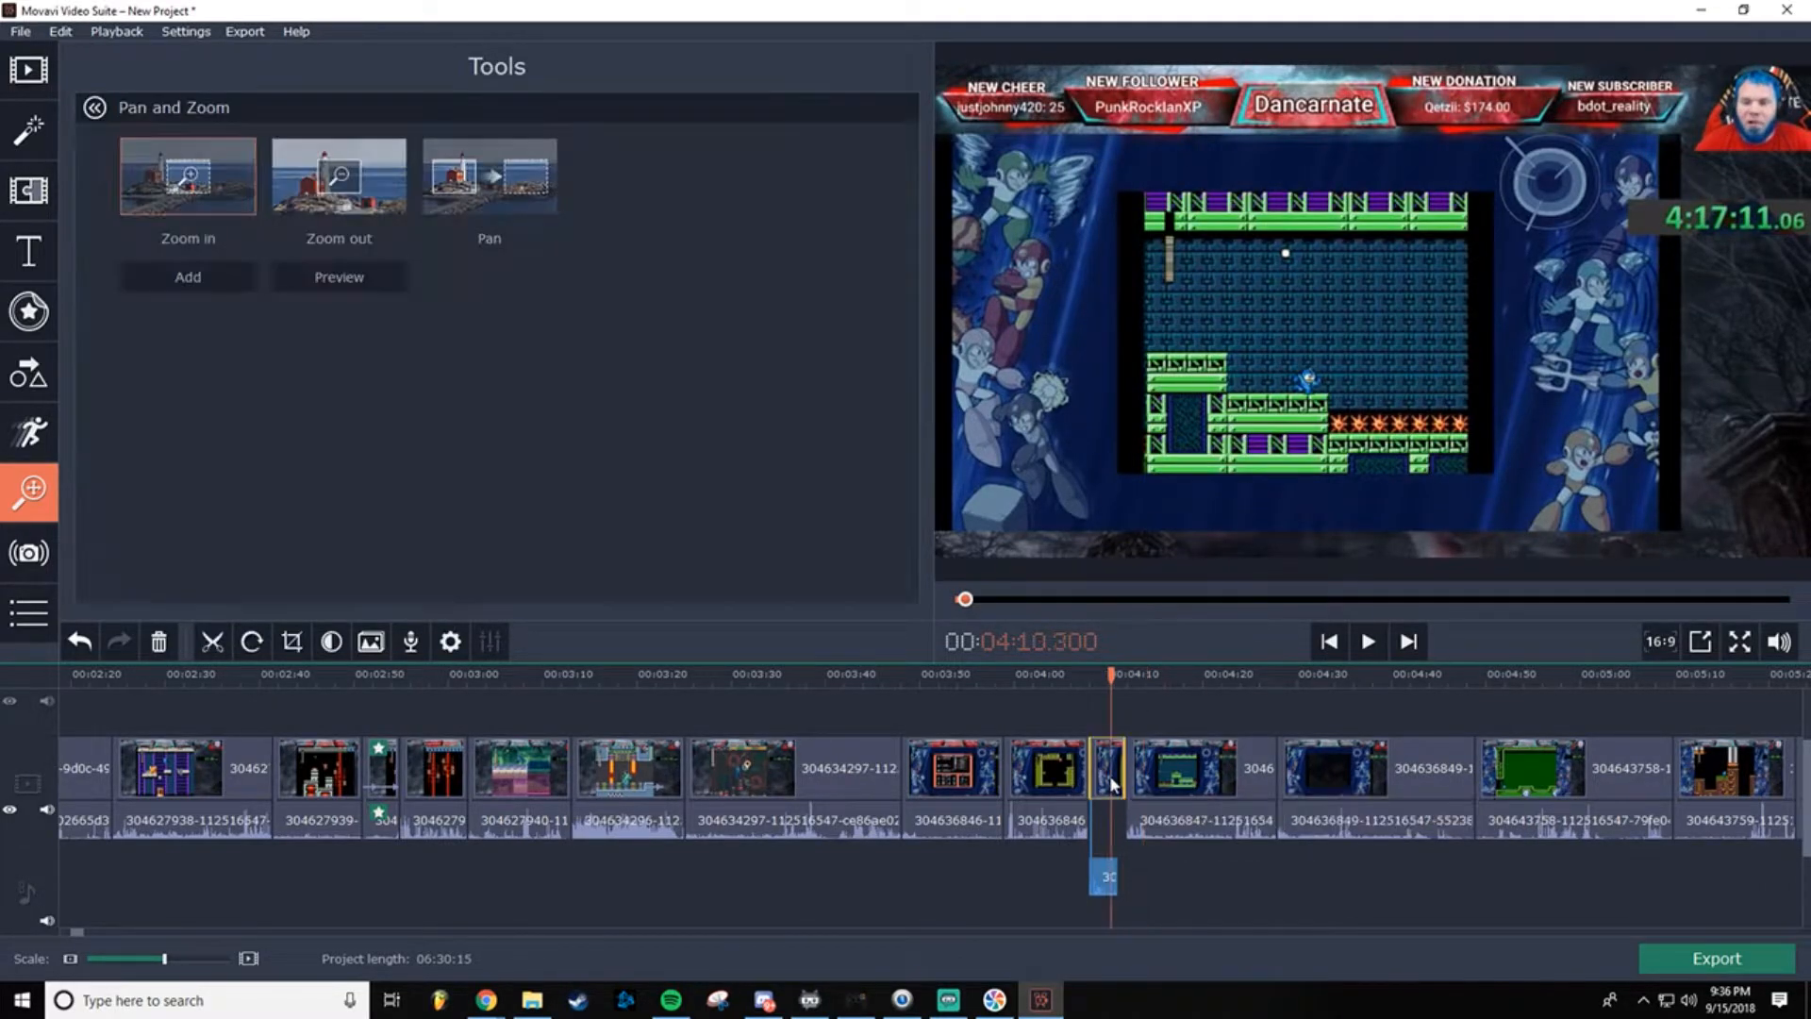
drag(1108, 774, 1103, 775)
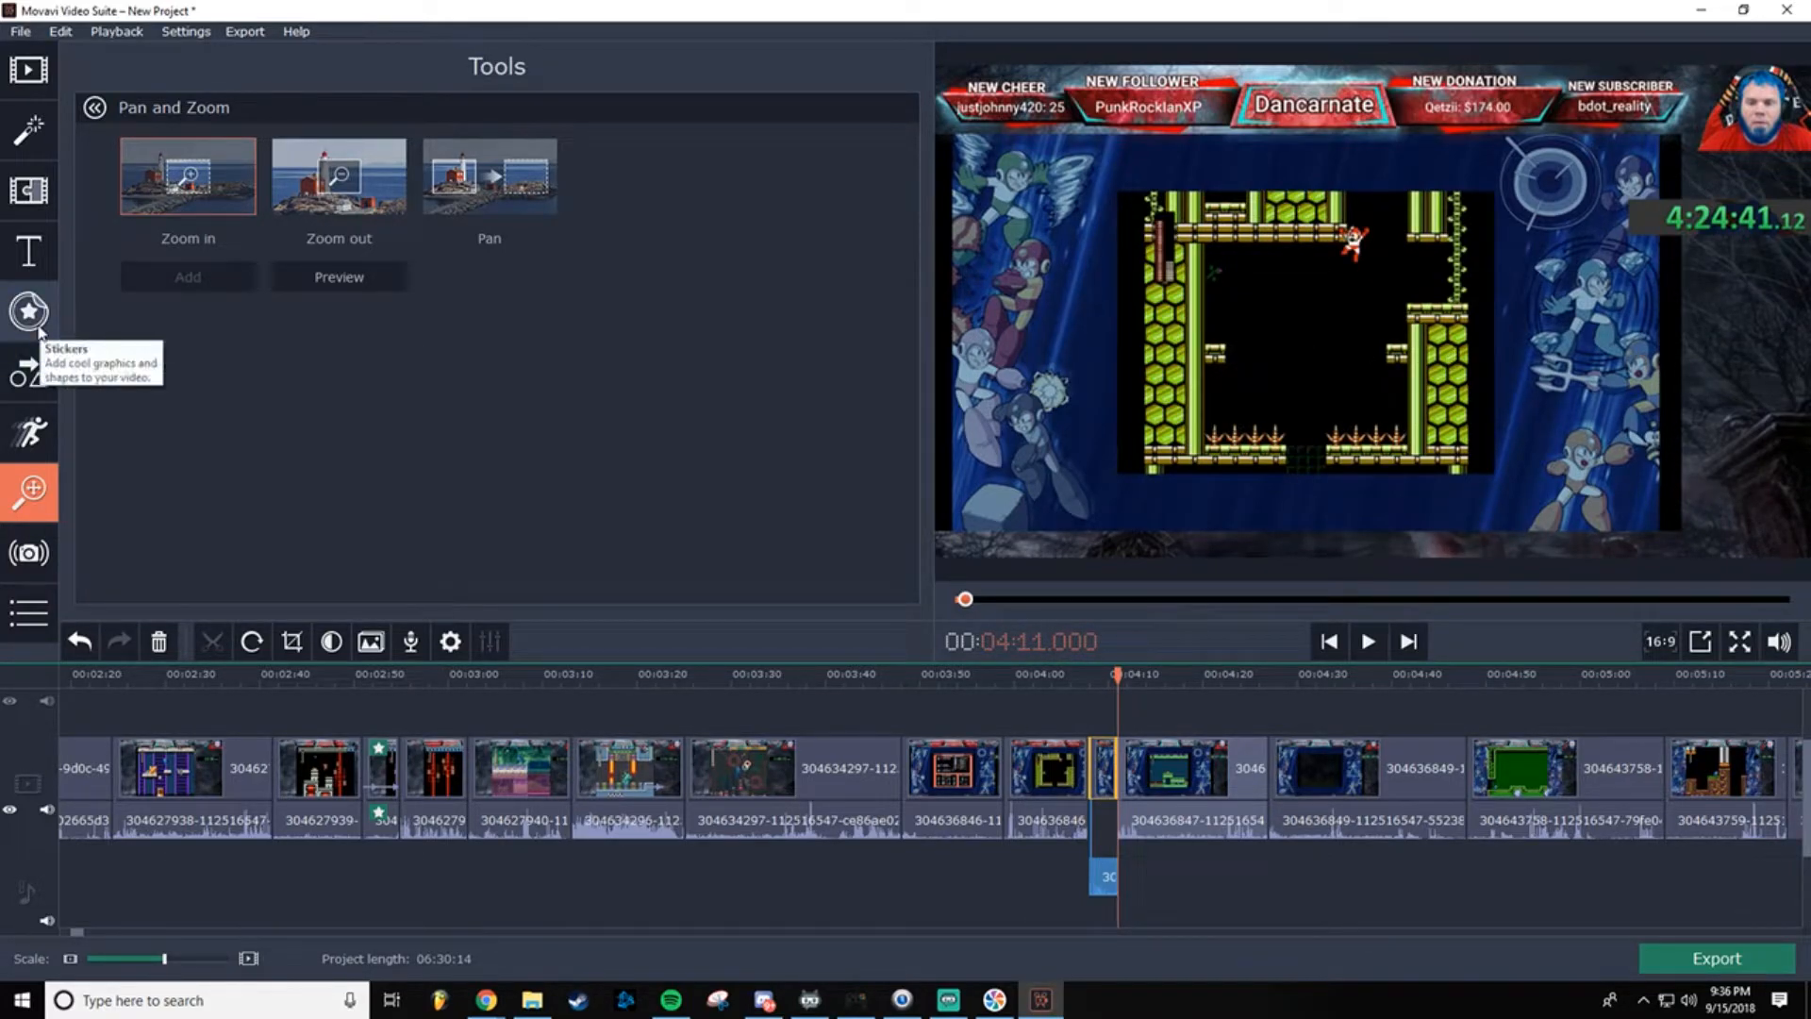
Step: Insert the Animated oval callout into the video track before the freeze frame at 04:07.900 and play that section
click(38, 383)
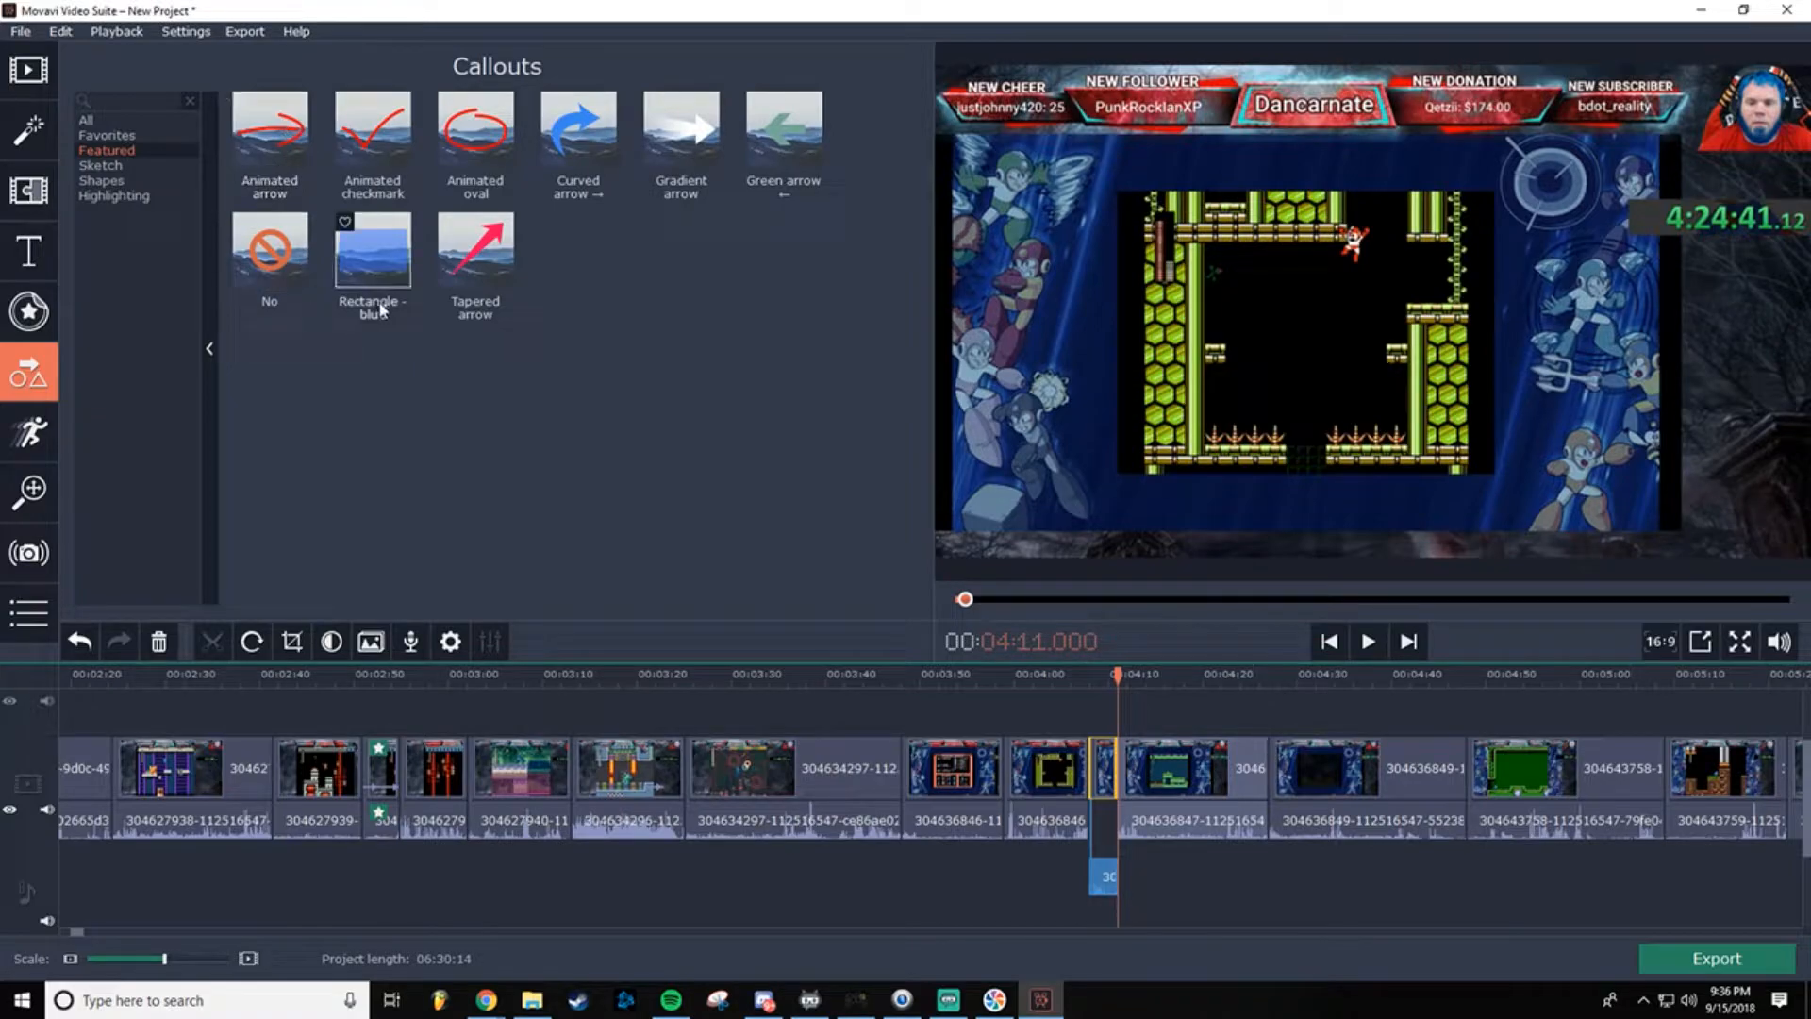
click(493, 130)
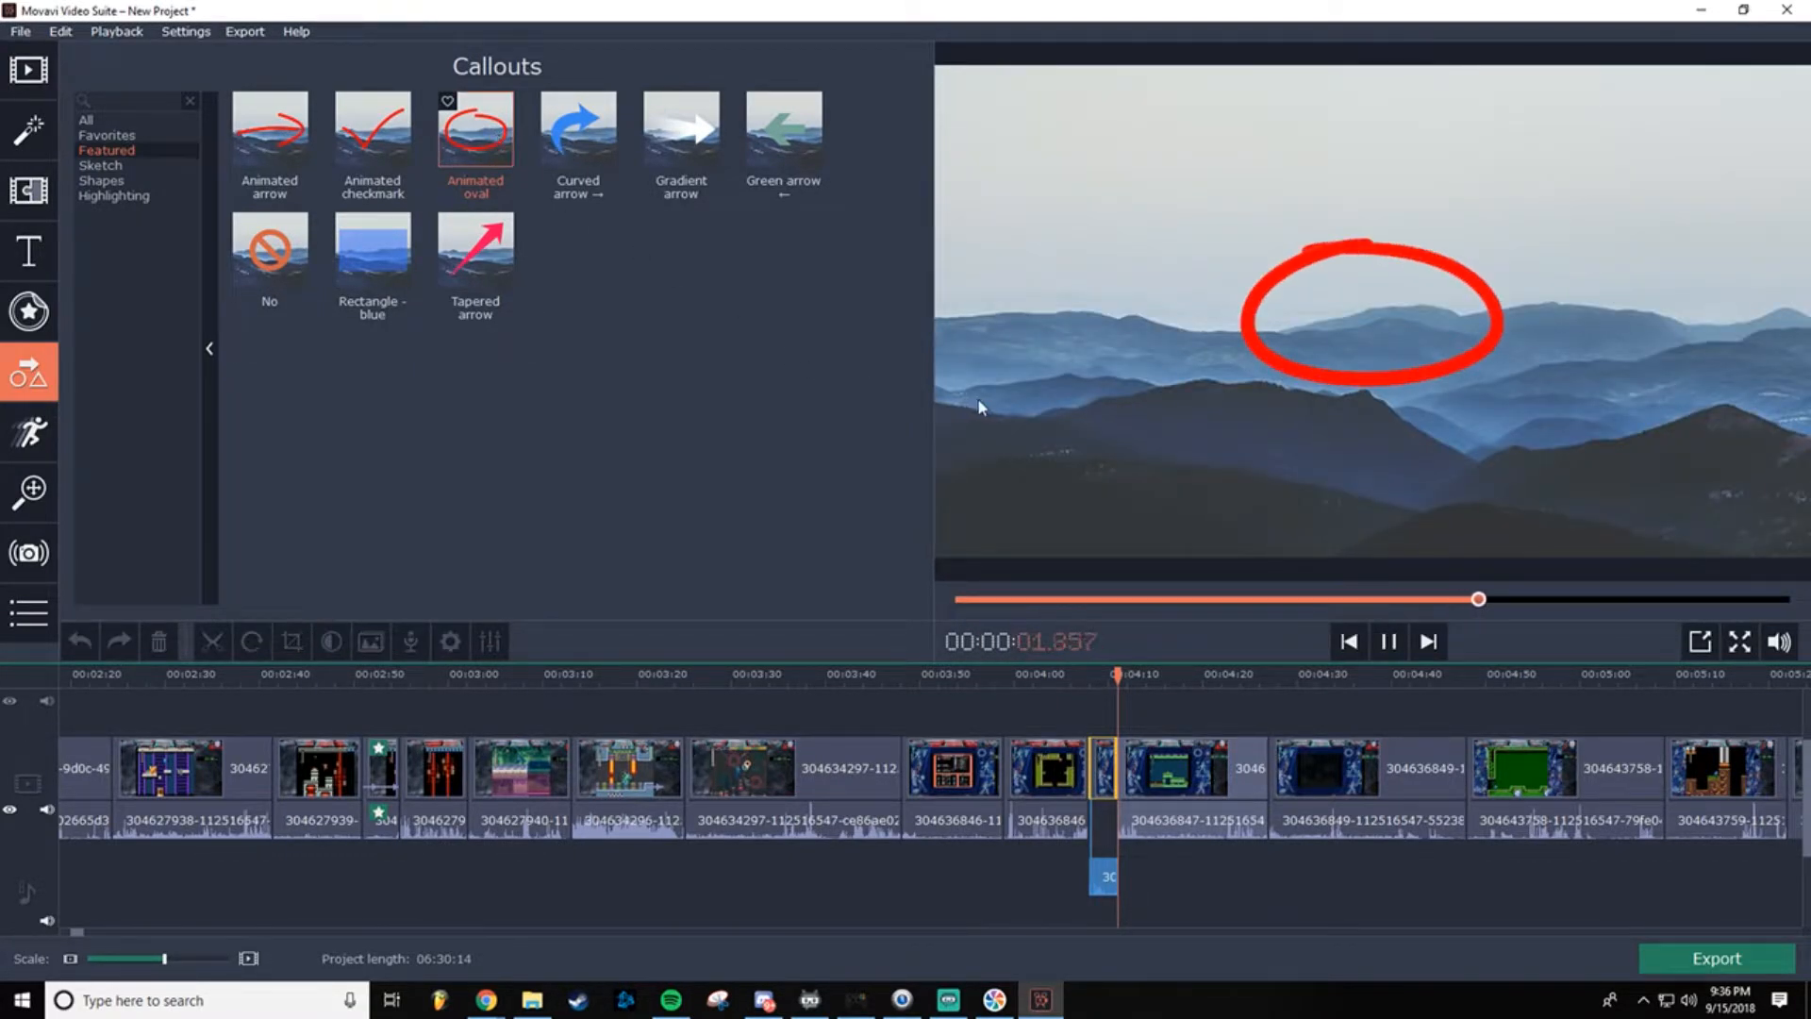
drag(469, 148, 1090, 724)
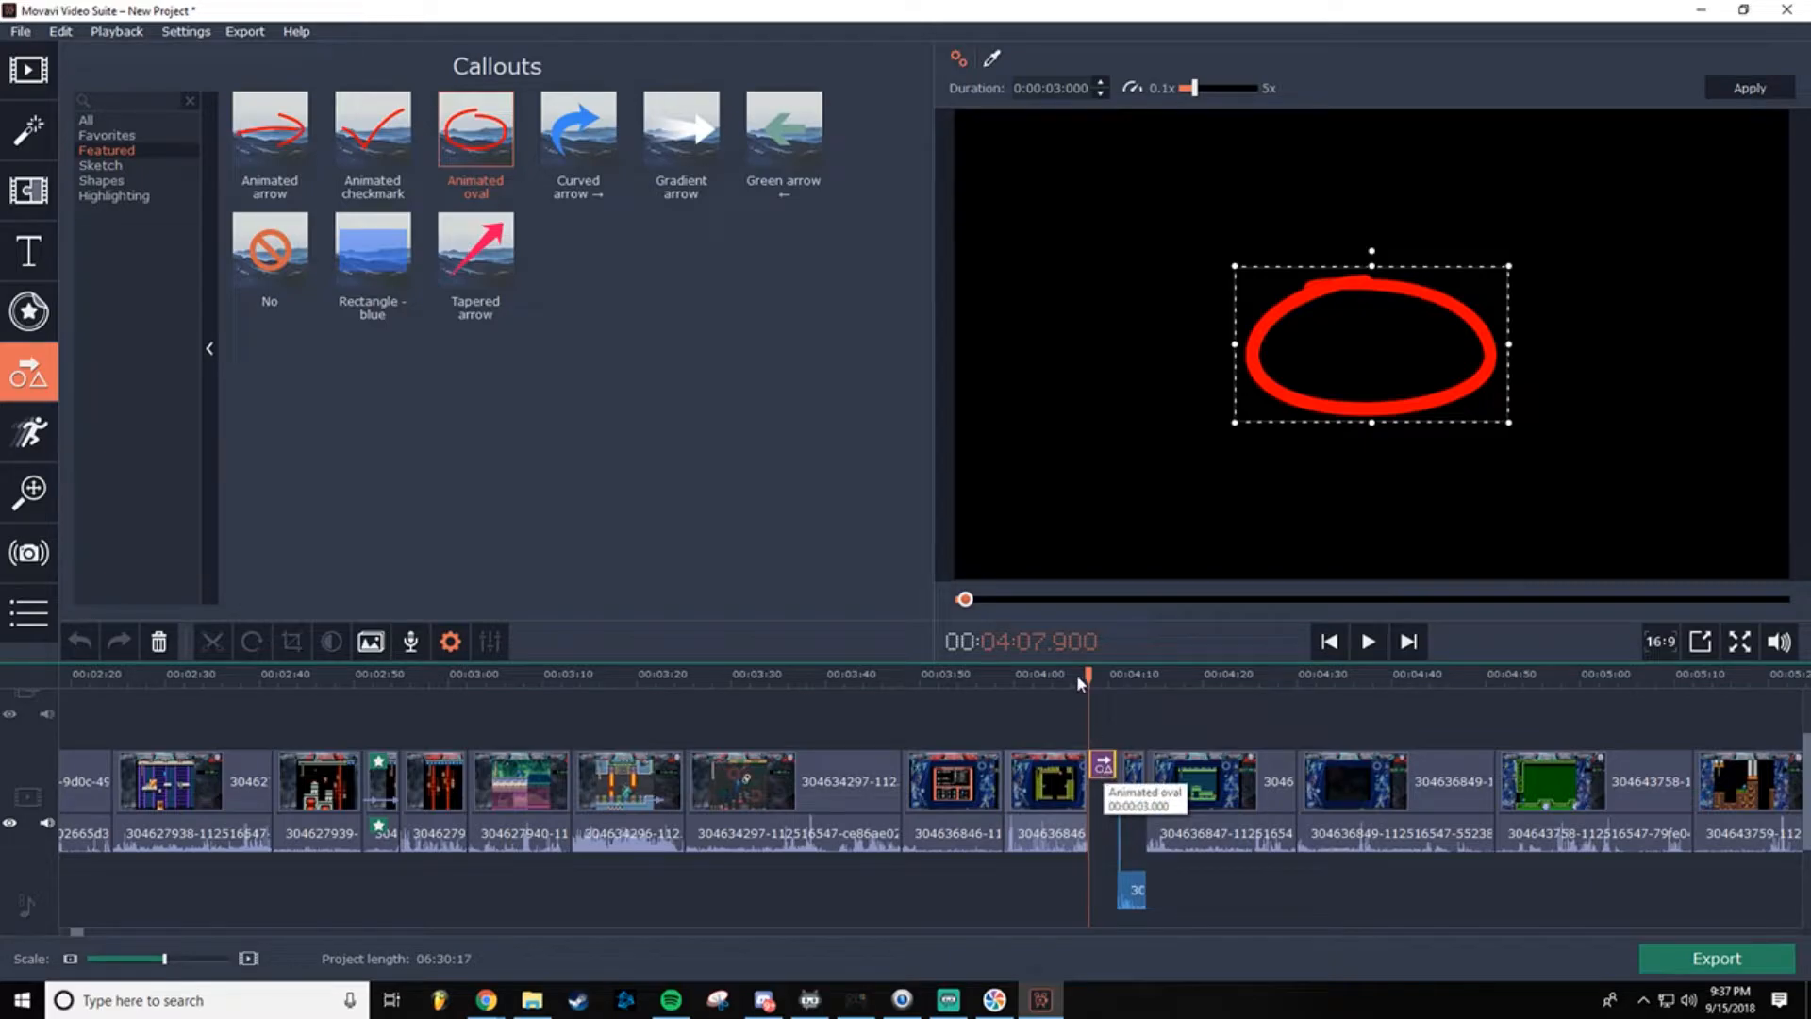
drag(1090, 674, 1069, 673)
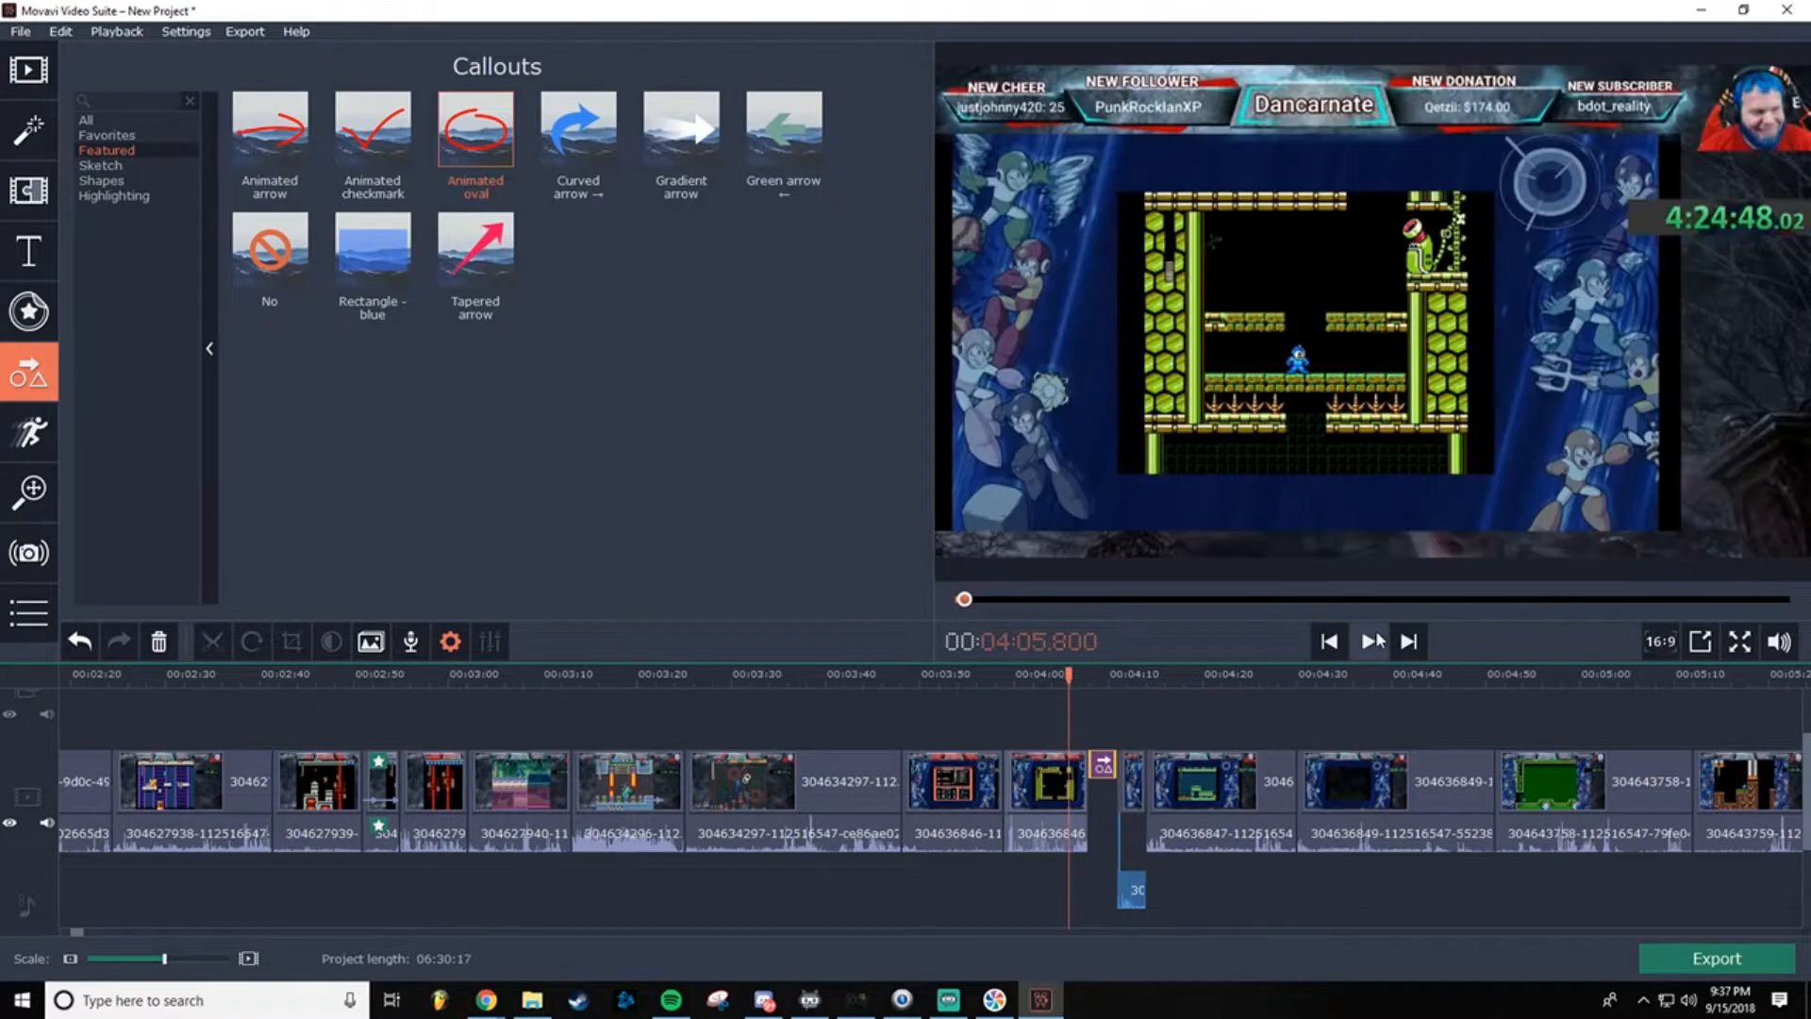
click(1372, 642)
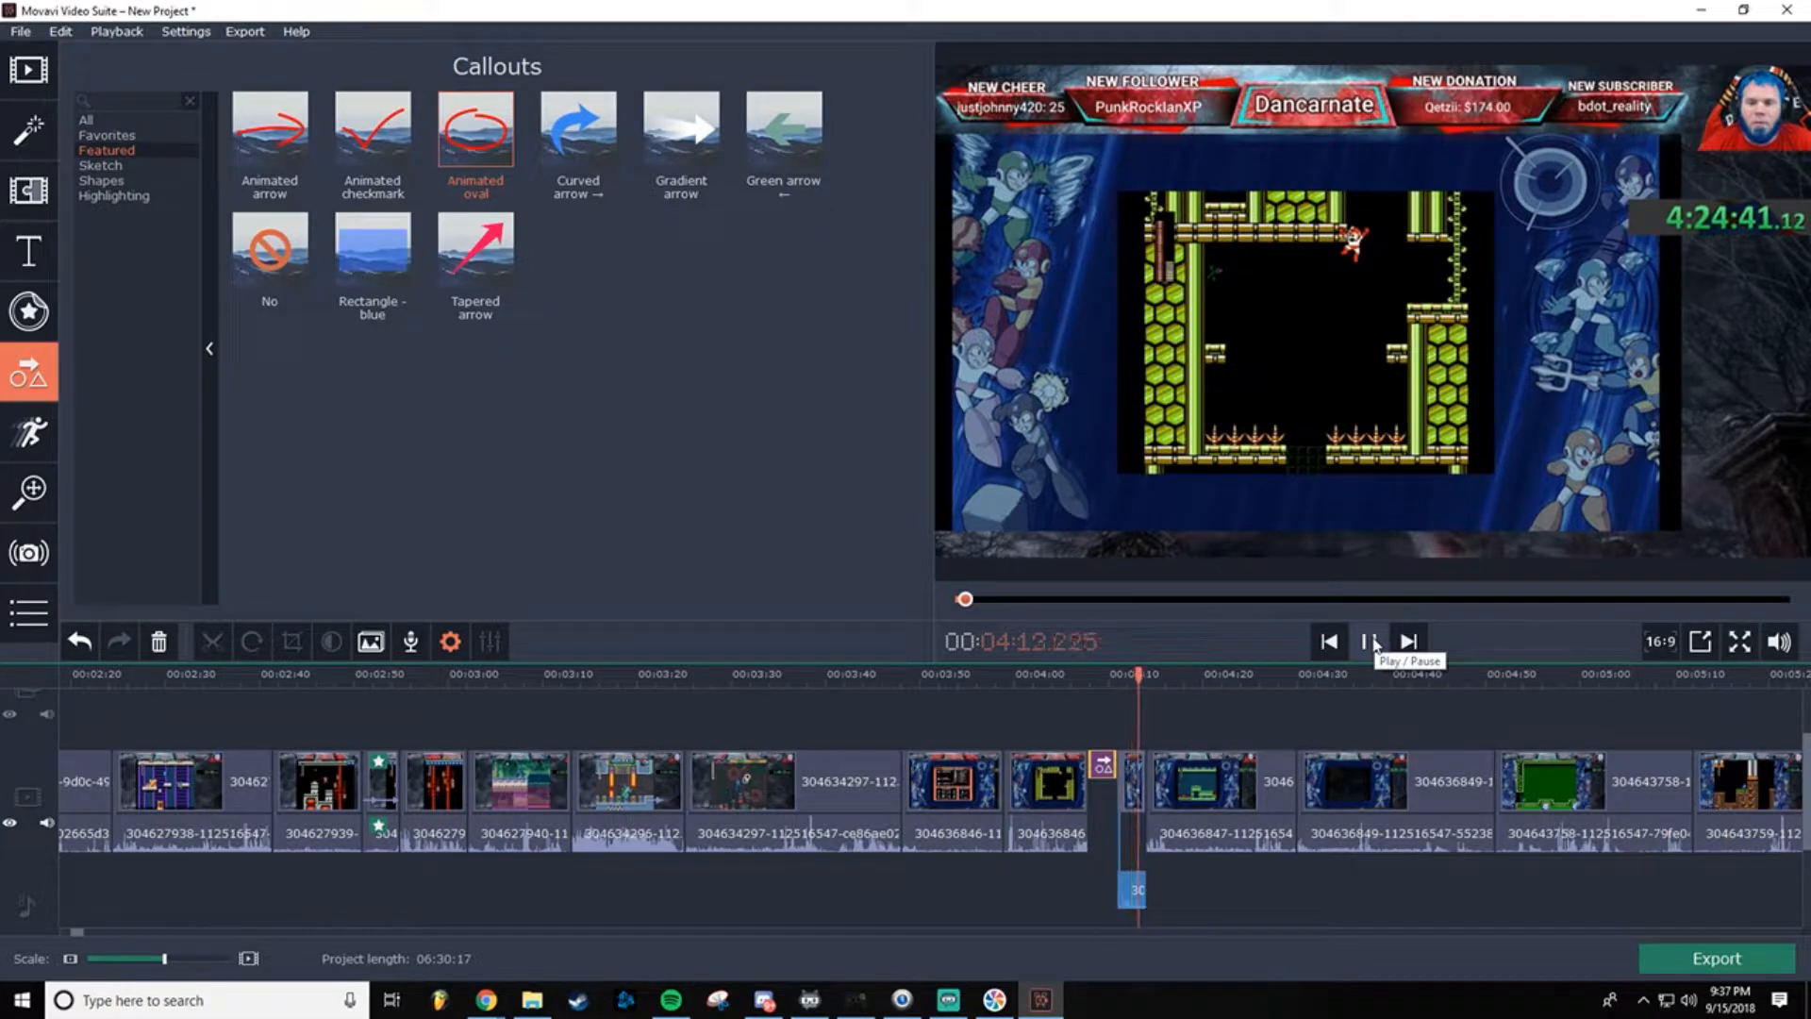
click(1372, 642)
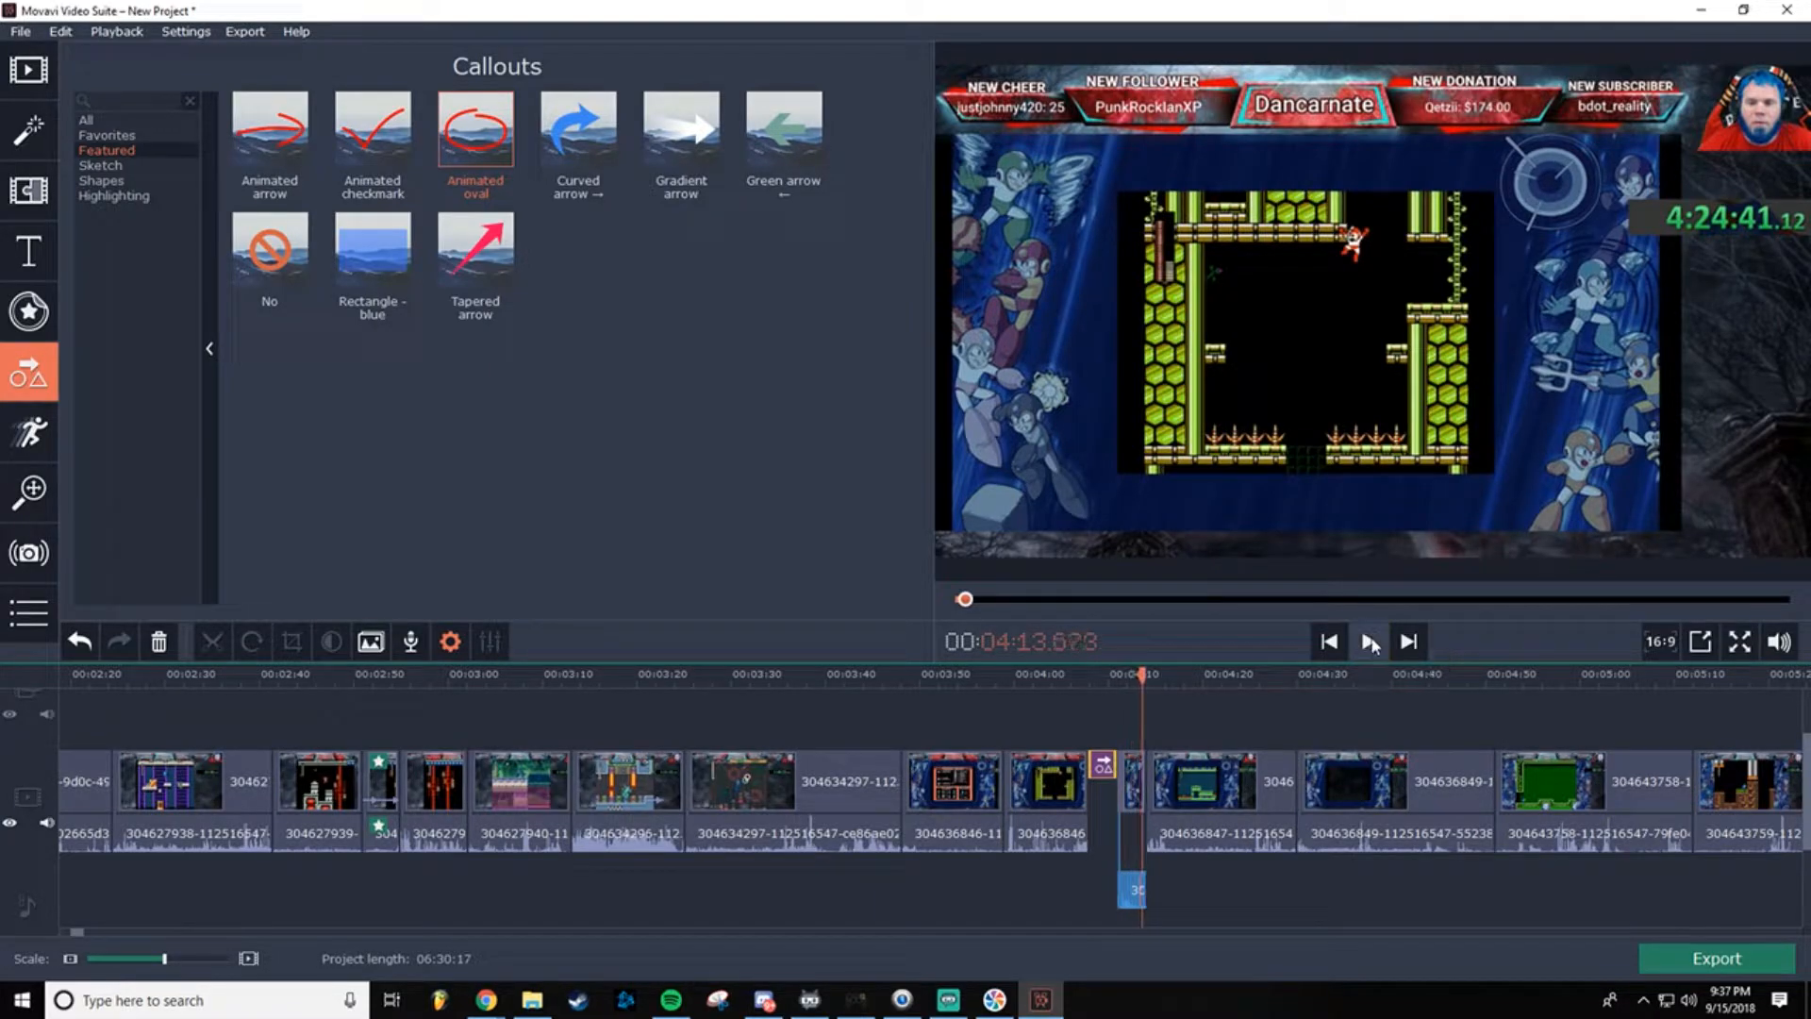
Step: Move the Animated oval off the video track onto the titles track above the freeze frame, starting at 04:07.900
click(1101, 769)
drag(1102, 764, 1101, 714)
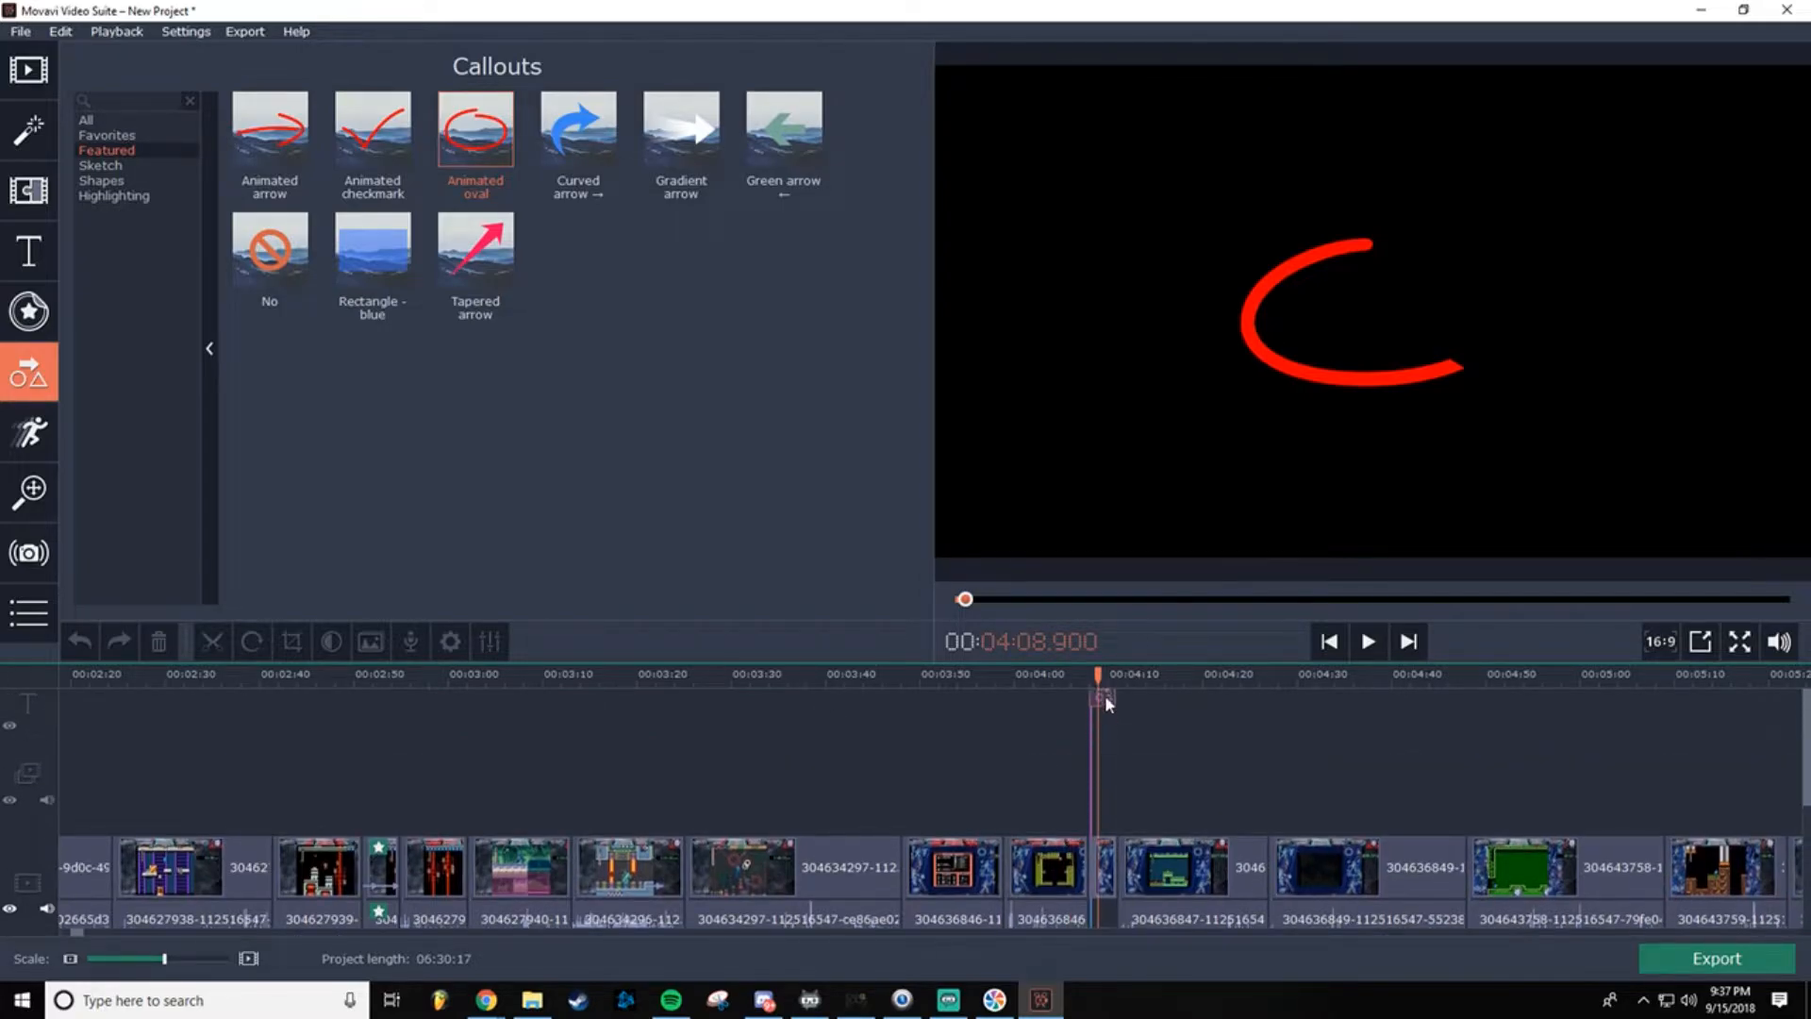
drag(1106, 727, 1107, 728)
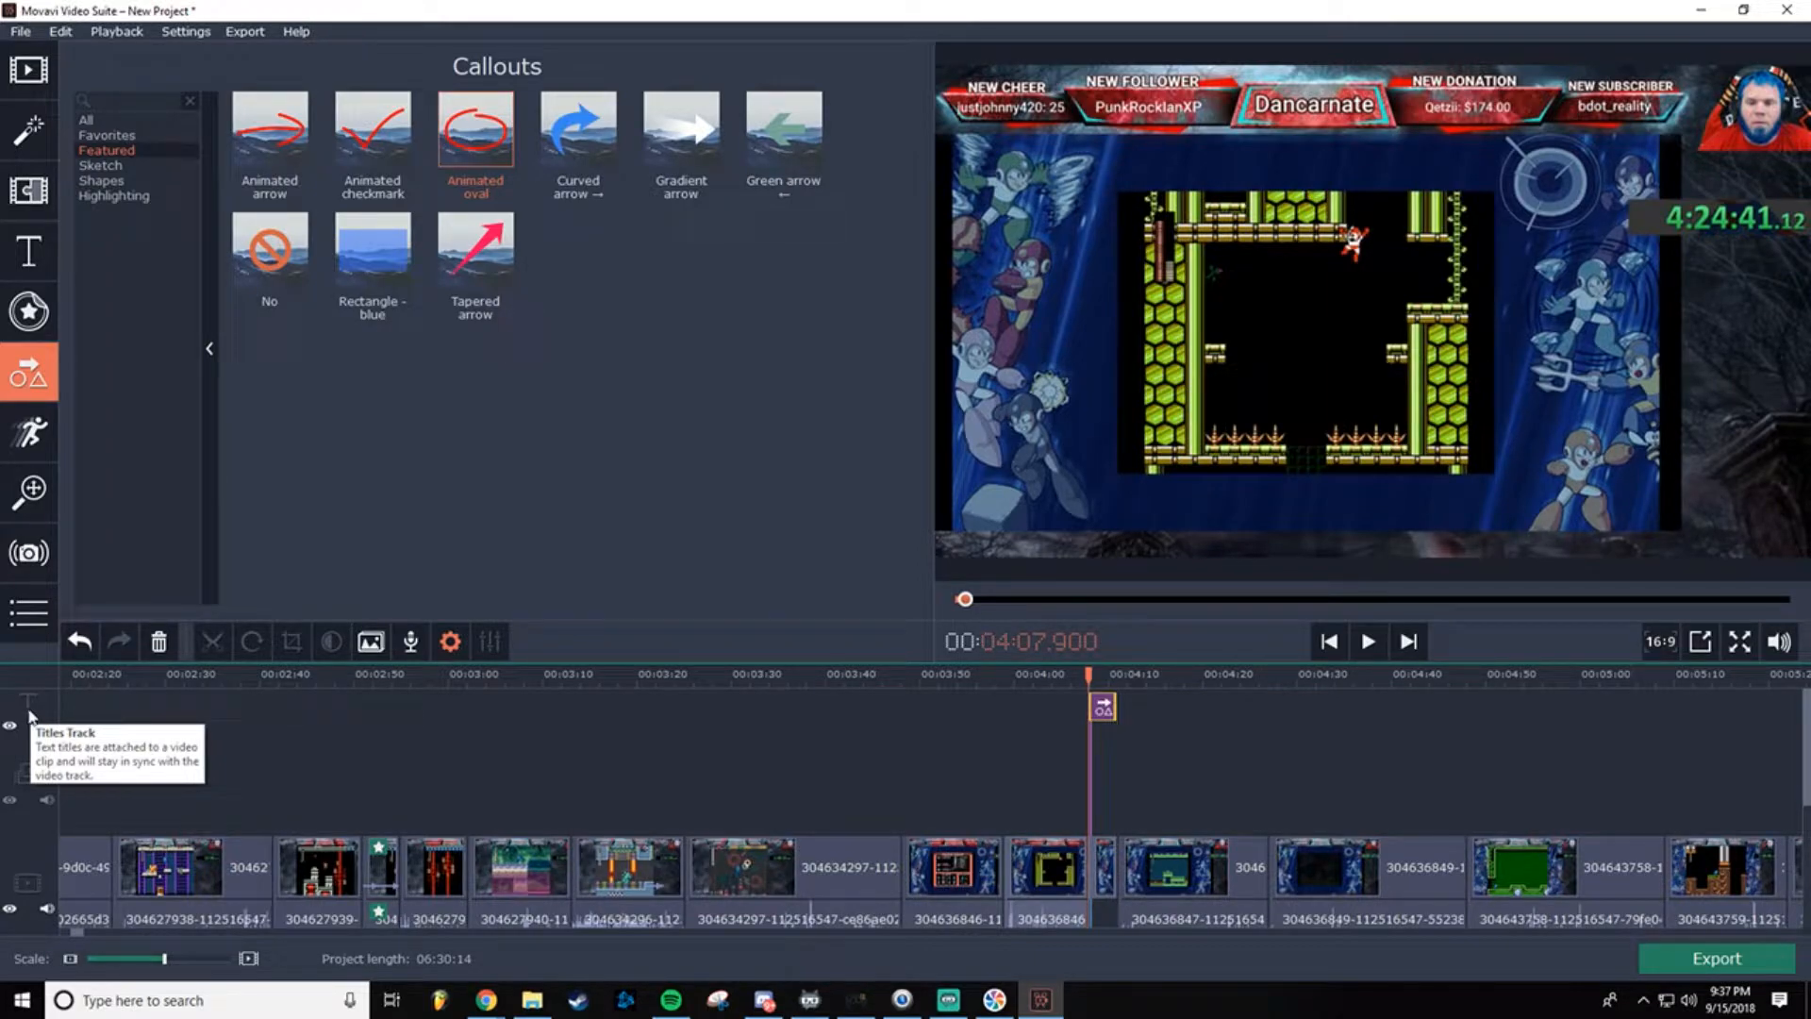
Step: Reposition the Animated oval in the frame so it circles the spikes and gap at the floor of the game room
click(1099, 717)
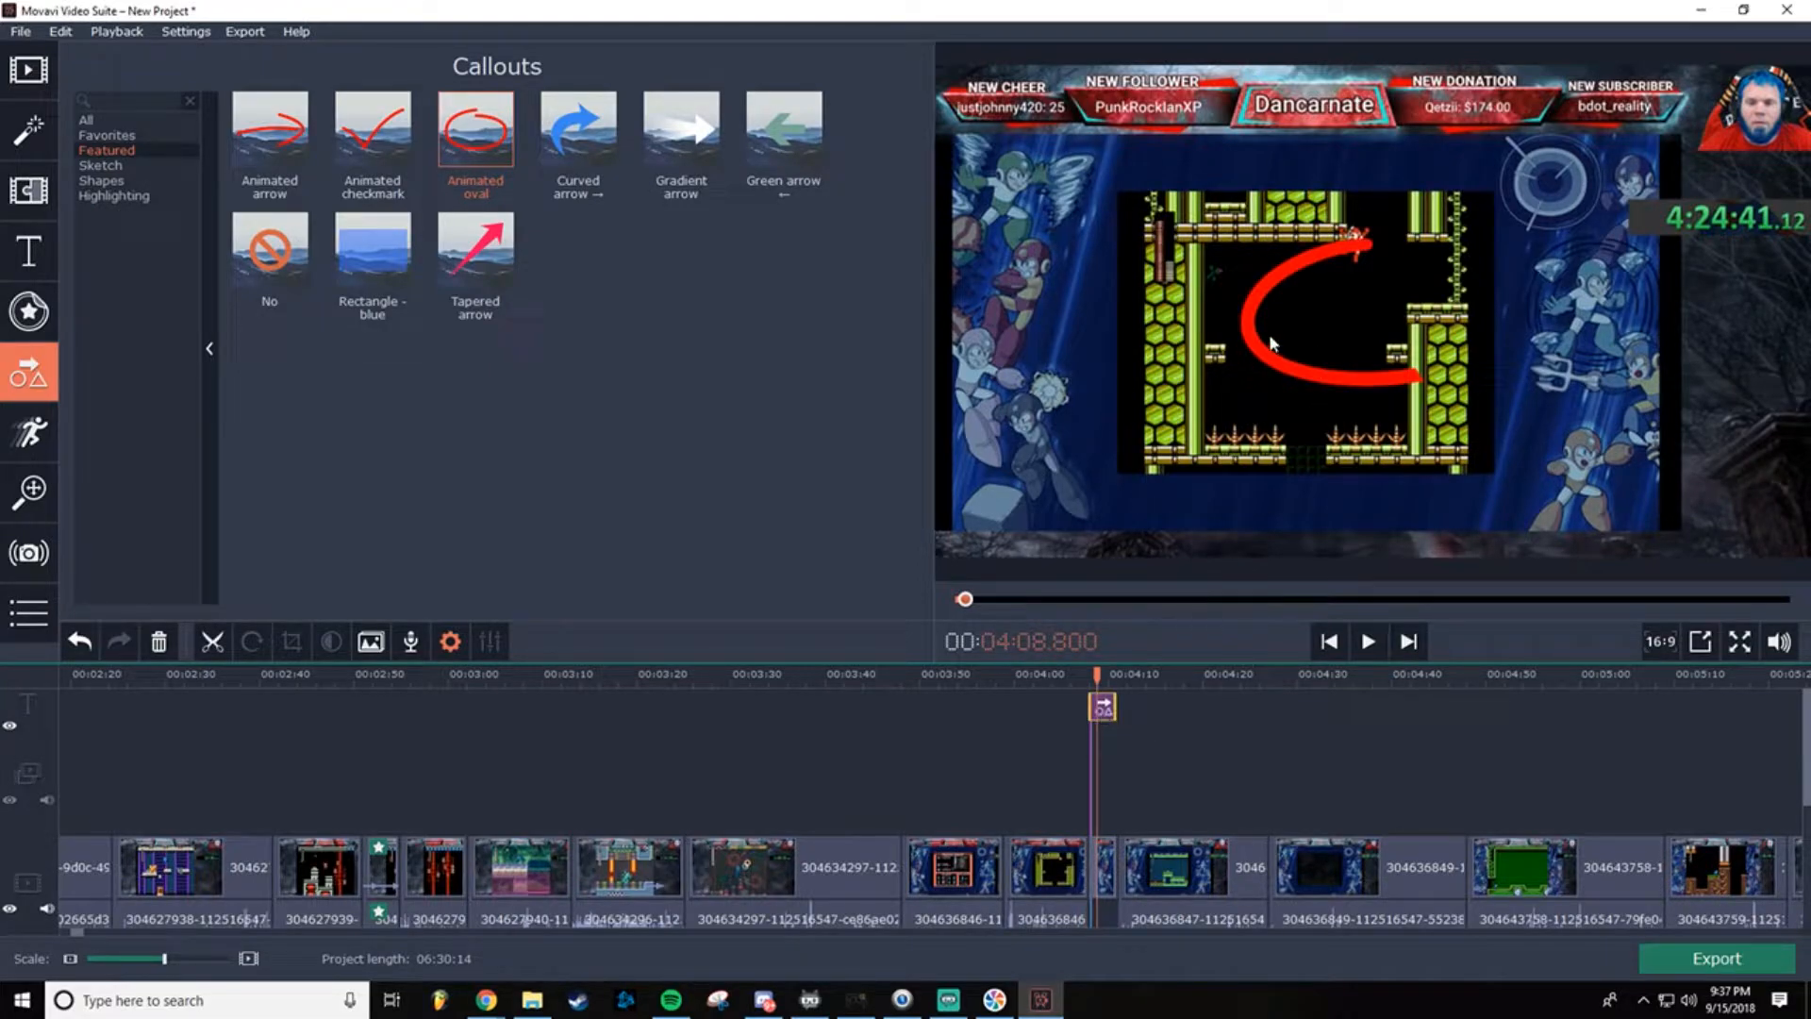
double_click(1103, 709)
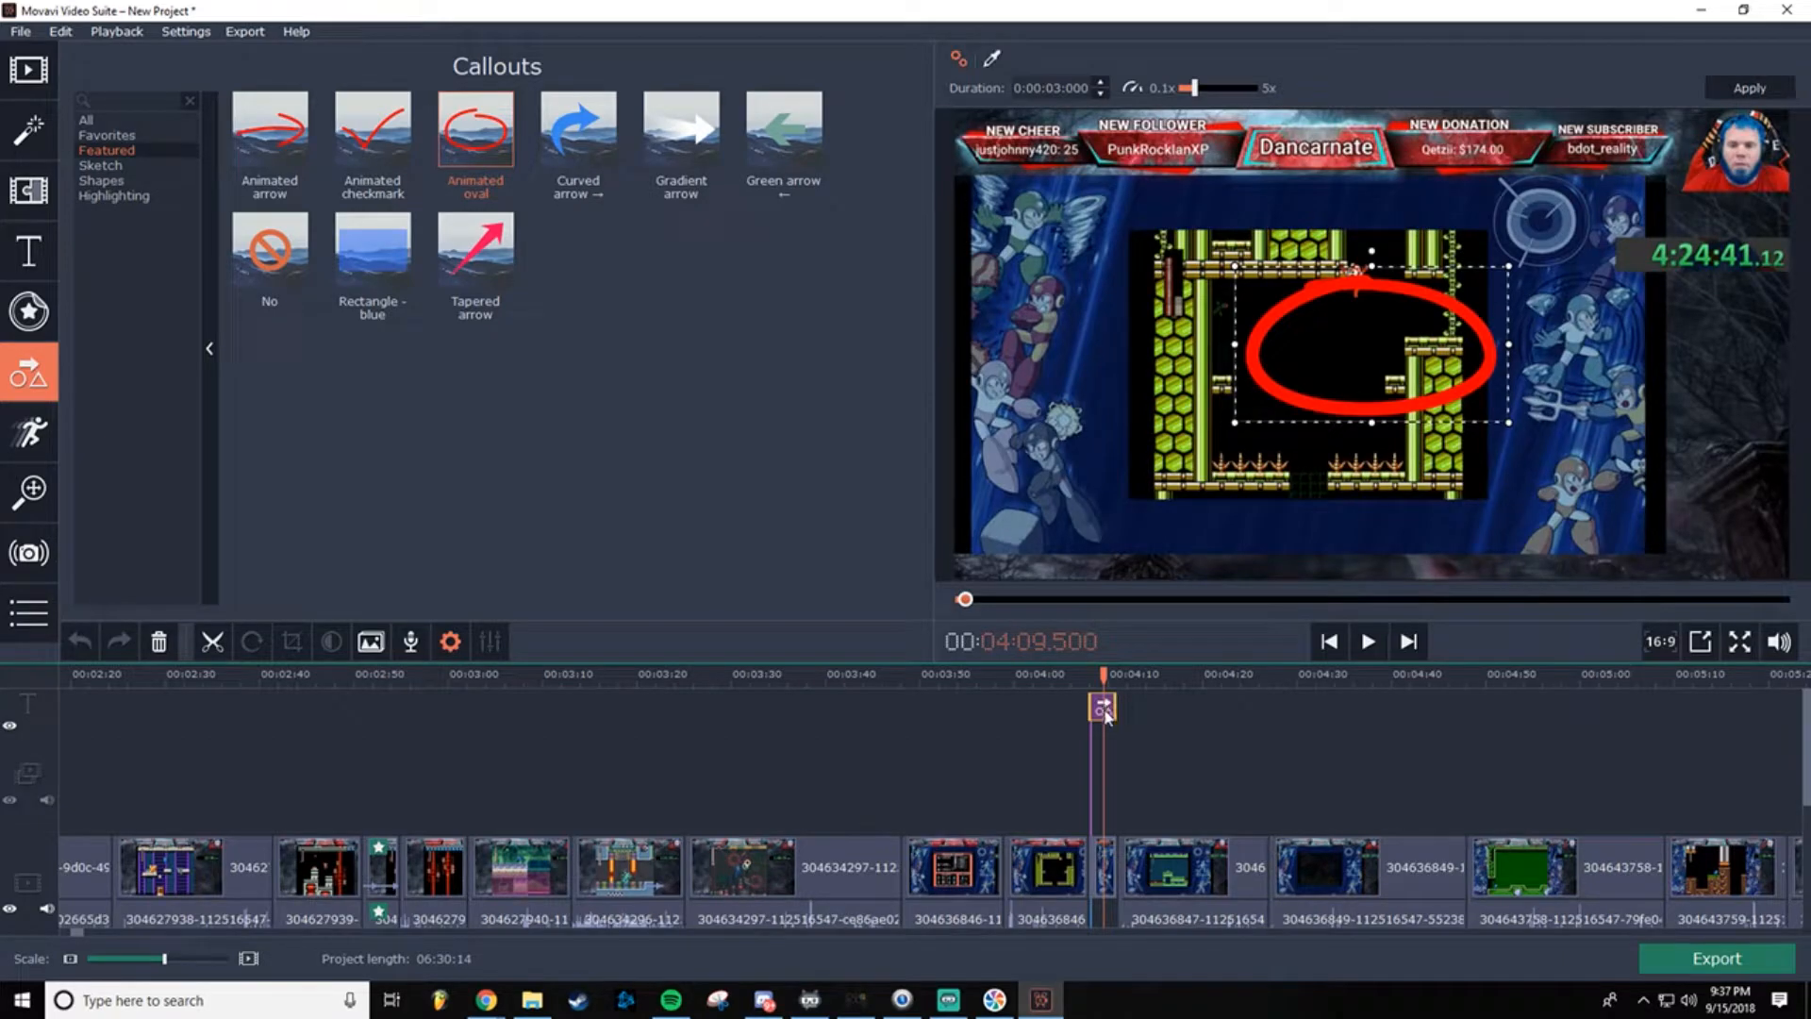
drag(1360, 327, 1299, 411)
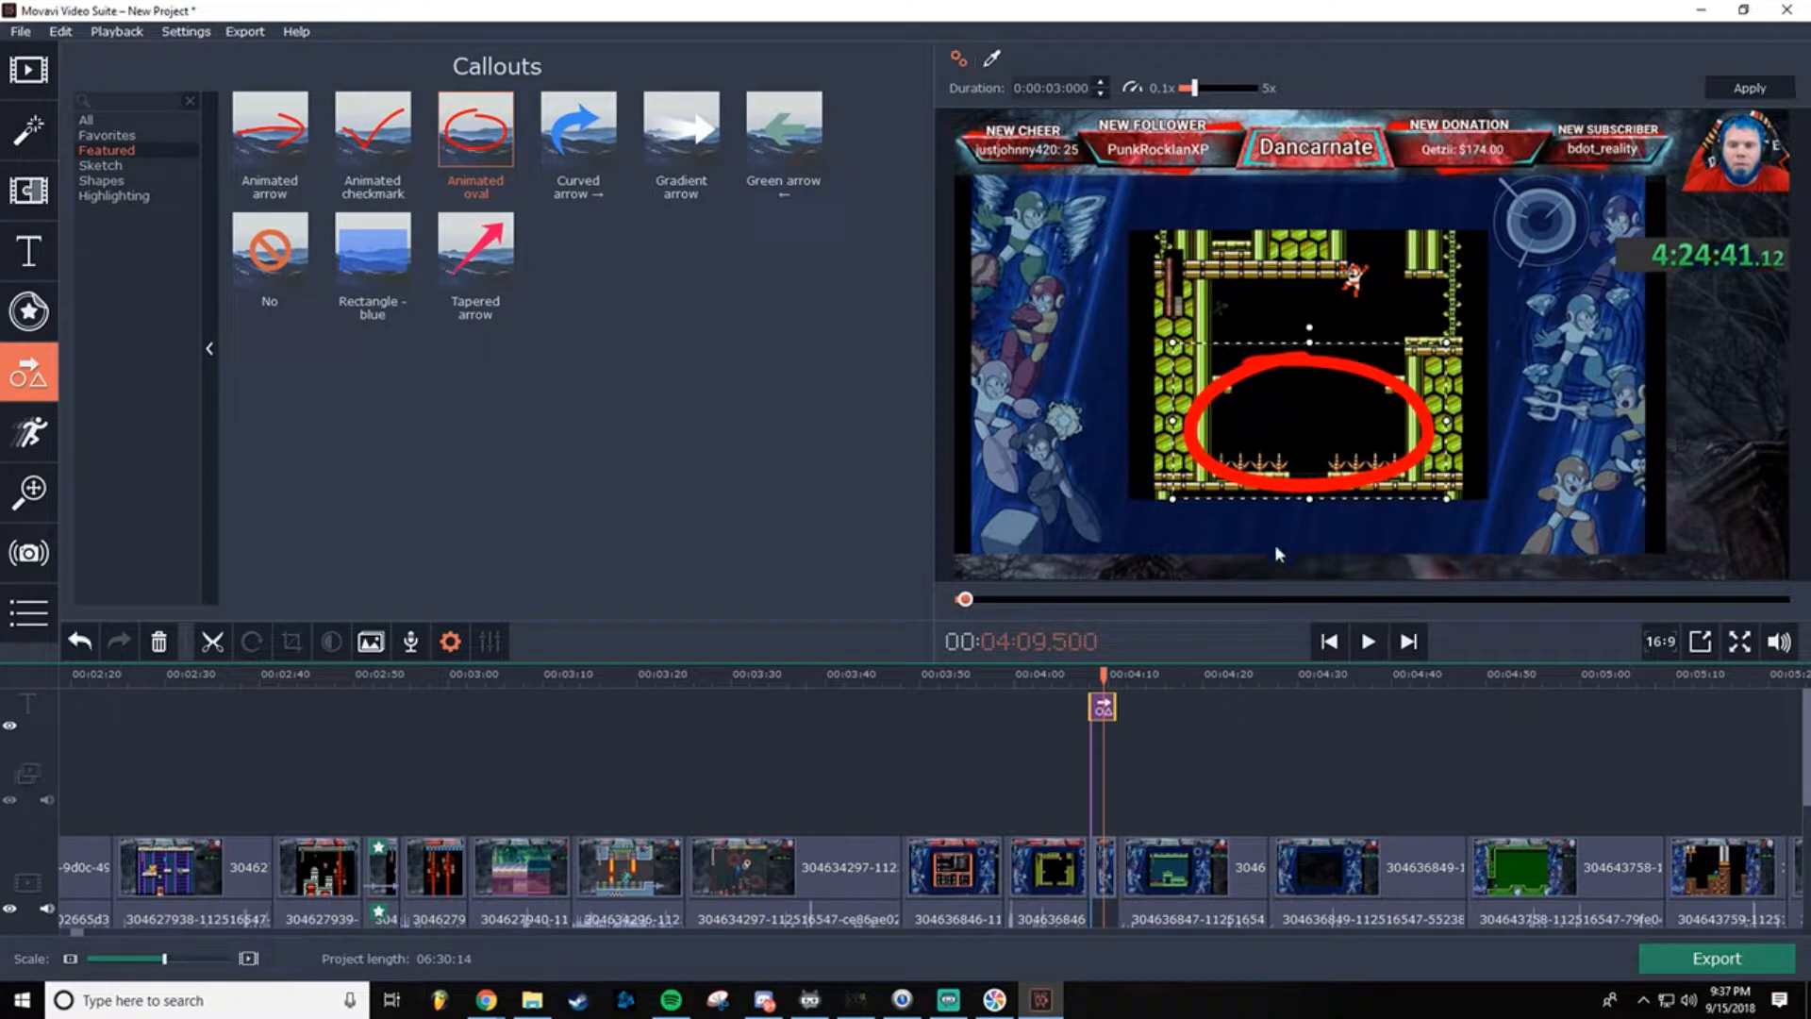
Step: Play the clip two before the freeze frame, split it at 03:53.600 and delete its first part
drag(1104, 673, 903, 665)
click(1367, 643)
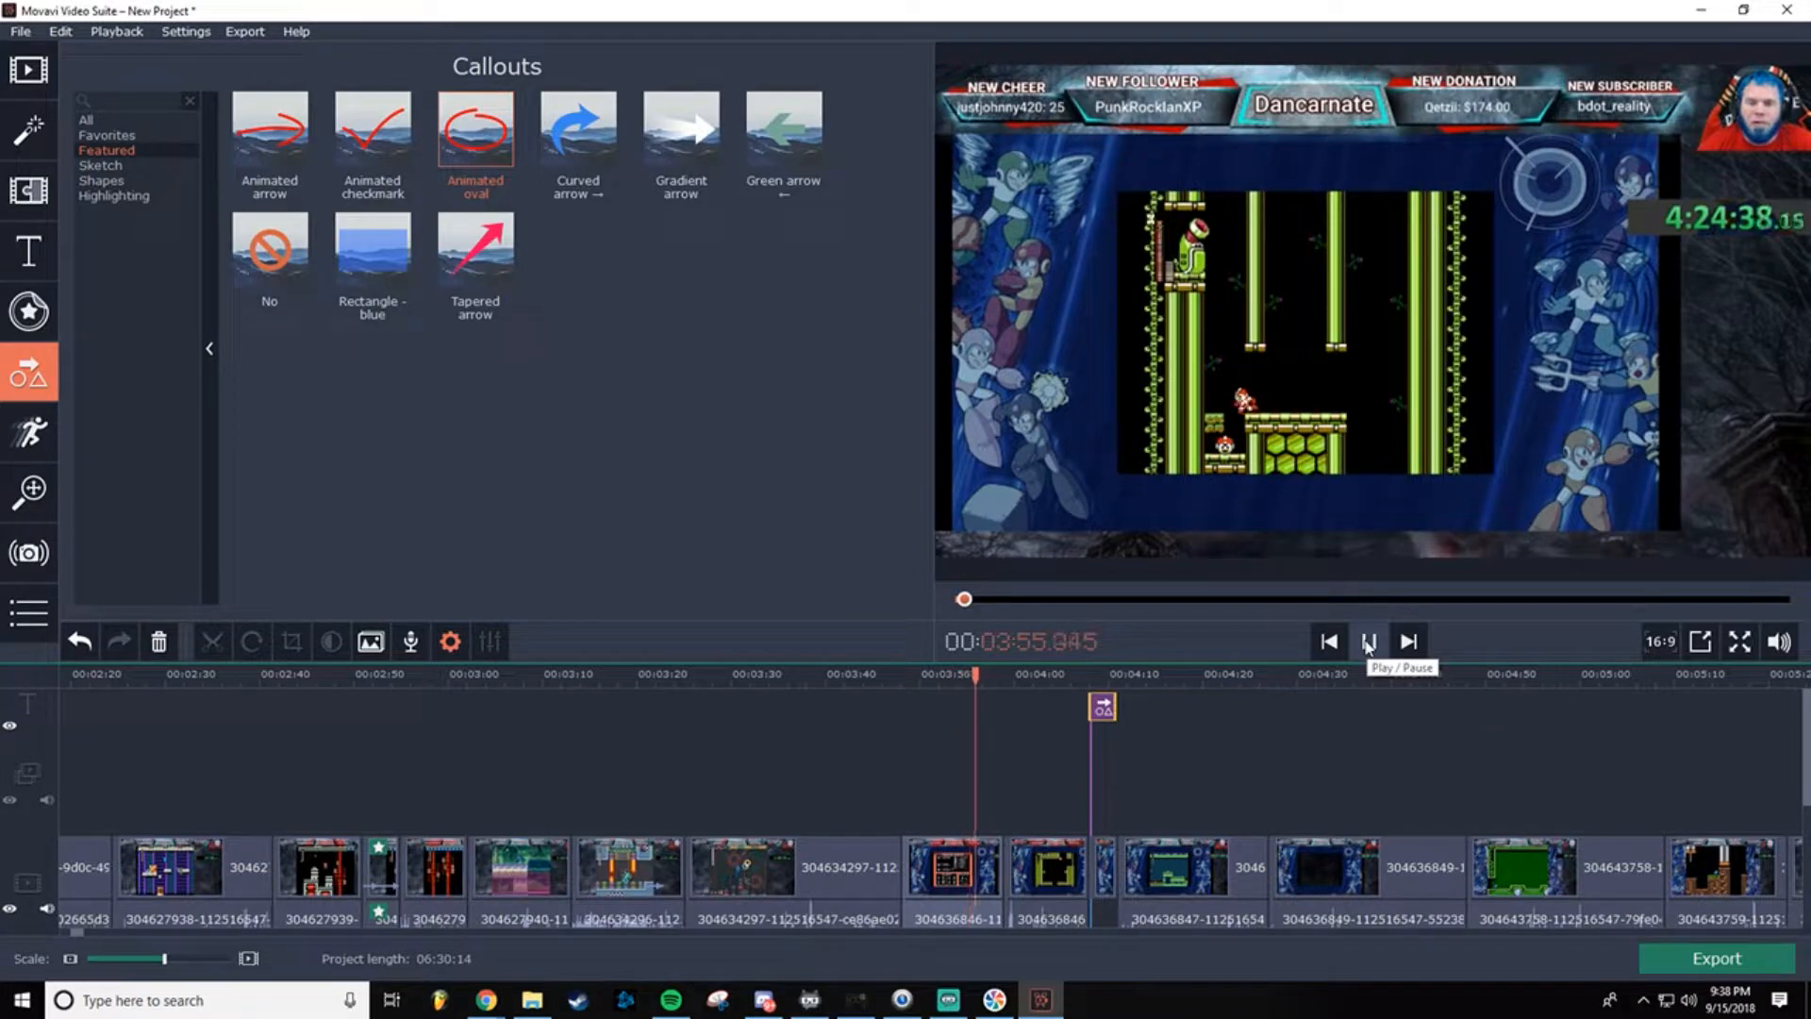
click(1368, 642)
drag(980, 681, 952, 676)
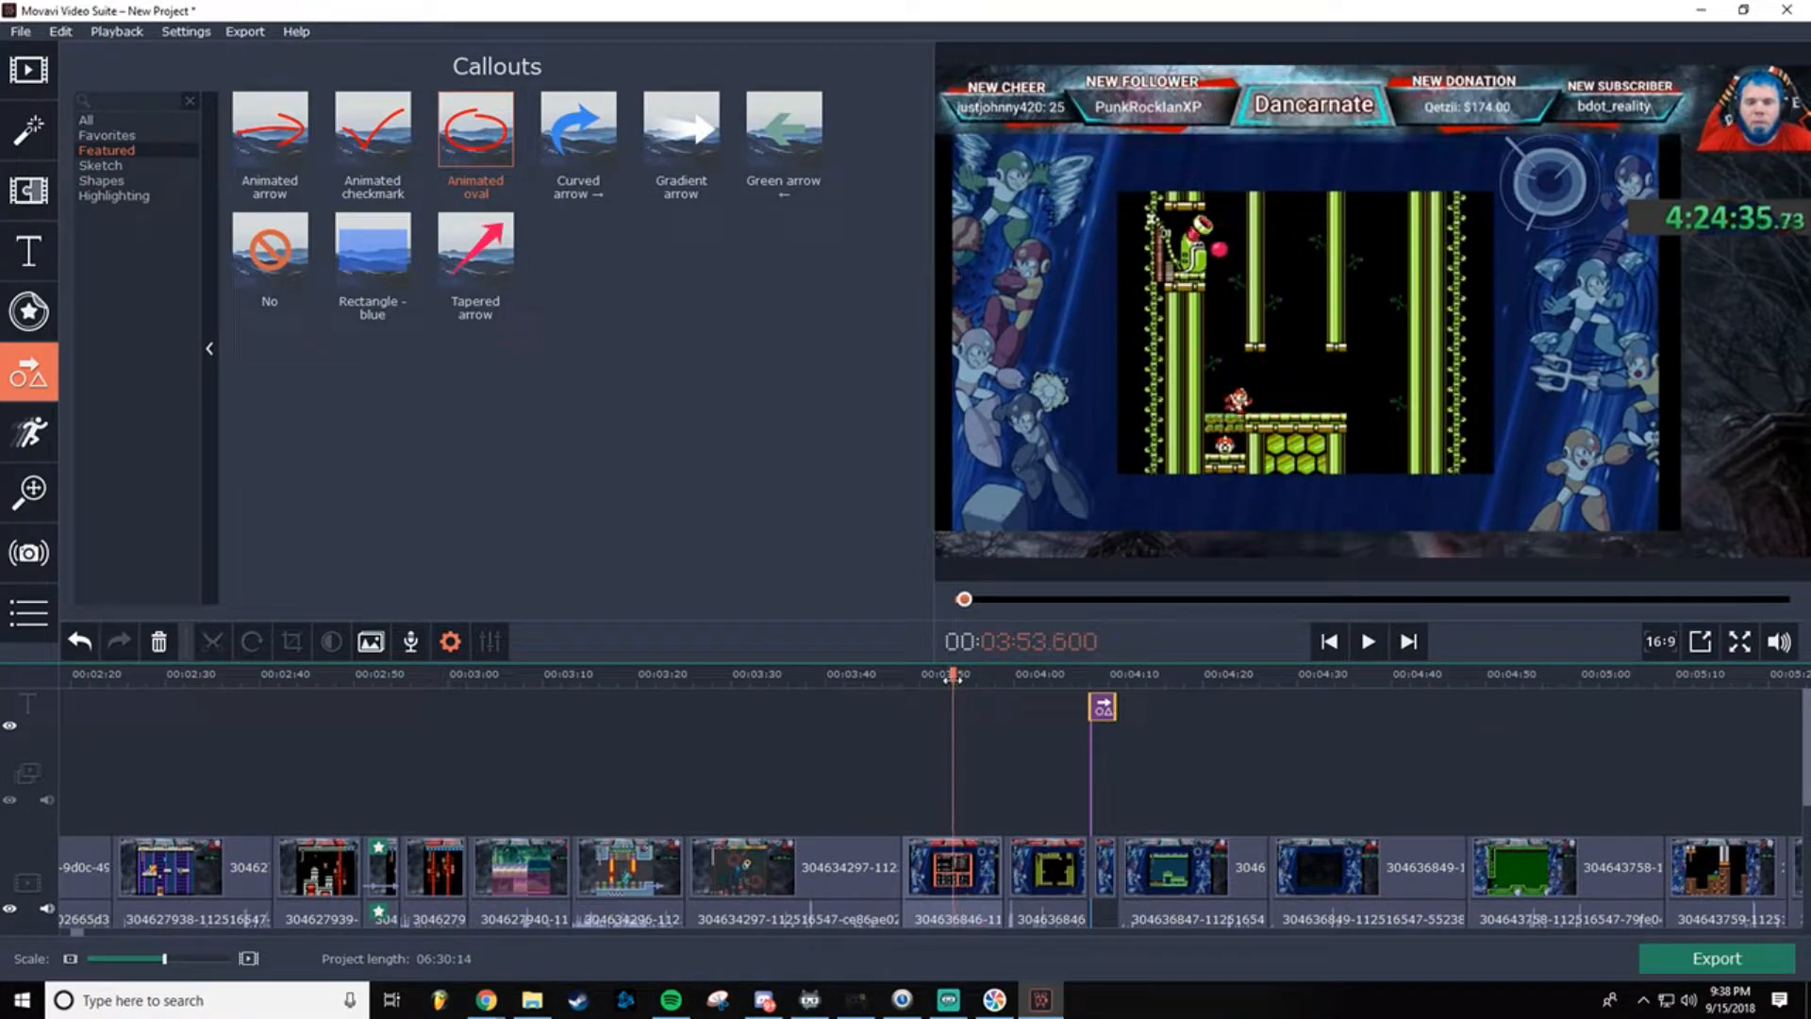
right_click(955, 849)
click(995, 645)
click(938, 875)
key(Delete)
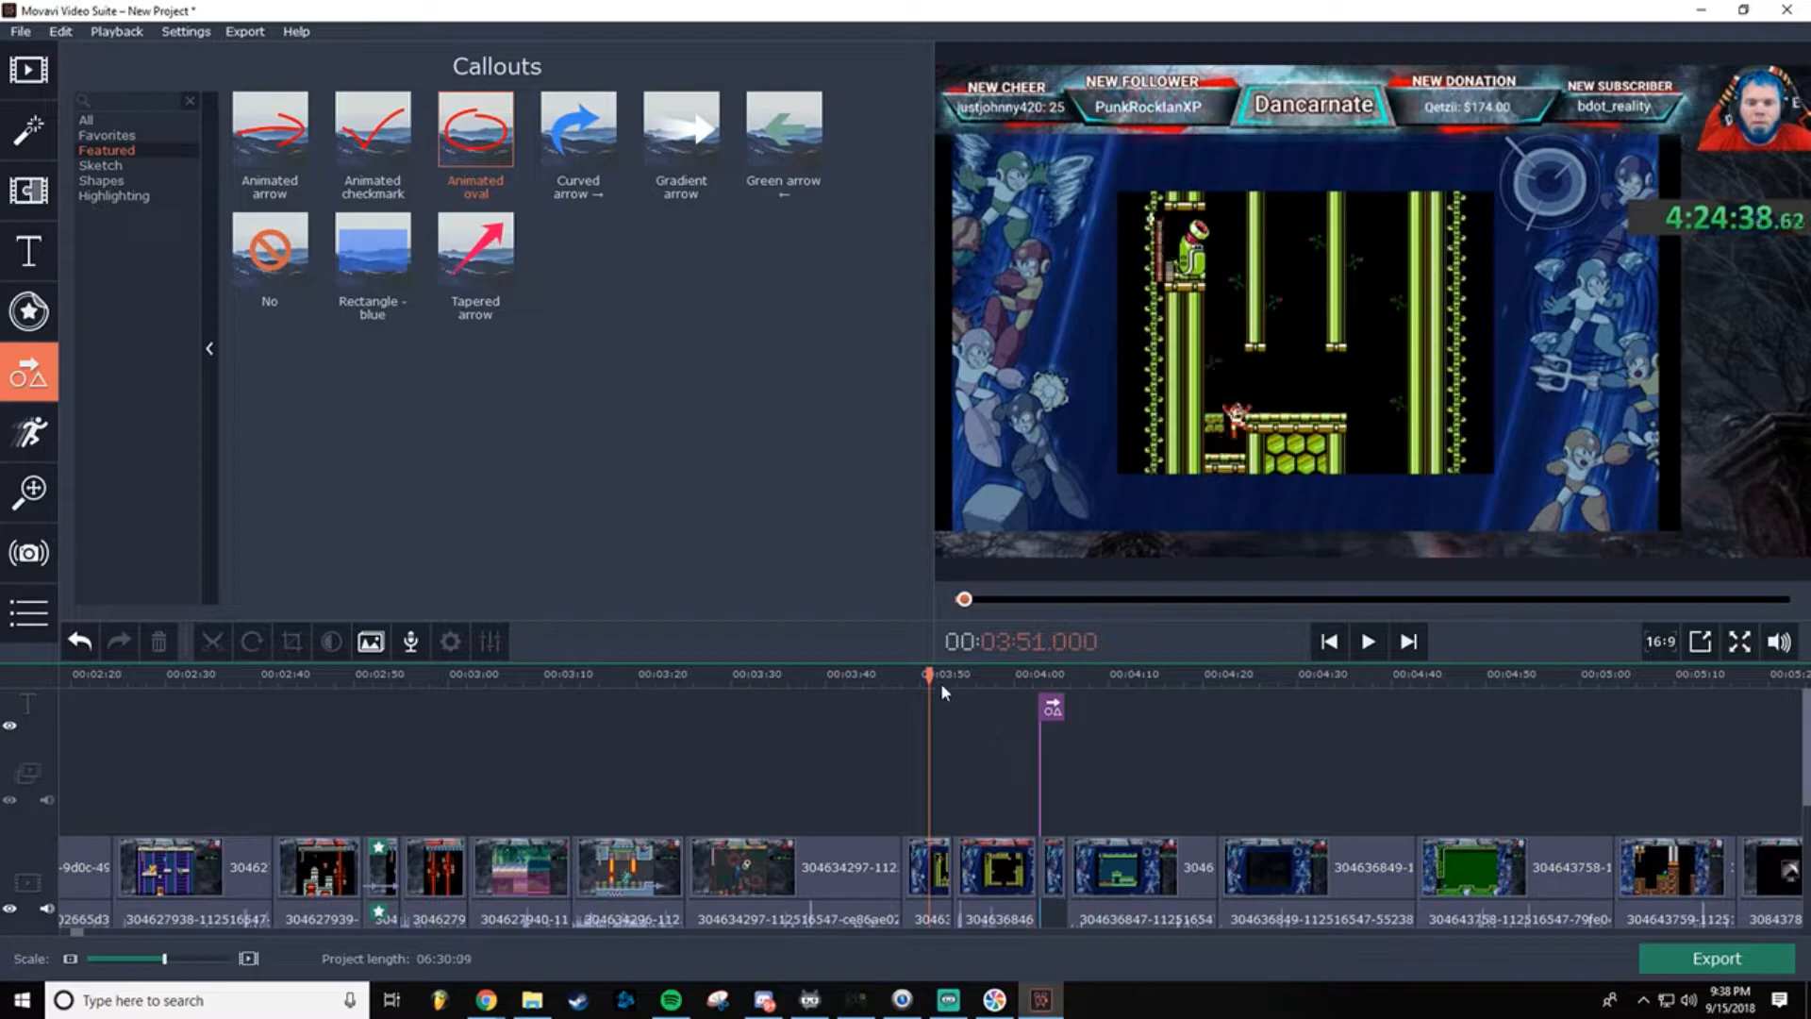
Step: Play back the shortened clip through the freeze frame and its oval callout
drag(939, 675, 905, 675)
click(1370, 643)
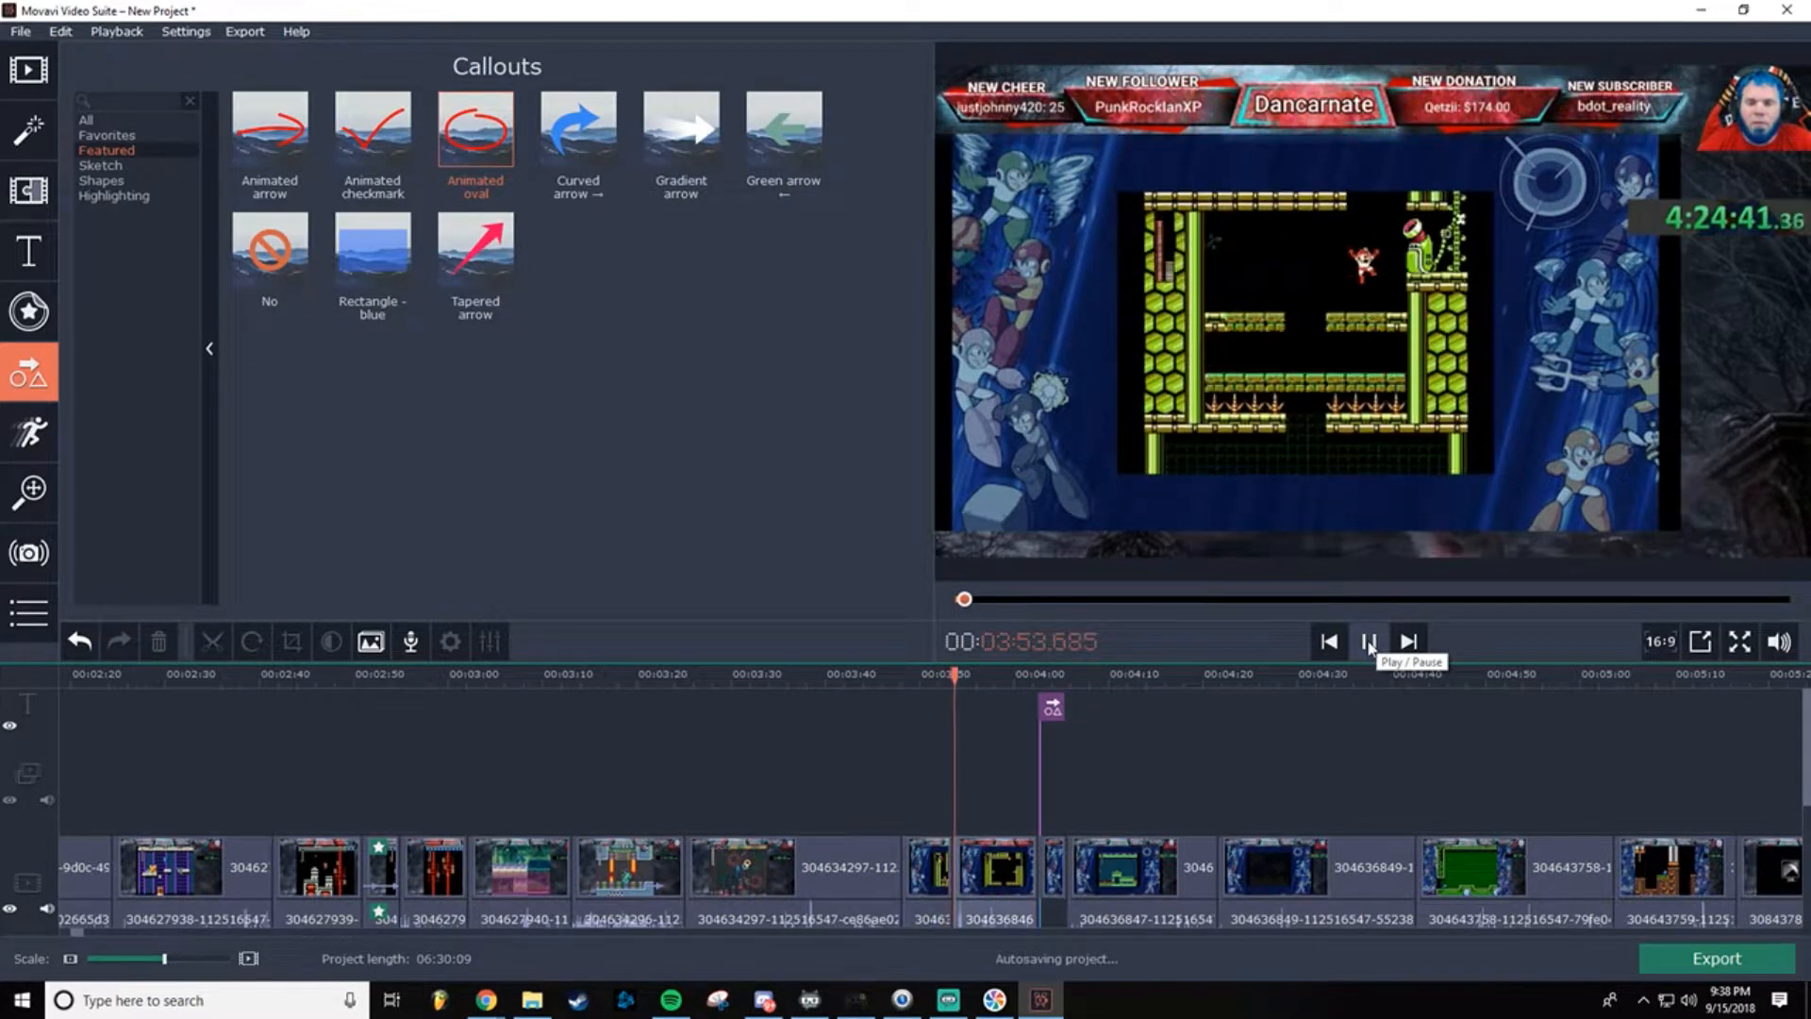
click(1368, 646)
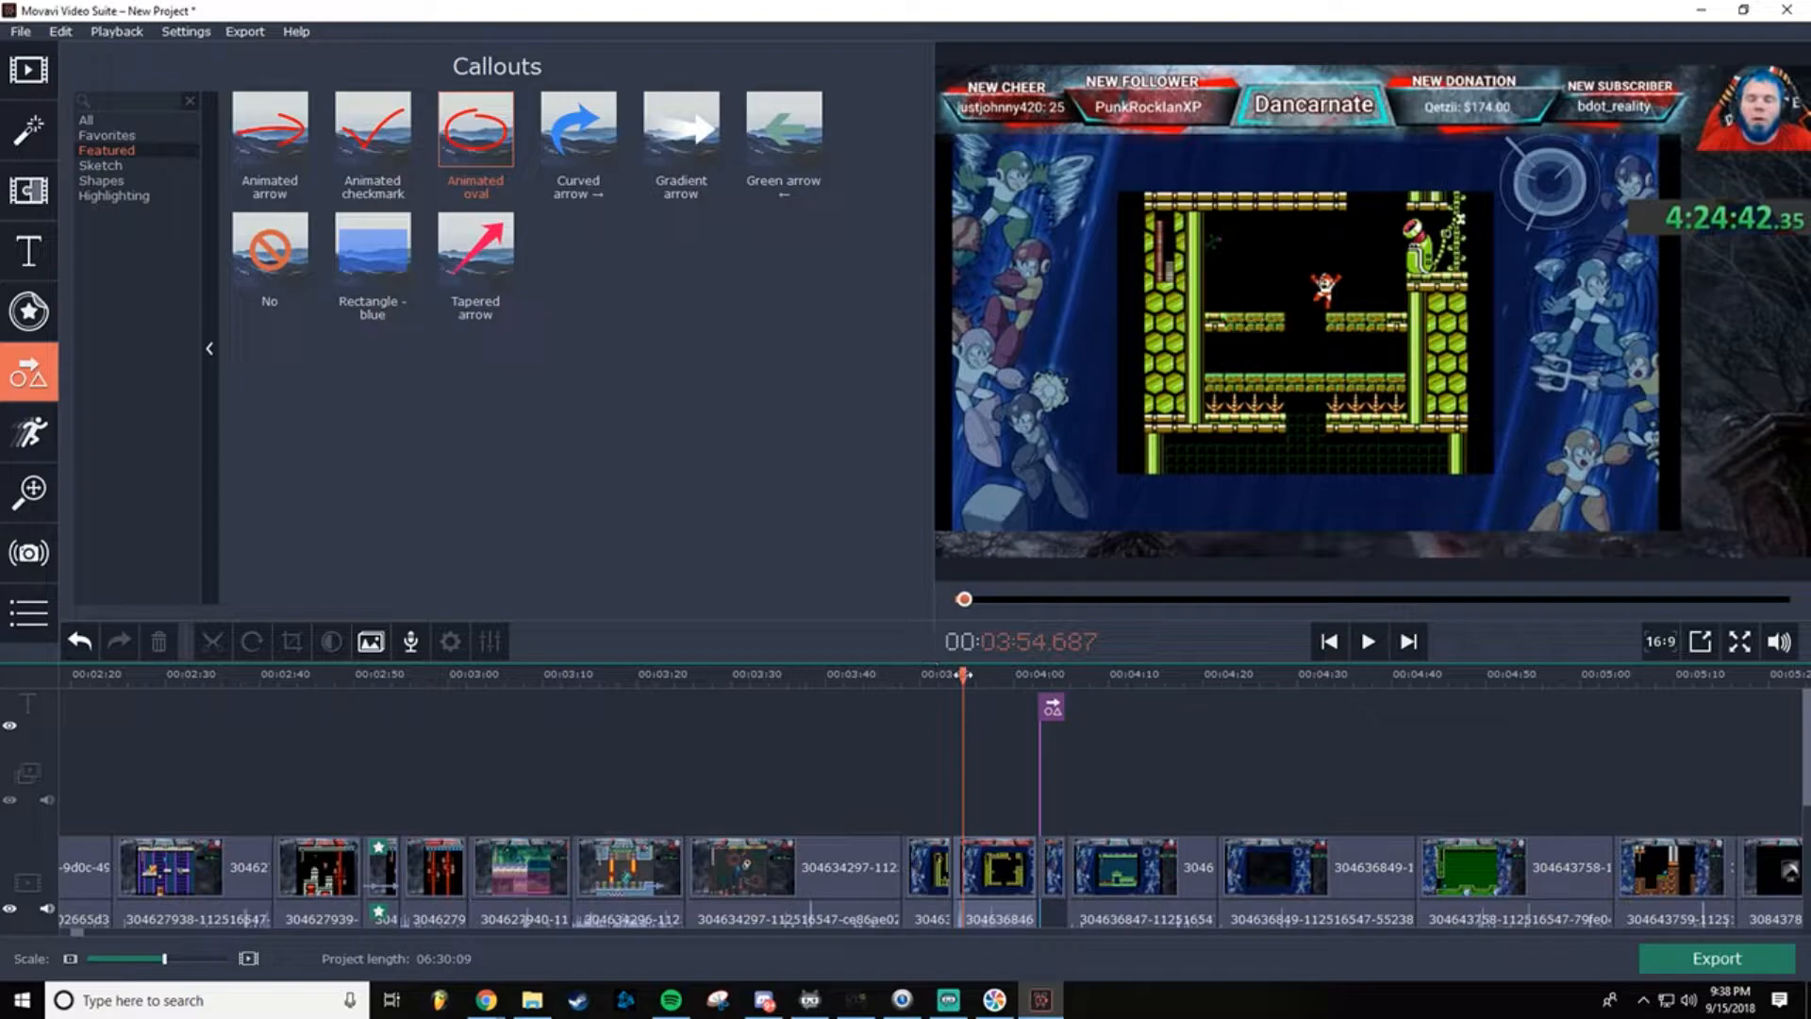
click(935, 673)
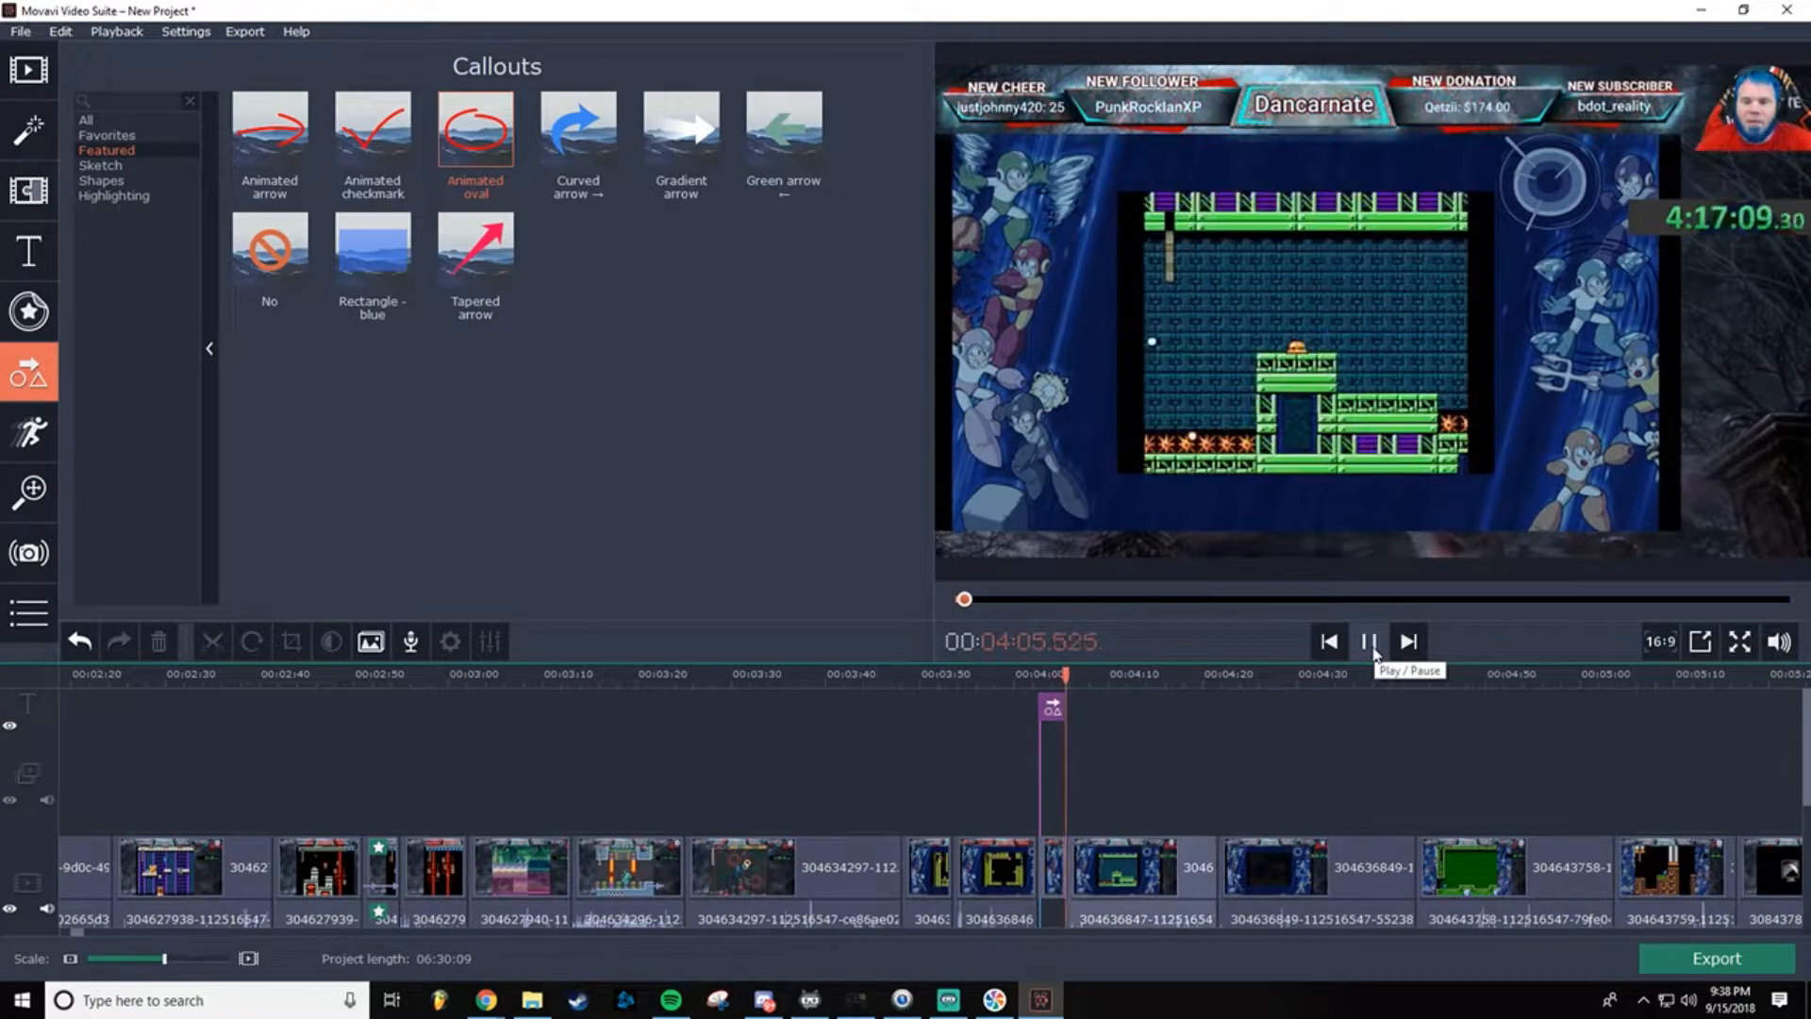
click(1369, 642)
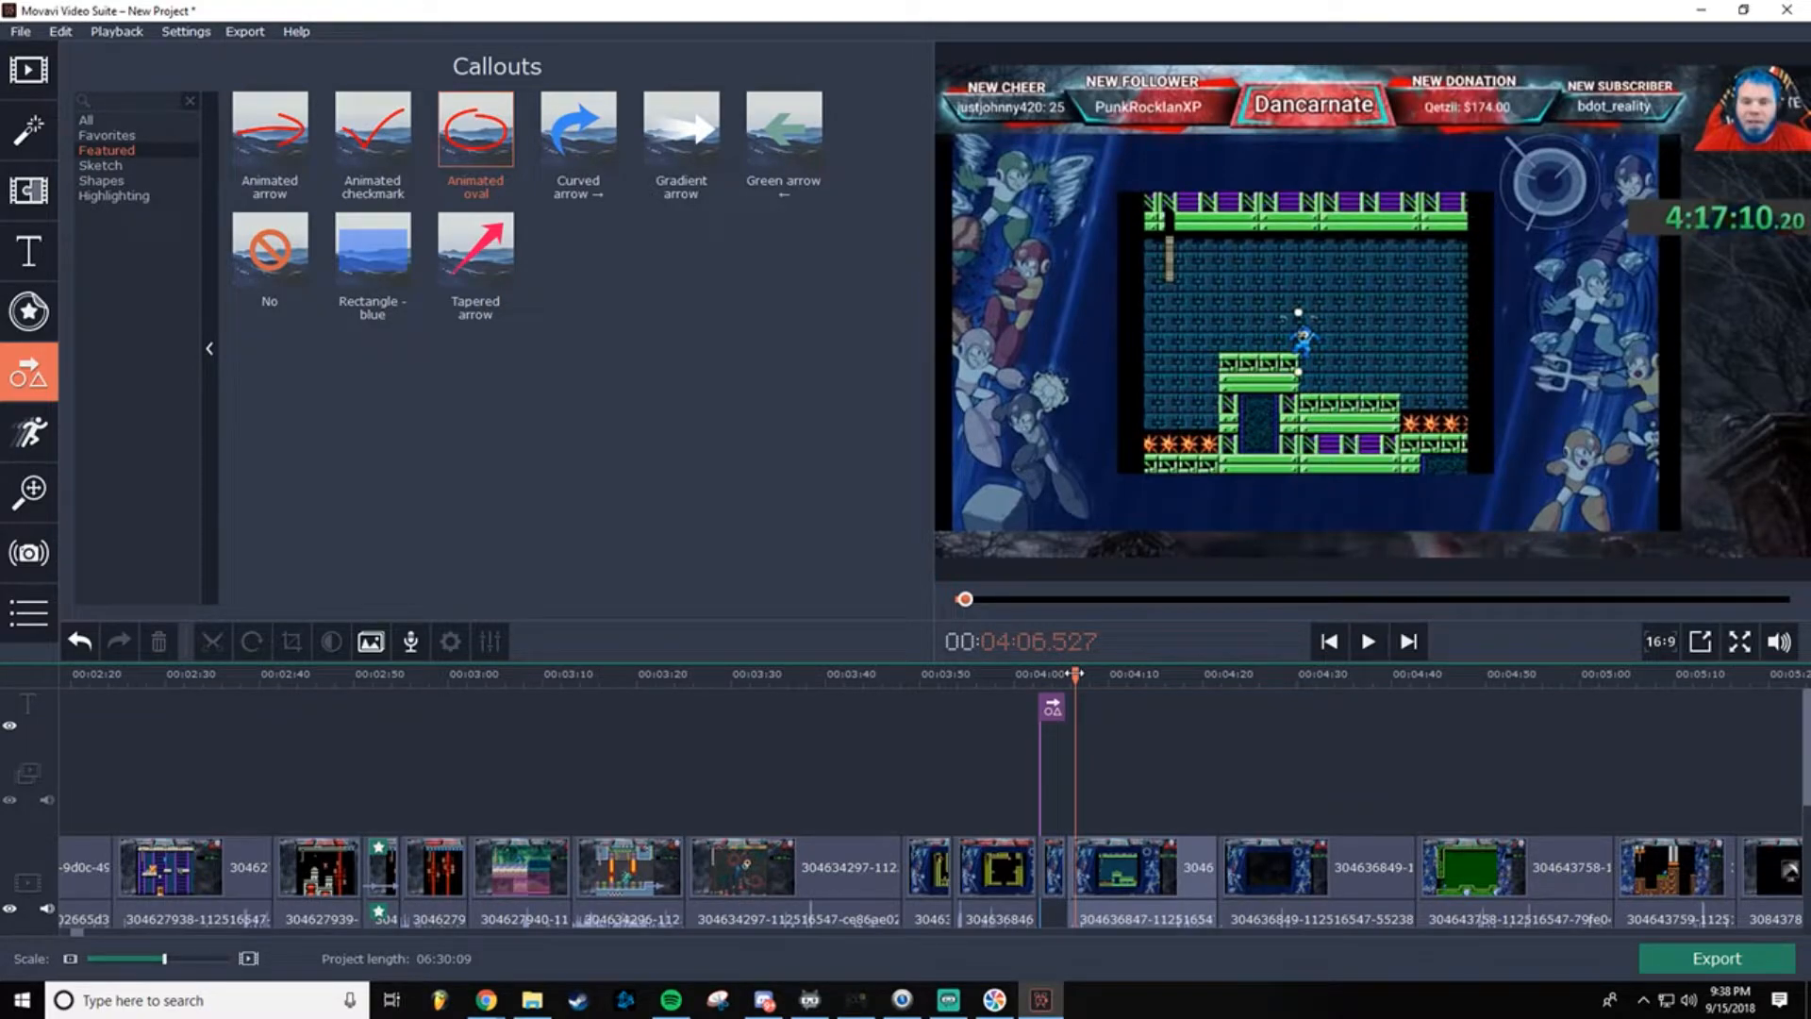
Step: Play the clip after the freeze frame from 04:05.700 to about 04:21
drag(1075, 672, 1069, 671)
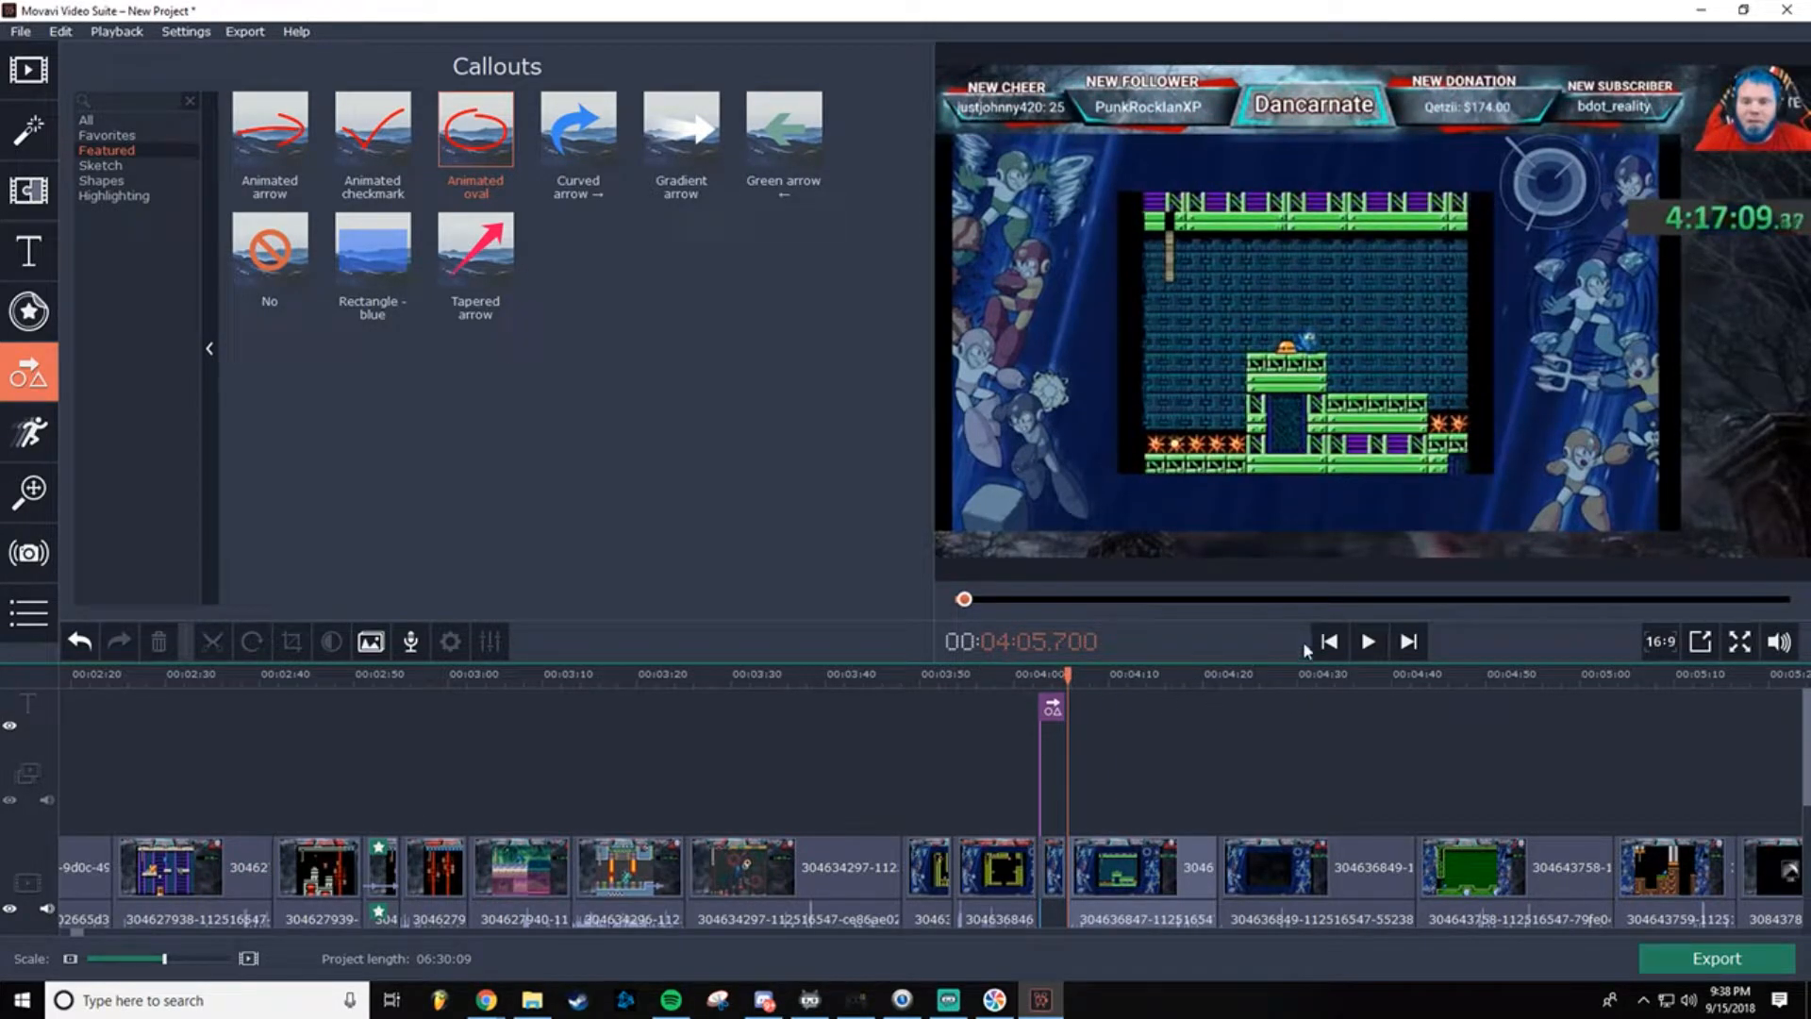
click(1368, 641)
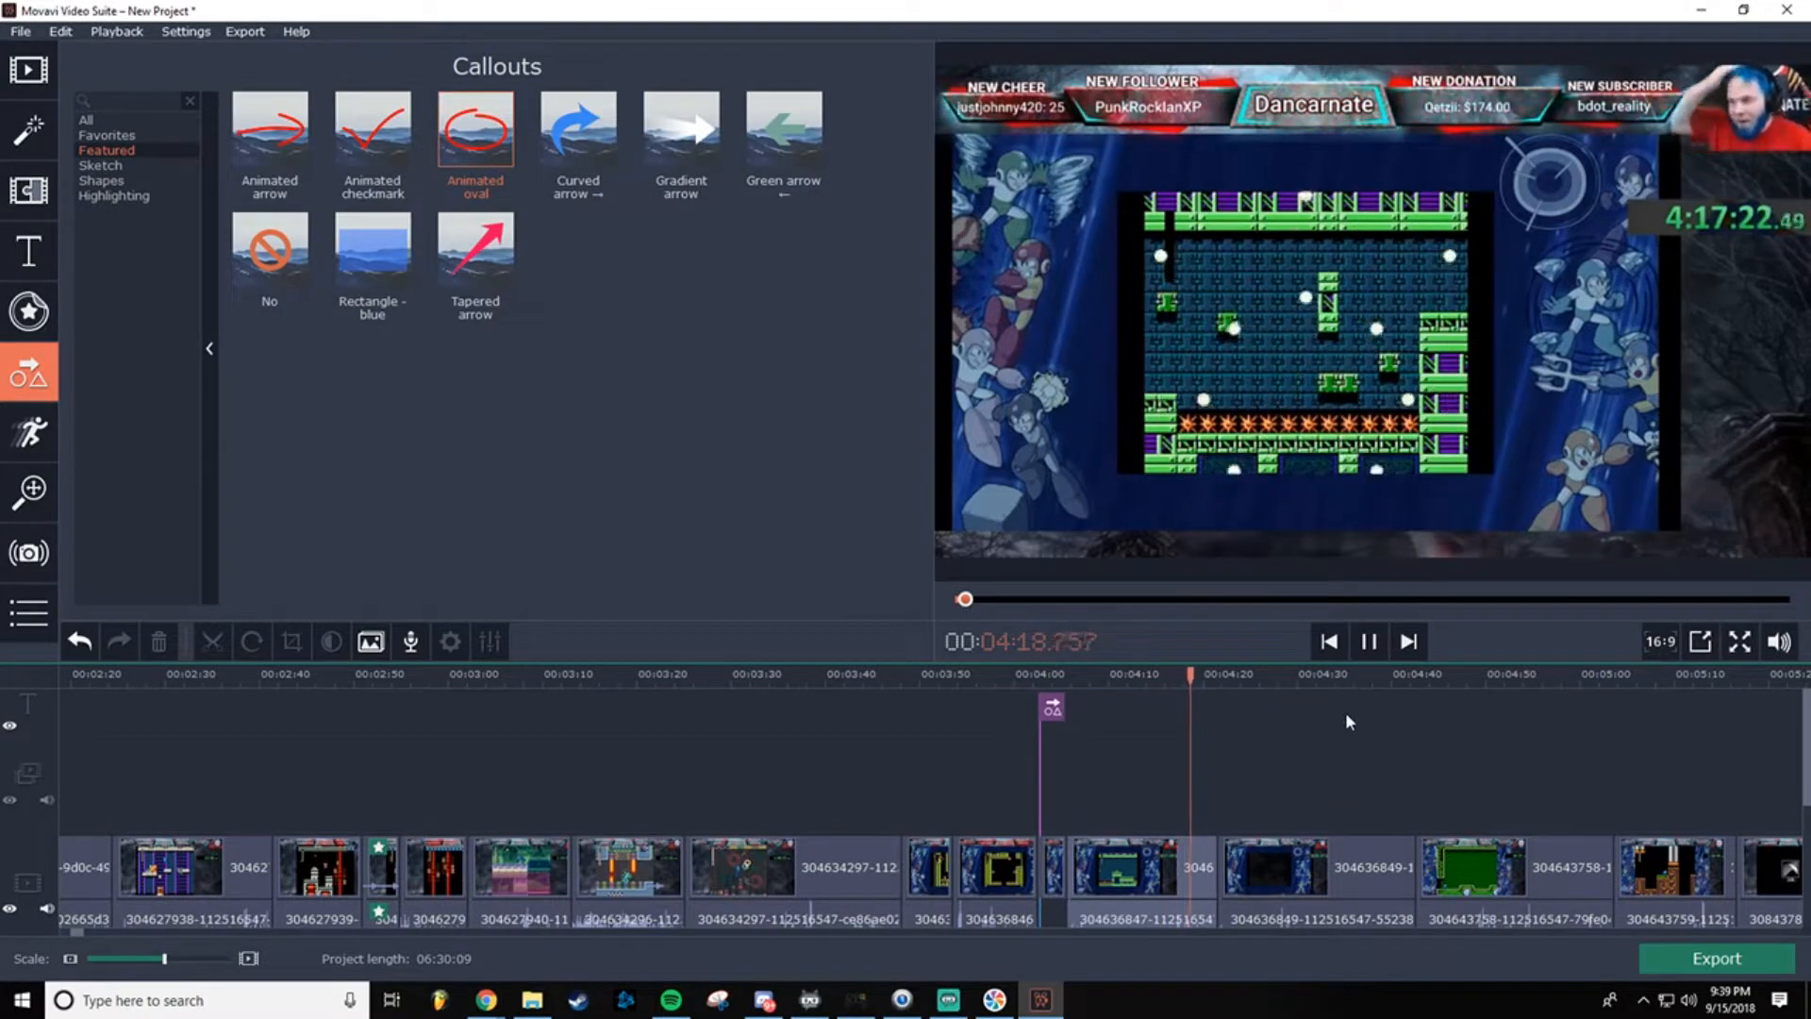
click(1374, 643)
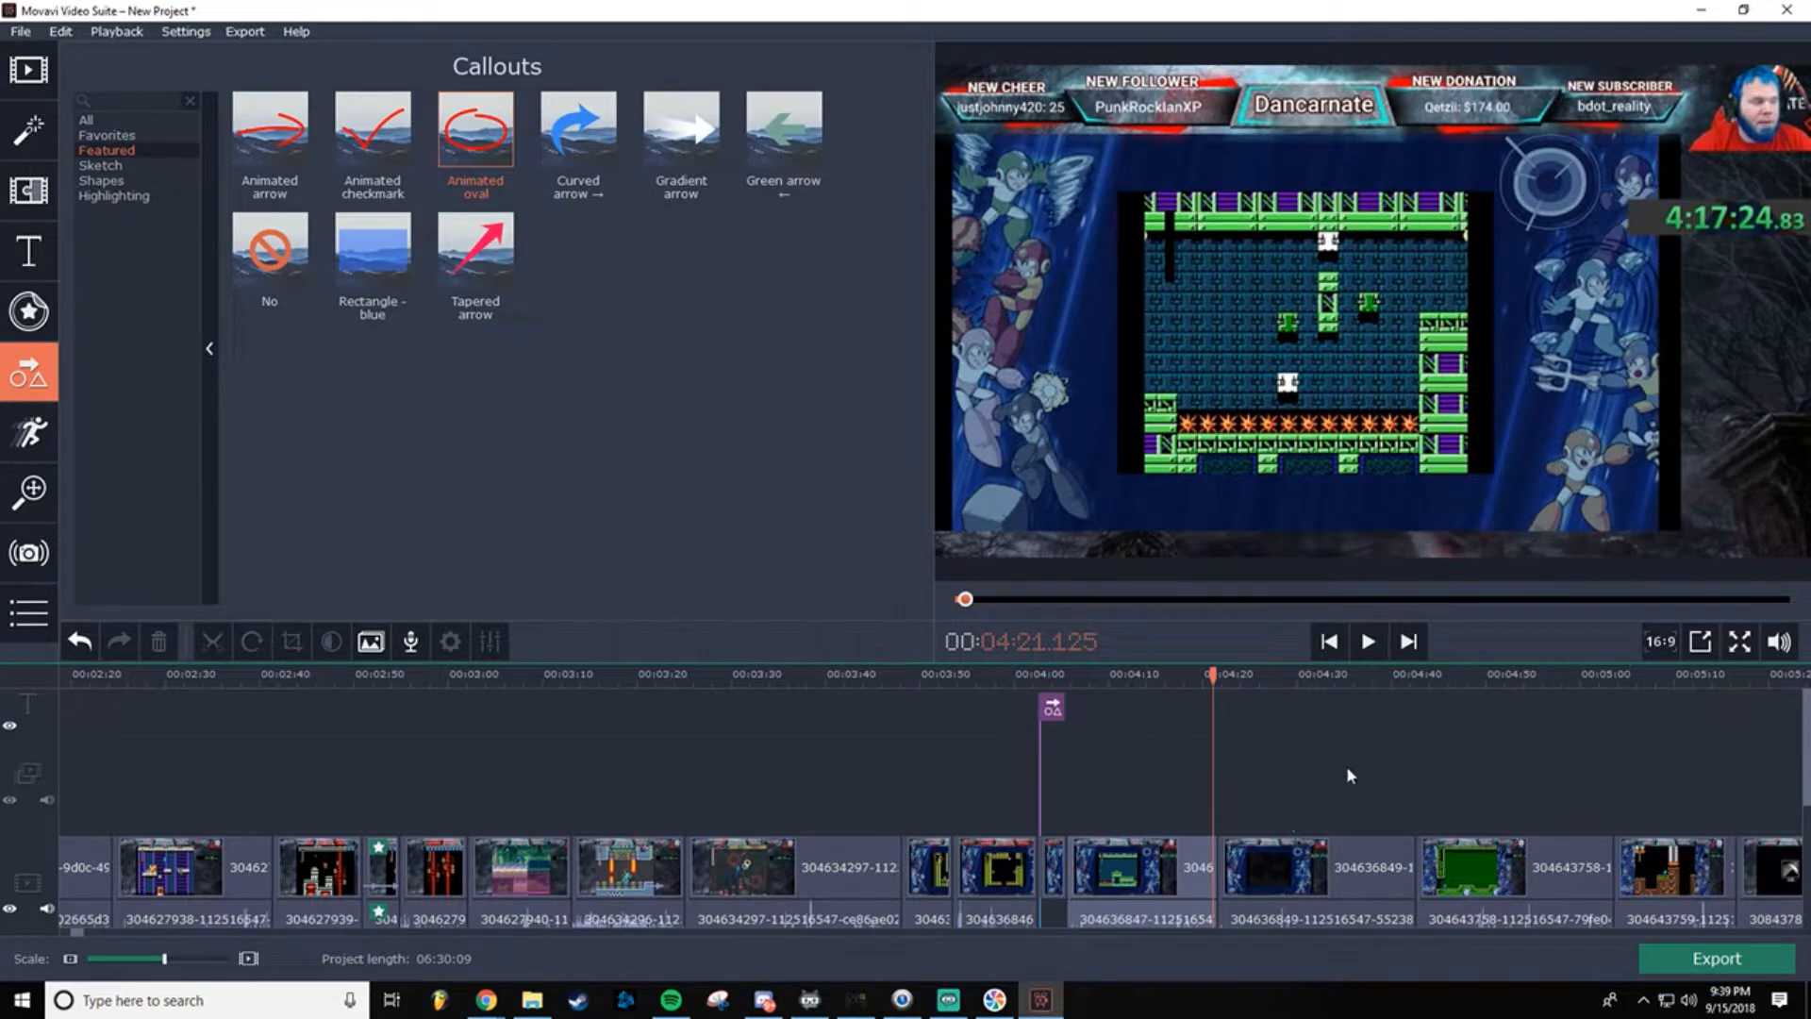
Step: Restore the editor to a smaller window, minimise the browser and switch to the Sound bites folder in File Explorer
click(948, 1000)
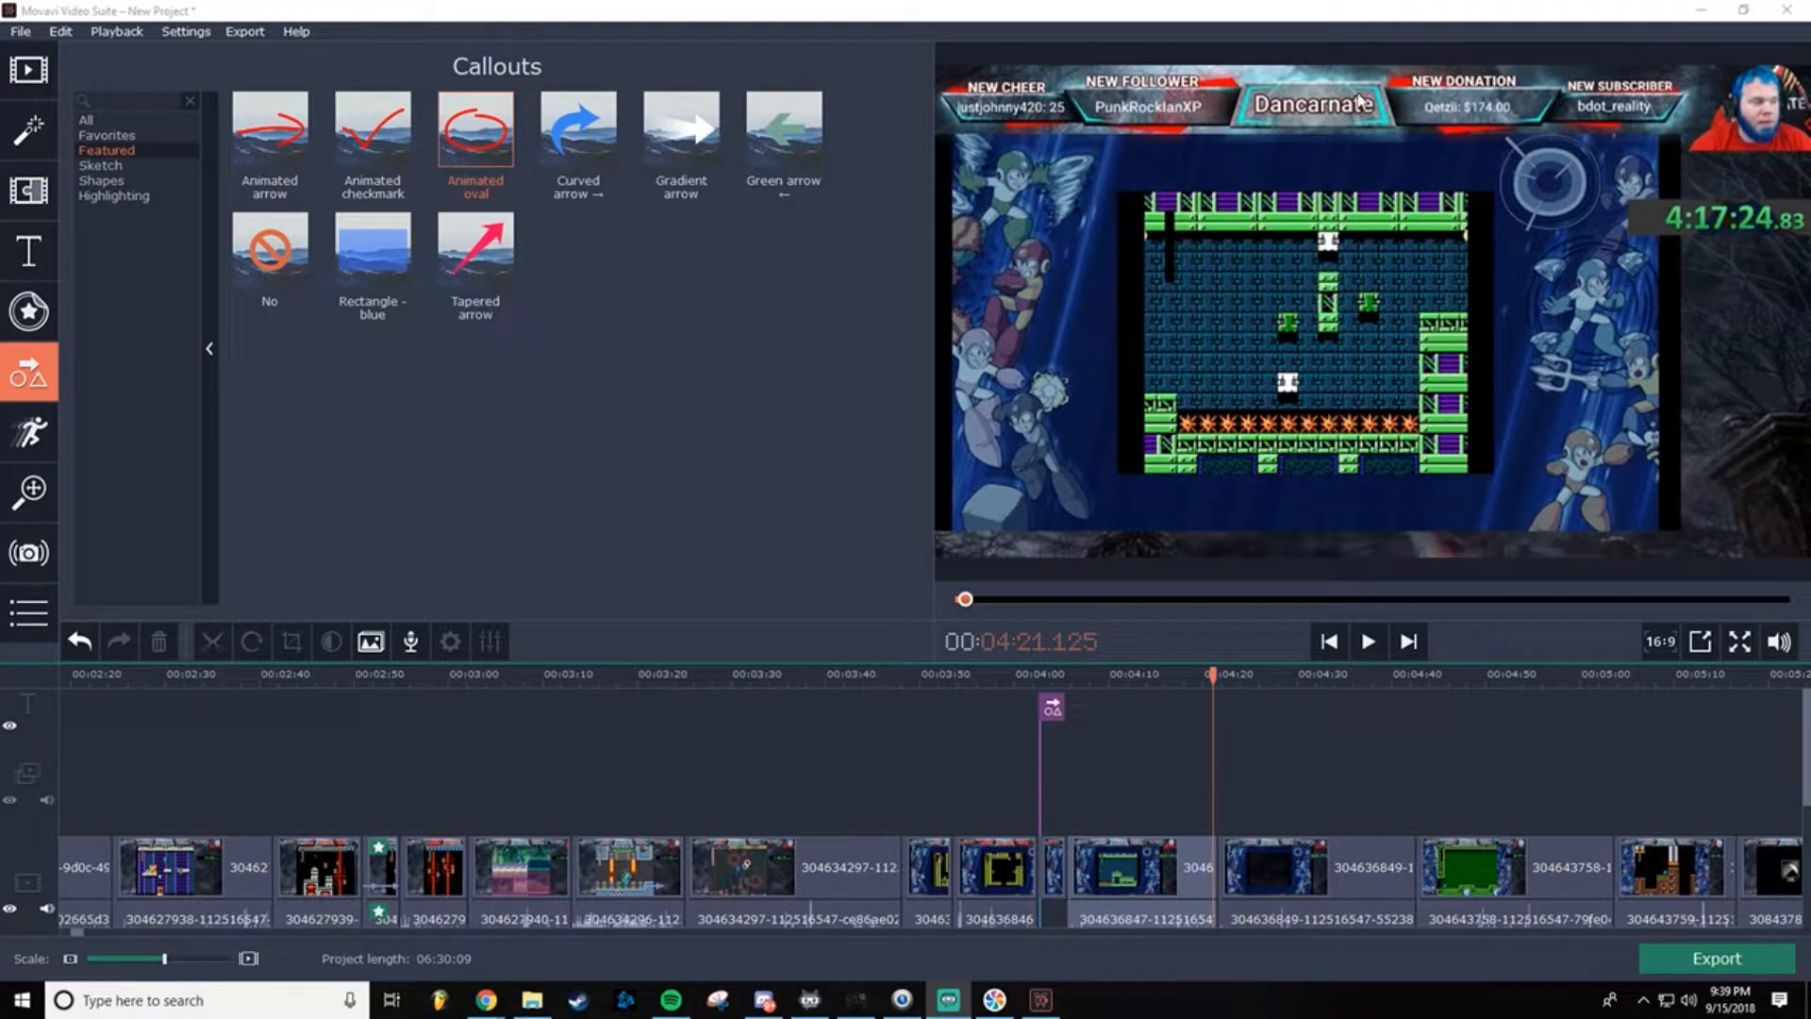
double_click(1286, 13)
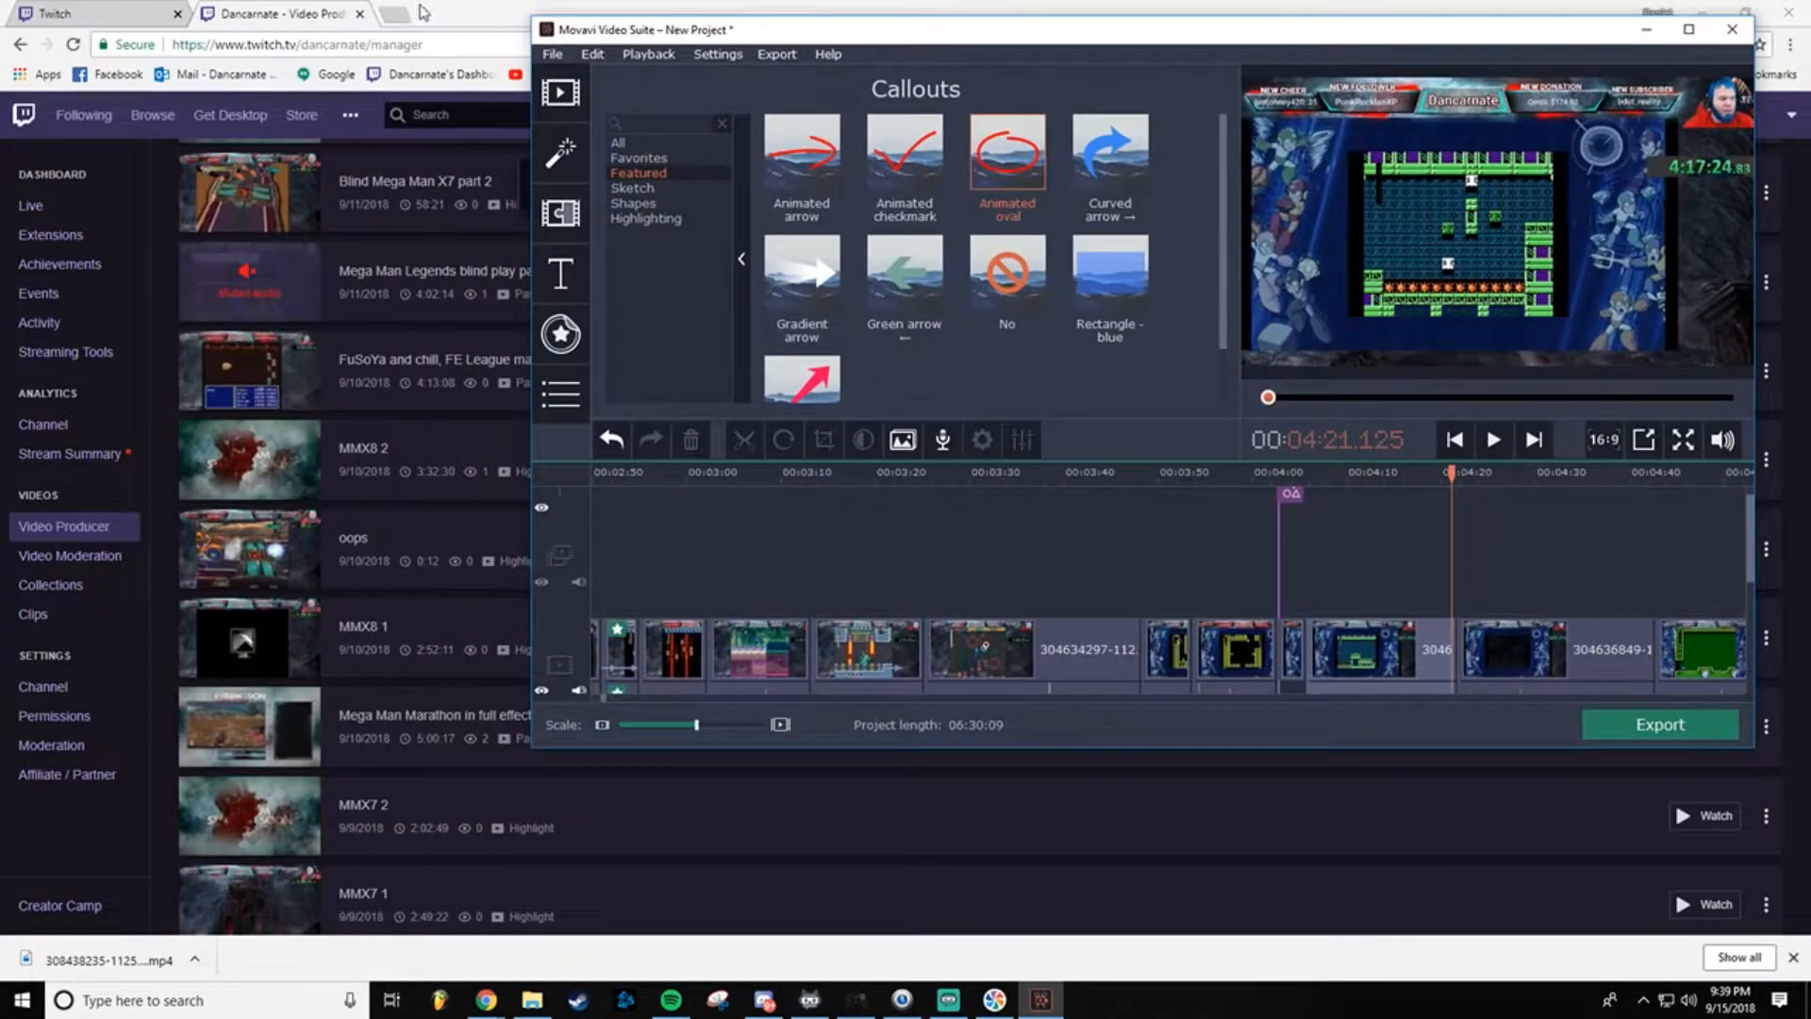
click(436, 16)
click(1701, 14)
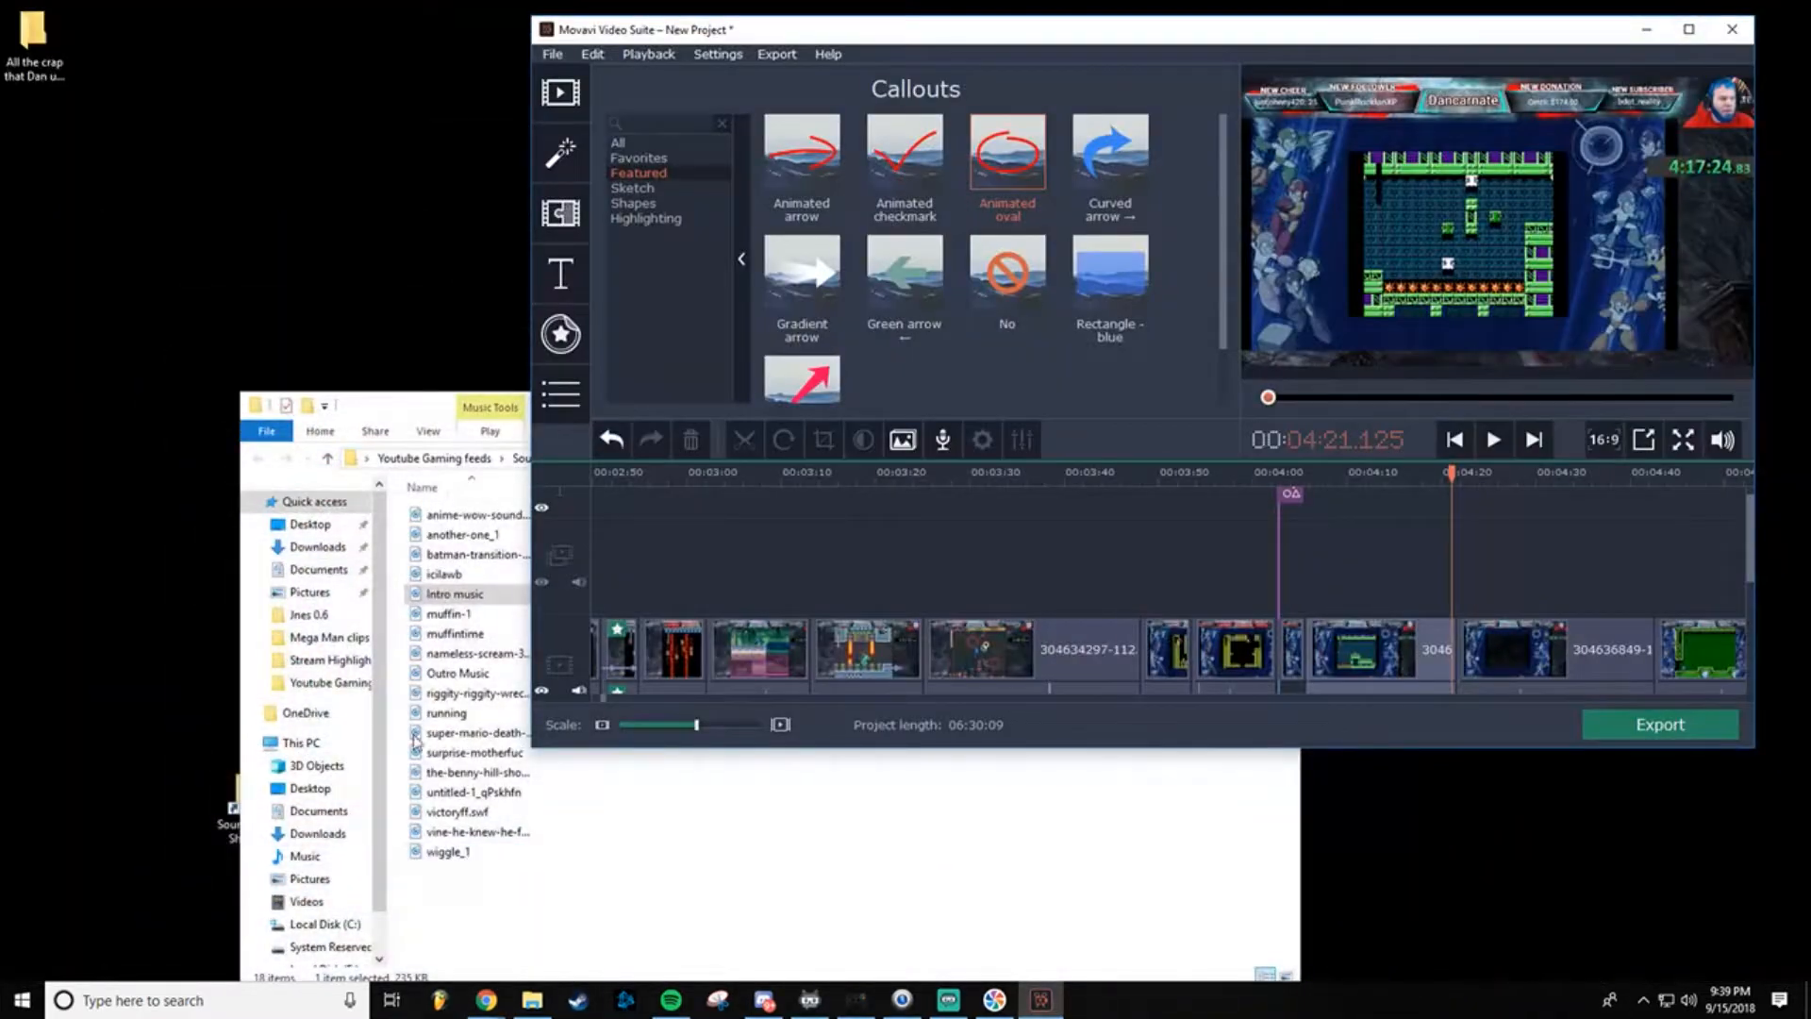
click(401, 405)
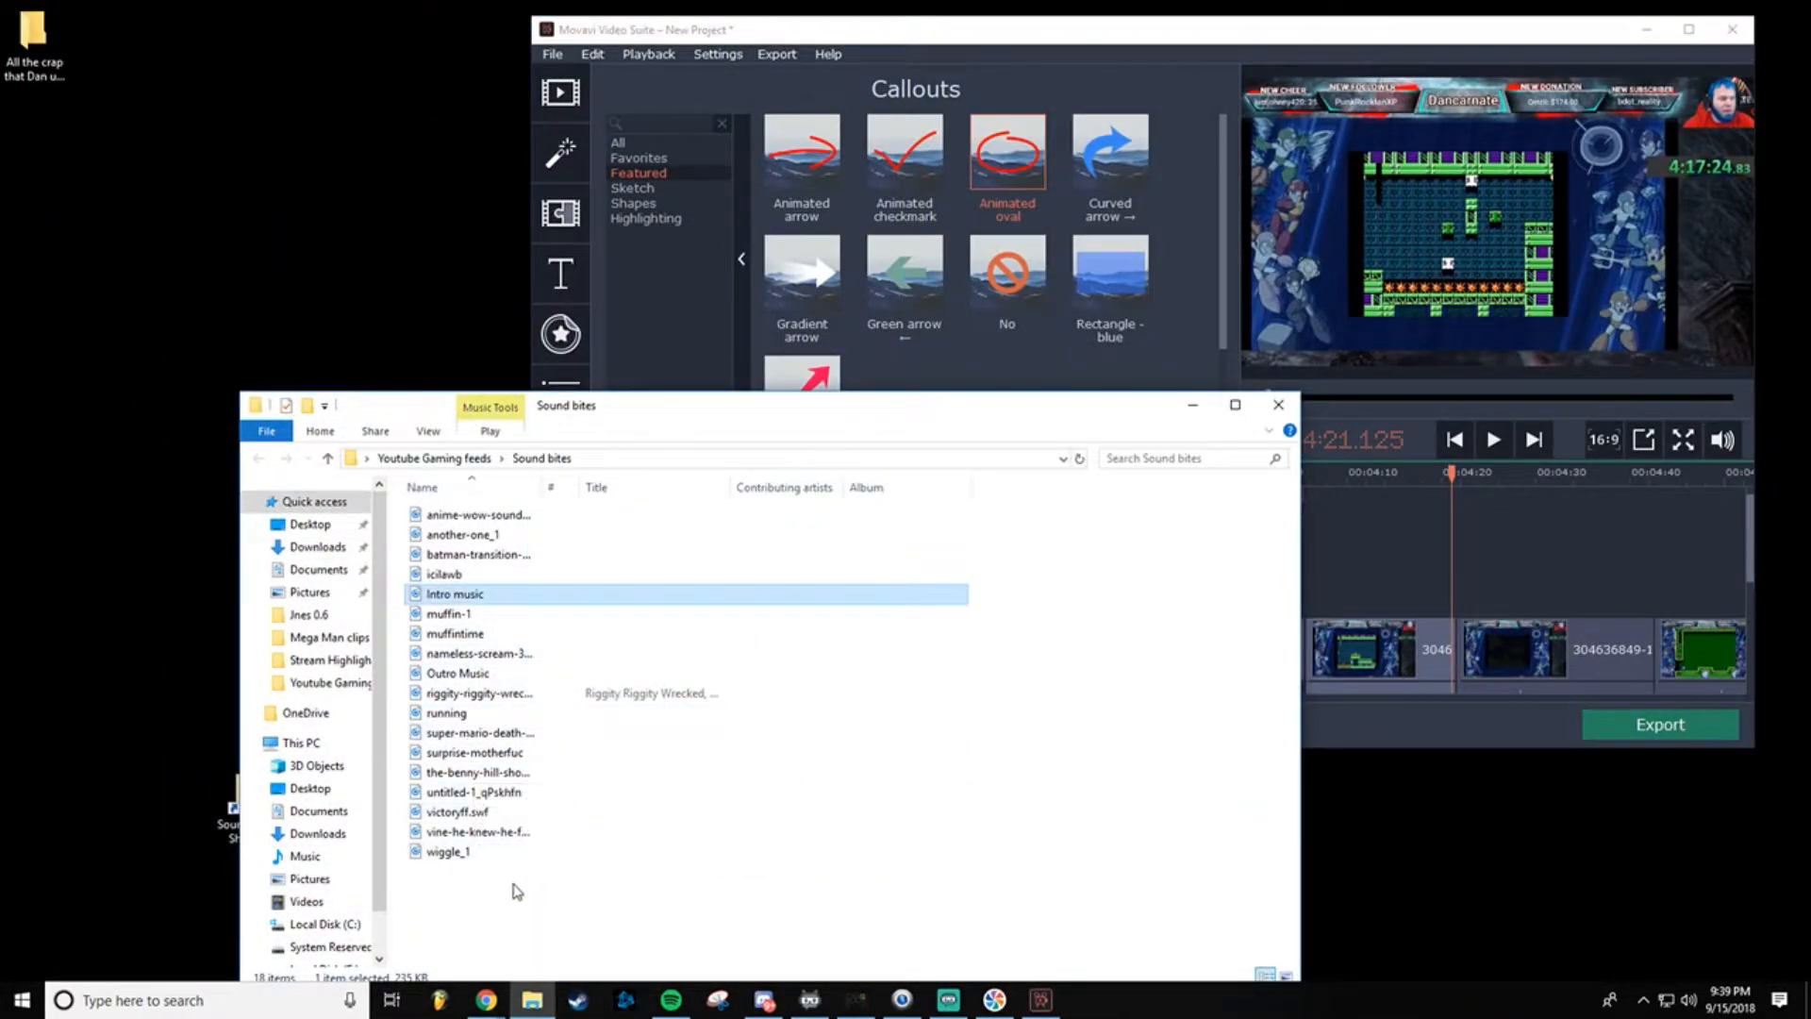
Step: Audition sound bites for the montage, including muffintime, muffin-1, icilawb, another-one_1 and victoryff.swf
double_click(527, 696)
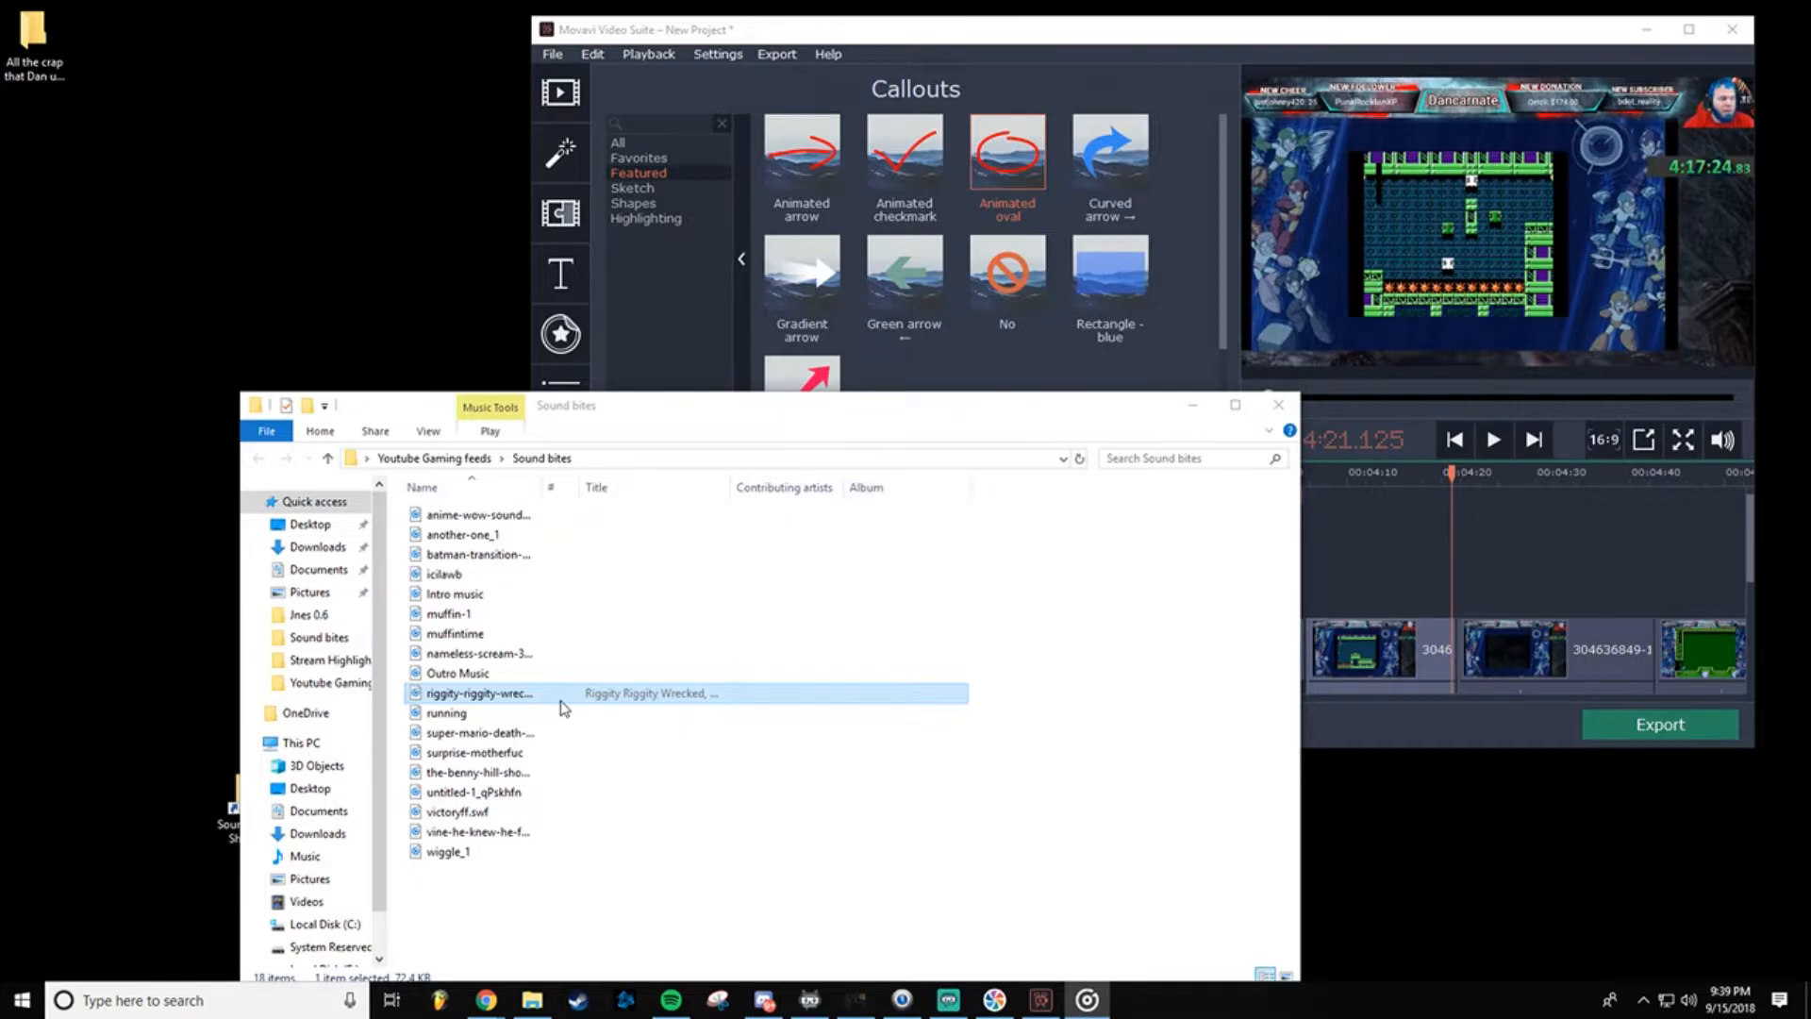
click(521, 632)
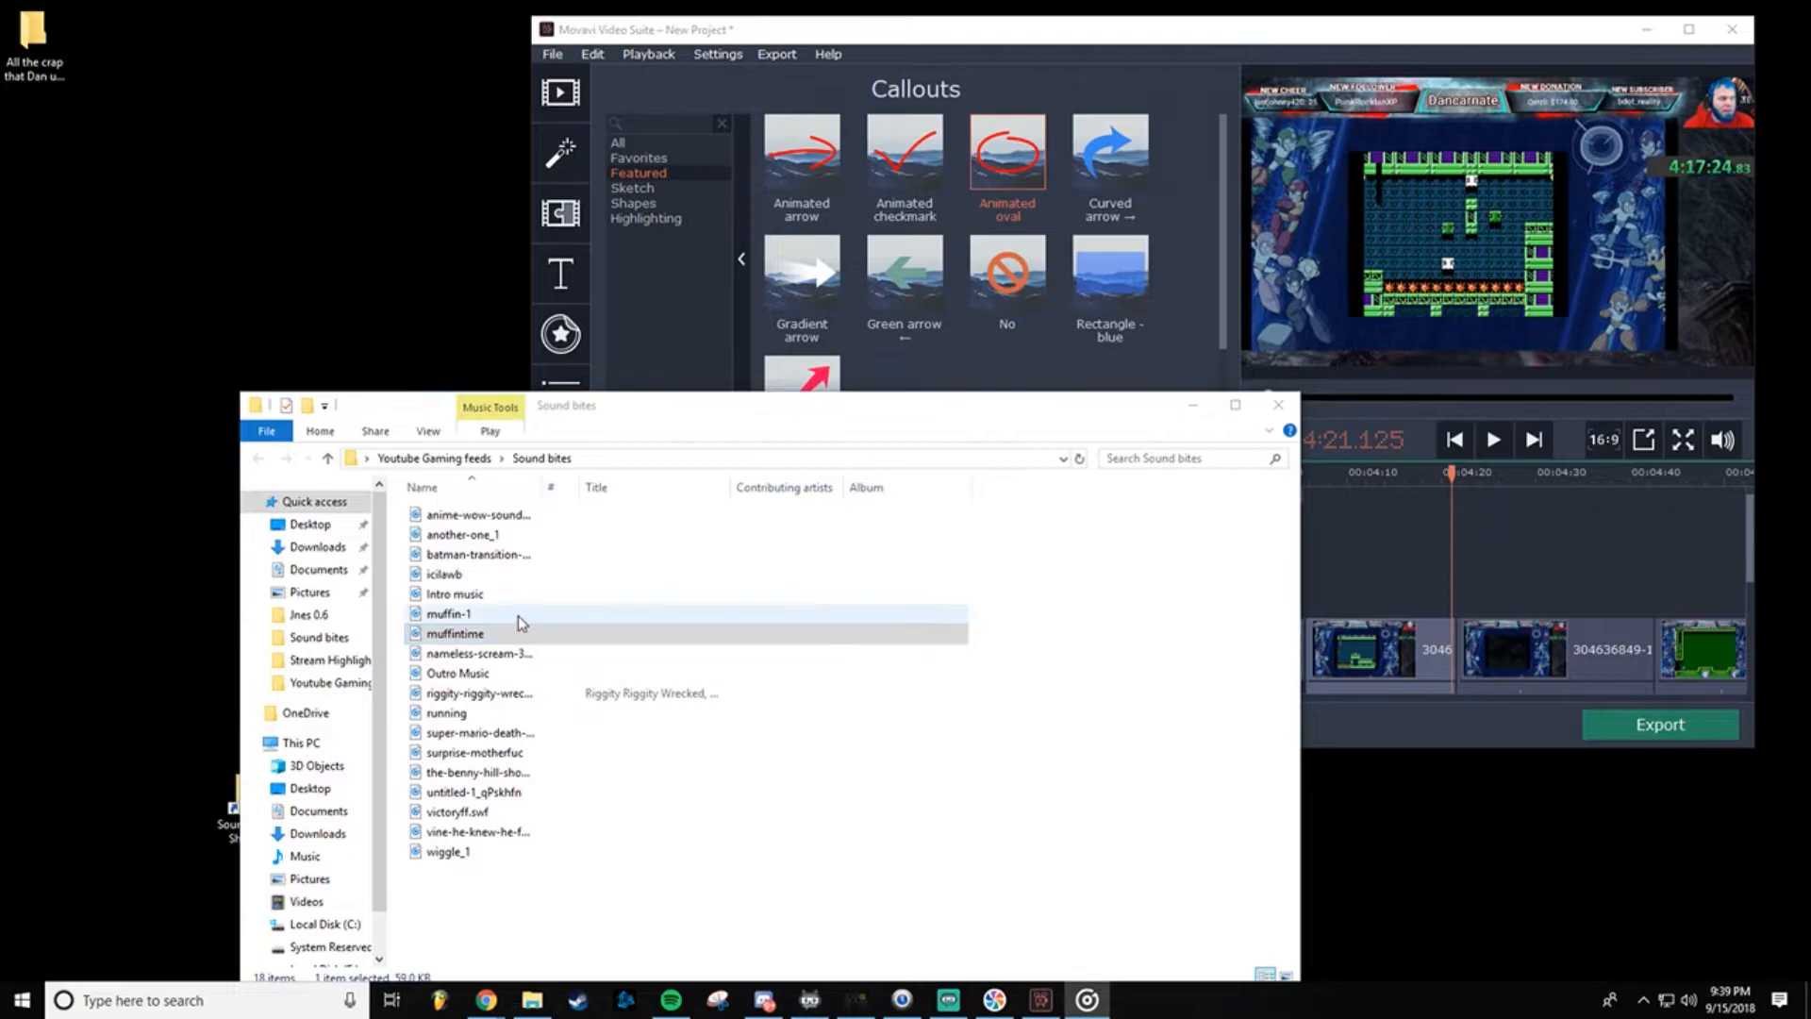
click(518, 615)
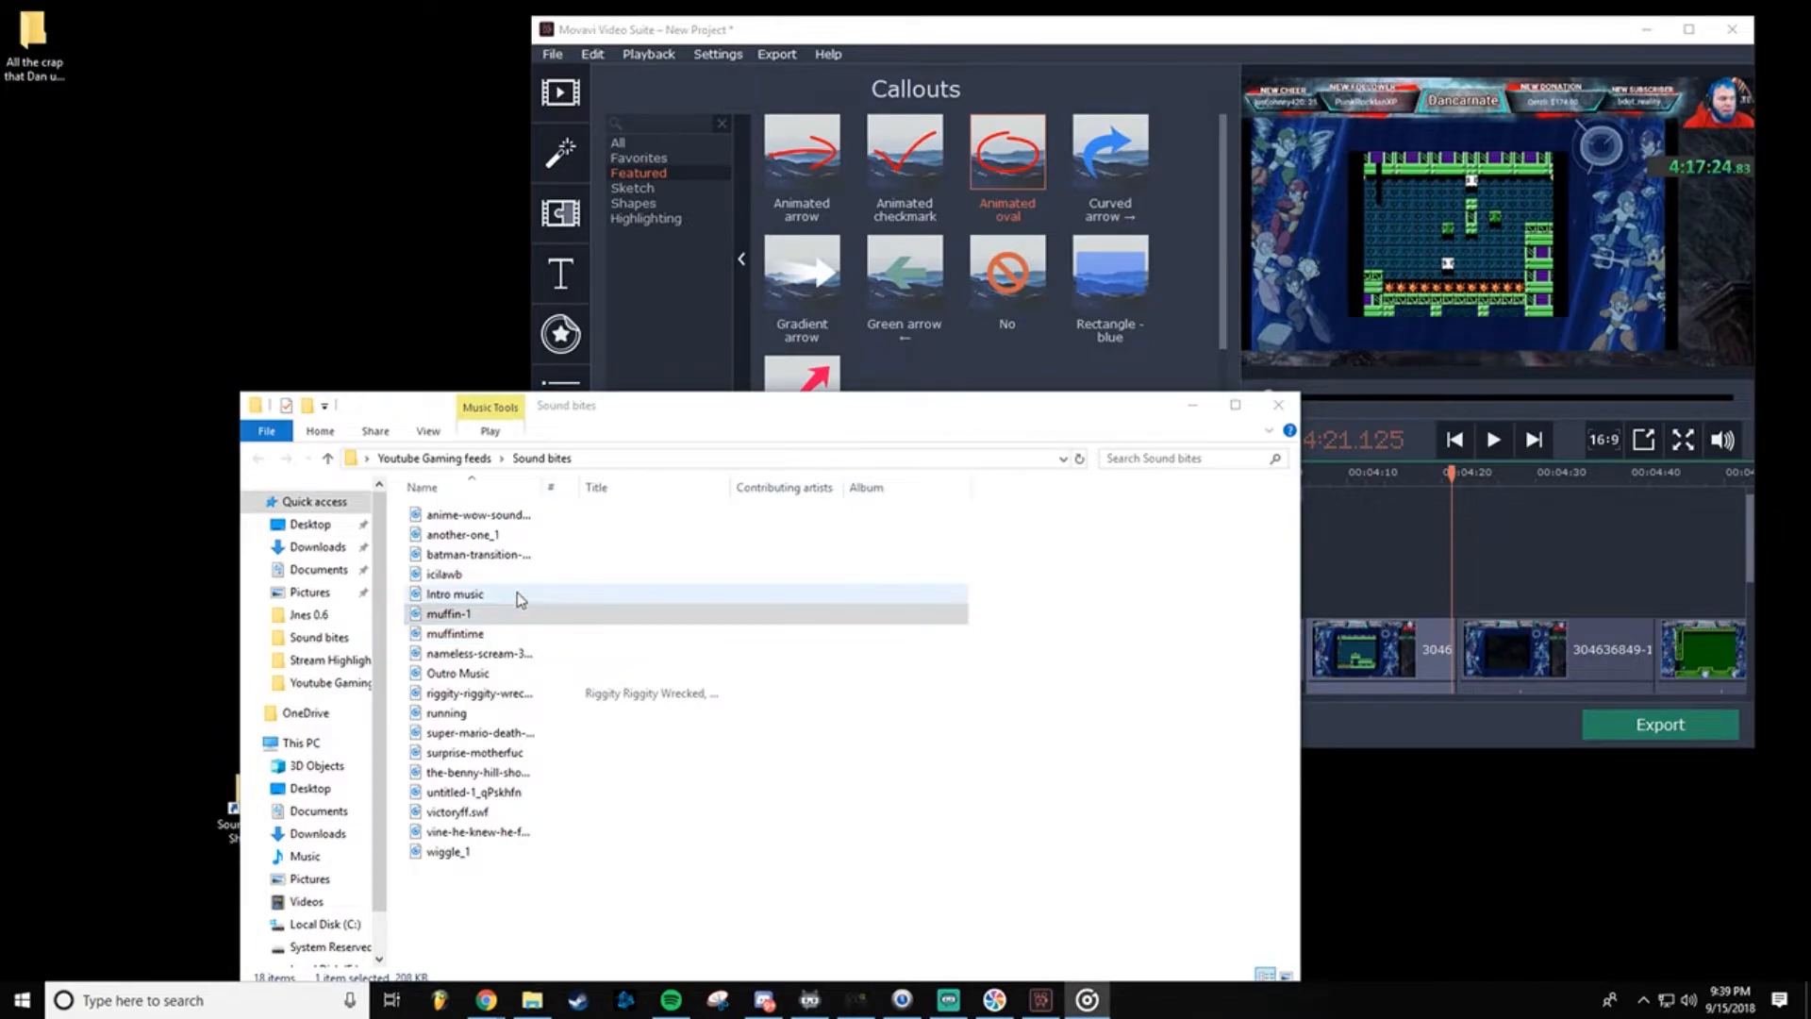
click(517, 575)
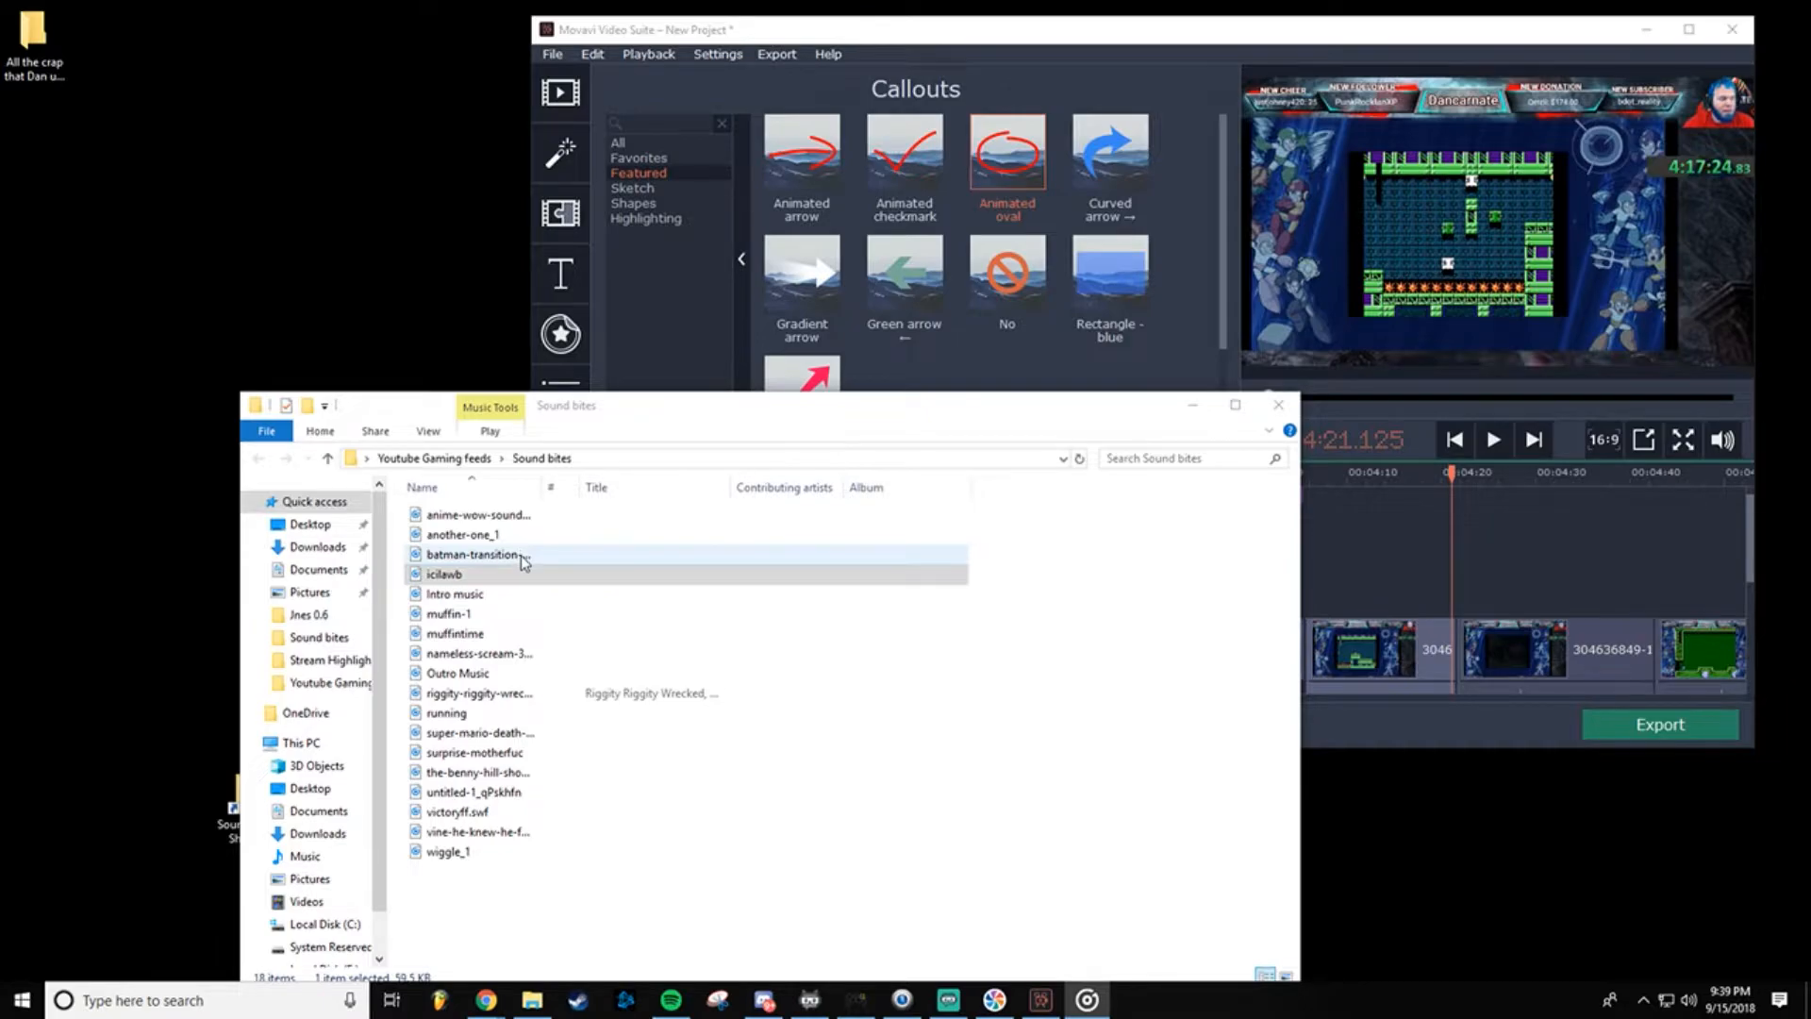
click(524, 558)
click(523, 544)
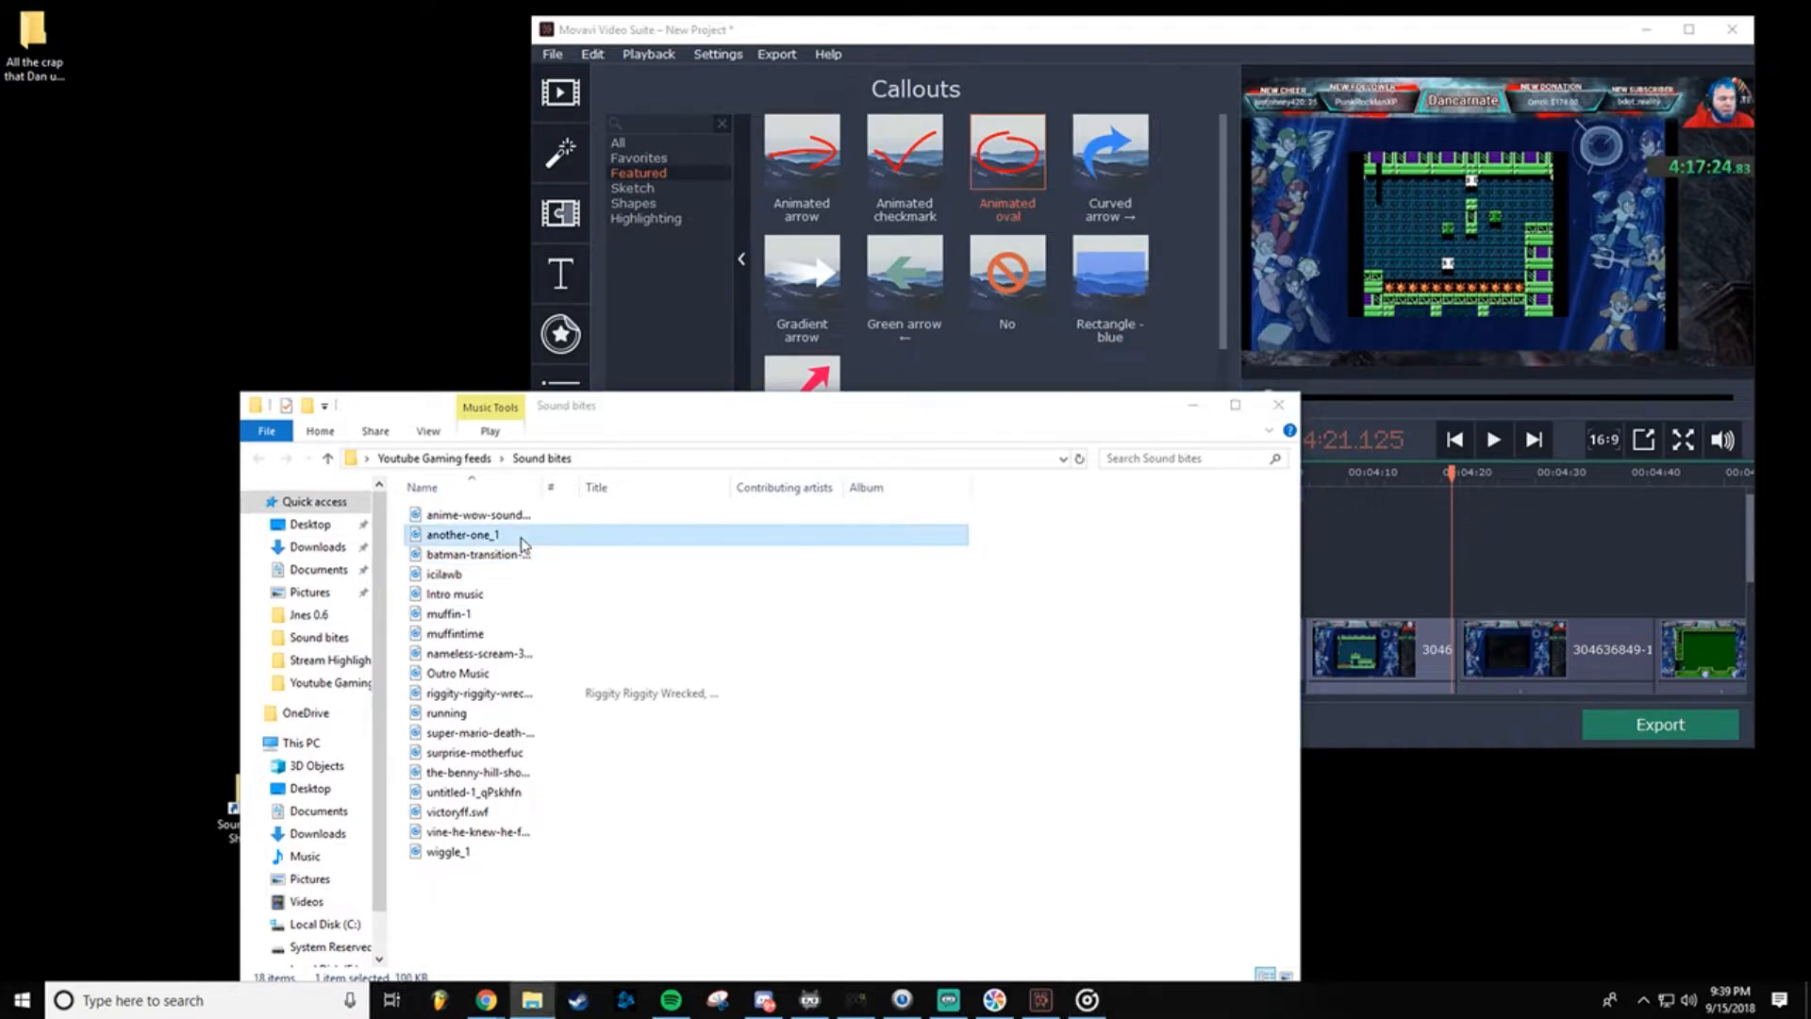
click(526, 516)
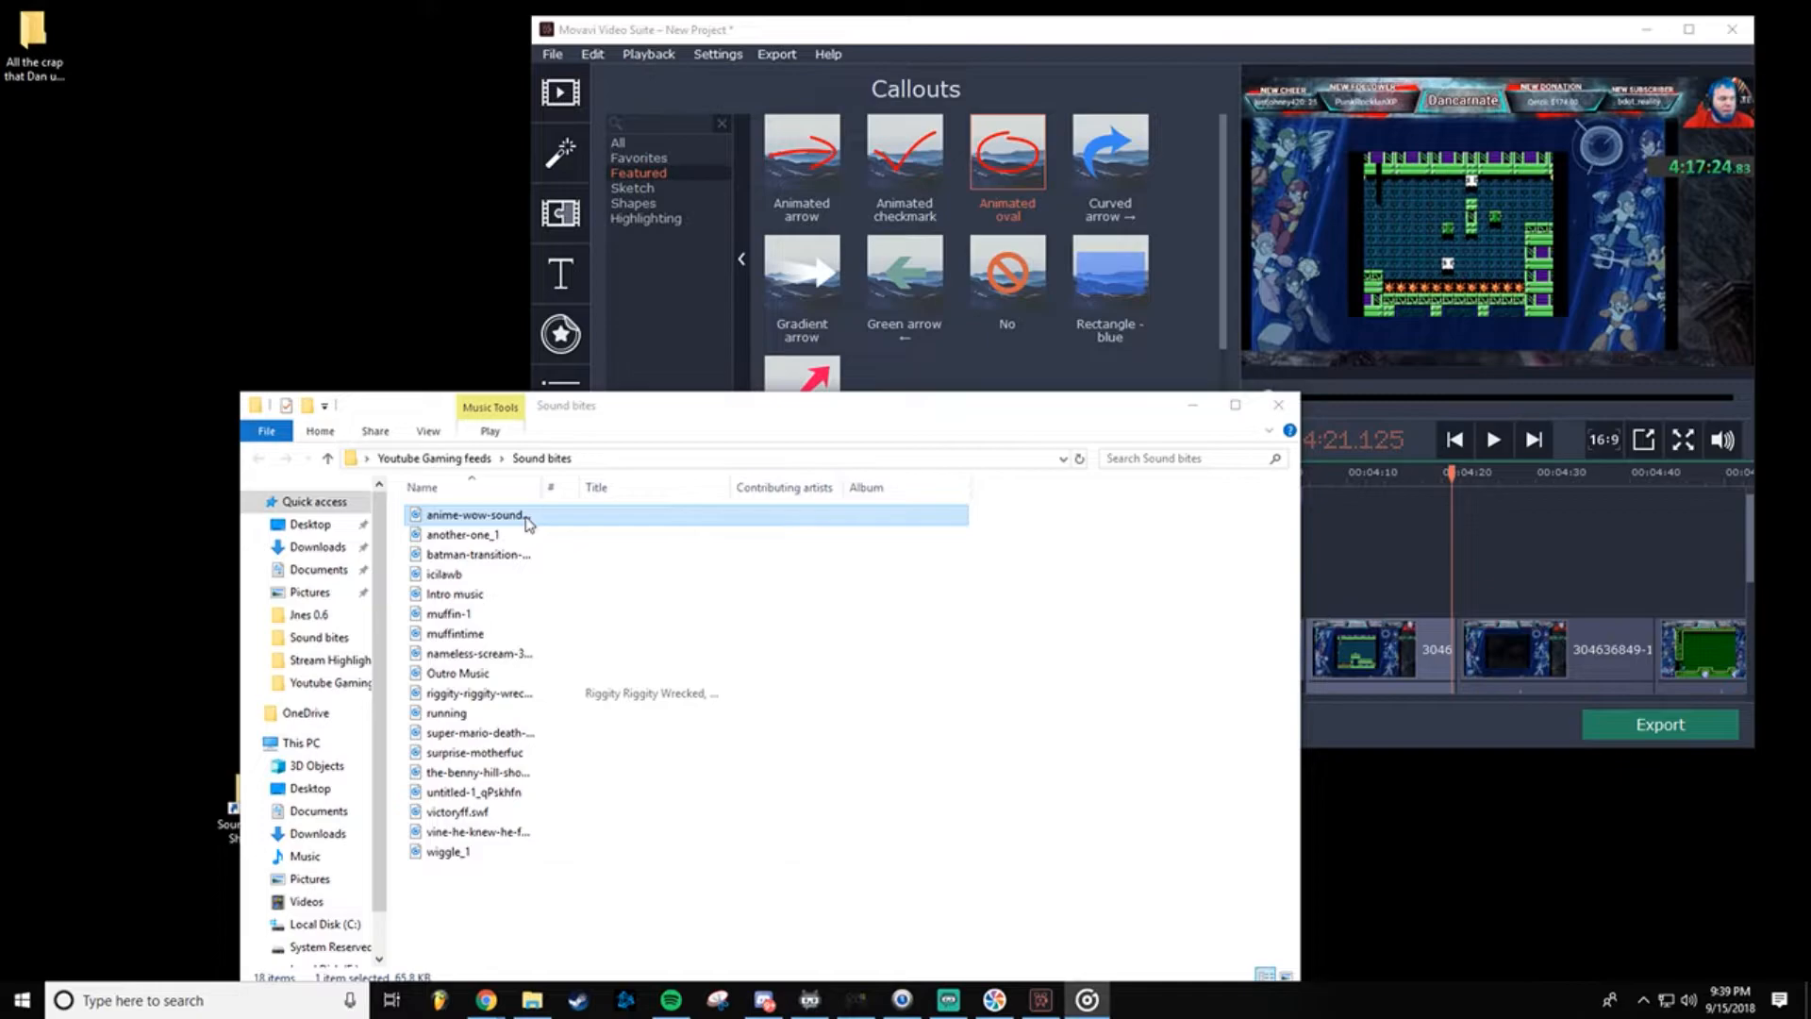
click(547, 795)
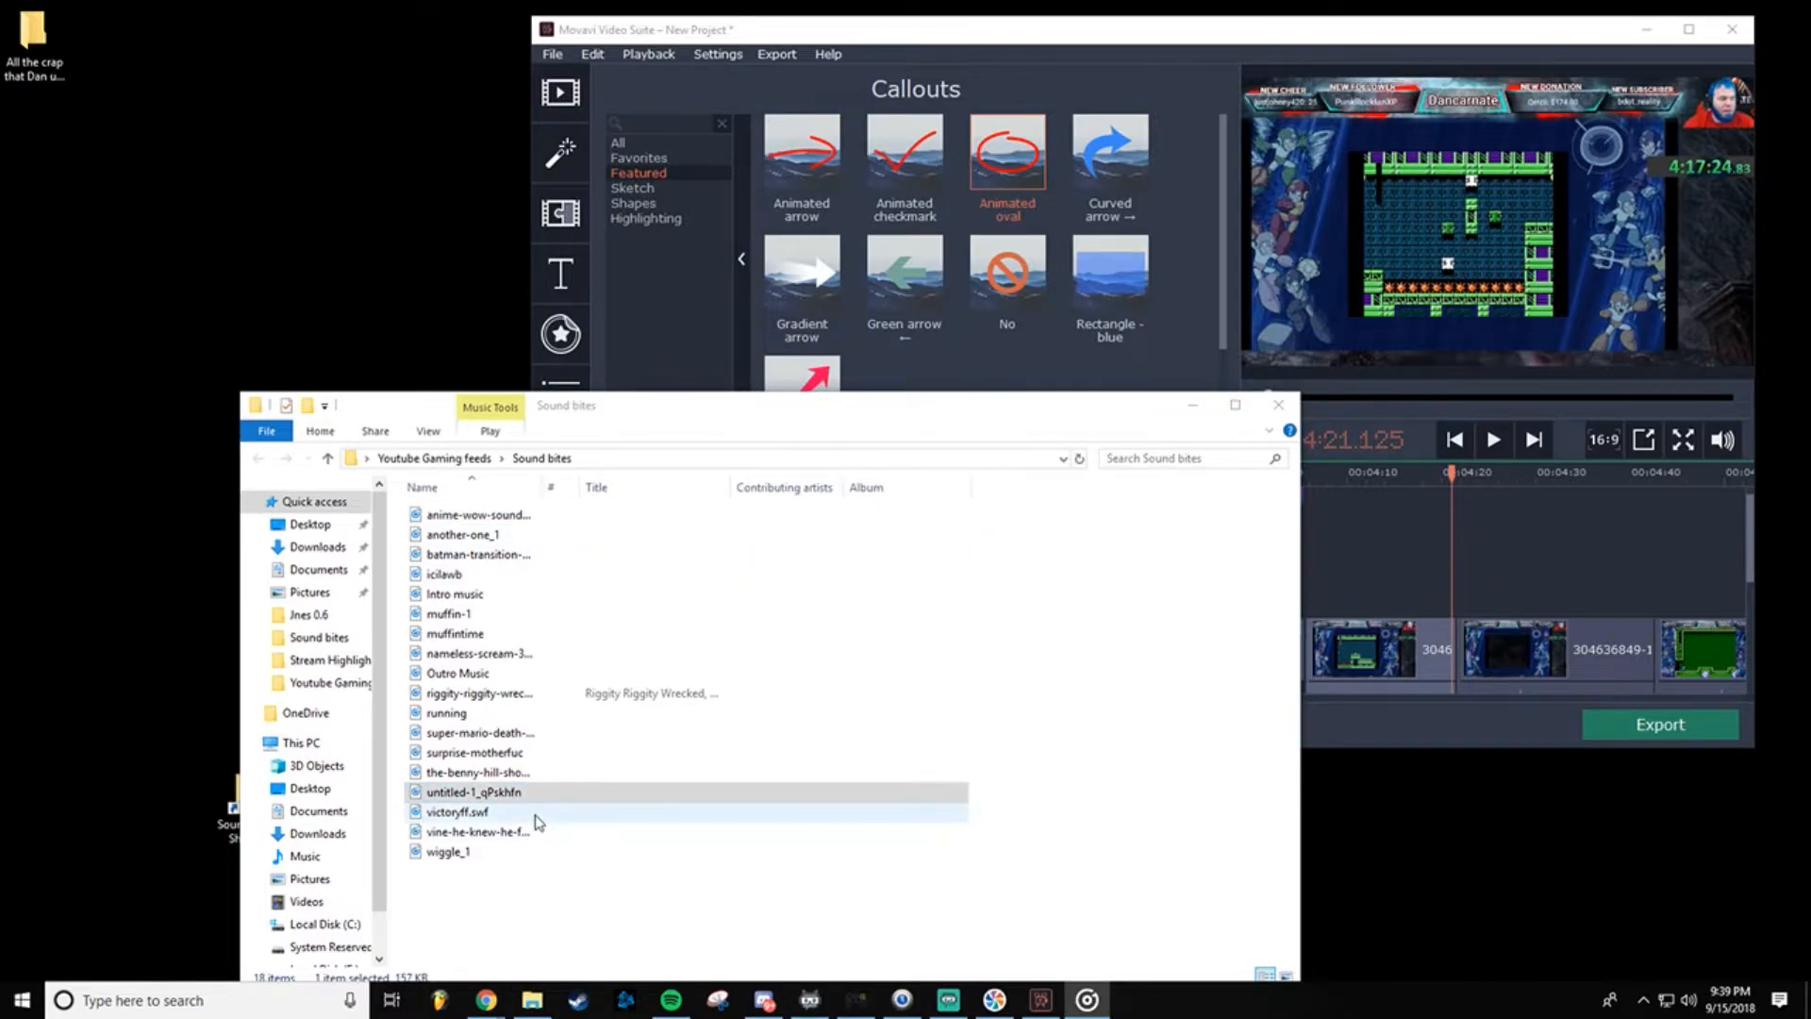
click(537, 817)
click(532, 836)
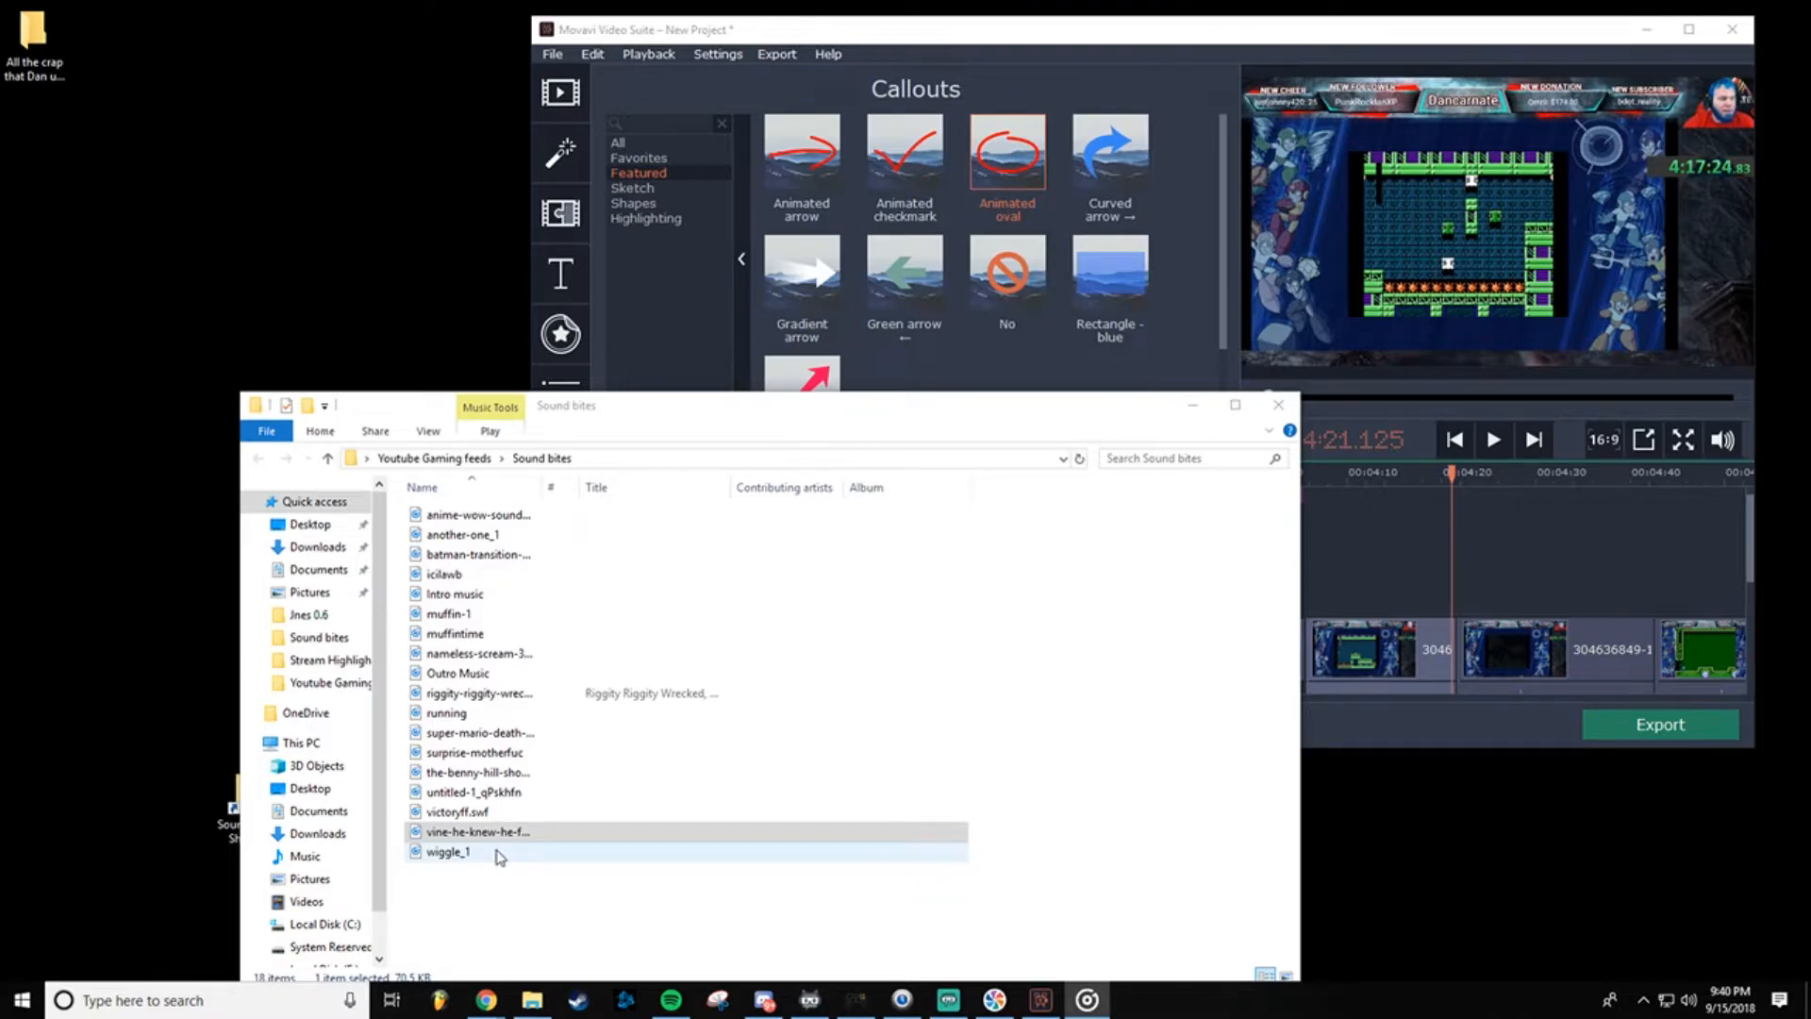
Step: Audition the wiggle_1 sound bite, and search the Myinstants site in the browser for nope
click(499, 854)
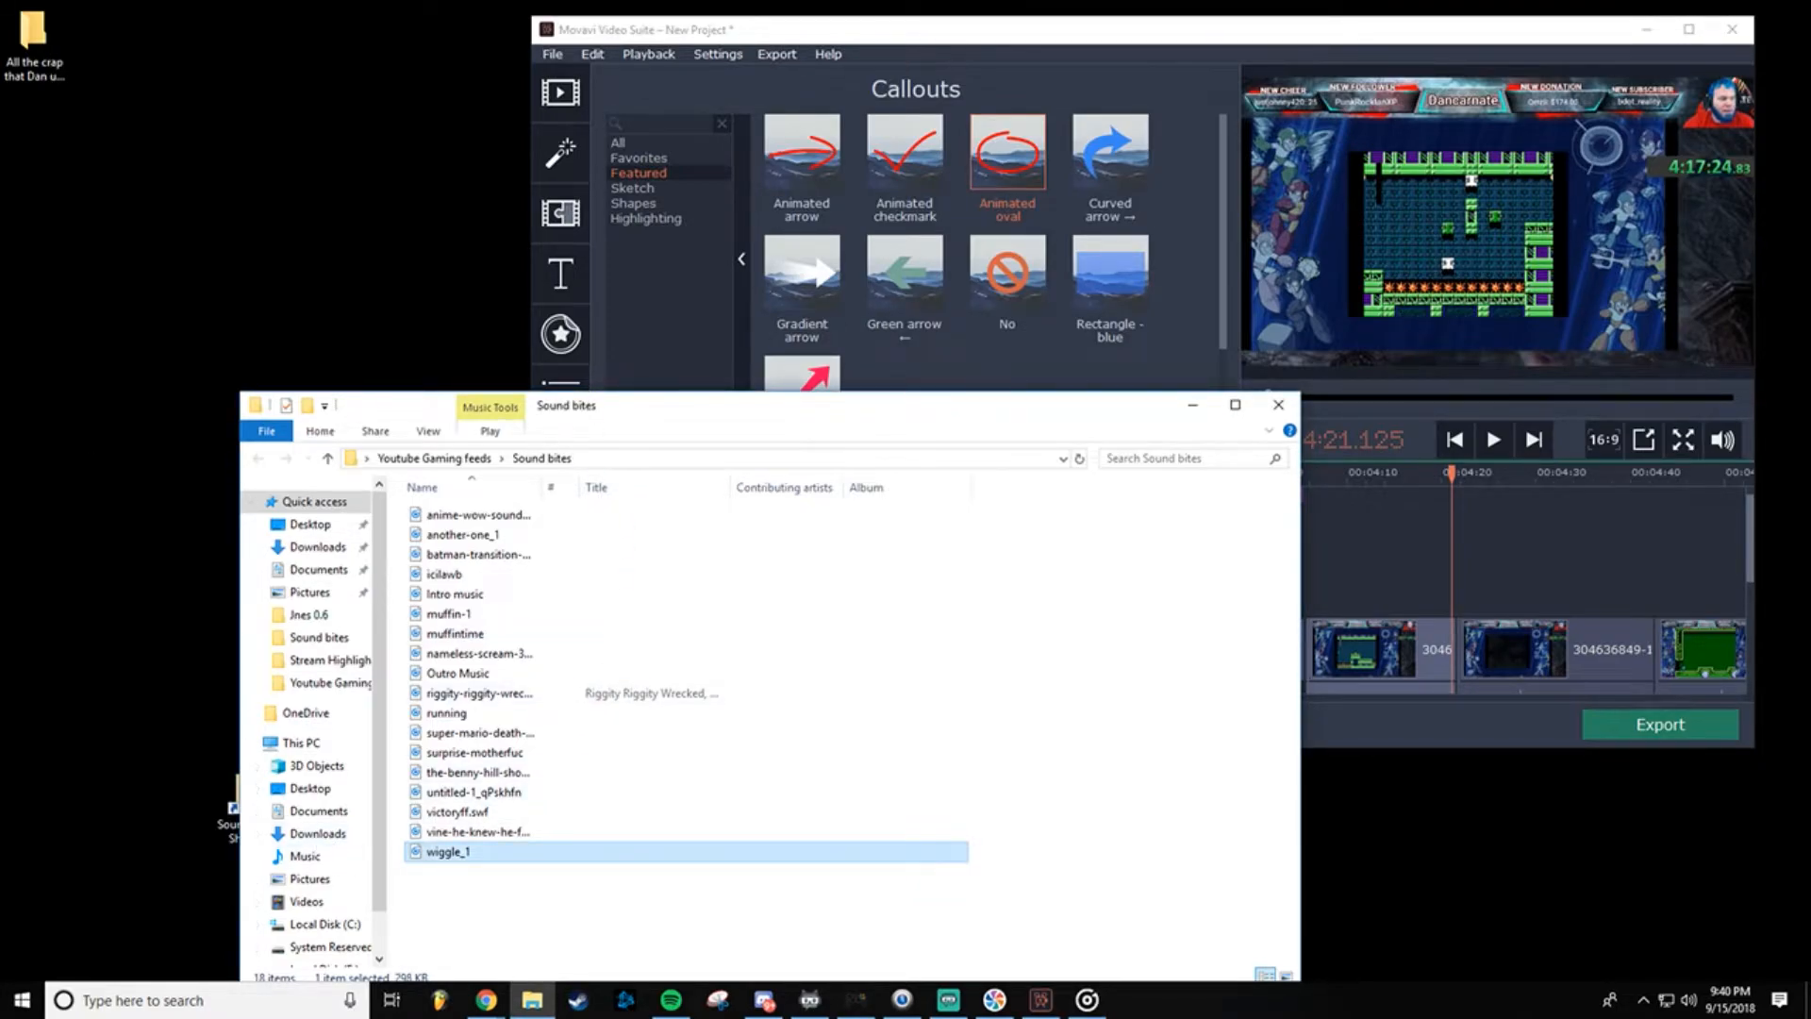
key(alt+Tab)
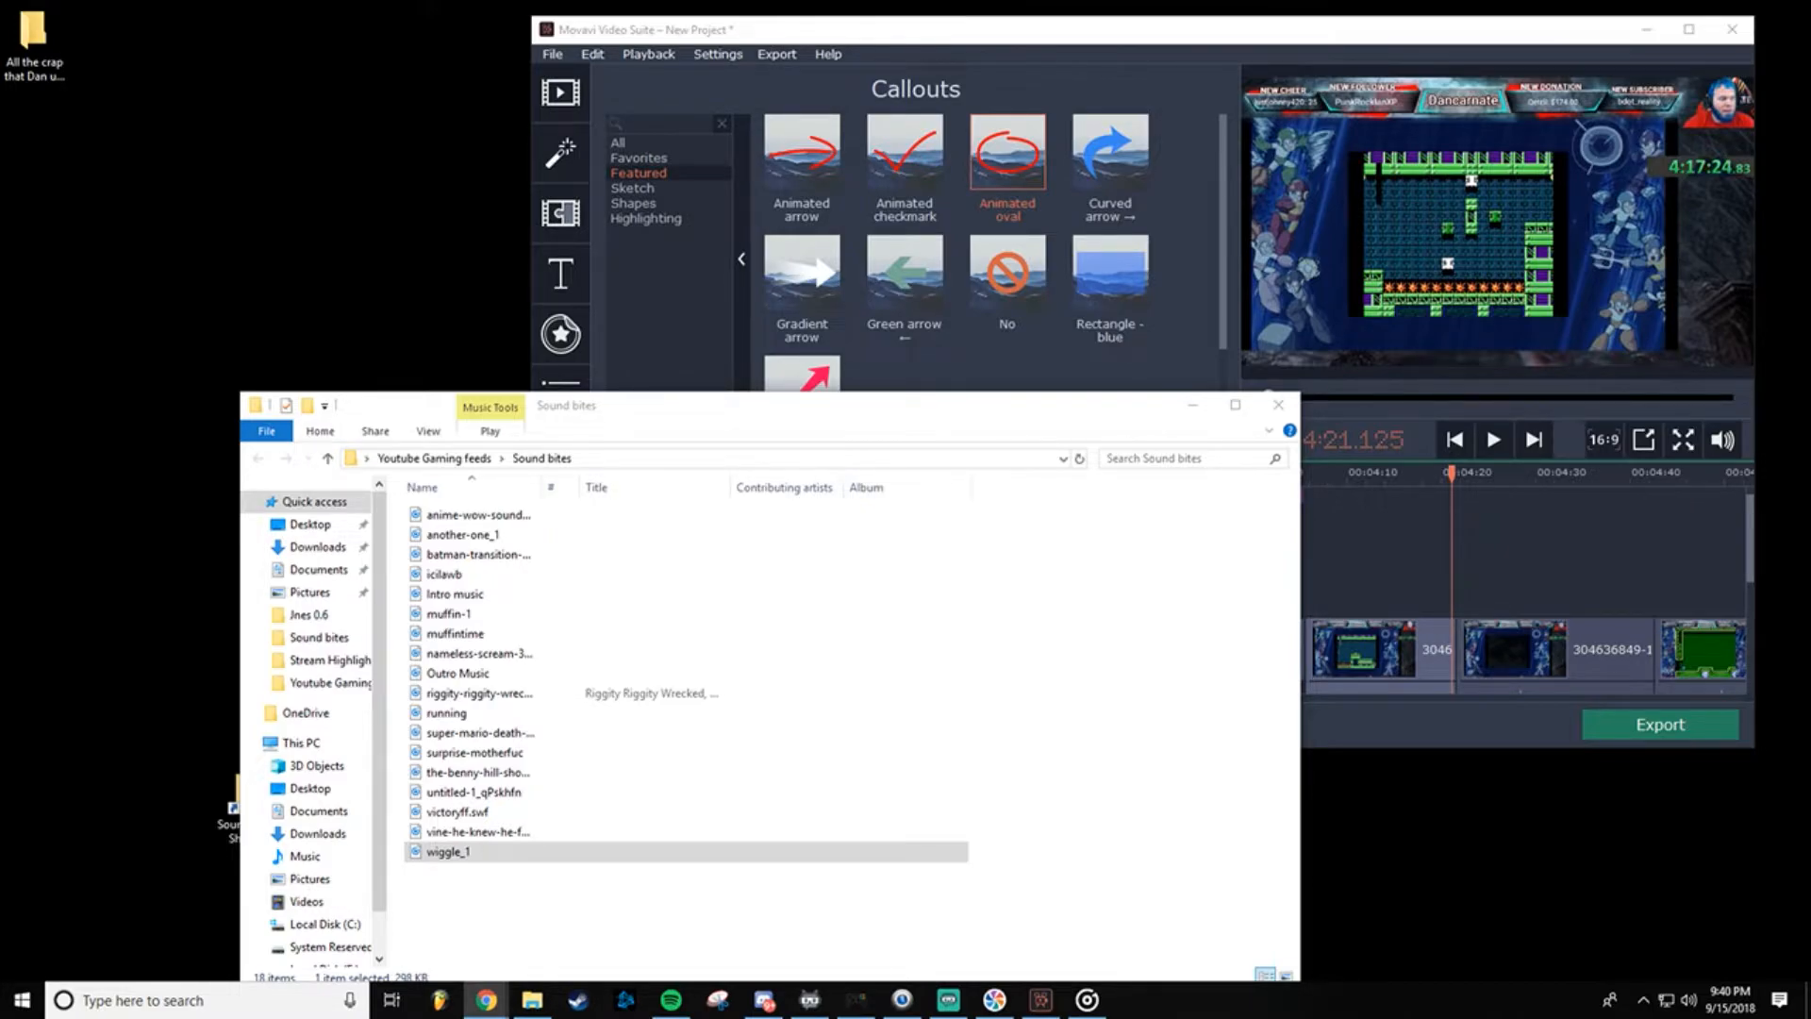
drag(0, 90, 924, 2)
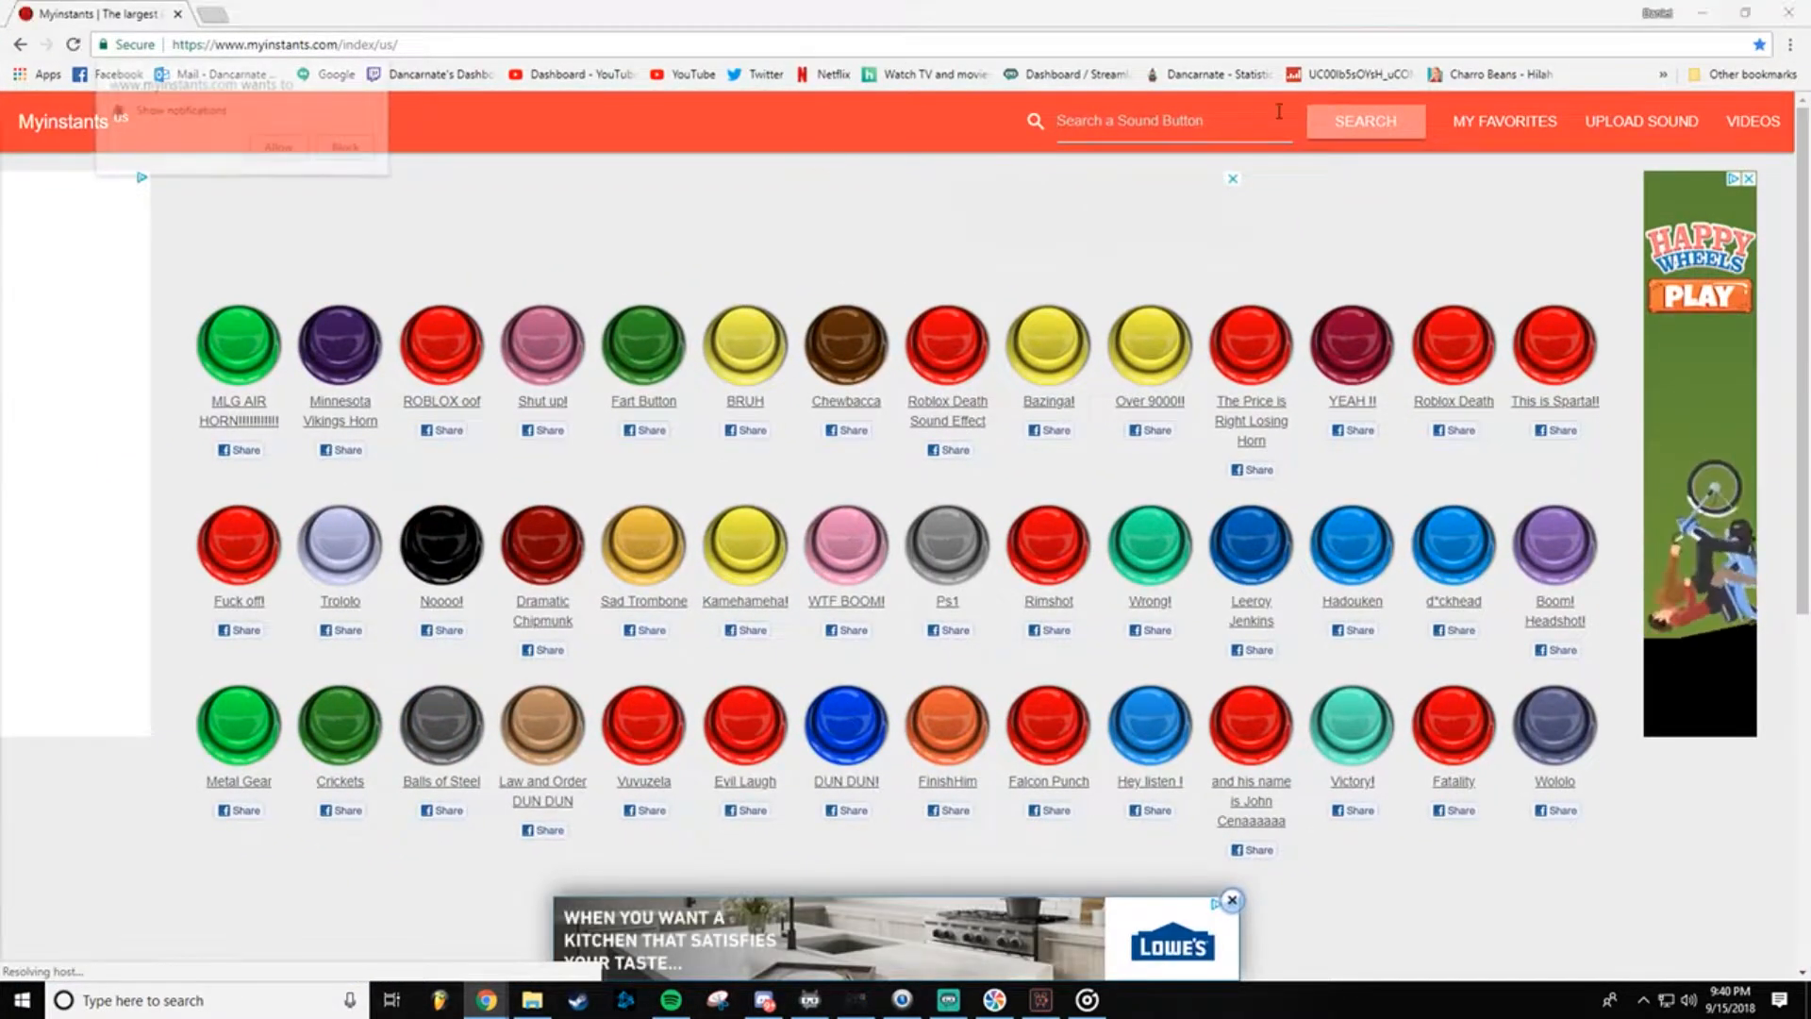
click(377, 72)
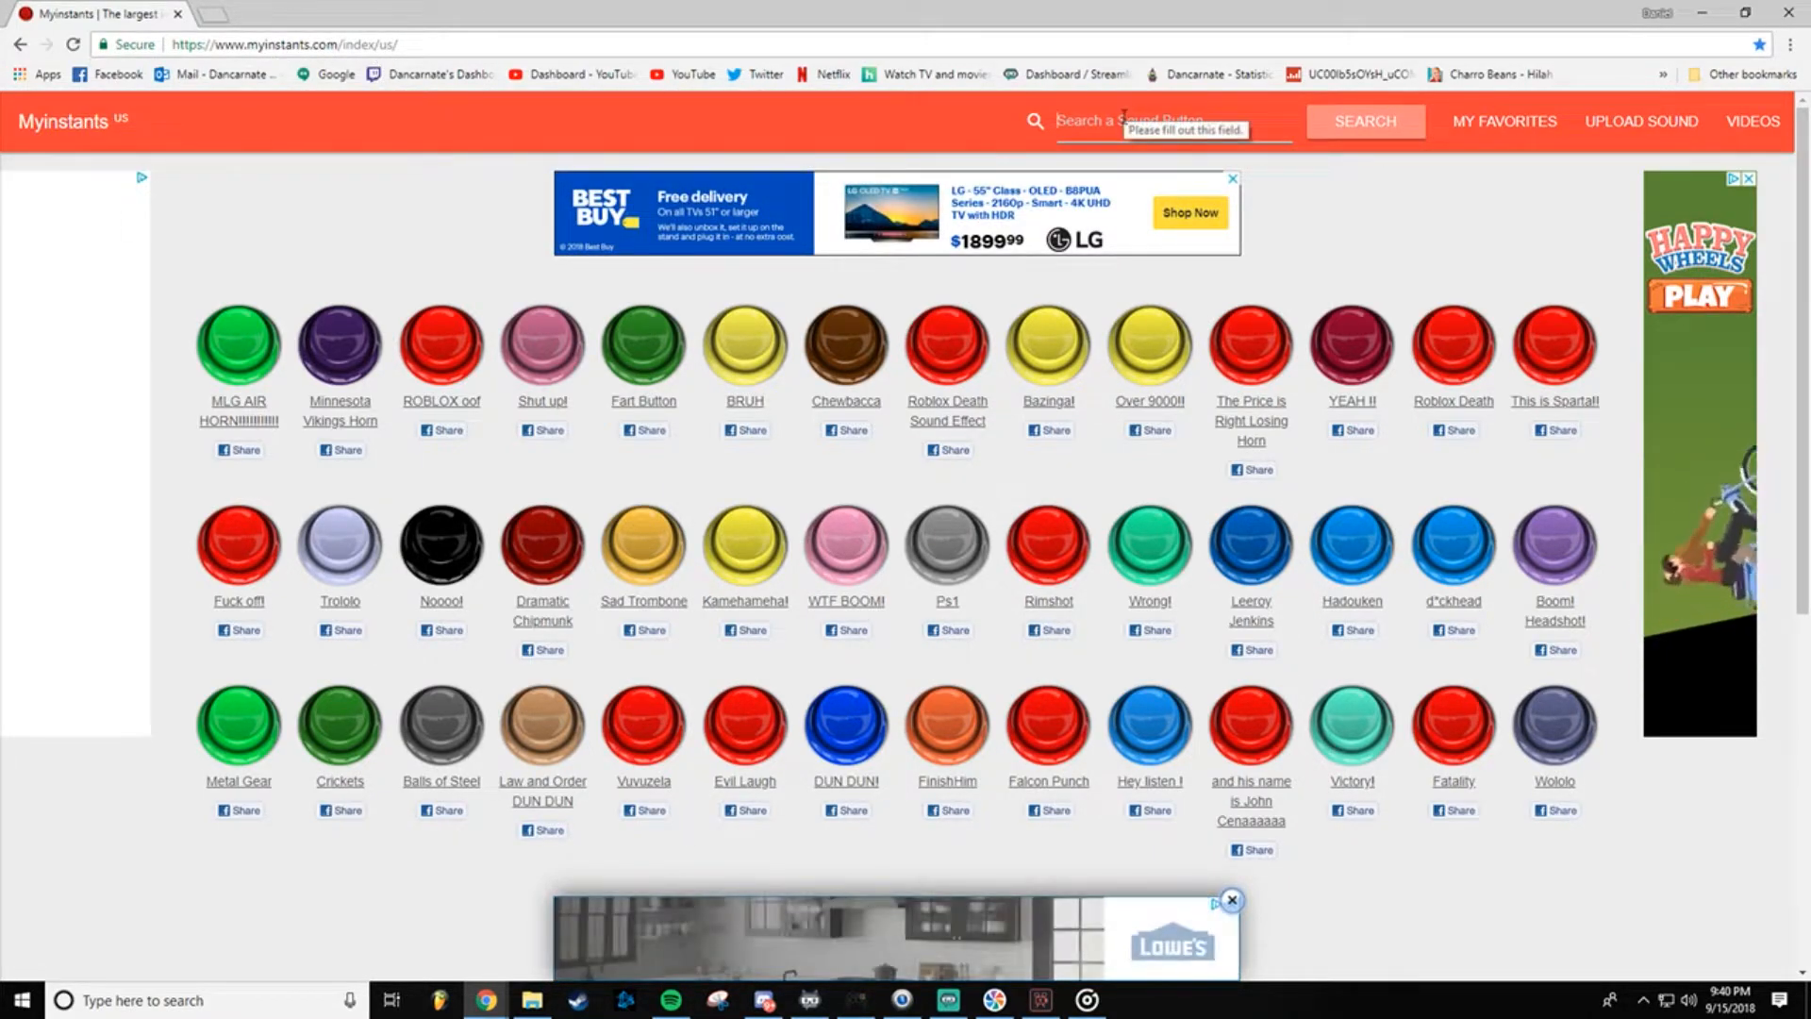
click(1116, 116)
text(nope)
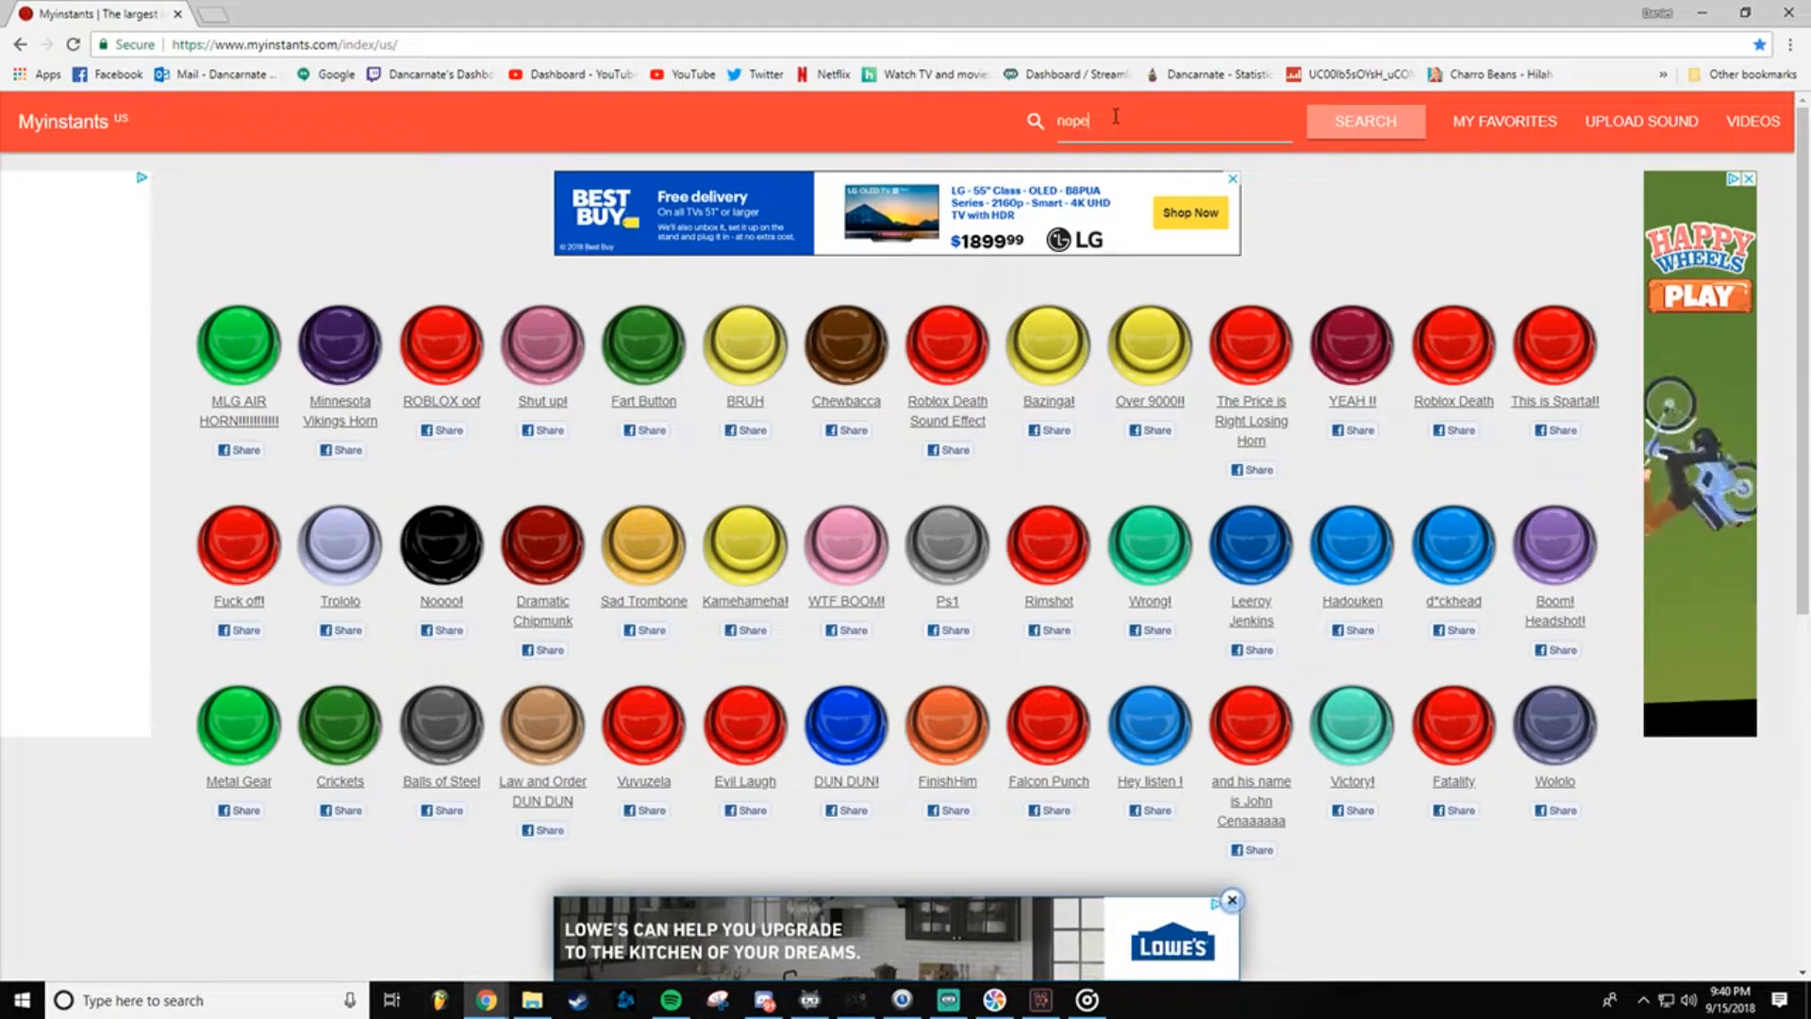
click(1377, 121)
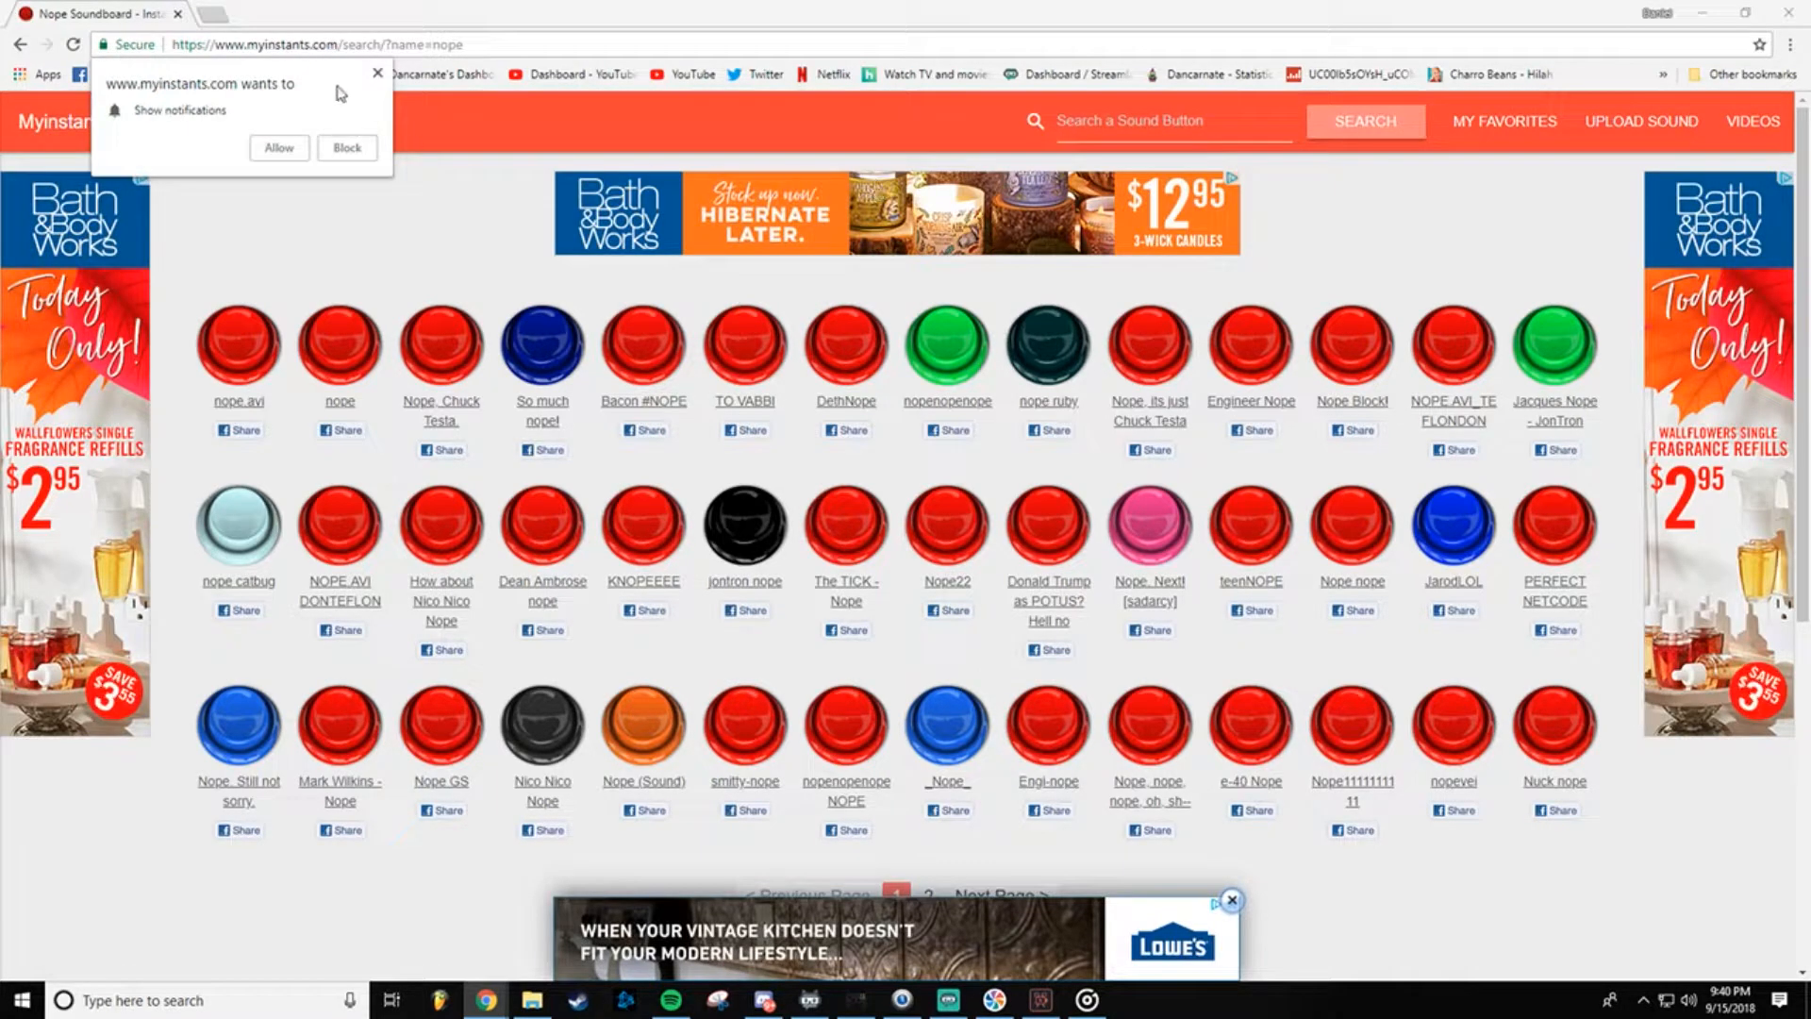
Step: Audition the nope sound button and download its MP3 to the desktop
click(377, 73)
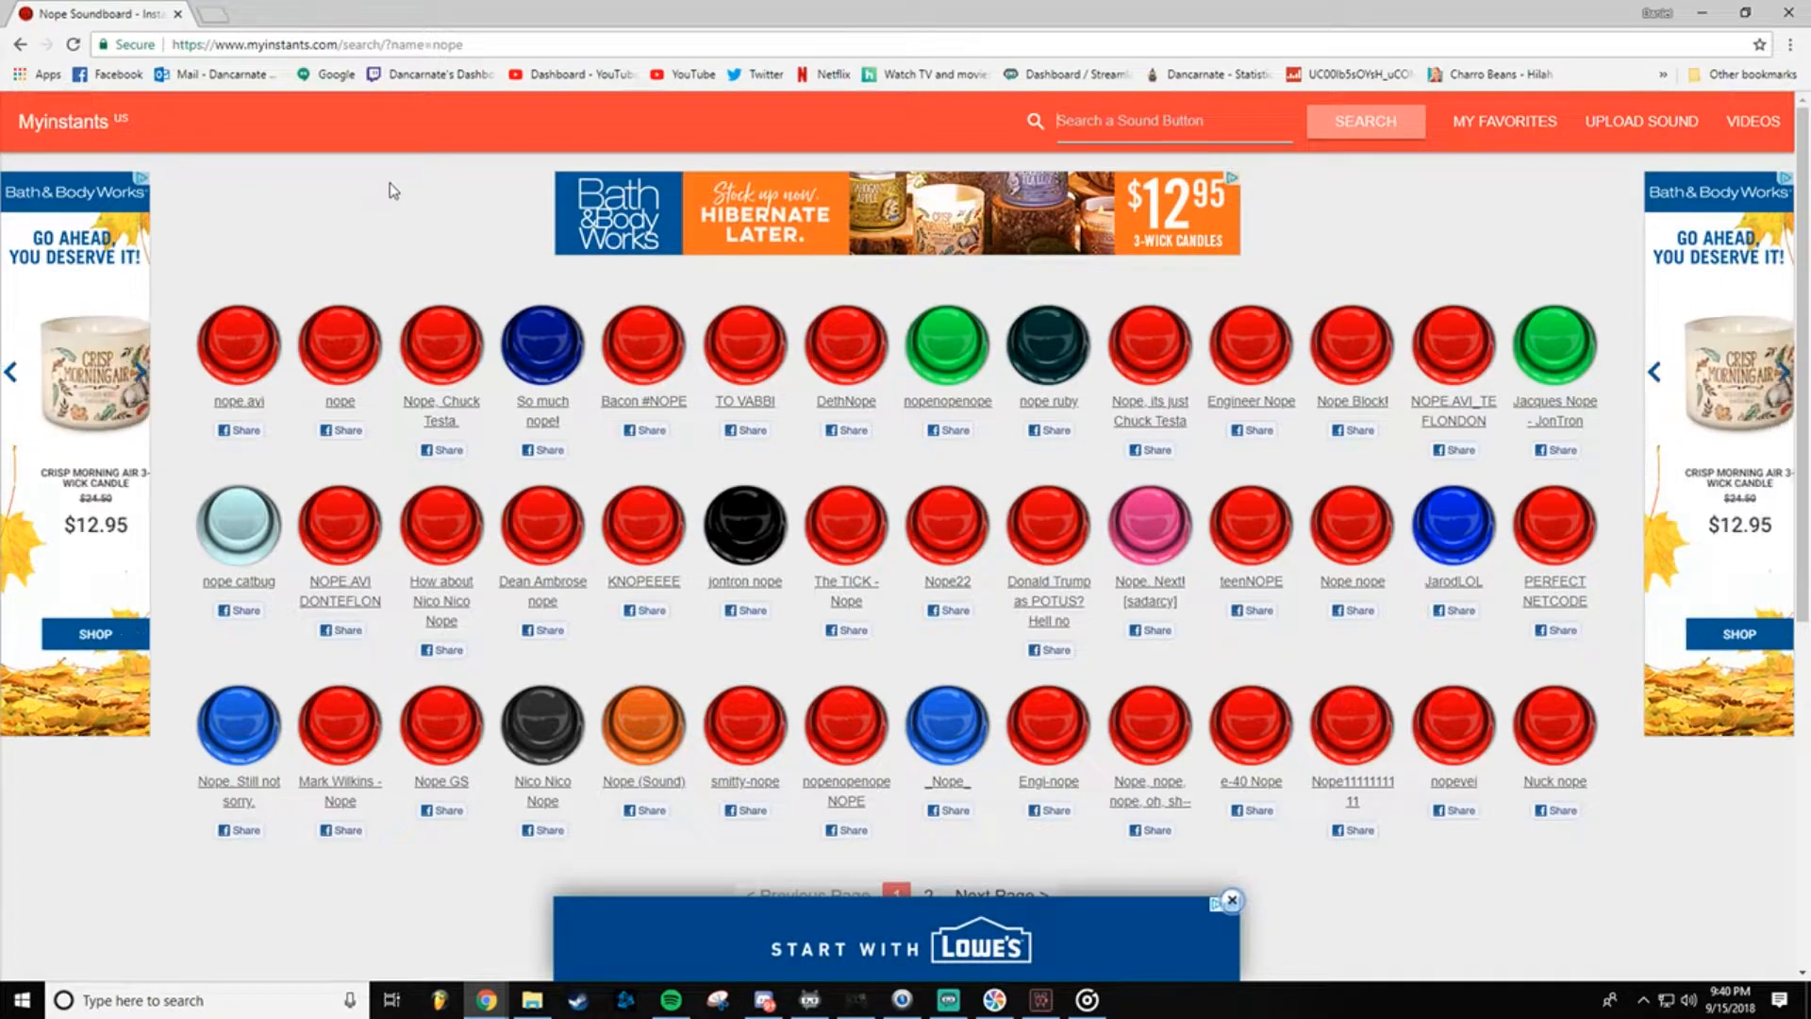
click(341, 349)
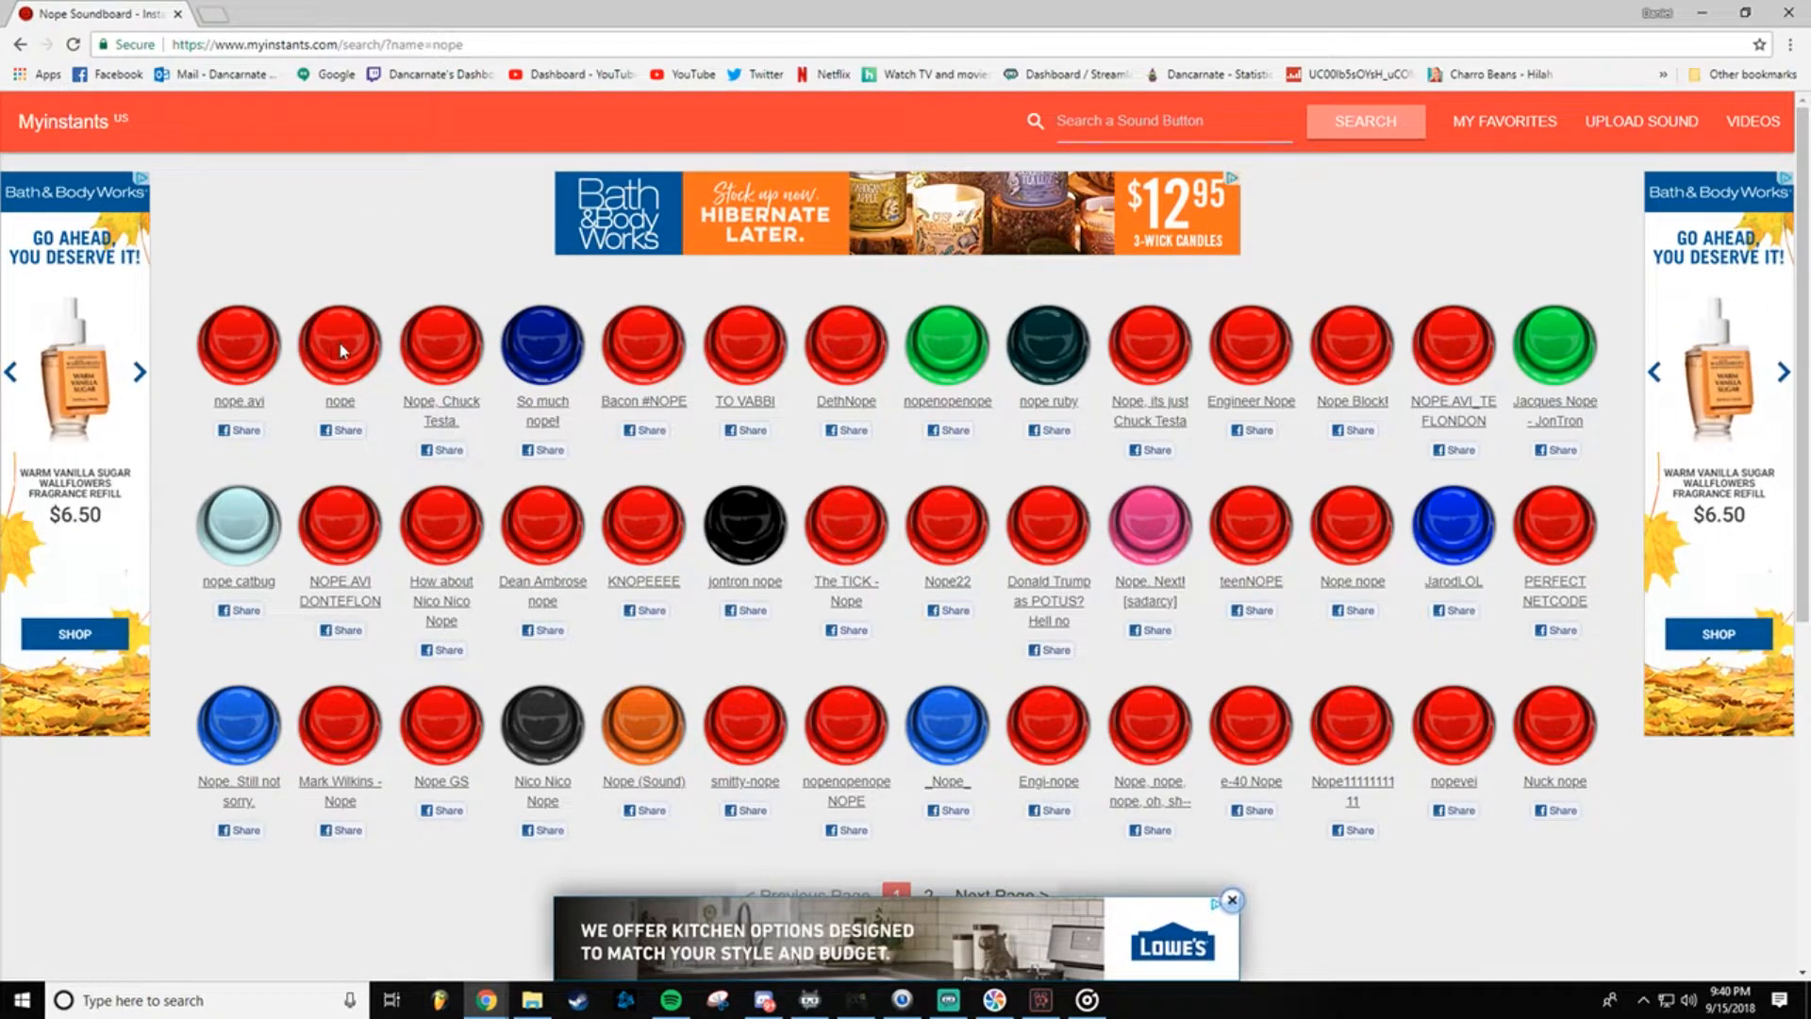
click(339, 400)
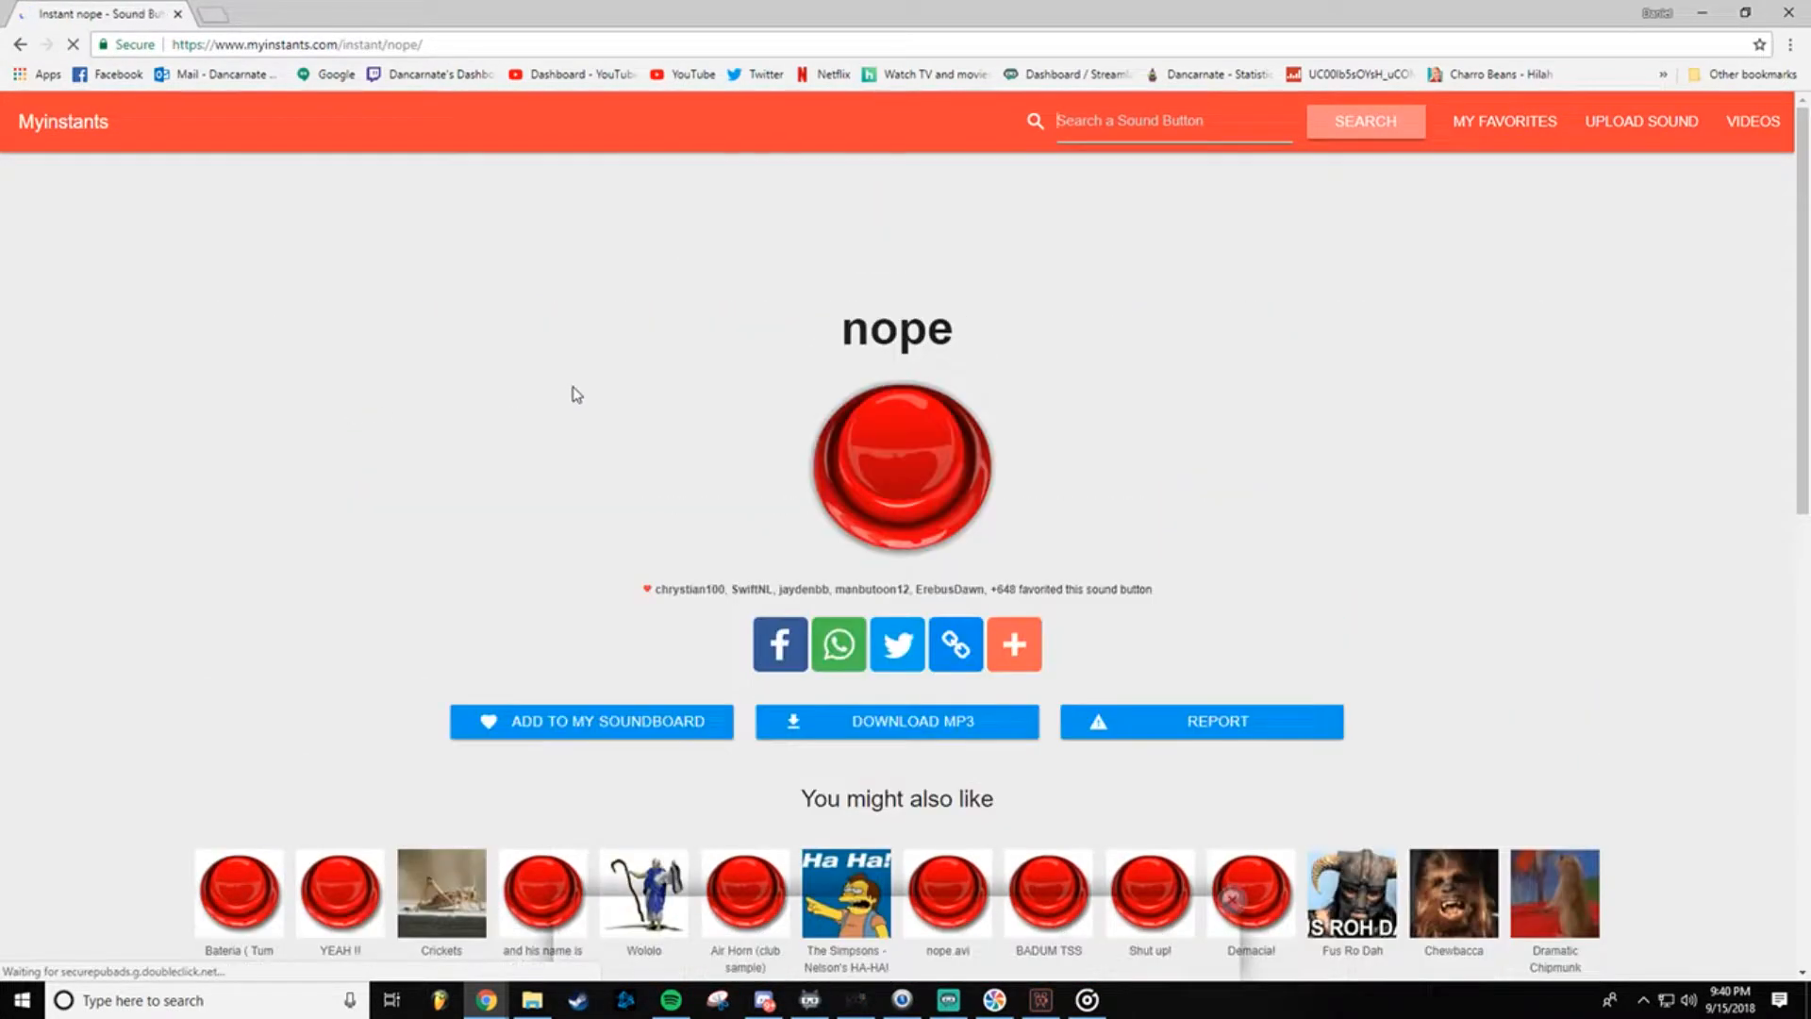
click(884, 727)
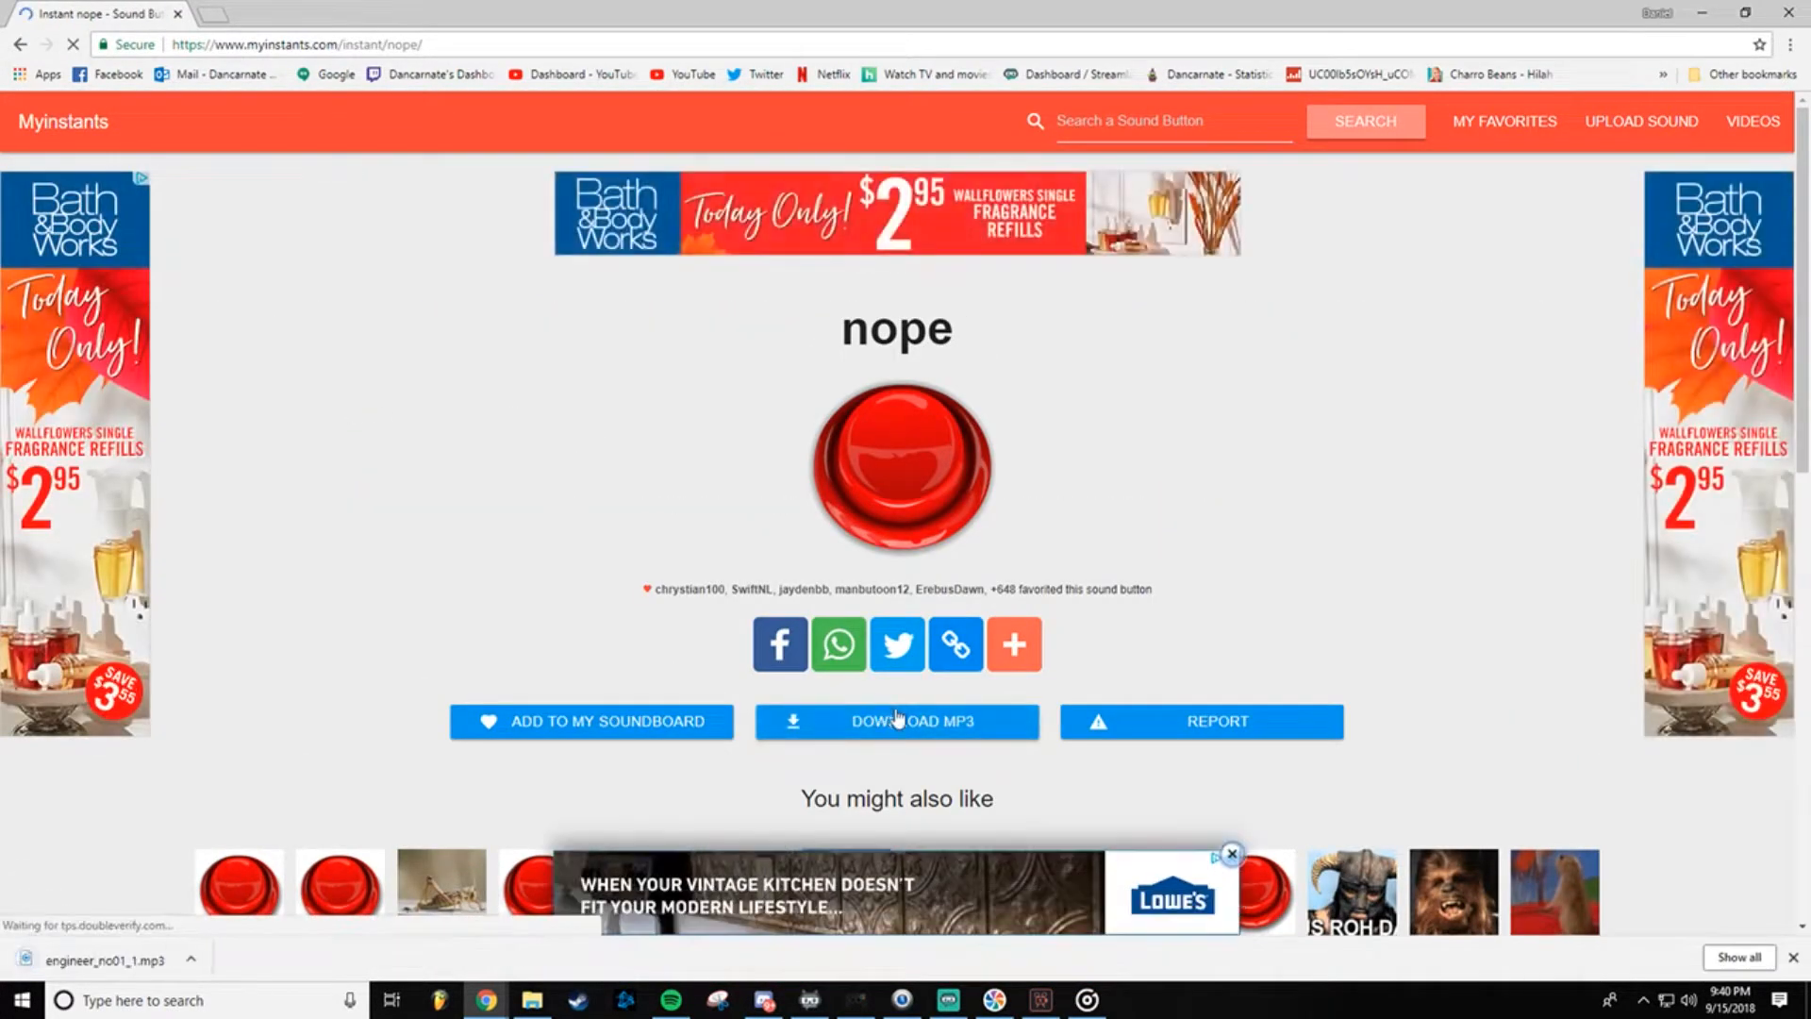
drag(127, 13, 0, 57)
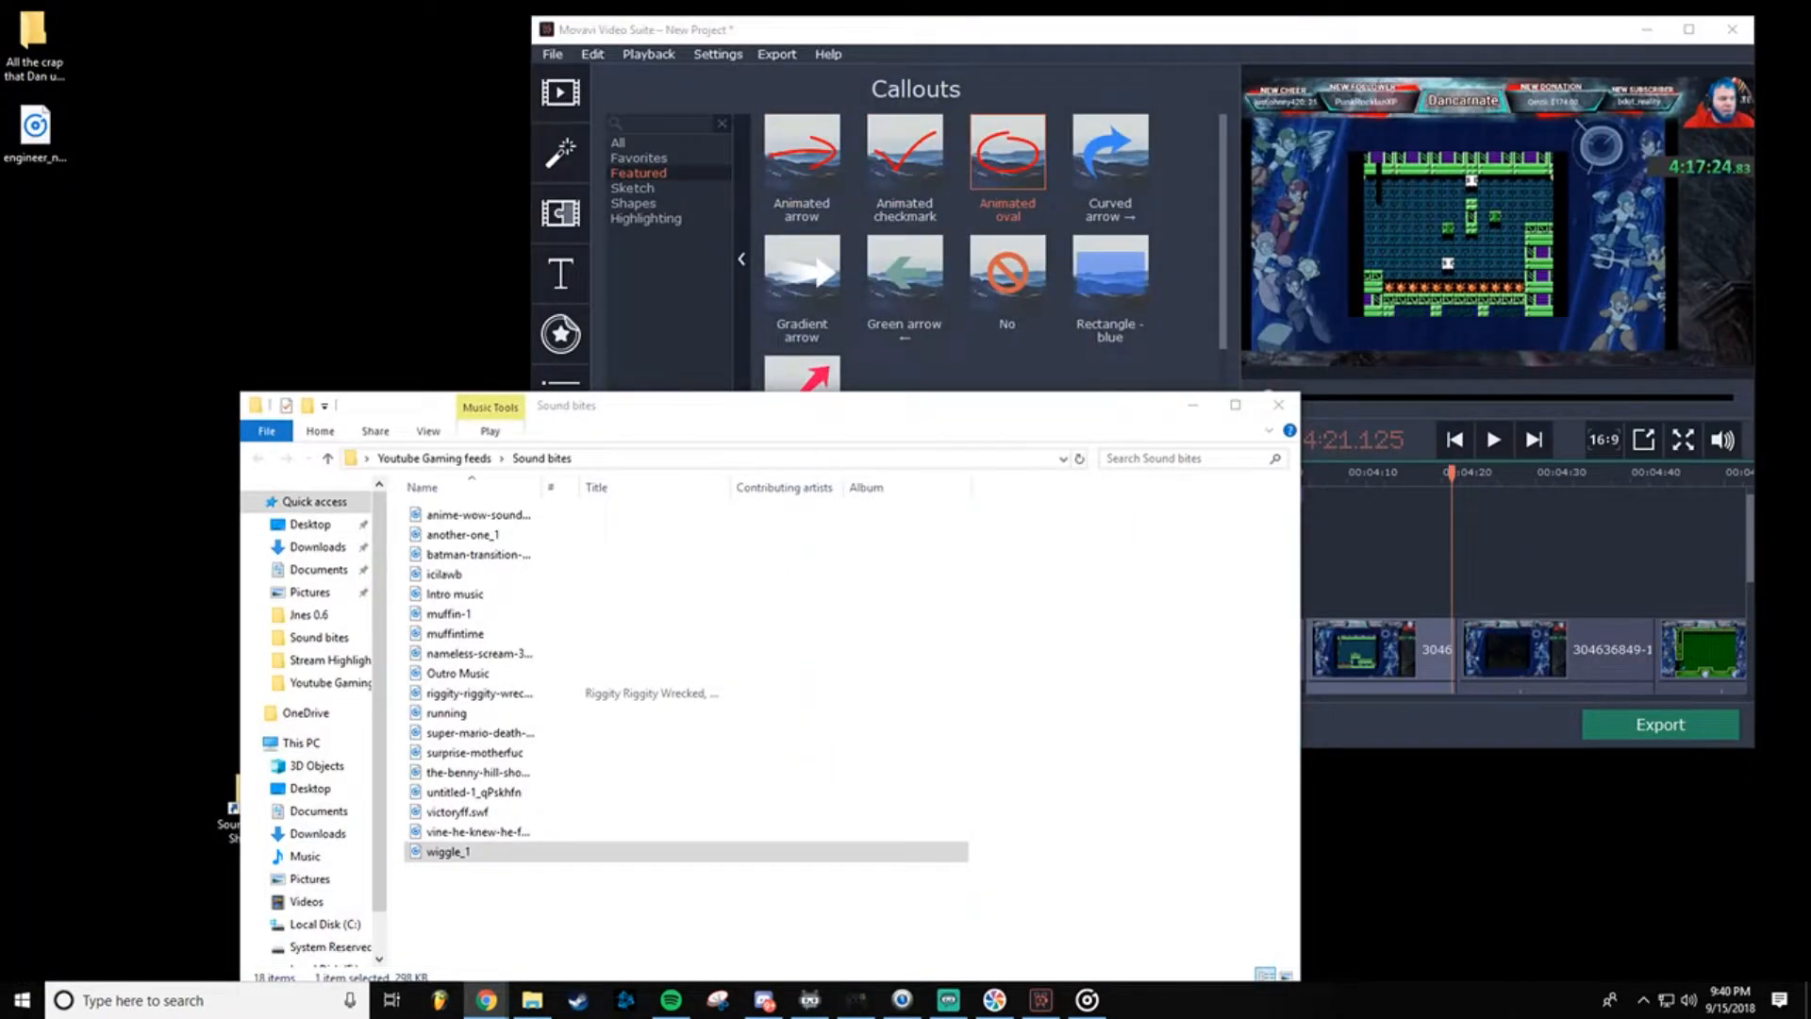
Step: Play the downloaded engineer_no01_1 file on the desktop and rename it nope
click(49, 168)
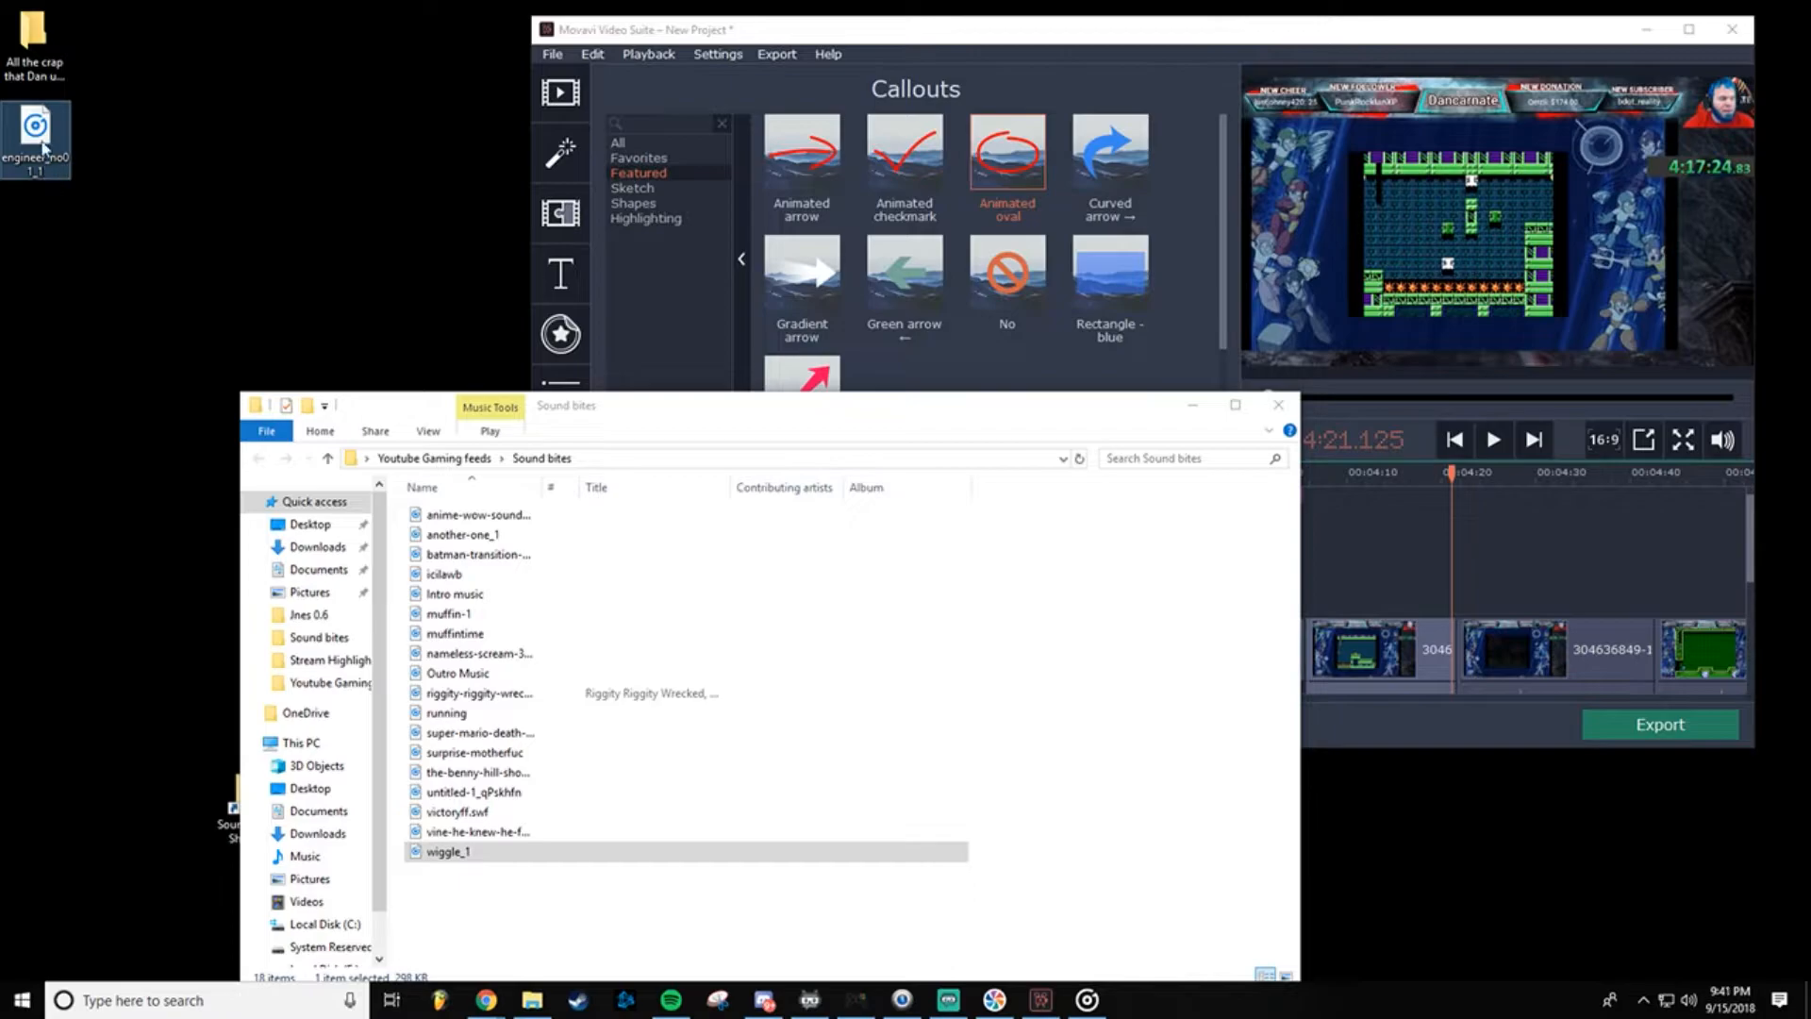
double_click(43, 147)
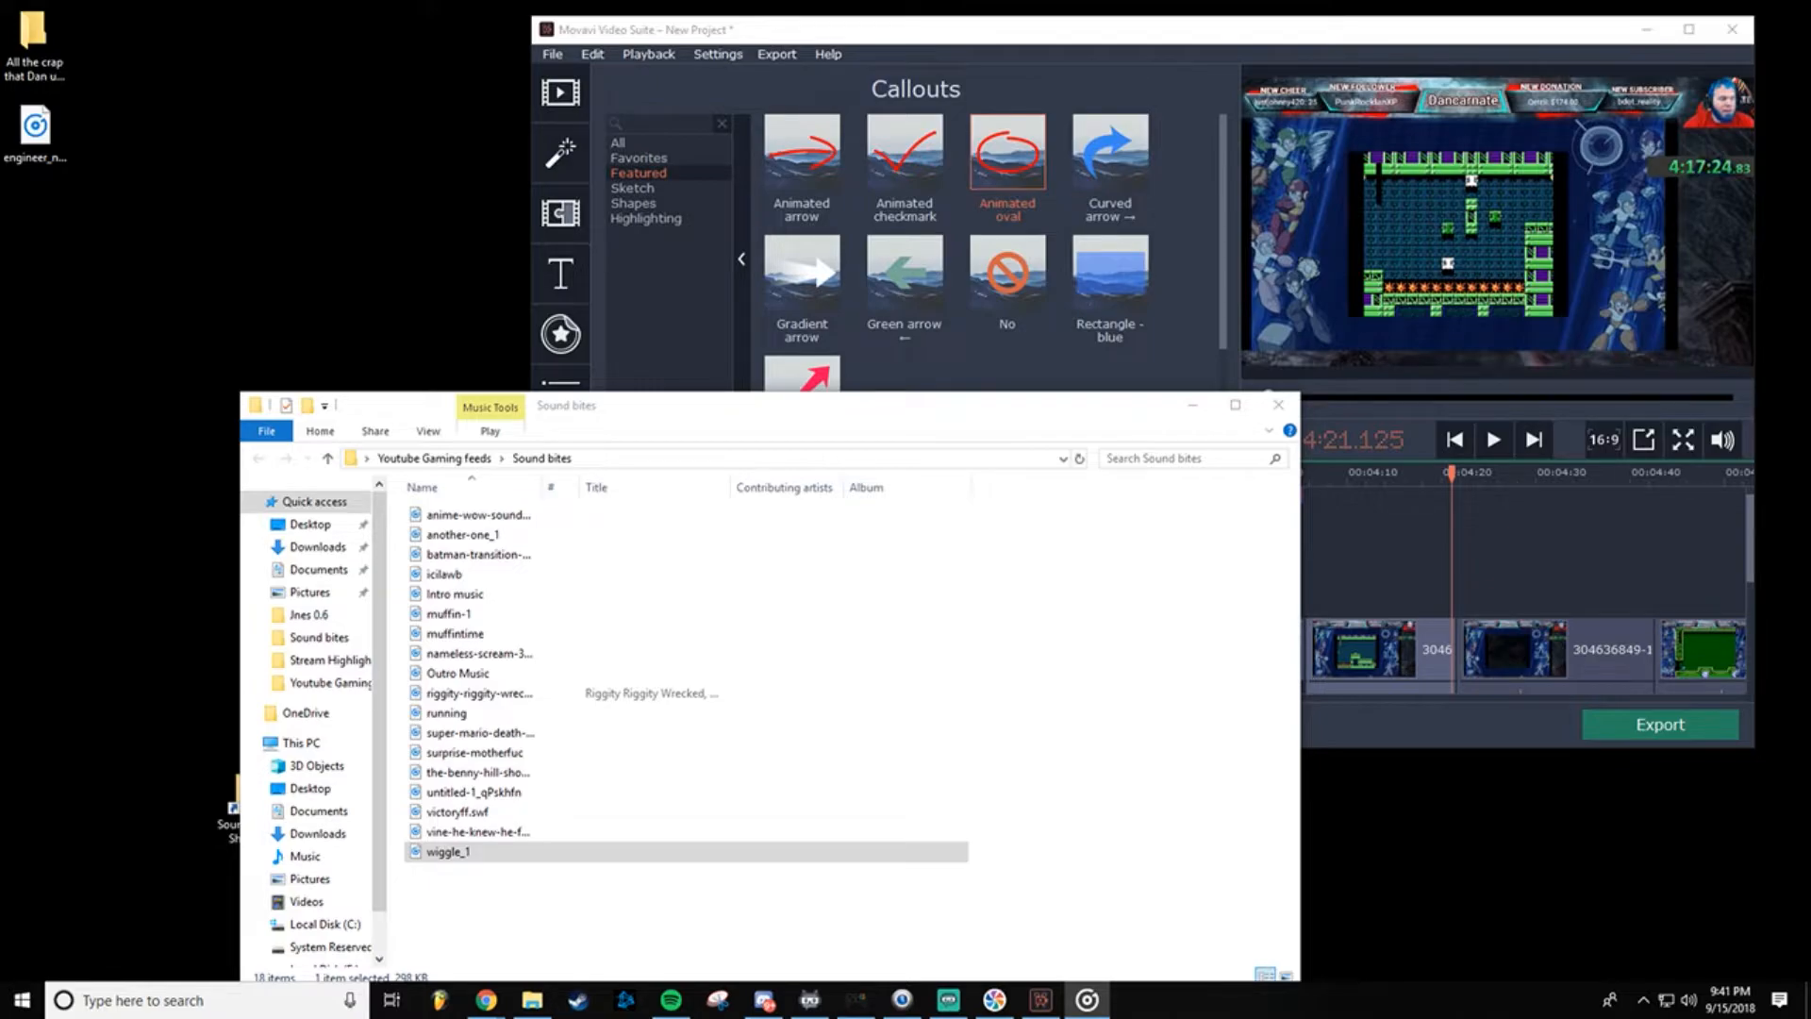
click(59, 166)
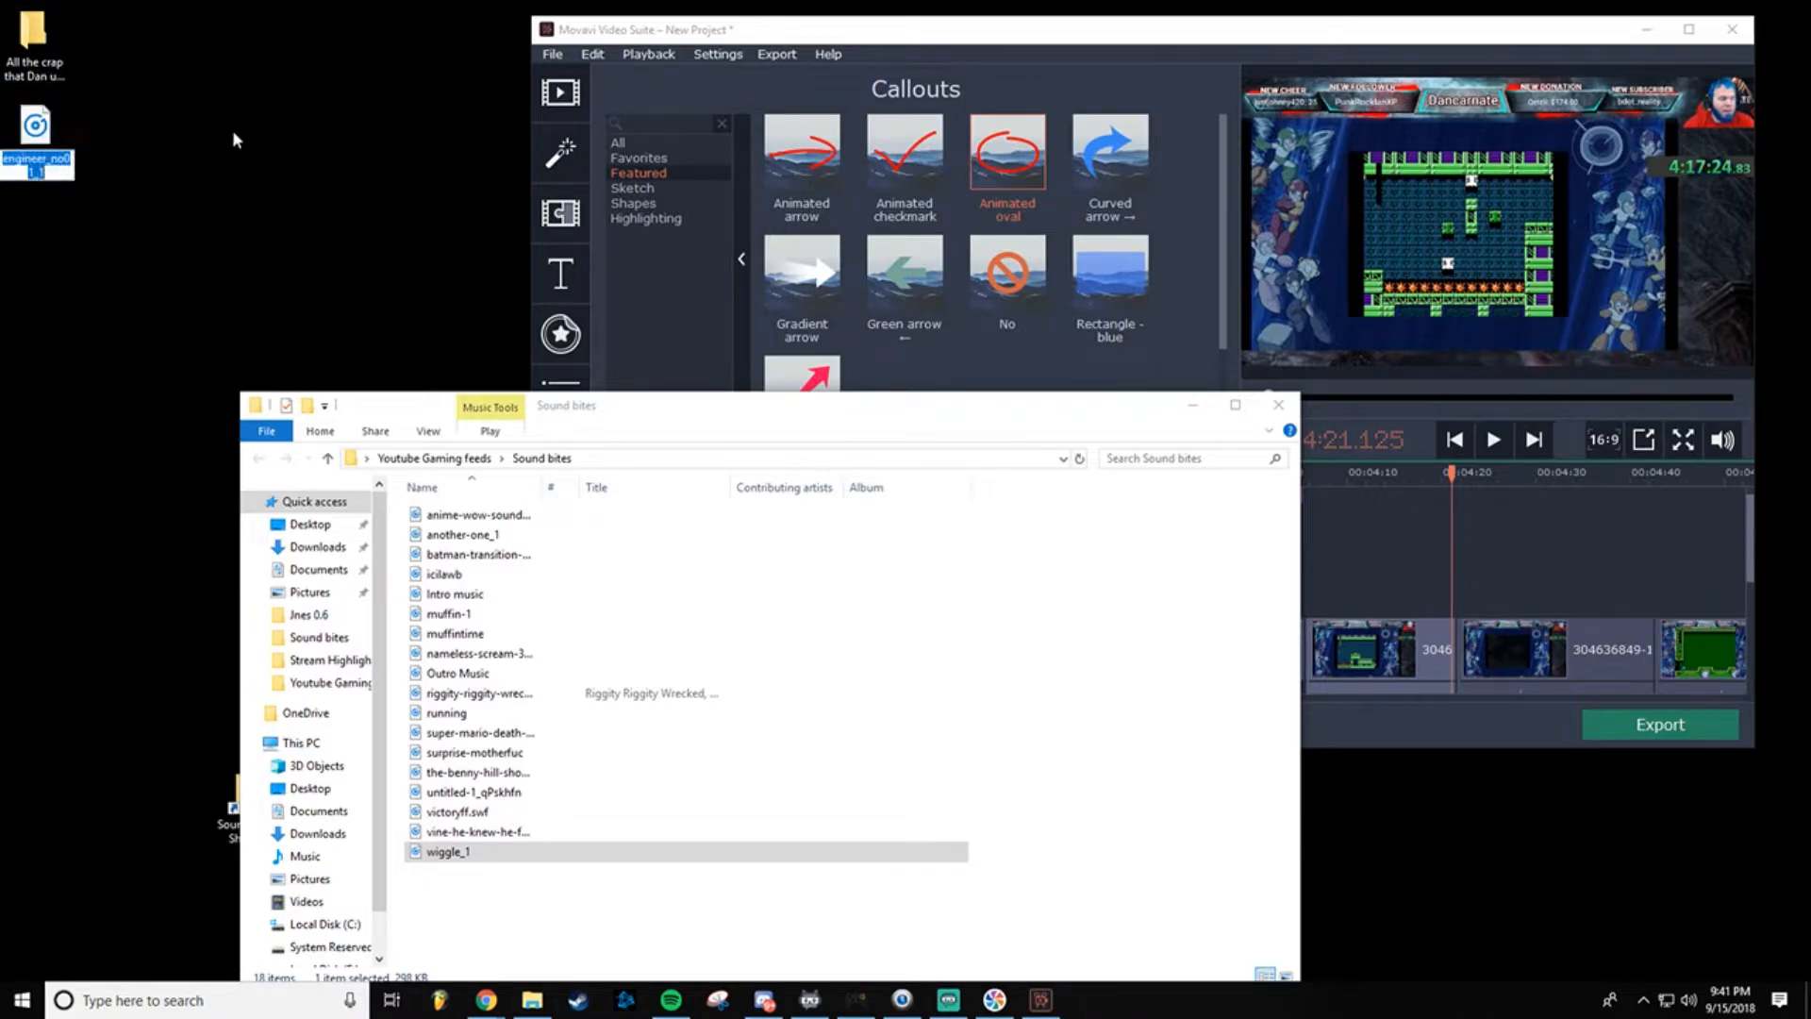
text(nope)
key(Return)
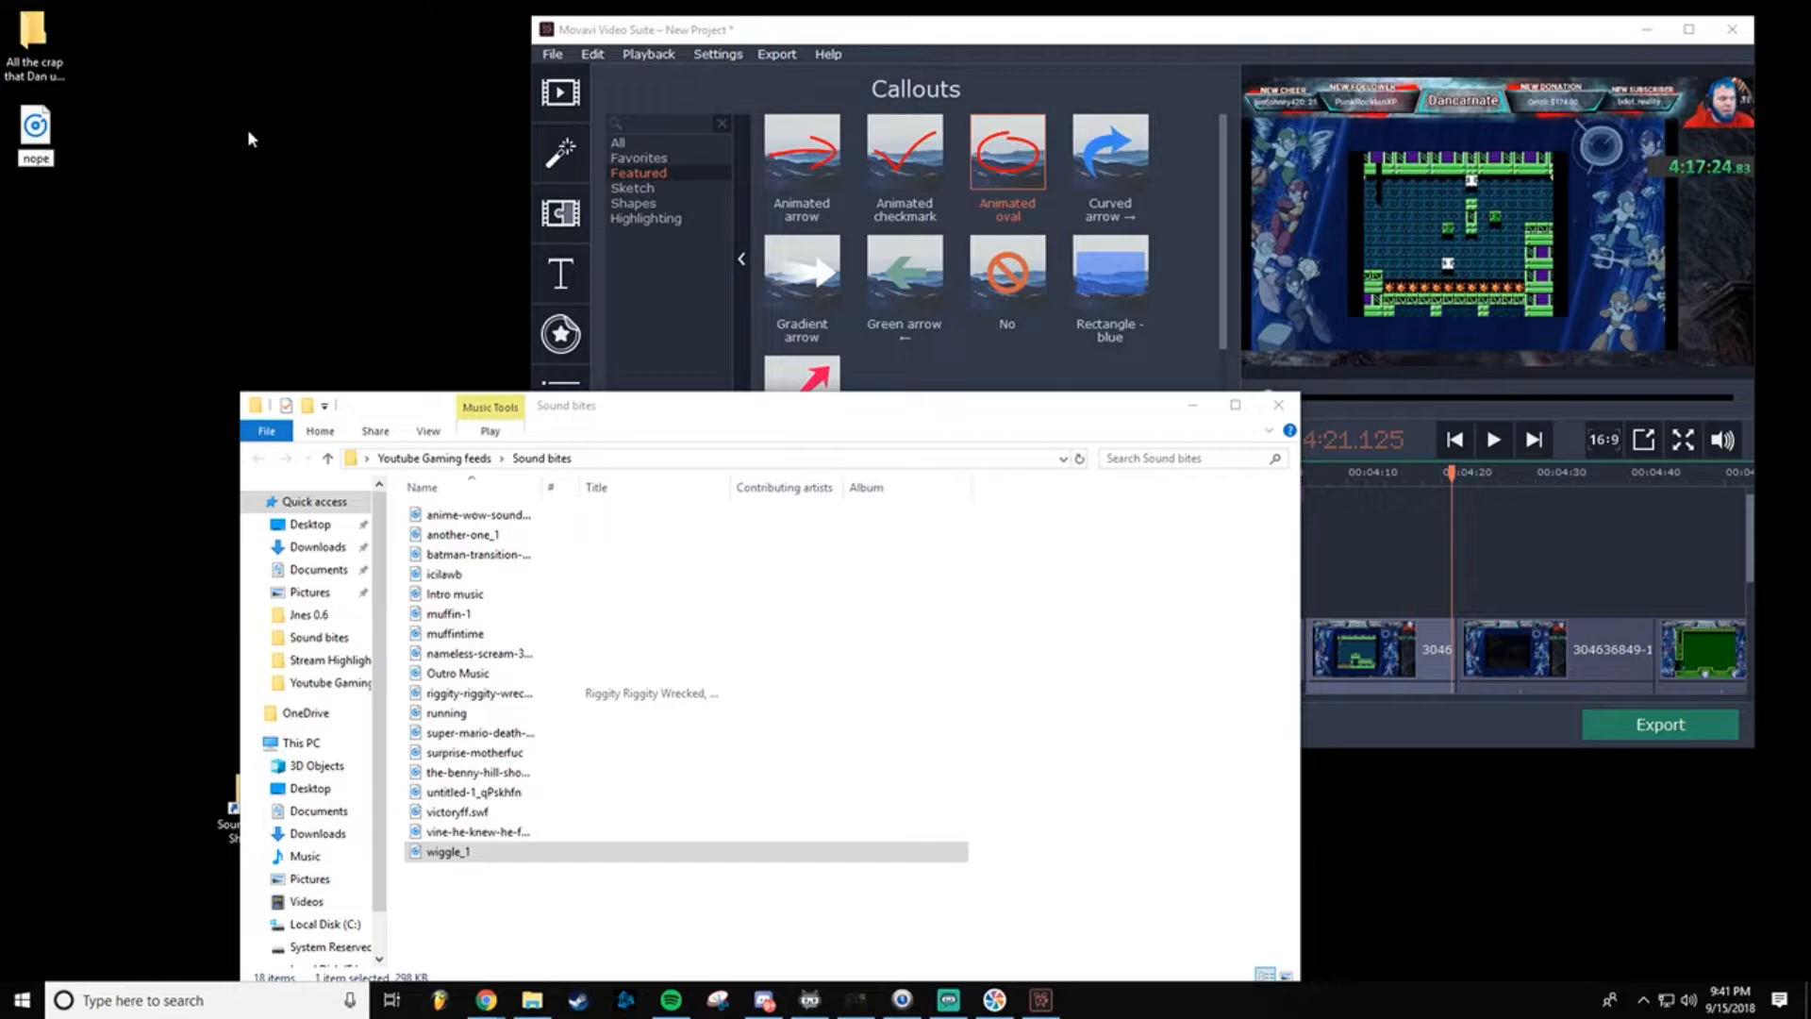
Step: Add nope to the Sound bites folder and to the timeline's audio track near 04:21, and maximise the editor window
drag(44, 138, 1453, 613)
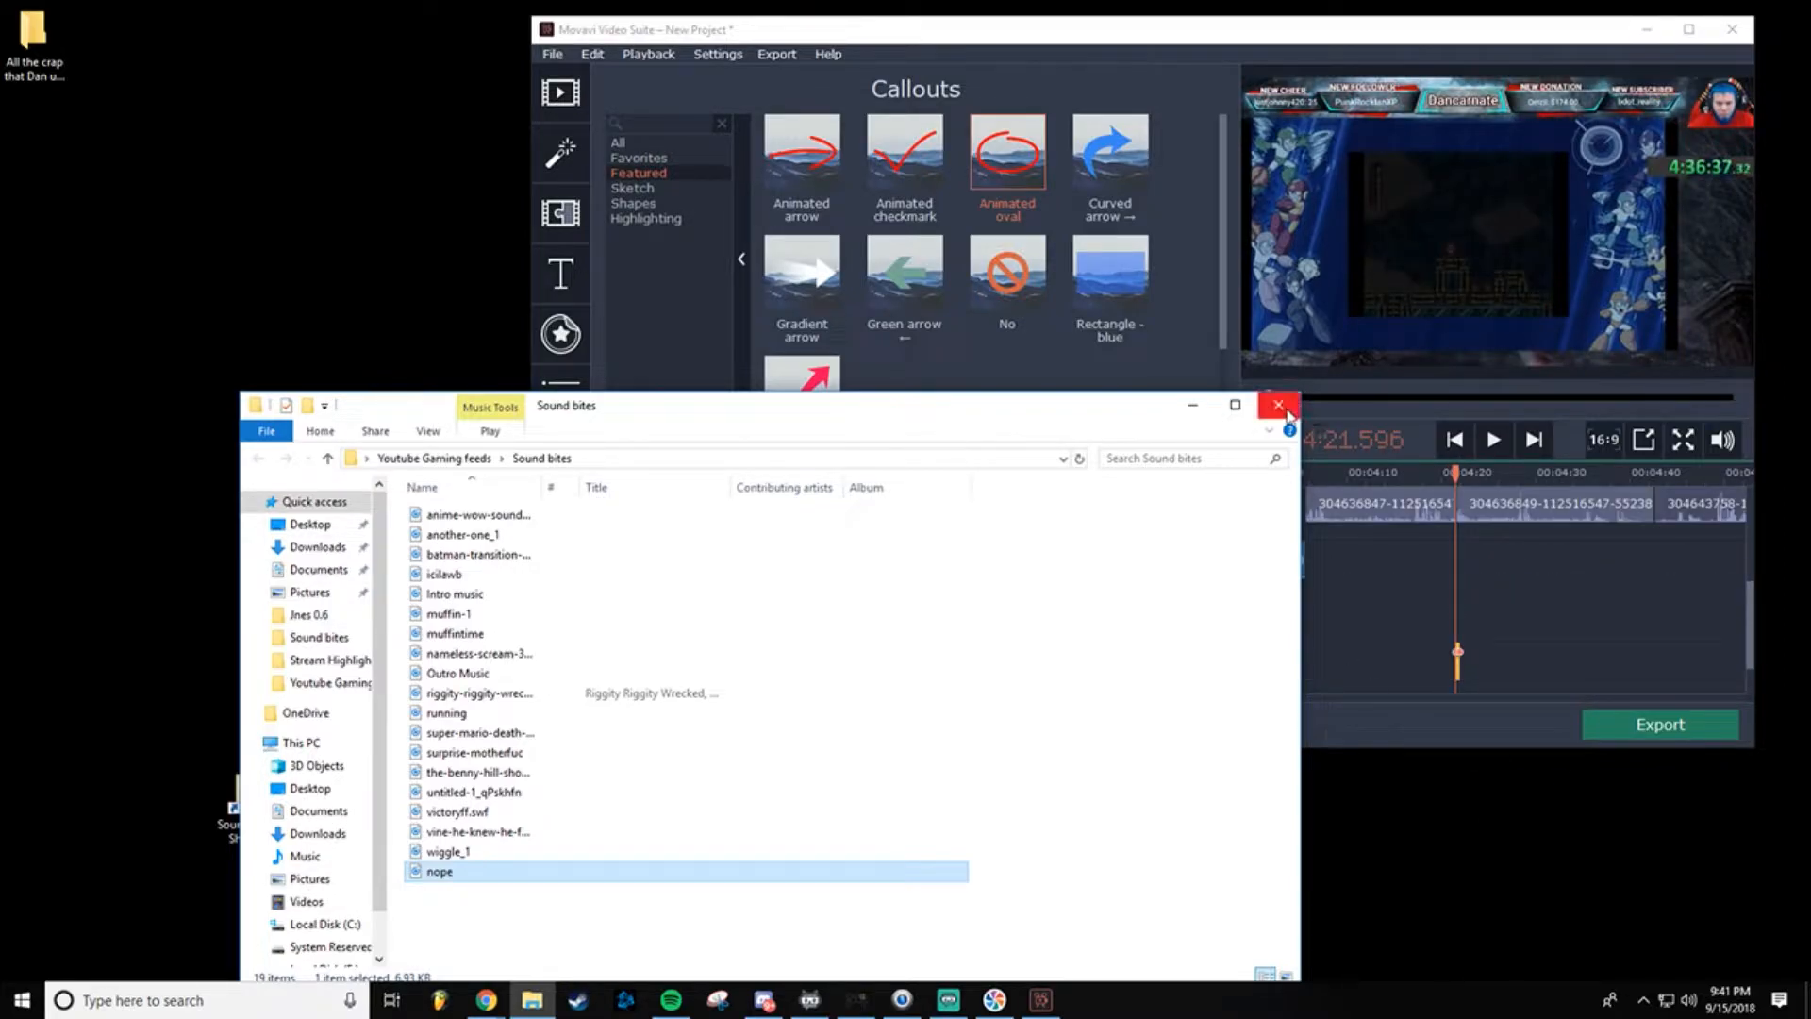
click(1278, 404)
double_click(1247, 31)
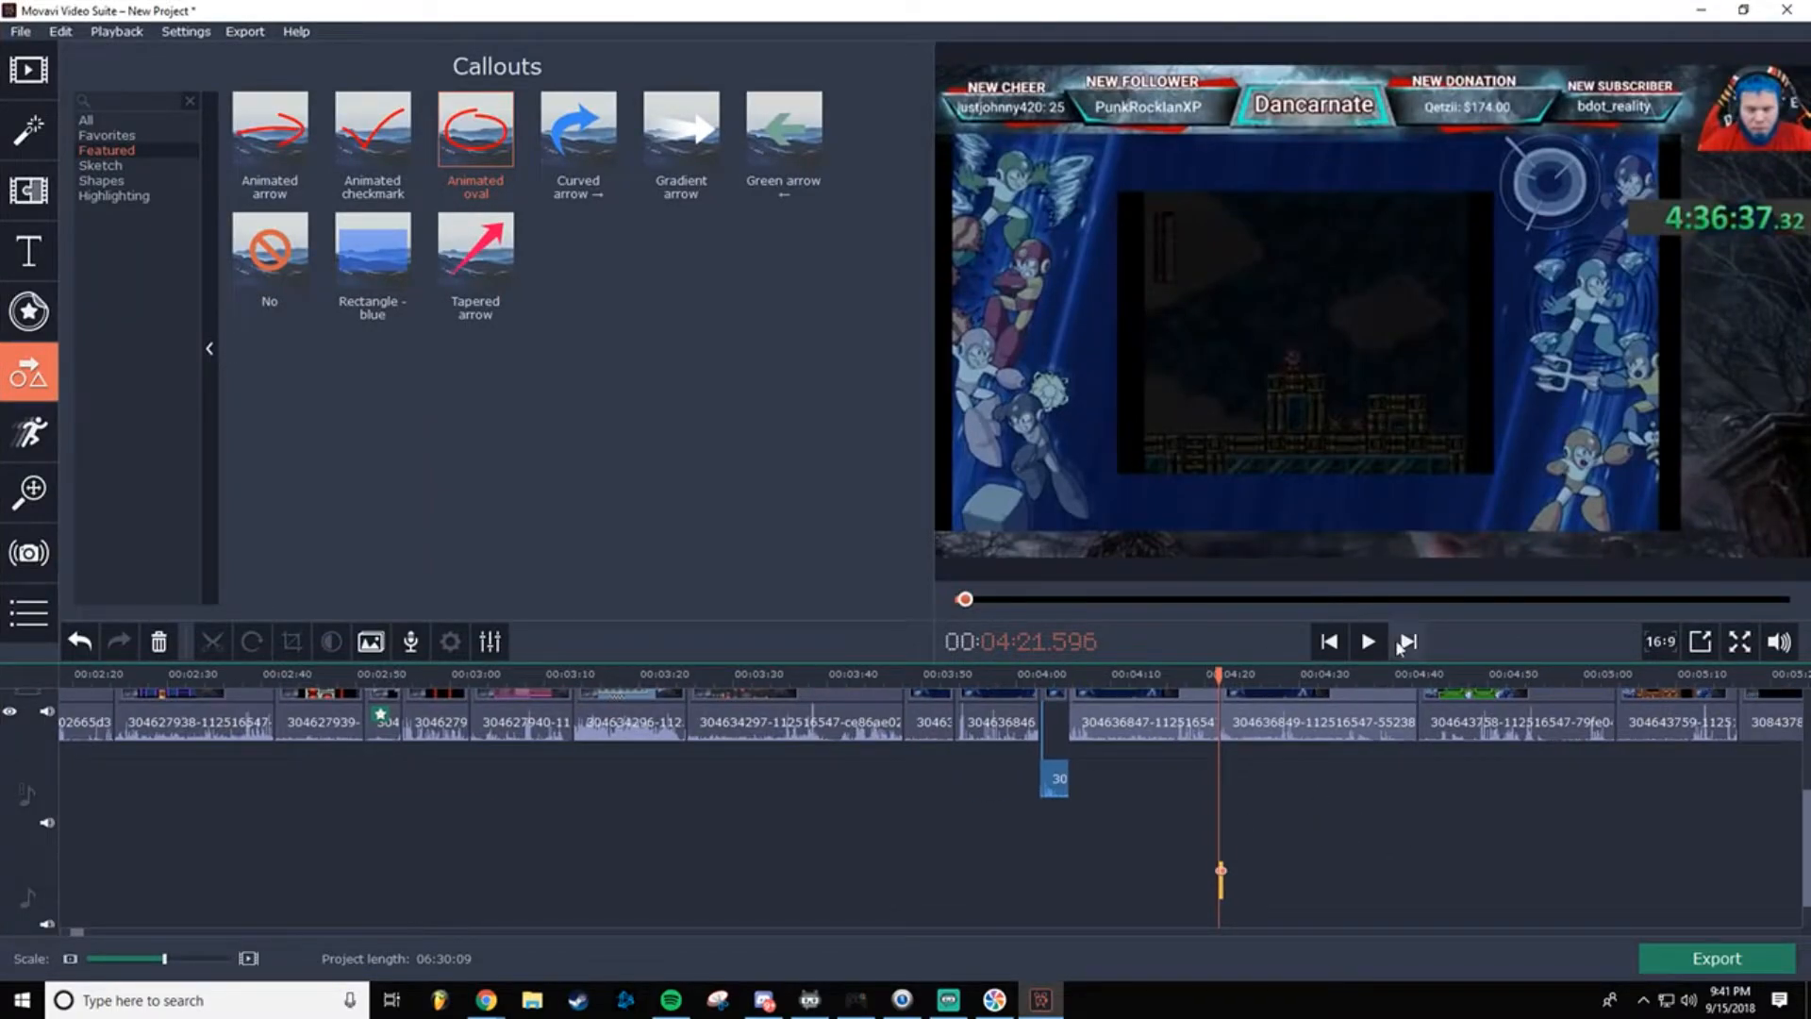
Step: Find the character's jump near 04:15 and move the nope sound back to start at about 04:14.98
drag(177, 972, 187, 970)
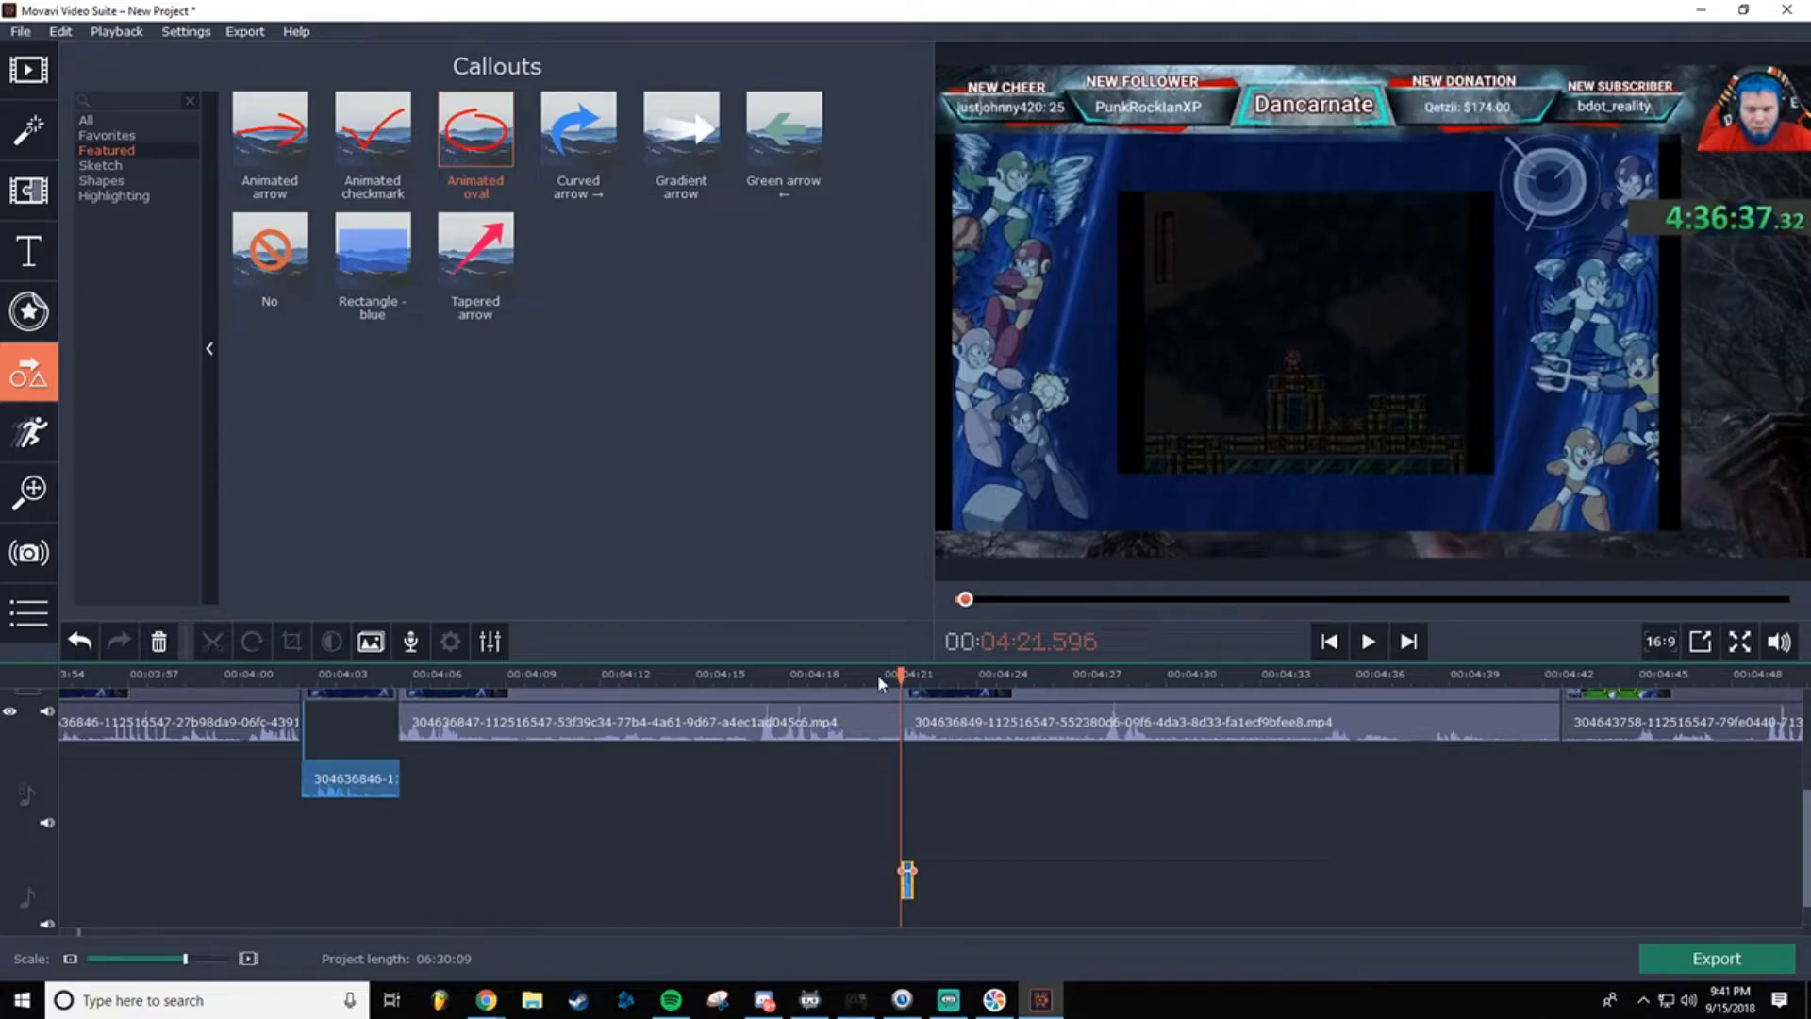
drag(898, 673, 721, 687)
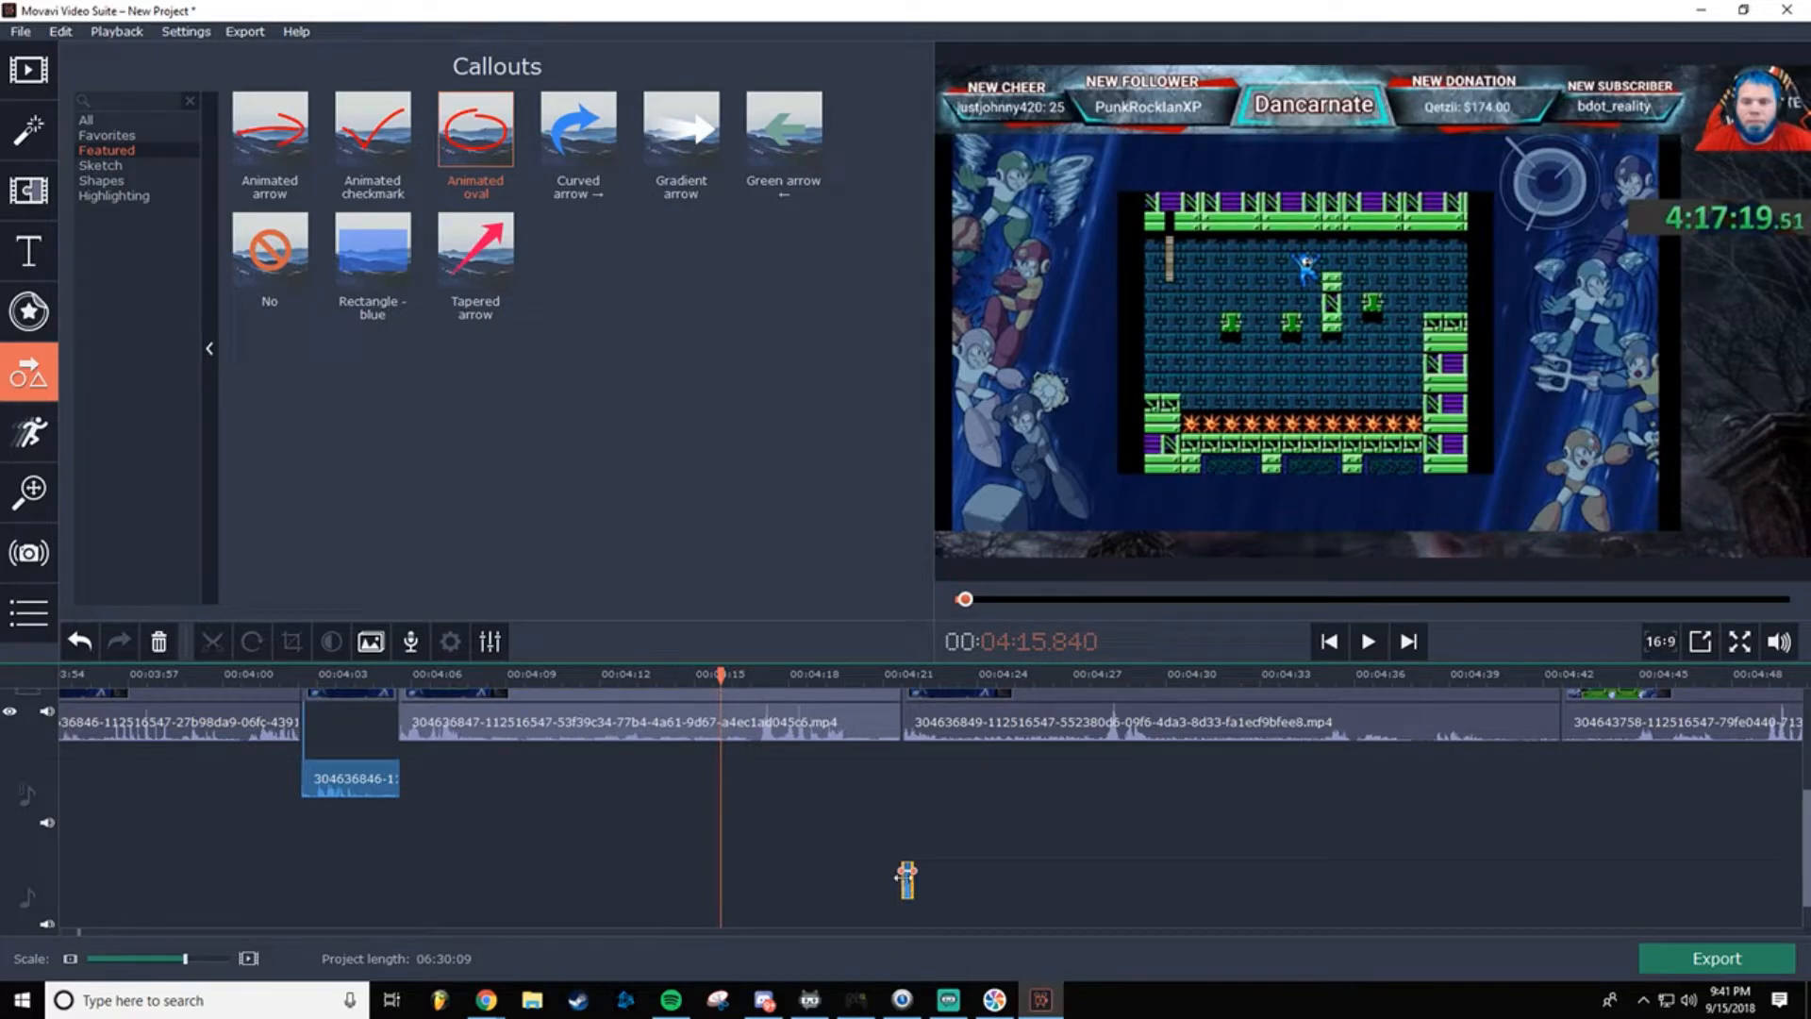
drag(186, 962, 195, 964)
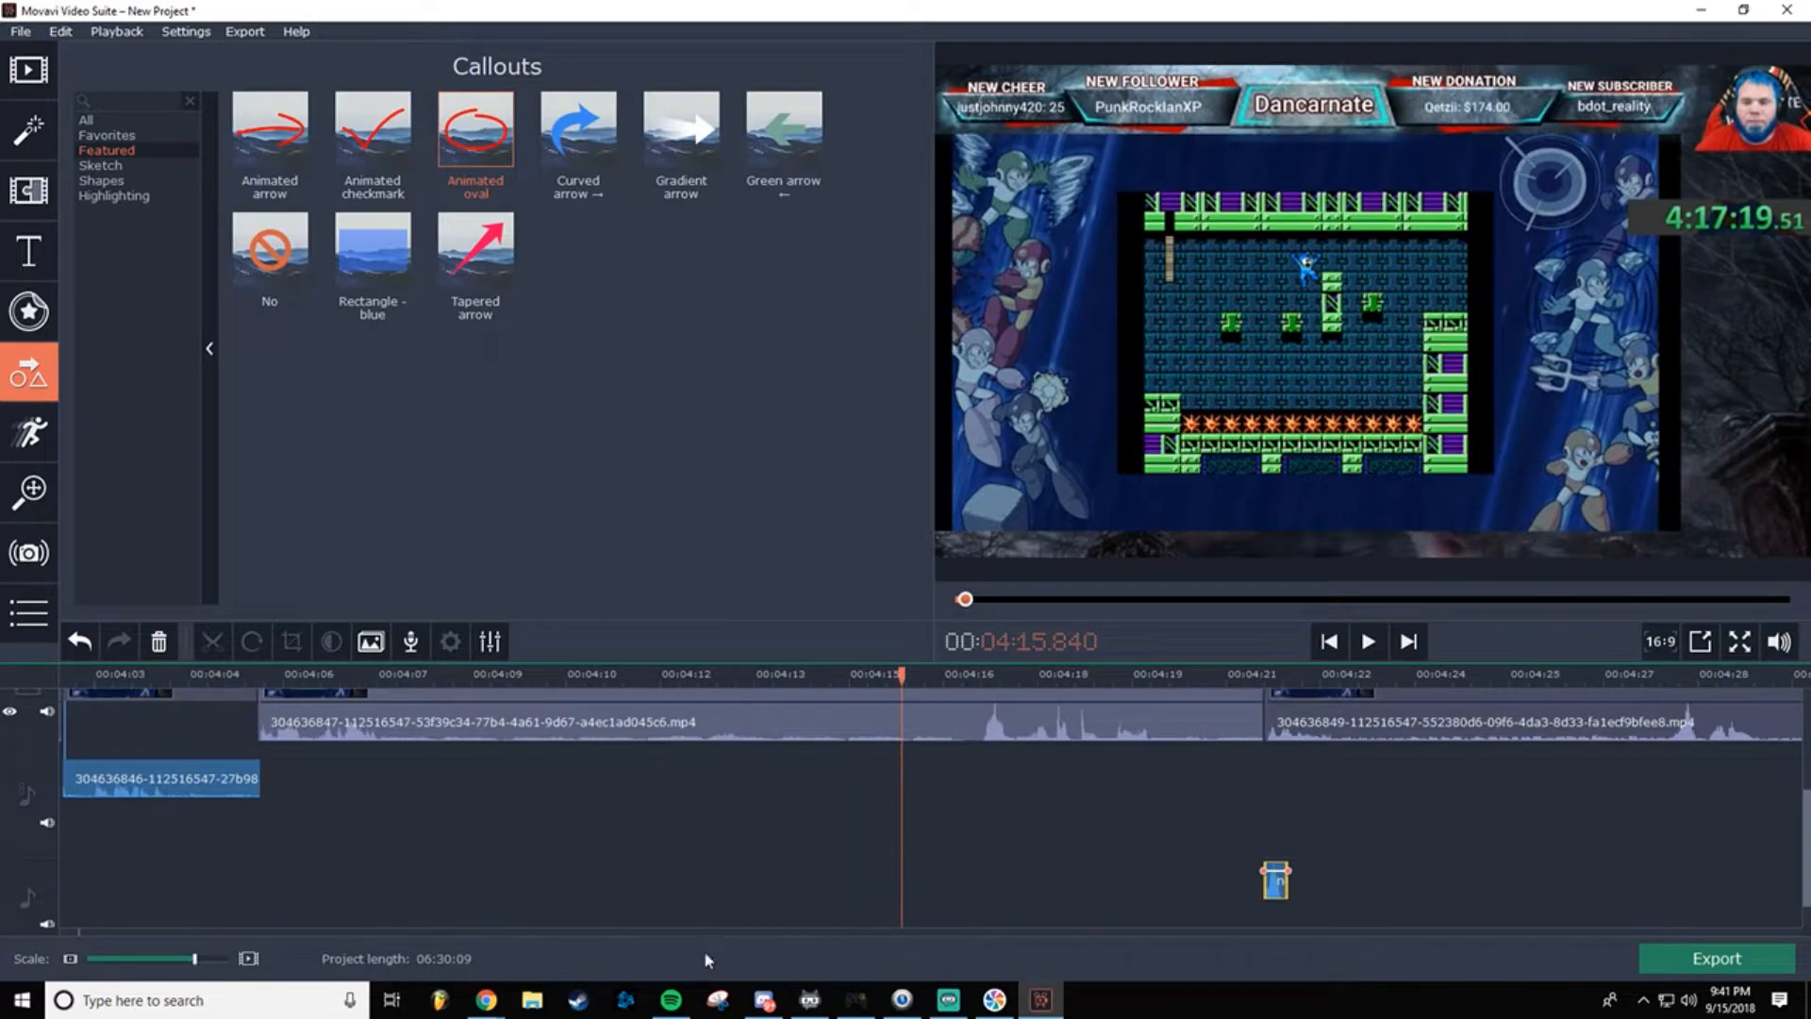
click(1278, 896)
drag(1279, 896, 869, 898)
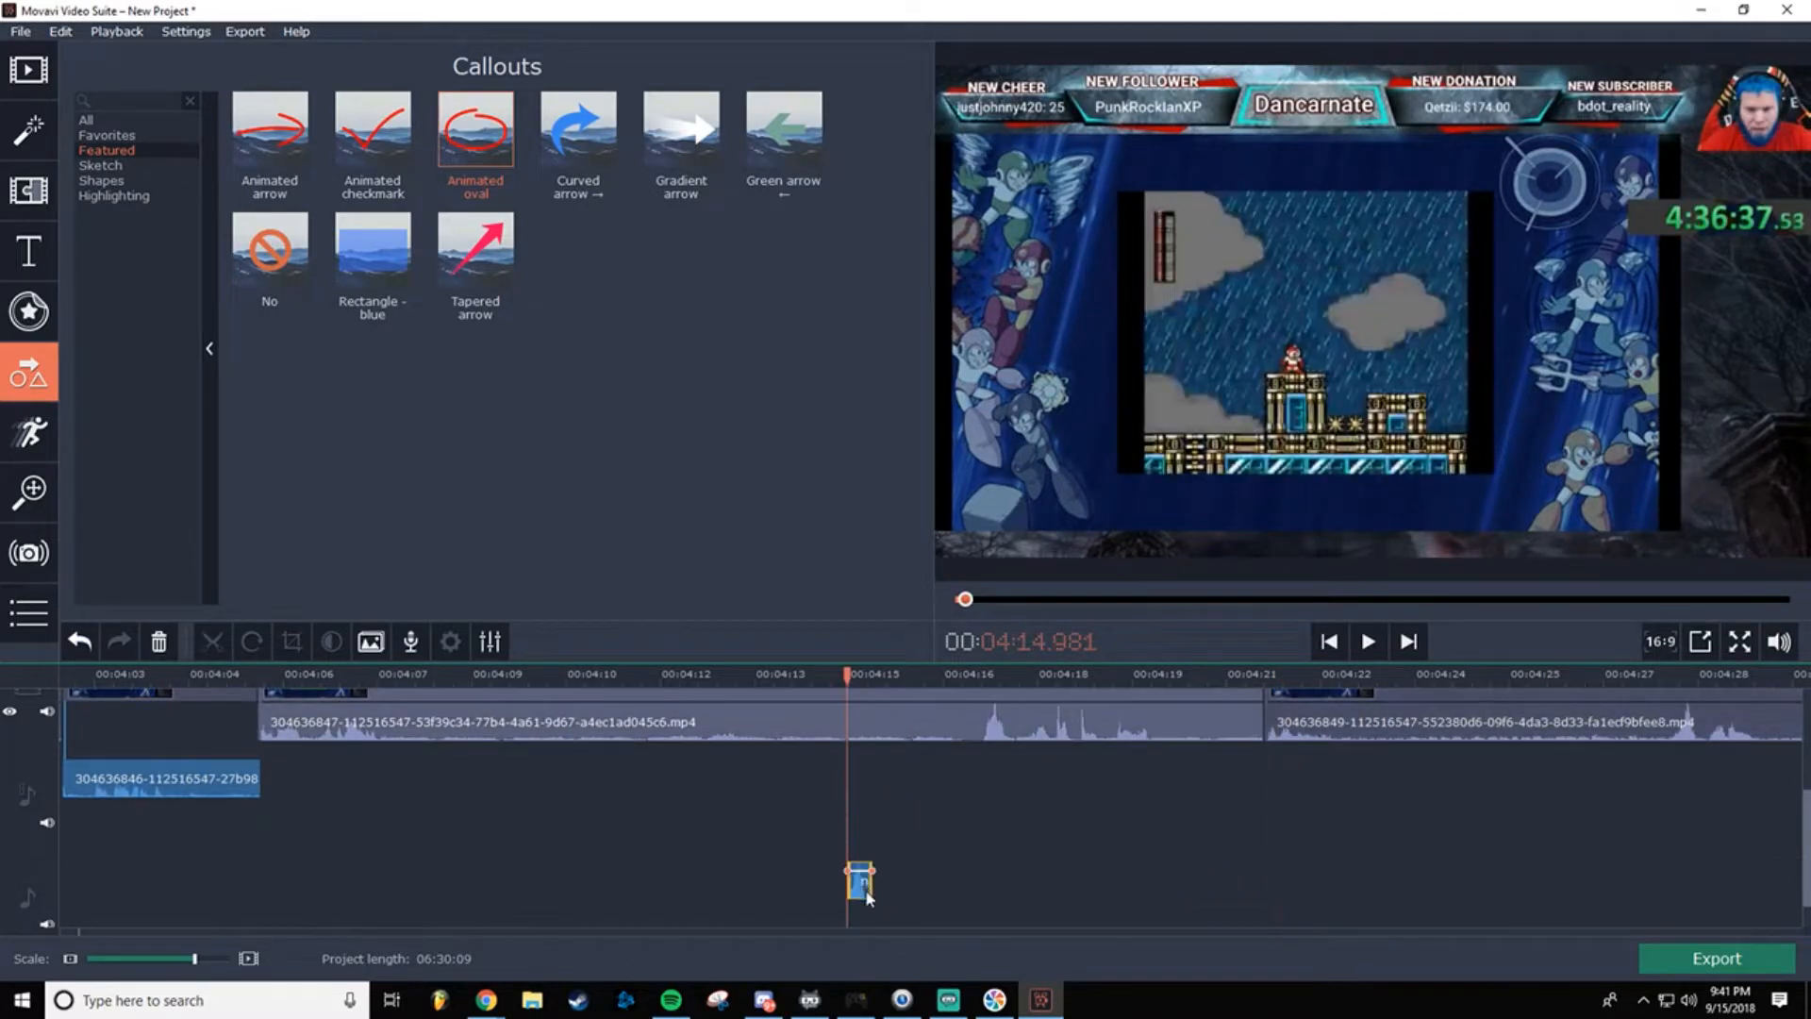
Step: Nudge the nope sound forward along its track so it sits over the moment at about 04:15.81
drag(846, 675, 900, 677)
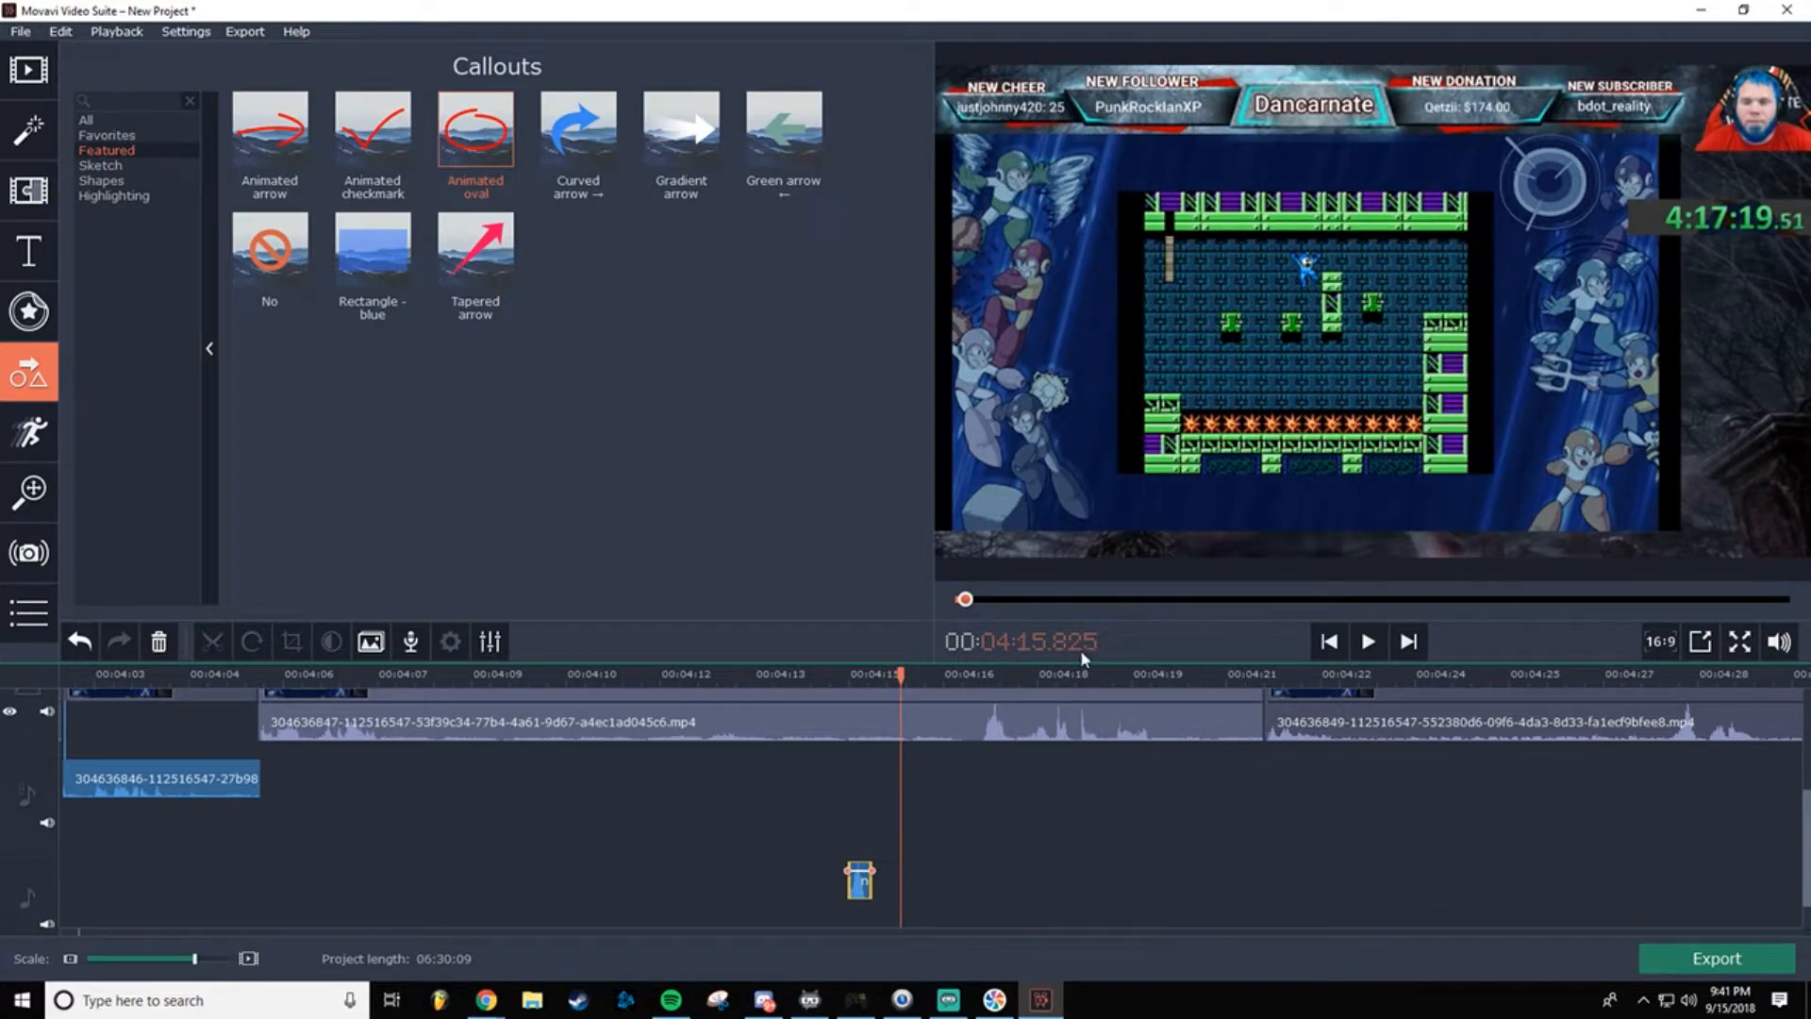
click(859, 890)
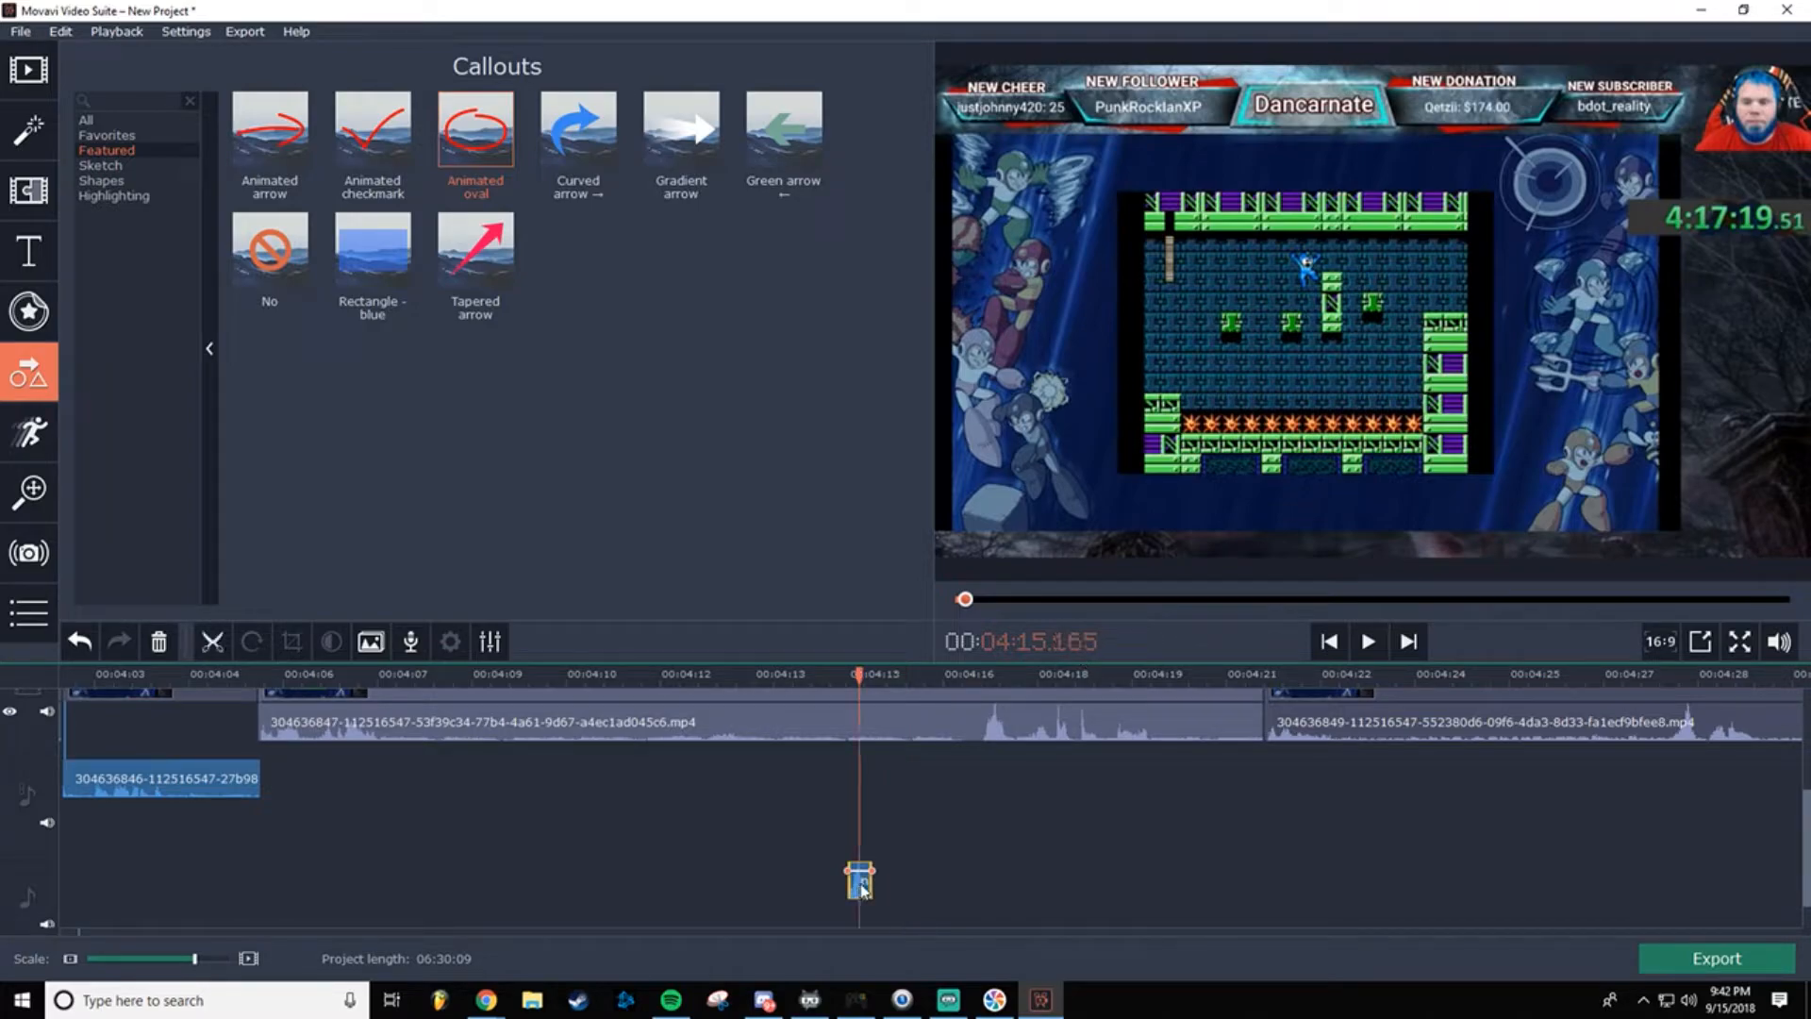
drag(859, 889, 874, 887)
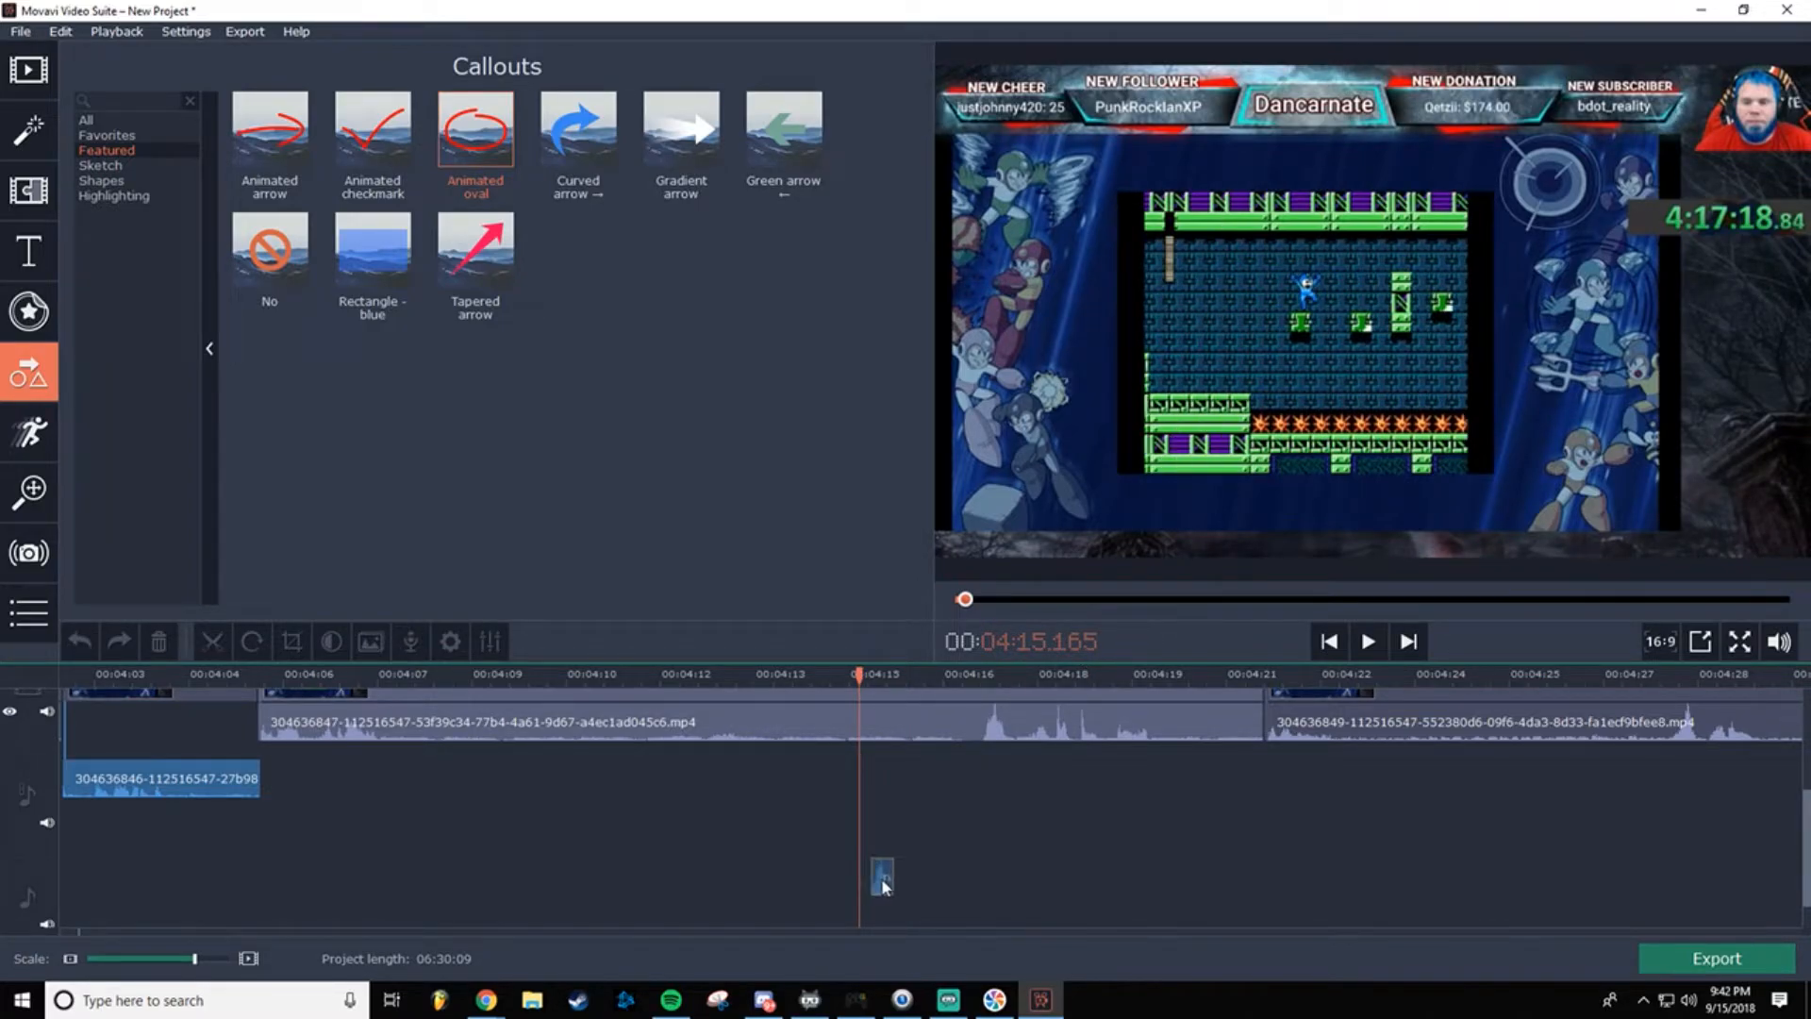
click(882, 886)
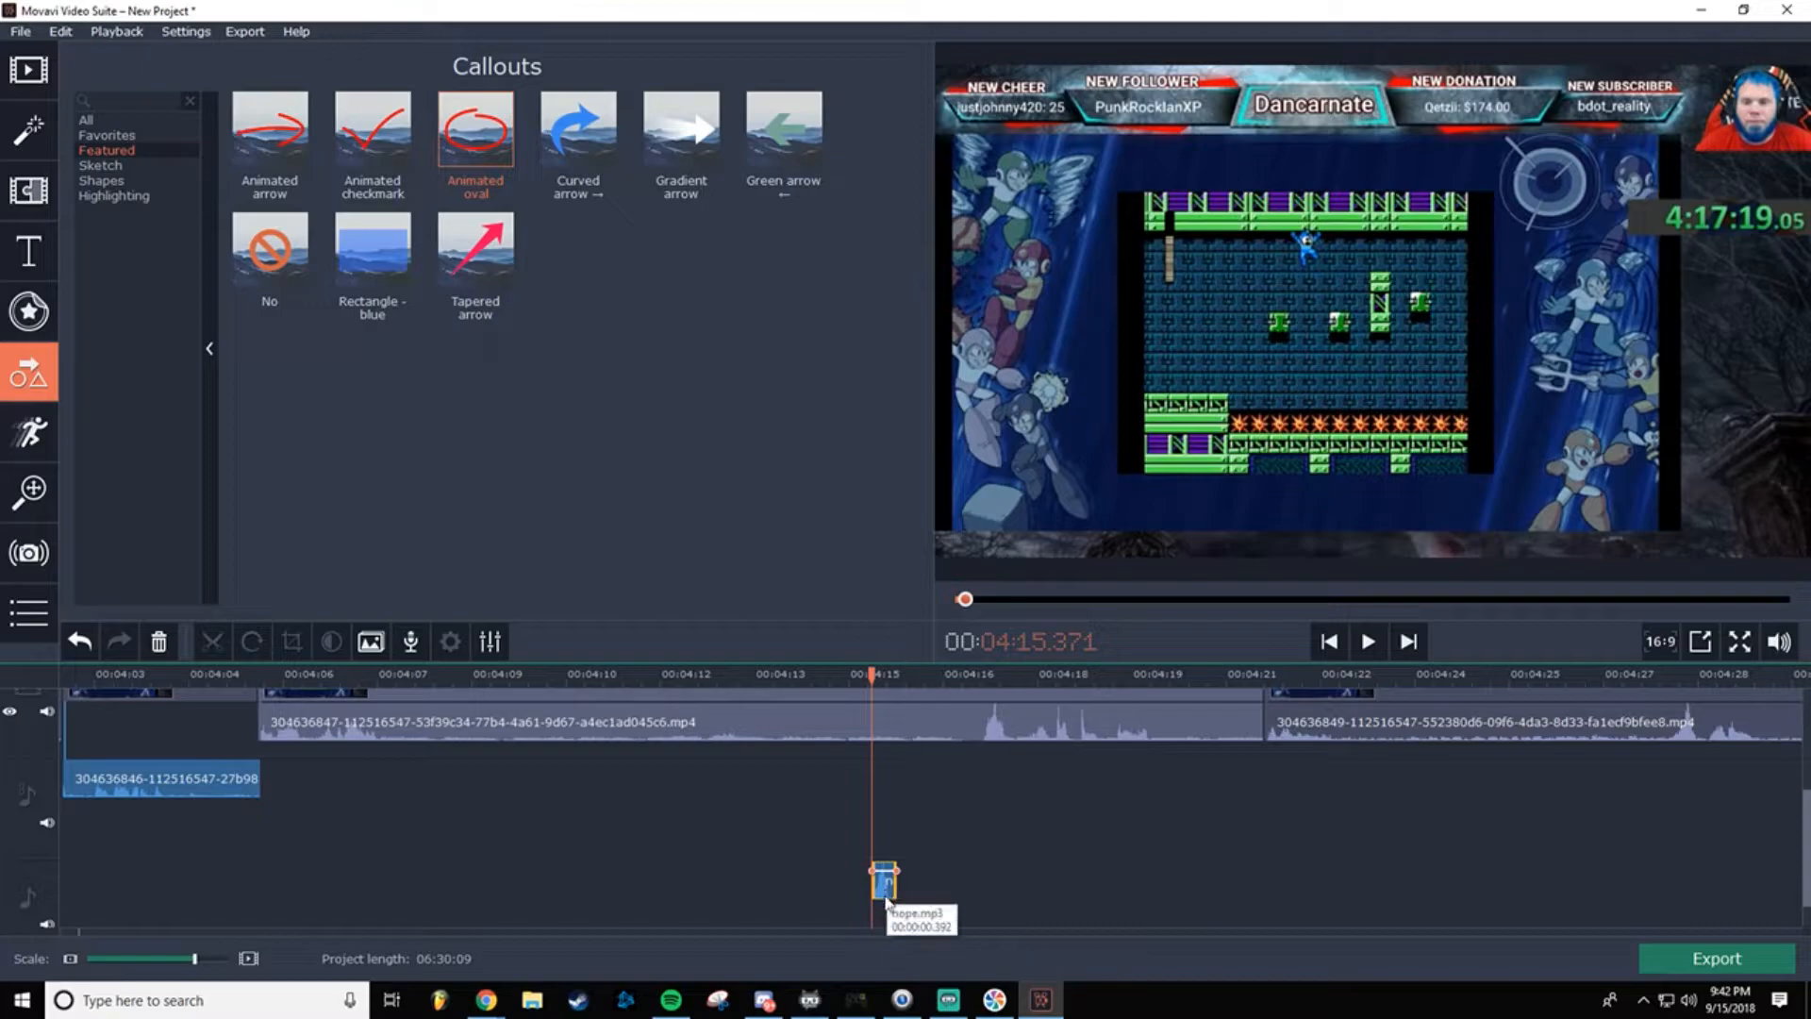
click(884, 891)
drag(895, 890, 902, 890)
click(894, 891)
click(901, 891)
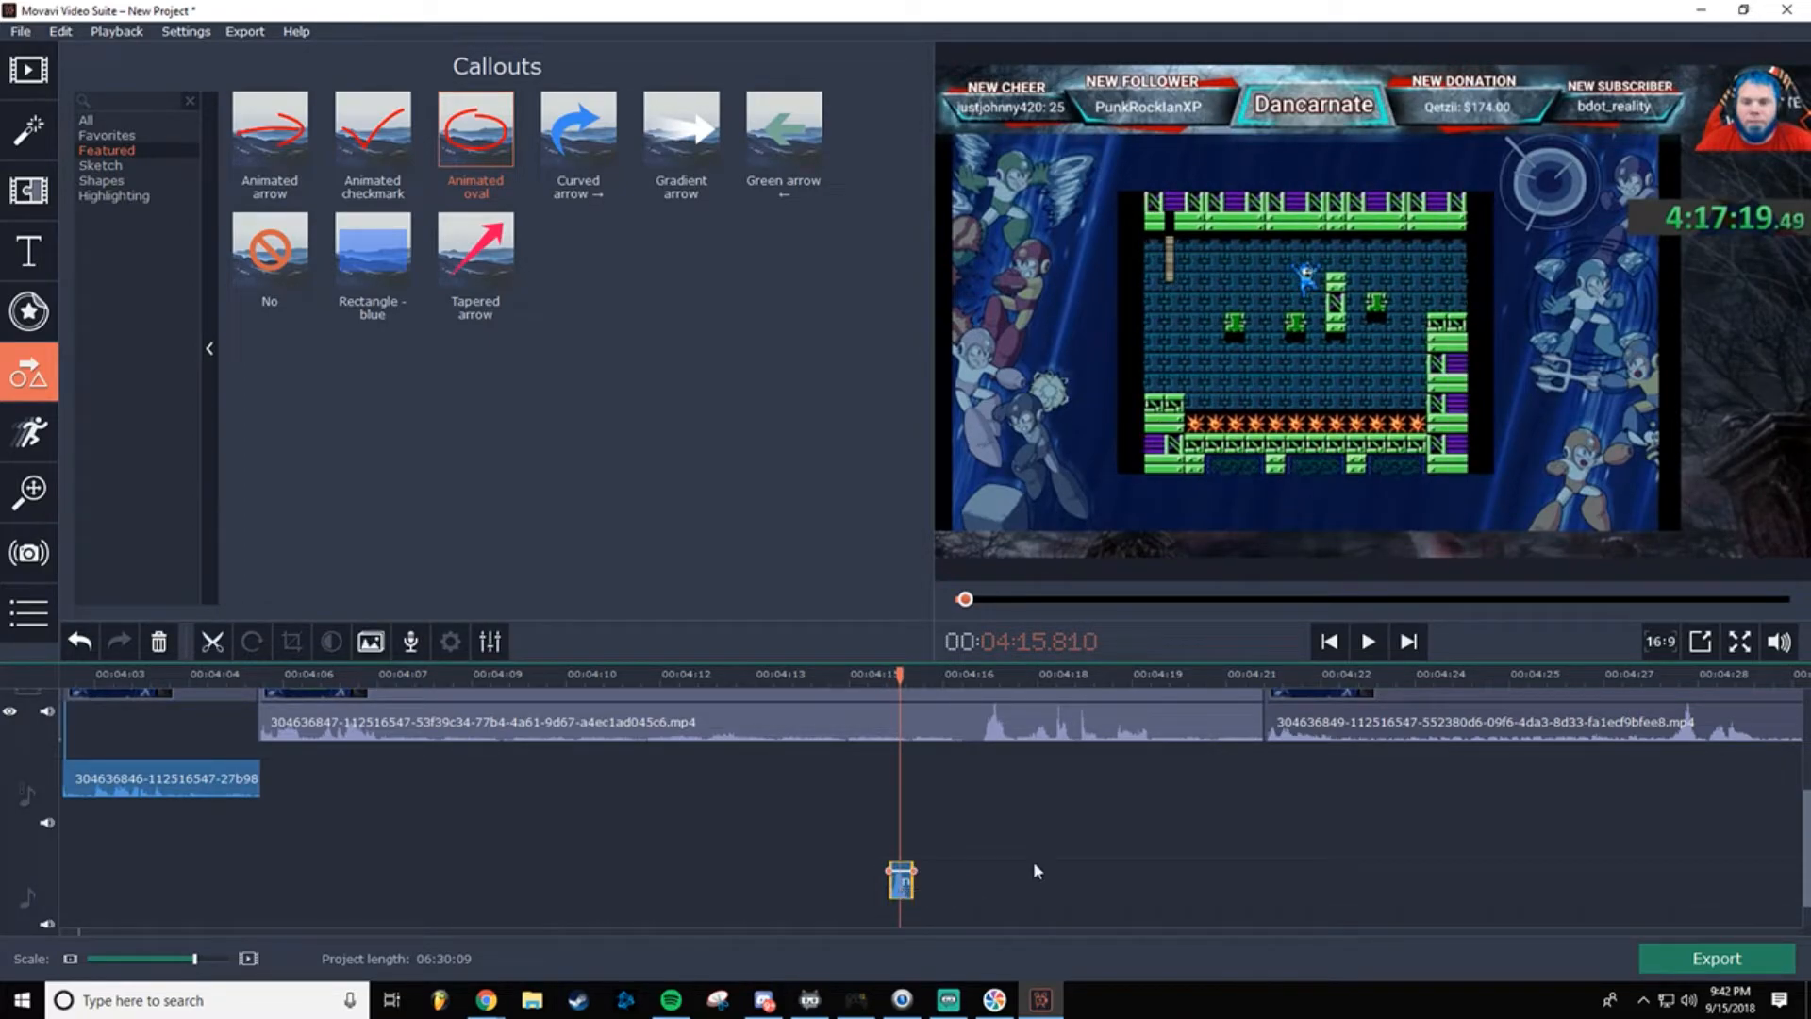
Step: Play the section from 04:14.955 and shift the nope sound slightly forward to start at about 04:15.8
drag(898, 683, 849, 678)
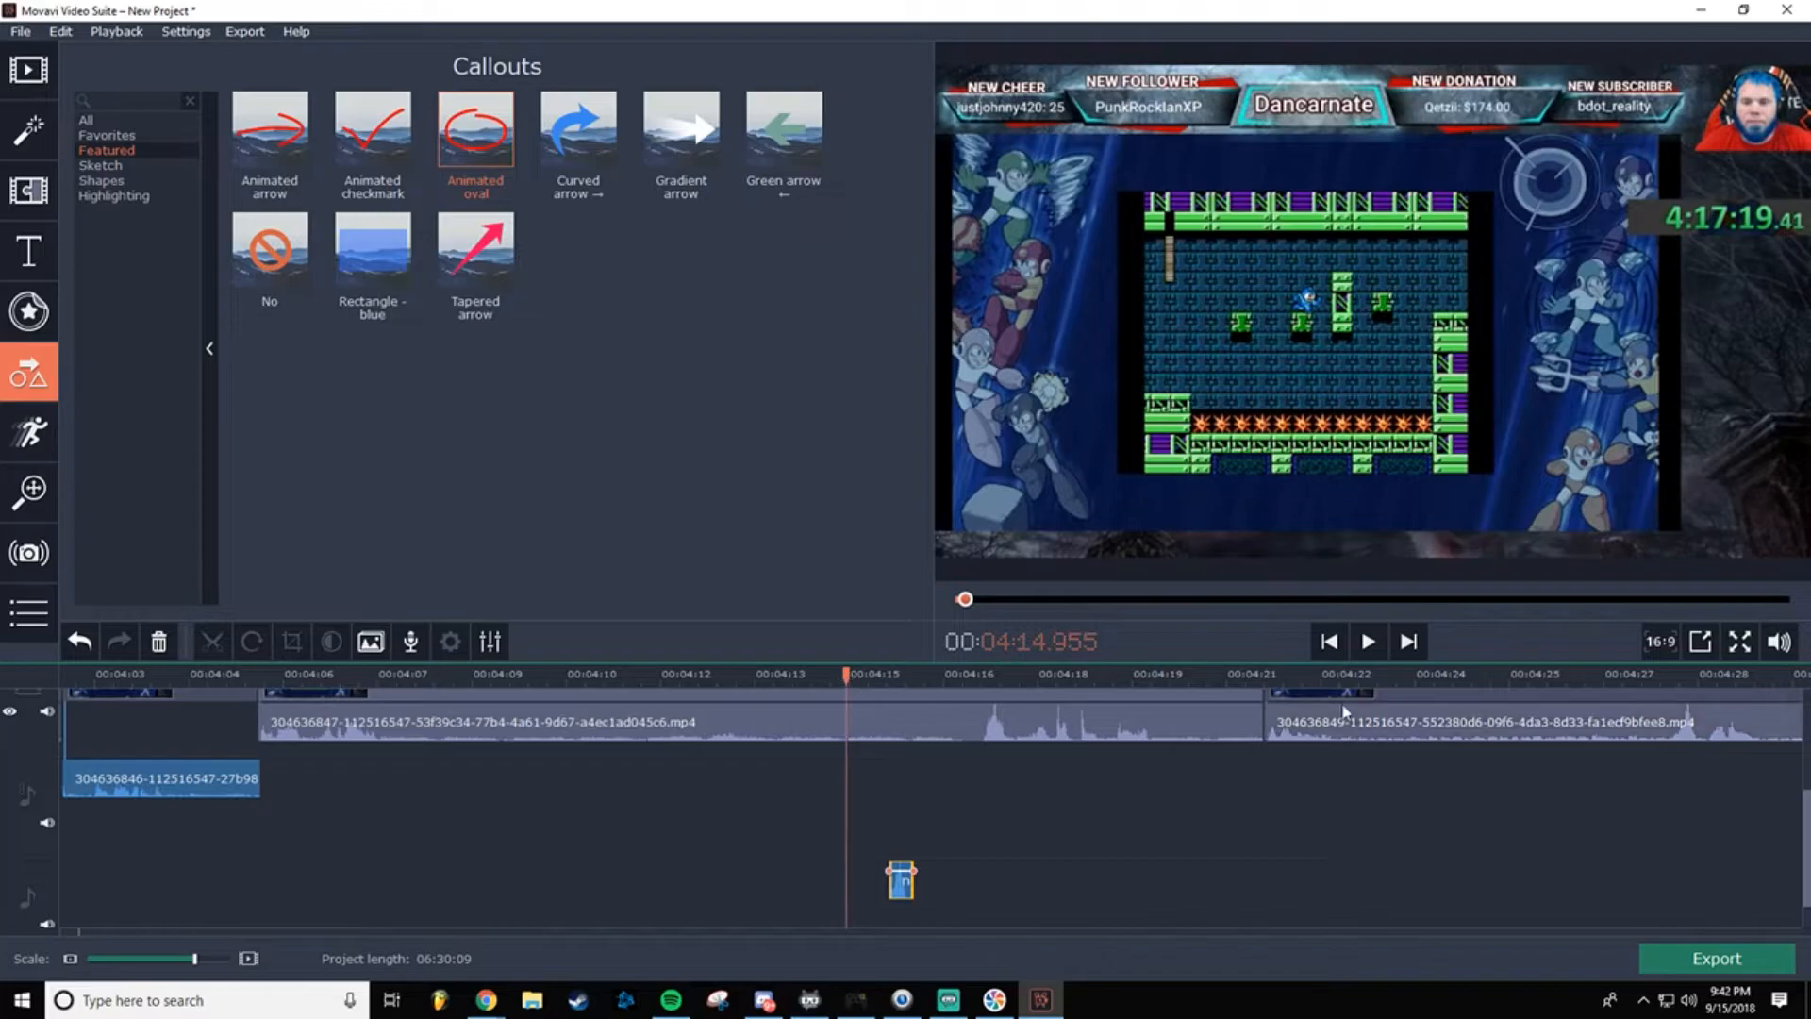
click(1367, 642)
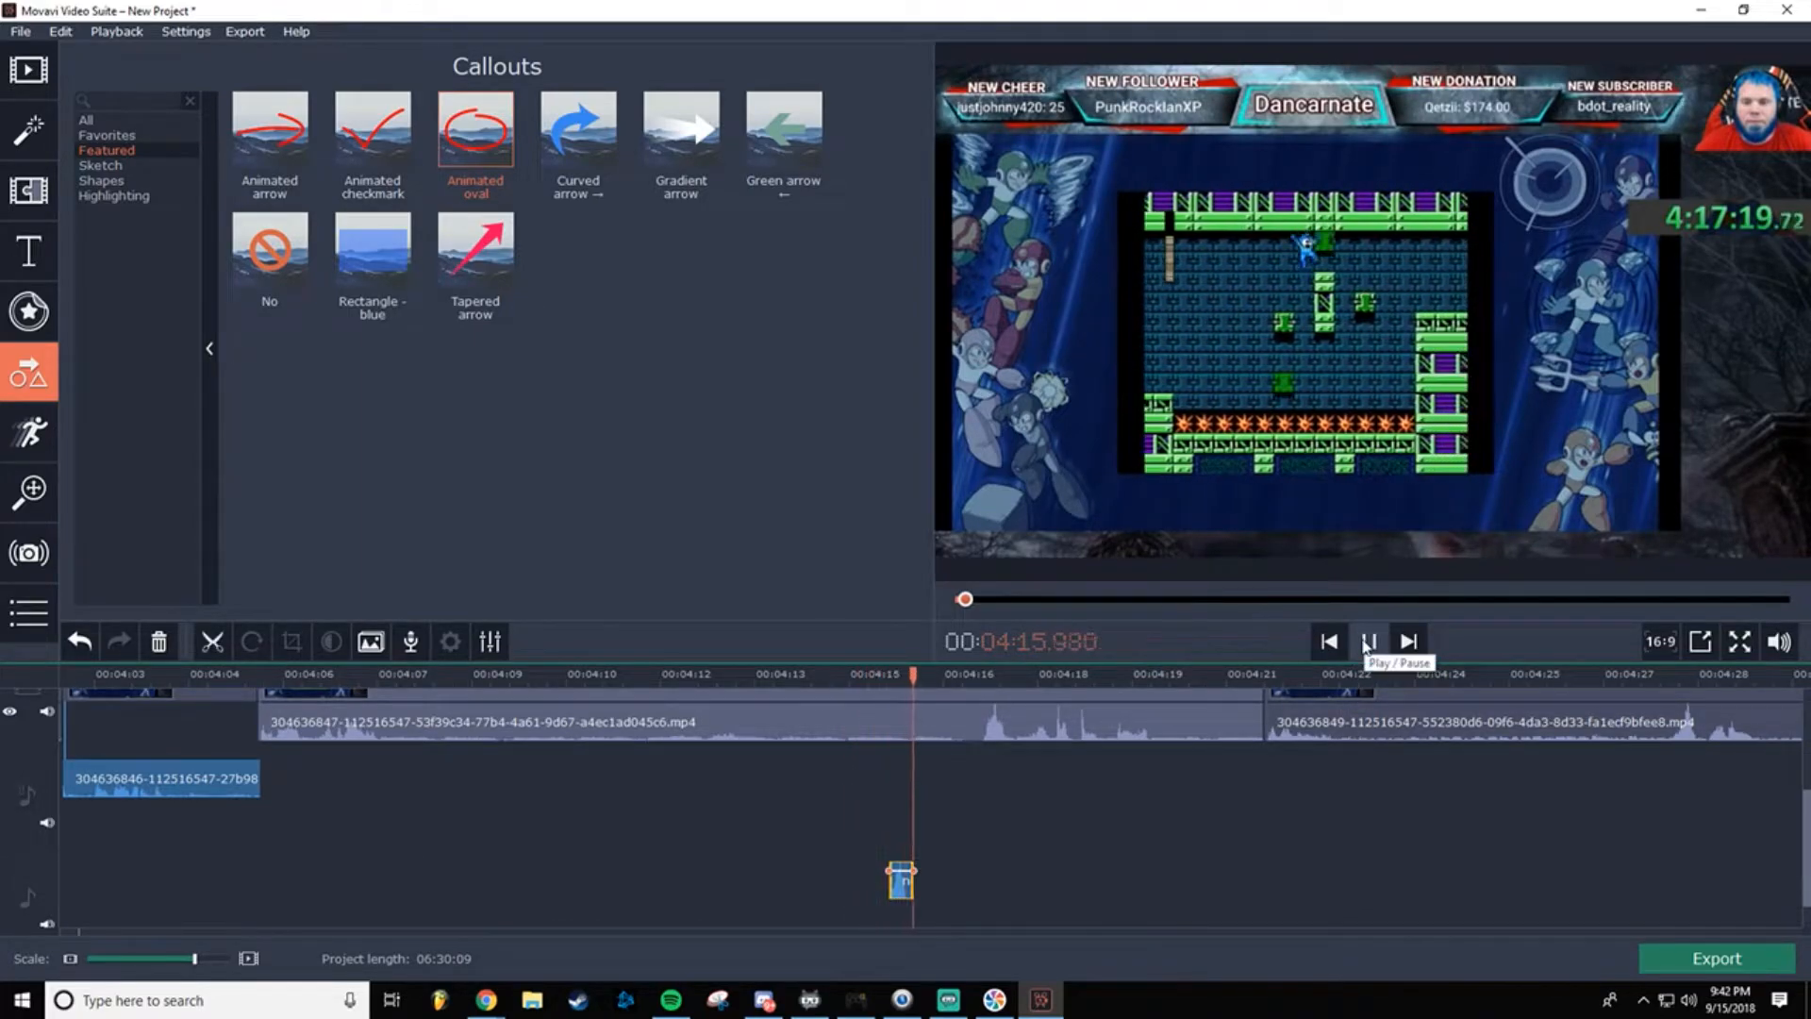
click(1367, 643)
drag(901, 894, 915, 892)
Step: Play back the nope sound from about 04:15.3 through to the end of the clip near 04:21.5
click(876, 675)
click(1368, 644)
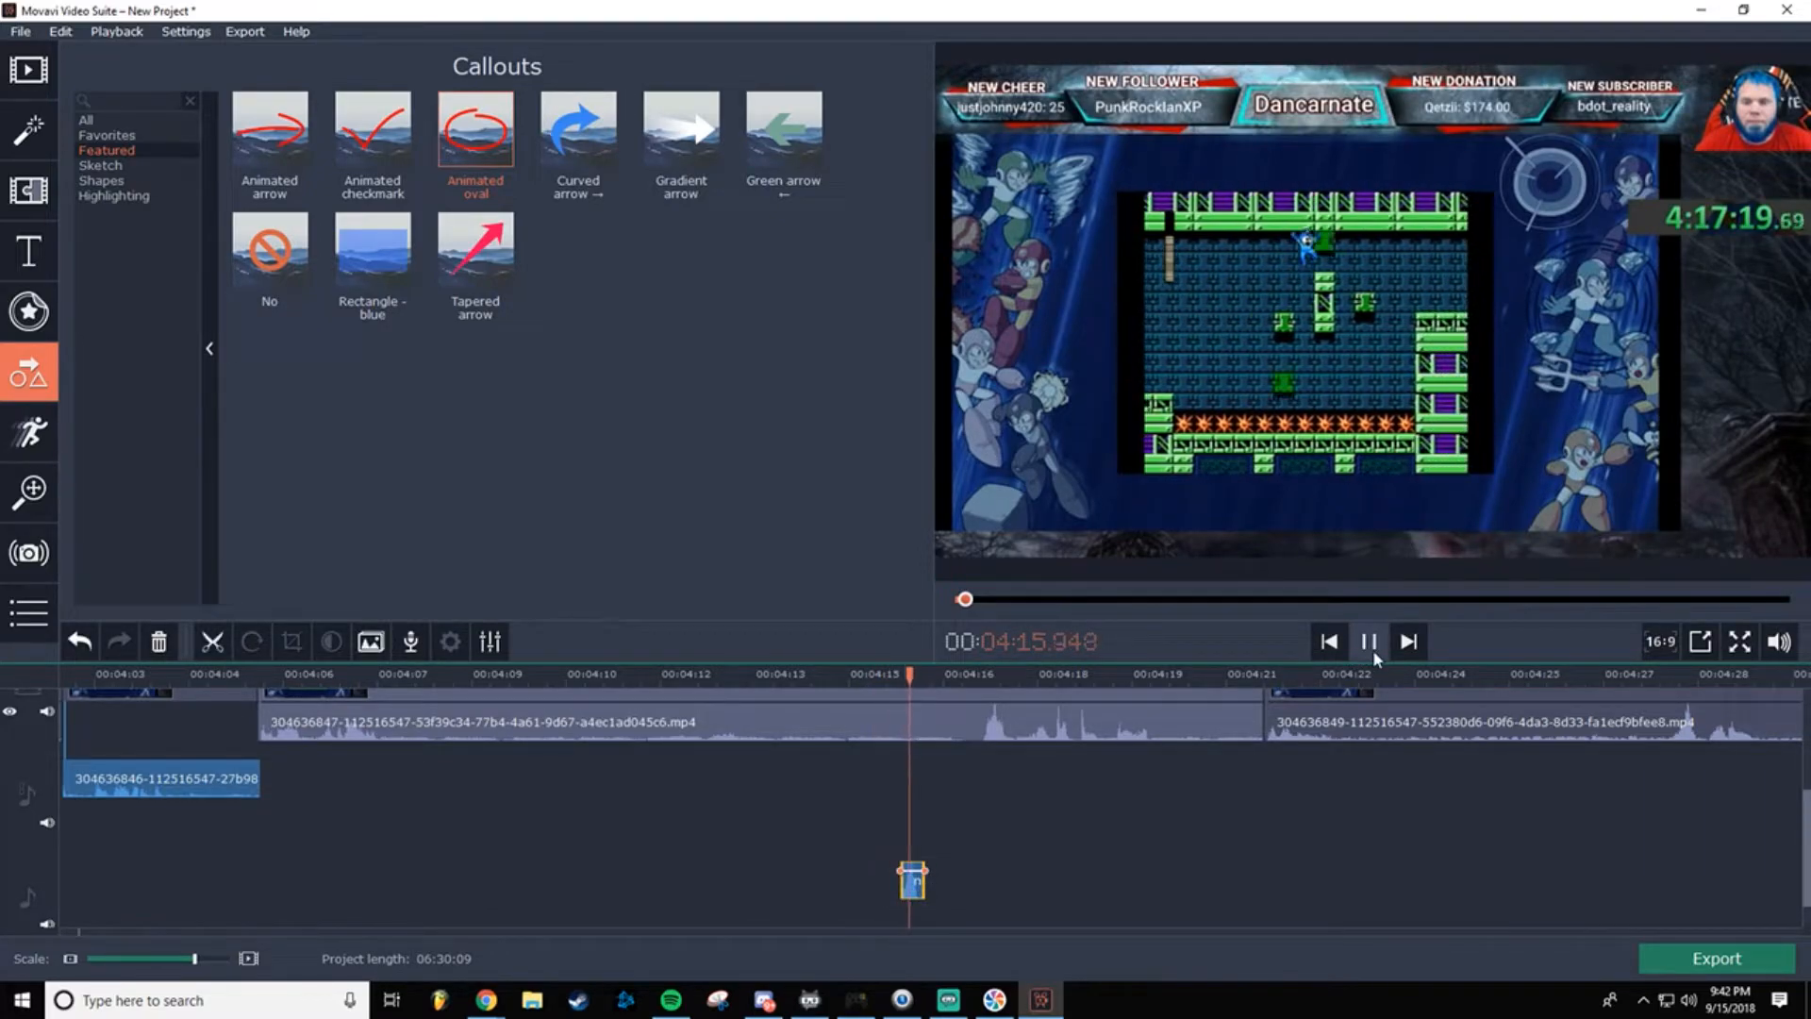
click(1369, 644)
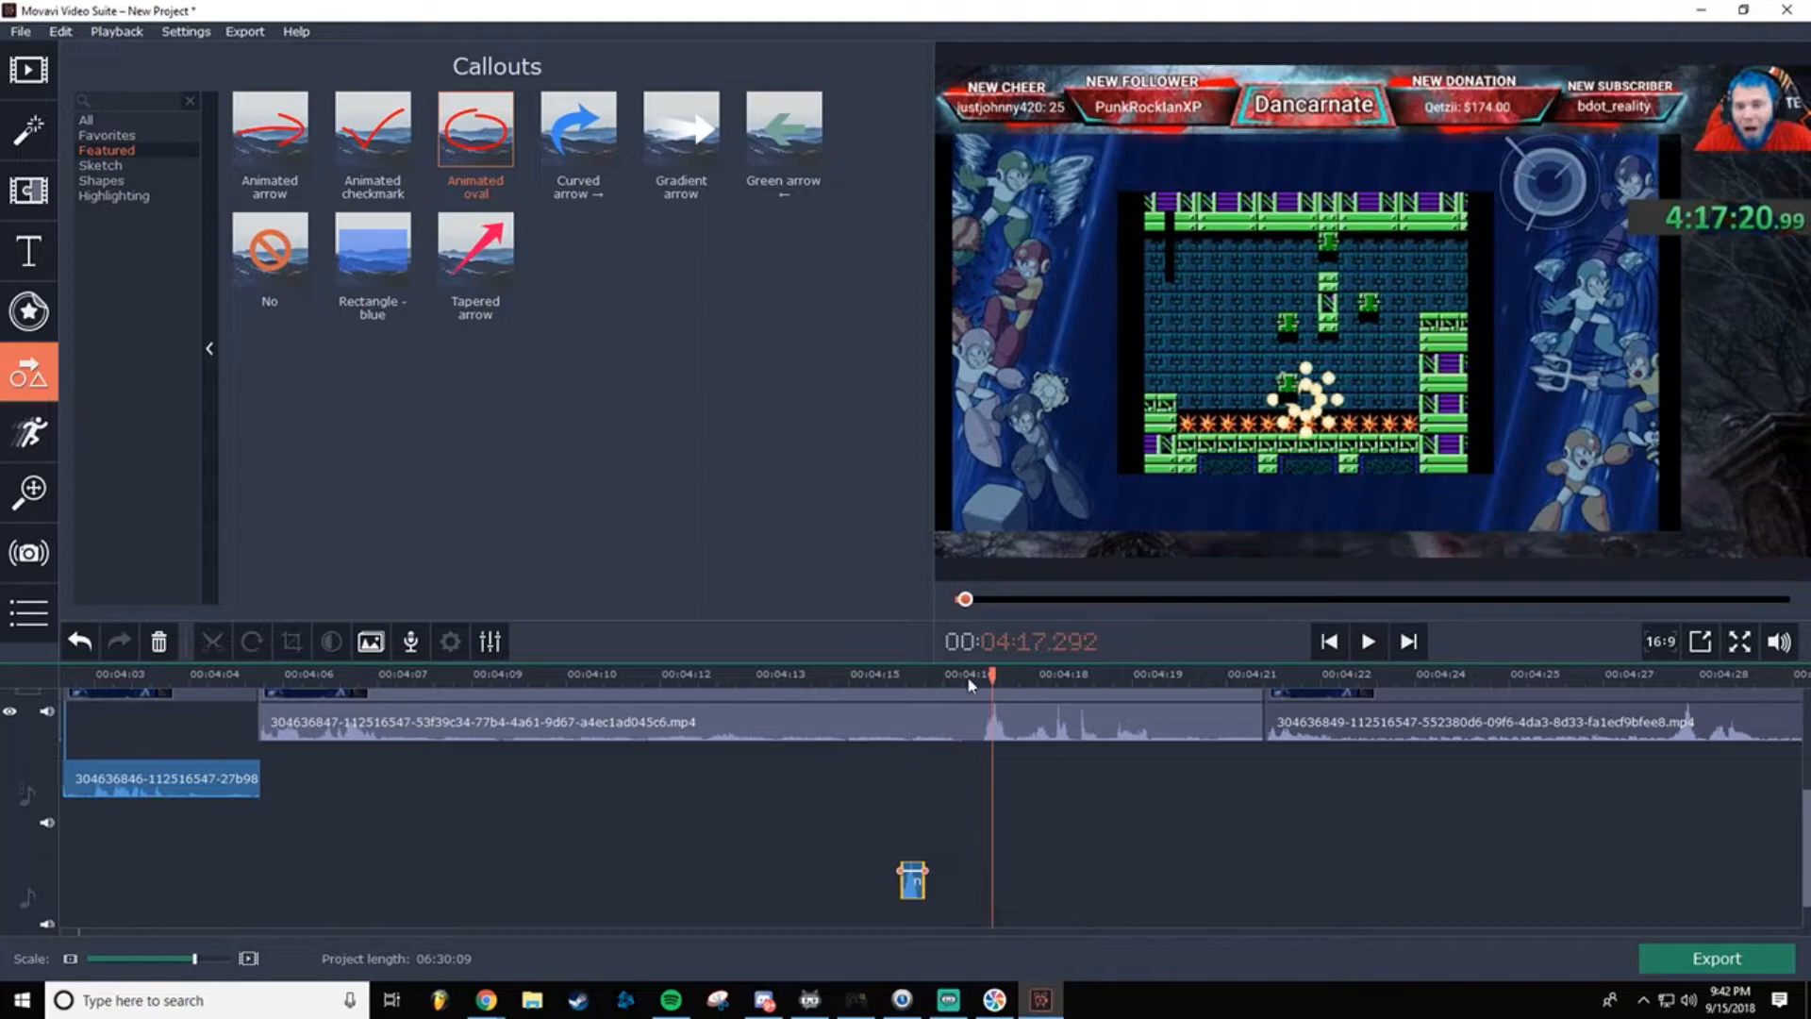
click(869, 675)
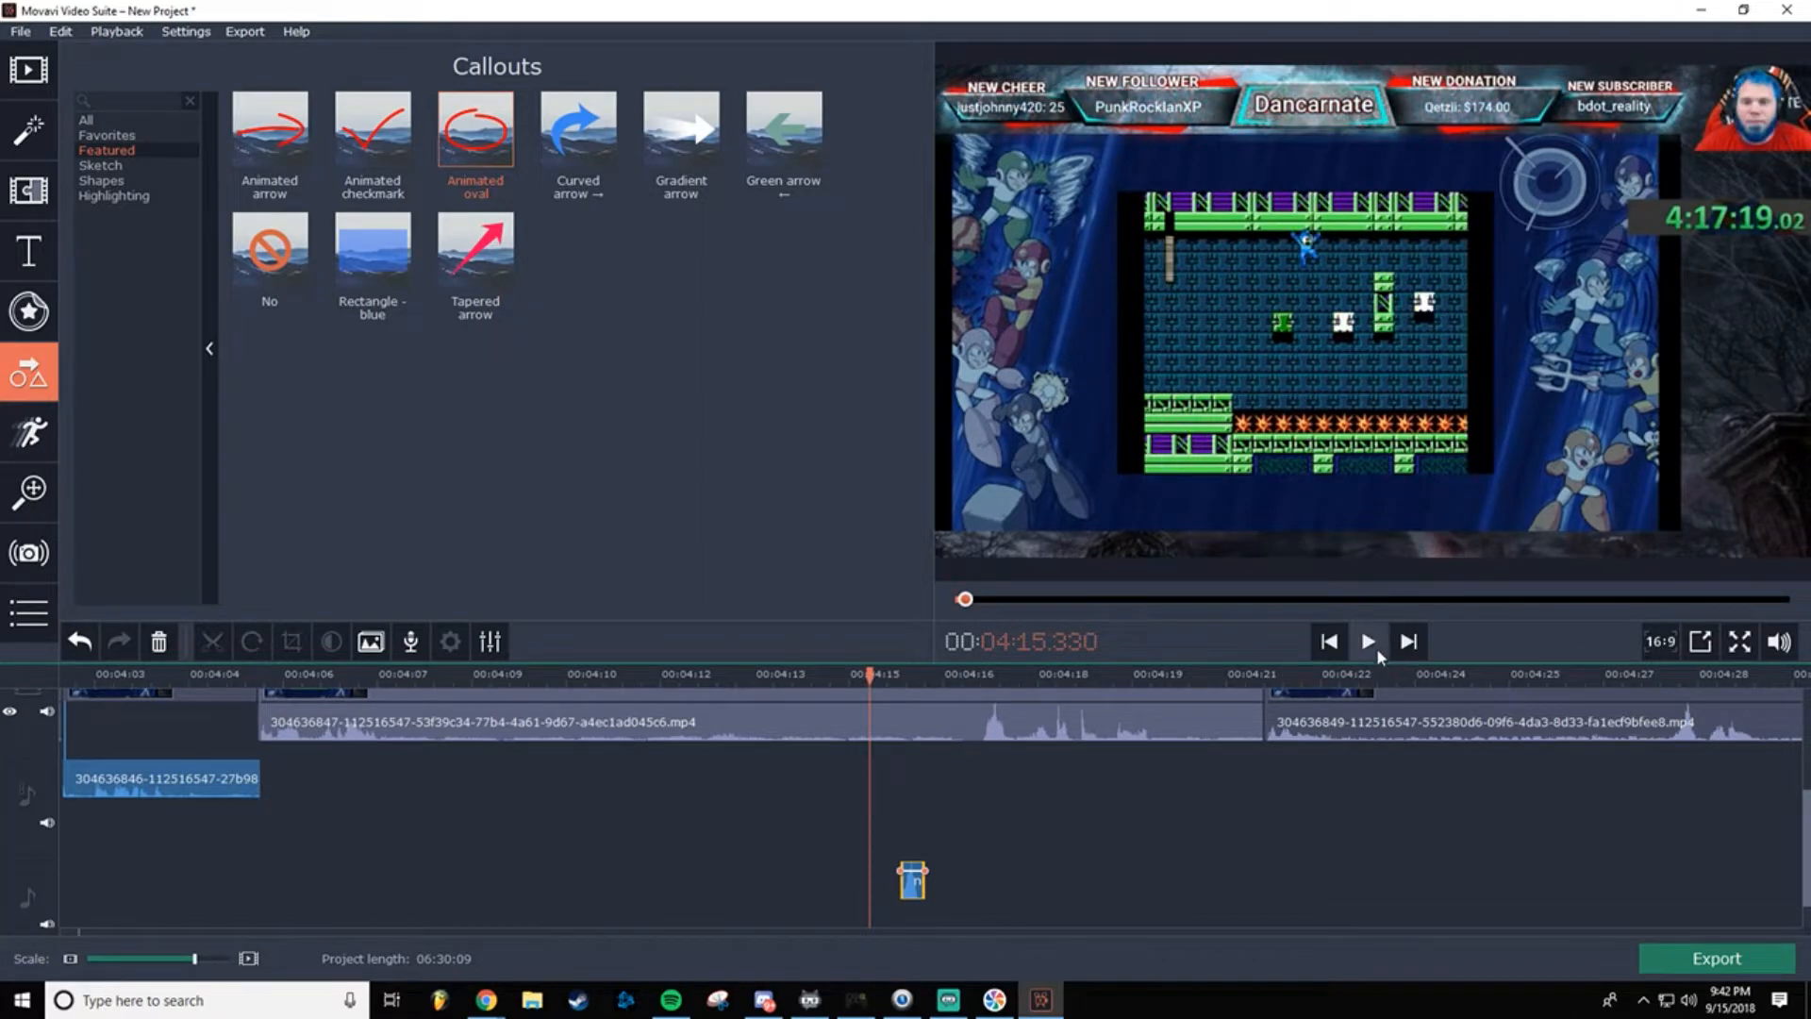
click(1377, 647)
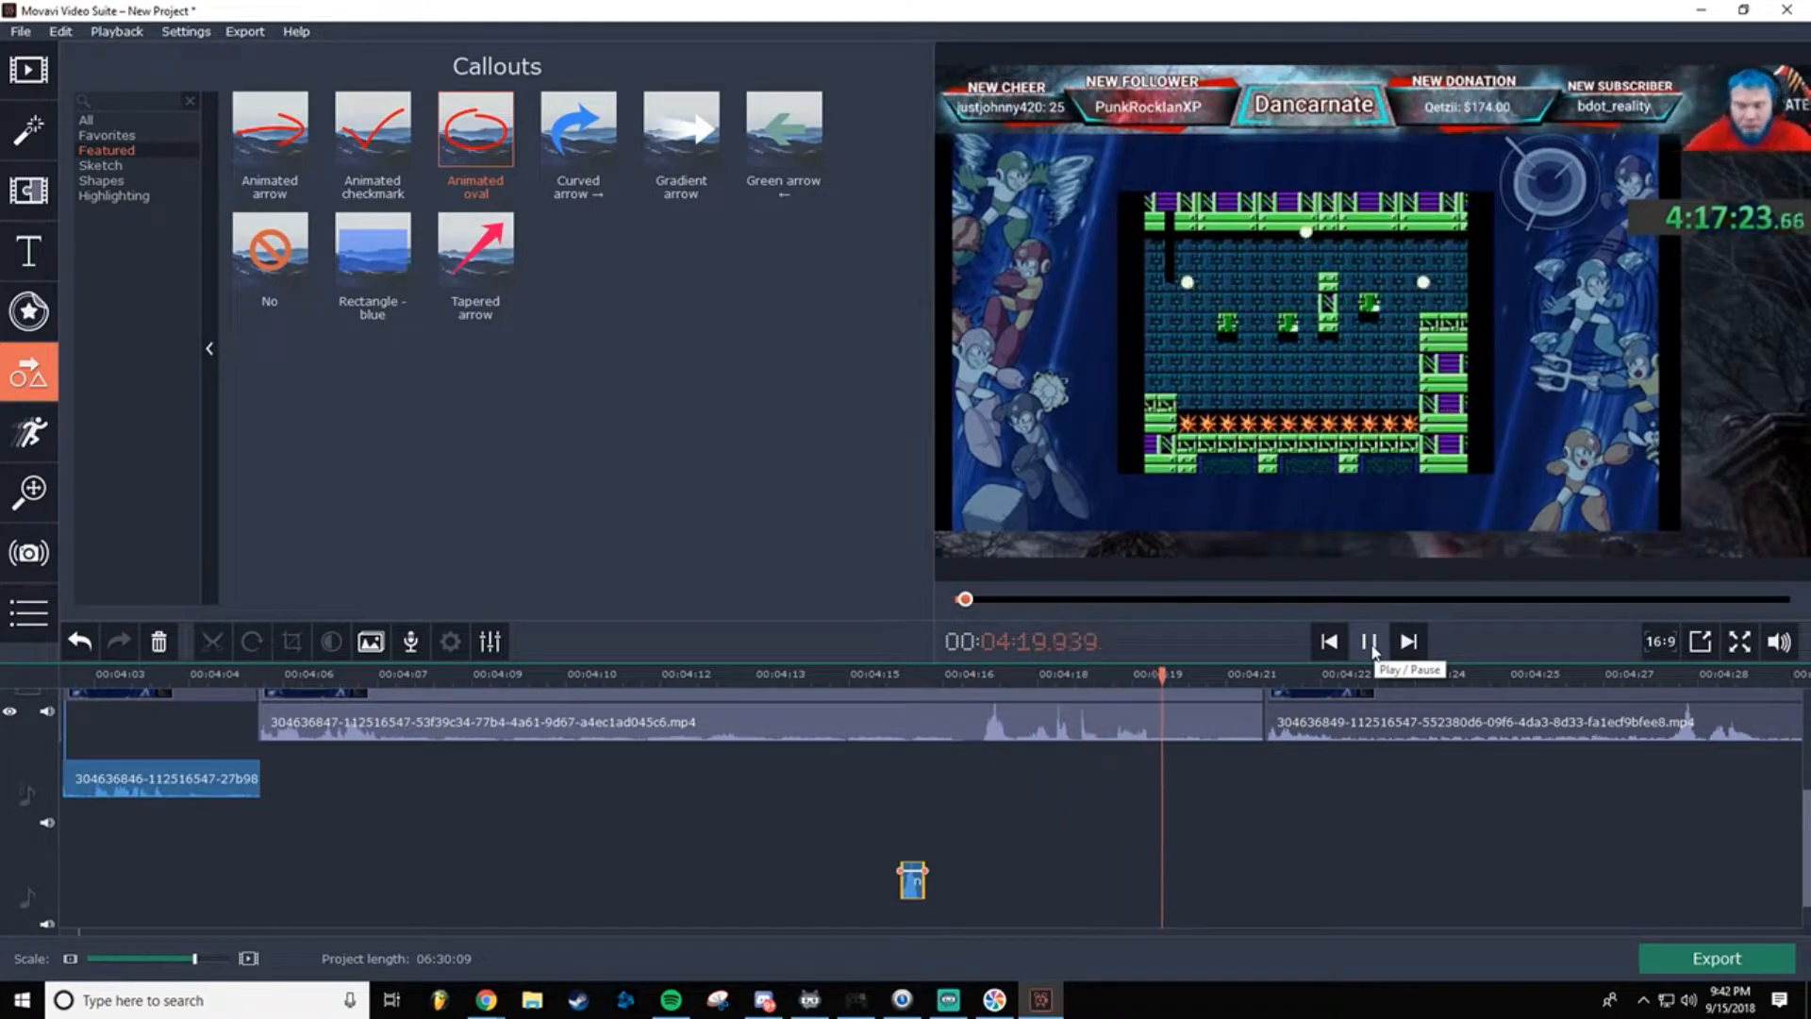
click(1371, 646)
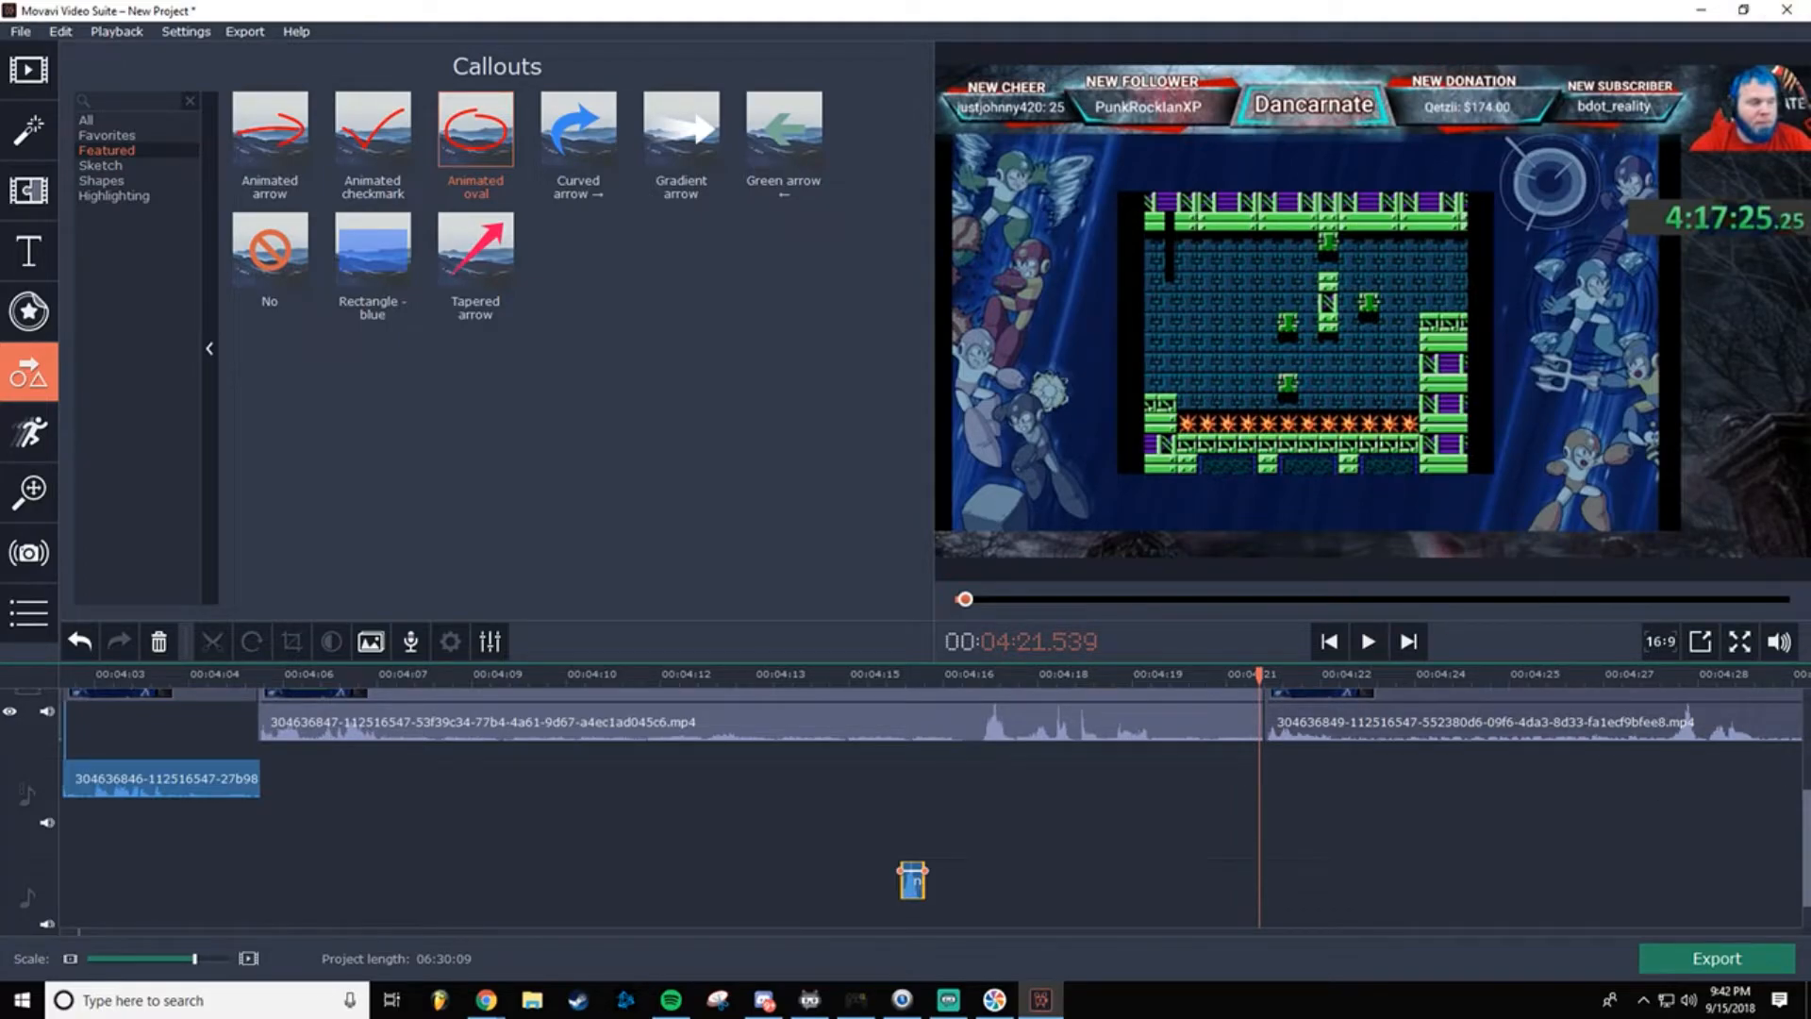
scroll(912, 879, up, 2)
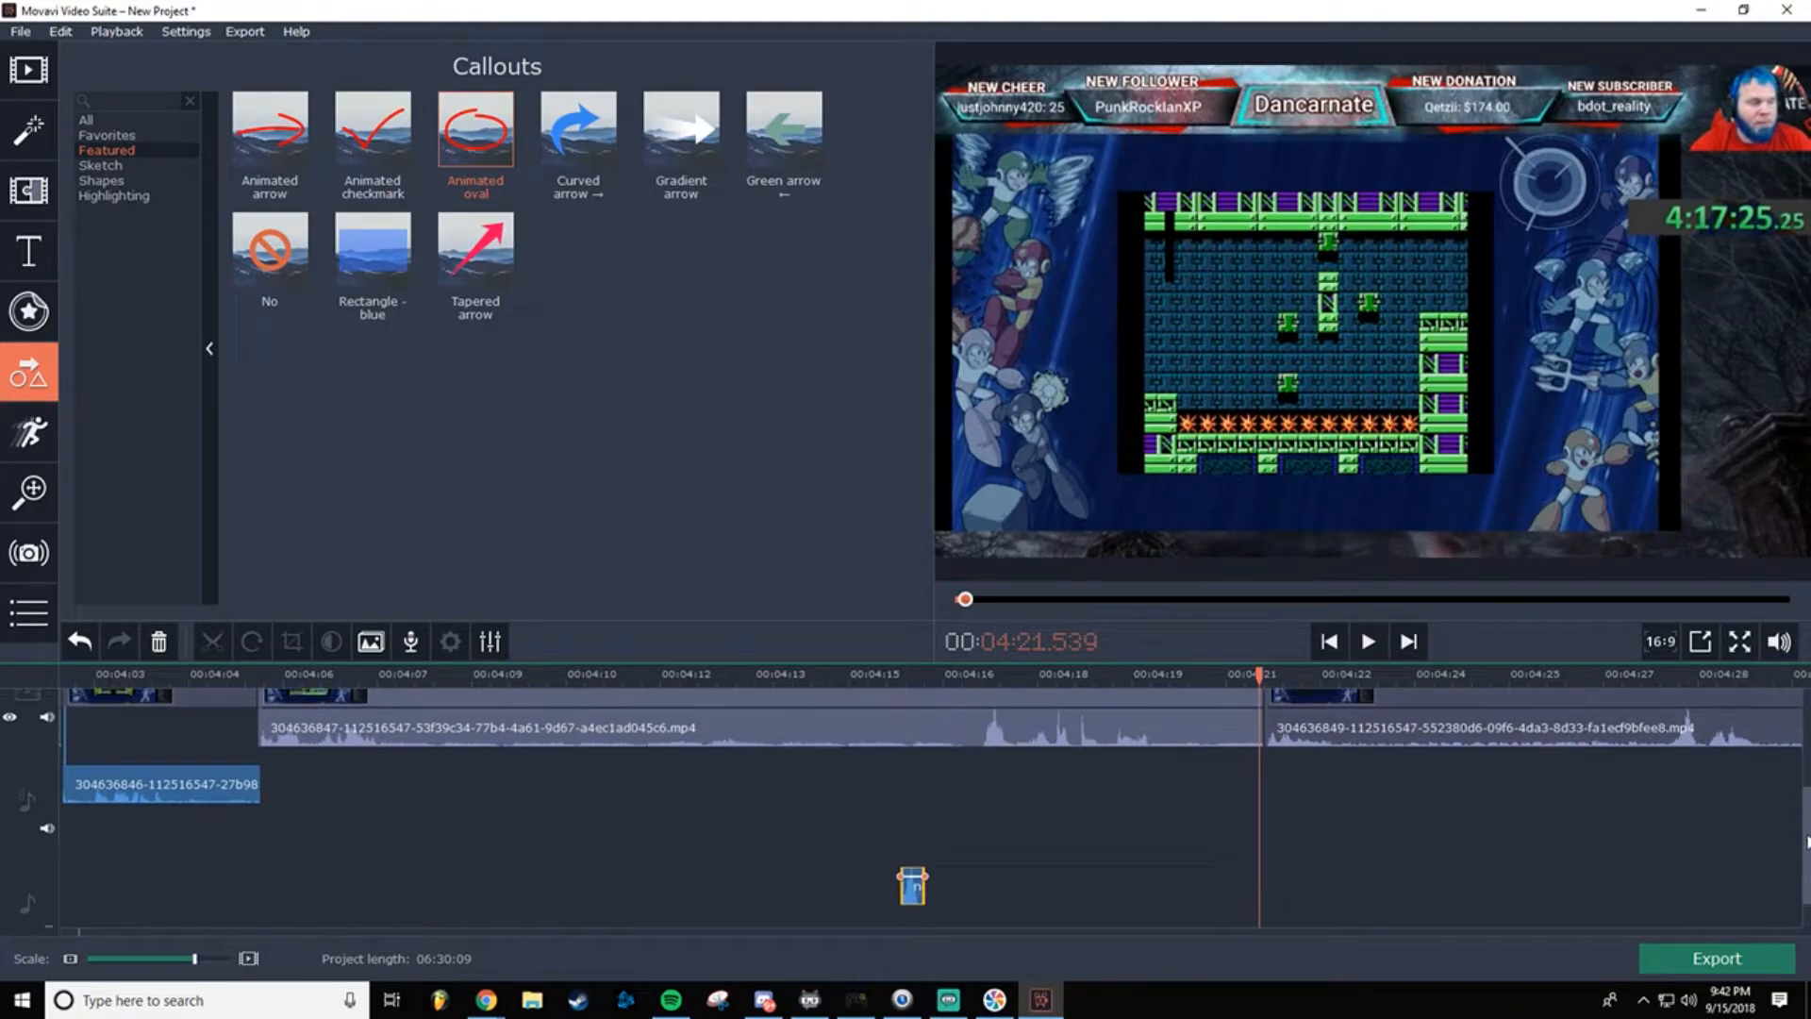
scroll(912, 918, up, 2)
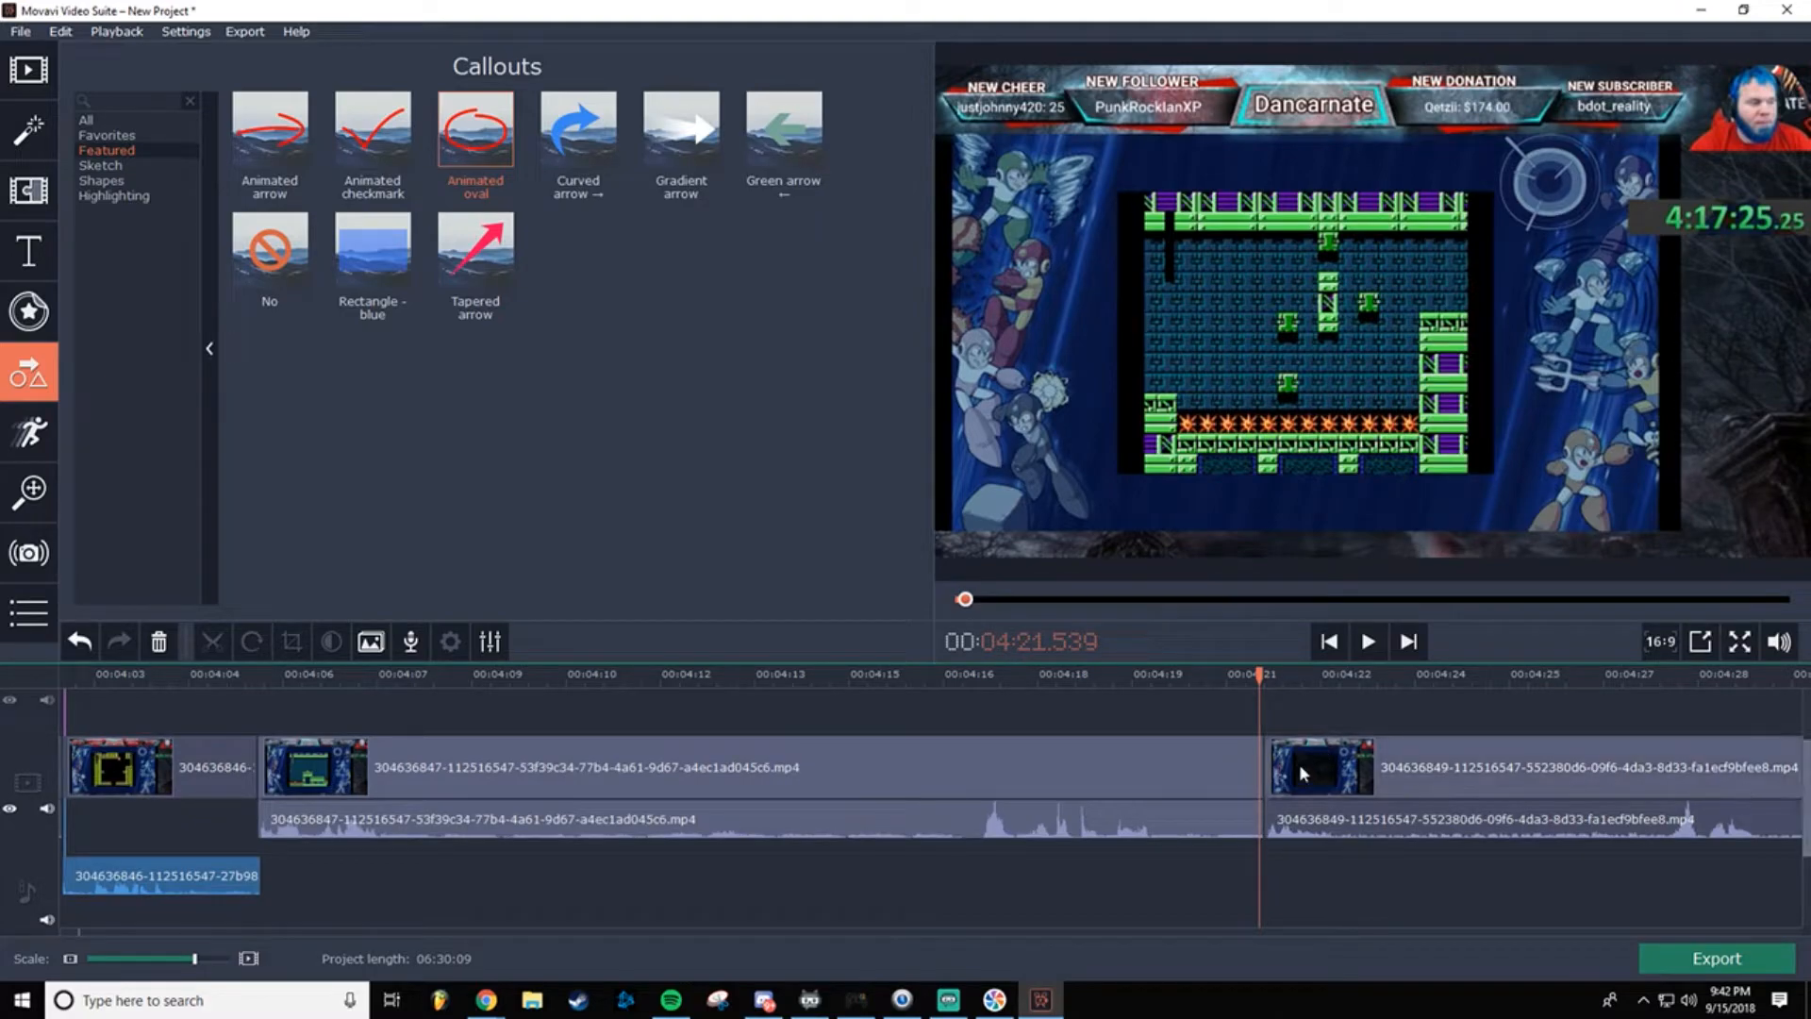
Step: Split the rain-stage clip at about 04:40.60 and delete the short leftover piece at its end
scroll(1128, 864, down, 6)
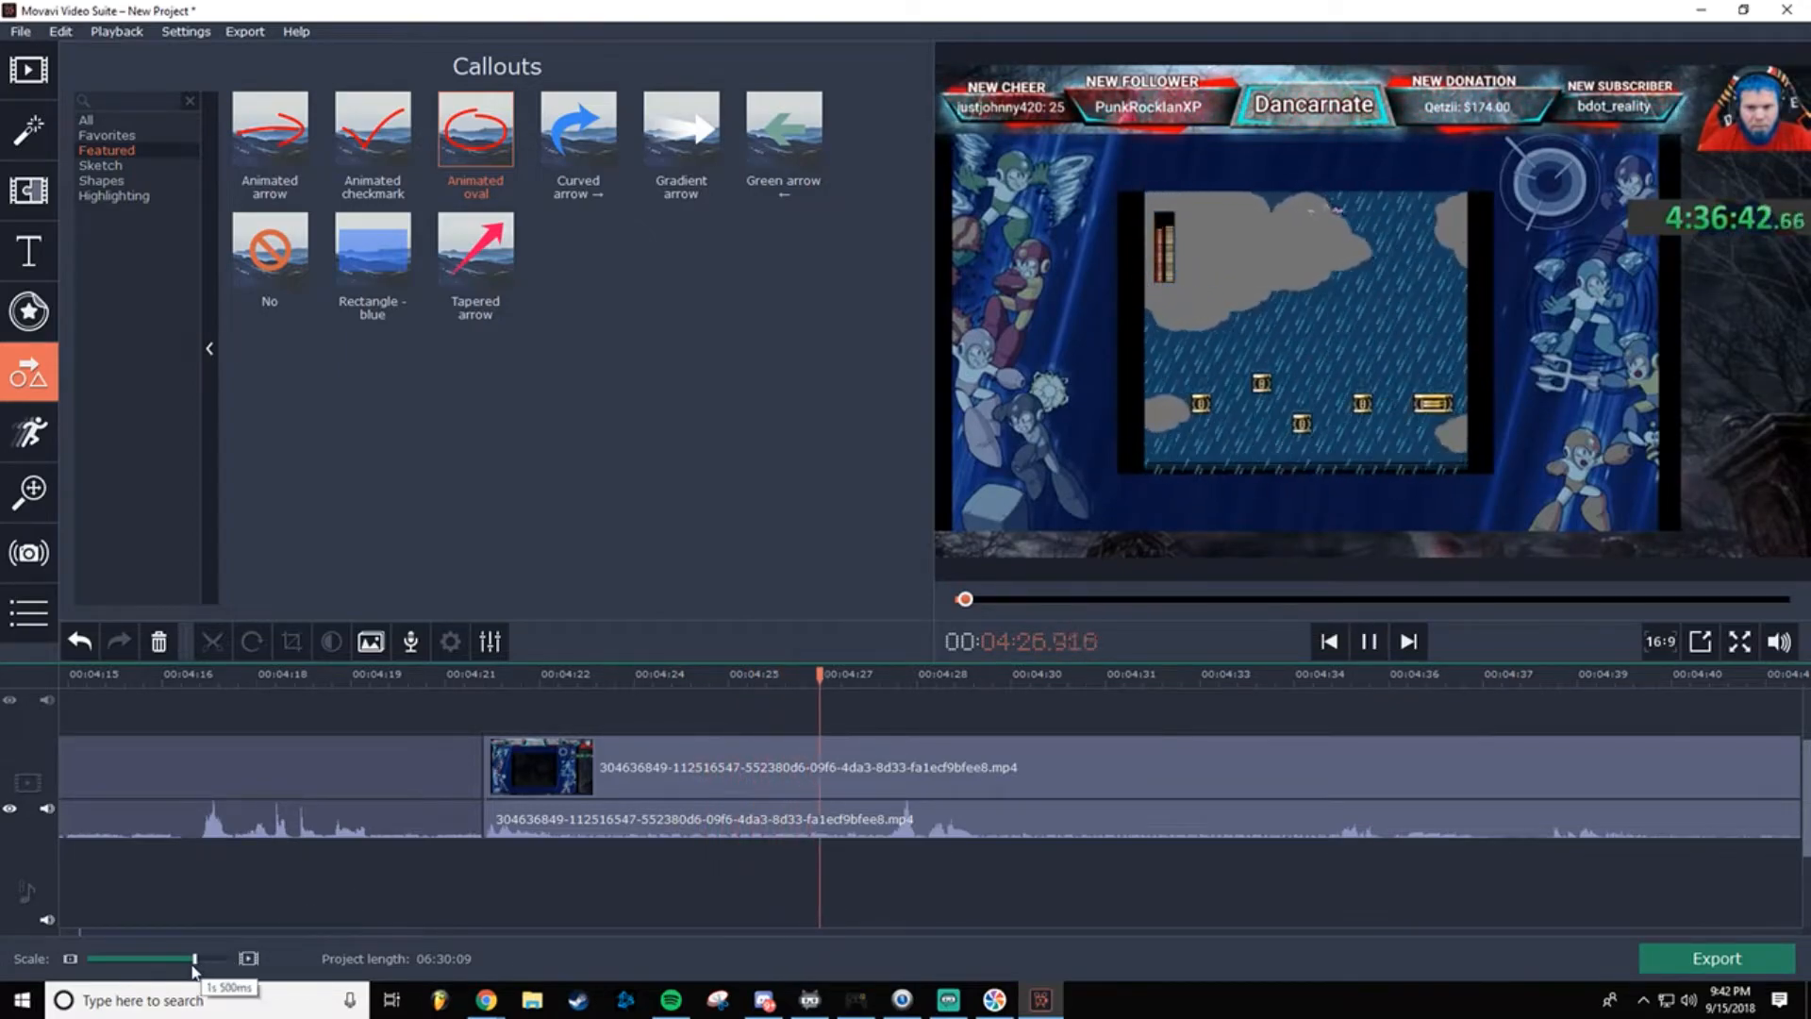
drag(194, 958, 189, 959)
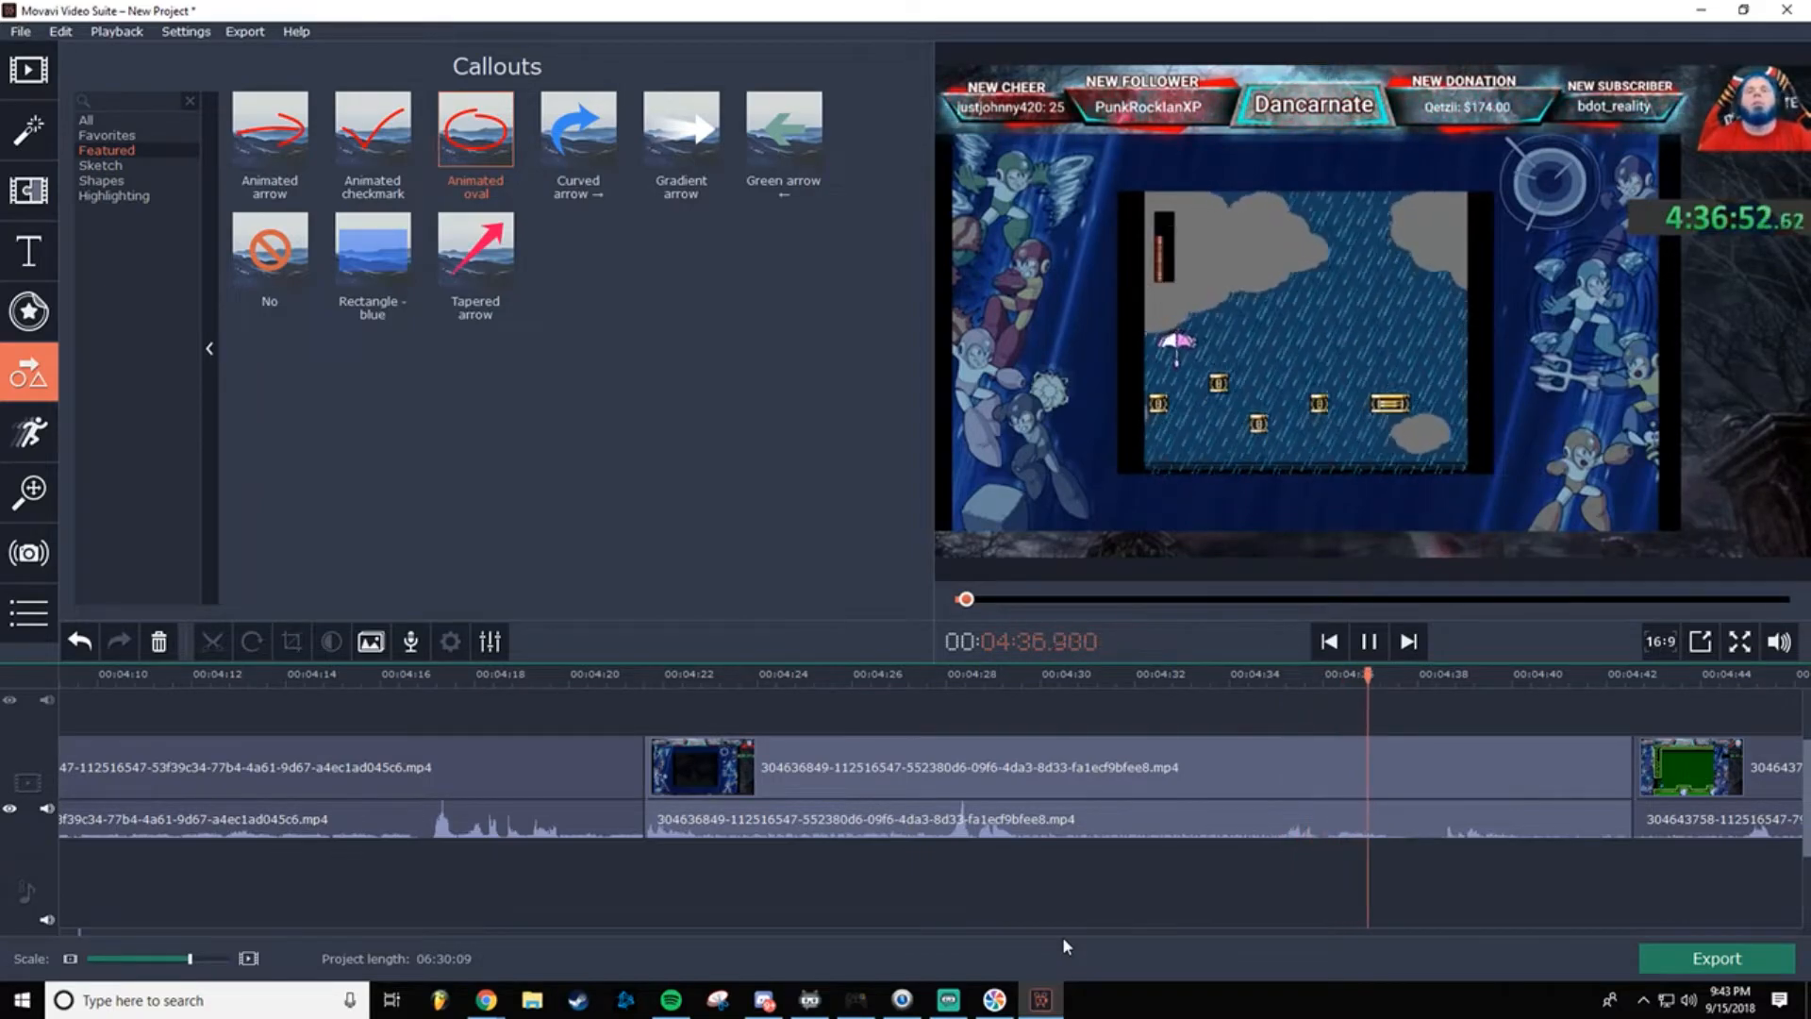
click(1361, 653)
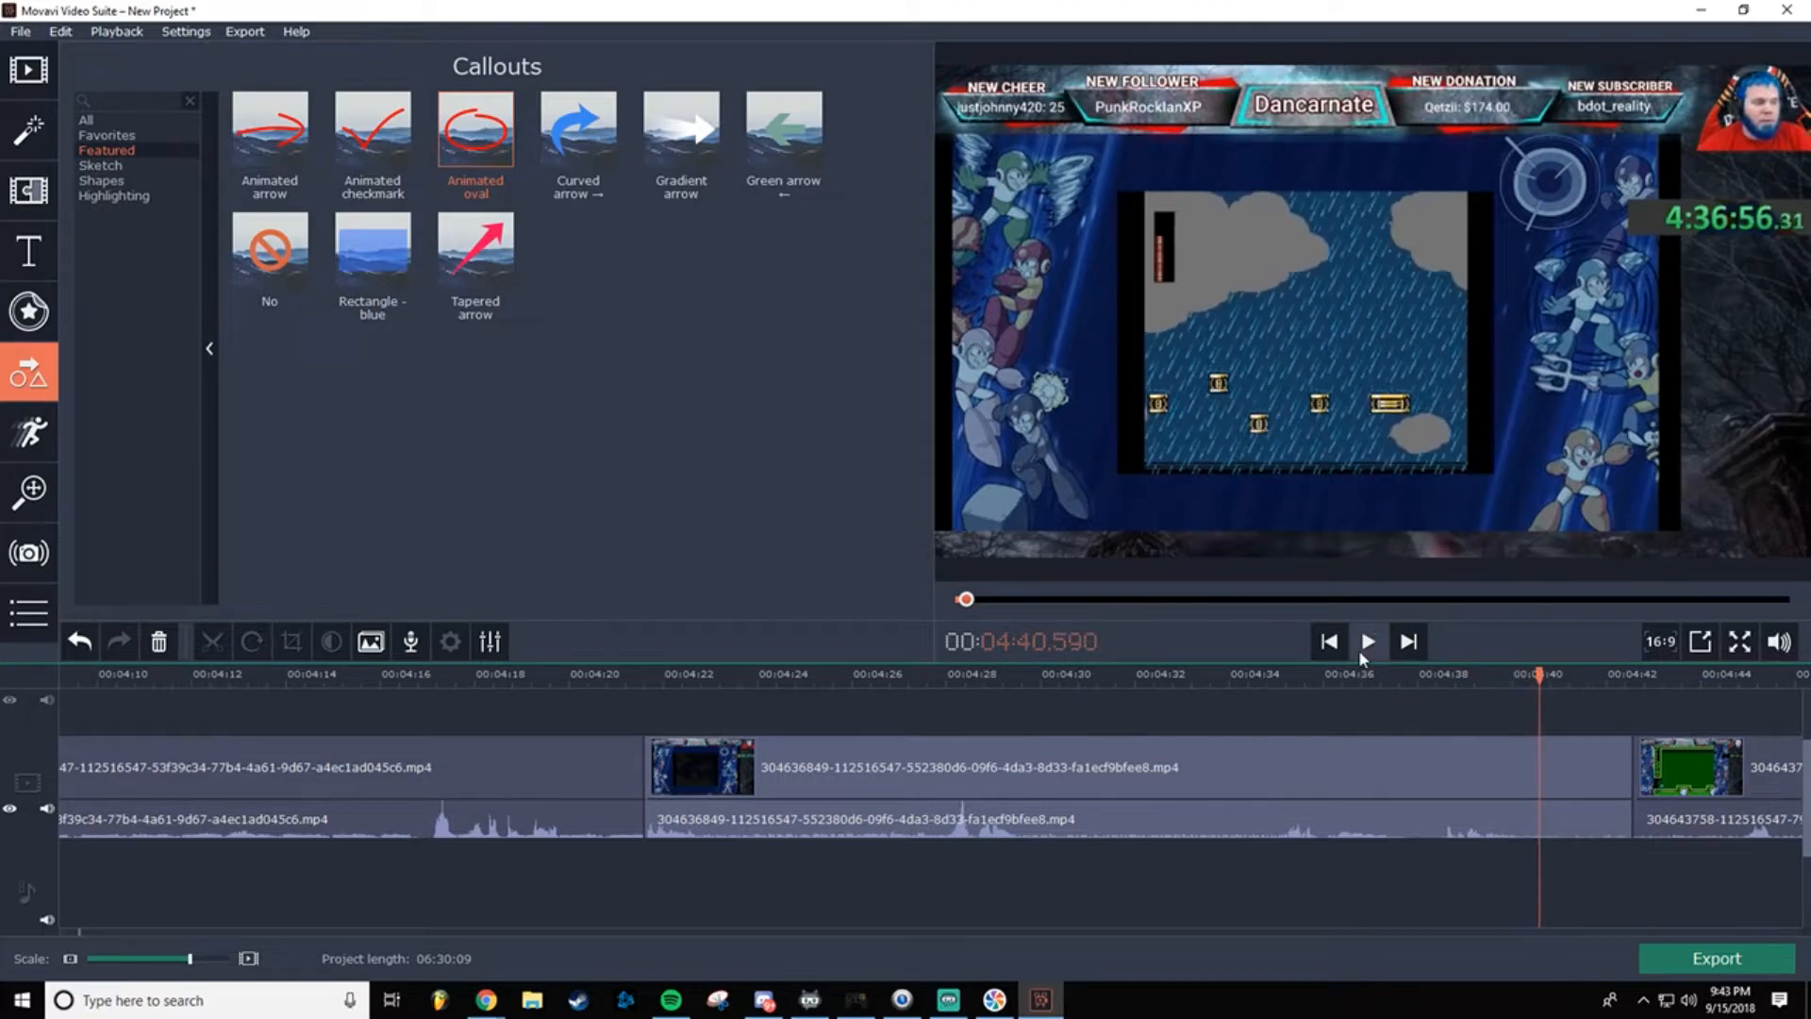
click(1542, 809)
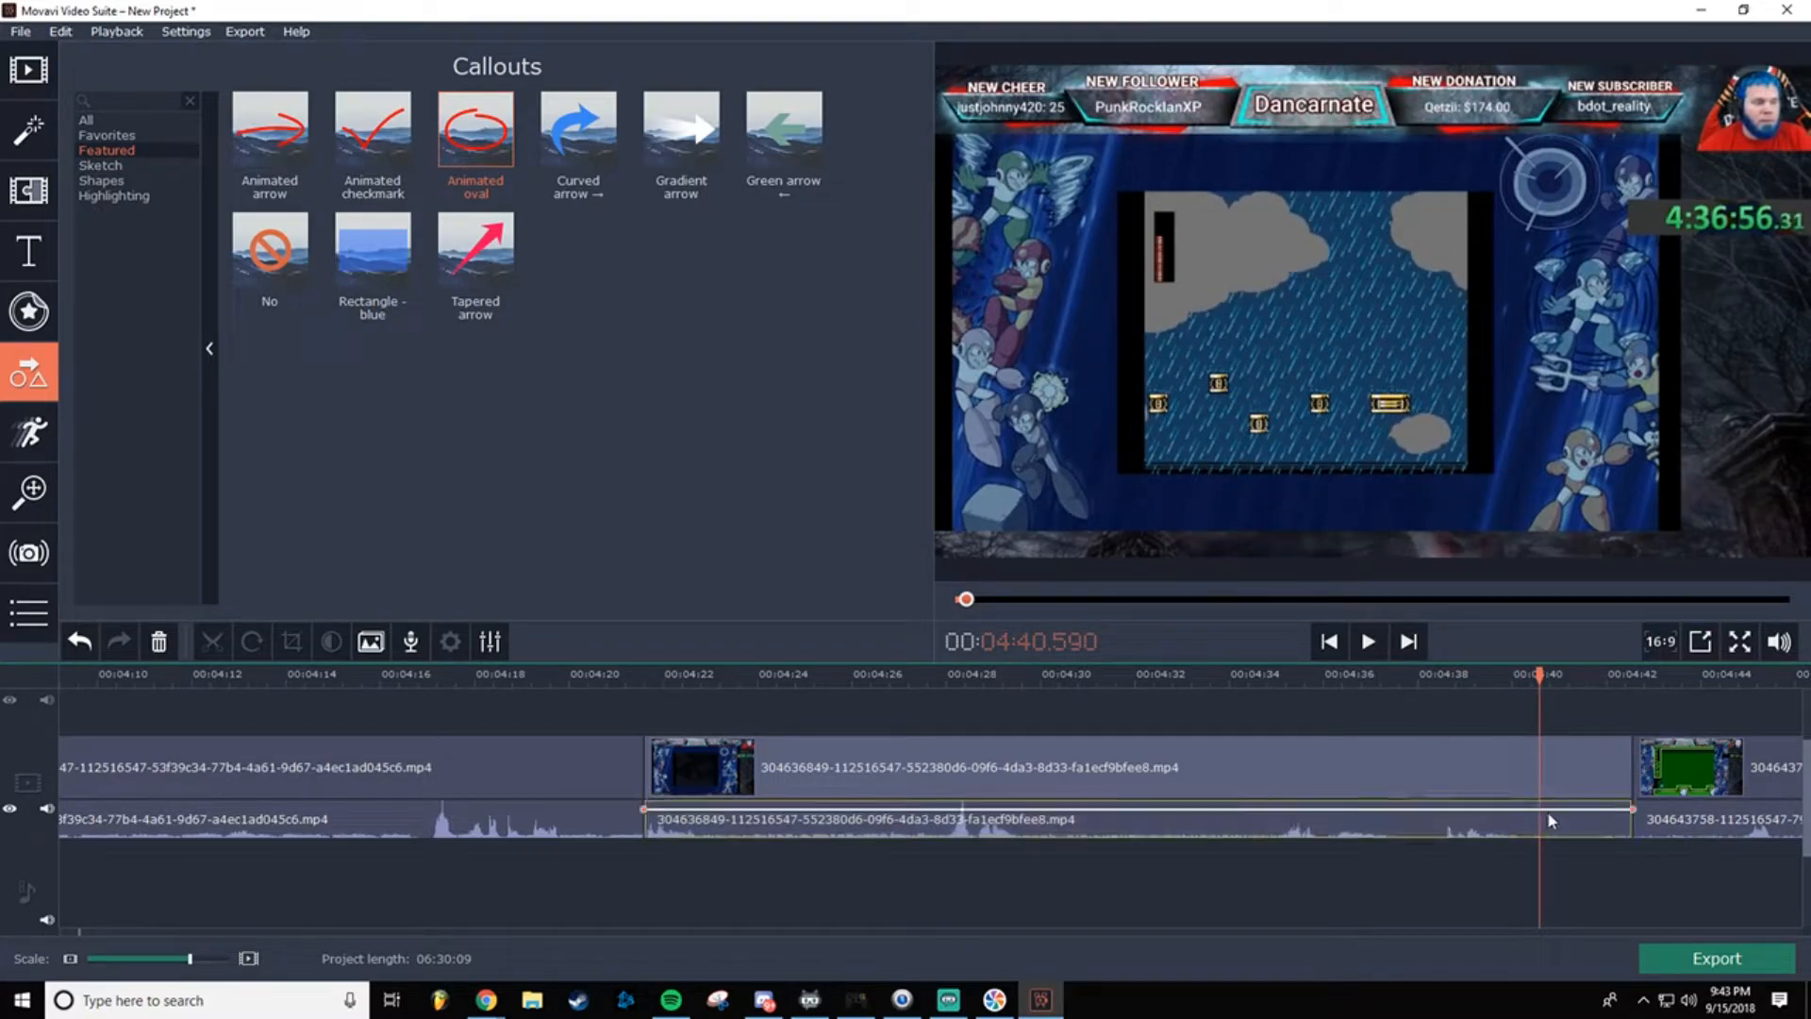
click(1539, 766)
right_click(1539, 766)
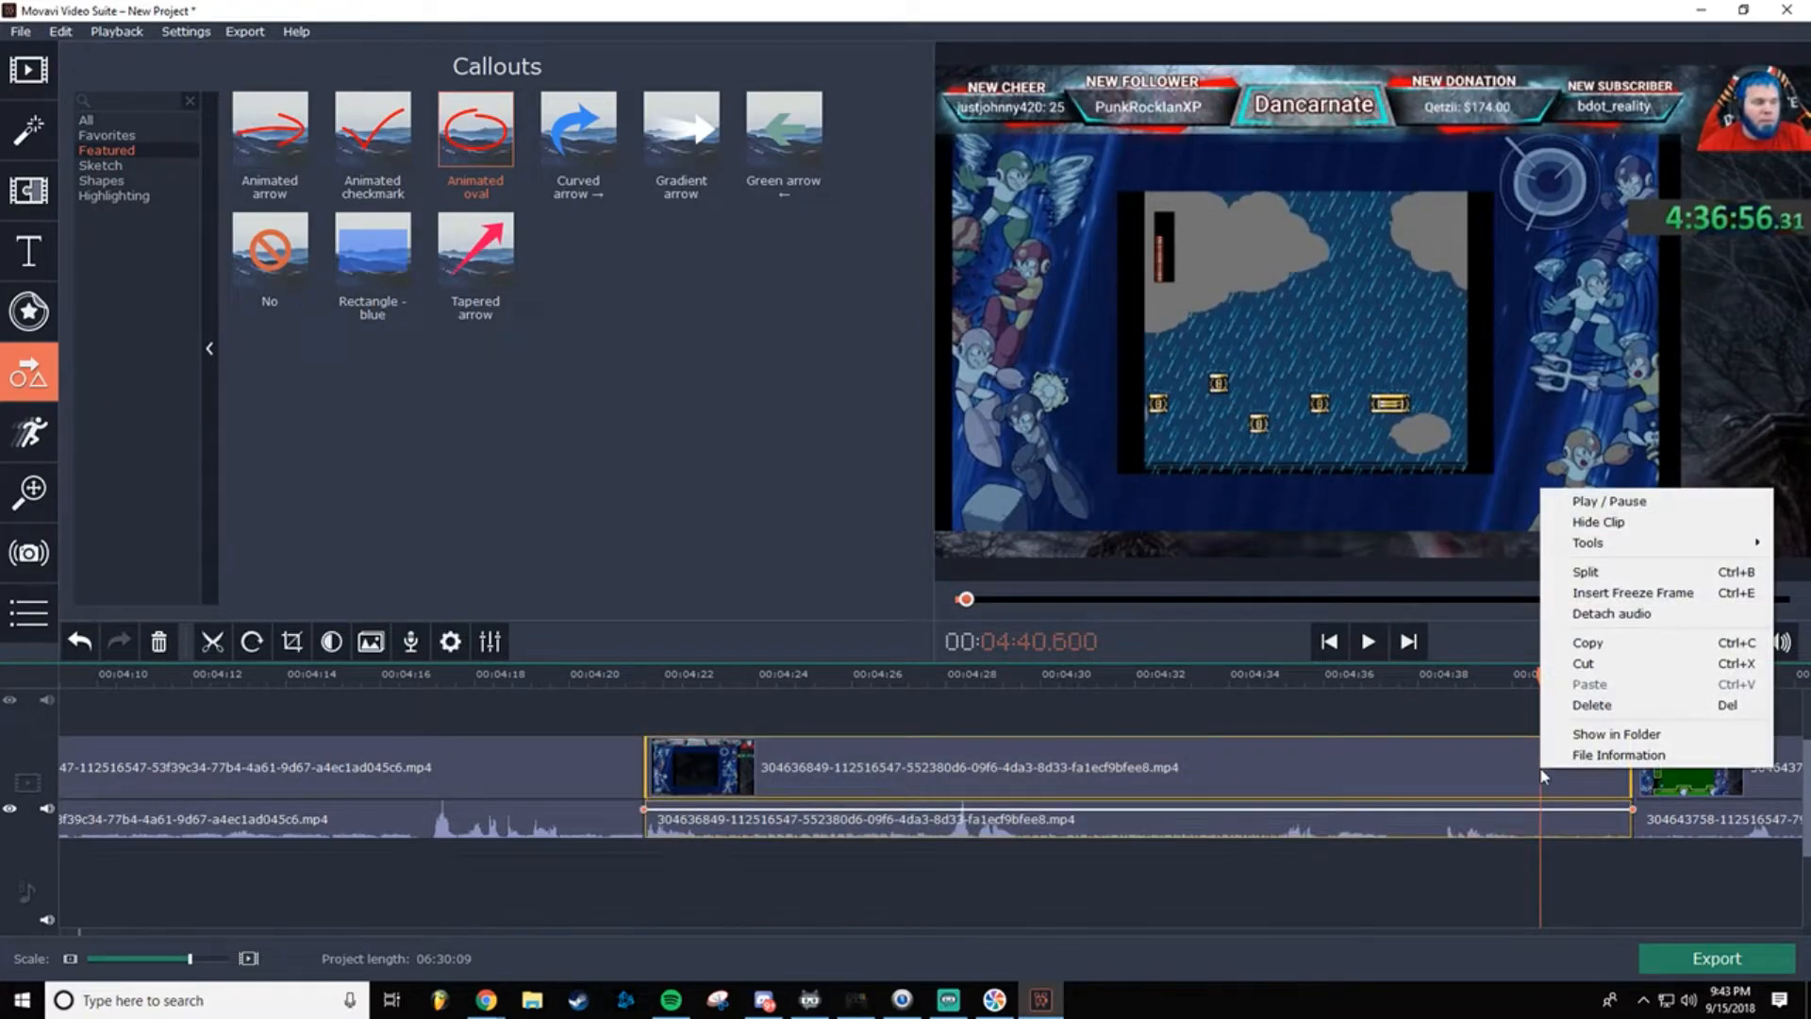
click(1626, 571)
click(1560, 774)
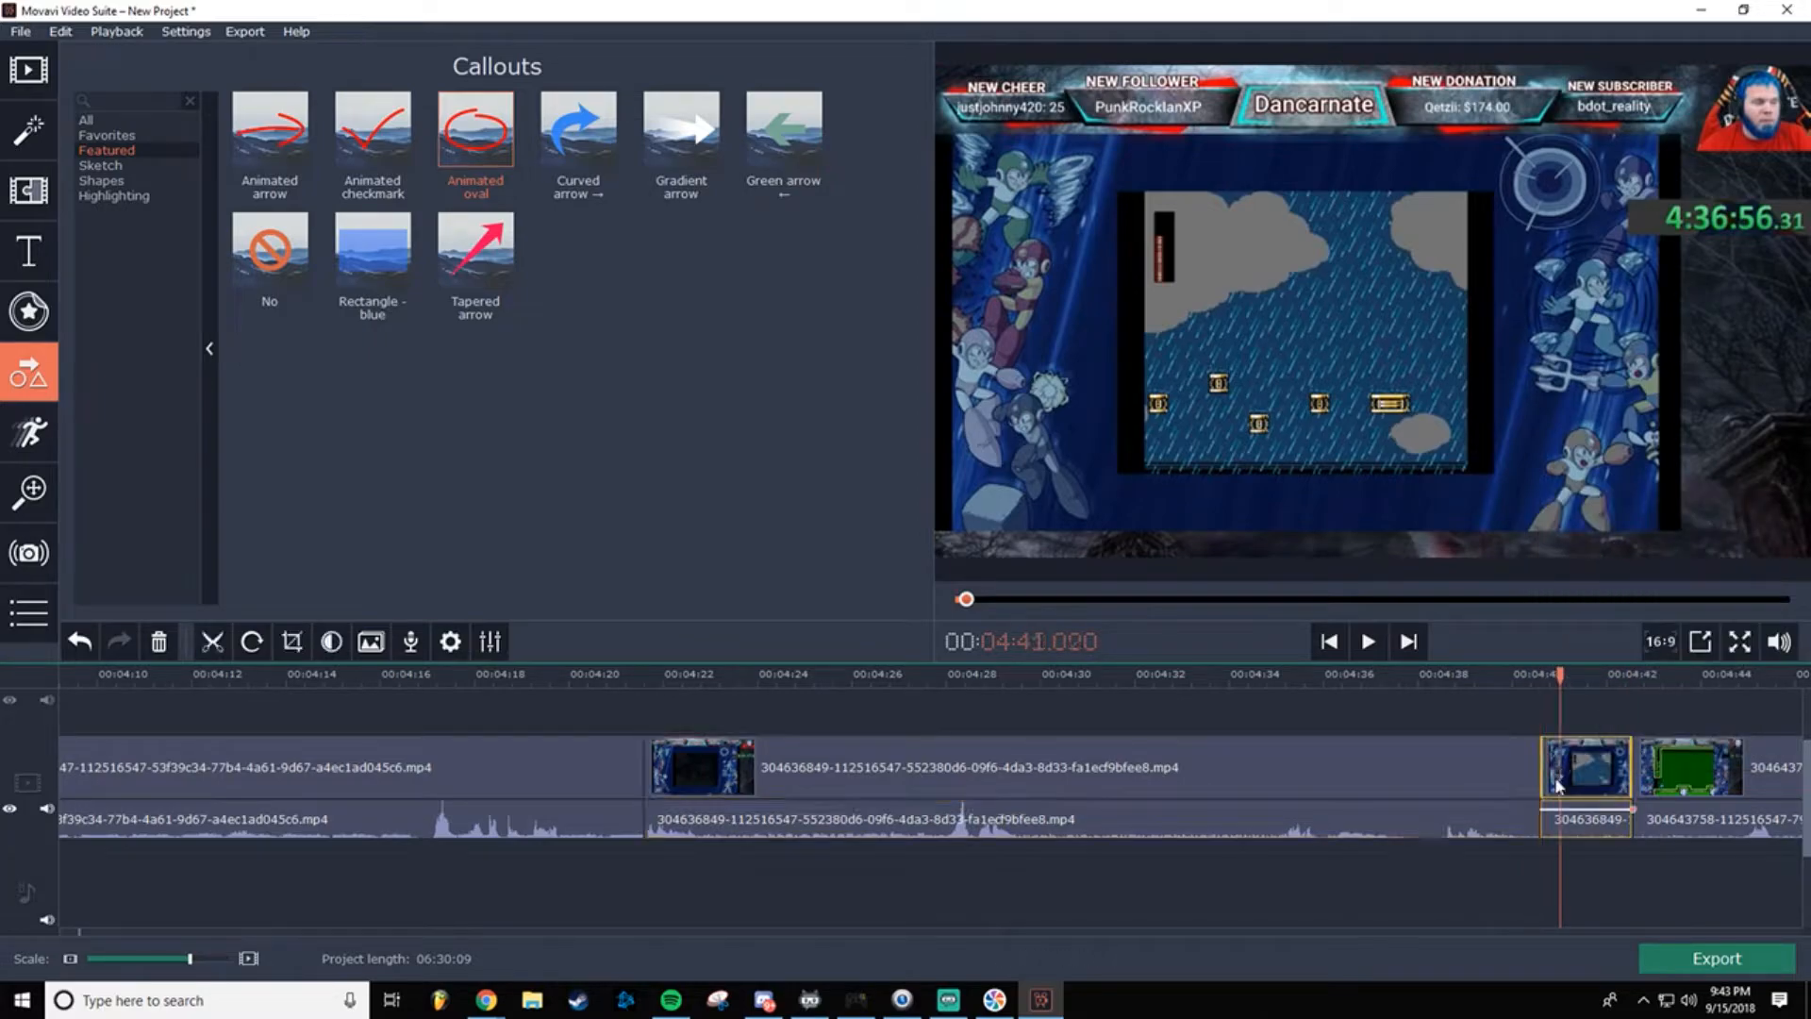
key(Delete)
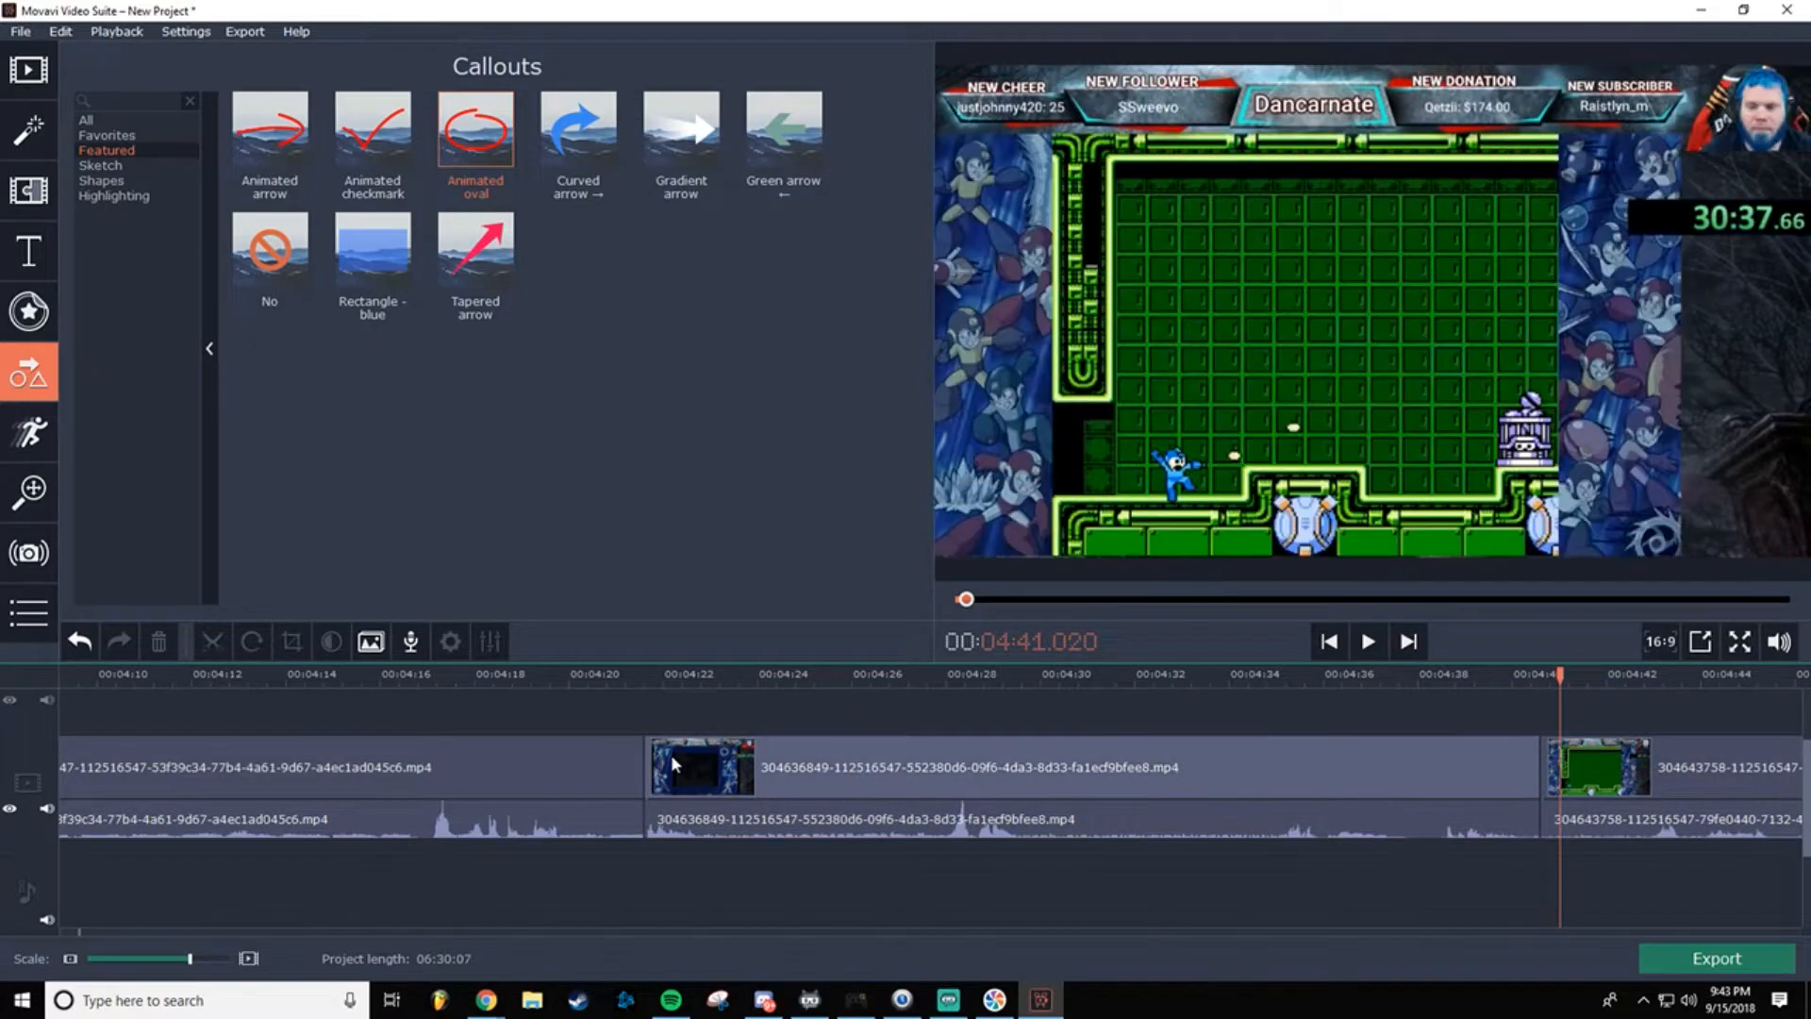
Step: Play across the cut at 04:40.60 into the green-room clip and scrub through it between about 04:53.5 and 04:45.2
click(672, 764)
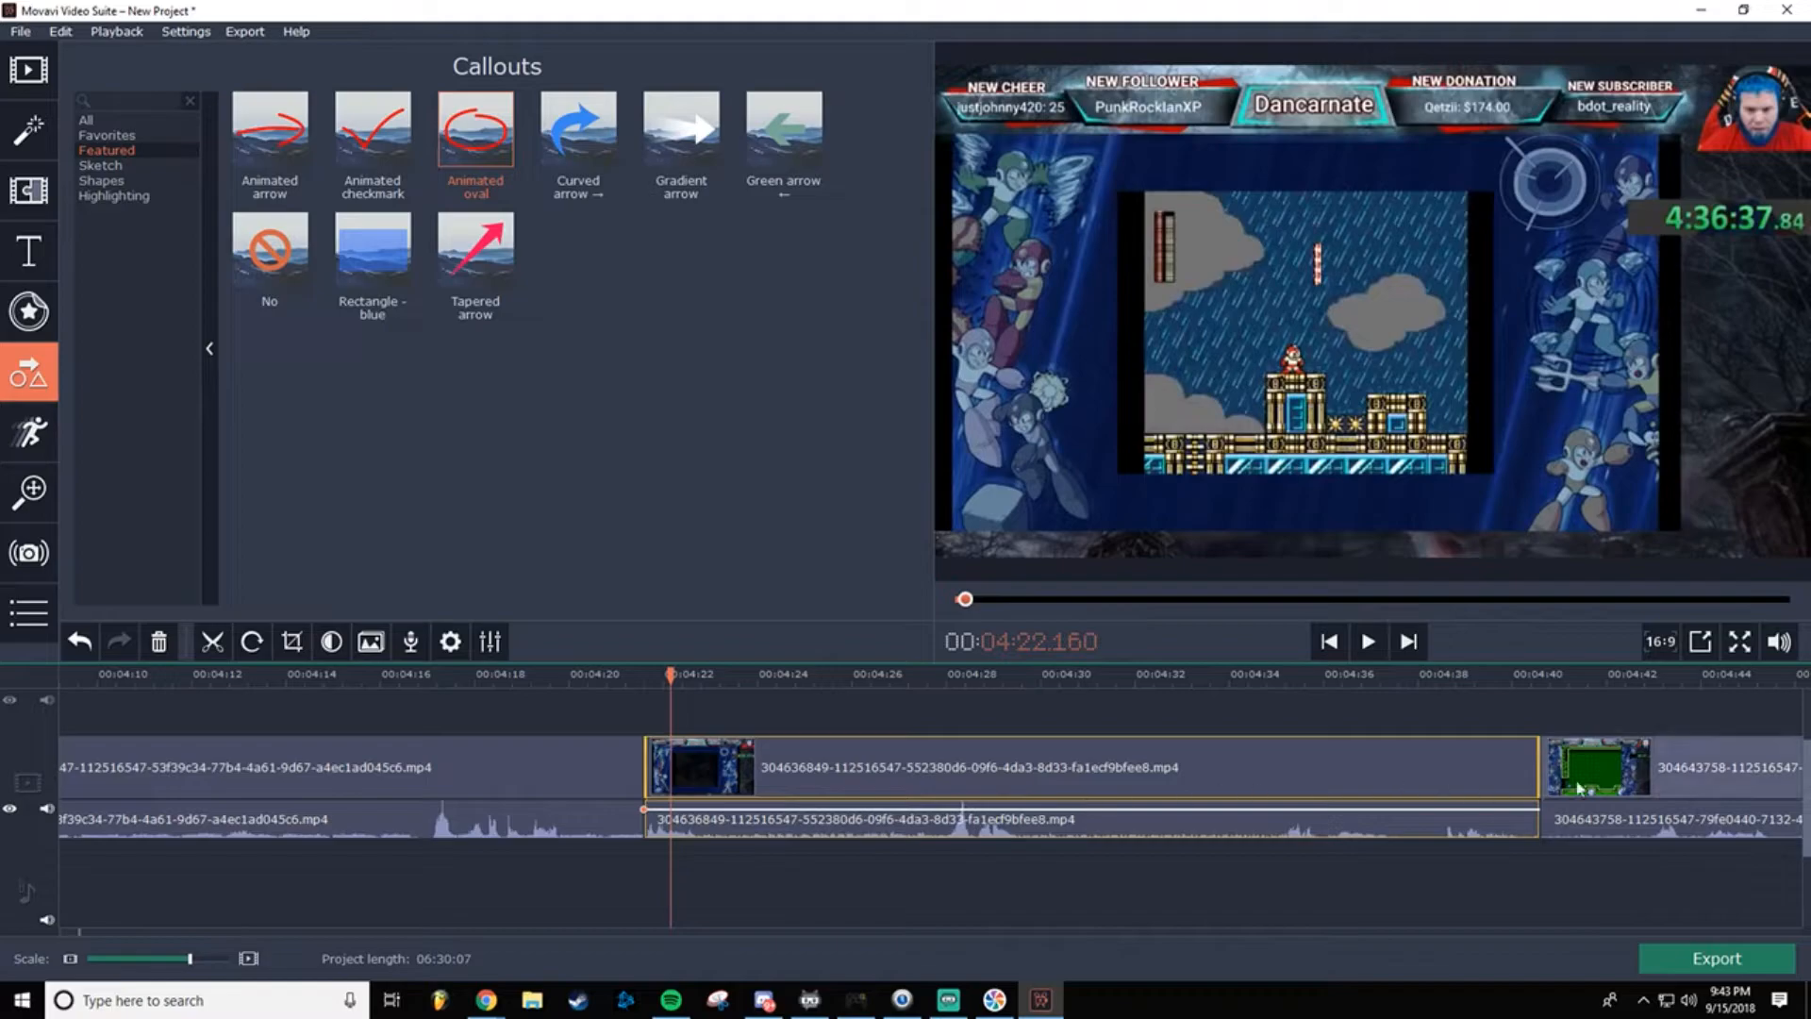
click(1541, 677)
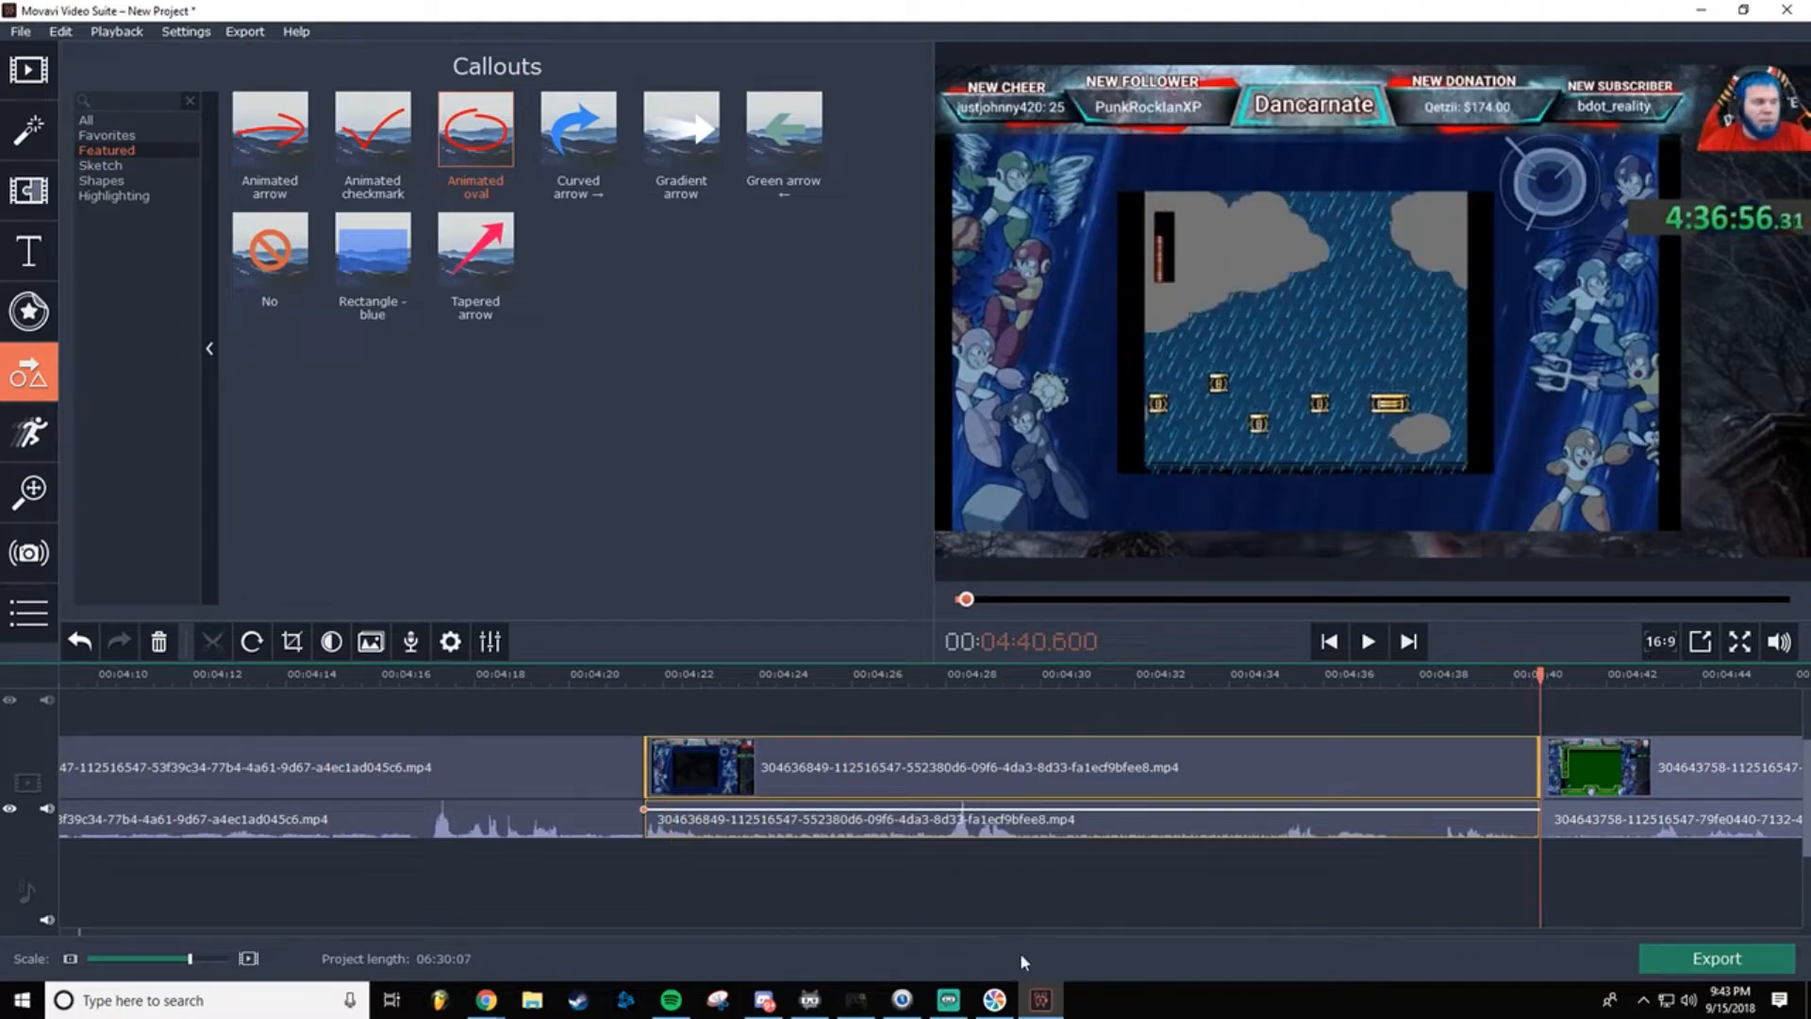
click(1372, 648)
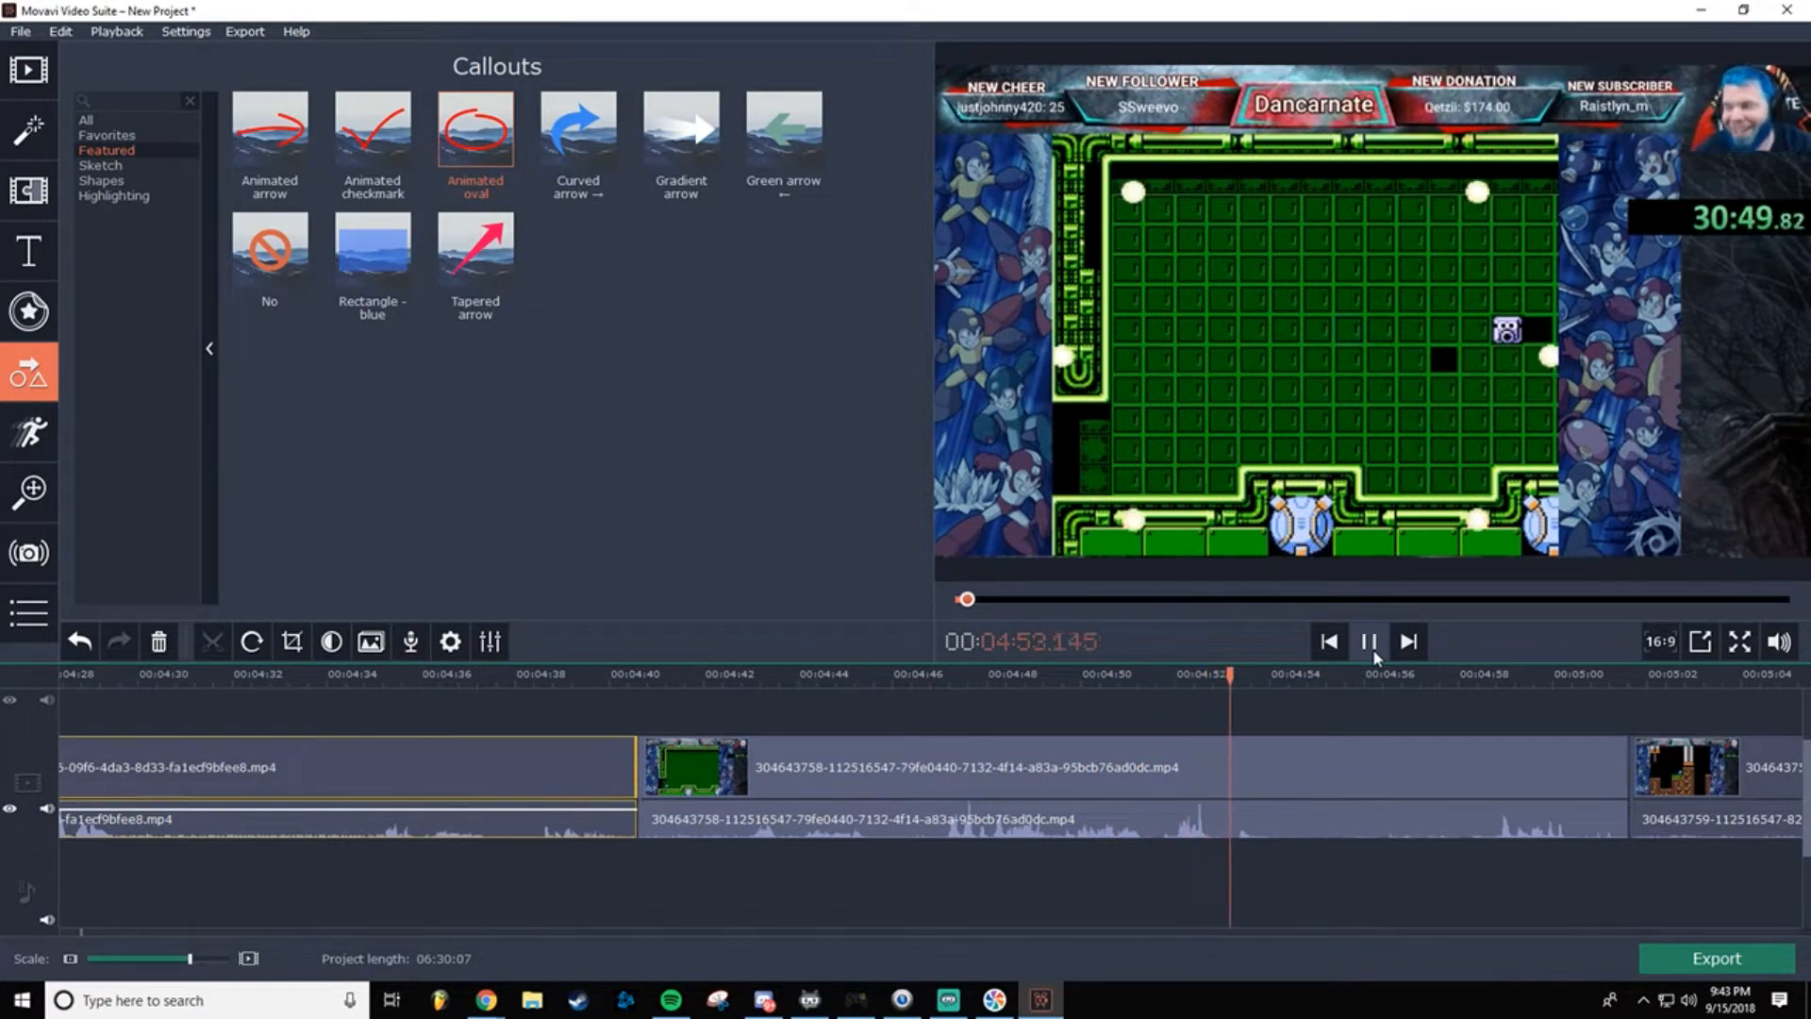
click(1369, 643)
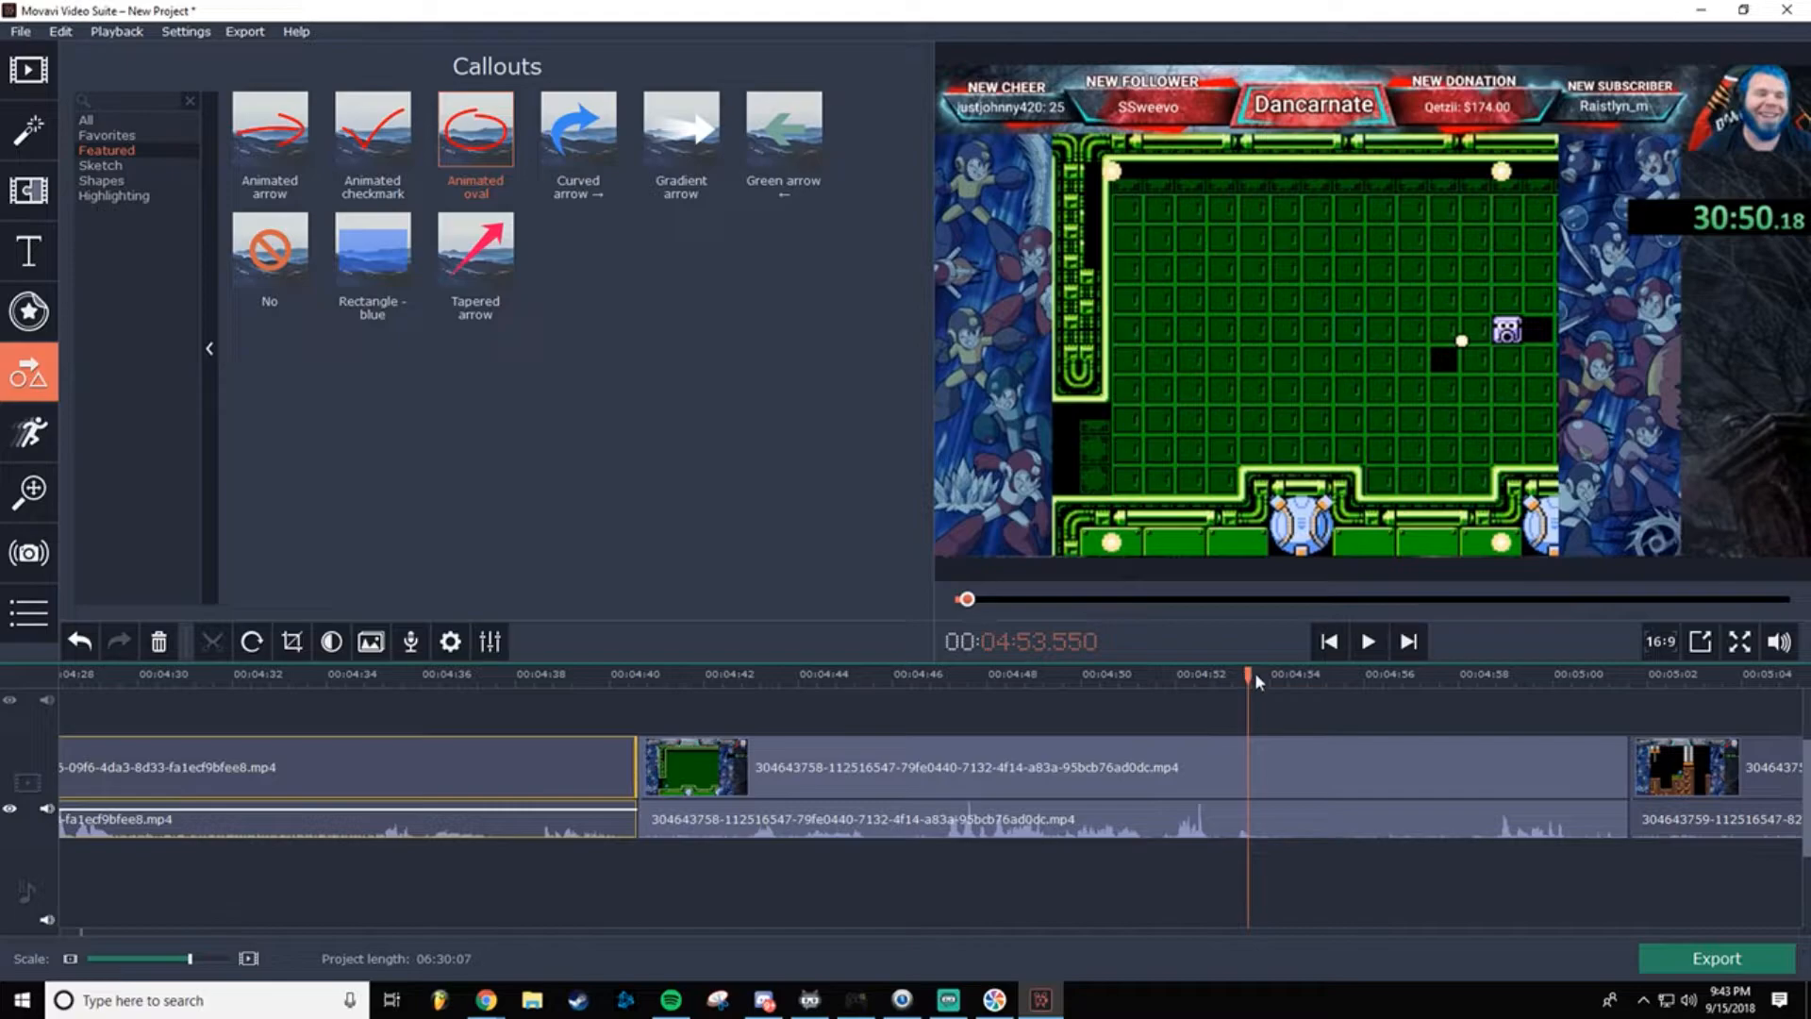
drag(1247, 673, 1186, 702)
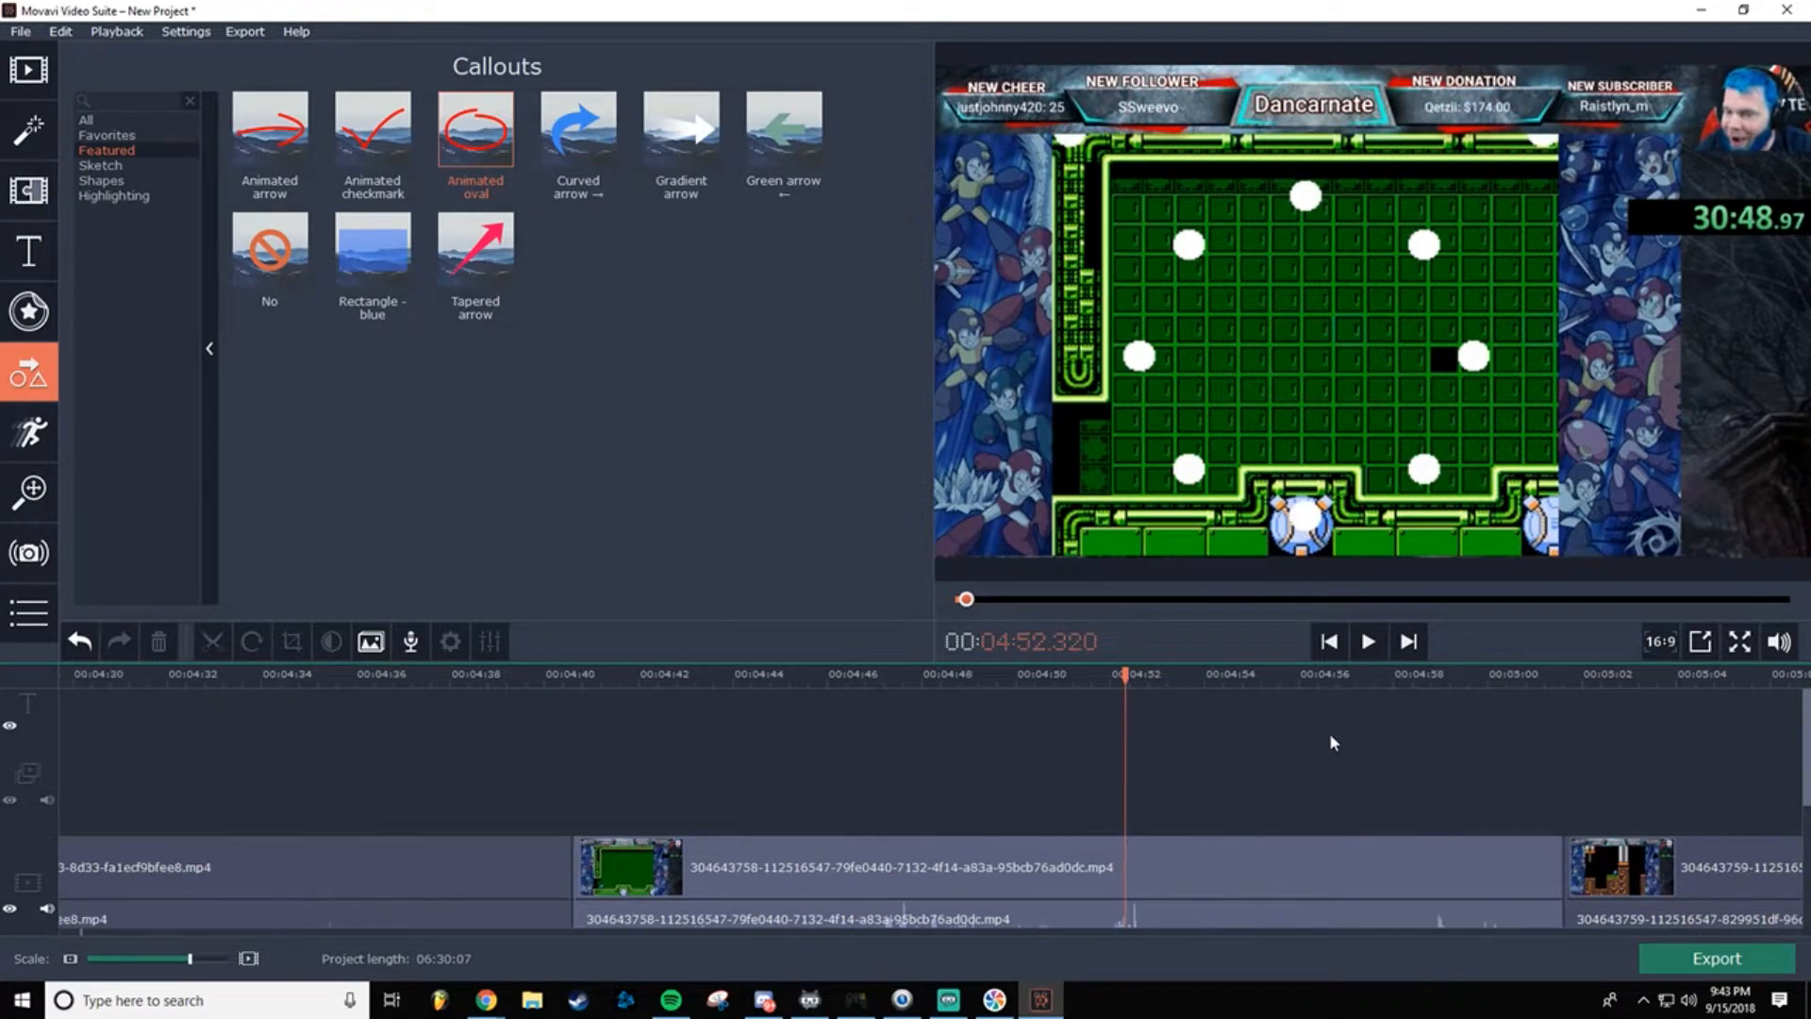
drag(1805, 741, 1803, 791)
scroll(1263, 734, up, 1)
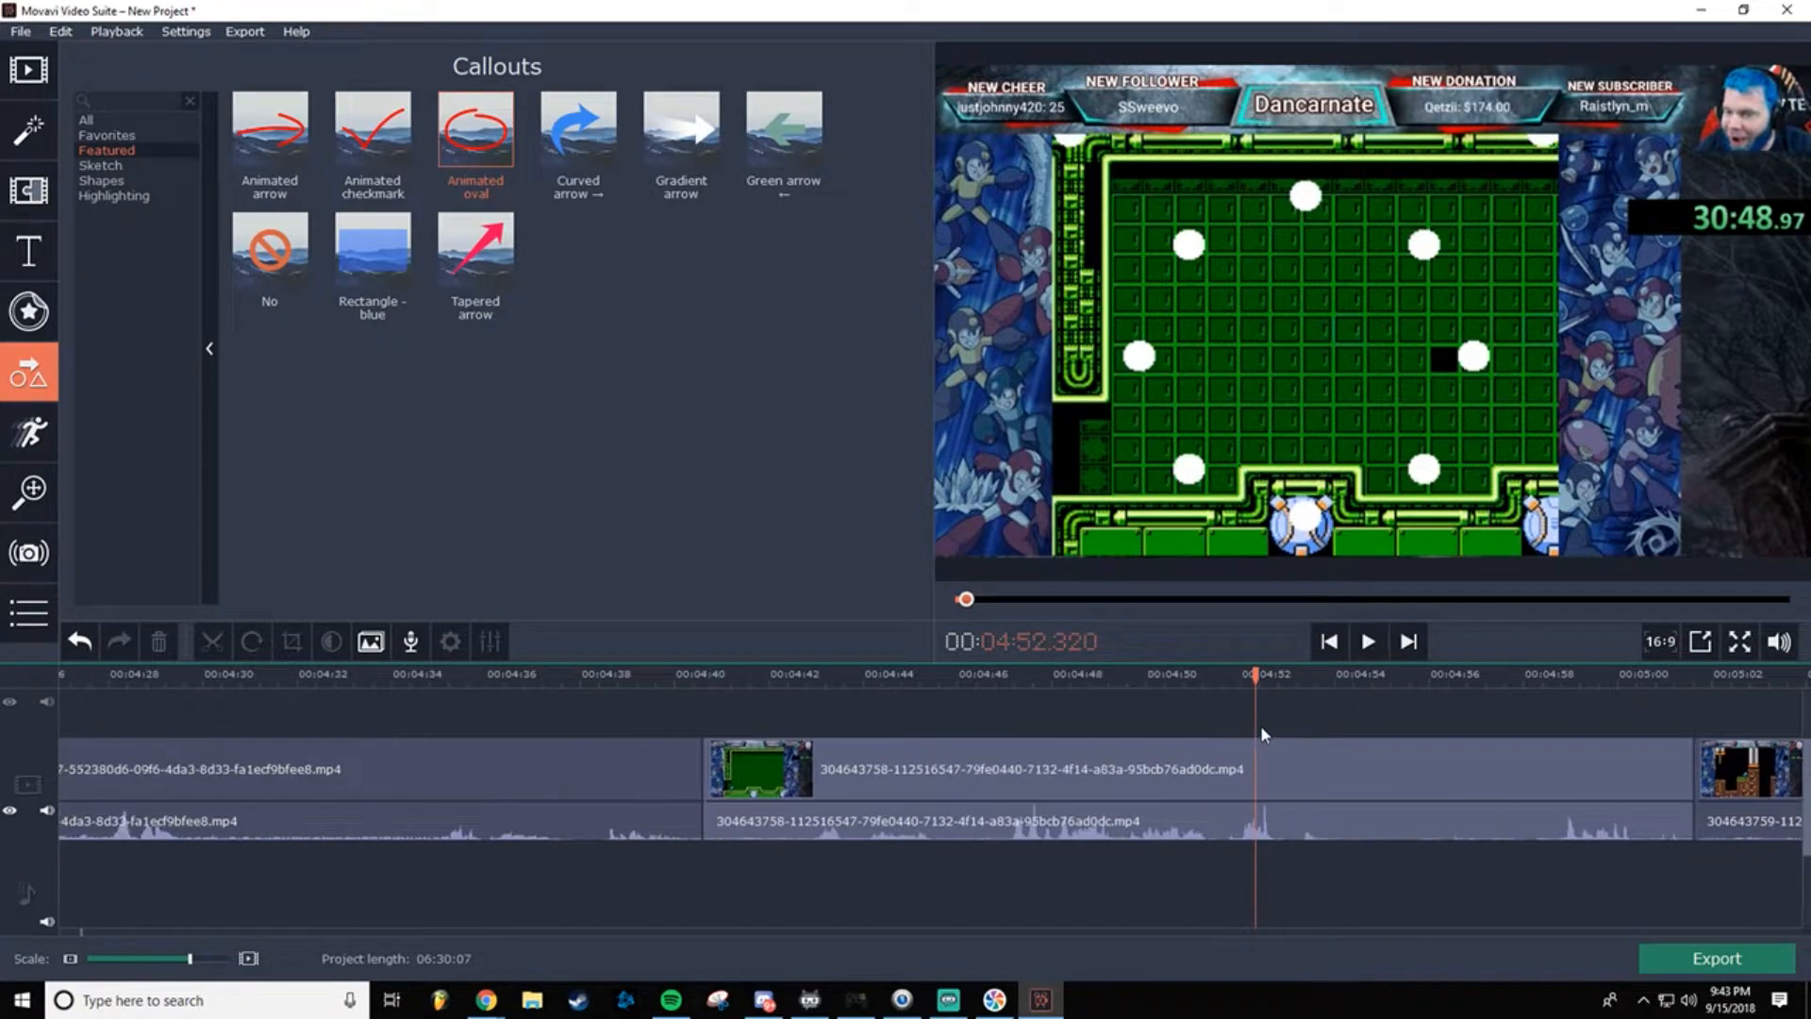
drag(1254, 673, 919, 660)
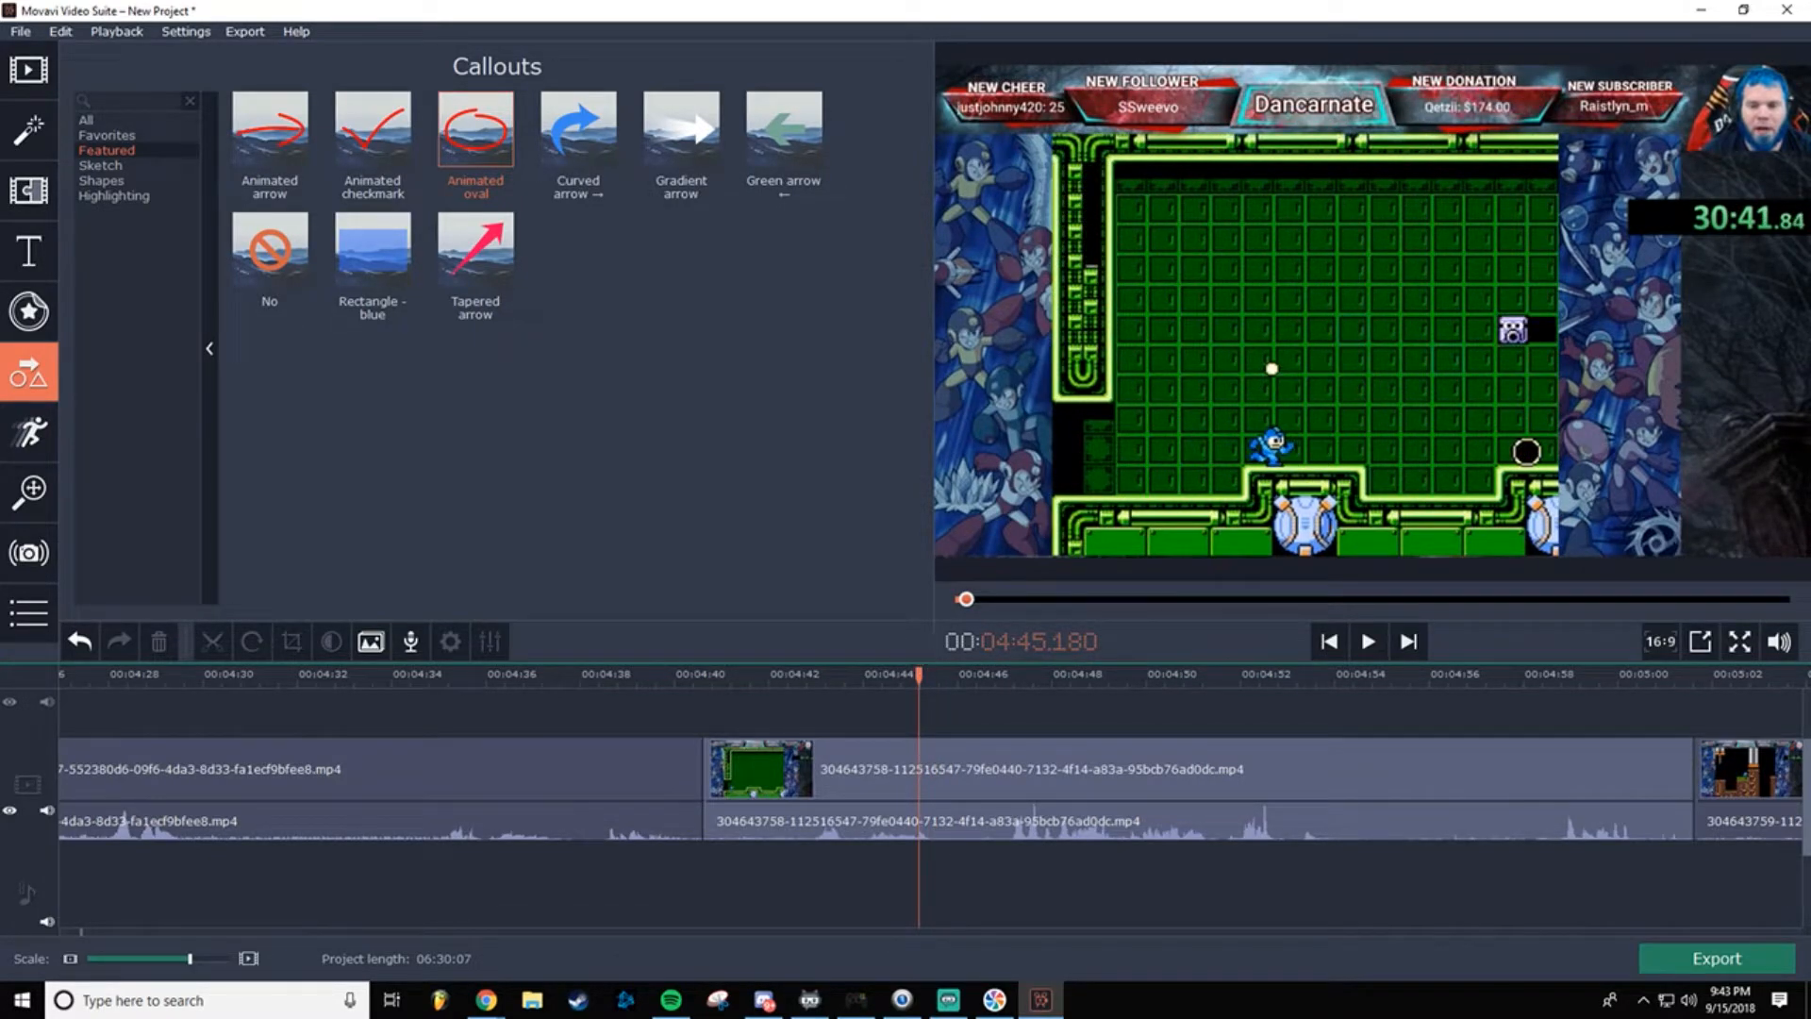
Step: Play the green-room clip from 04:45.18 and split it at about 04:45.84
key(alt+Tab)
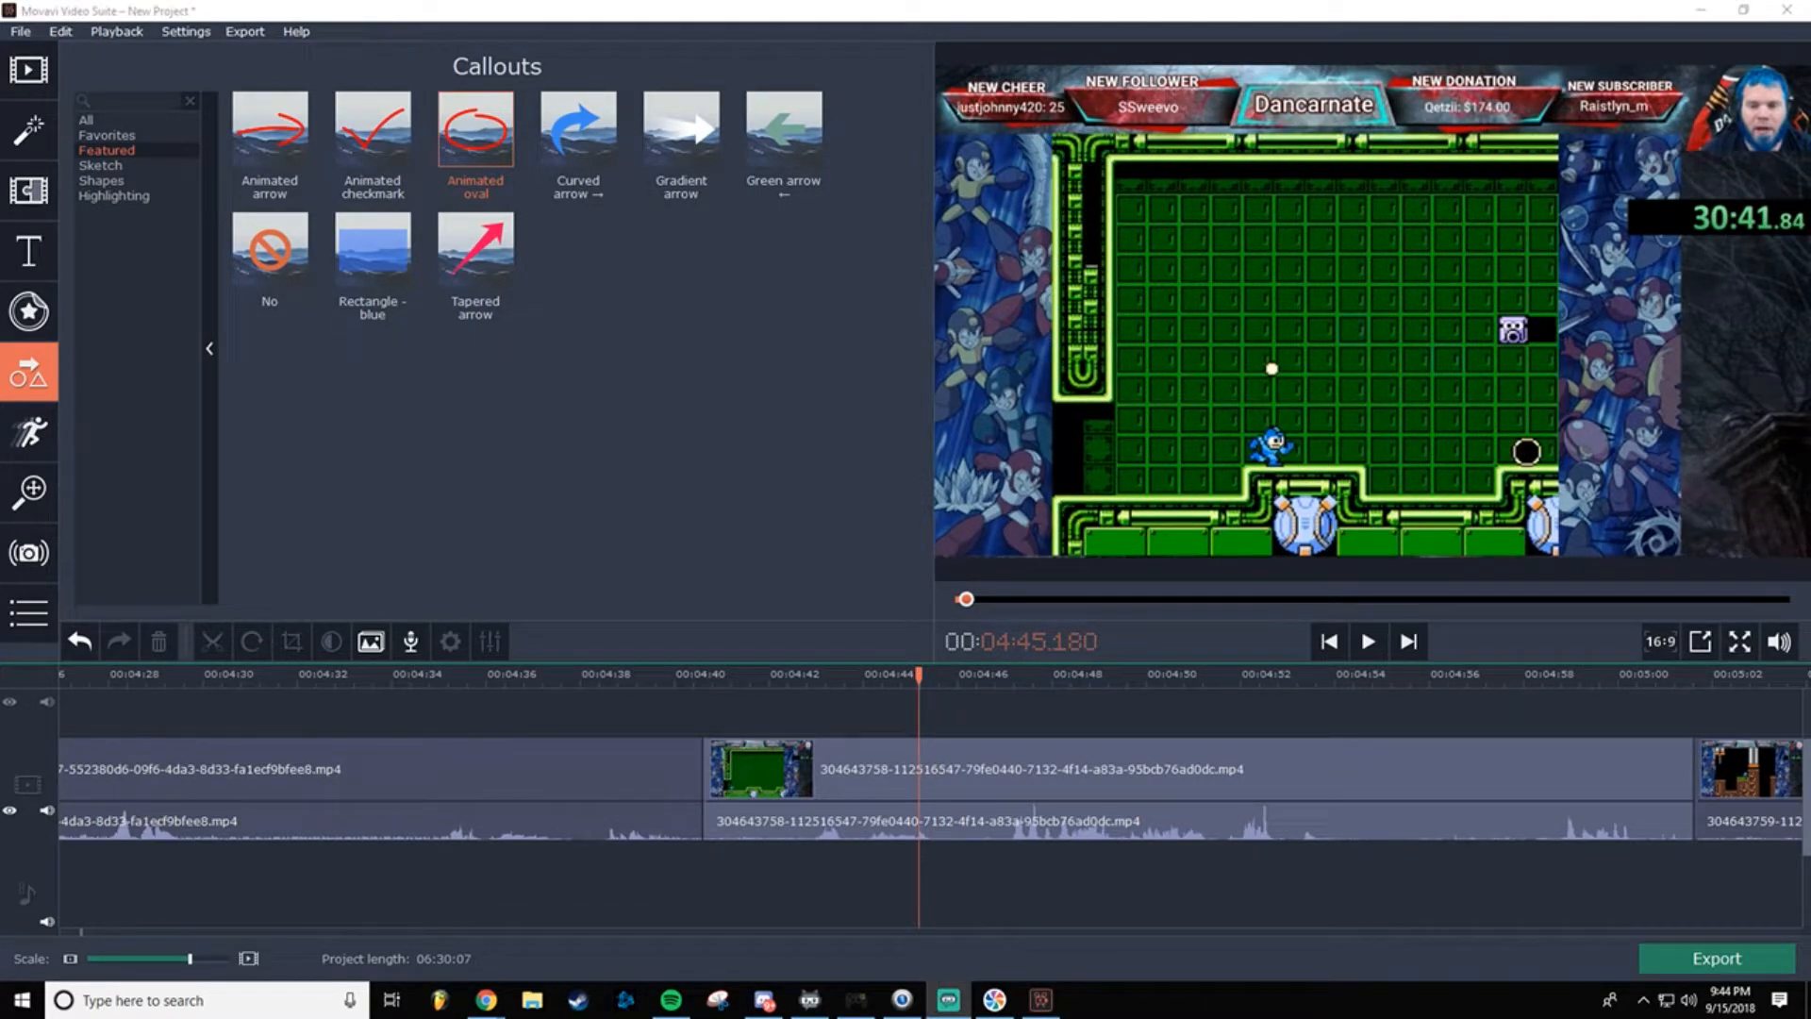
click(1371, 646)
click(1375, 653)
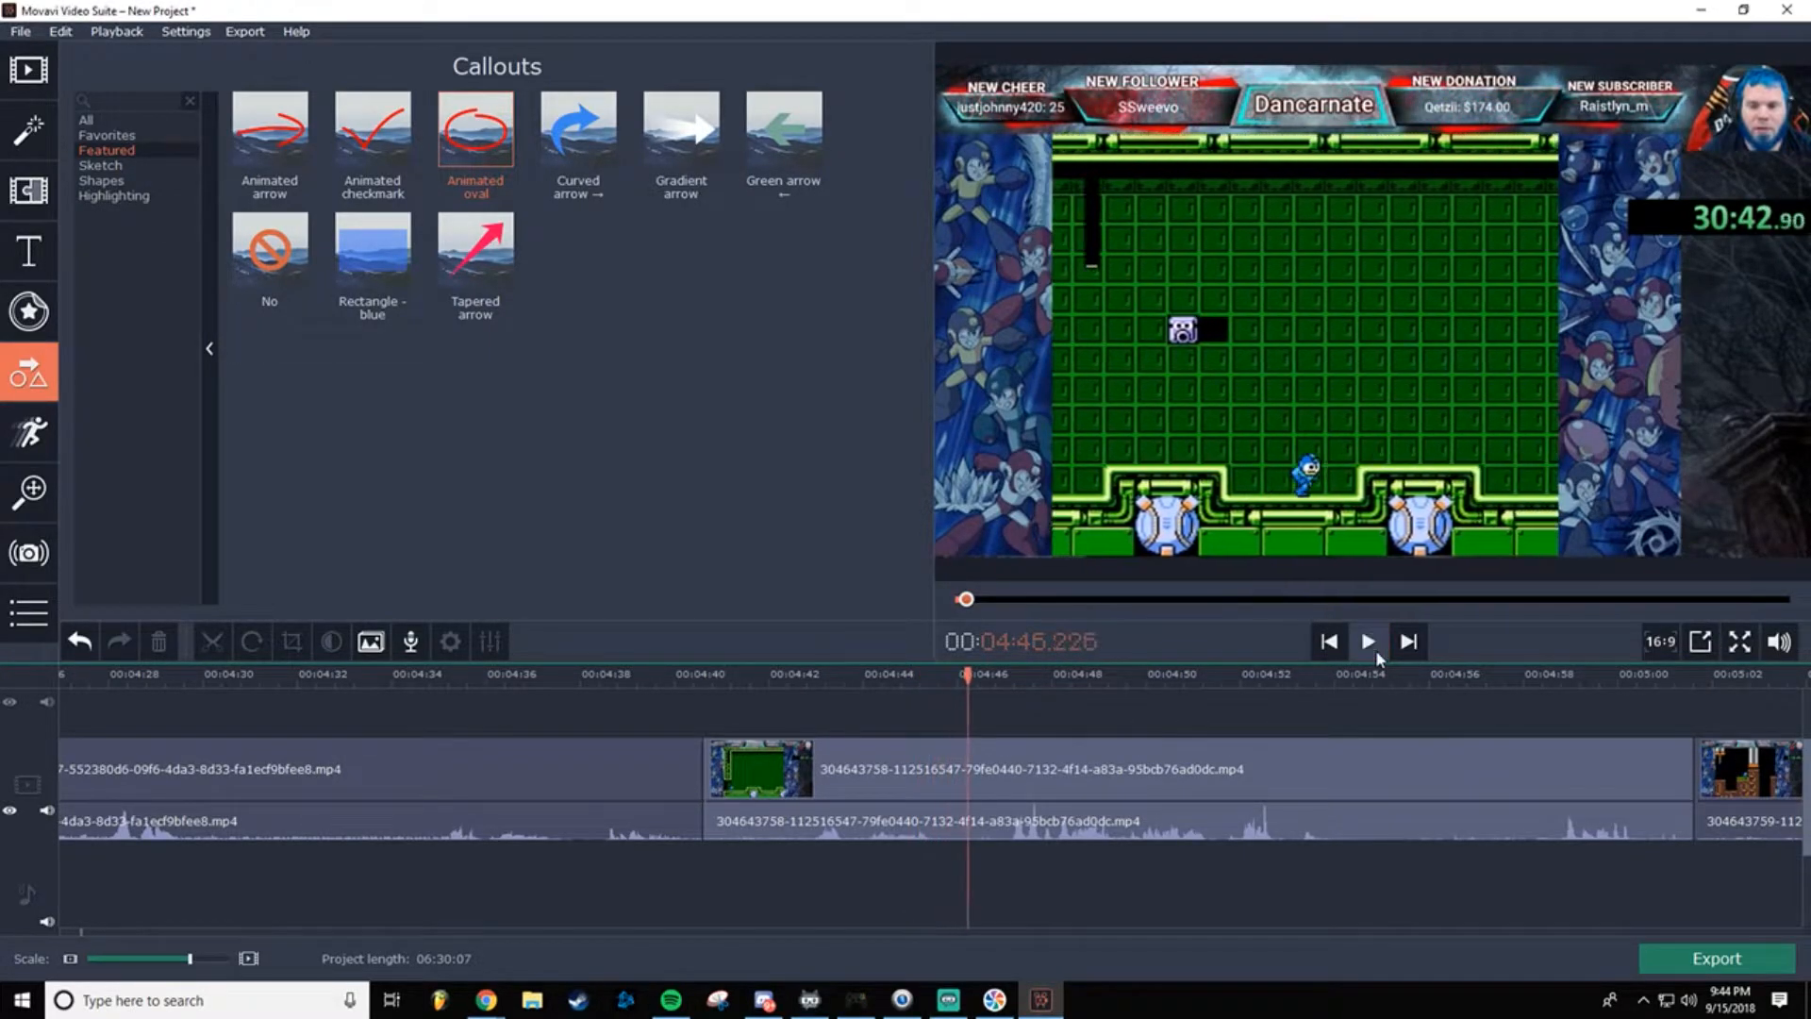
click(951, 752)
right_click(951, 751)
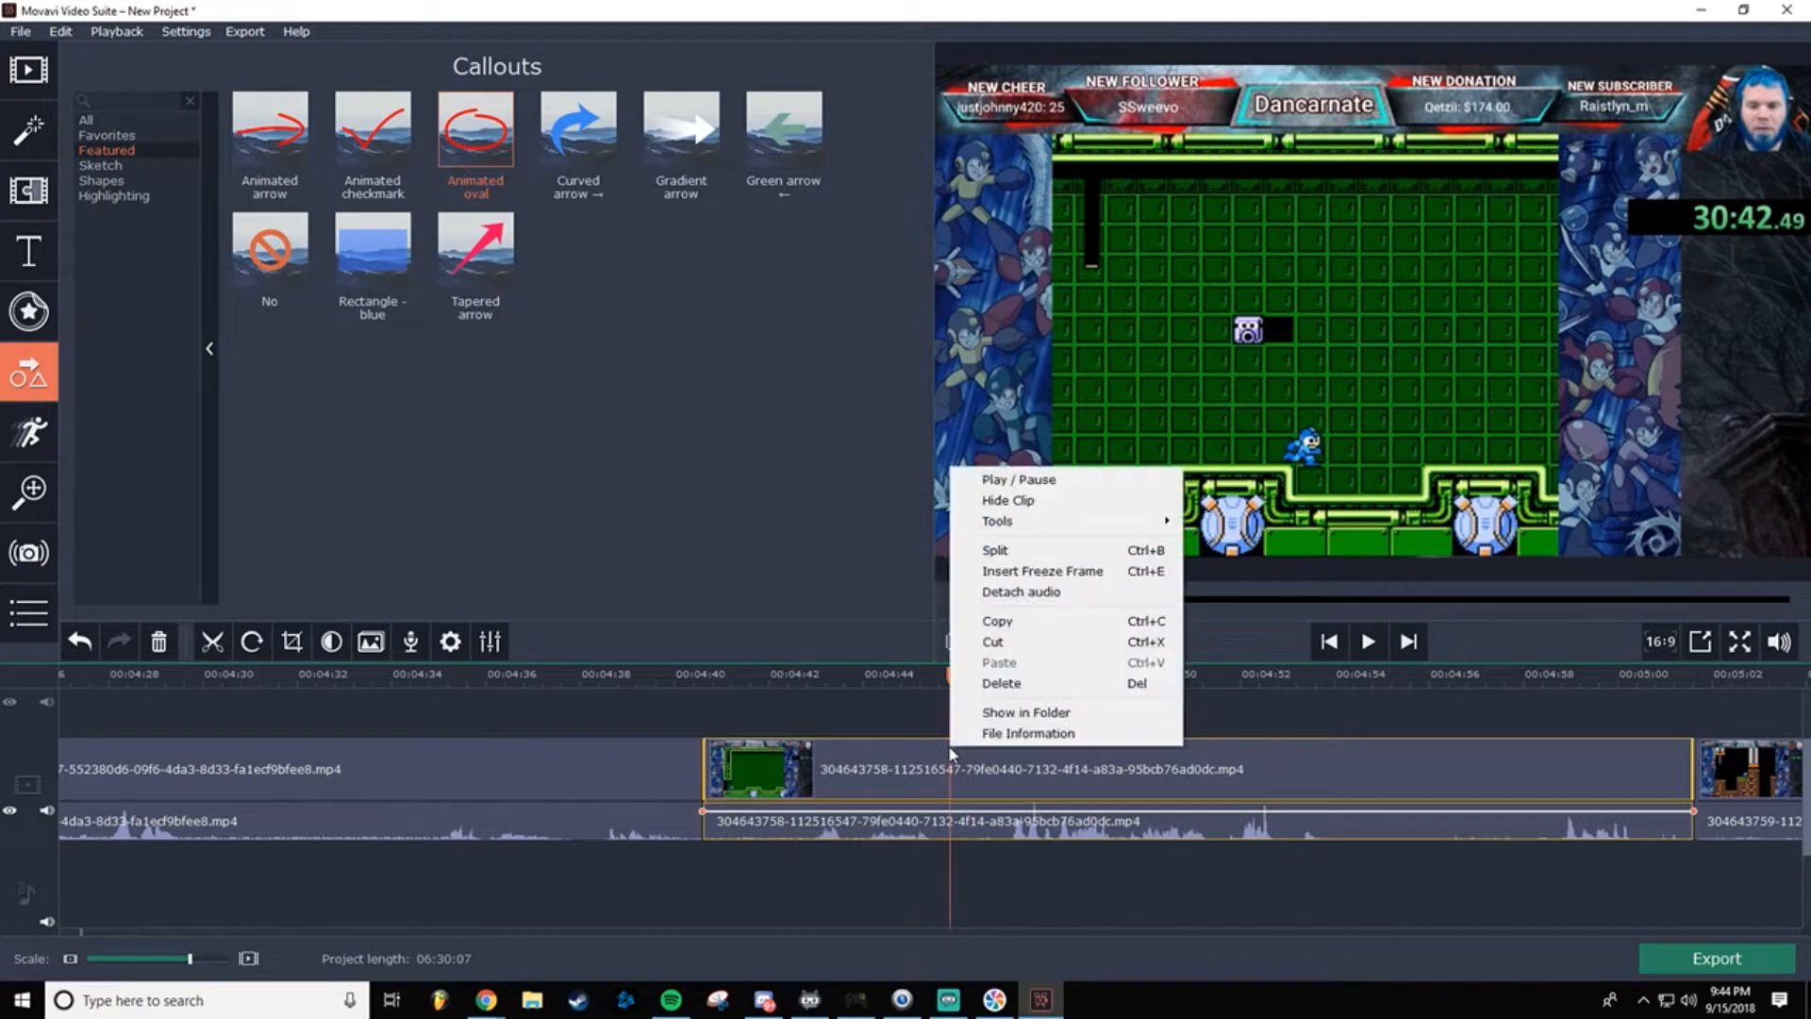
click(1043, 549)
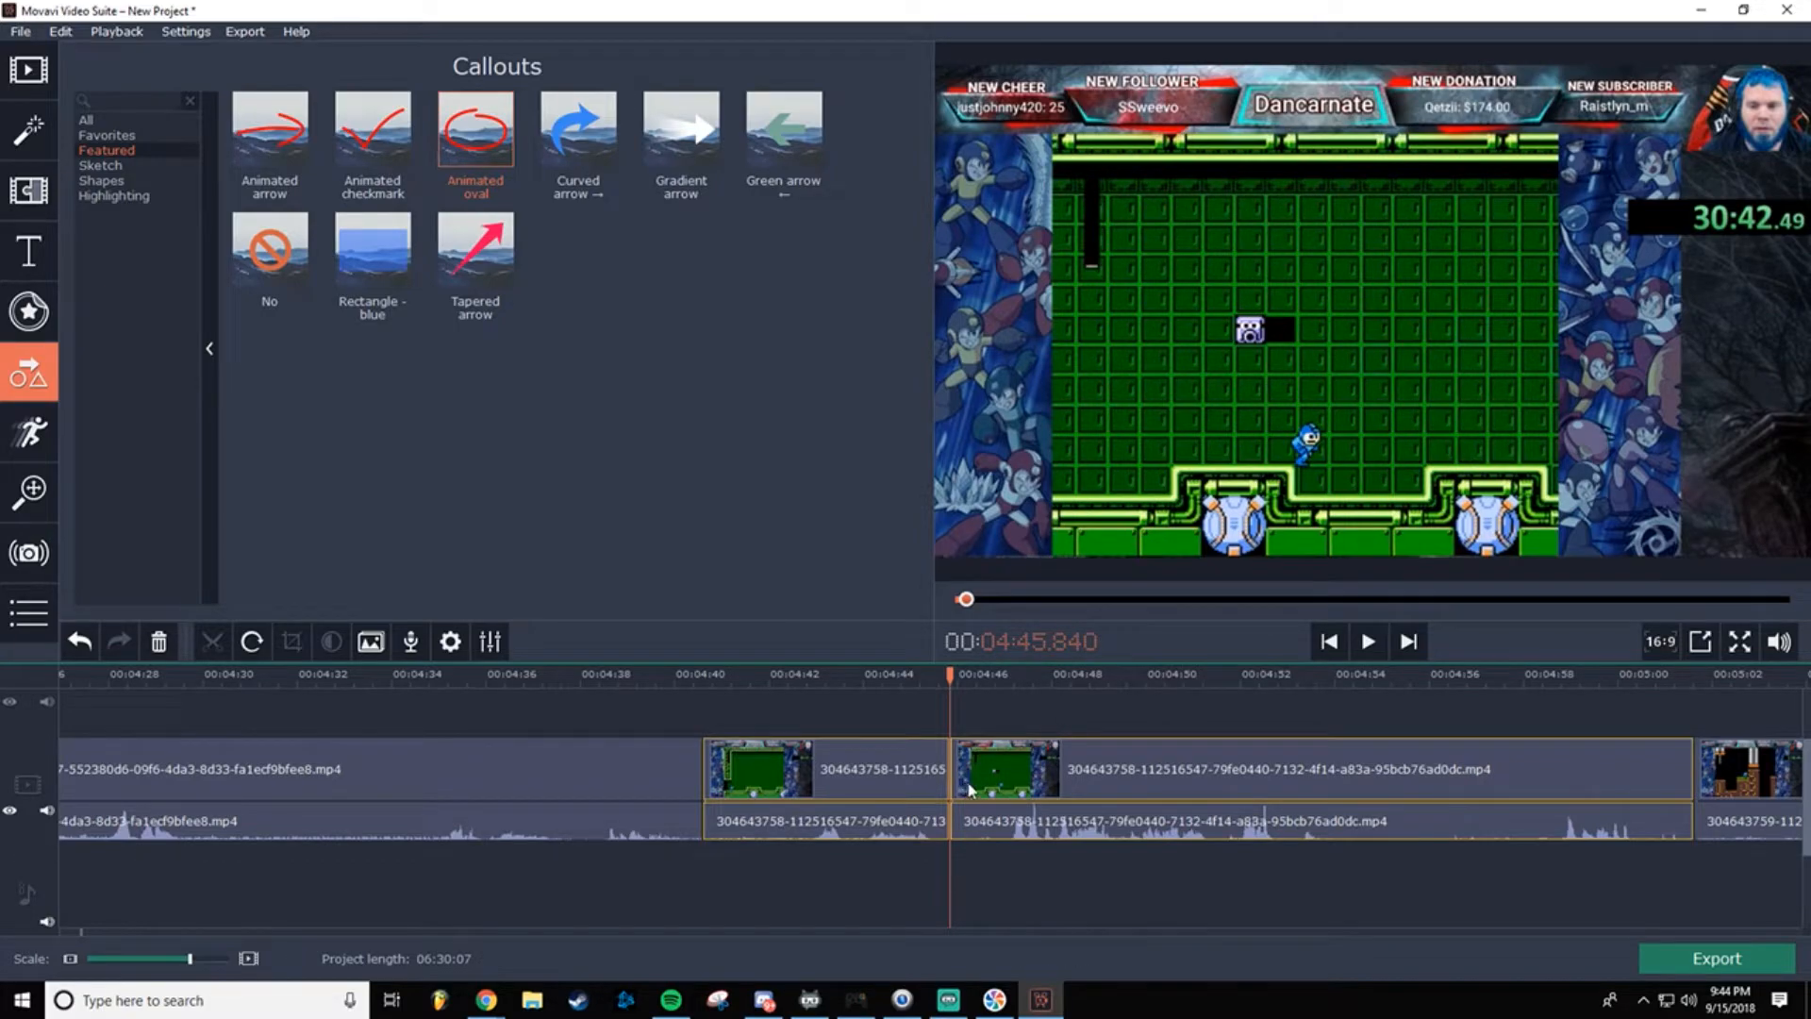
Step: Split the green-room clip again at 04:47.02 and select the short middle segment
key(space)
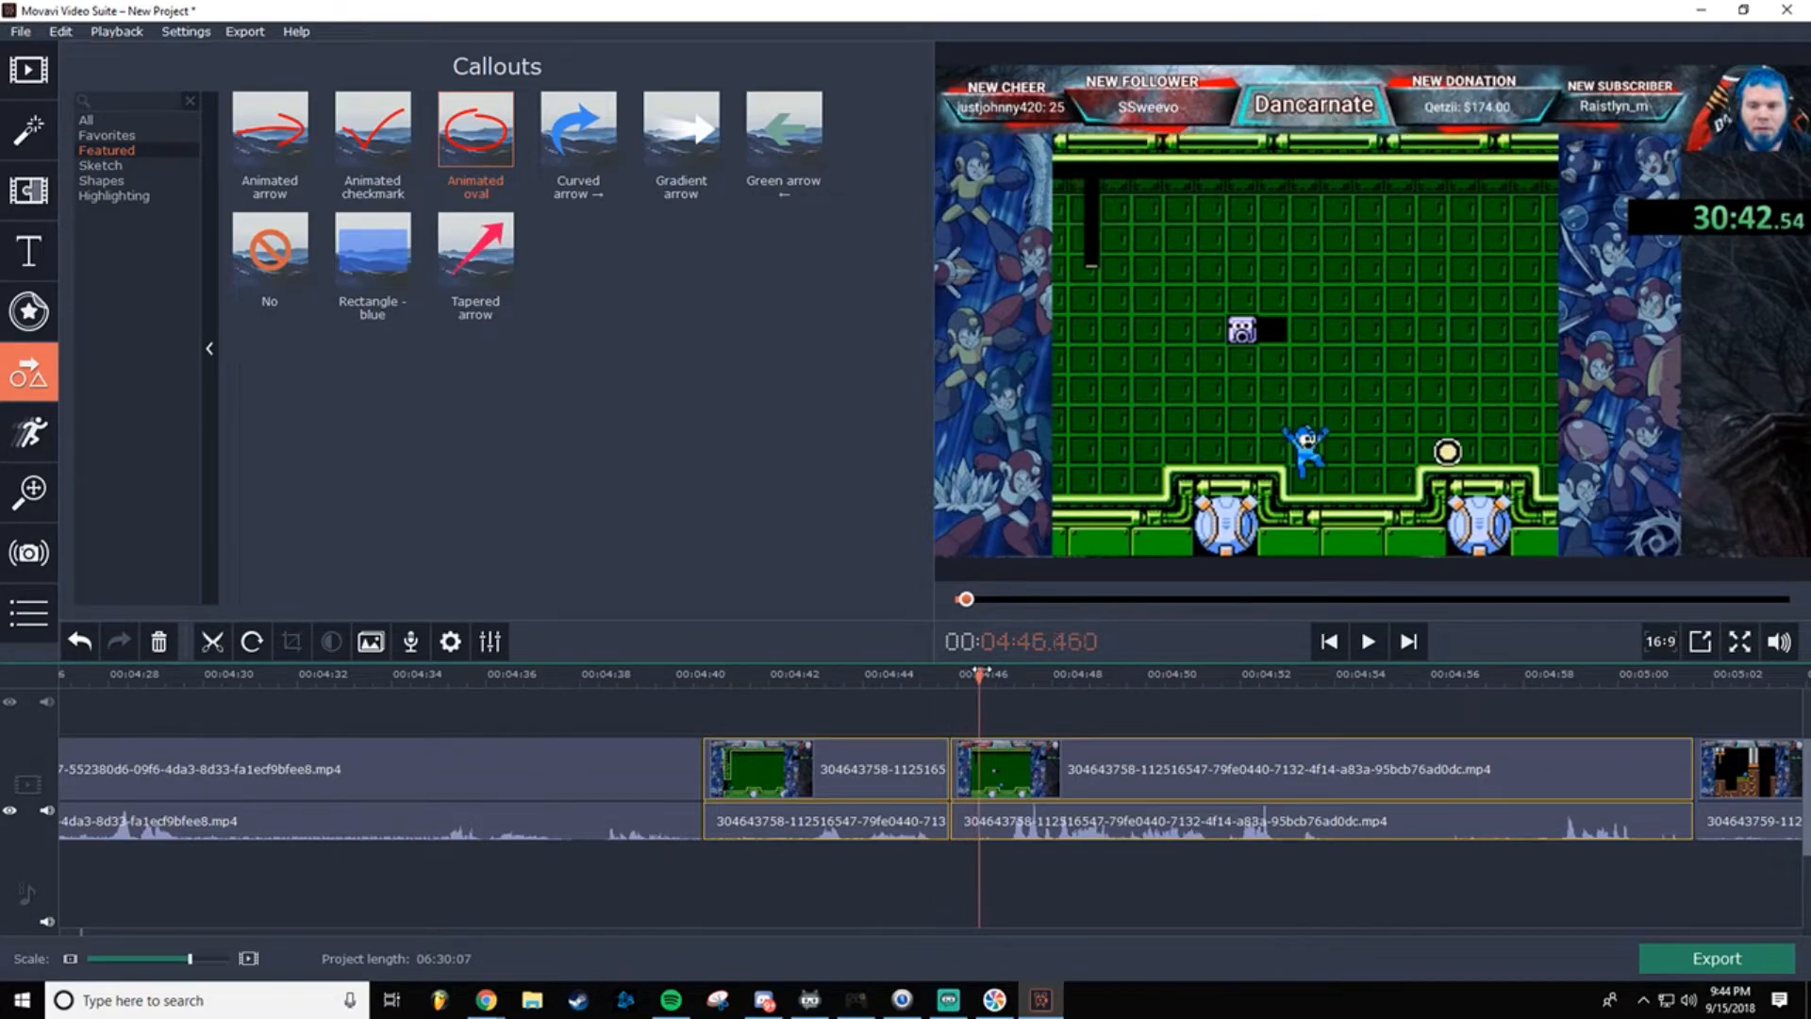
mouse_move(1025, 668)
mouse_down()
mouse_move(977, 673)
mouse_move(1005, 672)
mouse_up()
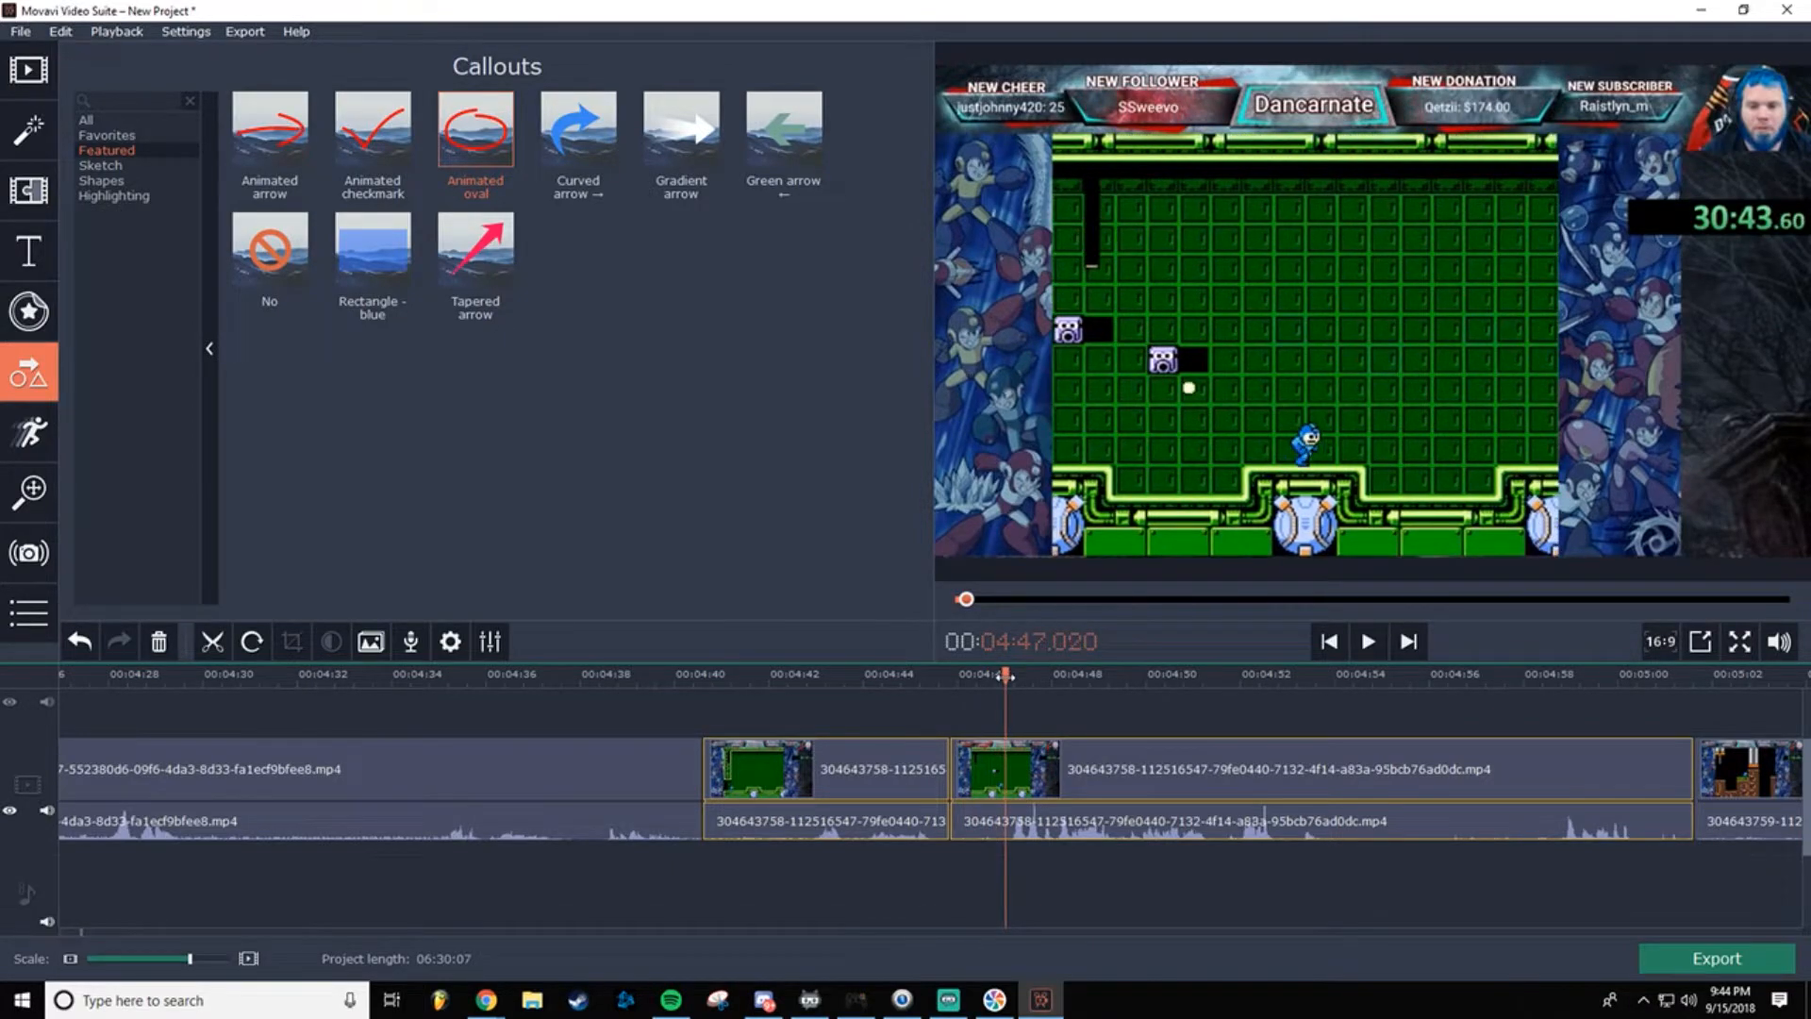
right_click(1006, 819)
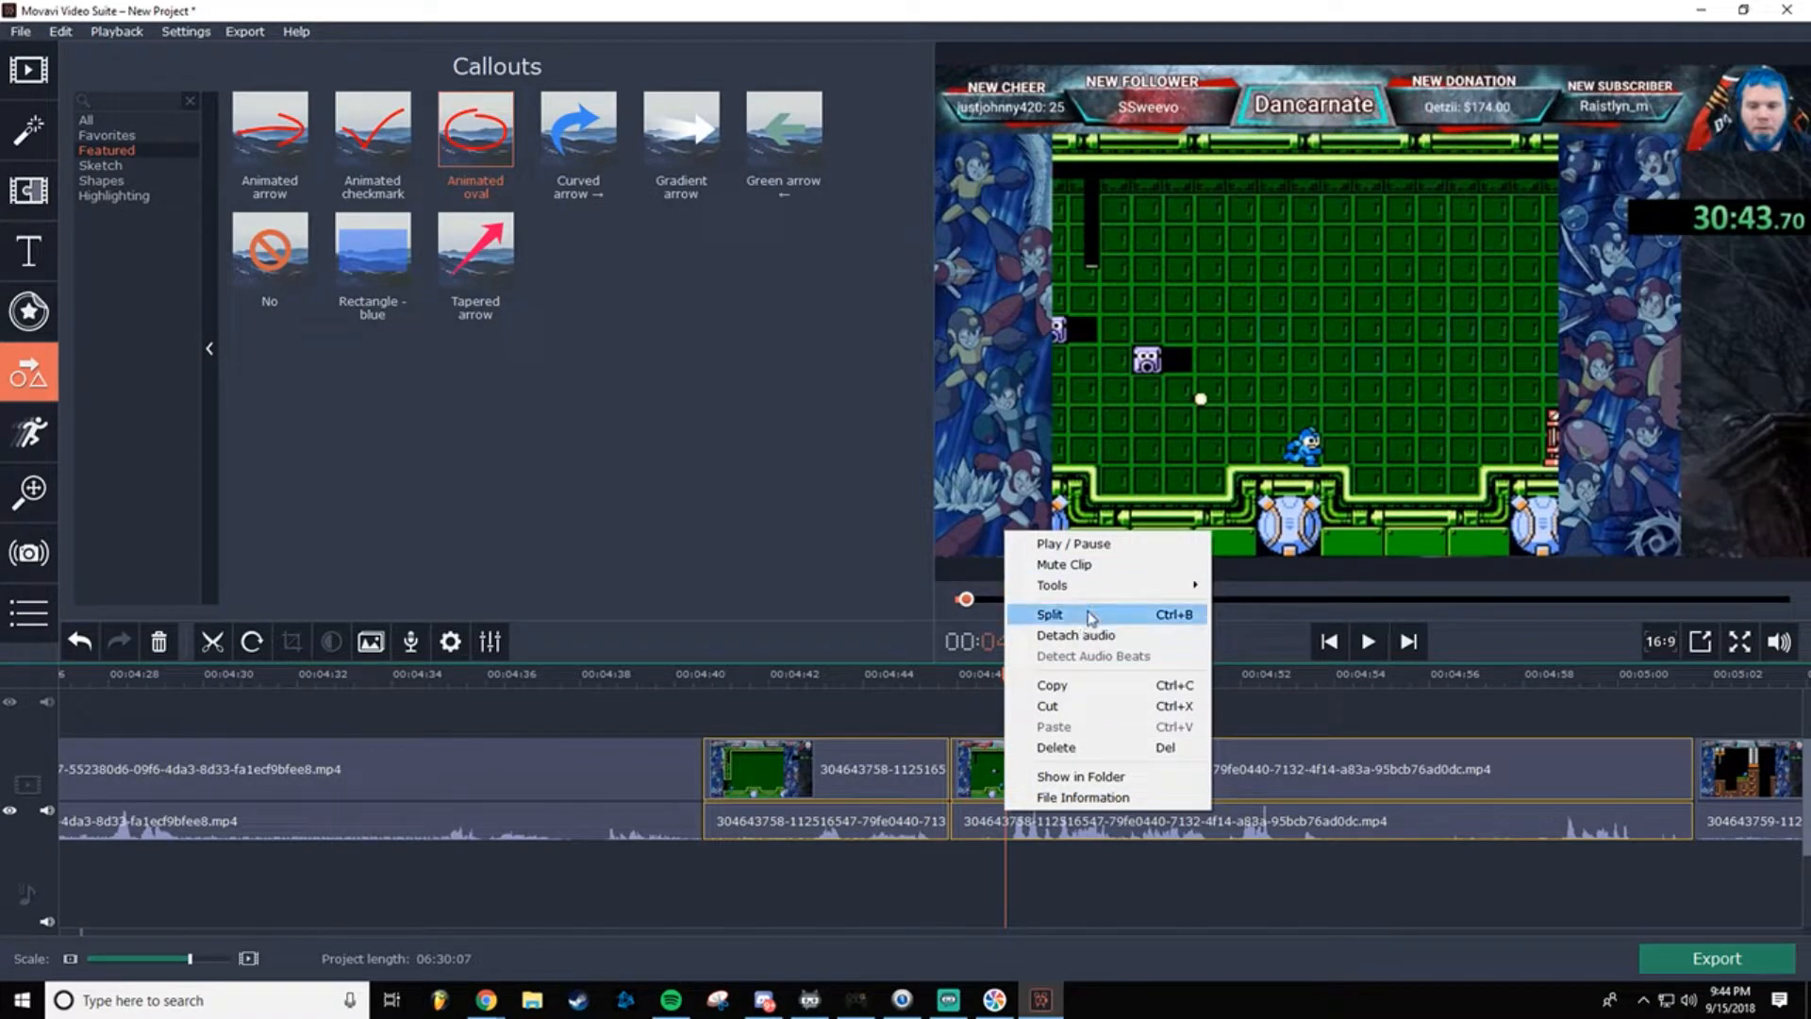
click(1089, 615)
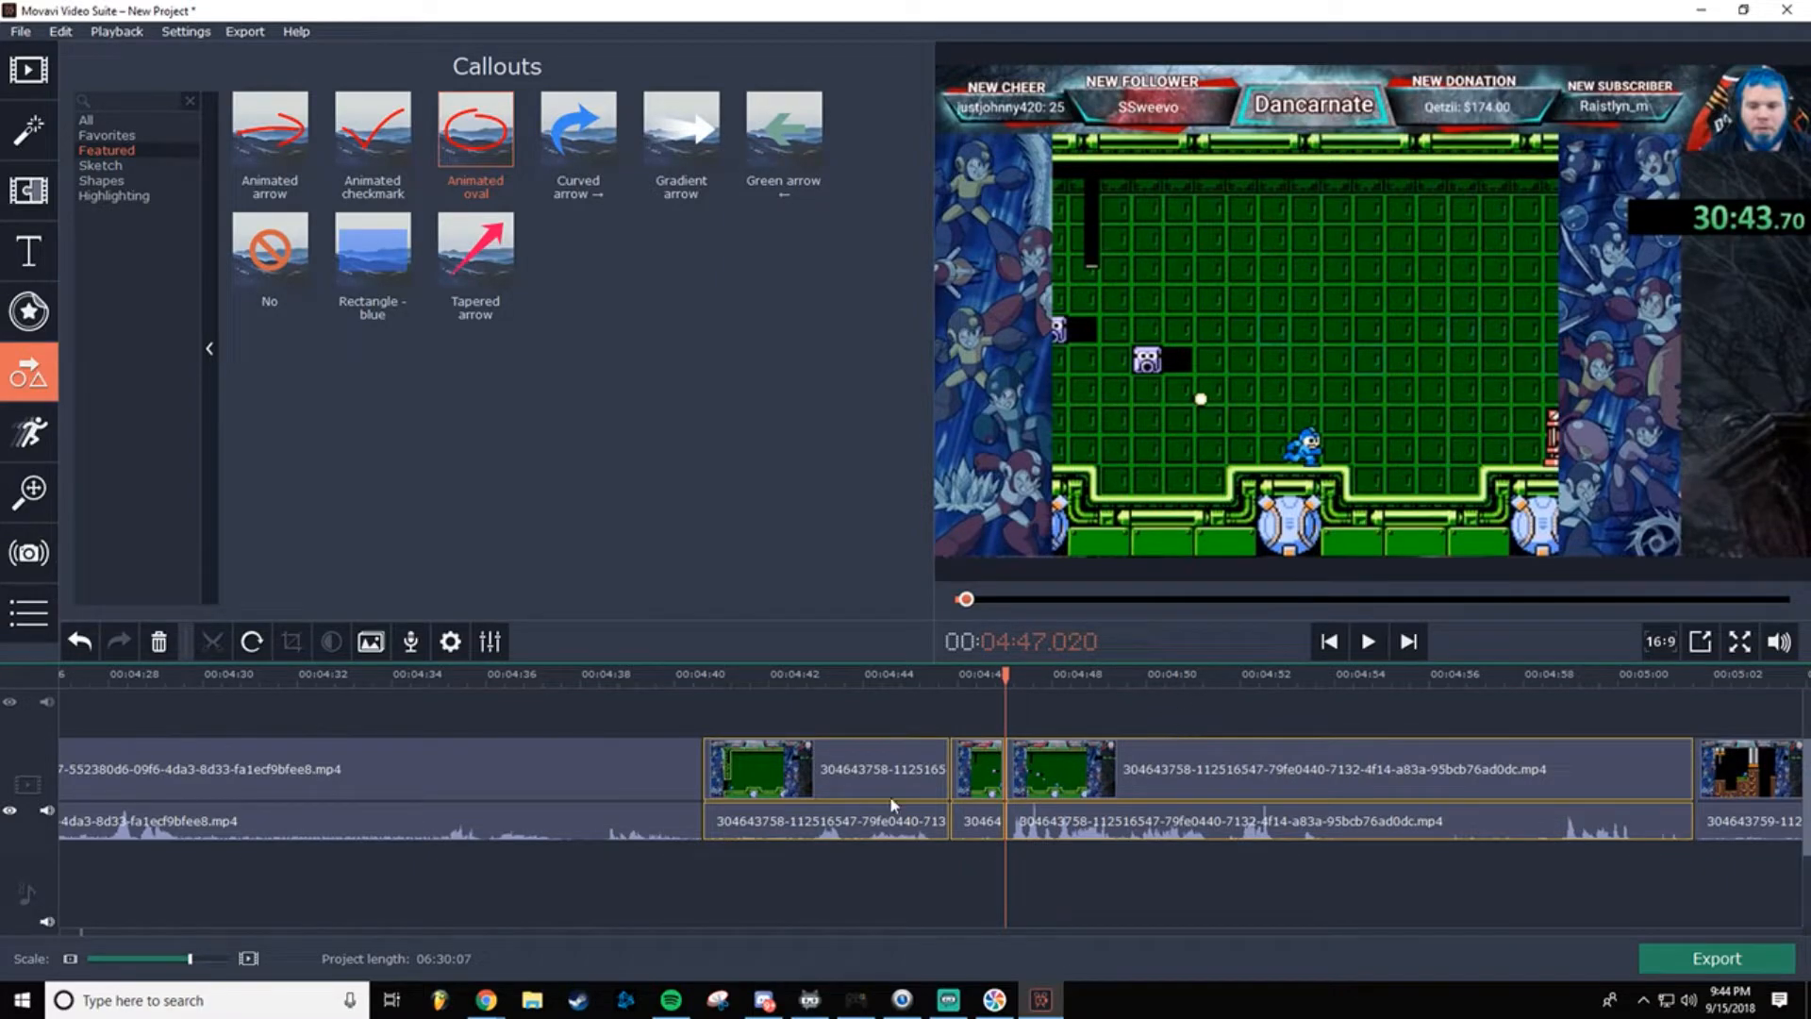
click(965, 769)
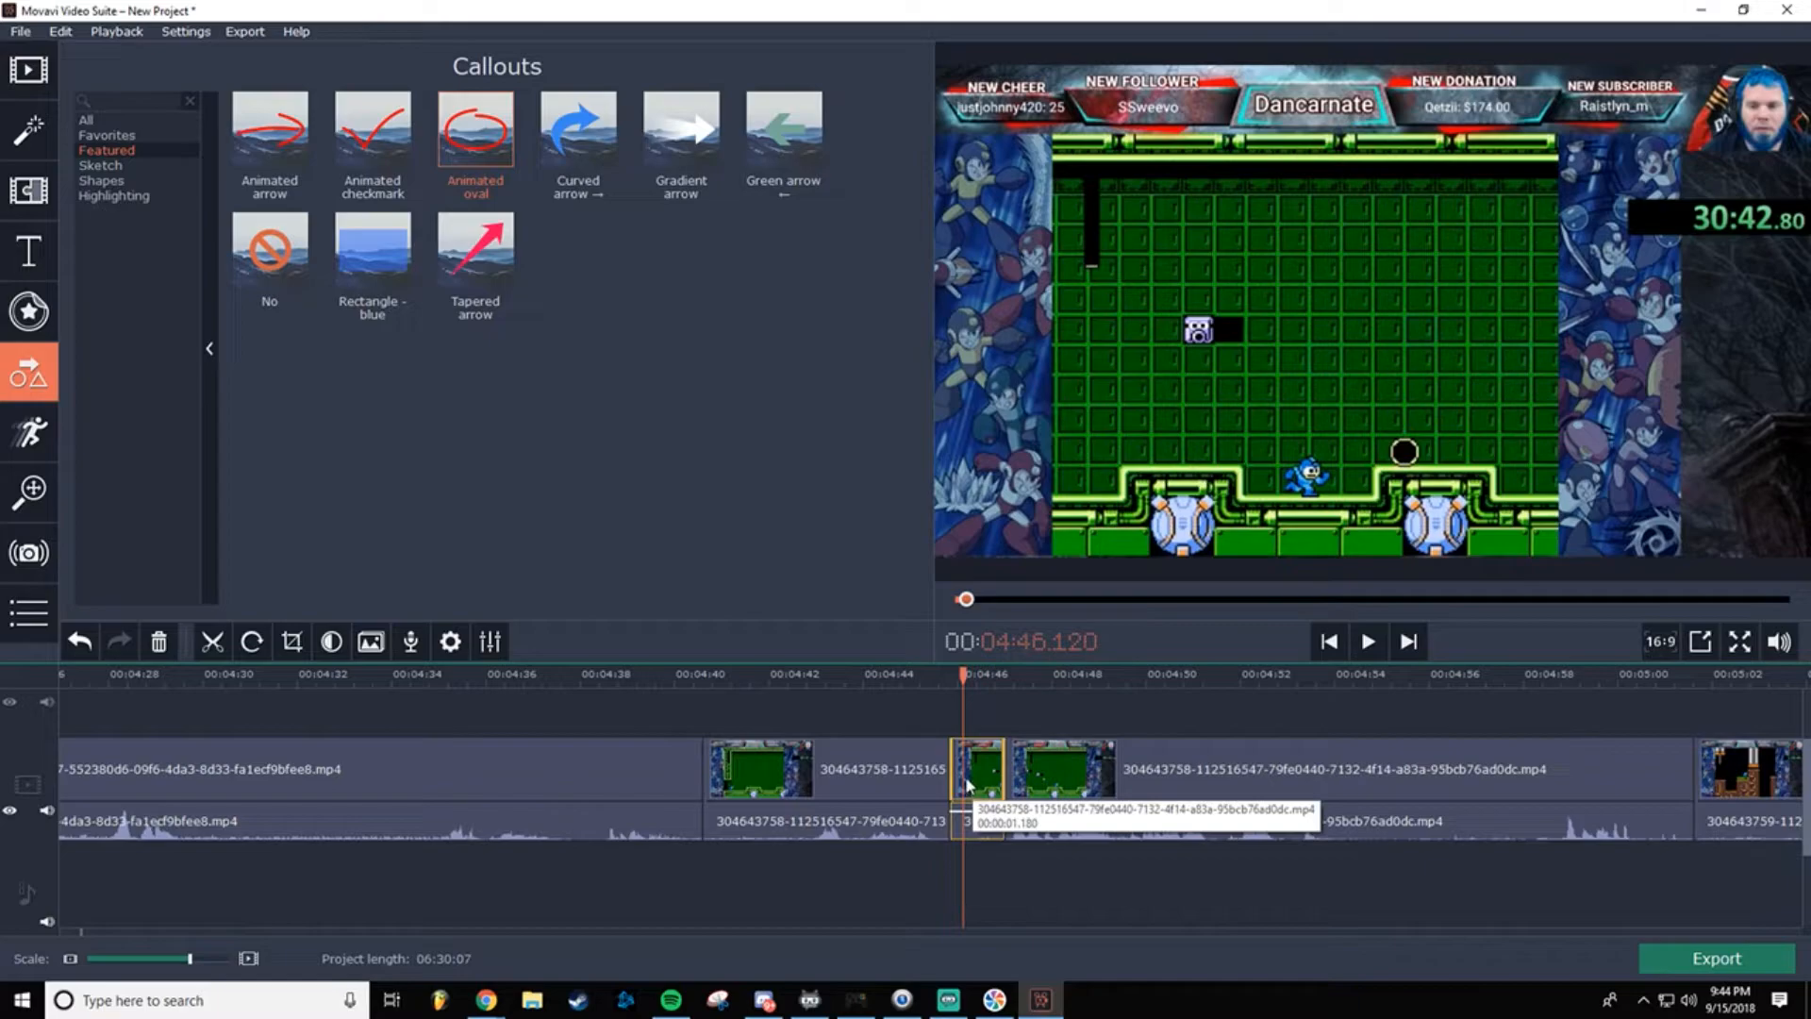
Step: Review the green-room clip's last segment from about 04:51 to 05:00, focusing on the death and the stage restart
click(1218, 774)
drag(1217, 681, 1283, 696)
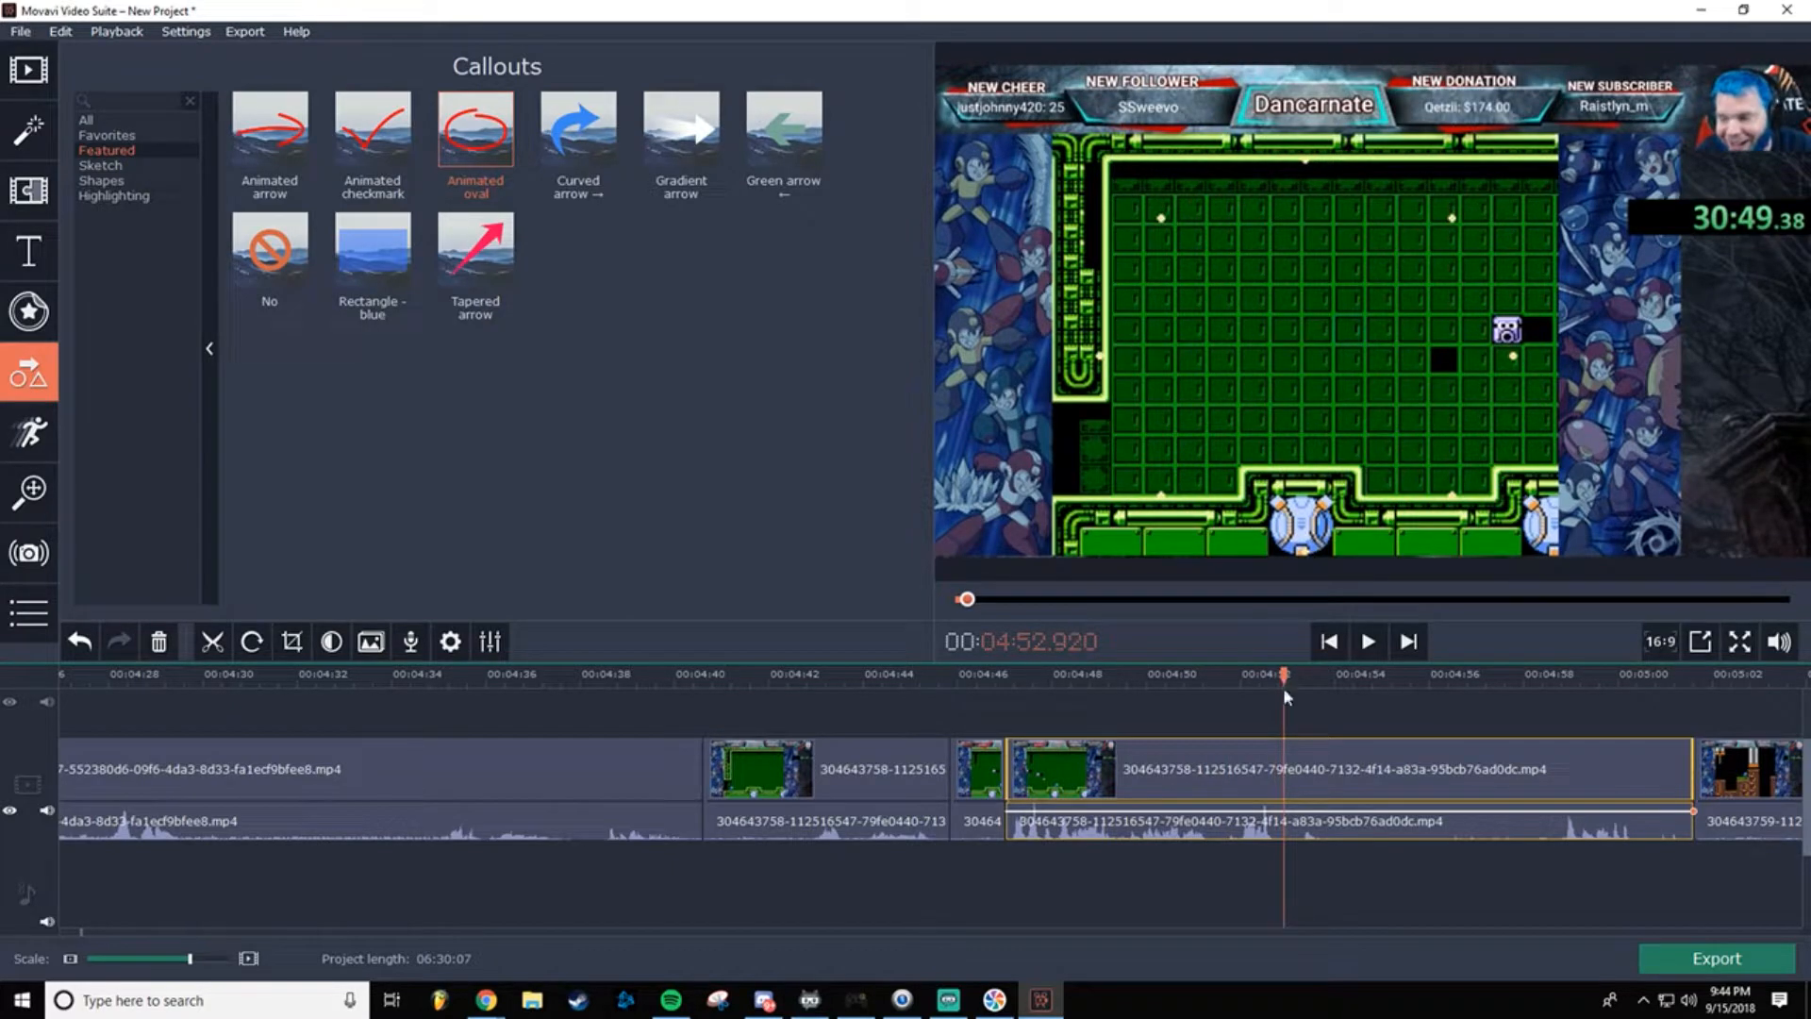
click(1369, 643)
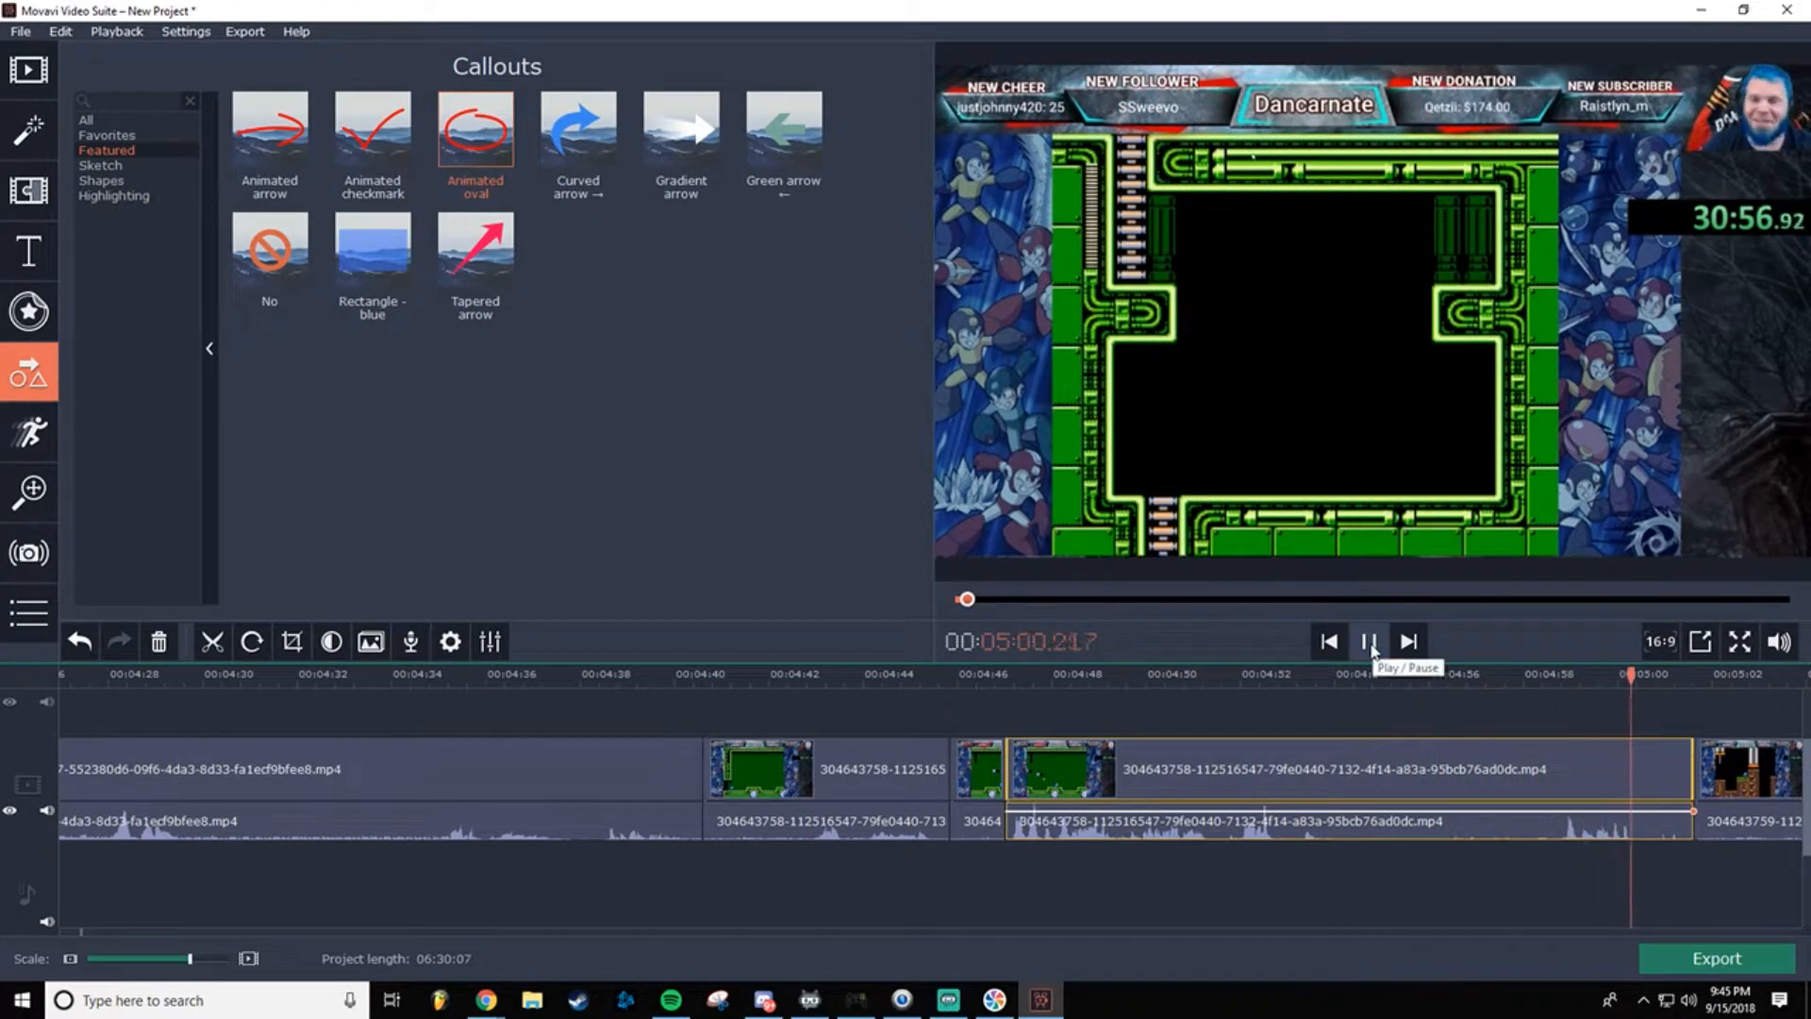
click(1369, 641)
click(1212, 695)
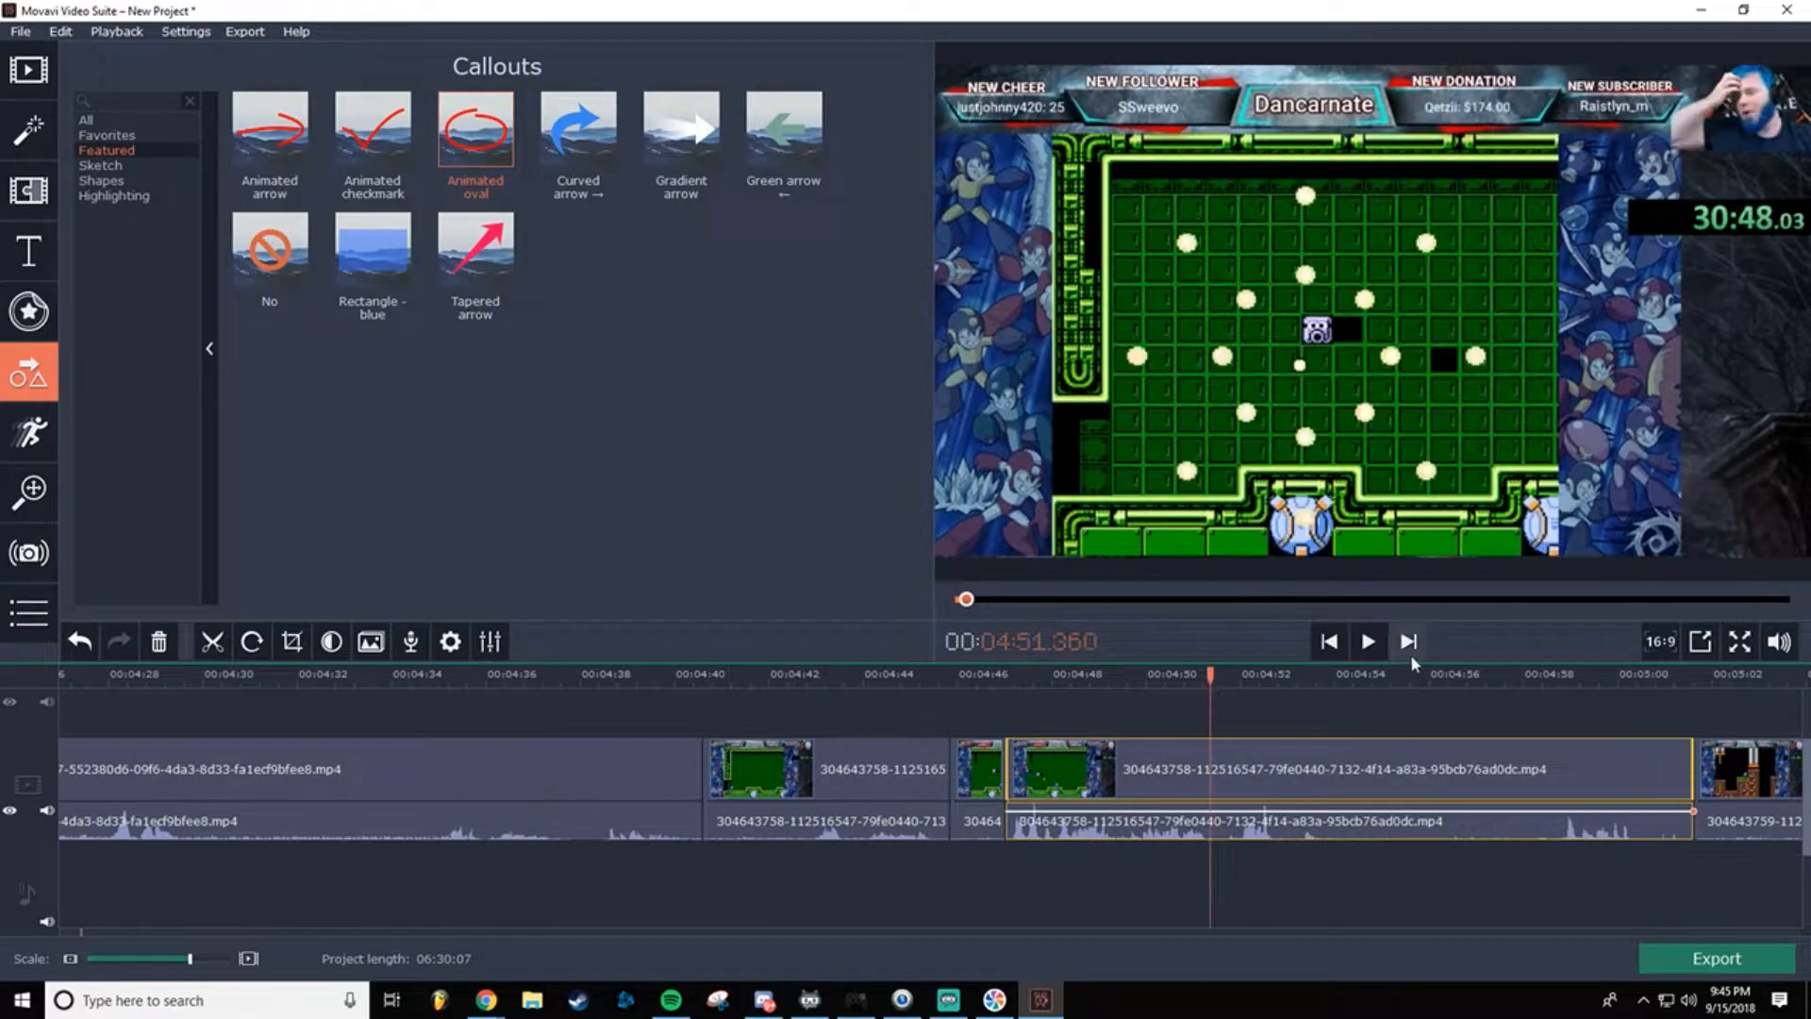
click(1370, 642)
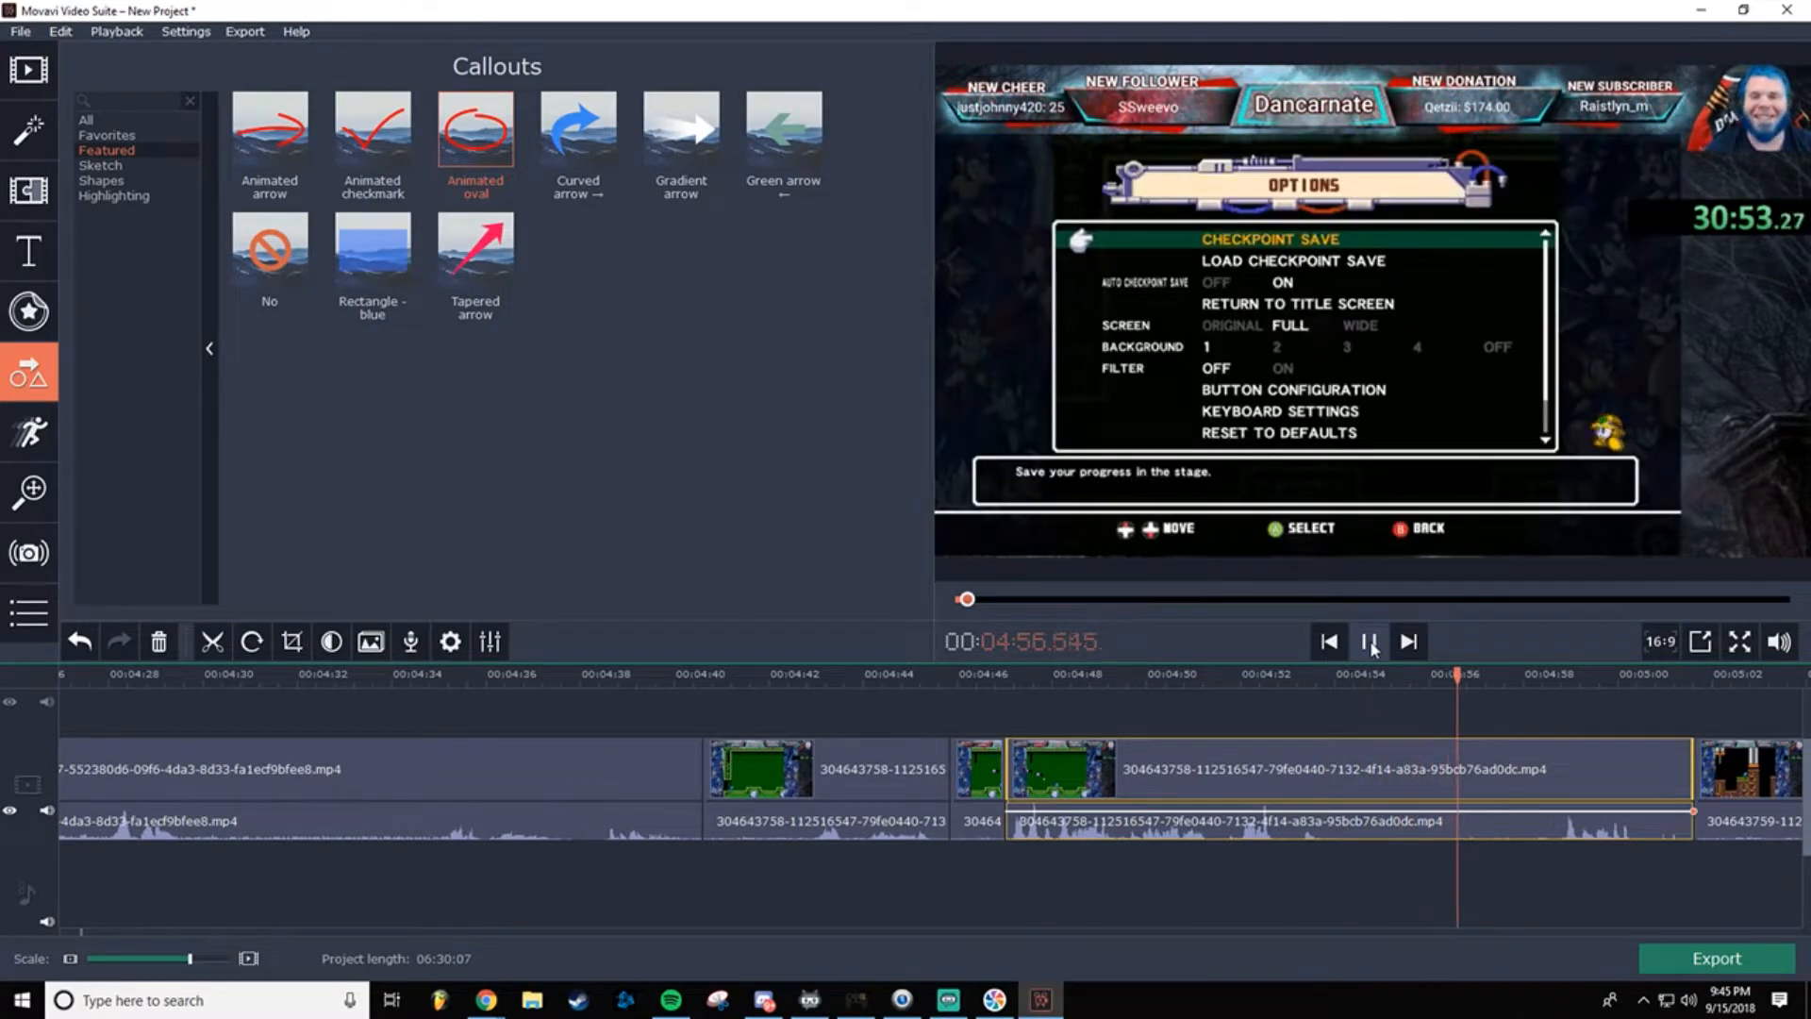
click(1371, 645)
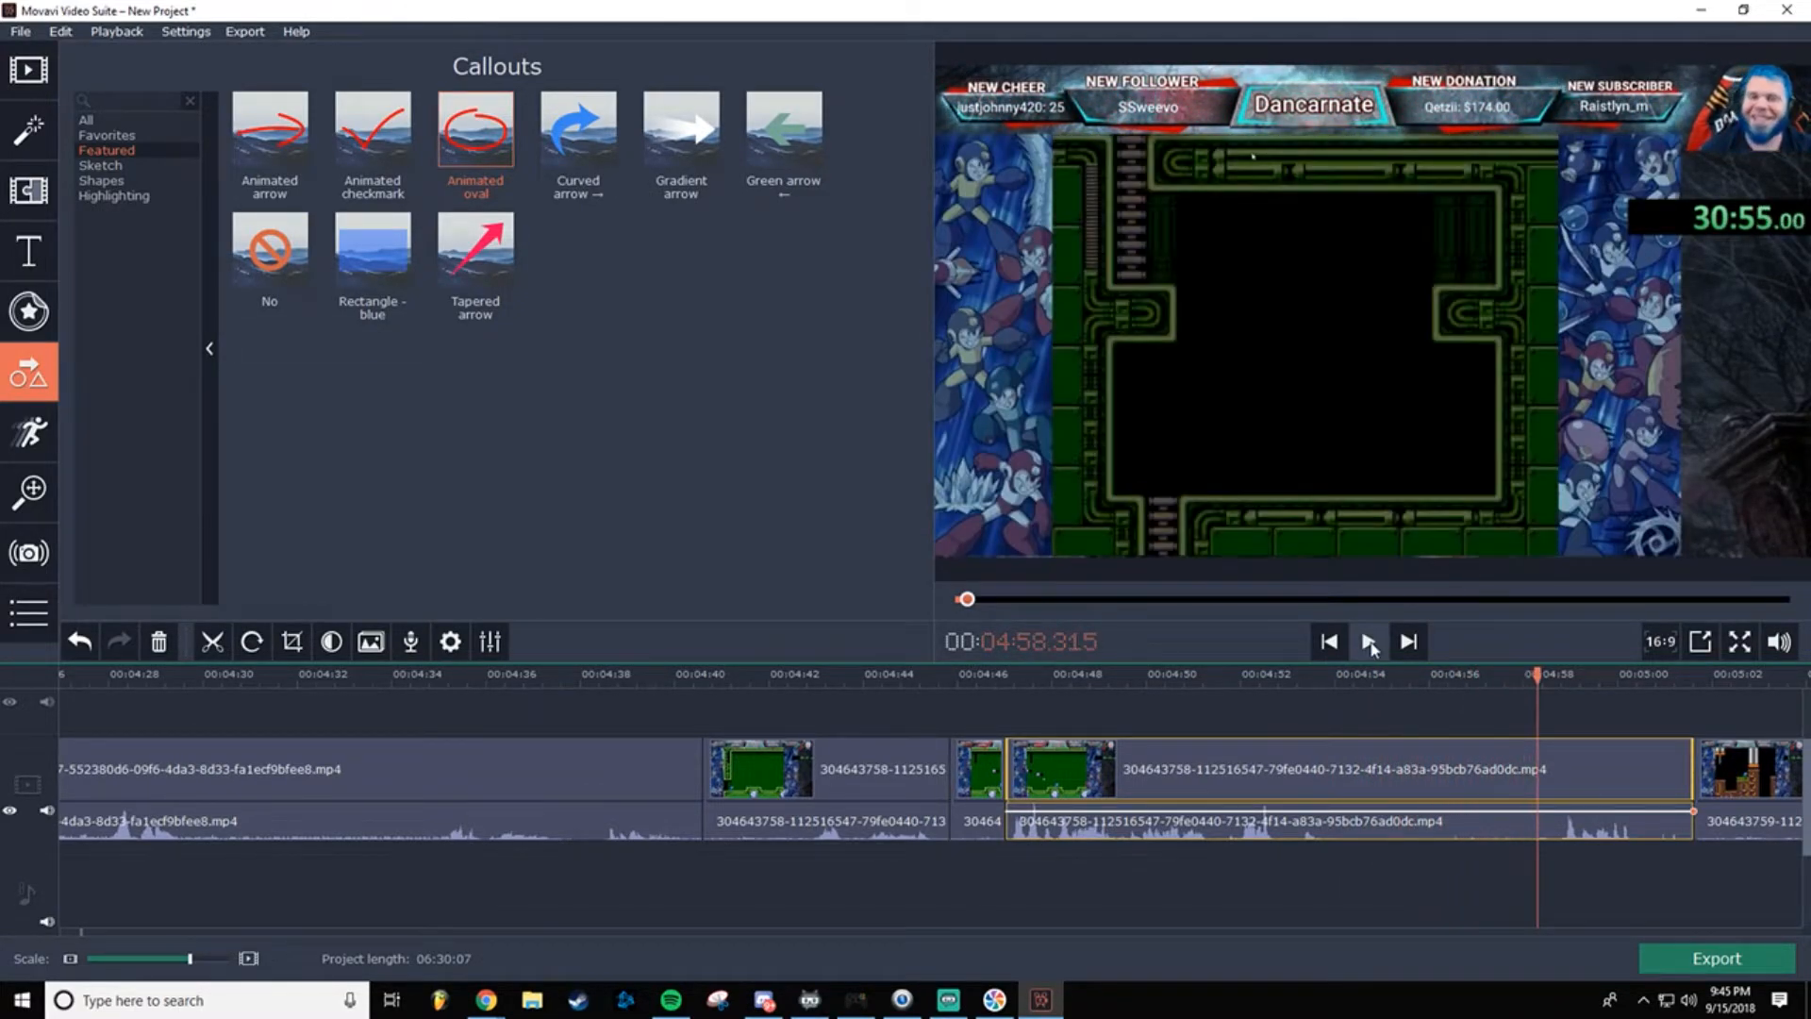
click(1223, 689)
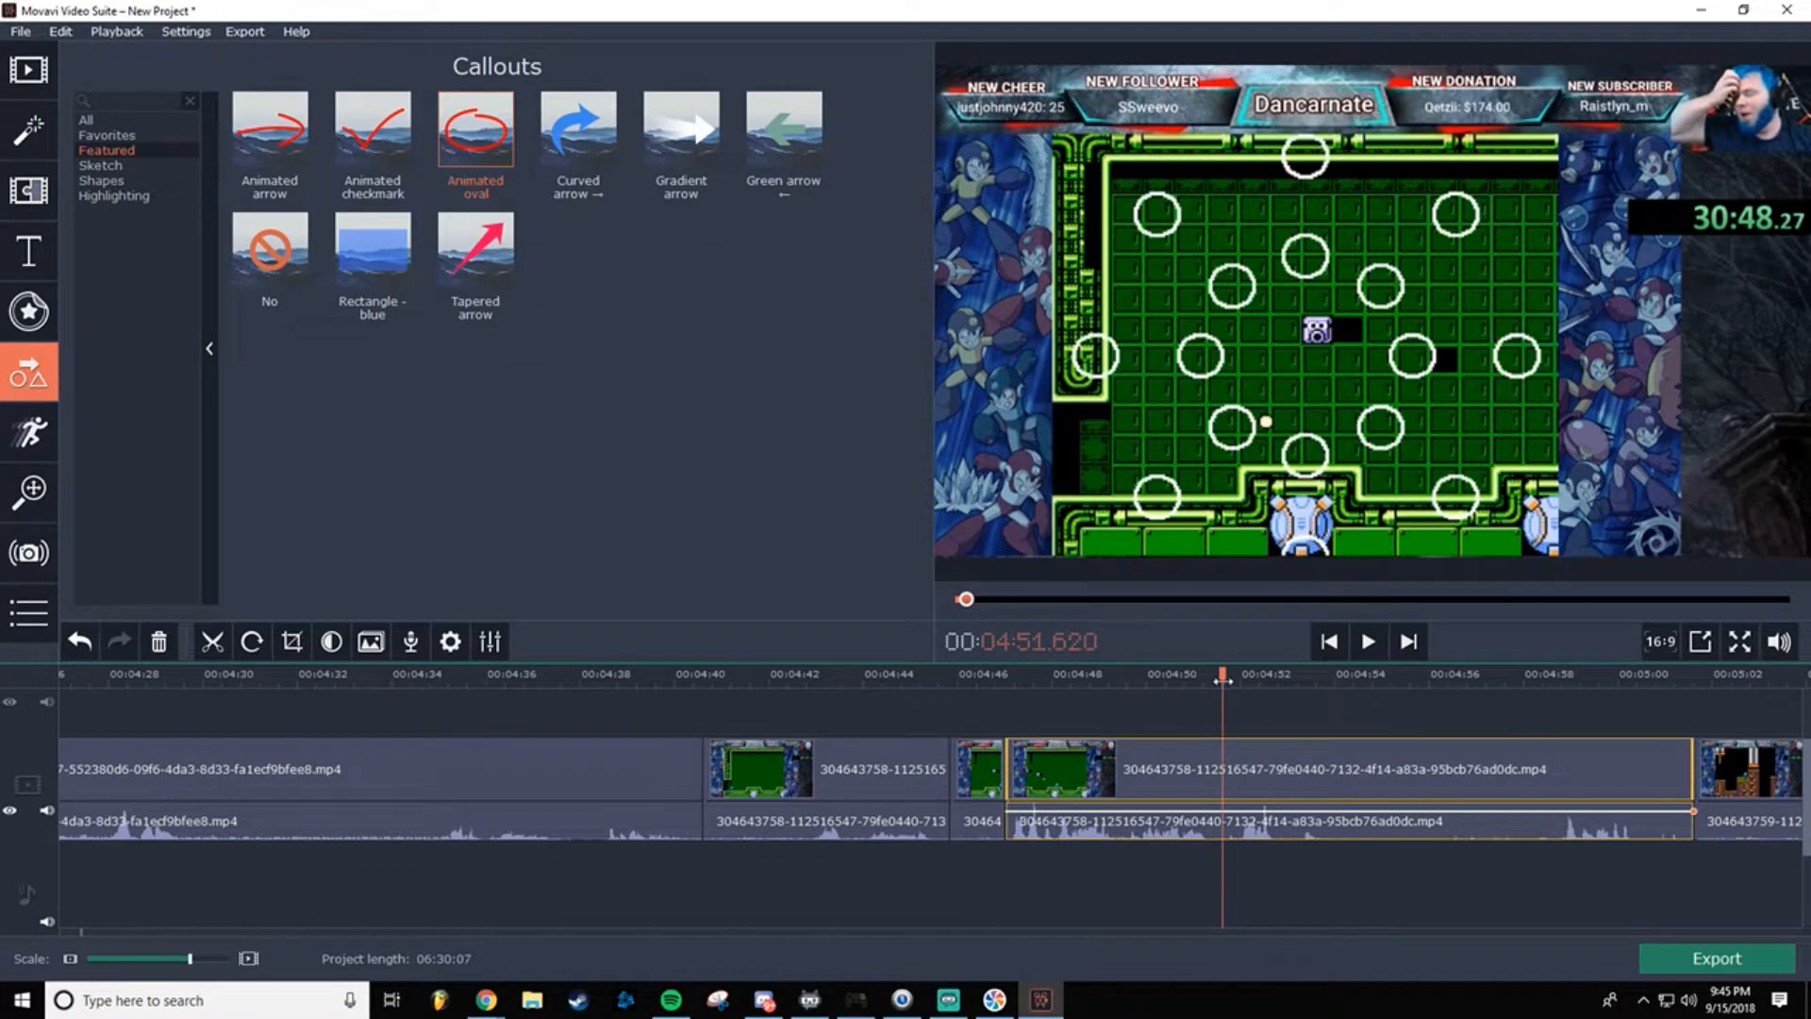
drag(1224, 677, 1554, 741)
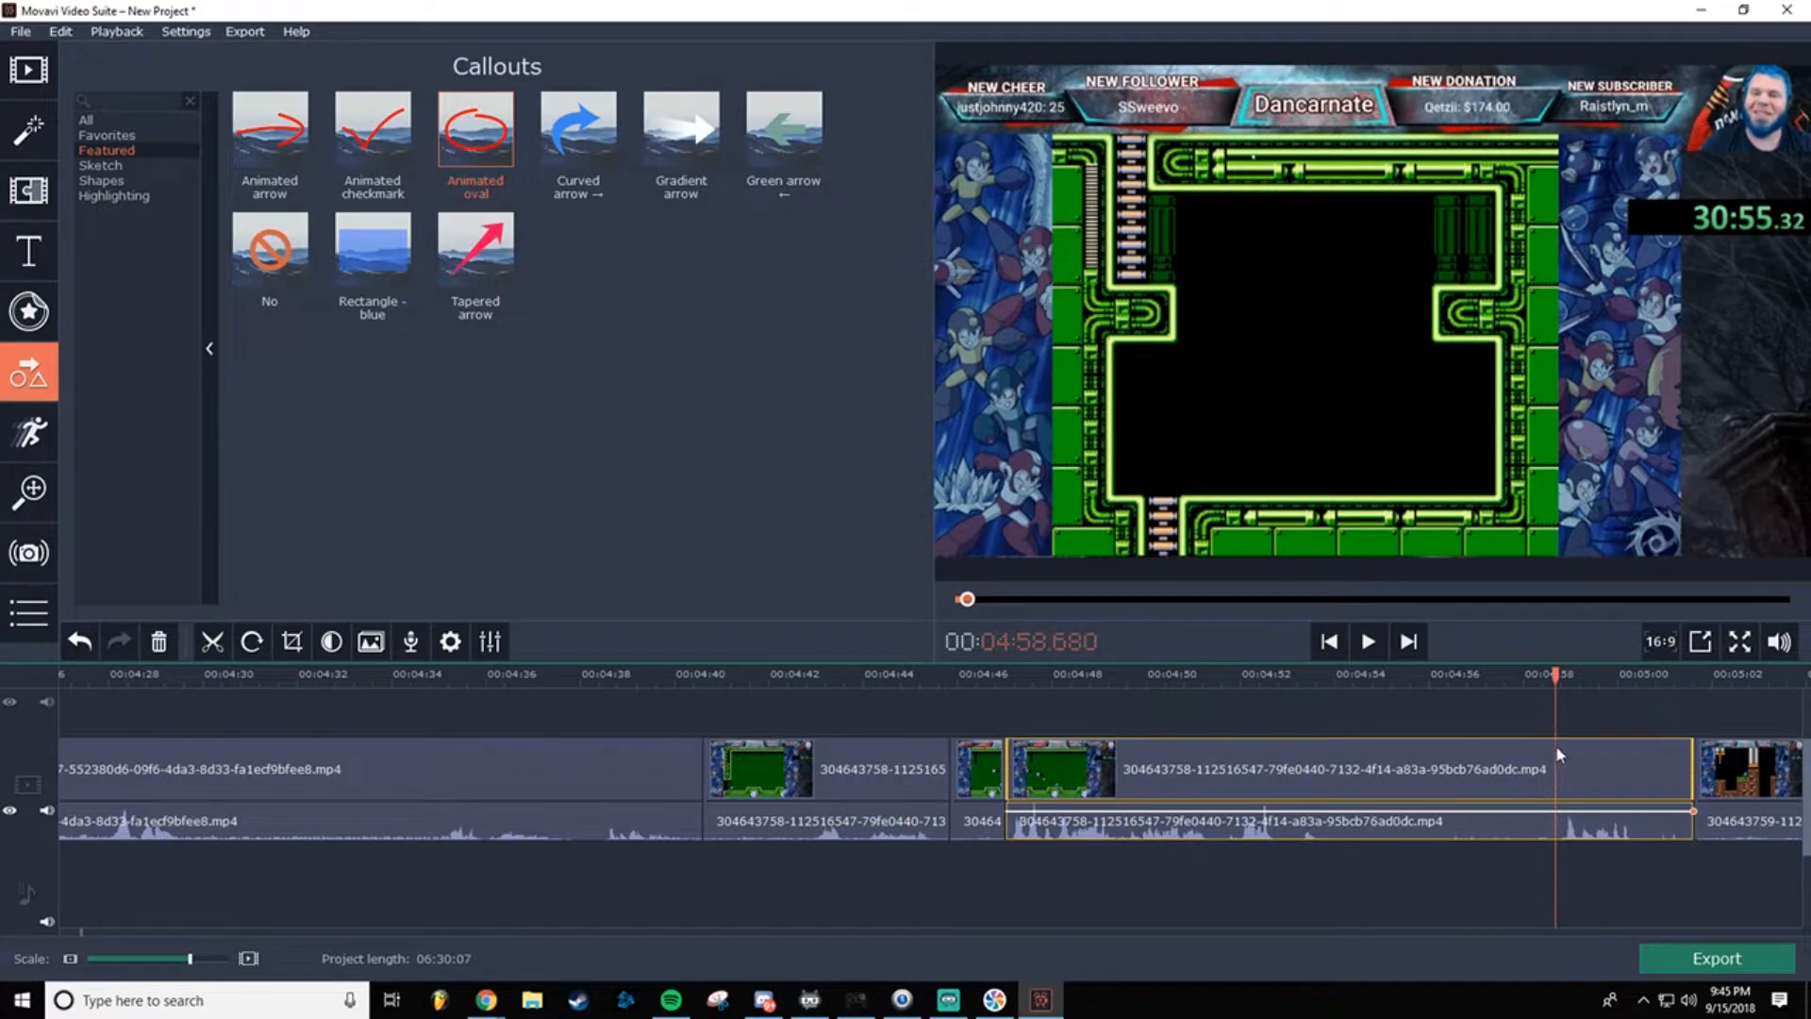
Step: Split the green-room clip's last segment at 04:58.78, where the stage restarts
click(1540, 675)
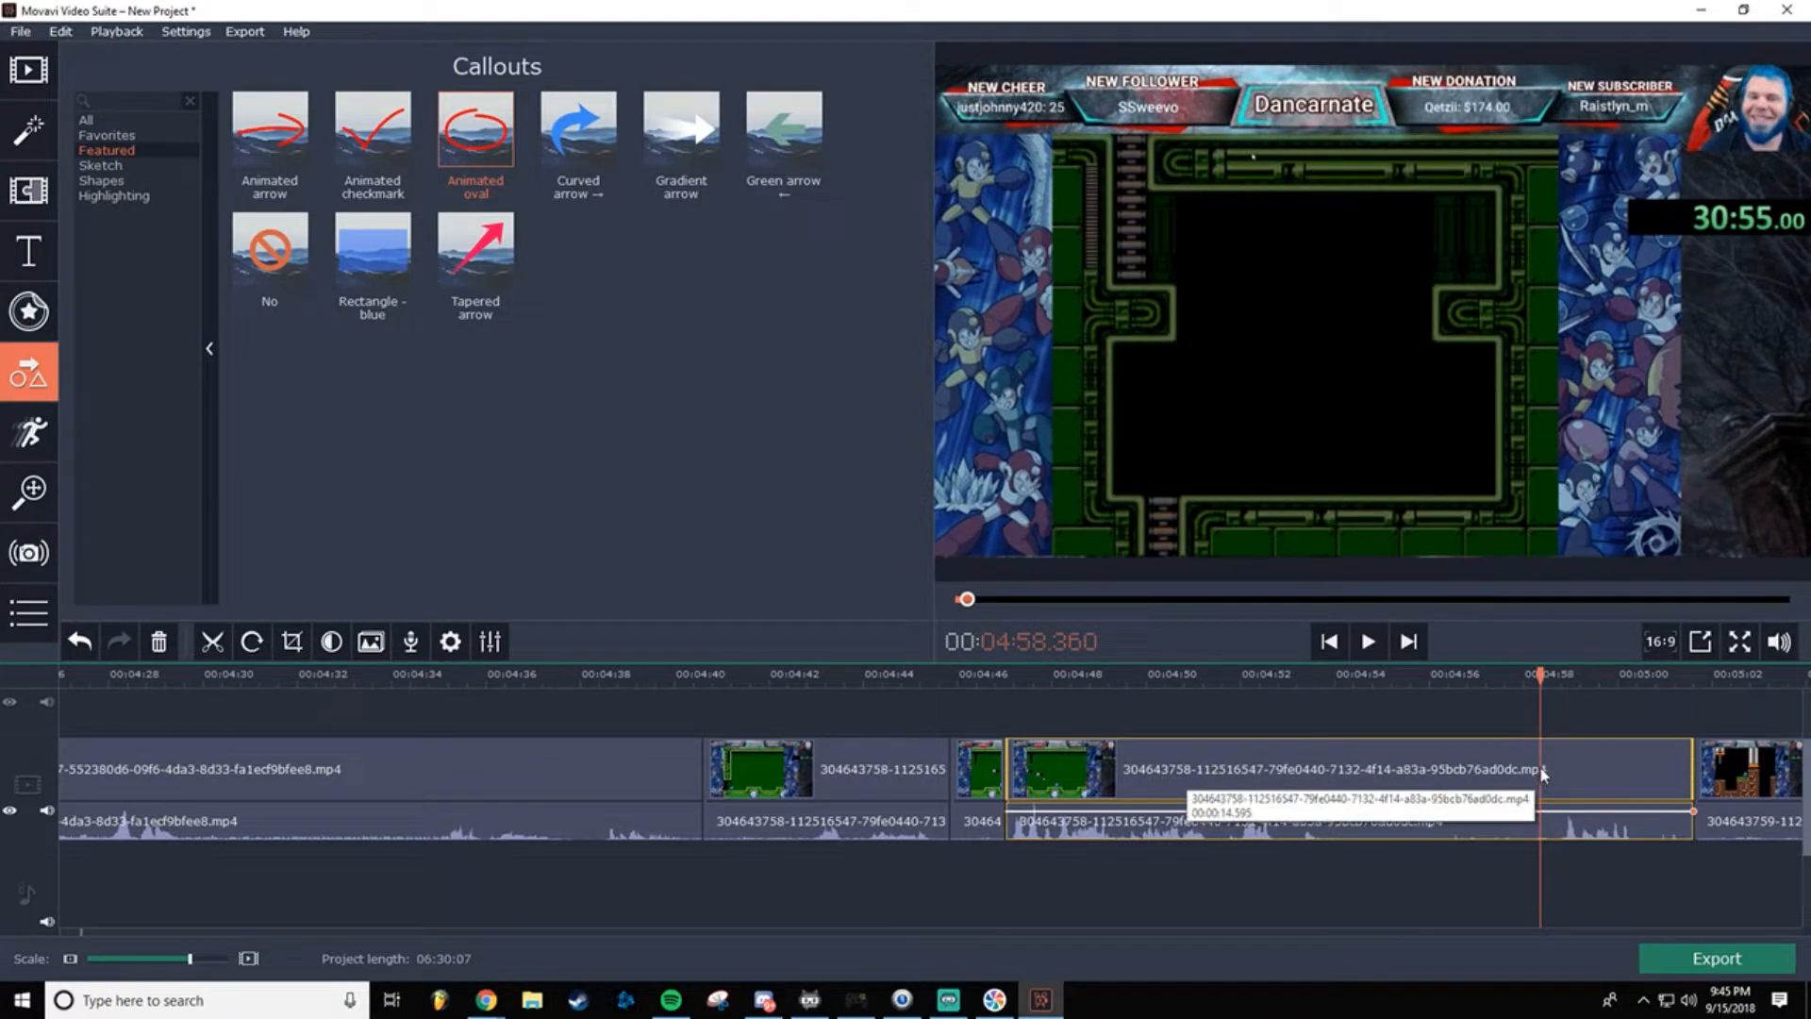
drag(1540, 674, 1560, 674)
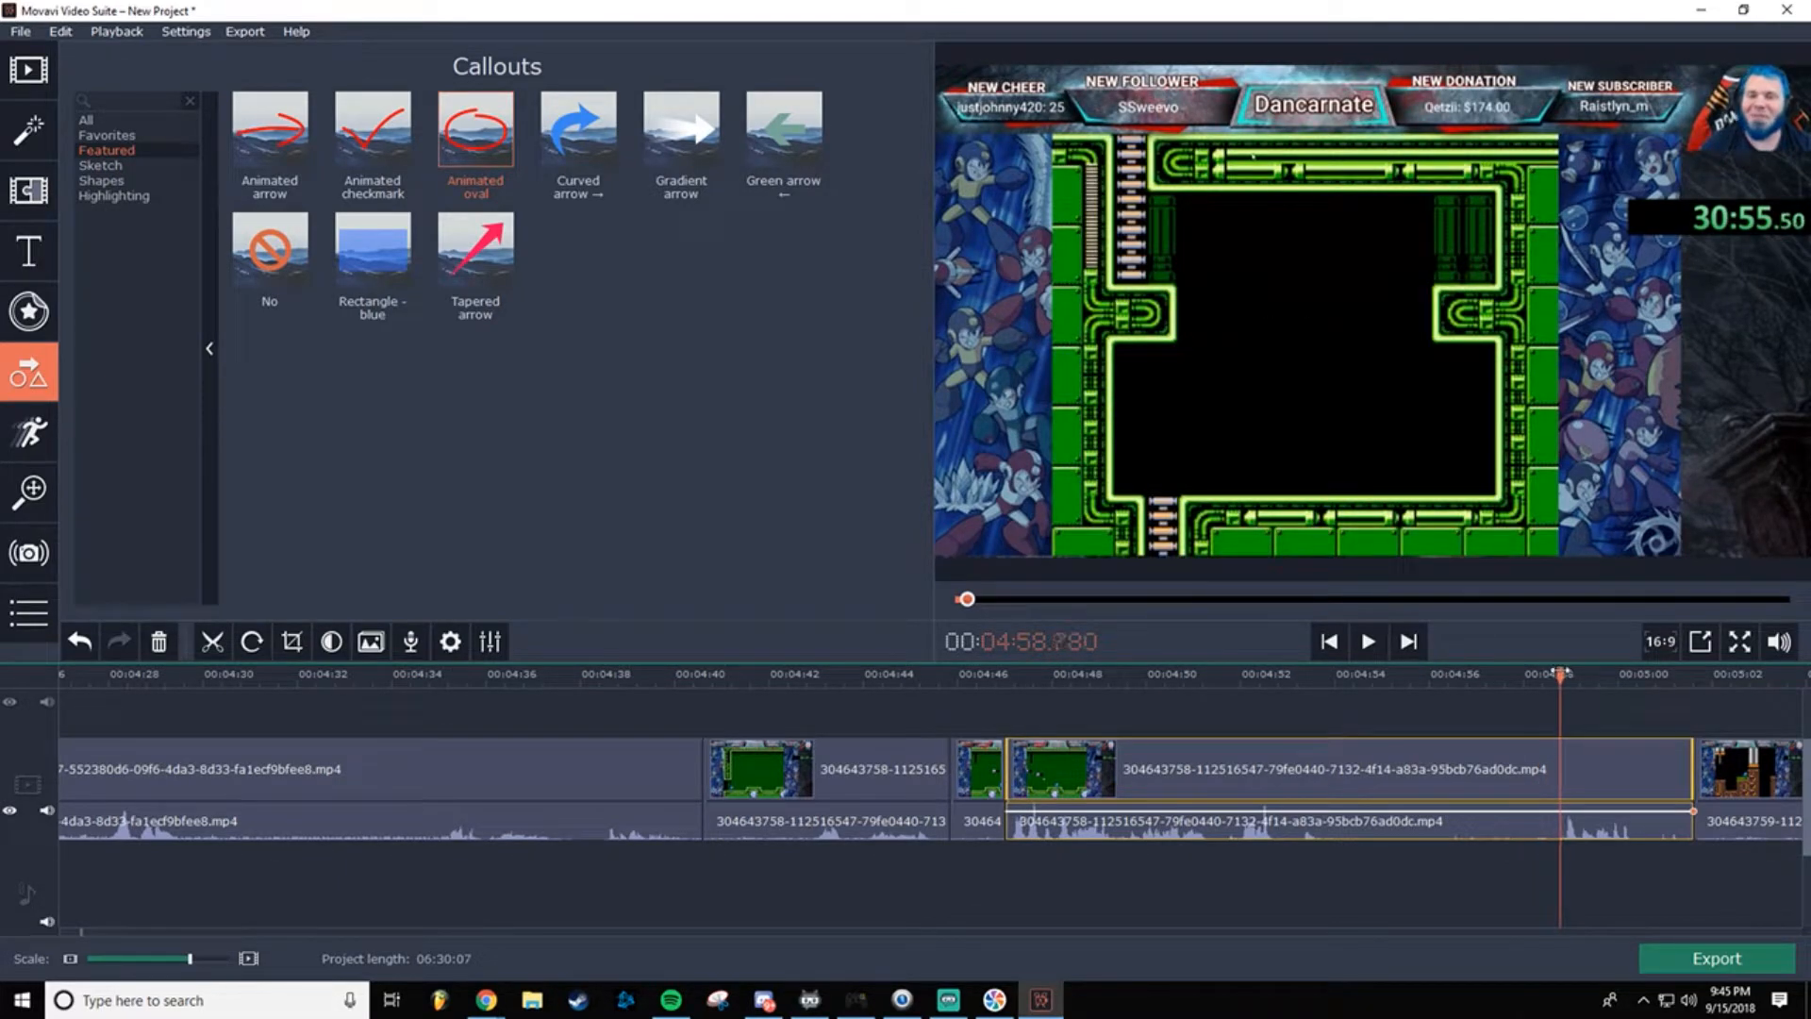
right_click(1562, 762)
click(1619, 558)
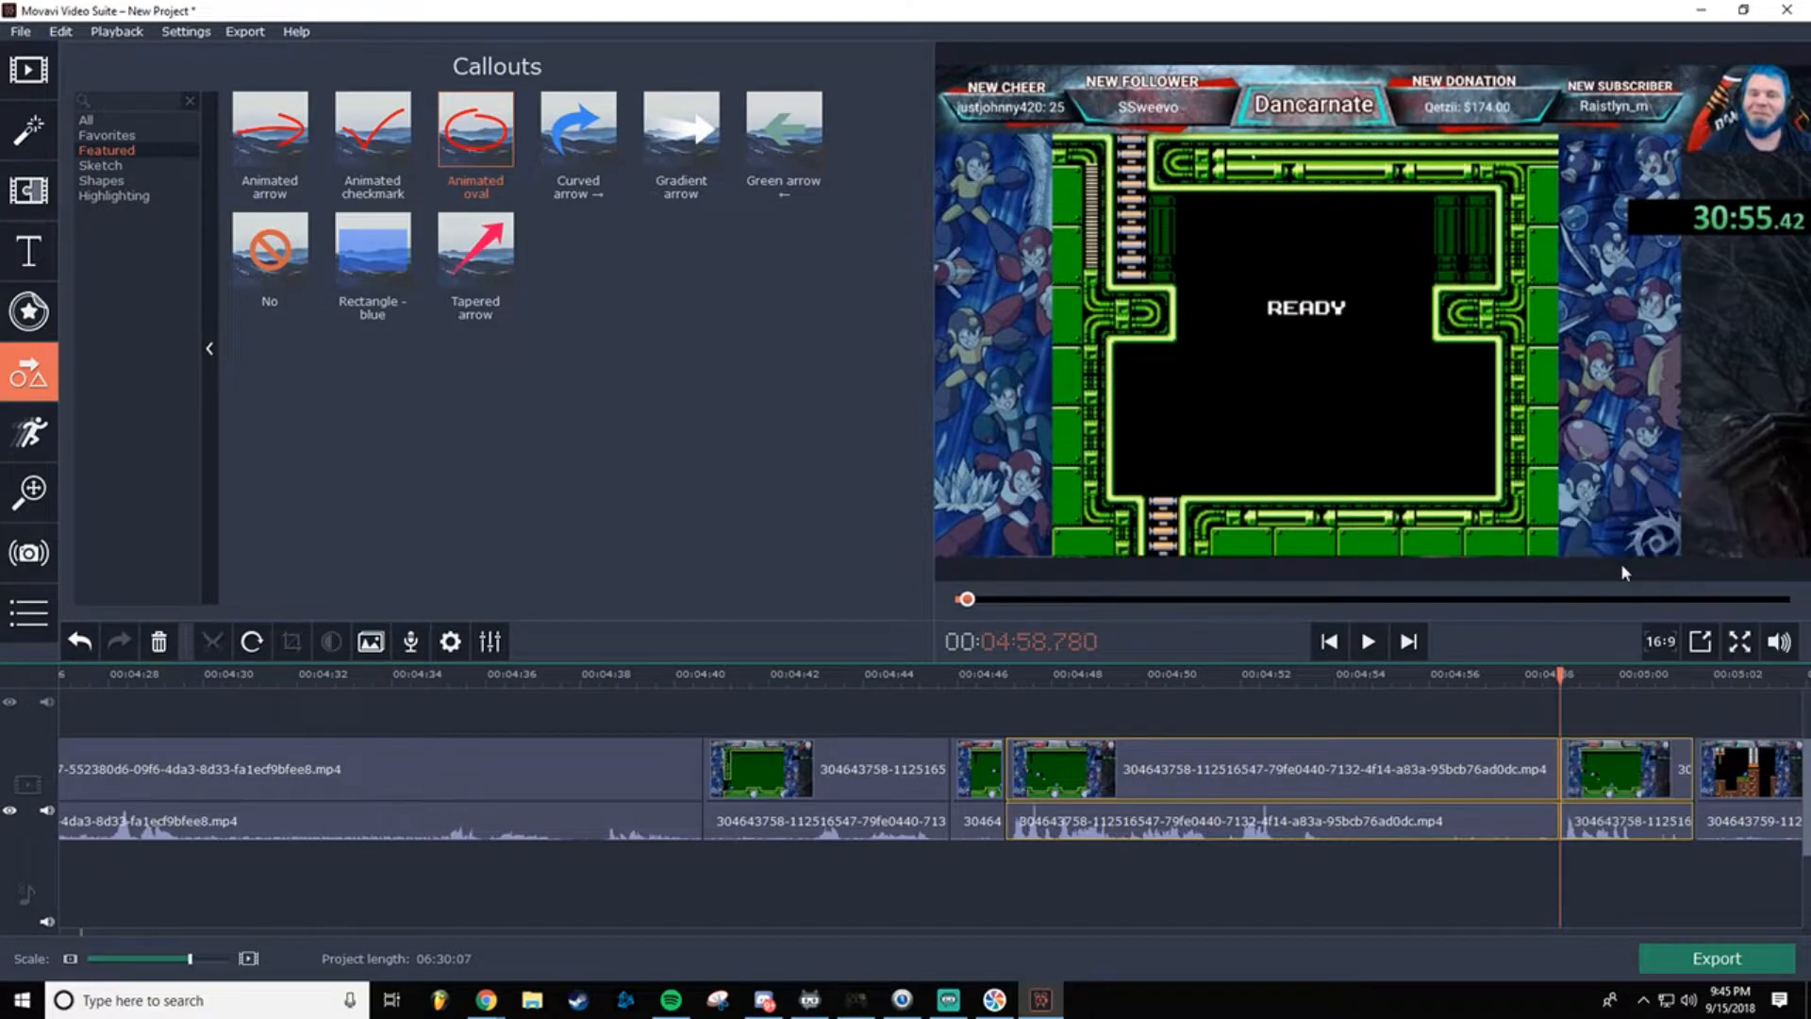
Step: Detach the audio from the short segment that starts at 04:58.78
click(1580, 826)
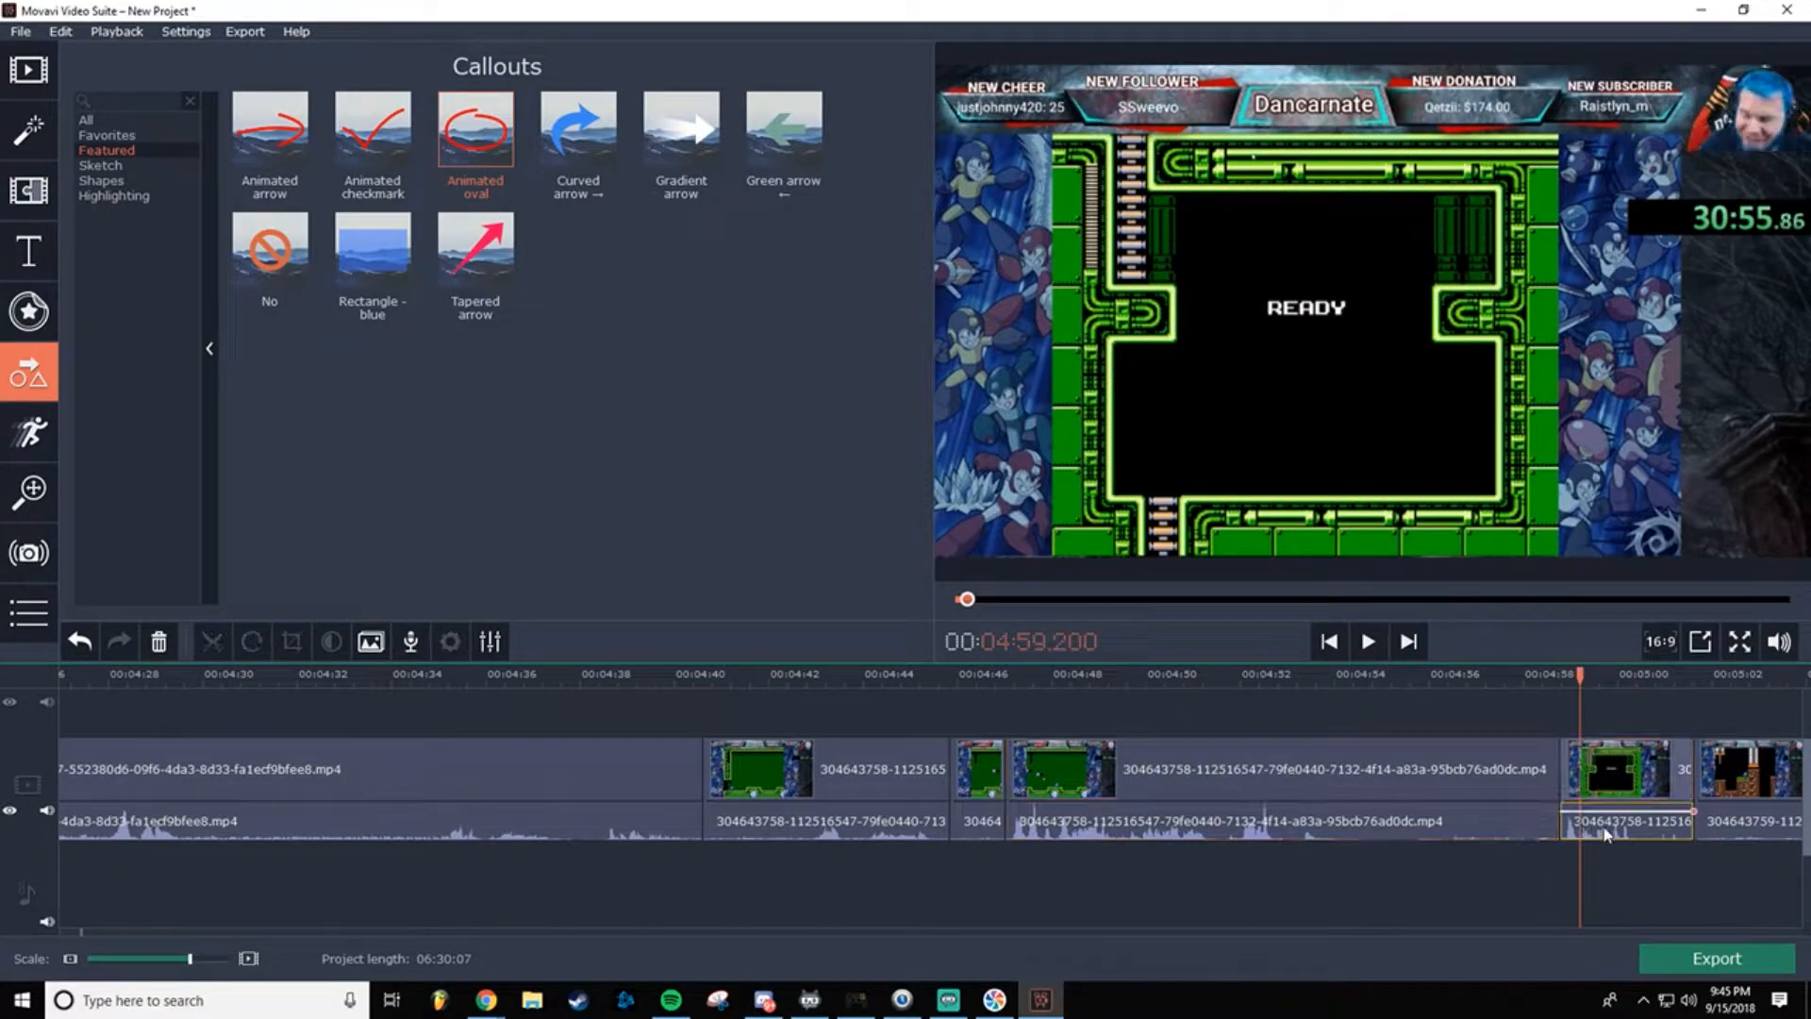
right_click(1594, 831)
click(1674, 630)
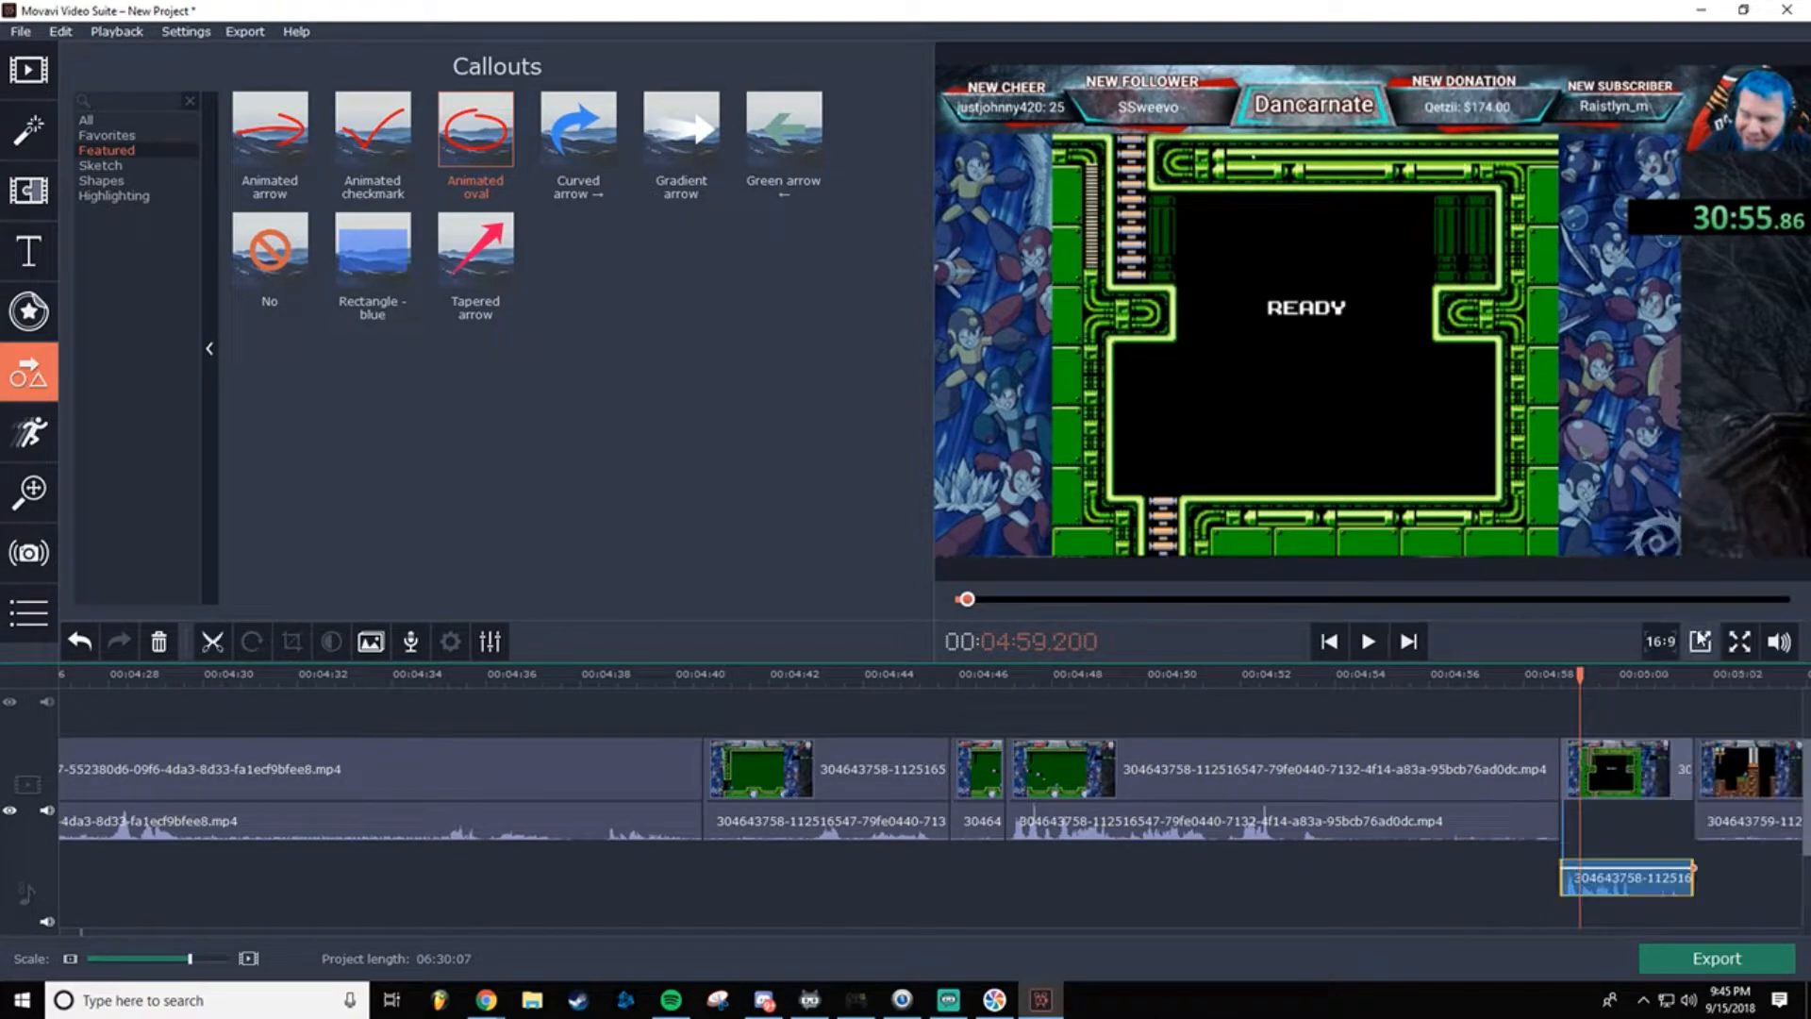
click(1599, 768)
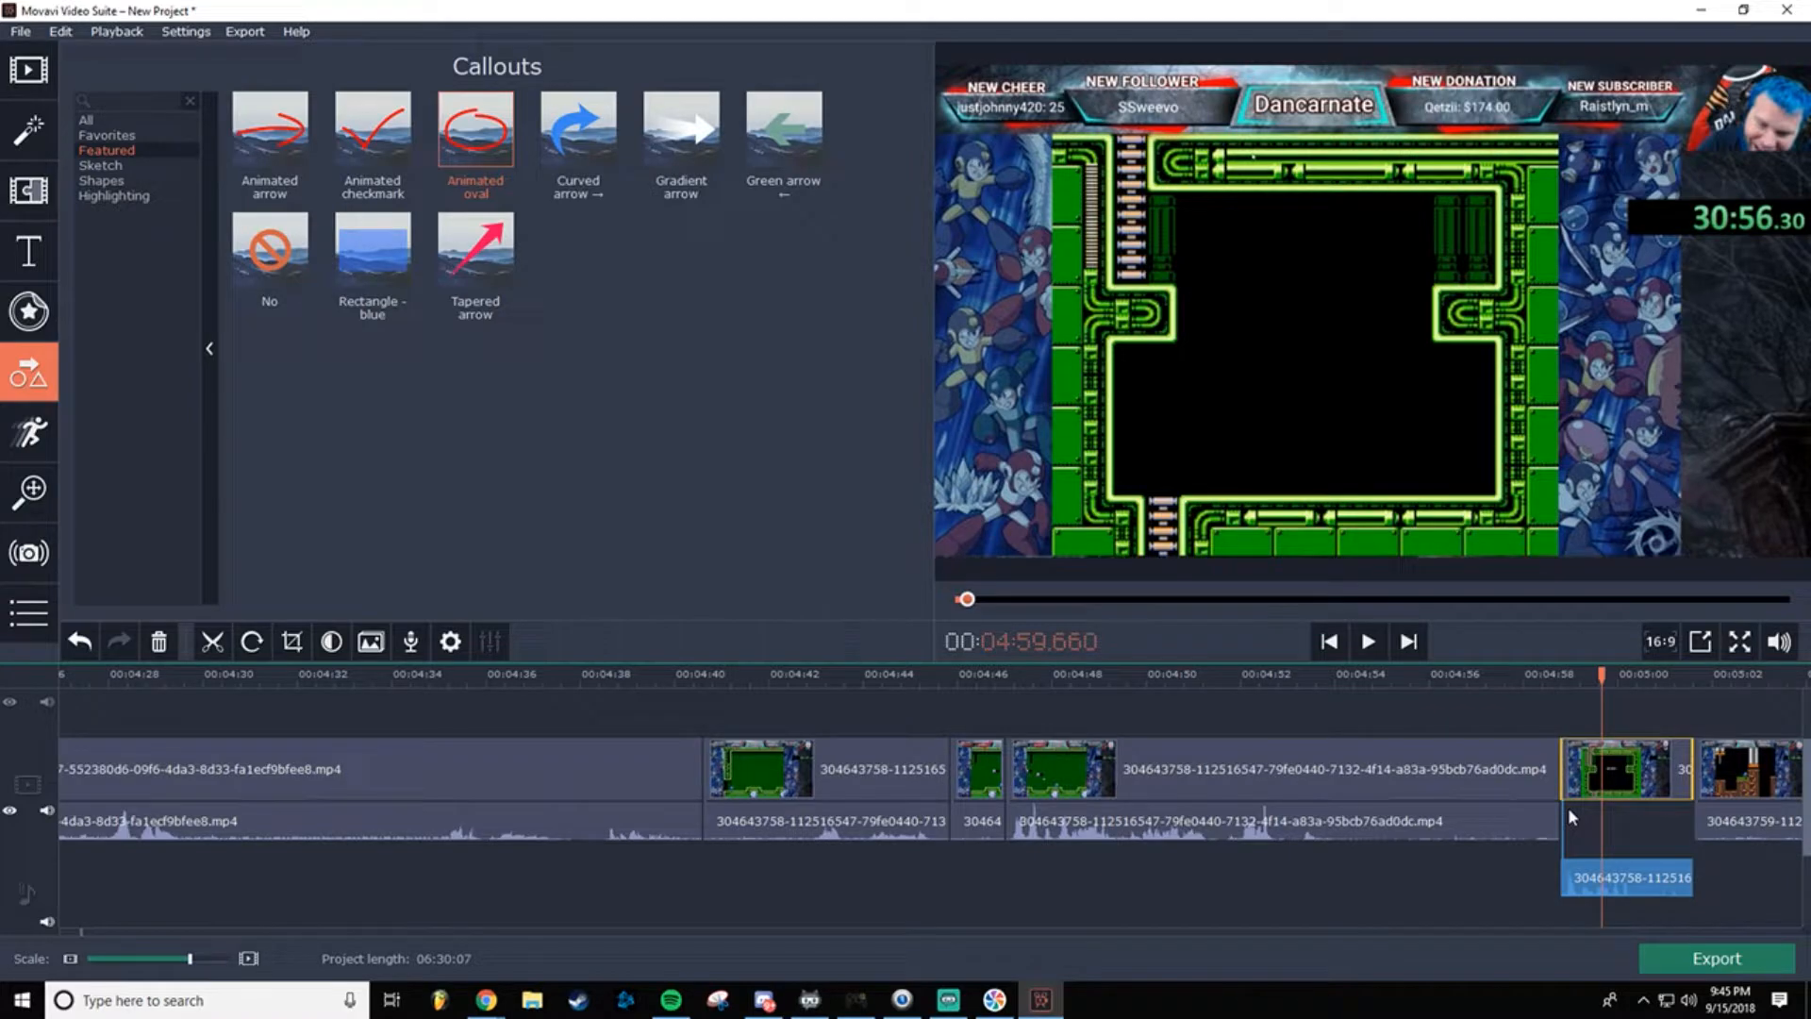
key(Delete)
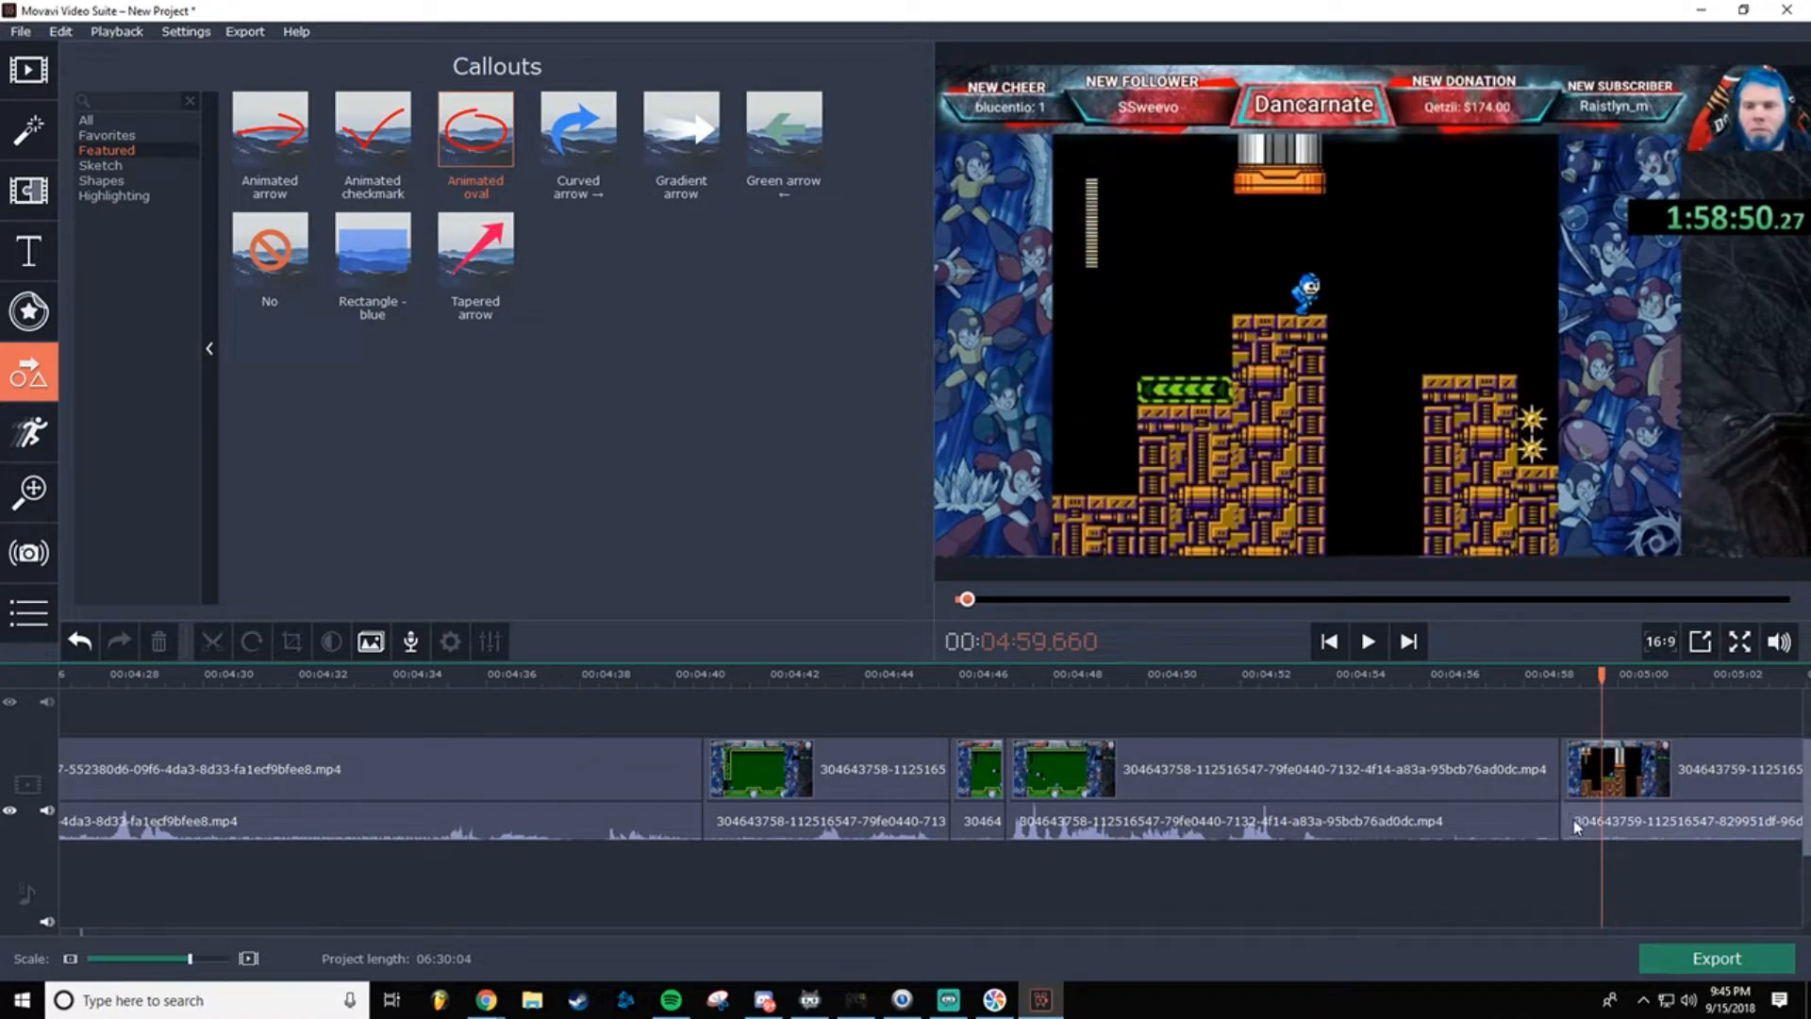
key(ctrl+z)
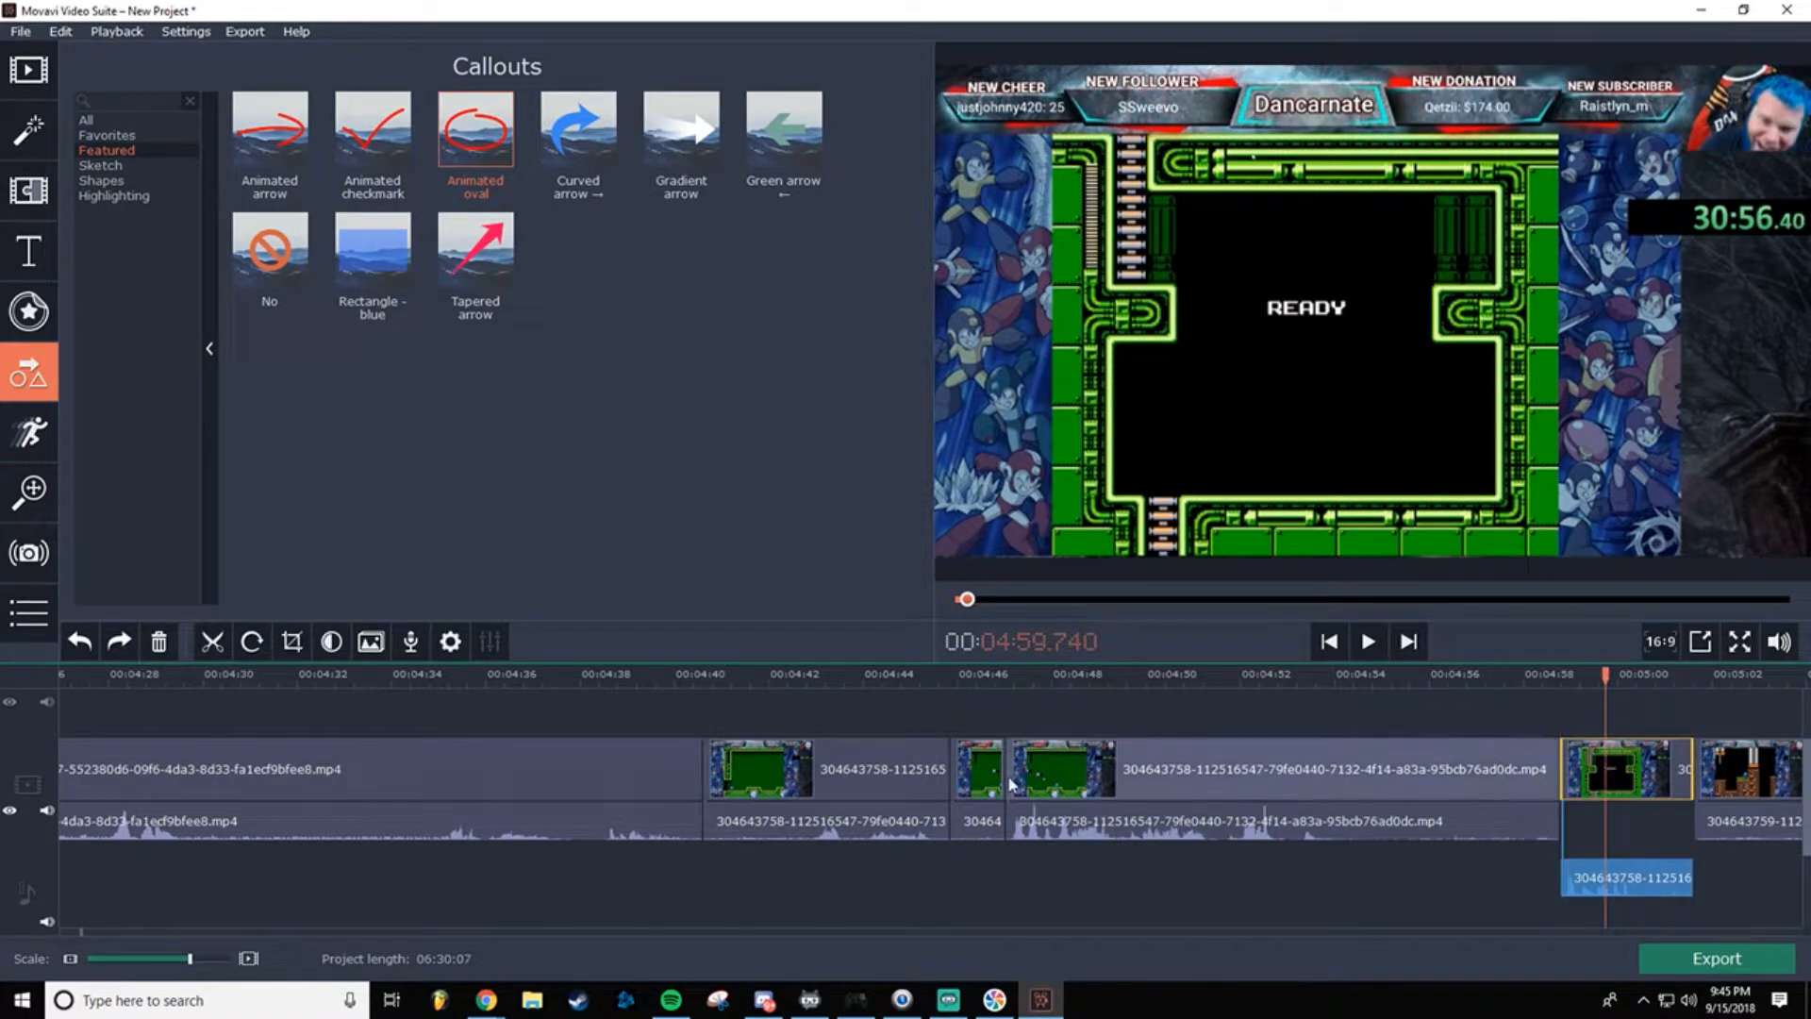
Step: Paste the copied short green-room clip at 04:58.78, detach its audio and delete that audio
click(1557, 748)
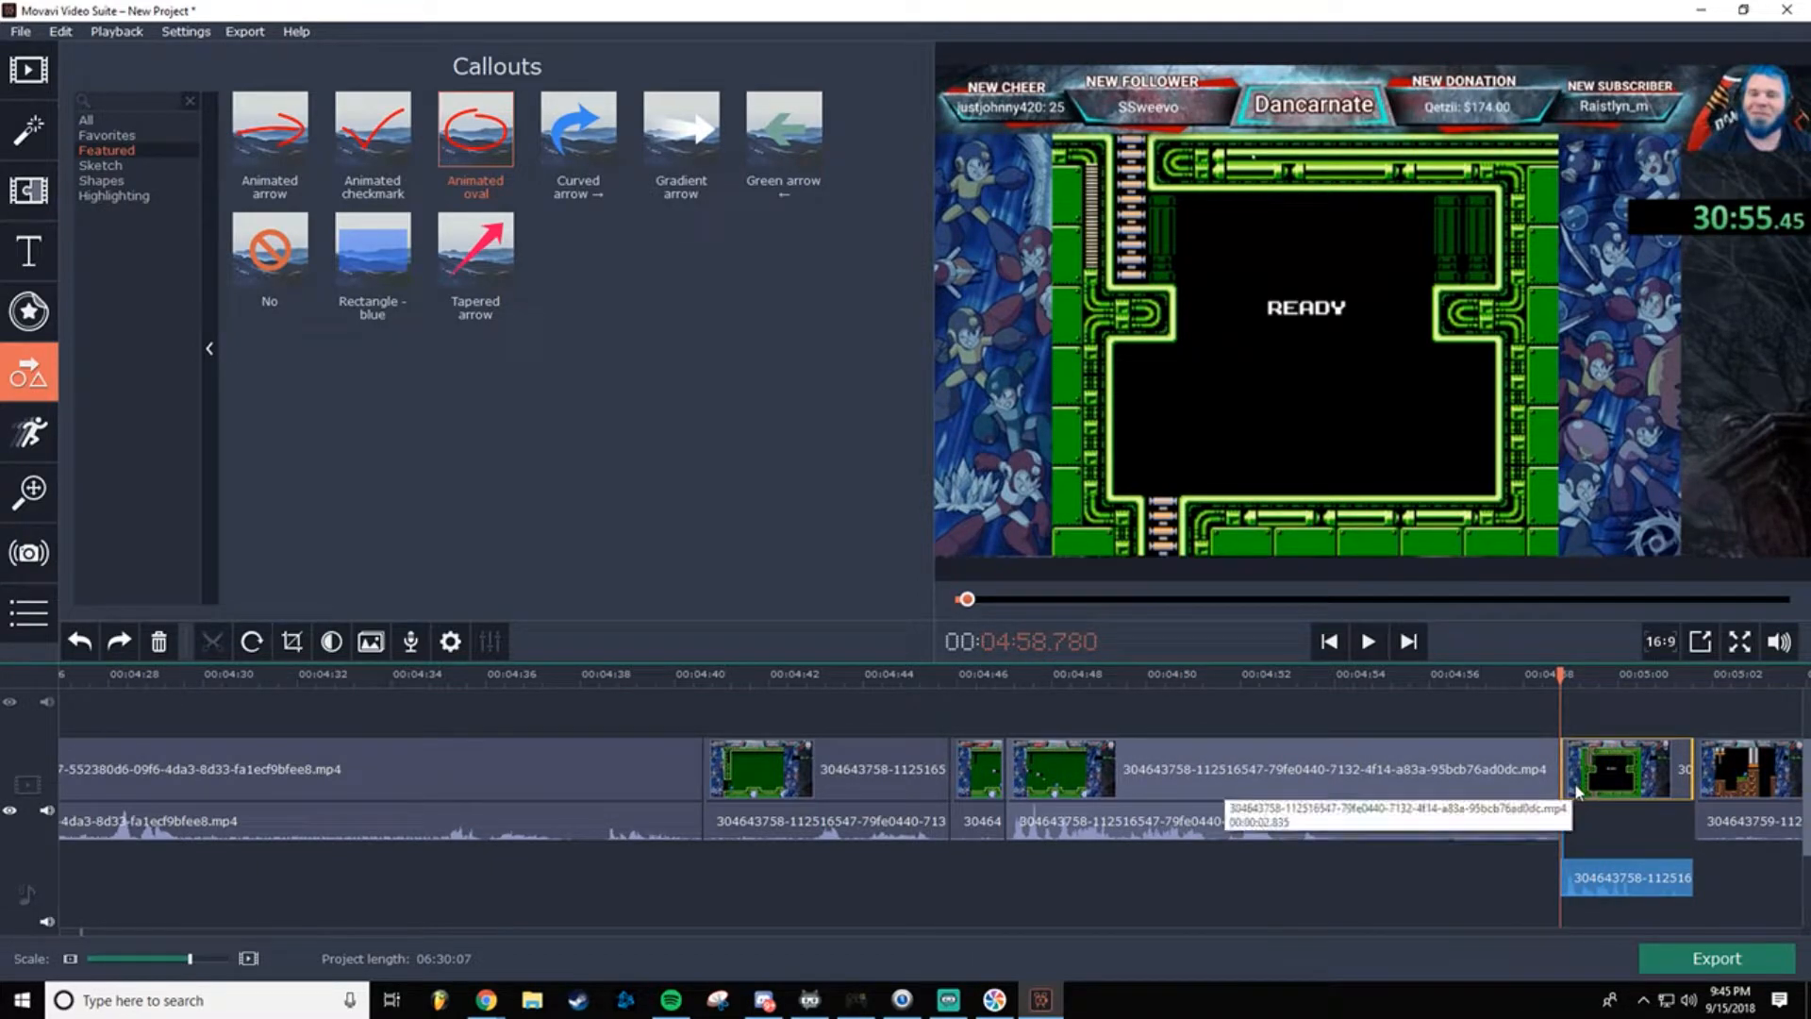
key(ctrl+v)
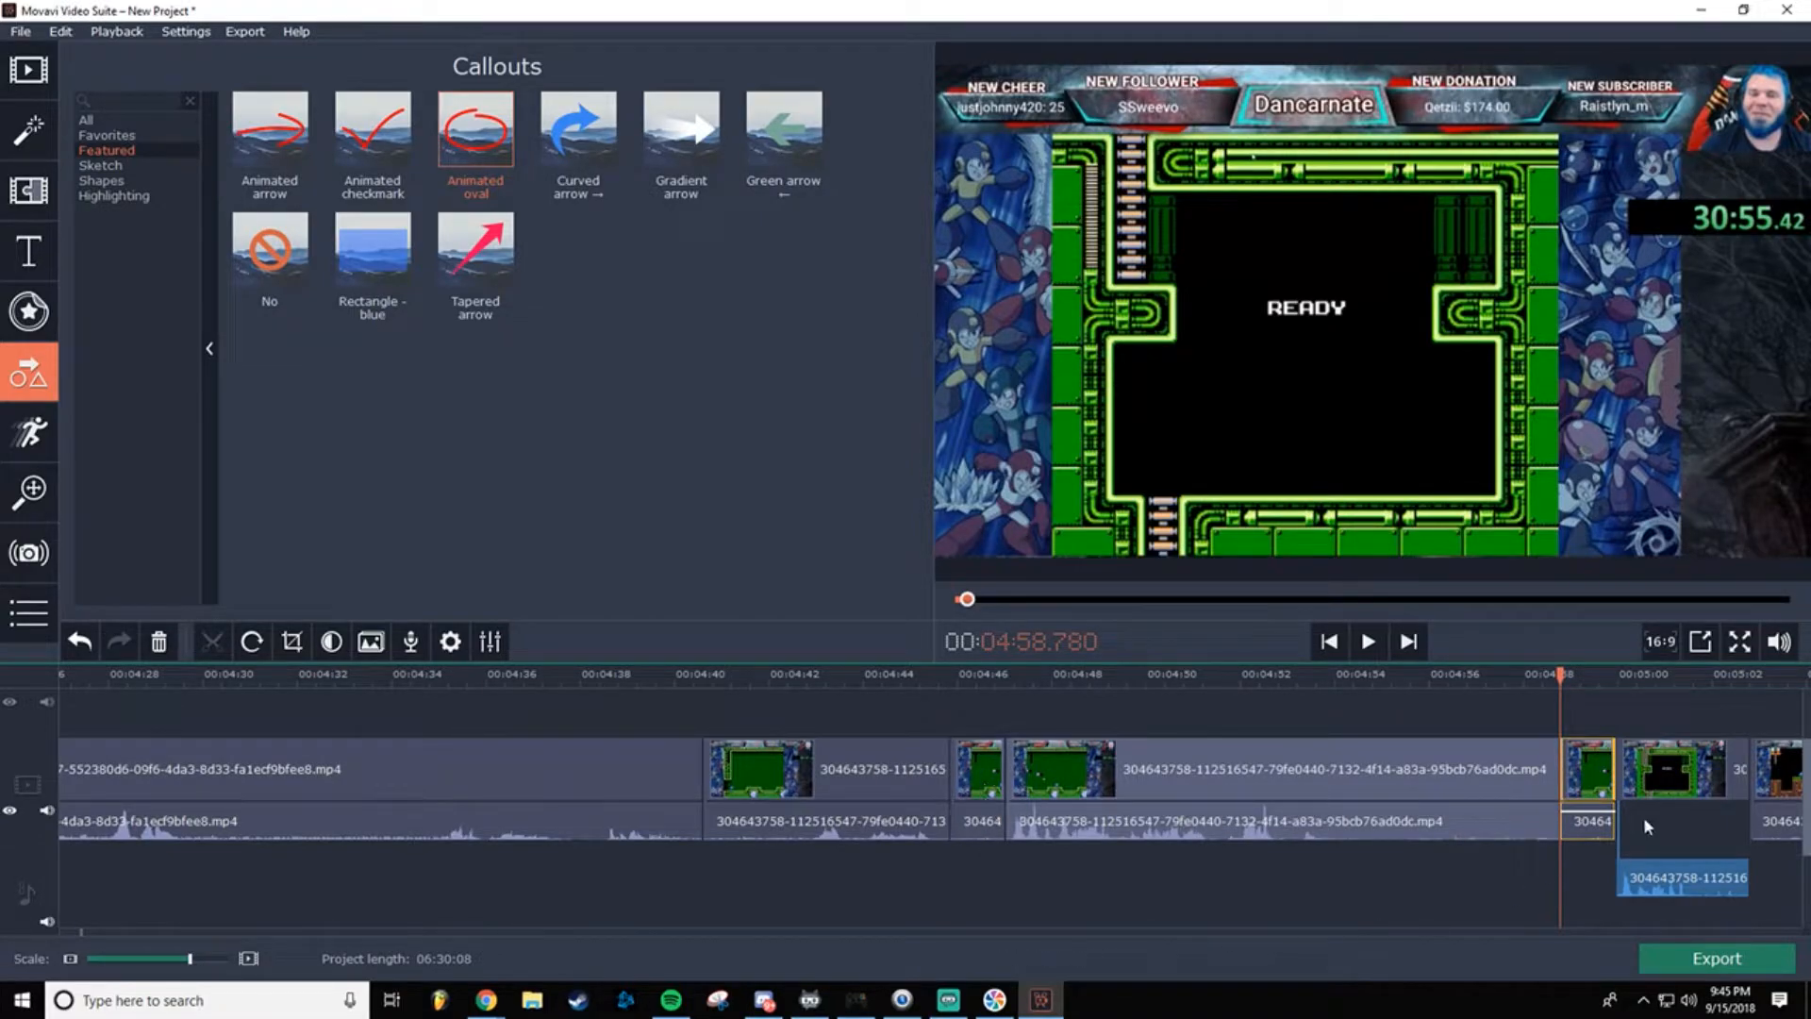
click(1583, 834)
right_click(1584, 834)
click(1668, 629)
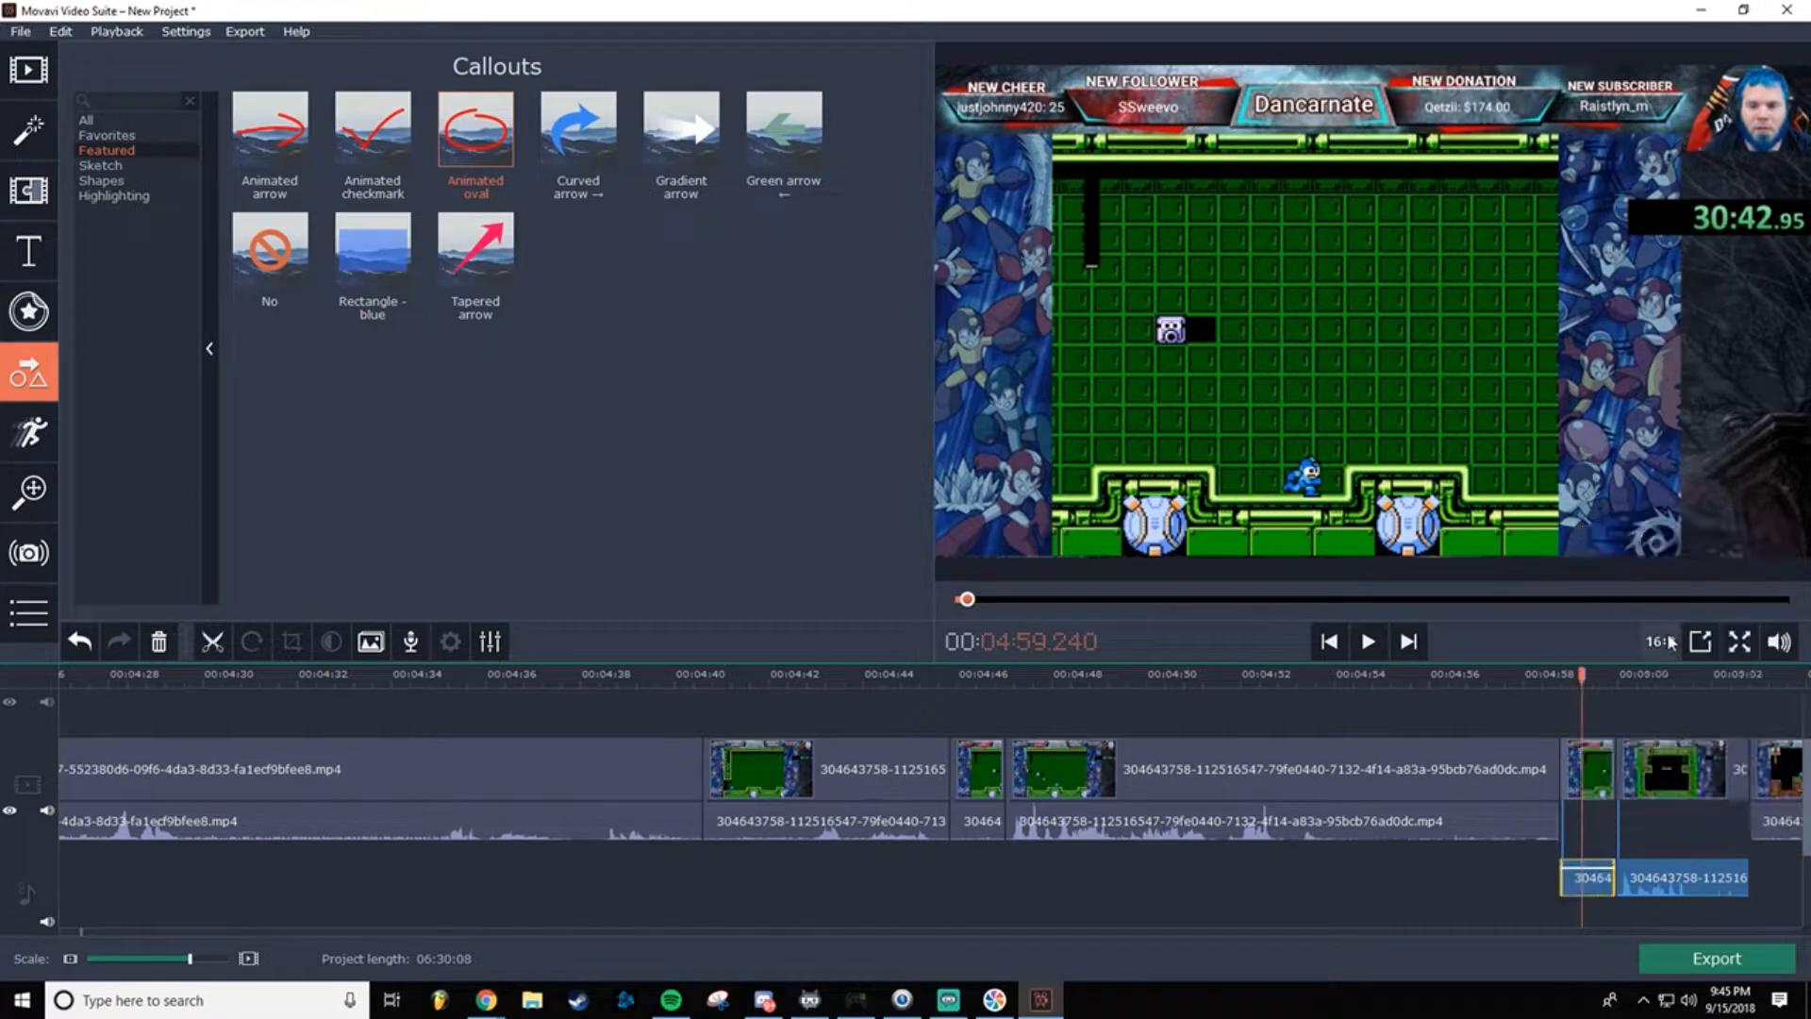
click(1574, 889)
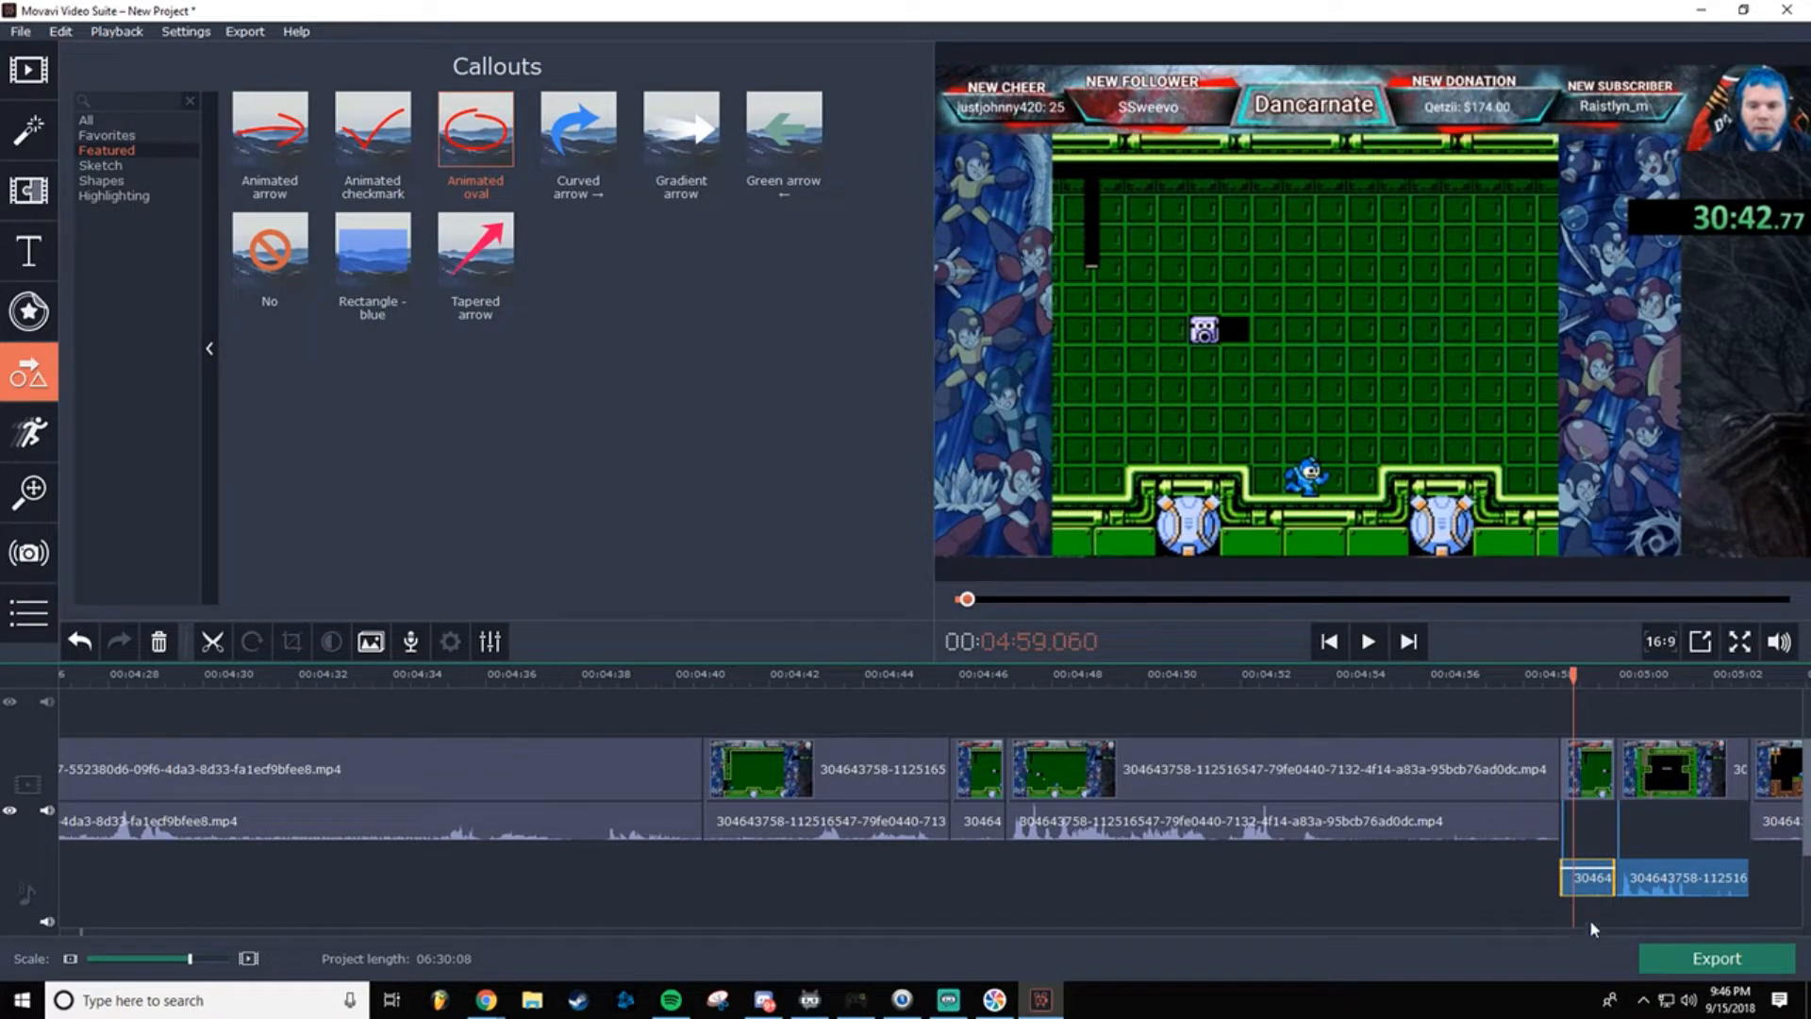
key(Delete)
Step: Move the stage-restart segment's detached audio under the pasted clip at 04:58.78 and delete the restart segment's video
drag(1671, 877, 1607, 878)
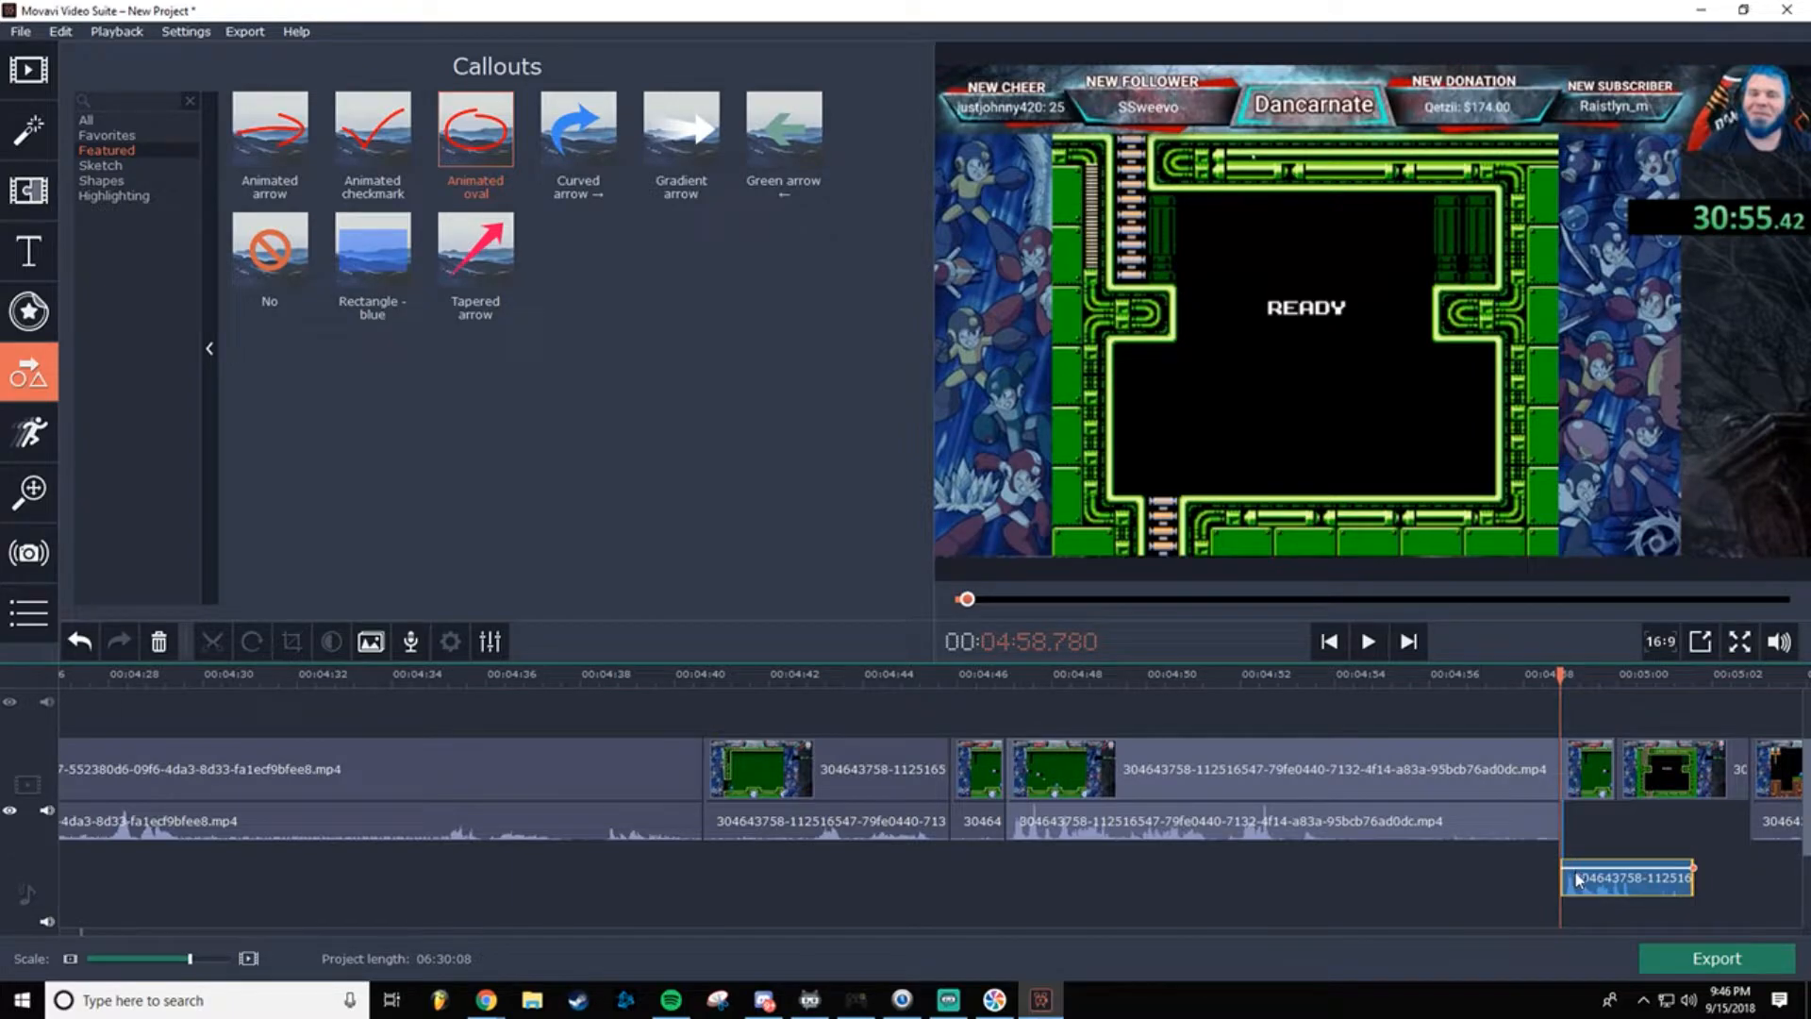
click(1422, 823)
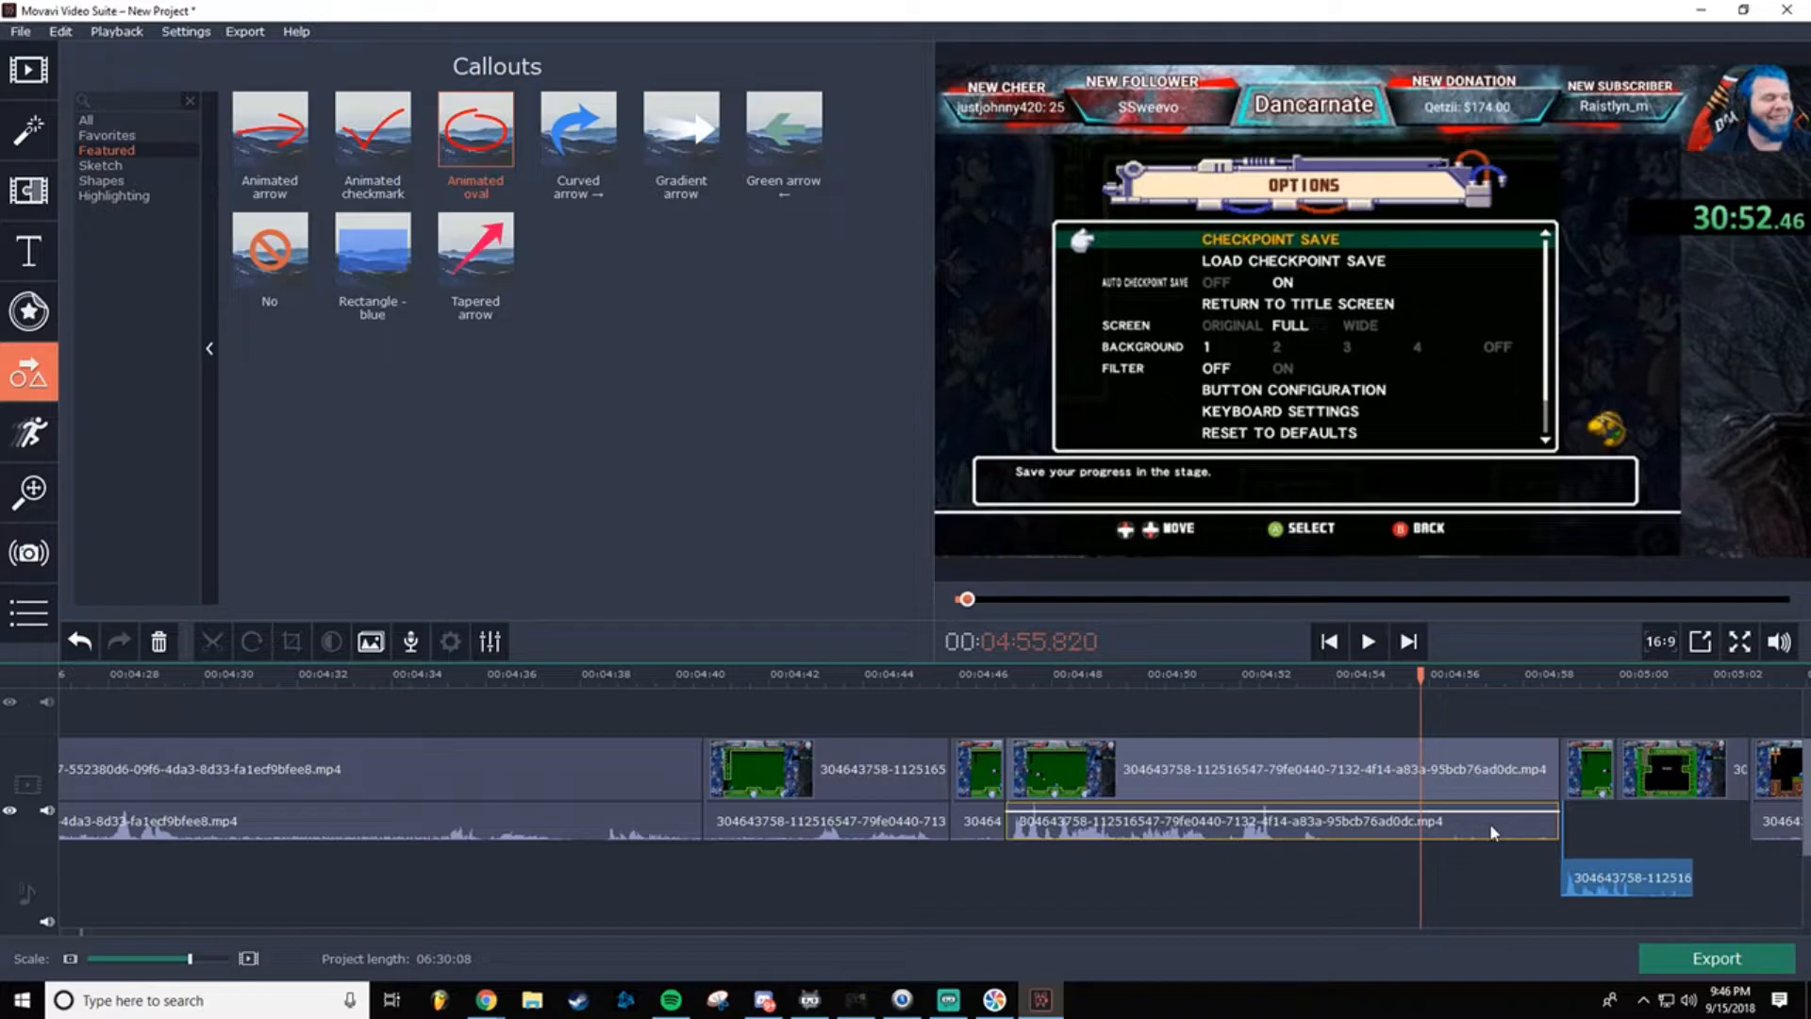
click(1666, 769)
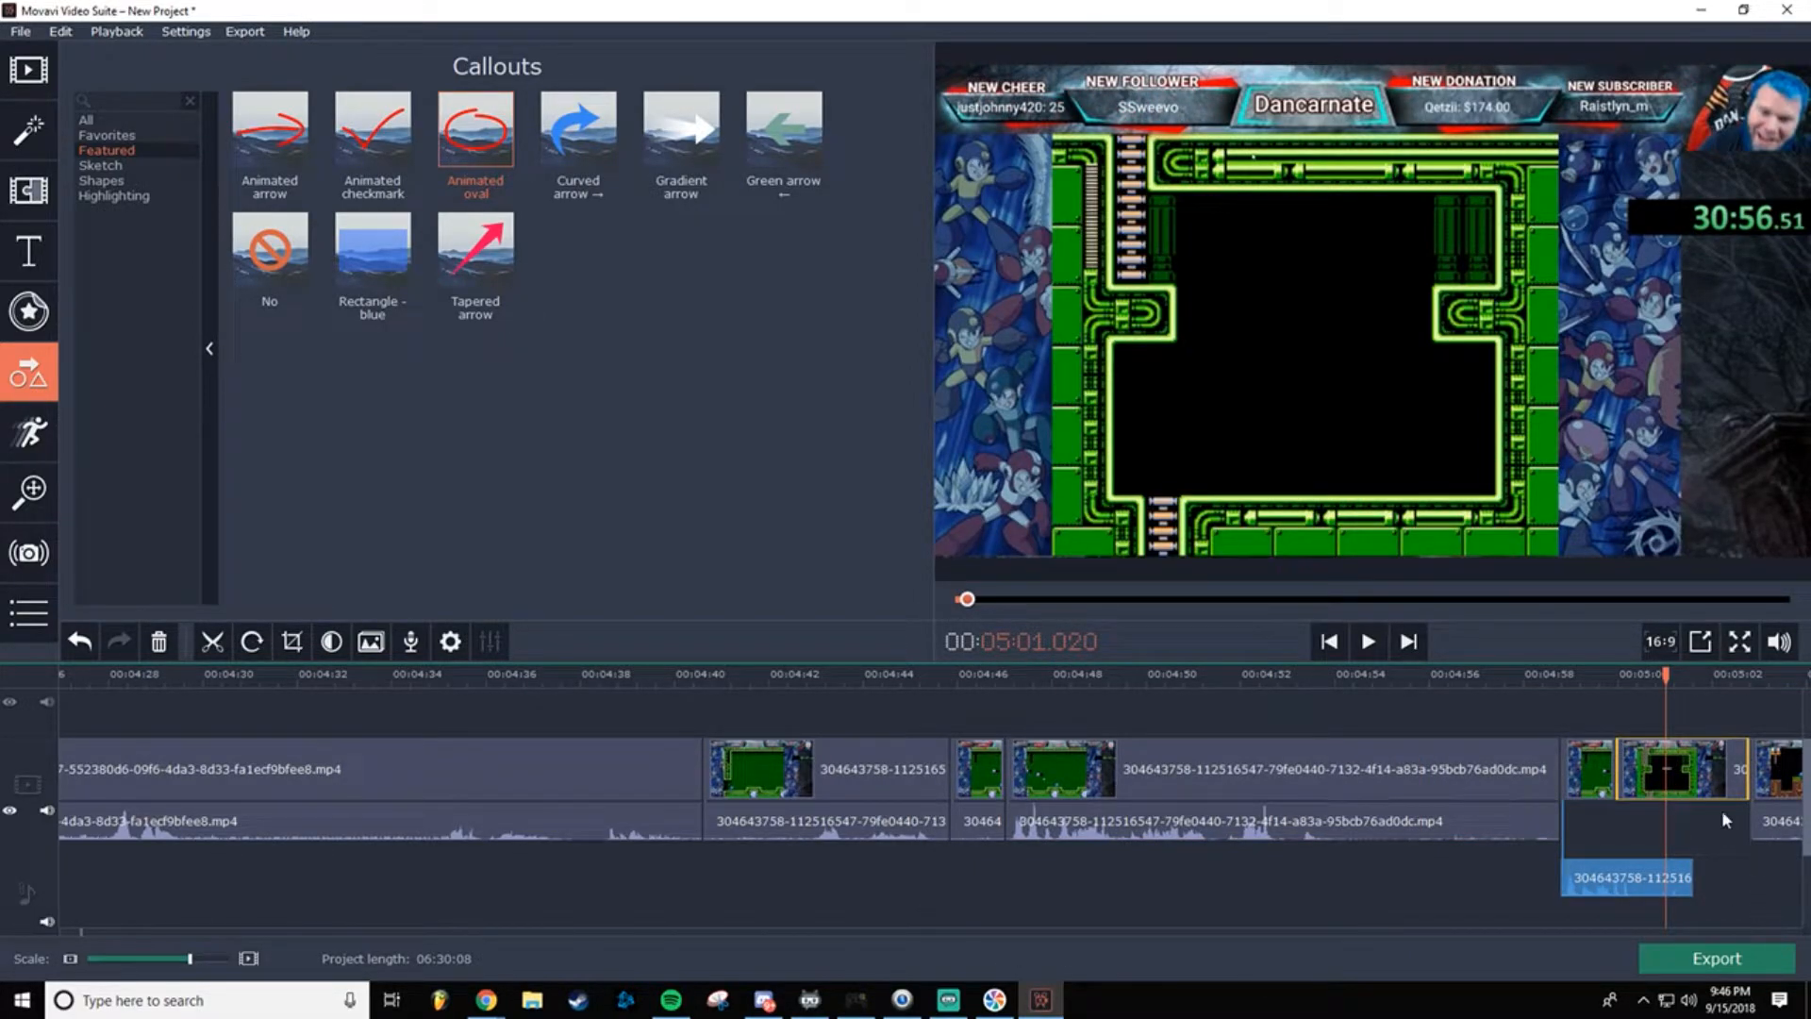
click(1696, 782)
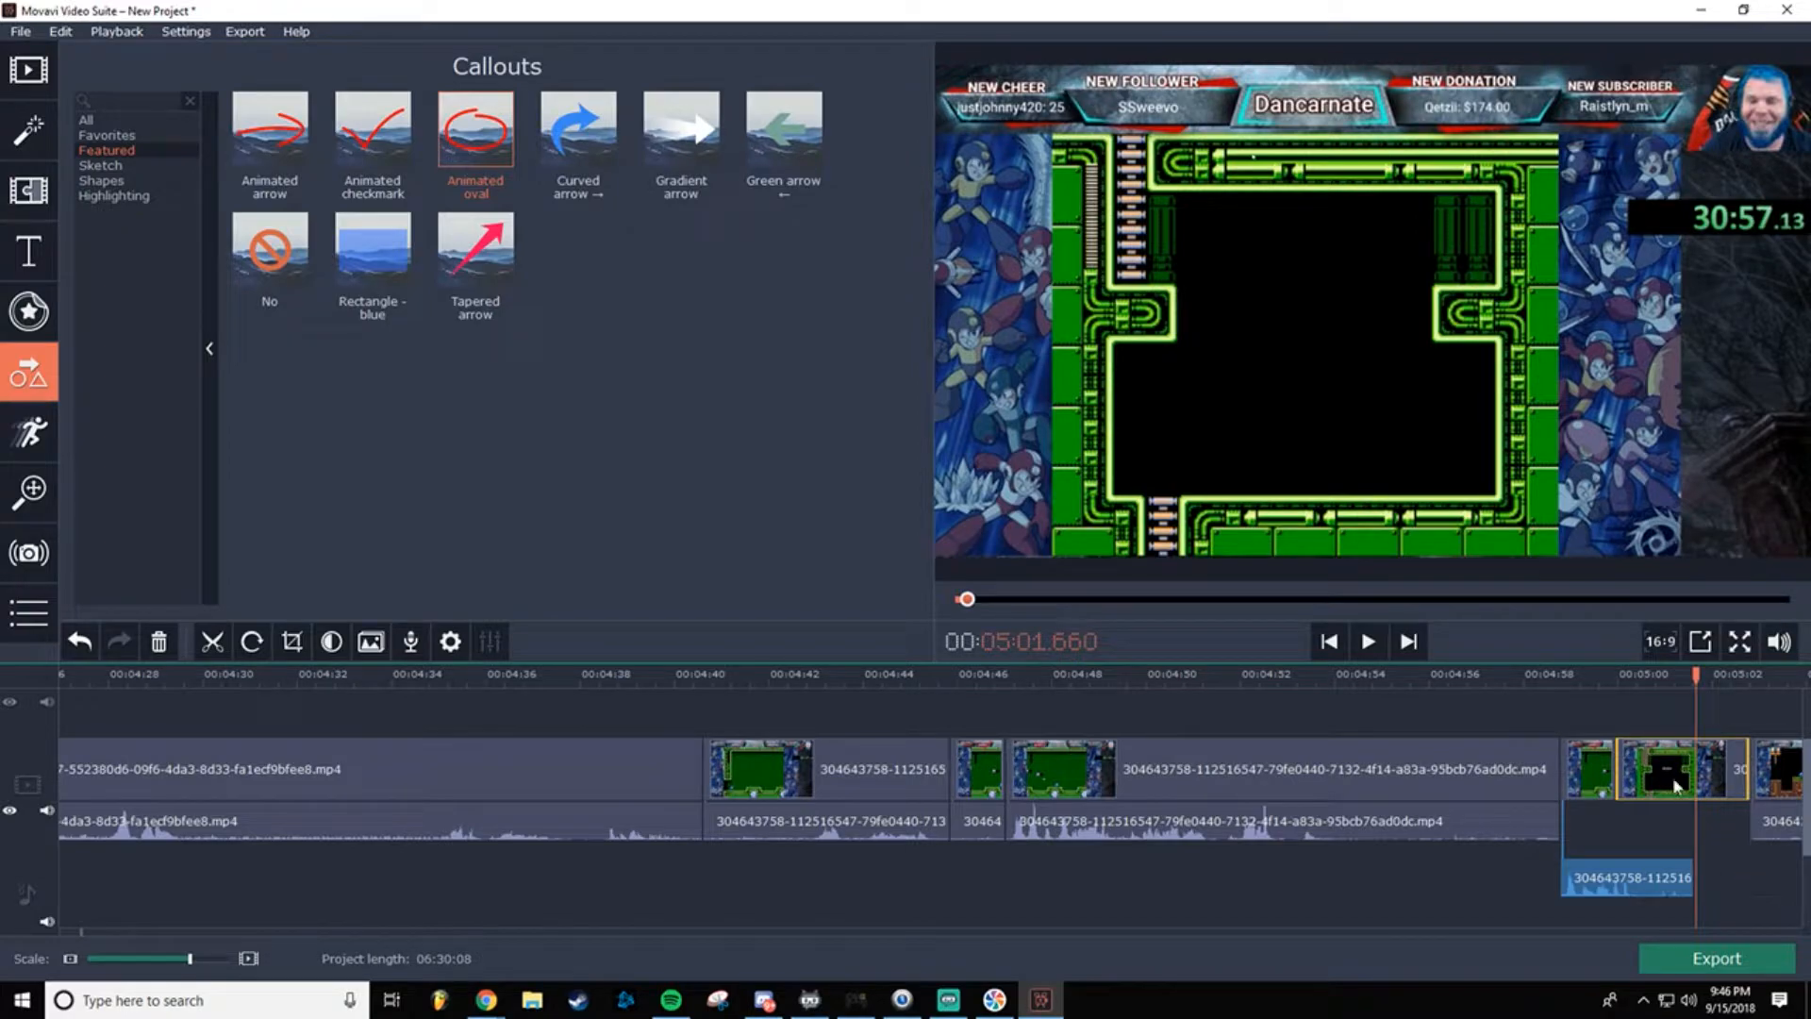
key(Delete)
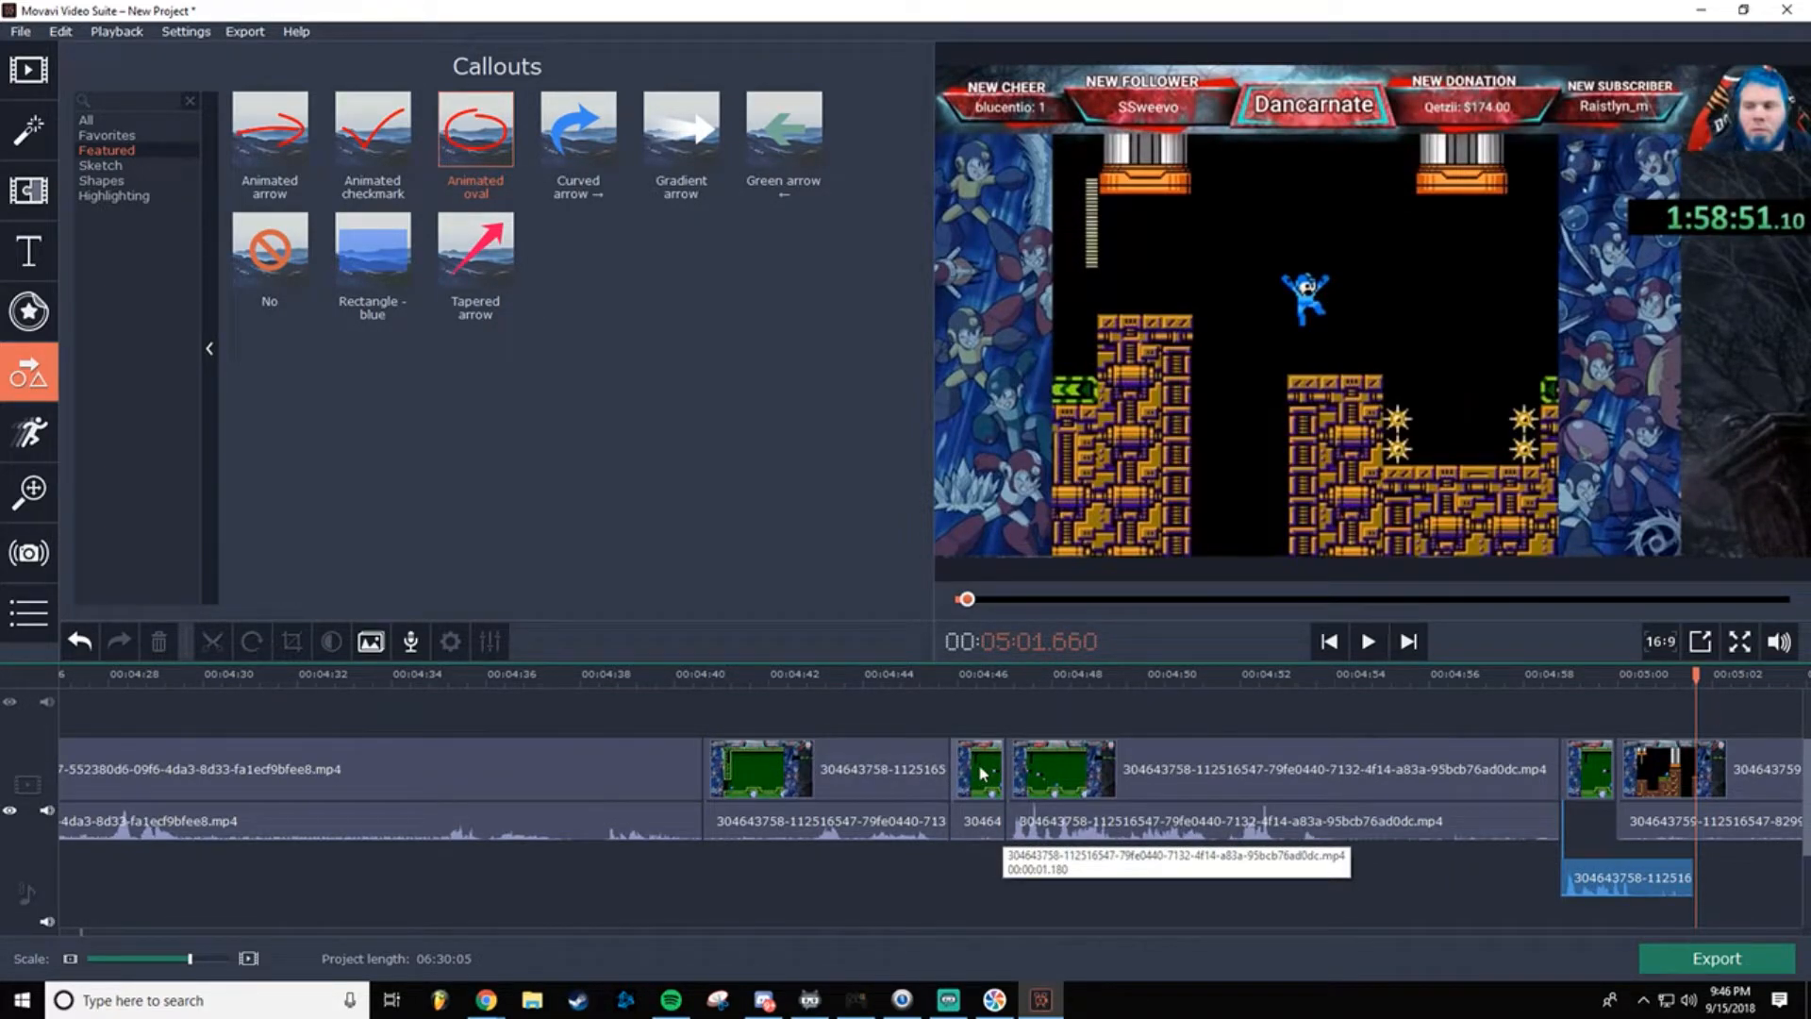
Step: Slow the pasted green-room clip to 41% speed and play back the slow-motion replay
click(1586, 770)
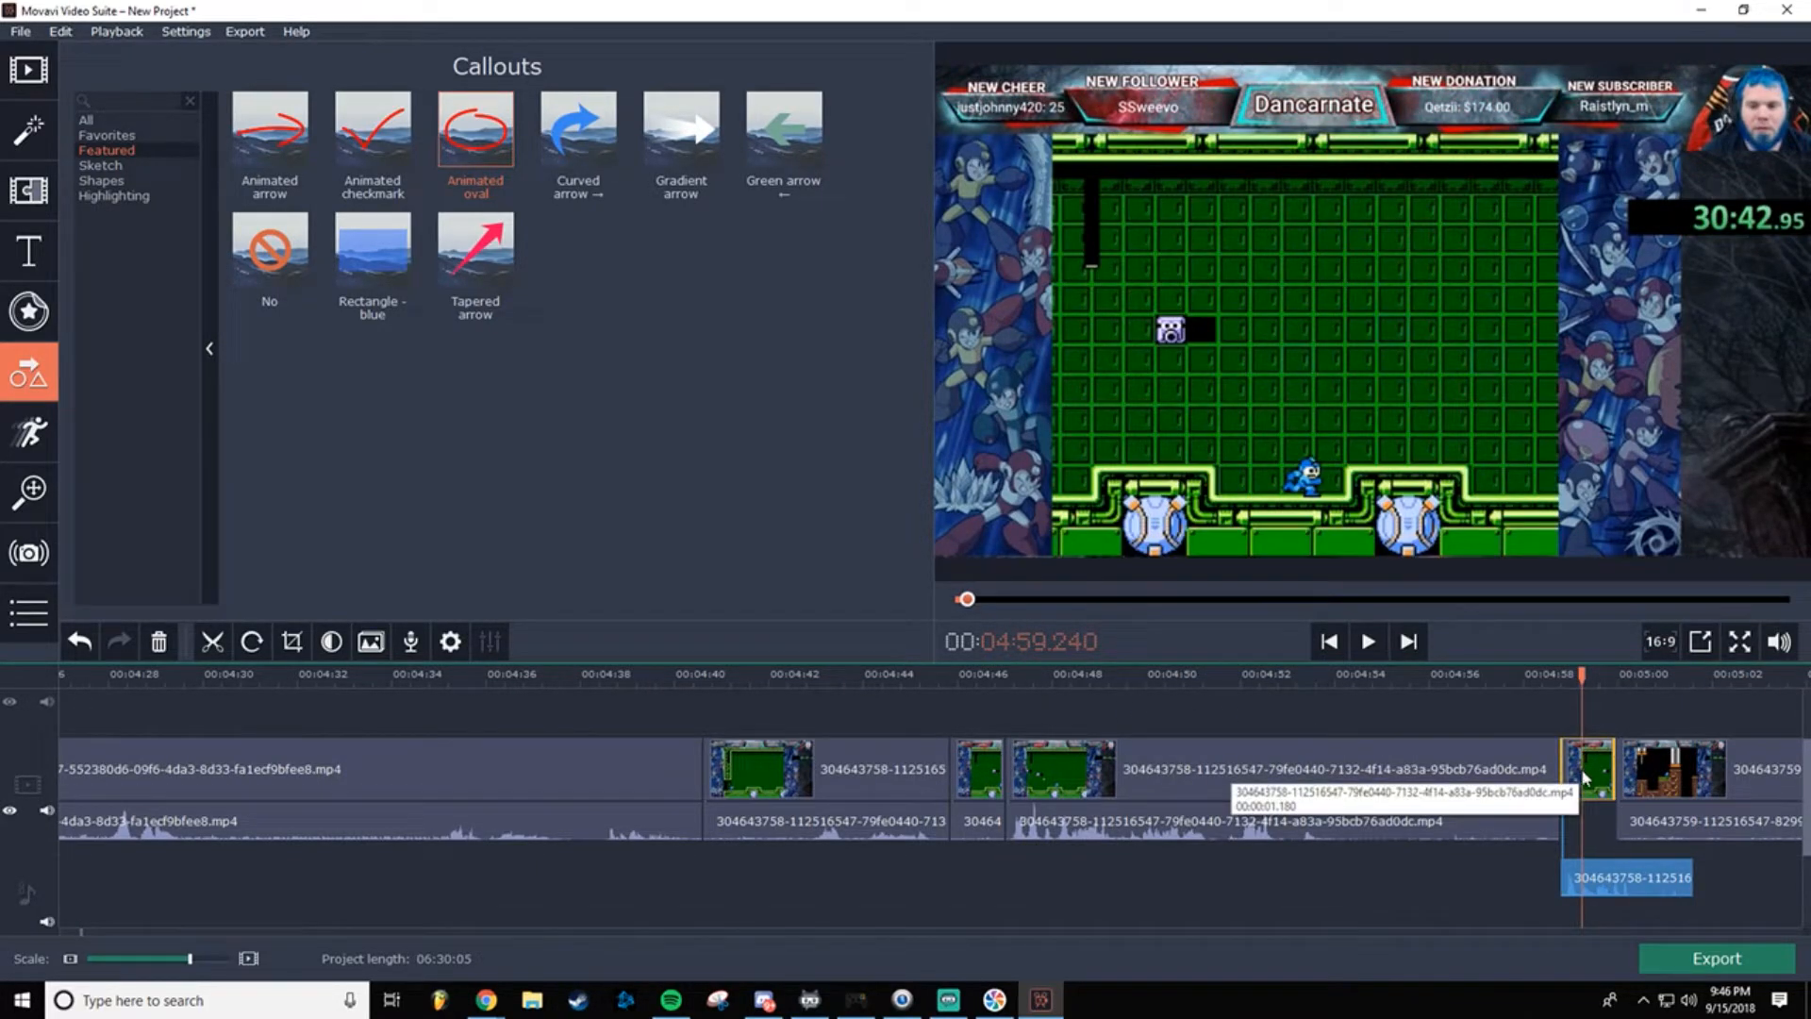
click(450, 641)
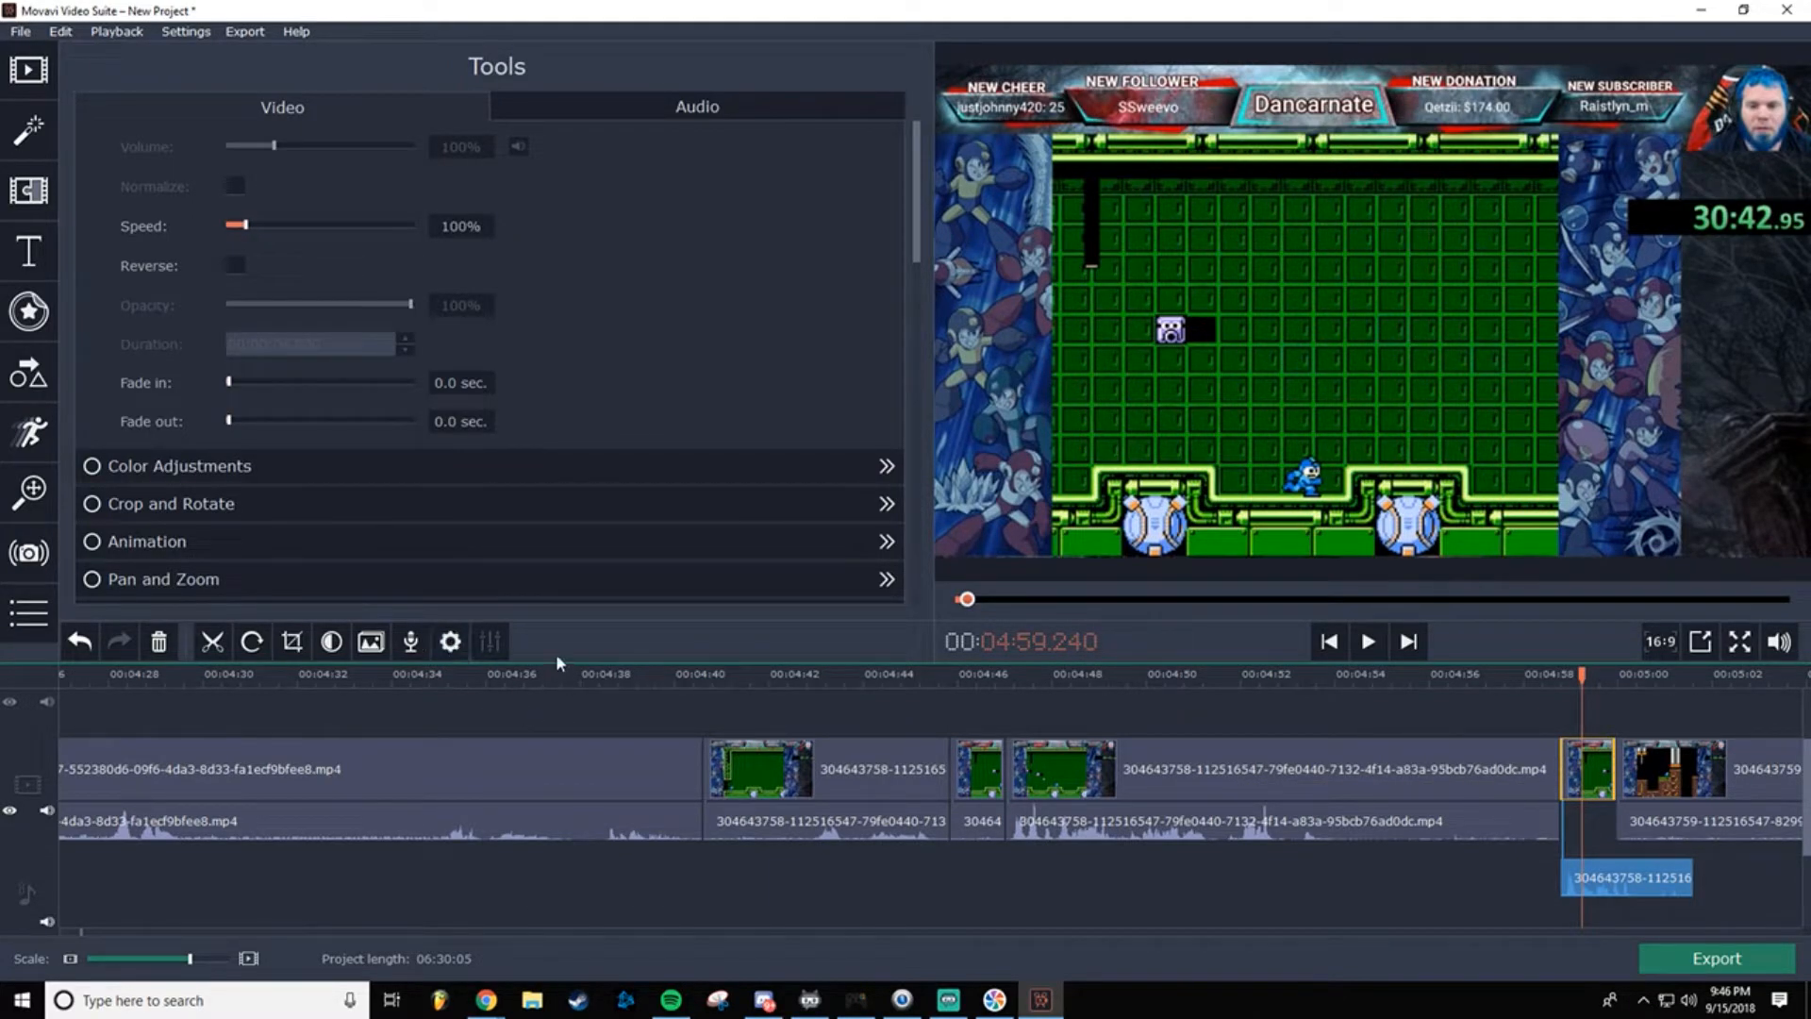
drag(247, 233, 233, 231)
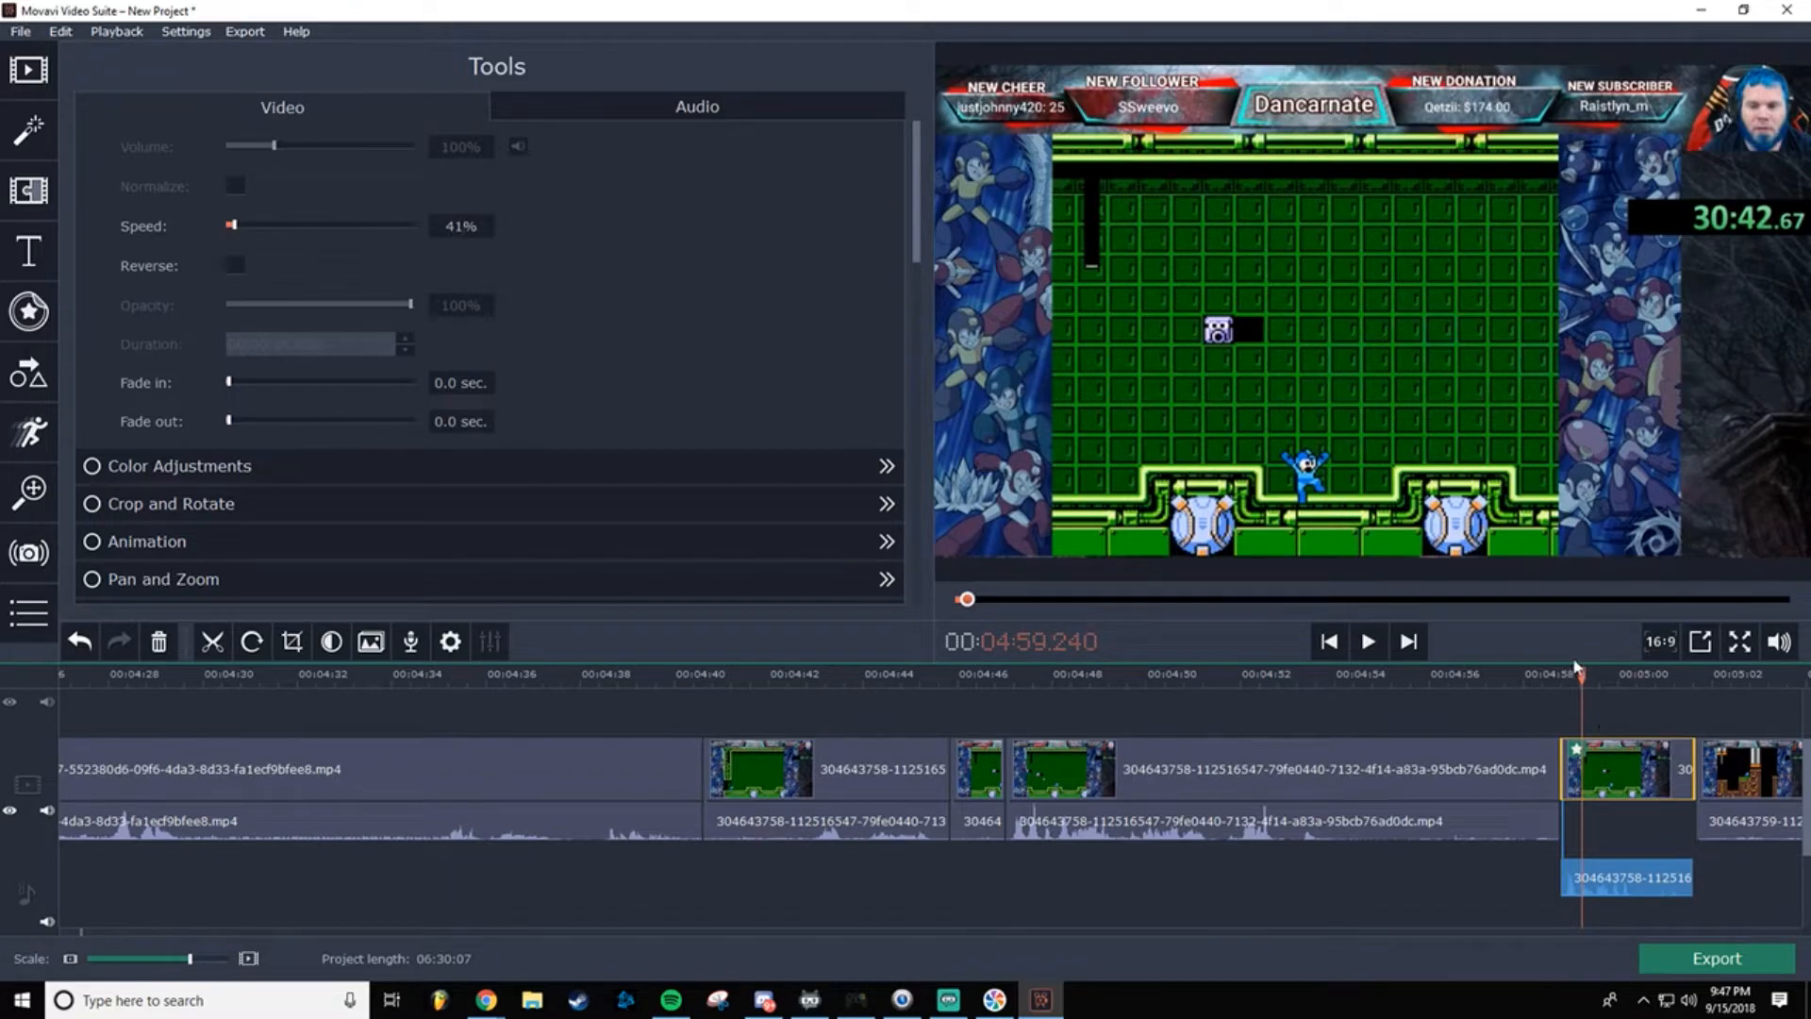
drag(1583, 675, 702, 697)
click(1369, 643)
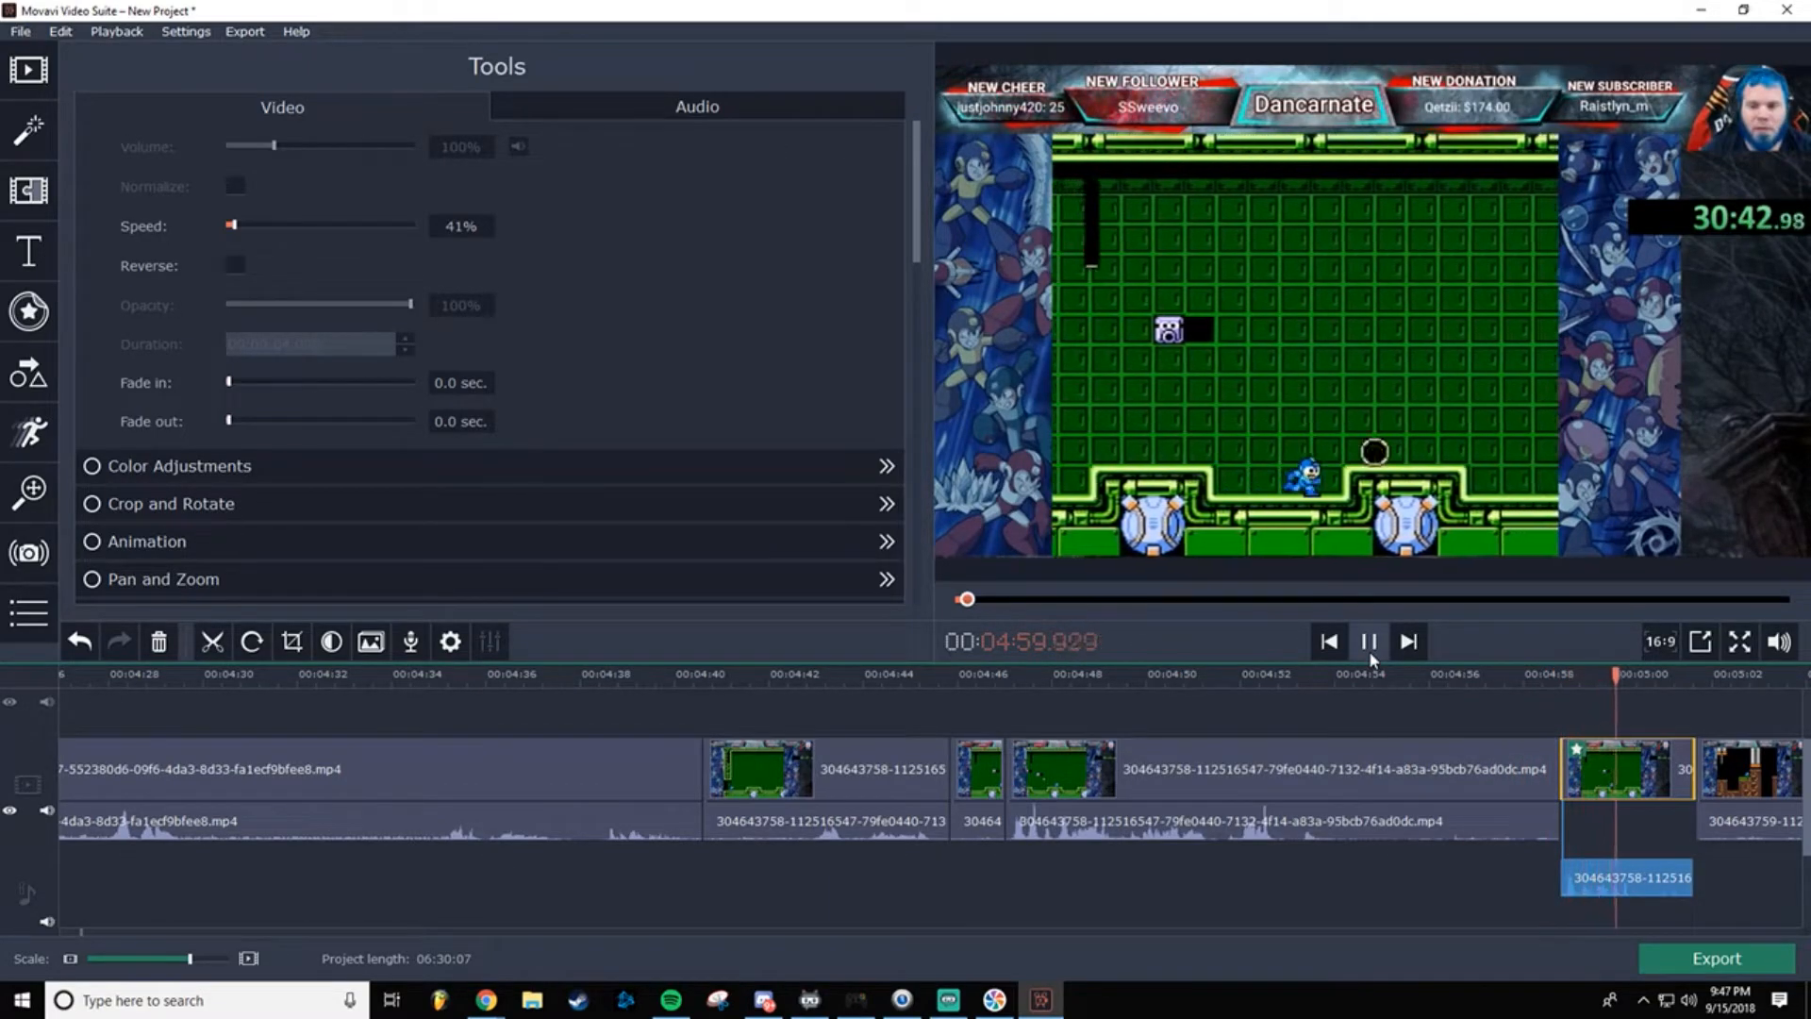
click(1370, 654)
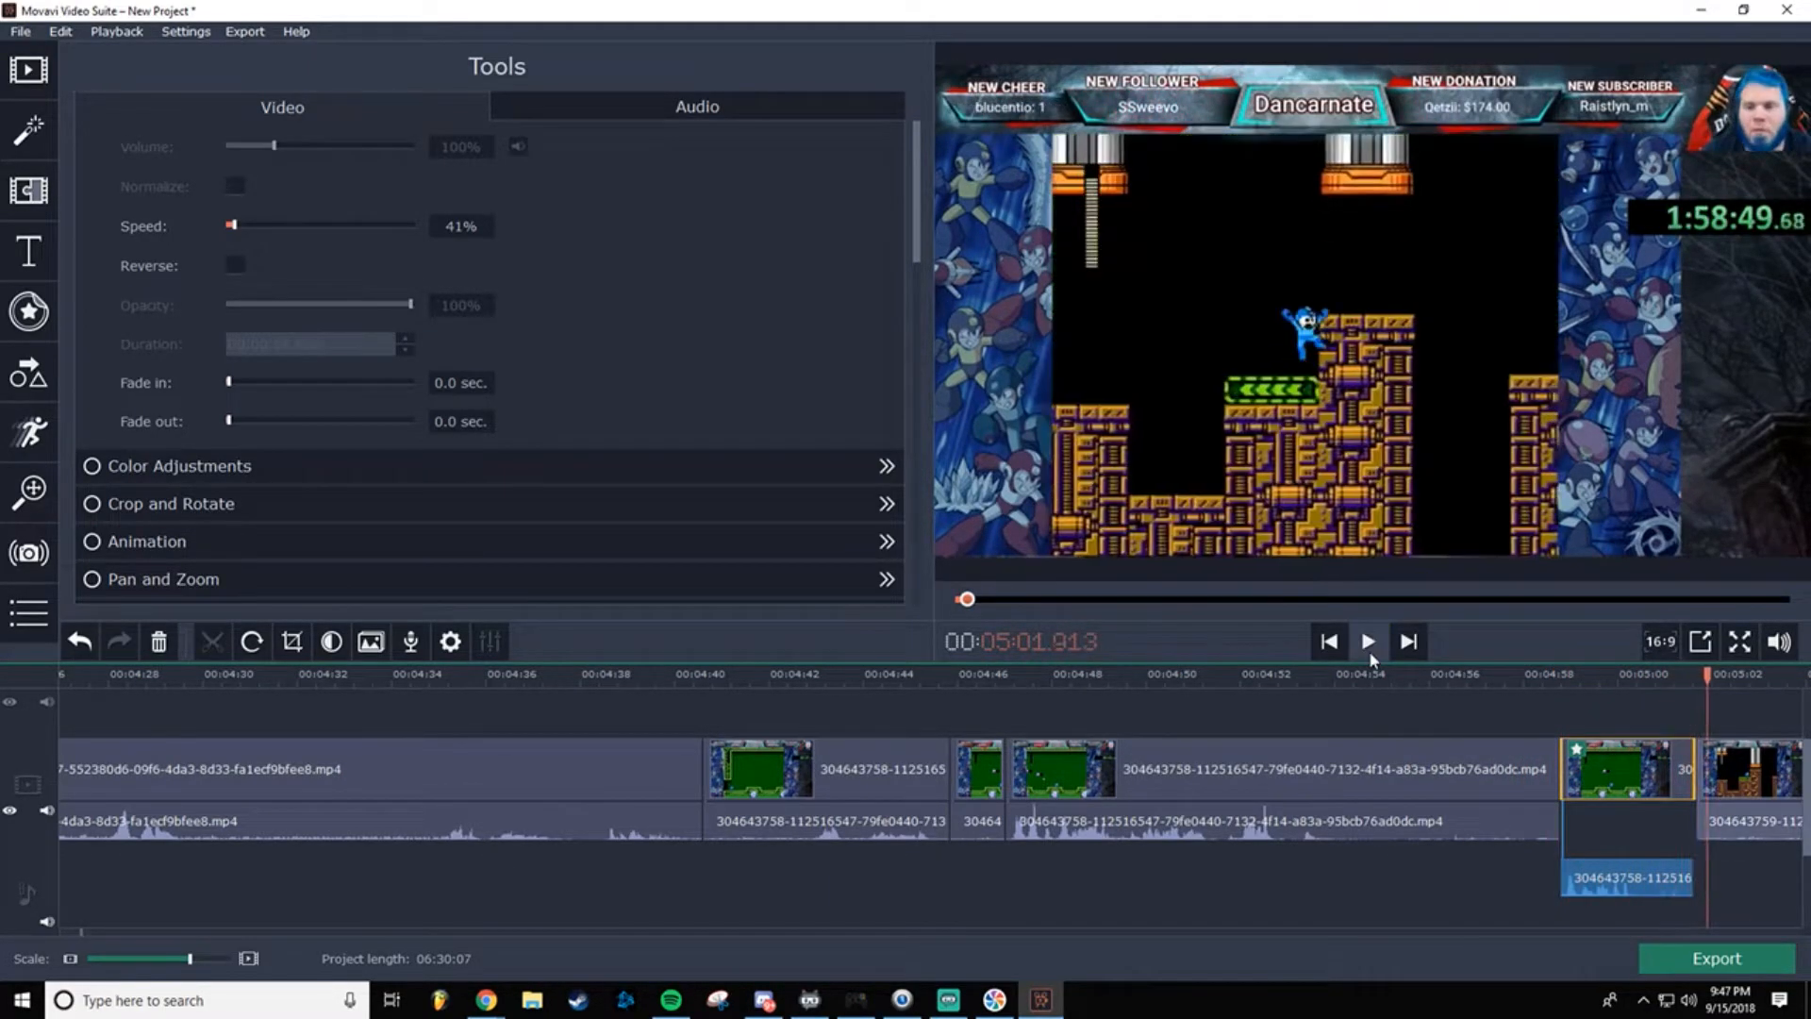
Step: Add a Zoom in effect near the start of the slow-motion green-room clip at 04:58.84
drag(1707, 676, 1566, 698)
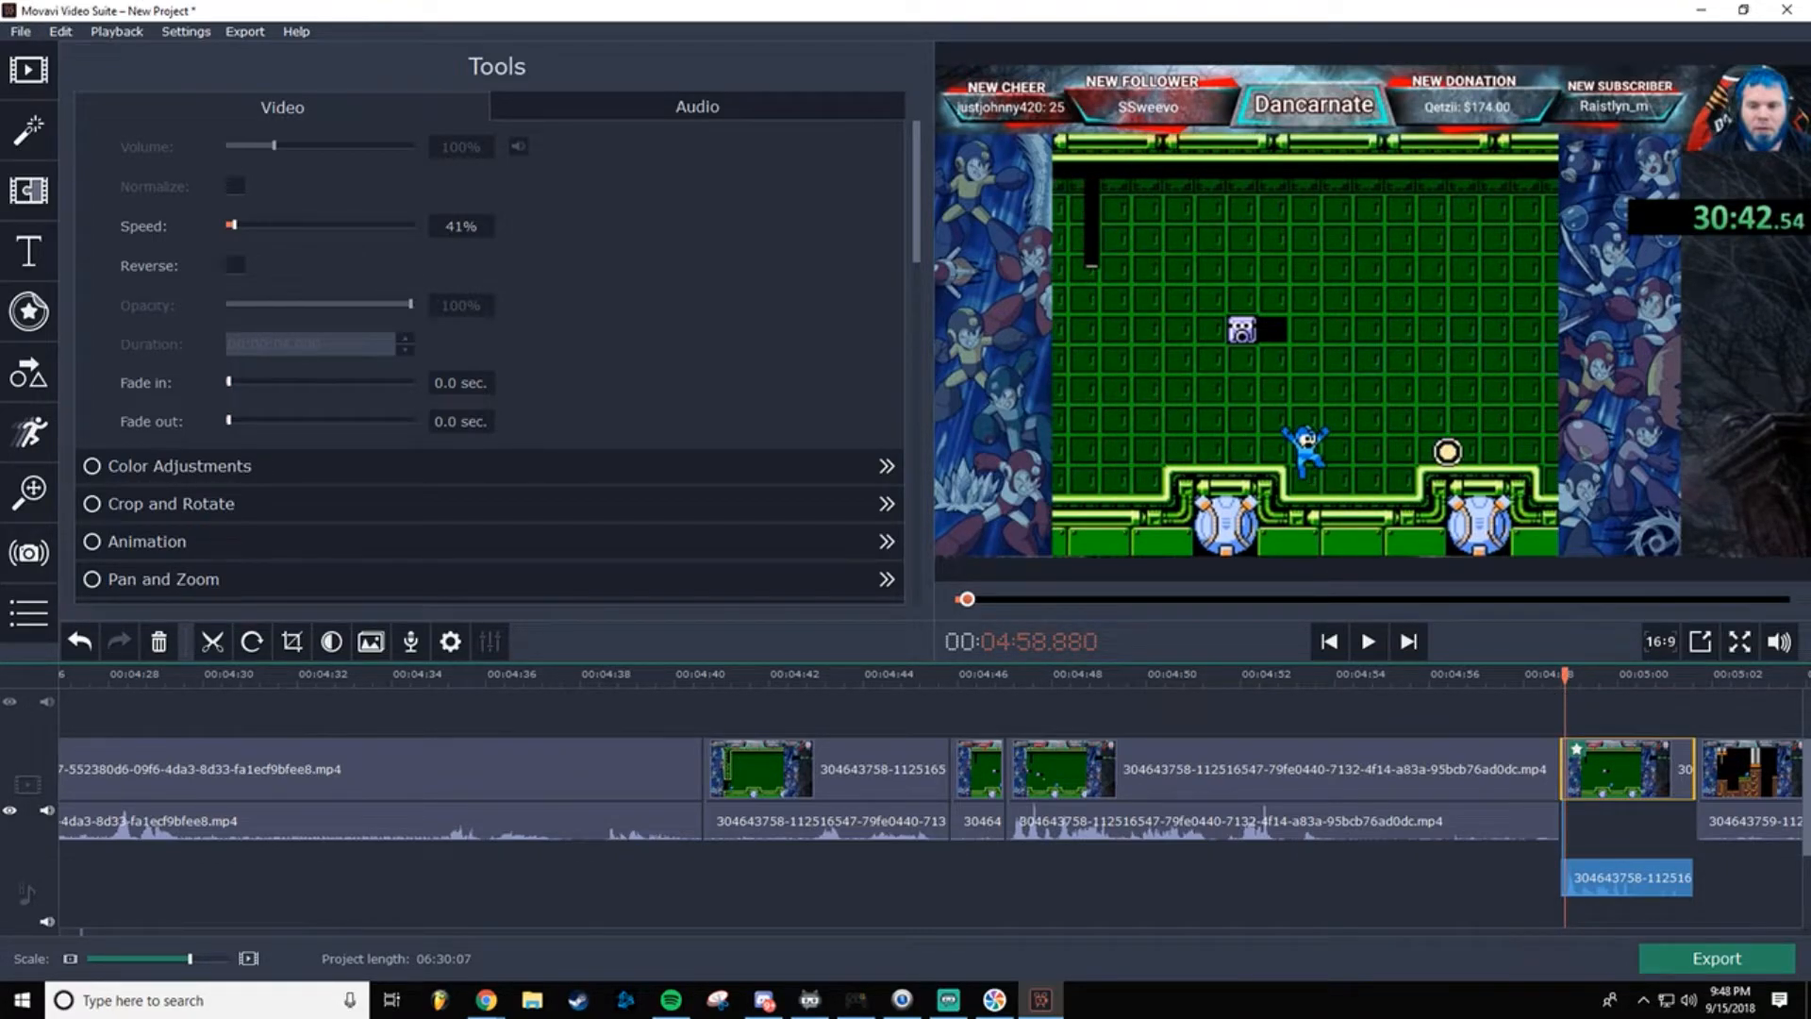
key(alt+Tab)
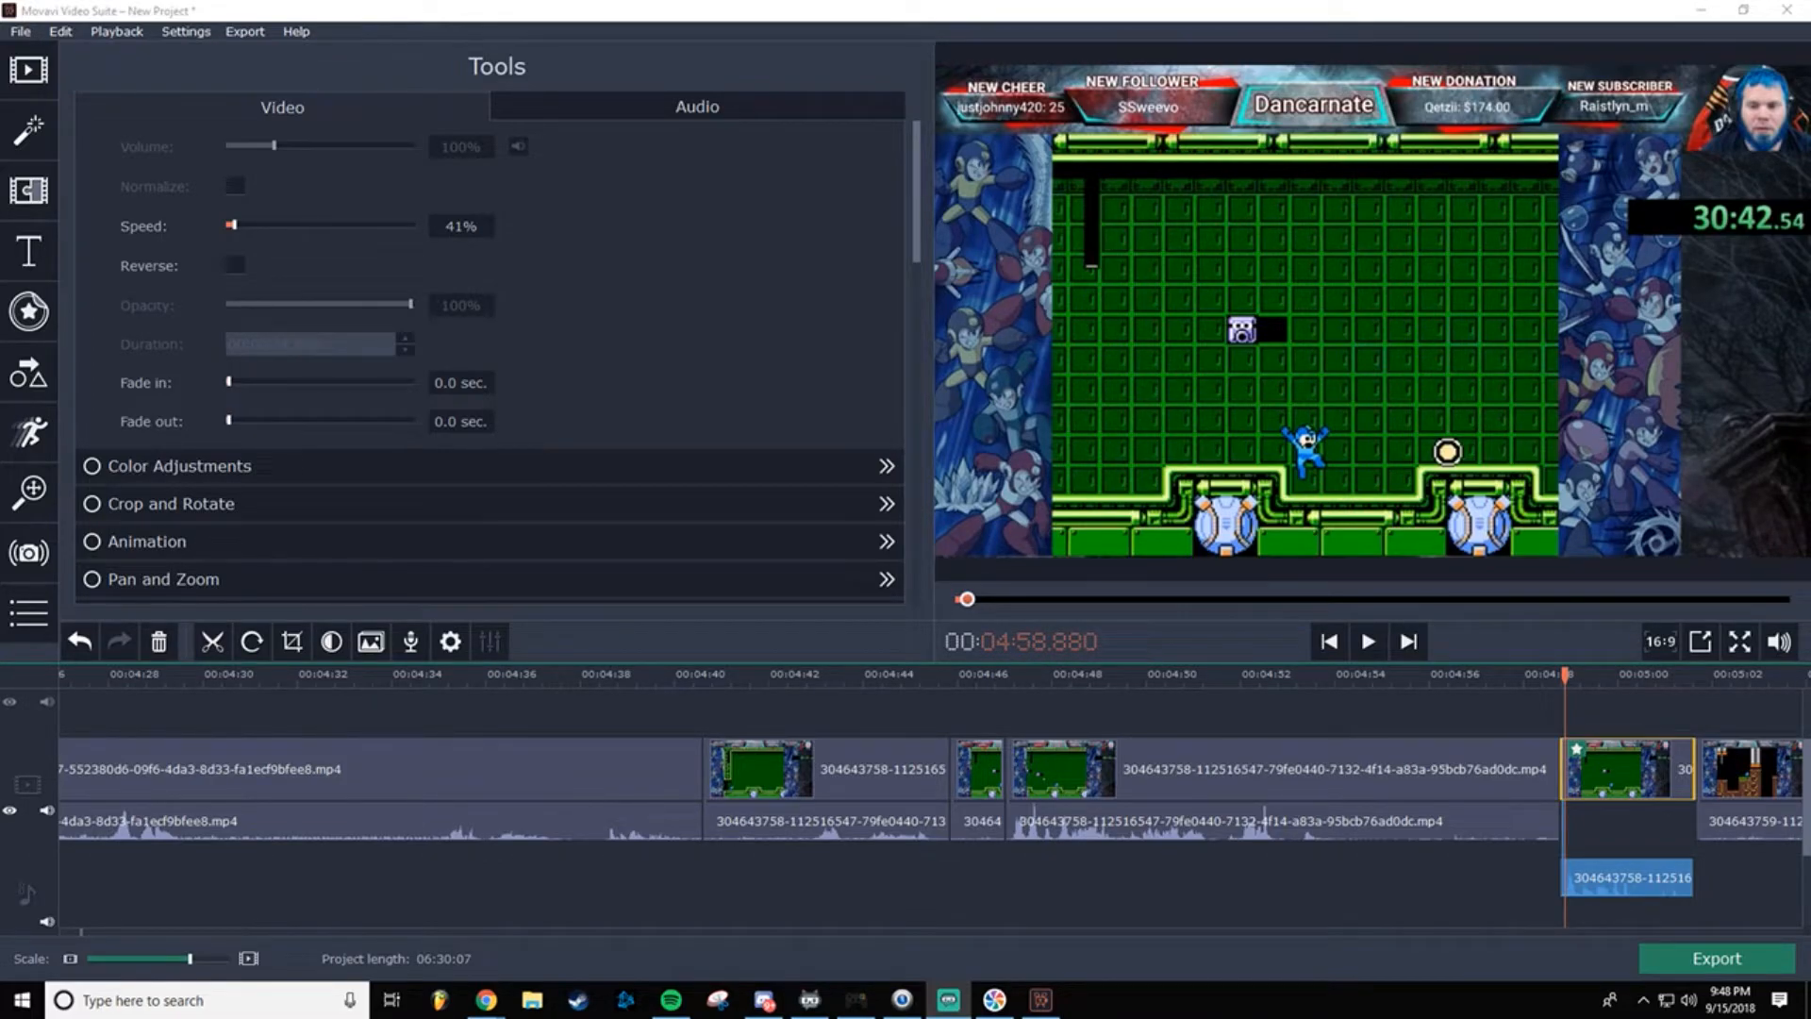
click(28, 490)
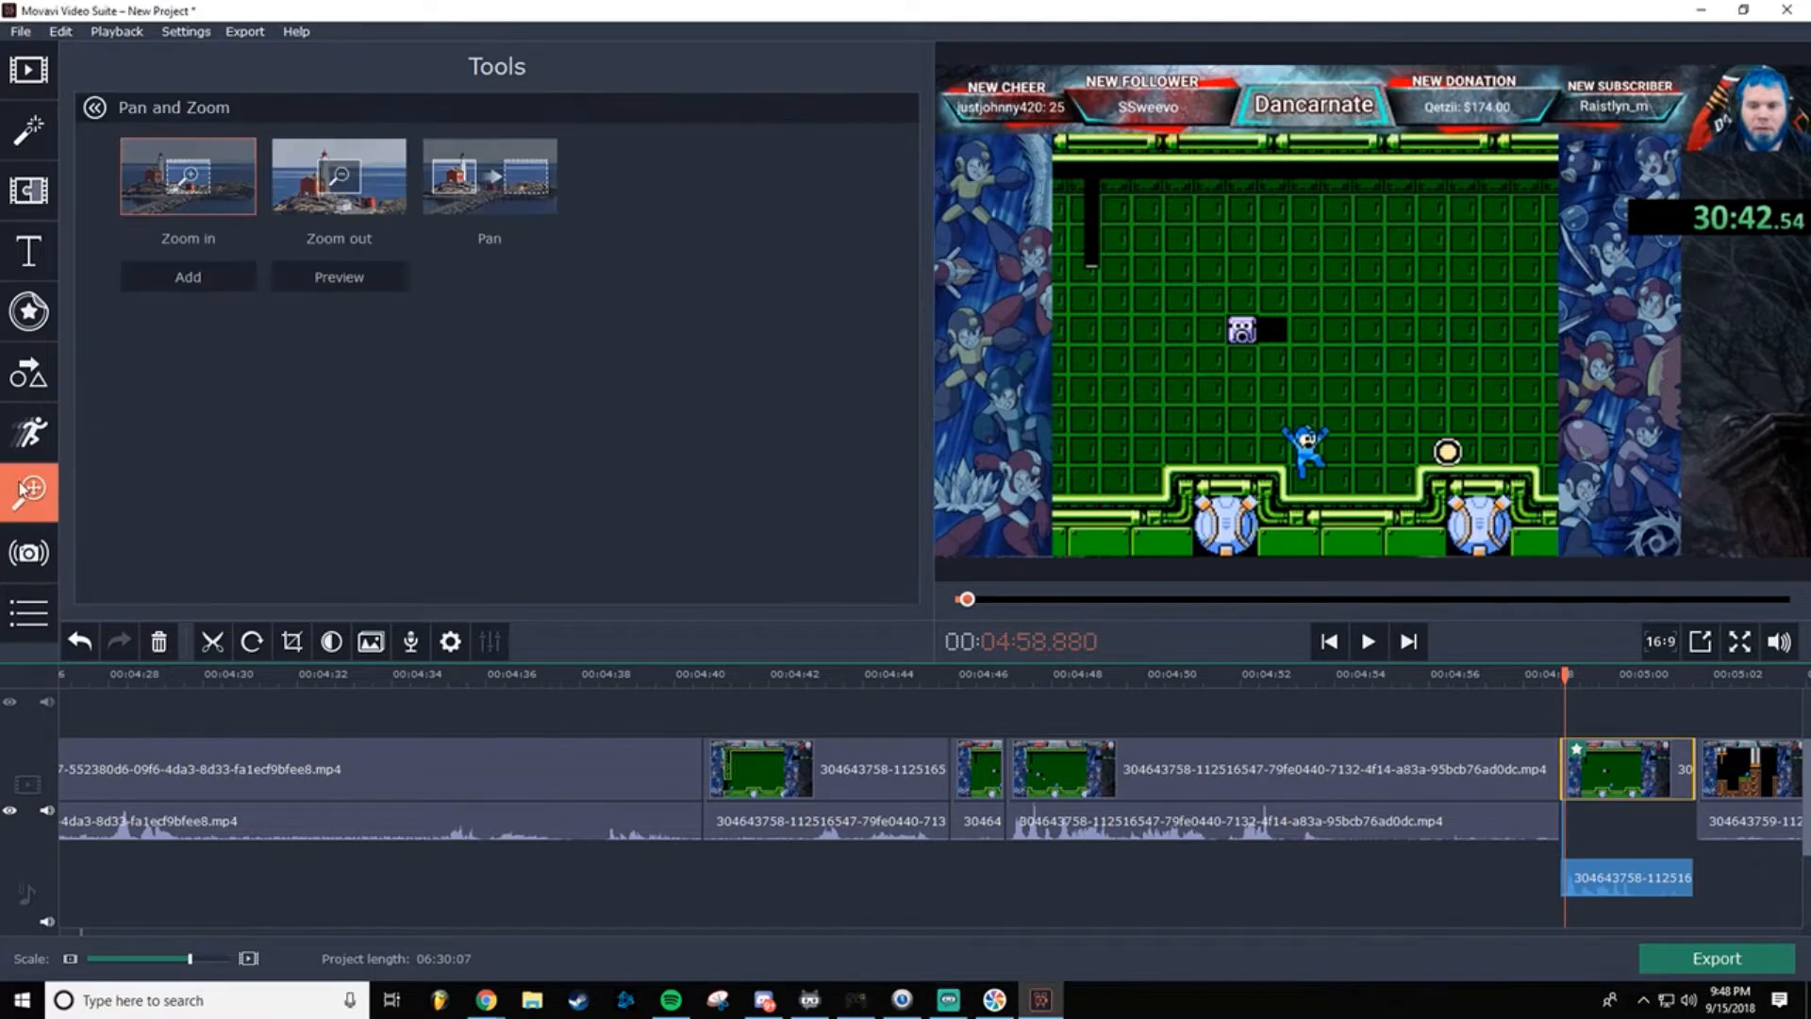
drag(1567, 675, 1564, 674)
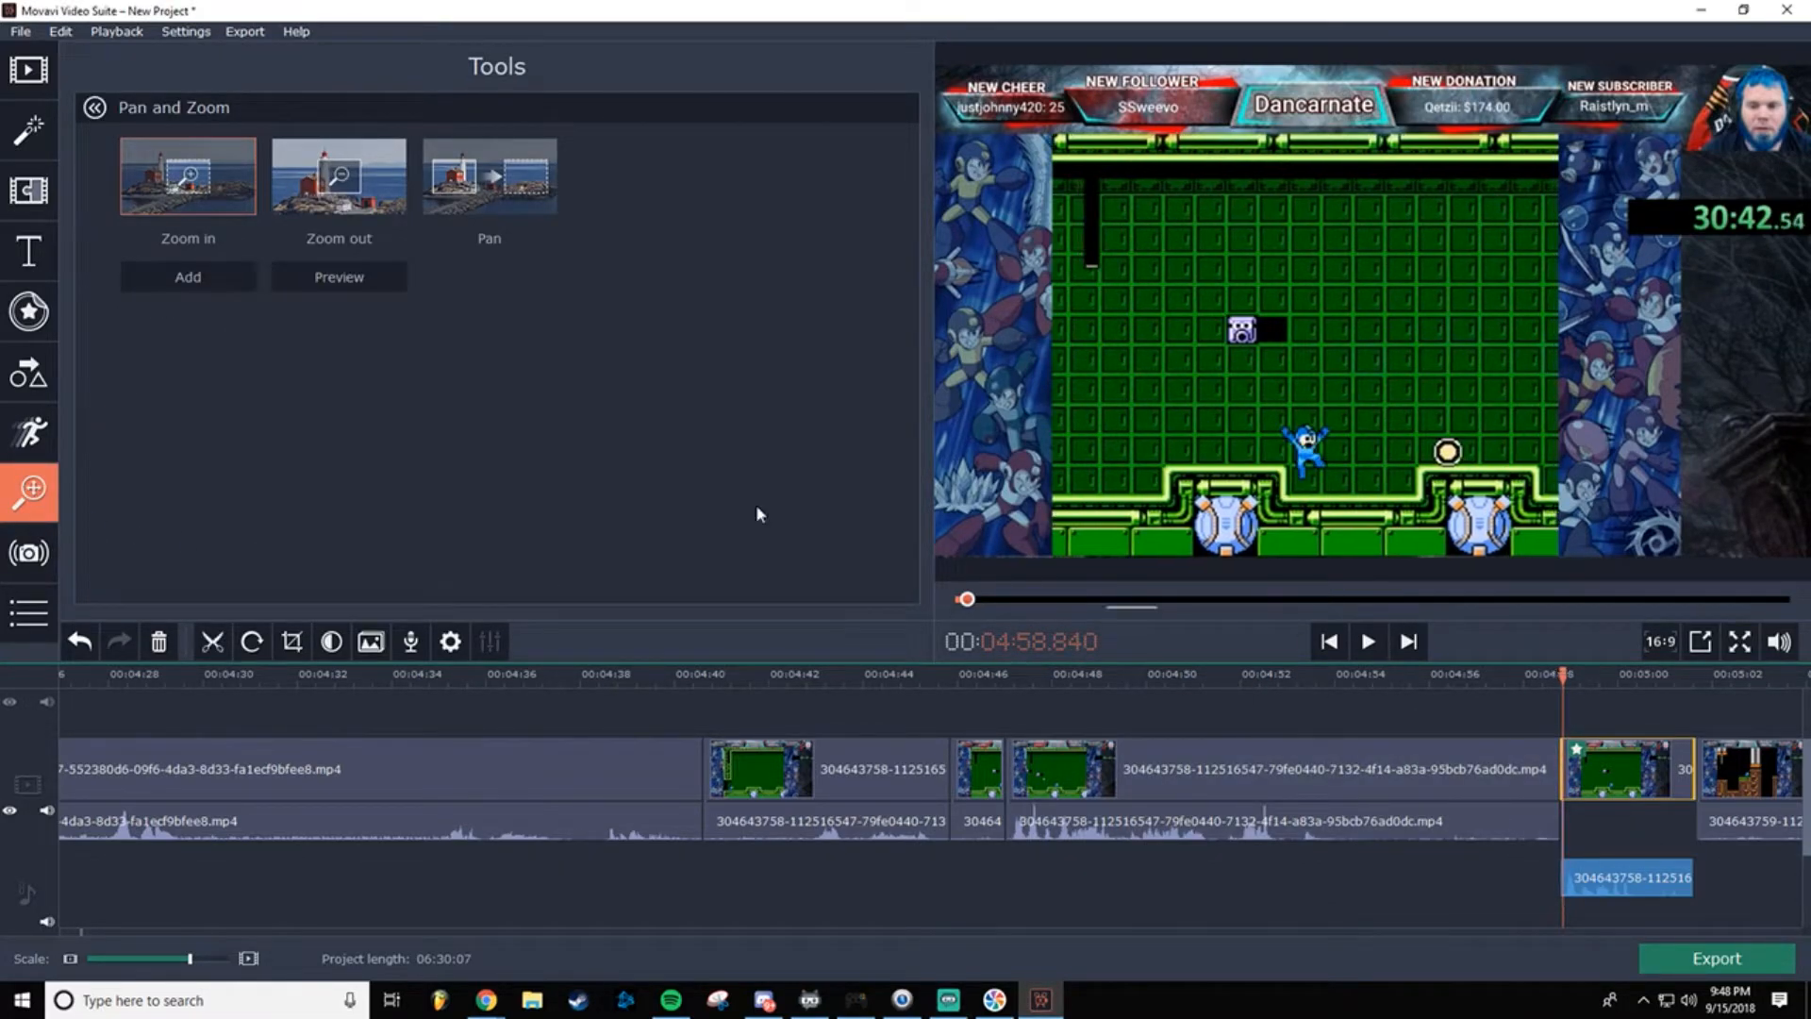
click(209, 281)
Step: Shrink and position the zoom frame tightly around the blue character and the floor block, and play back the zoomed replay
drag(1382, 344, 1370, 434)
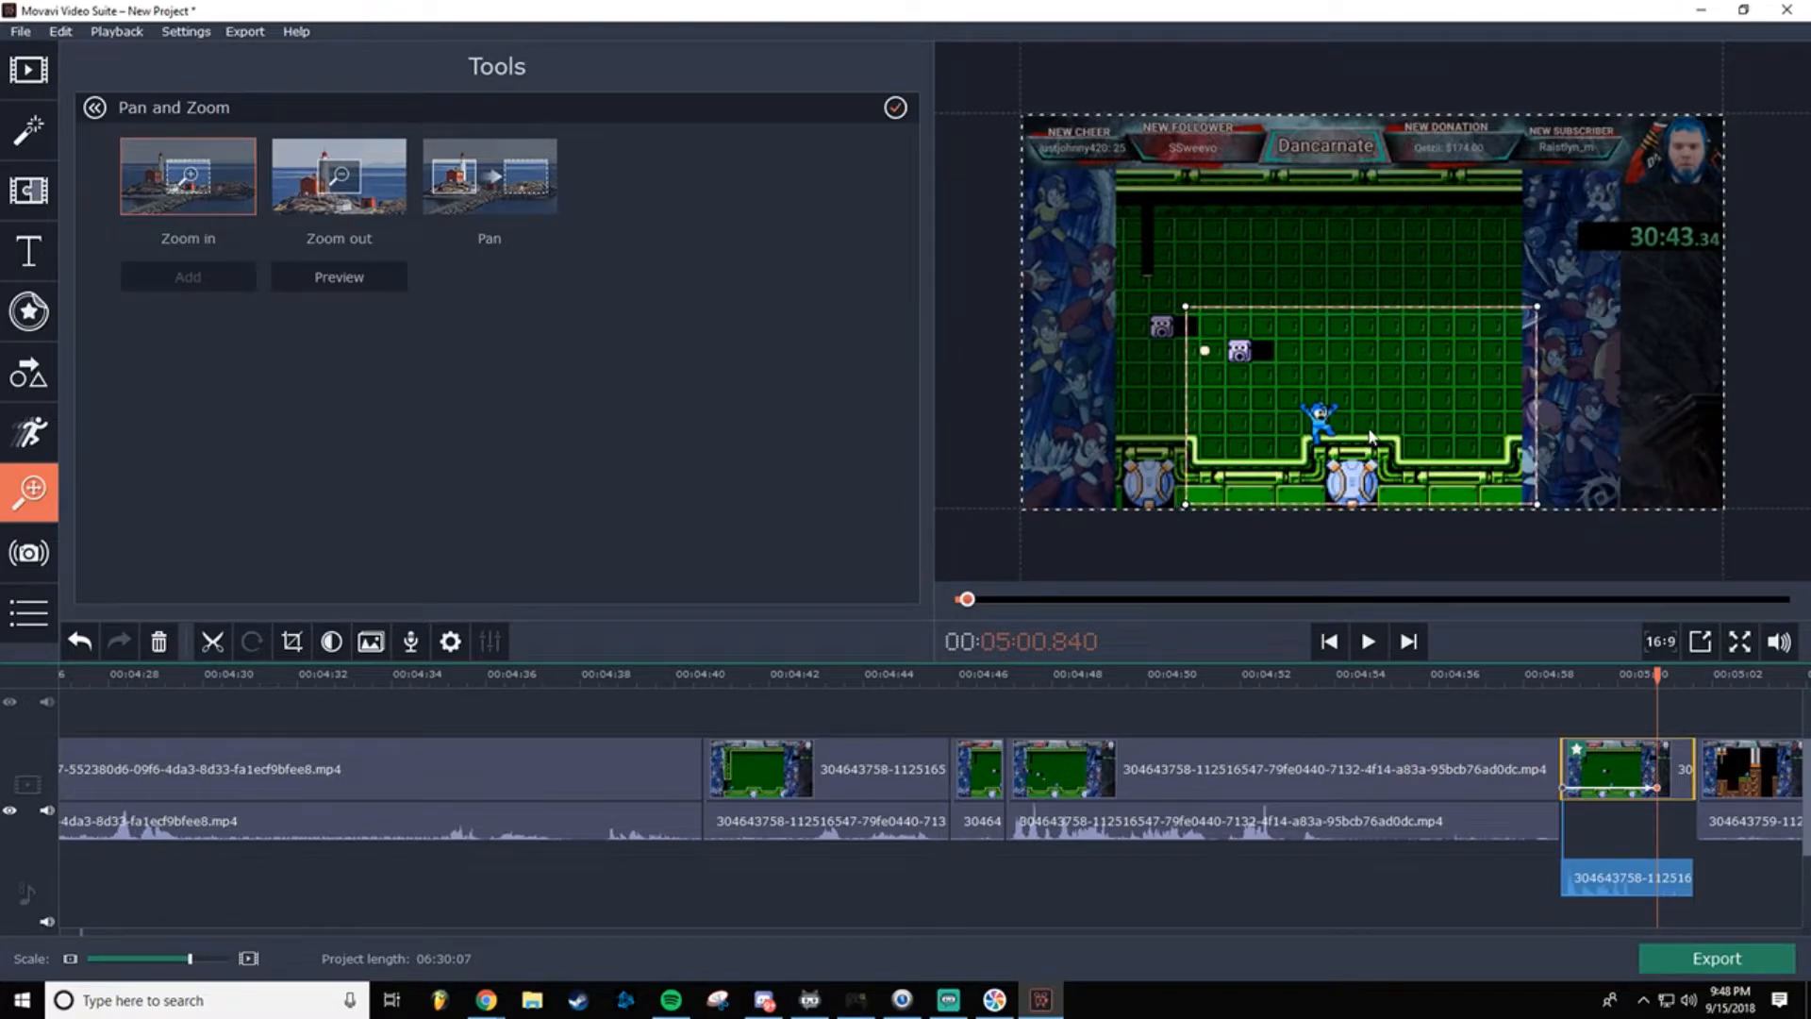
drag(1186, 307, 1365, 432)
drag(1462, 485, 1347, 450)
drag(1274, 381, 1238, 361)
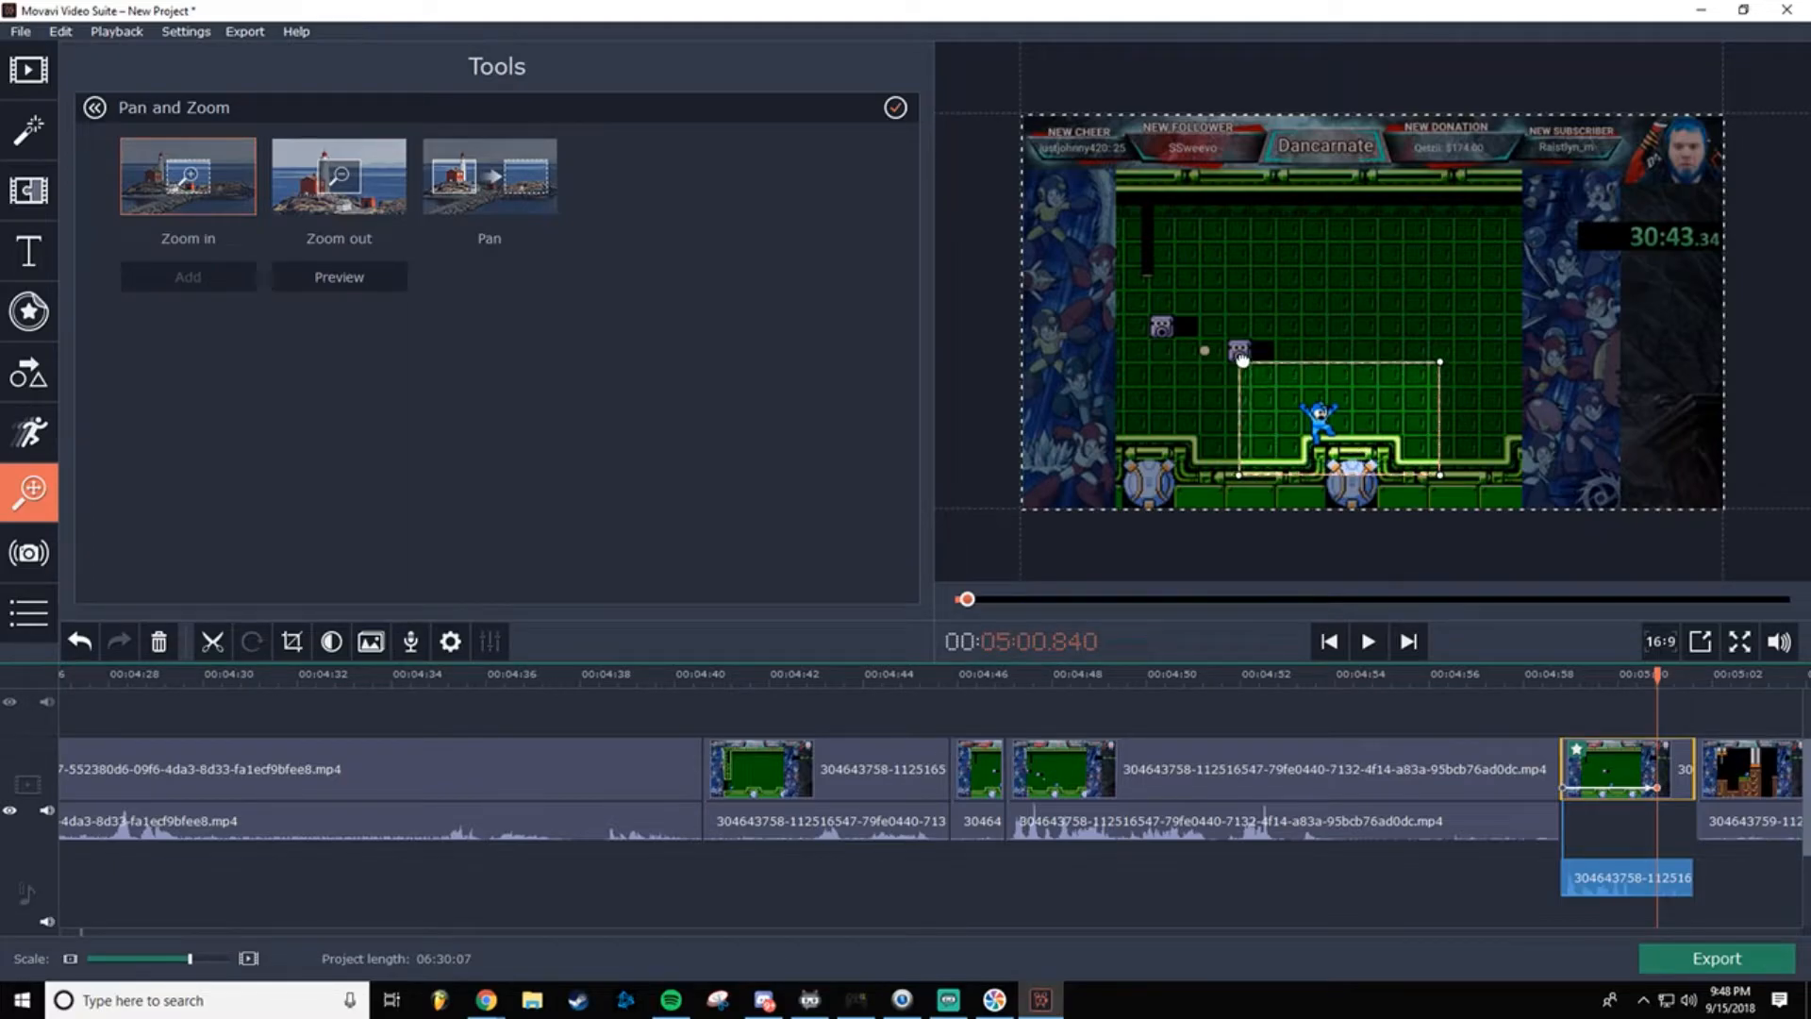
drag(1383, 421, 1394, 411)
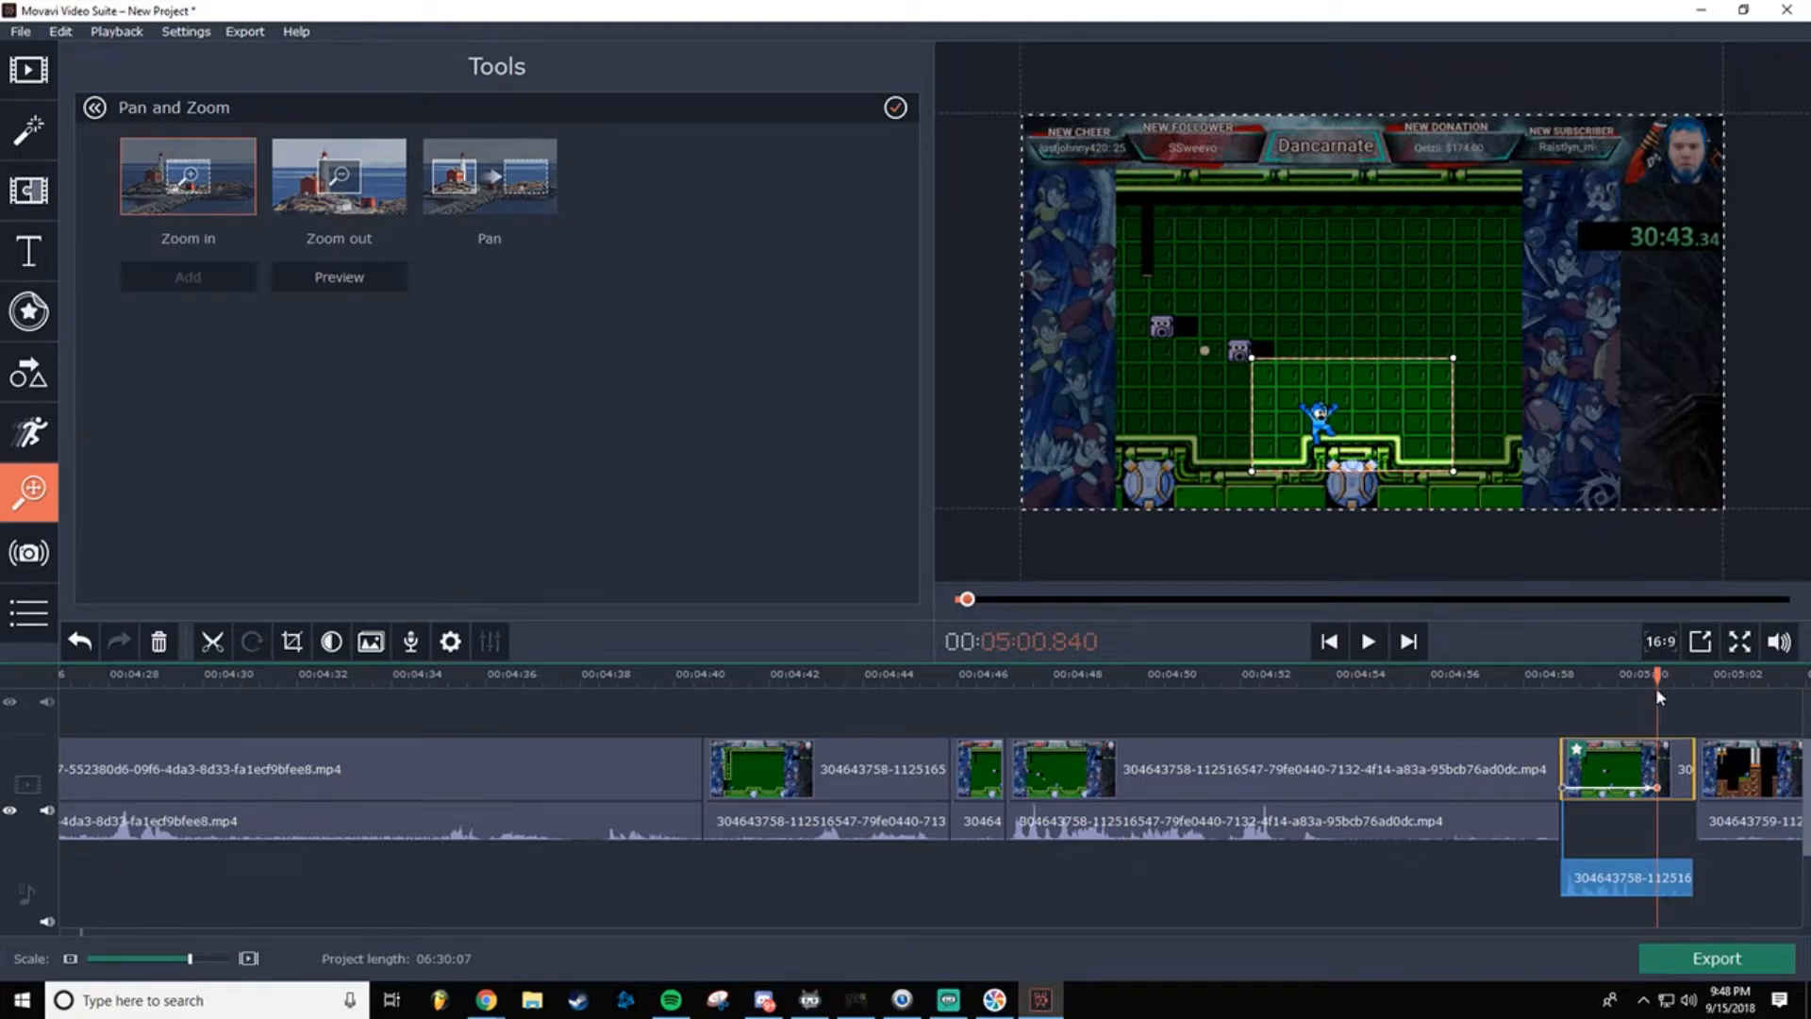
drag(1655, 675, 1554, 674)
click(1380, 646)
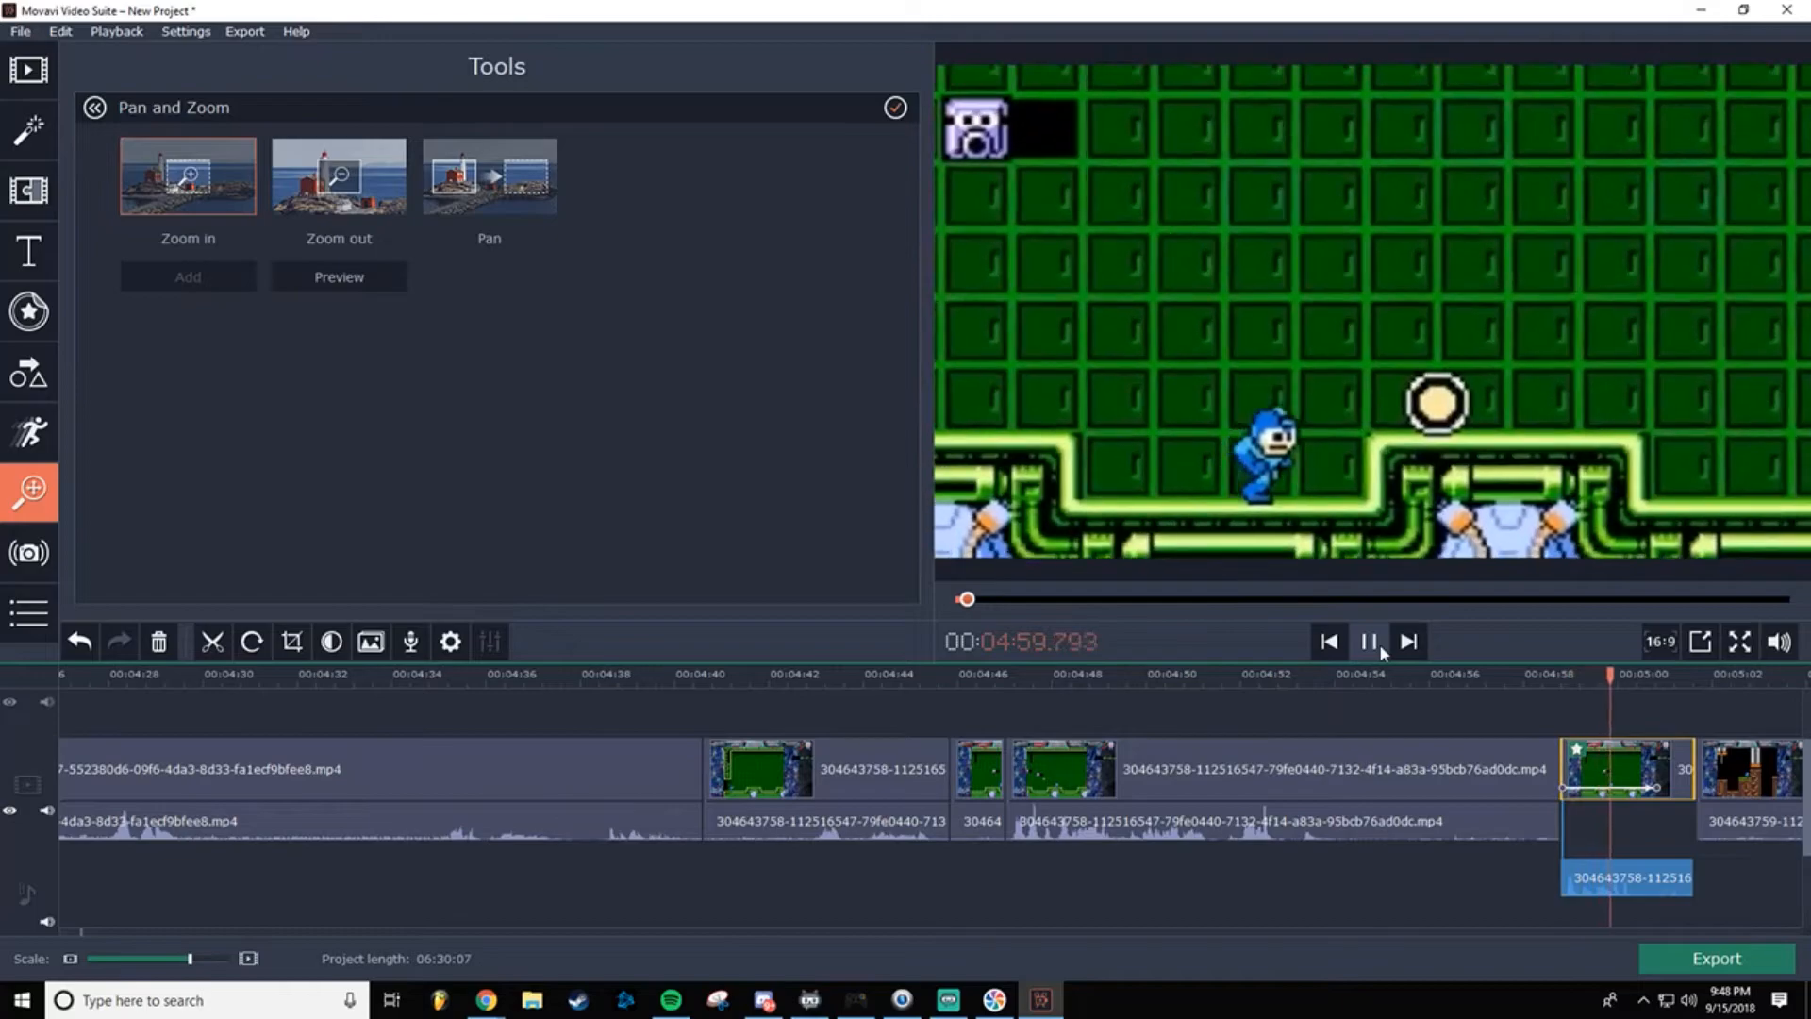
click(1379, 643)
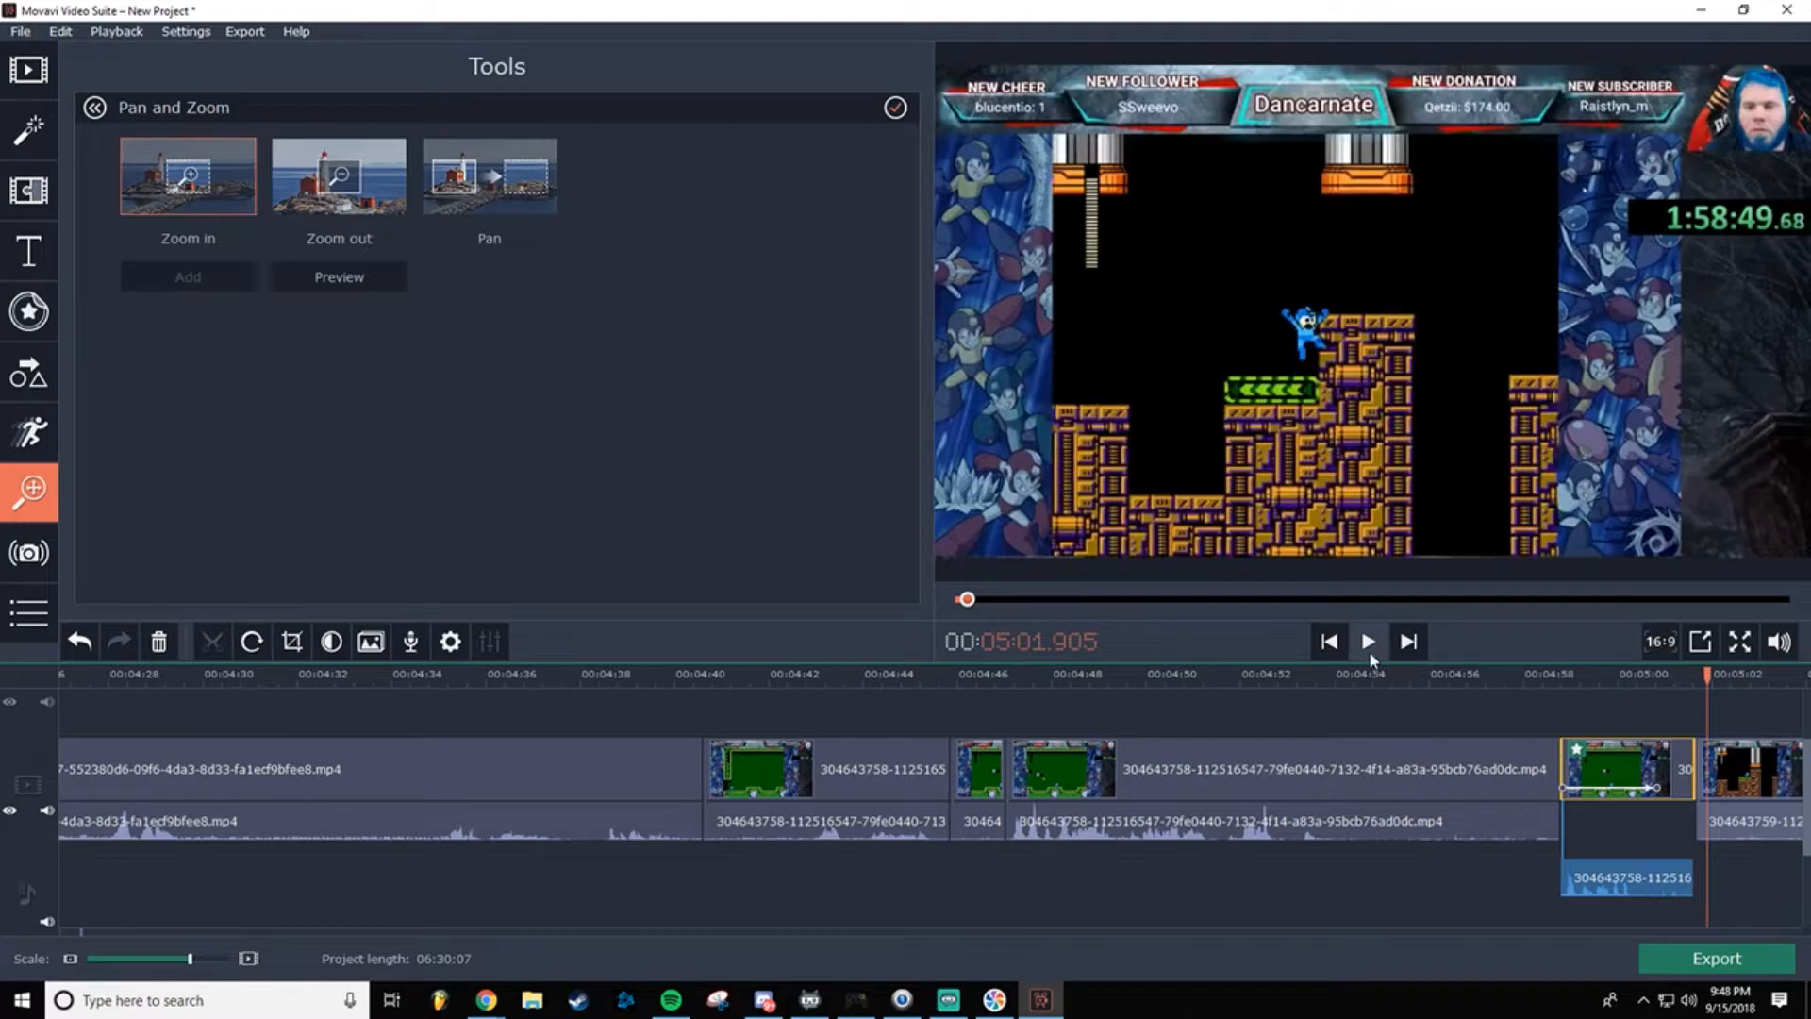
Step: Review the spiked-platform clip from about 05:02 to its end near 05:15, watching the death and the reaction
drag(200, 959, 186, 958)
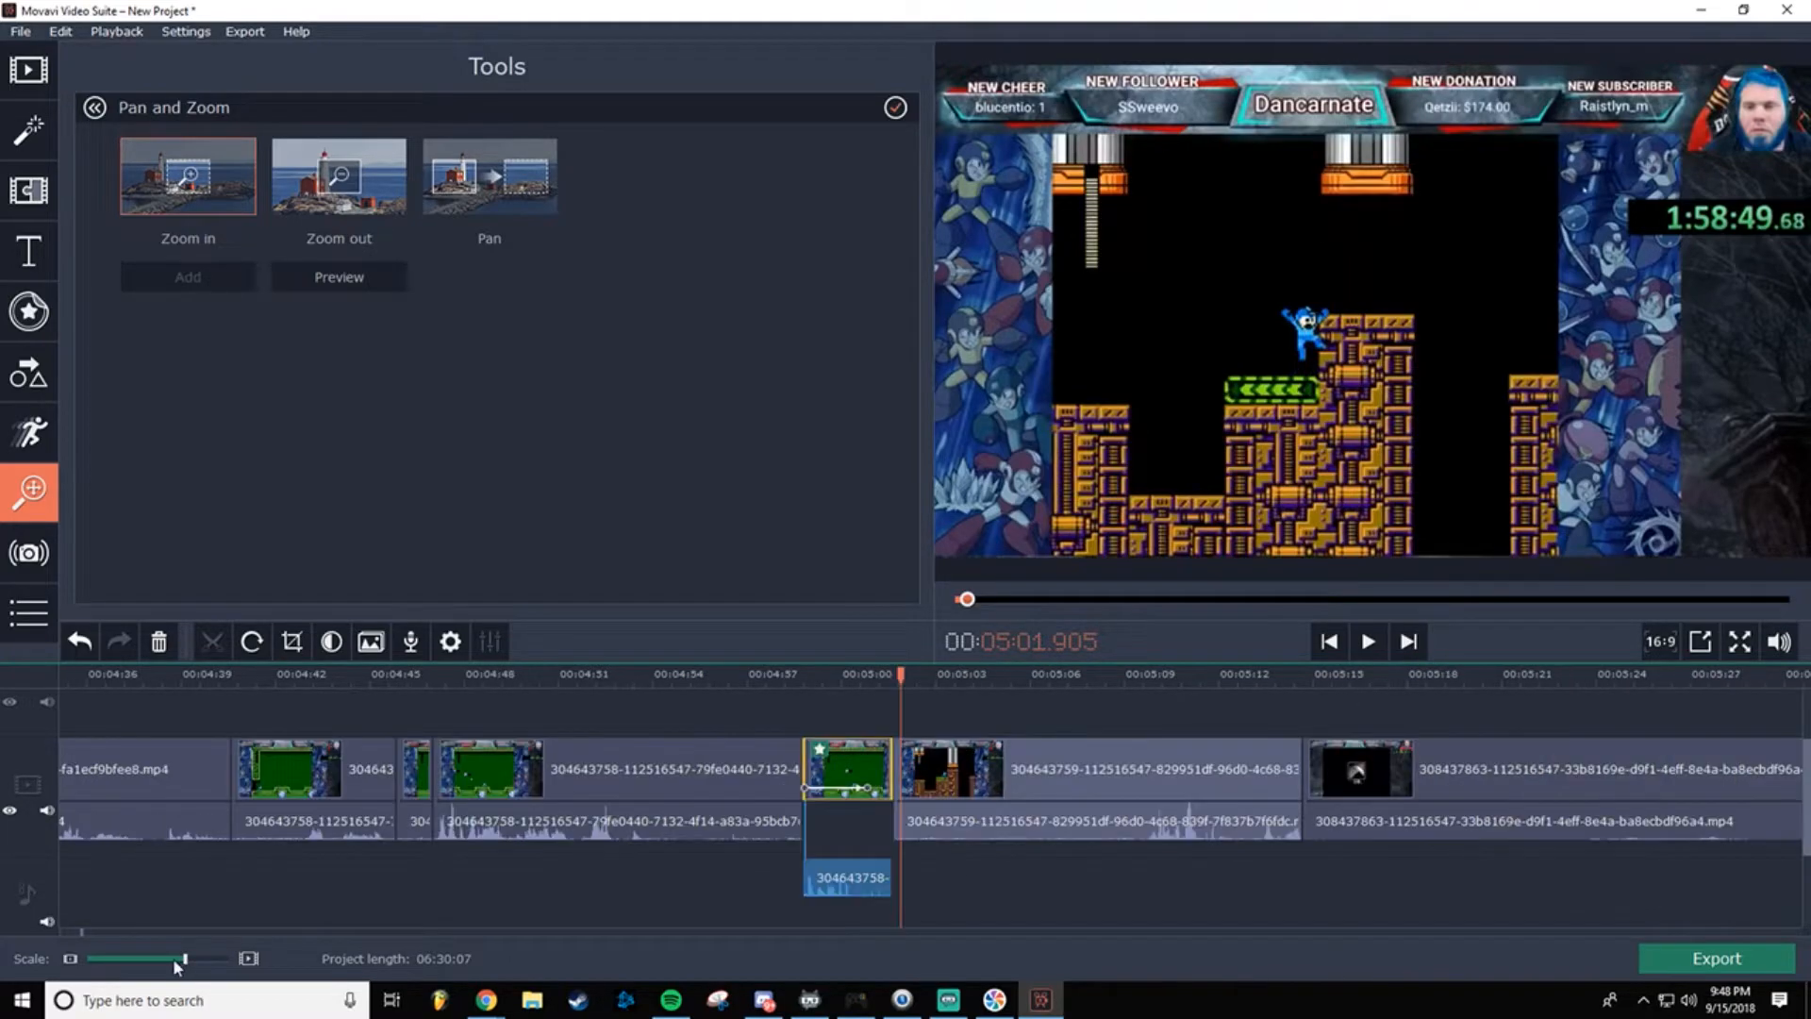
click(1368, 642)
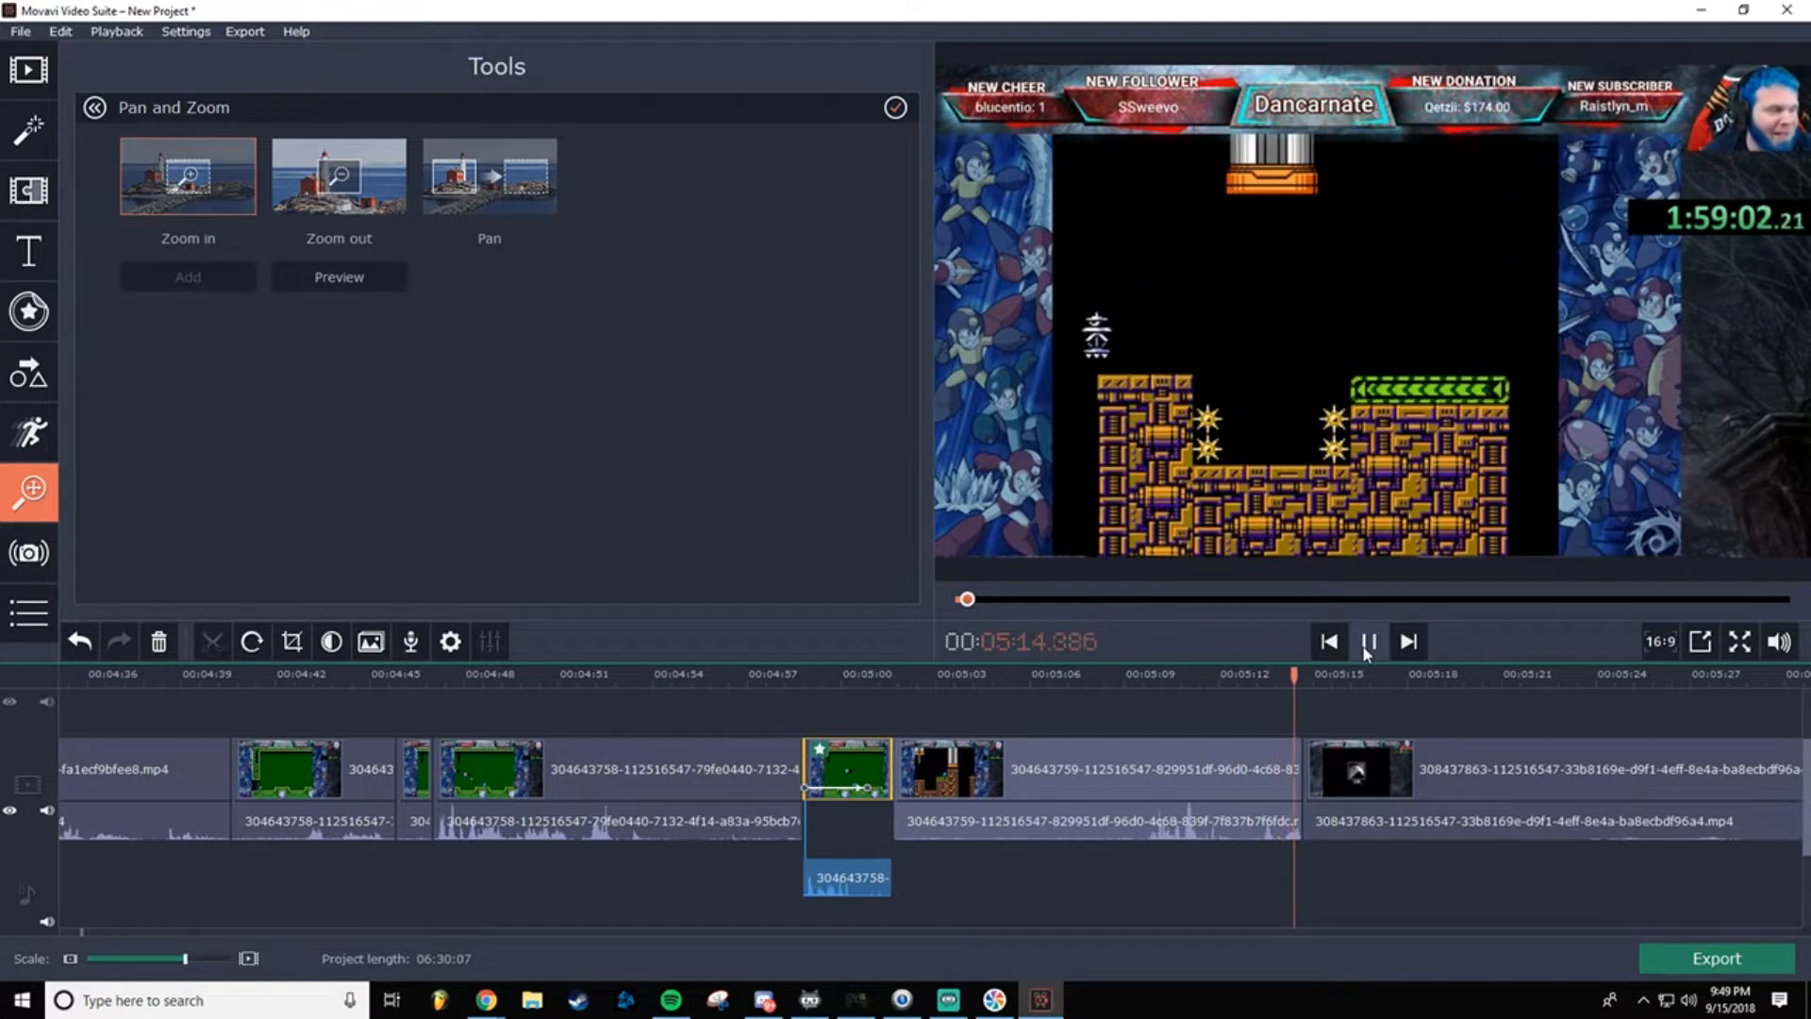
click(1367, 645)
drag(1308, 676, 916, 712)
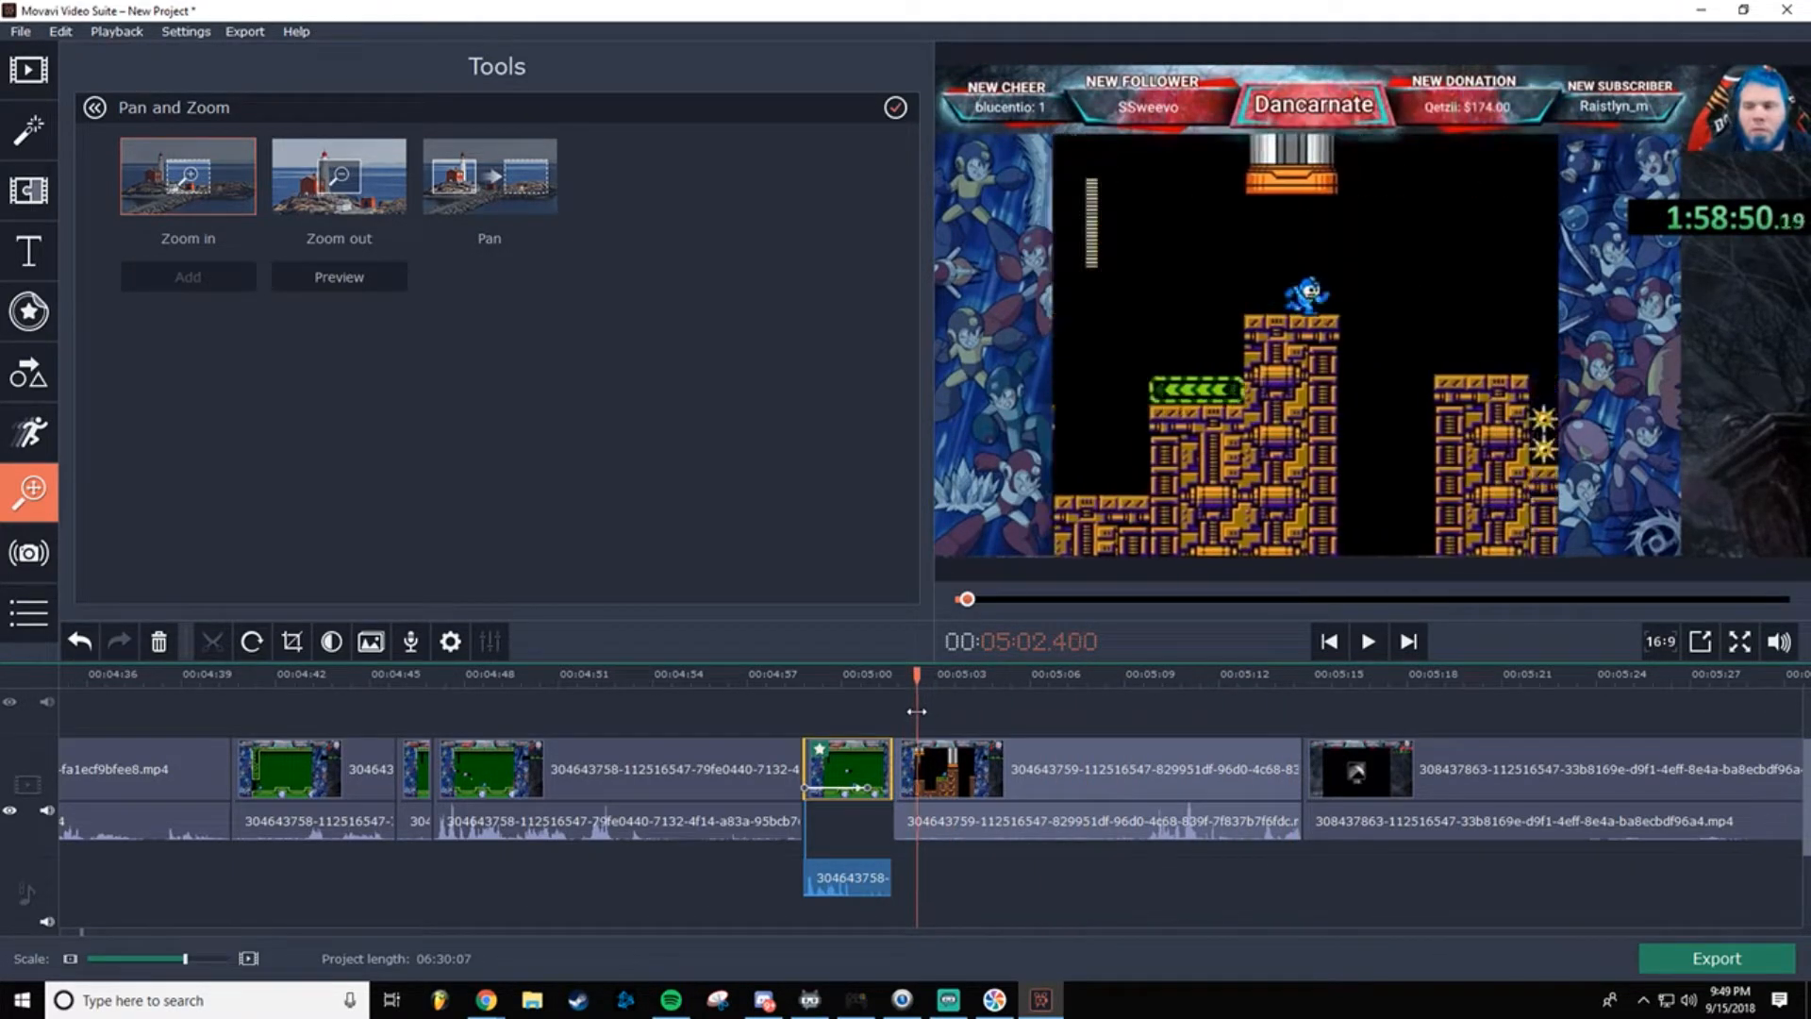
click(1369, 641)
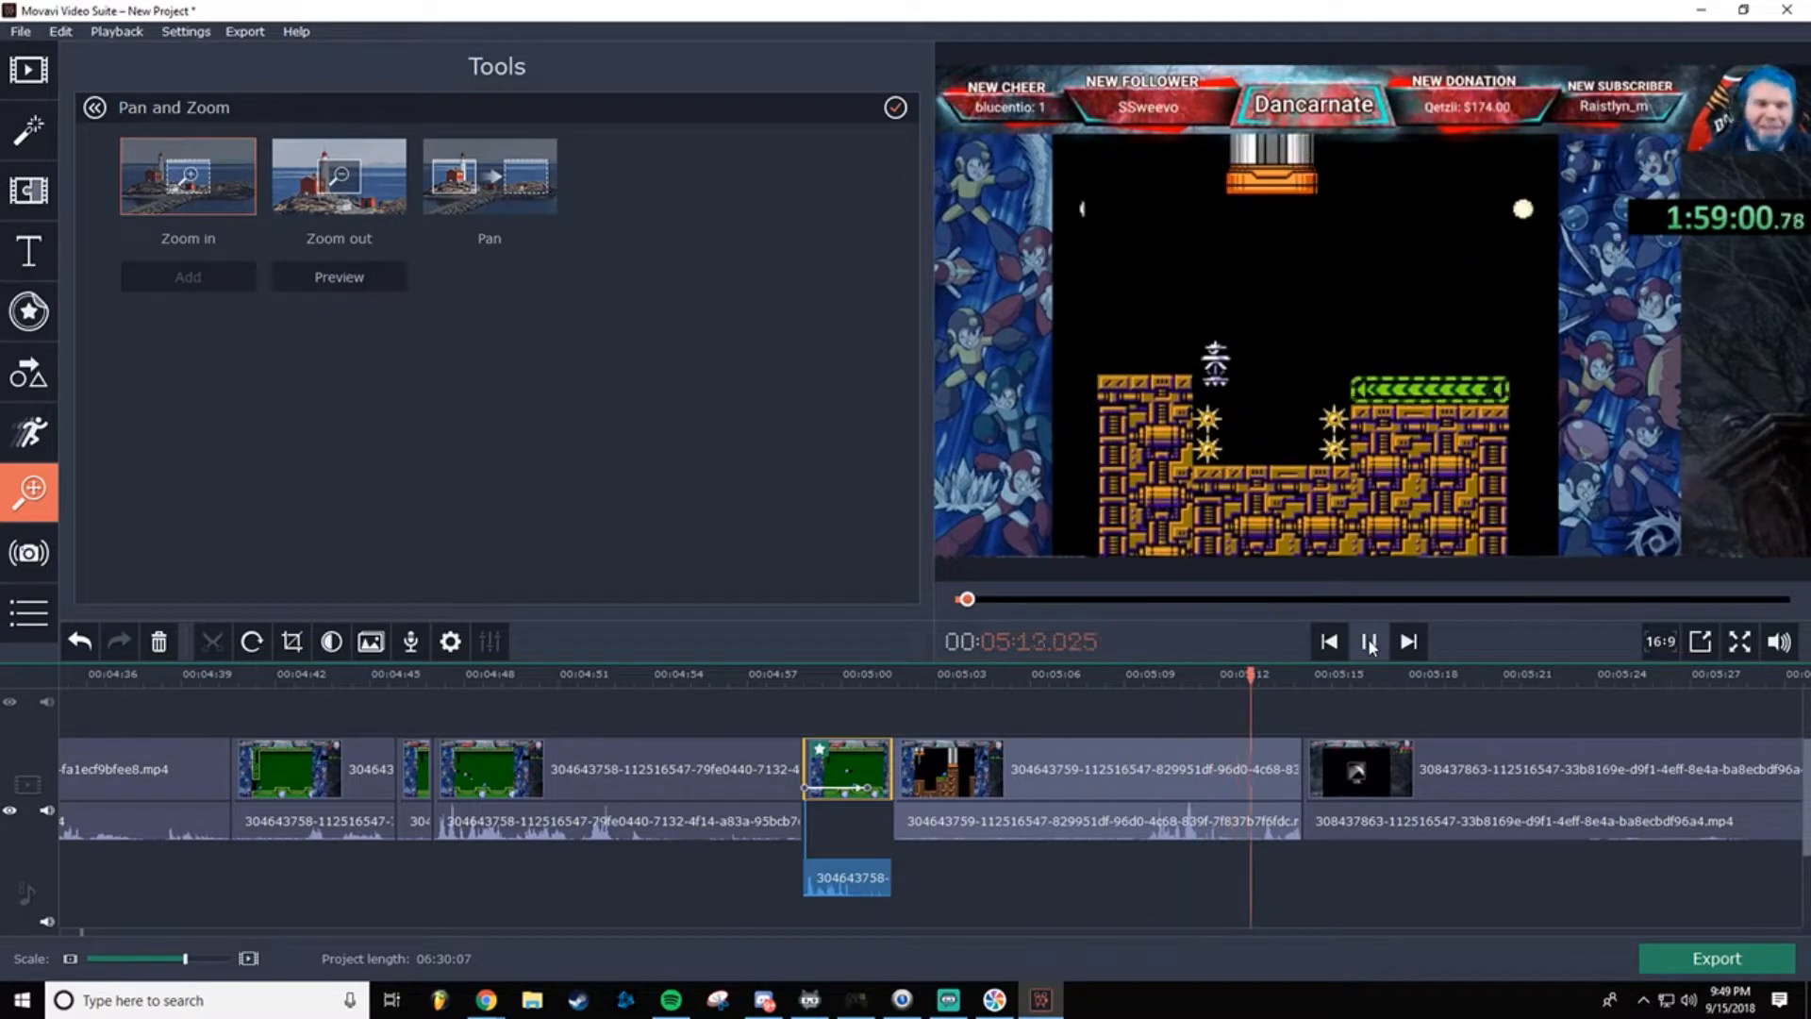
click(1368, 642)
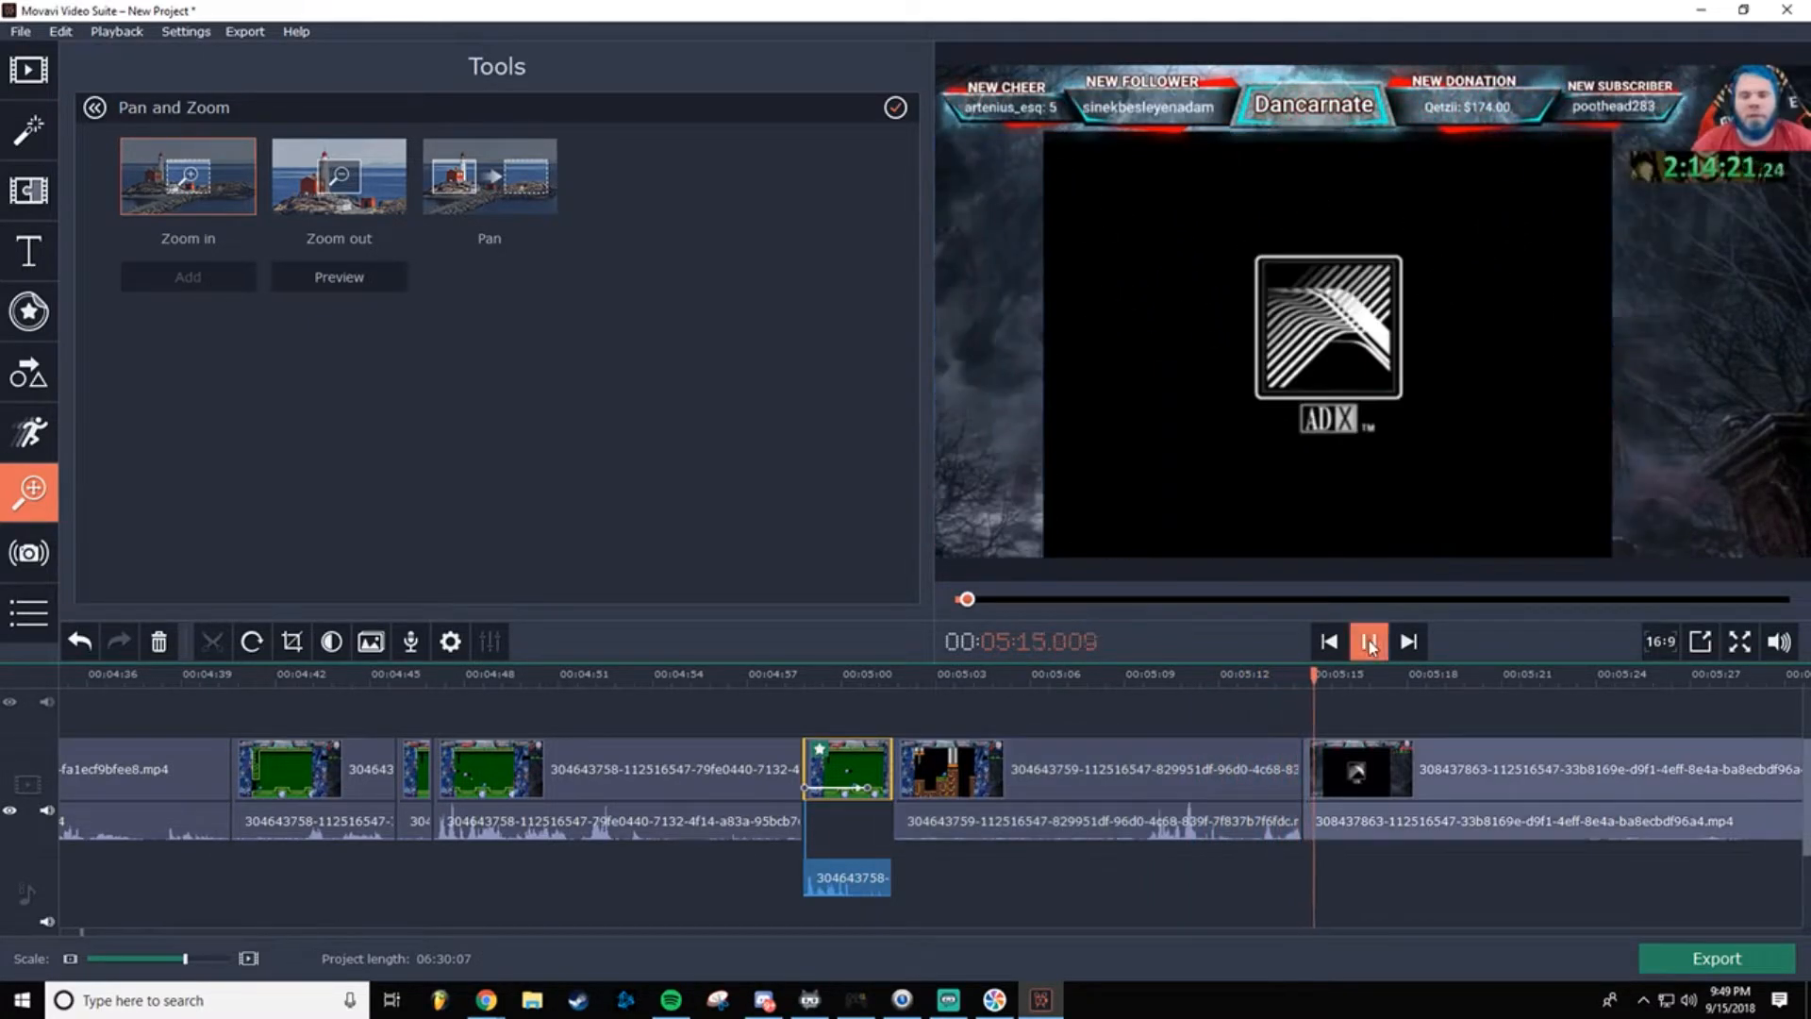
click(1369, 643)
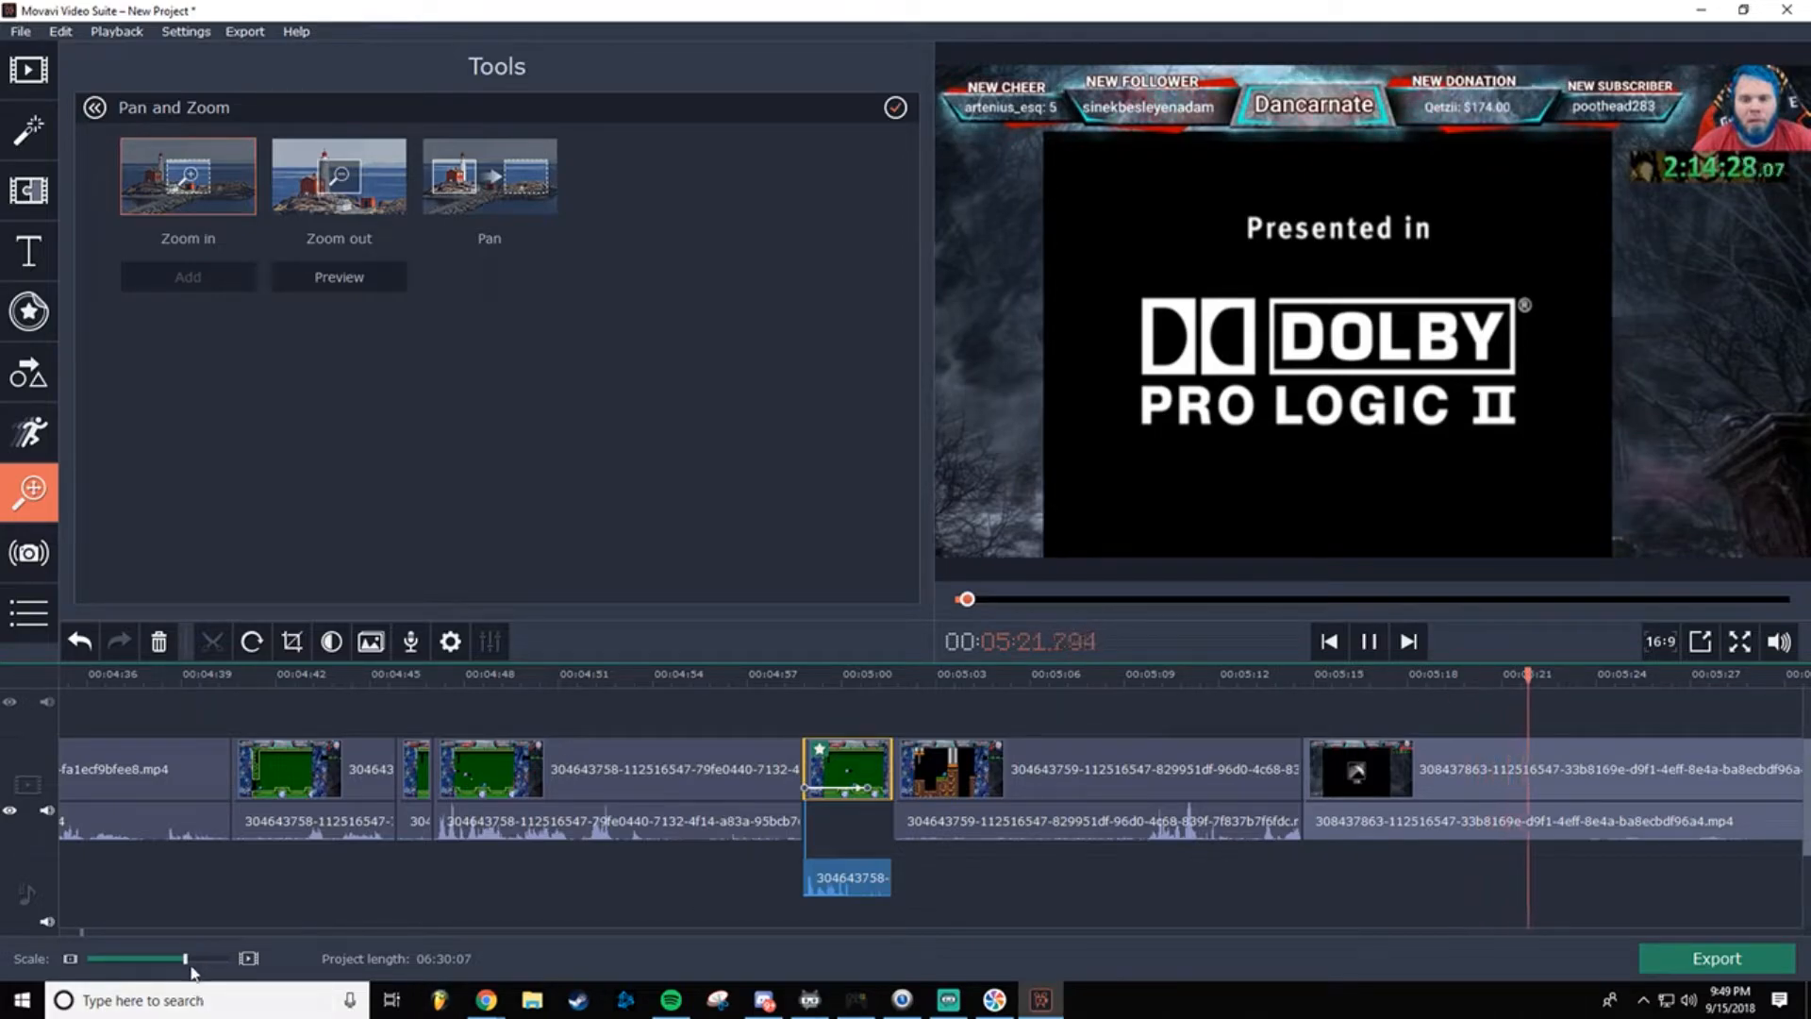
Step: Delete the long clip that follows the spiked-platform clip, starting at about 05:15 with the logo screens
drag(185, 958, 149, 962)
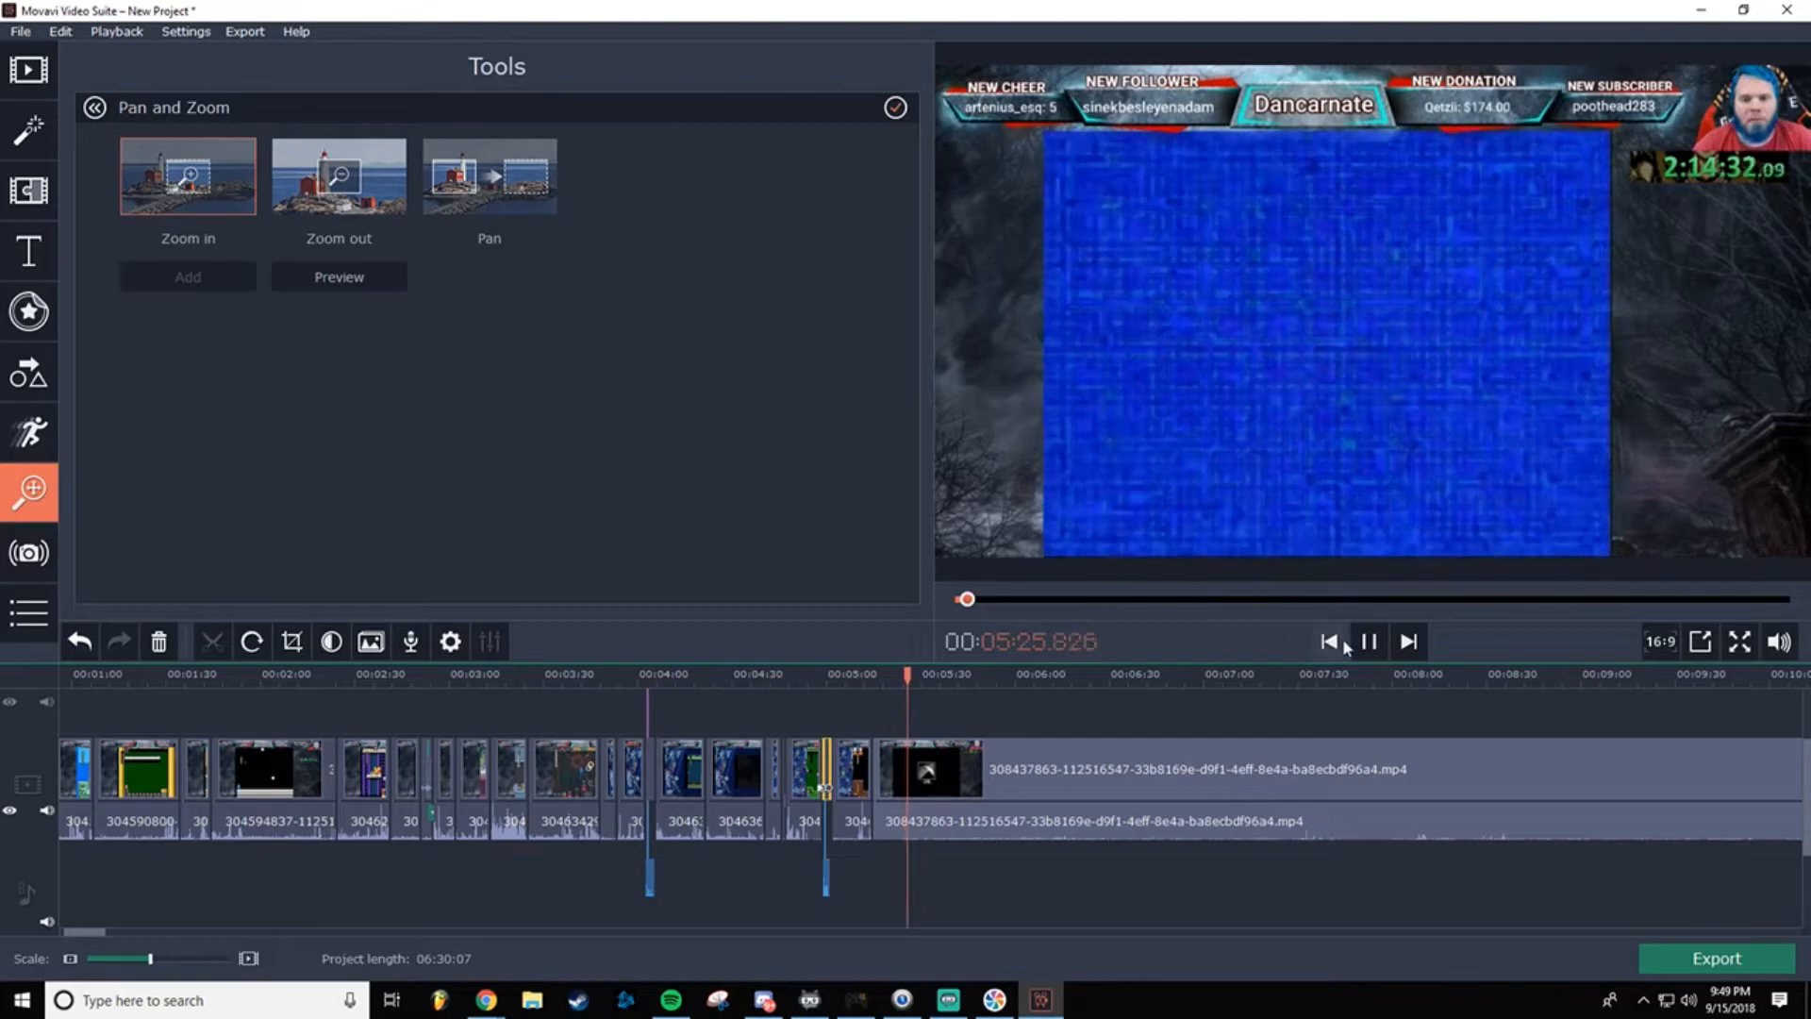
click(1368, 641)
drag(907, 674, 27, 665)
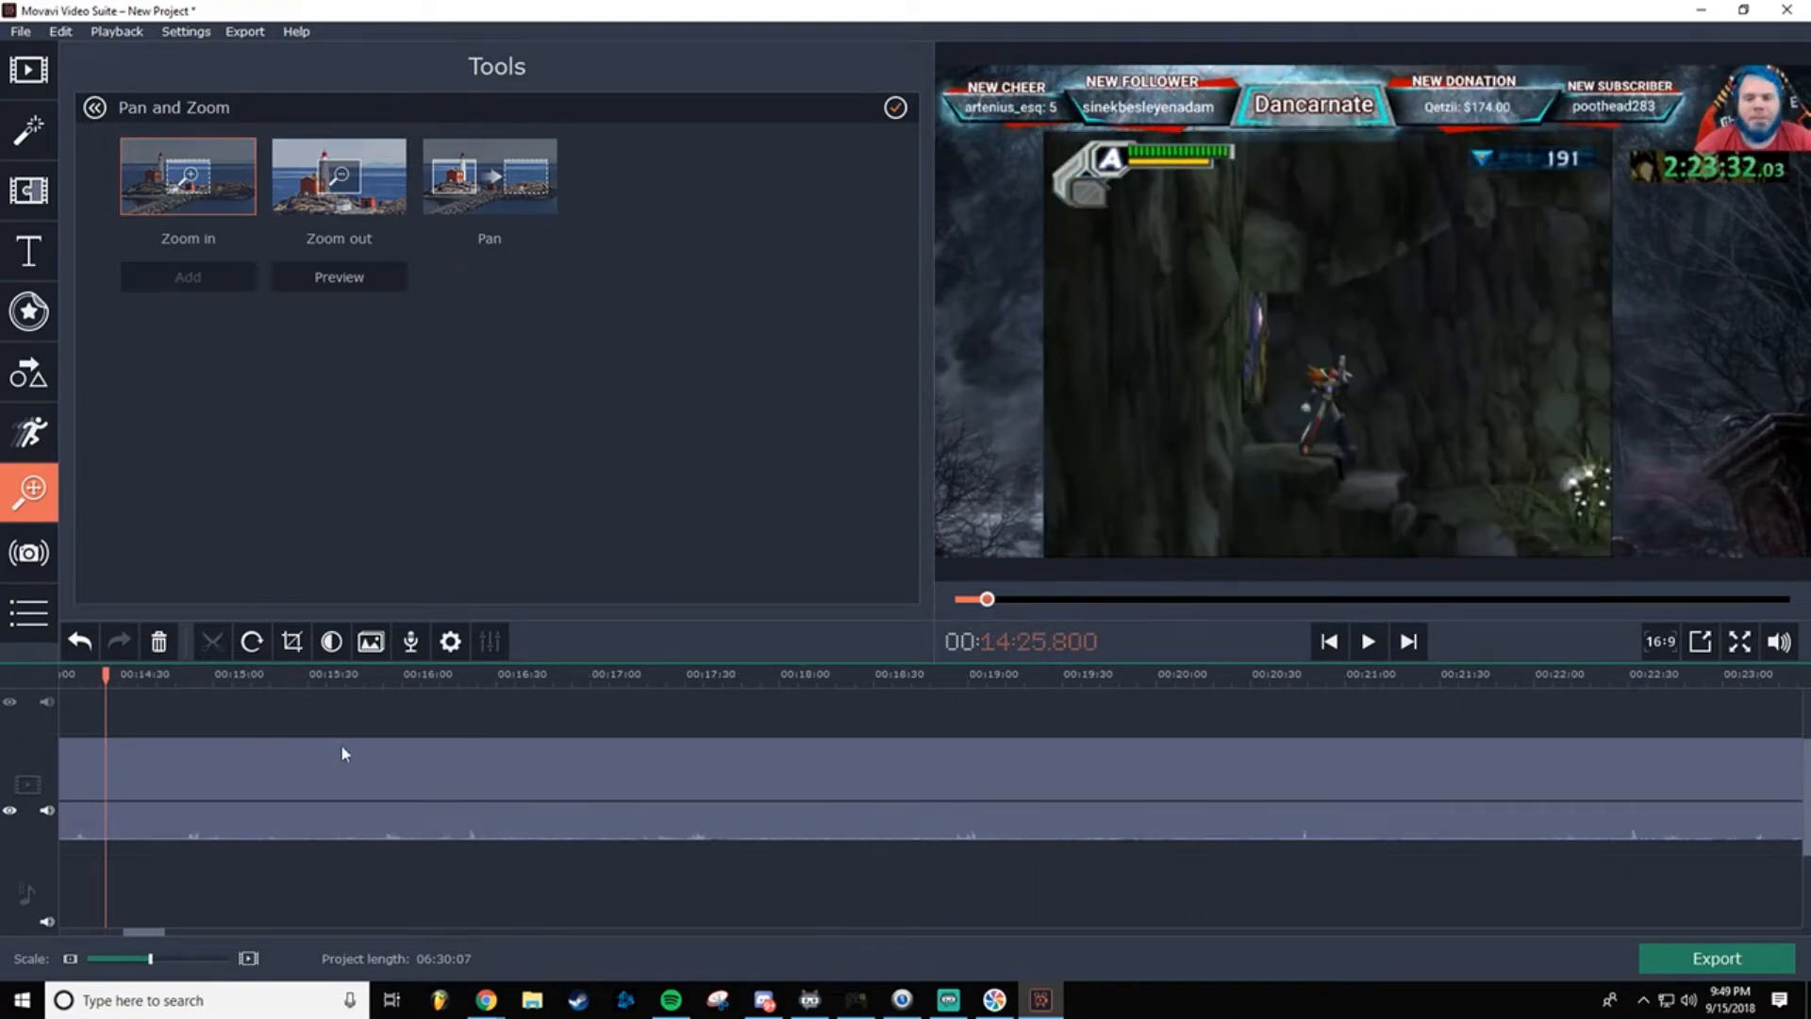
click(364, 672)
key(Delete)
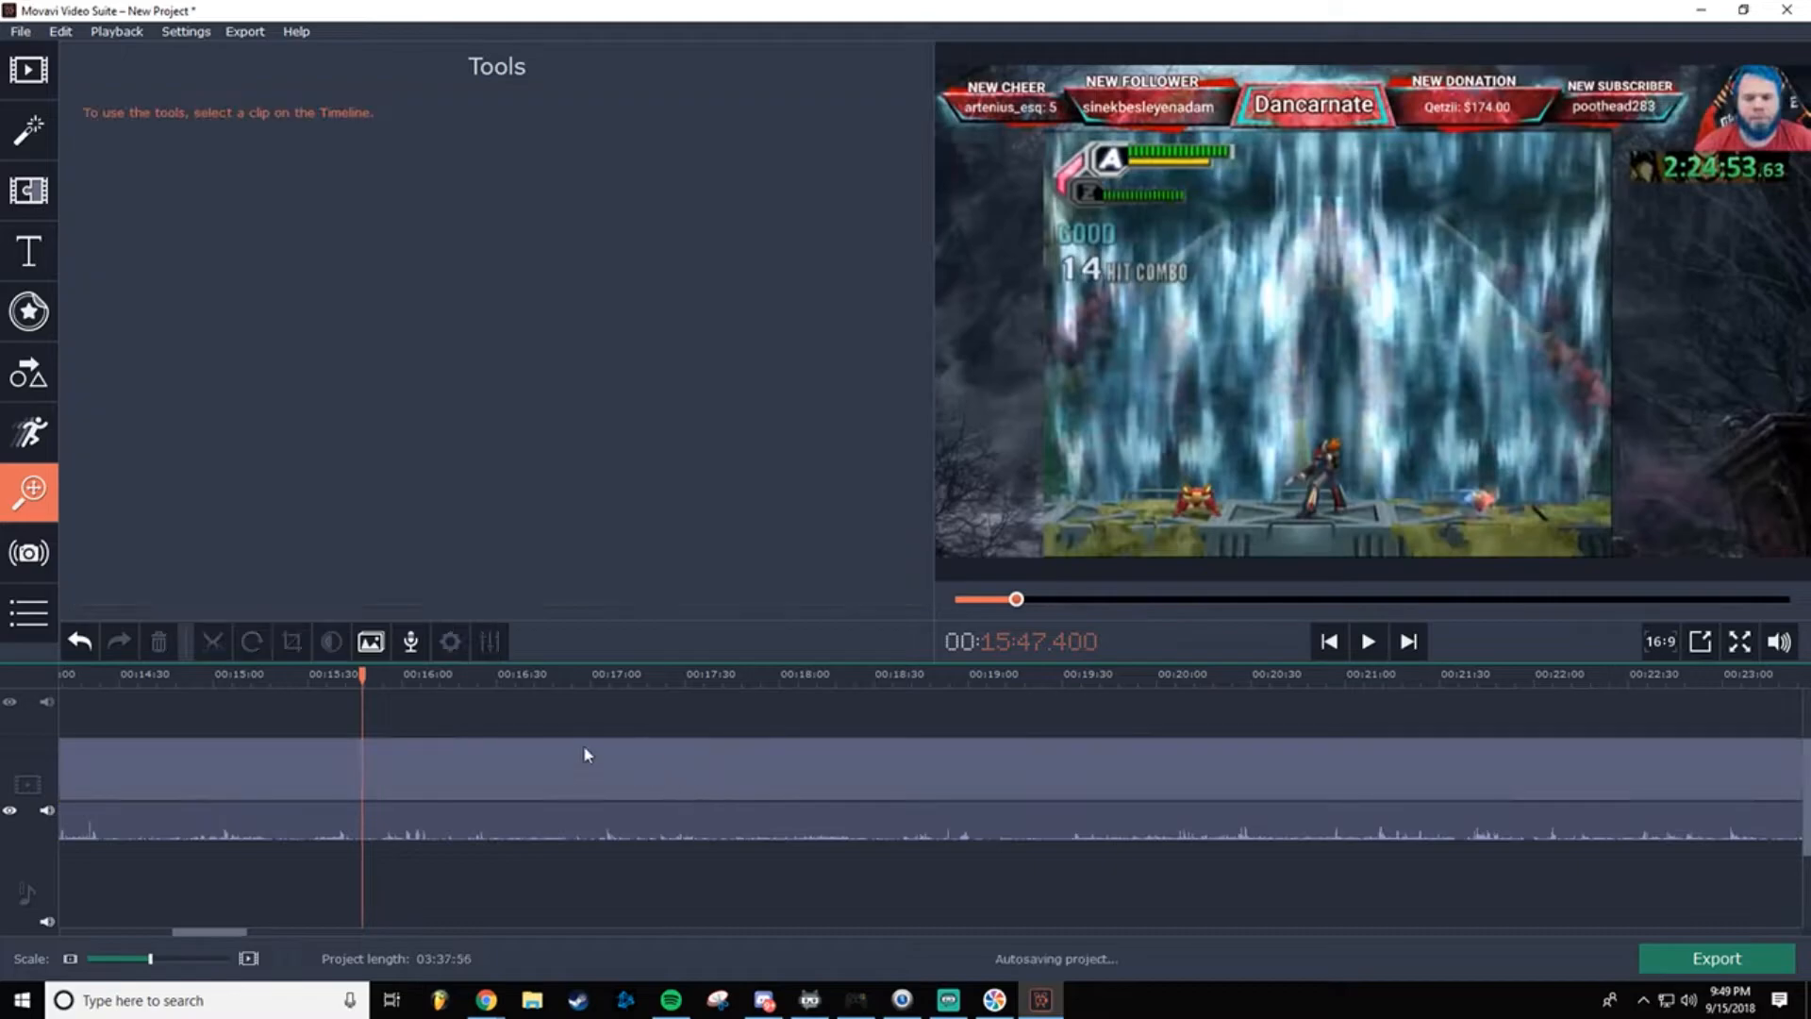
Step: Delete the long leftover clip at the end of the montage, starting at about 05:26 and running to the end of the project
drag(361, 672, 1089, 675)
click(1247, 778)
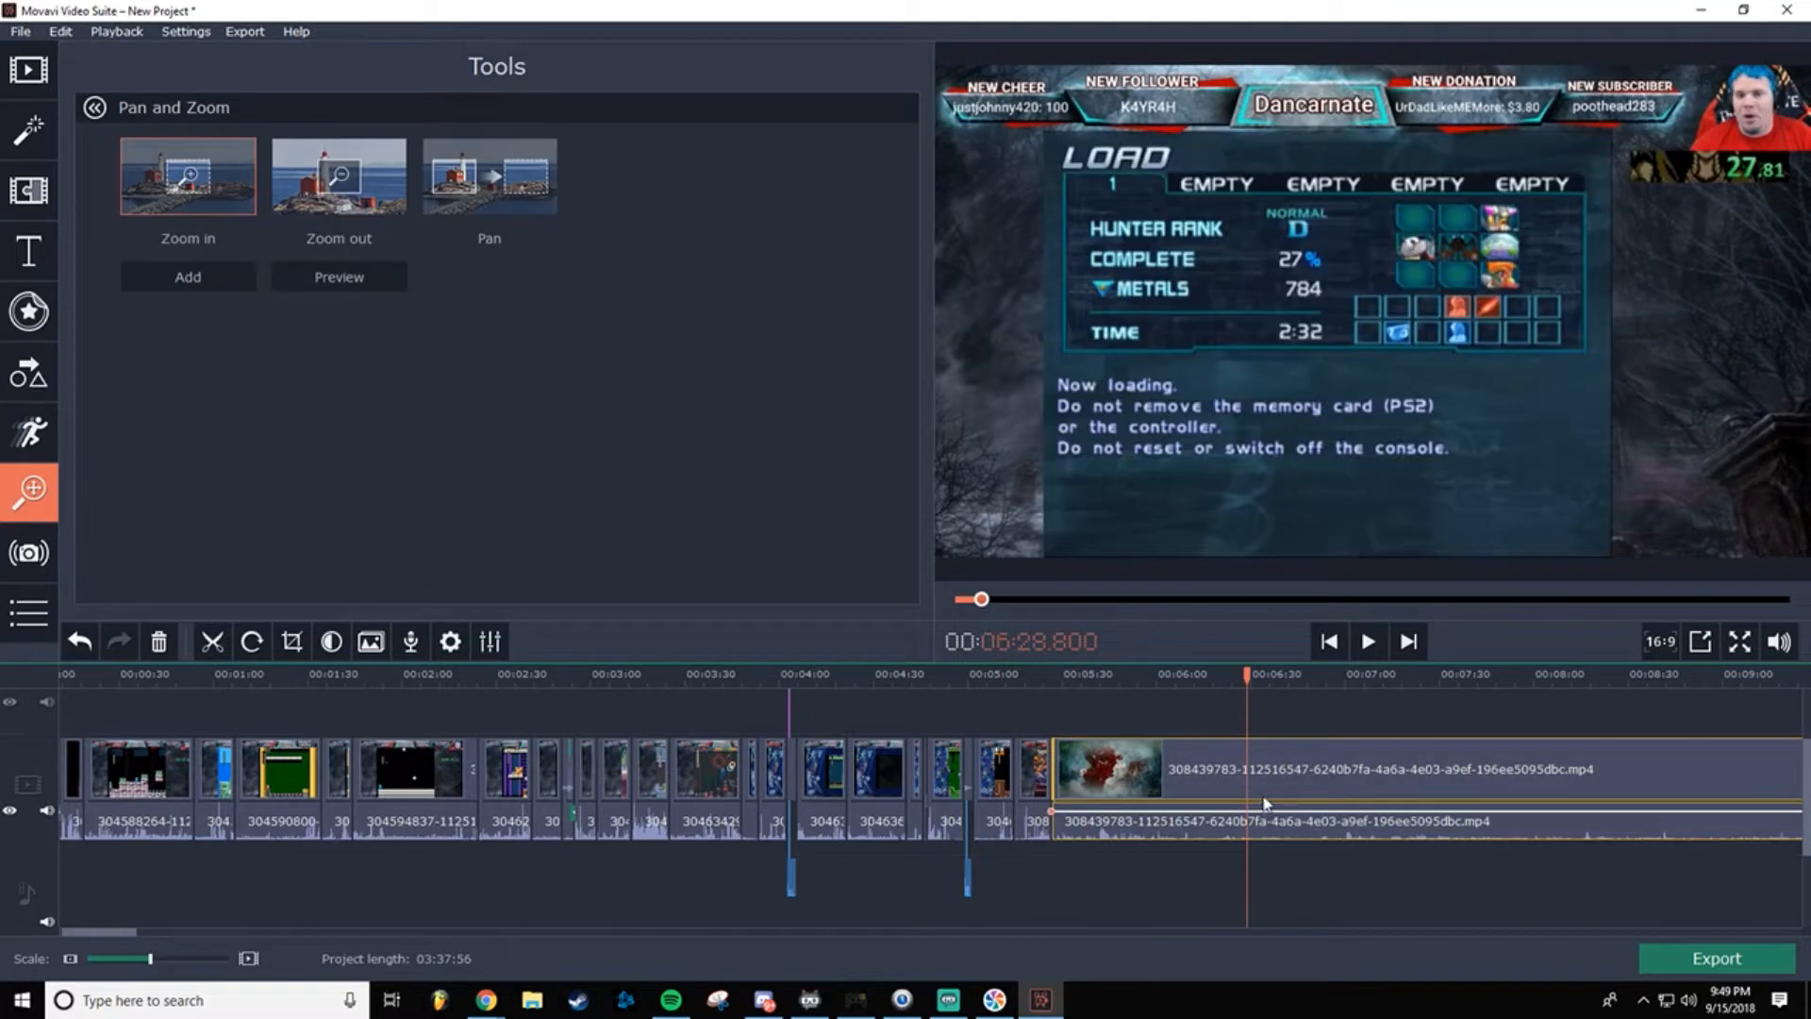
key(Delete)
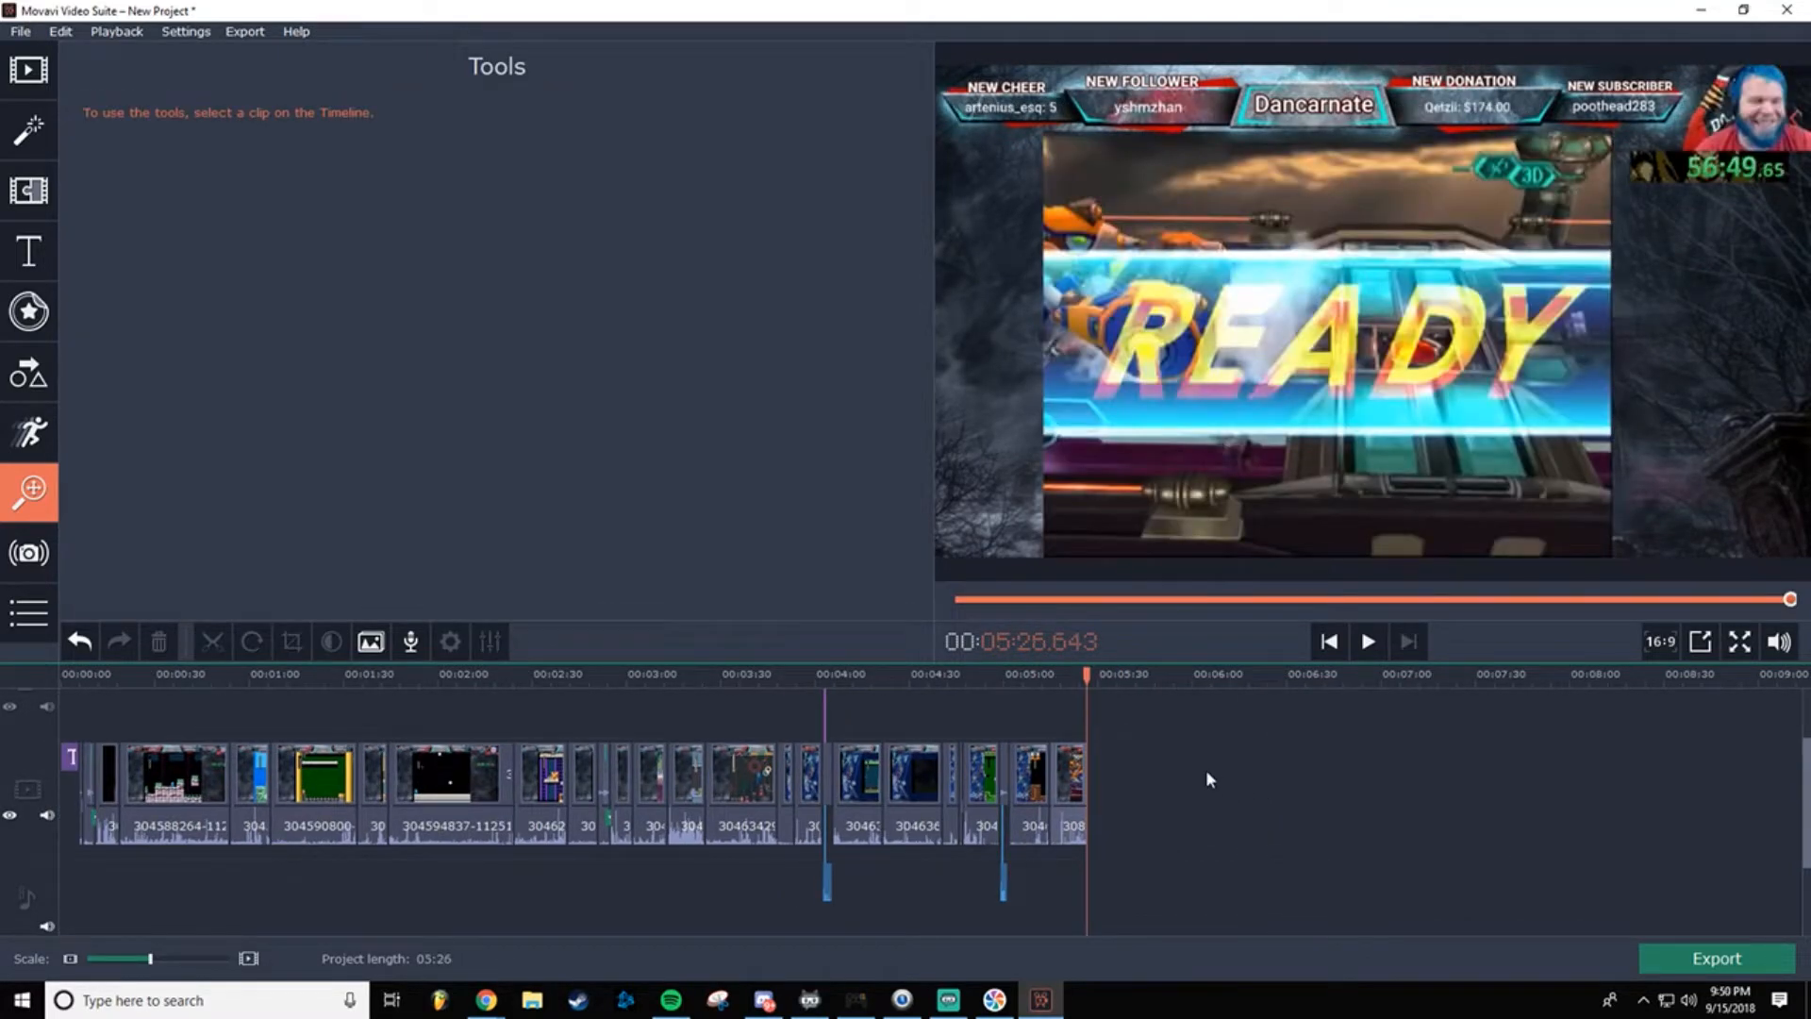
Step: Play back the last remaining clip from about 05:15 to just before its end near 05:26
mouse_move(1086, 677)
mouse_down()
mouse_move(963, 677)
mouse_move(1051, 678)
mouse_up()
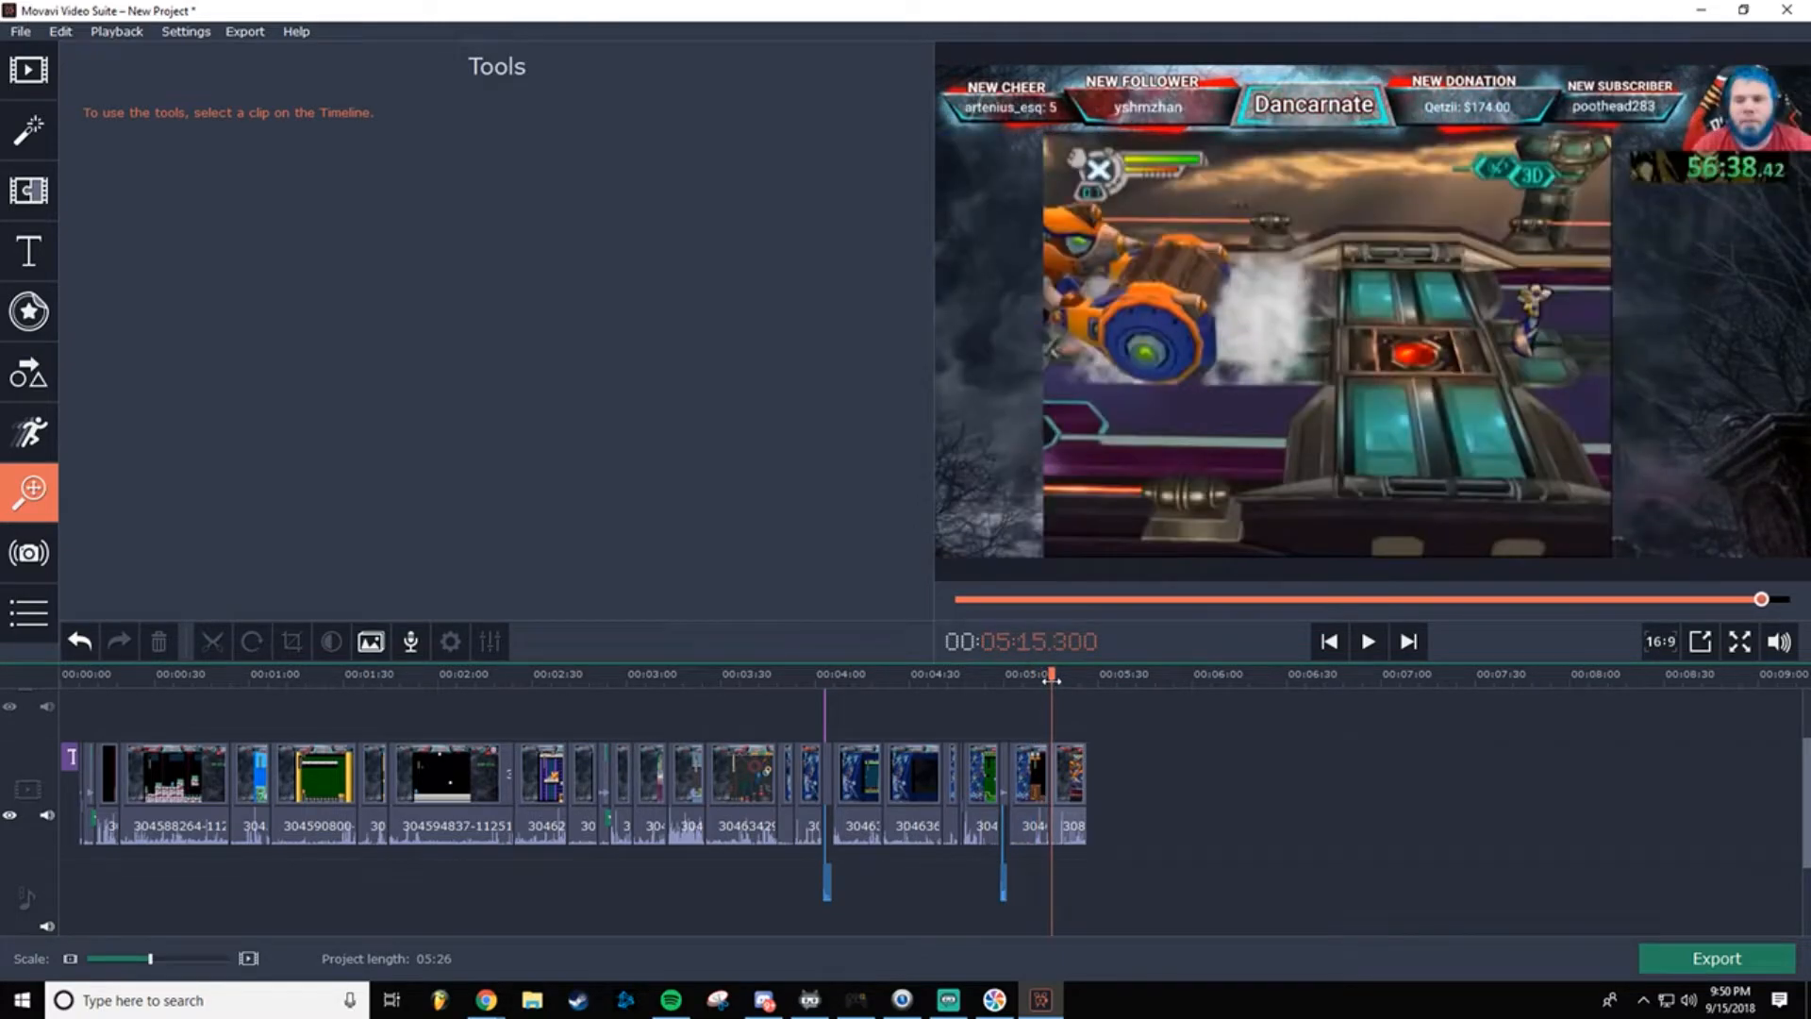
click(1375, 645)
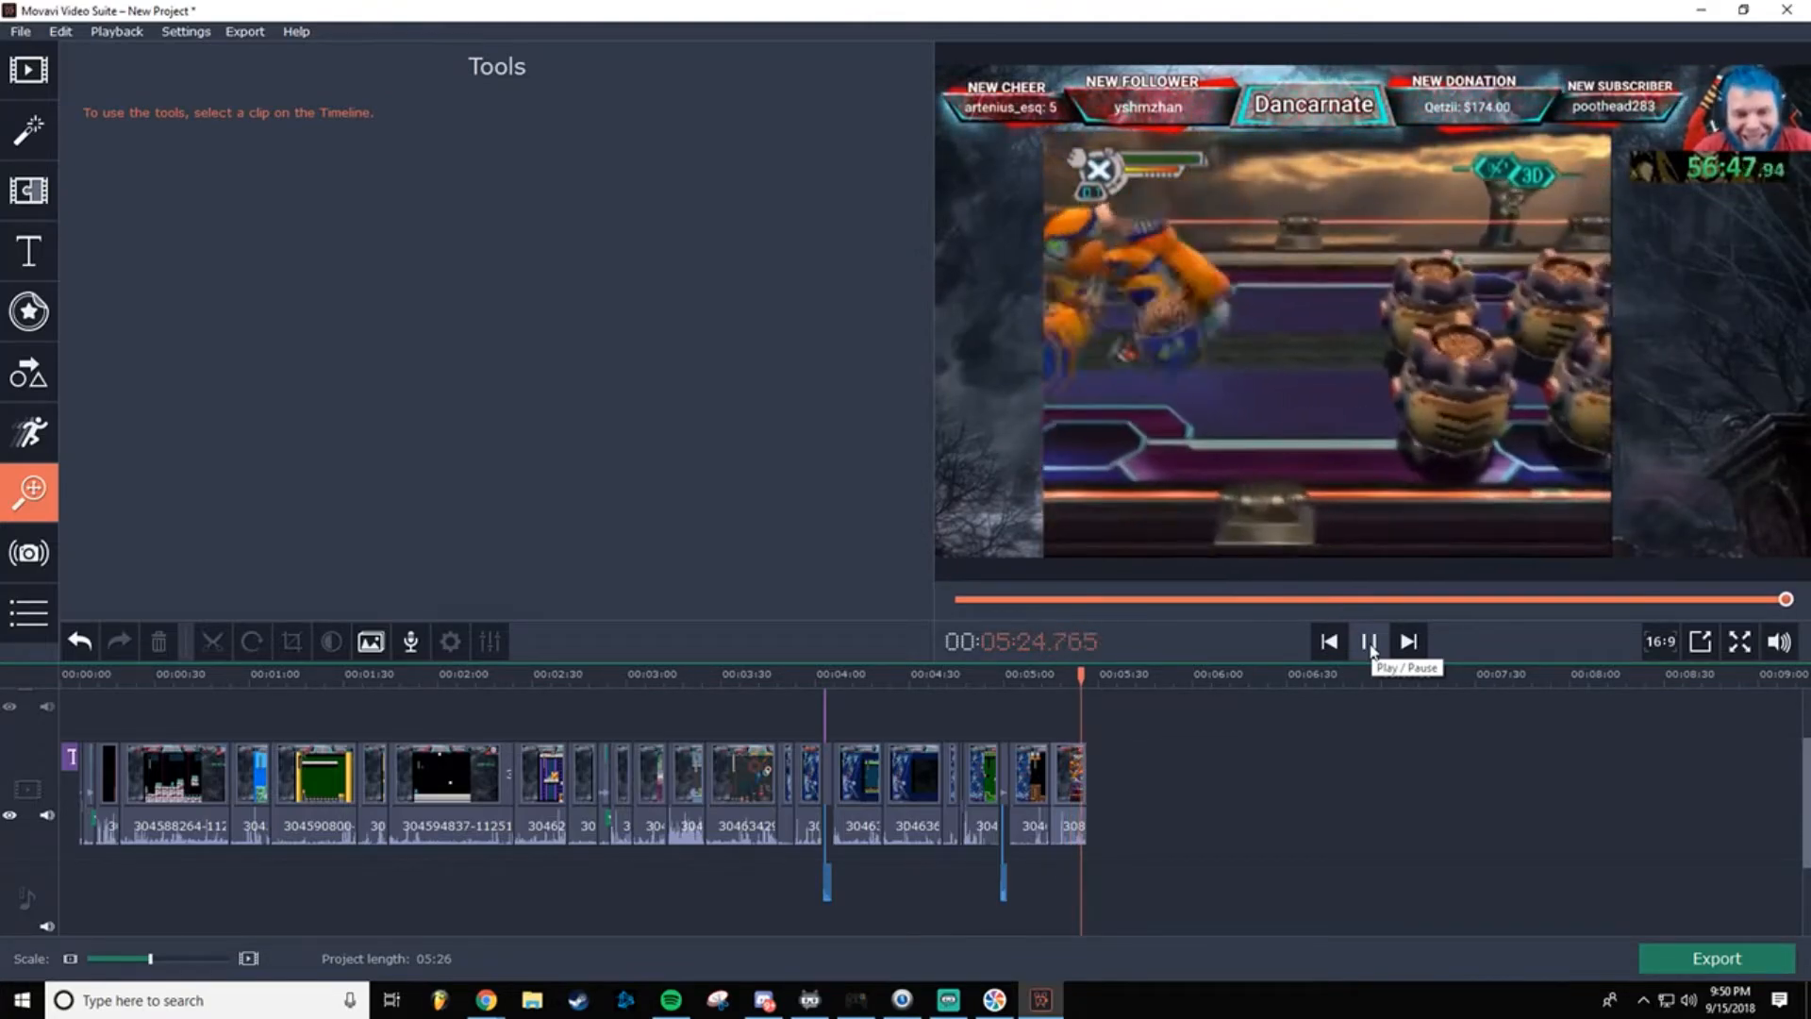
click(1370, 649)
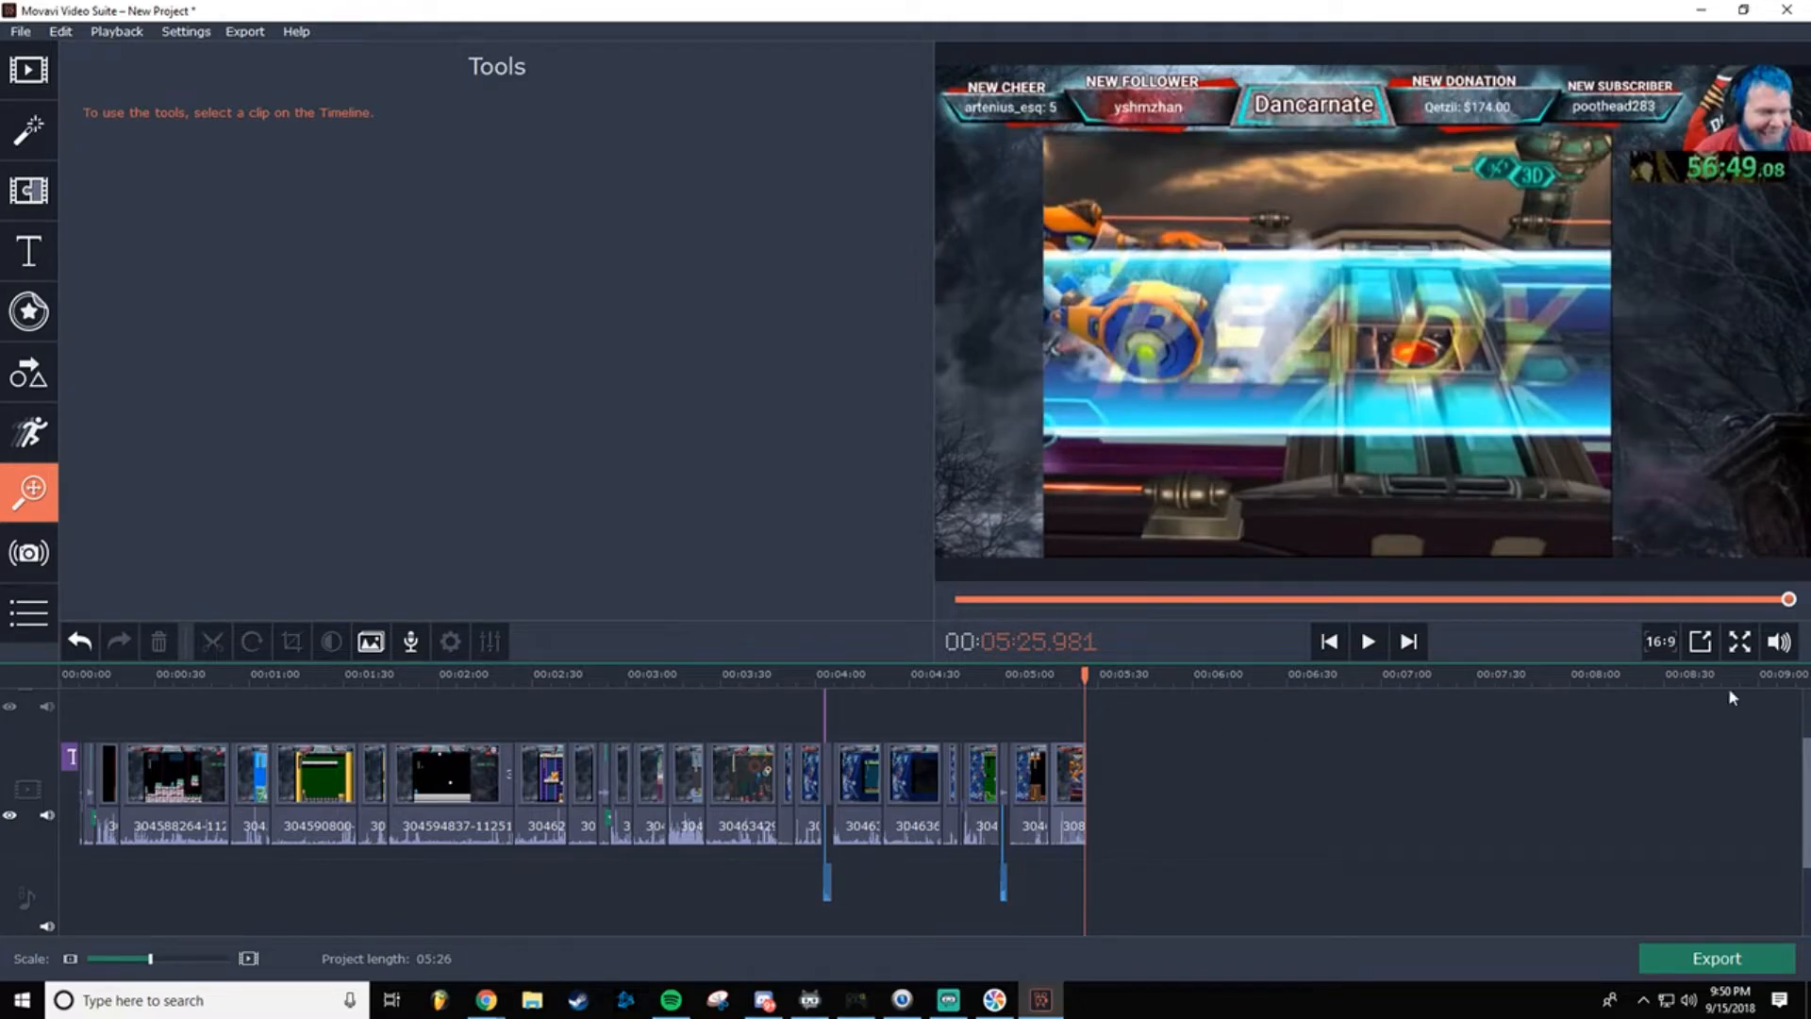
Step: Add the Outro Music file from the Sound bites folder to the audio track right after the last clip, and return to the maximized editor
key(alt+Tab)
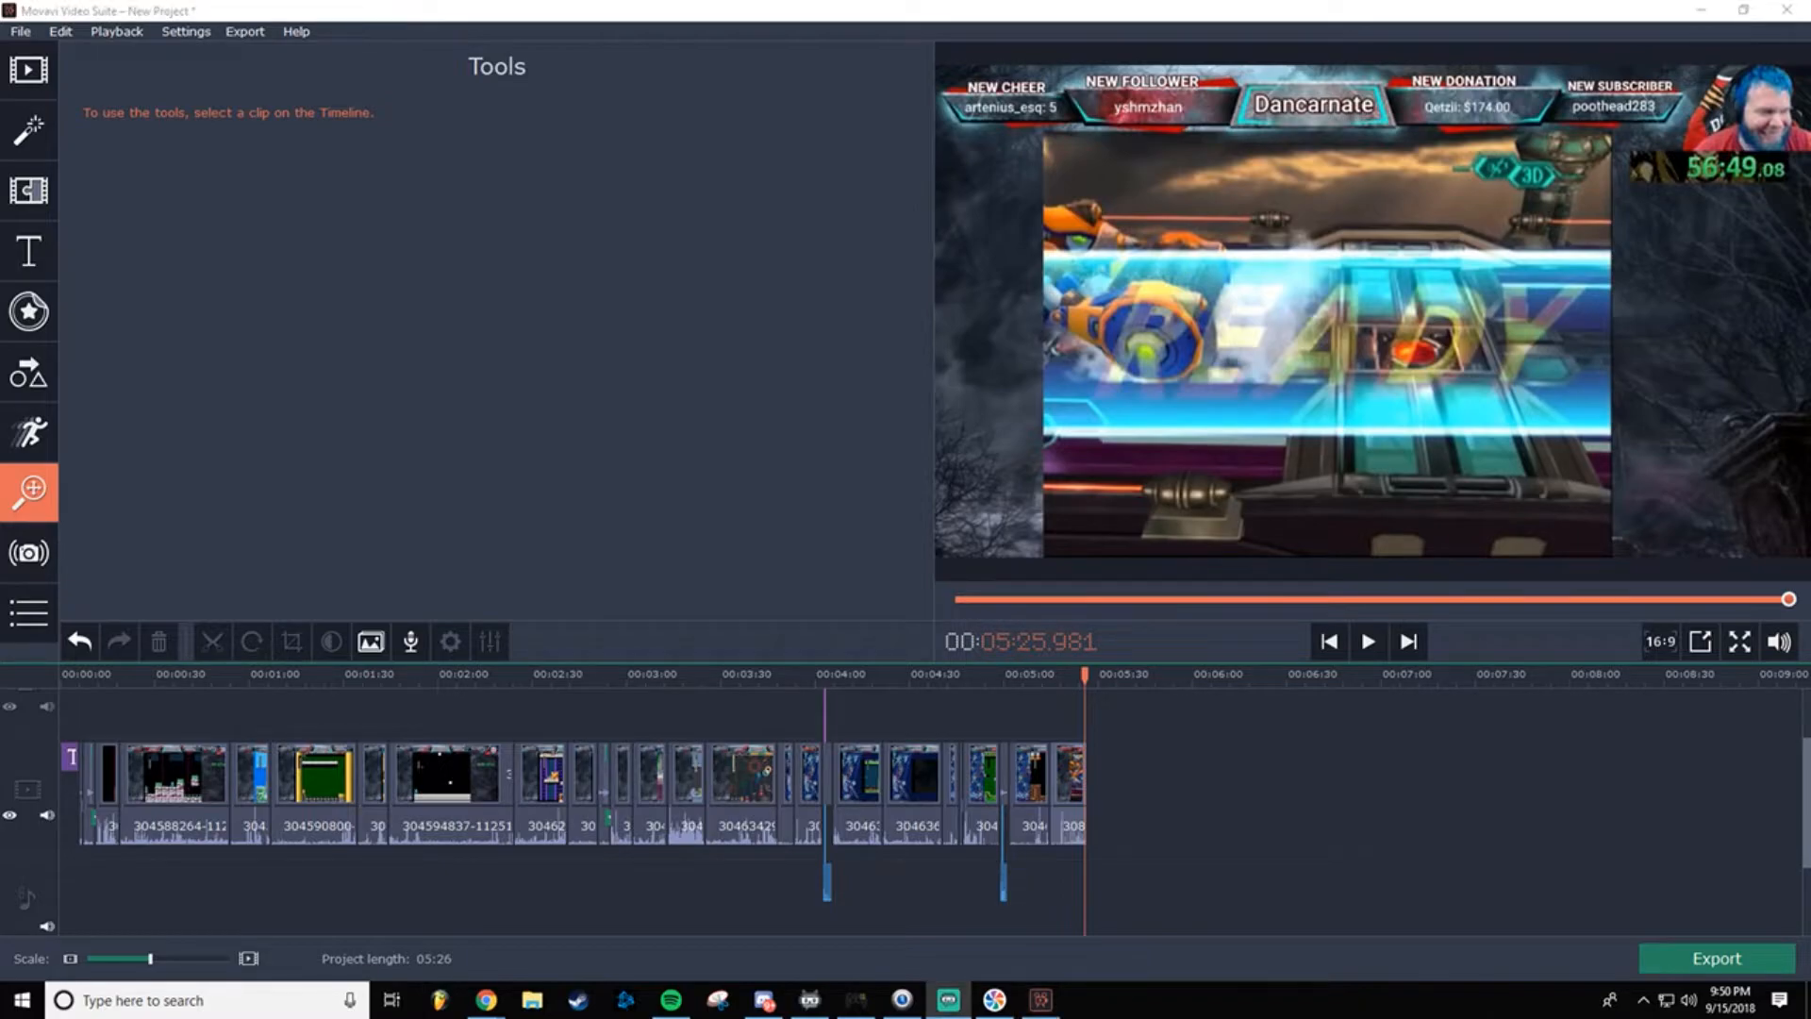
double_click(464, 9)
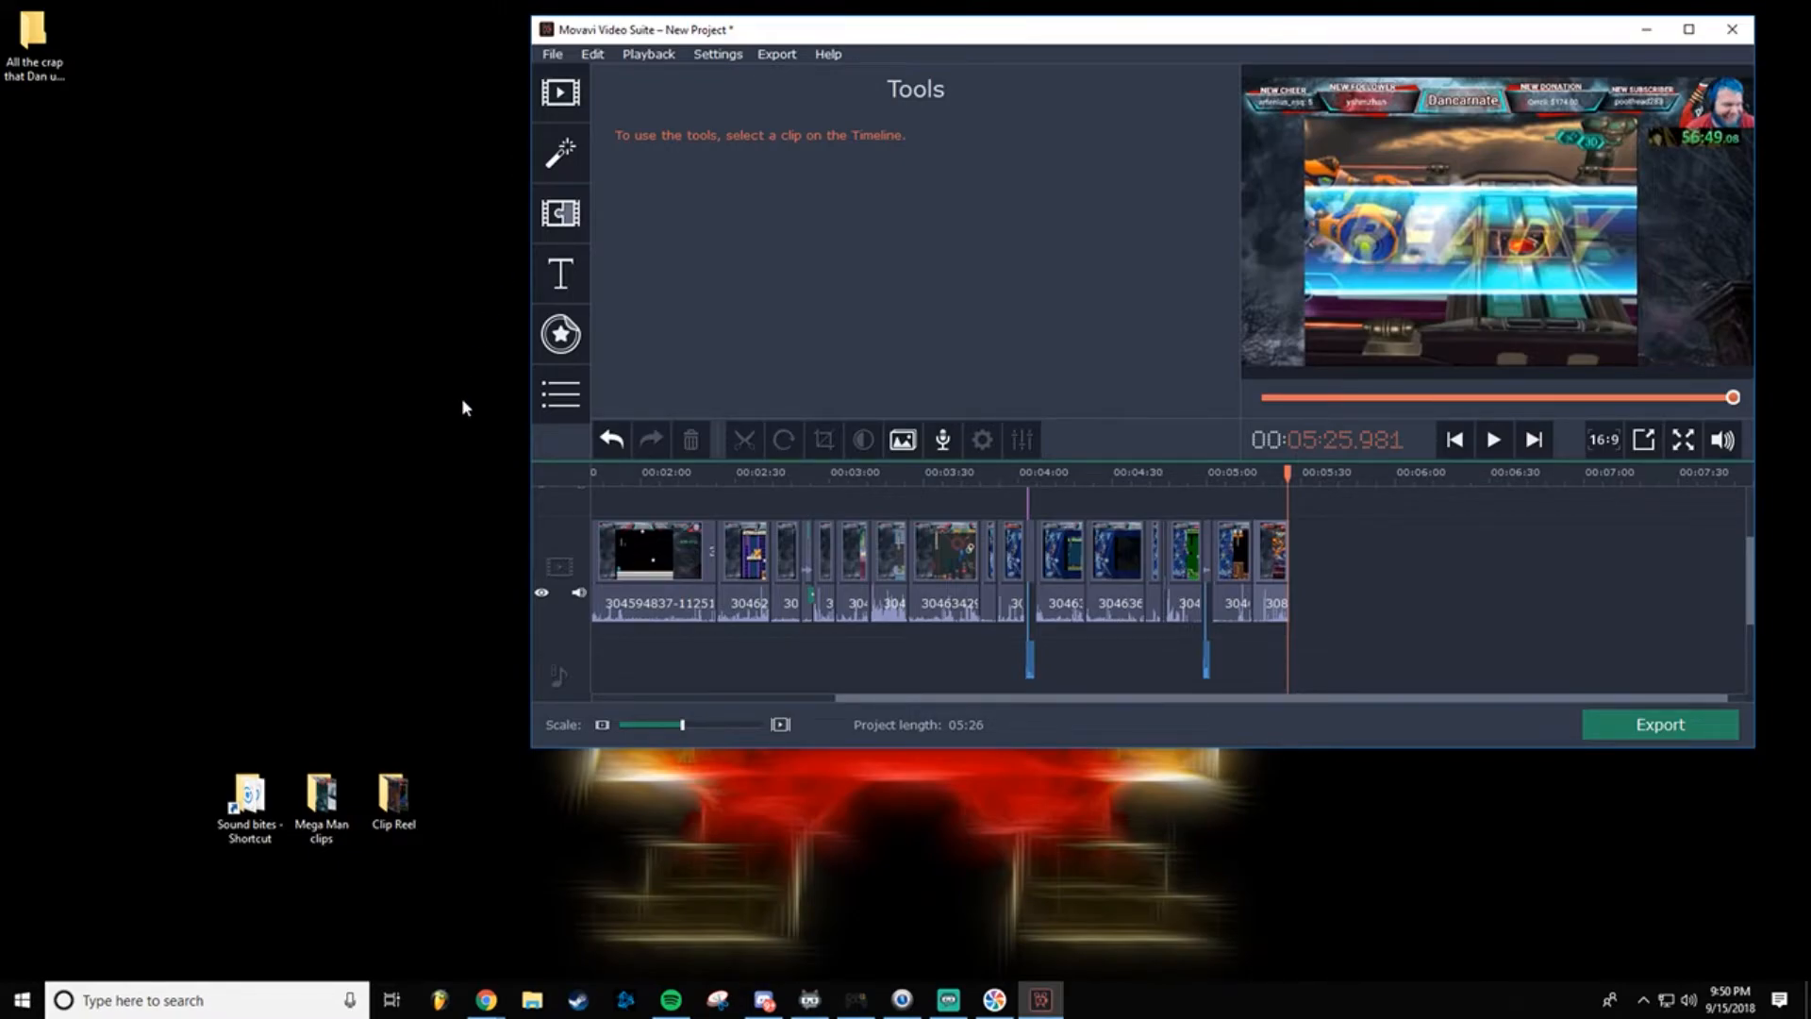
double_click(232, 839)
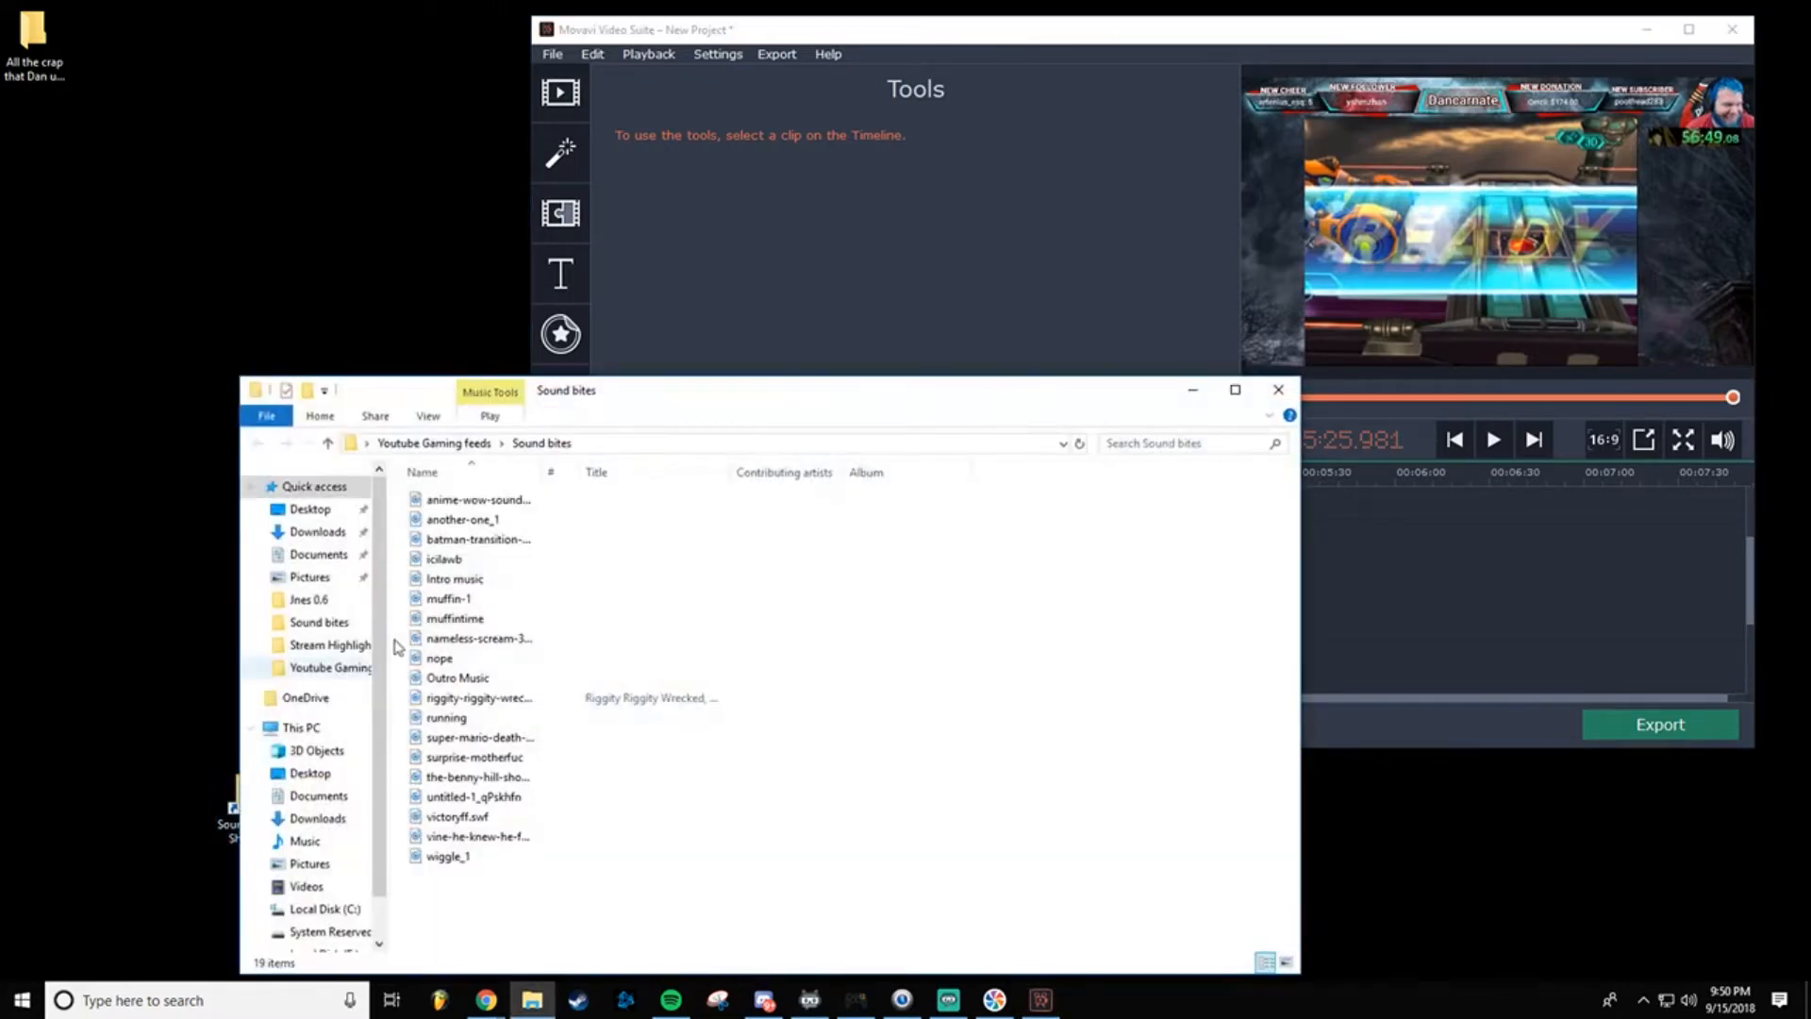
drag(683, 400, 515, 197)
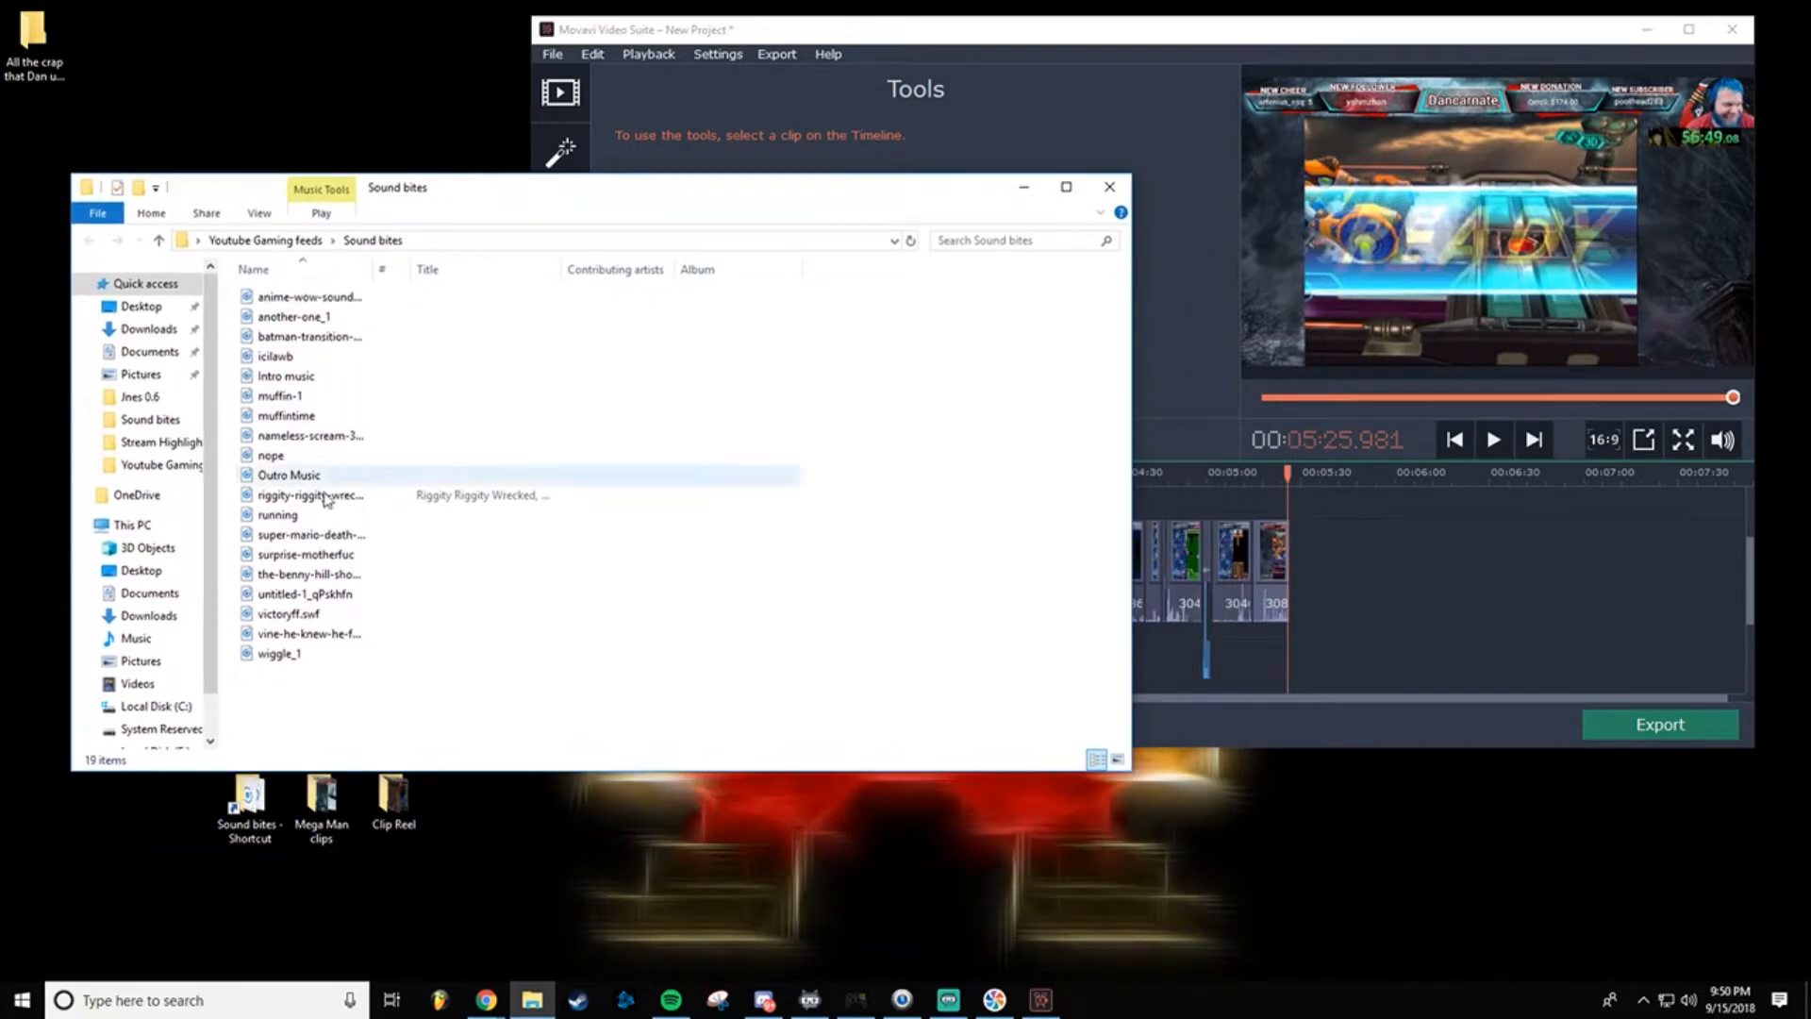
click(268, 479)
drag(268, 479, 1445, 651)
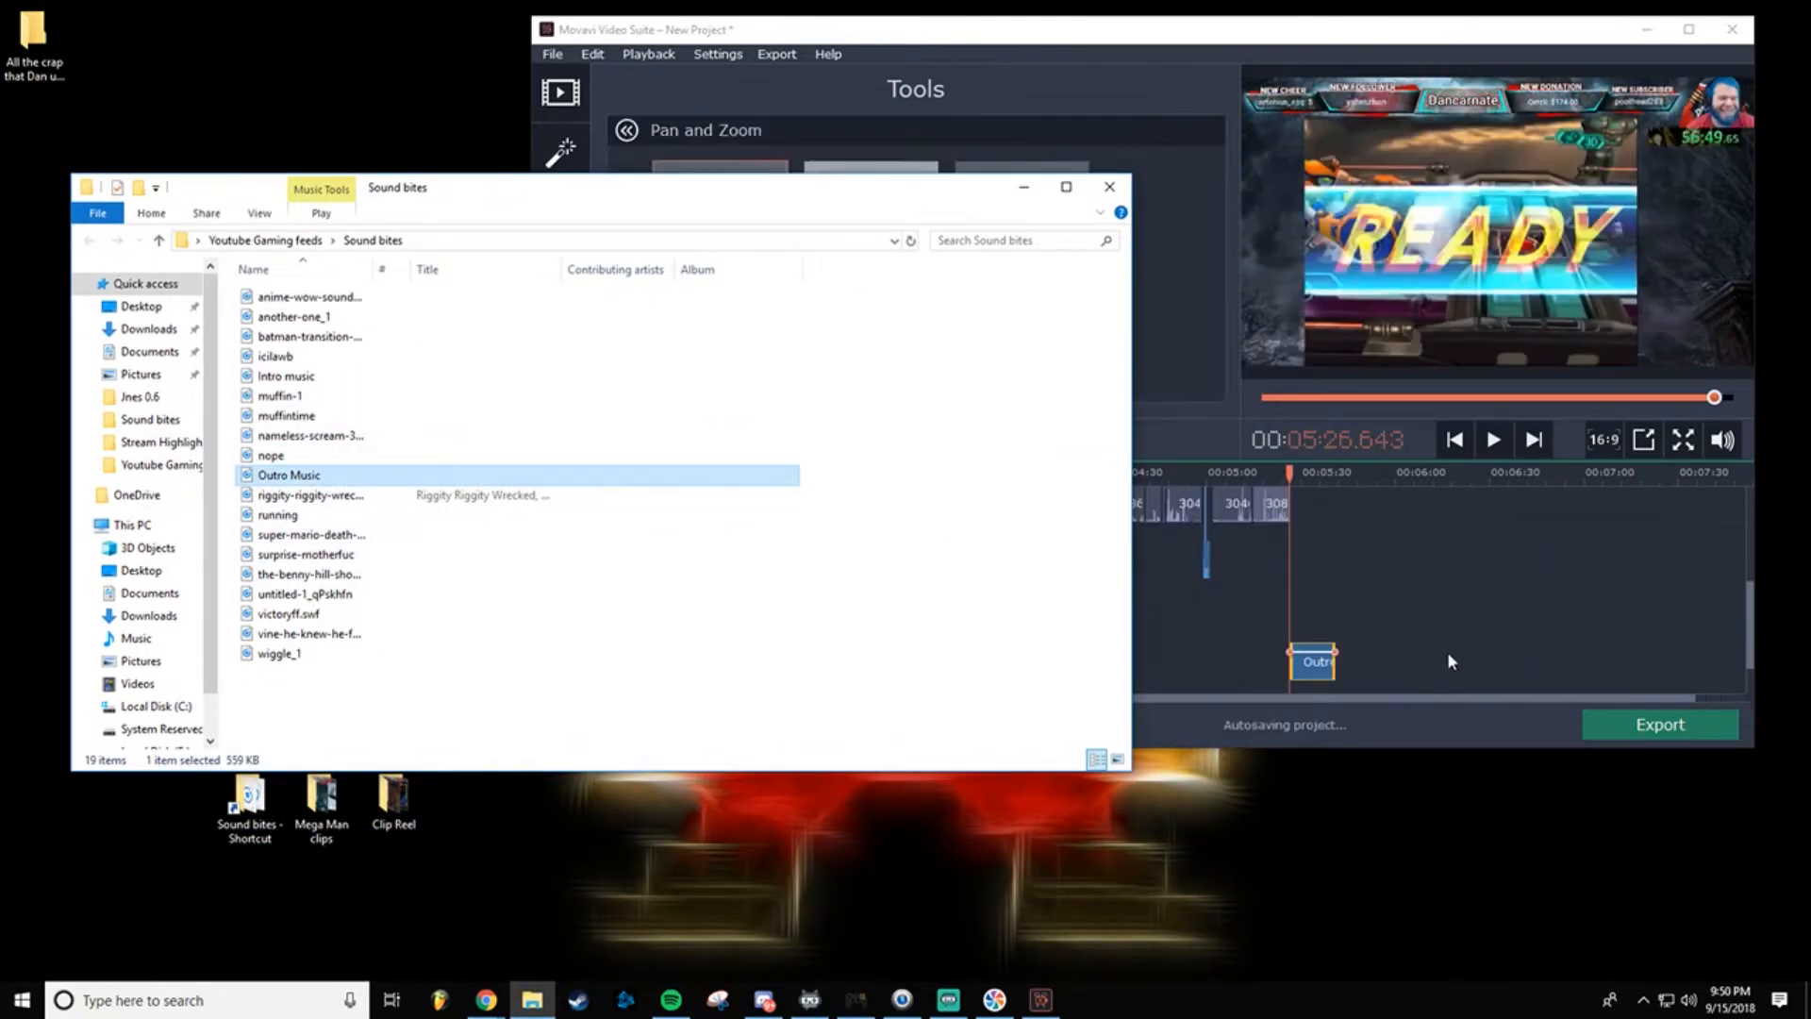
click(1117, 191)
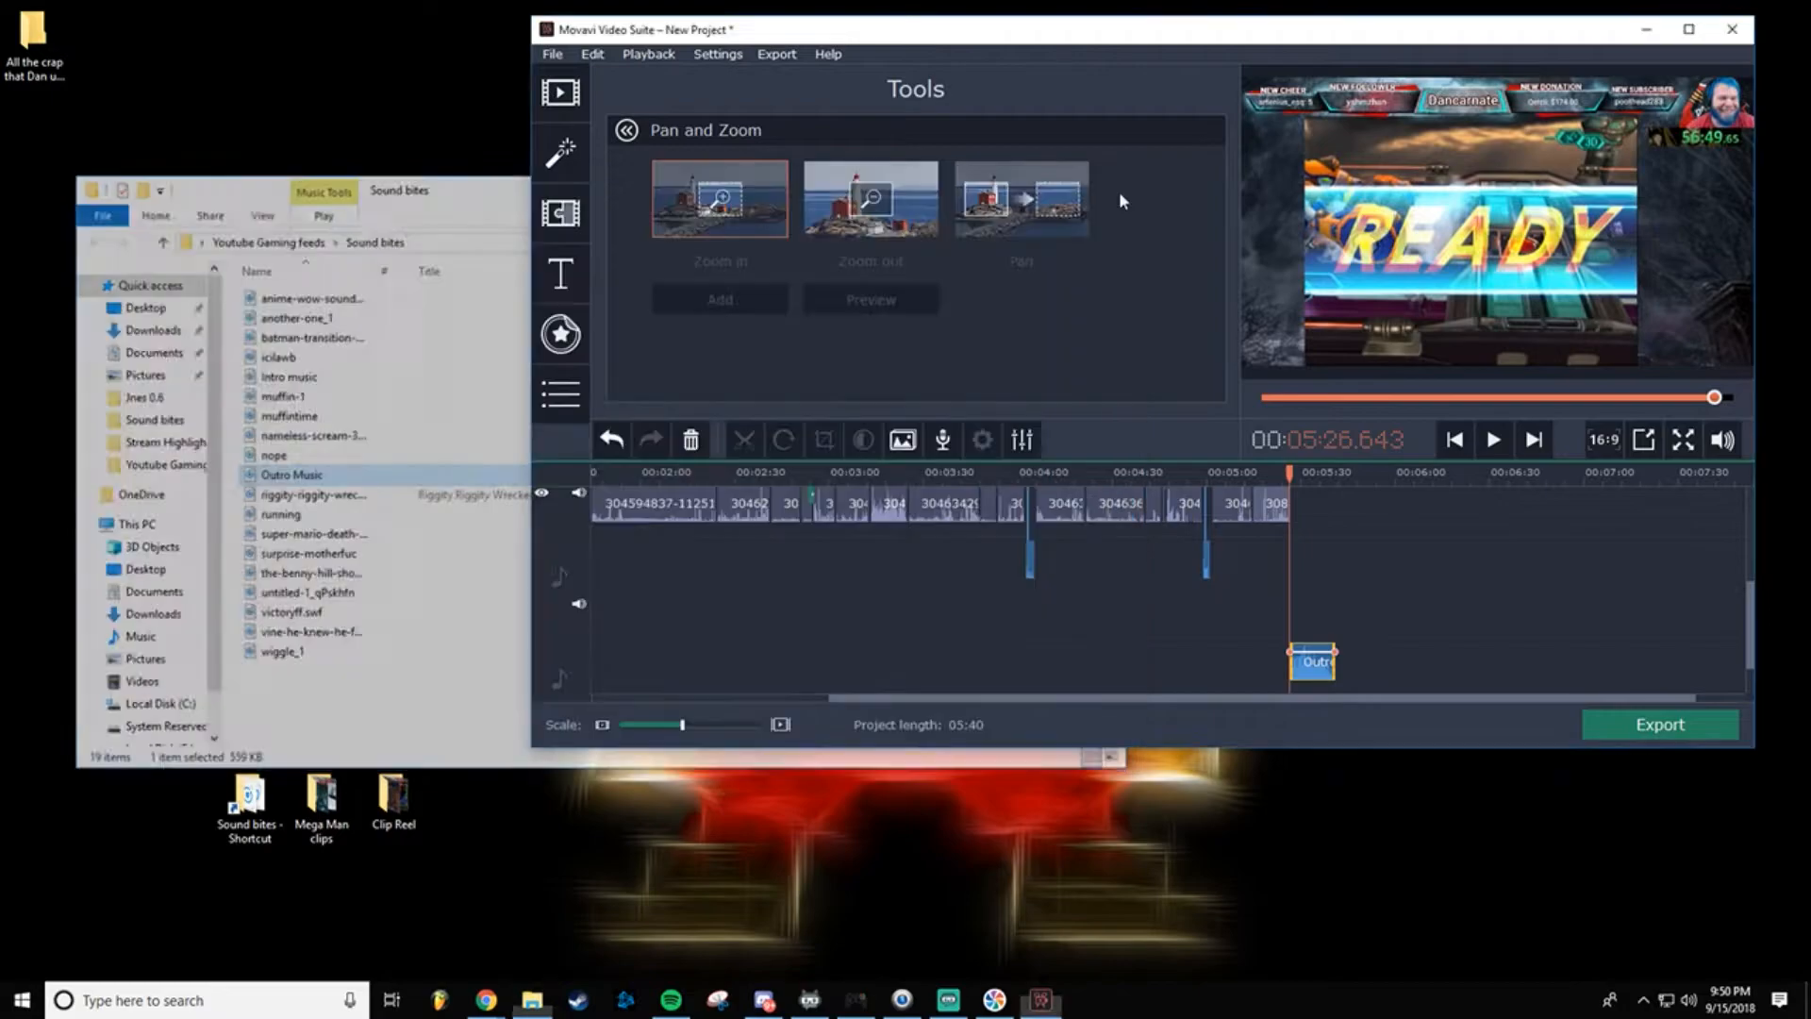
double_click(1473, 34)
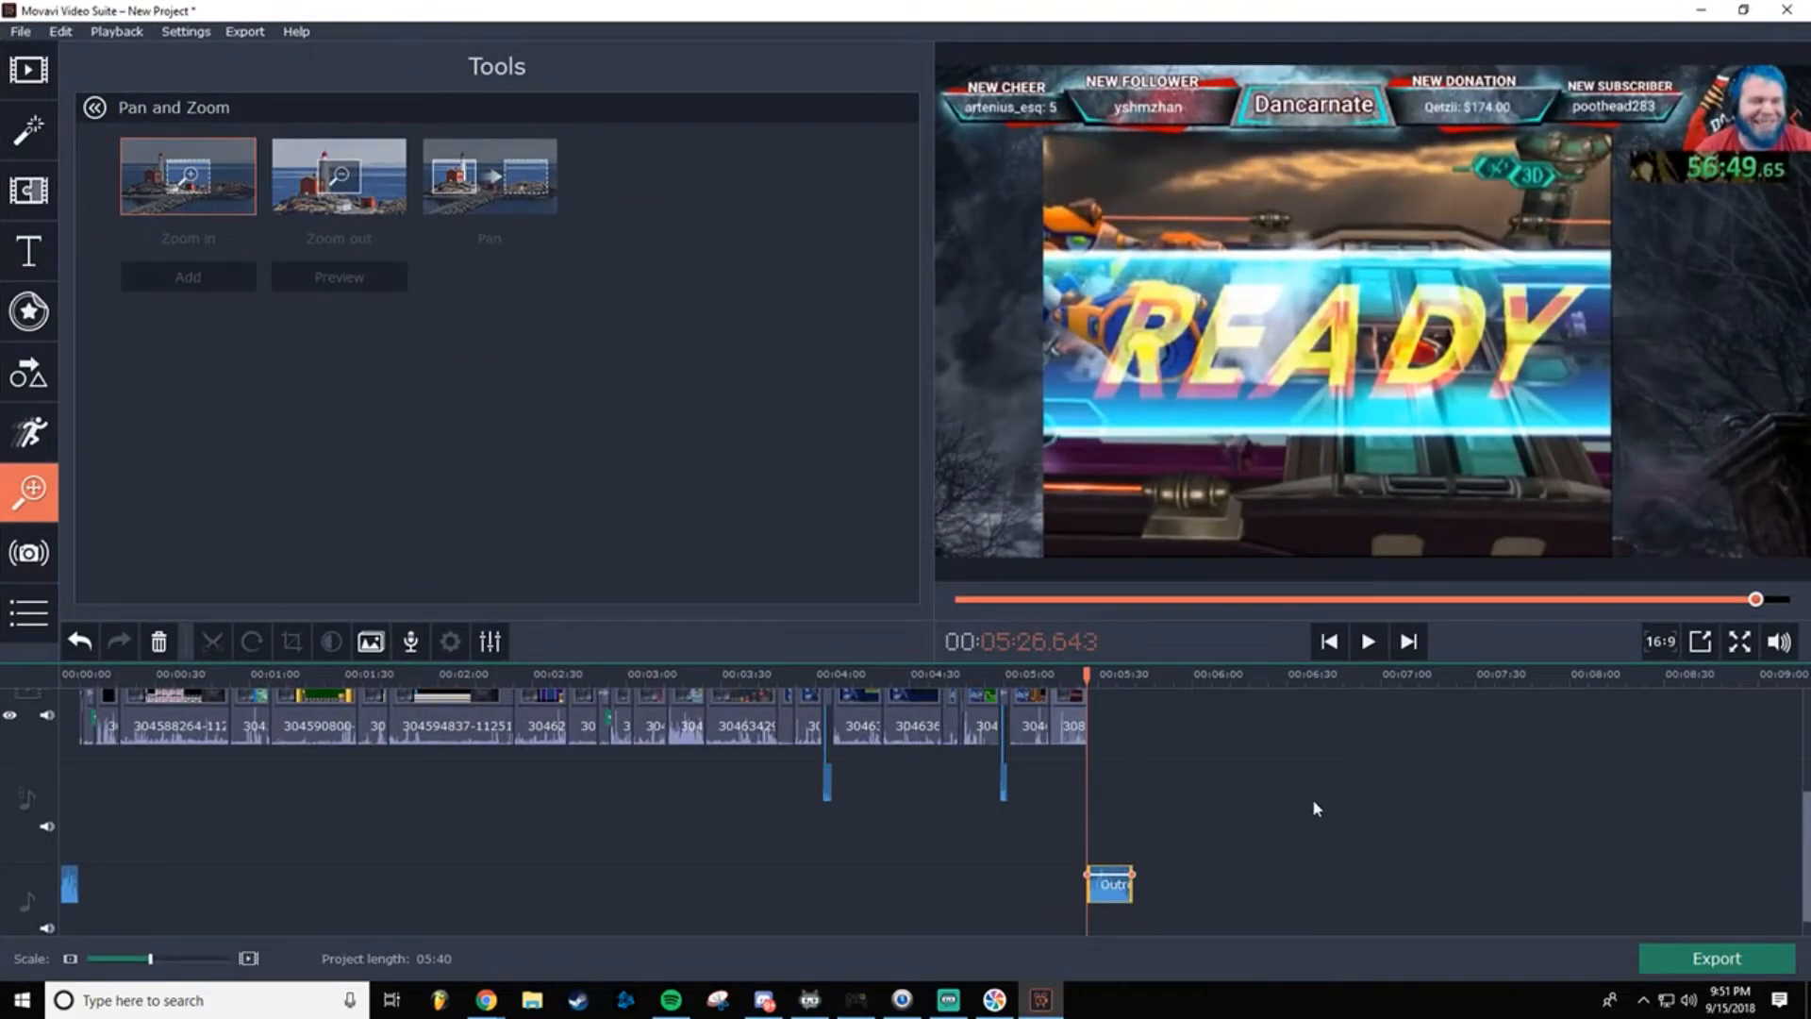
Step: Add a Simple text title directly after the last clip, above the outro music, and preview it on the black background
scroll(1805, 806, up, 2)
scroll(1805, 805, up, 1)
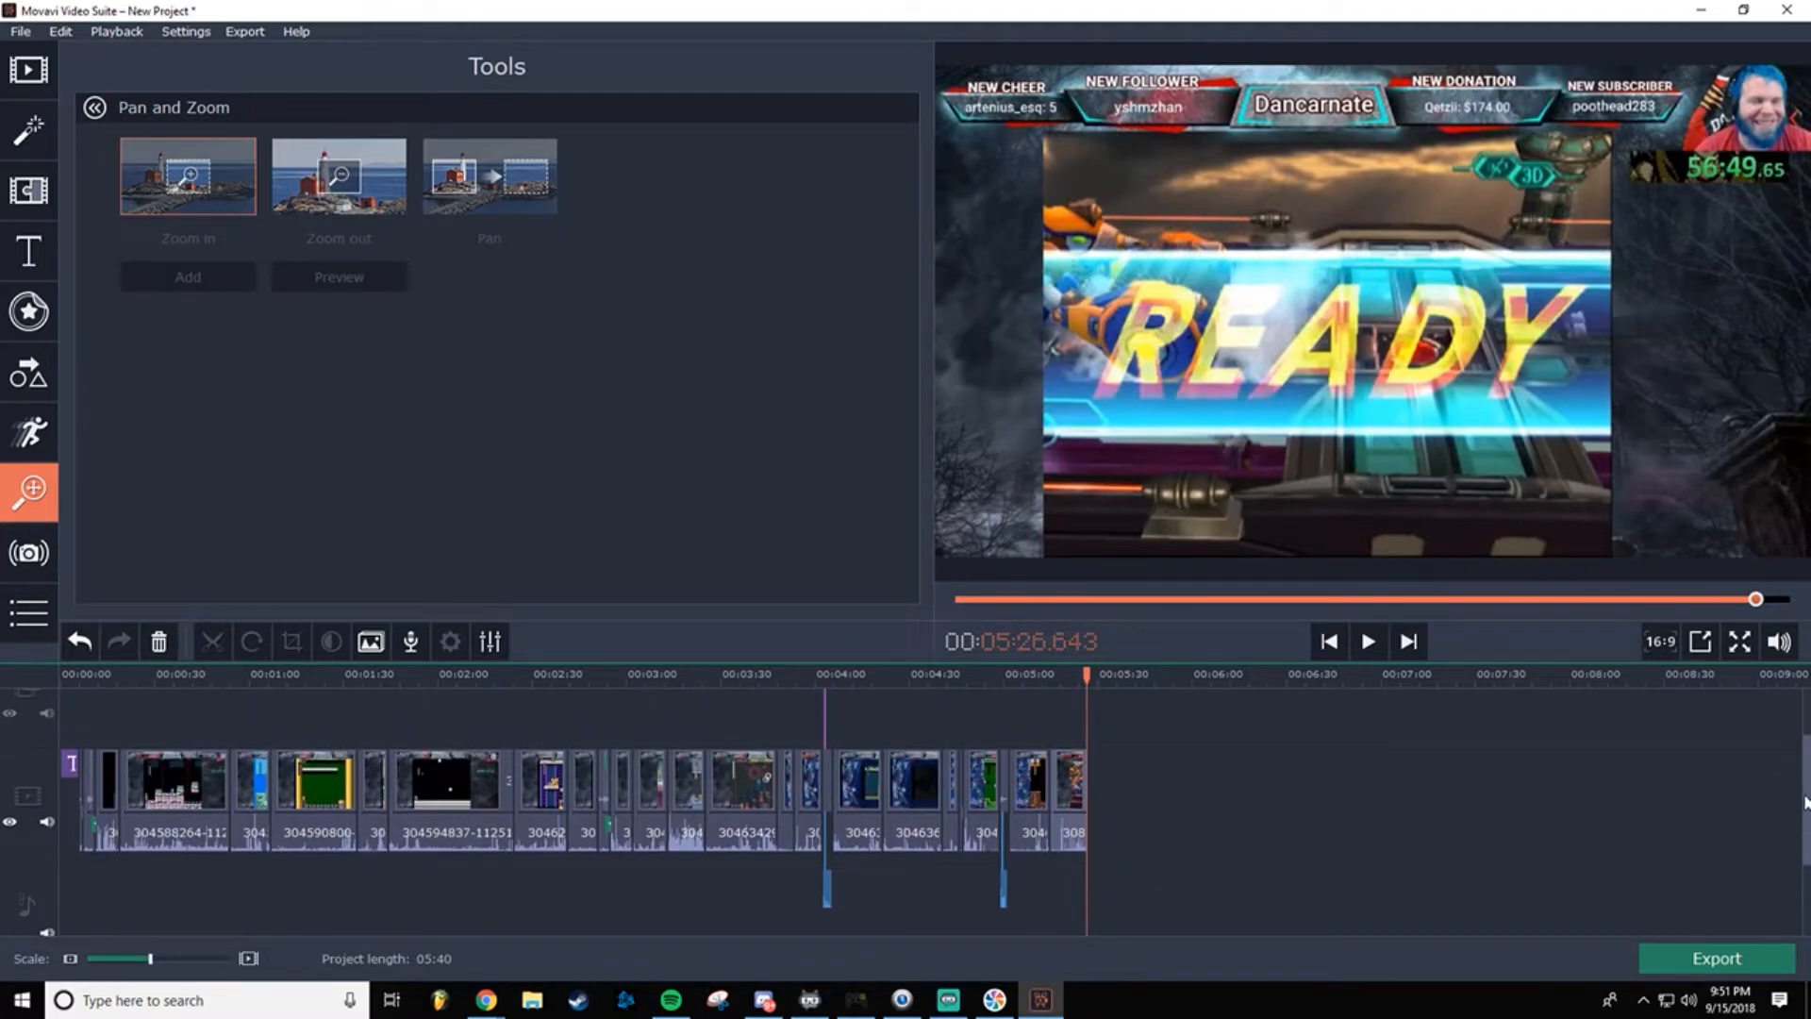
scroll(1805, 802, up, 1)
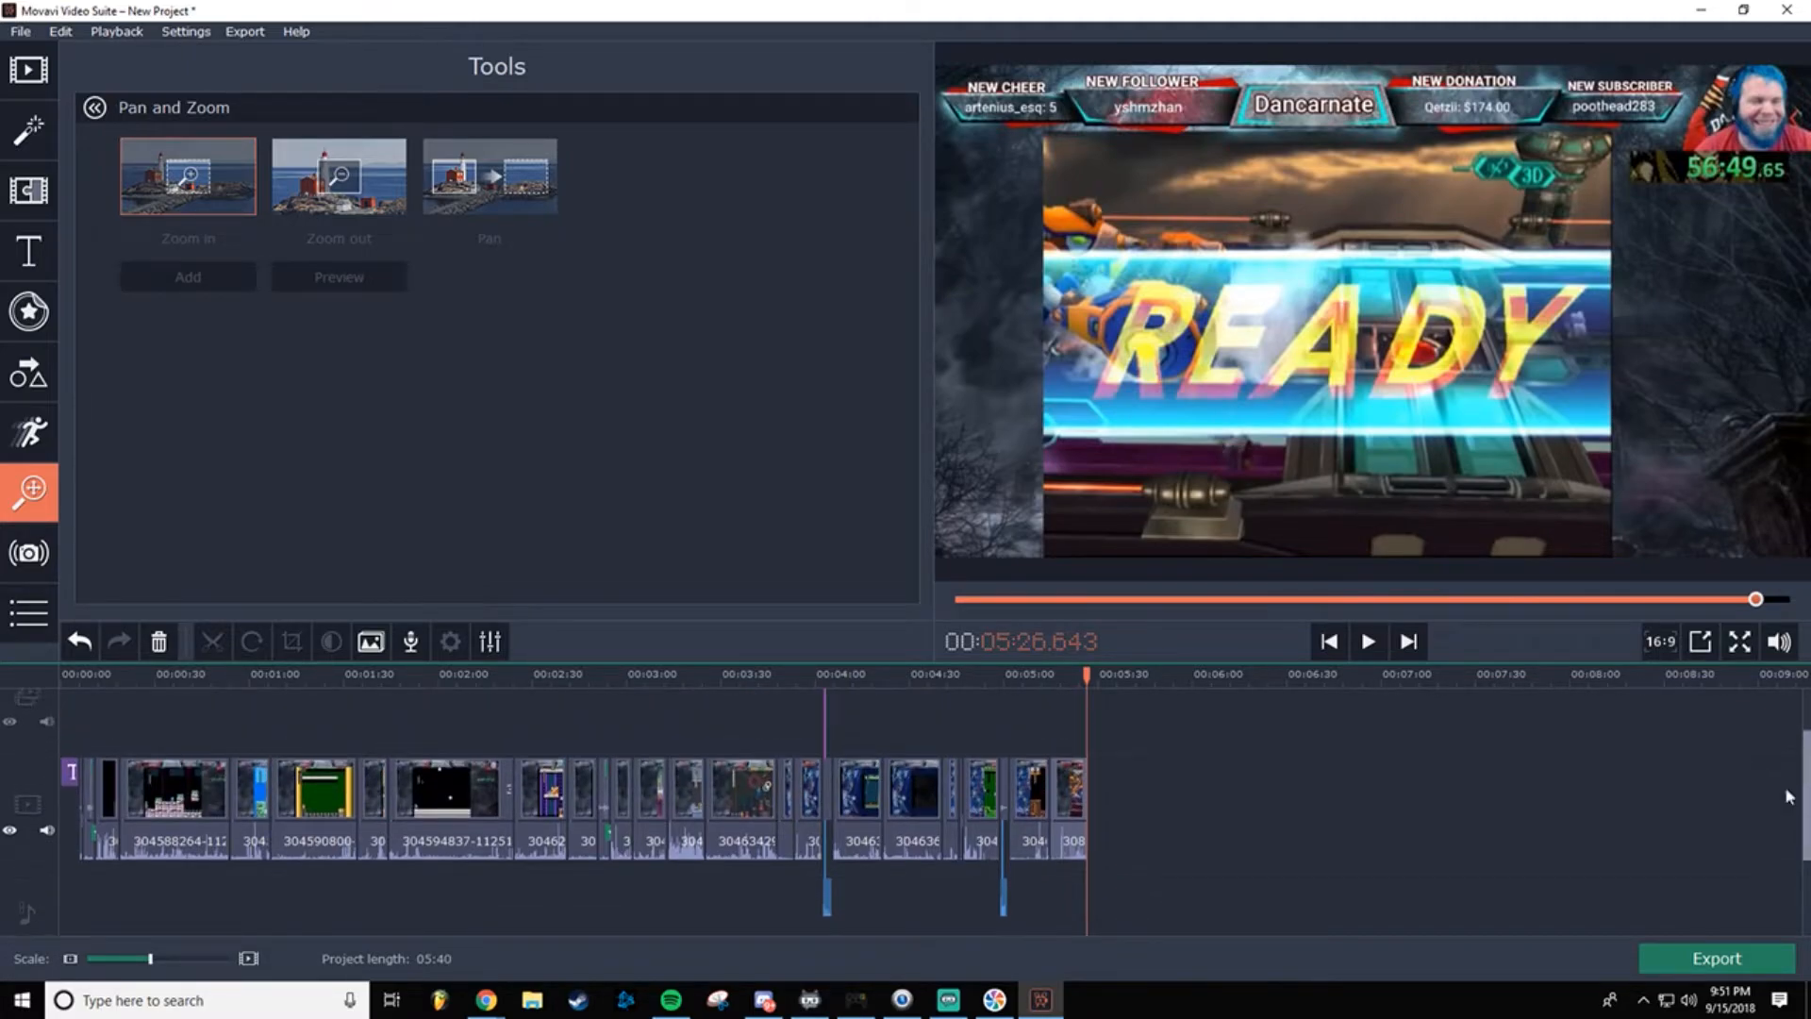
click(23, 253)
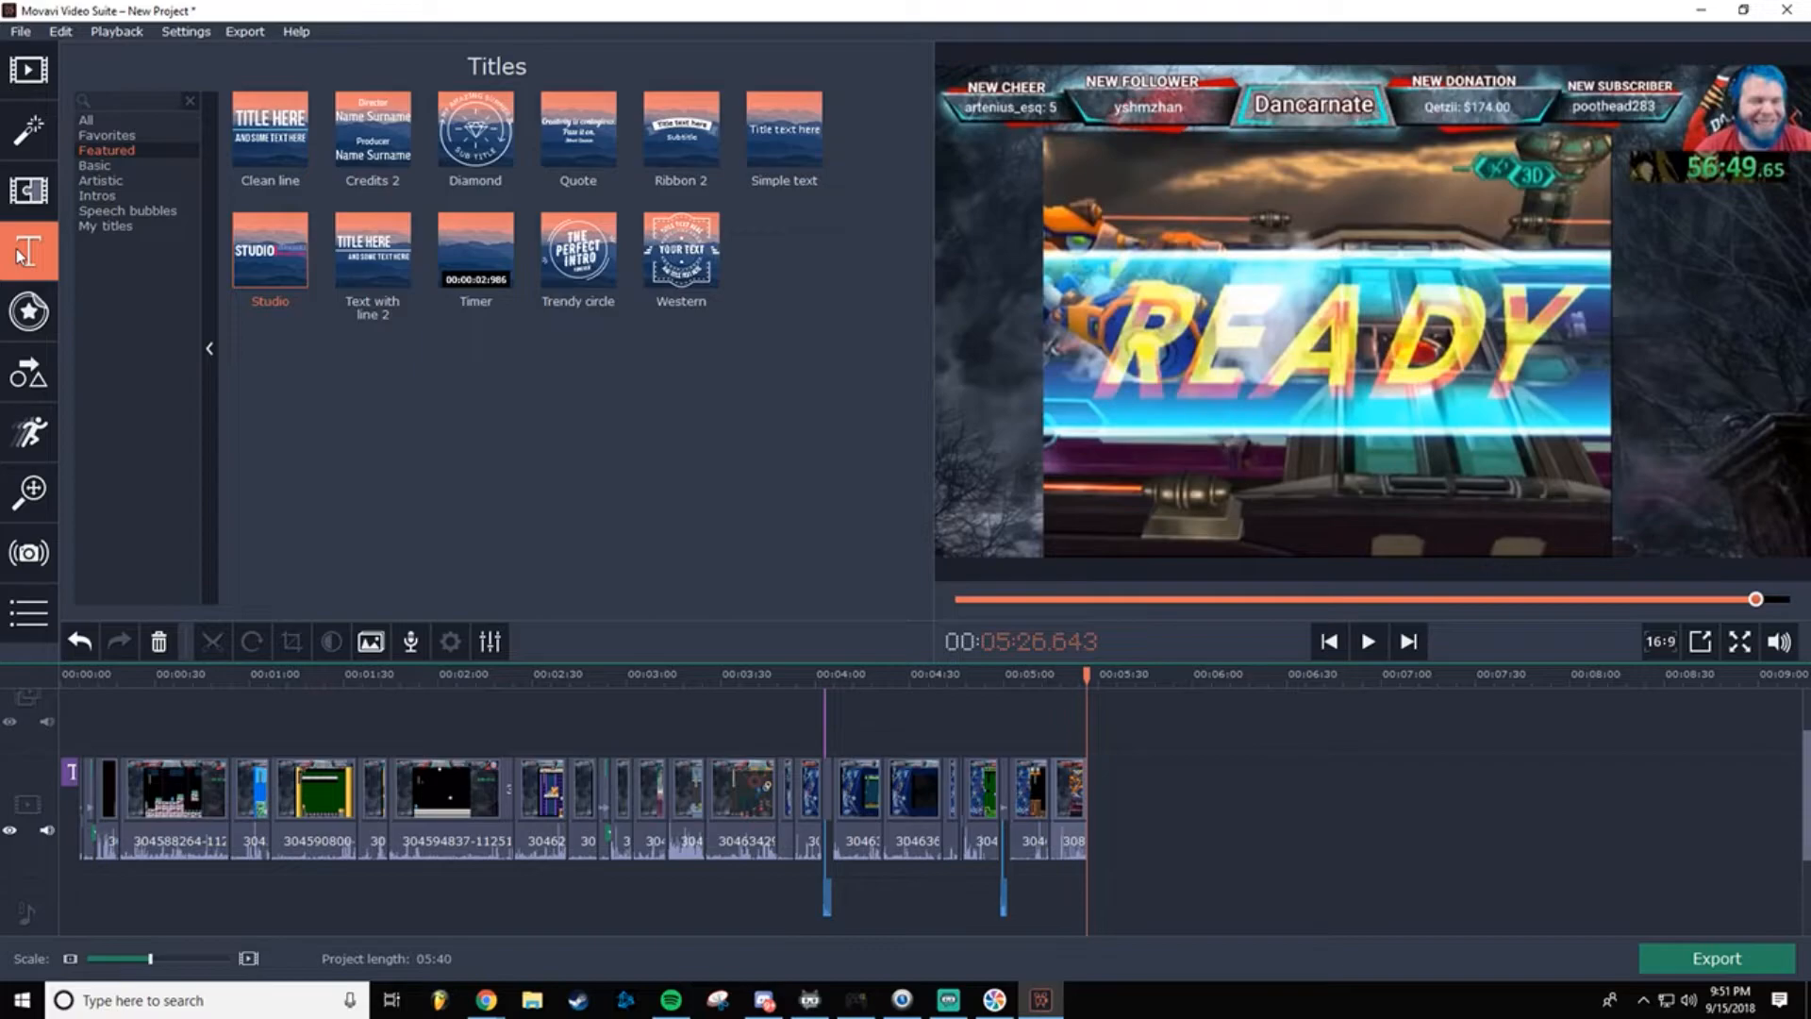
click(789, 143)
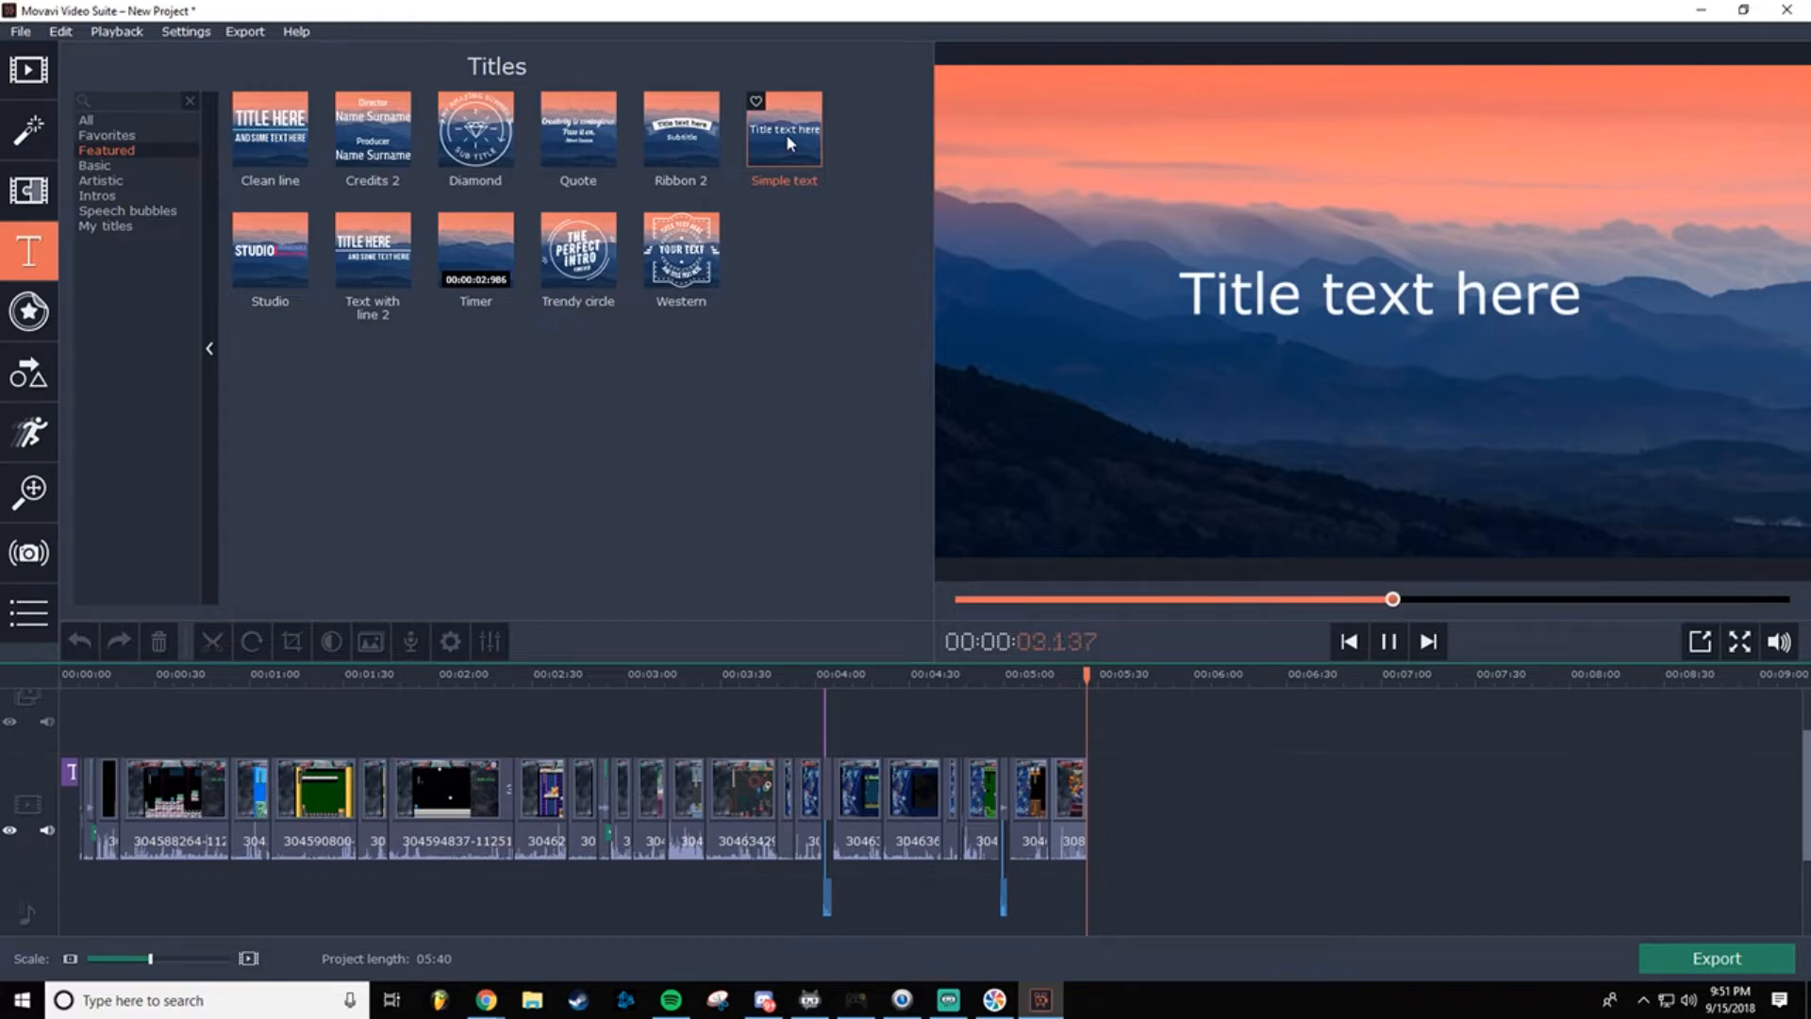
click(1389, 646)
mouse_move(1798, 762)
mouse_down()
mouse_move(1789, 817)
mouse_move(1799, 727)
mouse_up()
drag(797, 147, 1096, 707)
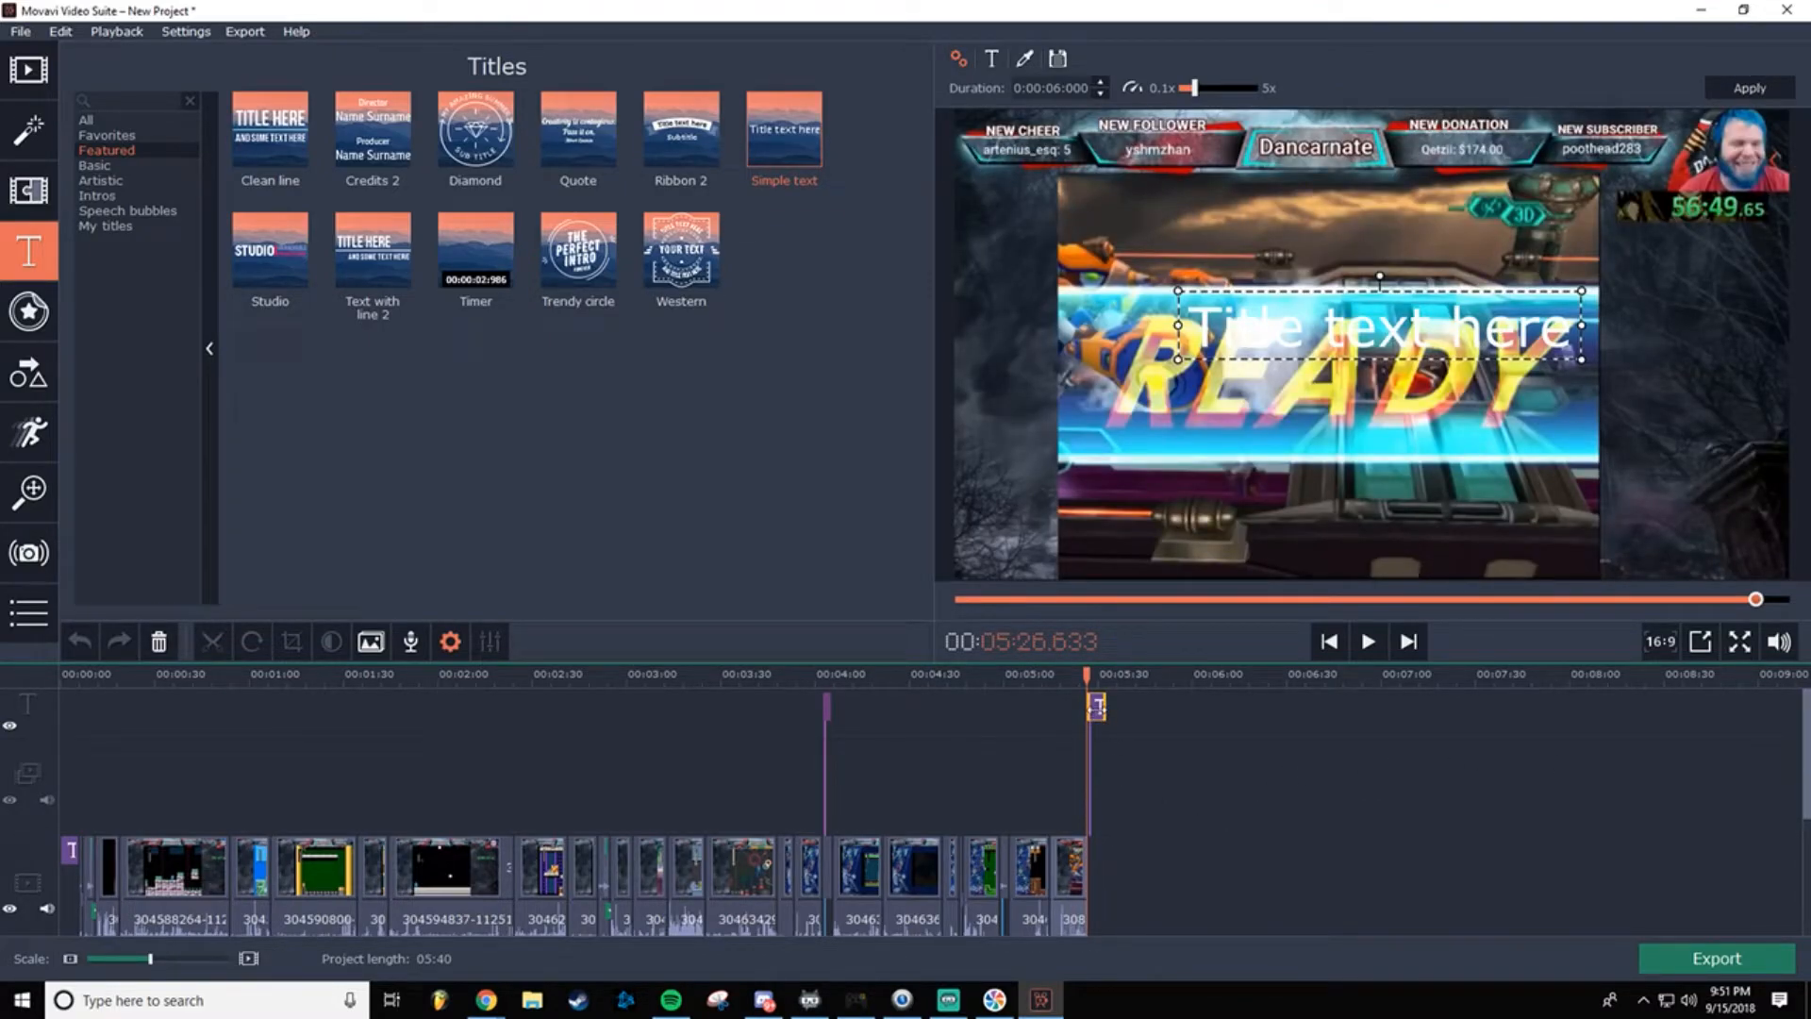
click(1368, 642)
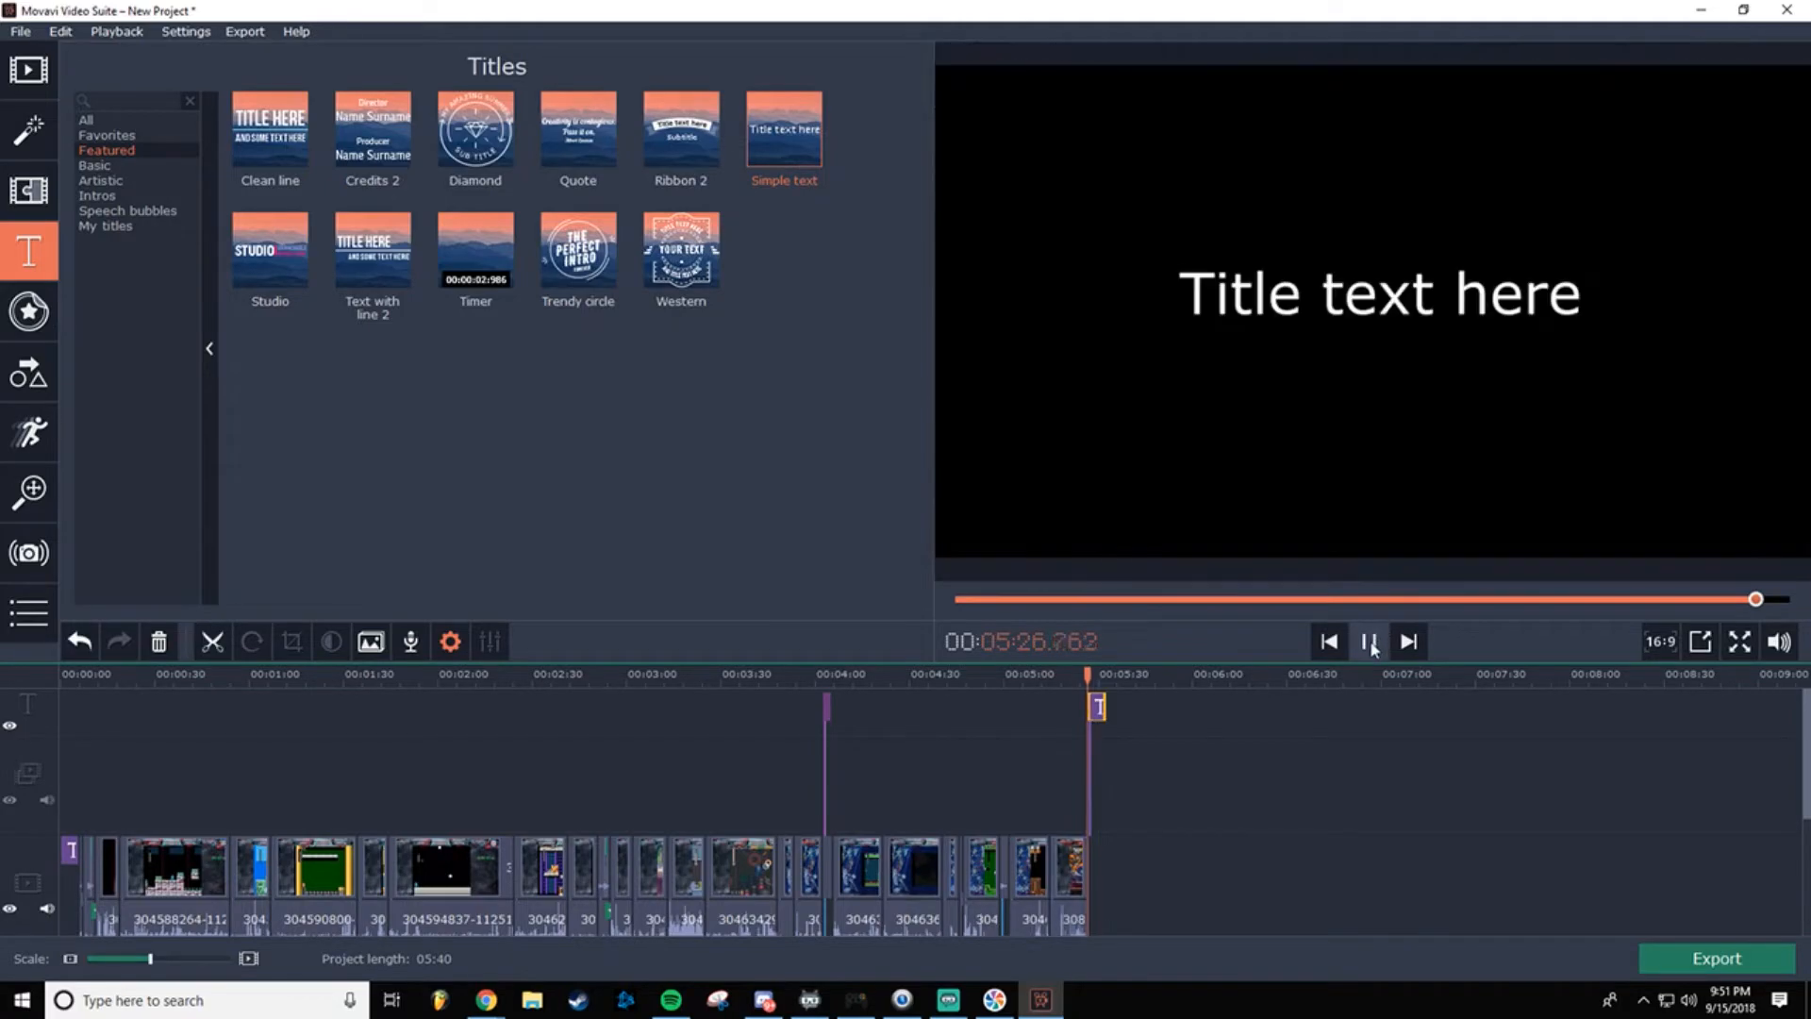
click(1369, 642)
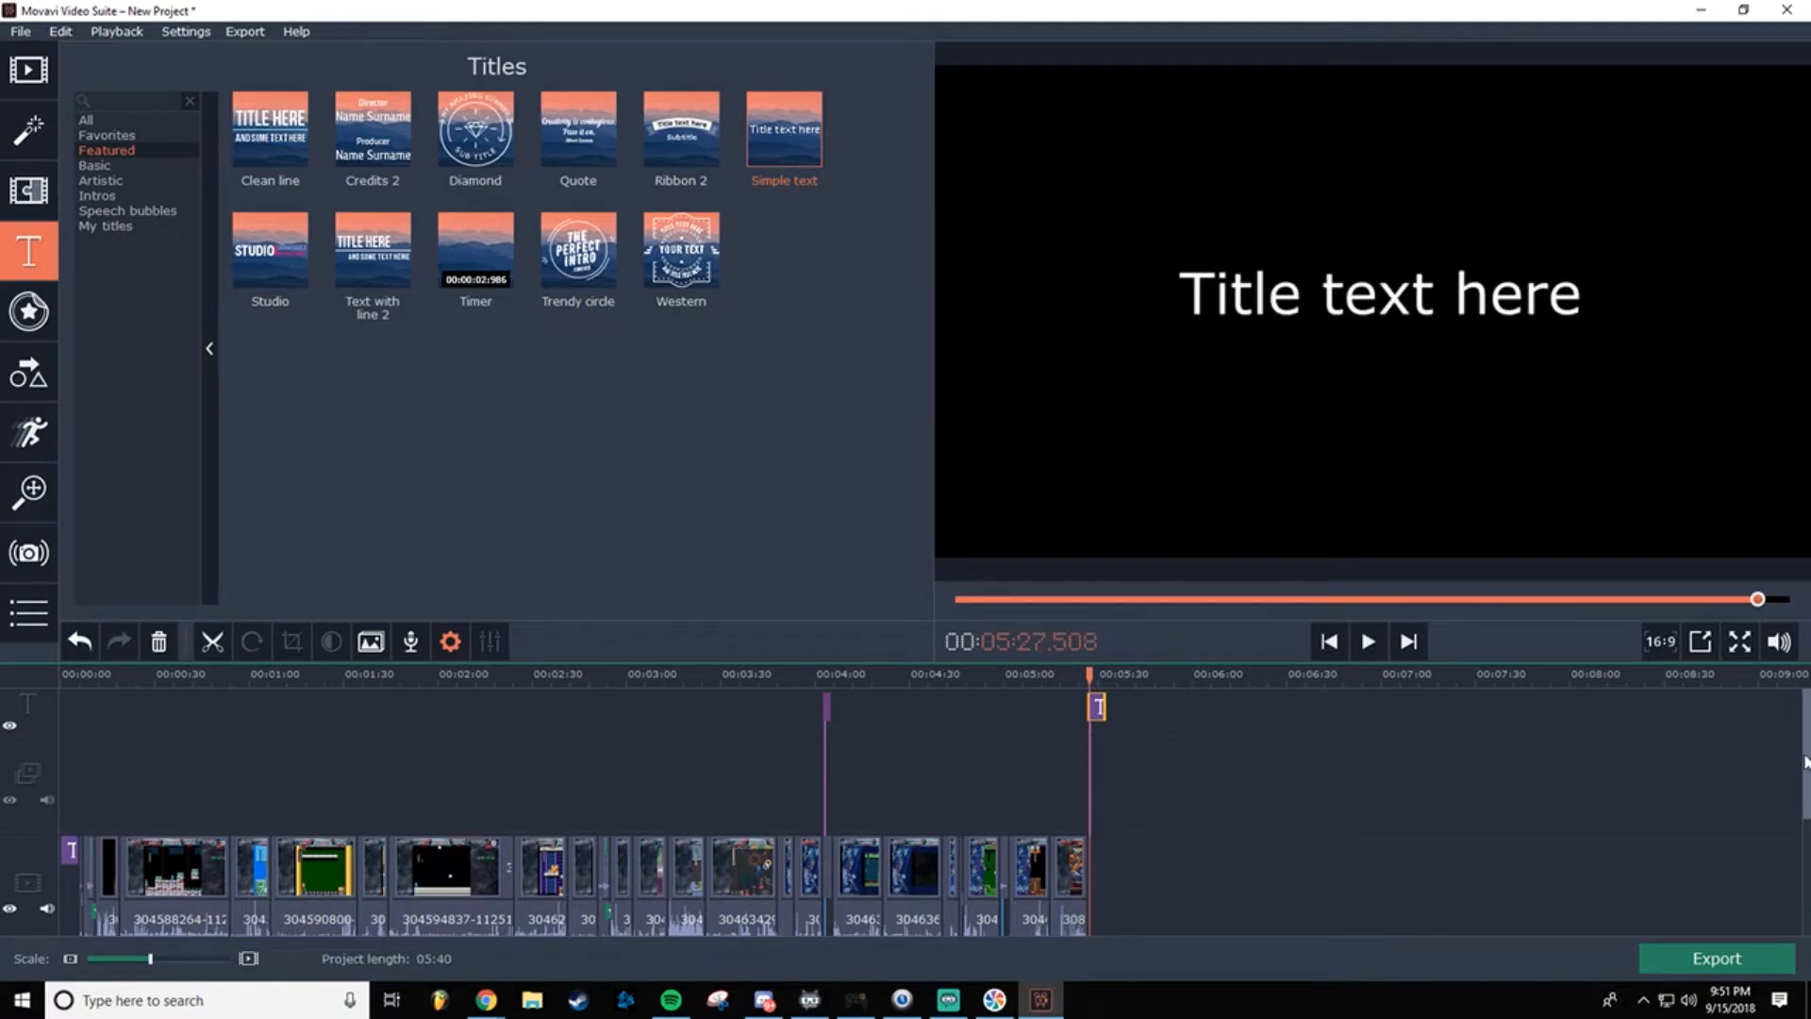
Step: Stack a second Simple text title above the first, move its text near the top of the frame and change it to "1st text"
drag(784, 132, 1094, 715)
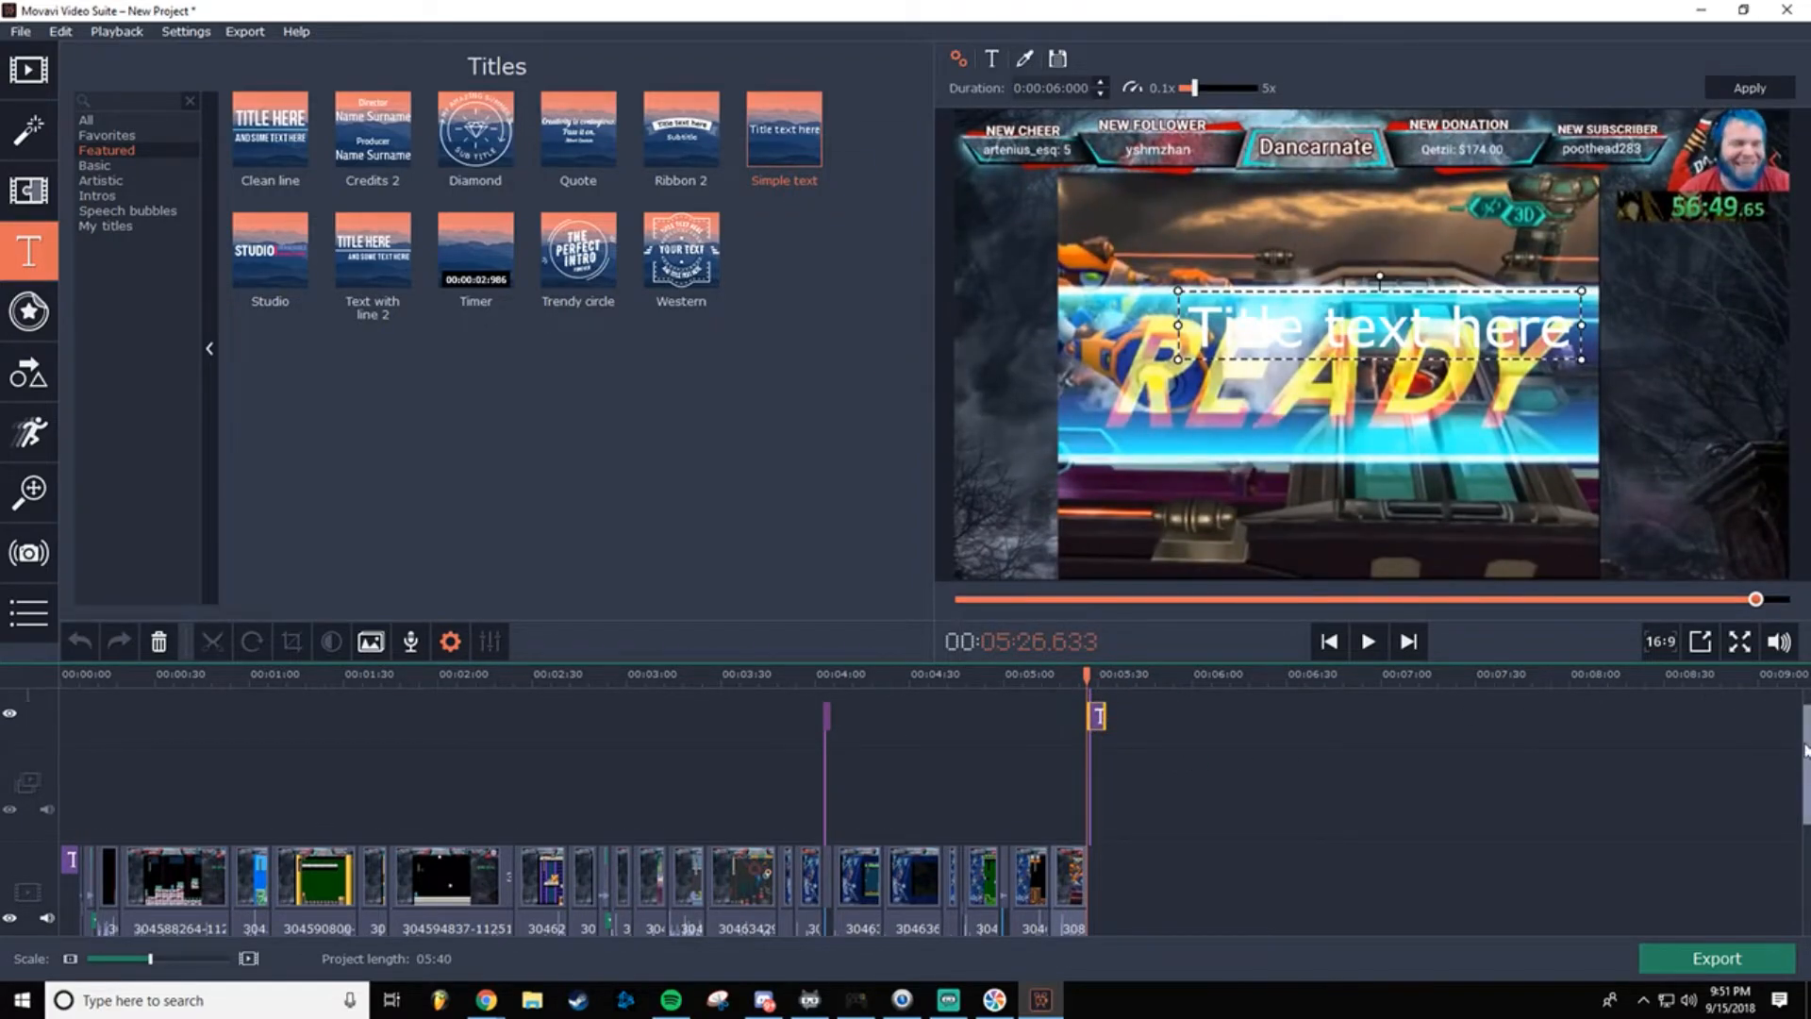
click(1098, 708)
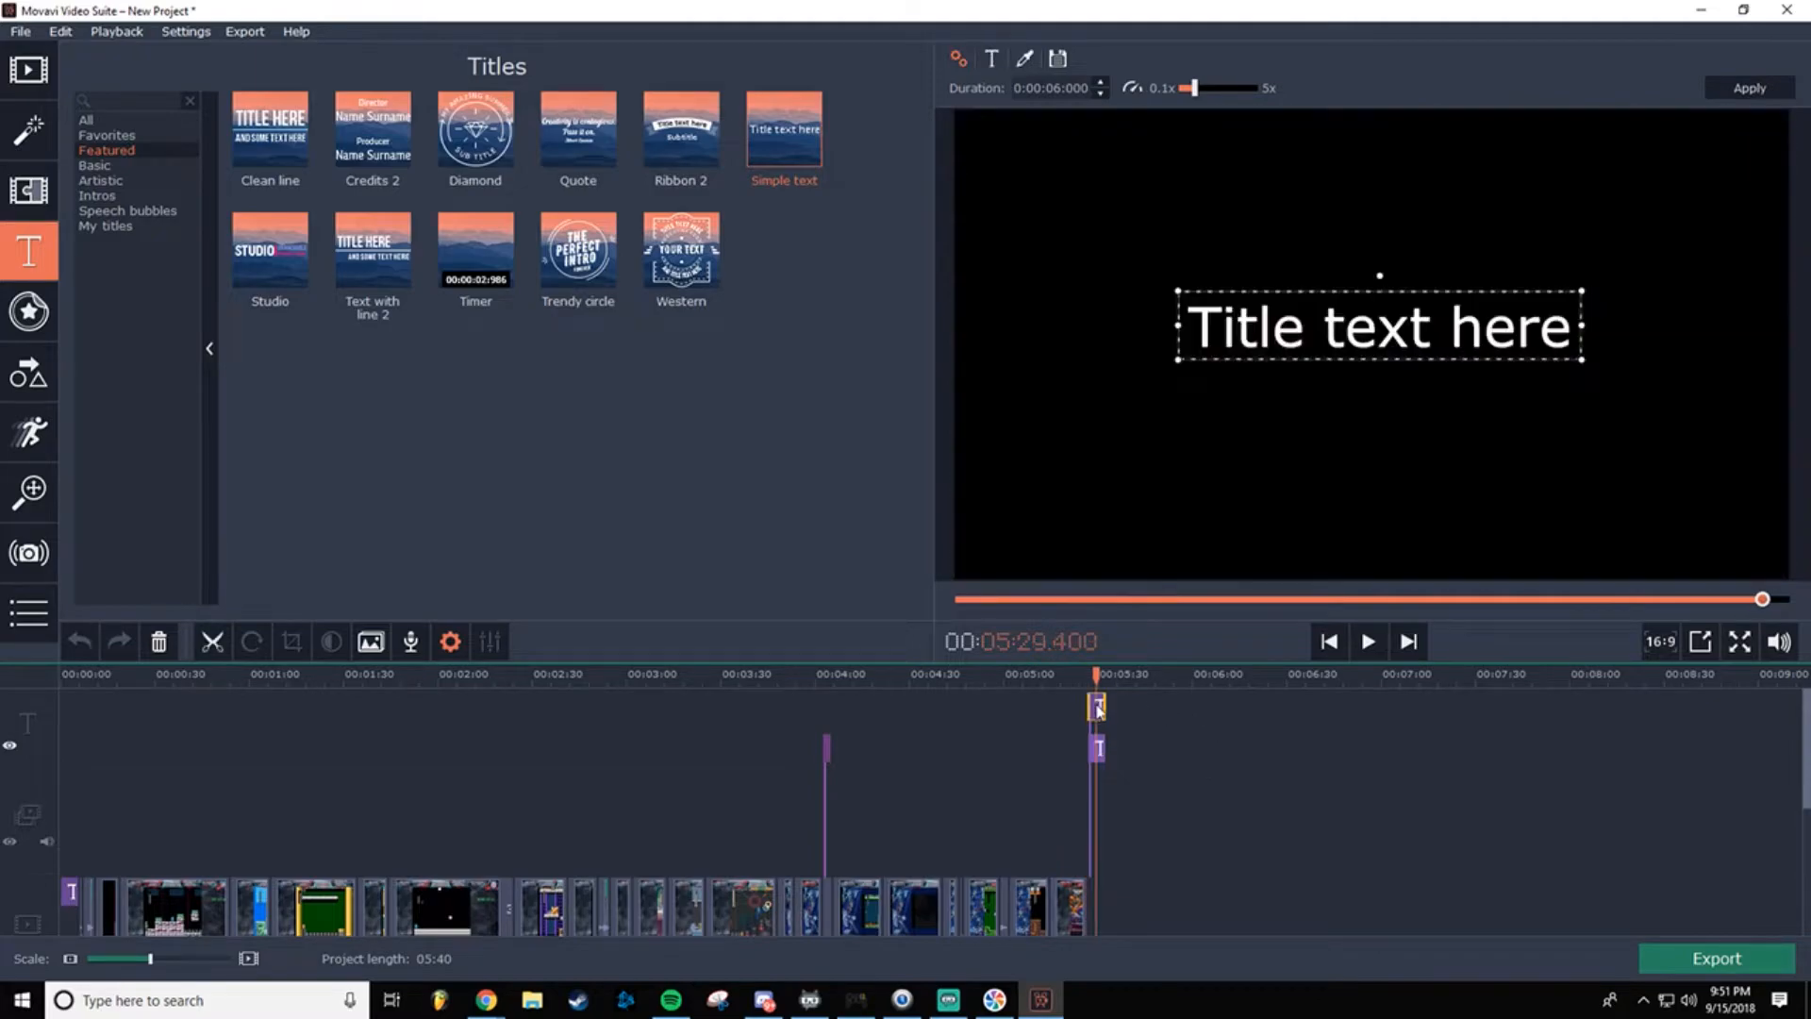
drag(1336, 325, 1328, 183)
double_click(1295, 168)
key(ctrl+a)
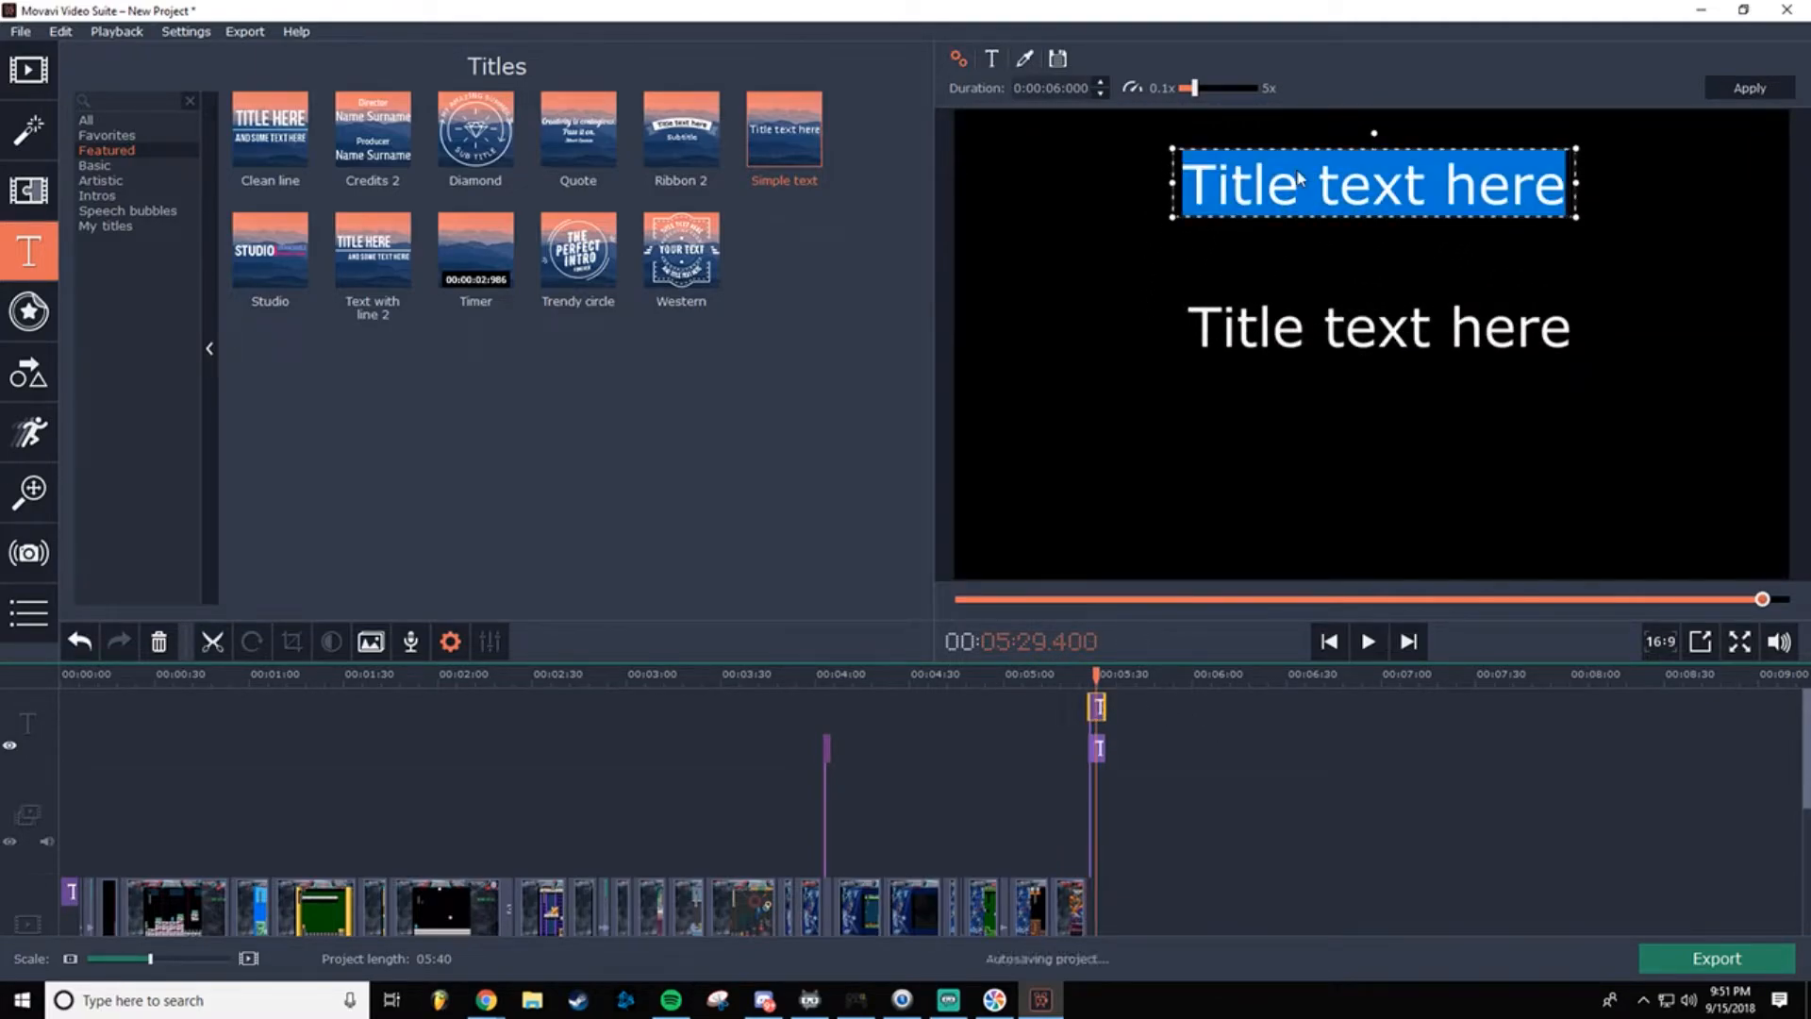
text(1st text)
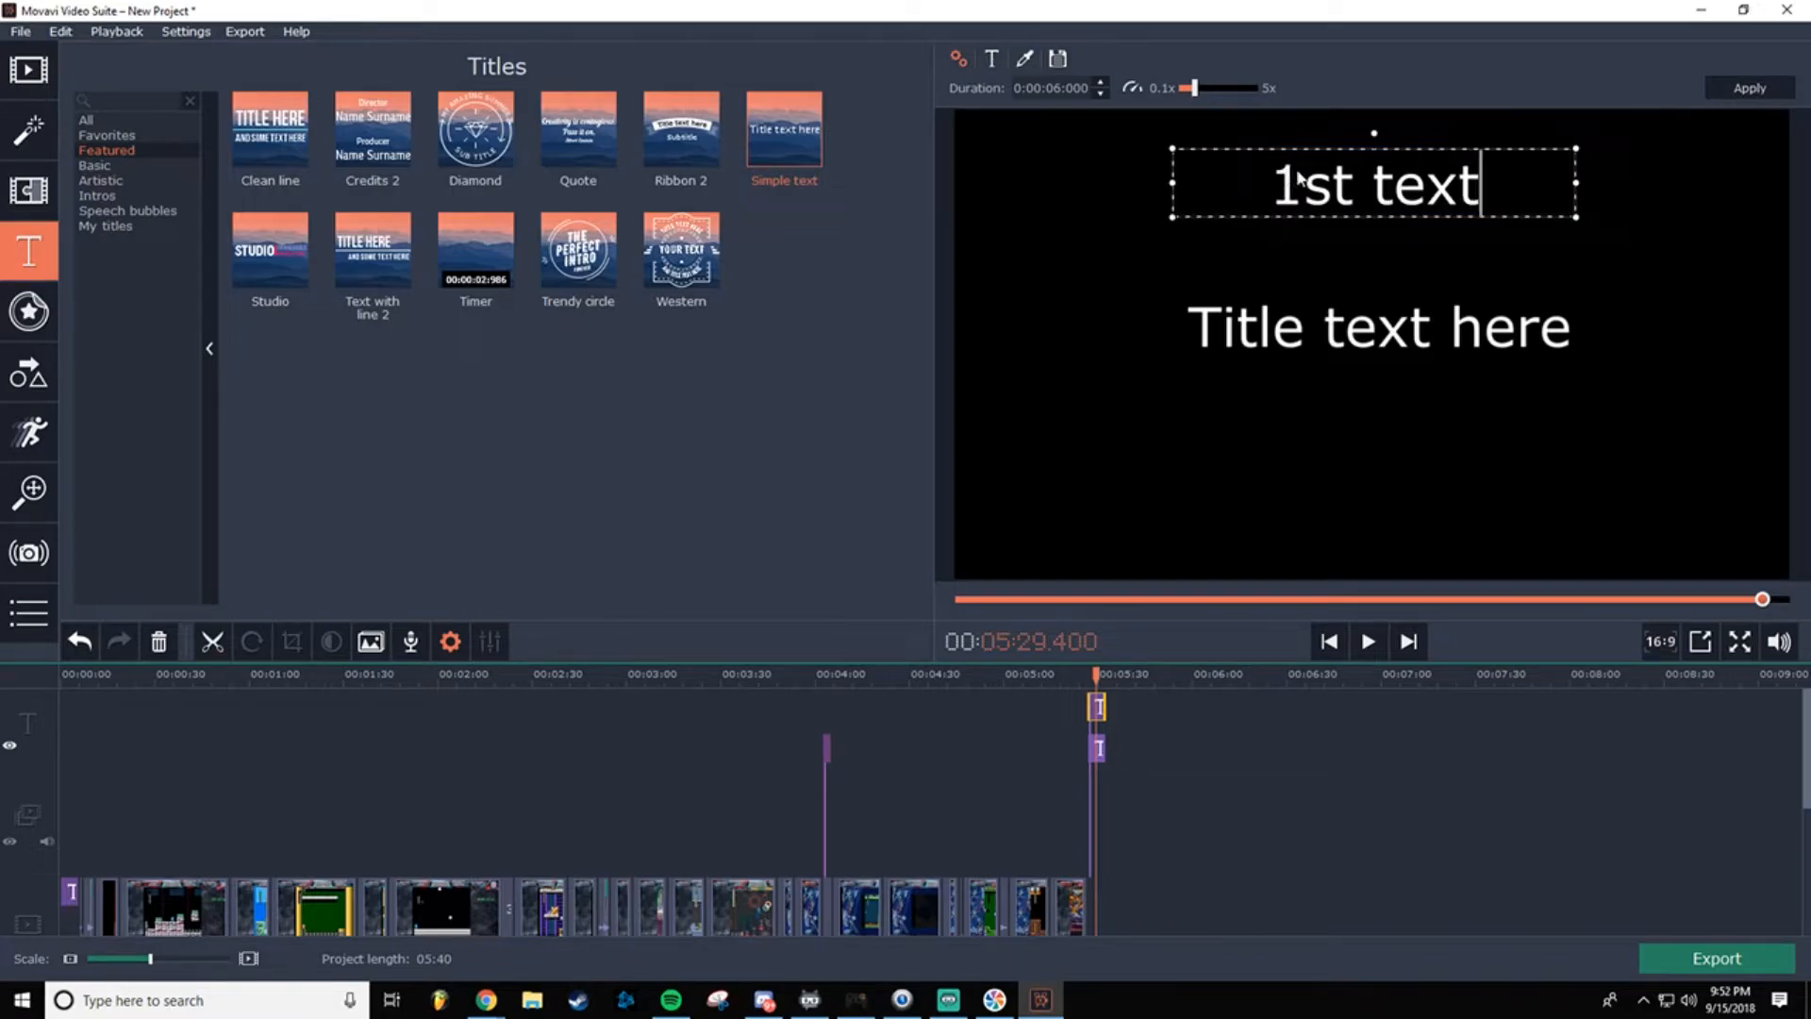
Step: Change the text of the lower stacked title to "2nd text"
key(Escape)
click(1098, 748)
double_click(1298, 331)
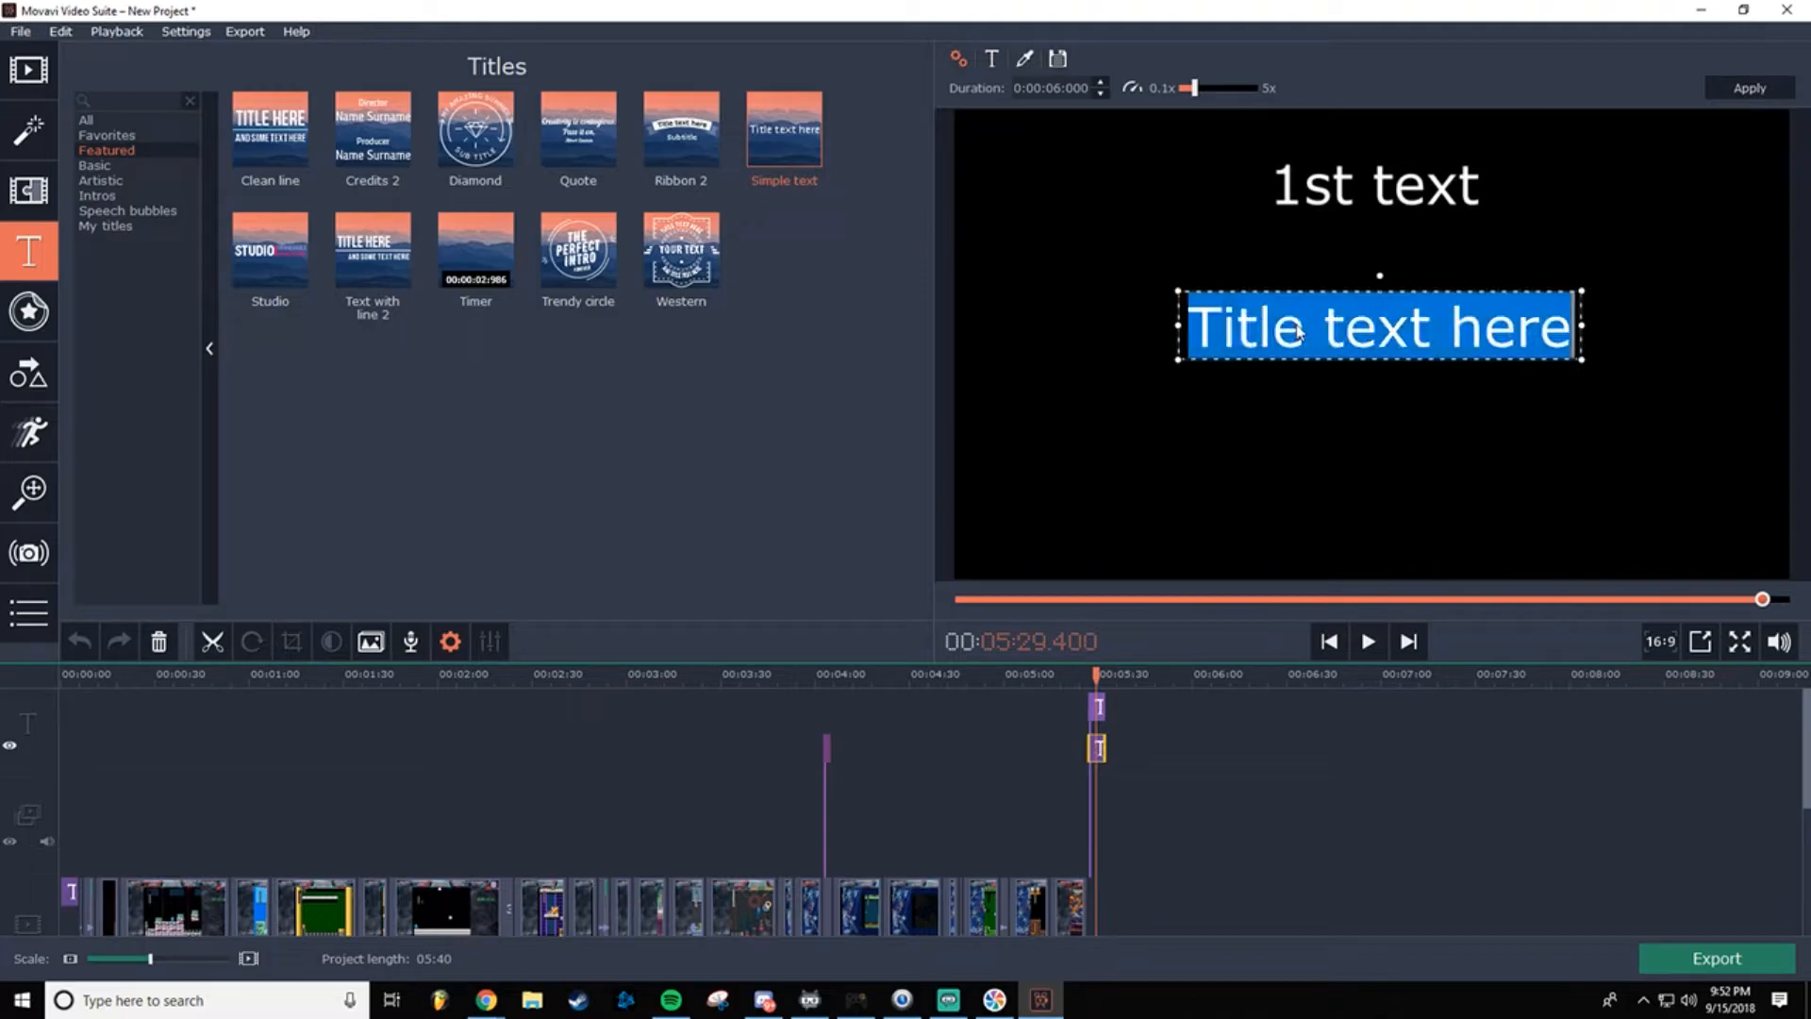
text(2nd)
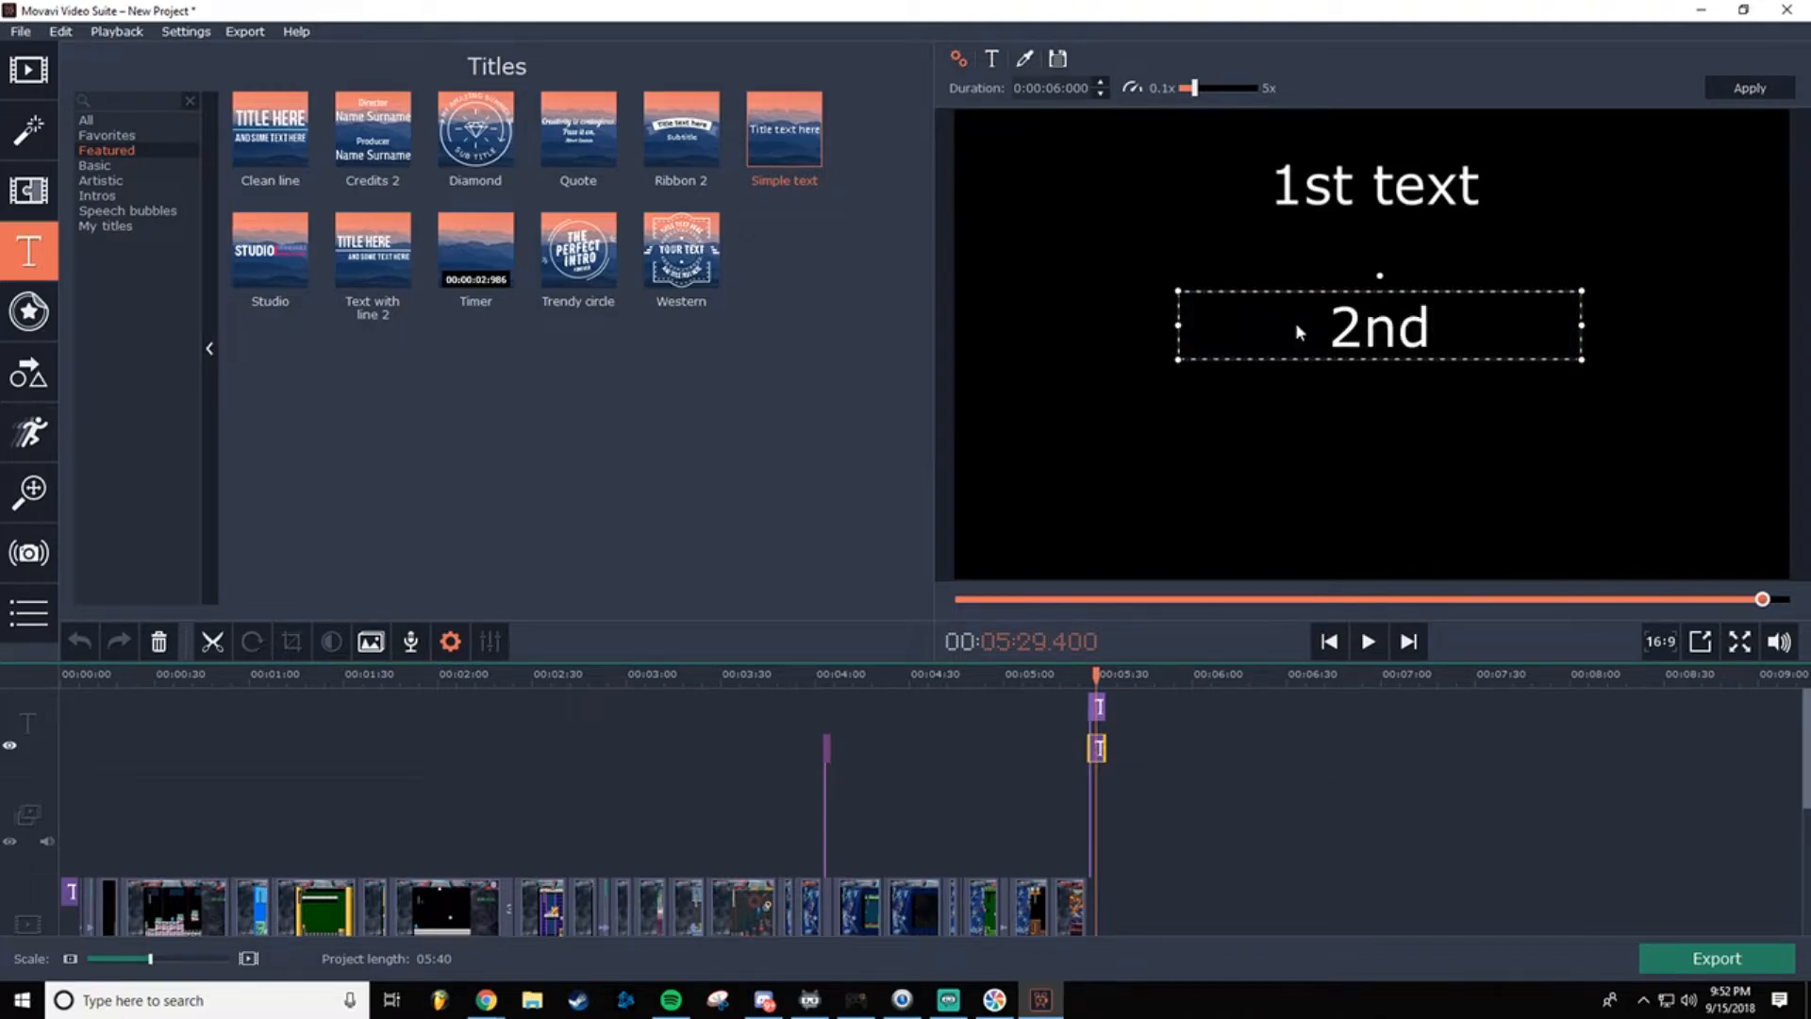
text( text)
click(1374, 411)
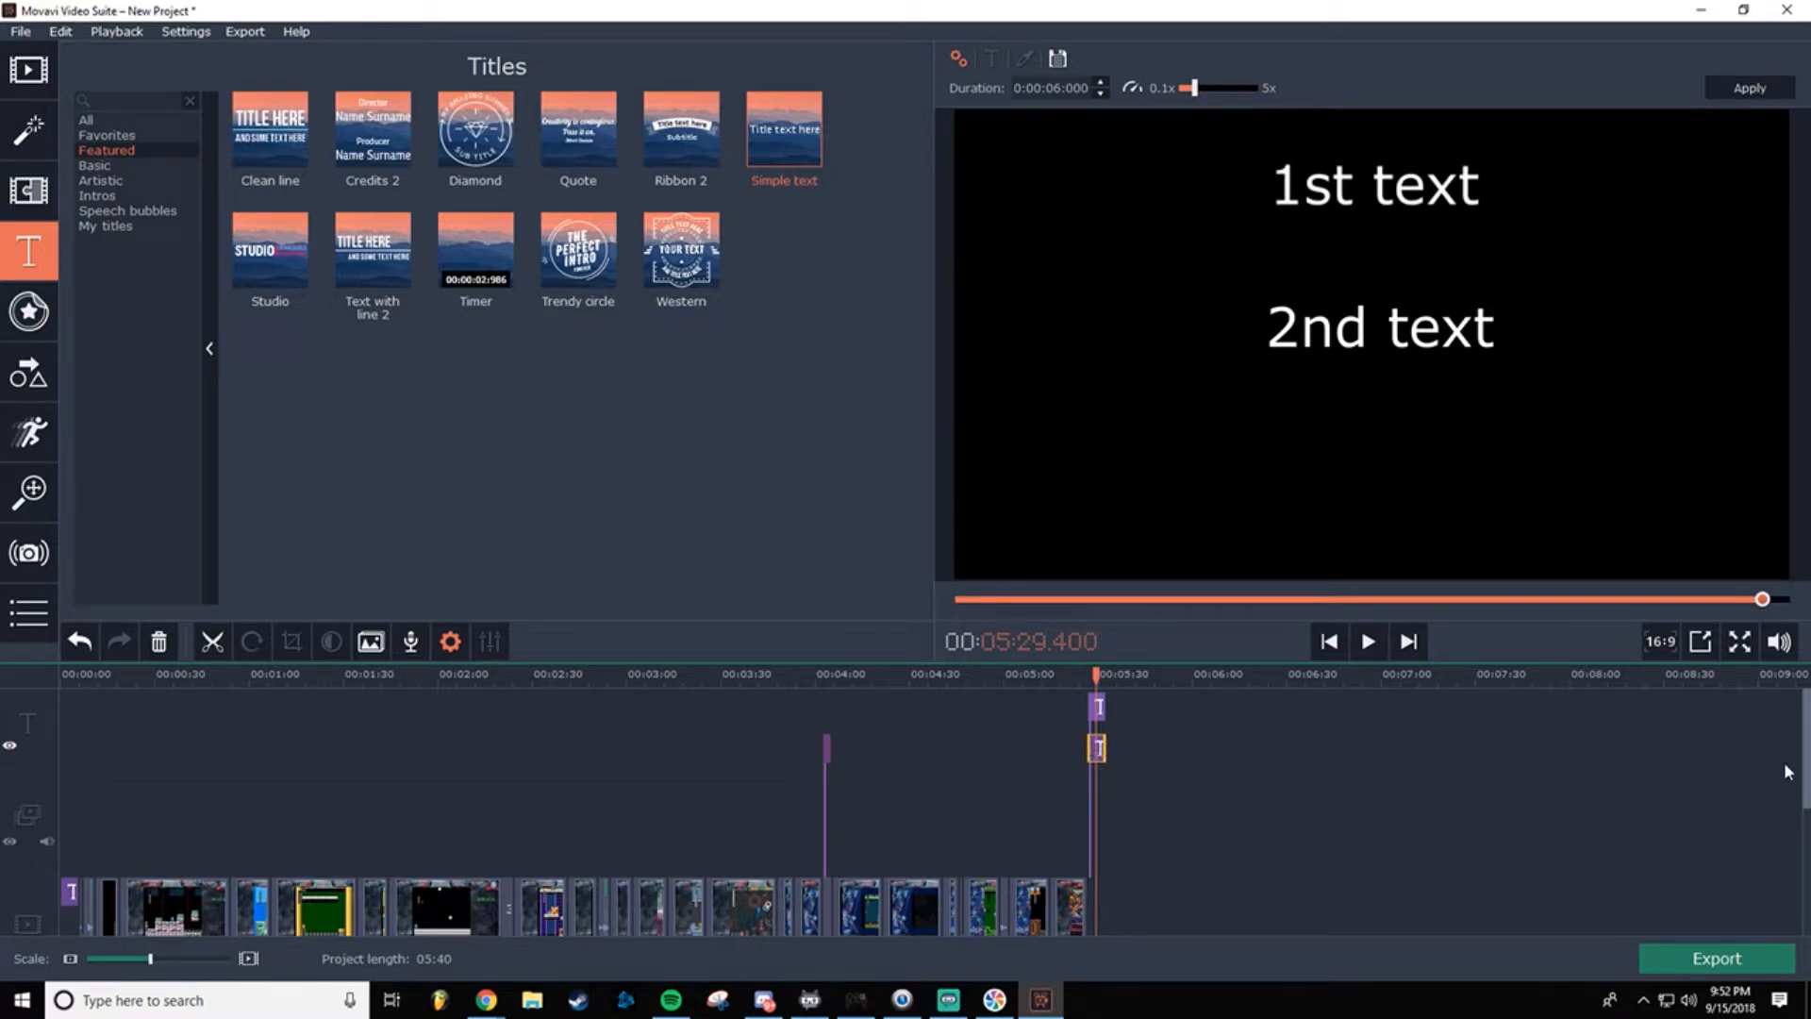
Step: Enlarge the timeline area and extend the "1st text" title to about the end of the outro music
drag(150, 964, 155, 960)
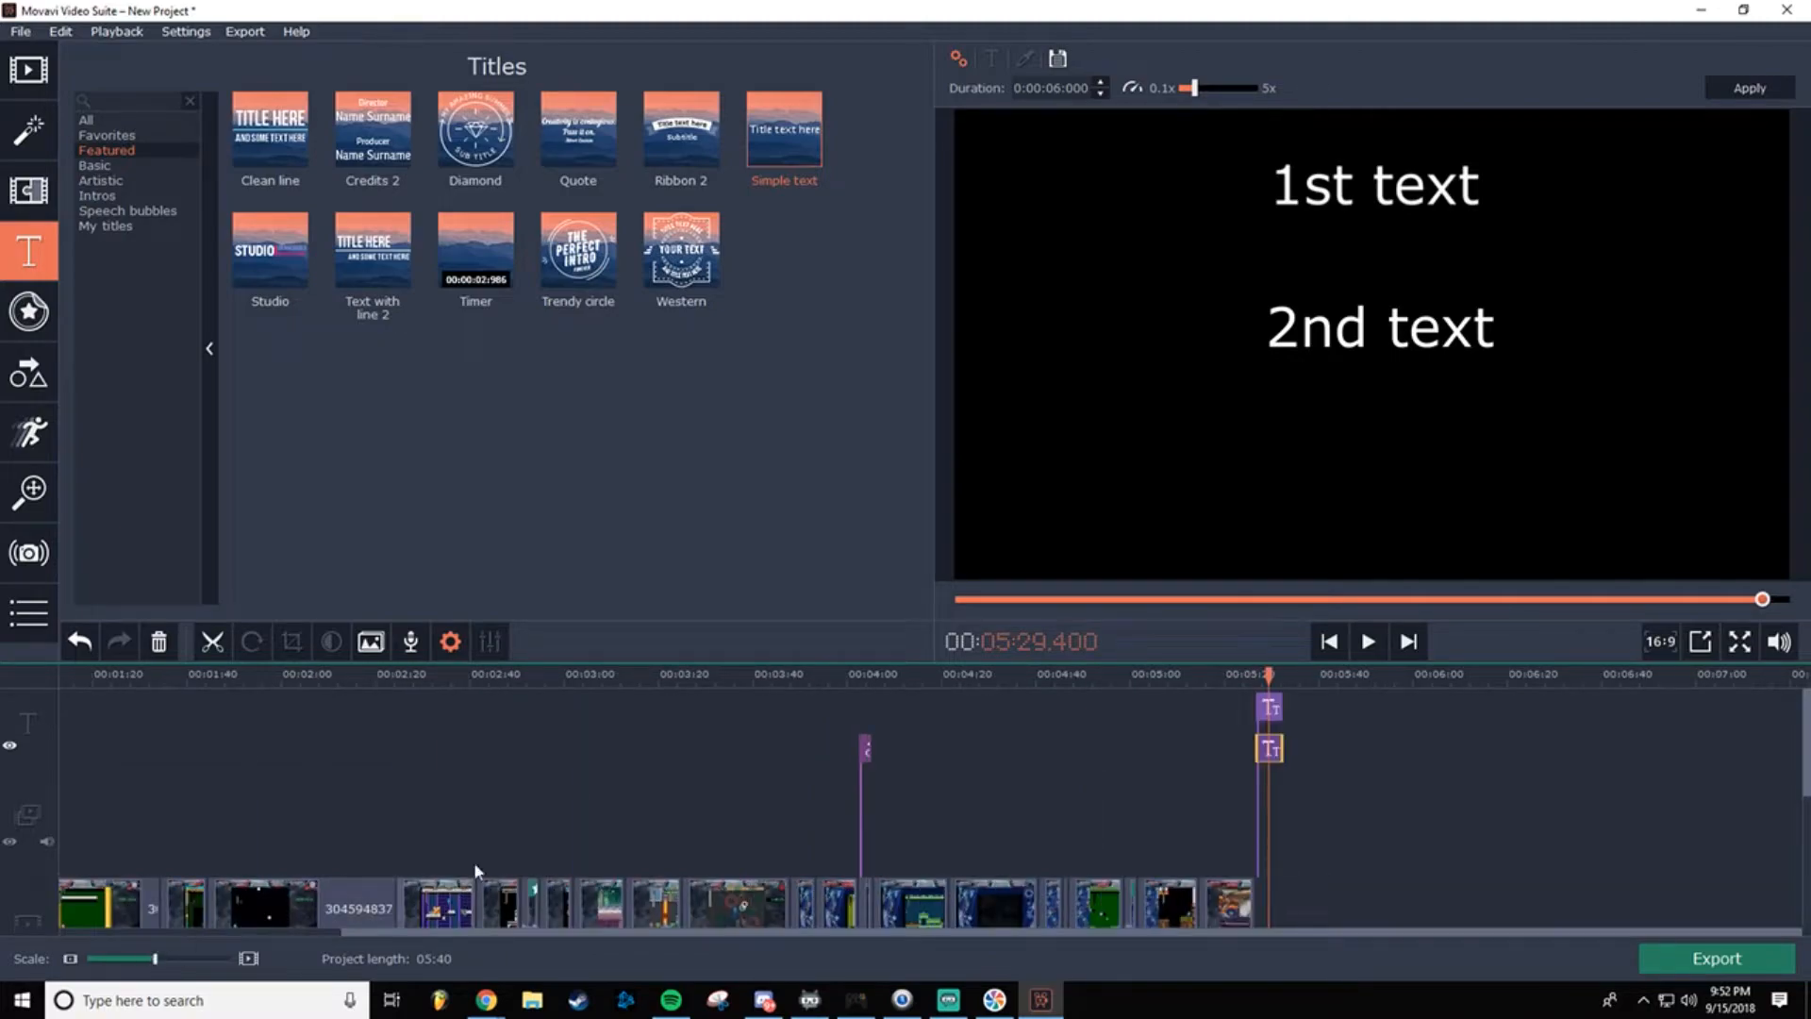
drag(743, 664, 764, 474)
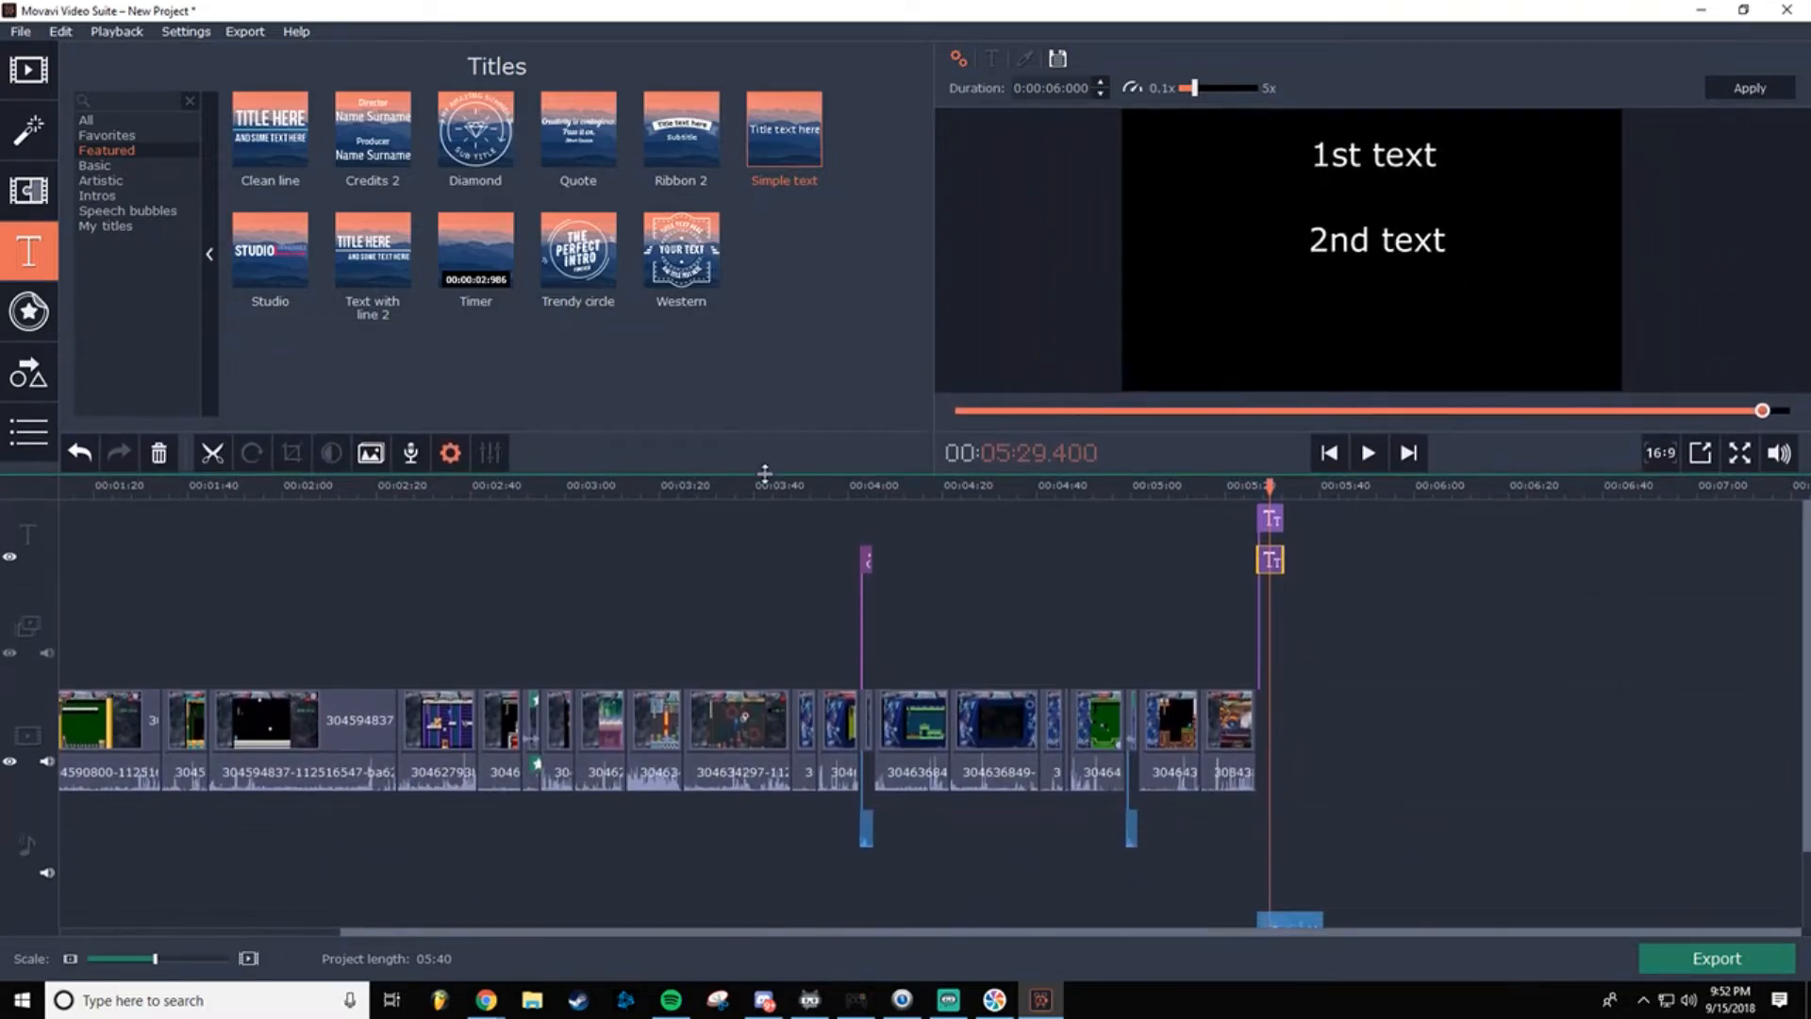
click(1285, 563)
click(1271, 520)
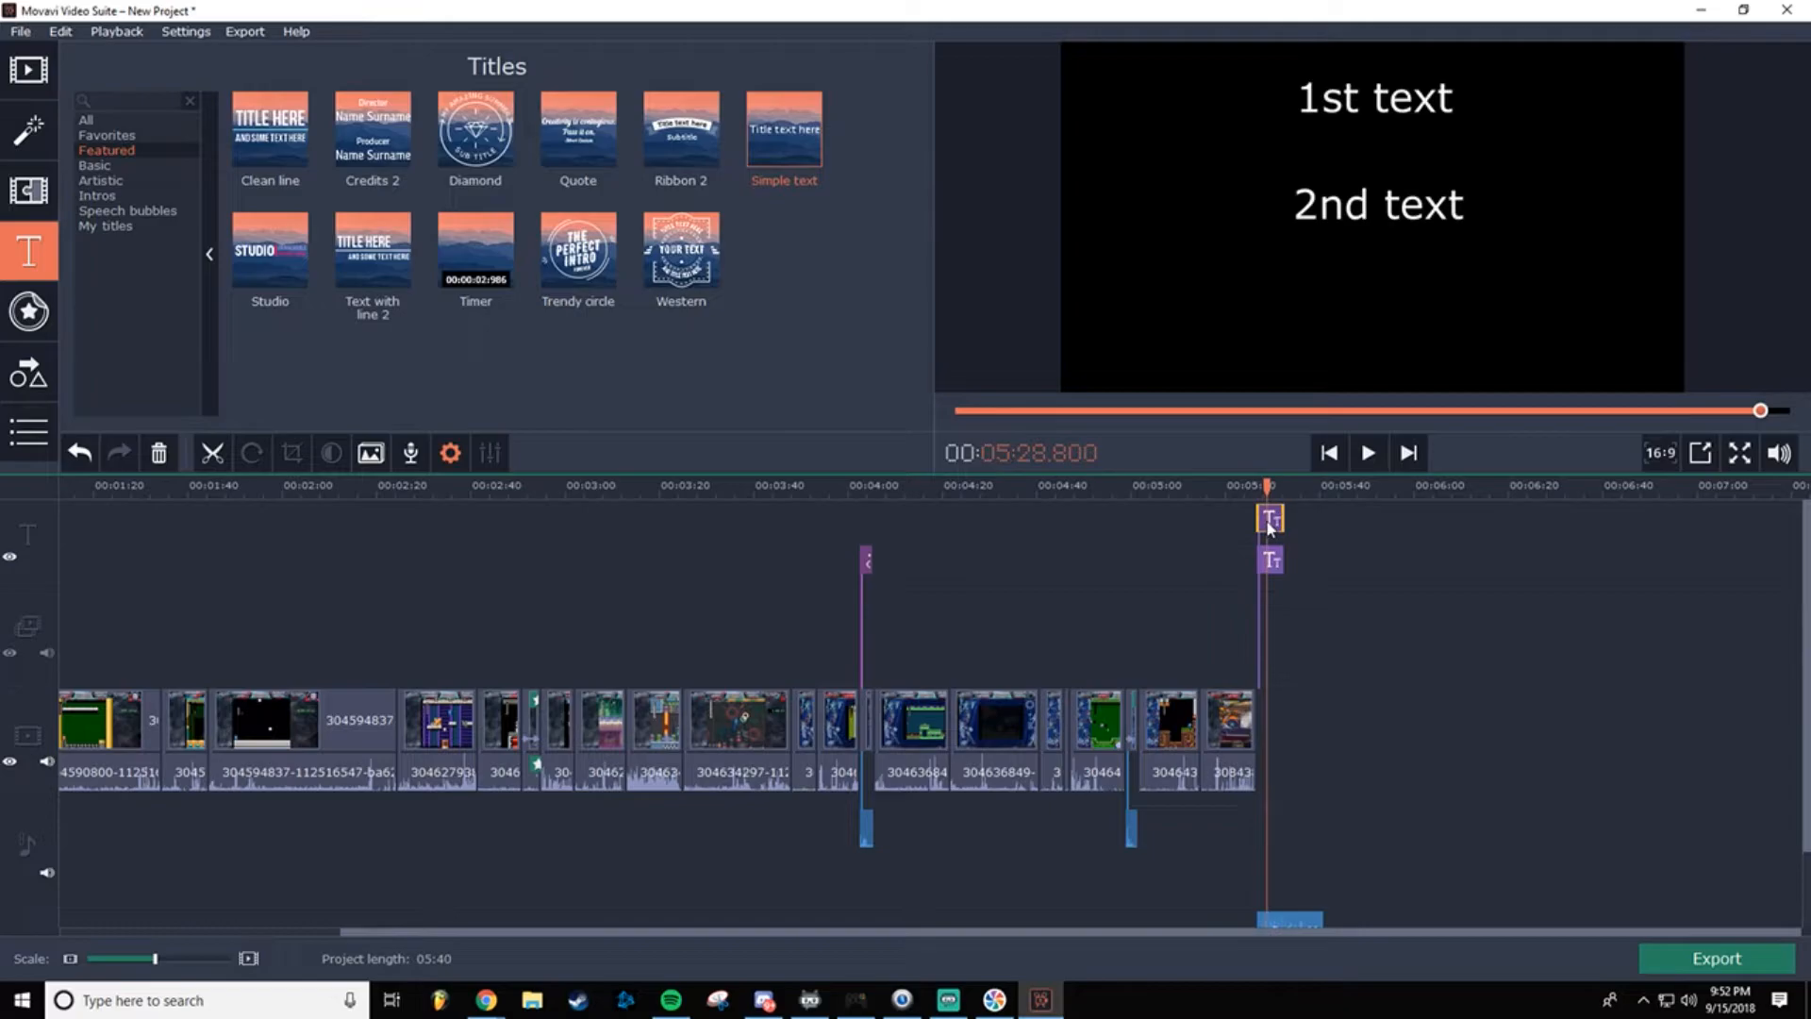
double_click(1271, 521)
drag(1287, 520, 1296, 557)
click(1271, 561)
click(1270, 562)
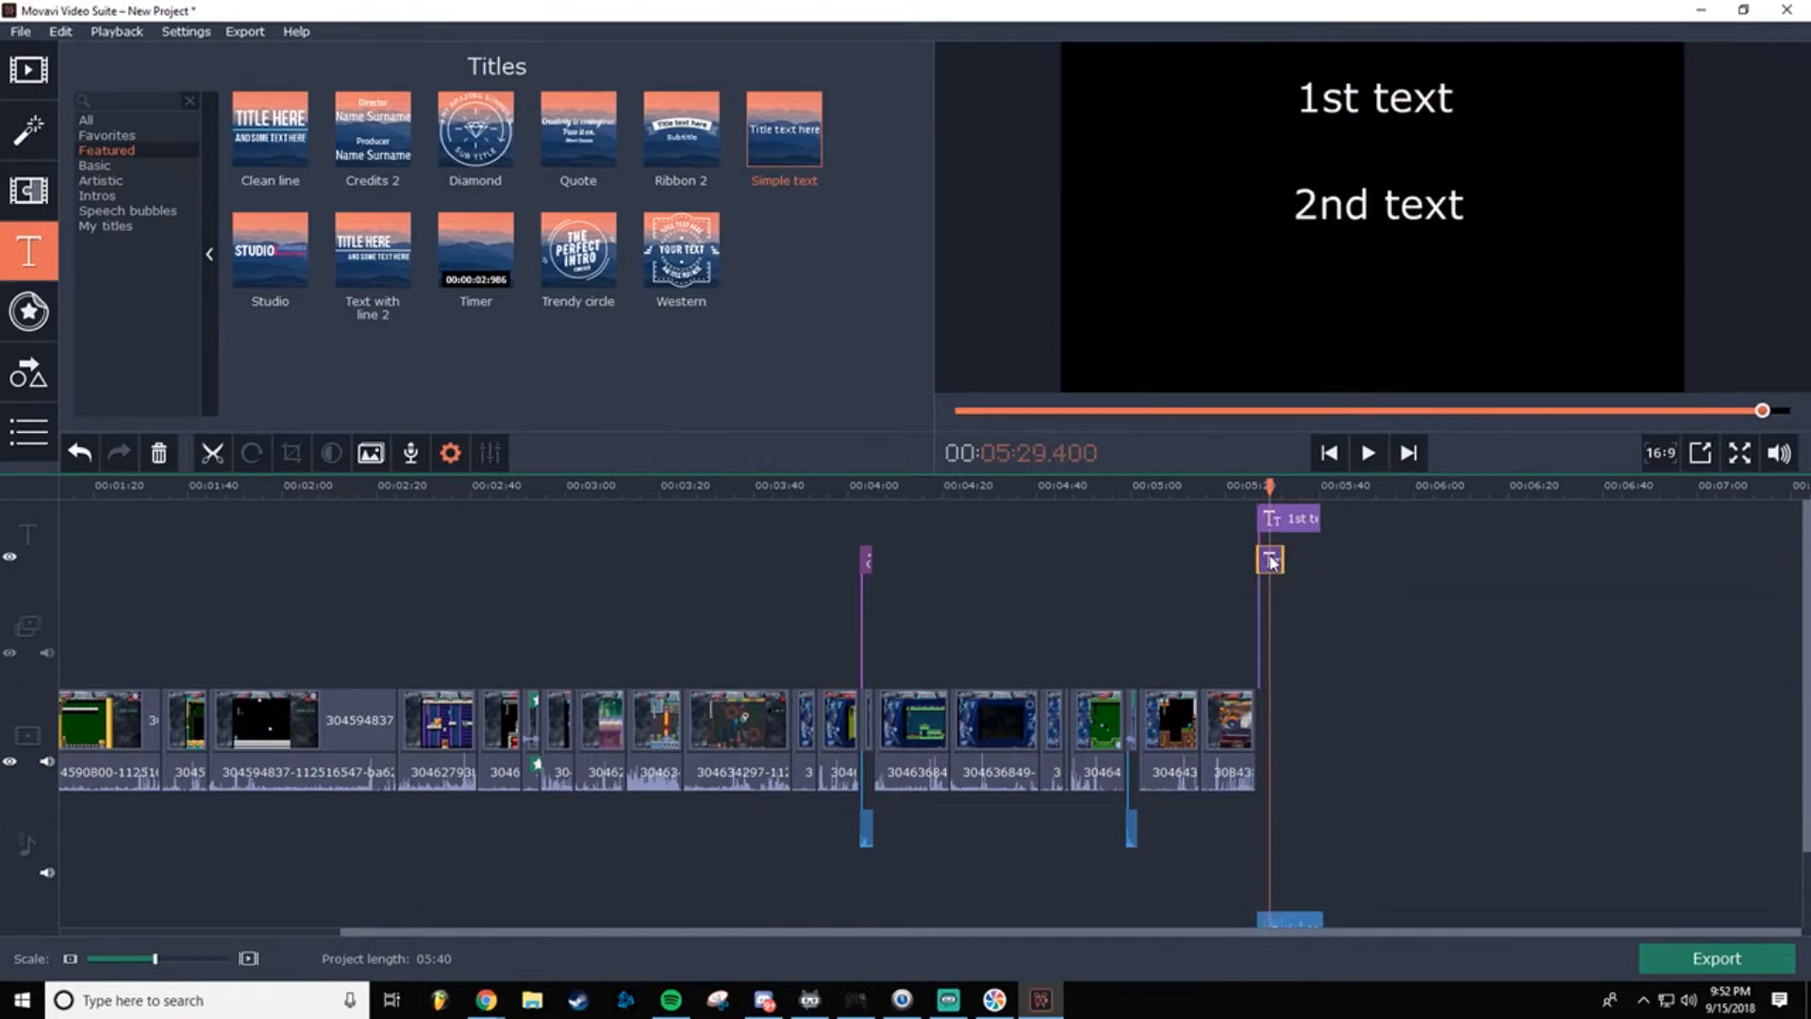
right_click(1269, 563)
click(1270, 563)
double_click(1270, 562)
mouse_move(1268, 564)
mouse_down()
mouse_move(1272, 463)
mouse_move(1267, 559)
mouse_up()
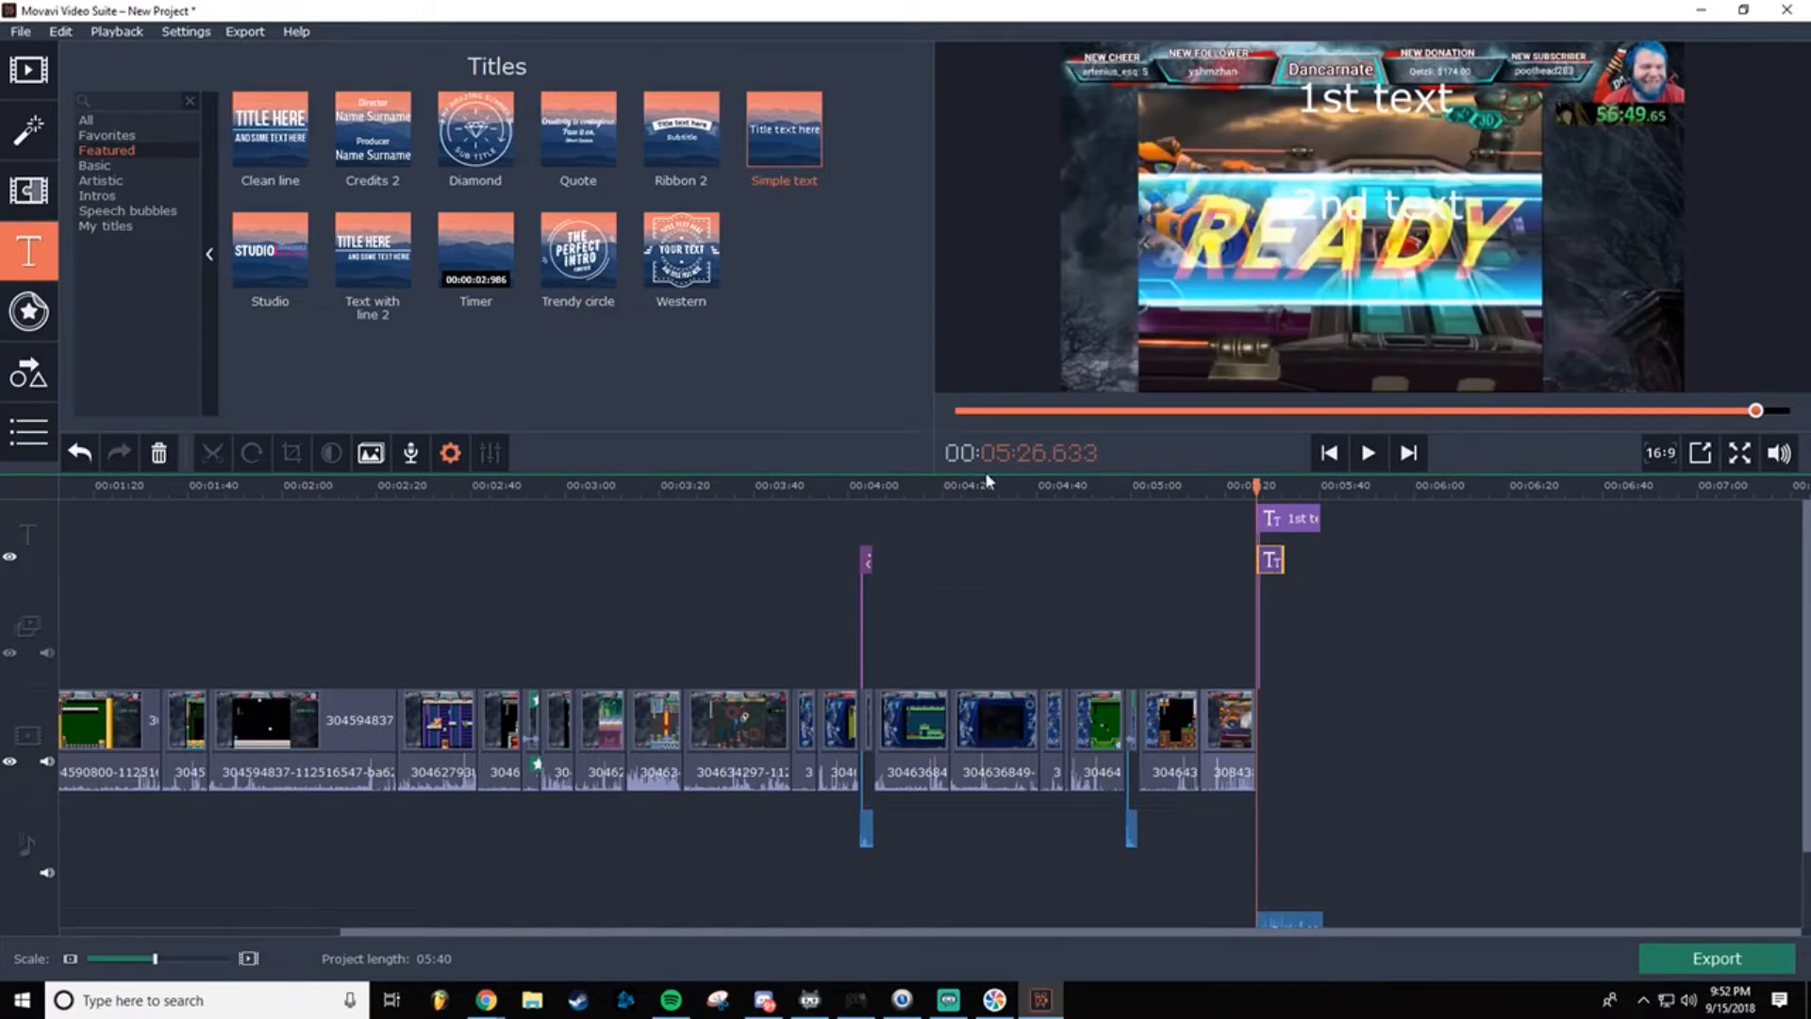
Step: Swap the stacked titles so the longer "1st text" title sits on the track below the "2nd text" title
drag(987, 474, 991, 455)
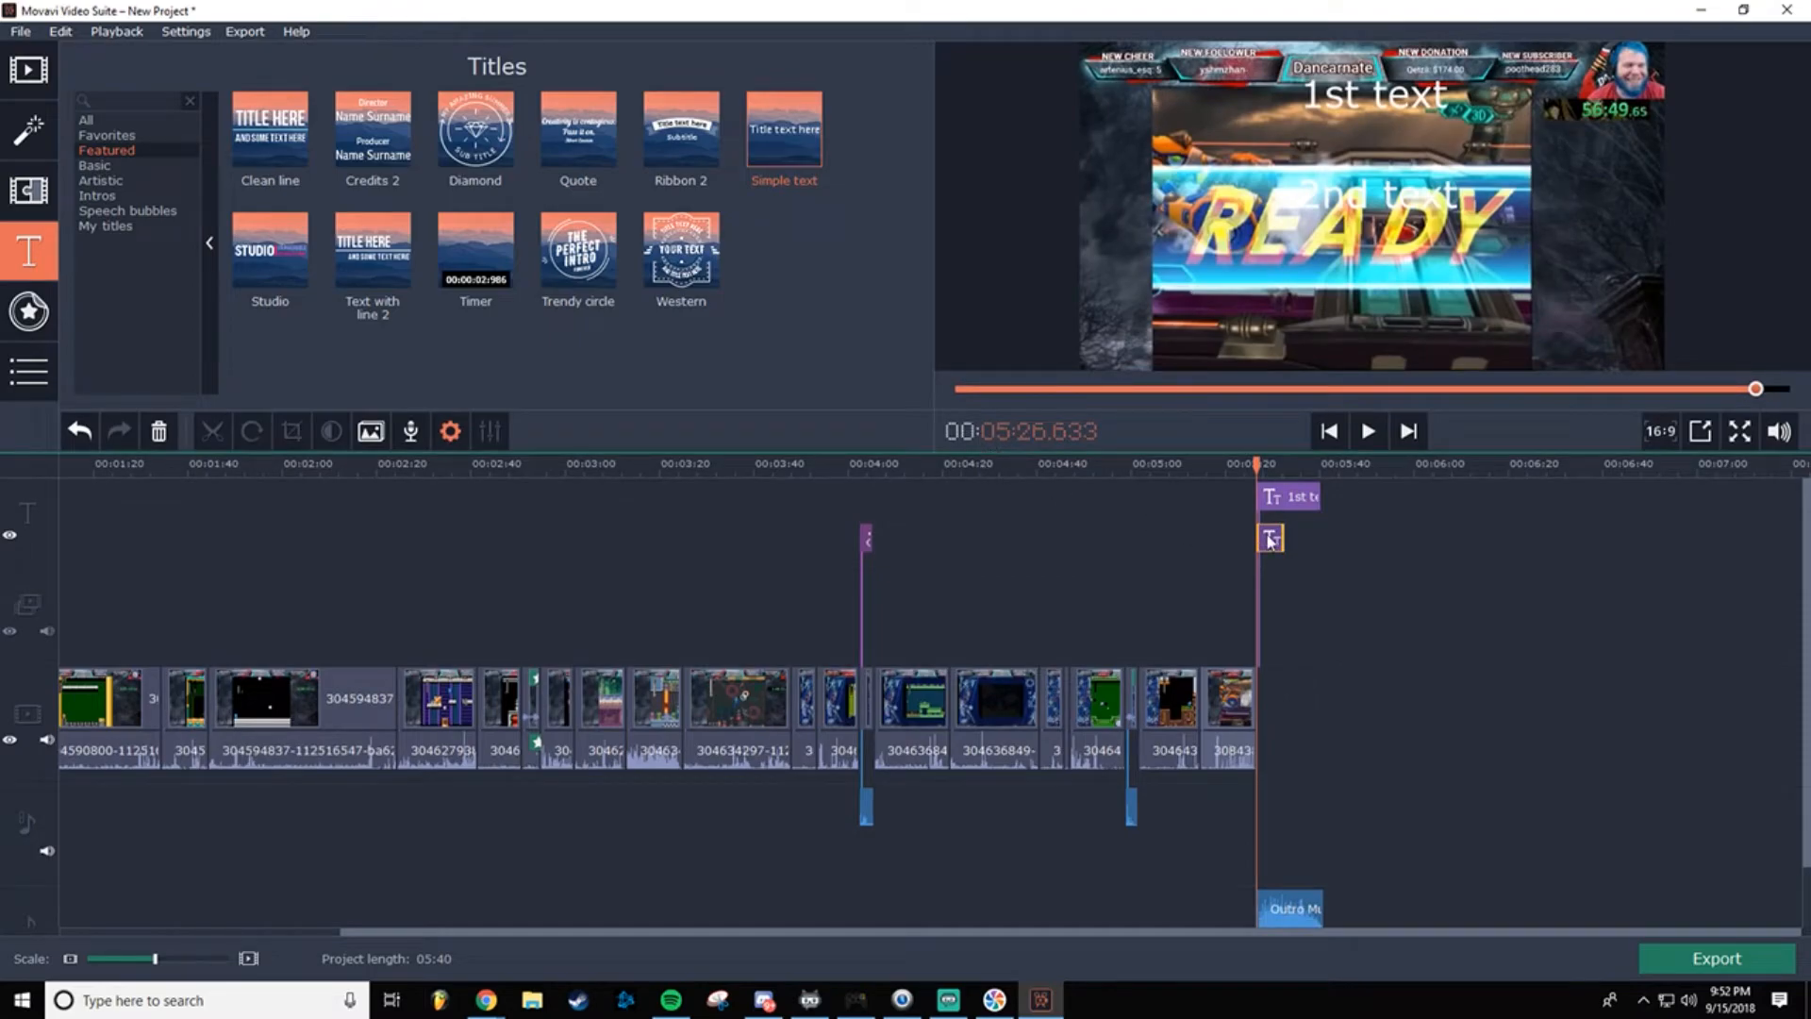
drag(1284, 500, 1279, 577)
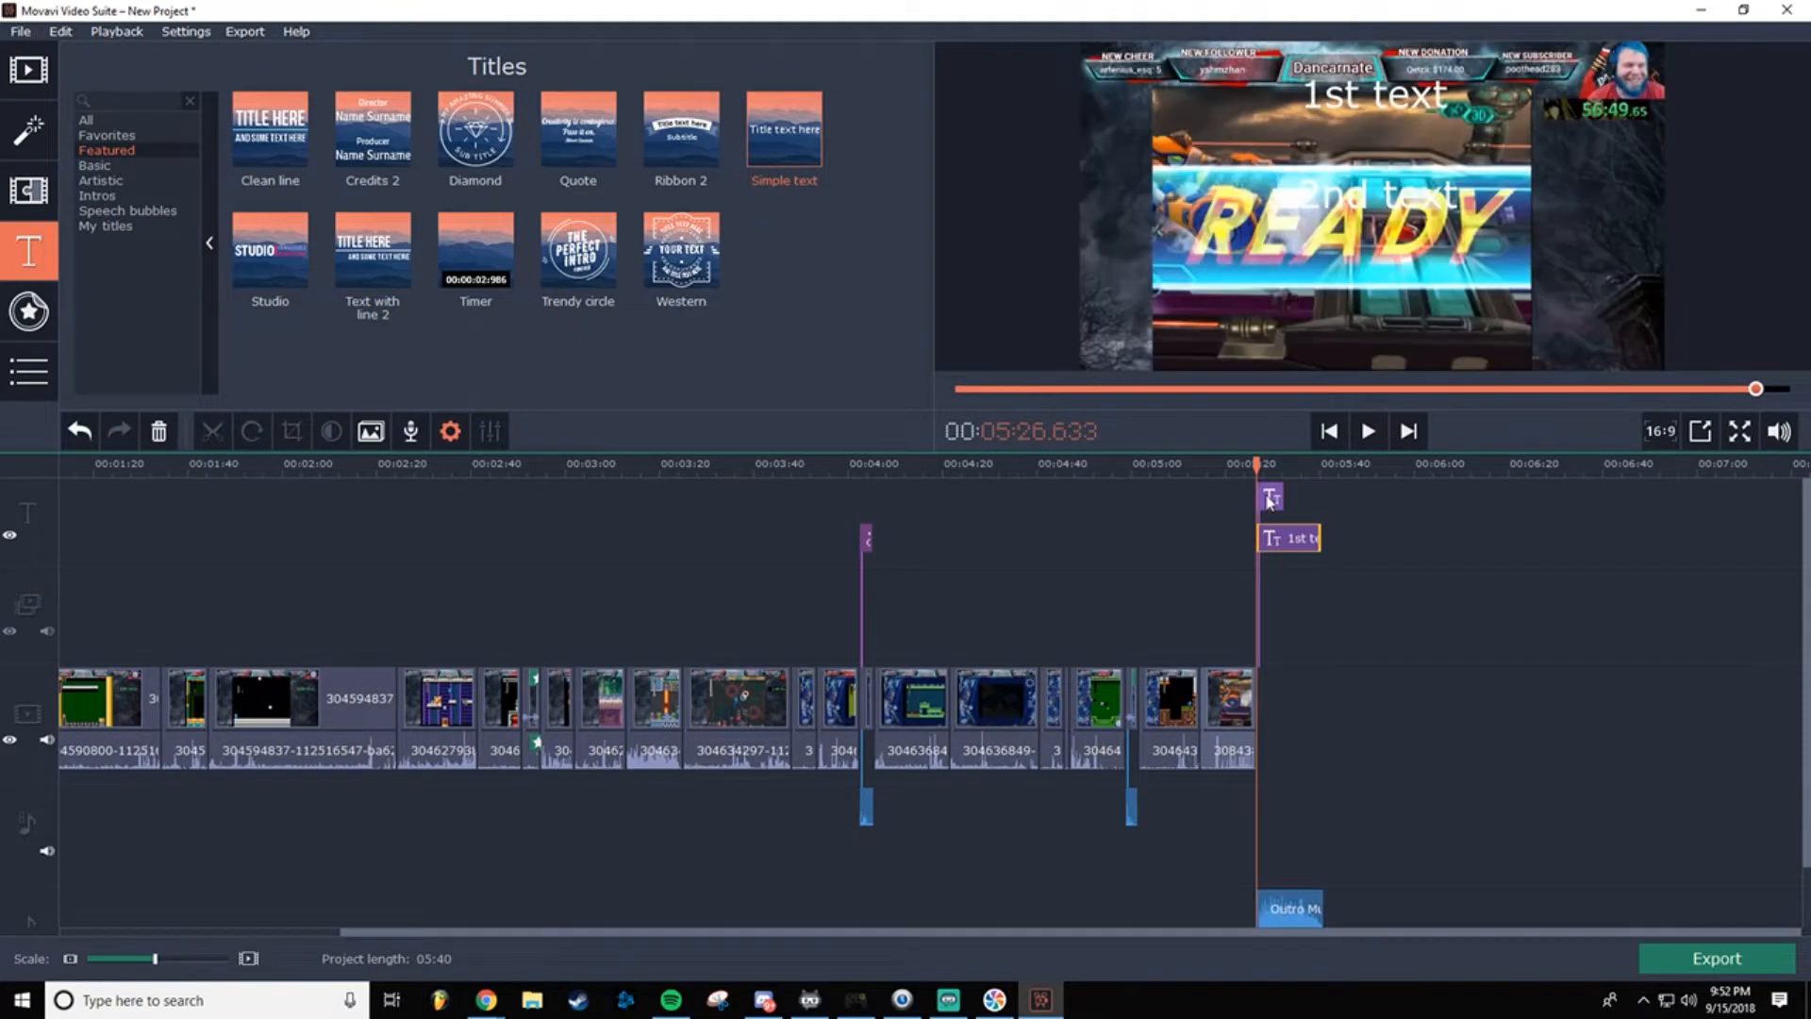
click(1273, 497)
drag(1276, 501, 1289, 497)
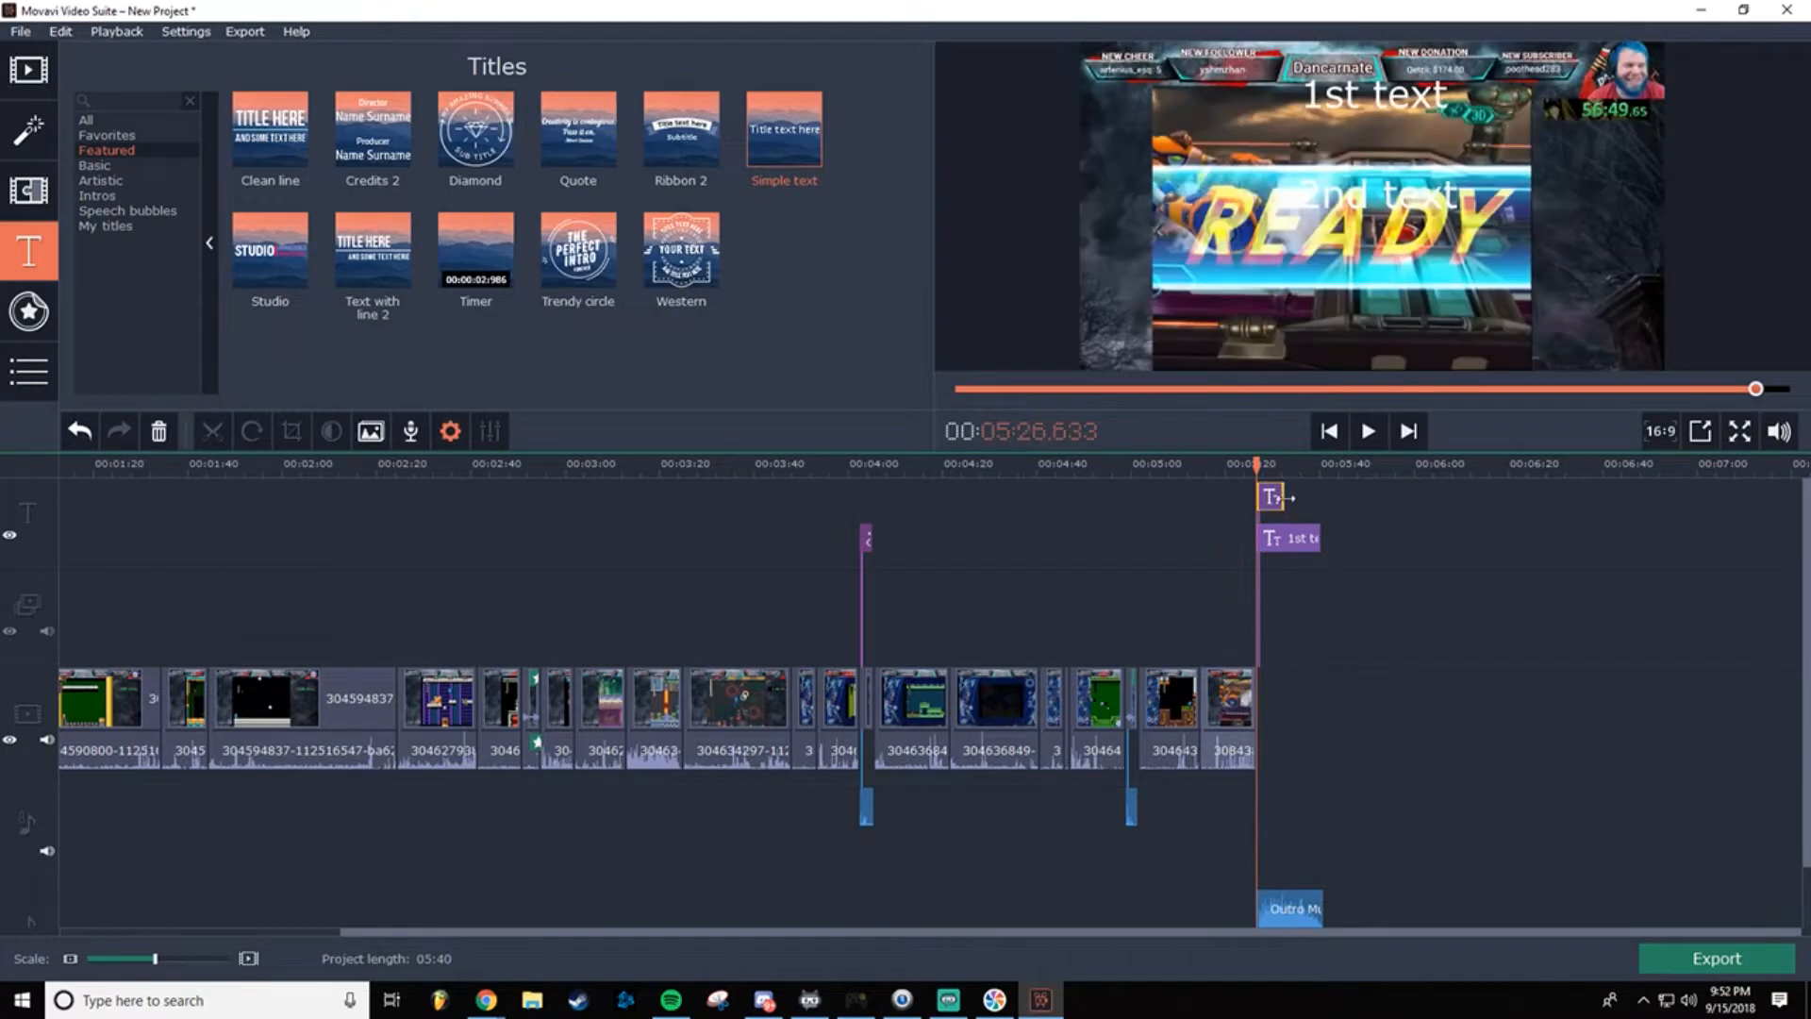
click(1277, 910)
right_click(1277, 911)
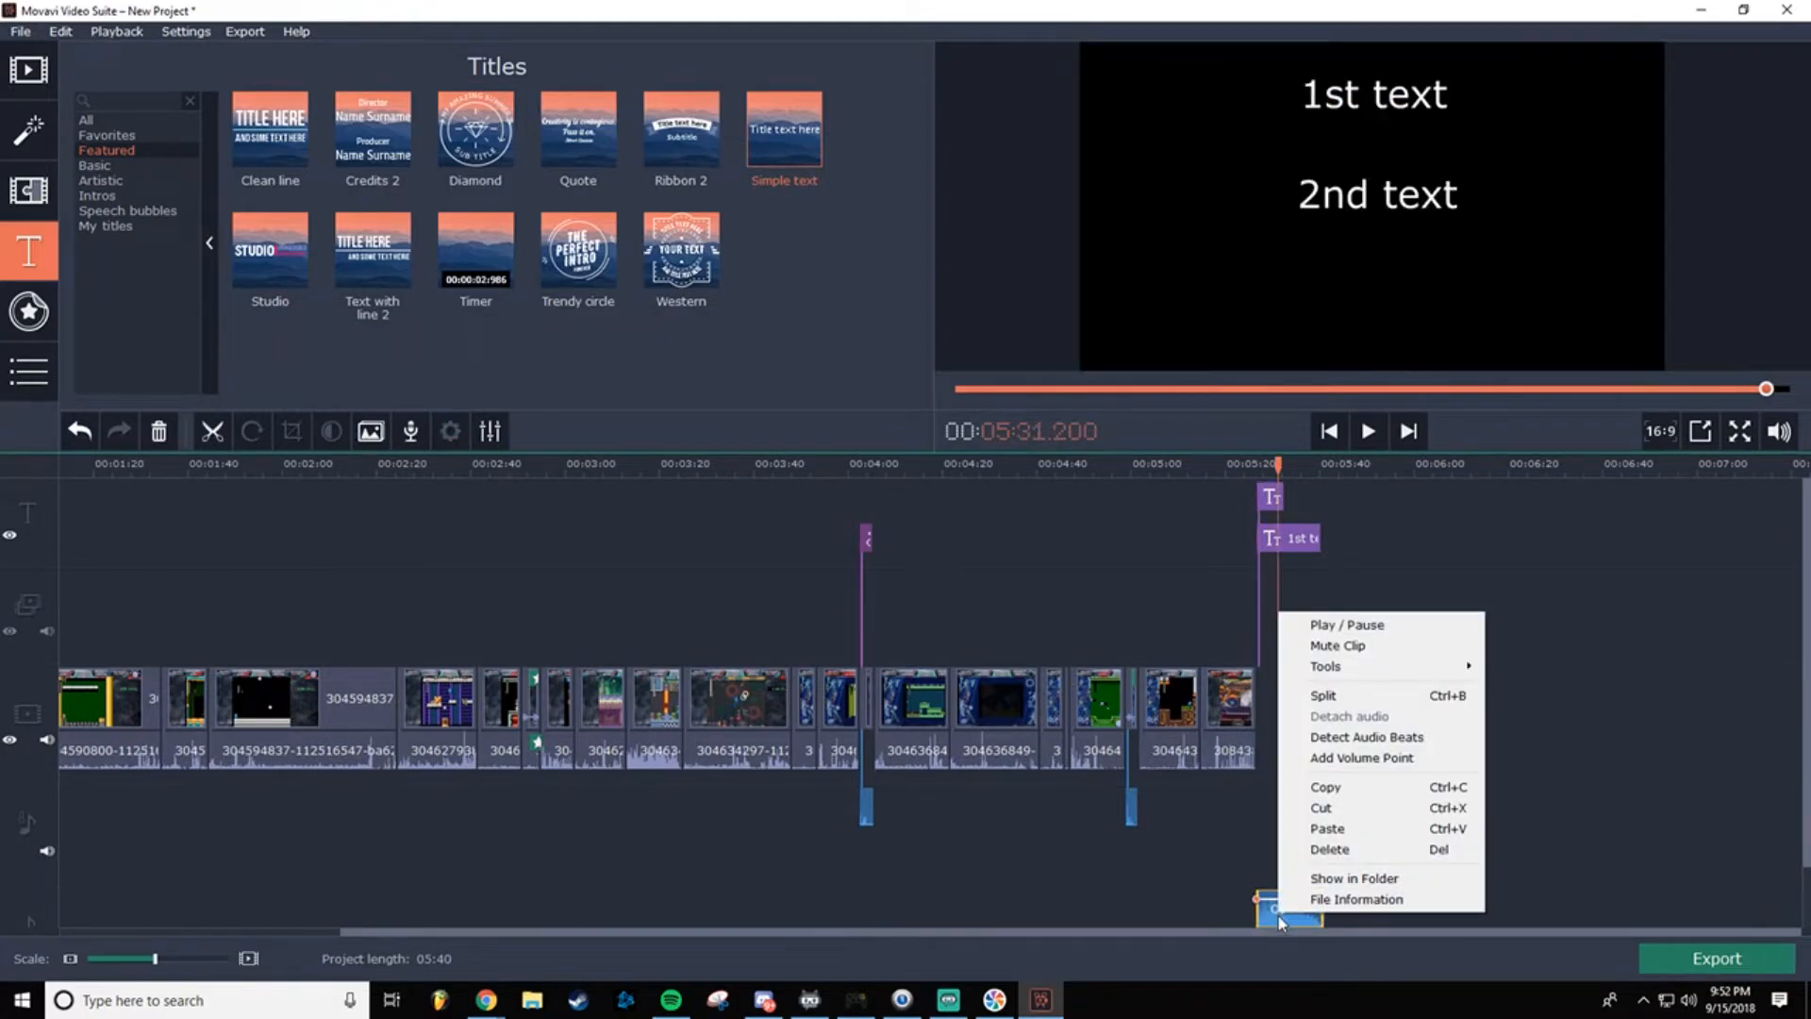
click(1292, 537)
right_click(1294, 537)
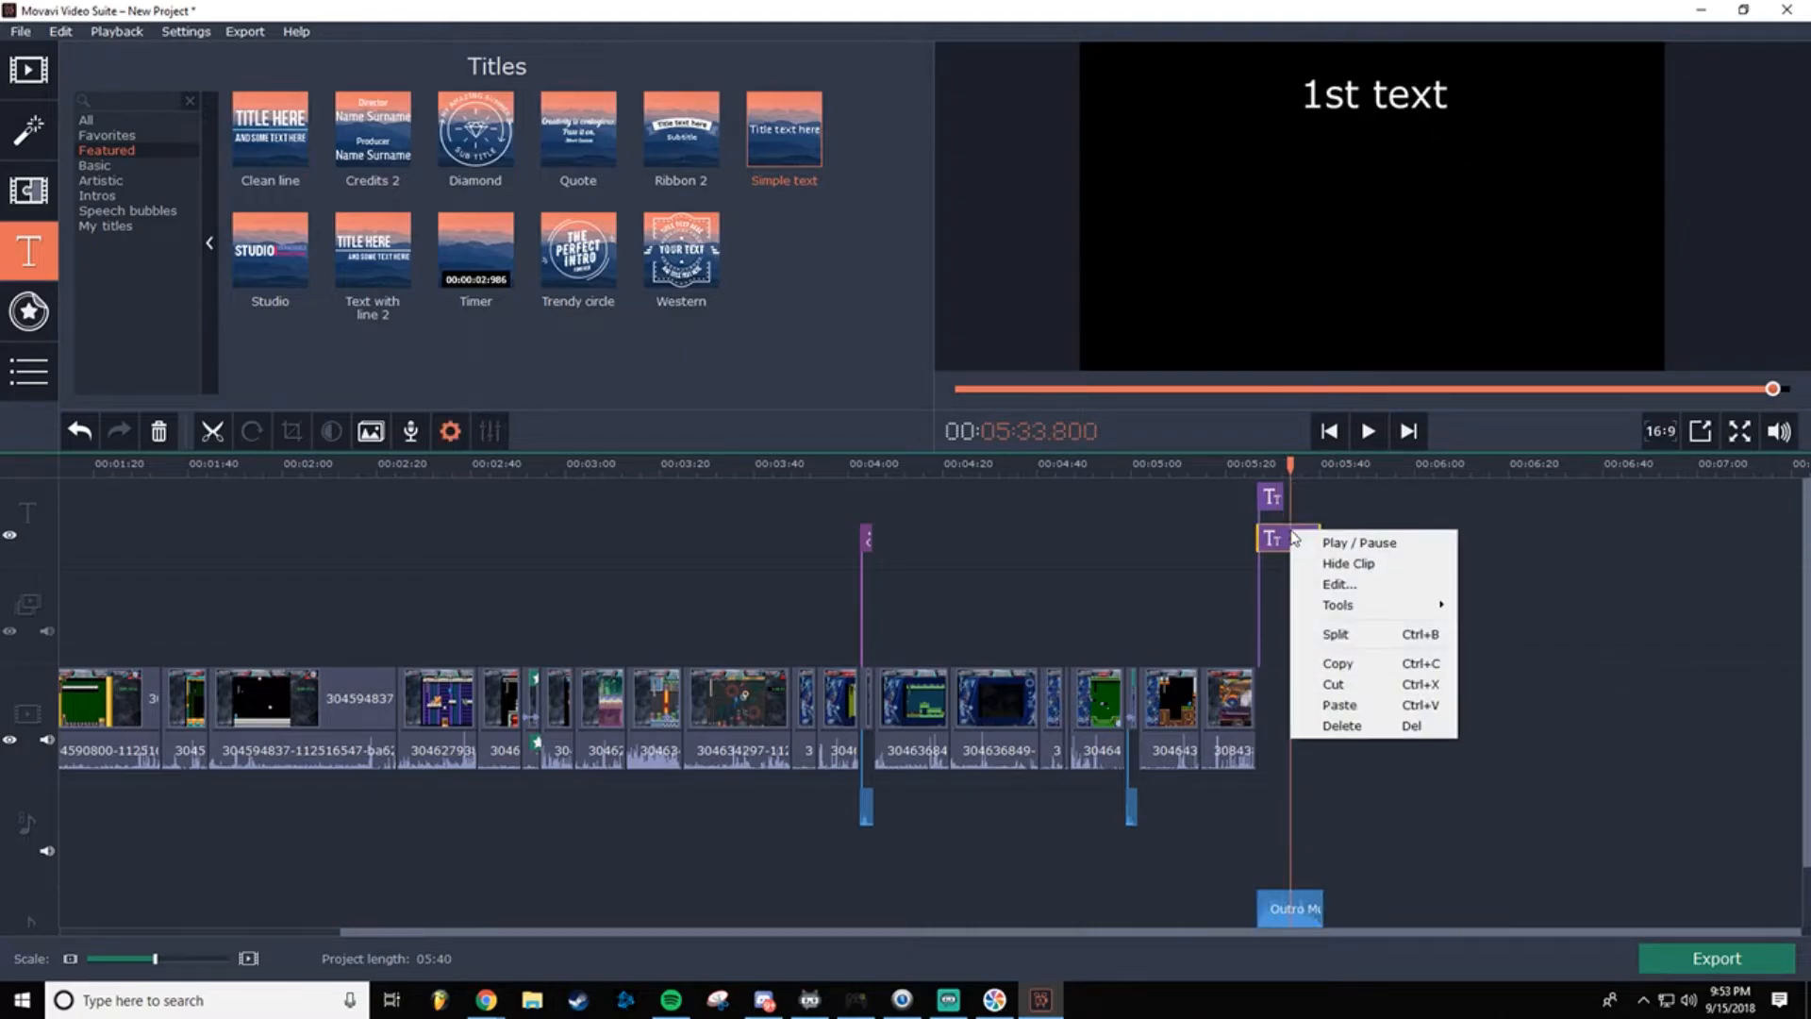
click(1272, 498)
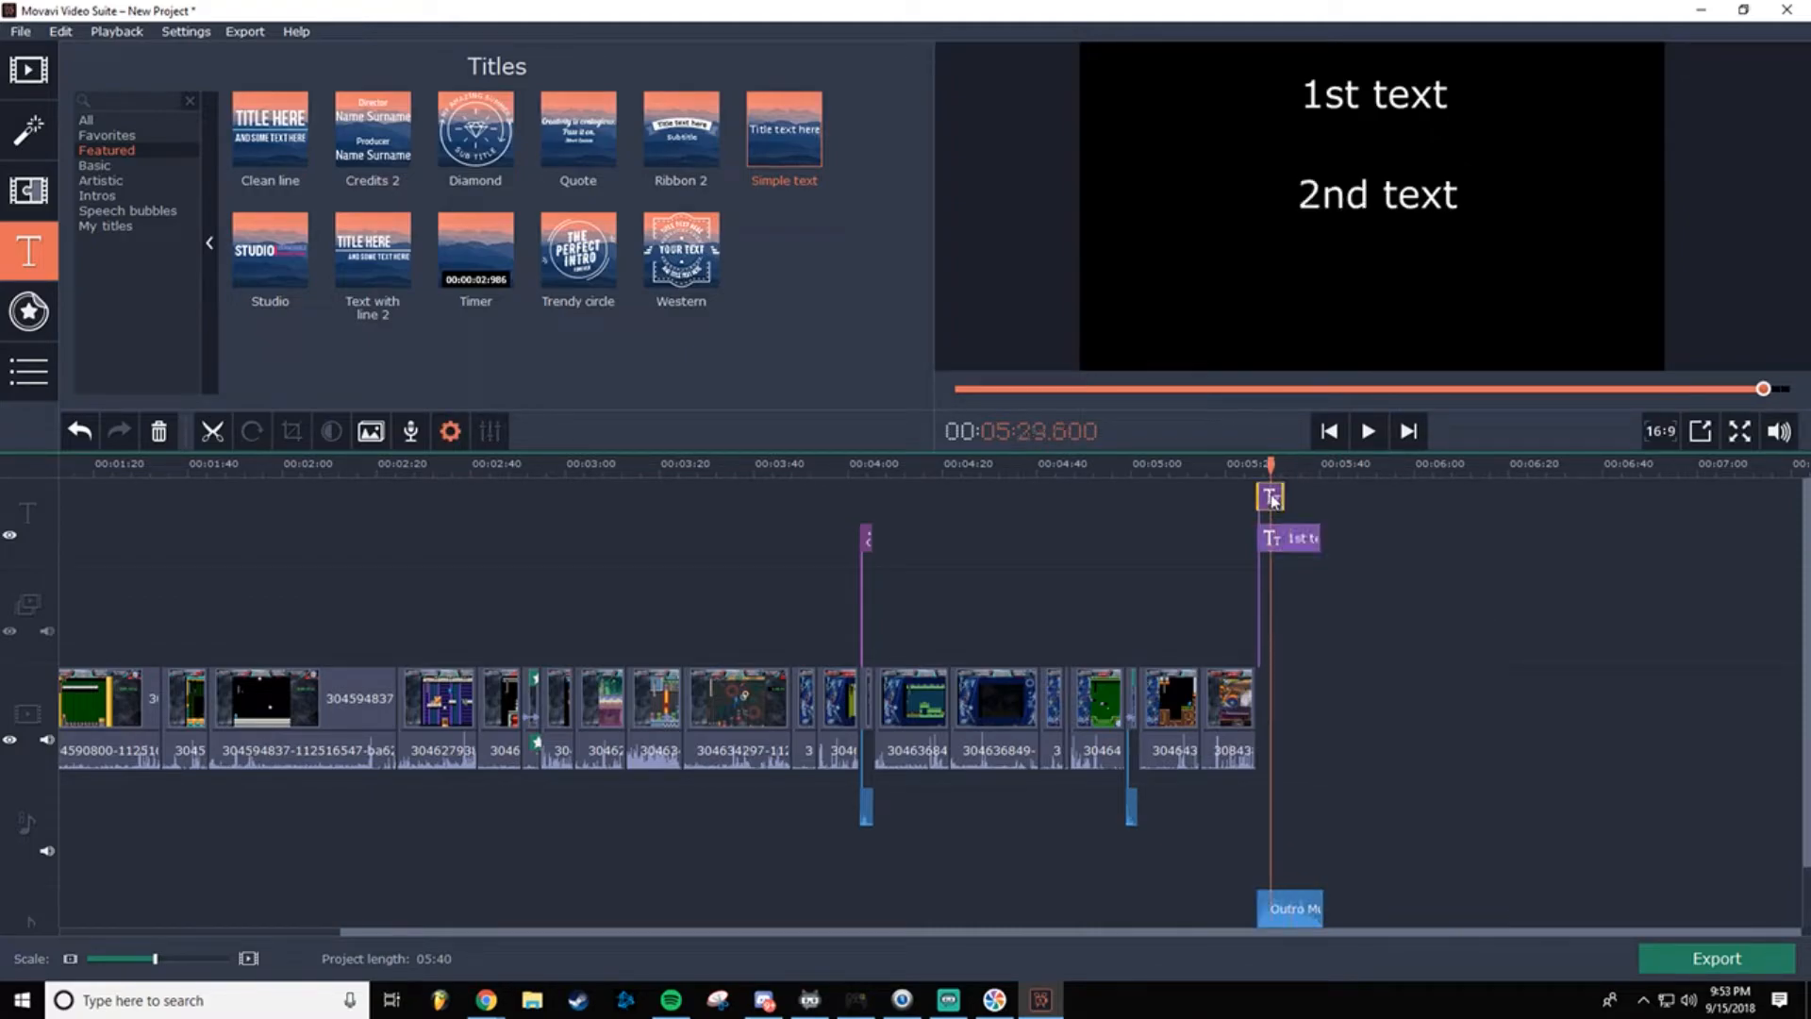
right_click(1272, 498)
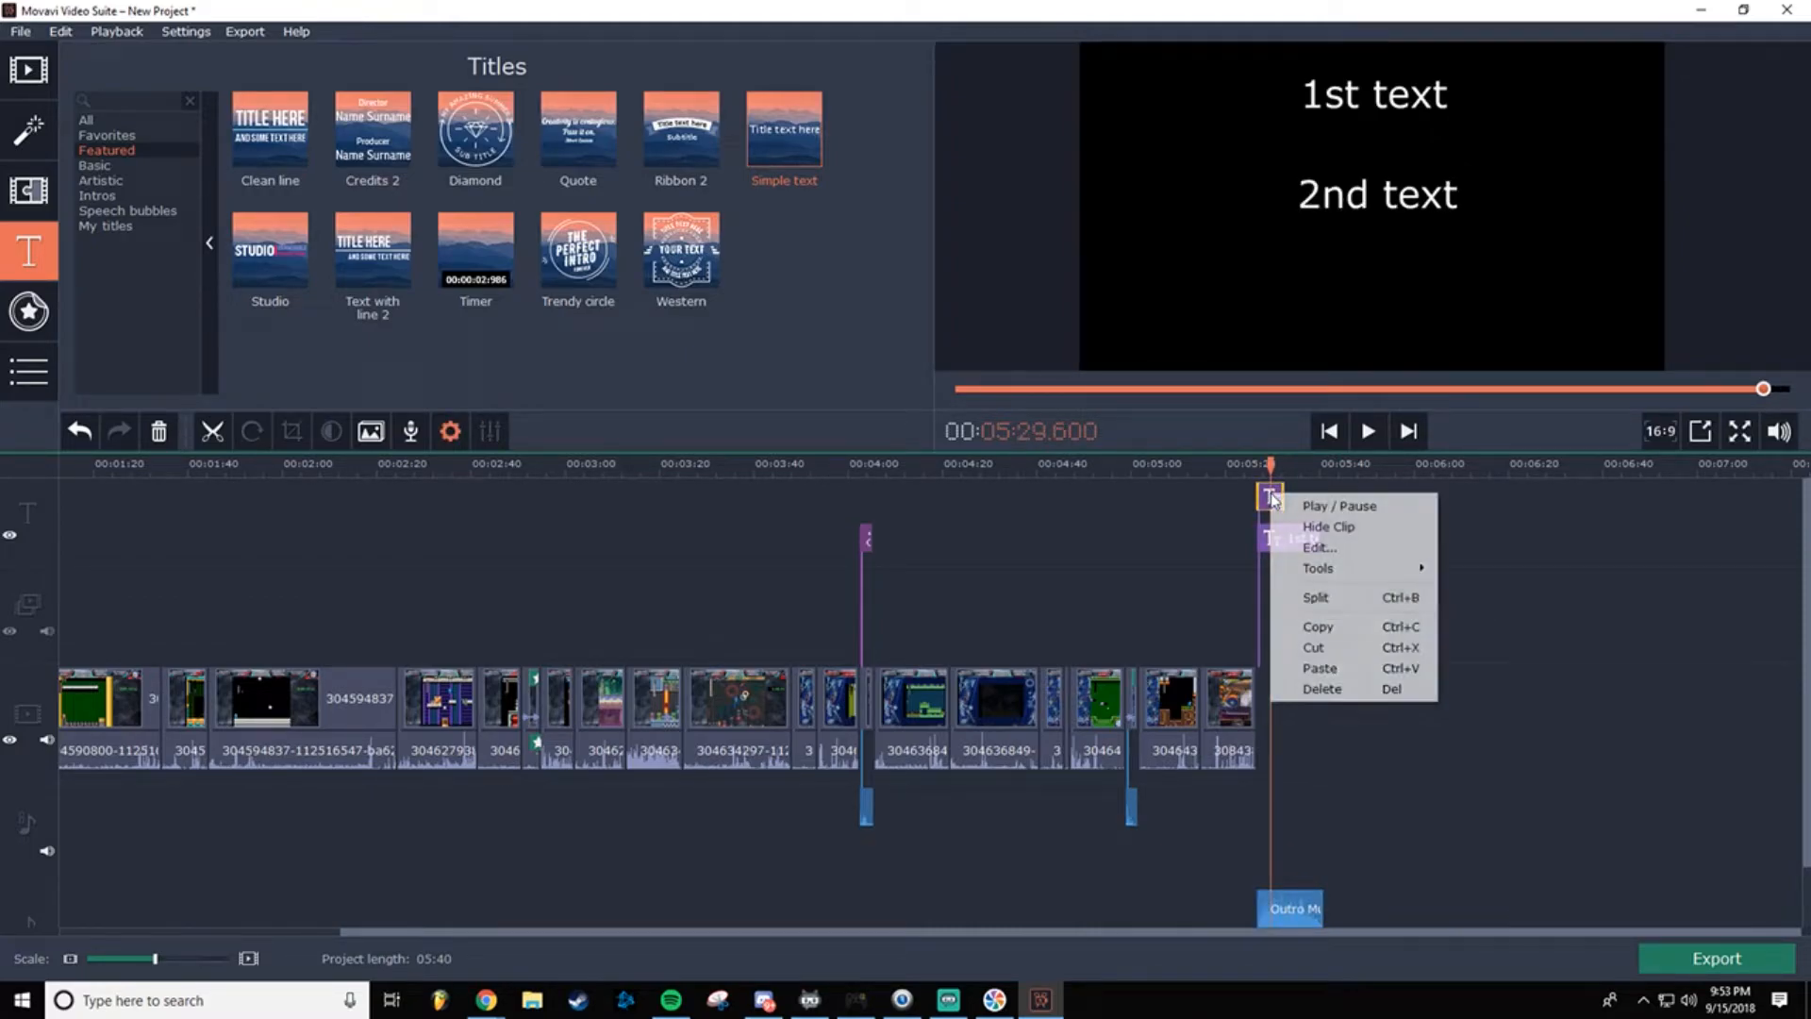
double_click(1271, 499)
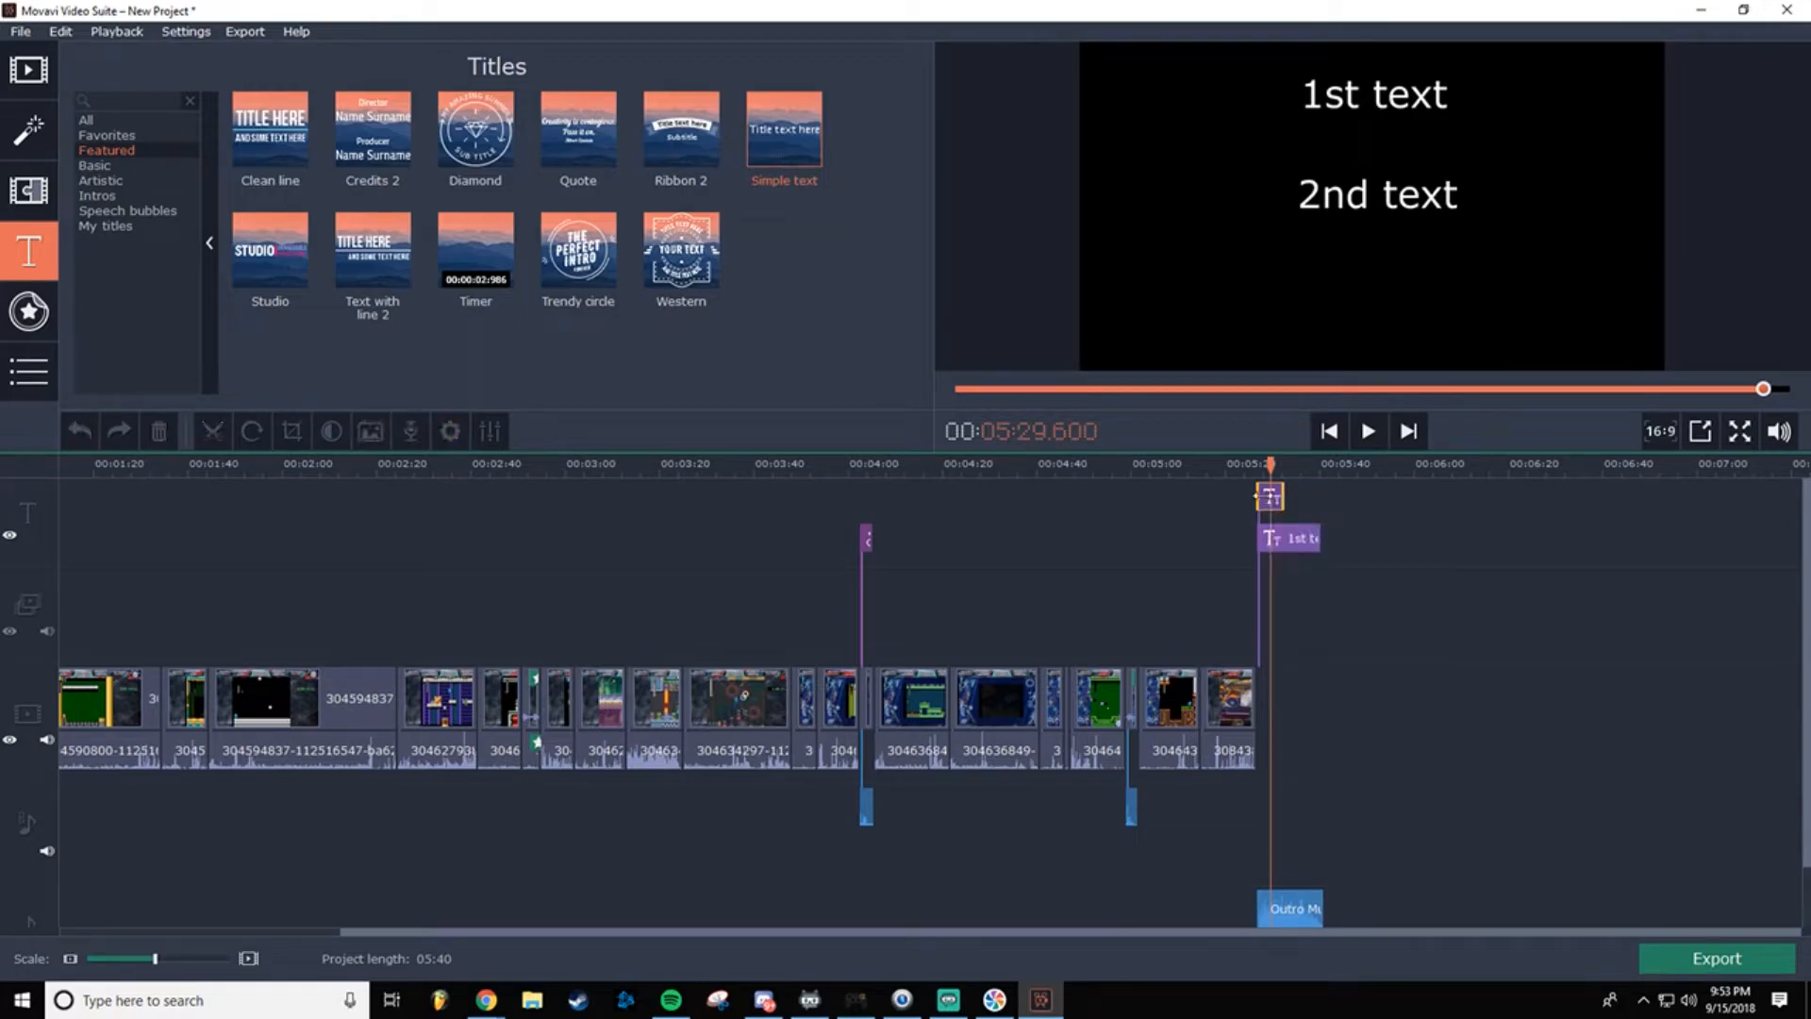
Step: Replace the "2nd text" title with a new Simple text title on the track above the "1st text" title
click(1226, 539)
key(Delete)
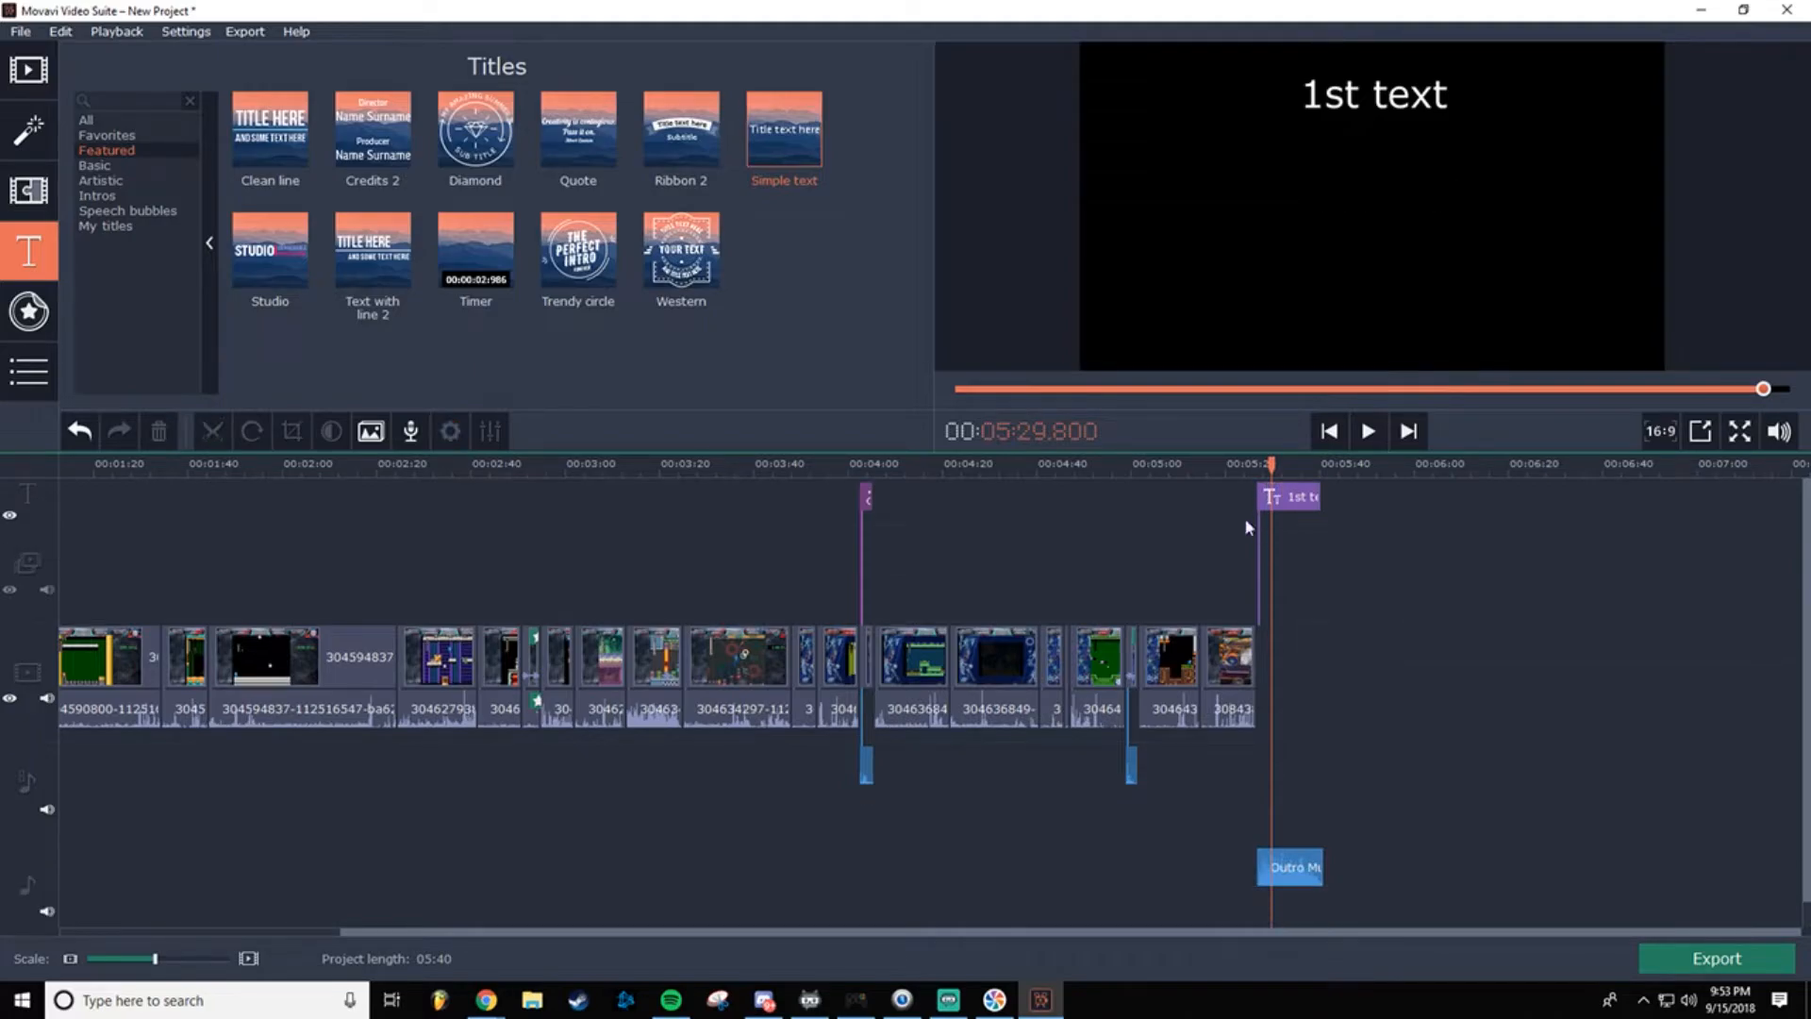
drag(764, 141, 1268, 485)
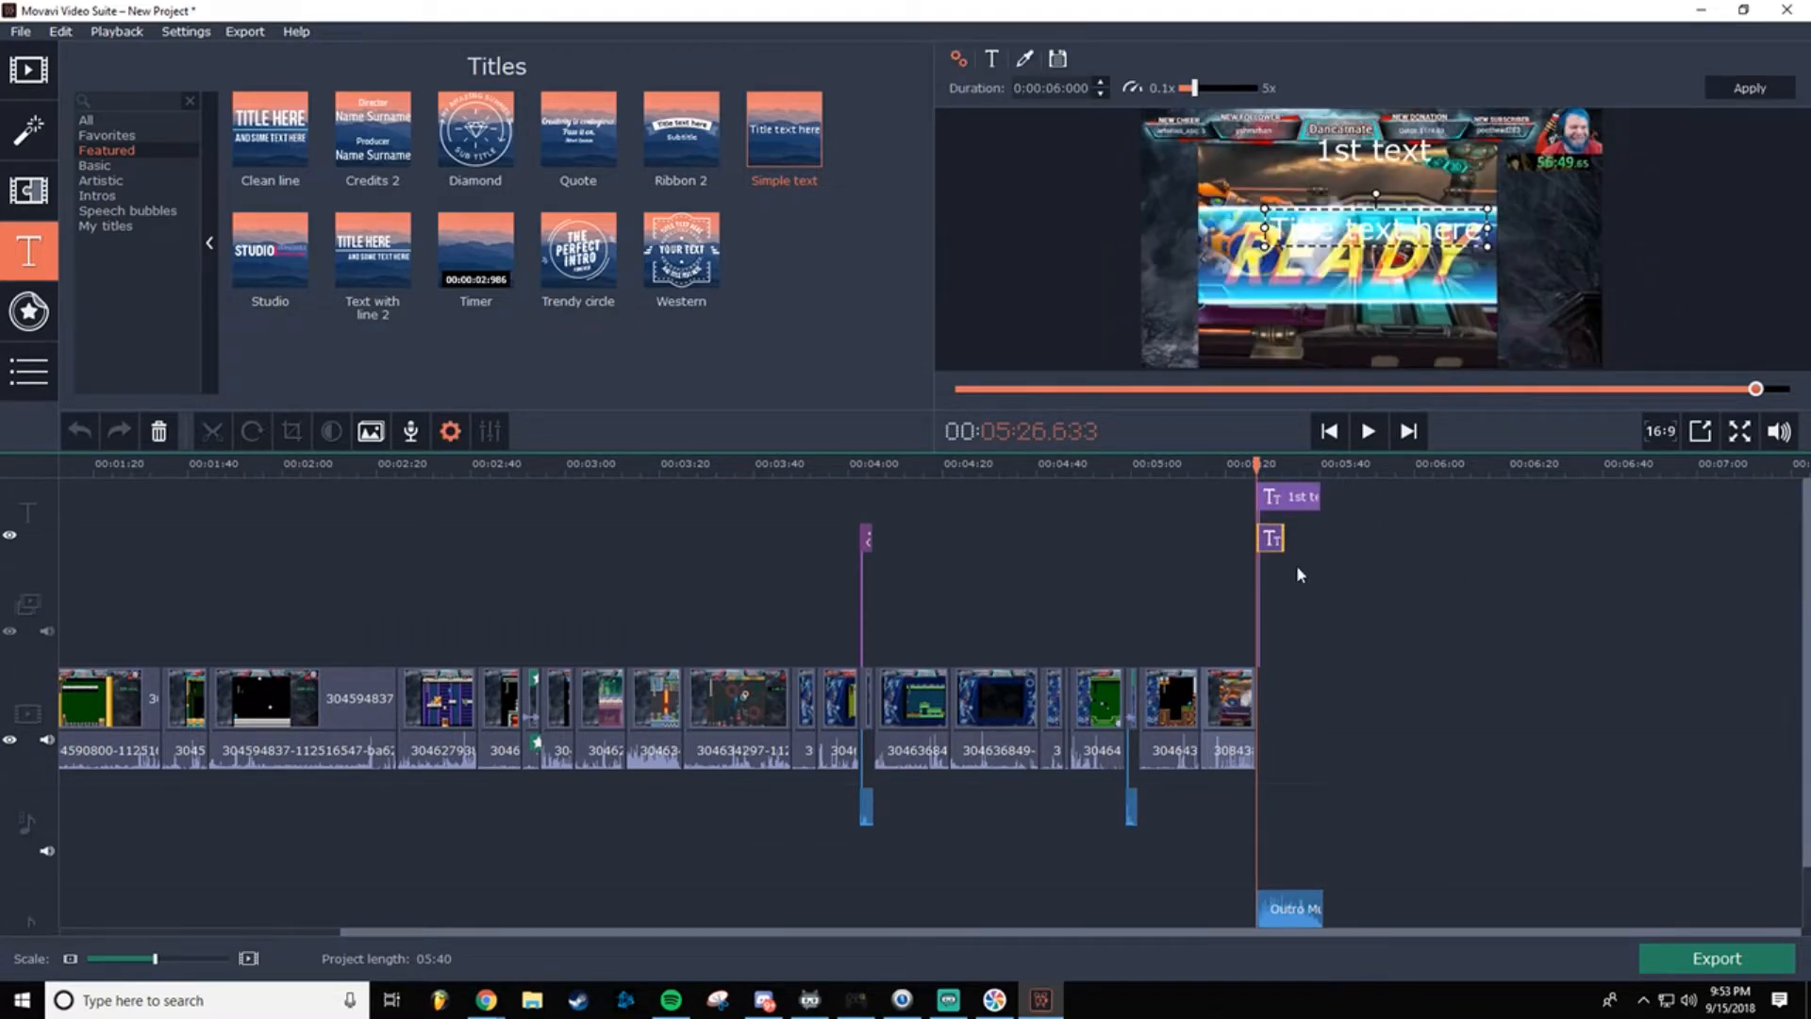
drag(1270, 537, 1281, 587)
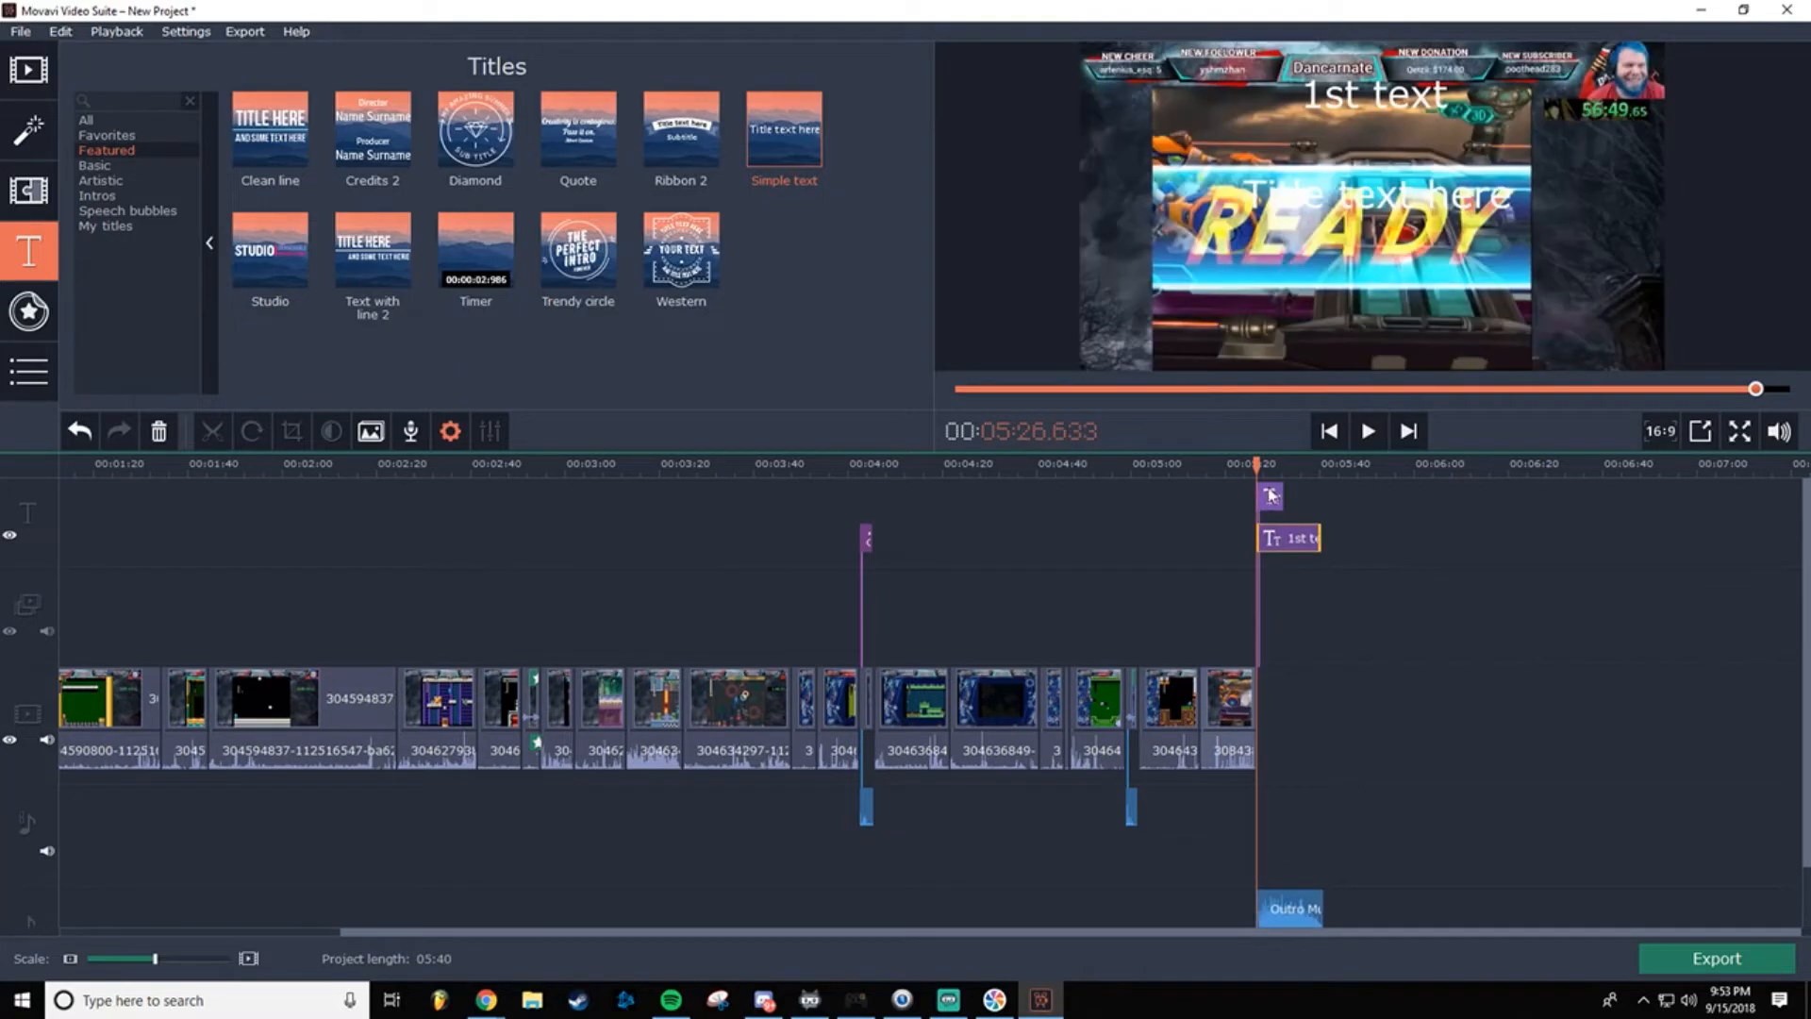
Step: Delete both stacked outro titles and the Outro Music clip from the timeline
click(1270, 497)
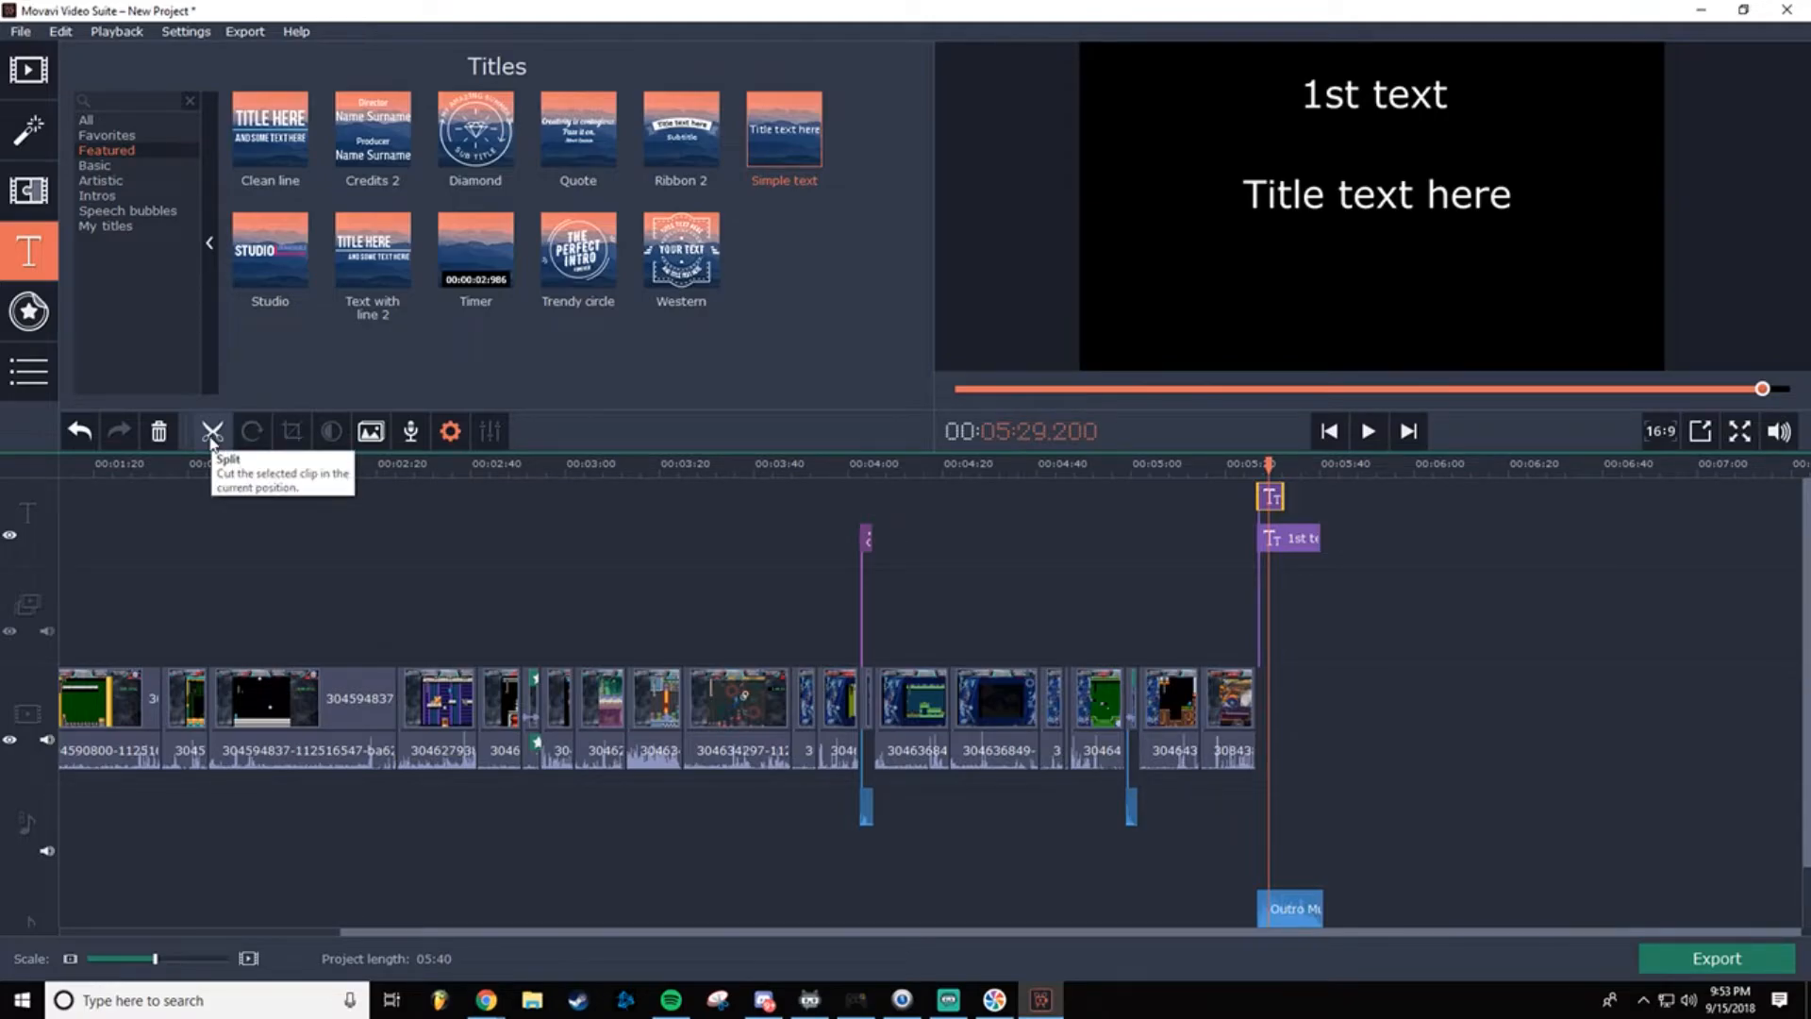
drag(1272, 494, 1271, 498)
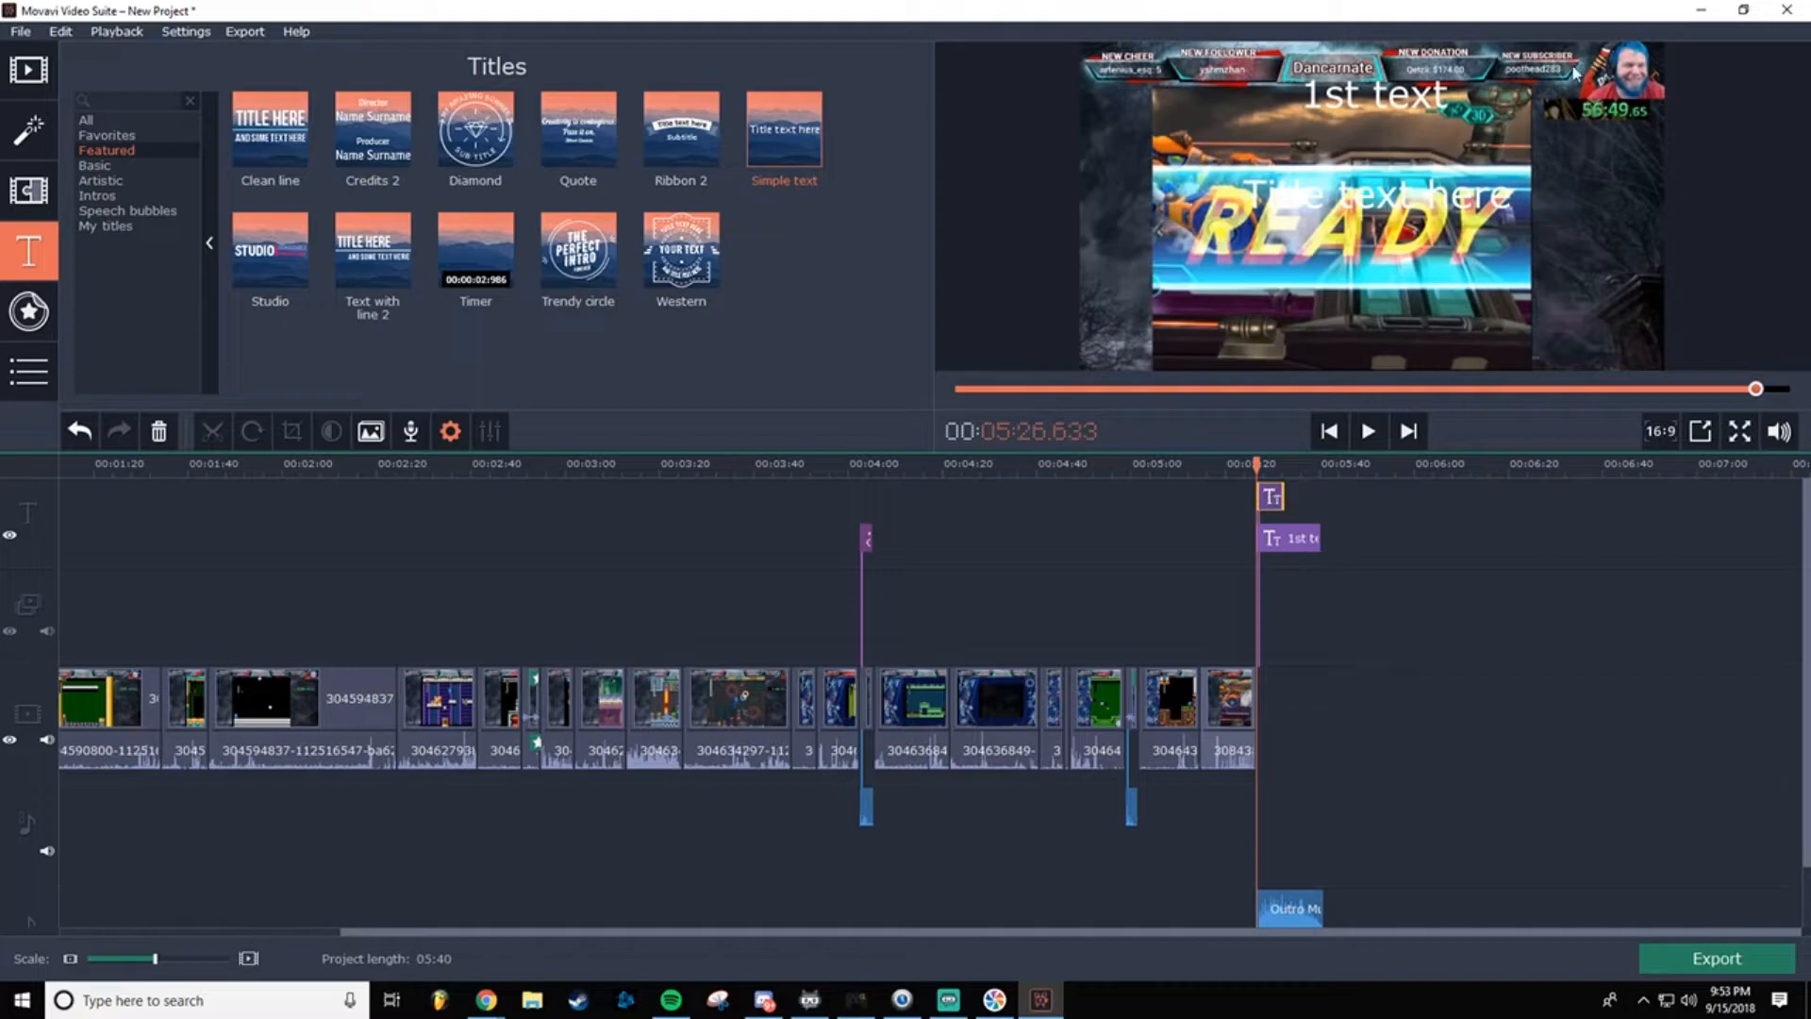
click(1278, 519)
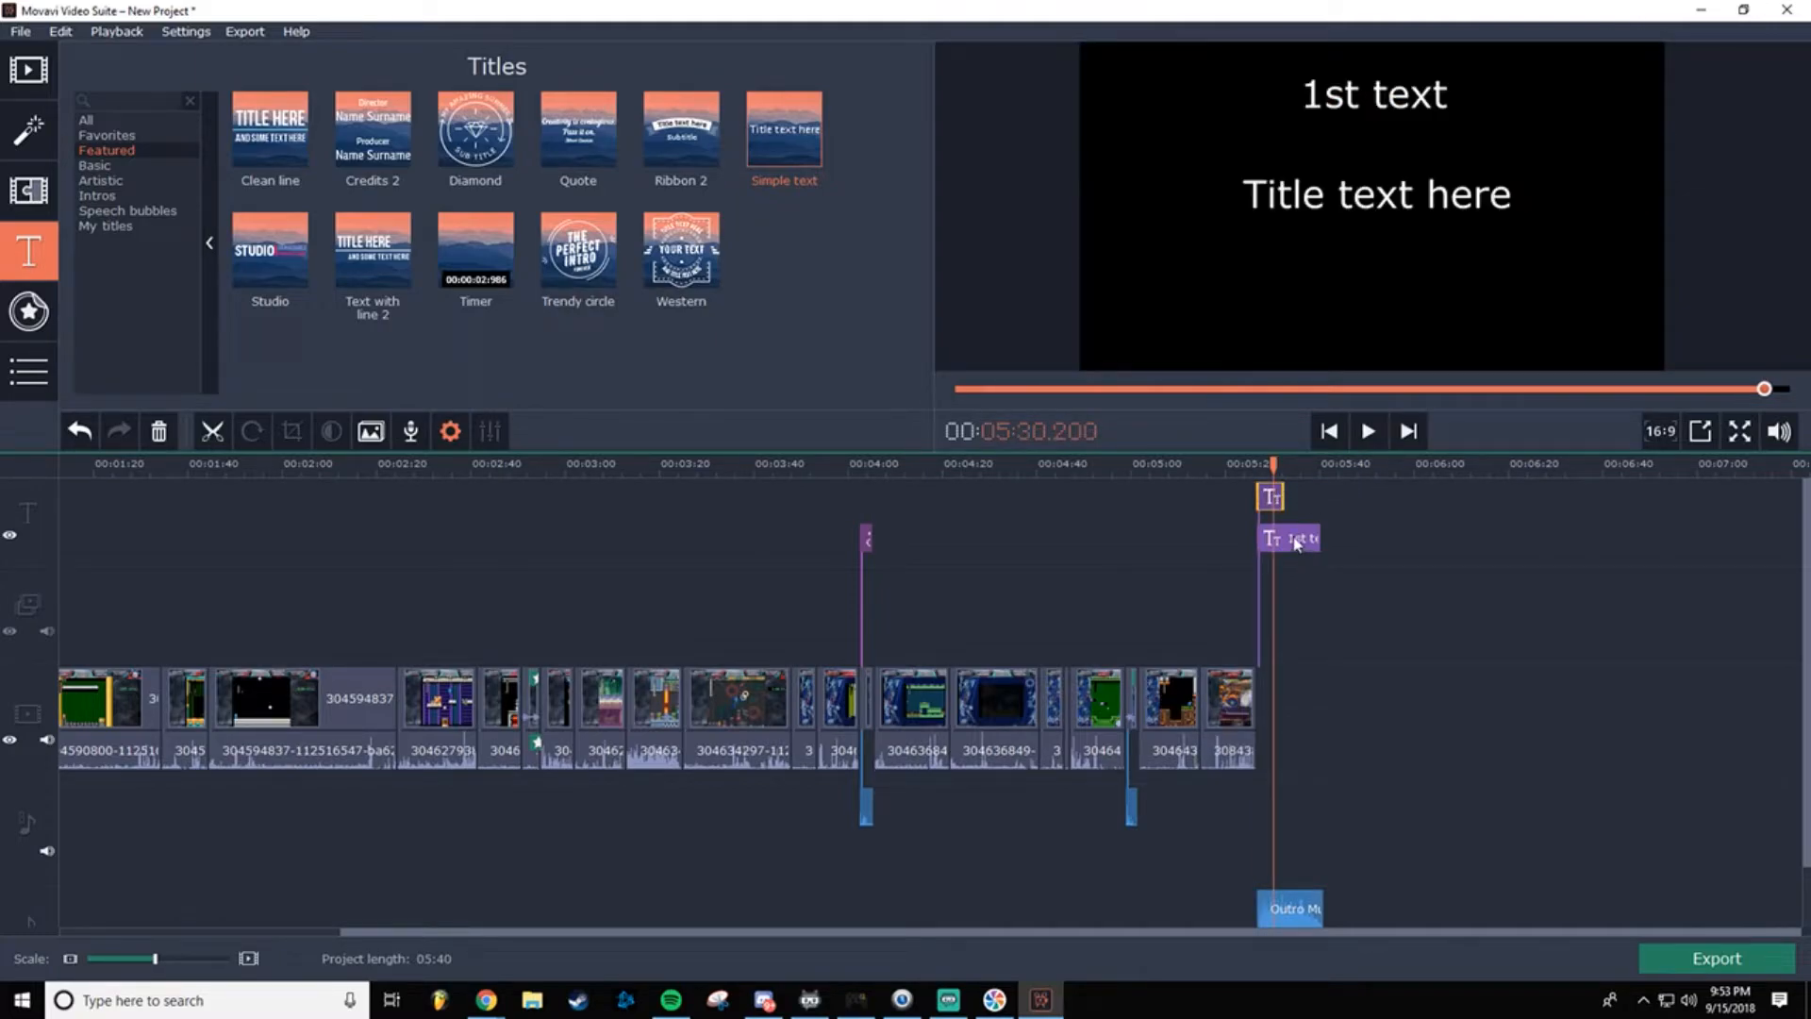
key(Delete)
click(1295, 497)
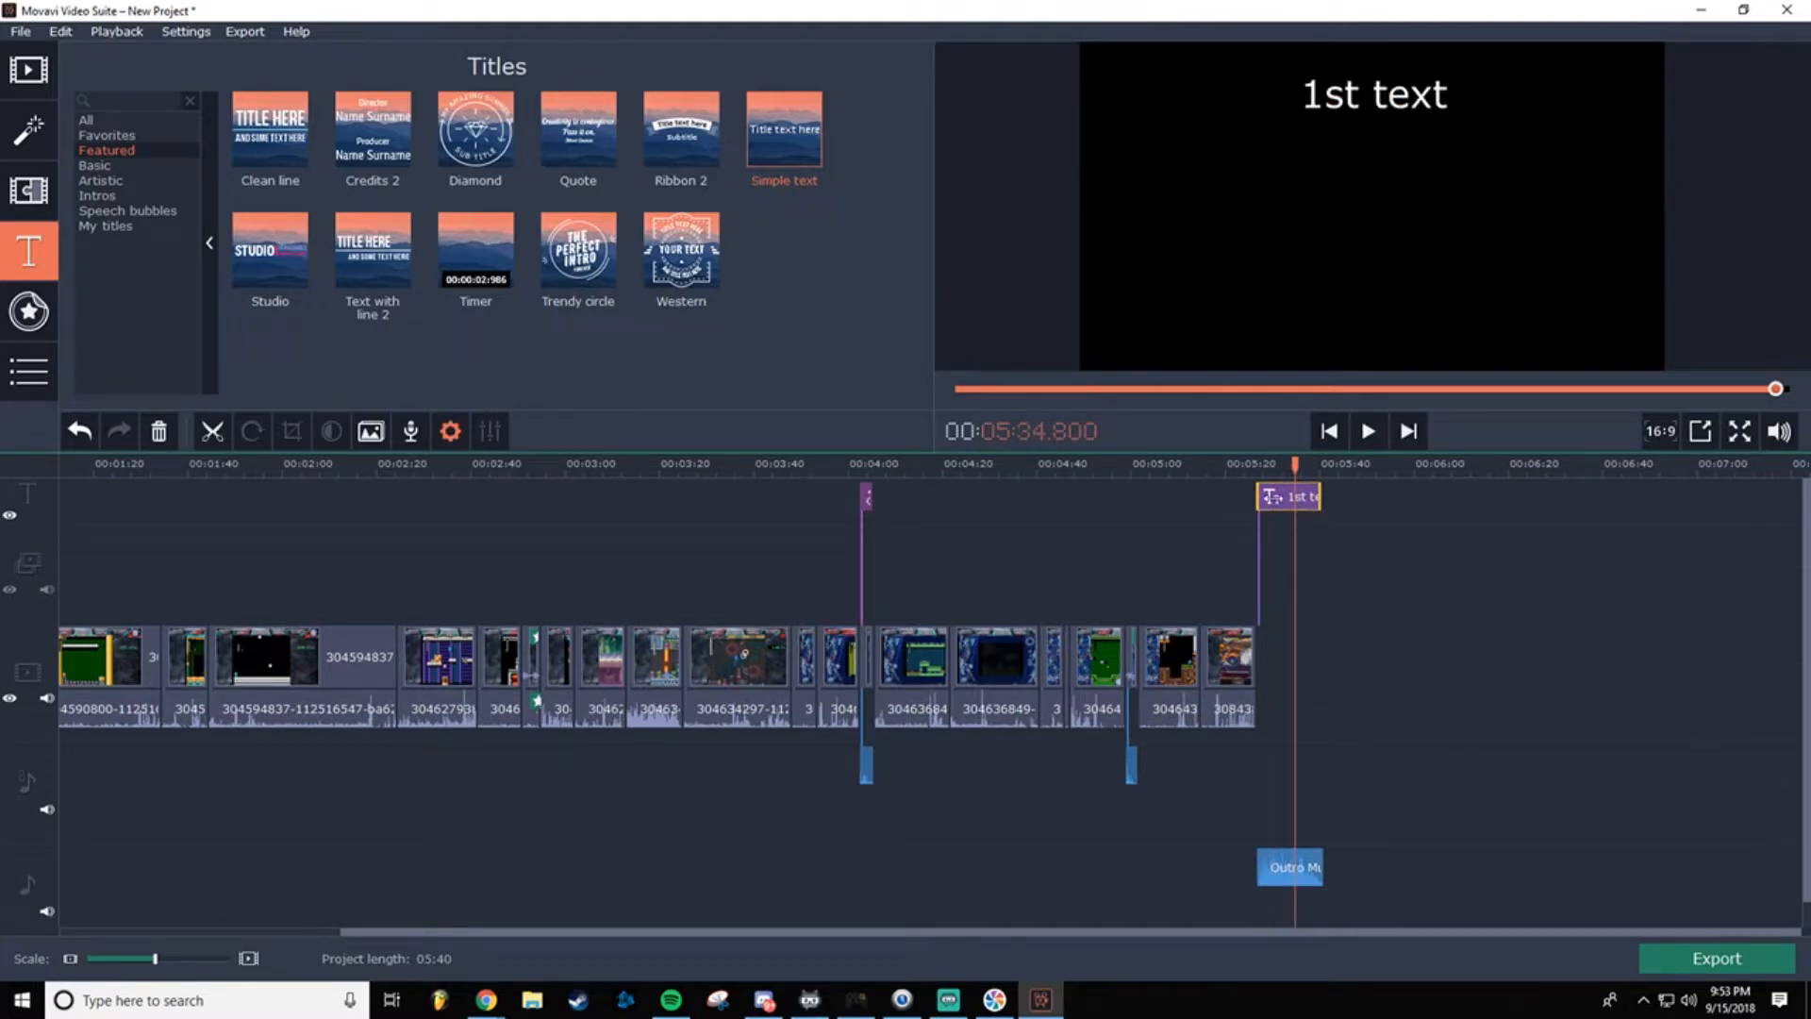
key(Delete)
click(1286, 866)
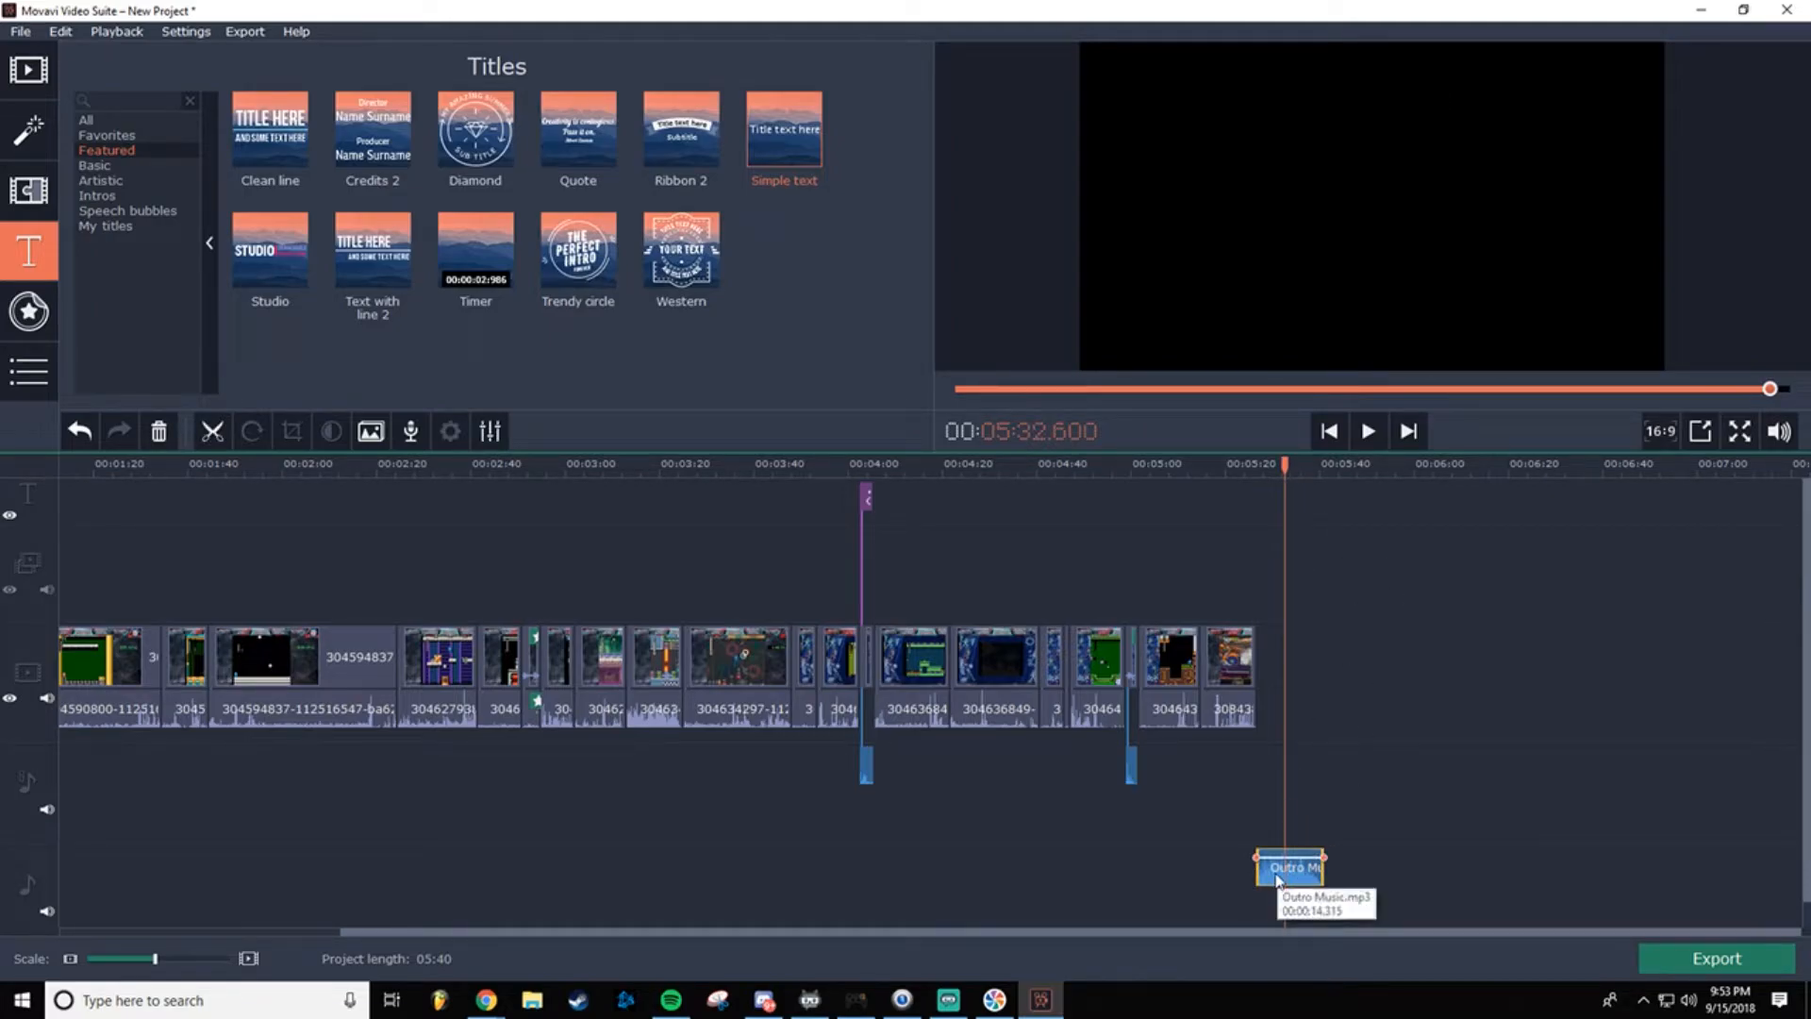
key(Delete)
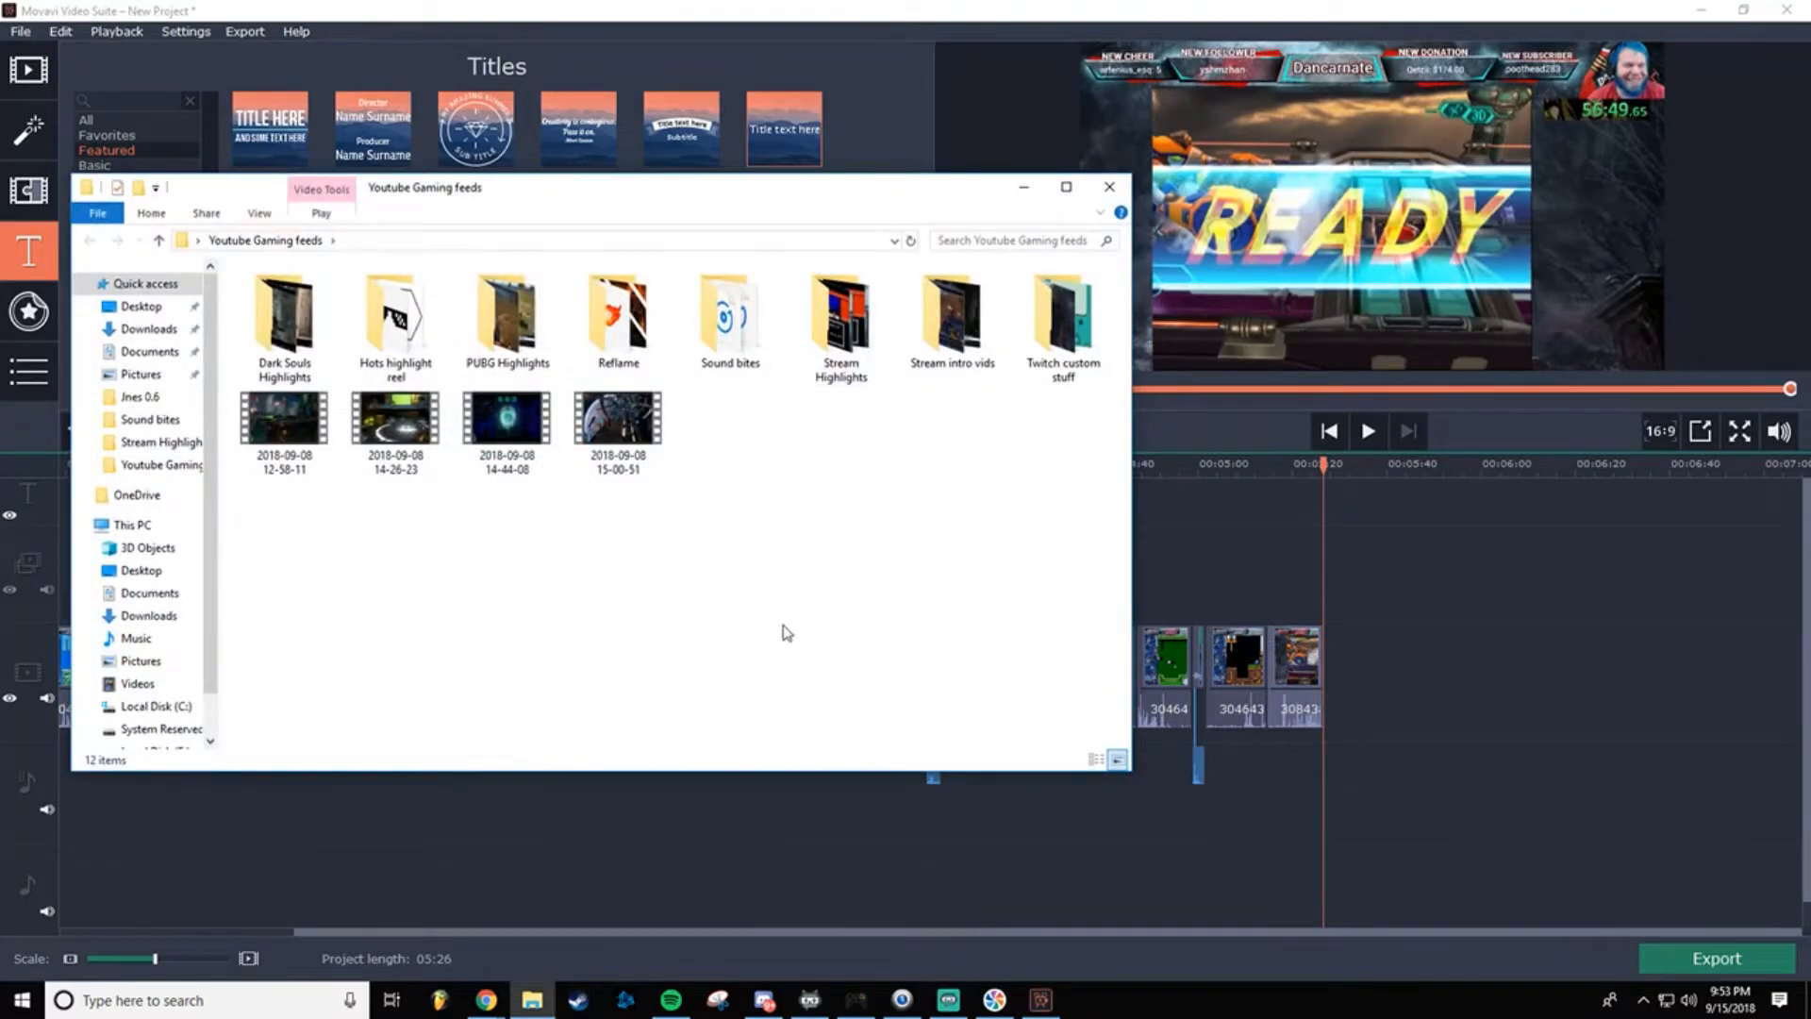
Step: Bring the Intermission video from the Stream Highlights folder onto the end of the video track
double_click(849, 355)
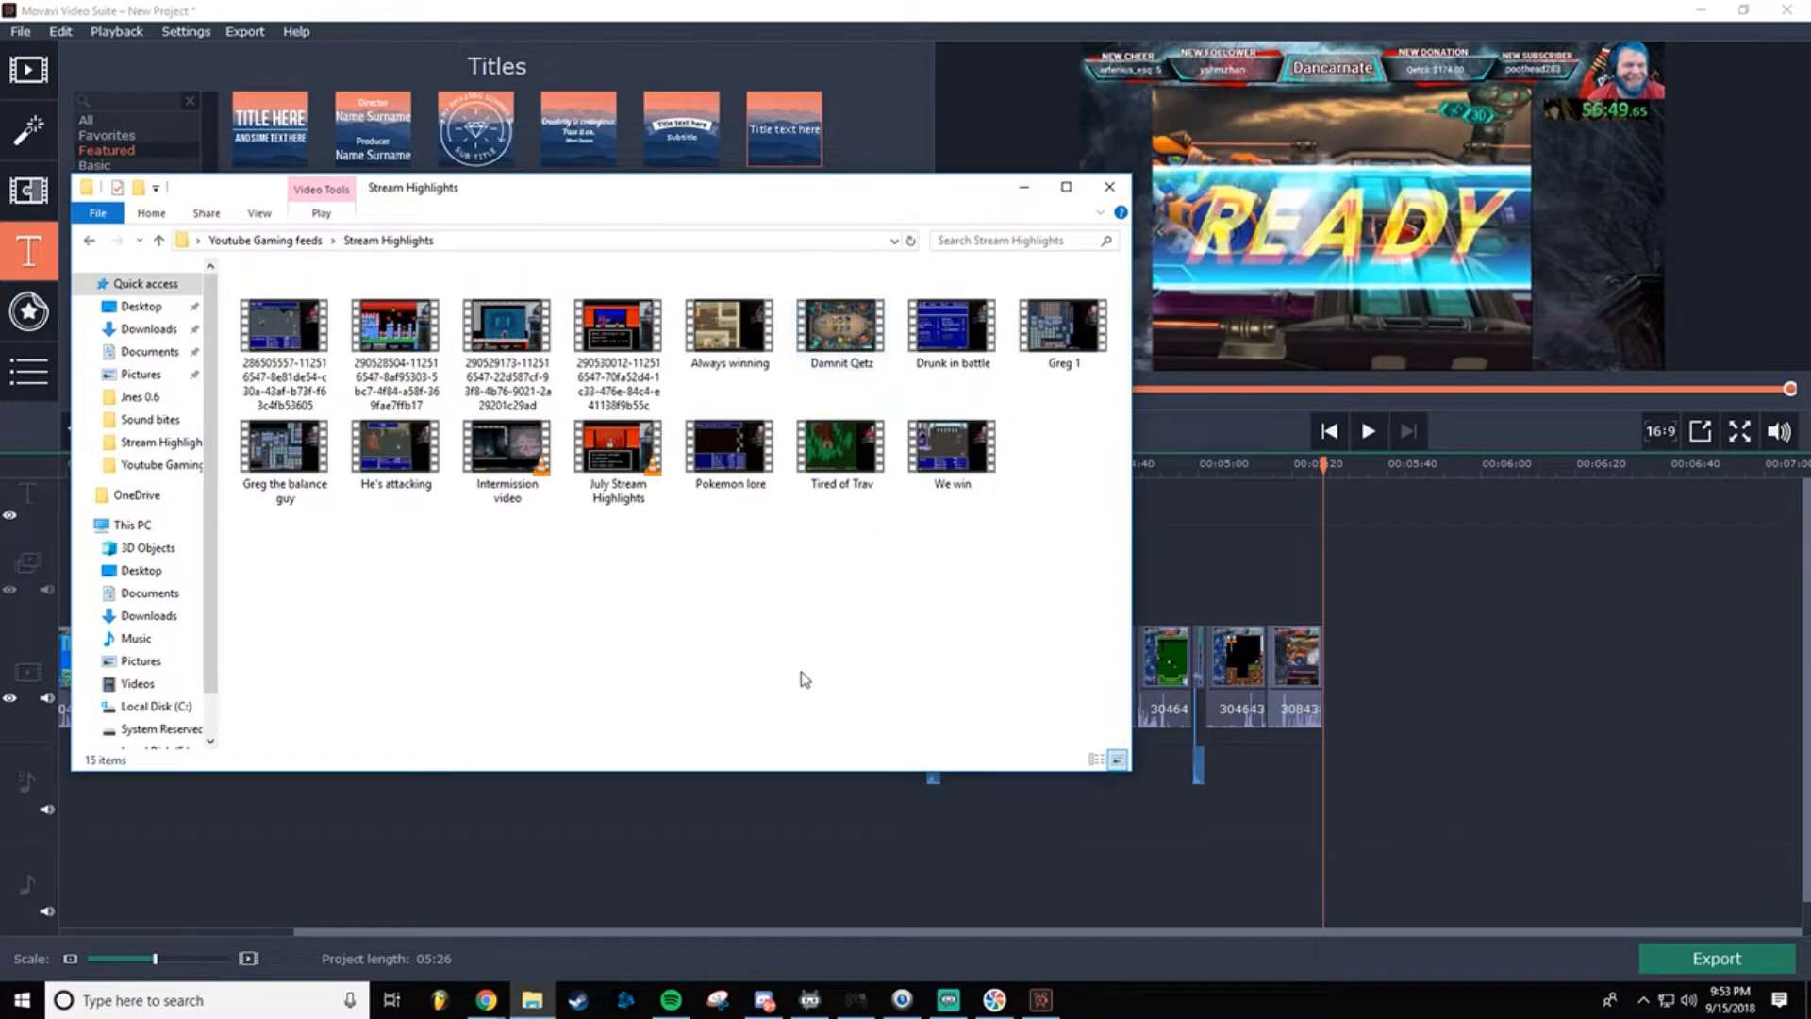
click(519, 471)
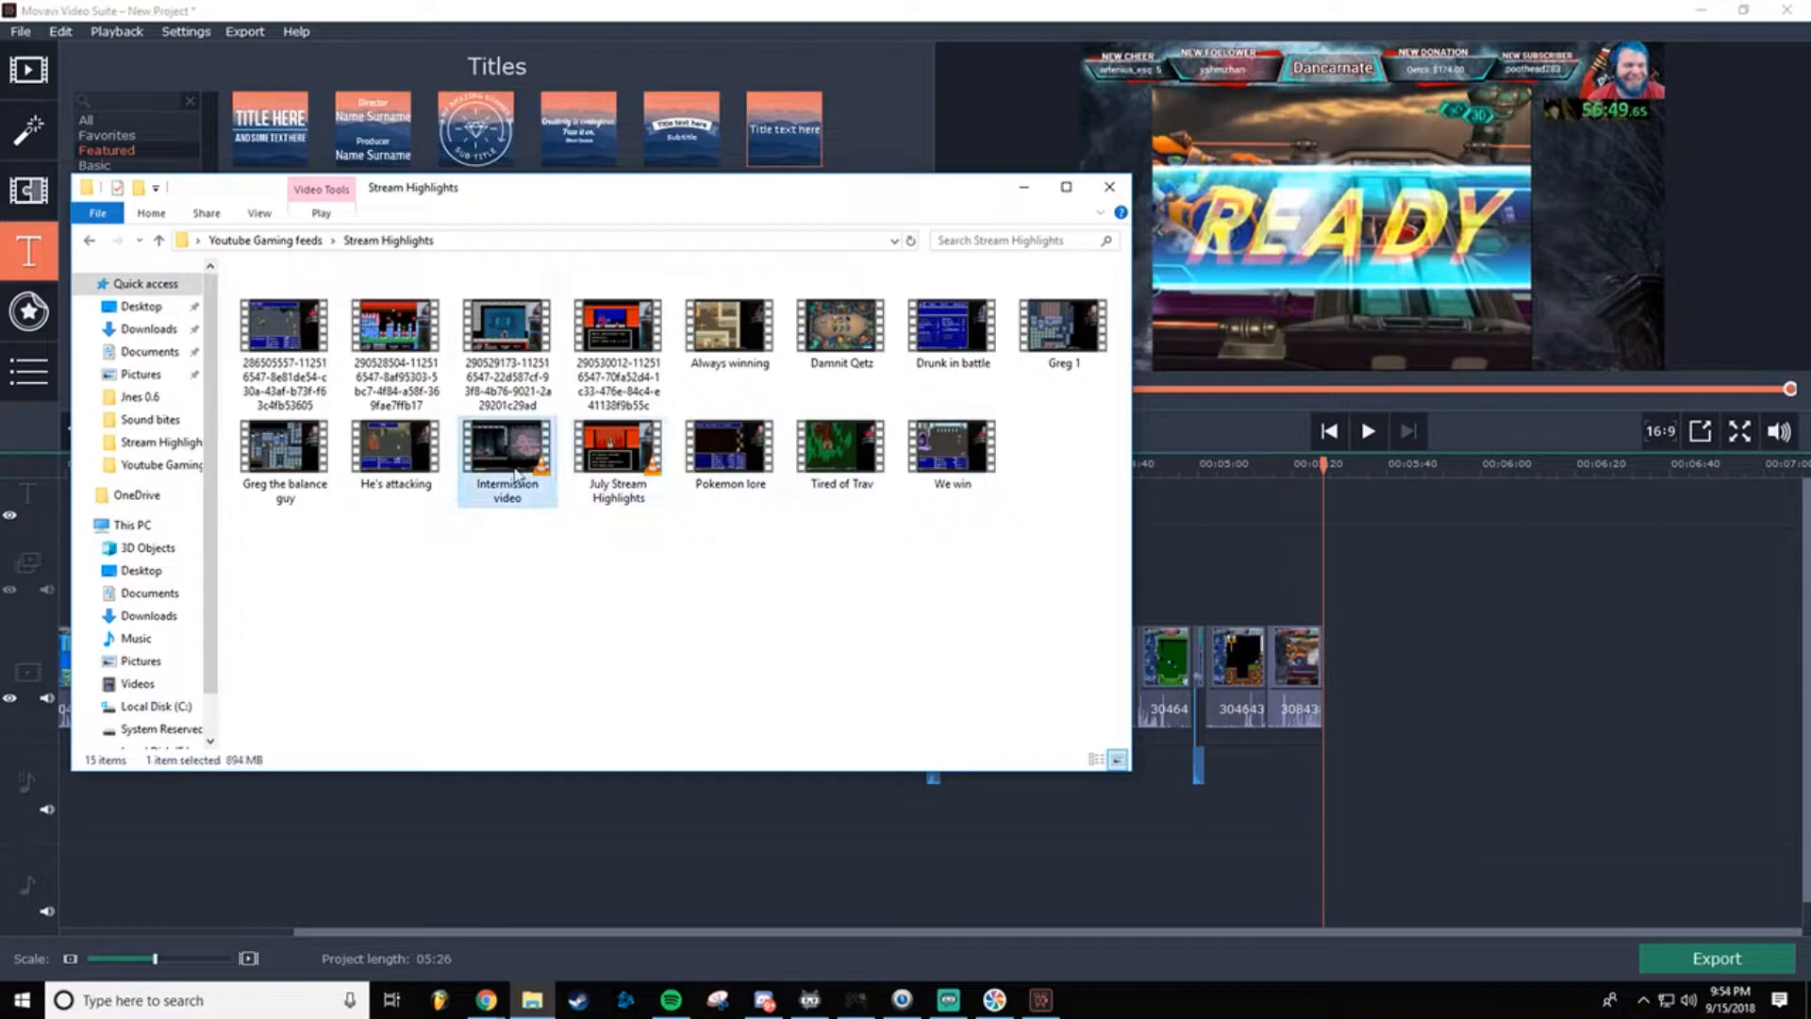
drag(507, 456, 1386, 722)
click(1110, 187)
click(1377, 472)
drag(1377, 476, 1255, 469)
click(950, 638)
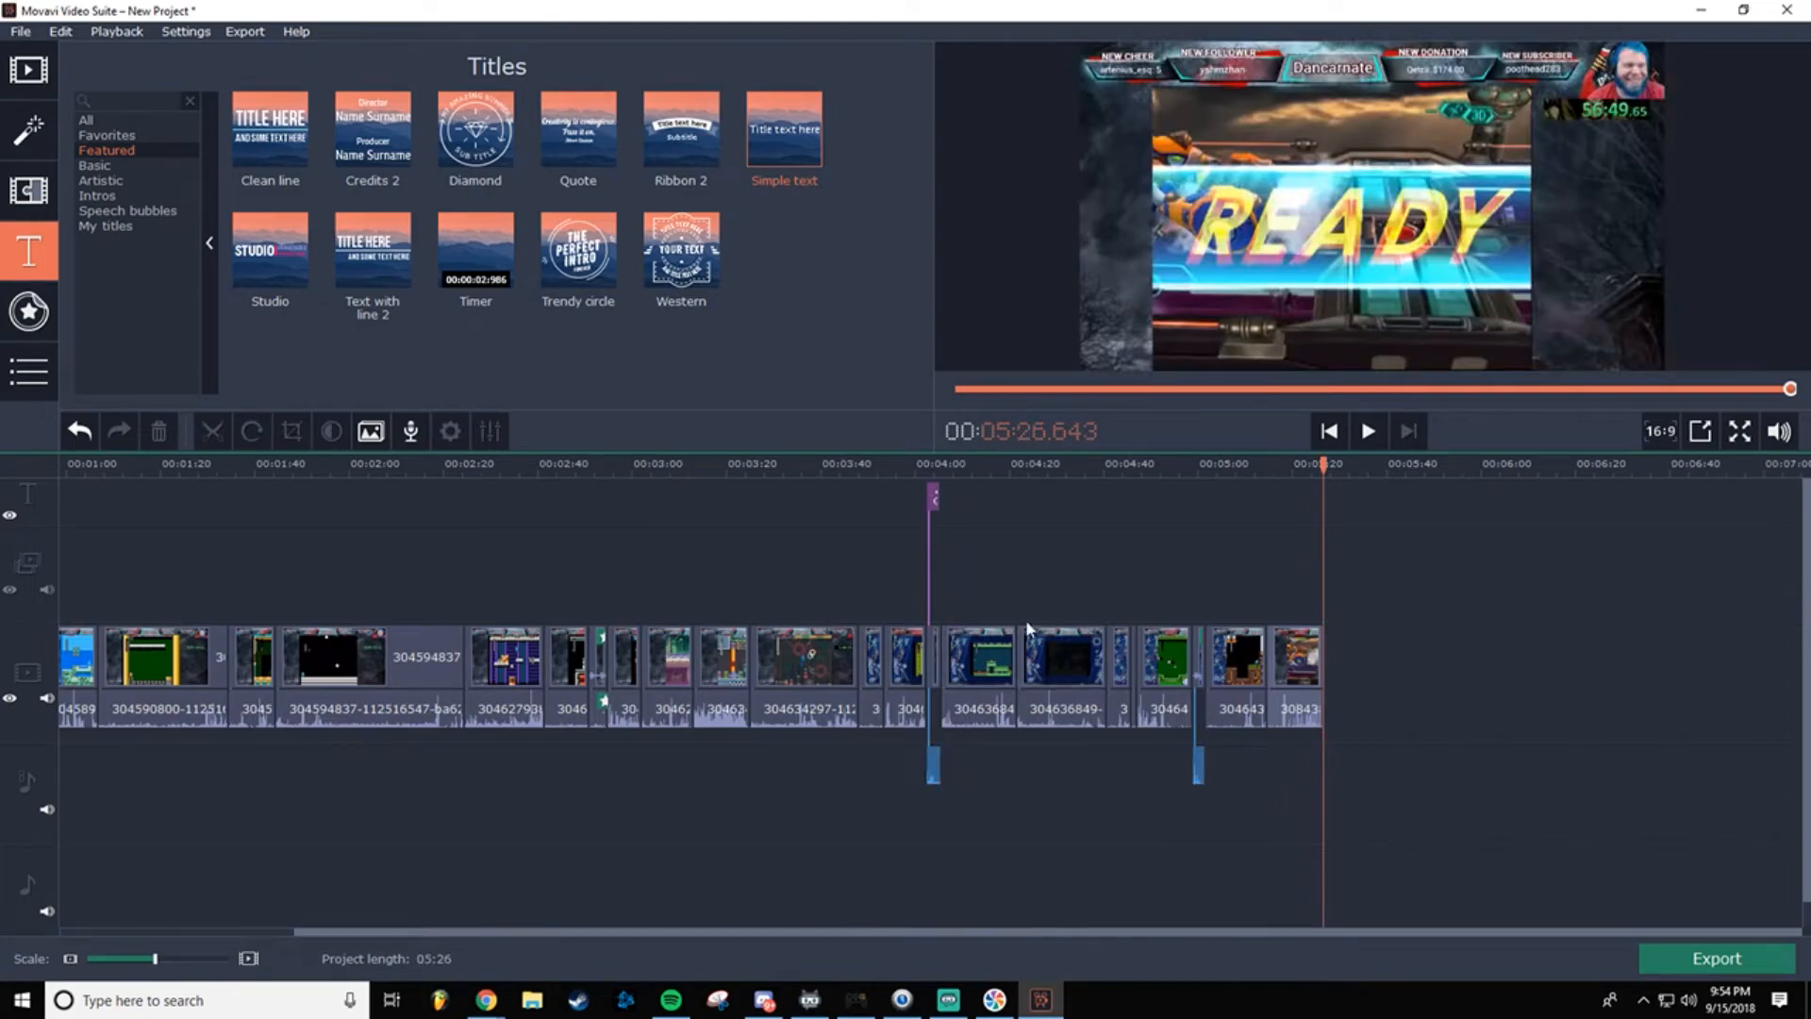
Step: Undo the deletion of the two outro titles and the outro music
key(ctrl+z)
key(ctrl+z)
key(ctrl+z)
key(ctrl+z)
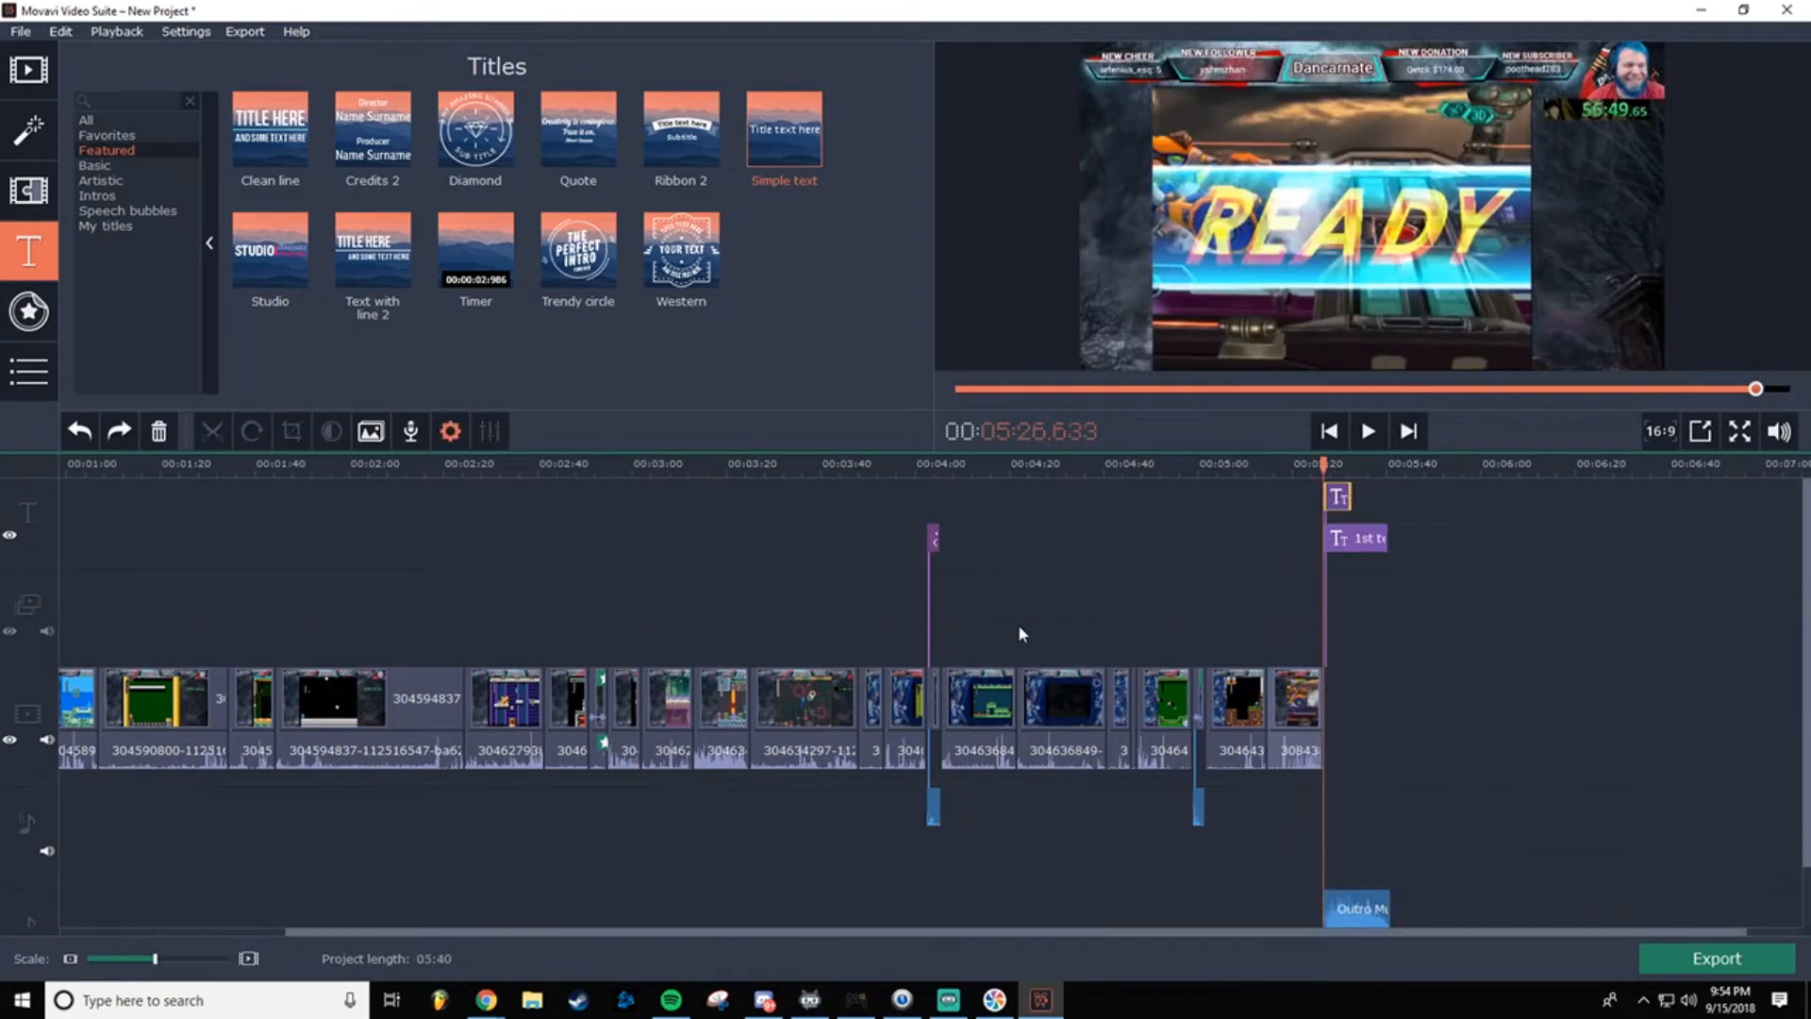
click(1340, 507)
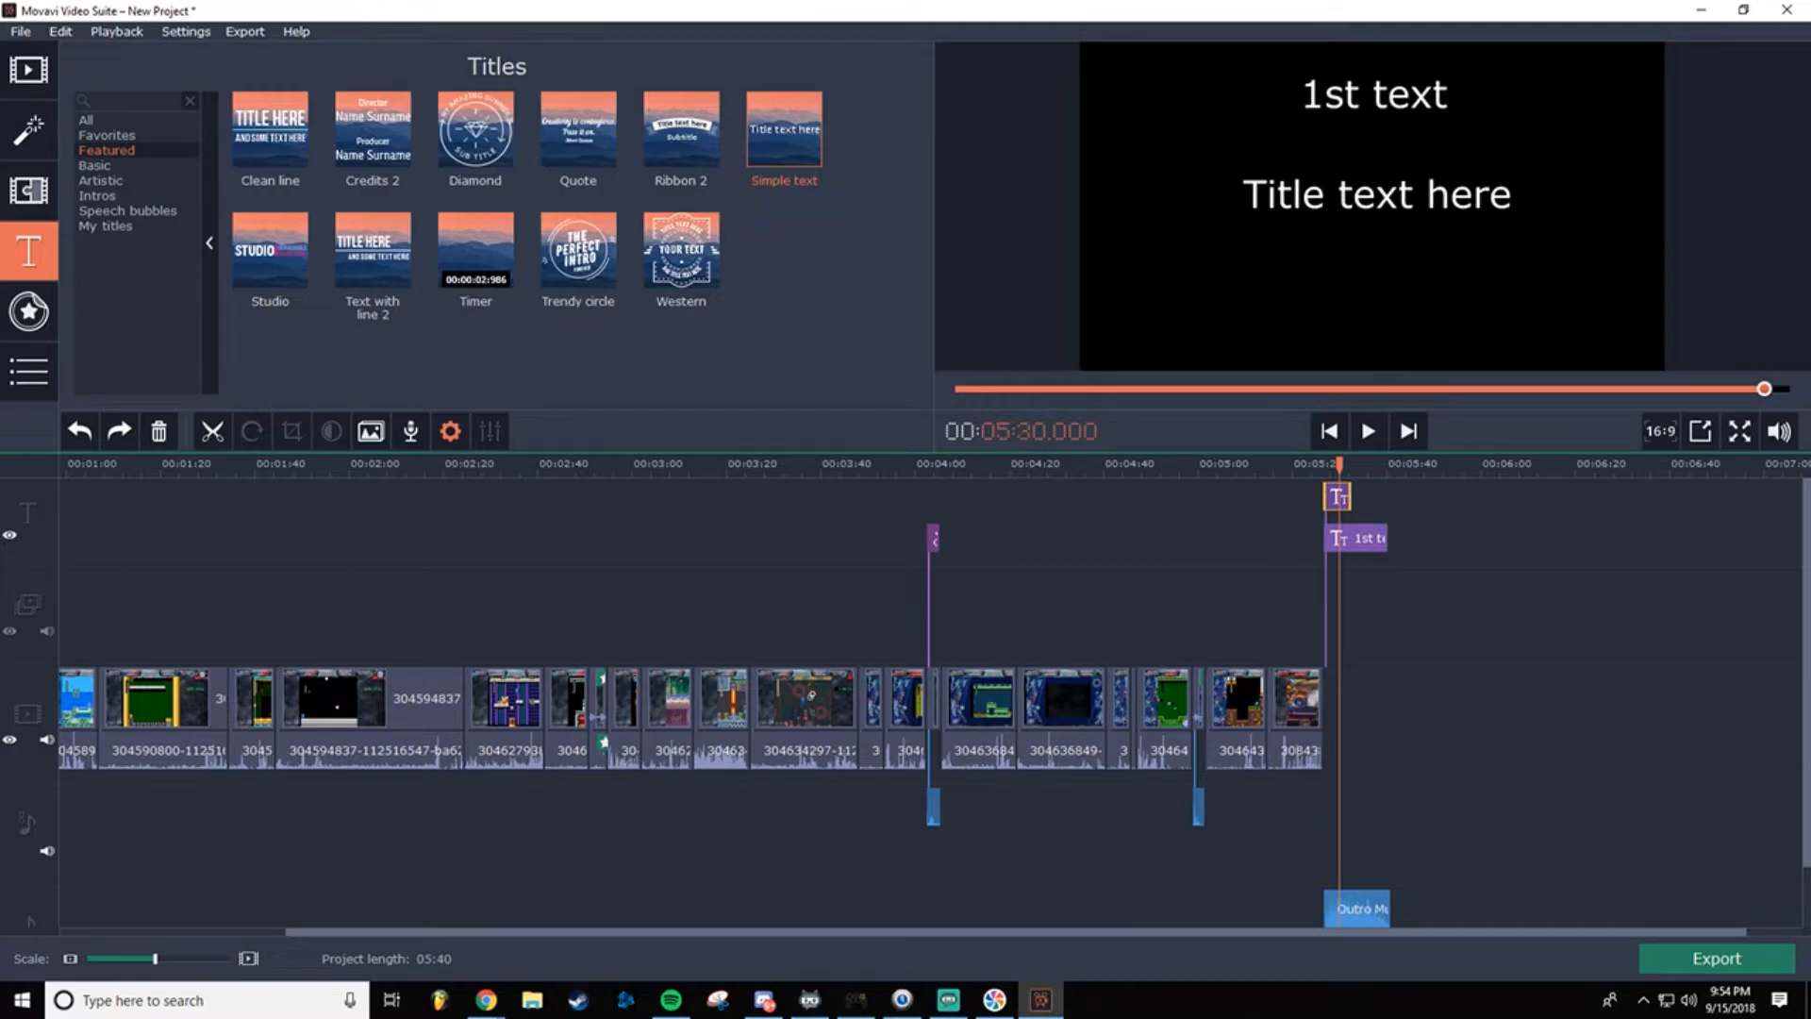
key(alt+Tab)
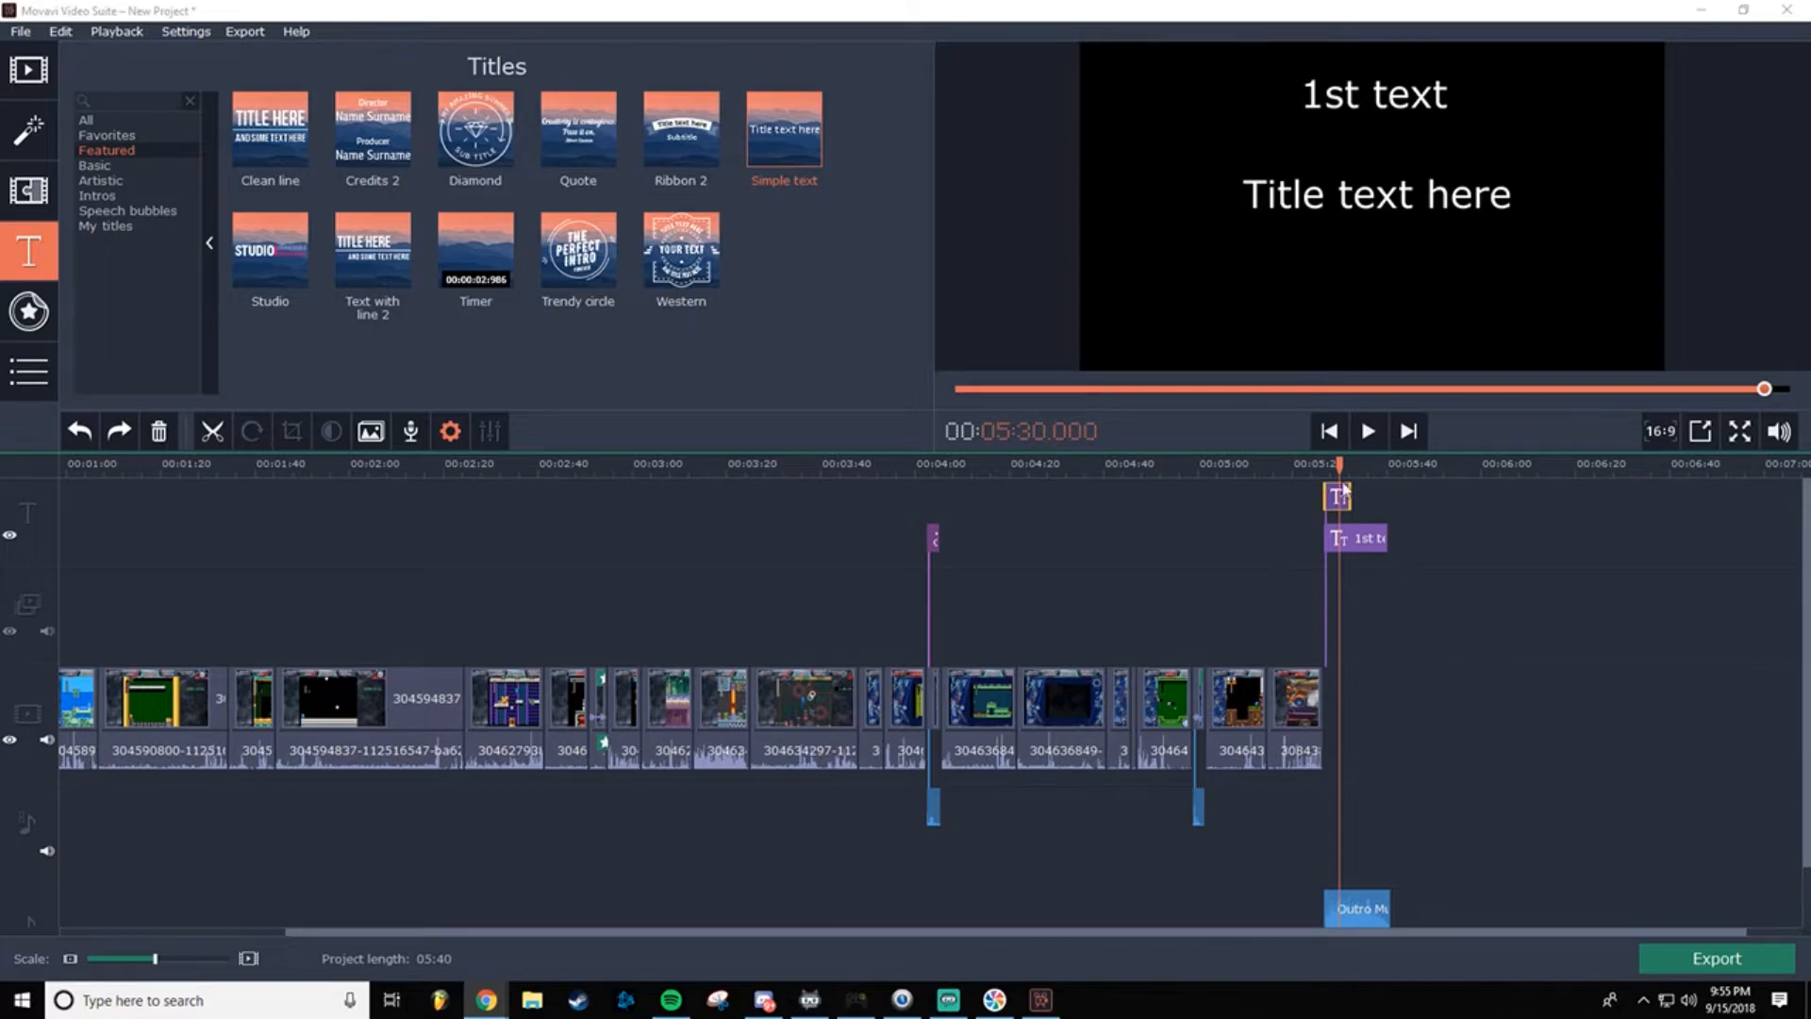
click(1359, 545)
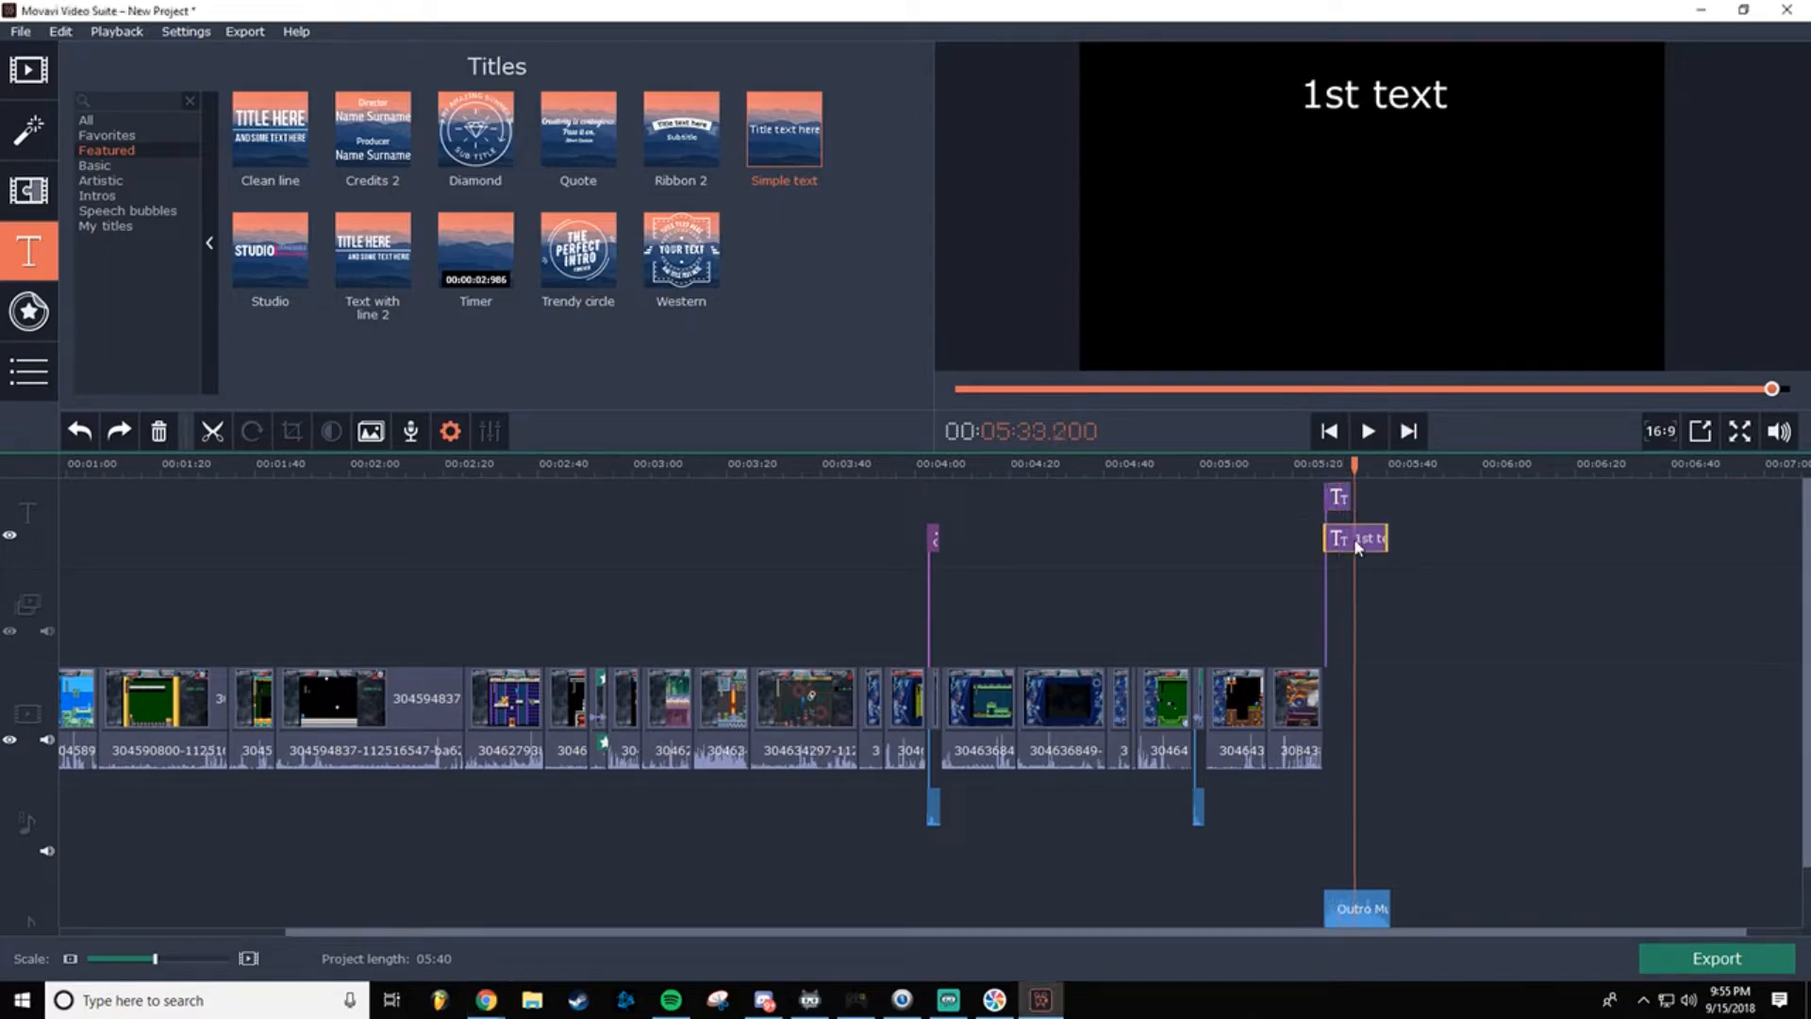
click(1339, 497)
double_click(1339, 497)
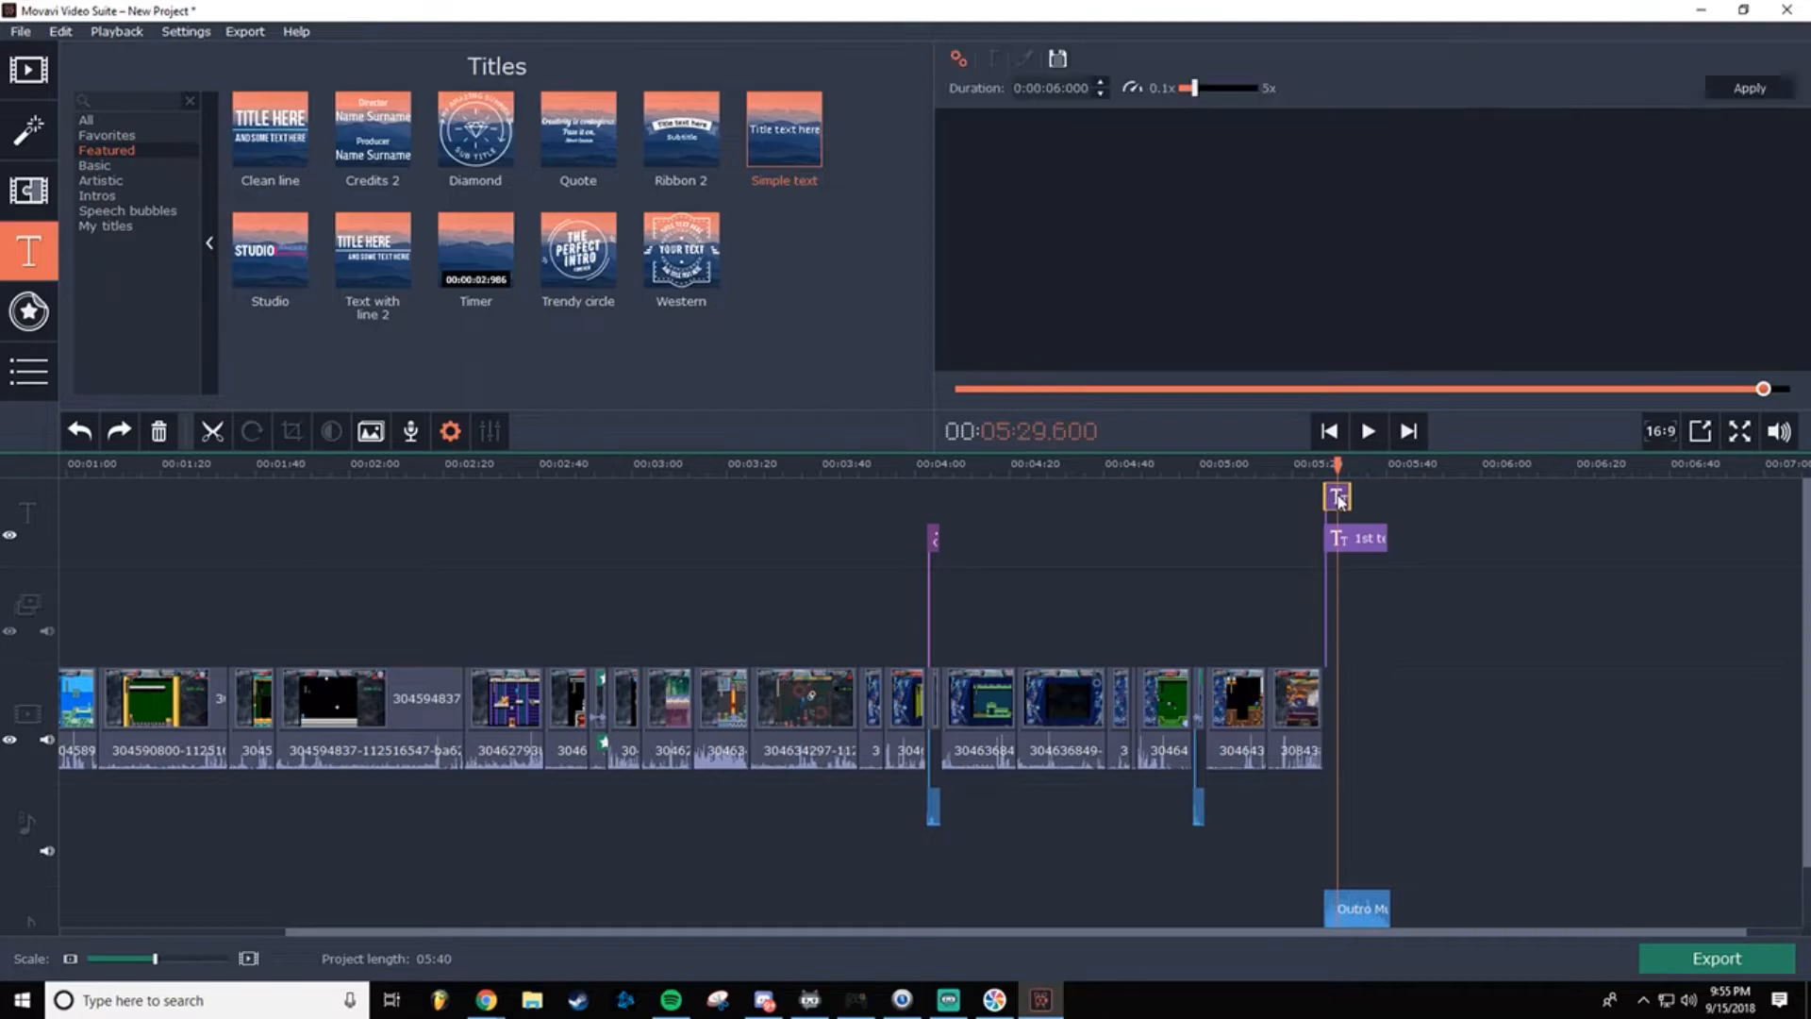
double_click(1365, 228)
triple_click(1365, 229)
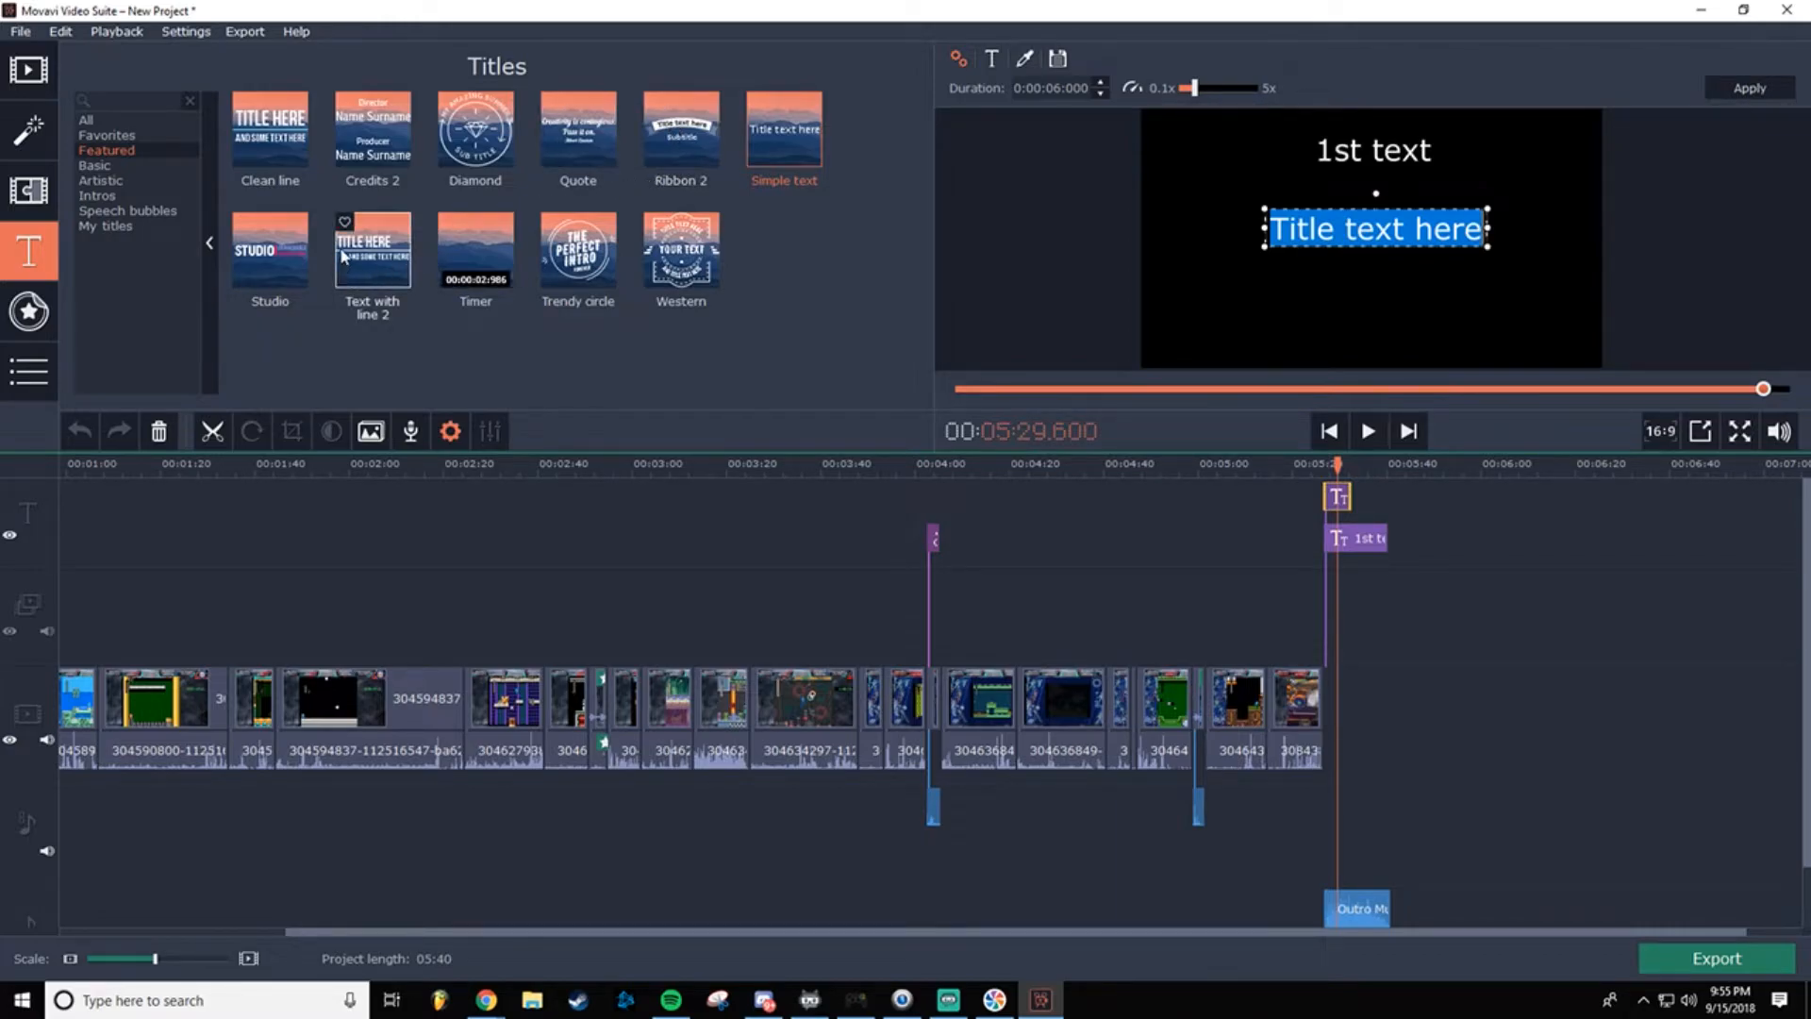
Step: Add a Studio title at the start of the outro, on the track below the "1st text" title
click(270, 269)
drag(268, 268, 1330, 559)
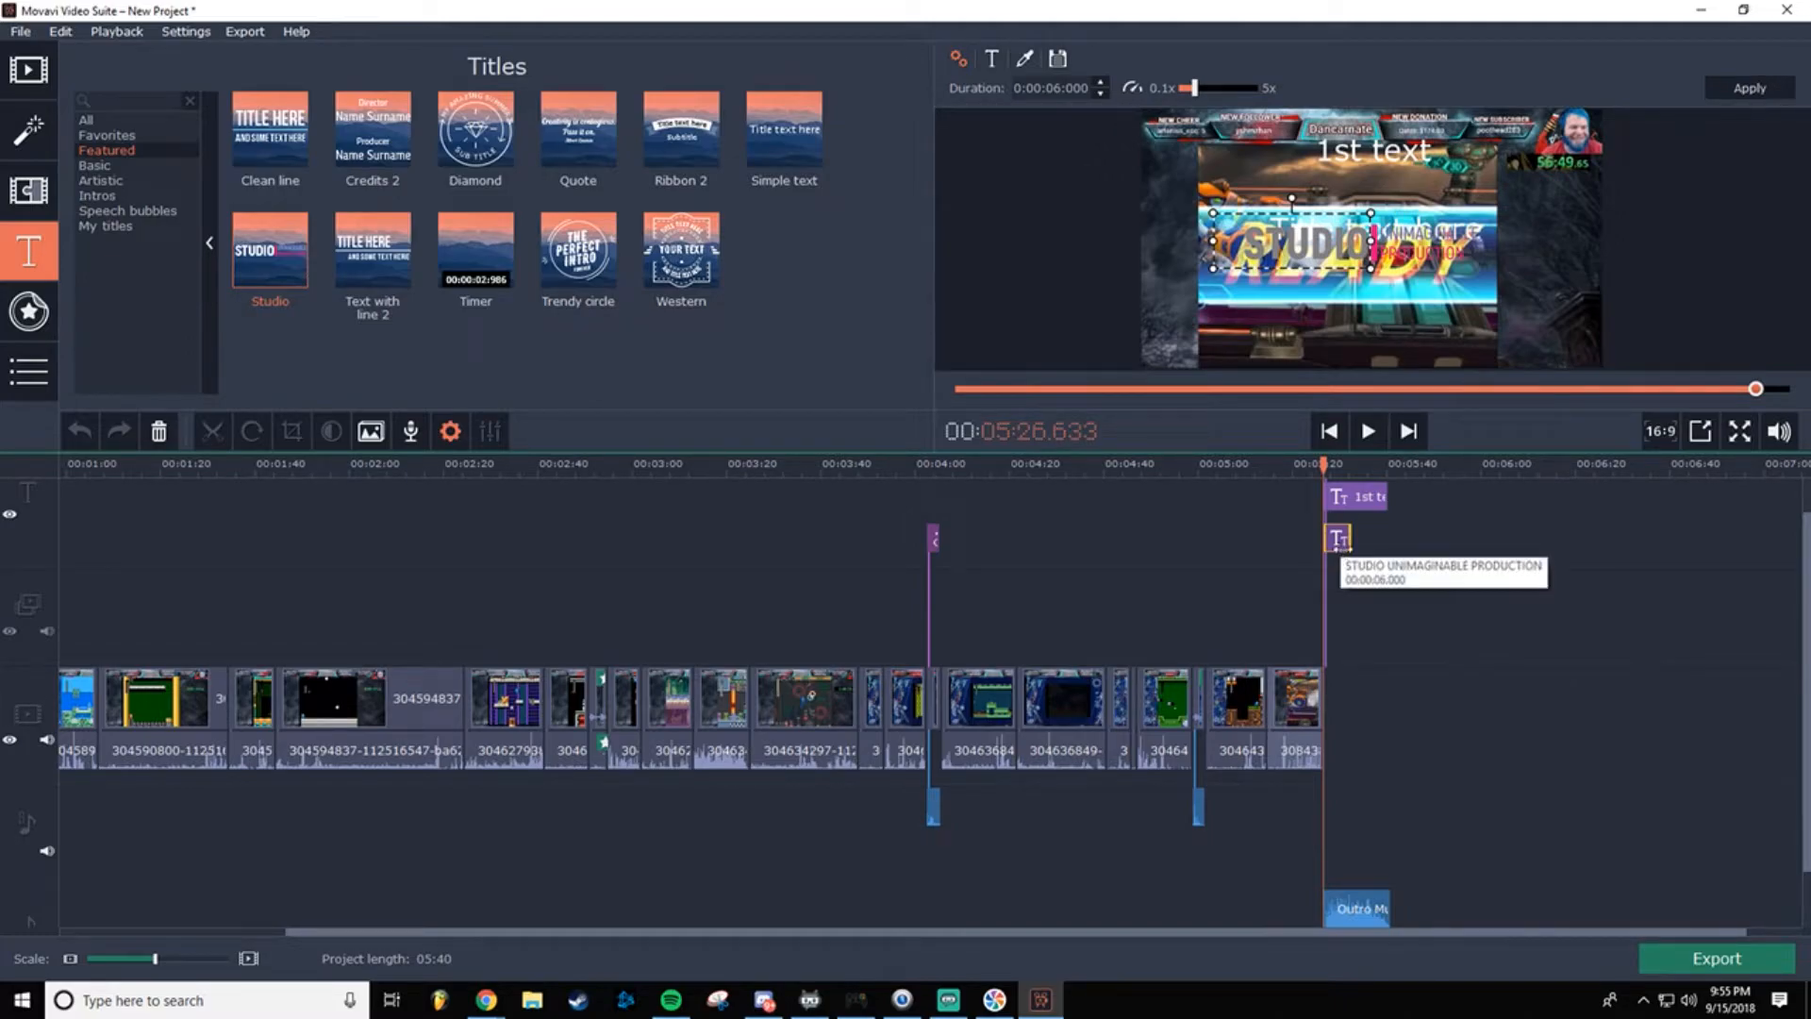
right_click(1322, 682)
click(1334, 688)
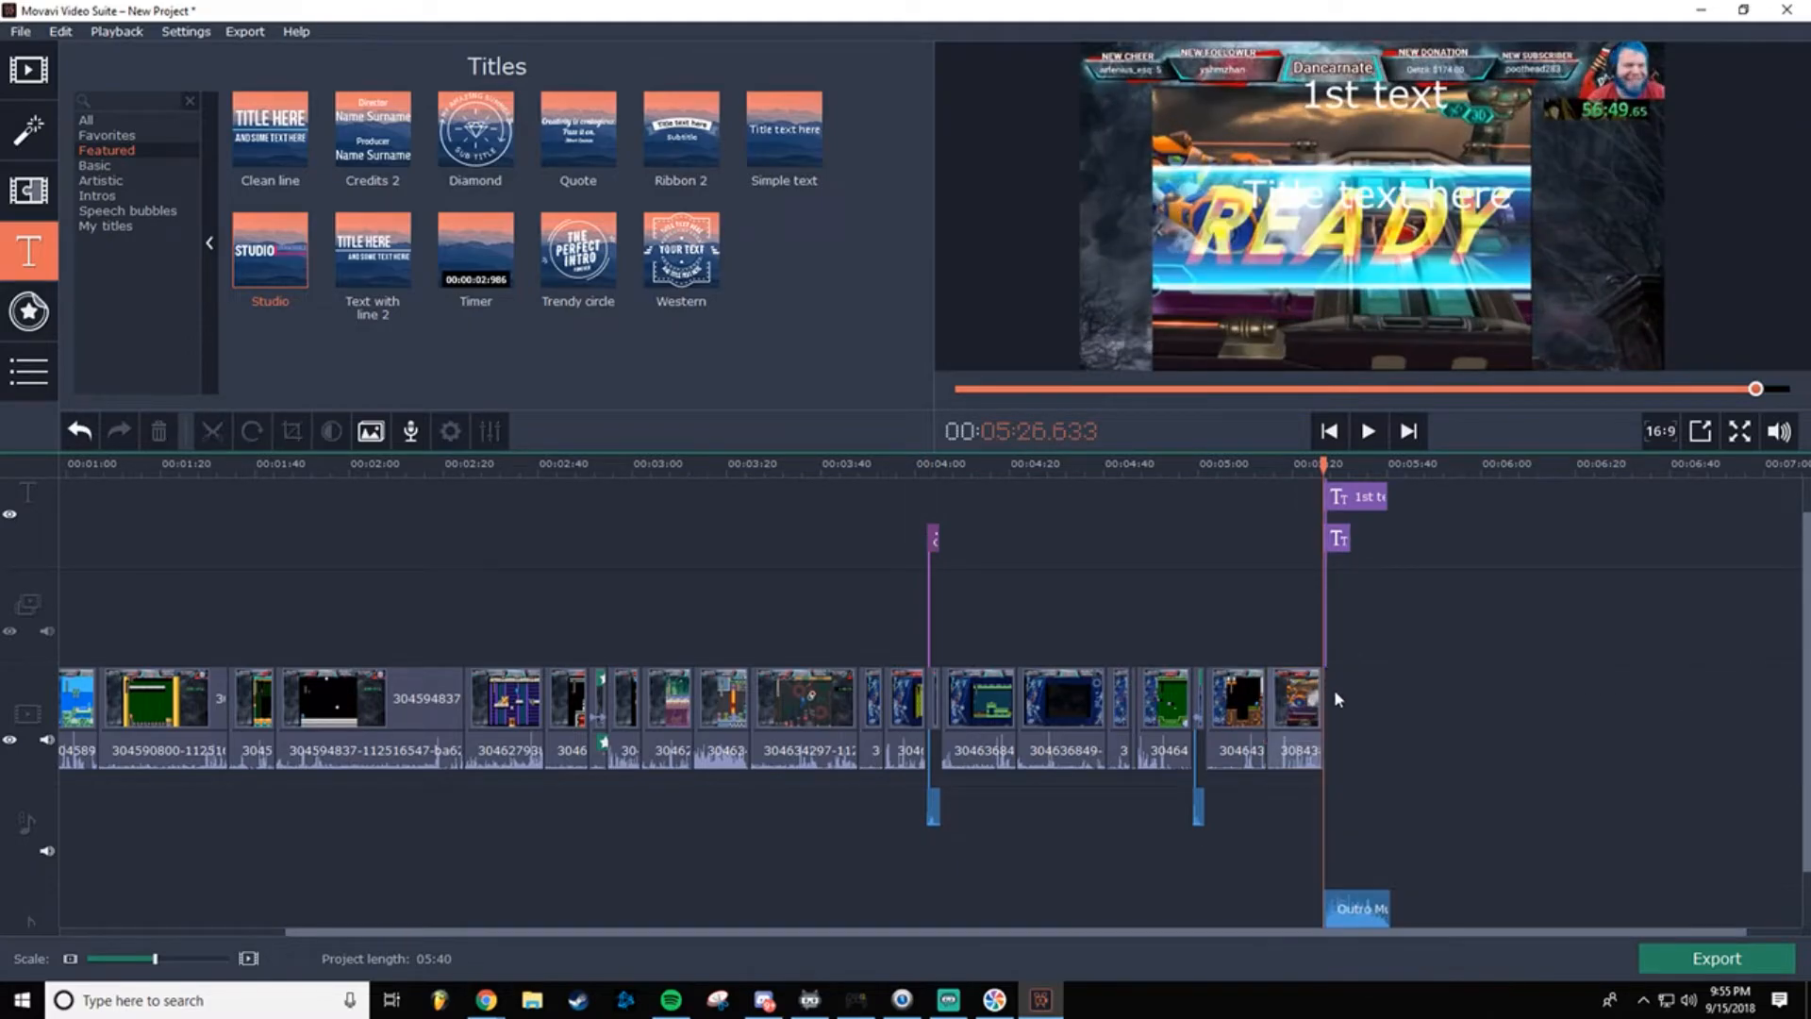
right_click(1326, 681)
click(1343, 673)
click(27, 34)
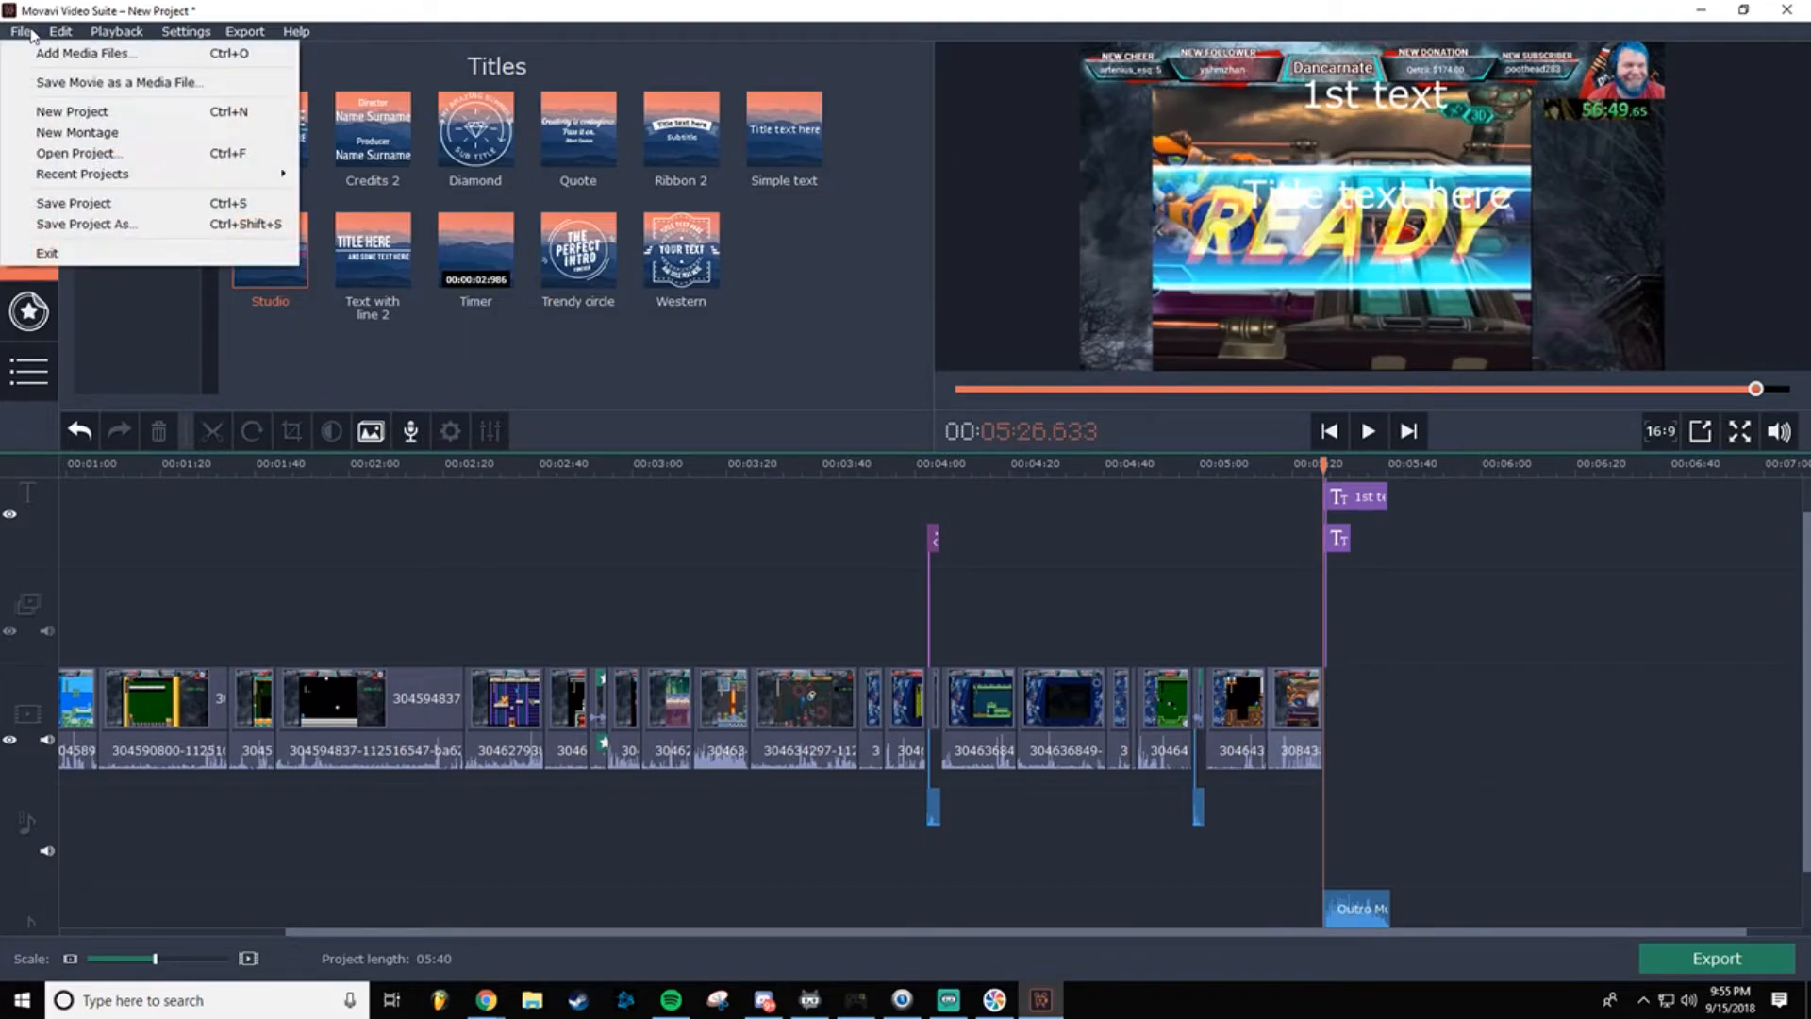
mouse_move(52, 33)
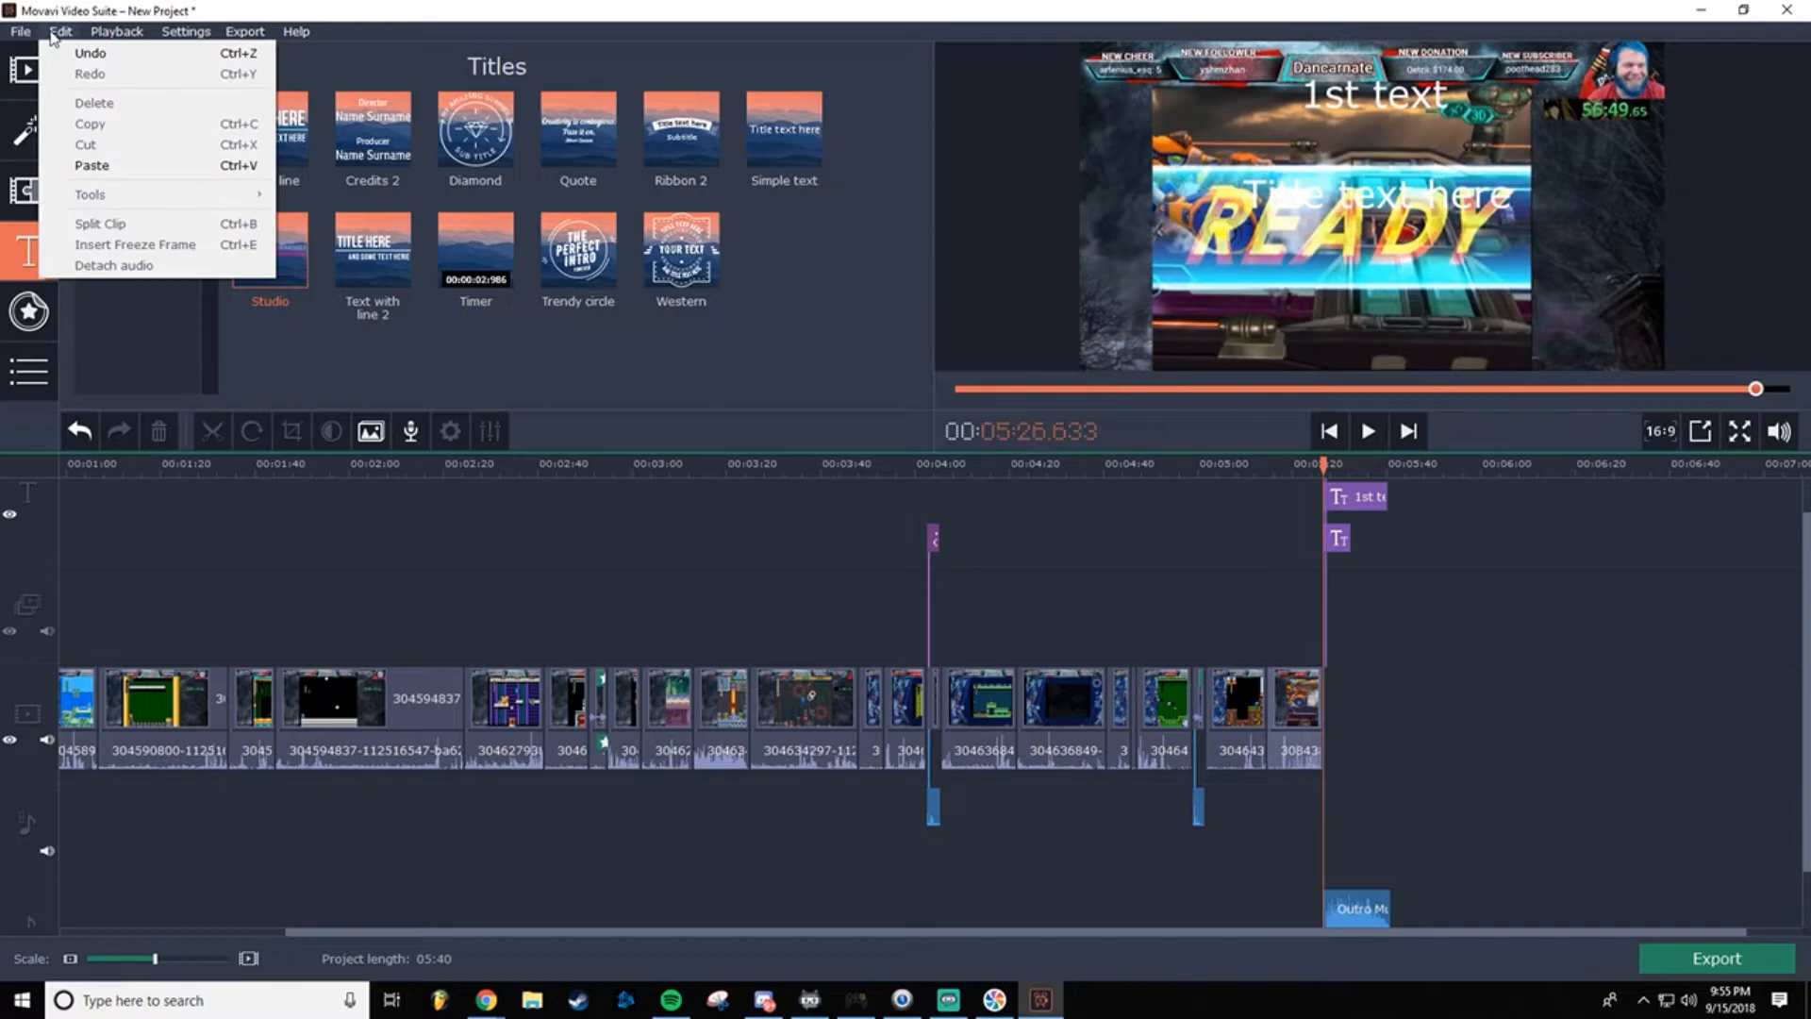
click(172, 36)
click(29, 192)
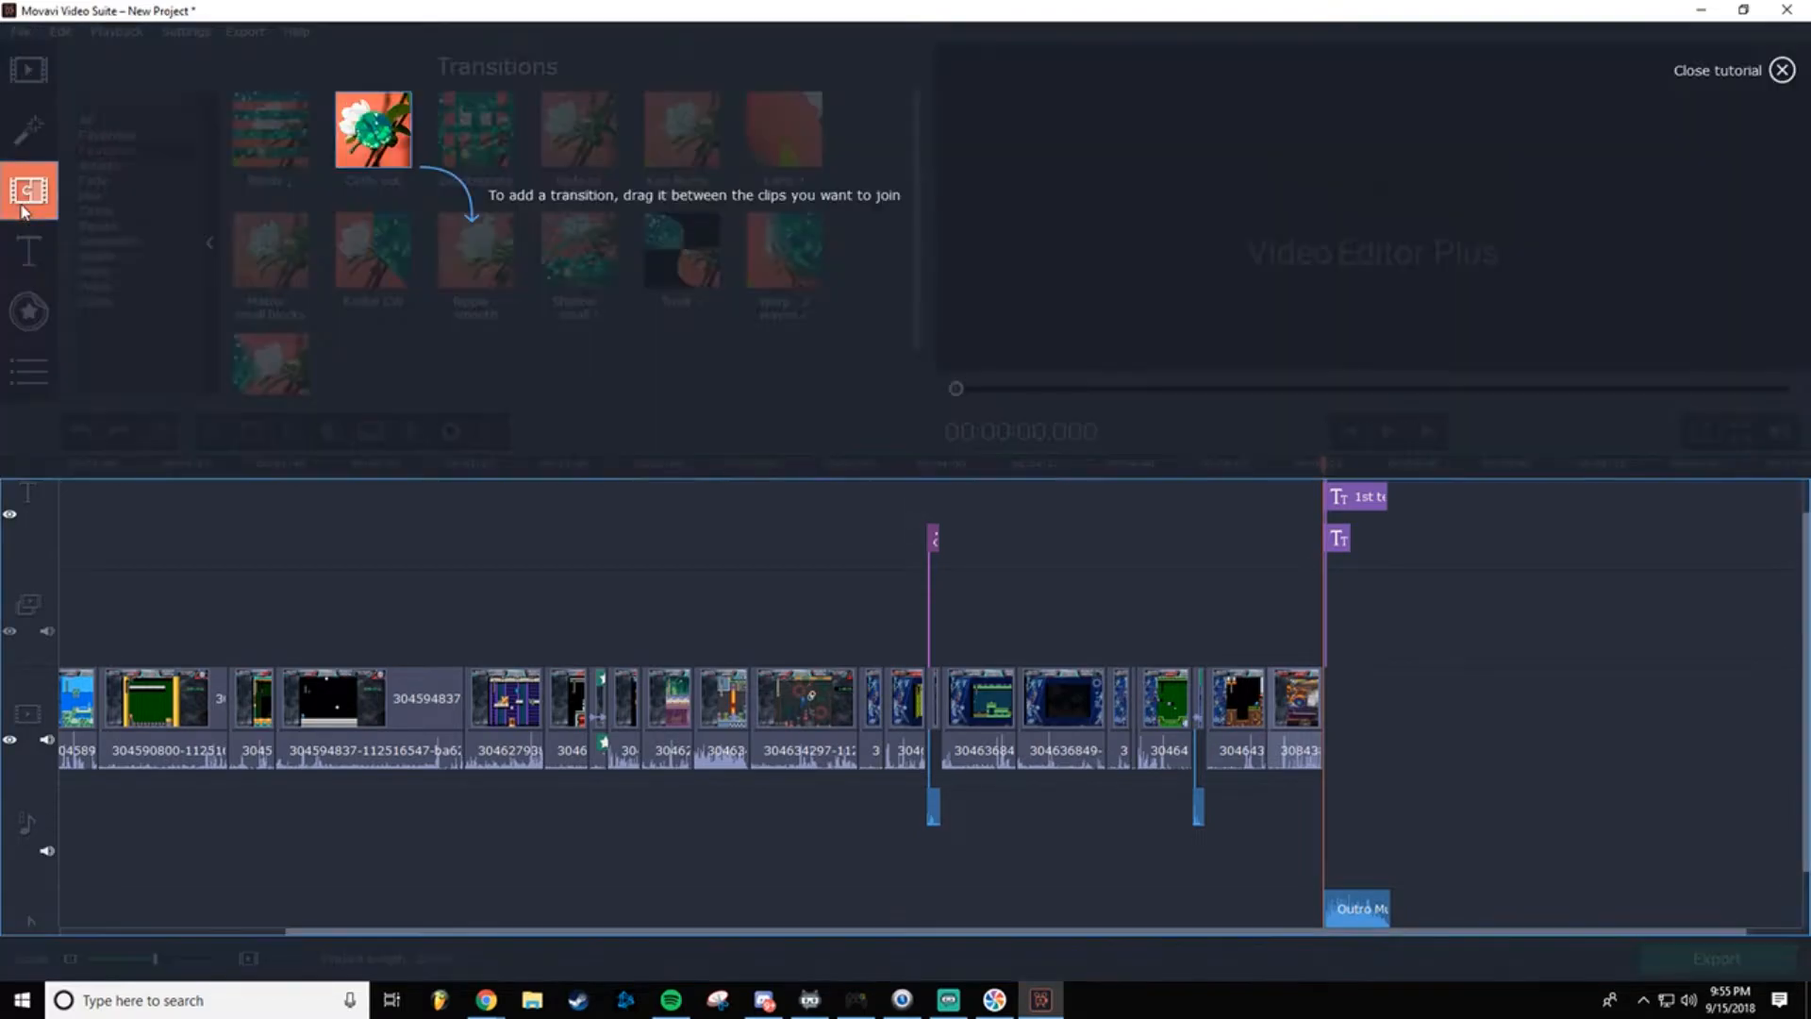
click(24, 210)
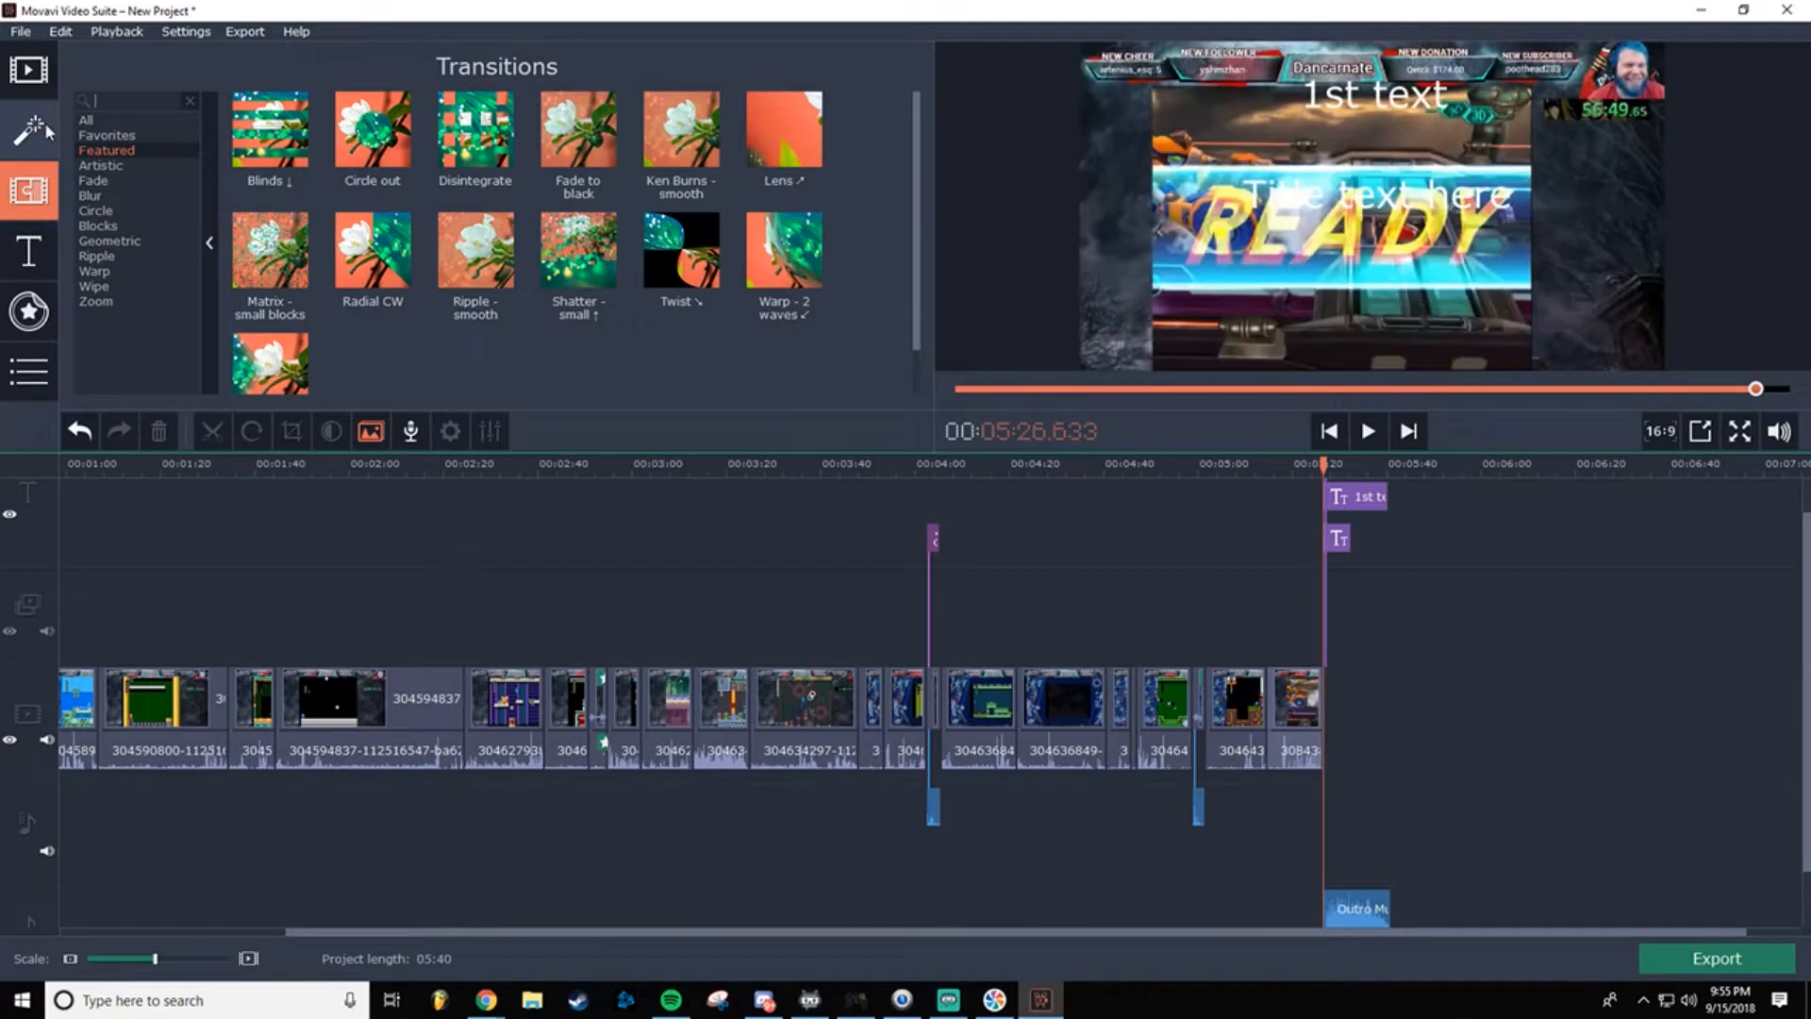
click(34, 387)
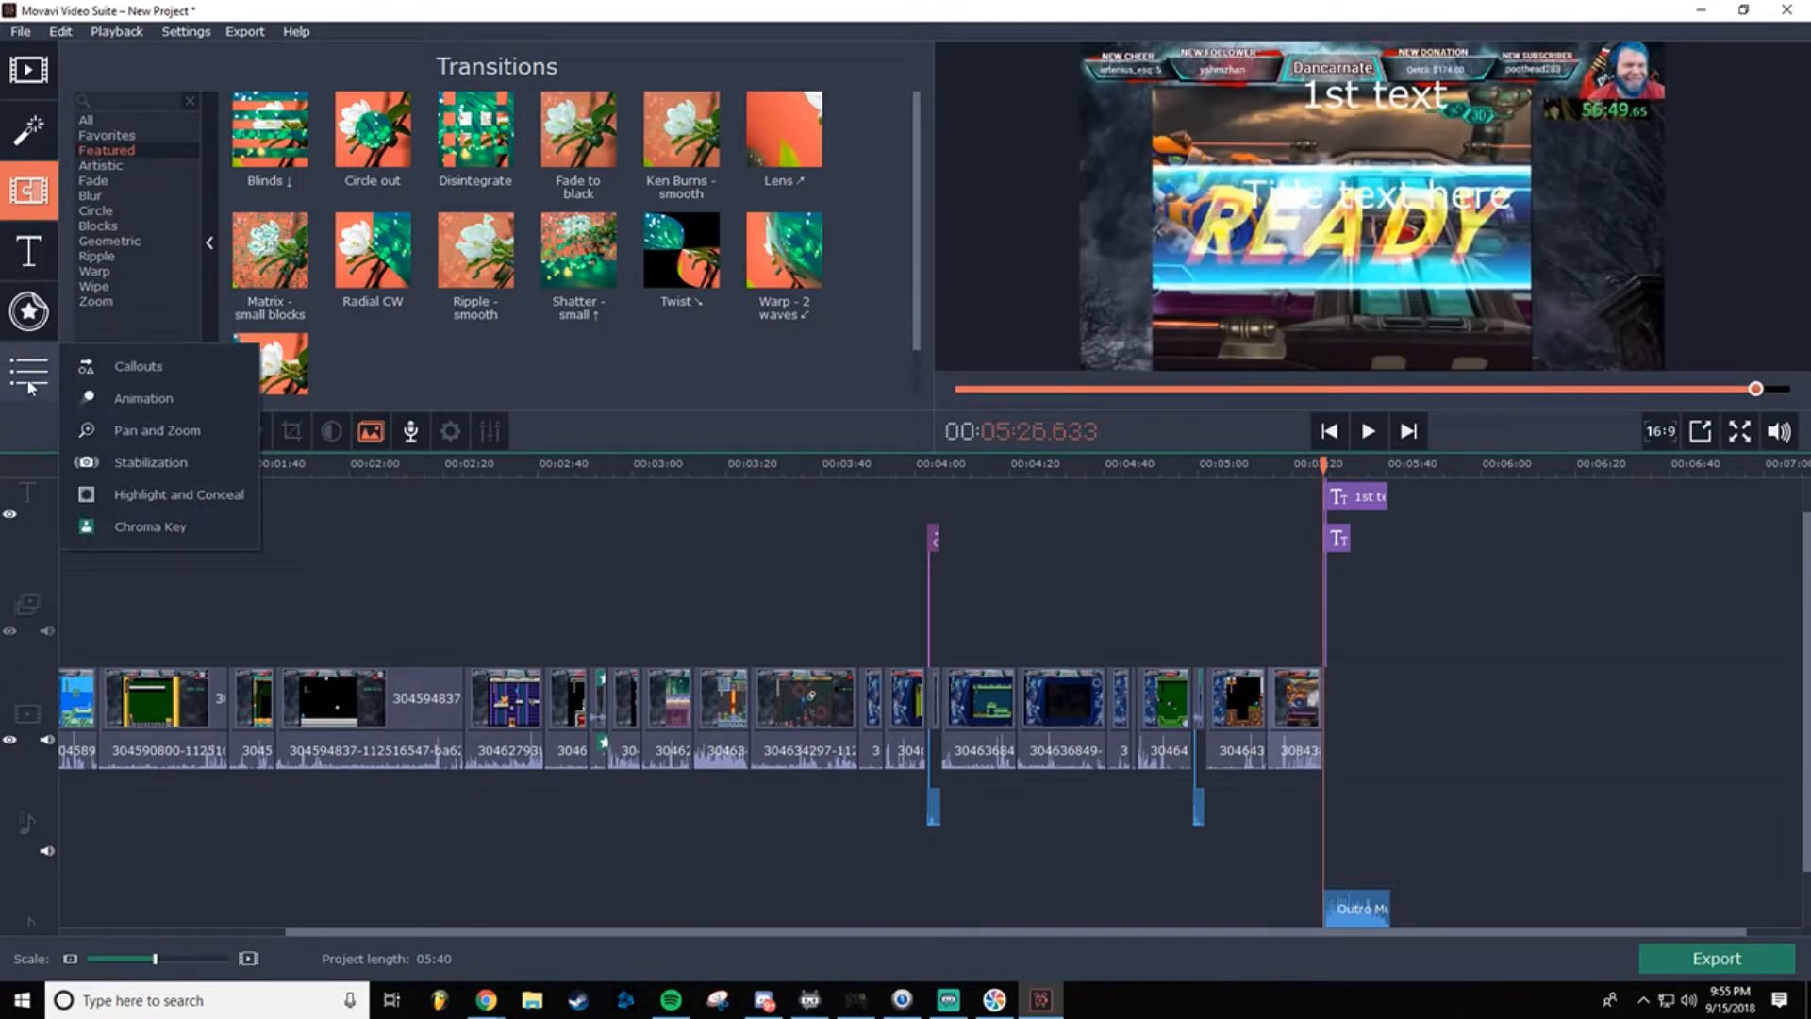
click(1254, 551)
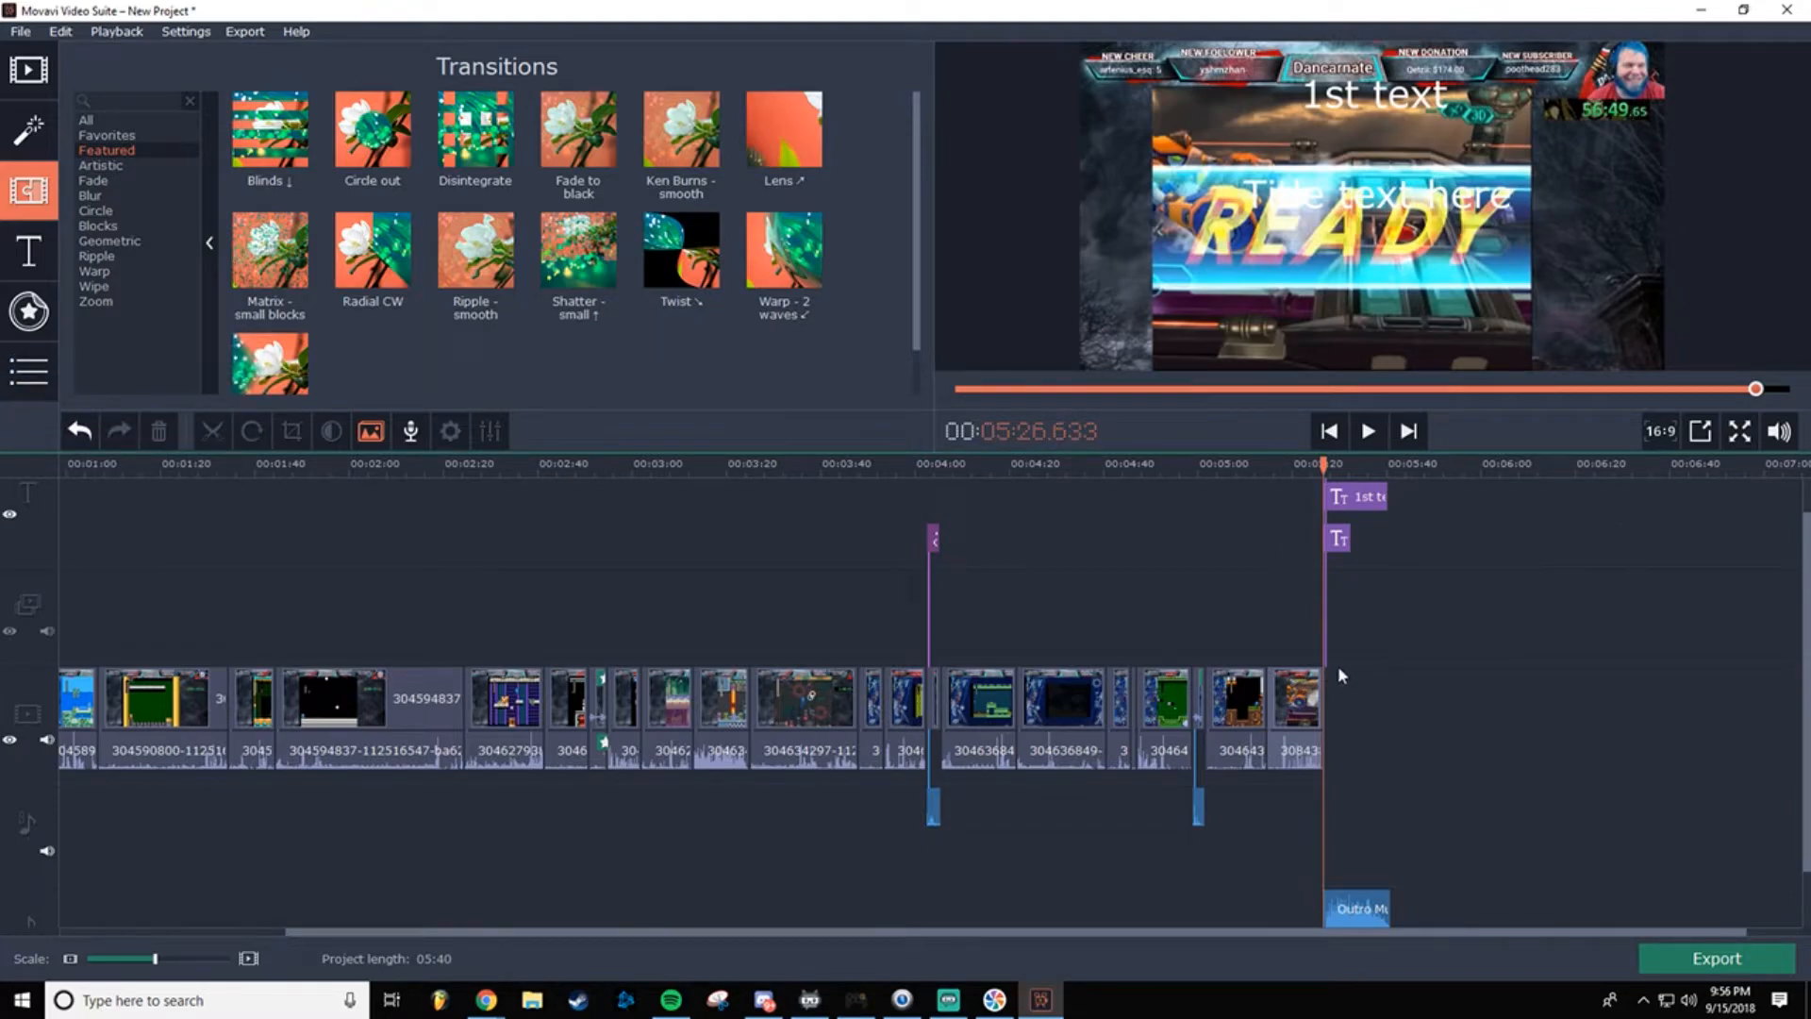
right_click(1335, 903)
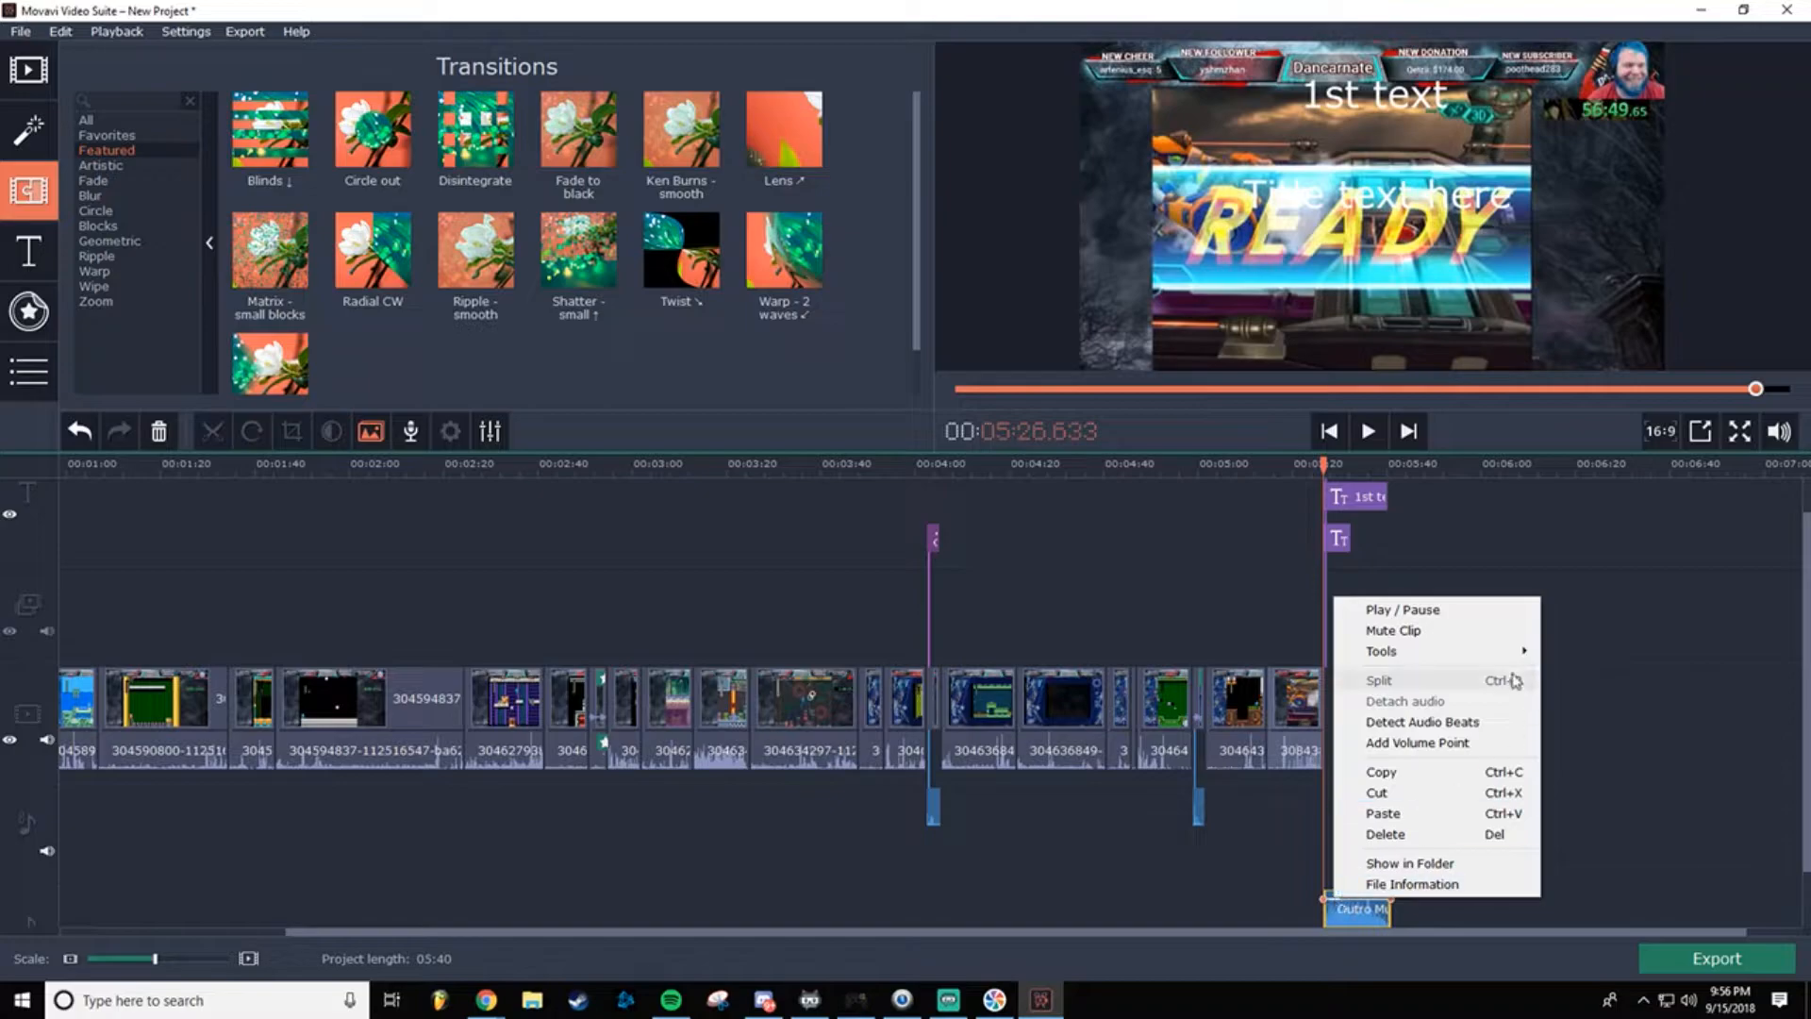
mouse_move(1492, 660)
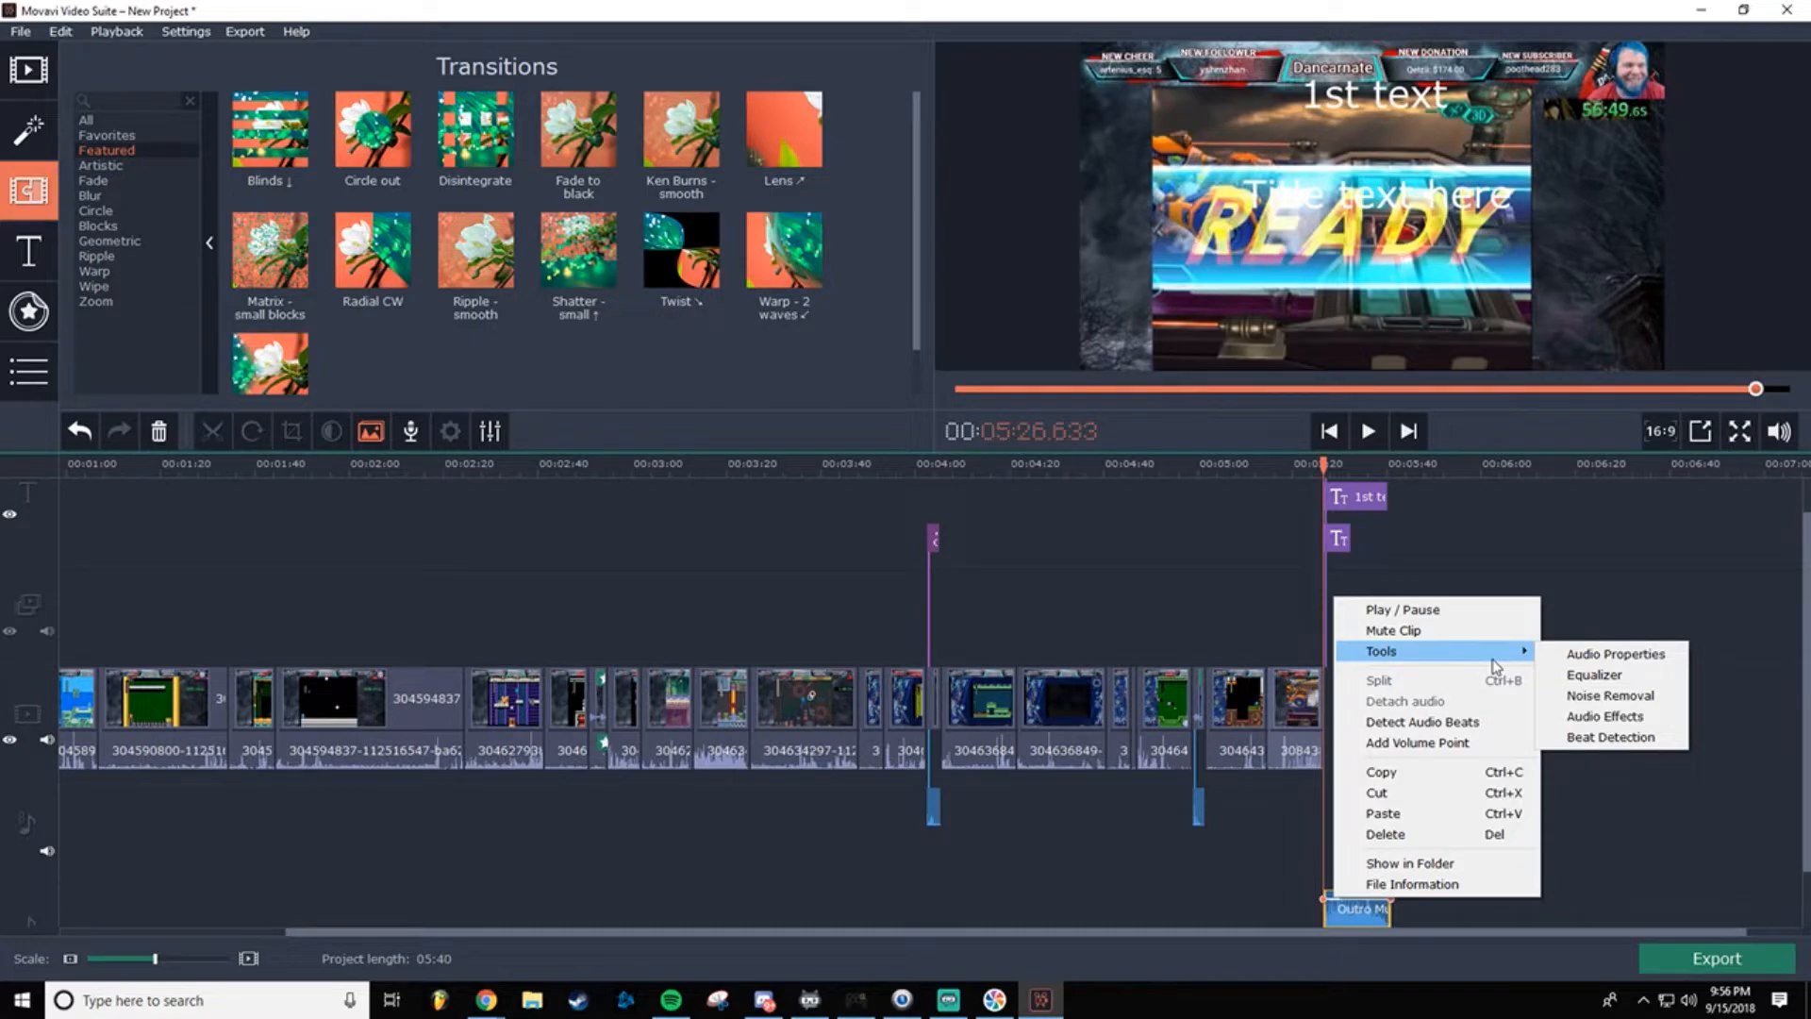
click(1245, 592)
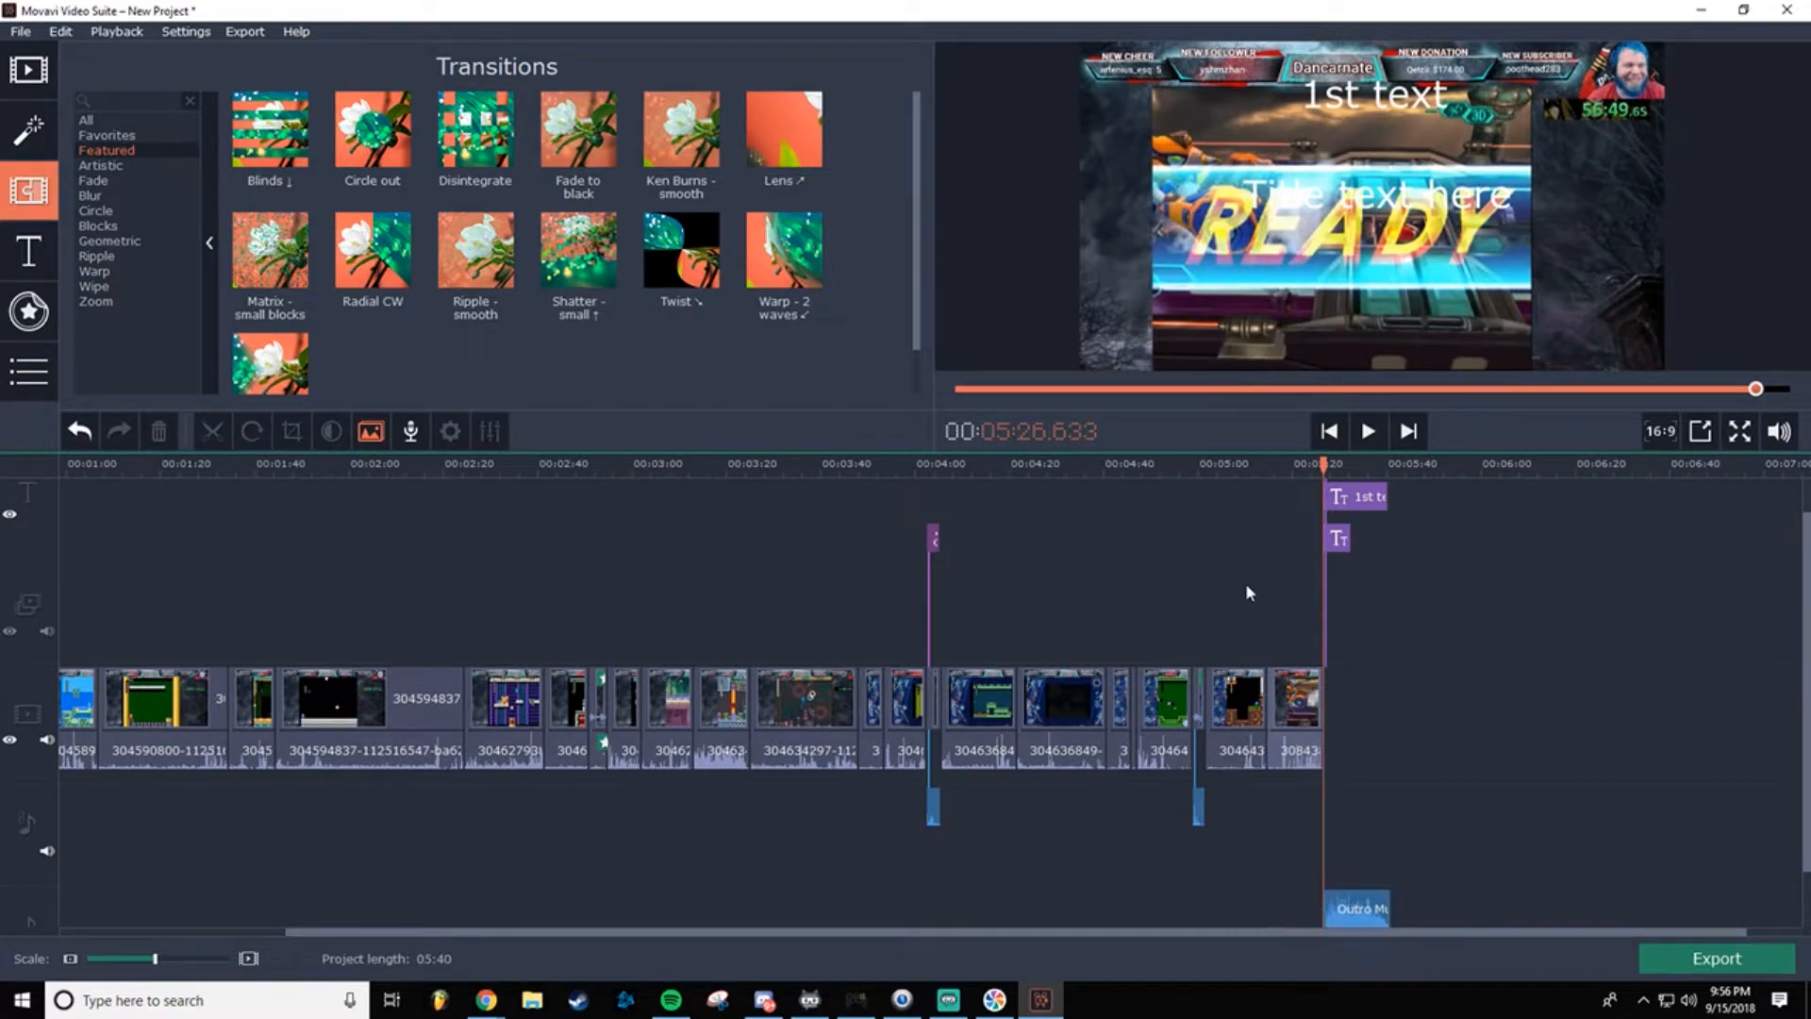
Step: Delete the "Title text here" and "1st text" titles, keeping only the Studio title in the outro
click(1338, 545)
double_click(1338, 541)
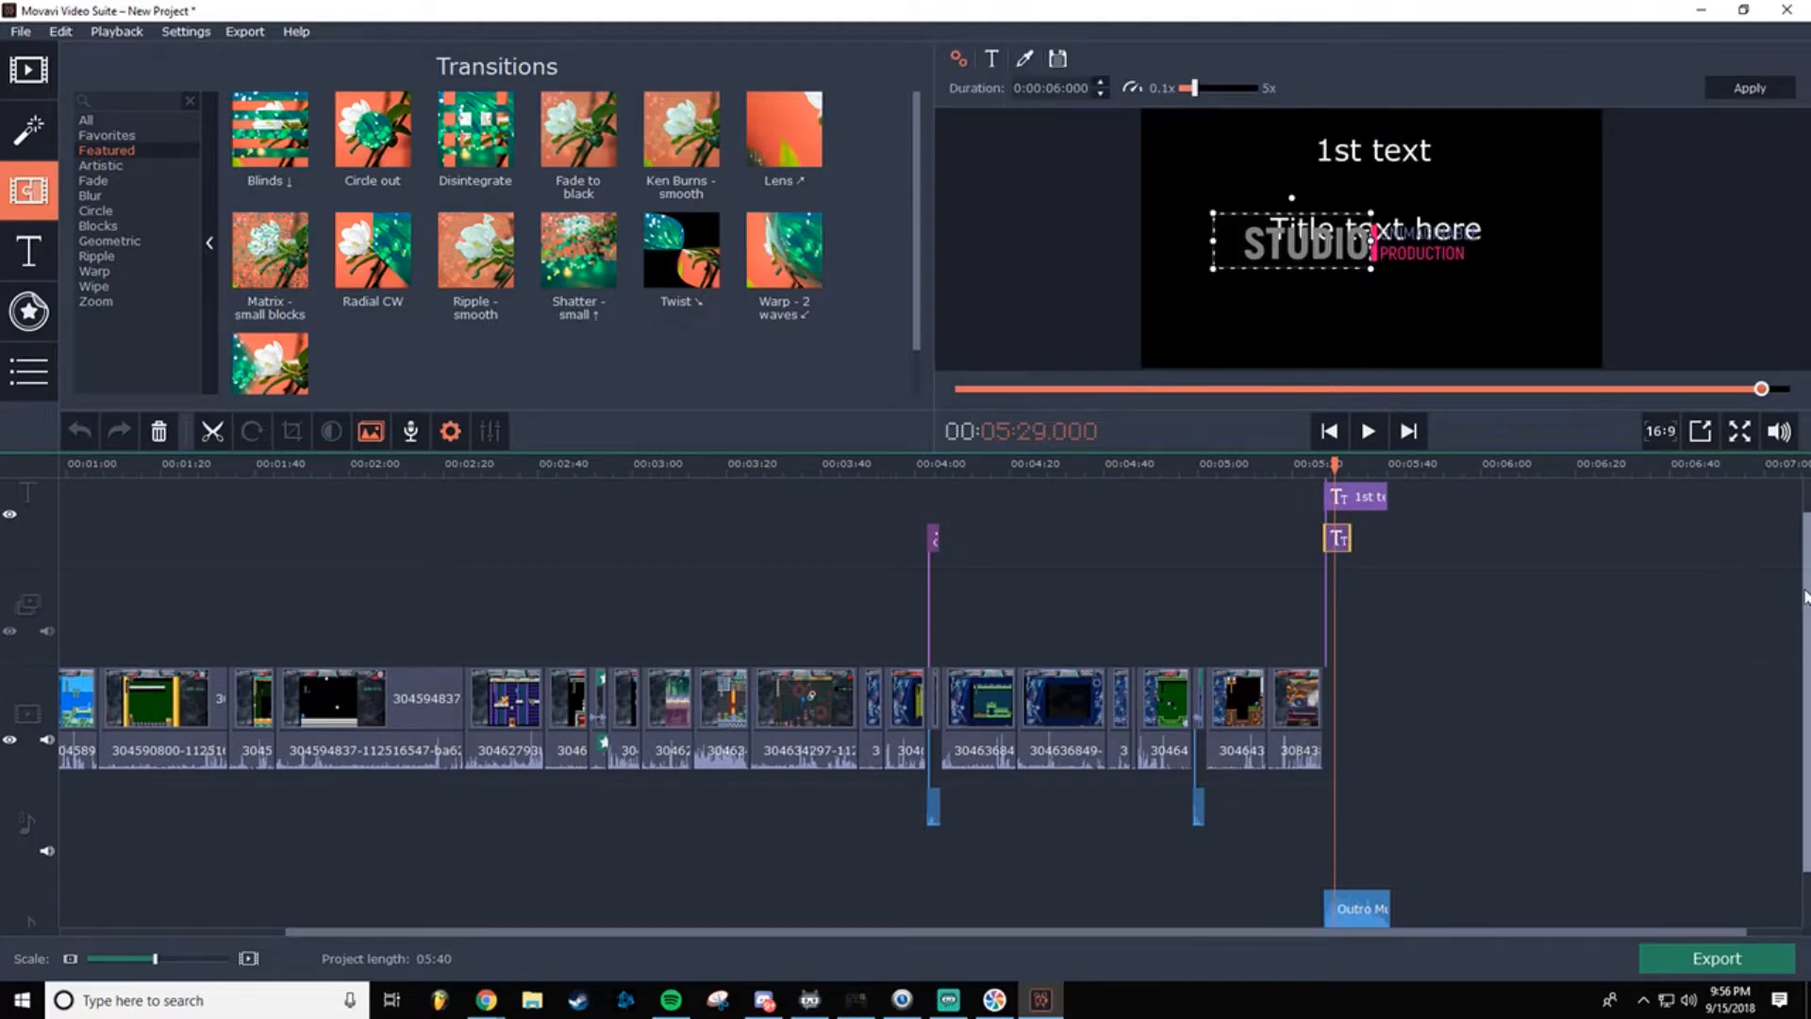
scroll(1801, 590, up, 1)
click(1341, 500)
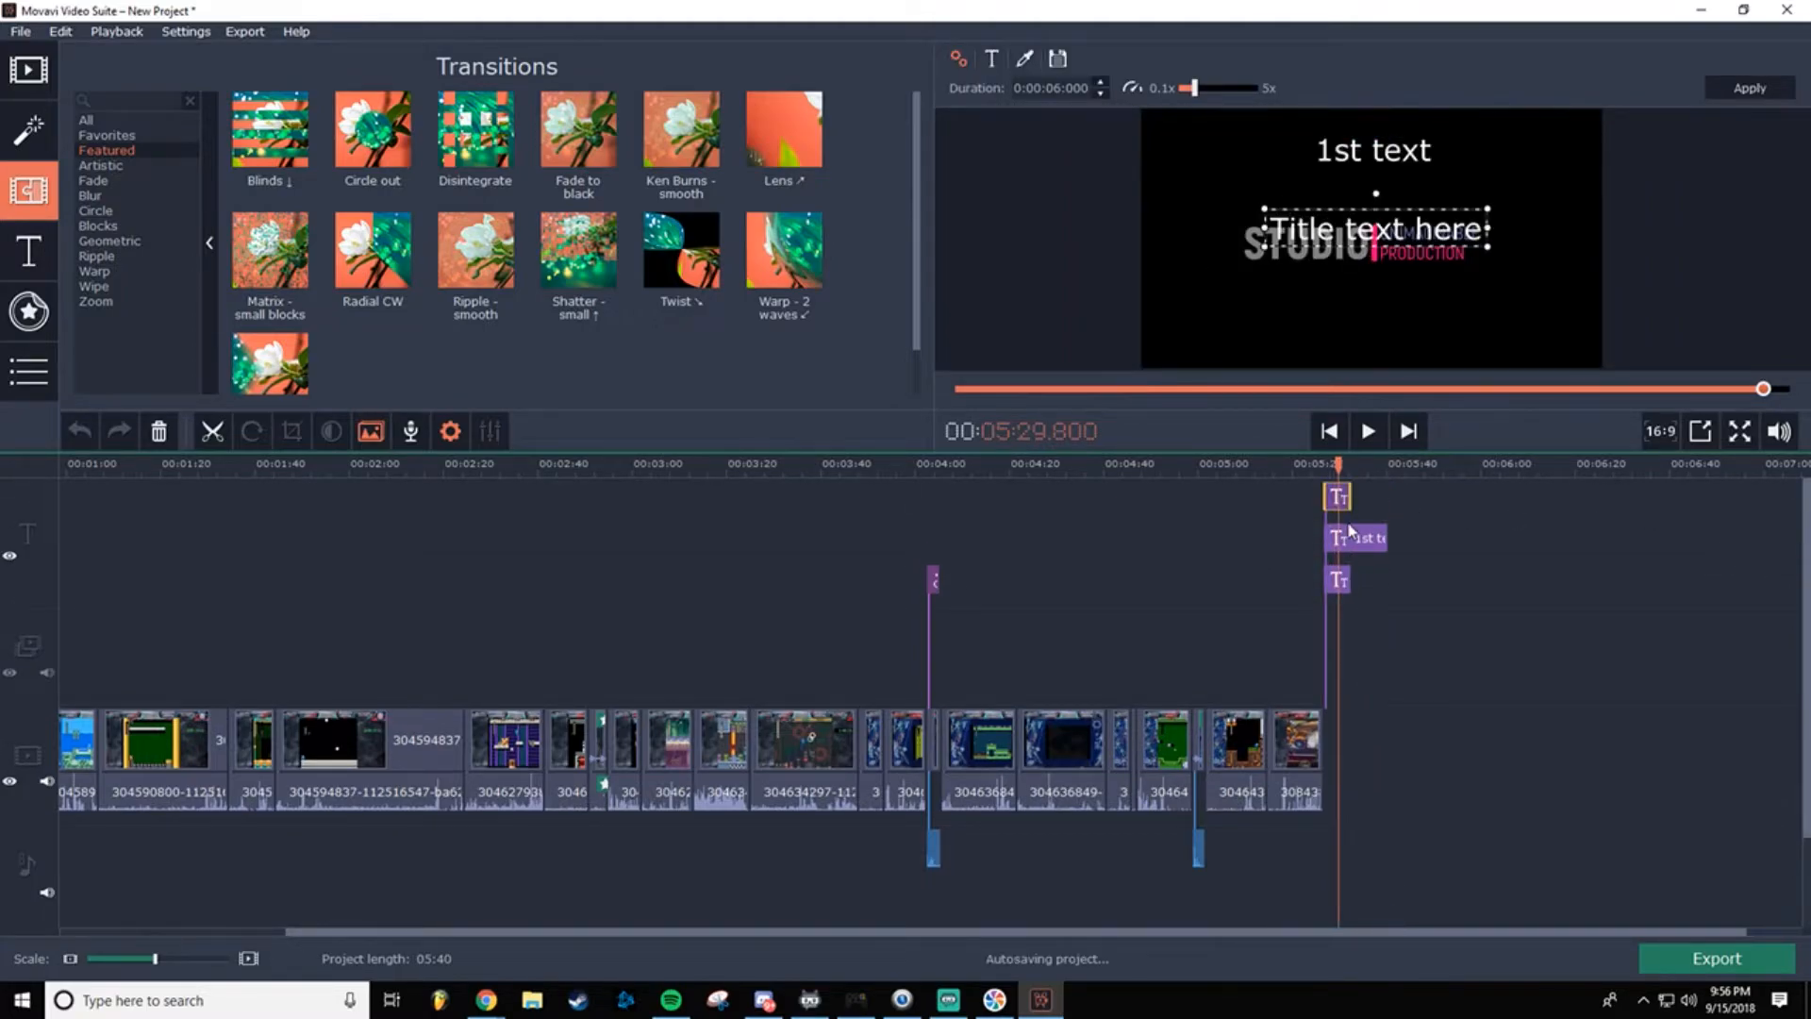
key(Delete)
Step: Open the Studio title for editing and replace its "STUDIO" text with "Thanks for"
click(1342, 503)
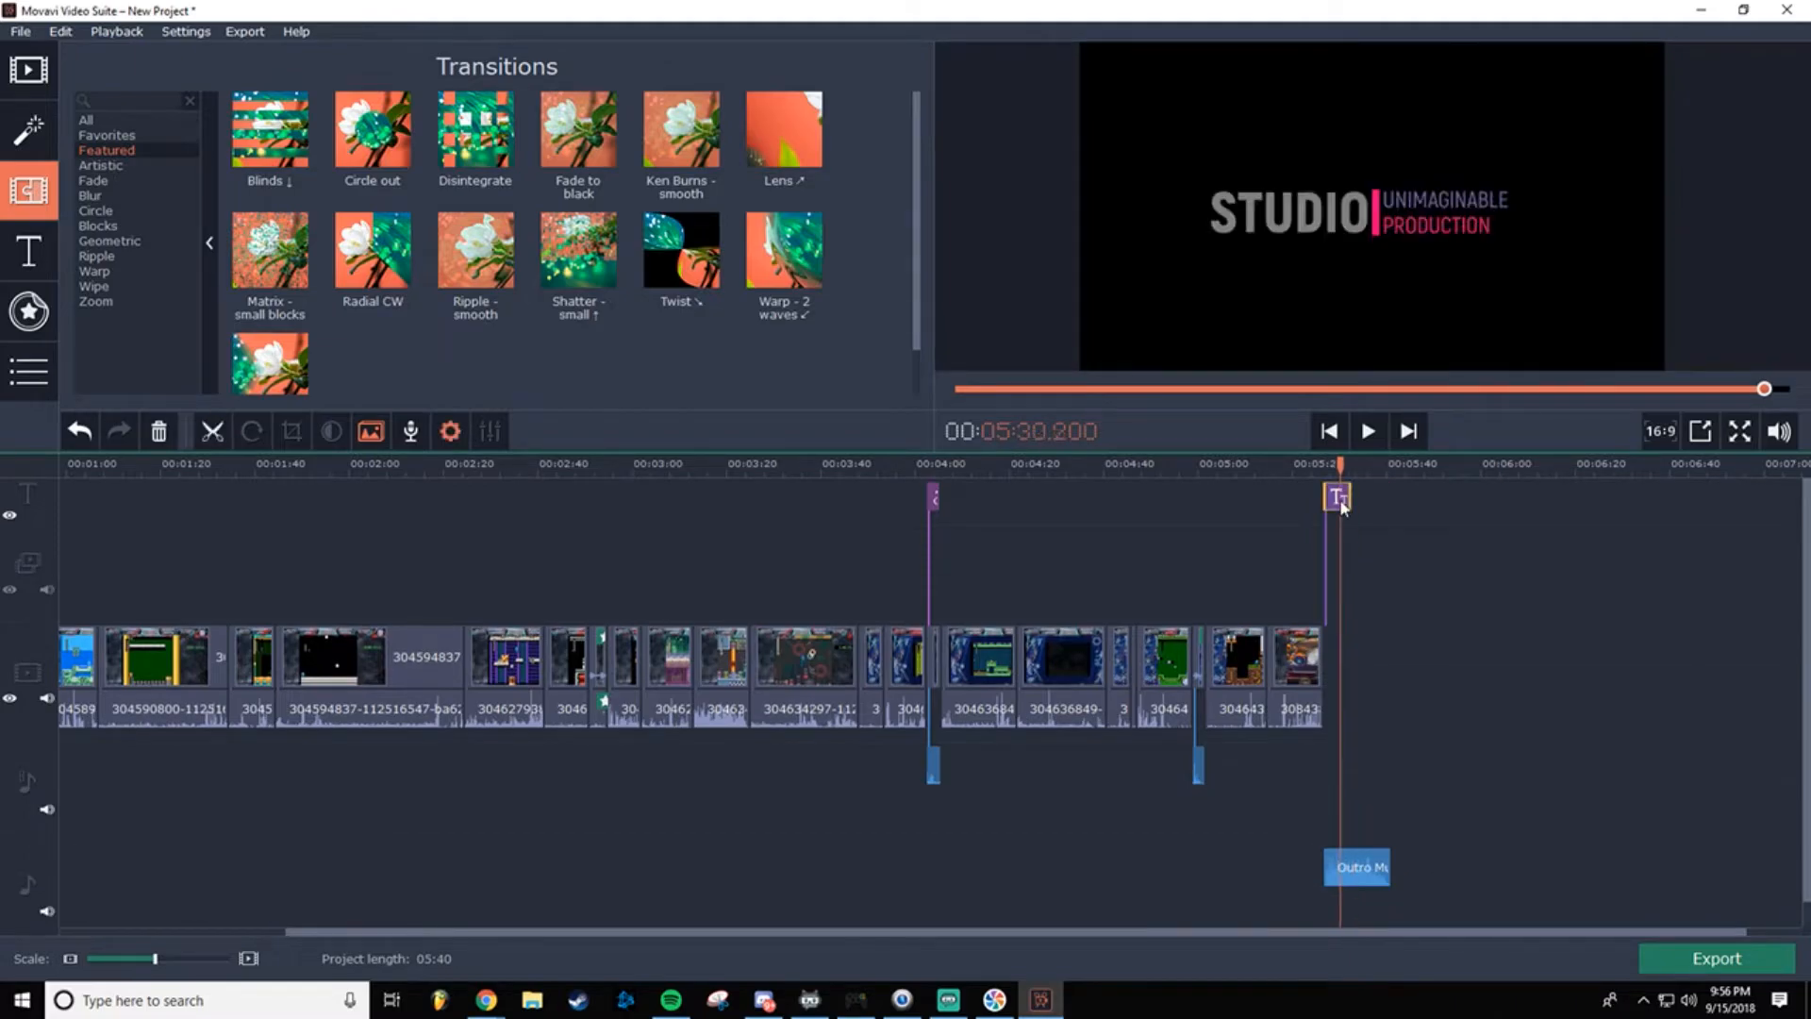
click(1342, 504)
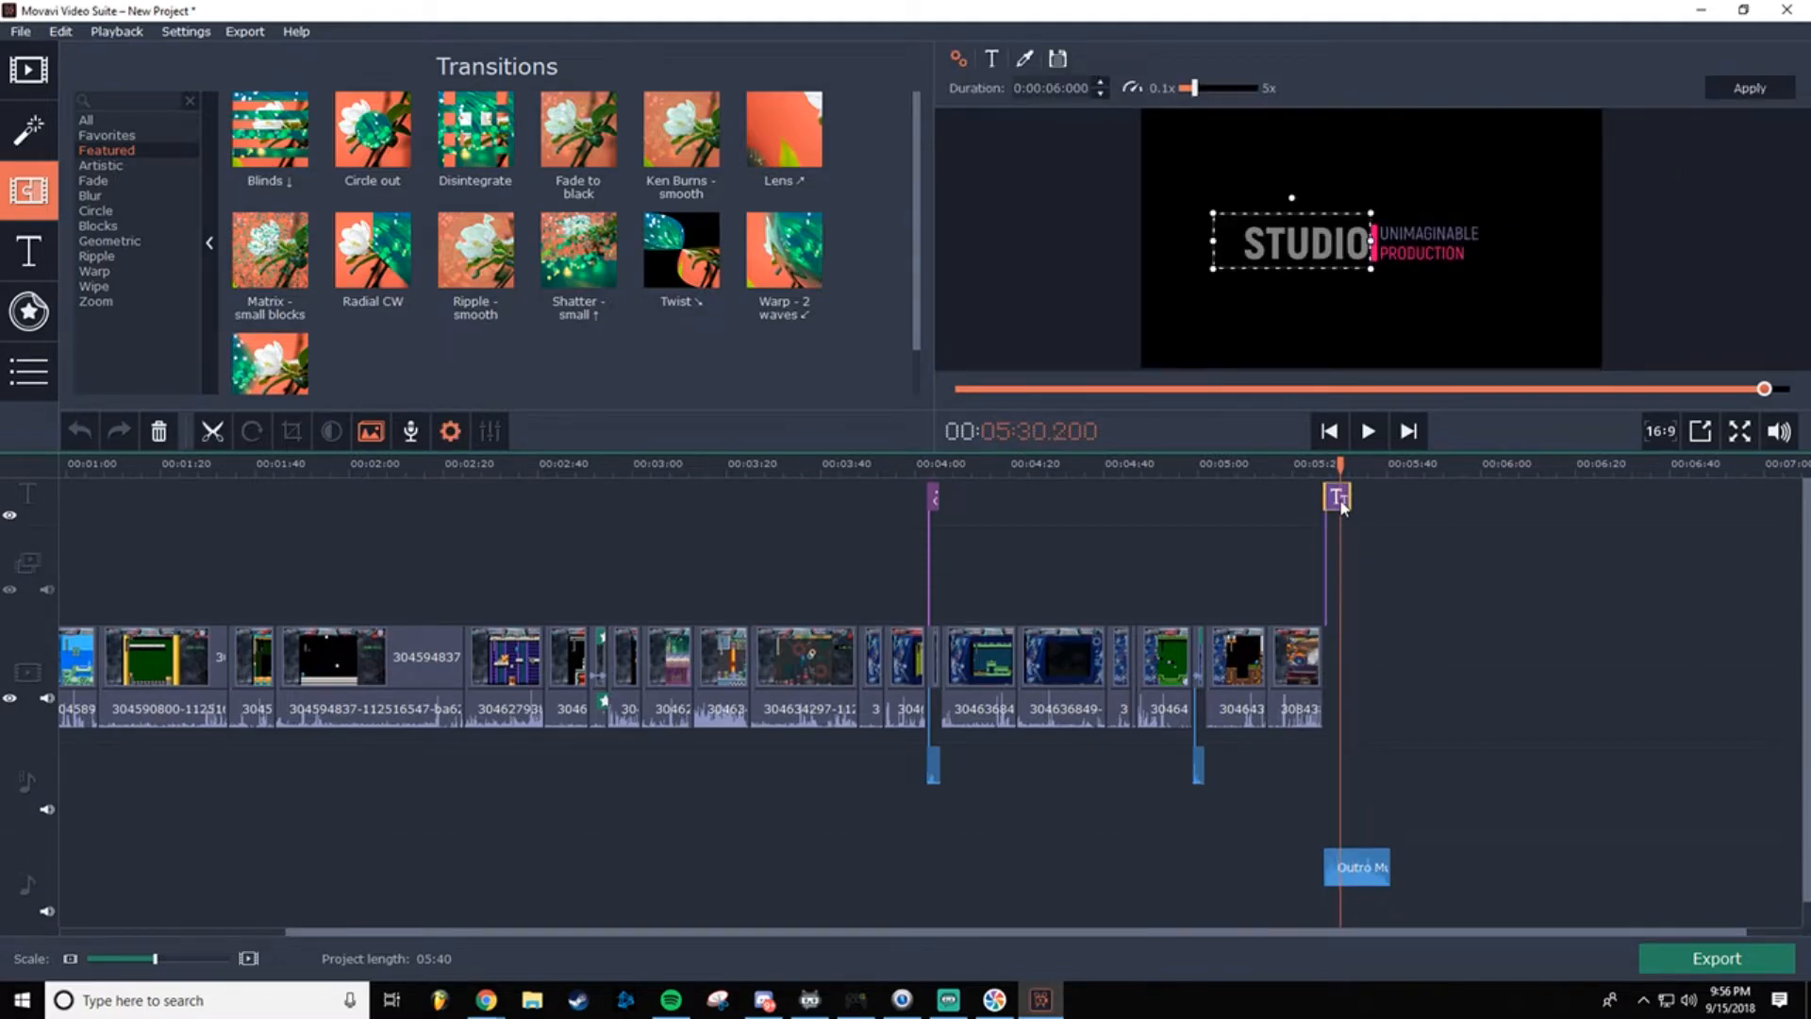
double_click(1301, 249)
text(Thanks for)
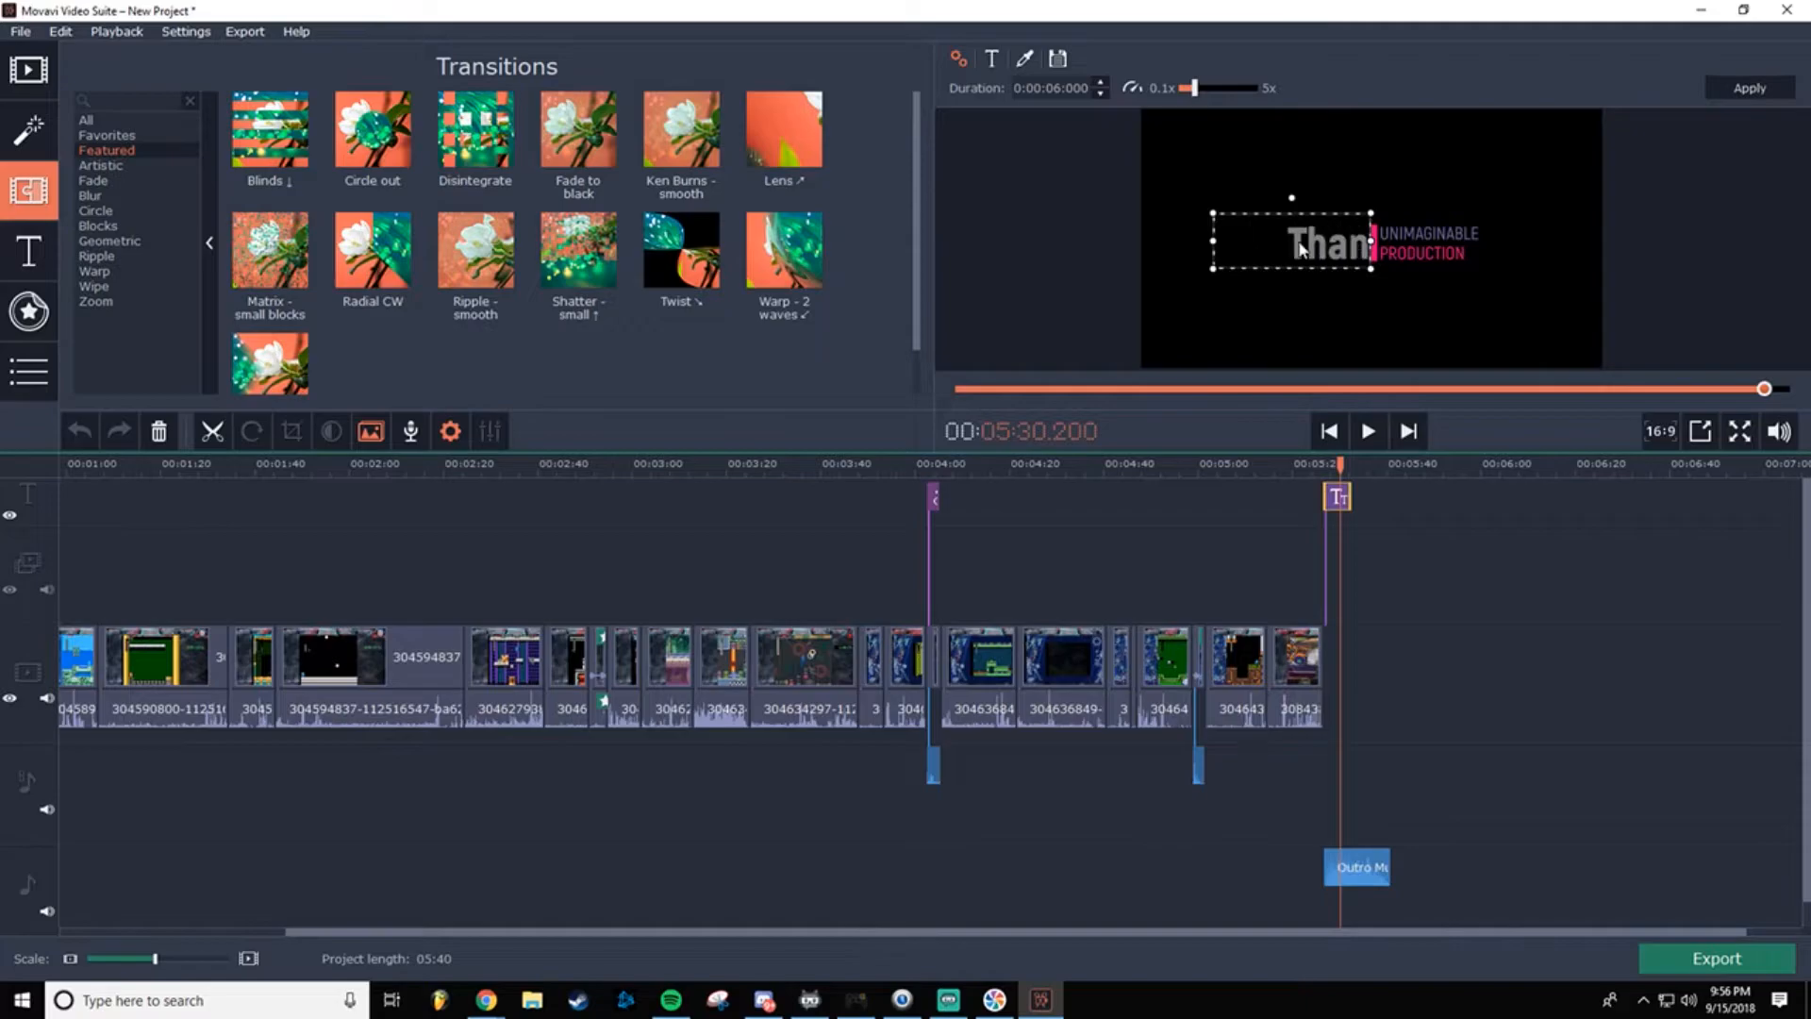
text( Watc)
key(BackSpace)
key(BackSpace)
key(BackSpace)
key(BackSpace)
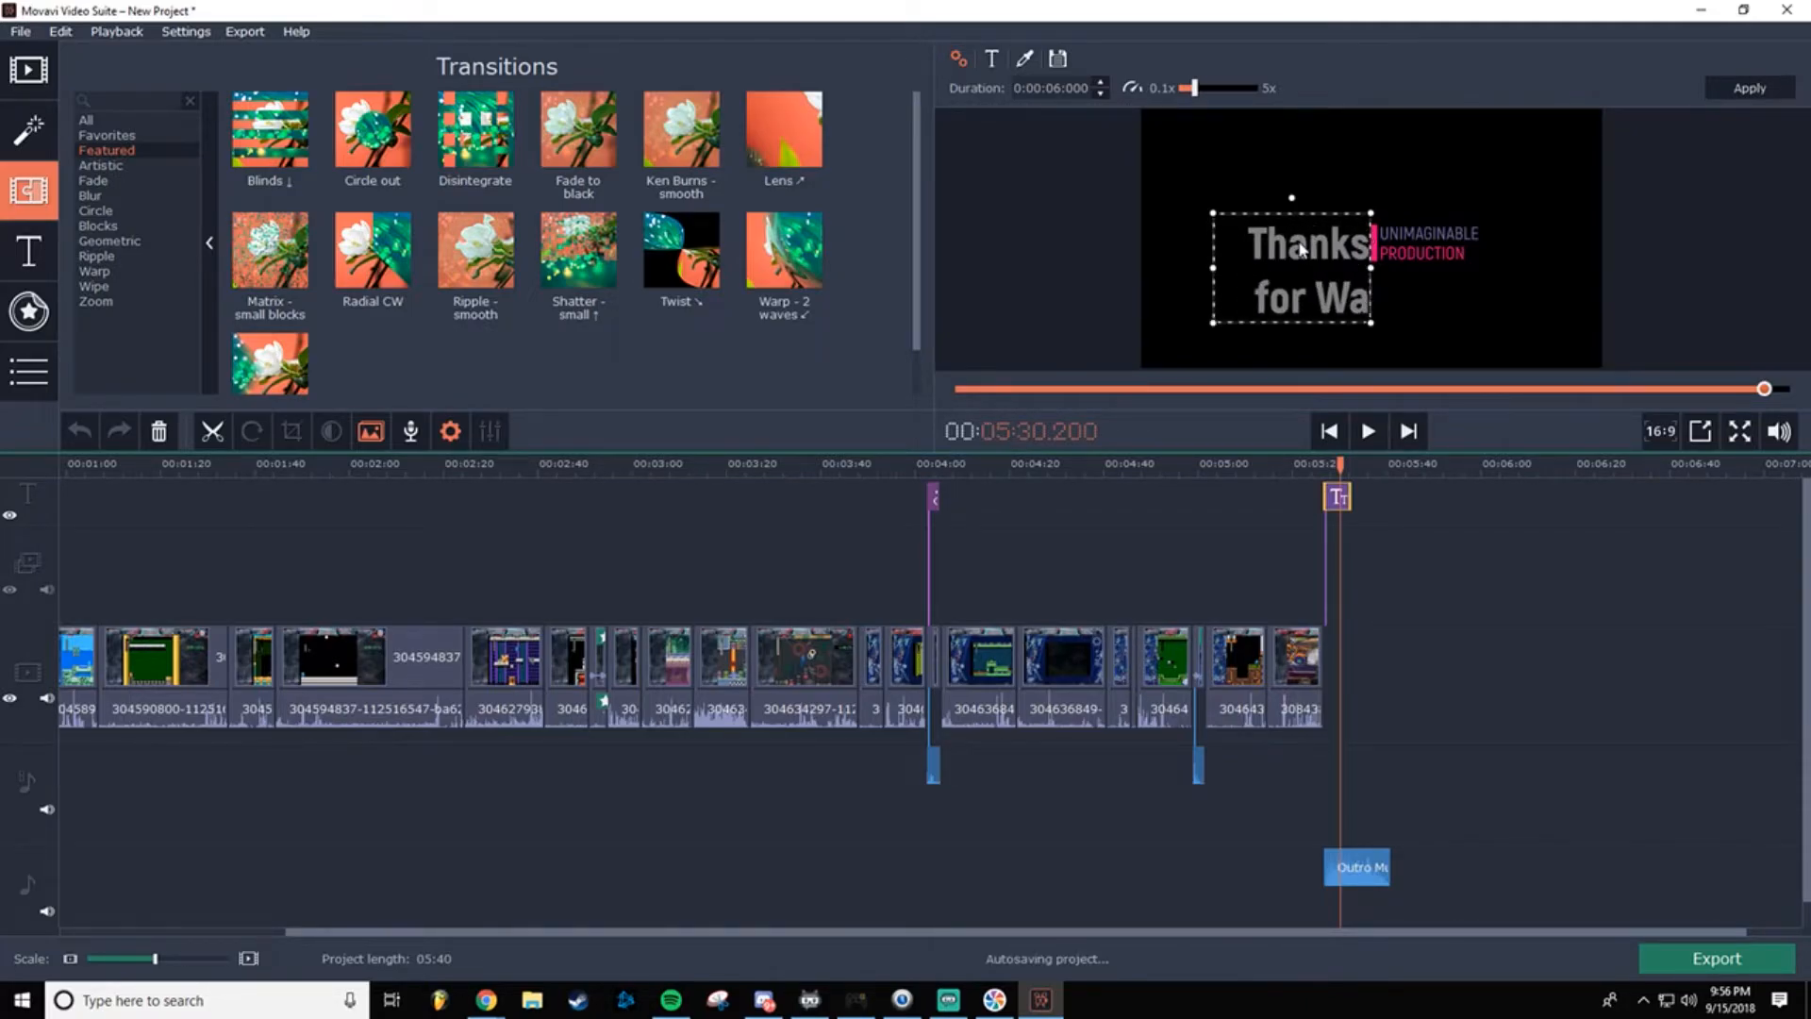
Step: Complete the outro heading as "Thanks for watching" and widen its text box so it fits on two lines
text(watchin)
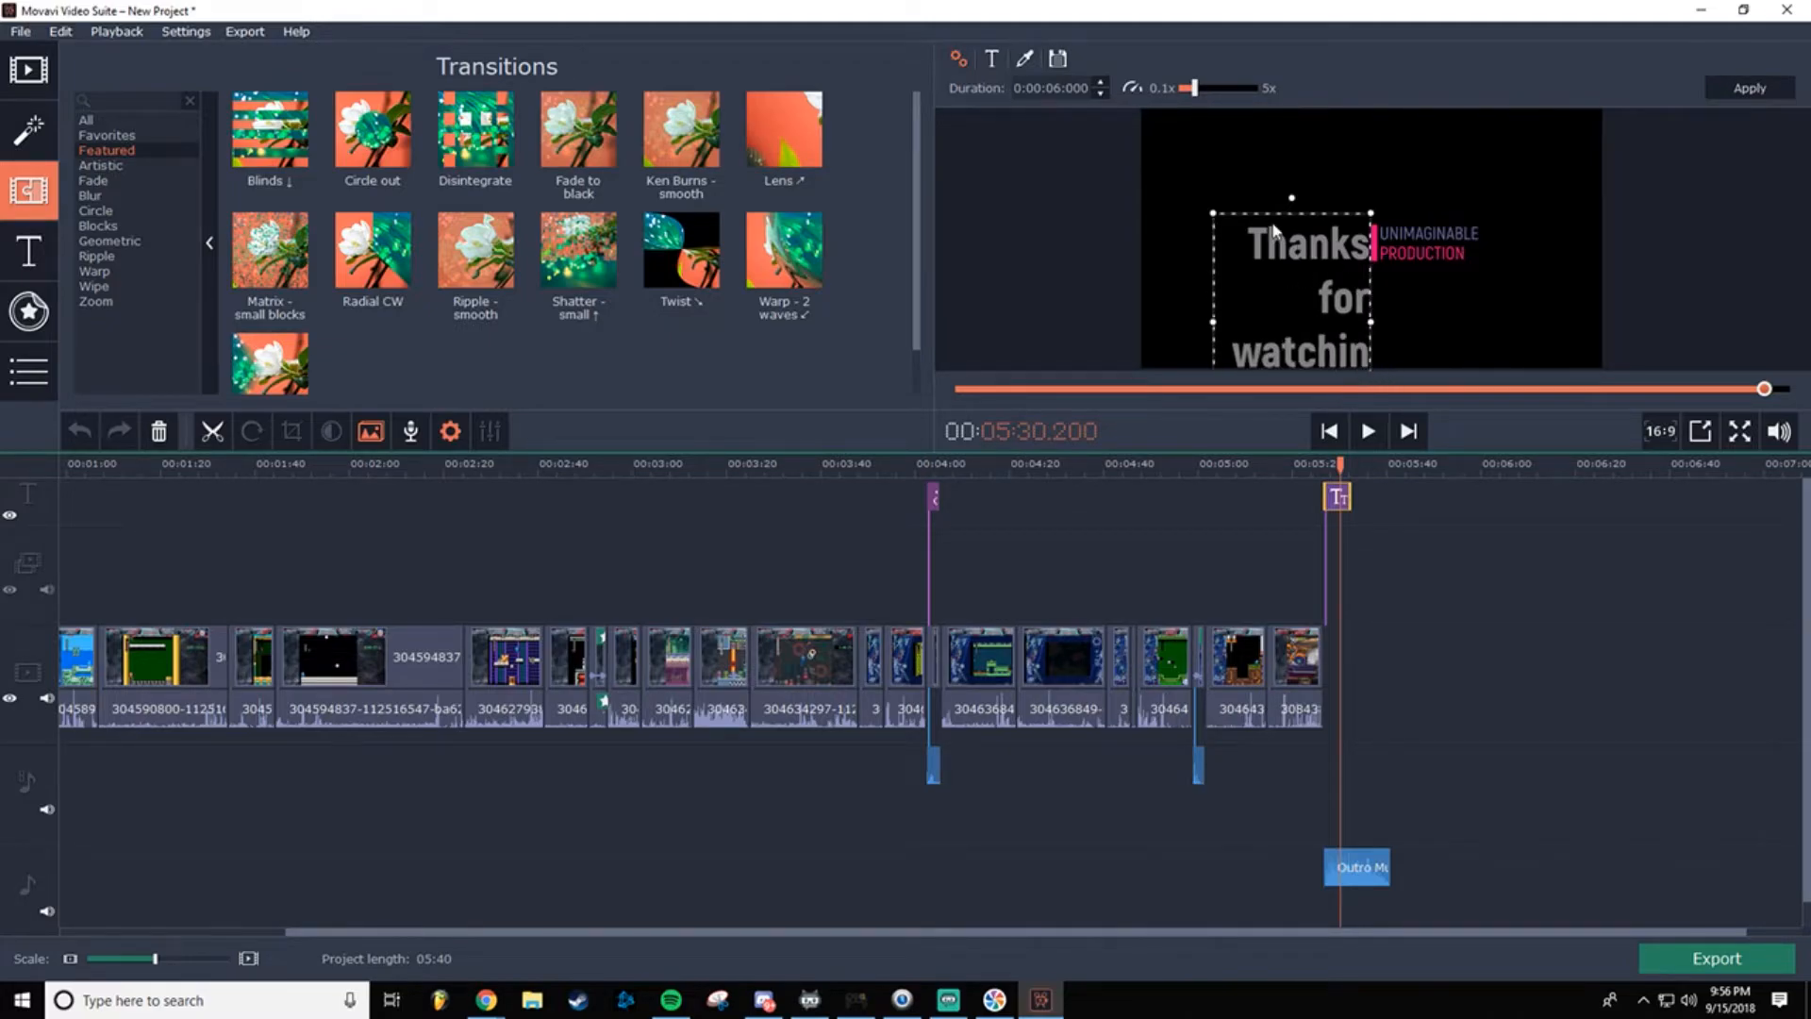
drag(1214, 327, 1030, 312)
Step: Replace the two placeholder lines beside the heading with "Like" and "Subscribe"
click(1481, 279)
click(1406, 254)
double_click(1394, 236)
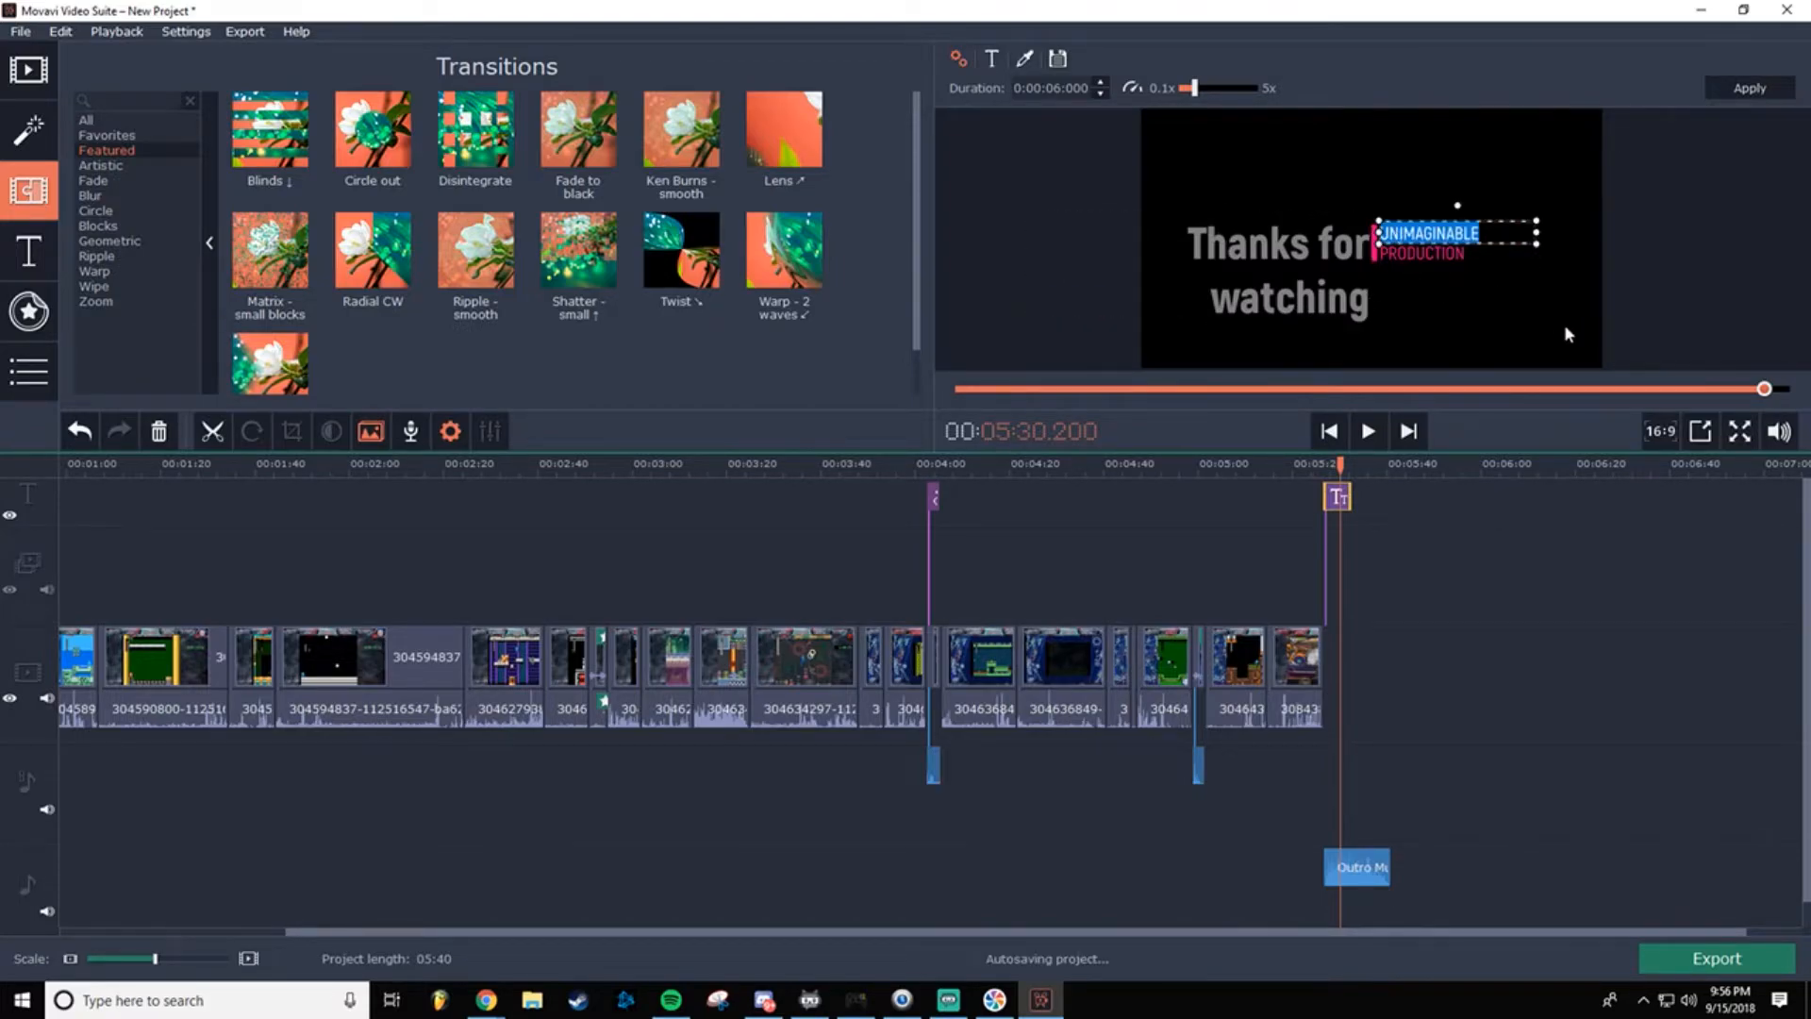
text(Like)
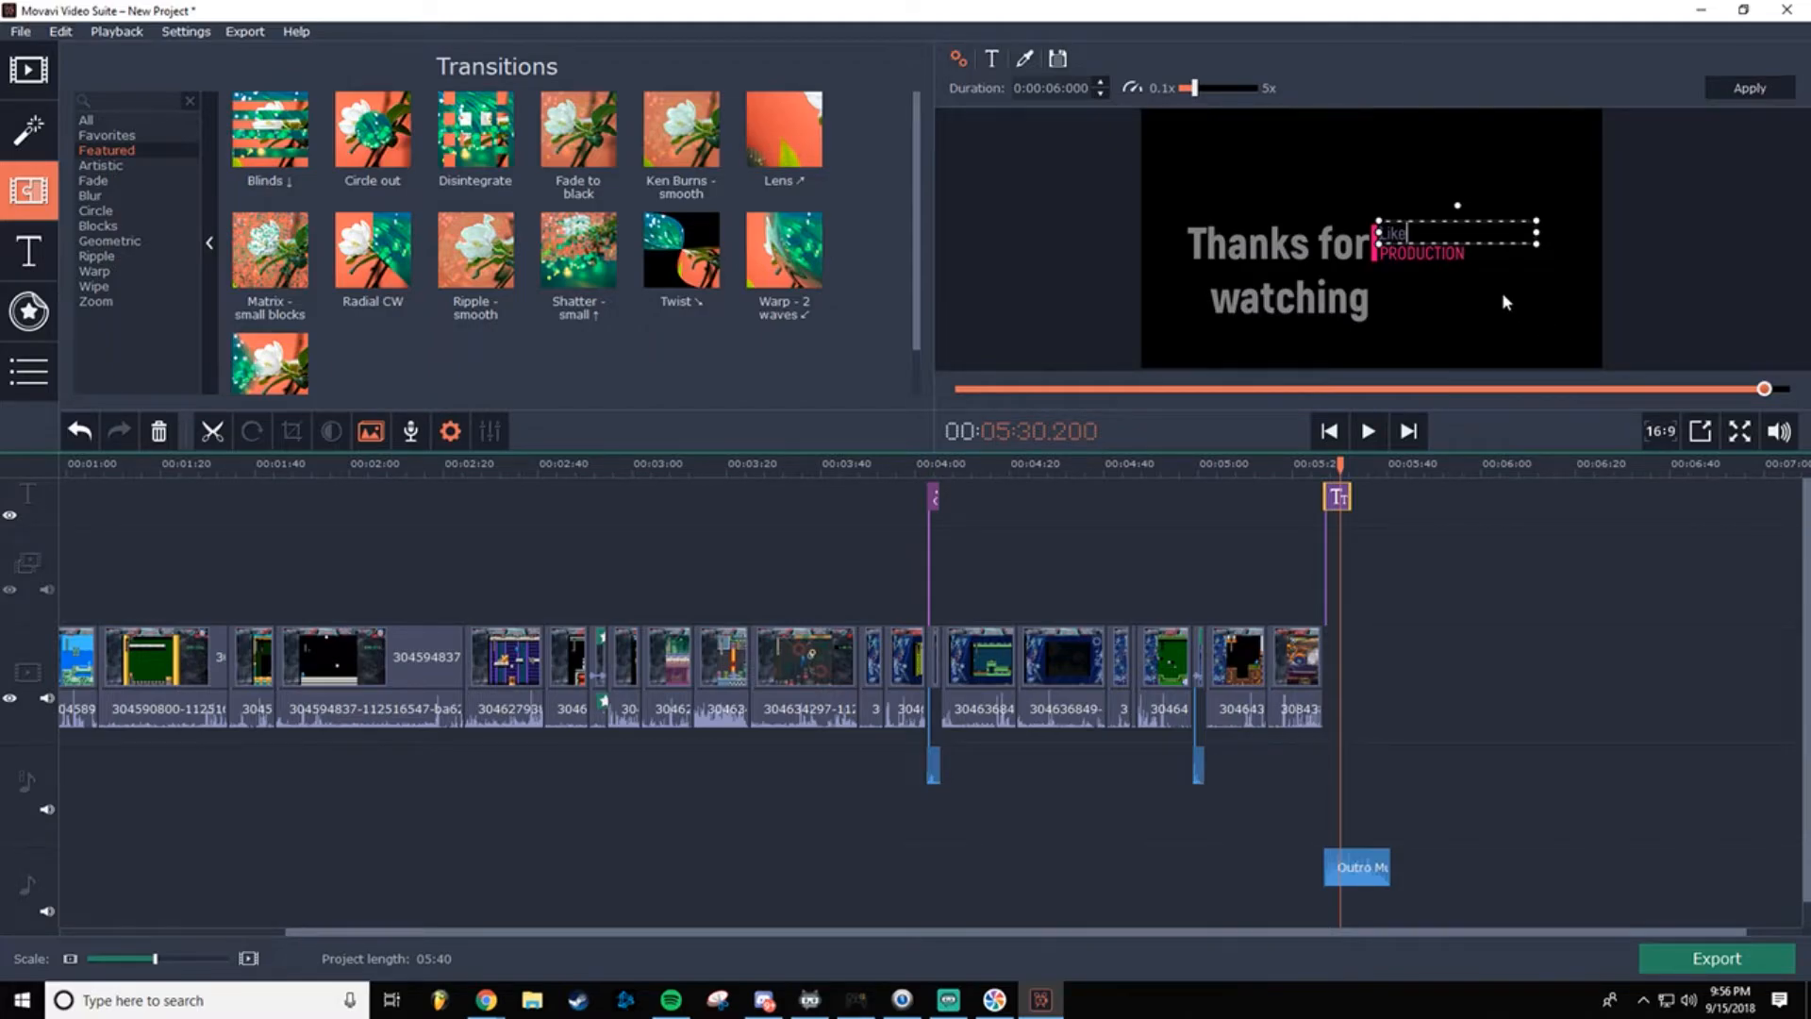
double_click(1436, 256)
text(Subscribe)
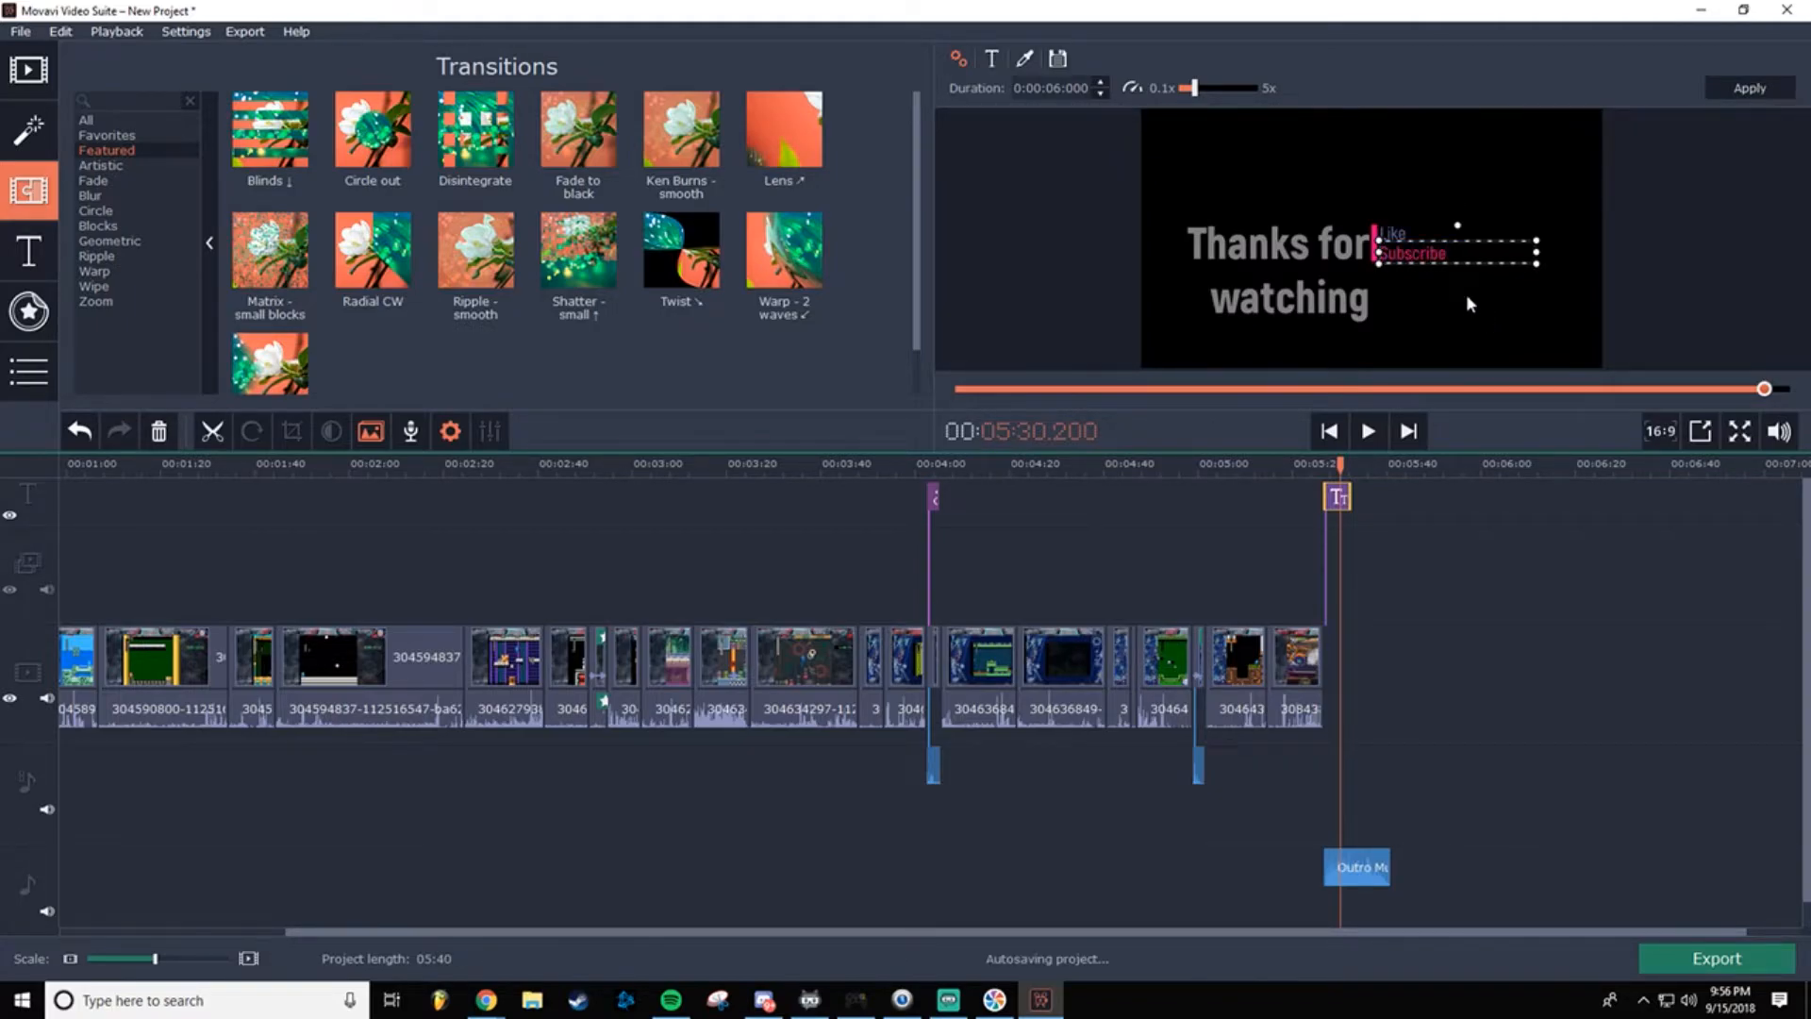
Step: Move the "Thanks for watching" heading slightly up so it is centred beside the Like and Subscribe lines
click(1256, 258)
drag(1258, 263, 1257, 239)
click(1675, 258)
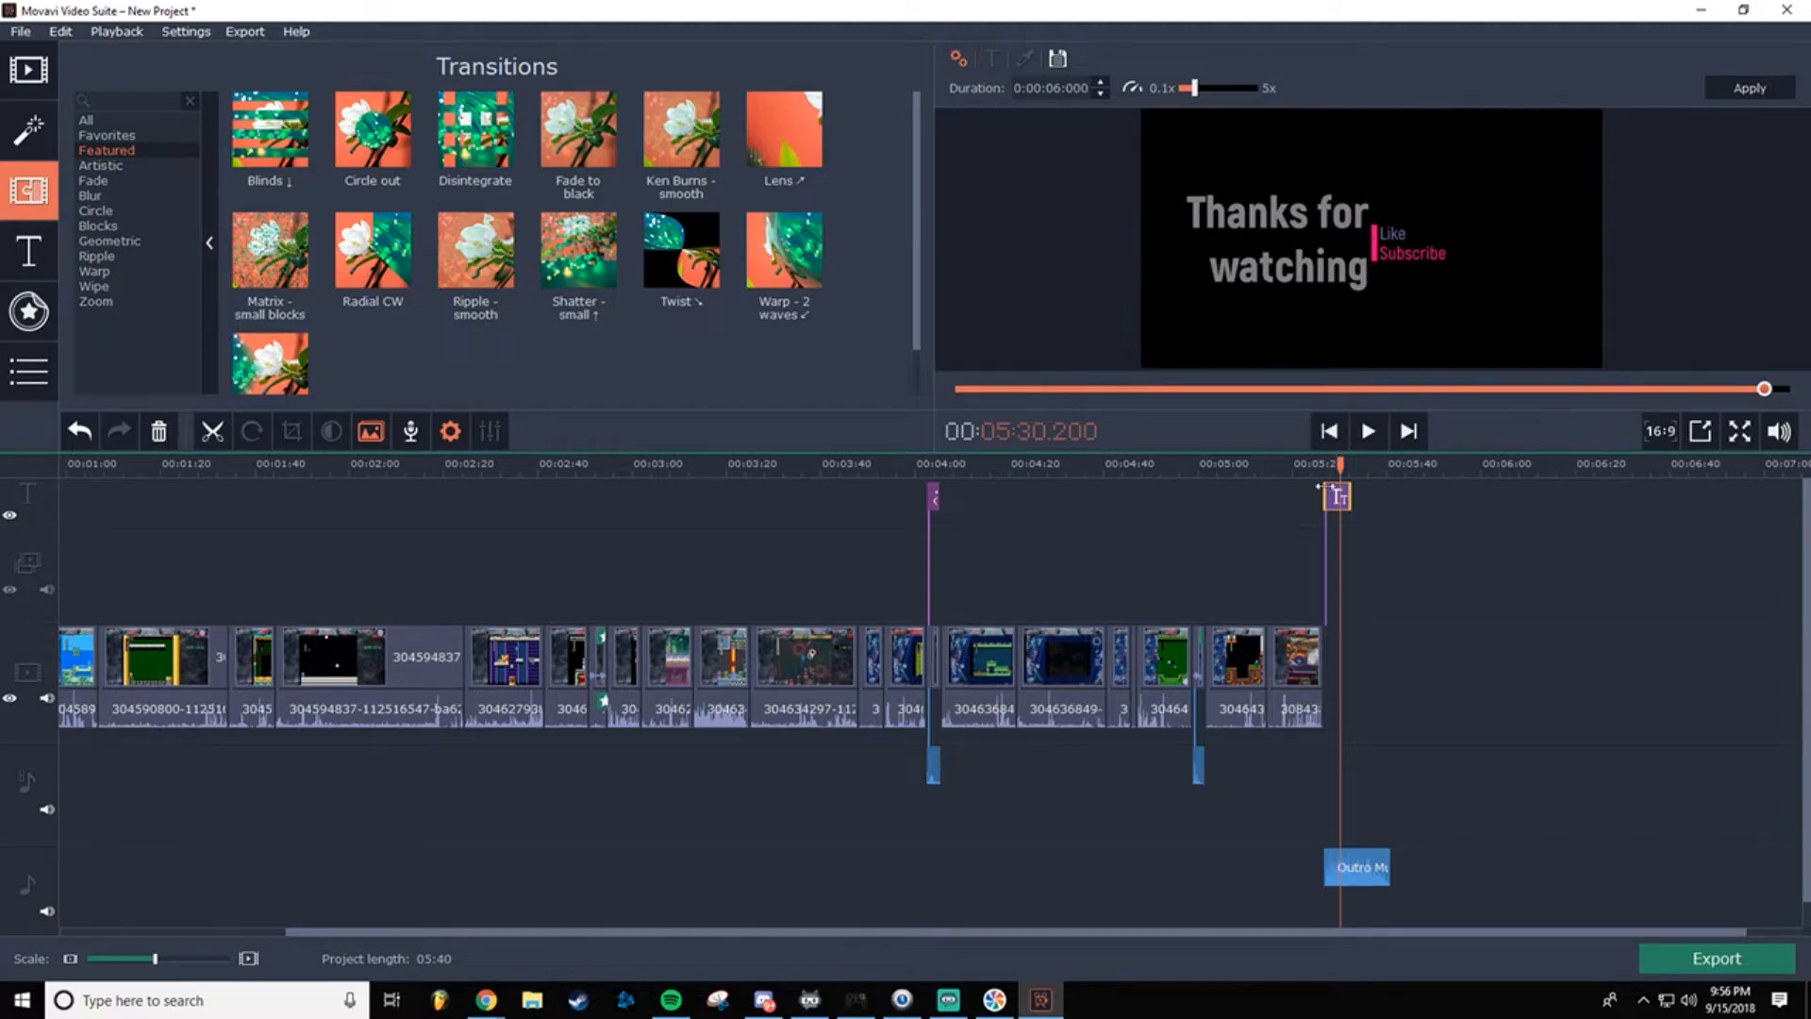
Step: Play the transition from the last gameplay clip into the outro title to preview its animation
drag(1338, 466, 1318, 468)
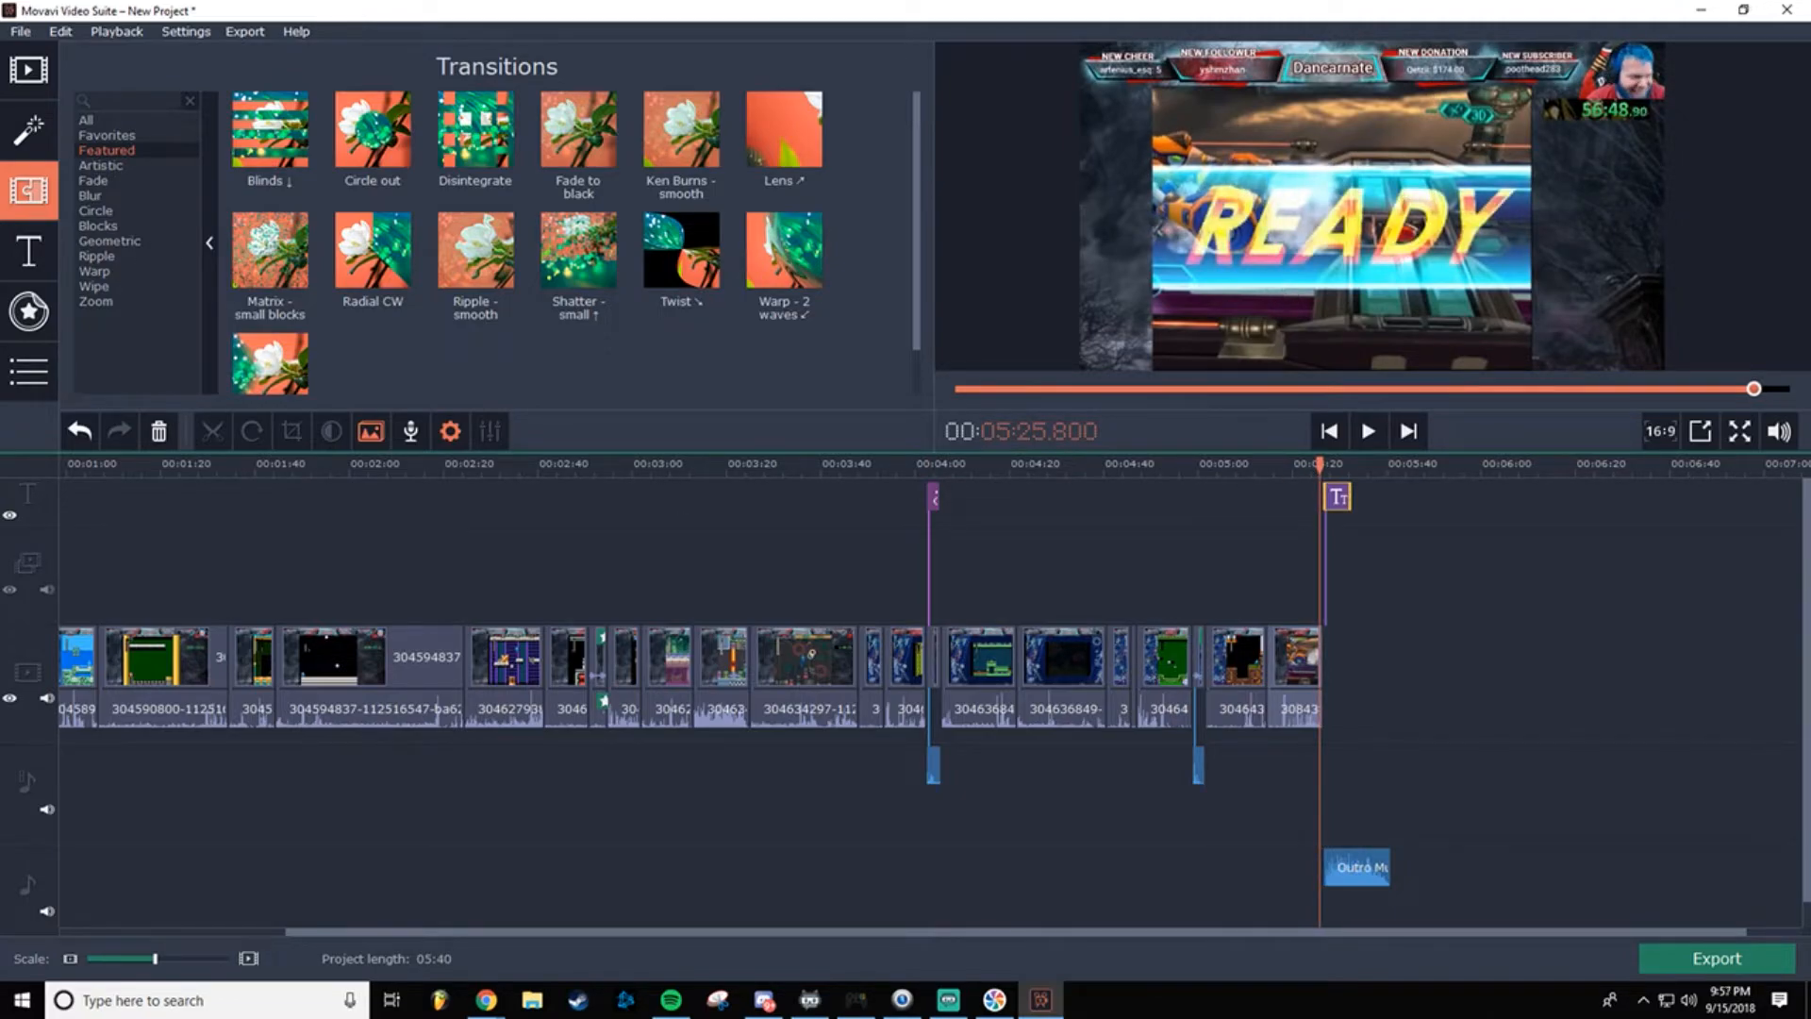
click(485, 1000)
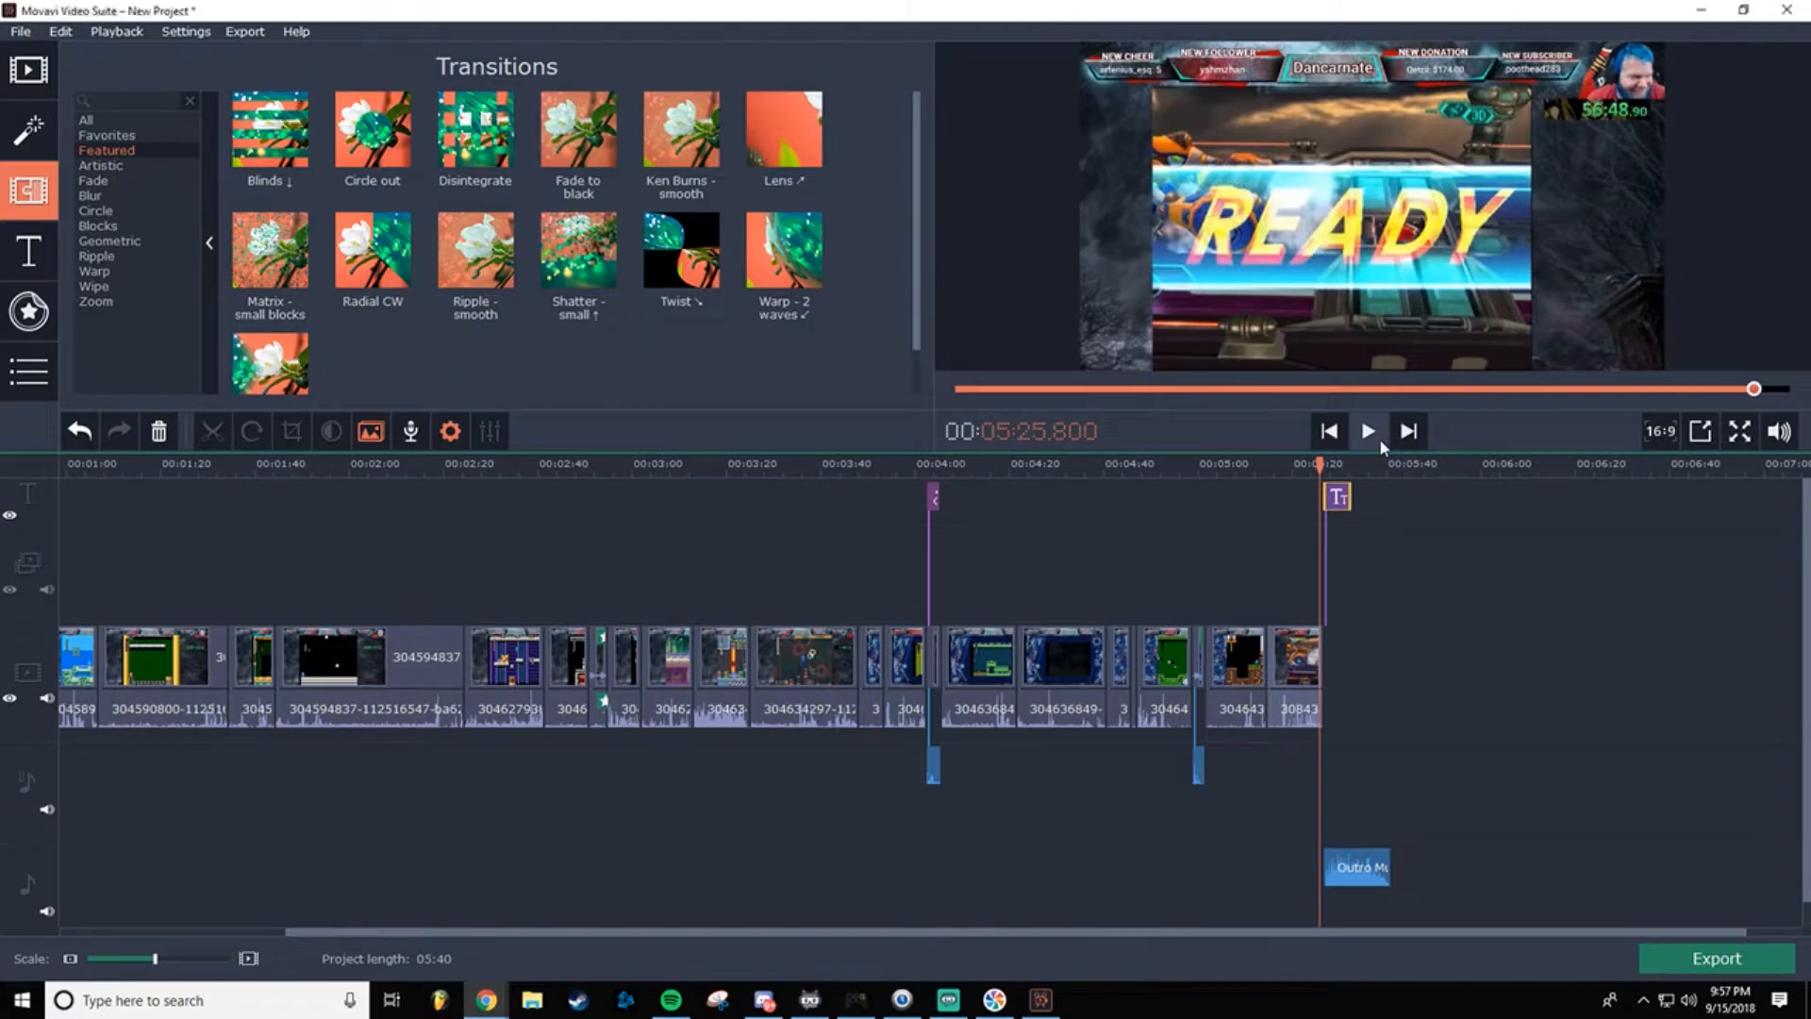
click(1373, 437)
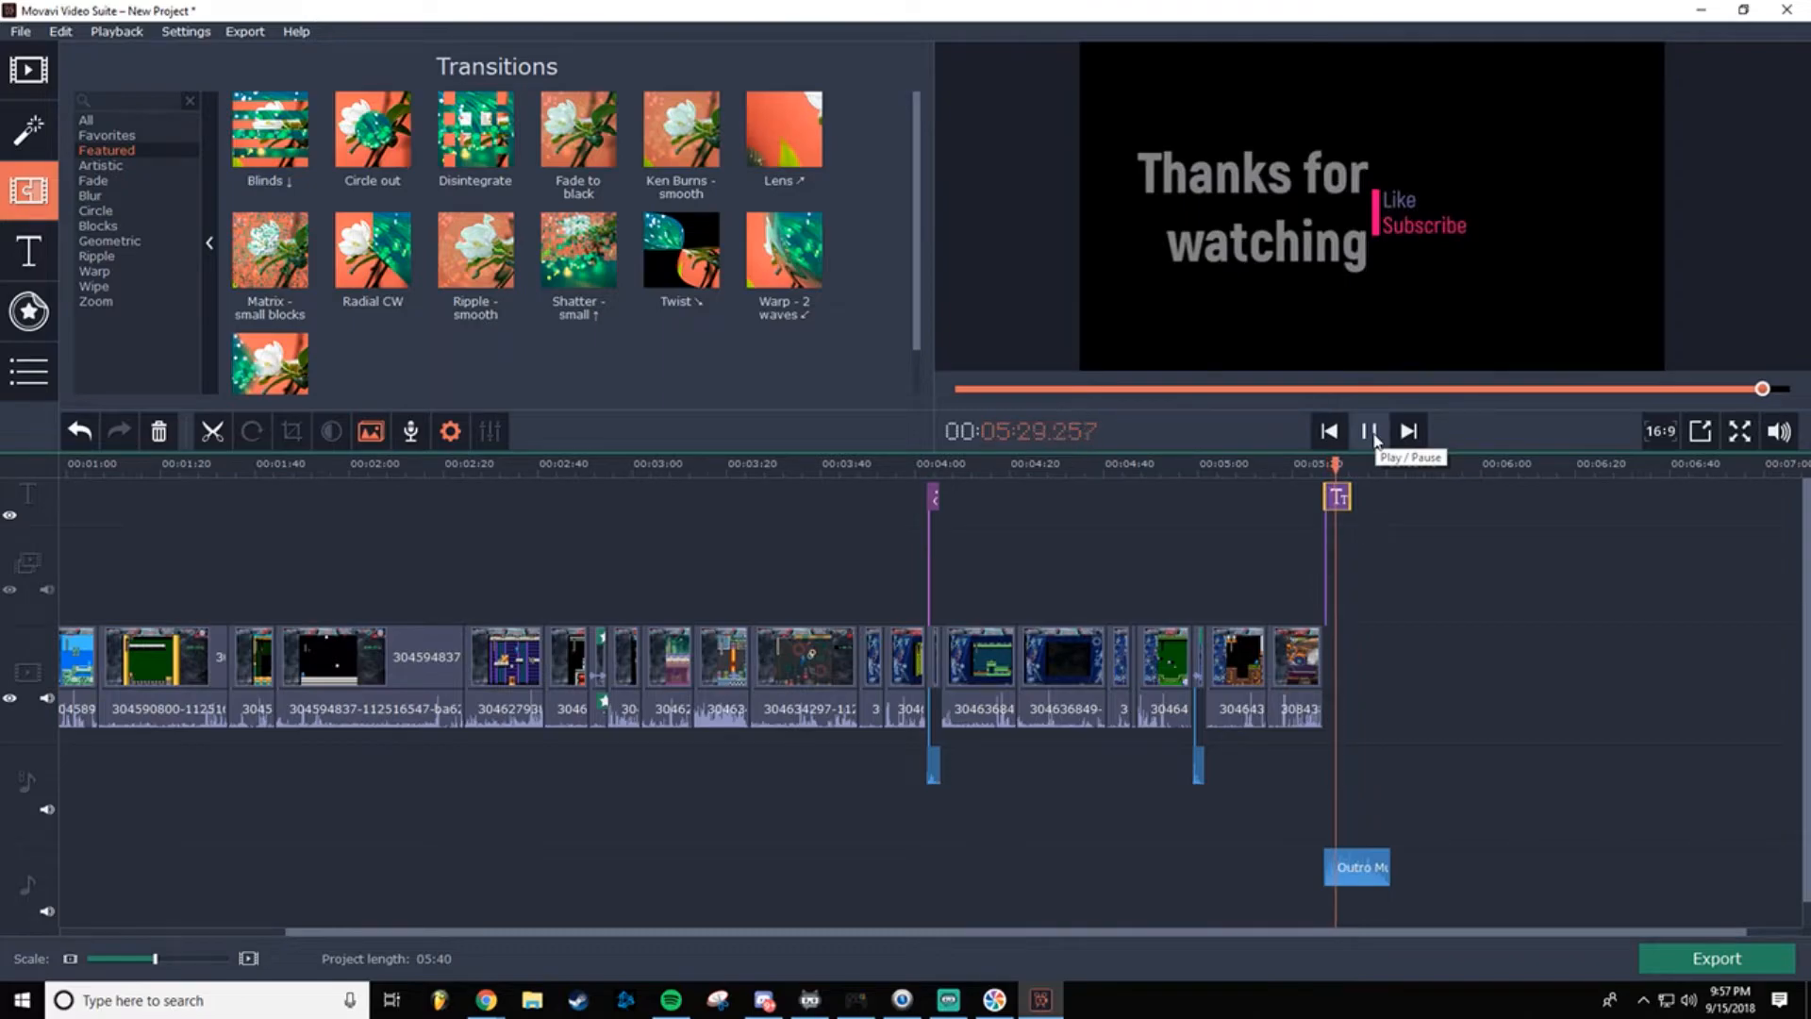
click(1372, 434)
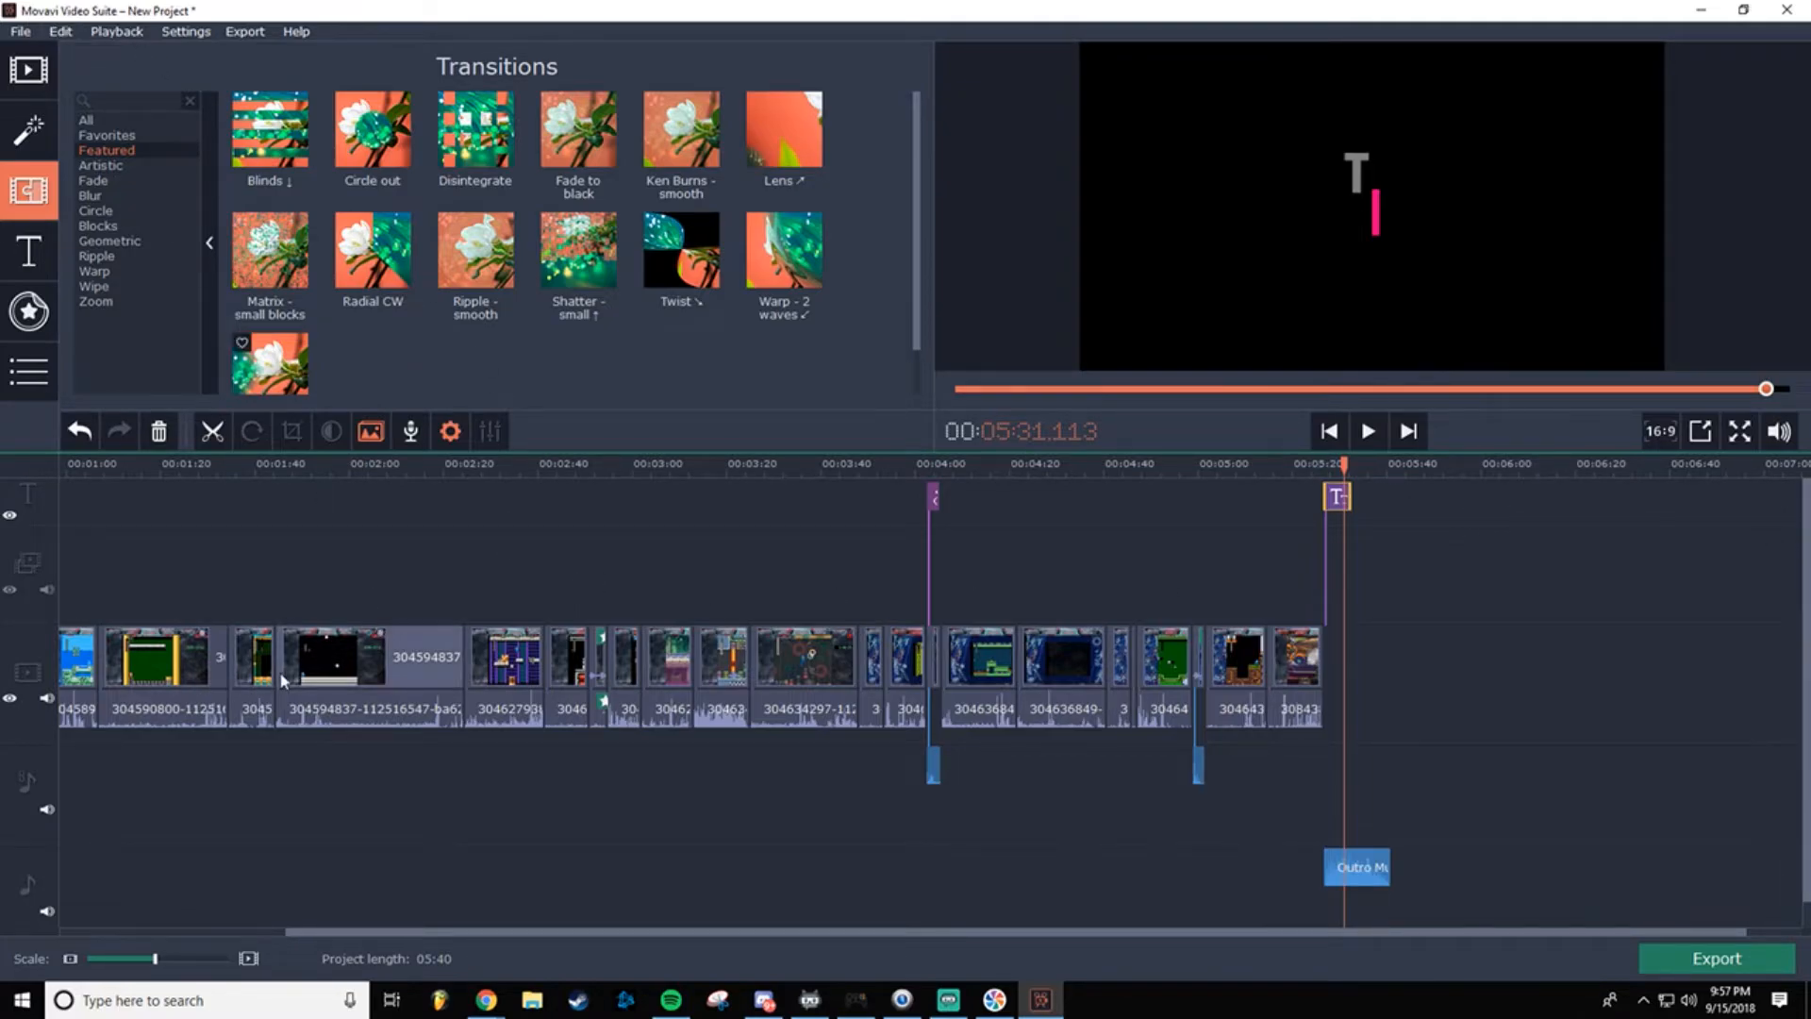
click(1371, 648)
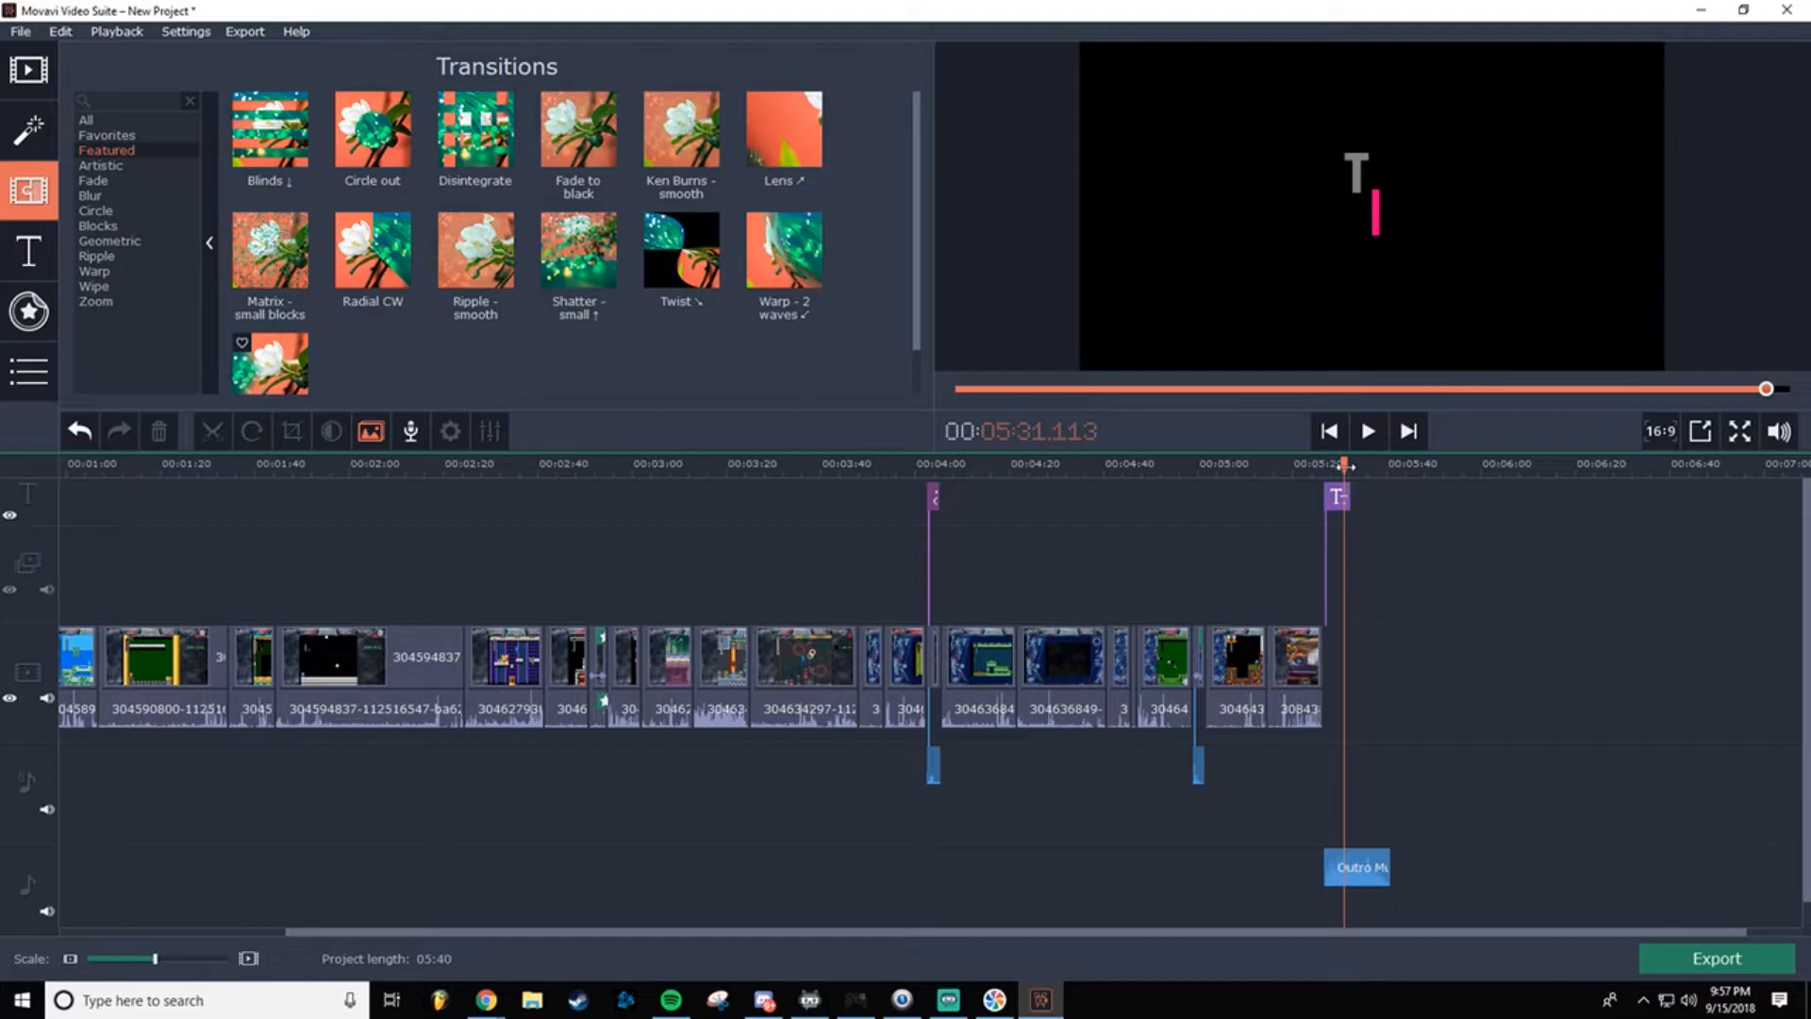
drag(1349, 463, 1326, 463)
right_click(1331, 652)
right_click(1318, 645)
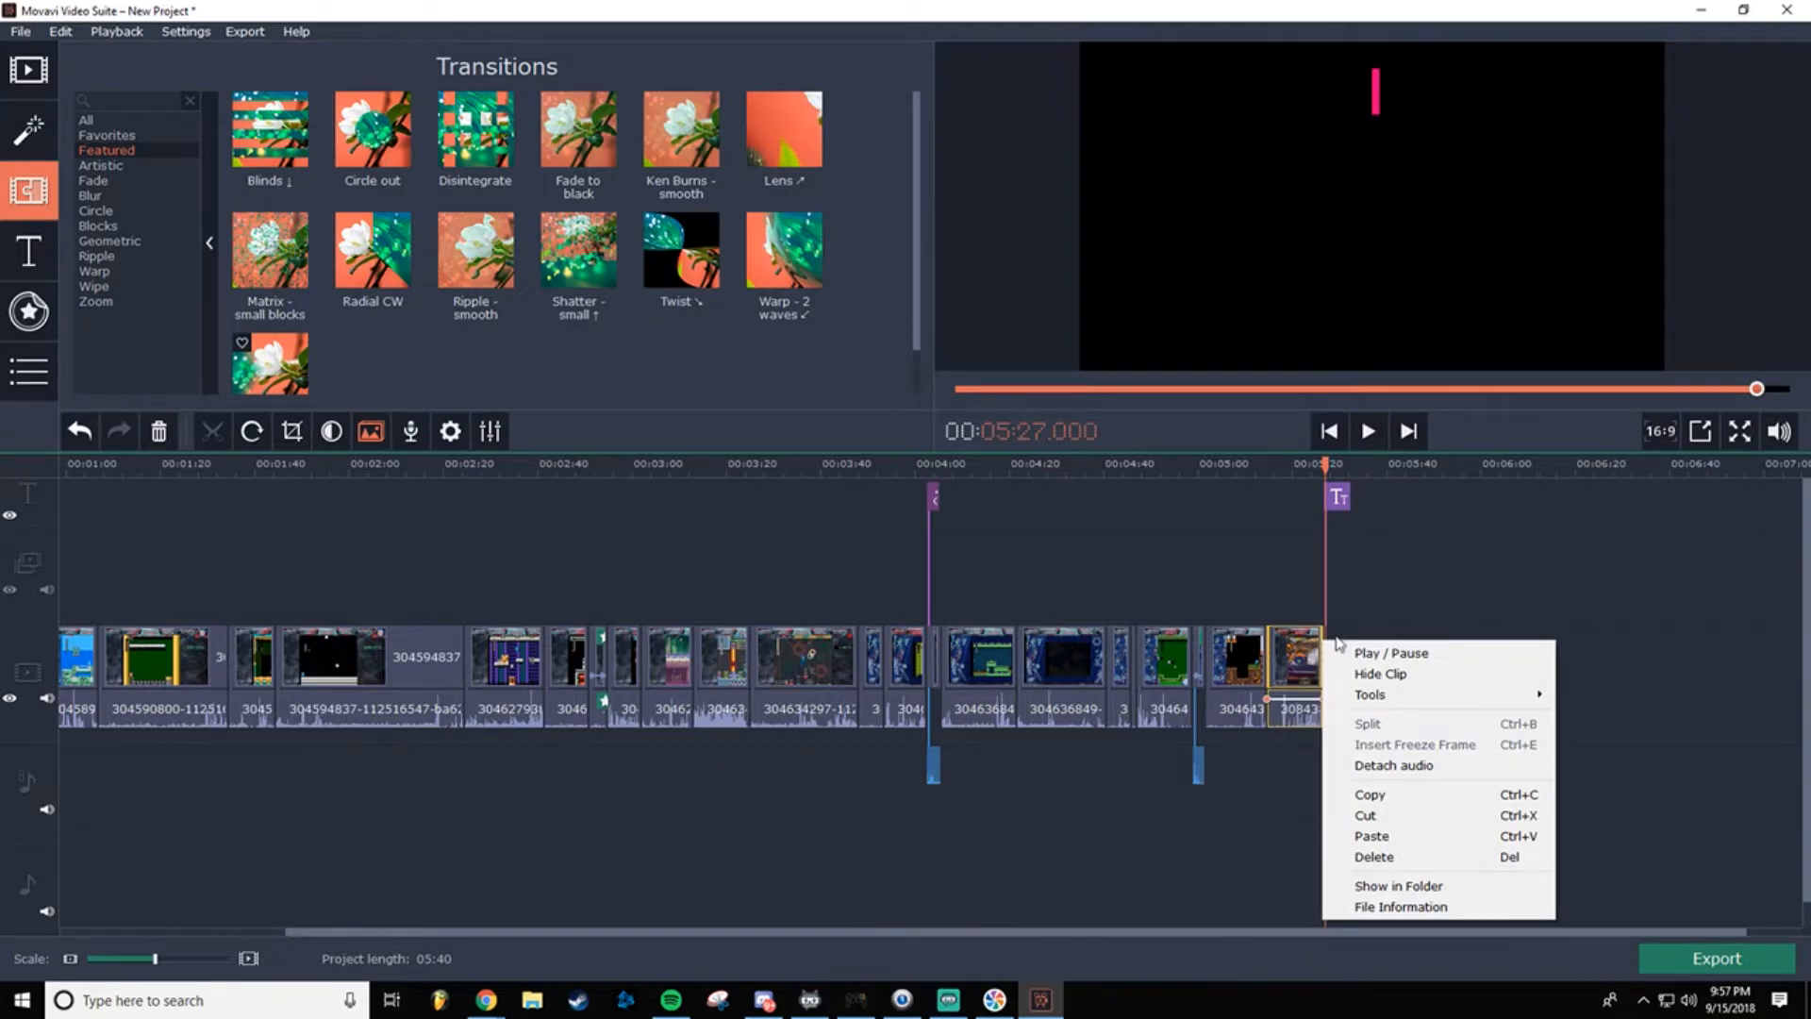
right_click(1337, 632)
right_click(1322, 590)
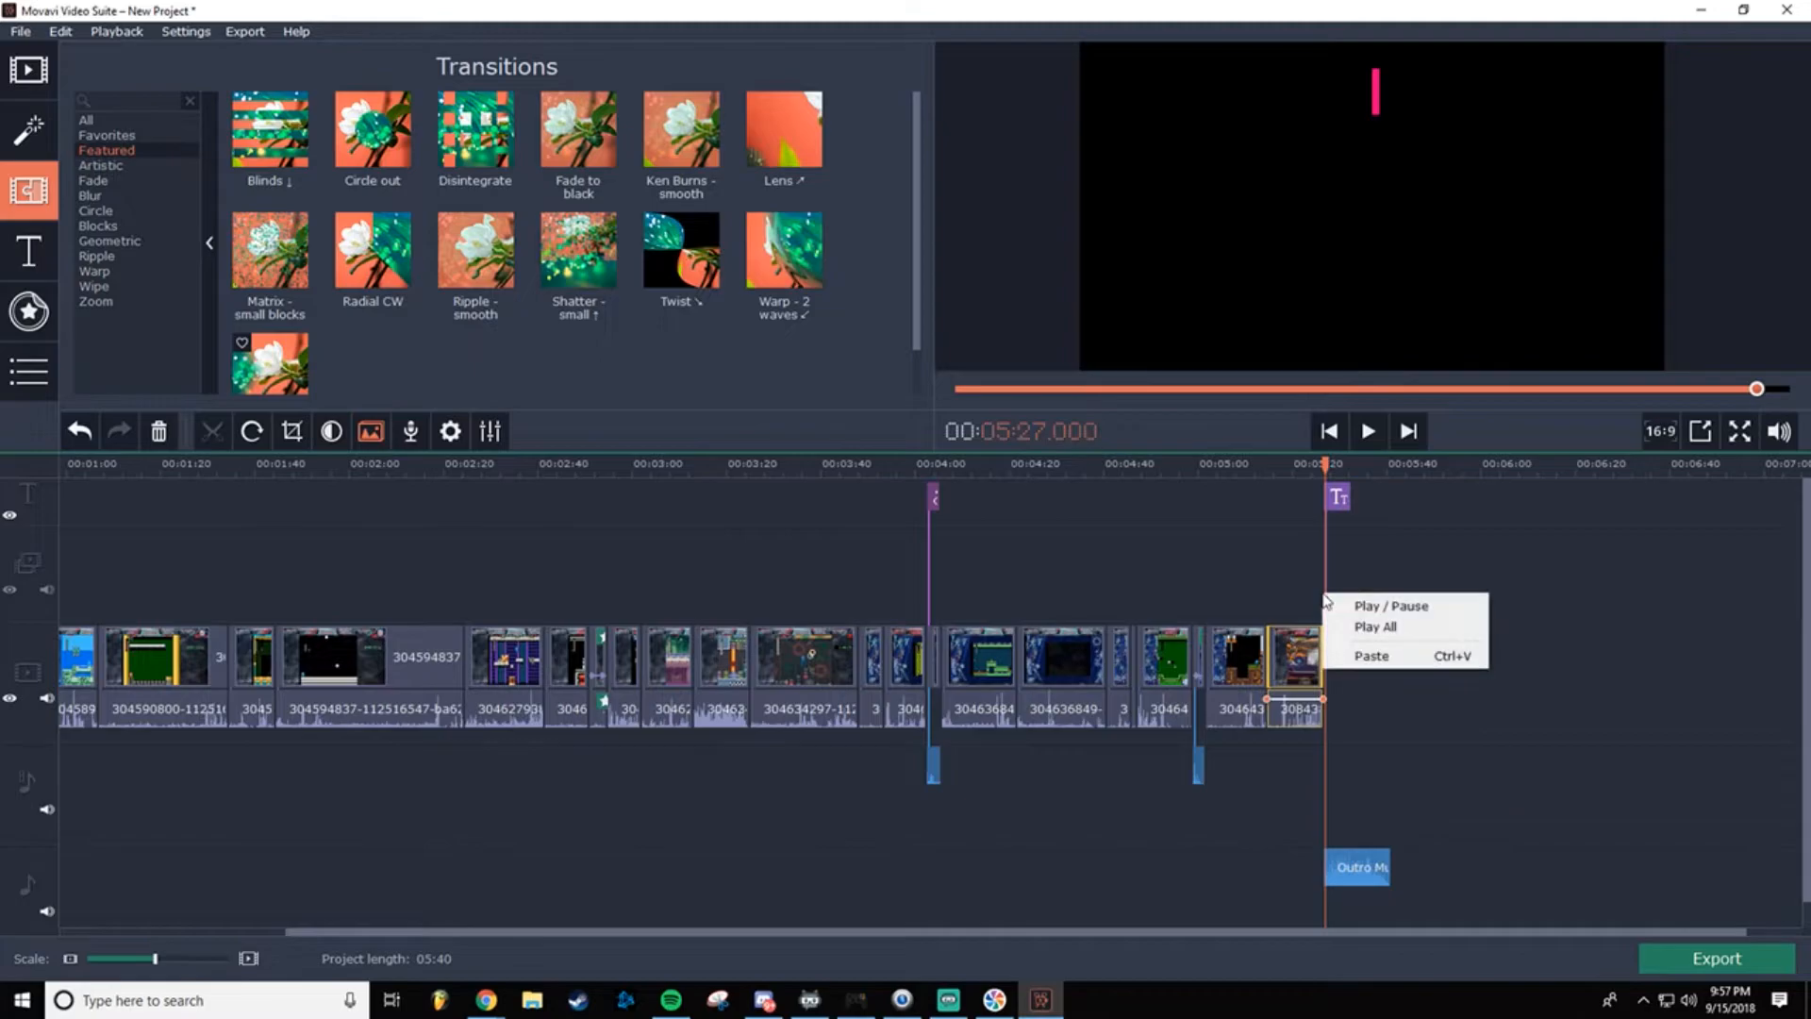
right_click(1330, 695)
right_click(1334, 683)
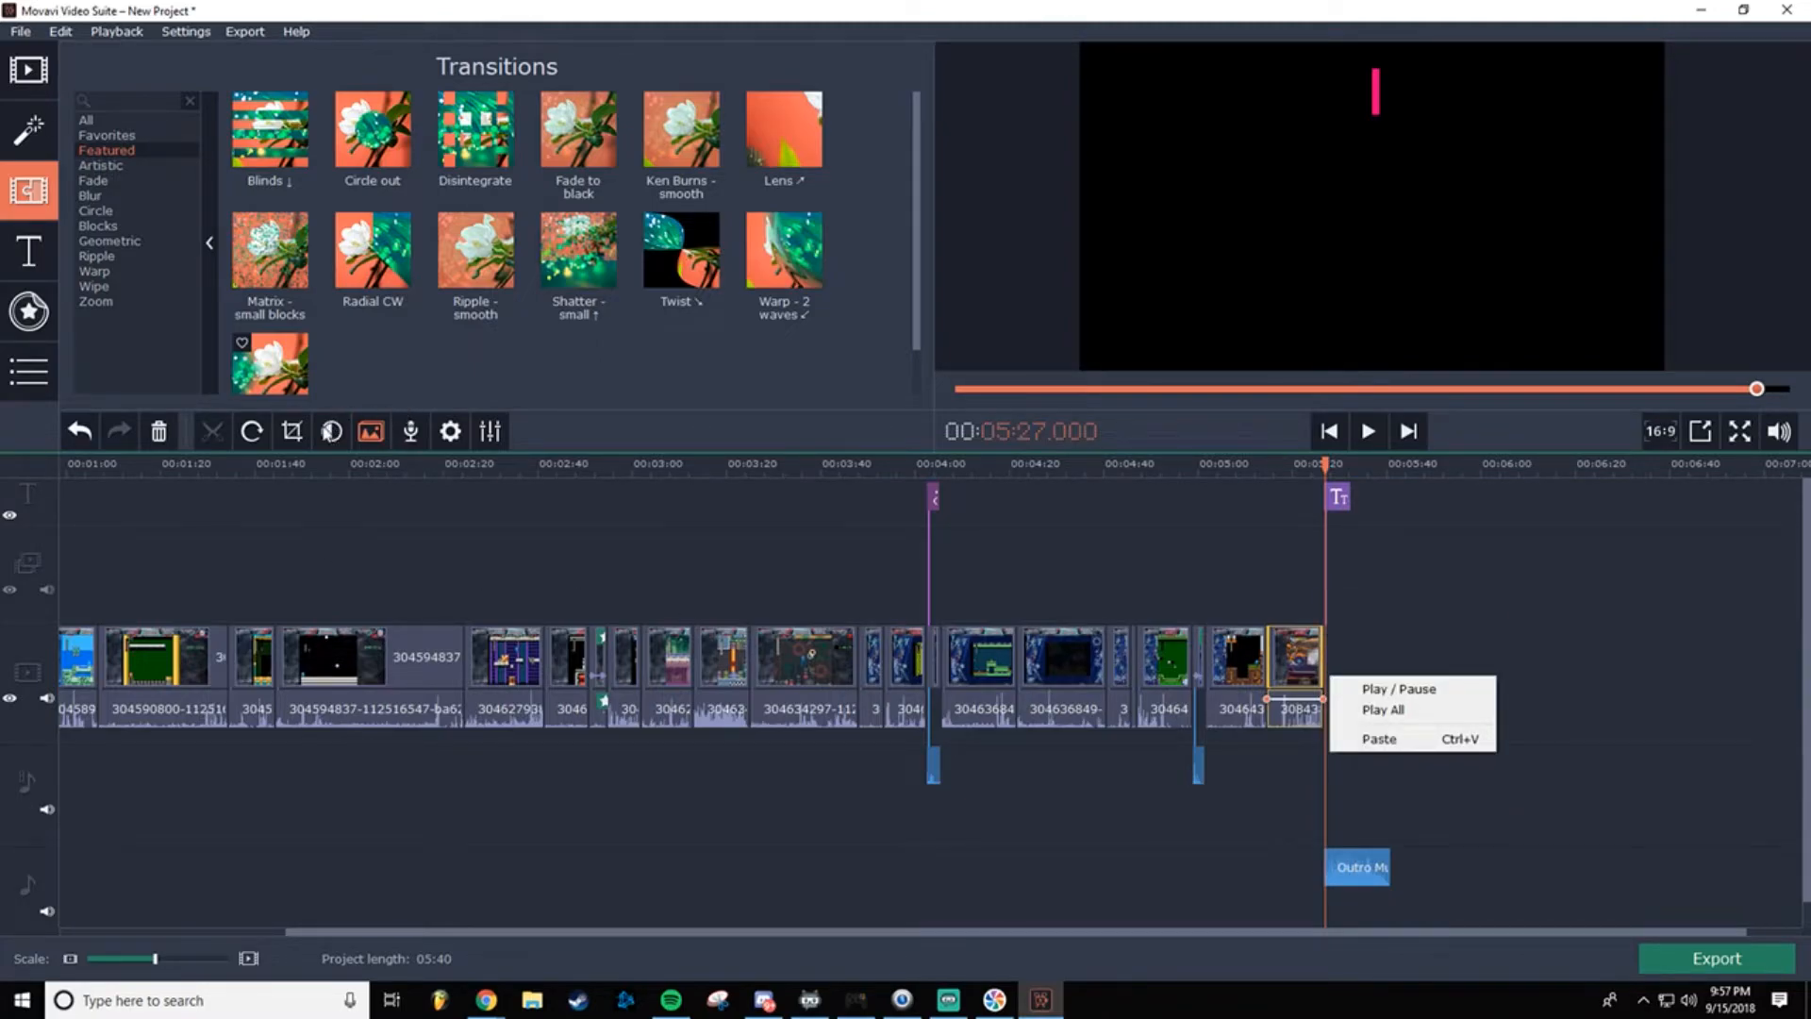
click(292, 431)
click(330, 431)
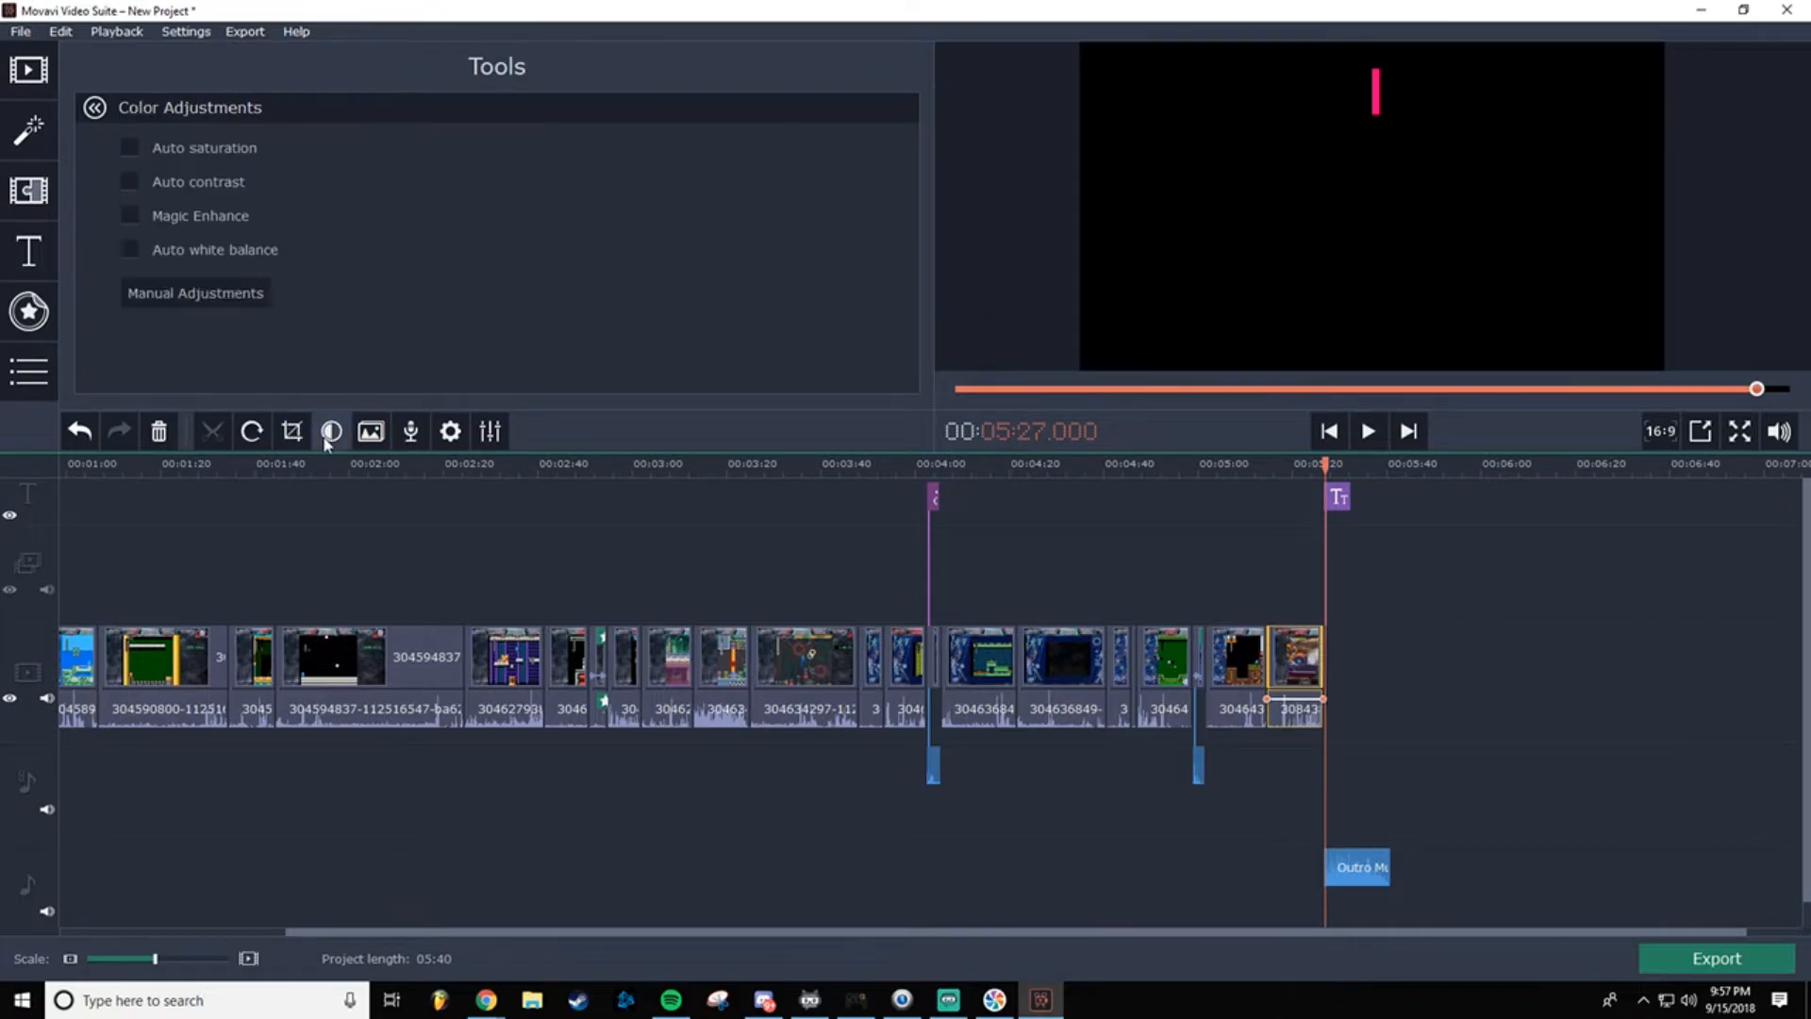
click(371, 433)
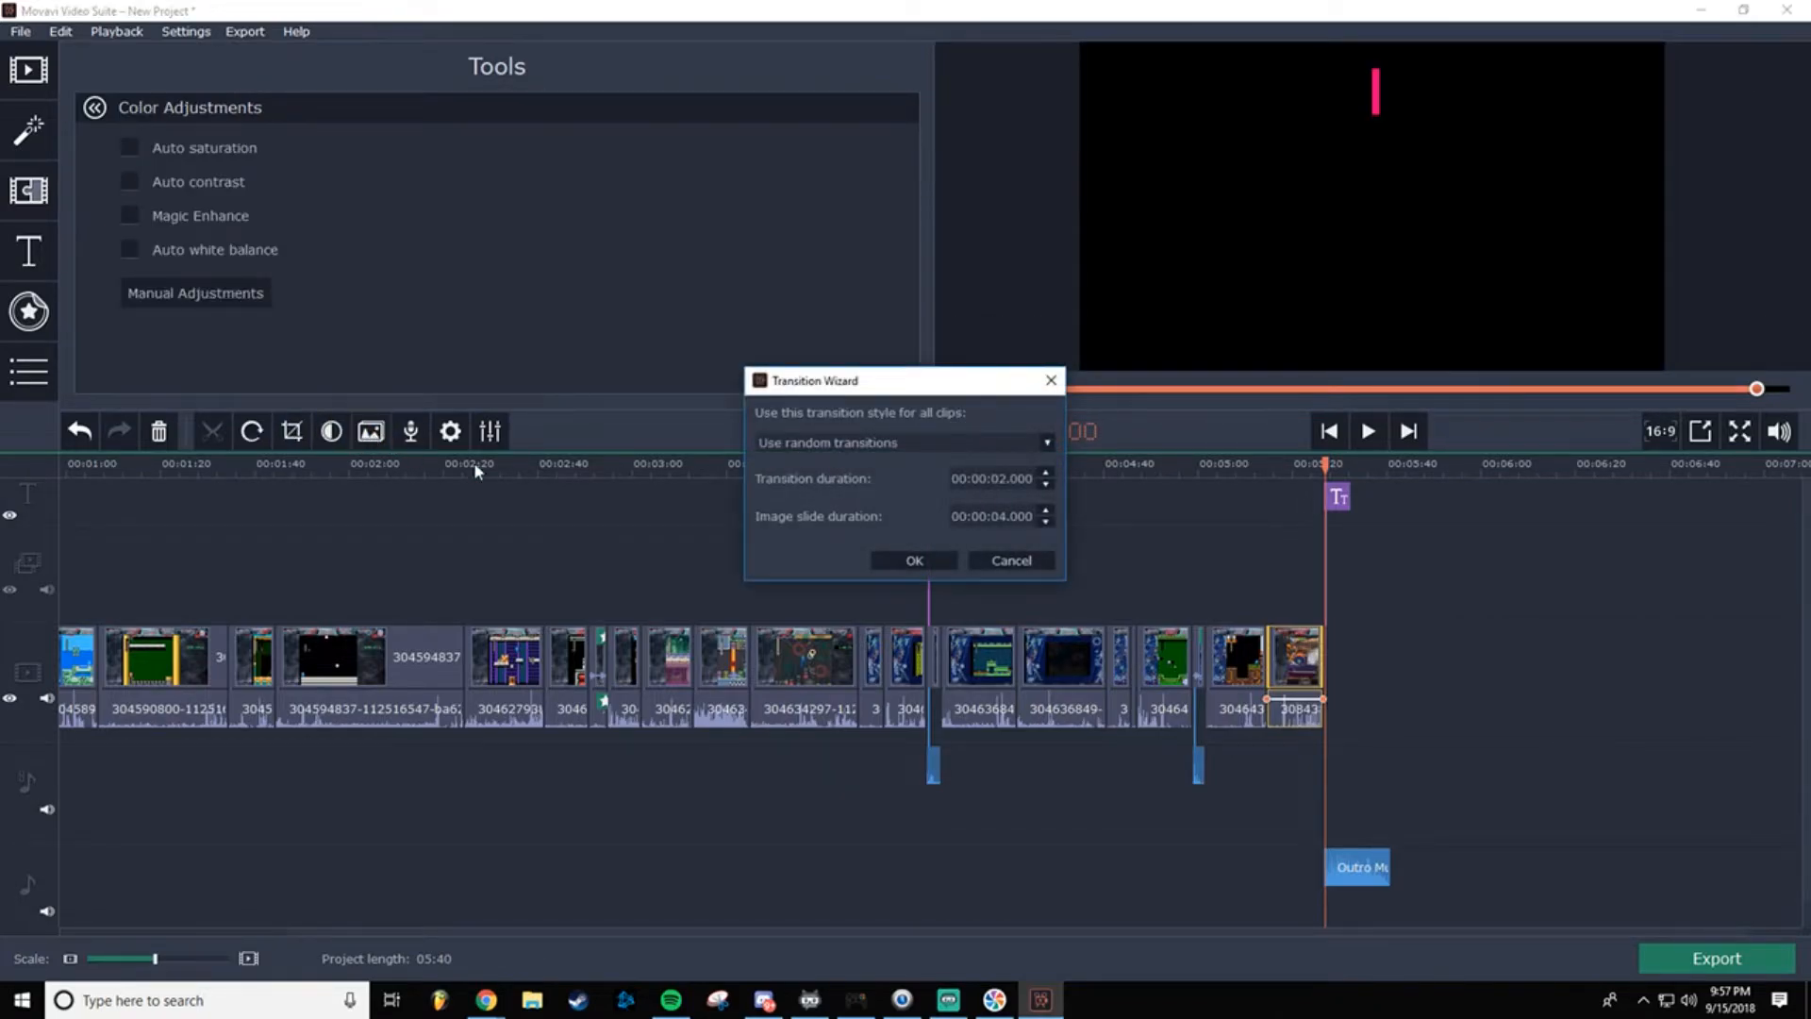
click(998, 563)
click(463, 430)
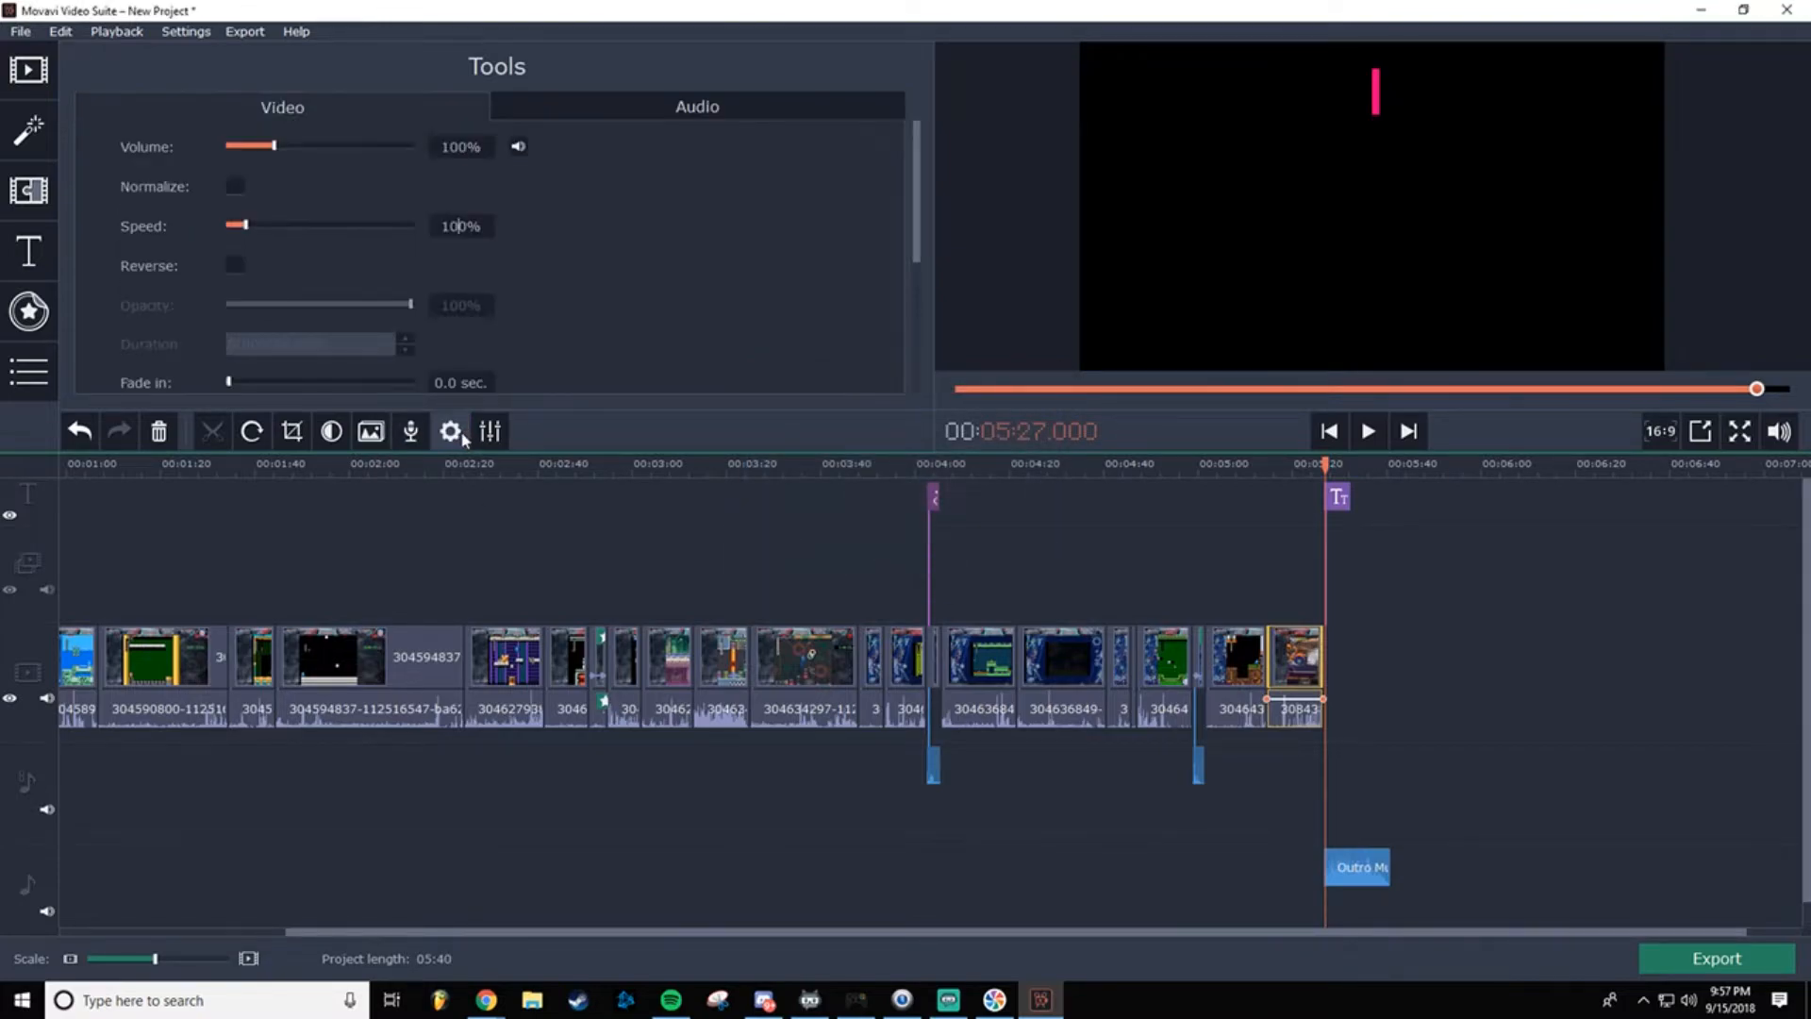
scroll(832, 316, down, 5)
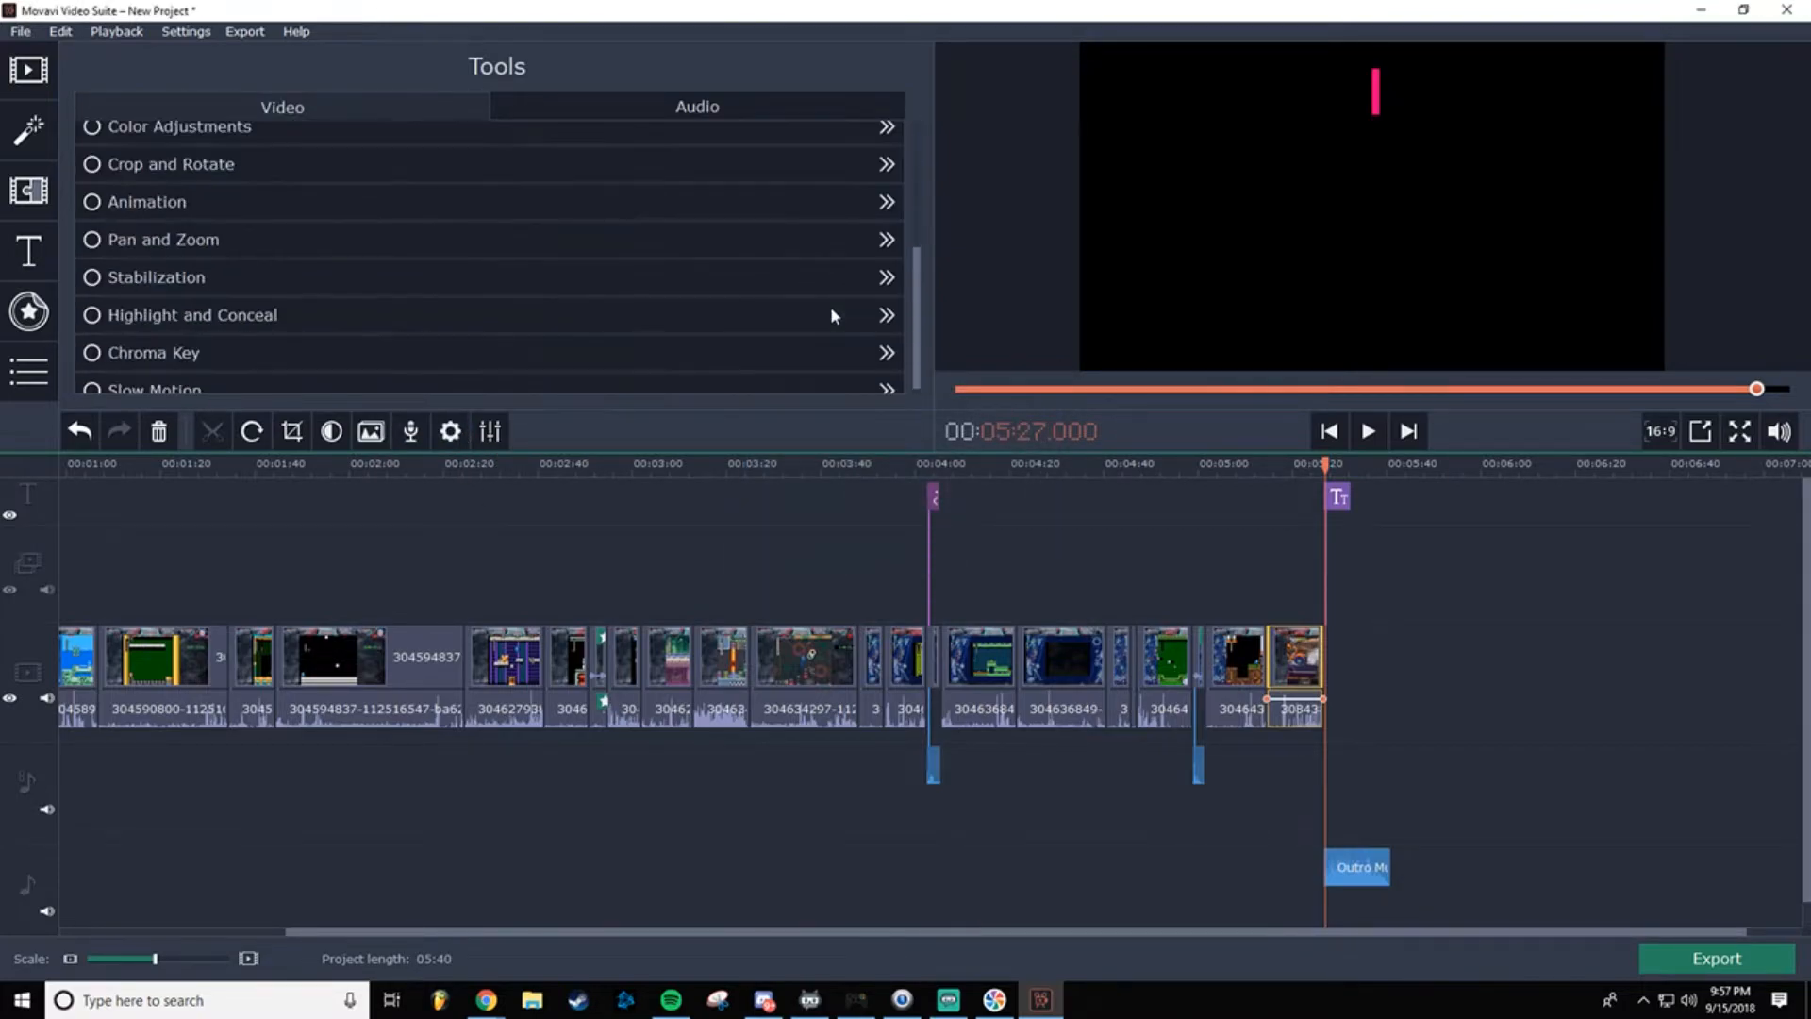
scroll(766, 313, up, 5)
click(1378, 702)
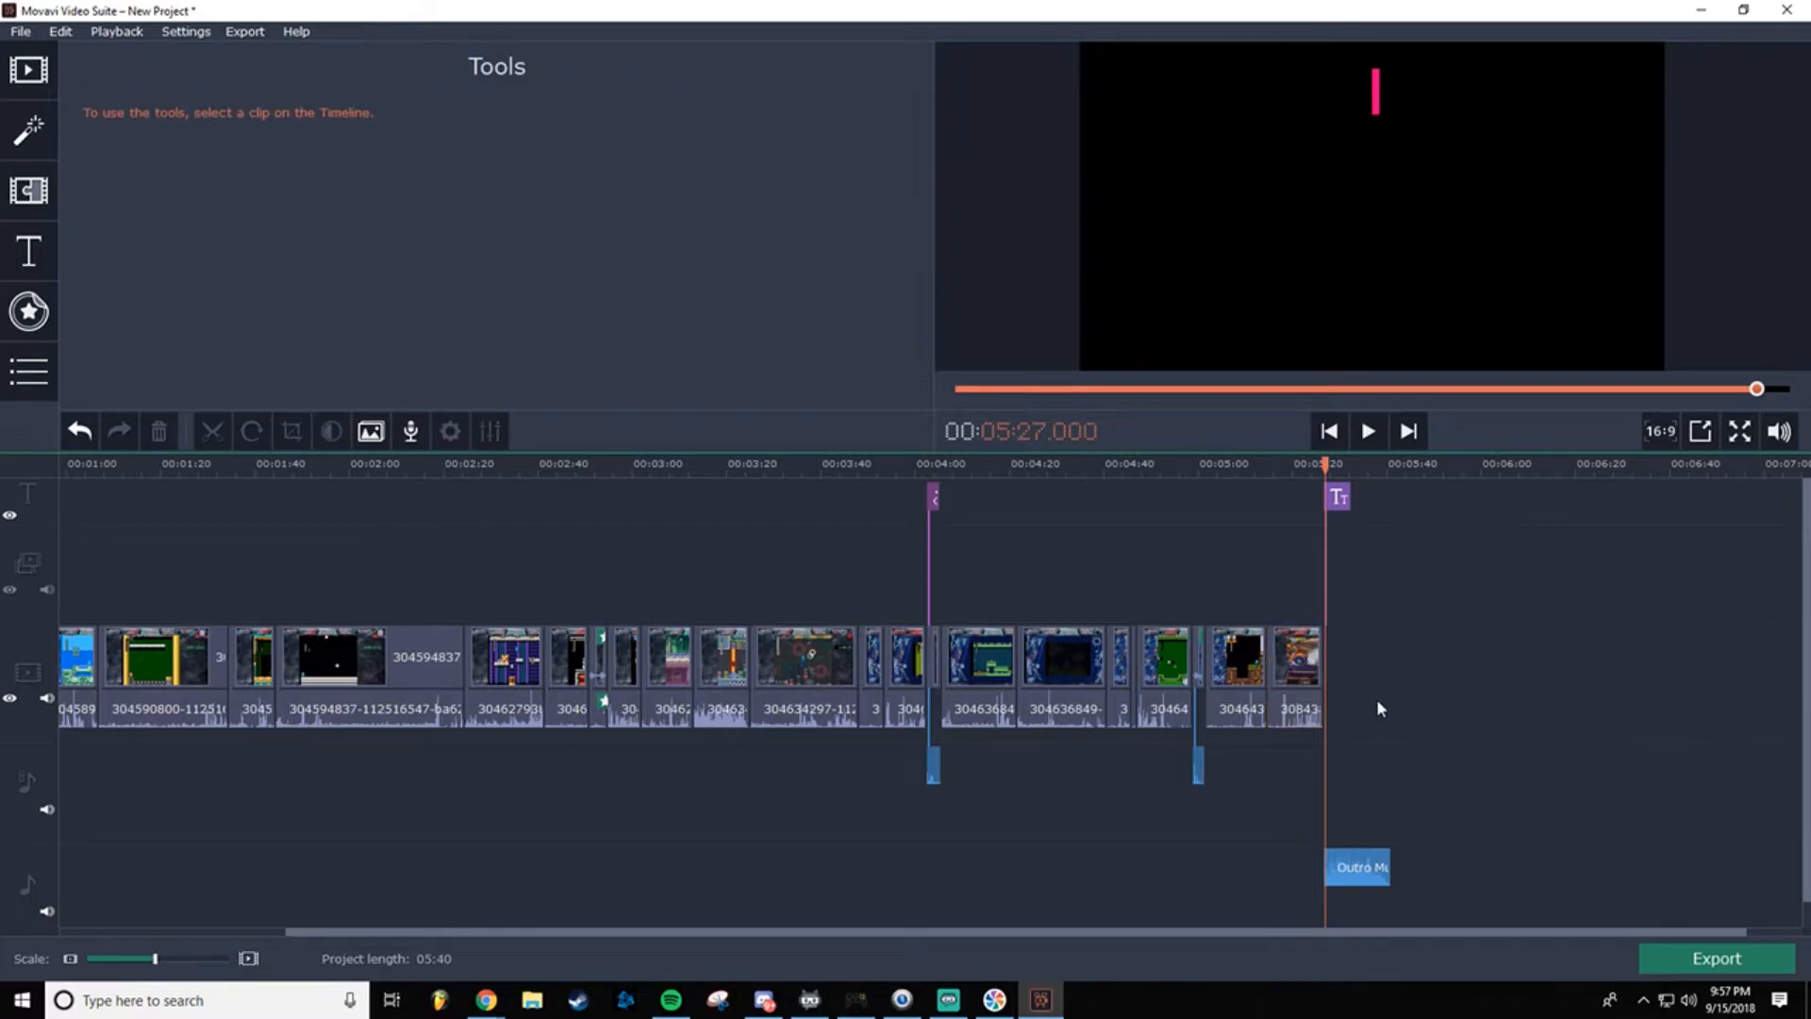
Step: Open Paint and fill the blank canvas with black
click(122, 995)
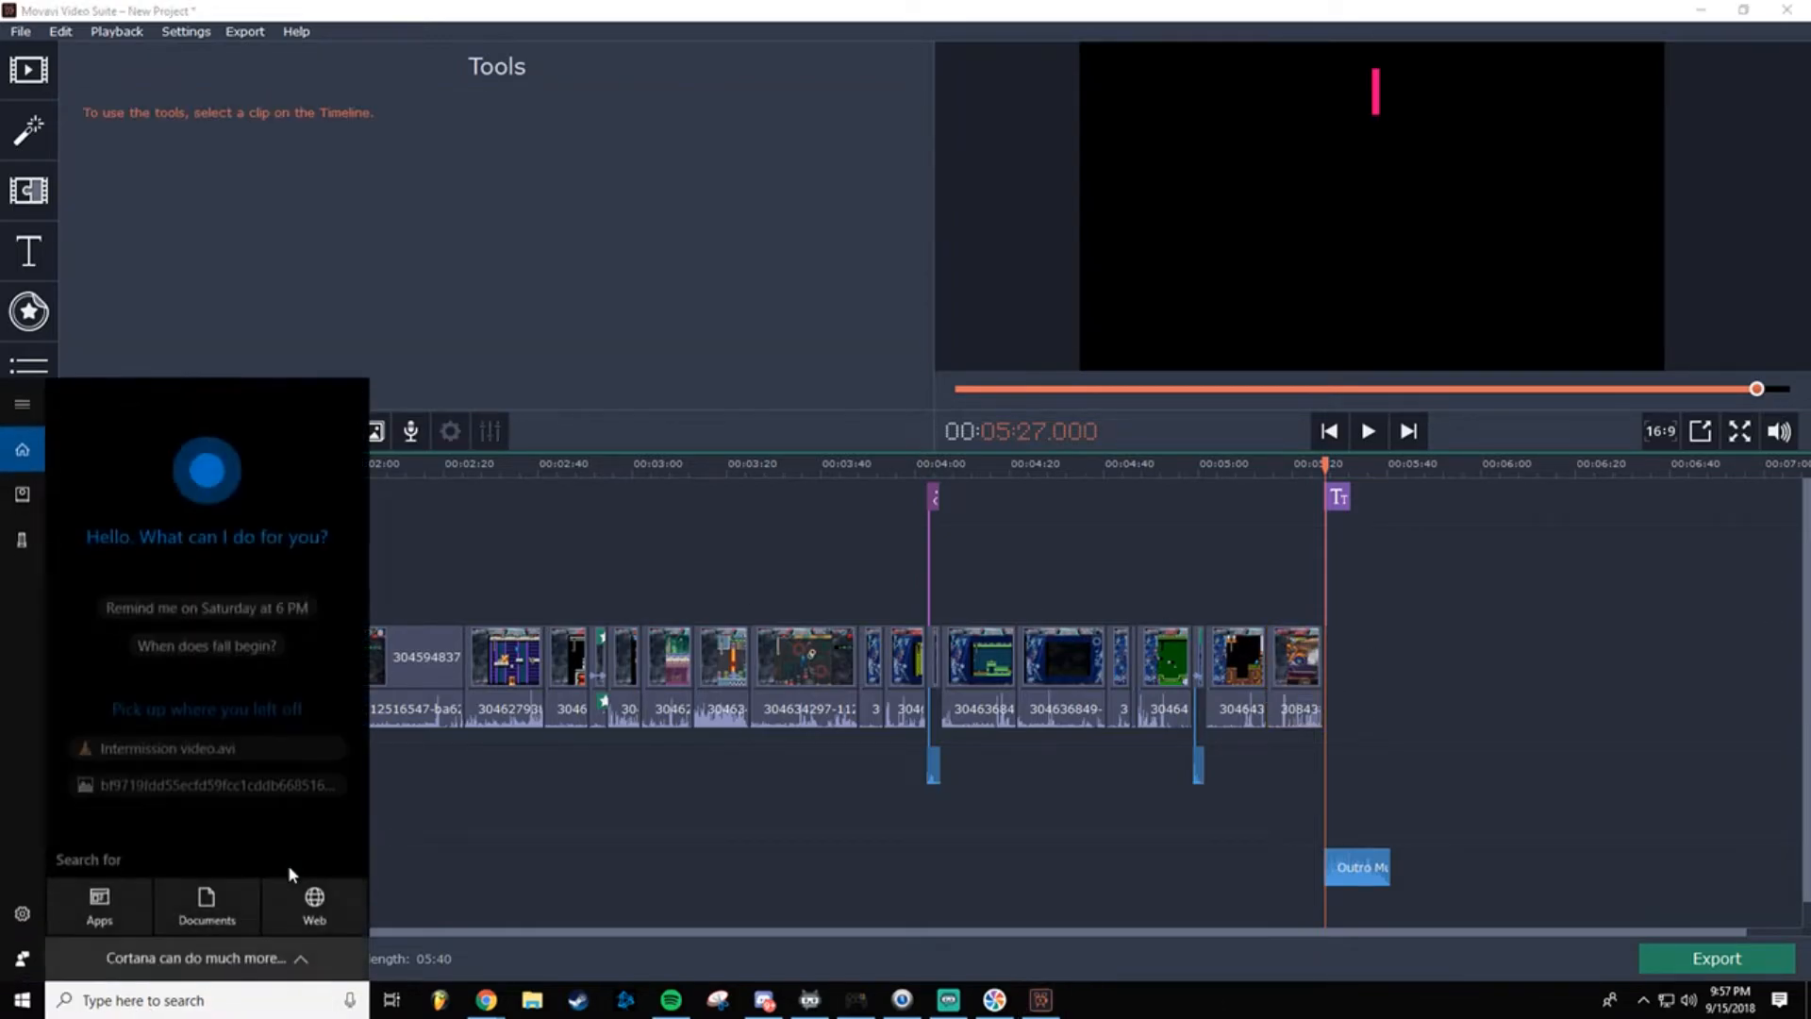
text(paint)
key(Return)
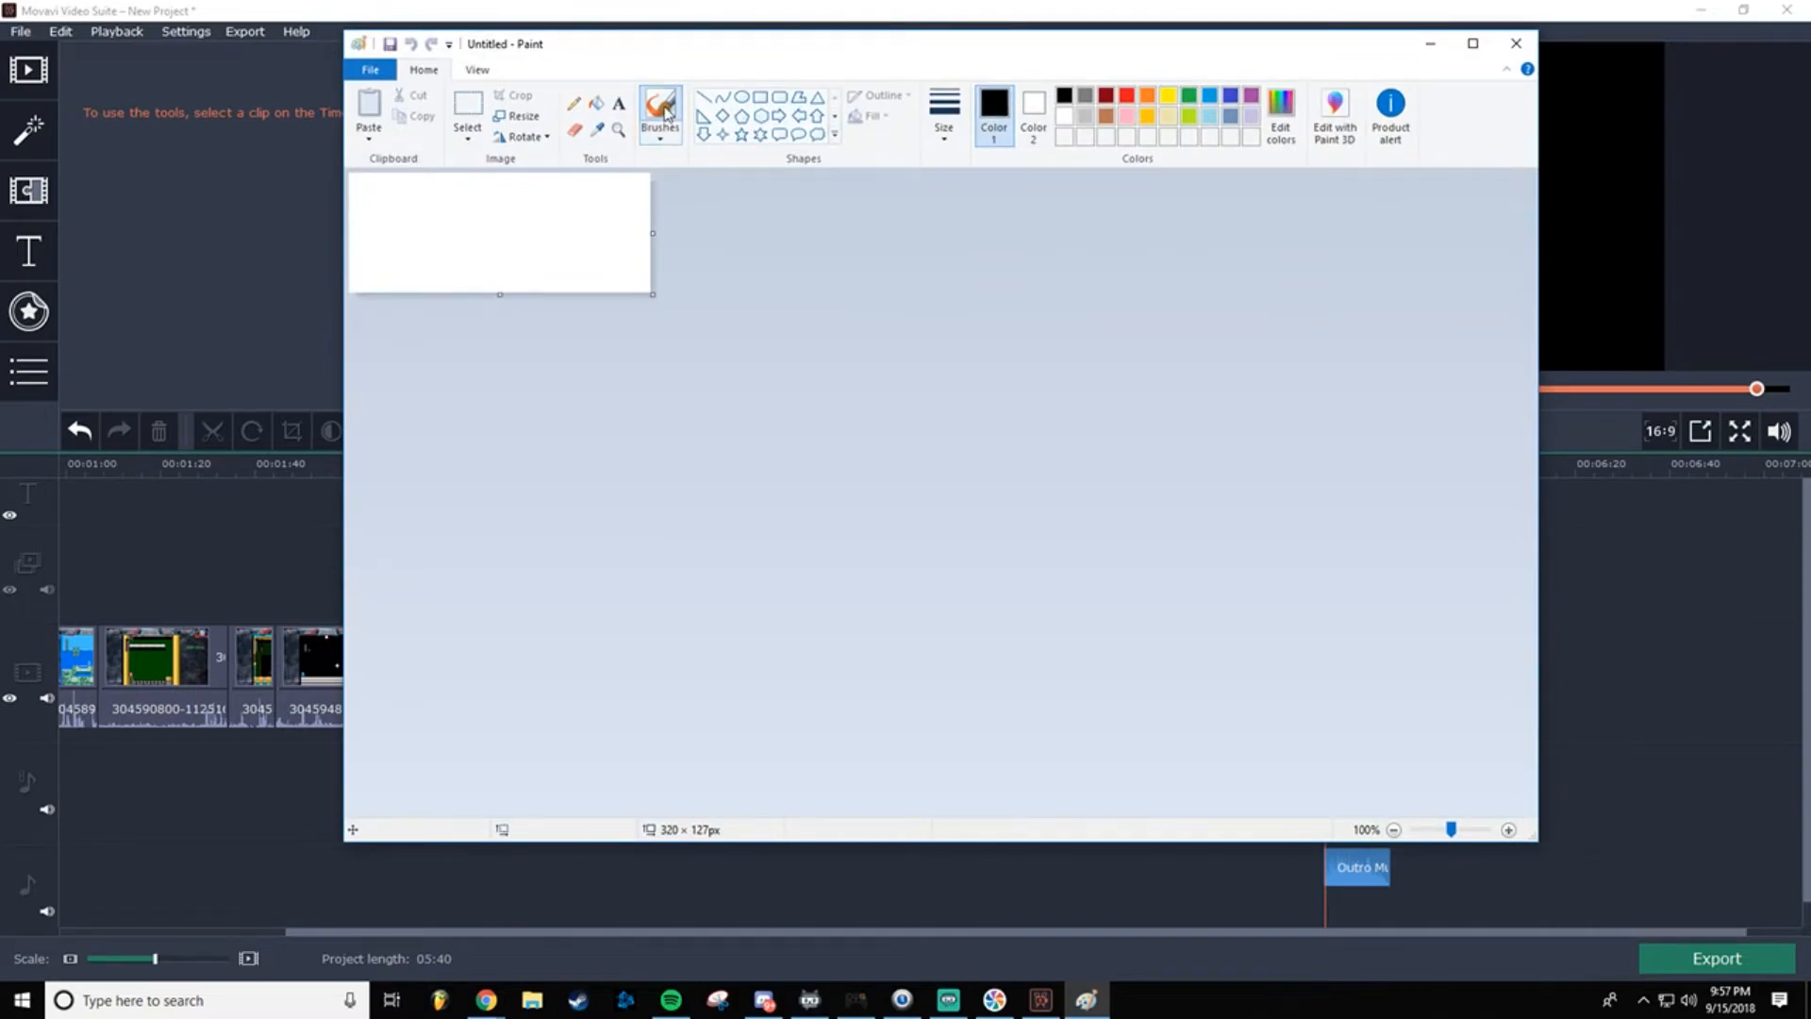
click(596, 102)
click(617, 231)
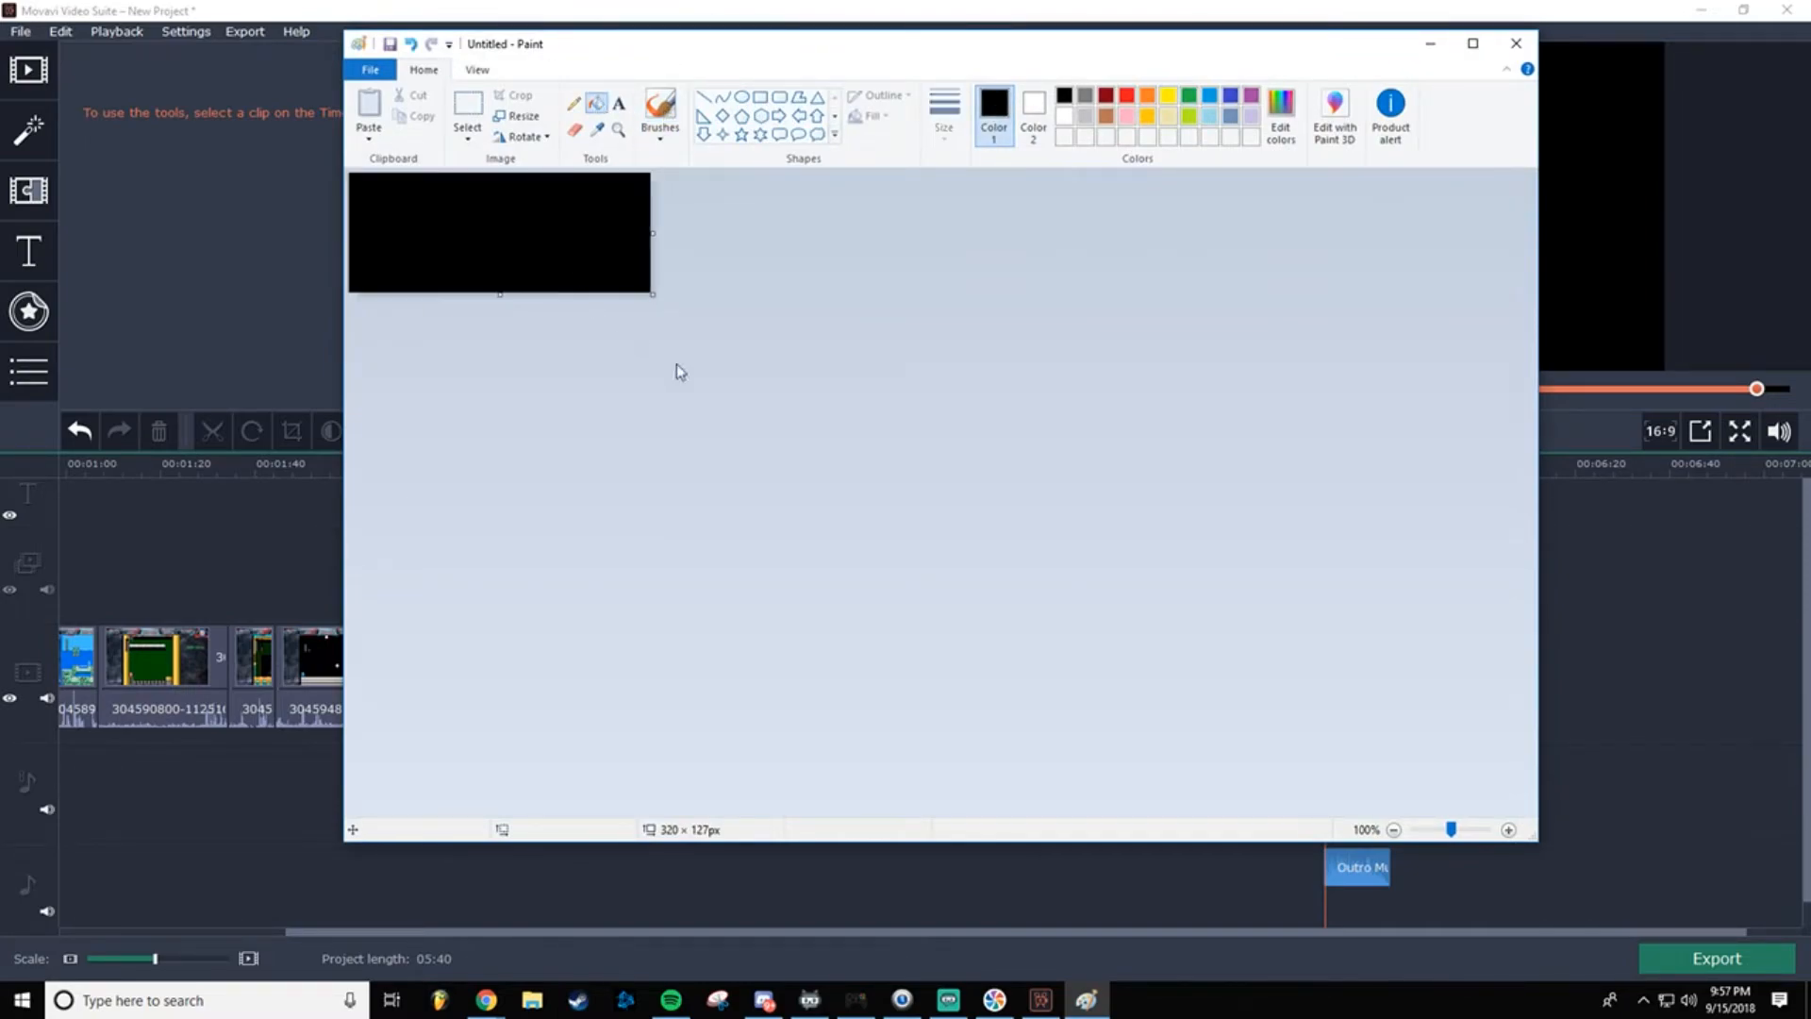
Step: Save the black canvas to the Desktop as a PNG named "black image" and close Paint
click(364, 76)
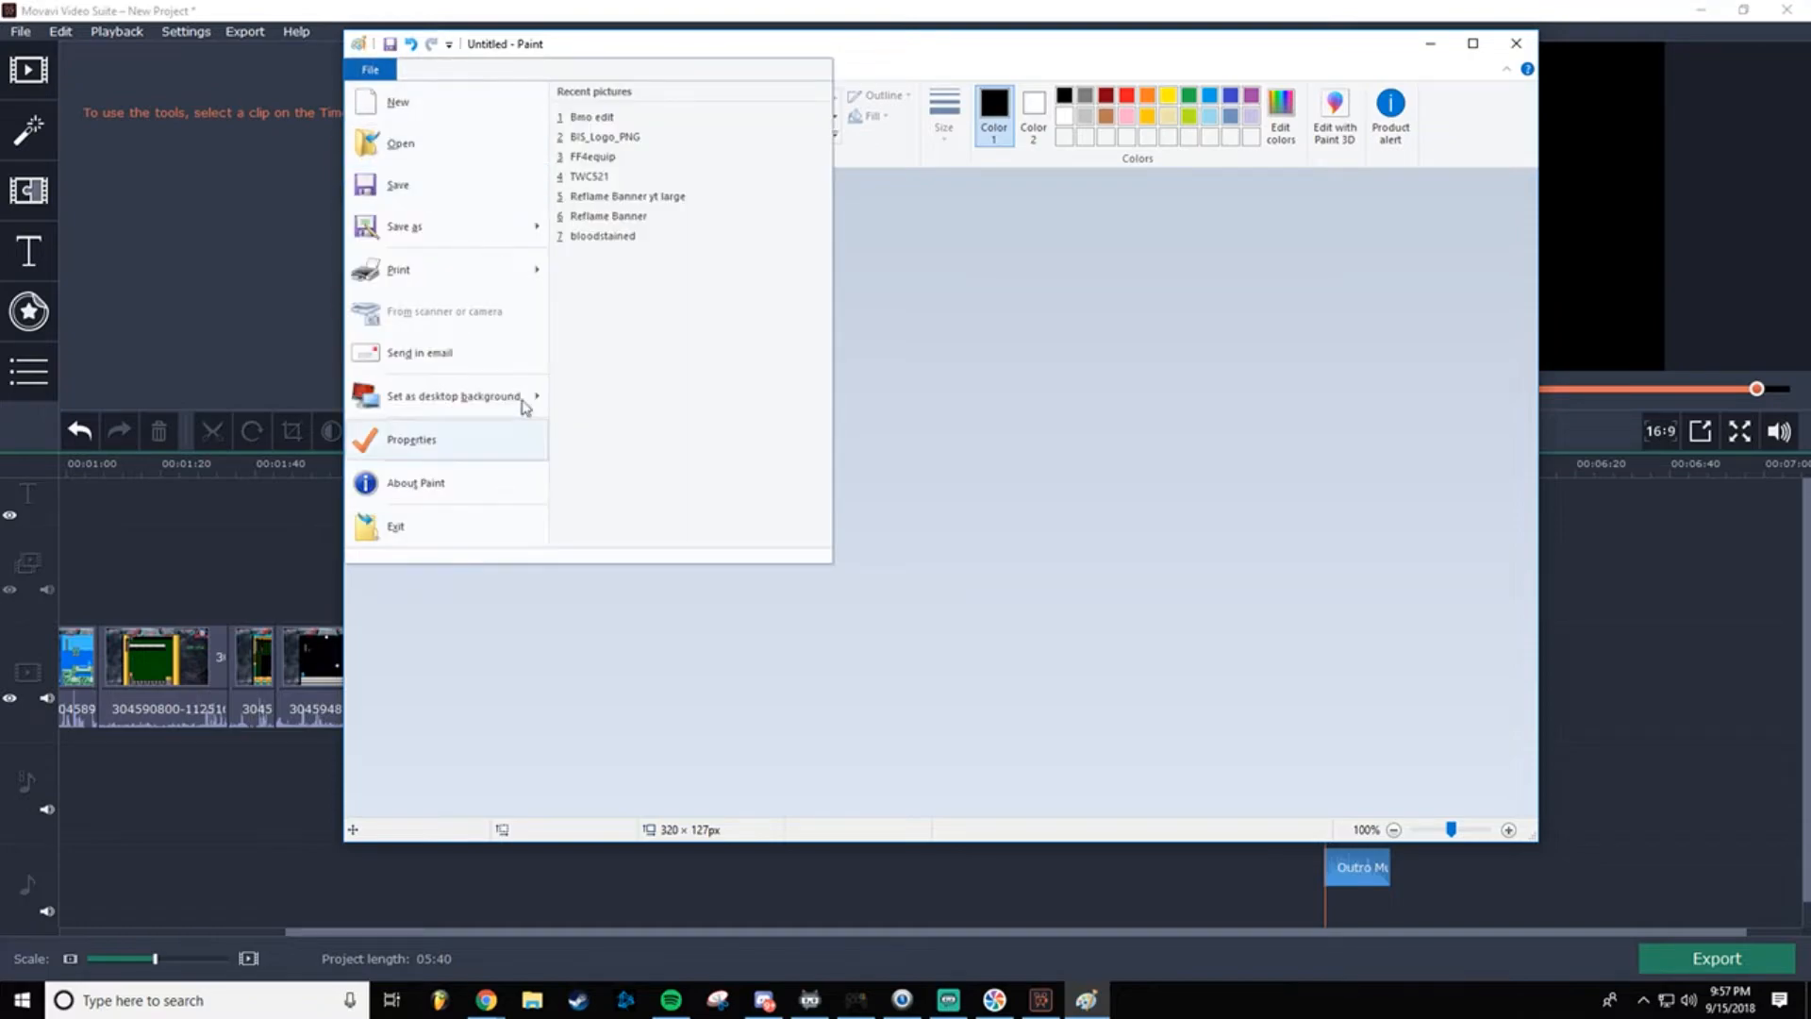
click(425, 234)
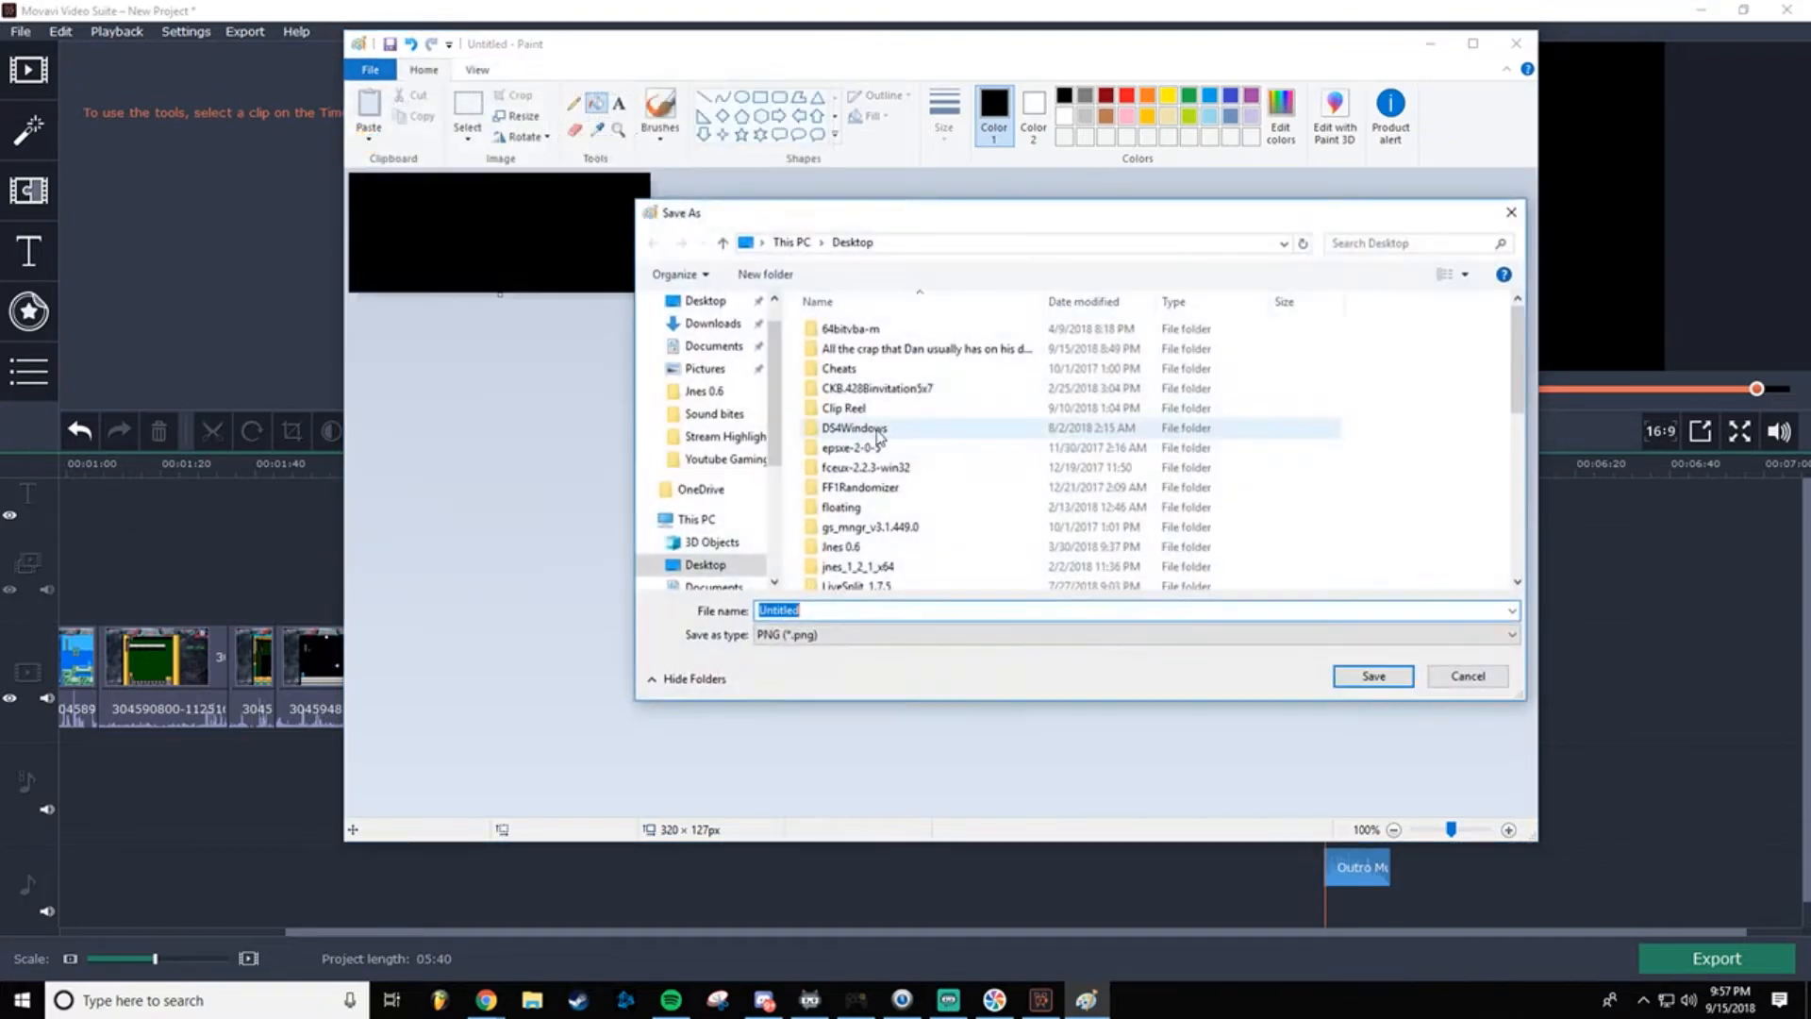
text(black ima)
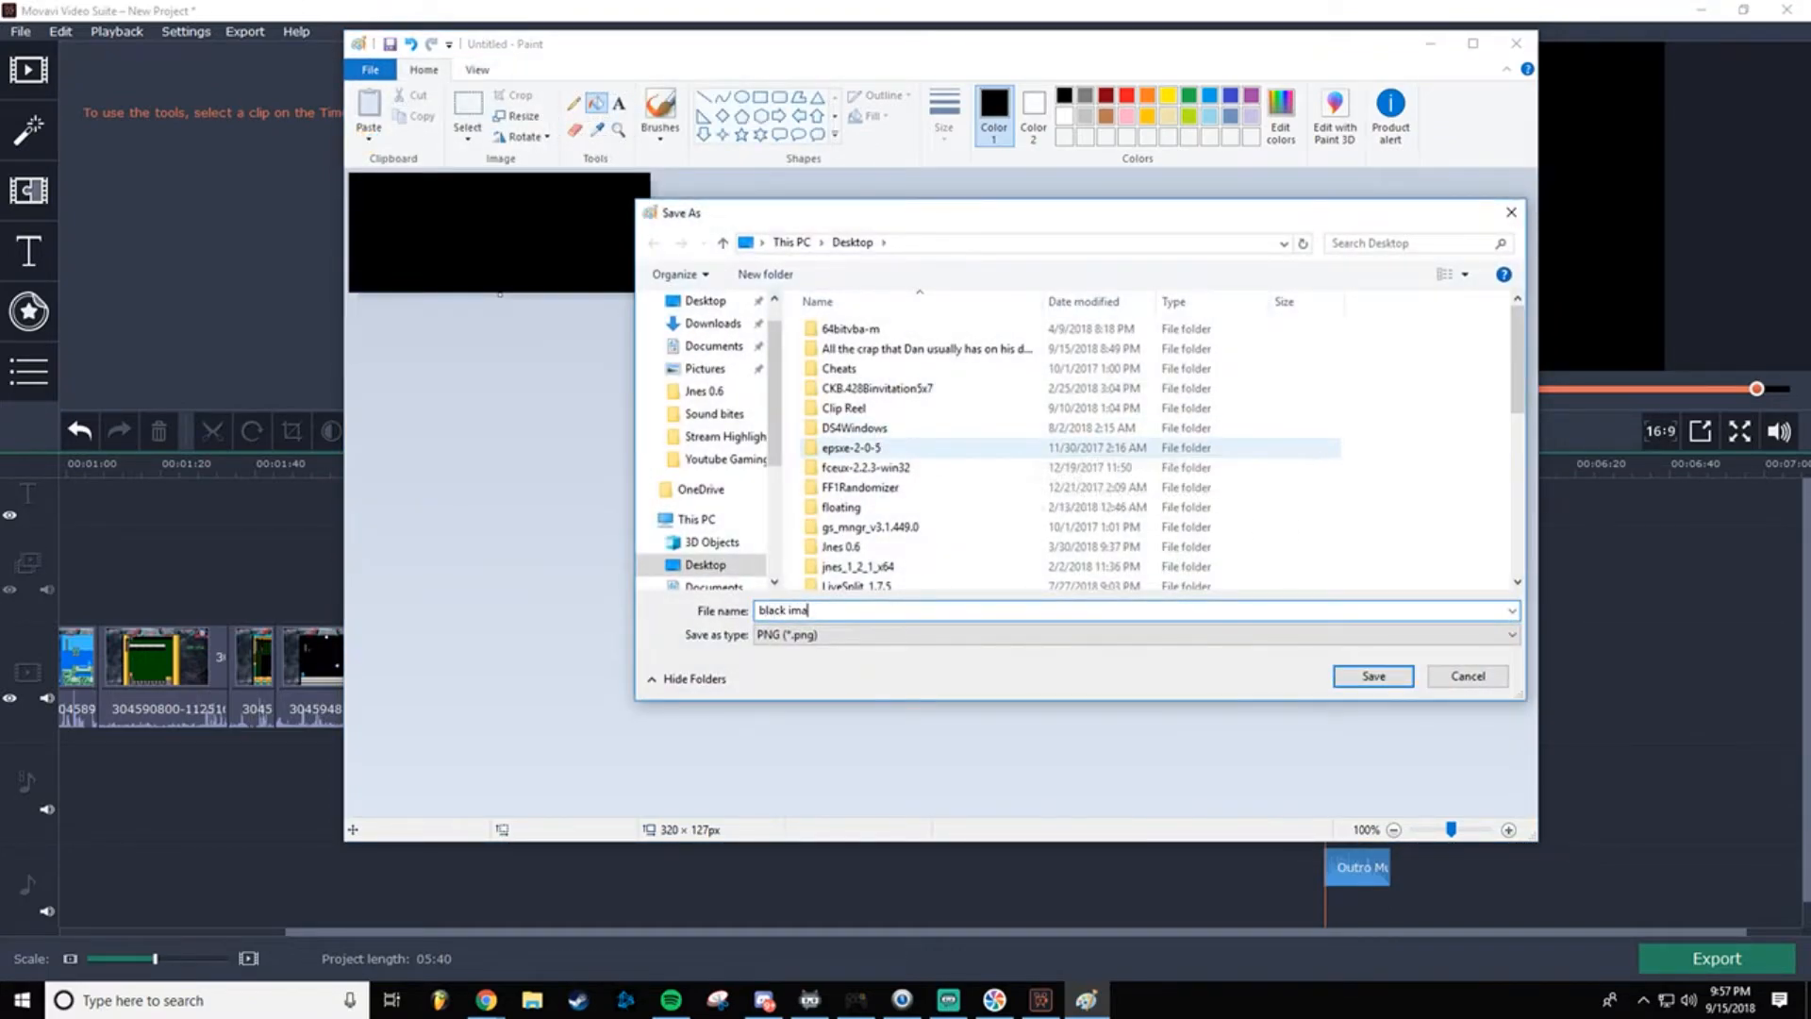
text(ge)
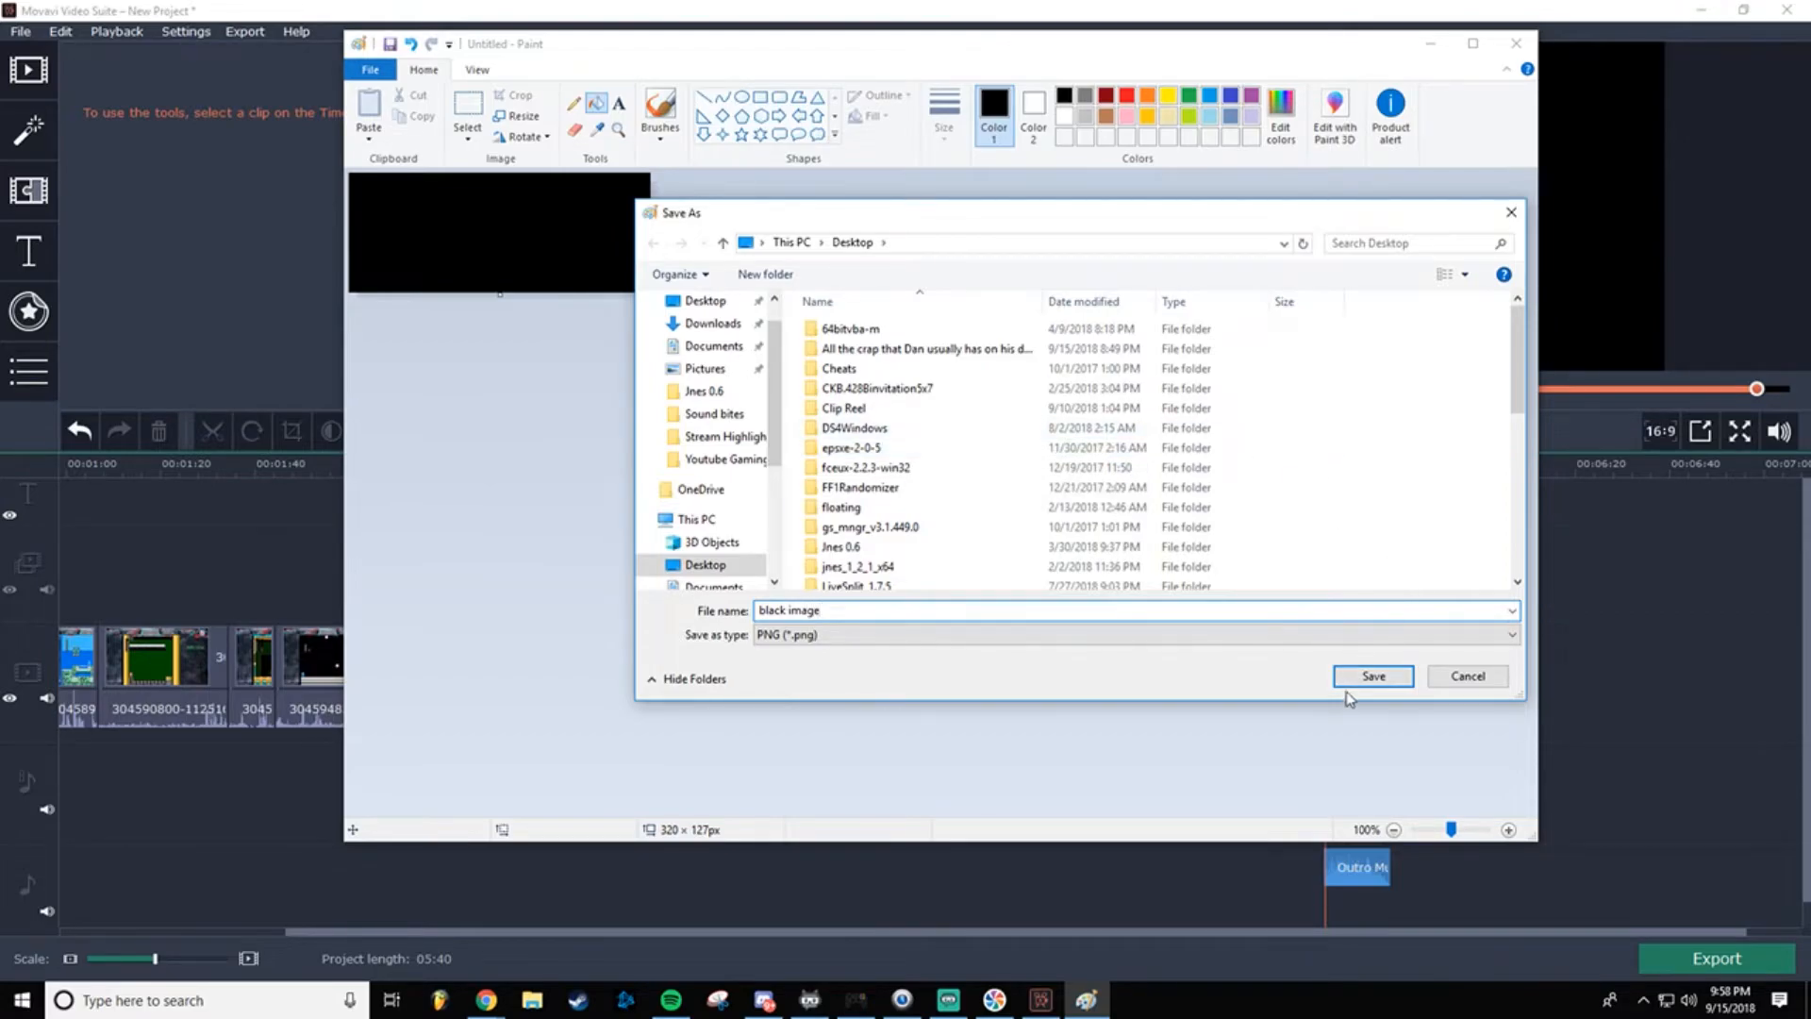
click(1372, 675)
click(1516, 42)
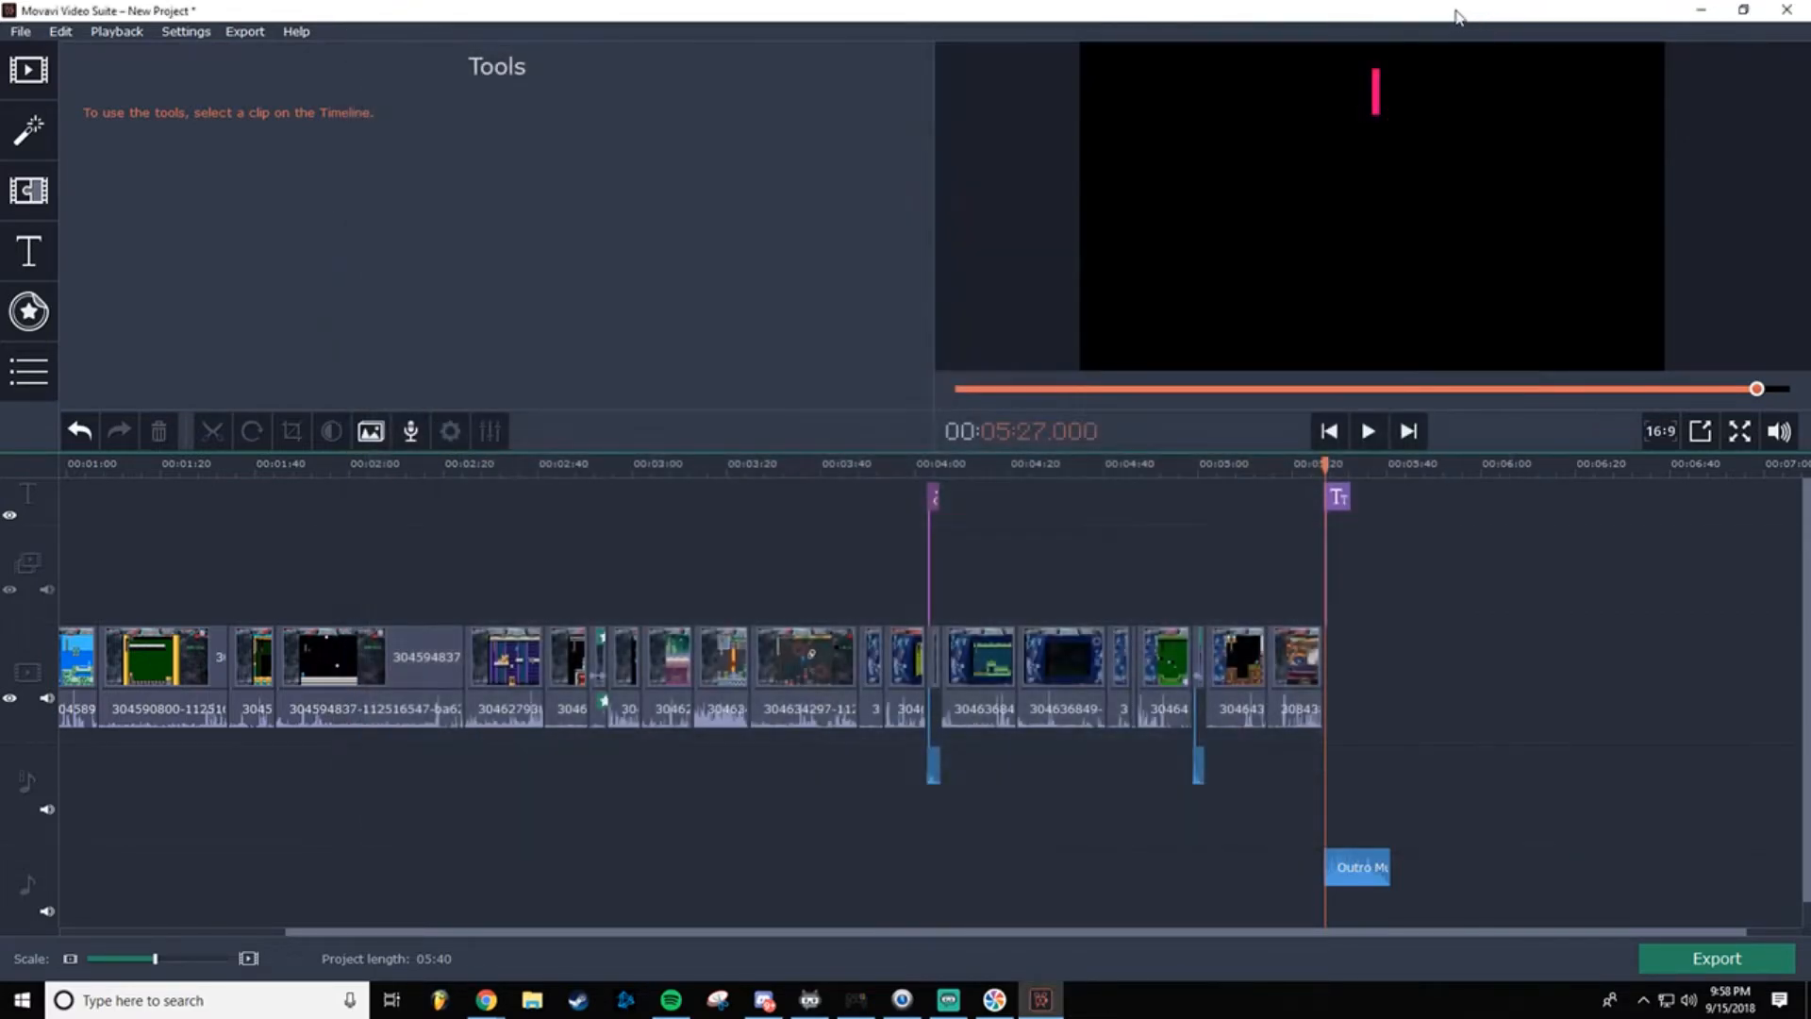
Step: Add the black image from the desktop after the last video clip and extend it to the outro music's end, about 14.4 seconds
double_click(1452, 14)
drag(38, 137, 1641, 633)
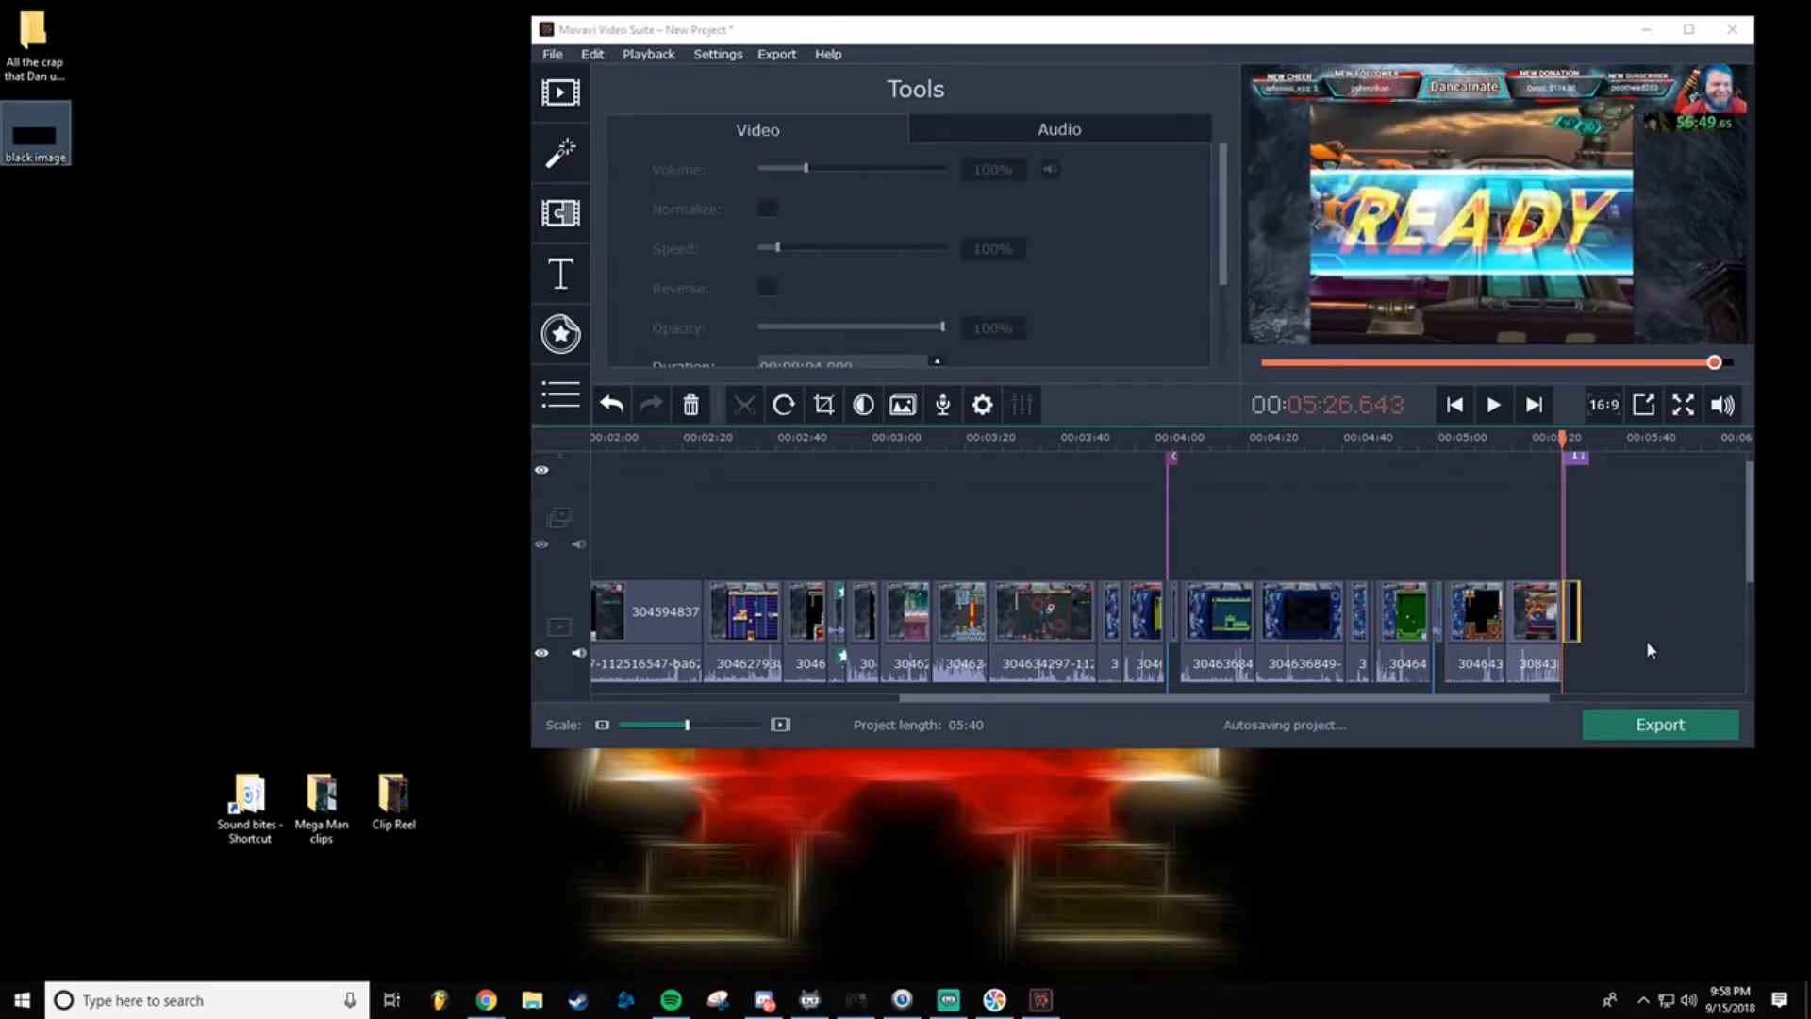
double_click(1513, 28)
drag(1341, 655, 1393, 651)
Step: Play the outro from just before the black image clip to check the title over it
drag(1392, 462, 1321, 462)
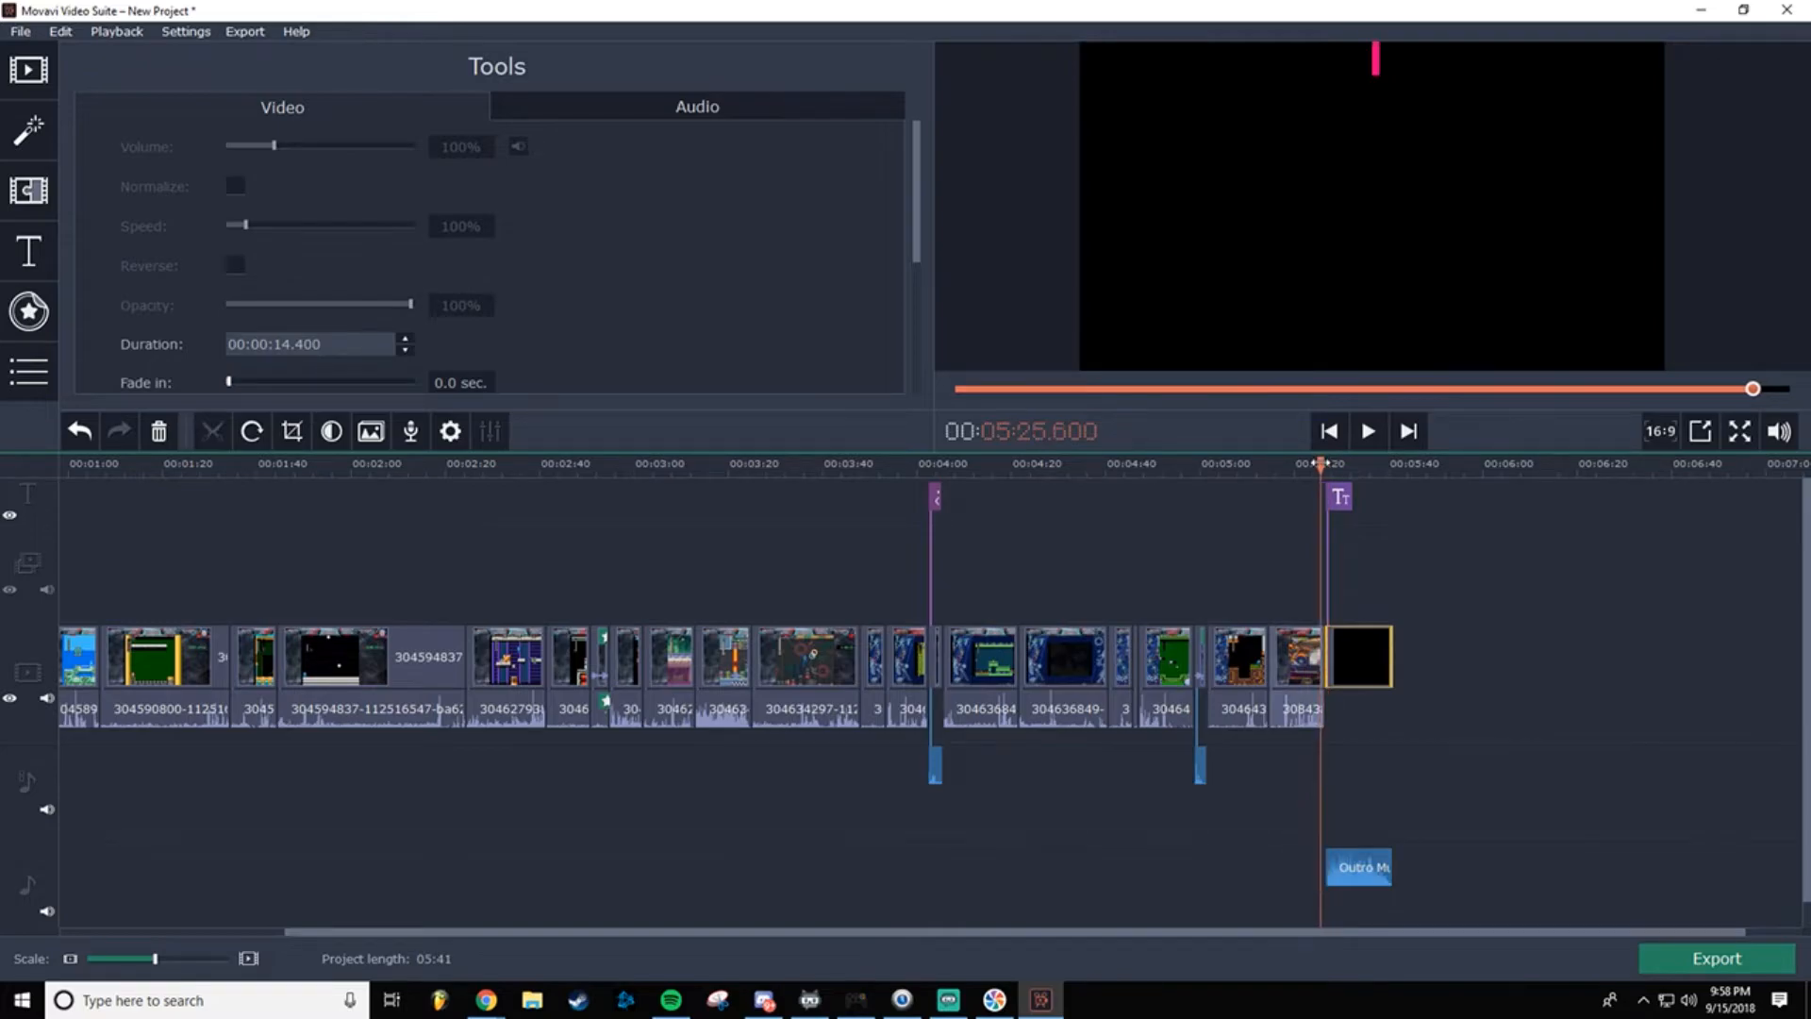
click(1359, 442)
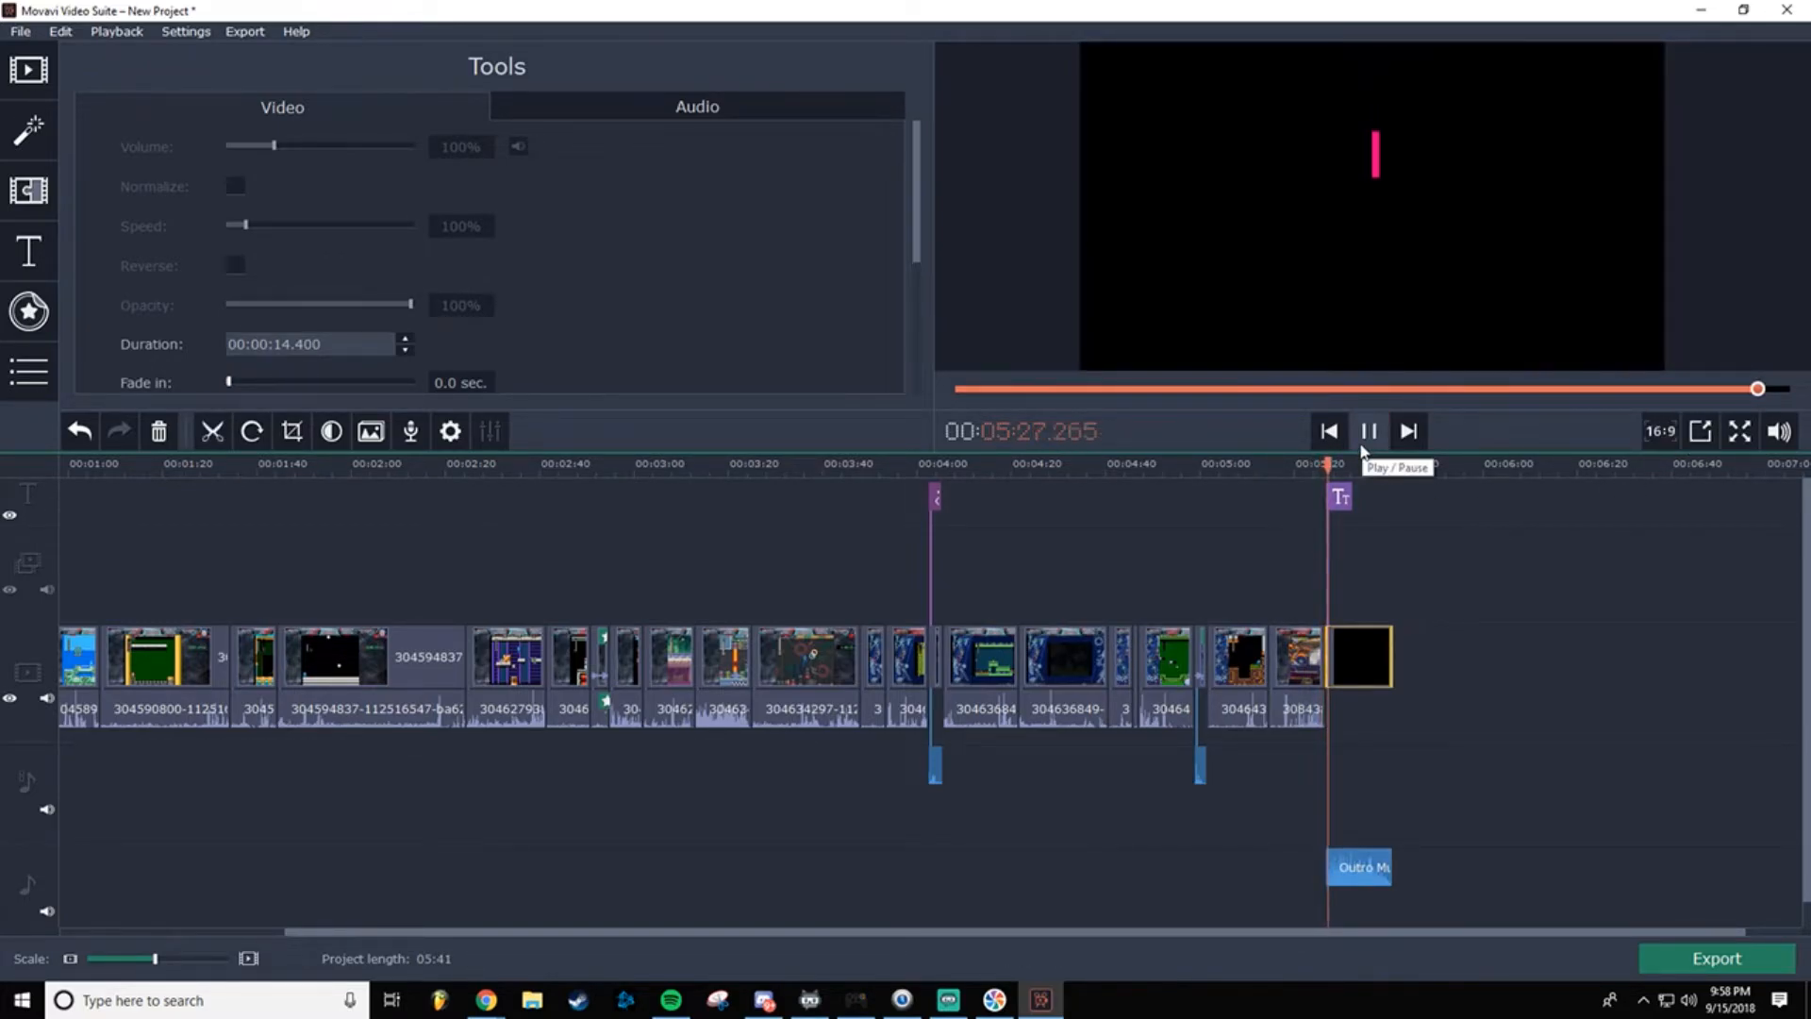
click(1377, 439)
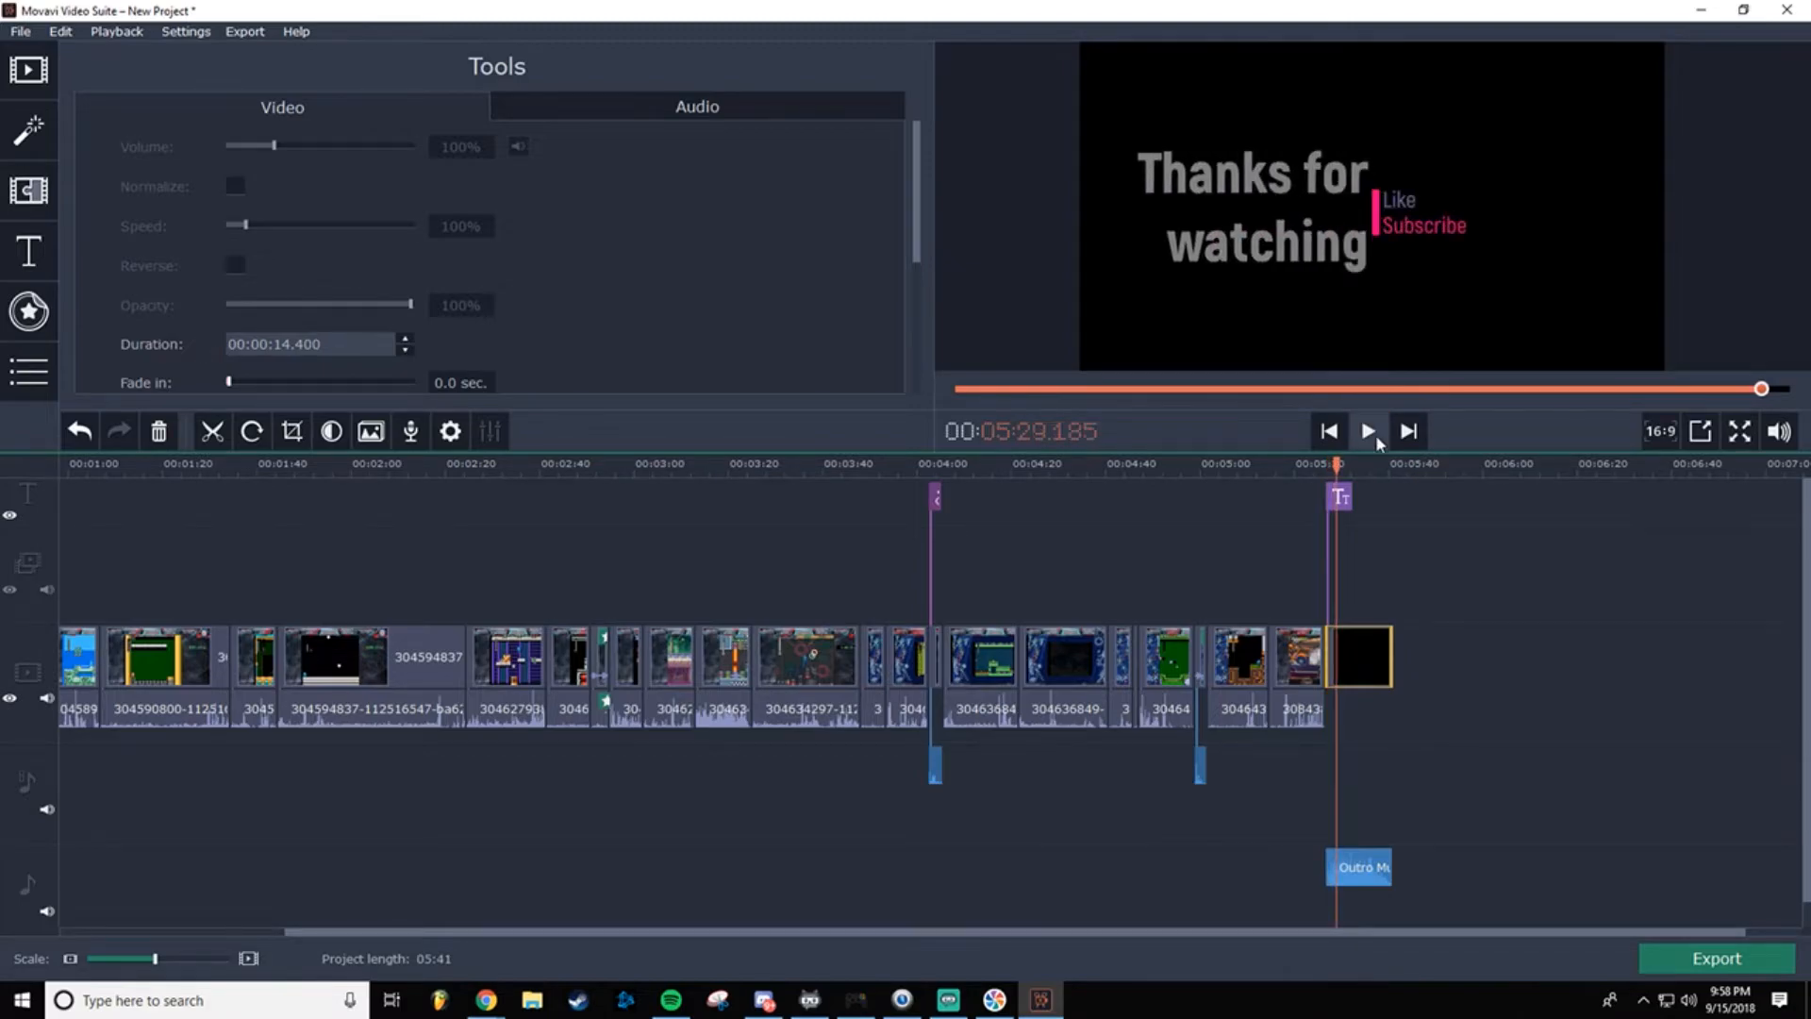
Step: Add a Simple text title to the title track over the black image, starting where the first outro title ends
click(29, 251)
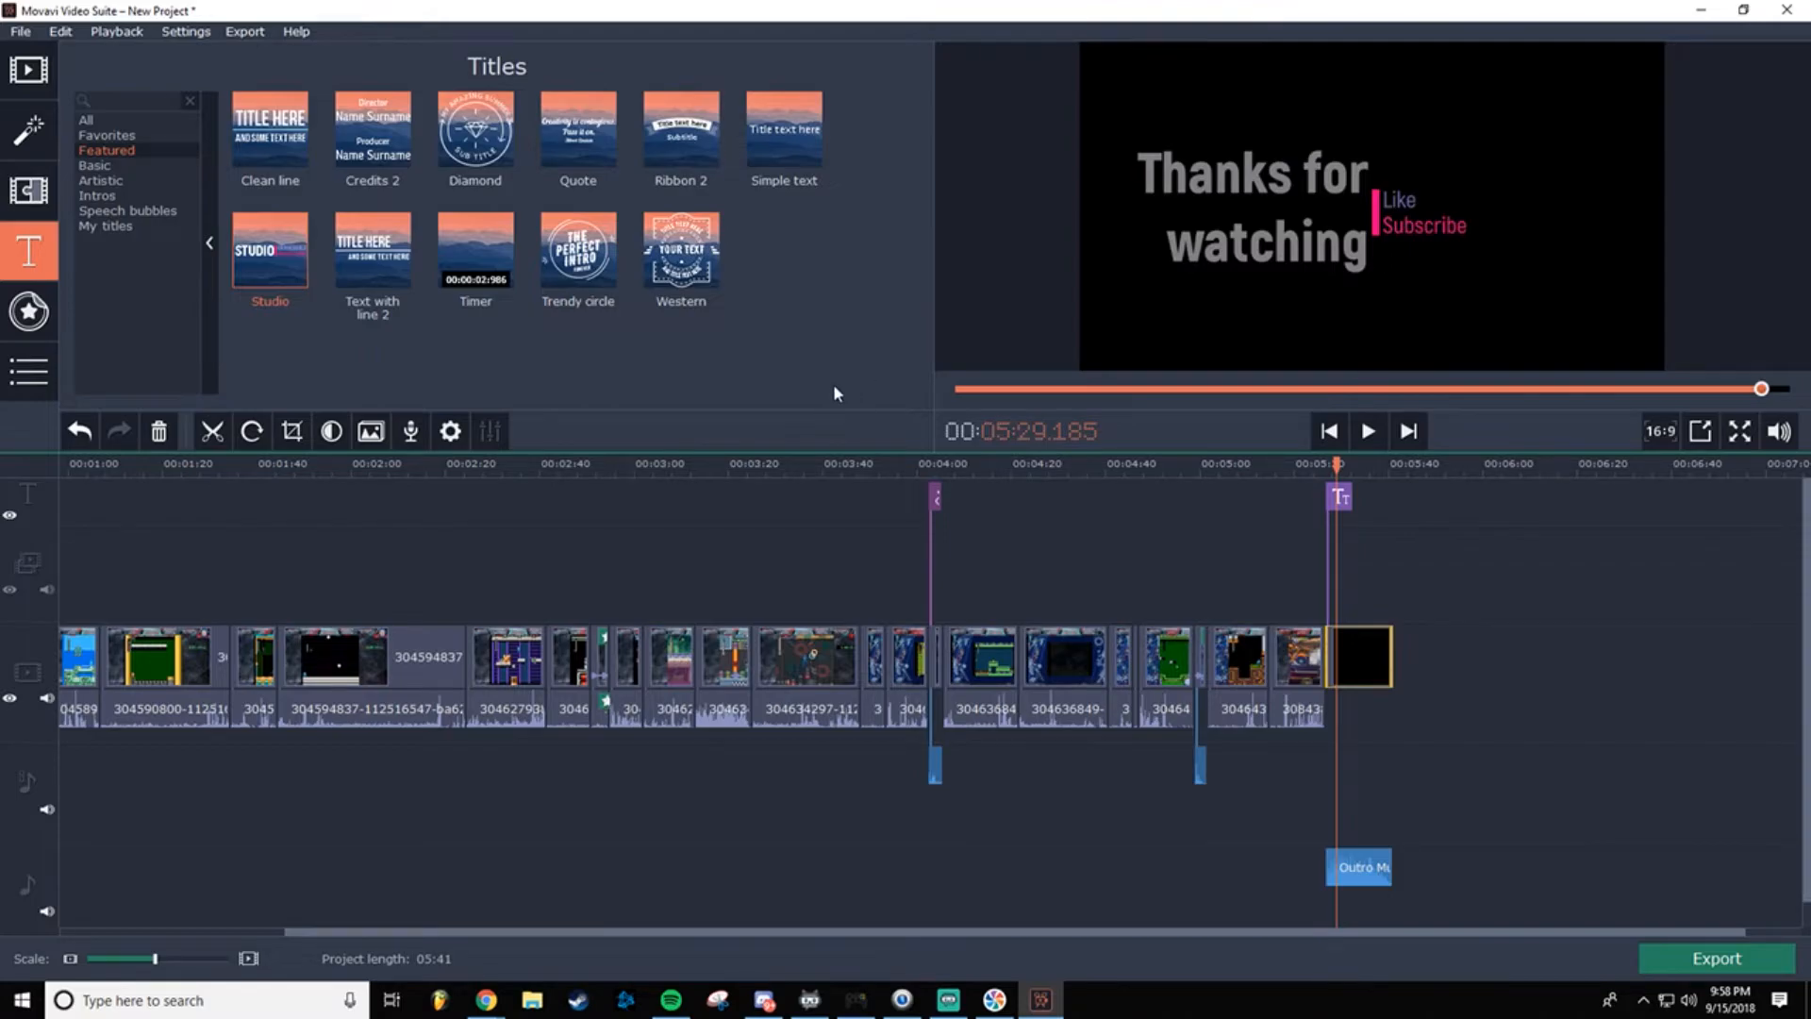
click(789, 149)
drag(788, 146, 1344, 511)
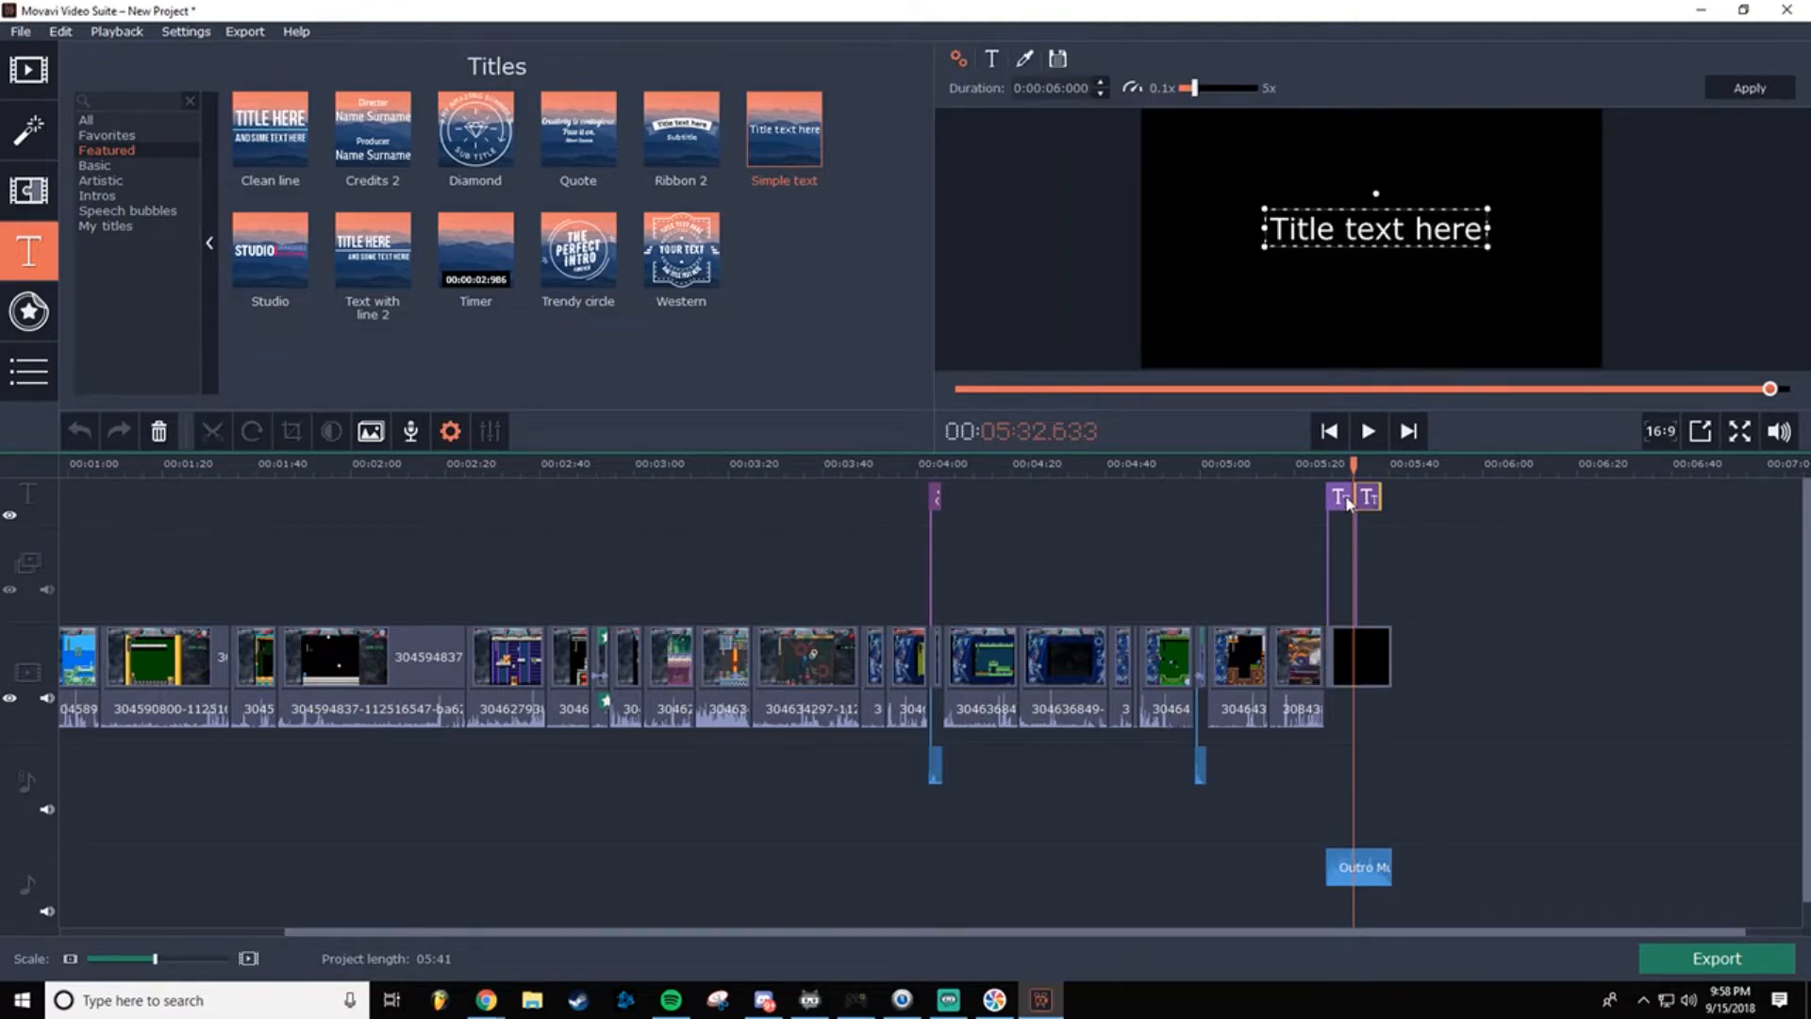
Step: Extend the "Thanks for watching" title to the end of the black image clip
click(1343, 502)
drag(1355, 506, 1394, 508)
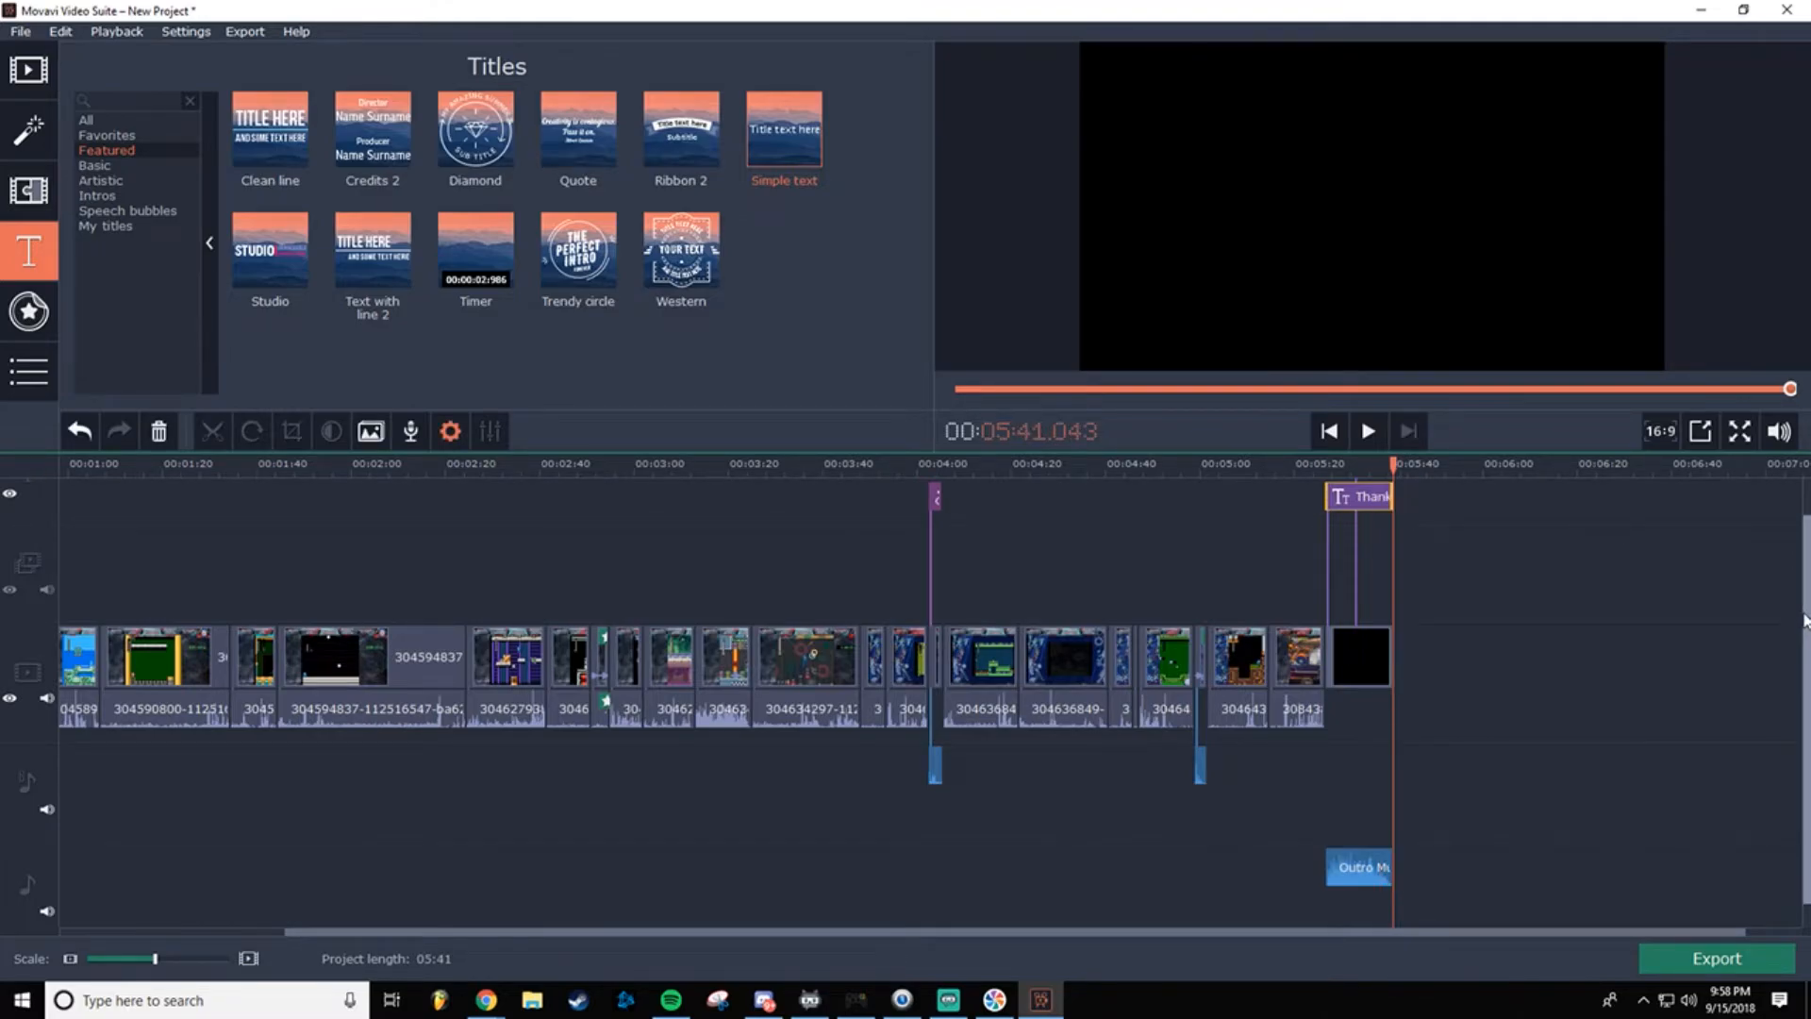
scroll(1803, 623, up, 1)
Step: Extend the Simple text title to the end of the black image clip and open it for editing
click(1370, 497)
drag(1381, 497, 1394, 497)
click(1367, 497)
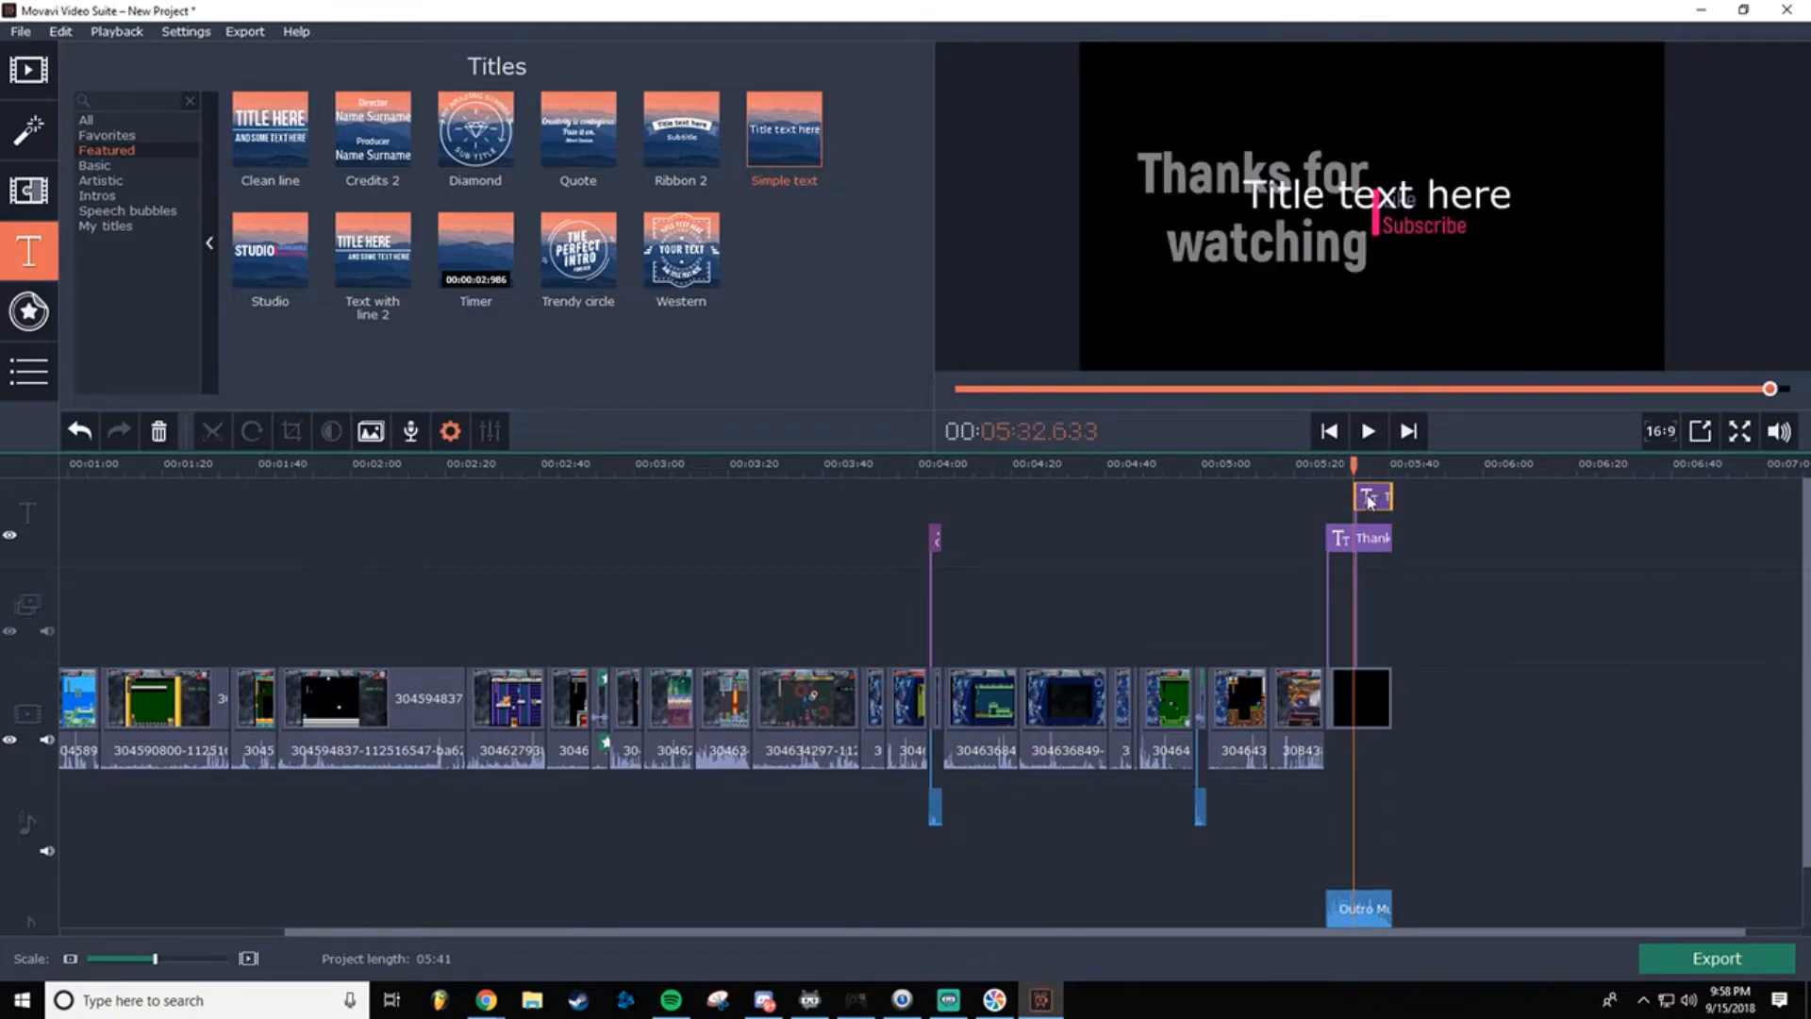
double_click(1370, 498)
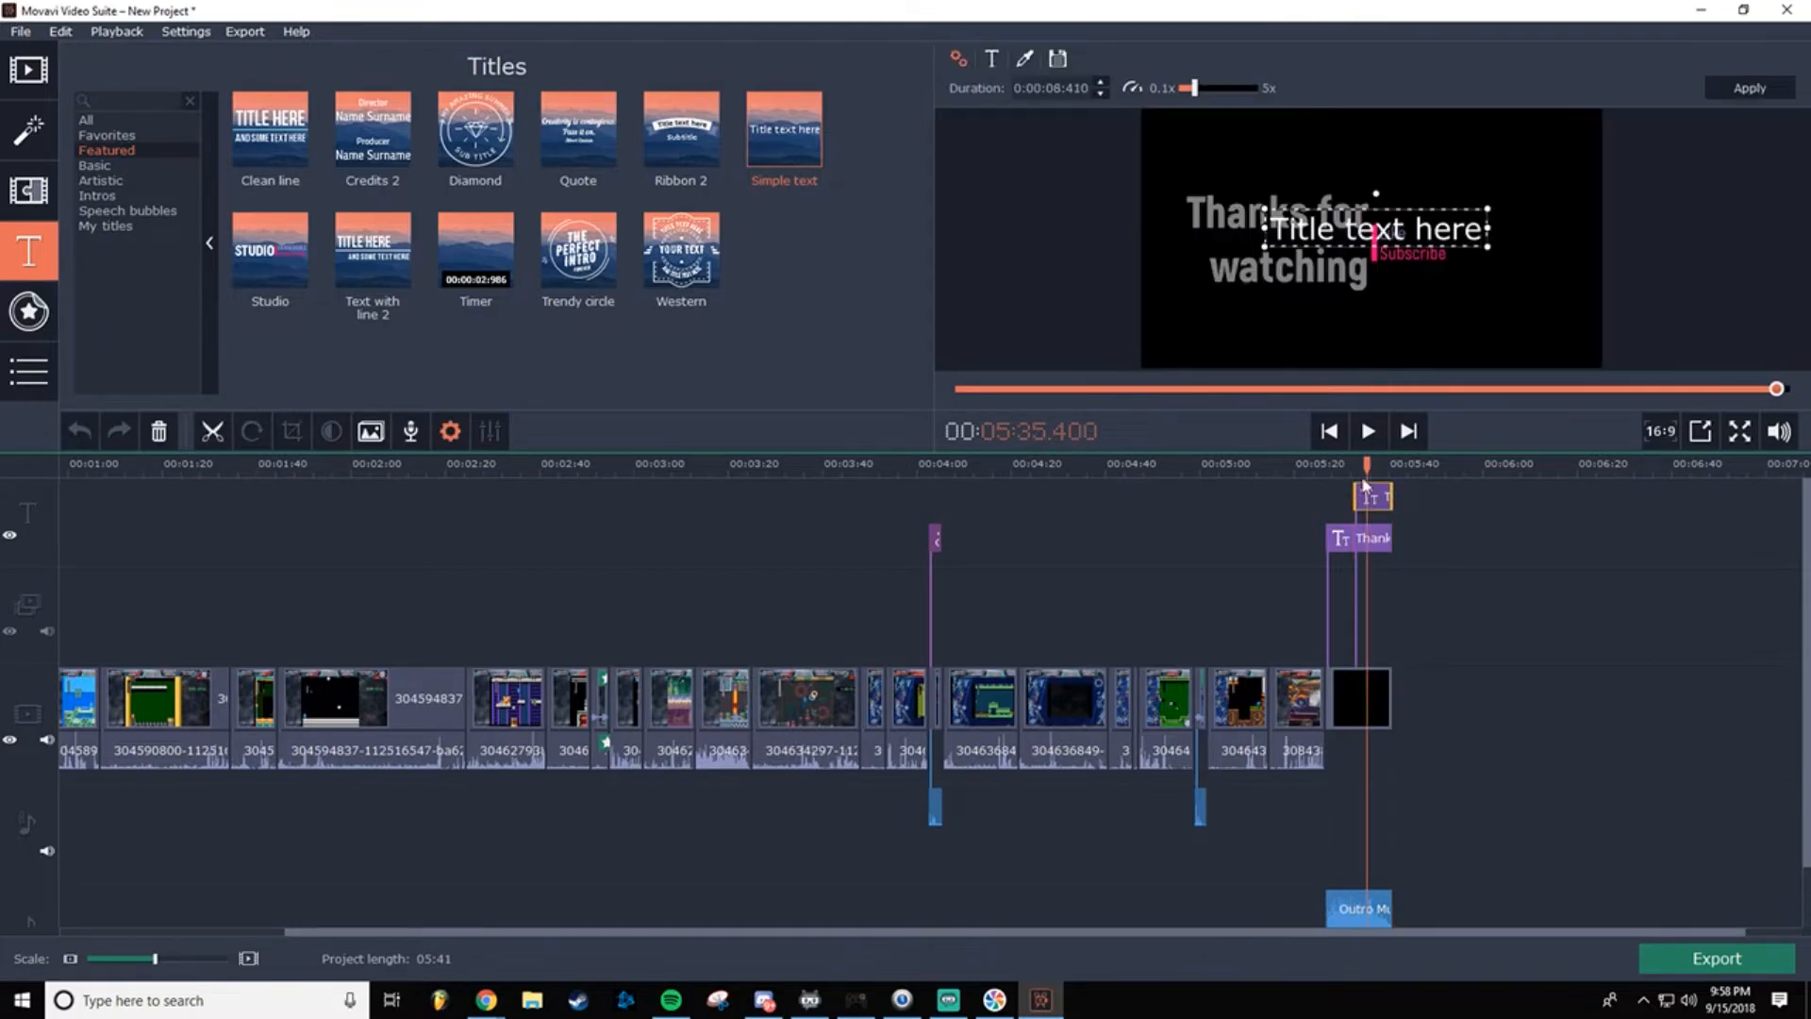
Step: Move the Simple text title below "Thanks for watching" and replace its text with "Catch me live at twitch.tv/" followed by the channel name
drag(1377, 229, 1368, 339)
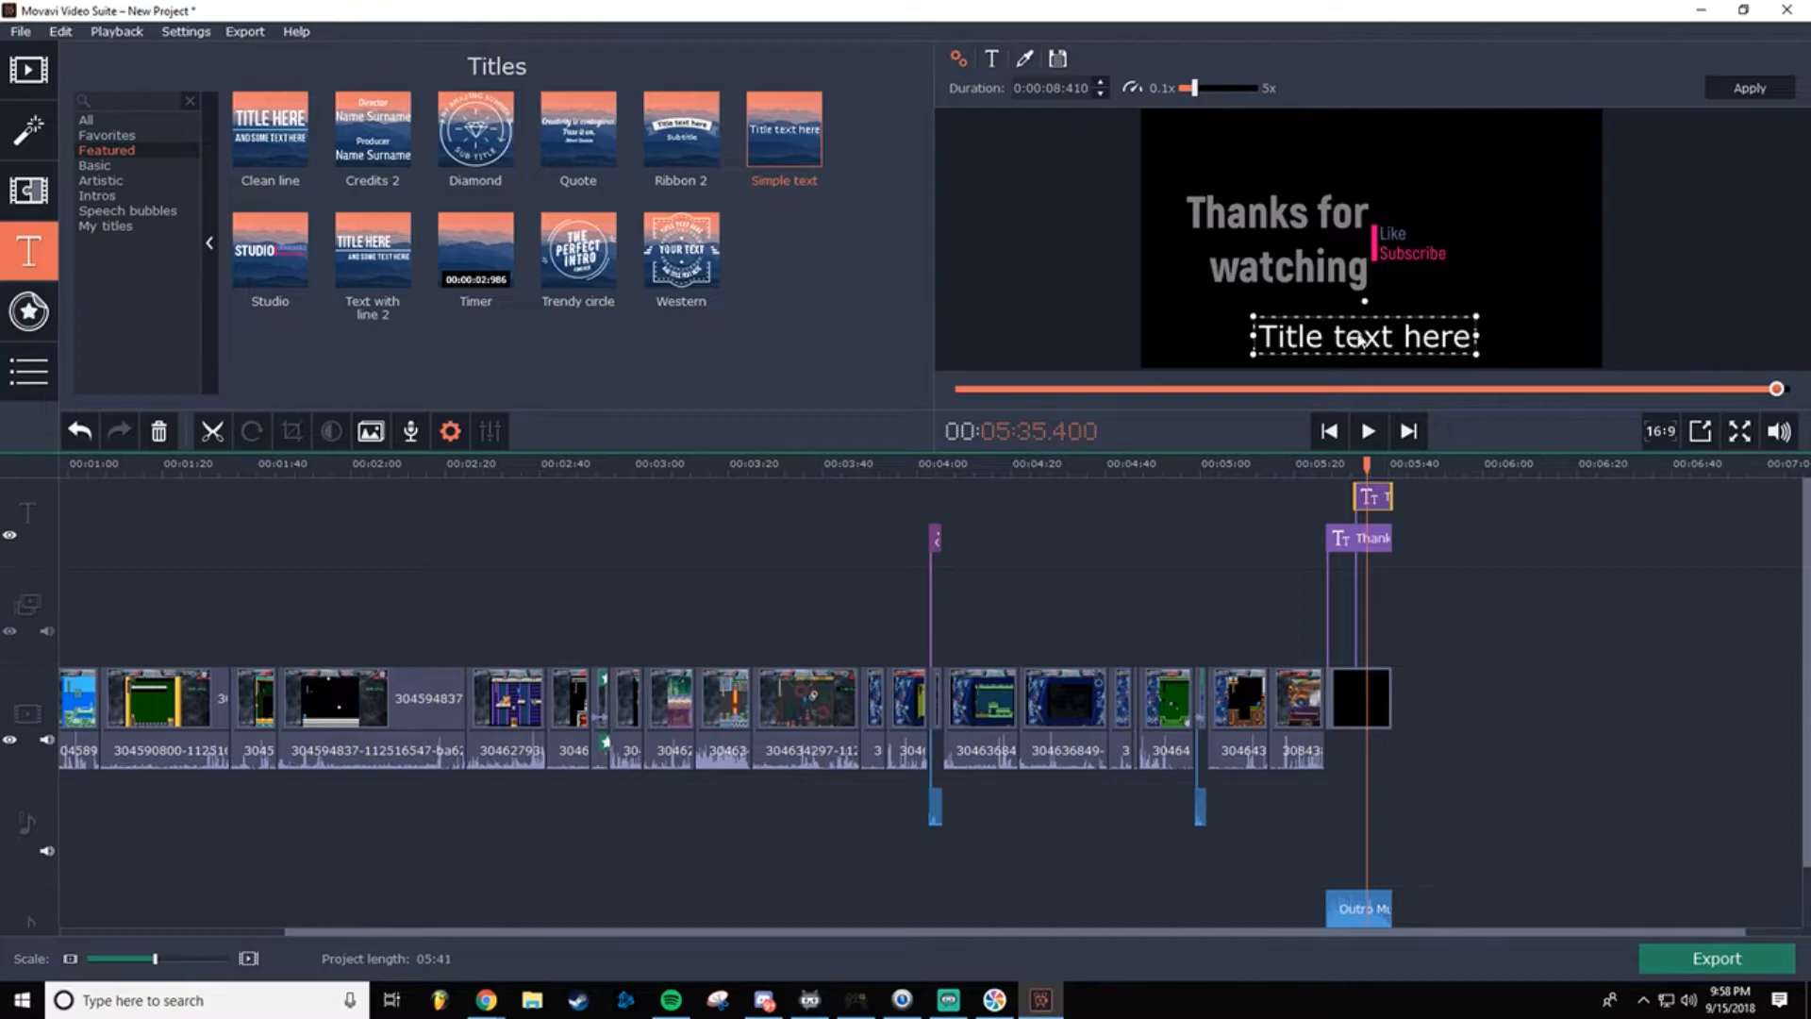
triple_click(1307, 334)
text(Cat)
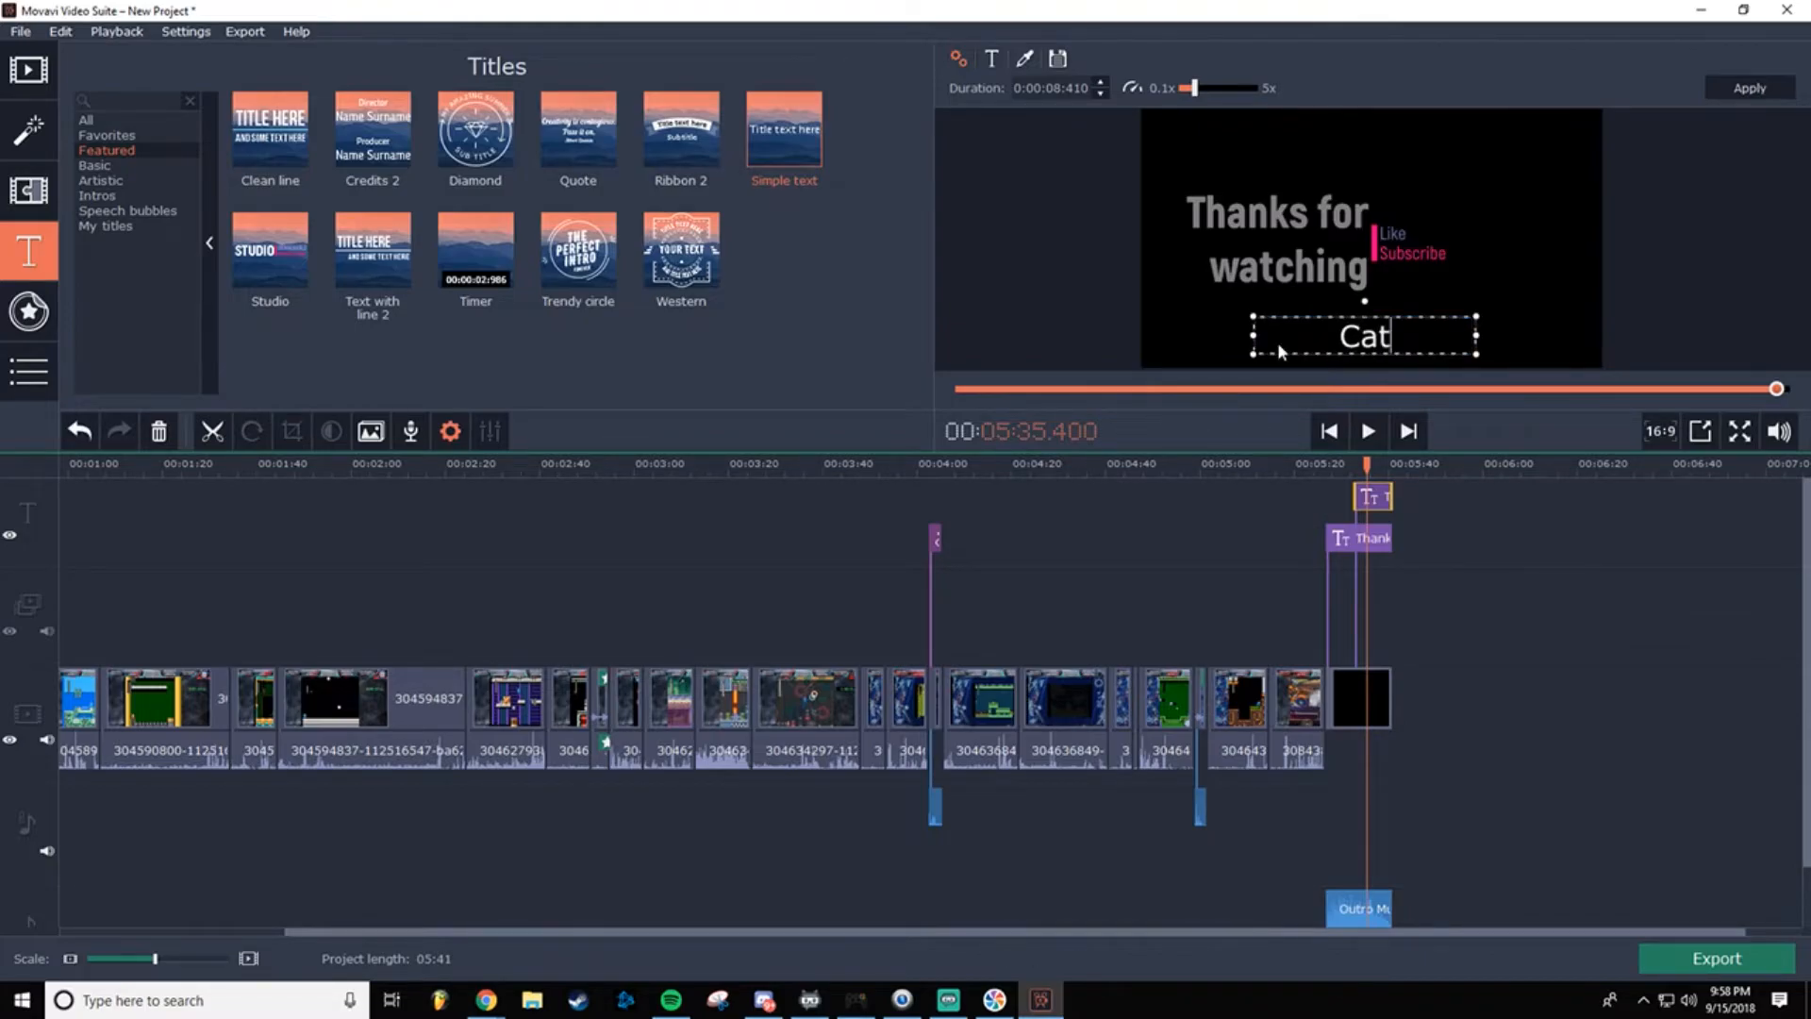
text(ch me liv)
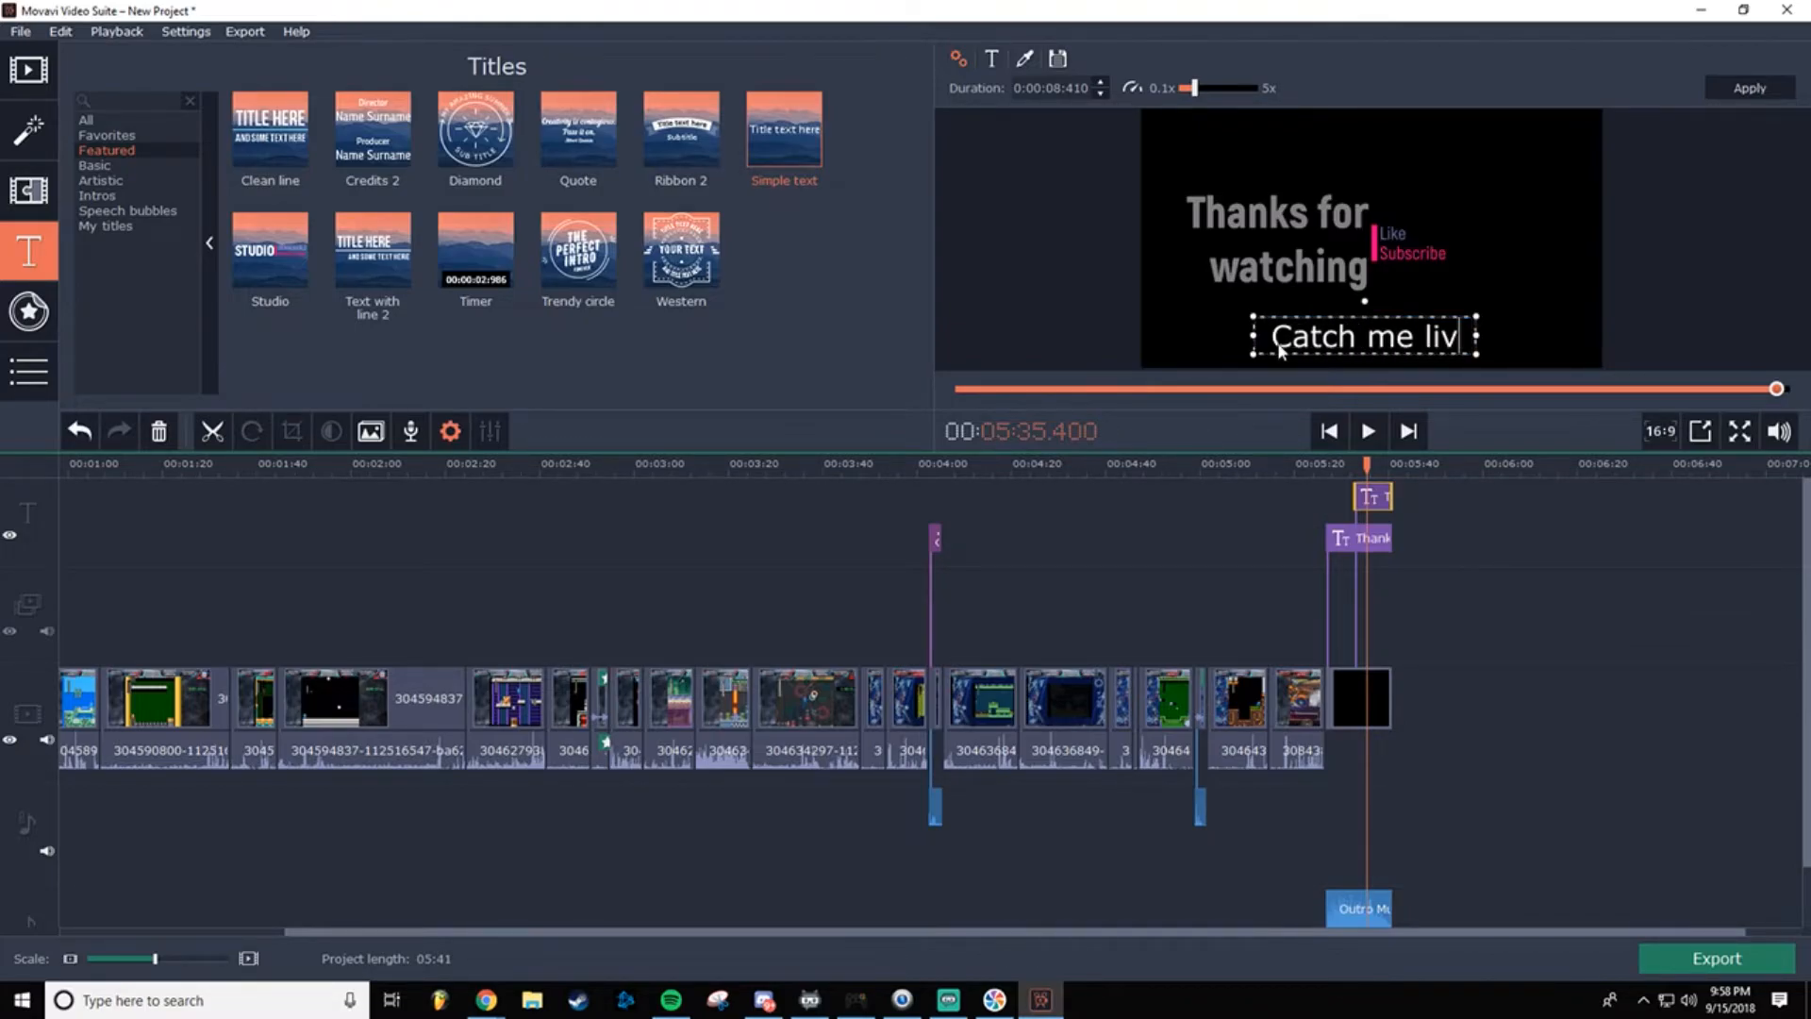
text(e at twi)
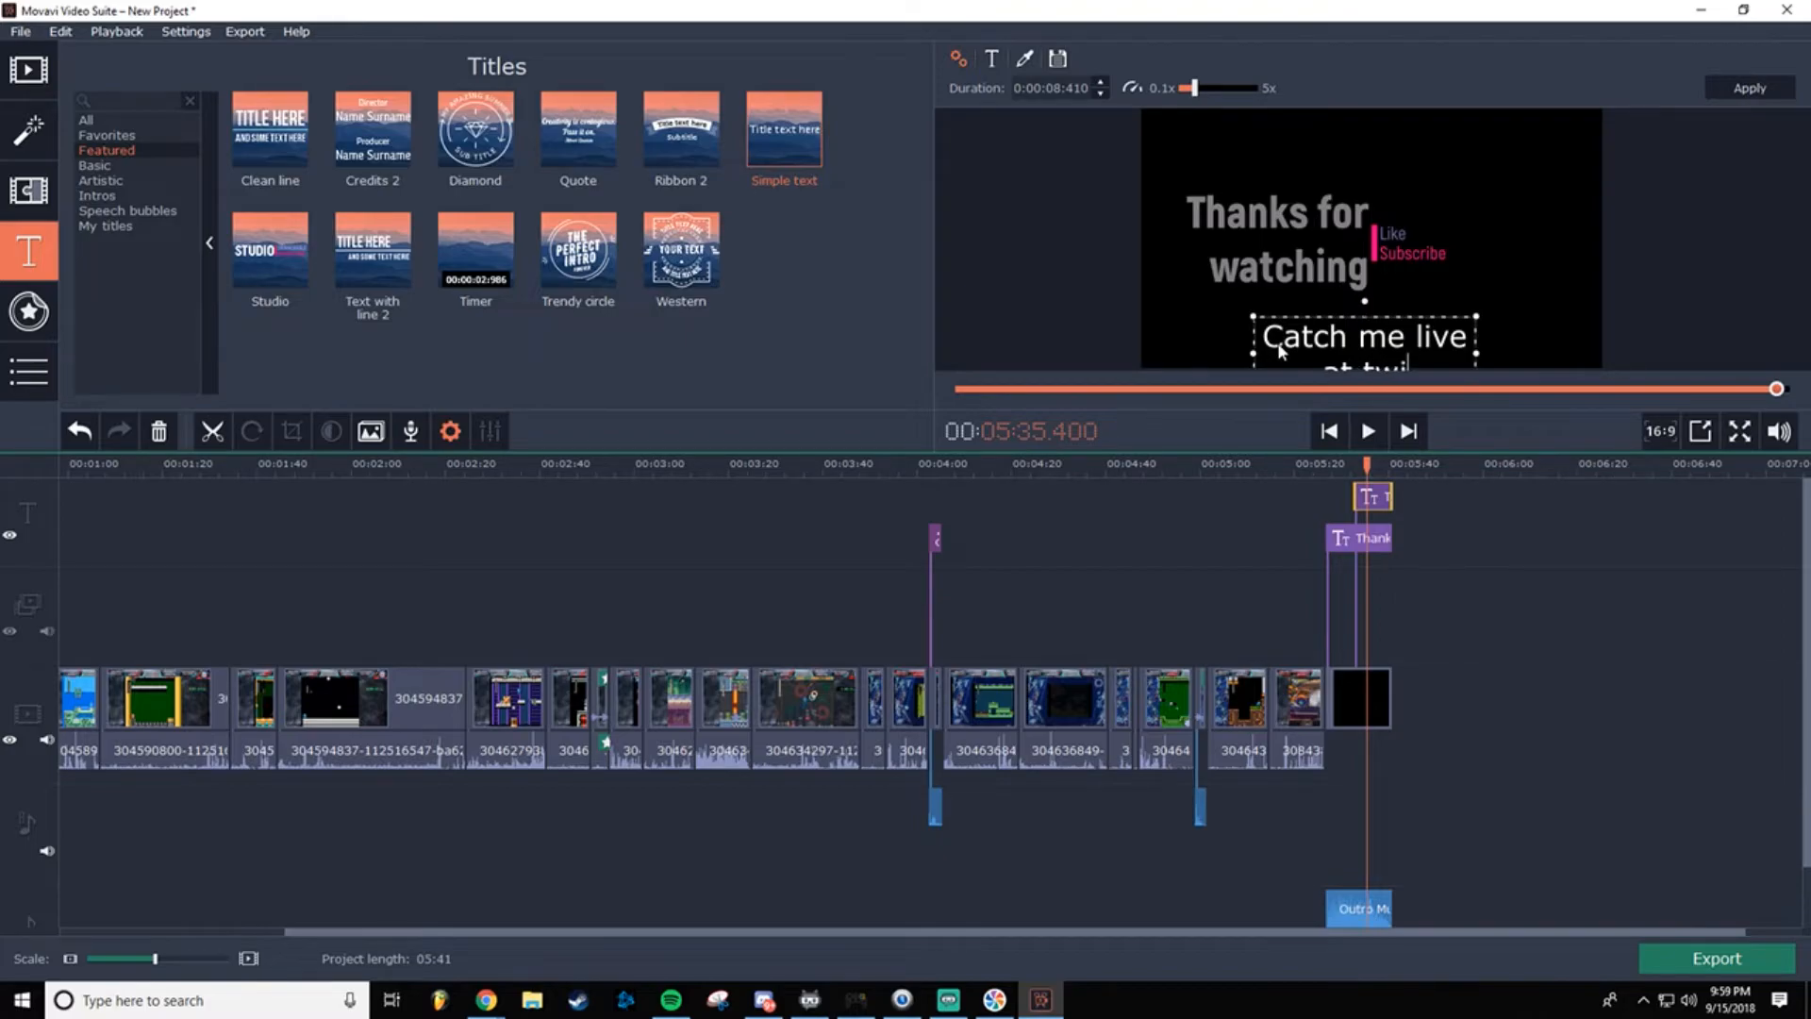
text(tch.tv/)
Step: Widen the live-stream title's text box across the full frame and raise it so both lines fit in the picture
drag(1251, 356, 1143, 362)
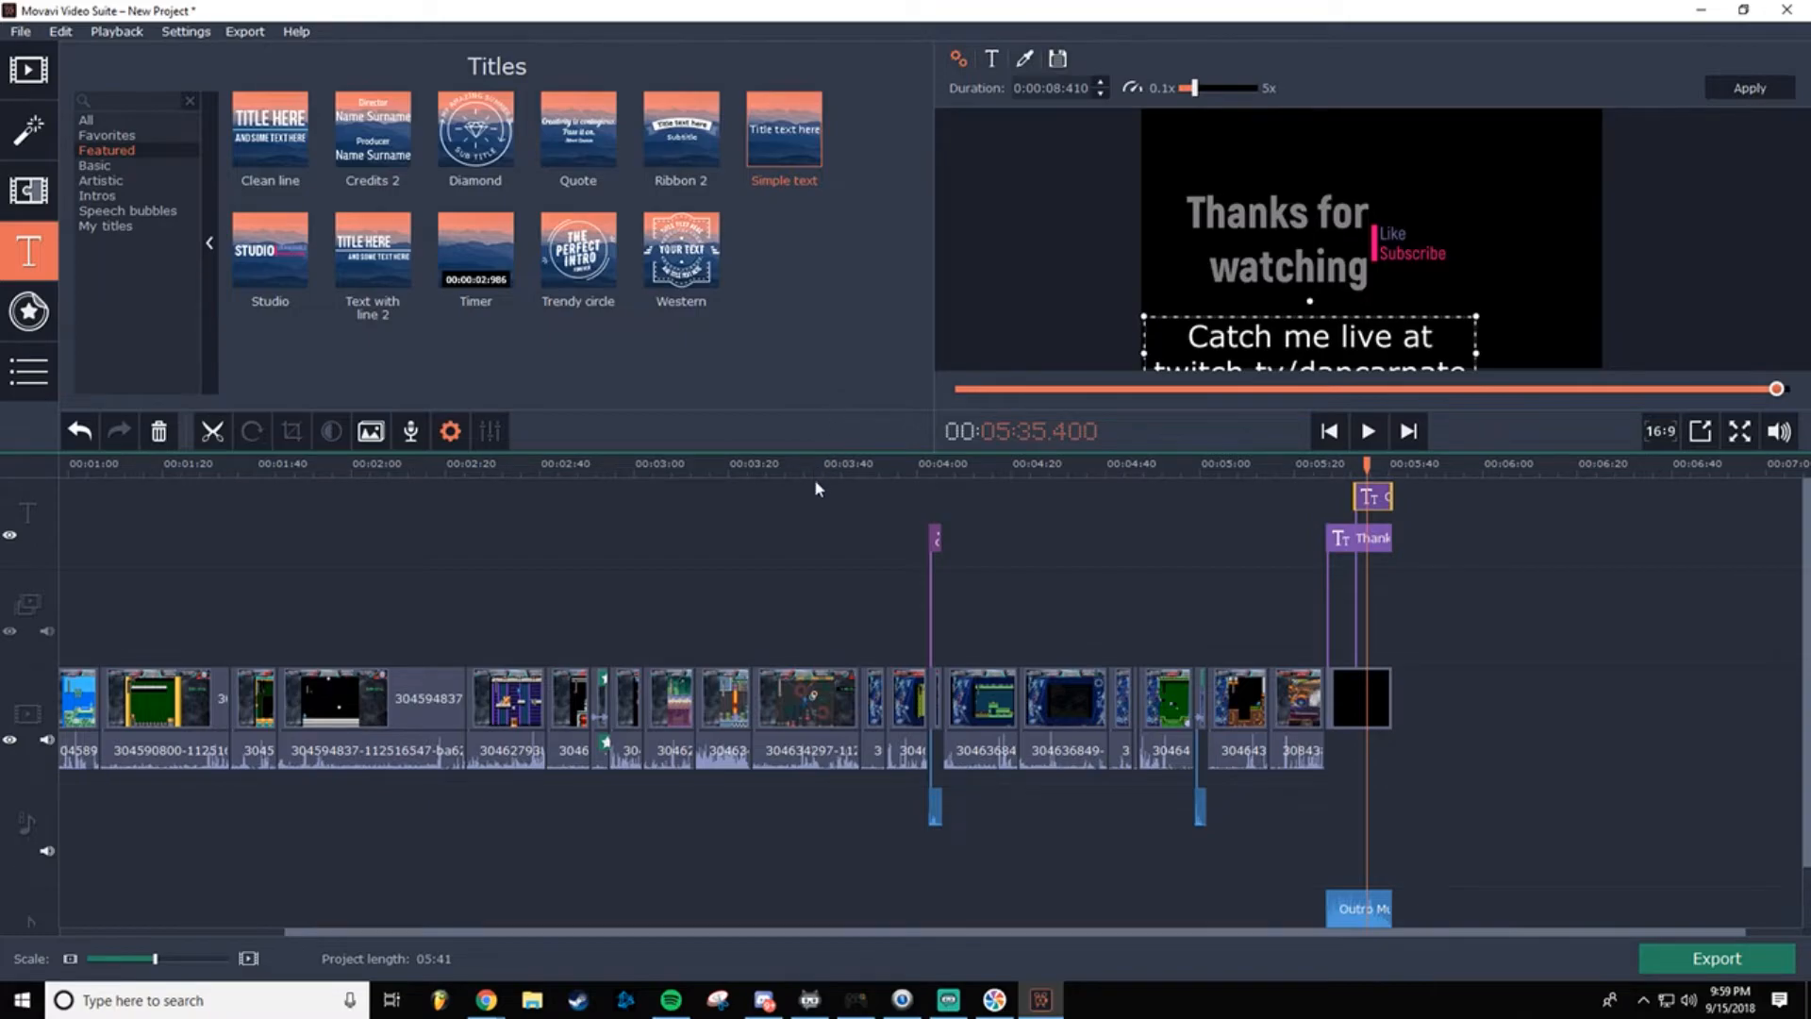
drag(821, 452, 821, 572)
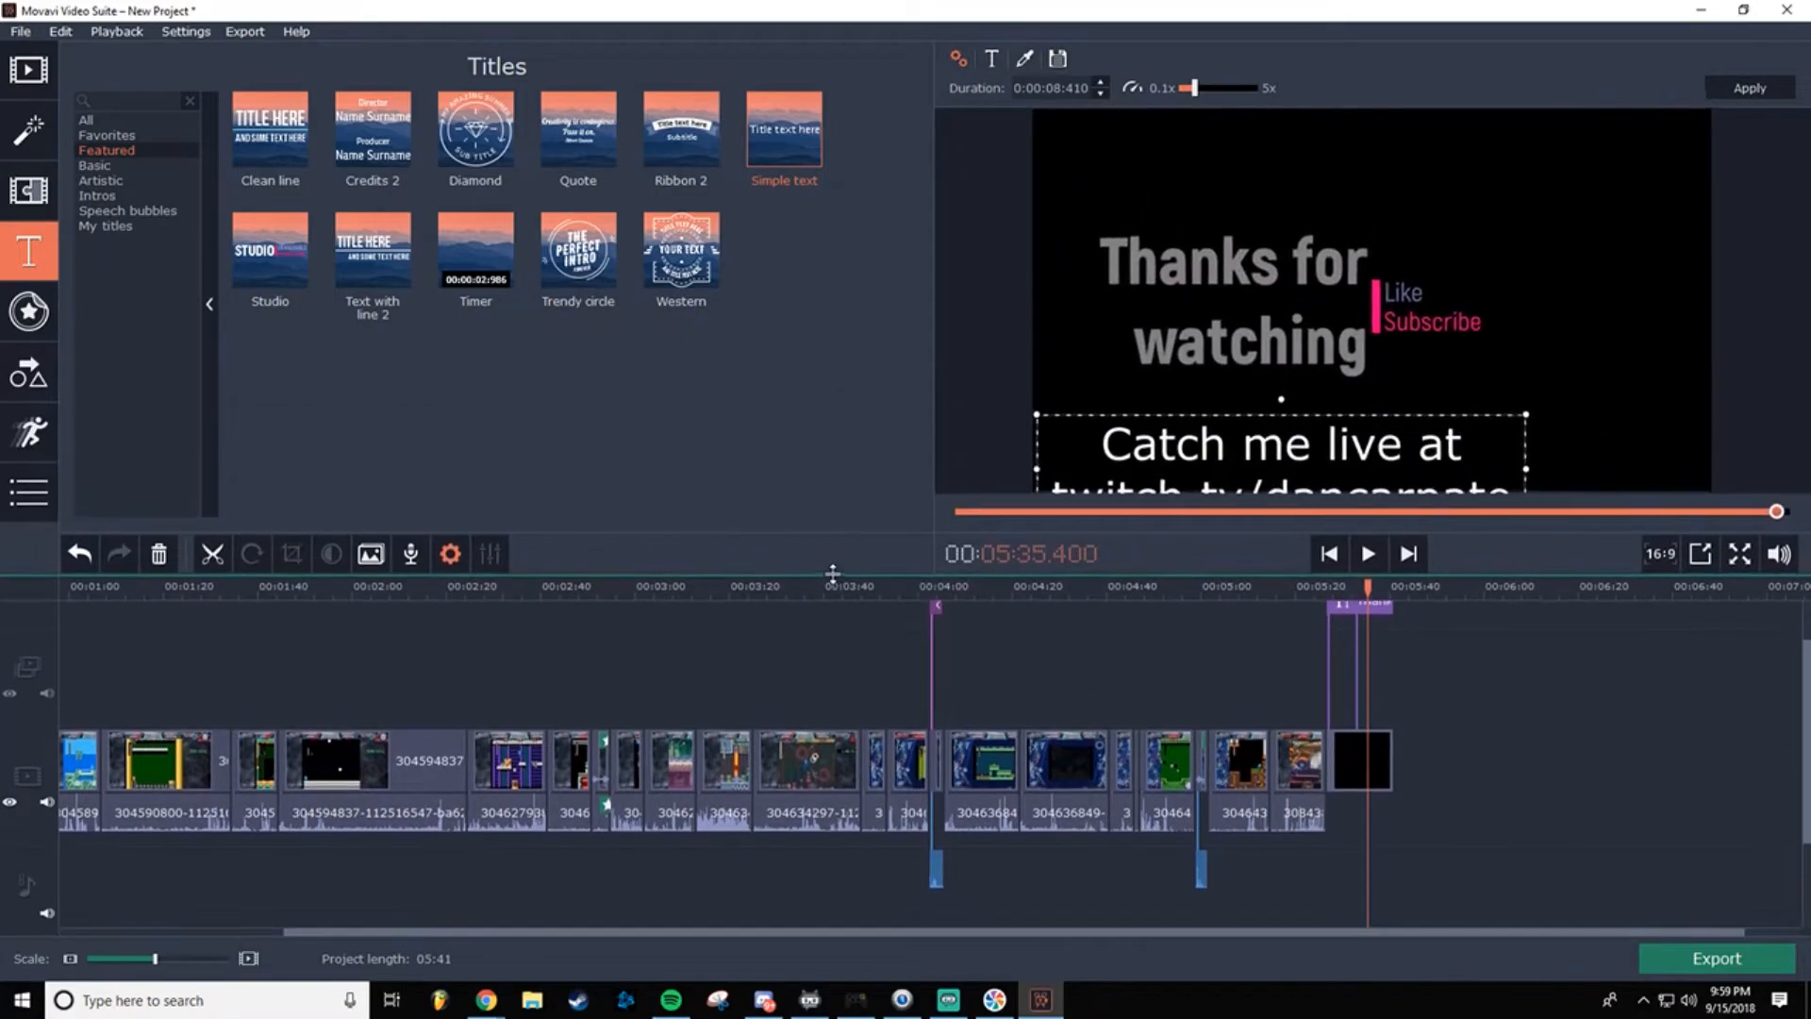
drag(1526, 470, 1736, 455)
drag(1325, 452, 1322, 411)
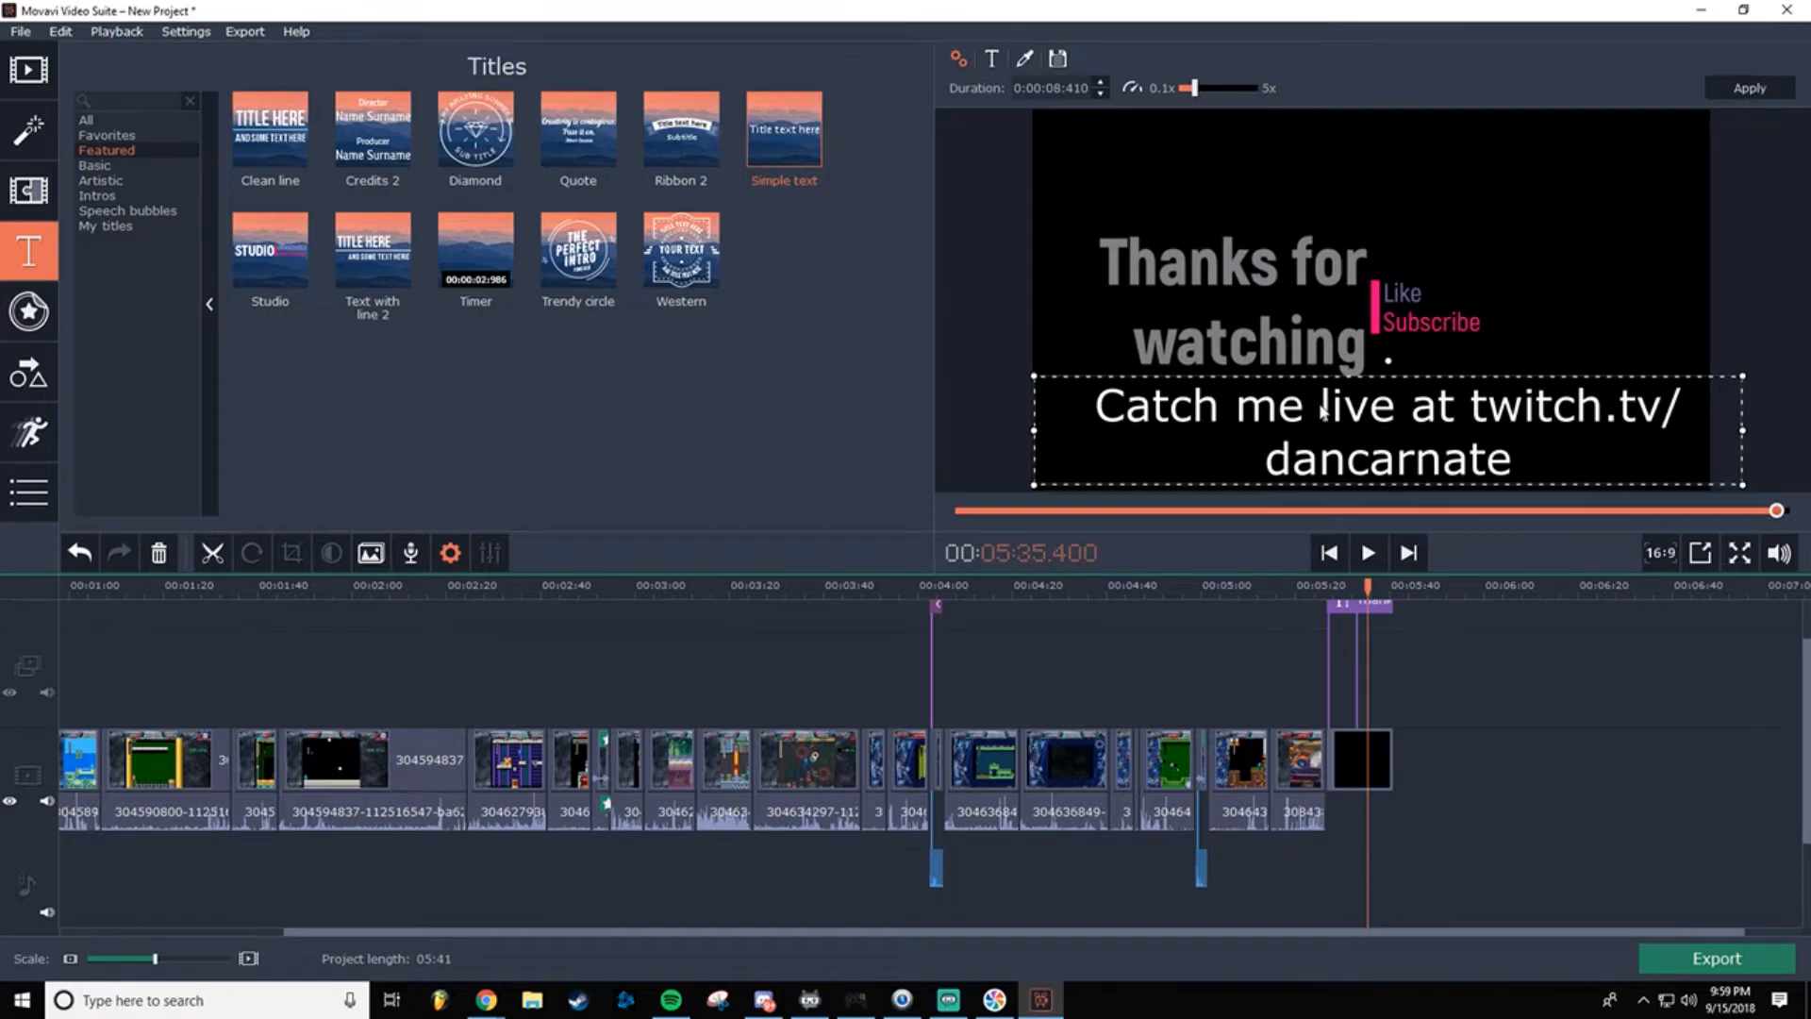
Step: Set the font size of all the live-stream title text to 72
triple_click(1336, 417)
right_click(1320, 415)
click(1376, 561)
click(992, 59)
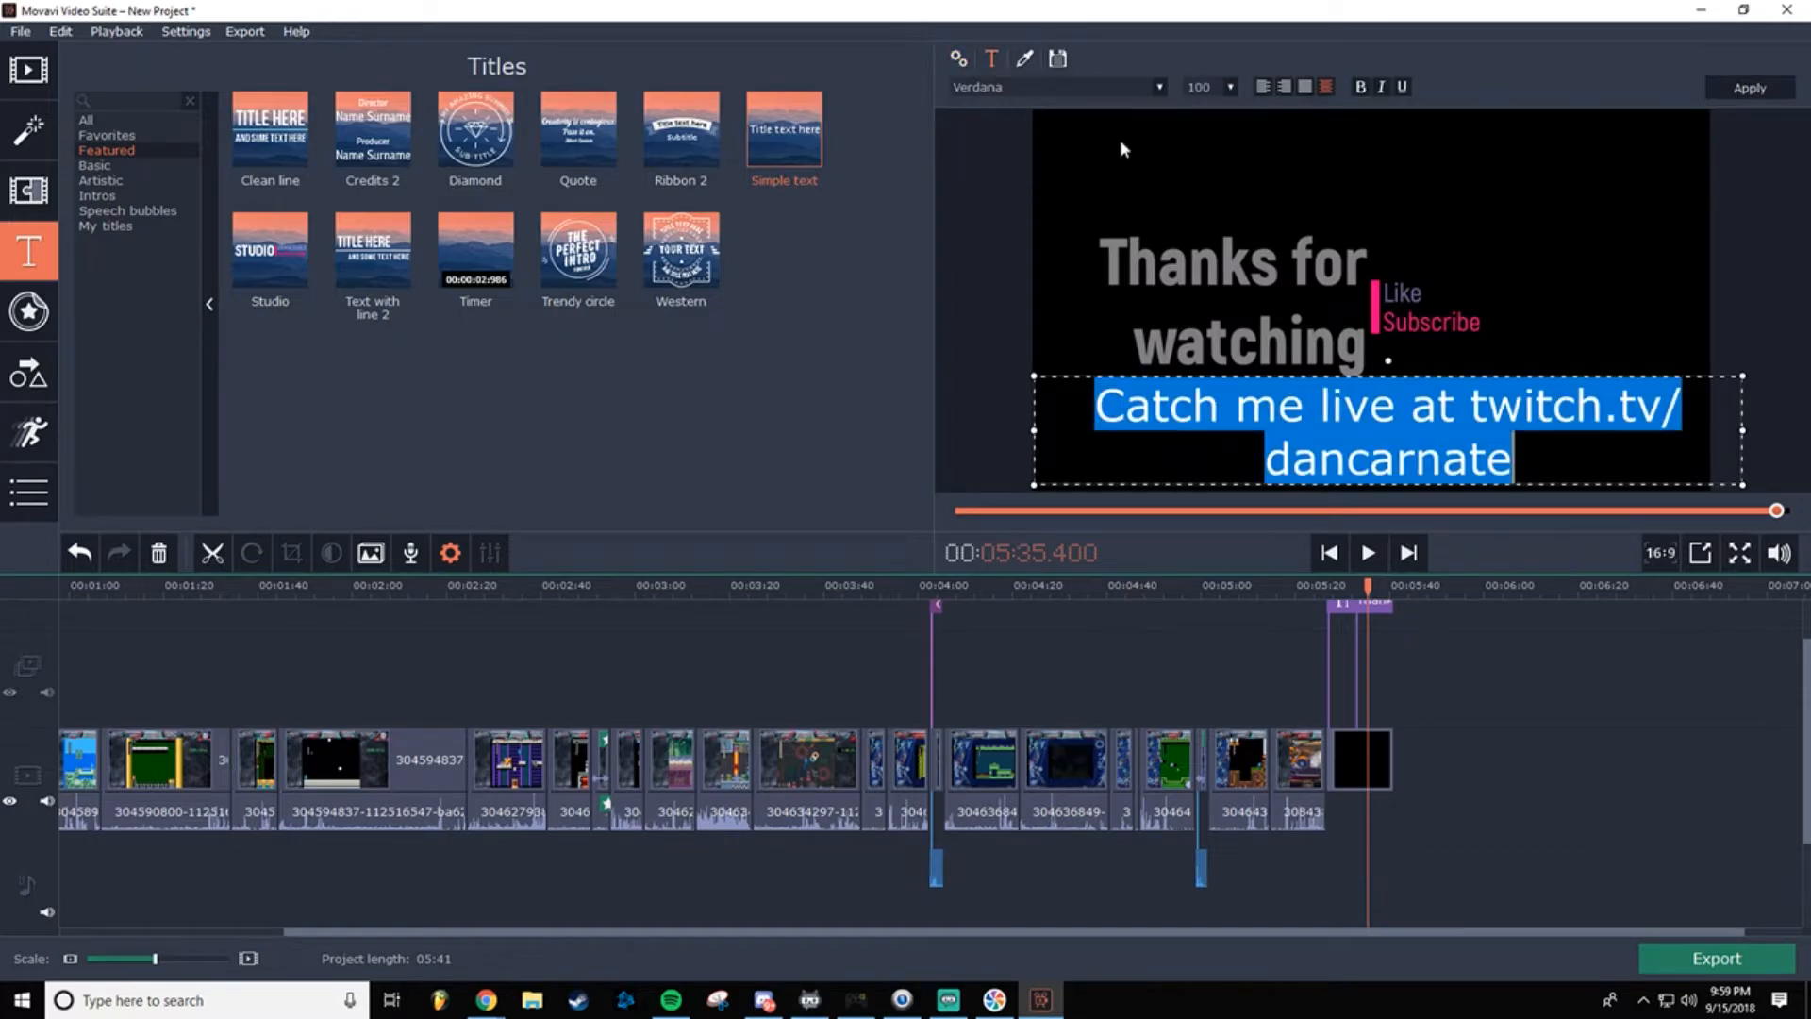
click(1228, 85)
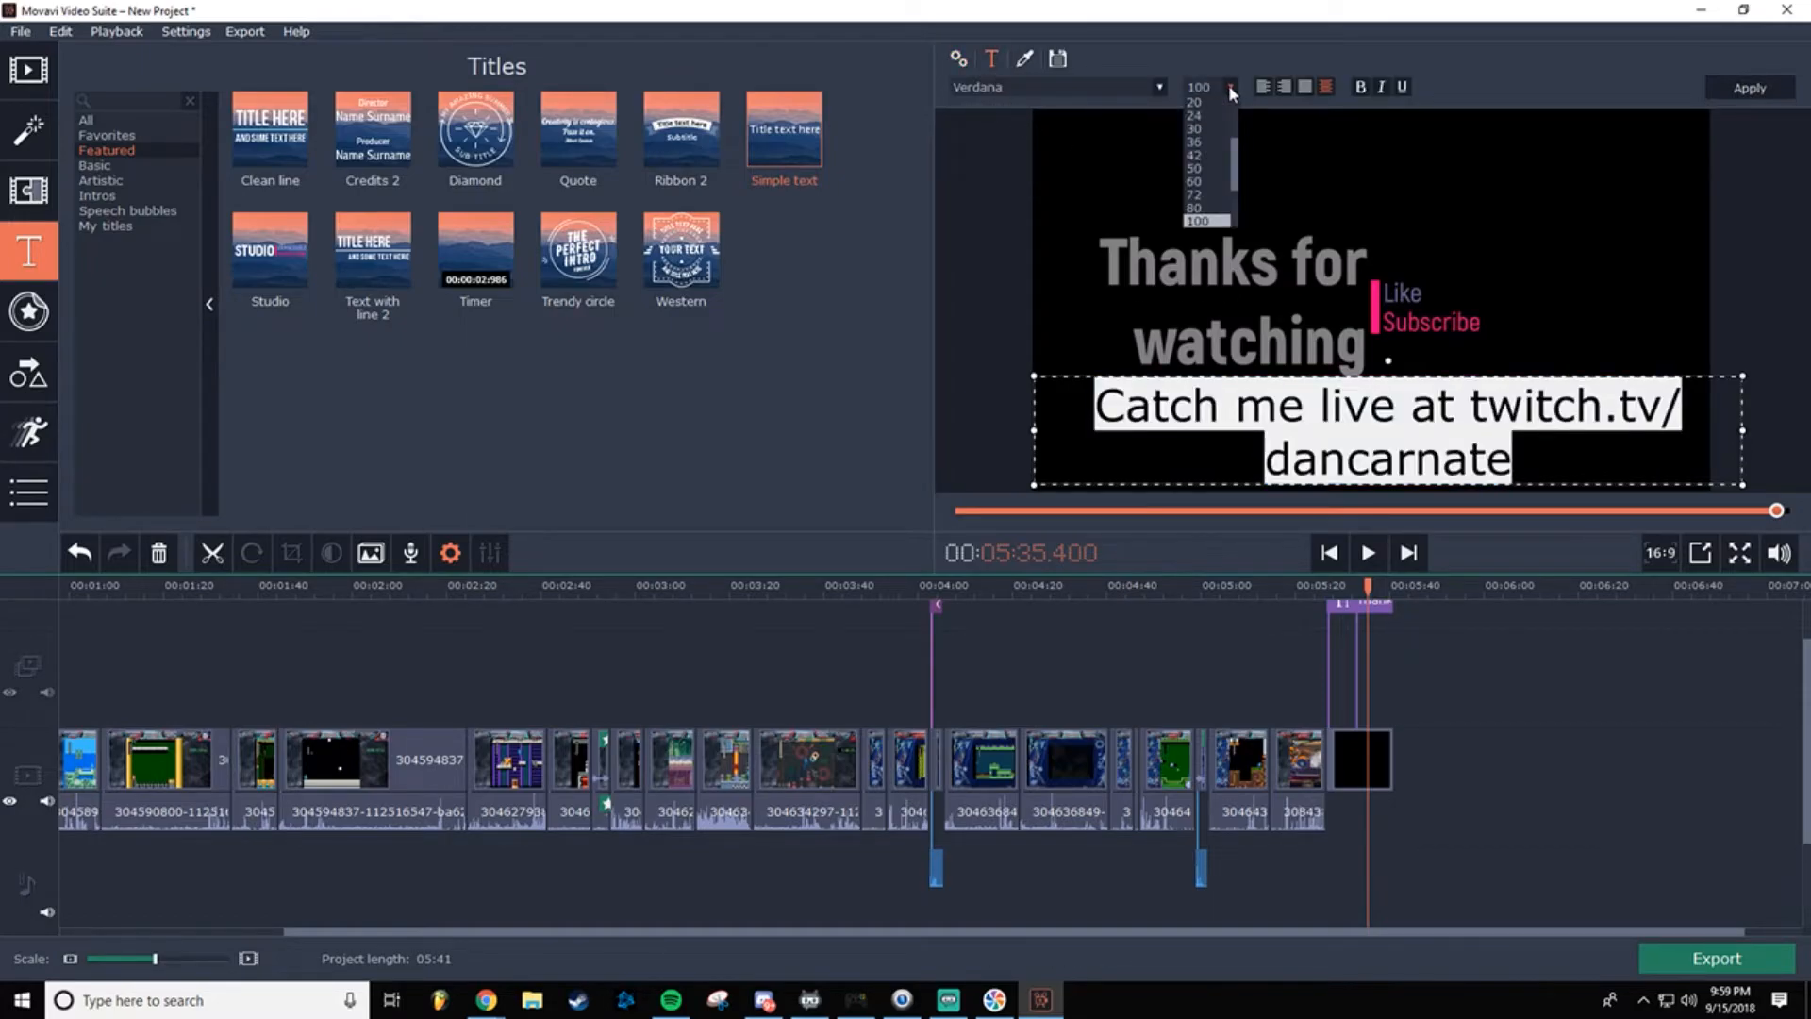
click(1199, 196)
click(1305, 452)
click(1300, 406)
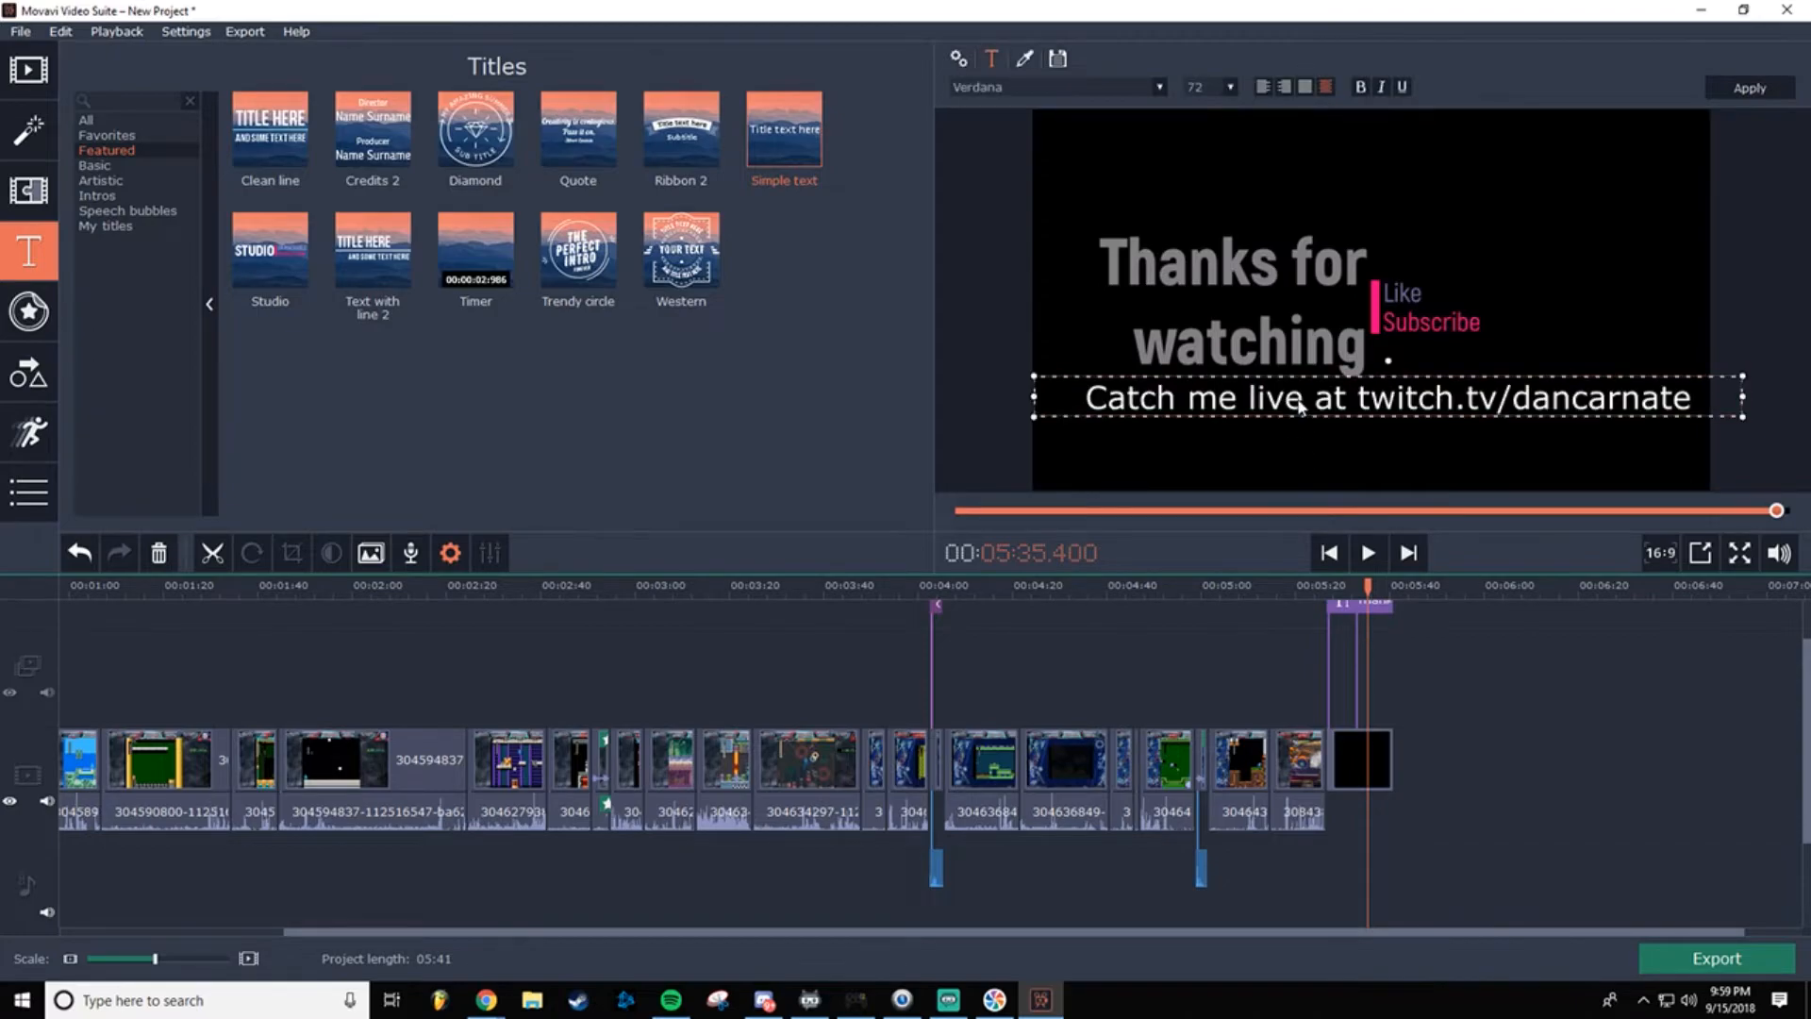
Step: Shift the live-stream text line slightly down, away from "Thanks for watching", and deselect it
double_click(1300, 405)
click(1388, 403)
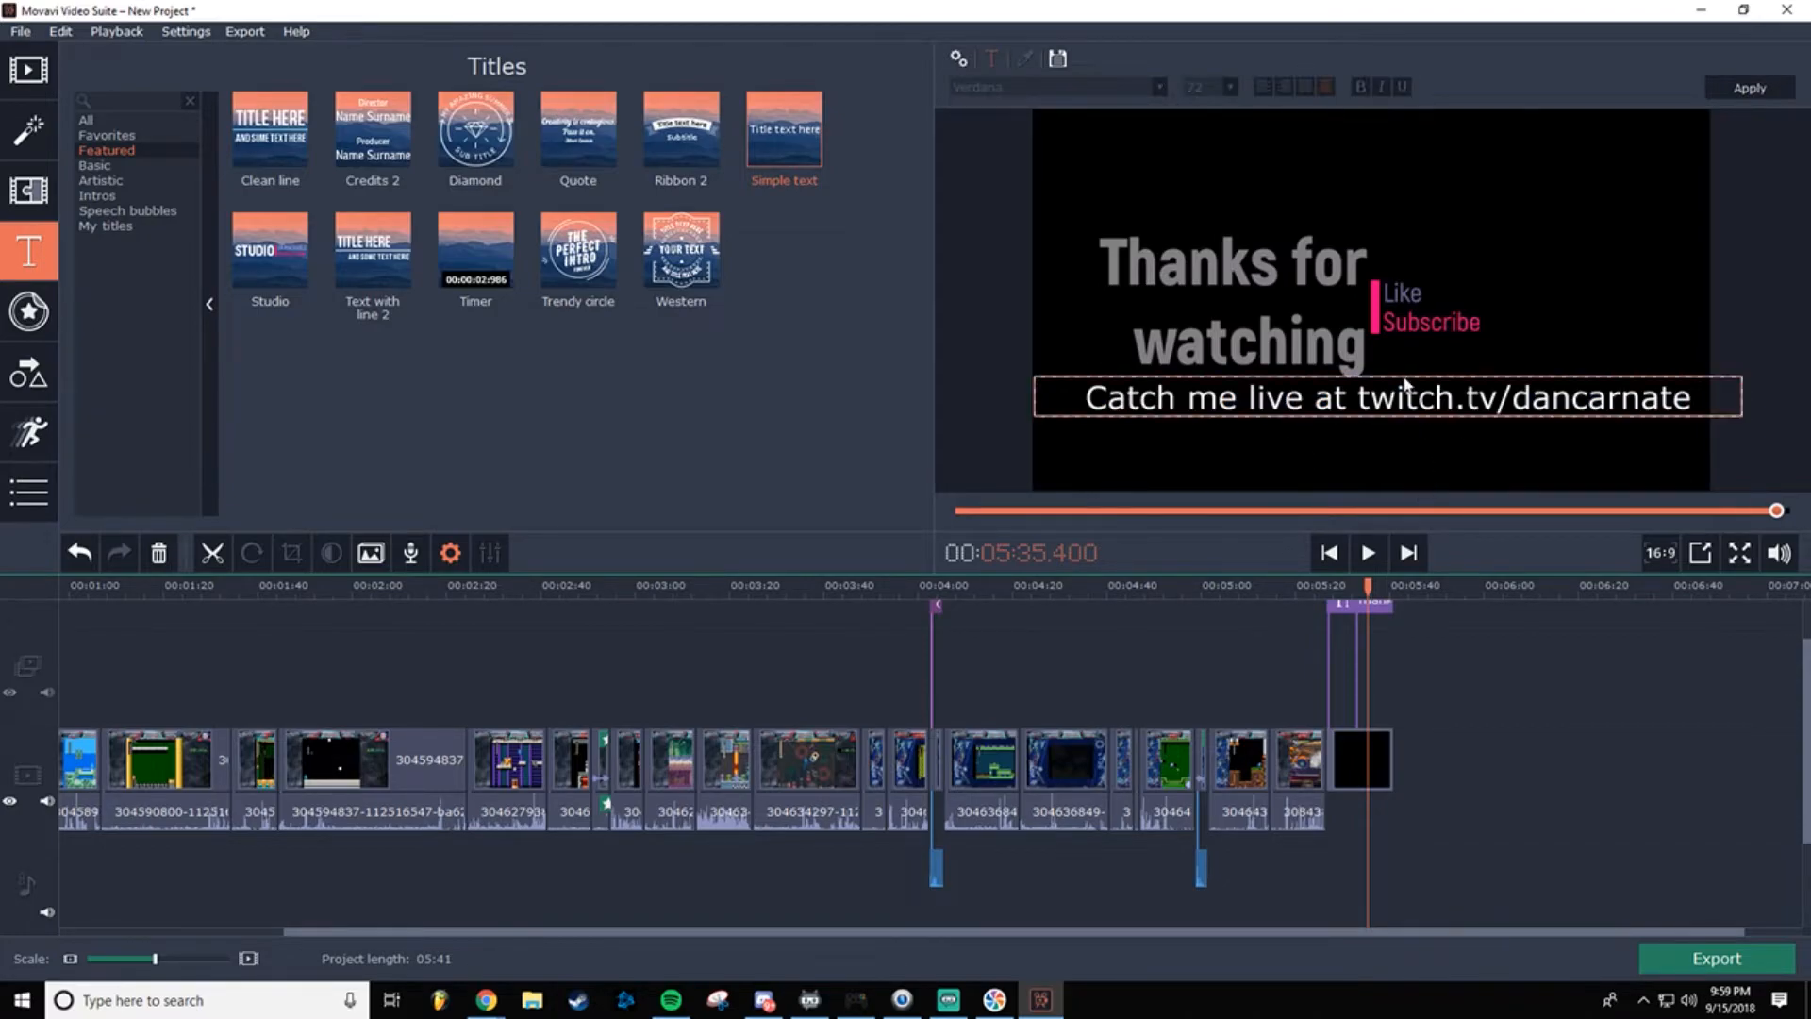
drag(1390, 373, 1390, 385)
drag(1558, 409, 1558, 426)
click(1660, 361)
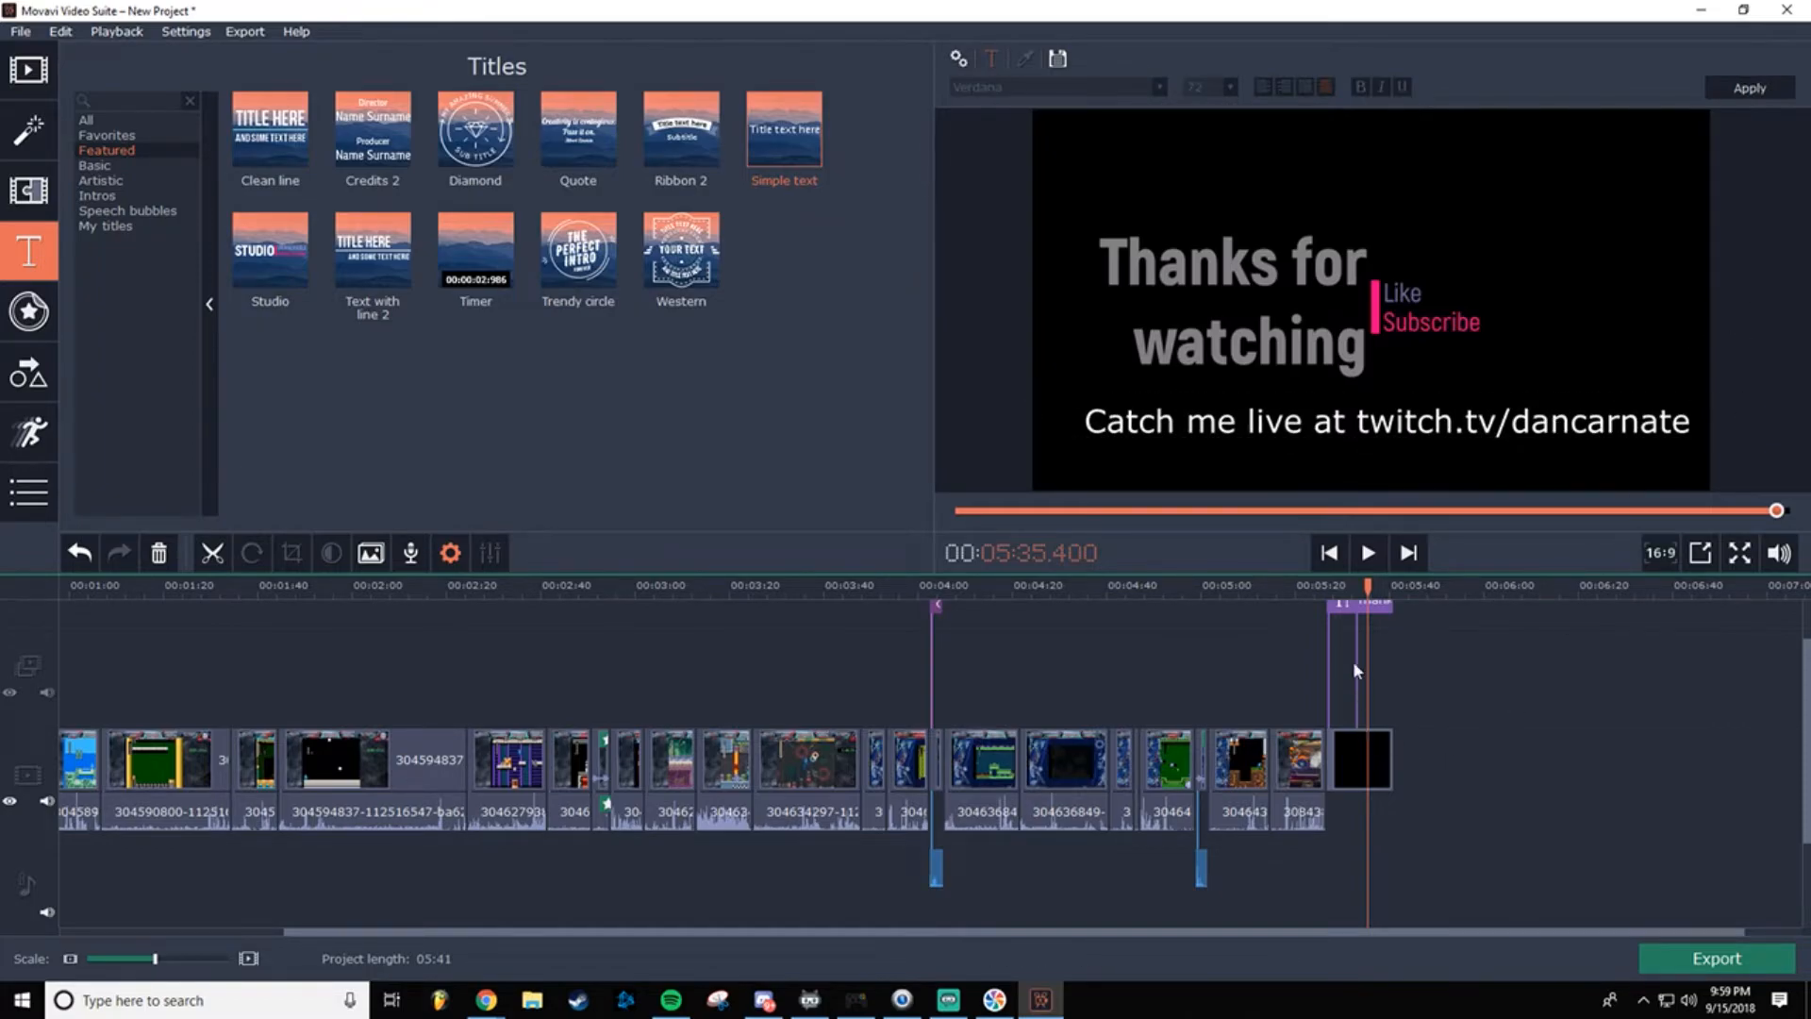
Step: Play the outro from just before the black image clip to check when the live-stream text appears
drag(1365, 591, 1322, 591)
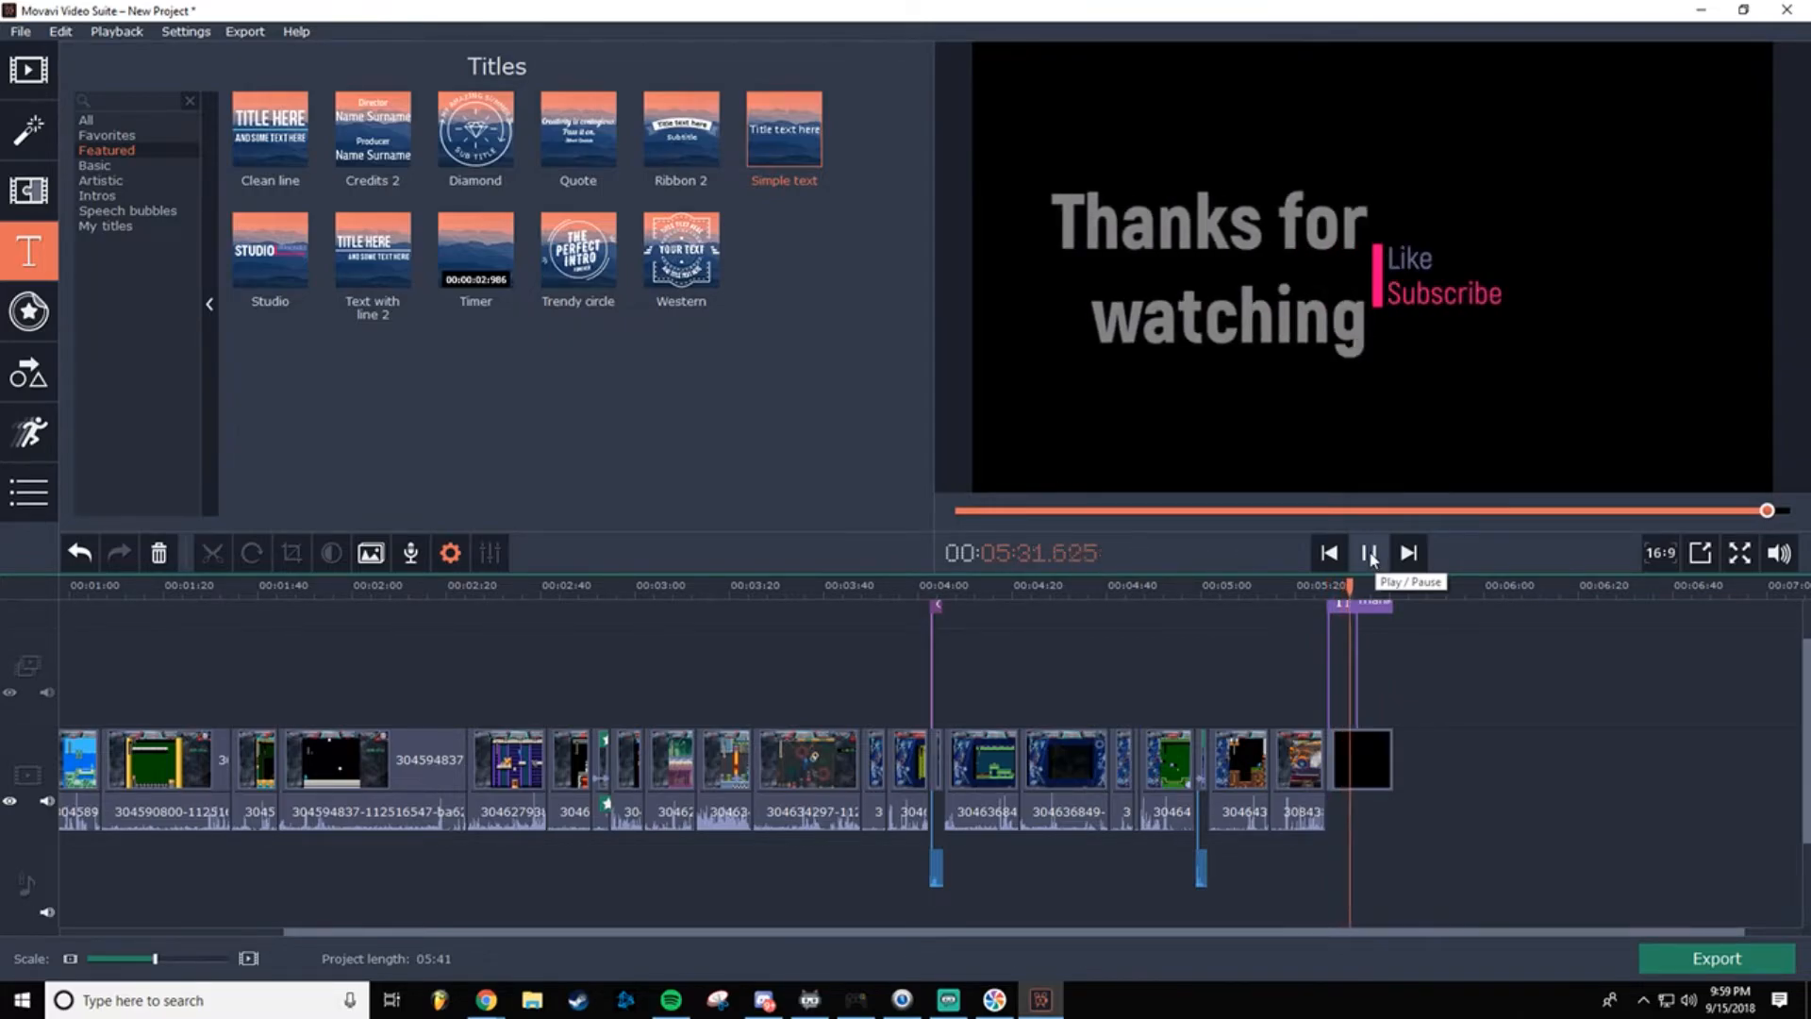
click(1370, 557)
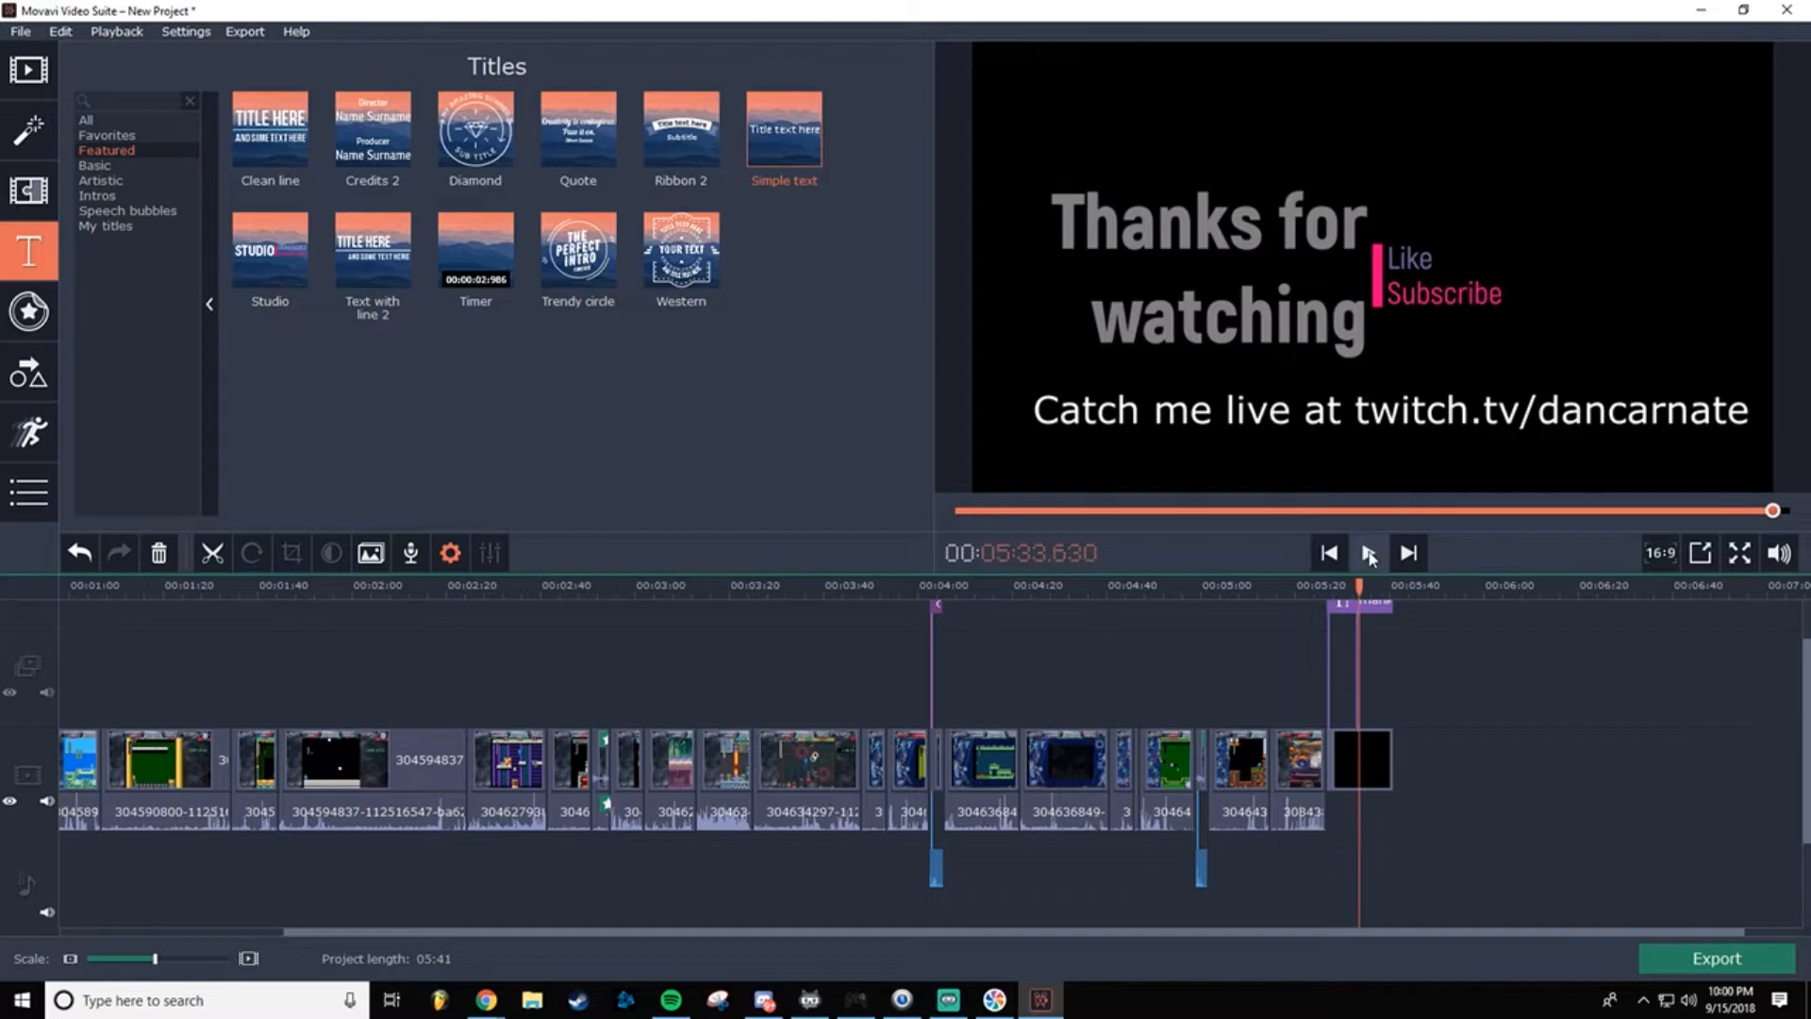
click(1372, 609)
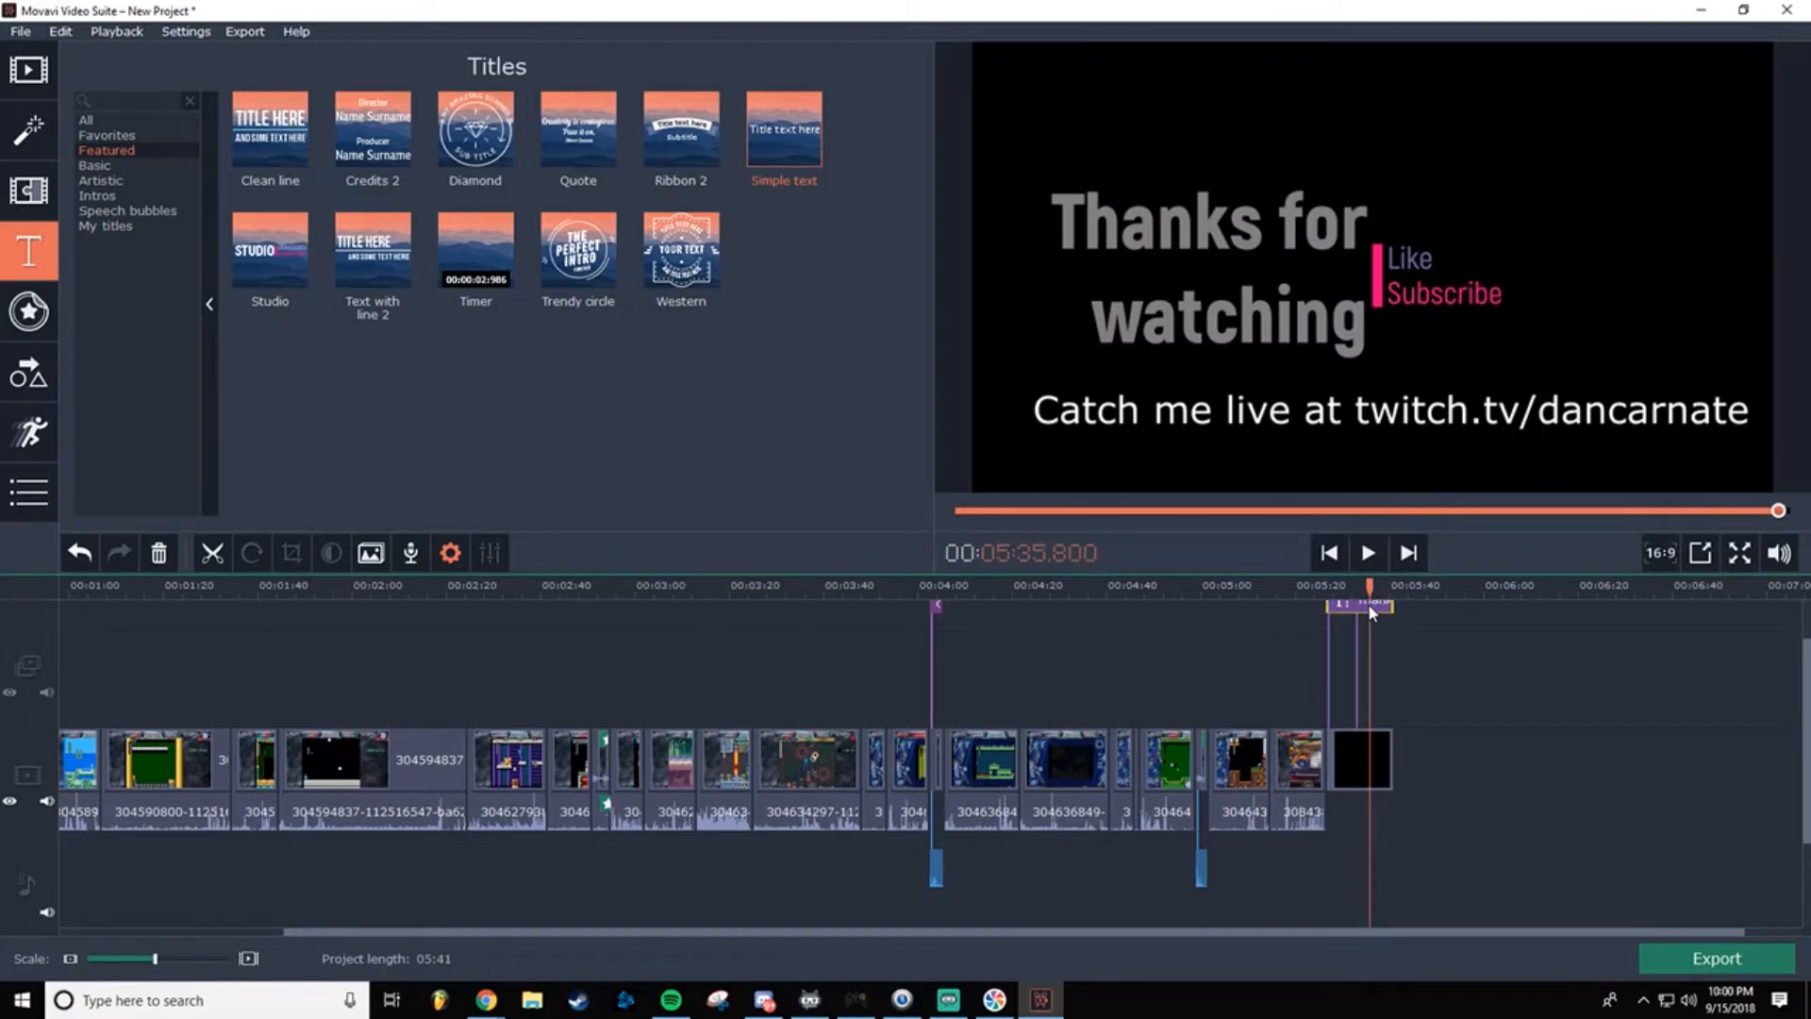
Step: Select the live-stream title clip on the title track and check the actions available for it
drag(1802, 691, 1802, 632)
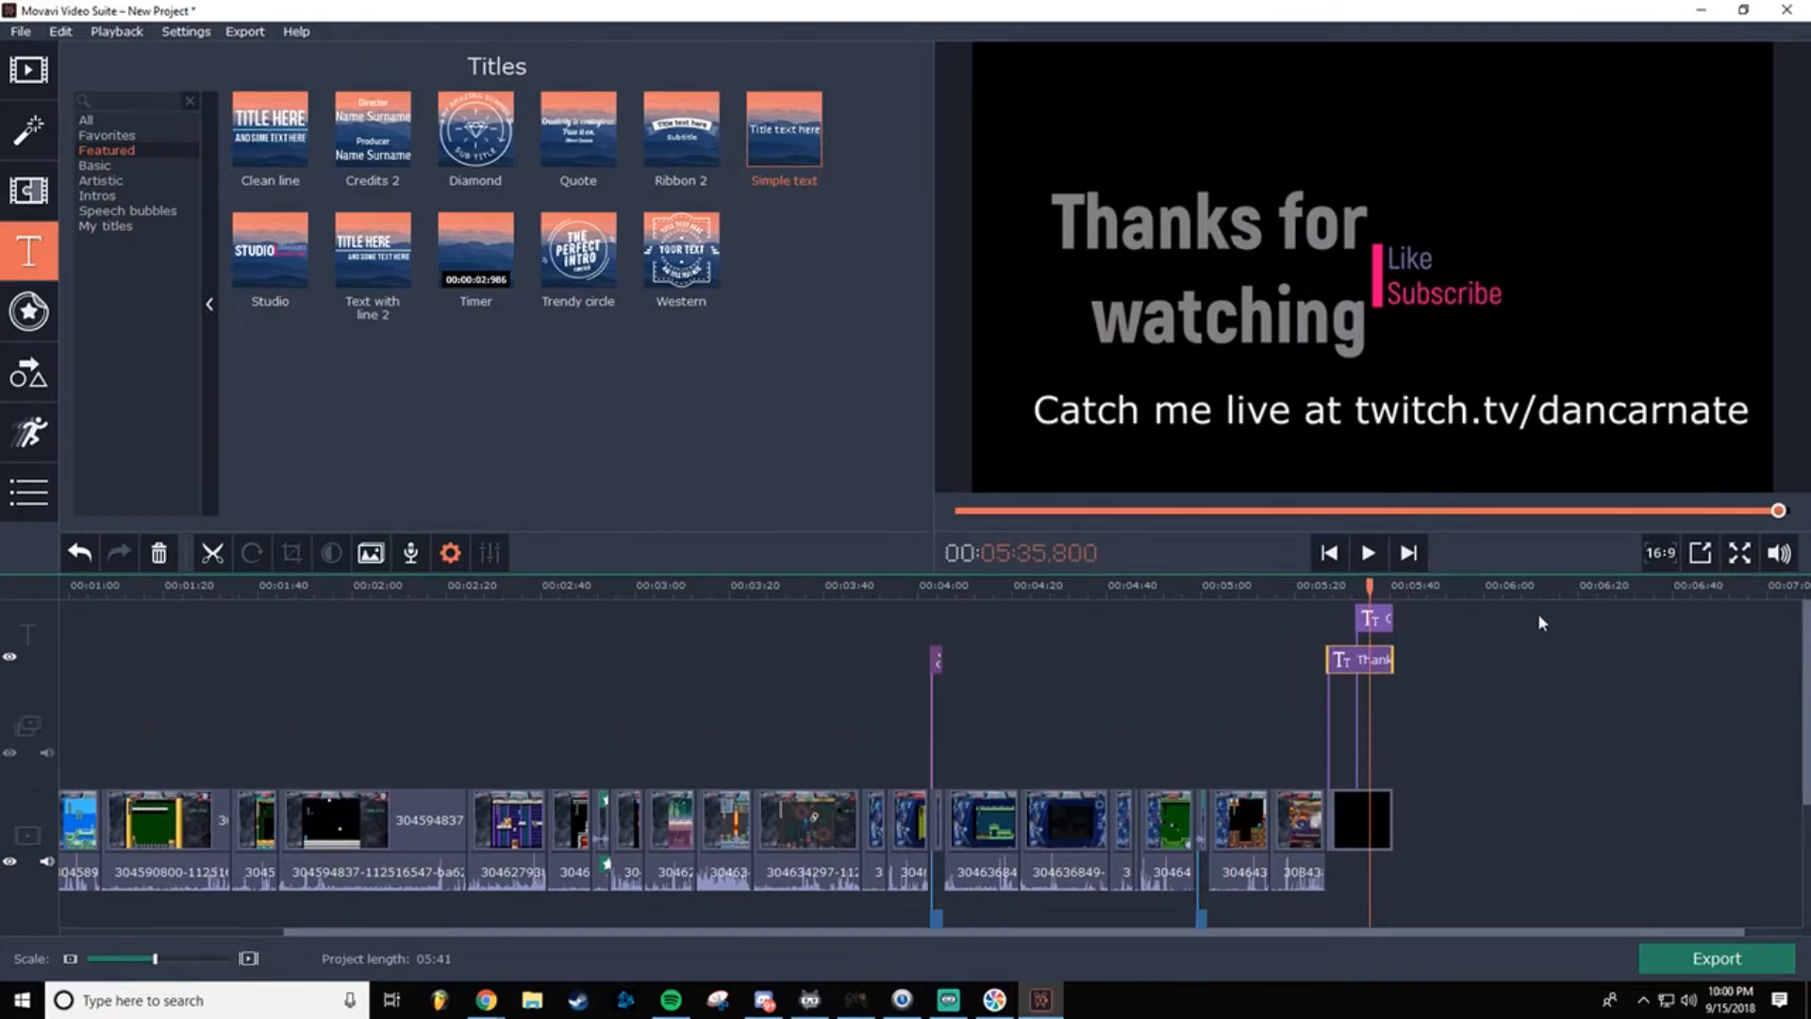
click(1366, 626)
right_click(1379, 621)
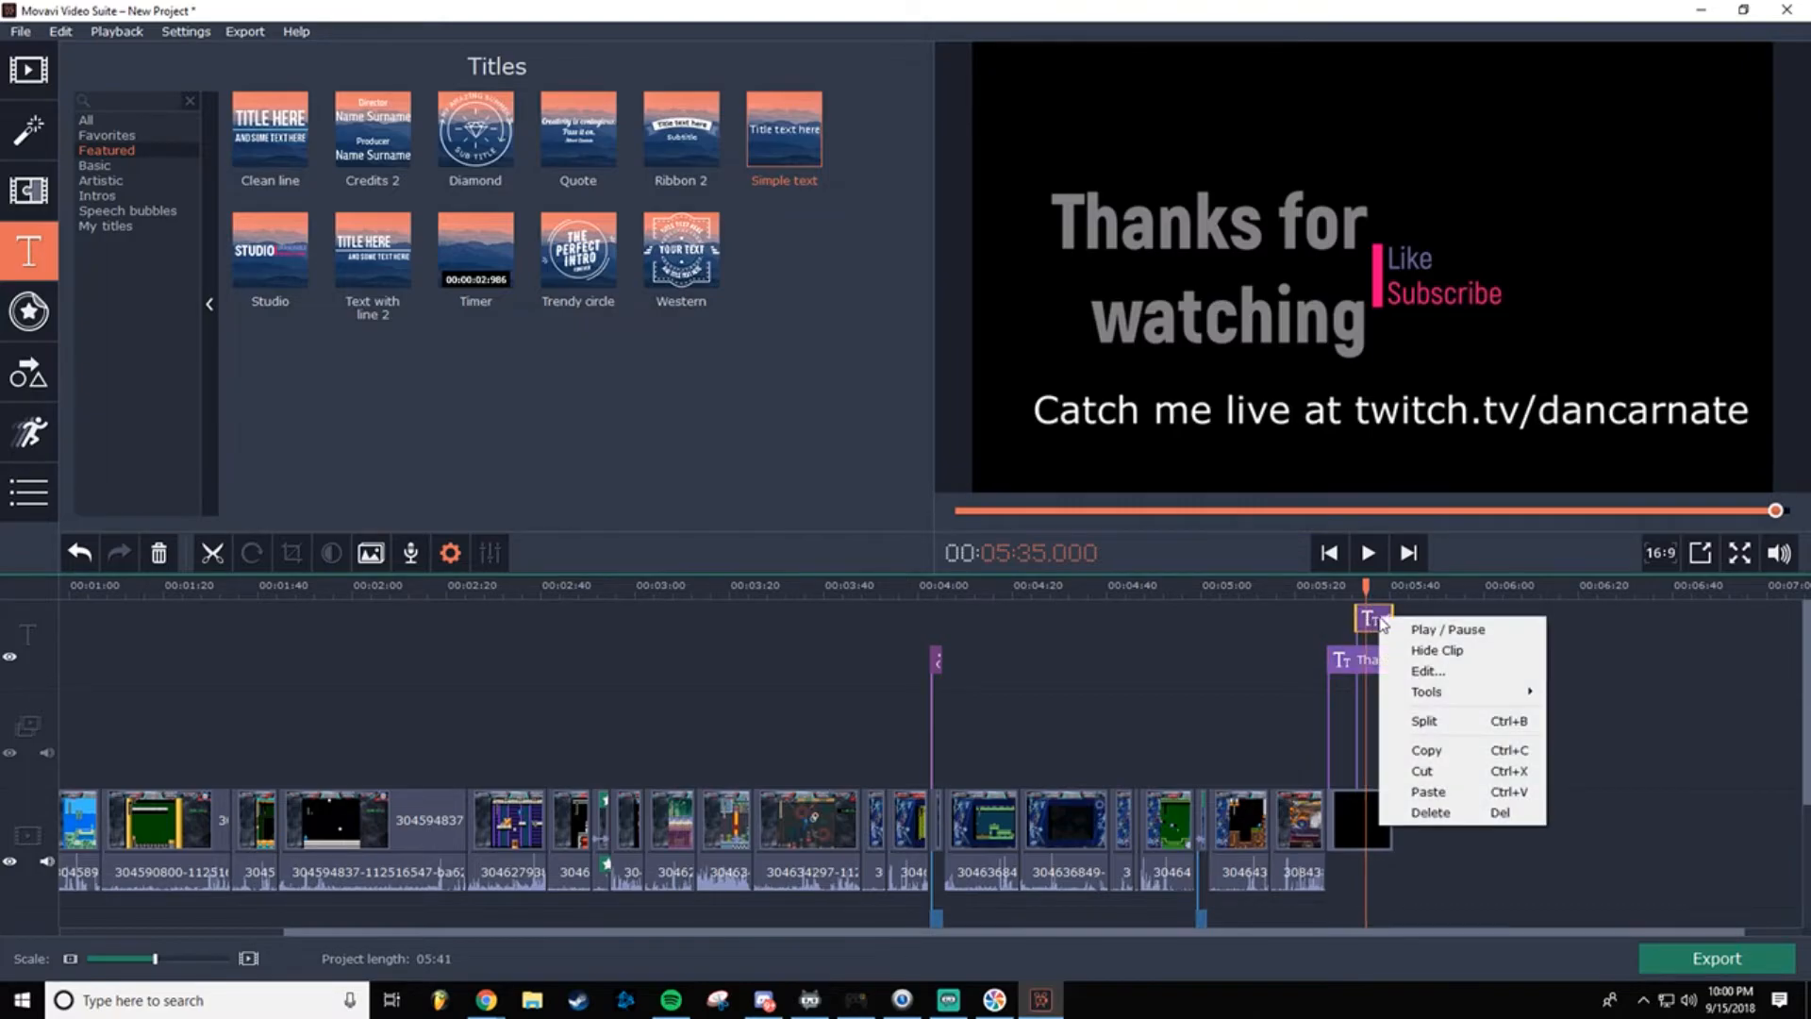
click(1376, 619)
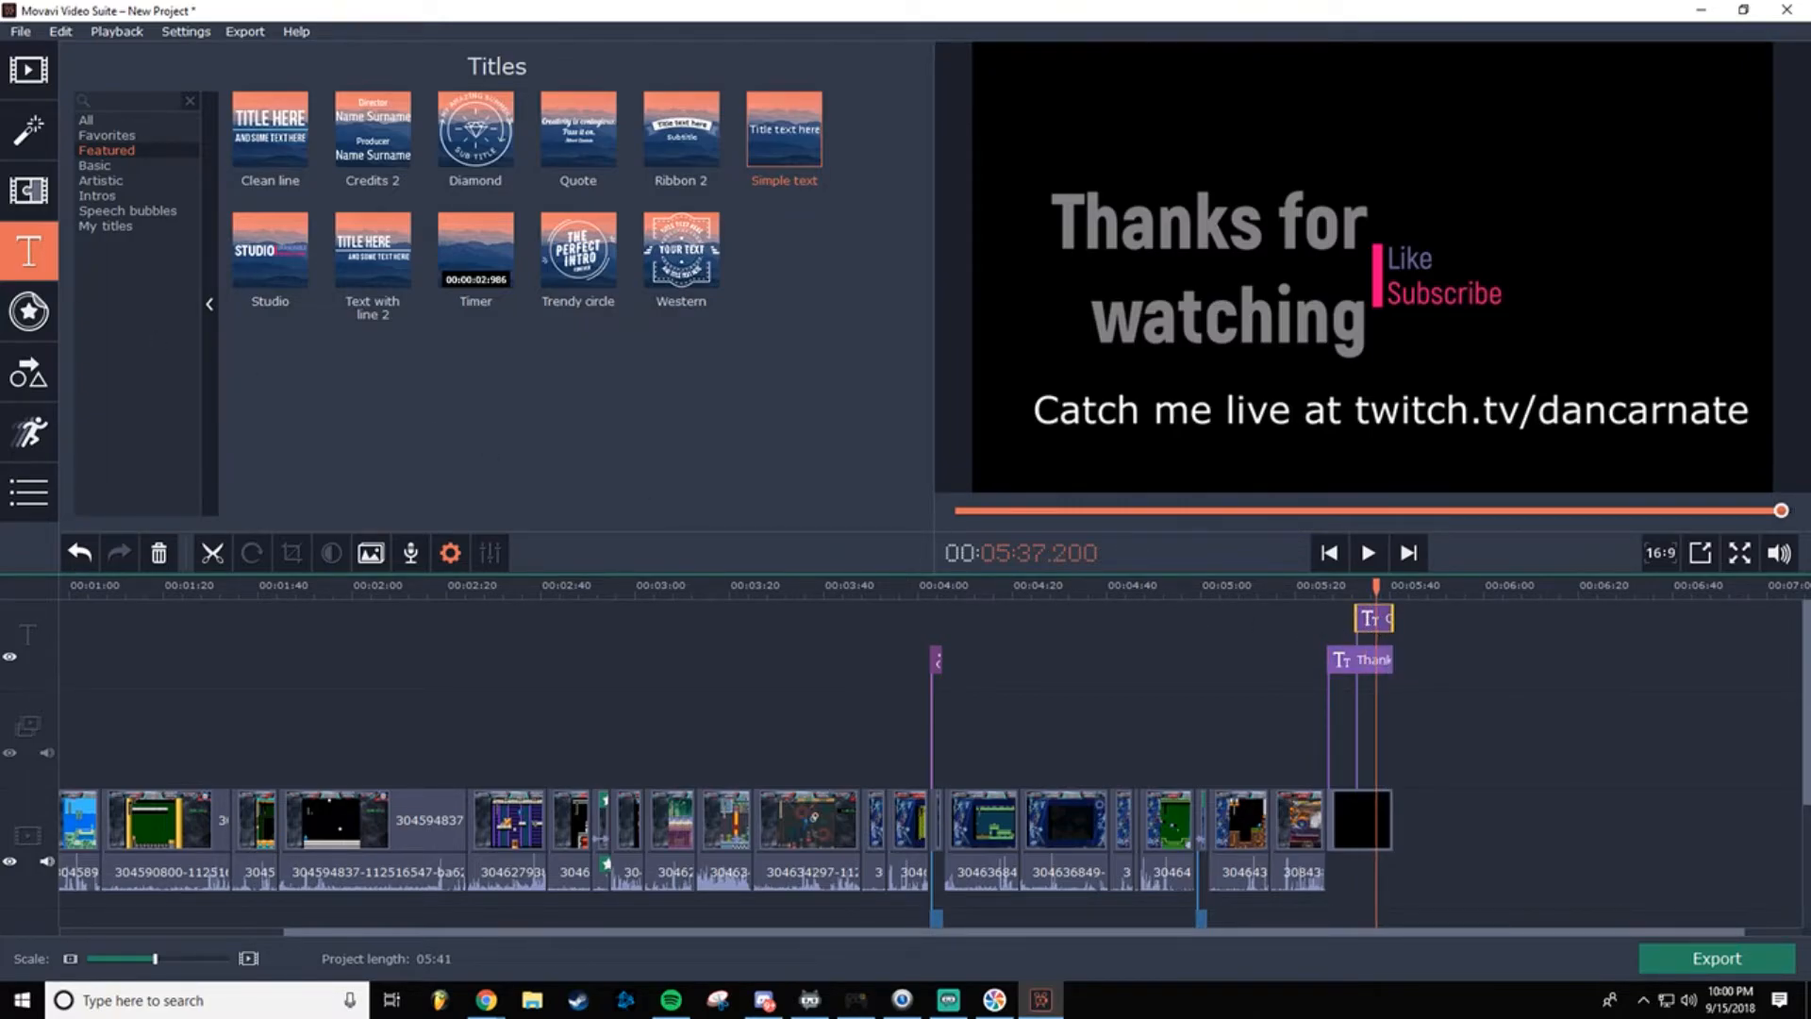
Step: Look at the transition style setting in the Transition Wizard and close it without applying anything
click(368, 565)
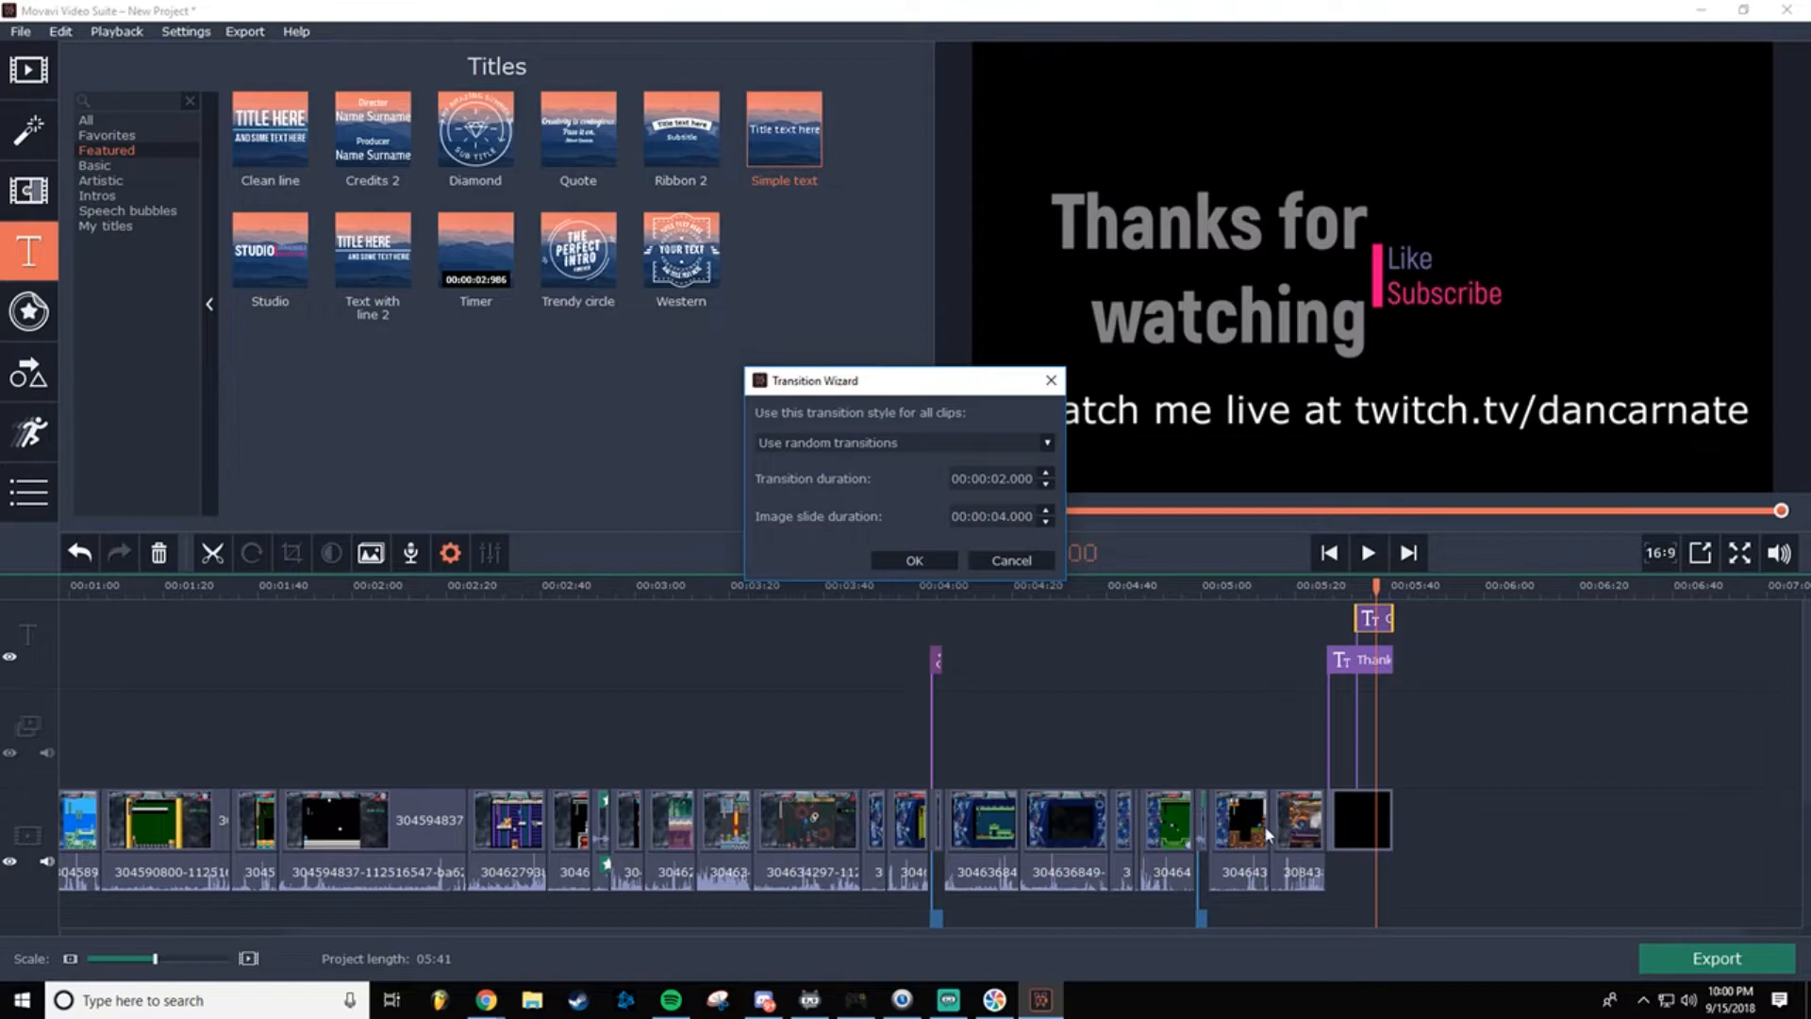
click(912, 443)
click(911, 444)
click(1051, 380)
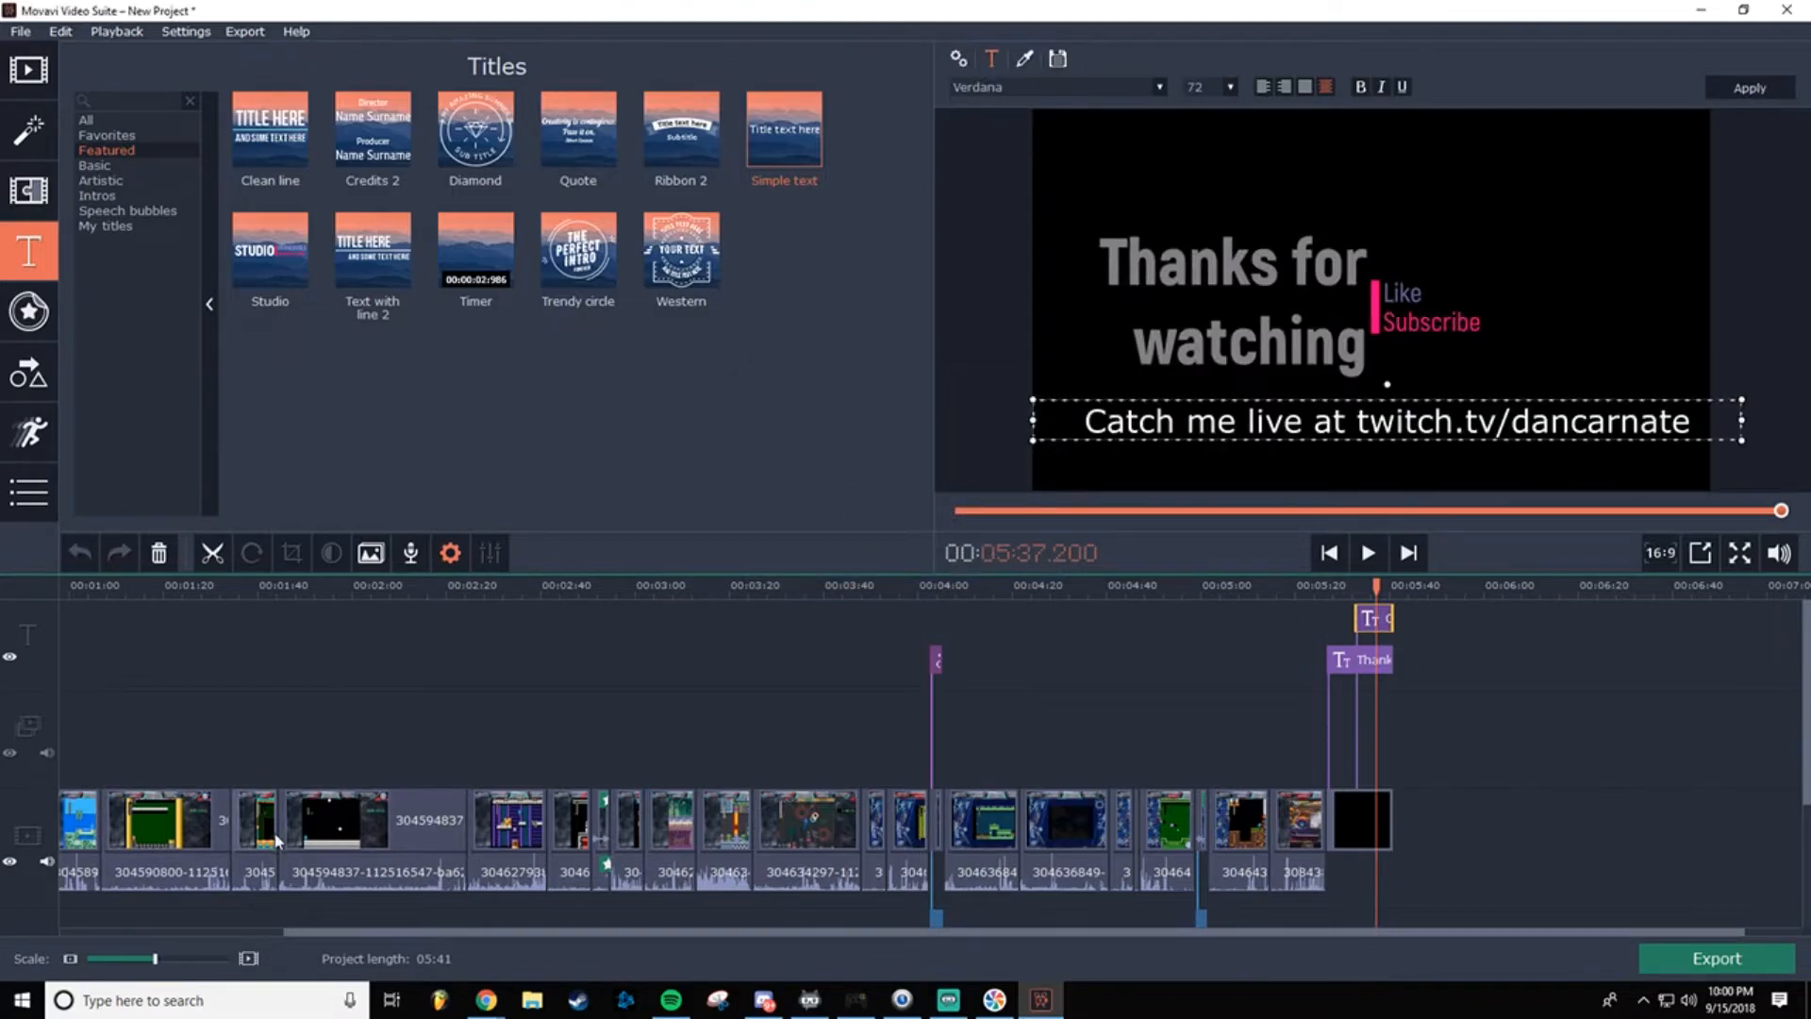
Step: Select the short video clip near 00:01:40, browse the Transition Wizard's list of transition styles, and close the wizard without applying a style
click(250, 817)
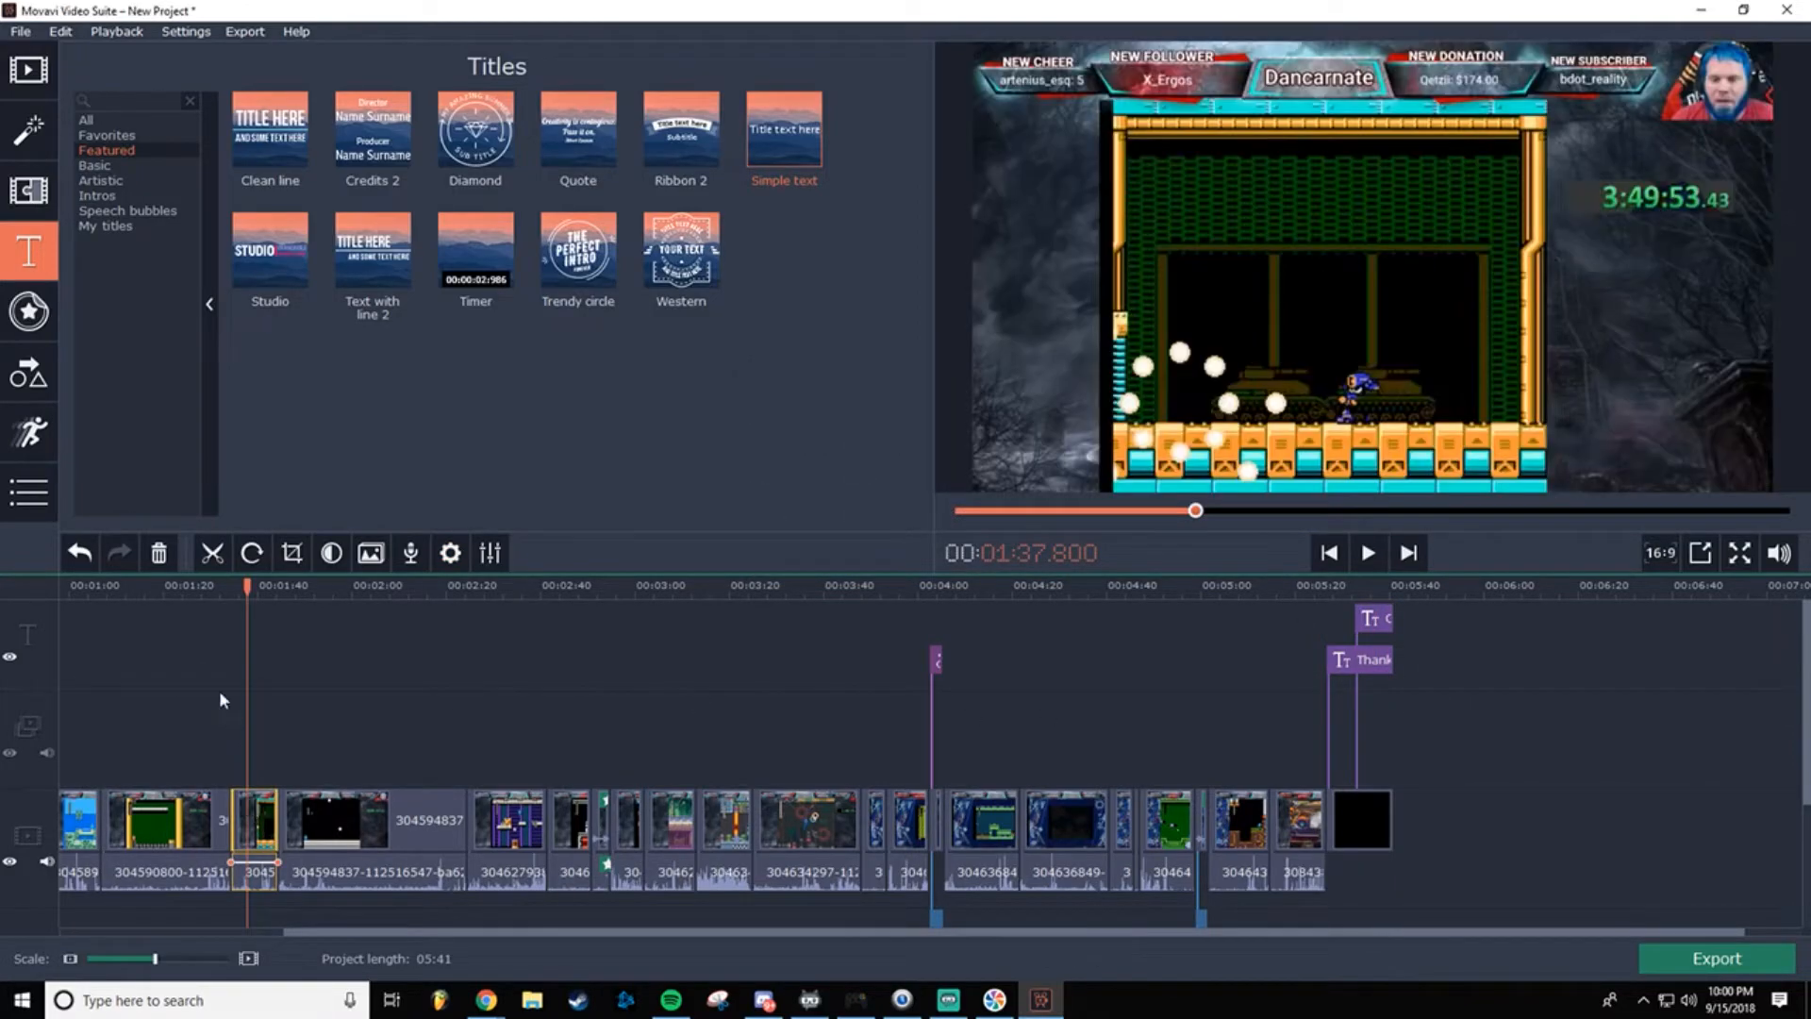
click(185, 594)
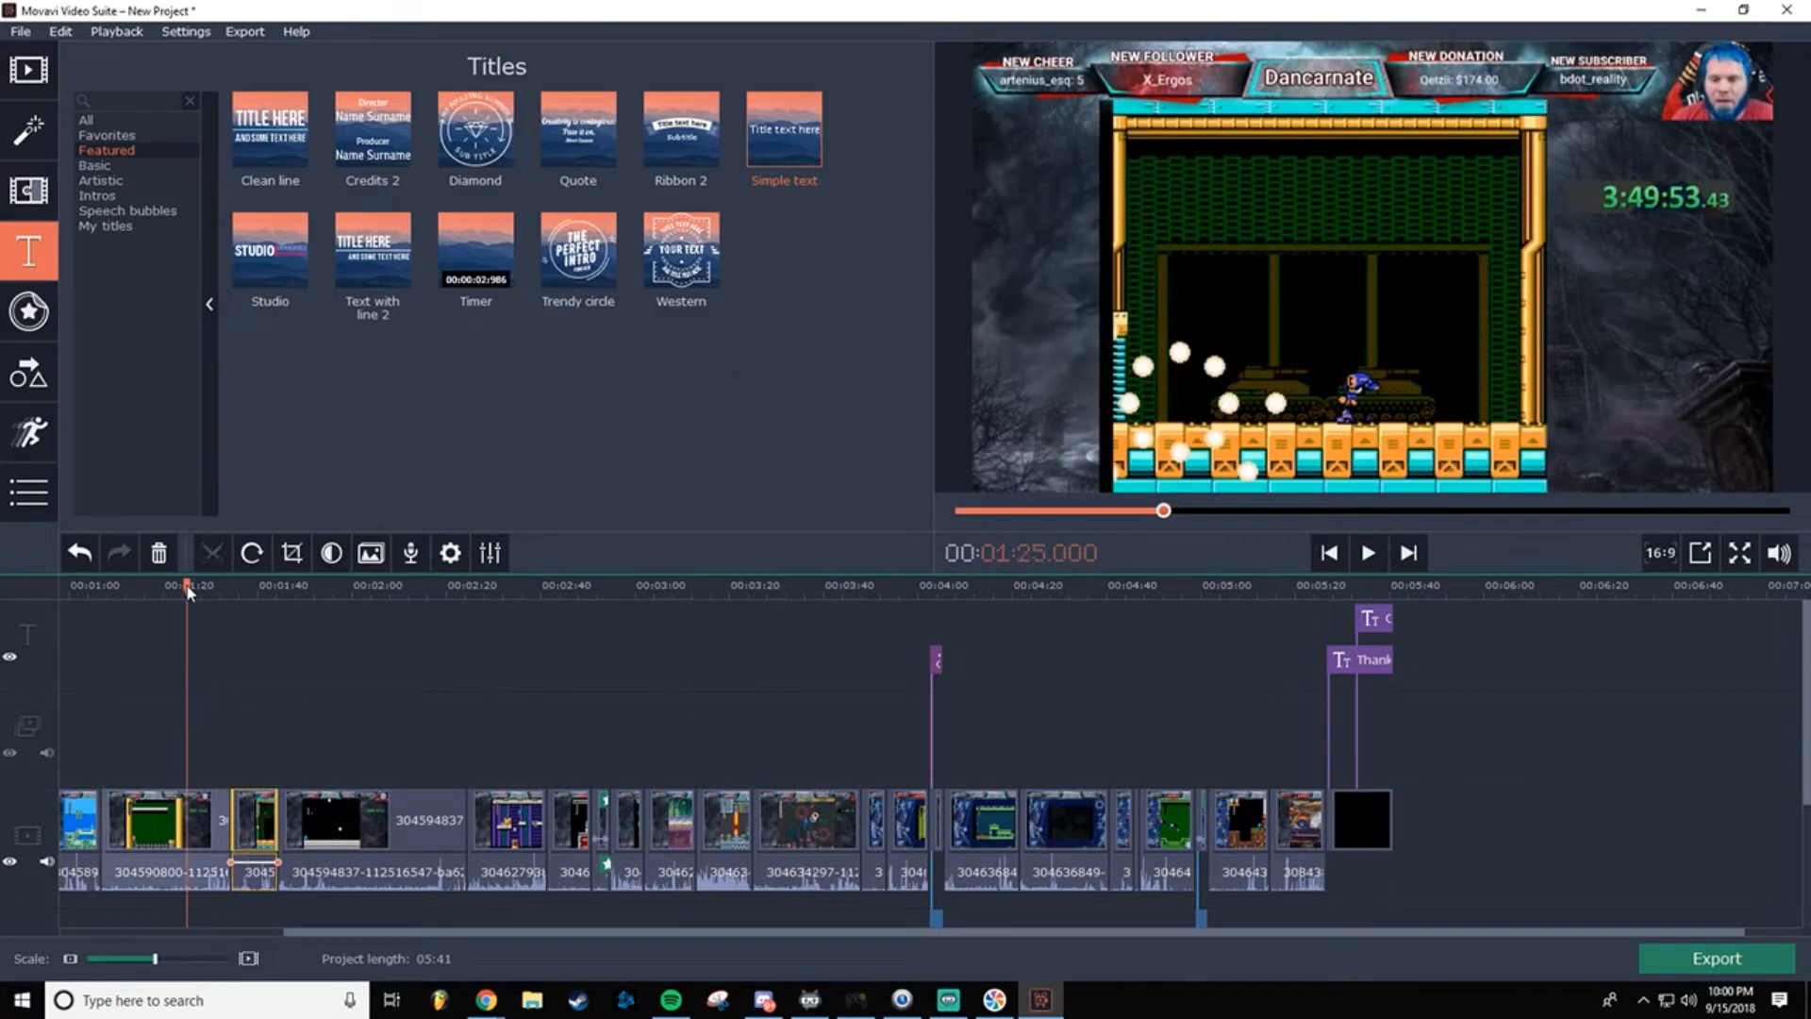
click(264, 595)
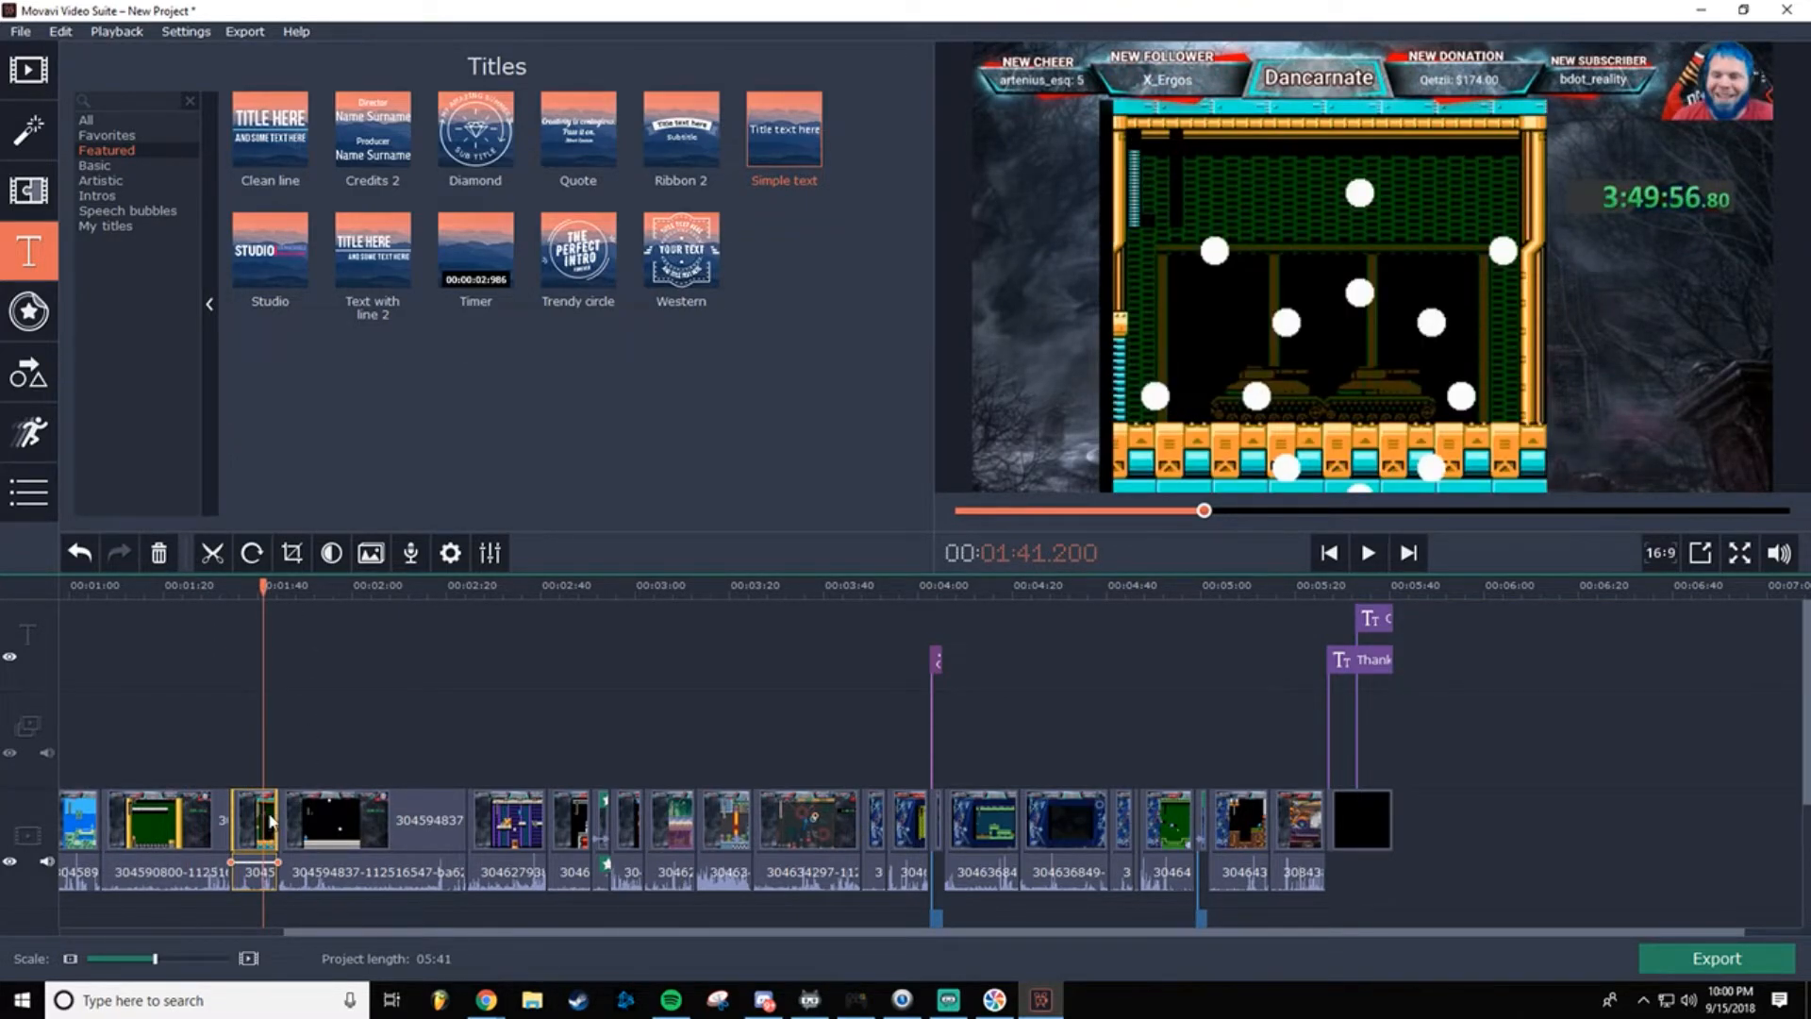
click(377, 554)
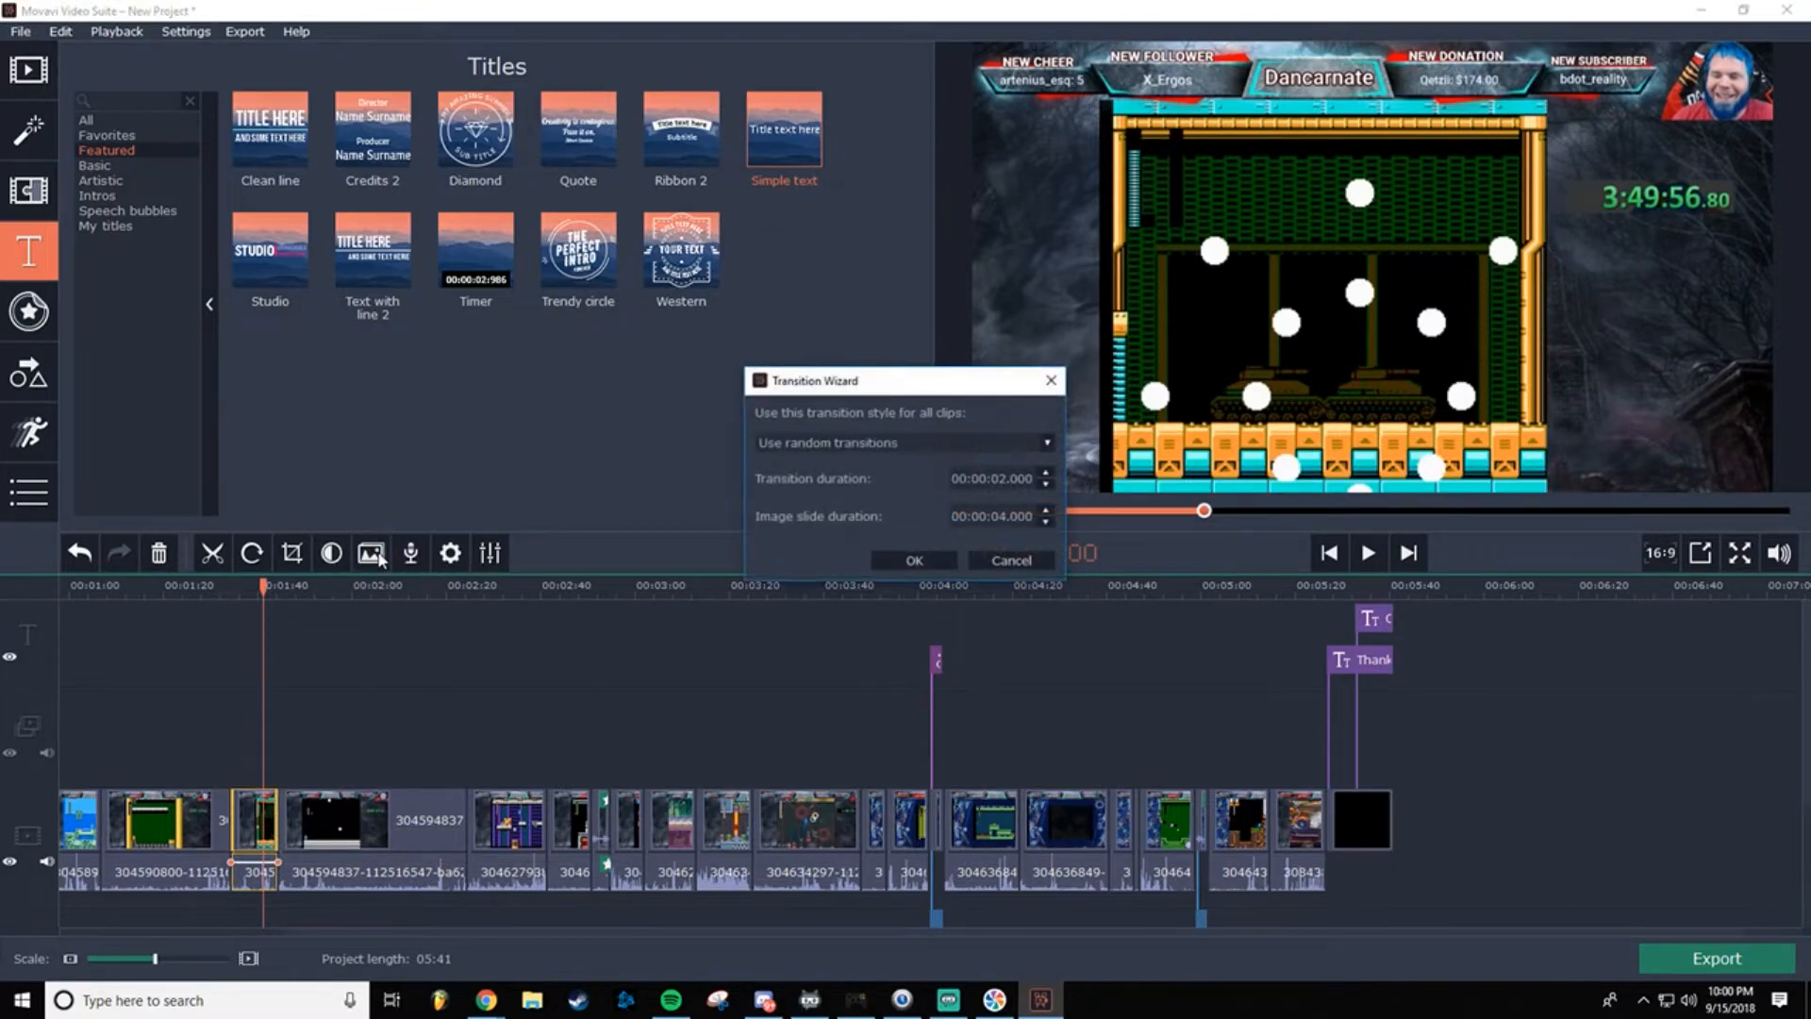
click(932, 442)
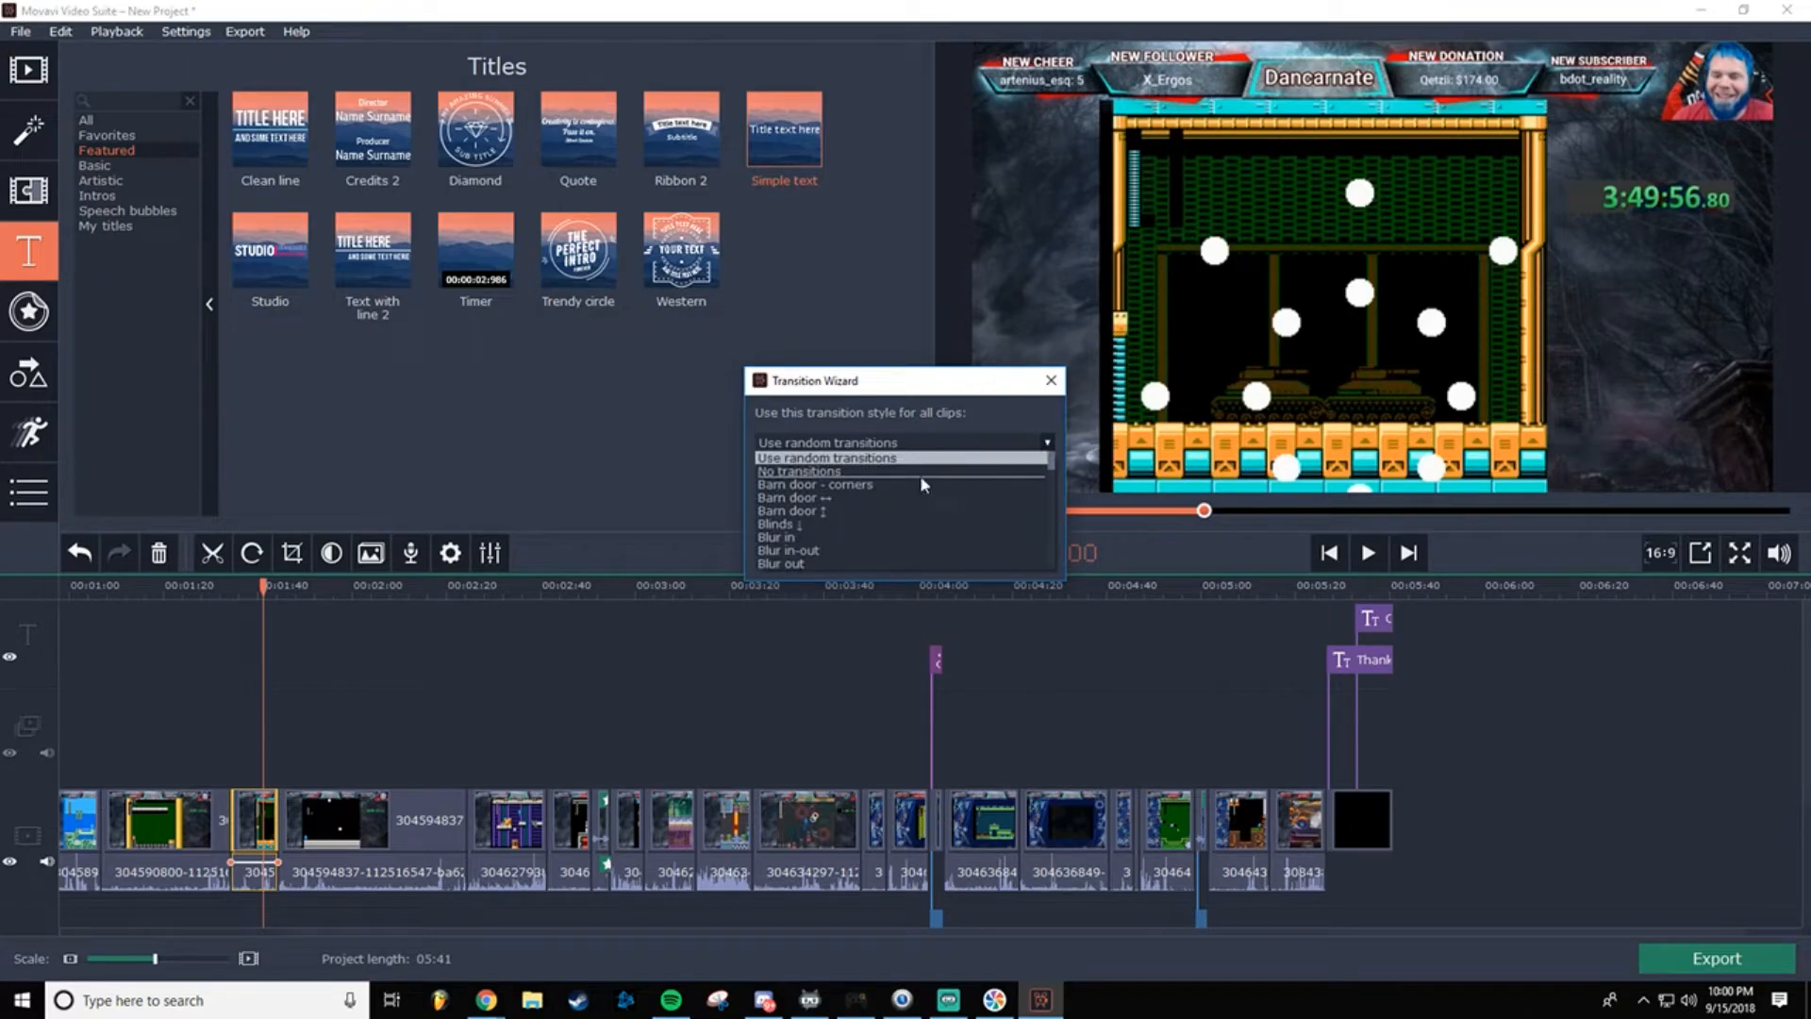
scroll(906, 533, down, 12)
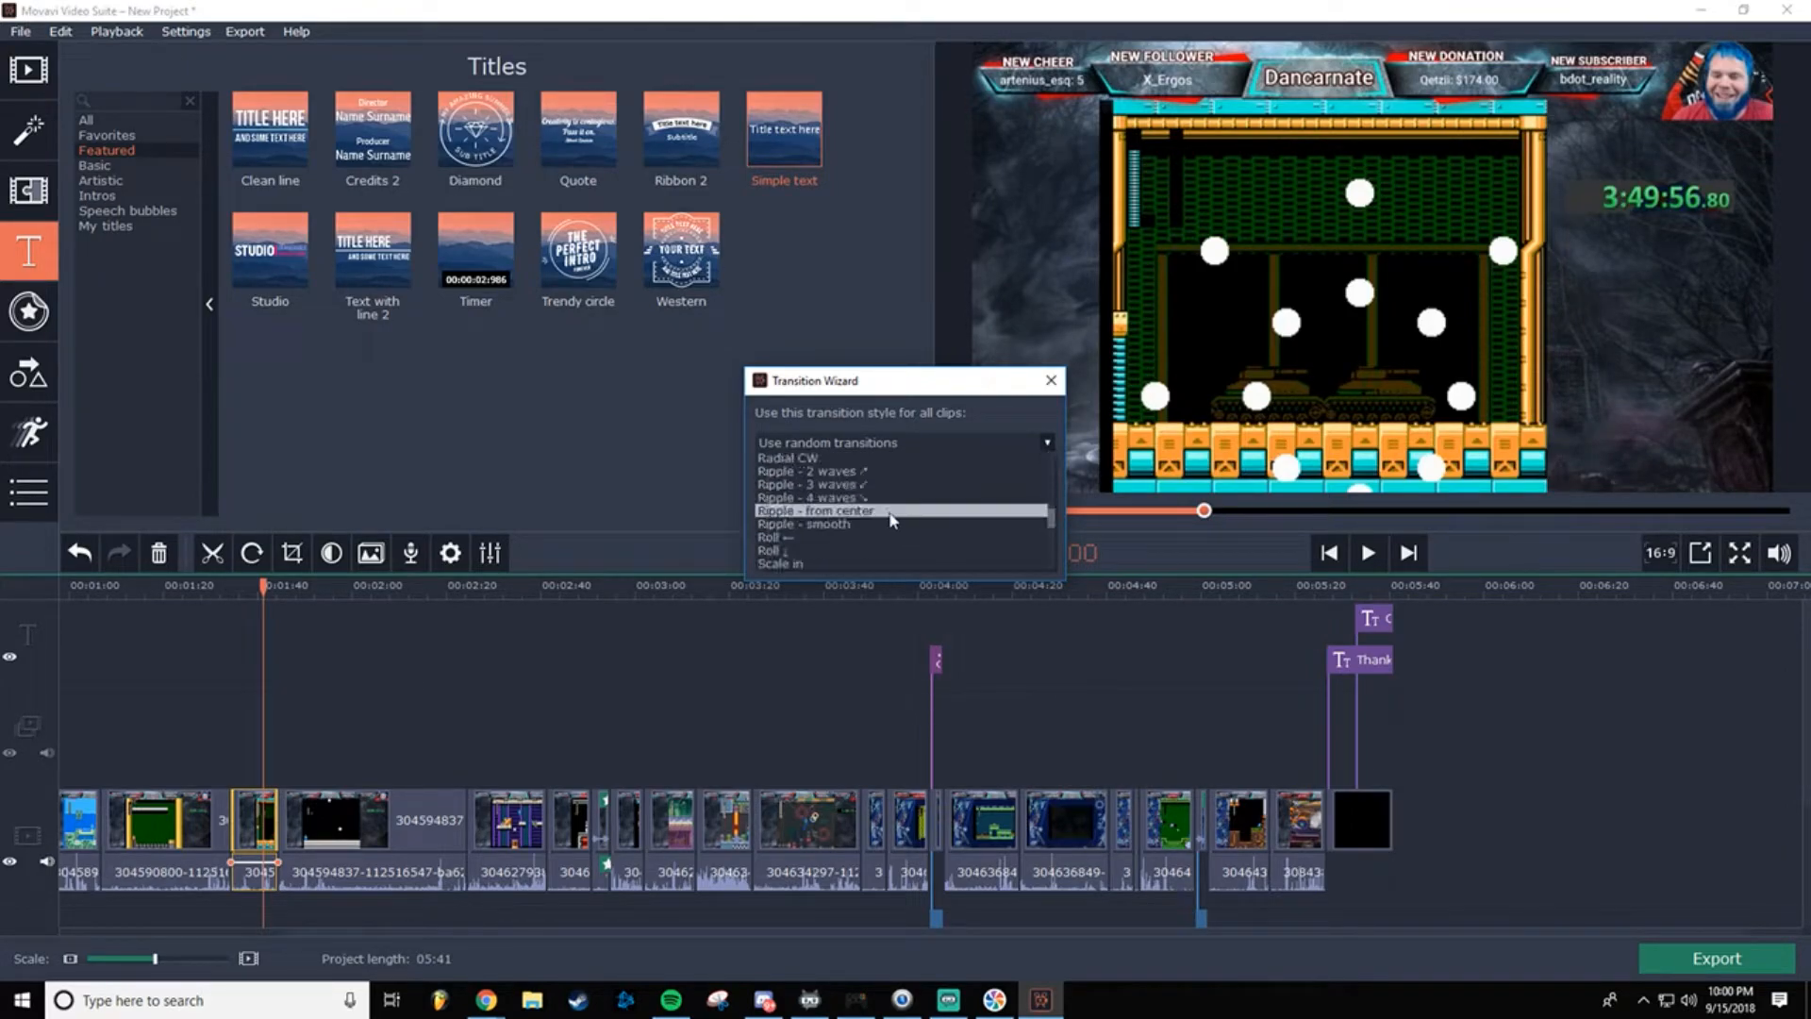
scroll(886, 504, up, 12)
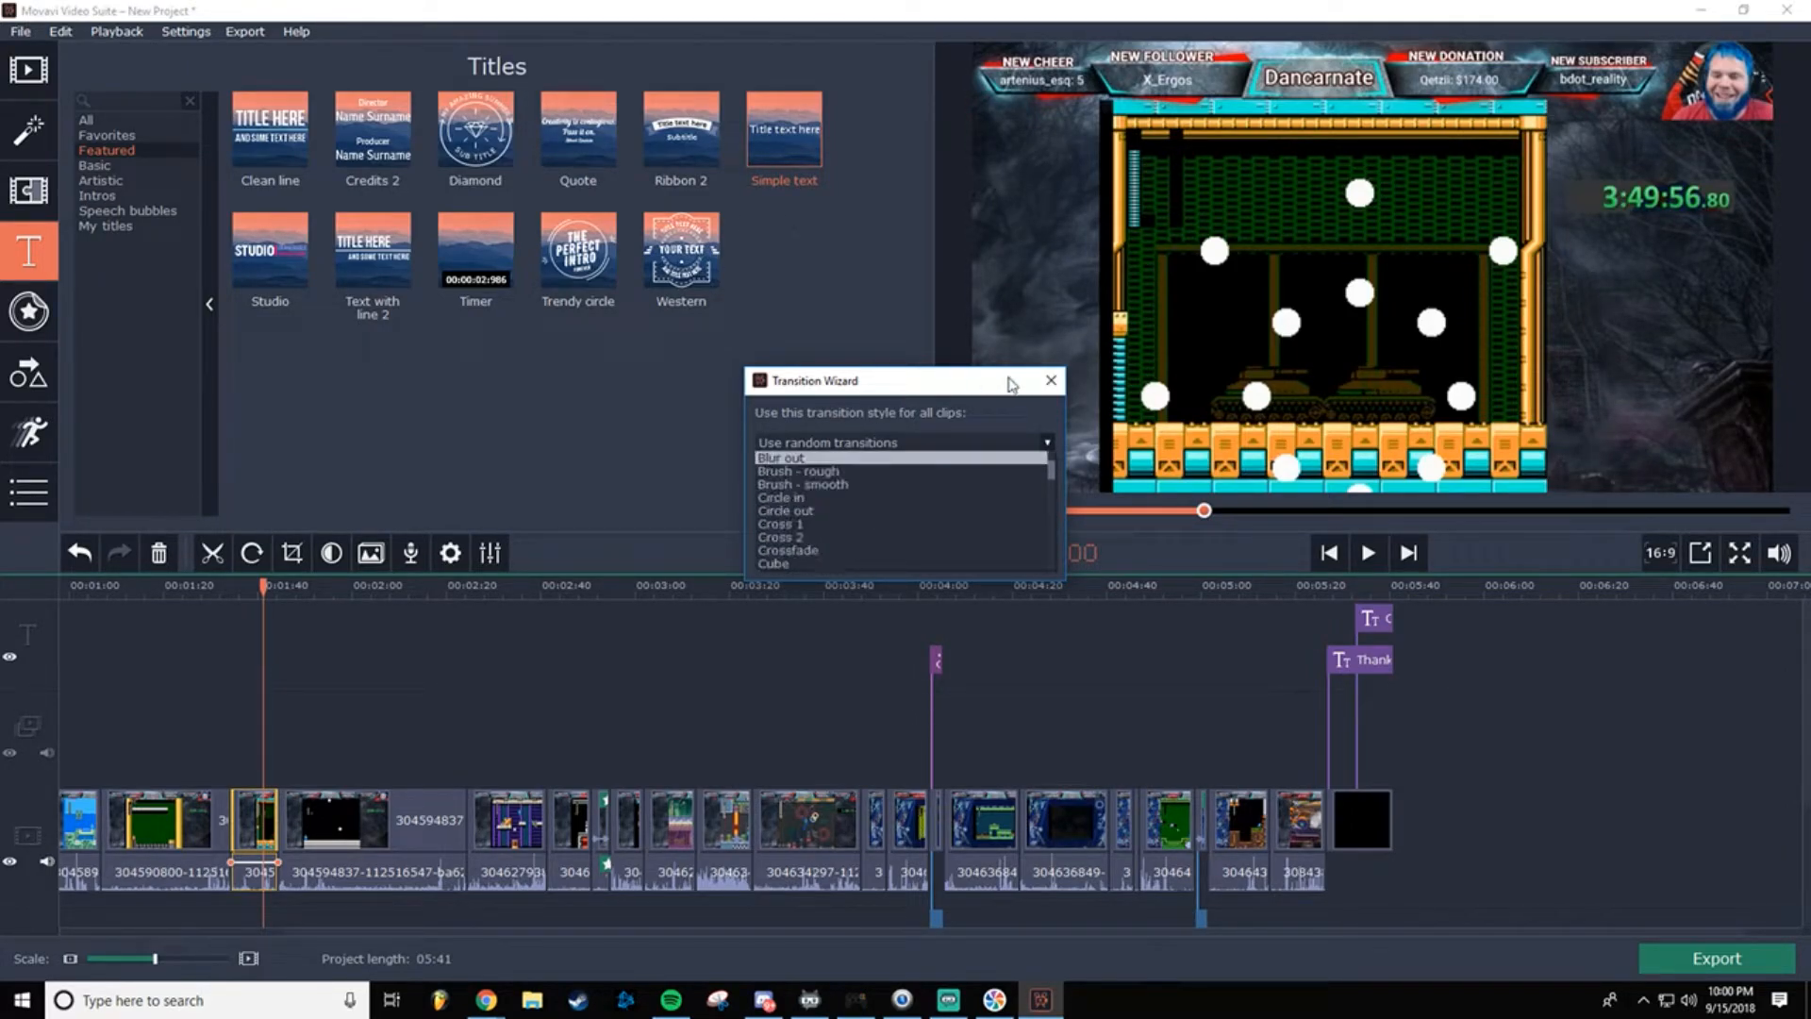
click(1047, 387)
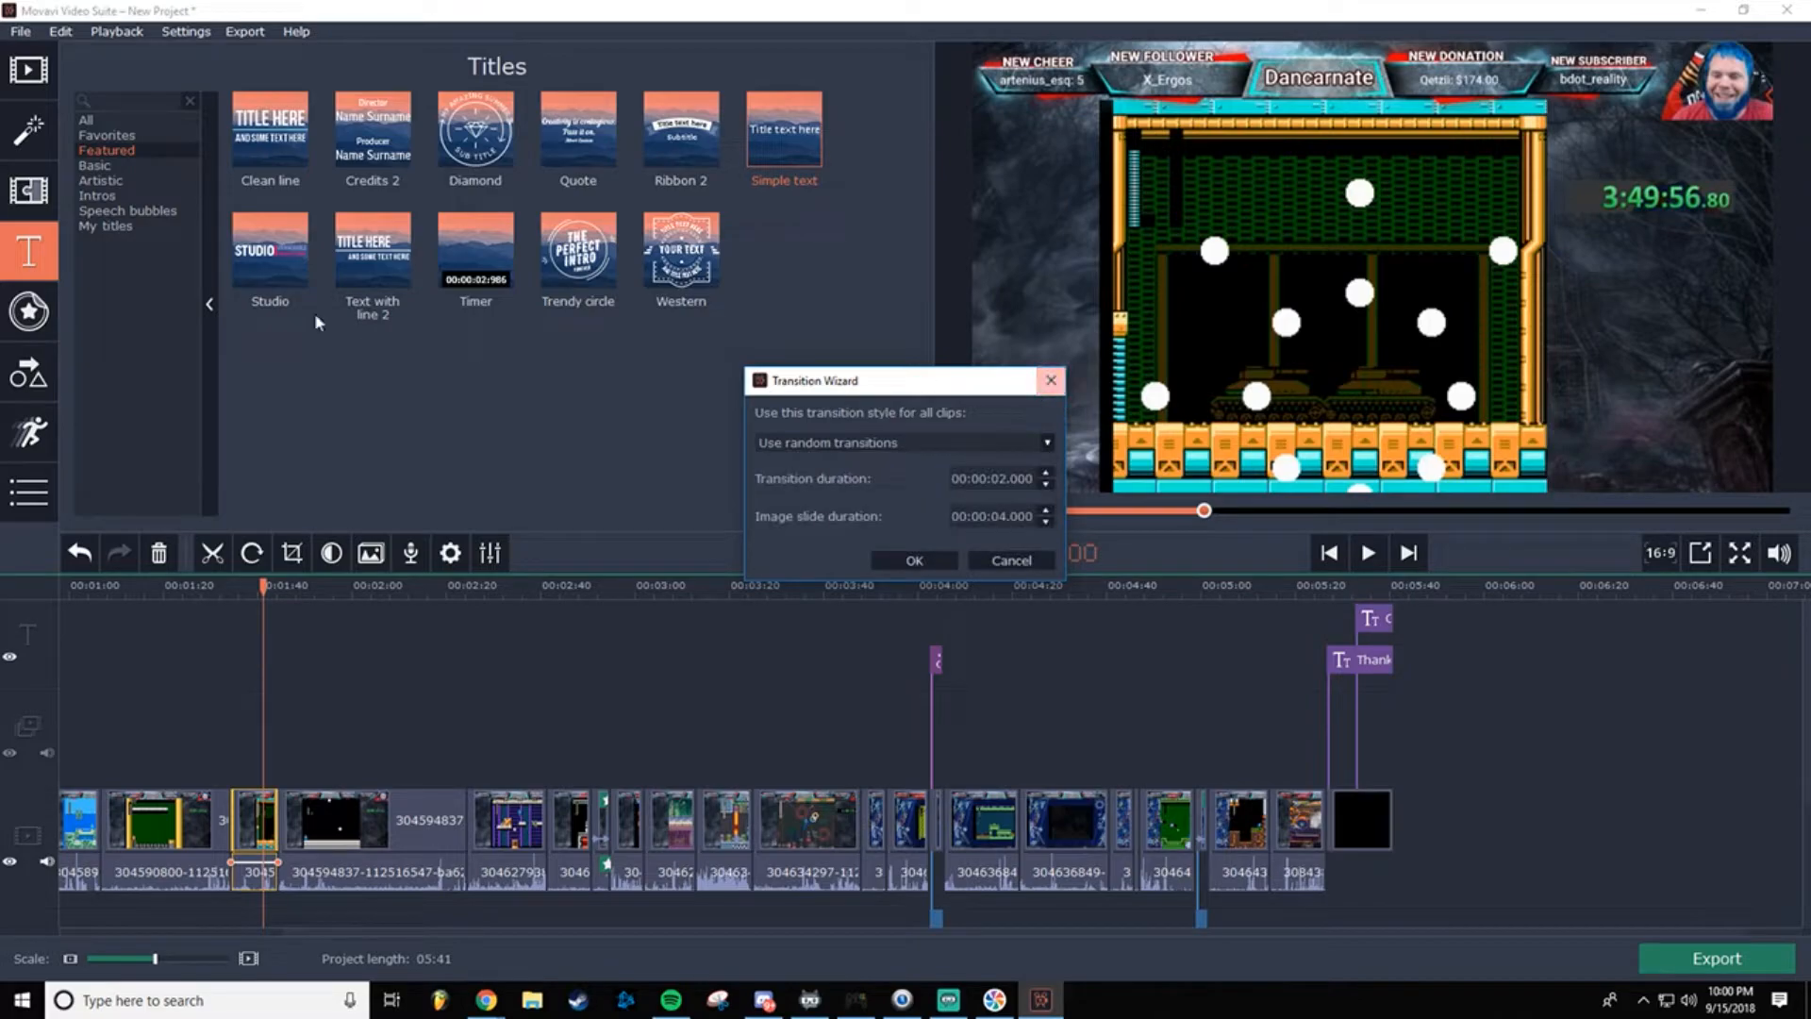
click(1051, 381)
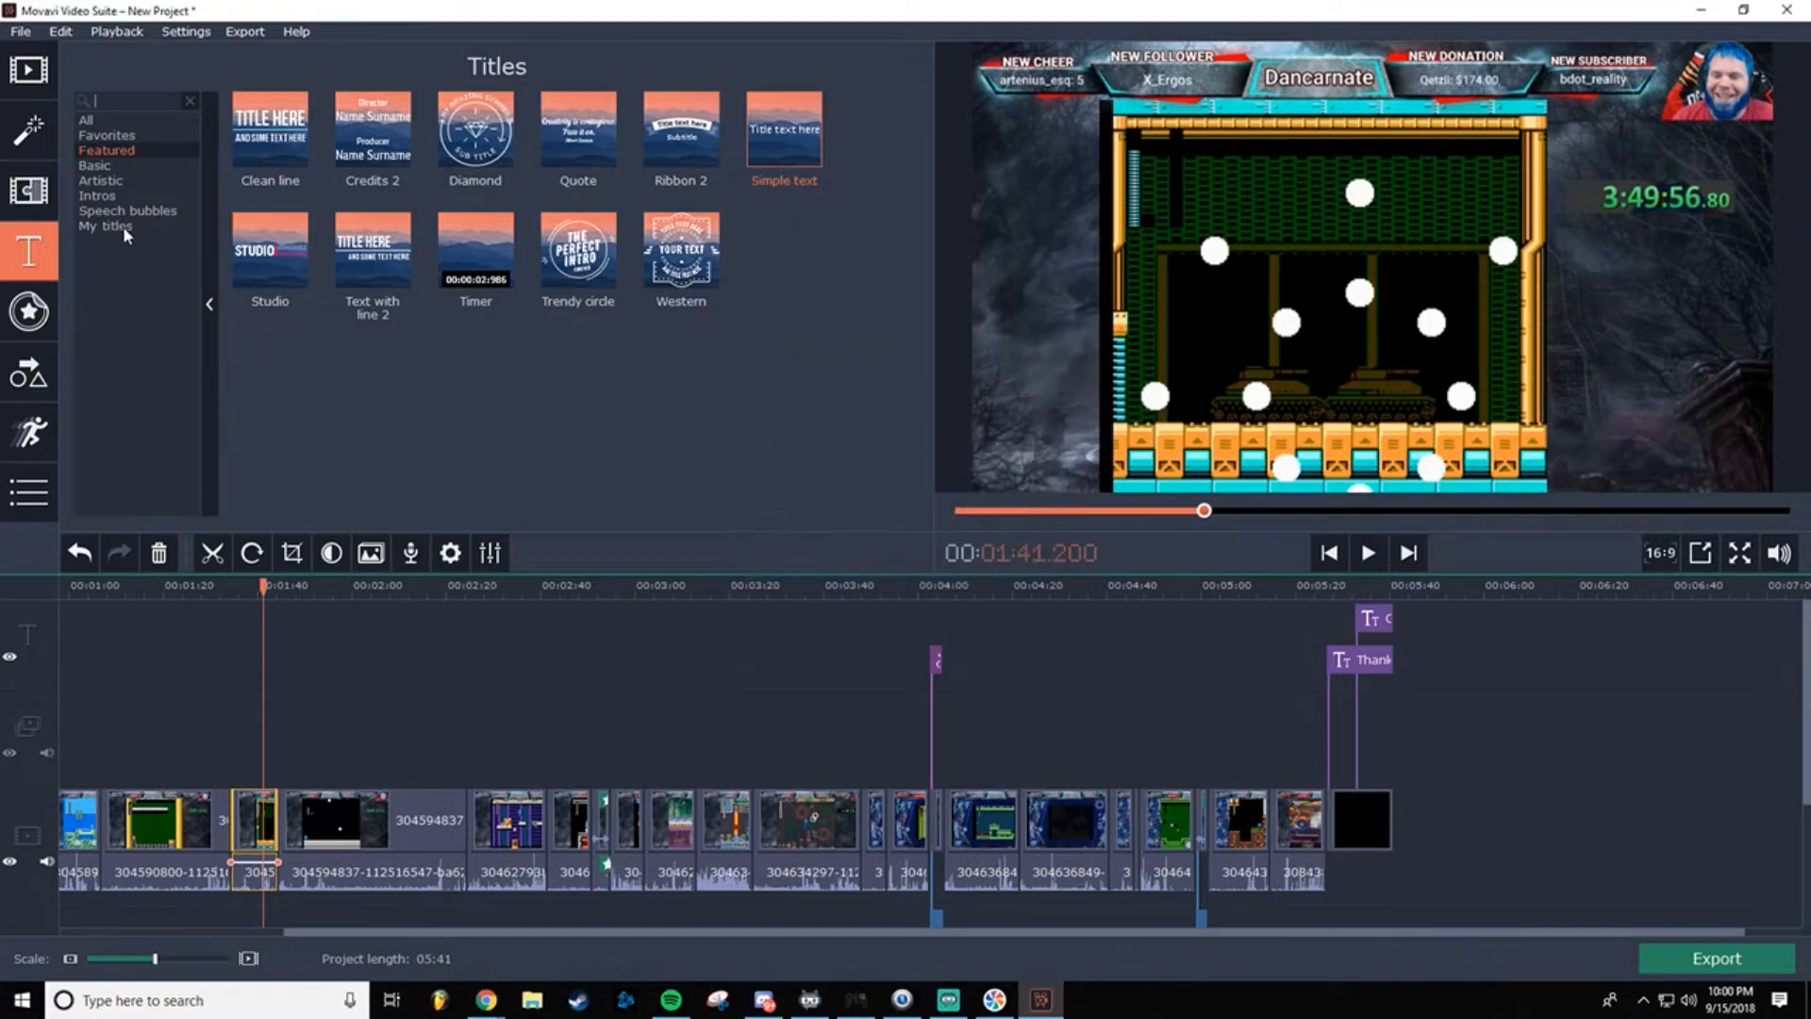
Step: Show the transitions collection and select the short clip right after the intro title at the start of the timeline
click(34, 202)
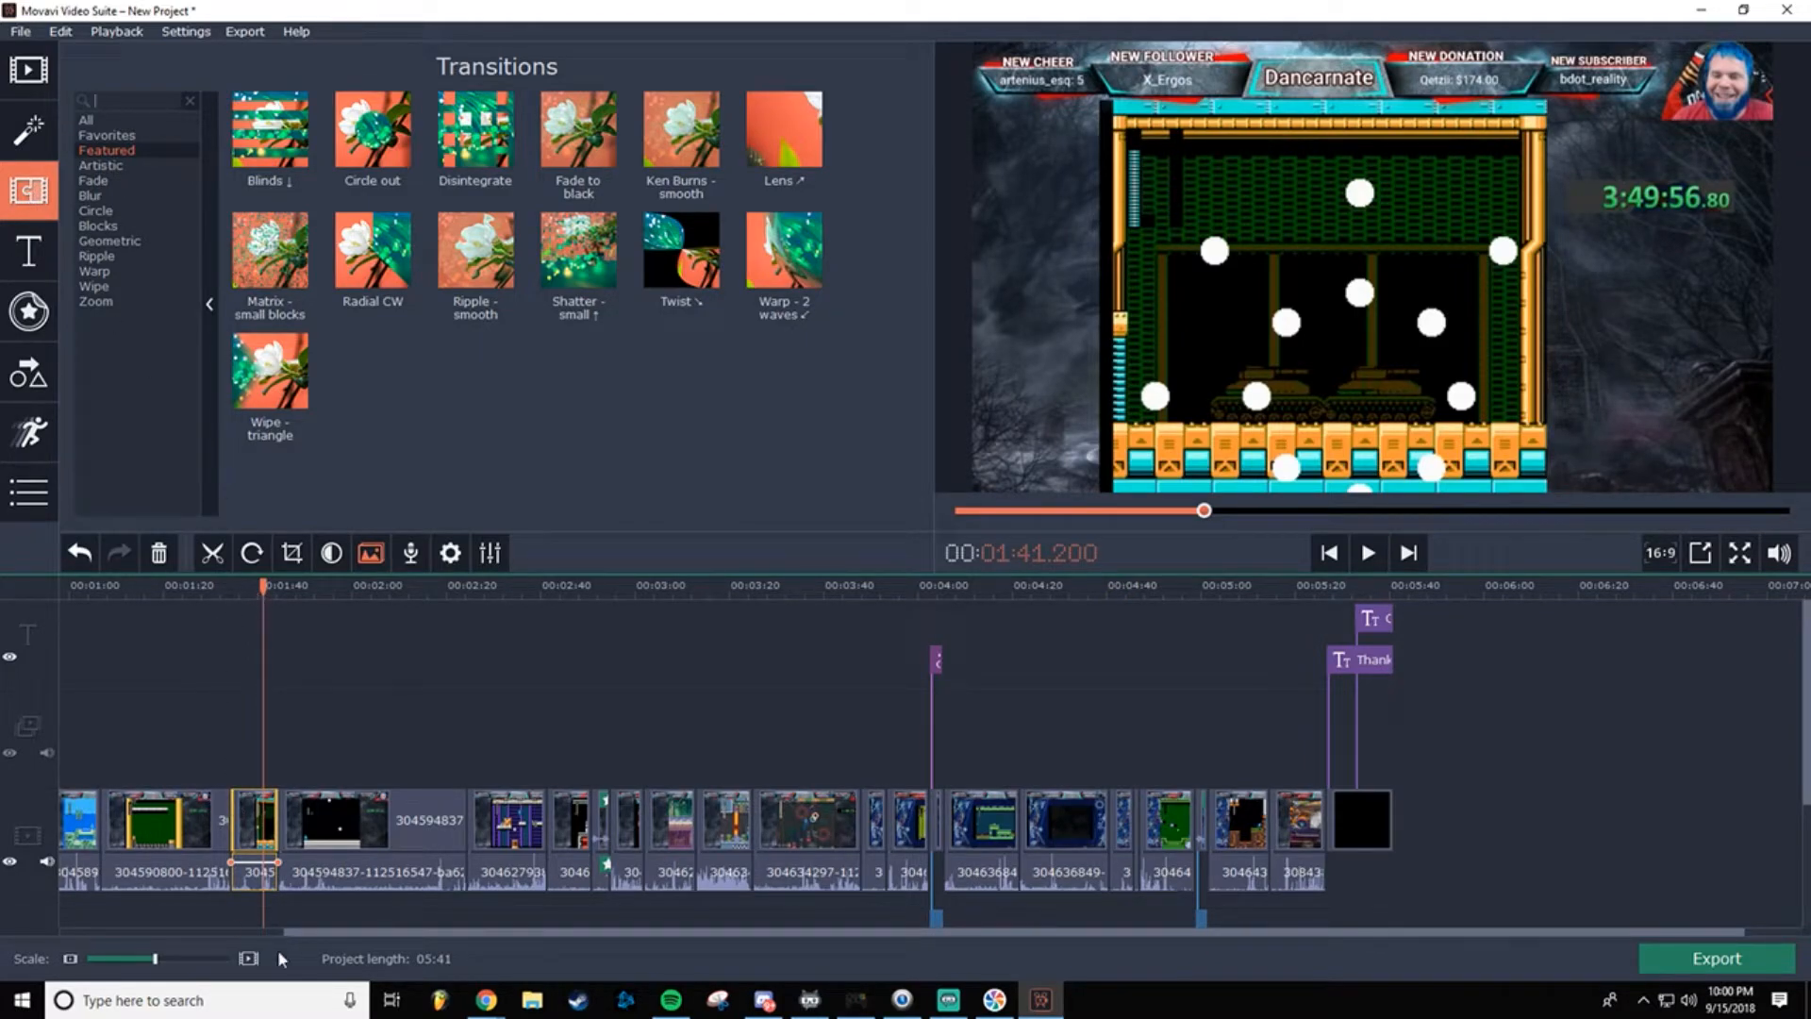
drag(302, 932, 78, 932)
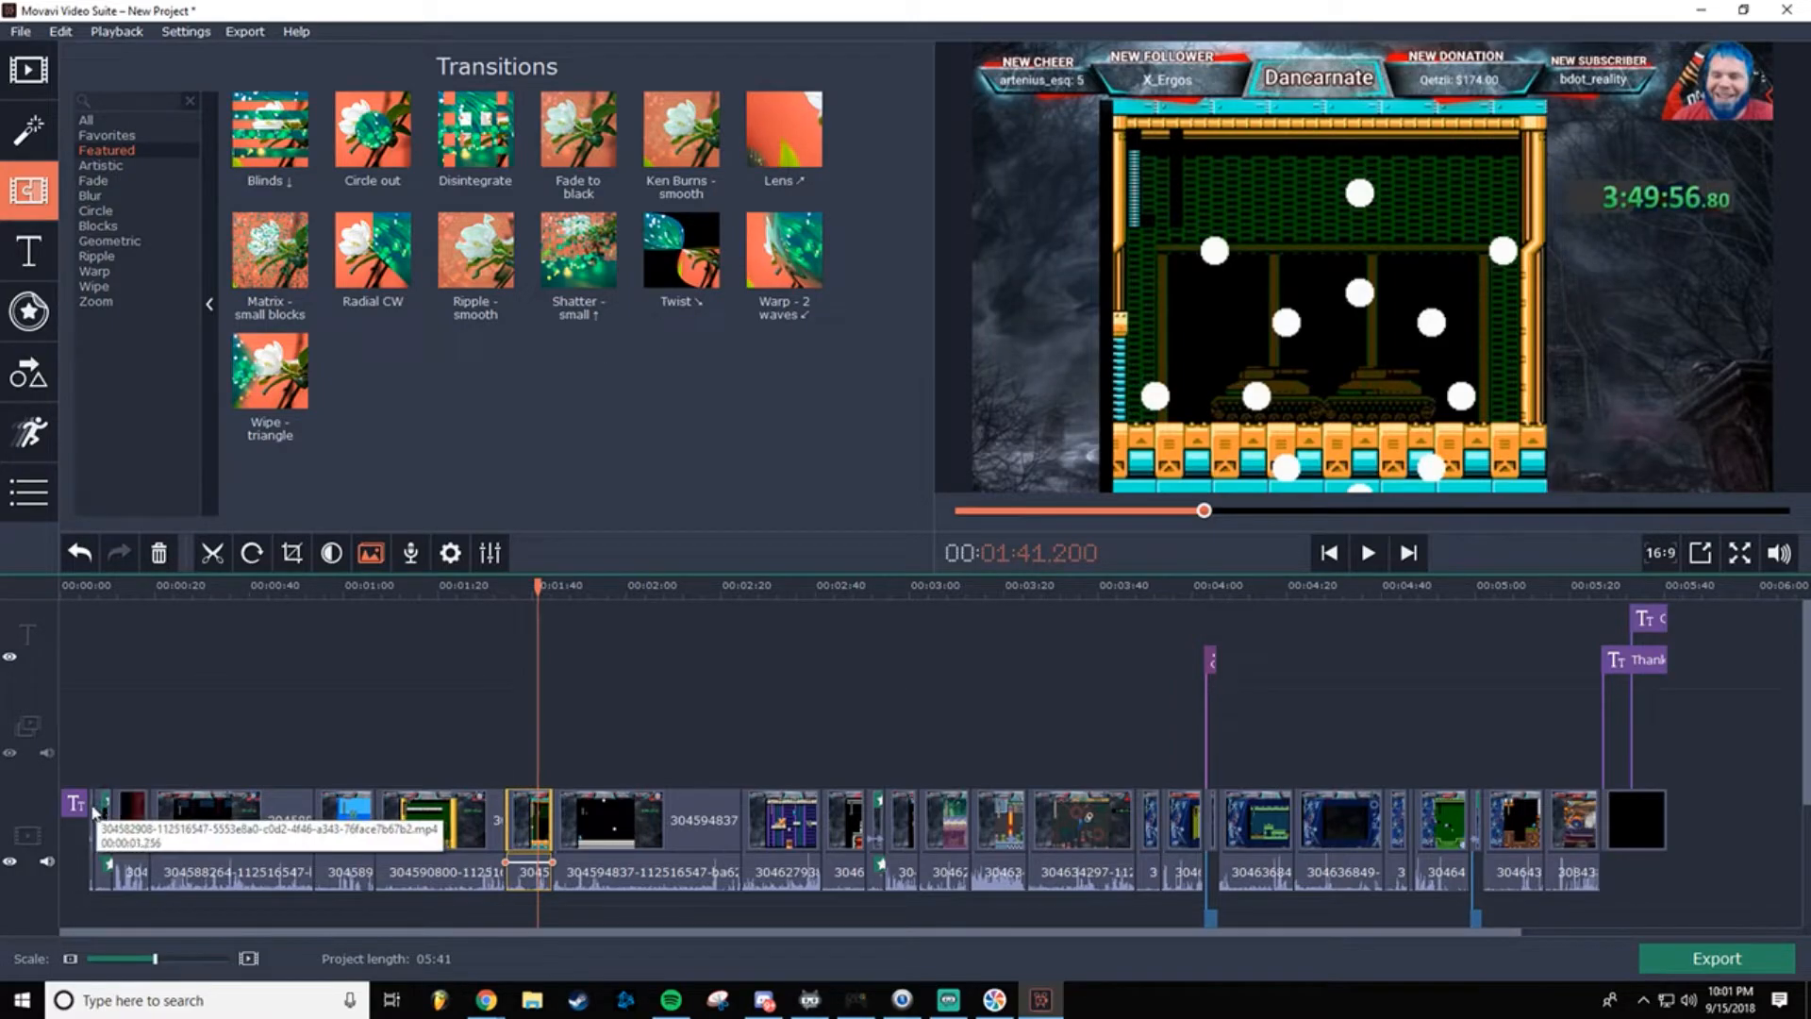
click(98, 811)
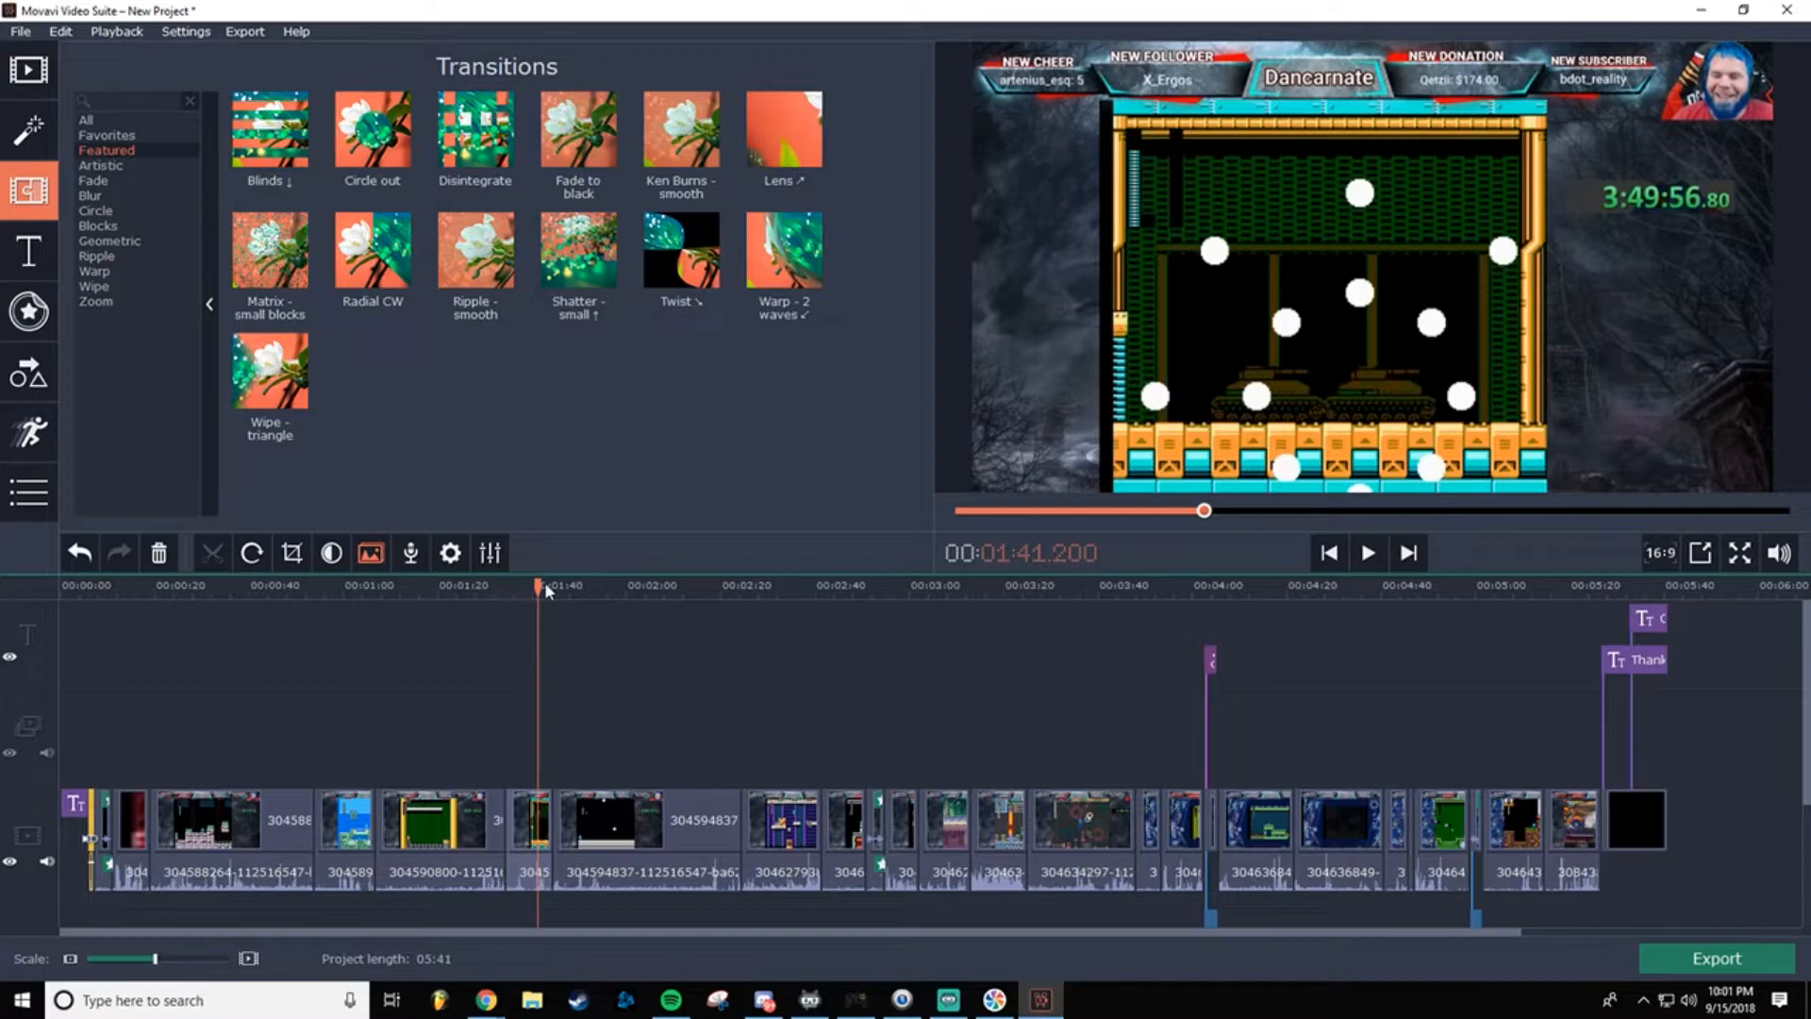
Step: Play the project from its start to check the change from intro title to first clip, and return to the intro title
key(Home)
click(1369, 553)
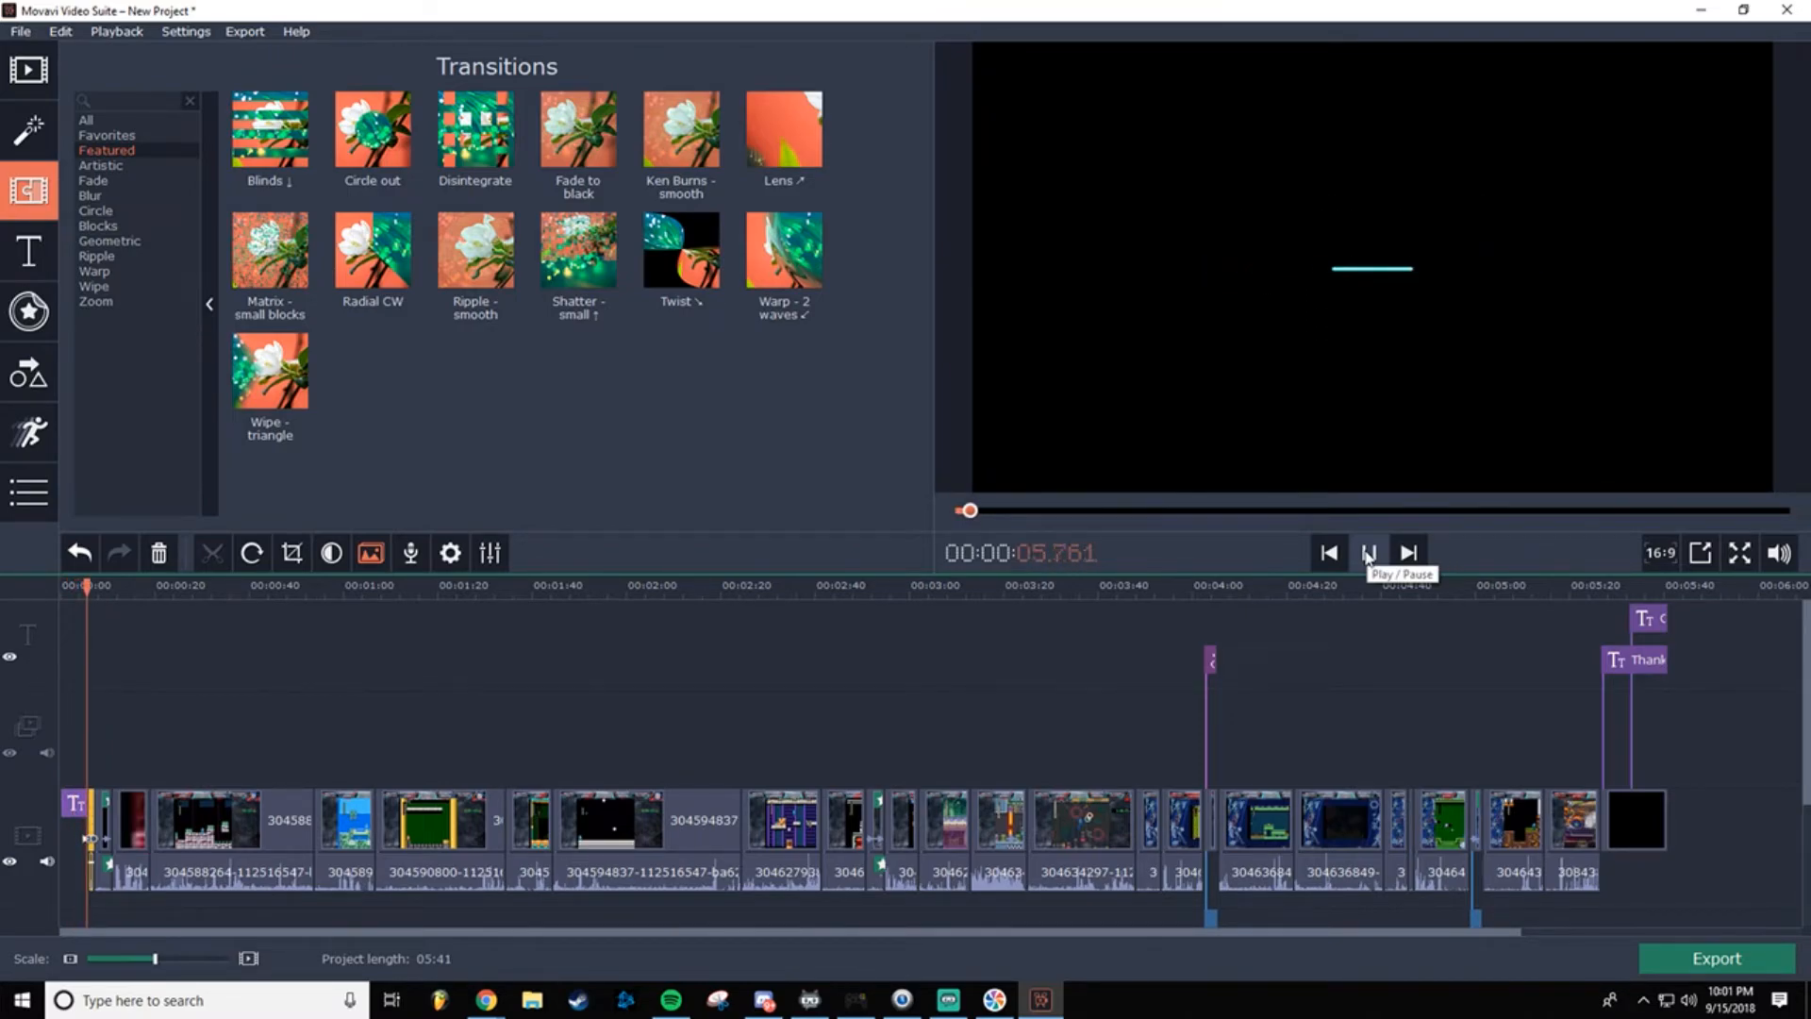
click(1368, 552)
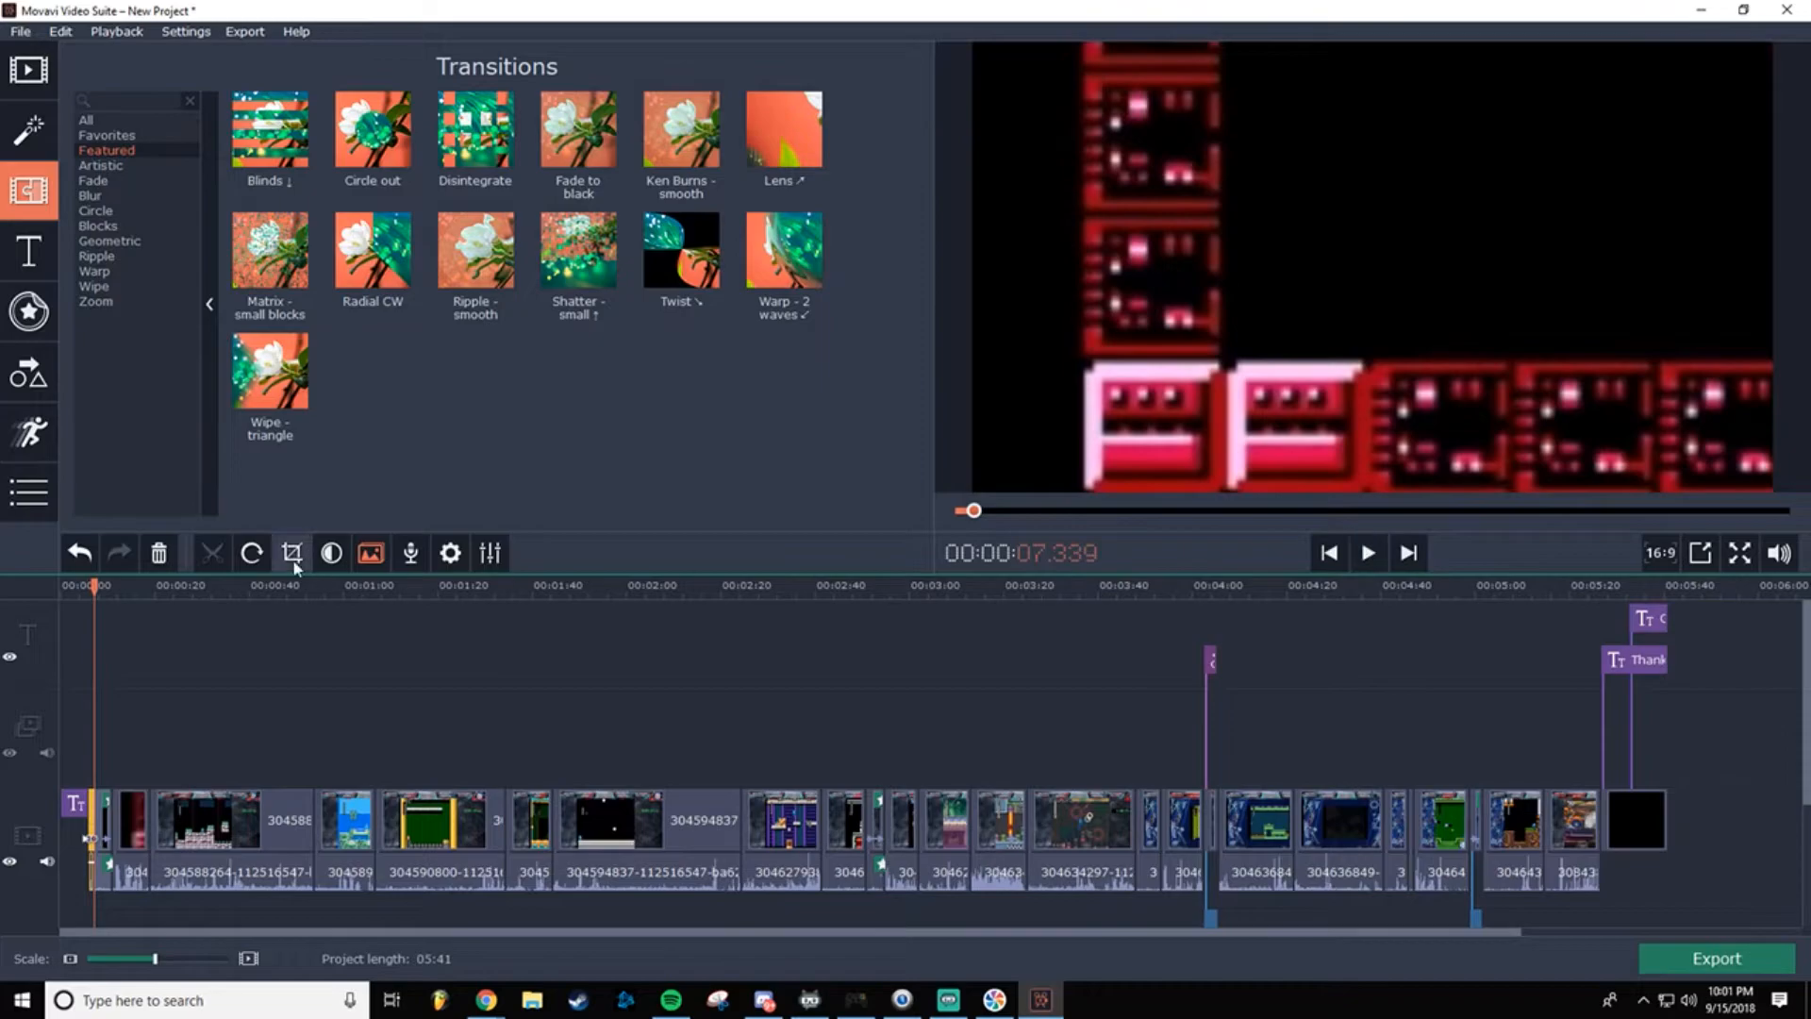
click(79, 584)
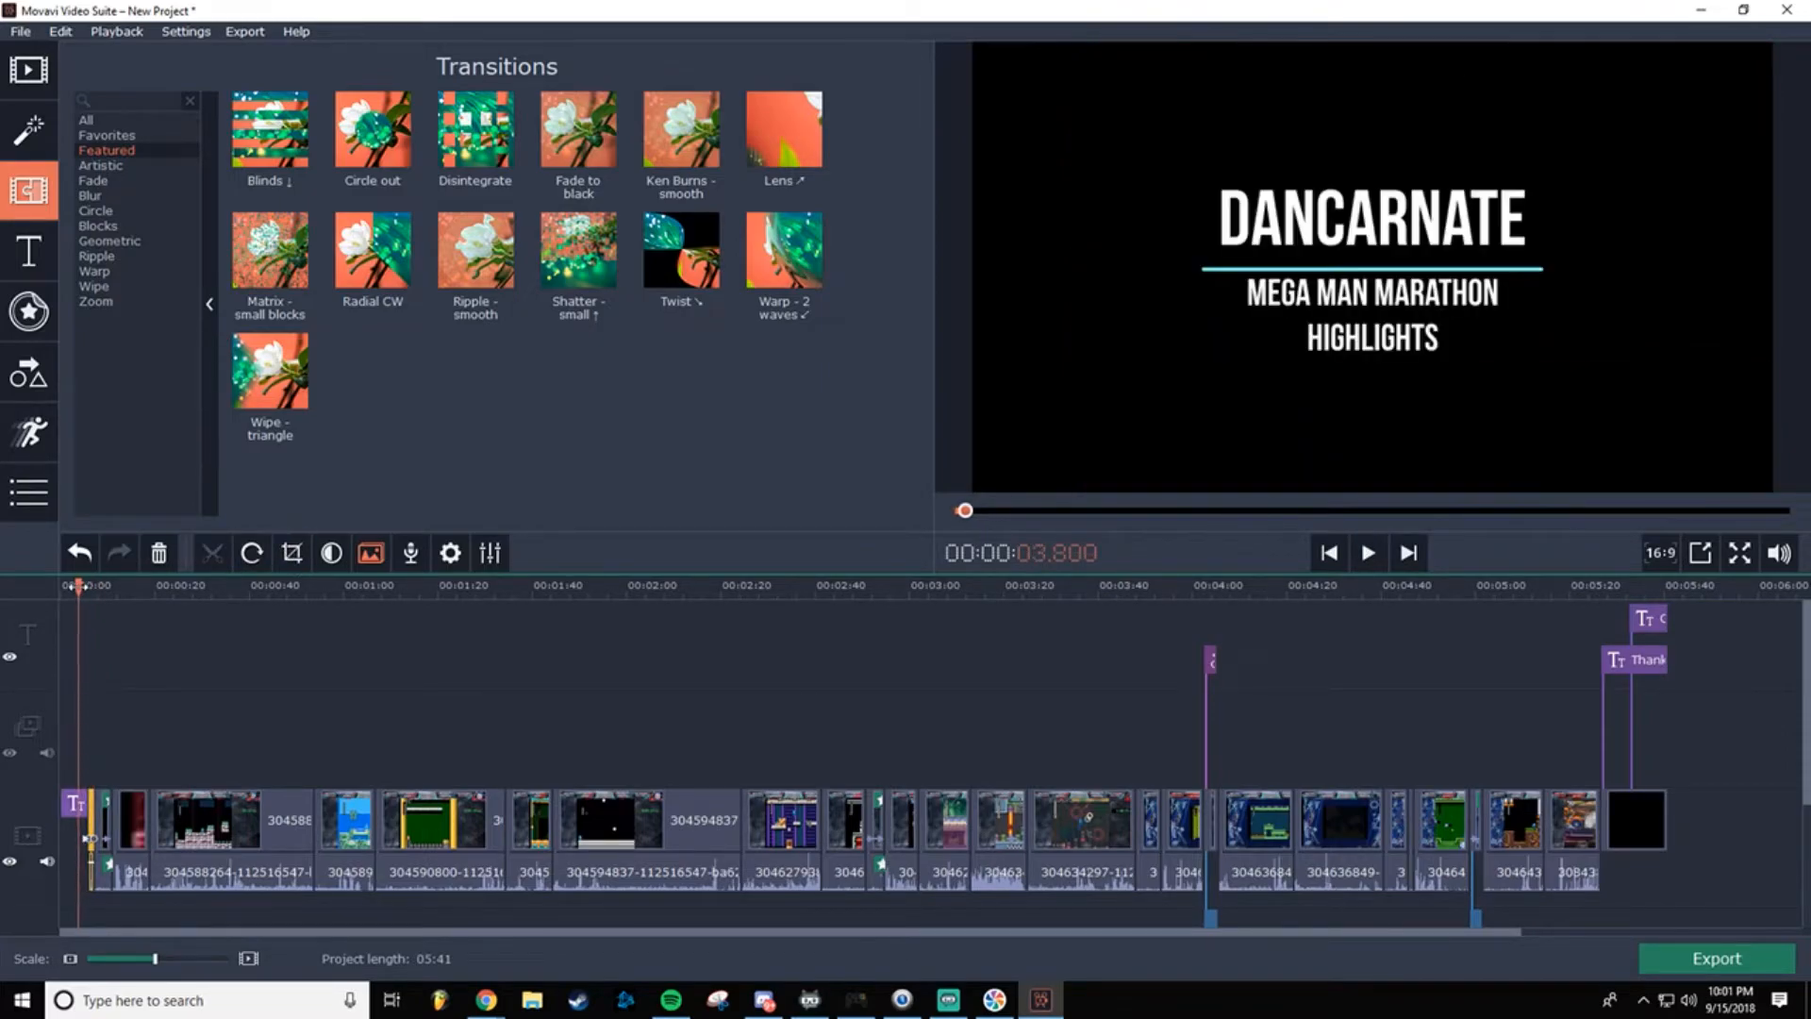
Step: Play from the intro title into the first clip to check the cut between them, with the transitions collection shown
click(1367, 563)
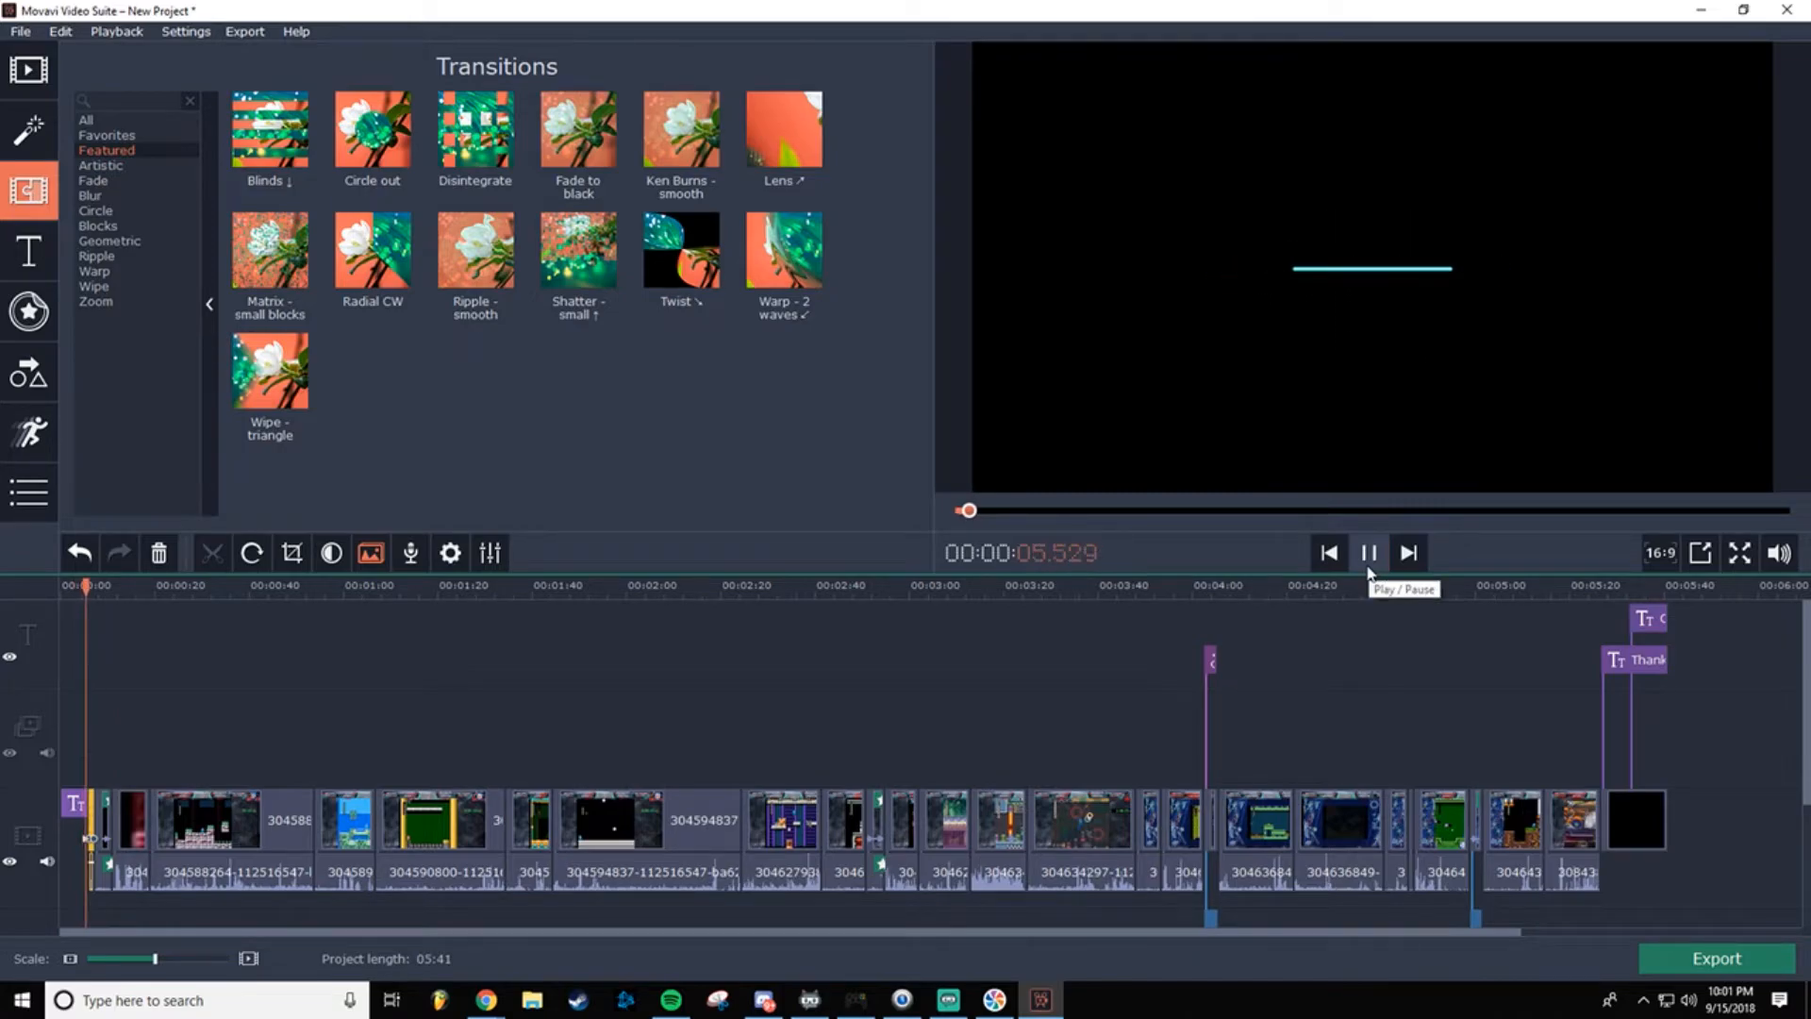
click(1367, 566)
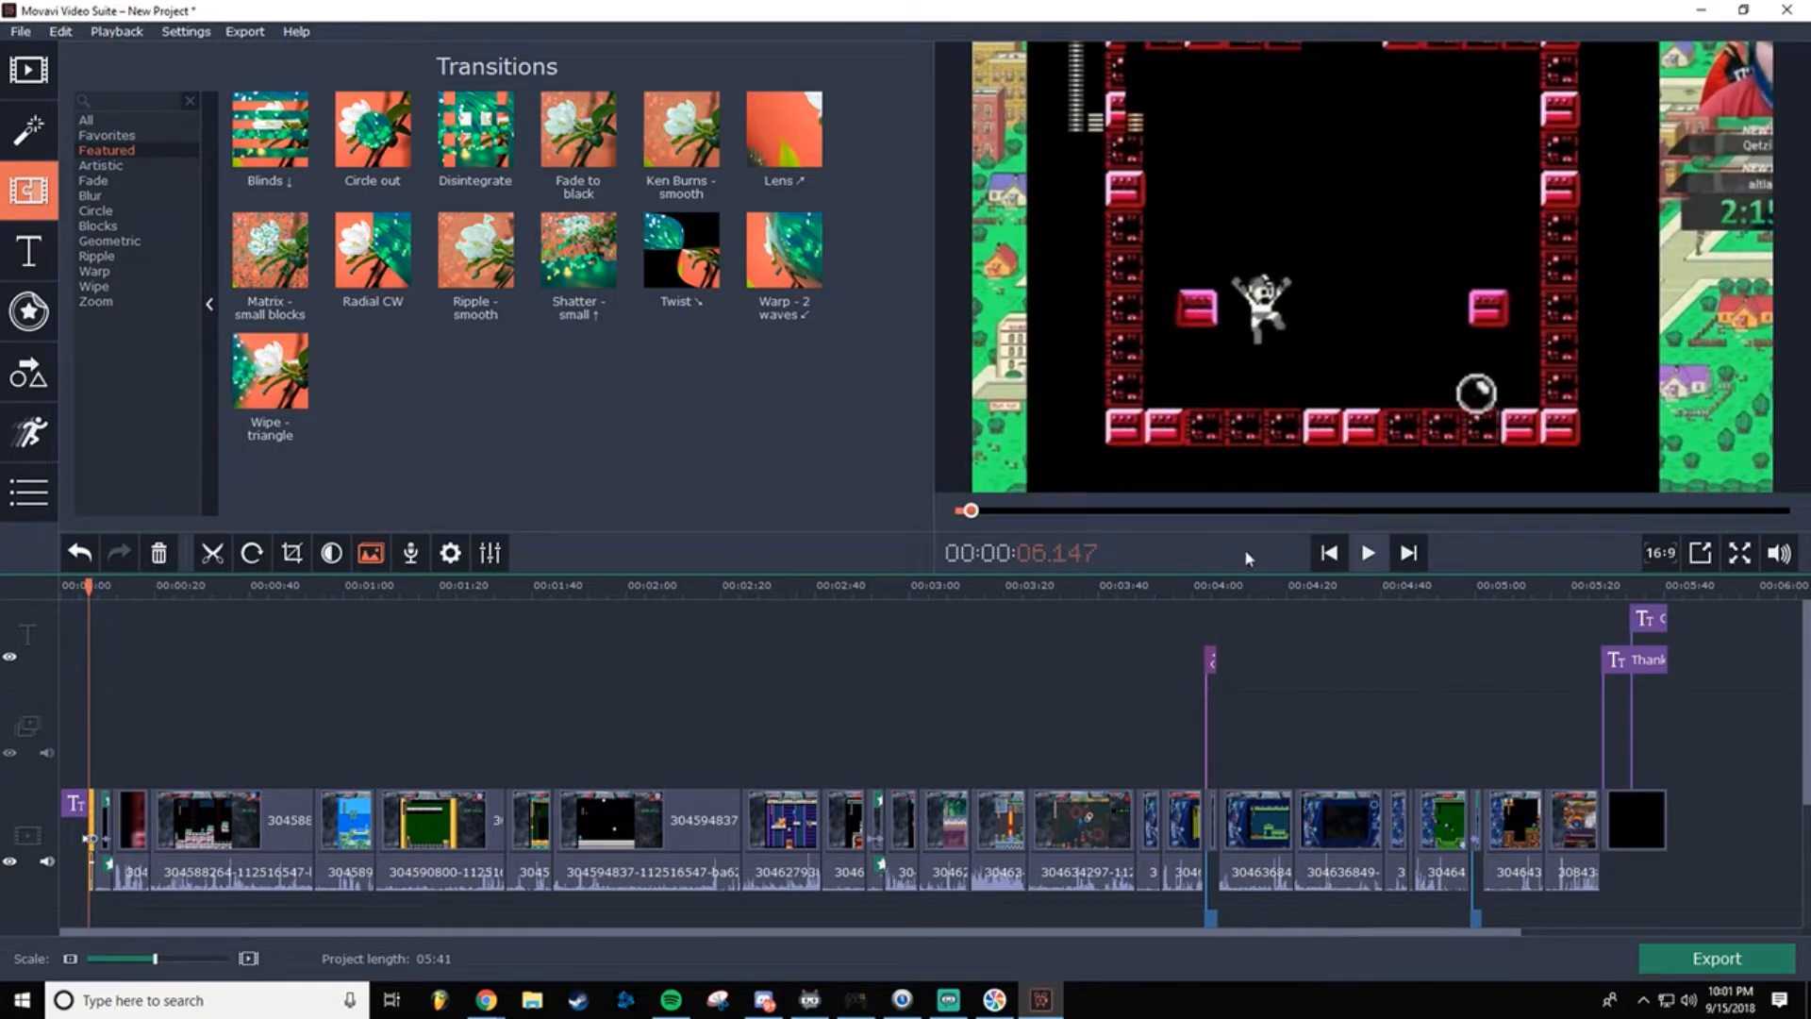
click(19, 272)
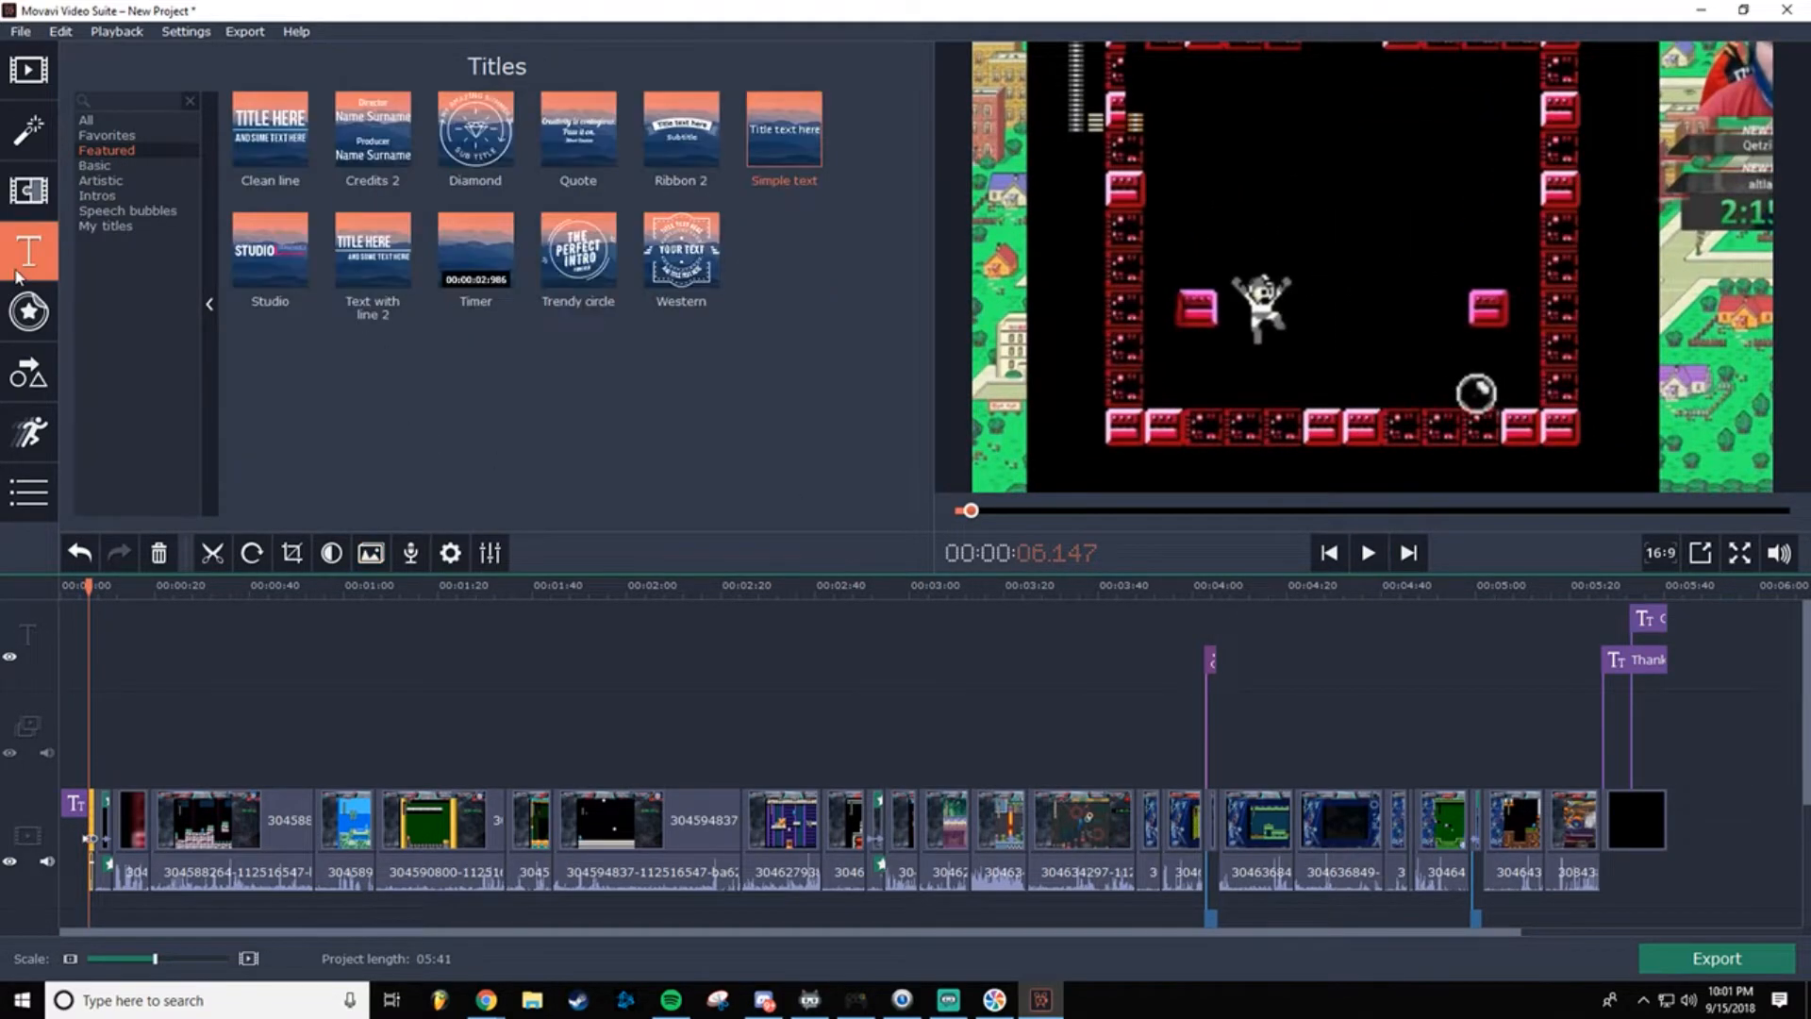
click(29, 198)
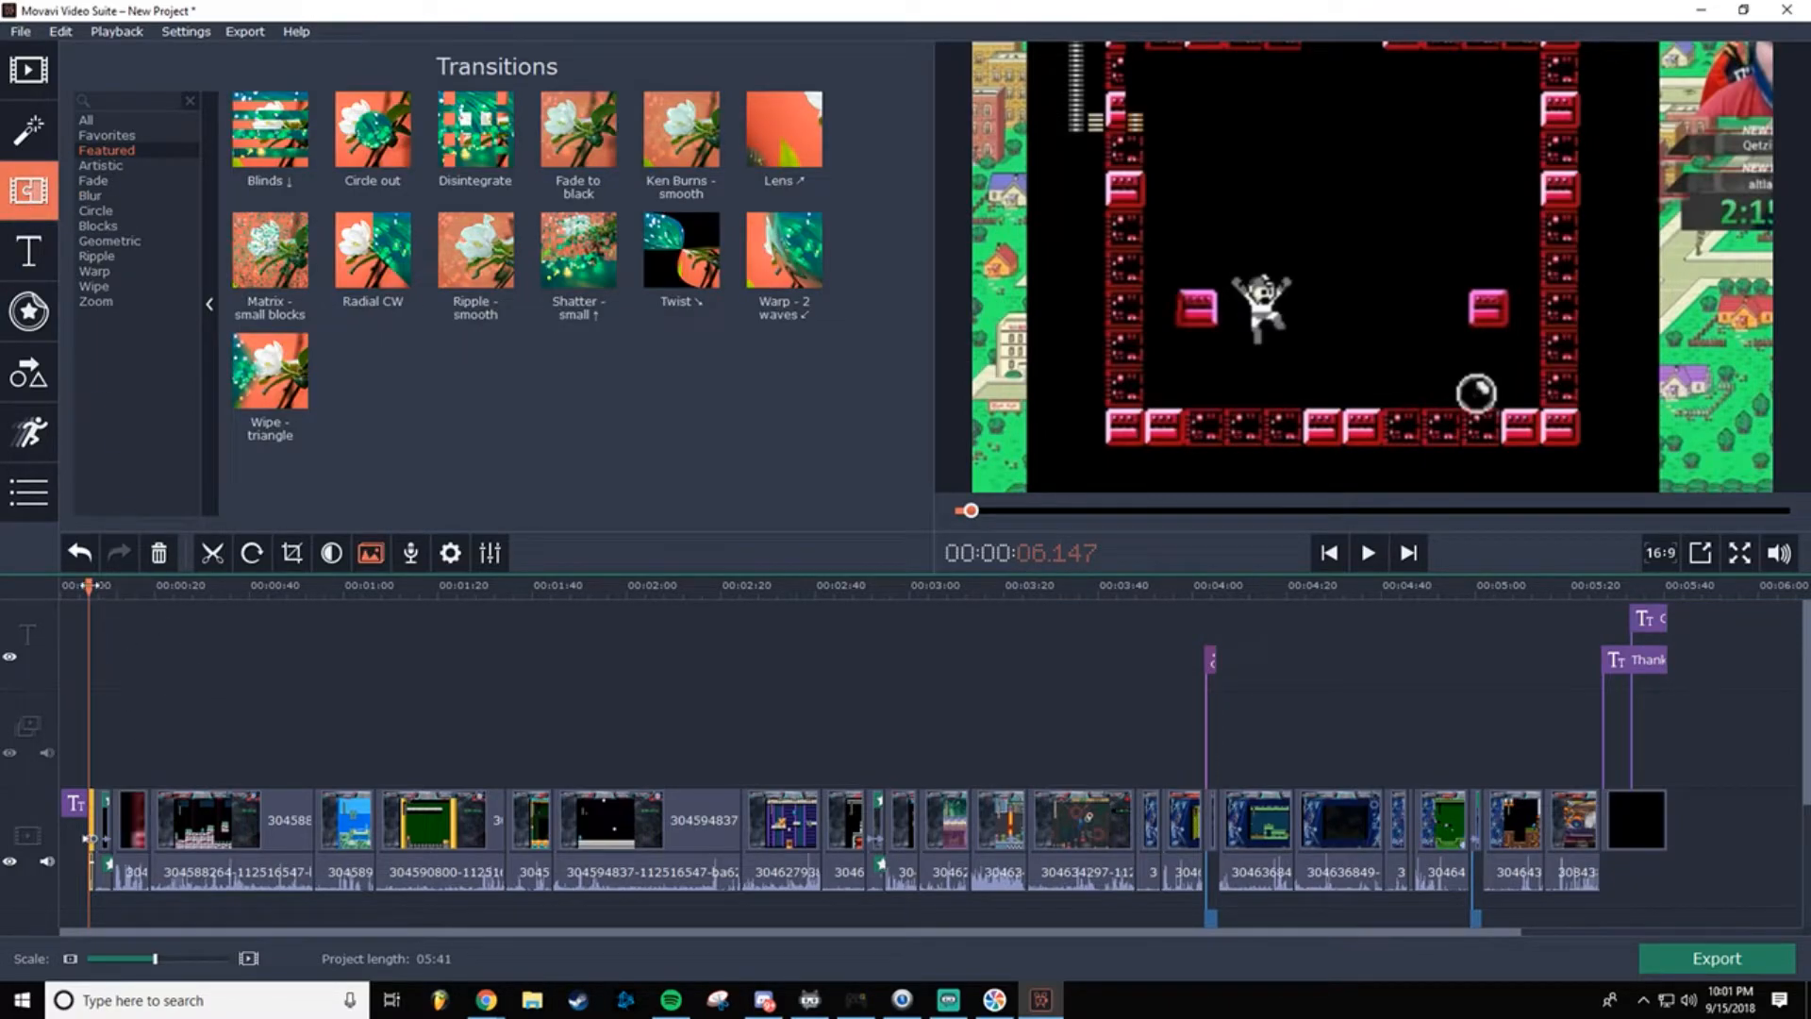
Step: Apply random transitions with a 2-second duration between all clips using the Transition Wizard
drag(90, 586, 128, 587)
click(372, 555)
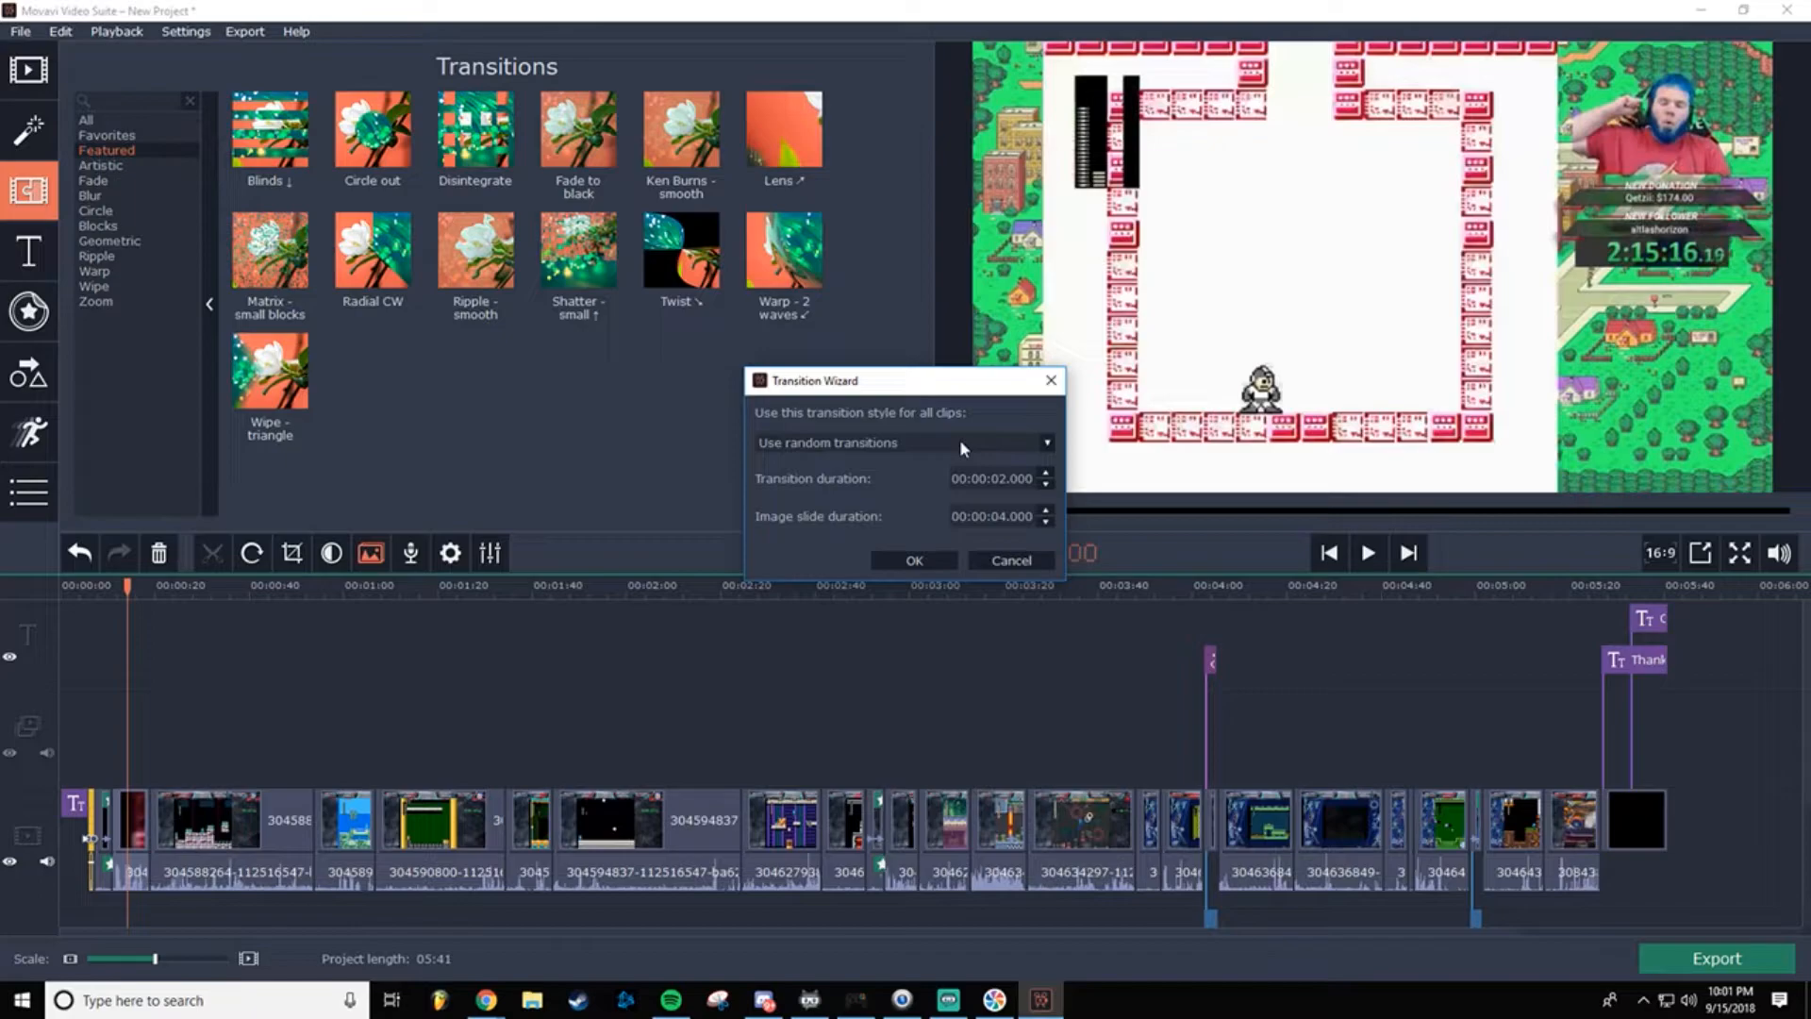
click(911, 562)
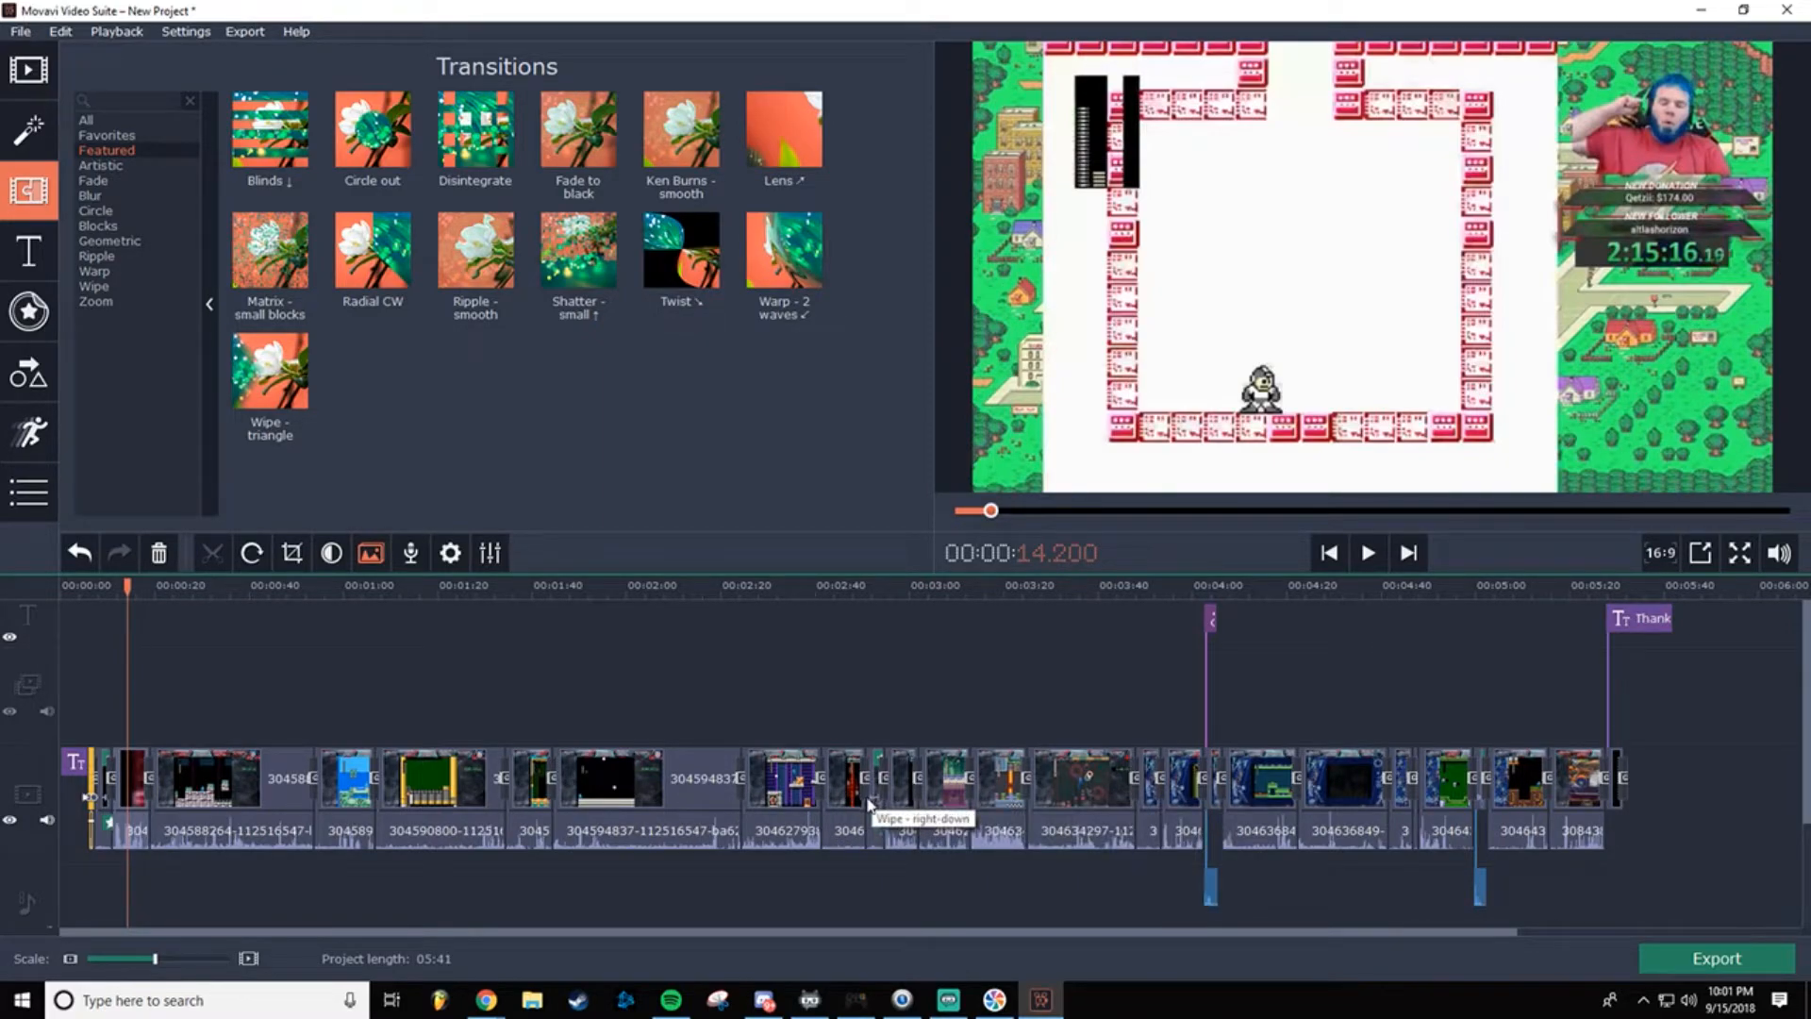
Step: Play the project from 00:00:00 to review the random transitions after the intro title and the first clip
click(124, 586)
drag(124, 585, 56, 593)
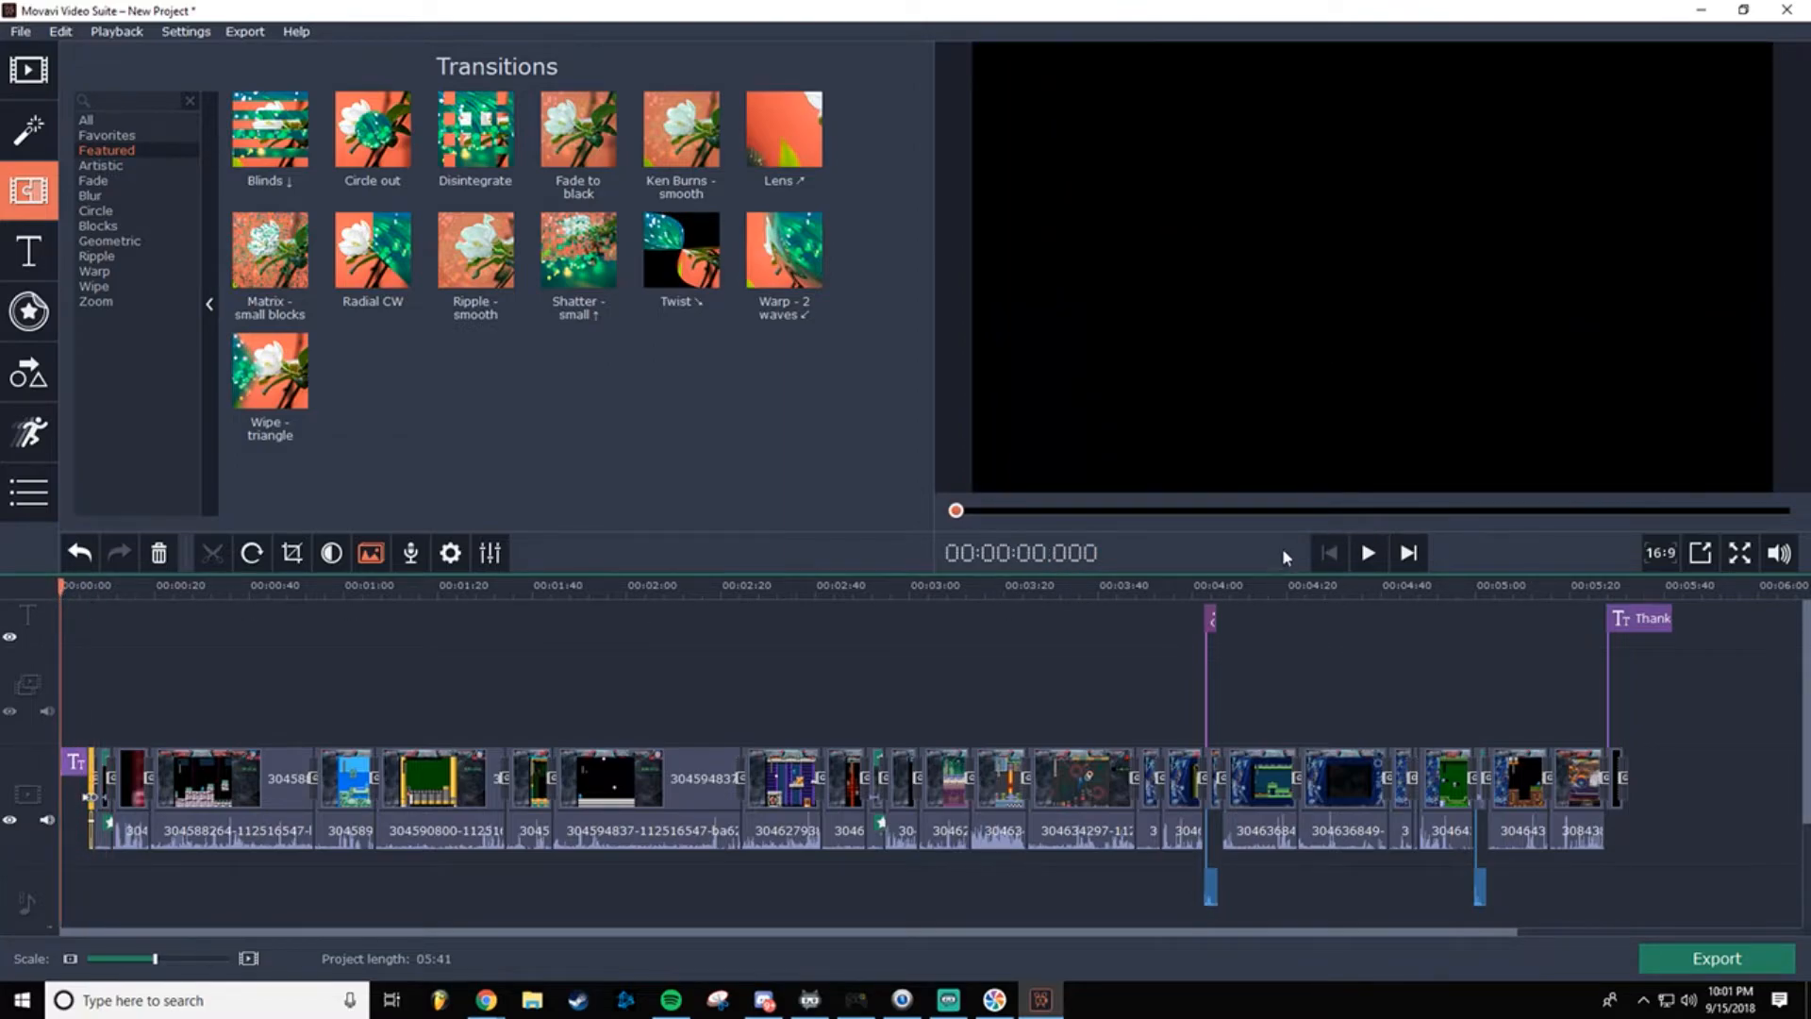
click(1367, 553)
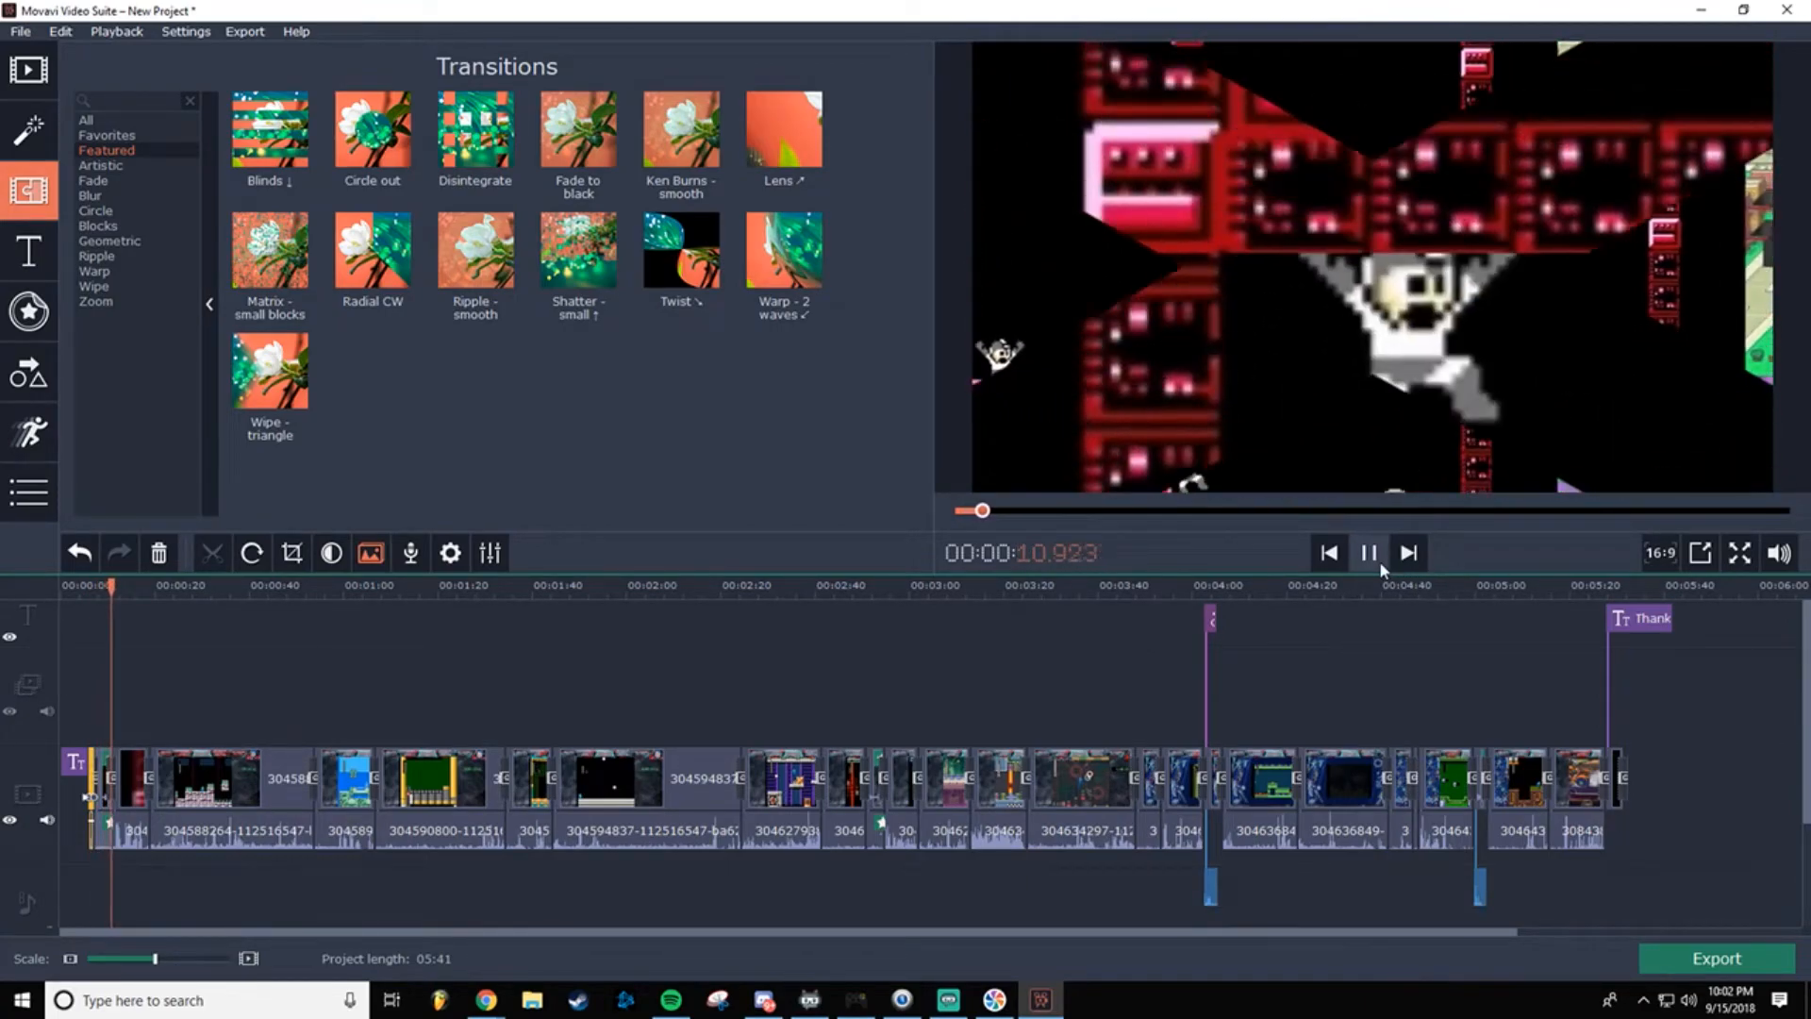
click(1375, 559)
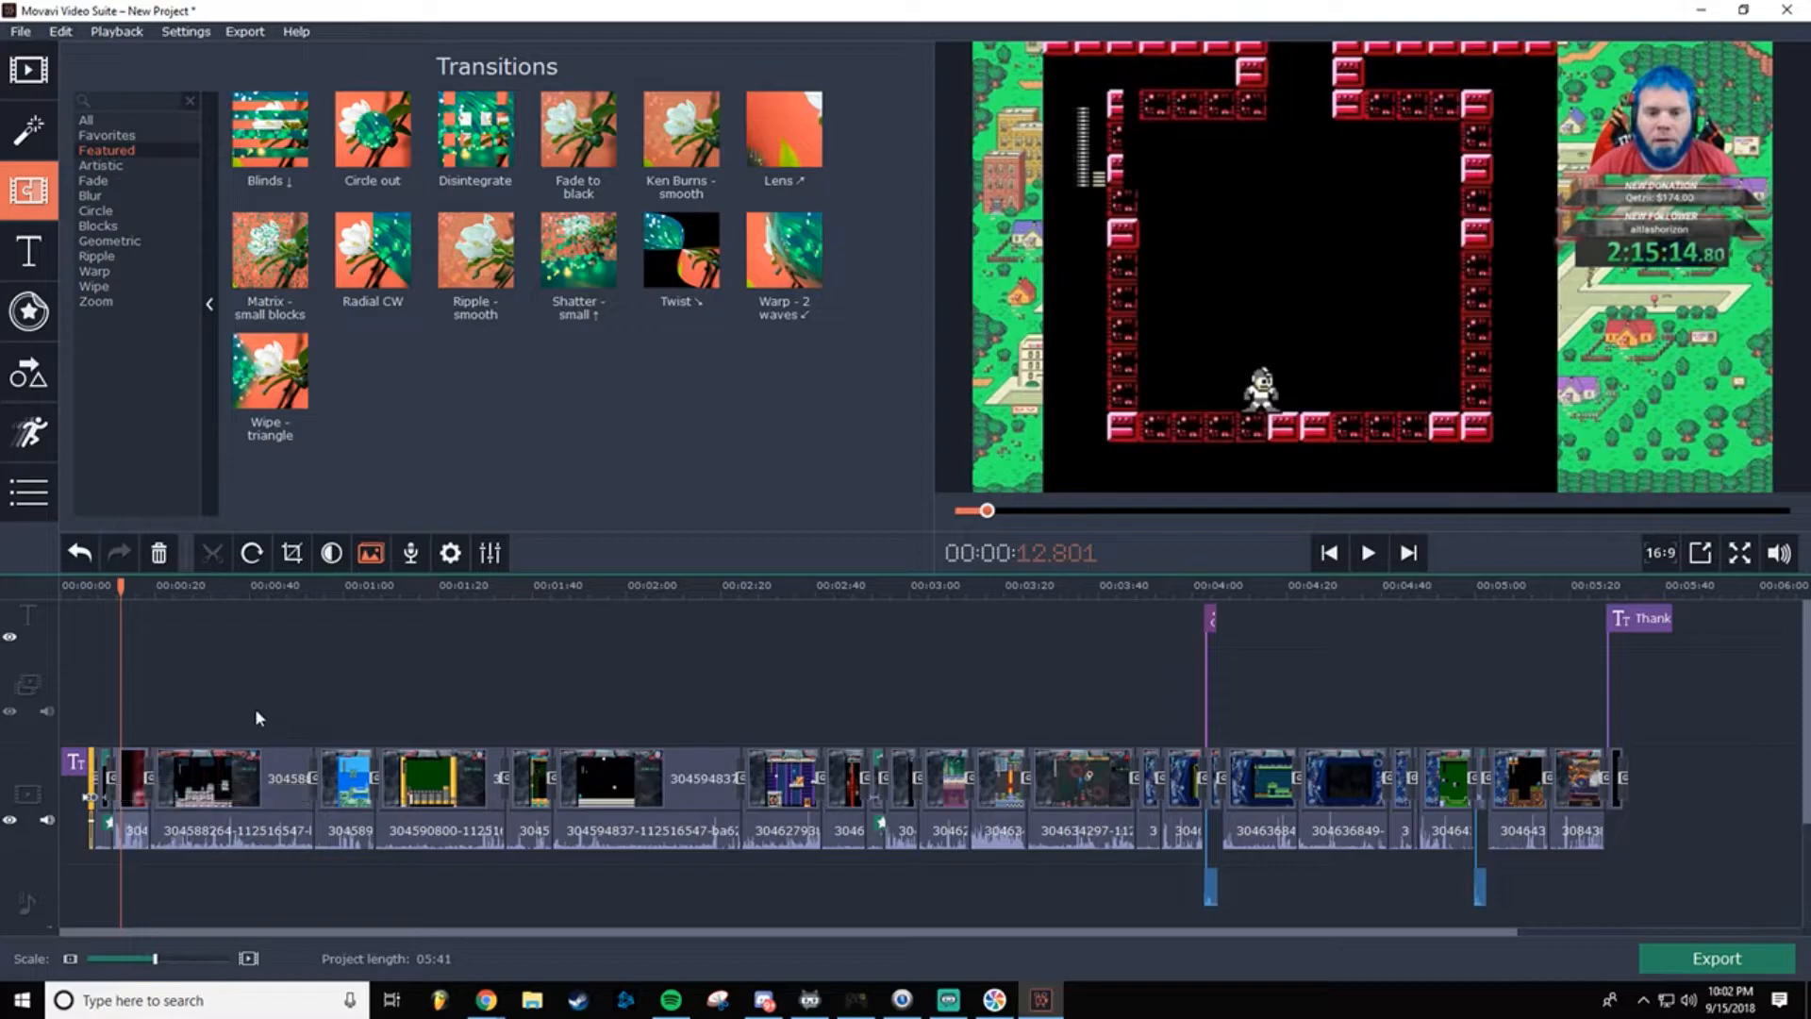
key(alt+Tab)
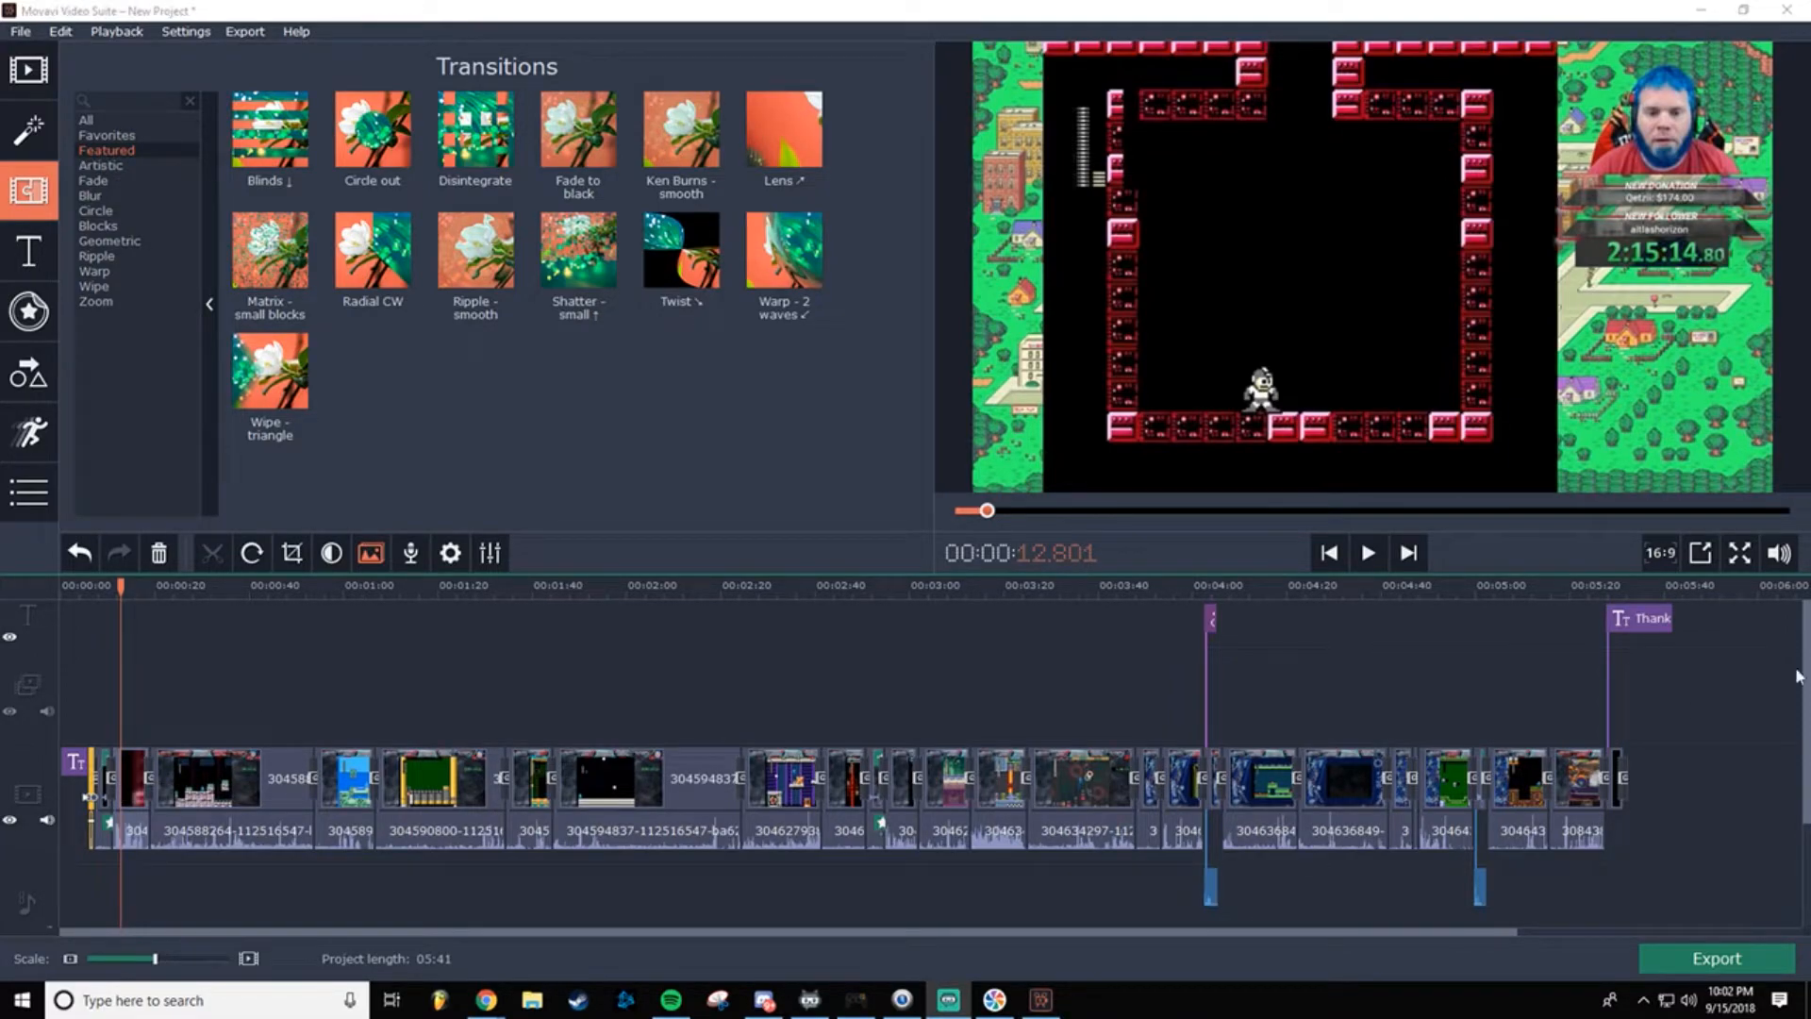
Step: Select the transition near 00:00:10 and replay from the intro title through the opening clips
click(112, 776)
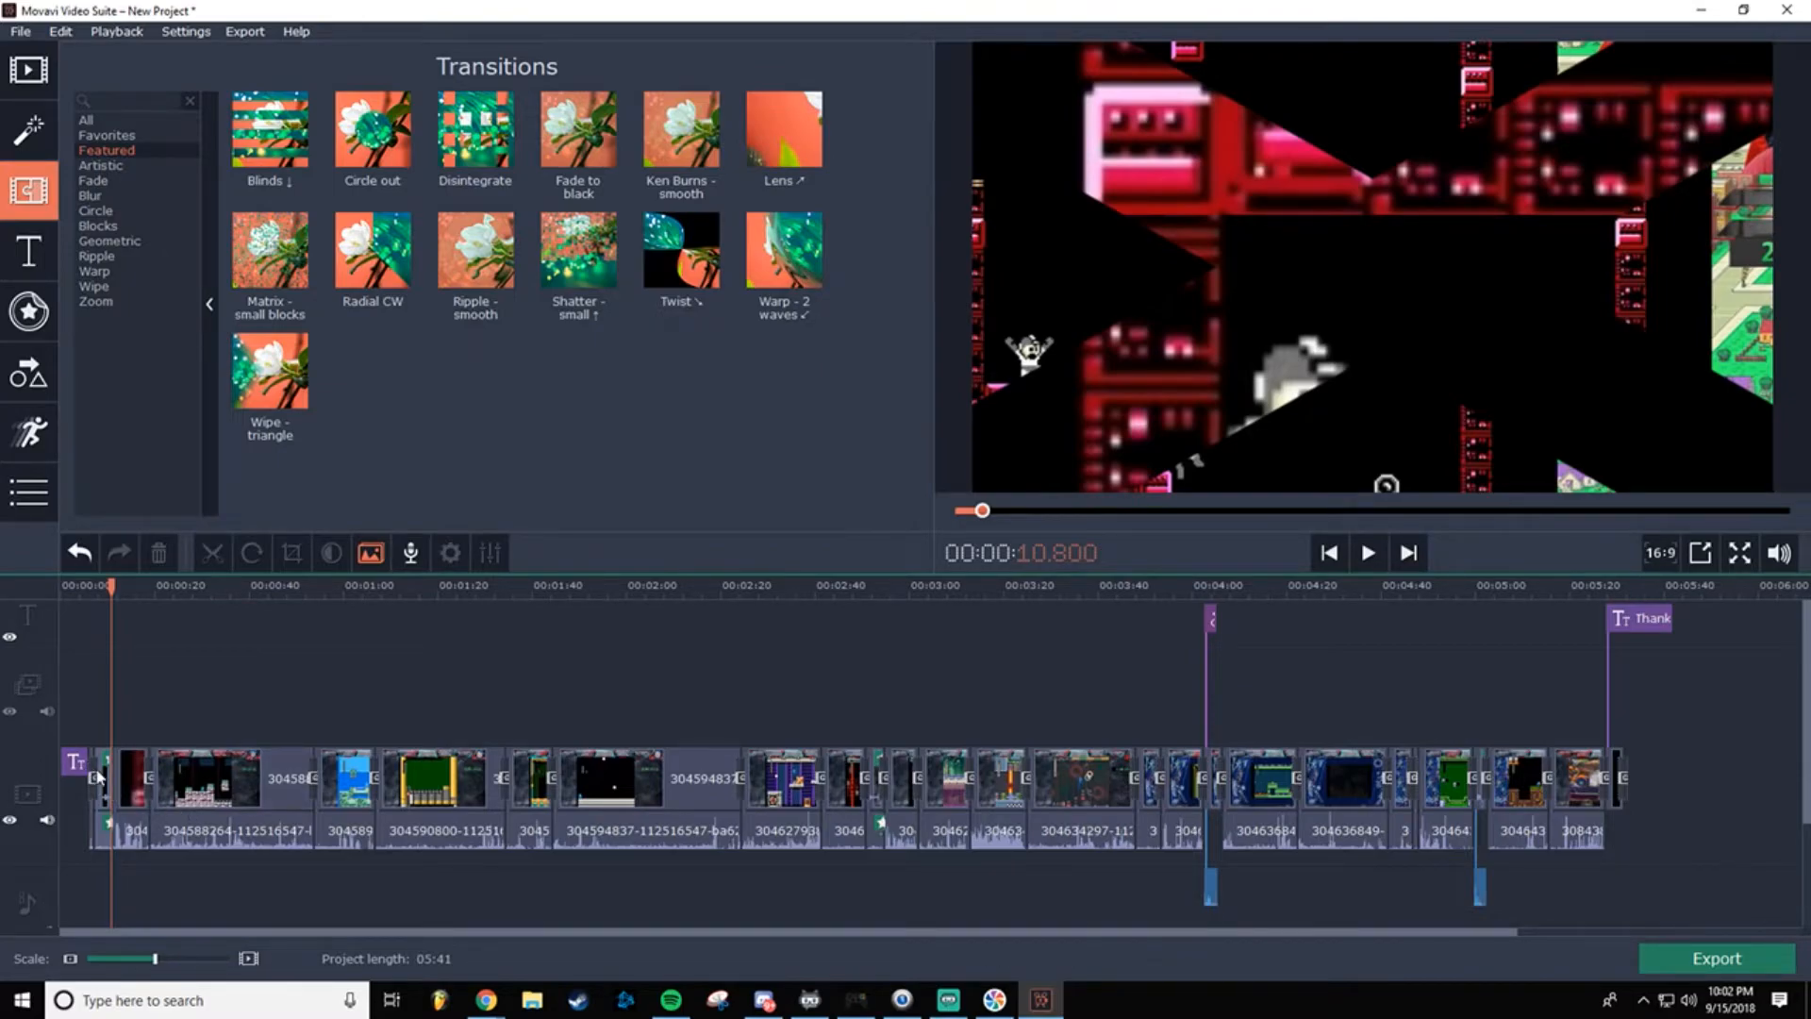
click(92, 591)
click(78, 586)
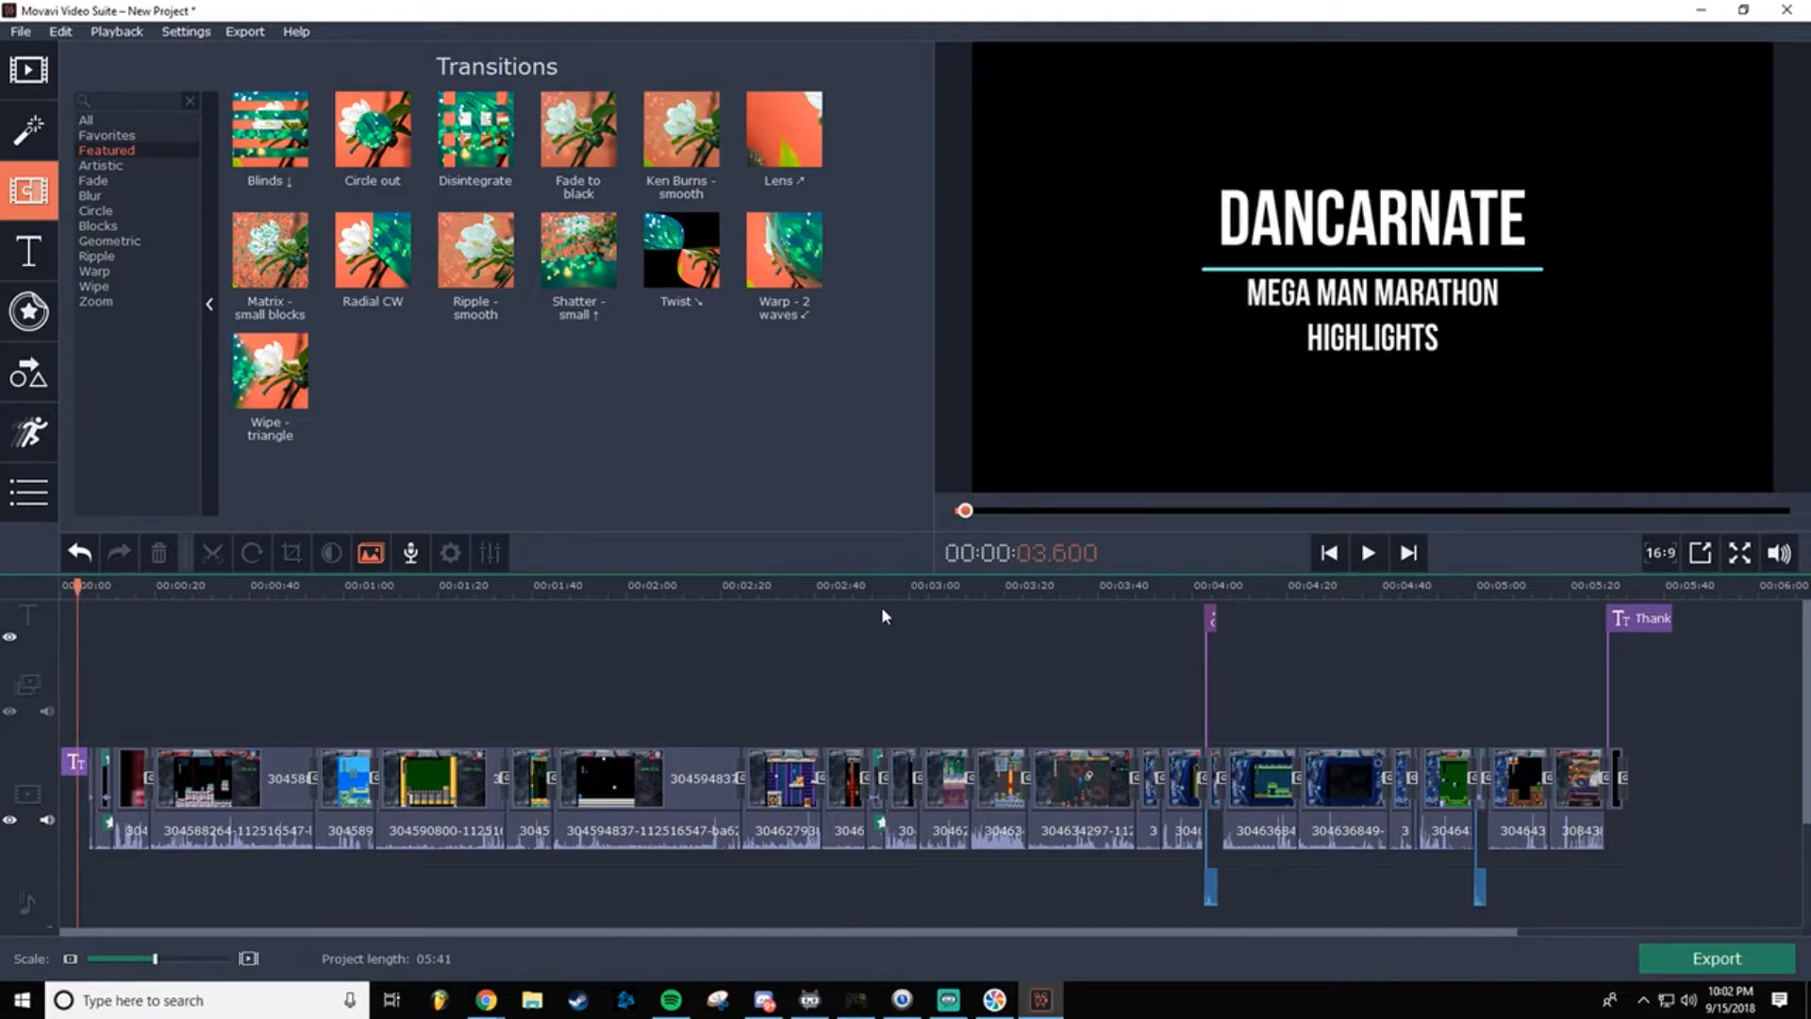
click(1367, 553)
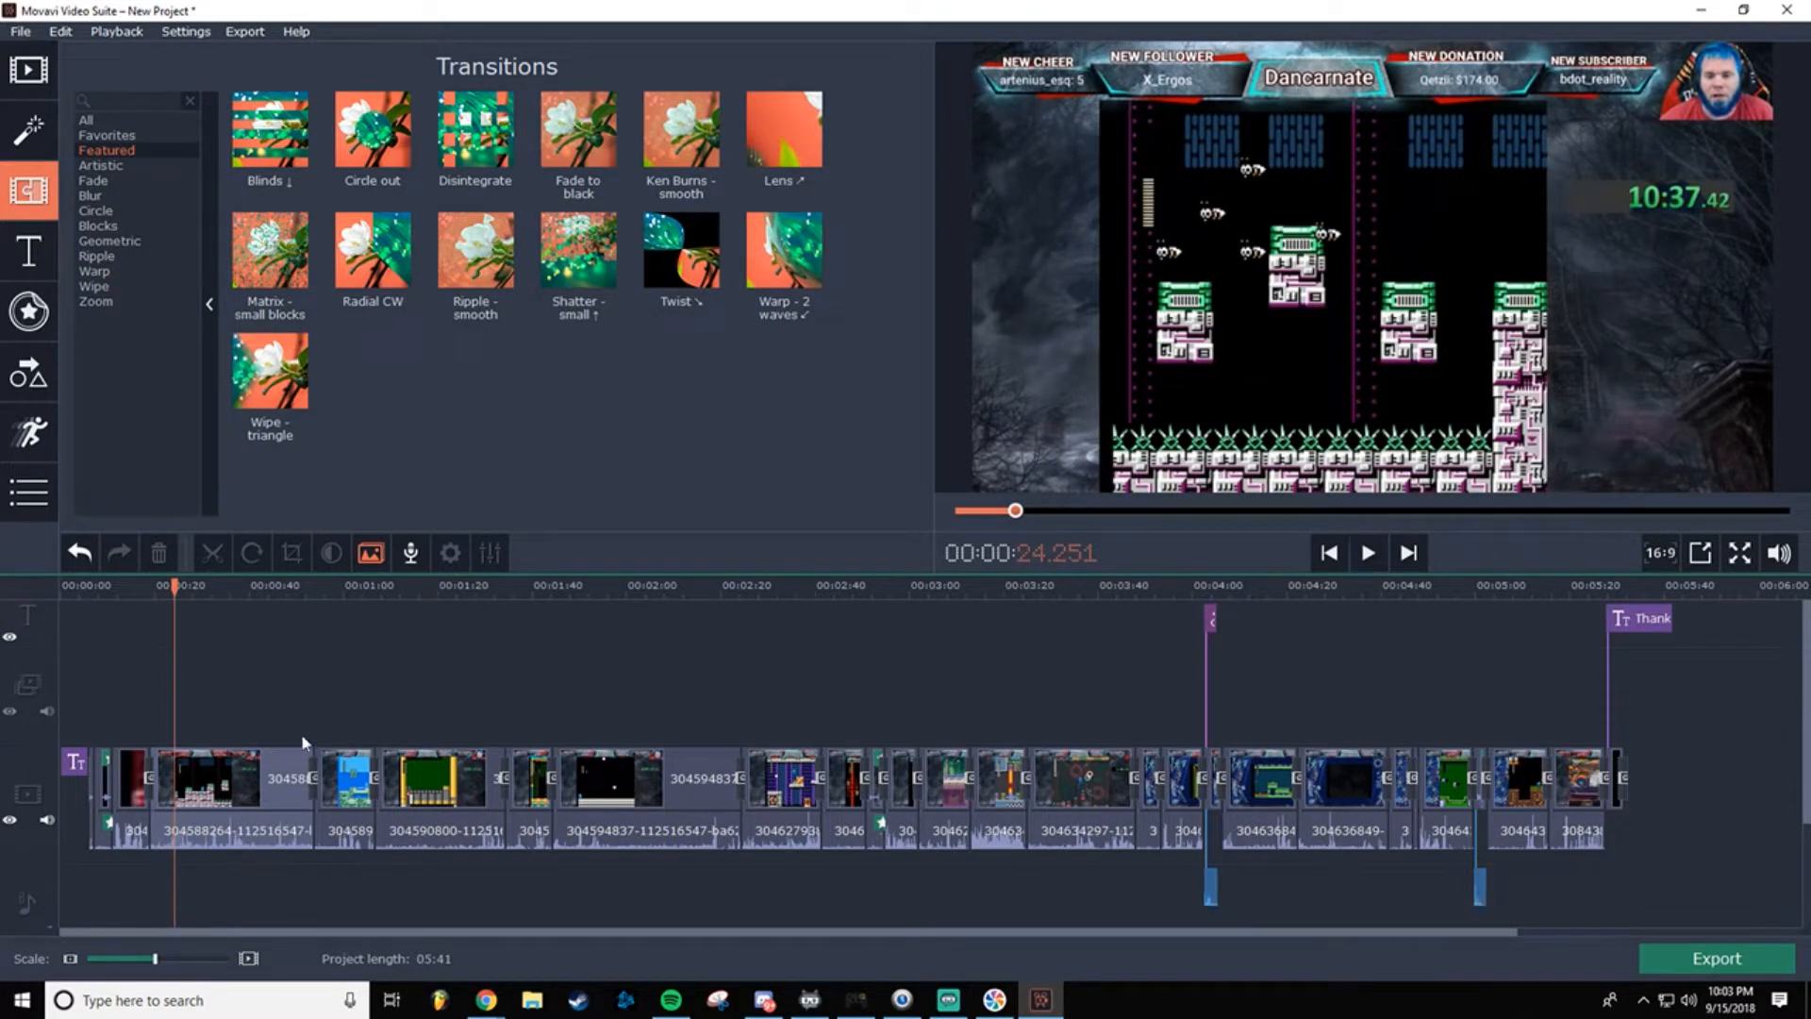
Step: Play from about 00:00:51 to check the transition into the underwater clip
click(303, 589)
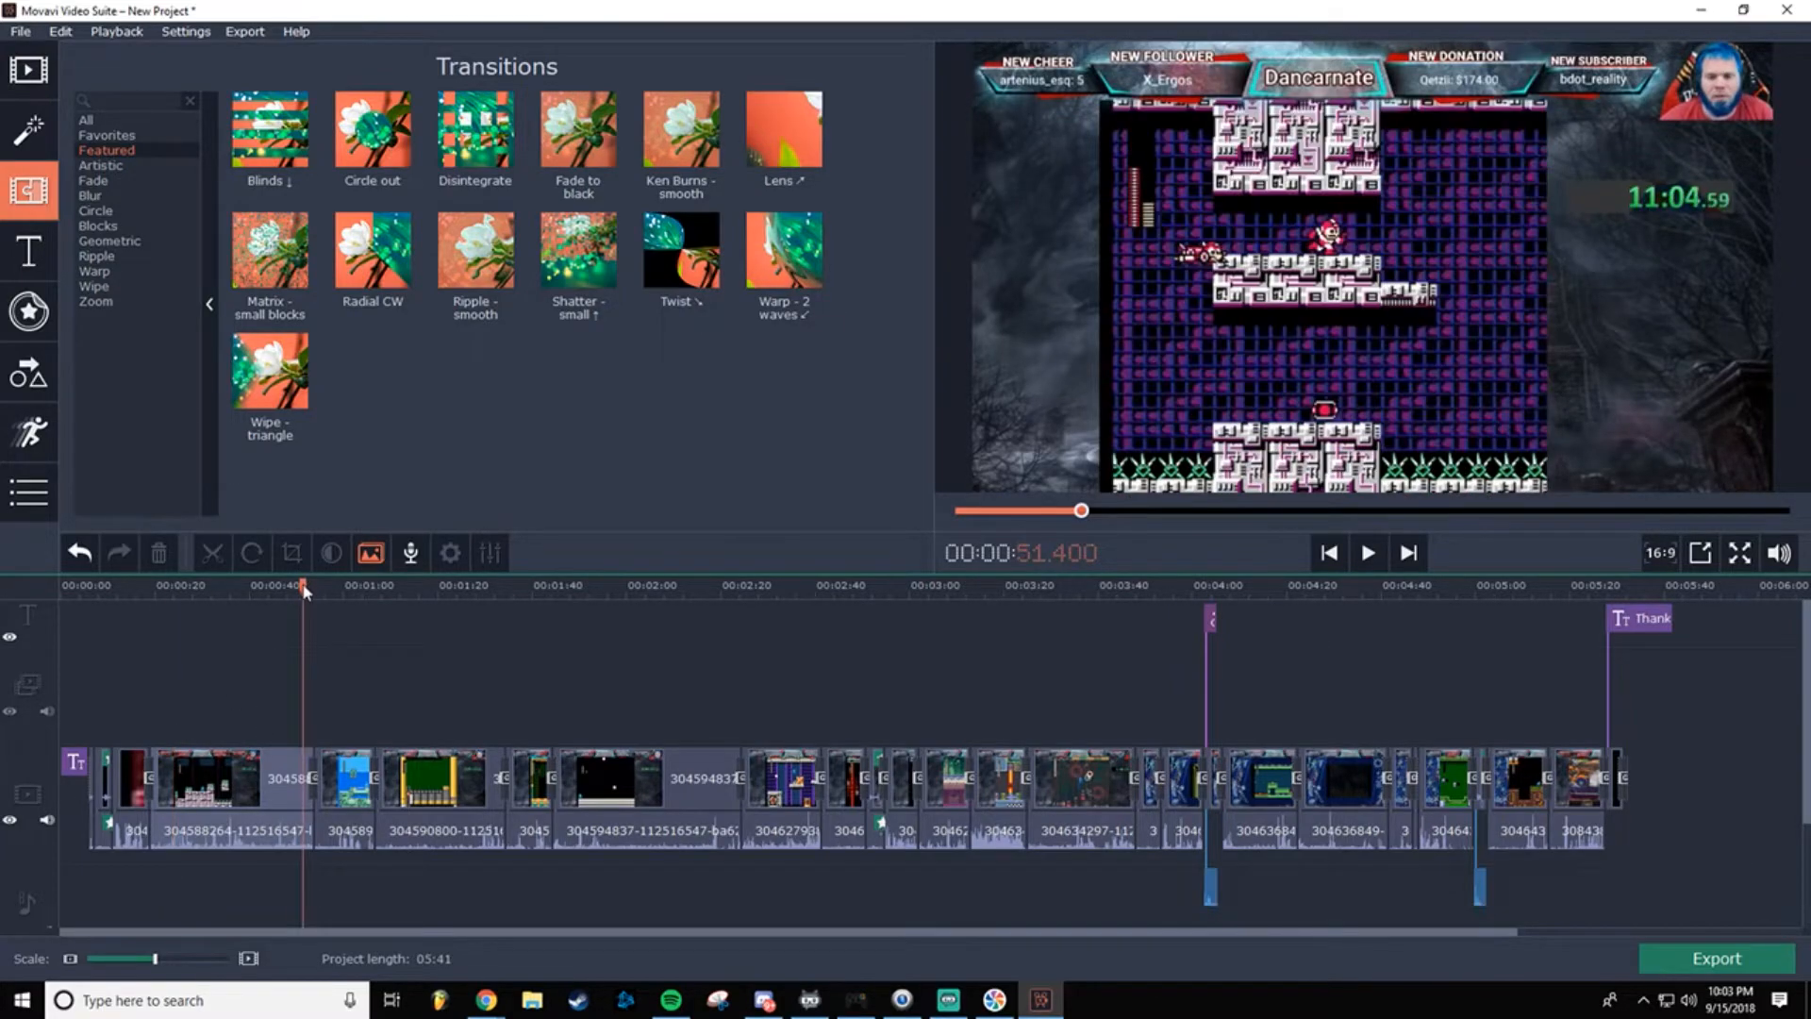
click(1367, 553)
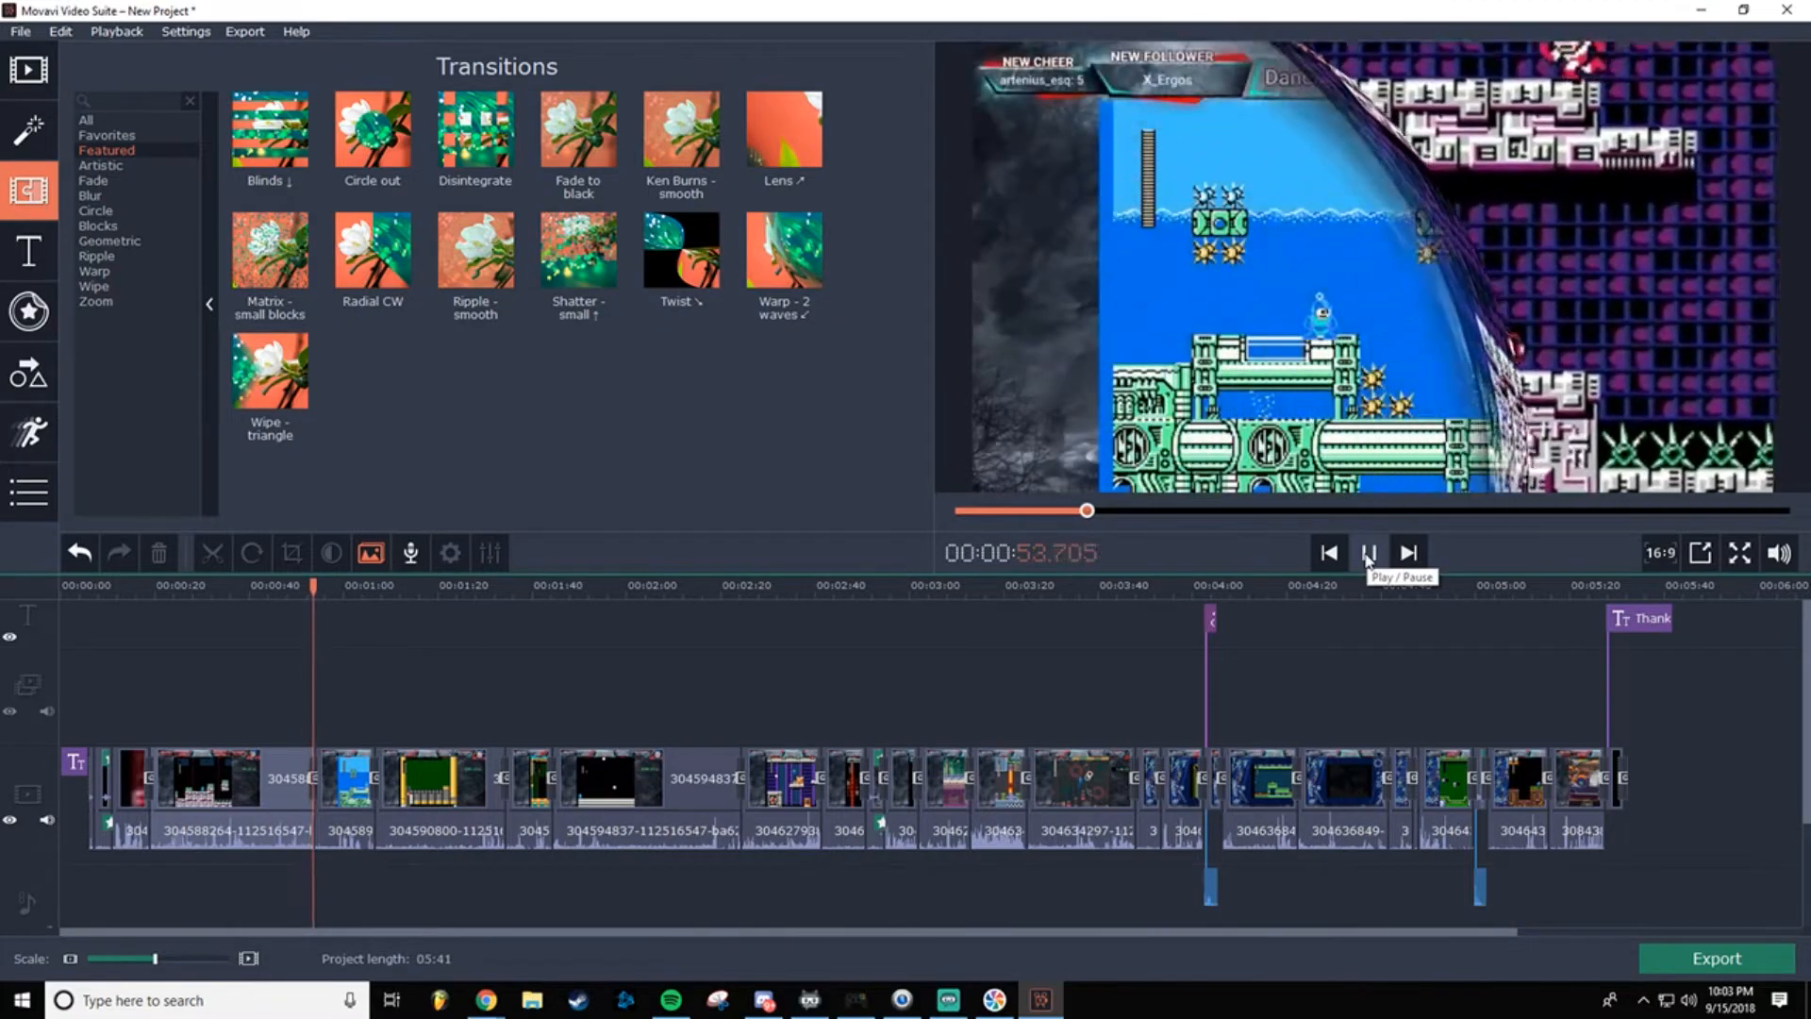
click(1368, 554)
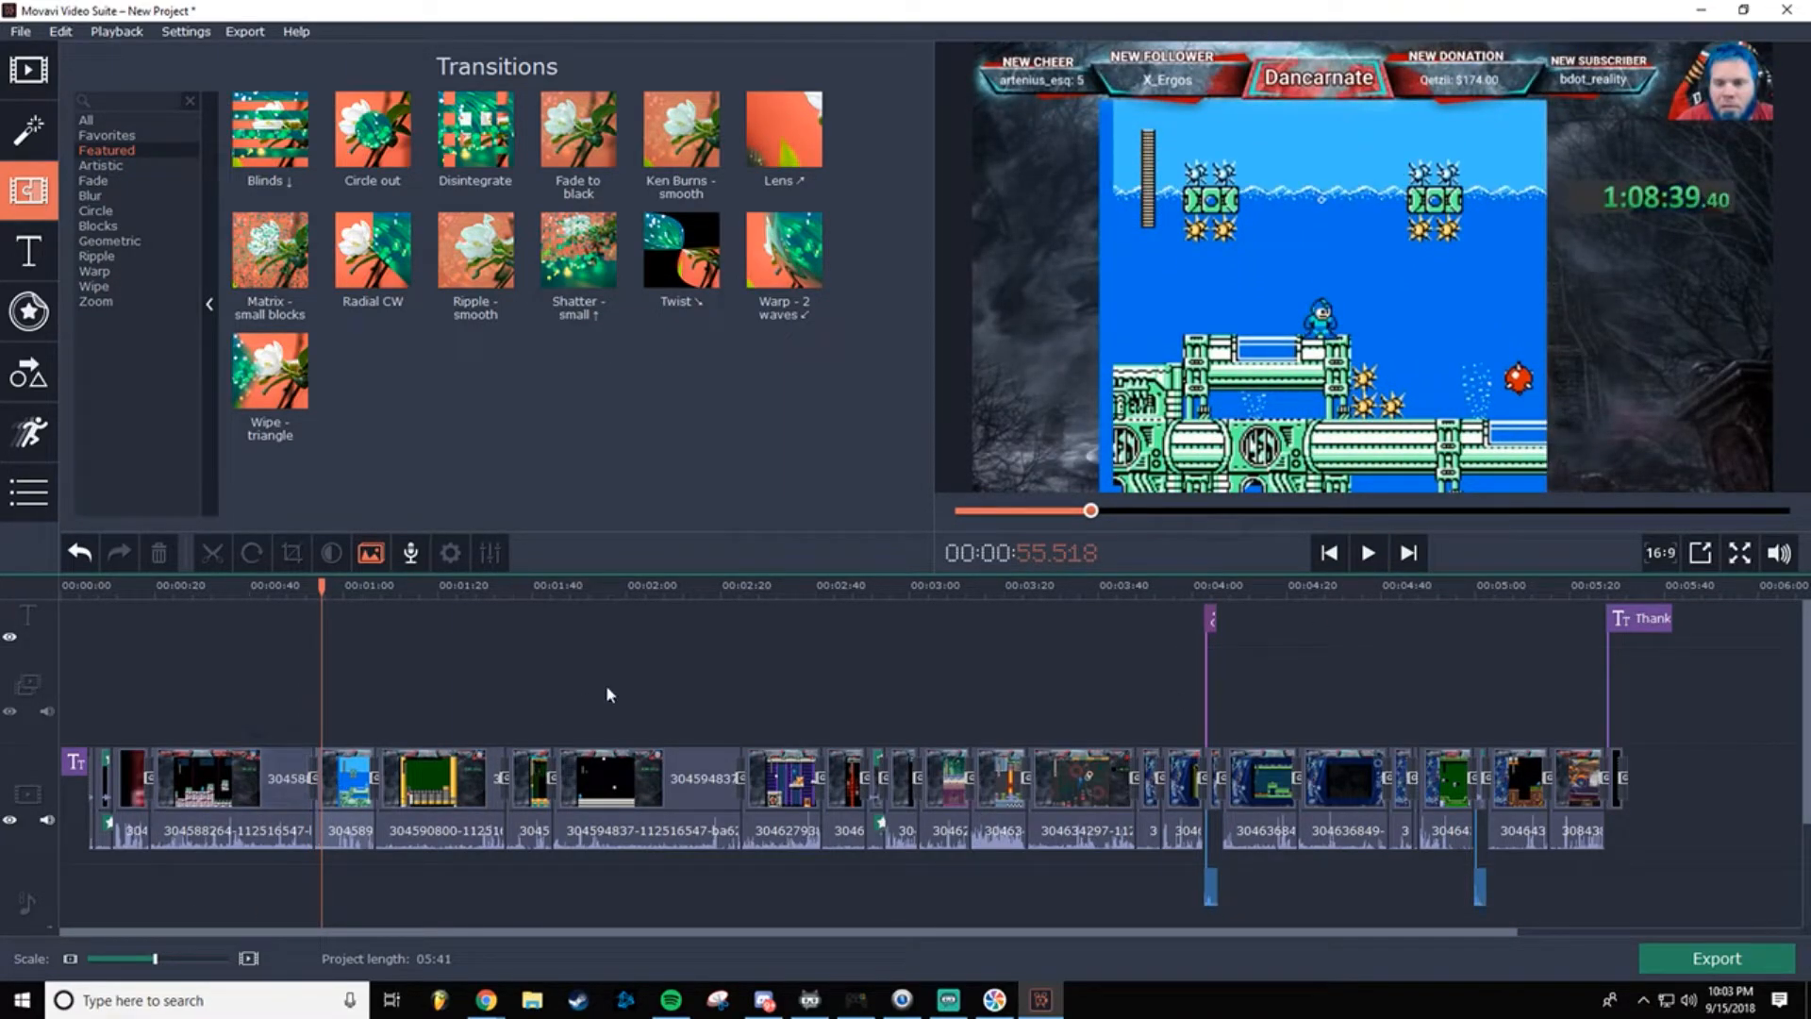
Step: Undo the random transitions on all clips while keeping the edited live-stream title in the outro
key(ctrl+z)
key(ctrl+z)
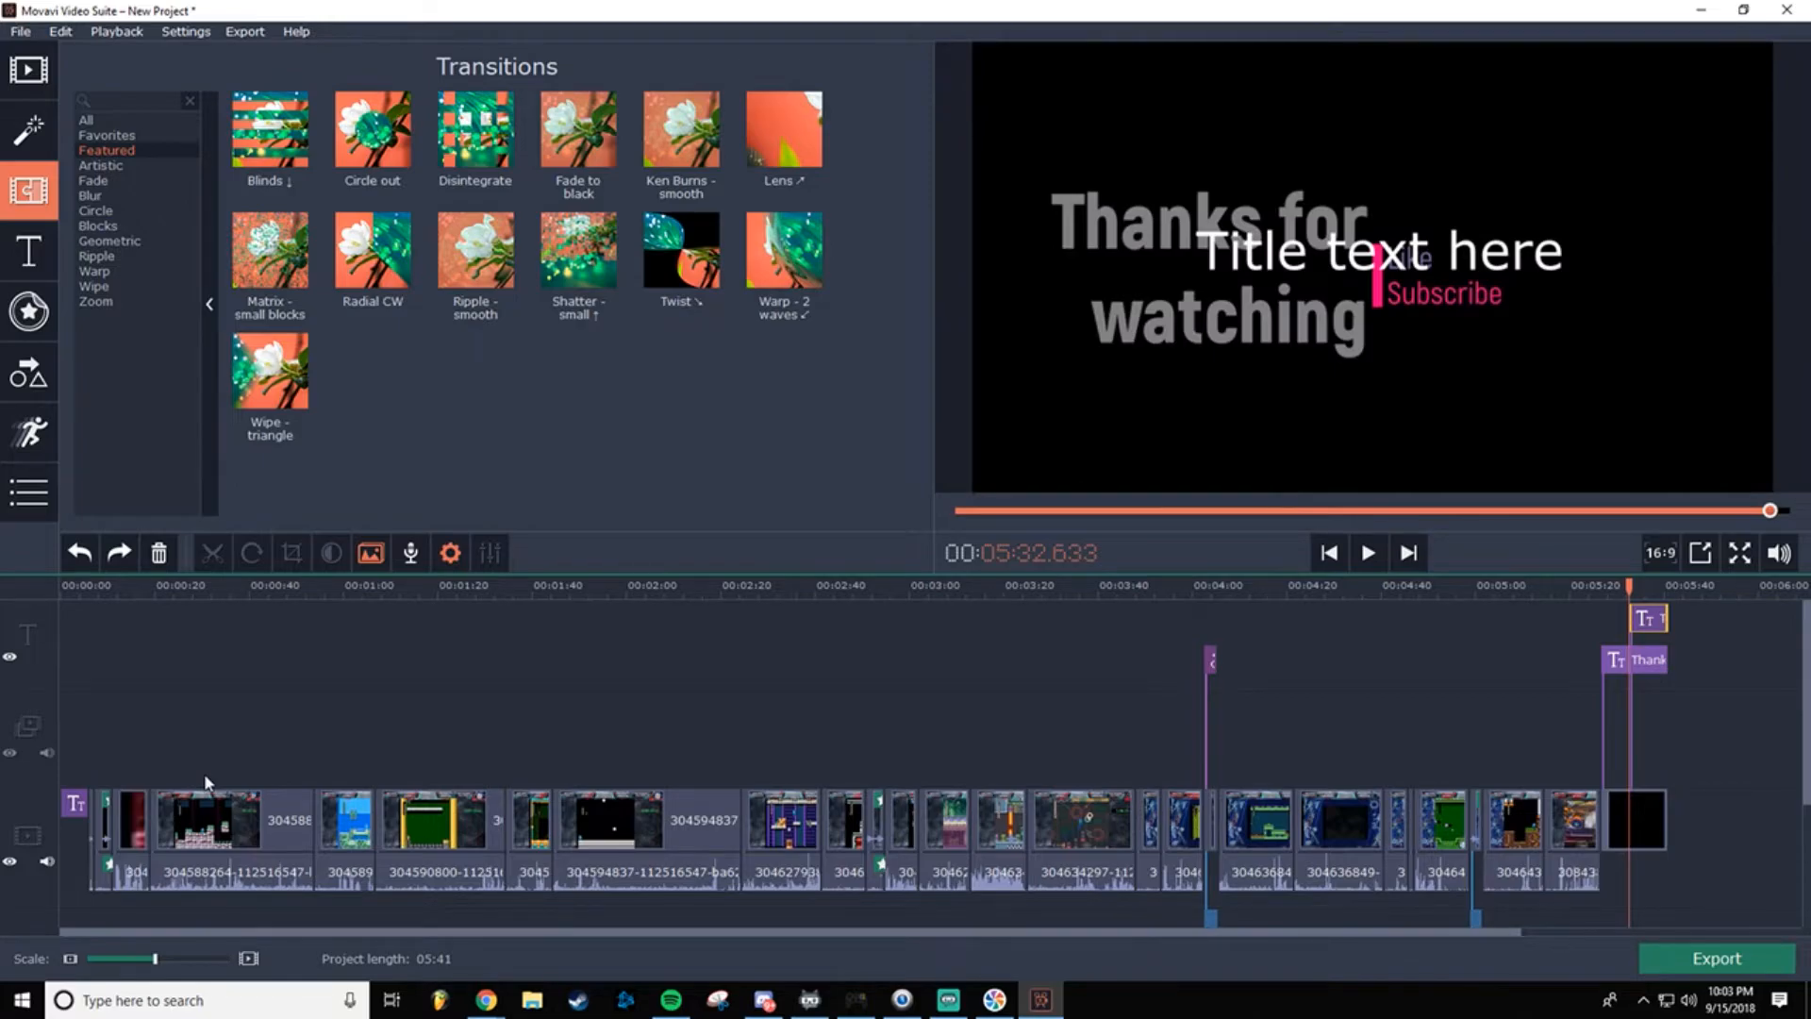
click(118, 555)
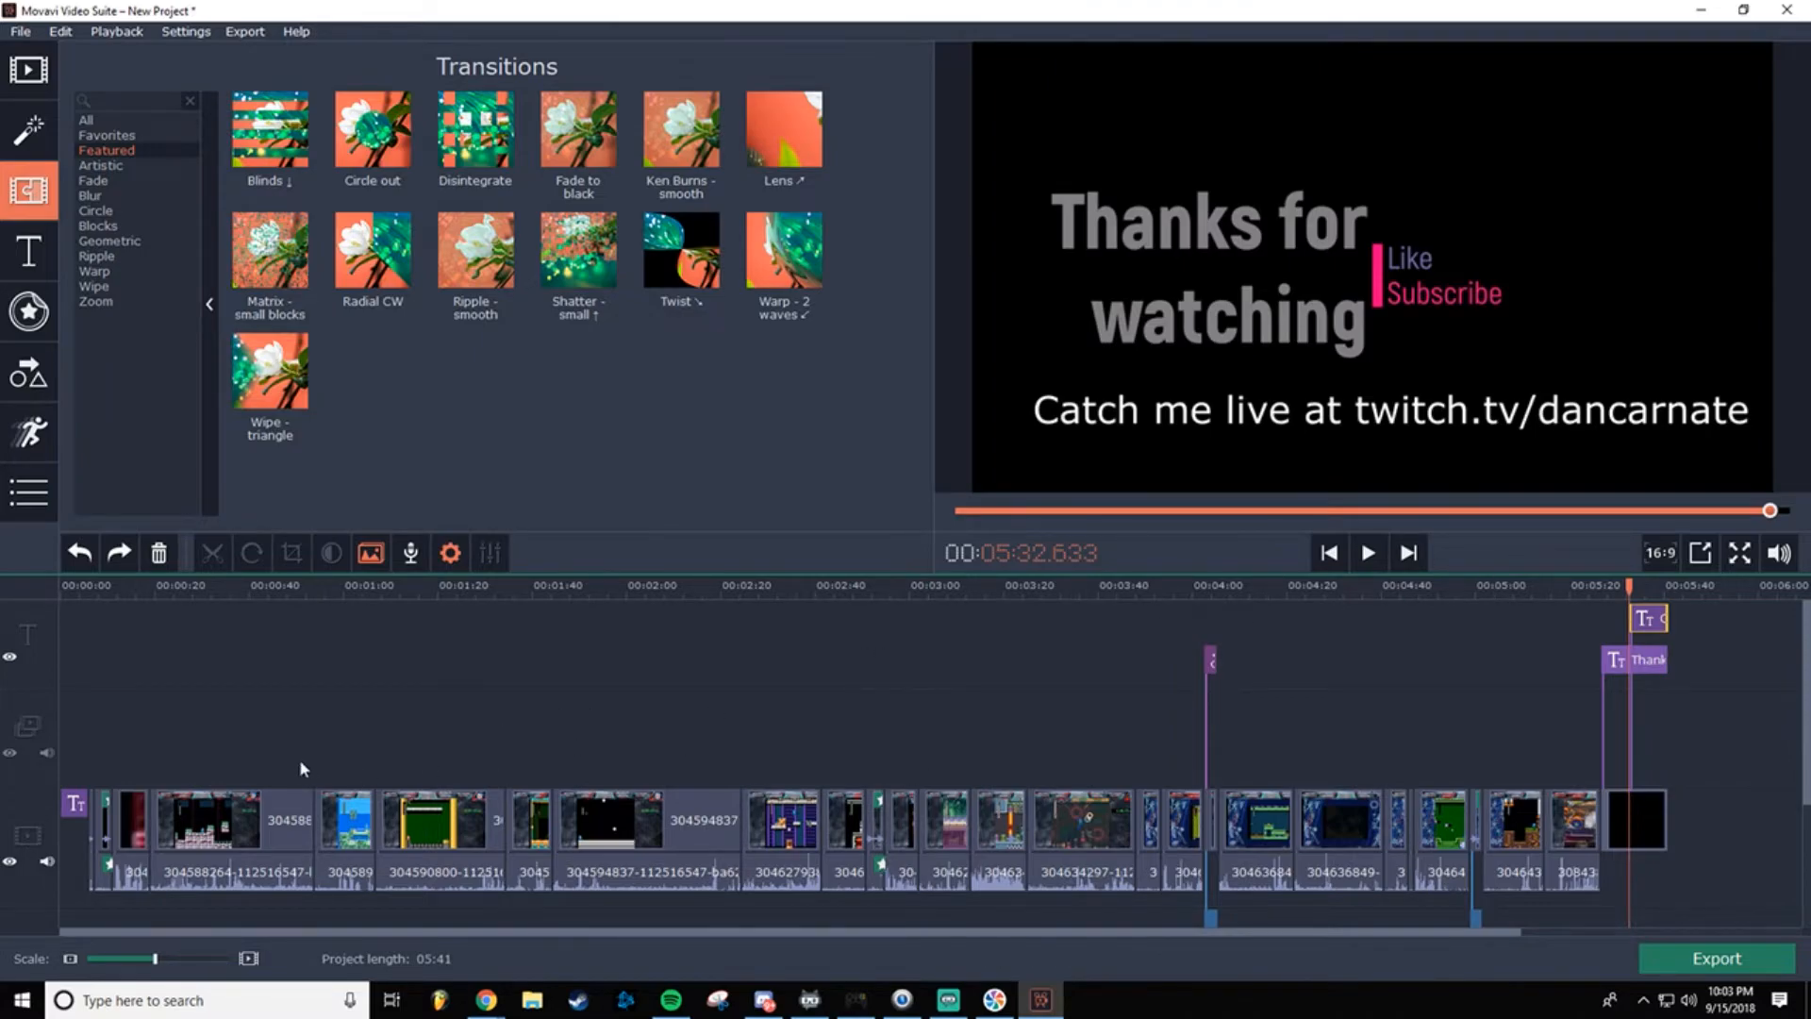
click(1474, 667)
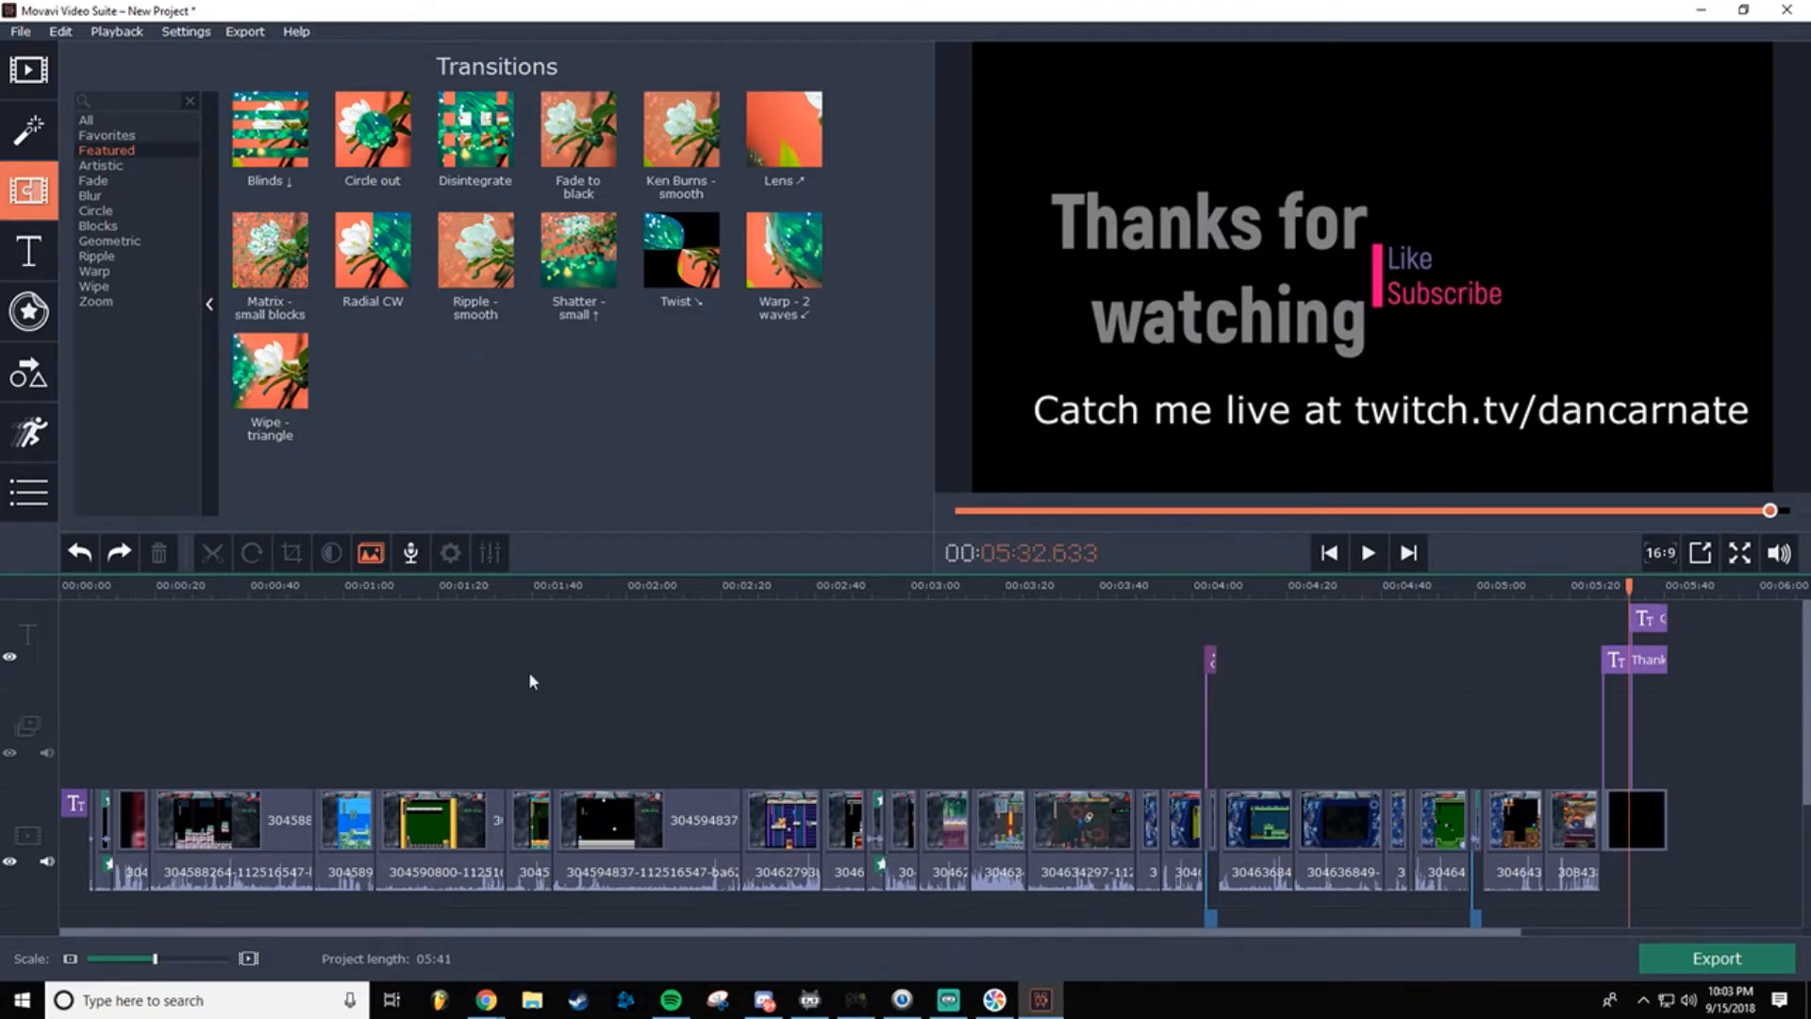
Step: Apply the Fade to black transition style to all clips with the Transition Wizard
click(375, 555)
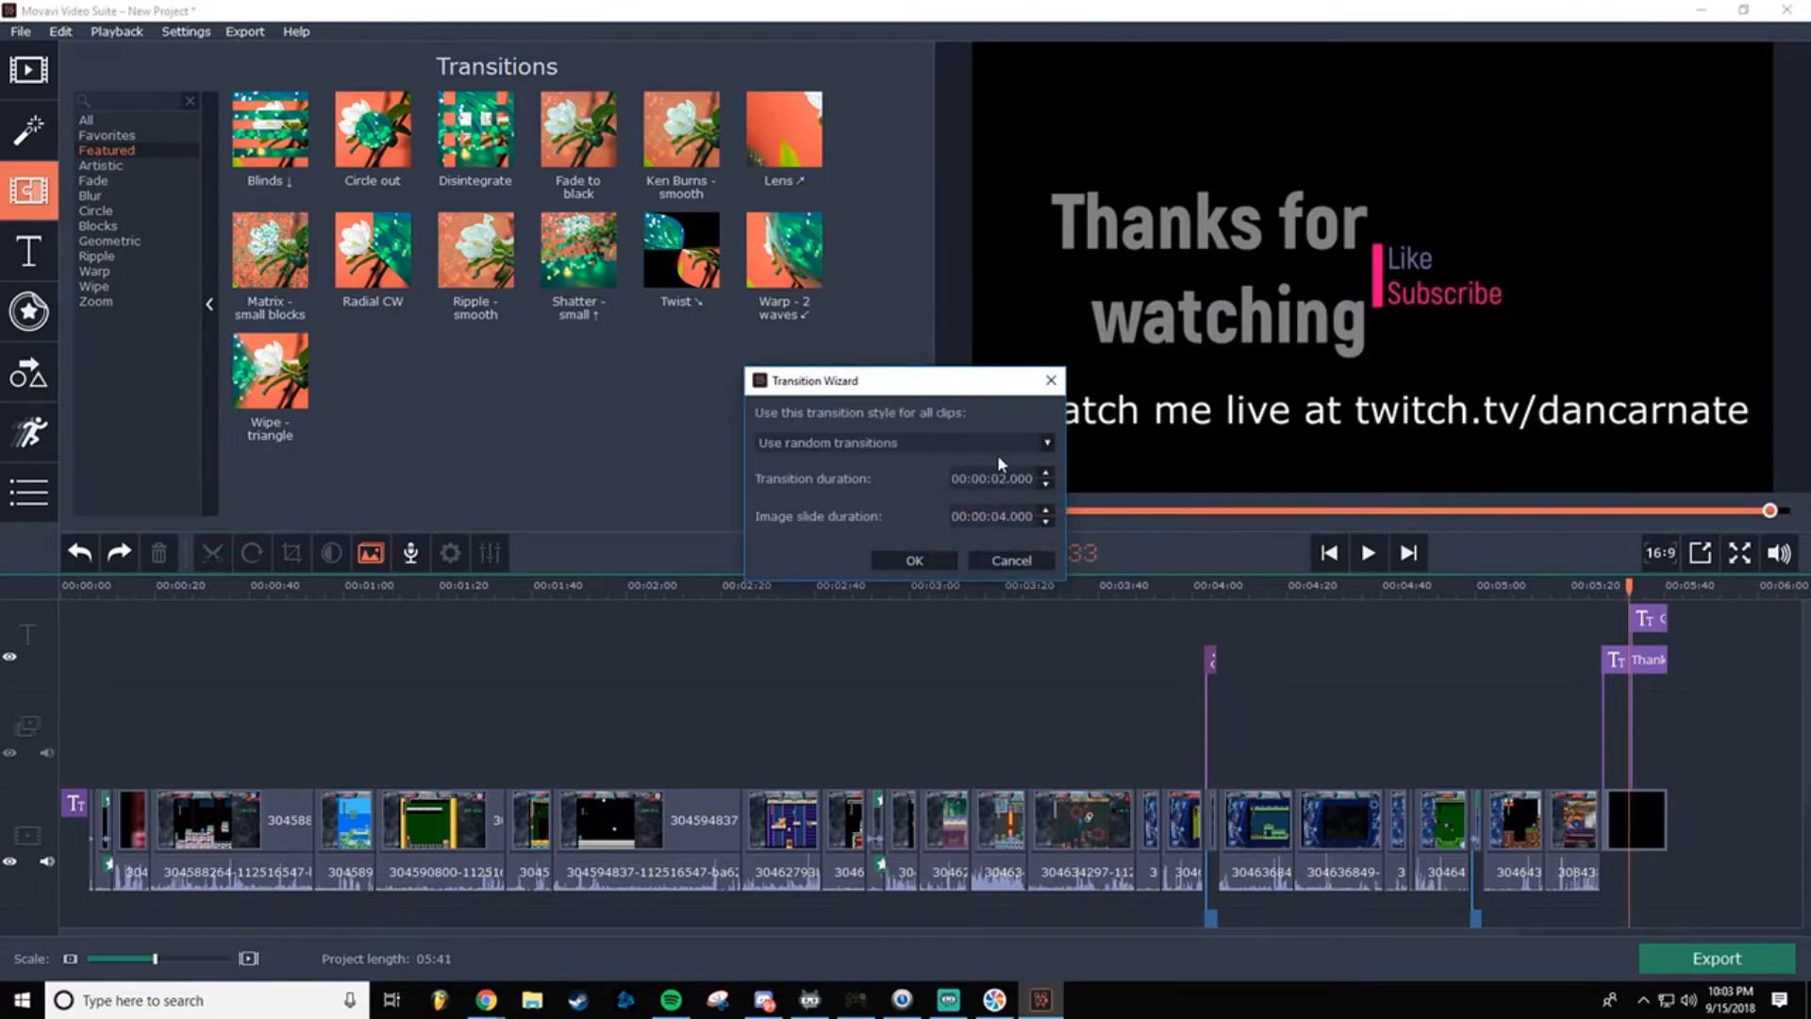
click(1045, 443)
scroll(873, 561, down, 3)
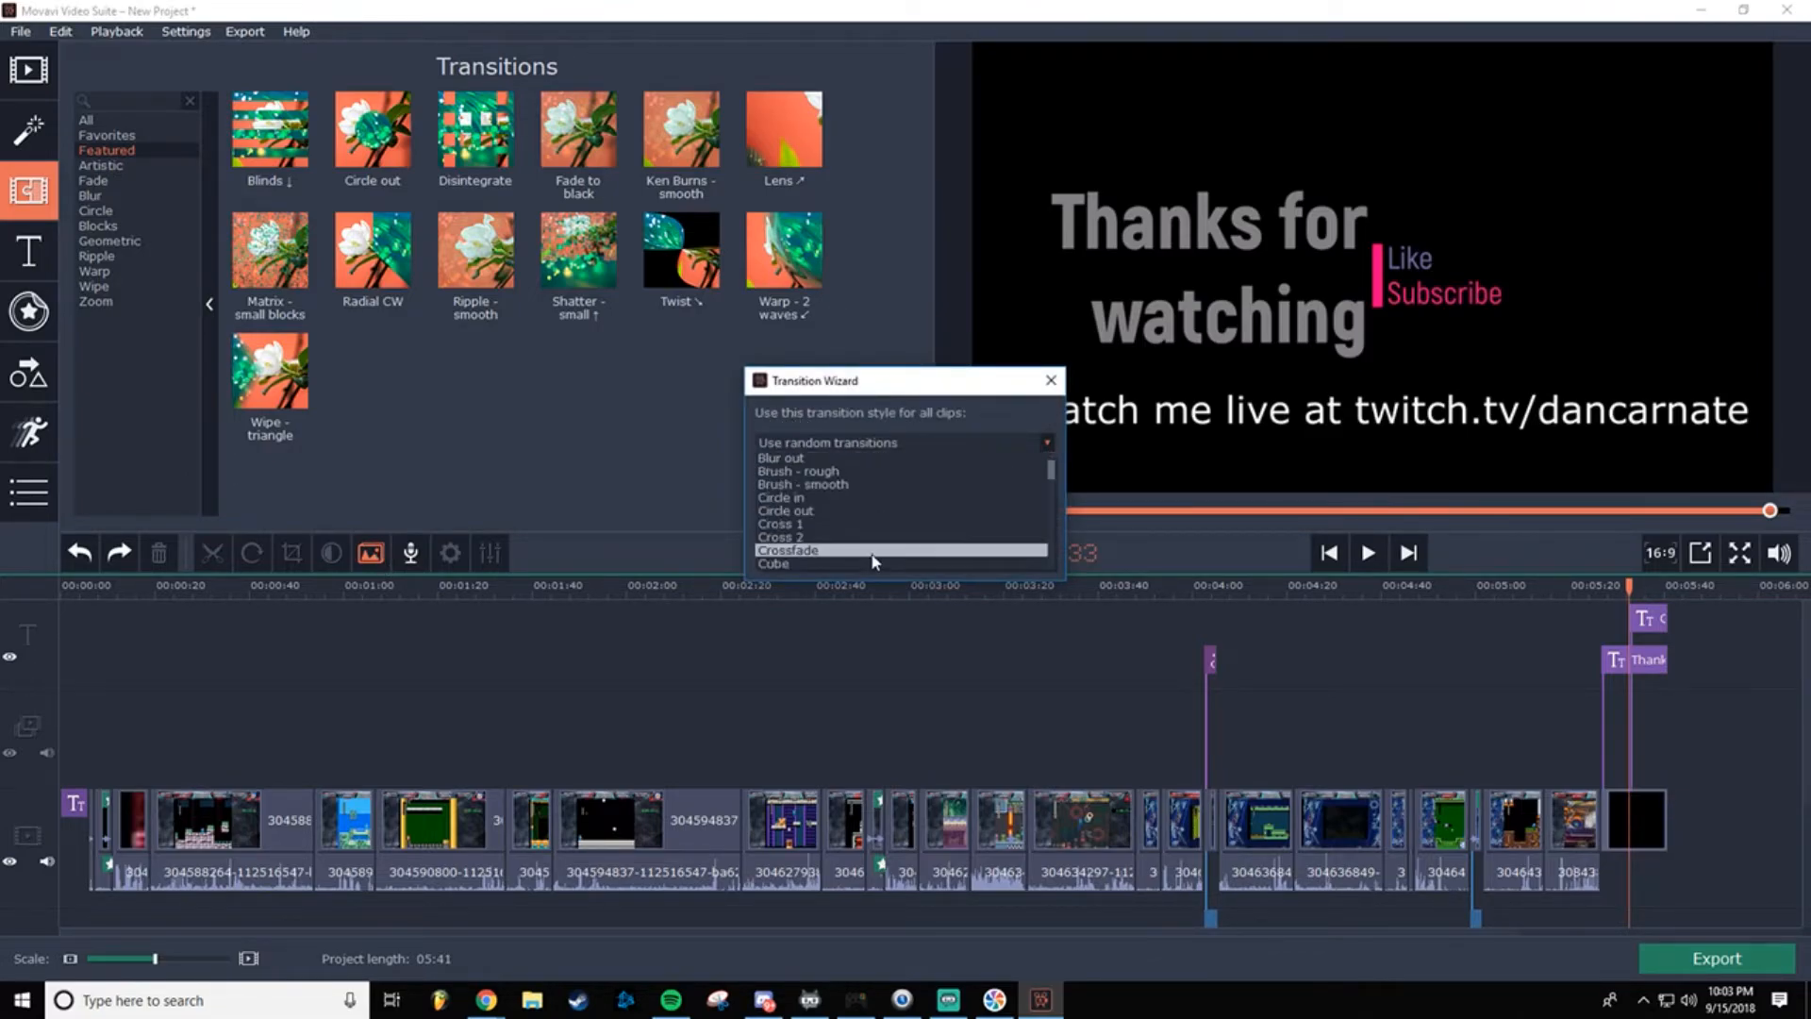
scroll(869, 552, down, 3)
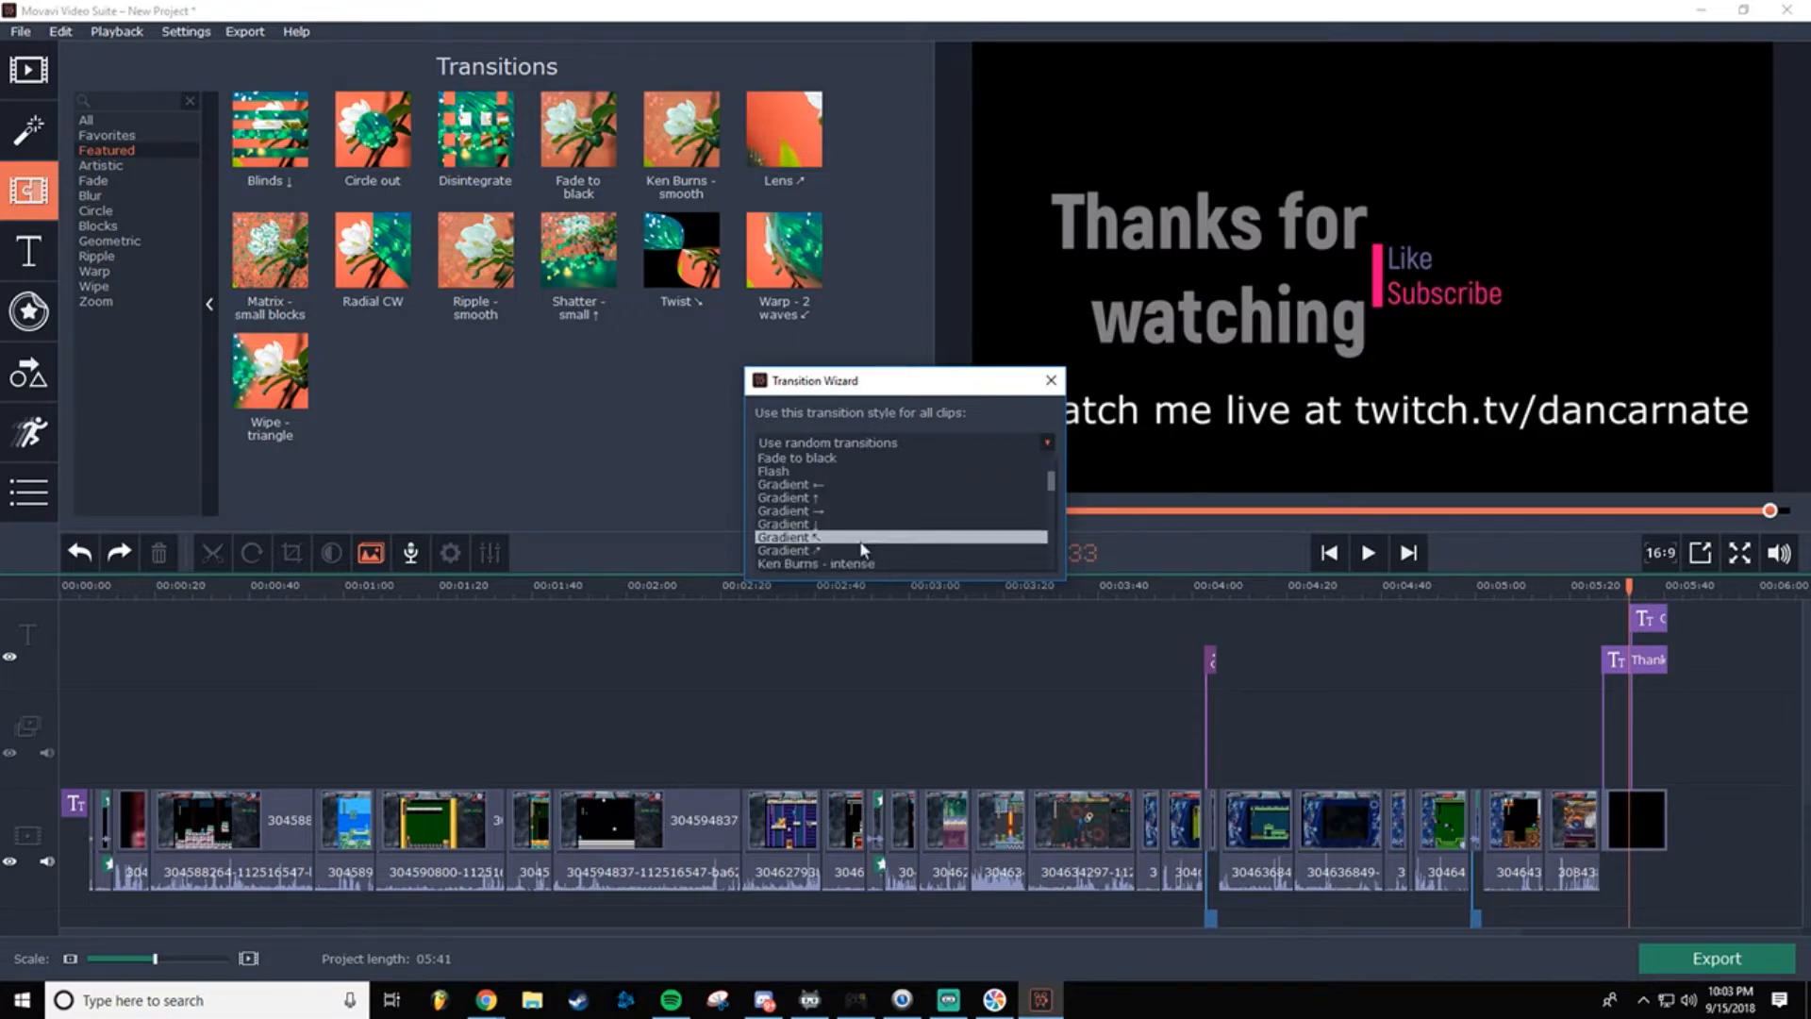
click(832, 459)
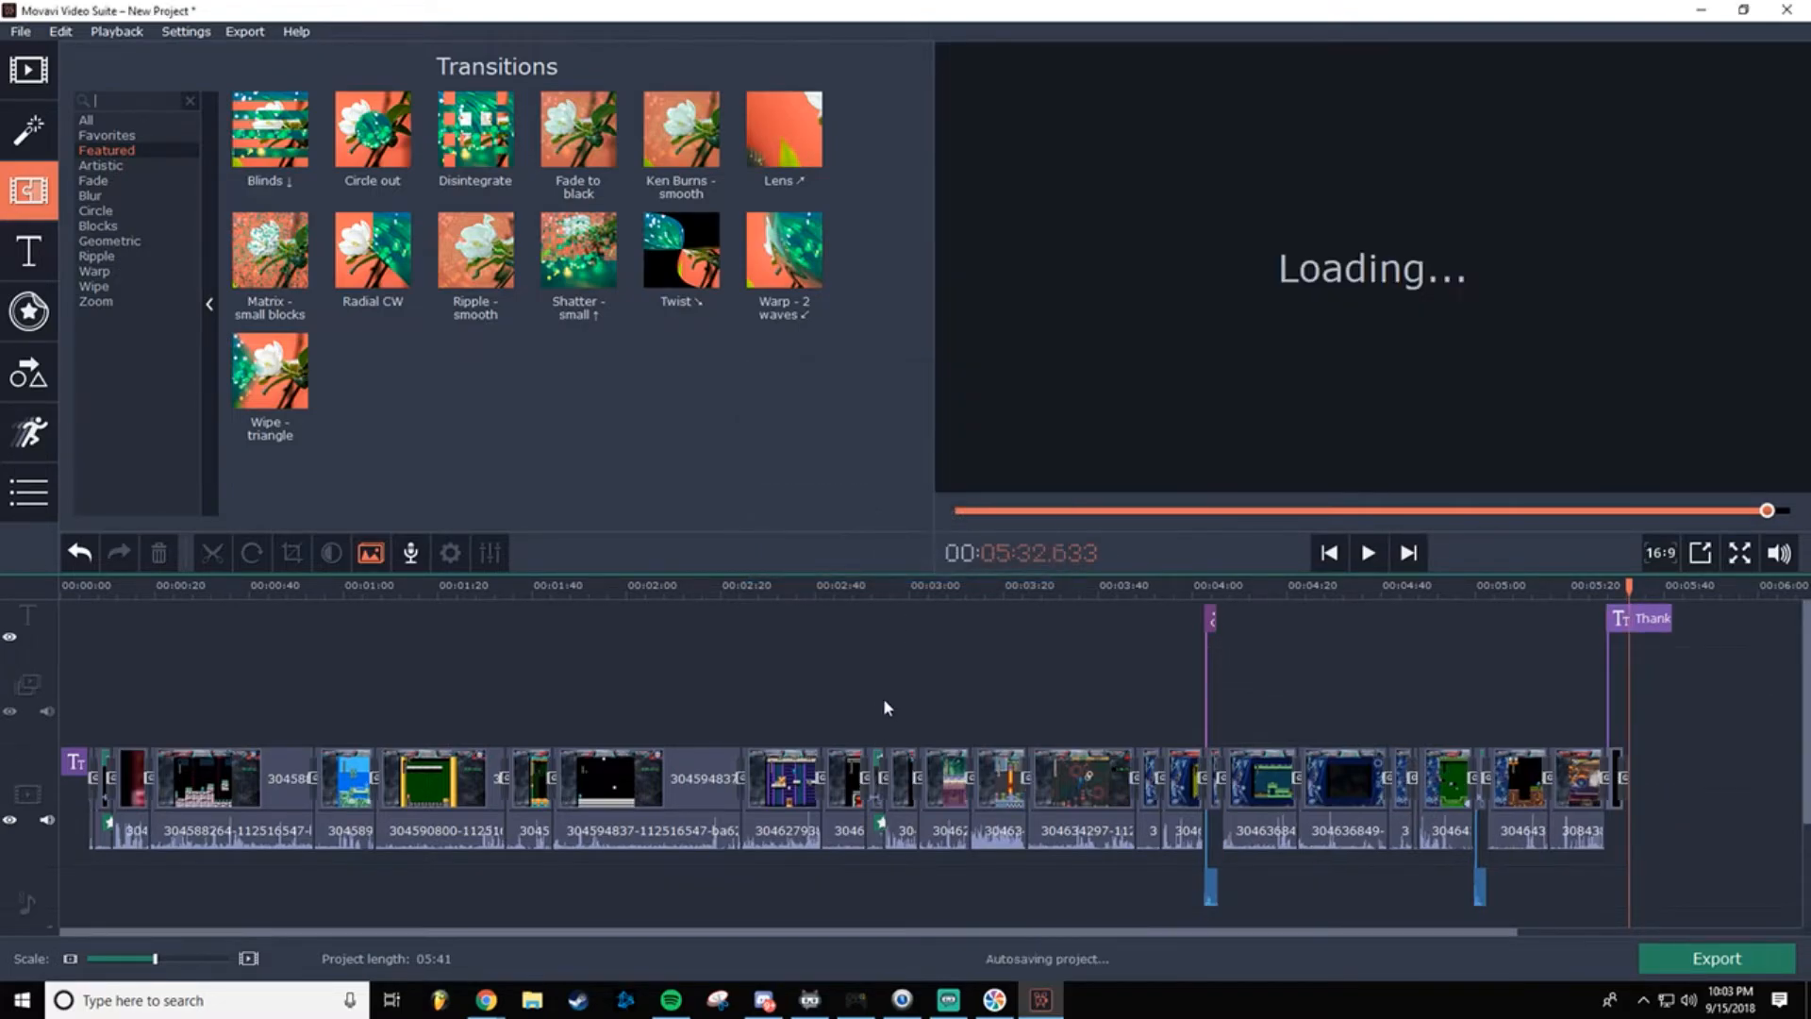
Step: Remove the first two fade transitions, right after the intro title and at about 00:00:10
click(95, 773)
right_click(95, 774)
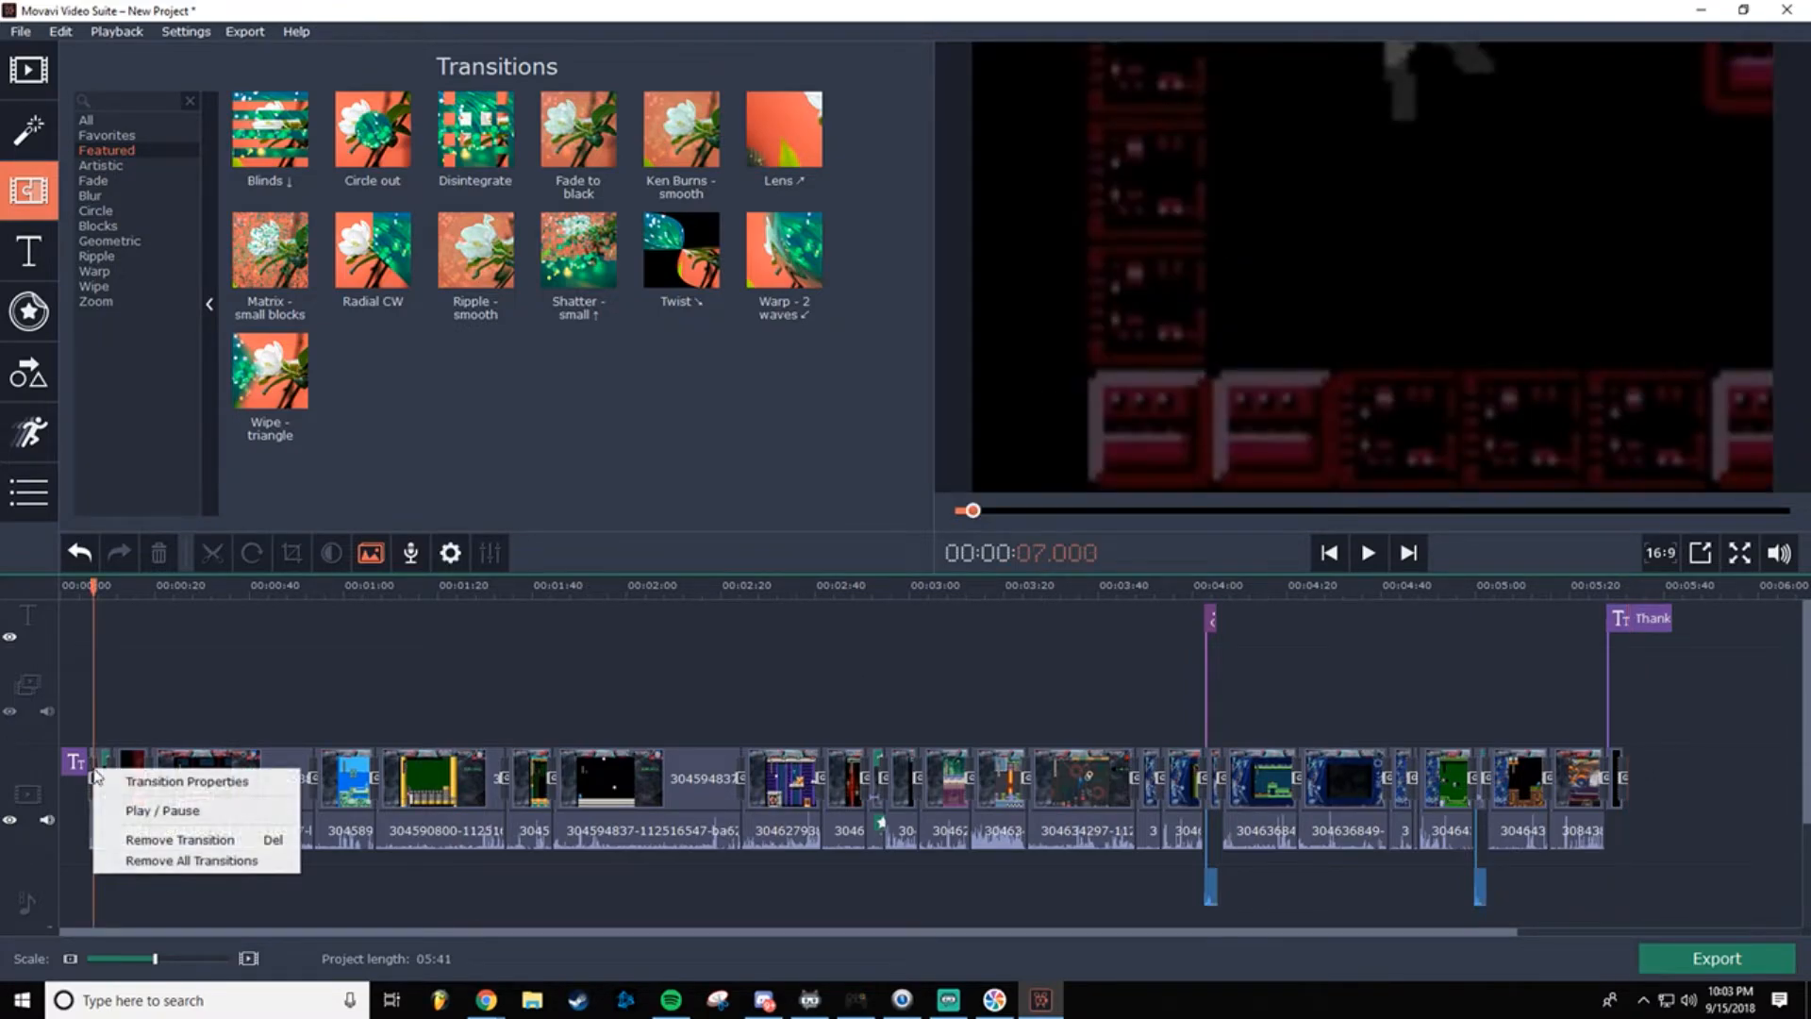
click(182, 841)
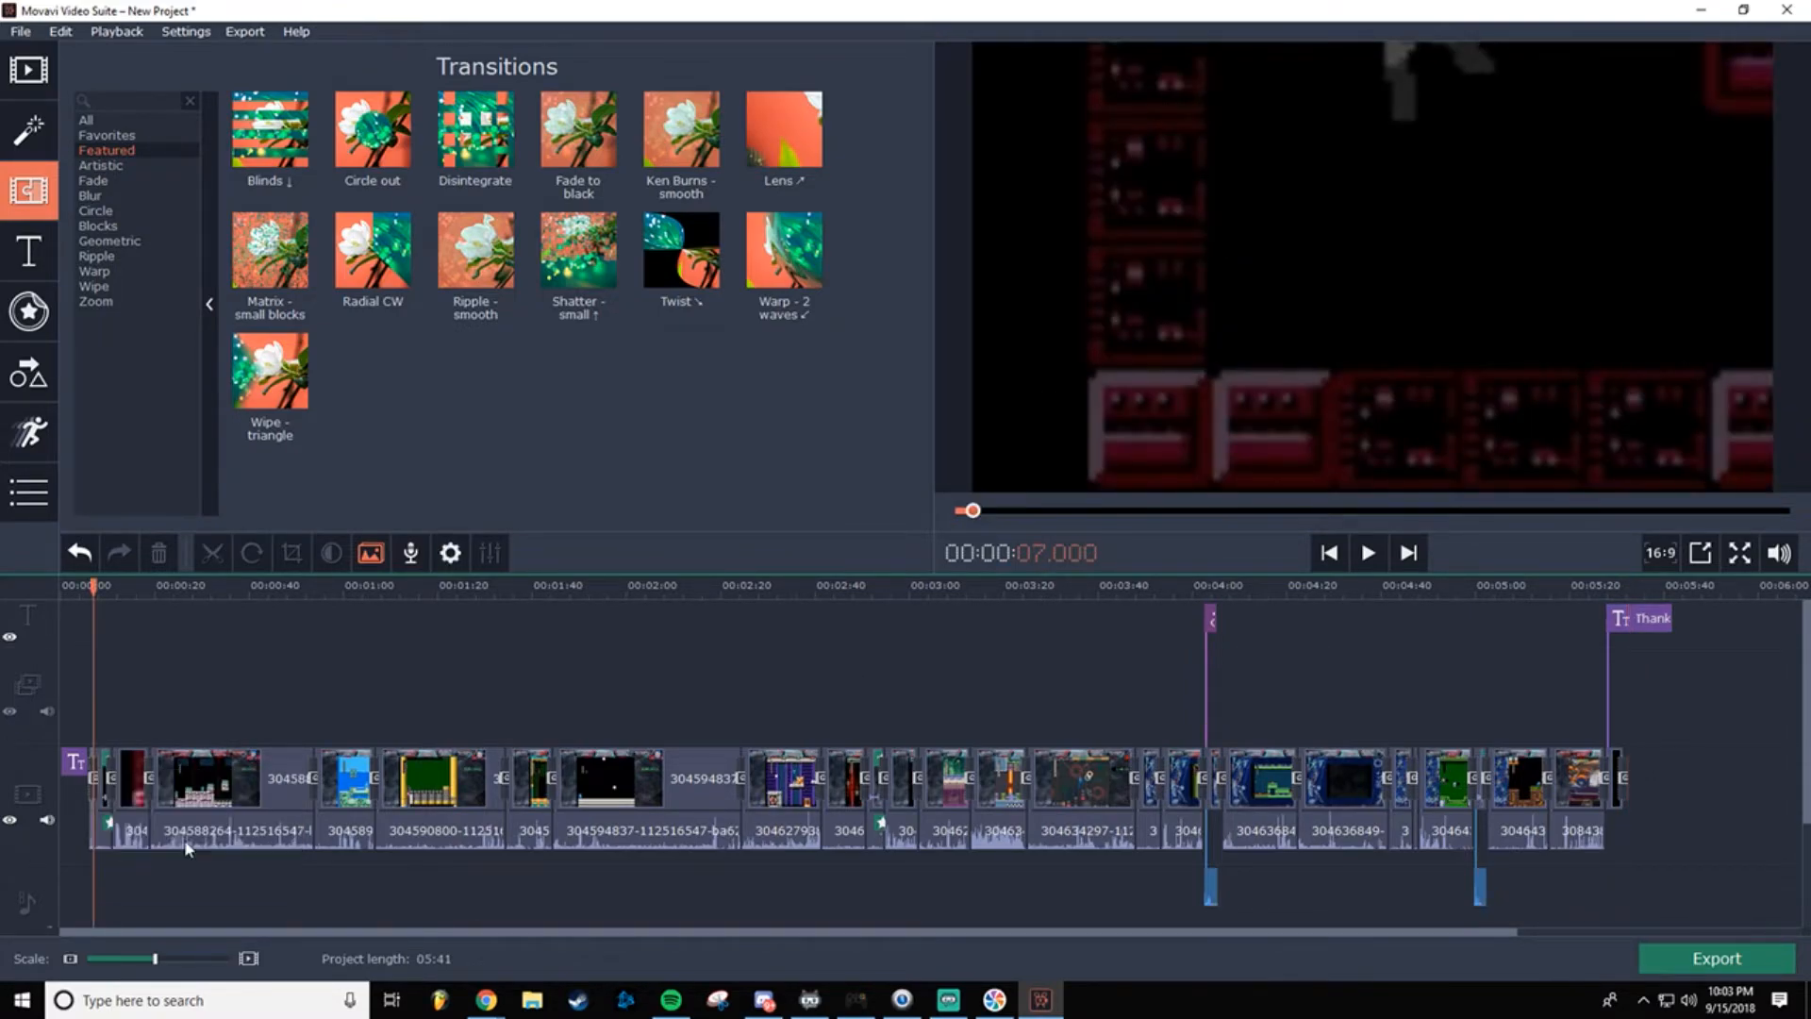
click(110, 773)
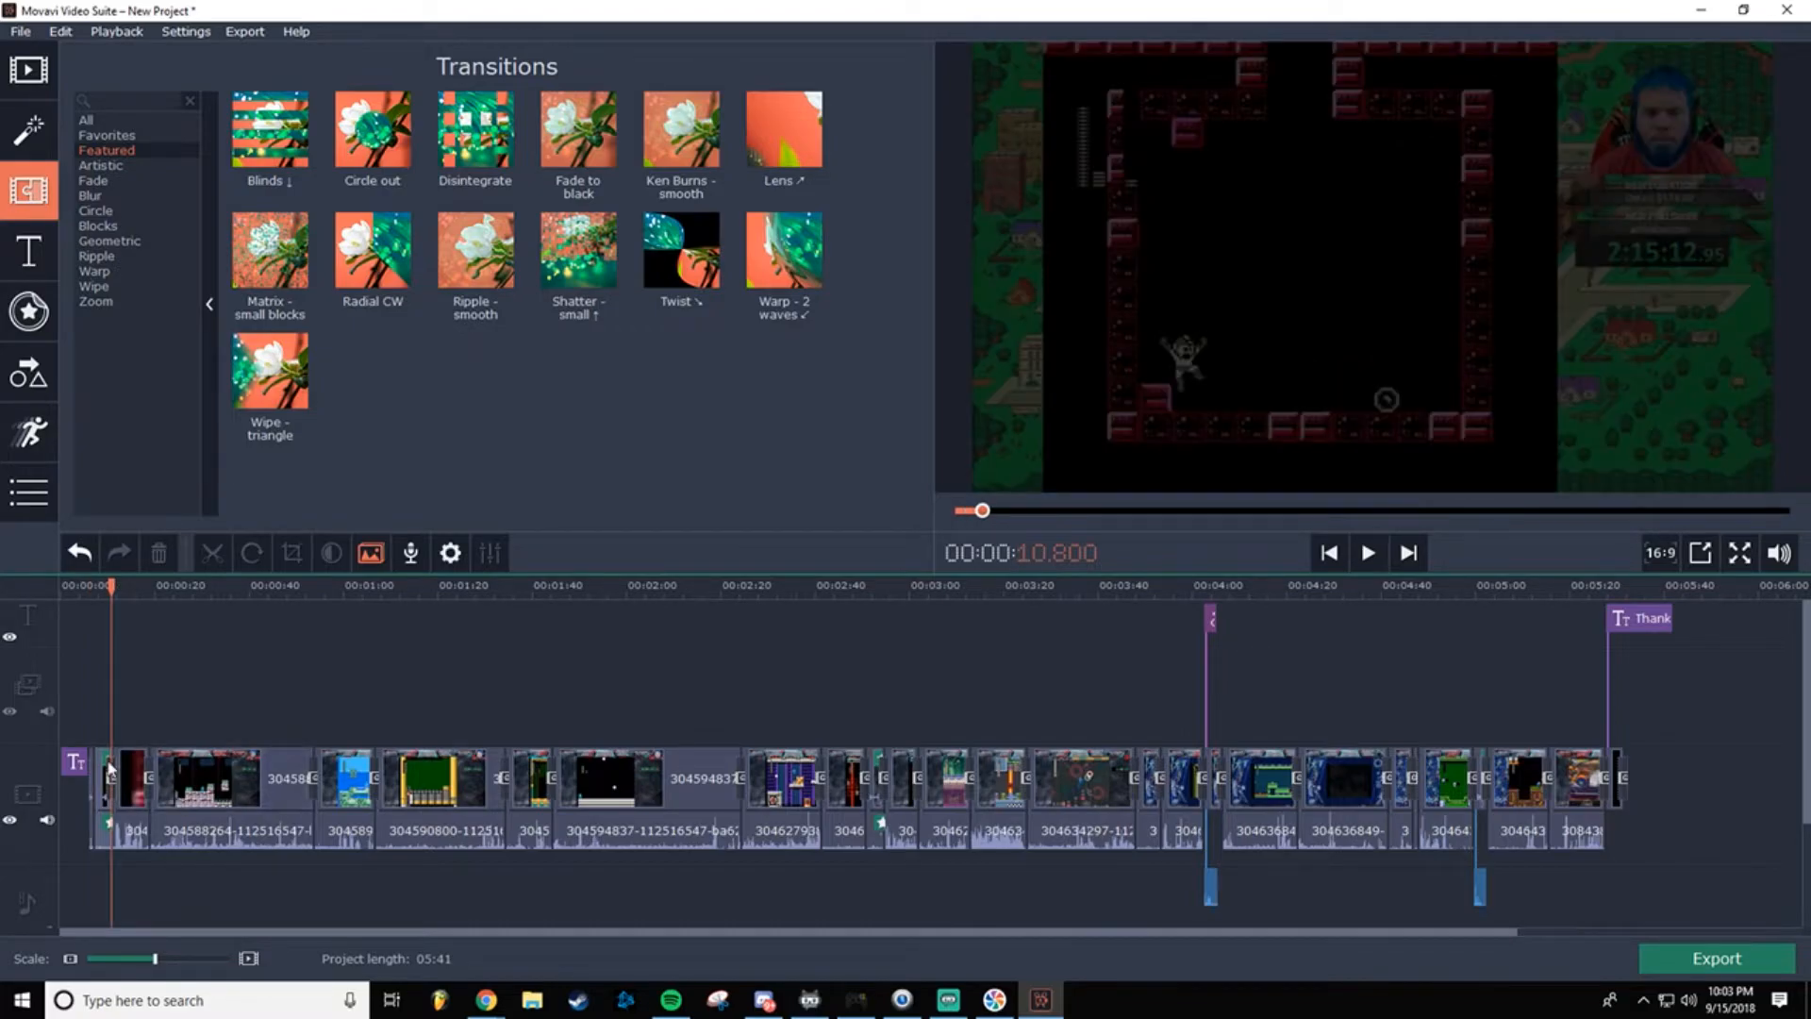
right_click(110, 773)
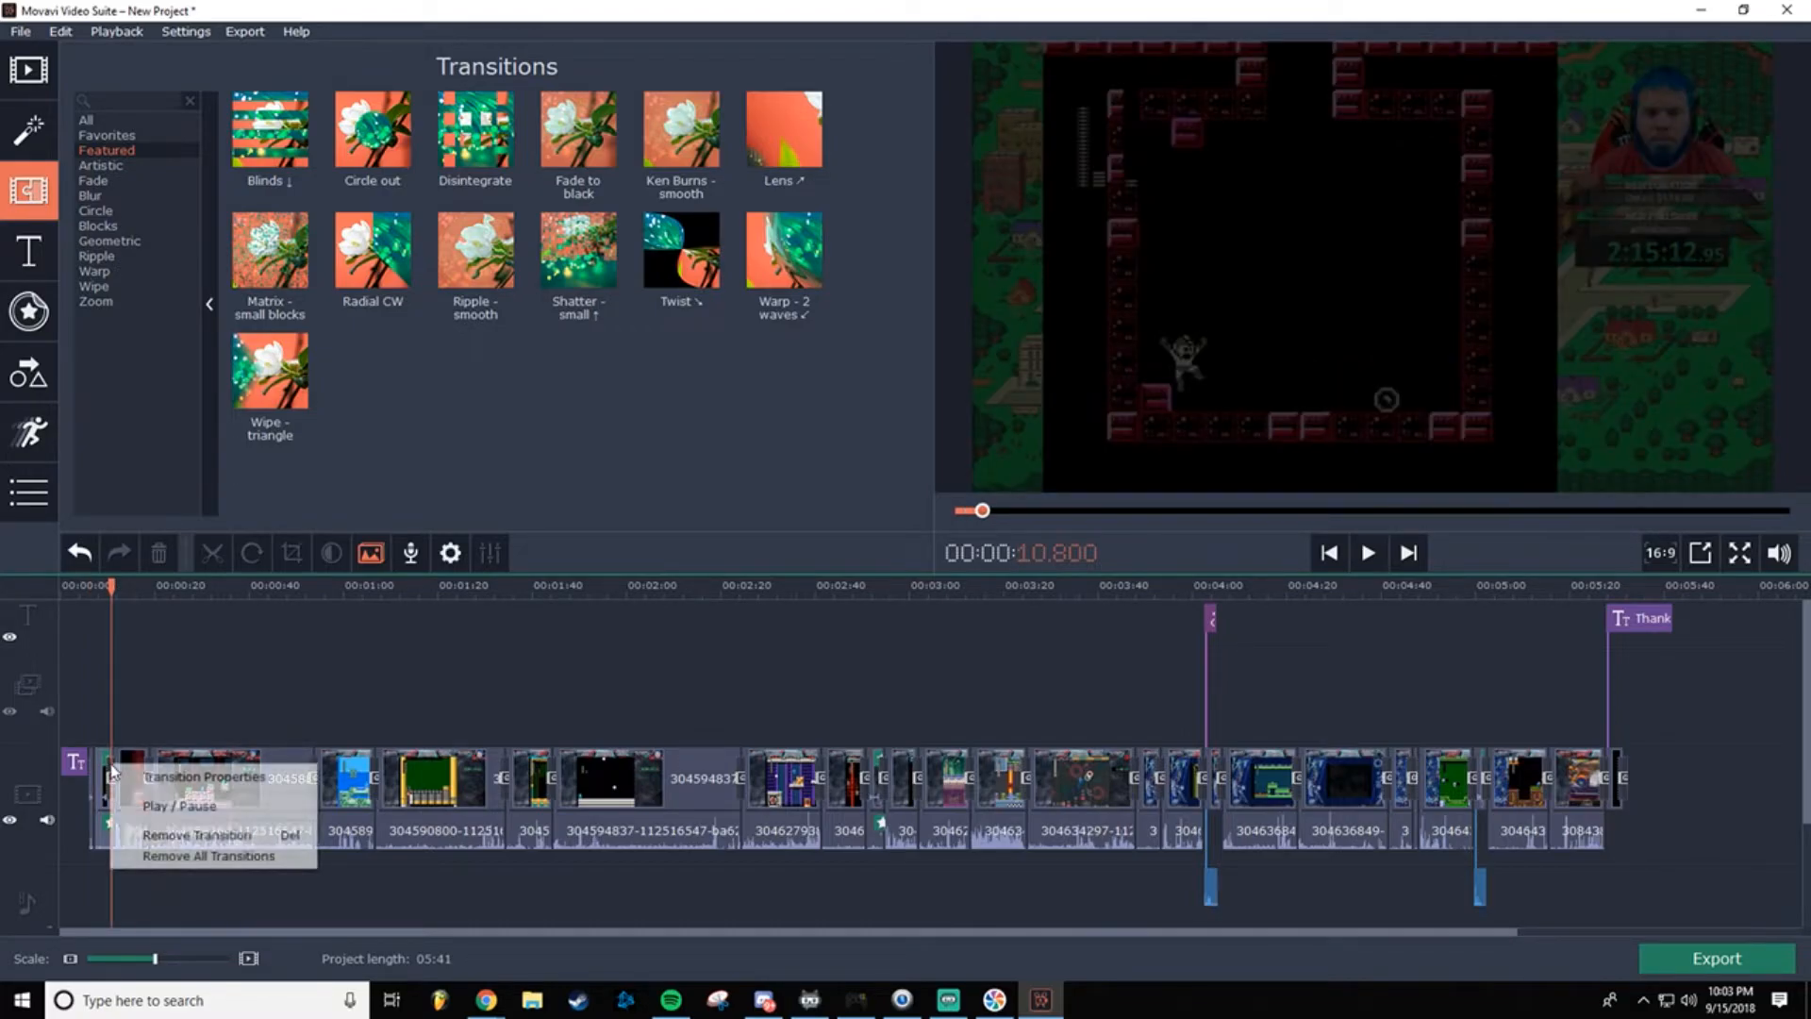
click(160, 835)
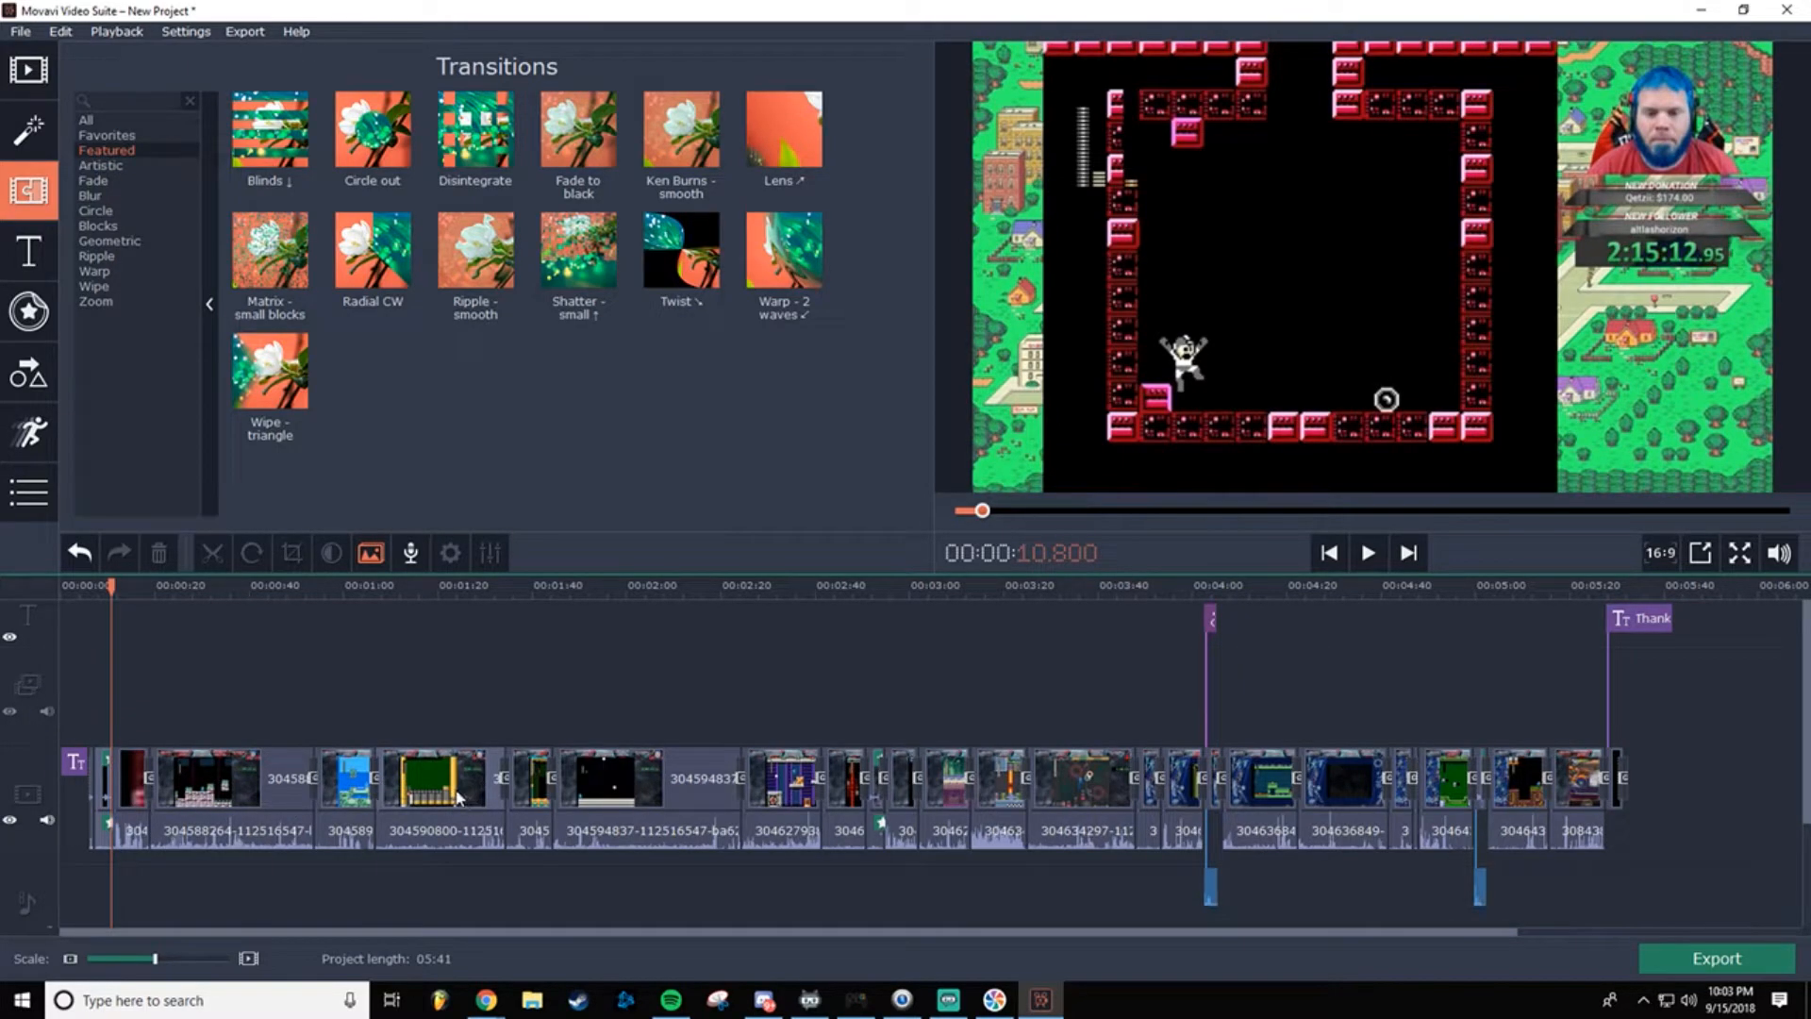
Step: Select the clip before the fade near 00:01:34 and play across that fade to check it
right_click(507, 771)
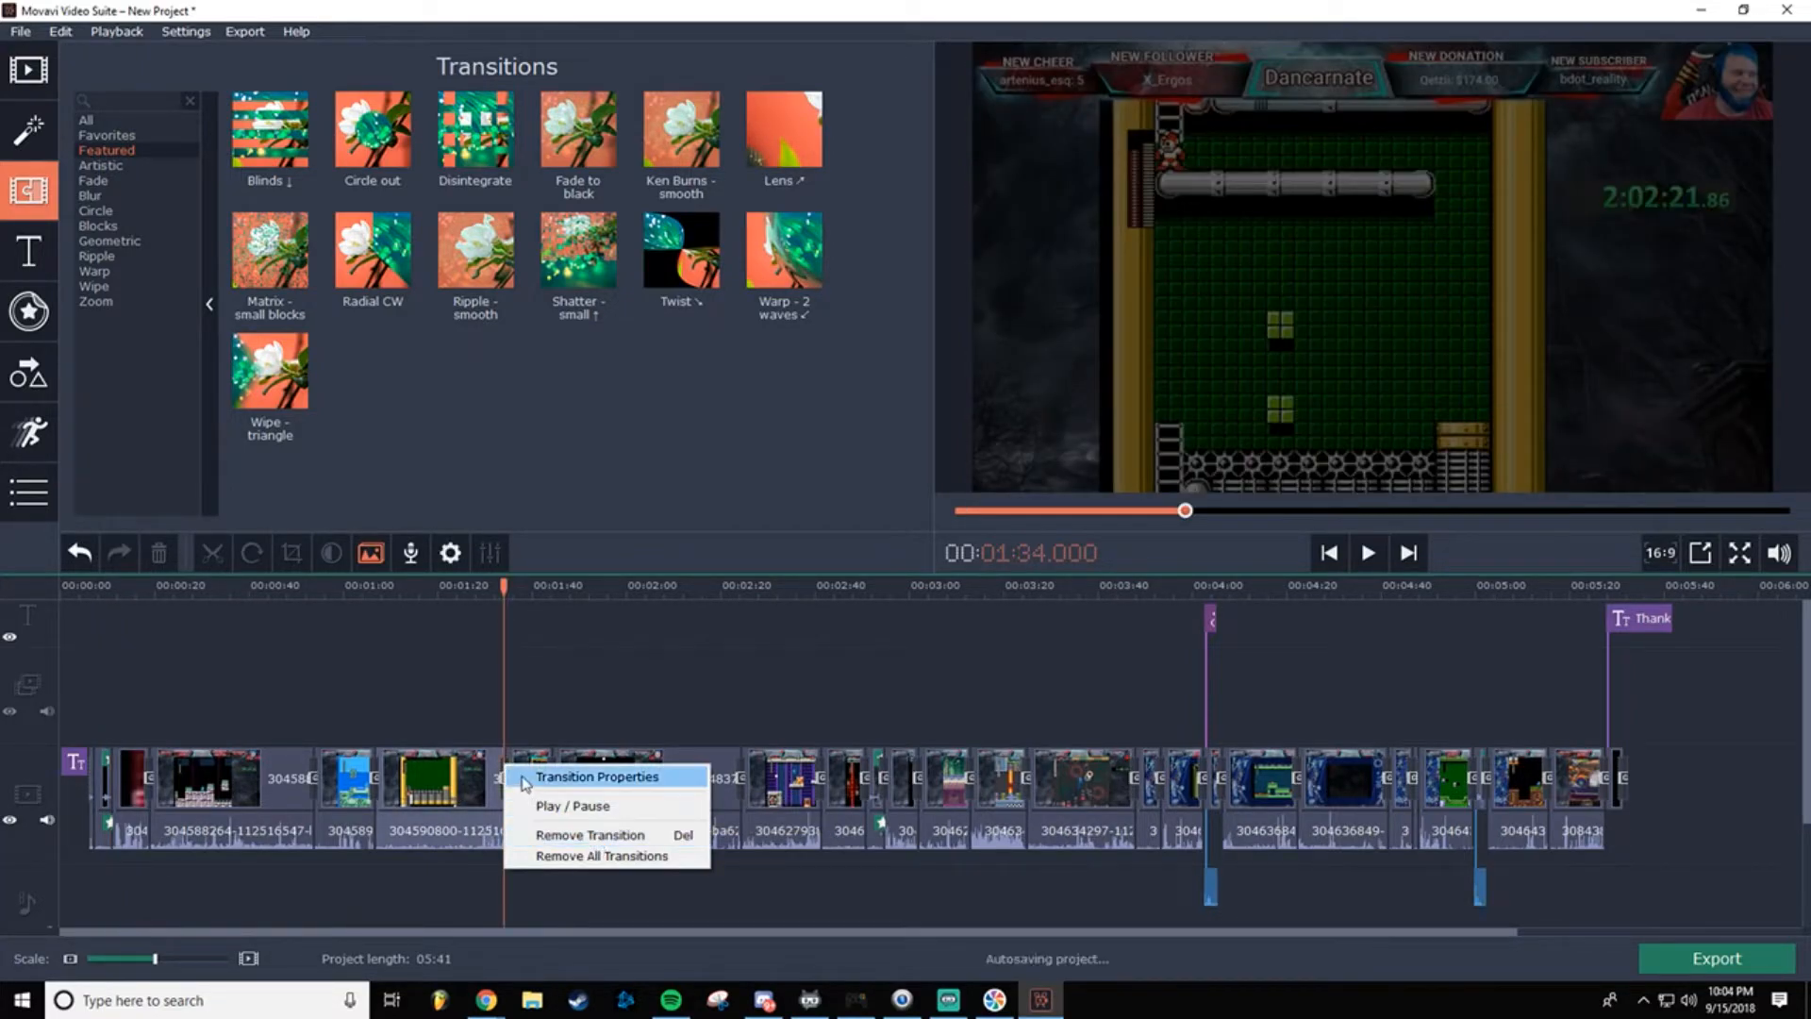
click(489, 772)
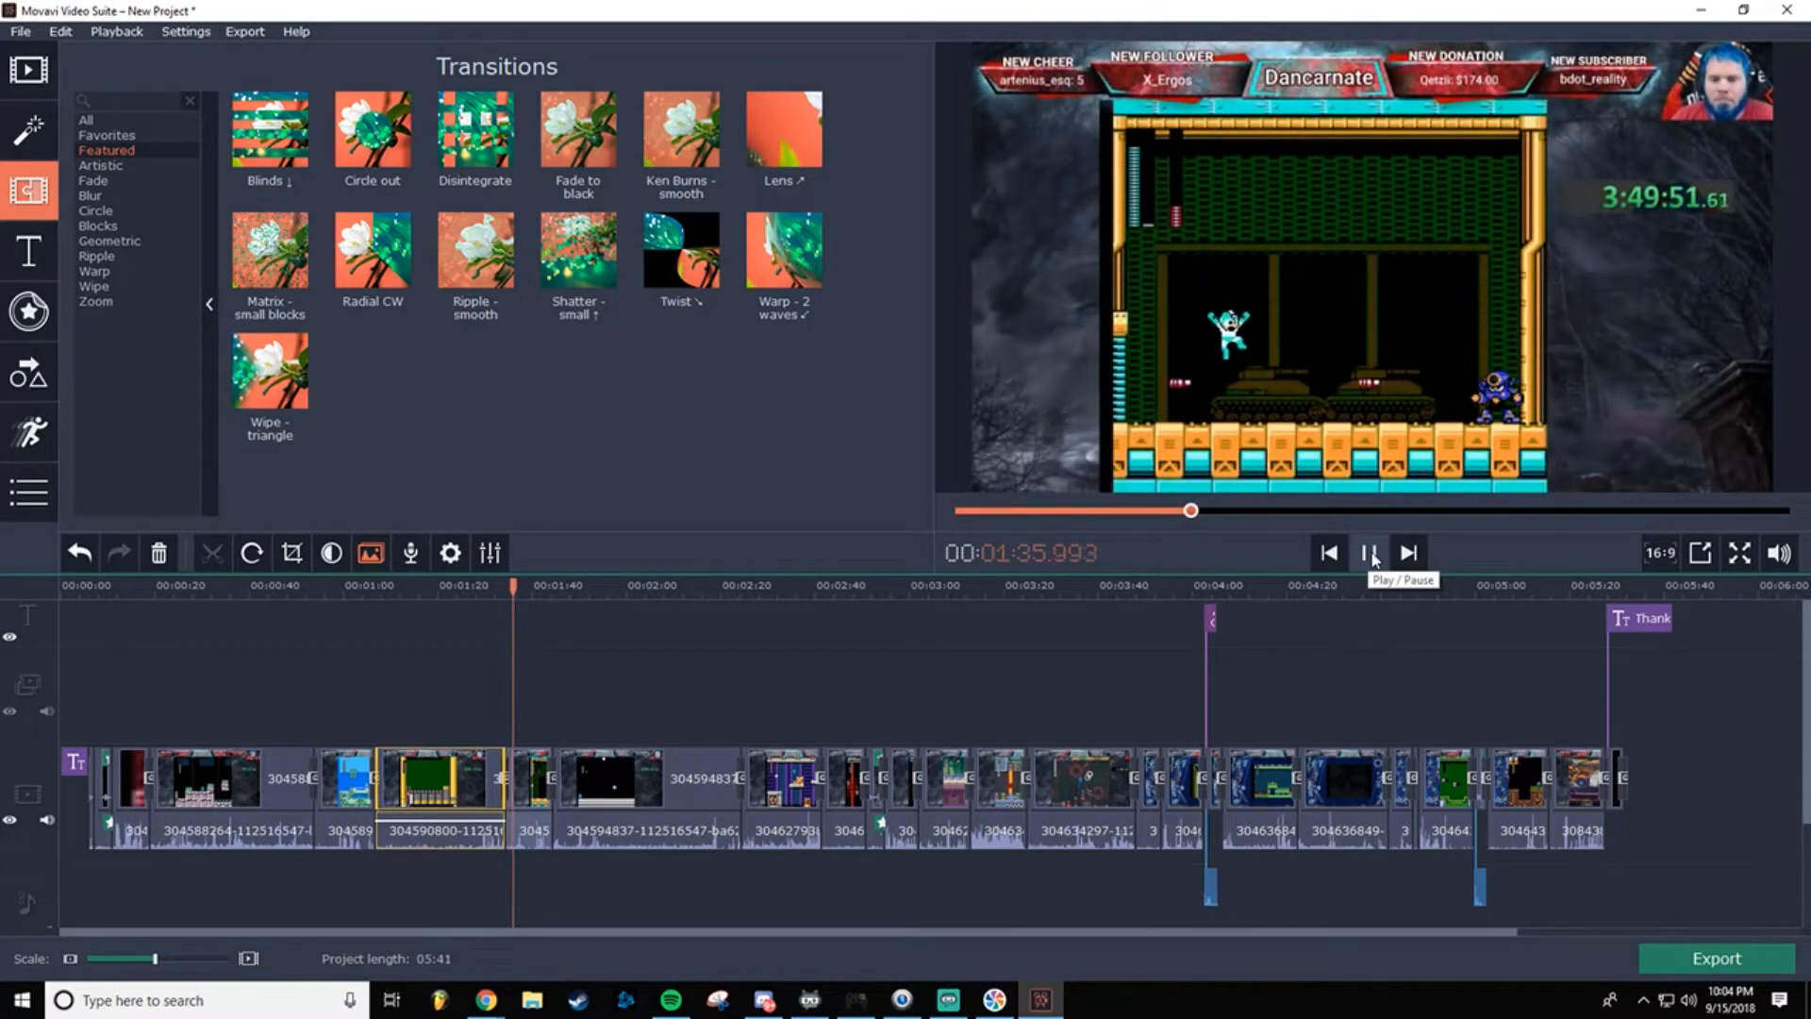
click(1368, 552)
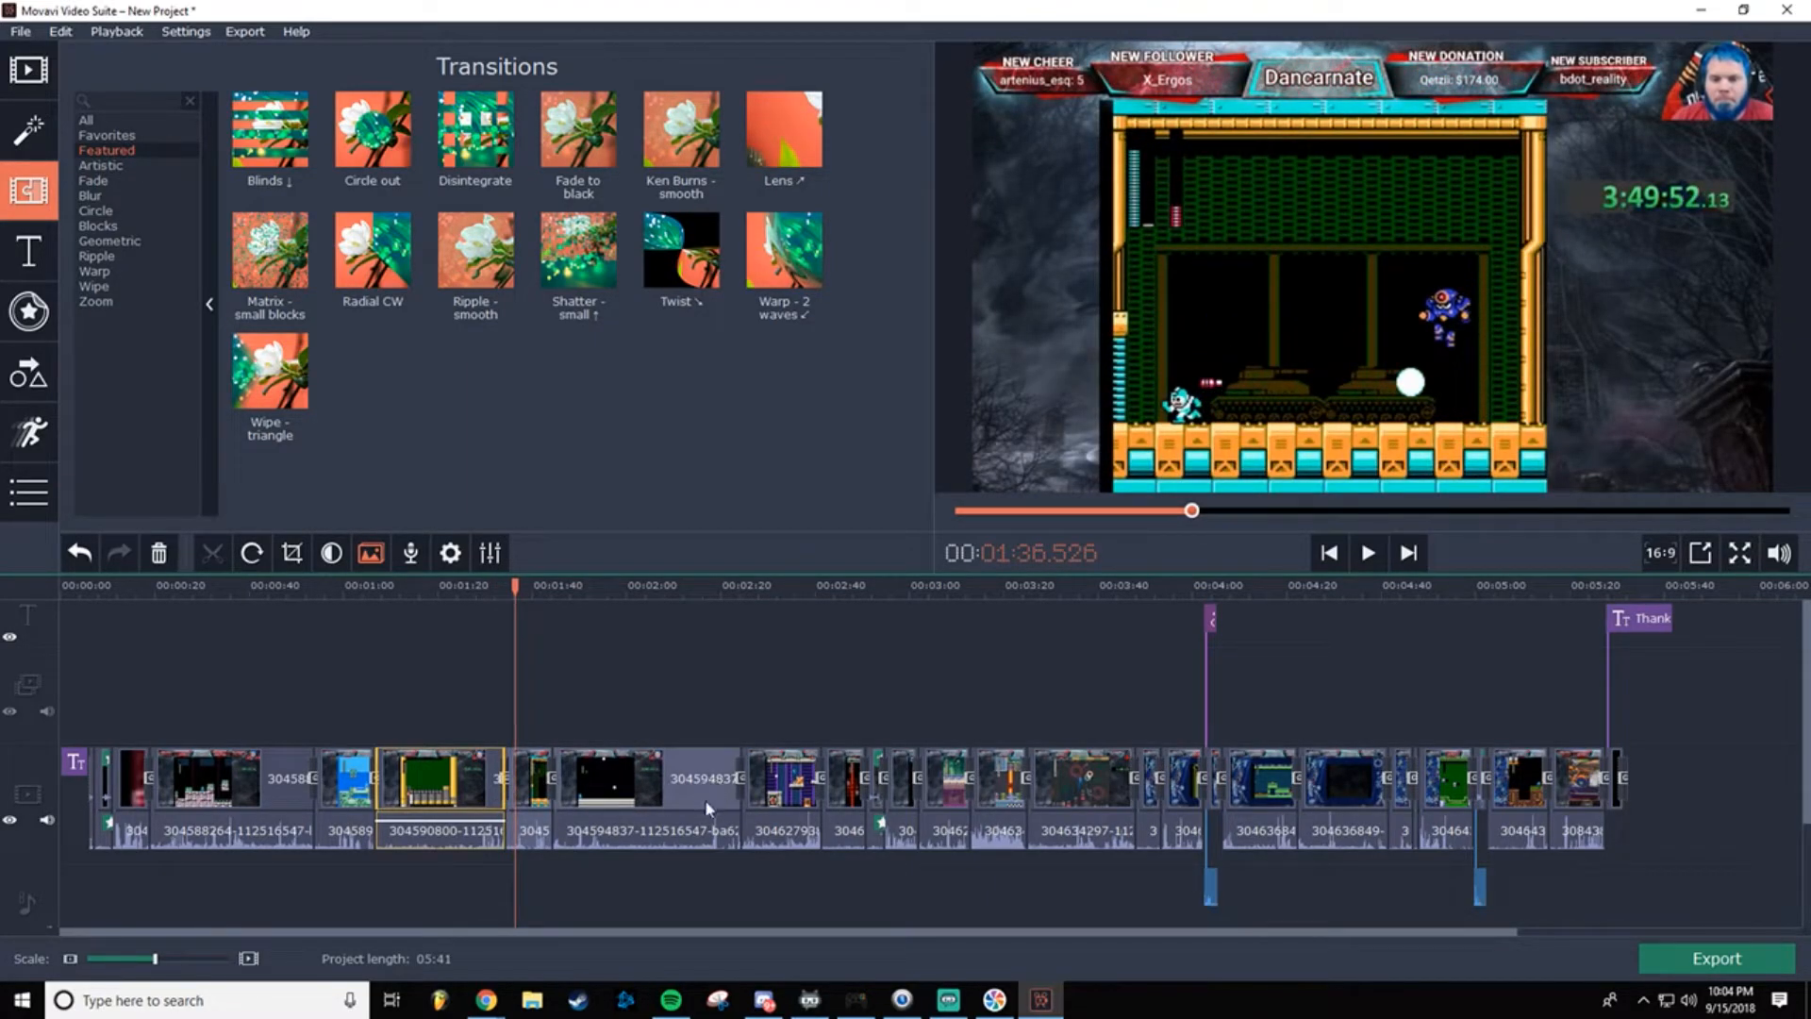
Step: Play the short clip from about 00:02:44 through the fades that follow, and return to it at about 00:02:45
click(835, 769)
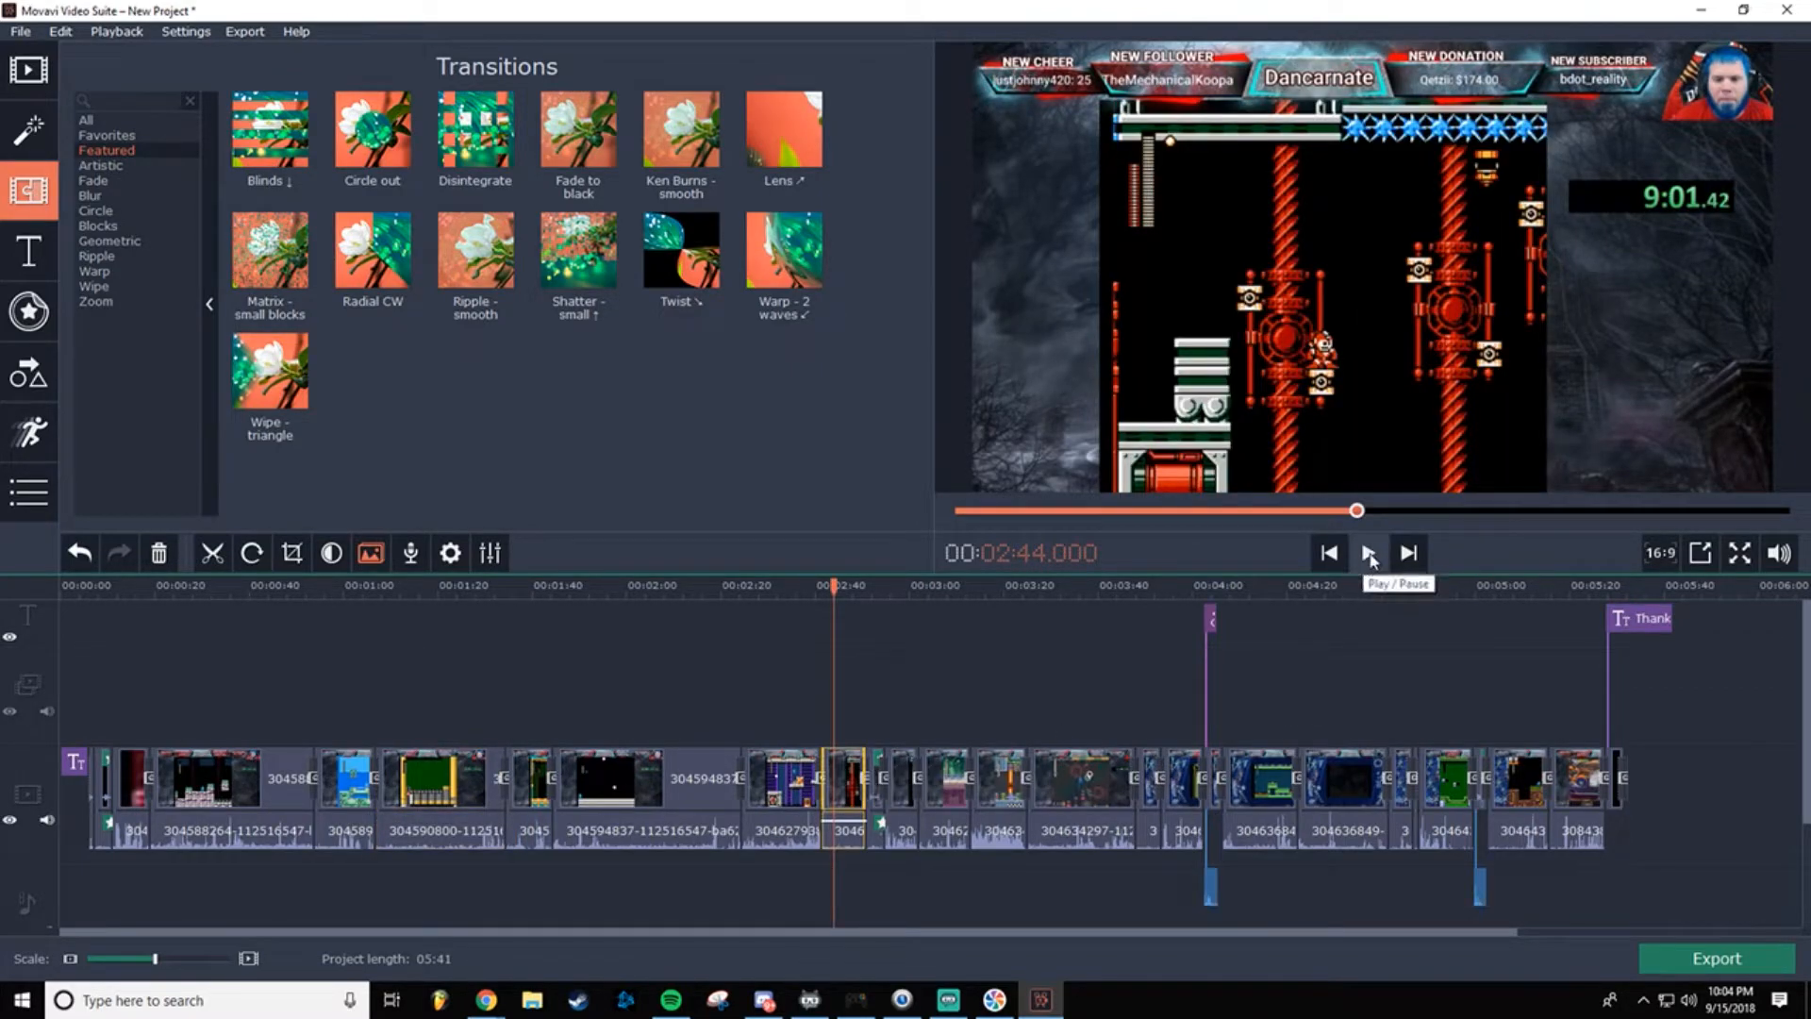
click(1369, 555)
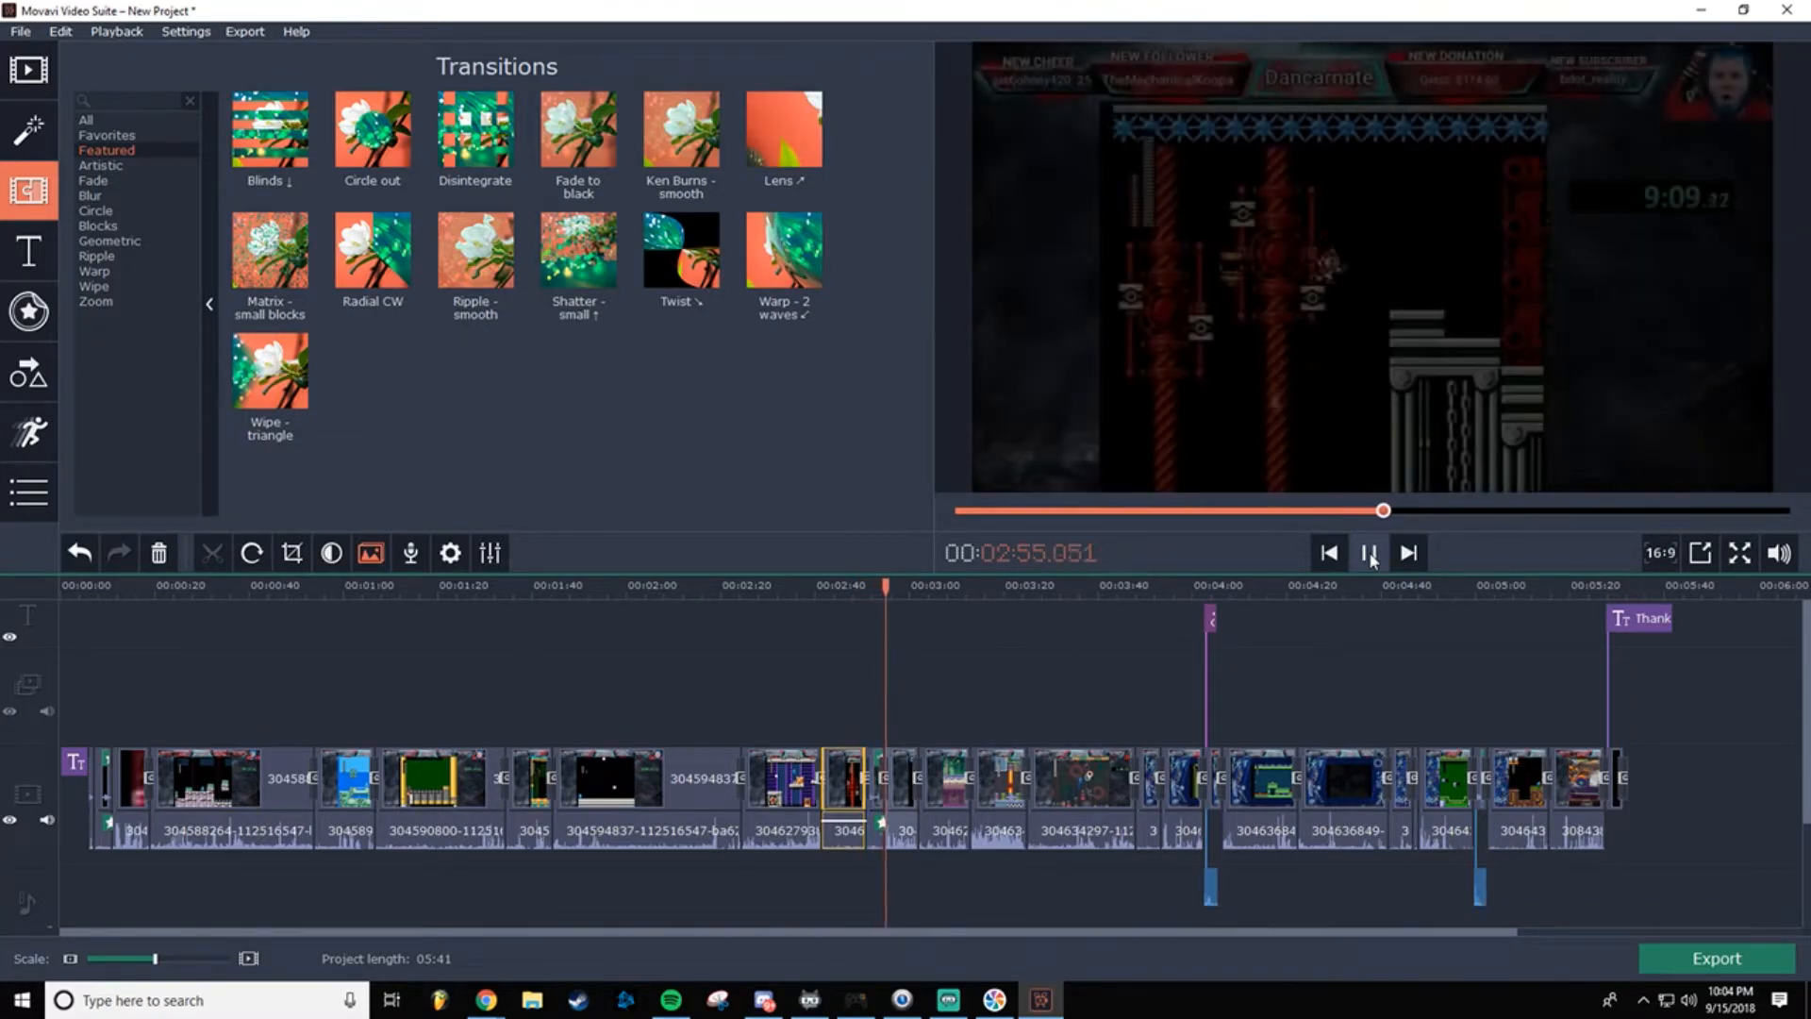
click(1369, 554)
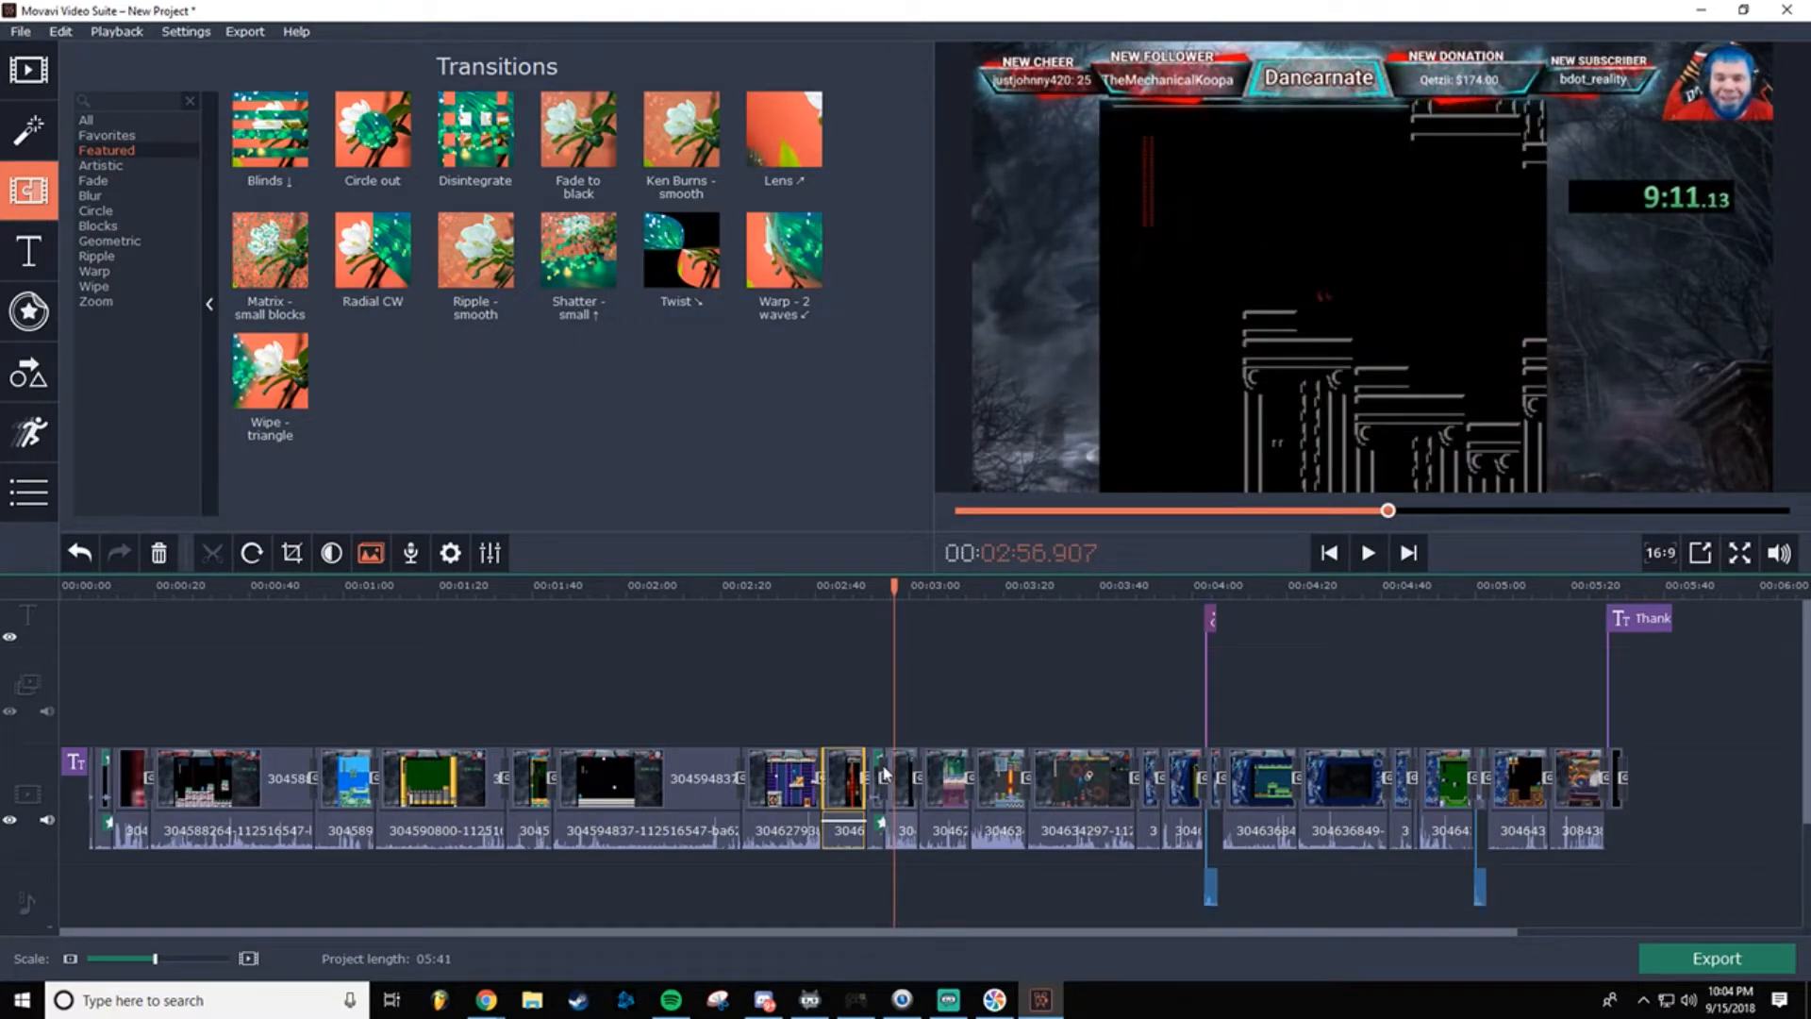
click(842, 797)
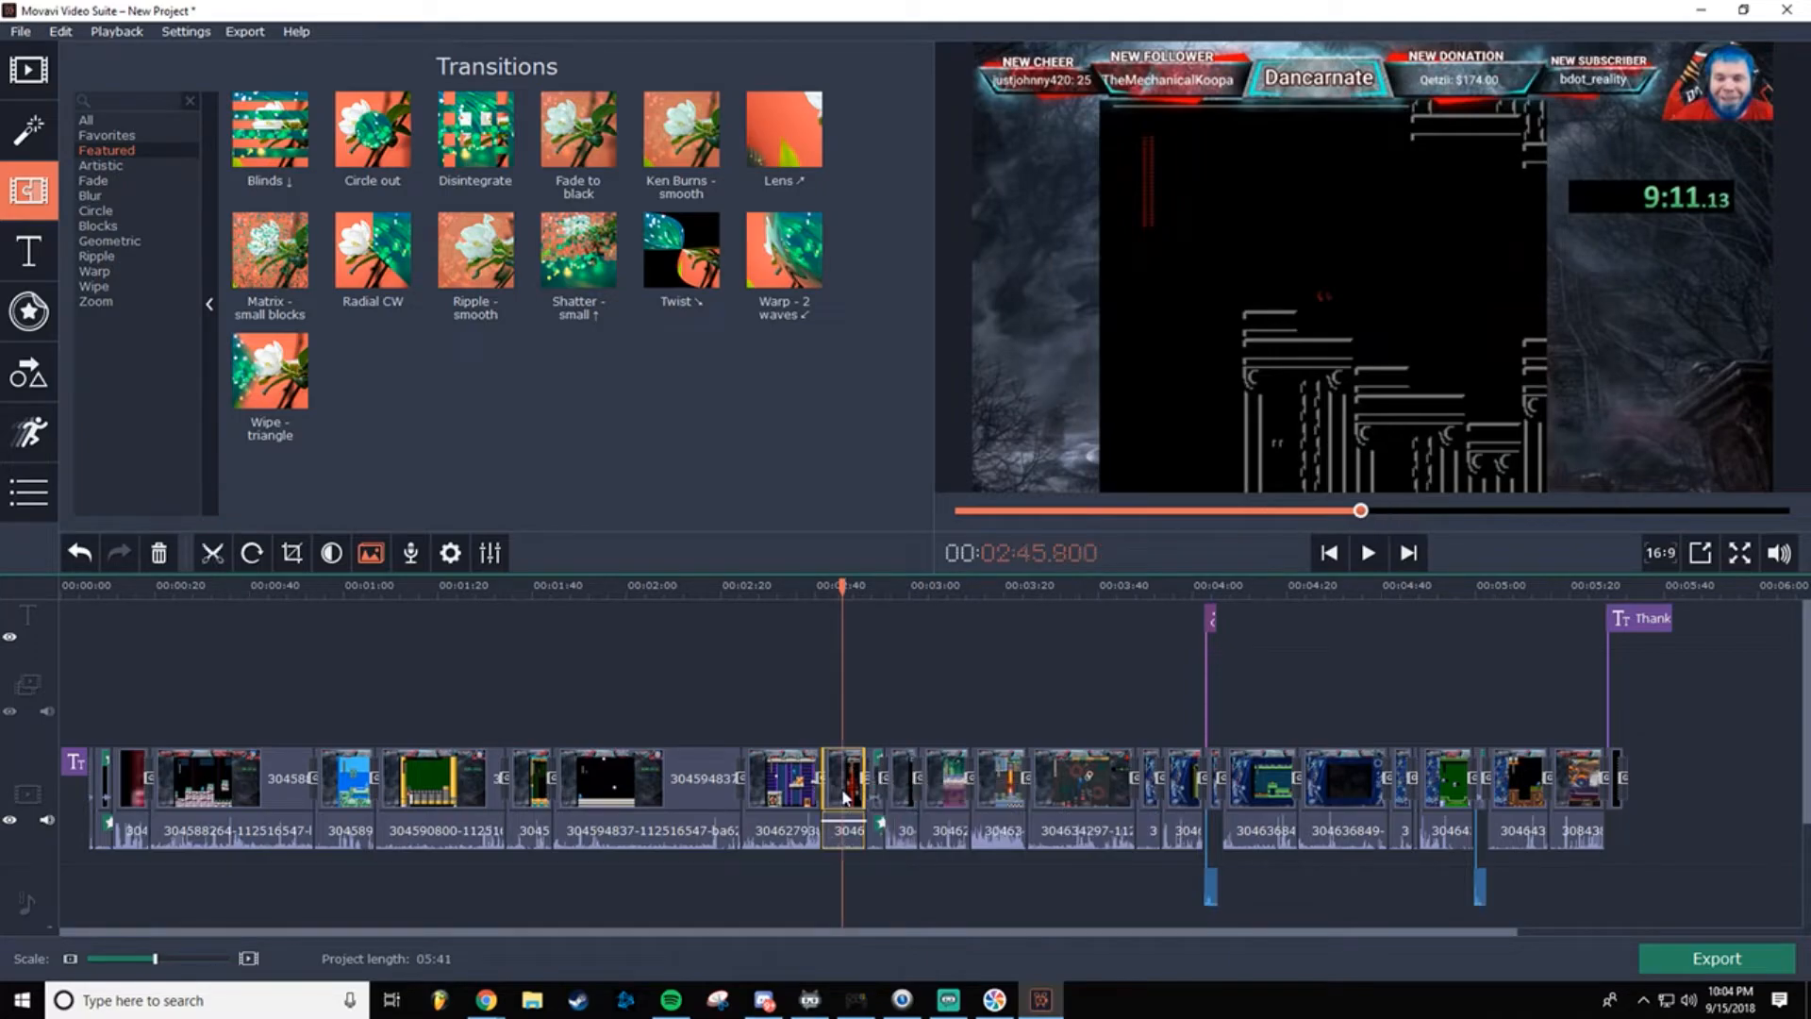
Step: Remove the fade transitions before and after the short zoomed-in clip, at about 00:02:50 and 00:02:54
drag(155, 967, 171, 960)
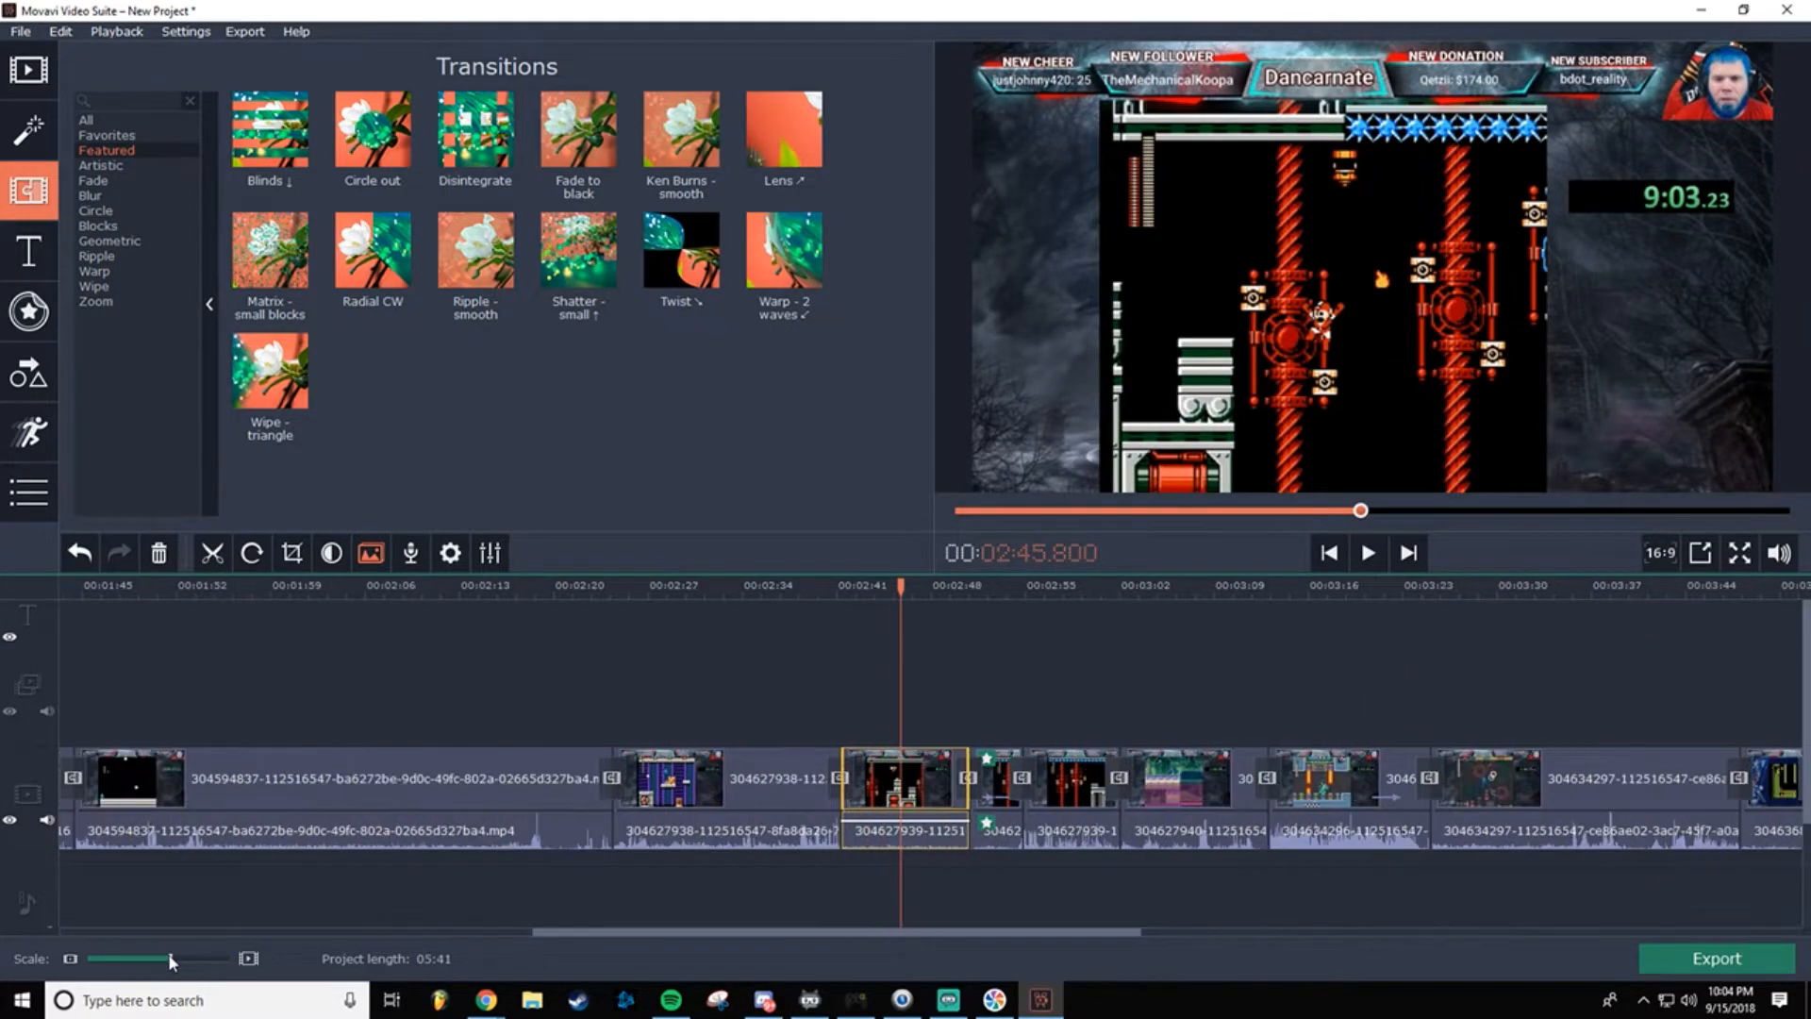
click(982, 778)
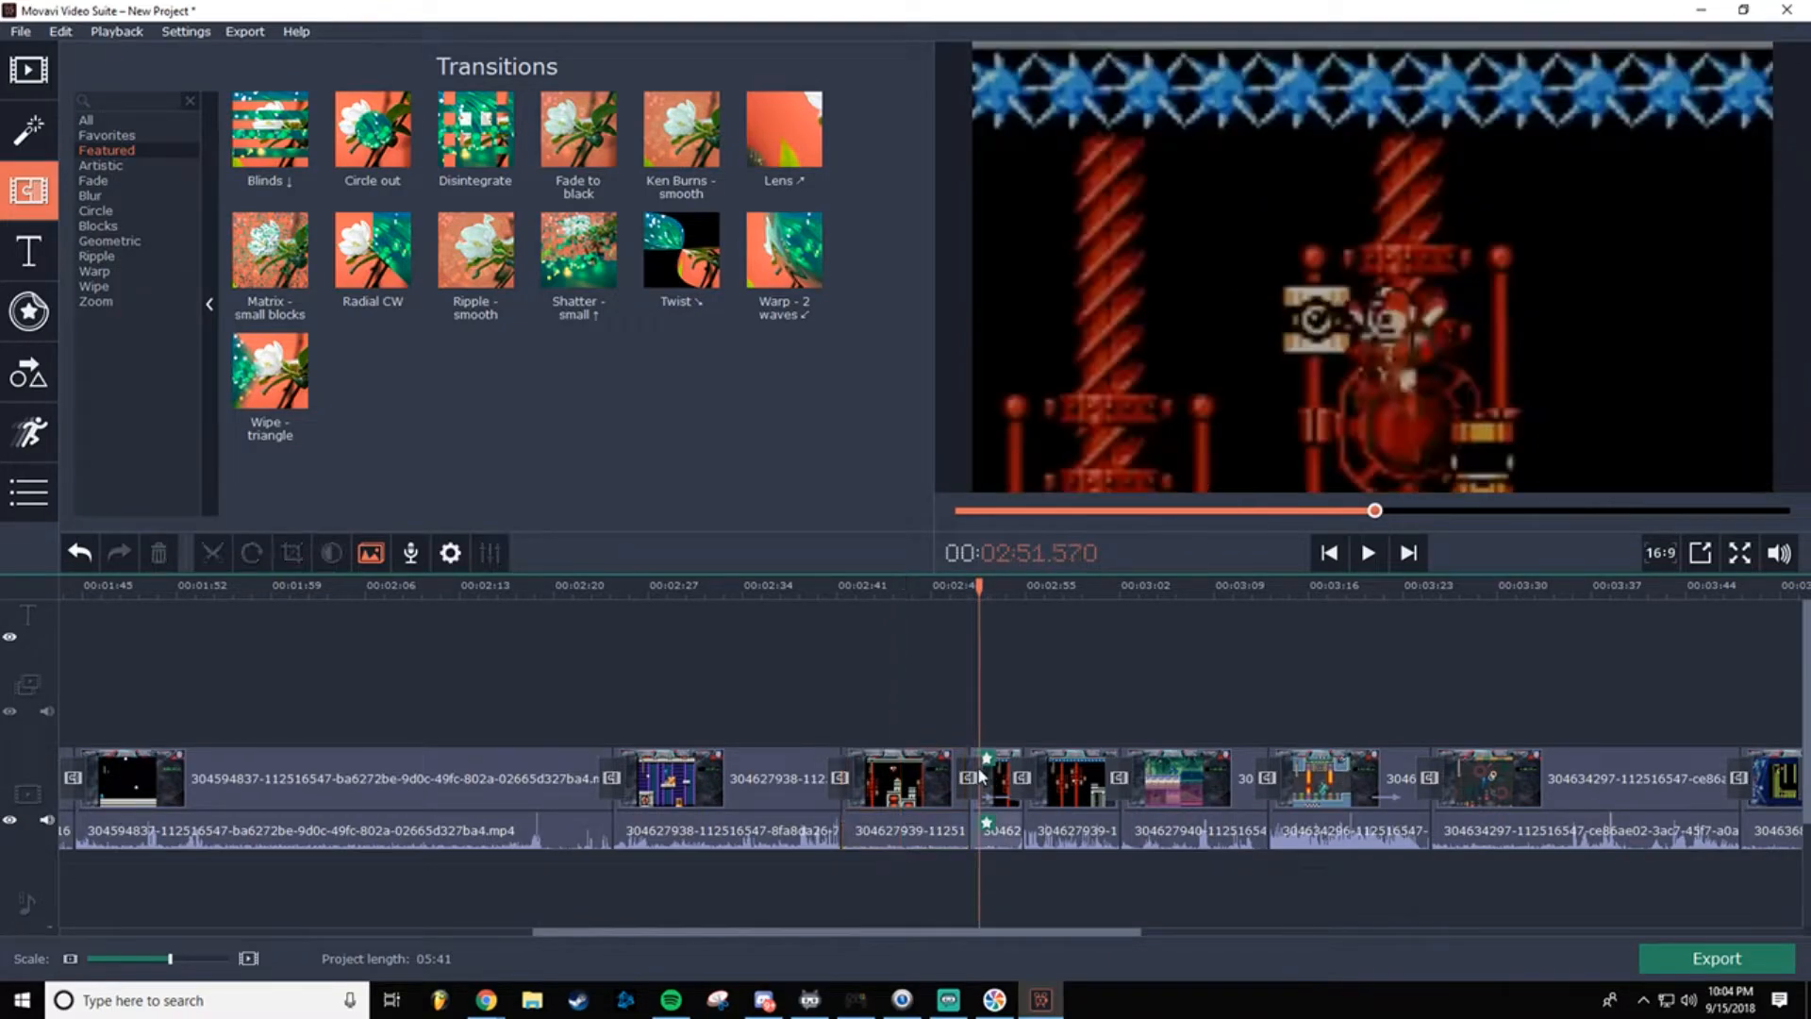
right_click(967, 775)
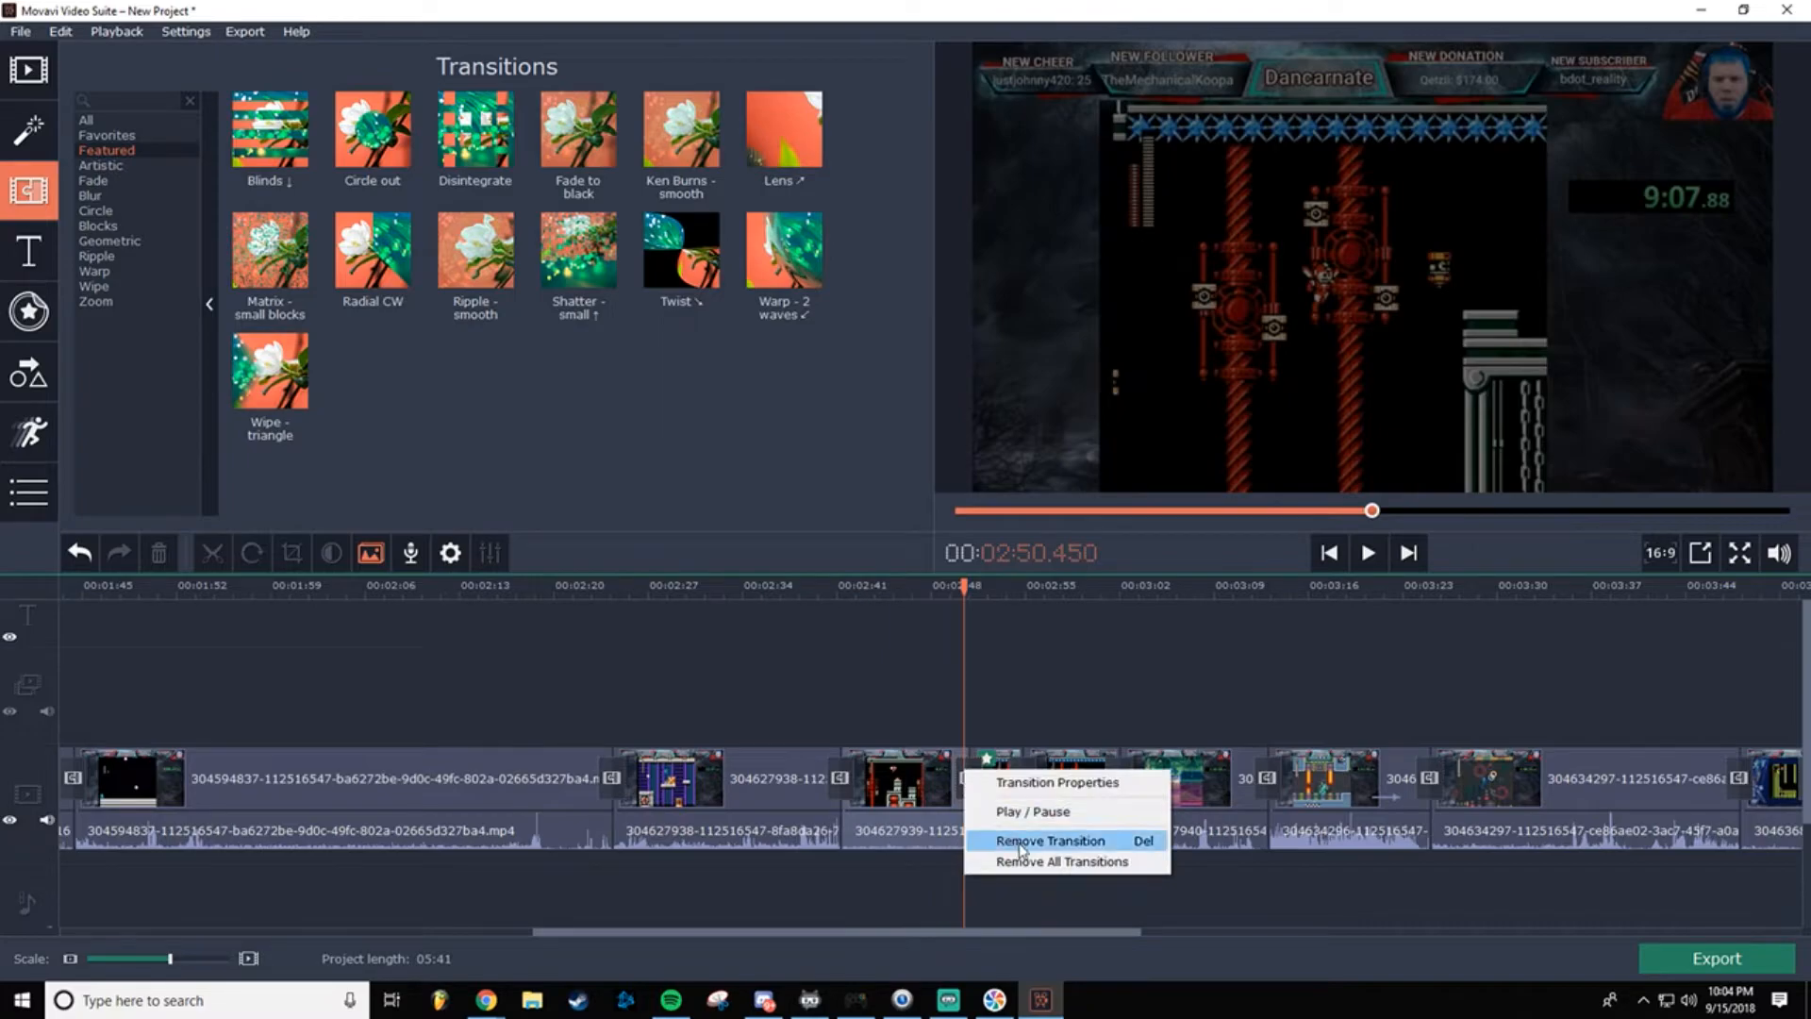
click(1014, 837)
click(1017, 783)
right_click(1019, 780)
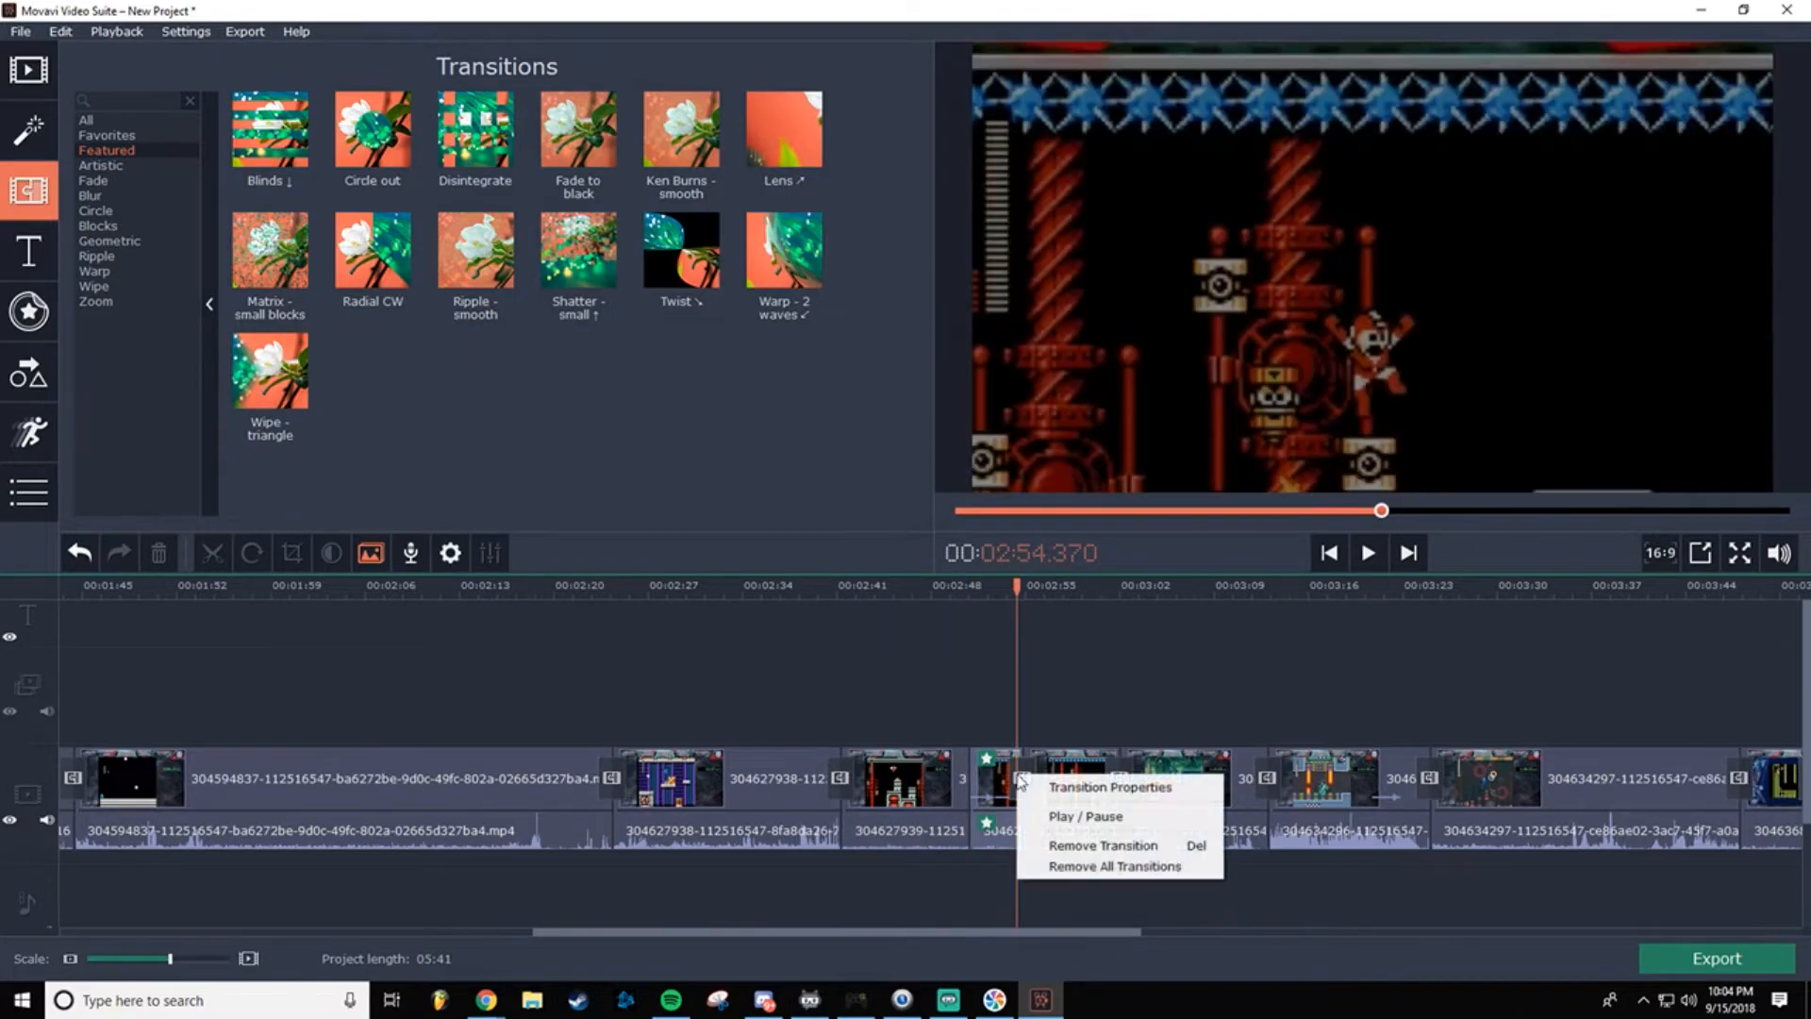
click(1068, 843)
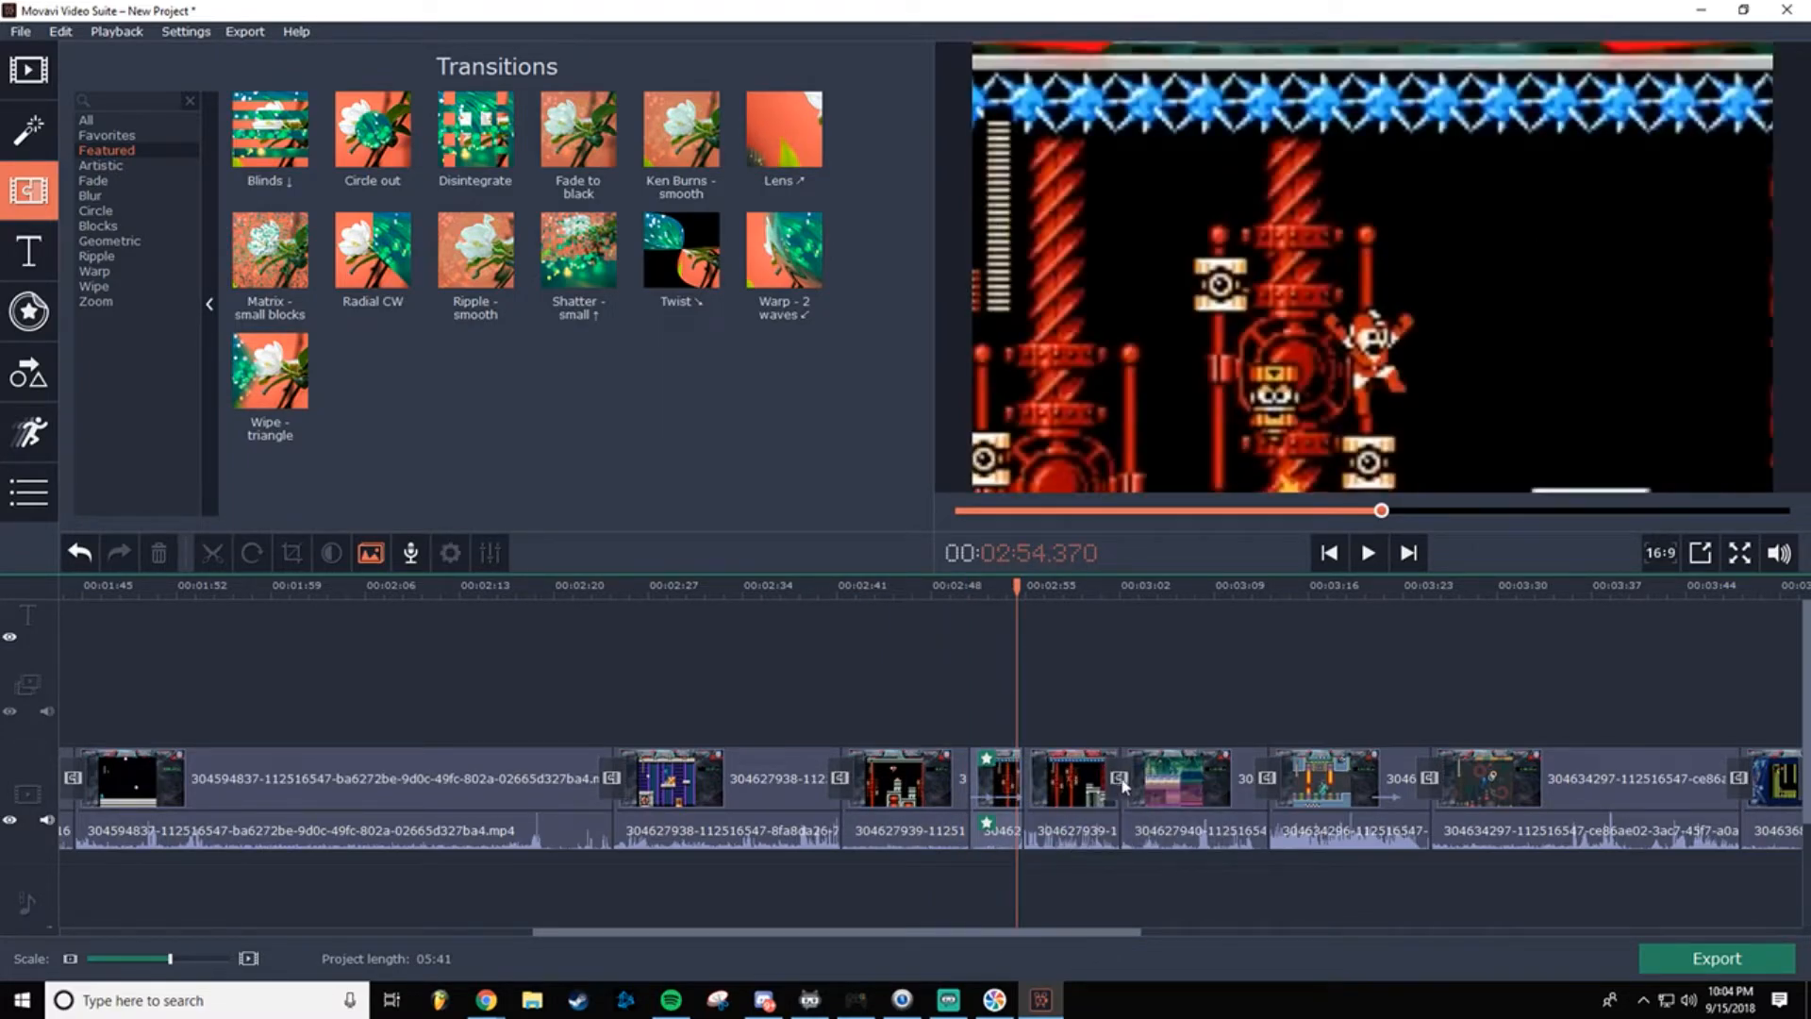
Step: Scrub across the fade at about 00:02:41 to check how the two clips blend
click(824, 589)
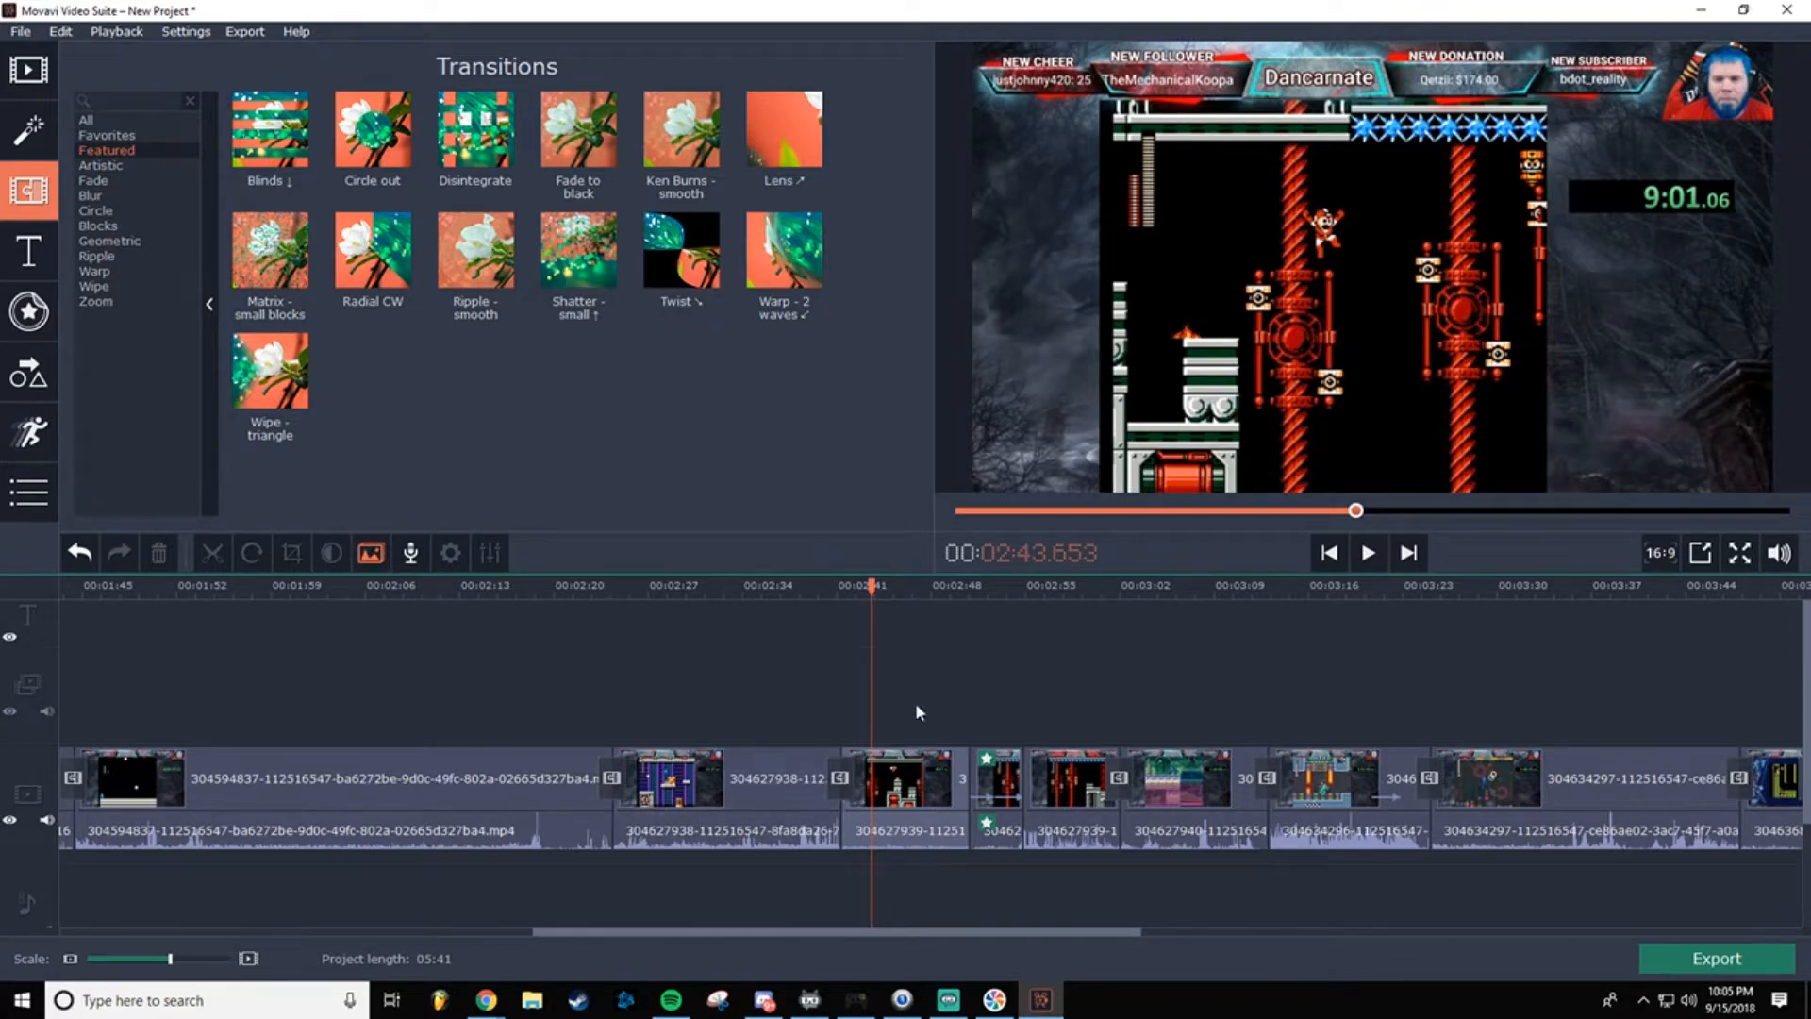
drag(173, 962, 201, 962)
click(664, 766)
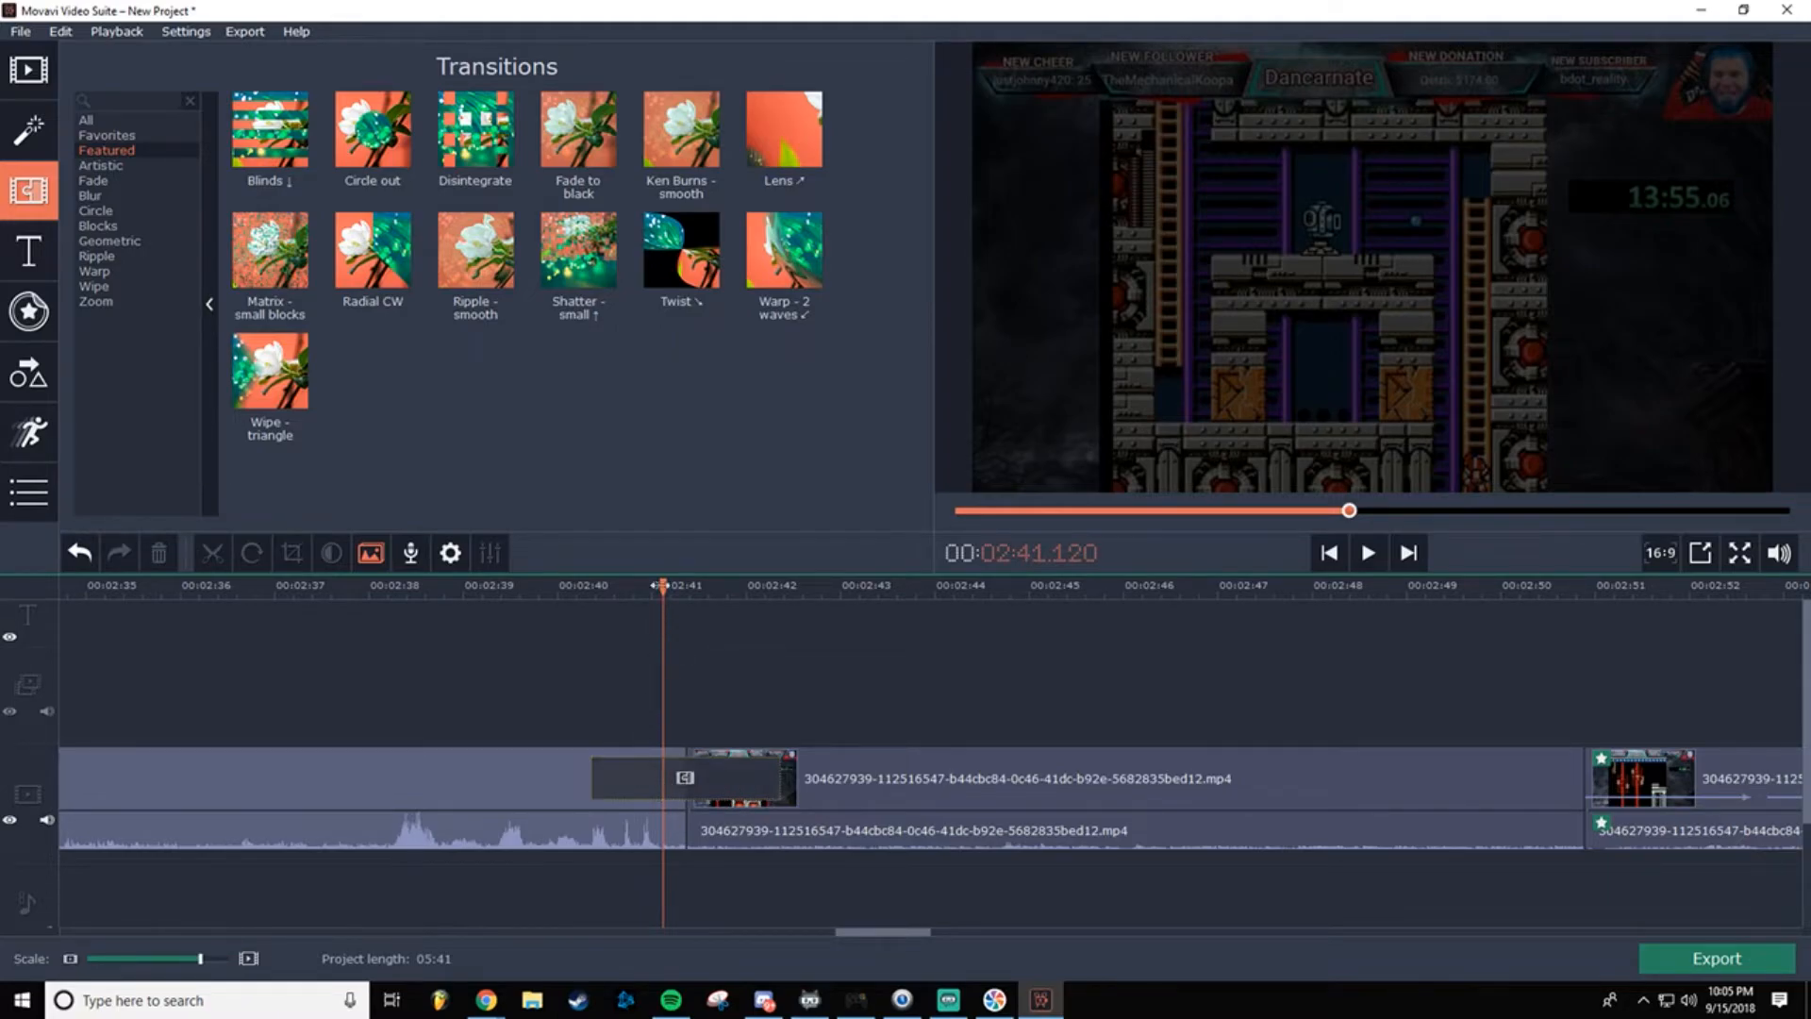
drag(655, 586, 785, 595)
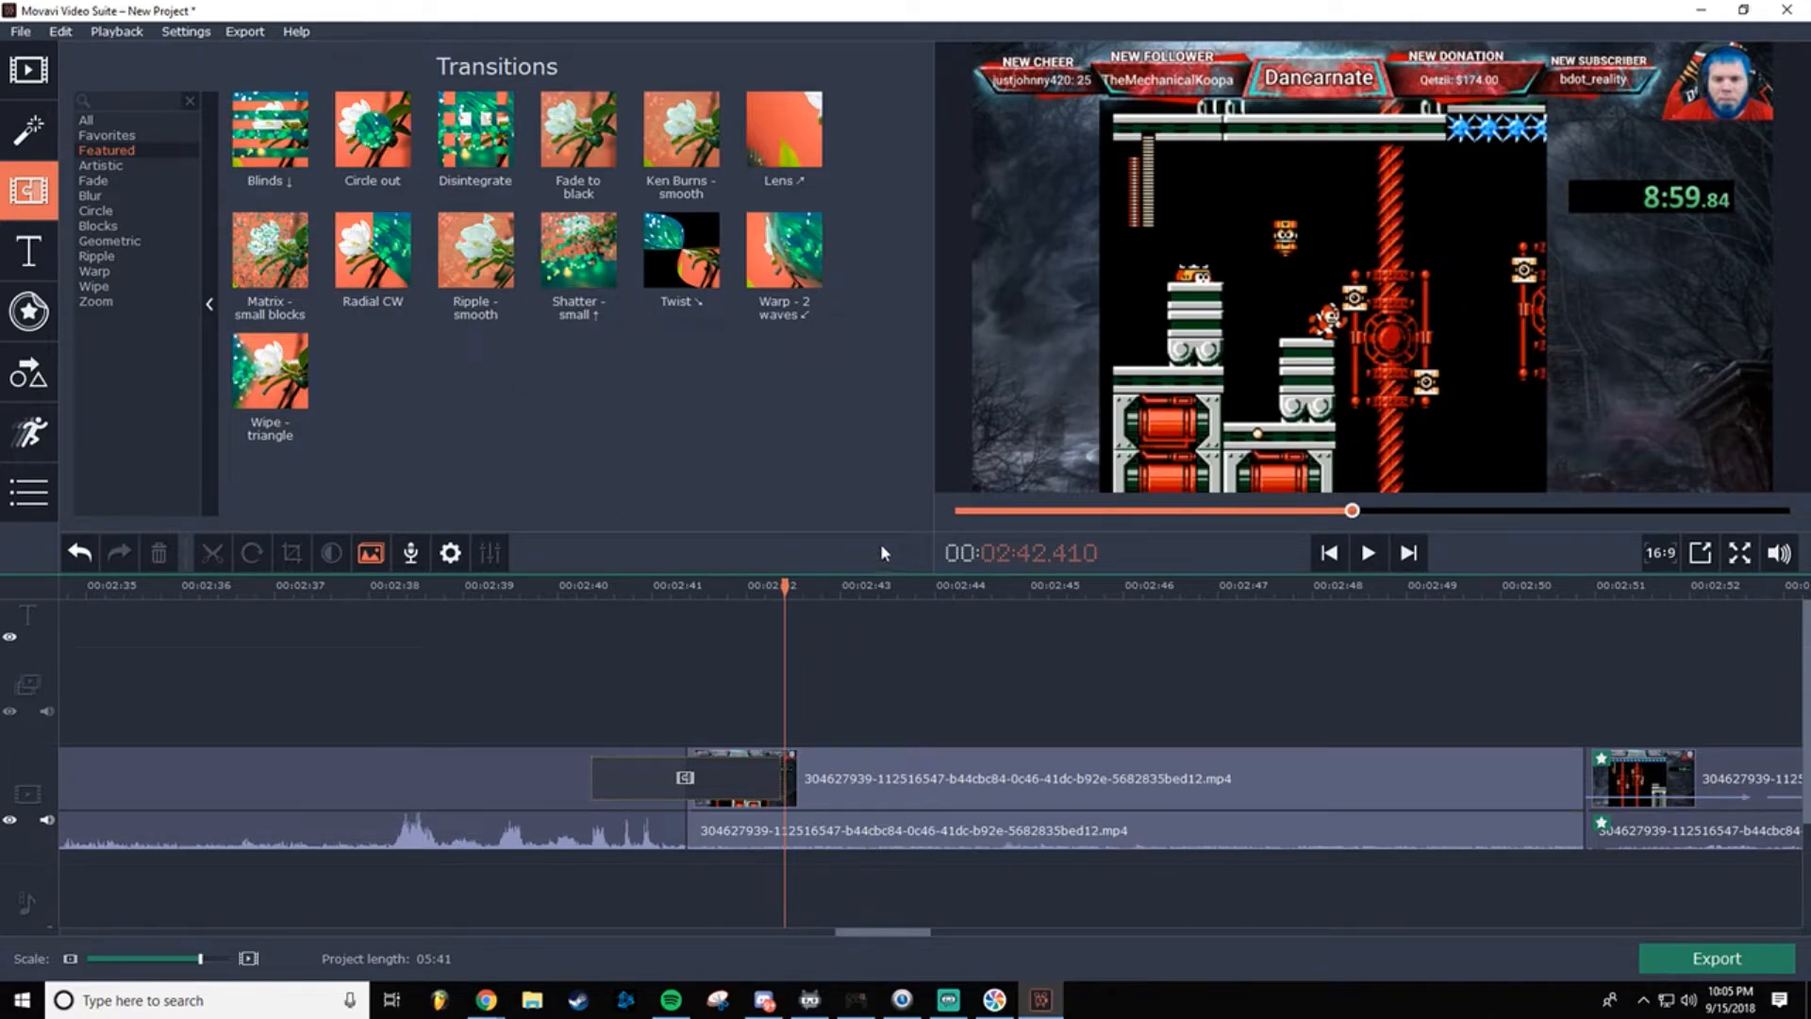
click(662, 784)
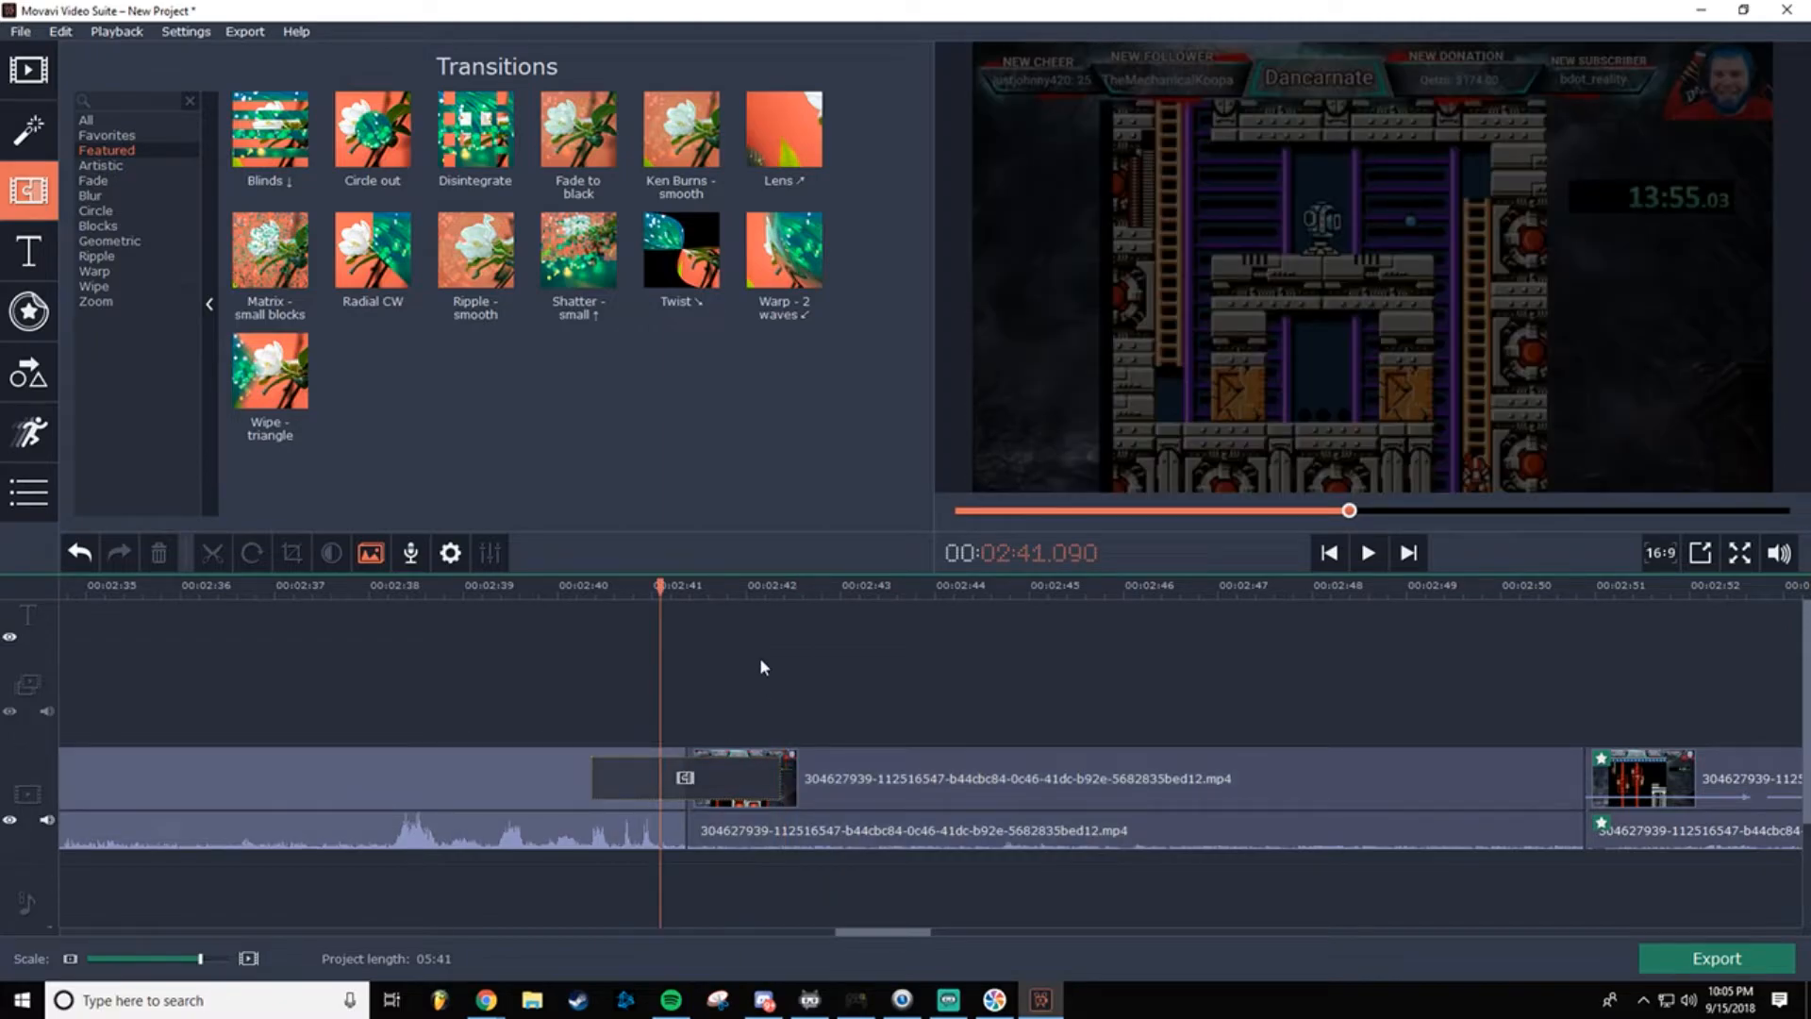
Step: Replace the fade at about 00:02:41 with a new Fade to black transition and check frames along it
right_click(630, 774)
click(698, 846)
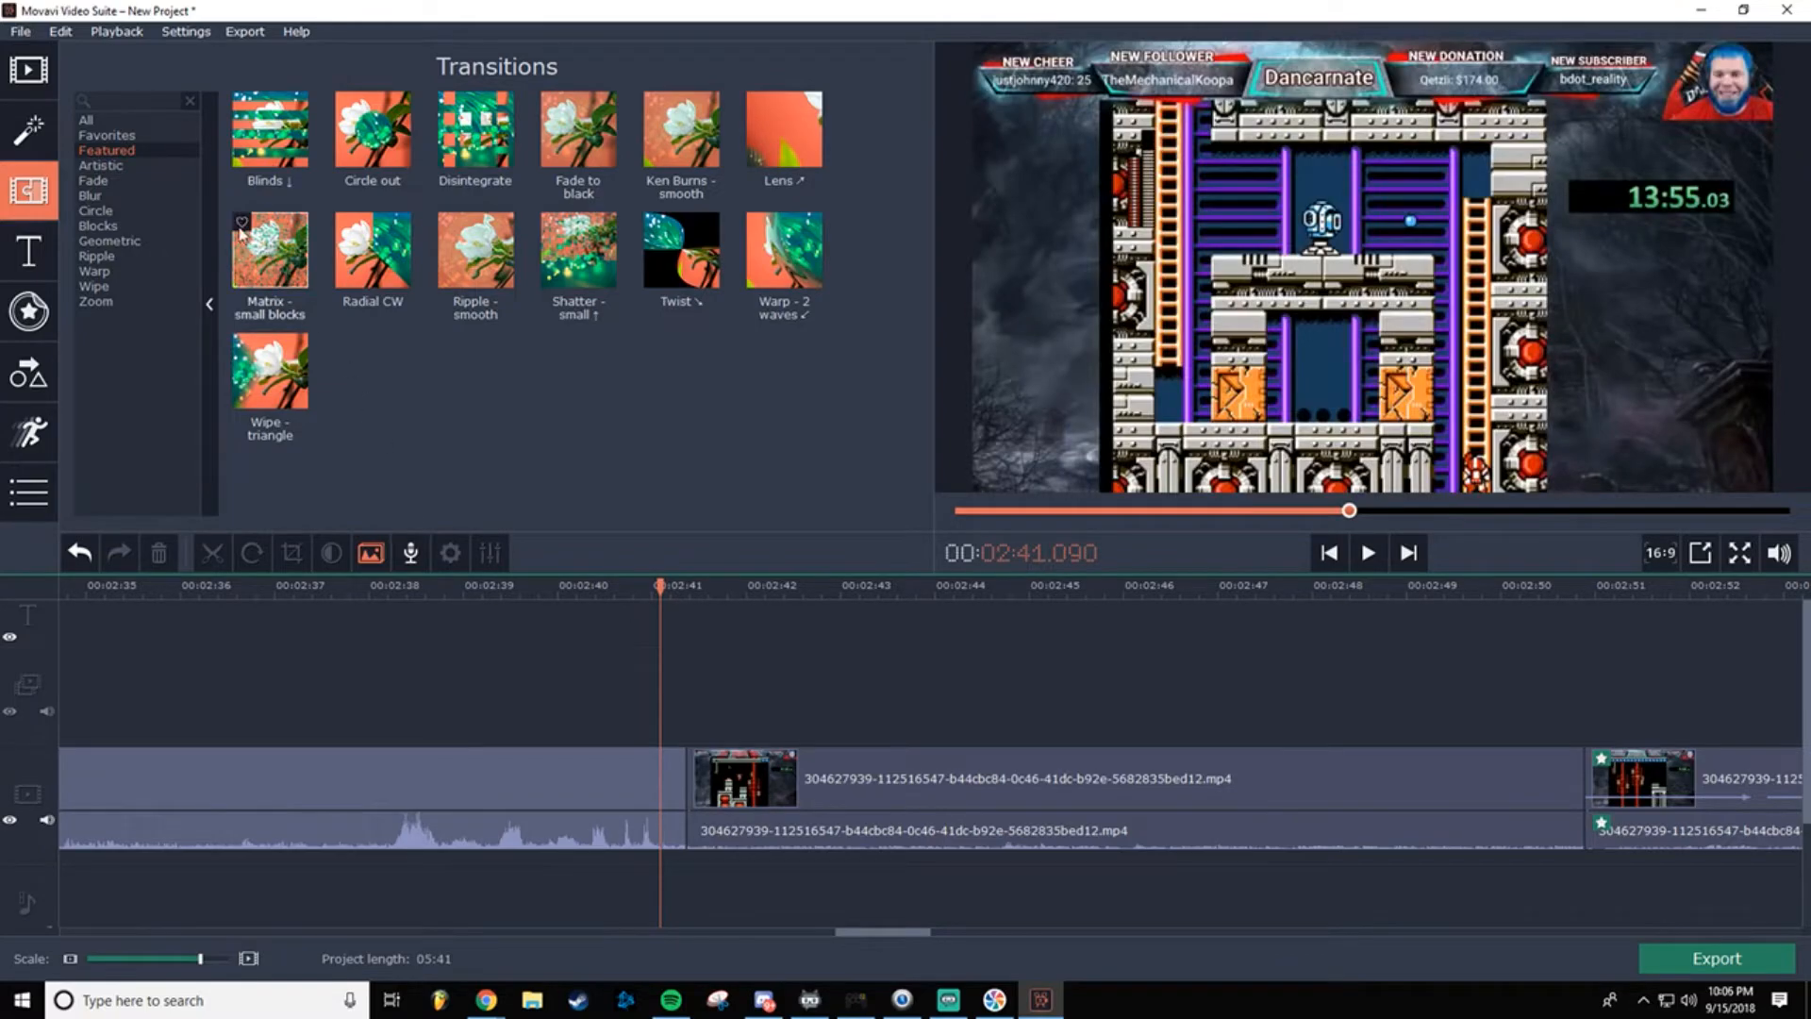
drag(593, 155, 666, 766)
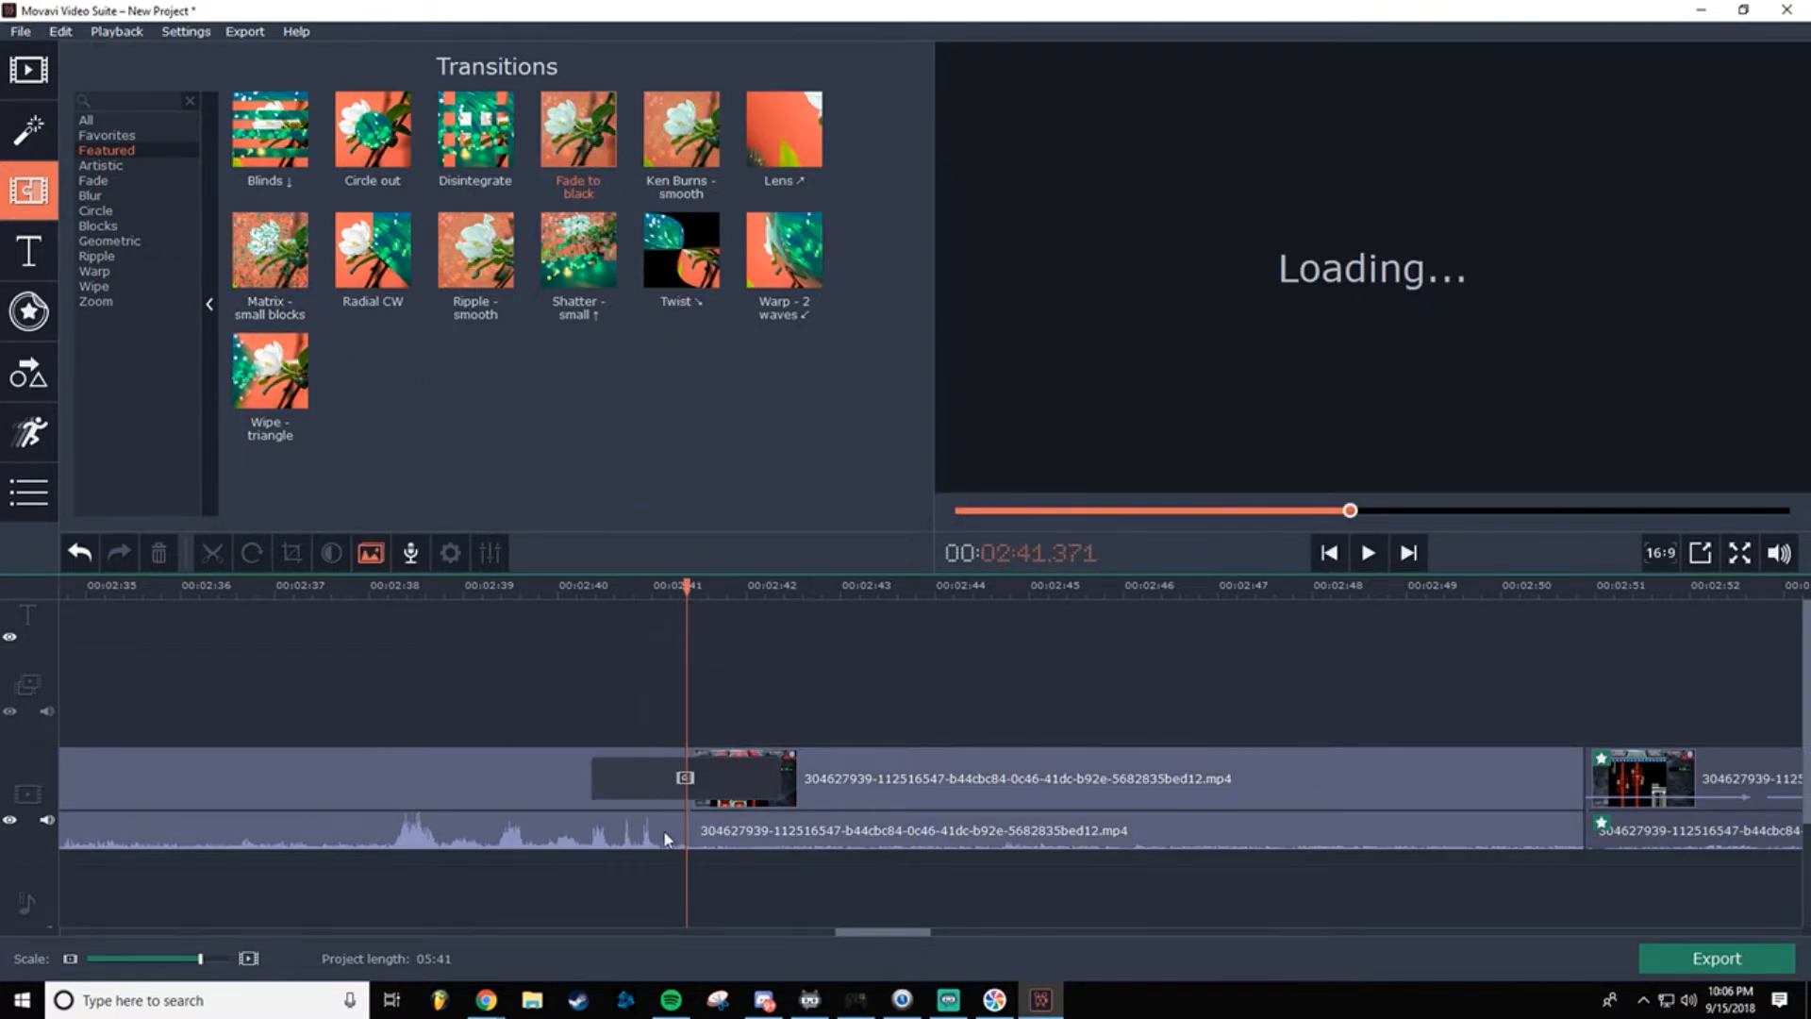
click(750, 776)
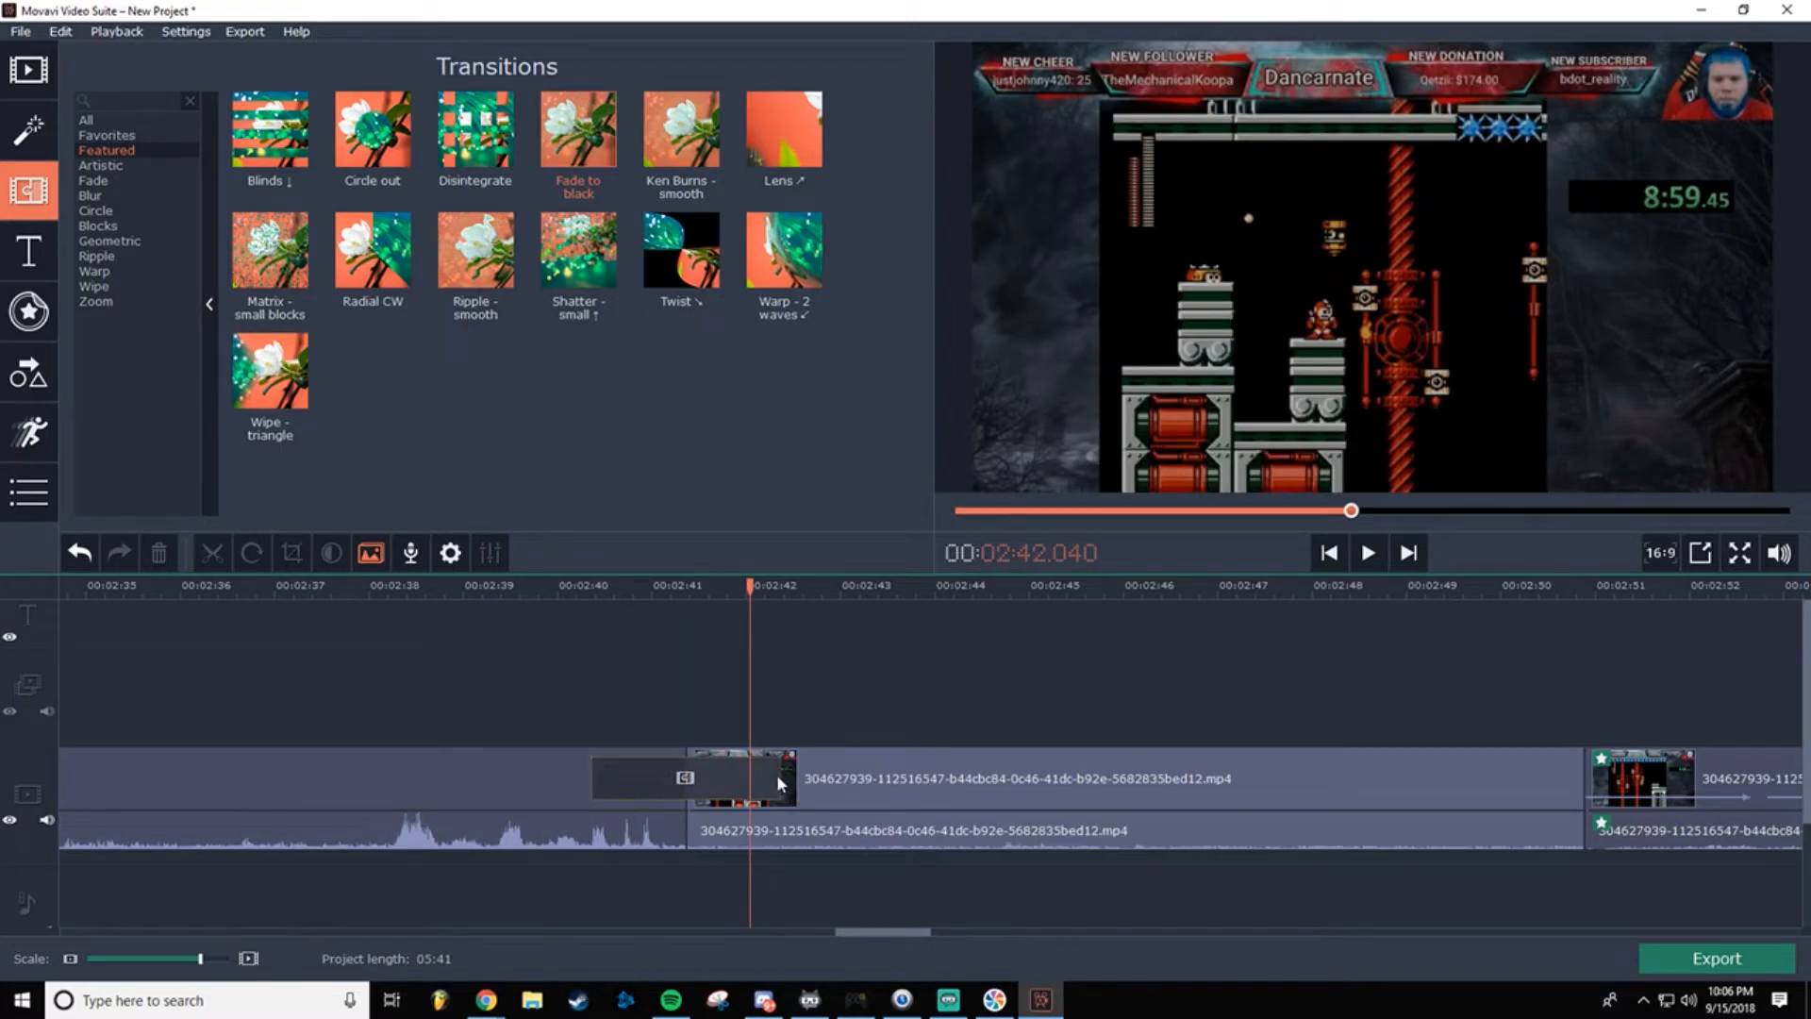
click(634, 773)
click(592, 781)
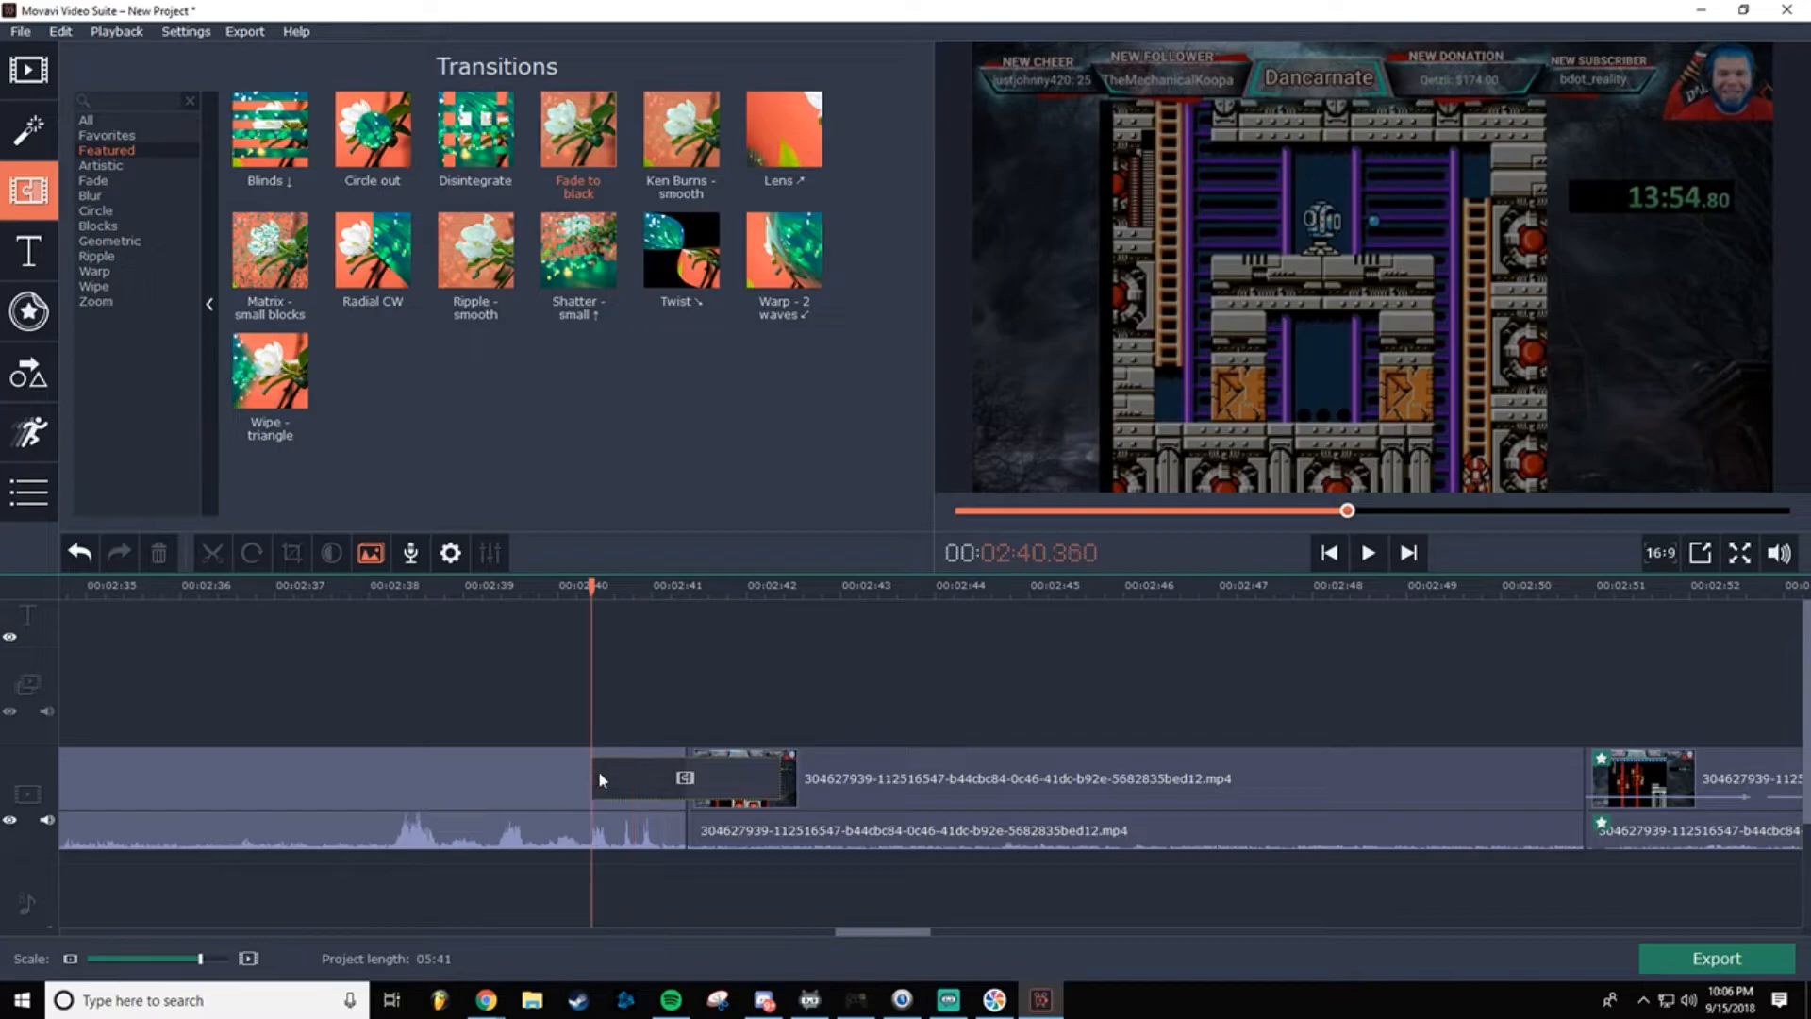
click(626, 777)
right_click(645, 785)
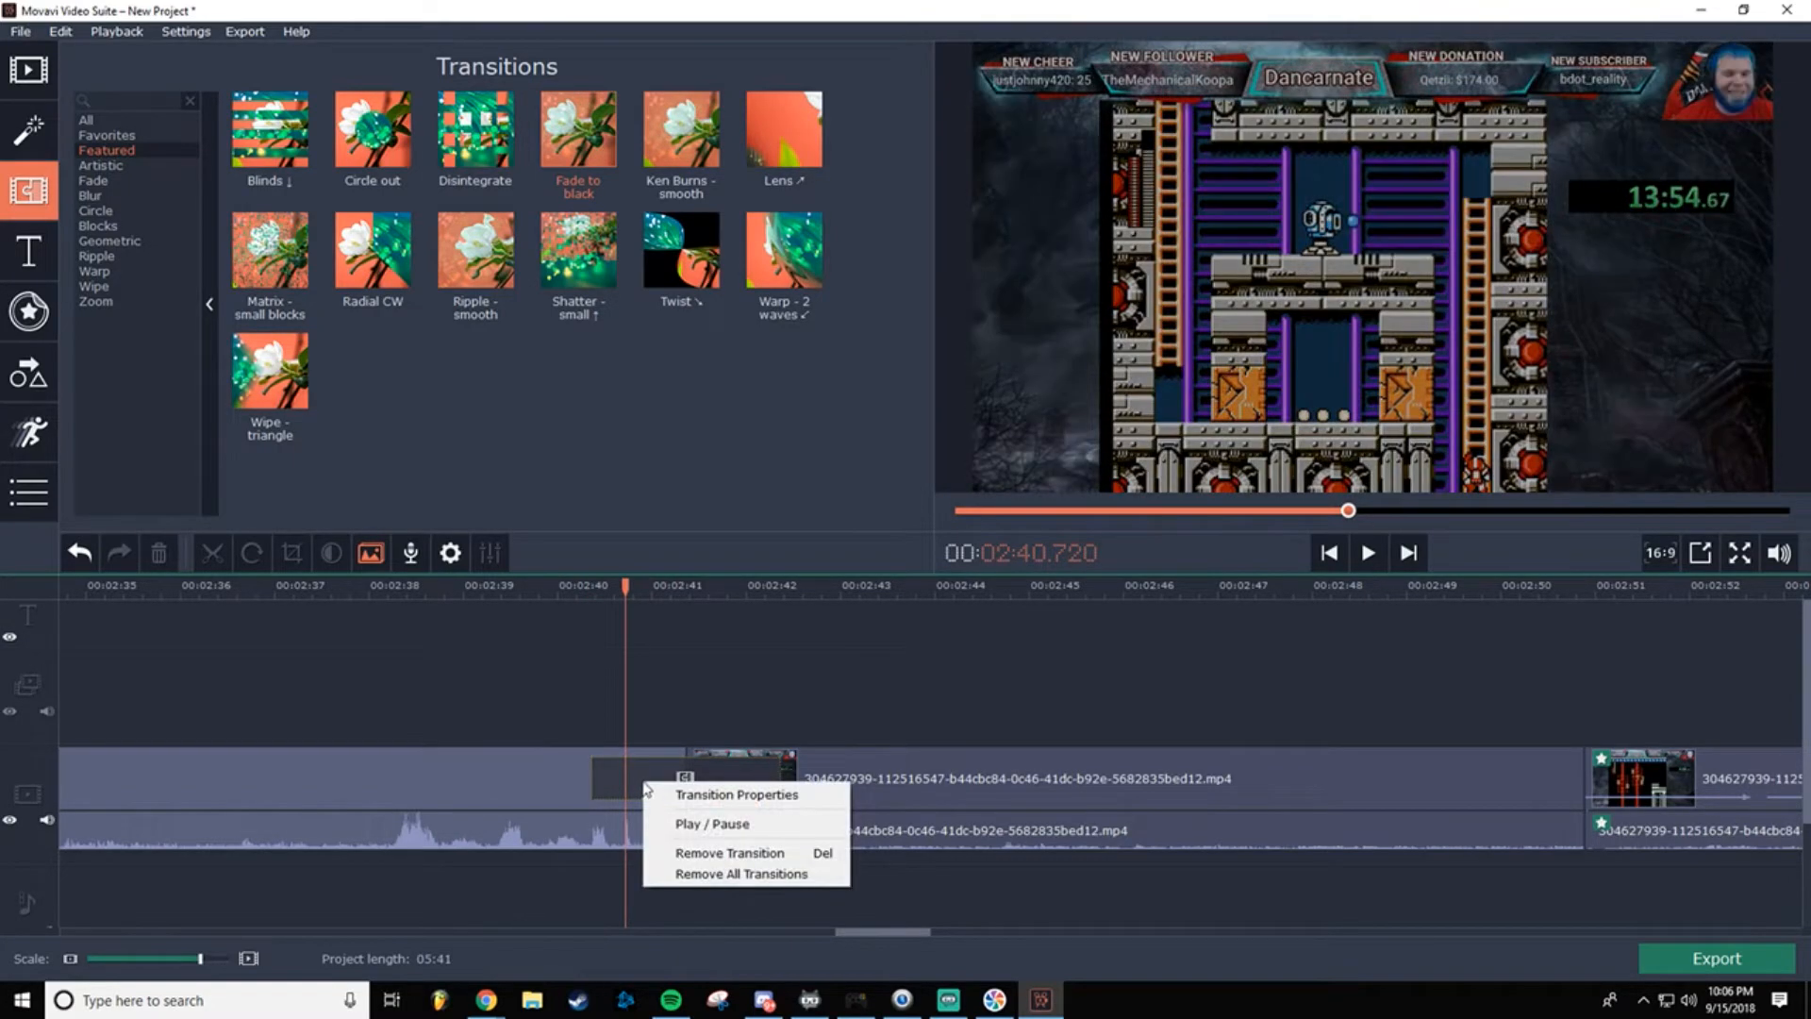
click(698, 797)
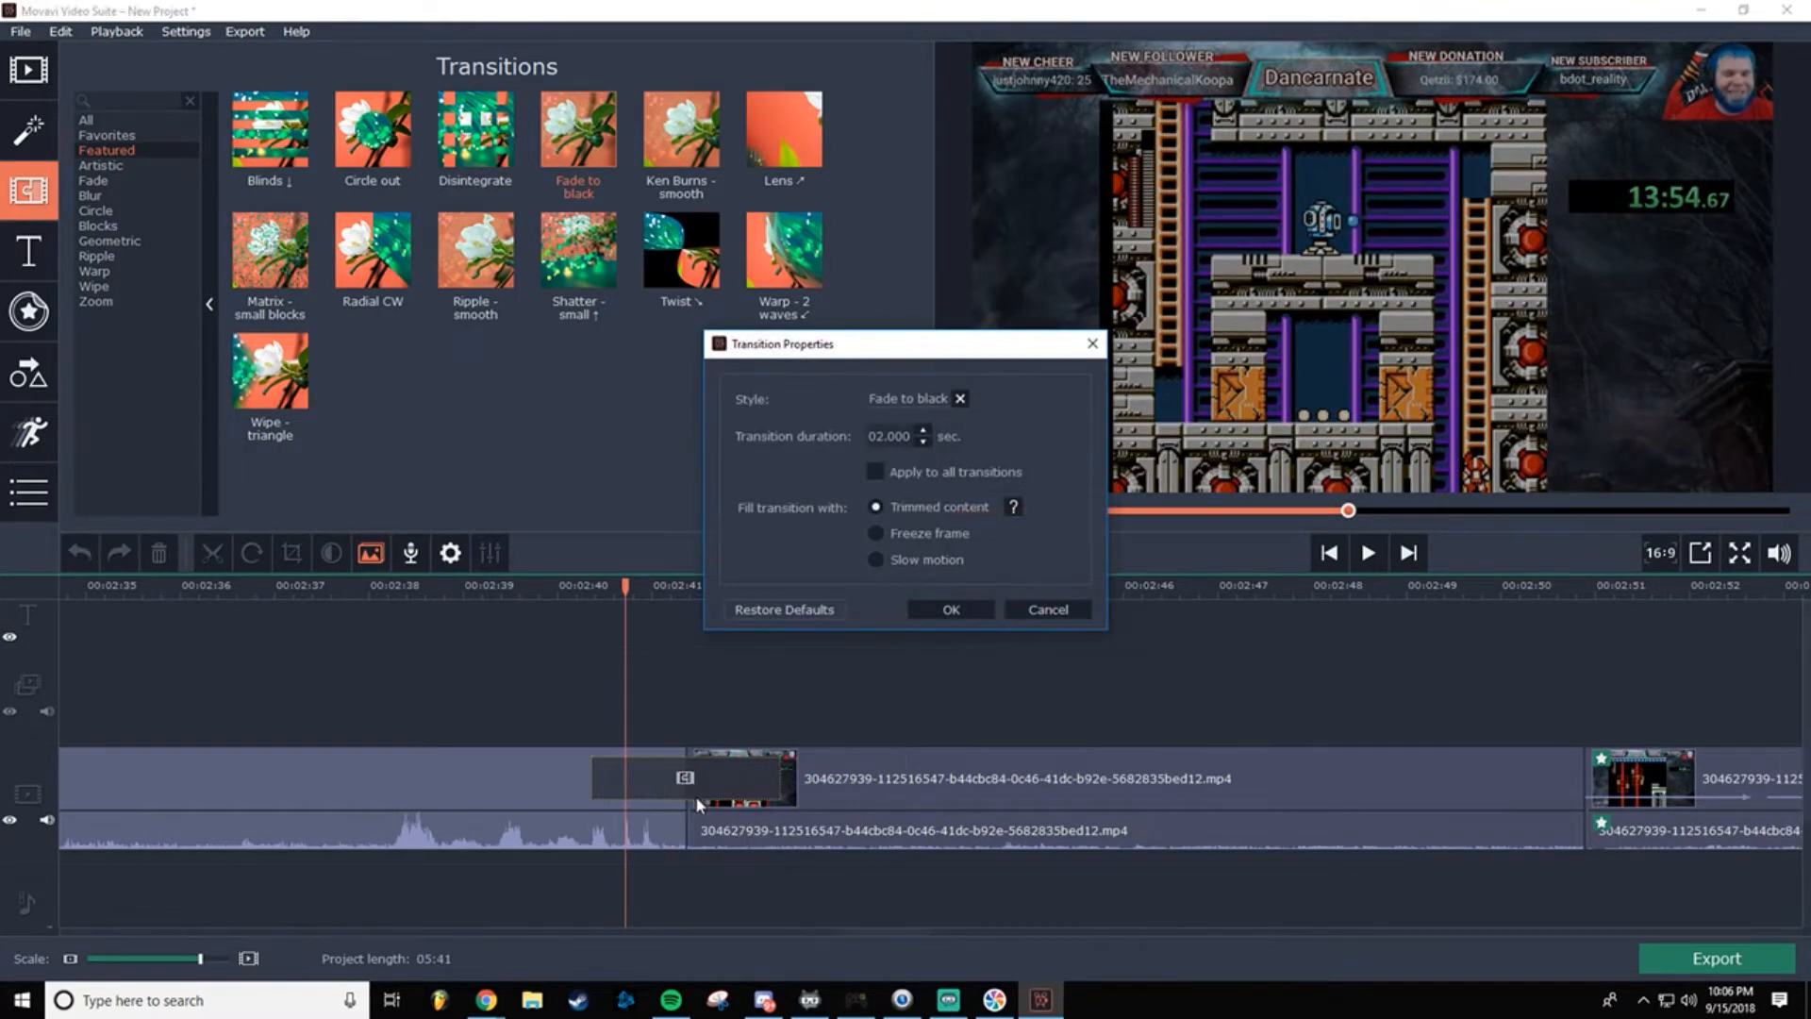
click(924, 431)
click(1039, 612)
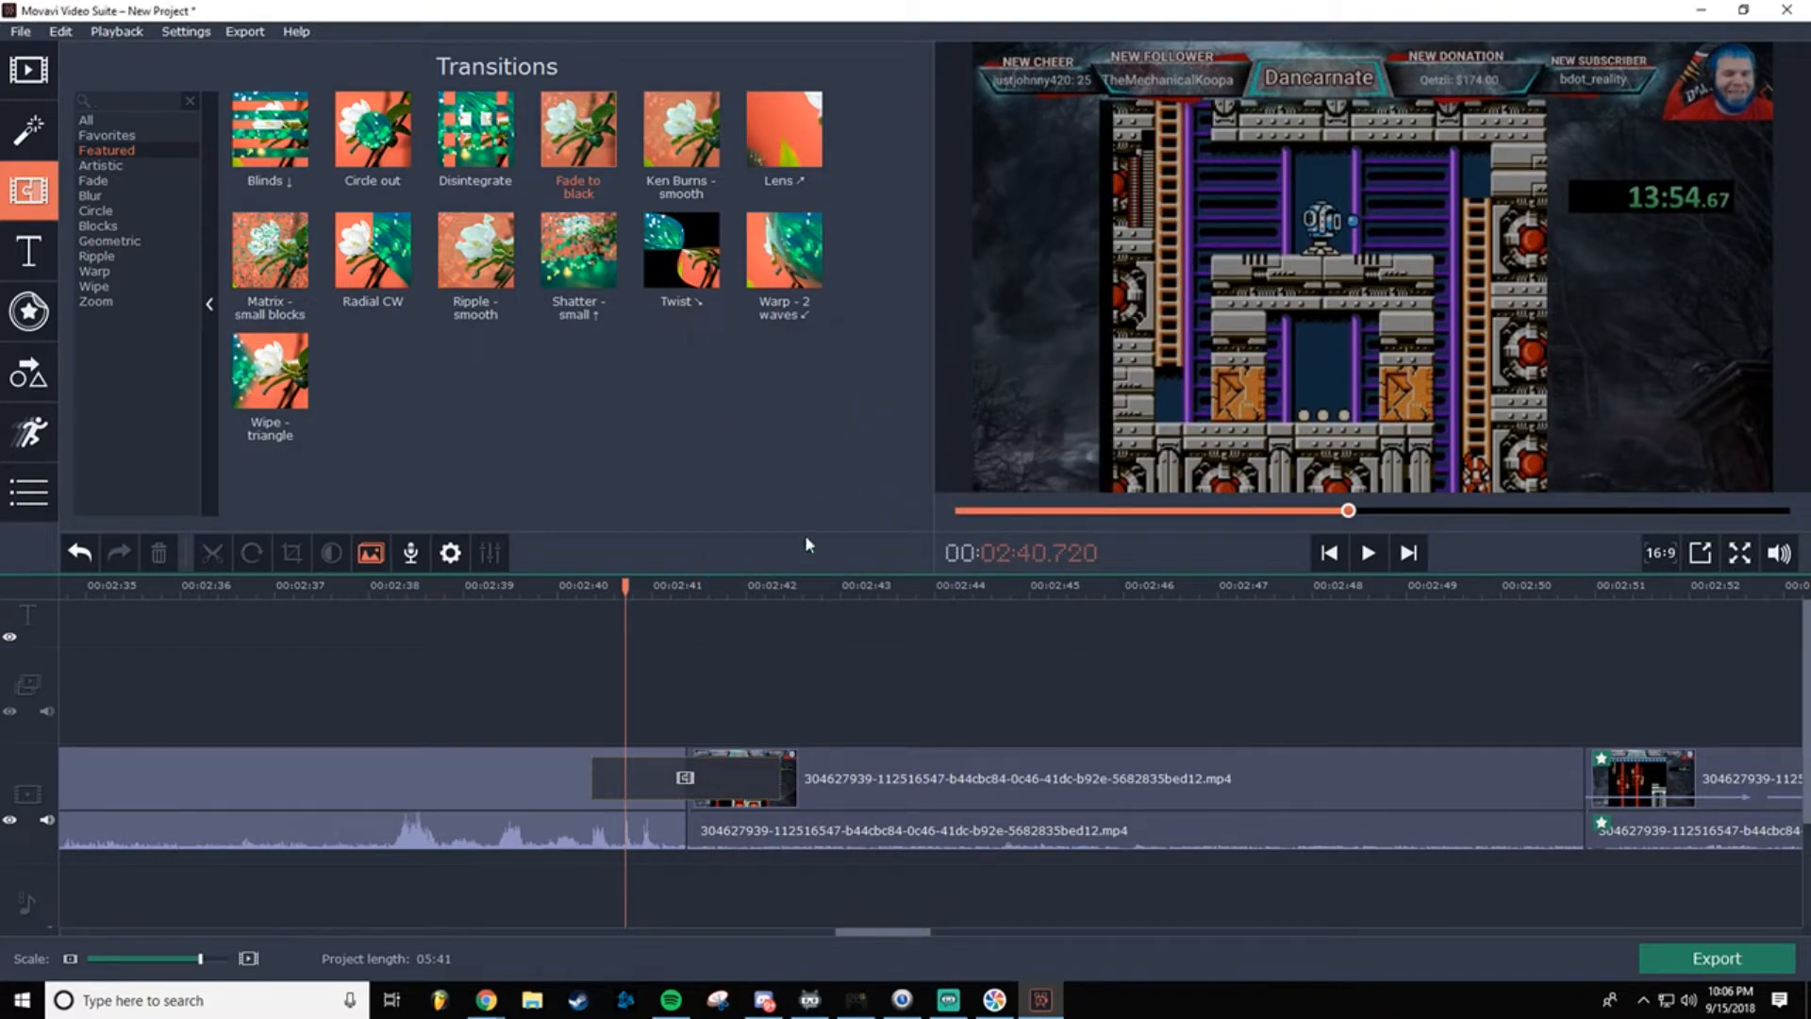
Step: Undo and redo the re-added Fade to black transition at about 00:02:41, twice in a row
click(780, 661)
key(ctrl+z)
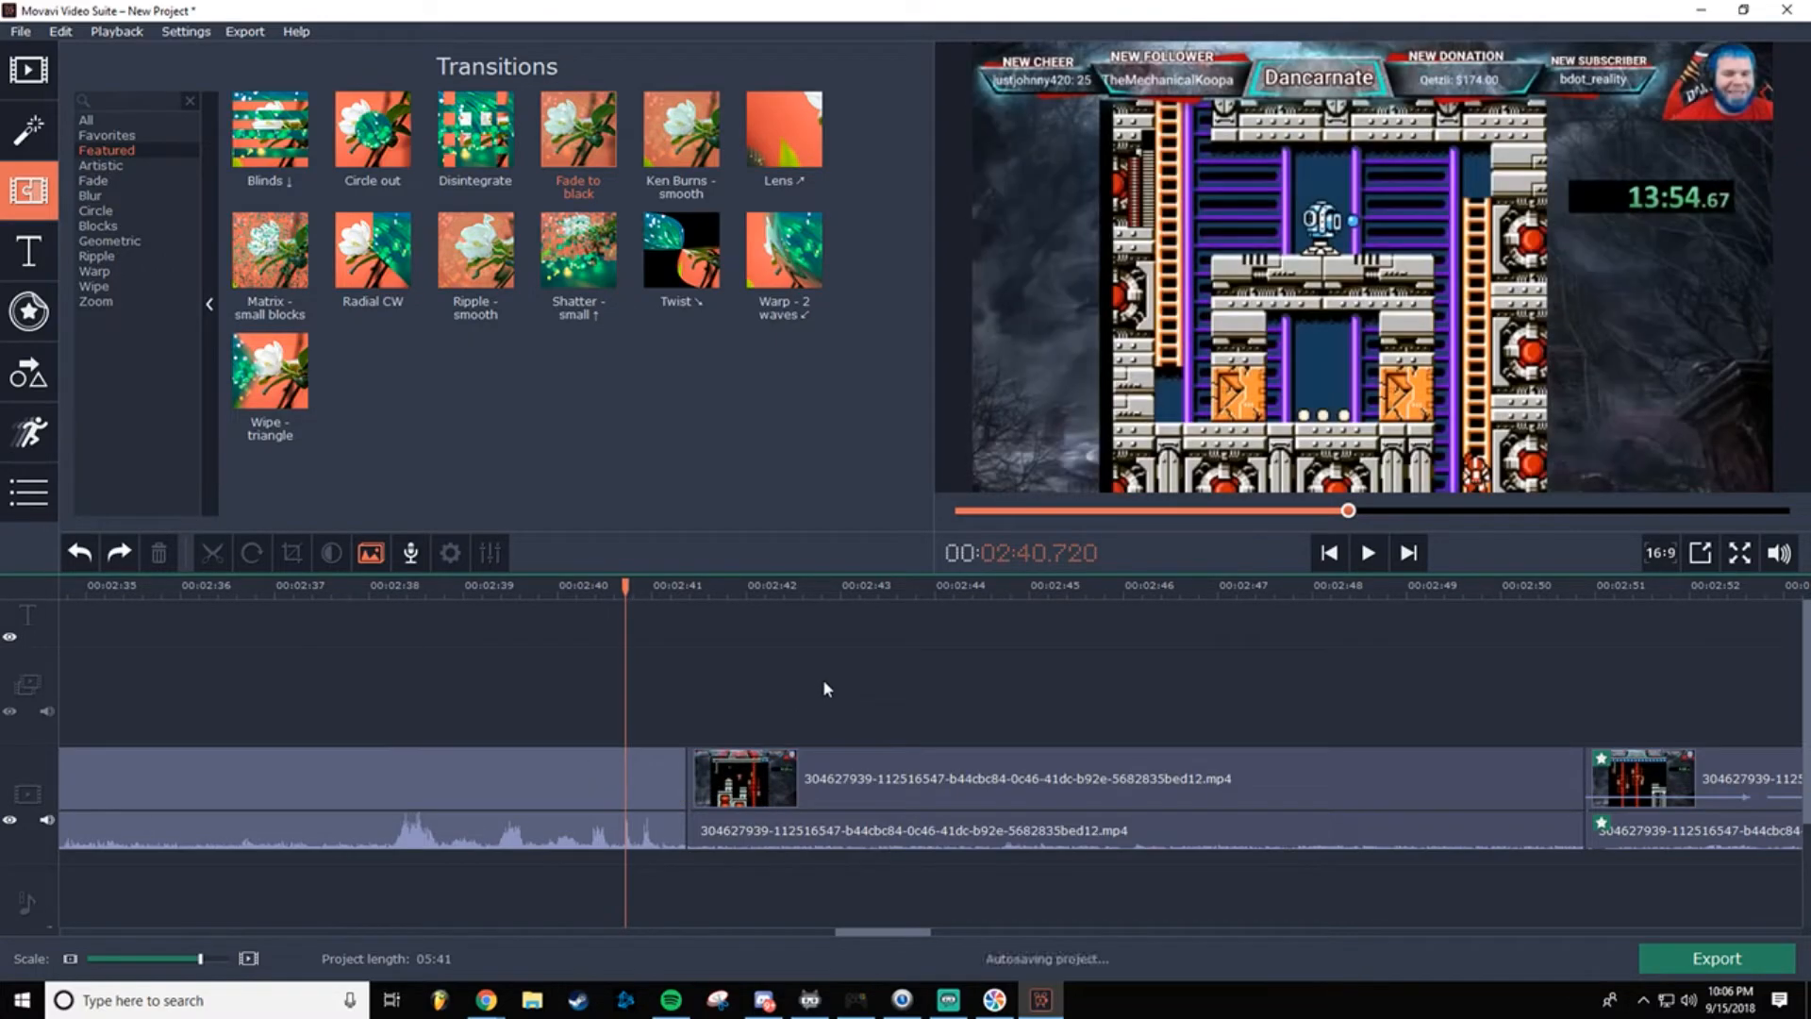
click(119, 553)
key(ctrl+z)
click(120, 555)
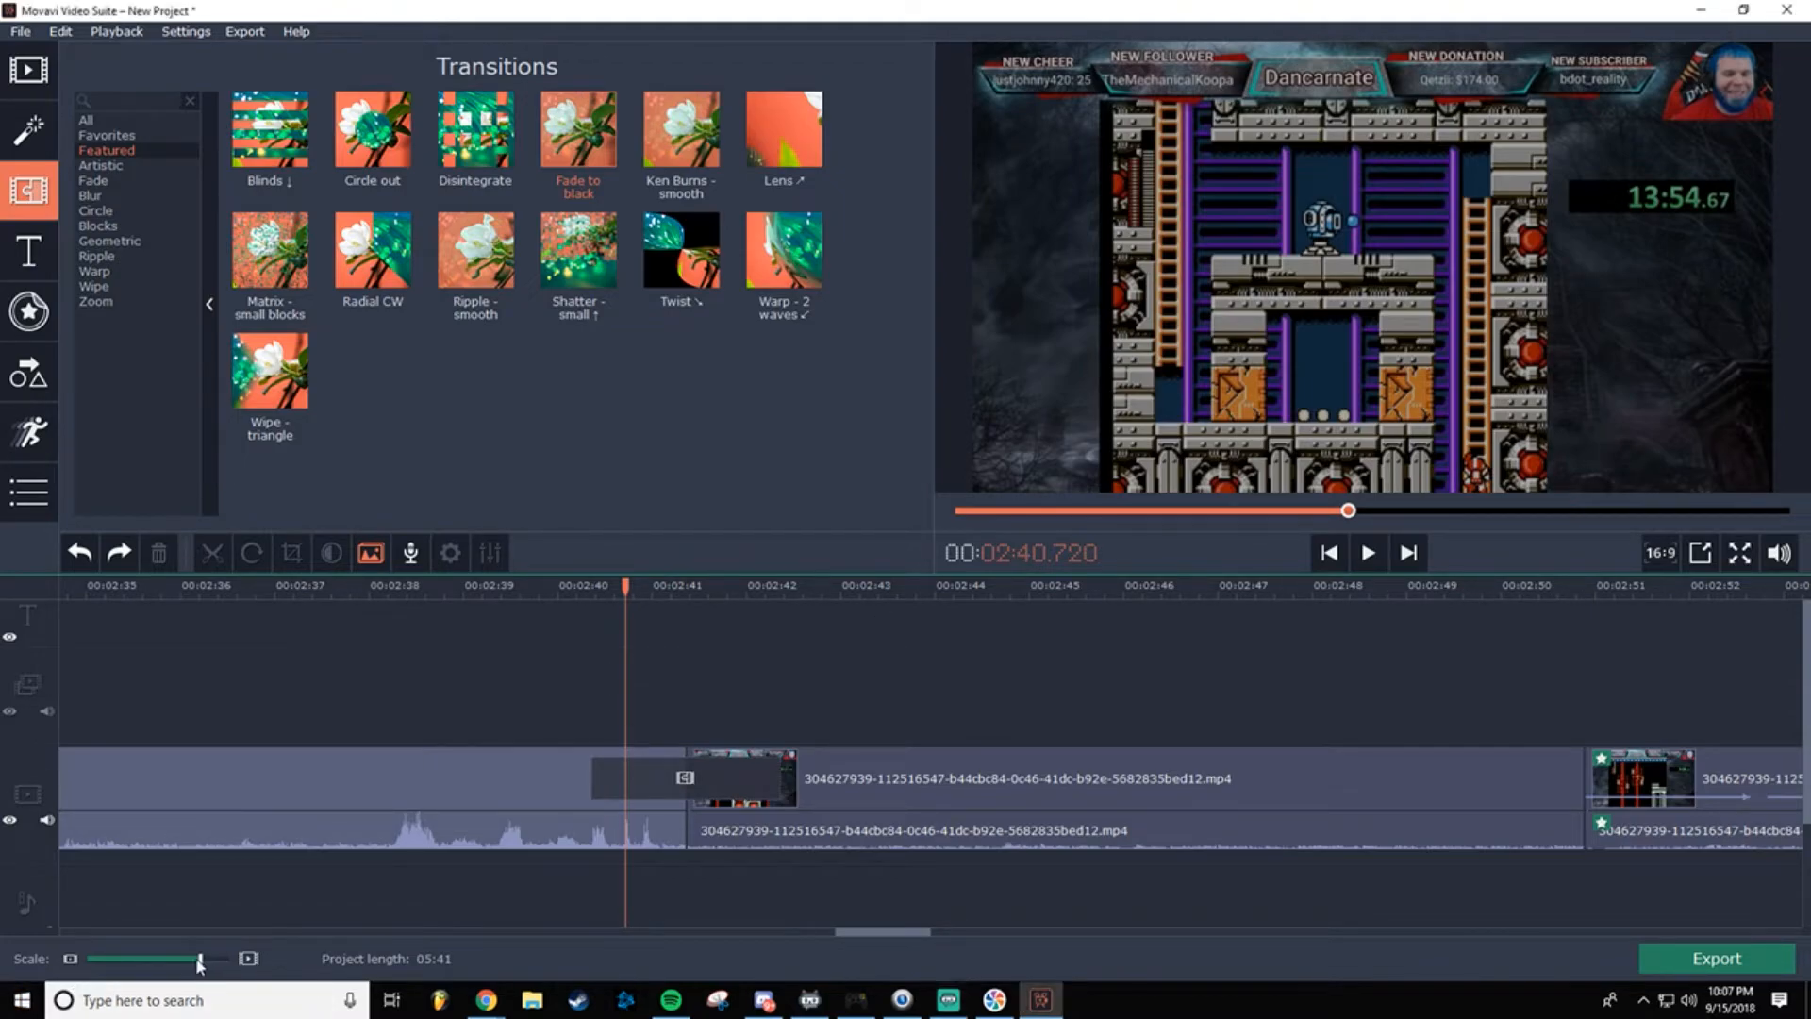
Step: Play from about 00:03:00 to about 00:03:26 to check the fades between those clips
drag(200, 962, 174, 960)
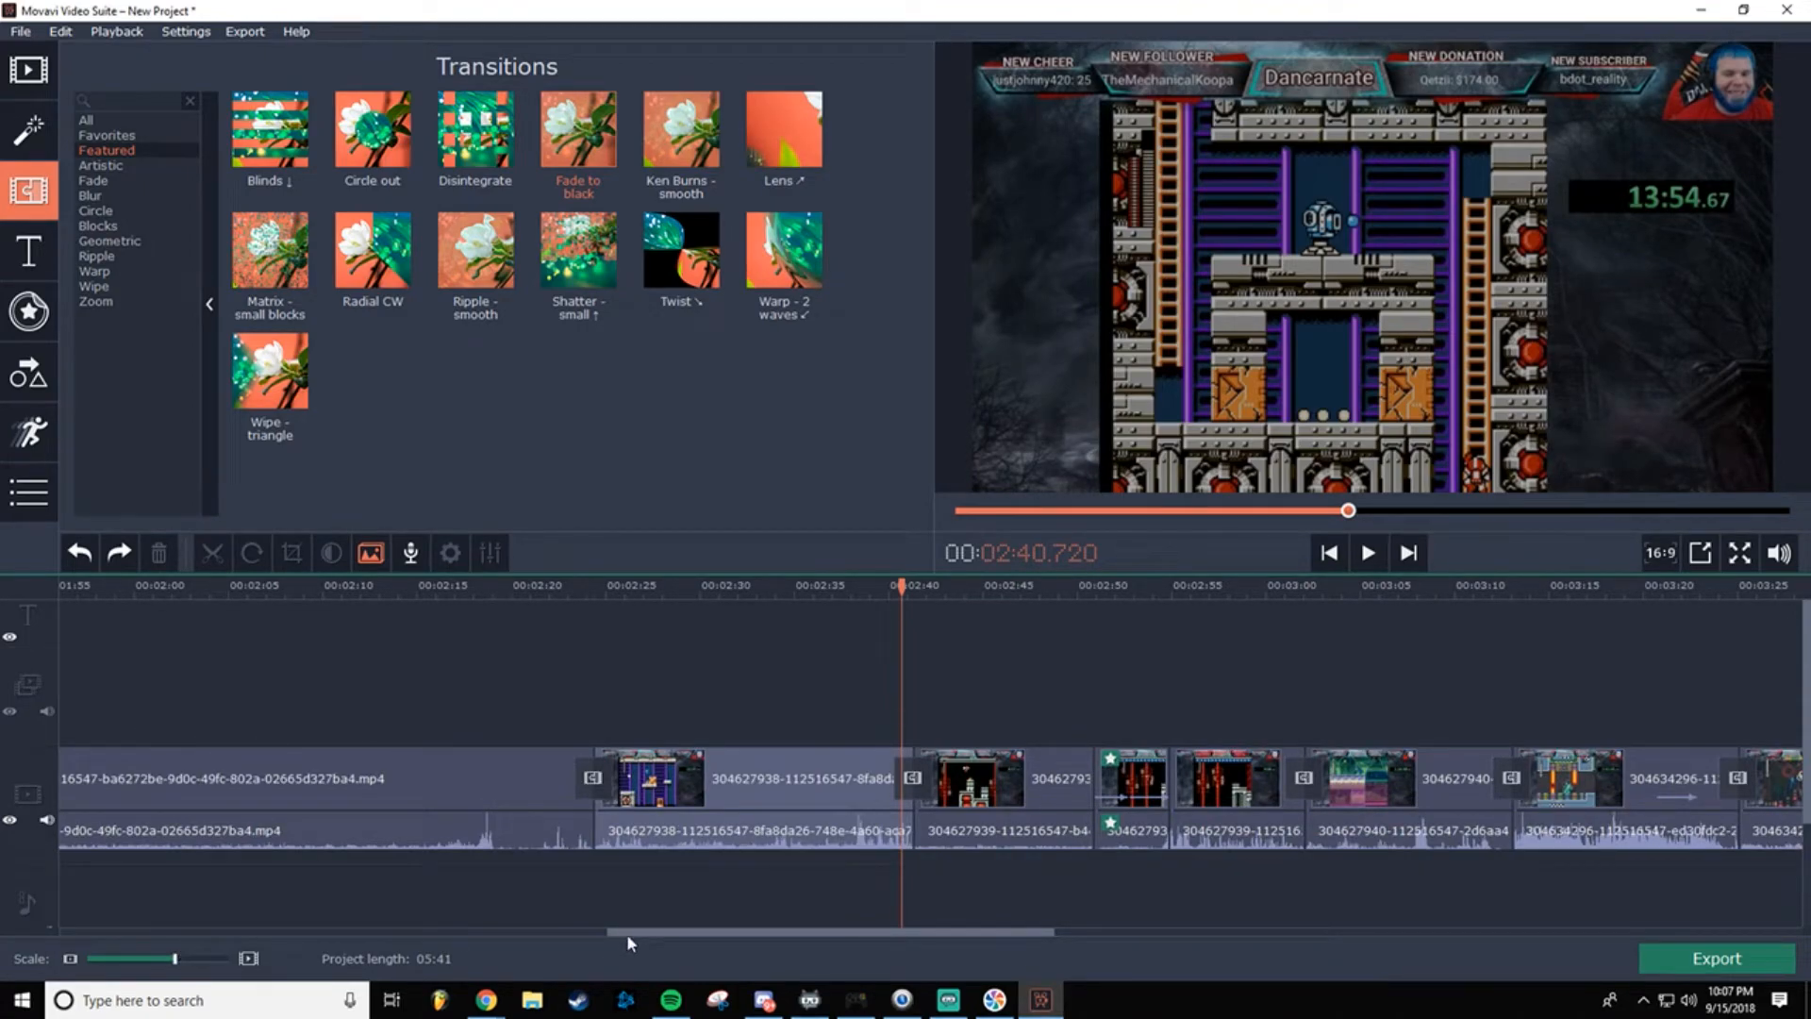
drag(626, 932, 760, 932)
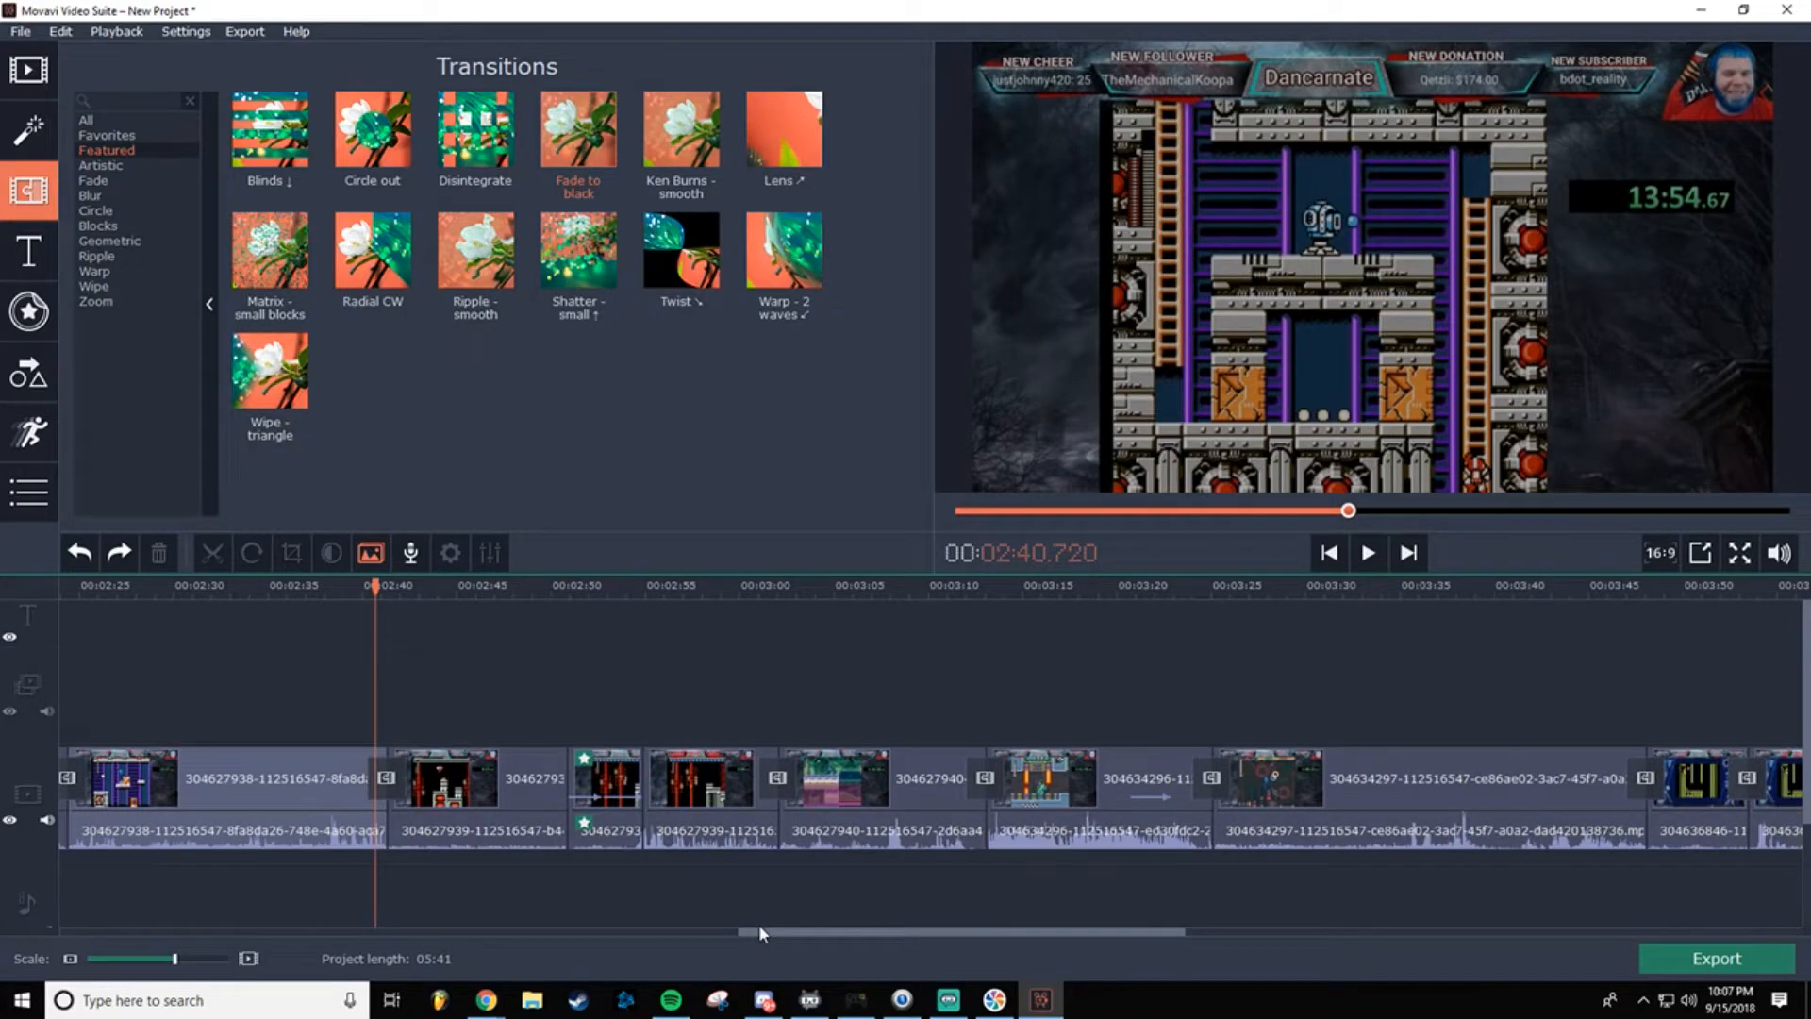
click(743, 594)
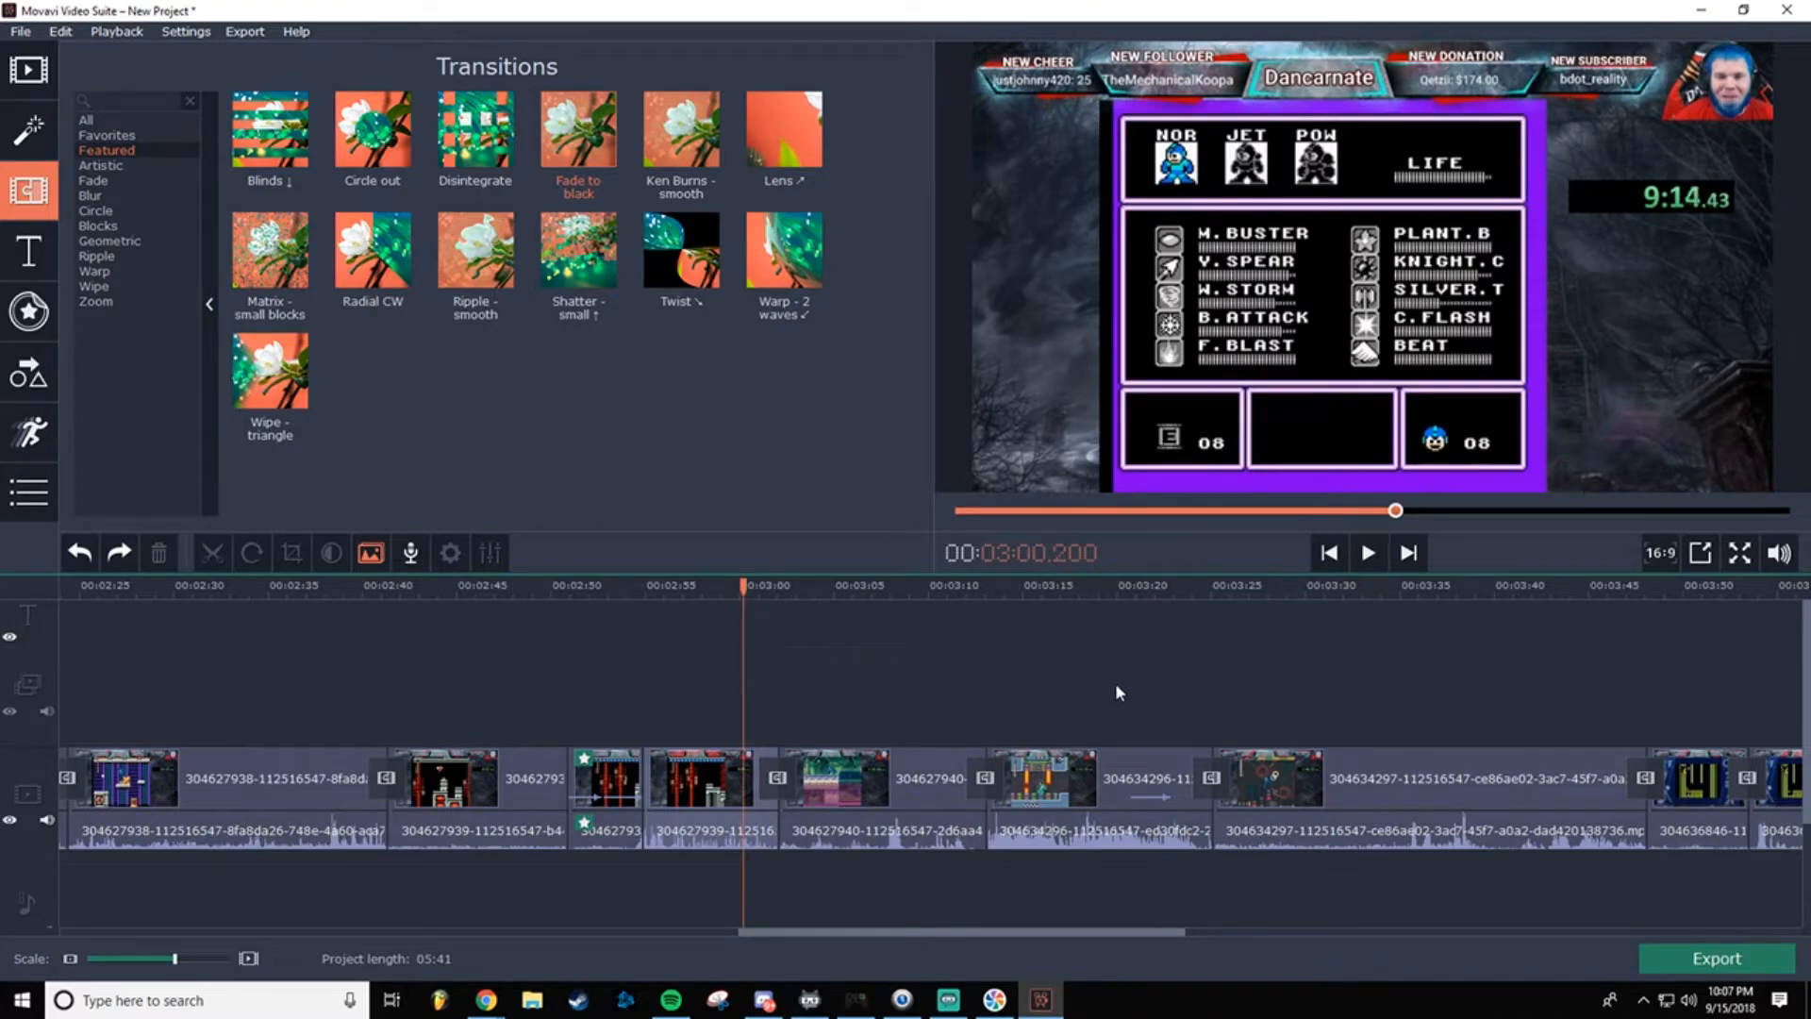
click(1368, 553)
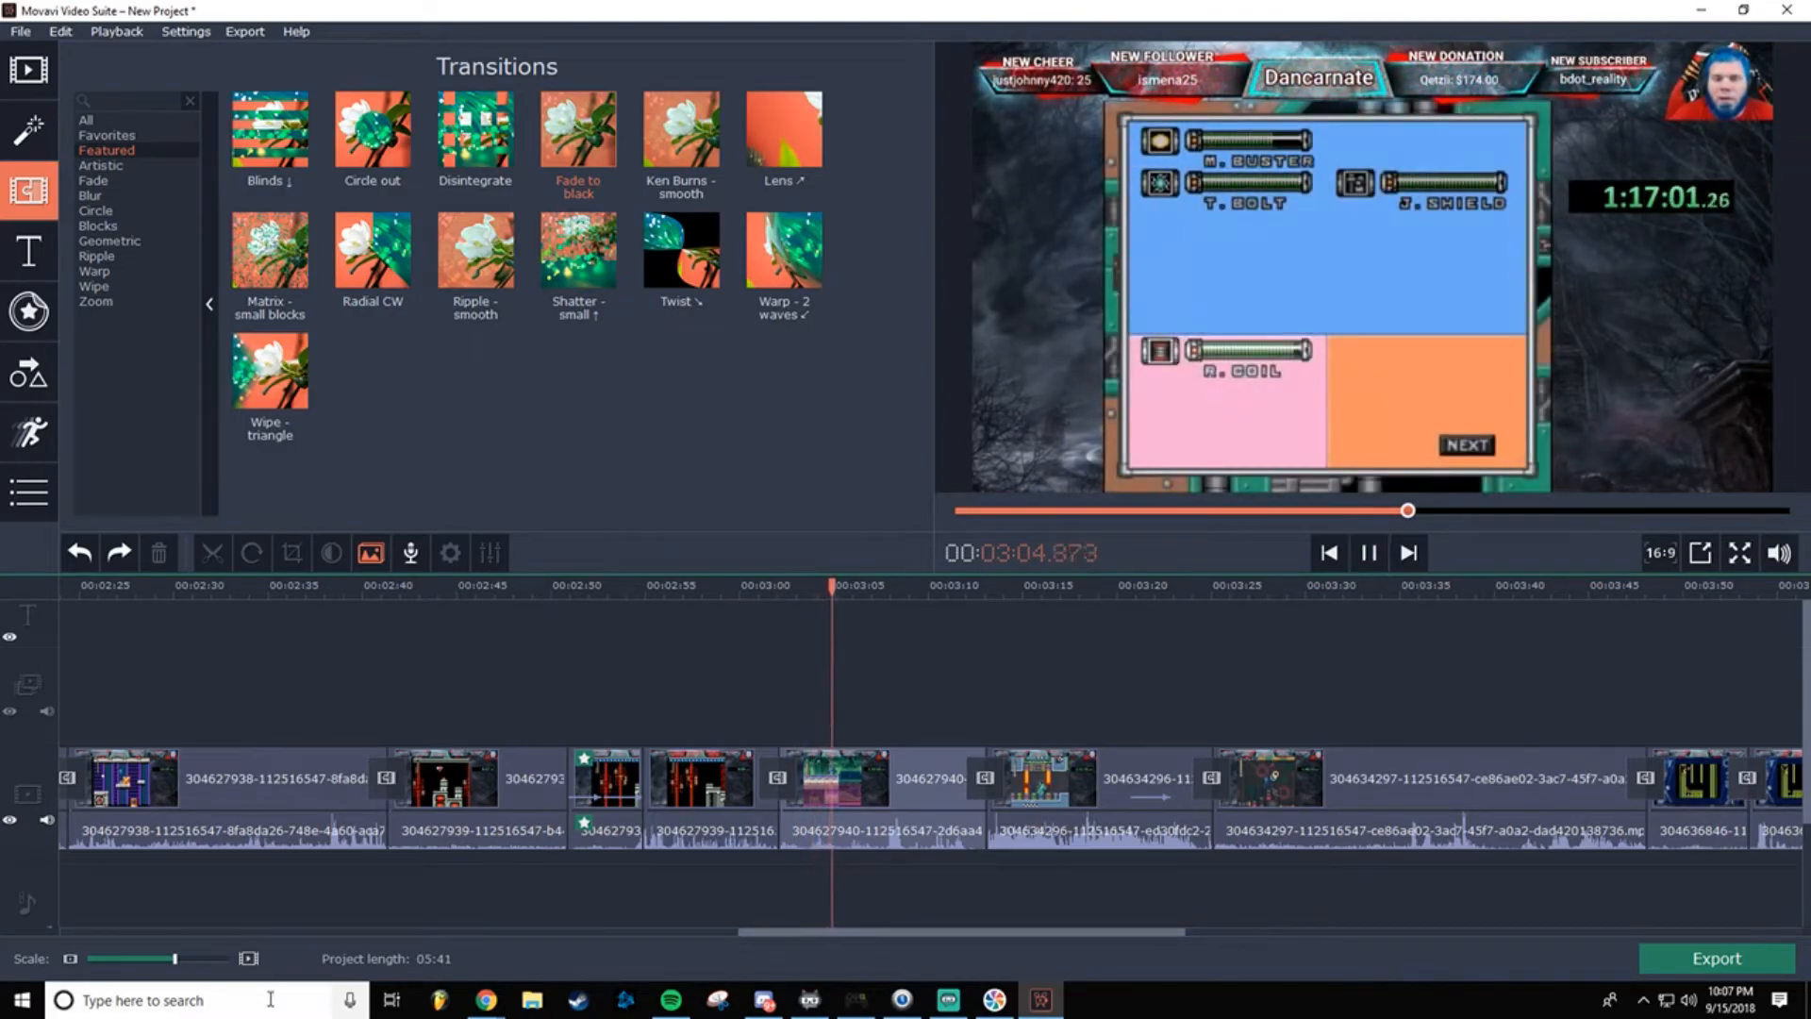
click(161, 959)
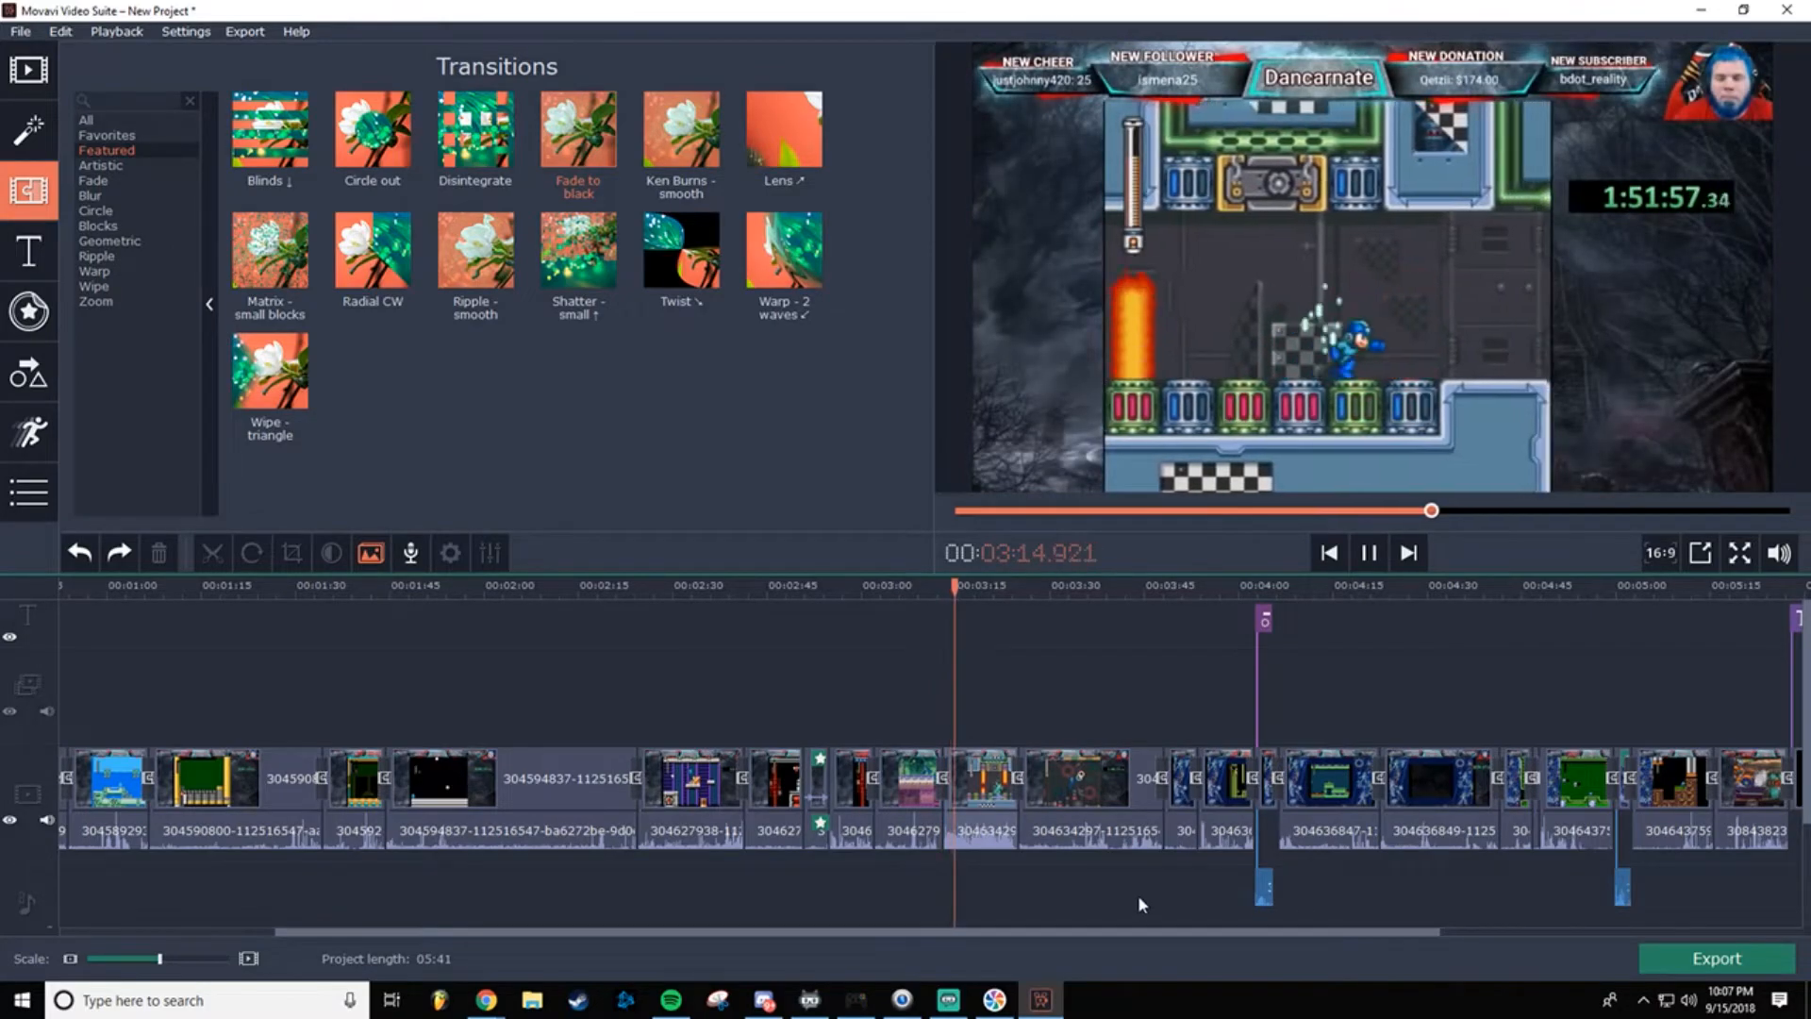
click(1369, 552)
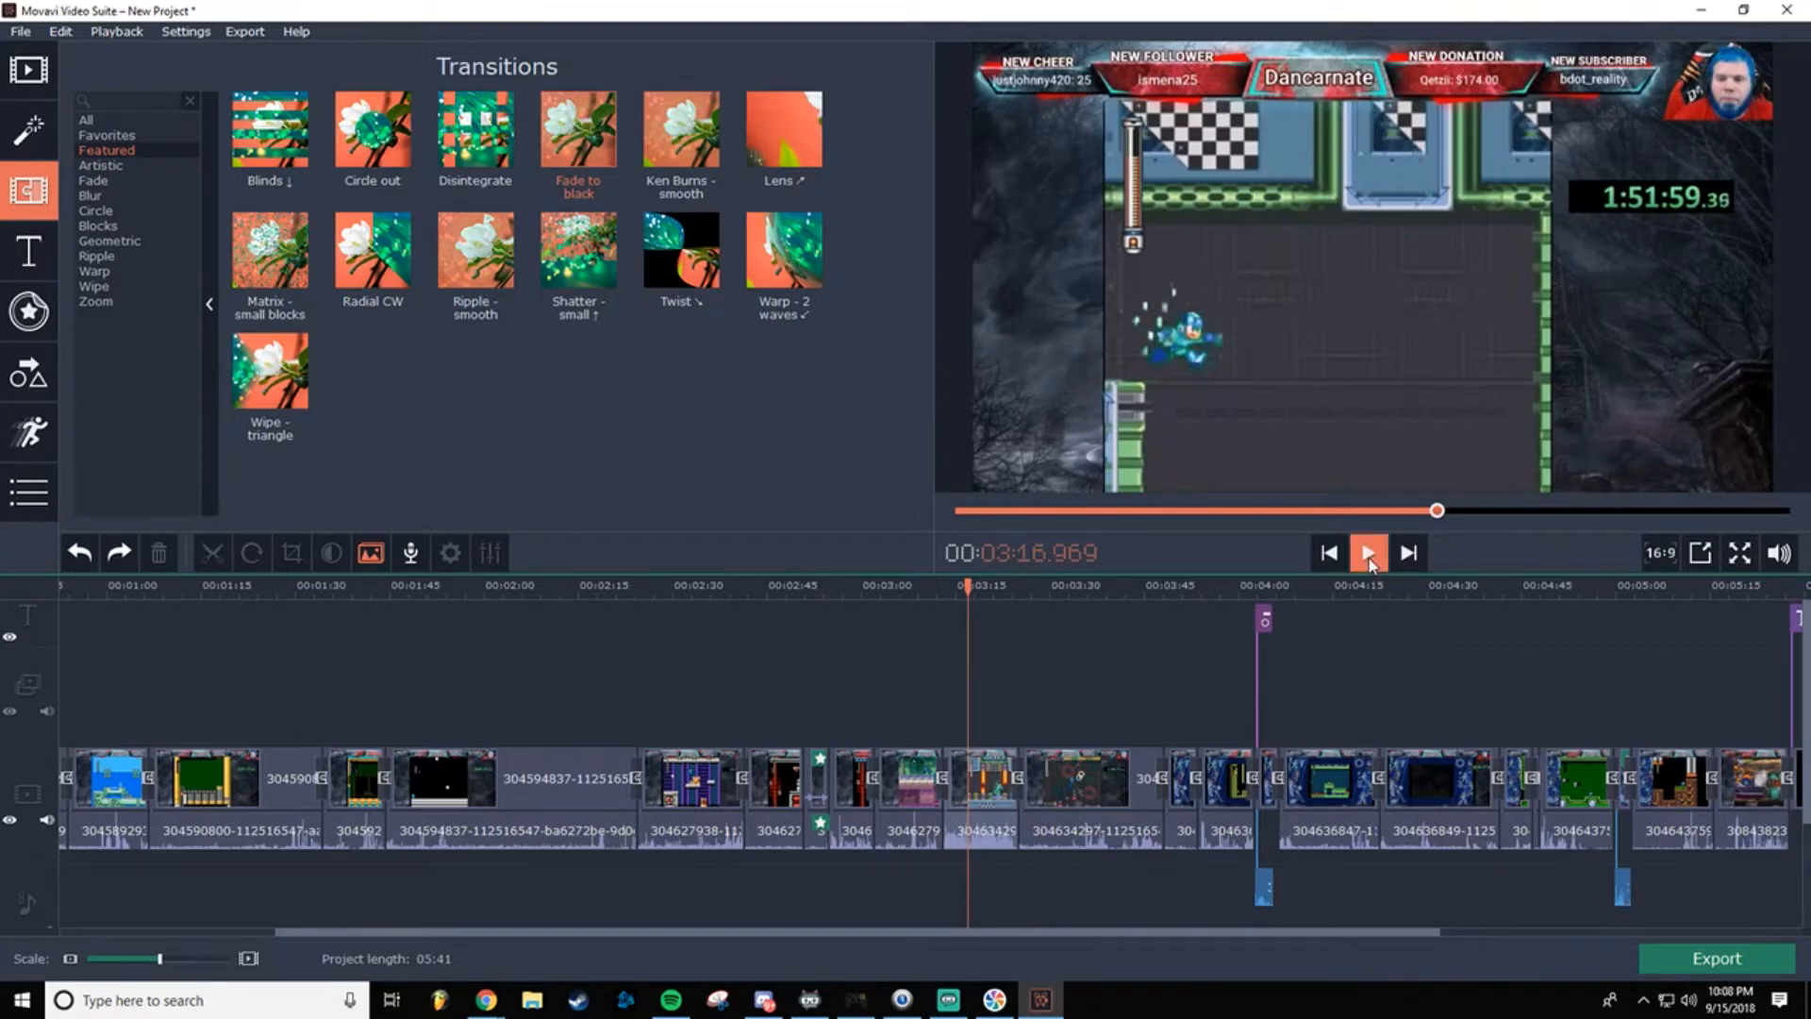
click(1368, 554)
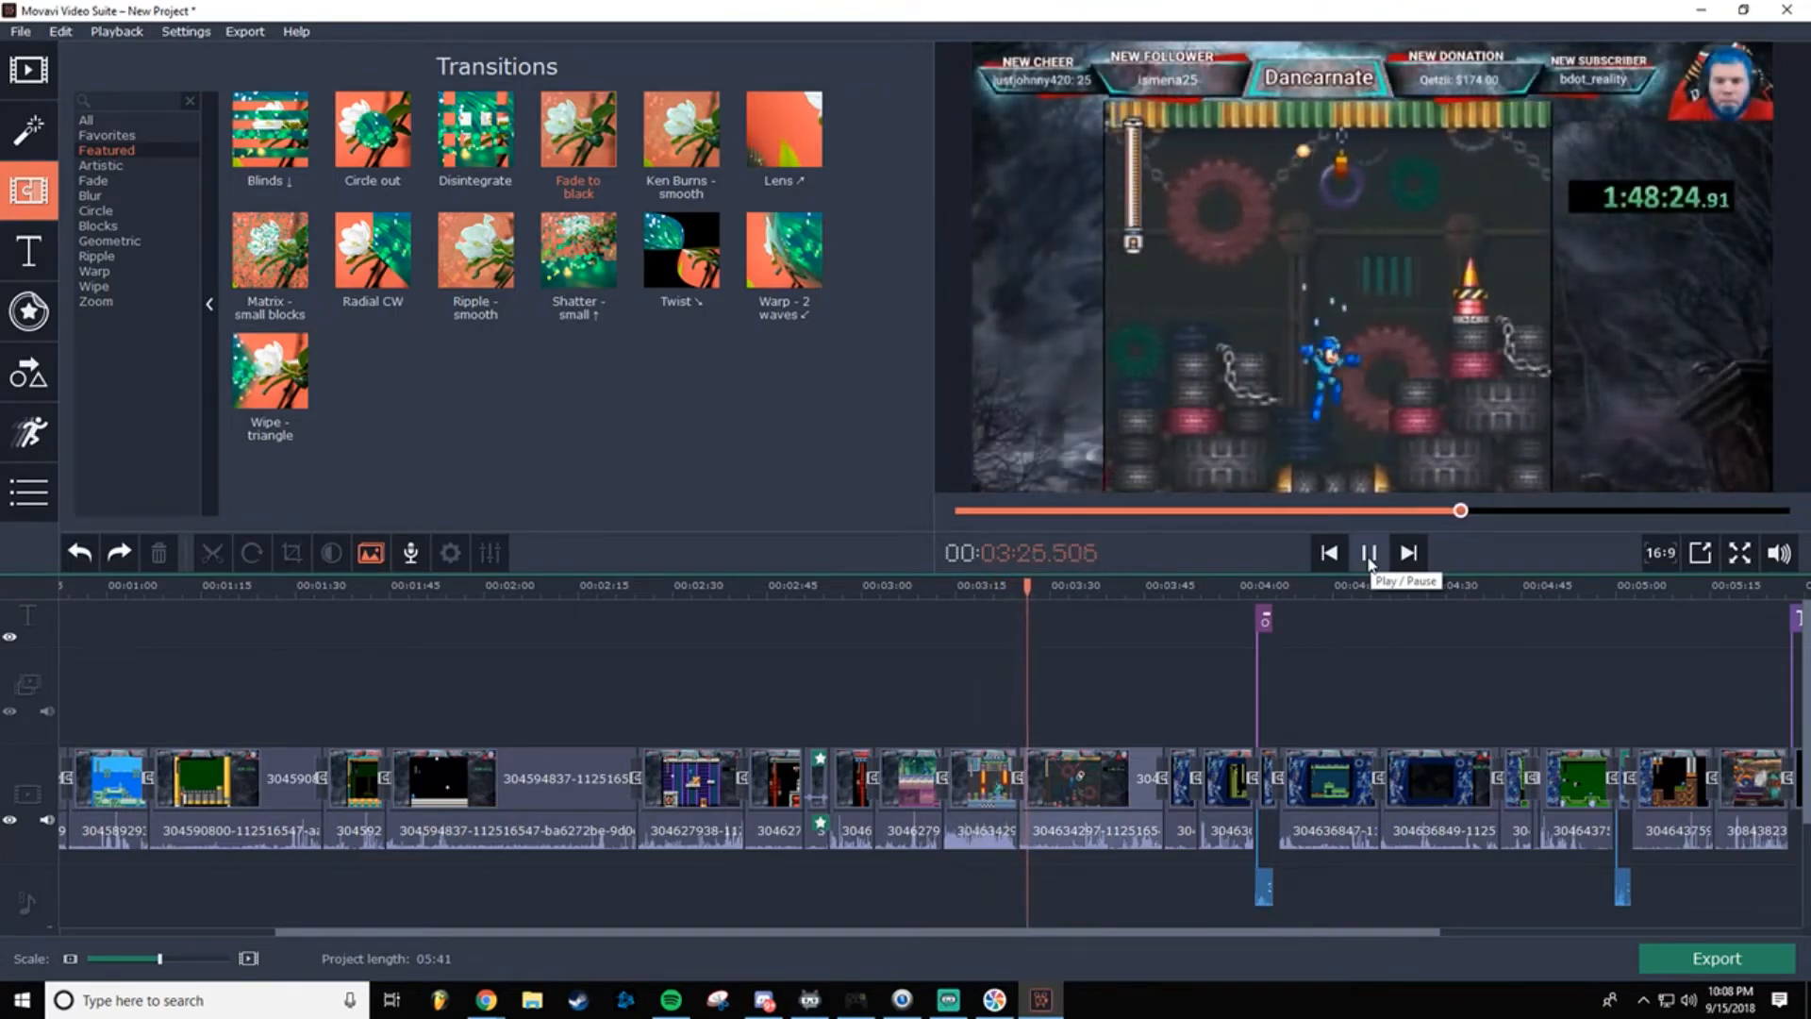
click(1368, 553)
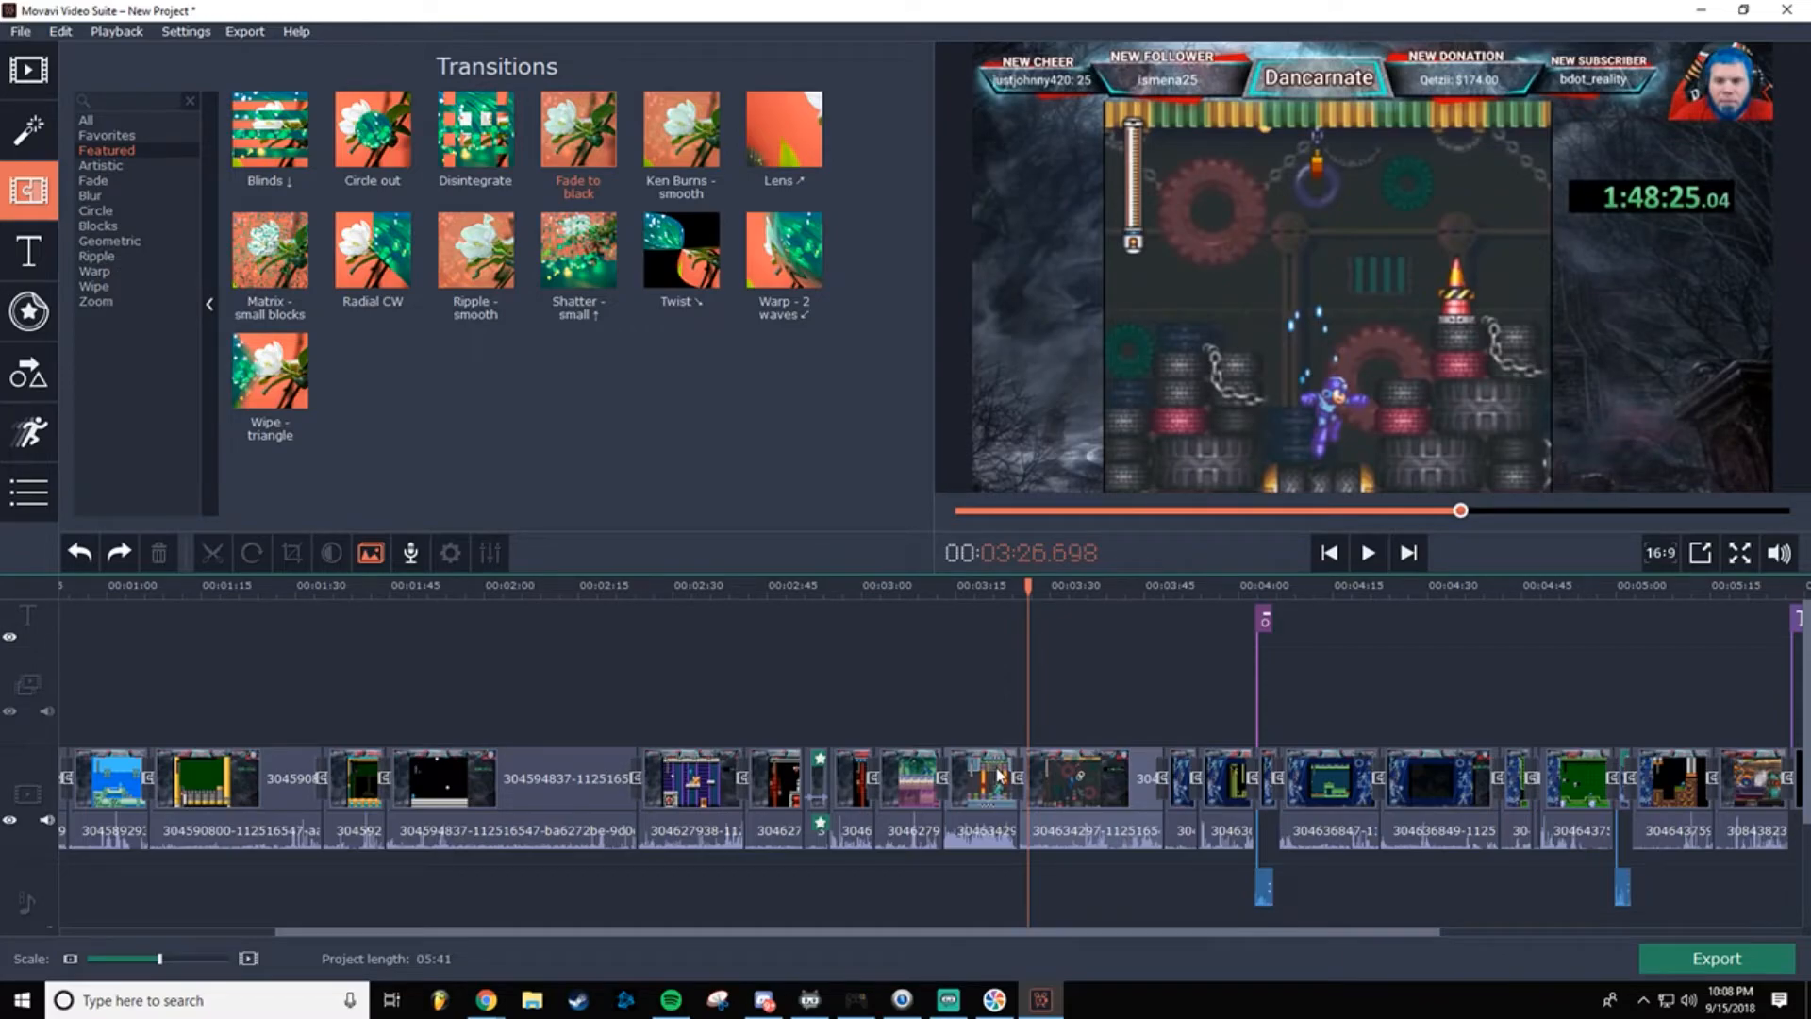
Step: Play from about 00:03:46 into the fade at about 00:03:52 and remove that transition
click(1149, 590)
click(1367, 557)
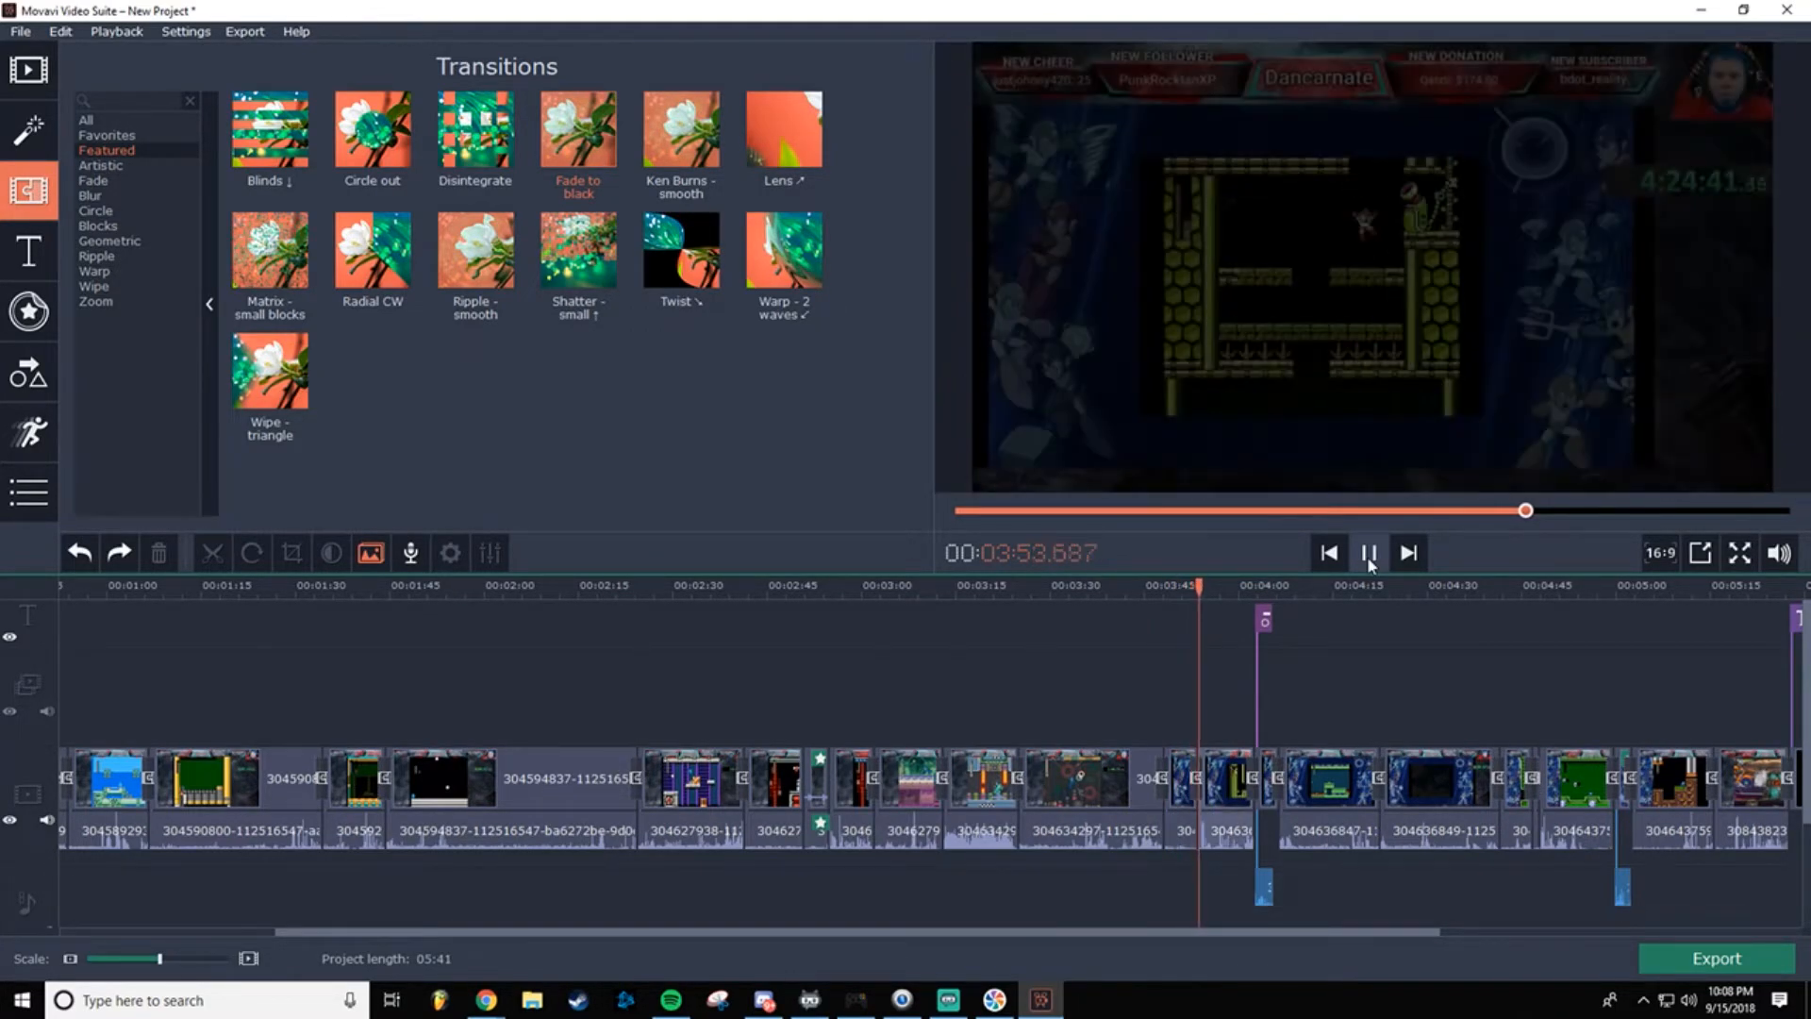
click(1369, 554)
click(1194, 785)
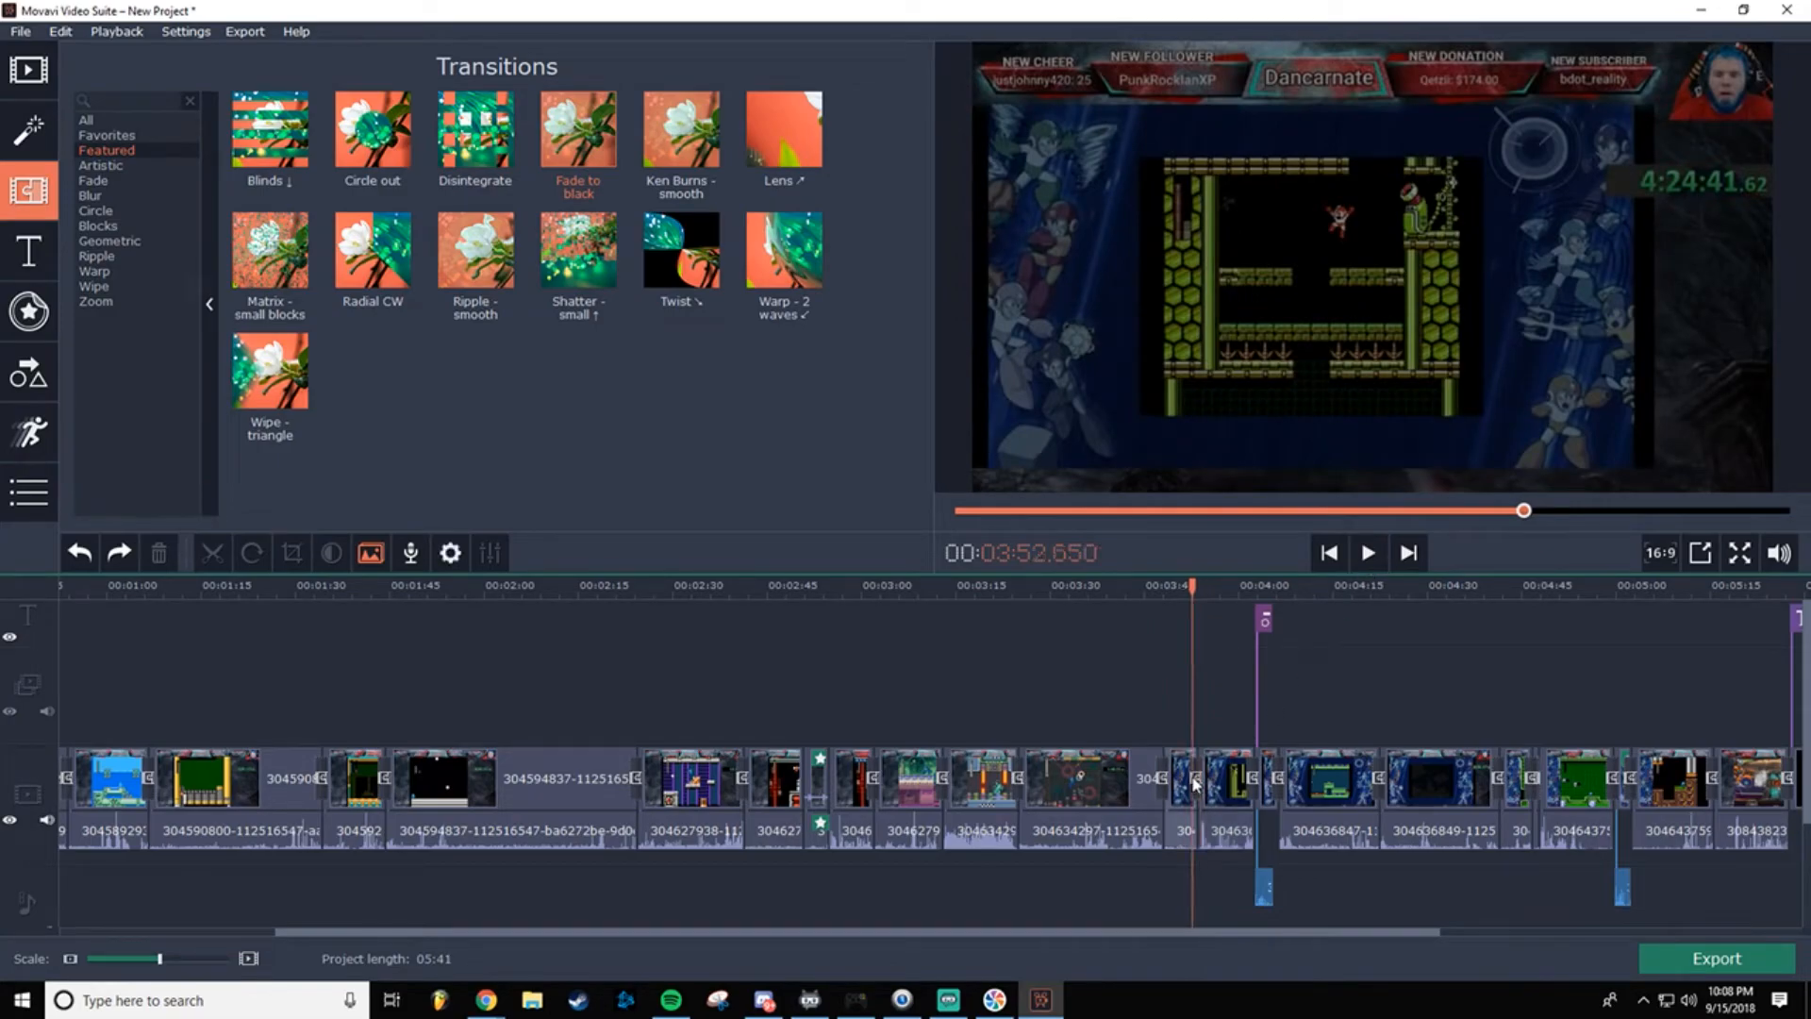
right_click(1194, 773)
click(1252, 852)
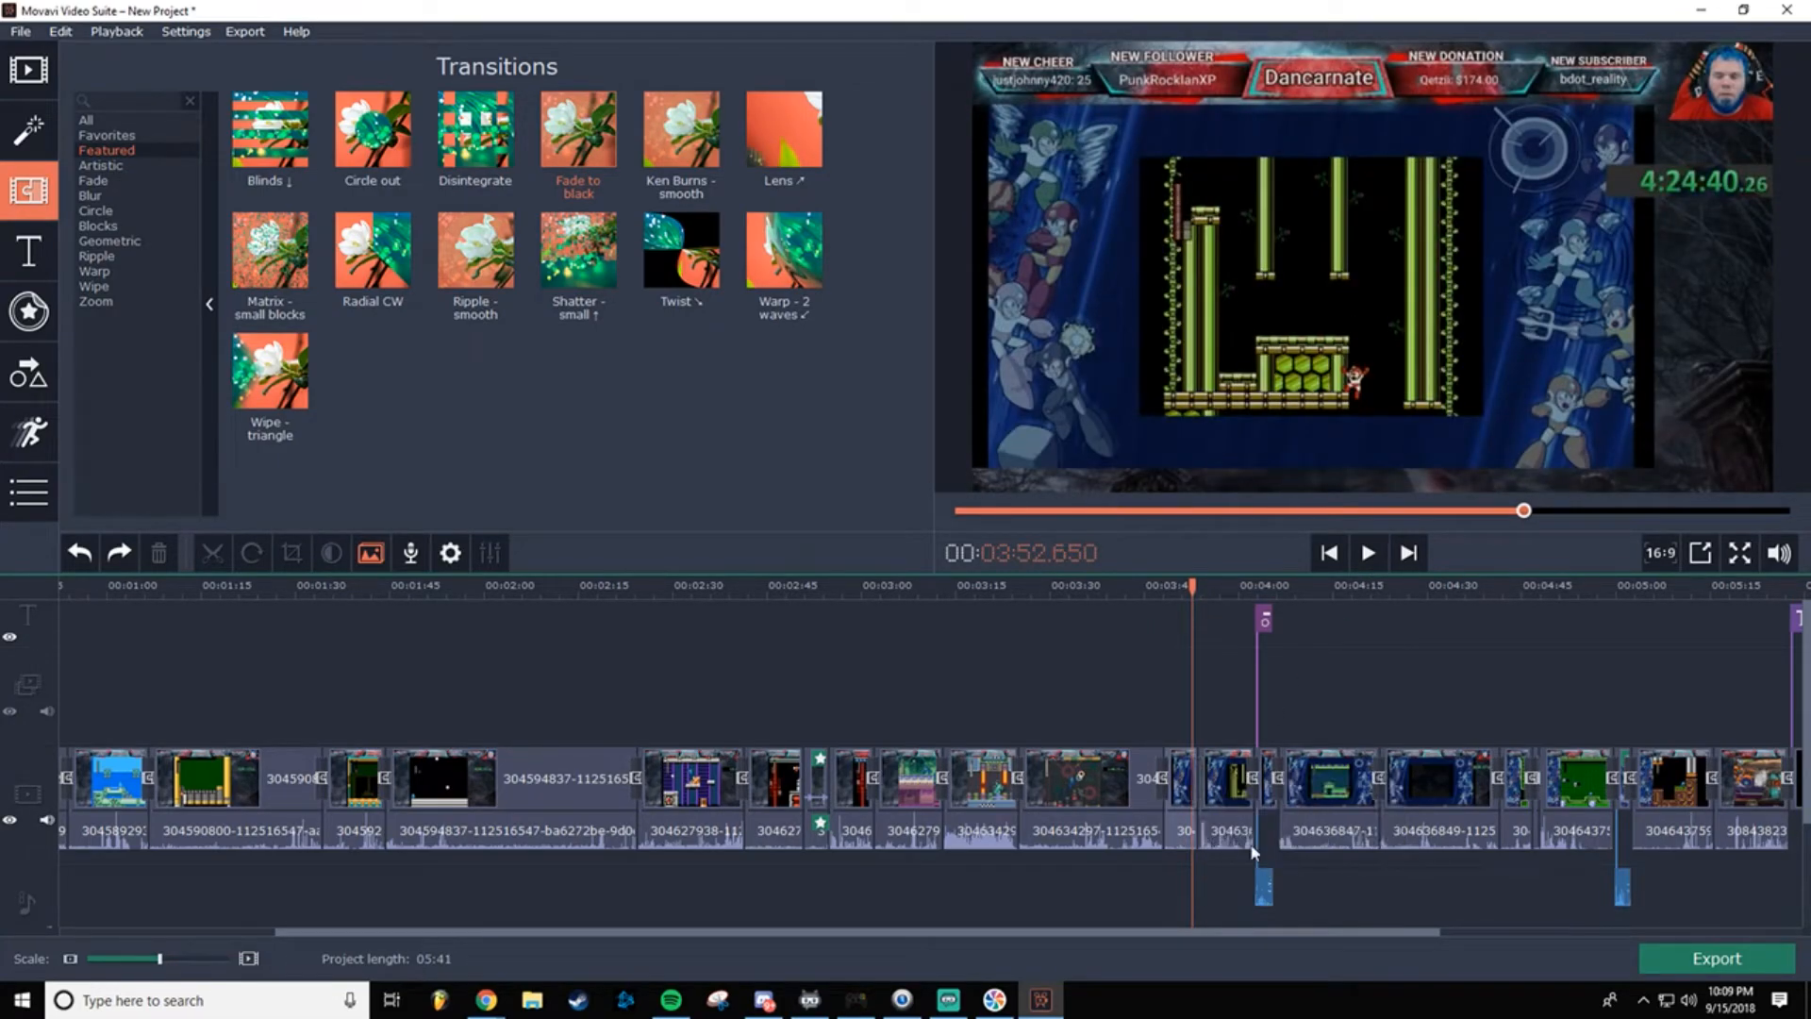
Step: Play from about 00:03:58 through the clip with the red circle to about 00:04:18 to check the fades around it
click(1239, 590)
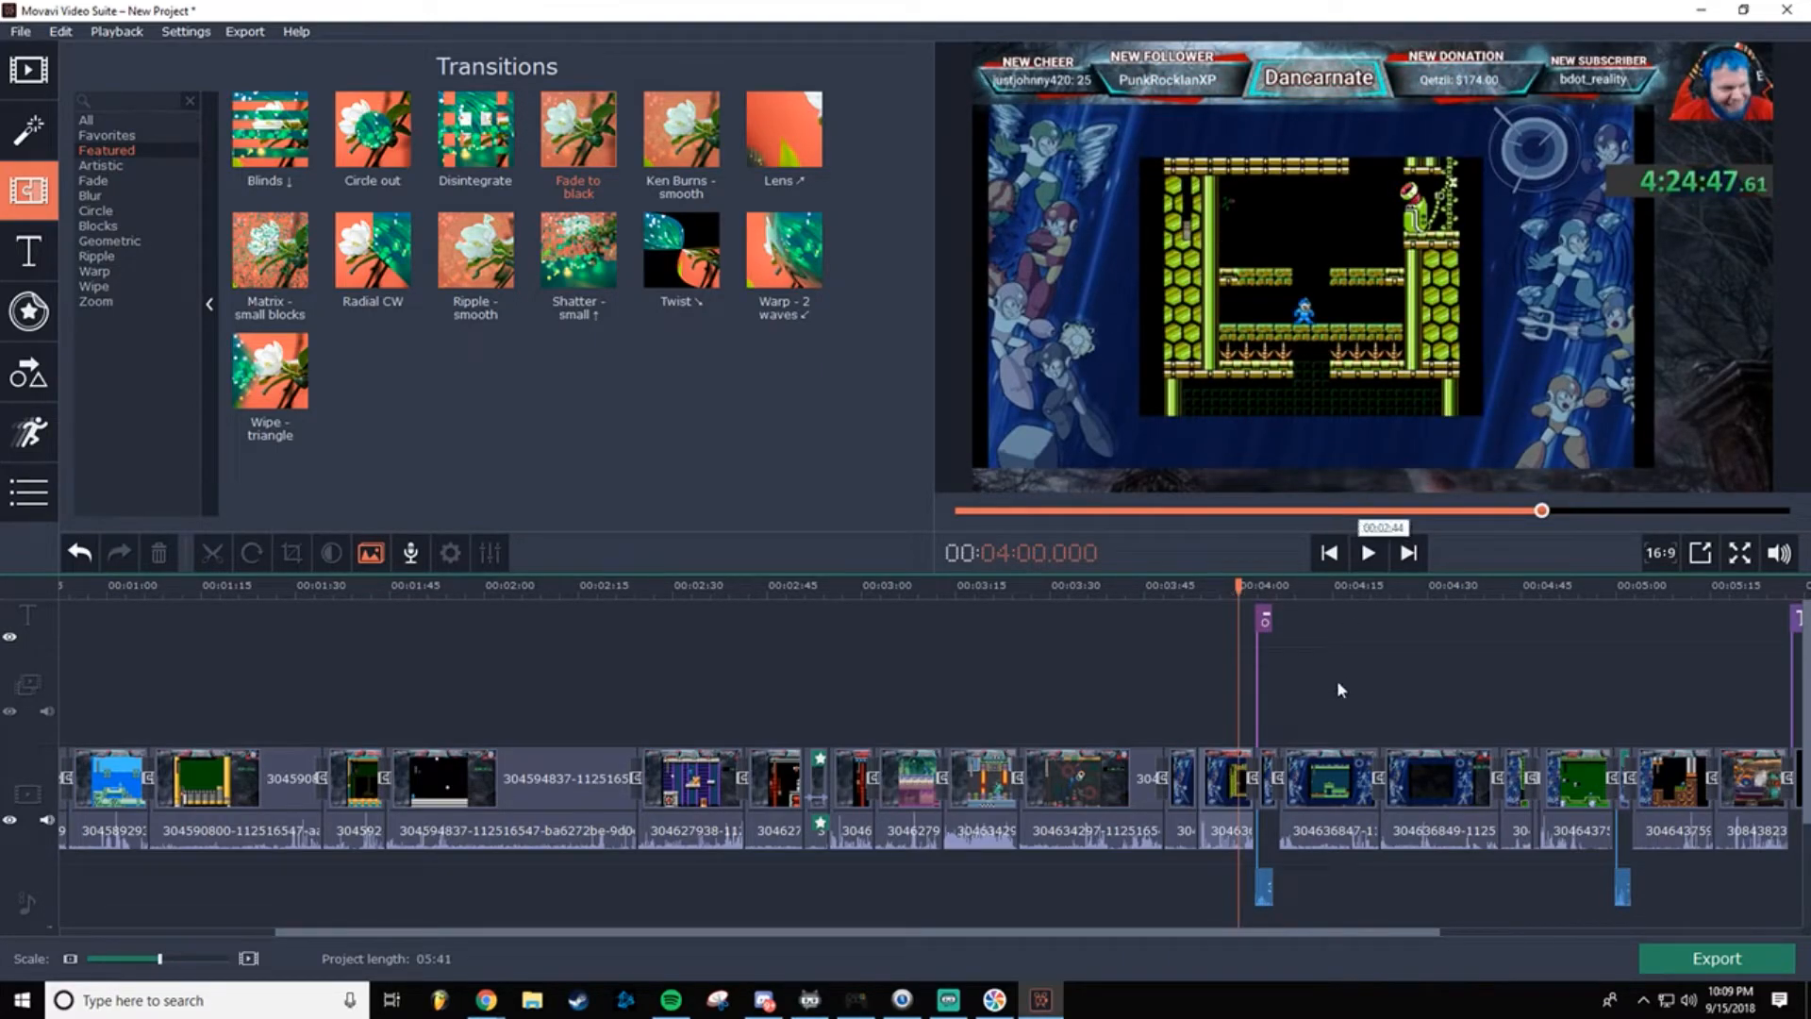
click(1254, 776)
drag(1254, 588, 1231, 589)
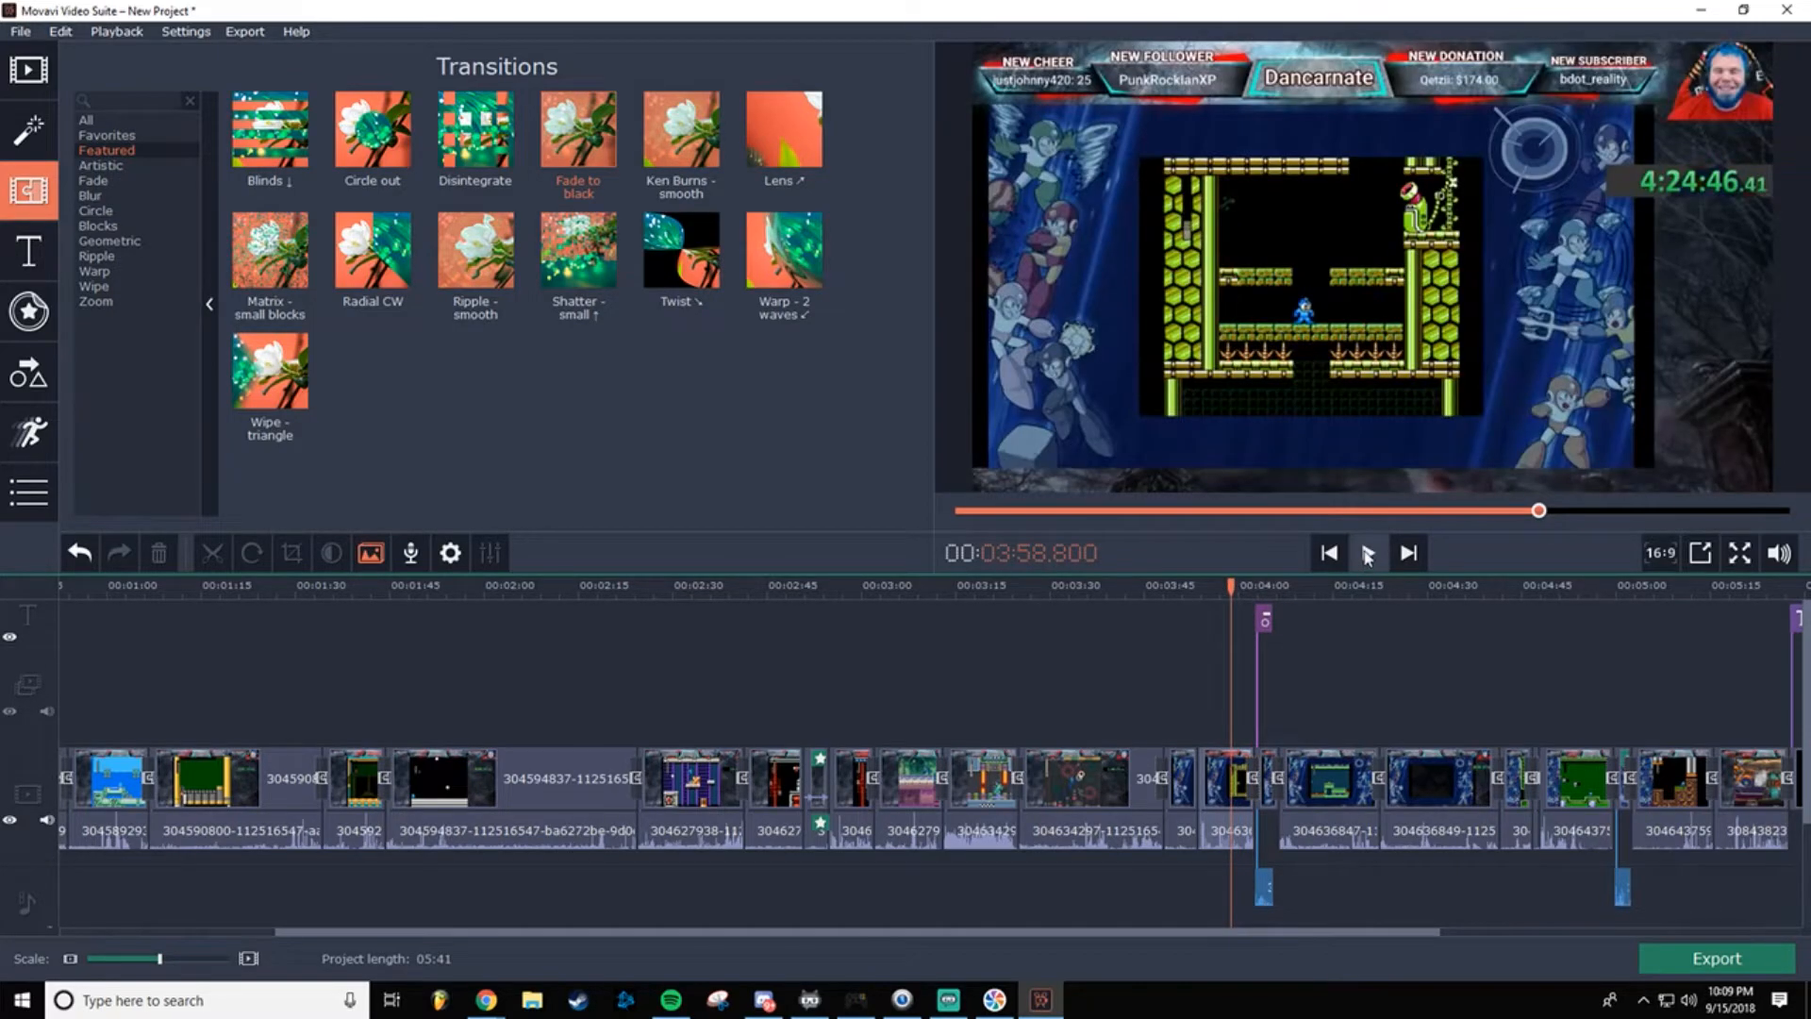
click(1367, 554)
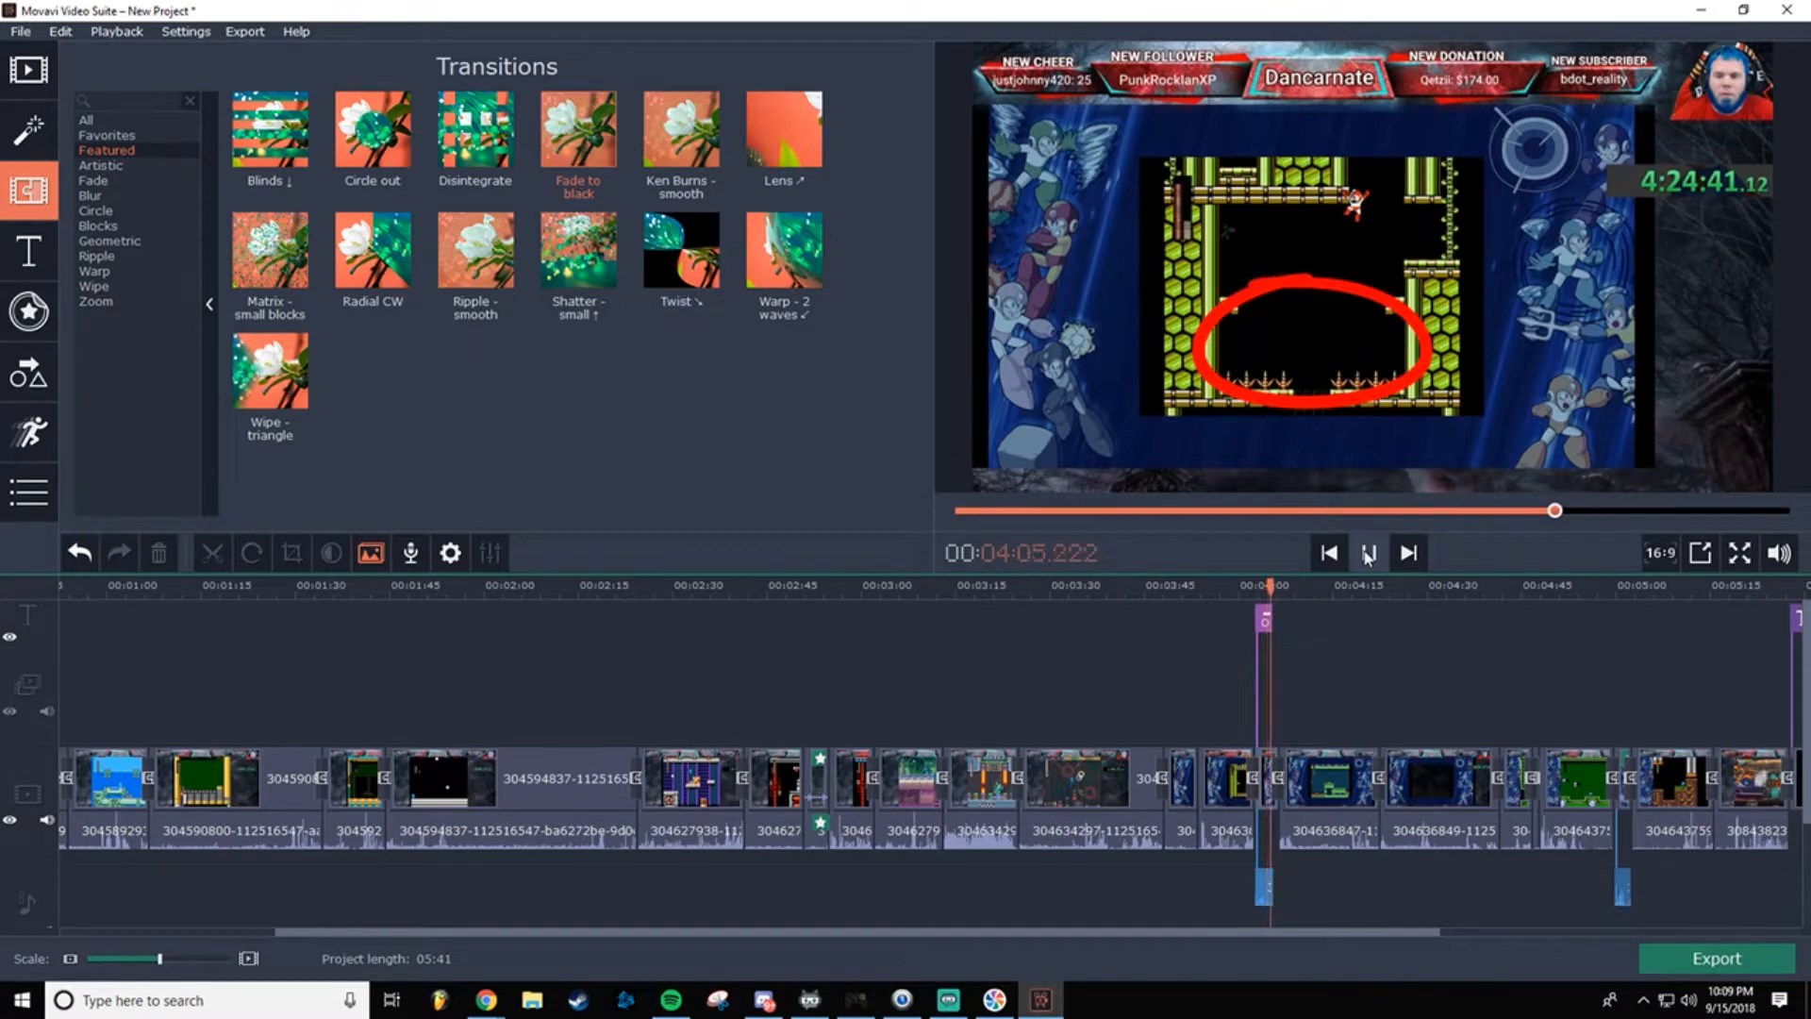
click(1366, 554)
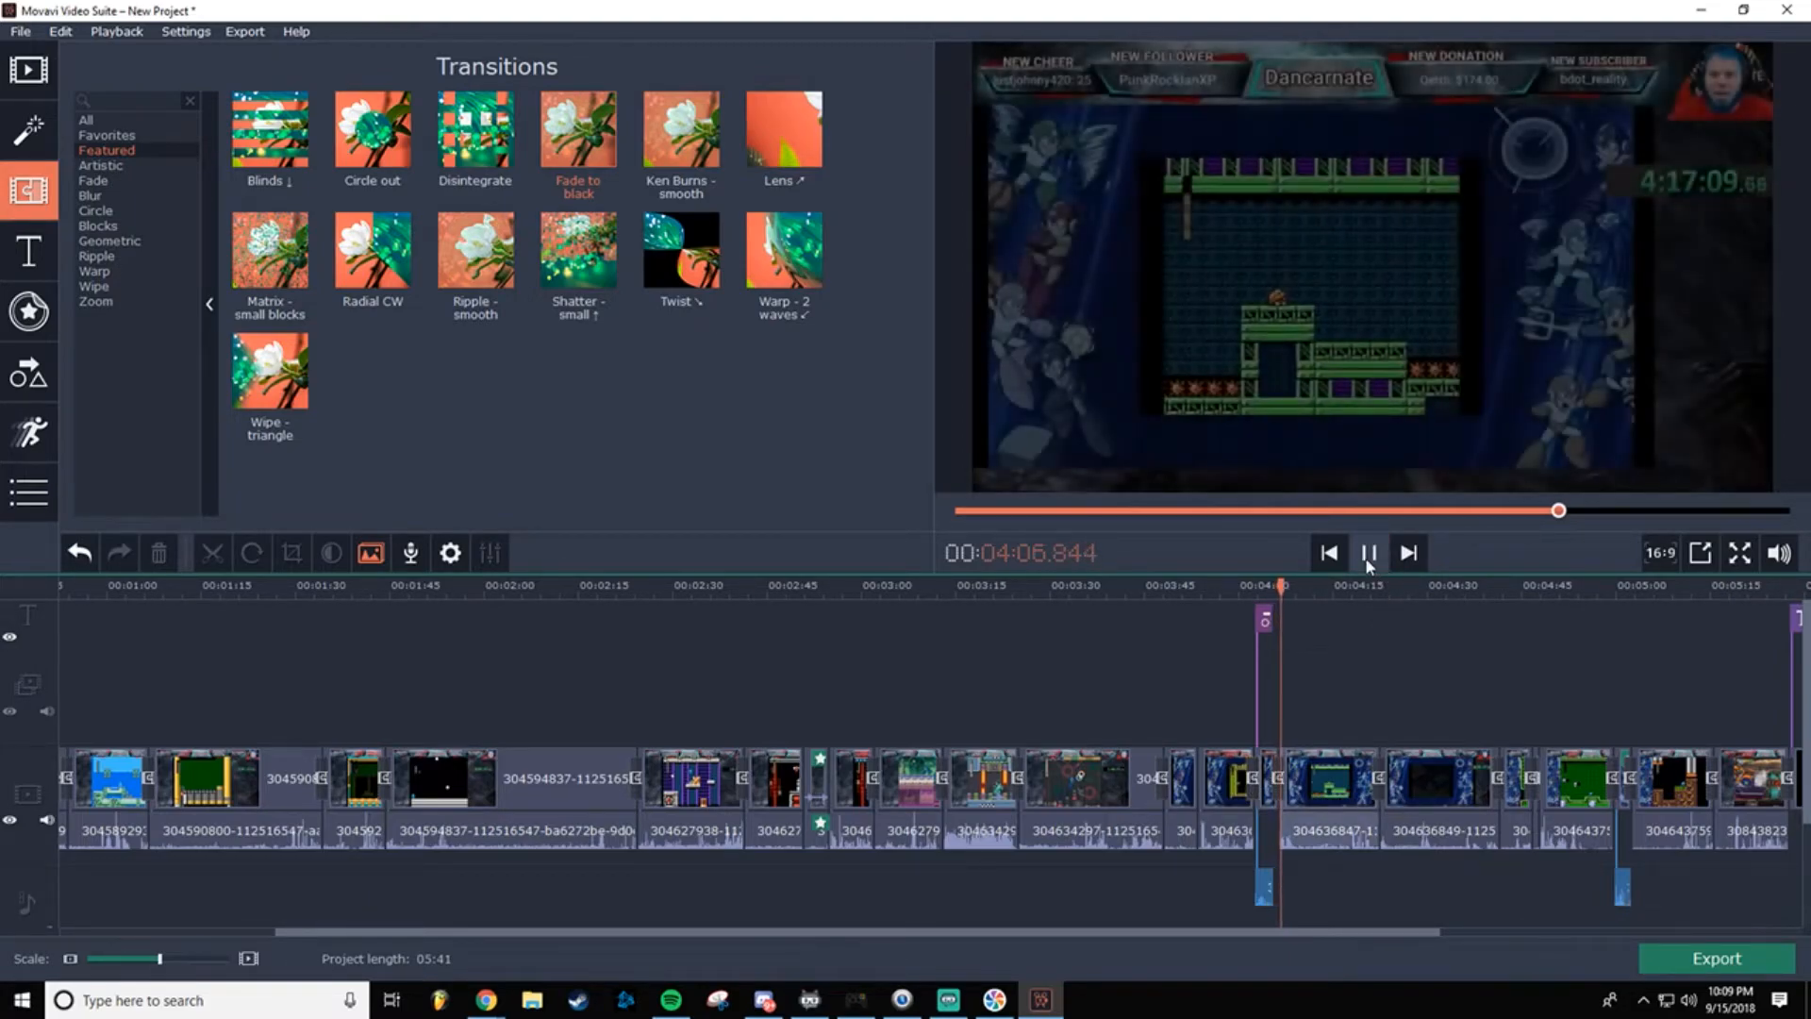
drag(1153, 931, 1349, 930)
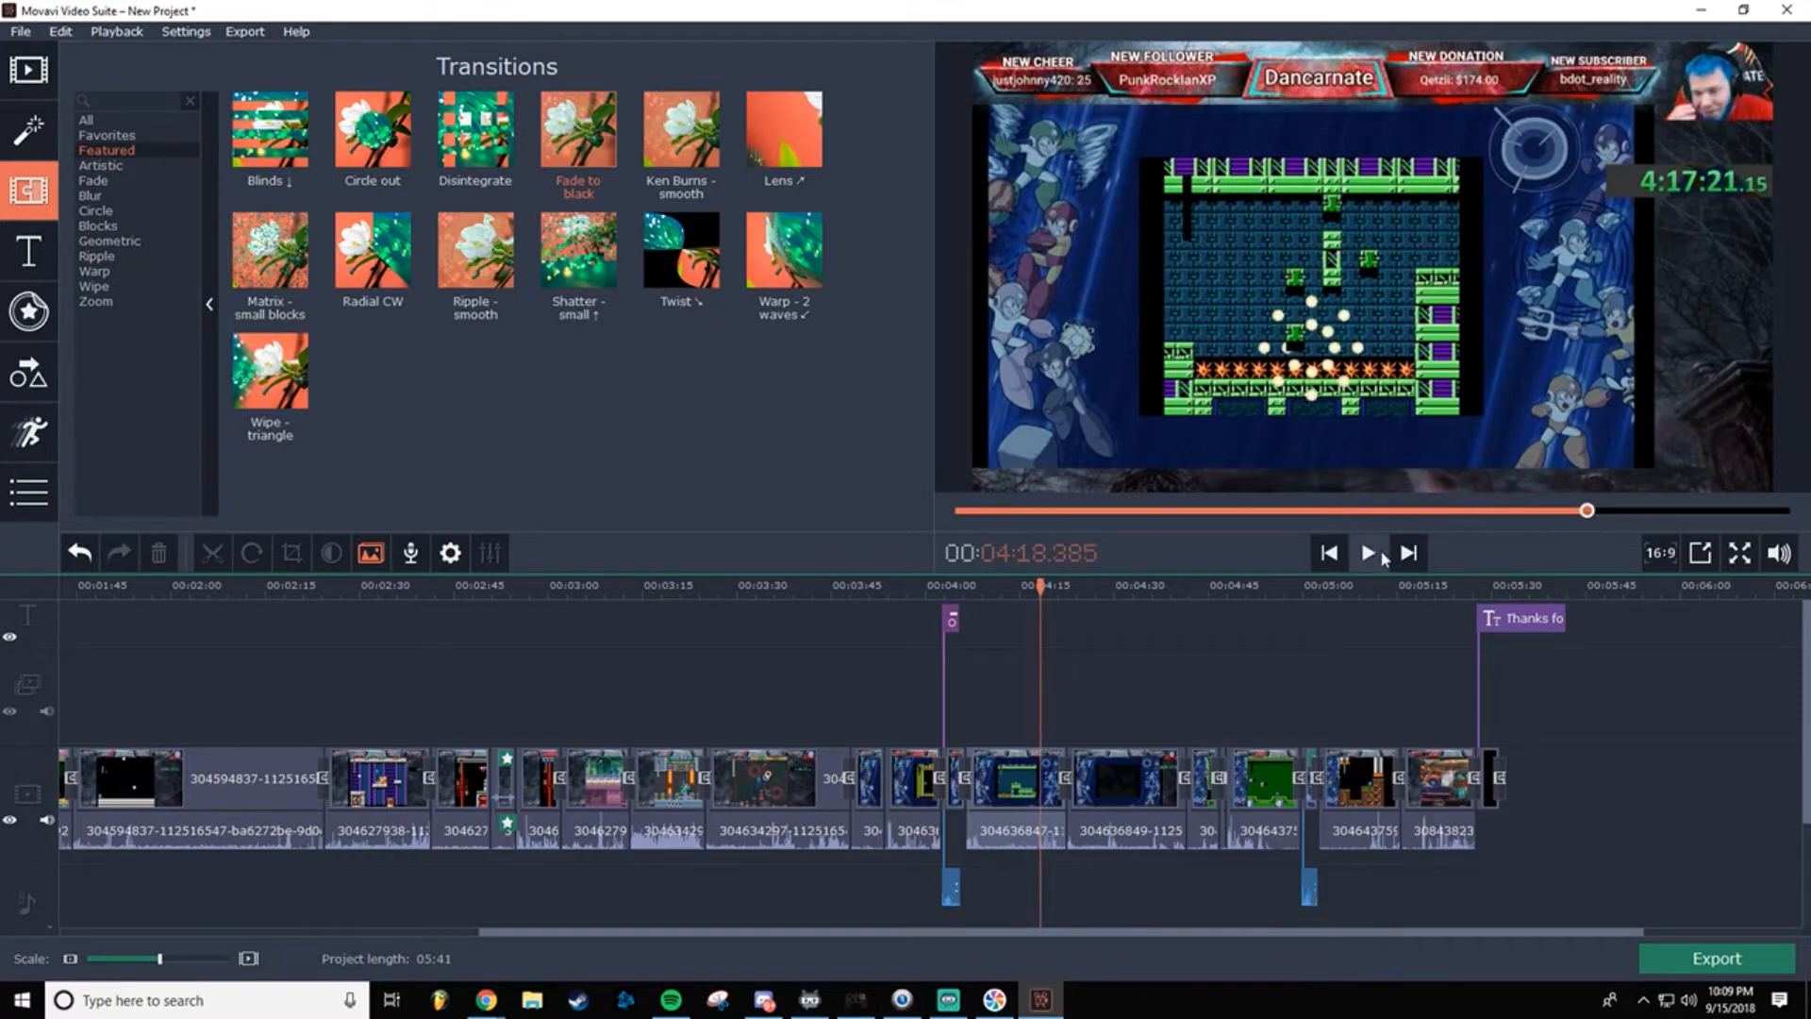
drag(1803, 670, 1788, 748)
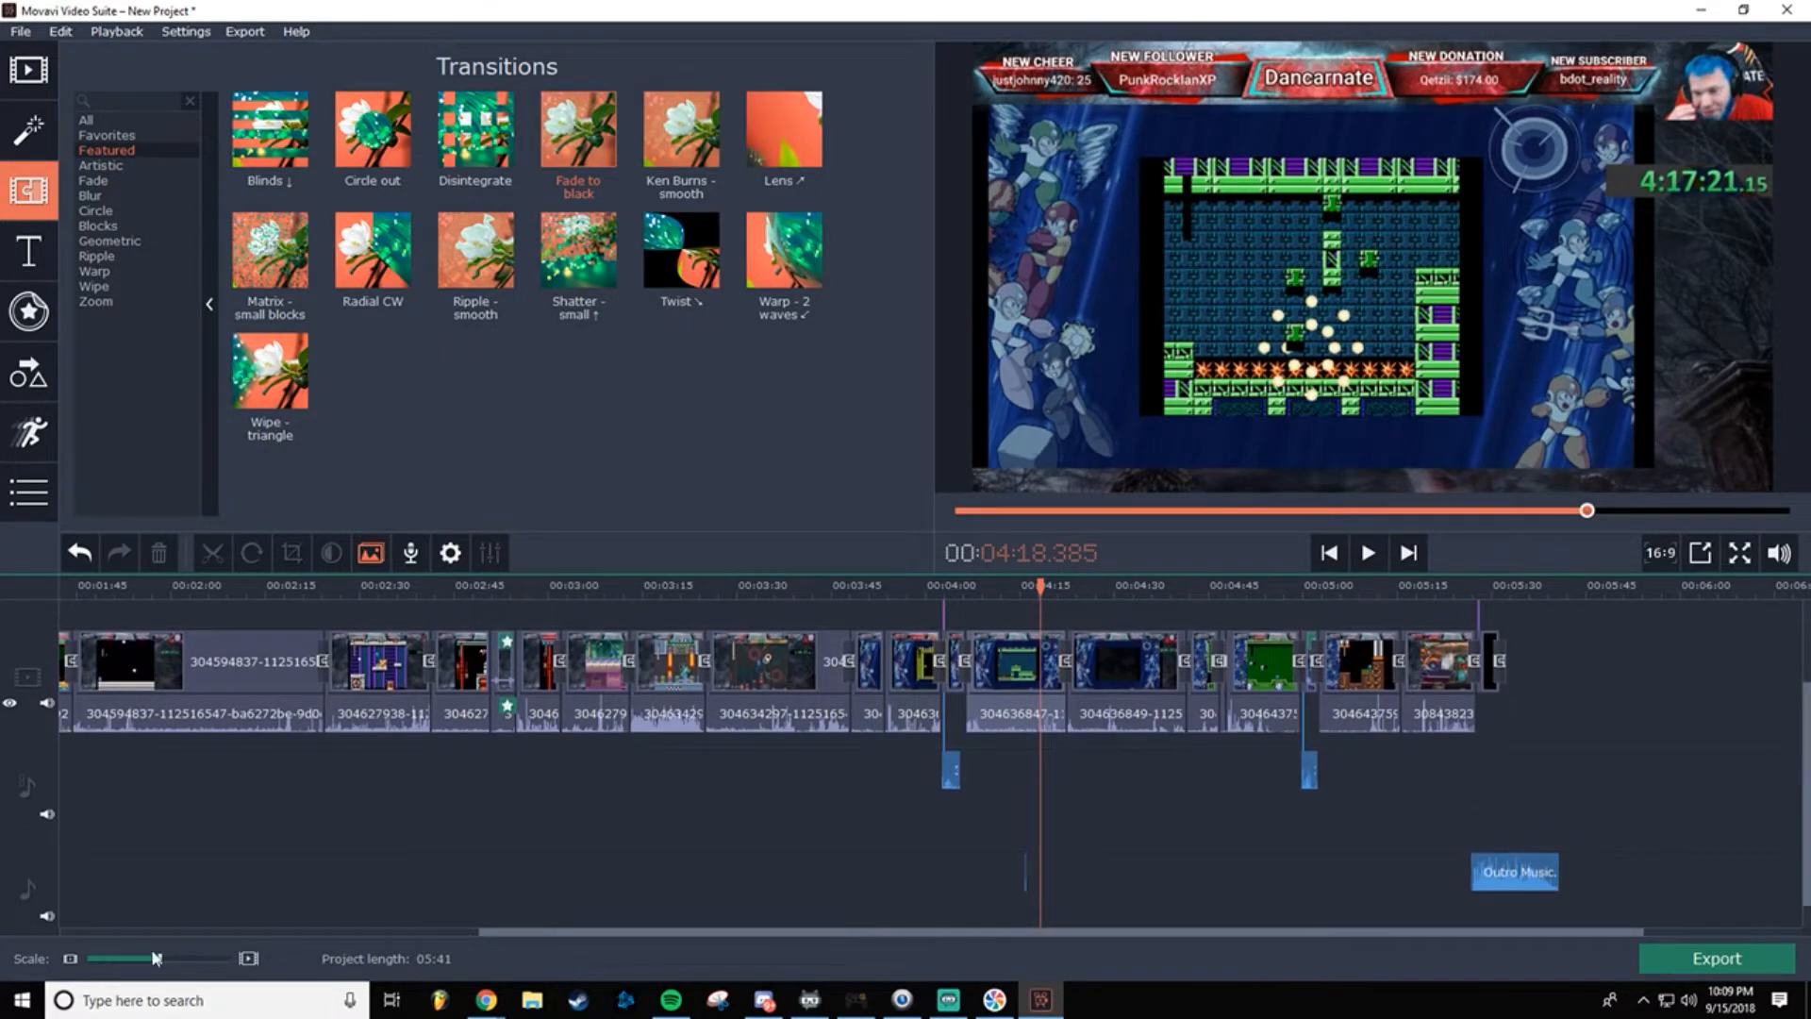
Step: Move the short sound clip on the lower audio track to start at about 00:04:16.7 and play that spot to check its timing
drag(162, 960, 192, 960)
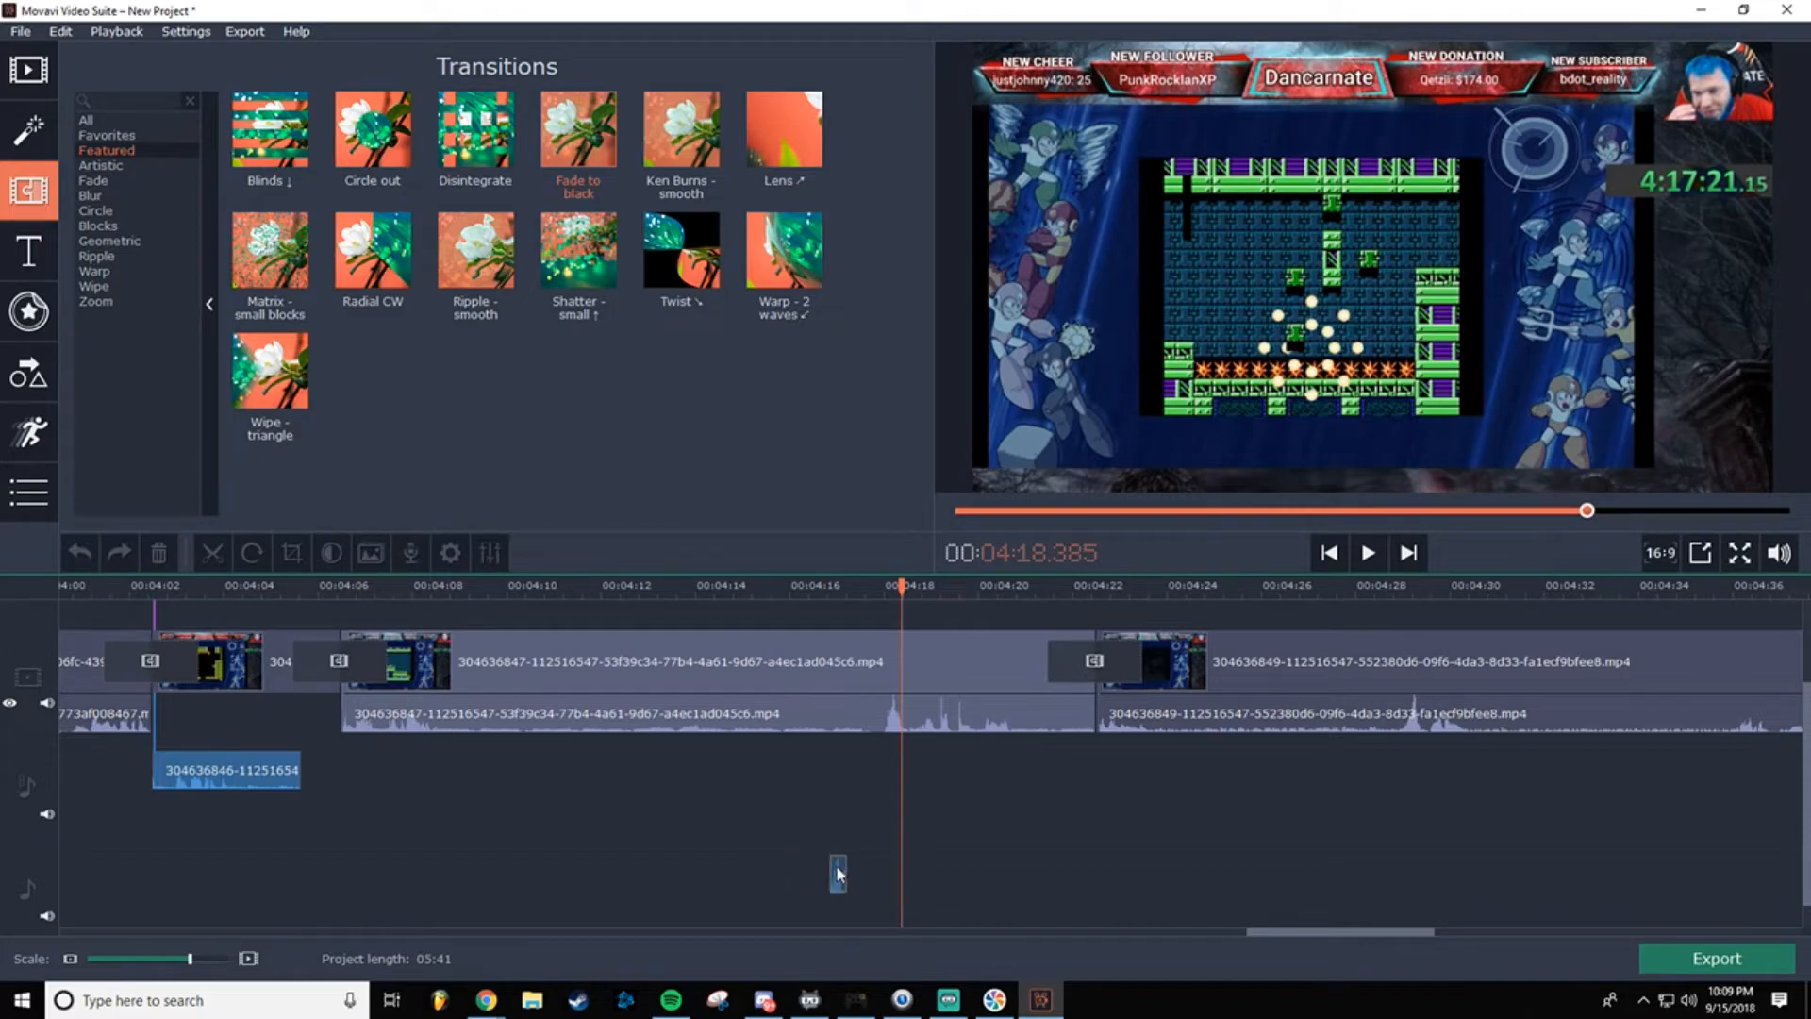
drag(833, 875, 854, 863)
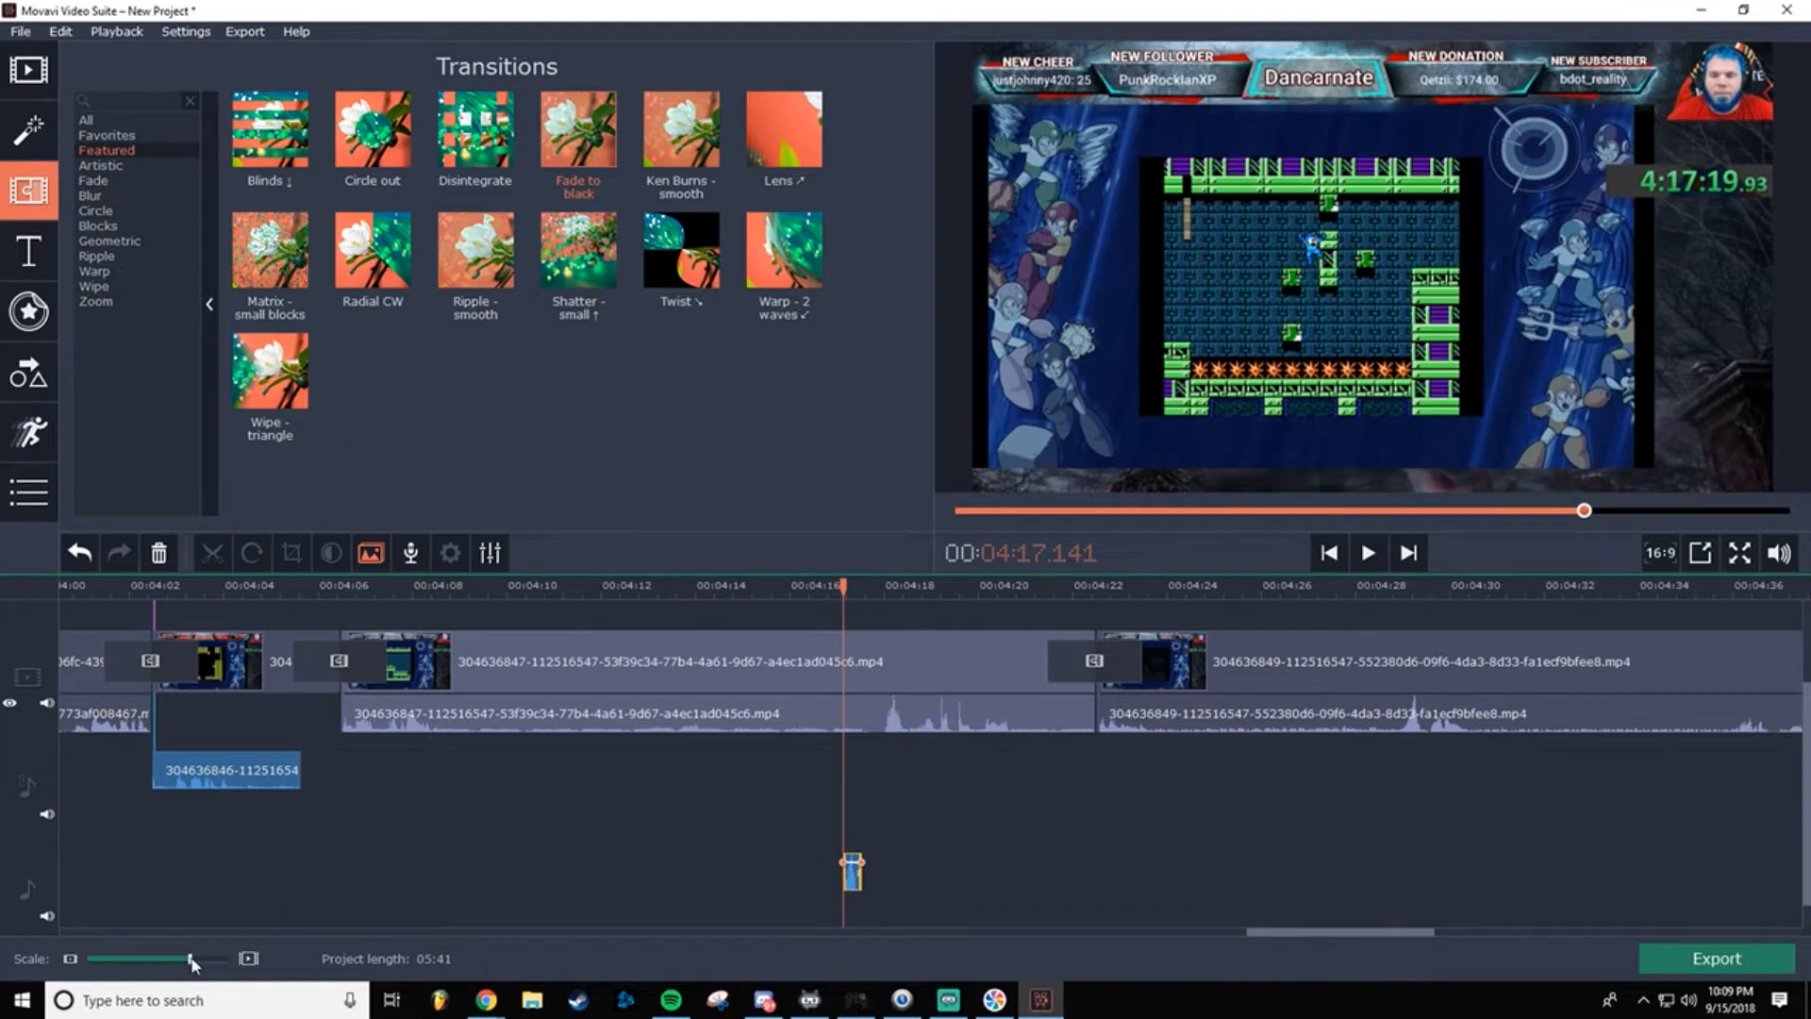
drag(192, 959, 201, 959)
drag(915, 885, 859, 887)
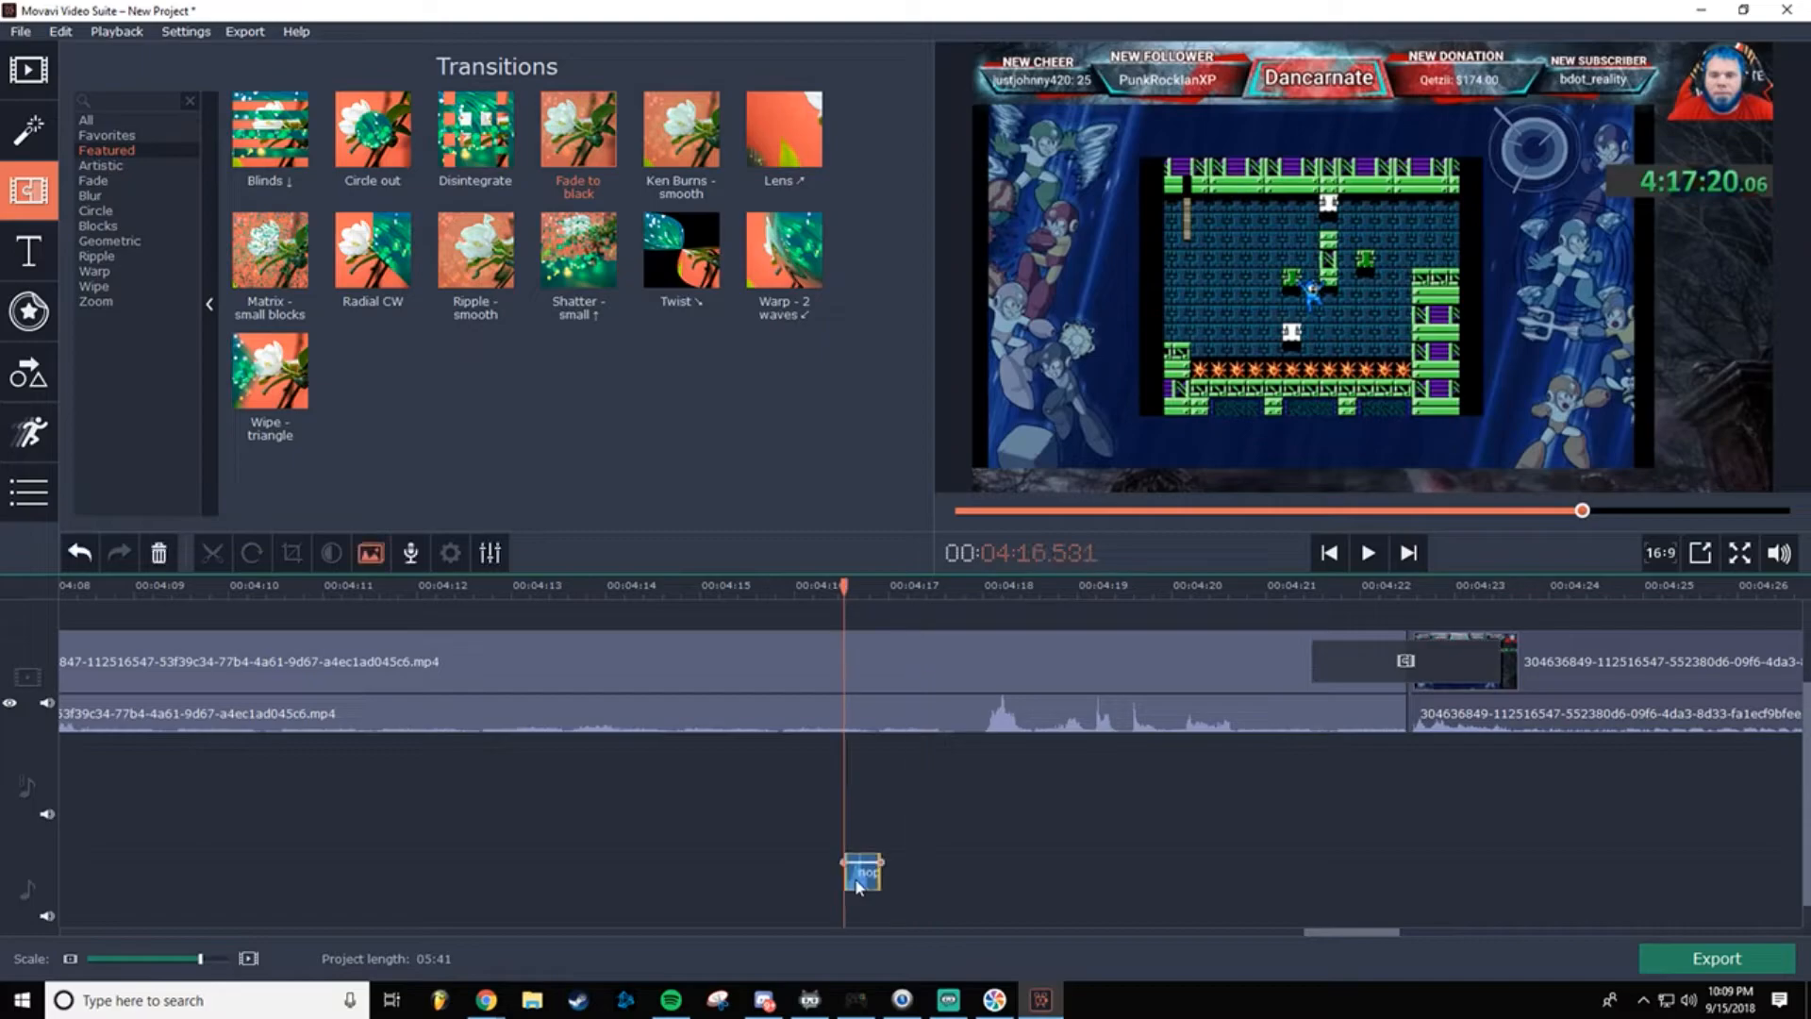
click(866, 885)
drag(868, 882, 881, 885)
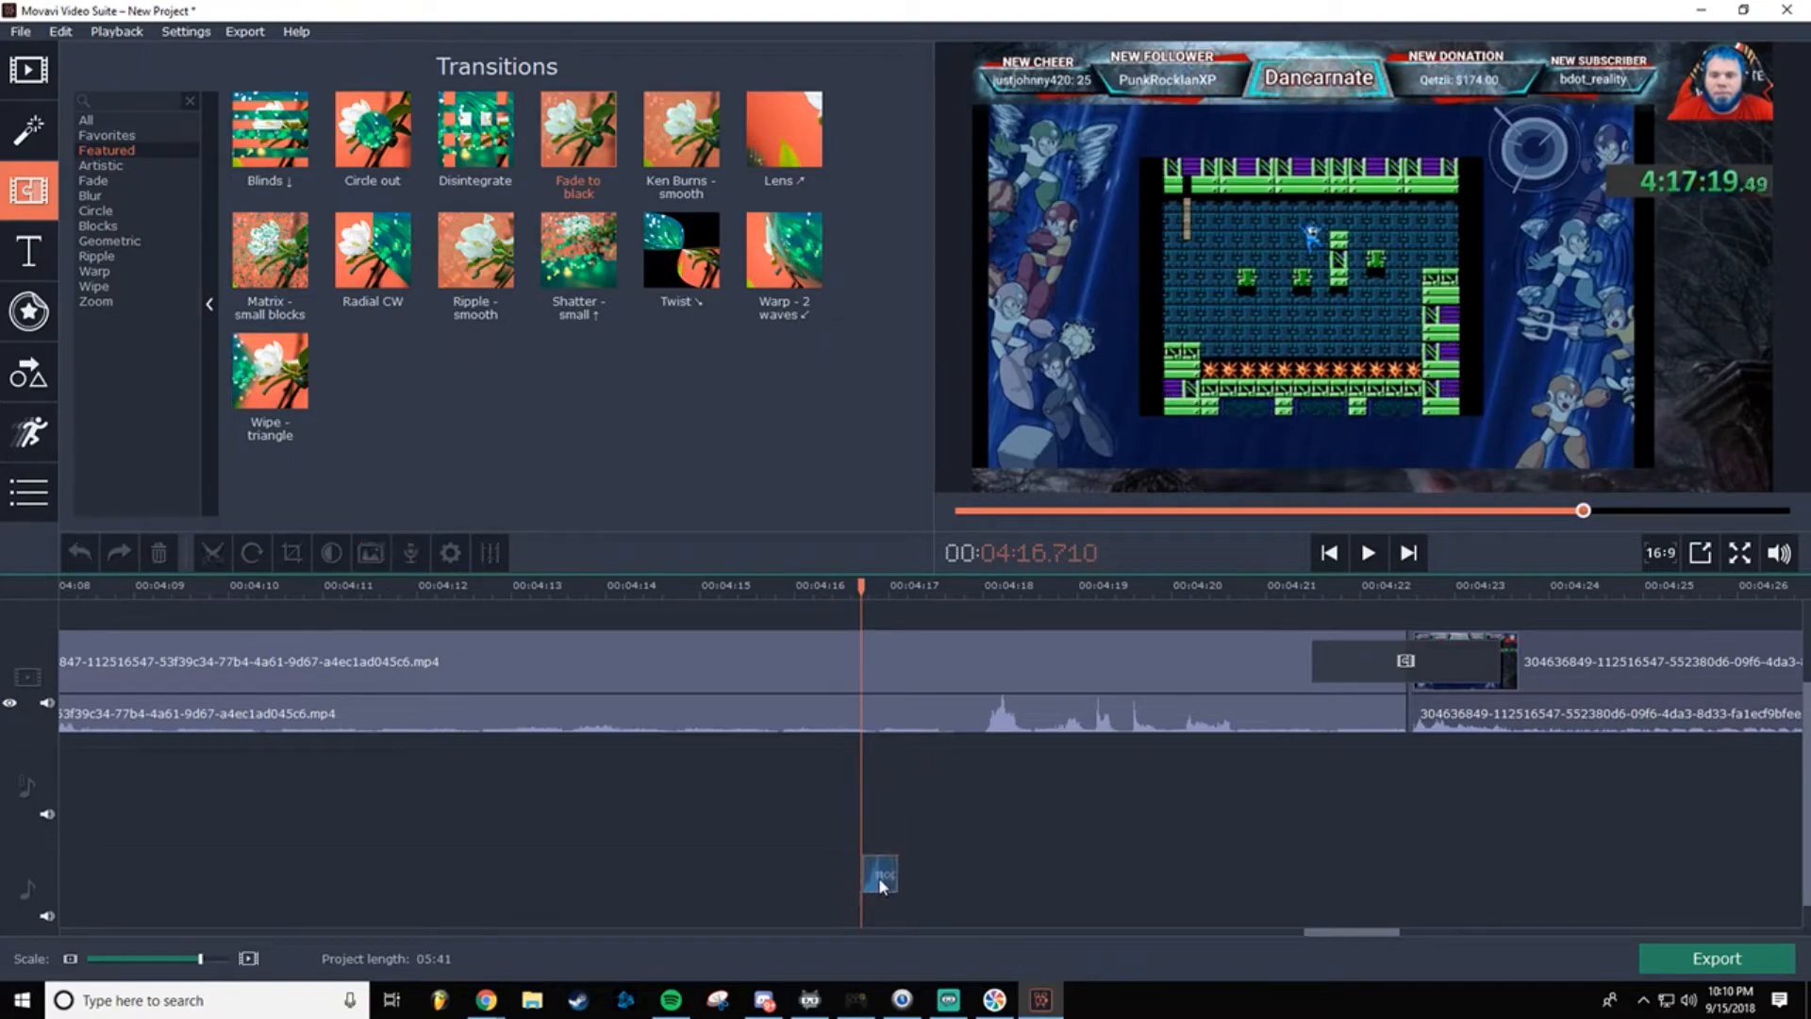
click(1380, 559)
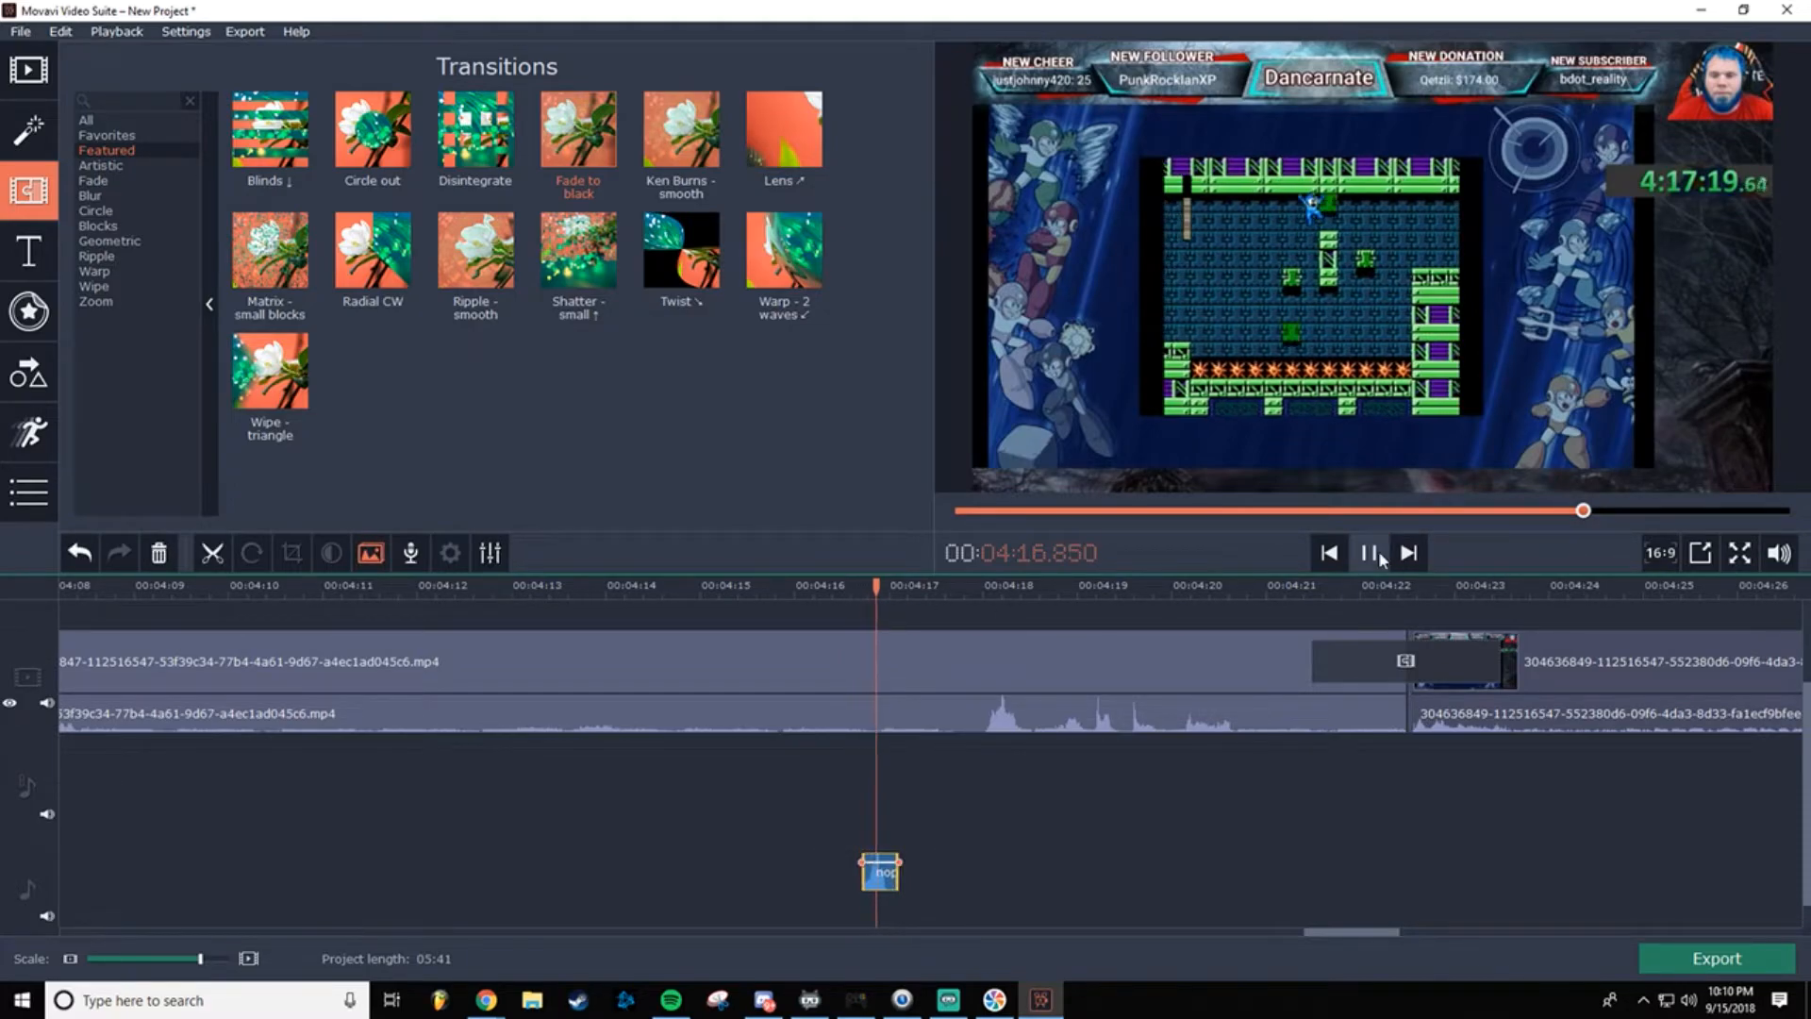
click(823, 585)
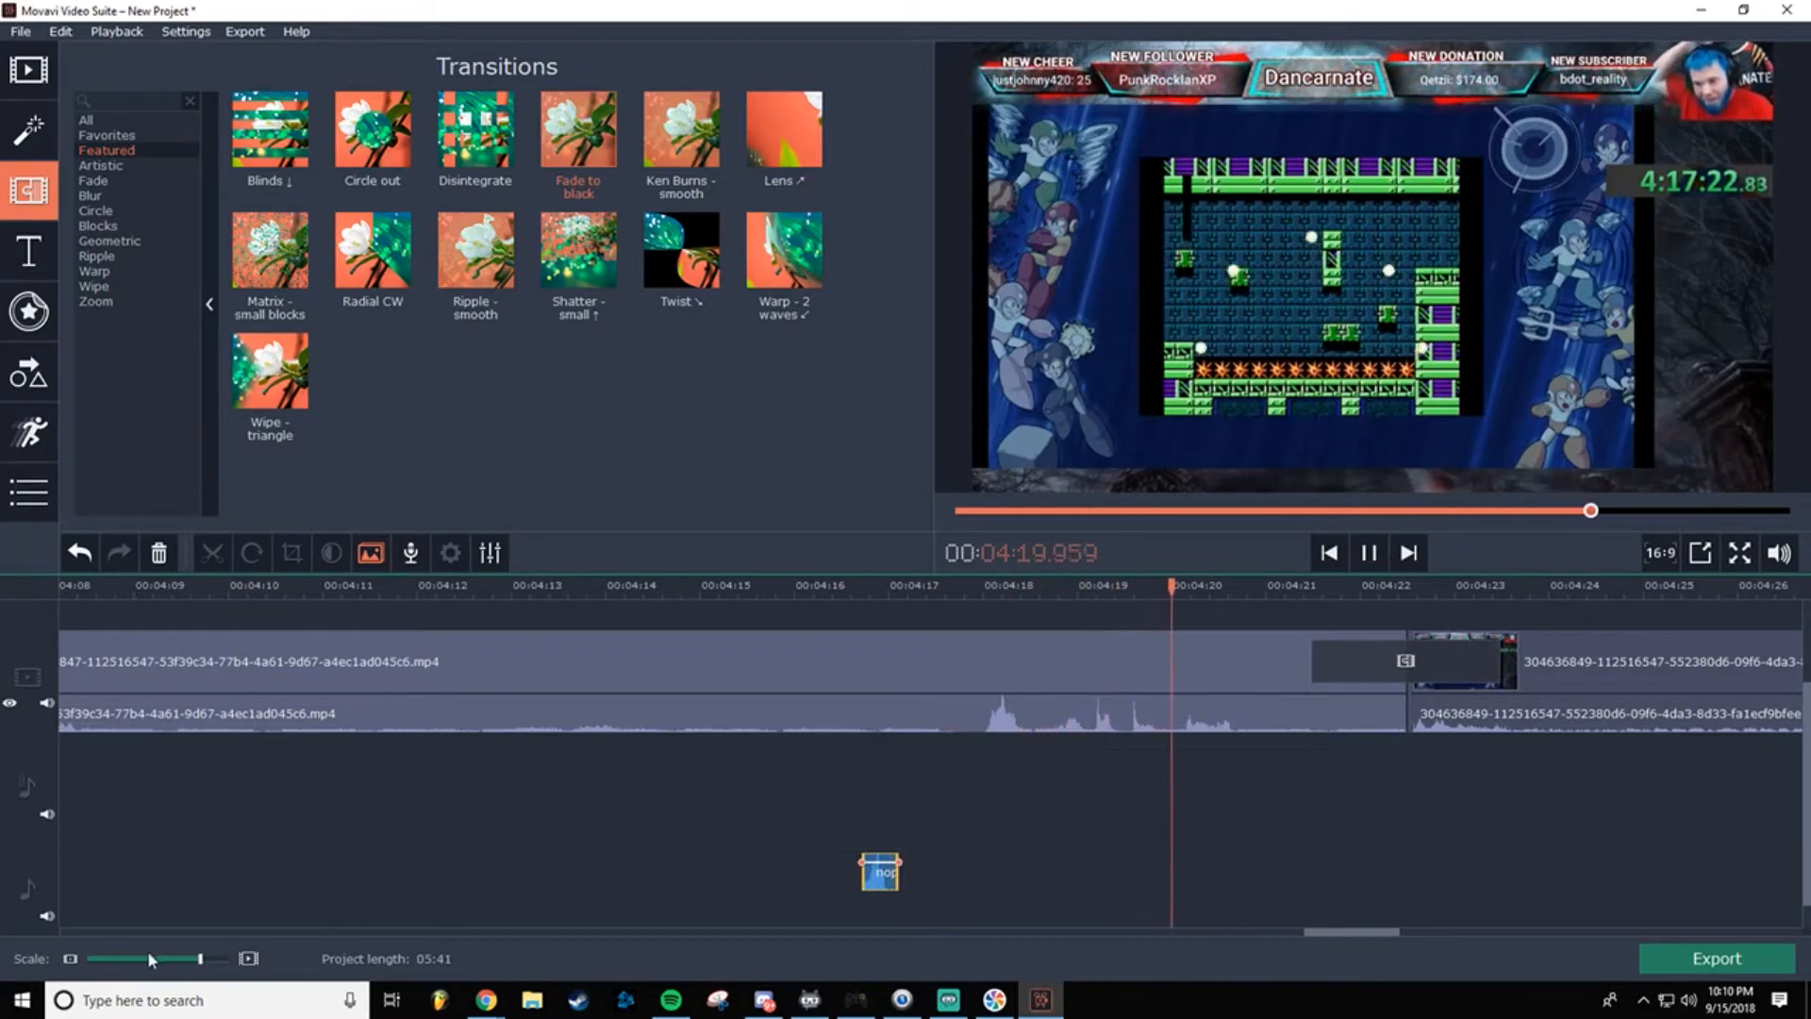
Step: Play on to about 00:04:31 and from about 00:04:40 to about 00:04:47 to check the fades between those clips
click(180, 959)
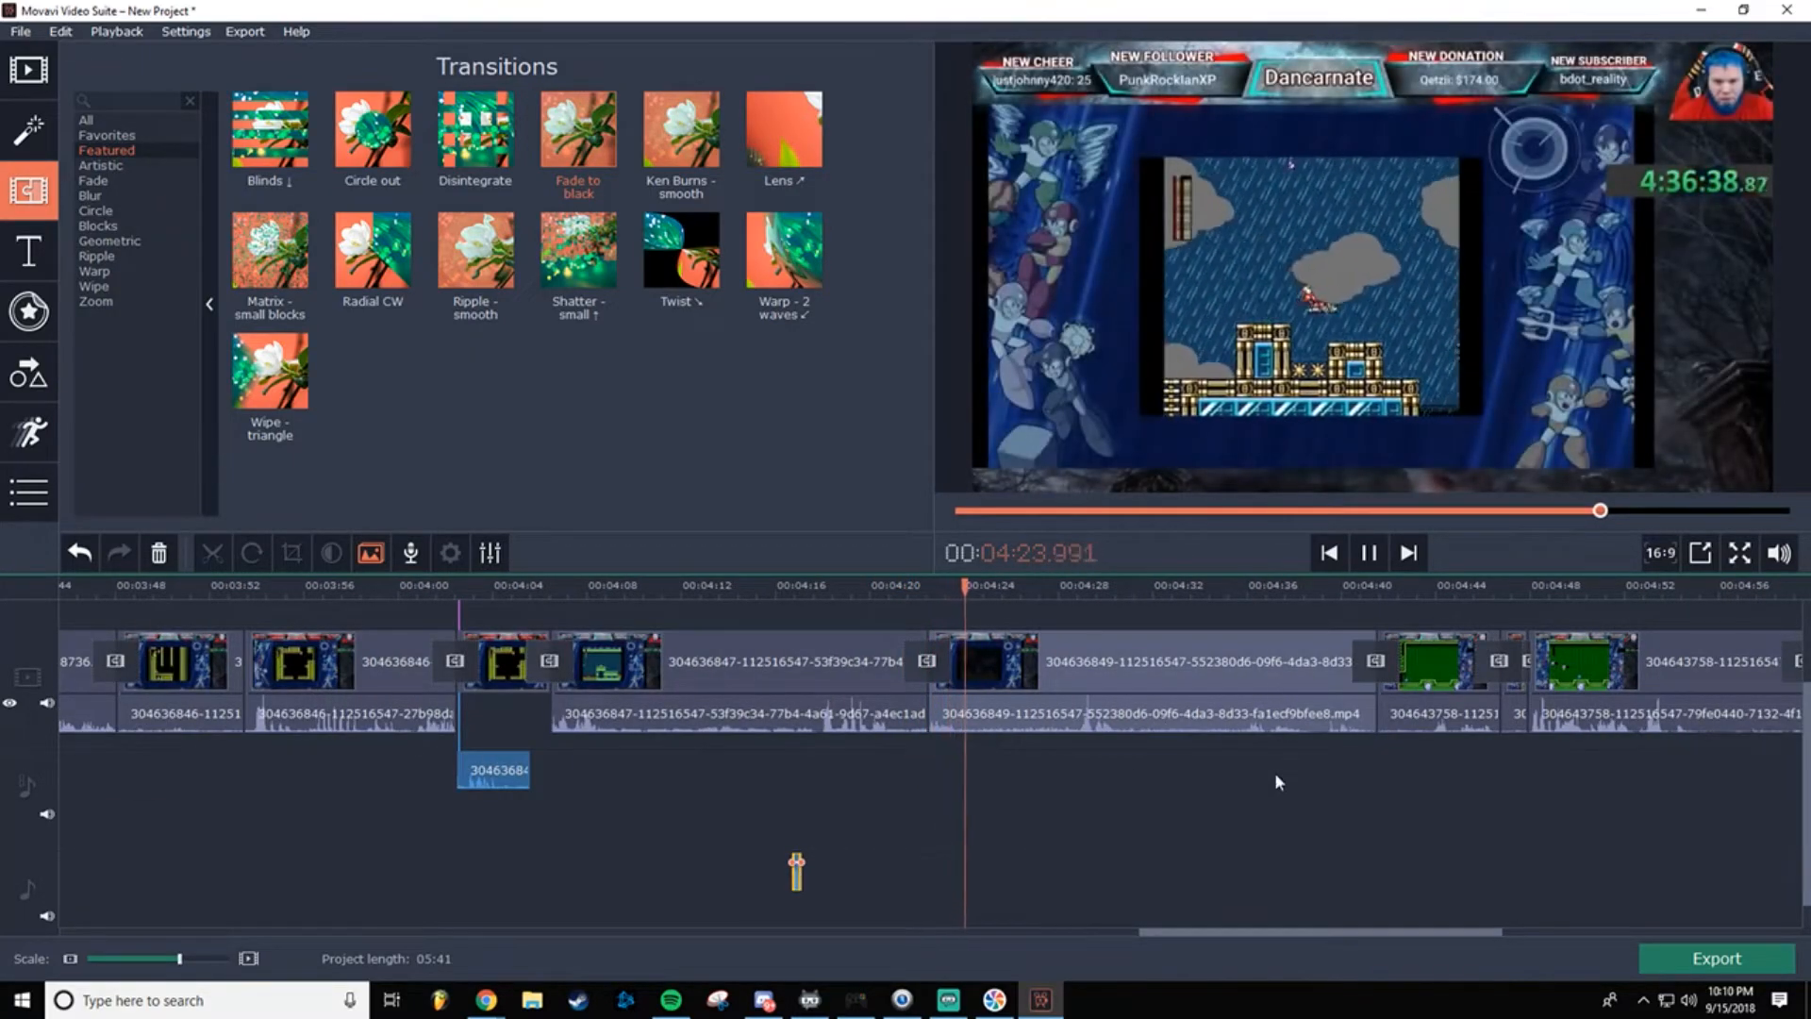
drag(1204, 932, 1307, 930)
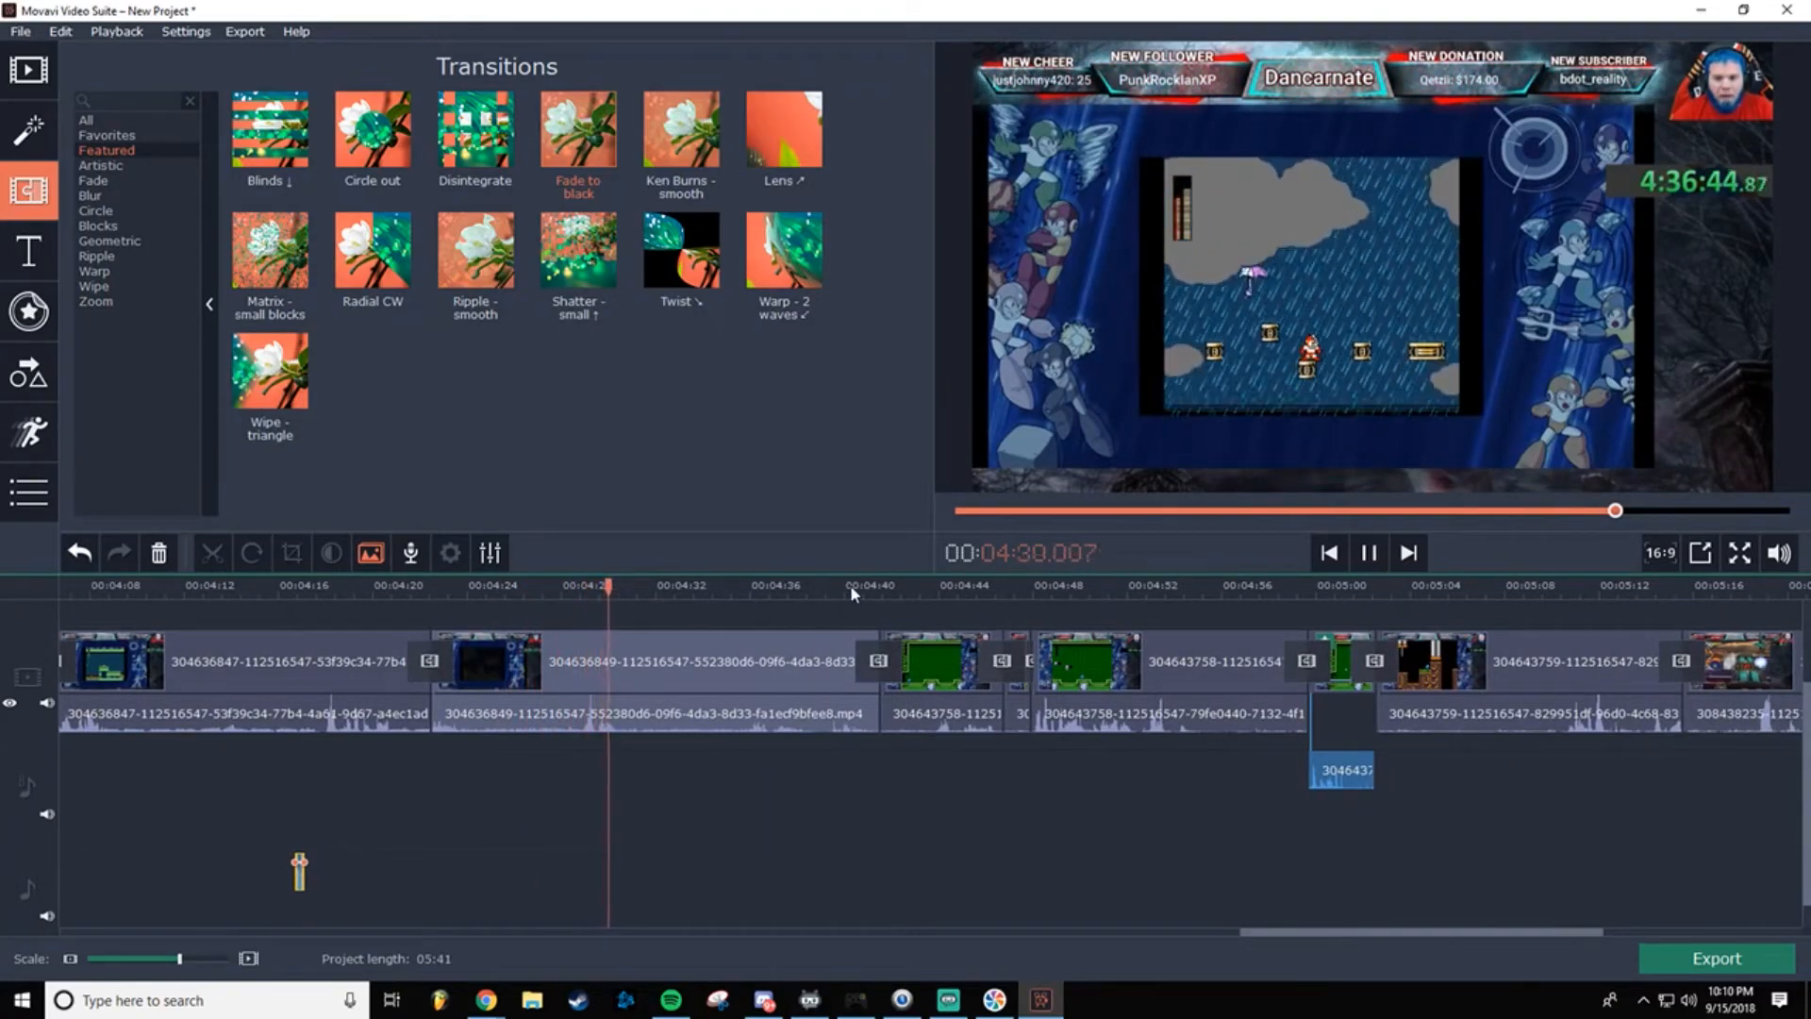
click(924, 726)
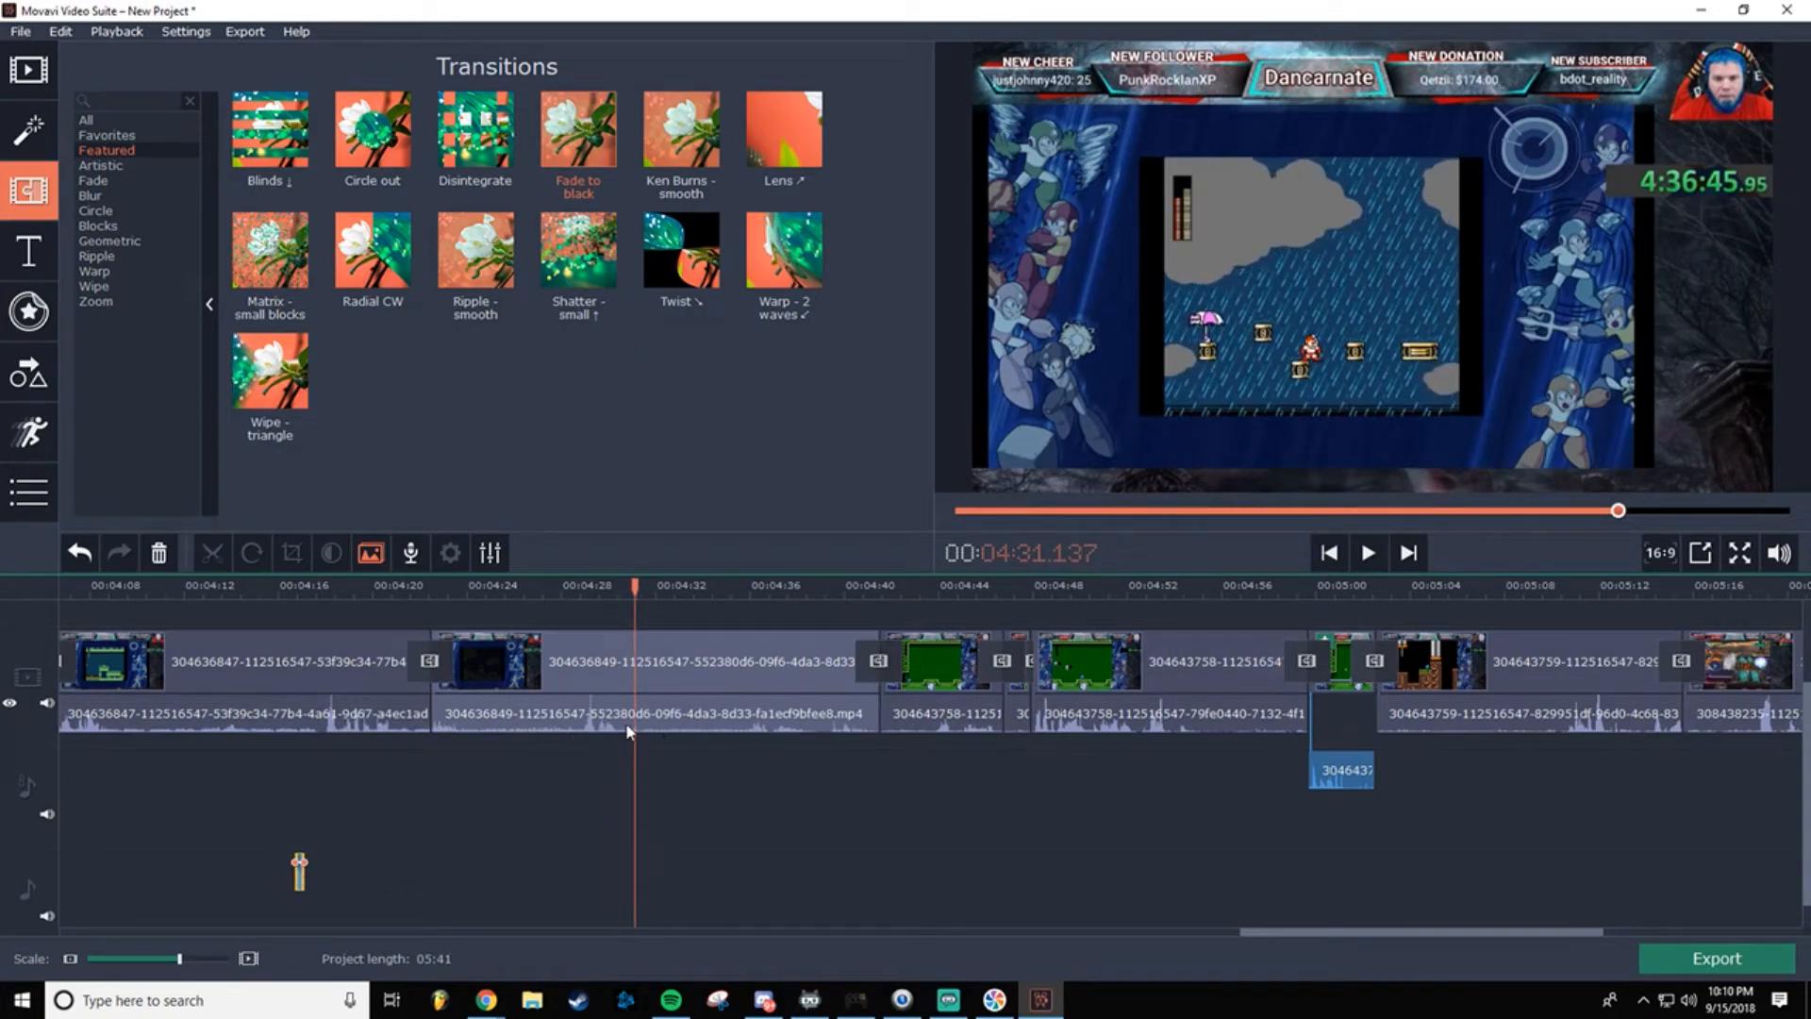
click(849, 592)
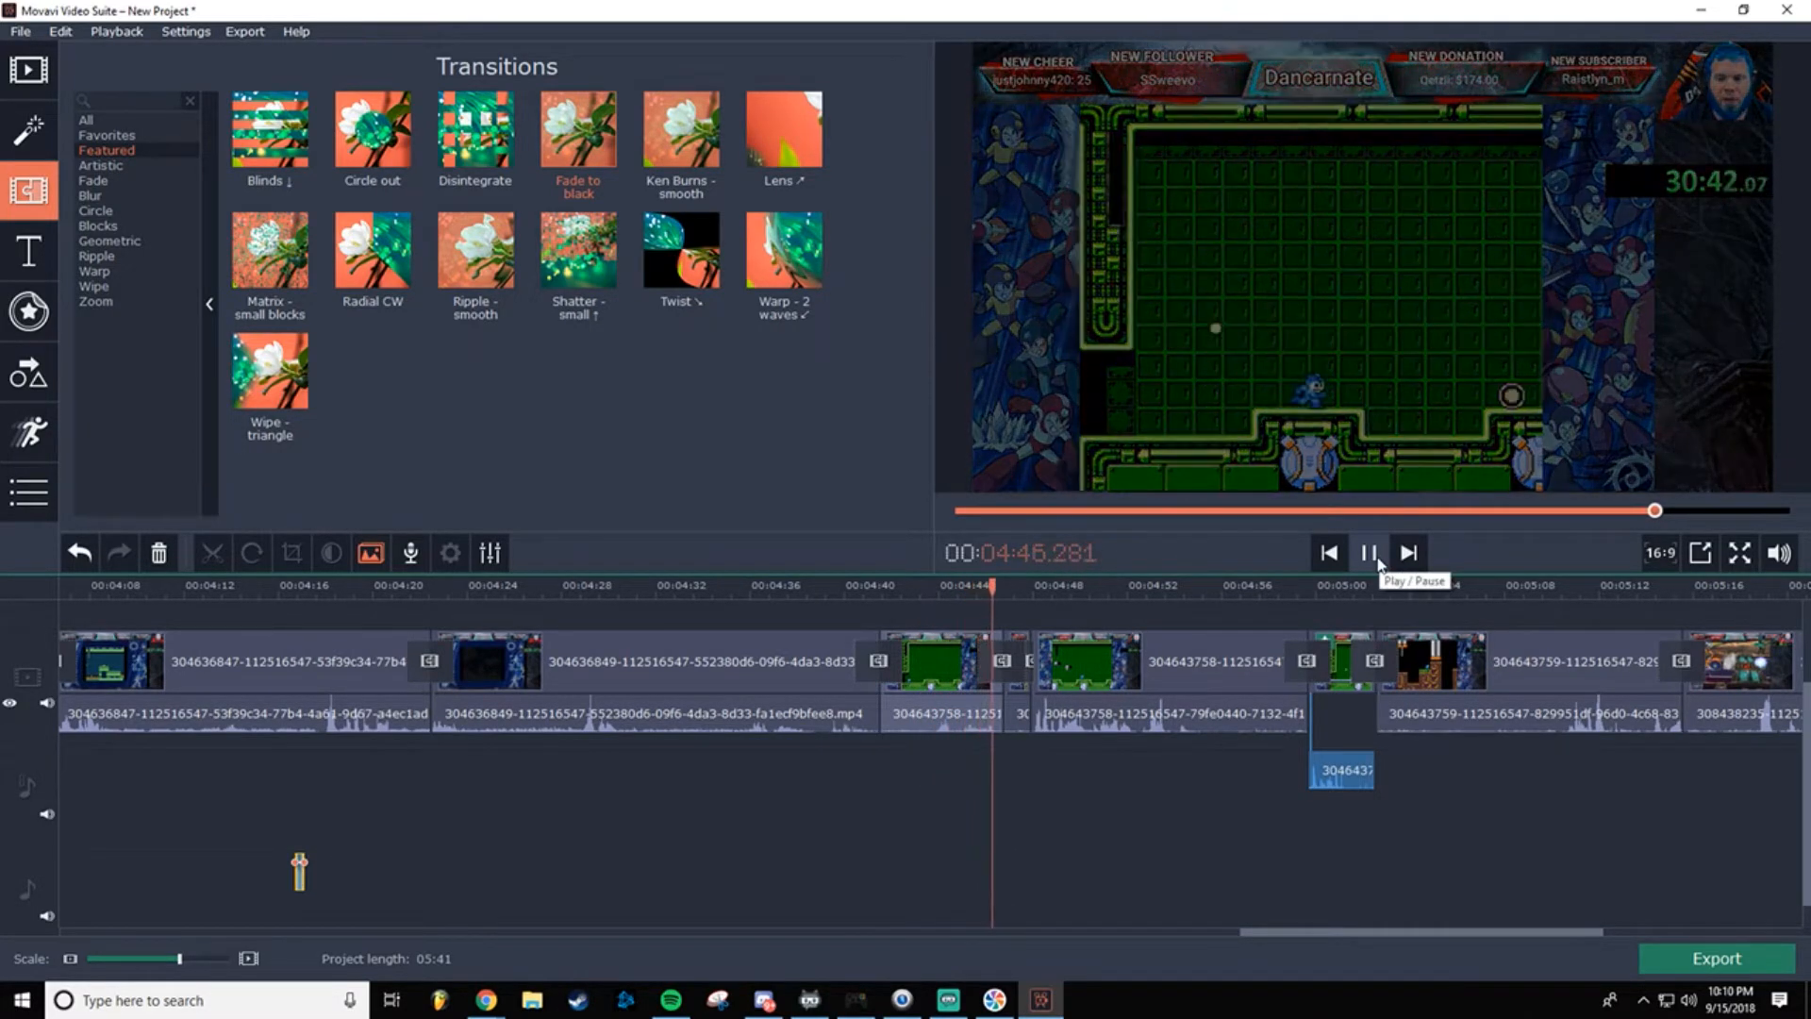
click(1370, 553)
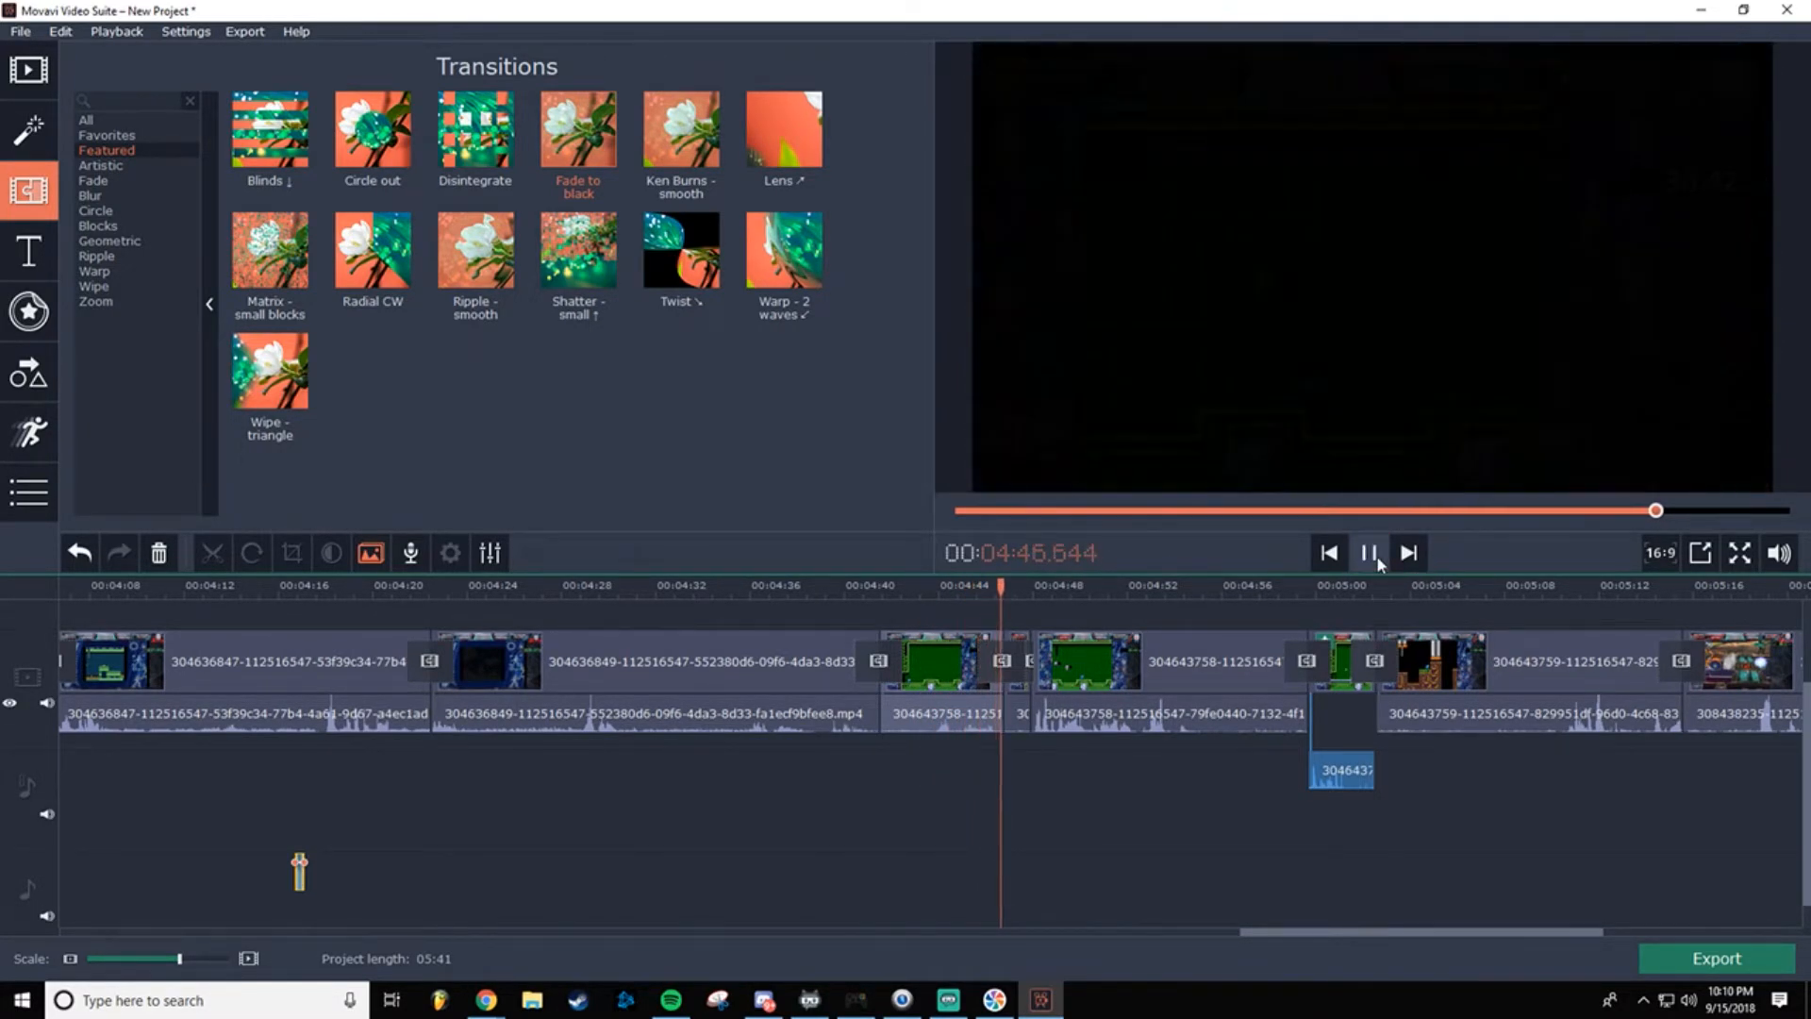
click(1369, 553)
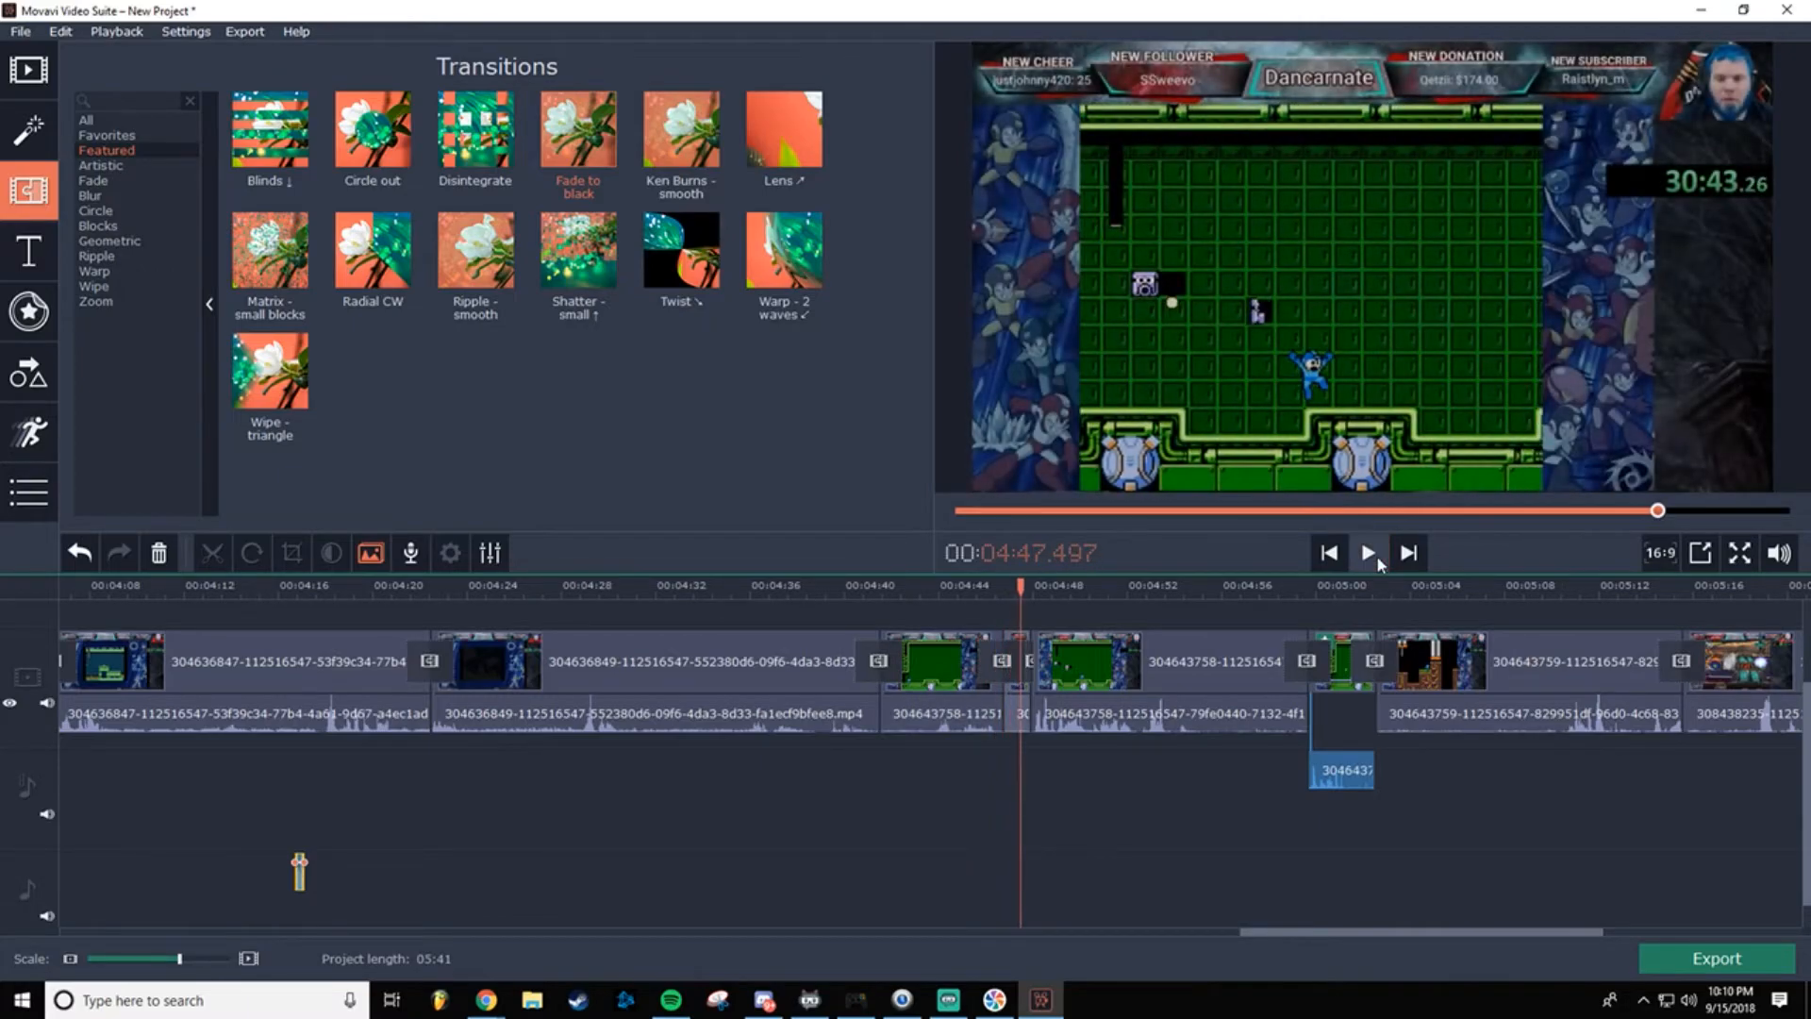
Step: Remove the two transitions around the very short clip, at about 00:04:46 and about 00:04:48
click(991, 664)
right_click(989, 660)
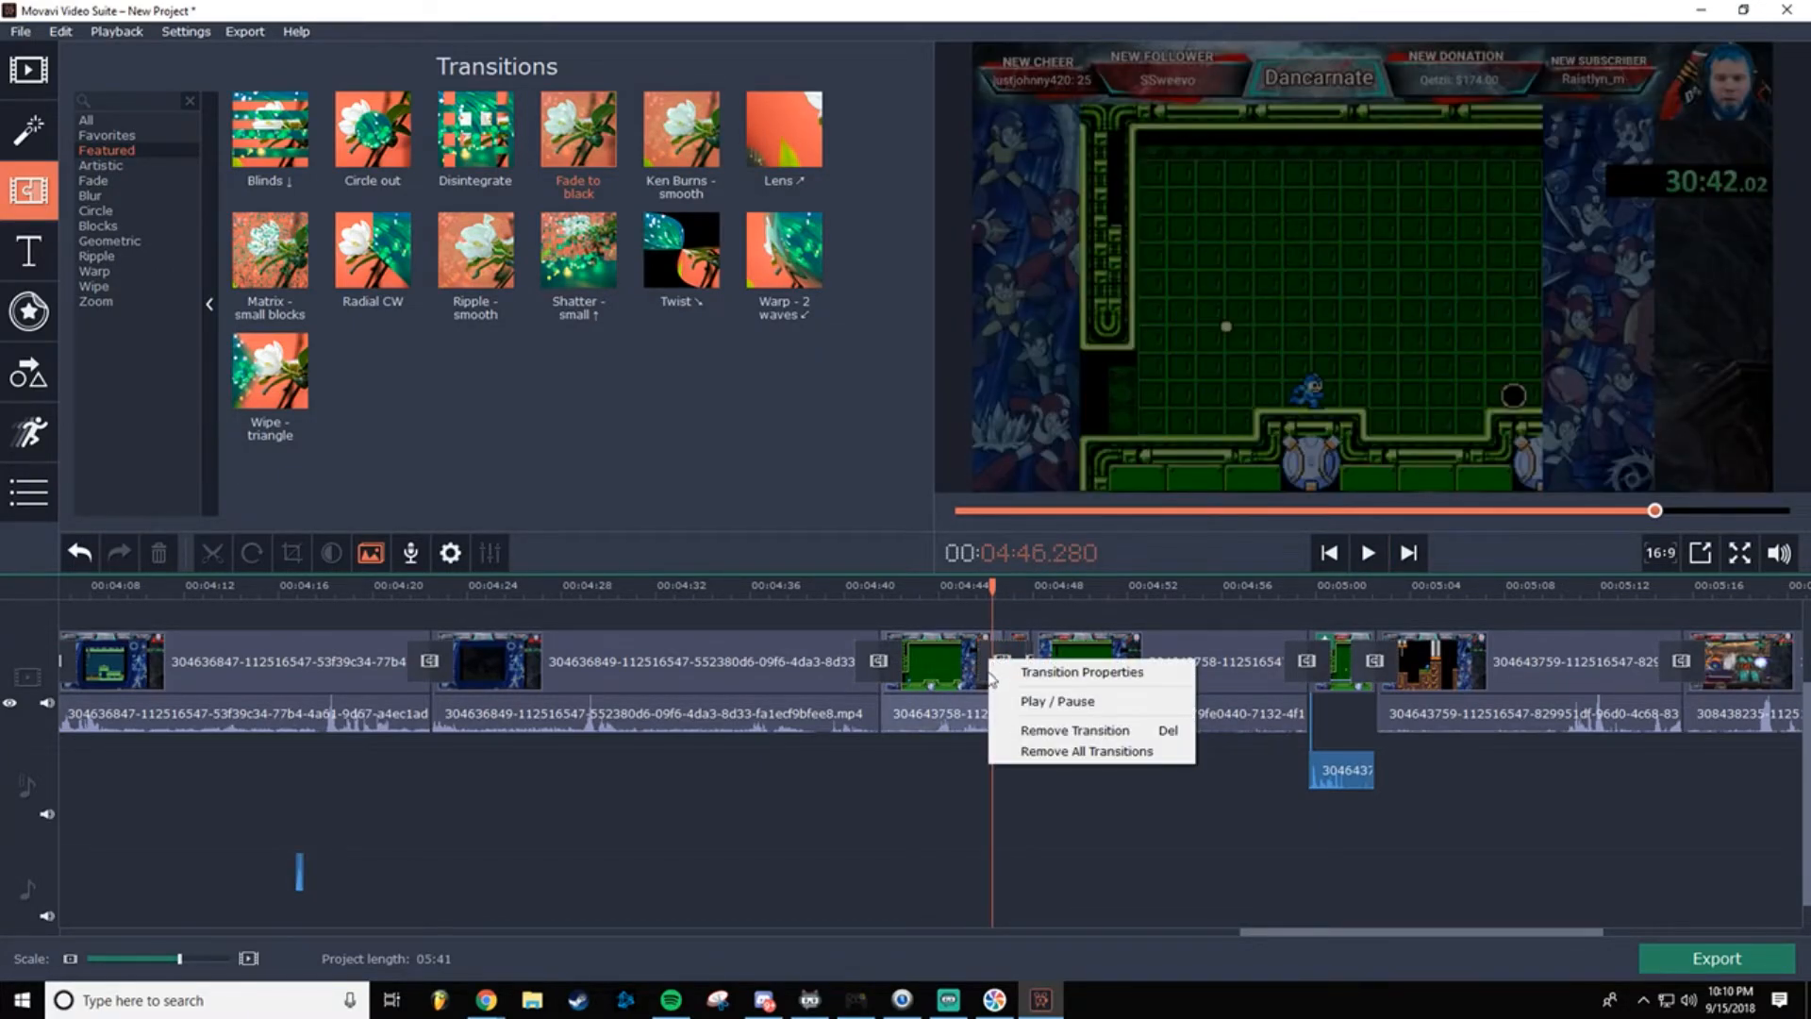
click(1063, 732)
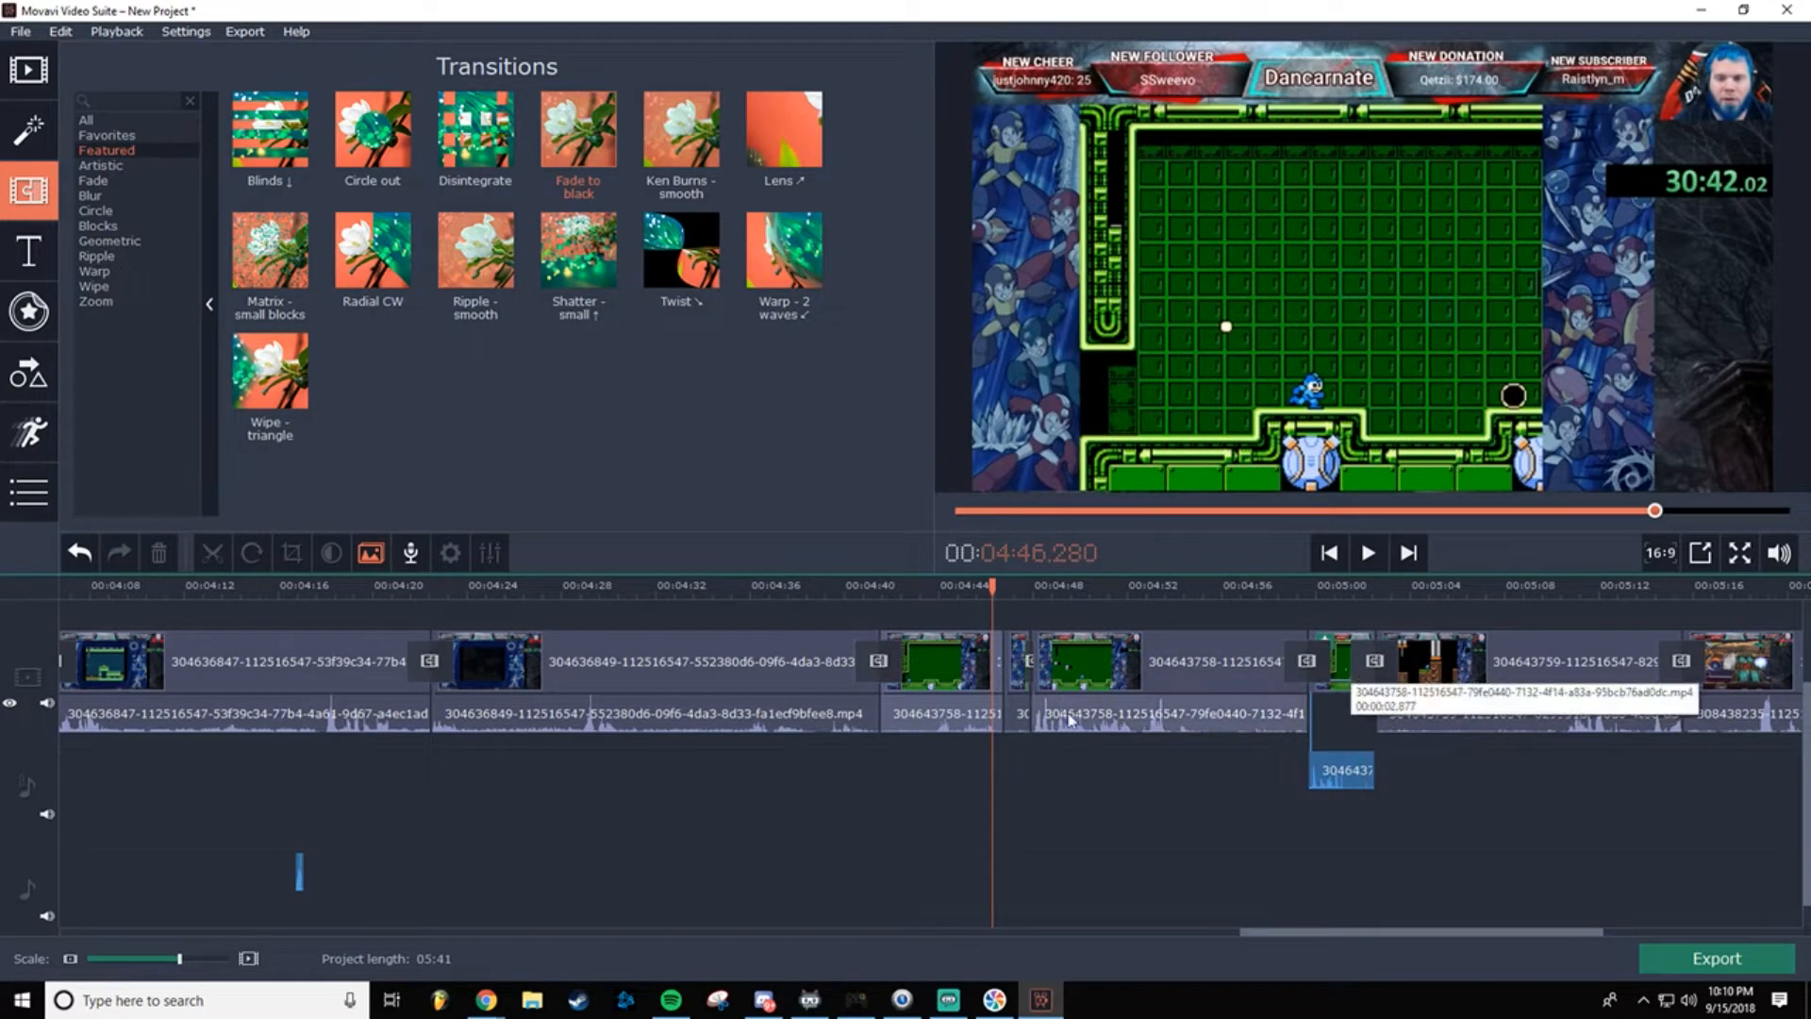
click(1032, 661)
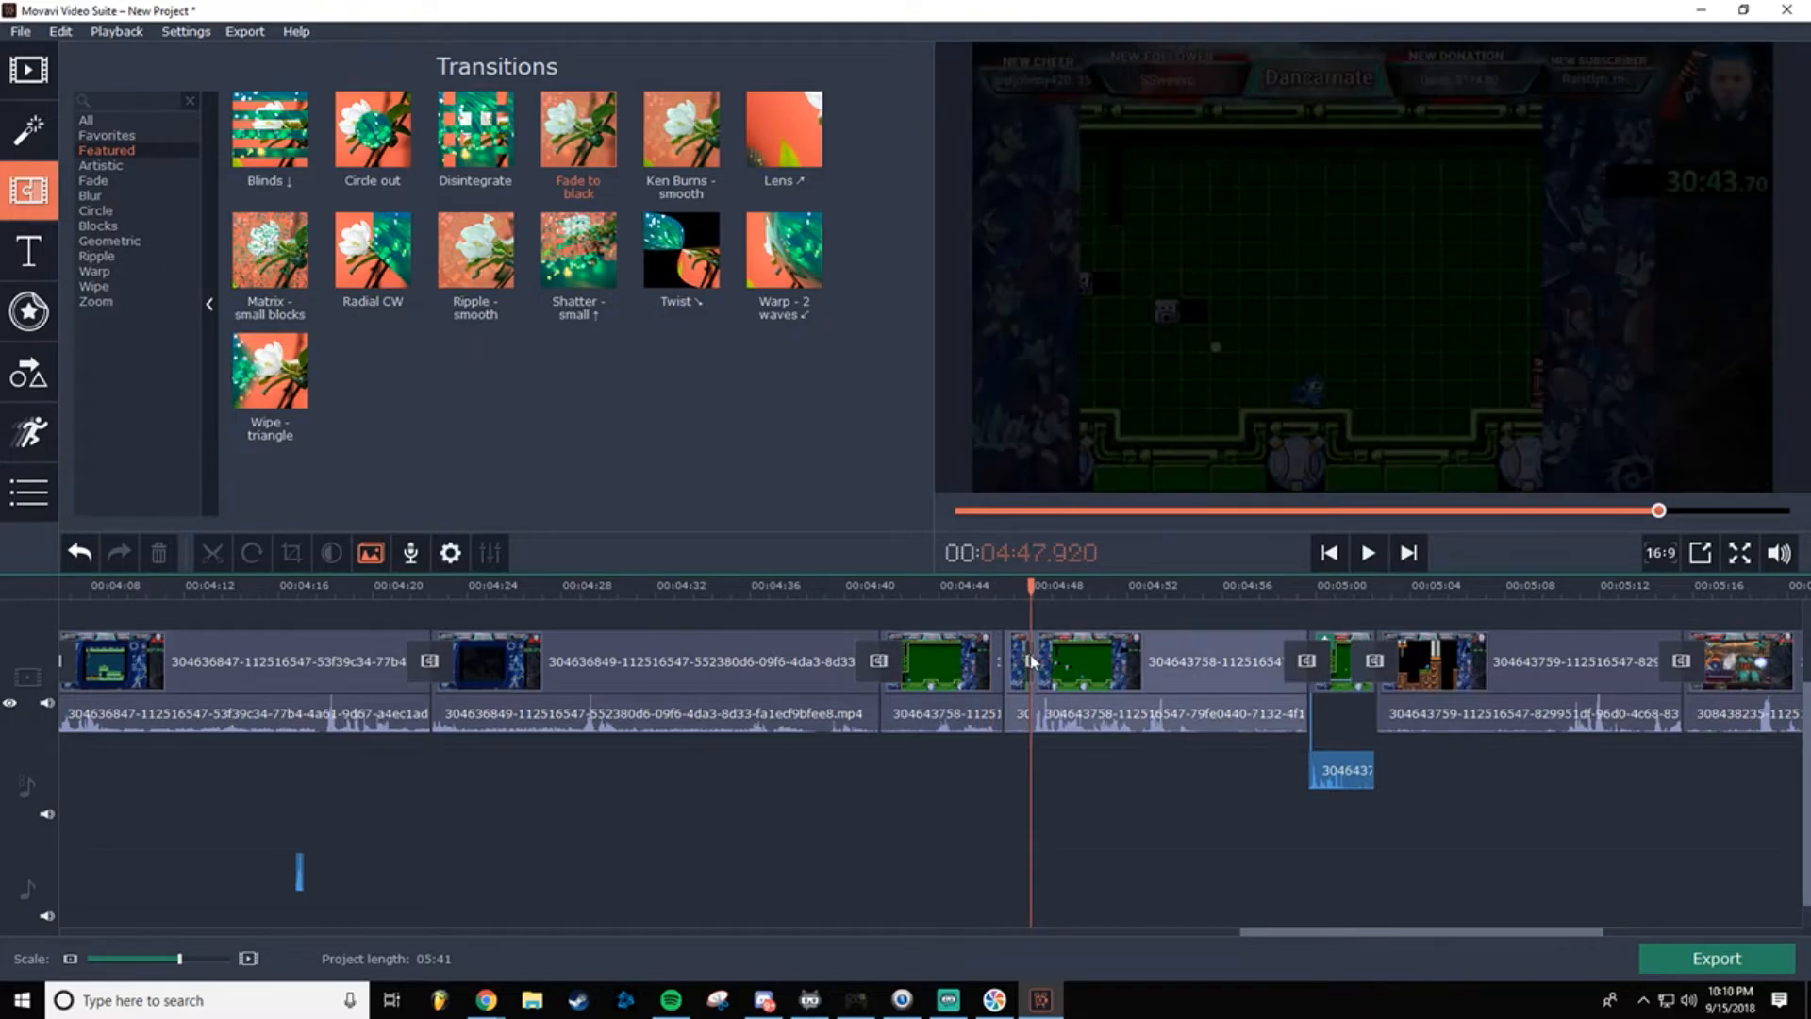
right_click(1032, 660)
click(1107, 729)
Step: Play from about 00:04:46 to about 00:05:03 to check the cuts around the short clip and the following fades
click(999, 595)
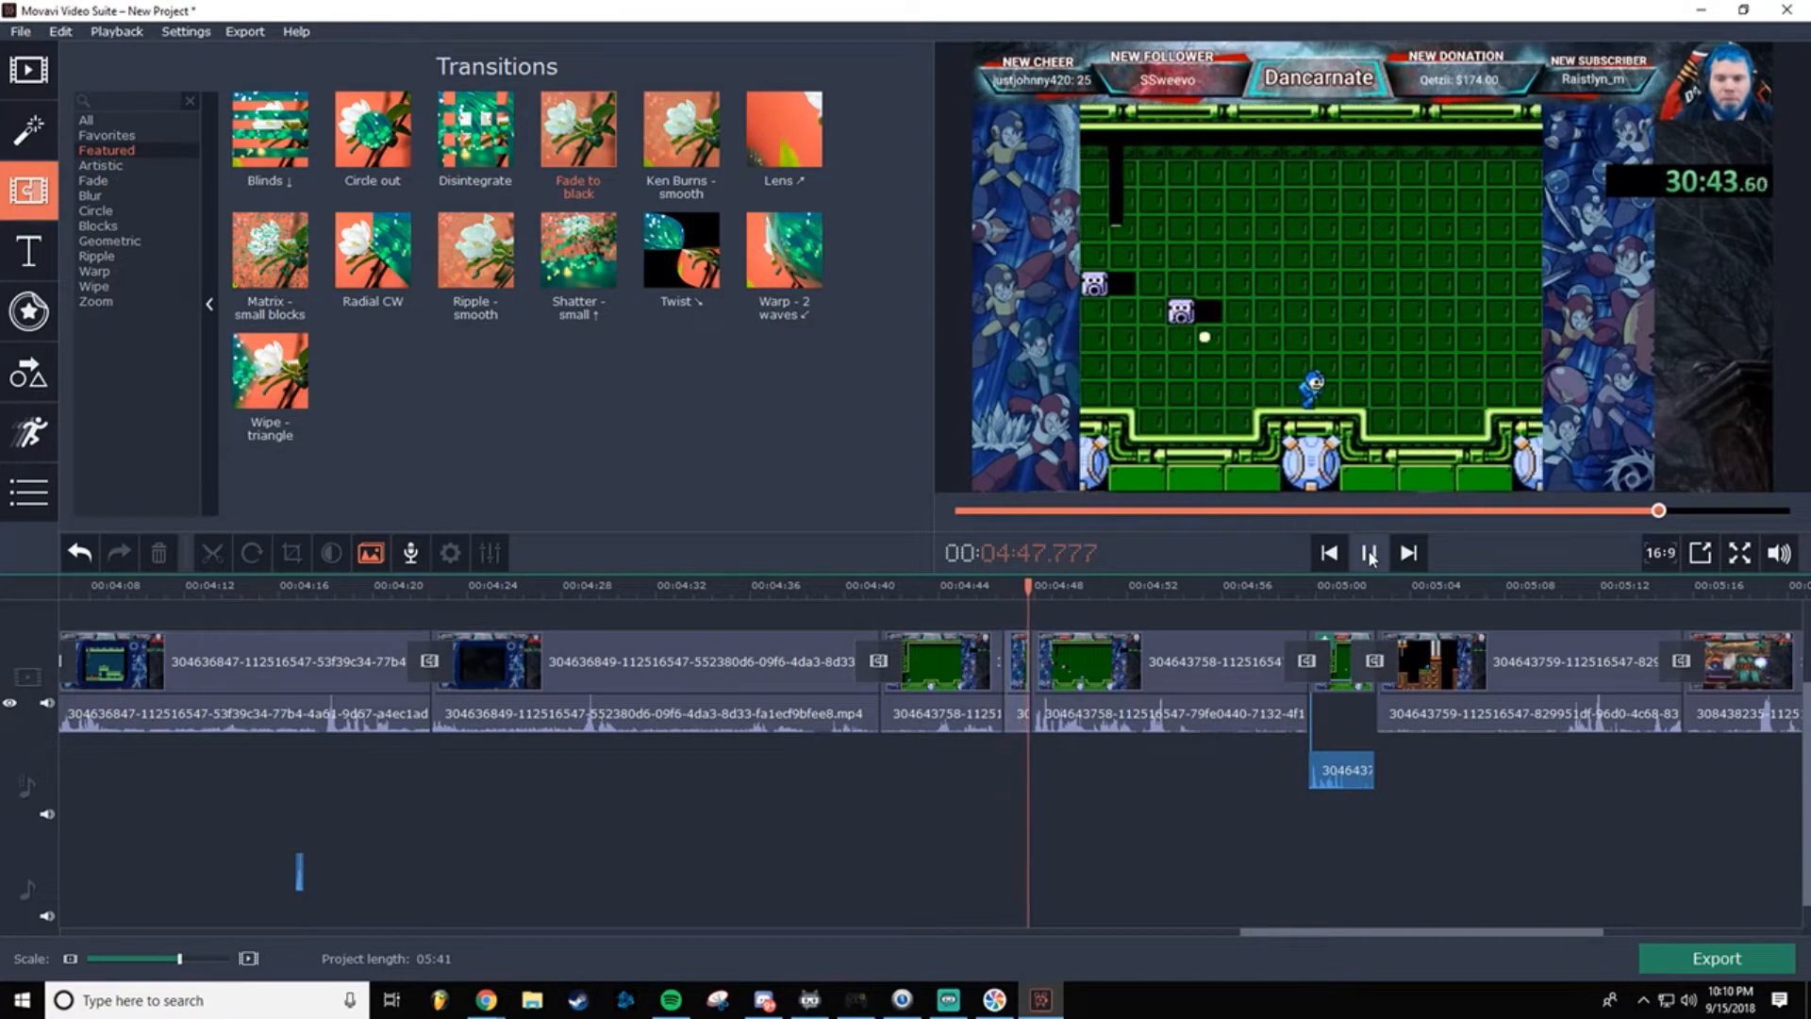
click(1369, 554)
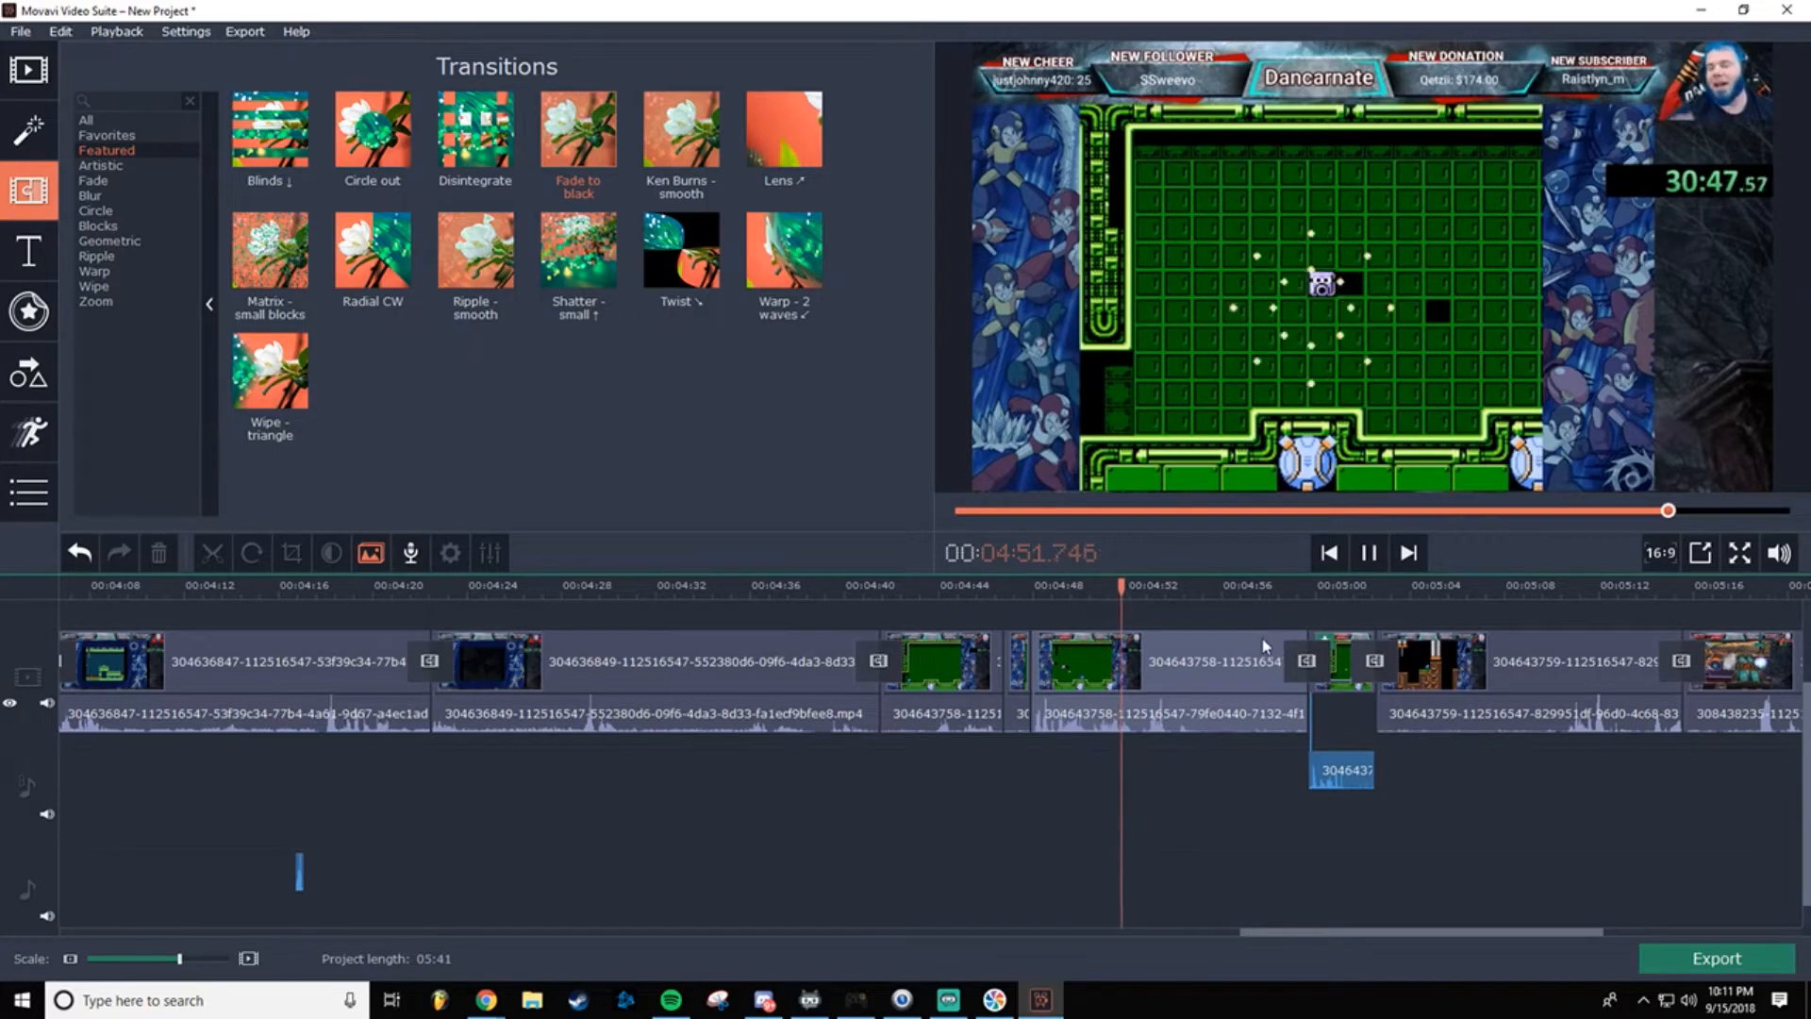
drag(1256, 930, 1353, 922)
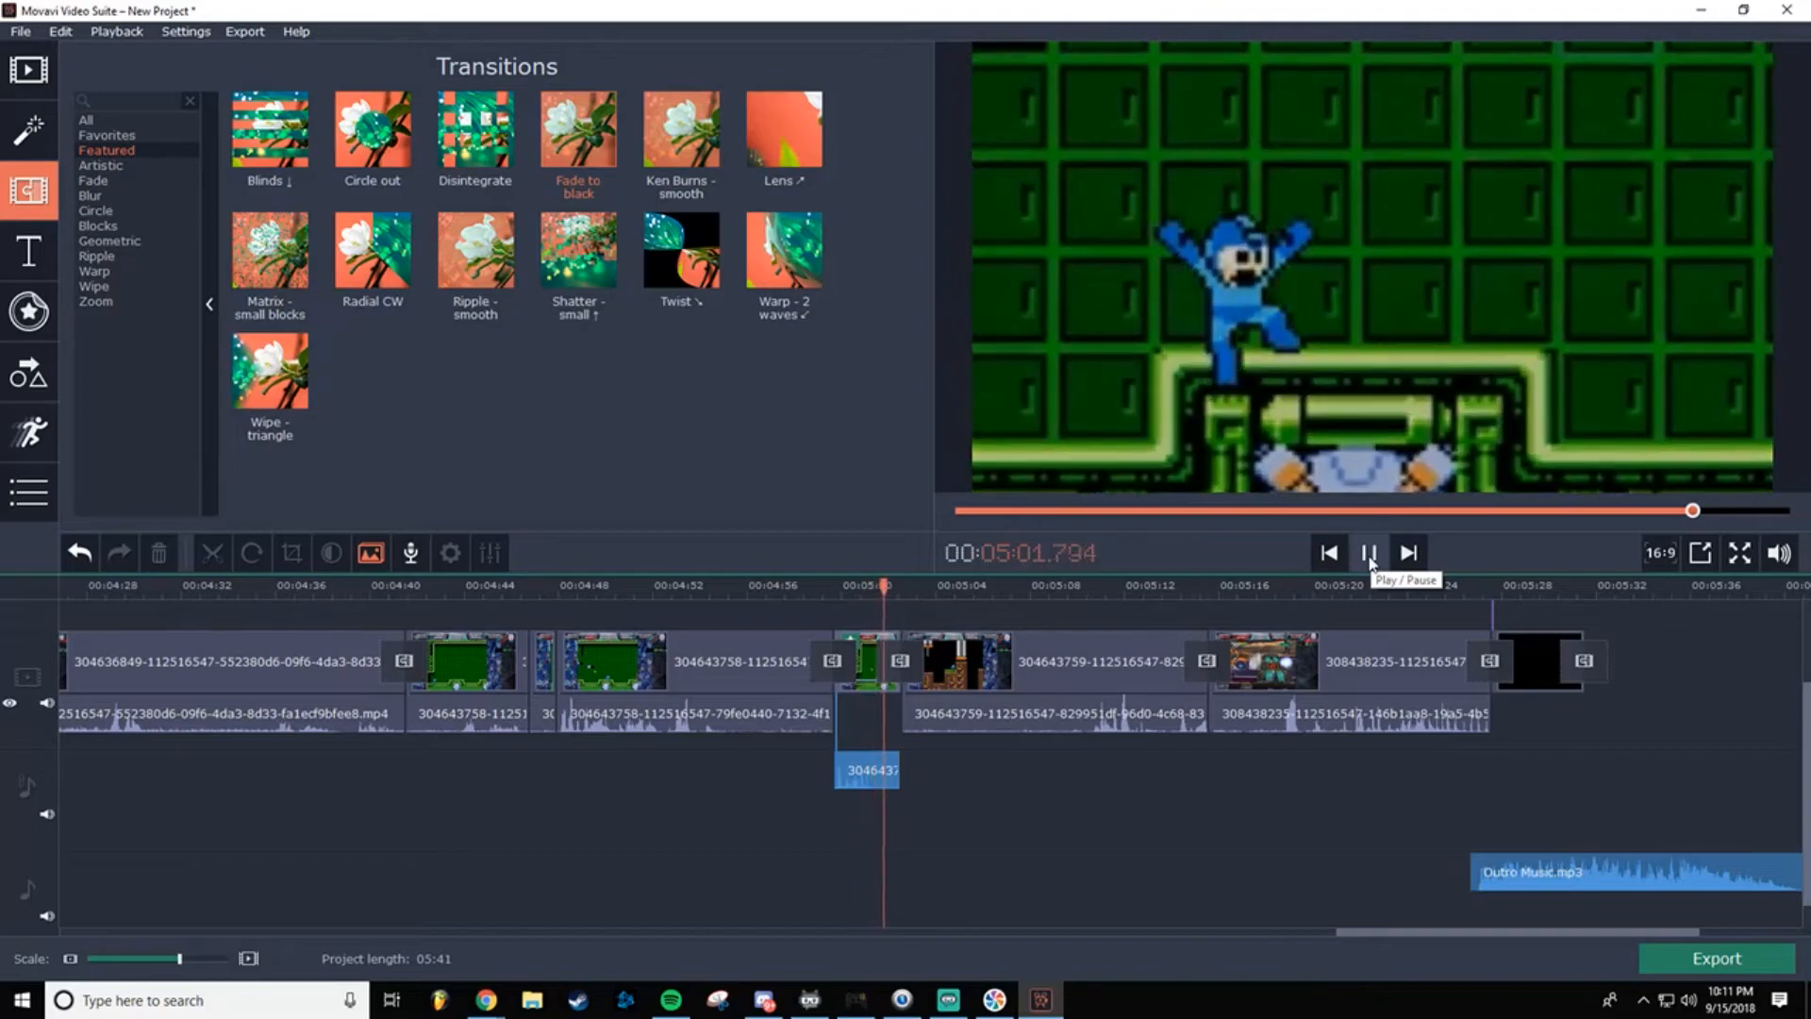
click(1369, 557)
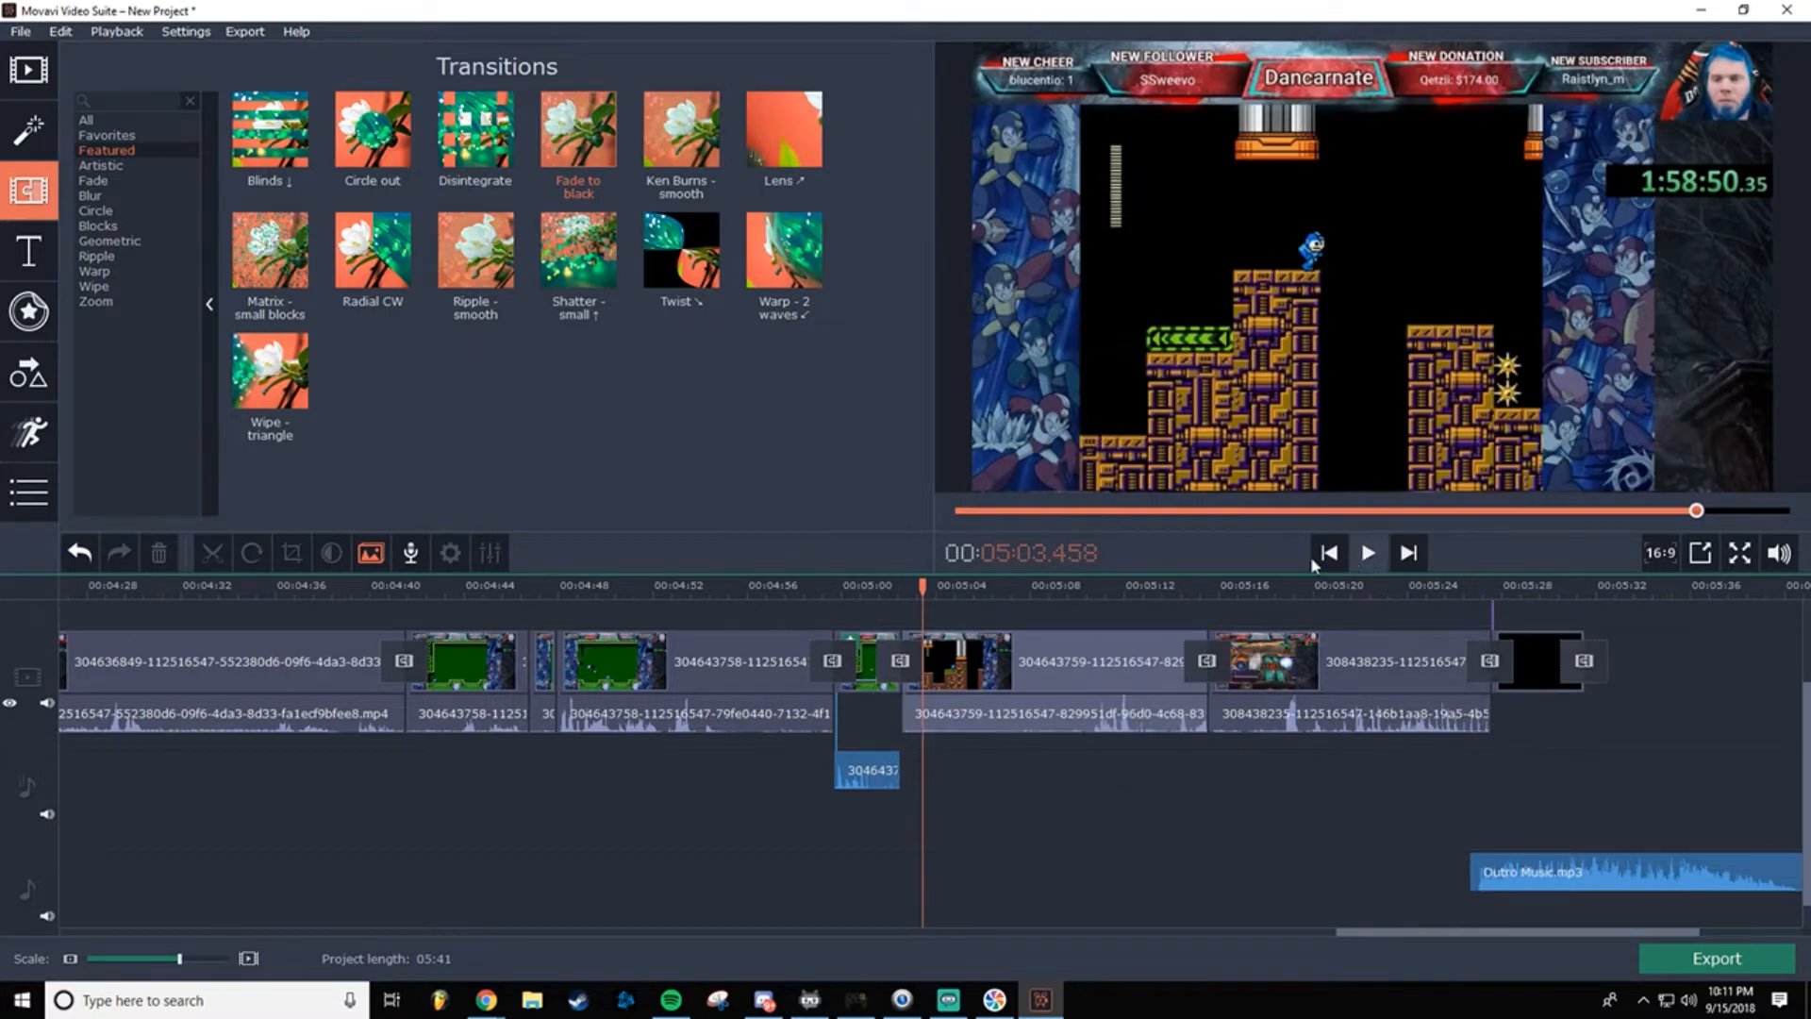
Step: Remove the transition at about 00:04:59, just before the zoomed-in clip with the linked audio below it
click(832, 663)
right_click(825, 663)
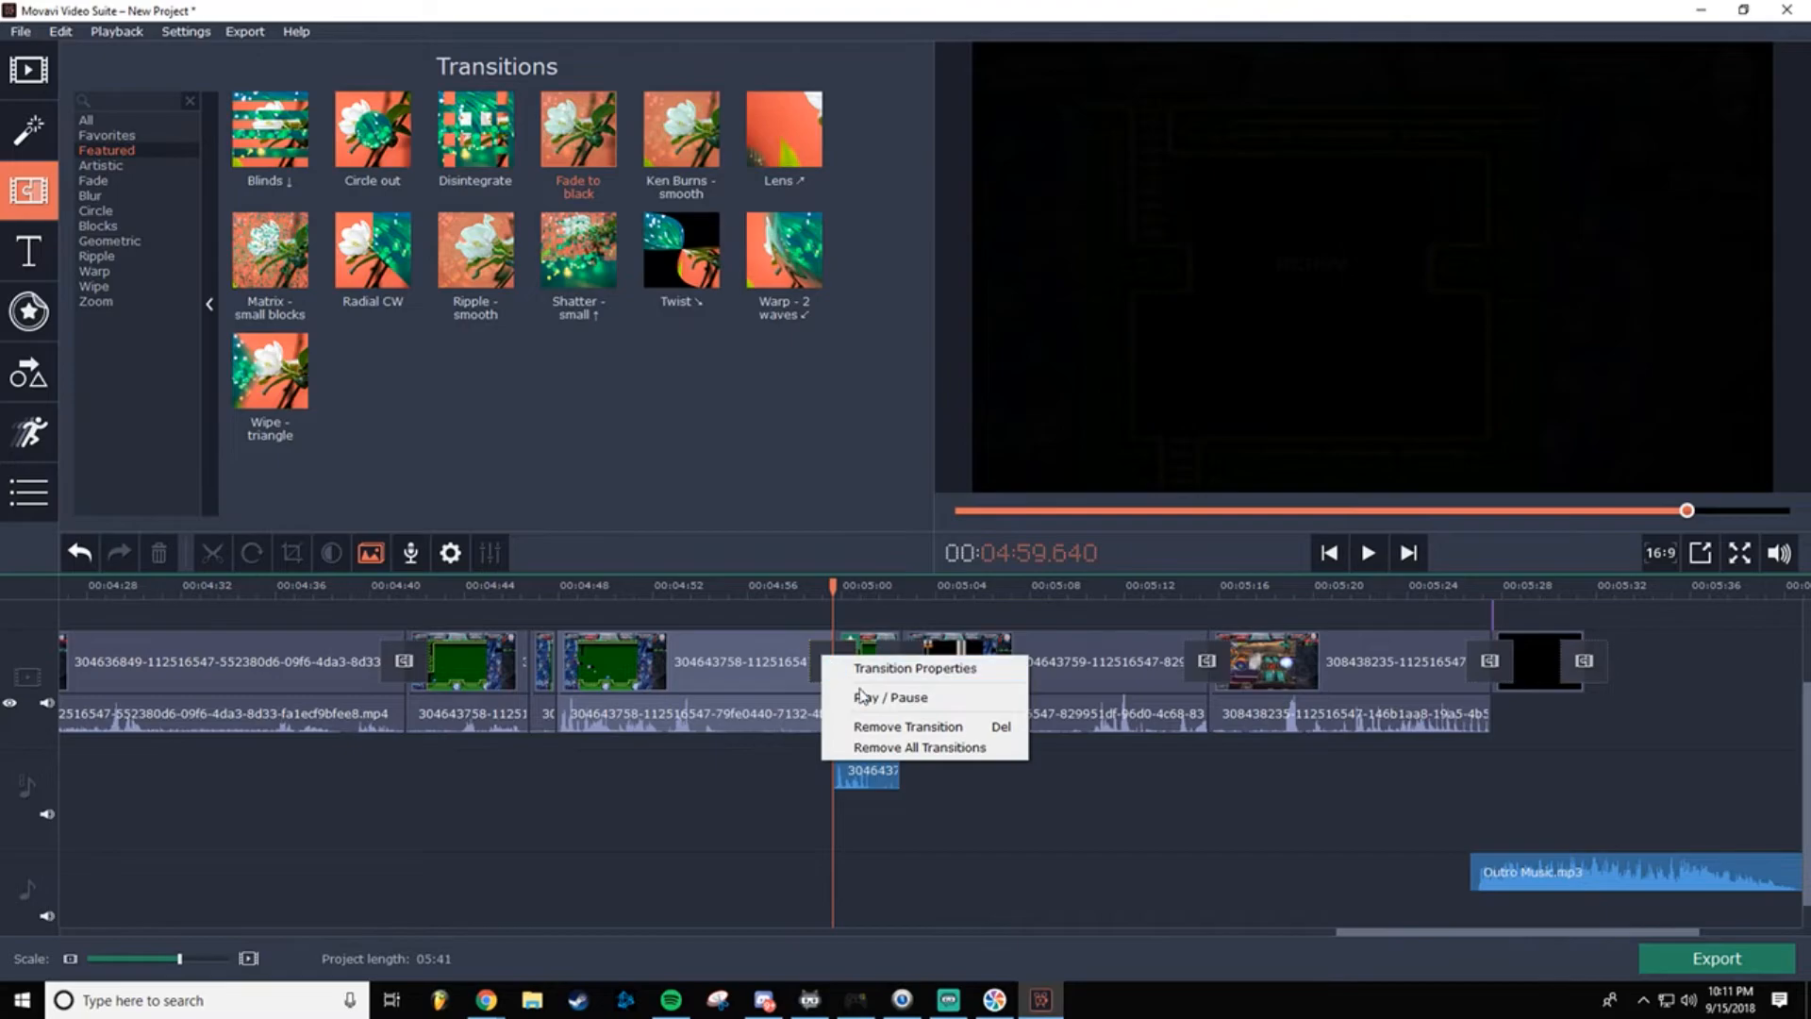
click(890, 727)
Step: Play from about 00:04:58 through the outro title to the end of the project to check the remaining fades
click(811, 604)
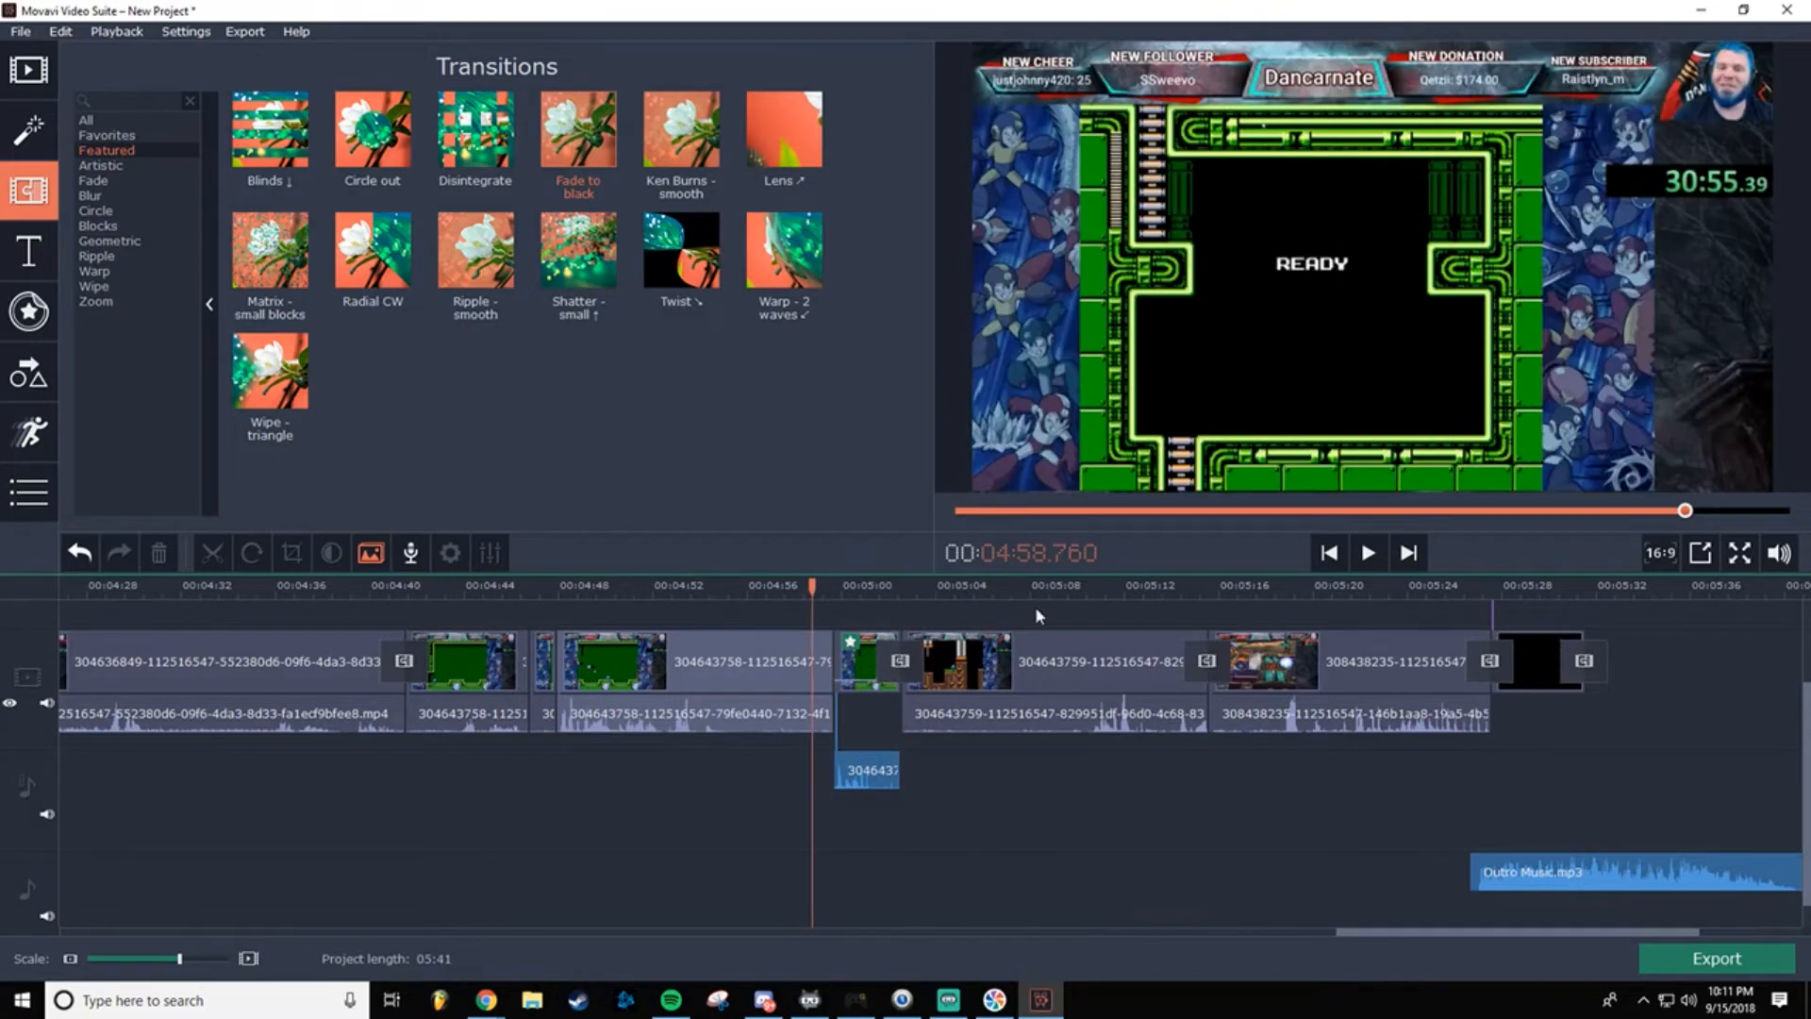
click(1364, 560)
click(1367, 555)
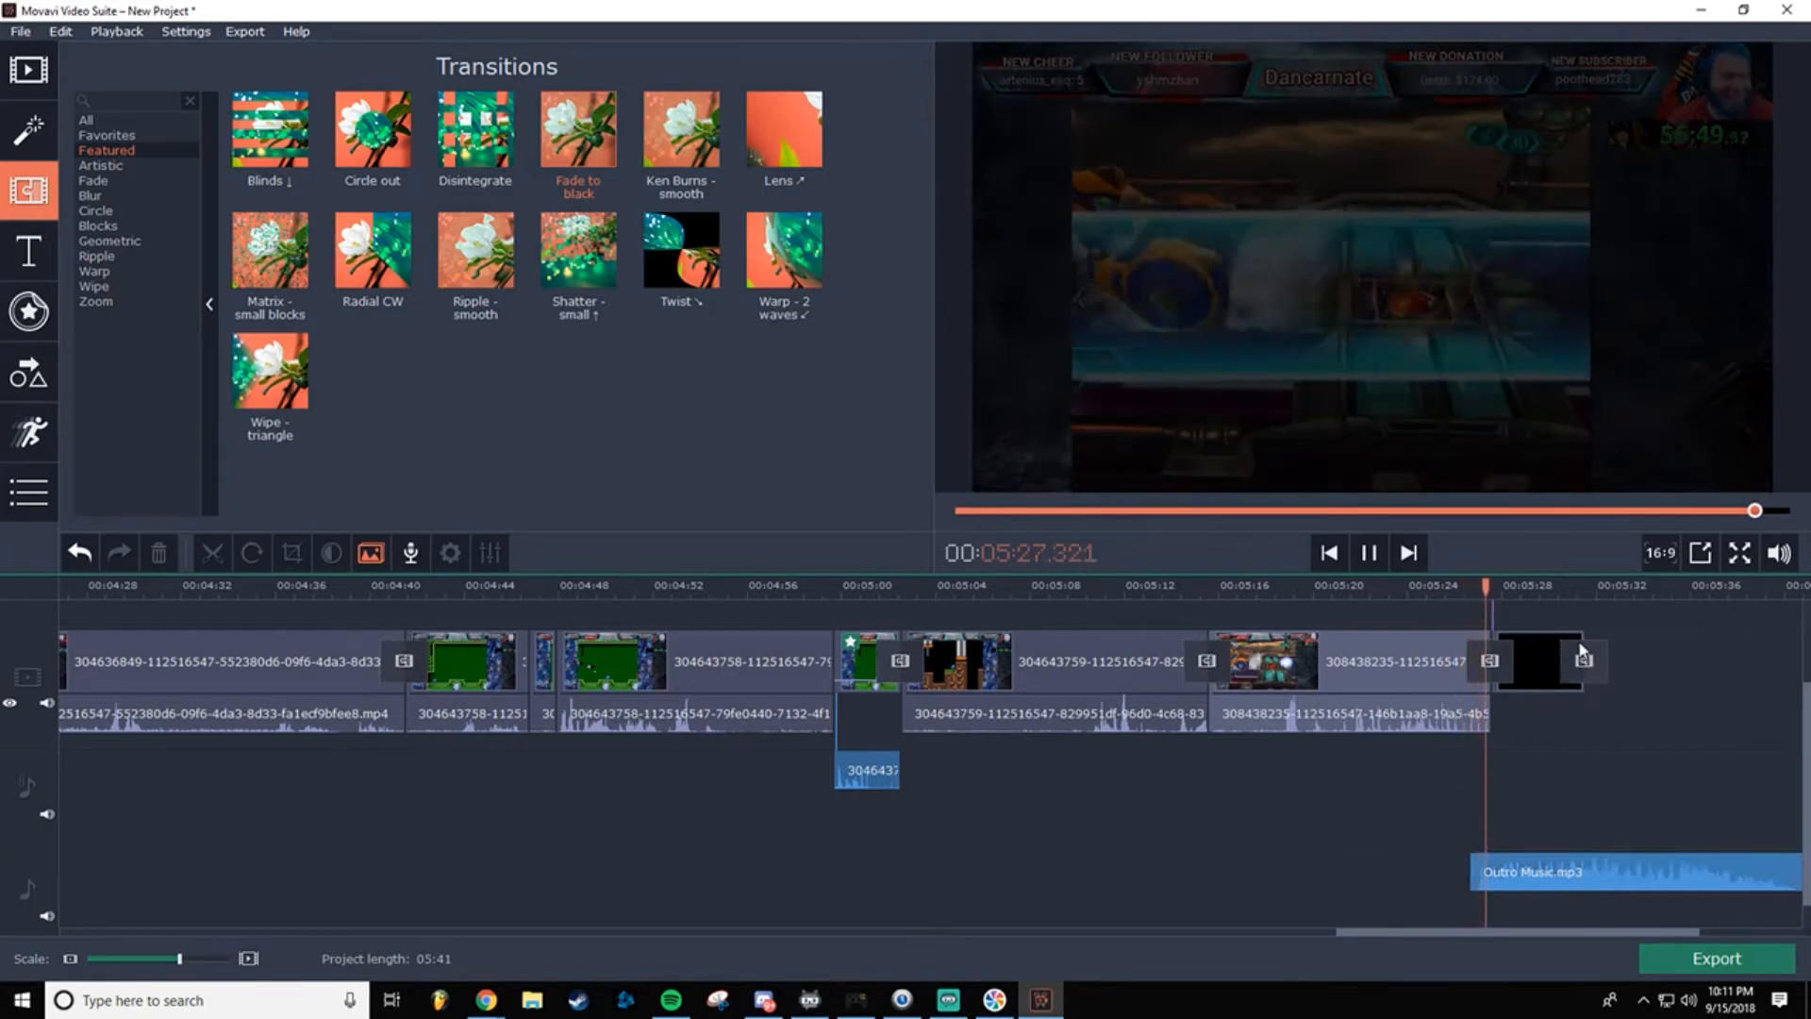
drag(1549, 932, 1616, 921)
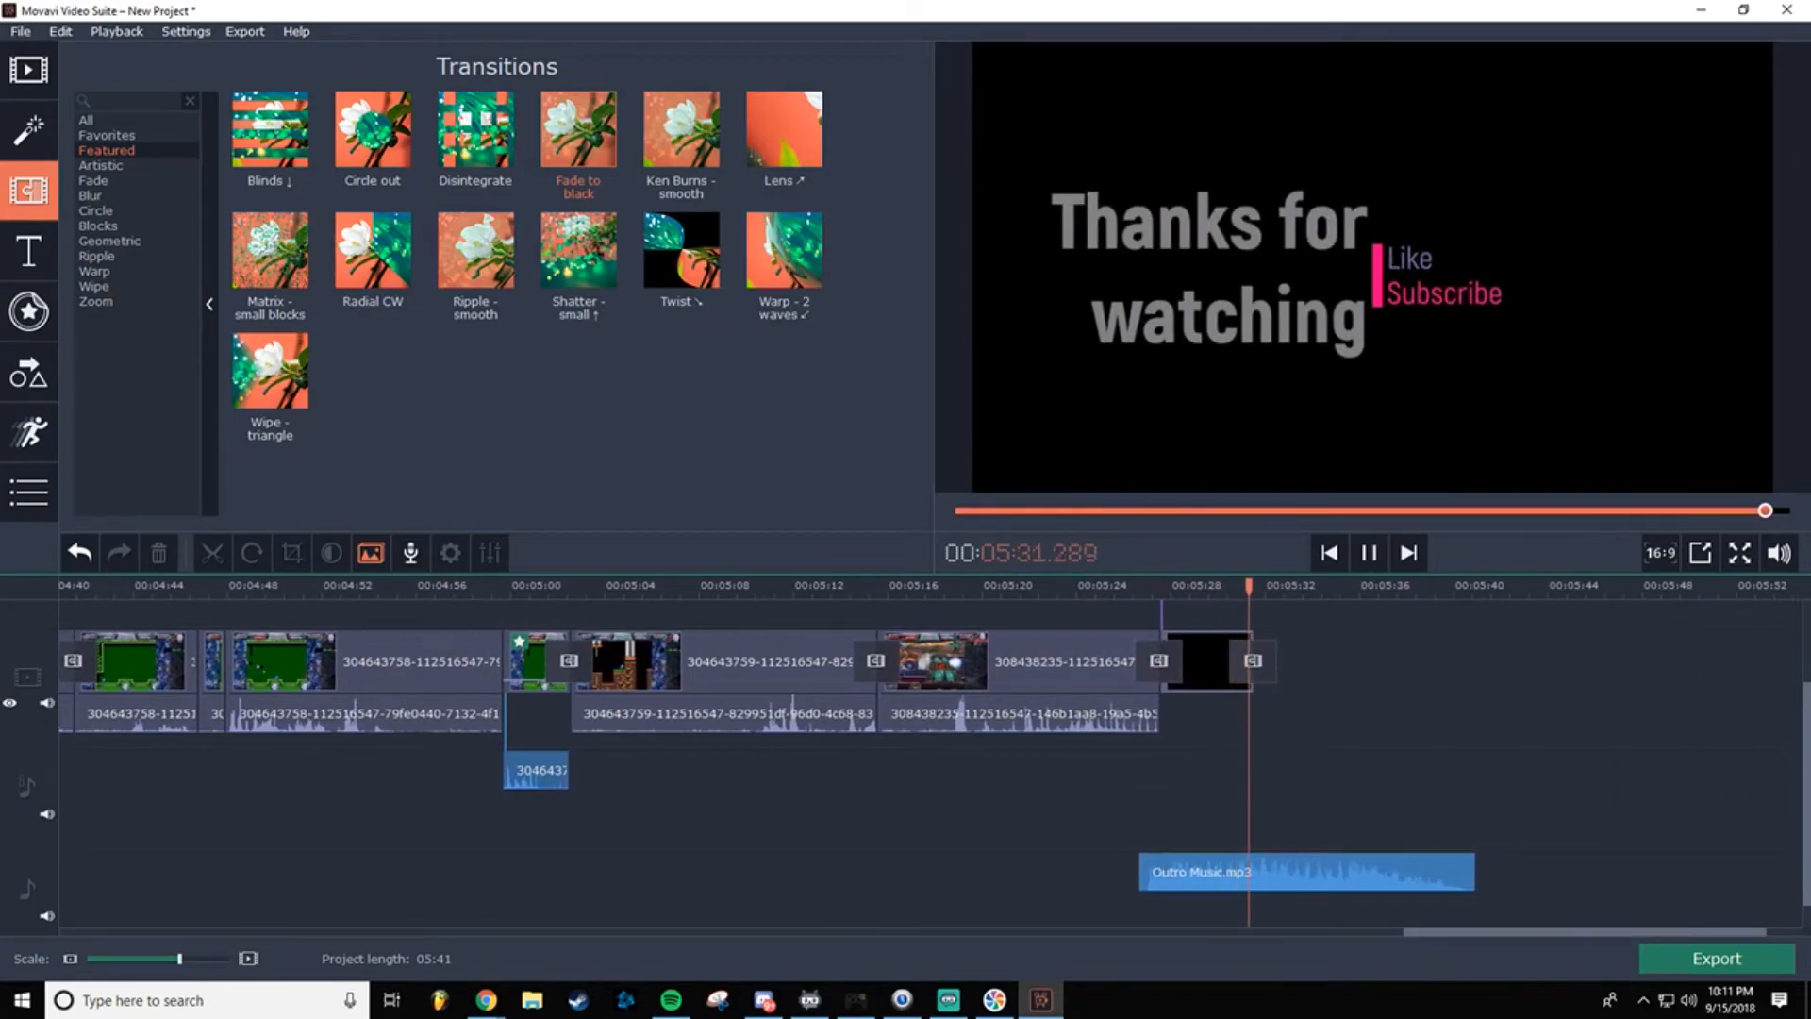
drag(1805, 800, 1802, 712)
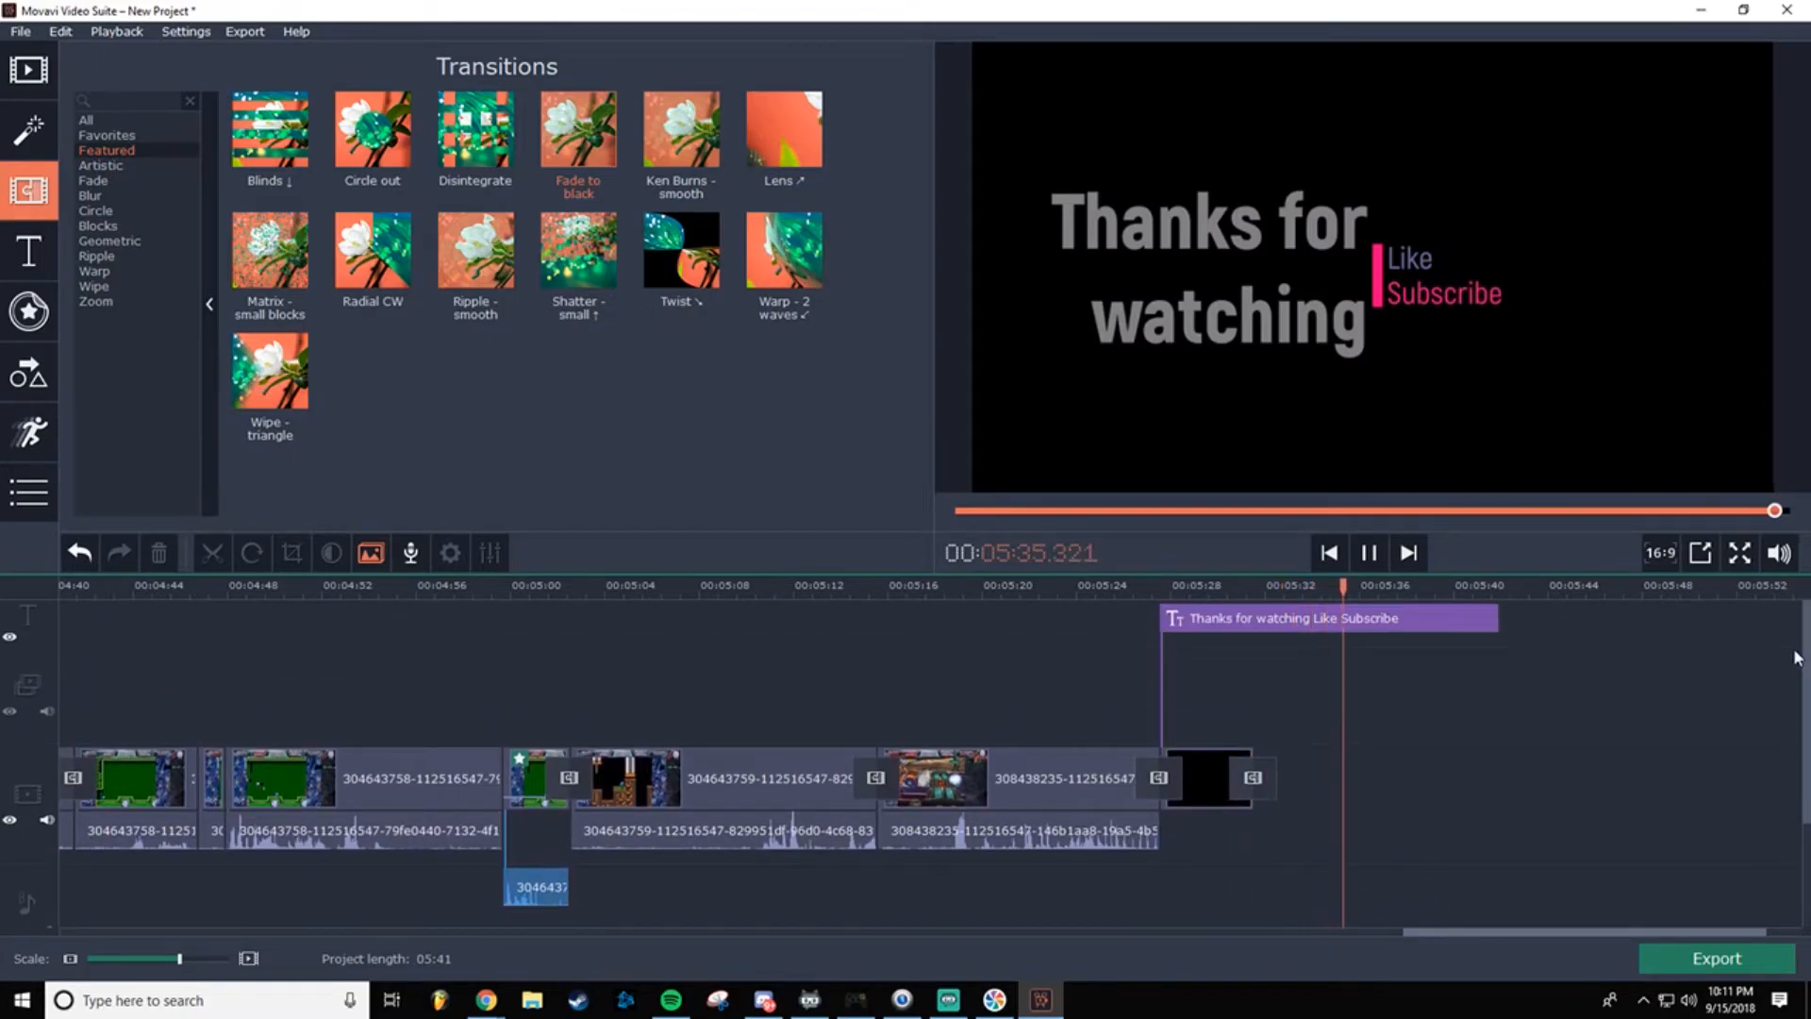
drag(1800, 645, 1760, 681)
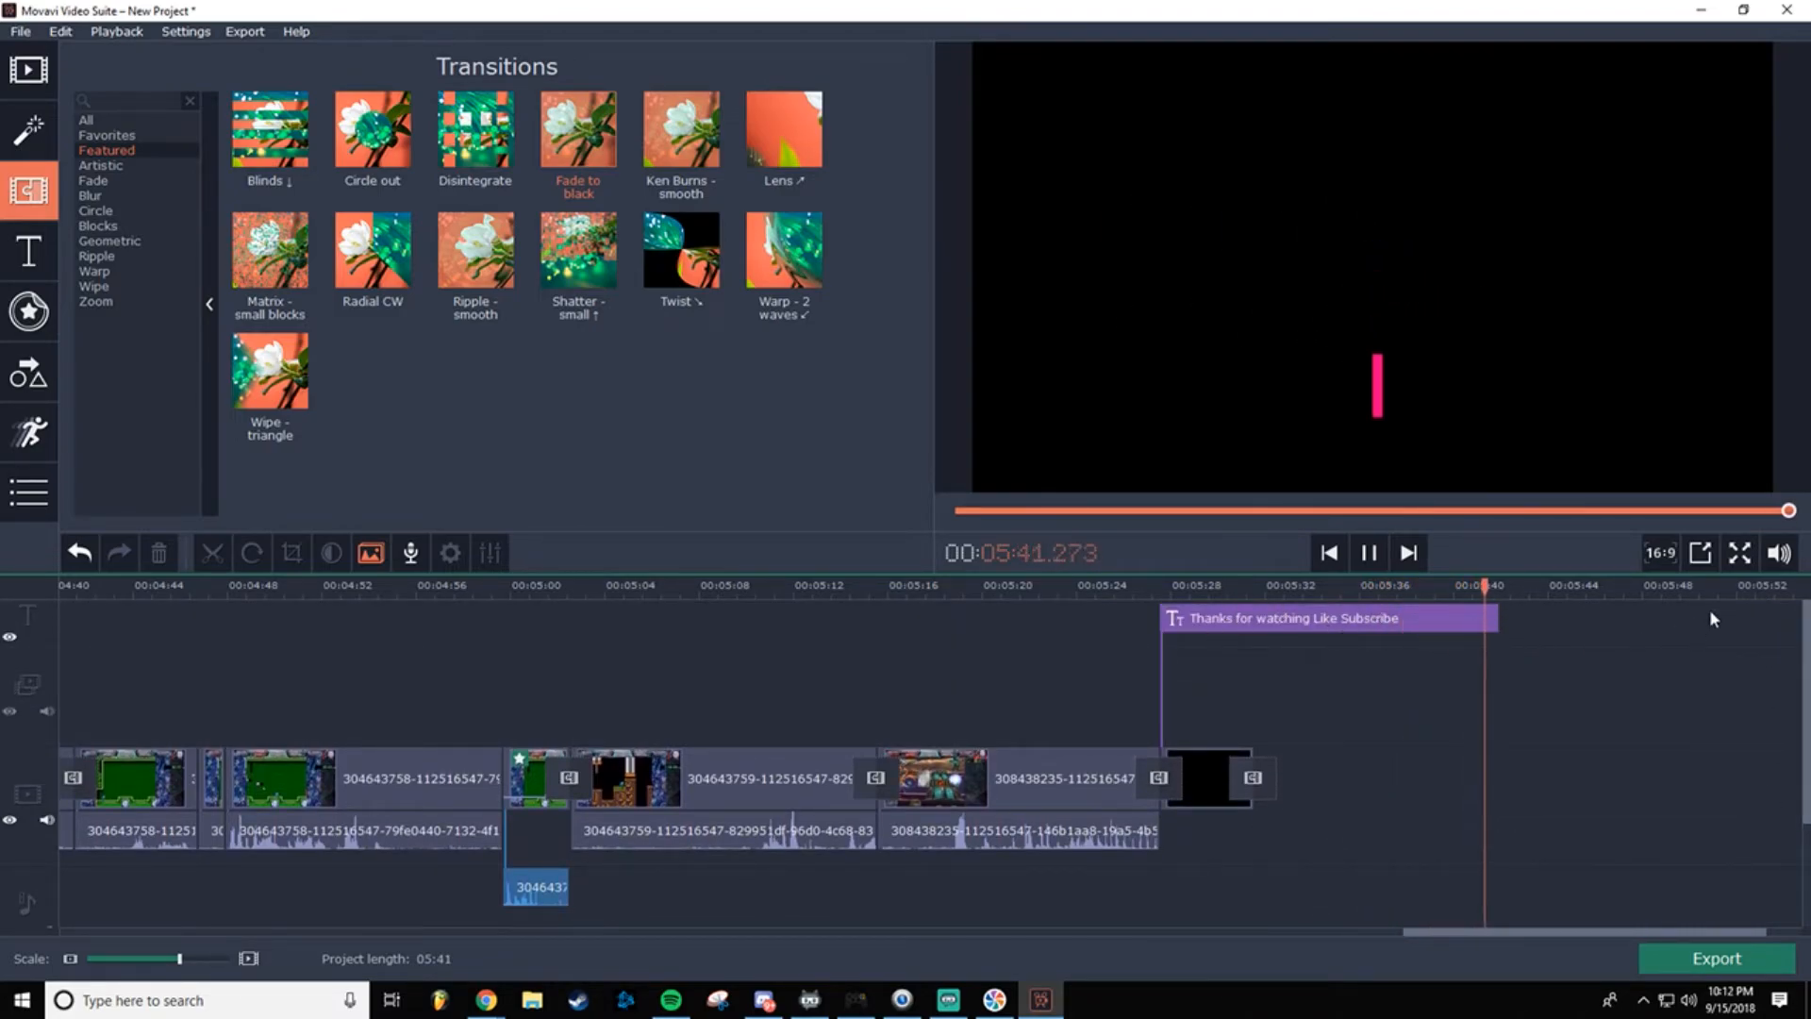
click(1364, 560)
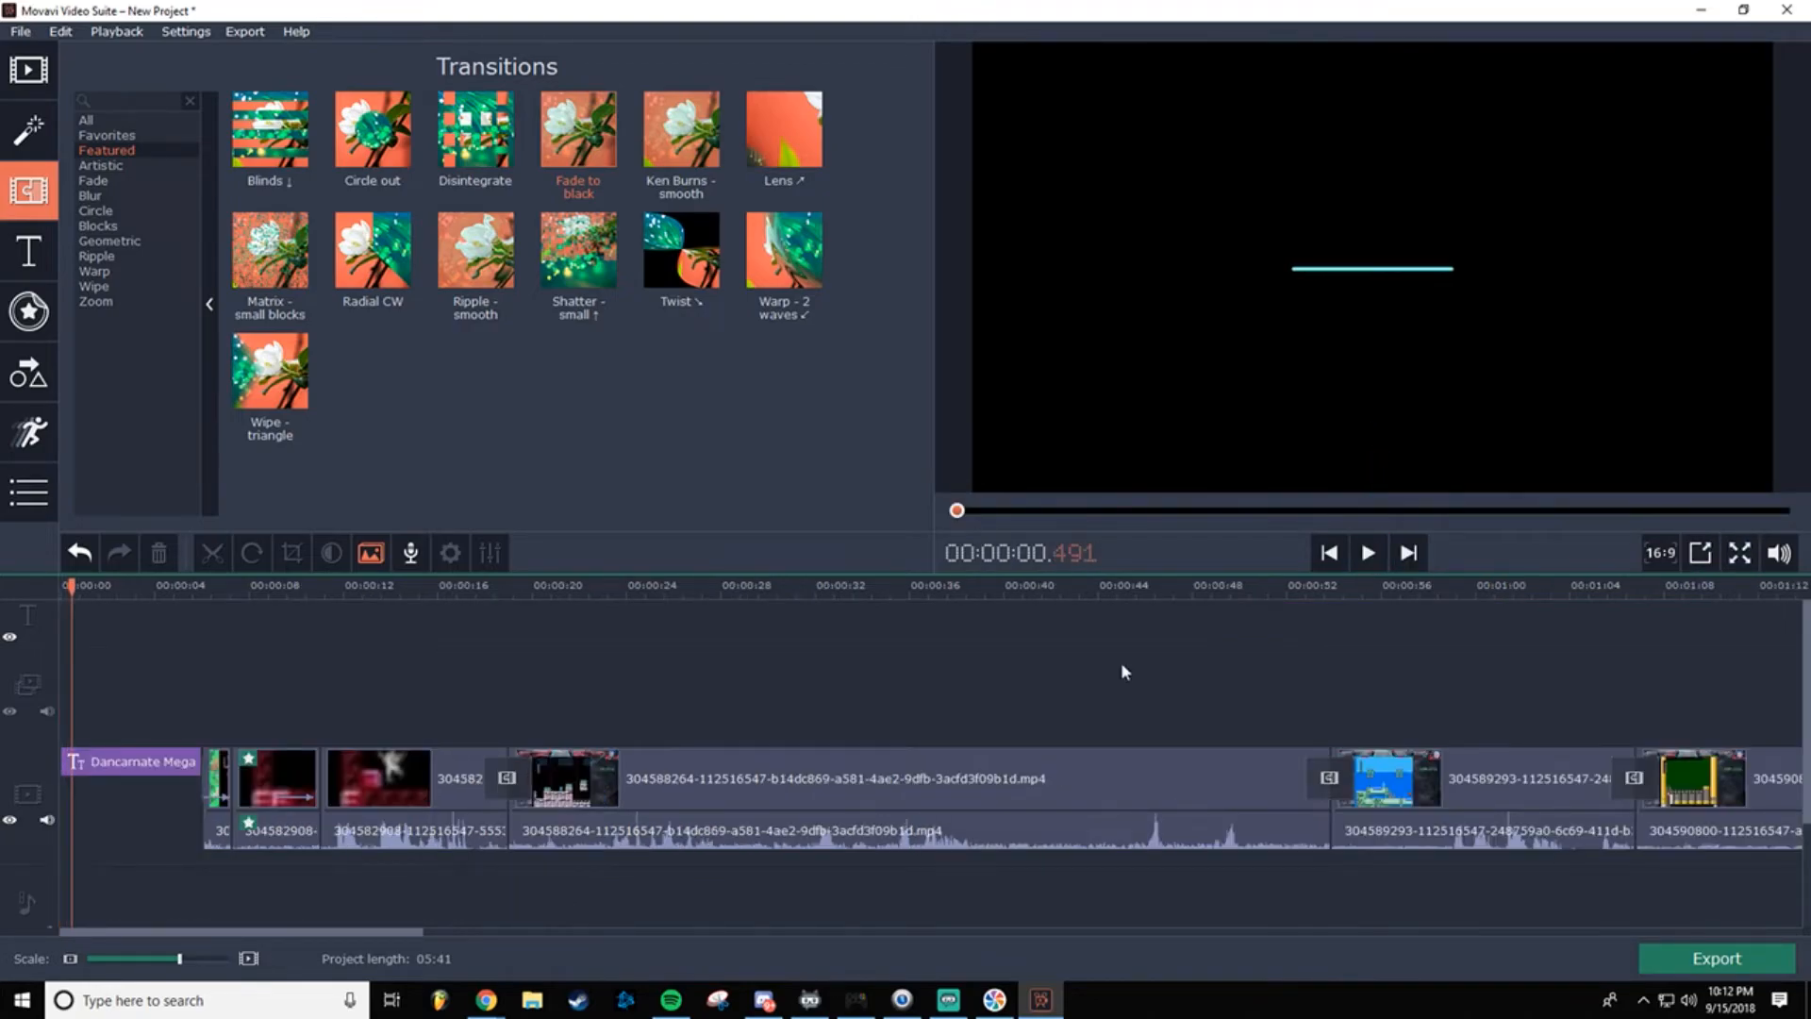
Step: Add a Simple text title reading "Catch me live at twitch.tv/dancarnate" below the outro text and extend it to the outro title's end
mouse_move(180, 958)
mouse_down()
mouse_move(122, 960)
mouse_move(154, 961)
mouse_up()
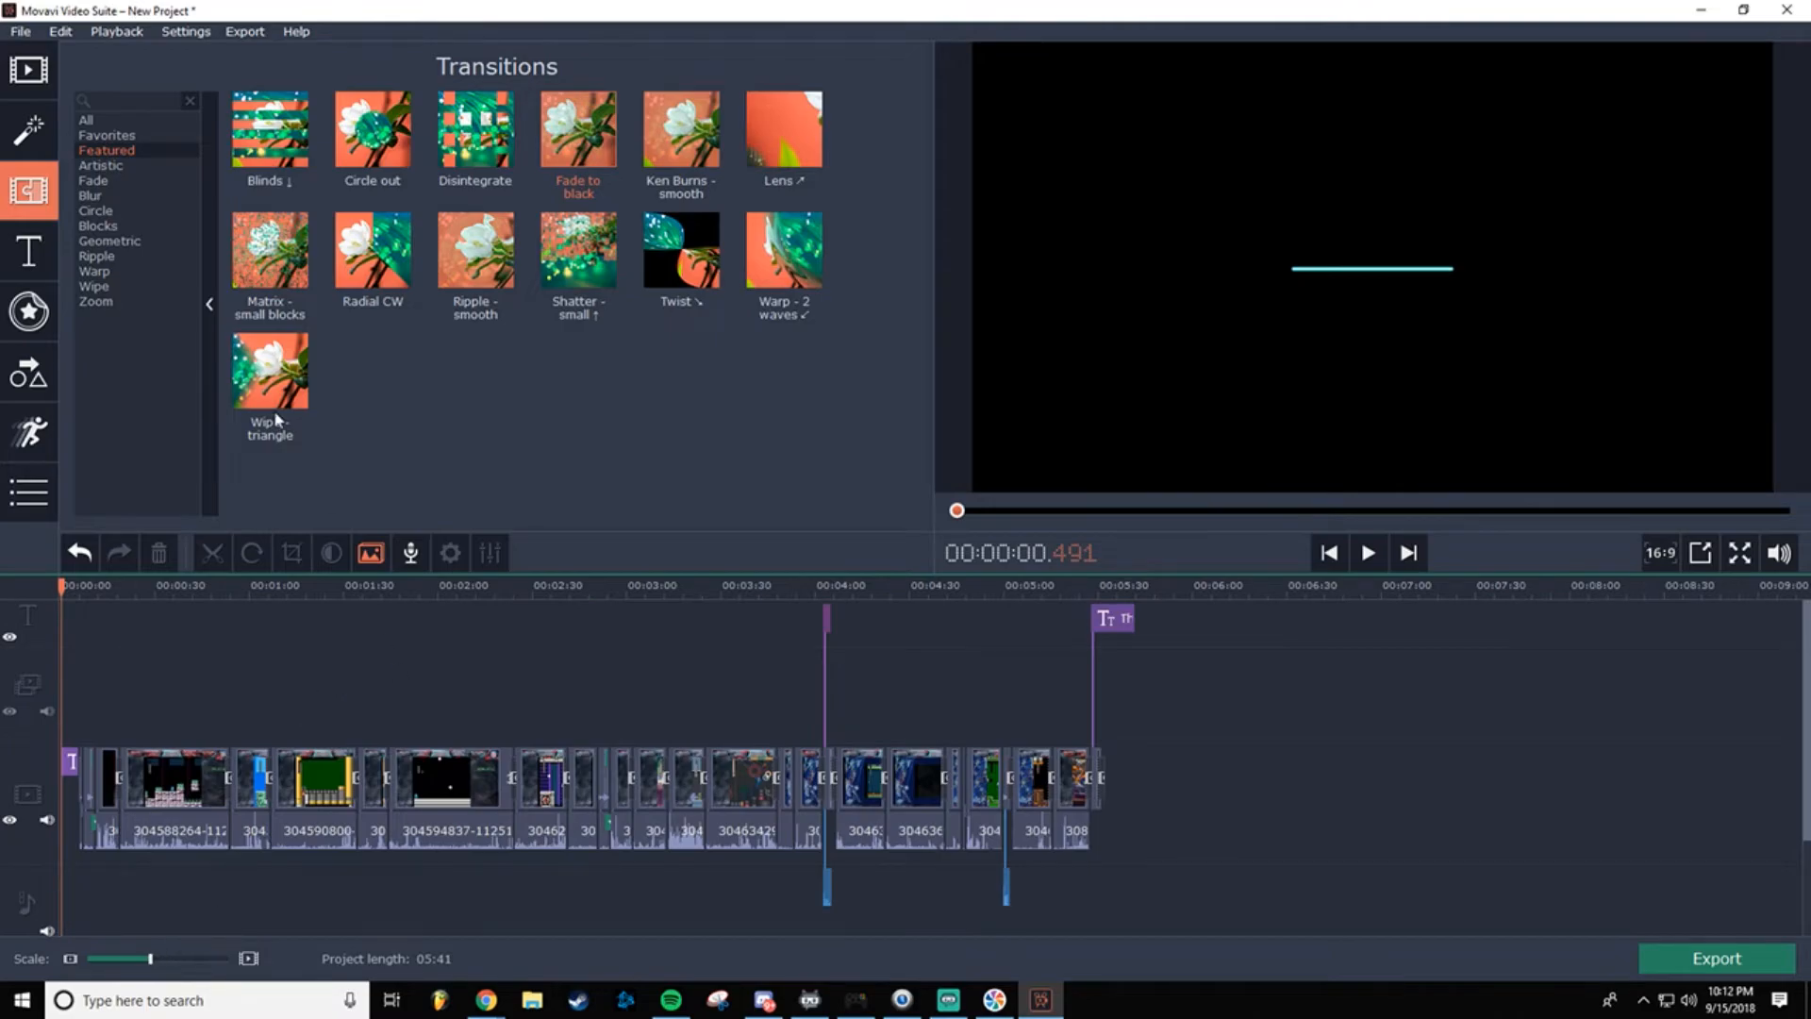
click(28, 251)
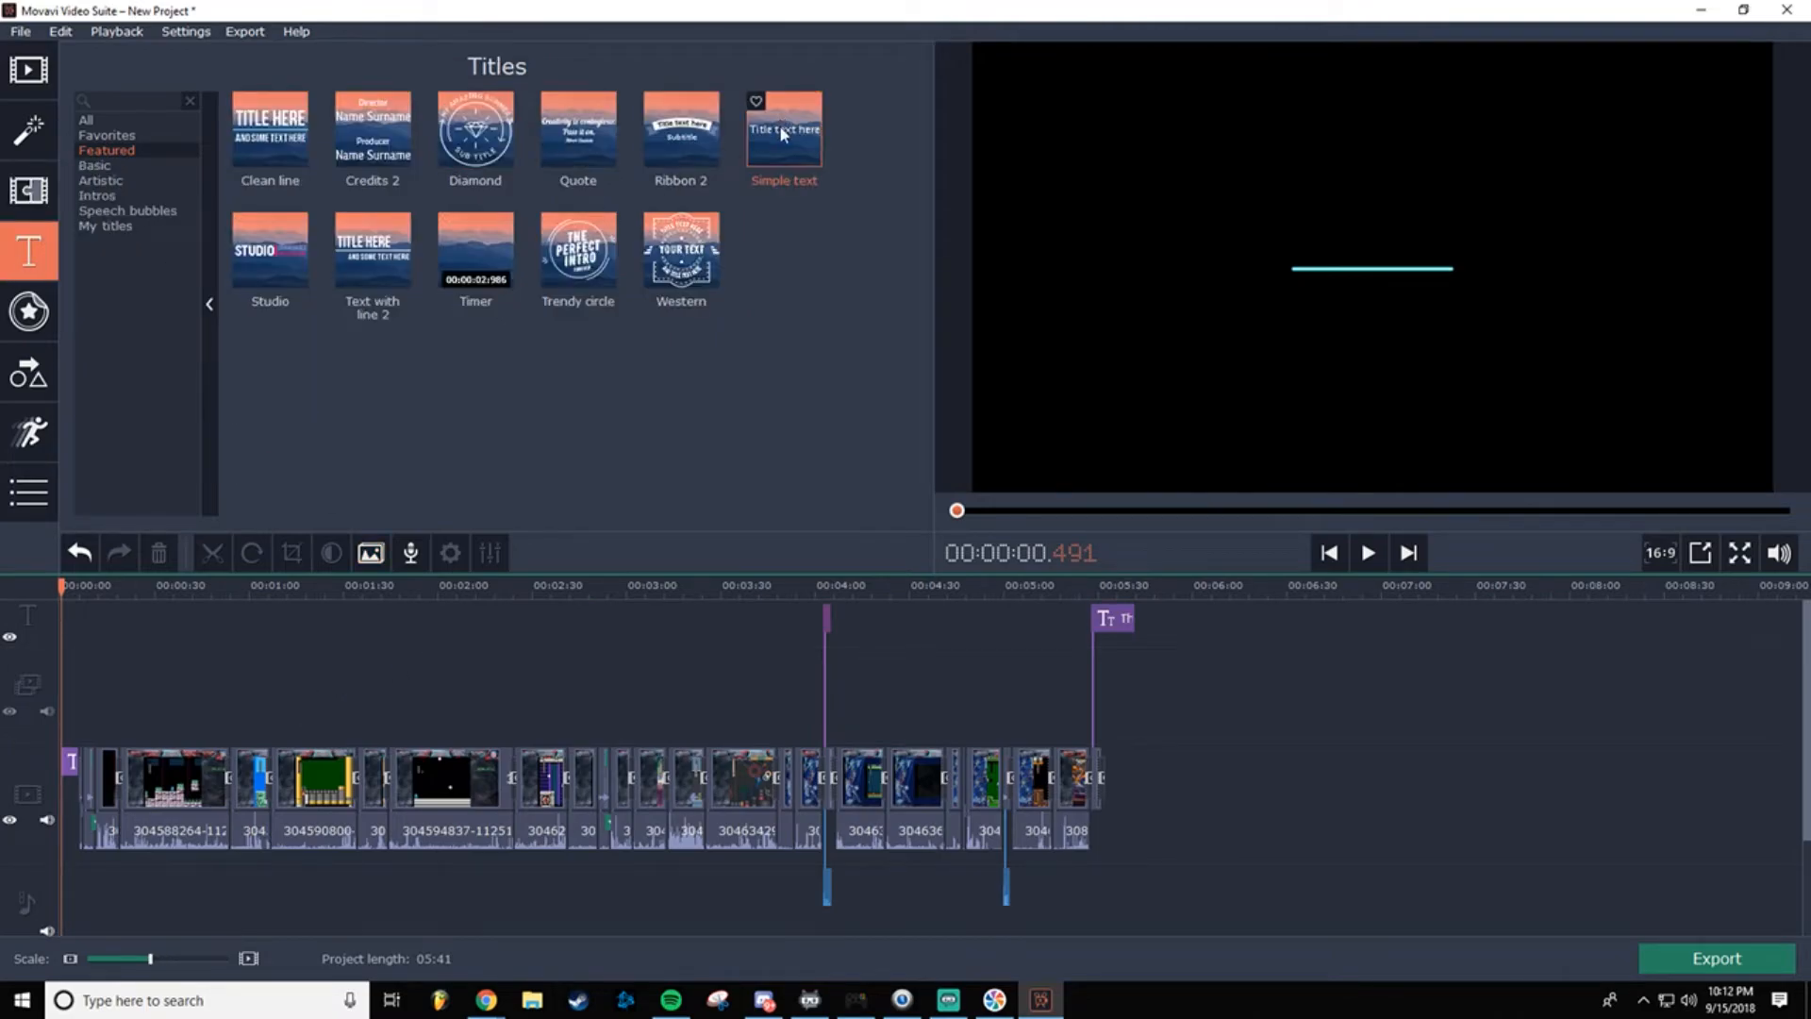
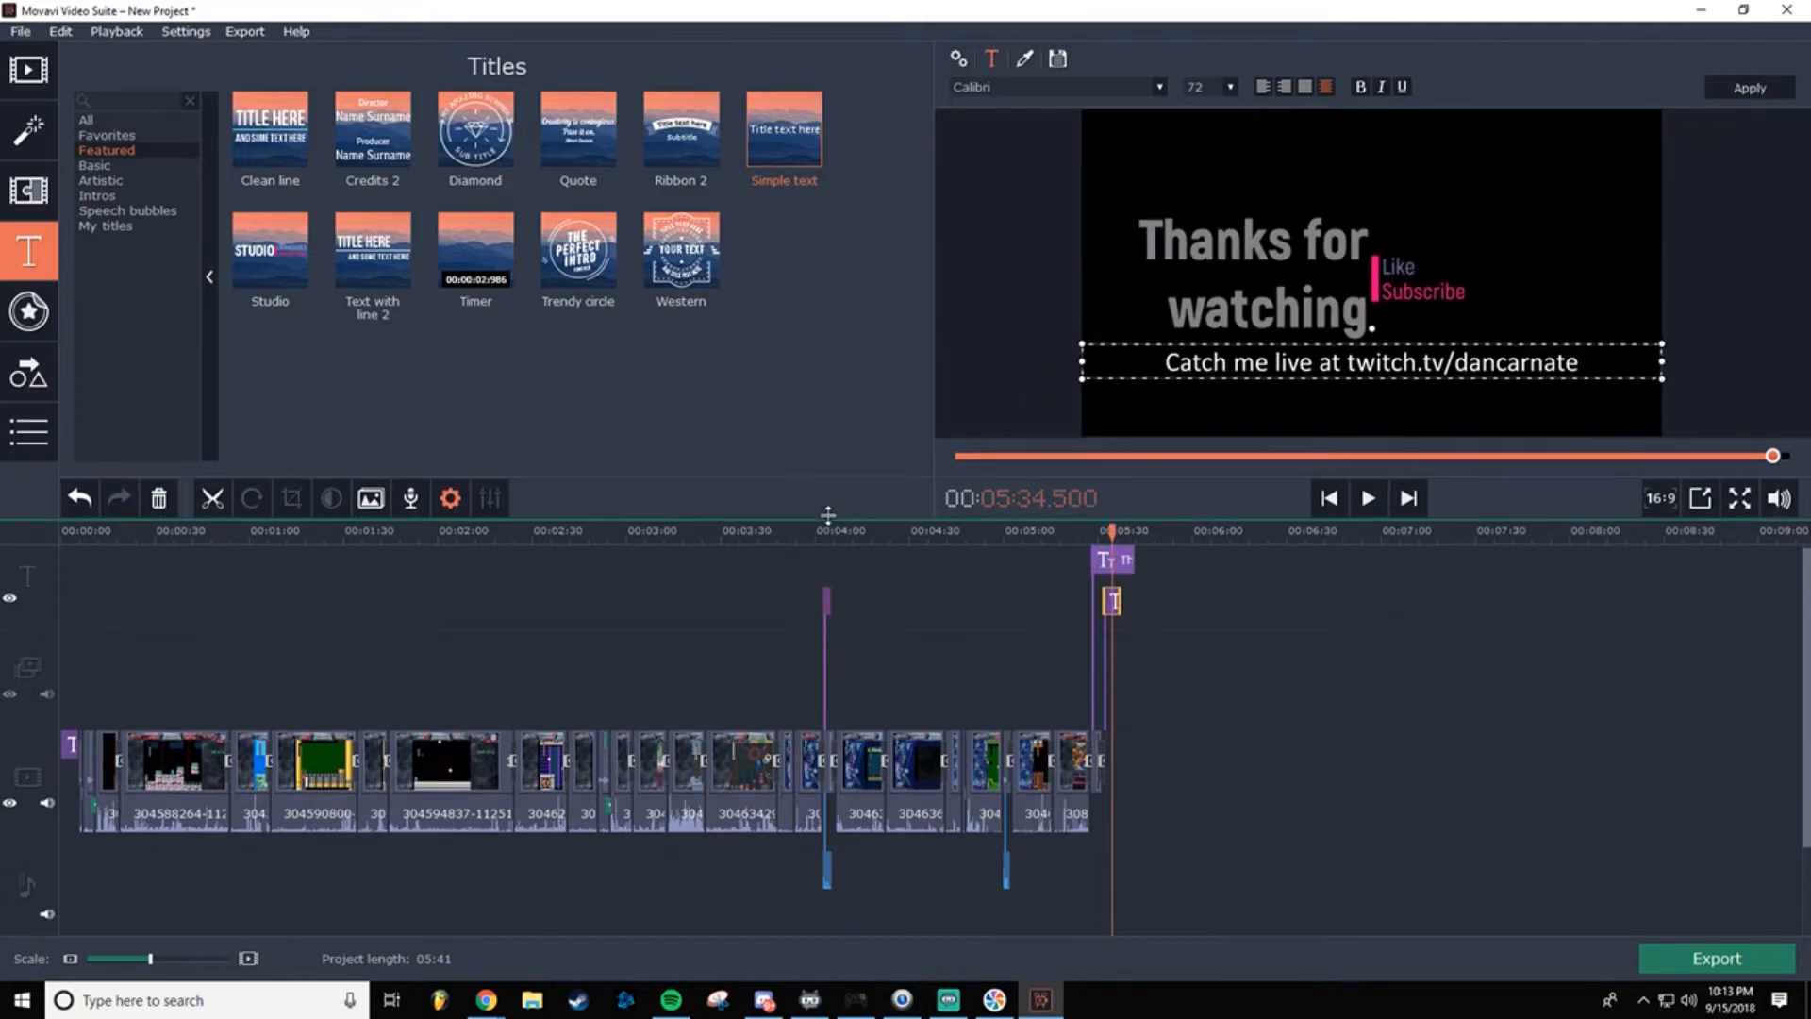
drag(1120, 496, 1129, 502)
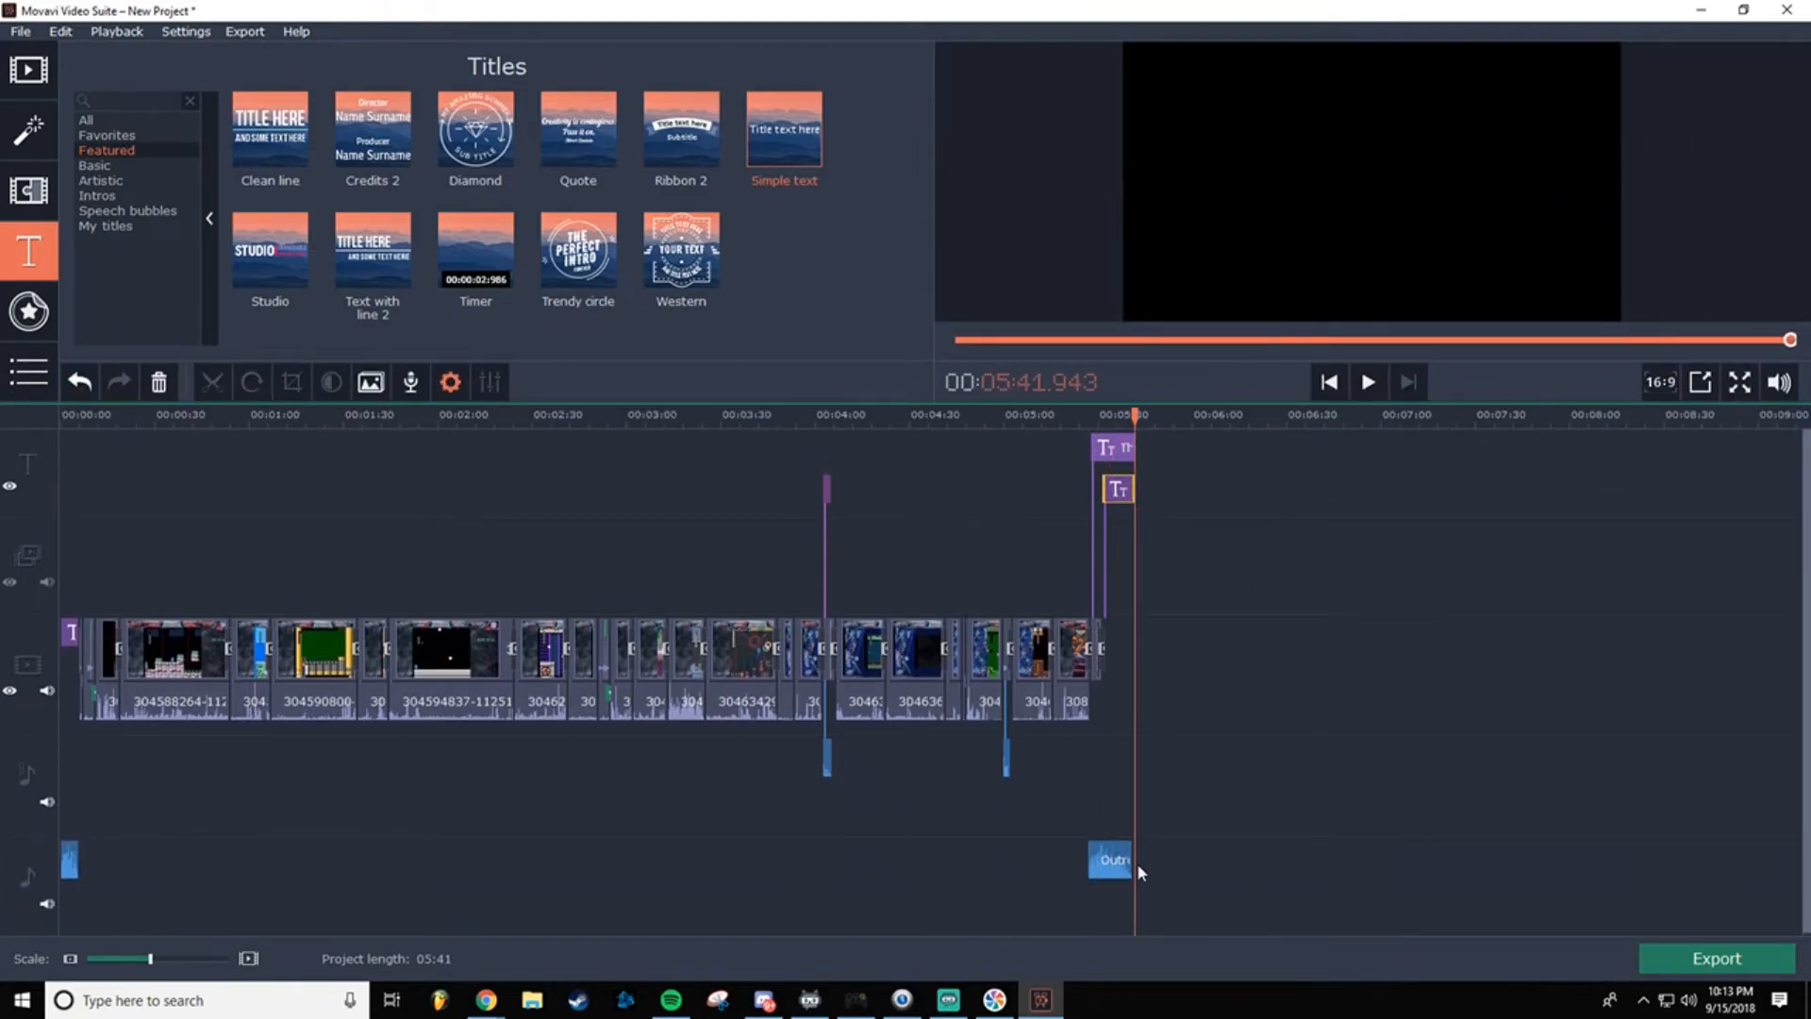
Step: Play from shortly before the outro to about 00:05:37 to check how the new Twitch title appears
click(1076, 417)
click(1359, 382)
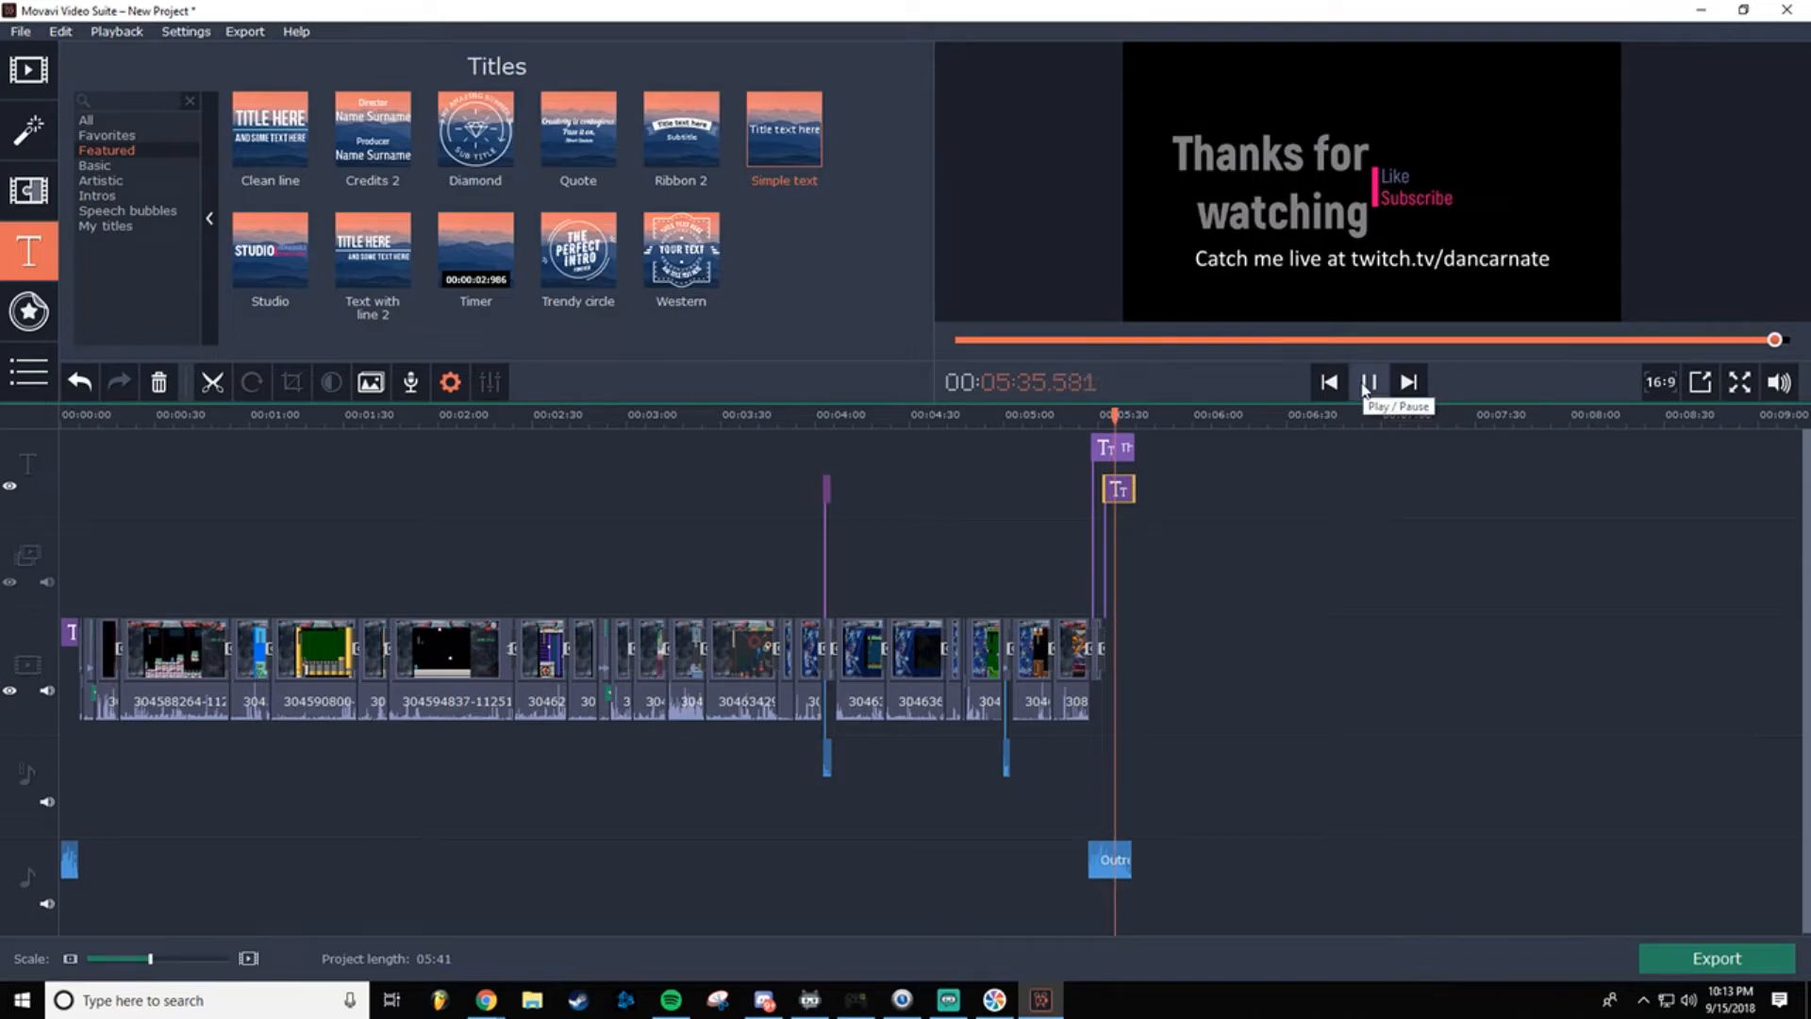
click(1368, 382)
right_click(1121, 498)
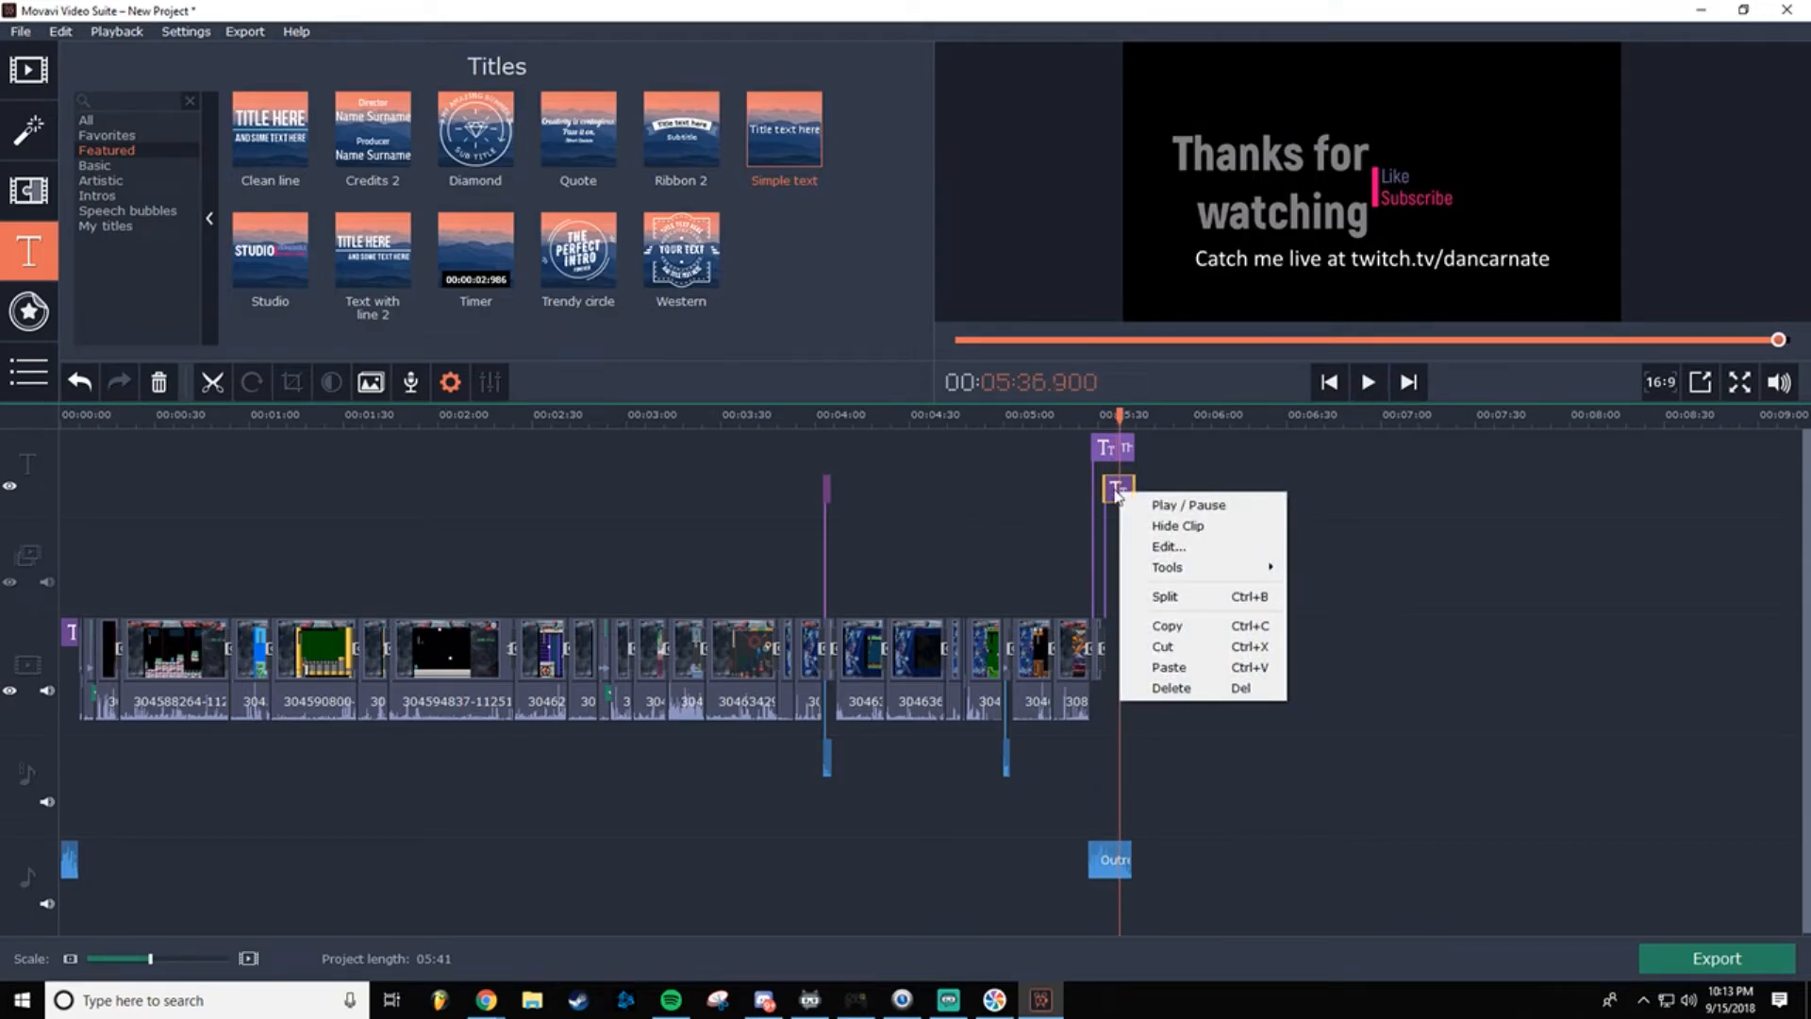
mouse_move(1175, 576)
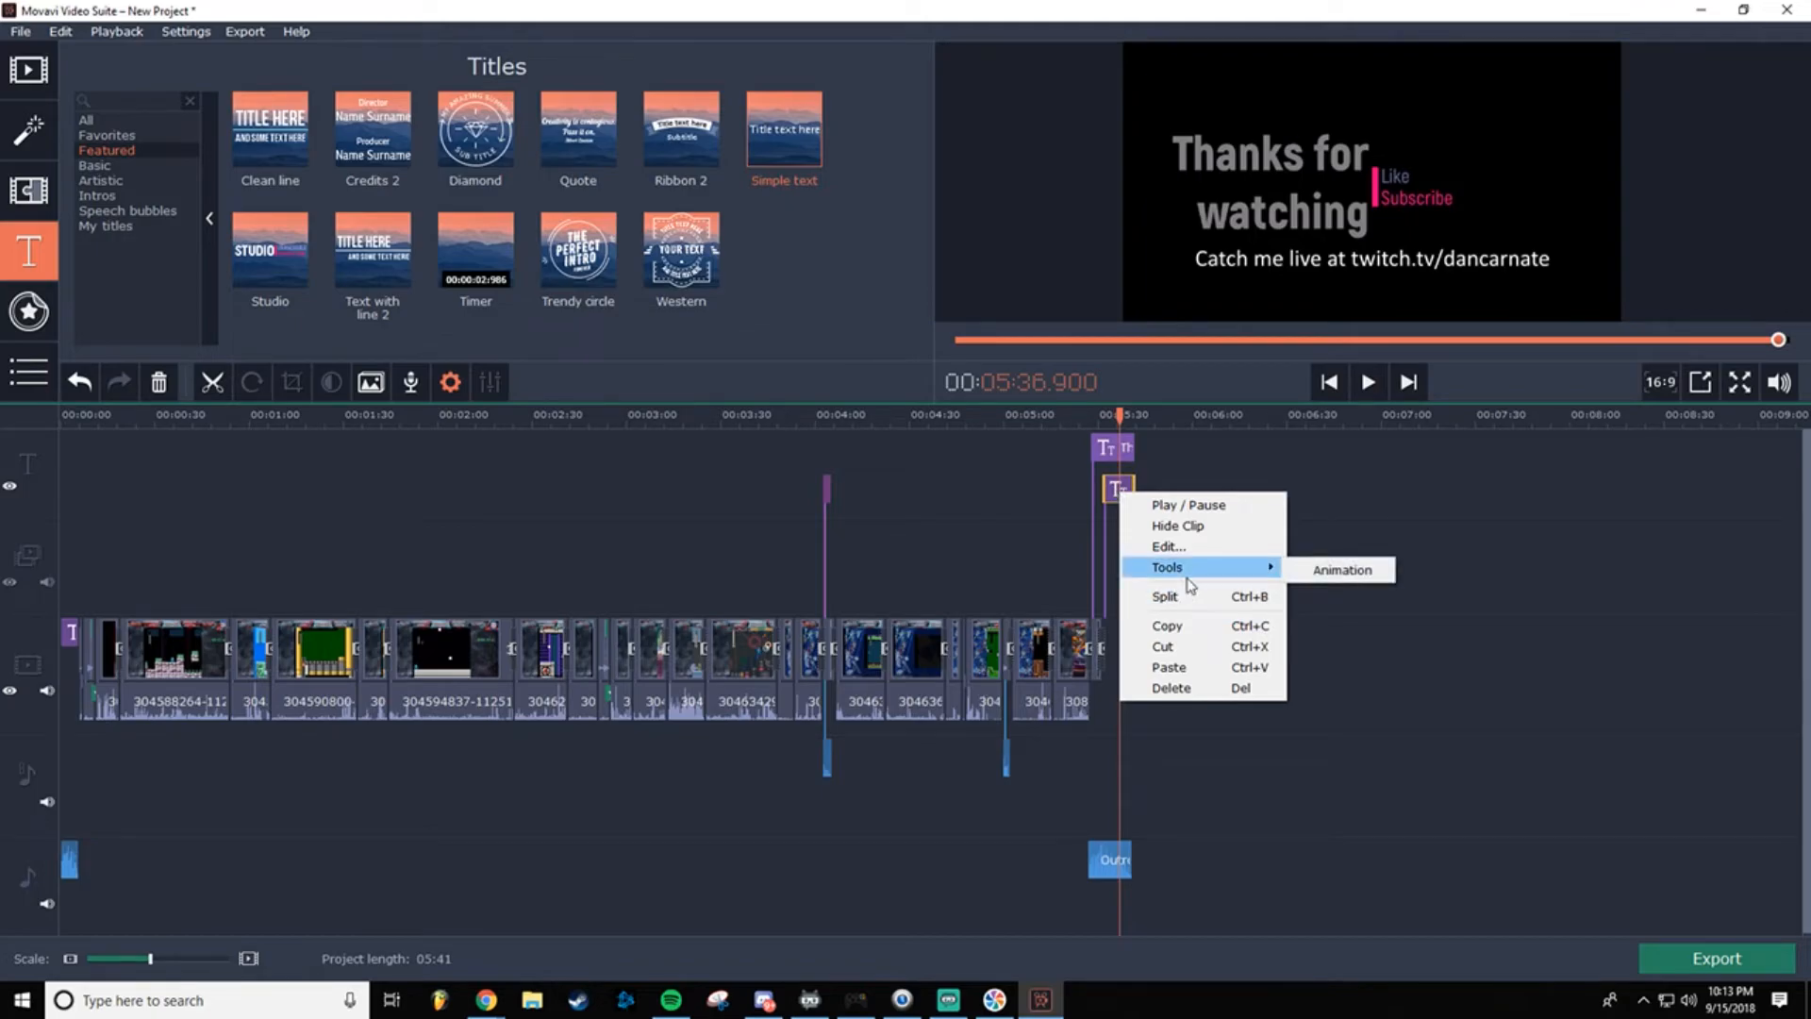
click(1331, 572)
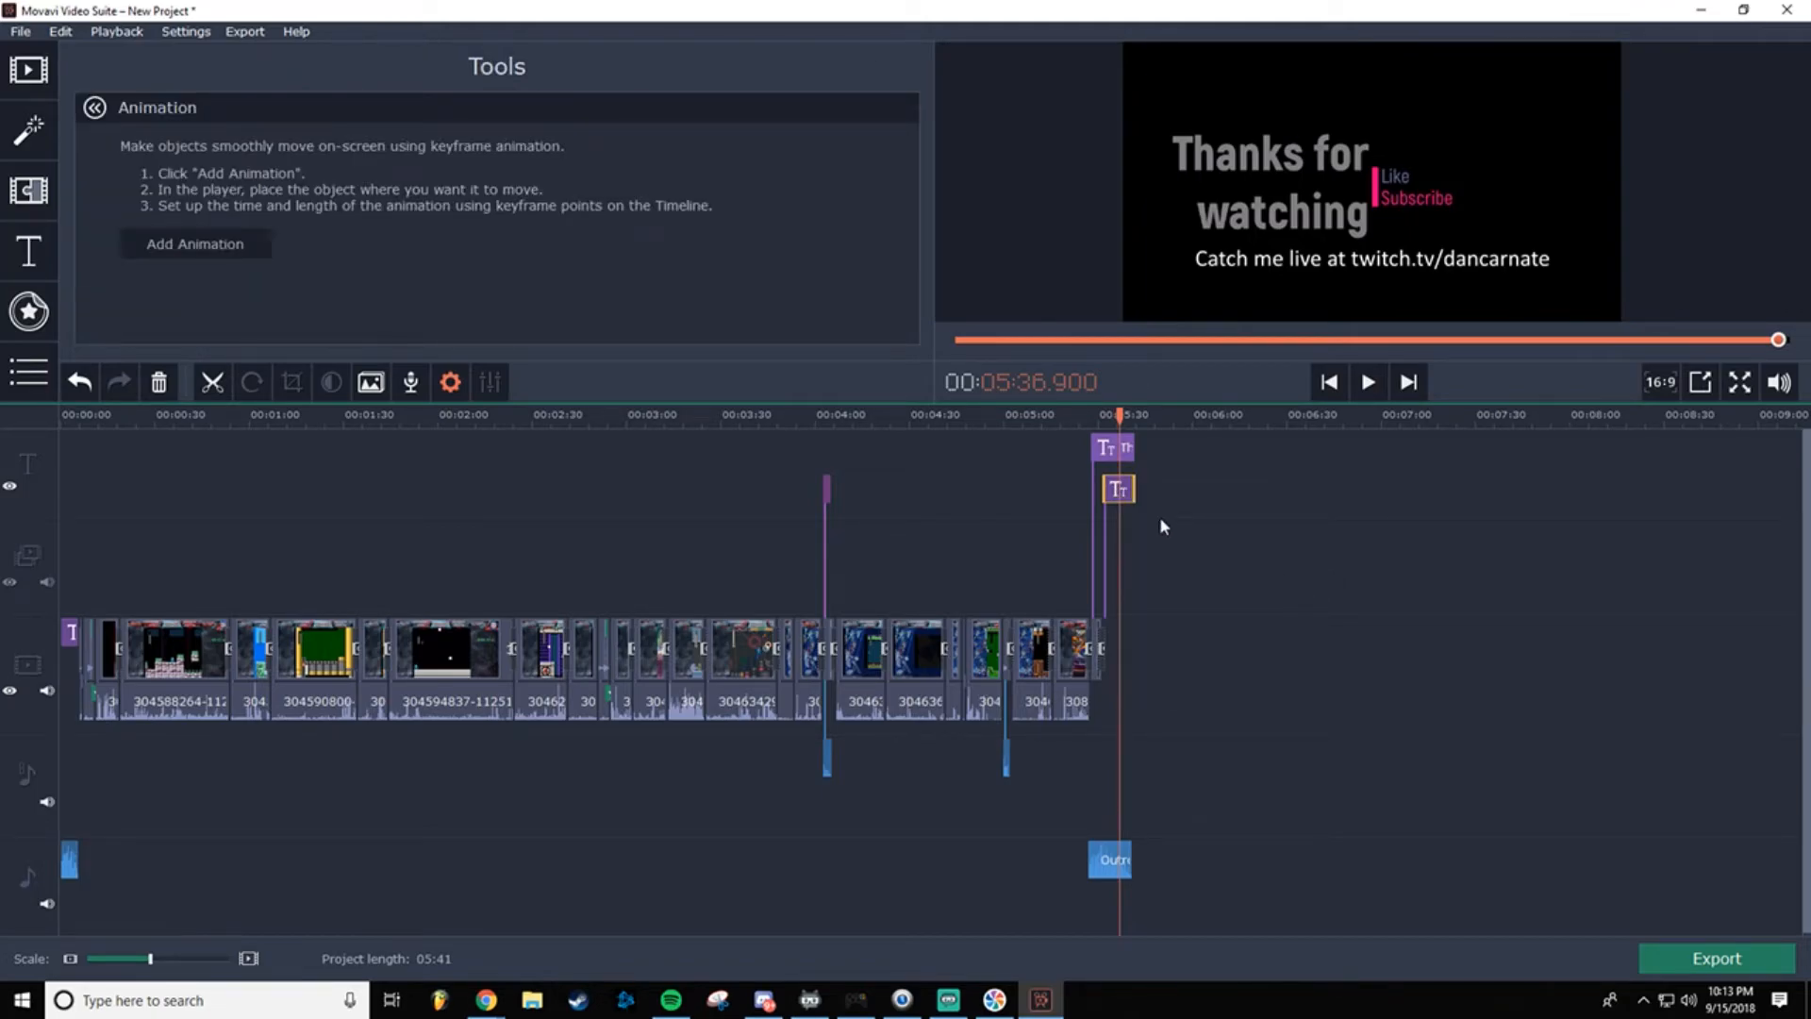
click(1113, 500)
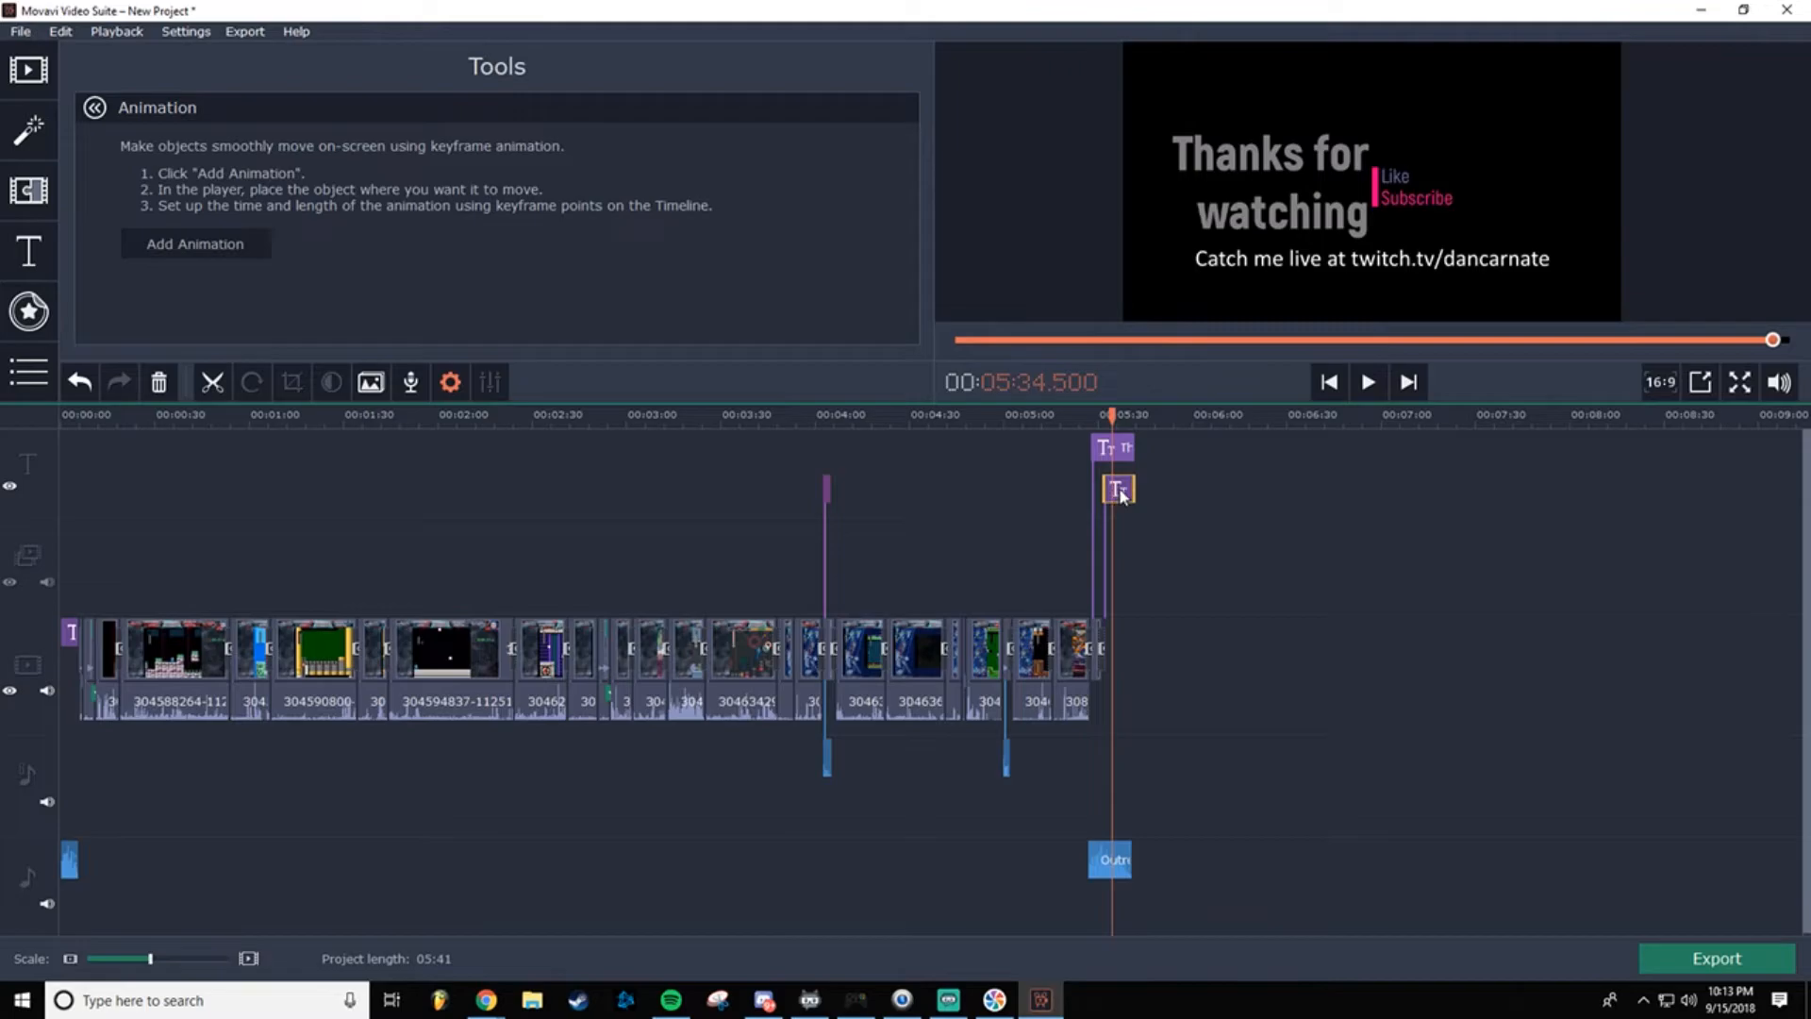
right_click(1120, 496)
click(1347, 497)
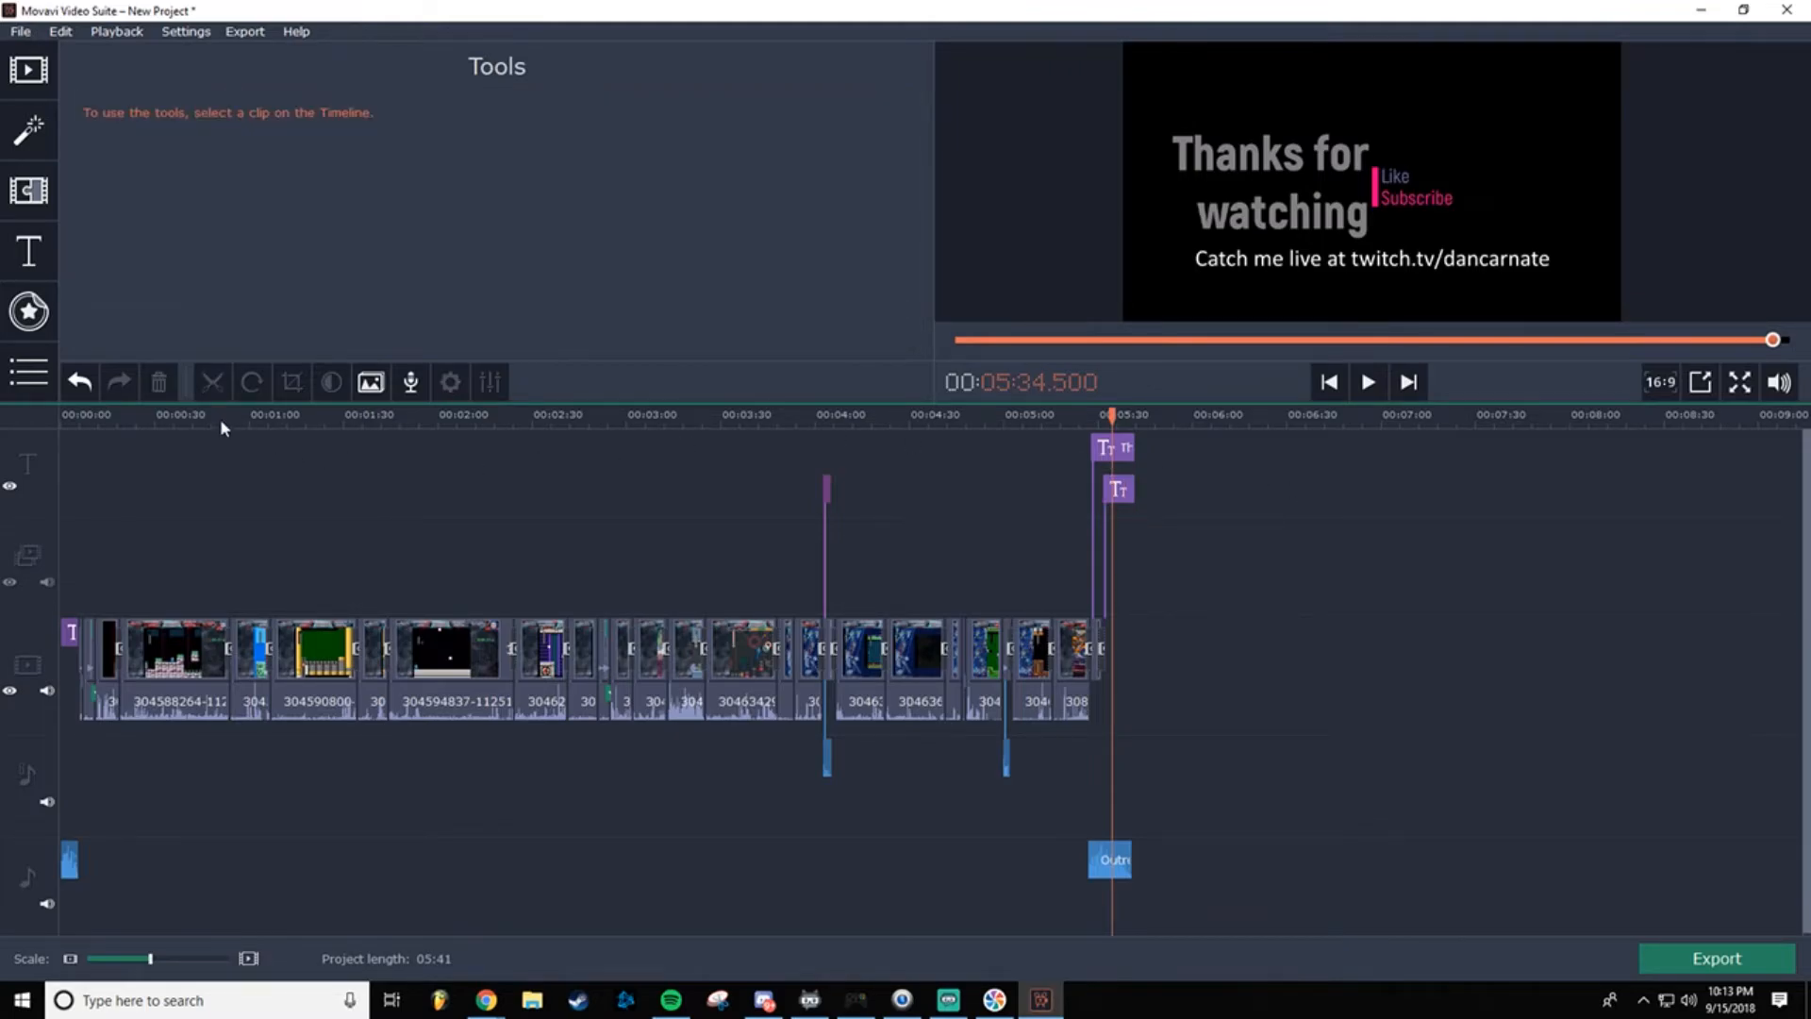
Step: Preview the Fading text title from the Basic titles
click(38, 257)
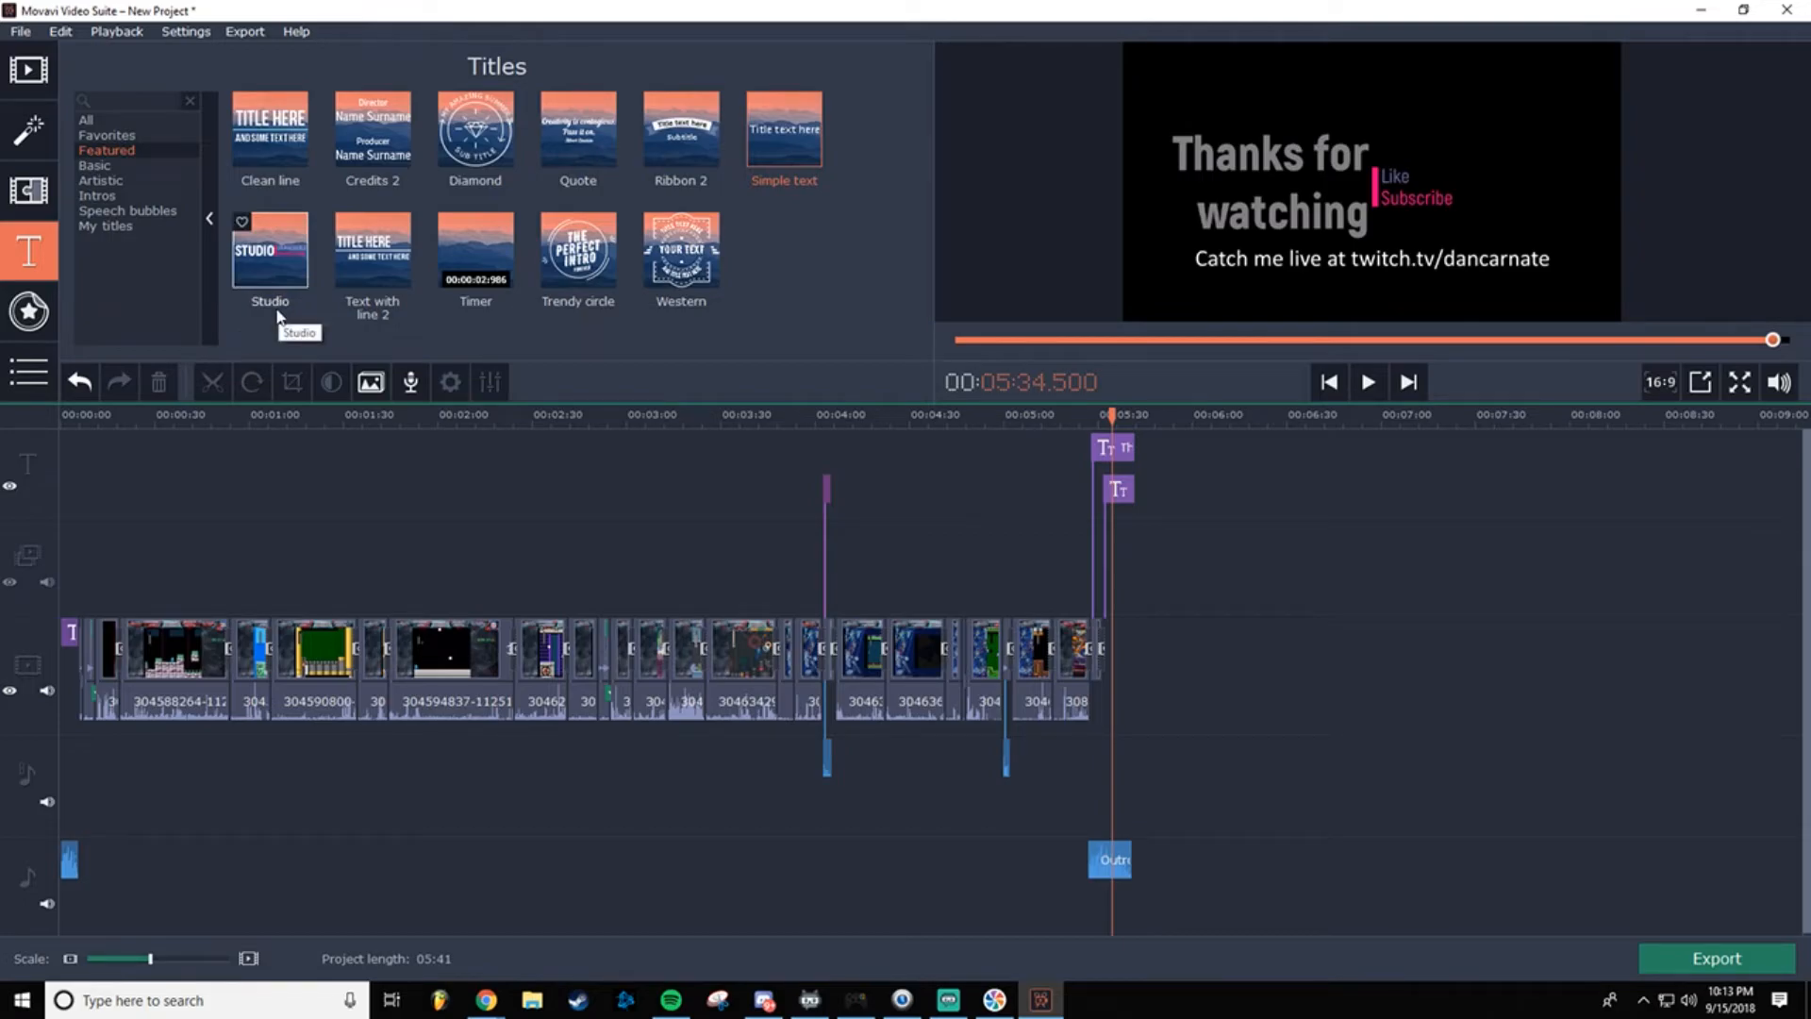
click(128, 164)
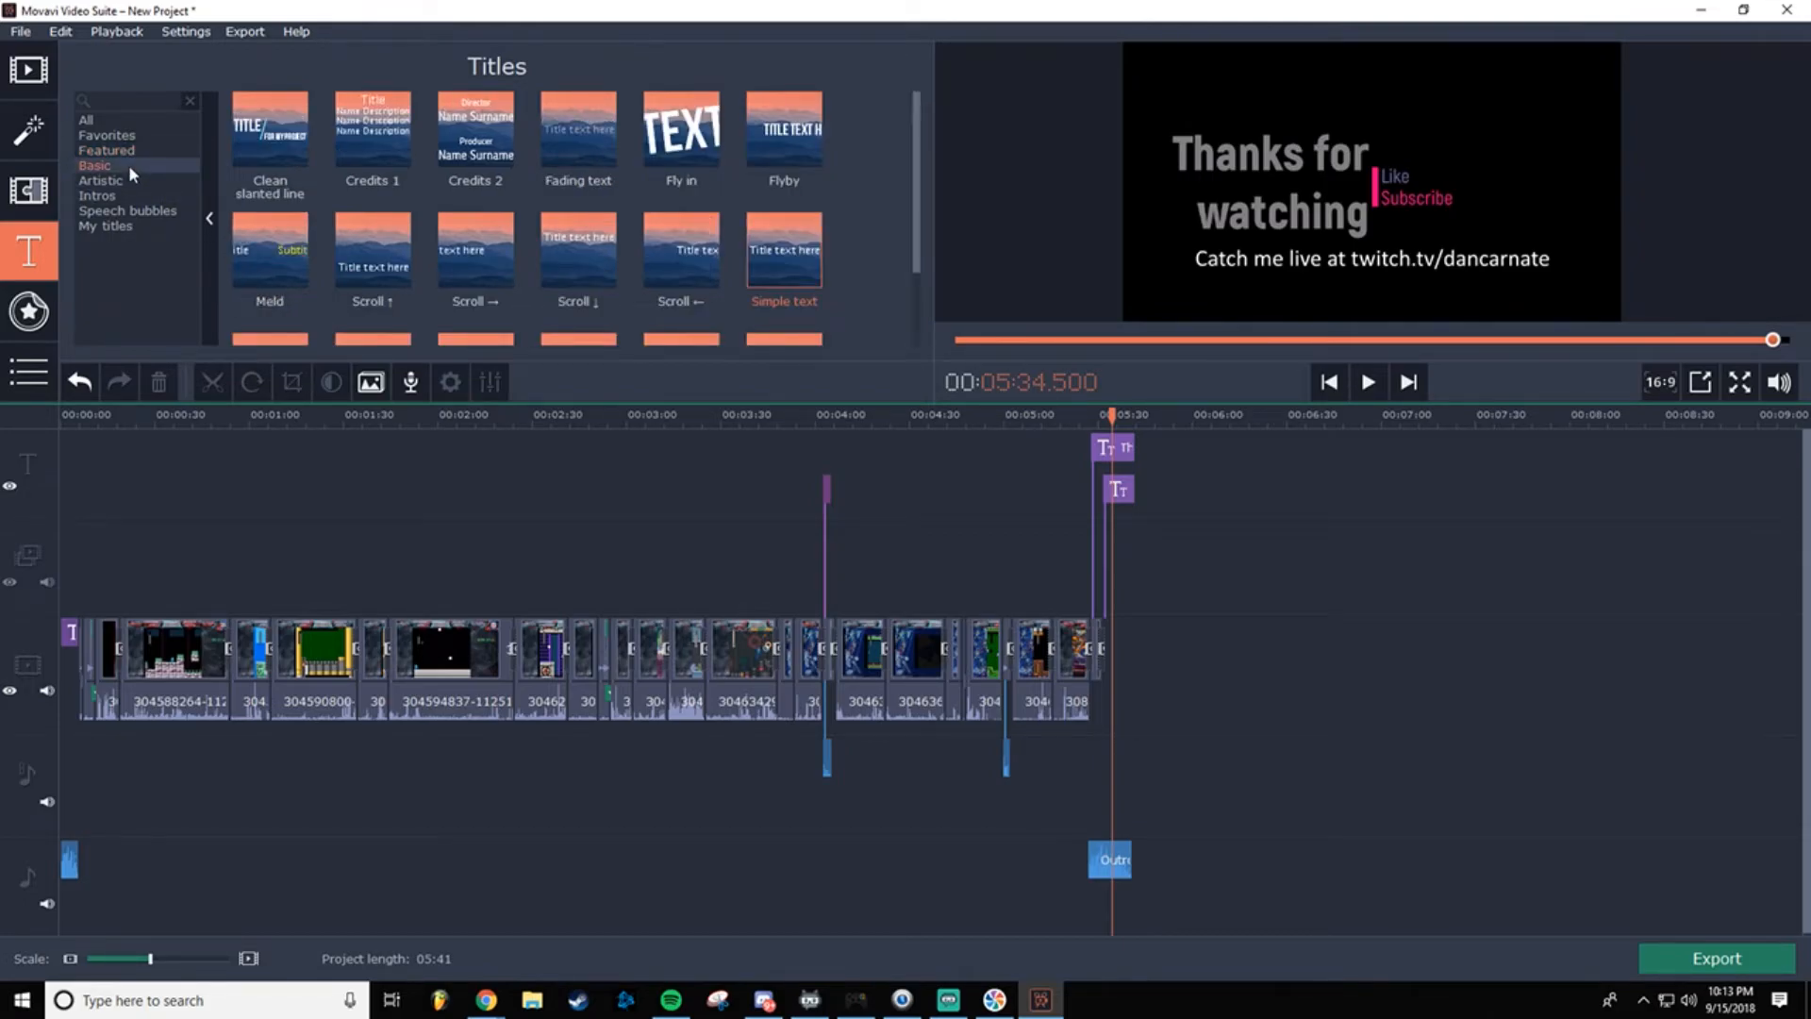
click(575, 146)
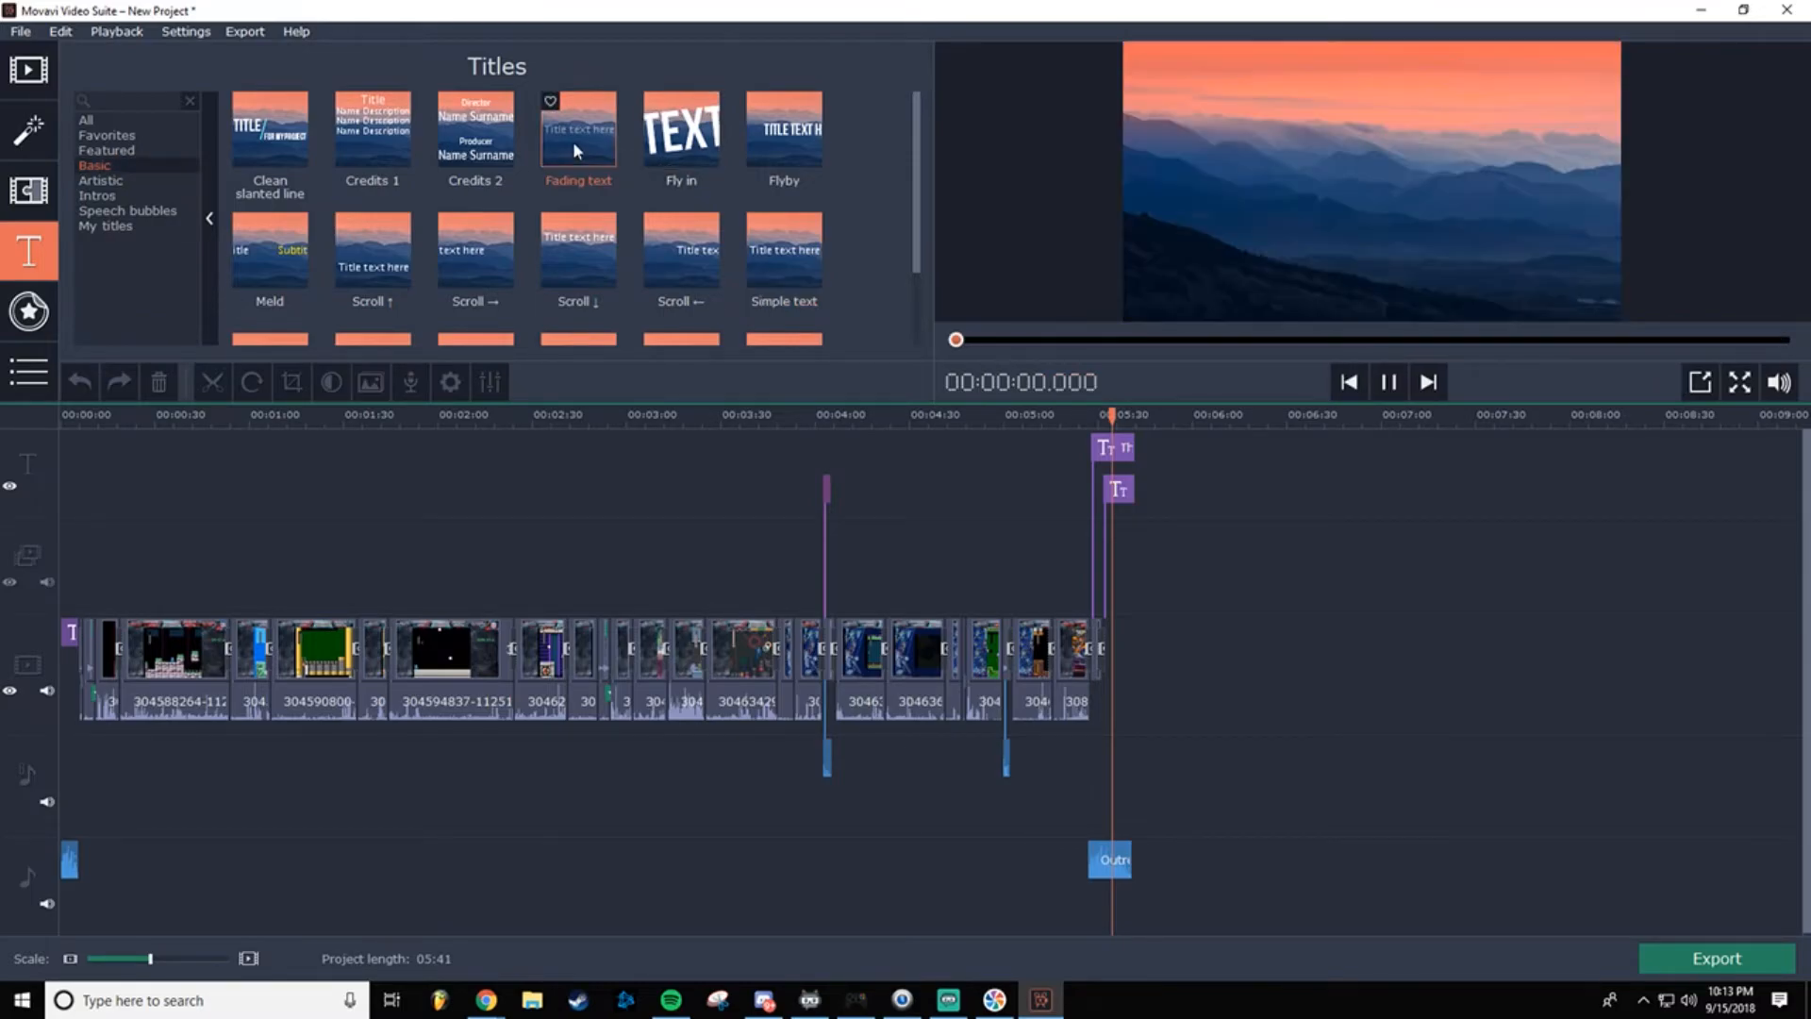
click(1386, 383)
Step: Add a Fading text title under the outro text containing the existing Twitch title's text, "Catch me live at twitch.tv/dancarnate"
double_click(1120, 490)
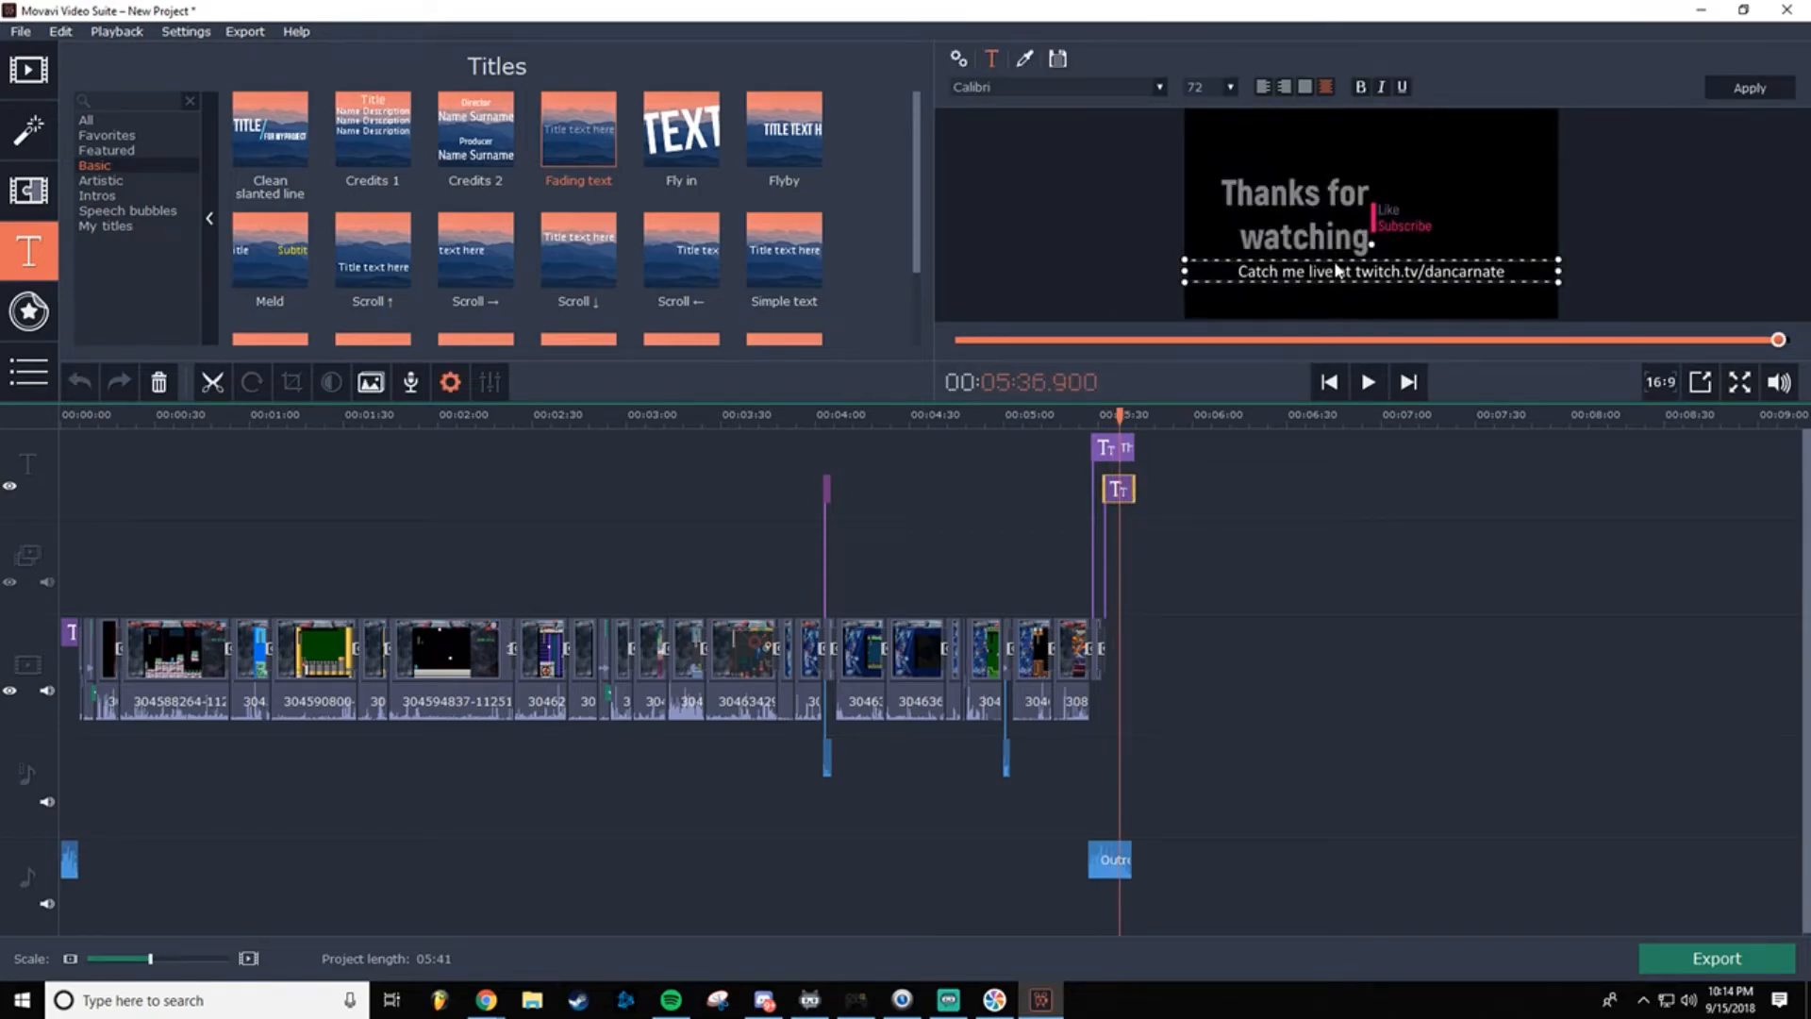
double_click(1331, 273)
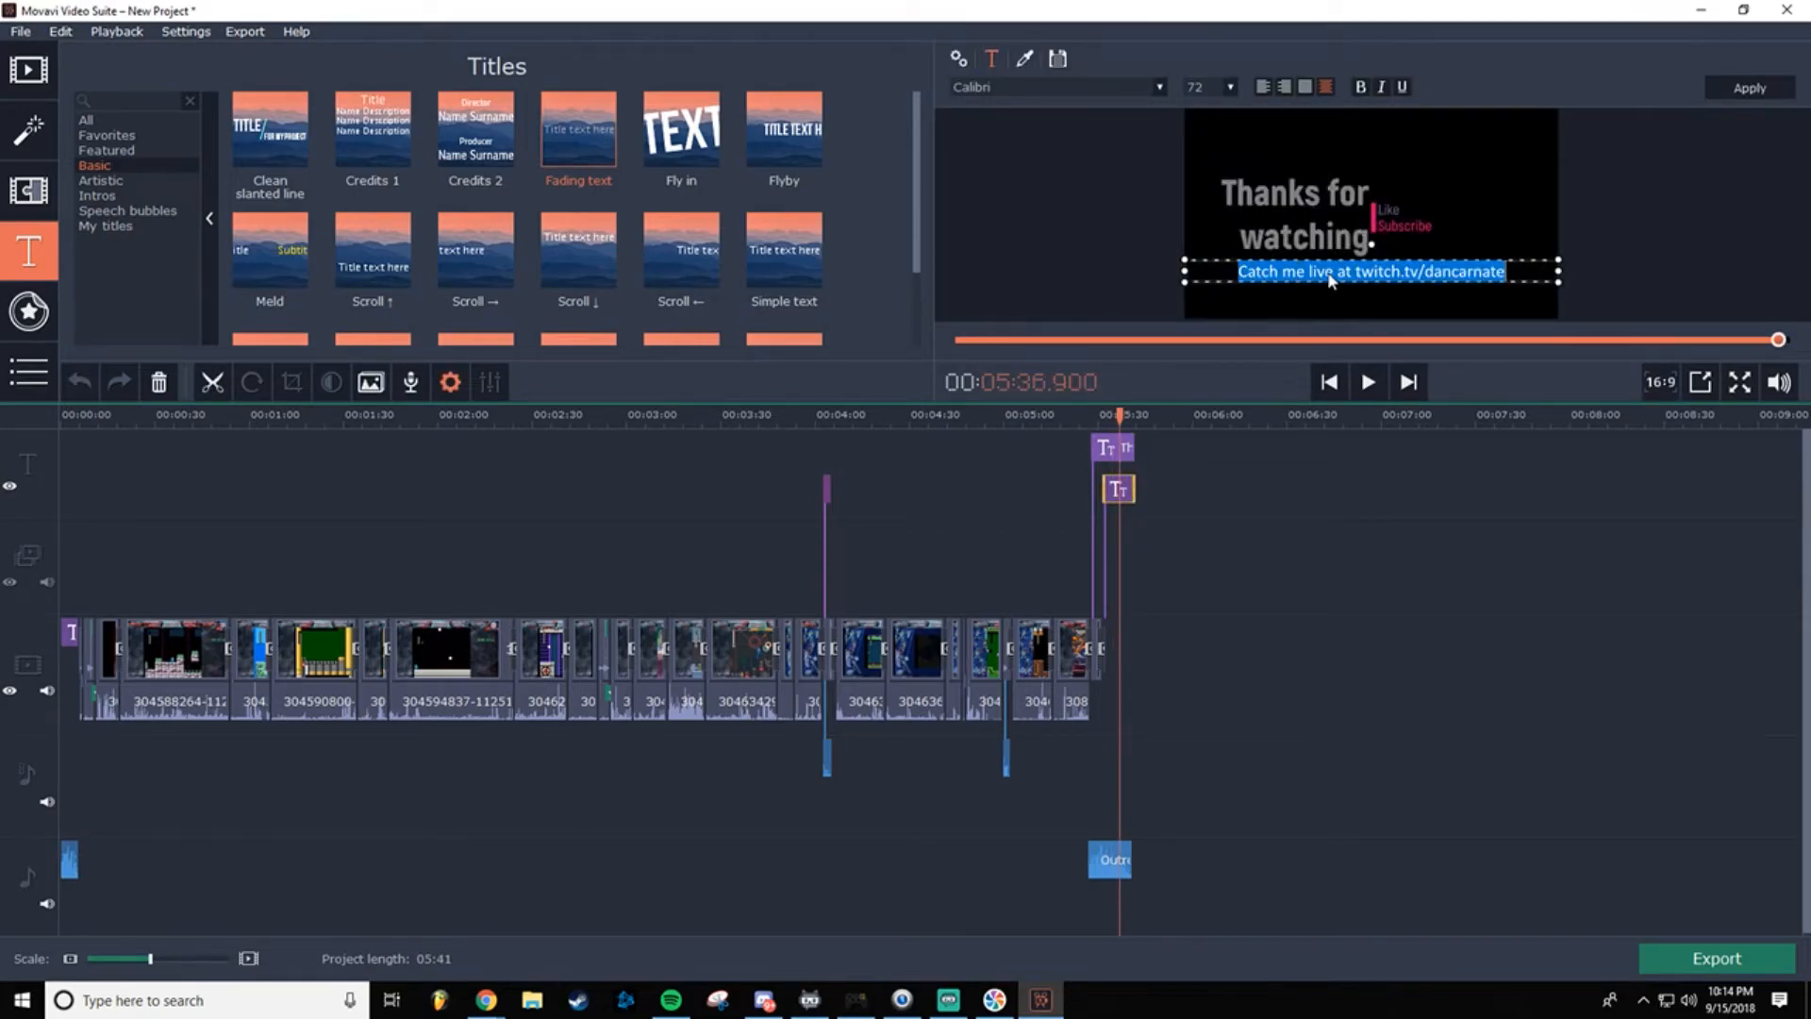
click(584, 145)
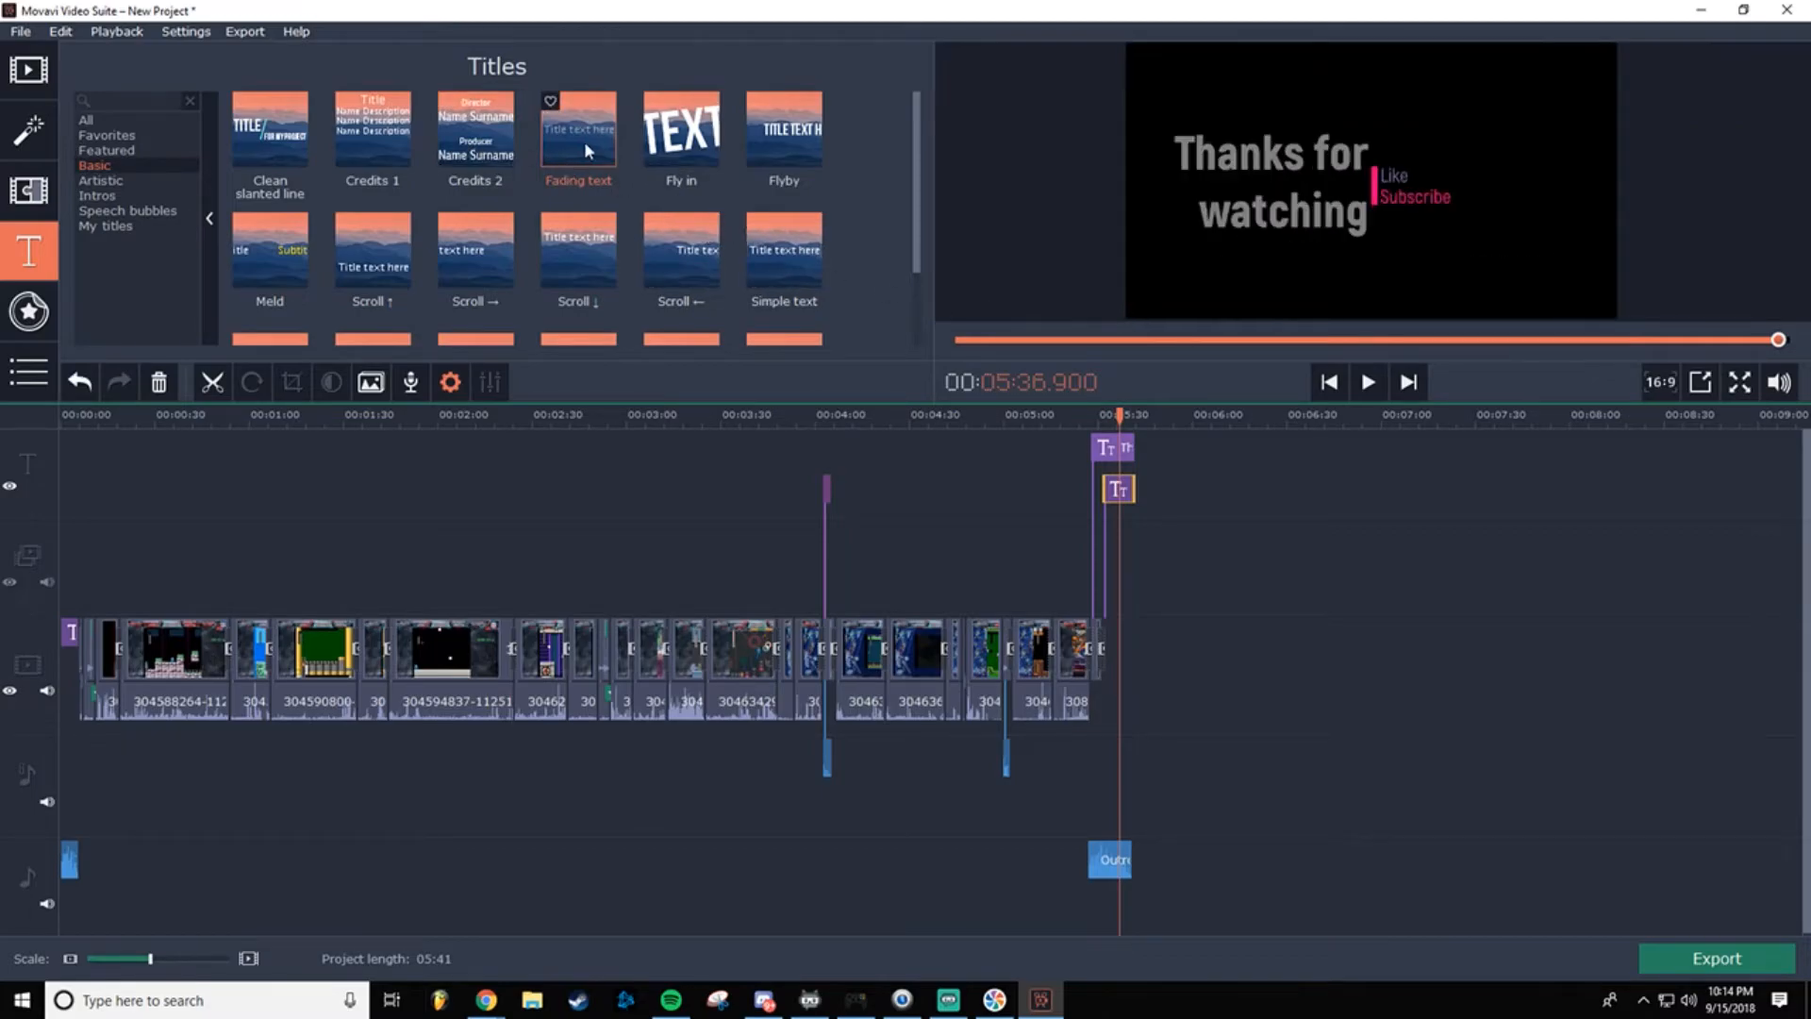
drag(572, 148, 1109, 519)
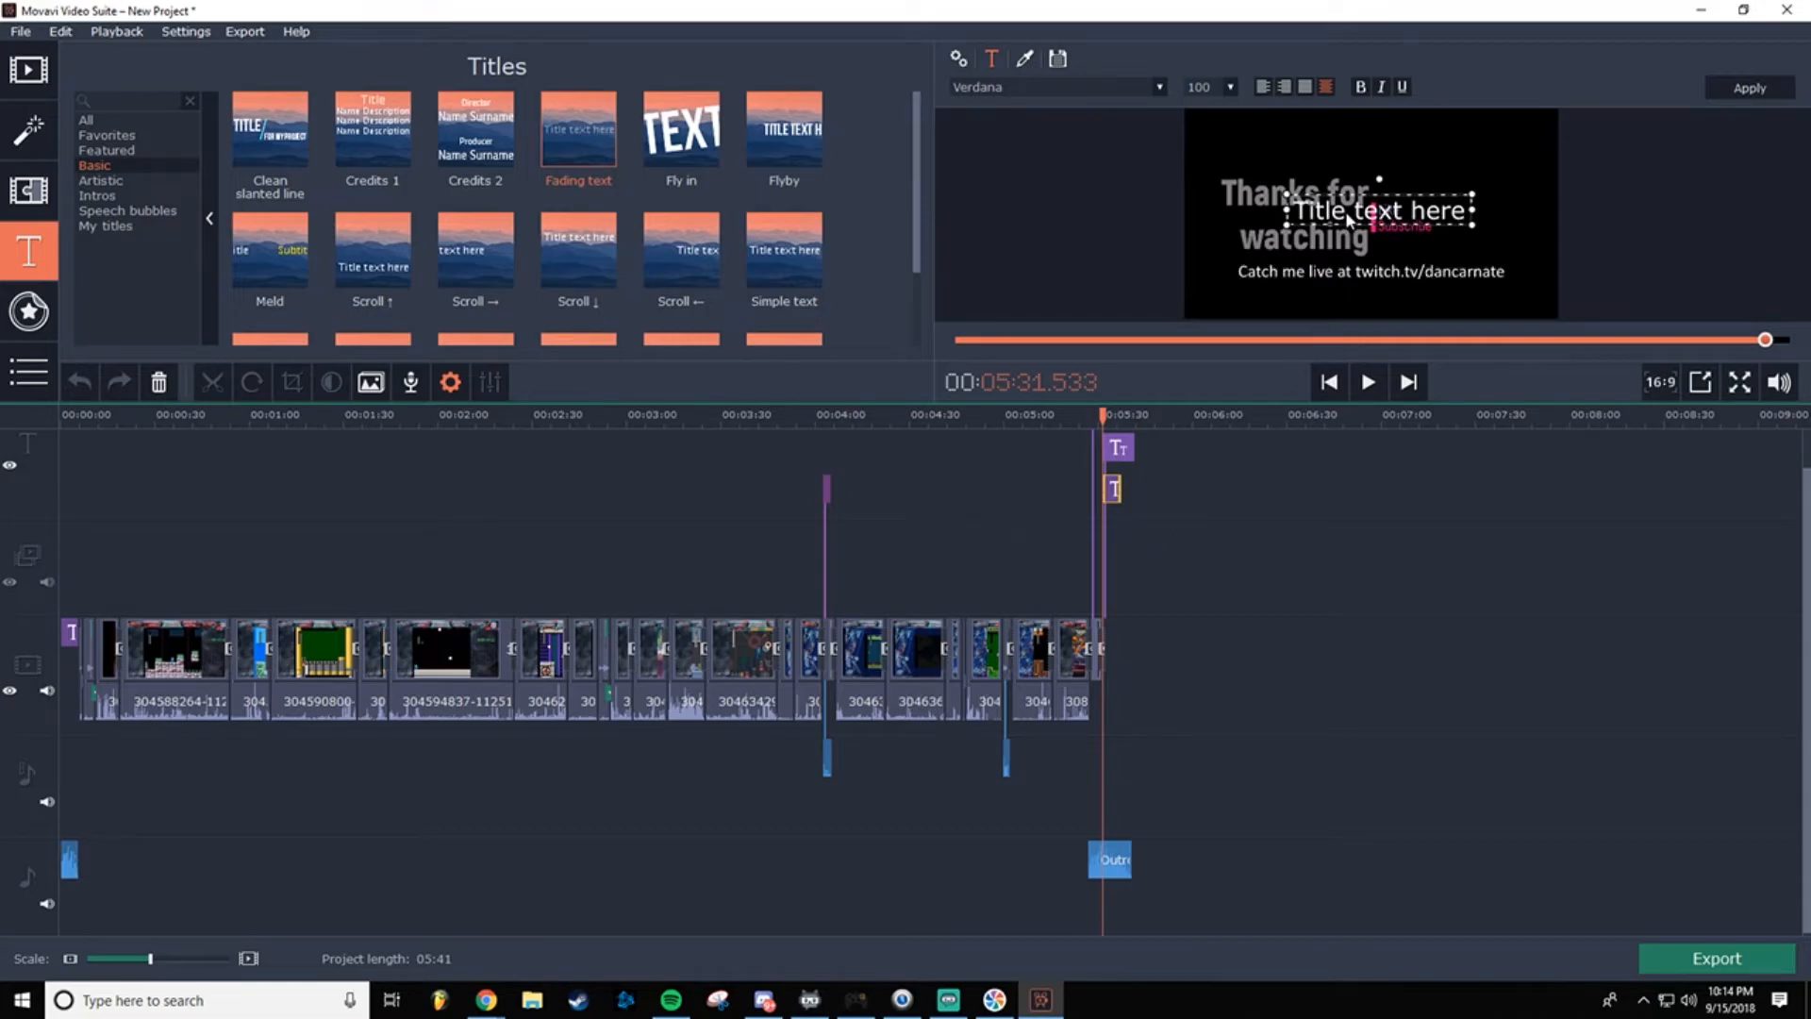
drag(1349, 244, 1349, 297)
double_click(1350, 295)
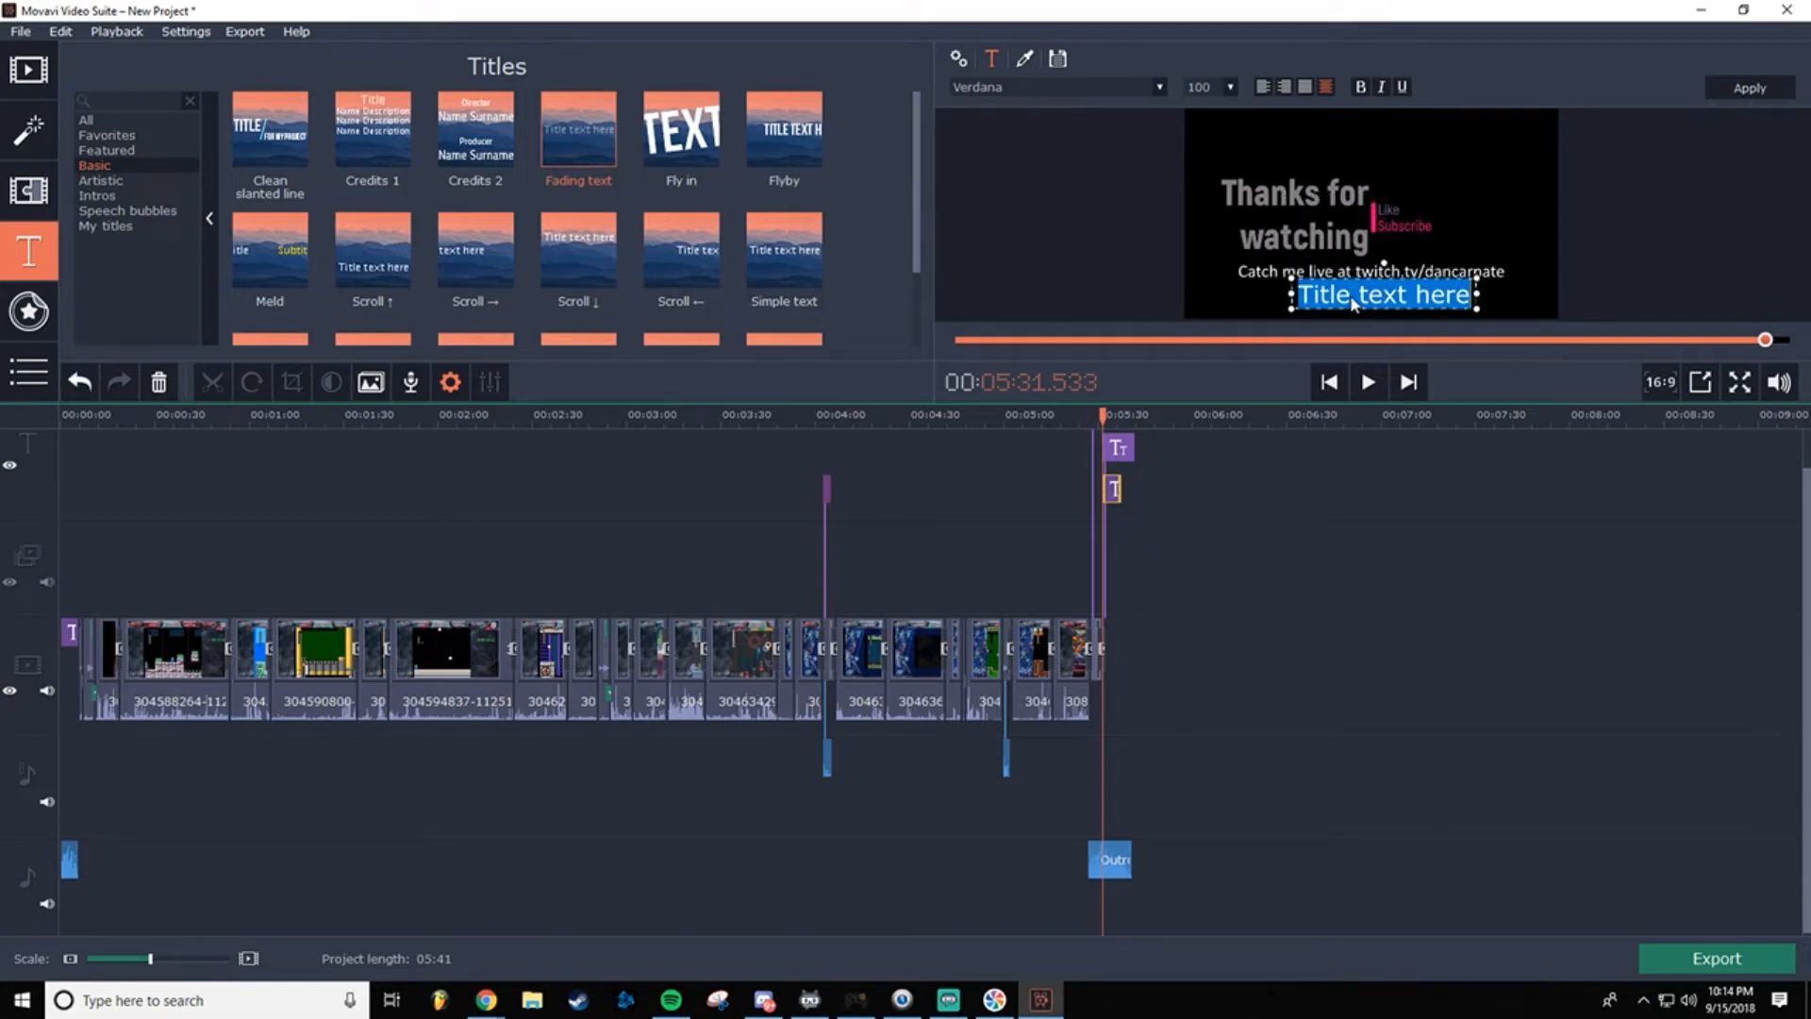
text(Catch me live at twitch.tv/dancarpate)
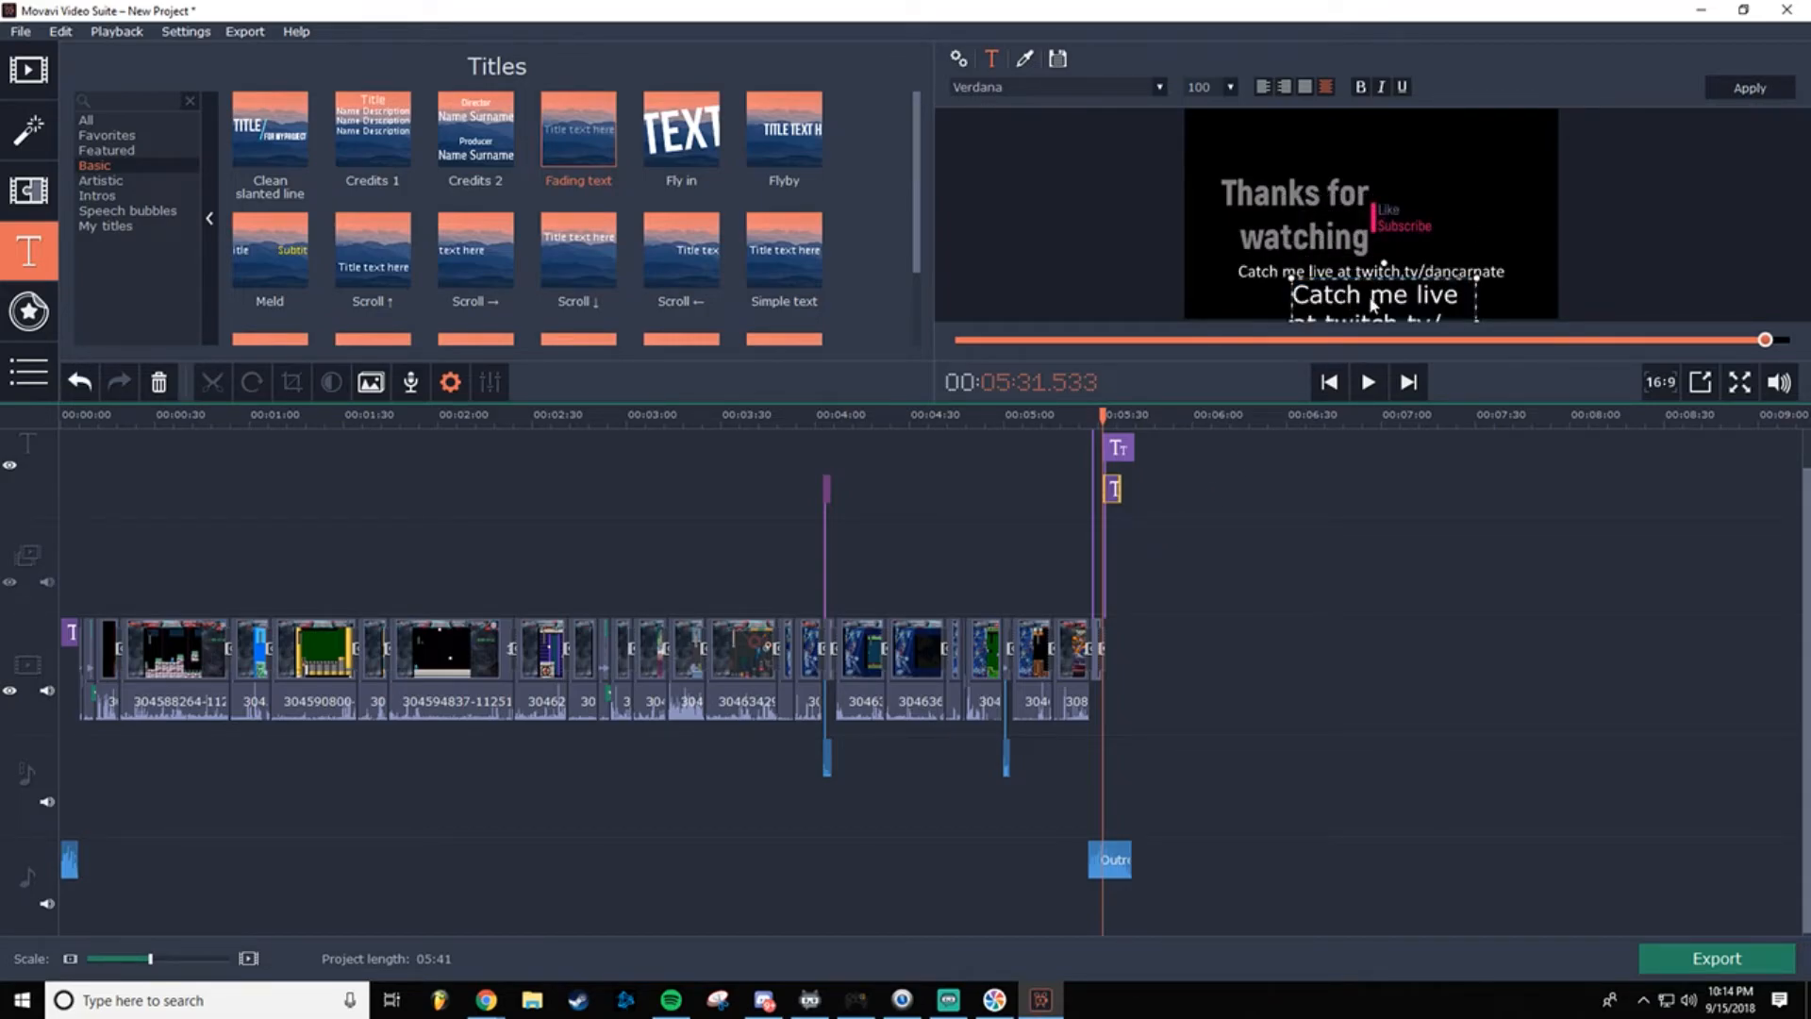
Step: Set the fading Twitch title's font size to 72, widen its text box to the full frame width and center the text
double_click(1372, 304)
click(1231, 86)
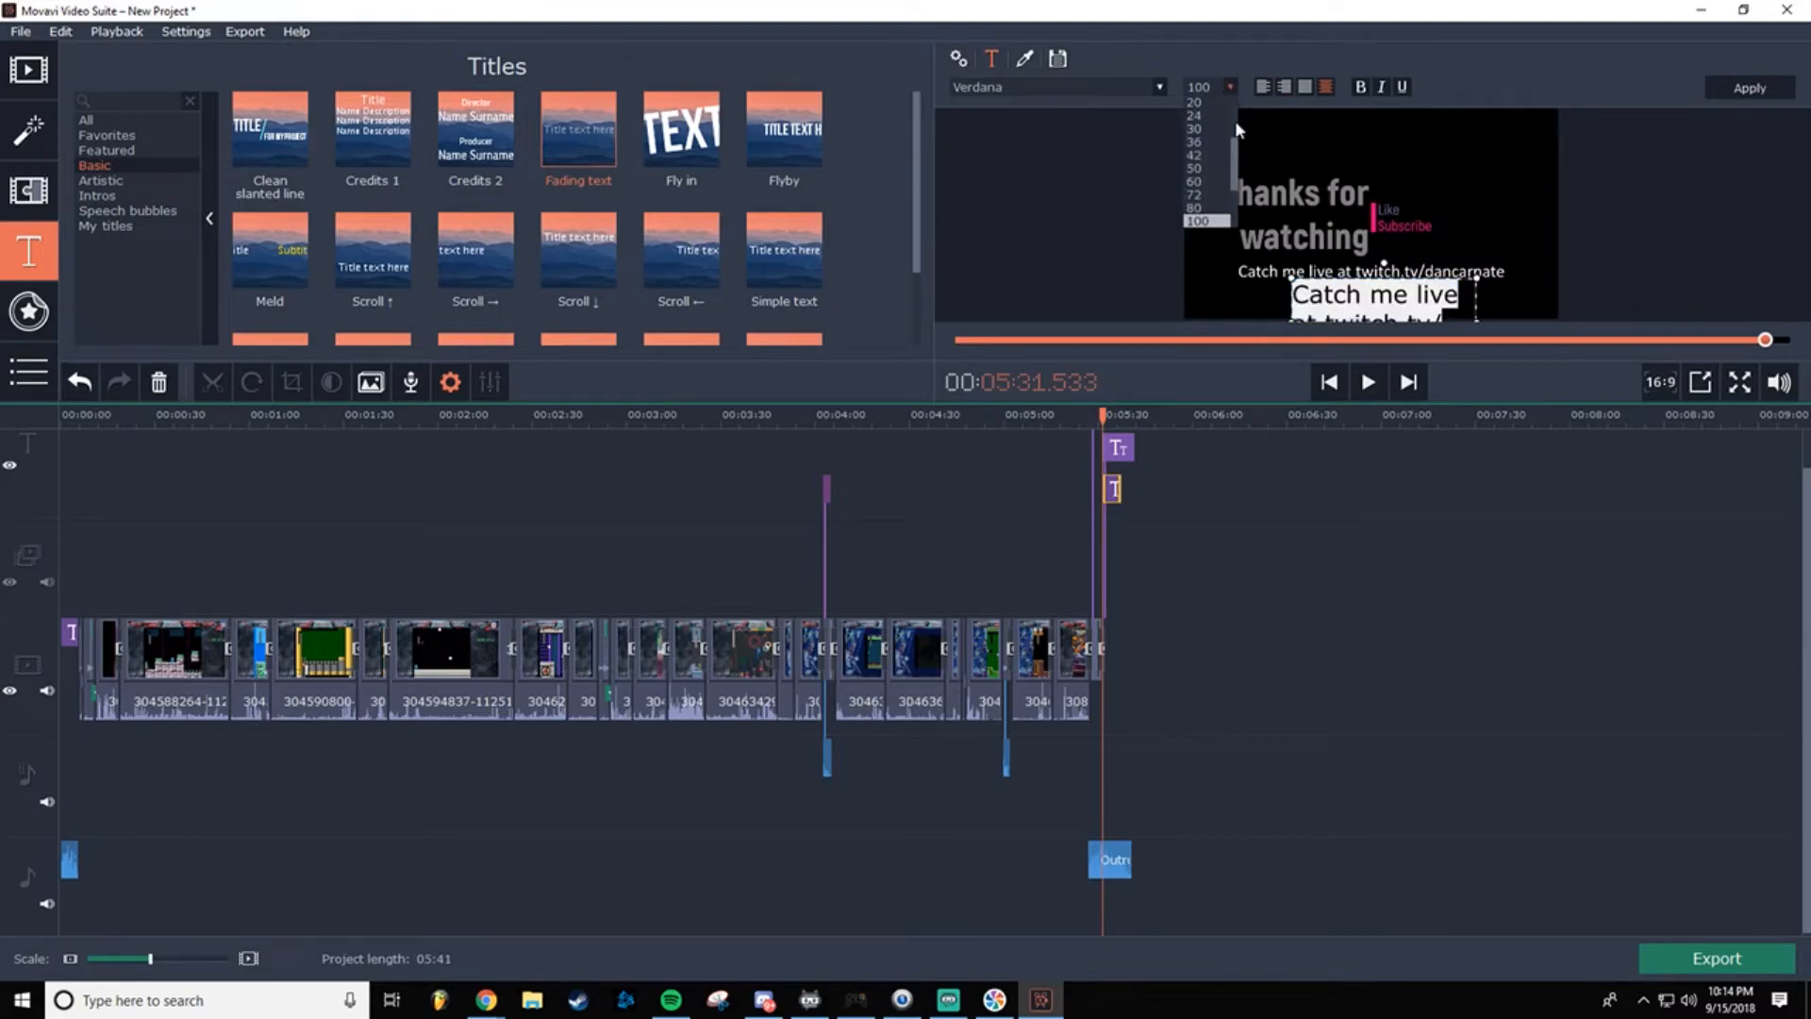
click(1214, 205)
drag(1291, 312, 1182, 313)
drag(1474, 299, 1562, 302)
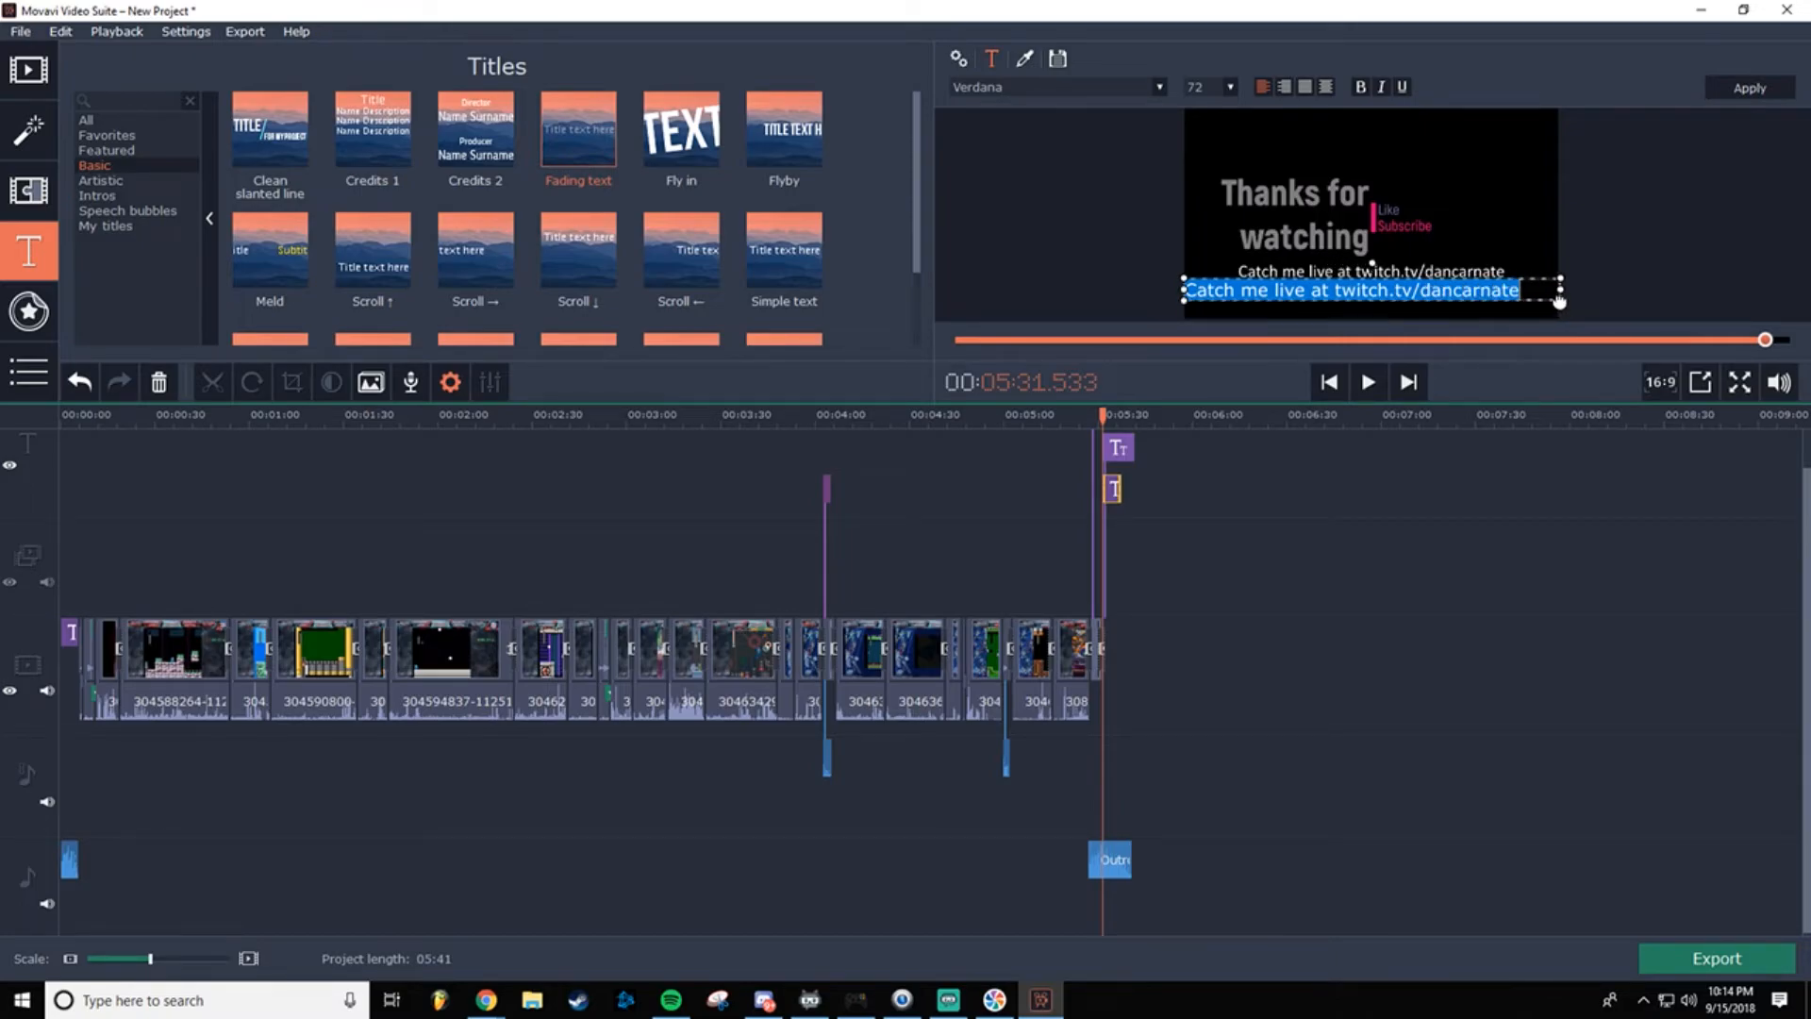
click(1325, 89)
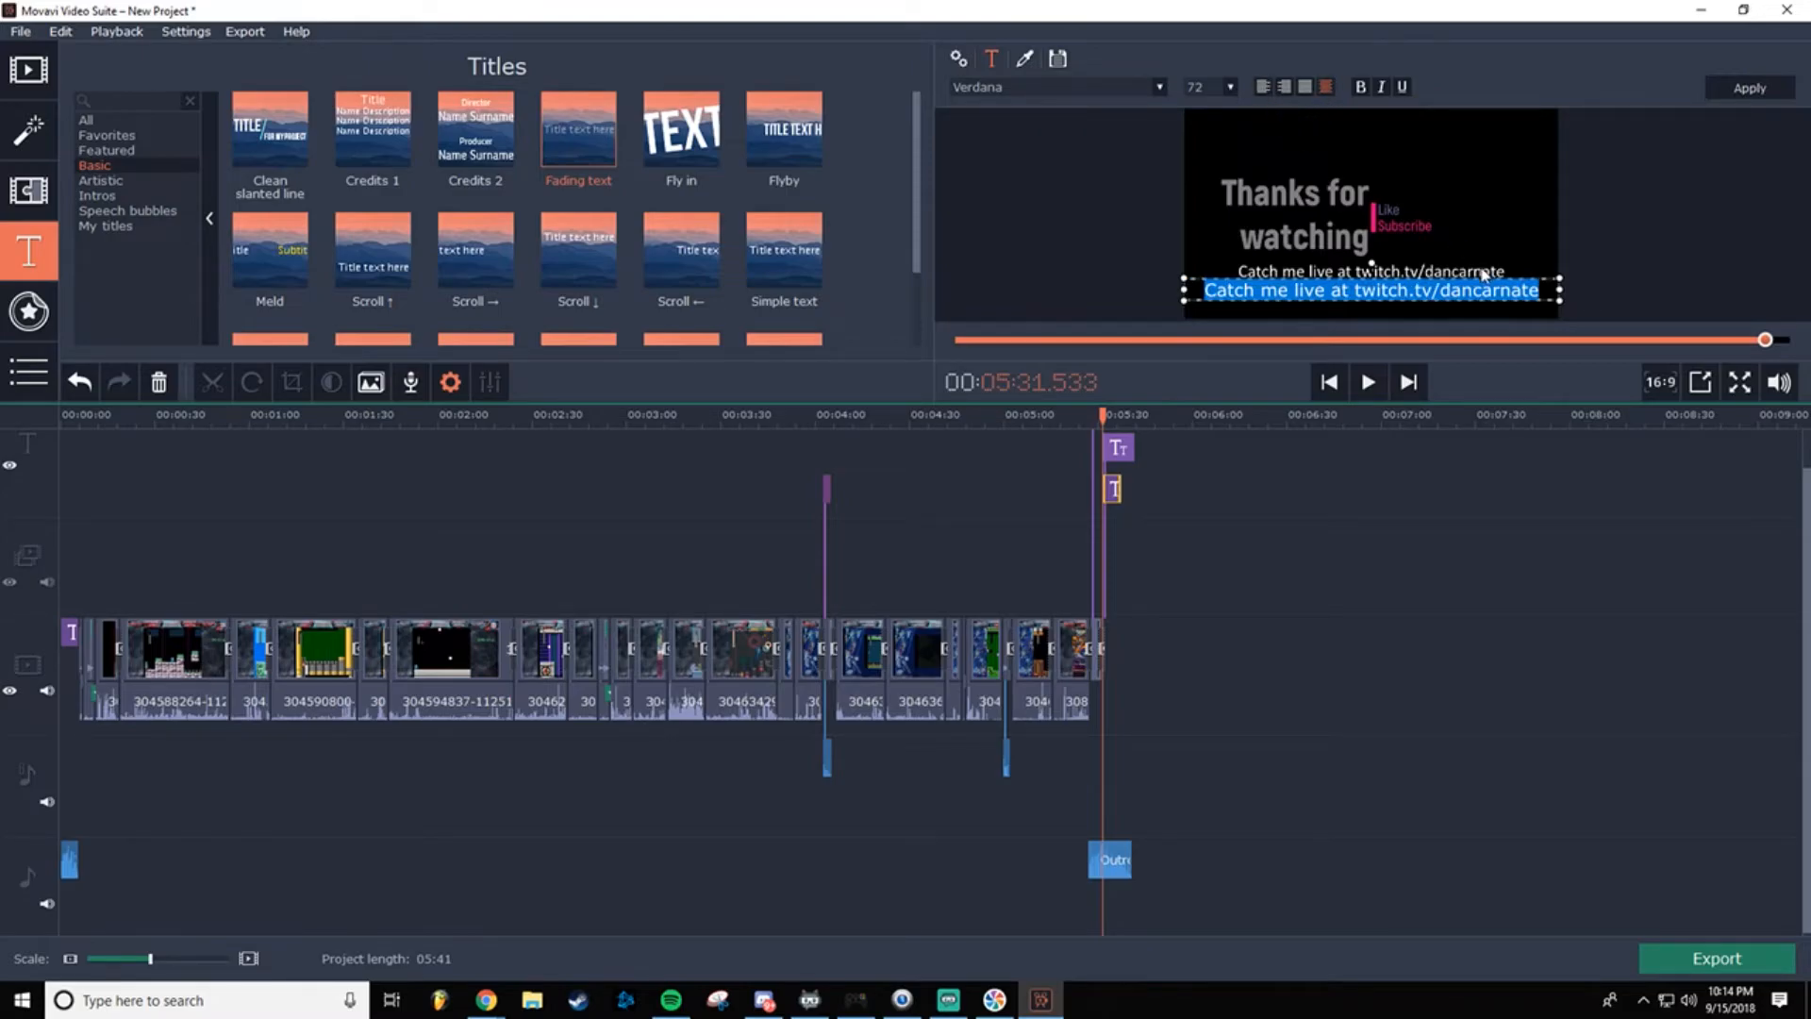
click(1290, 300)
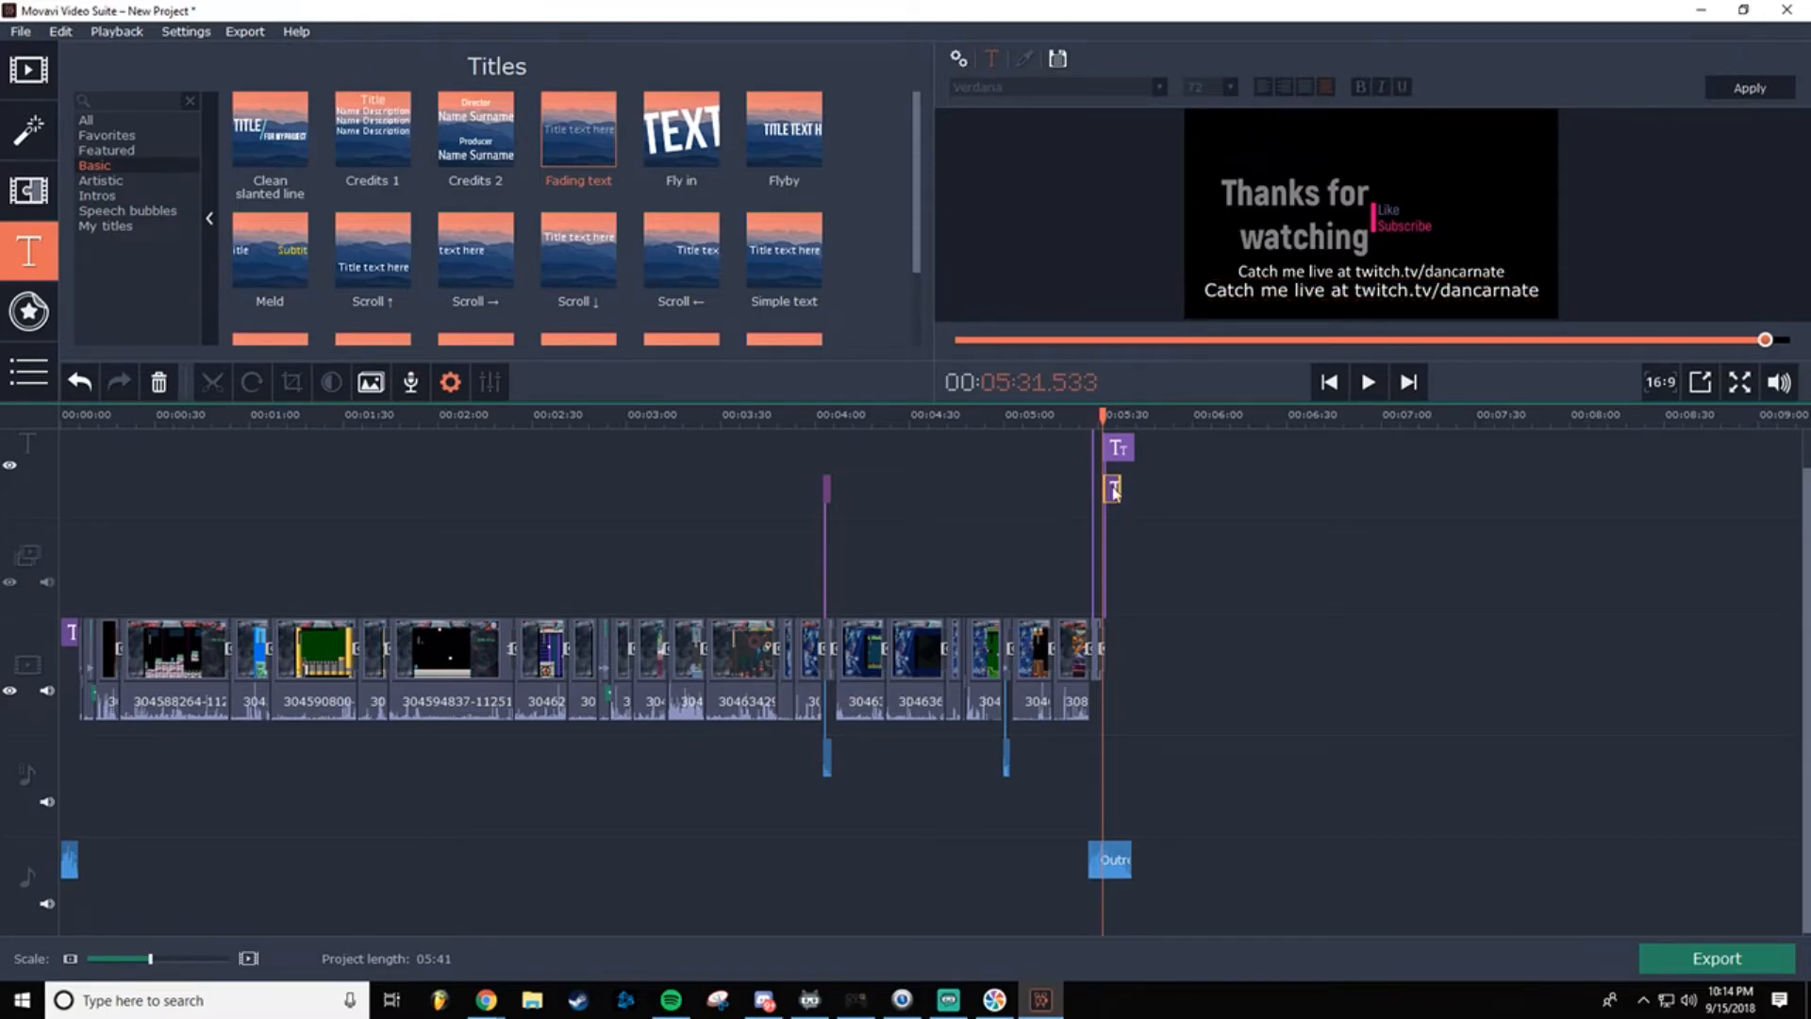
Step: Delete the old Simple text Twitch title and extend the fading one in its place to the outro title's end
scroll(1804, 544, up, 1)
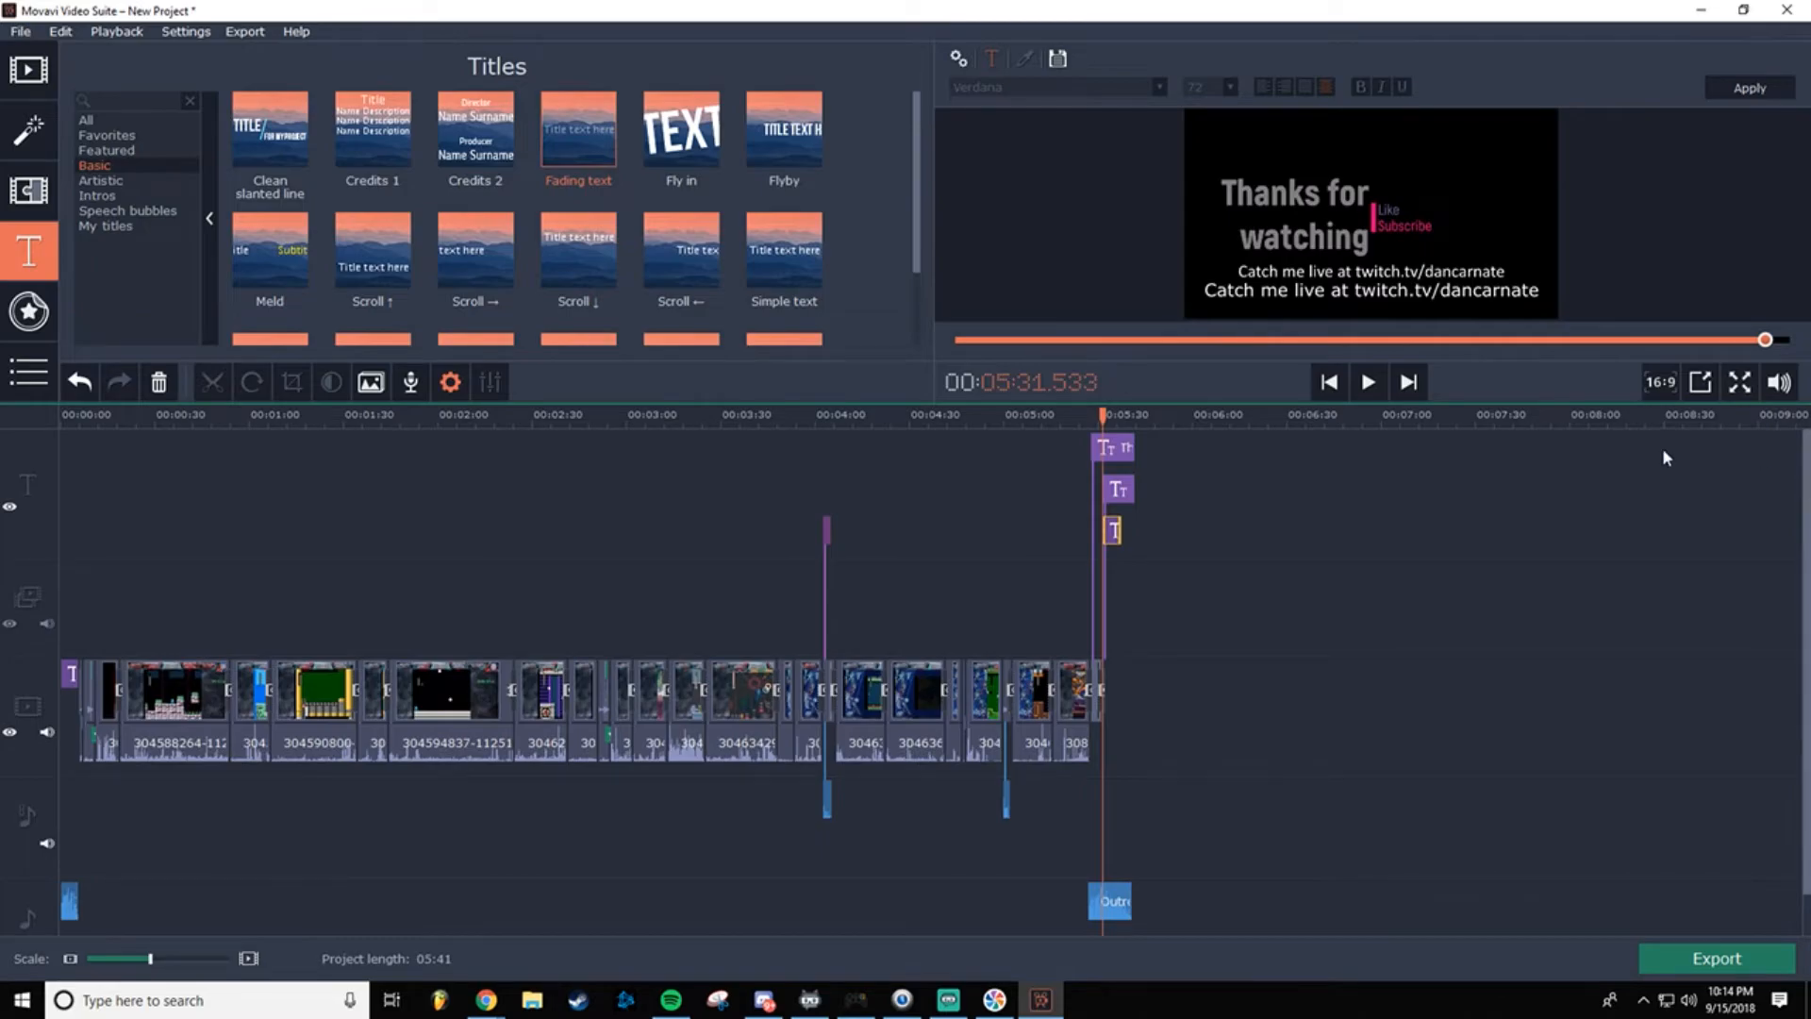
click(1119, 490)
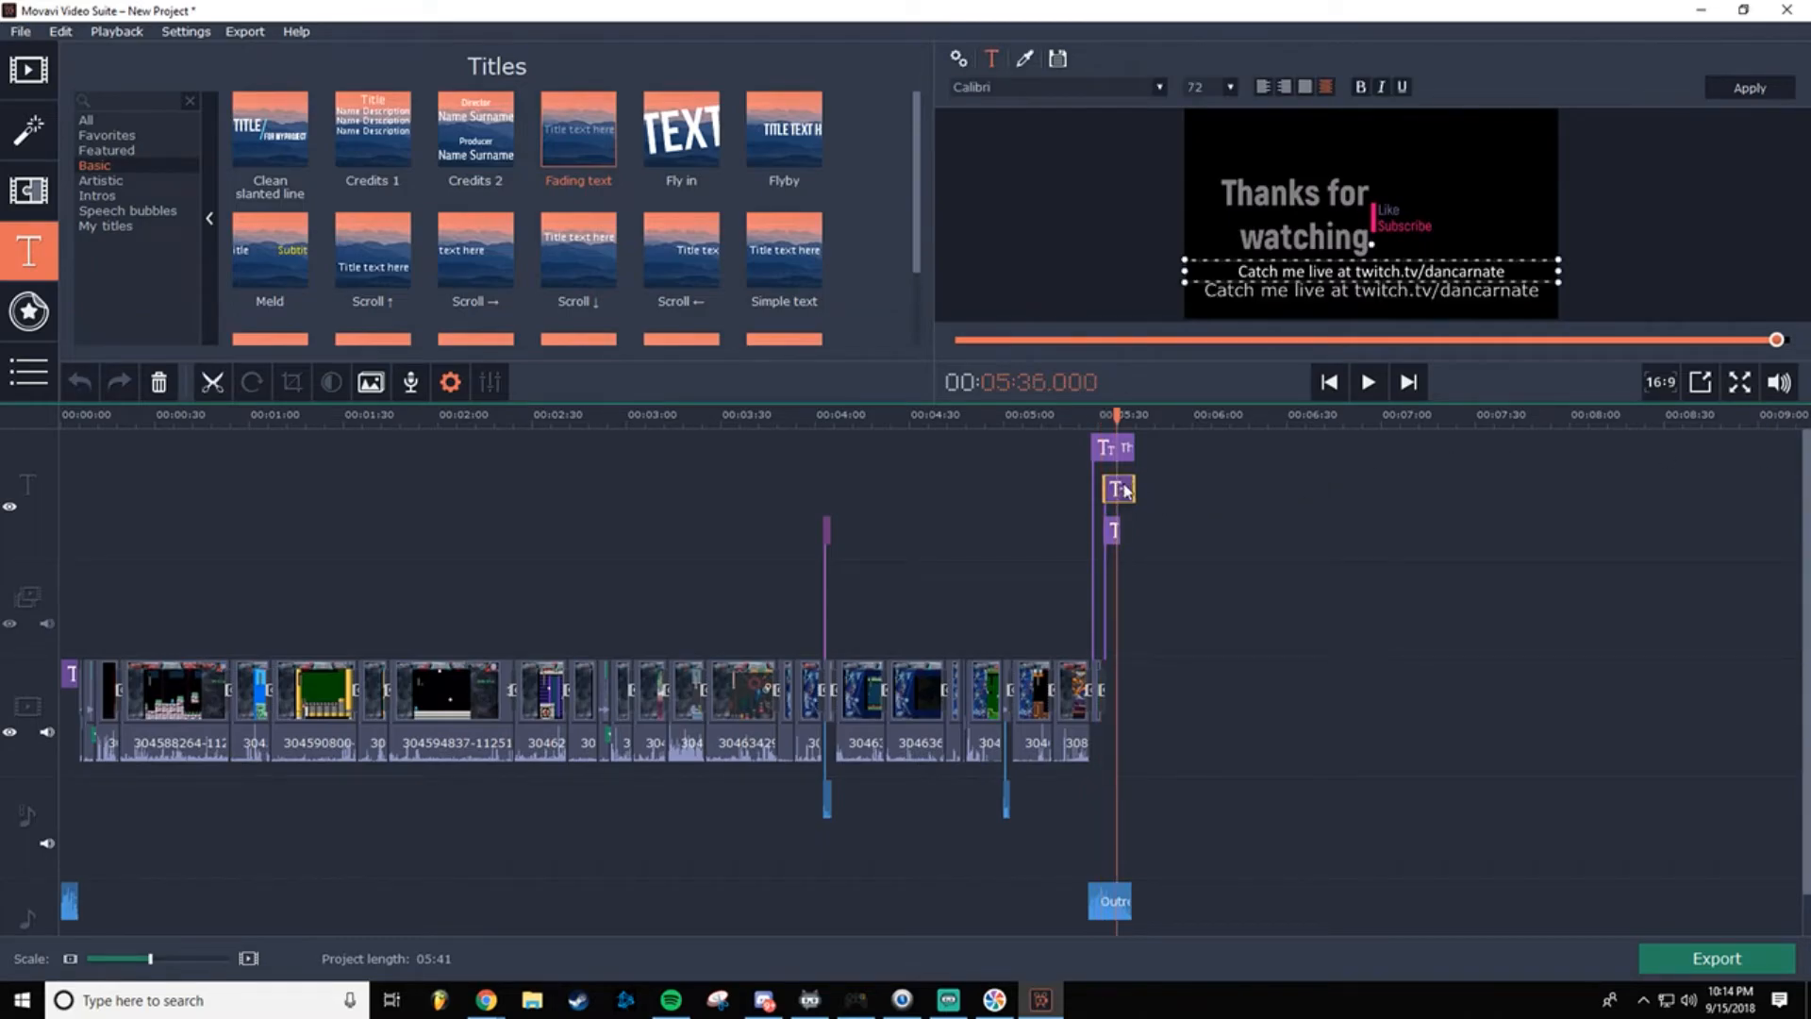
right_click(1122, 489)
click(1226, 684)
click(1114, 531)
drag(1113, 531, 1134, 497)
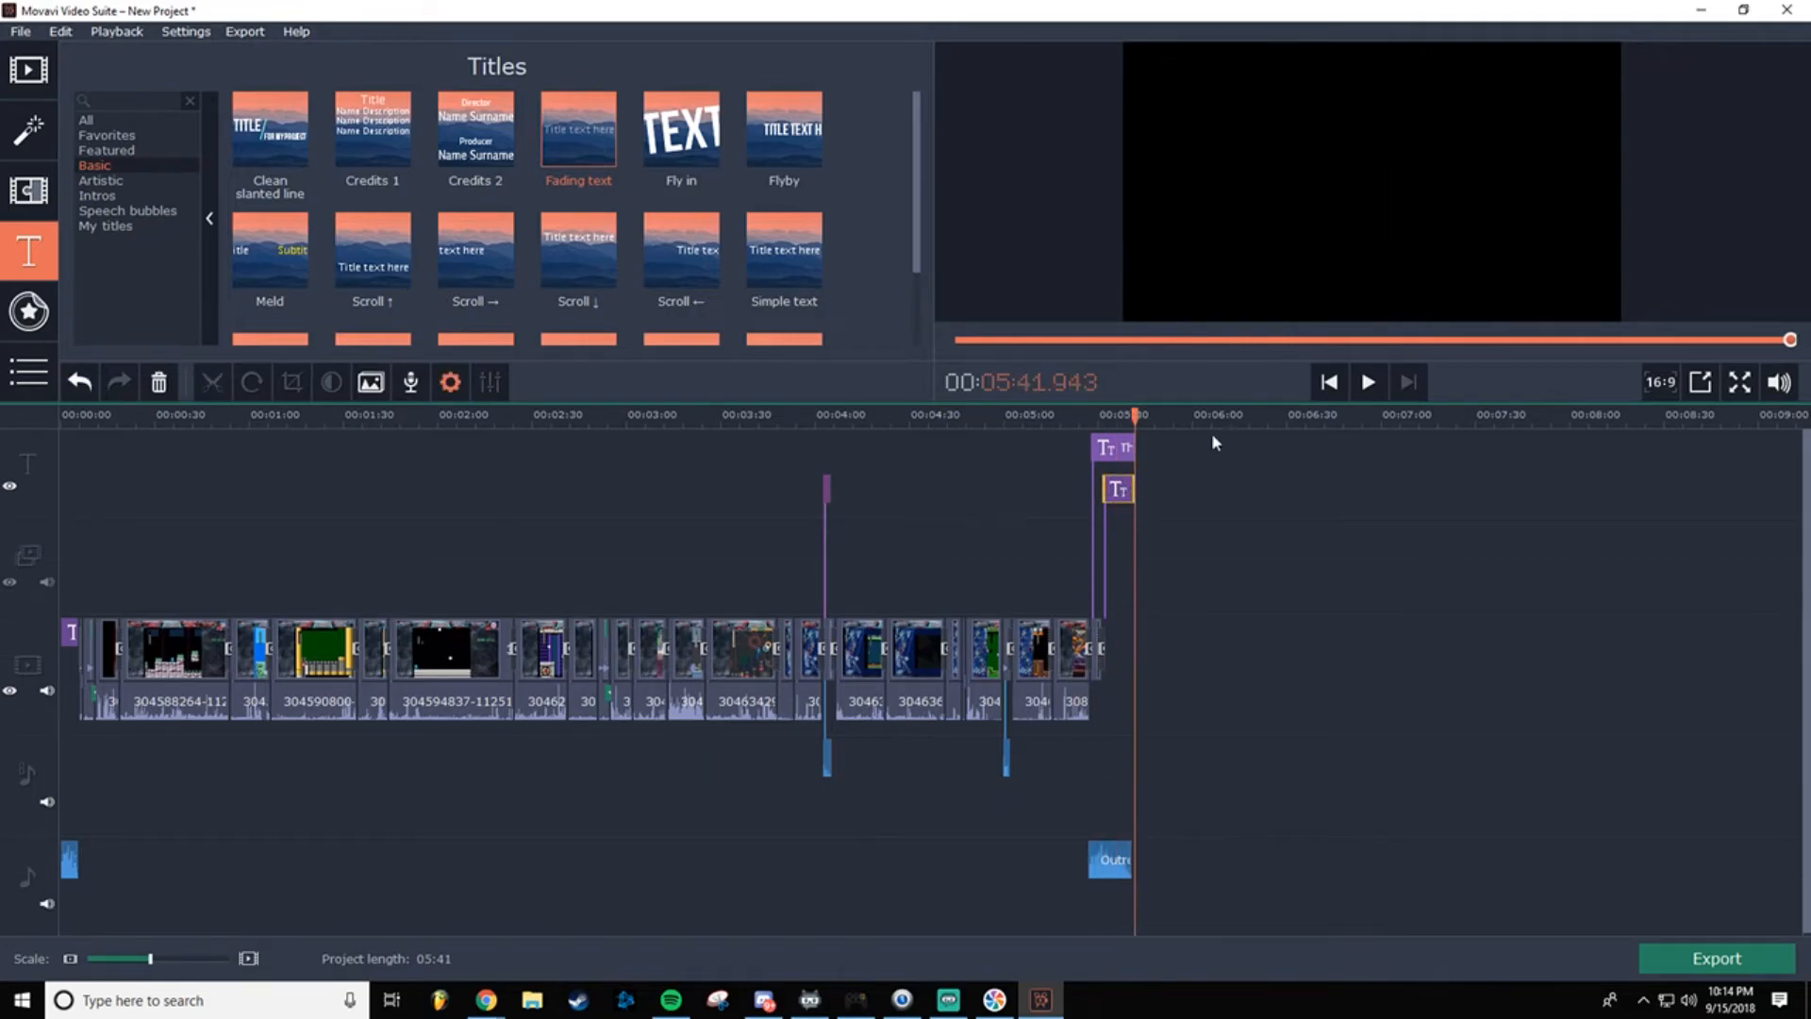
Step: Play the outro to check the fading Twitch title and review the project from the beginning to about 00:02:44
click(1091, 449)
click(1368, 382)
drag(1135, 415, 60, 415)
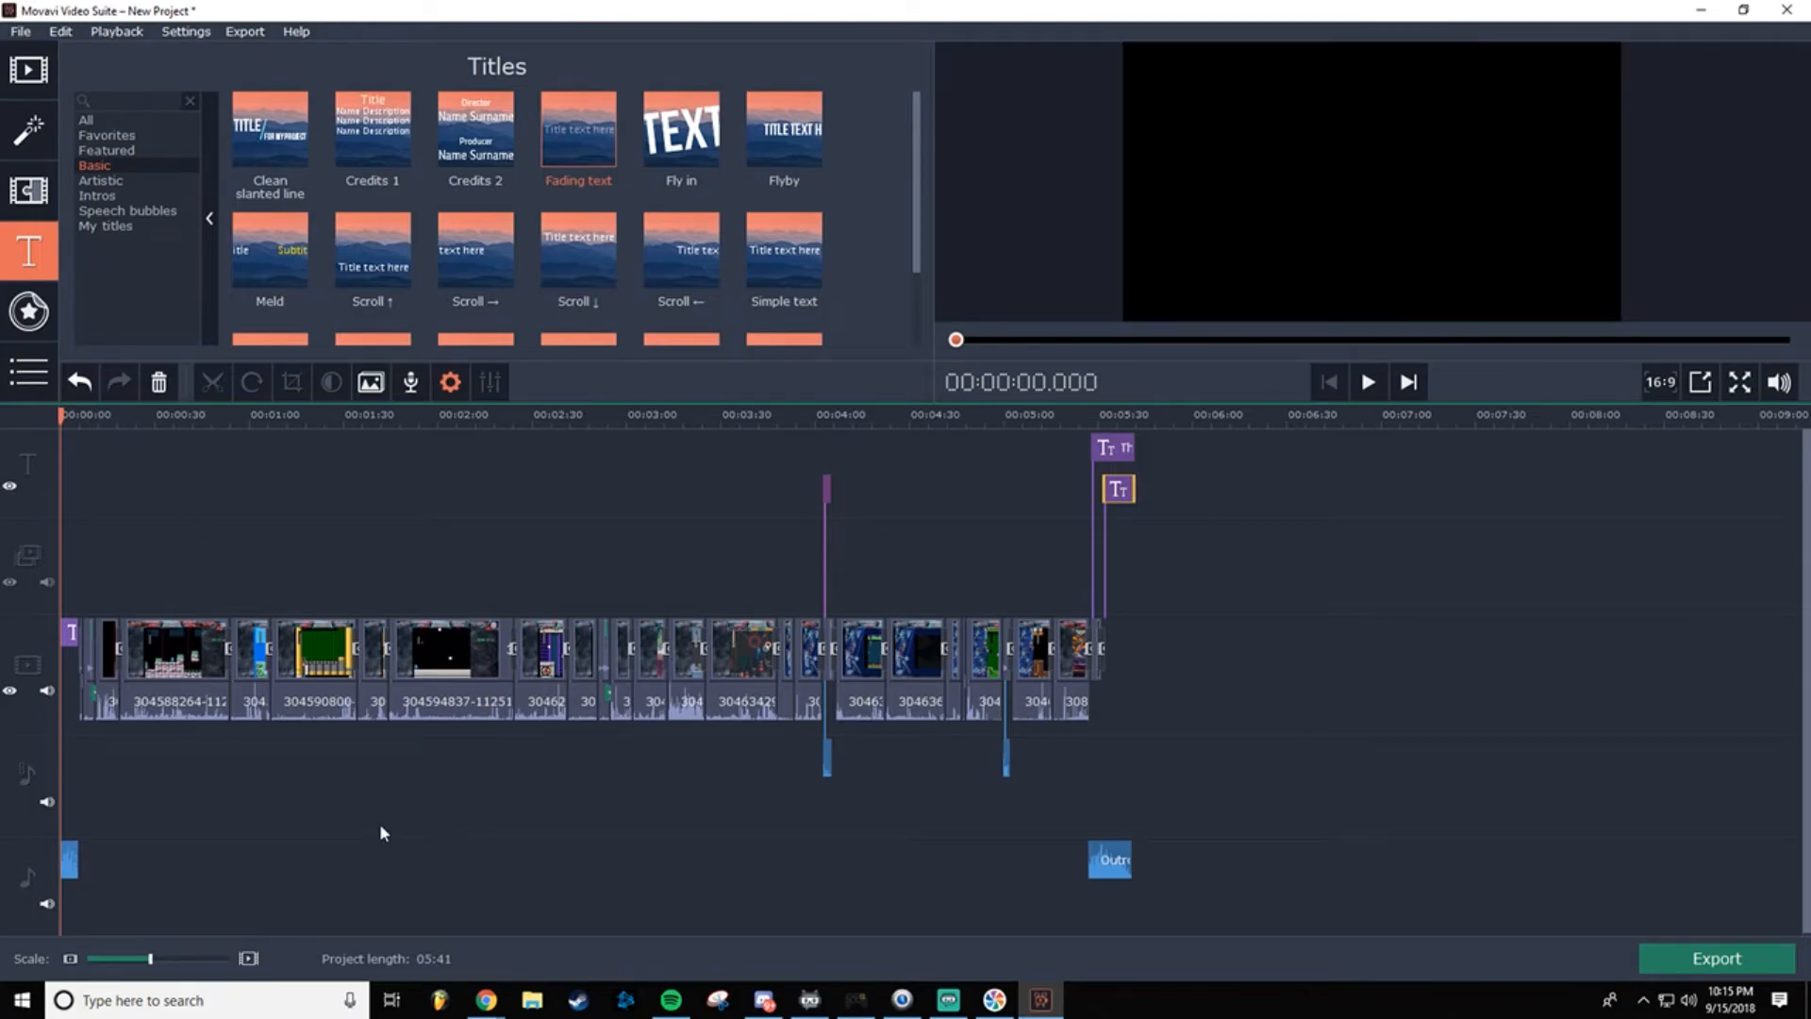
click(1367, 382)
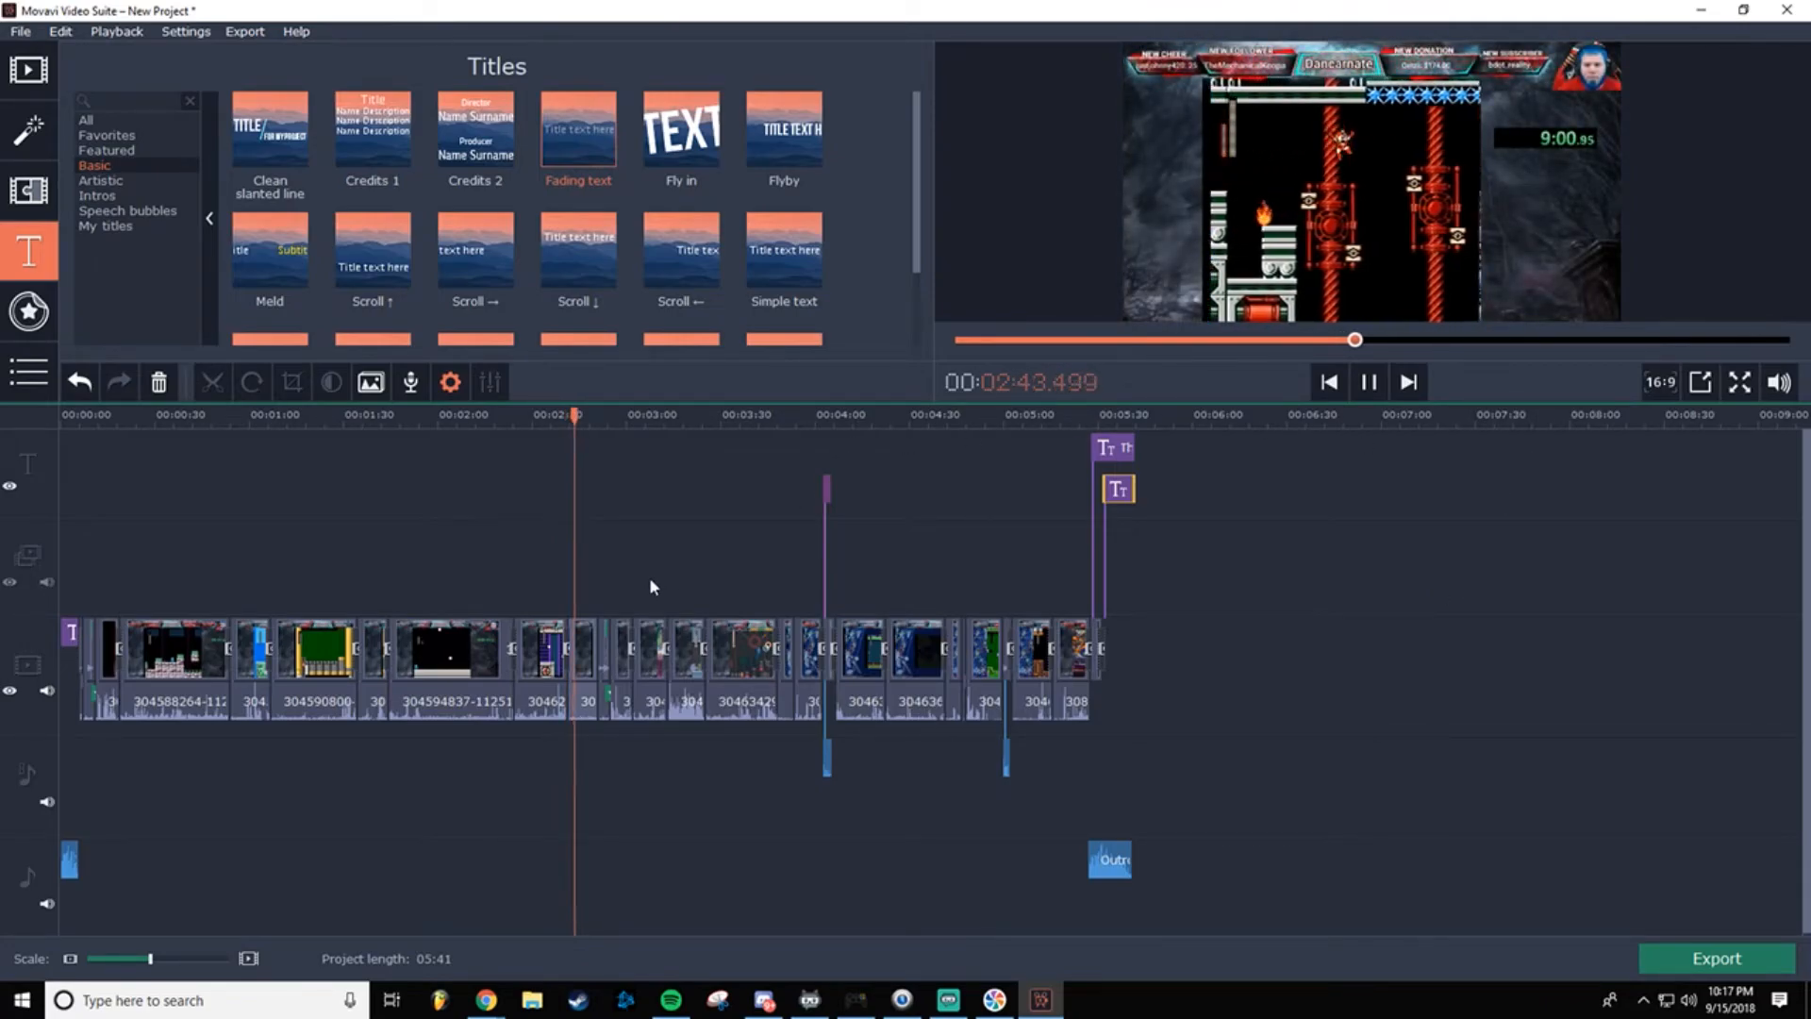
click(1381, 391)
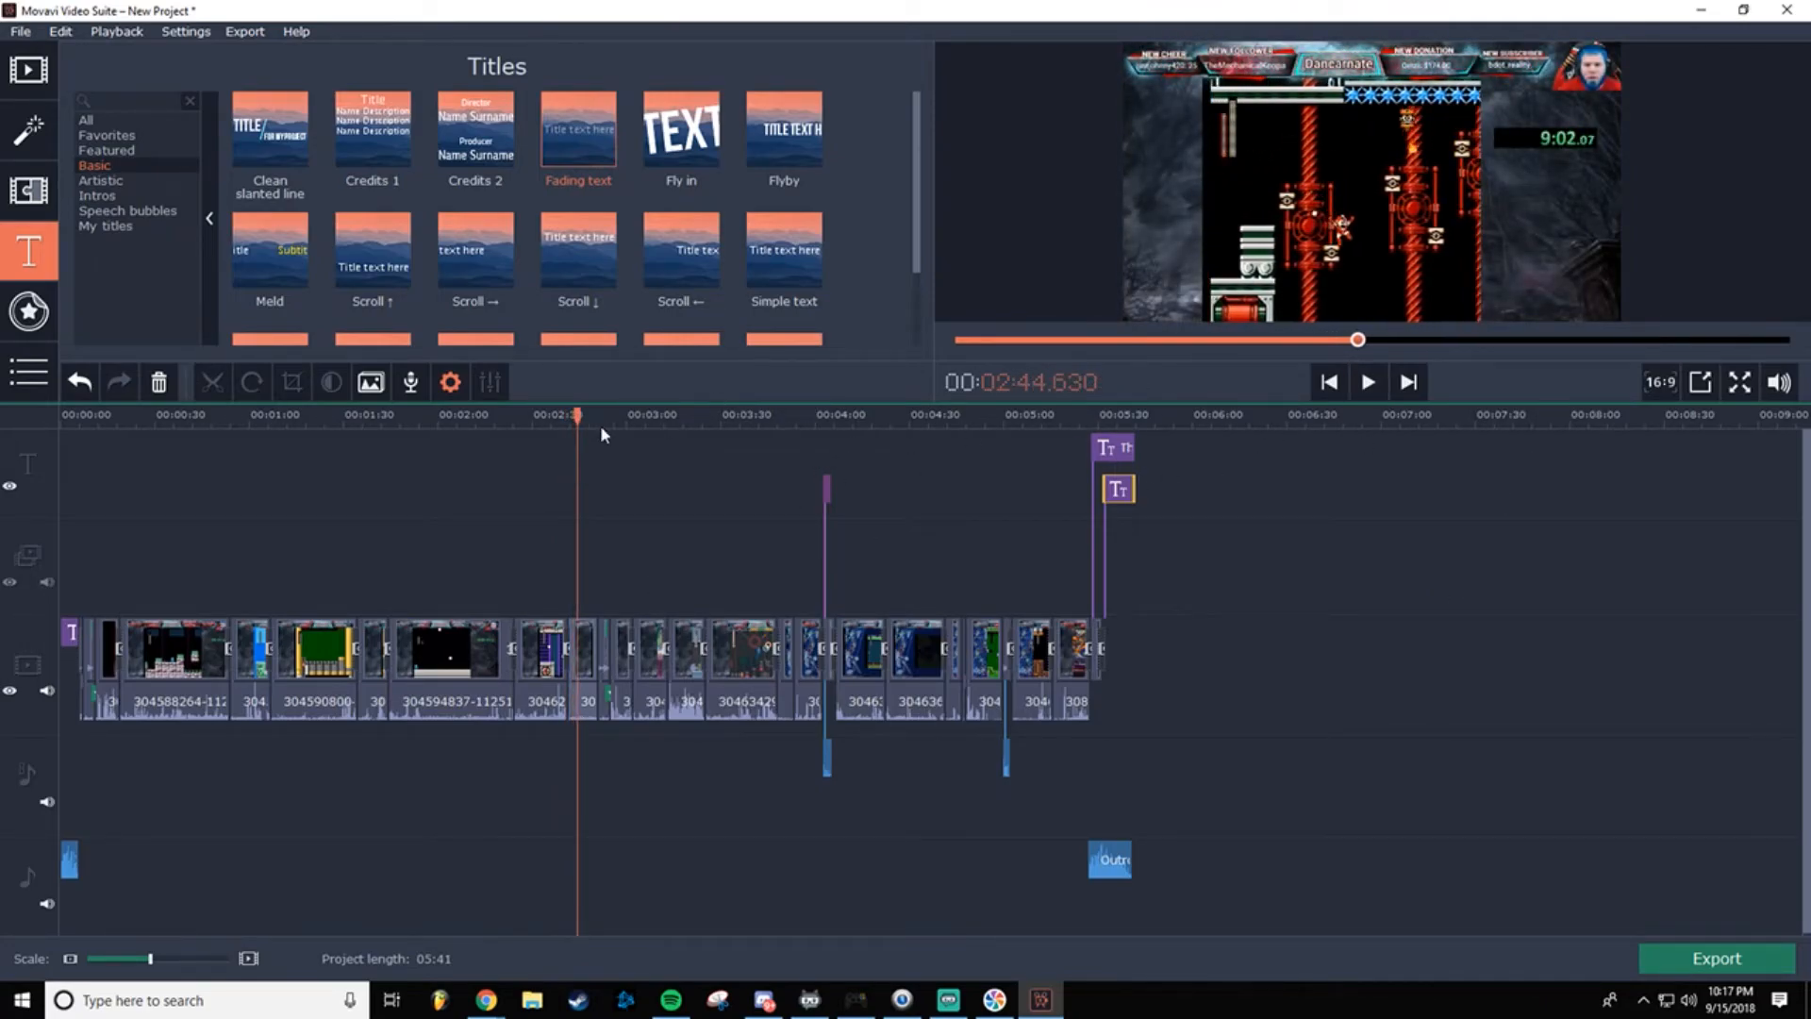
drag(579, 415, 1150, 418)
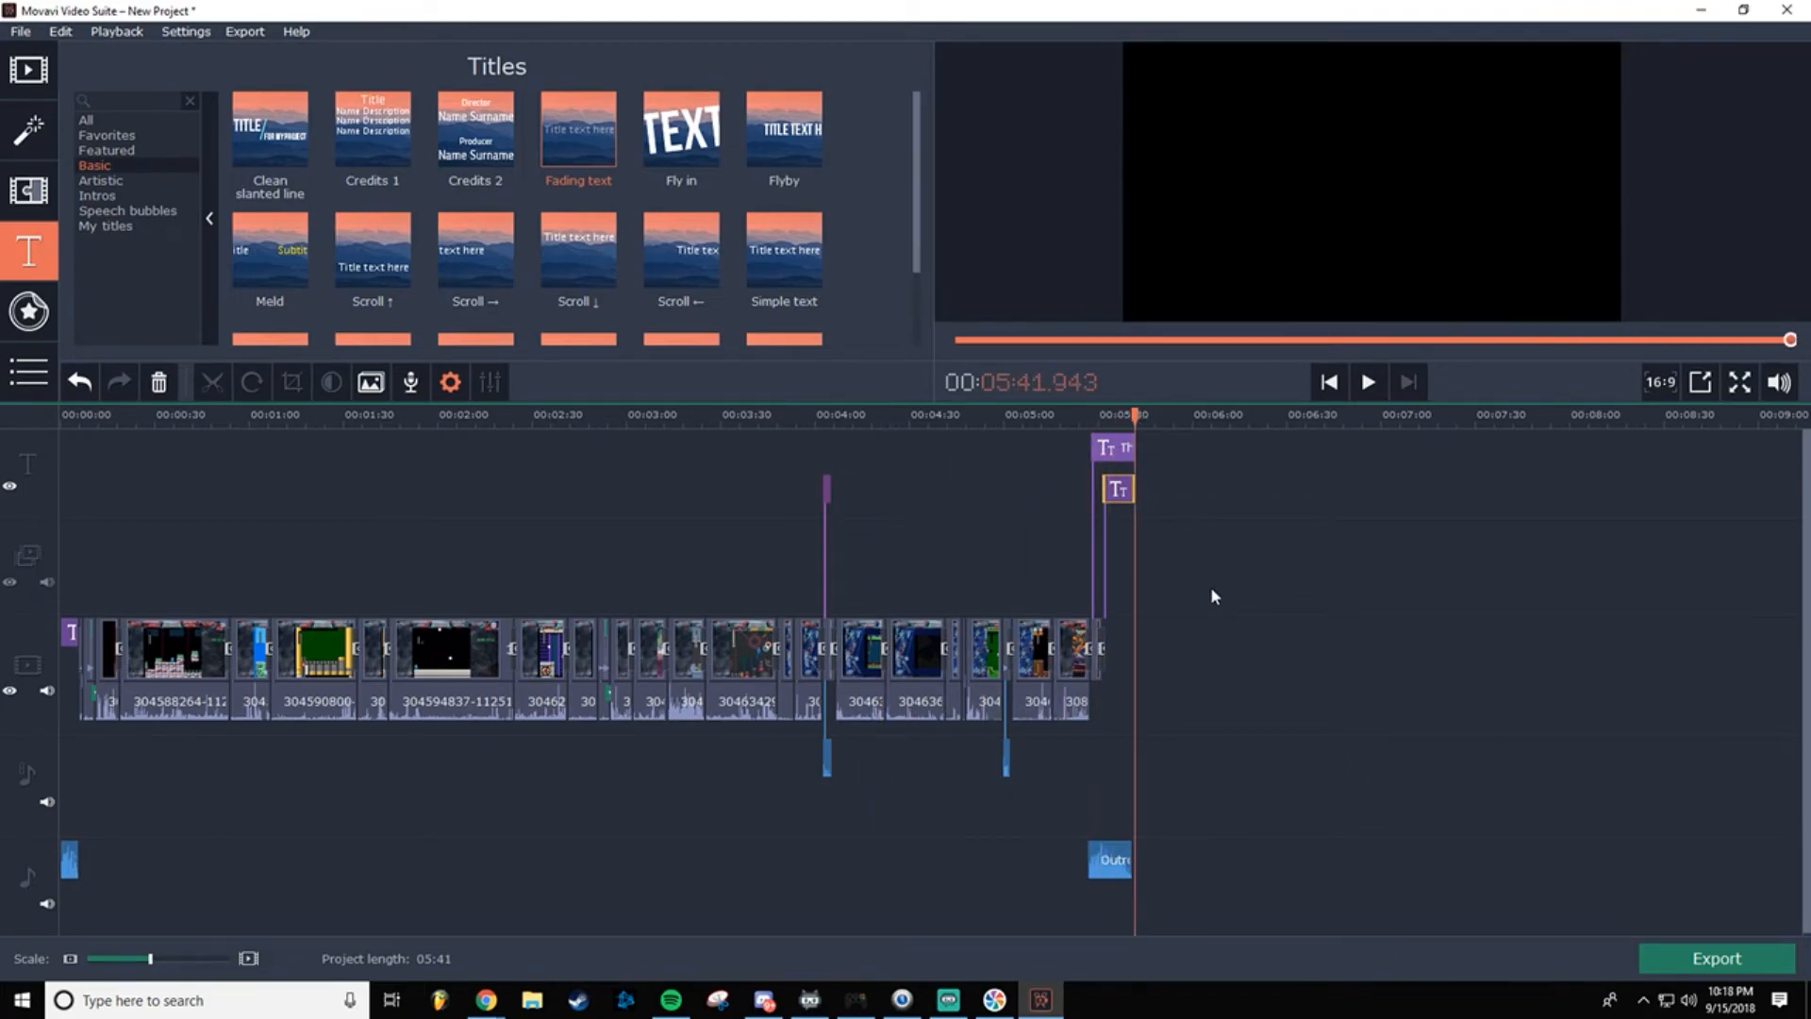
Step: Set up the export as an MP4 video with the file name "Mega Man Marathon Highlights"
click(1670, 960)
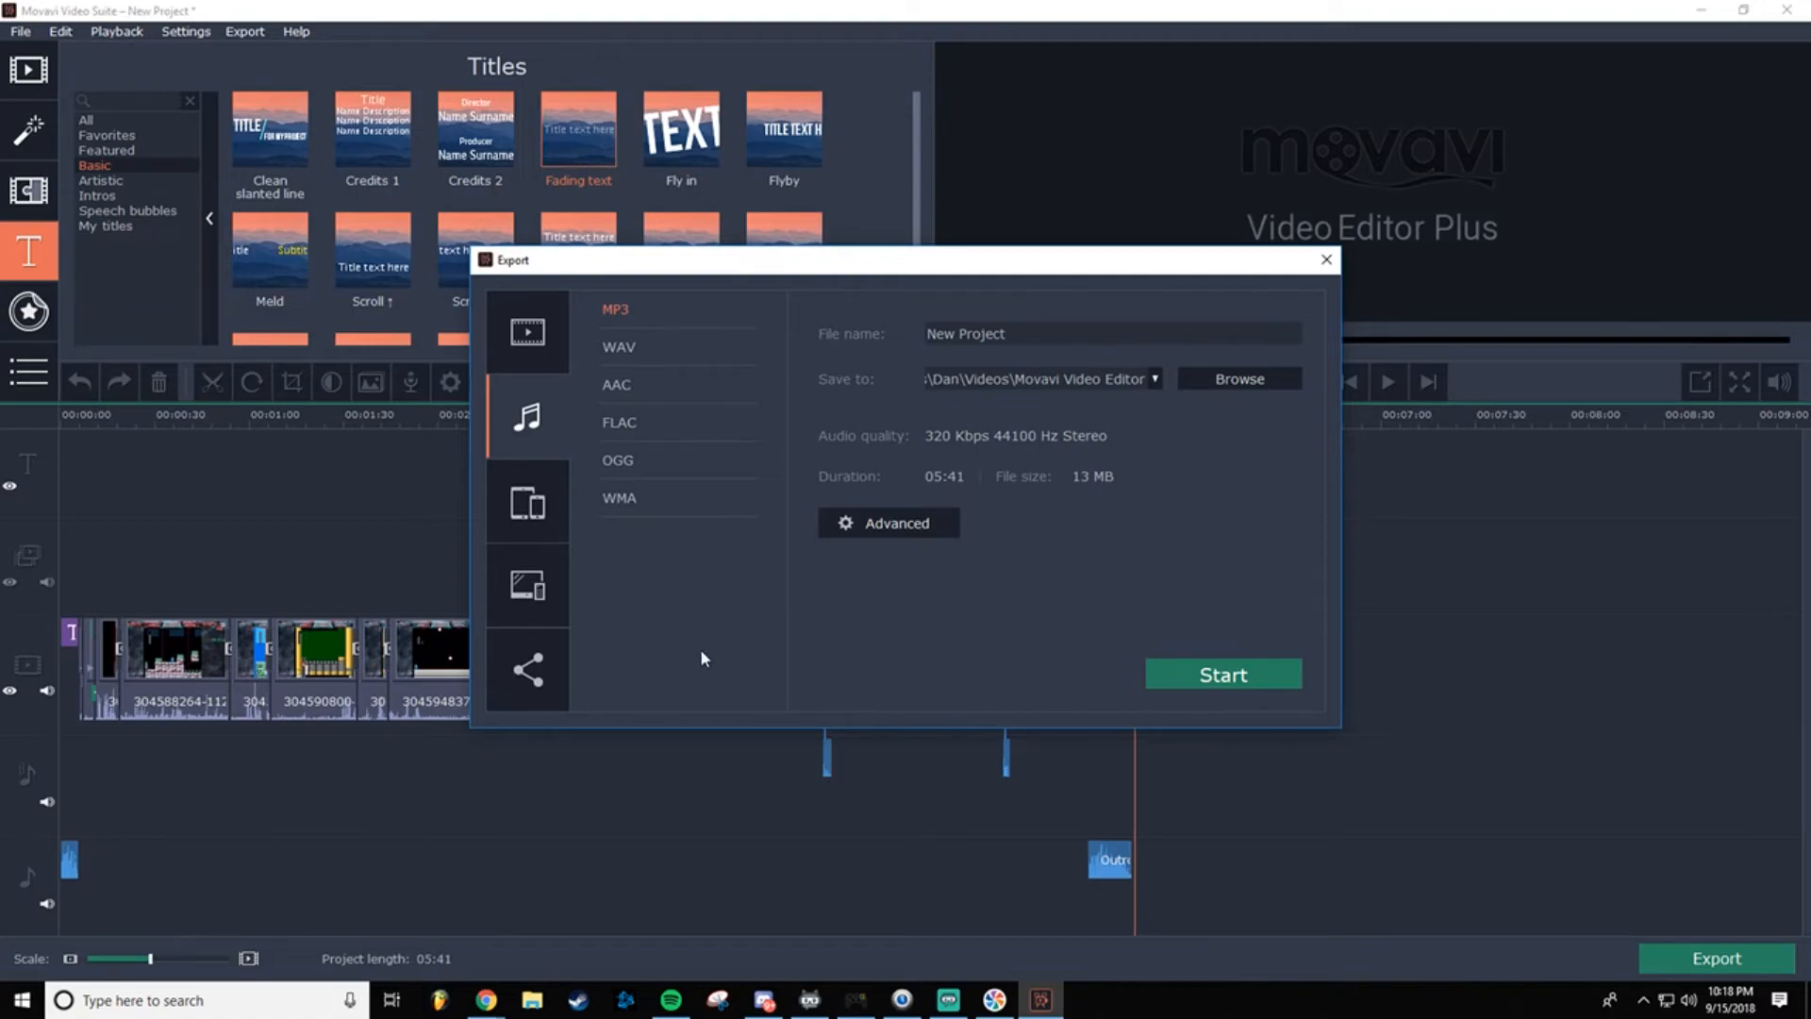
click(533, 327)
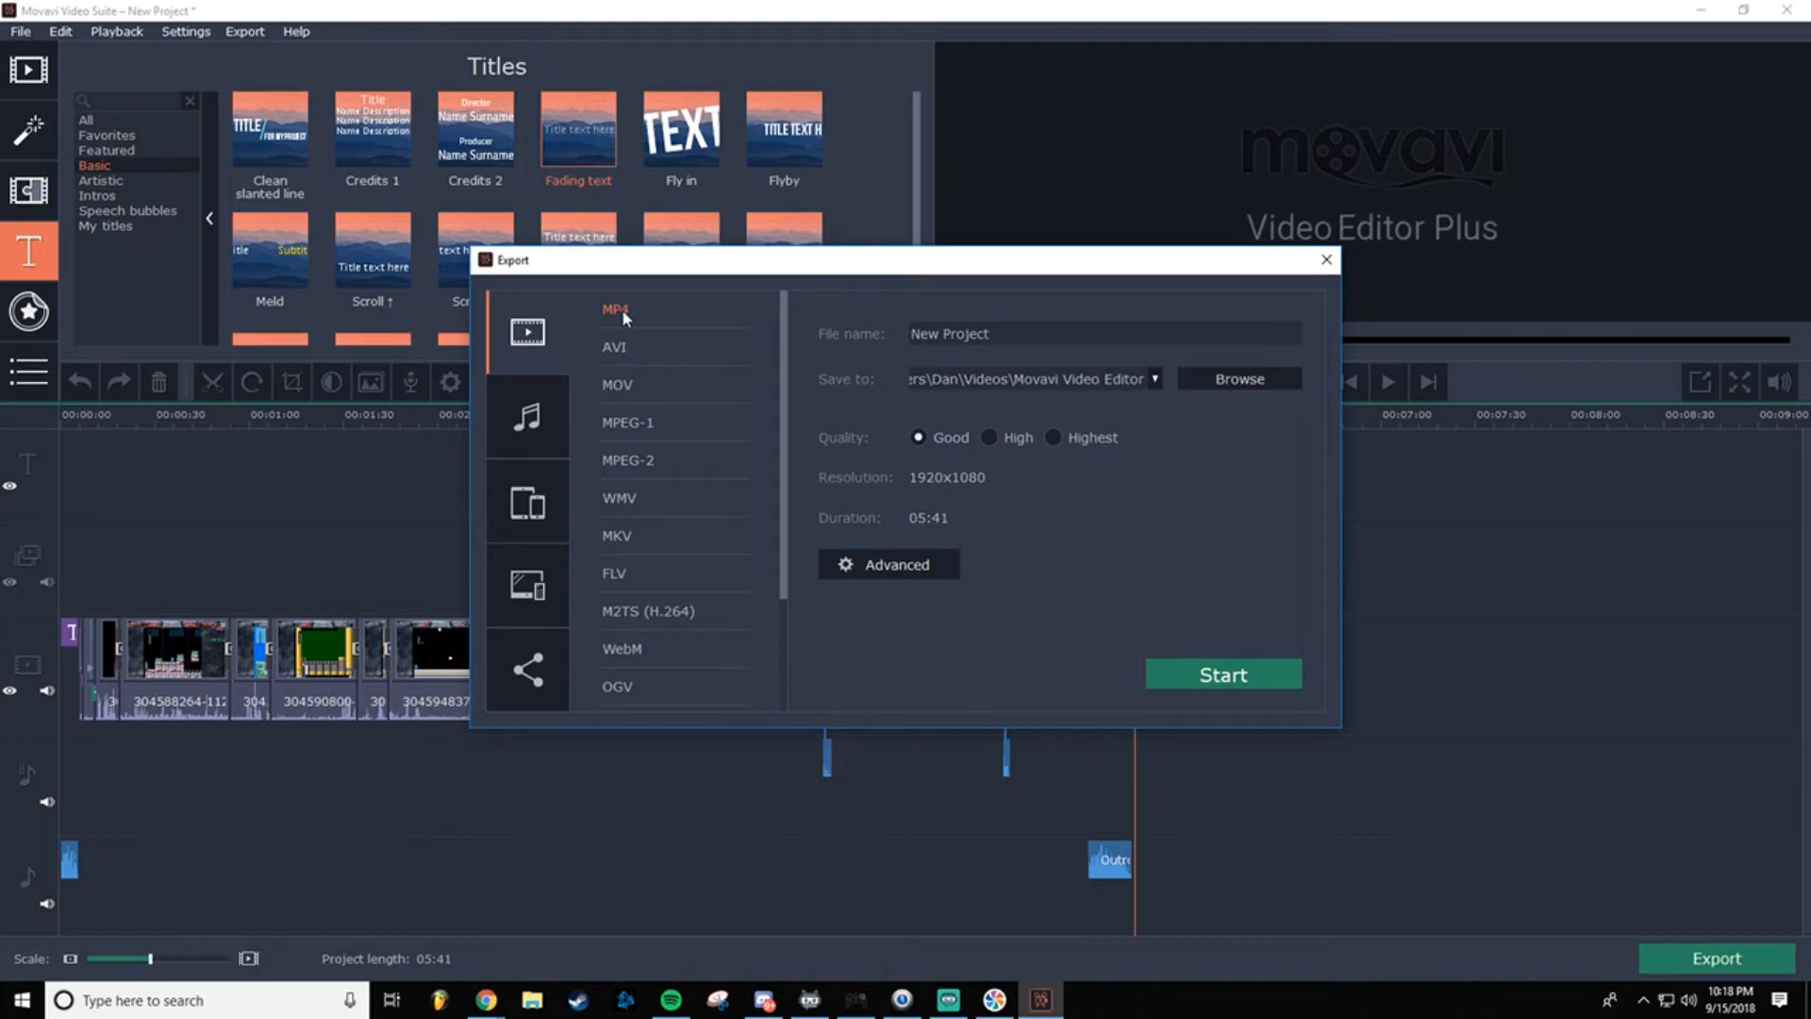
click(512, 679)
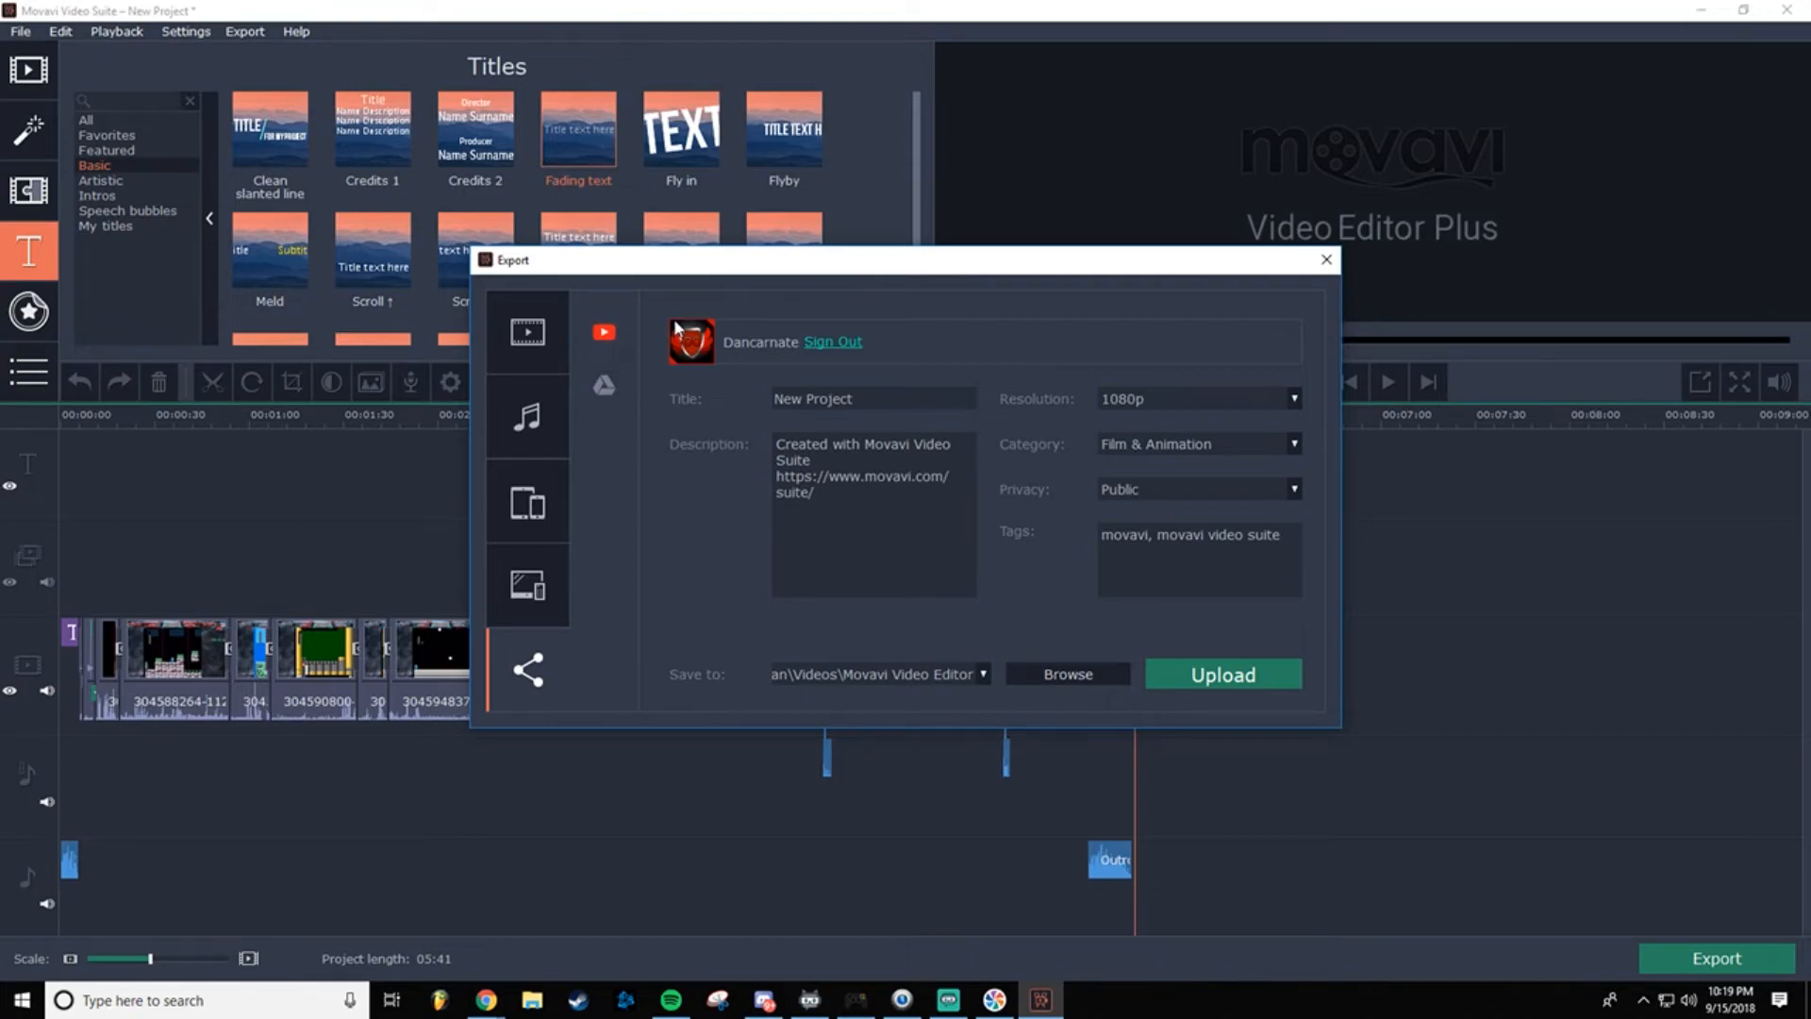
click(506, 313)
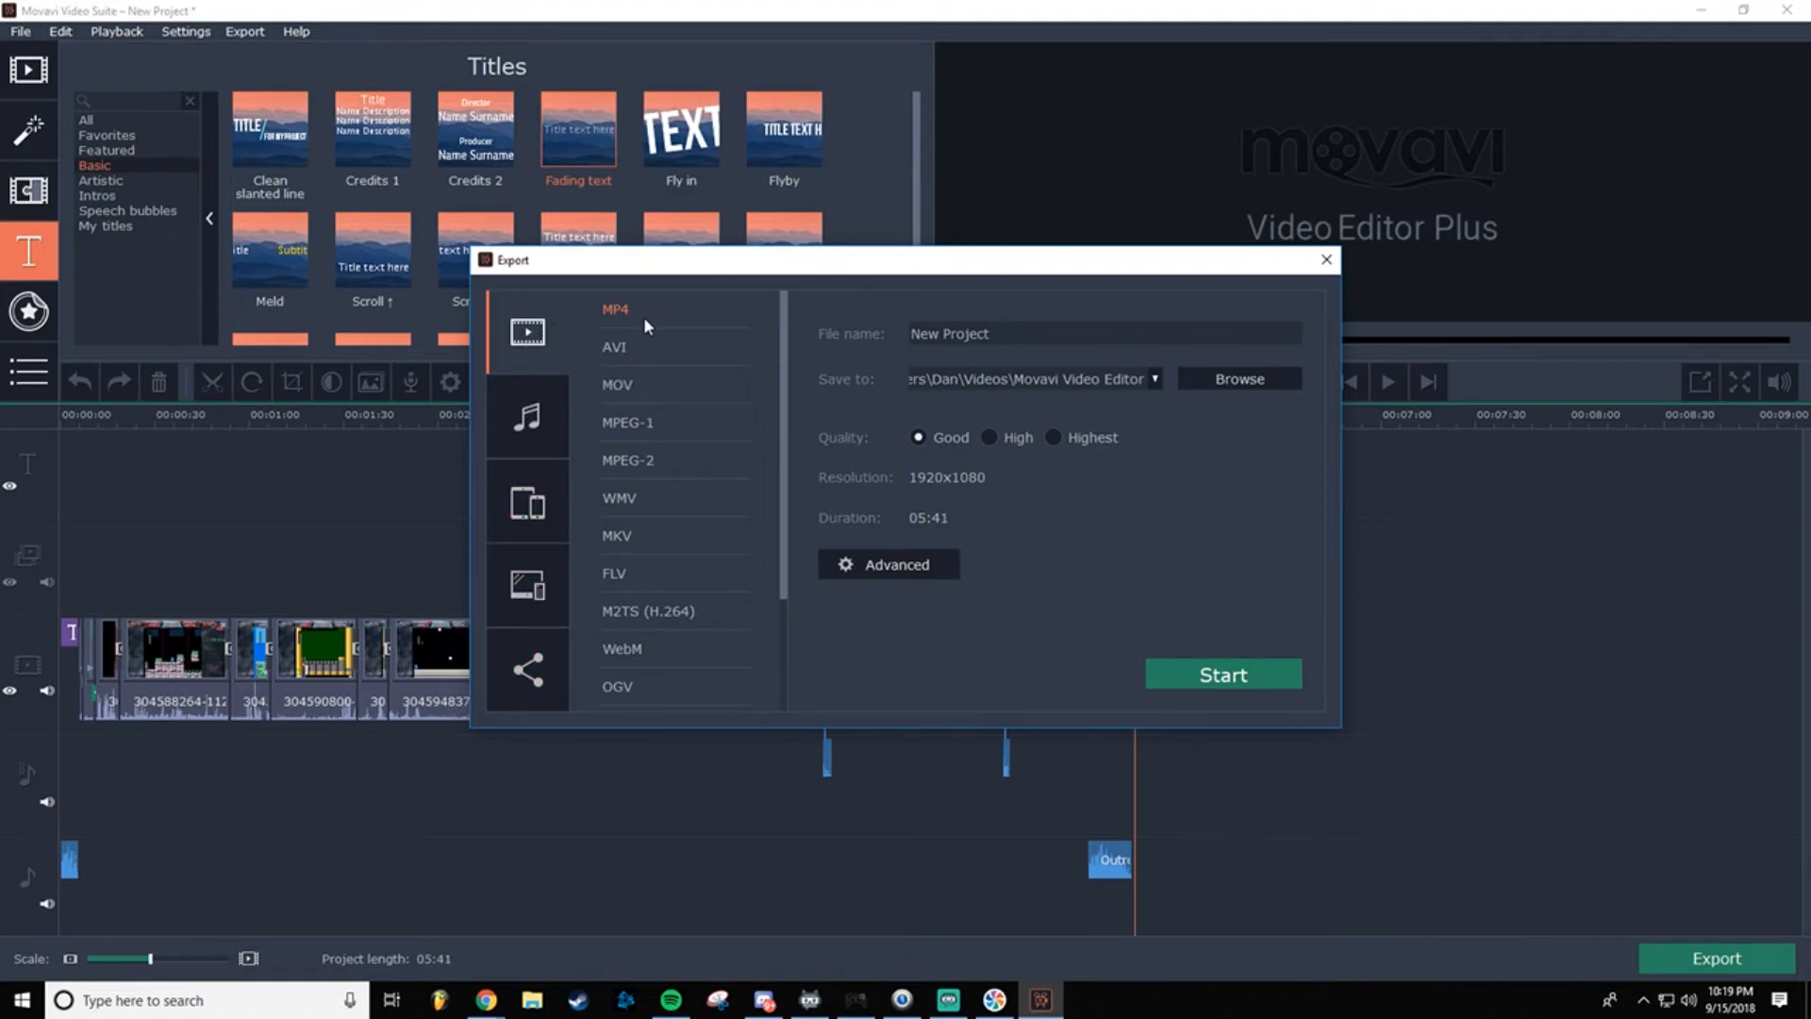
triple_click(1019, 329)
text(Mega Man Marathon Highlights)
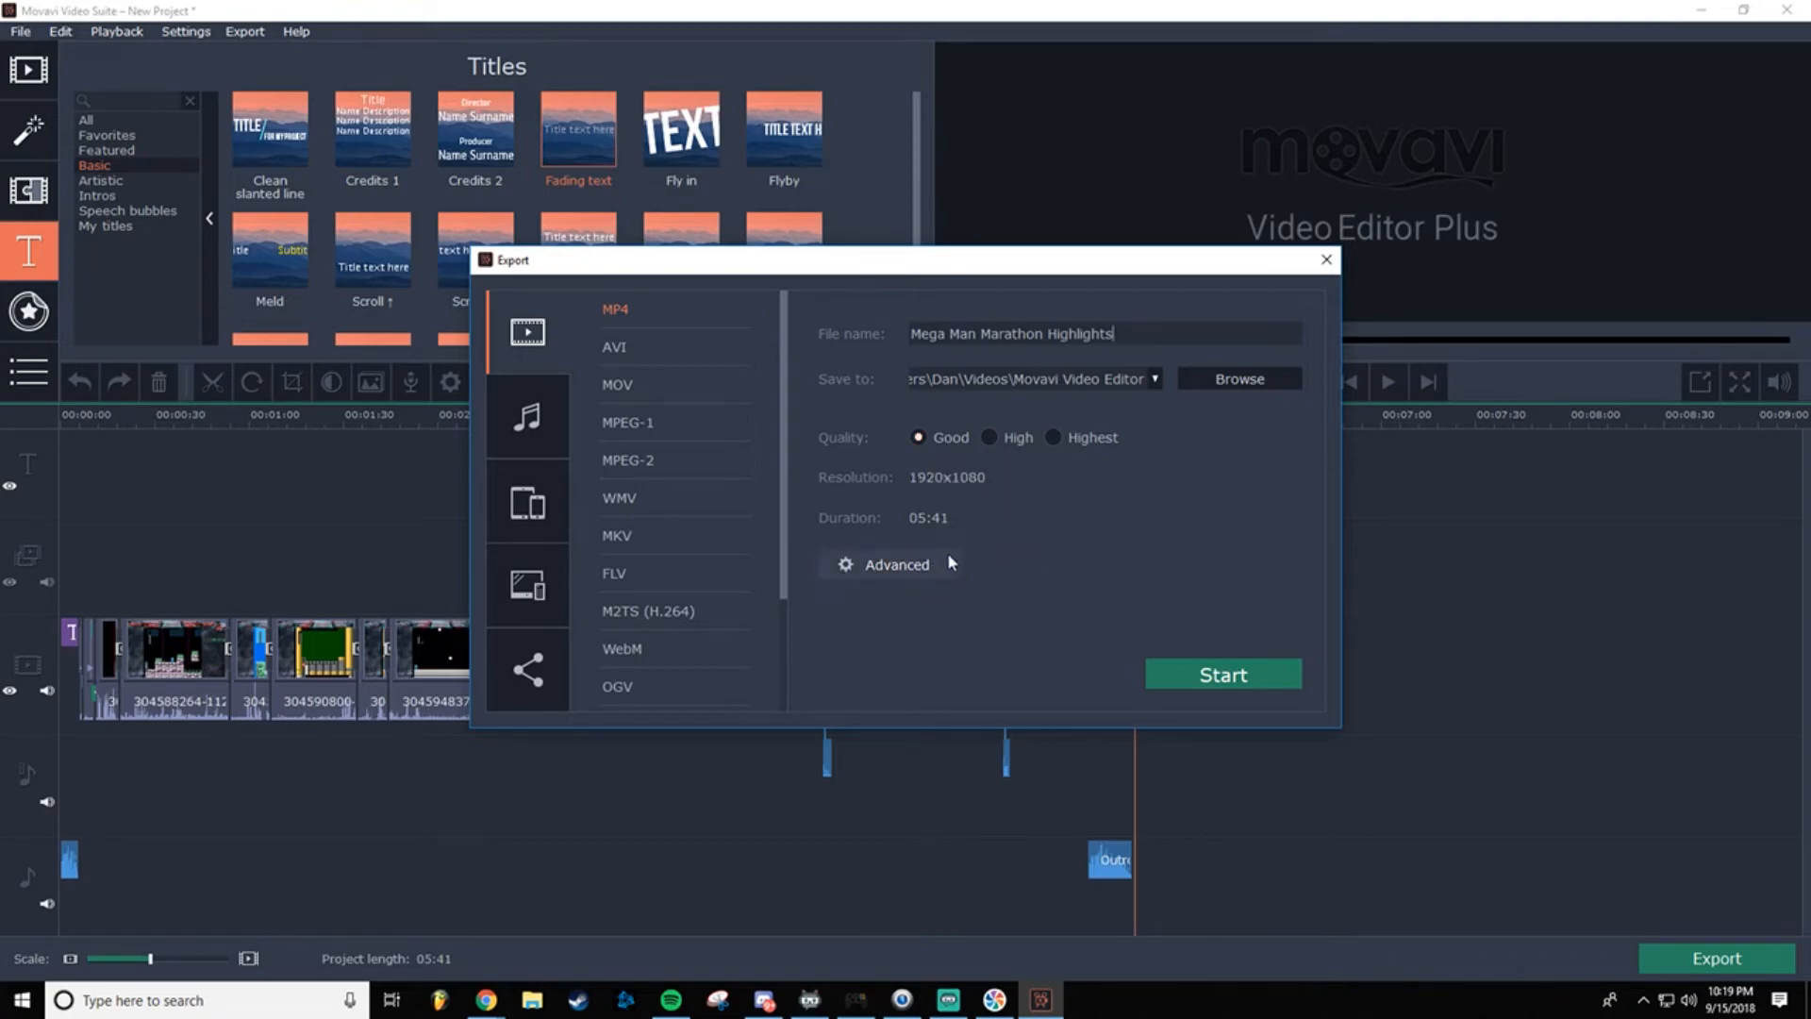
Step: Set the MP4 export's frame rate to 60 in the advanced settings
click(894, 565)
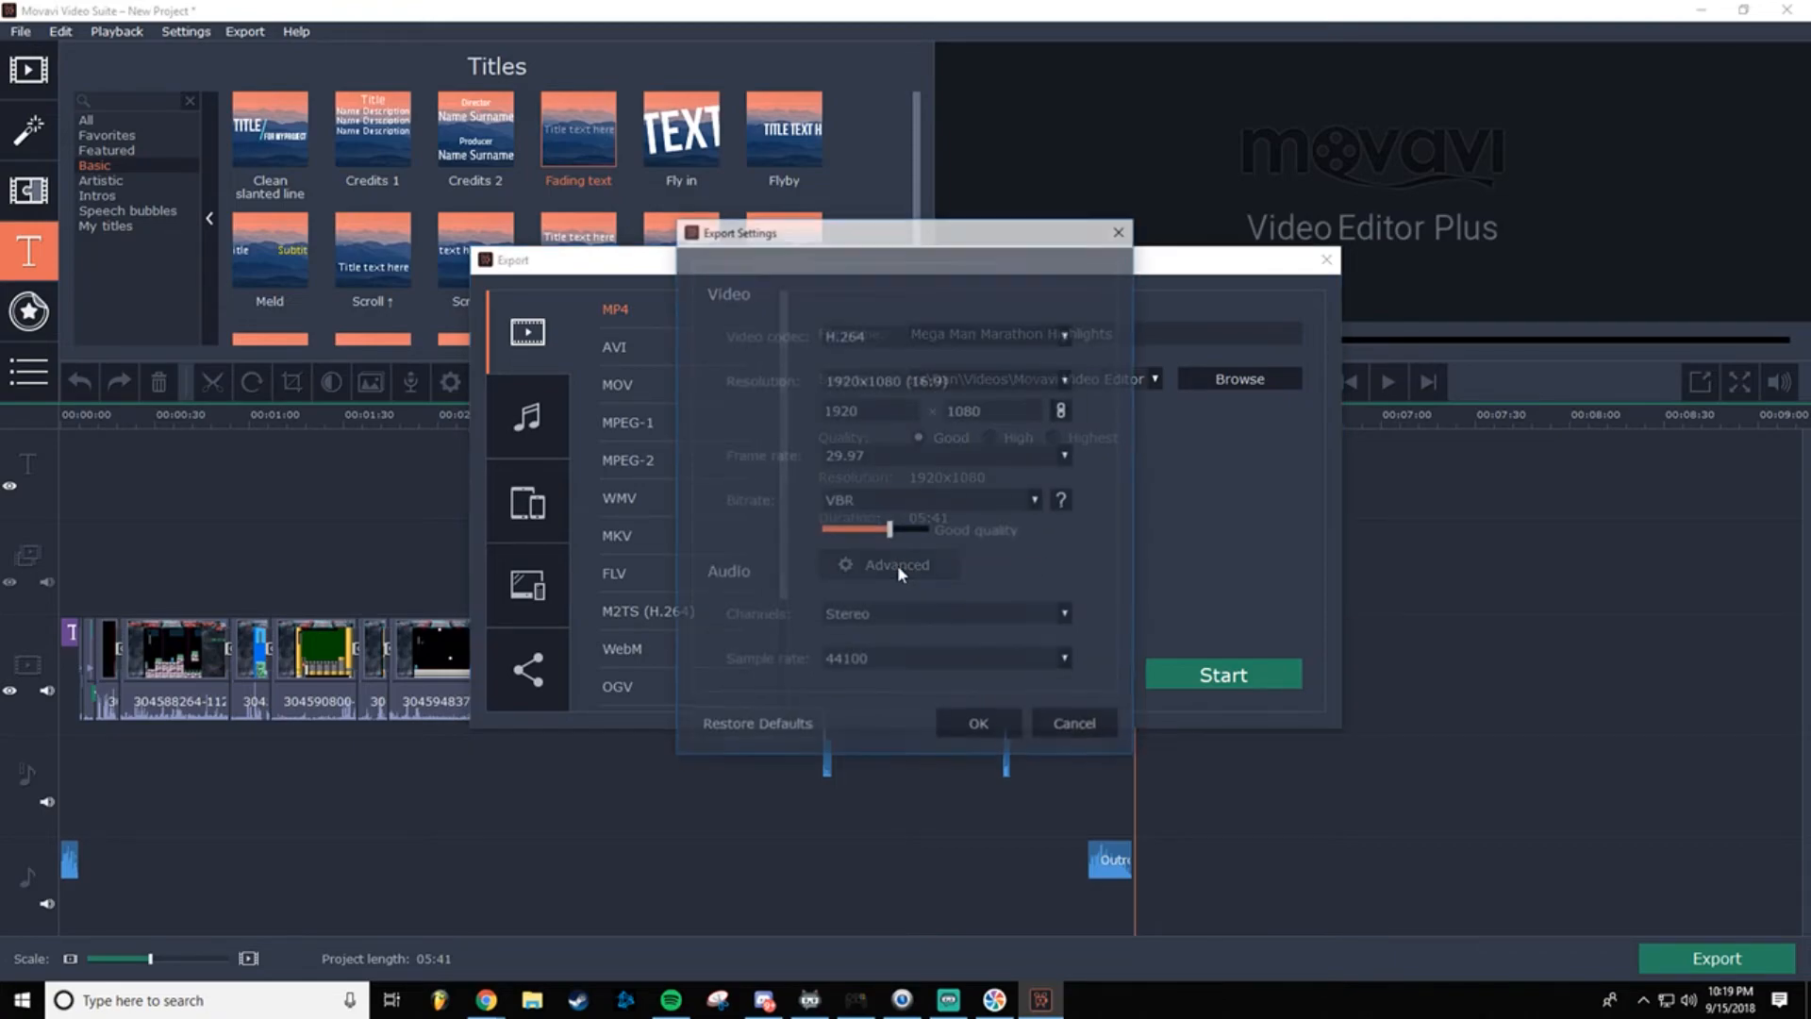
click(1068, 457)
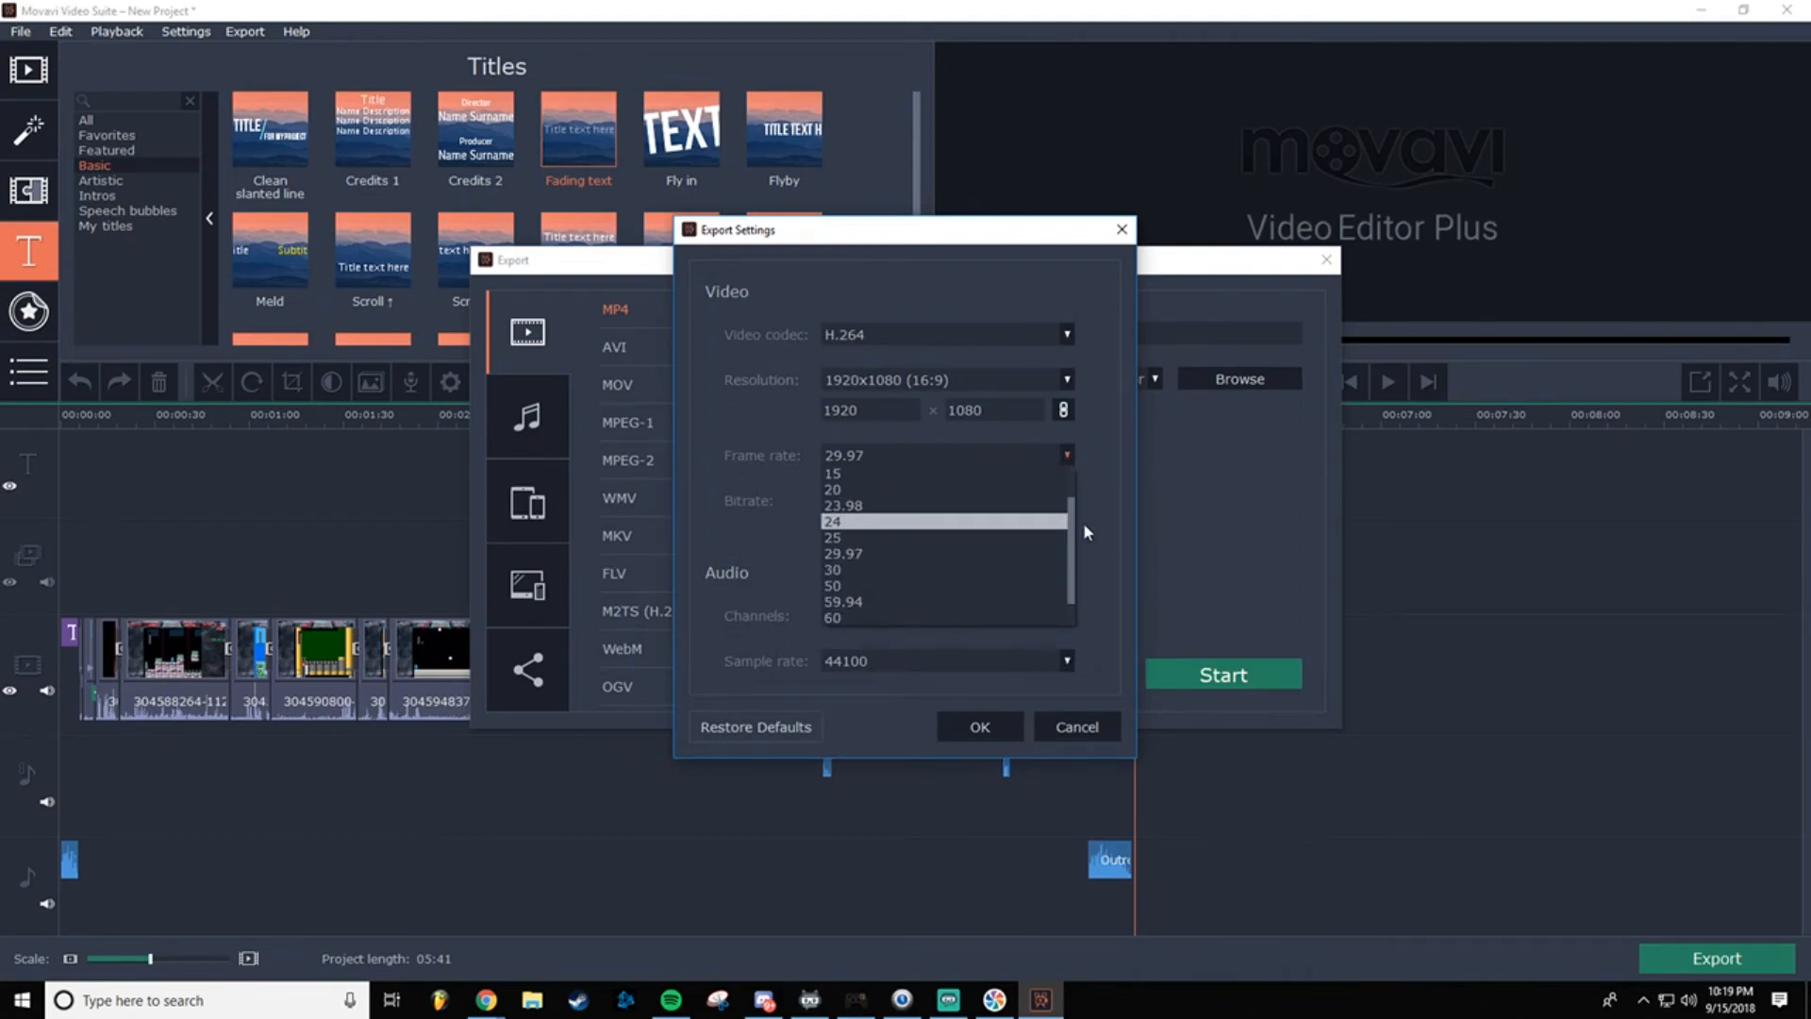
scroll(1073, 547, down, 2)
click(827, 585)
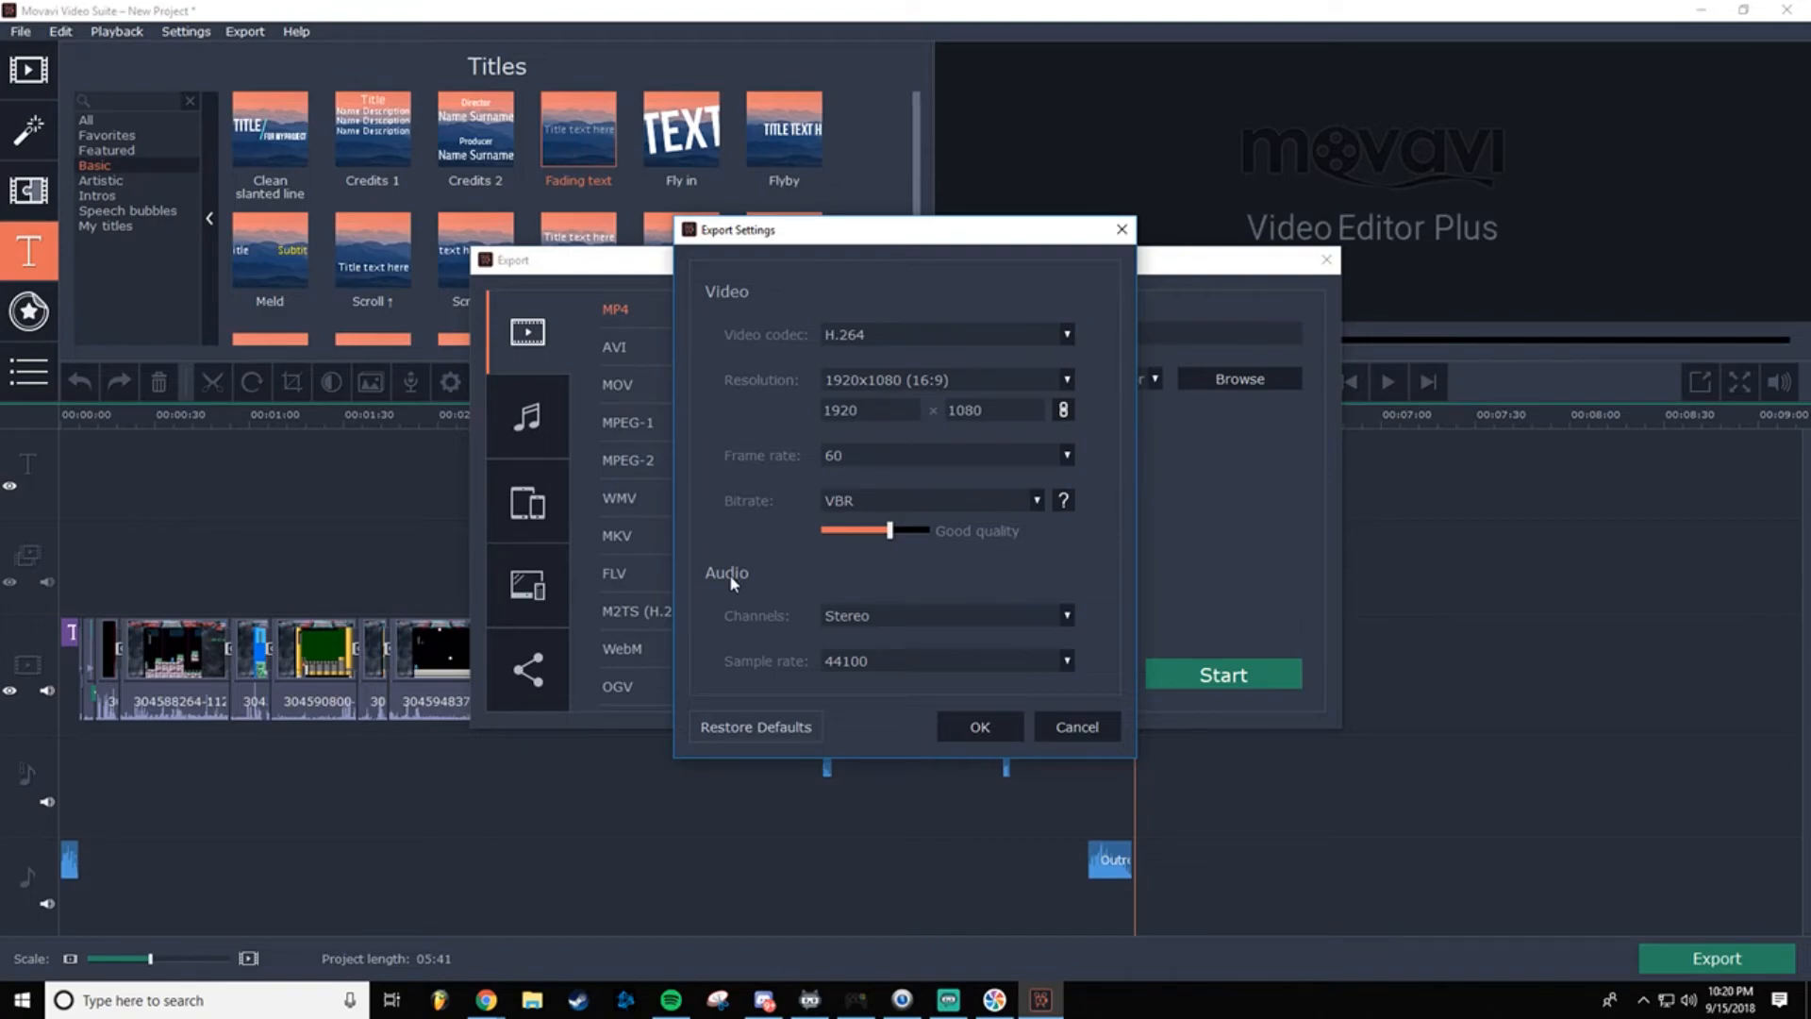
click(1000, 727)
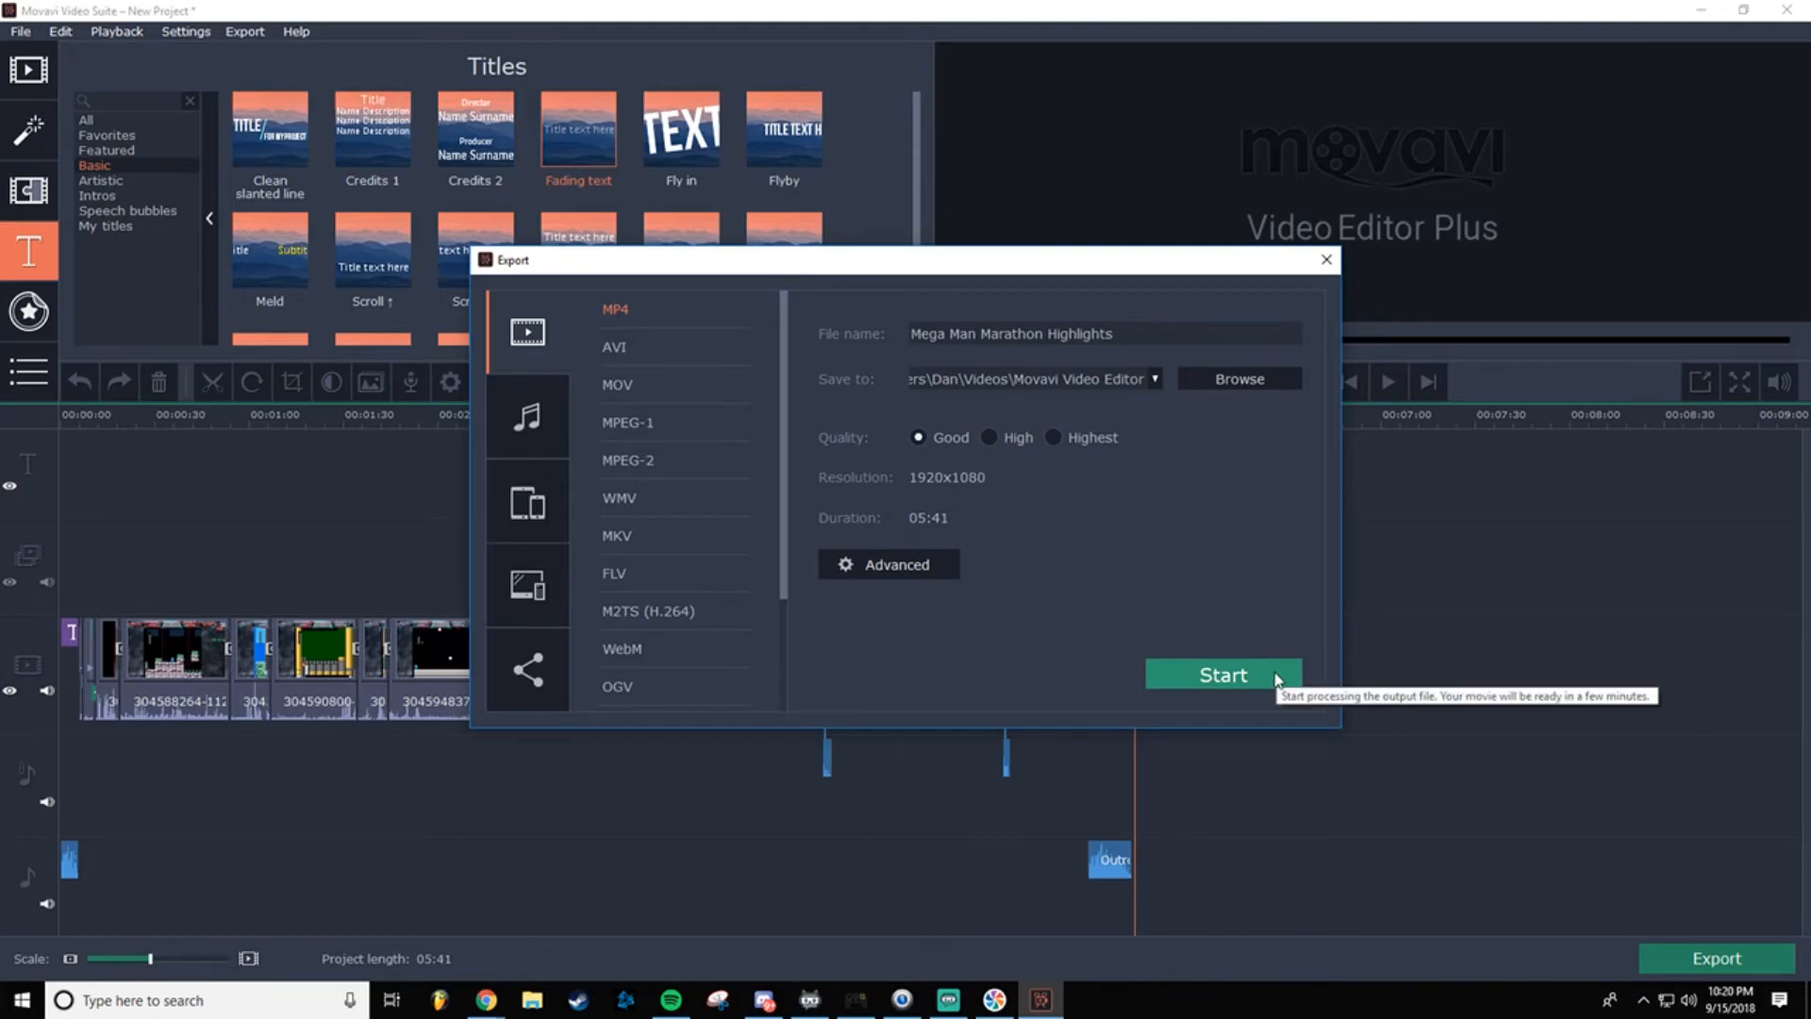
Step: Set the export's save location to the Desktop, export the video and dismiss the completion message
click(1216, 378)
click(564, 504)
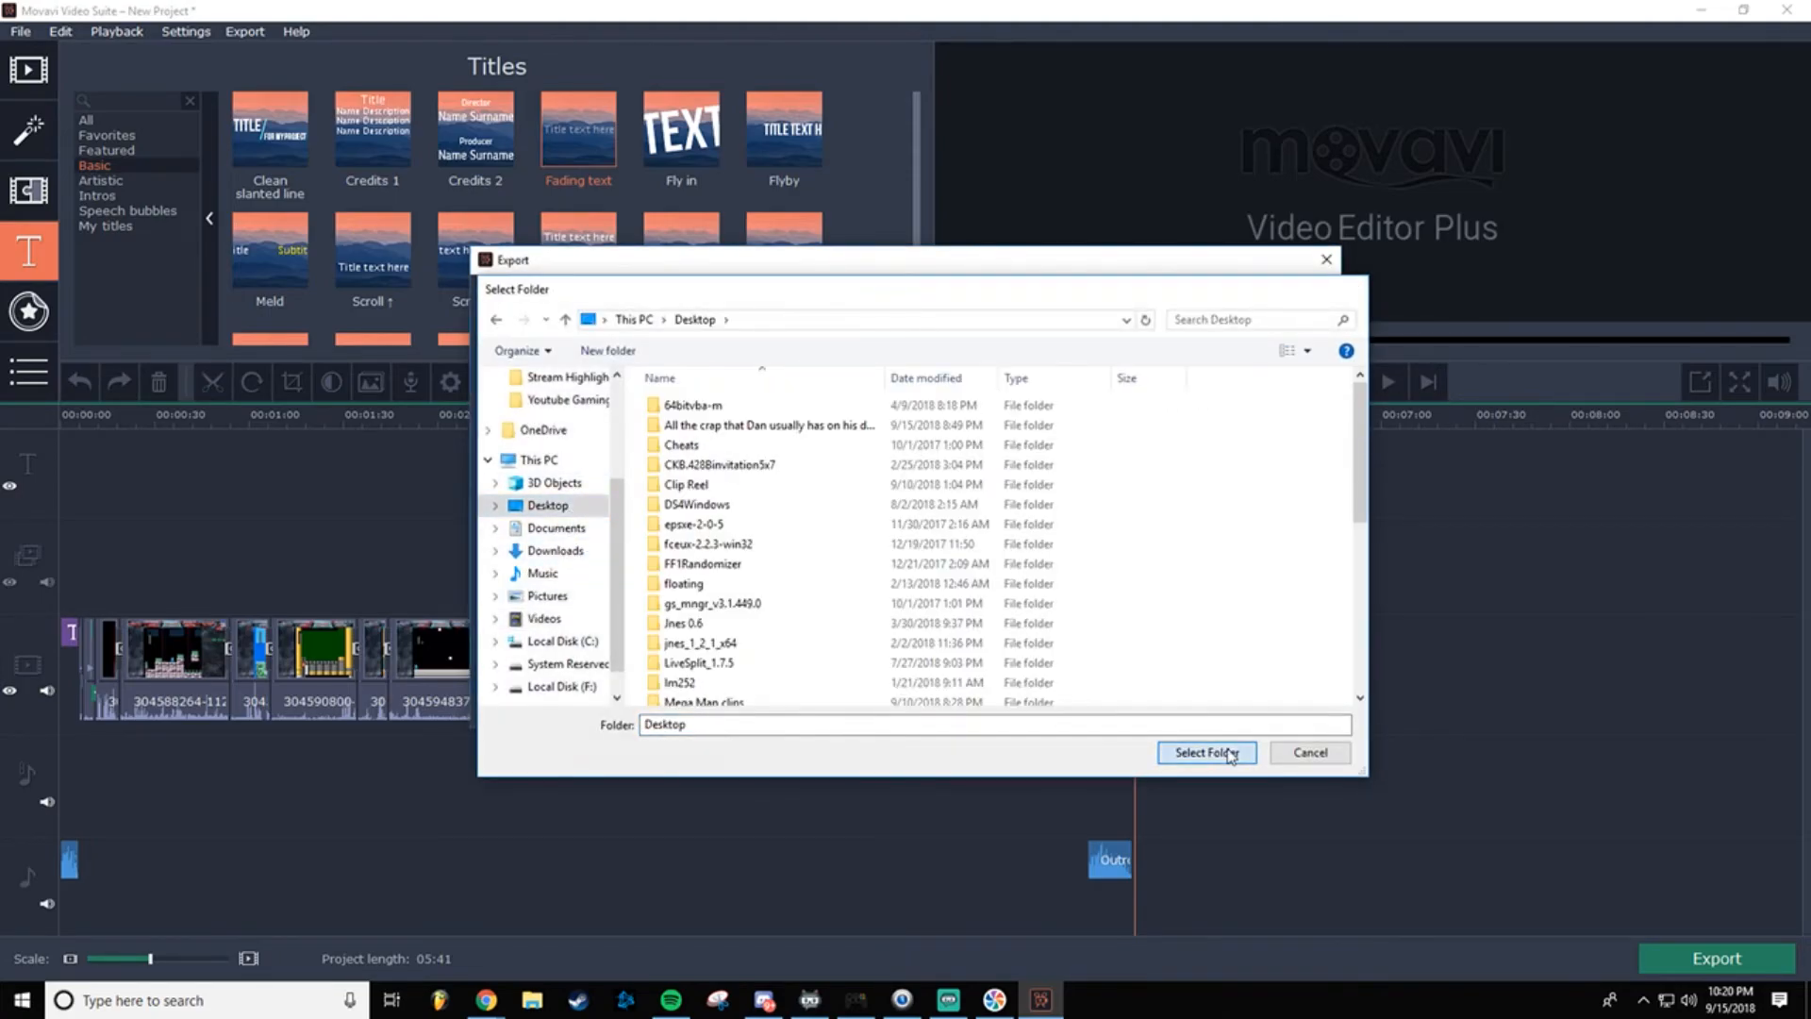
click(1231, 753)
click(1207, 676)
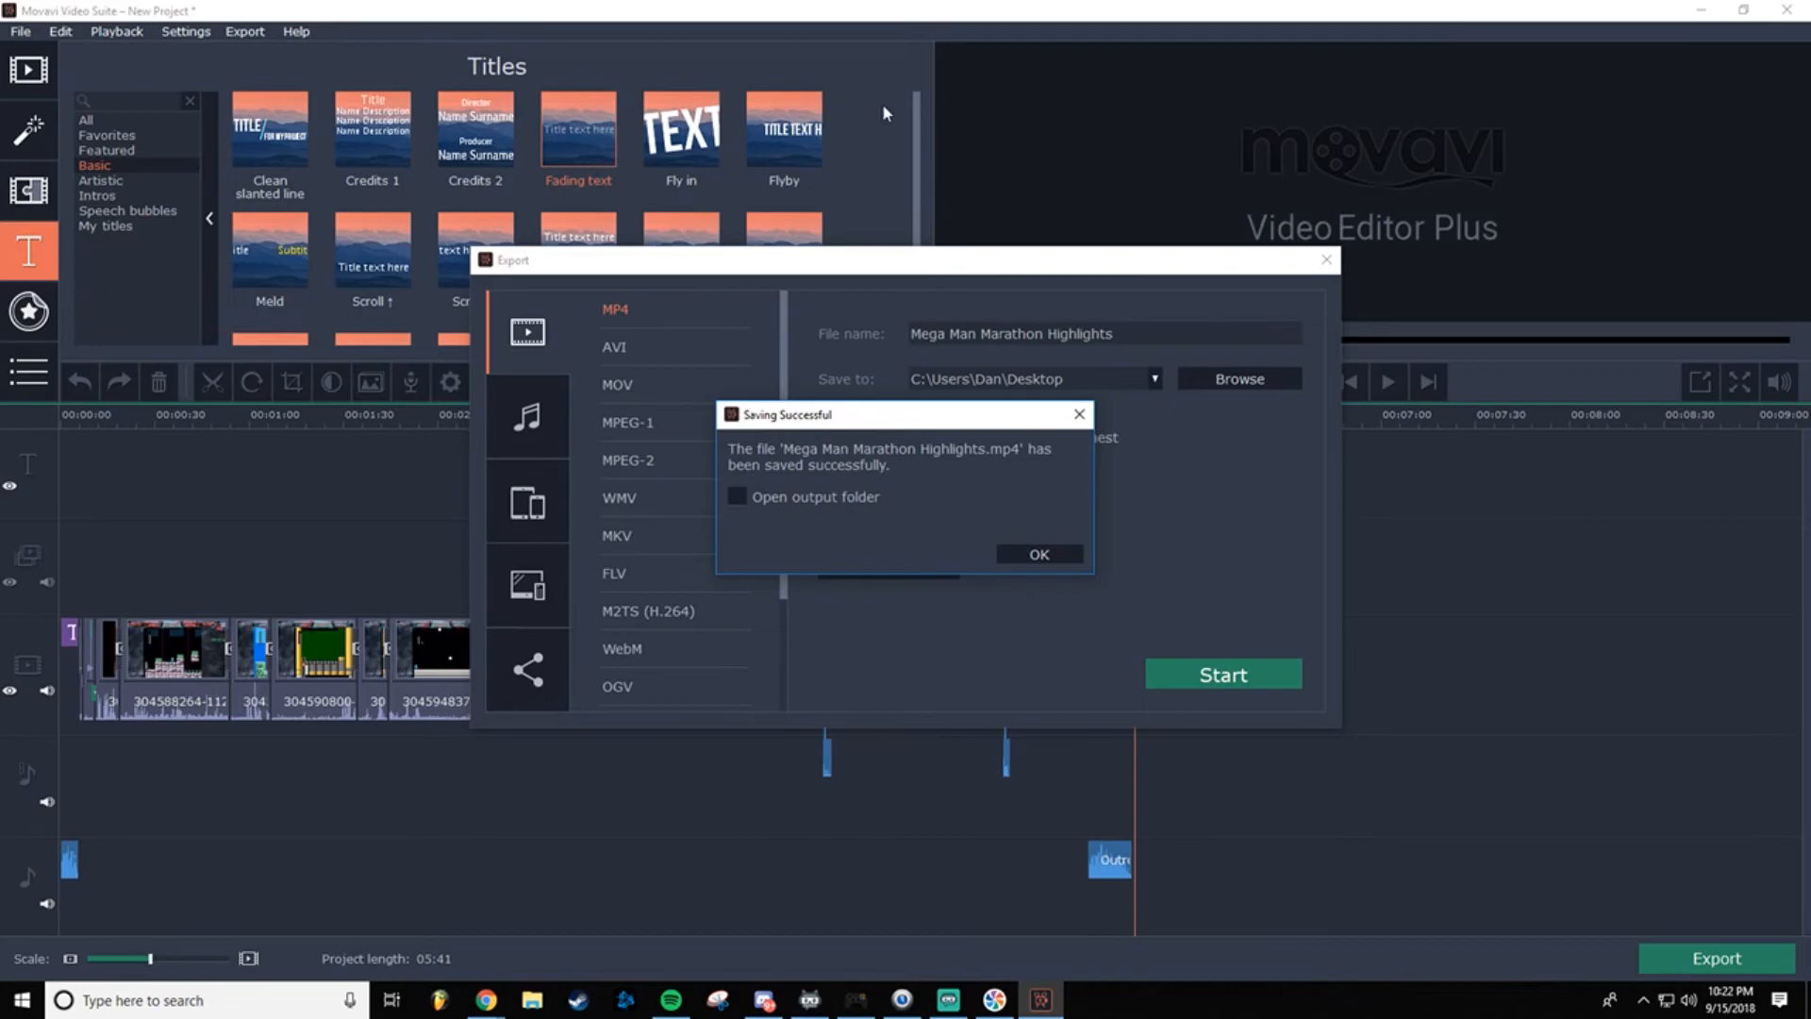
click(1034, 554)
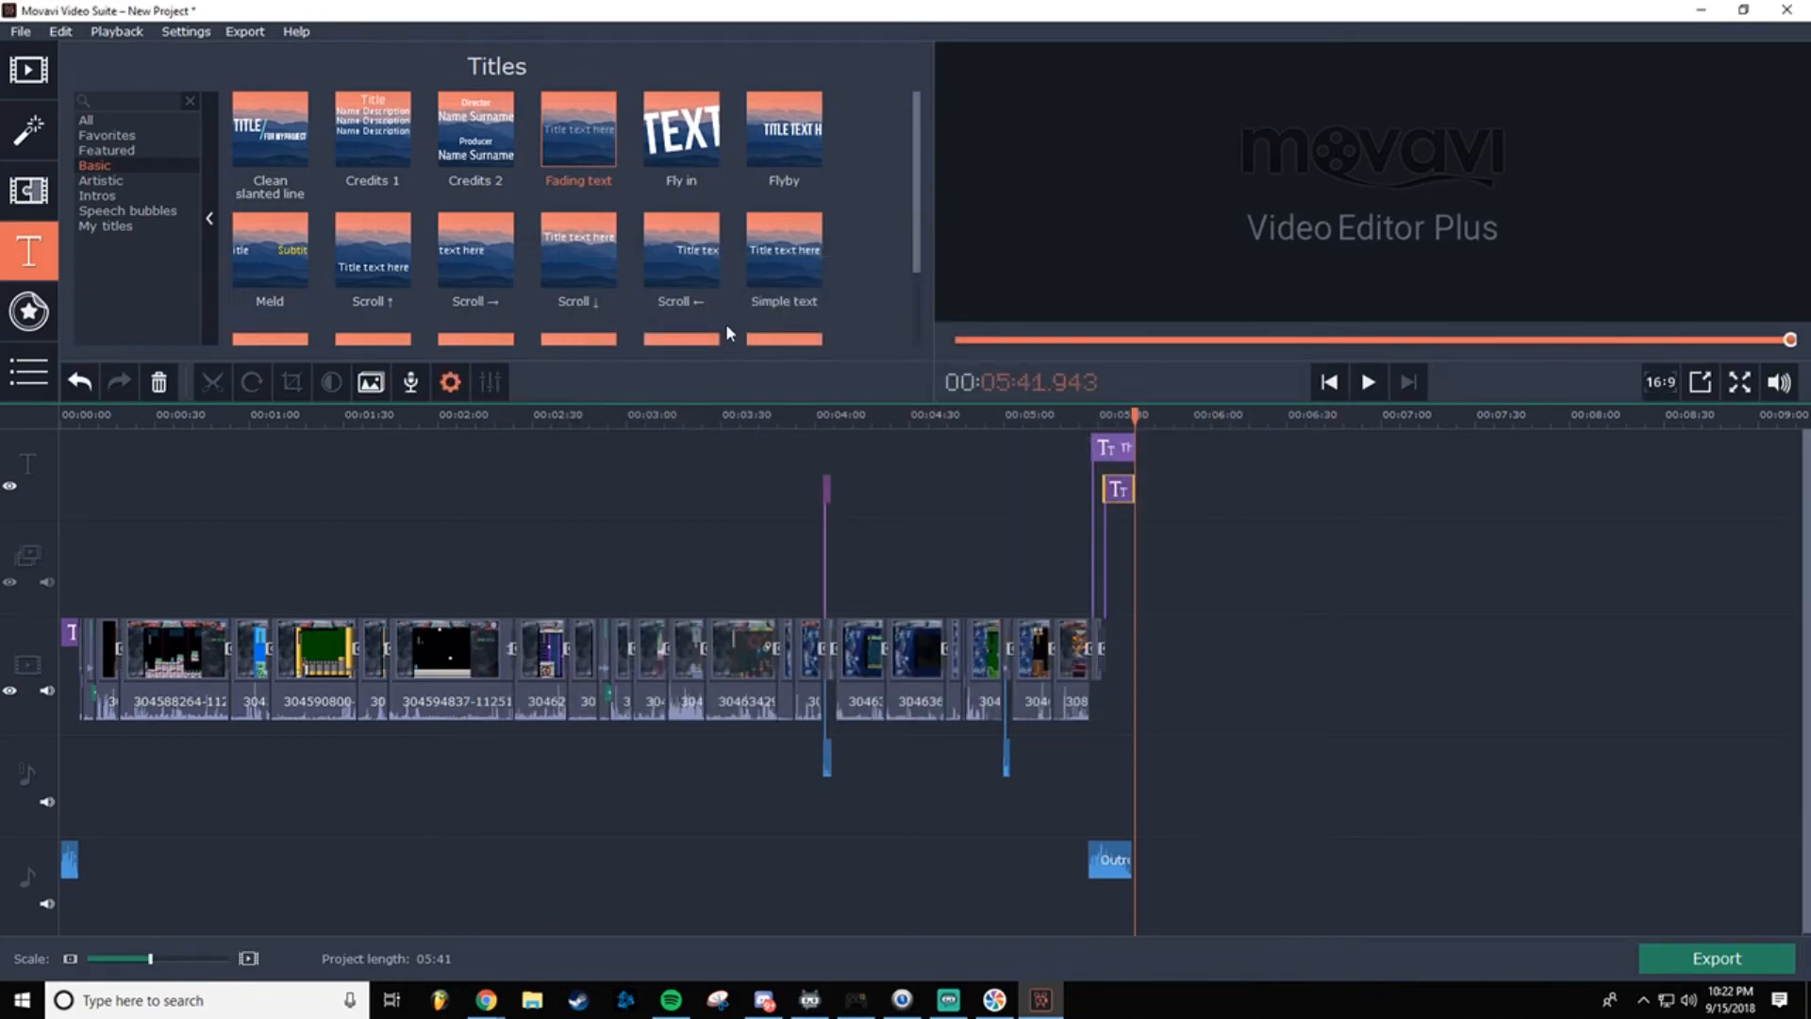
Step: Check the hardware acceleration settings in the editor's preferences
click(194, 33)
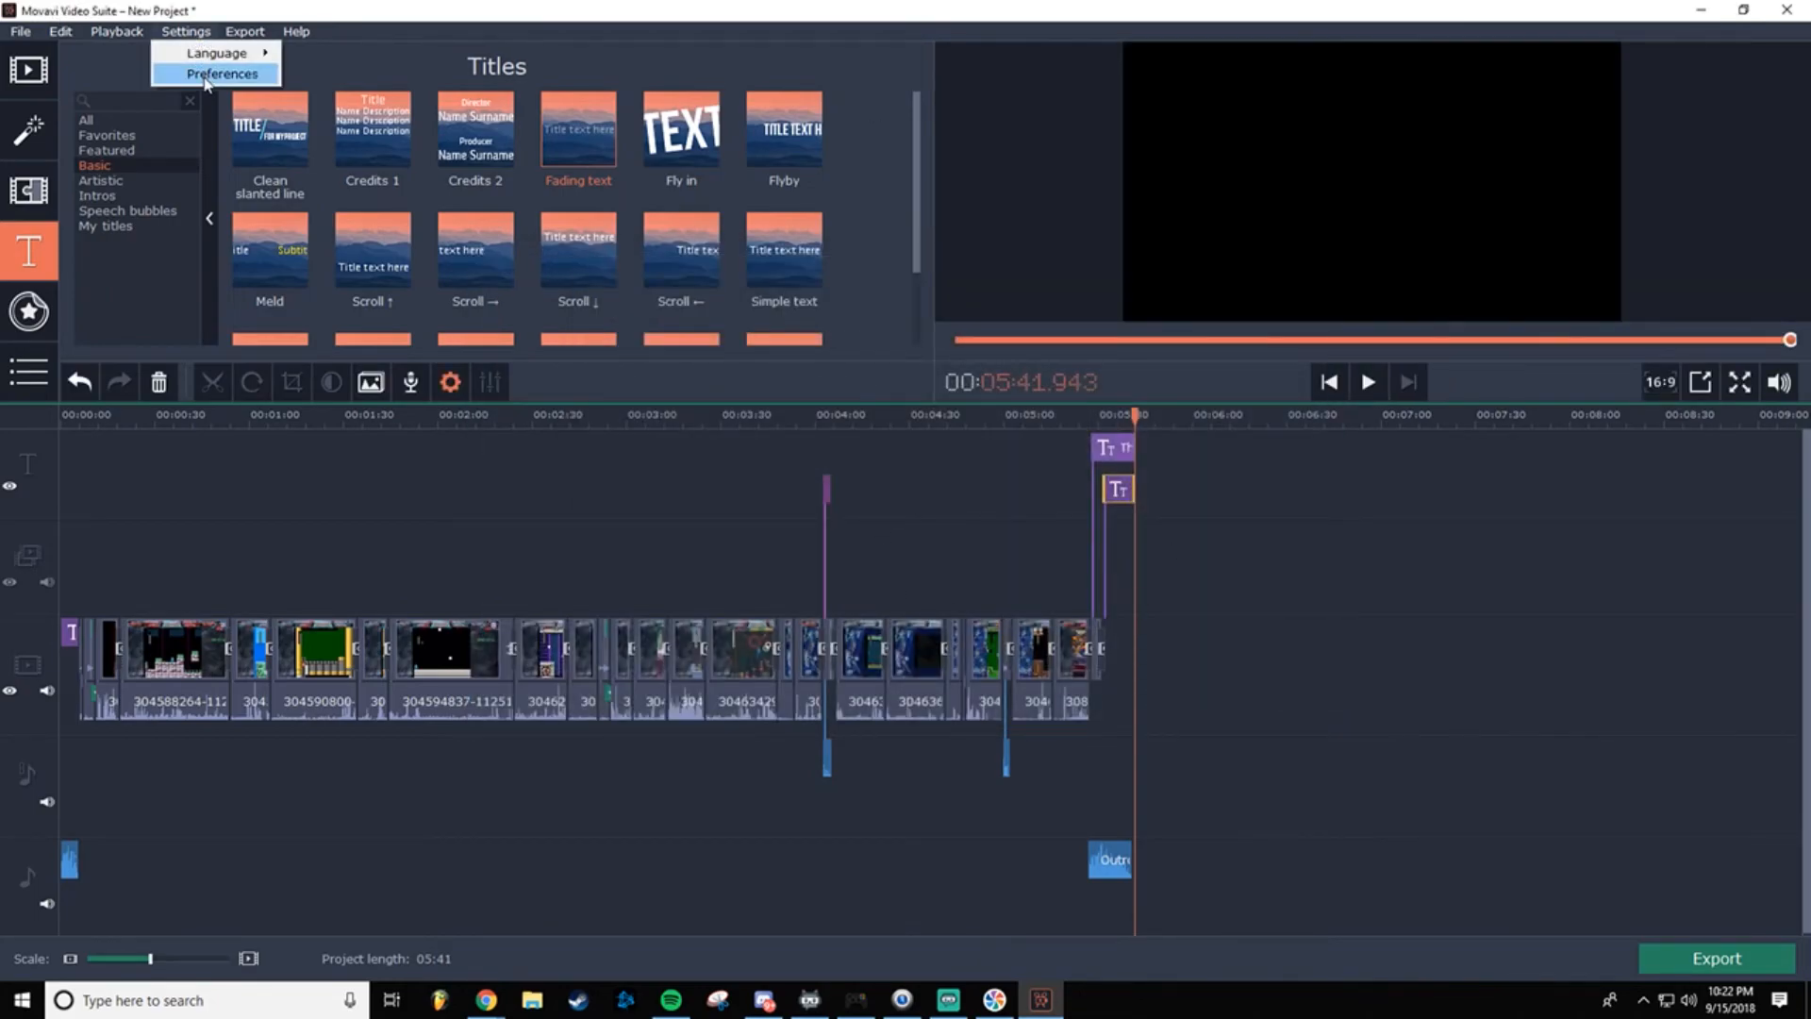
click(209, 76)
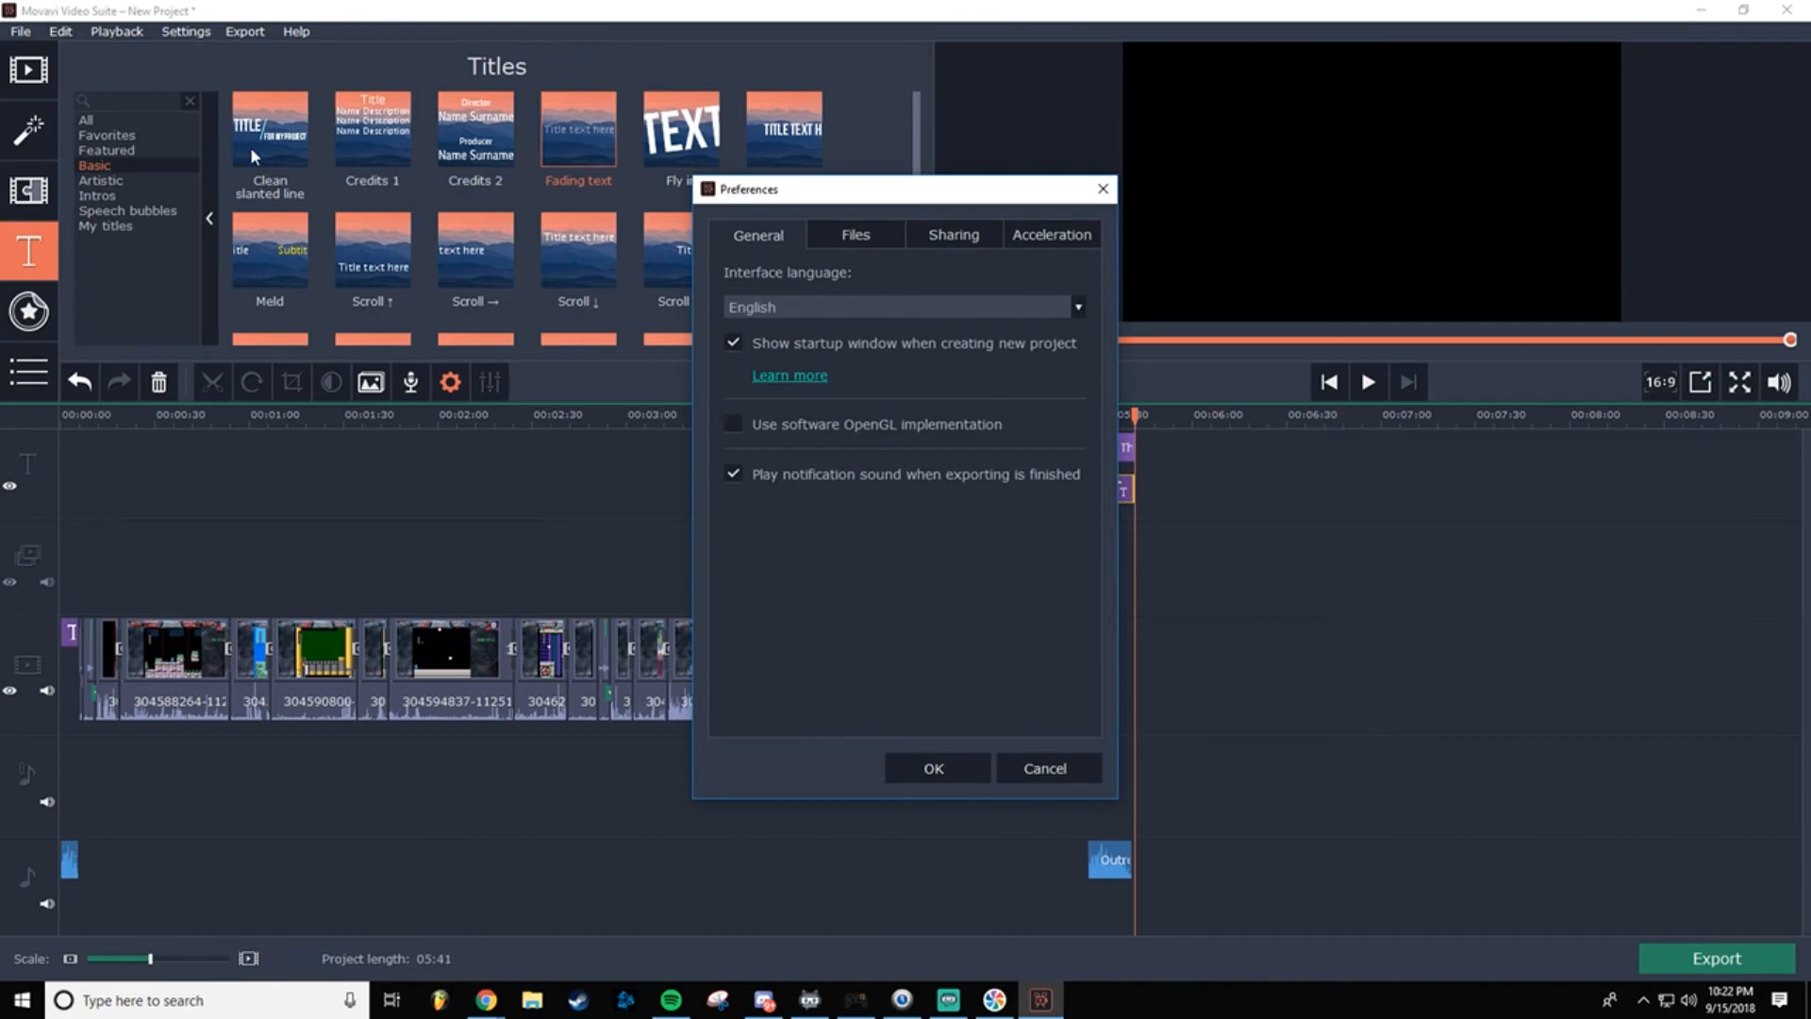
click(1066, 236)
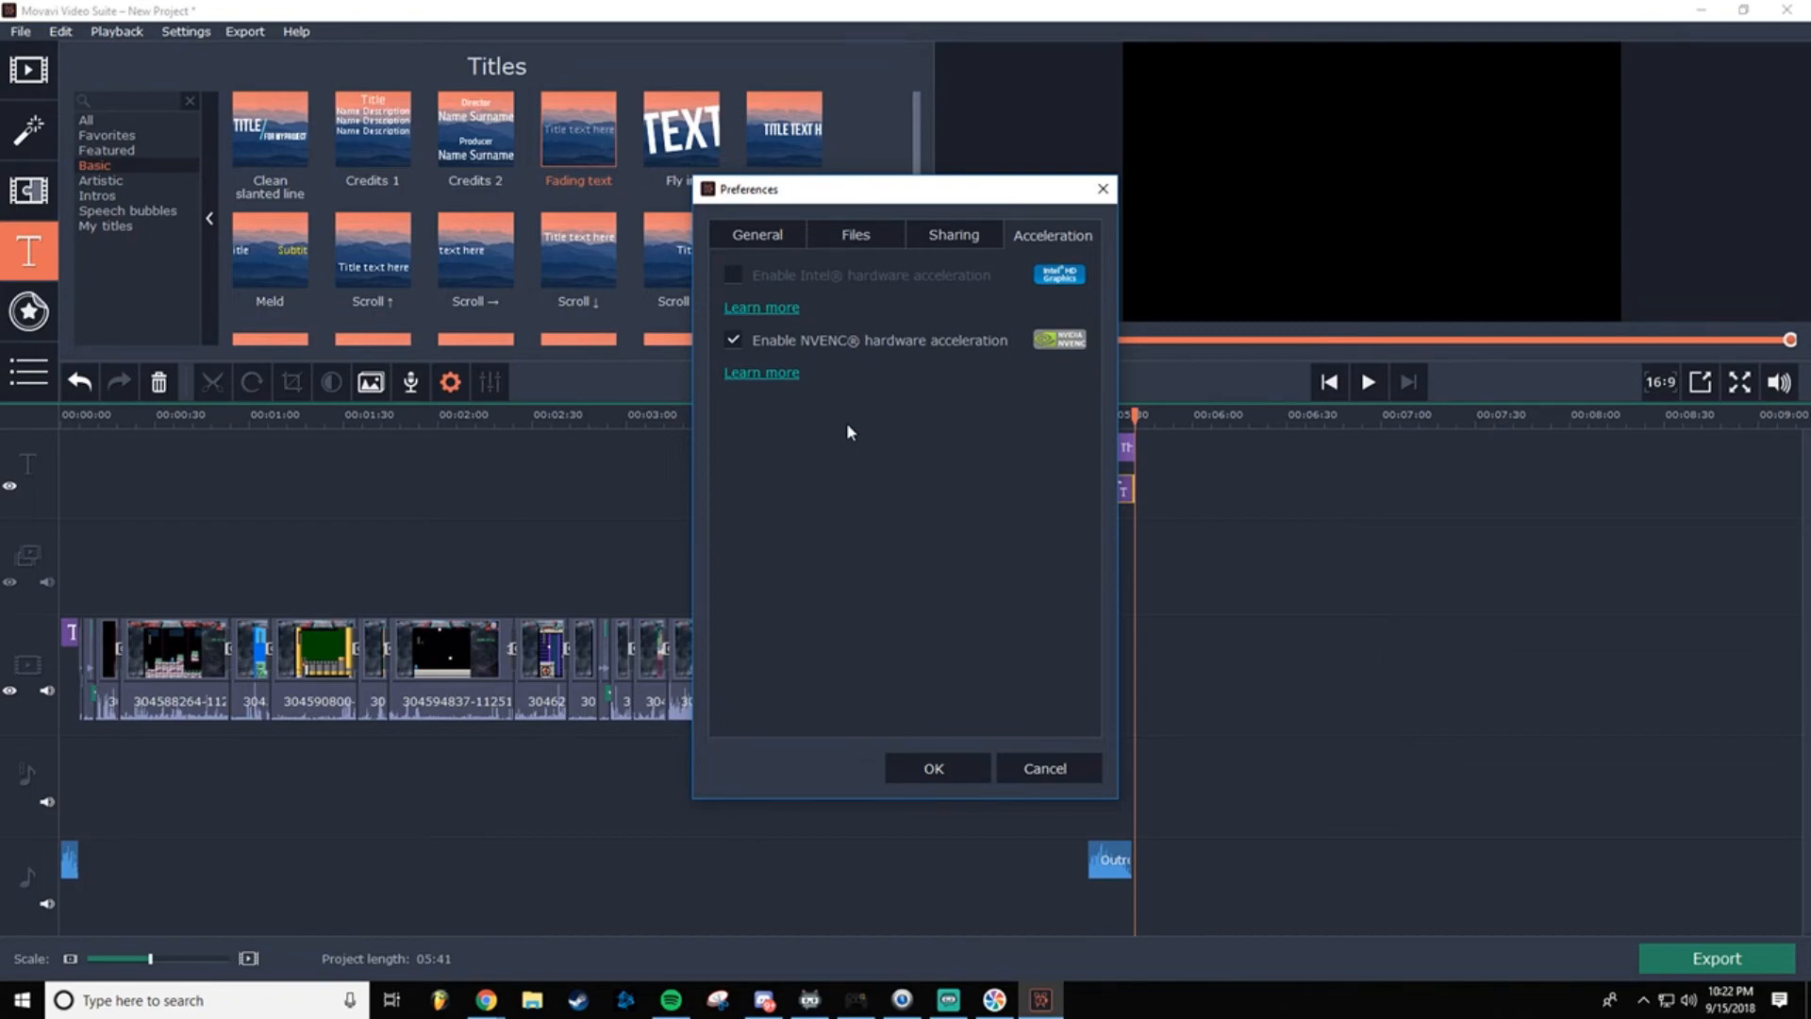
click(962, 772)
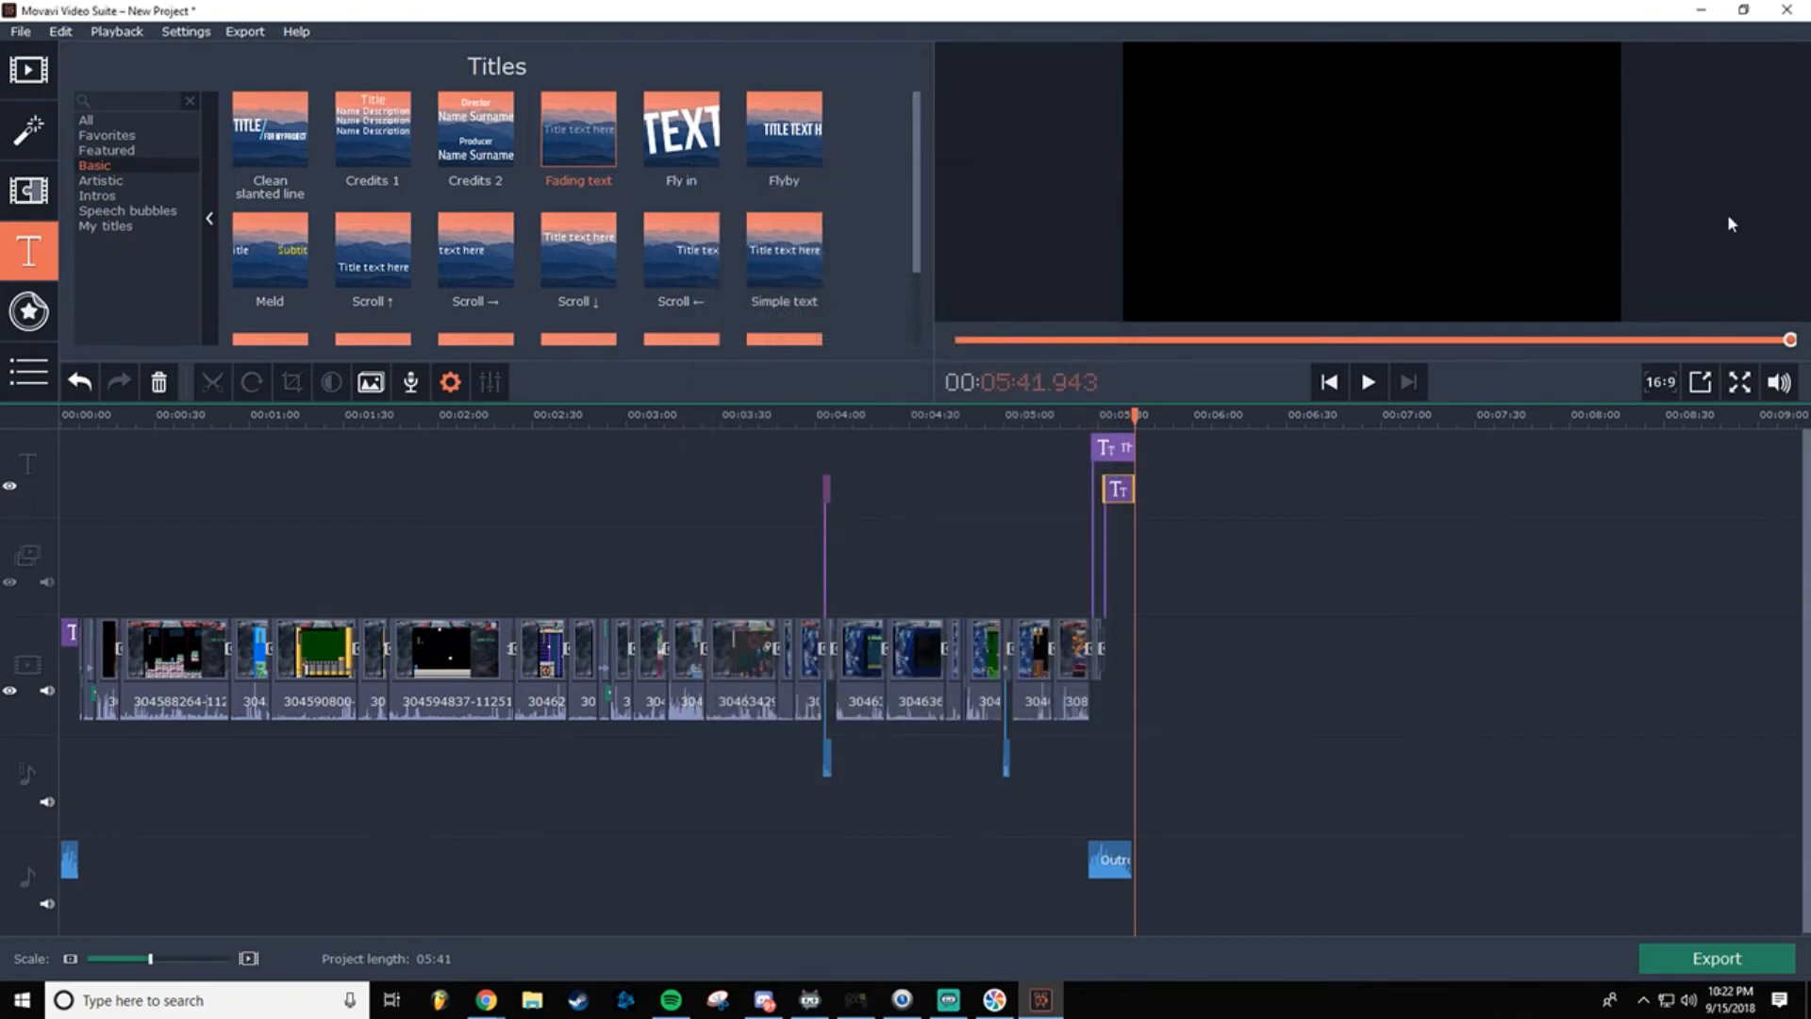
Step: Switch to Chrome and open the video list in YouTube's Creator Studio to check the scheduled publish dates
click(1702, 12)
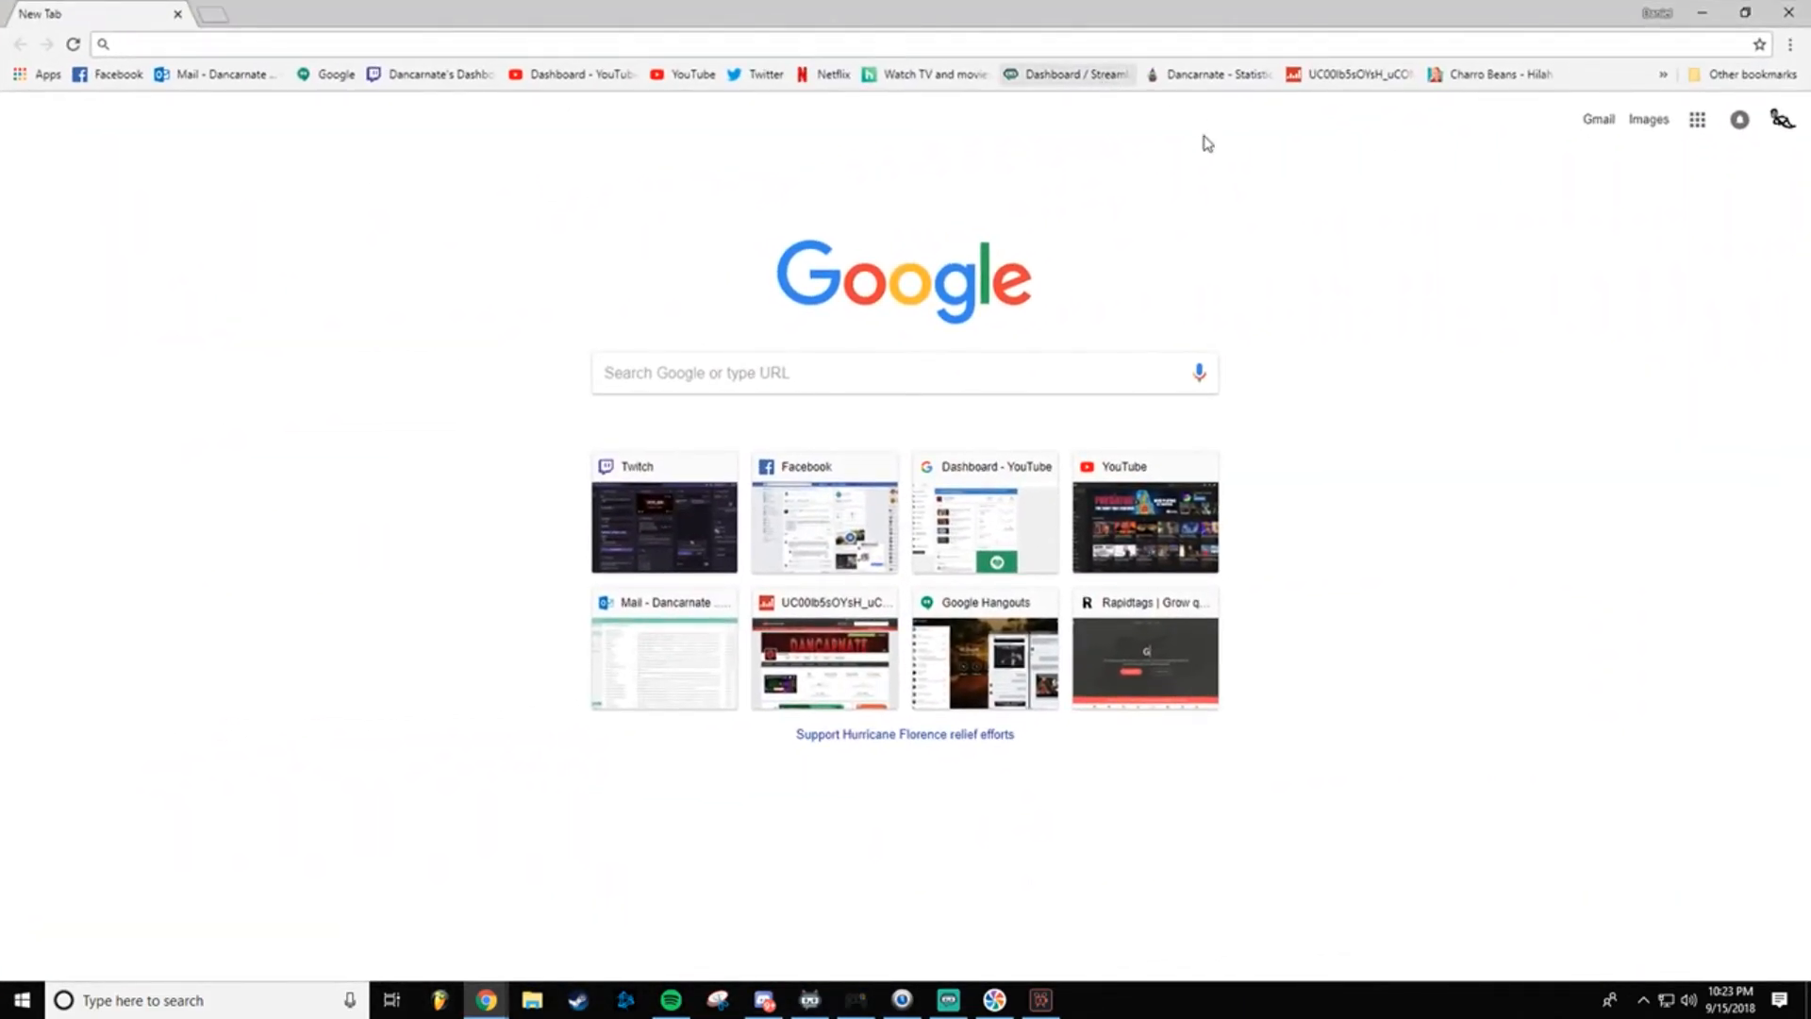
click(552, 76)
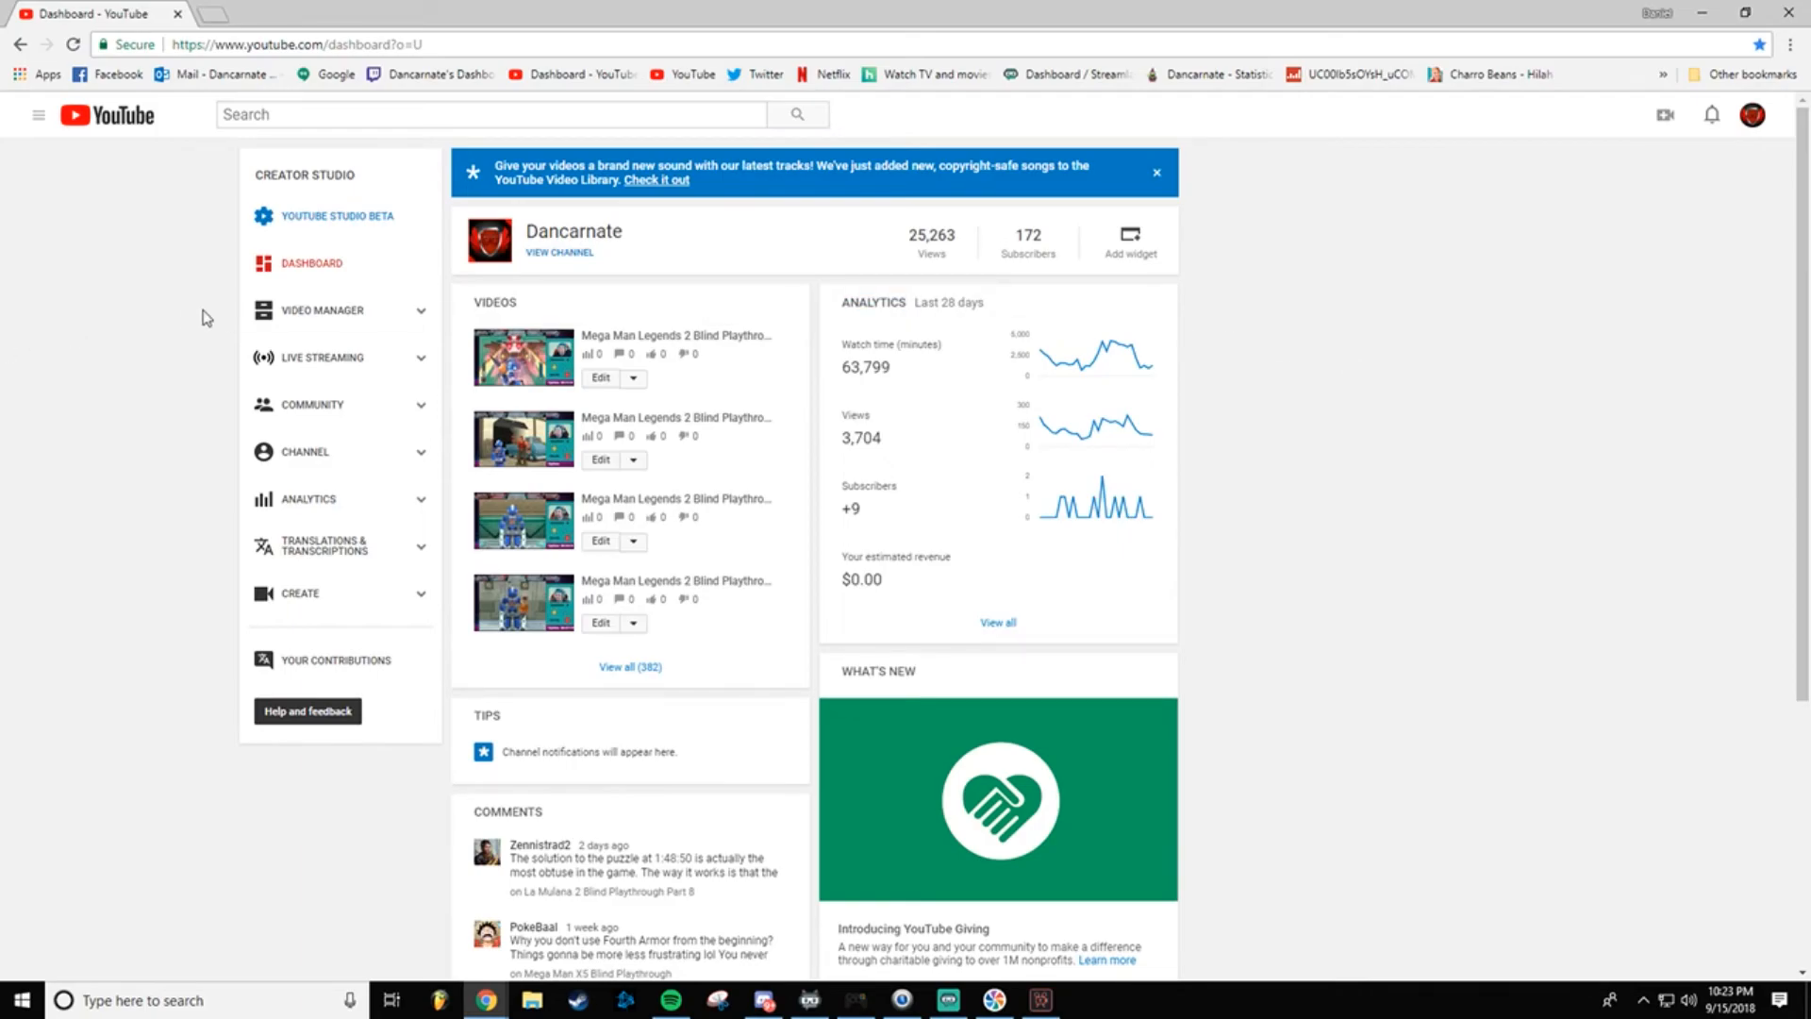
click(302, 319)
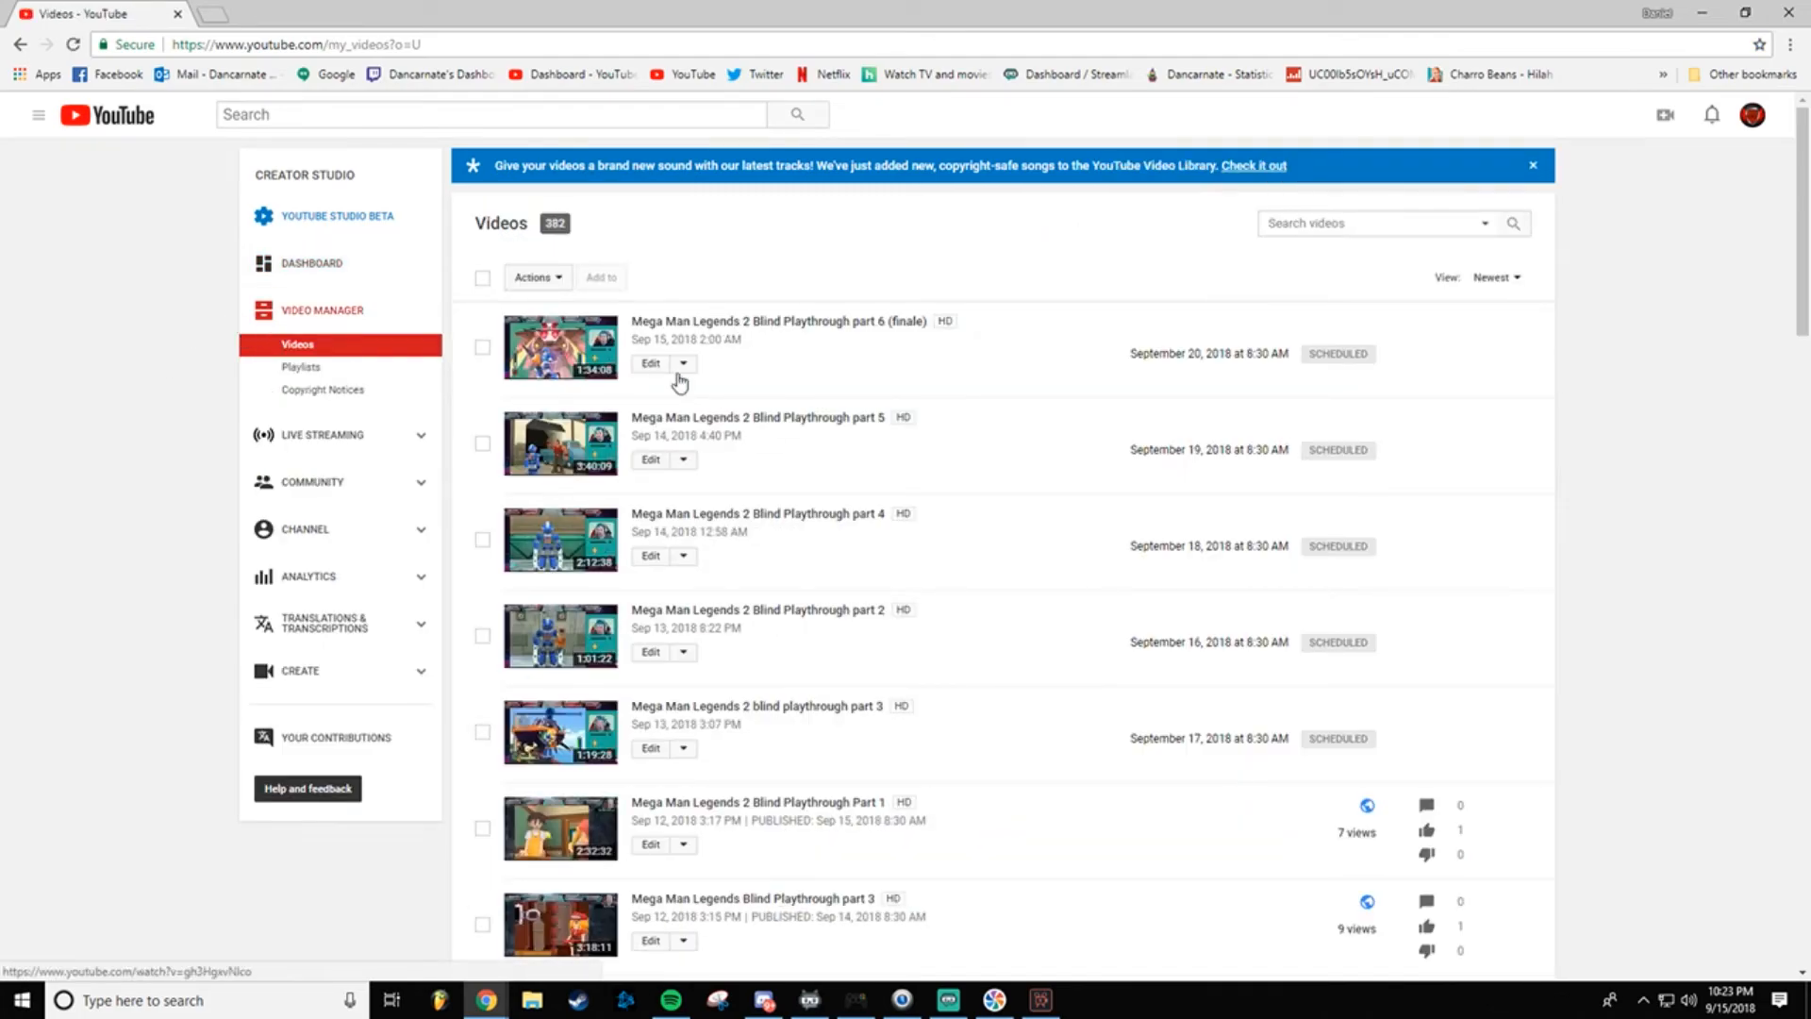
drag(1138, 641, 1210, 645)
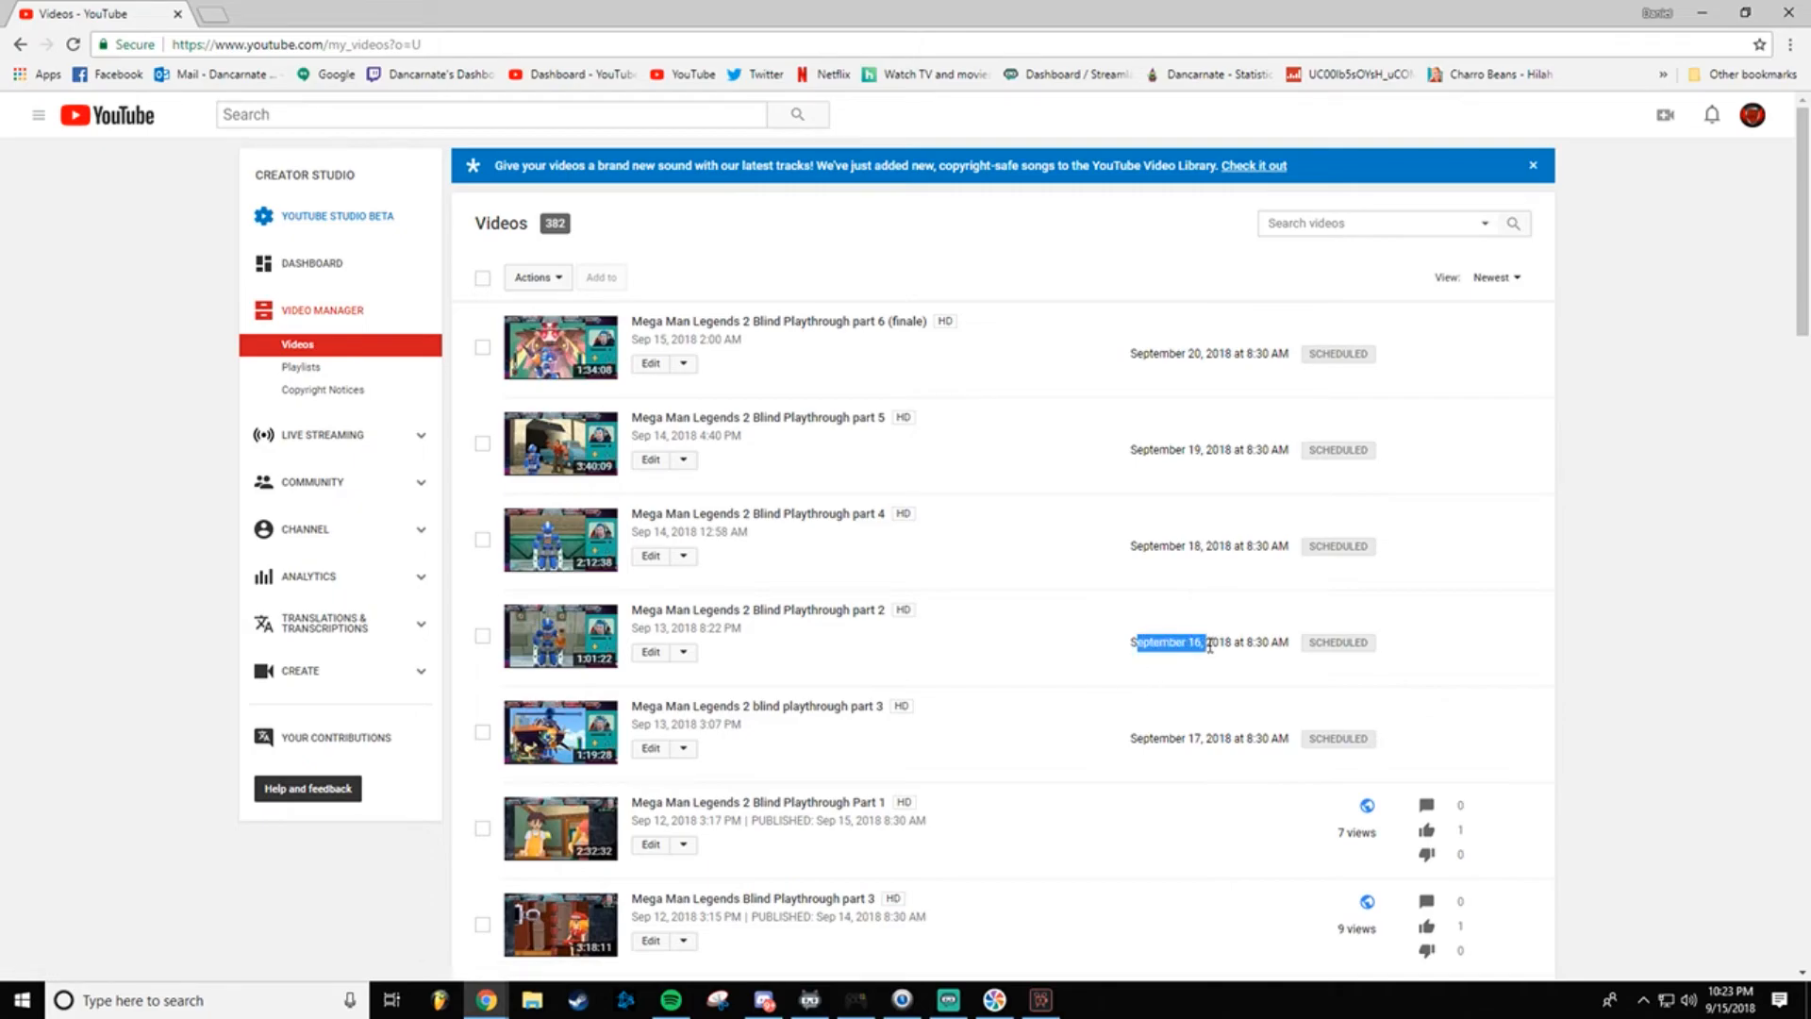
click(1205, 671)
Step: Start a YouTube upload of the Mega Man Marathon Highlights video file from the desktop
click(1666, 117)
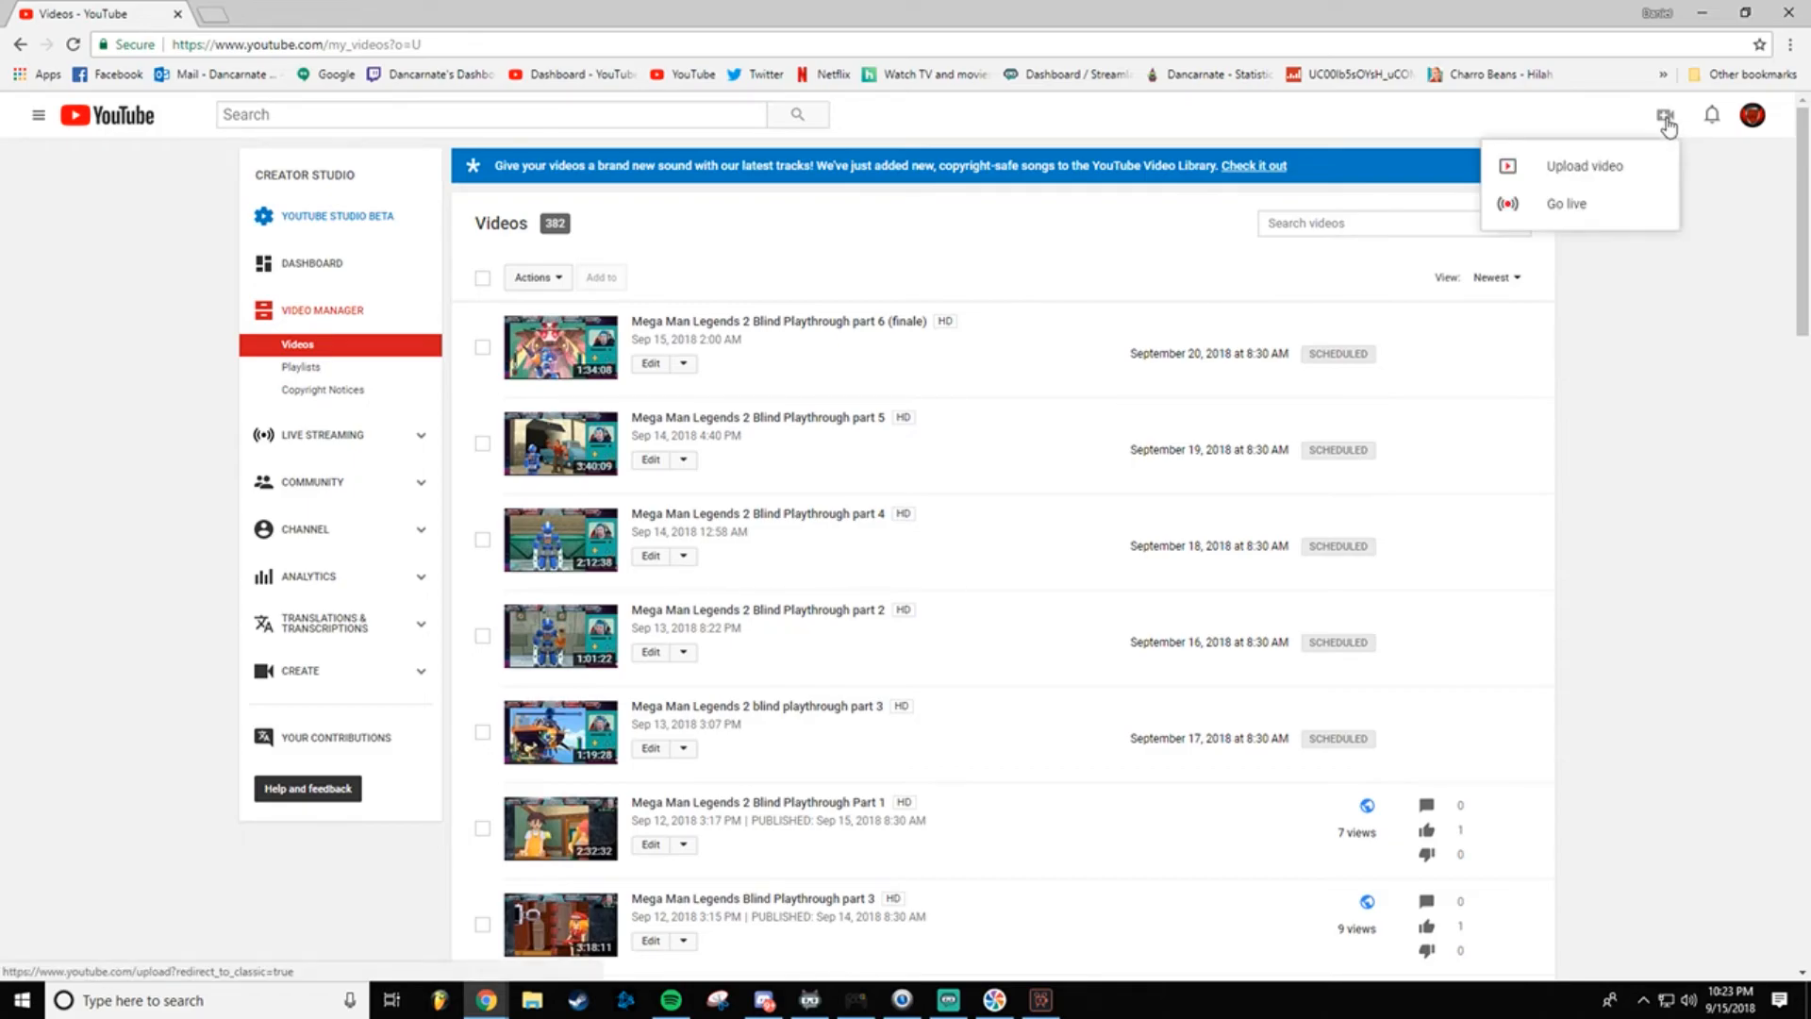
click(1584, 175)
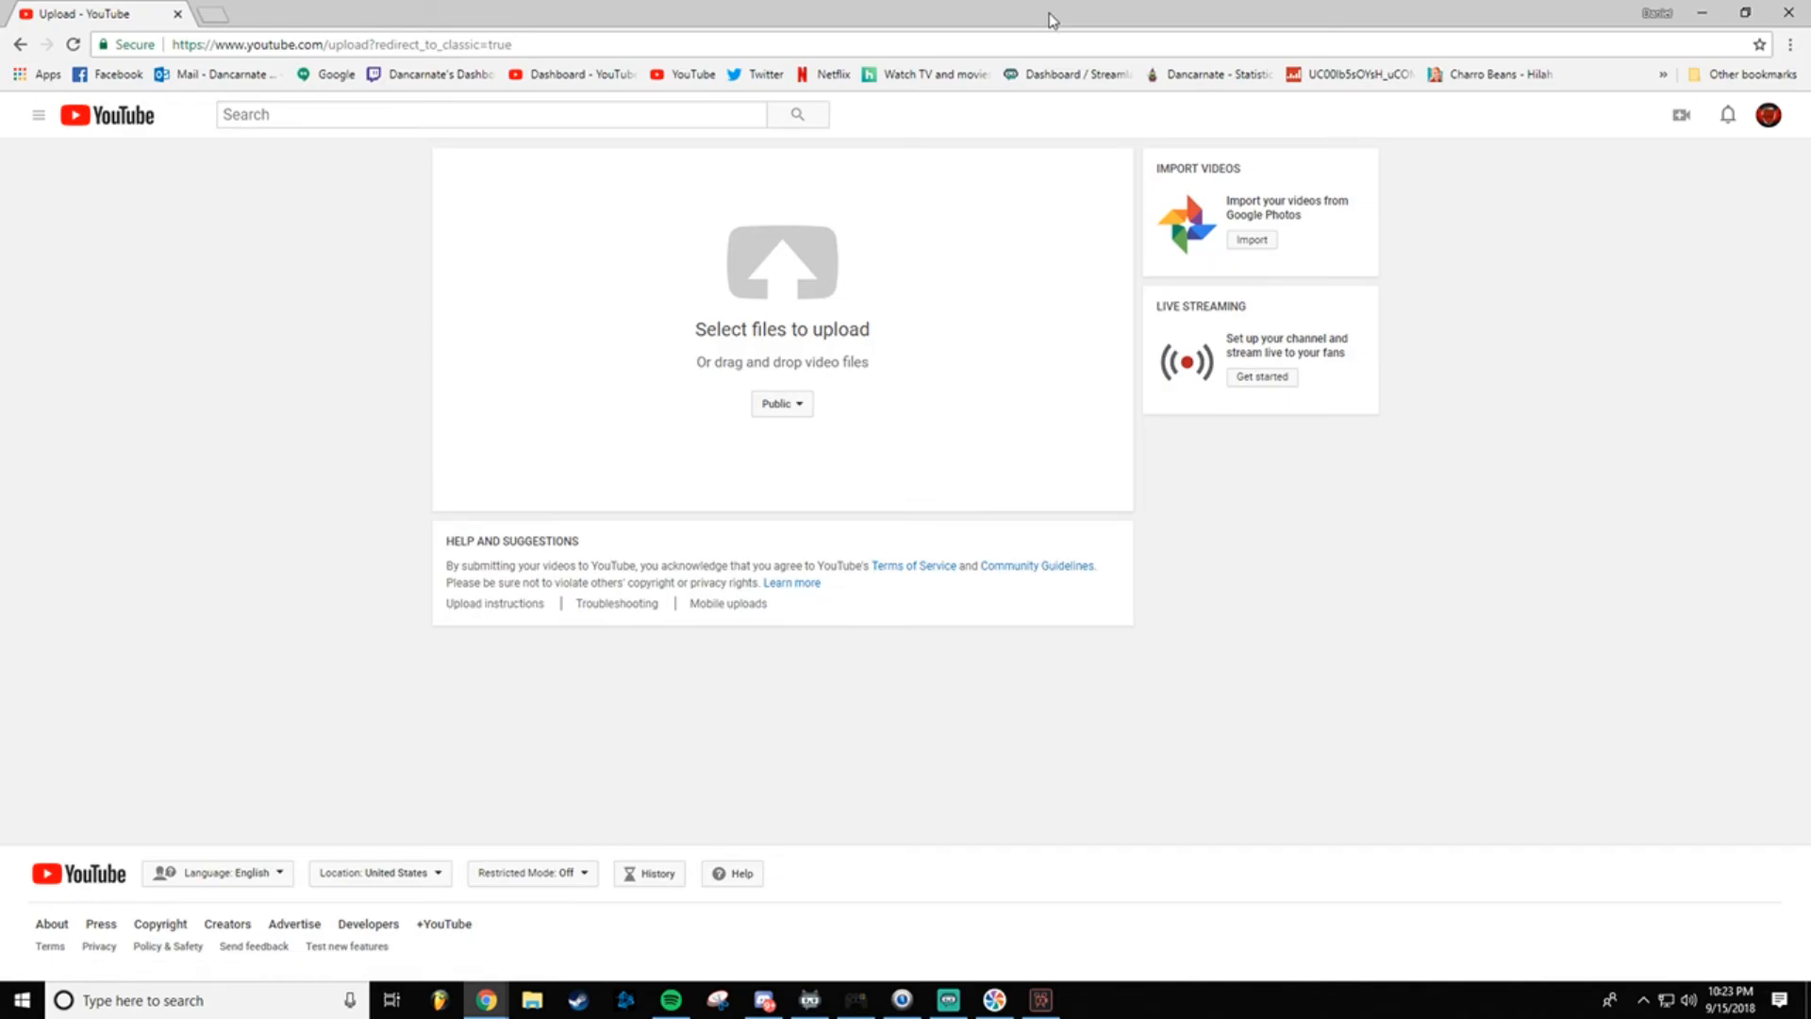
double_click(1053, 21)
click(41, 250)
drag(44, 253, 808, 291)
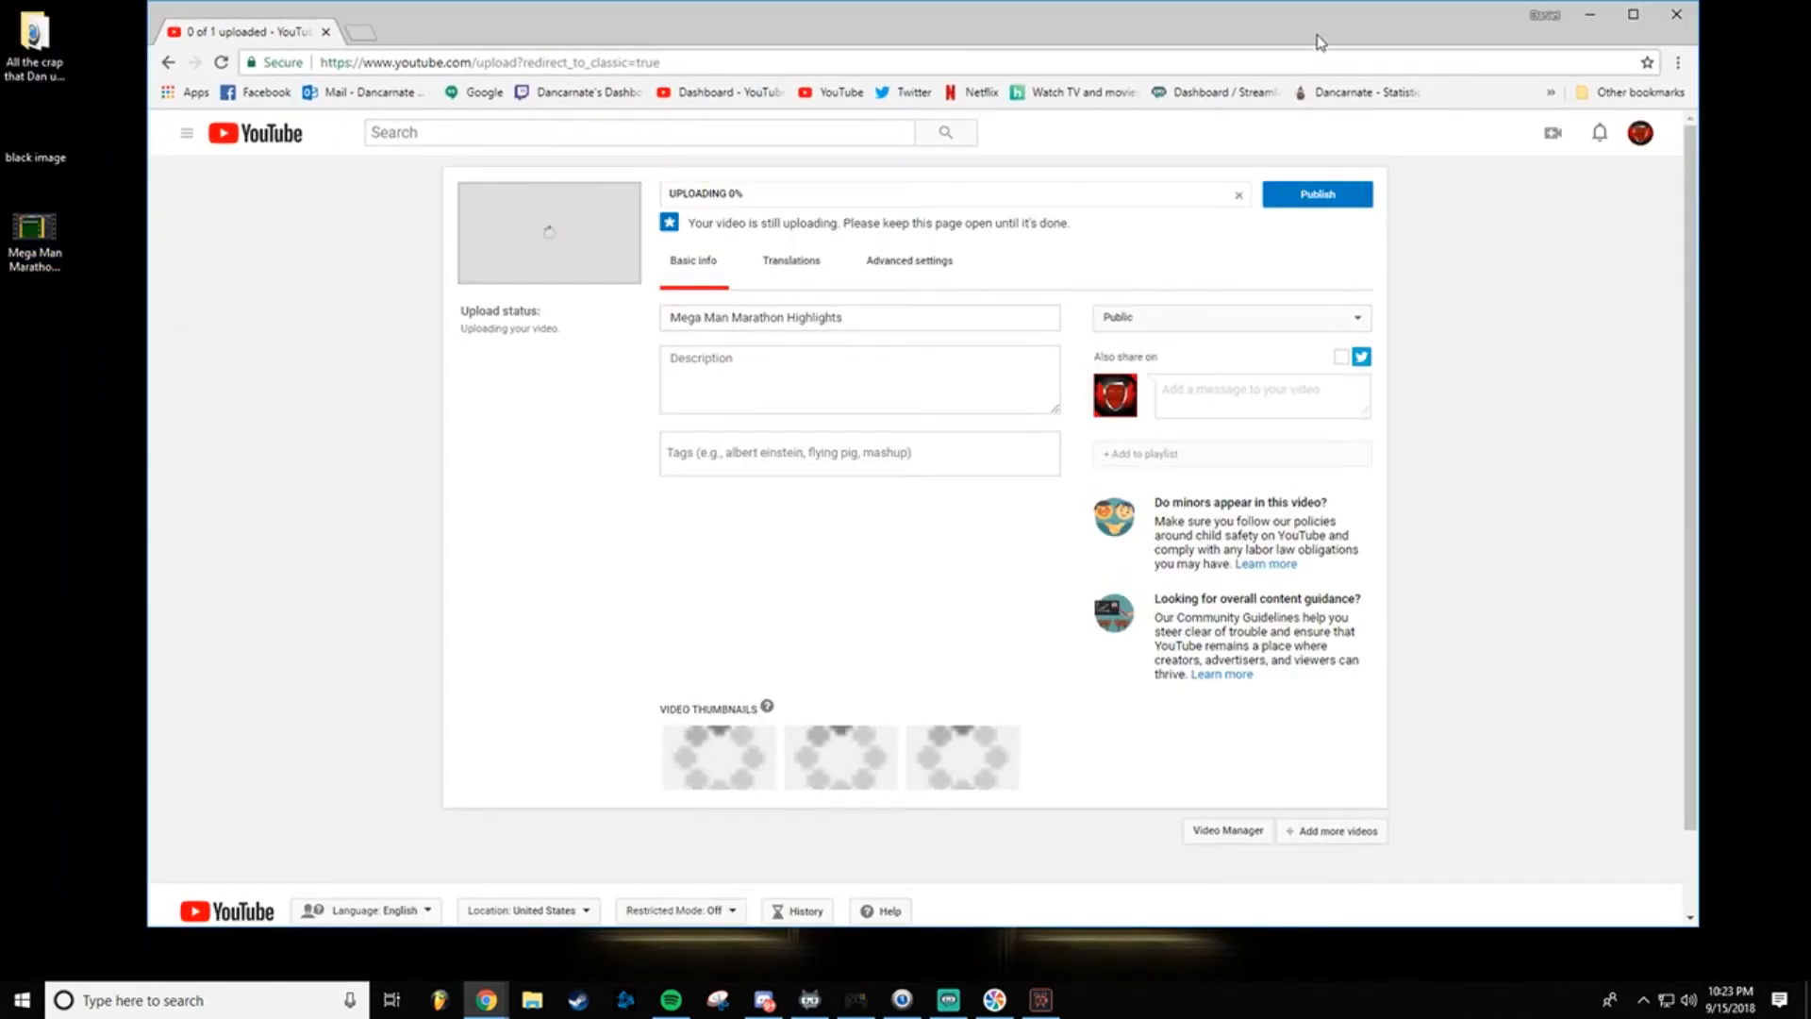
double_click(1314, 28)
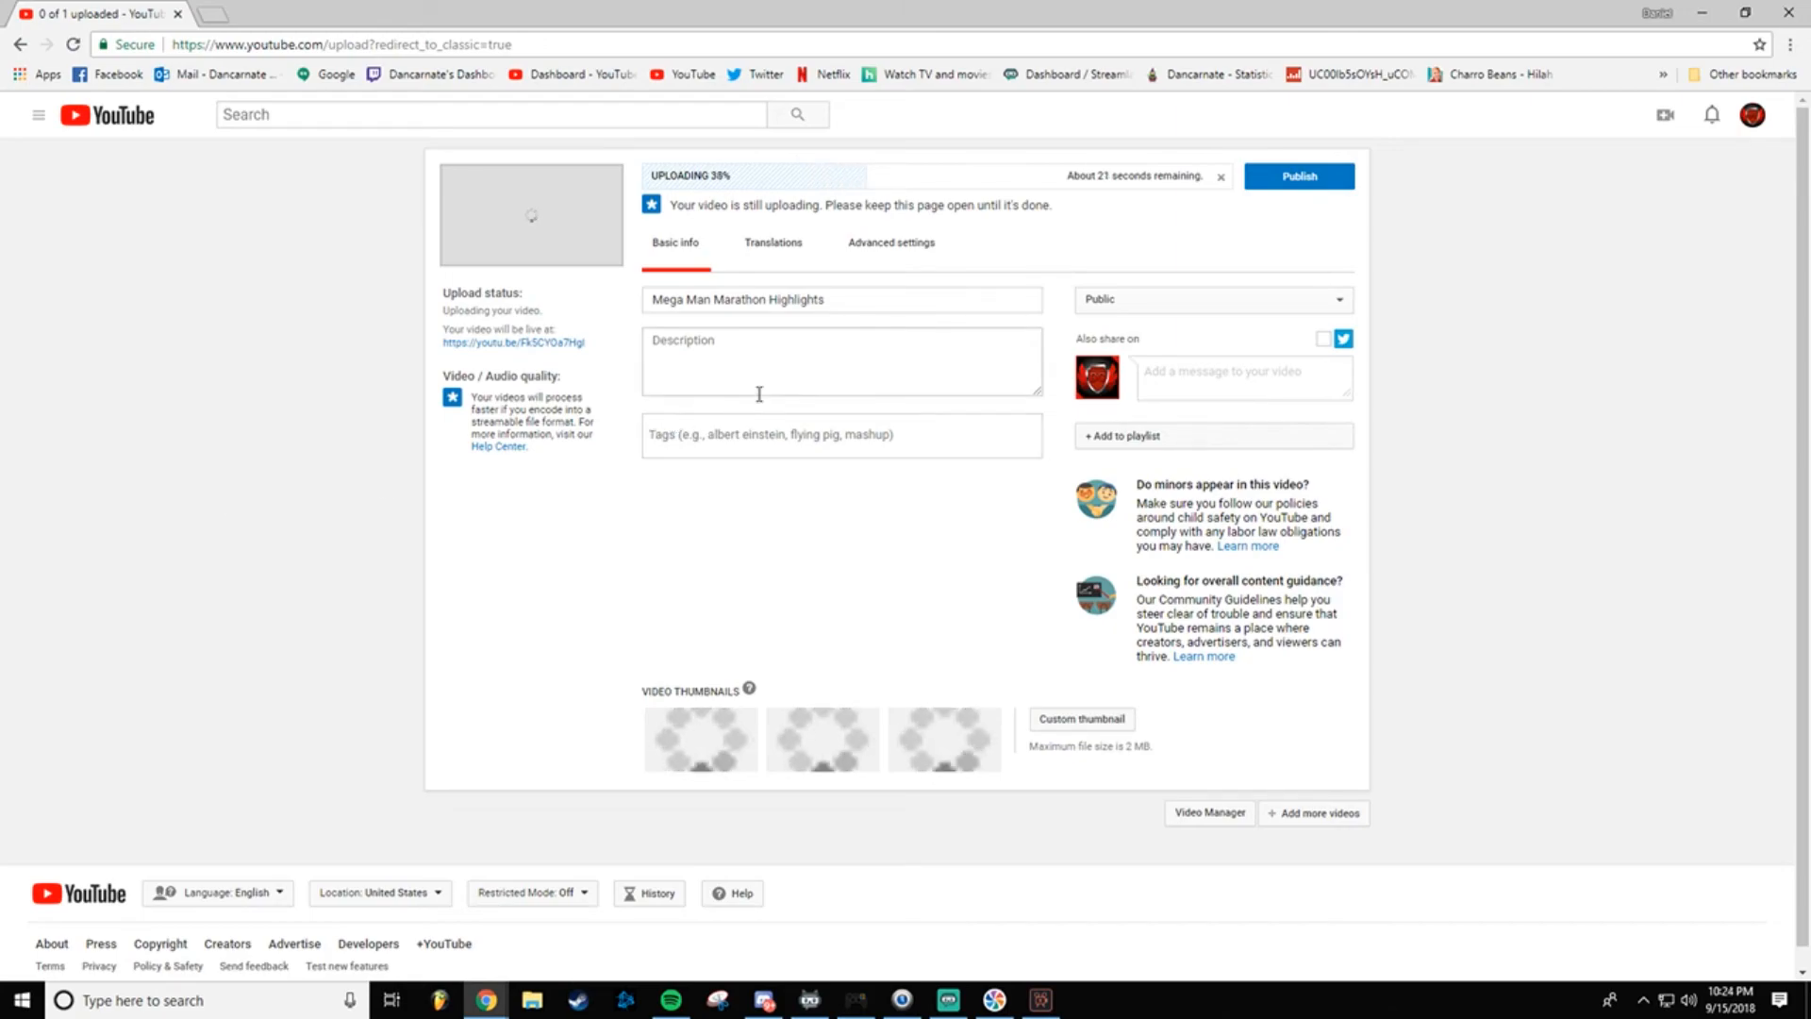
Step: Check the channel's scheduled videos in a separate browser tab and return to the upload page
click(213, 14)
click(572, 74)
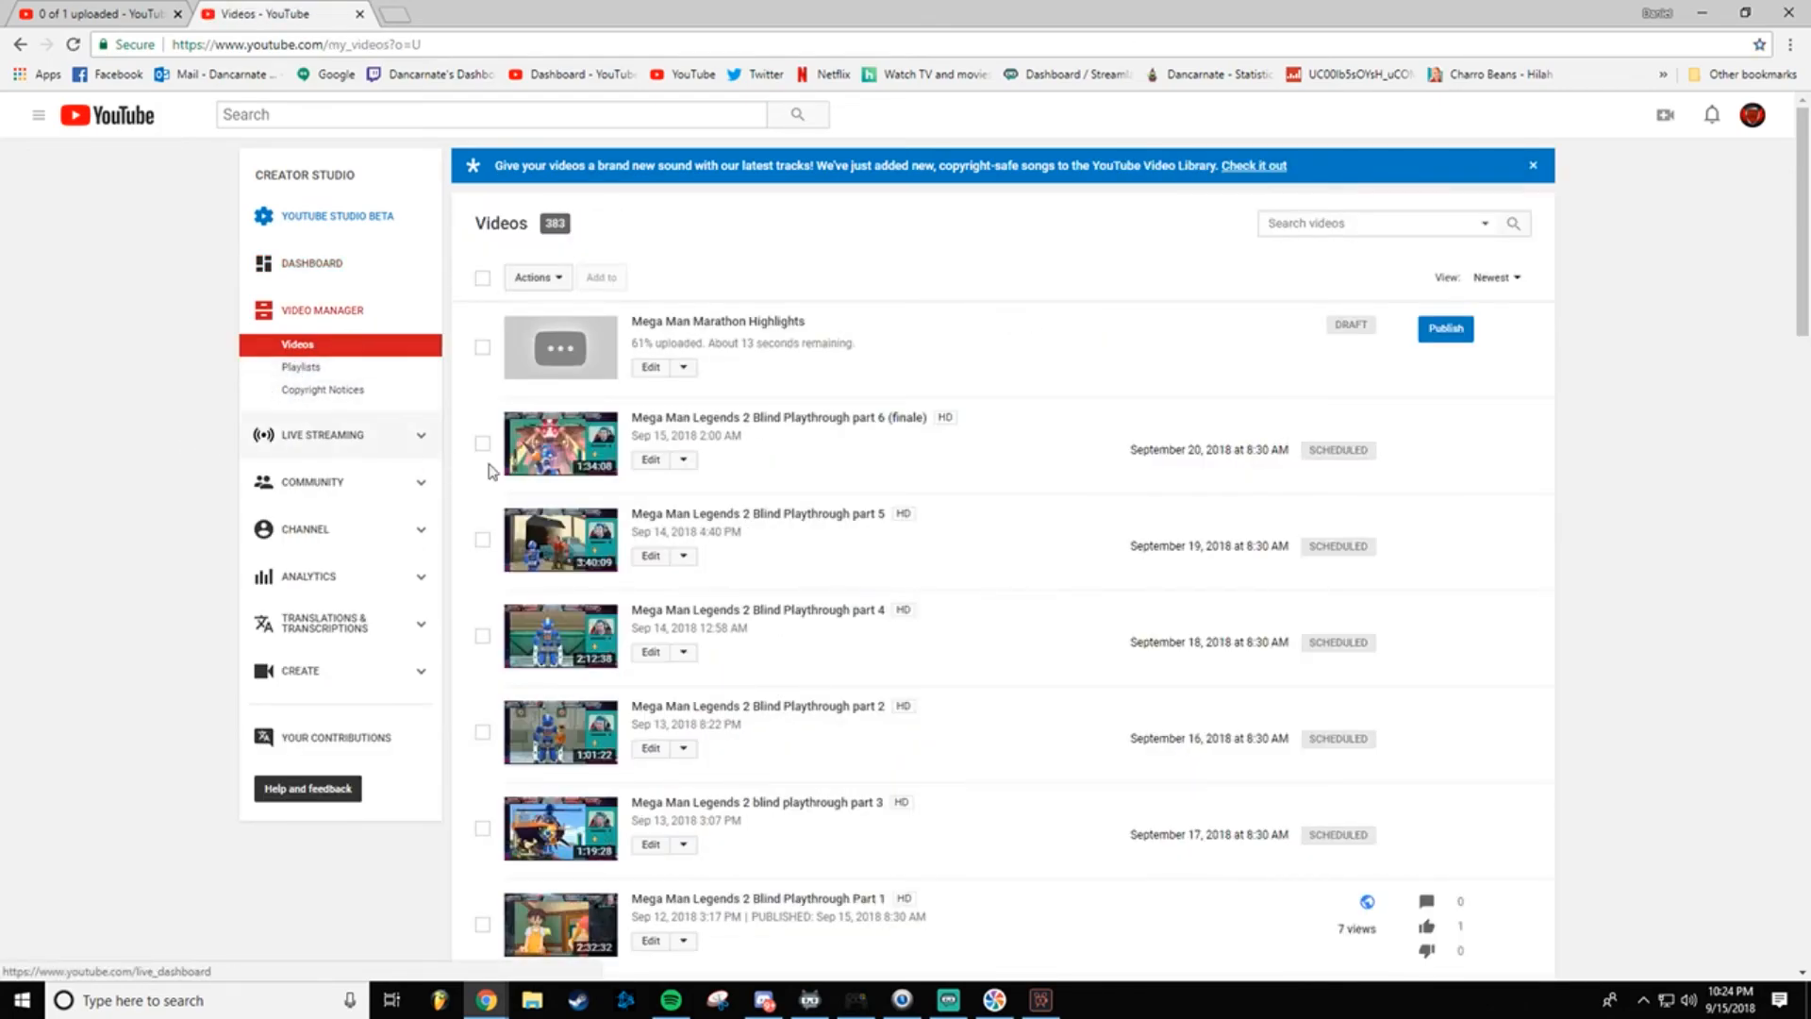
click(359, 14)
Step: Schedule the uploaded video for publication on Sep 21, 2018 at 8:30 AM
click(1135, 306)
click(1143, 368)
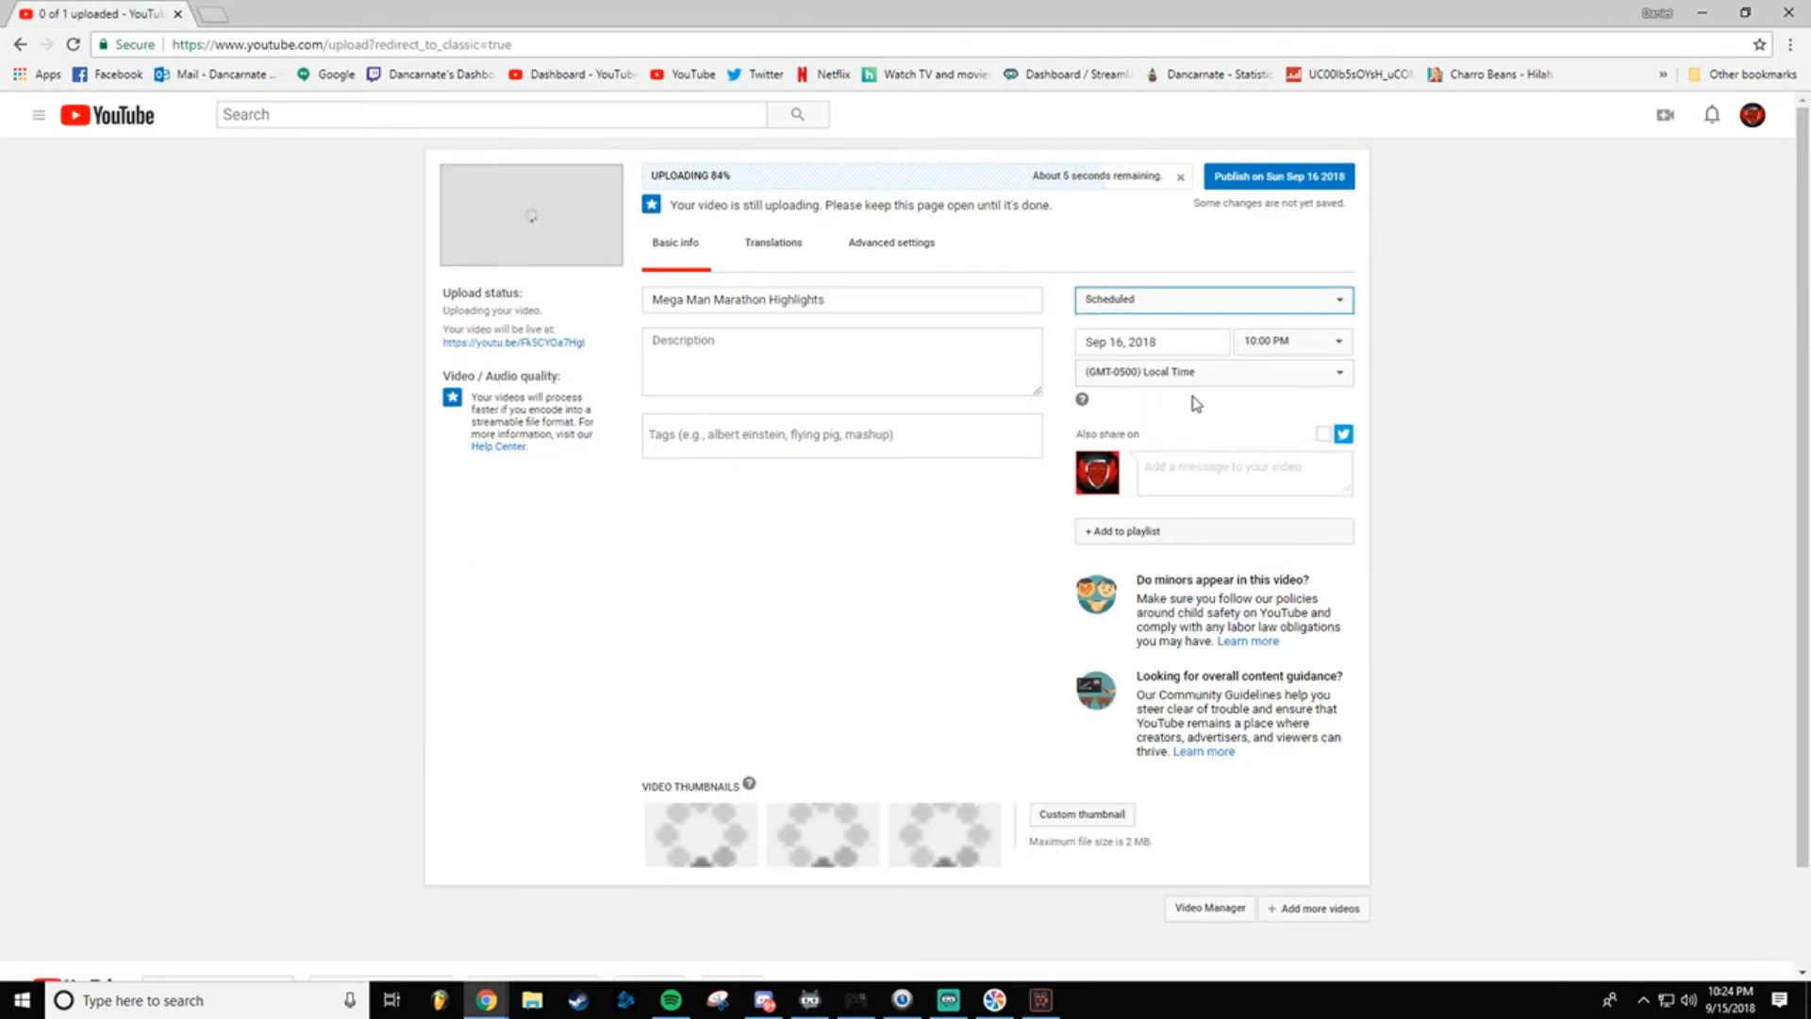
click(1198, 348)
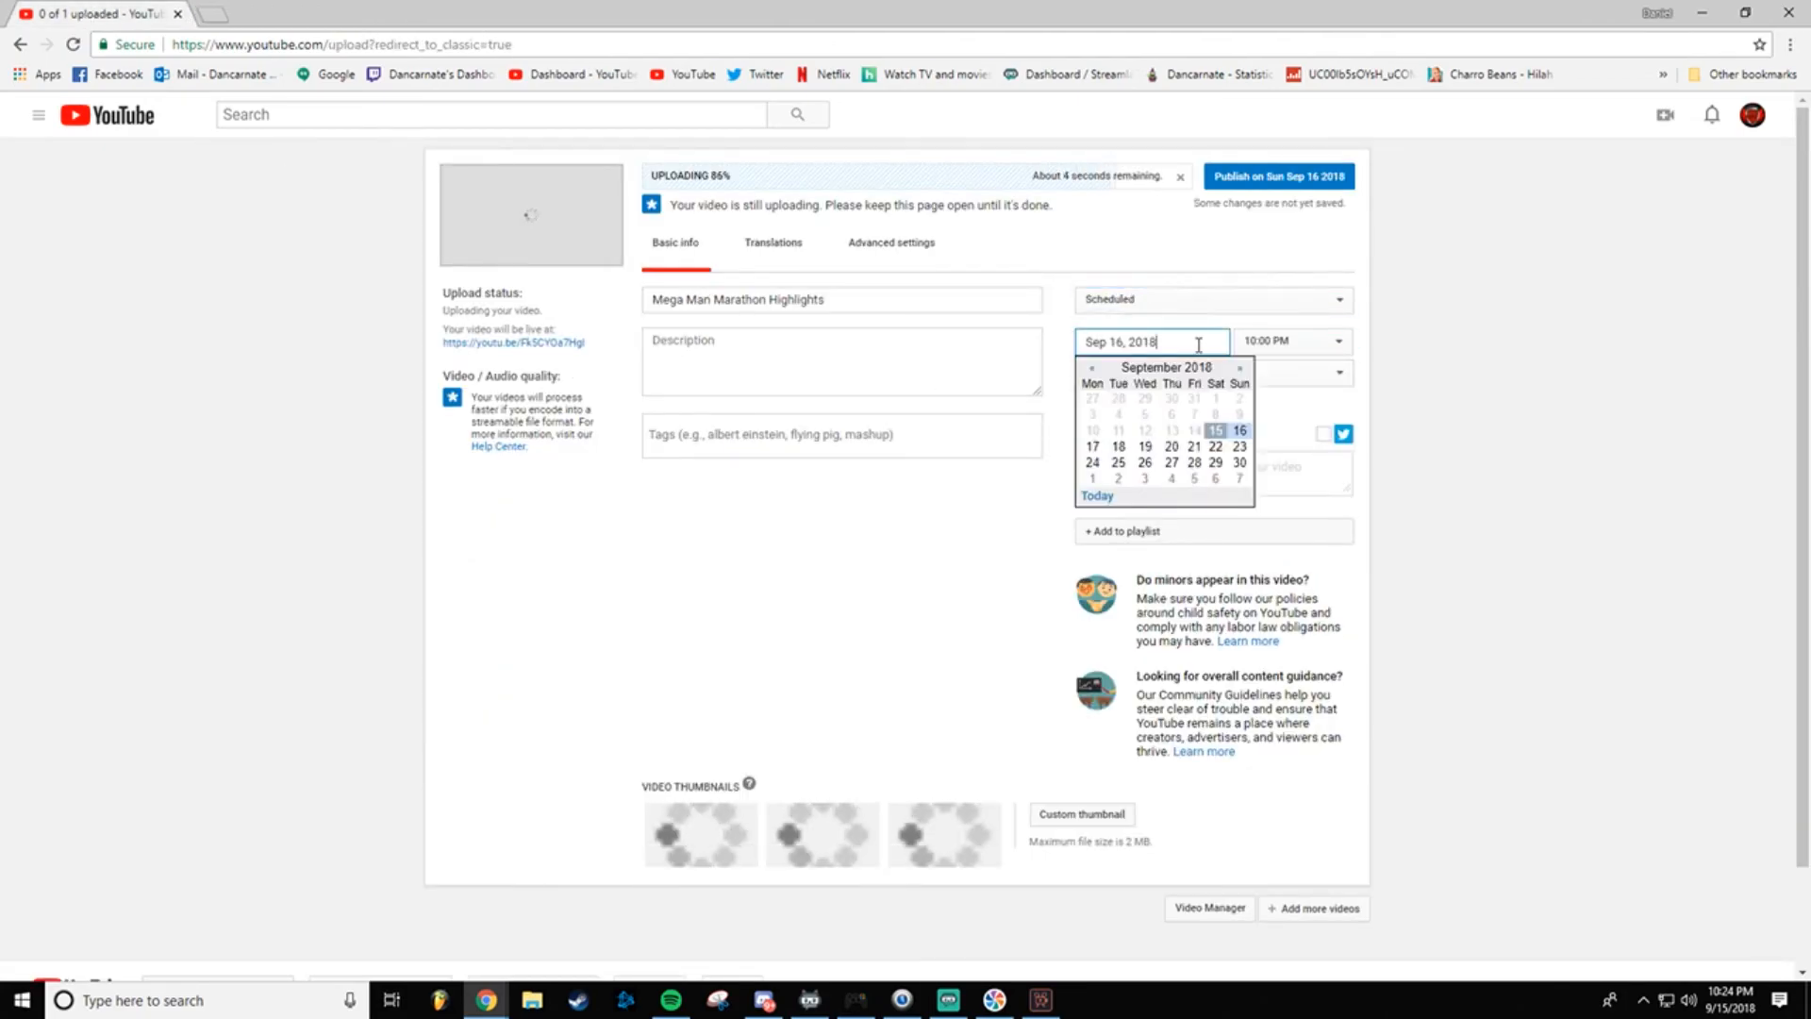
click(1194, 447)
click(1345, 349)
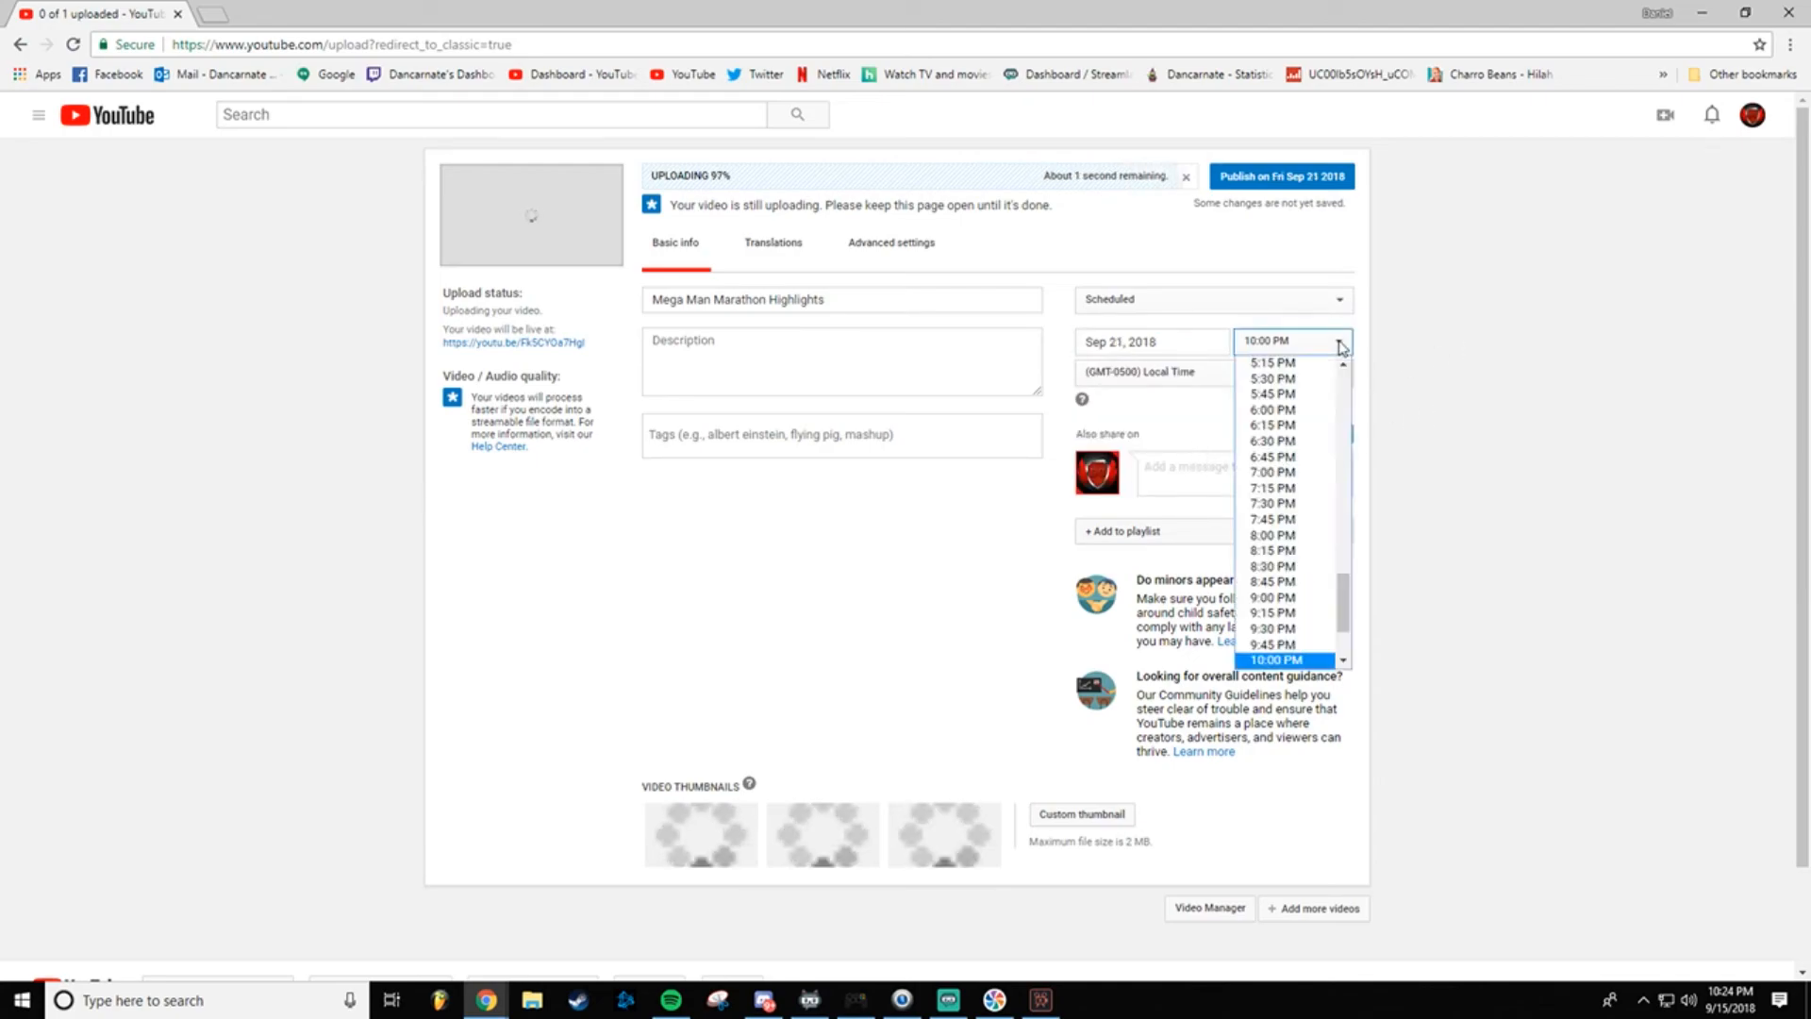
scroll(1326, 482, up, 8)
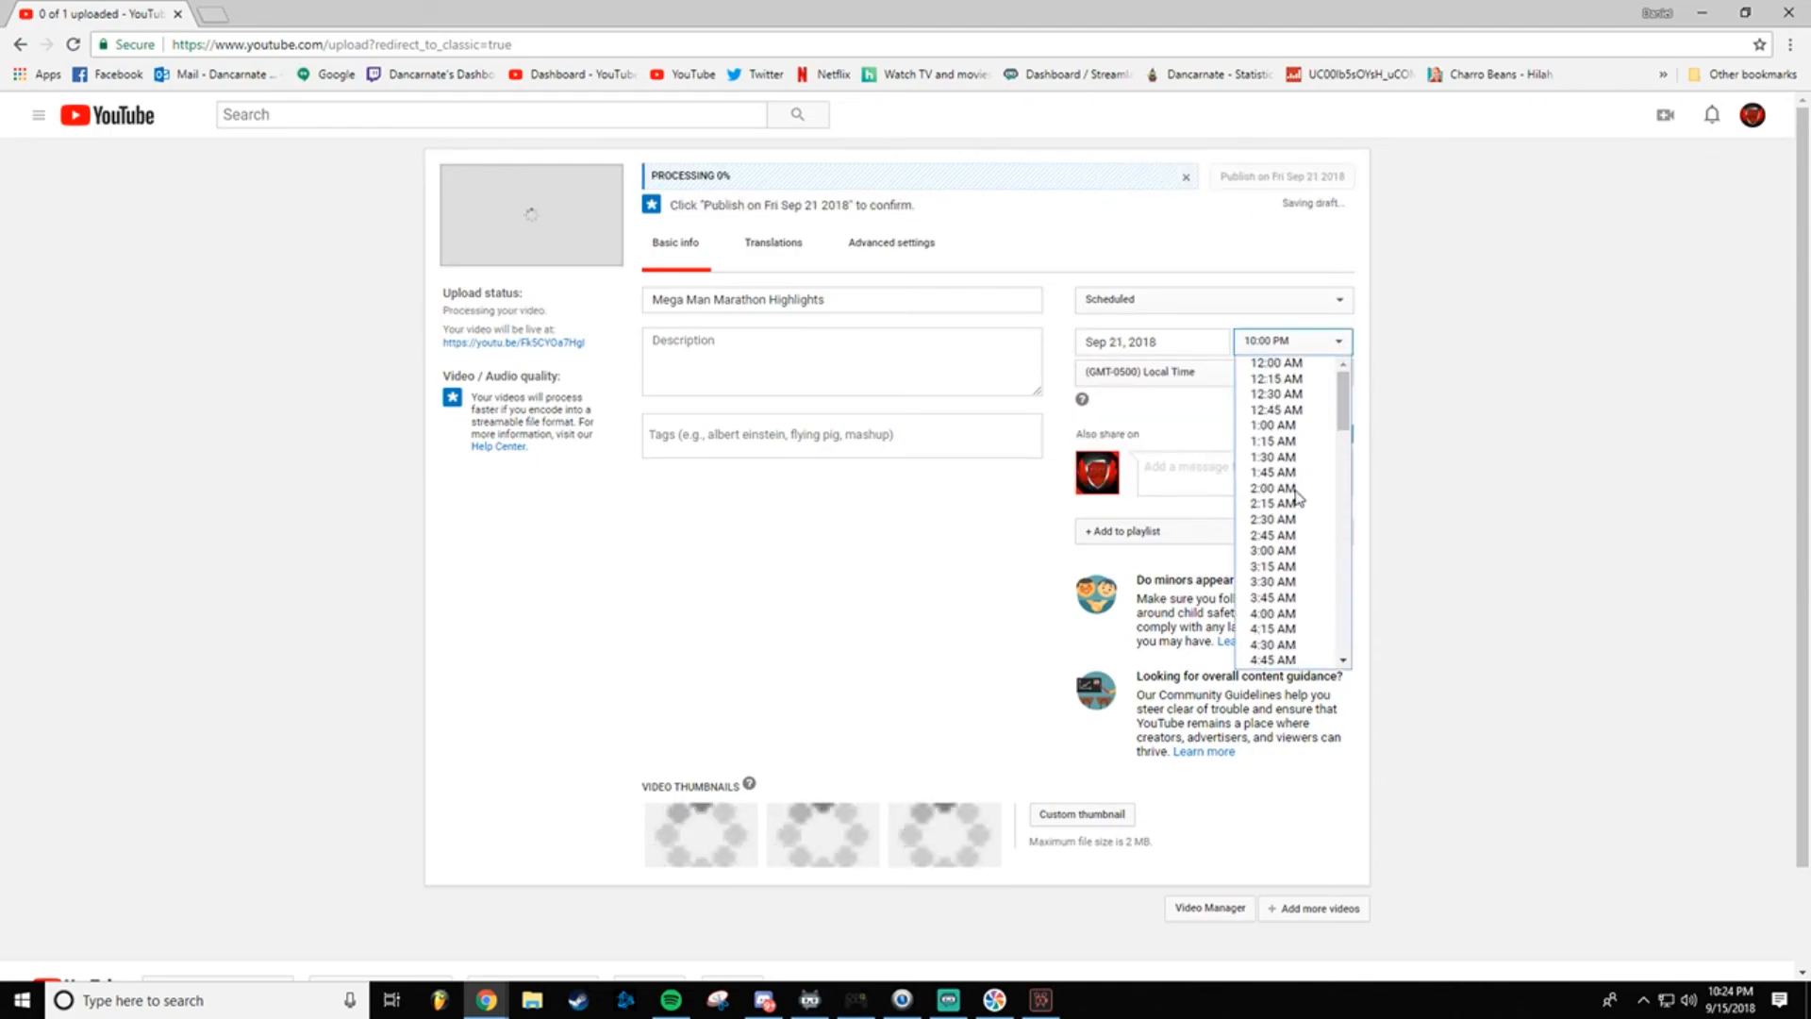
scroll(1297, 494, up, 2)
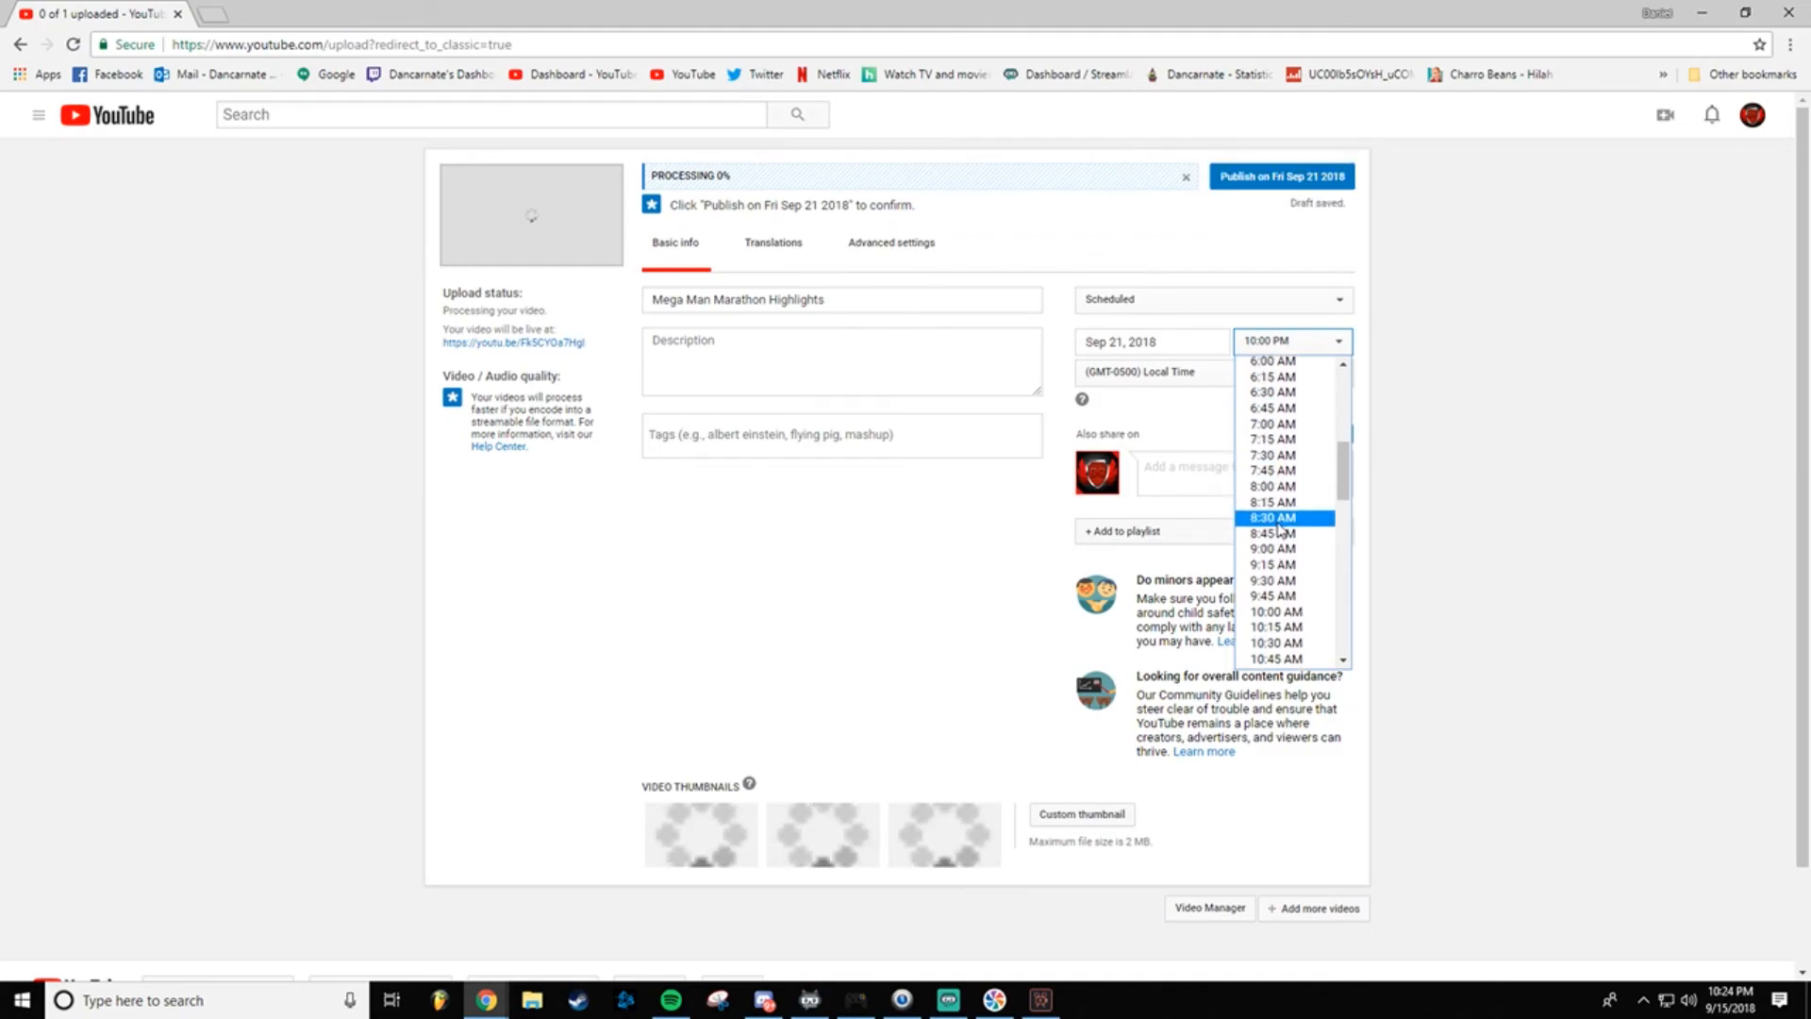
click(1278, 521)
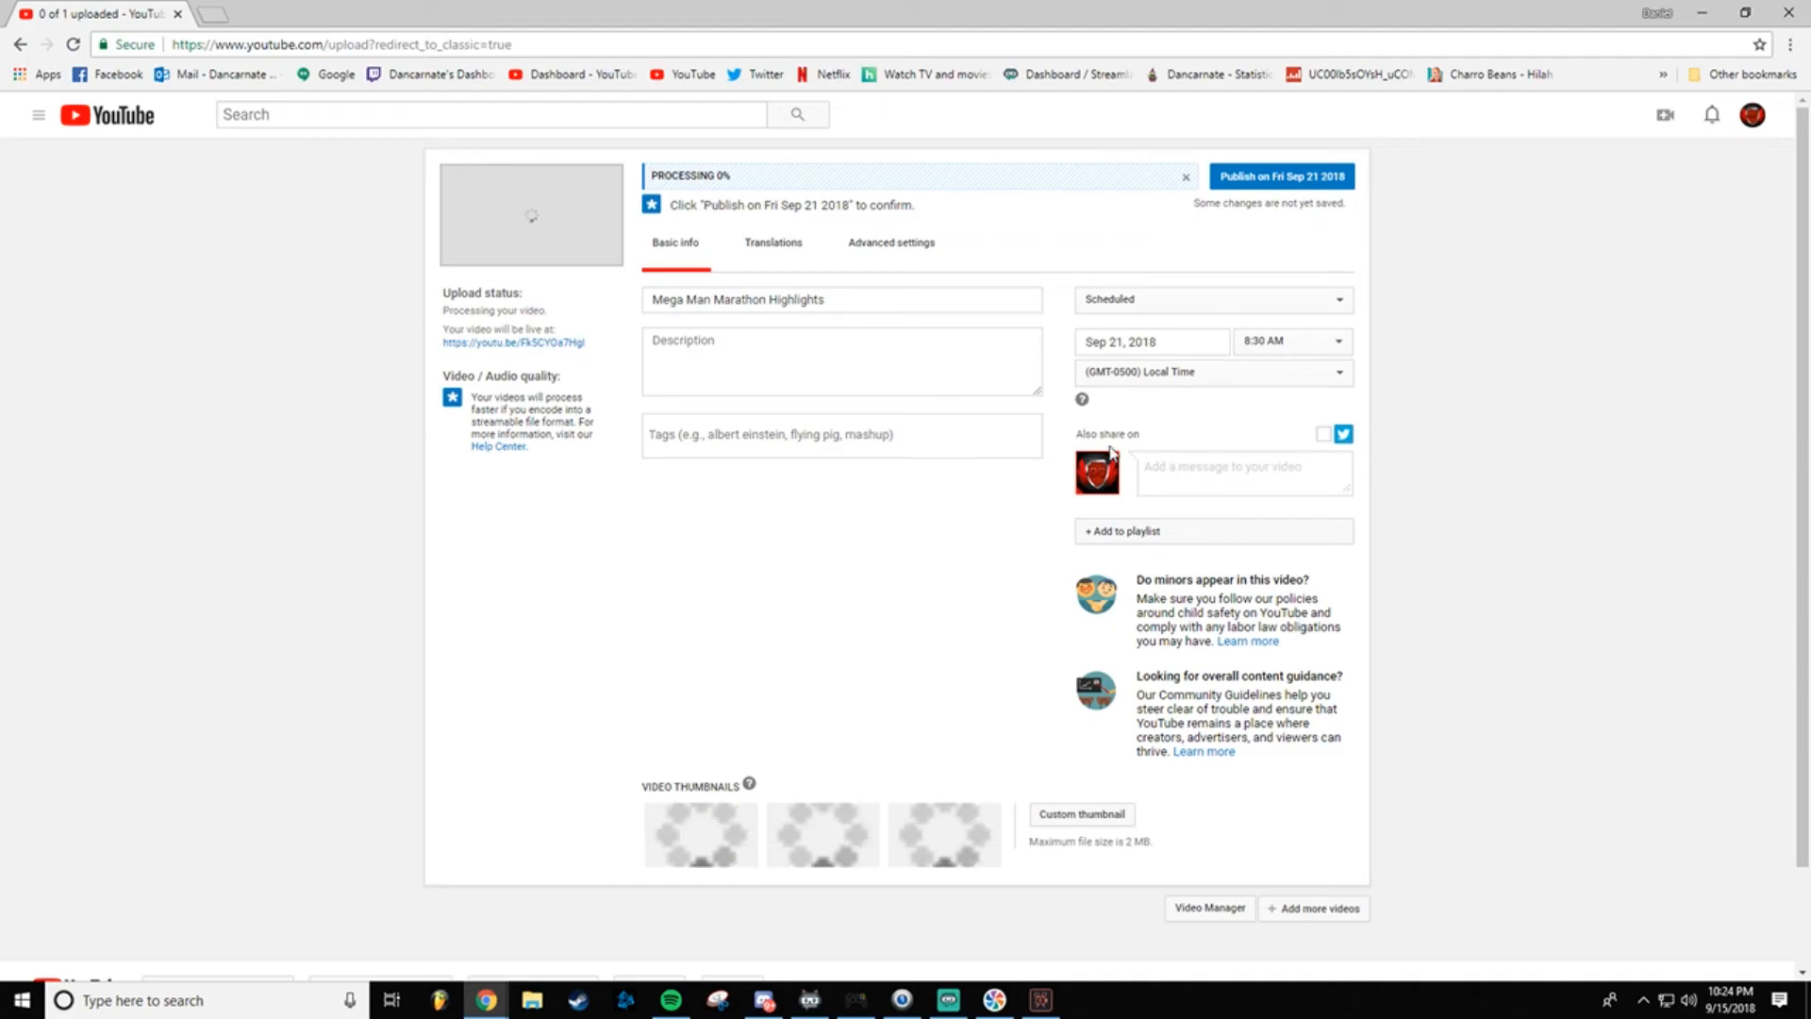
Step: Add the uploaded video to the Megaman Marathon playlist
click(1102, 534)
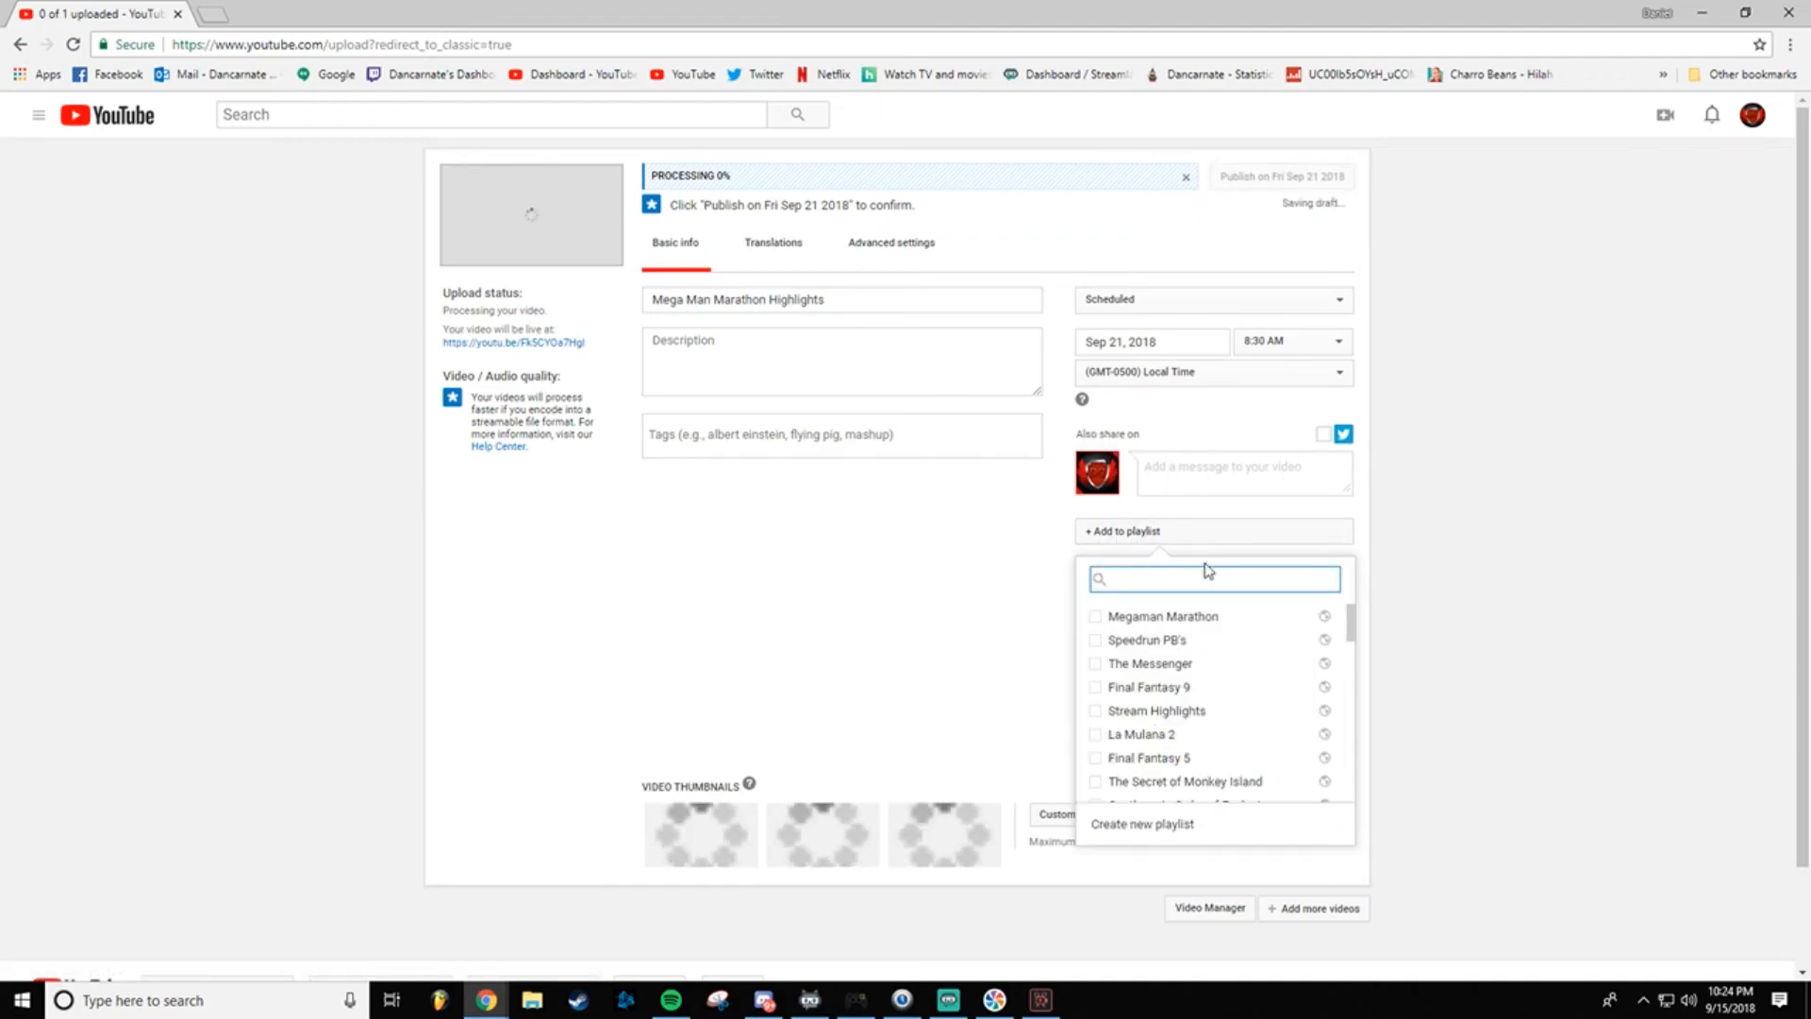
click(1095, 618)
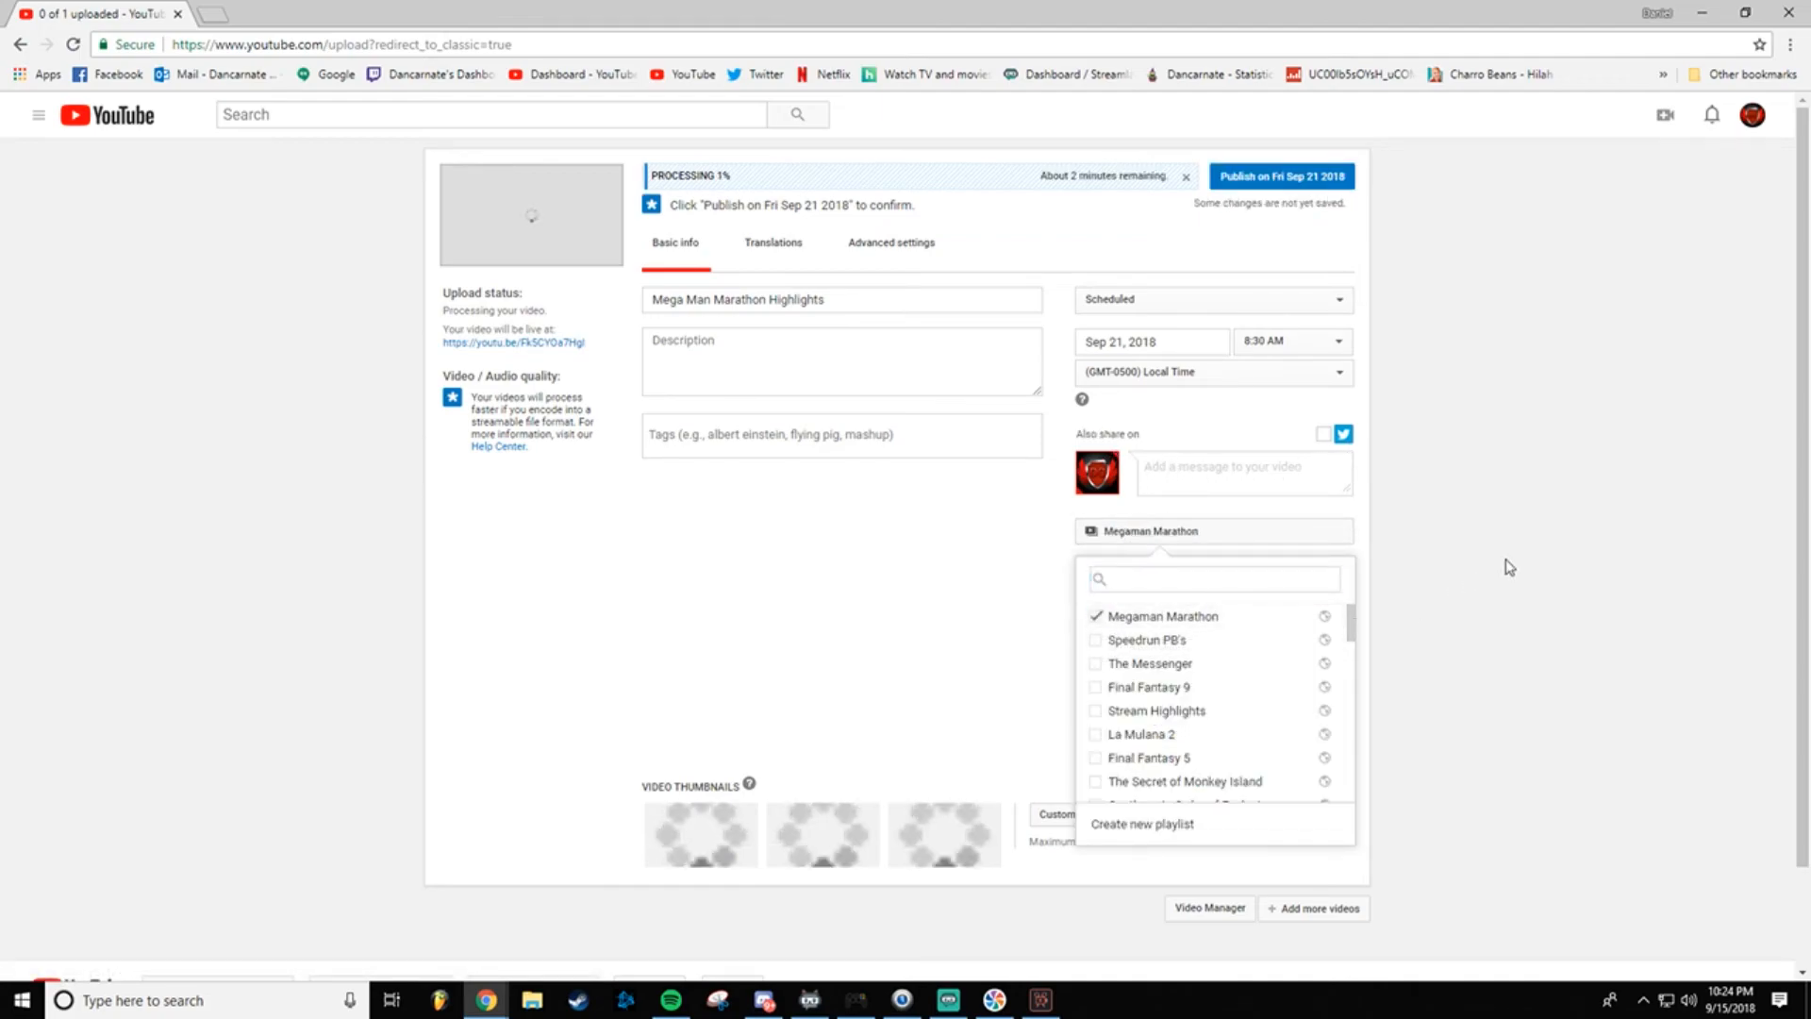
click(1551, 394)
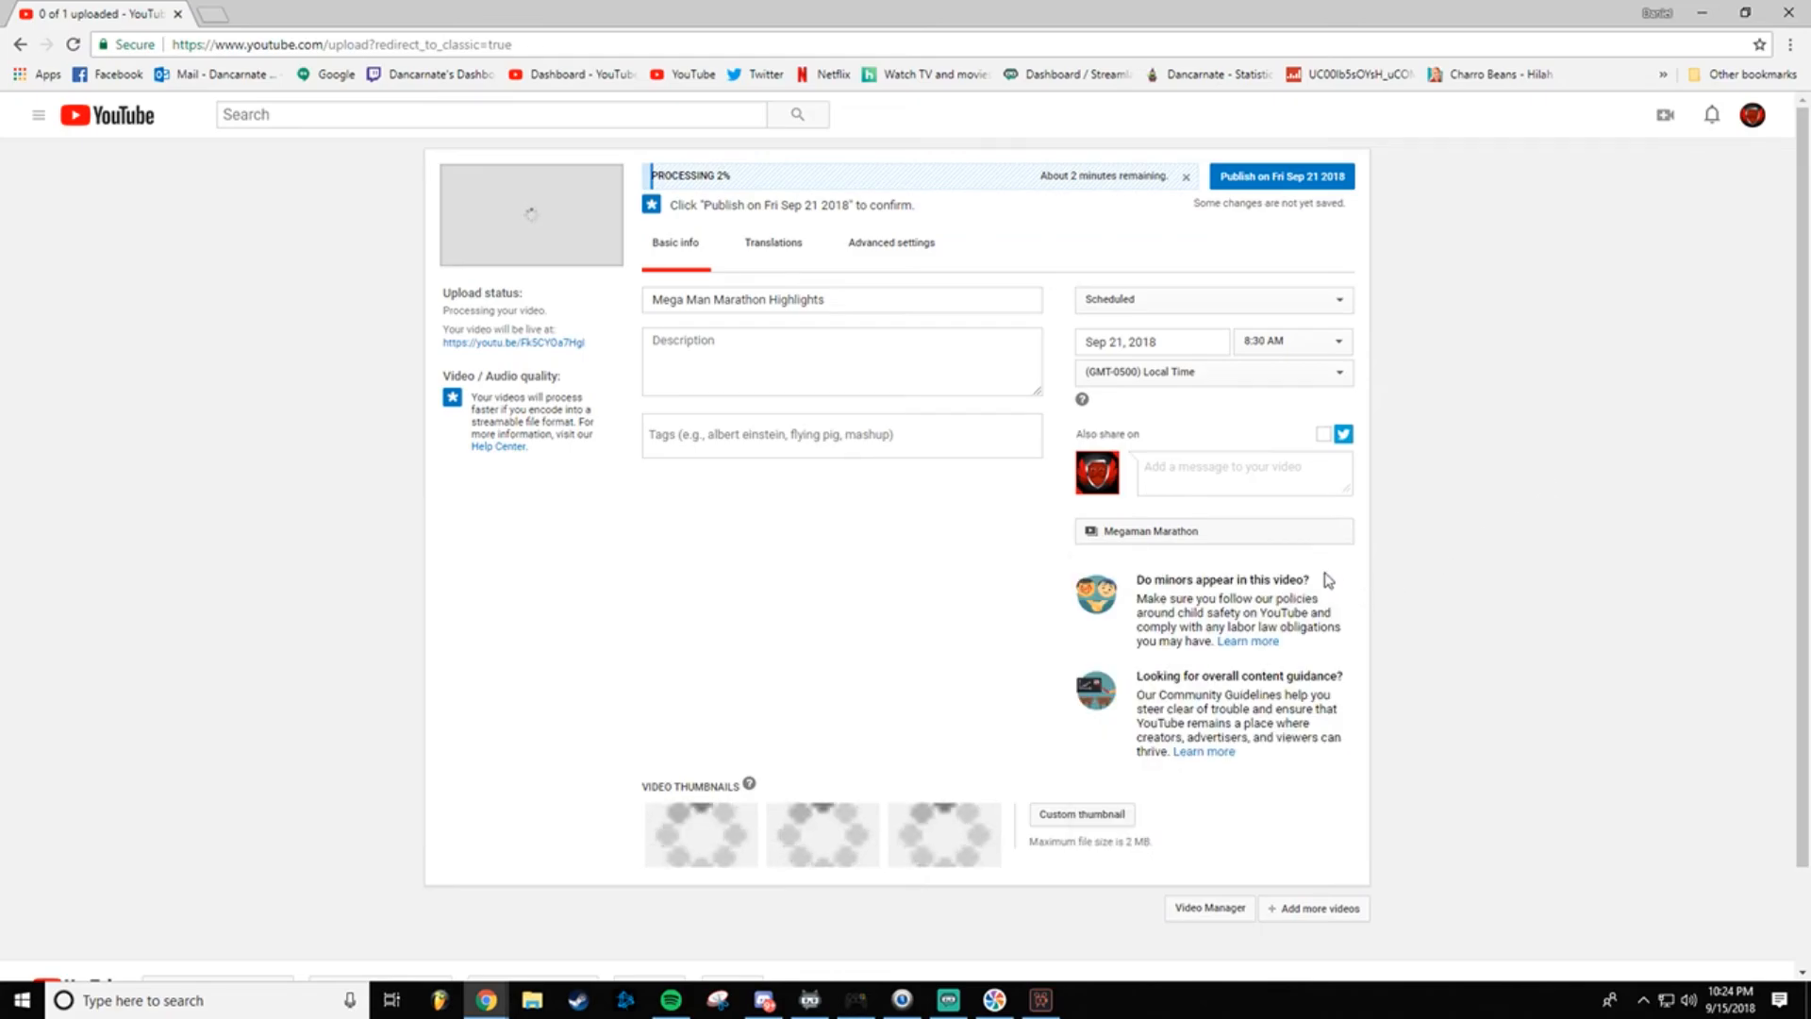
Step: Open the bookmarked Rapidtags site in a new browser tab and go to its free tag generator
click(213, 13)
click(1662, 75)
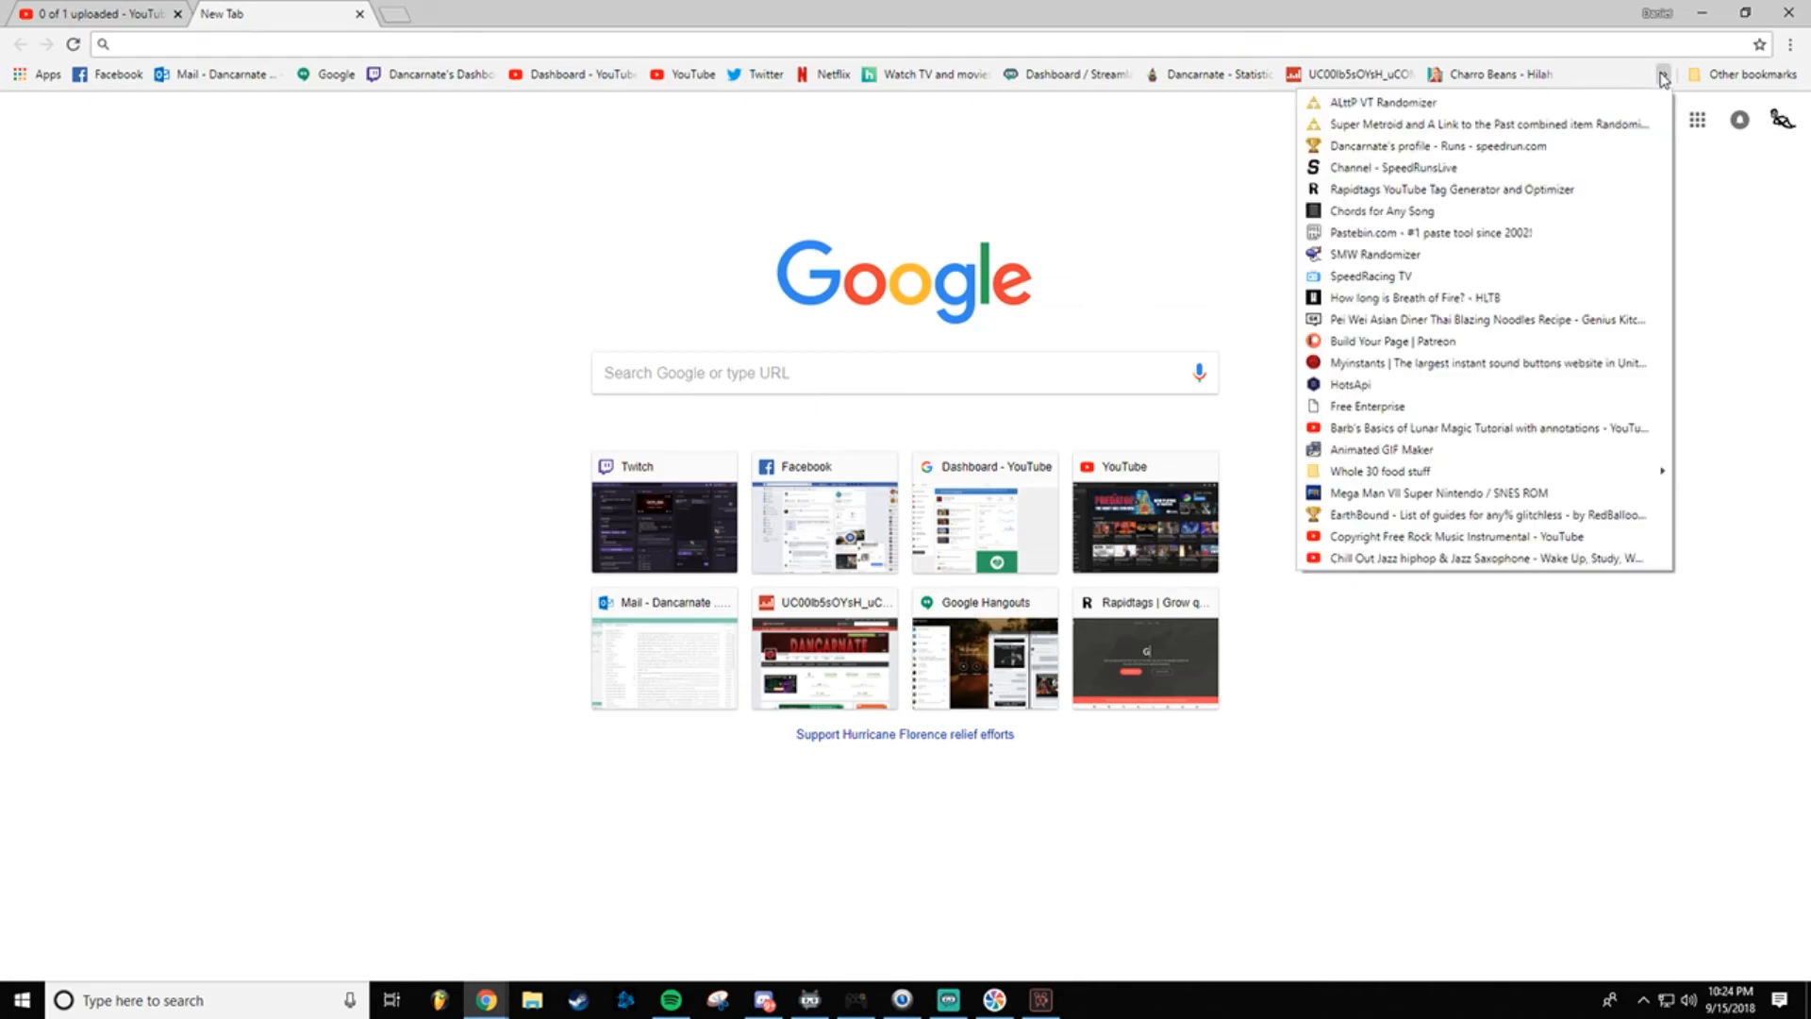
click(598, 7)
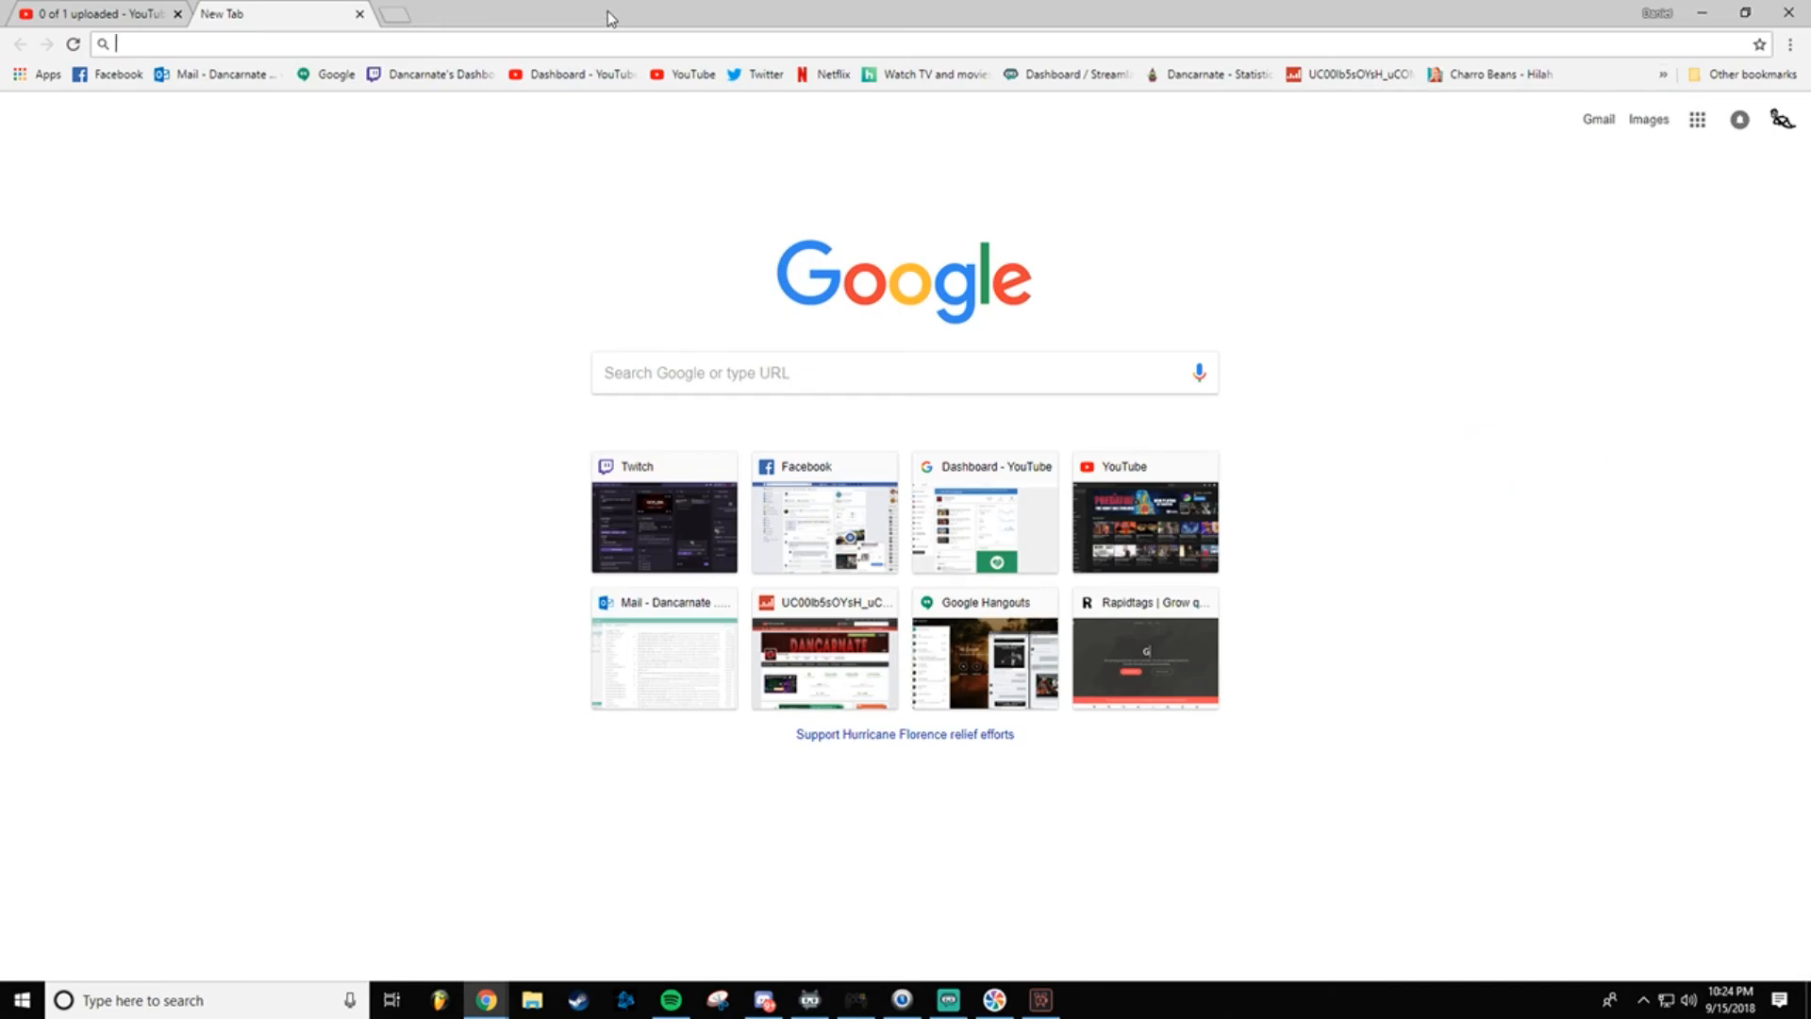
click(1660, 77)
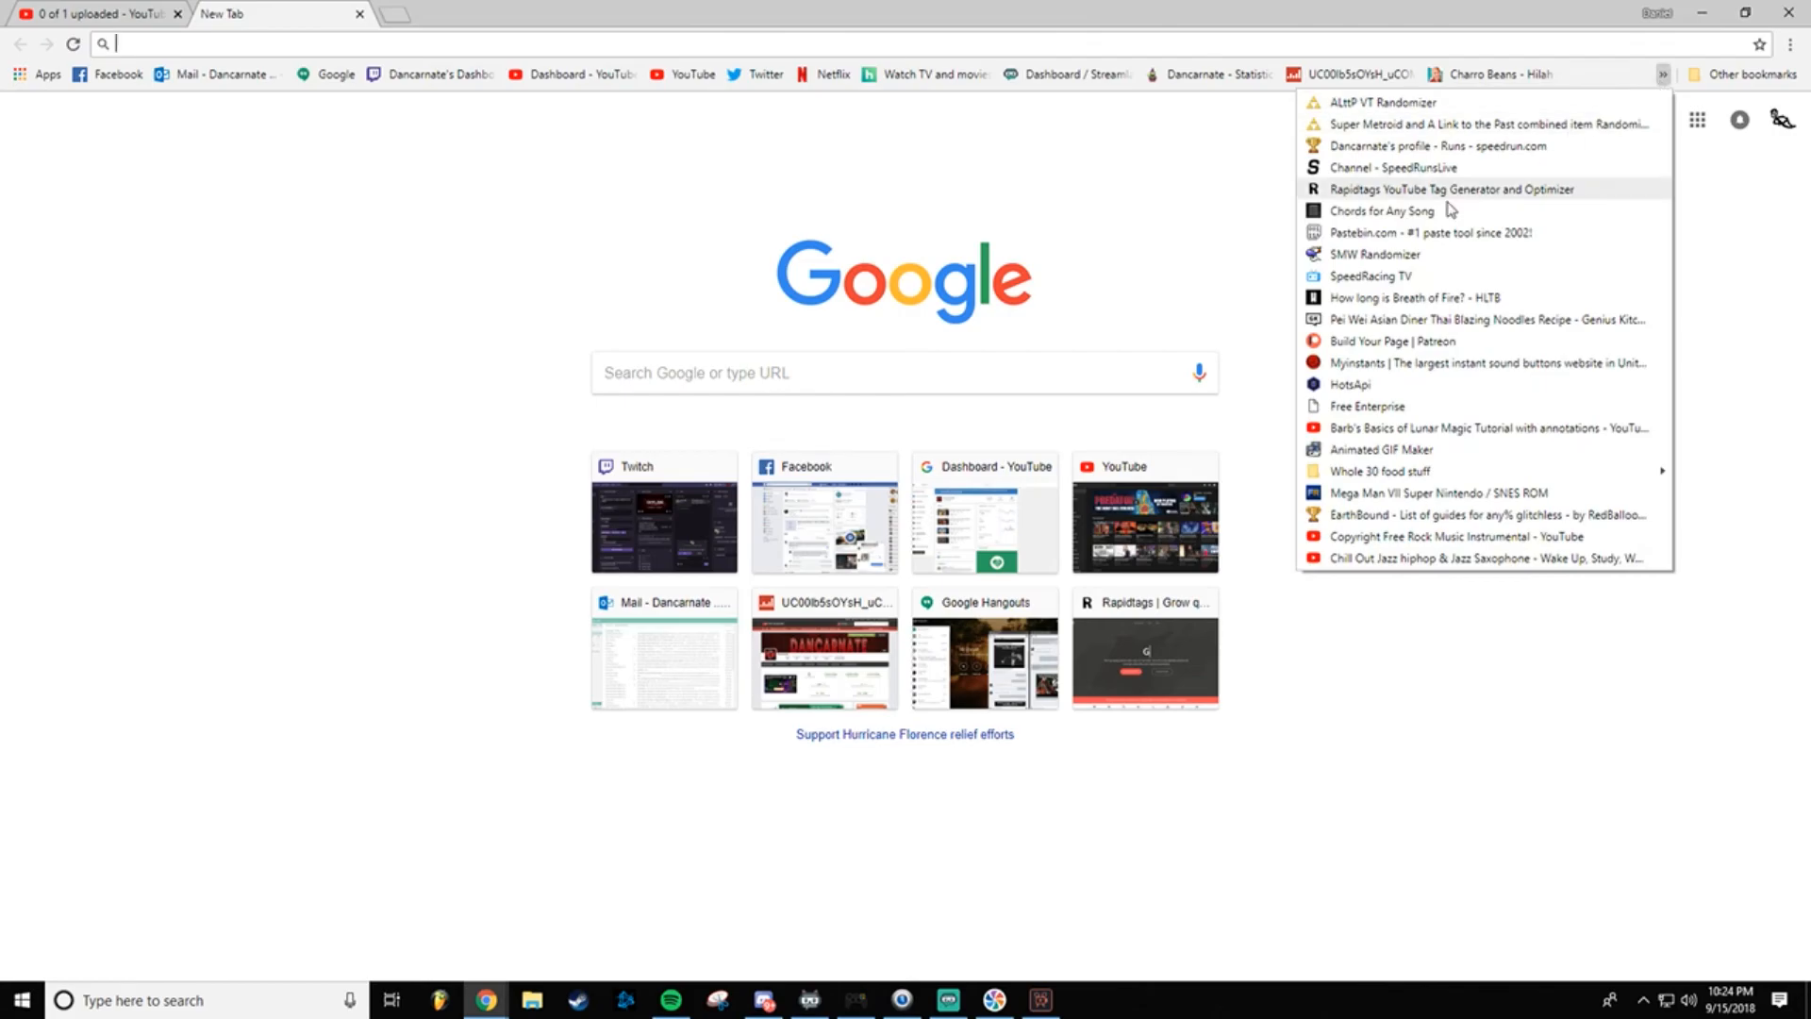
click(1379, 188)
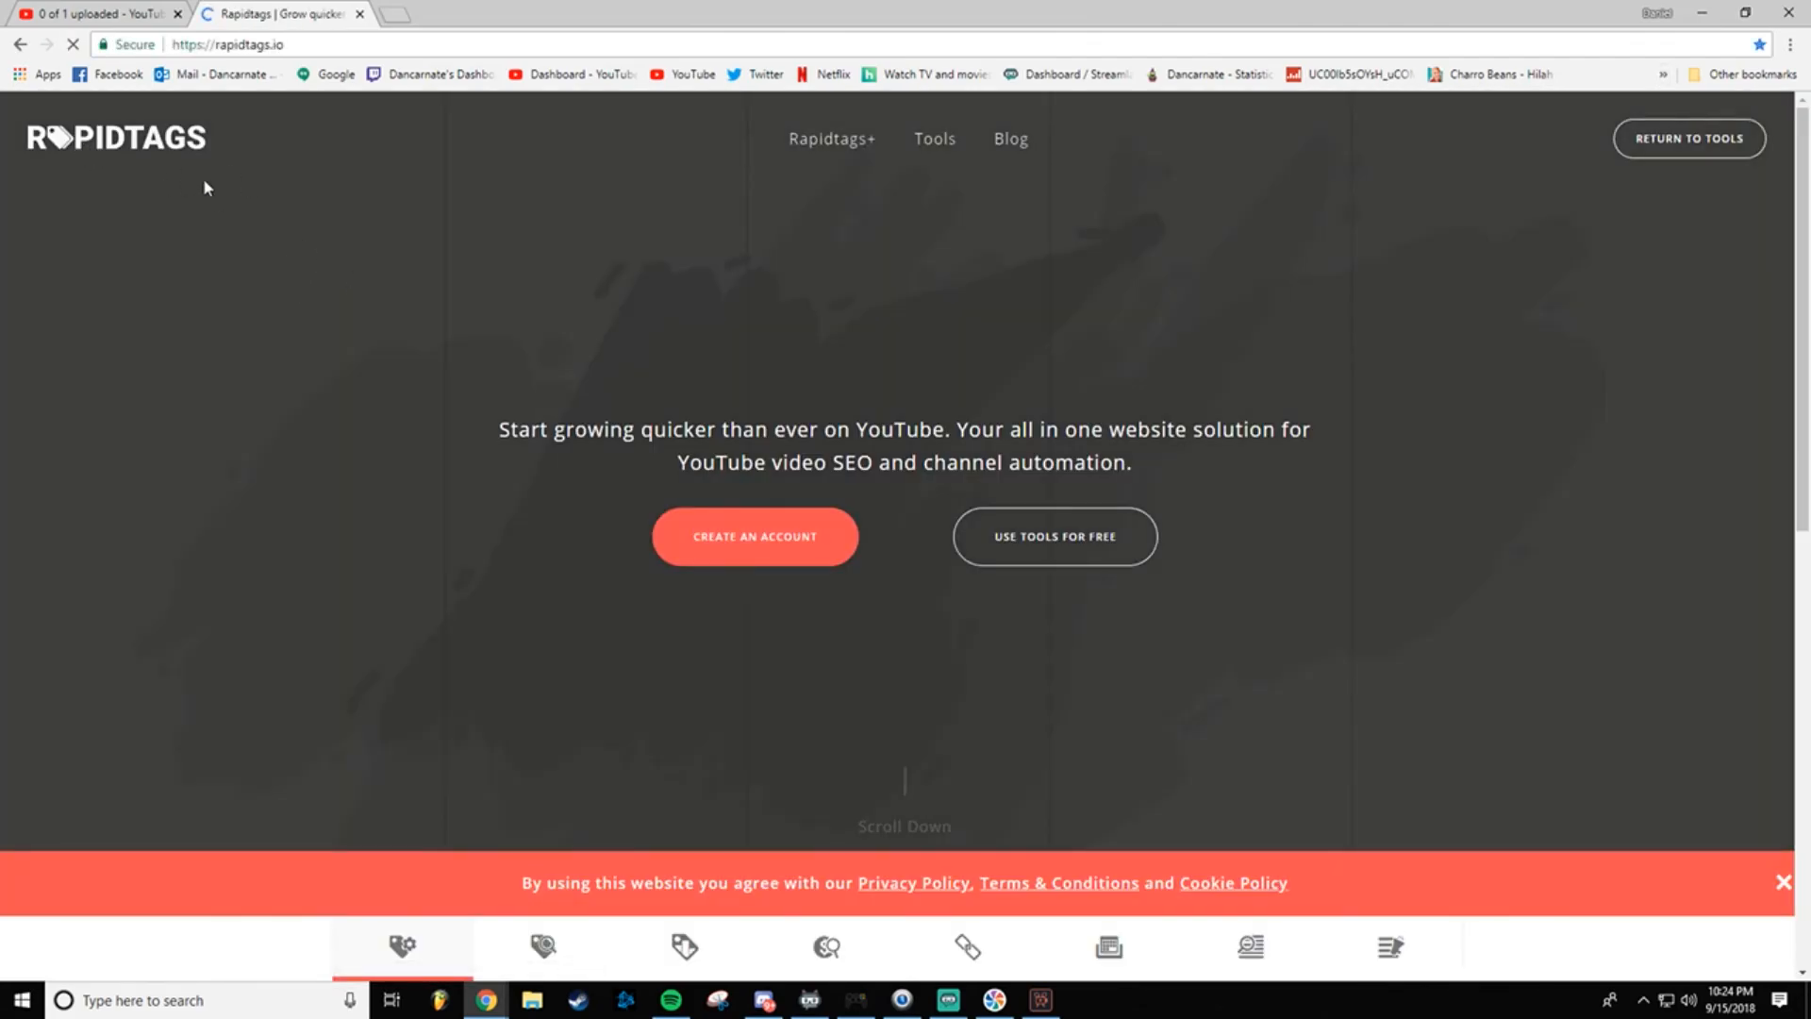
click(1049, 610)
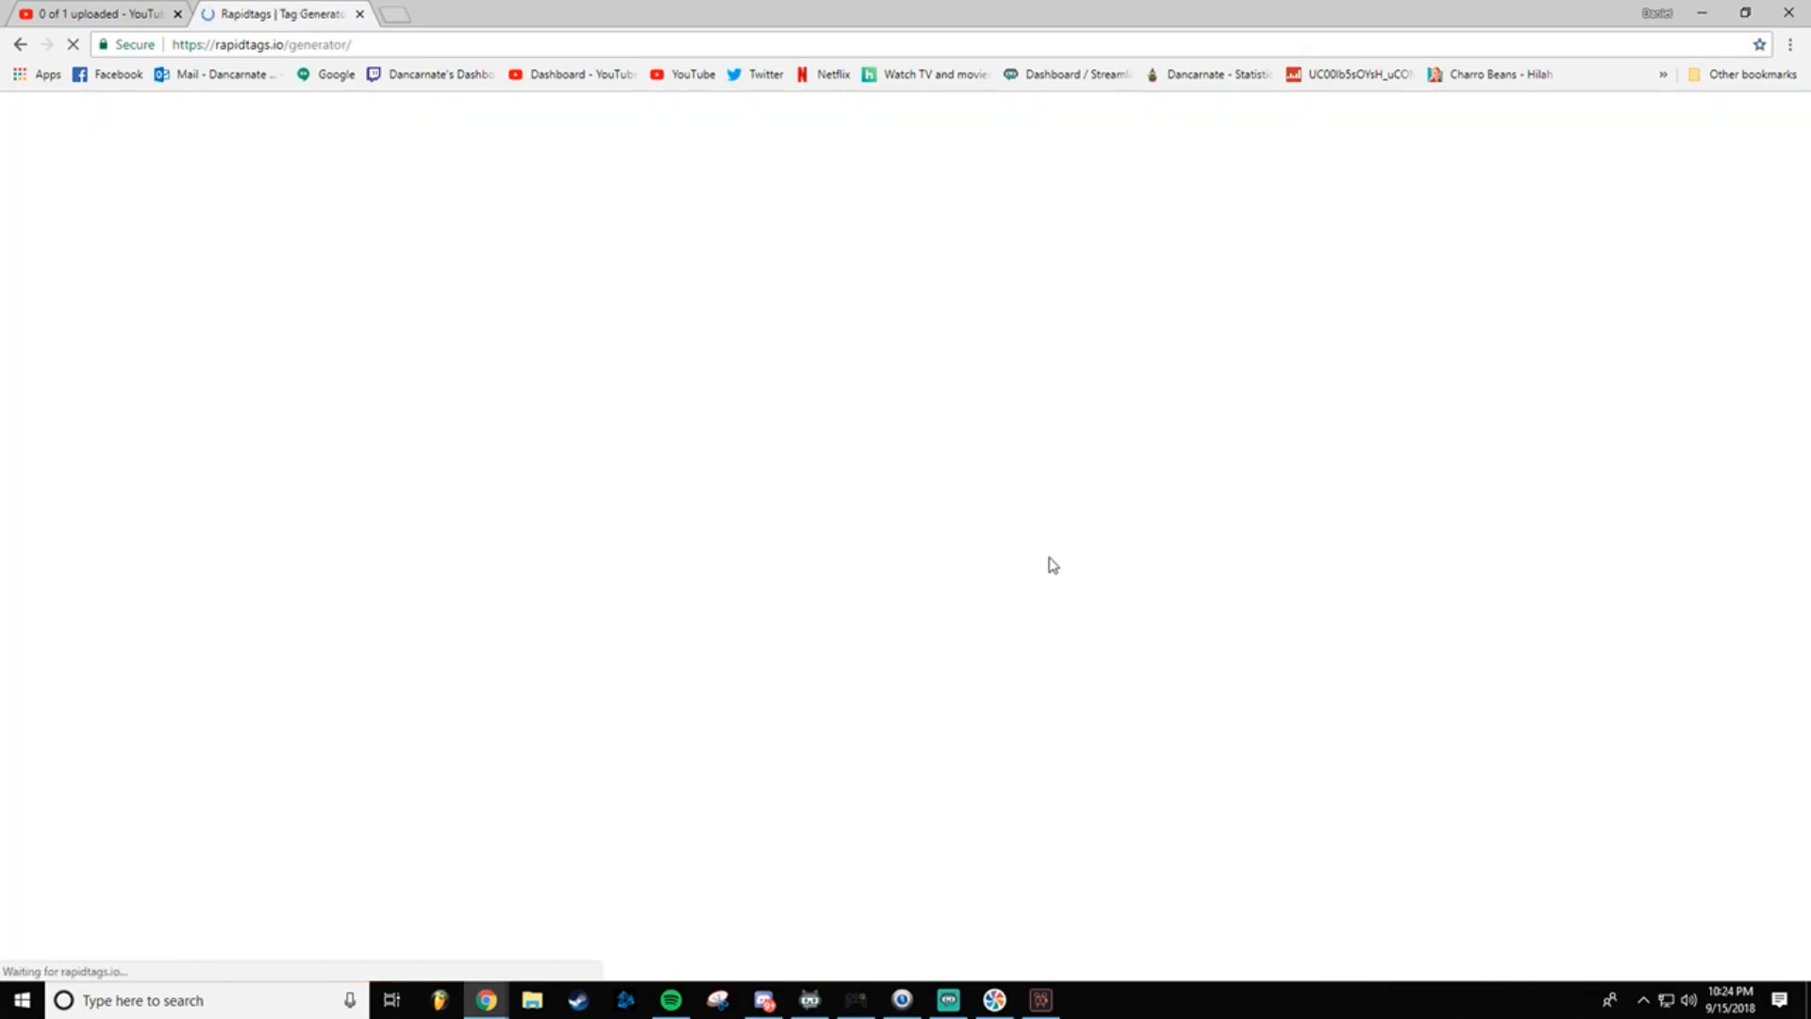
Step: Copy the YouTube video's title and generate tags for "Mega Man Marathon Highlights" in Rapidtags
click(104, 14)
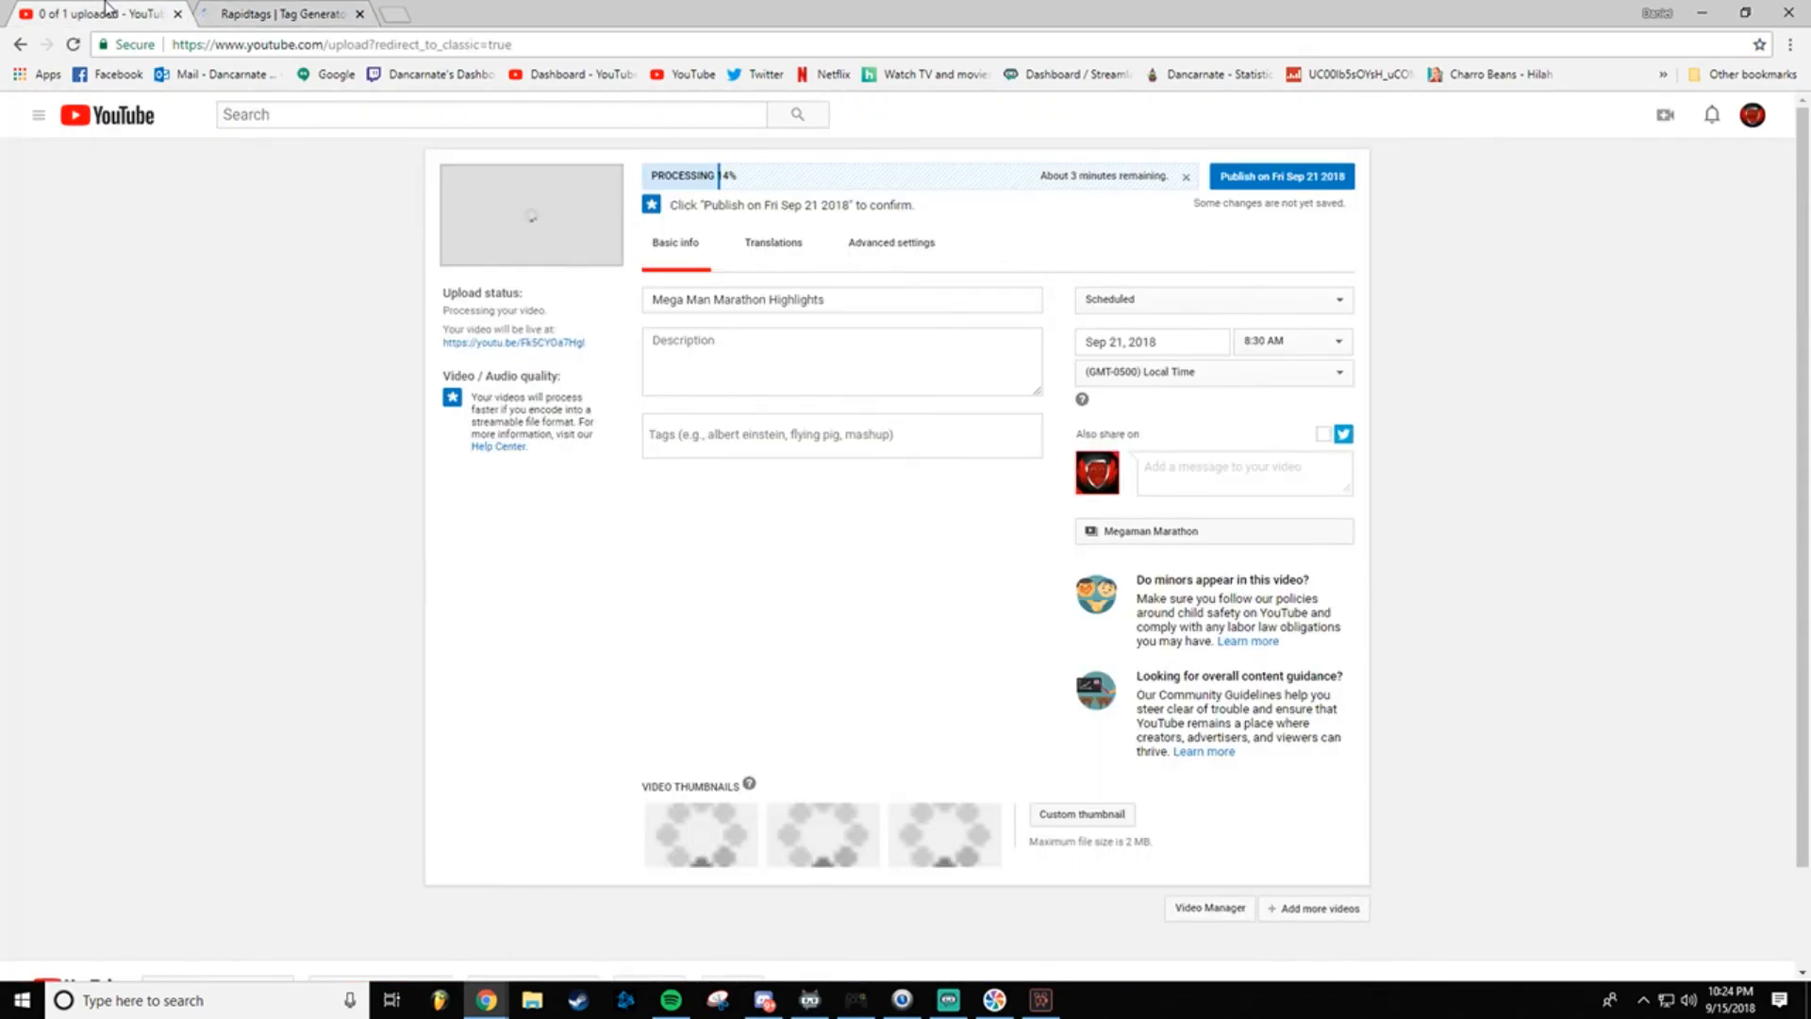
click(768, 297)
key(ctrl+a)
key(ctrl+c)
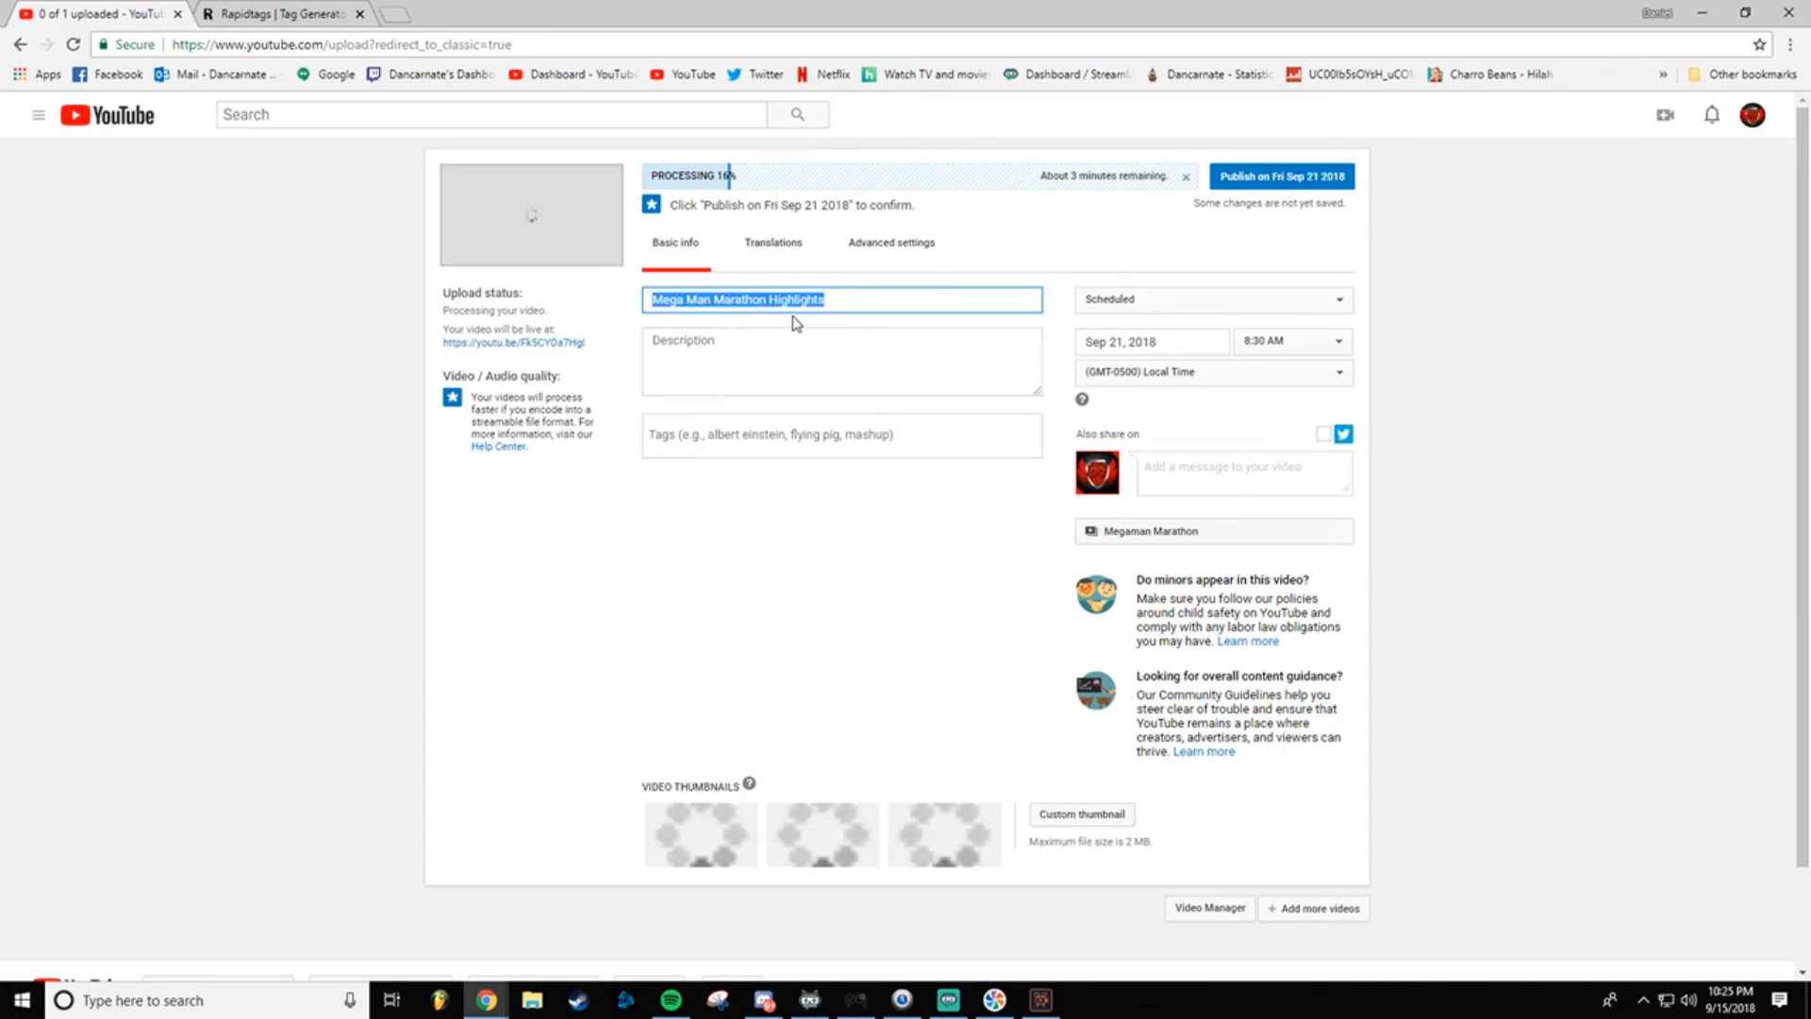
click(328, 12)
click(853, 472)
key(ctrl+v)
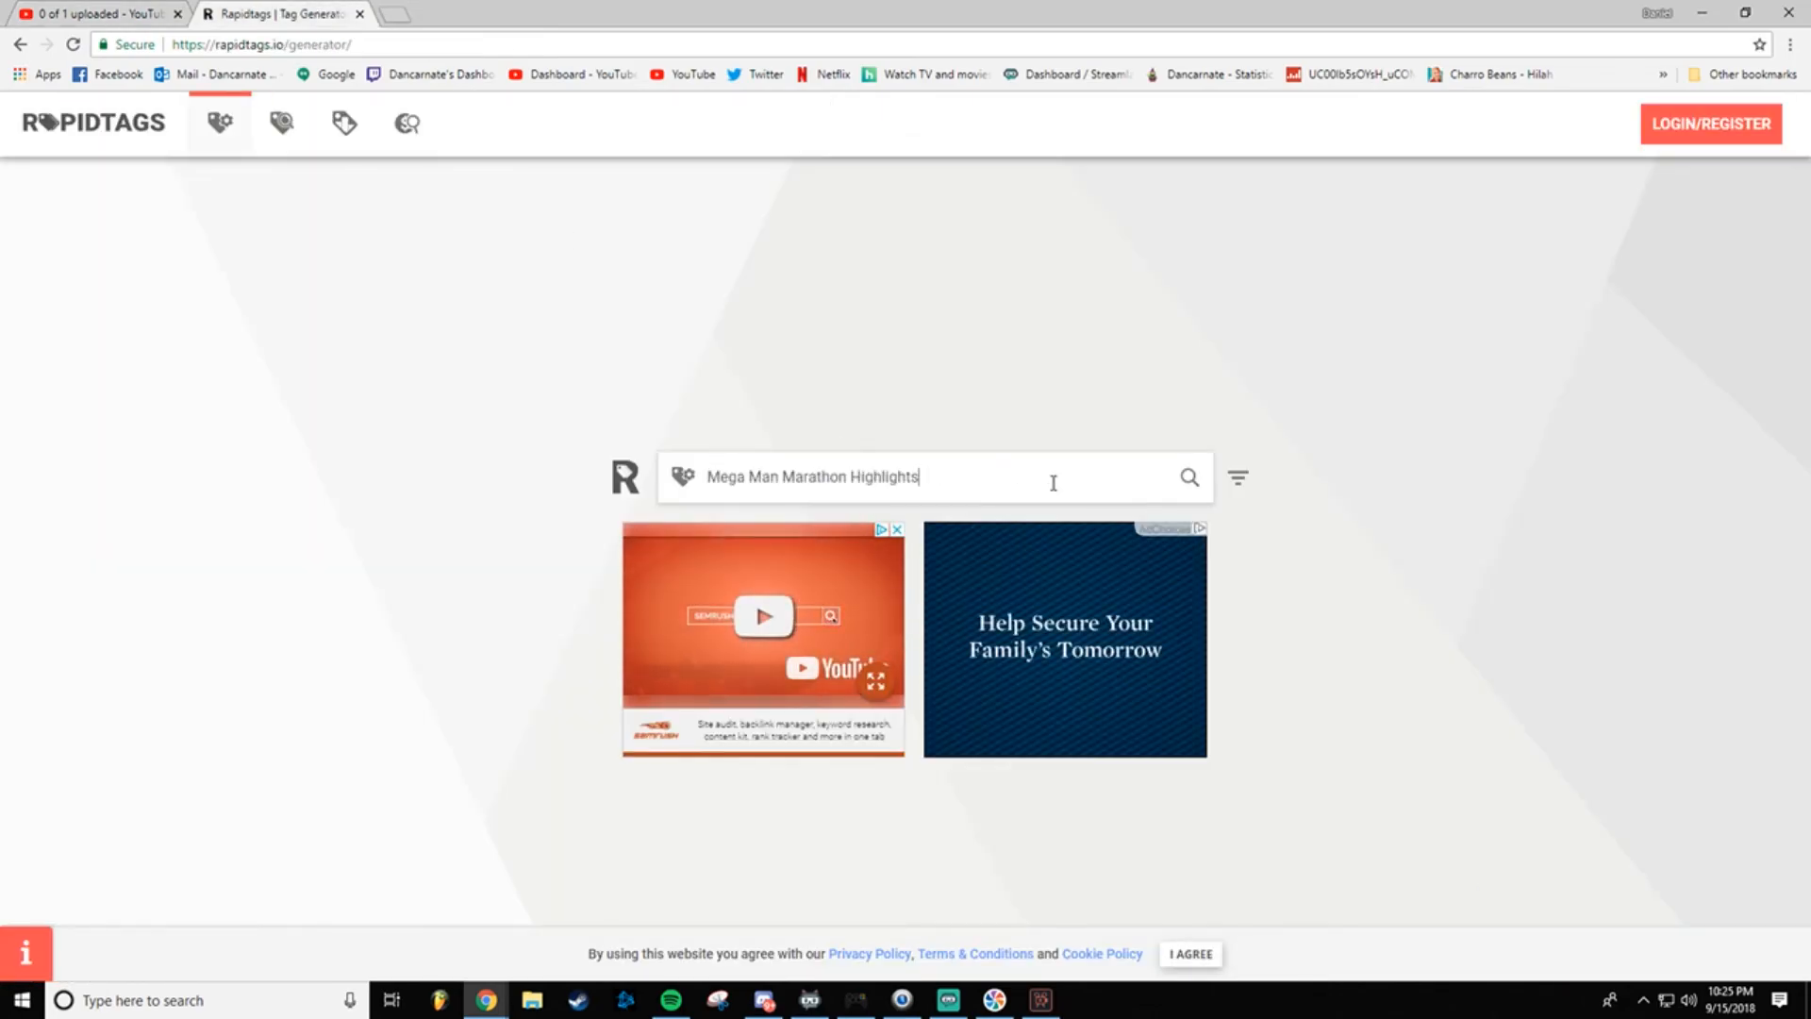
click(1188, 479)
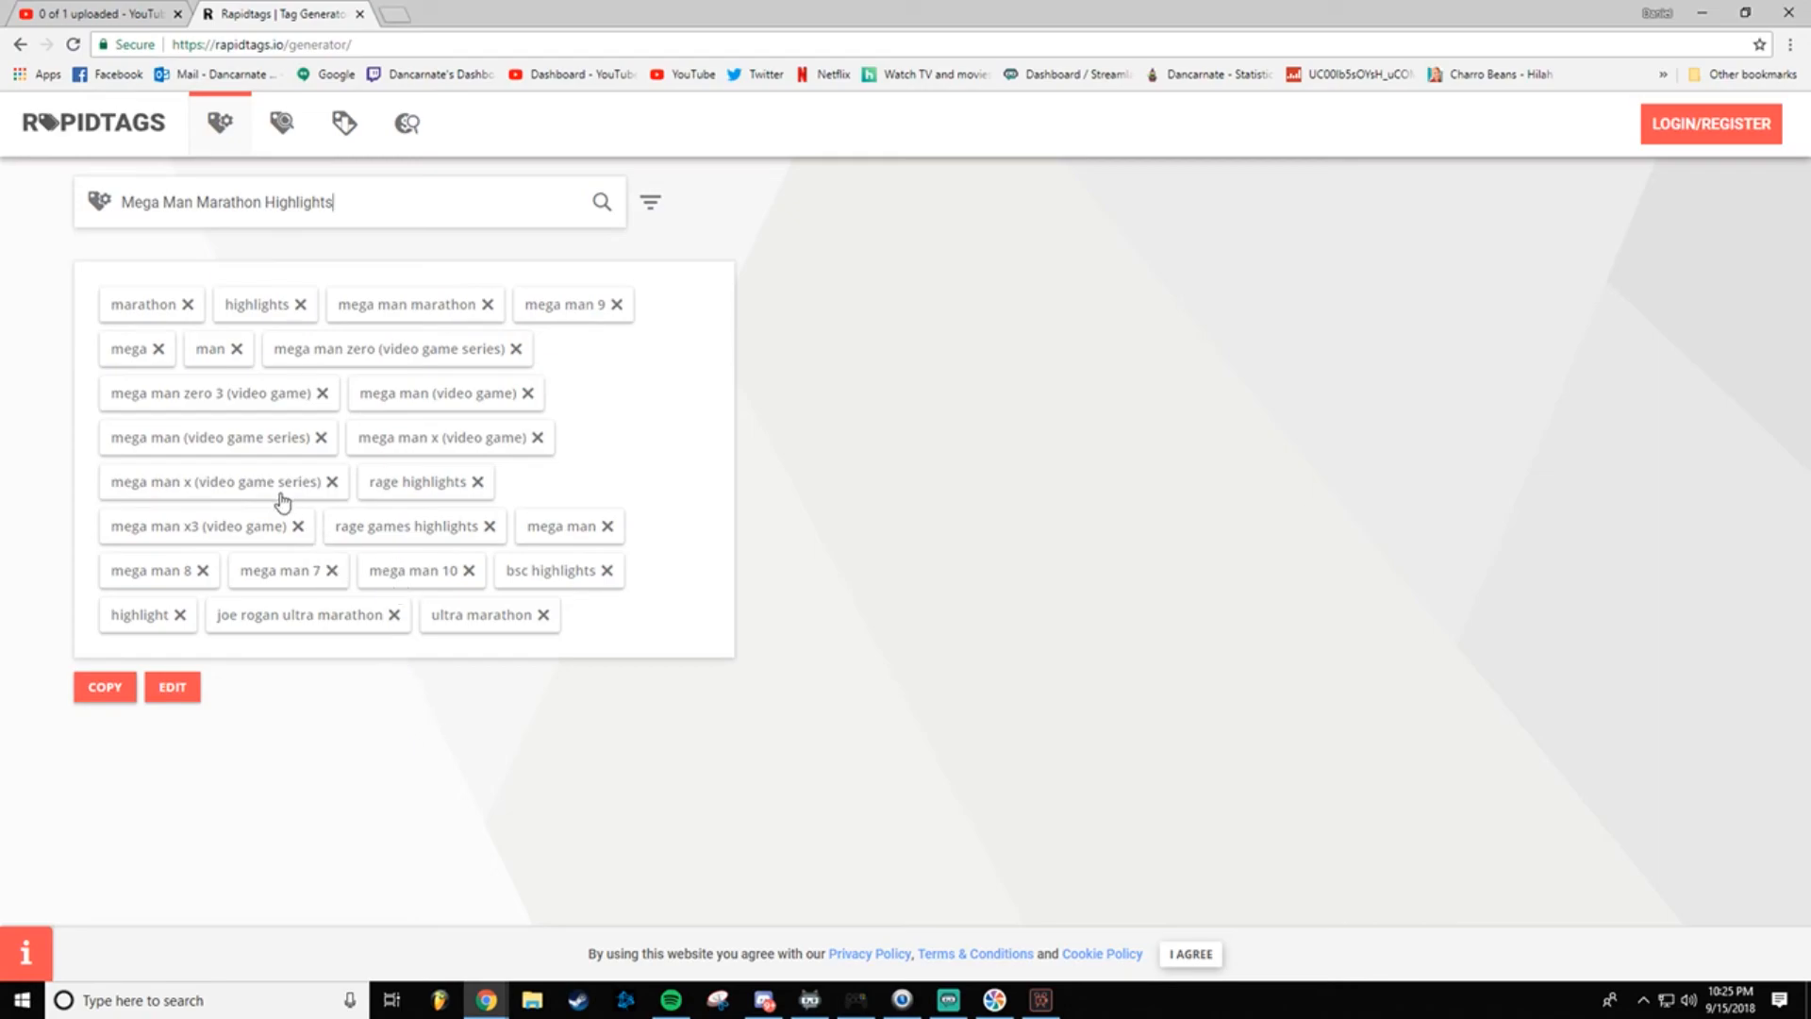
Step: Remove the "(video game)" and "(video game series)" tags, "joe rogan ultra marathon" and "bsc highlights" from the generated tag list
click(323, 395)
click(279, 394)
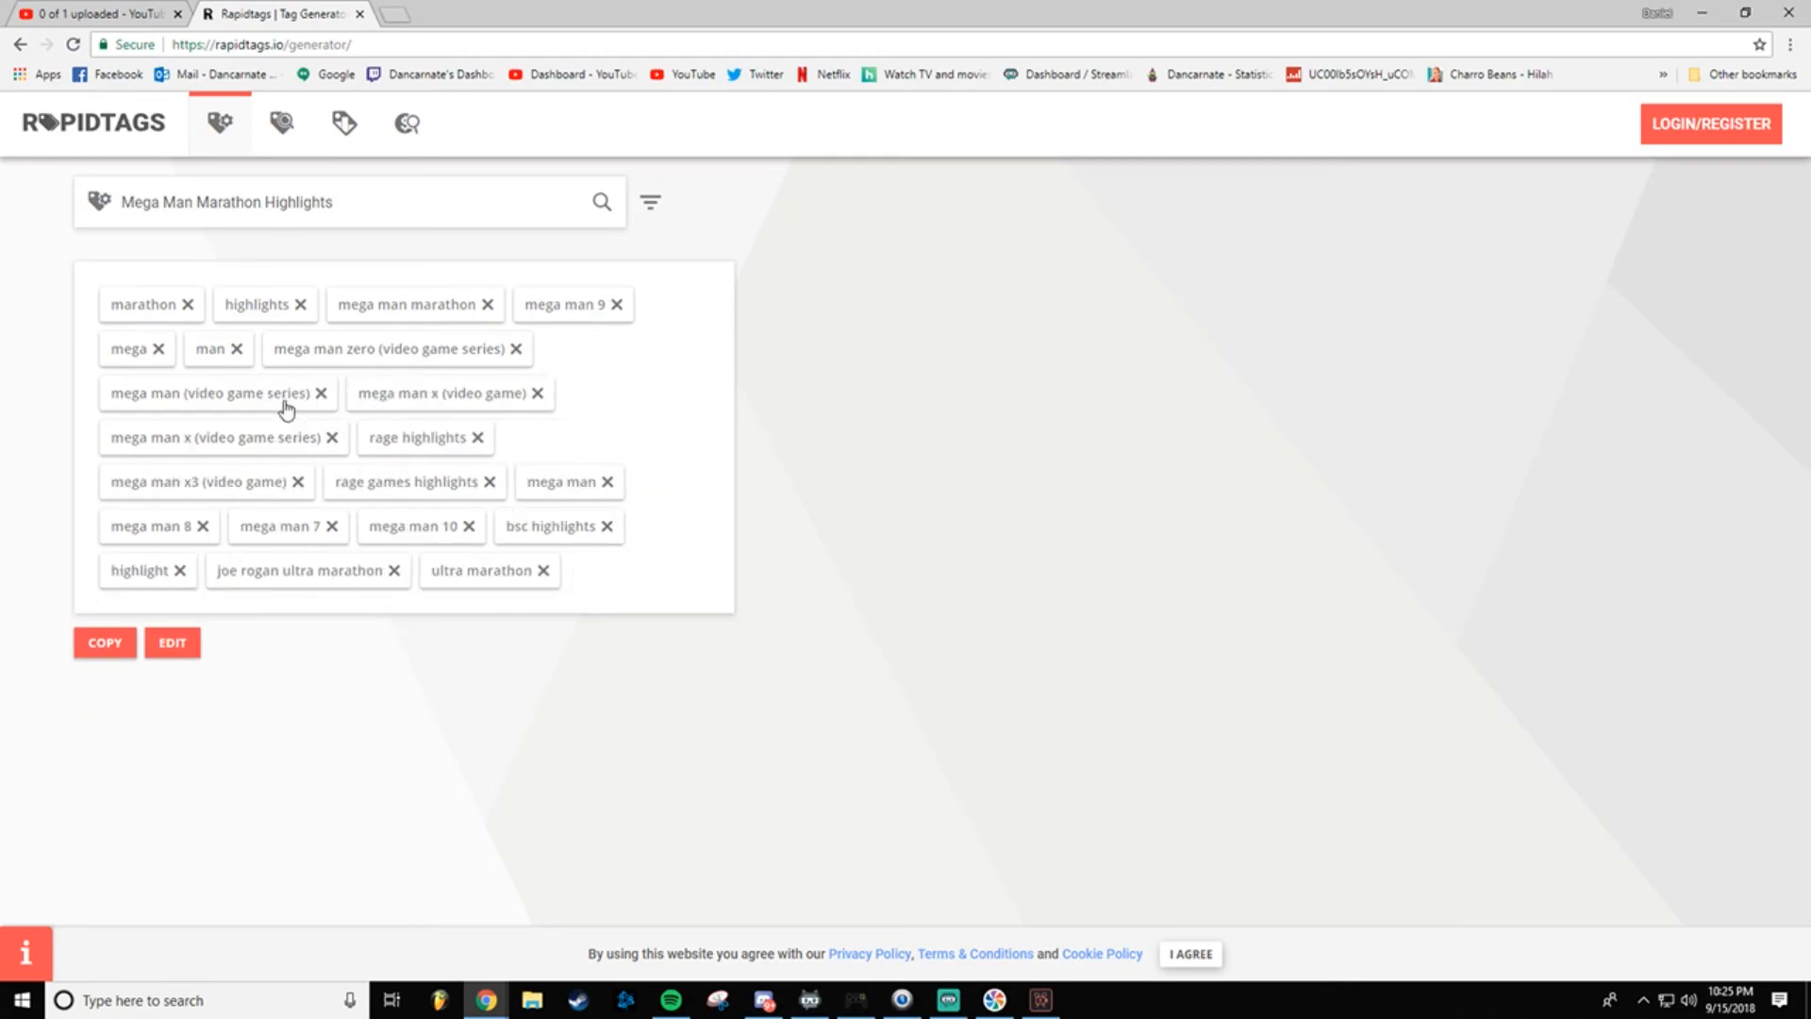
click(321, 394)
click(297, 394)
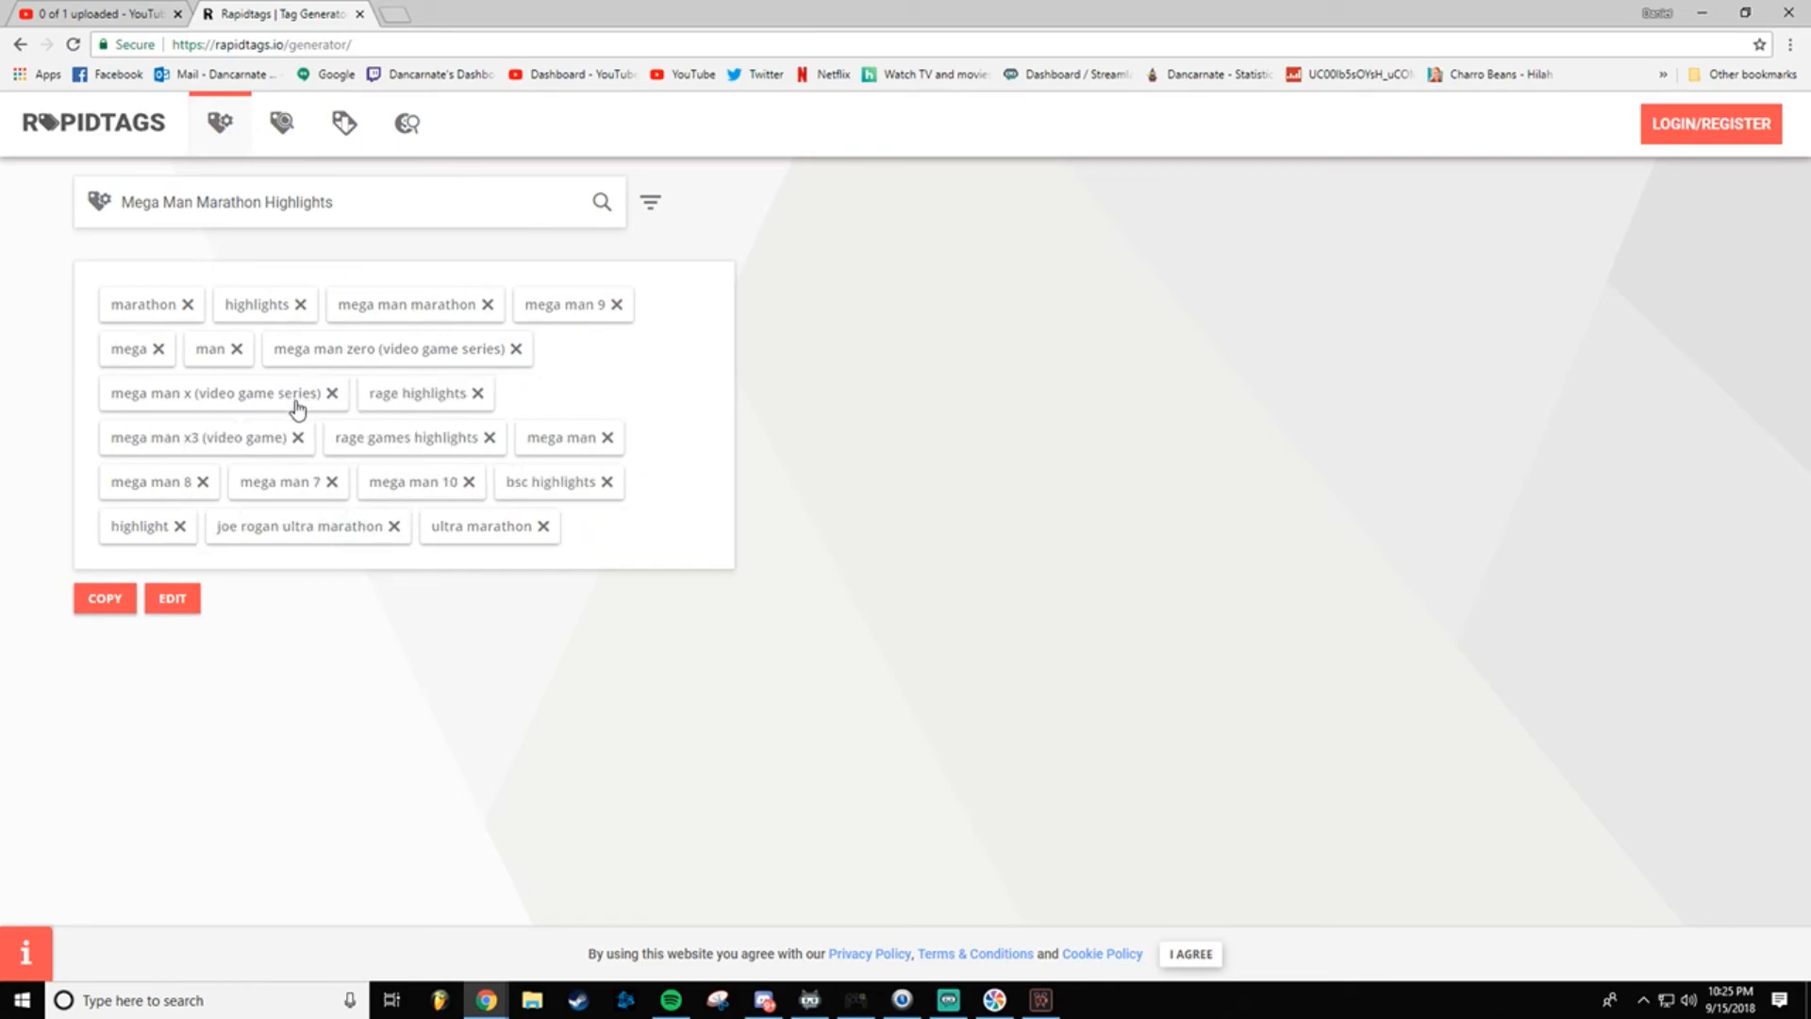
click(331, 394)
click(515, 349)
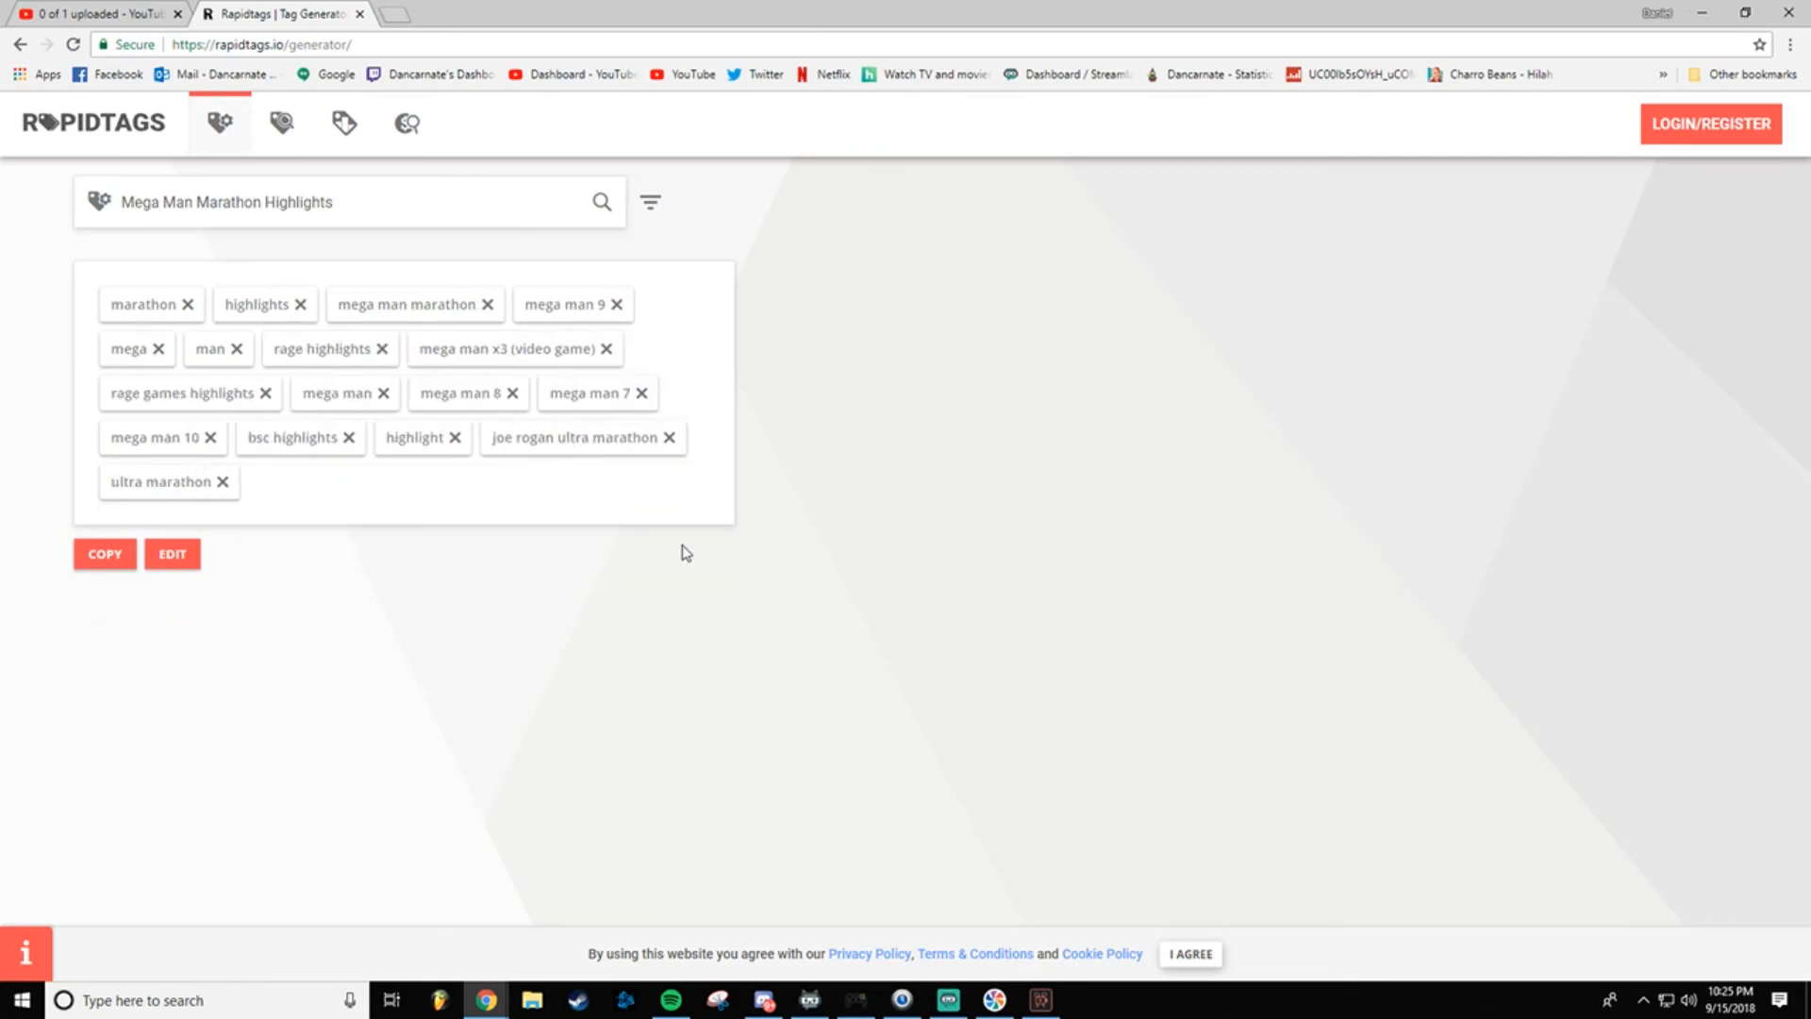
click(608, 351)
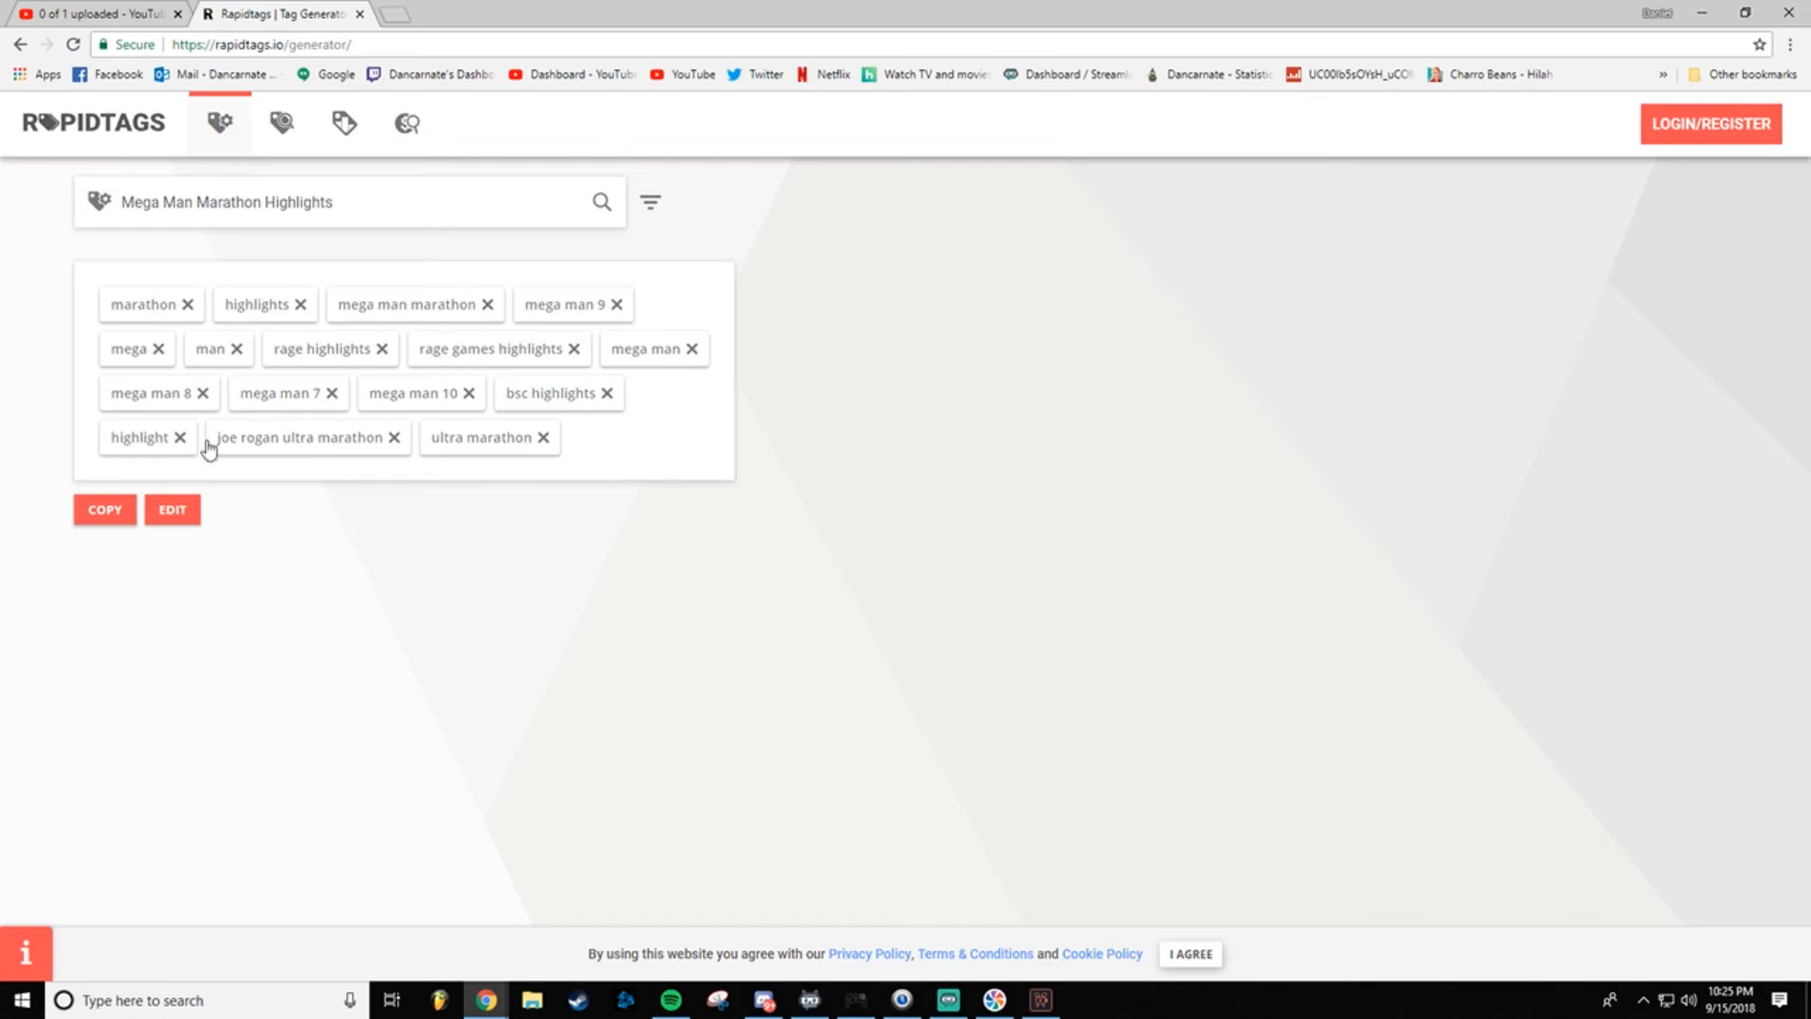
click(394, 438)
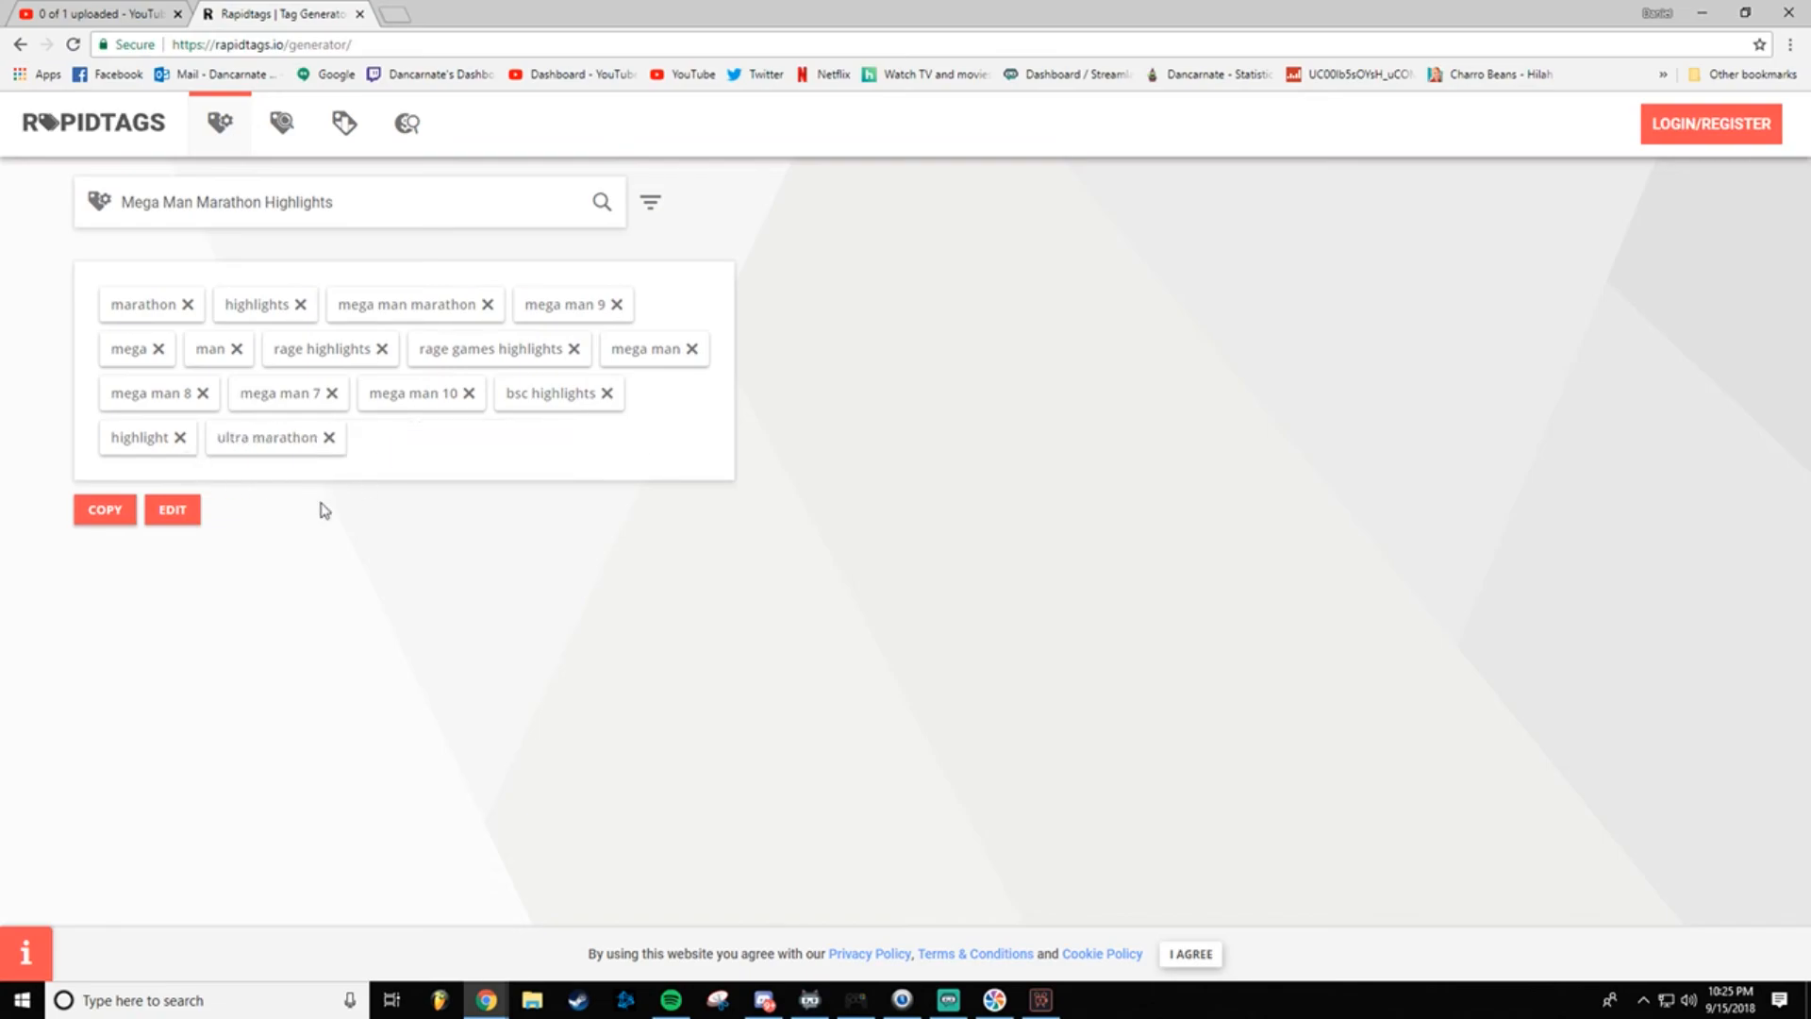
click(608, 394)
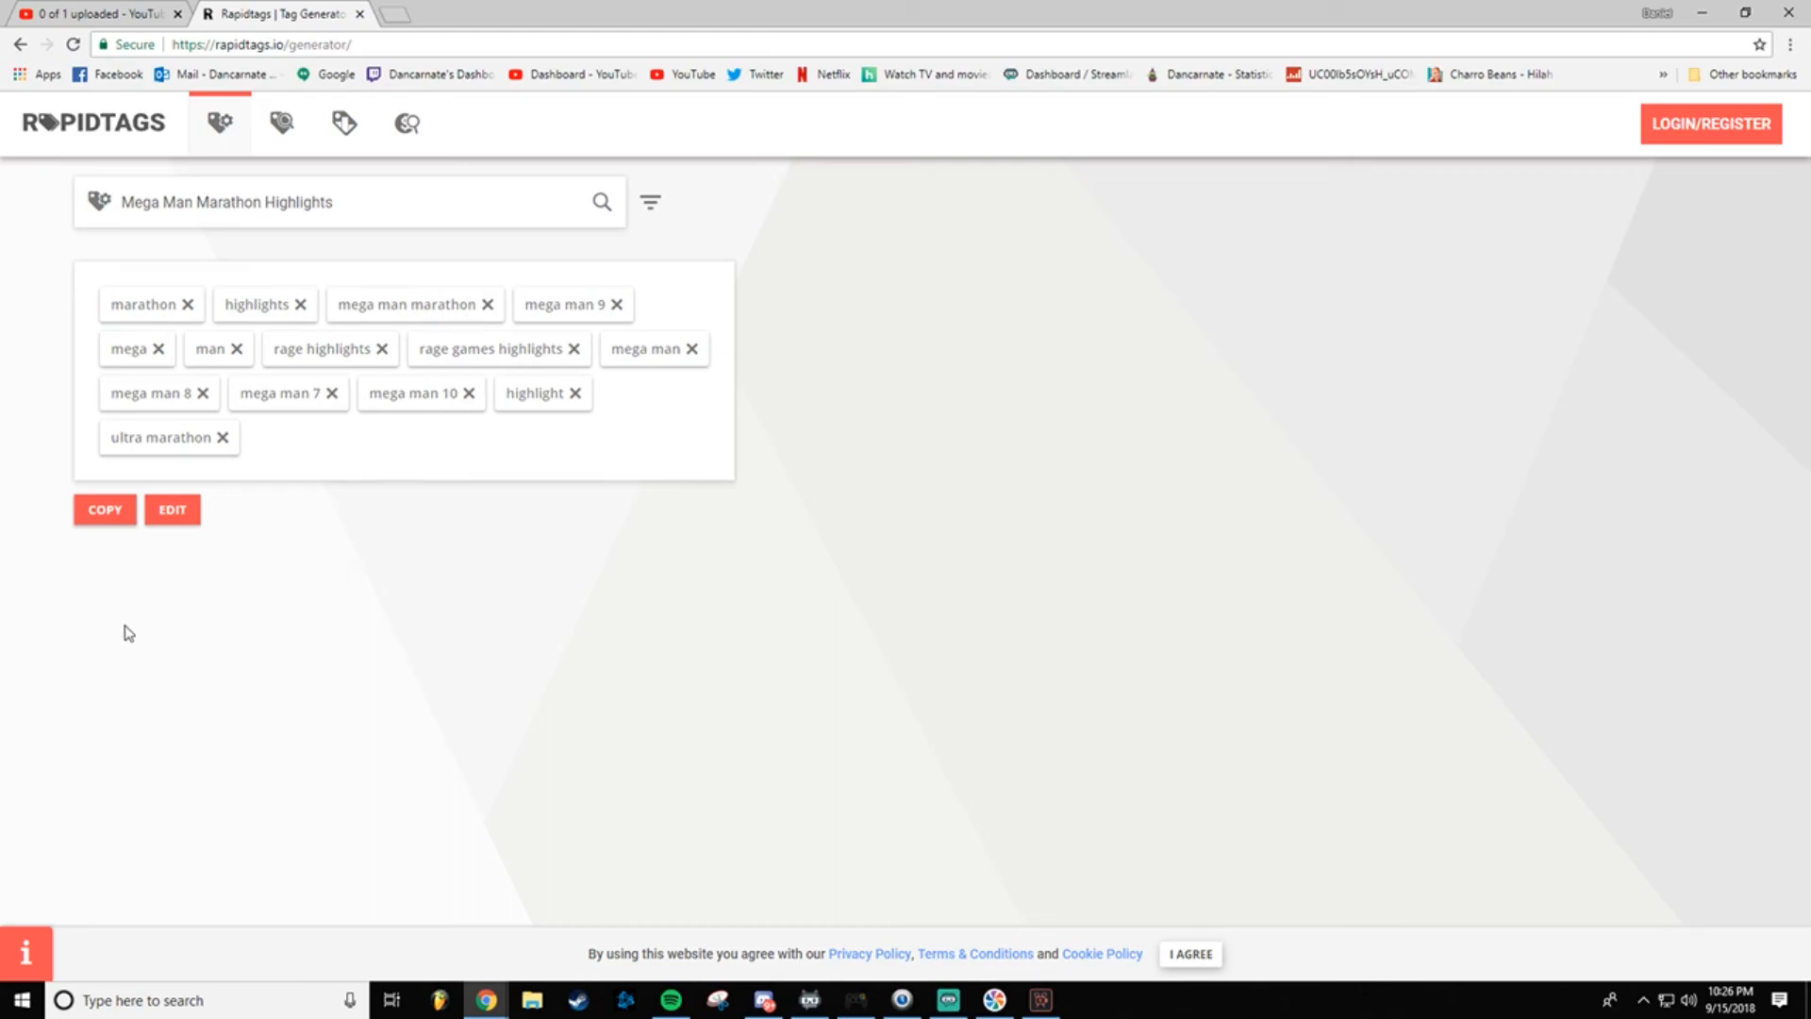
Step: Copy the remaining generated tags into the YouTube video's tags and add the extra tag "twitch"
click(100, 514)
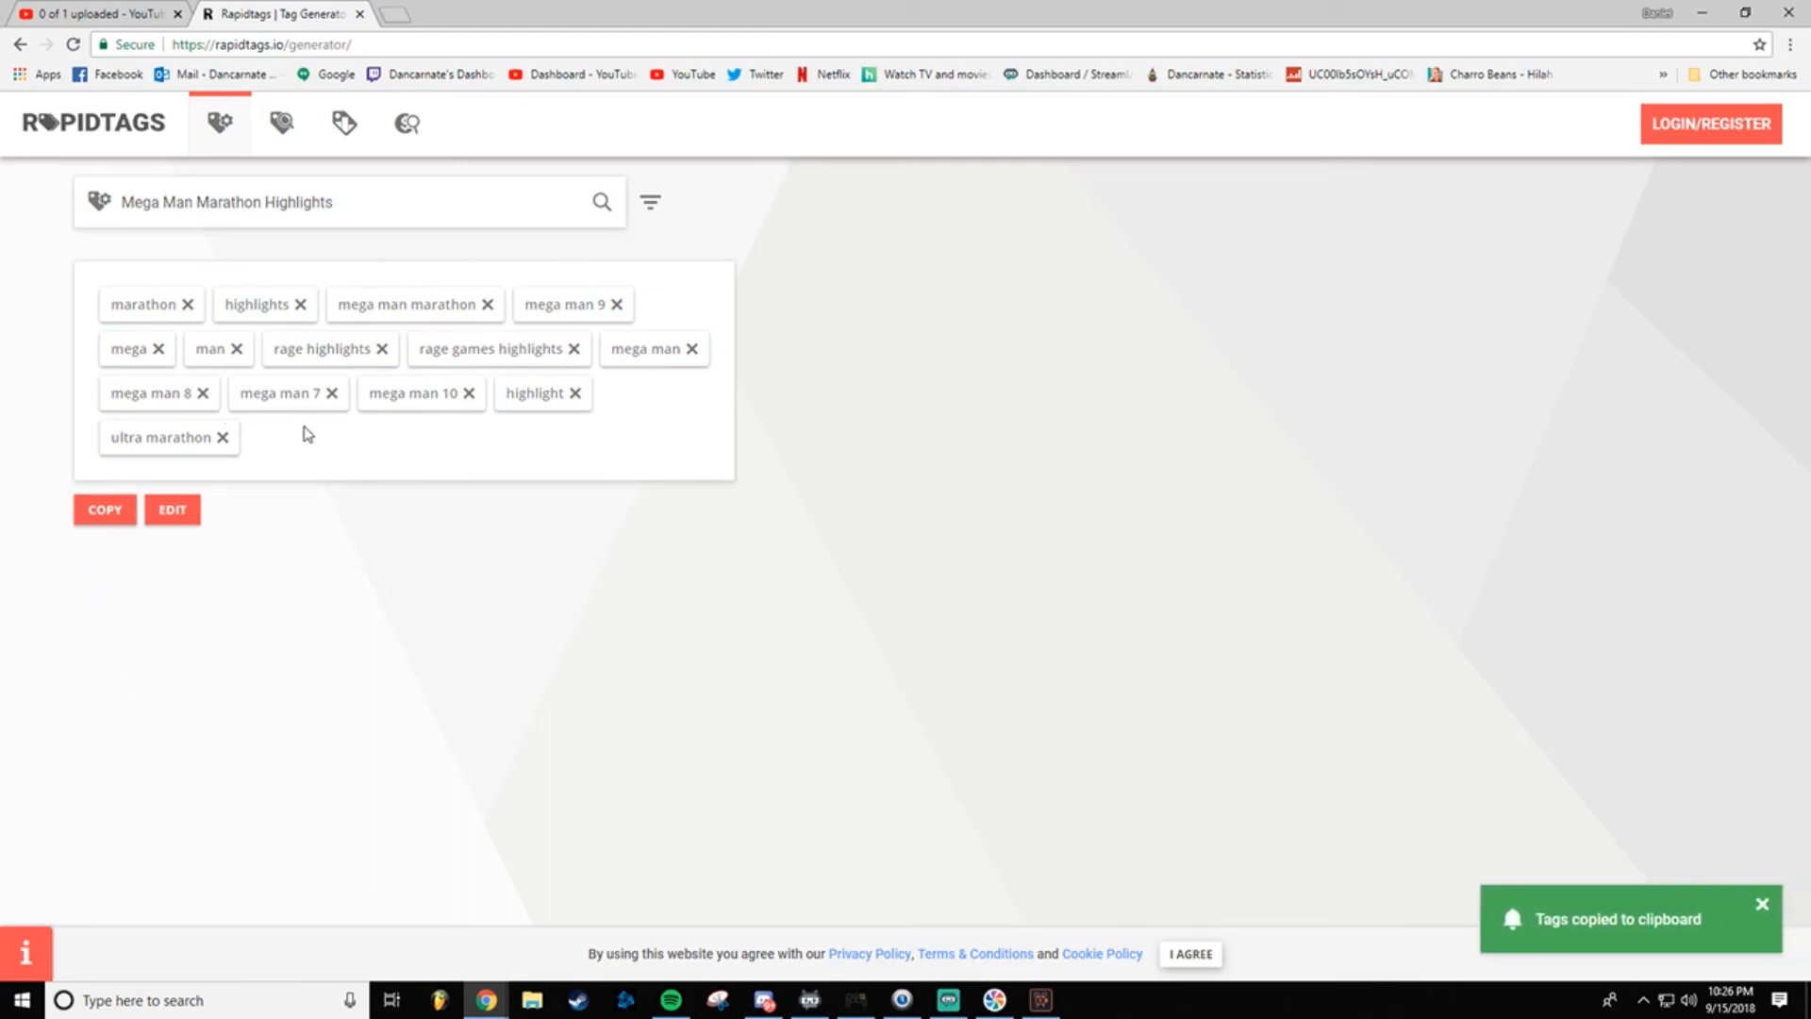
click(126, 12)
click(756, 439)
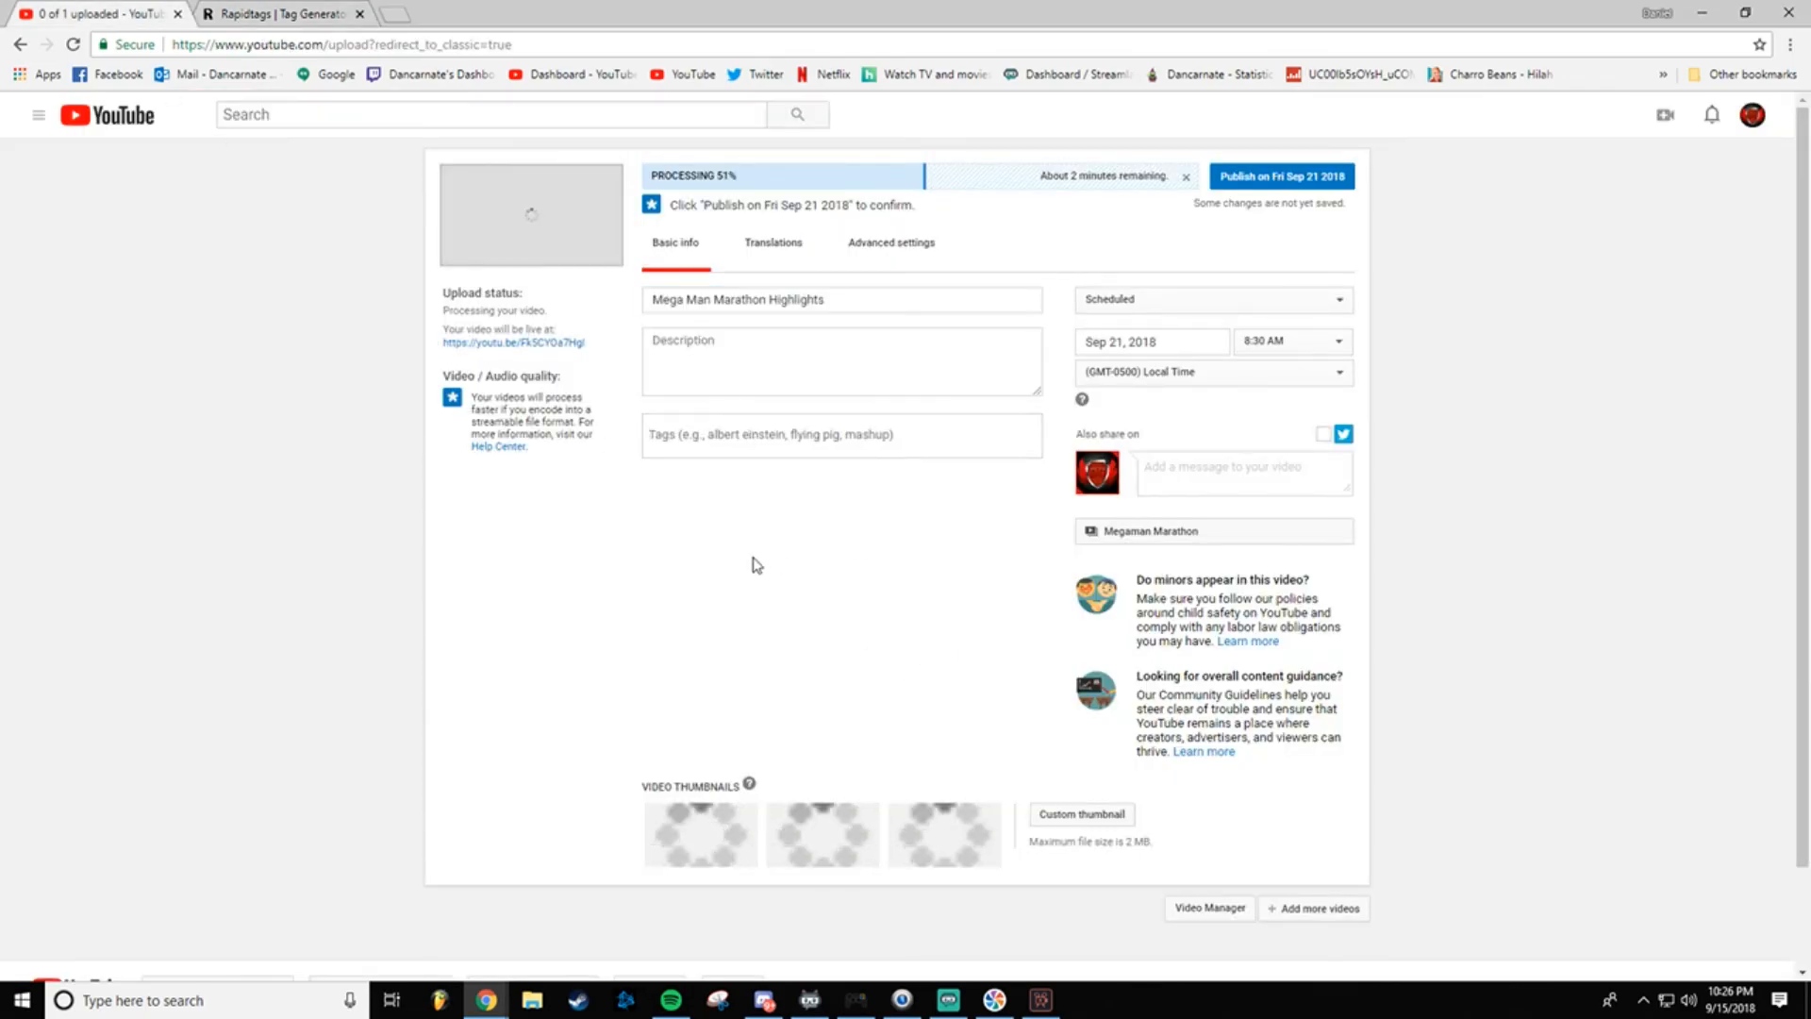
key(ctrl+v)
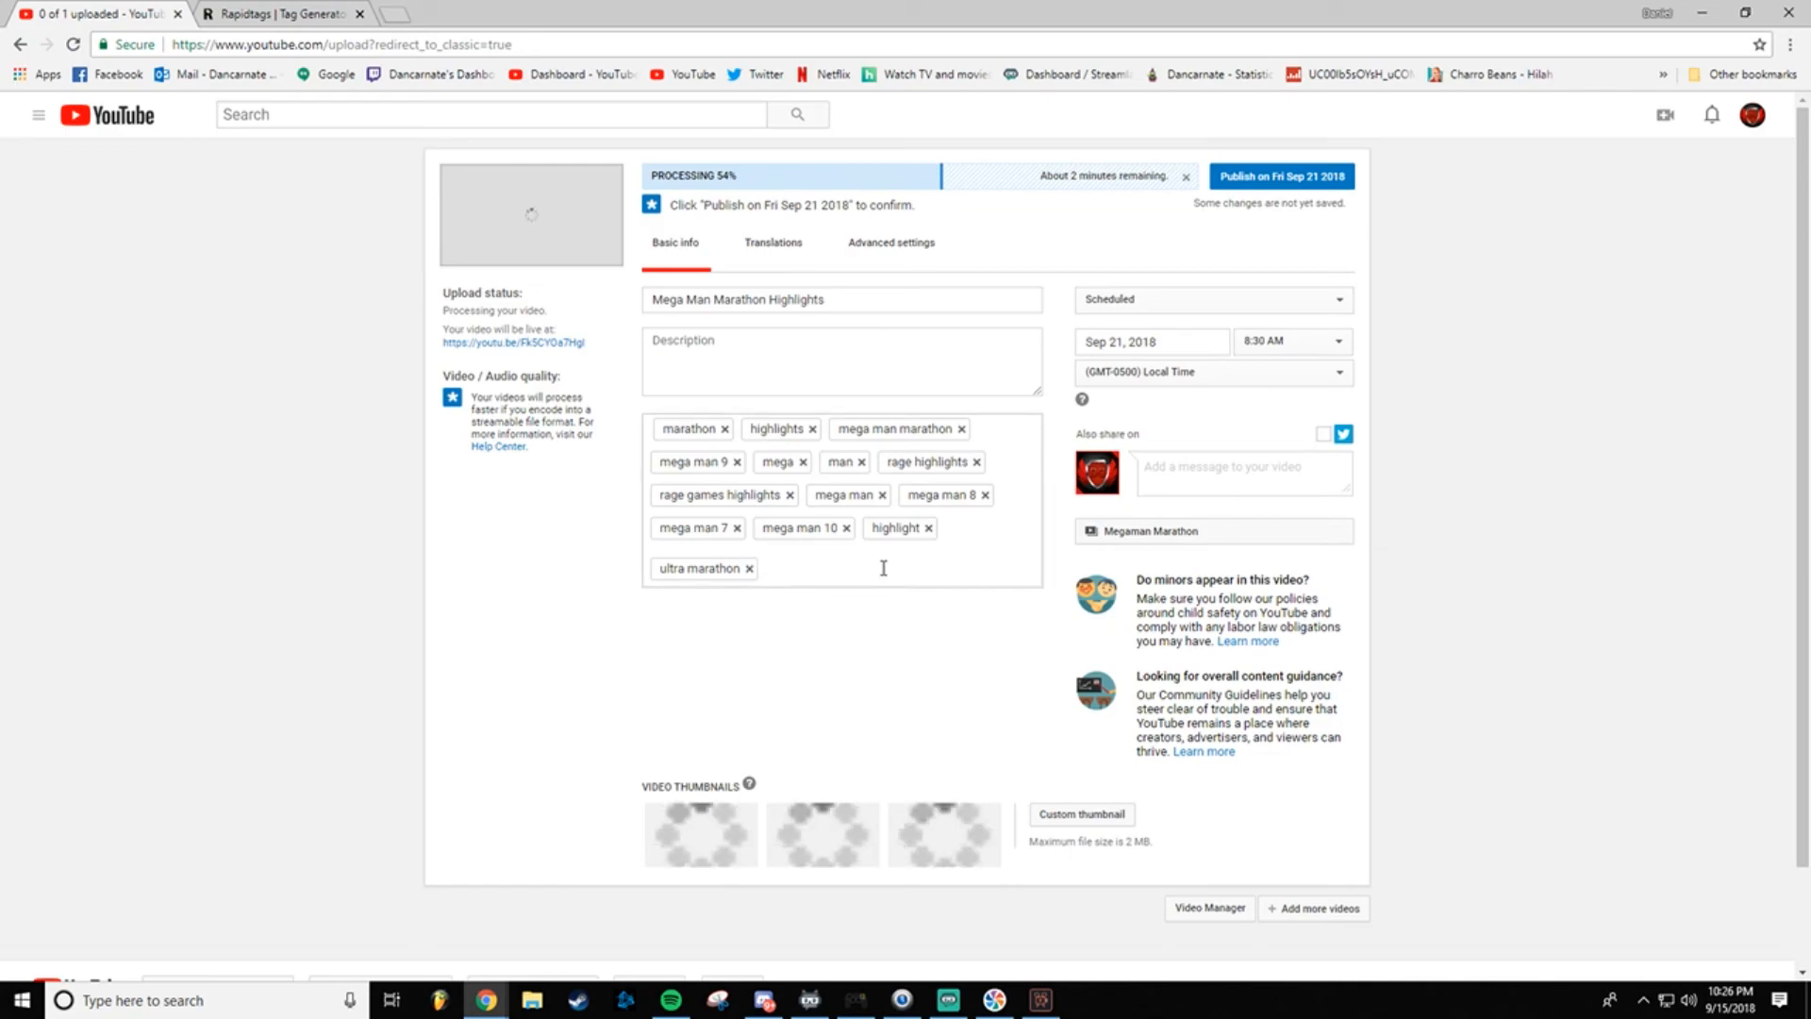
text(twitch)
key(Return)
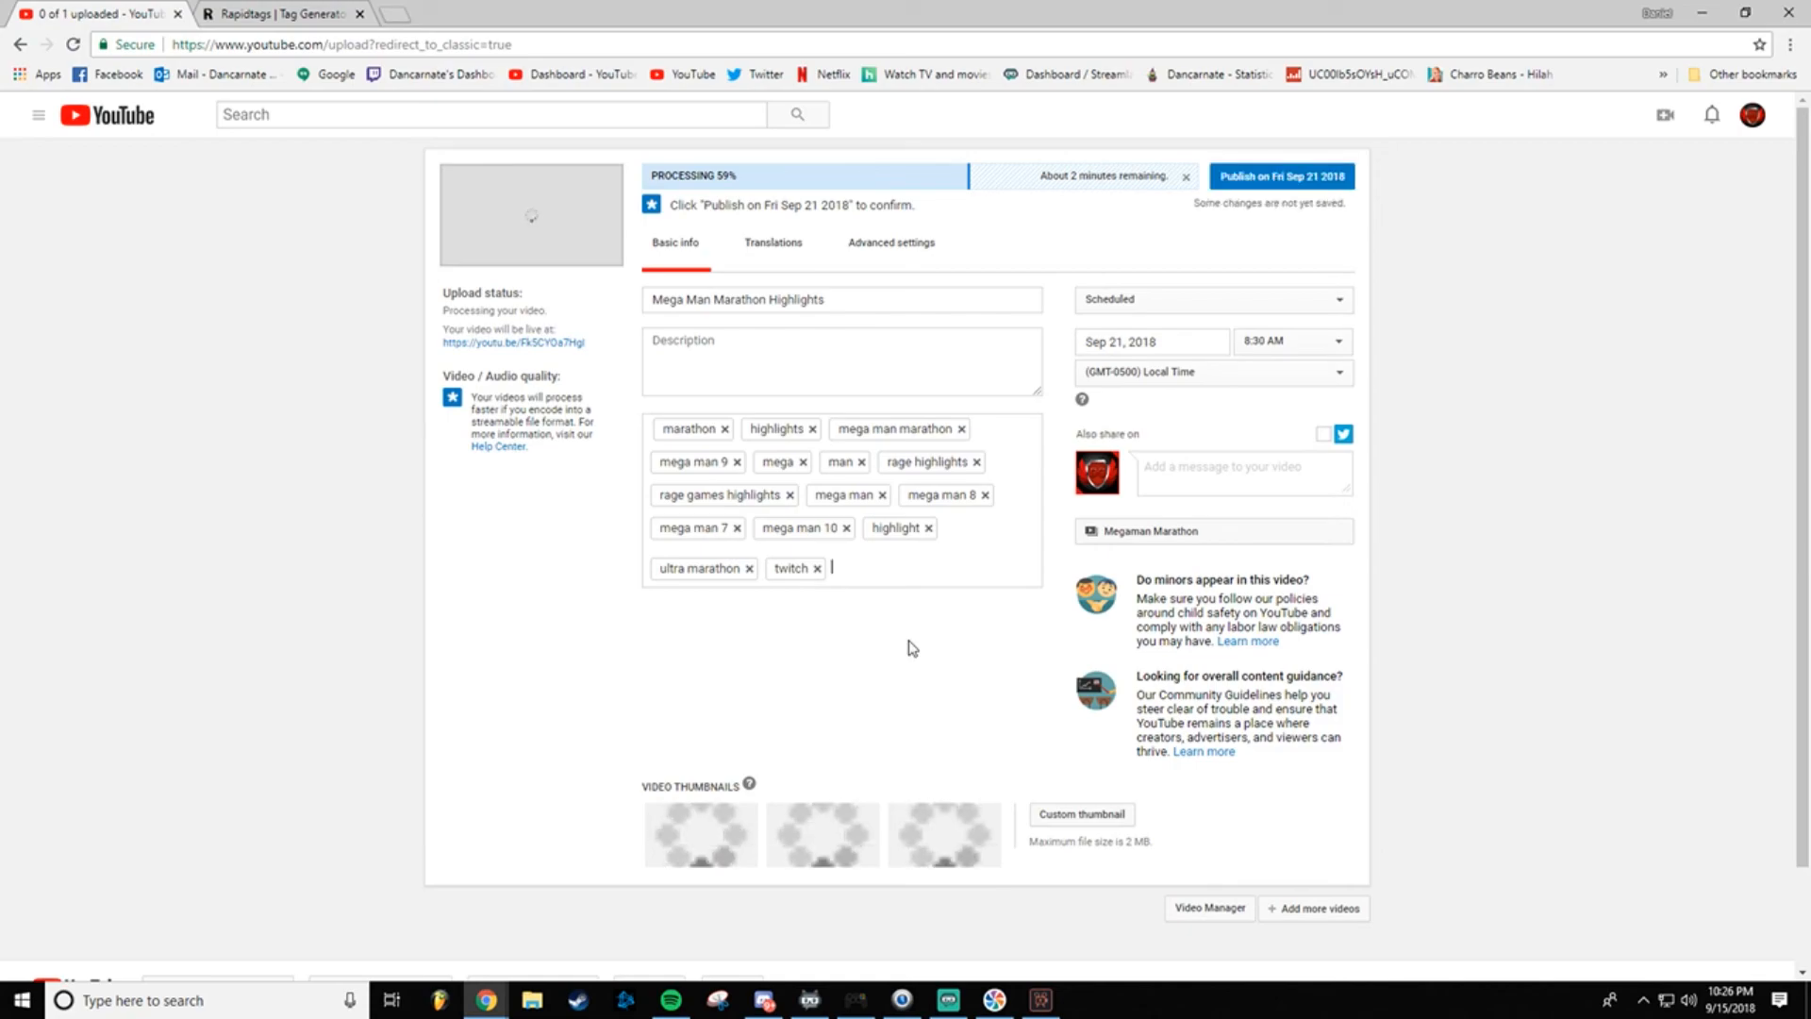
Step: Enter the description "Here is a compilation of clips from our Mega Man Marathon." with a second line "Catch me live at twitch.tv/dancarnate"
click(858, 343)
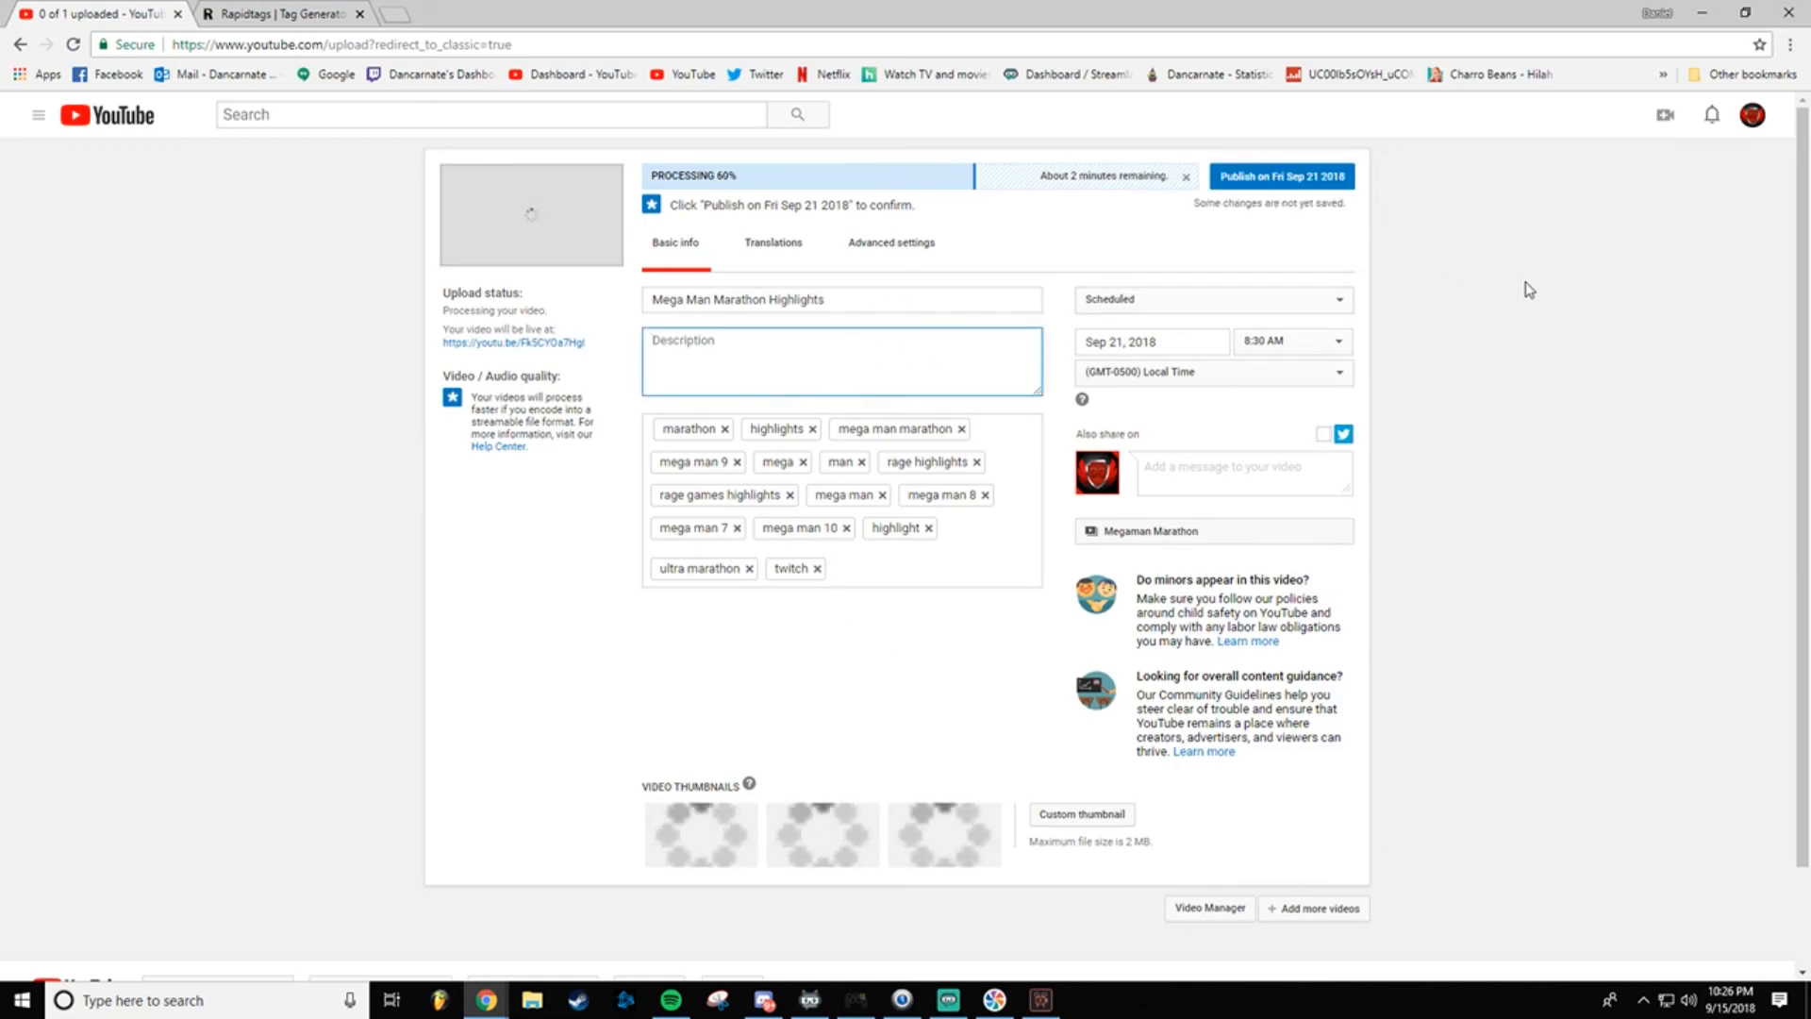
text(Here)
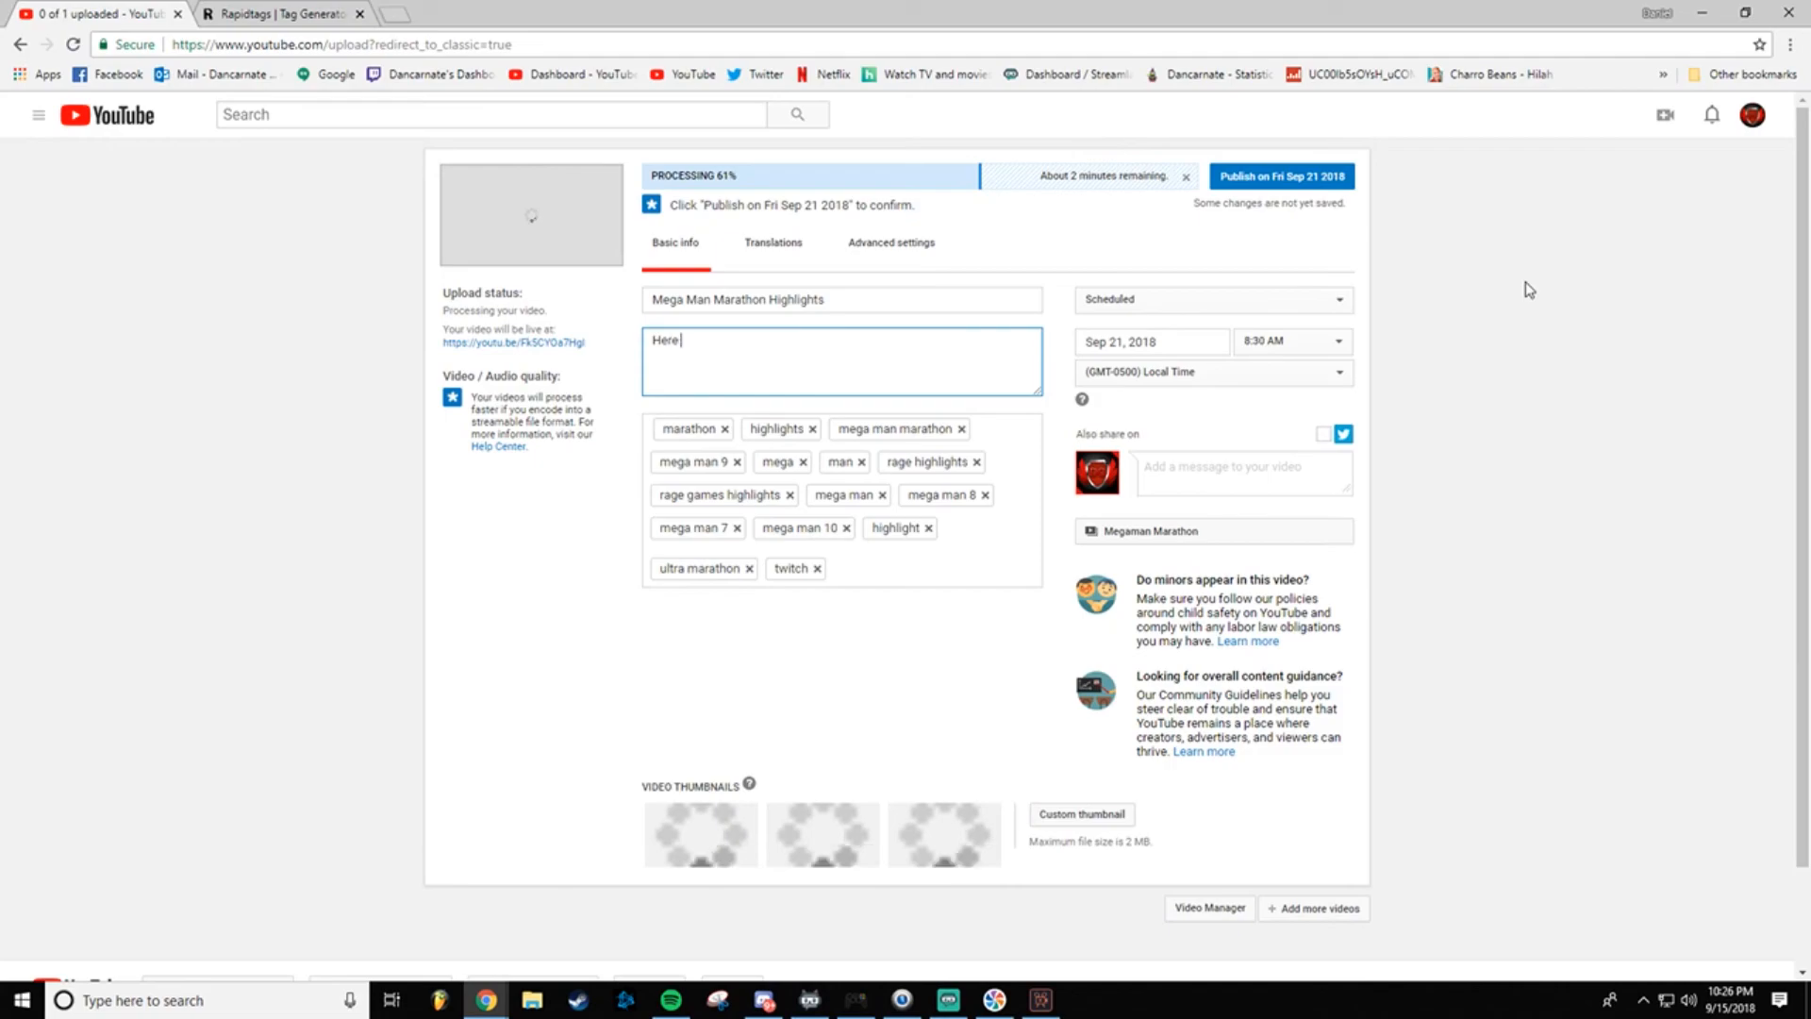
text( is a comp)
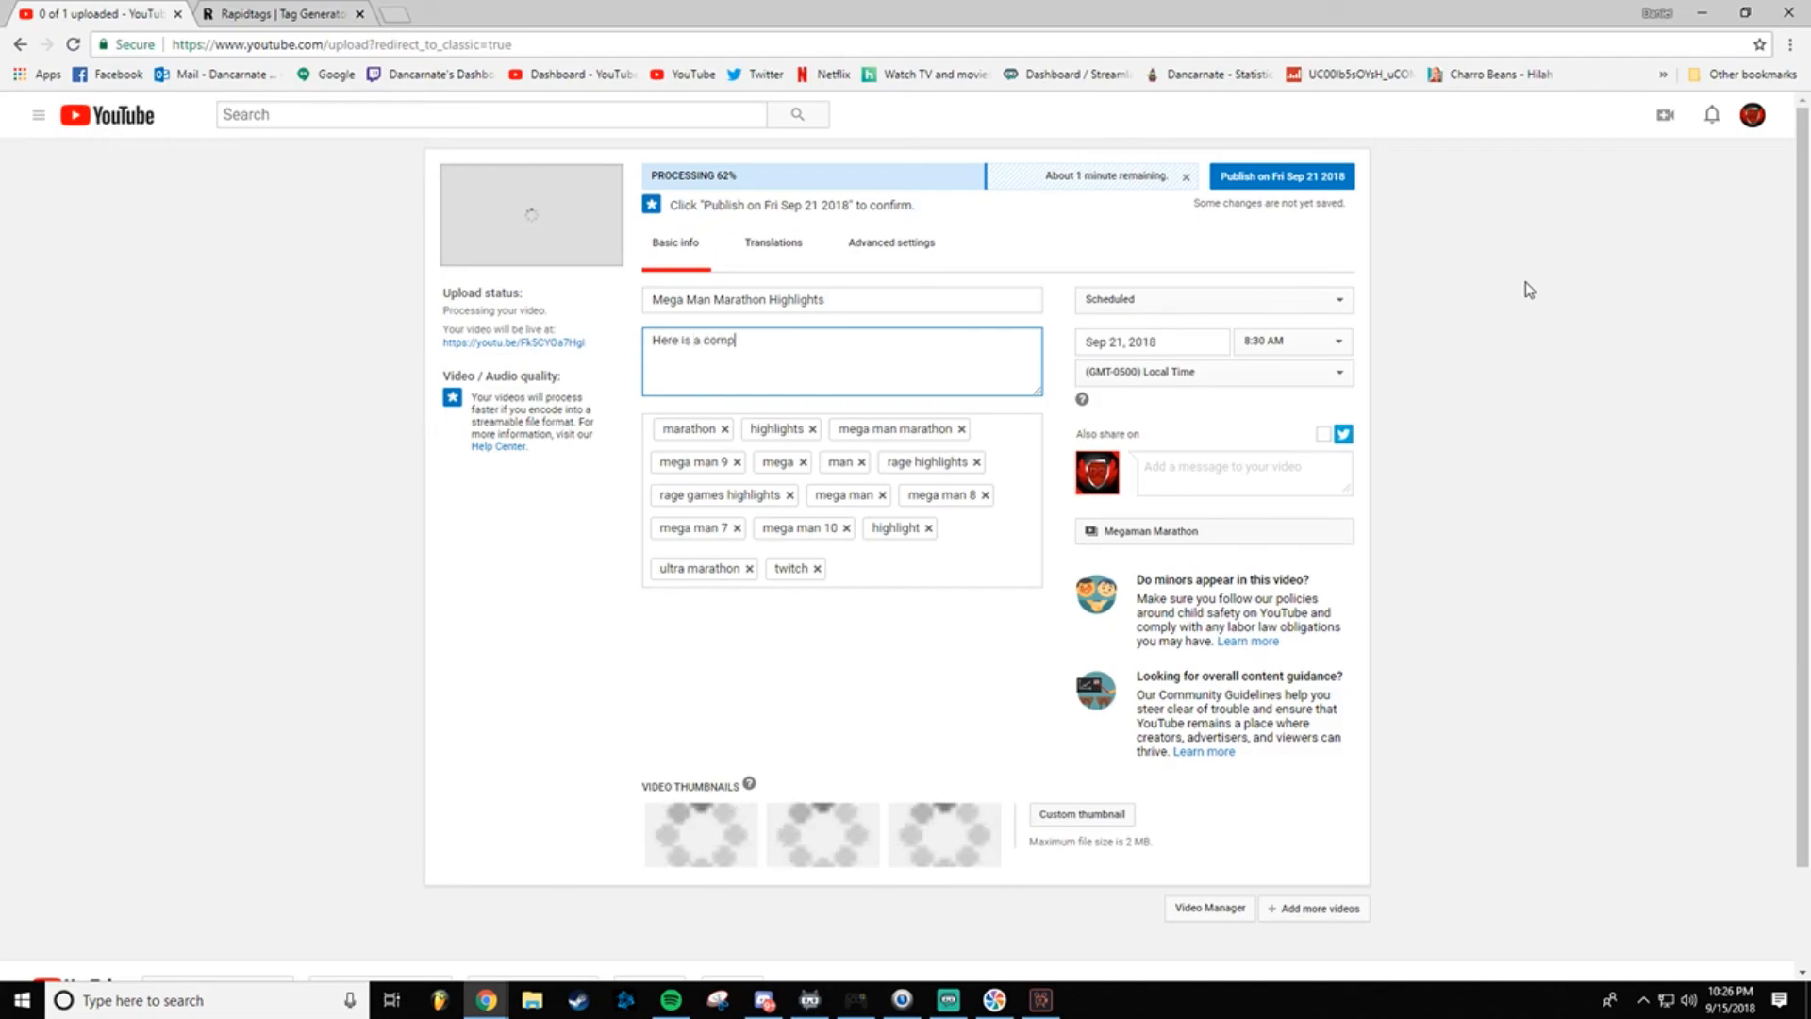
text(ilation of clips from o)
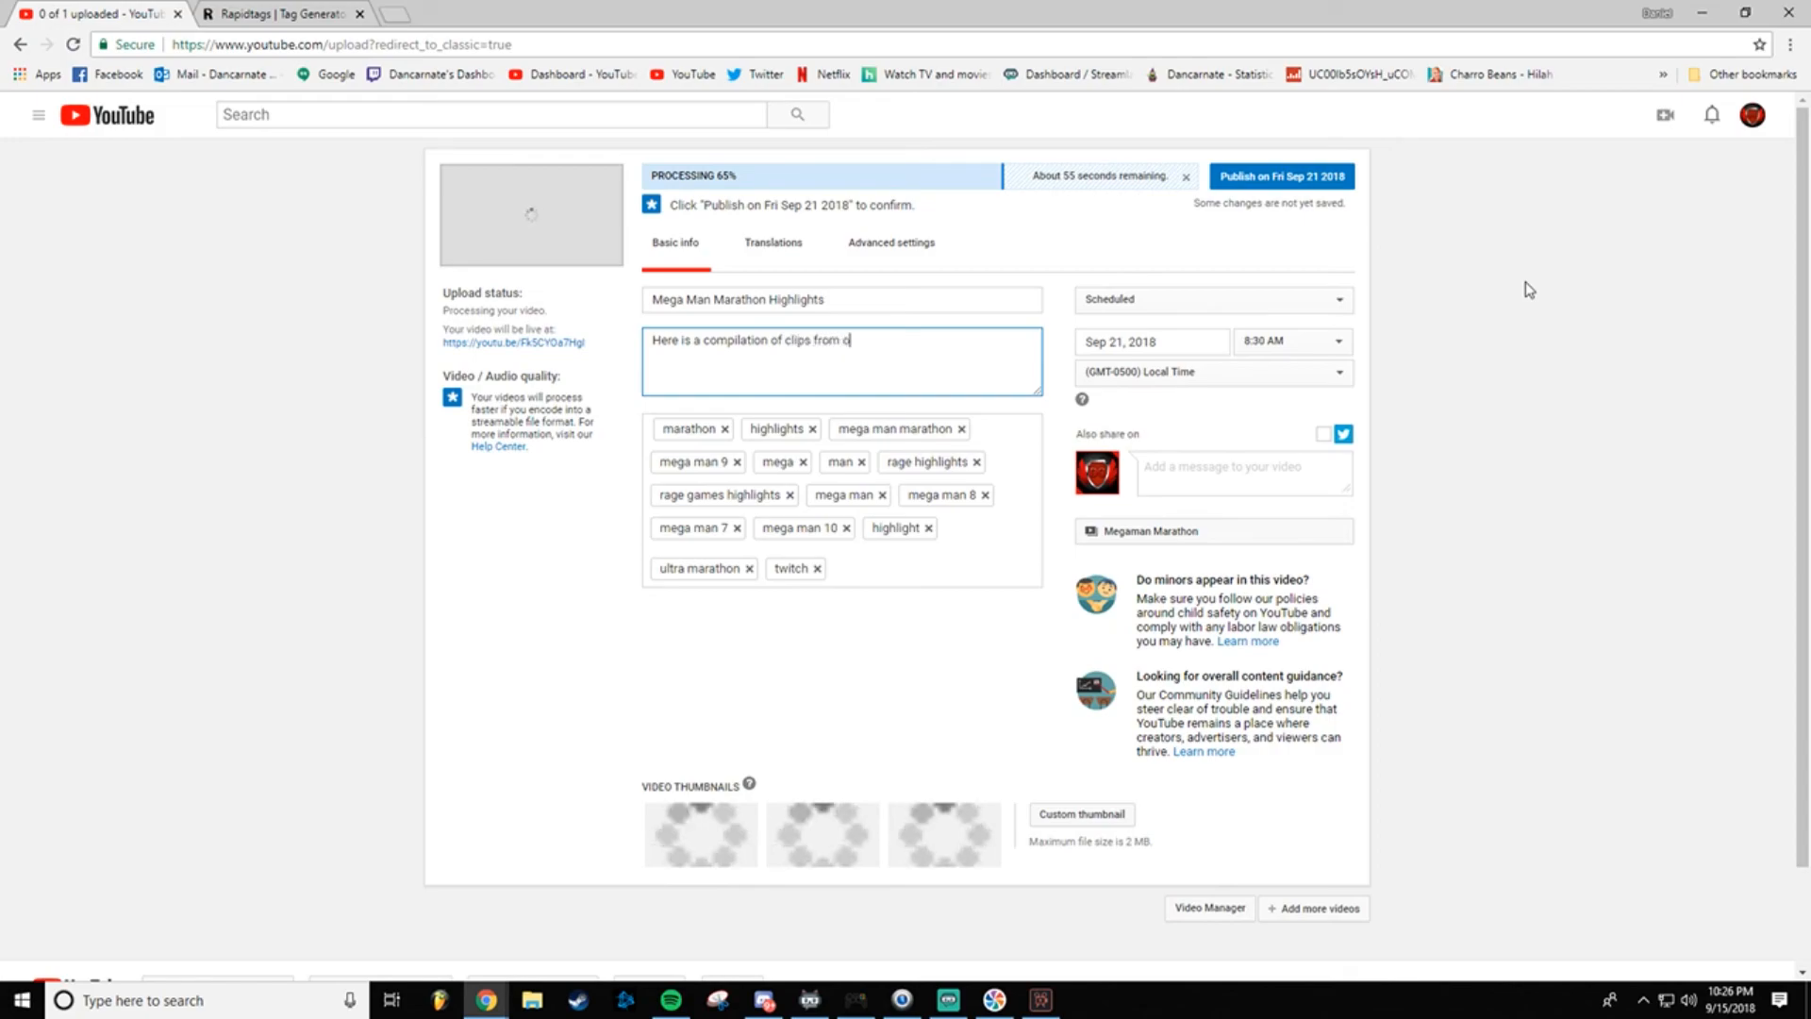
text(ur Mega M)
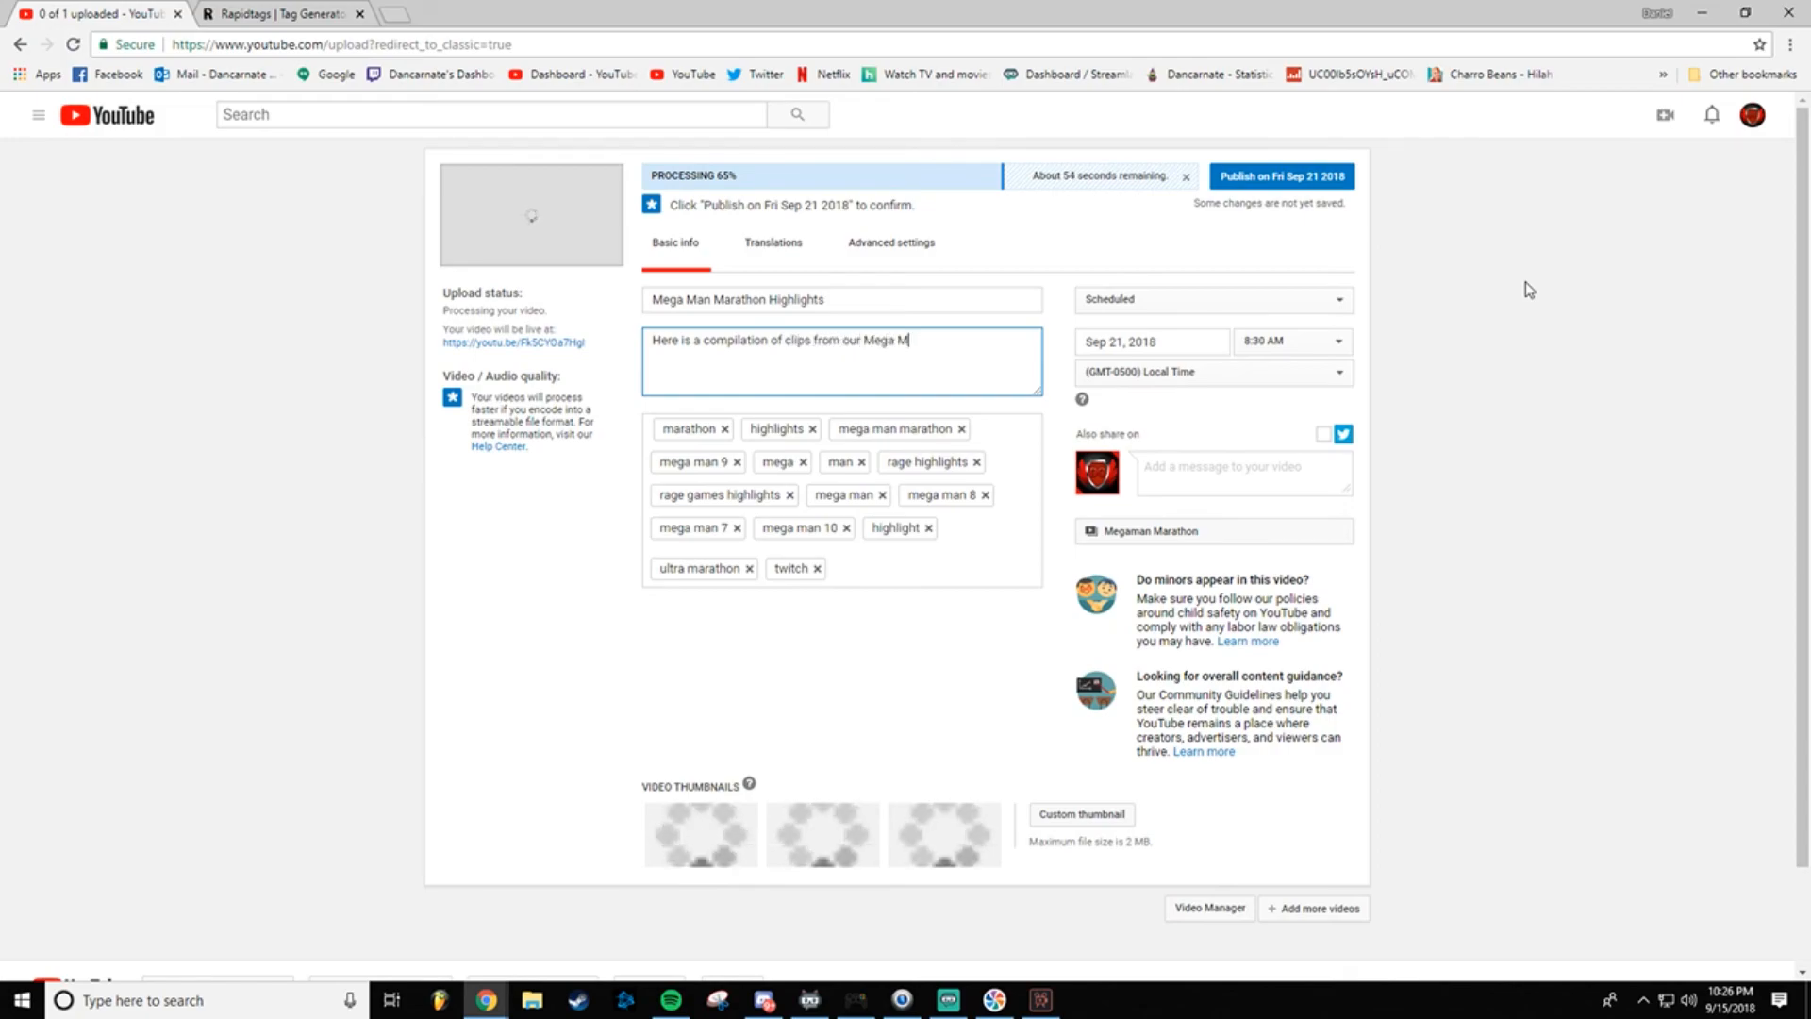
text(an Mara)
text(tho)
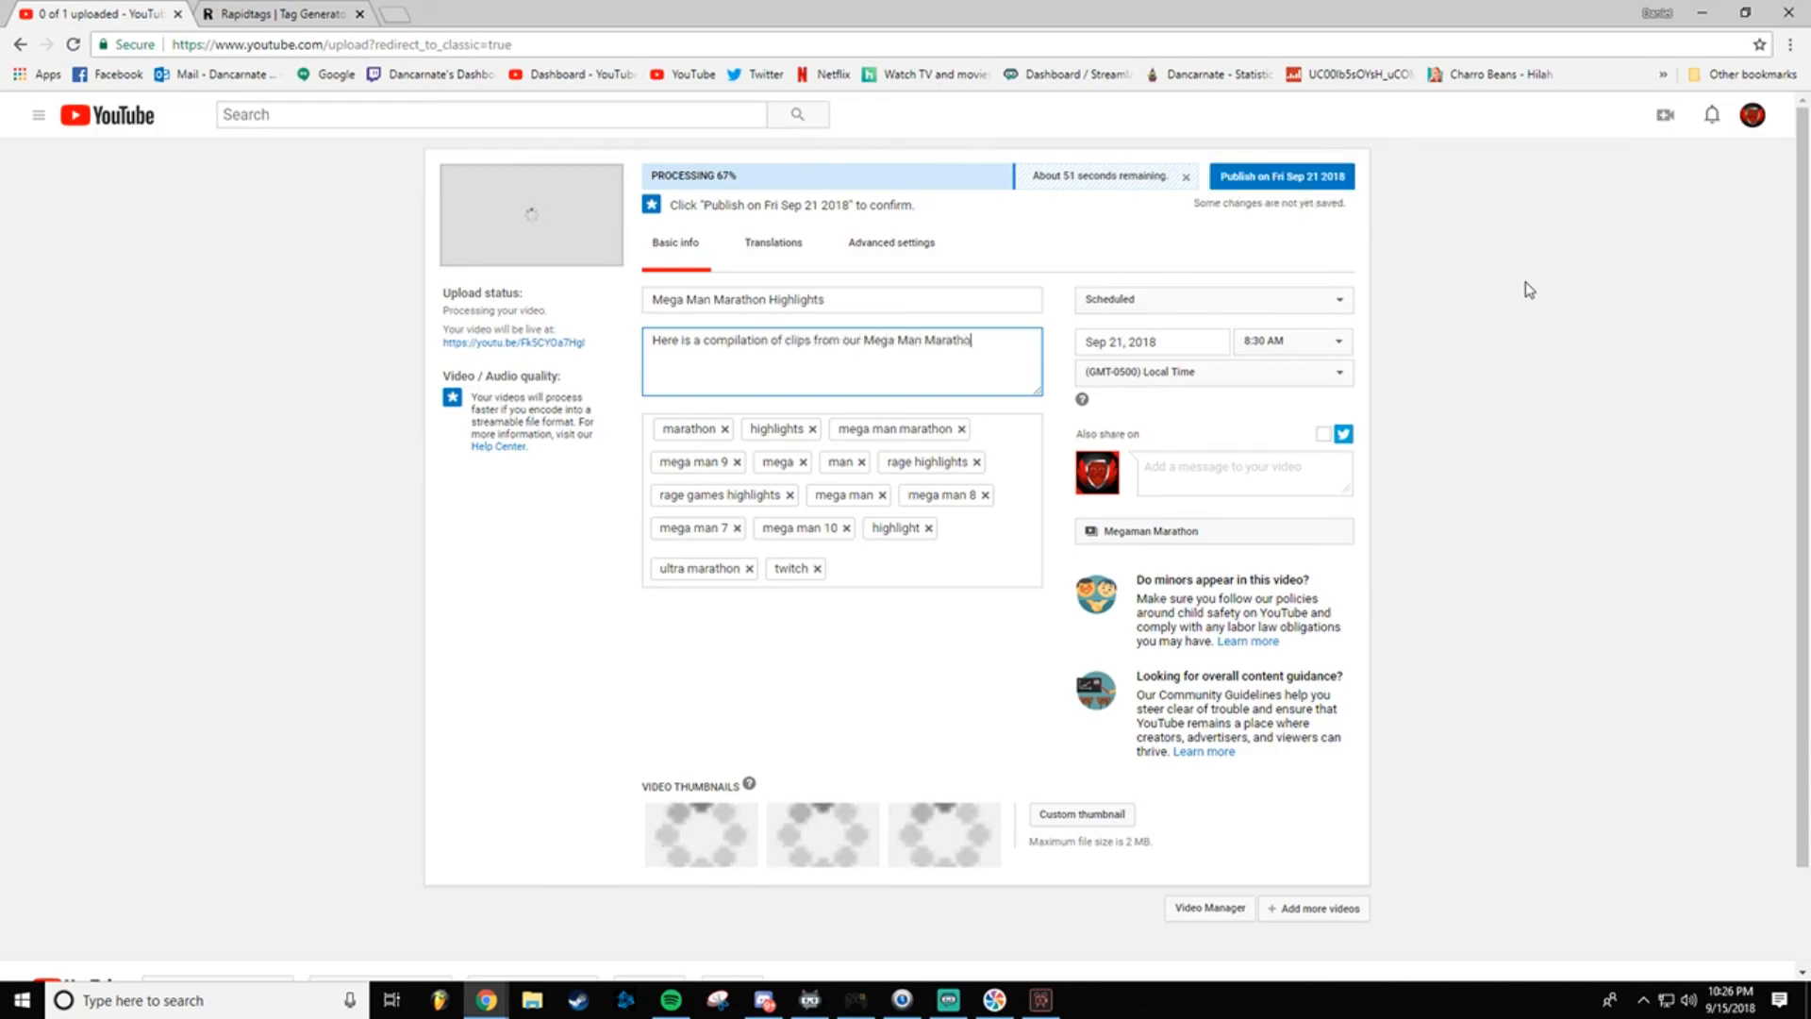
text(n.  C)
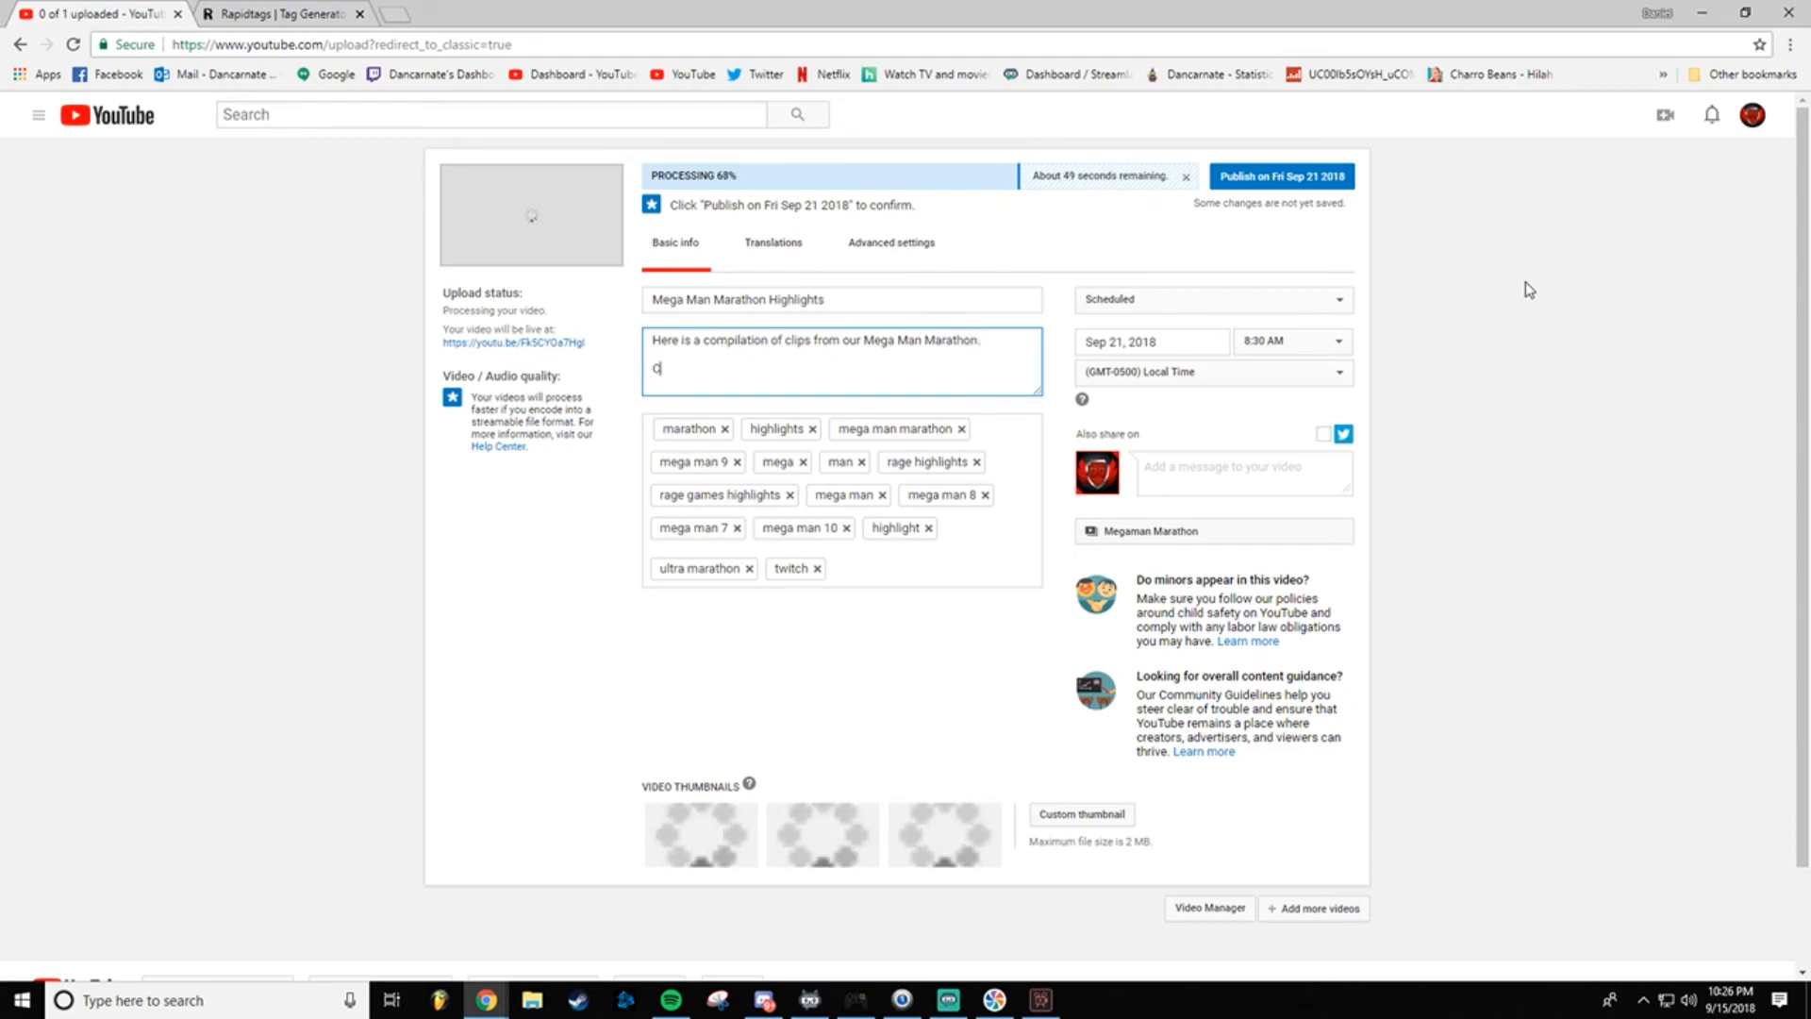
text(atch me live at)
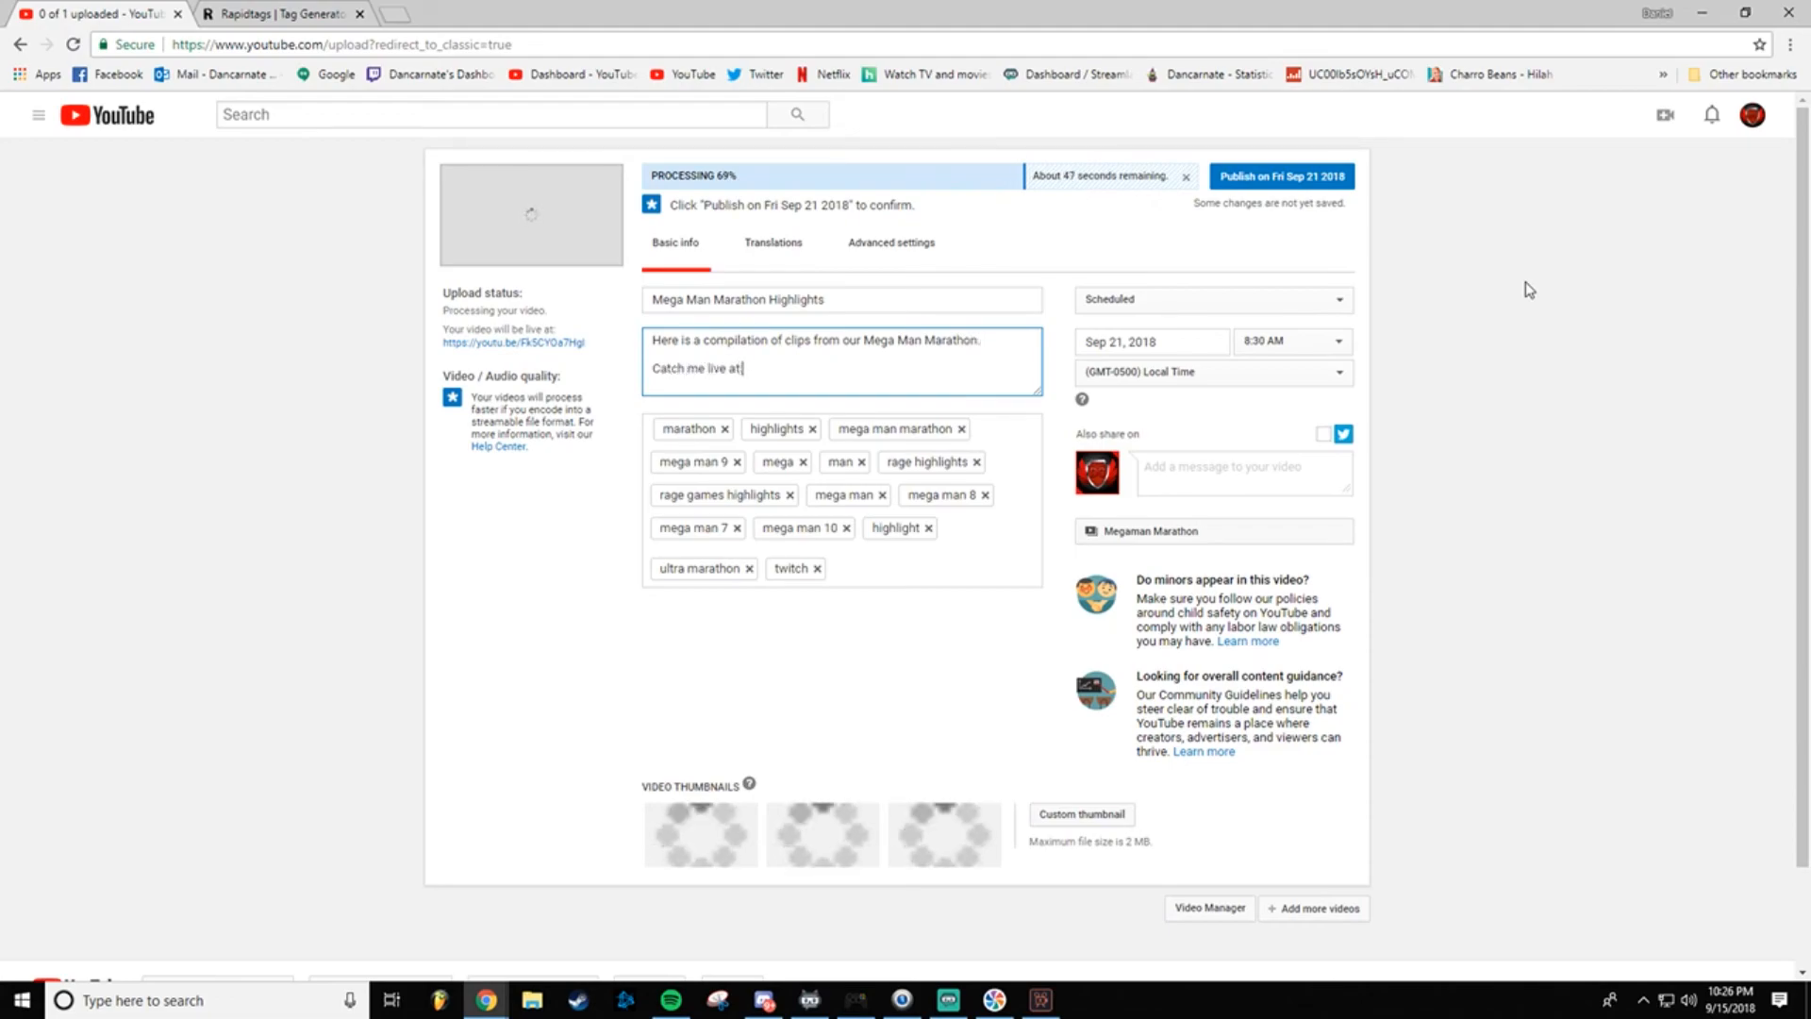
text( twit)
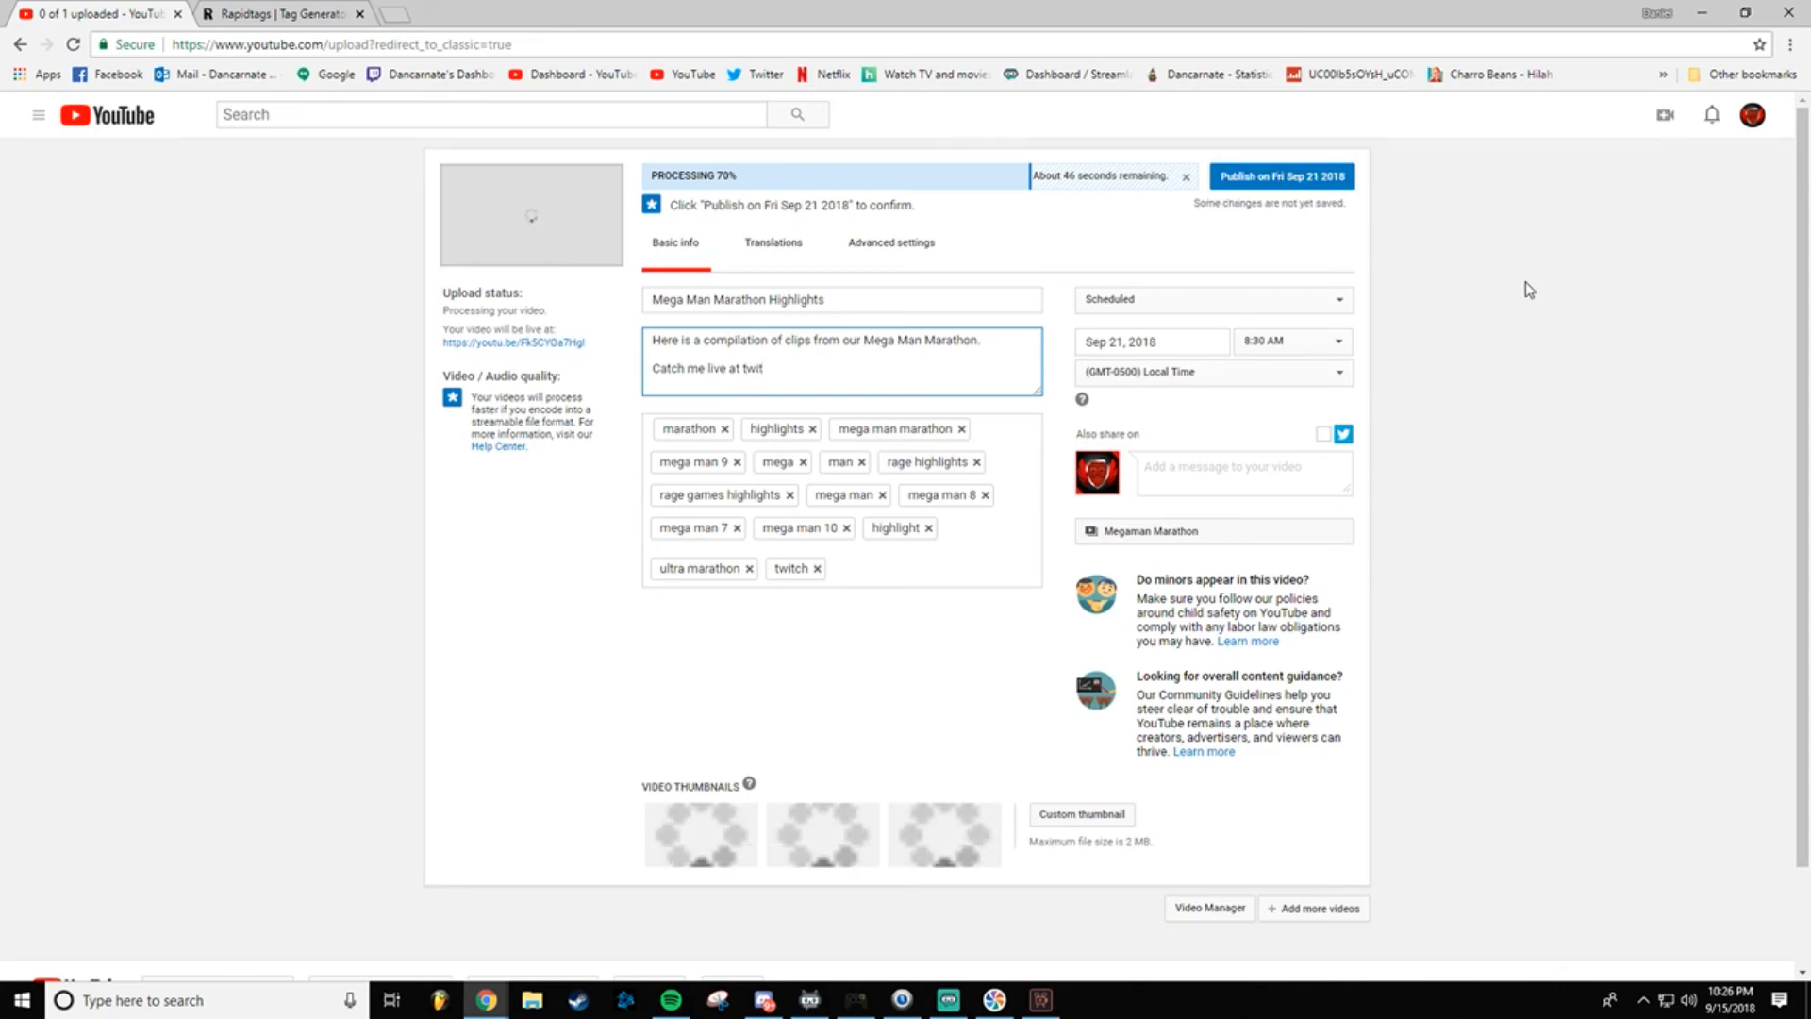
text(ch.tv/dancarnate)
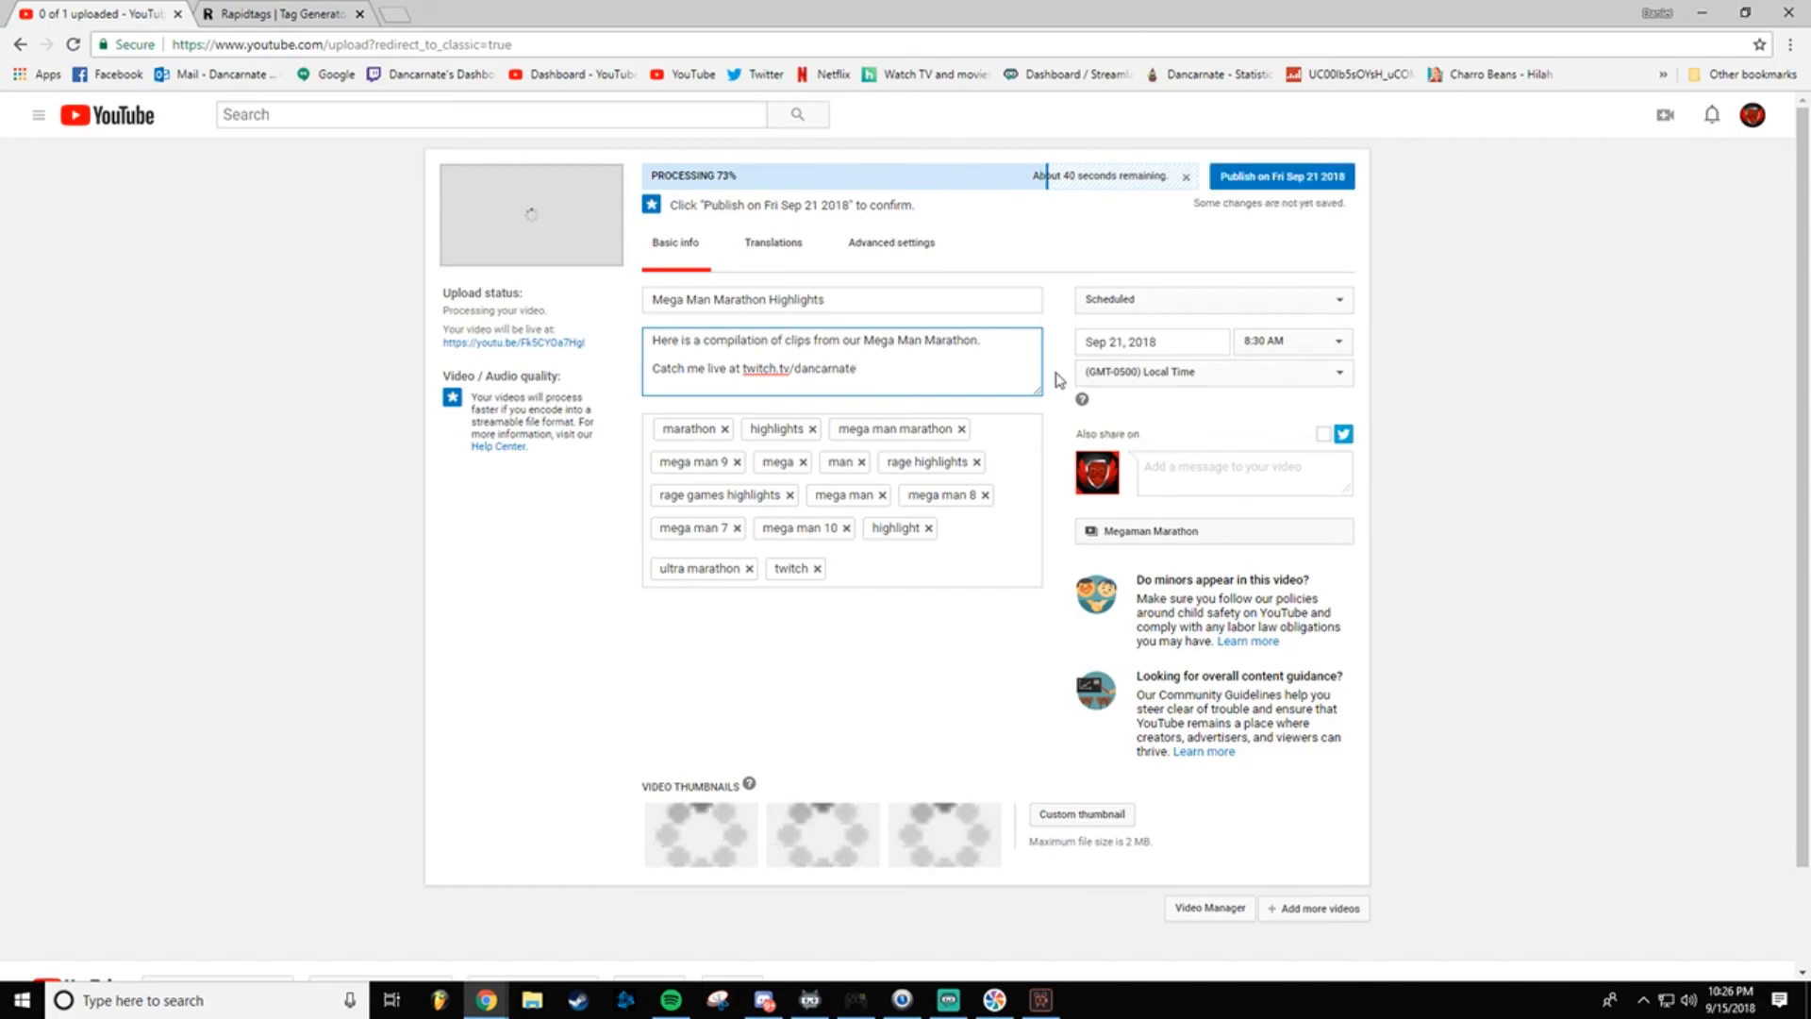
Step: Enable sharing the video on Twitter and copy the description's first sentence into the share message
click(1323, 434)
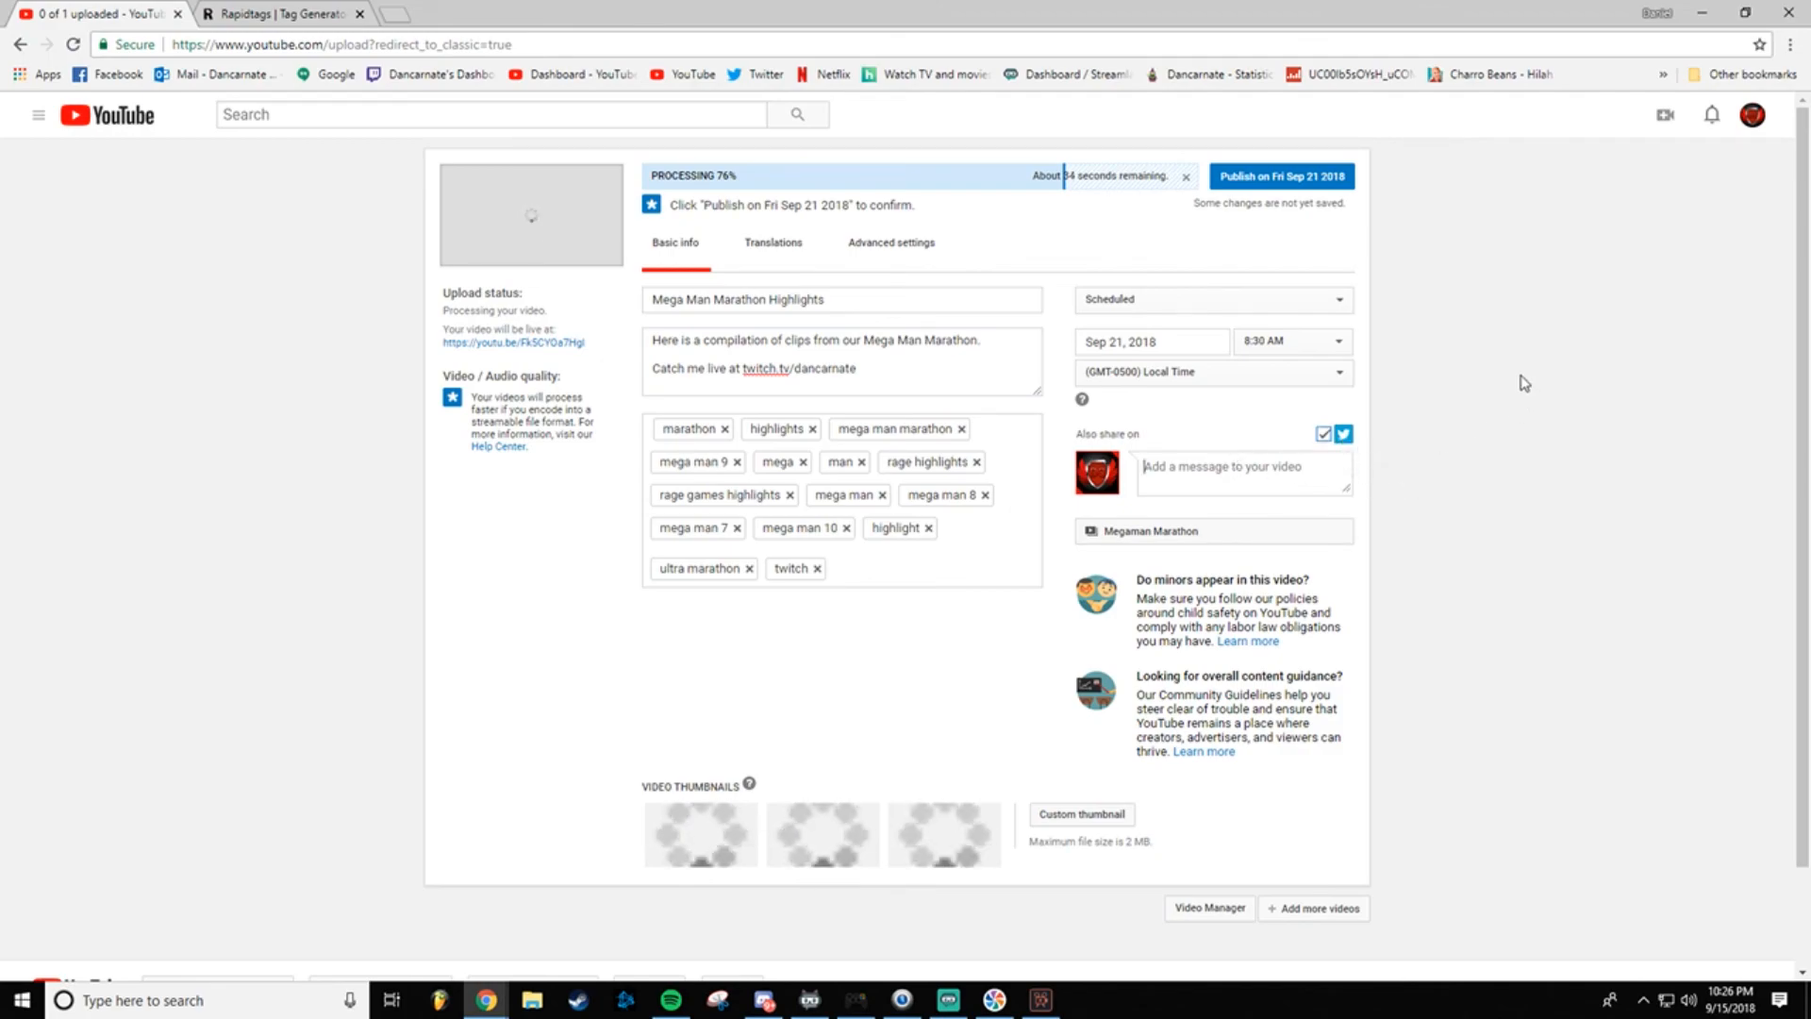
drag(986, 339, 528, 351)
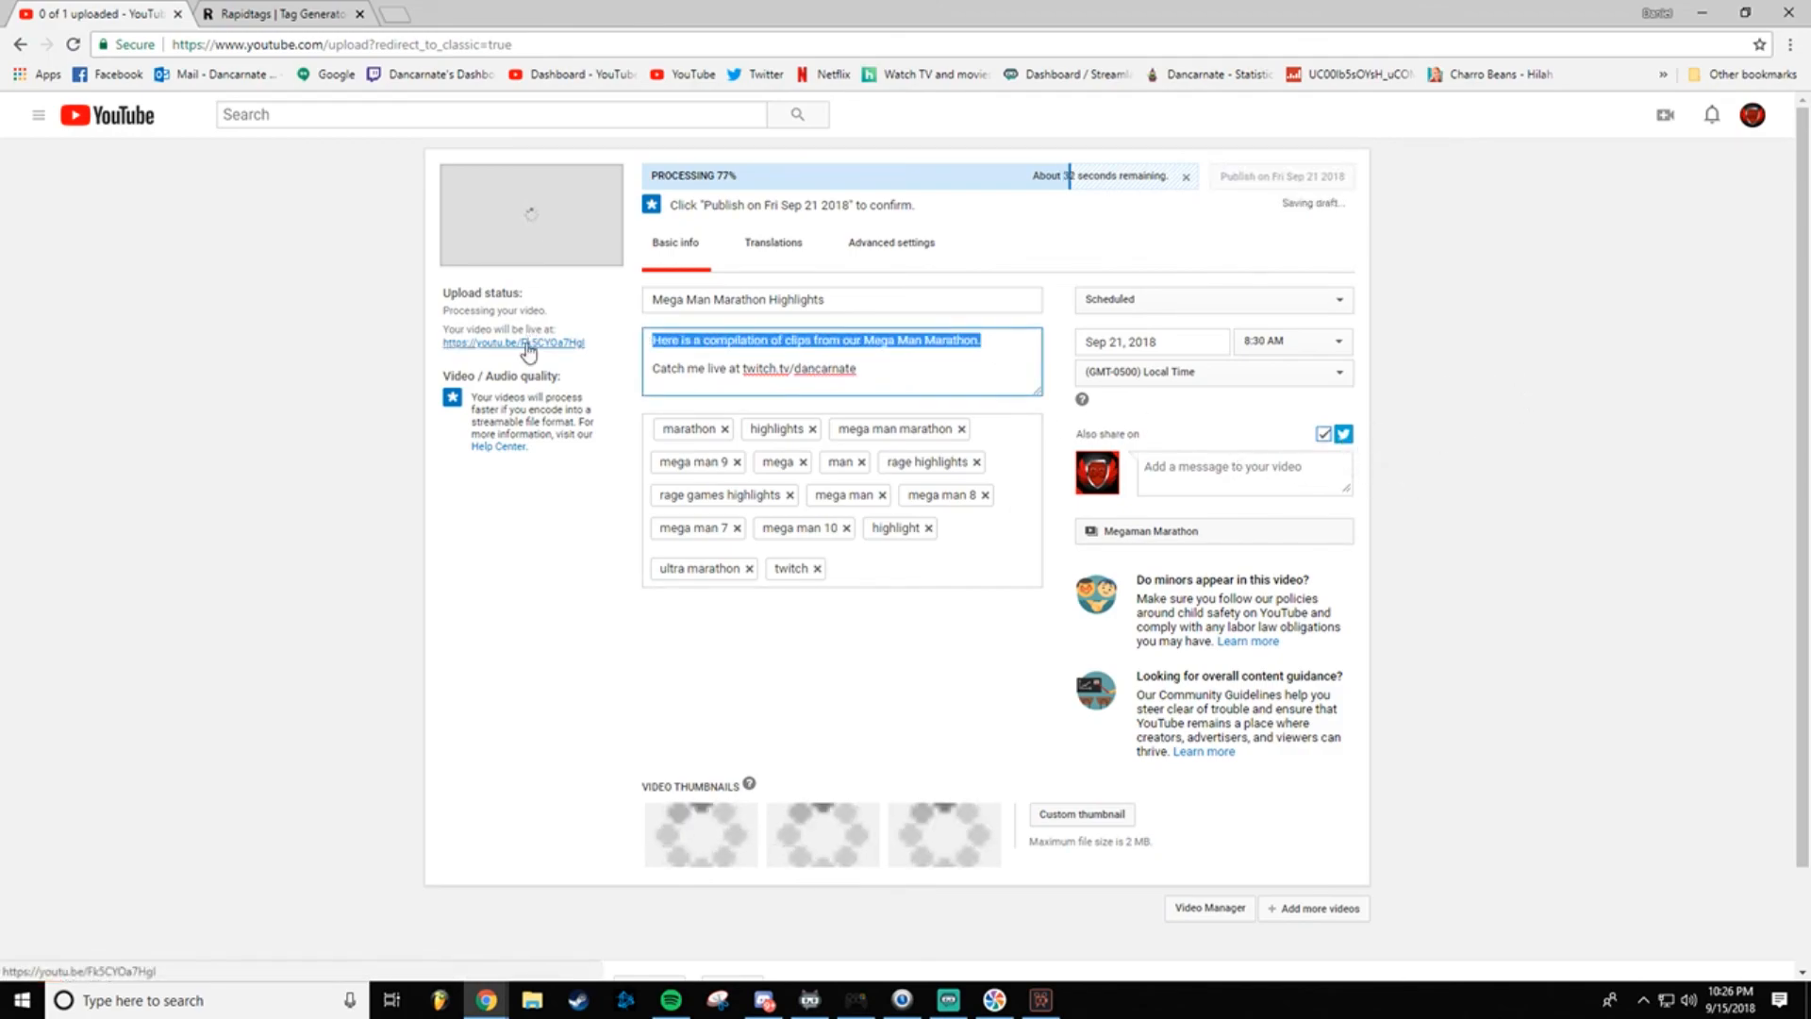
key(ctrl+c)
click(1278, 469)
key(ctrl+v)
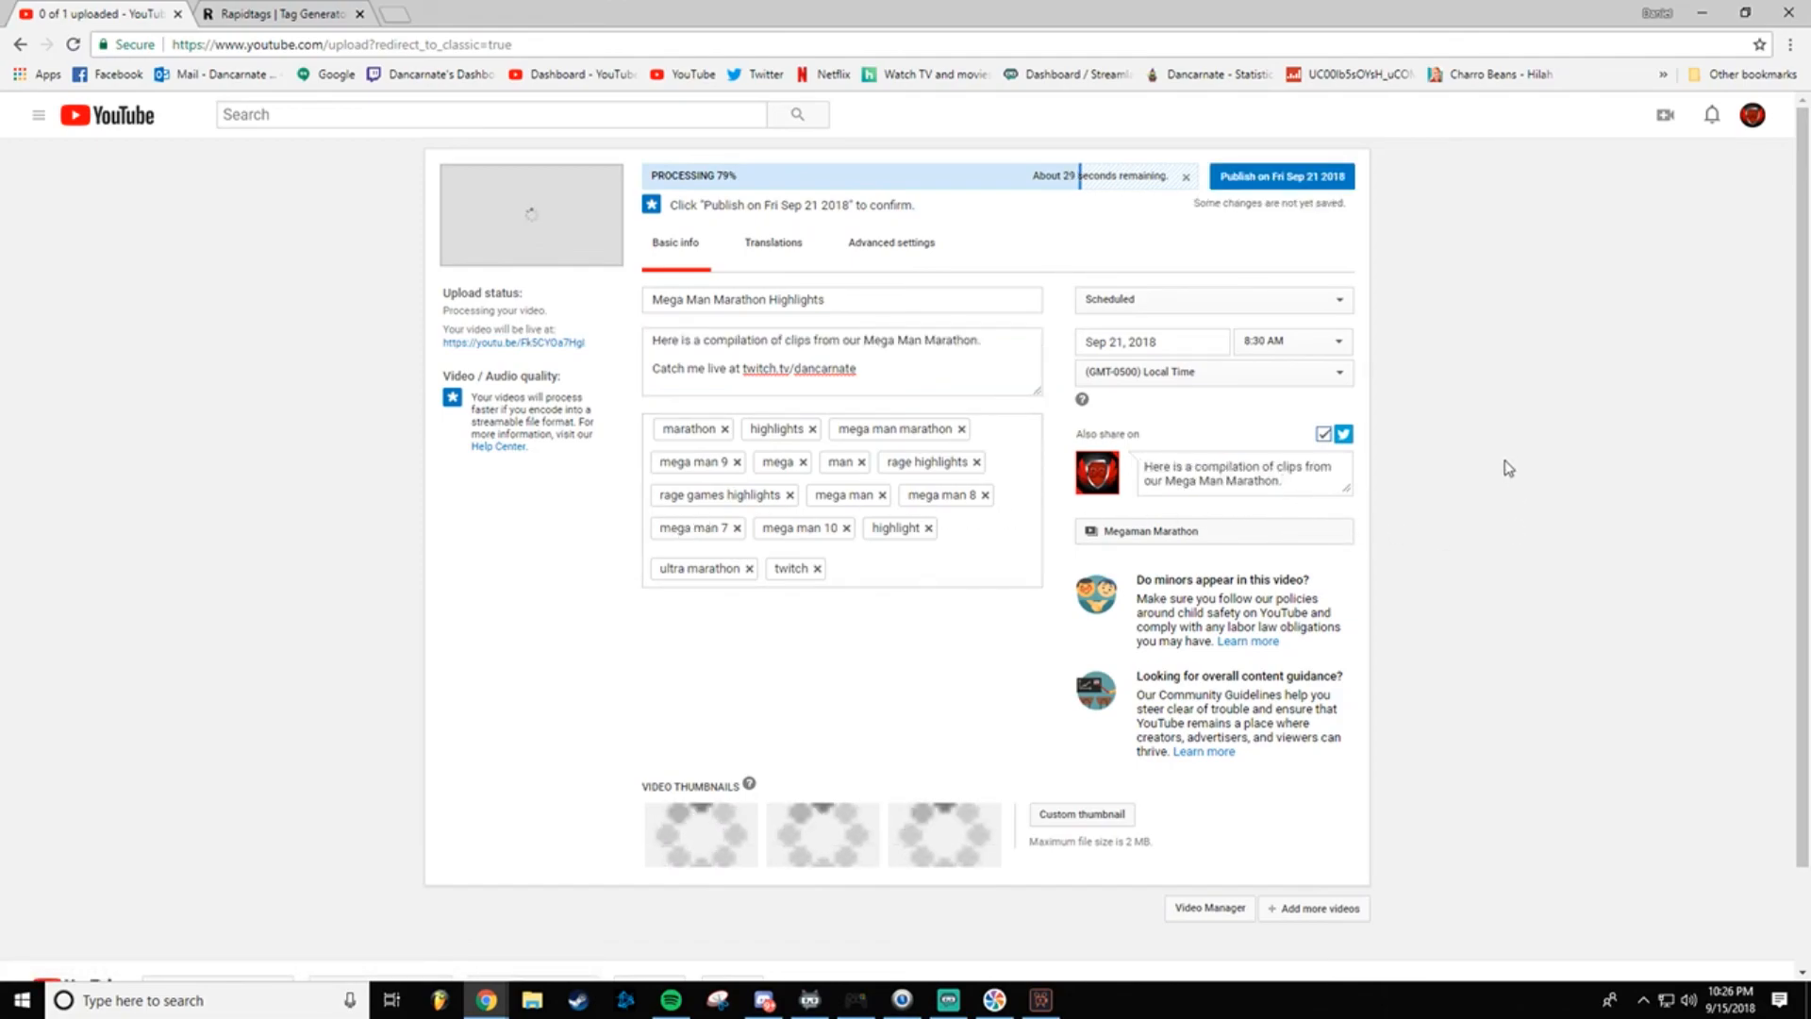
Step: Set the video's game title to Mega Man 2 in the advanced settings
click(878, 249)
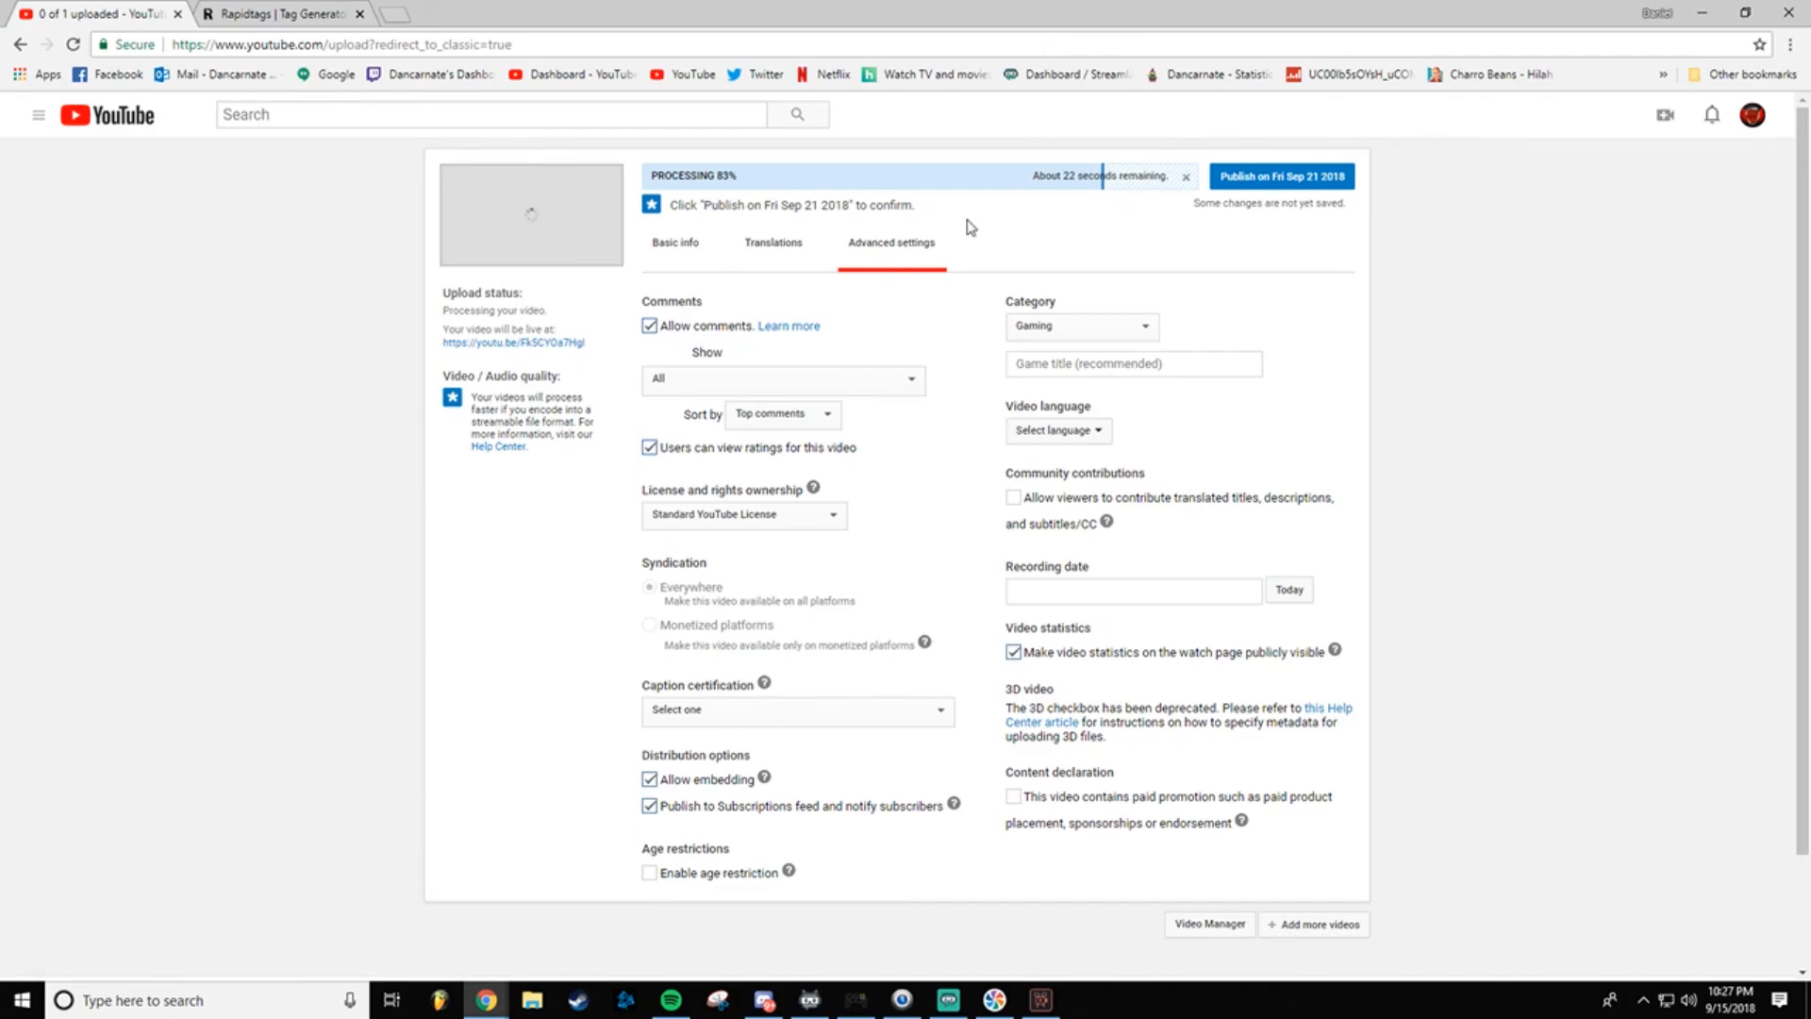
click(1054, 360)
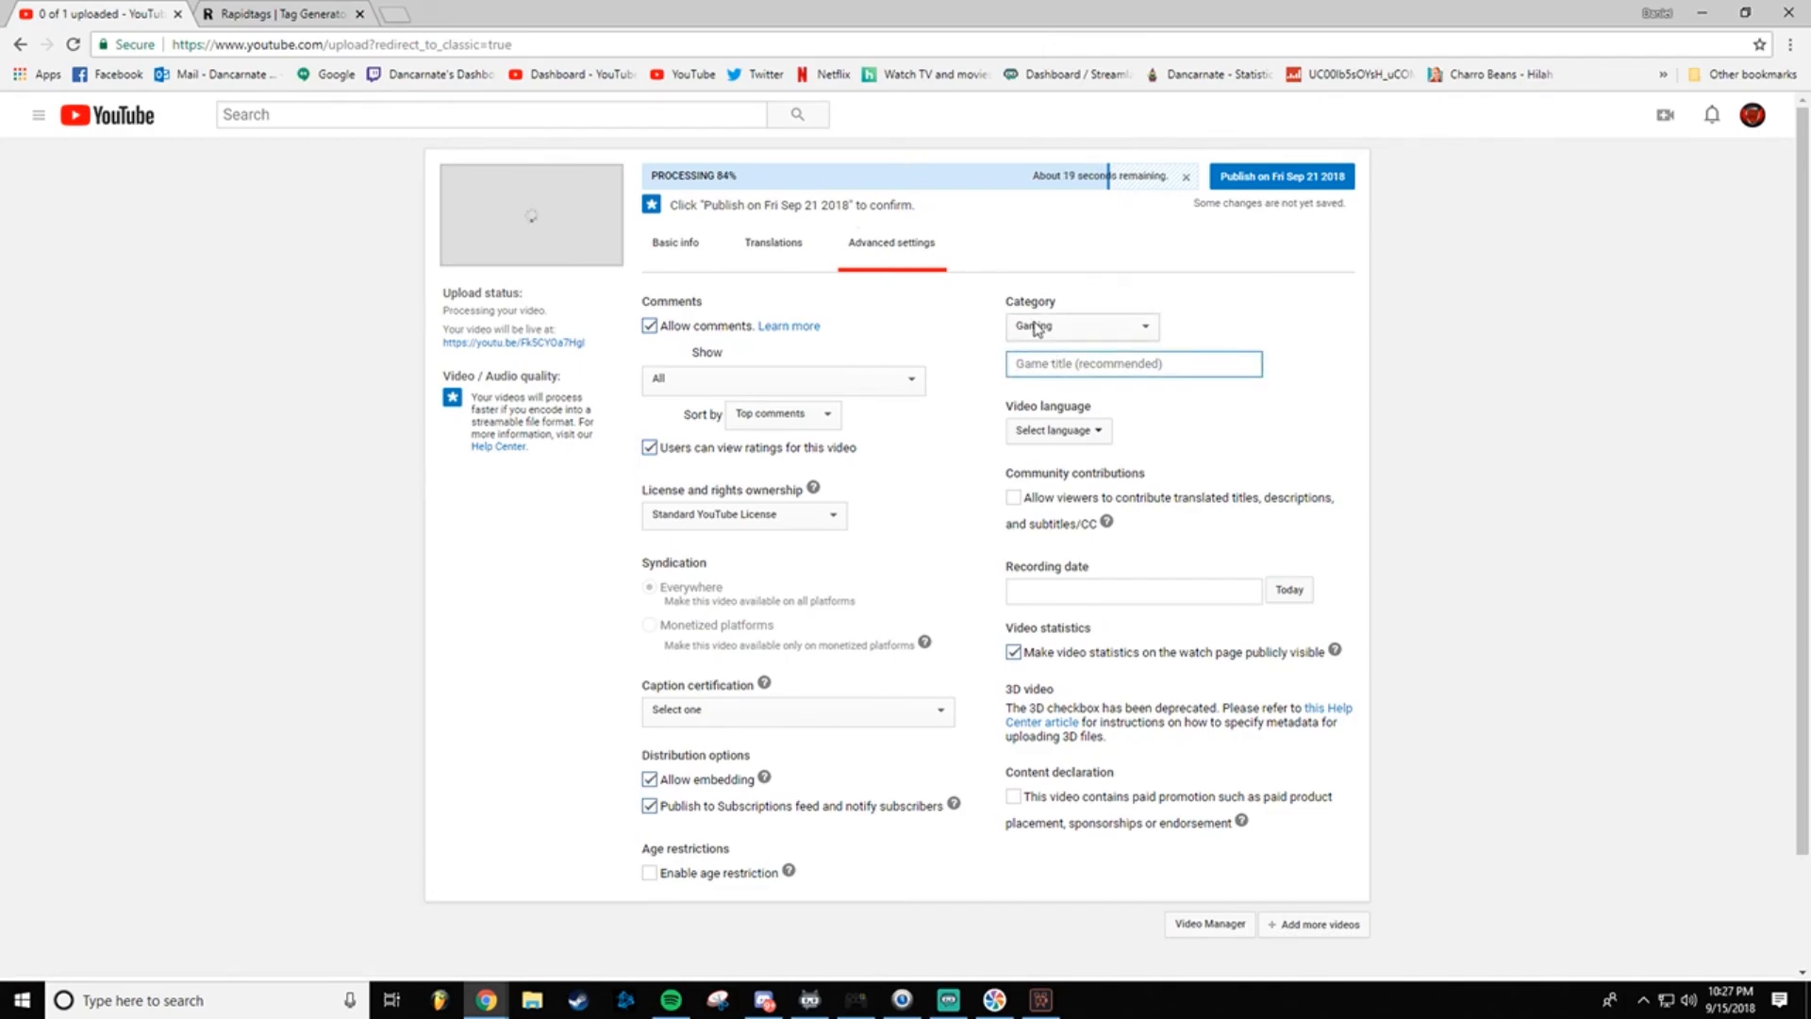
text(mega man)
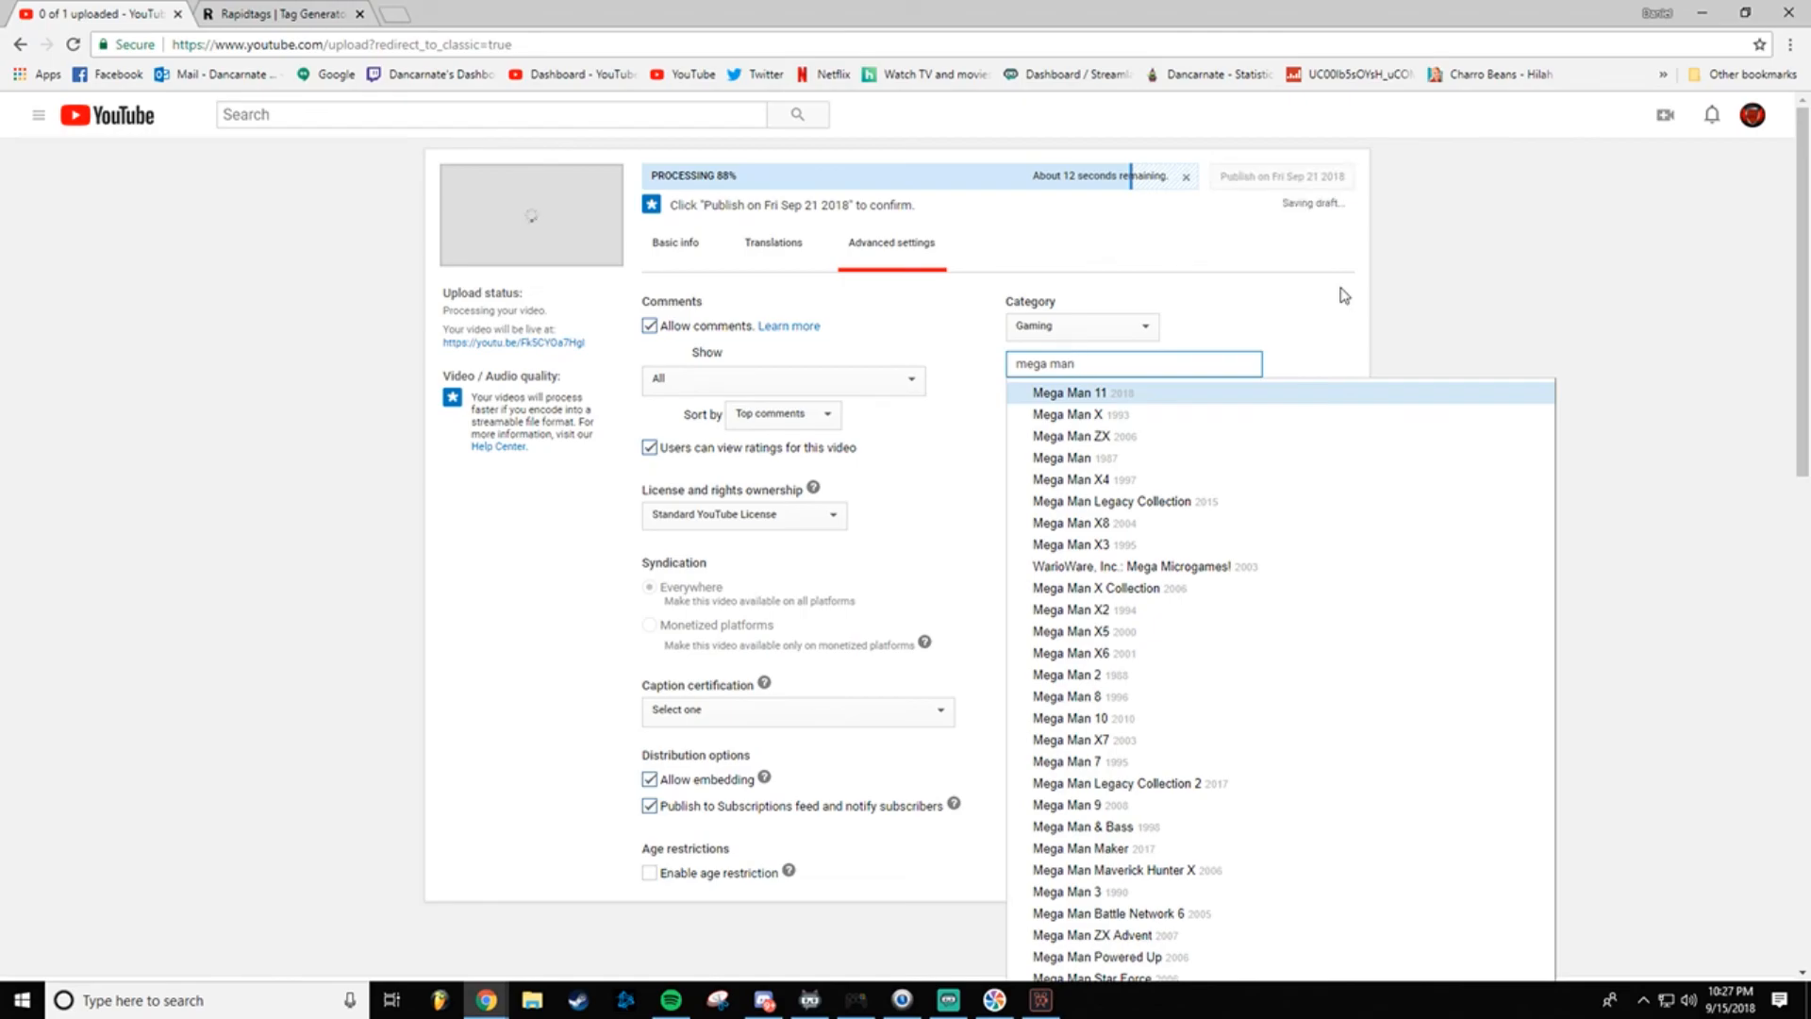
text( 2)
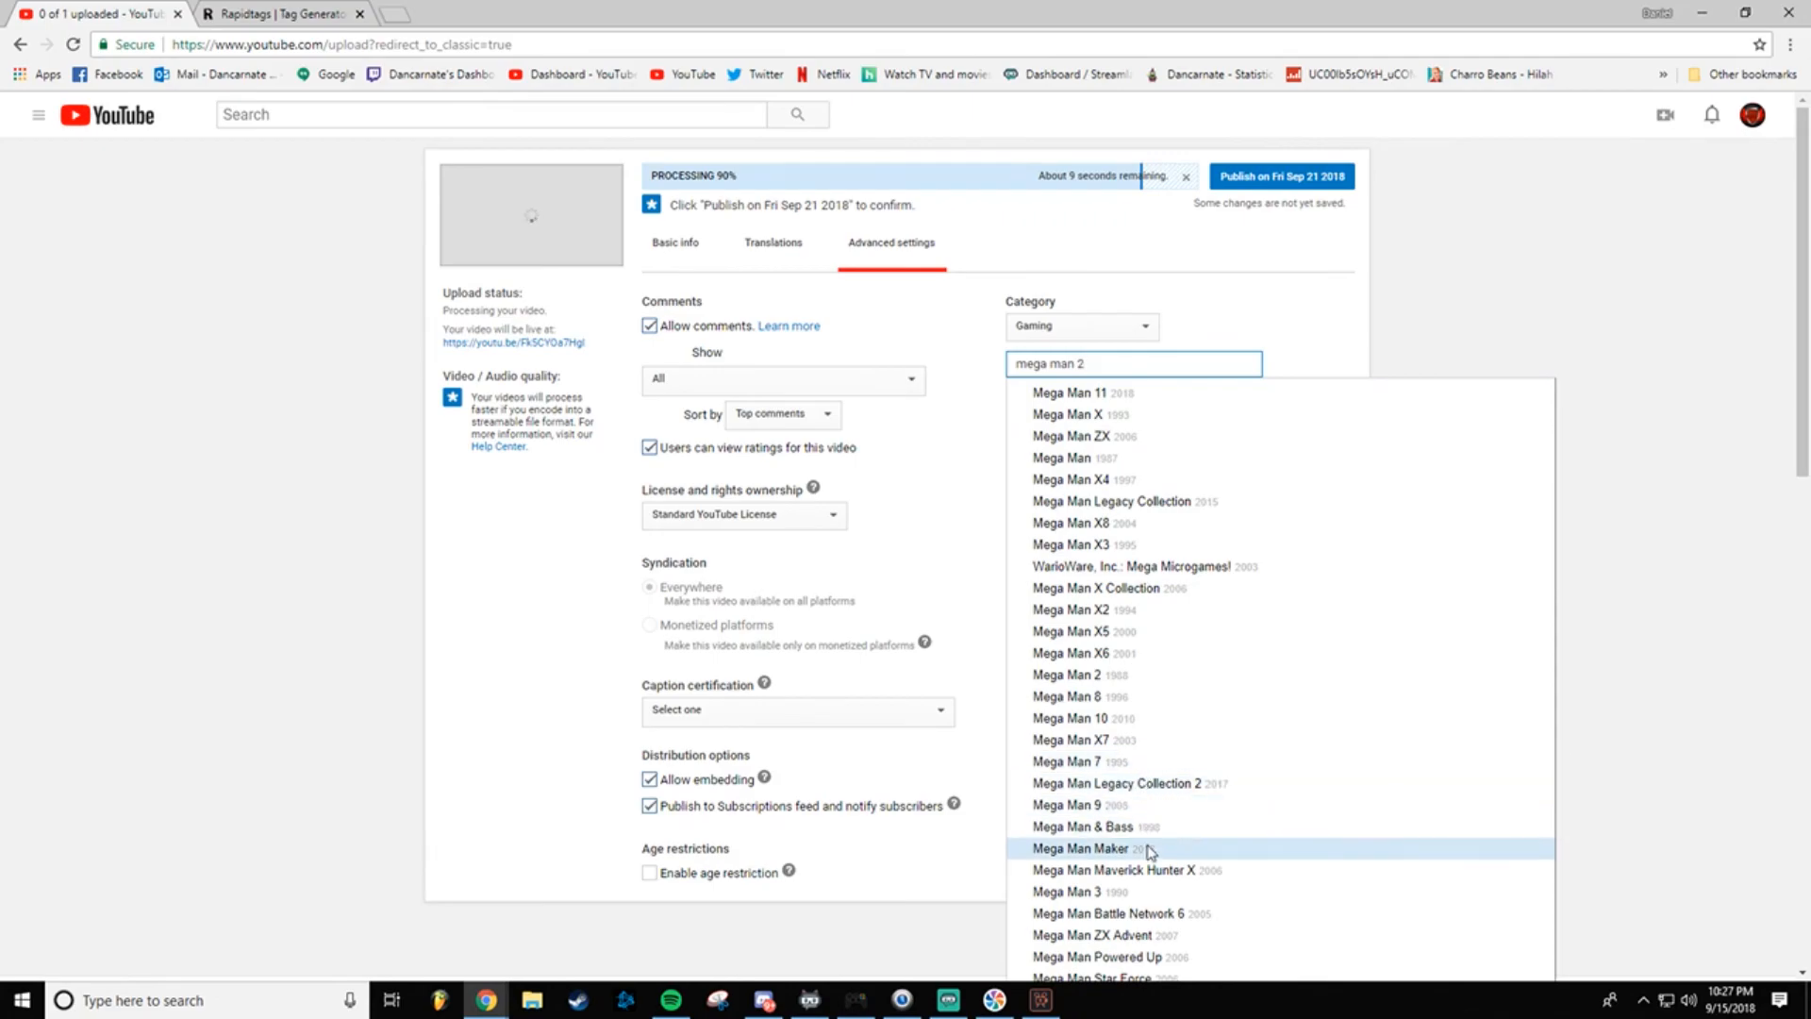
scroll(1132, 849, down, 3)
scroll(1142, 747, down, 2)
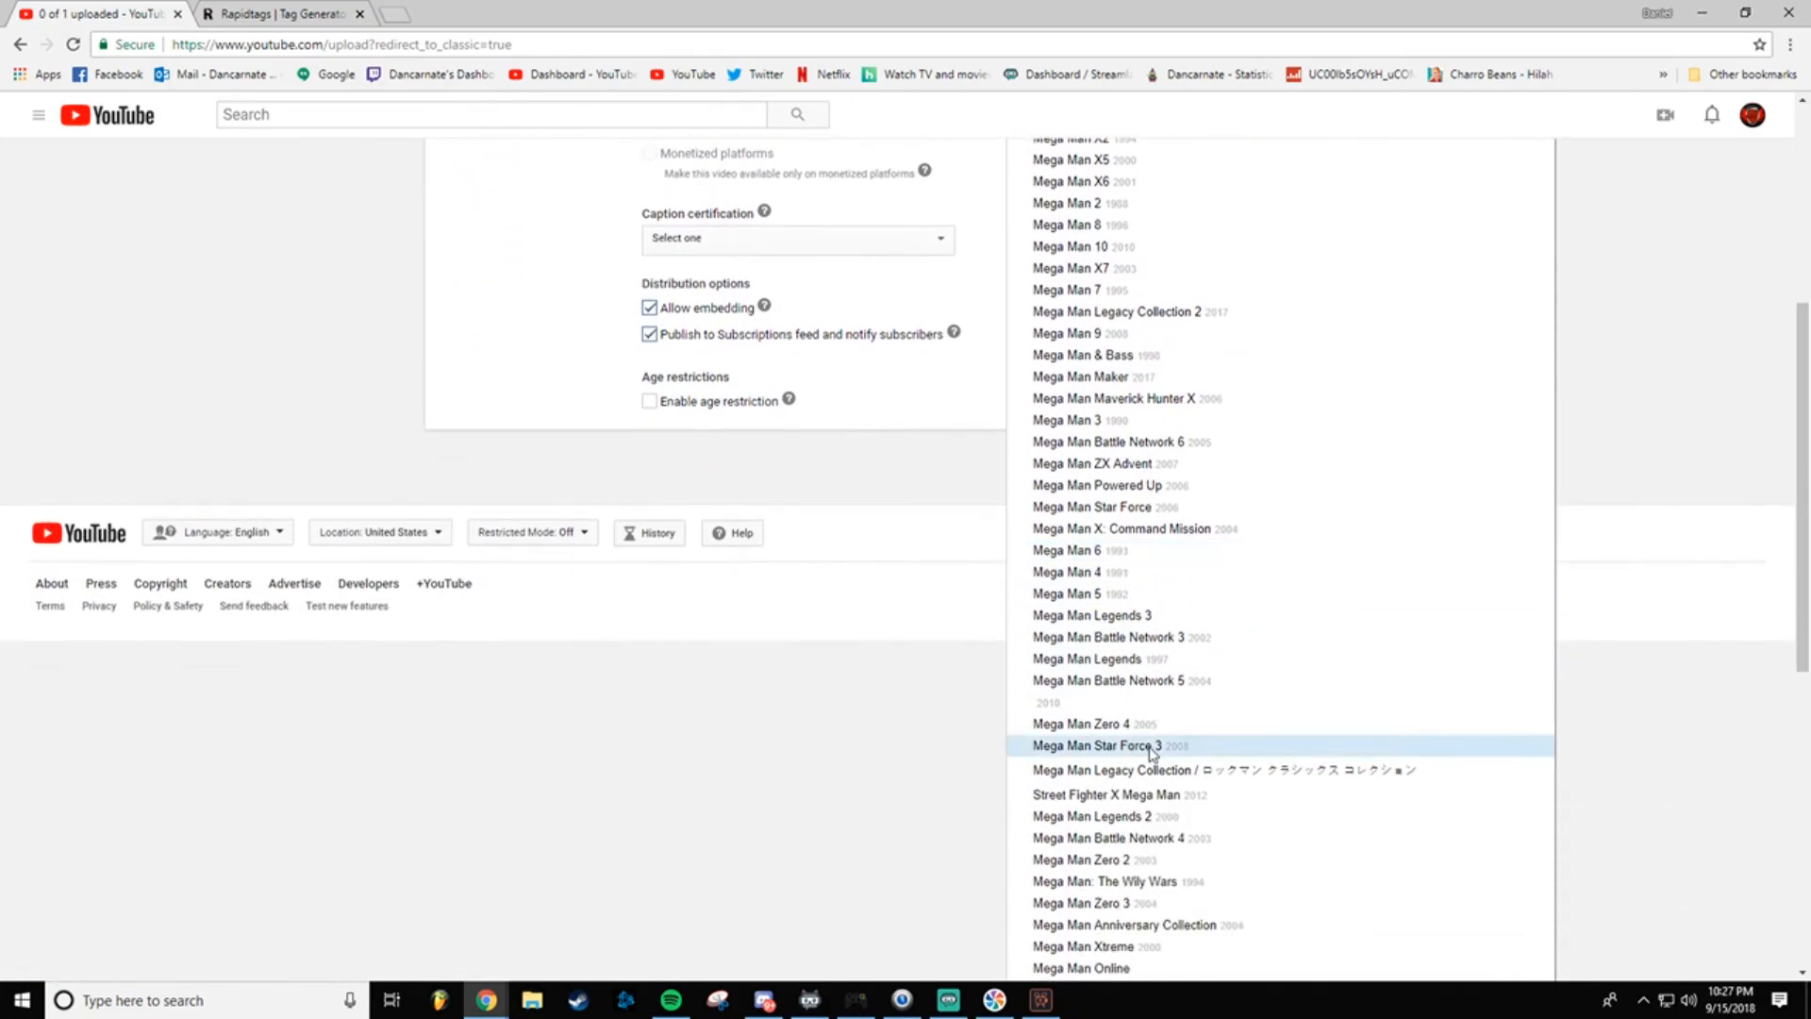
scroll(1155, 747, up, 5)
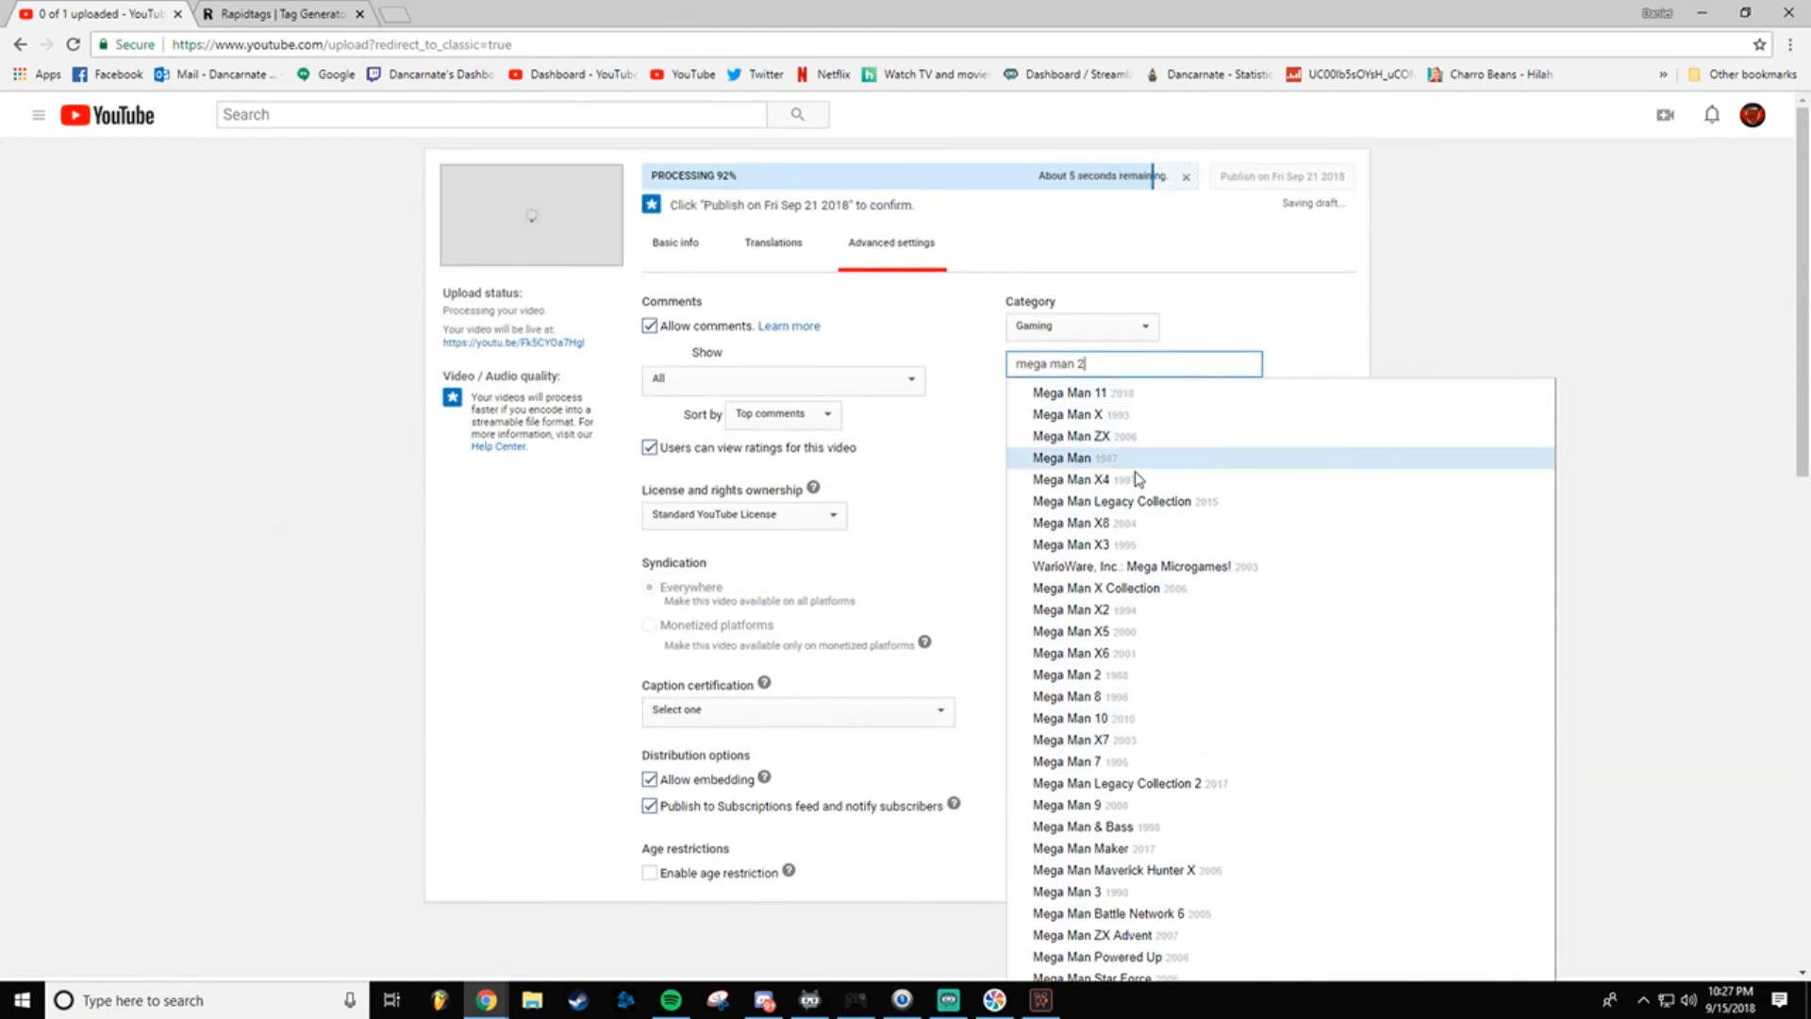
click(1135, 689)
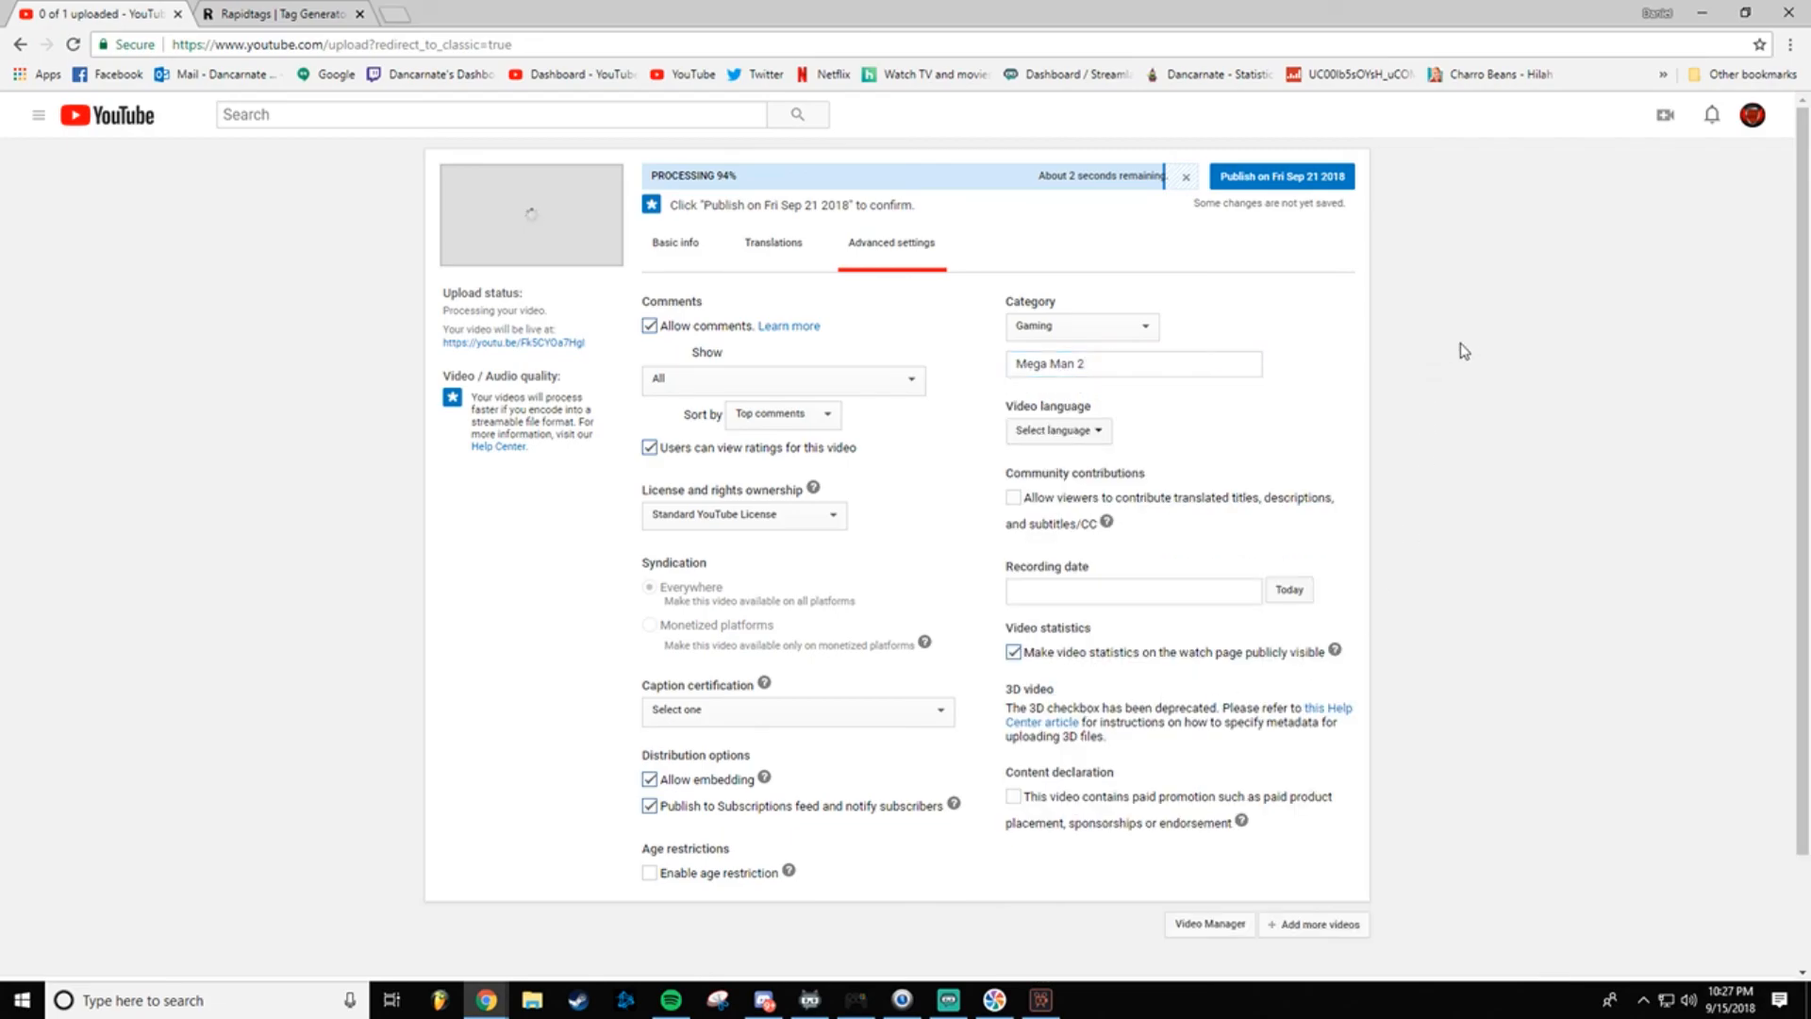
Step: Return to the basic info, check the playlist selection and confirm the scheduled publication for Sep 21, 2018
click(693, 247)
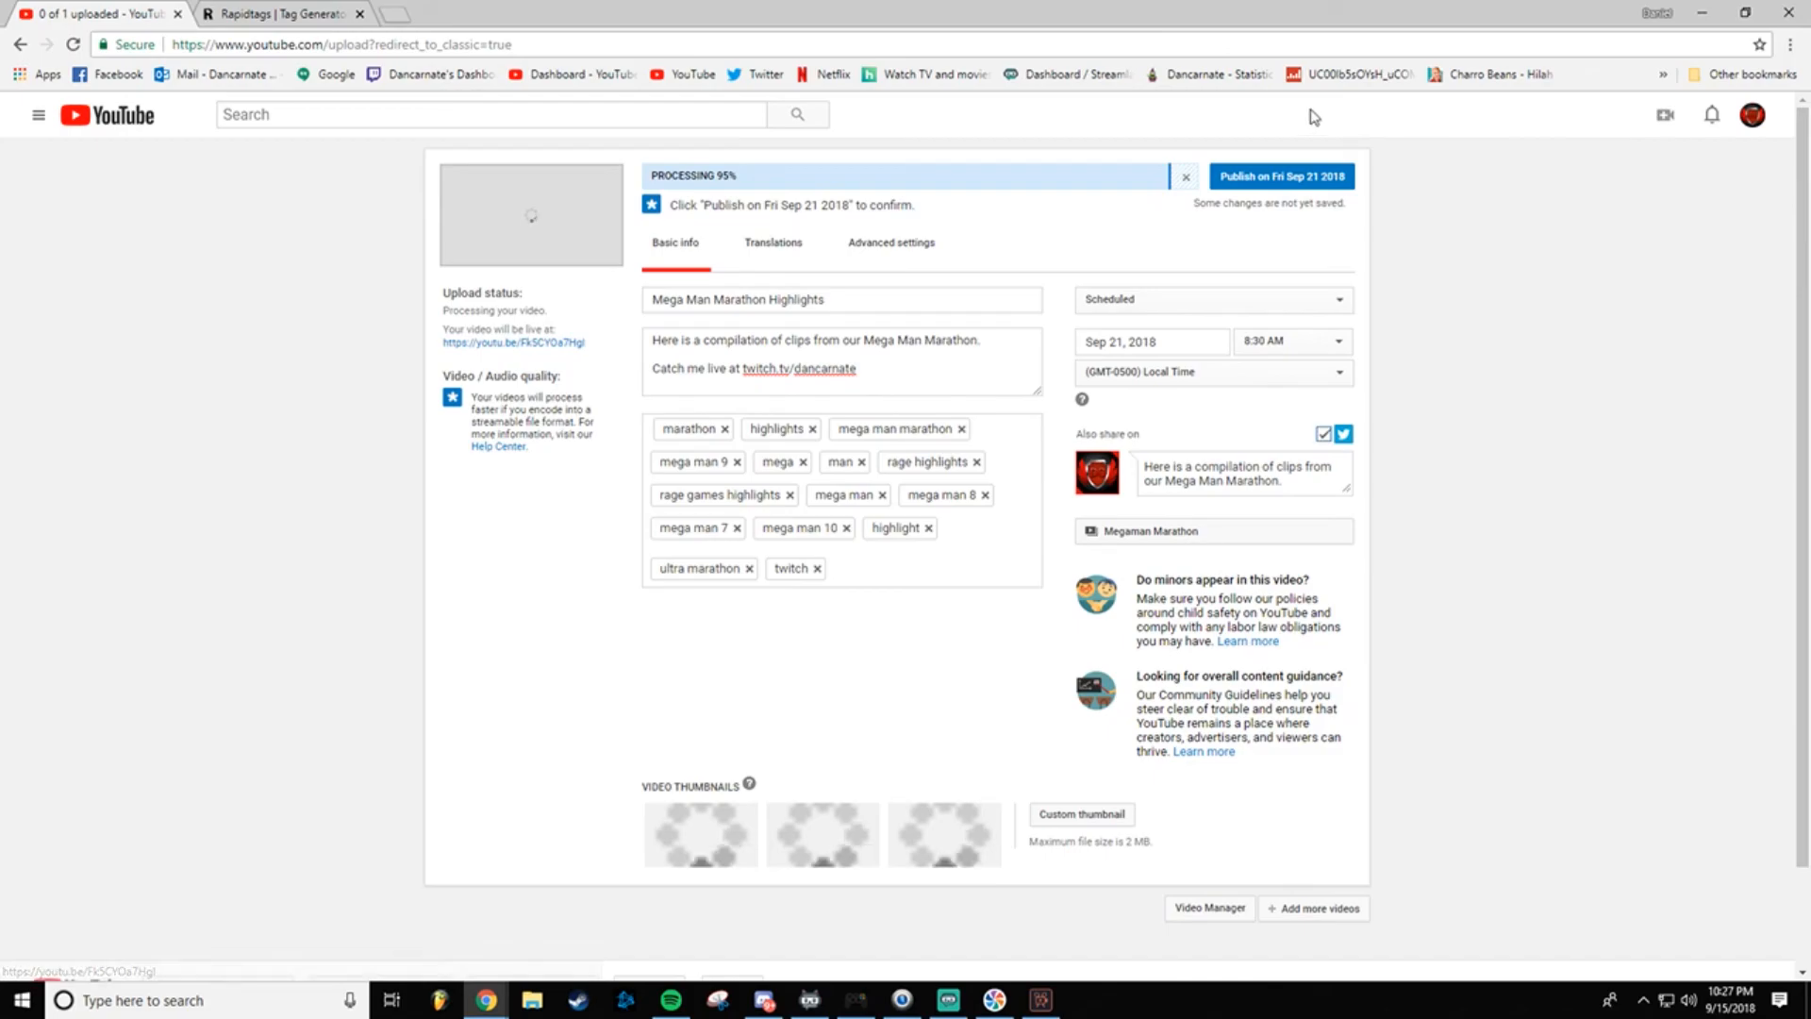
click(1169, 530)
click(1444, 548)
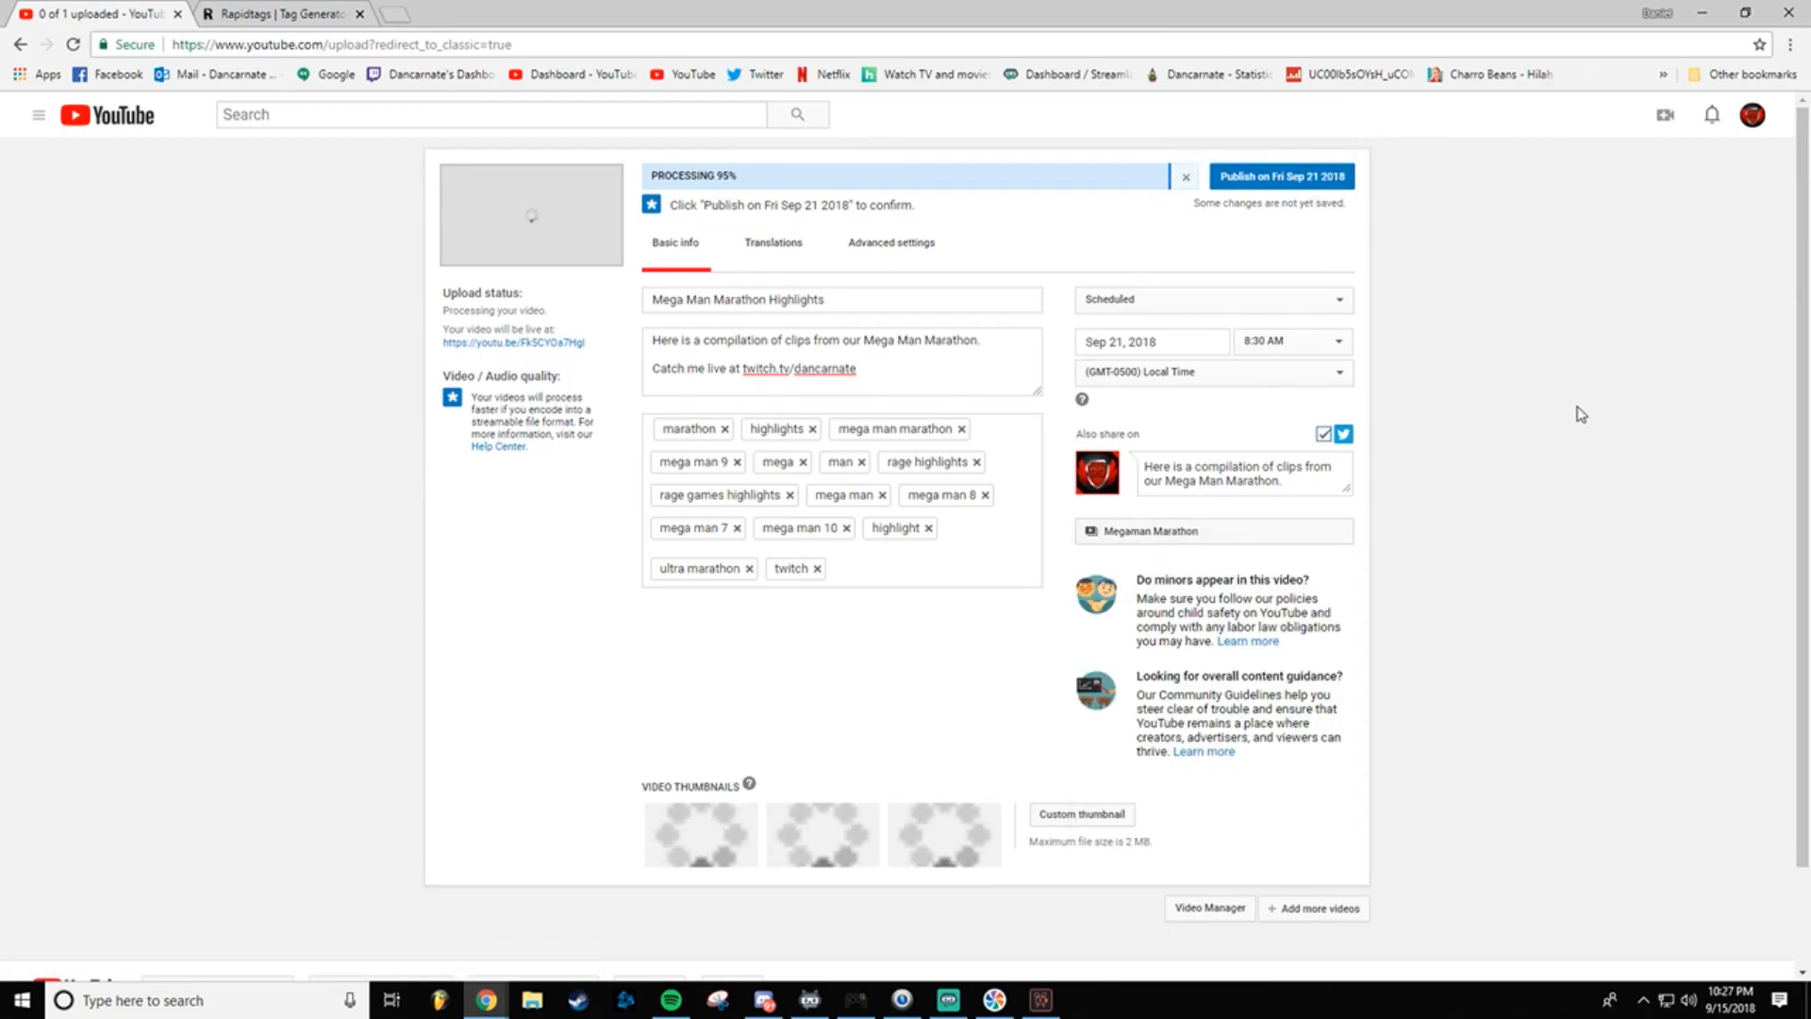
click(1227, 175)
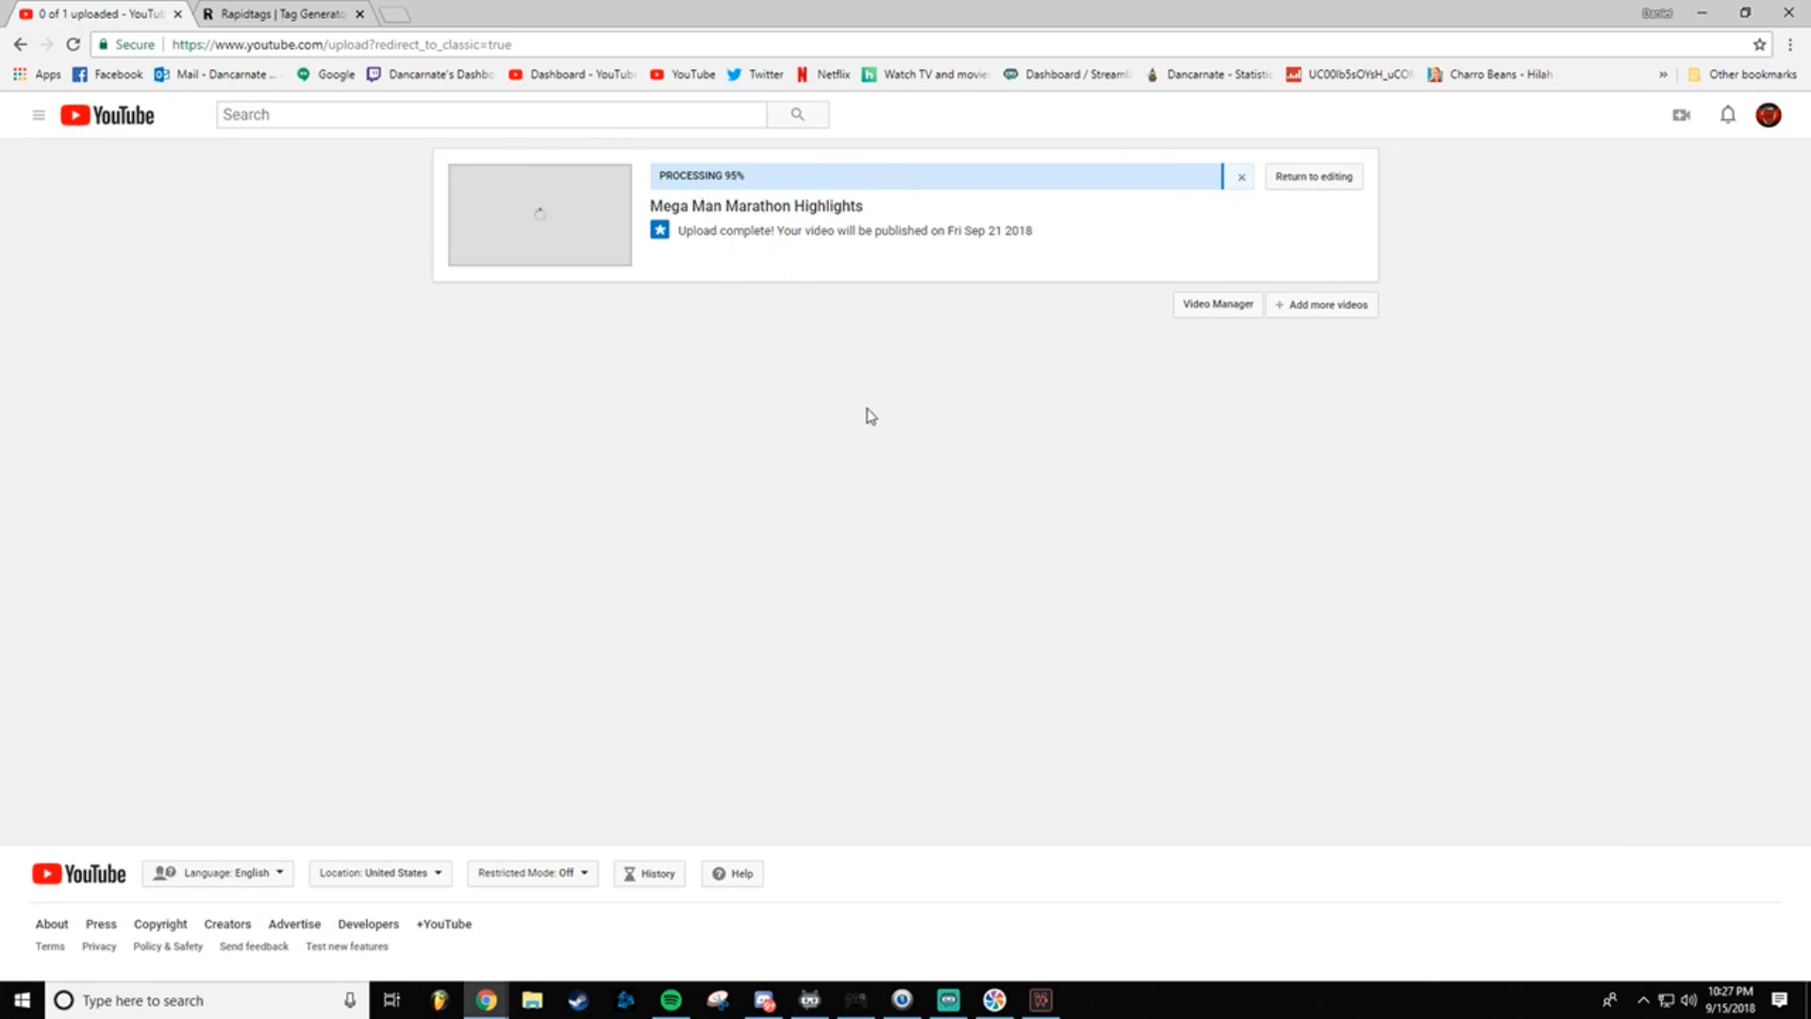
Step: Go to the channel's dashboard and open the Mega Man Marathon Highlights video for editing
click(615, 76)
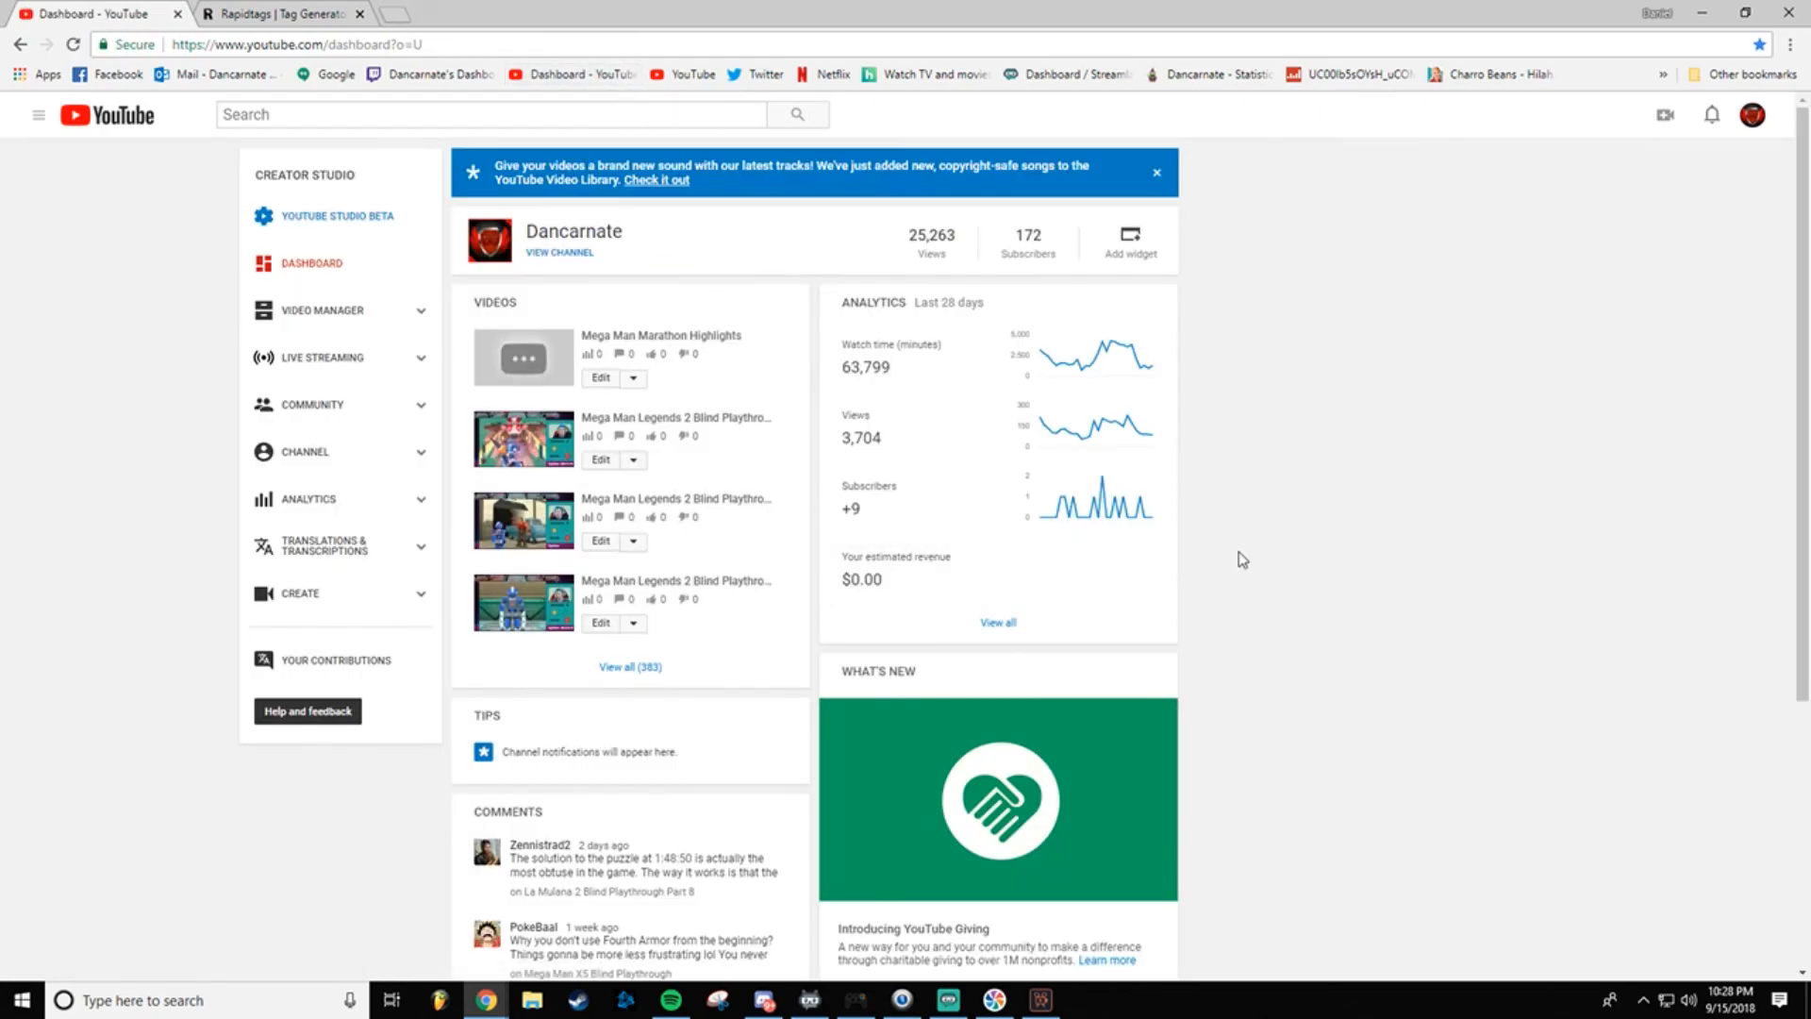
click(679, 337)
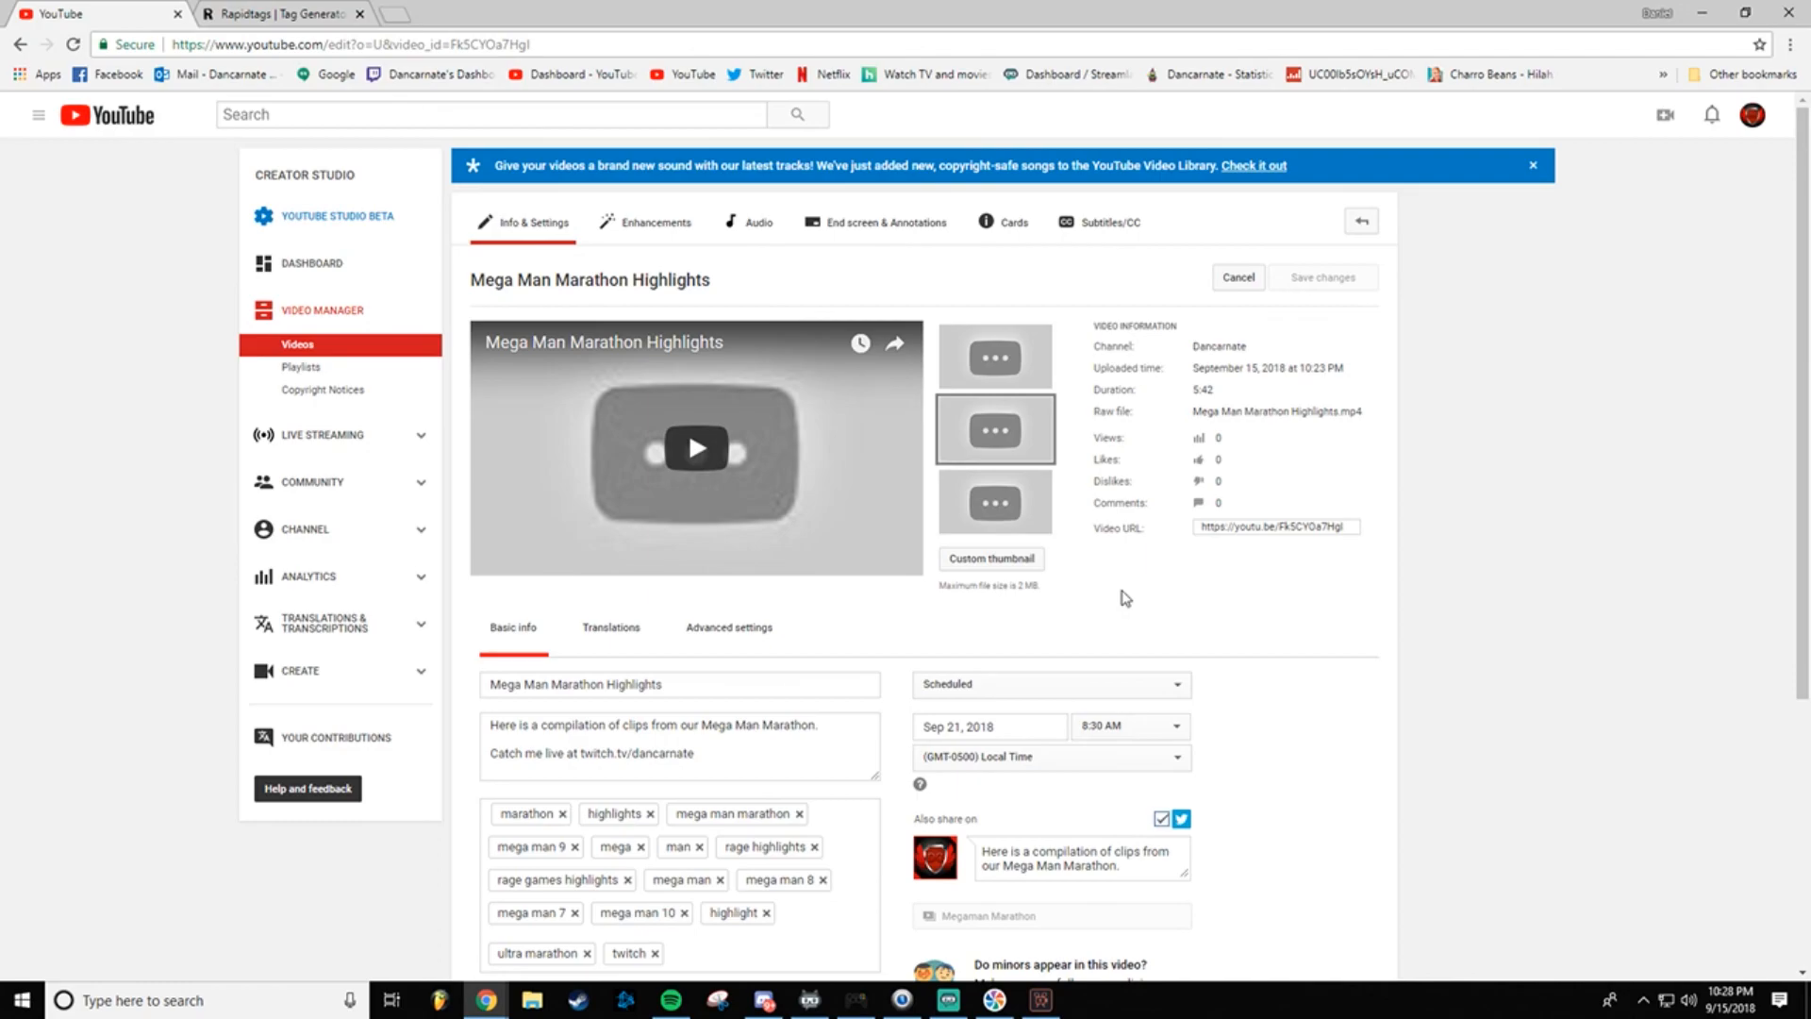
Step: View the file chooser for a custom thumbnail, dismiss it without choosing a file, and return to the channel dashboard
click(988, 562)
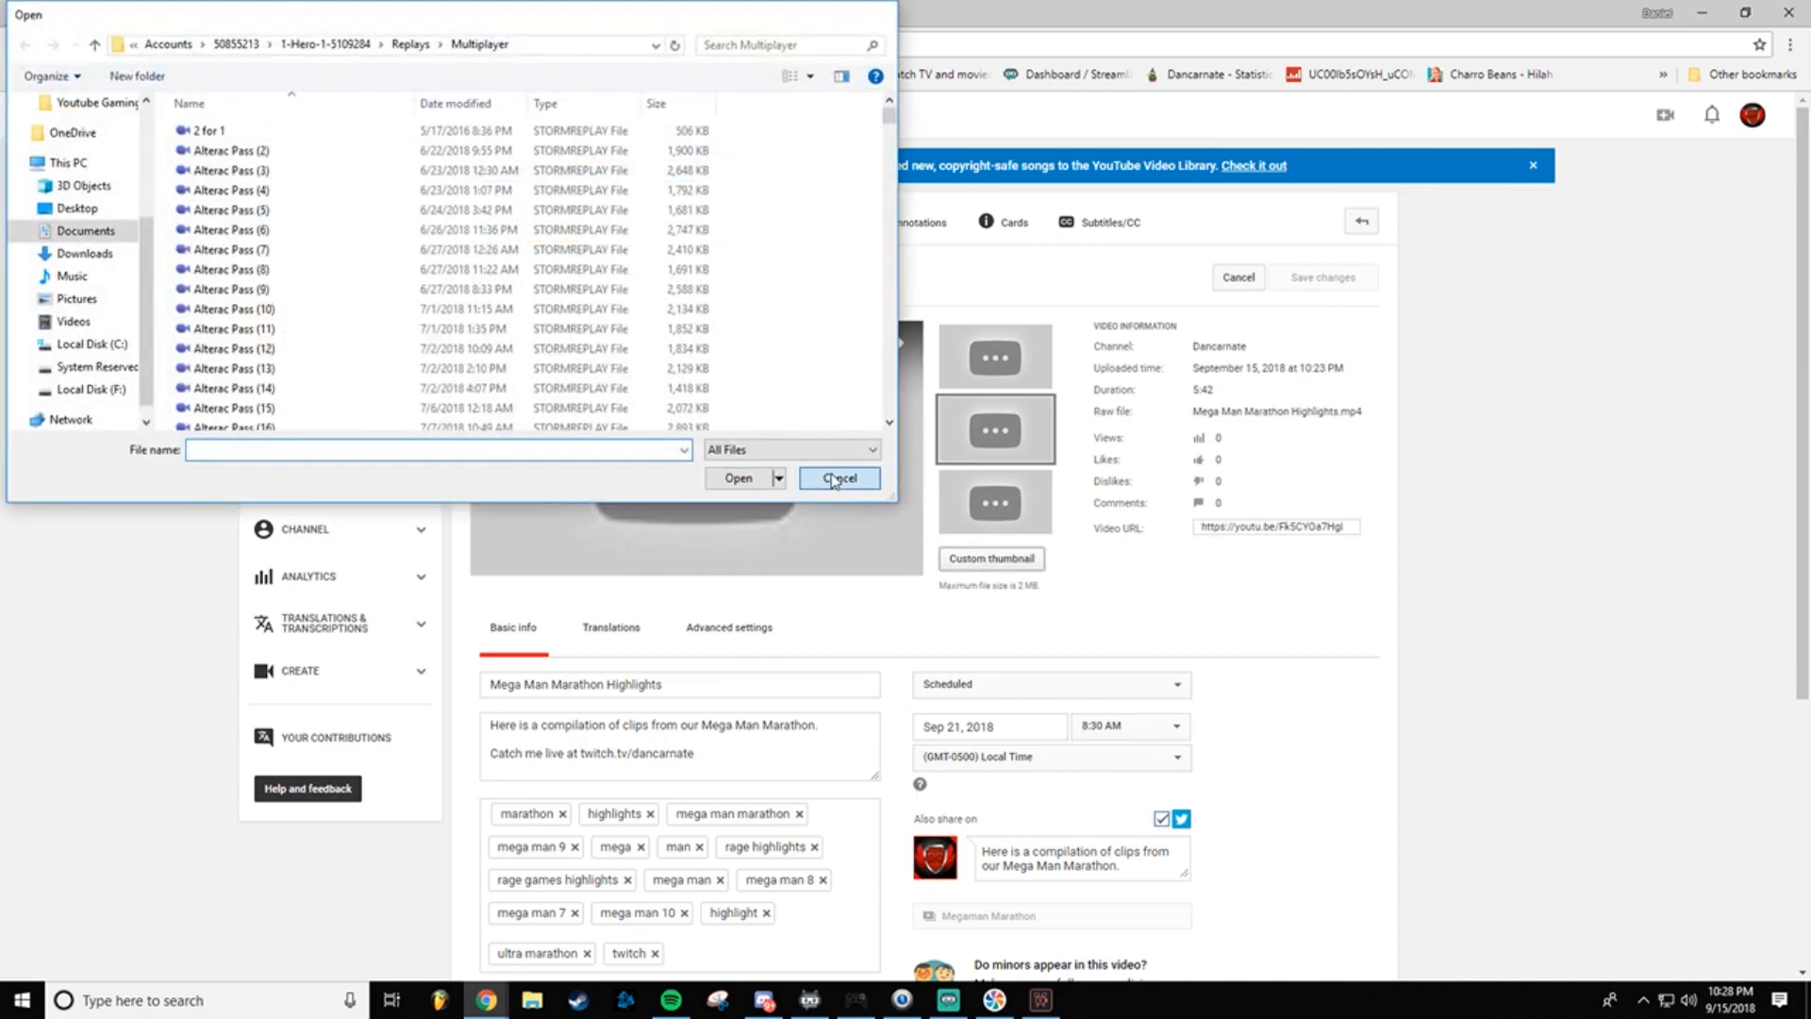
click(837, 479)
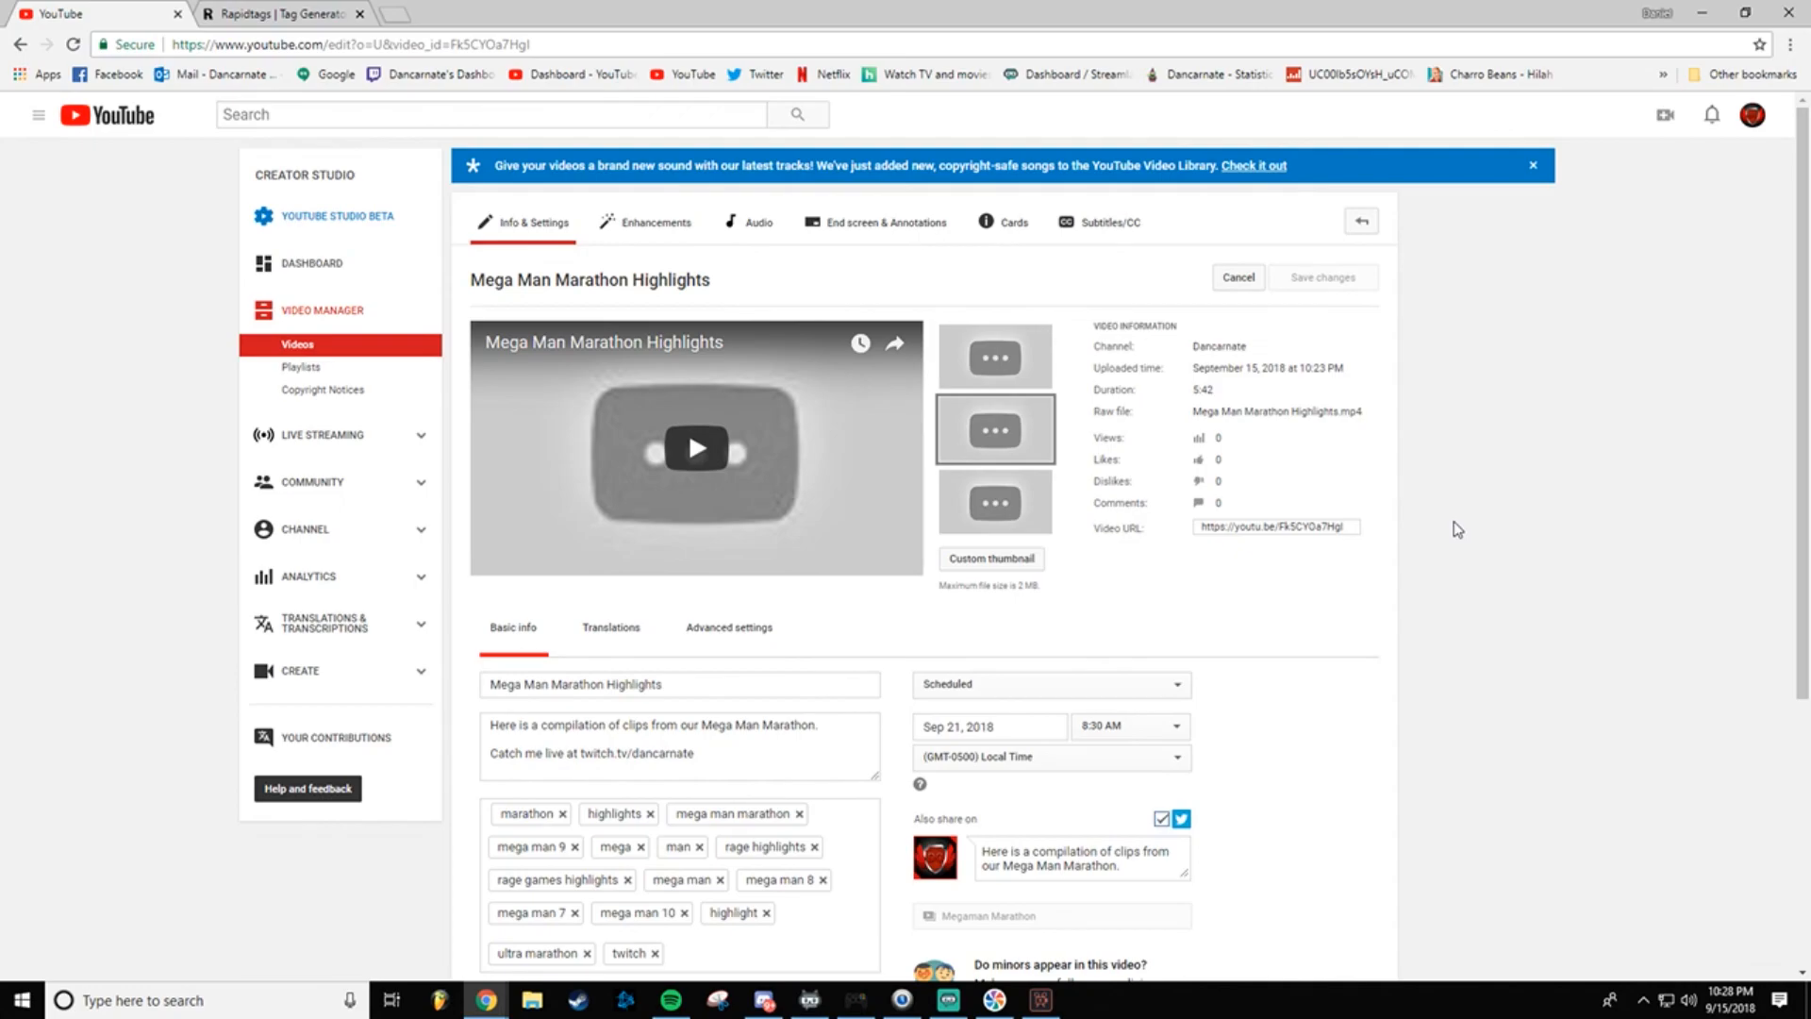
key(alt+Left)
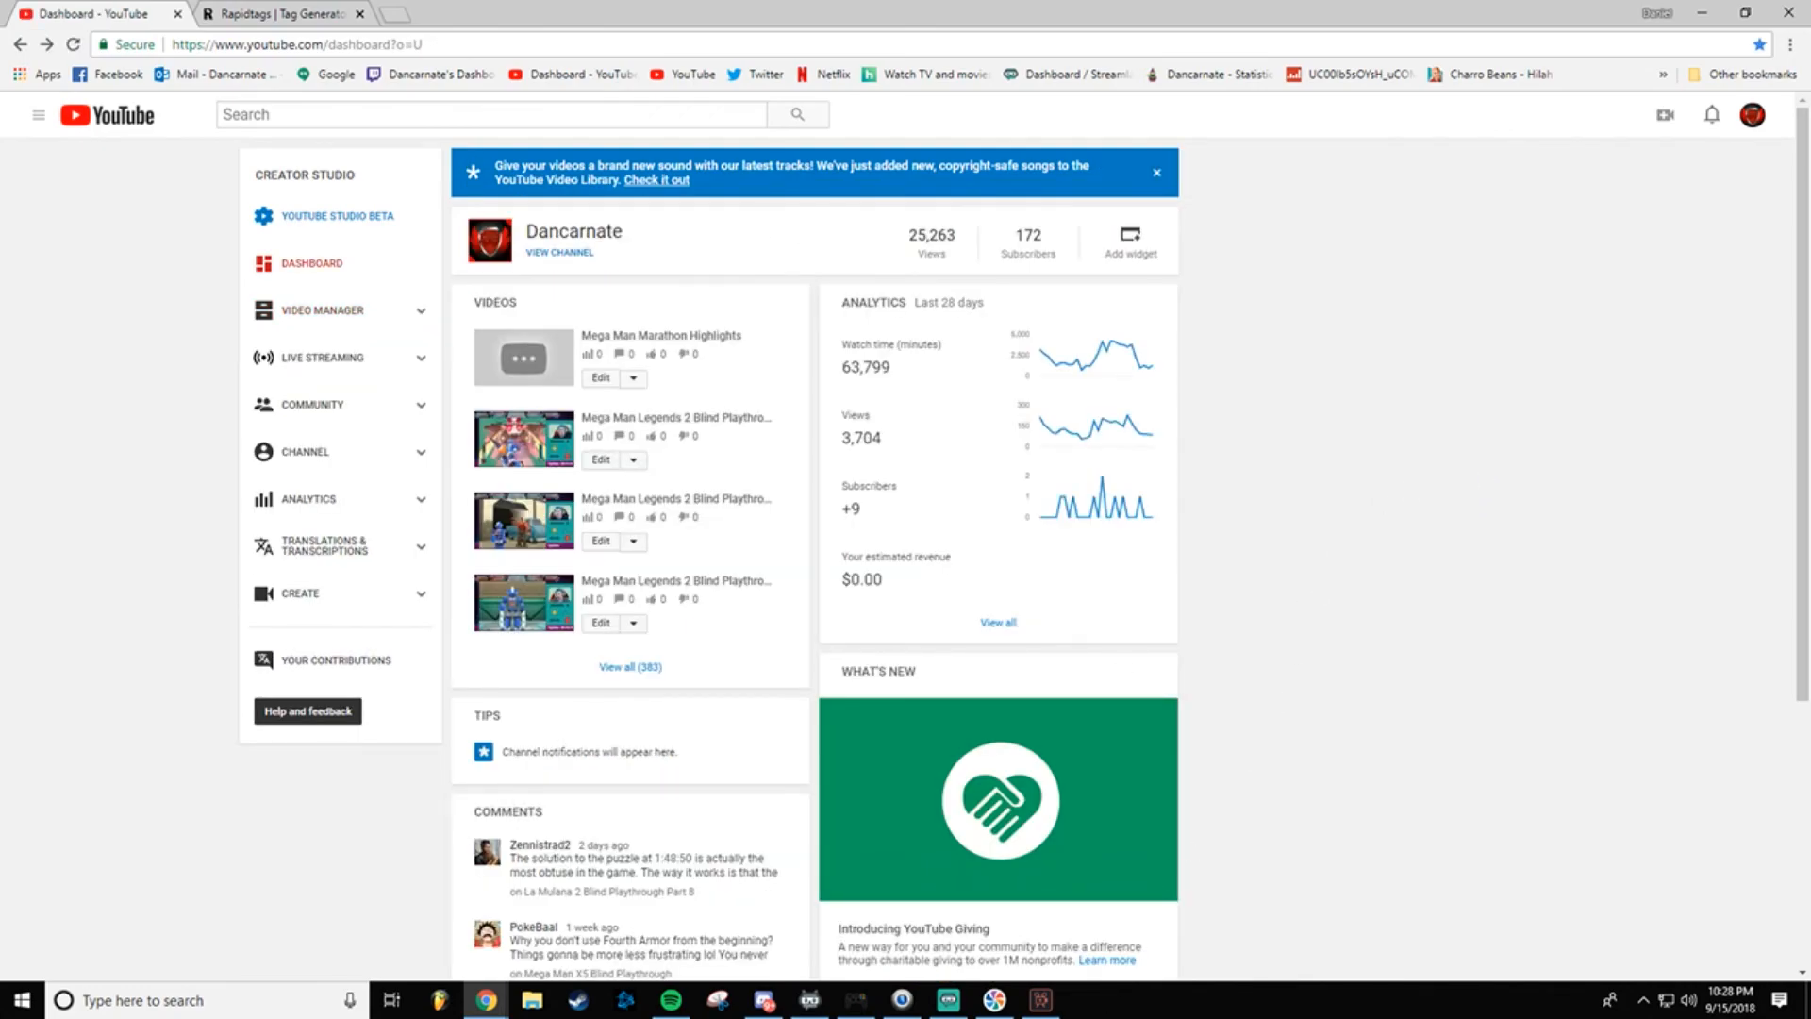
Step: Switch to Movavi Video Suite to view the highlights project's timeline
click(1041, 999)
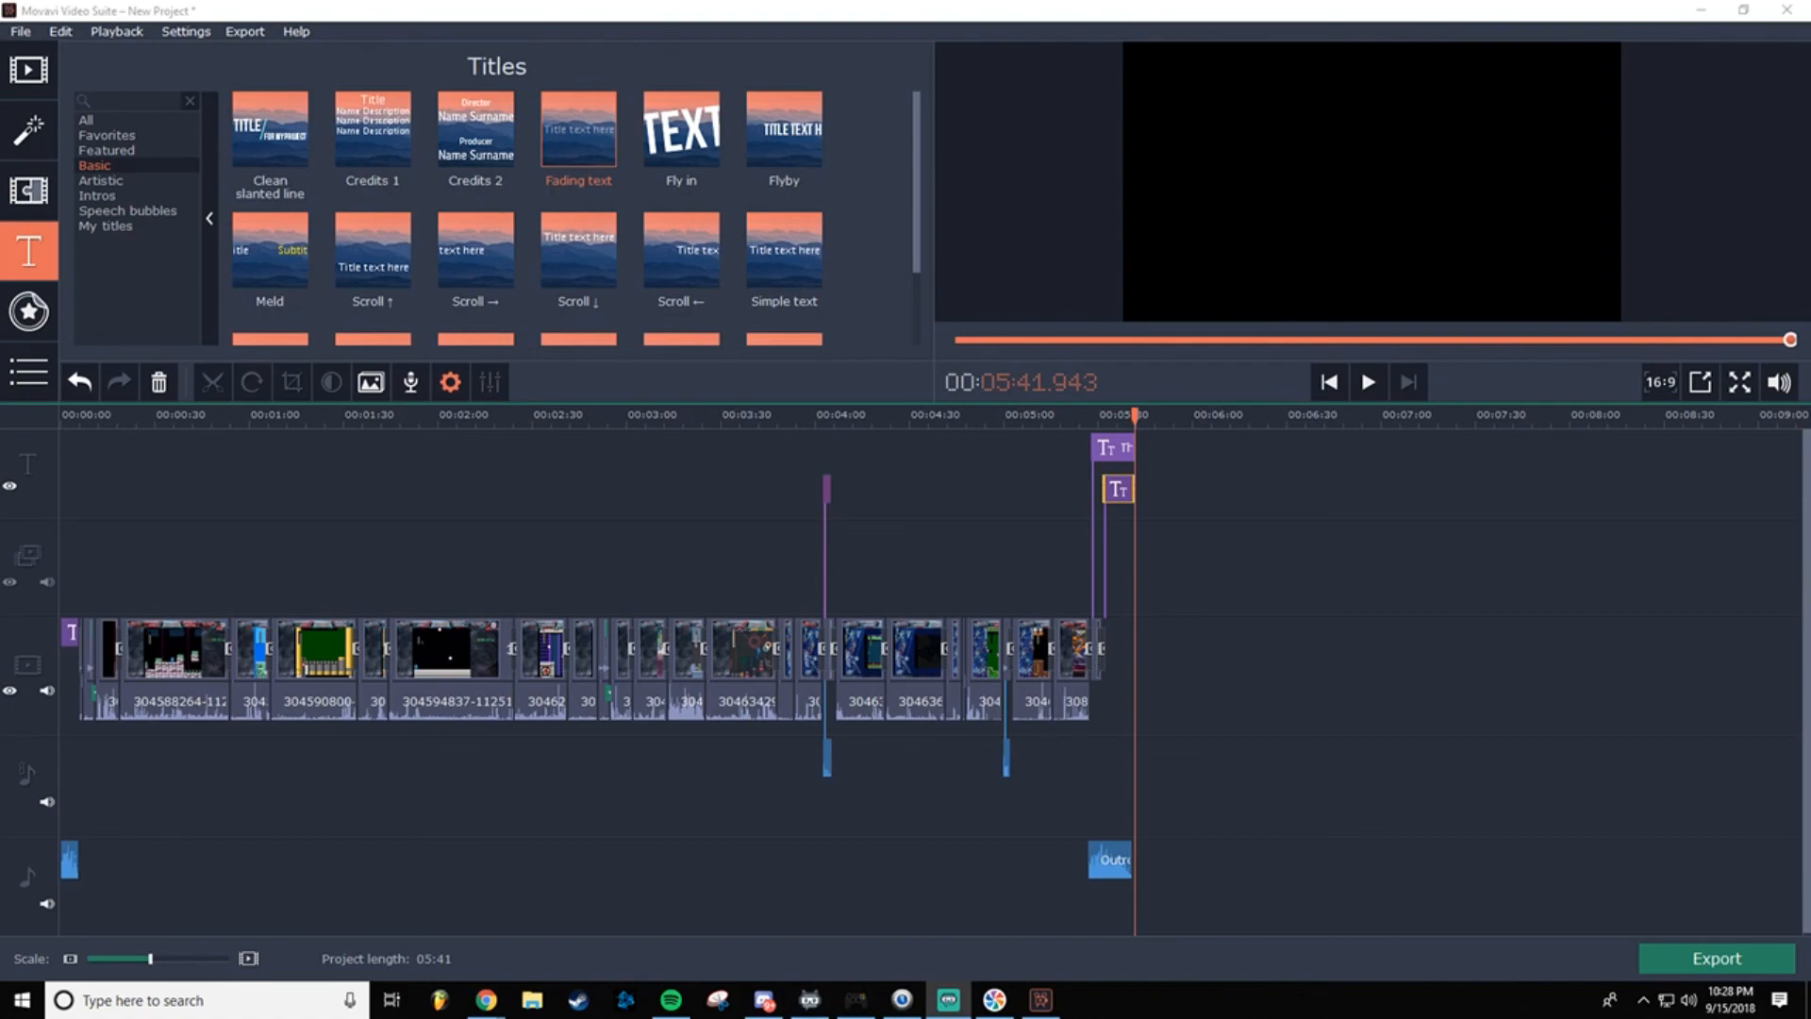
click(1047, 1006)
click(1169, 1014)
click(1047, 1006)
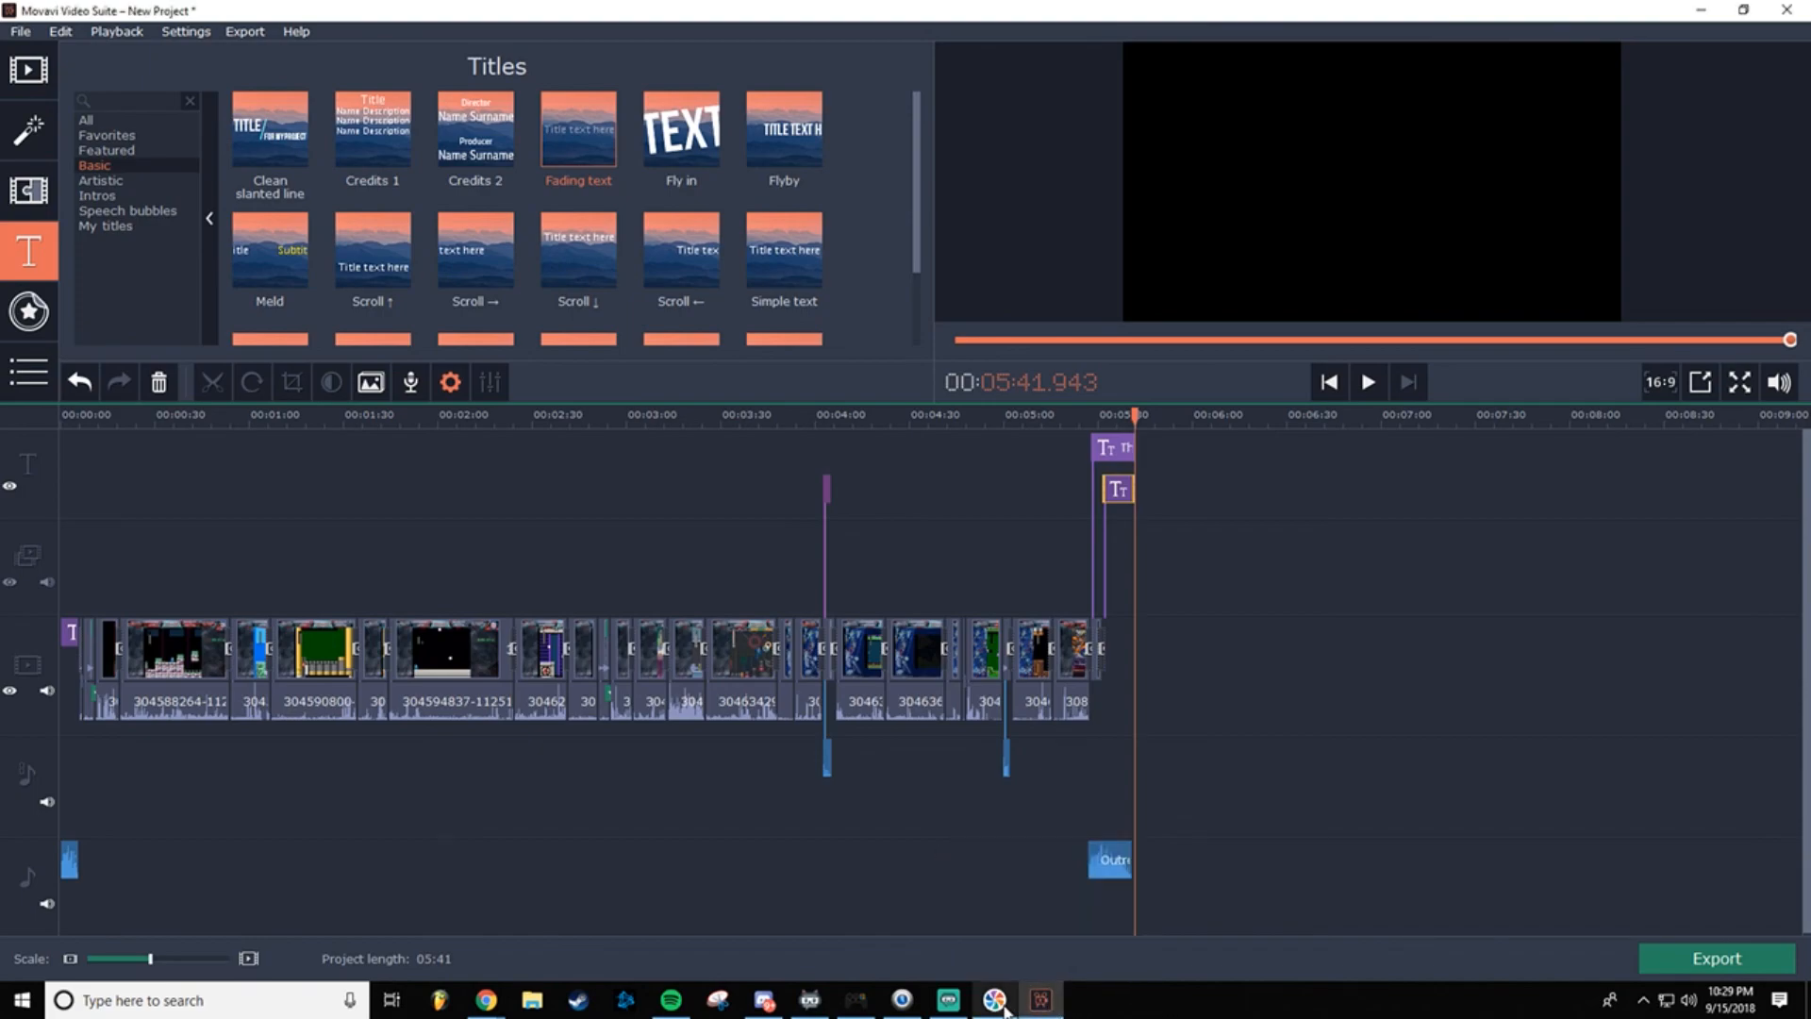
Step: Switch back to the YouTube dashboard in Chrome and check the channel's subscriber count
mouse_move(486, 1005)
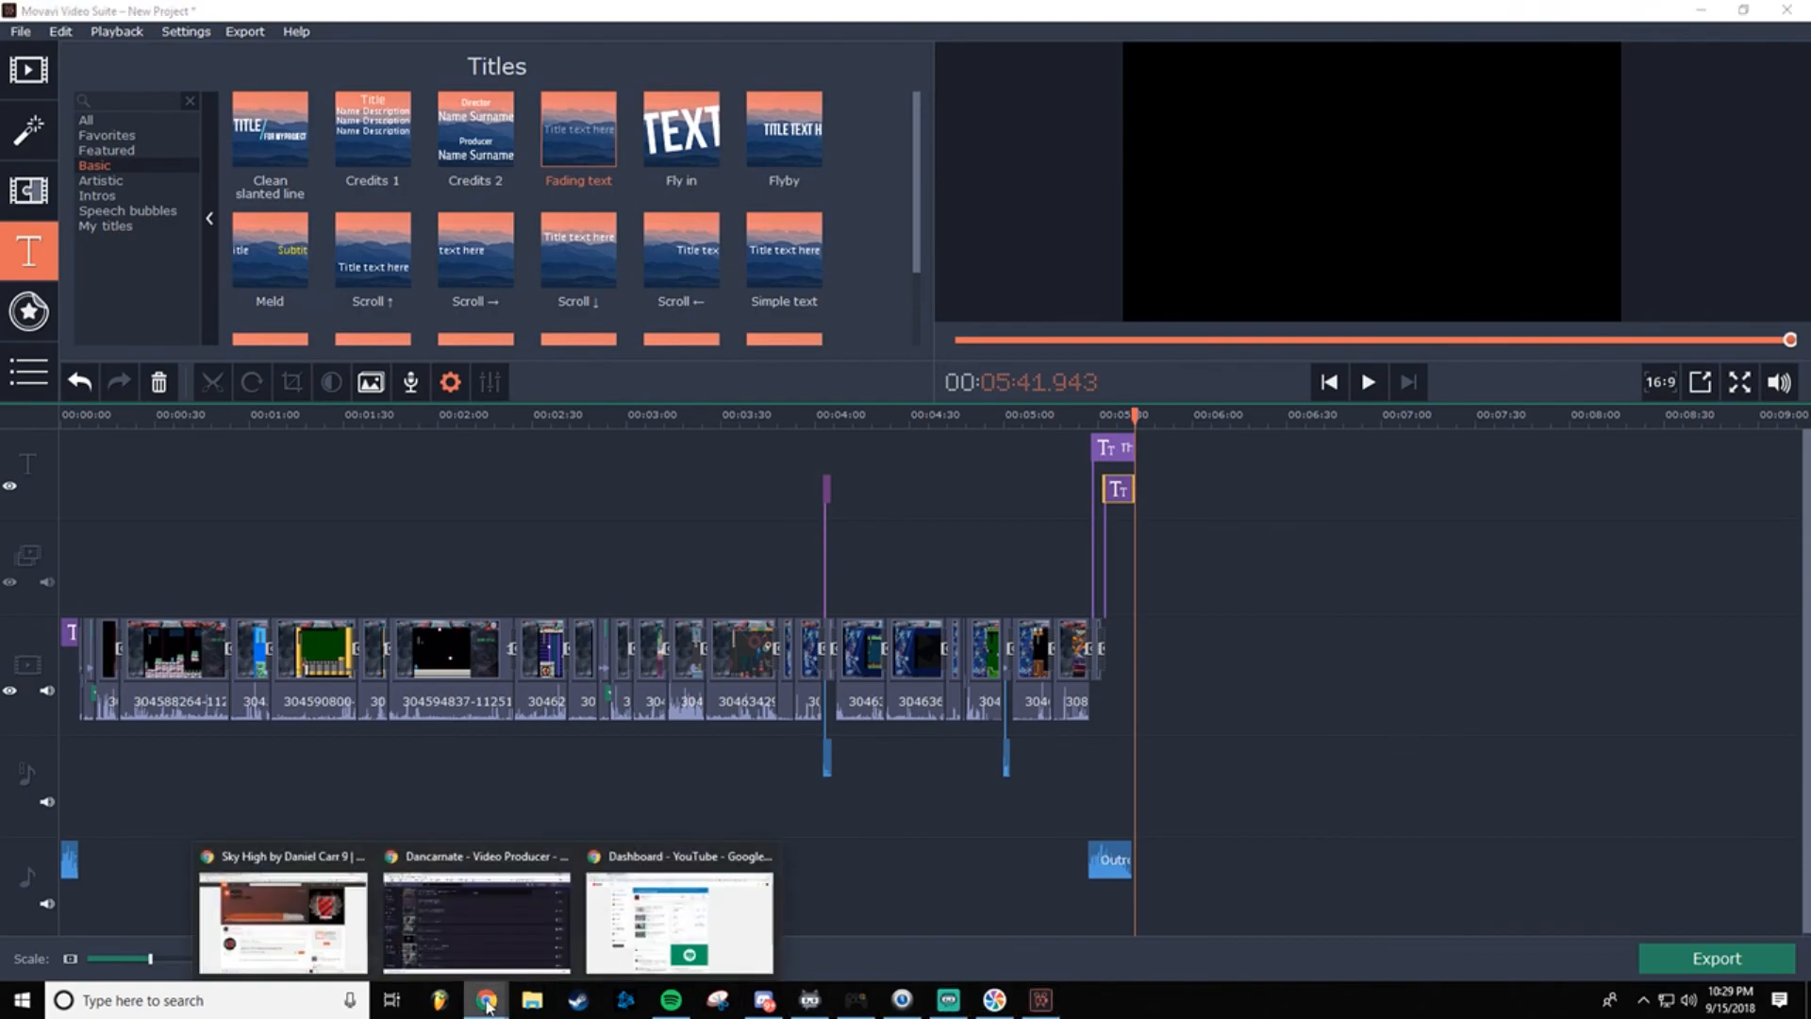
click(652, 934)
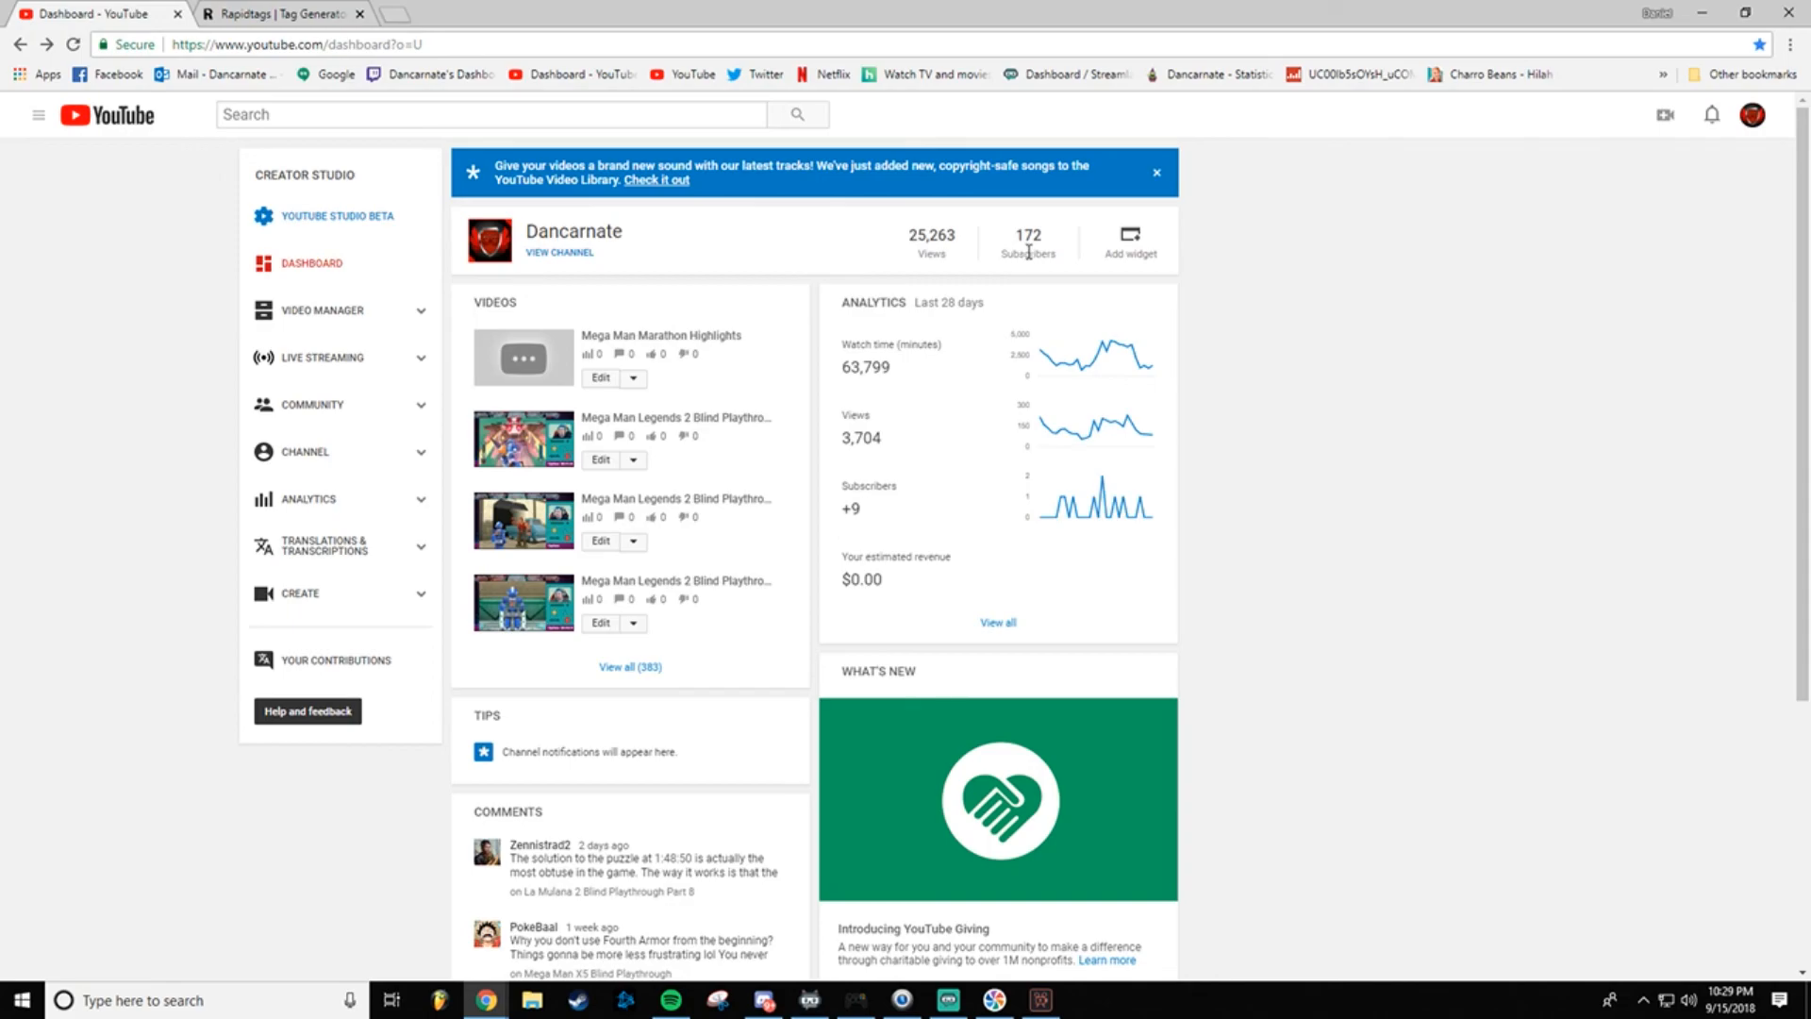
drag(1015, 239, 1046, 254)
click(1362, 249)
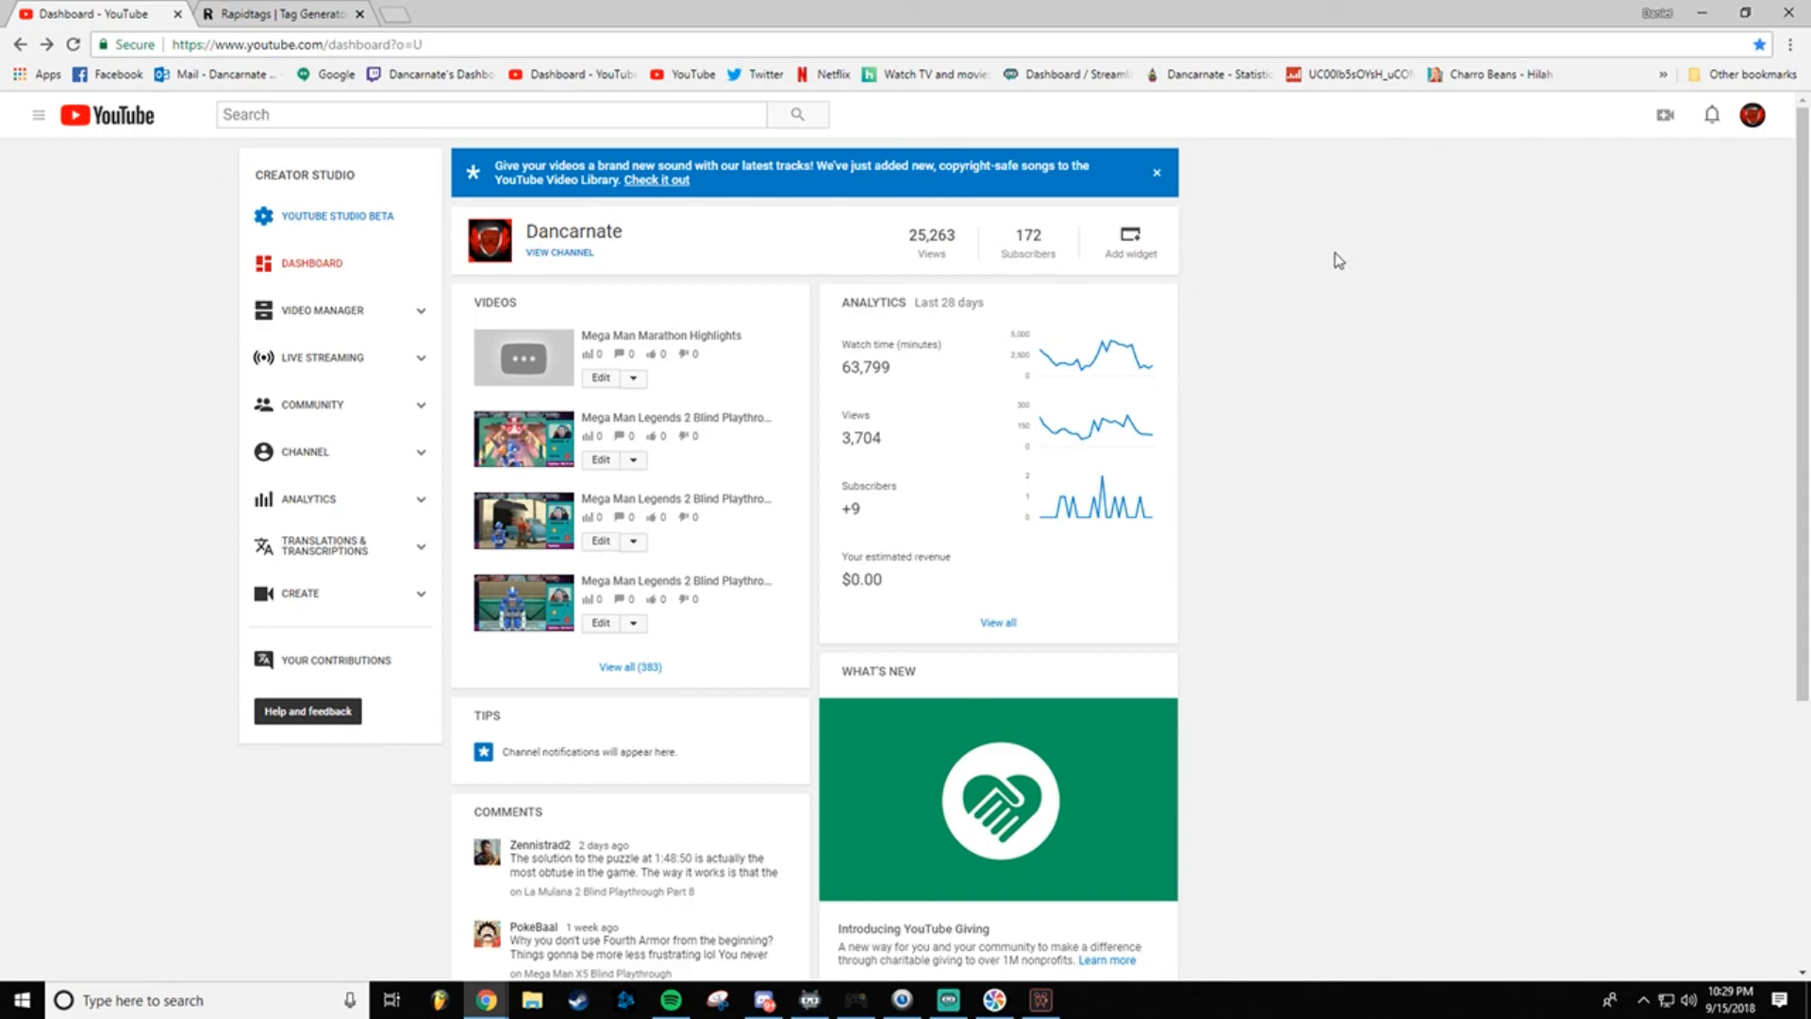